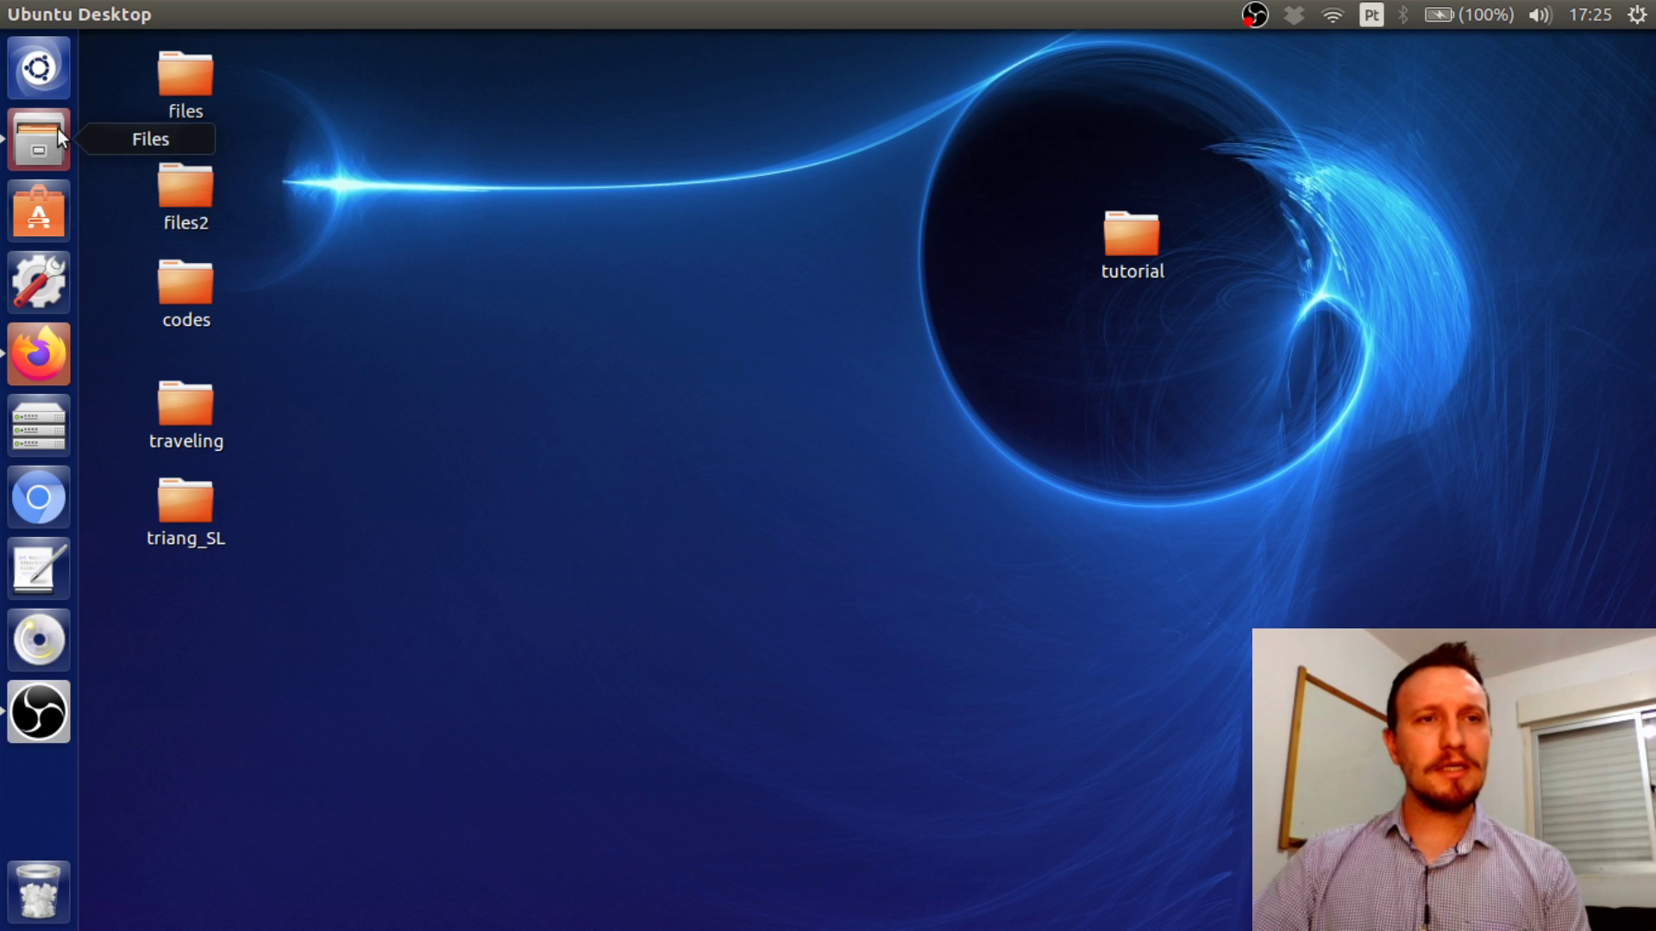
Launch the Inkscape Vector Graphics Editor
click(47, 76)
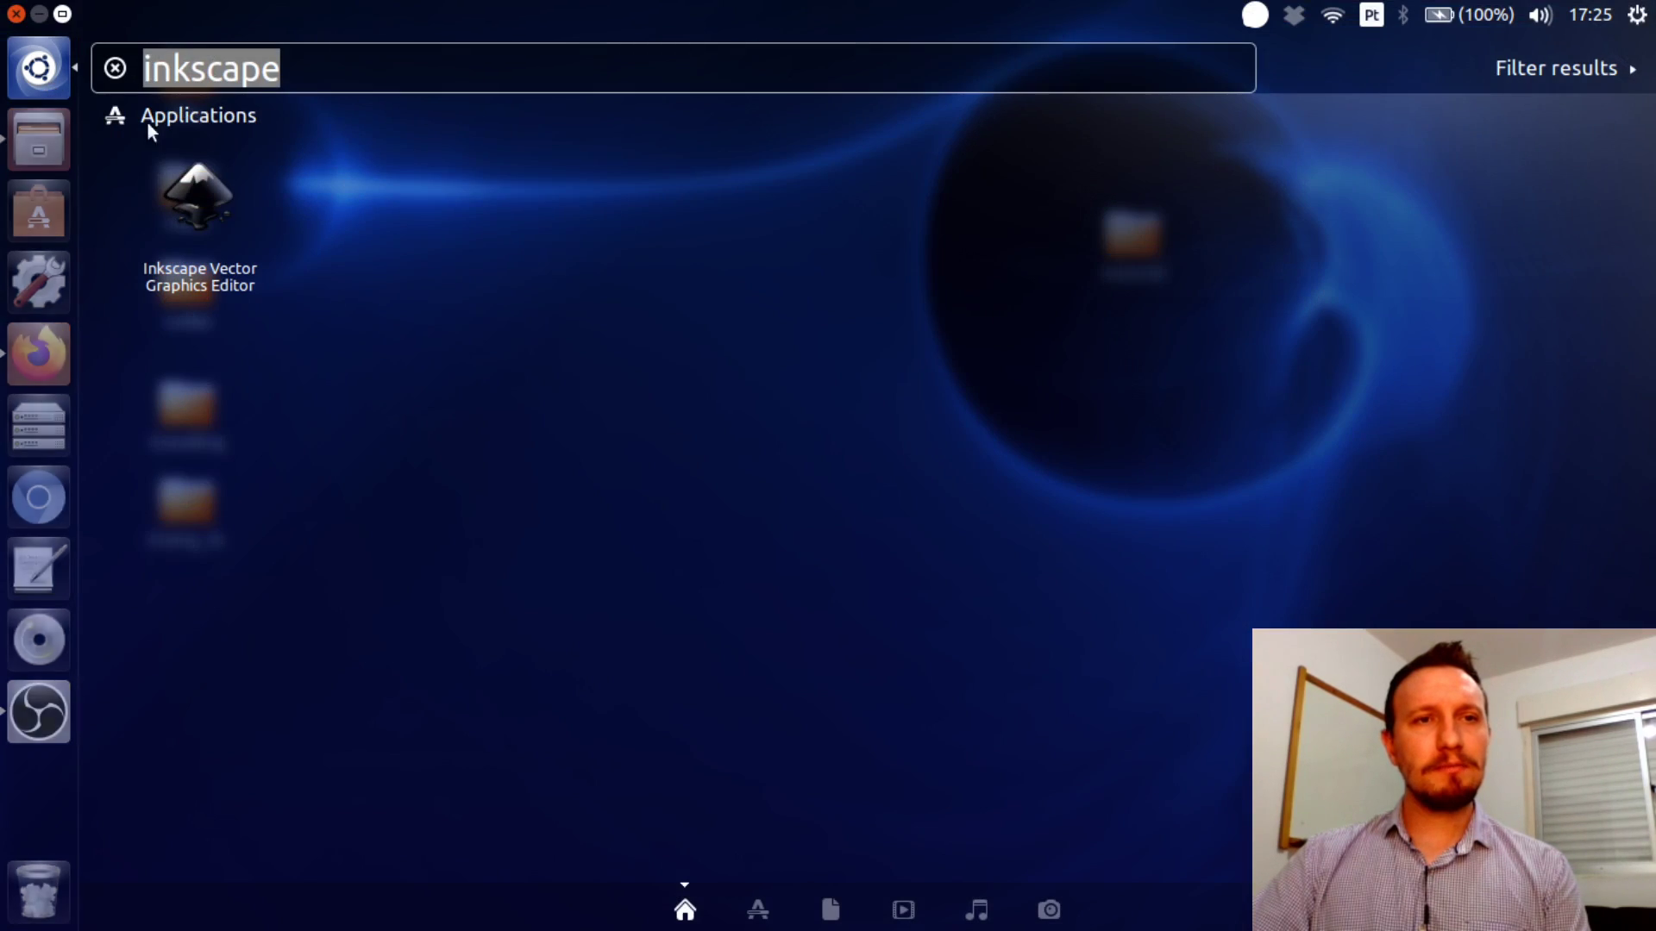
click(235, 210)
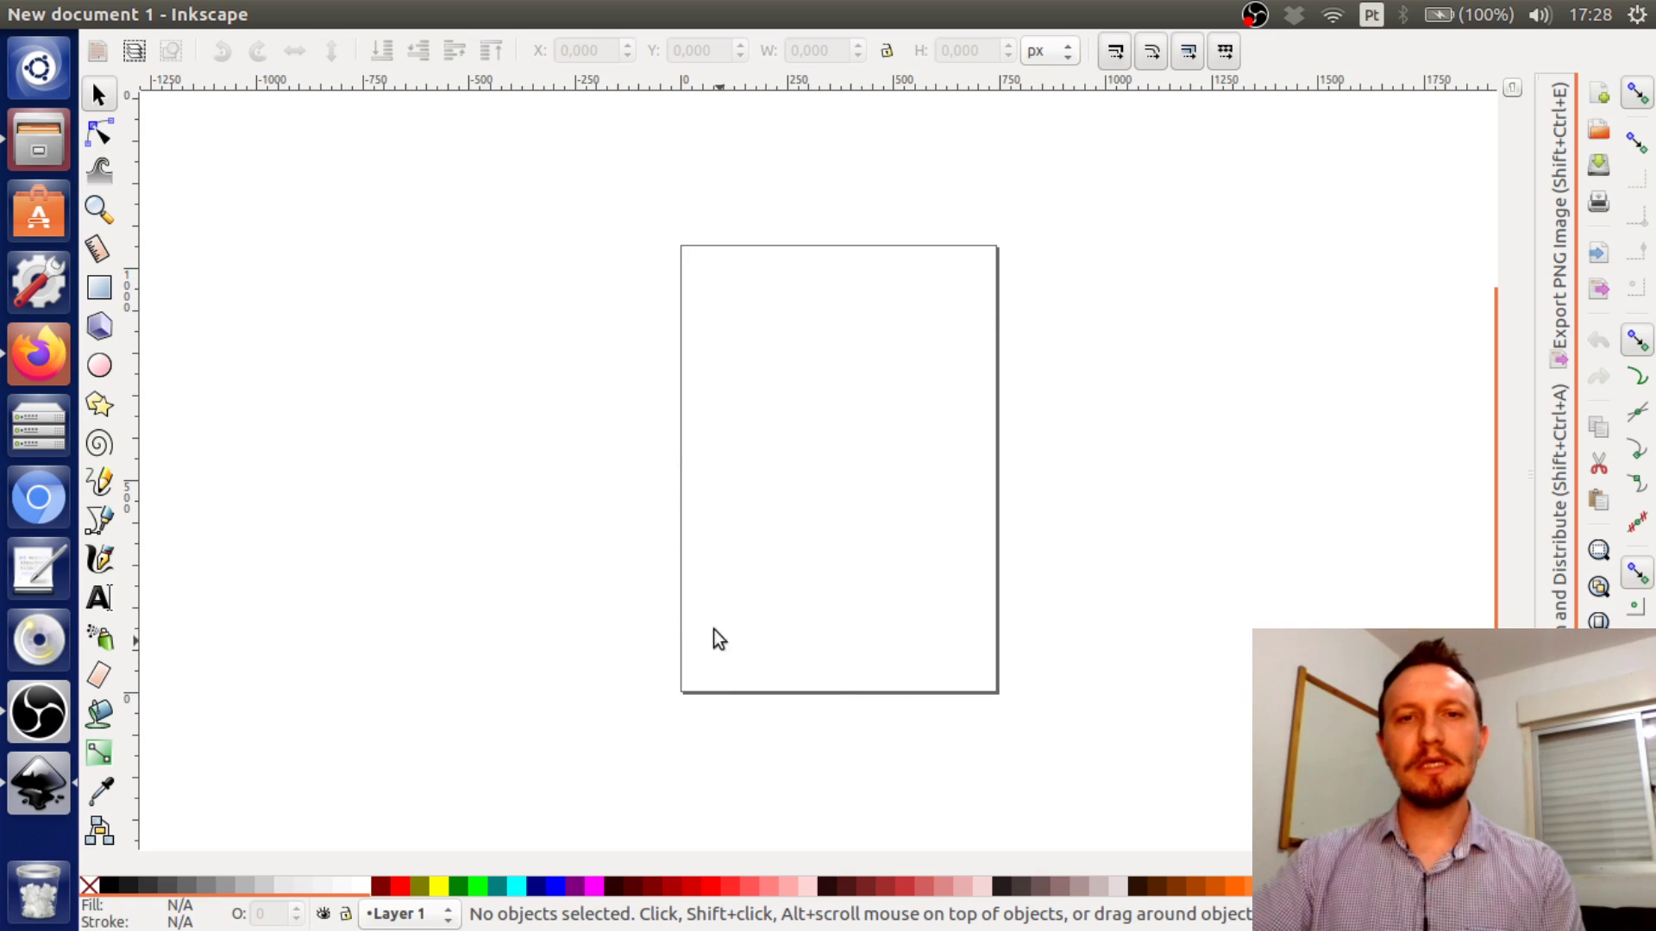
click(105, 220)
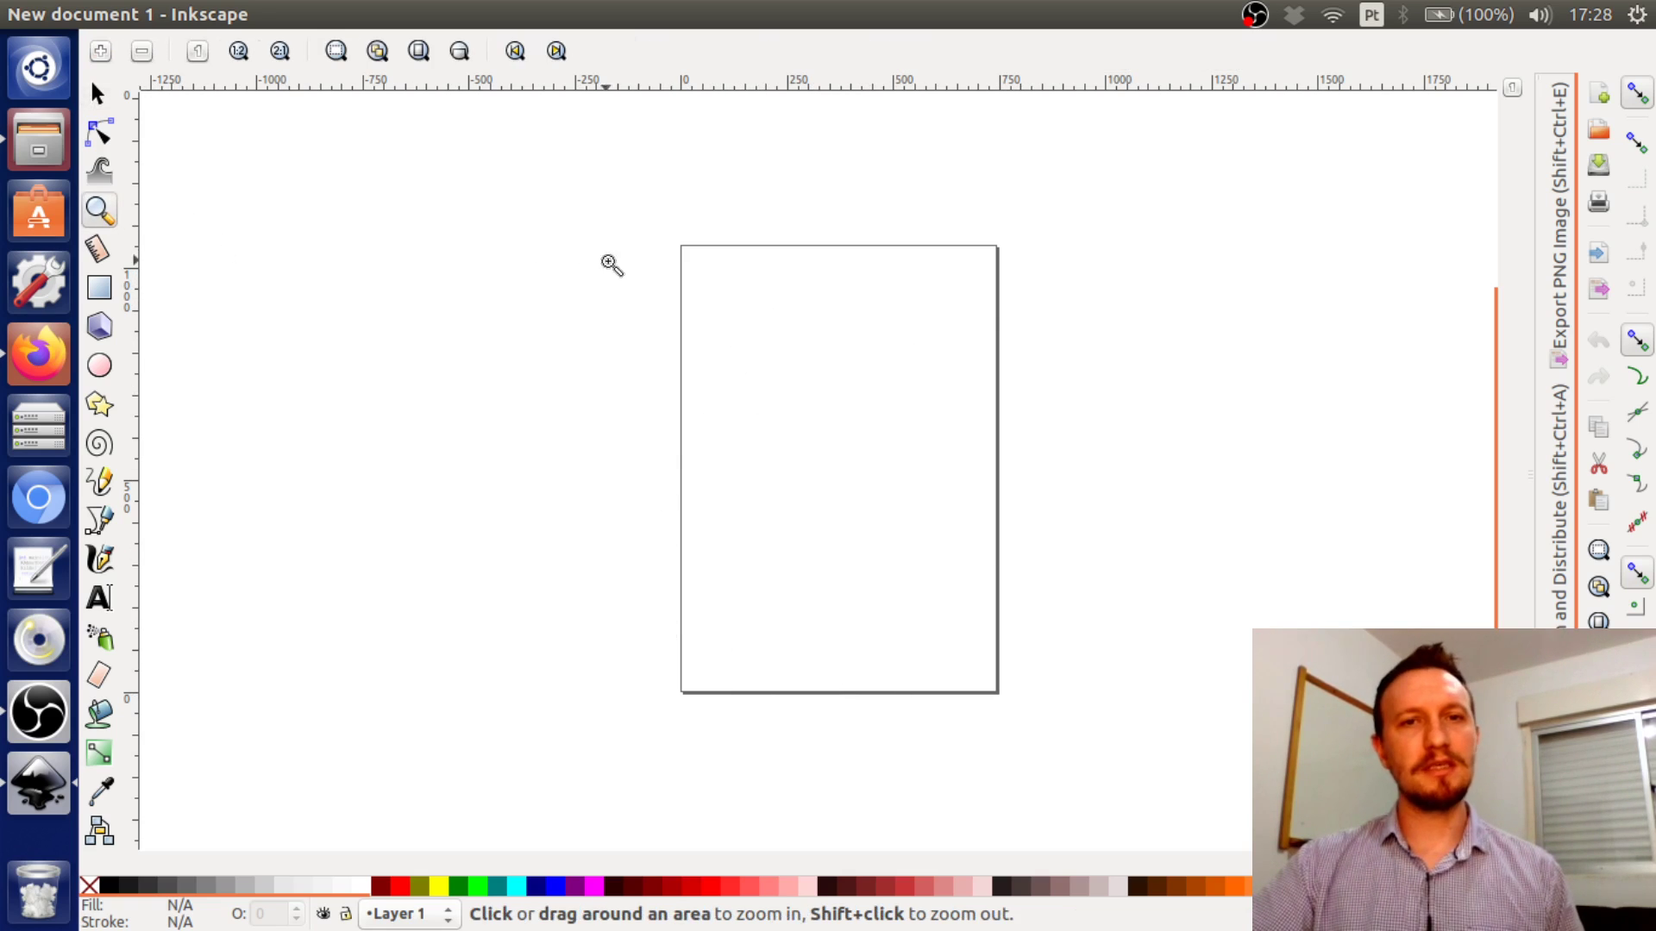
drag(631, 223, 1051, 734)
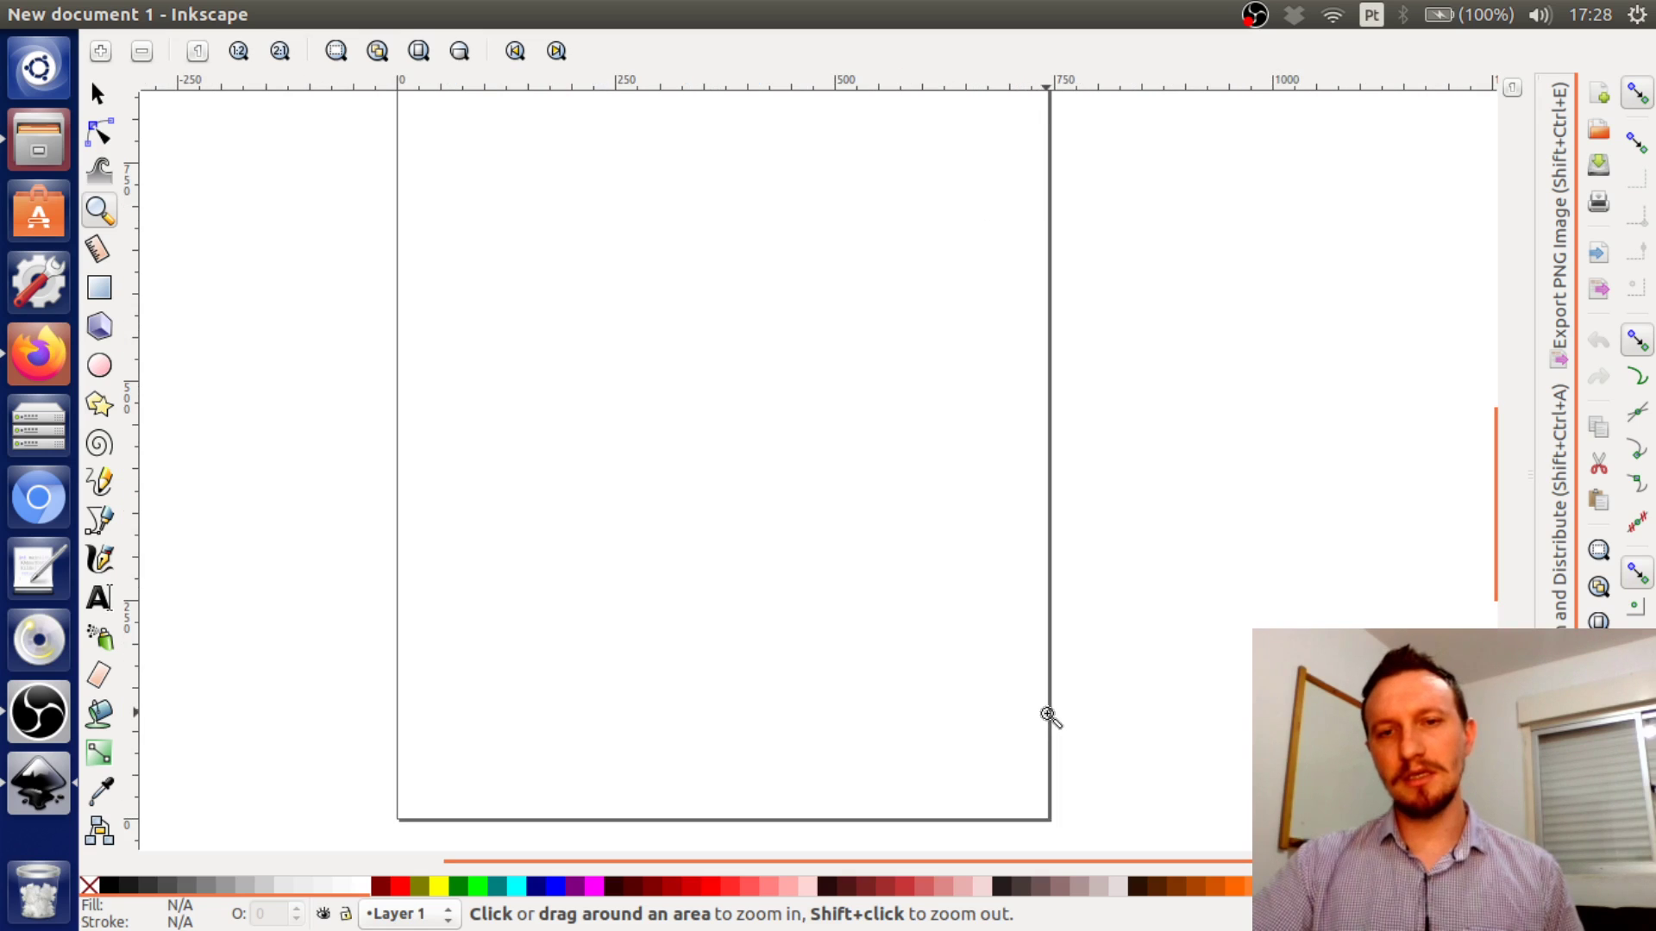
shift+click(637, 295)
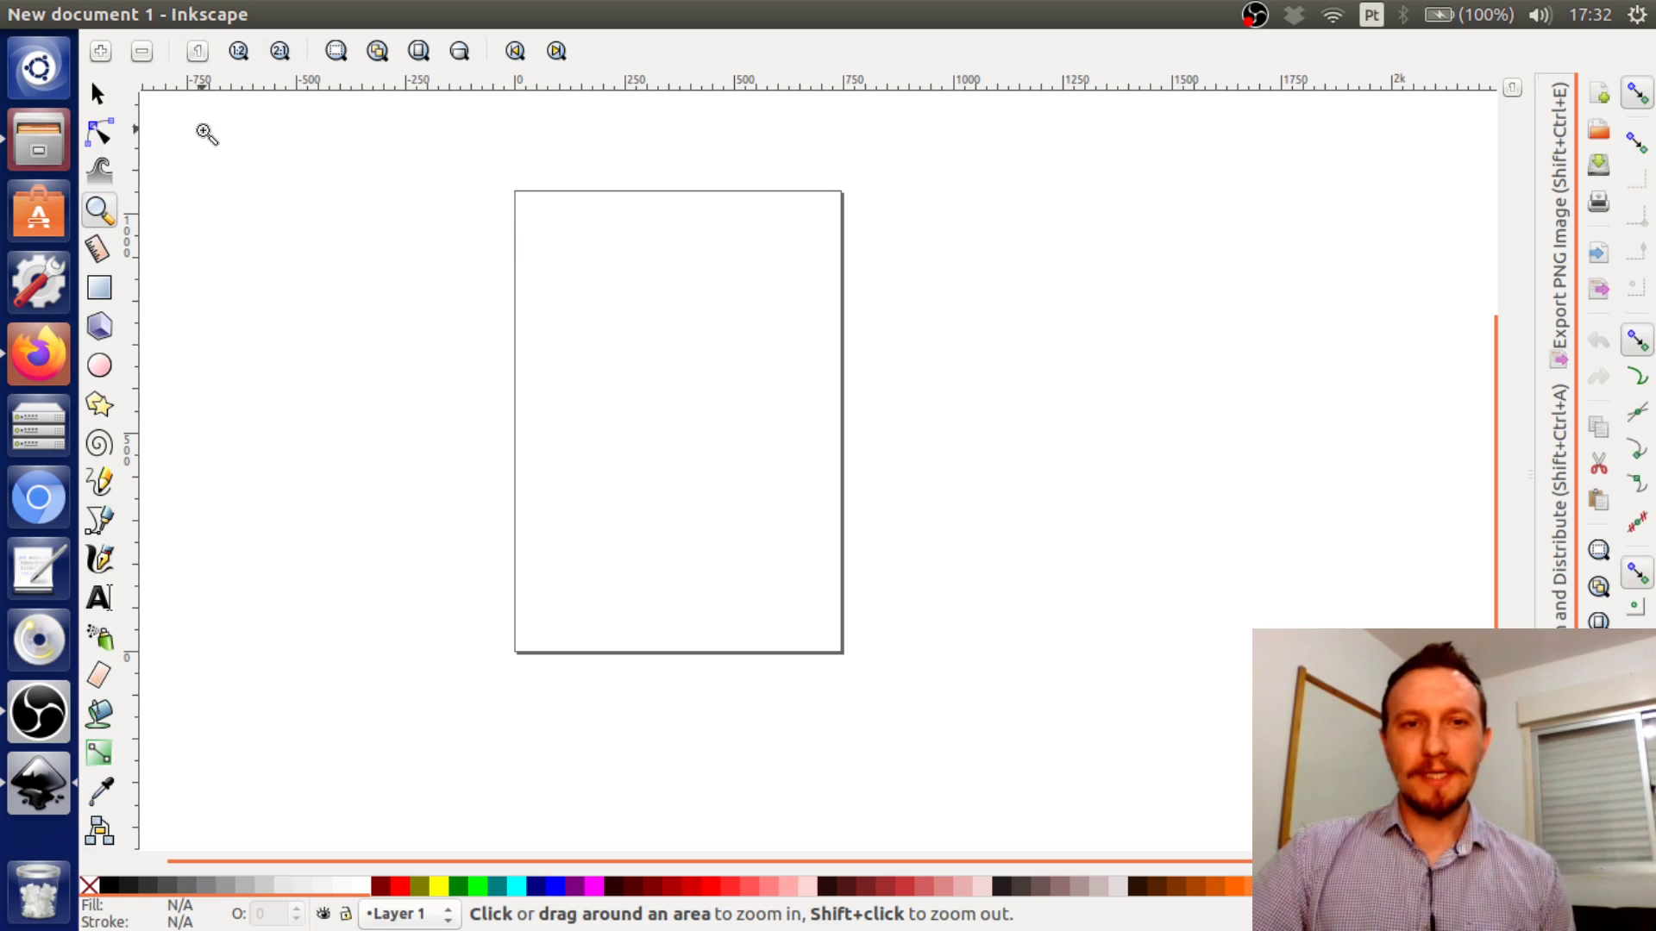
Import curve.svg from the tutorial folder into the blank document
click(98, 14)
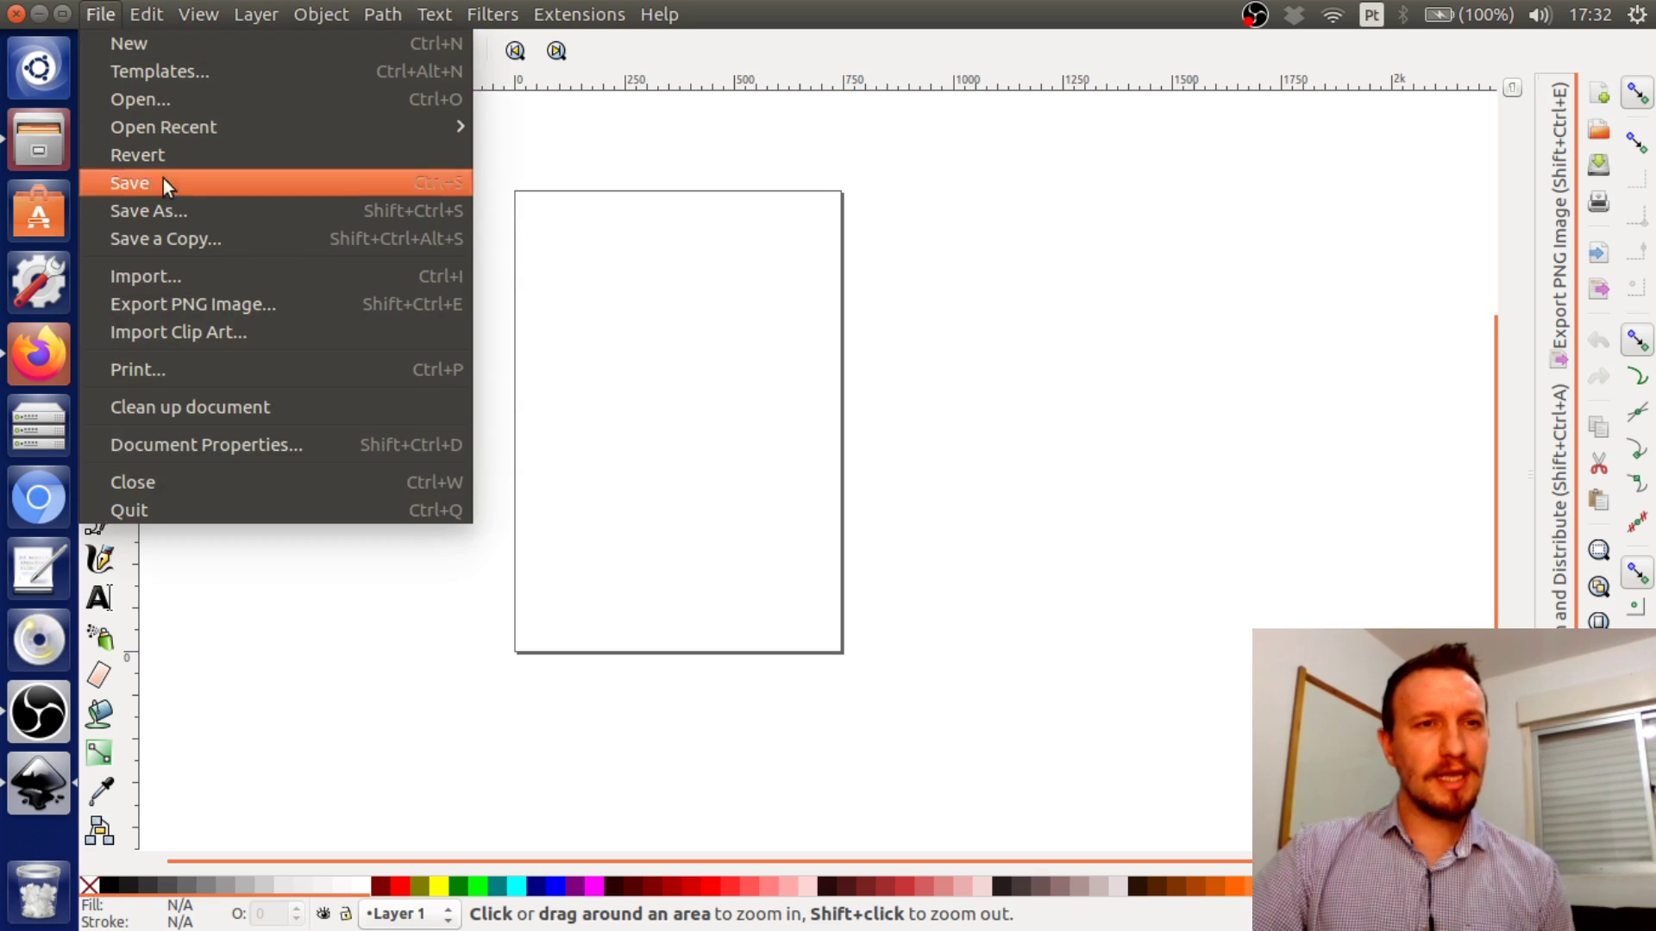
click(186, 276)
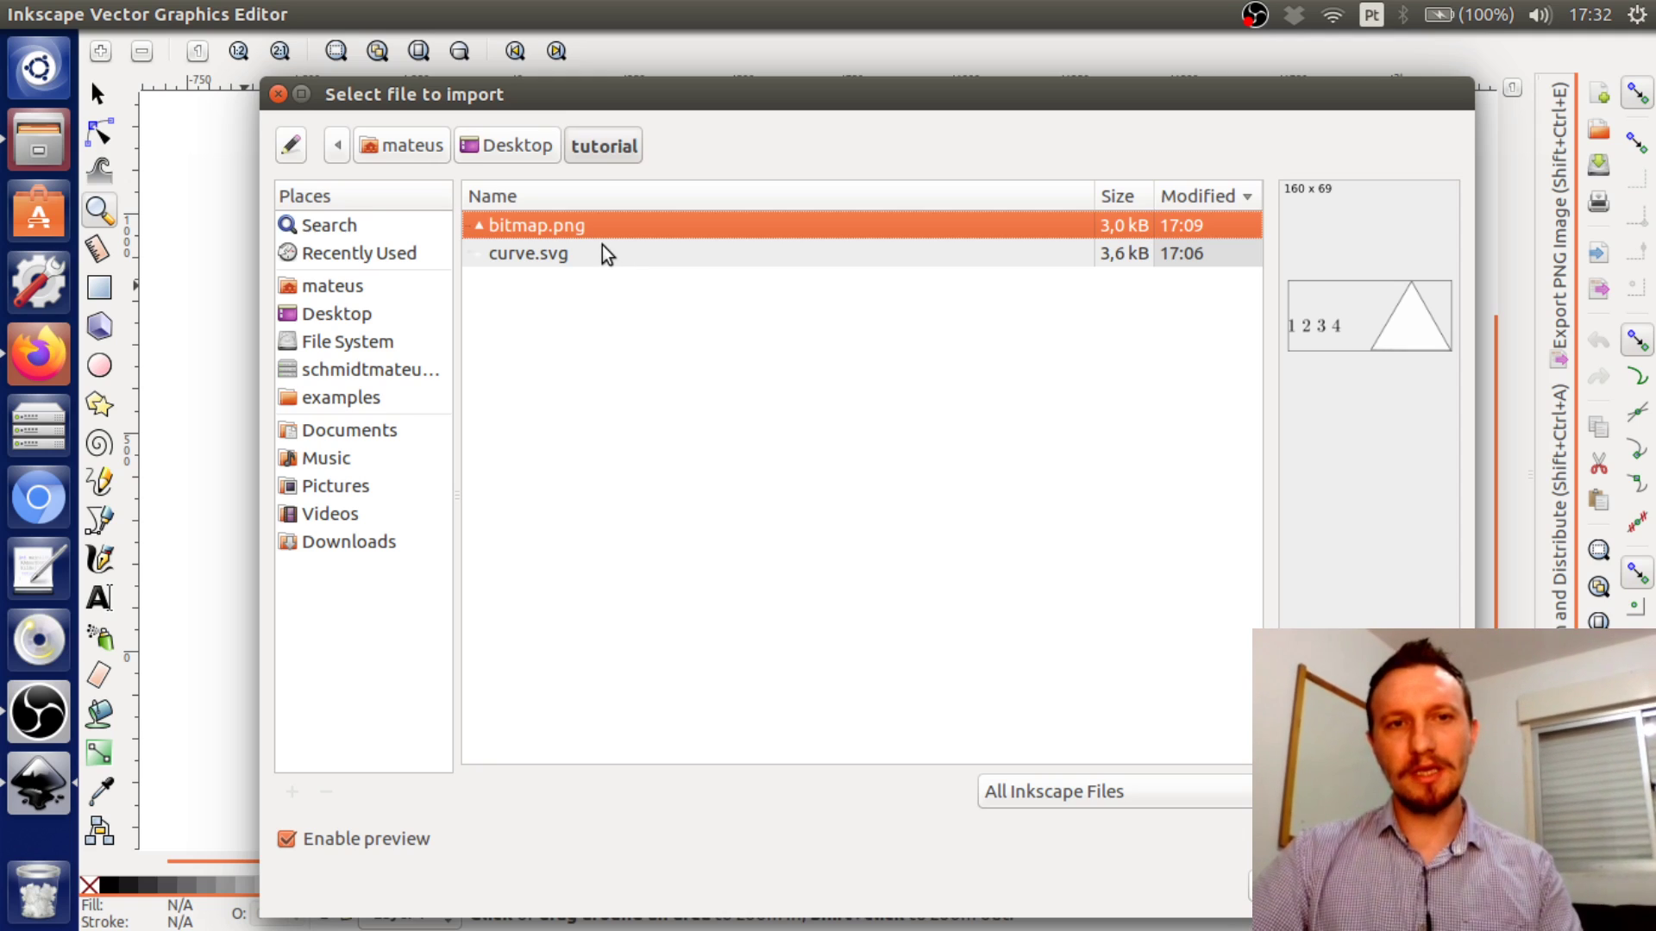
click(560, 254)
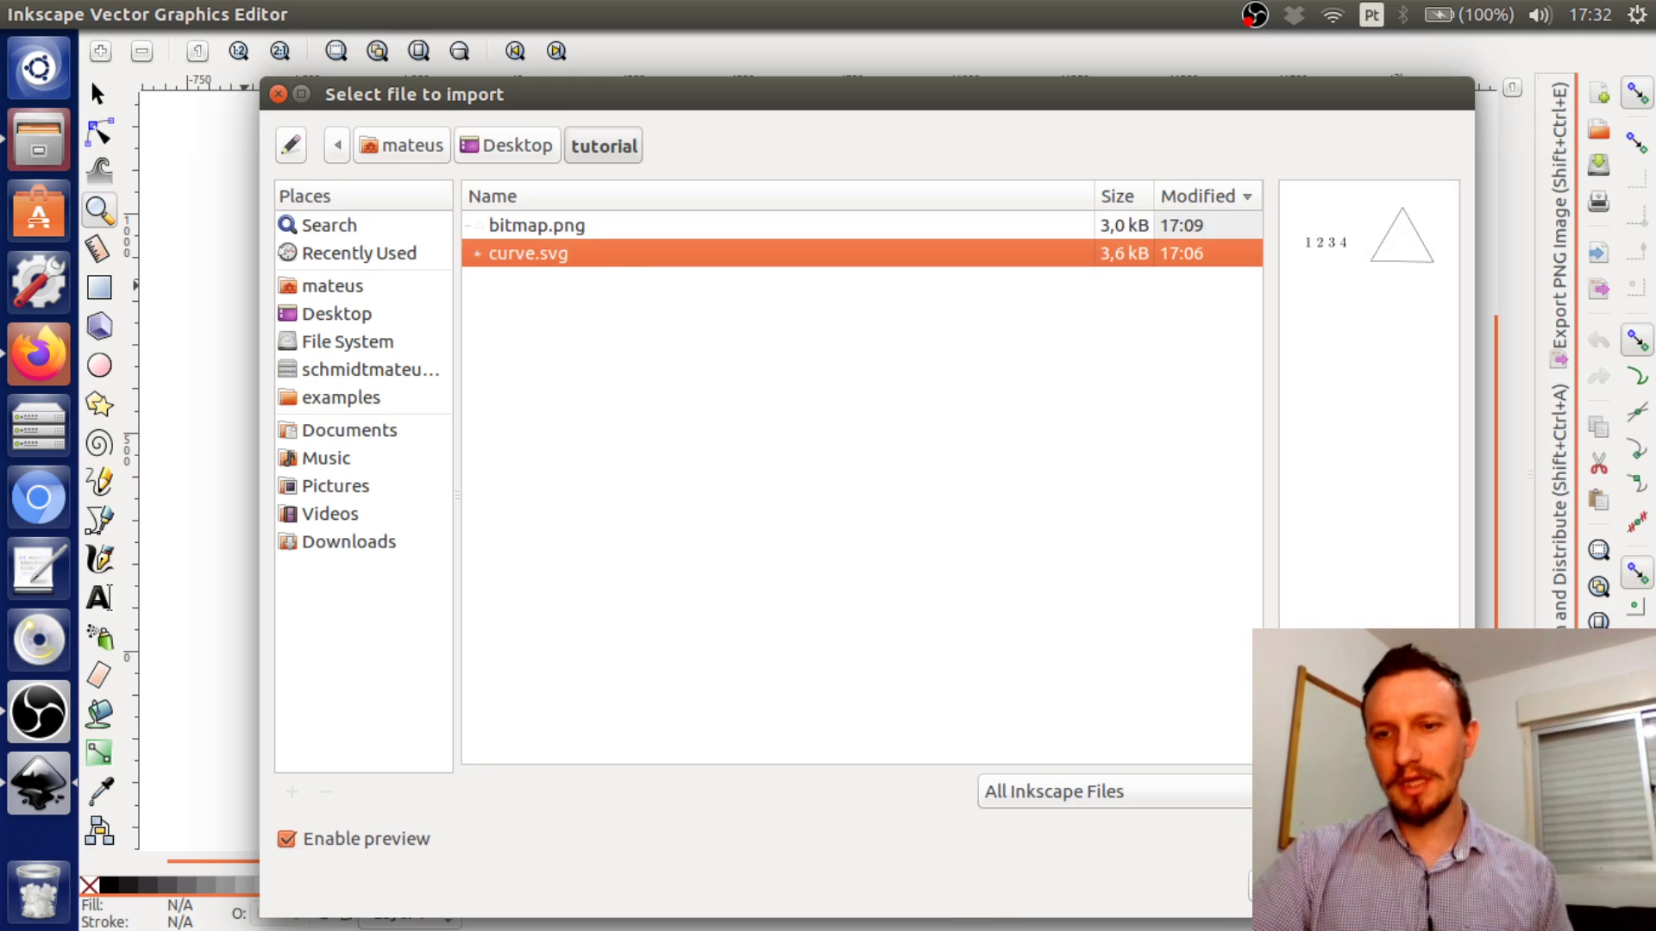
key(Escape)
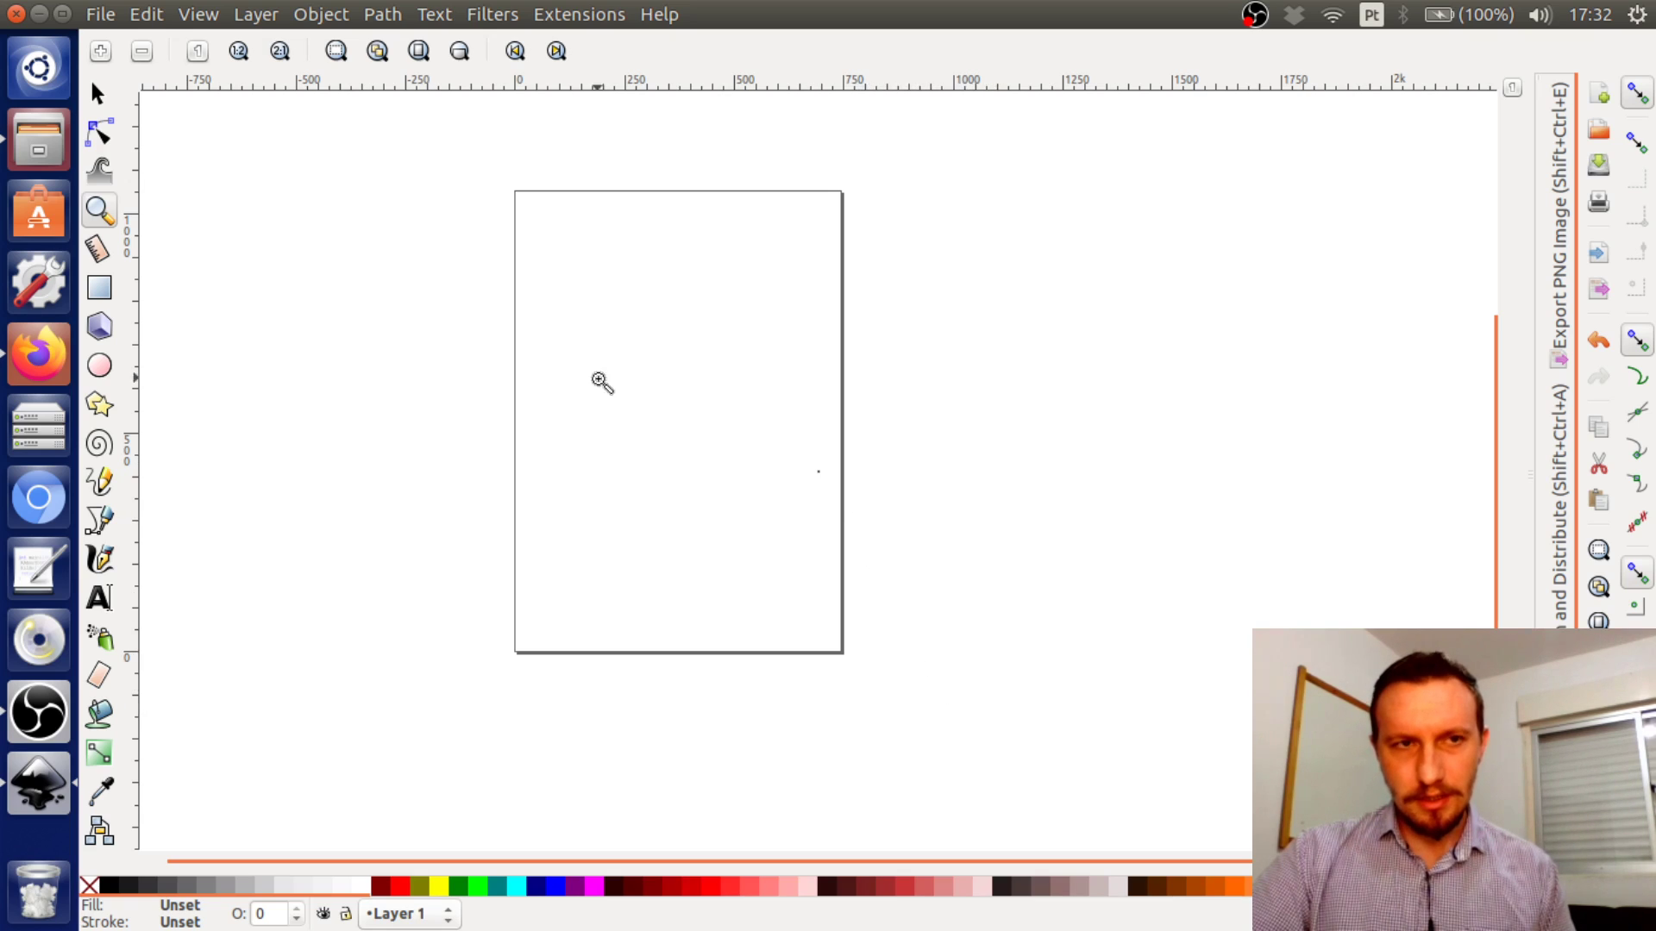
Enlarge the imported digits-and-triangle drawing to about 581 × 251 px and undo the scaling
click(101, 97)
drag(298, 175, 1039, 567)
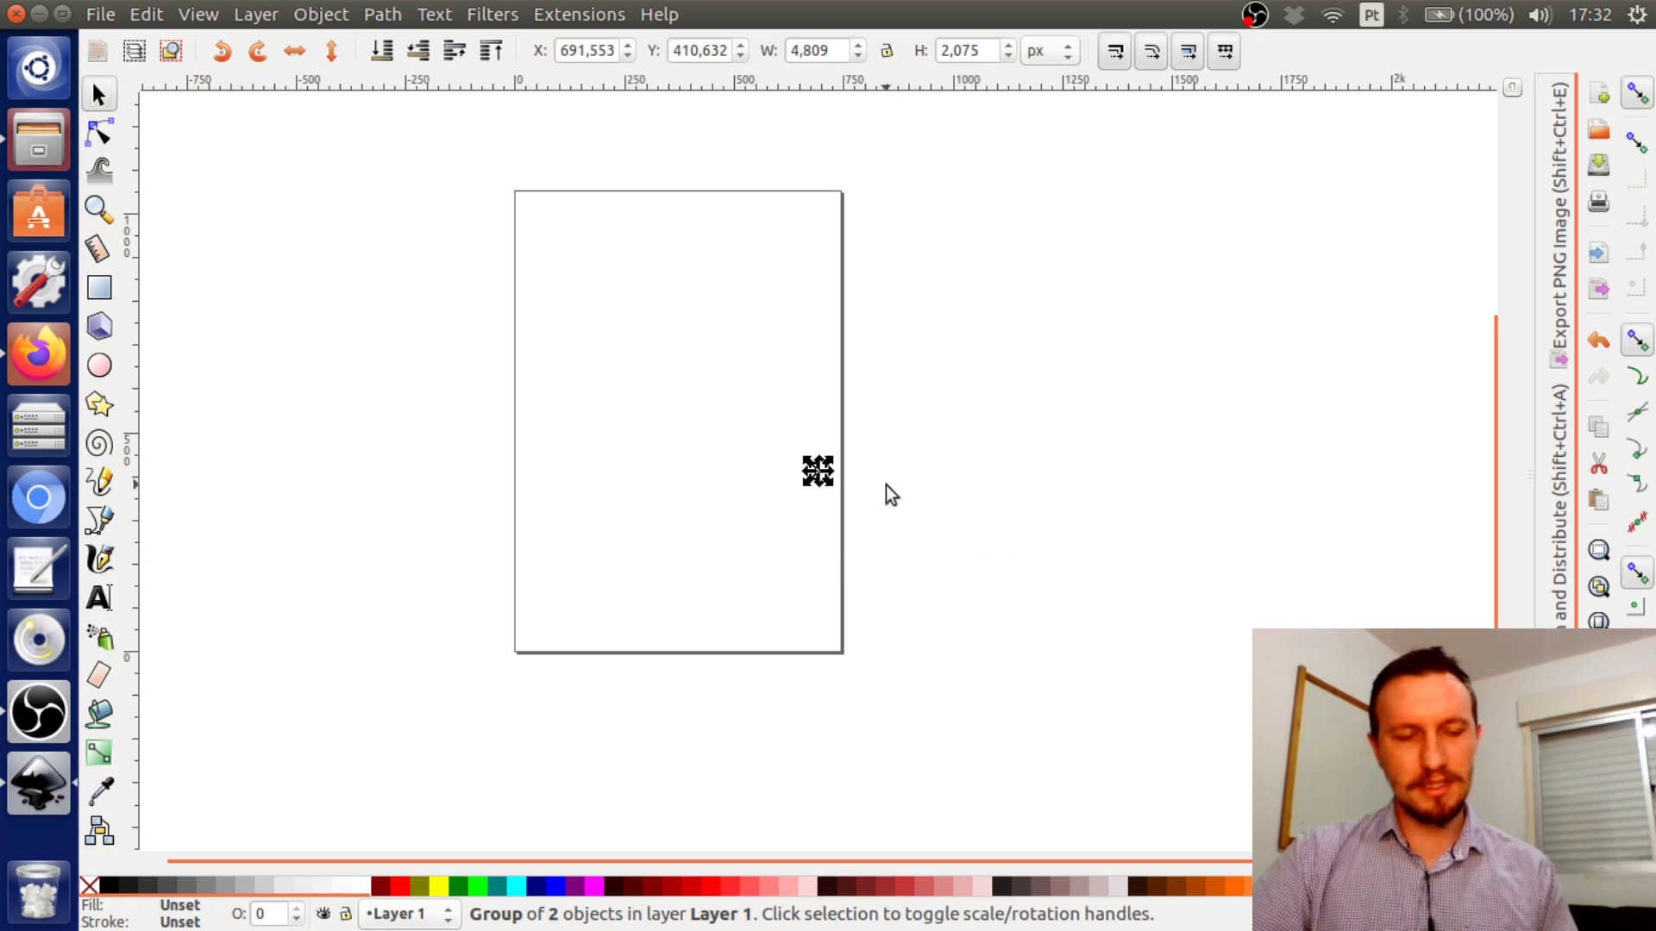
scroll(814, 475, up, 2)
scroll(844, 480, up, 2)
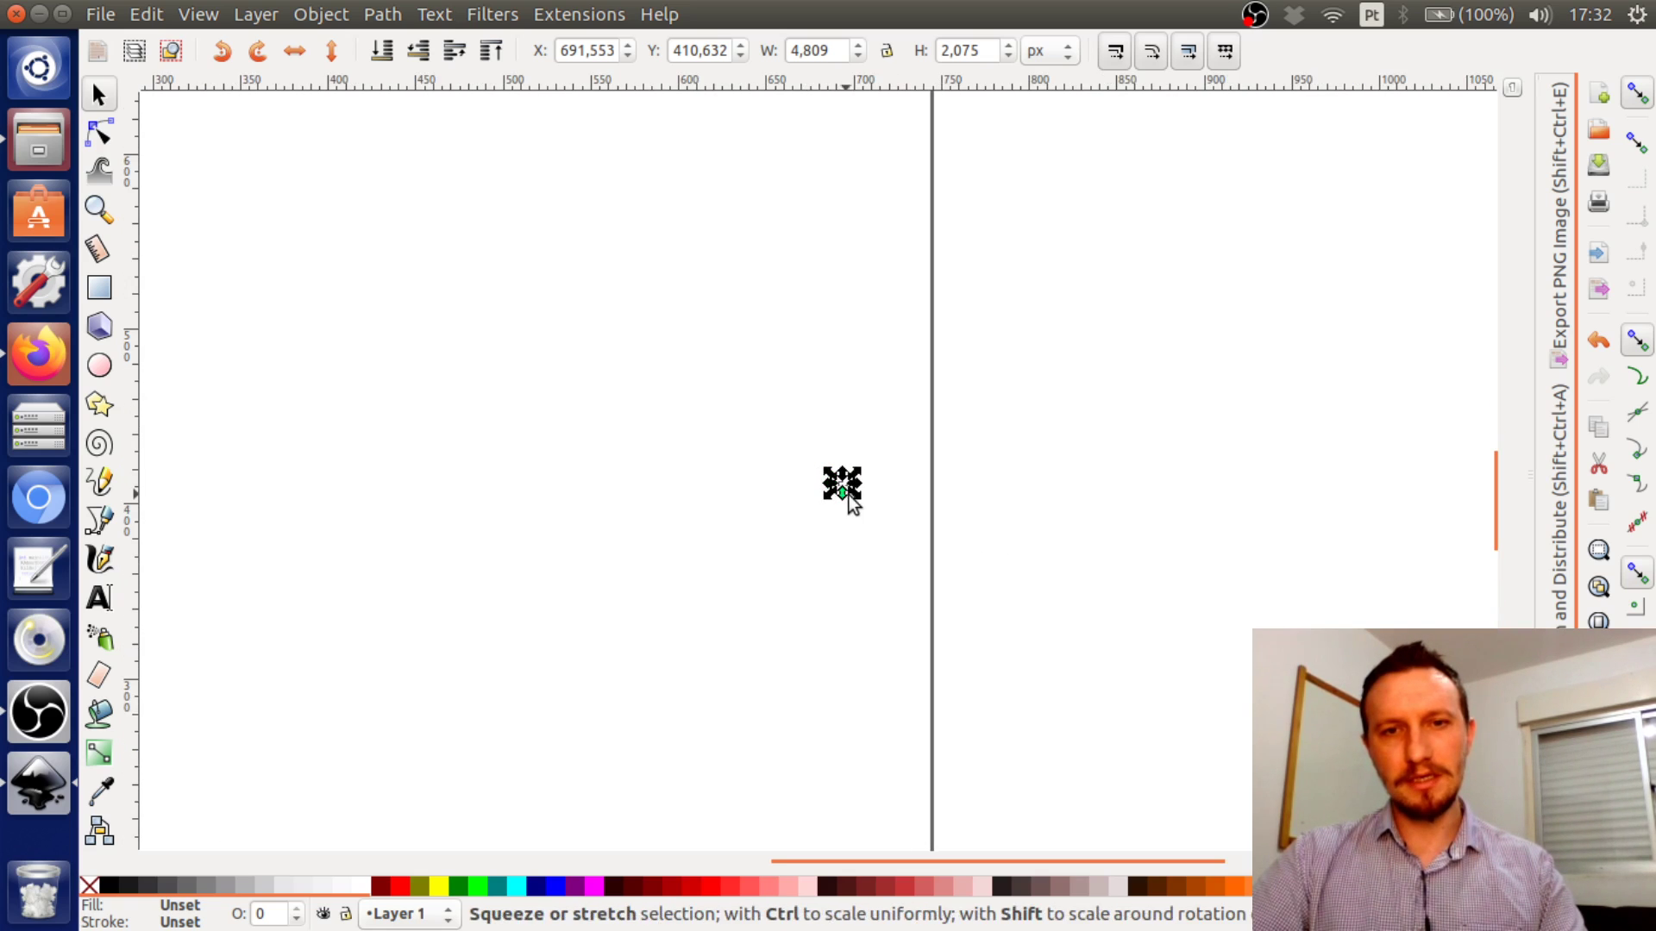
drag(829, 468, 311, 226)
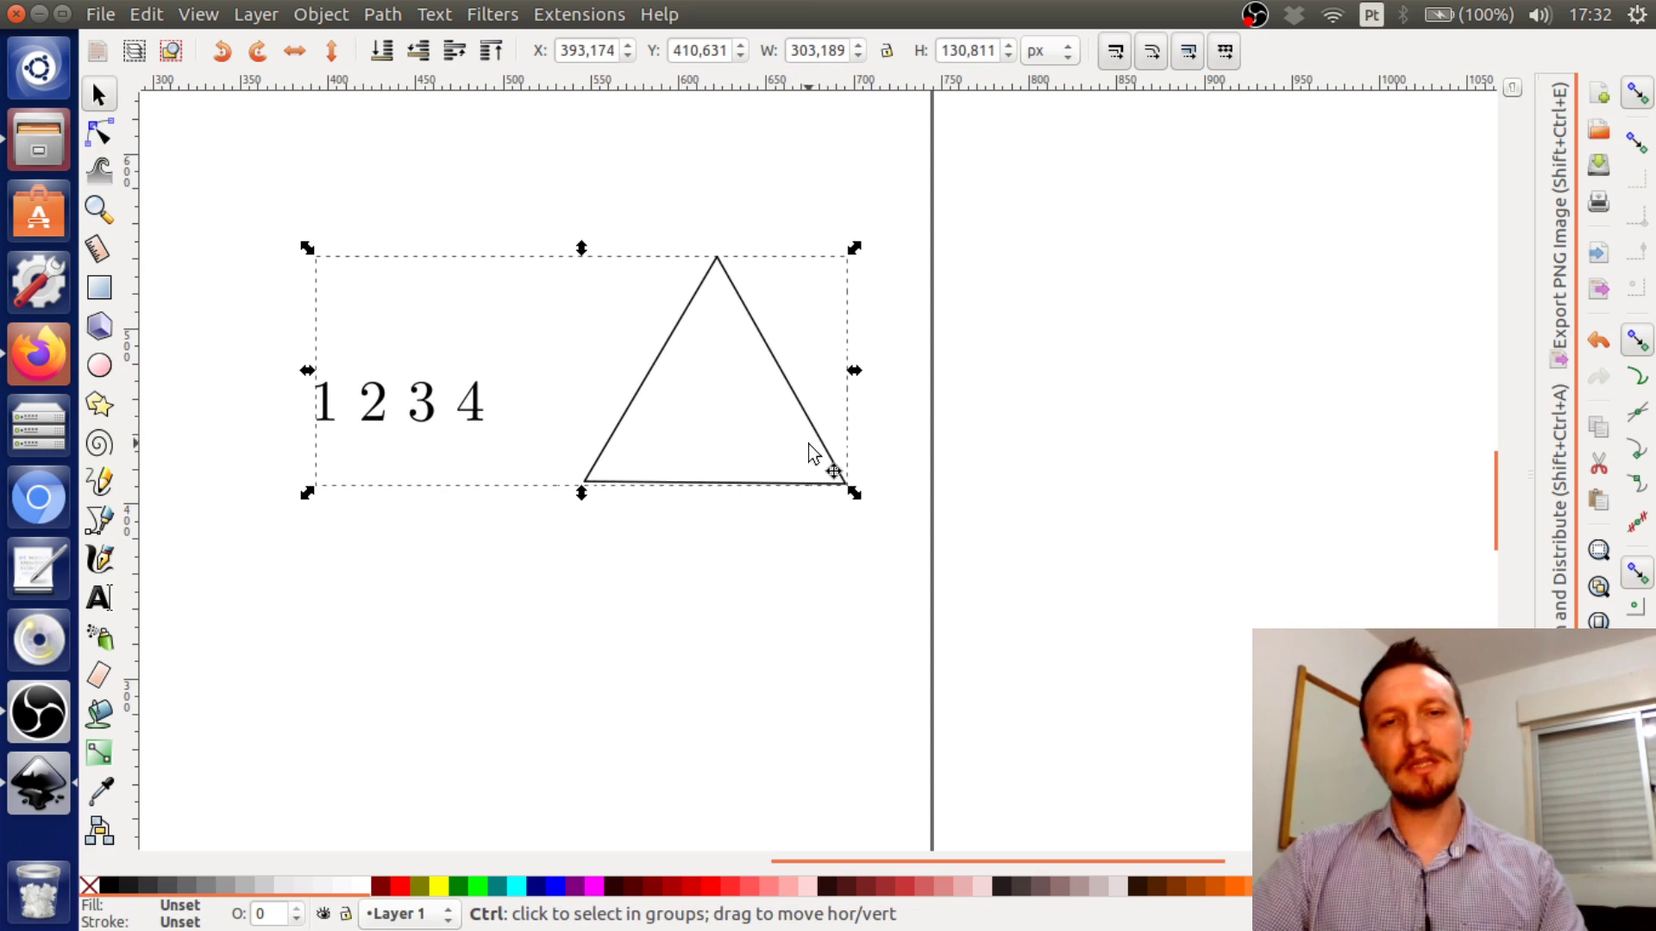
scroll(815, 456, down, 3)
drag(626, 373, 450, 263)
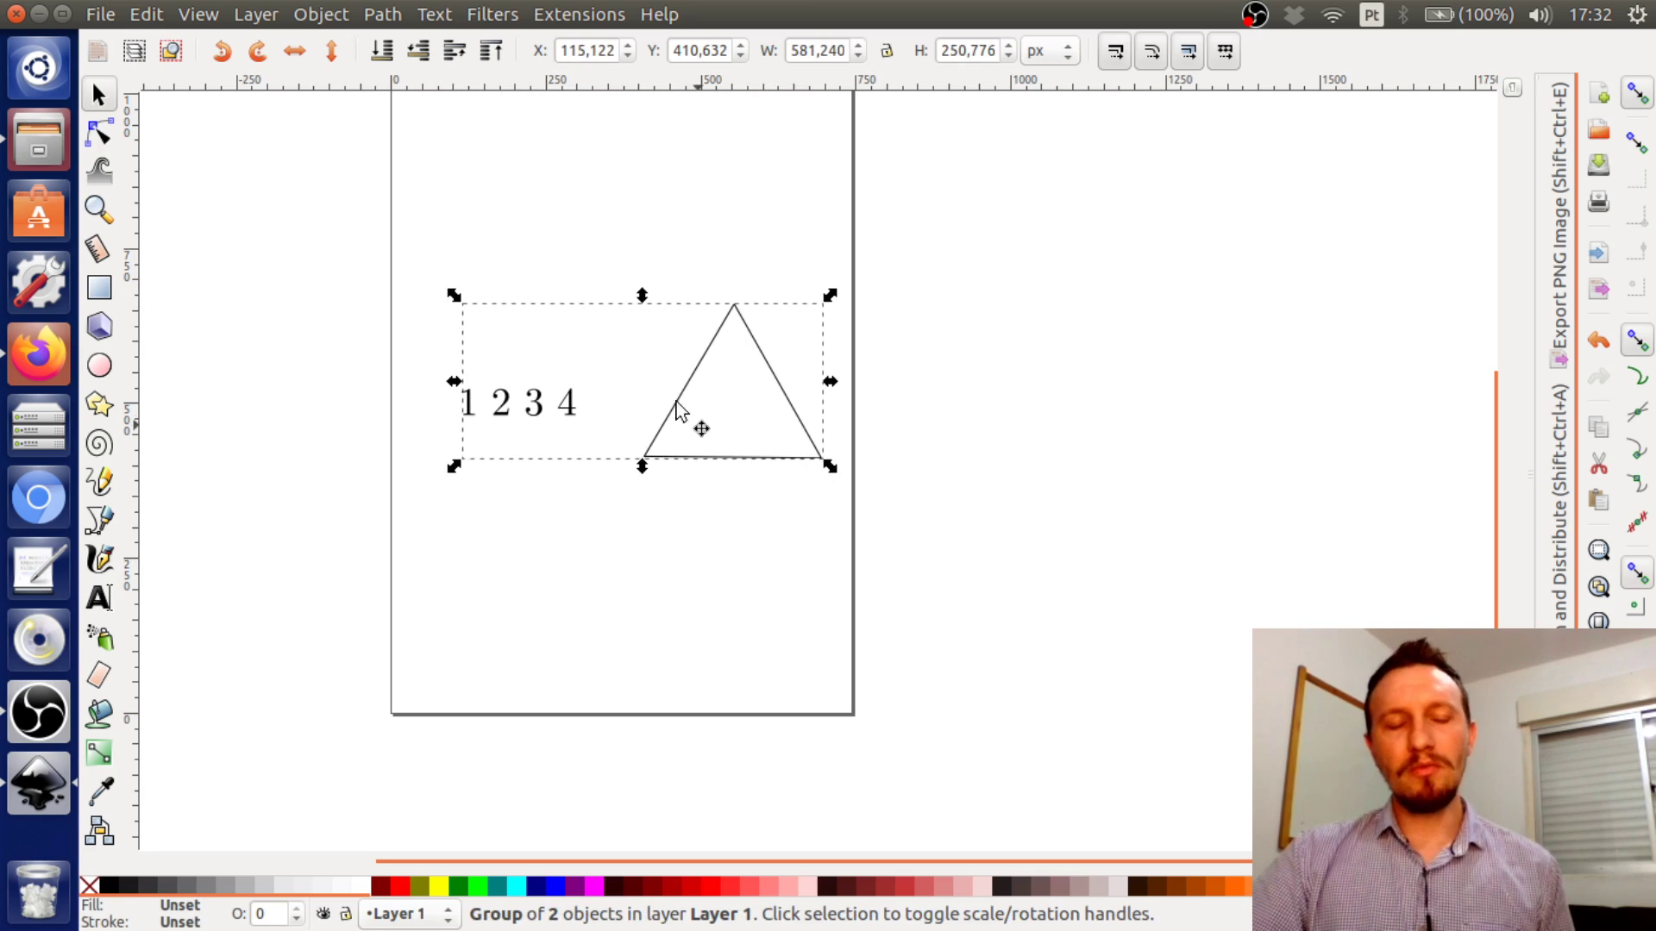
ctrl+scroll(607, 388, up, 2)
ctrl+scroll(607, 388, up, 1)
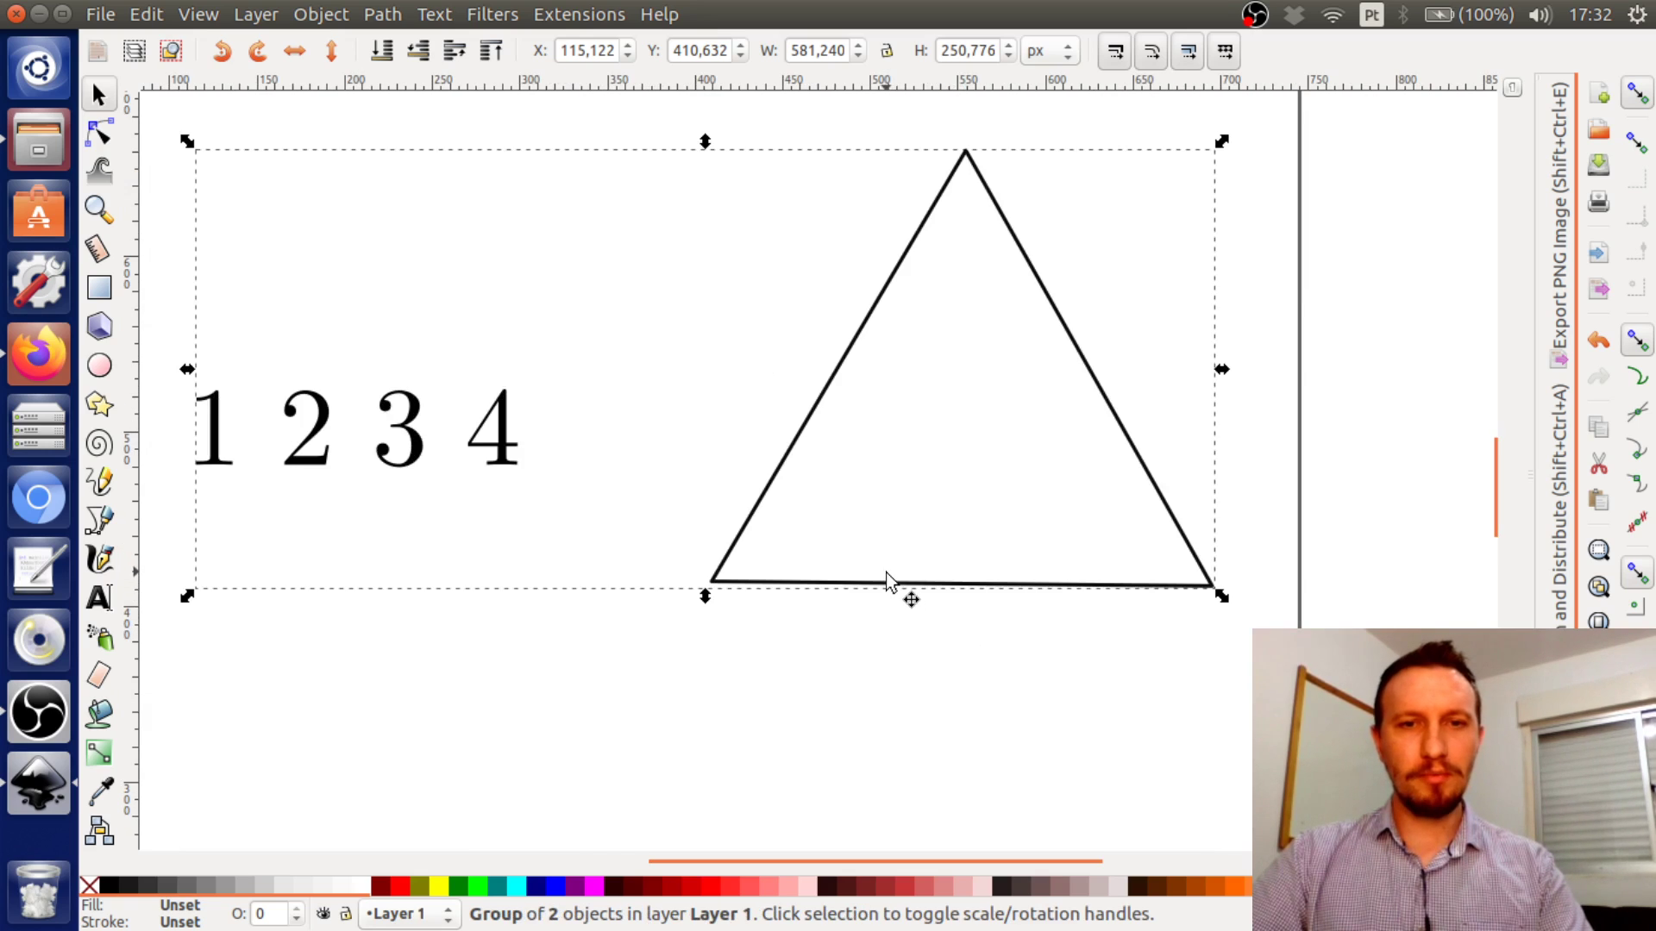
ctrl+scroll(871, 584, down, 4)
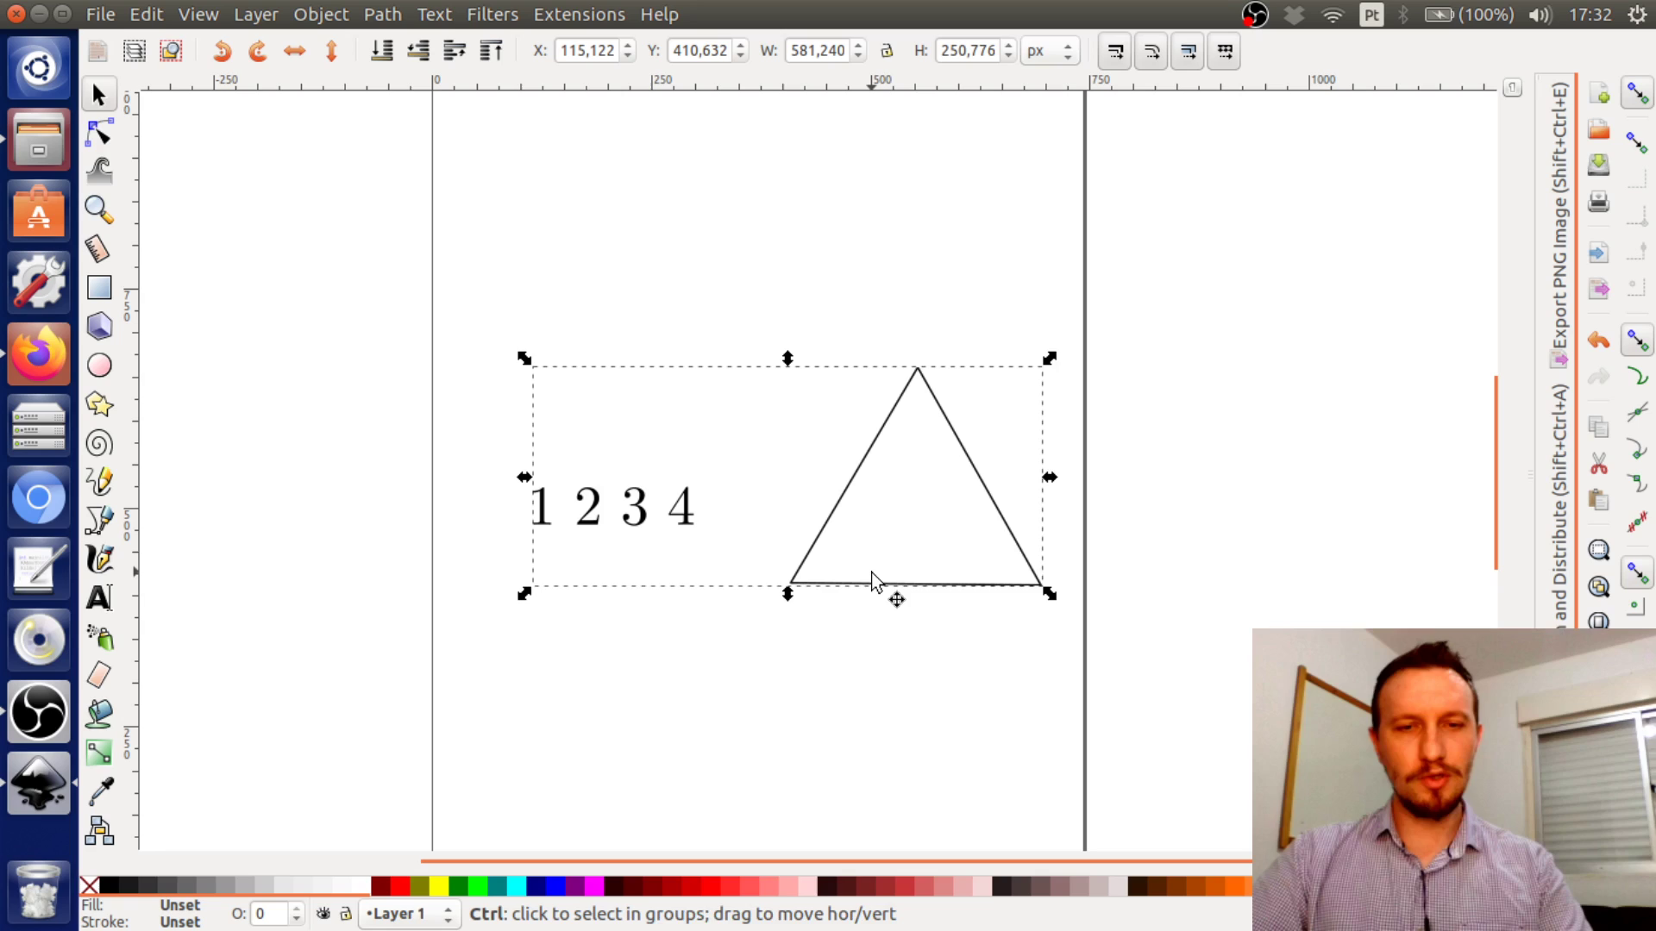
key(ctrl+z)
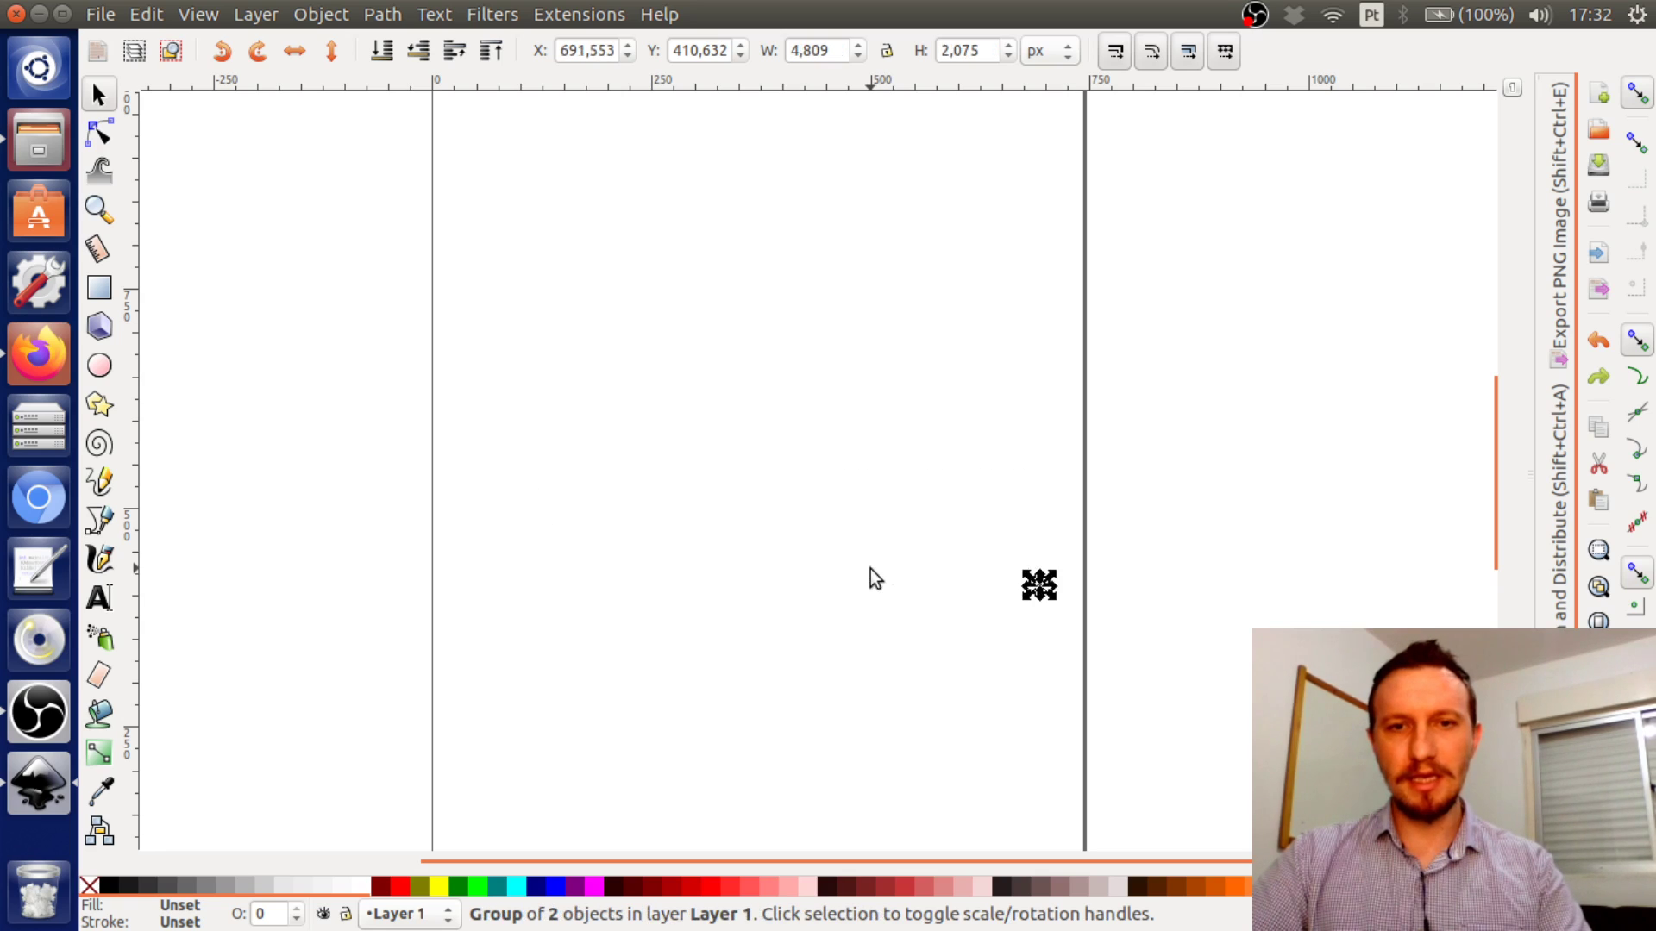
Select the tiny imported vector drawing and examine its digits and triangle at high magnification
key(Escape)
drag(987, 515, 1220, 717)
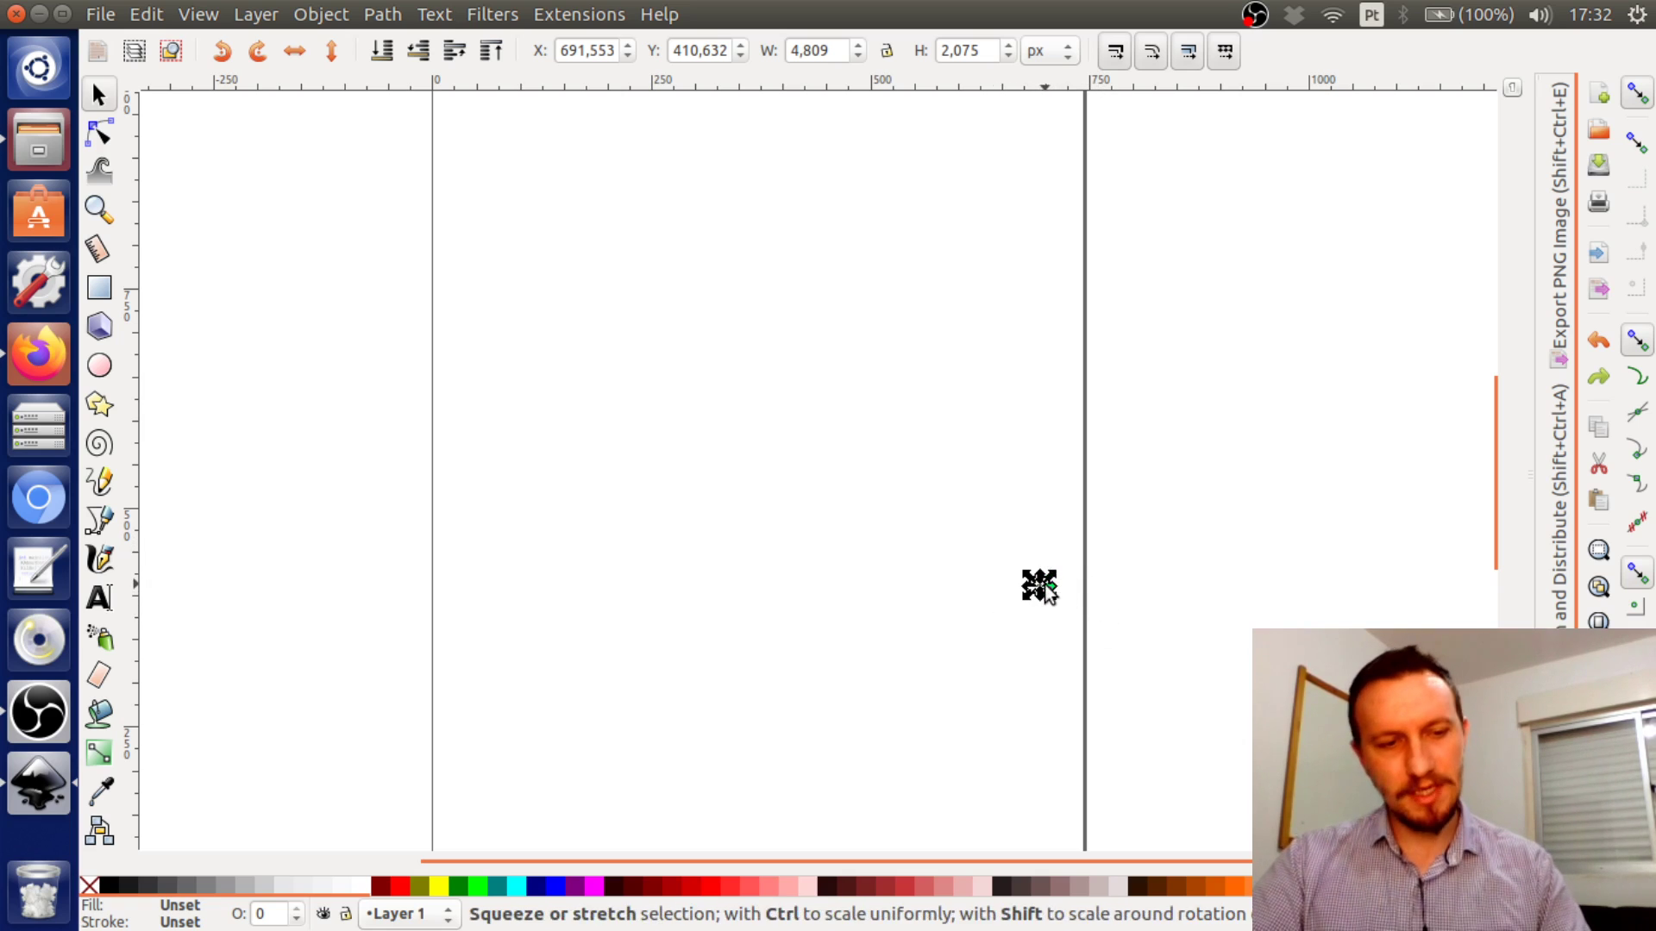
scroll(1049, 595, up, 1)
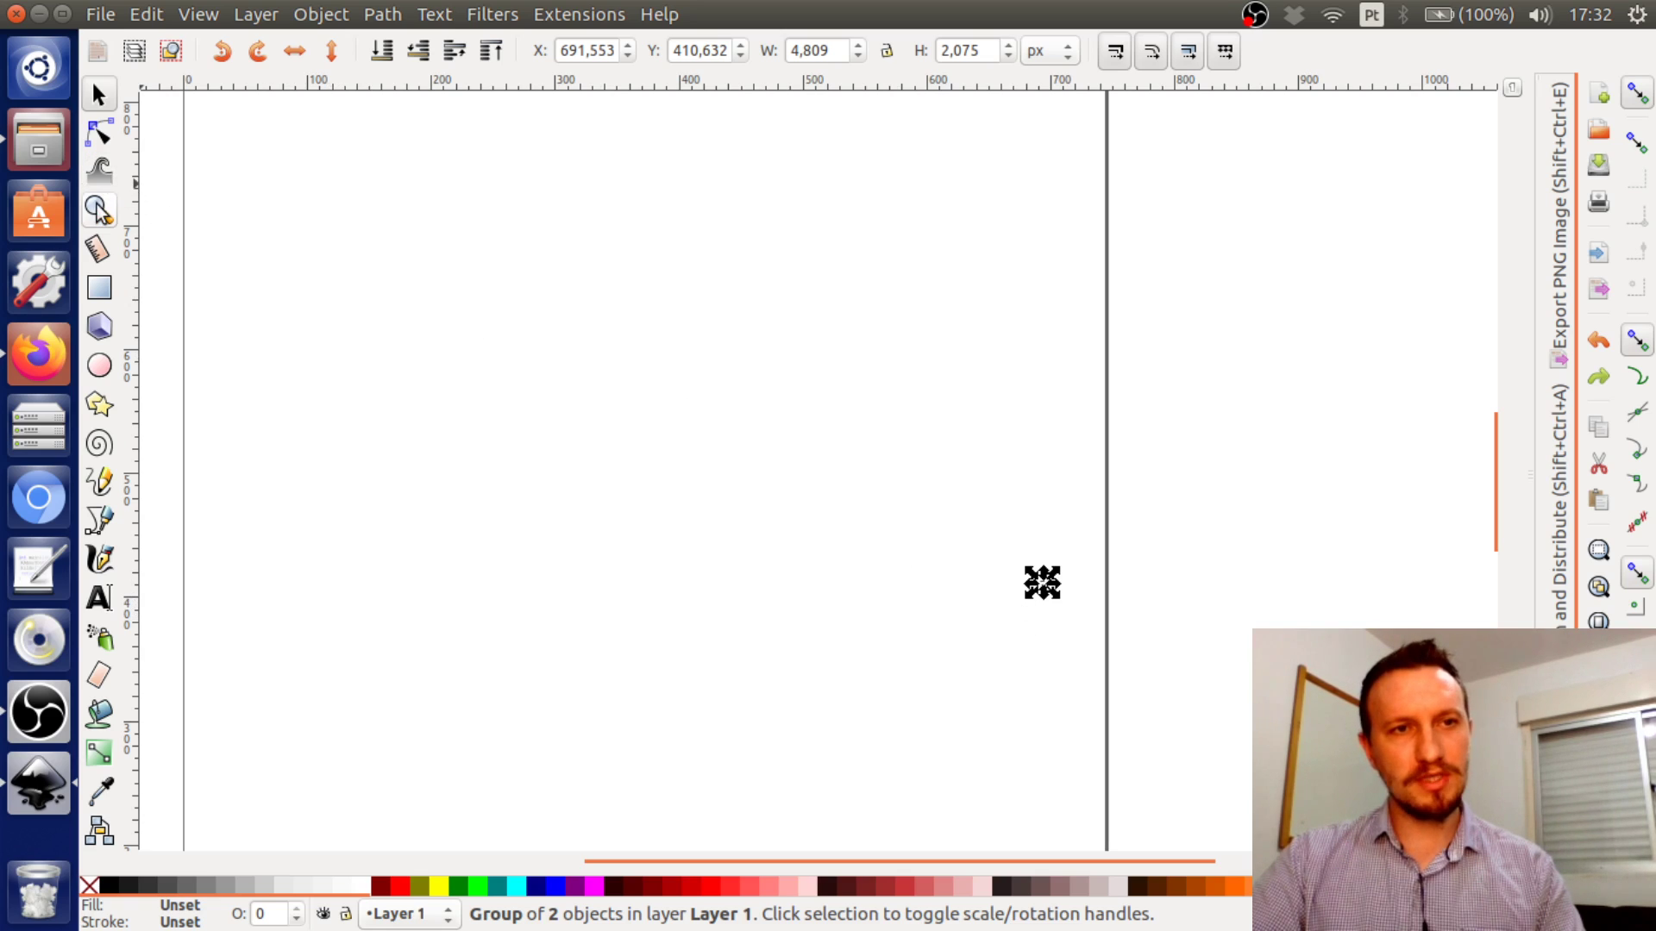
key(z)
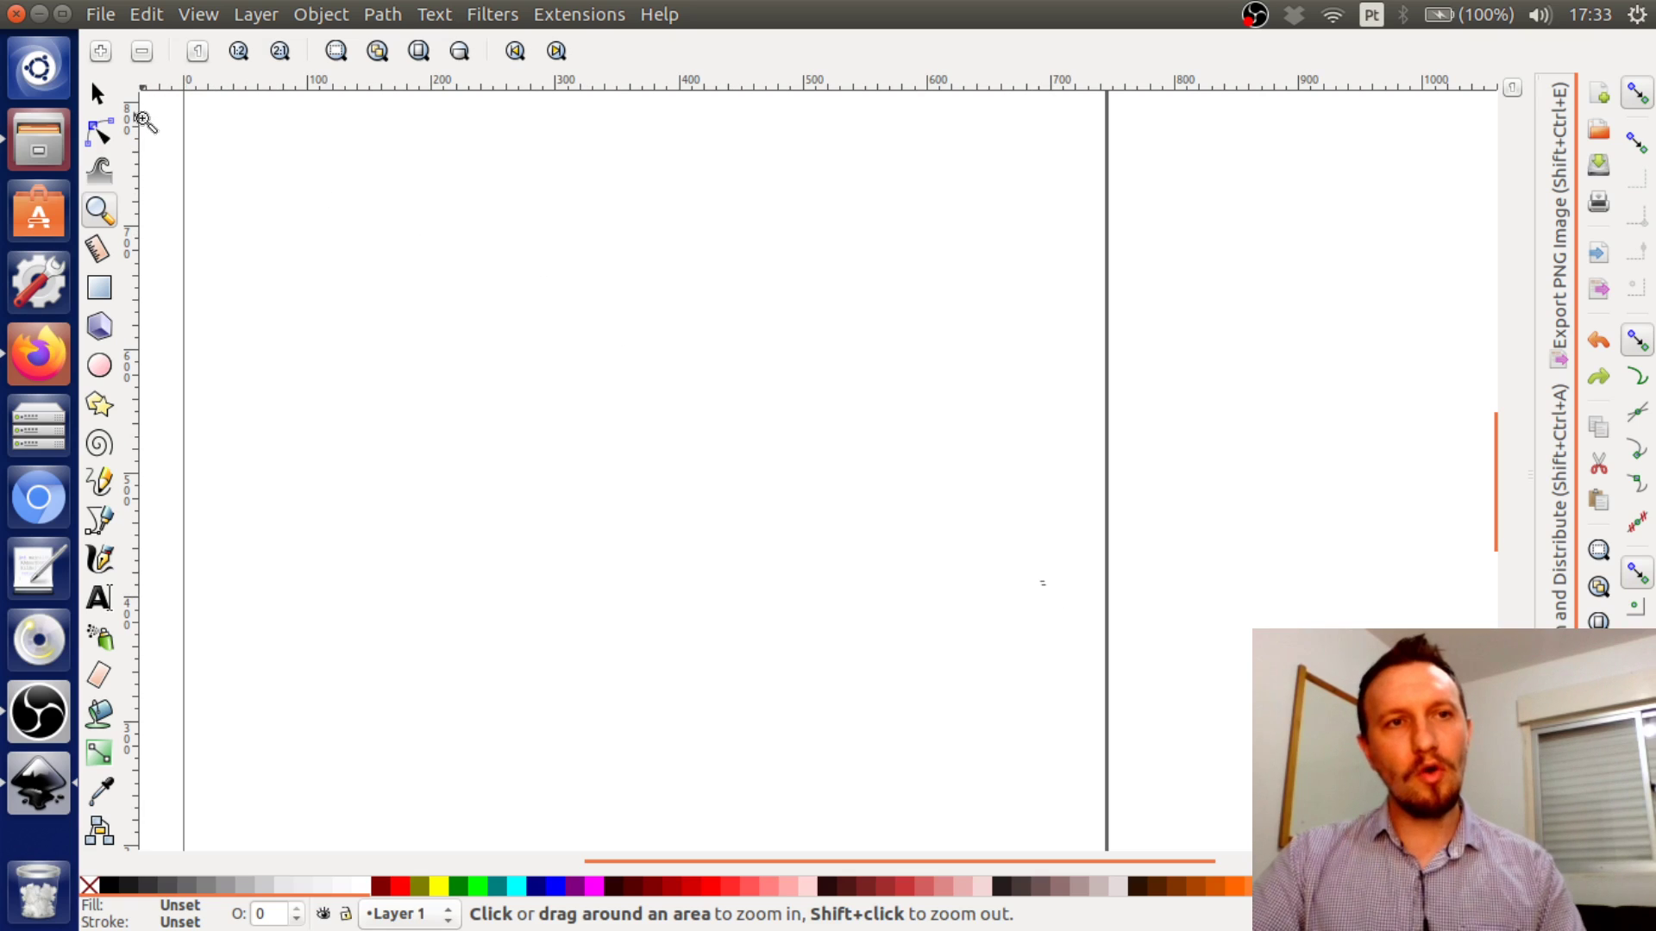
click(98, 93)
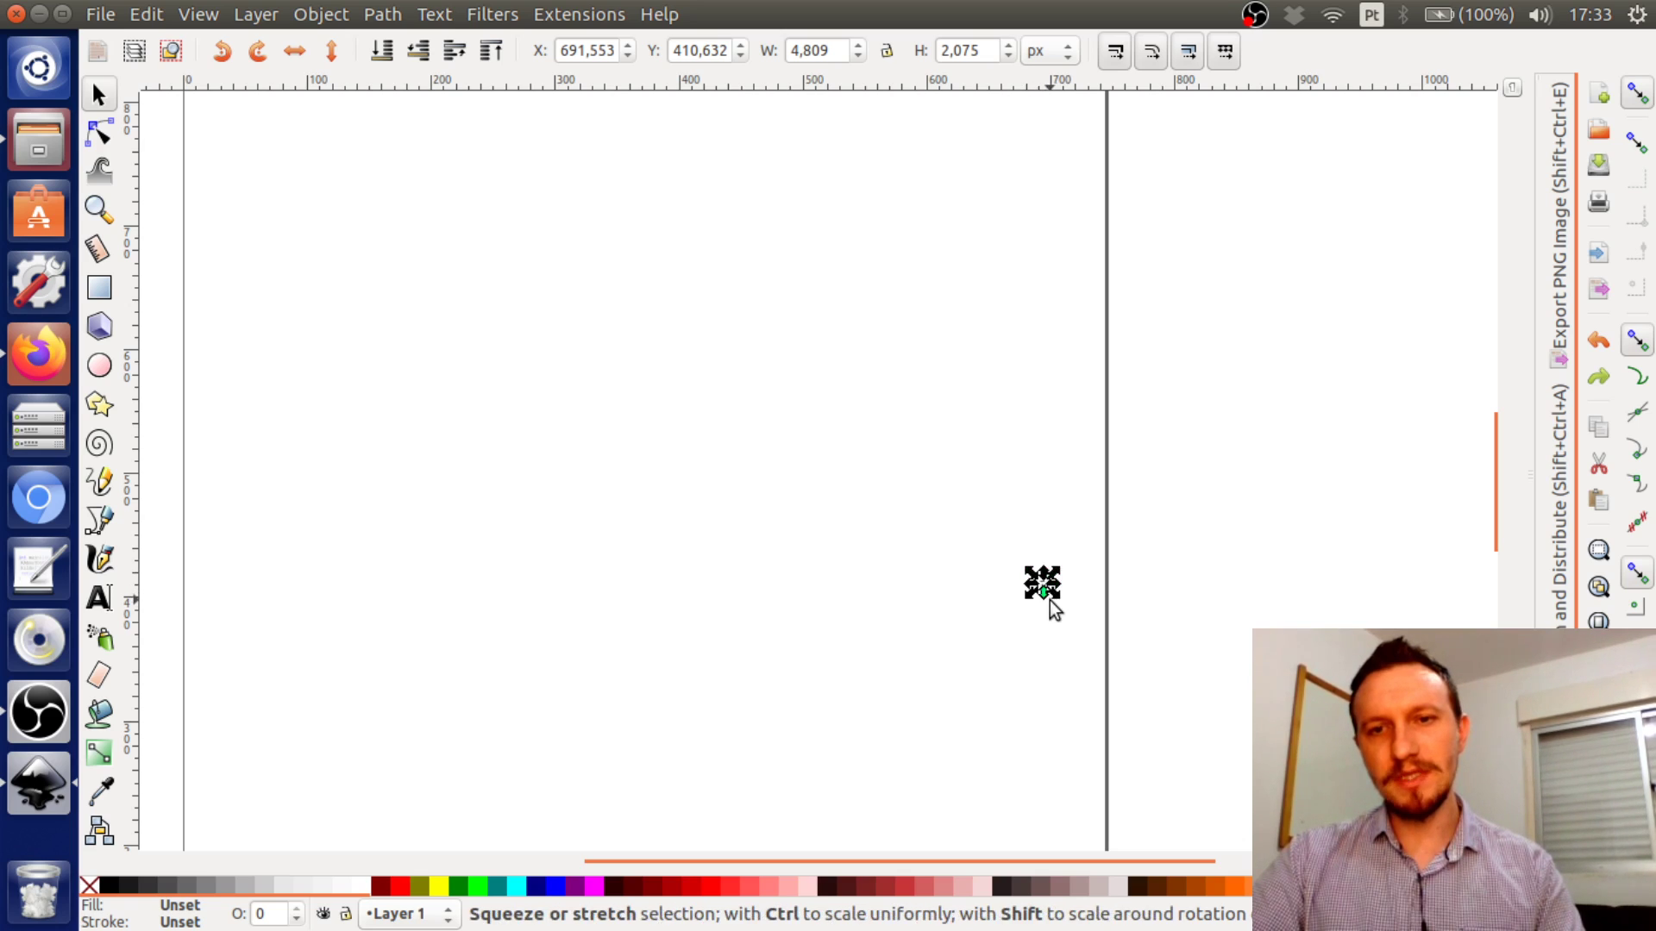
ctrl+scroll(1049, 592, up, 2)
ctrl+scroll(1049, 591, up, 10)
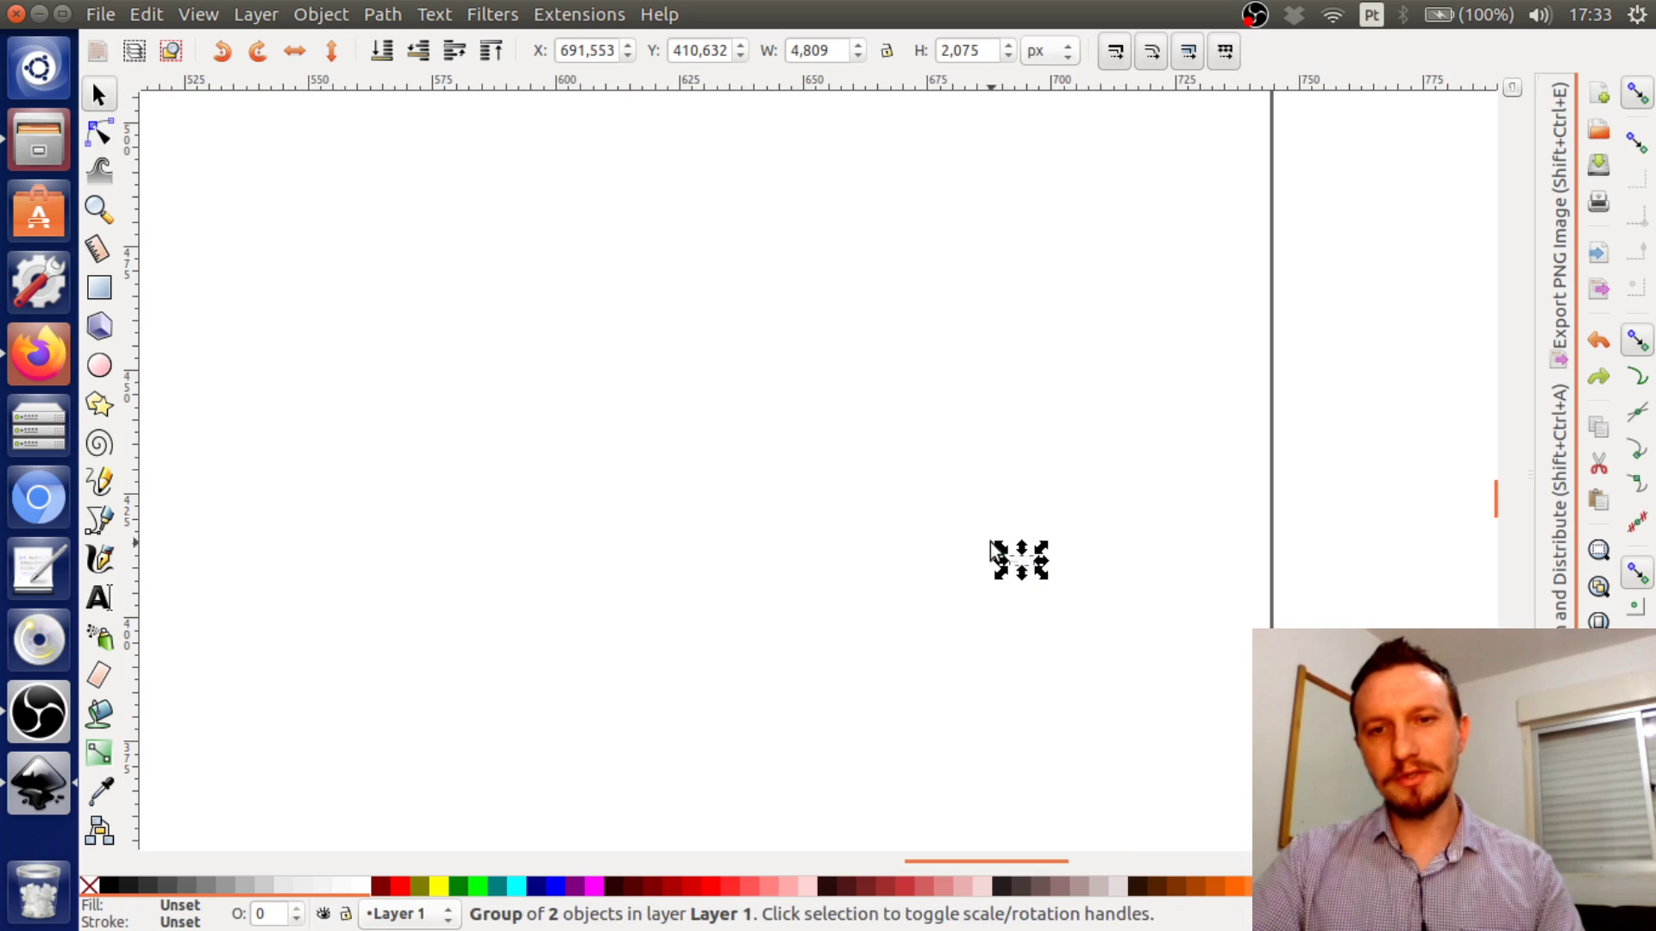
ctrl+scroll(1064, 555, up, 2)
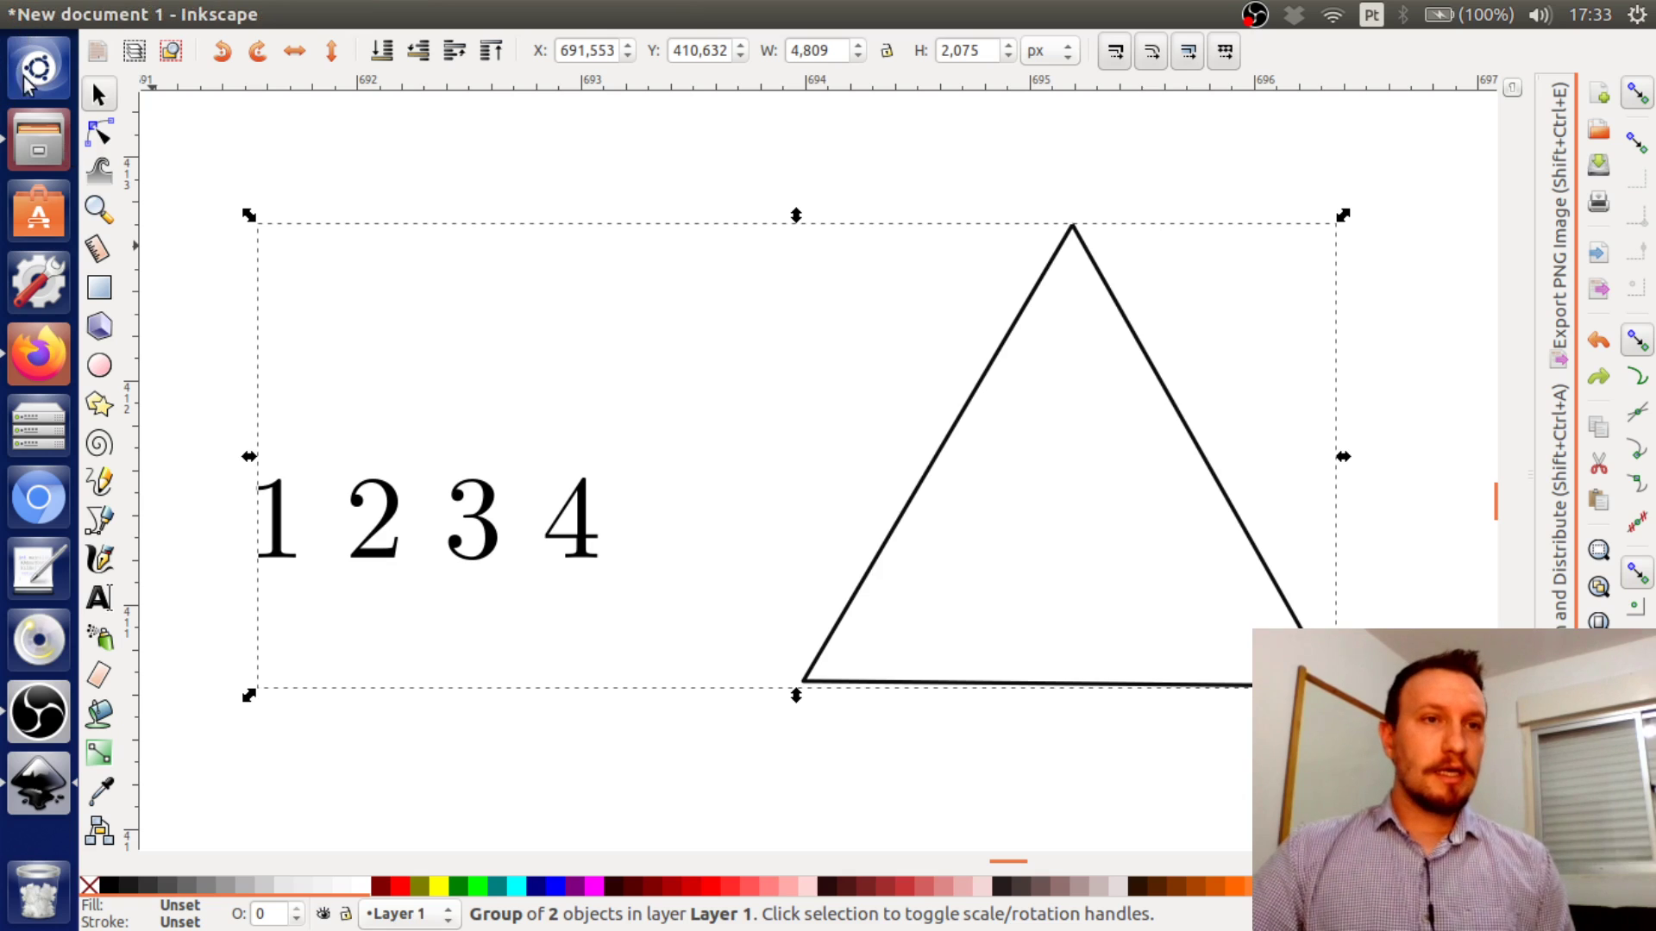
Switch to the file manager and examine bitmap.png and curve.svg in the tutorial folder
click(38, 140)
click(597, 110)
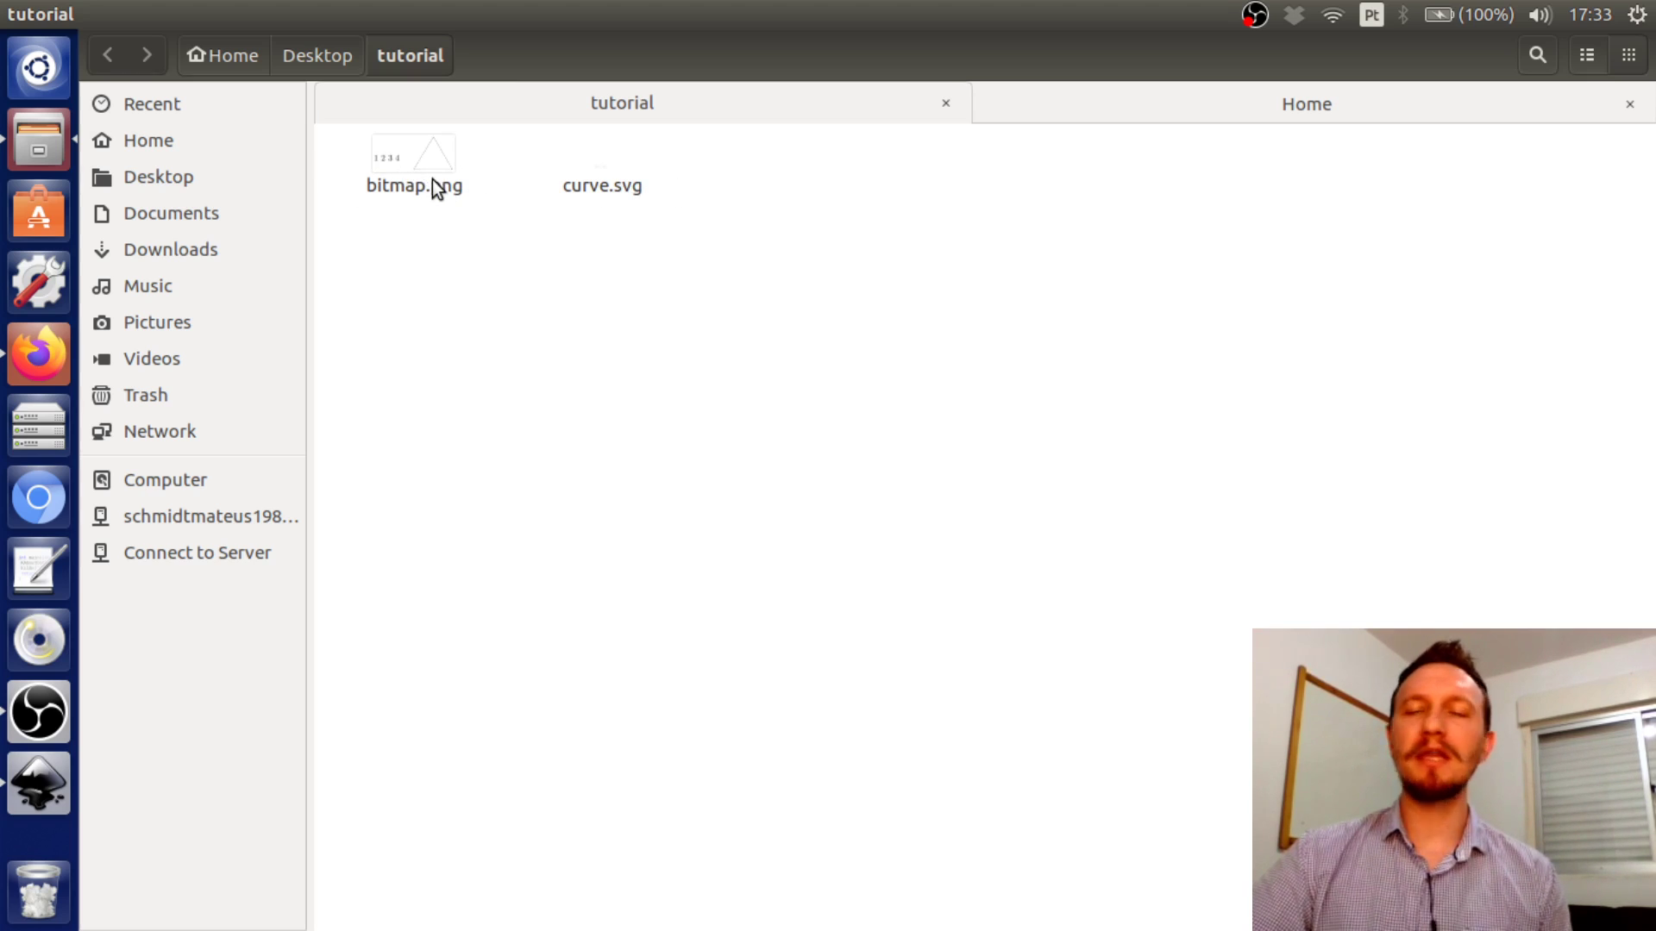
click(619, 190)
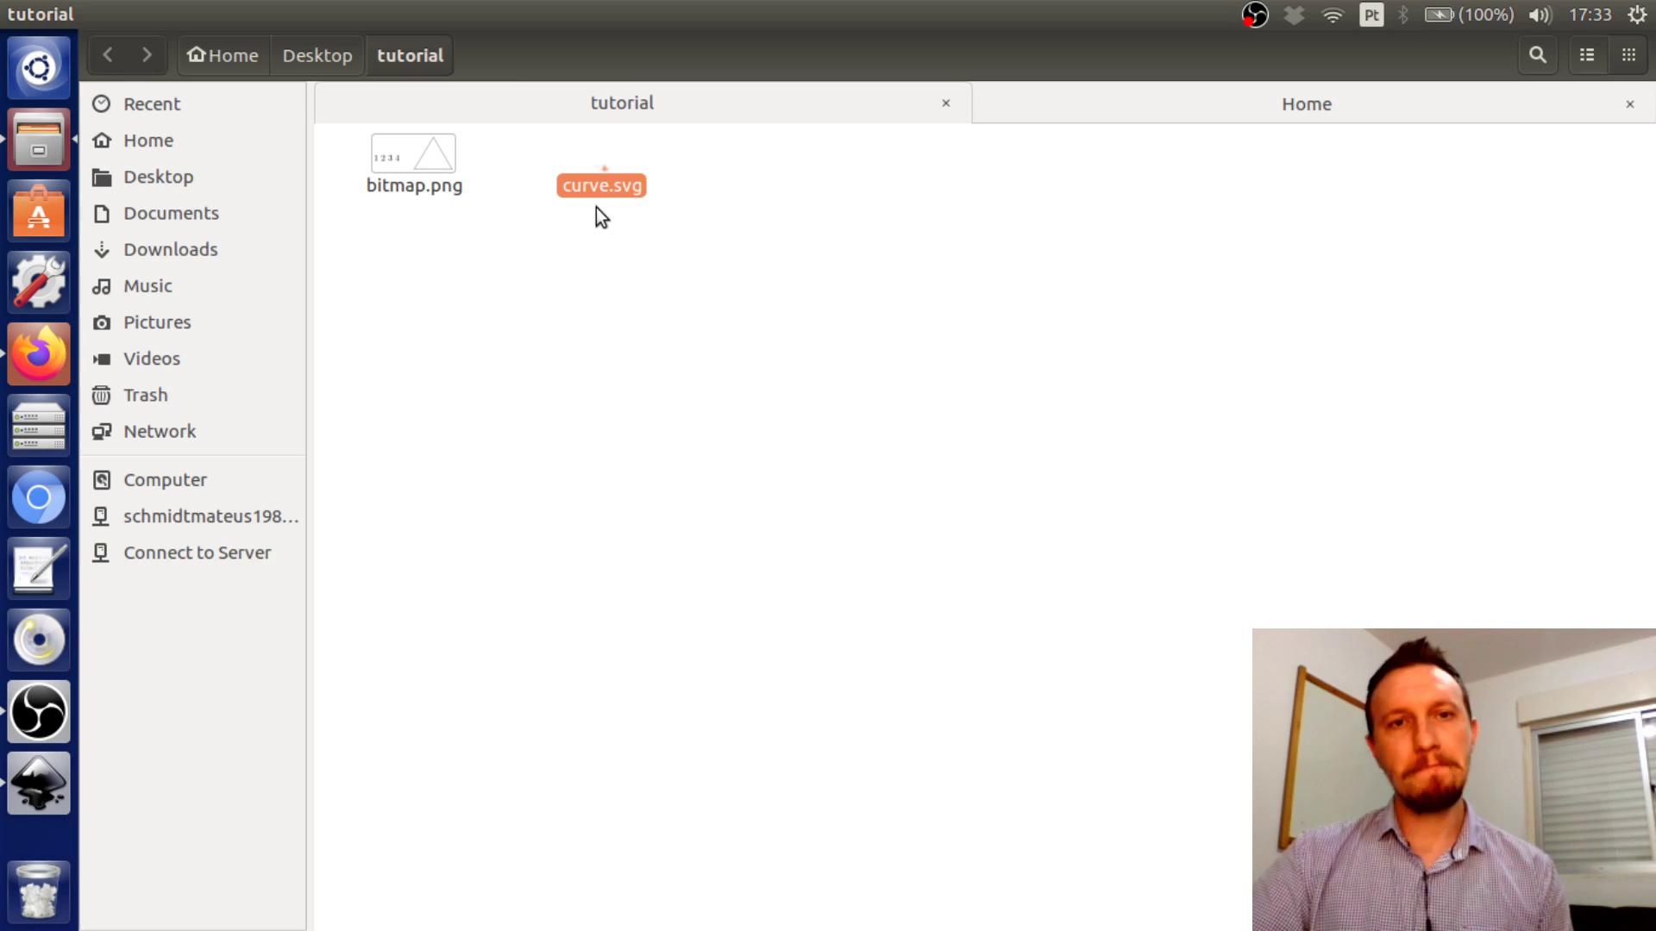
click(415, 174)
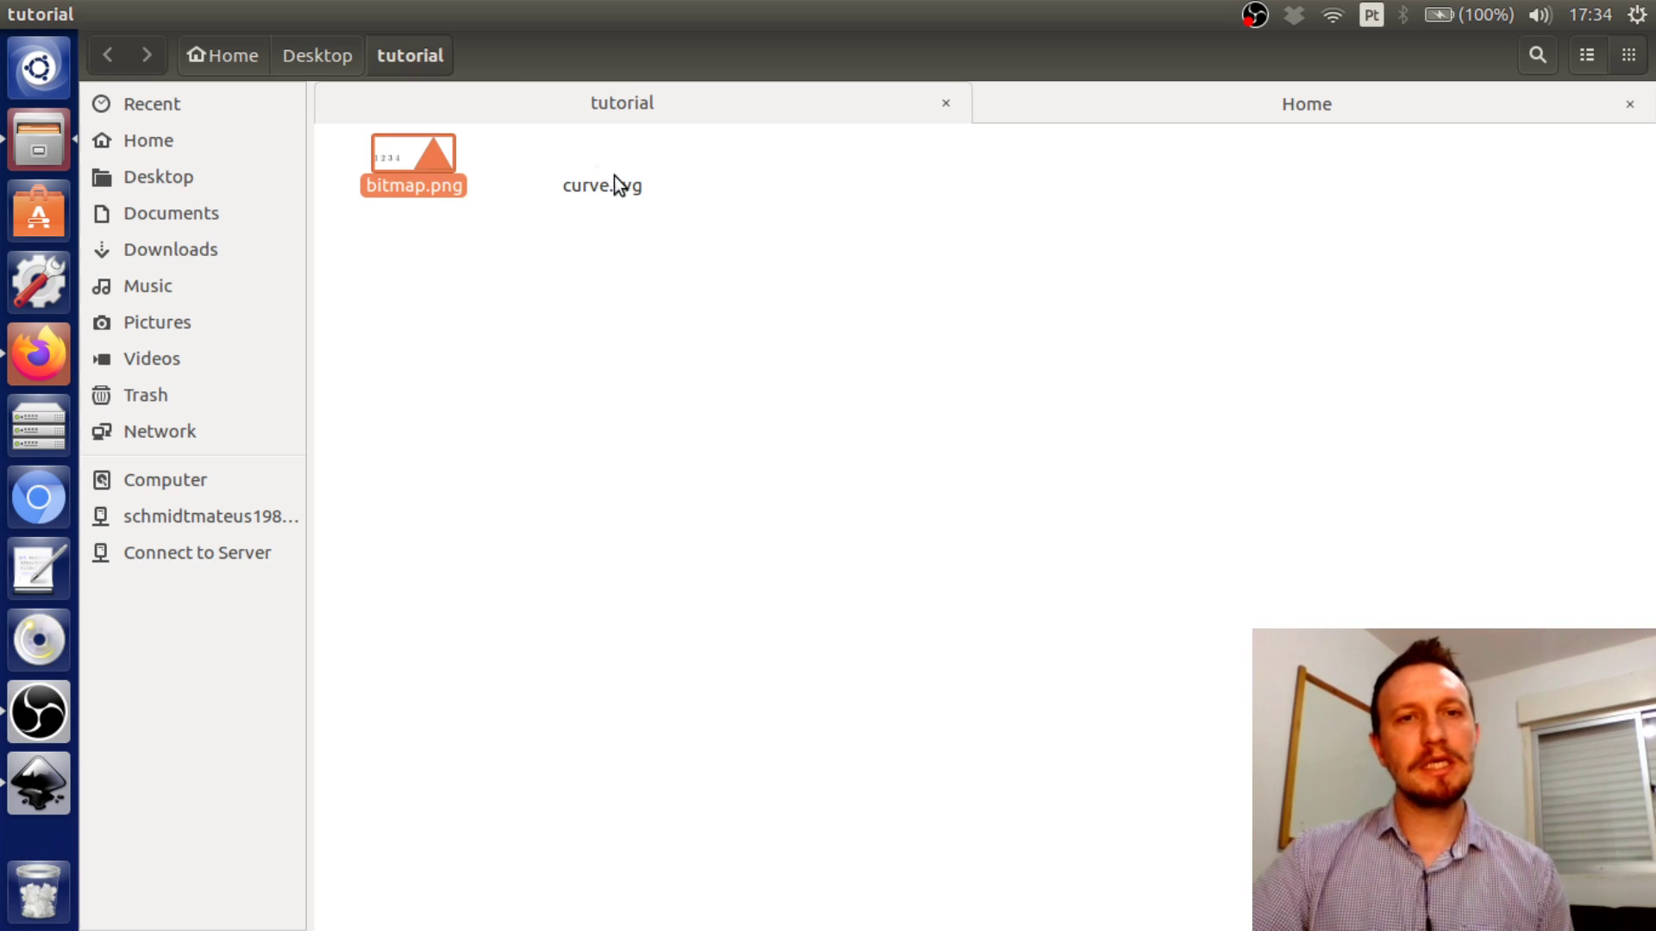
drag(617, 173, 569, 192)
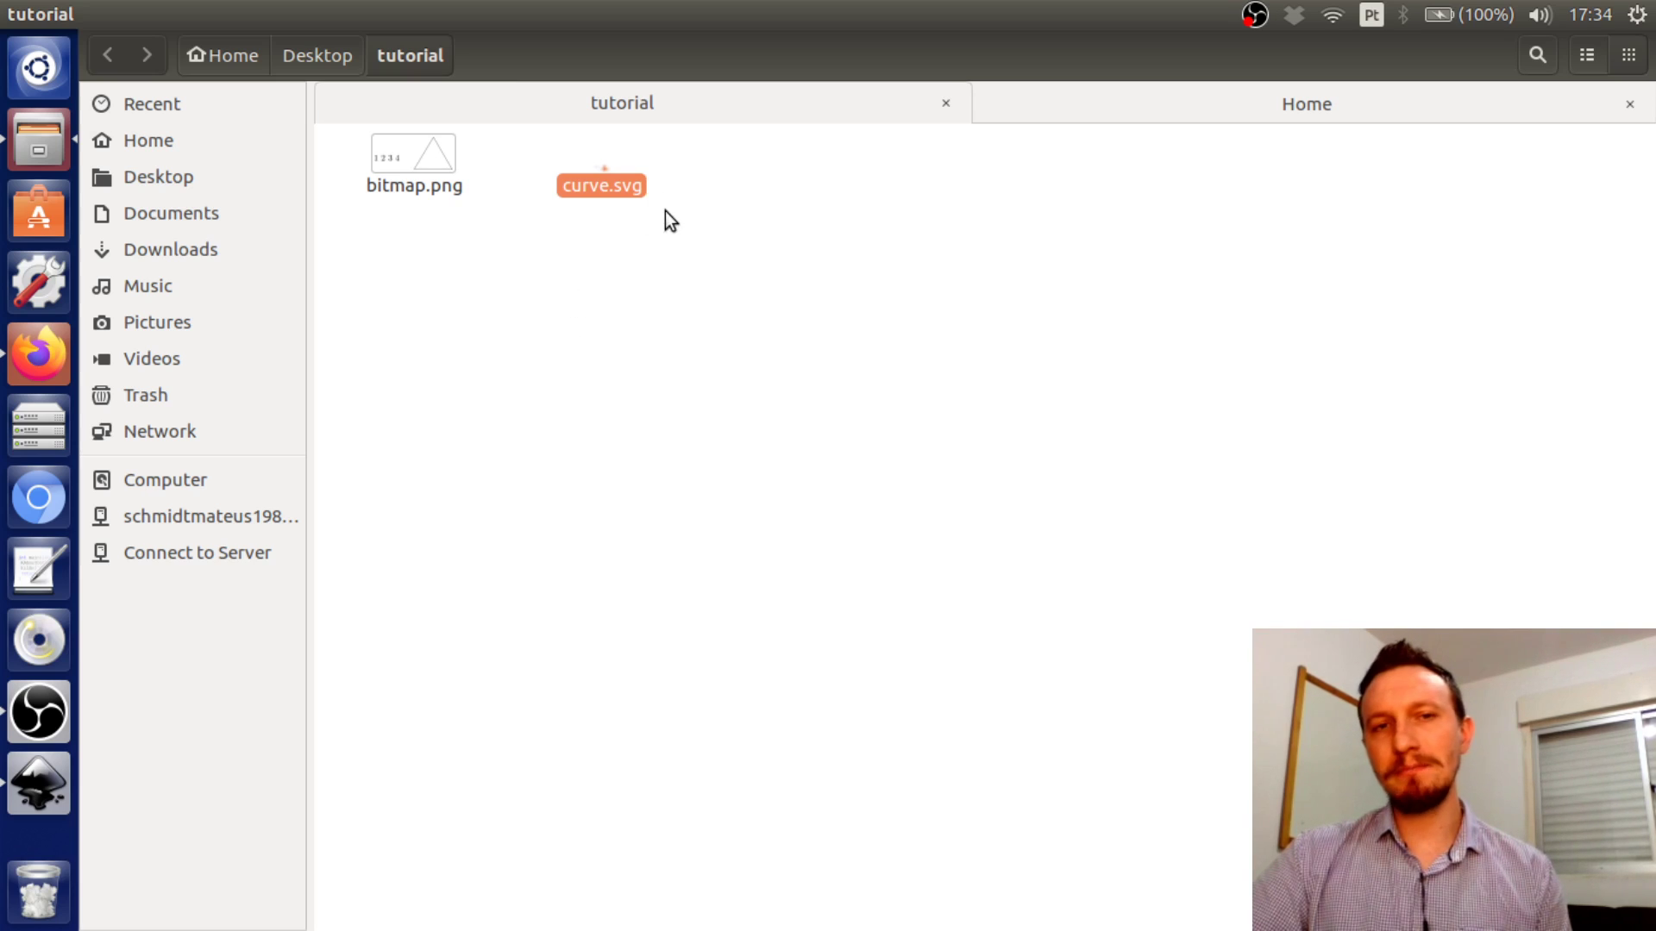
click(403, 159)
click(597, 185)
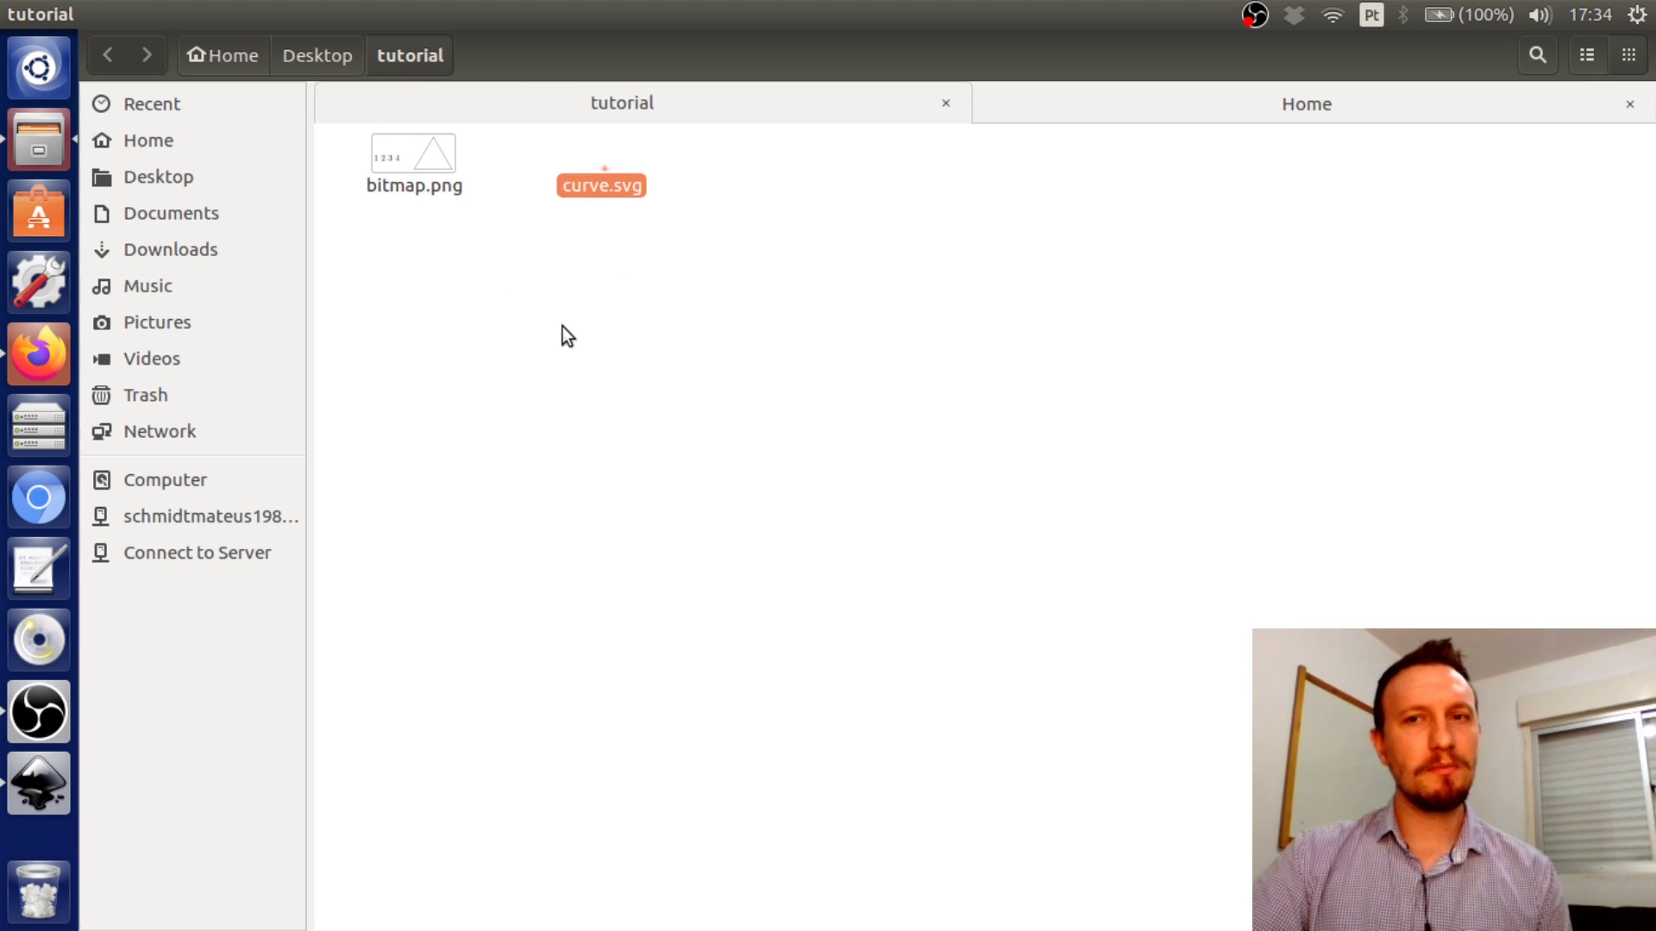
click(556, 319)
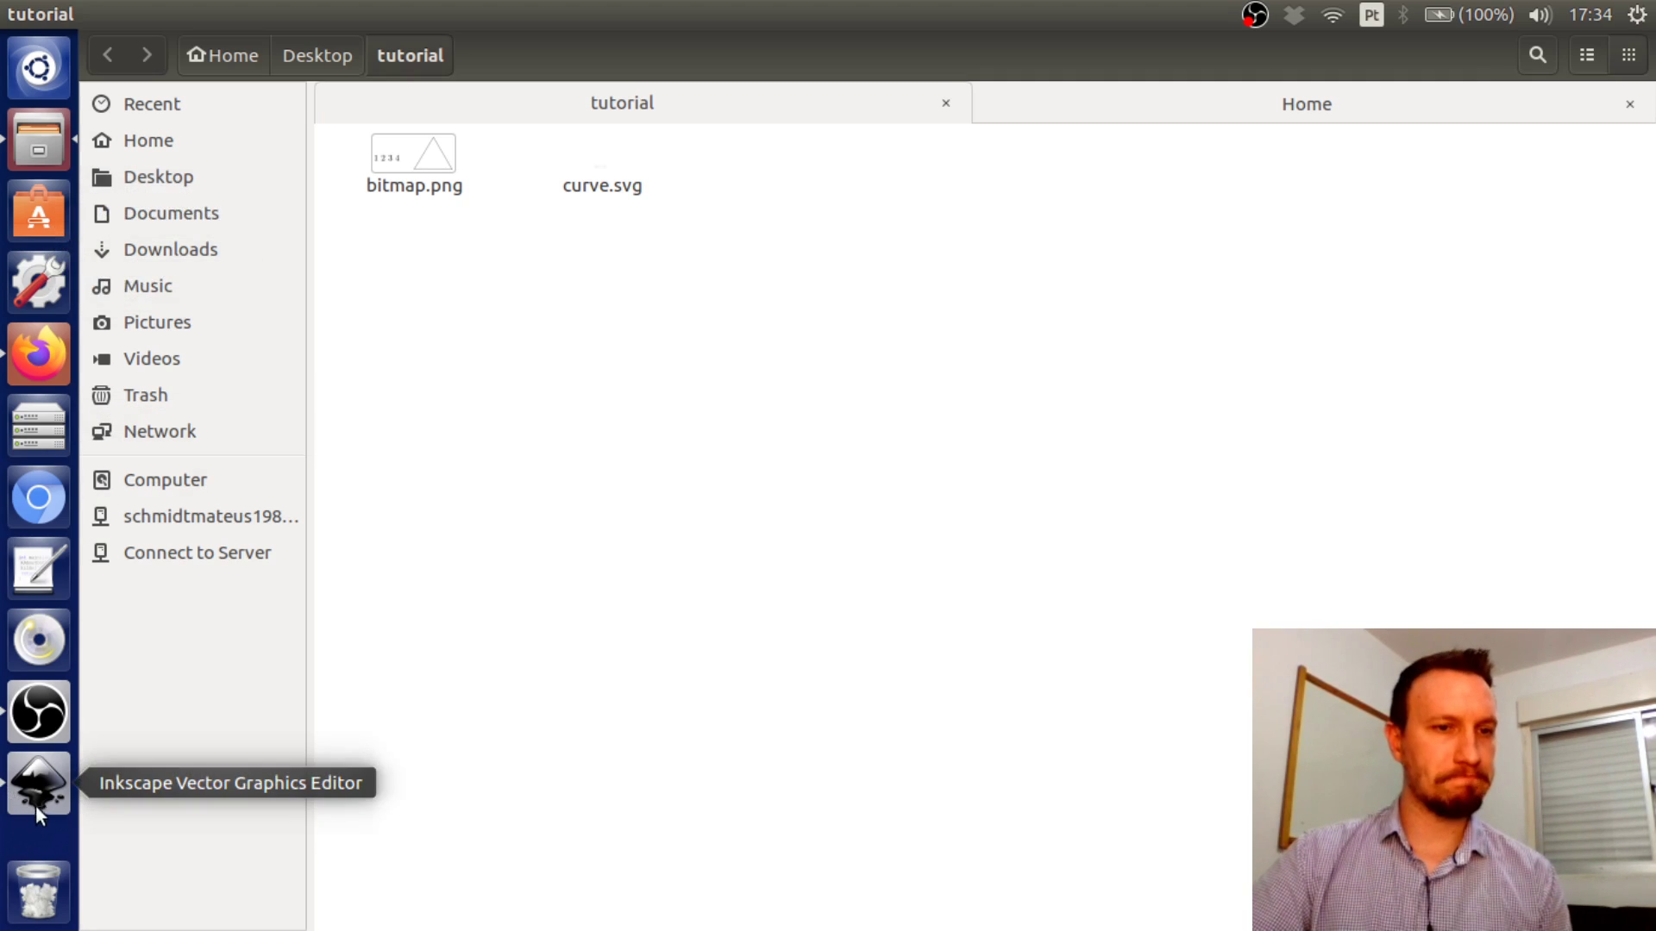
Switch back to Inkscape and import bitmap.png from the tutorial folder as an embedded image
click(49, 776)
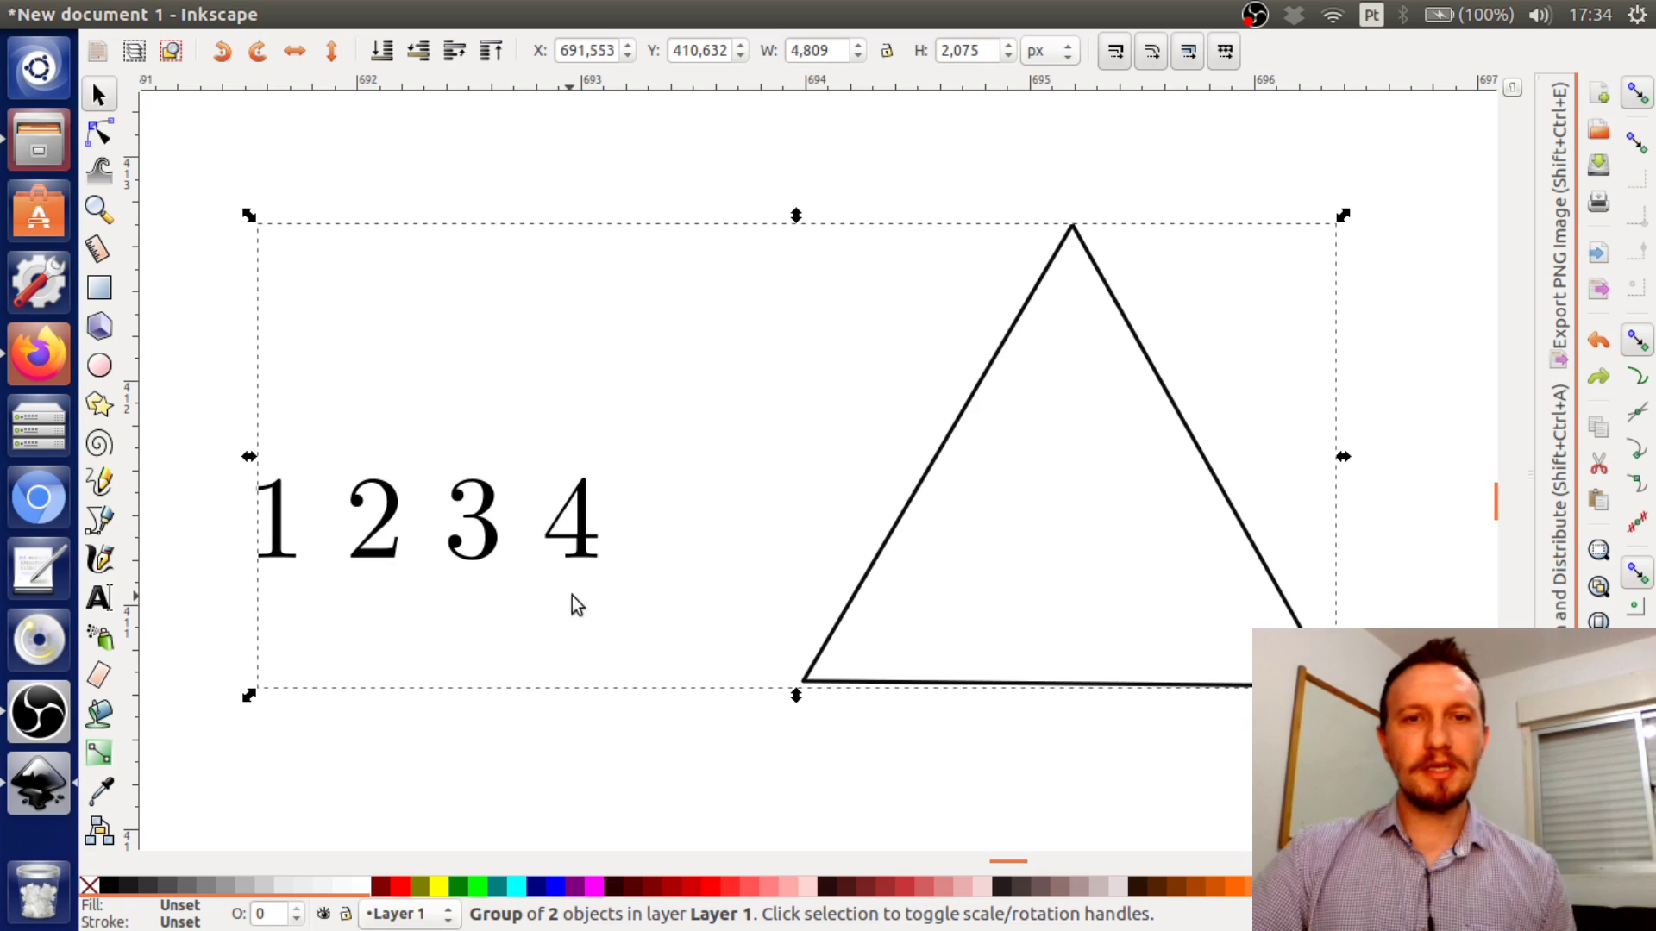
scroll(888, 504, down, 5)
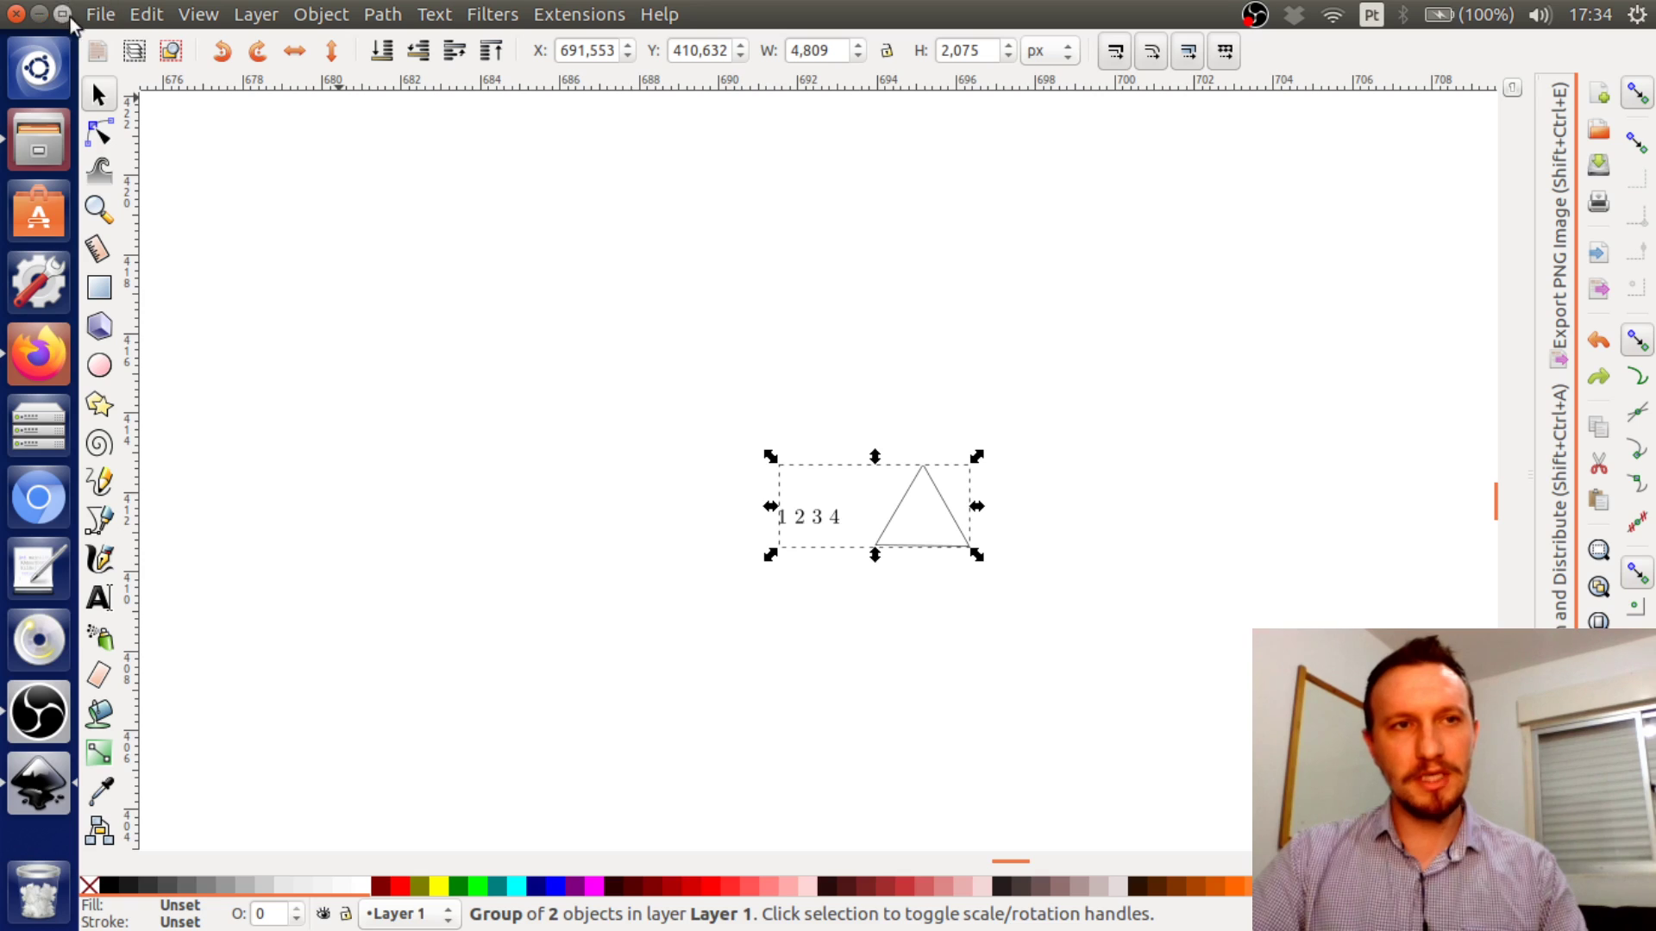
click(107, 14)
click(126, 278)
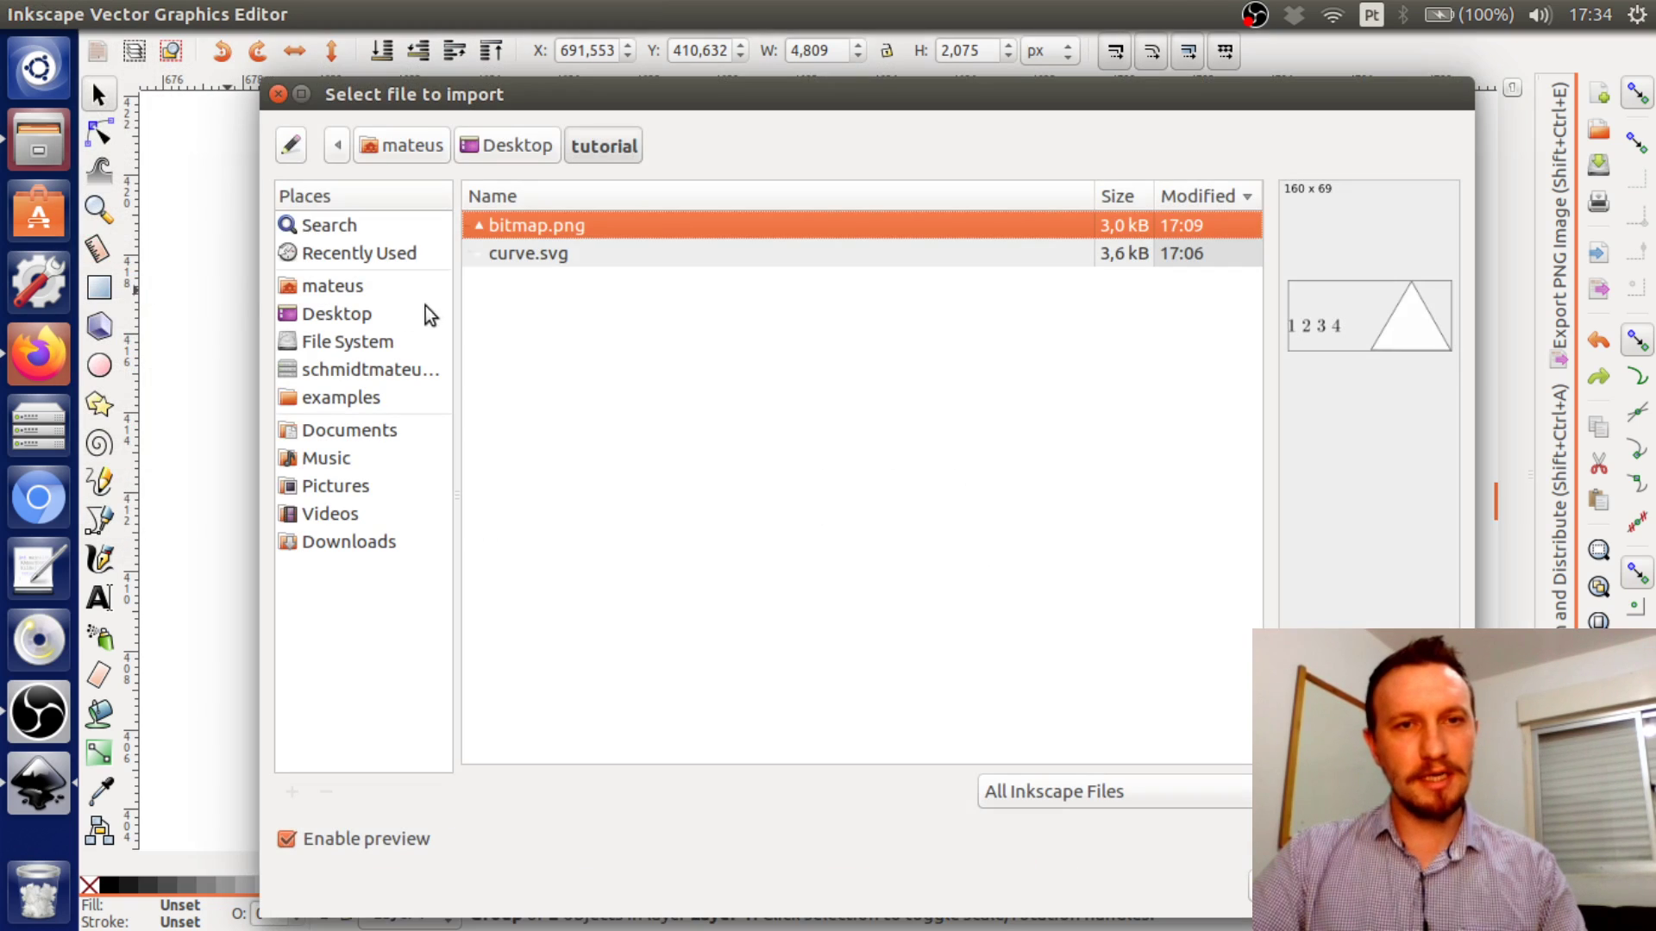
key(Return)
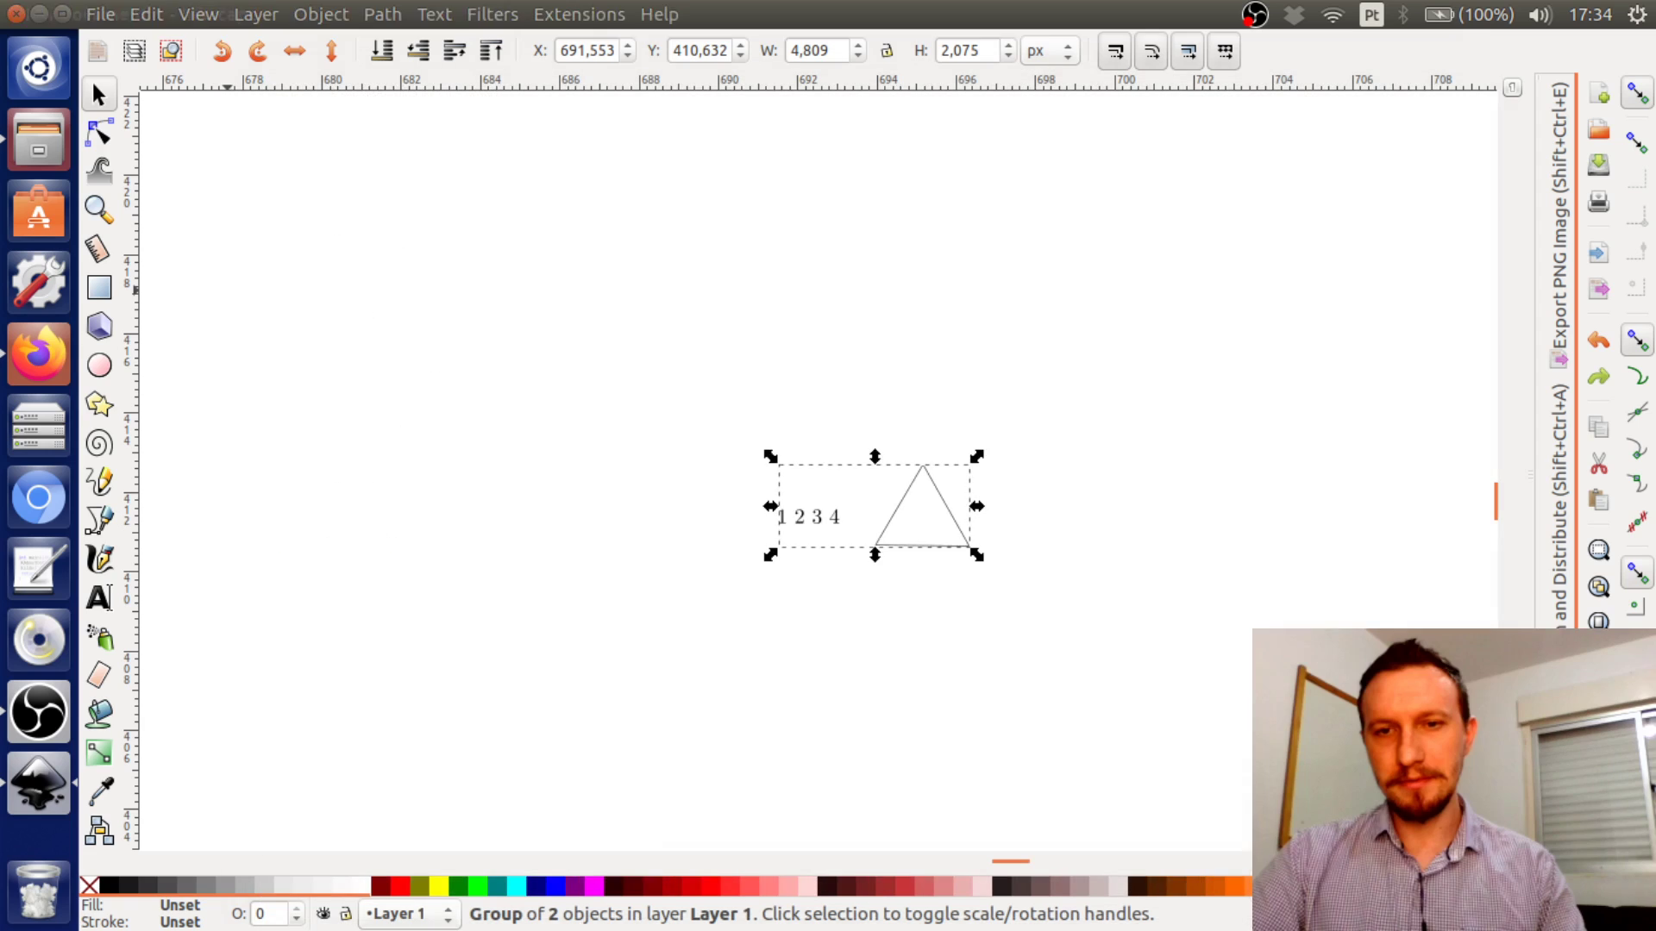
click(1026, 655)
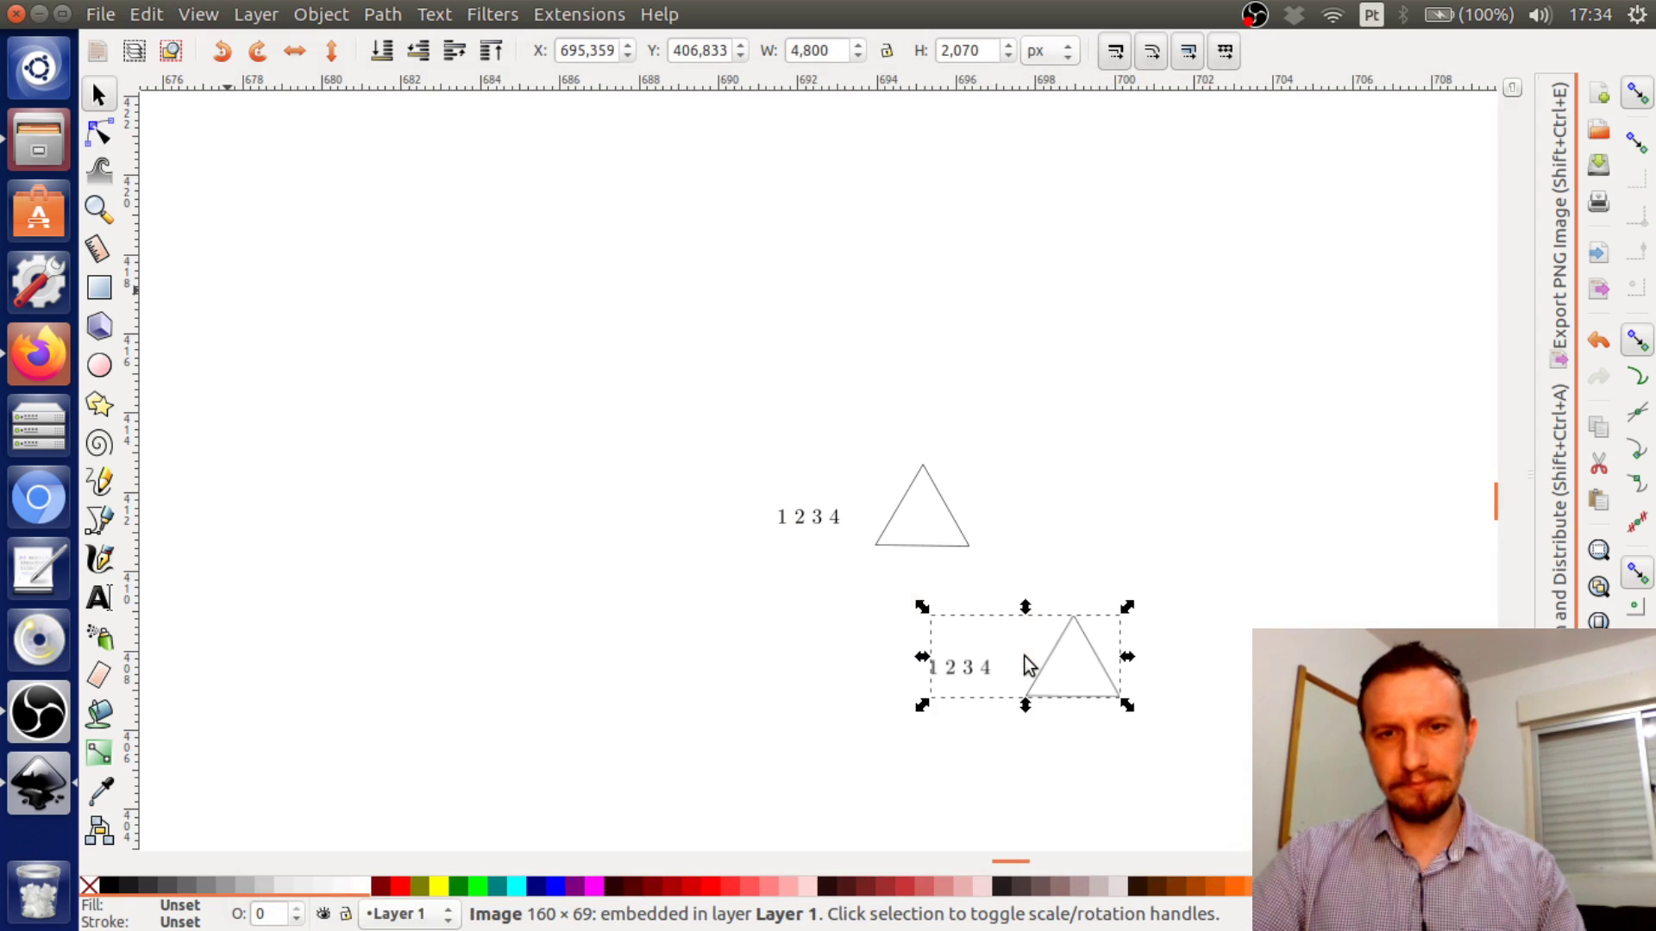
Move the bitmap directly below the vector drawing, to about X 691.7, Y 407.9 px, for a close-up comparison
drag(1064, 669, 926, 618)
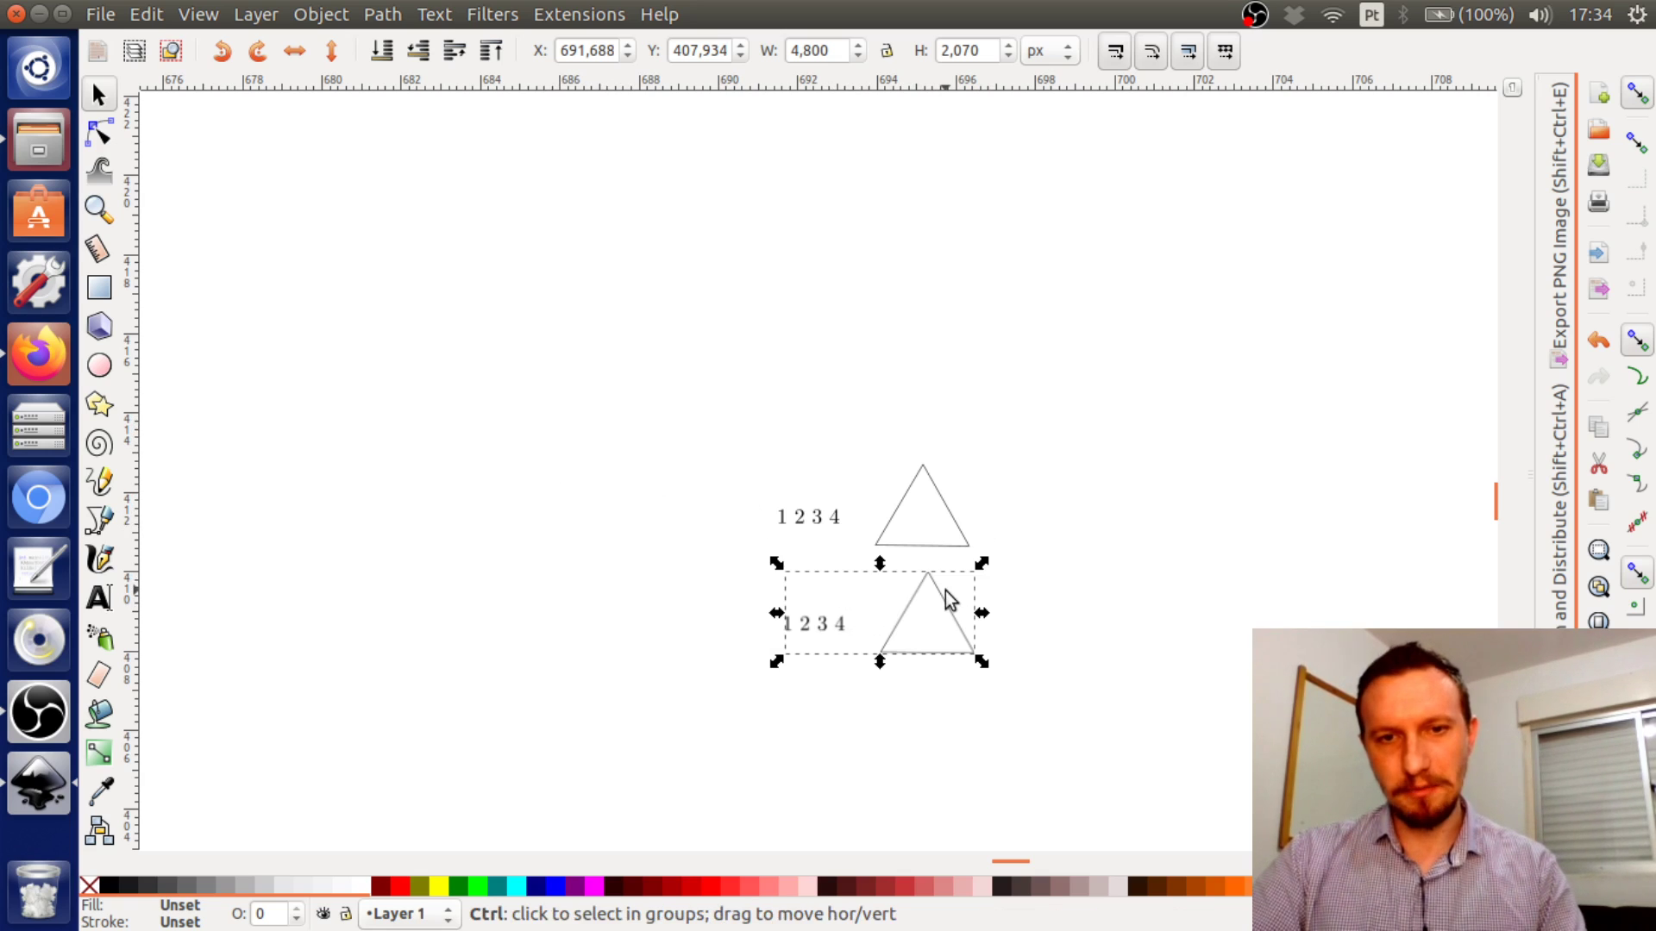
scroll(946, 596, up, 2)
scroll(946, 591, up, 1)
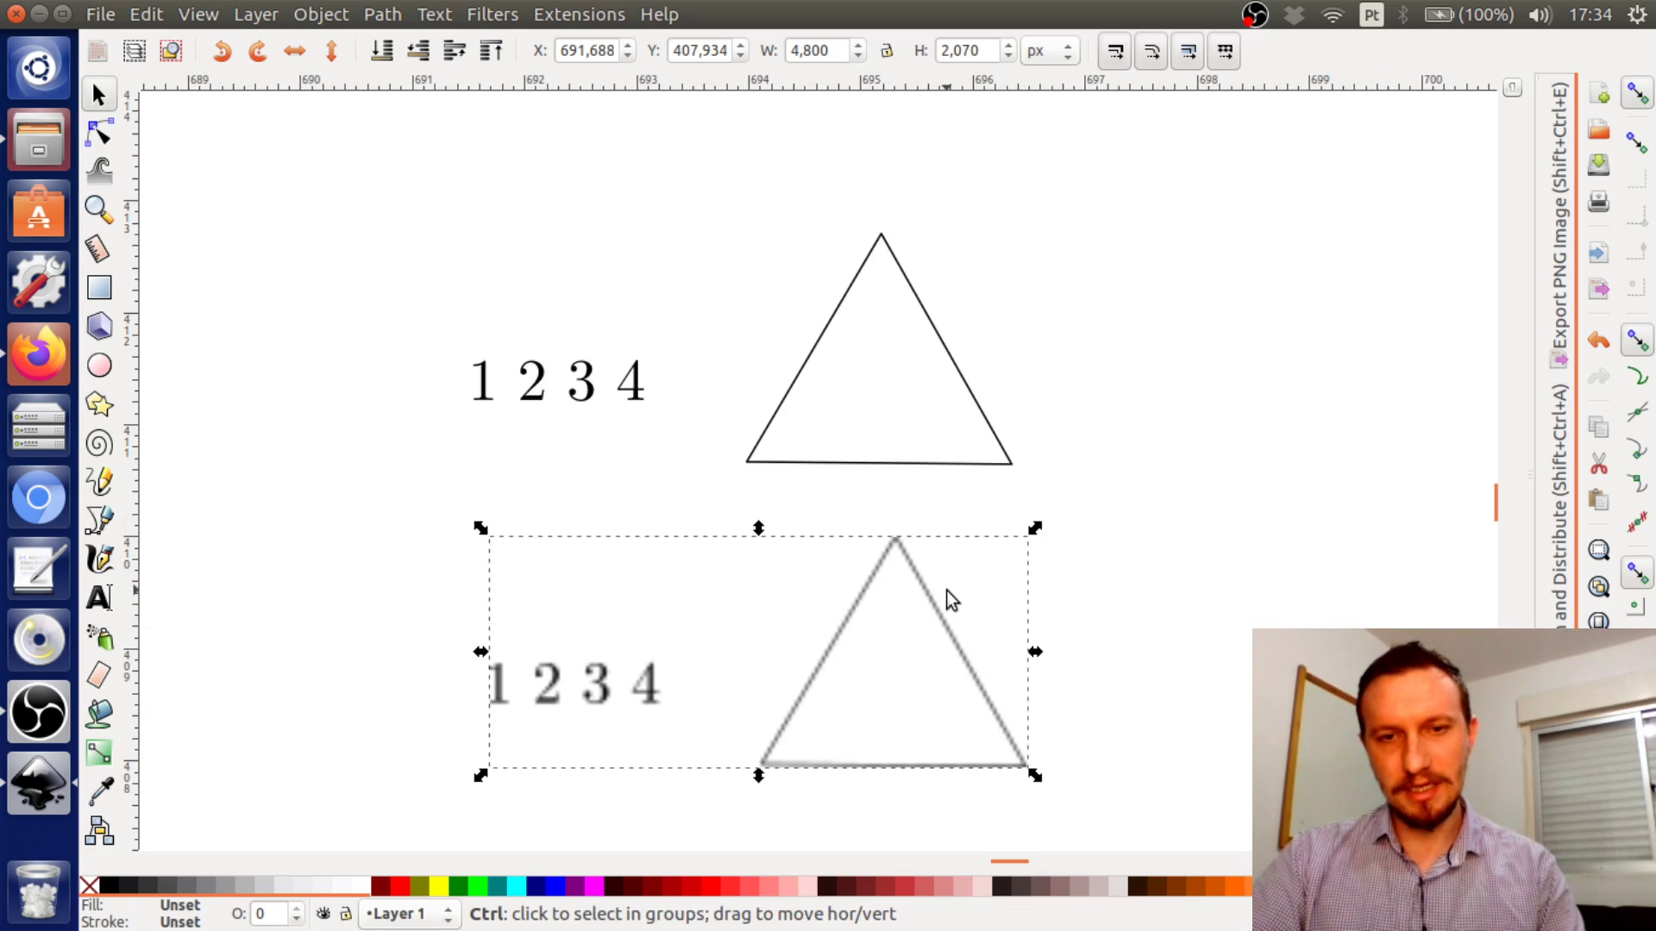
Scale the bitmap below the vector drawing down proportionally to about 1.56 × 0.68 px
click(1138, 323)
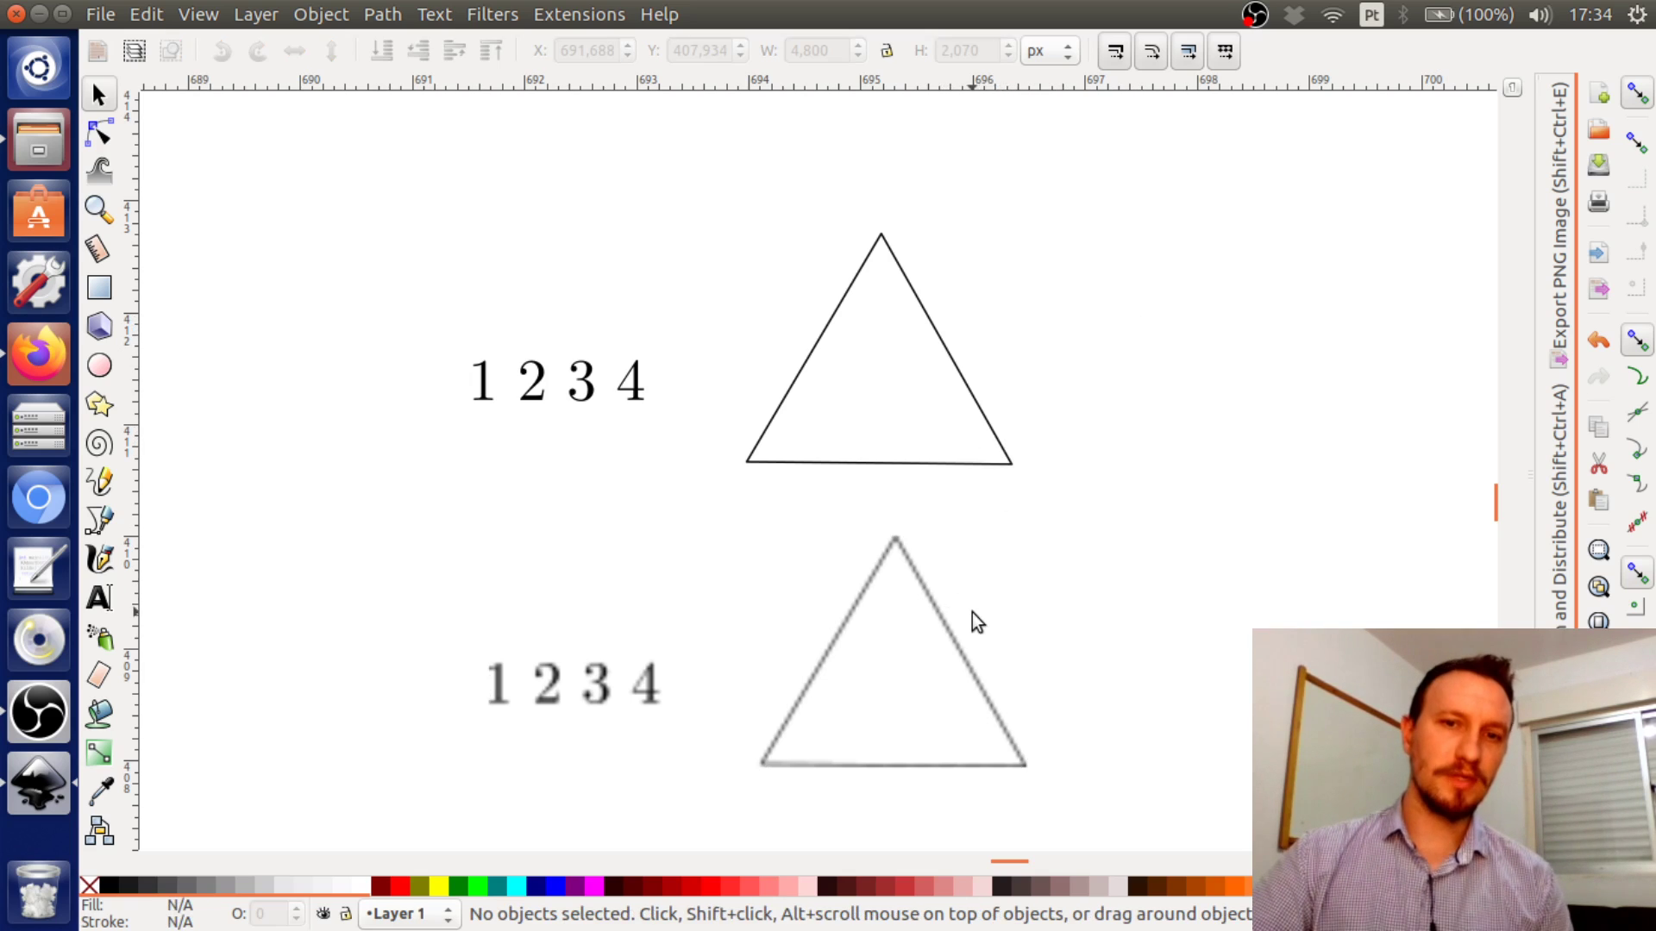
click(966, 617)
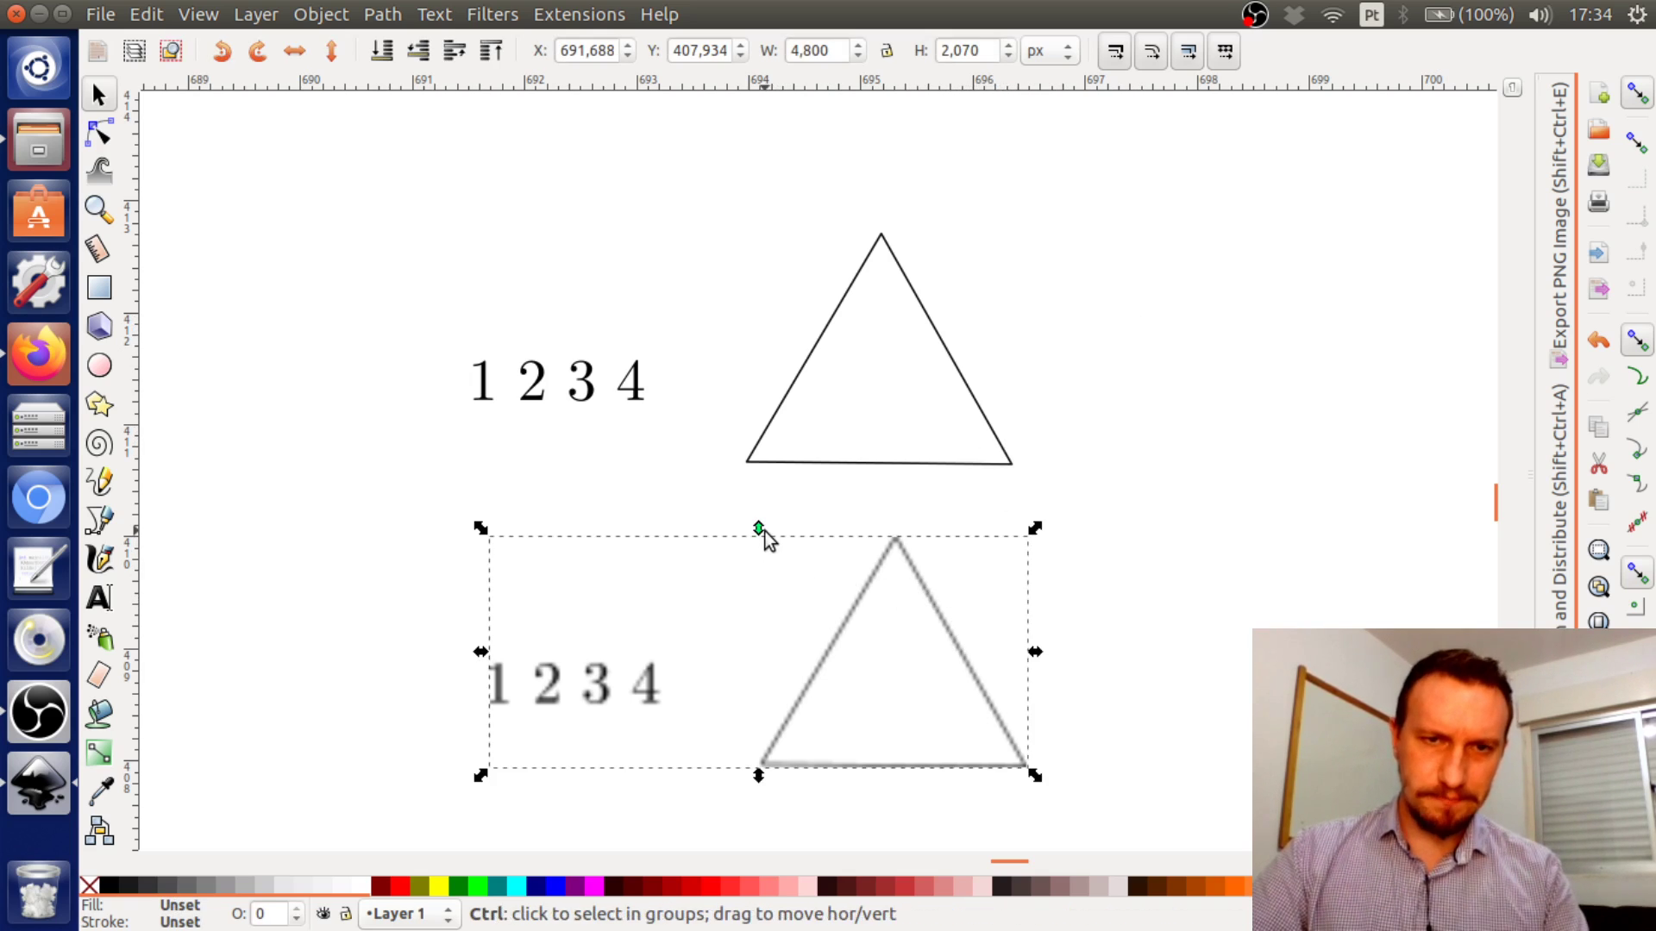
drag(758, 528, 759, 686)
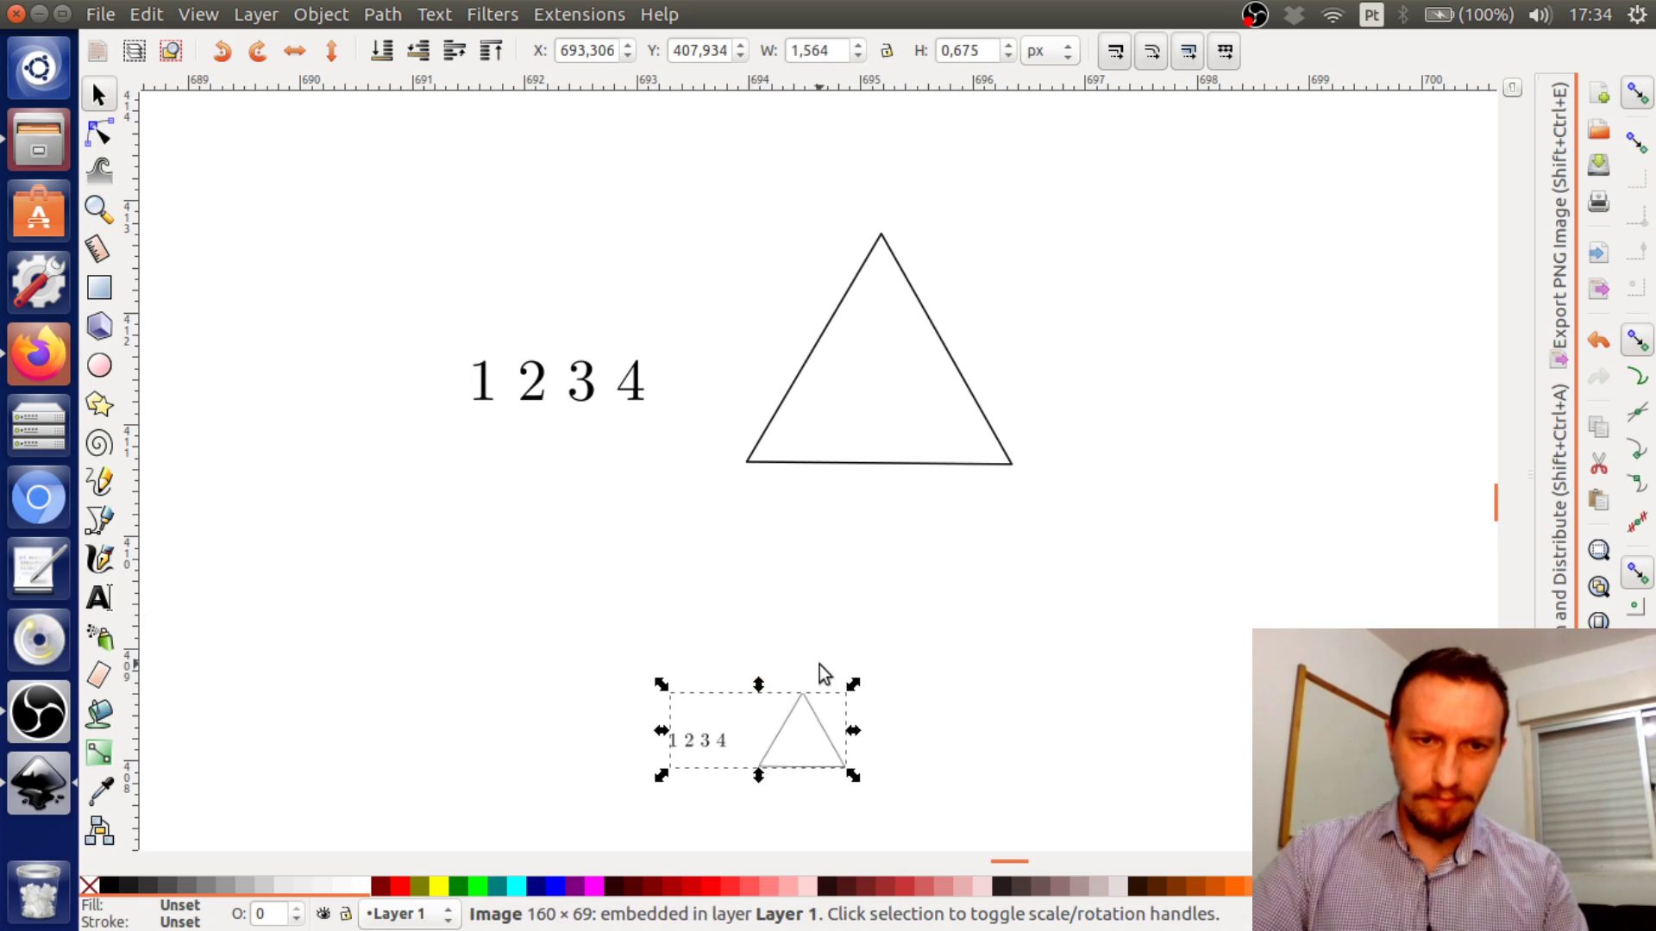
Scale the vector drawing down proportionally to about 1.73 × 0.74 px and place it just above the bitmap, at about X 693.2, Y 408.9 px
click(861, 466)
drag(743, 224, 742, 371)
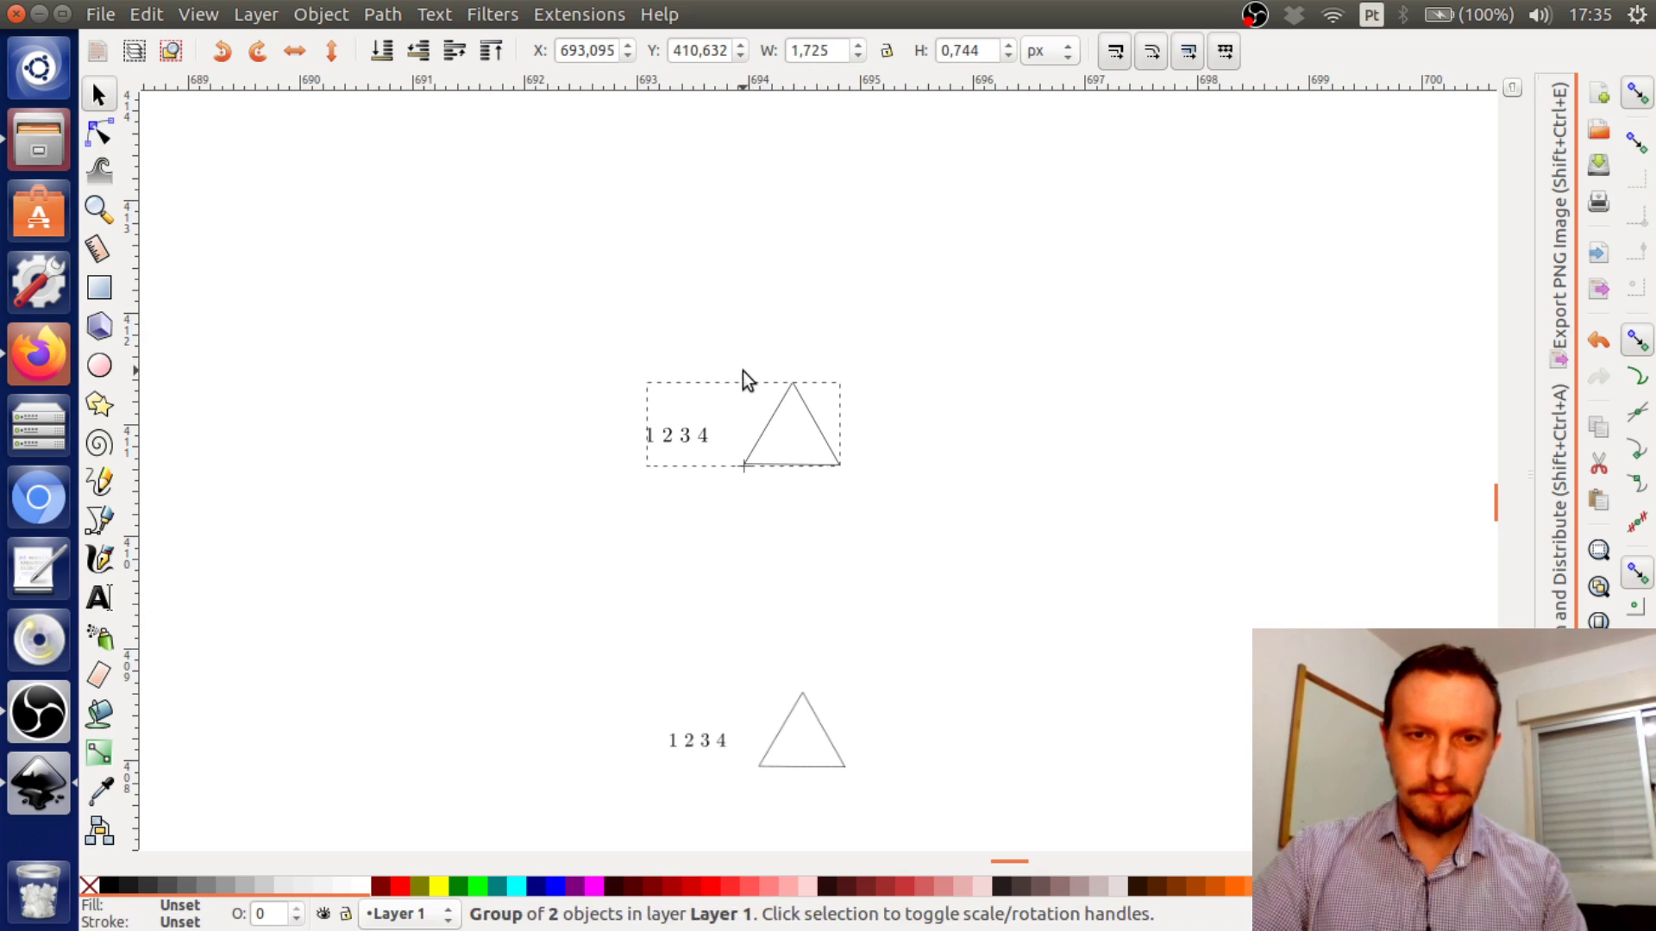
drag(811, 458, 828, 662)
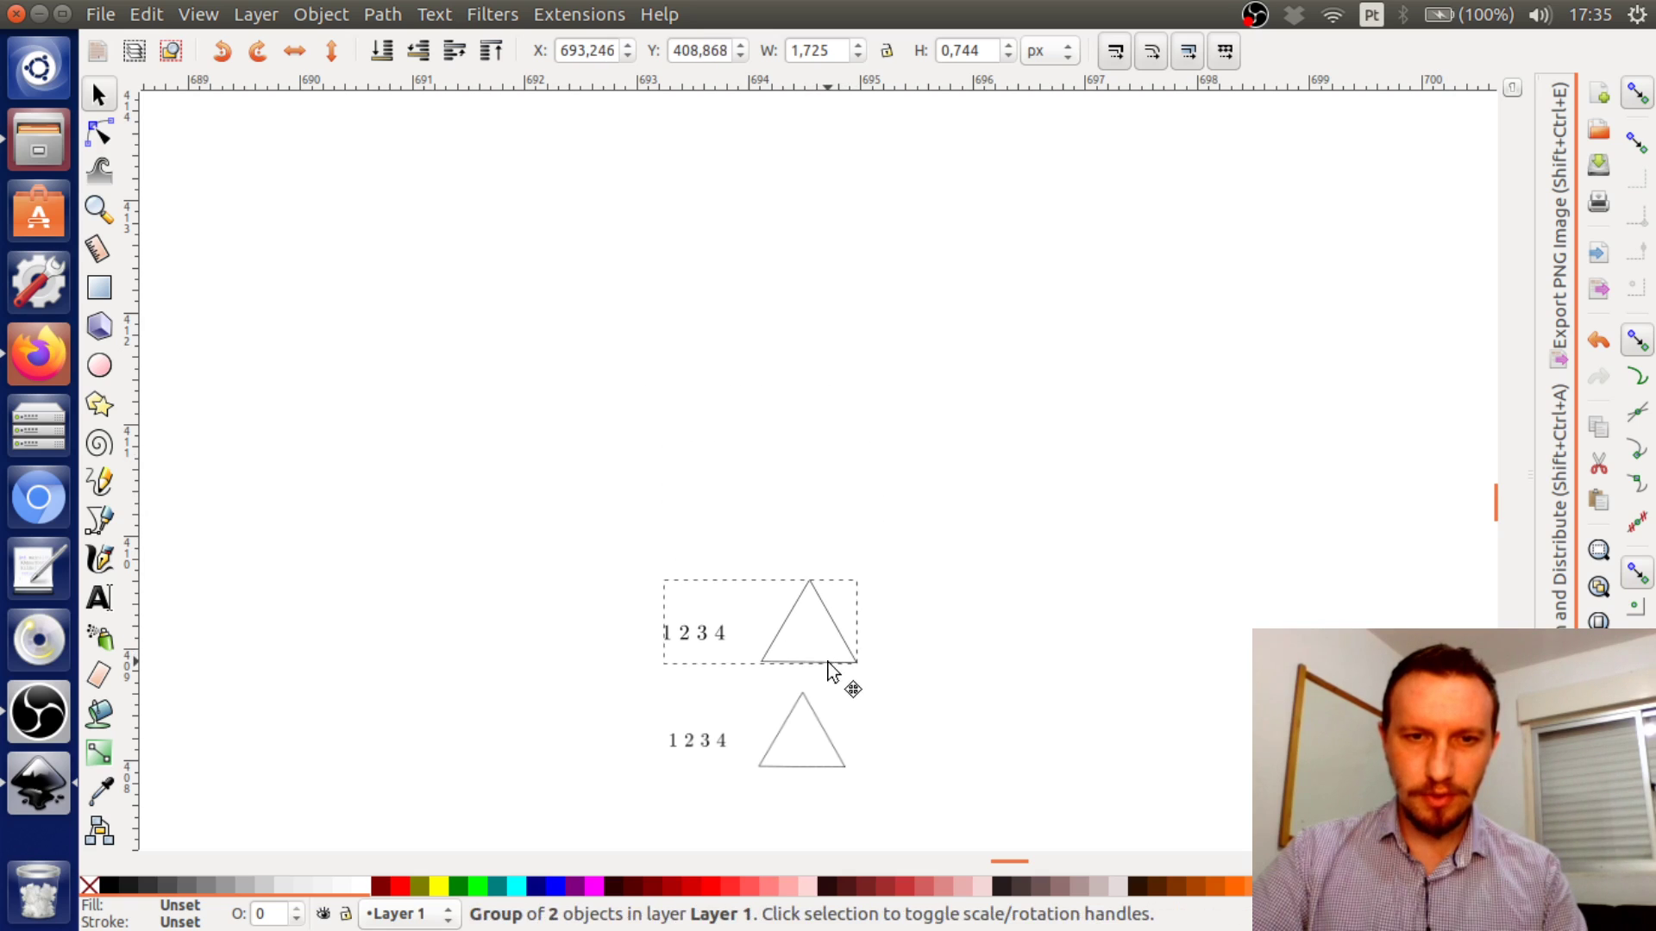
click(924, 649)
ctrl+scroll(821, 745, up, 2)
scroll(972, 625, down, 3)
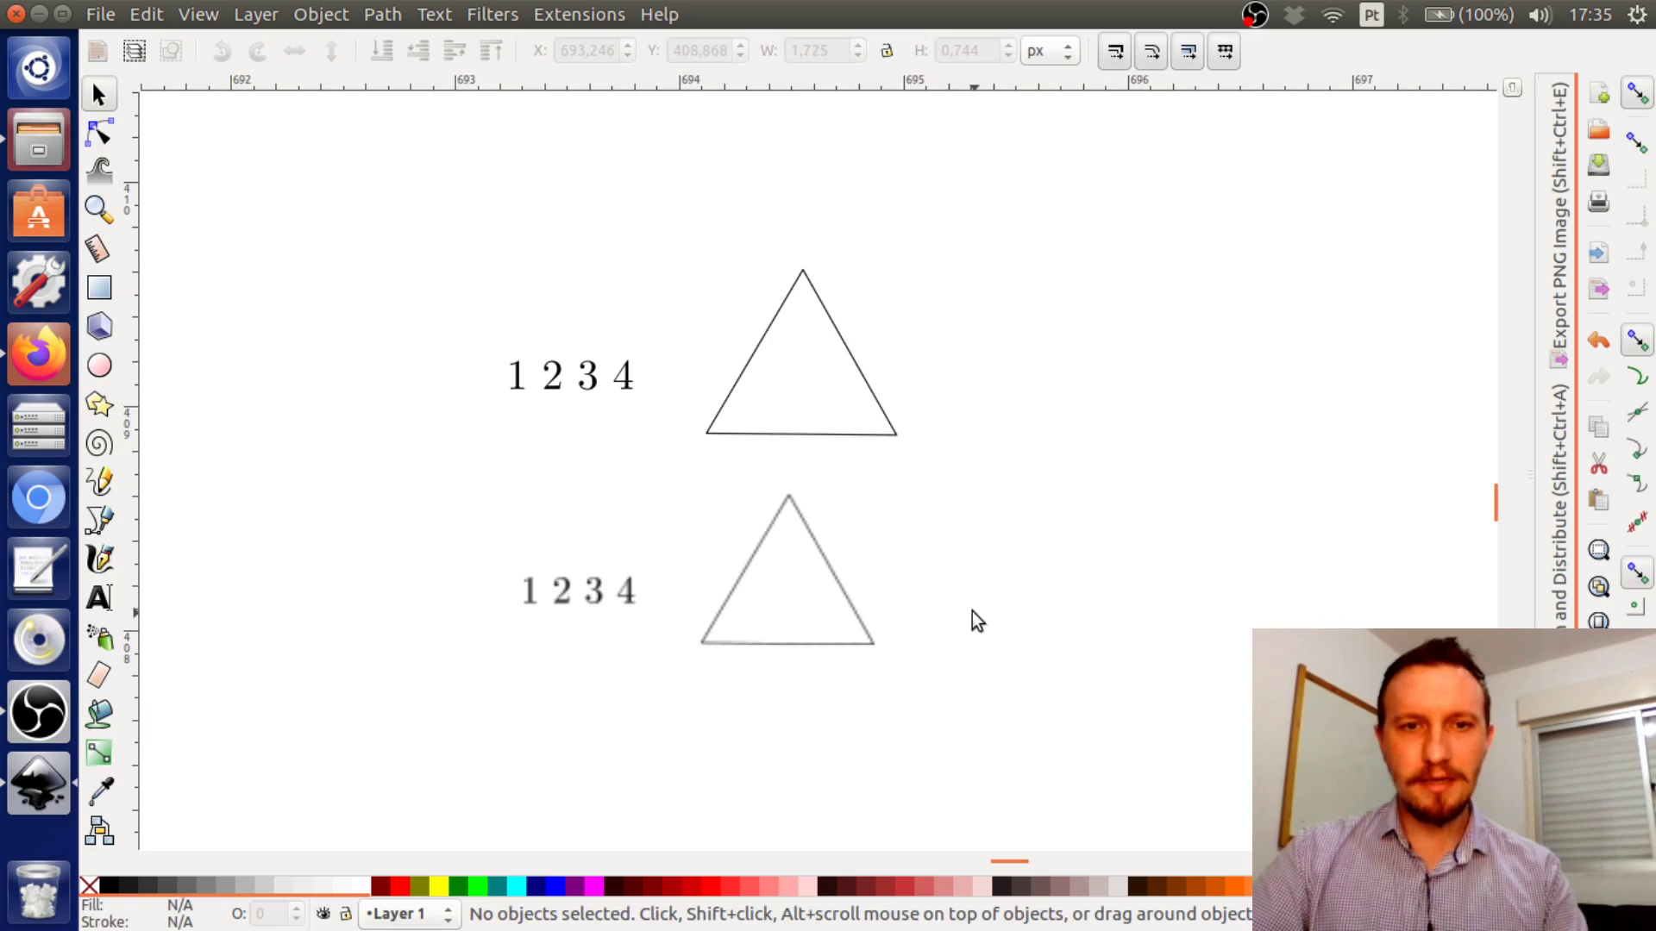
ctrl+scroll(965, 587, down, 1)
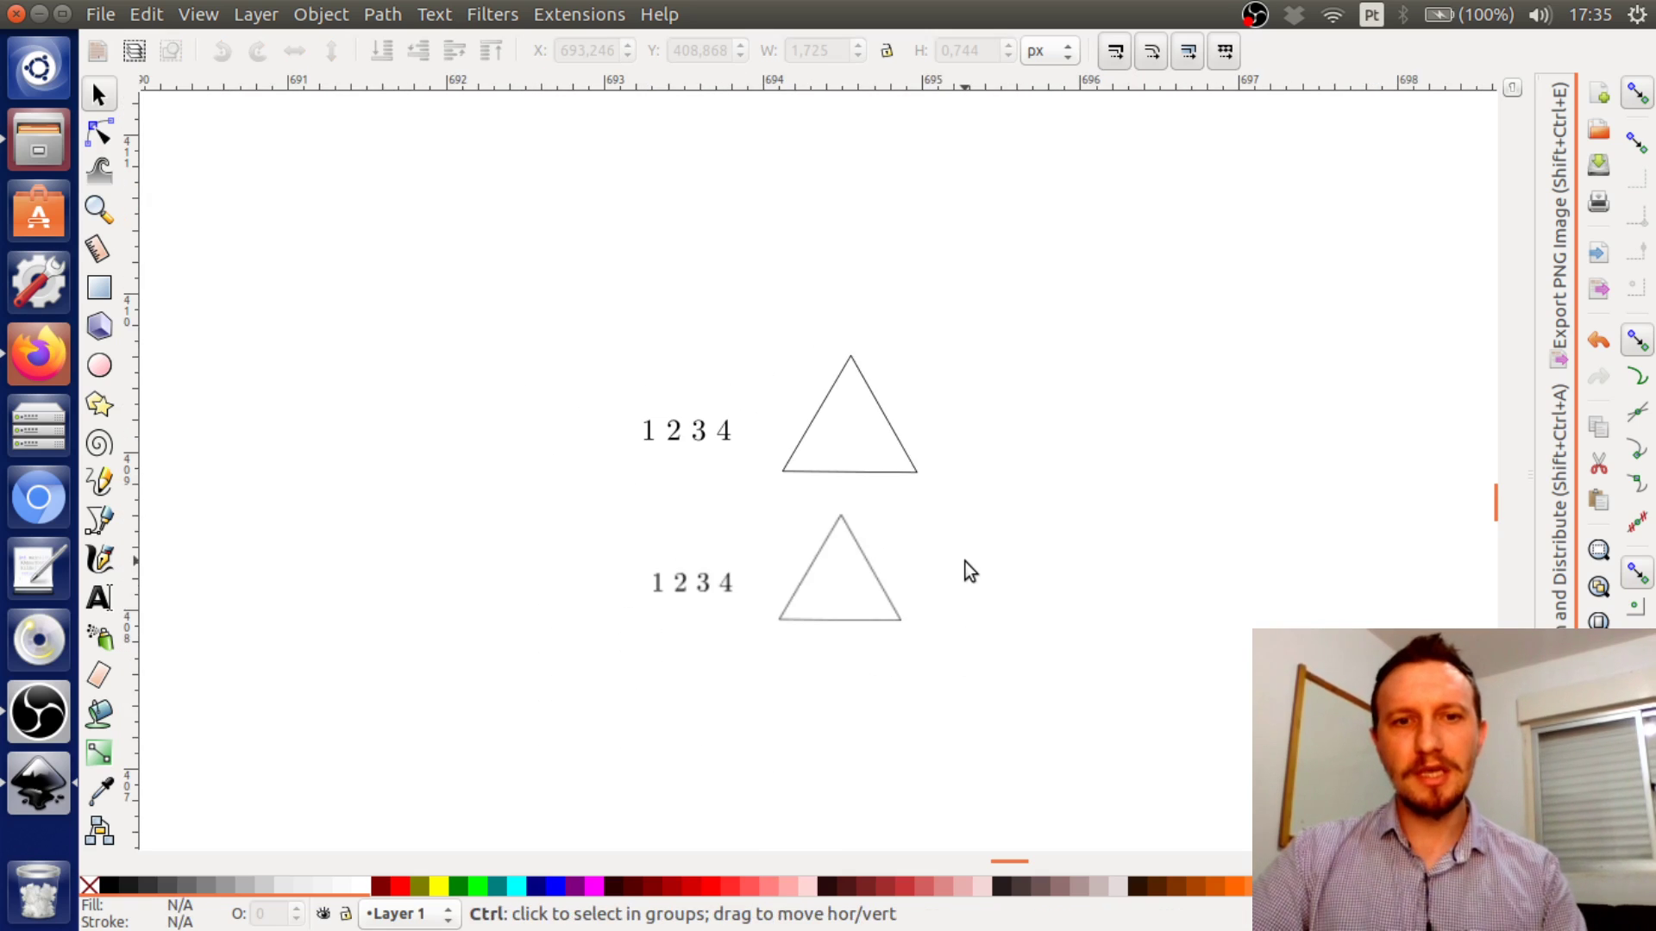
Shrink the vector drawing slightly more and move the bitmap closer beneath it, to about X 693.3, Y 408.0 px
click(888, 598)
drag(895, 588, 1031, 552)
click(876, 580)
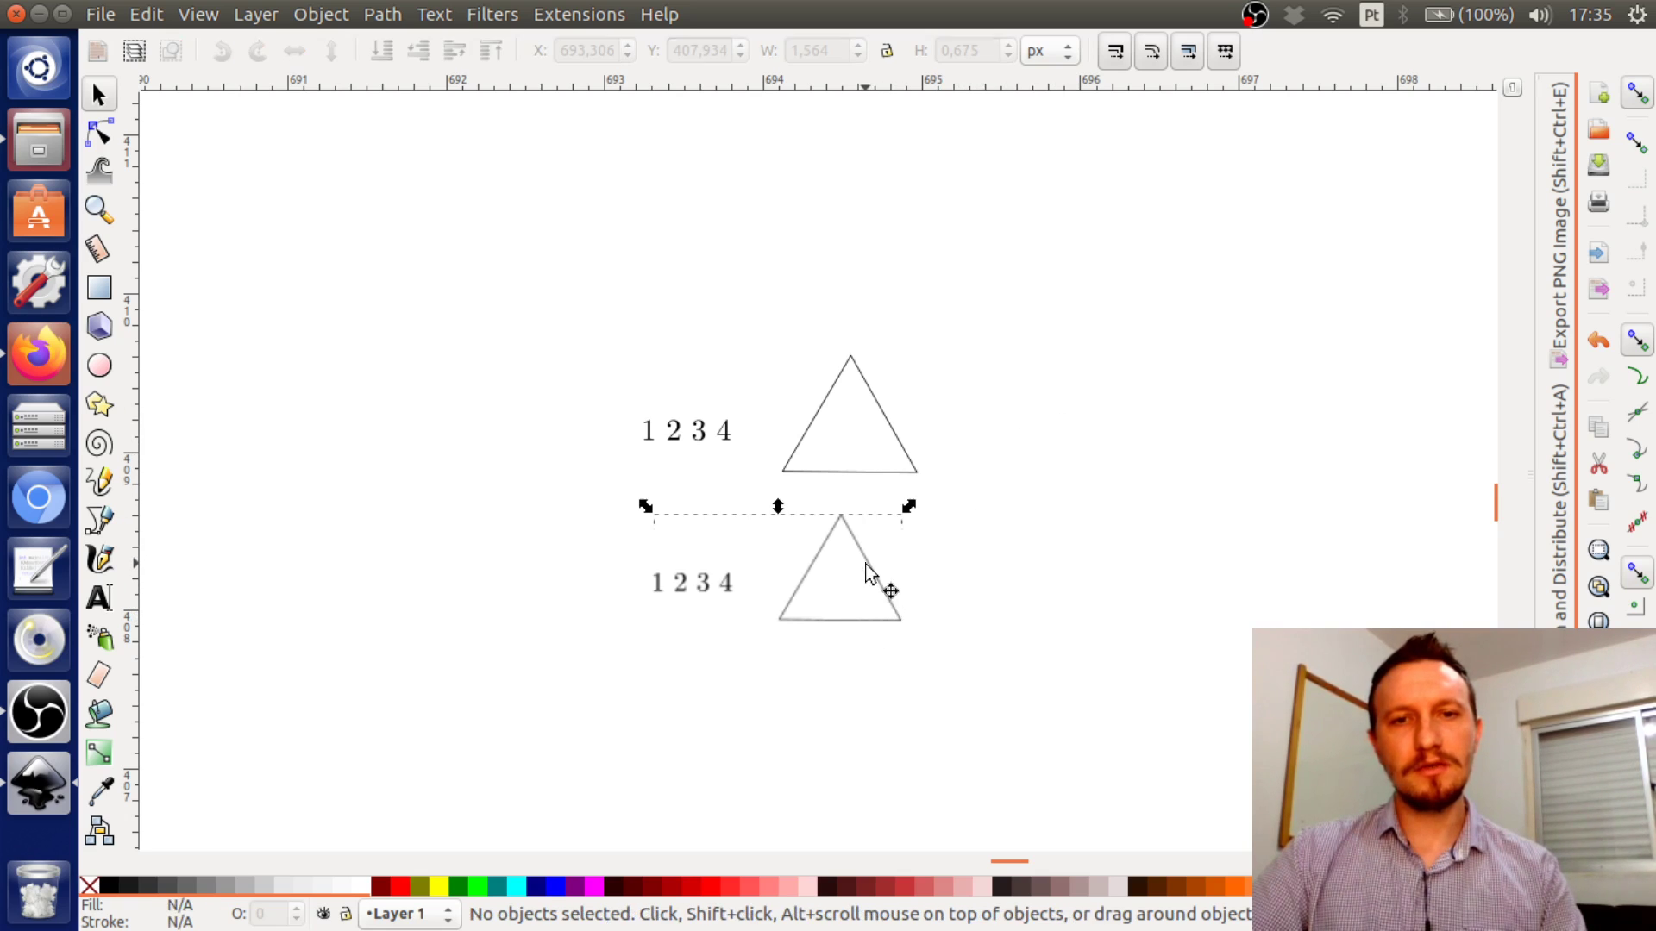
click(861, 380)
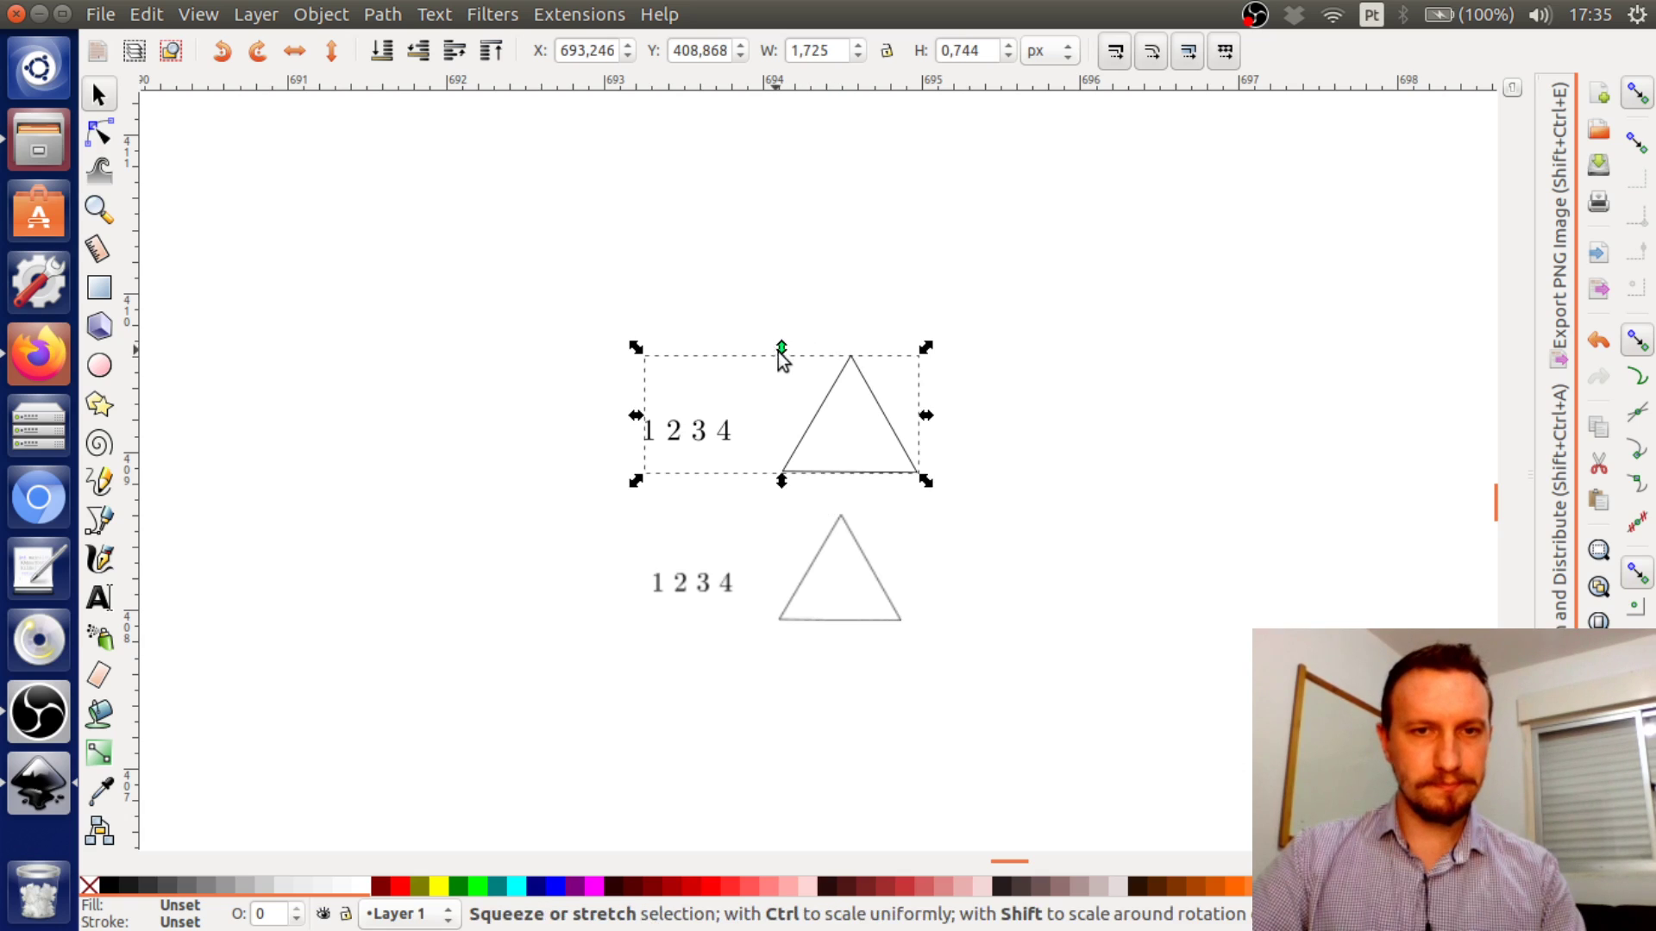
drag(782, 349, 787, 373)
drag(868, 565, 876, 558)
ctrl+scroll(1001, 528, down, 1)
click(1112, 448)
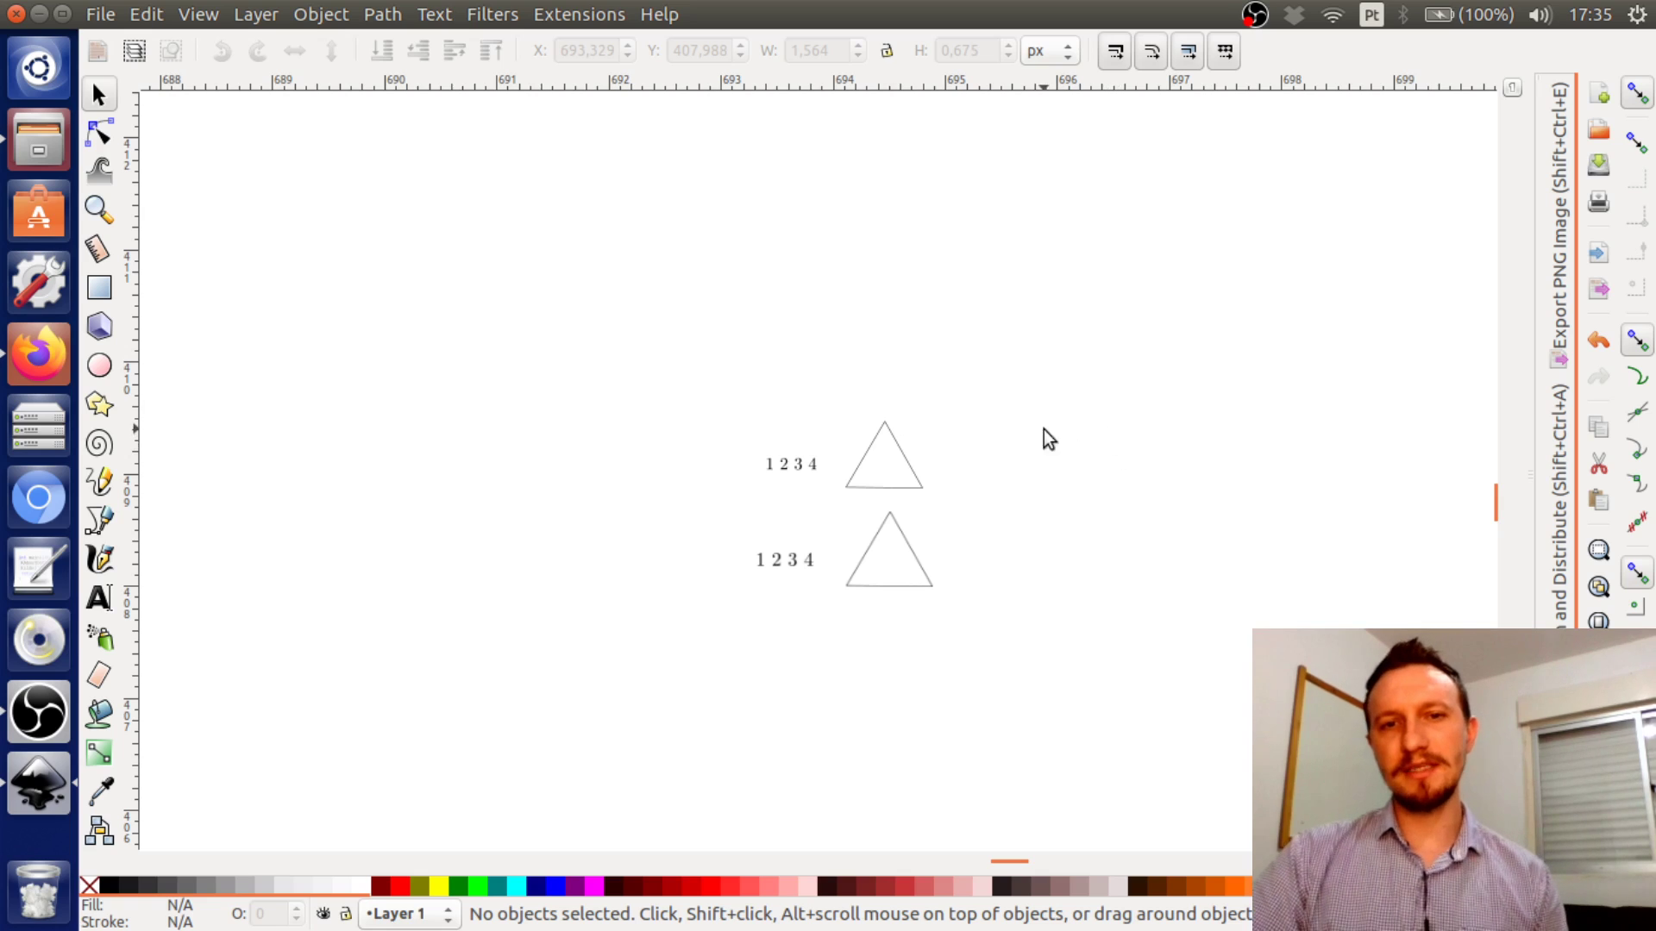
click(923, 486)
click(927, 593)
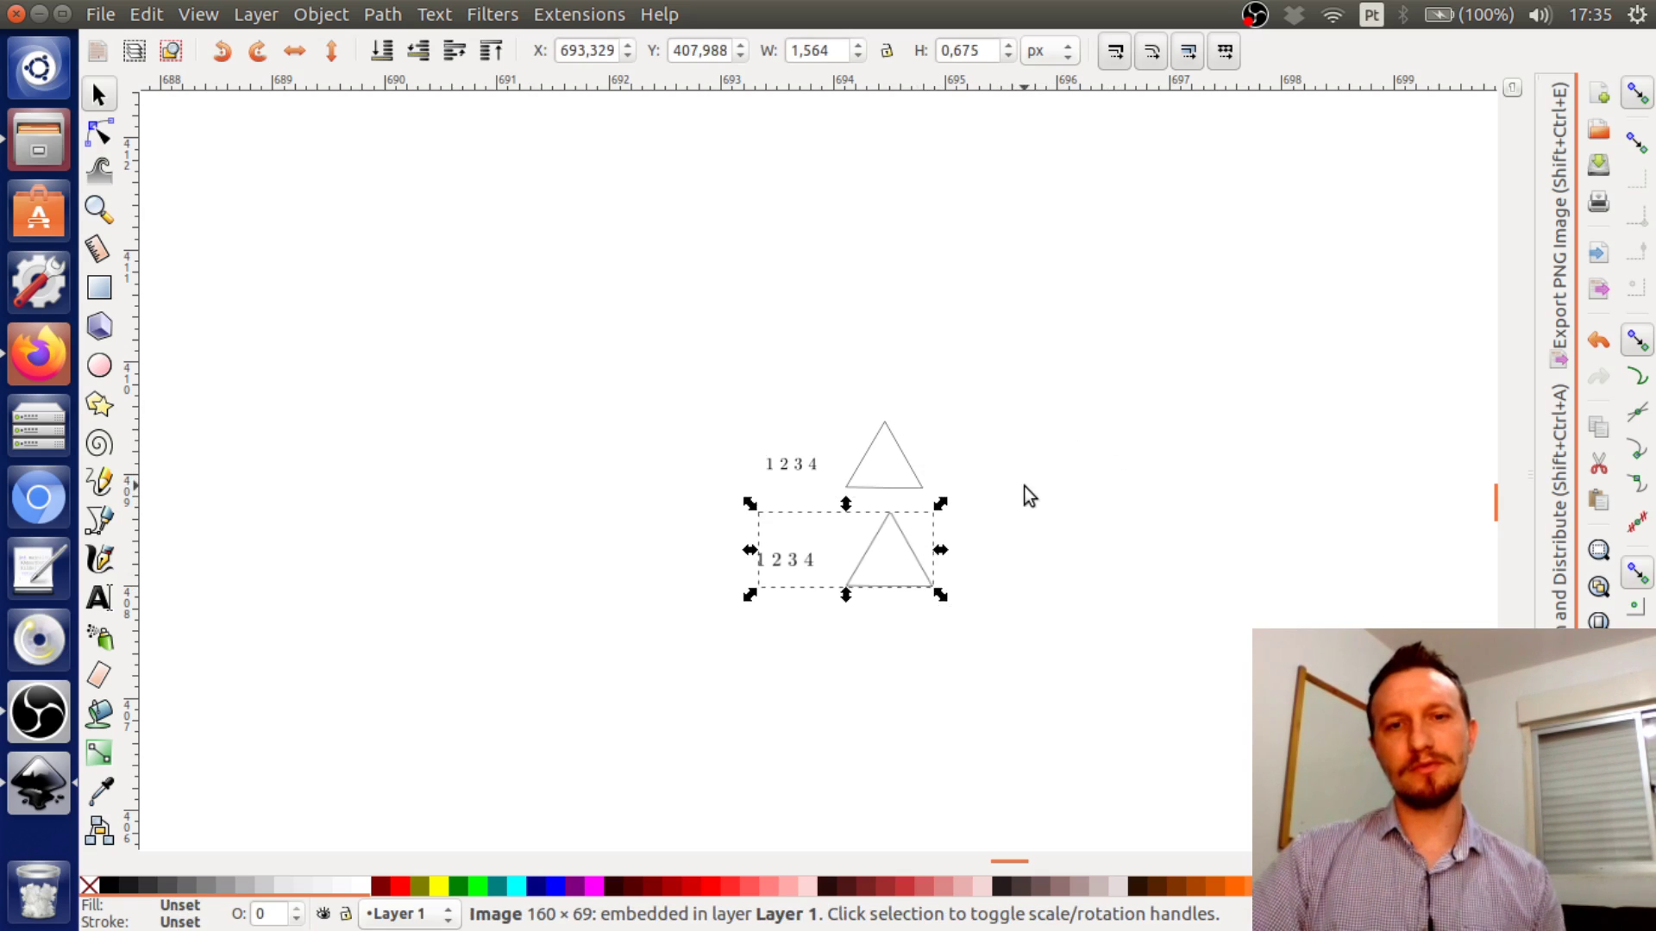
click(966, 488)
click(923, 488)
drag(592, 317, 1022, 603)
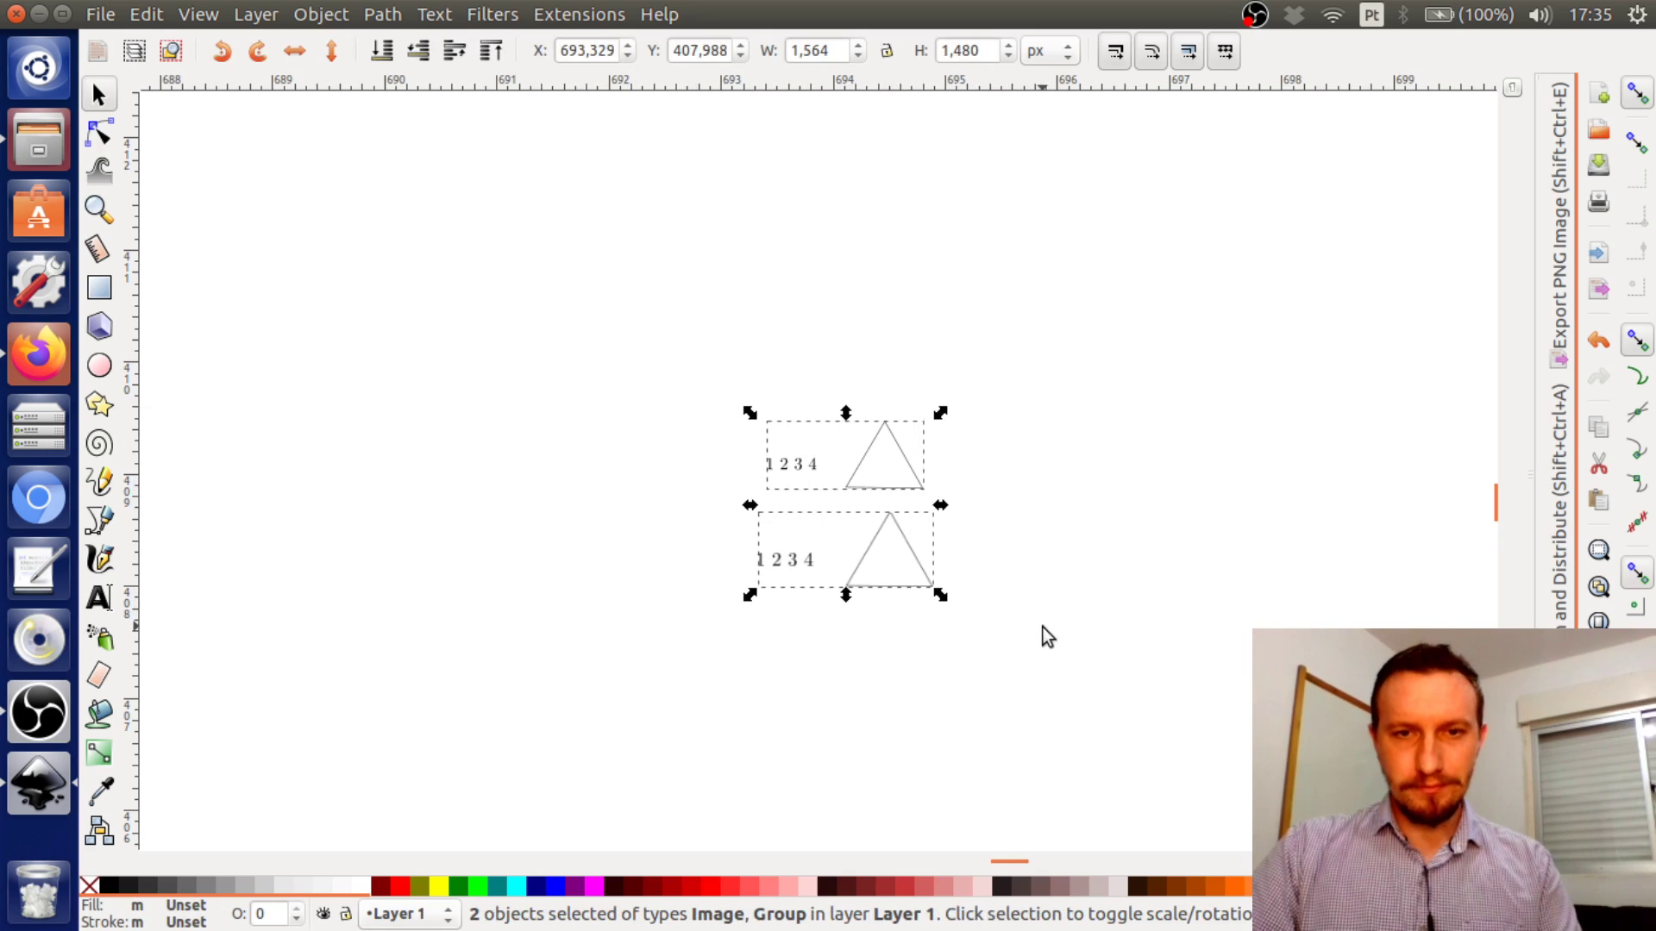
click(924, 602)
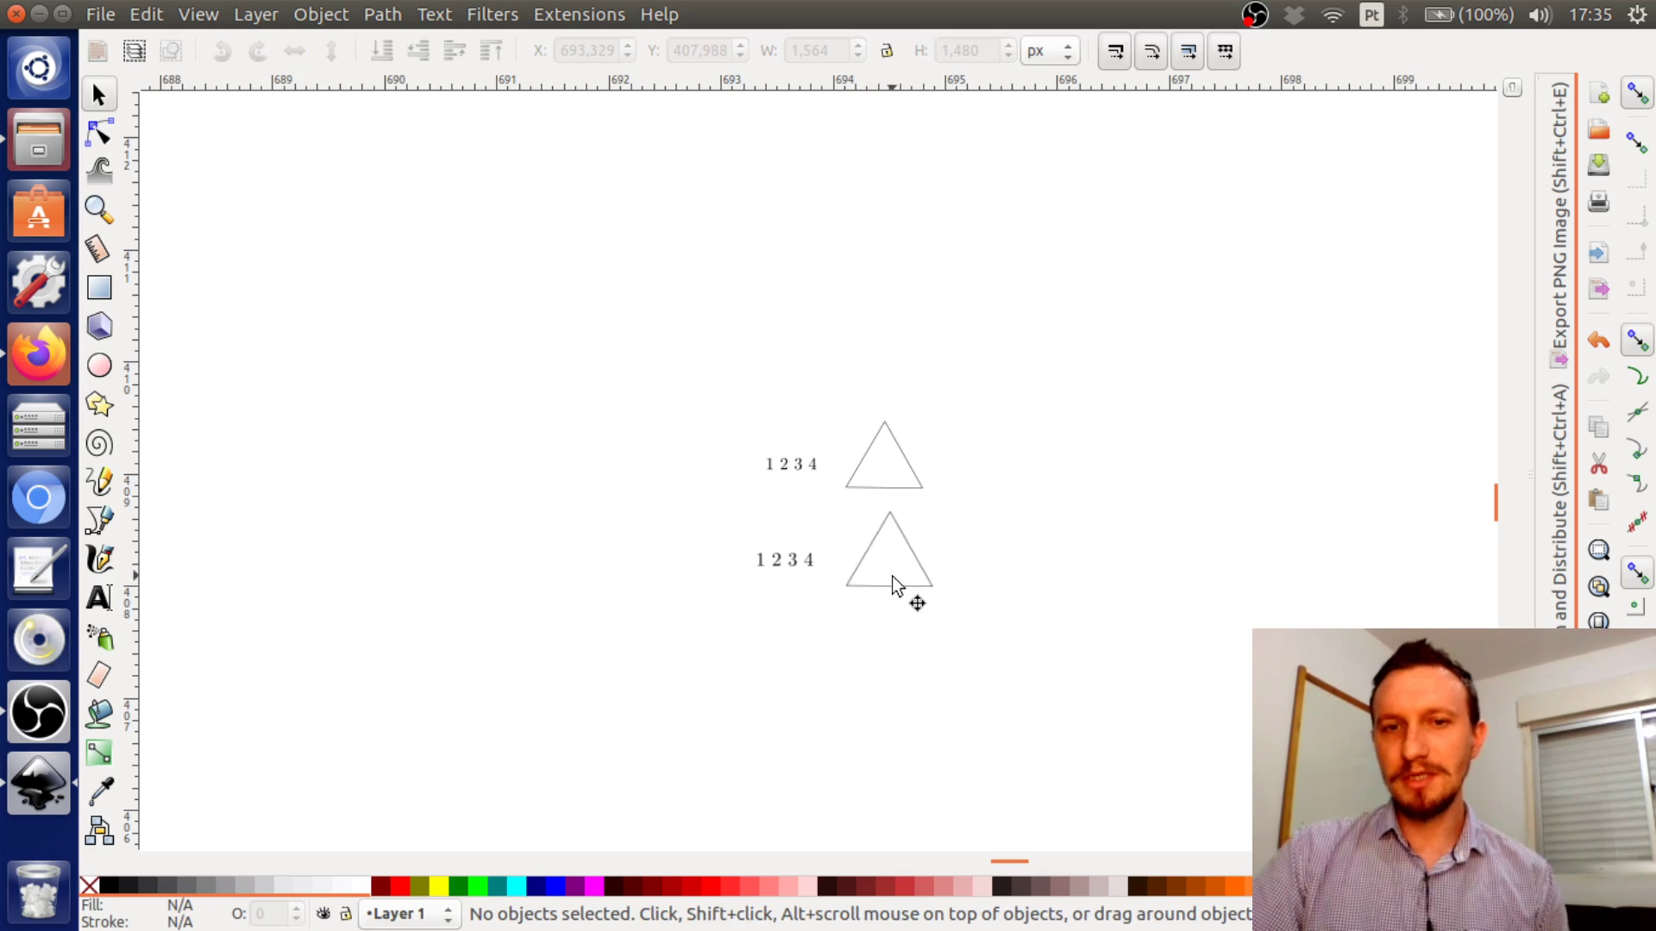
click(871, 560)
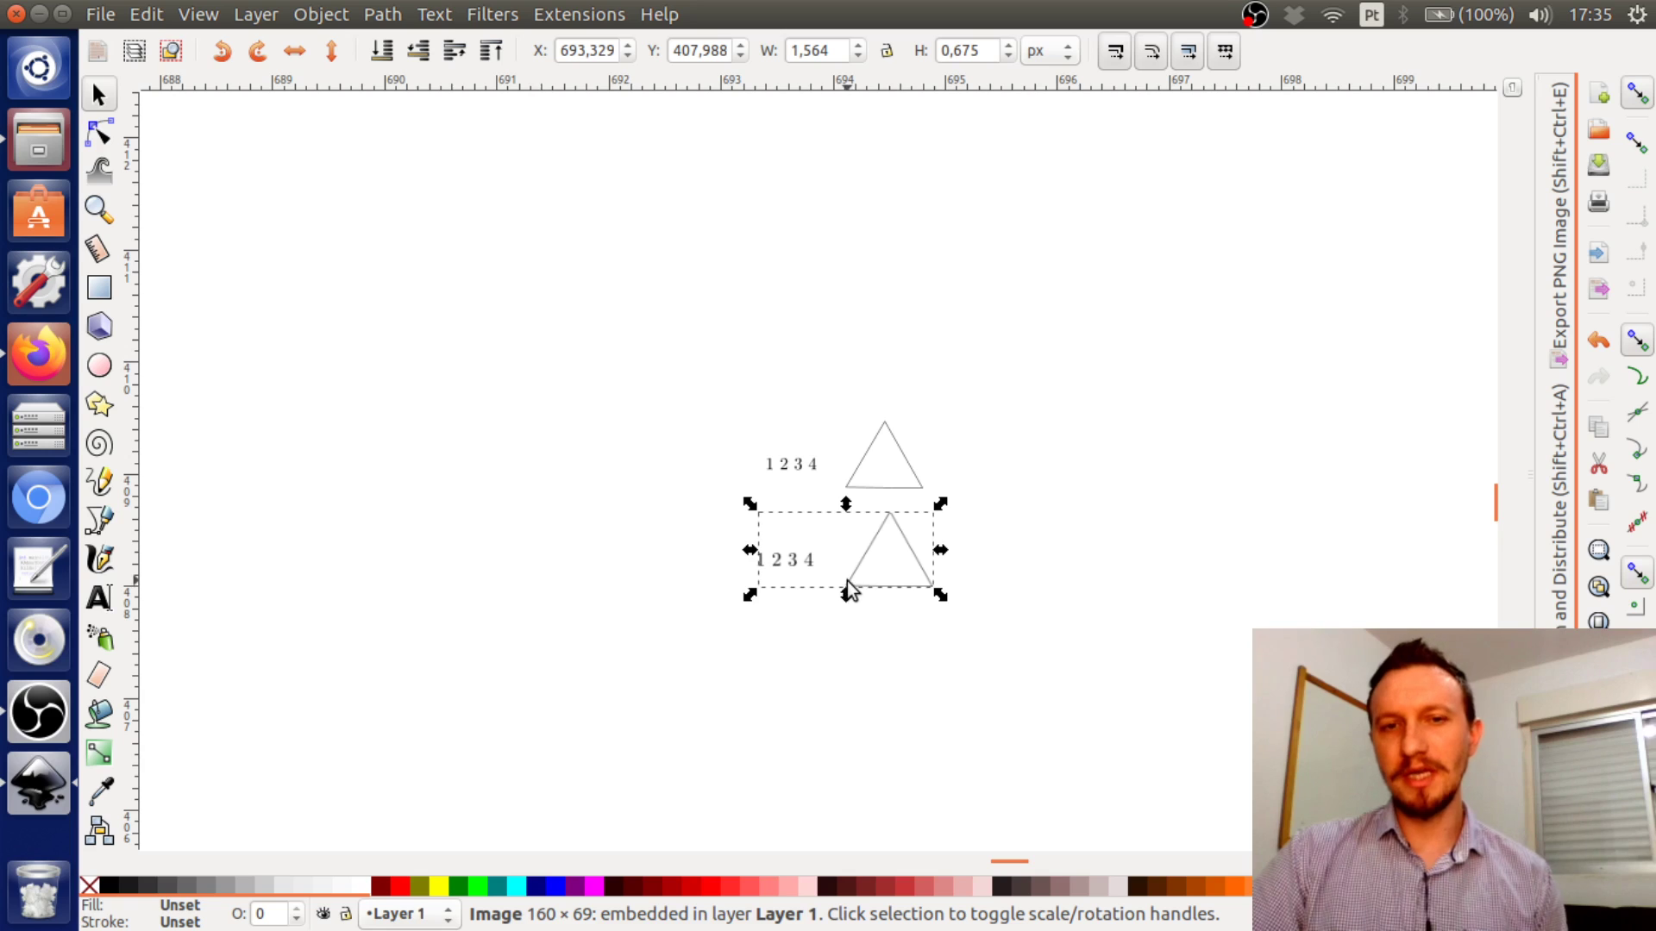
click(1053, 524)
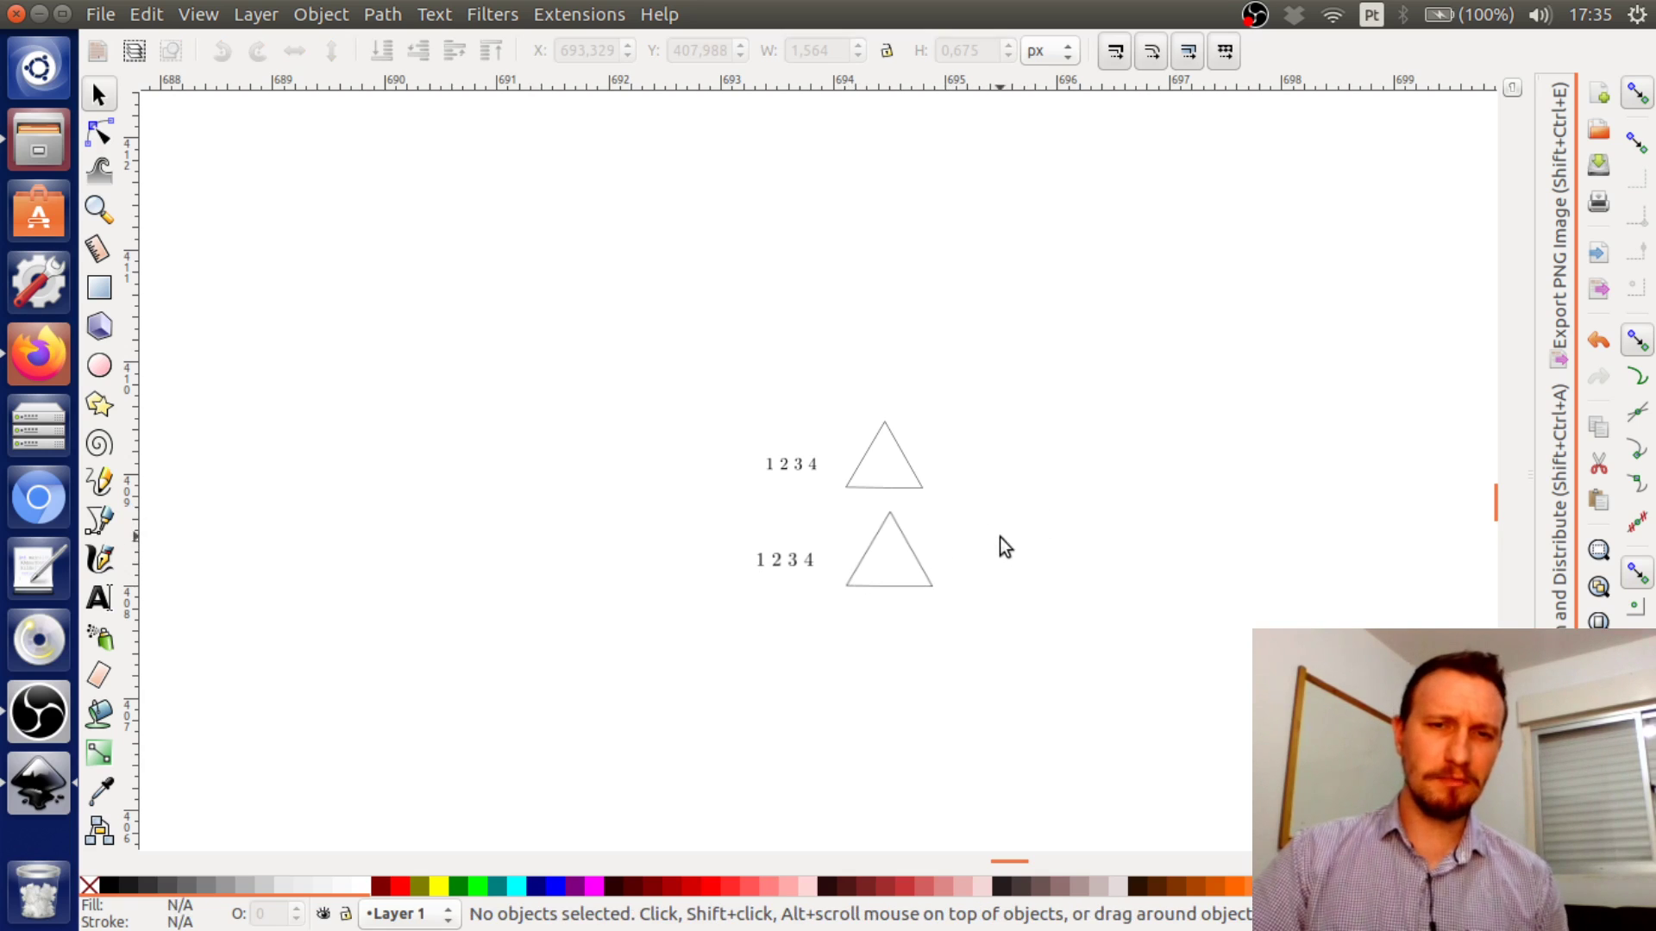
Select the bitmap and the vector drawing together and enlarge both proportionally to an overall size of about 30.6 × 29.0 px
click(882, 555)
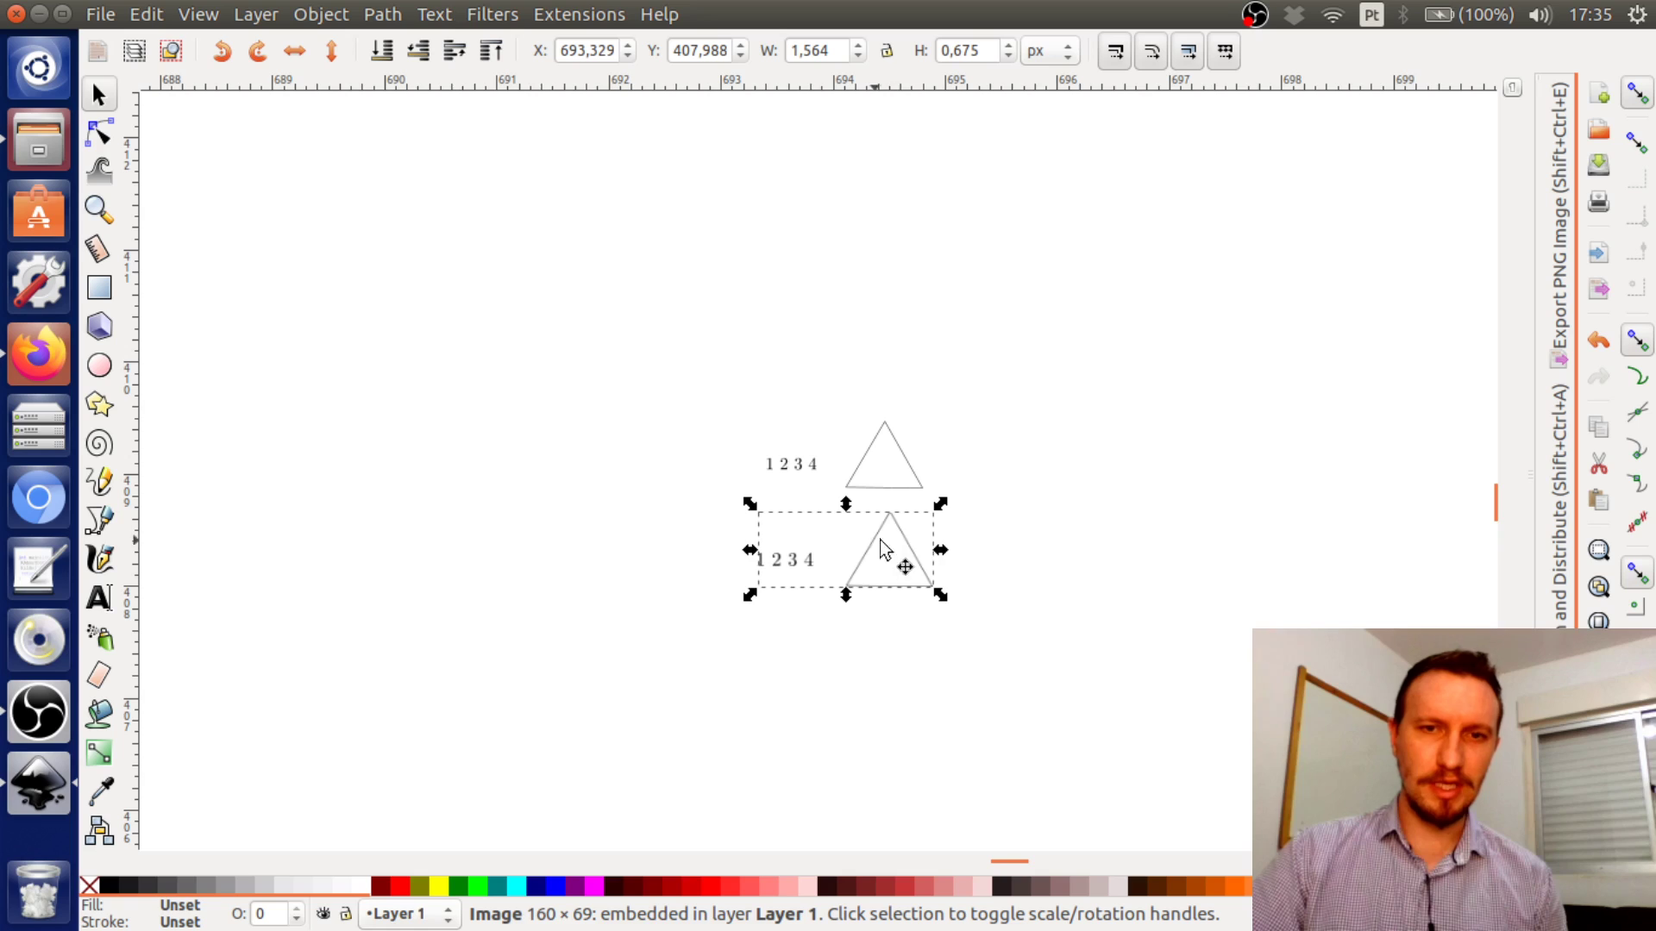
shift+click(896, 485)
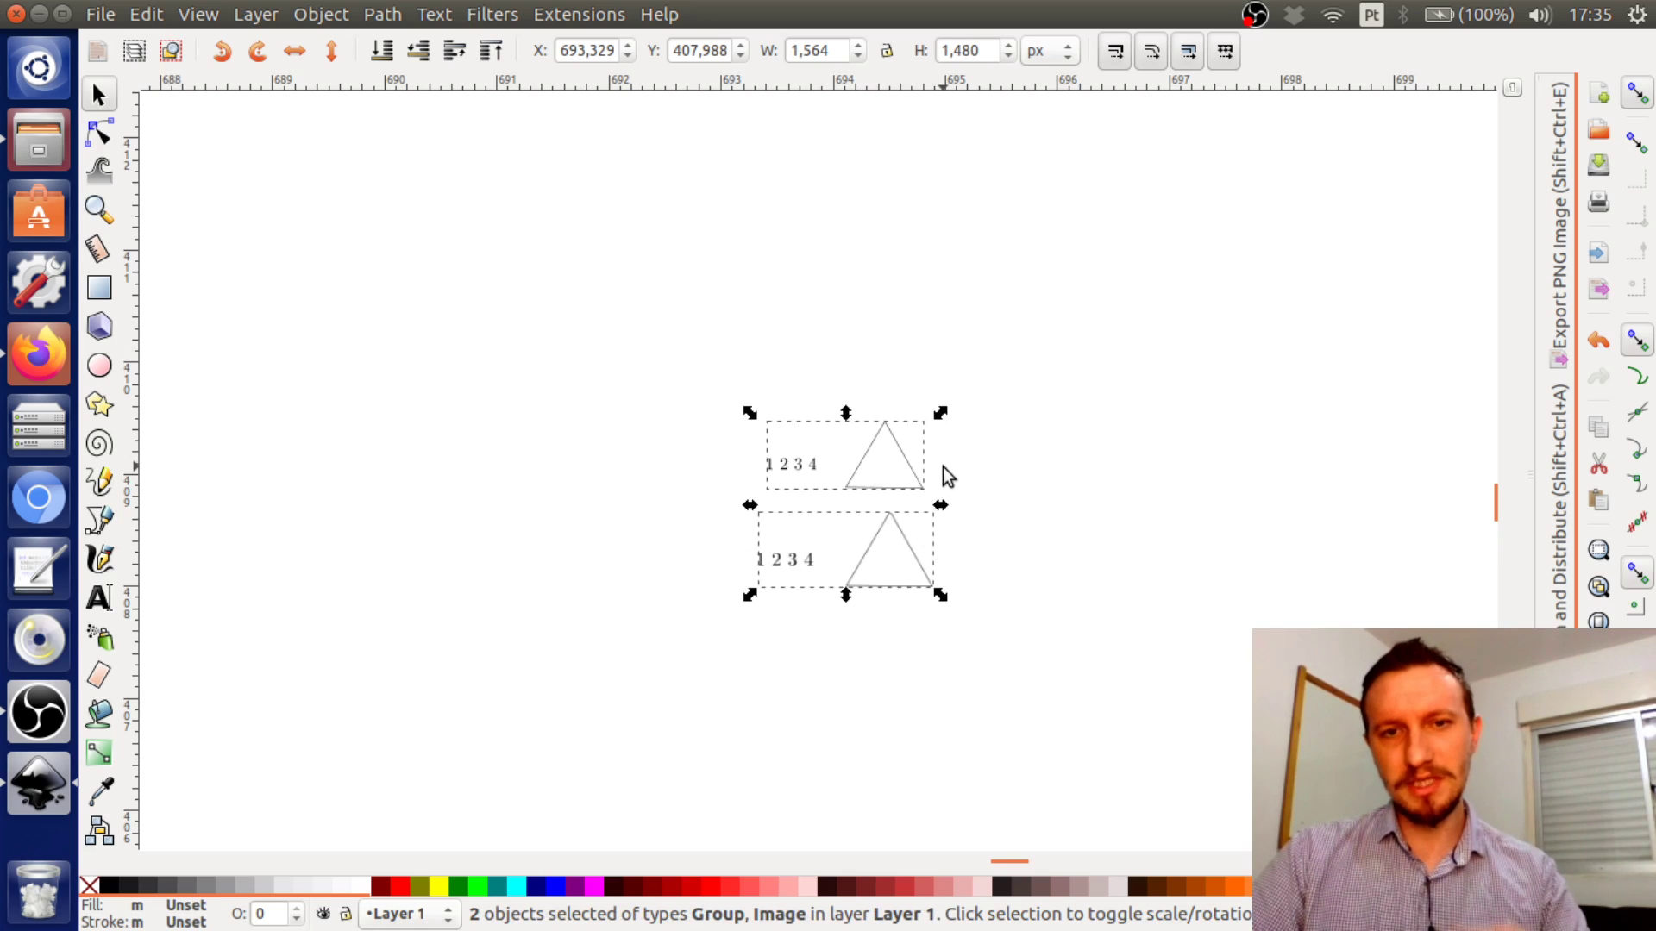
scroll(905, 492, down, 1)
scroll(905, 492, down, 1)
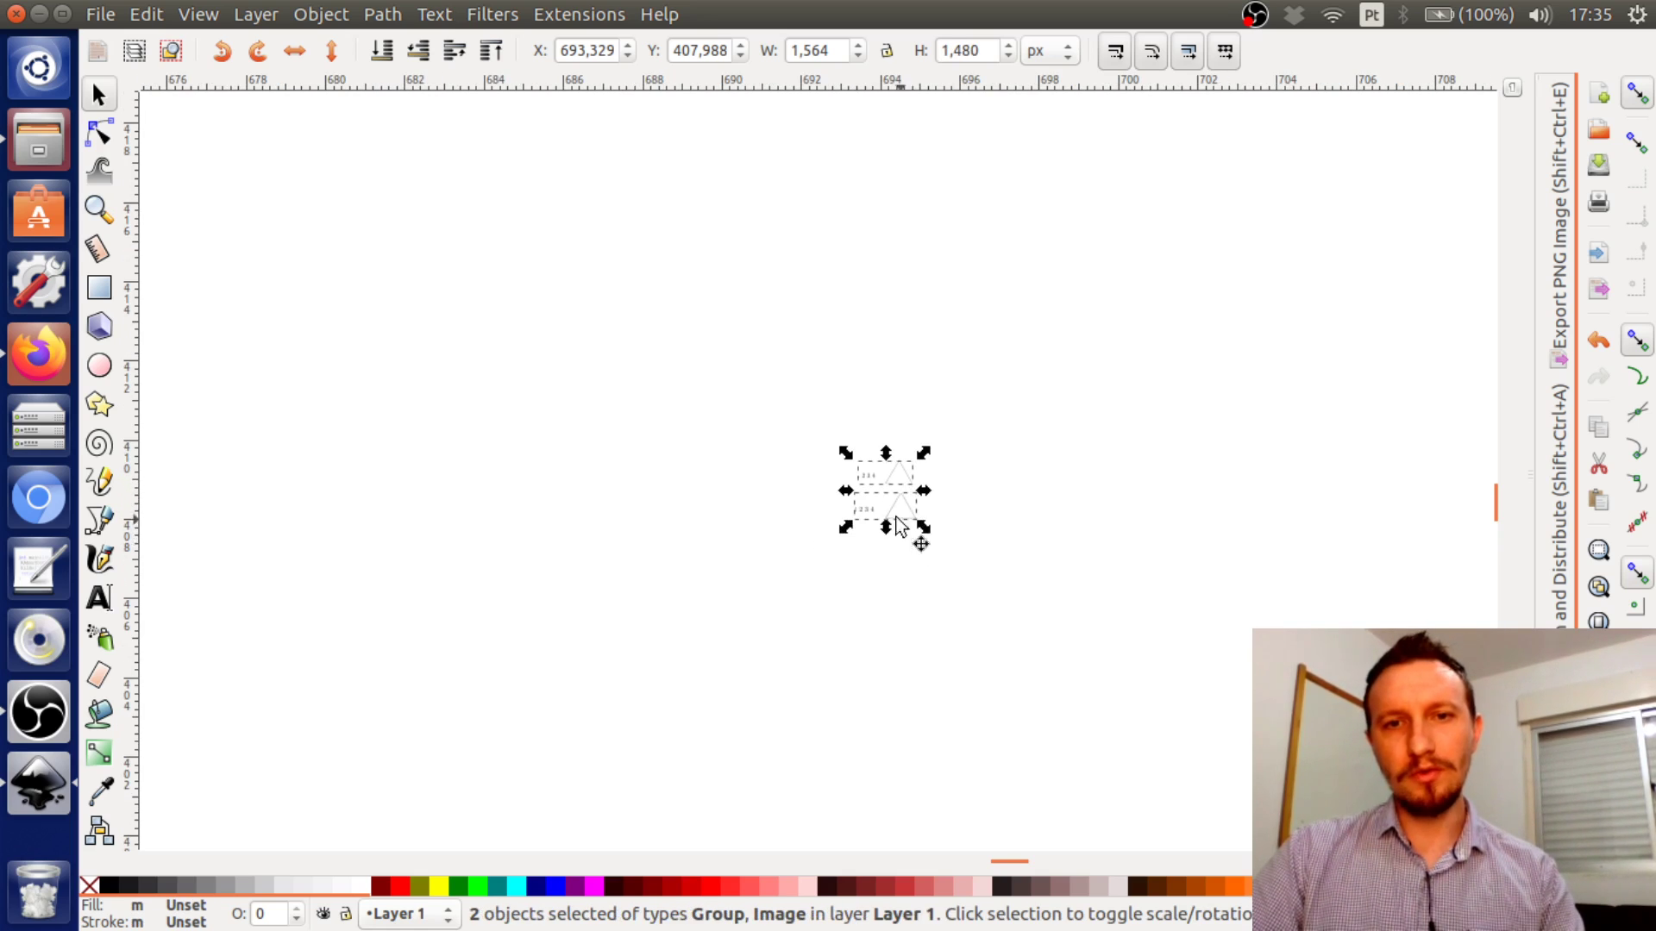
drag(844, 455, 478, 116)
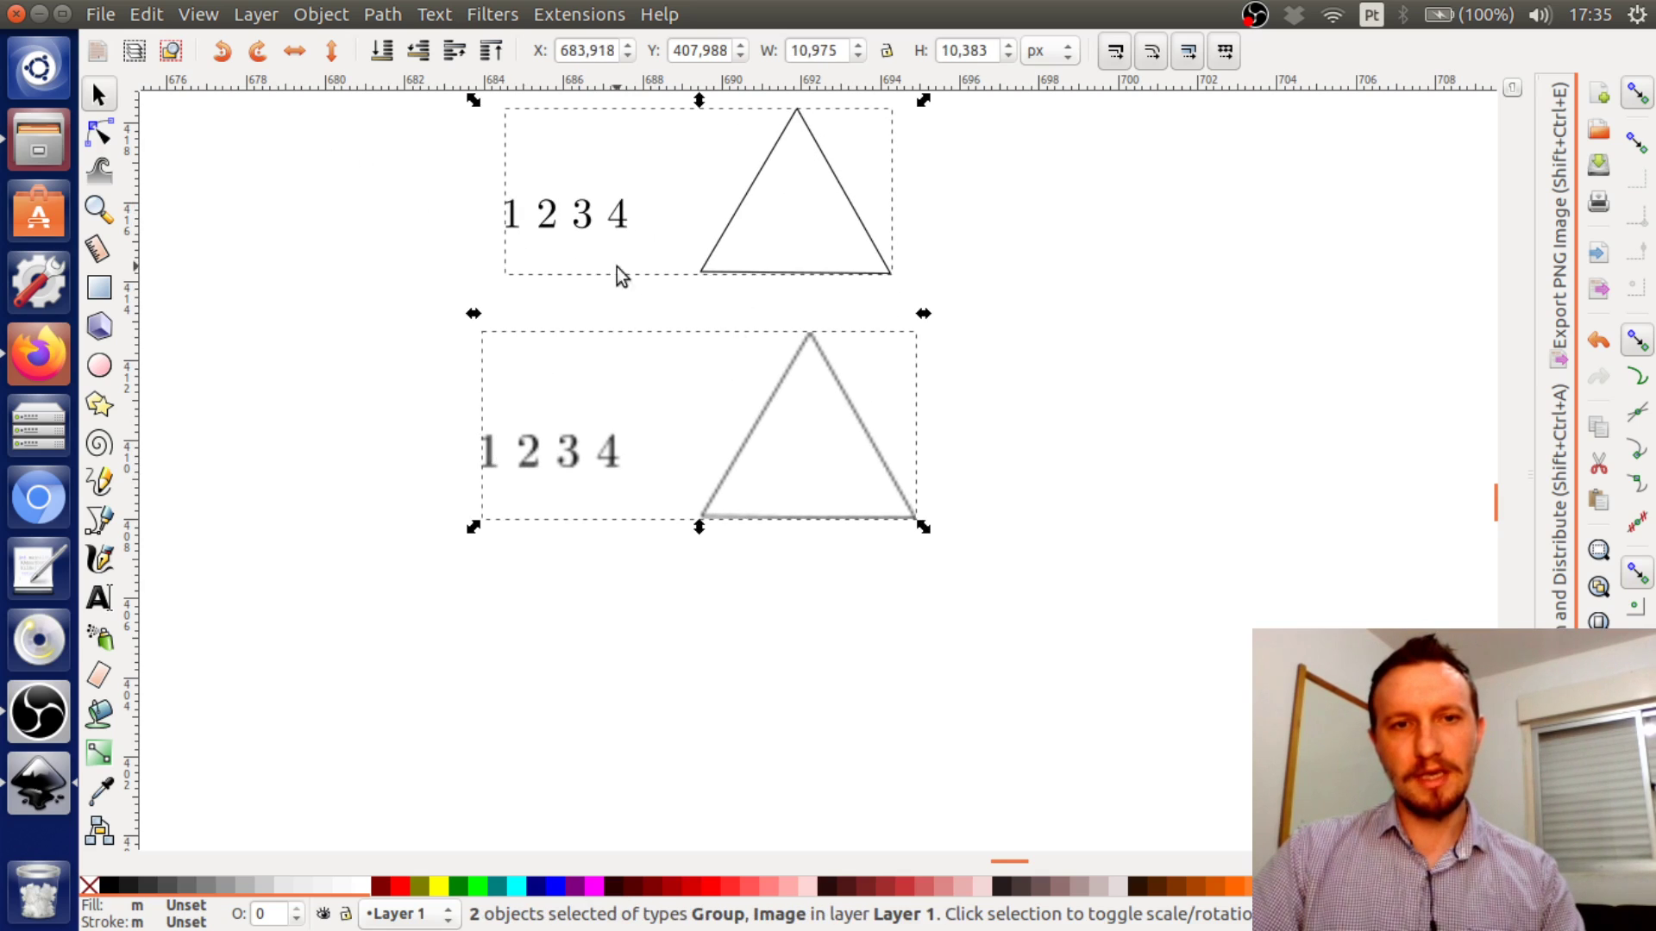
scroll(772, 362, down, 3)
drag(657, 398, 383, 137)
scroll(563, 431, up, 2)
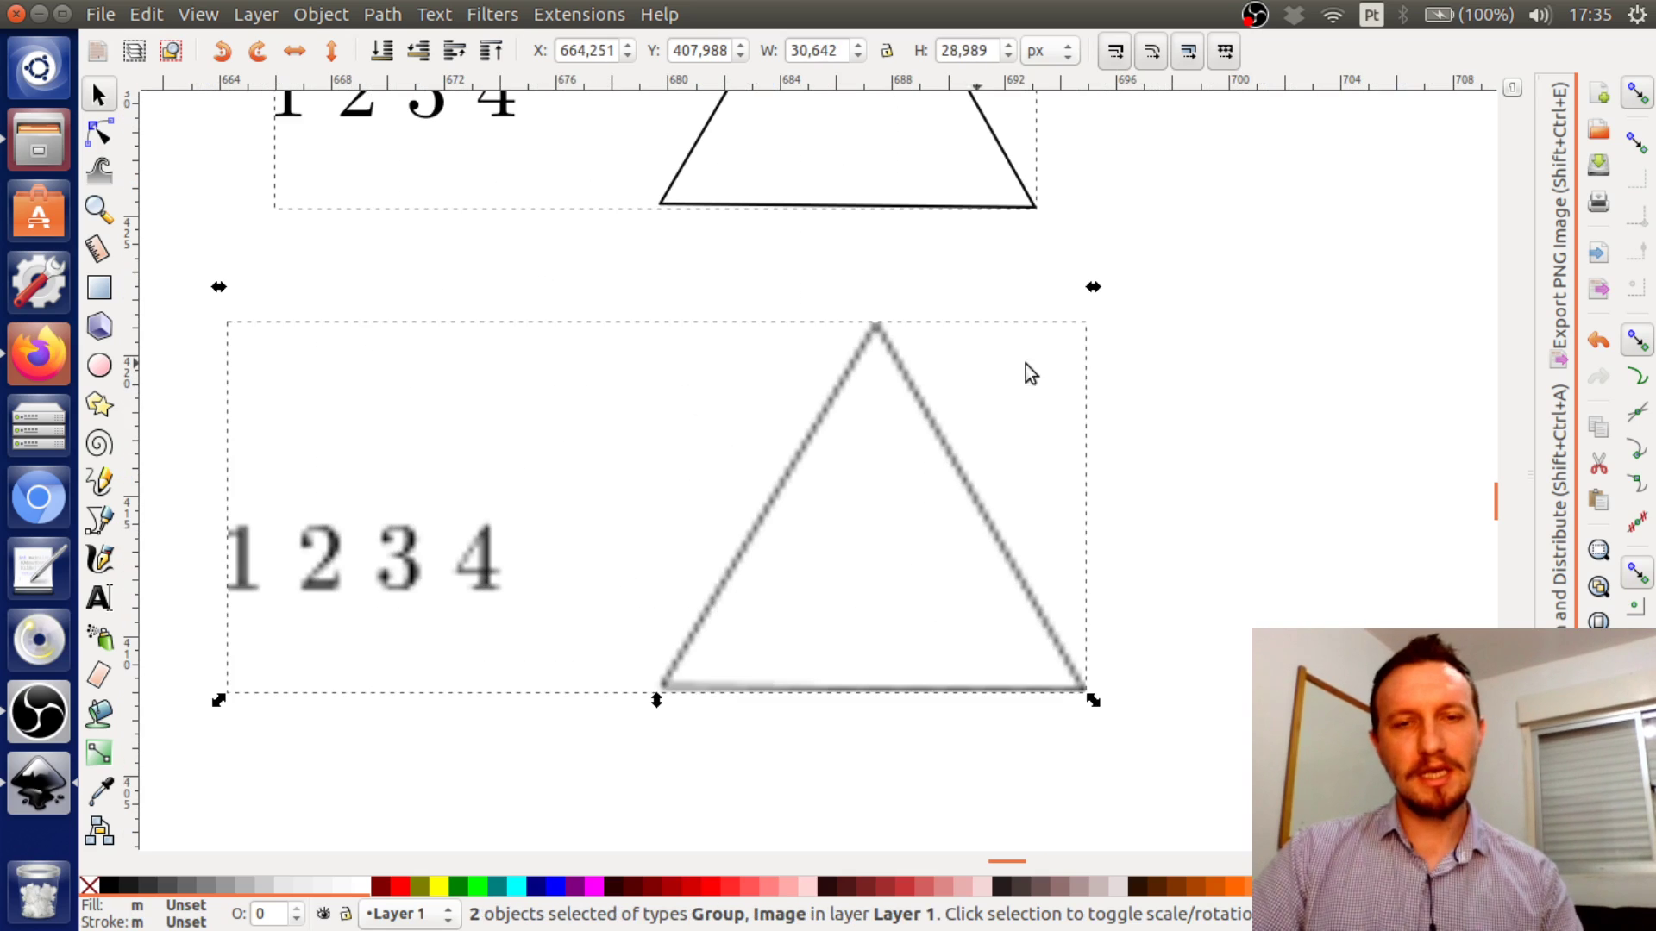
Select only the enlarged vector drawing and shift it slightly sideways to about X 665.2, Y 425.2 px above the bitmap
click(1235, 306)
scroll(1238, 340, up, 3)
scroll(1238, 345, down, 1)
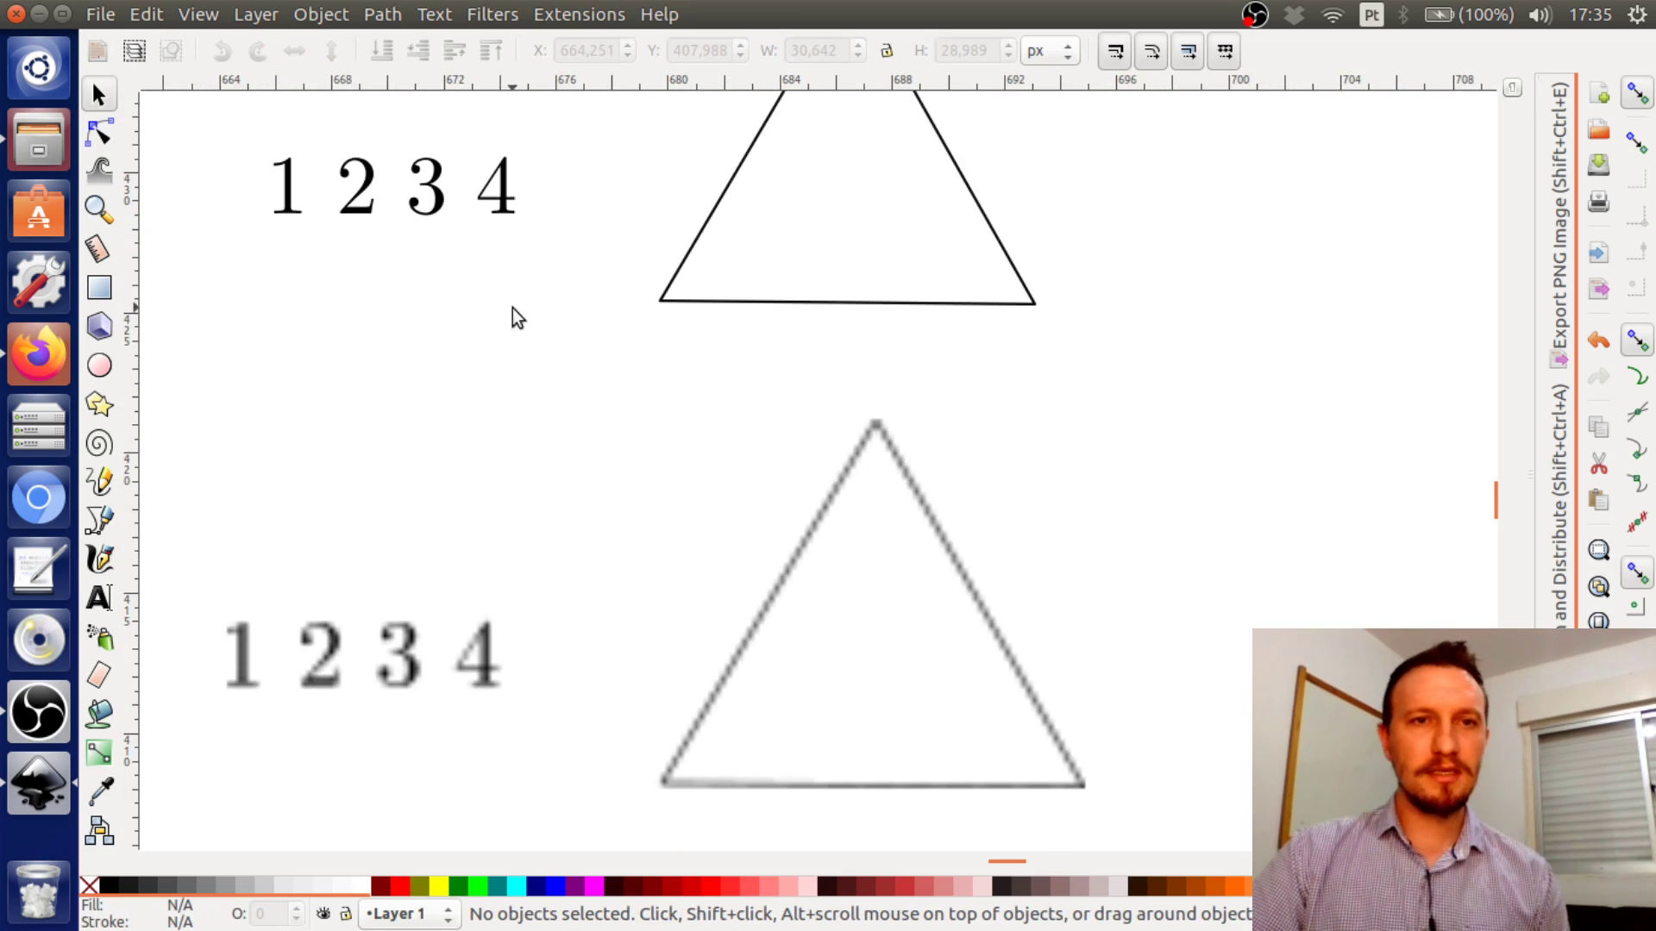
click(725, 302)
drag(725, 302, 727, 313)
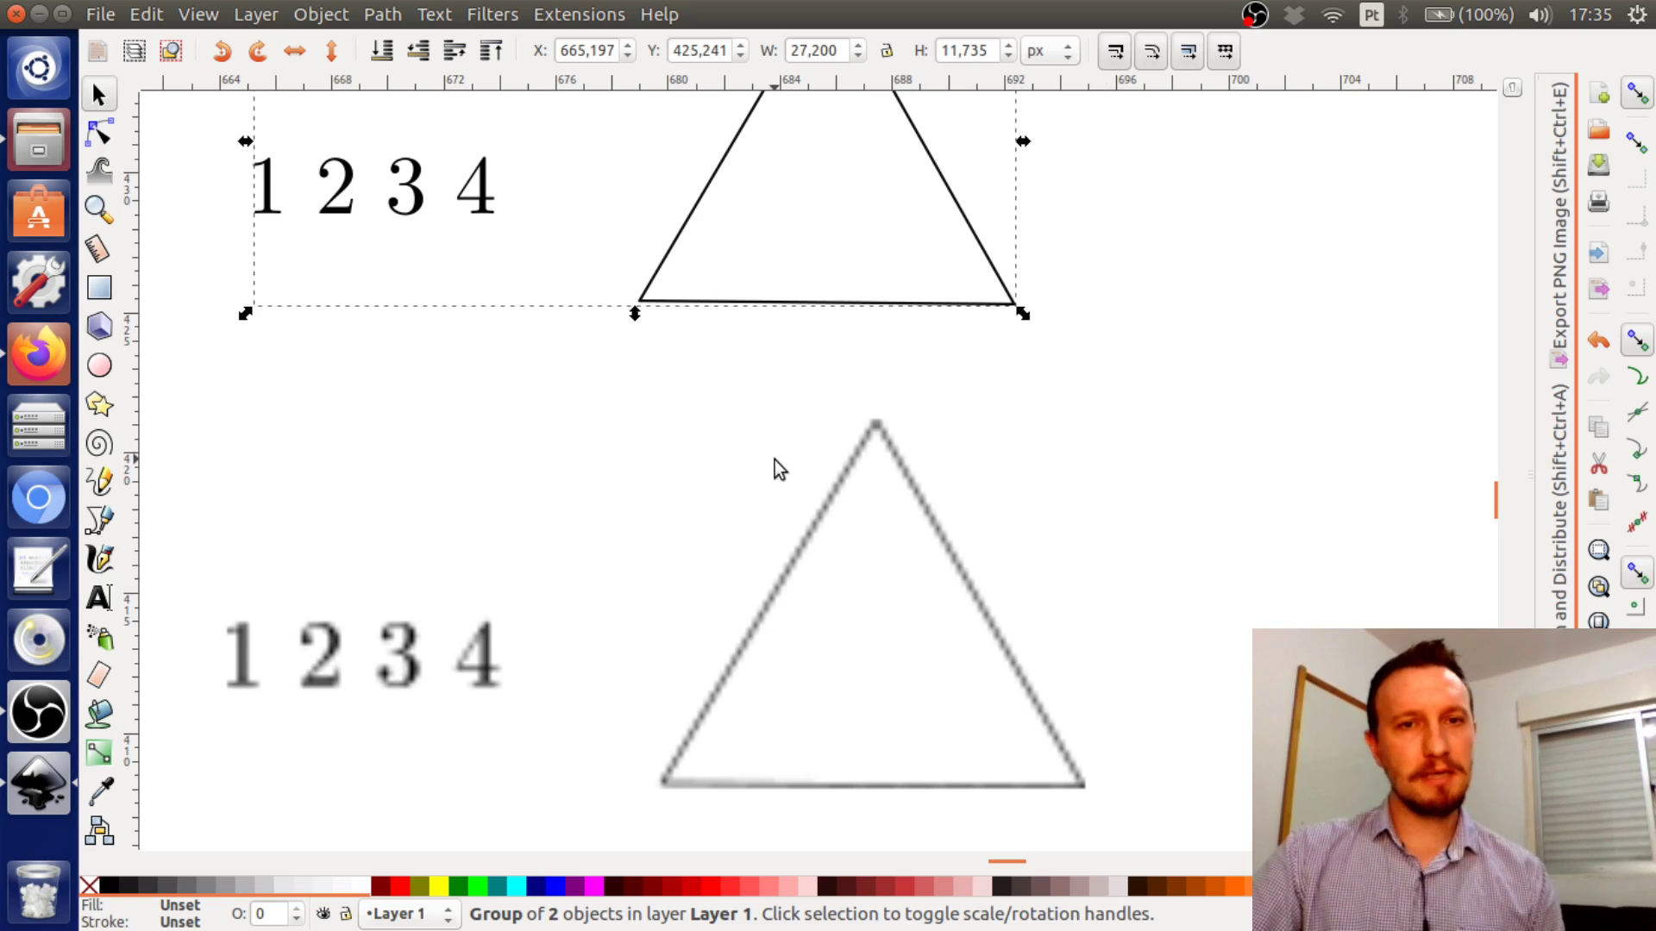
Select the enlarged bitmap and examine the edges of its digits 2 and 3 at high magnification
drag(774, 459, 850, 425)
click(898, 480)
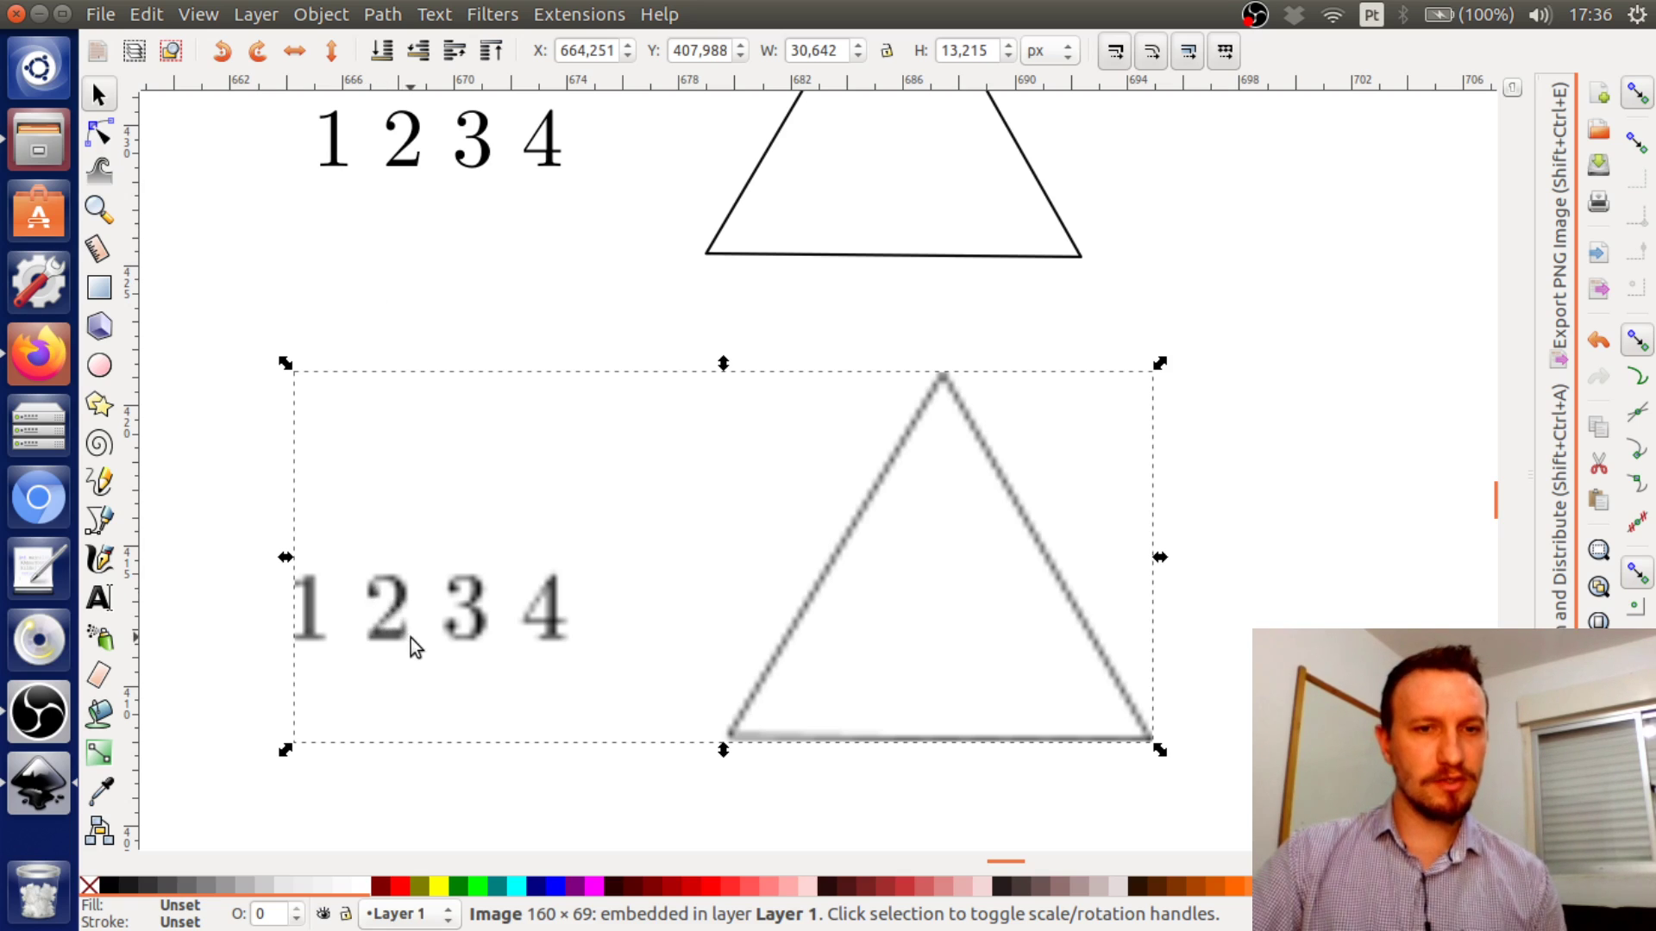
scroll(388, 638, up, 2)
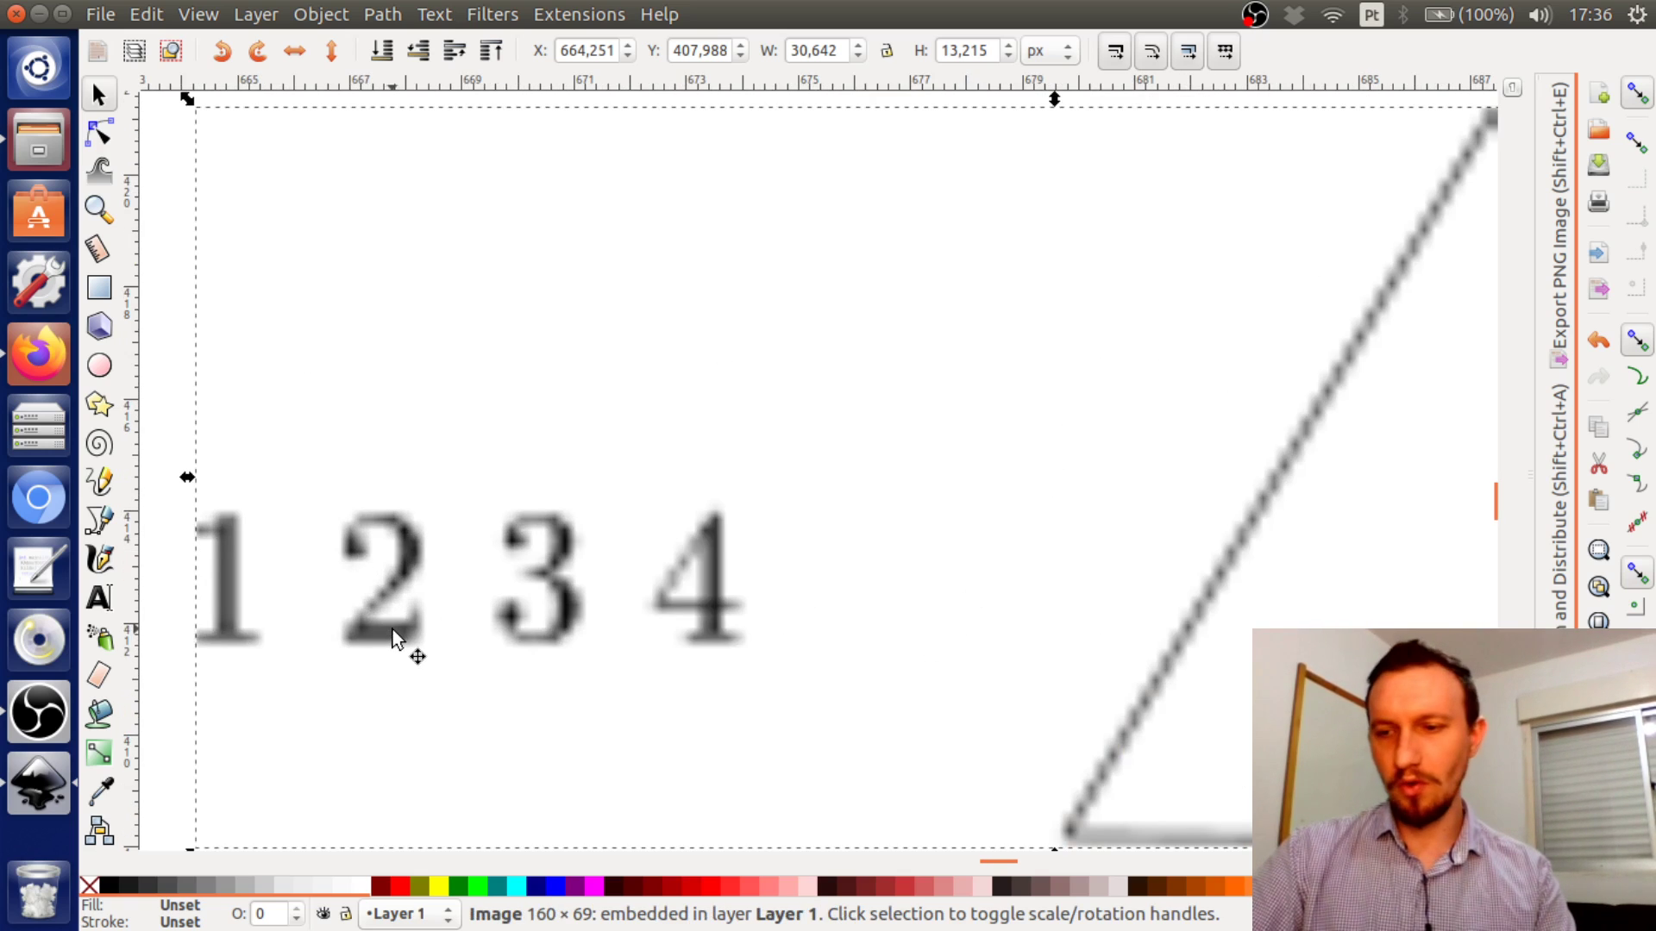
scroll(391, 628, up, 1)
scroll(392, 628, up, 1)
scroll(391, 628, up, 2)
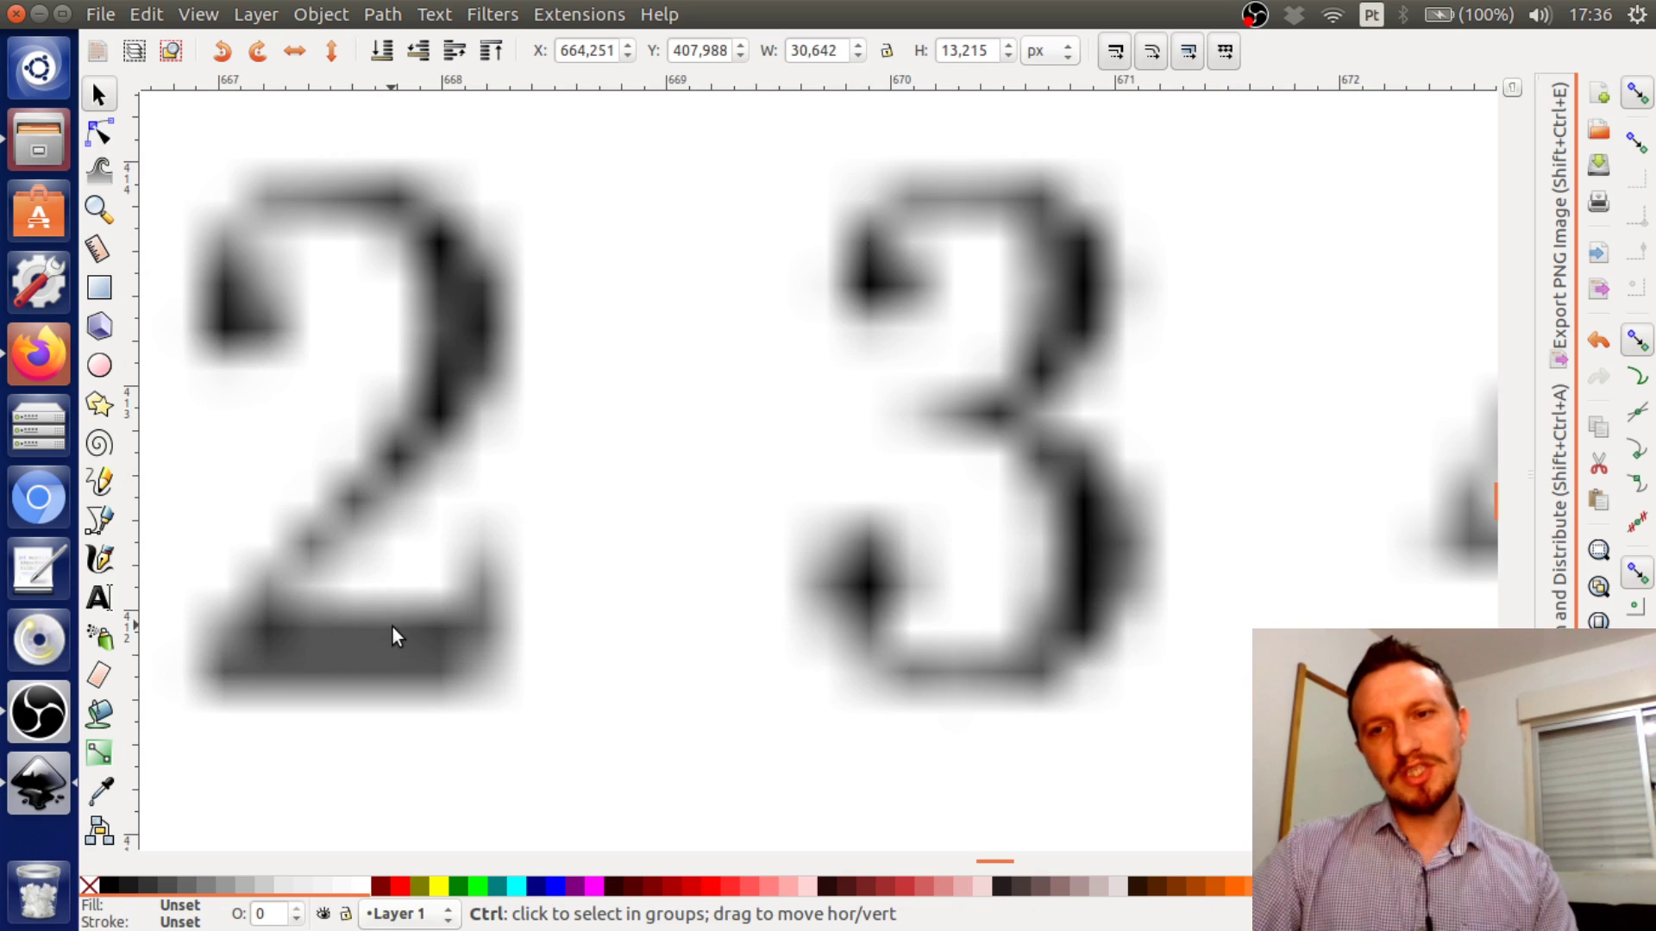
drag(357, 590, 691, 610)
scroll(717, 552, up, 1)
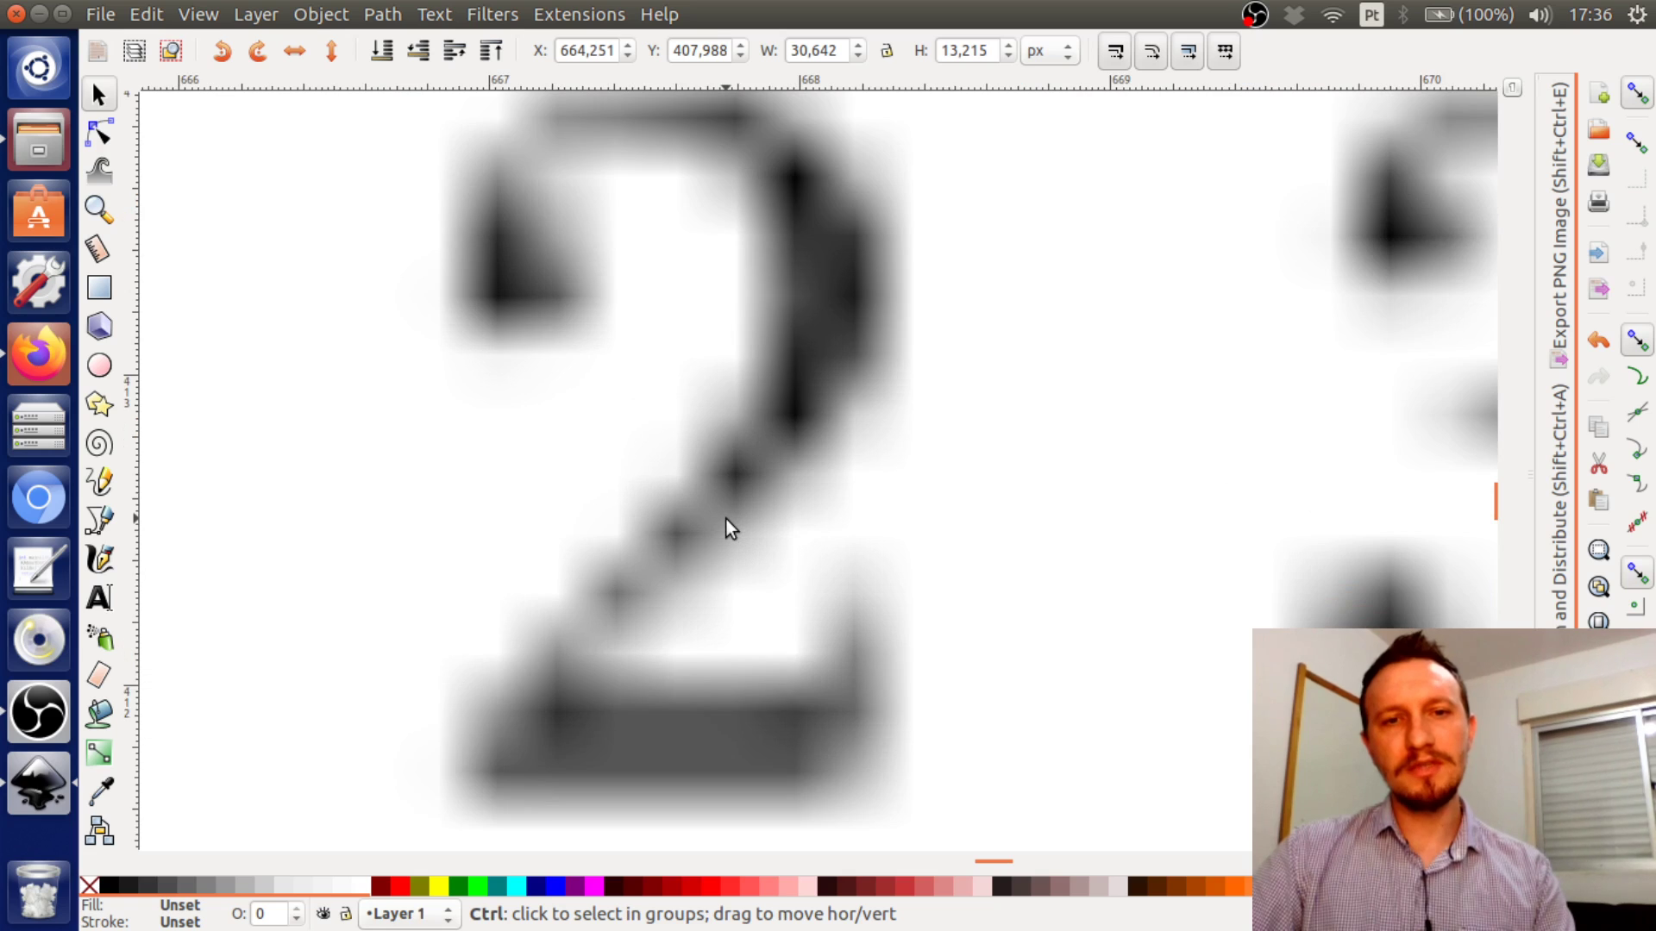
scroll(726, 519, down, 1)
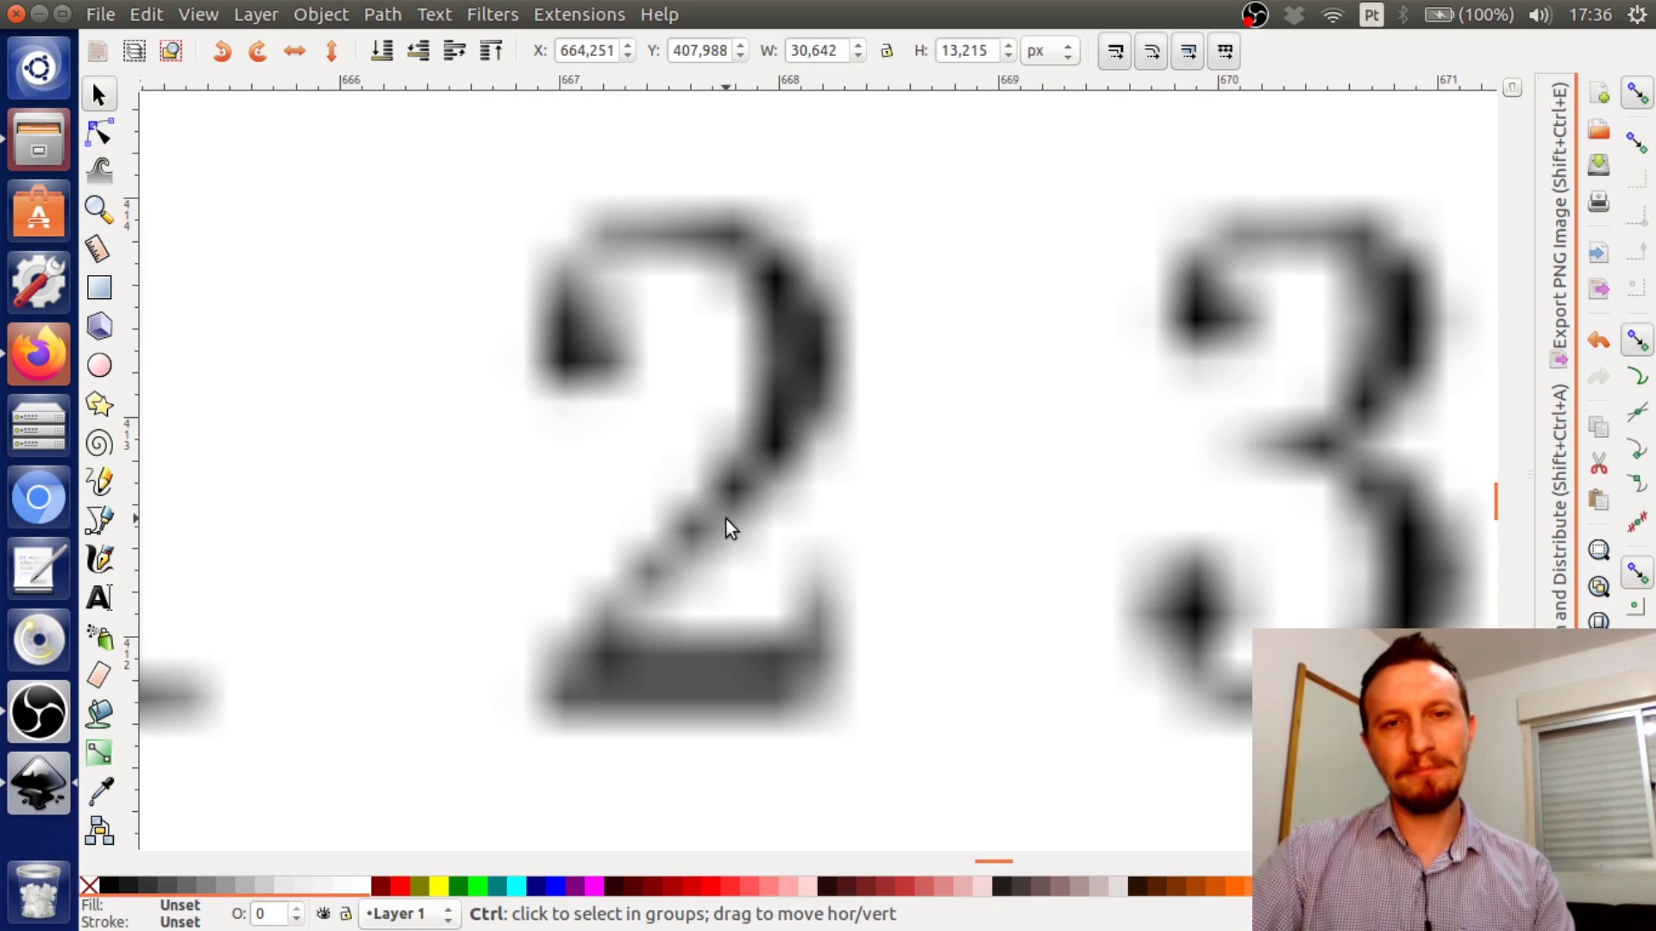
scroll(726, 519, up, 1)
scroll(726, 520, down, 3)
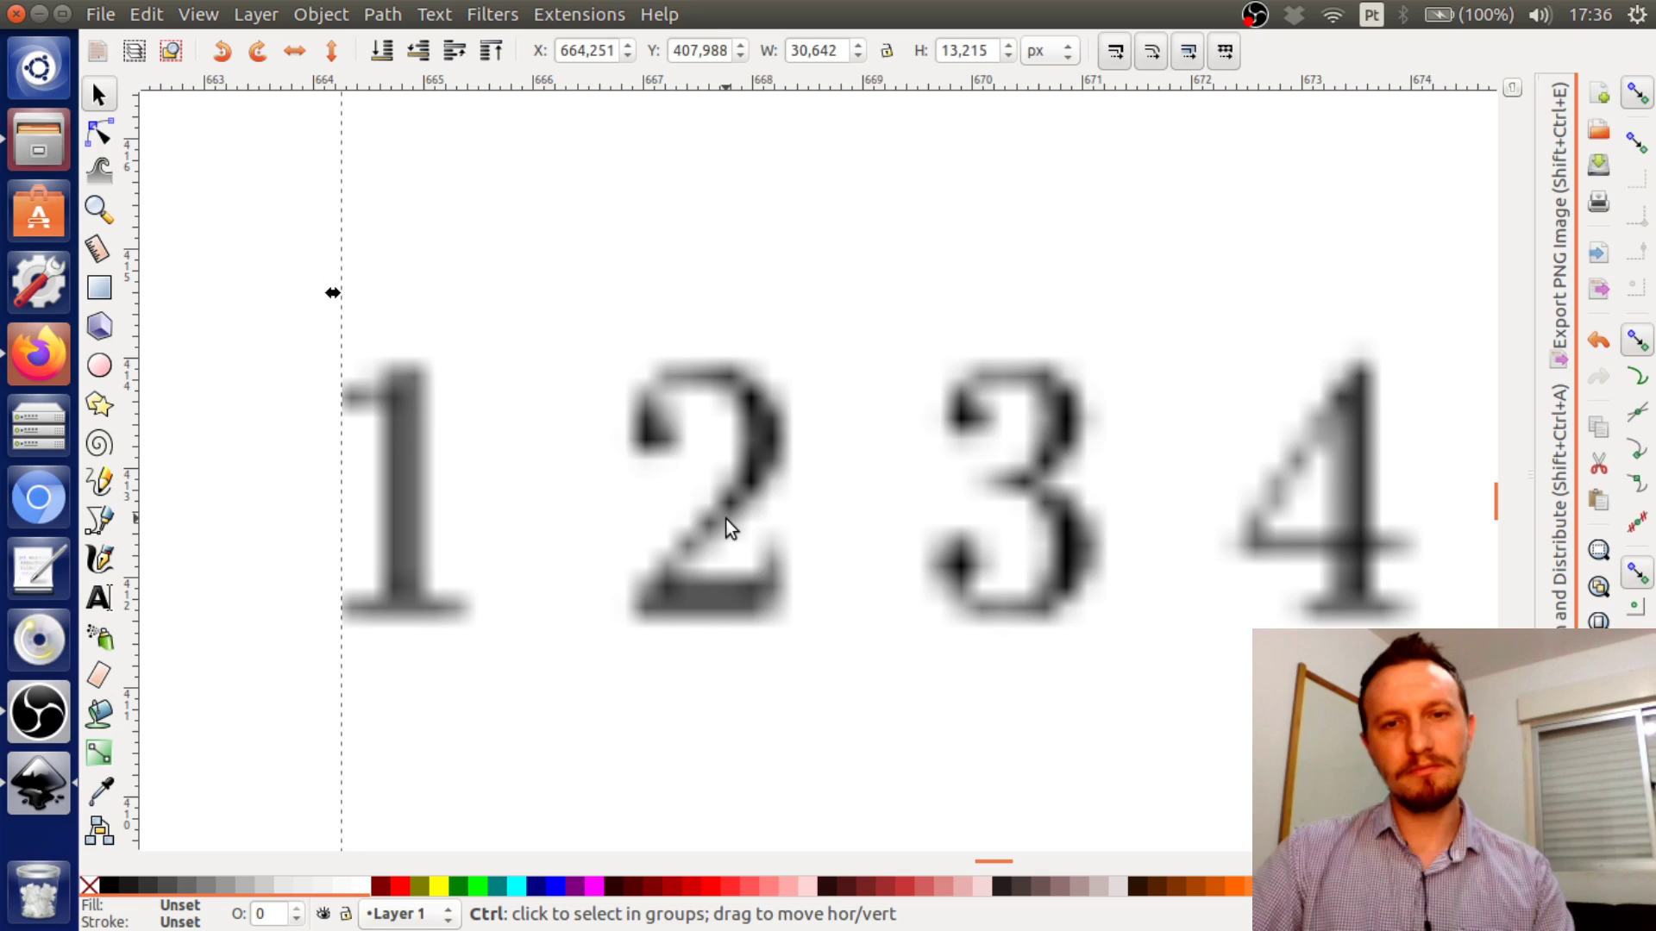
scroll(726, 519, down, 2)
scroll(727, 516, up, 4)
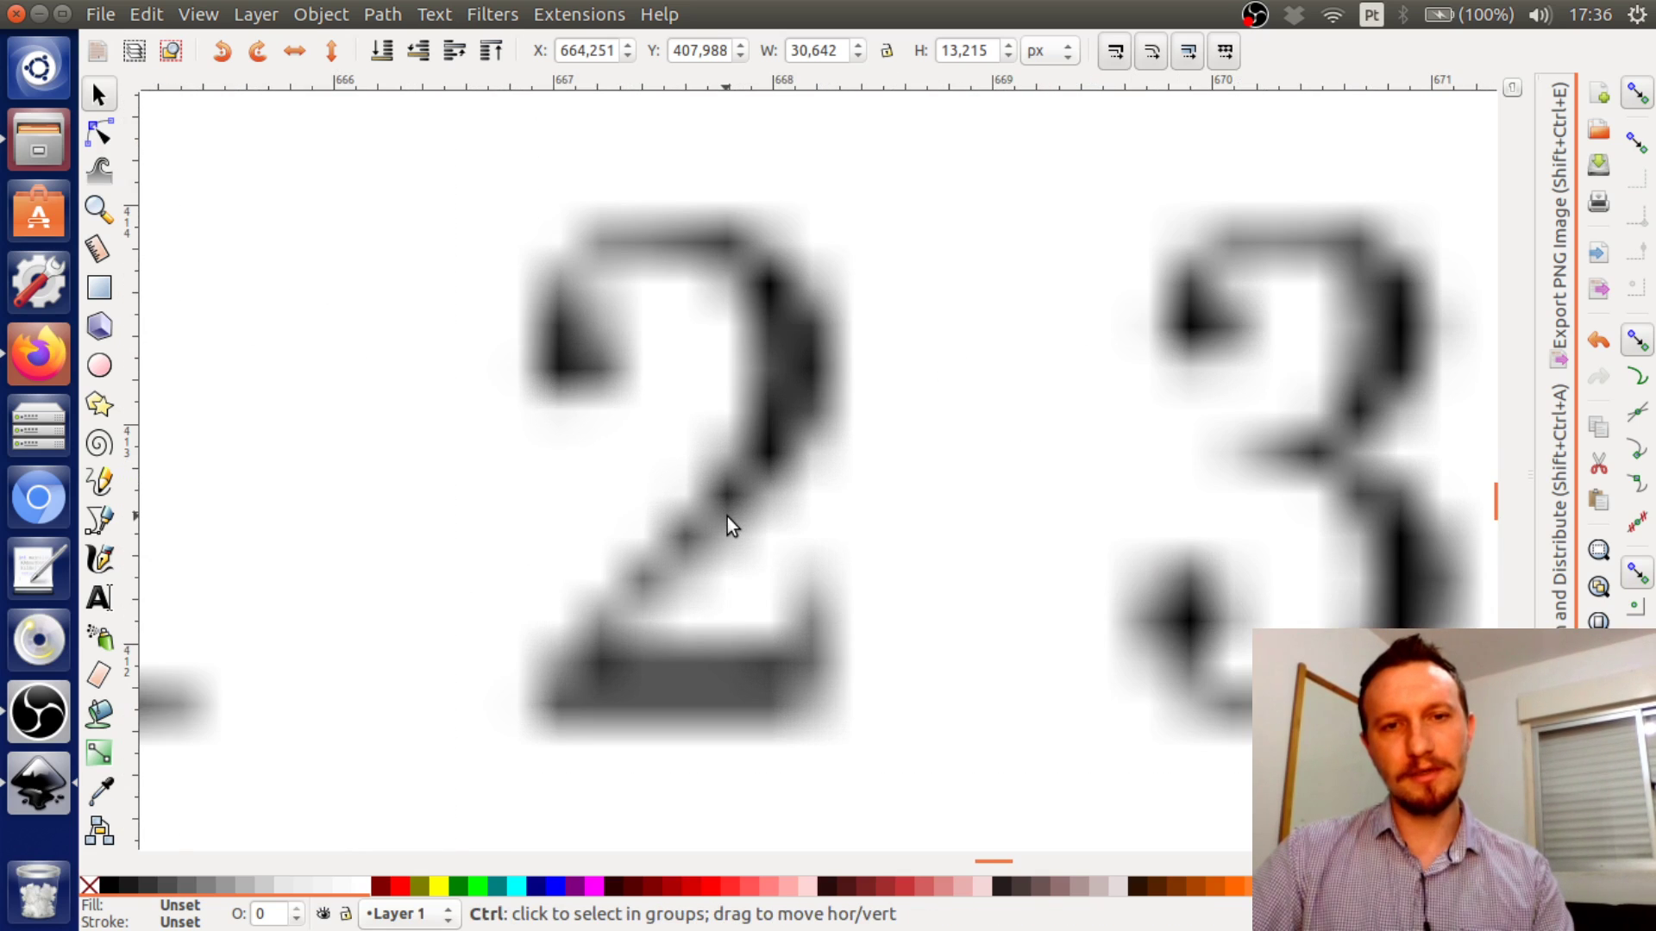
scroll(727, 516, down, 3)
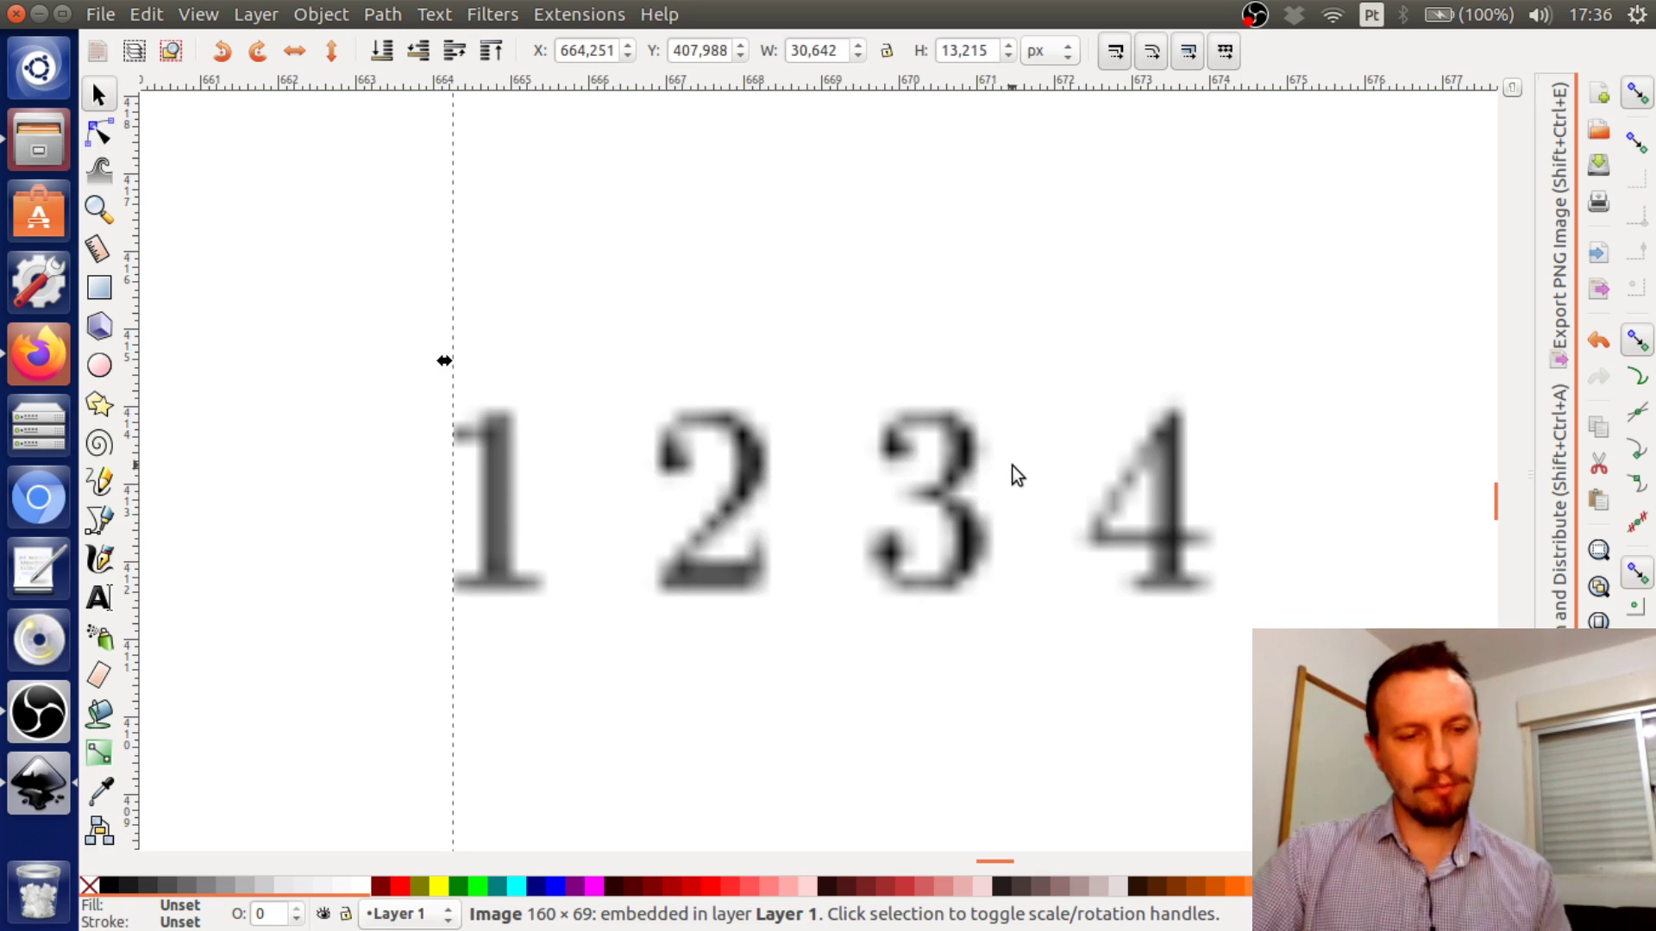
Return to the vector drawing above the bitmap and examine its digits at high magnification for comparison
scroll(1011, 466, down, 3)
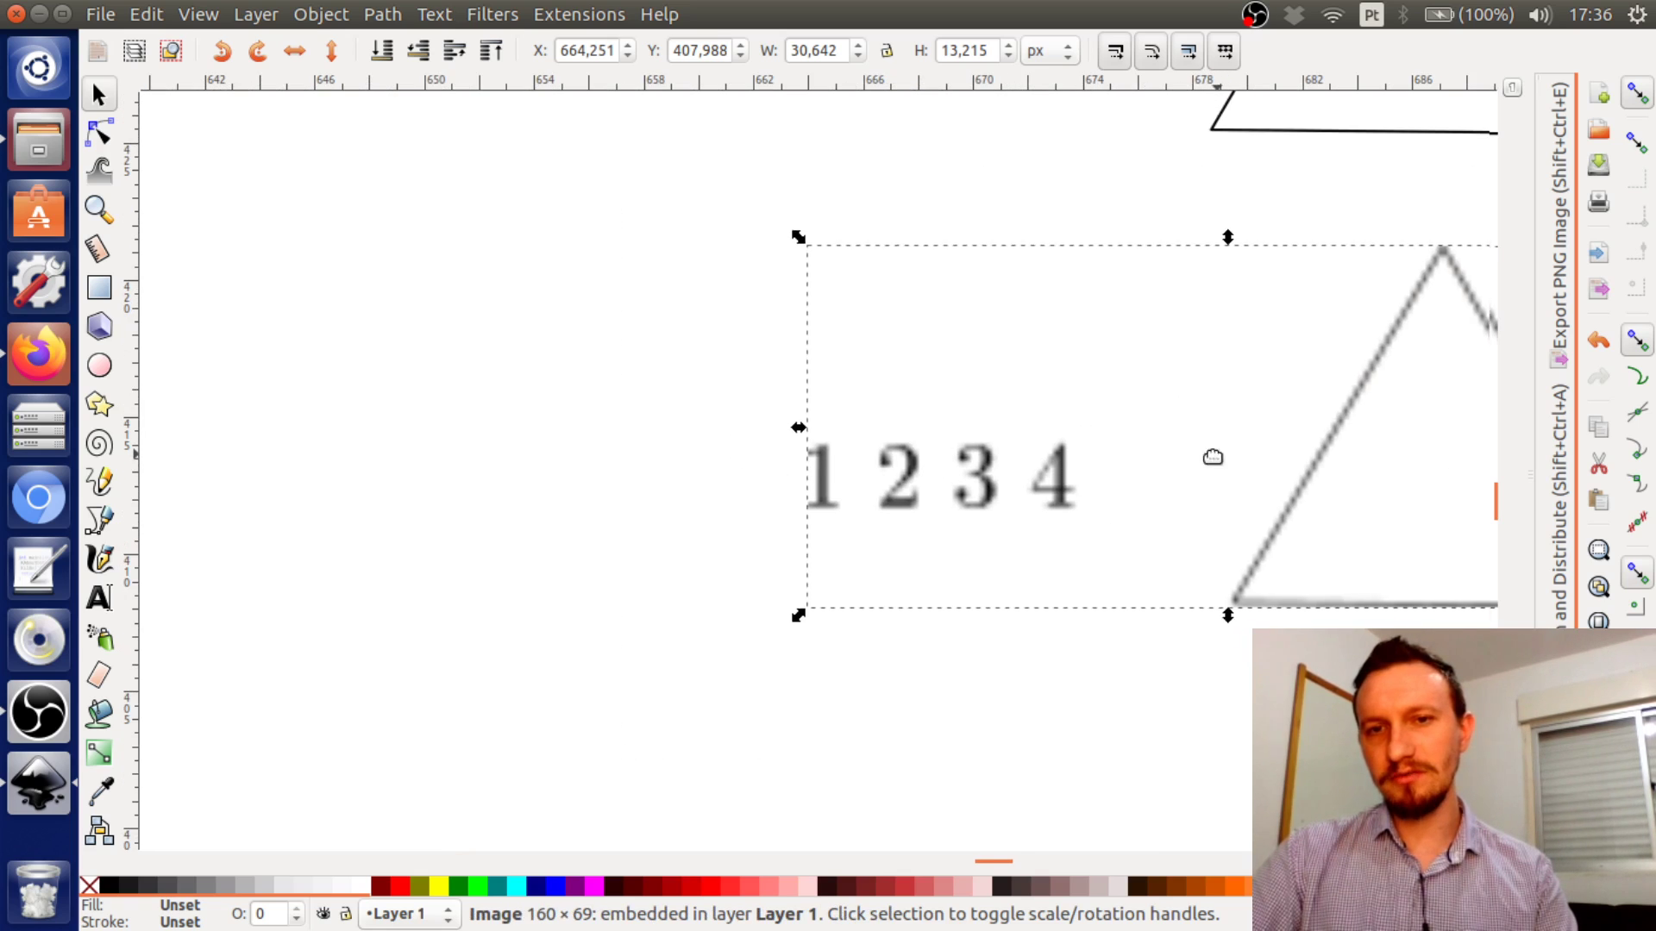
drag(1212, 457, 903, 514)
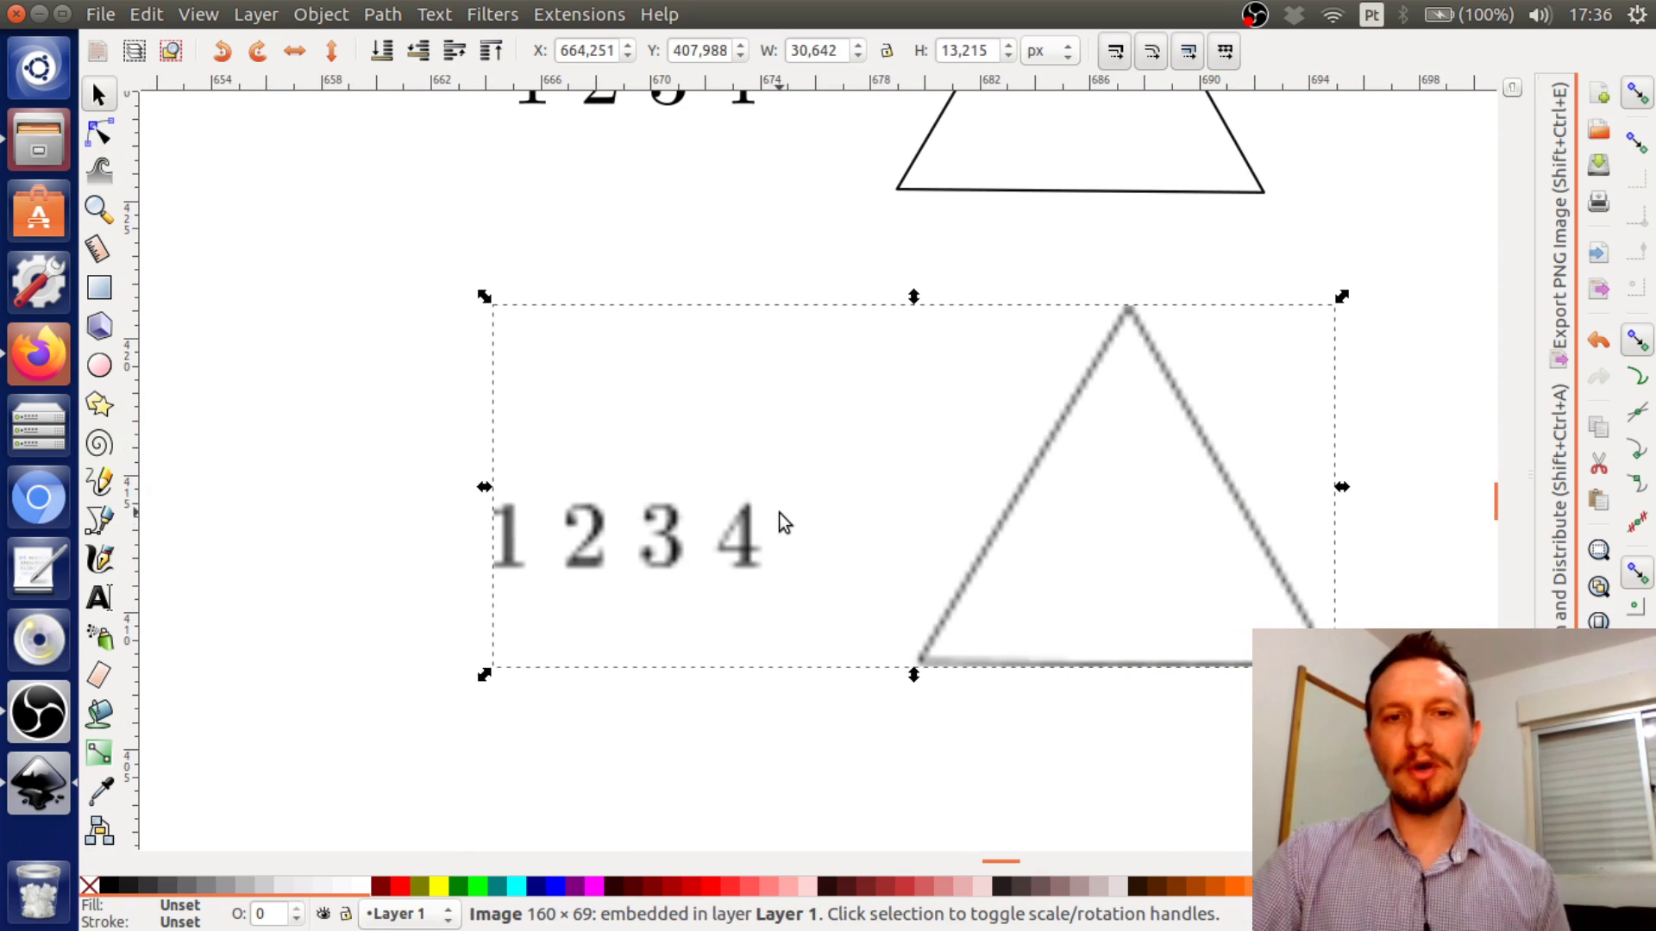
scroll(762, 604, up, 1)
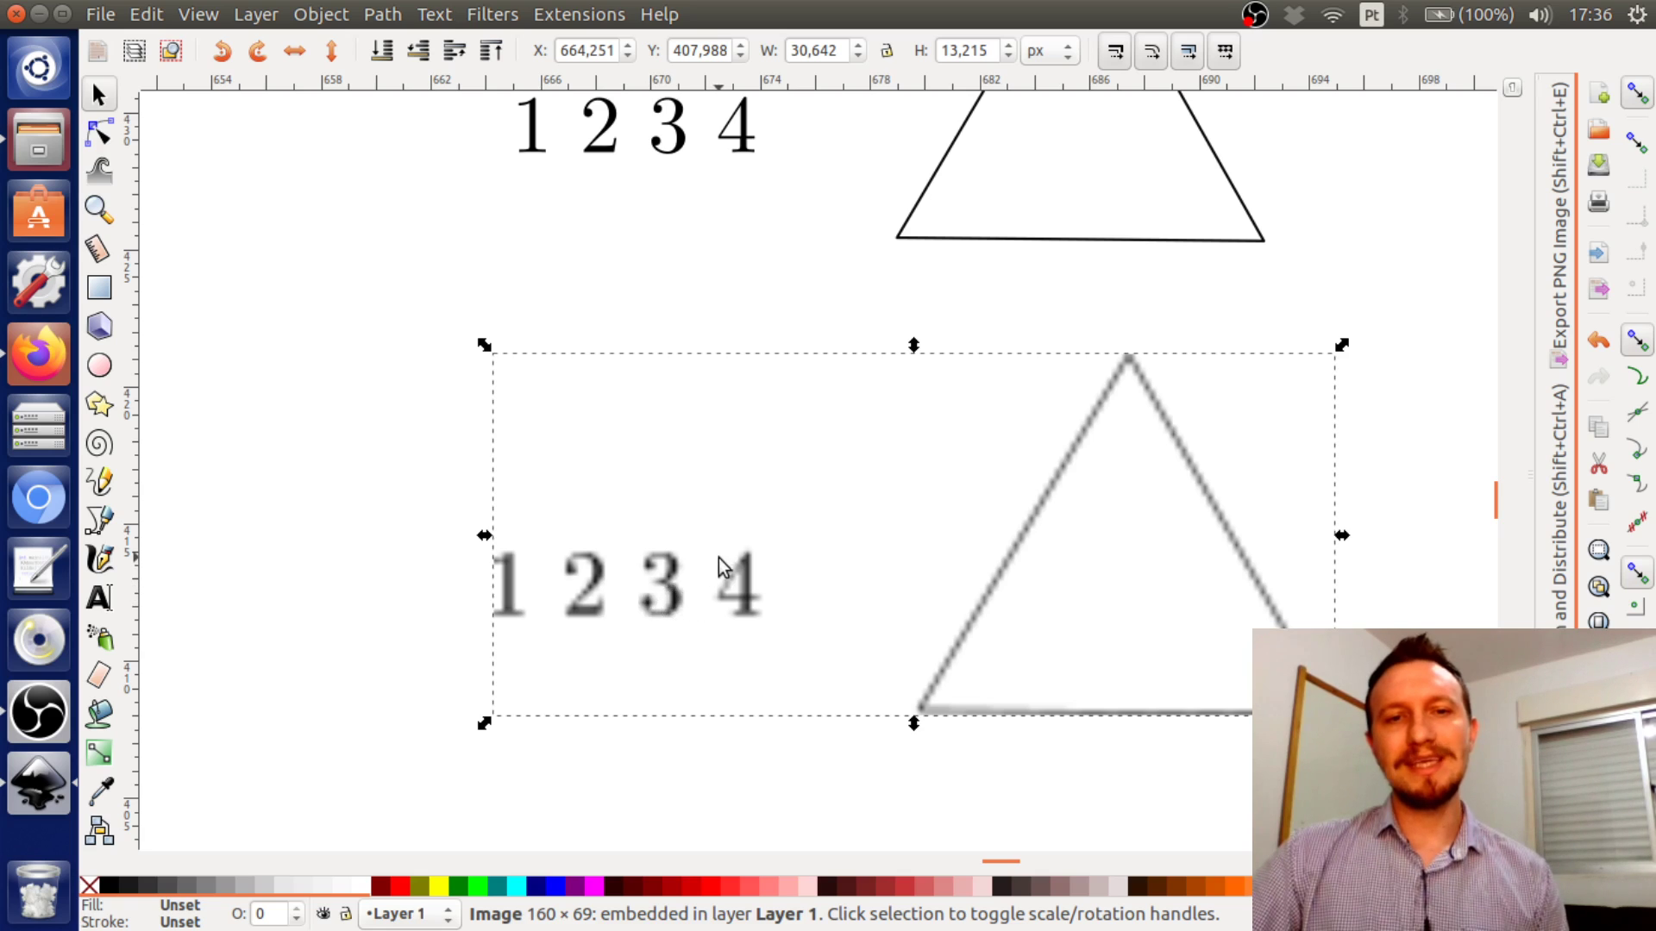
scroll(733, 552, up, 5)
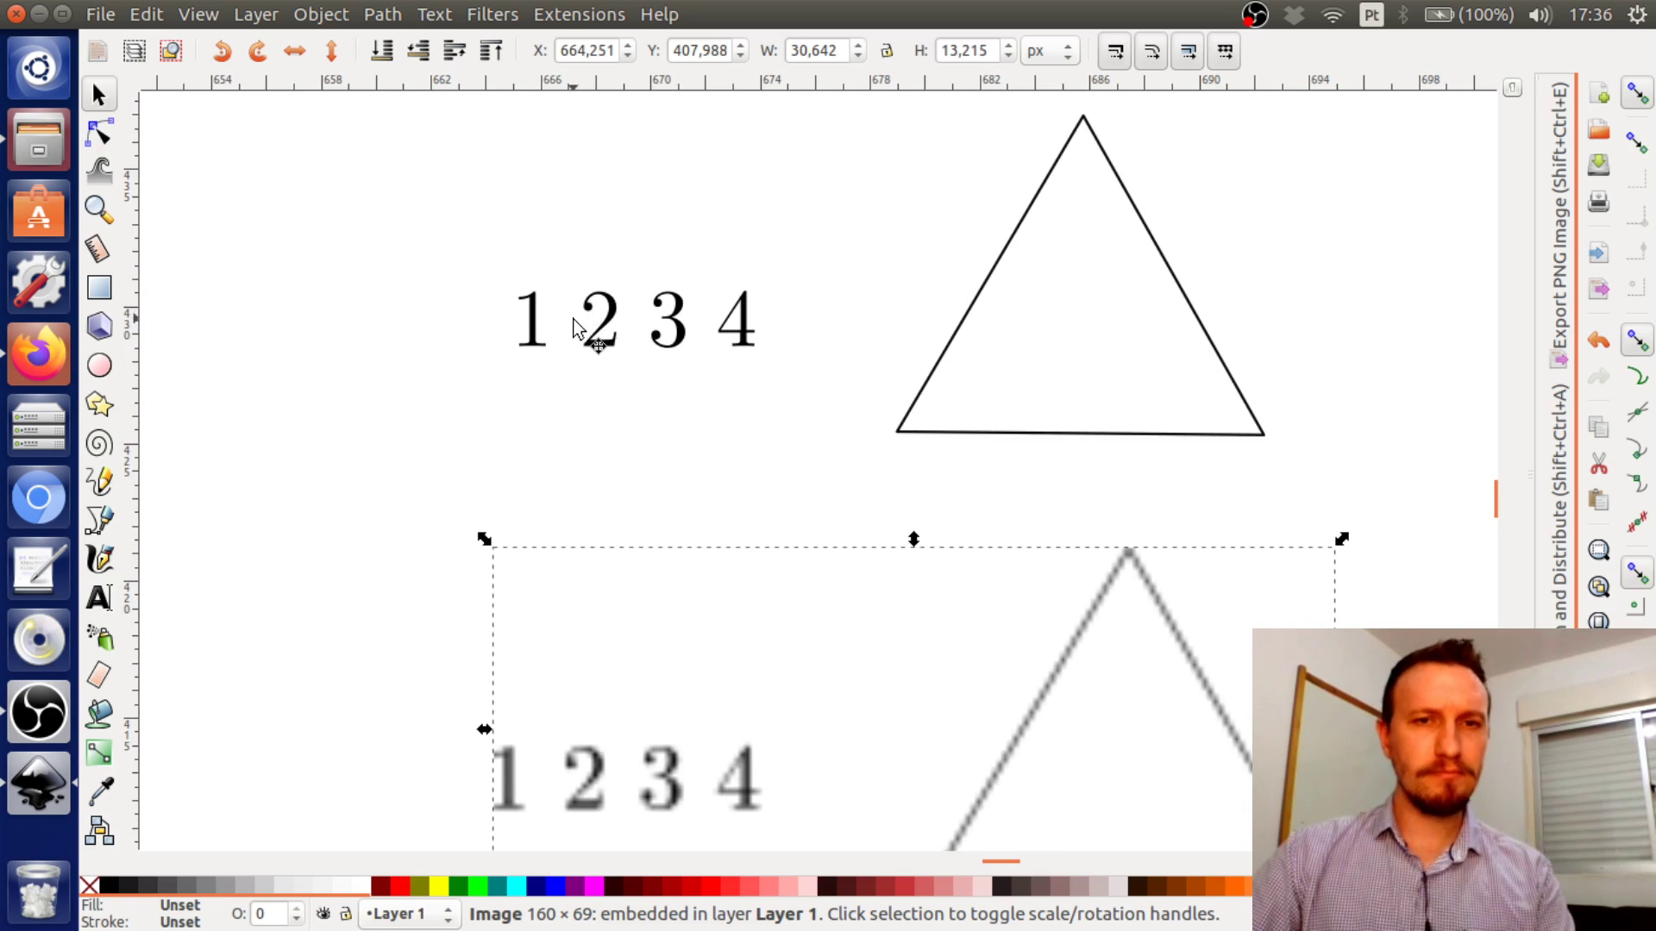
scroll(602, 330, up, 6)
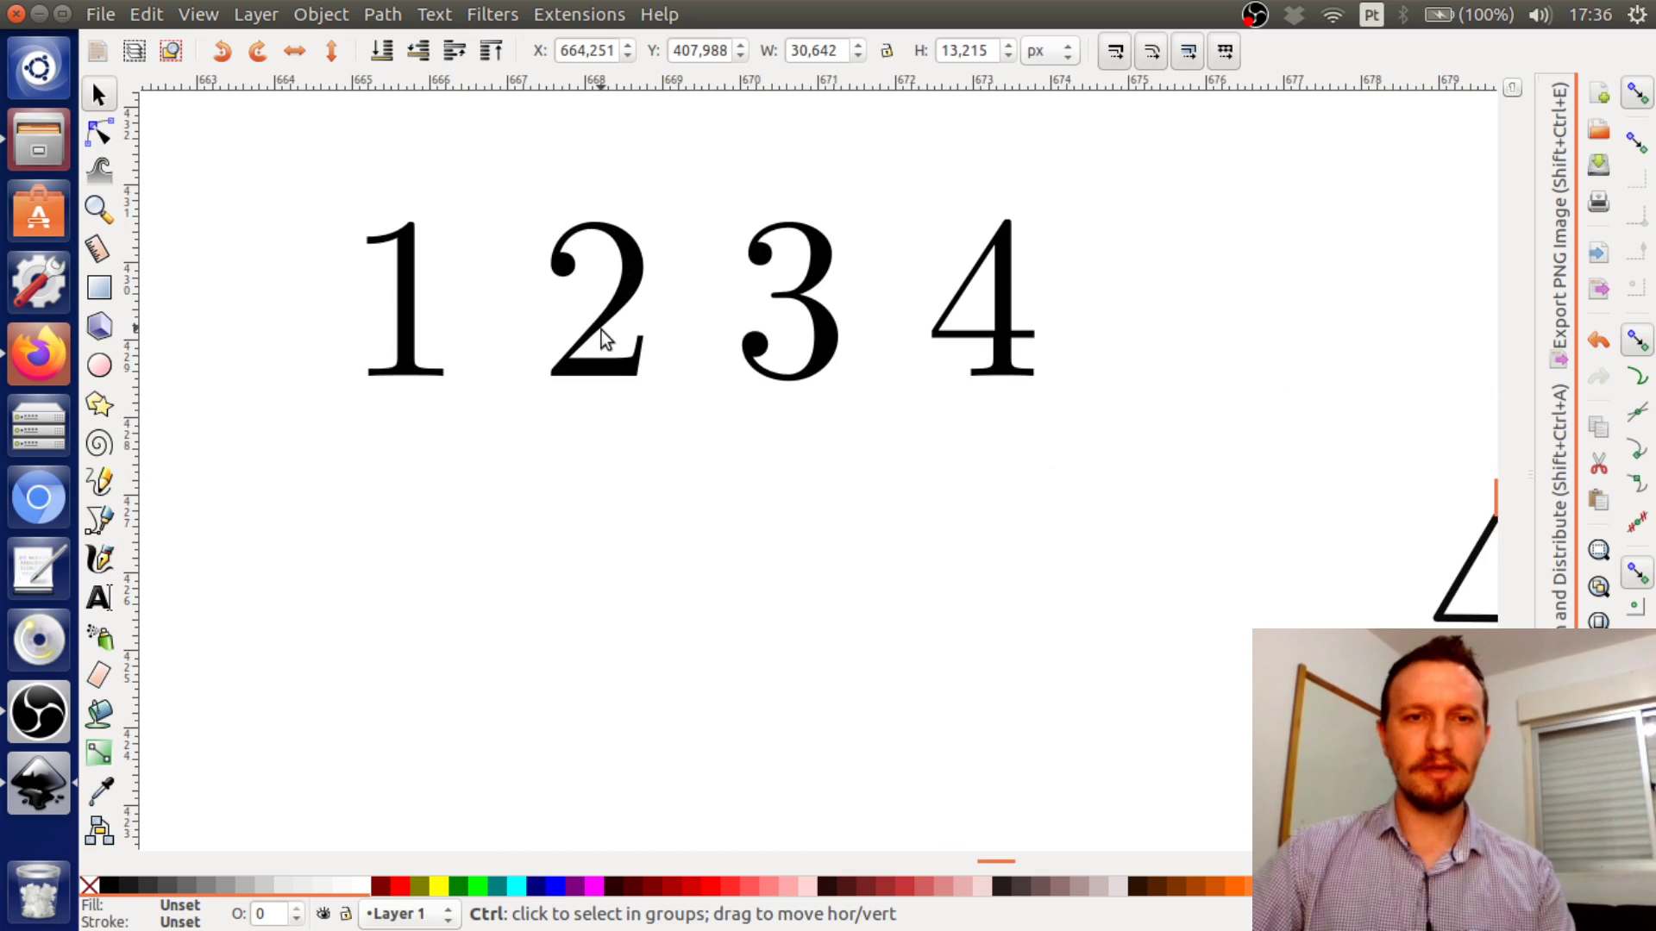
Nudge the vector drawing slightly and enlarge it alone, proportionally, to about 1075 × 464 px
scroll(602, 330, up, 1)
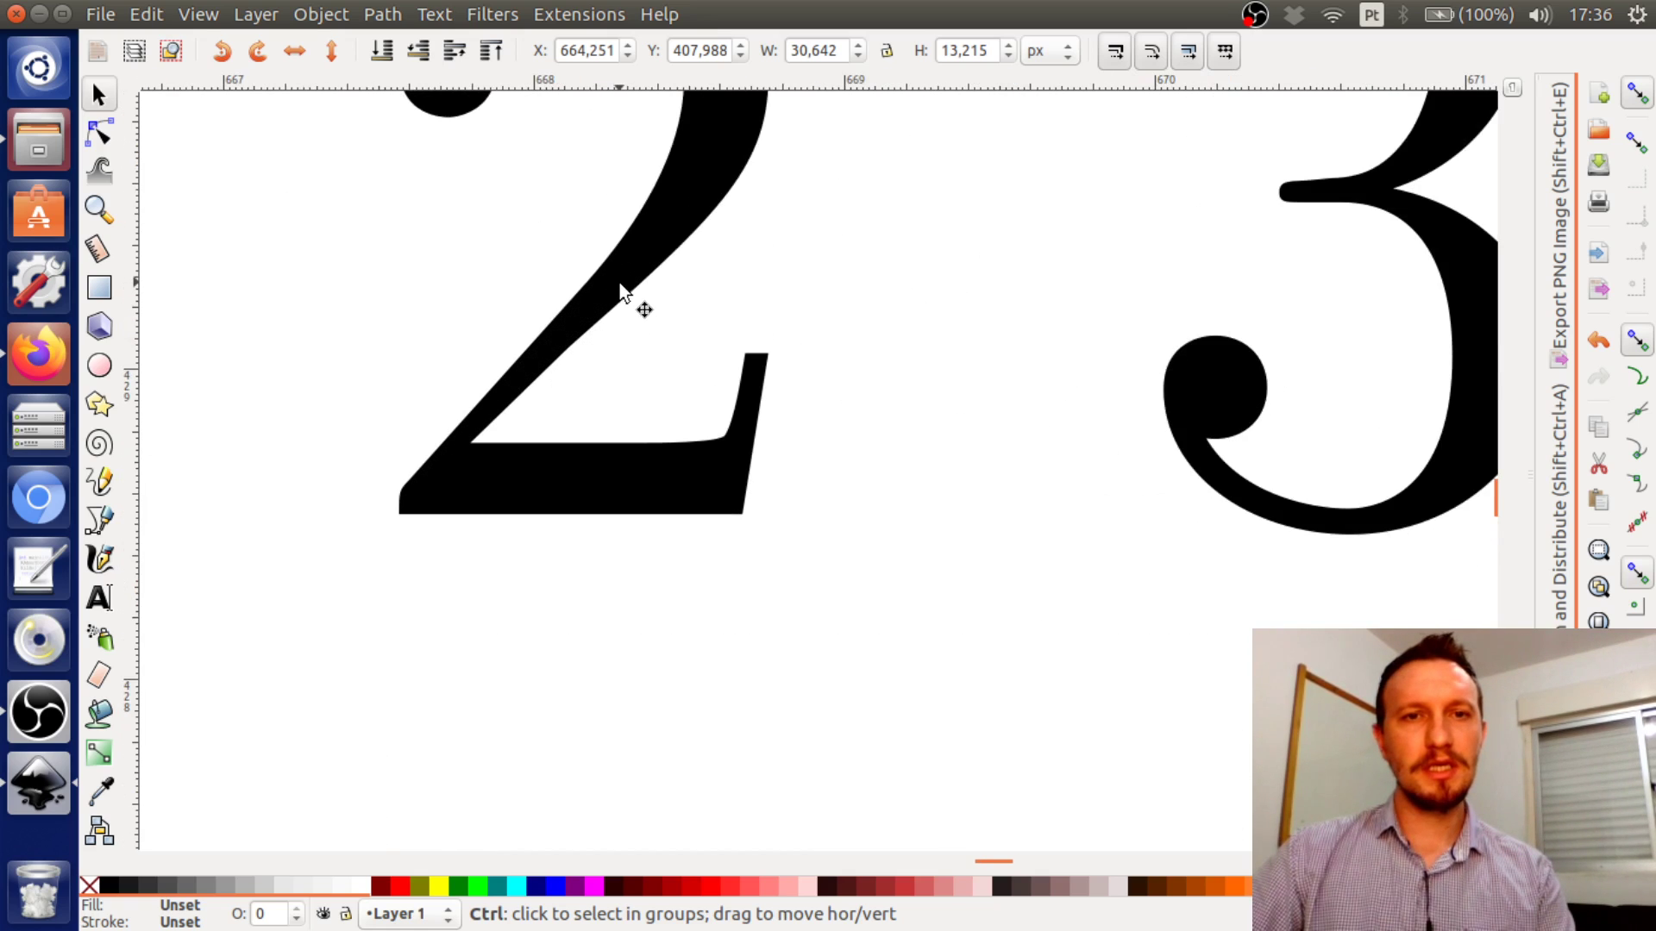
drag(651, 384, 681, 528)
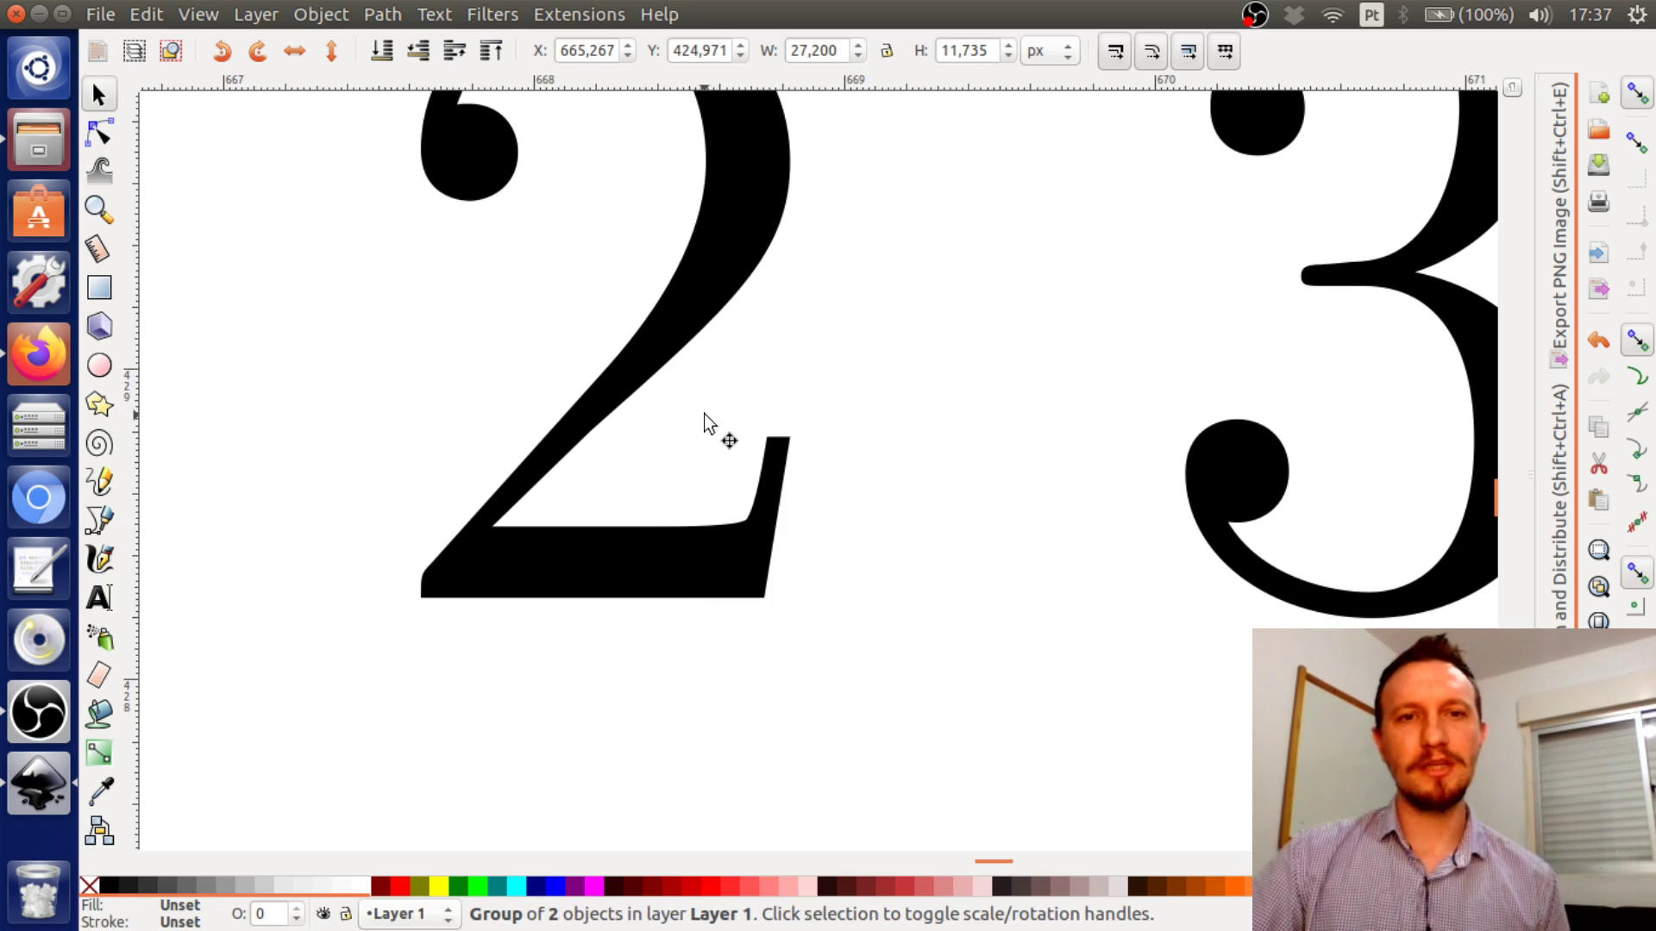
scroll(768, 315, down, 5)
scroll(779, 319, down, 7)
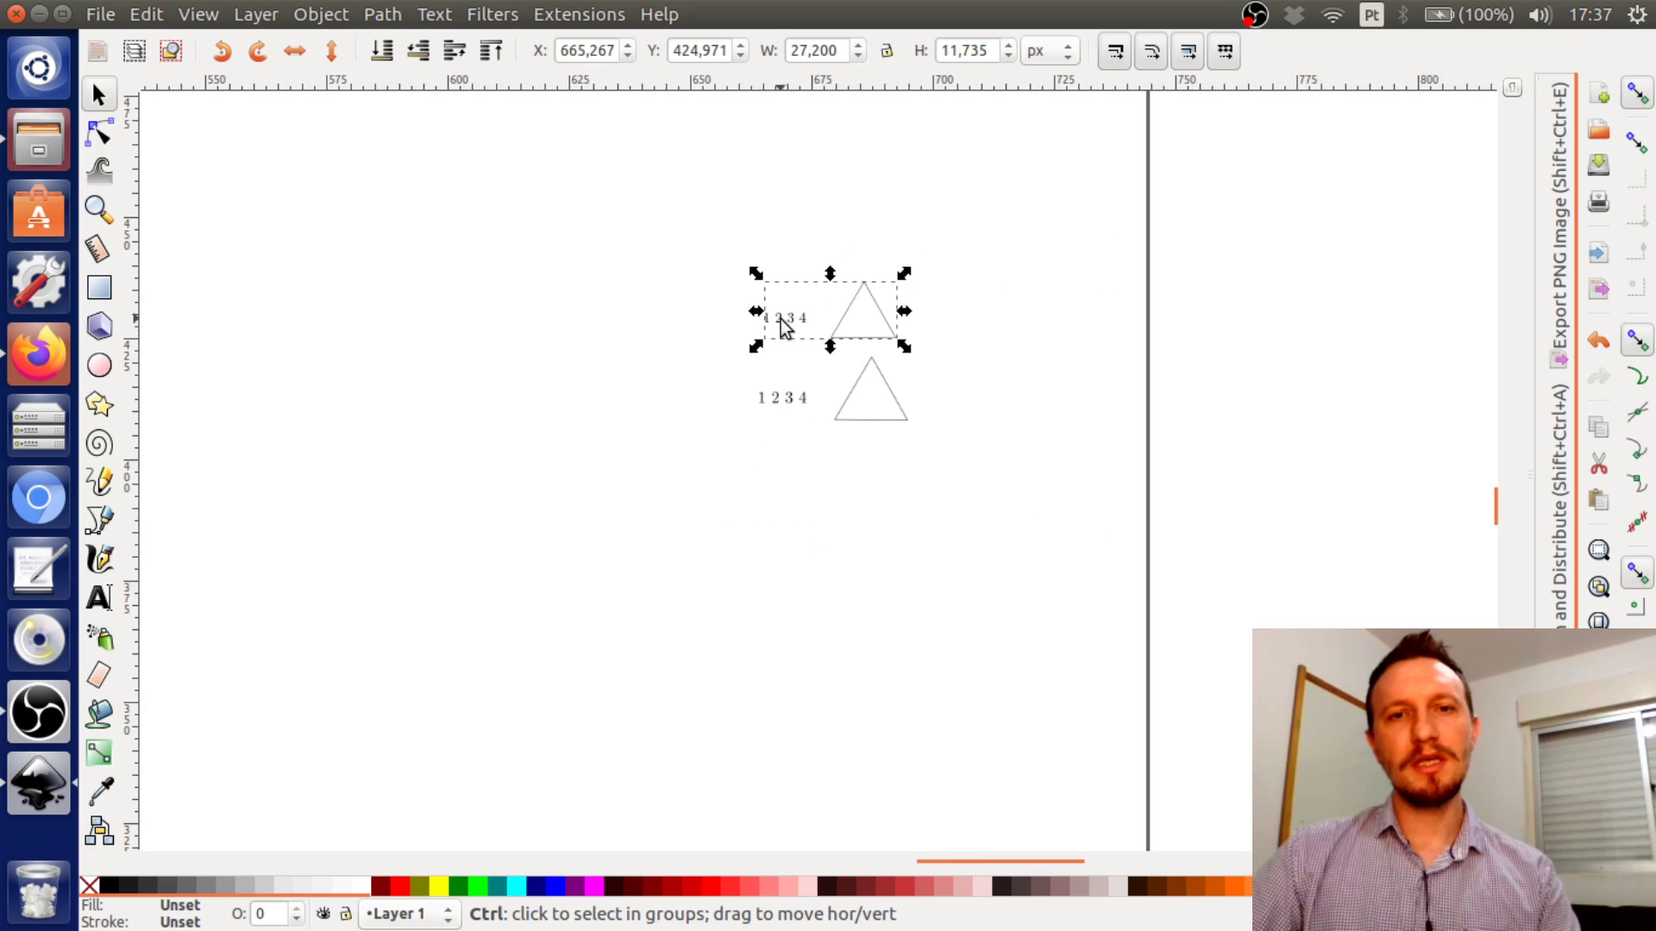
drag(831, 347, 897, 598)
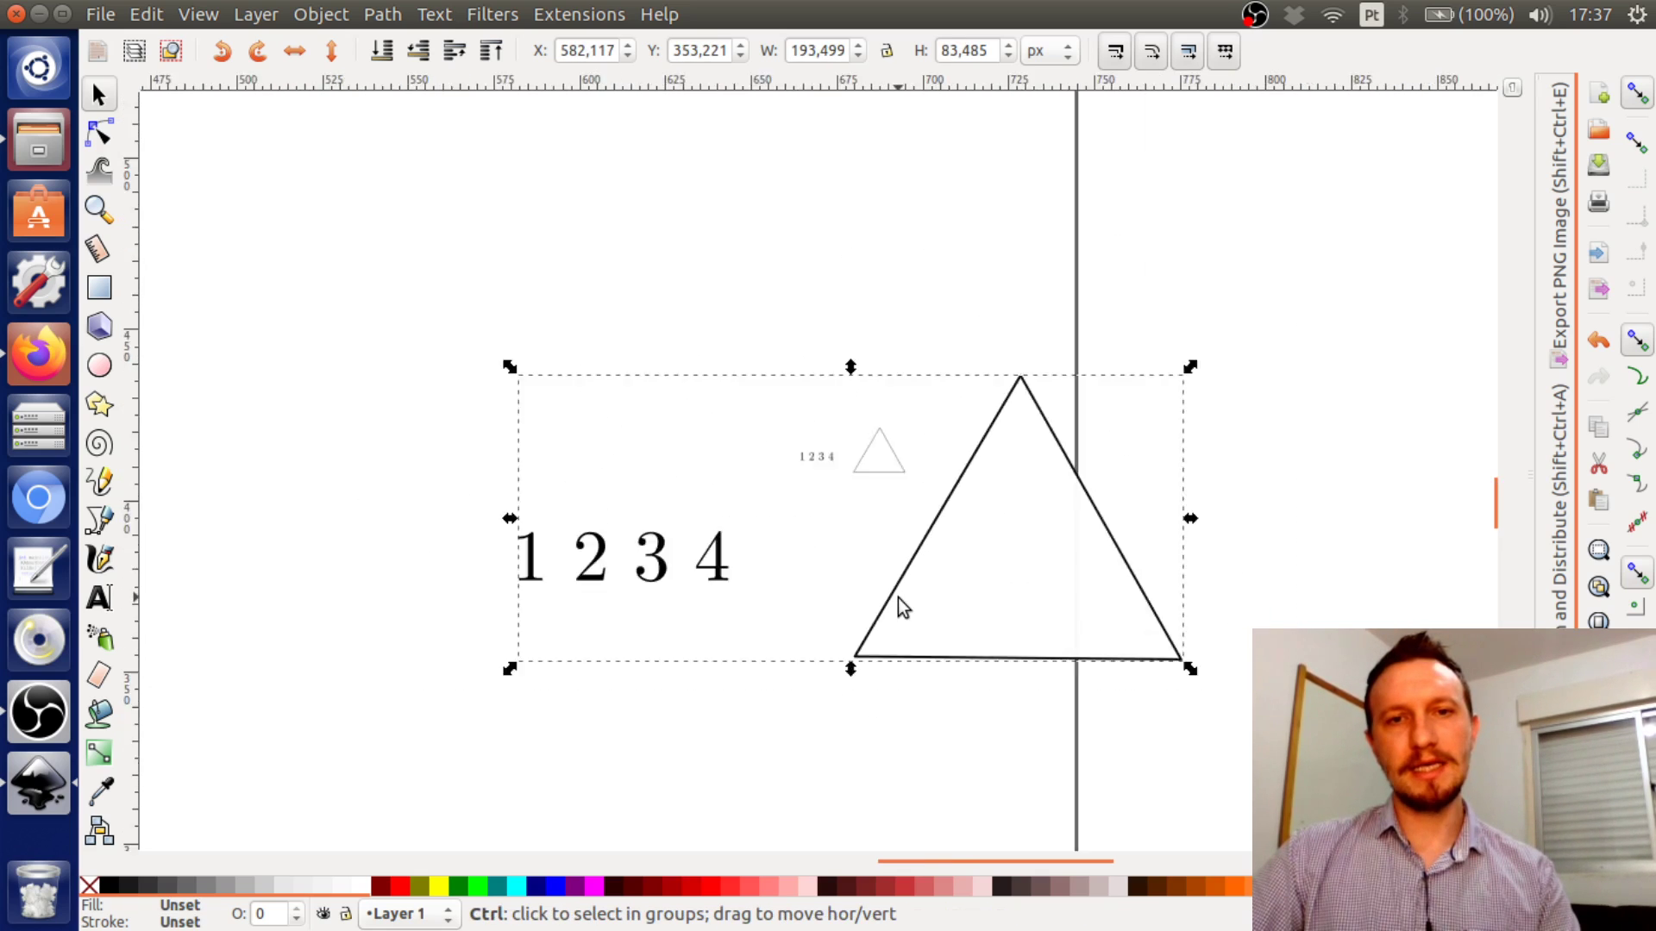
scroll(898, 597, down, 4)
drag(887, 536, 860, 222)
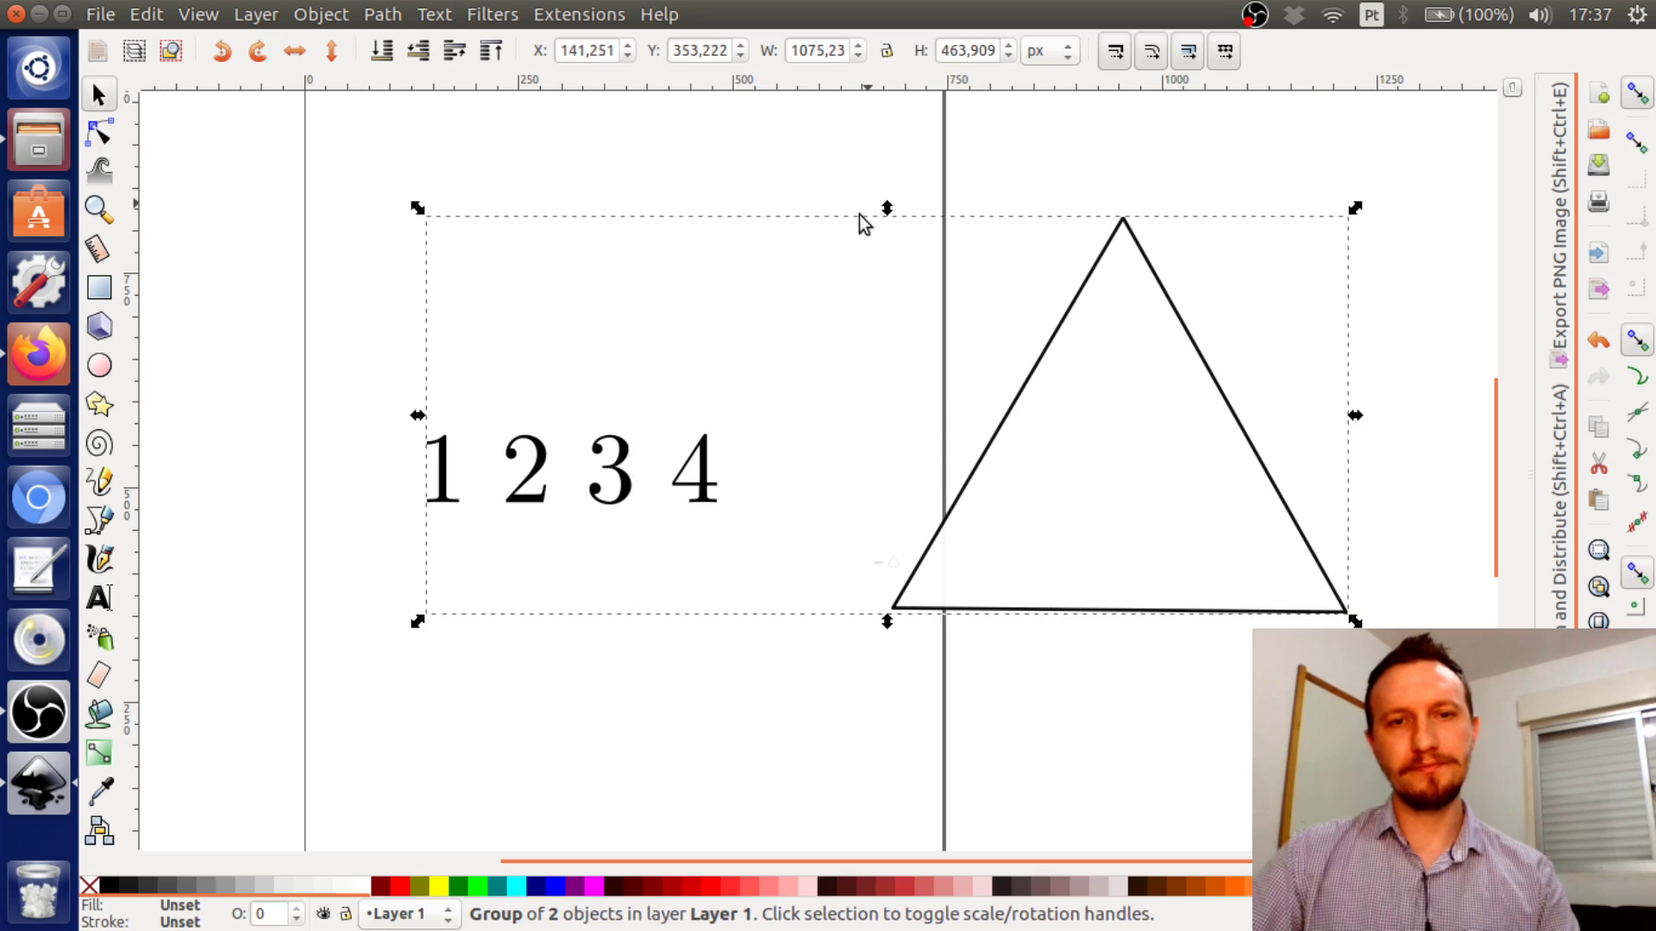
Examine the curl and sharp inner corner of the enlarged vector digit 3 at high magnification
scroll(594, 493, up, 7)
scroll(593, 493, up, 10)
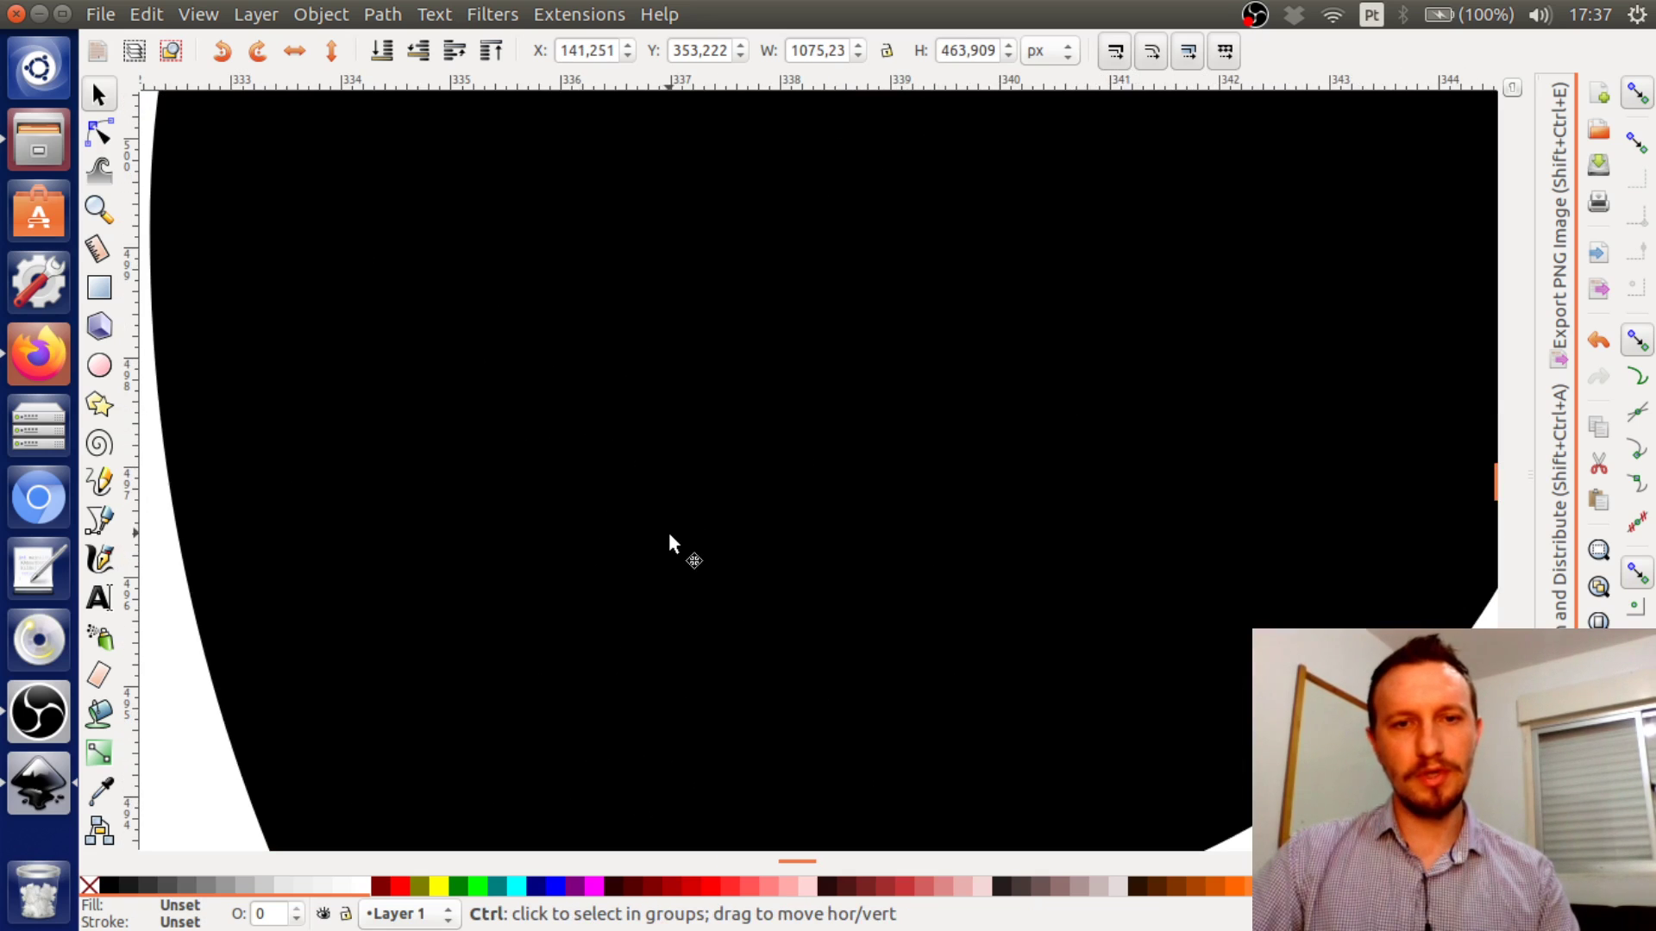
scroll(914, 612, down, 5)
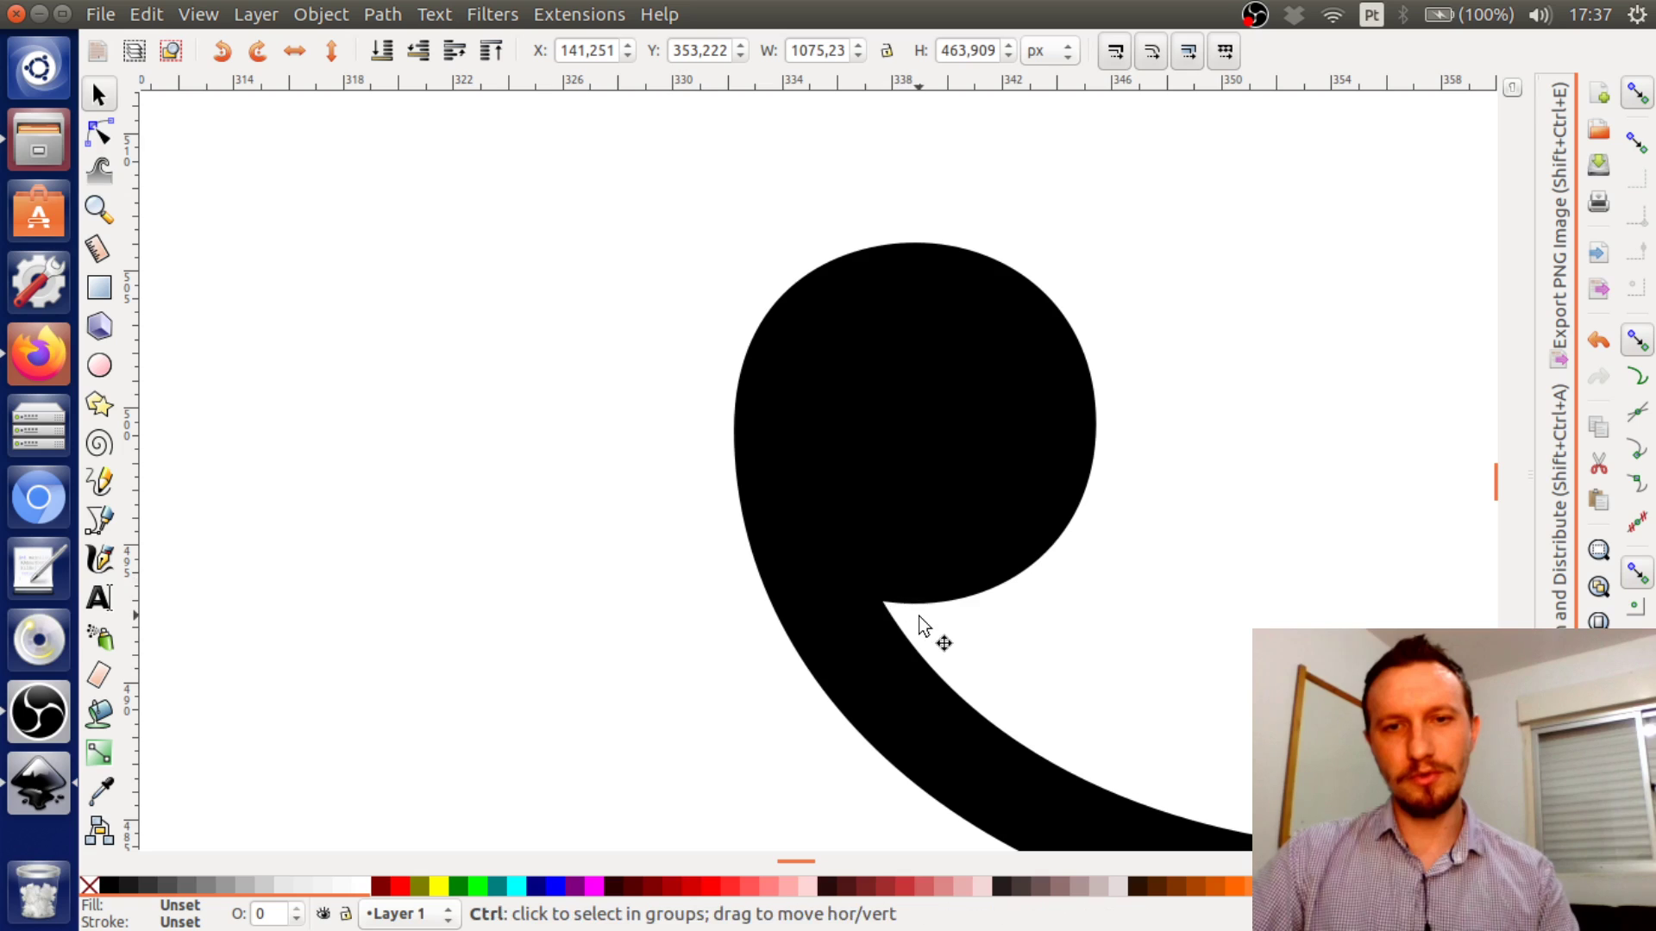
scroll(918, 615, up, 5)
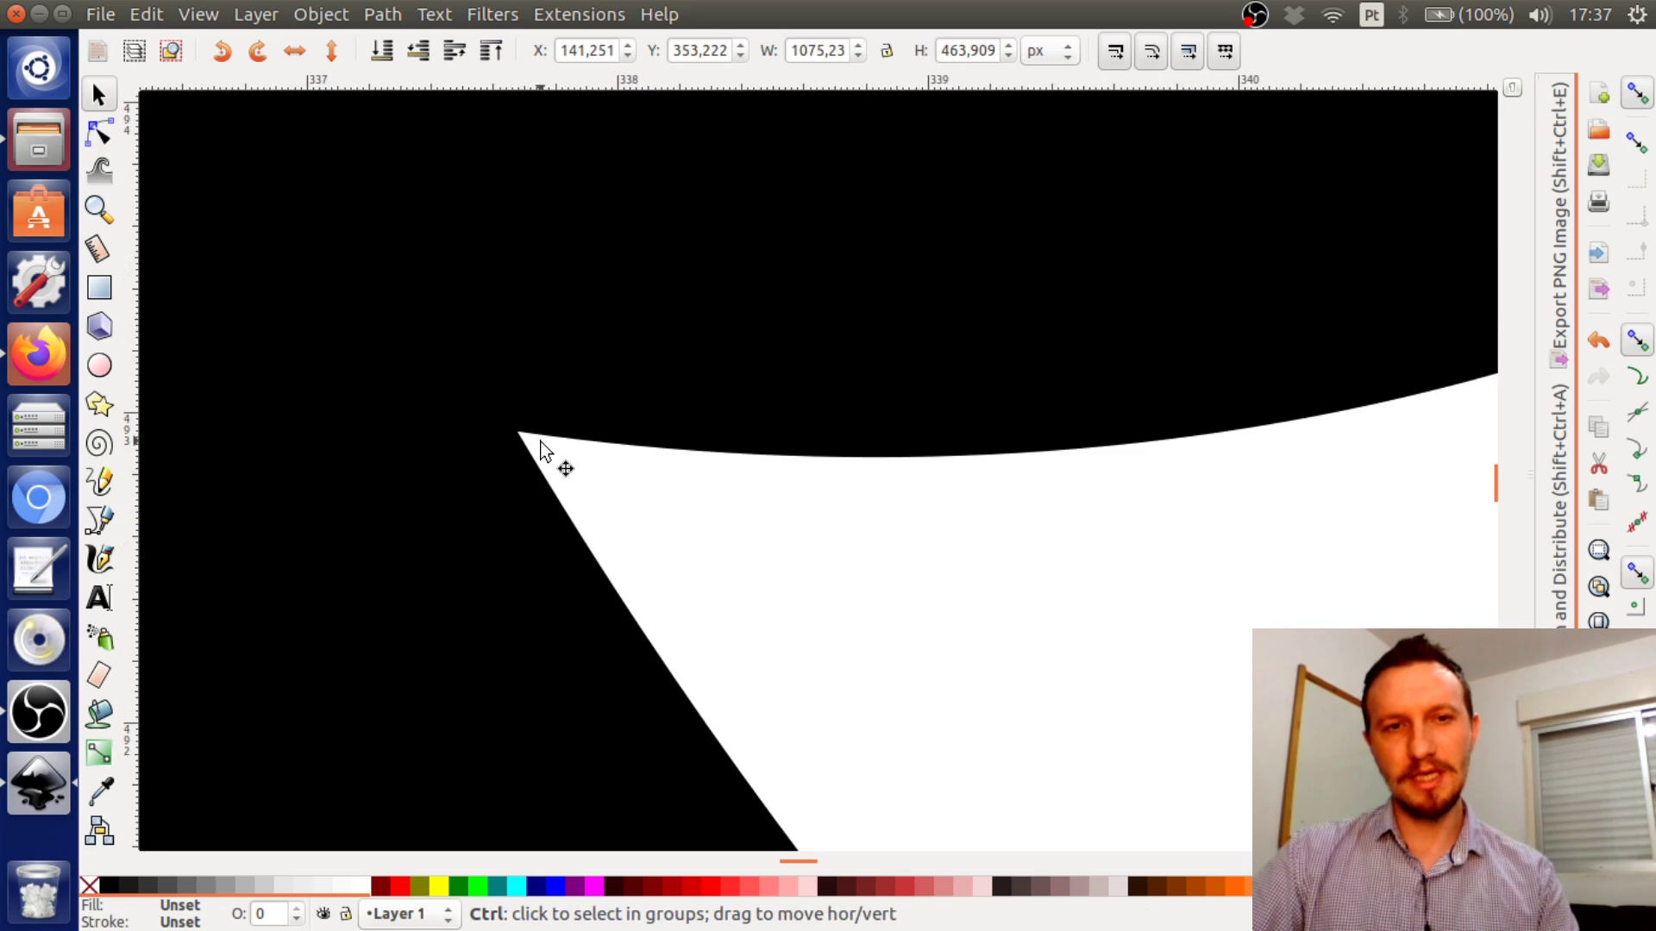
scroll(540, 441, down, 8)
scroll(539, 442, down, 10)
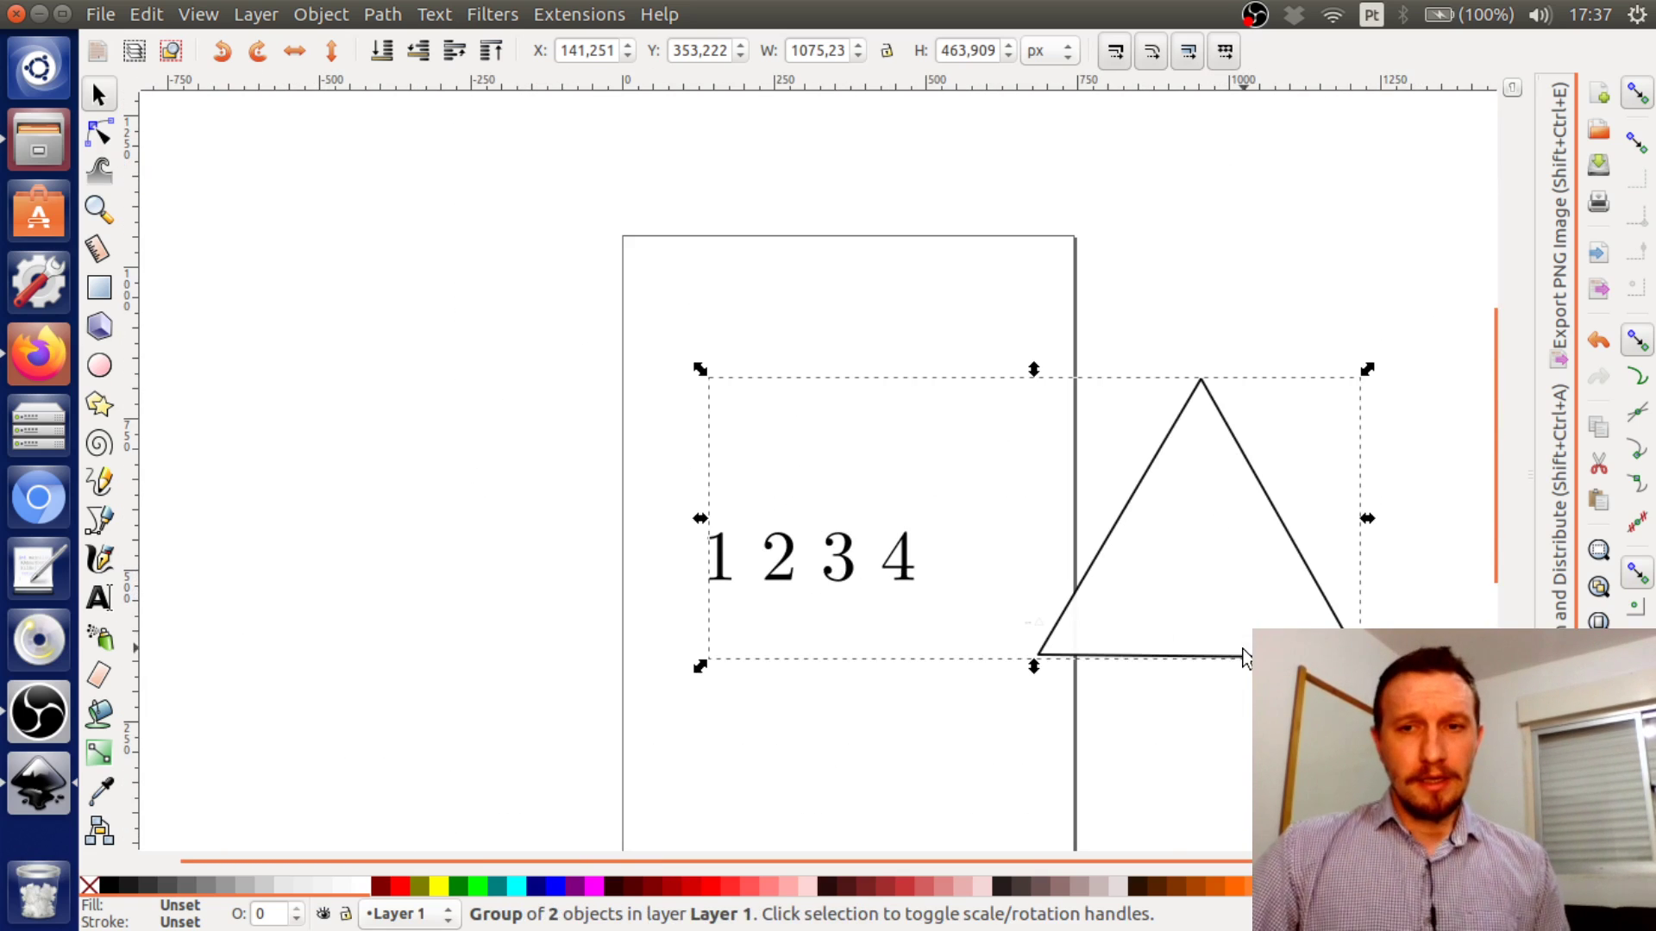
Select the bitmap and the vector drawing together and delete both from the document
drag(1287, 733, 1052, 529)
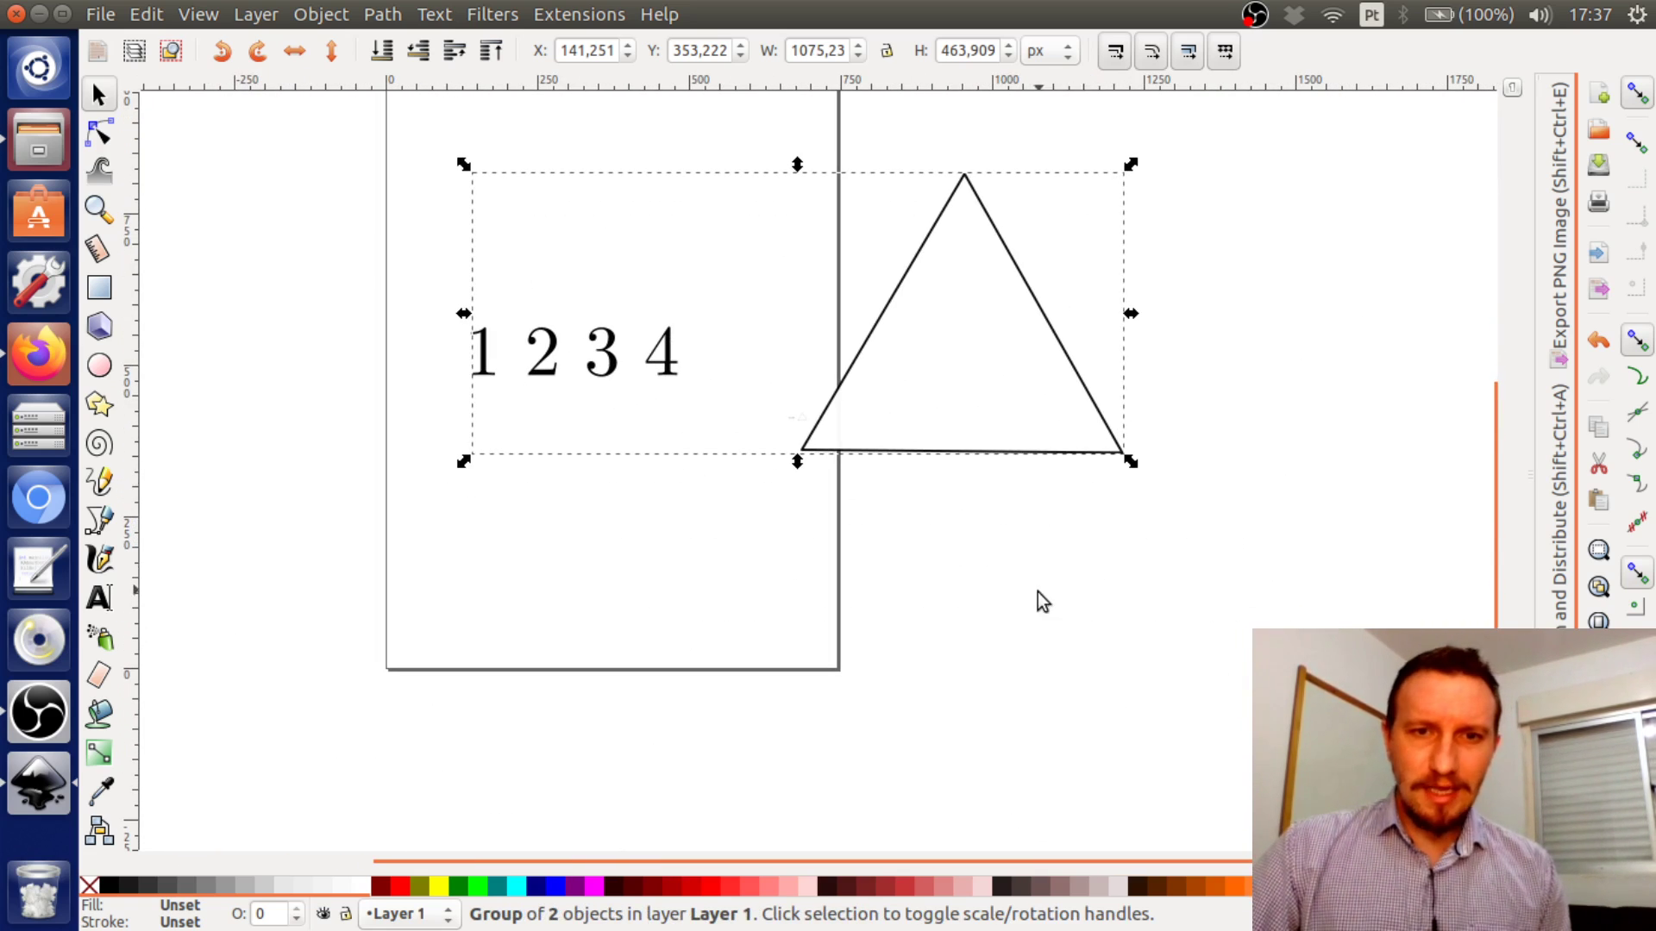
drag(357, 103, 1215, 714)
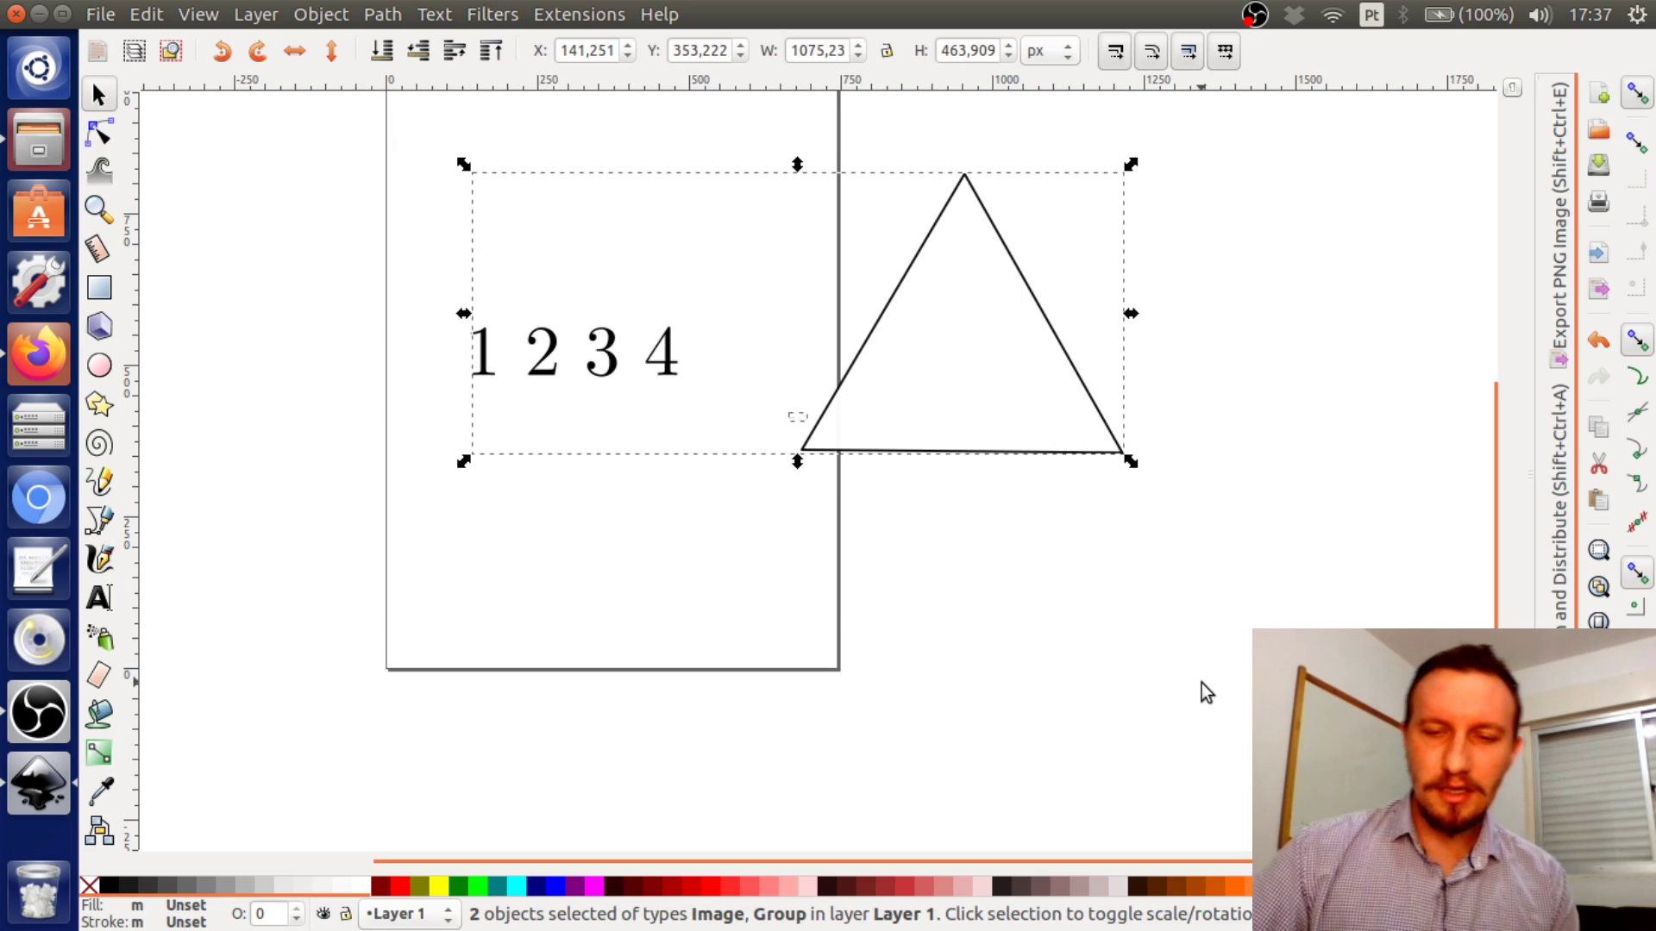
key(Delete)
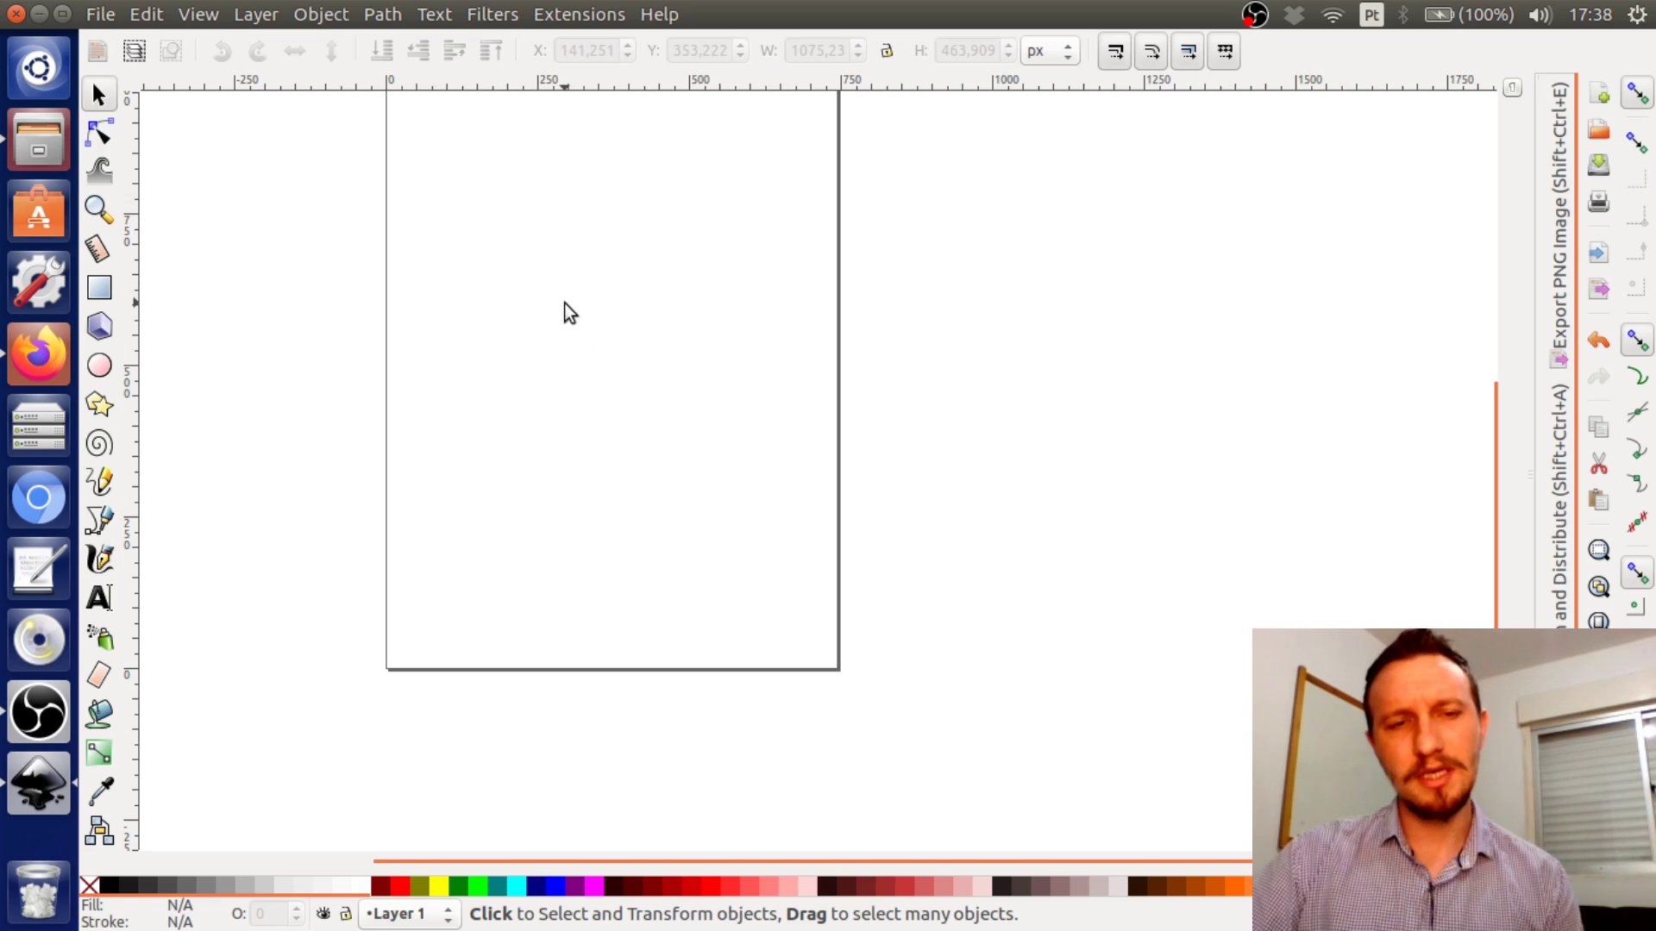
Create a flowed text frame in the middle of the empty page and enter "Lei de Gauss"
drag(562, 304, 551, 427)
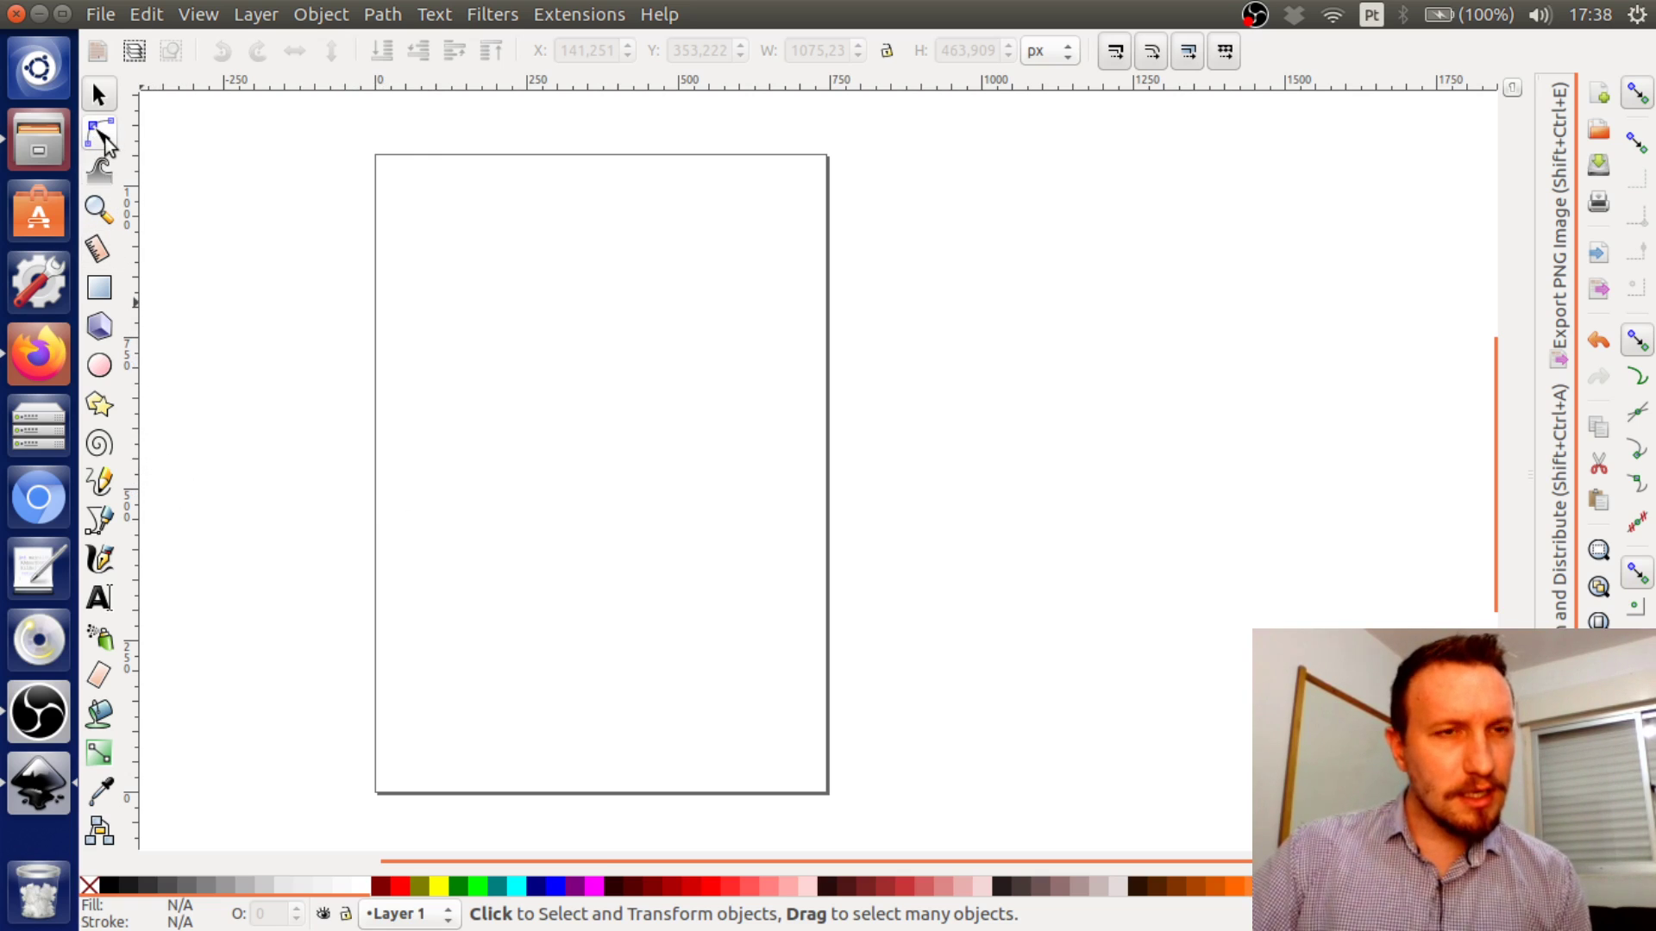
click(100, 599)
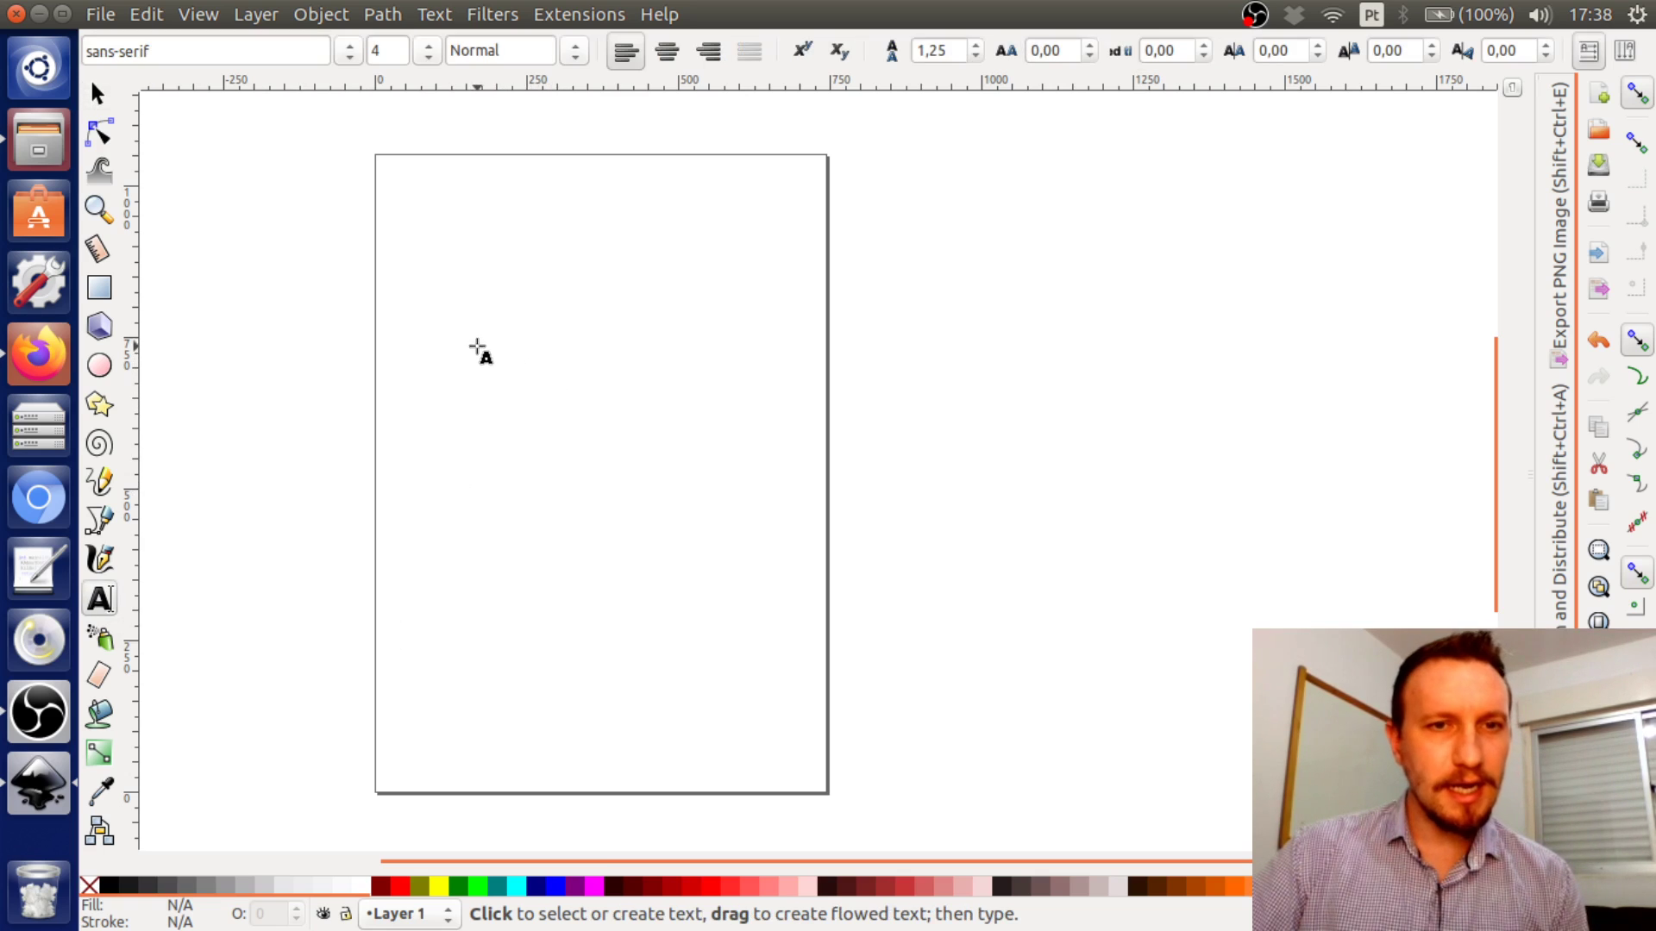
click(529, 448)
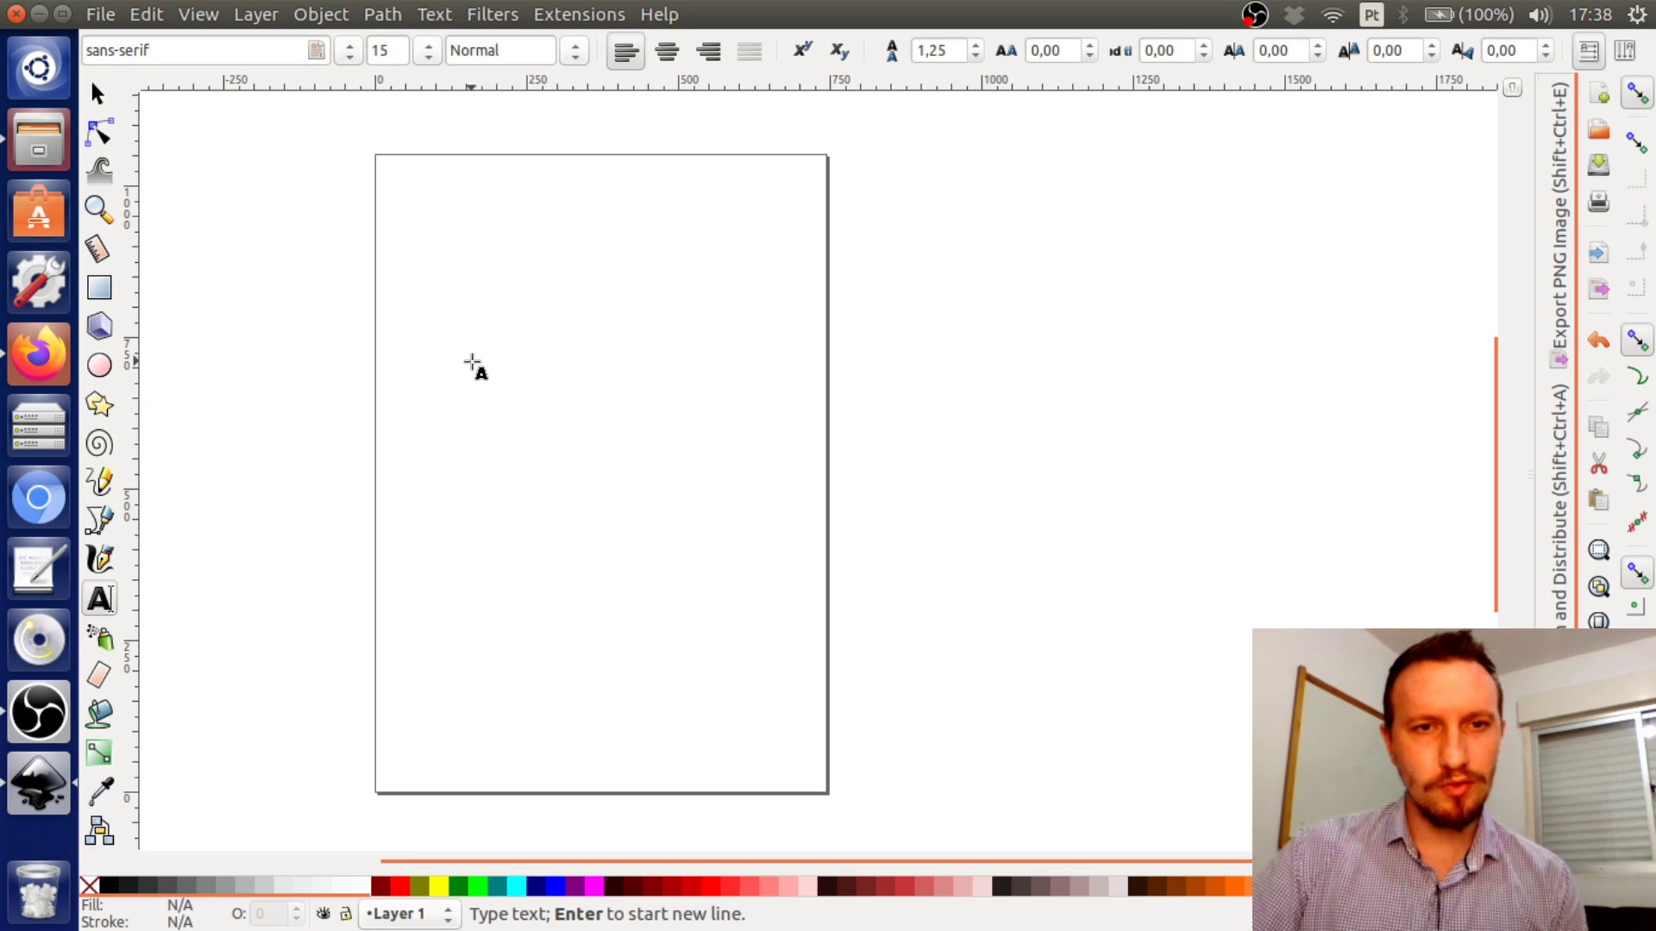
drag(472, 362, 740, 536)
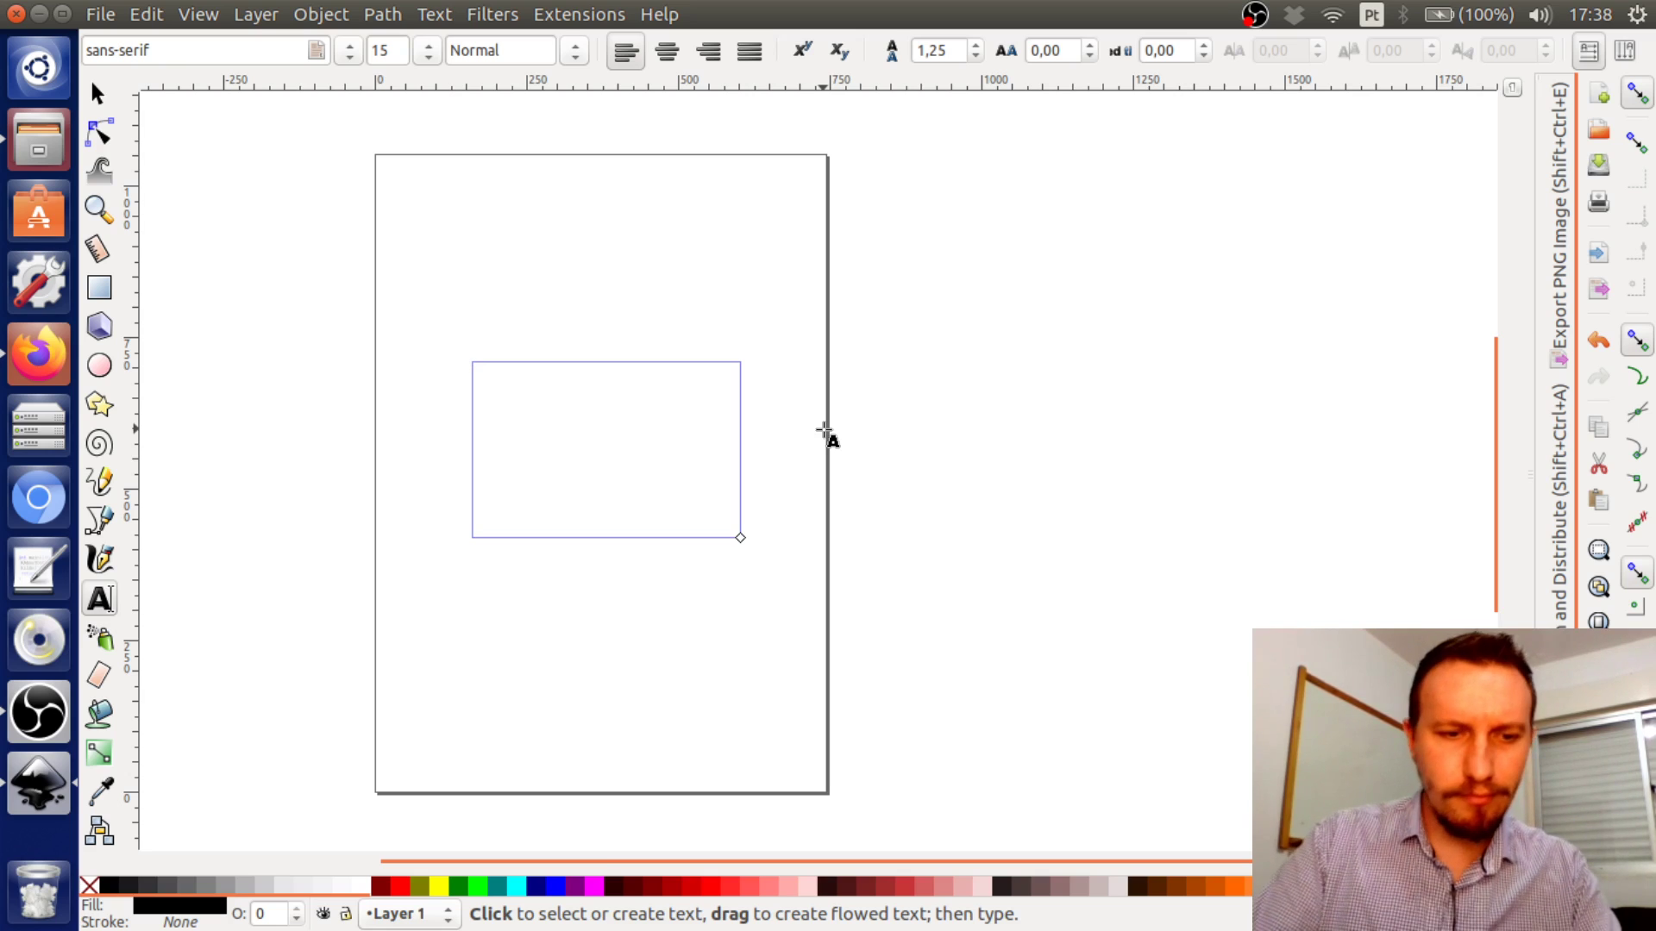
text(Lei de G)
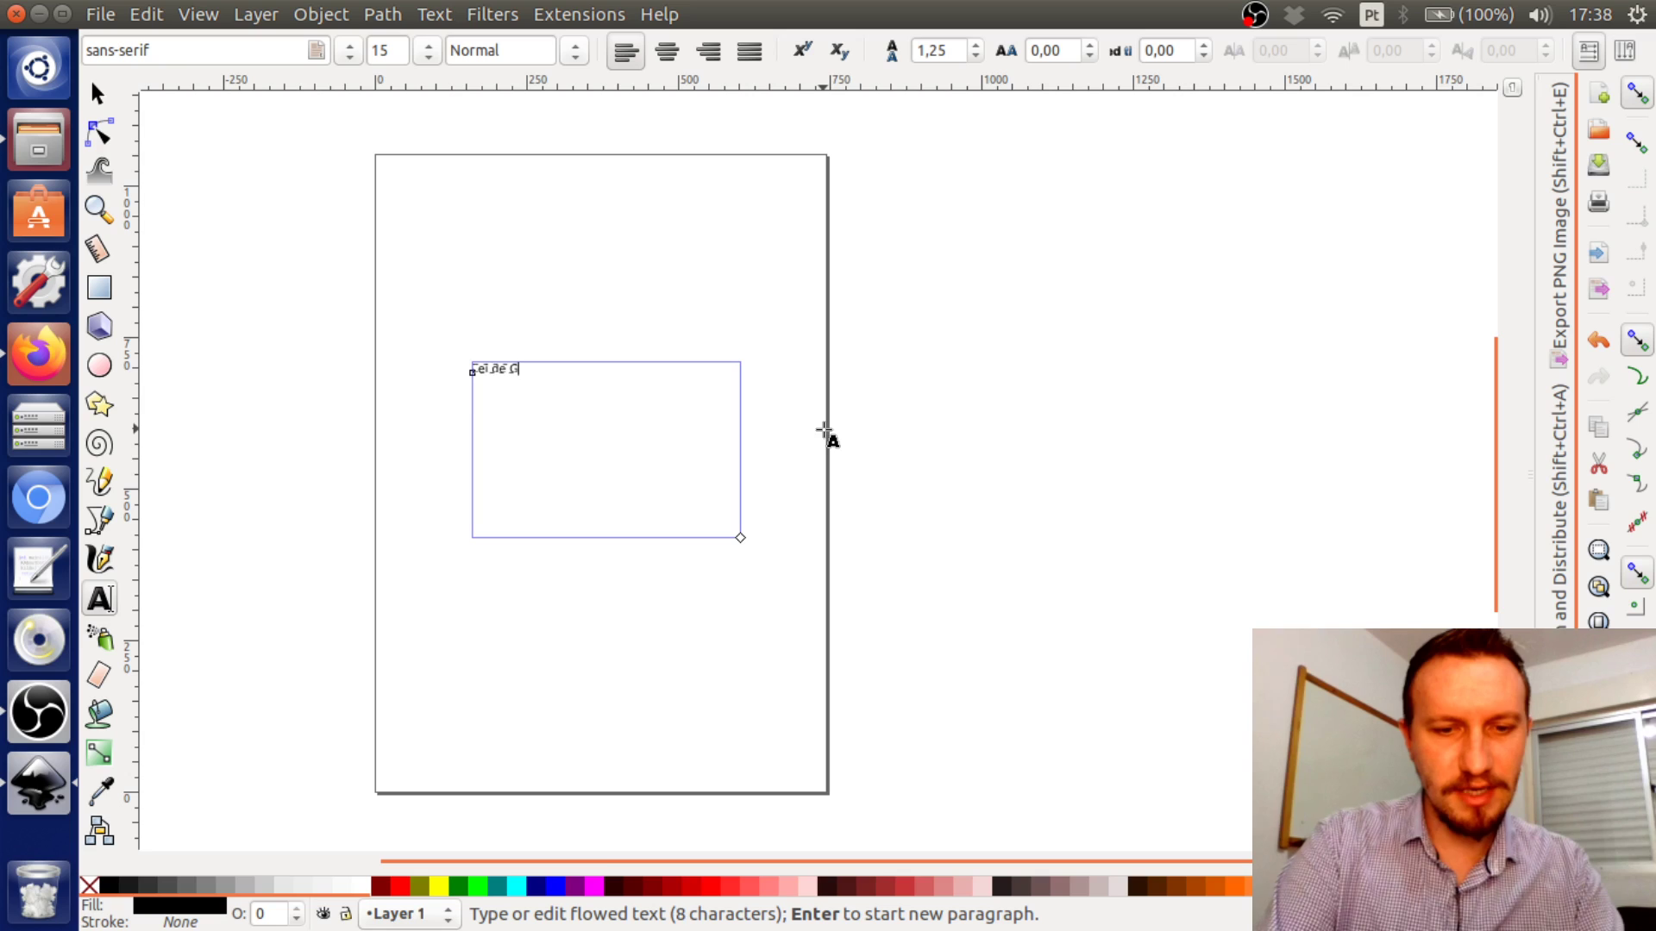
text(auss)
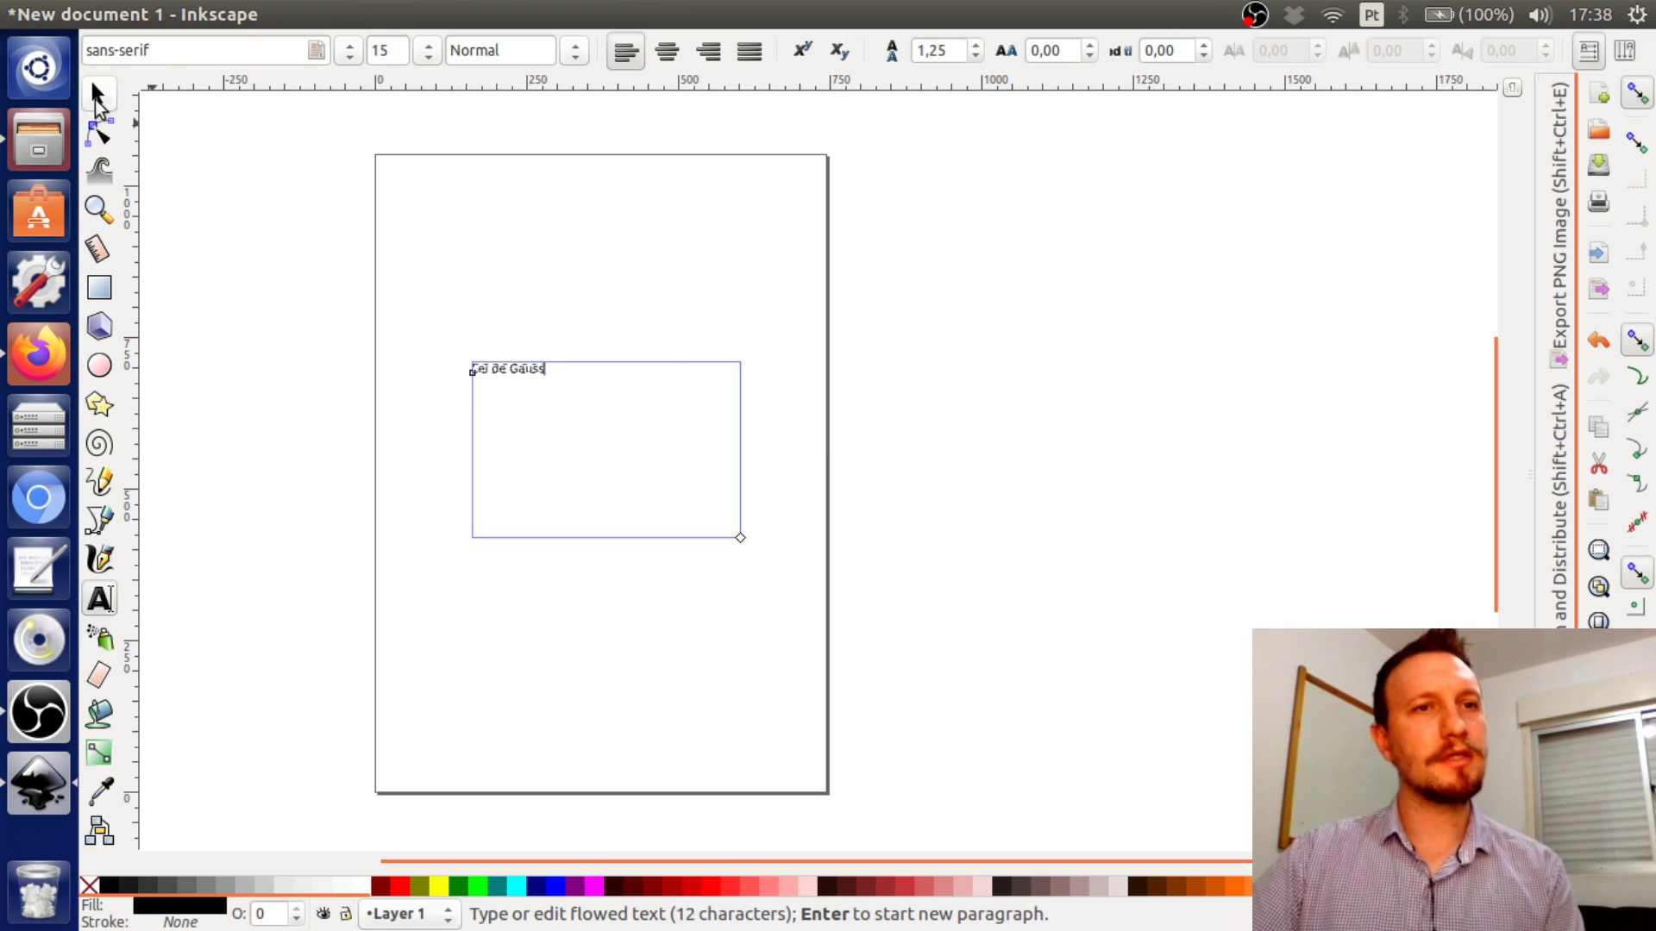
Scale the "Lei de Gauss" text object up proportionally to about 537 × 67 px
click(96, 98)
click(535, 298)
click(516, 371)
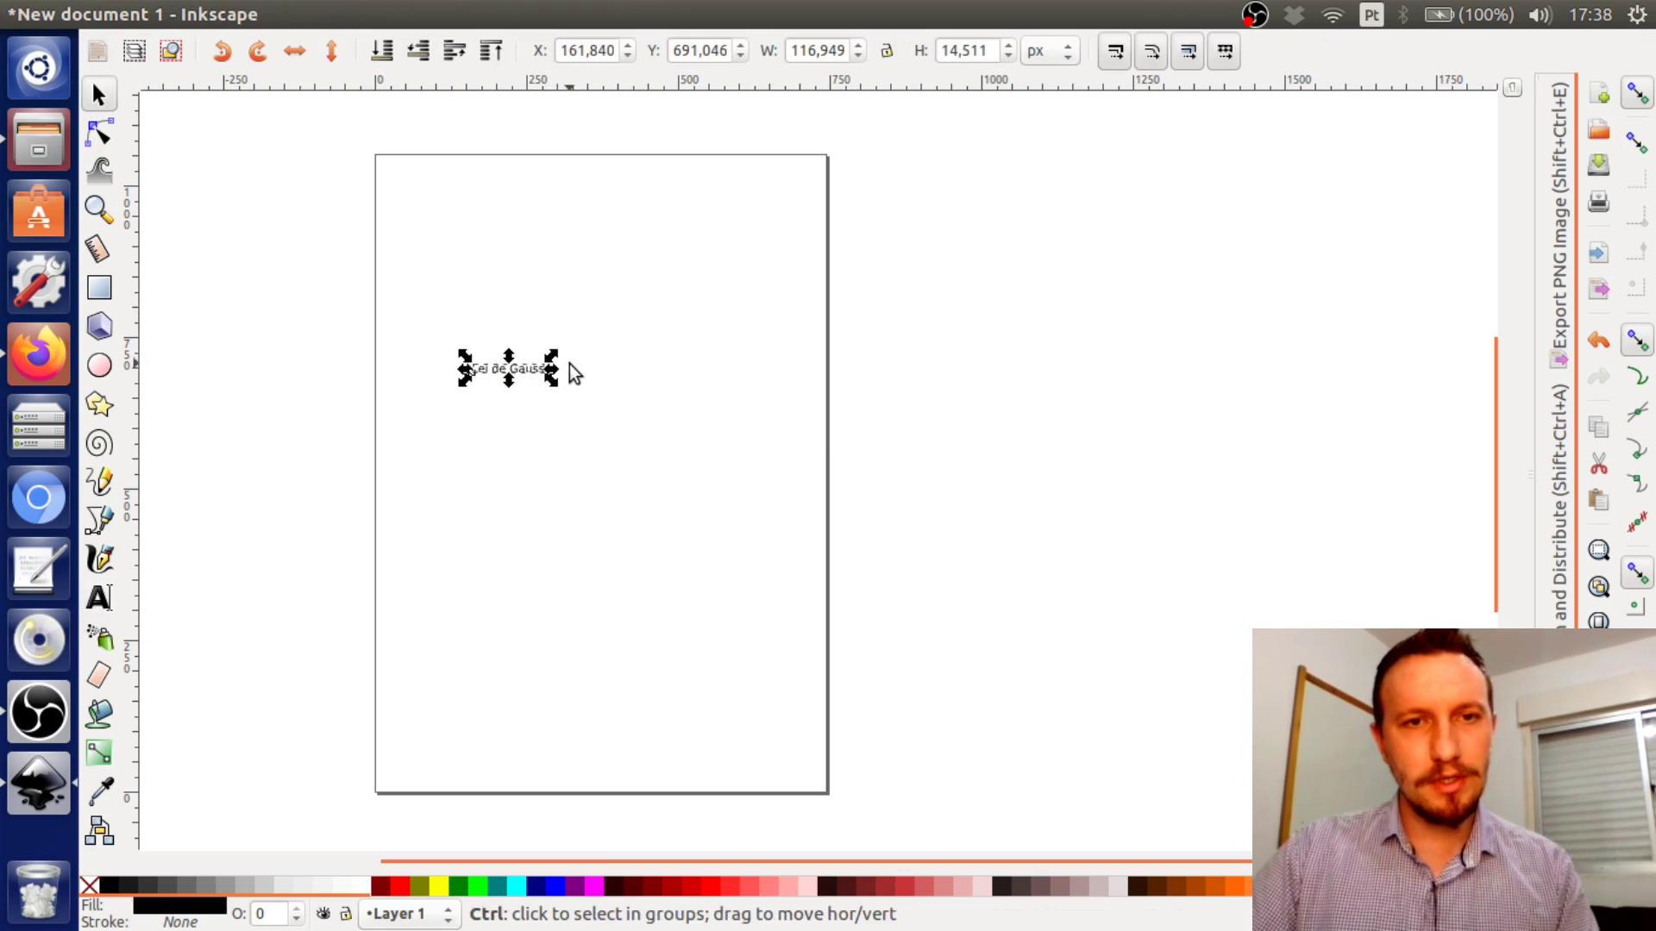
drag(552, 354, 807, 325)
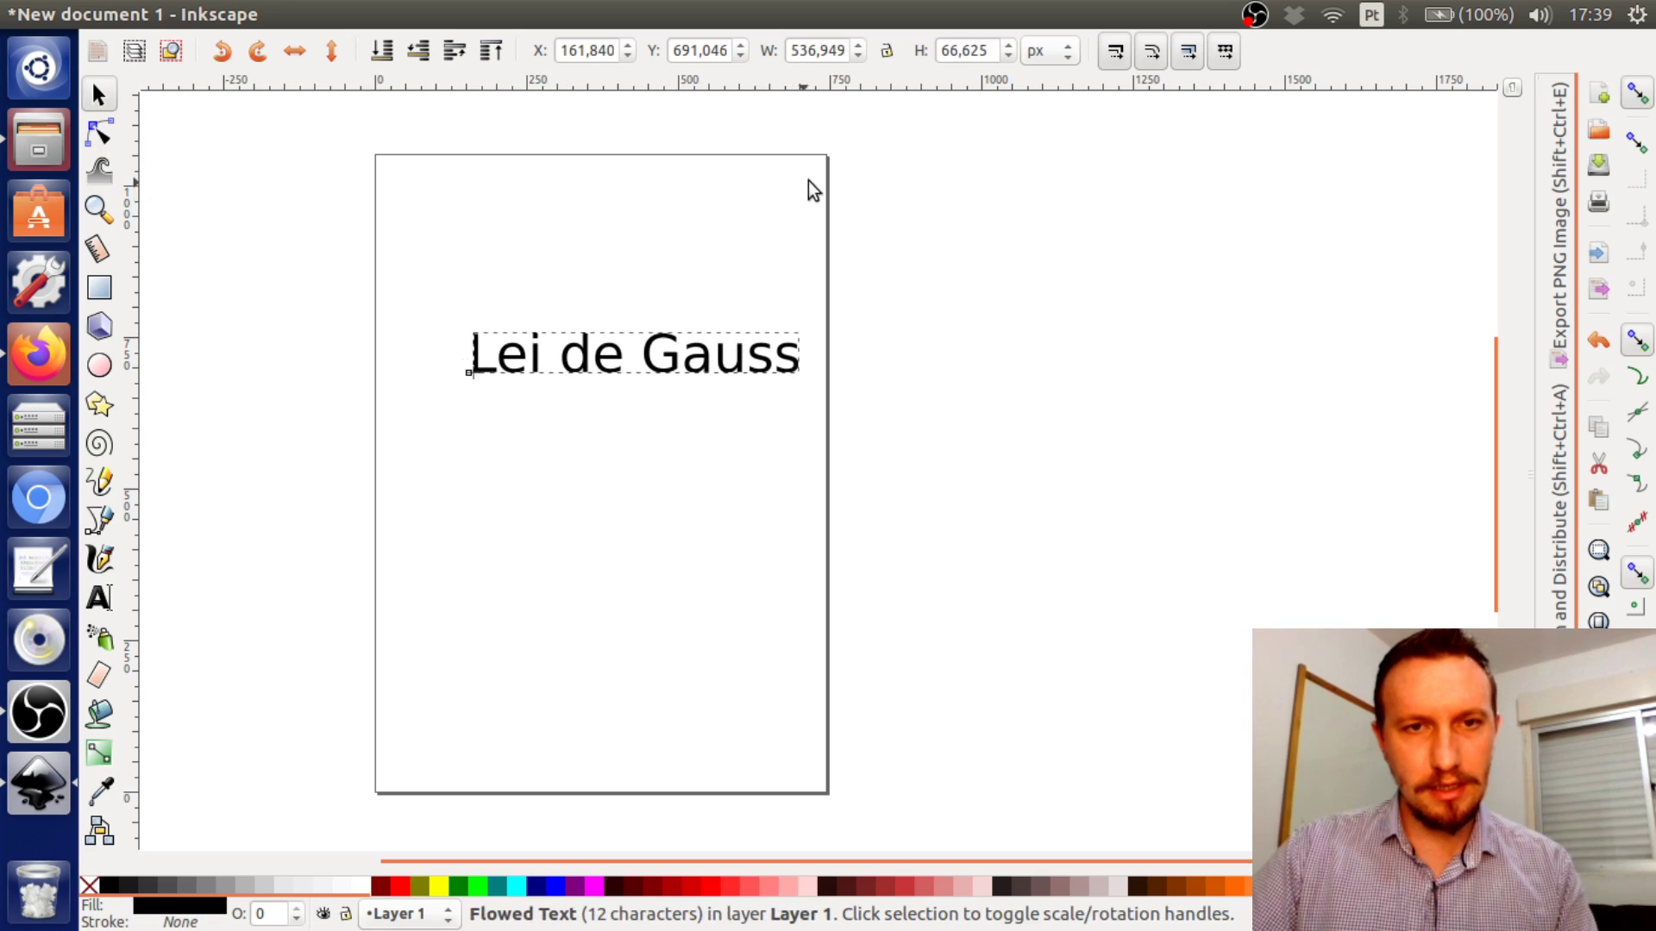
Shrink the oversized text frame close around "Lei de Gauss" and move the text to about X 73.8, Y 767.0 px
click(101, 598)
ctrl+scroll(756, 332, down, 2)
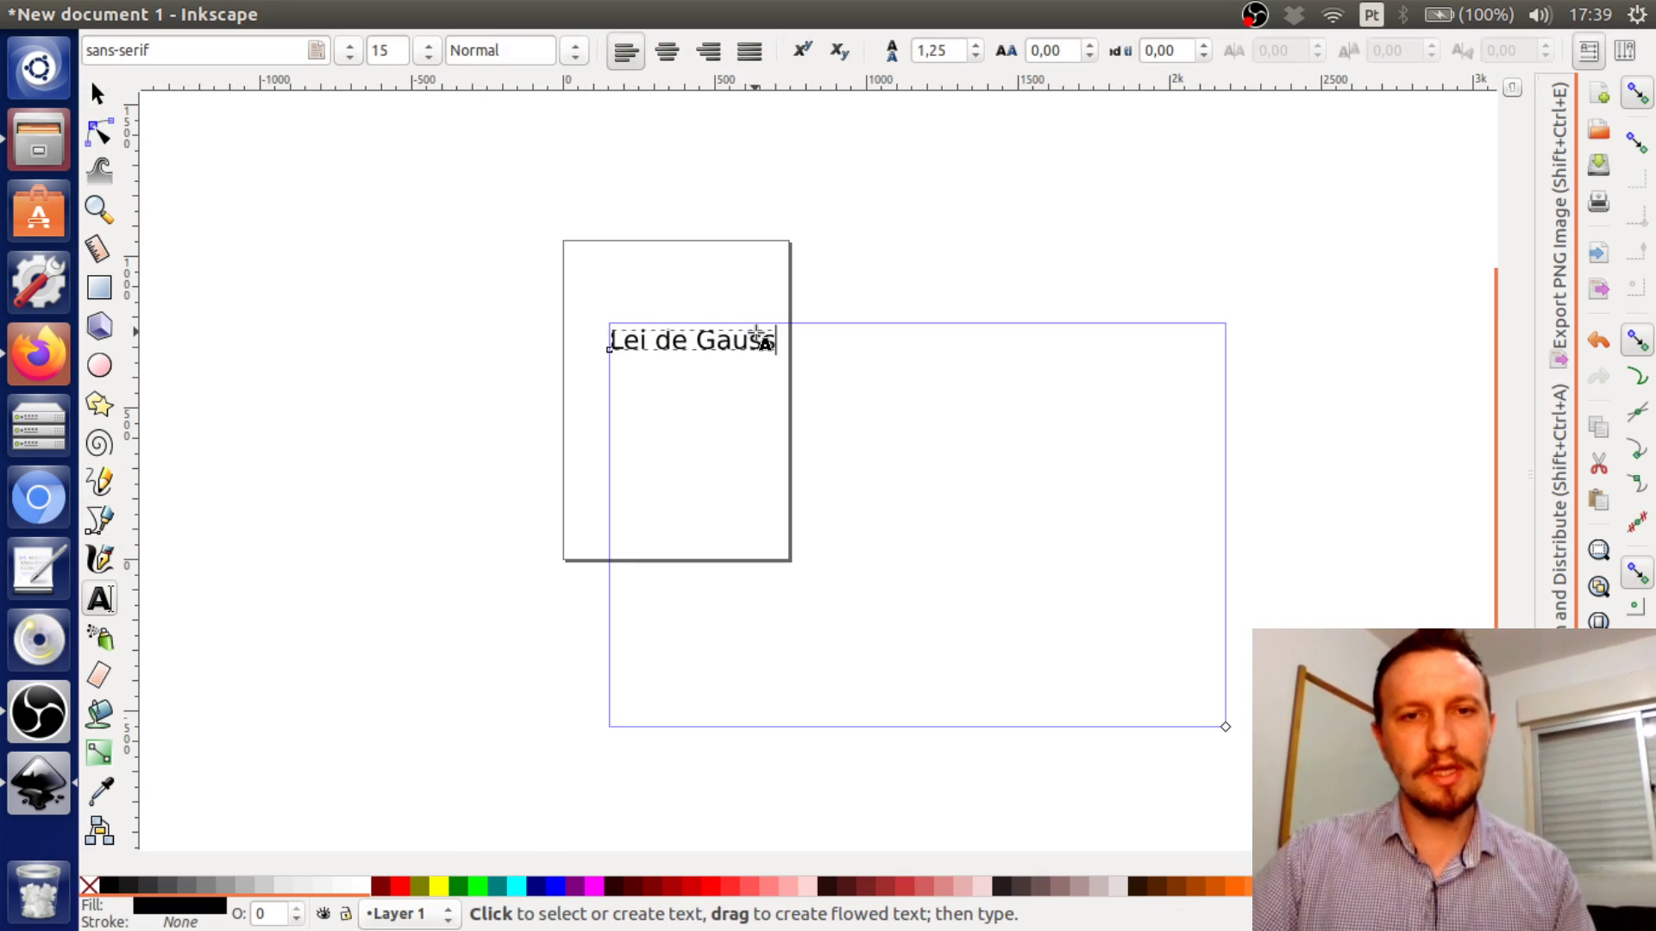
drag(1223, 724, 716, 350)
click(113, 92)
click(758, 314)
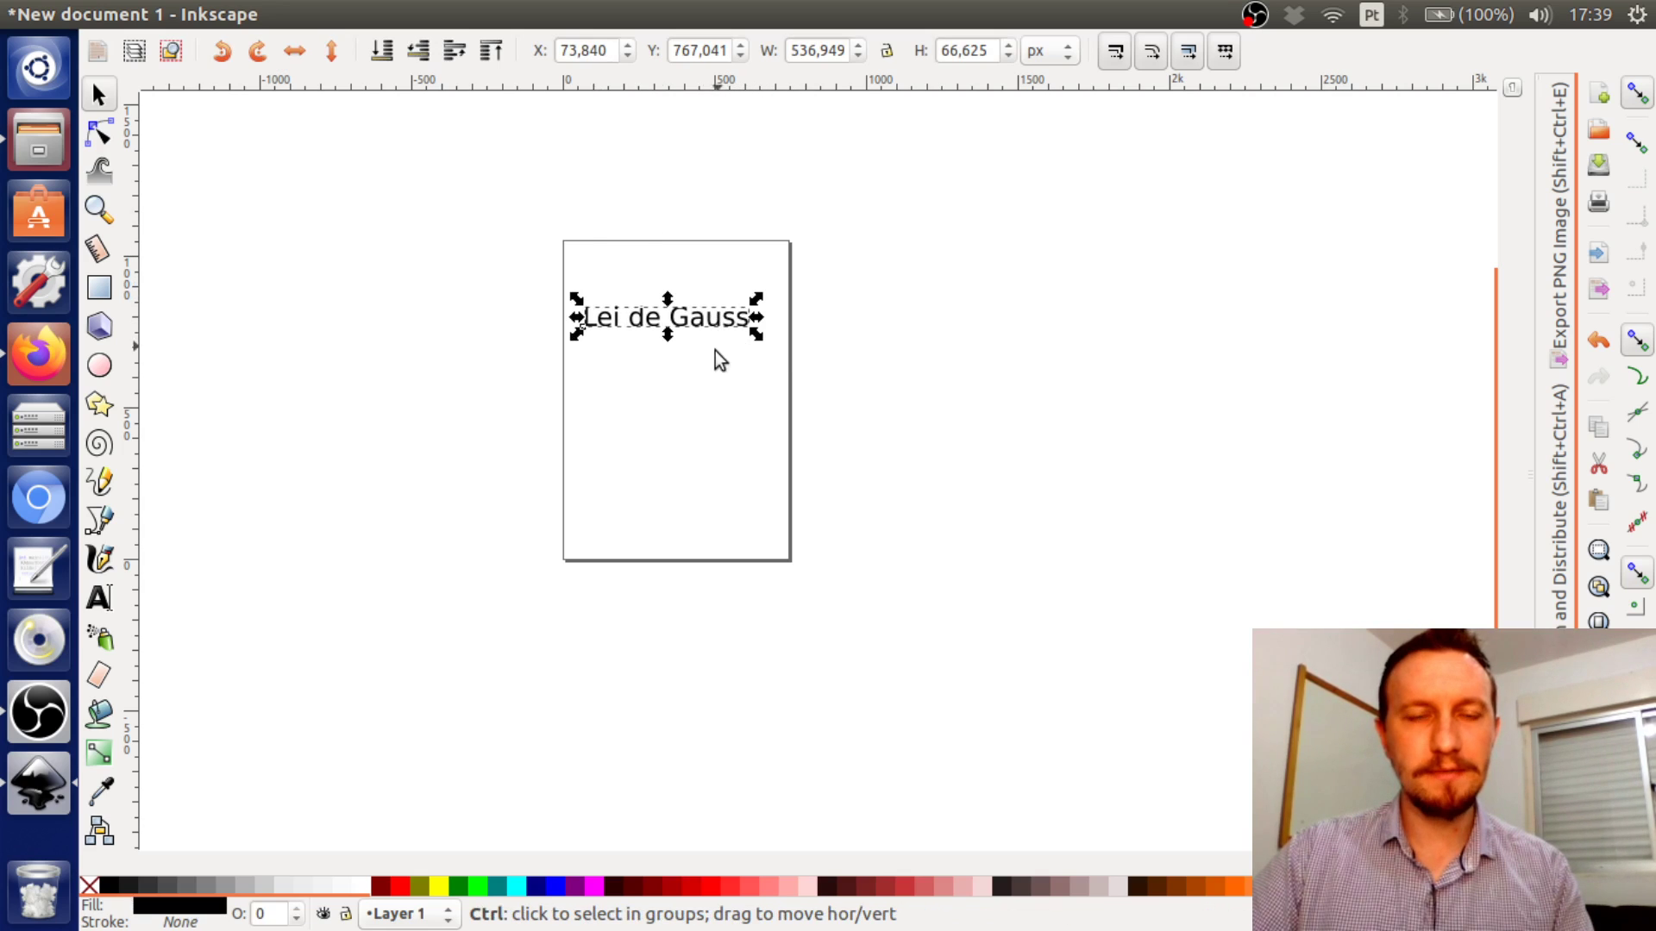
Draw a second, empty flowed text frame below "Lei de Gauss" and leave it without text
ctrl+scroll(681, 331, up, 3)
scroll(598, 360, up, 1)
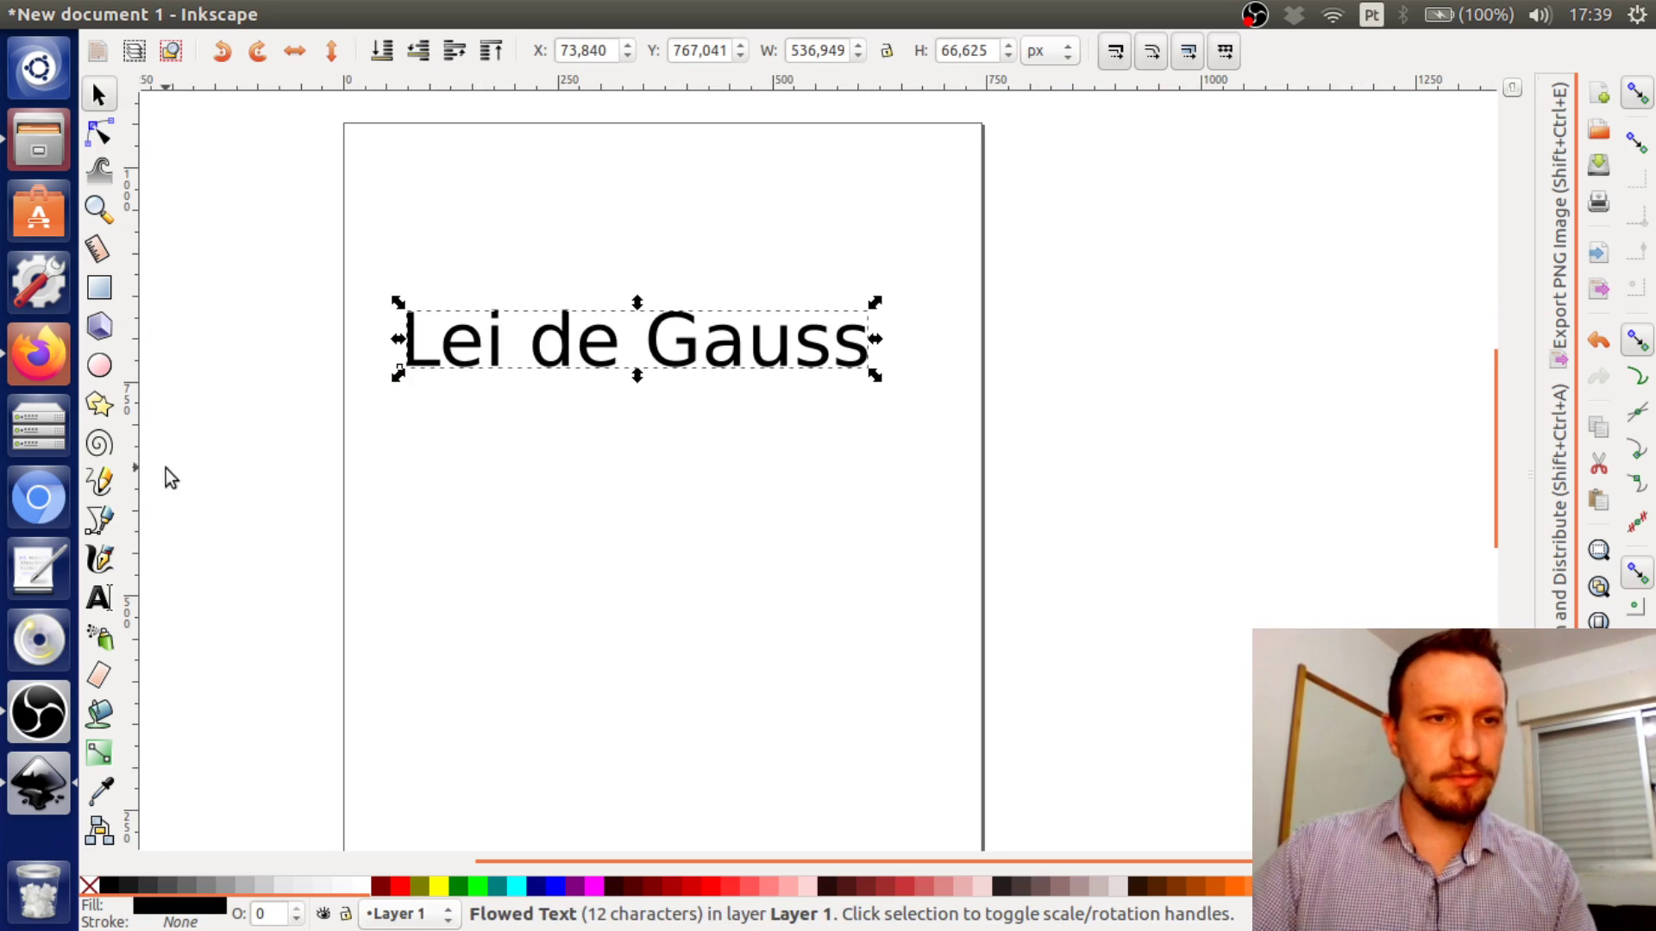
click(99, 597)
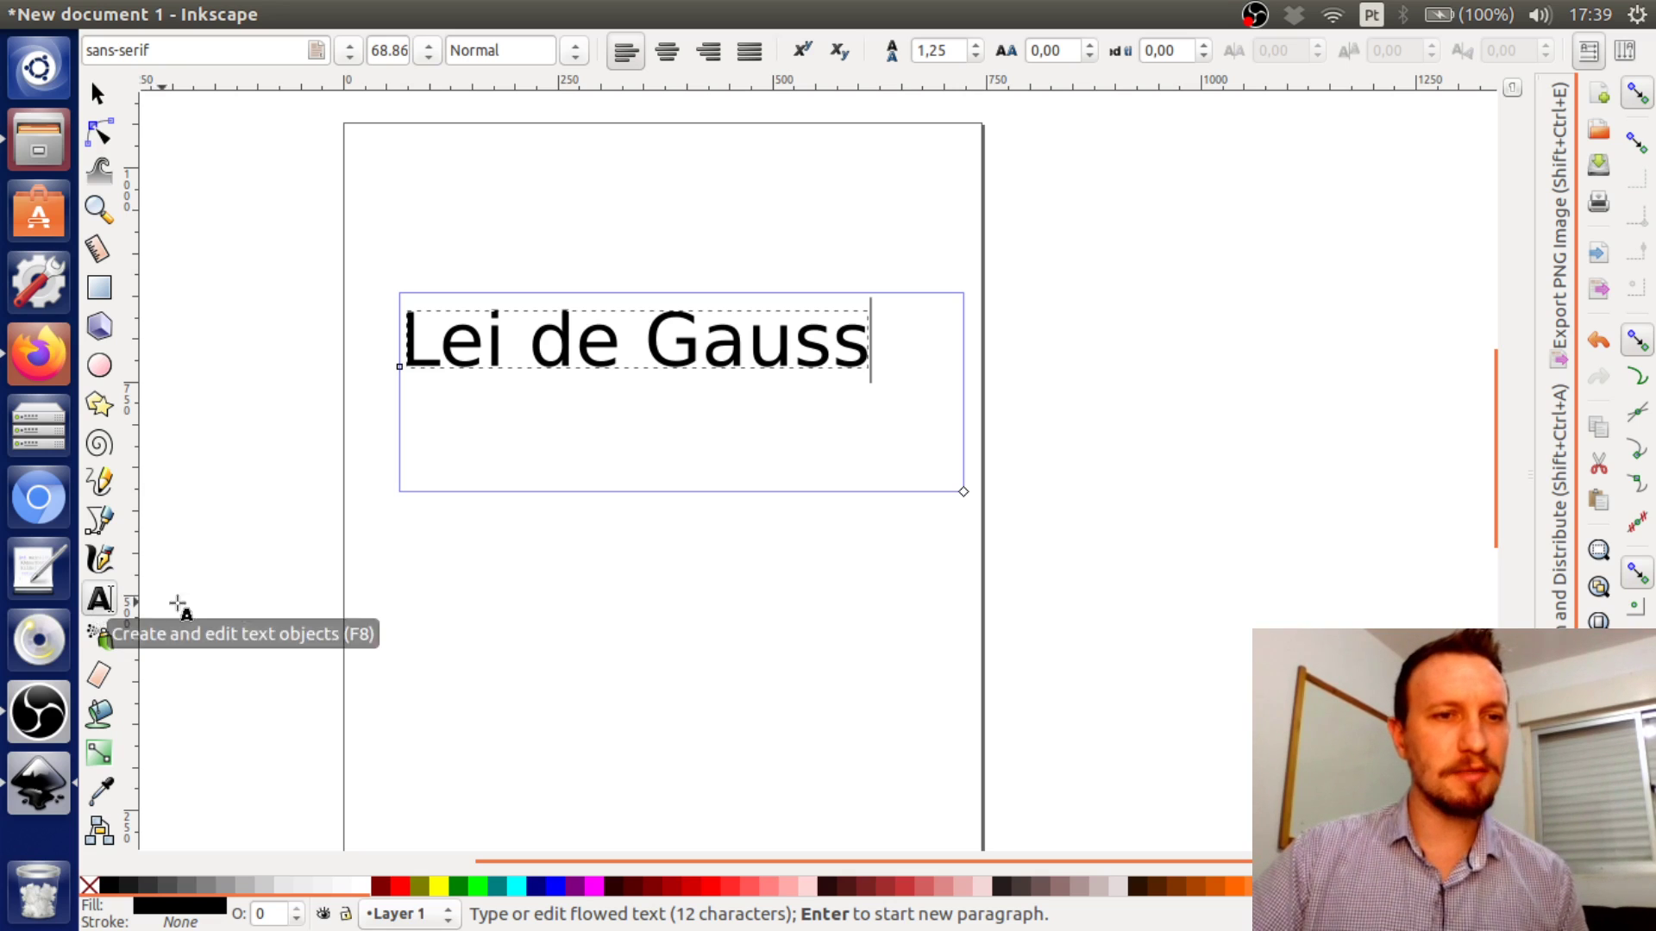
drag(399, 547, 967, 719)
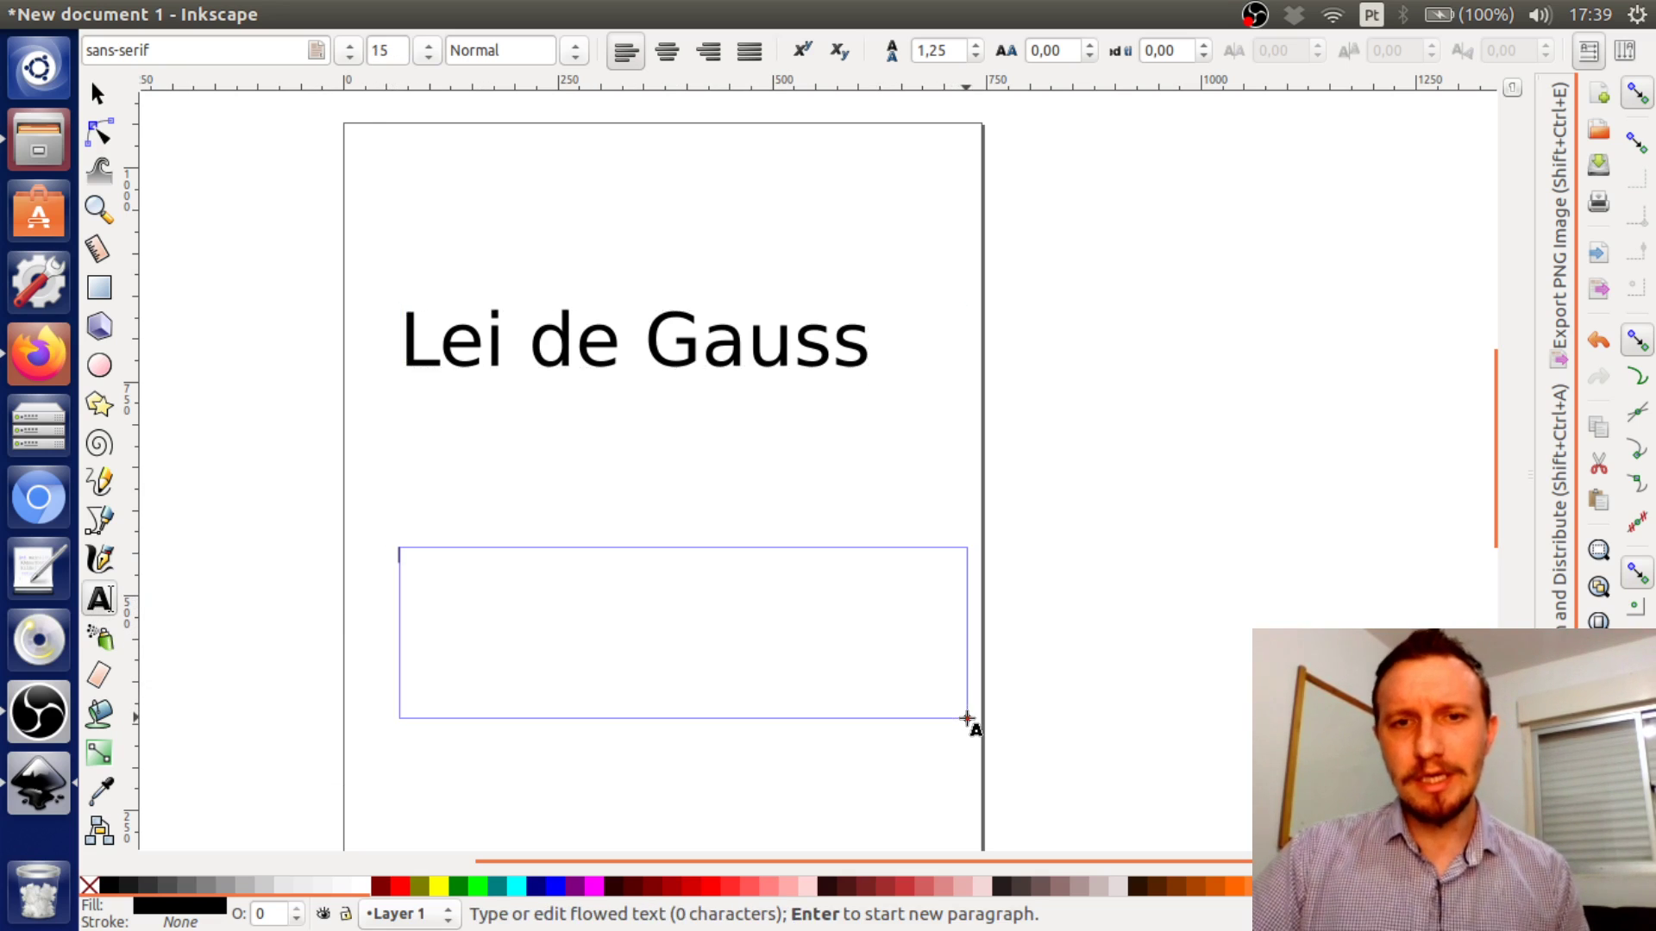
click(110, 101)
Change the font of the whole "Lei de Gauss" text to Latin Modern Roman and deselect it
click(542, 360)
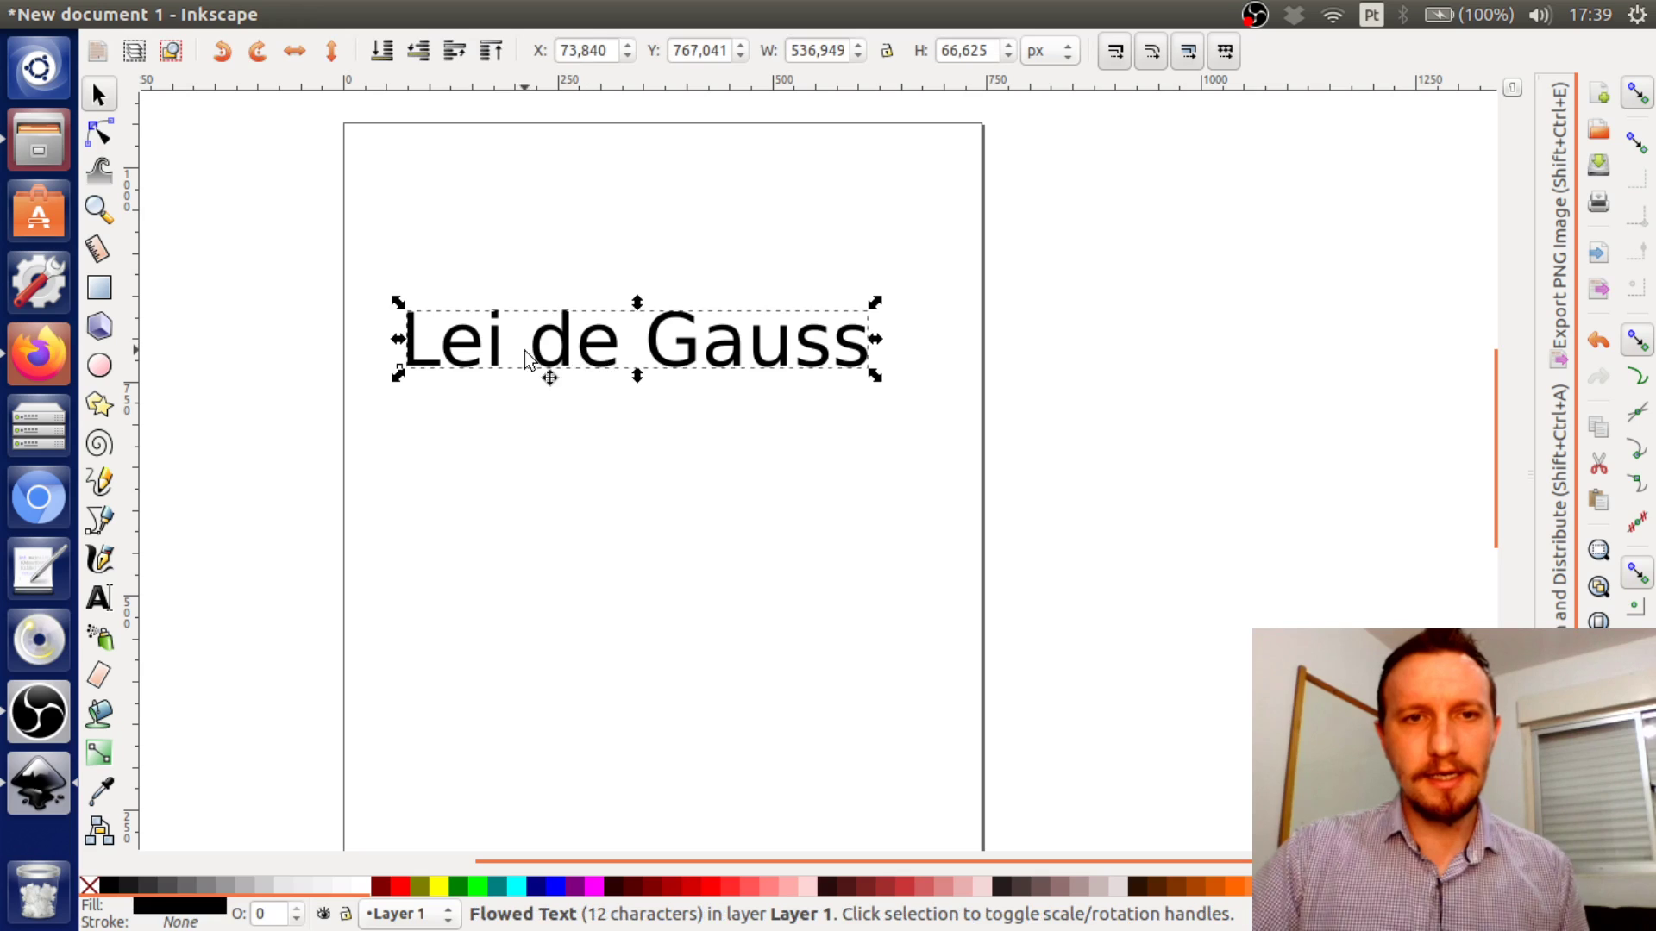
click(97, 597)
key(ctrl+a)
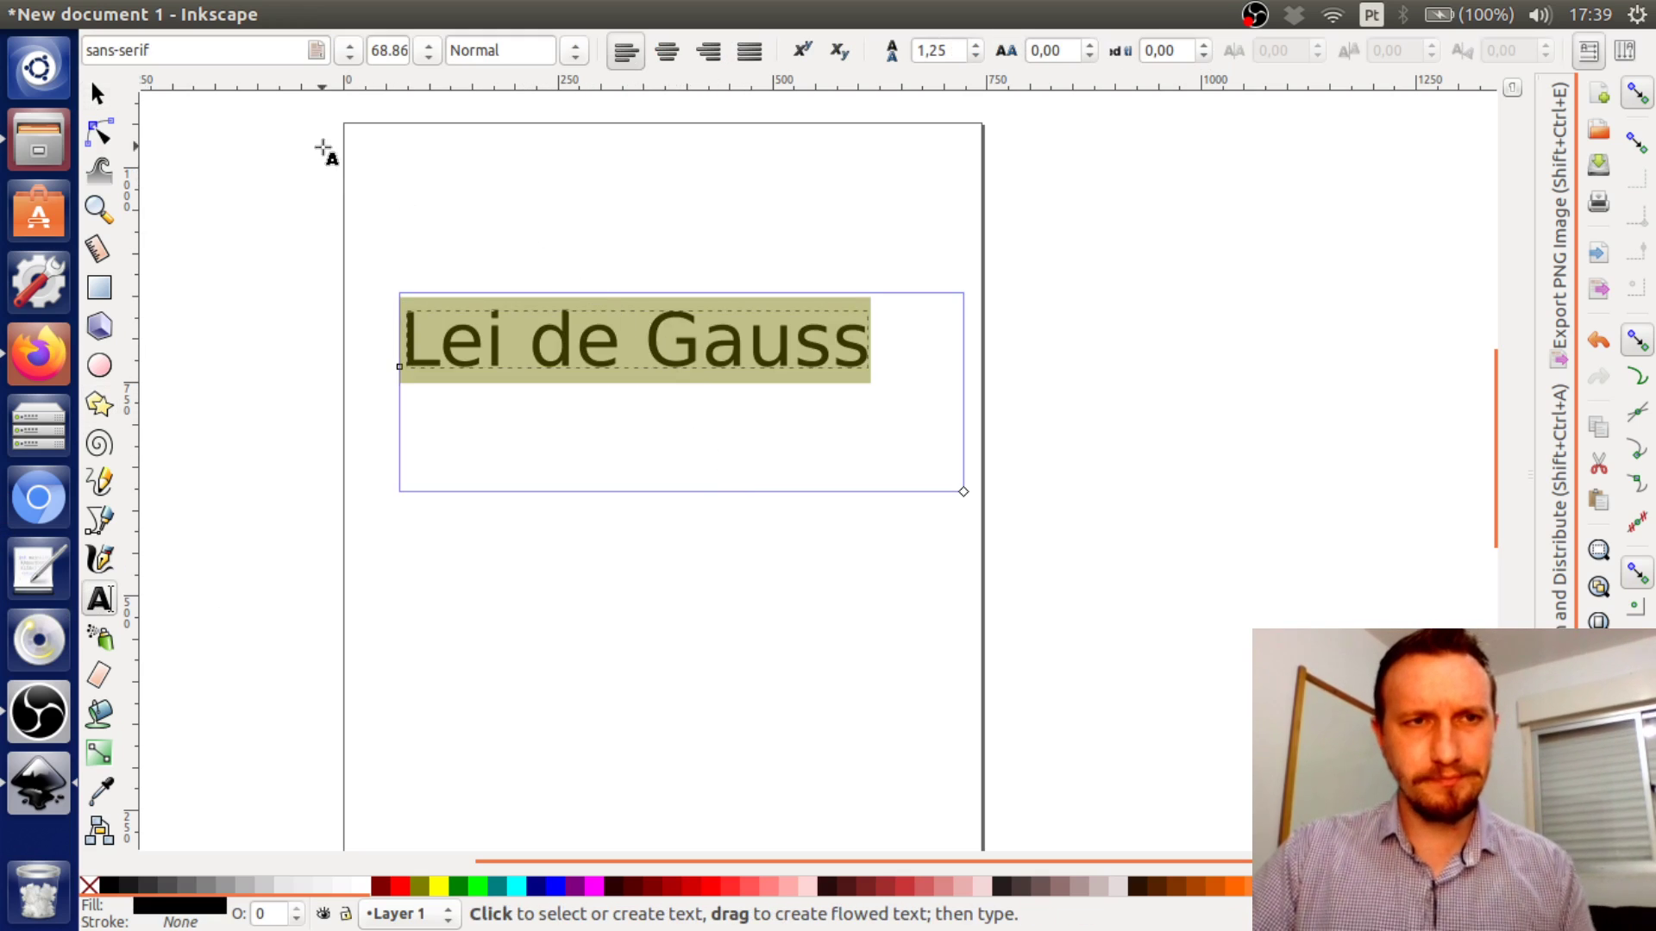
triple_click(282, 53)
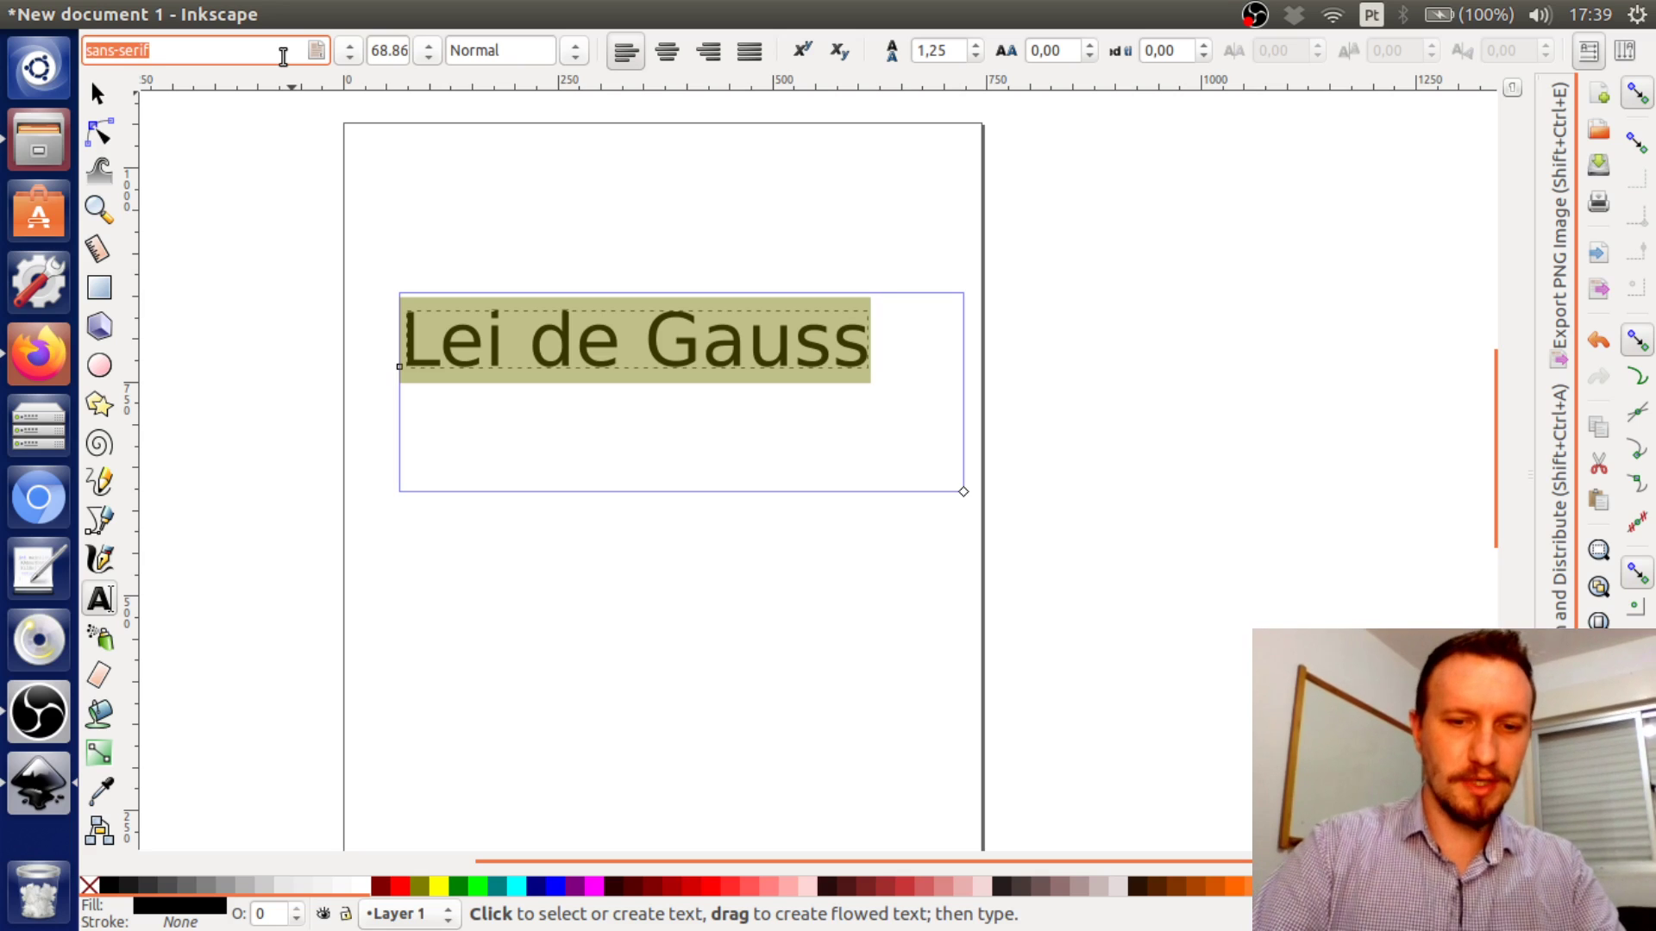
text(La)
click(233, 324)
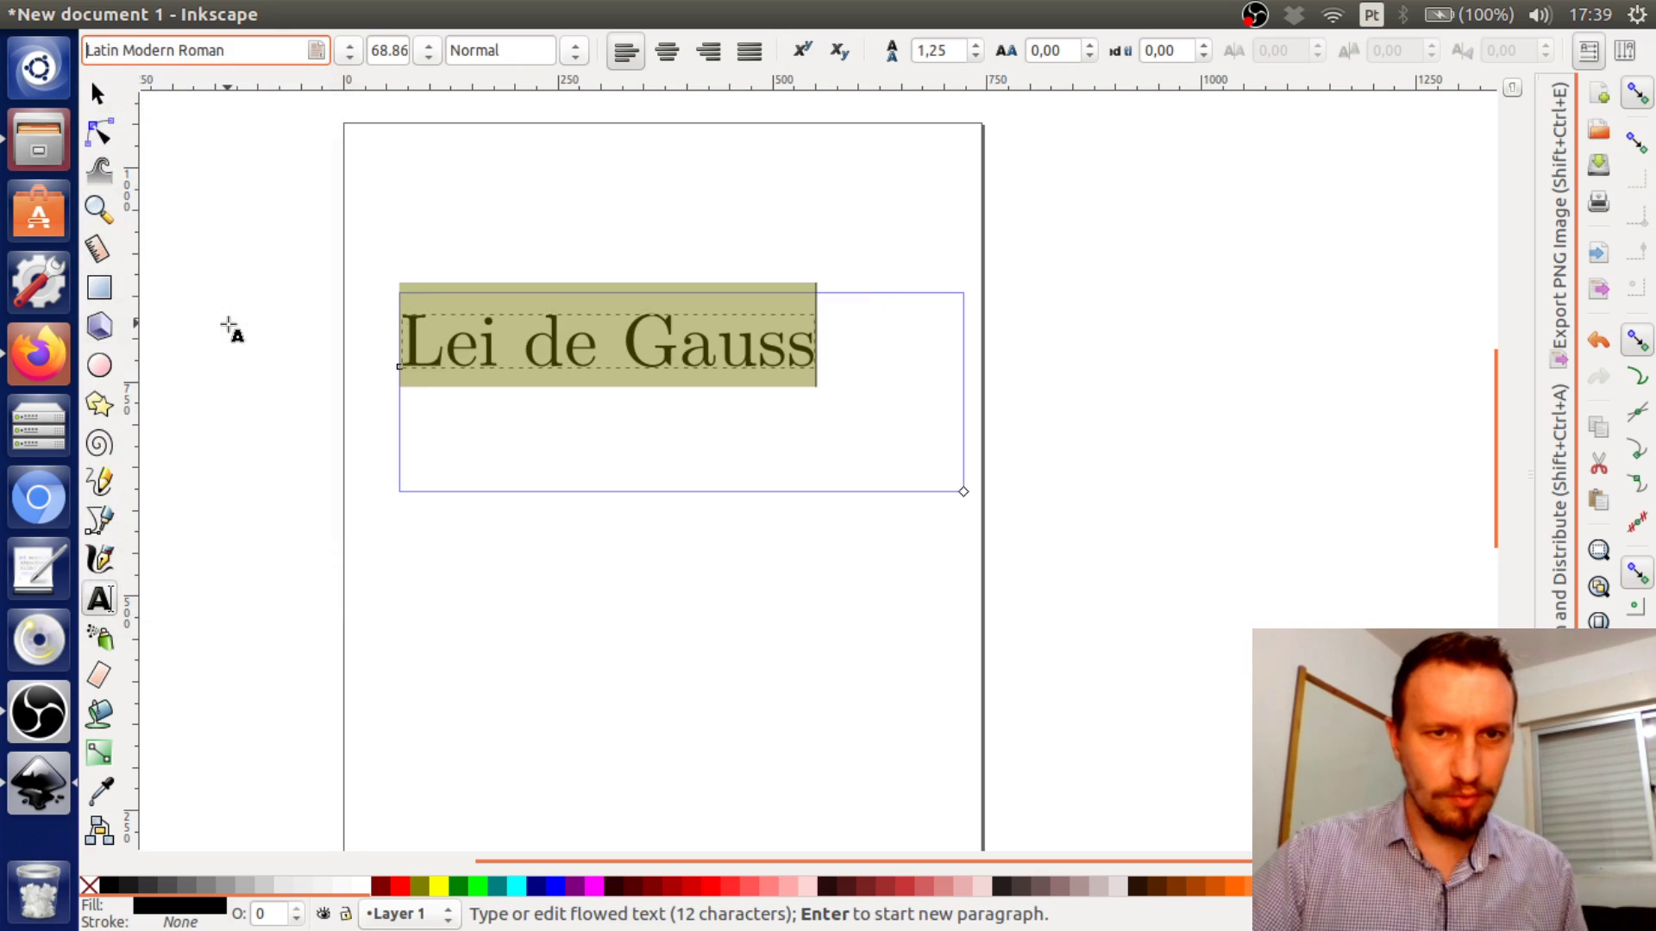
click(98, 93)
click(423, 200)
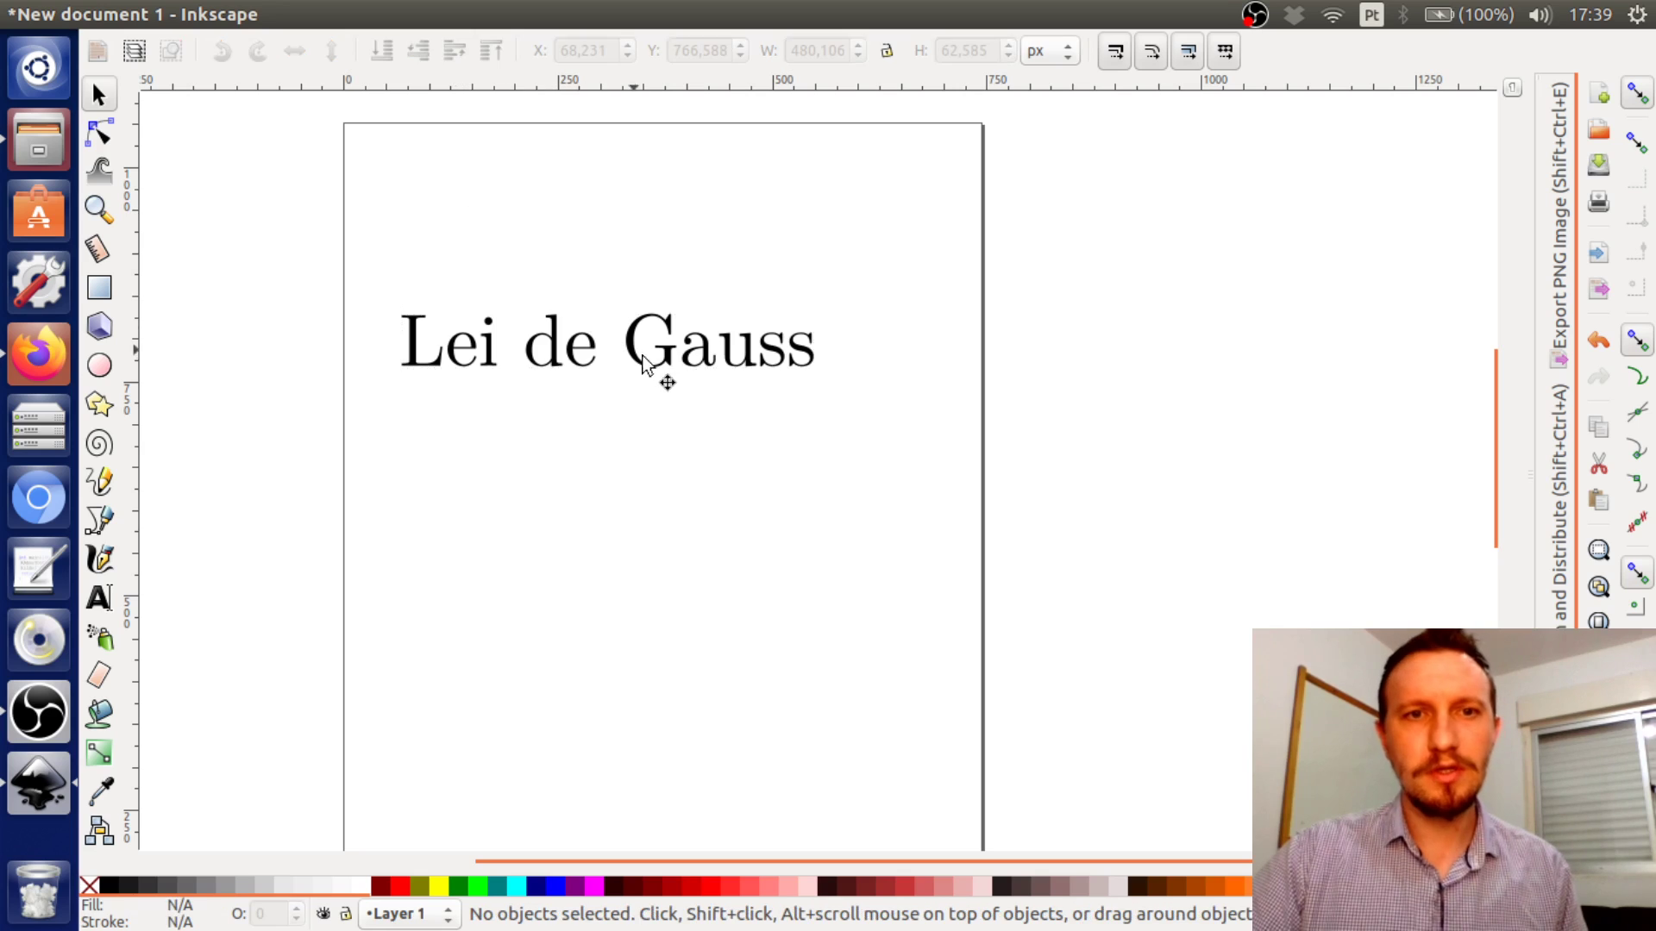
Select the whole "Lei de Gauss" text for editing and set its font size to 10
click(100, 598)
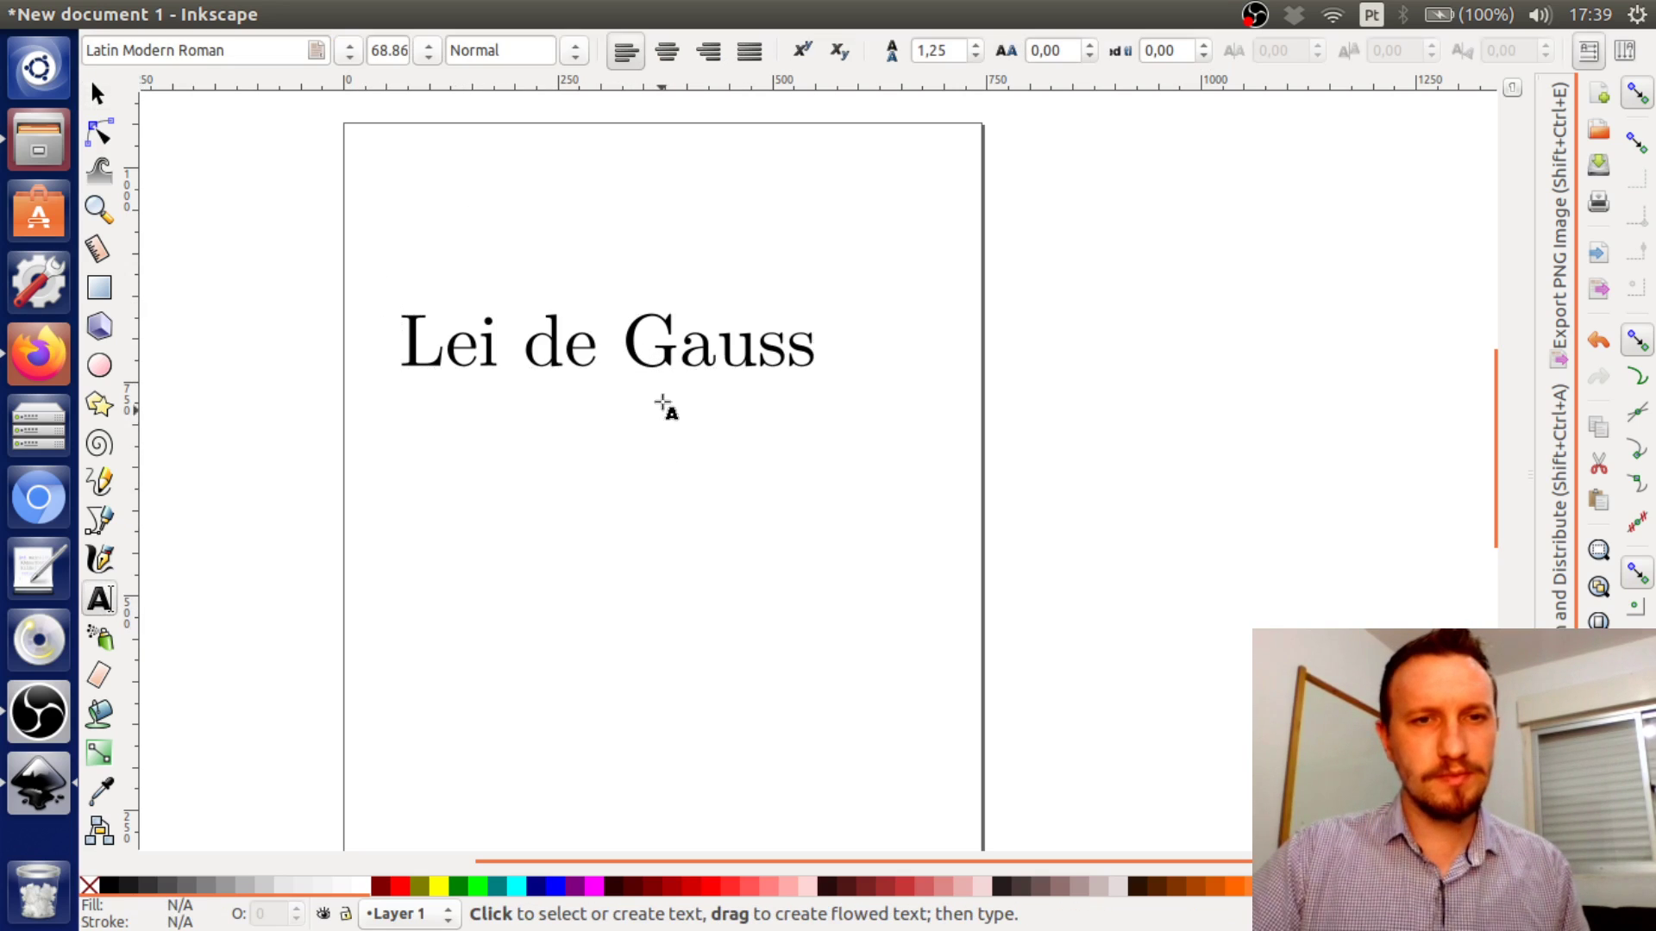
click(639, 345)
drag(404, 343, 951, 367)
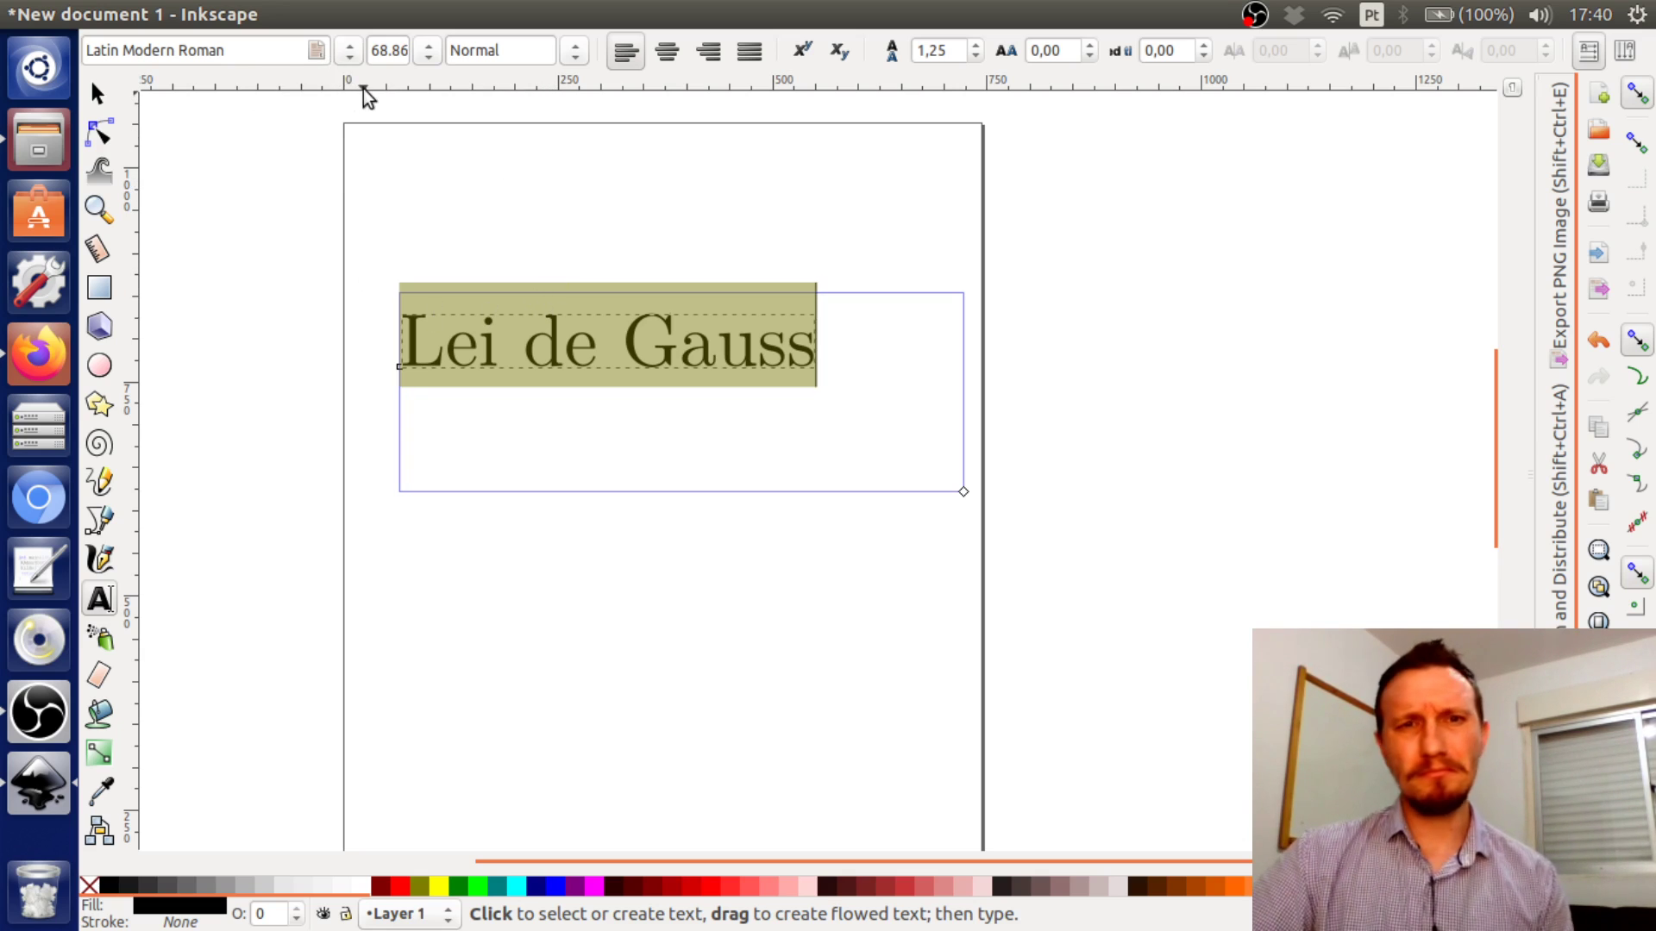
click(428, 57)
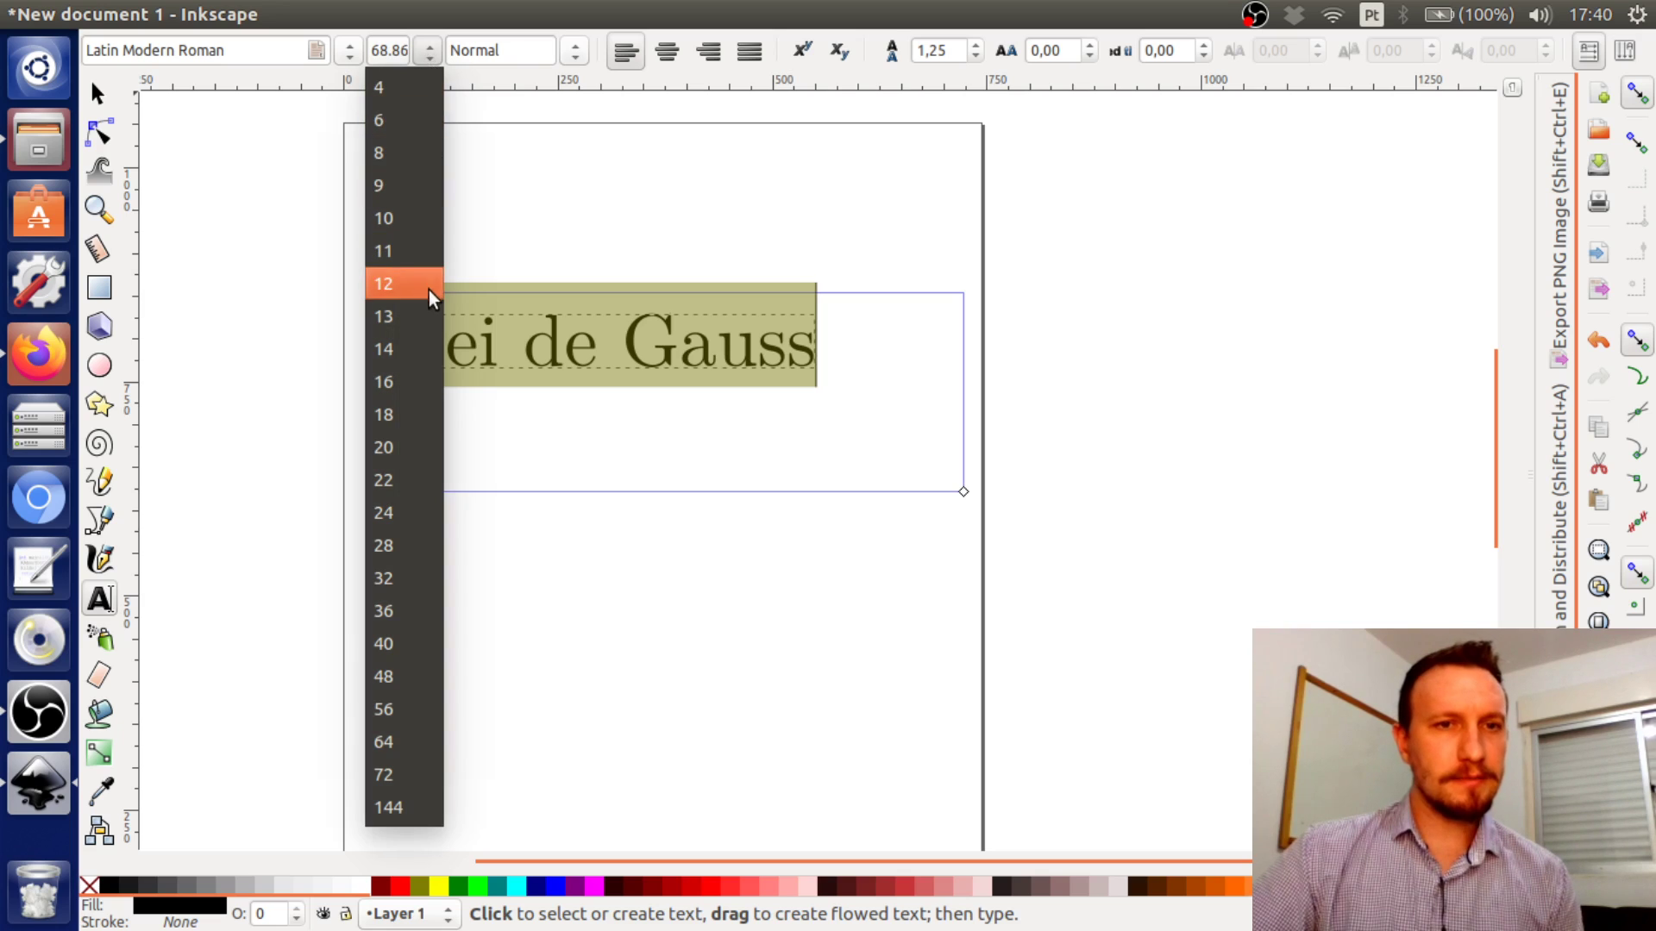
click(532, 249)
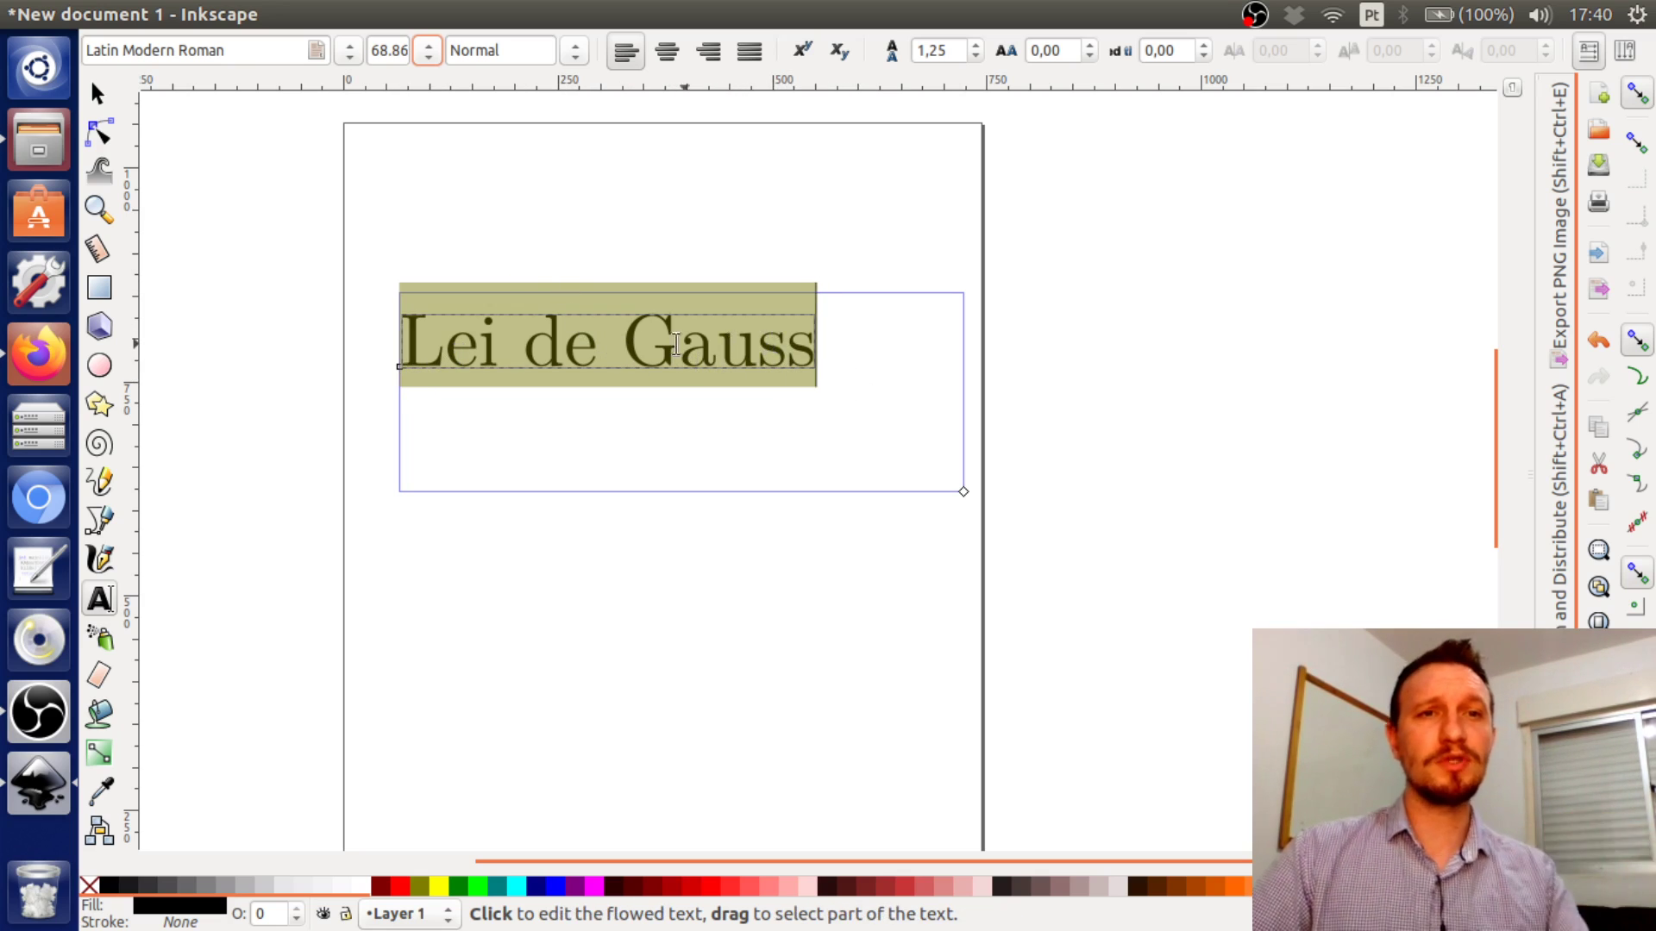
click(429, 52)
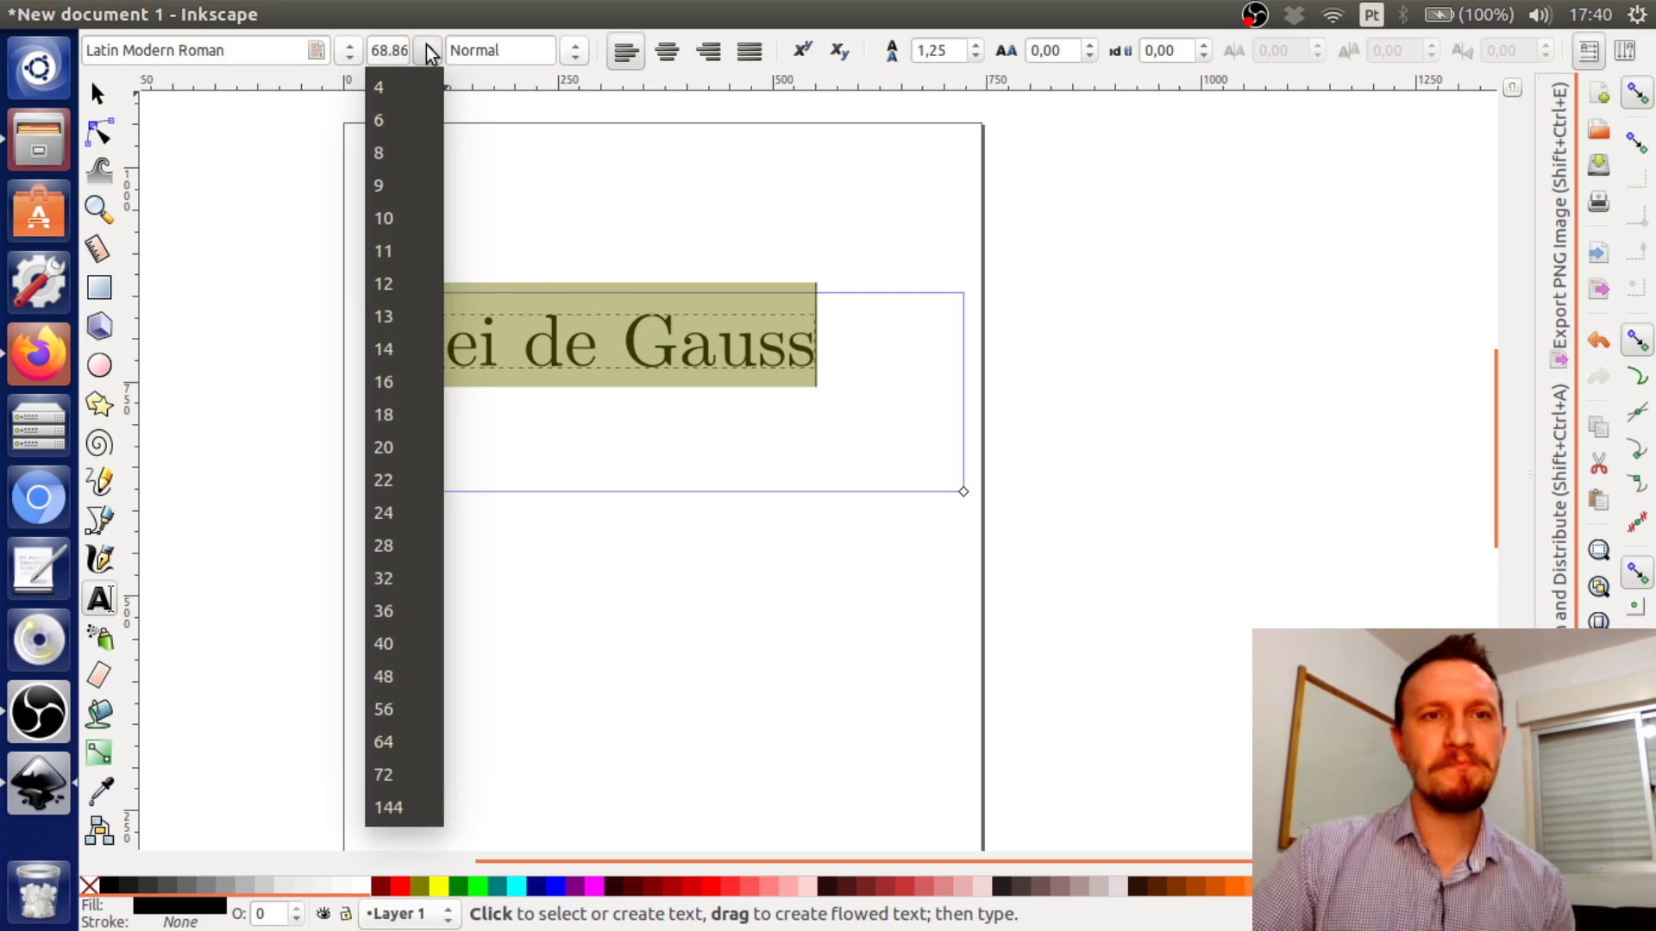
click(391, 226)
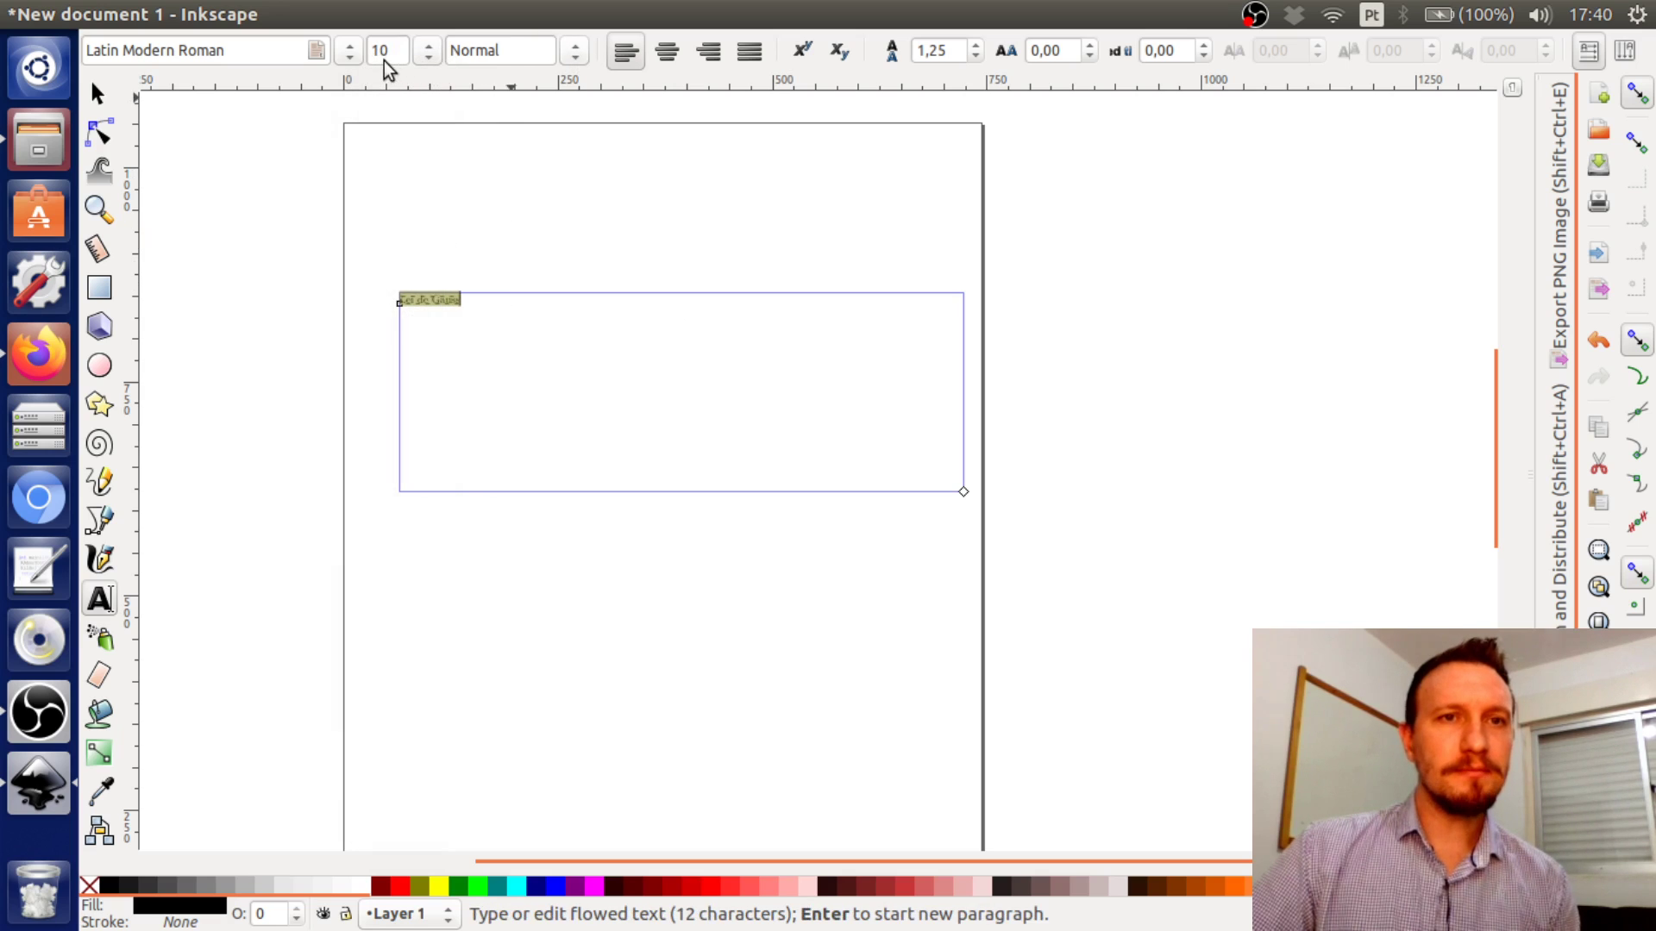
Set the font size of the selected text to 18, and refine it to 18,333
click(428, 51)
click(406, 414)
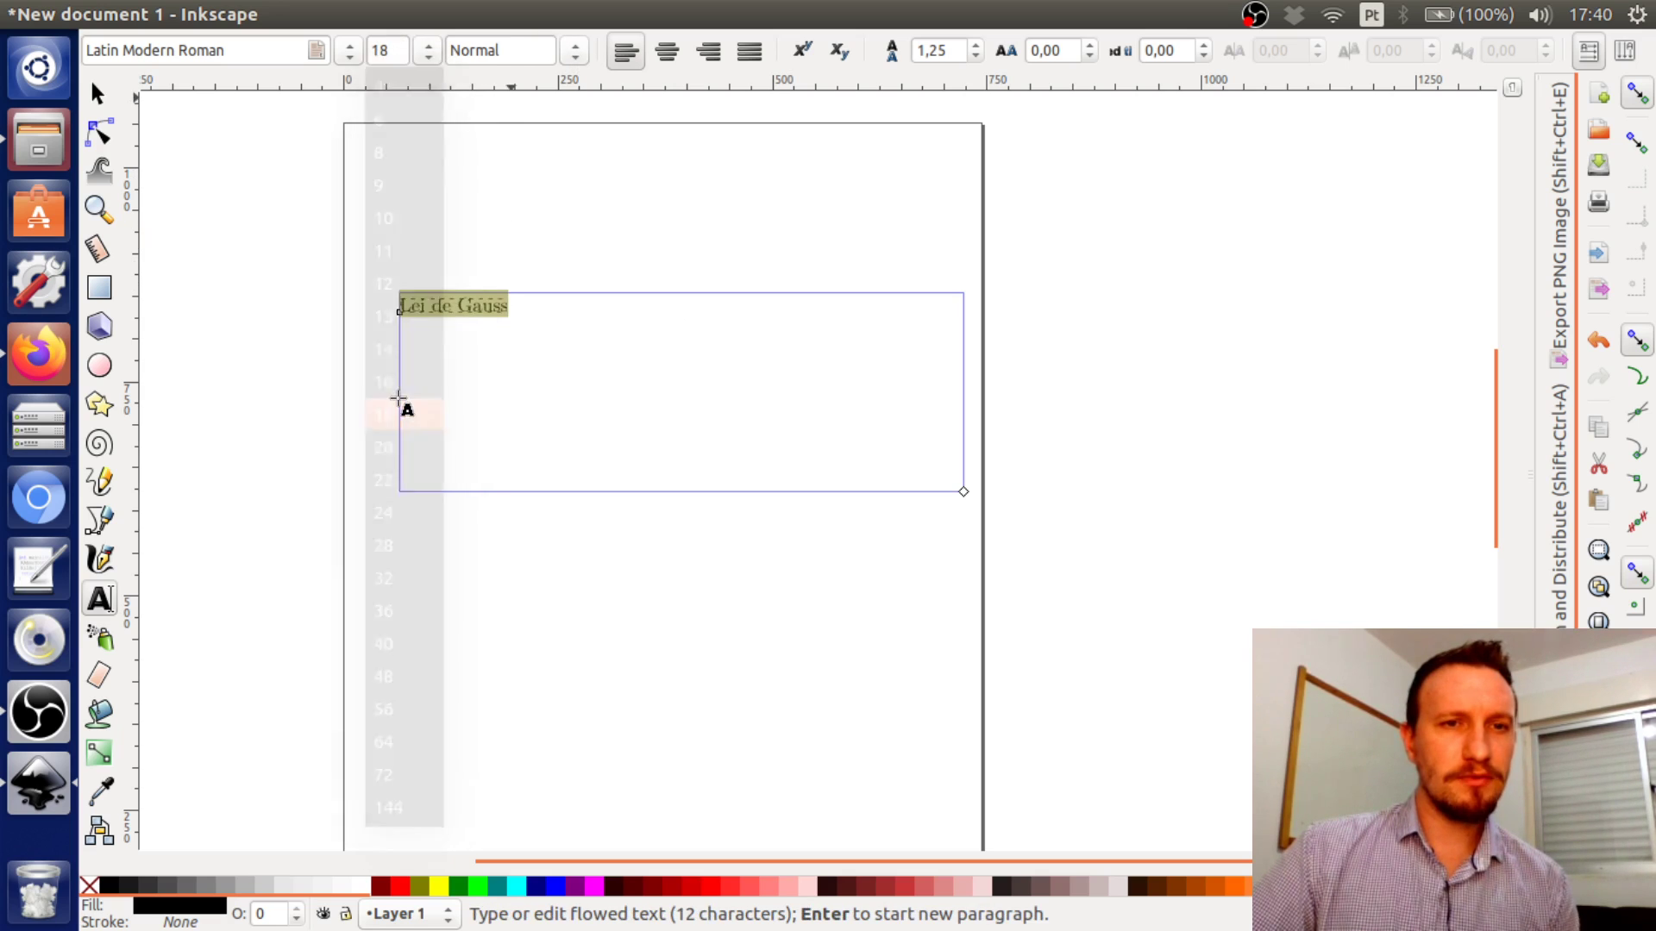
click(392, 51)
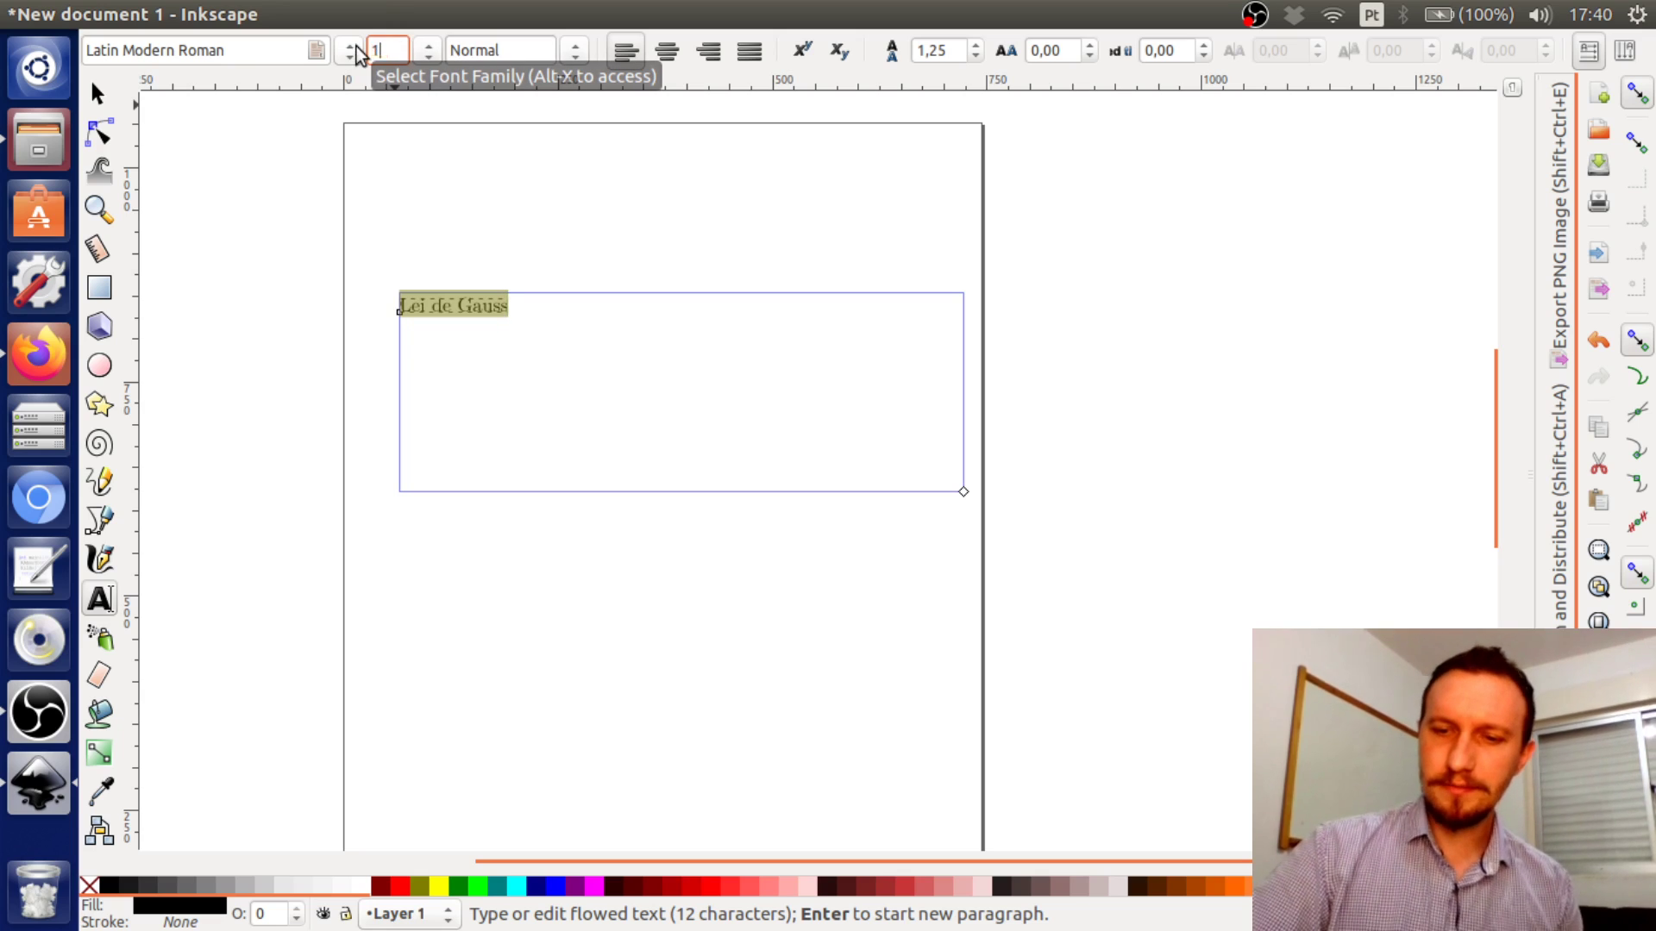
text(,333)
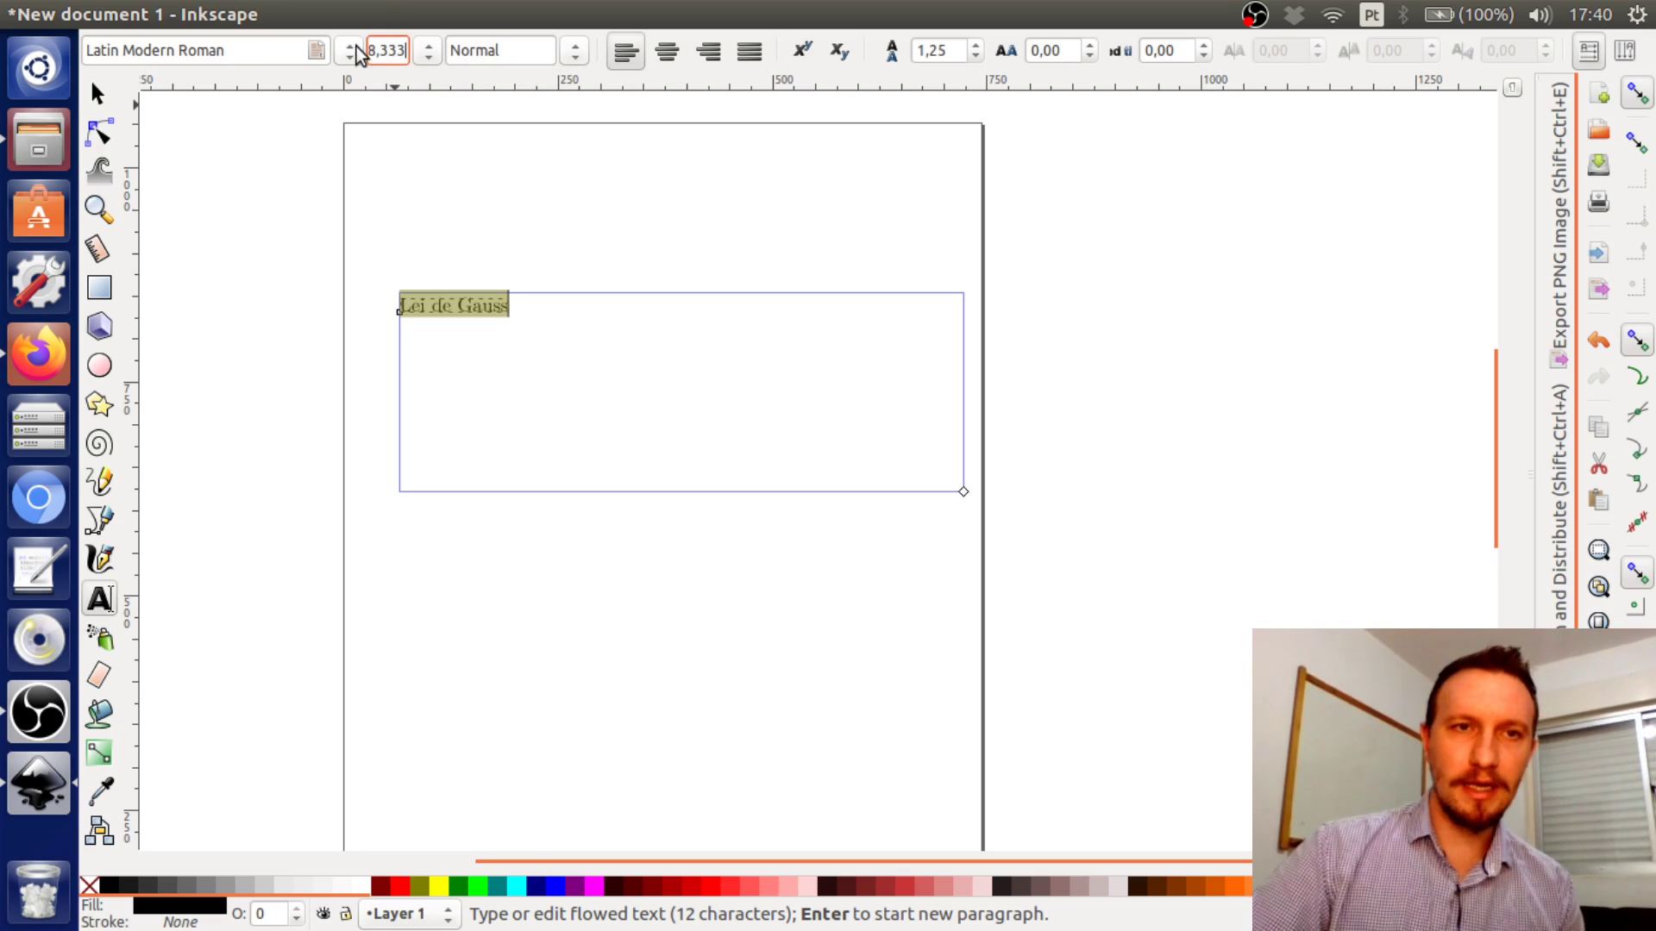
key(Return)
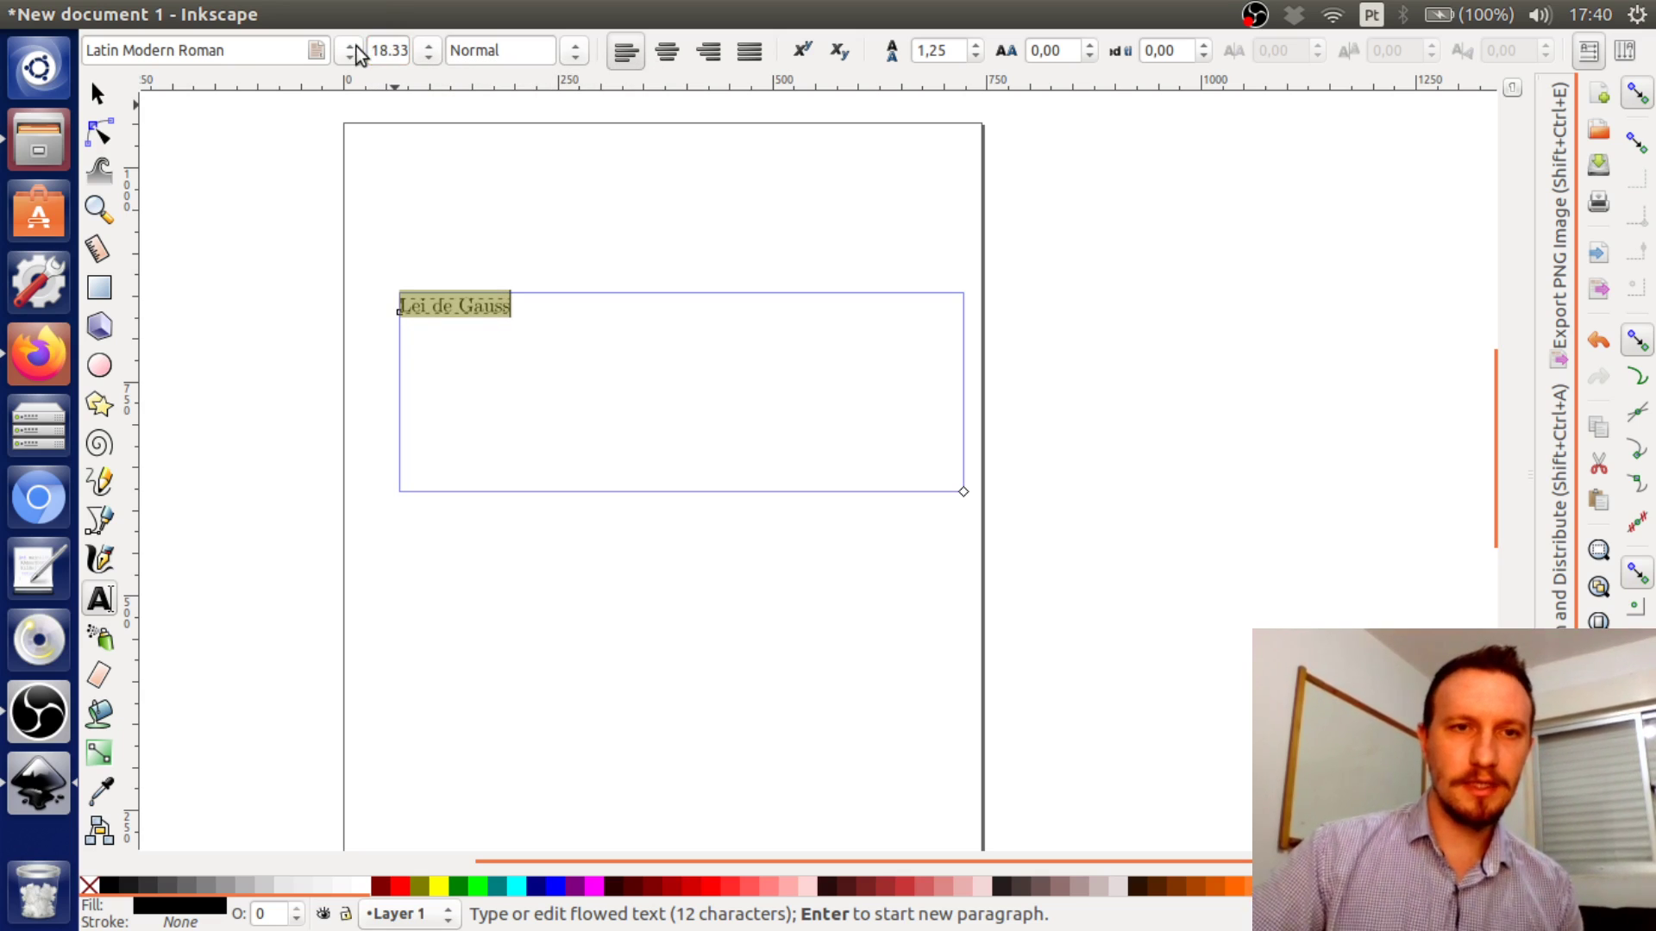
Try the Bold Italic, Bold and Italic styles on the selected text and return it to Normal
click(576, 45)
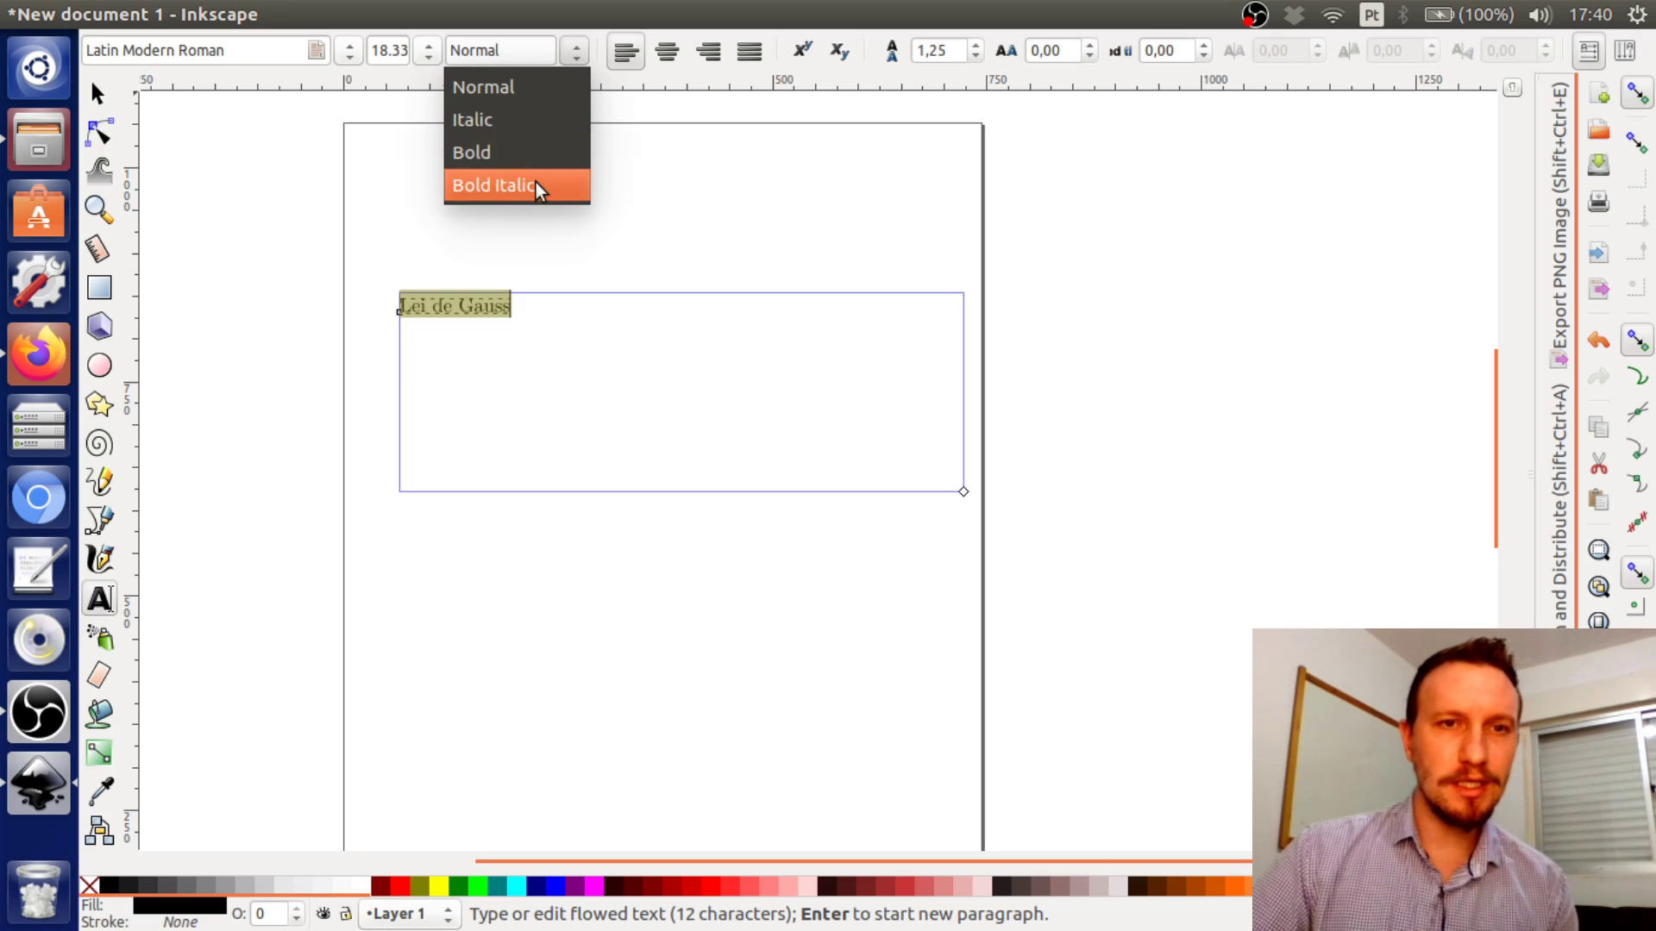
click(536, 183)
click(572, 52)
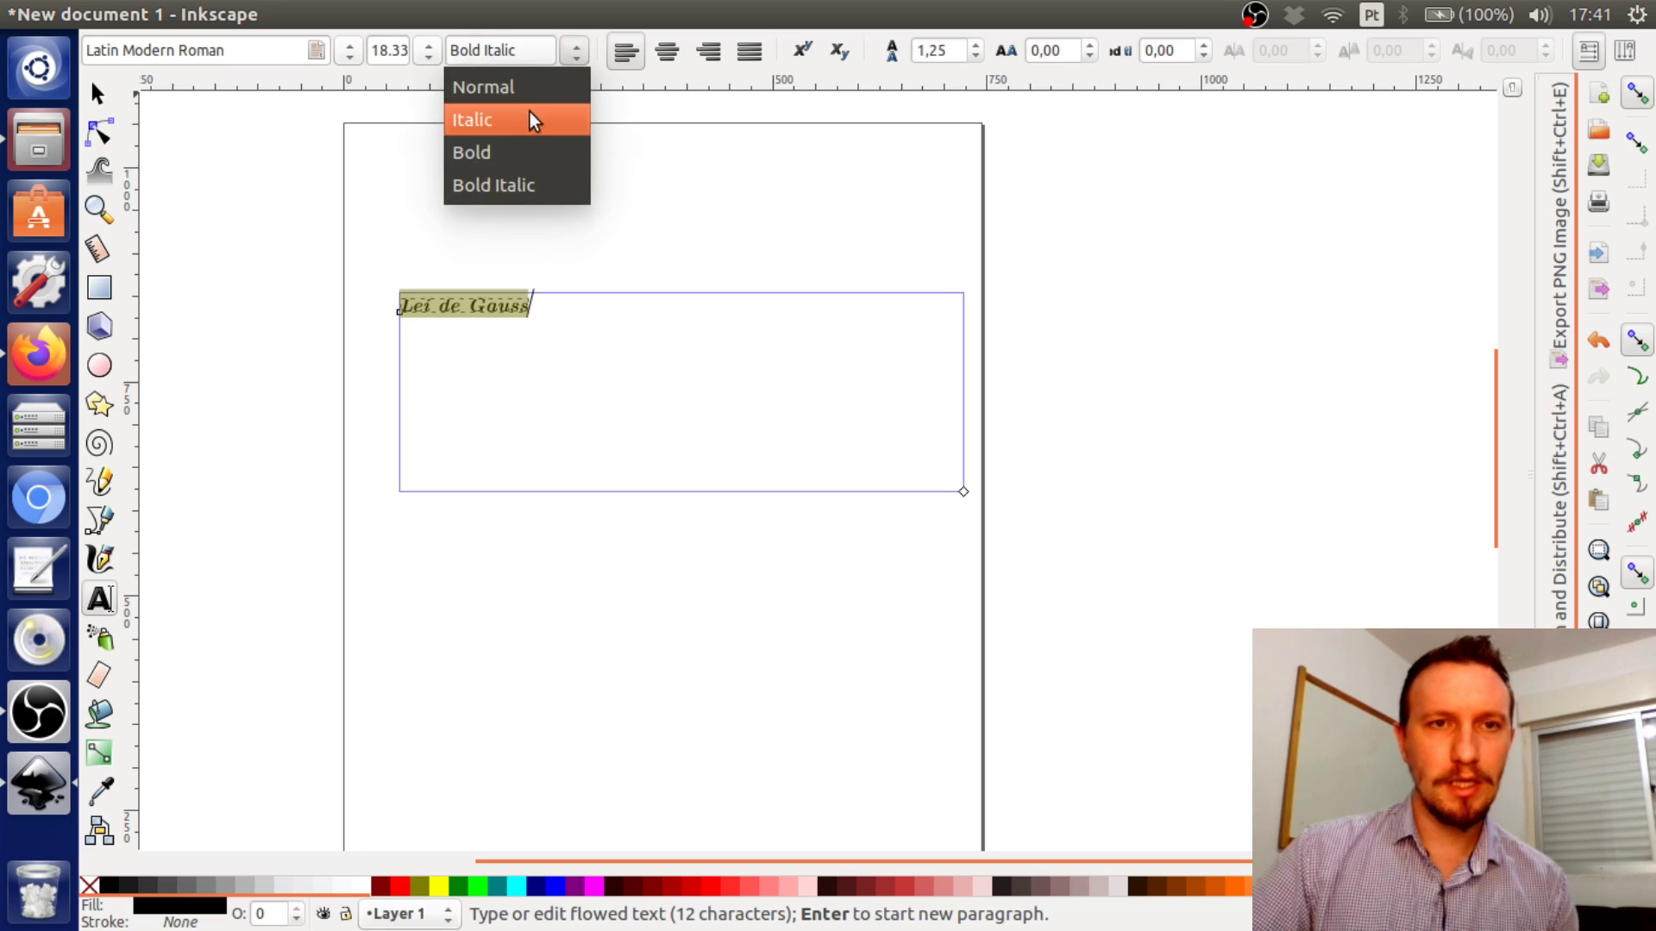
click(518, 153)
click(573, 52)
click(515, 118)
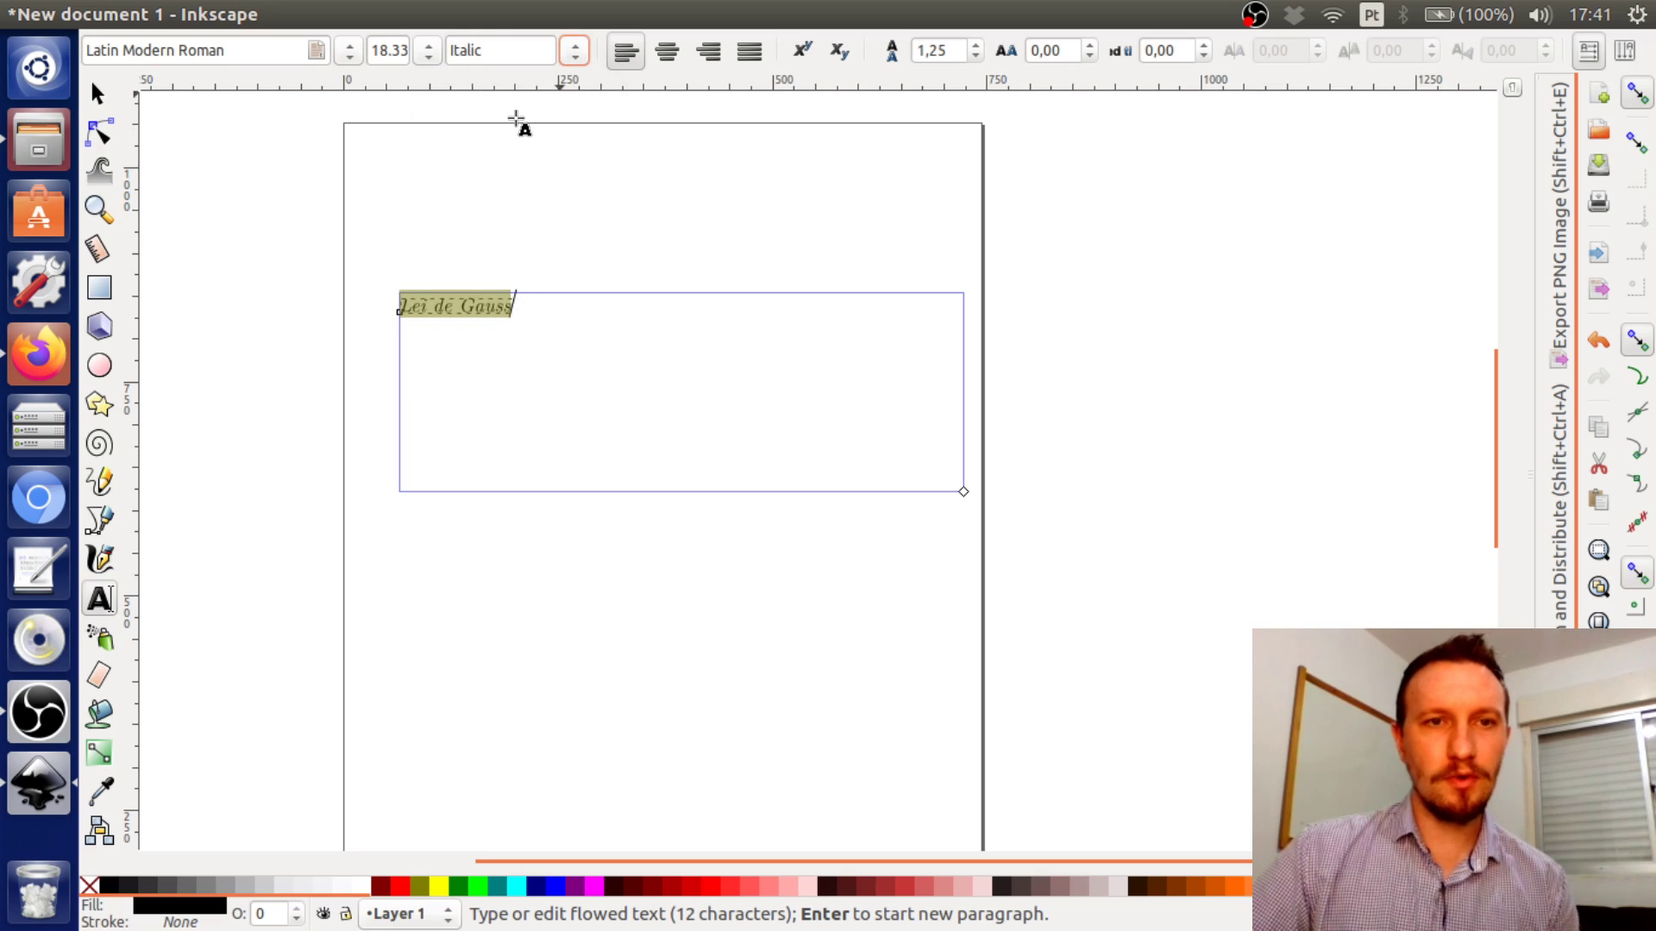
click(578, 56)
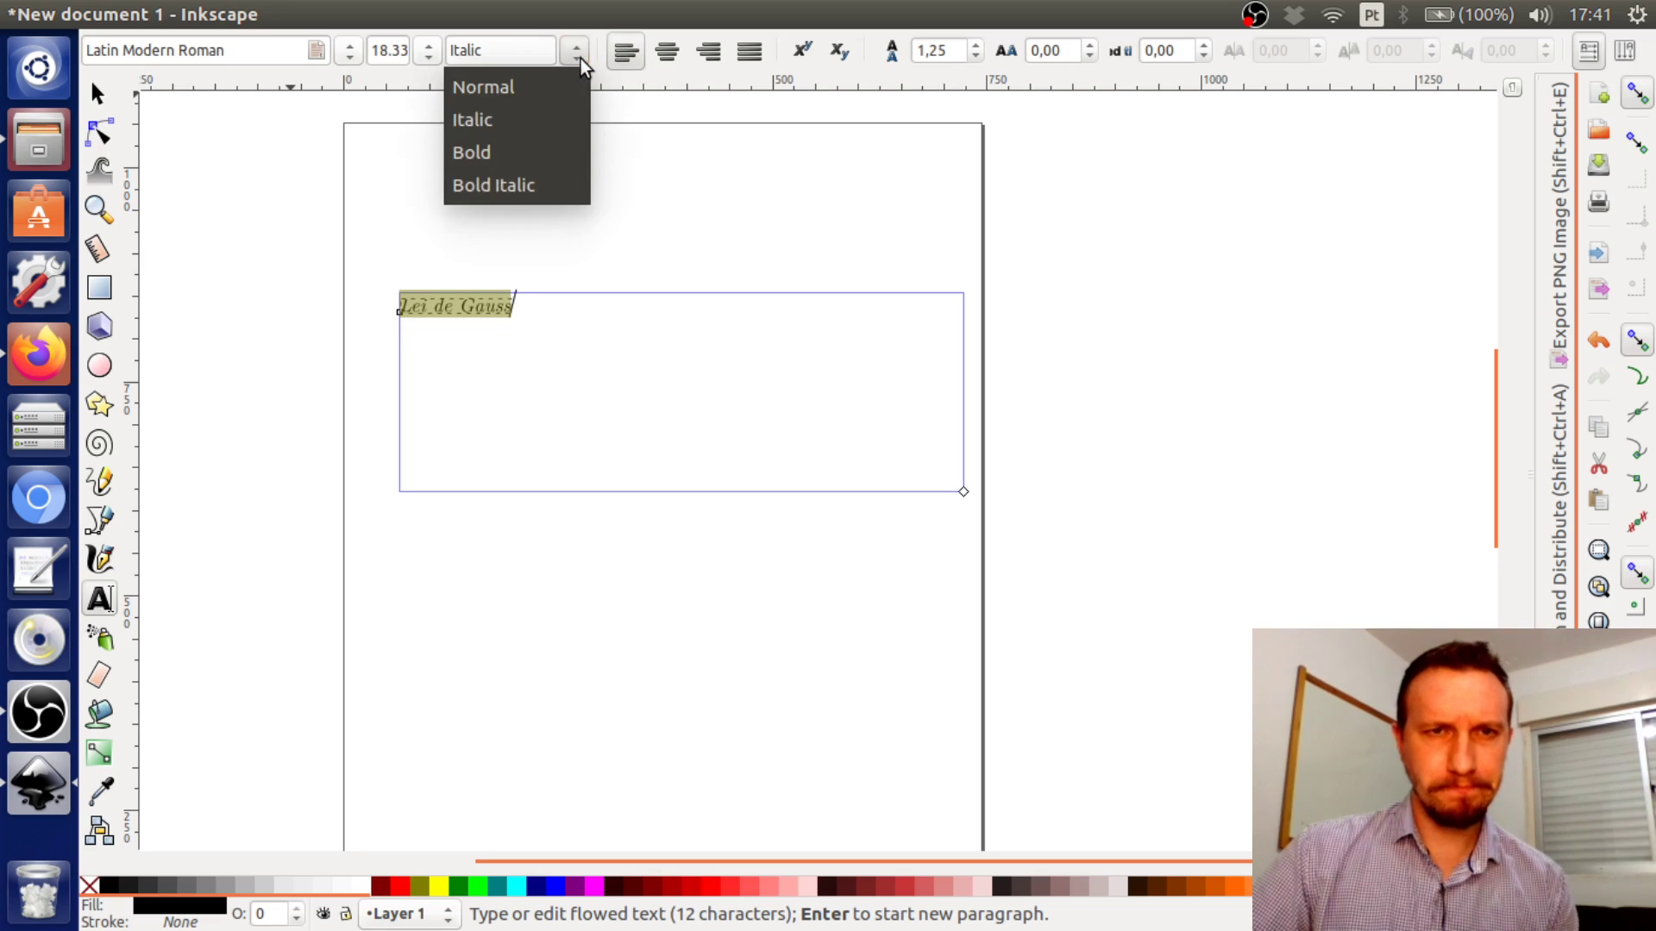
click(521, 86)
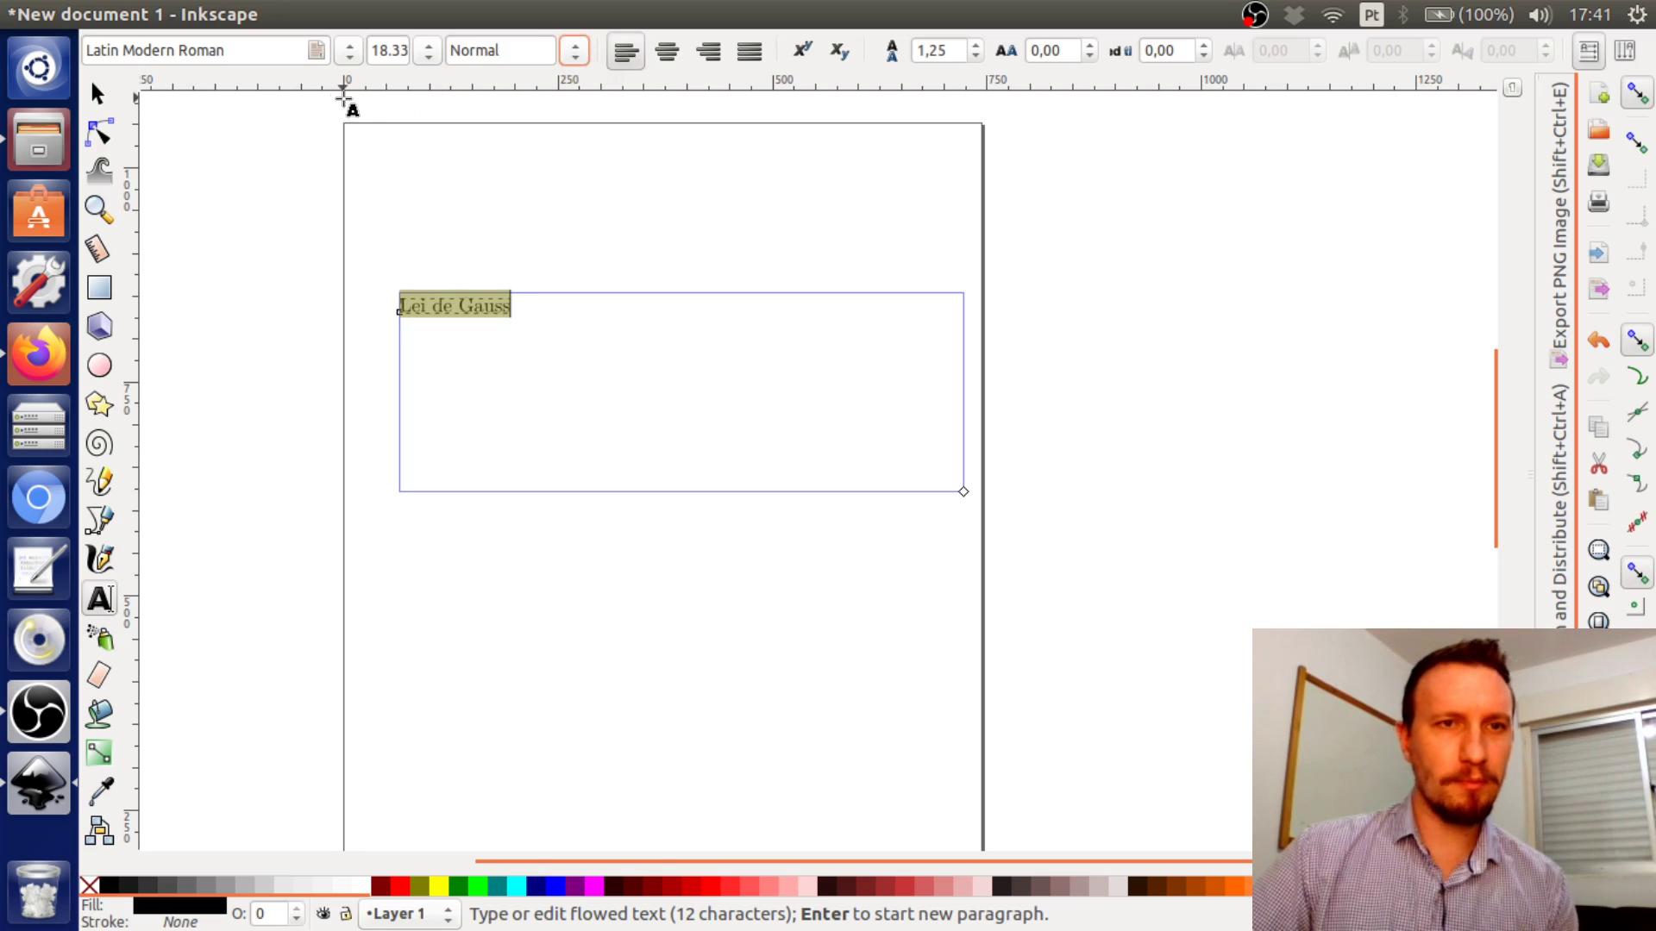
Change the font of the selected text to Latin Modern Roman Slanted, look at its available styles and deselect the text
click(294, 52)
click(350, 51)
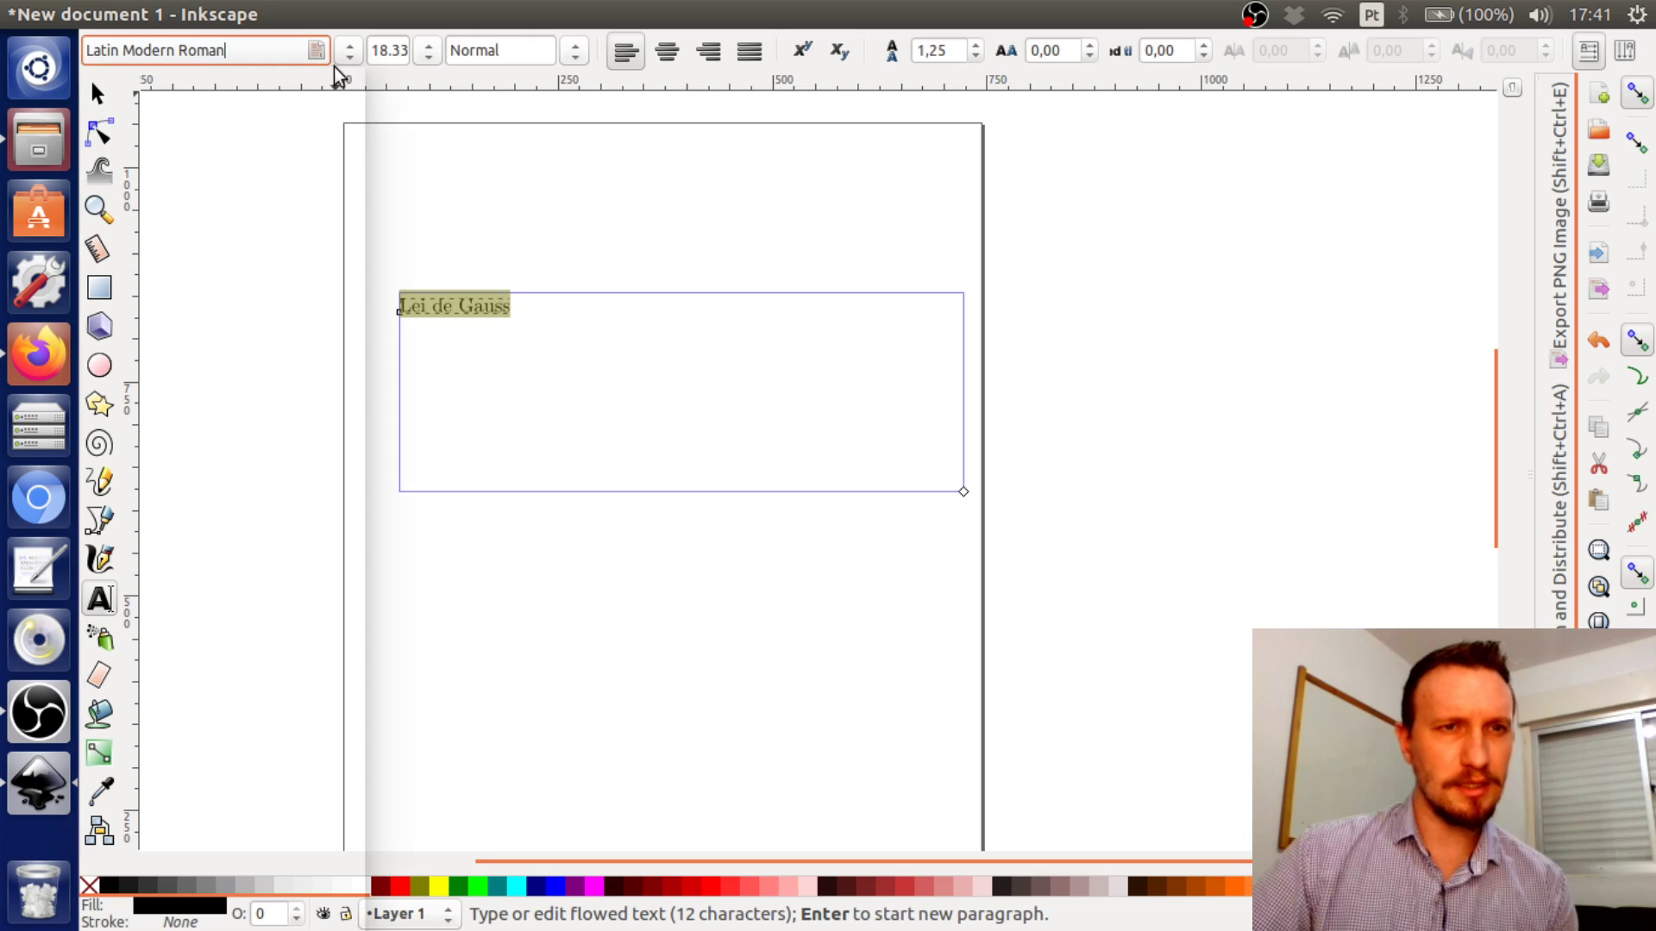
click(271, 112)
click(347, 51)
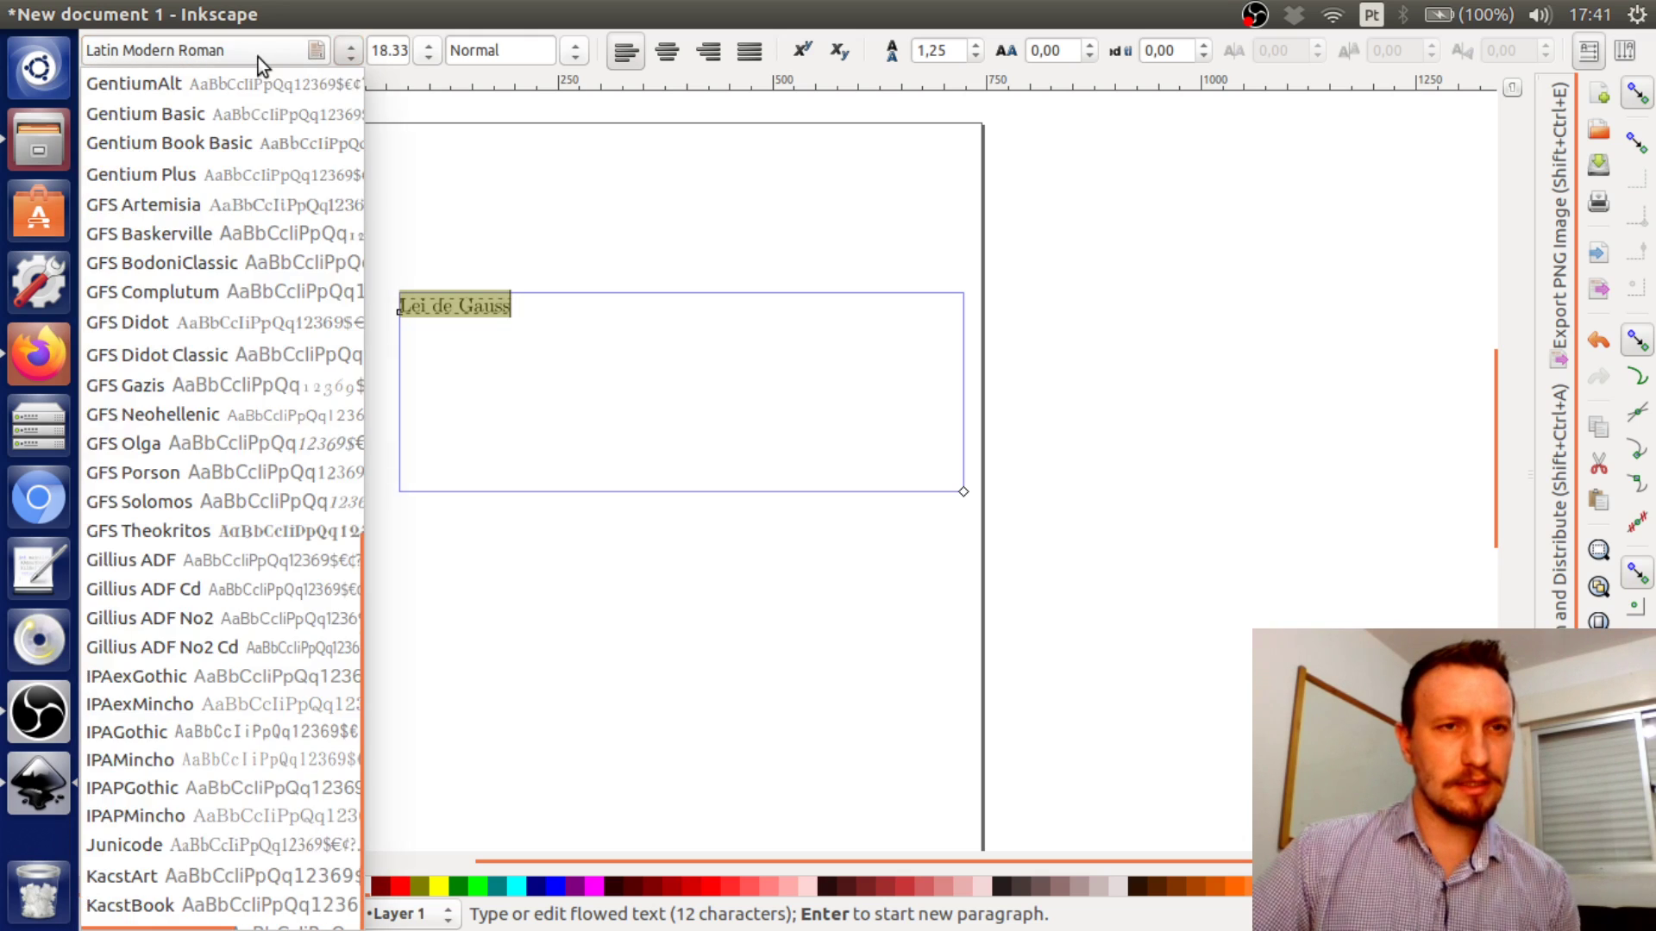
scroll(263, 143, down, 10)
scroll(221, 443, down, 3)
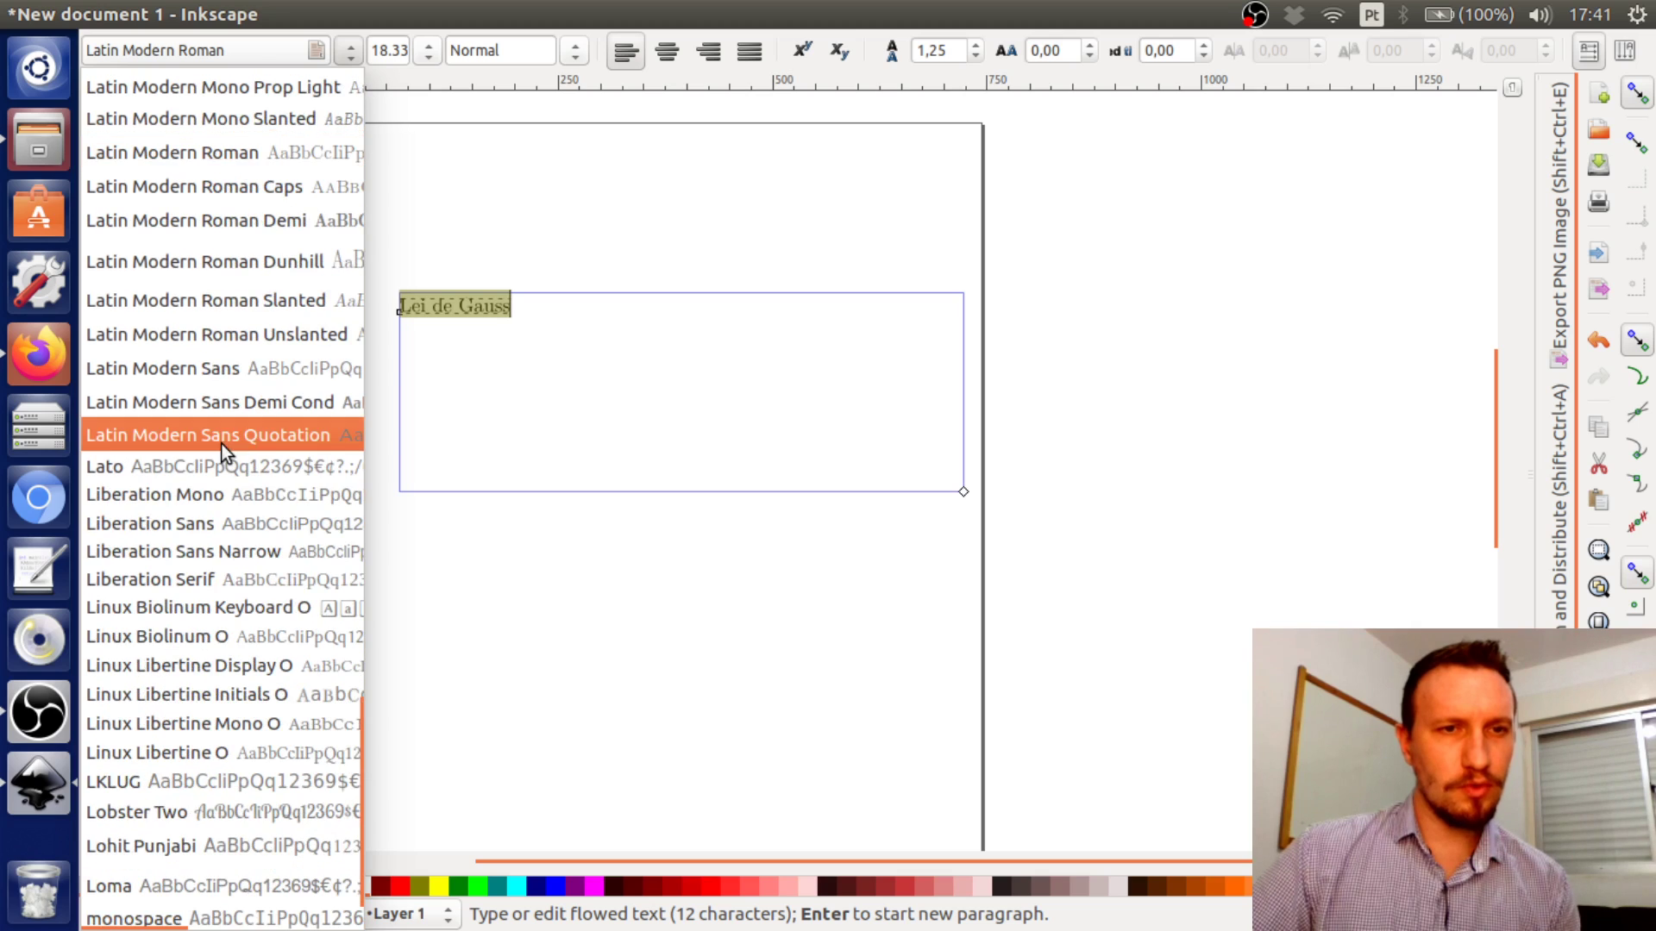
click(267, 296)
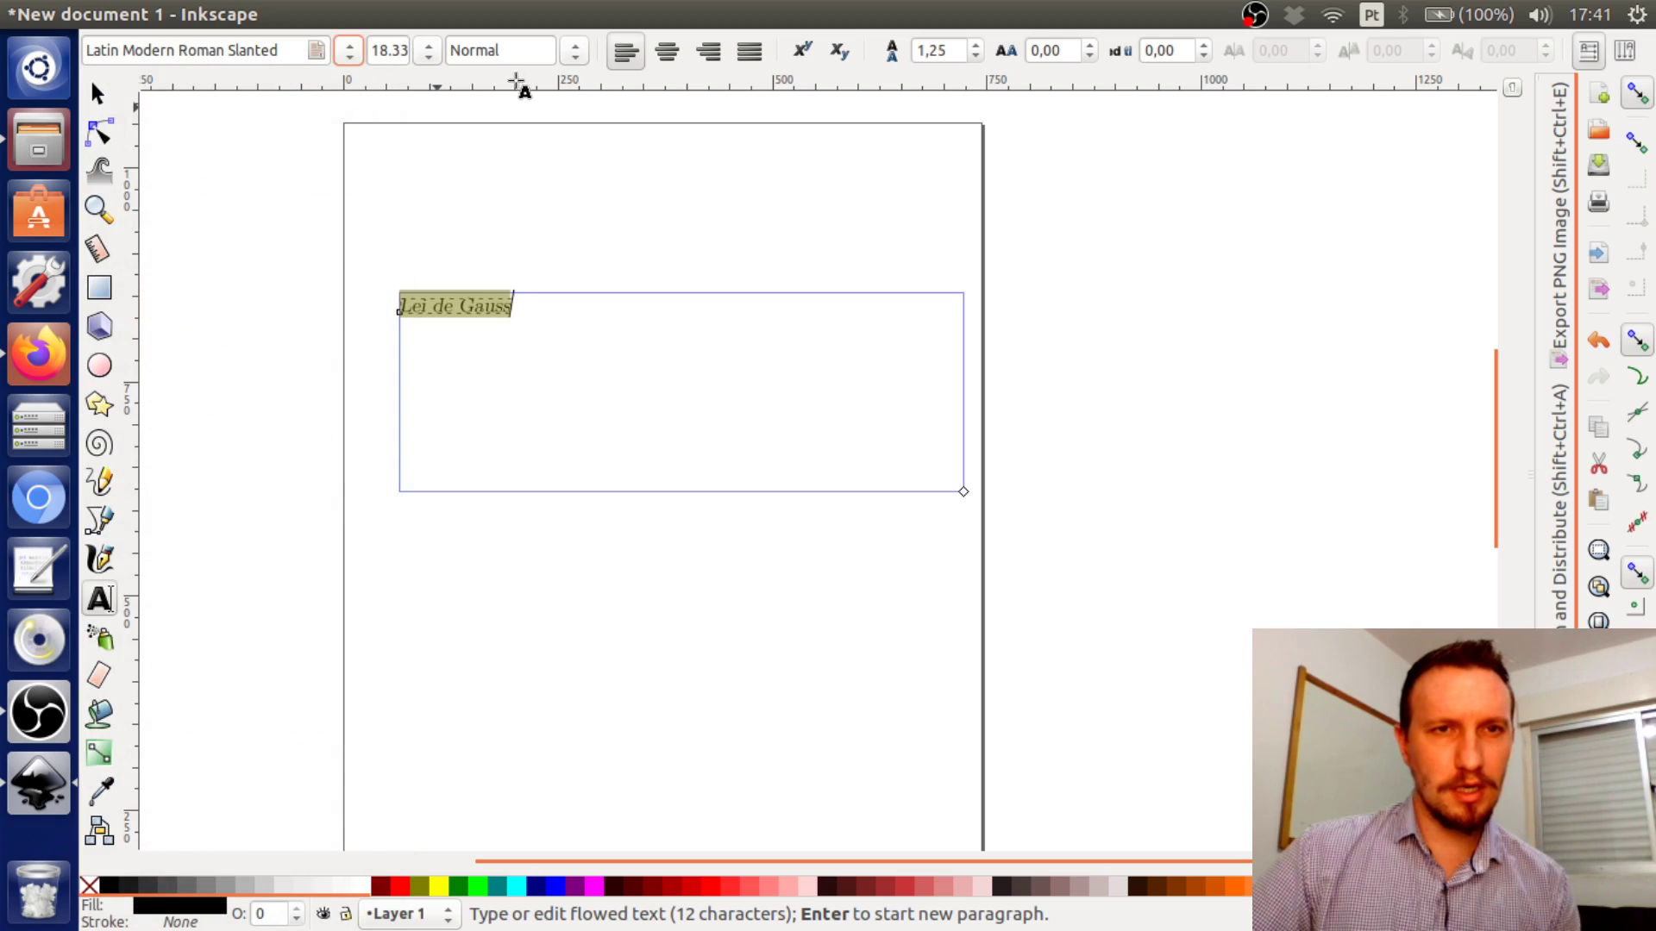
click(575, 52)
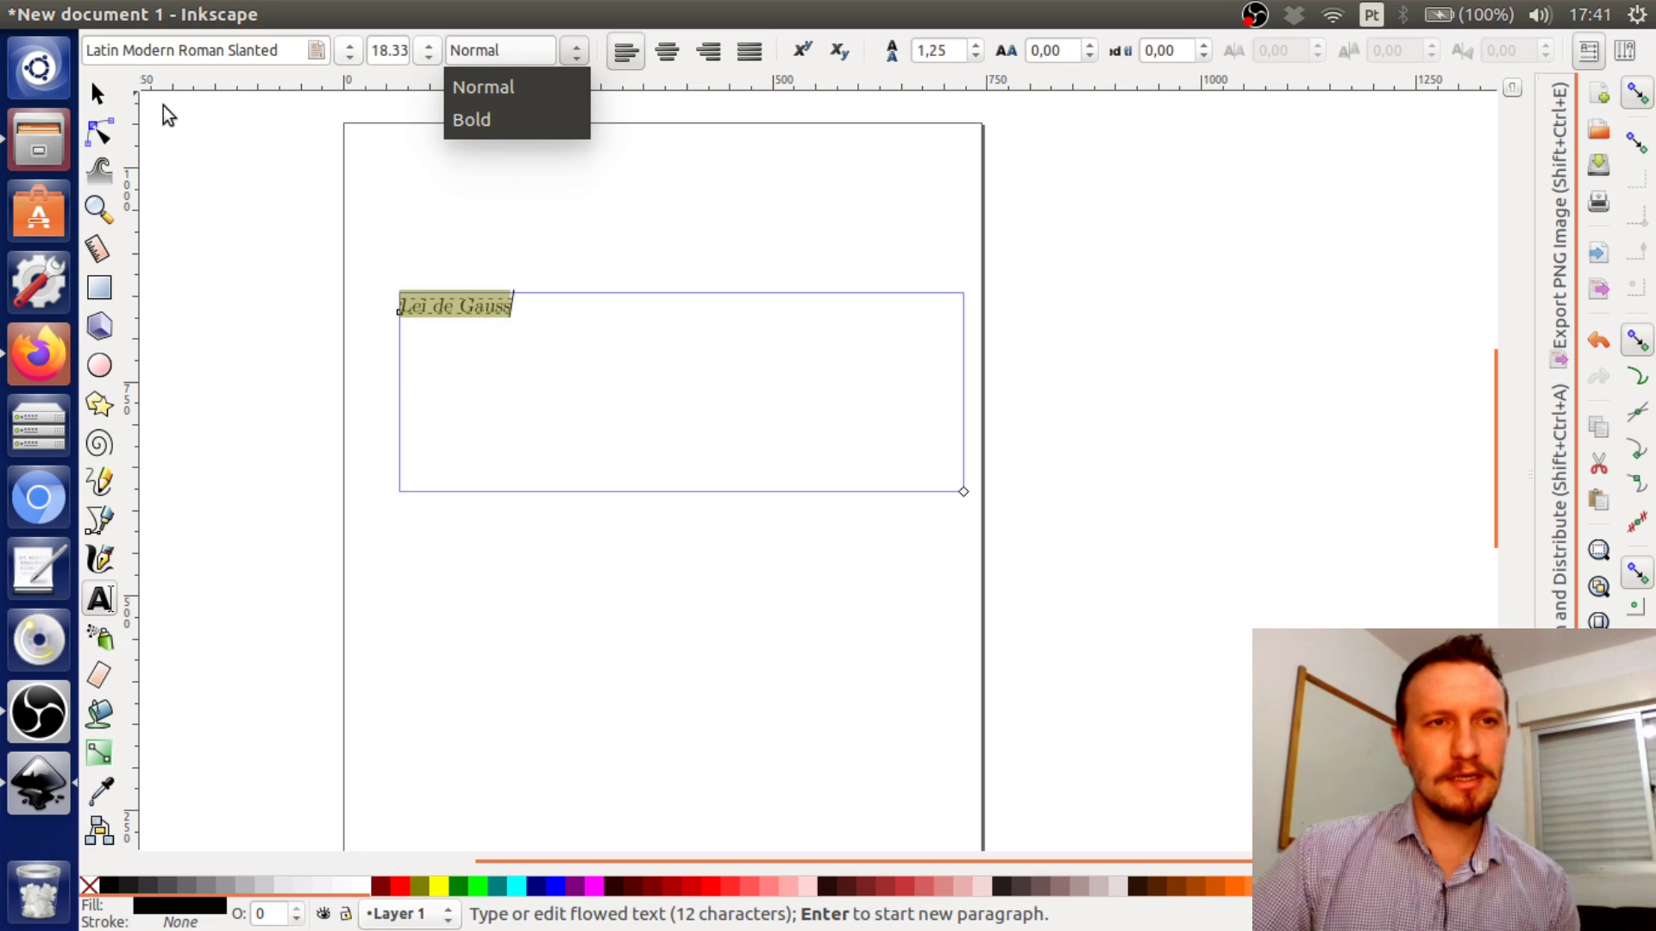
click(101, 98)
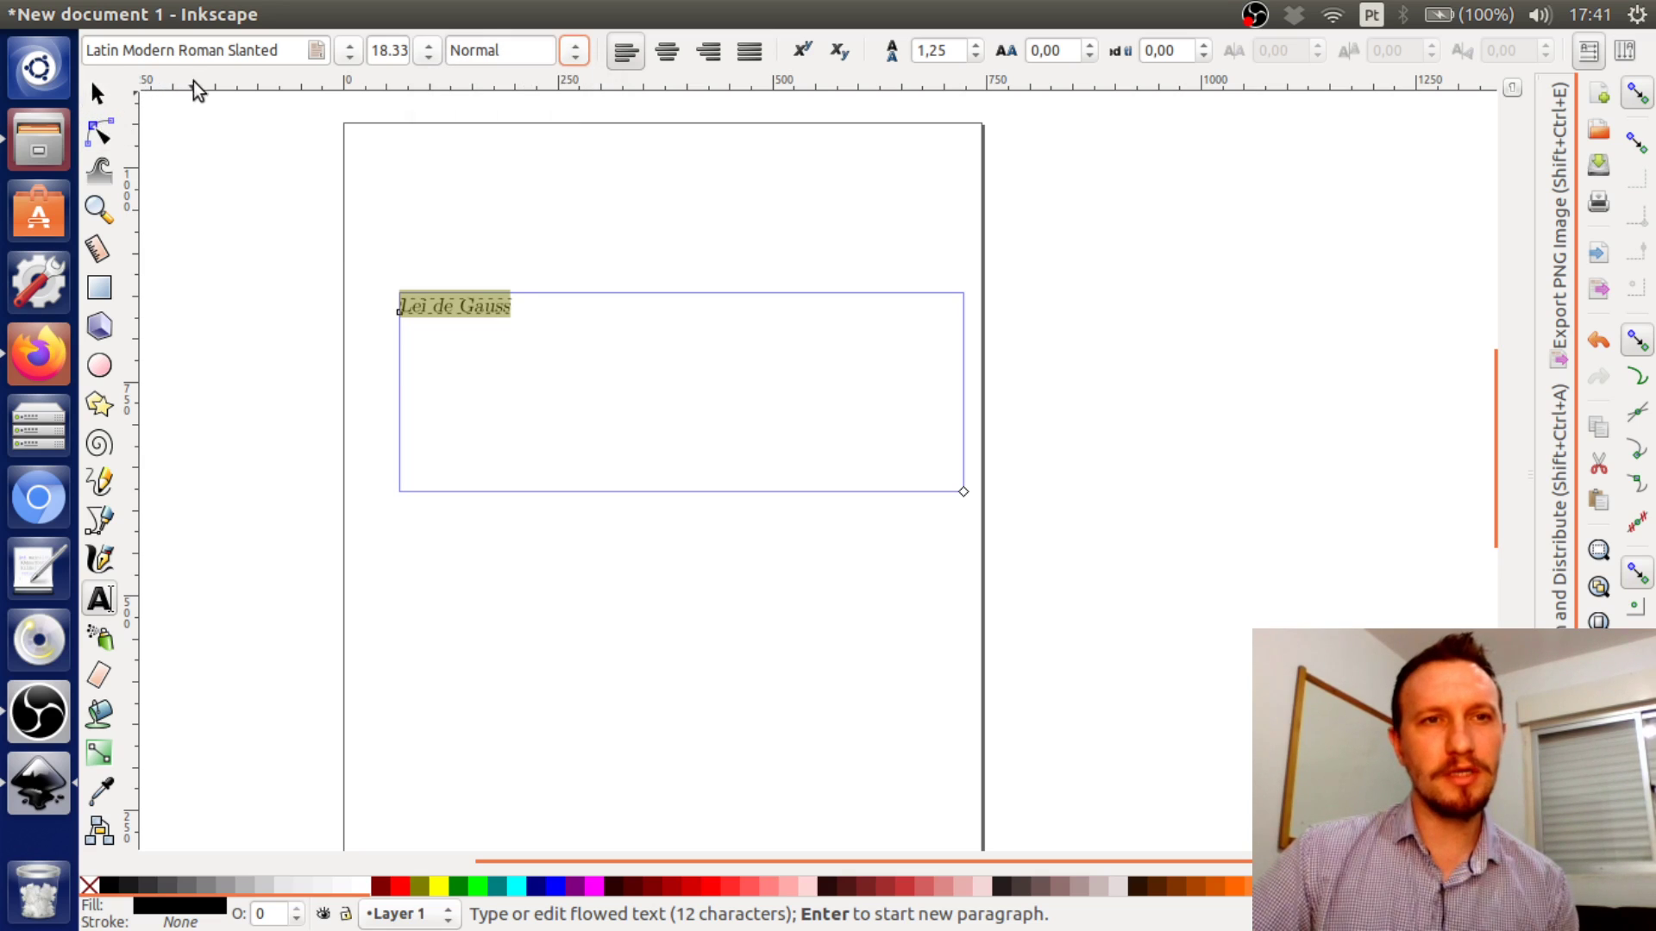
click(97, 93)
click(452, 265)
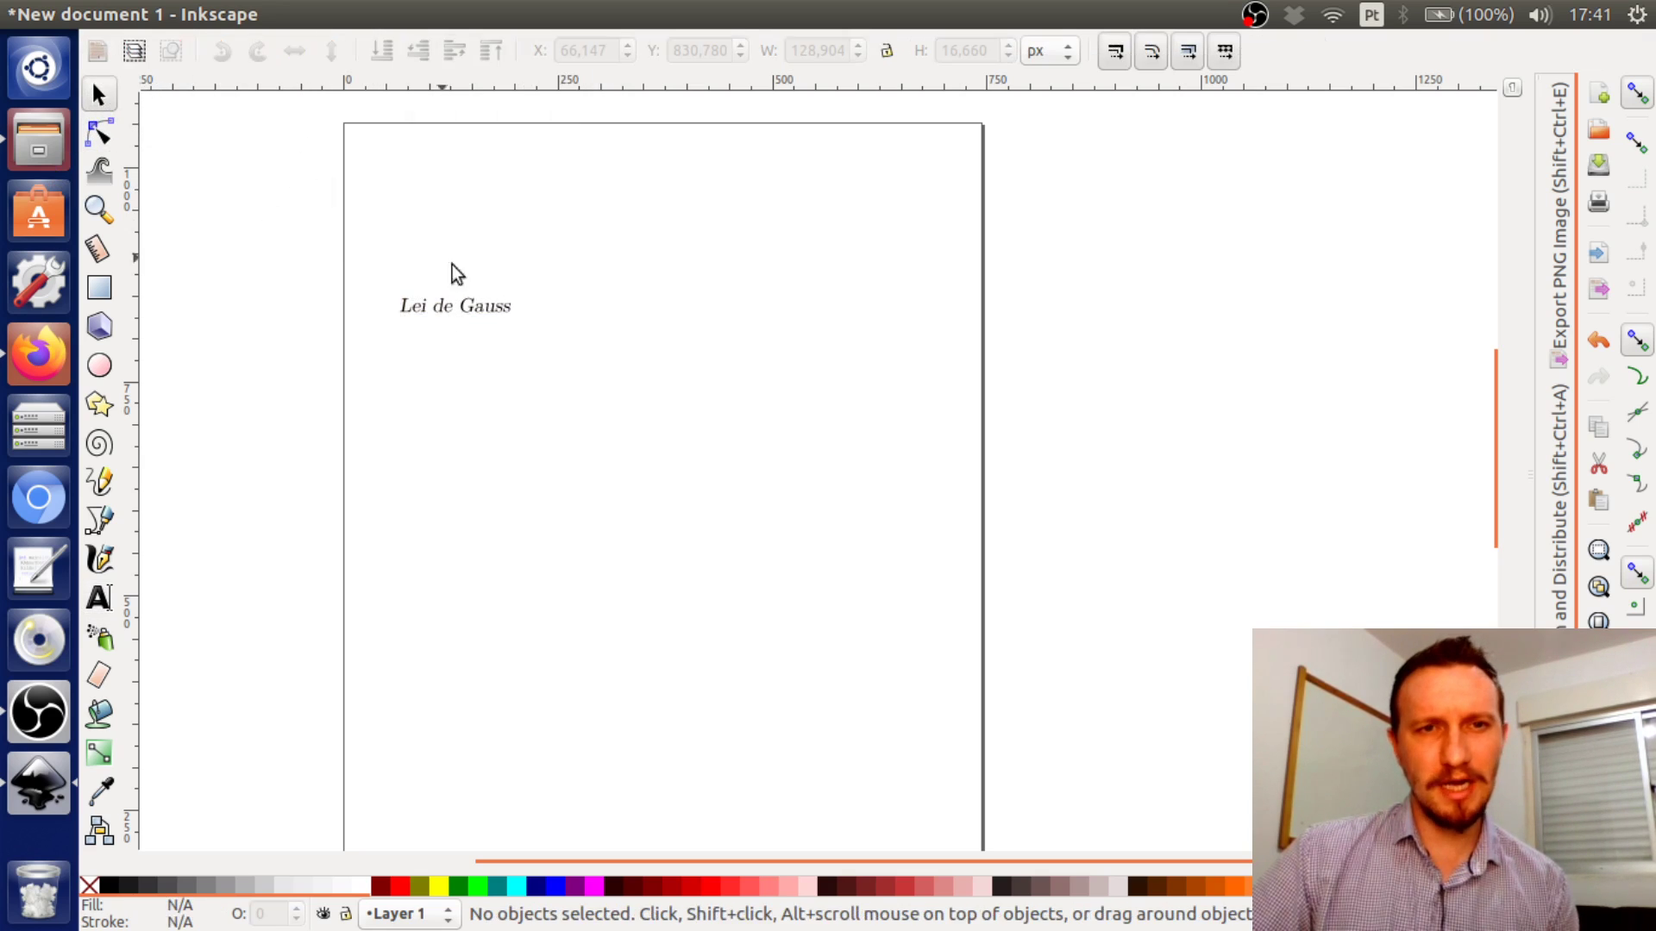
Apply the Bold style to the whole slanted "Lei de Gauss" text
click(496, 314)
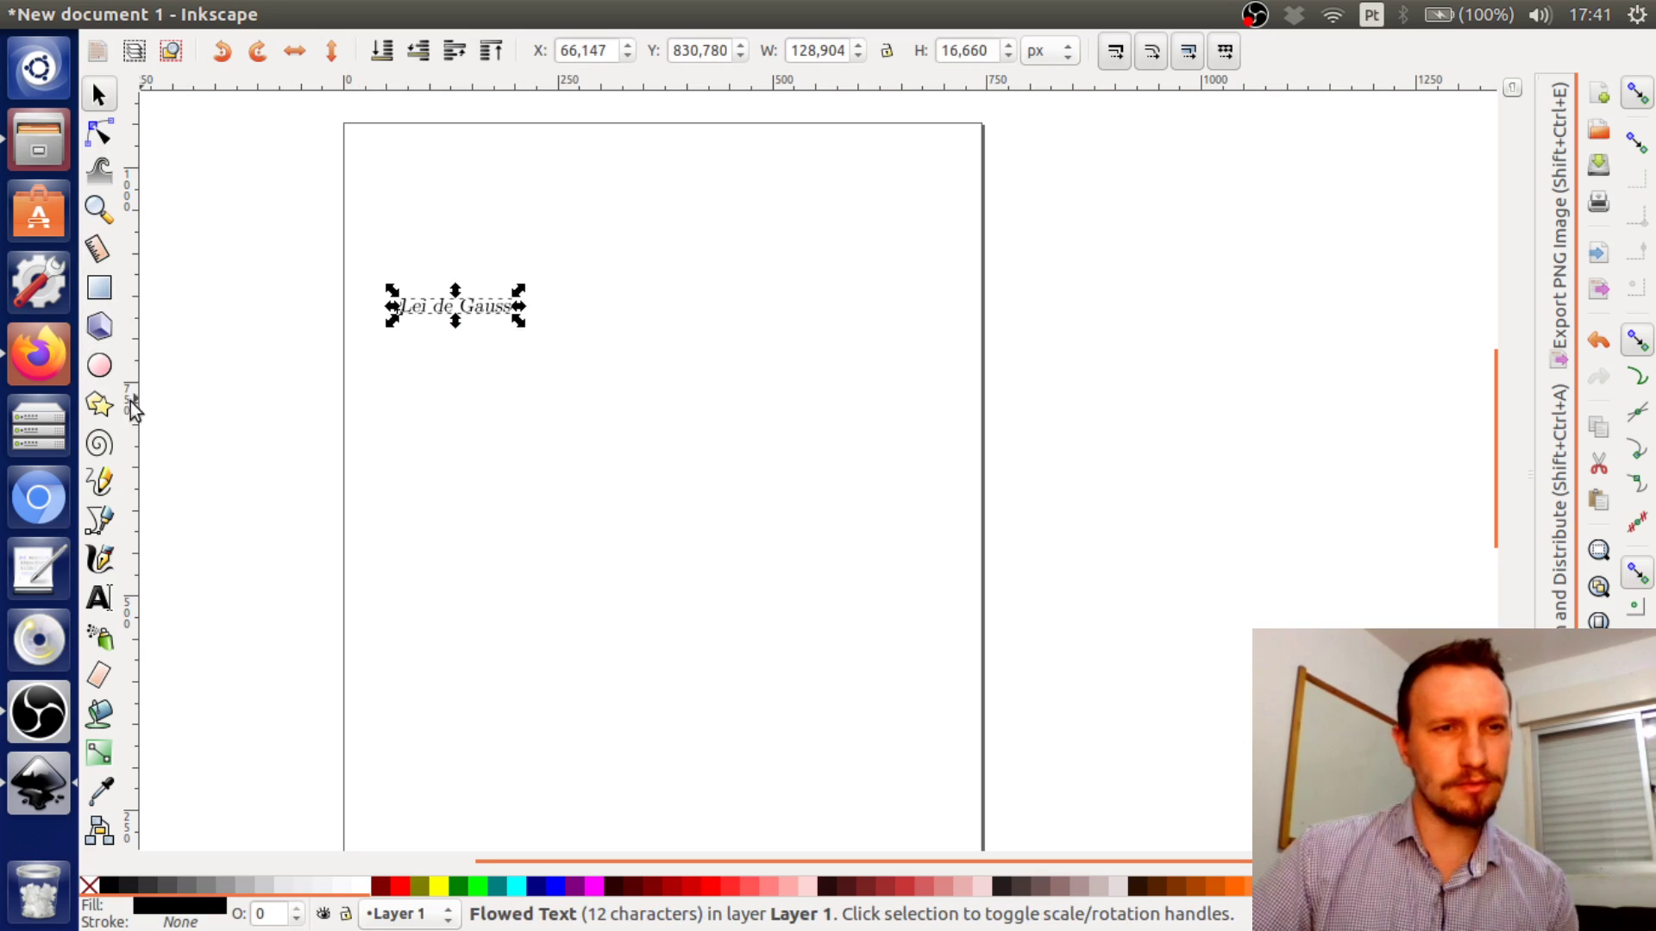
click(99, 210)
drag(351, 244, 595, 343)
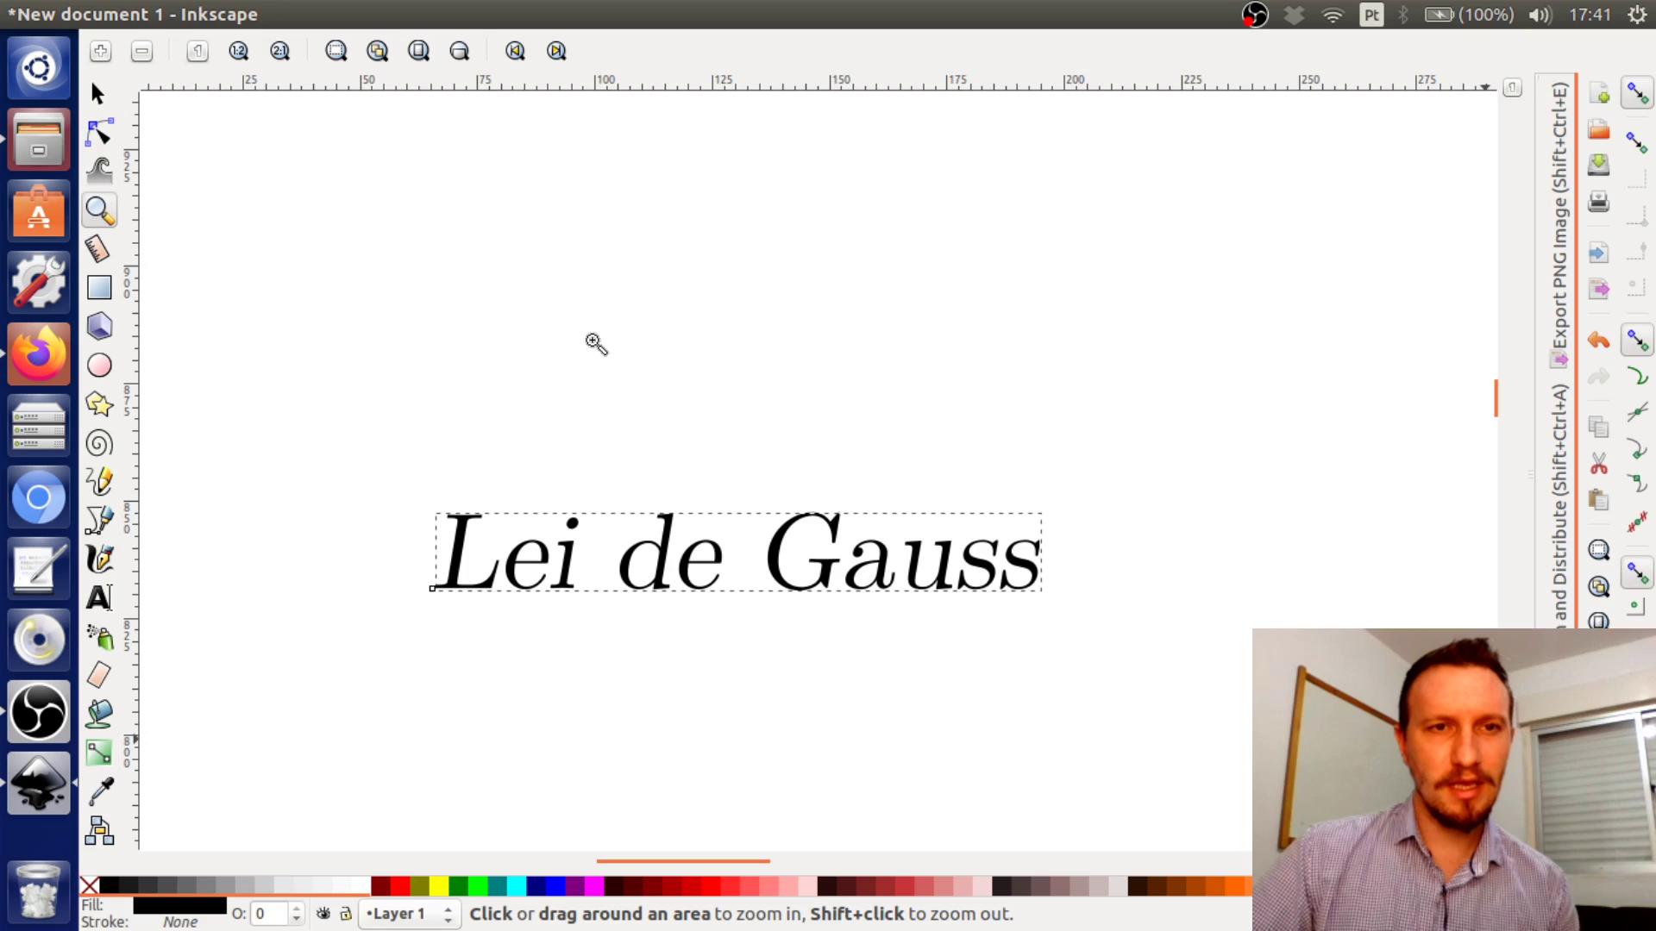
click(98, 93)
click(99, 597)
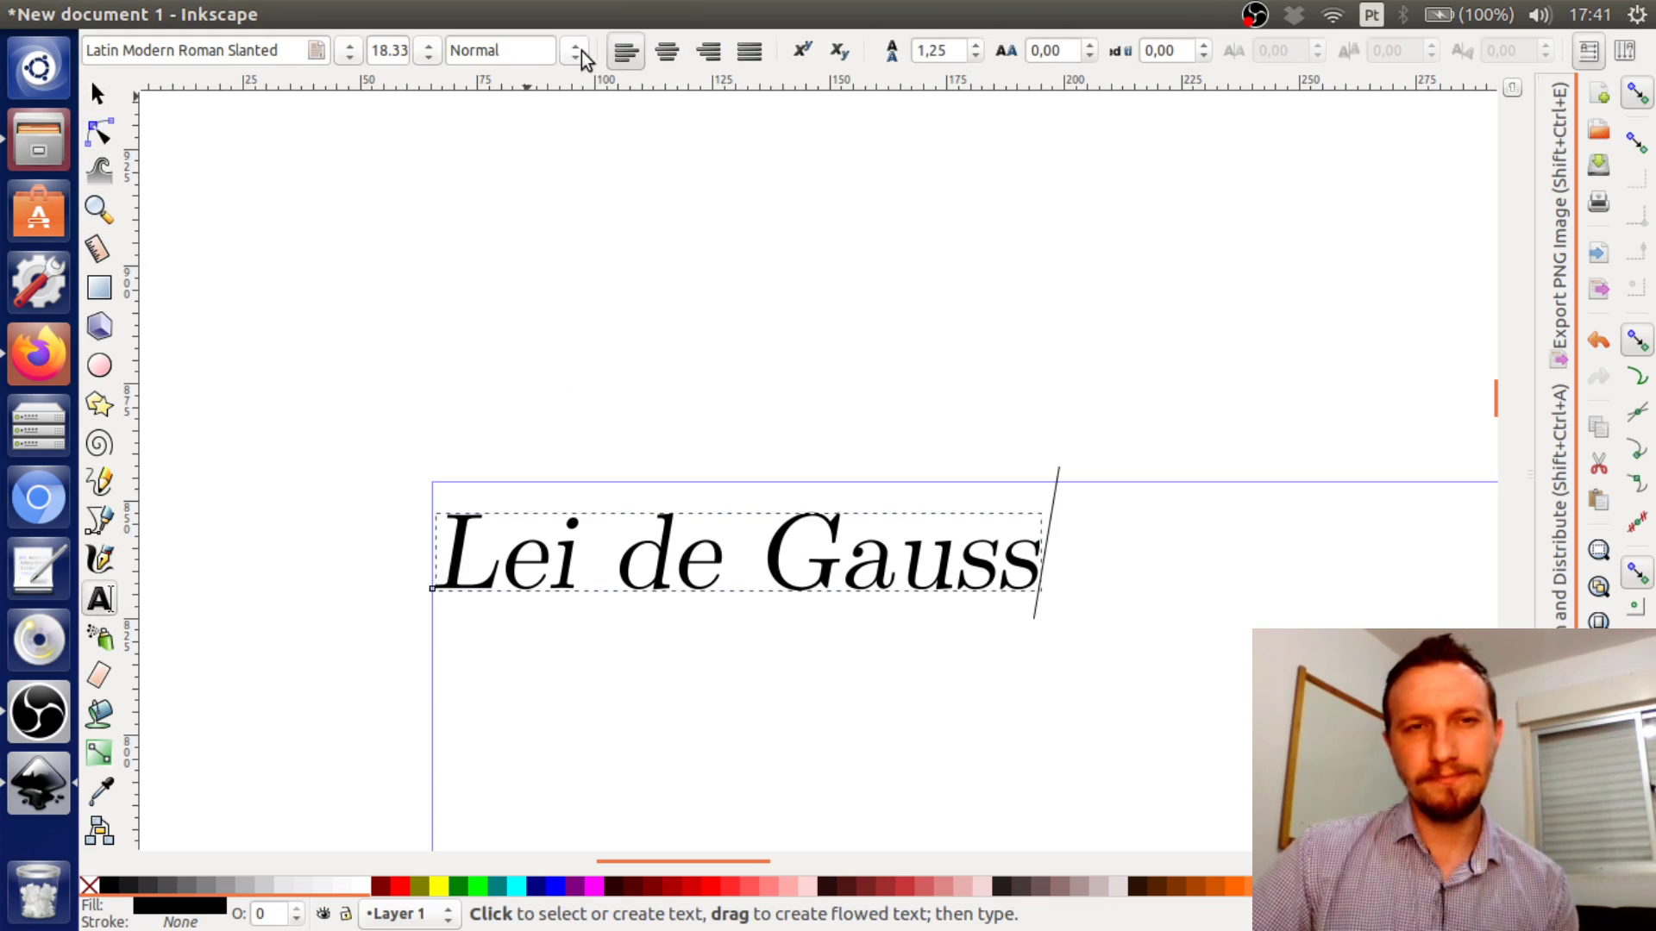
click(576, 51)
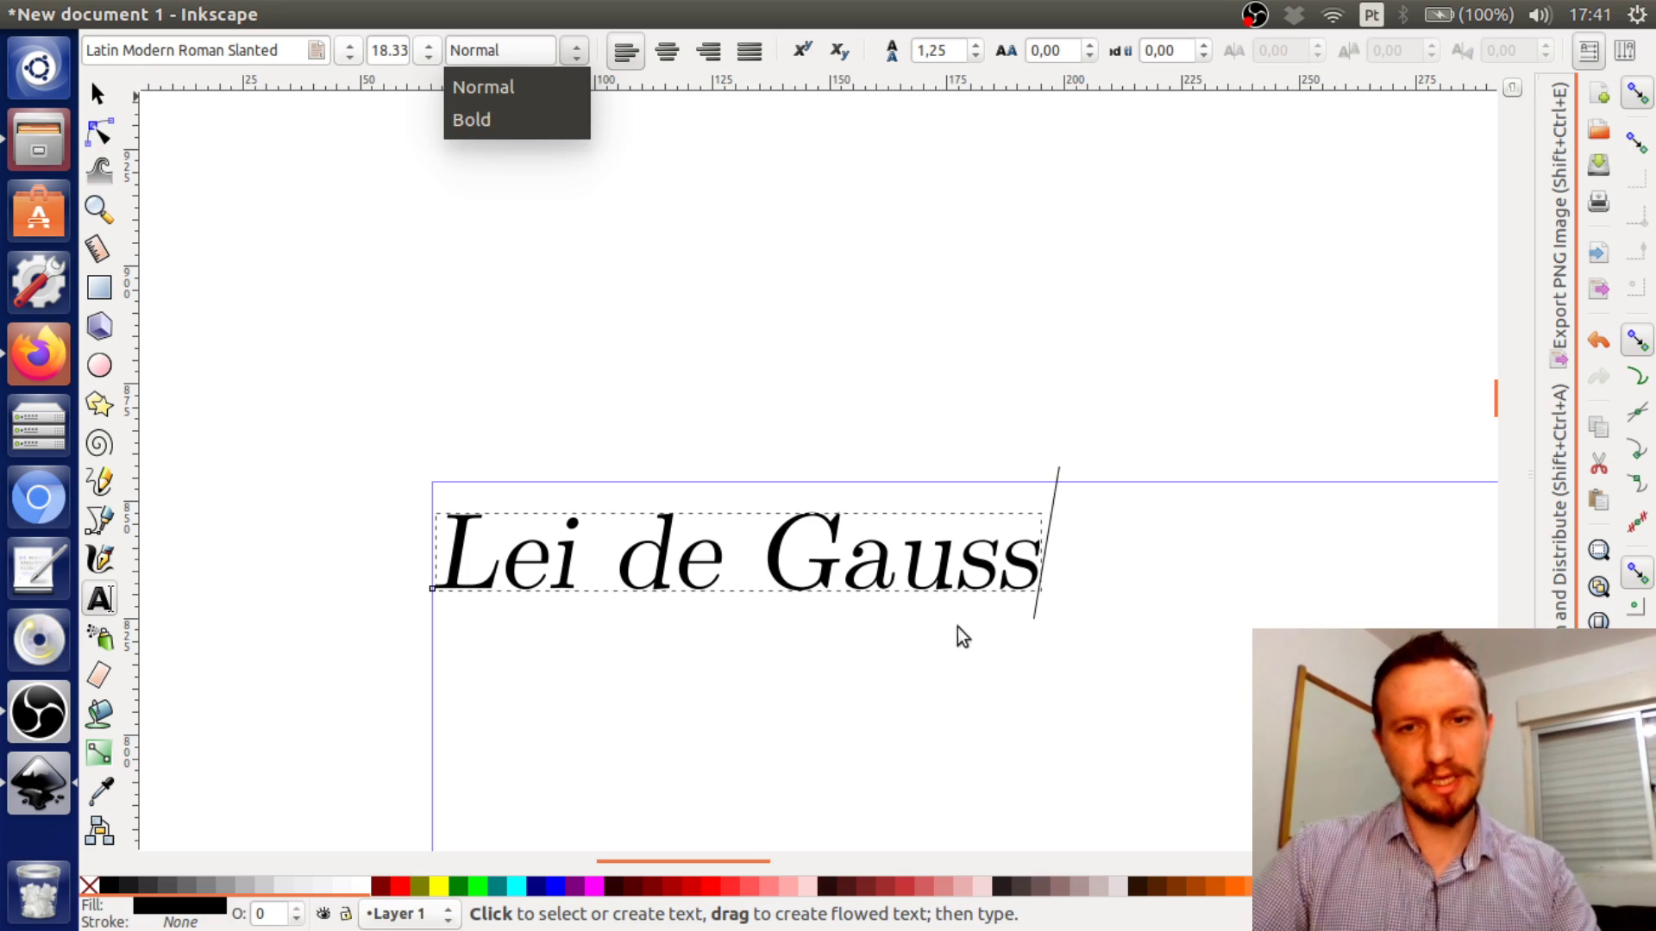
click(916, 562)
key(ctrl+a)
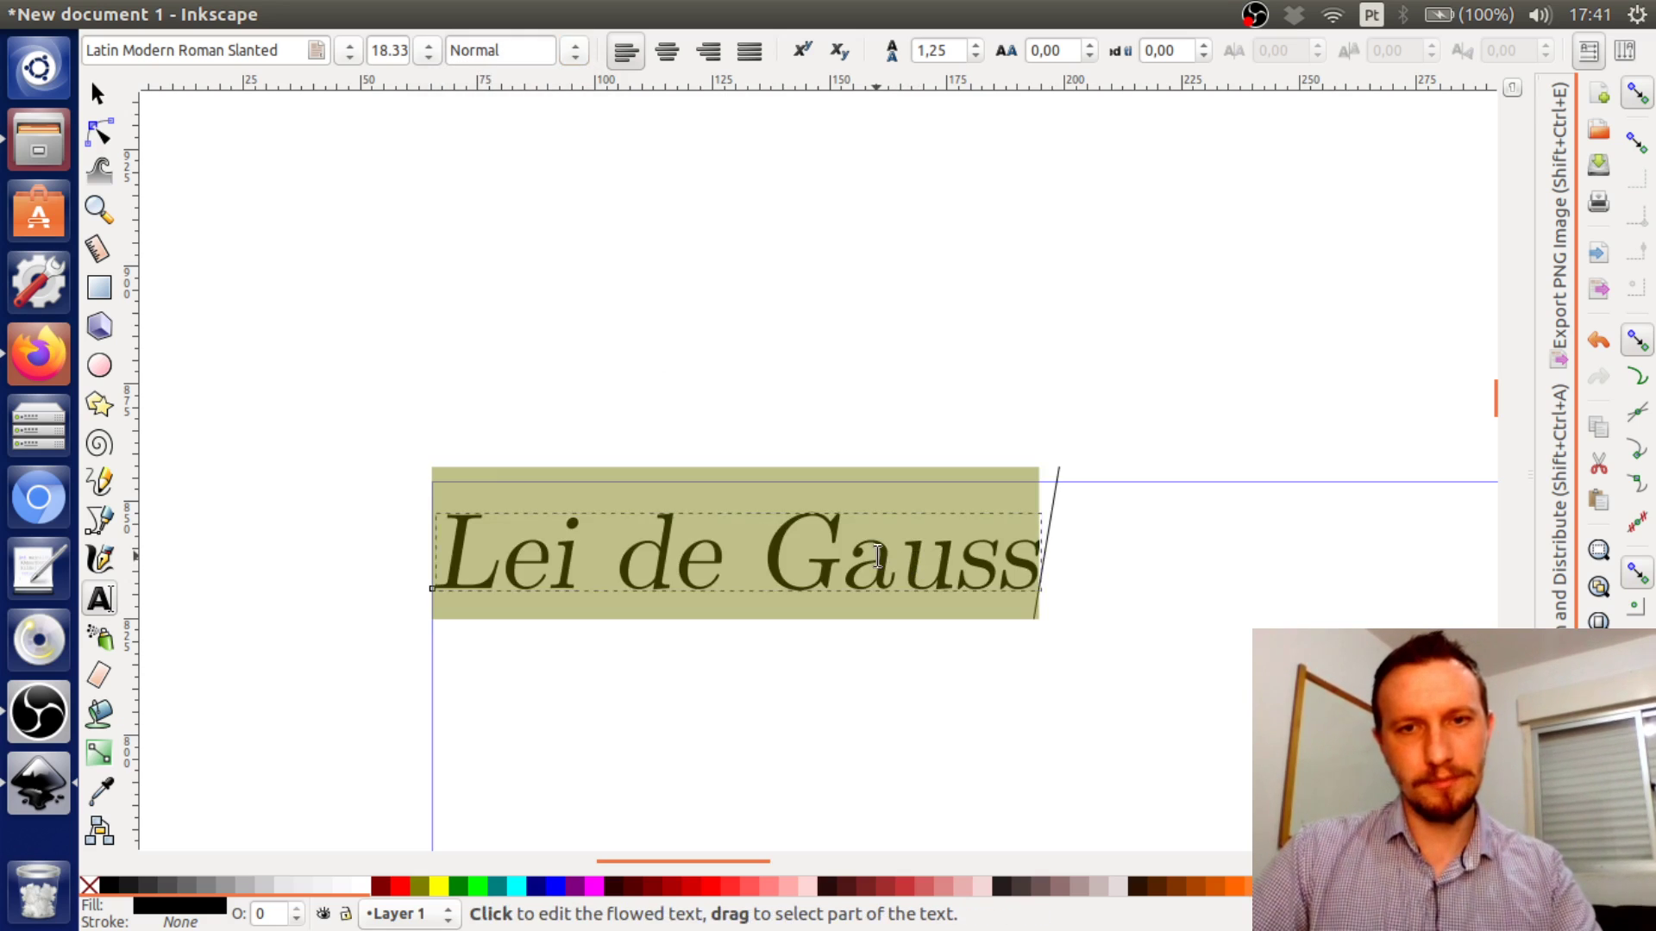
click(576, 53)
click(537, 119)
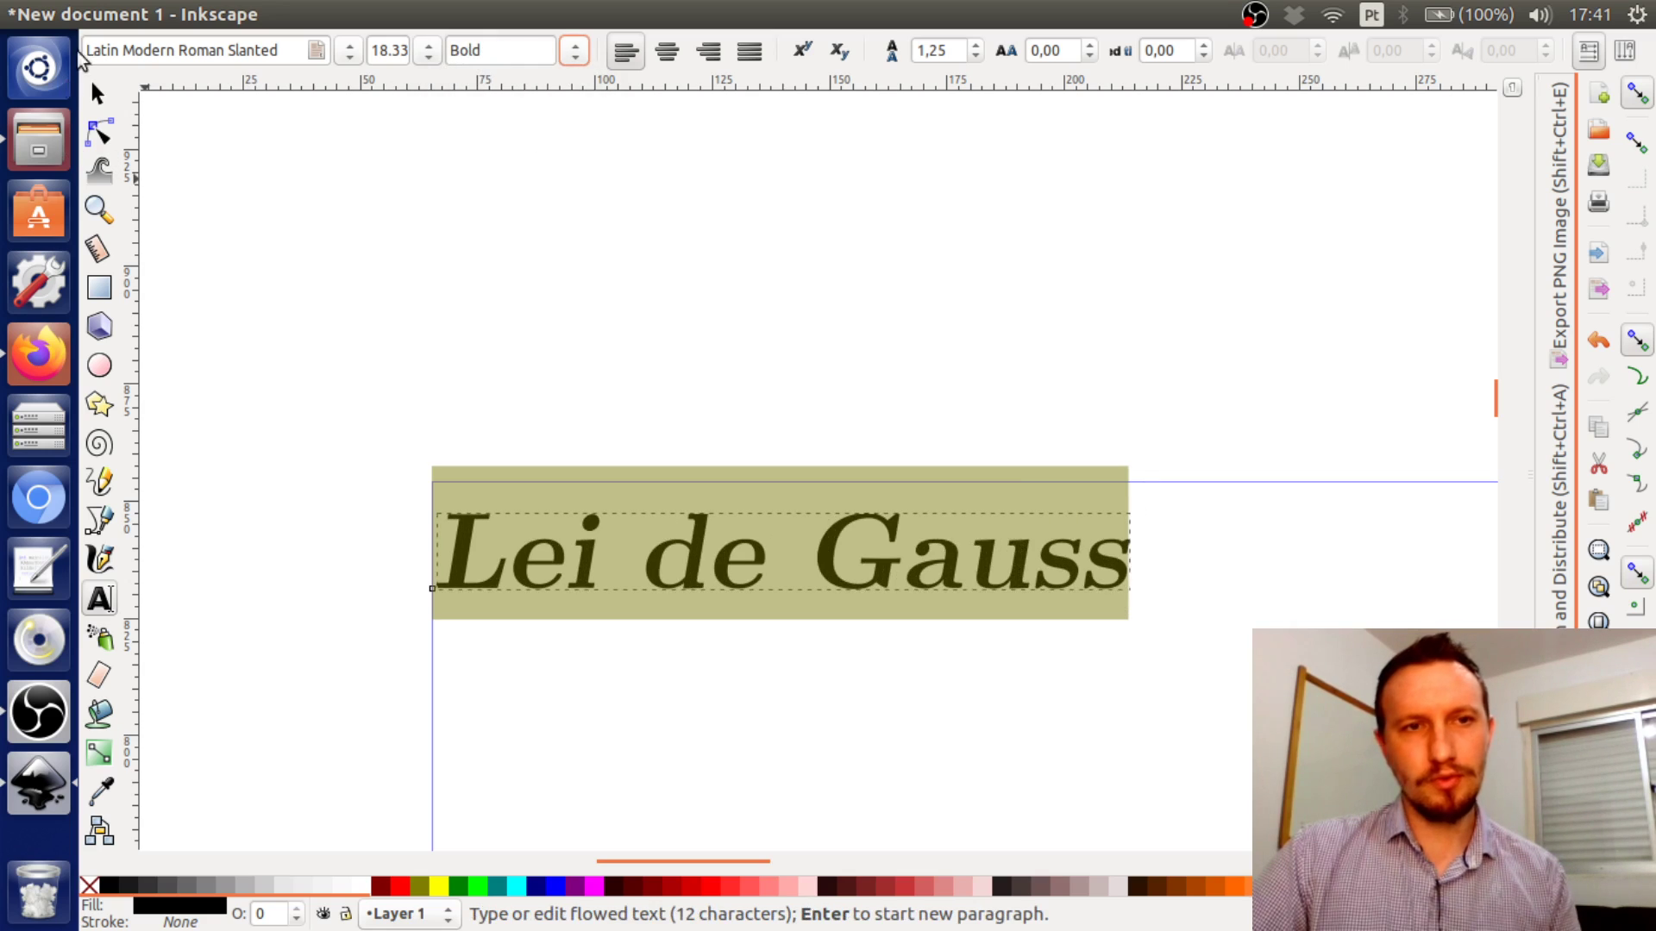
Set the slanted text's style back to Normal and deselect it
click(576, 50)
click(521, 85)
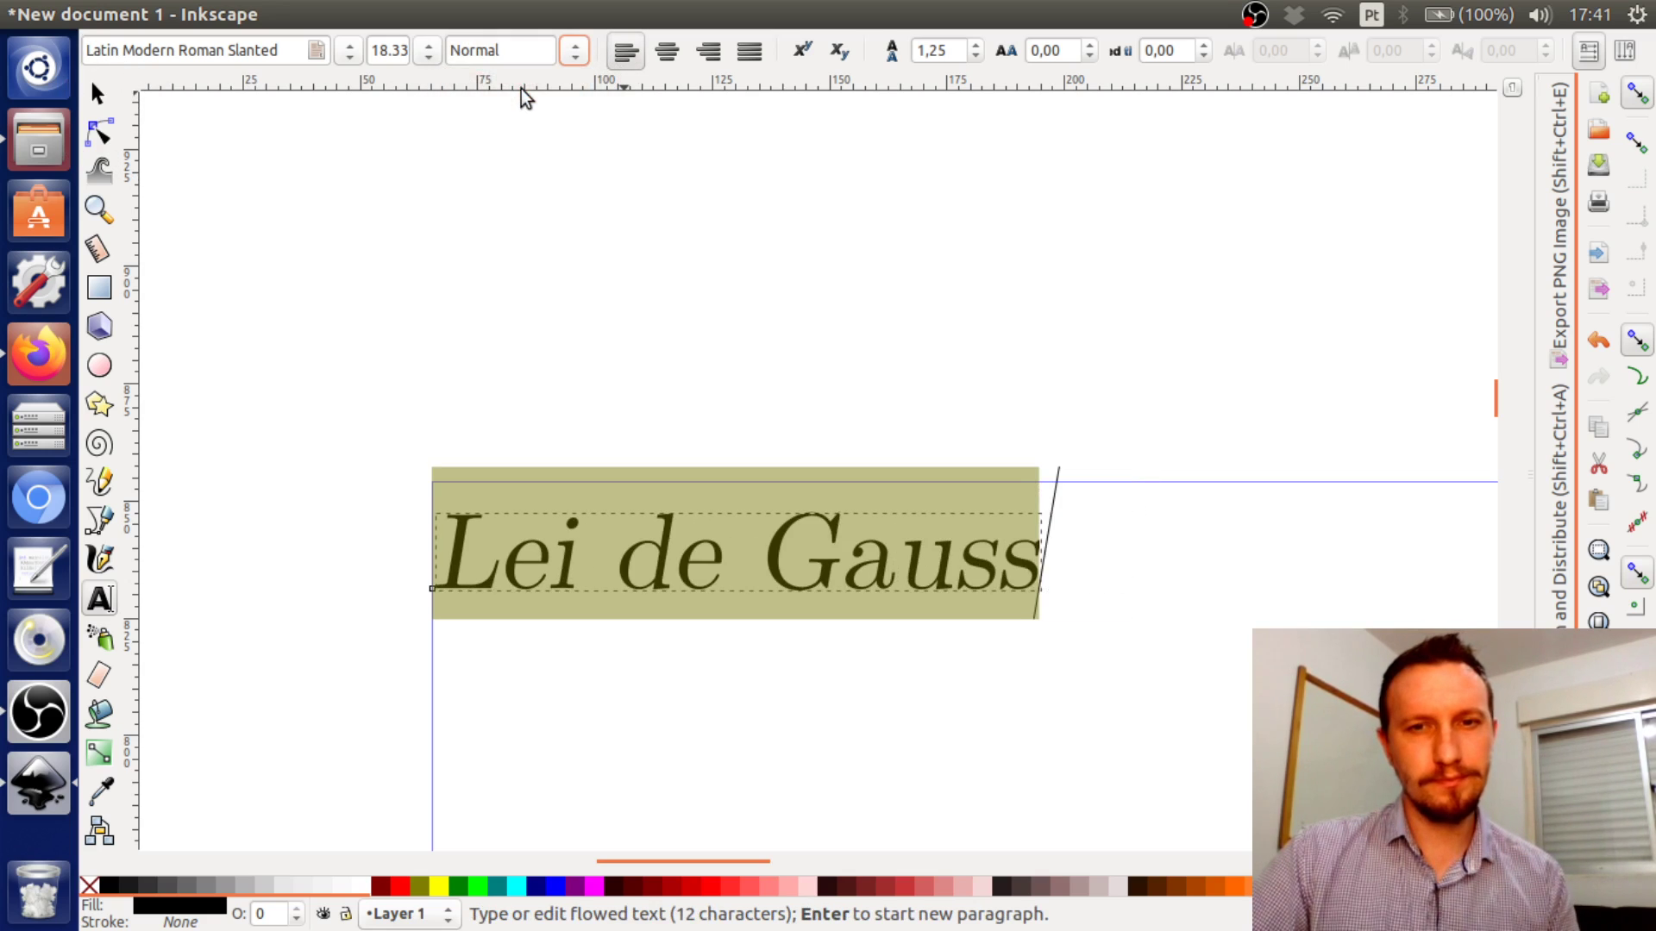
click(97, 93)
click(830, 249)
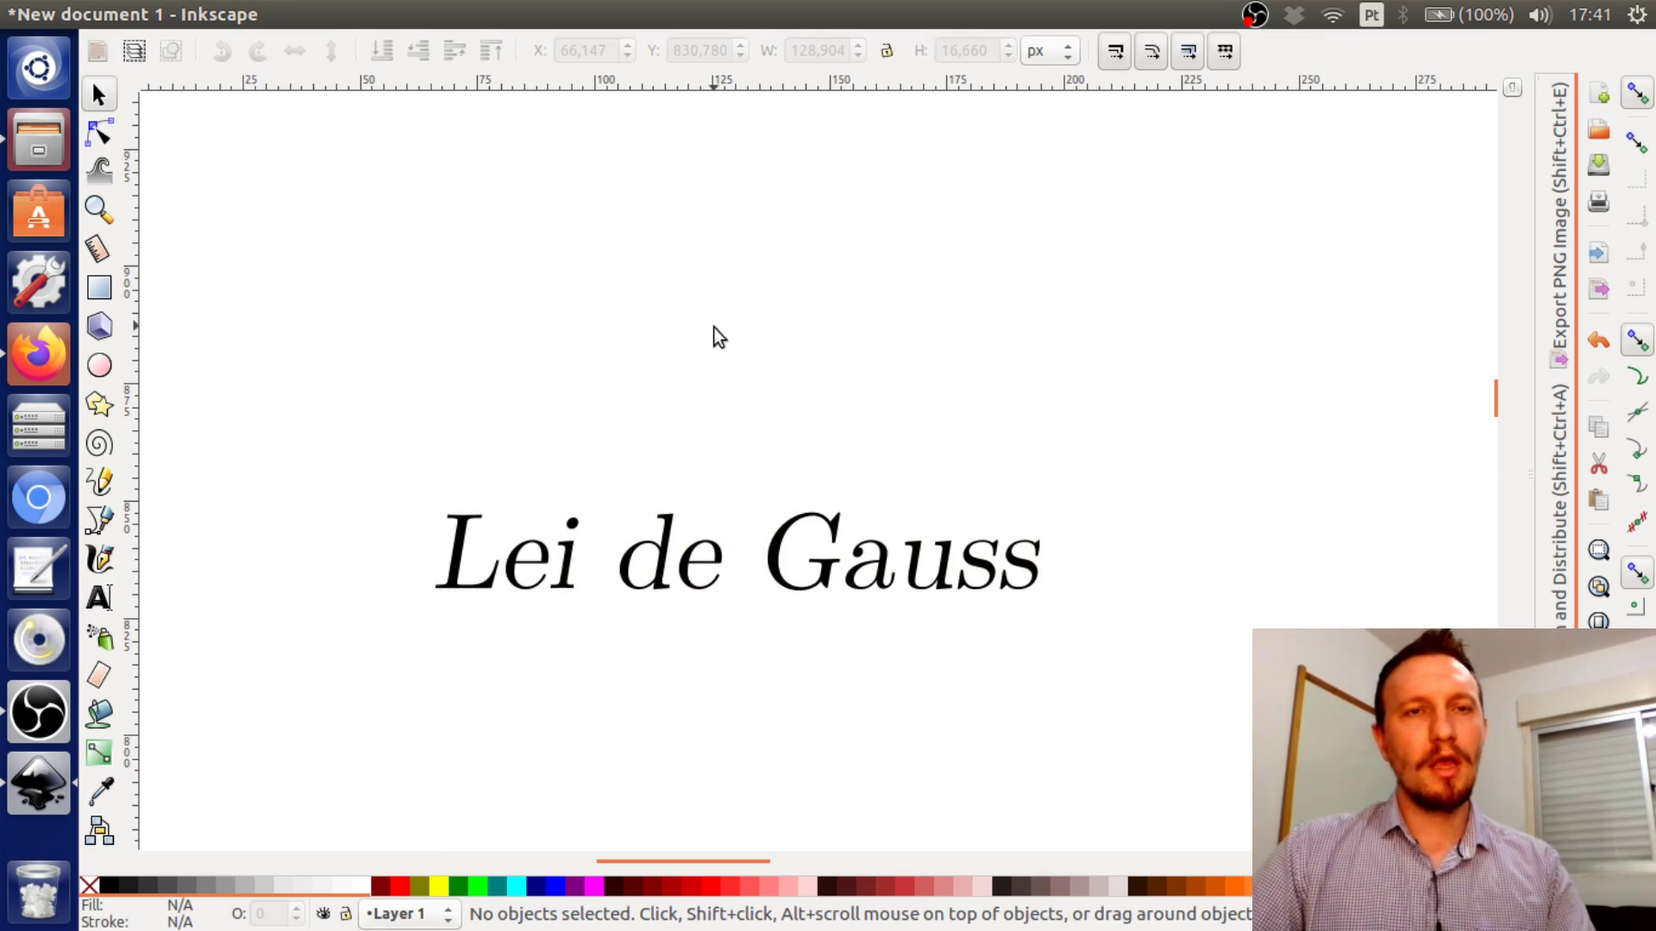
Change the font of the "Lei de Gauss" text back to upright Latin Modern Roman
ctrl+scroll(841, 526, down, 1)
ctrl+scroll(840, 526, down, 1)
click(859, 556)
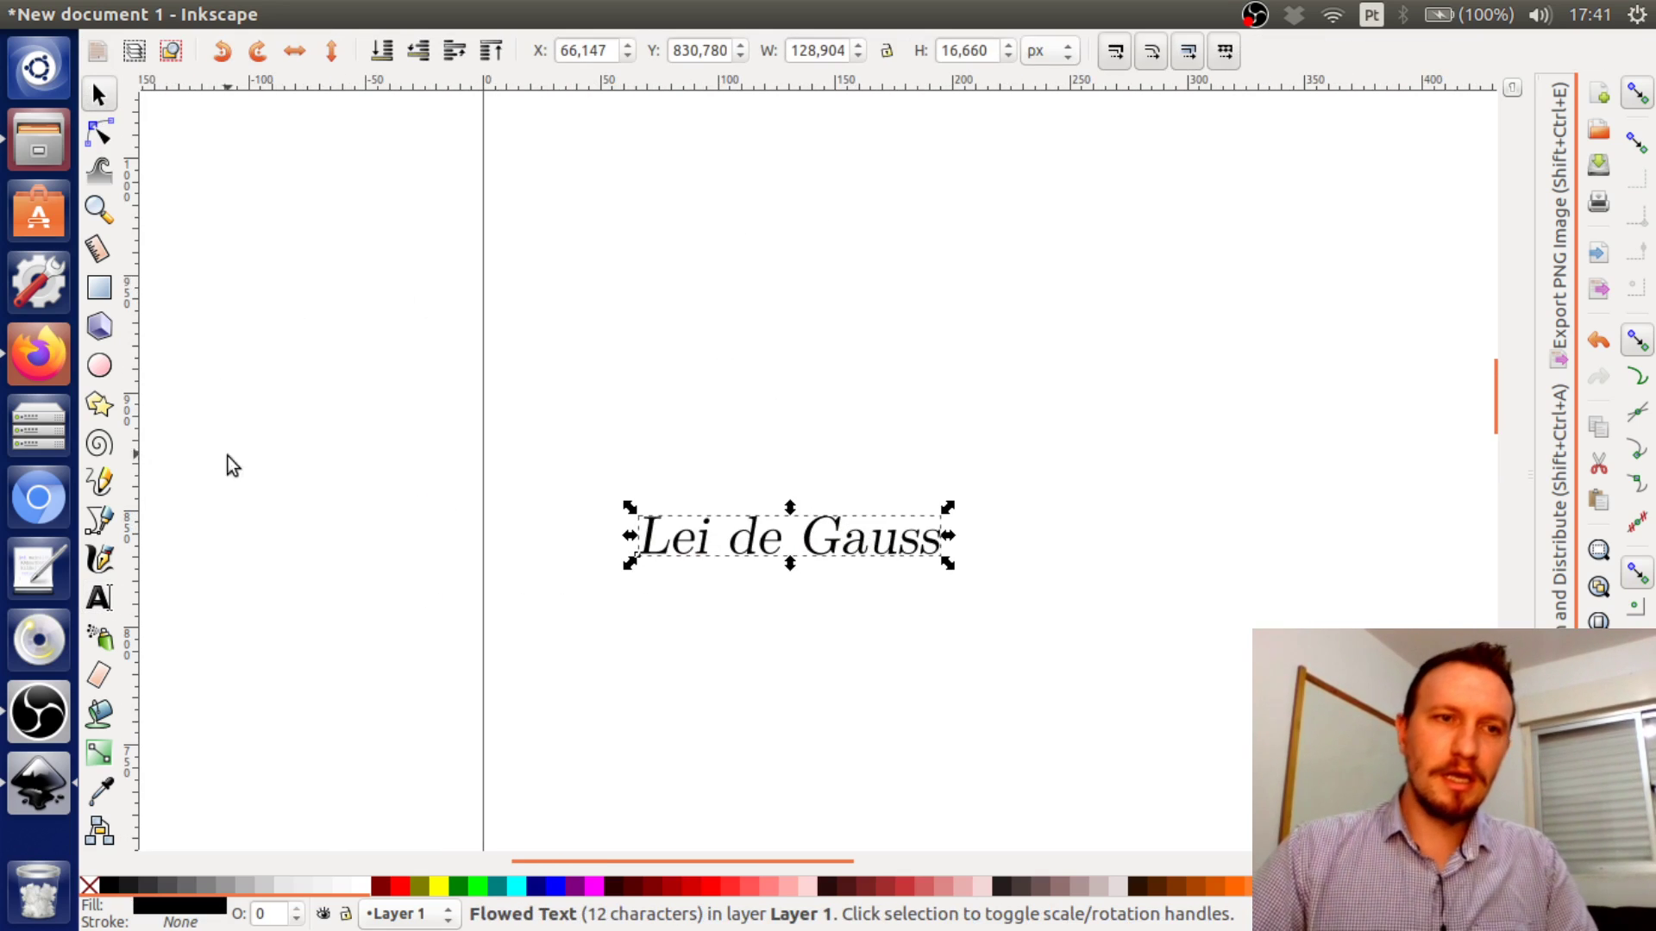
click(111, 598)
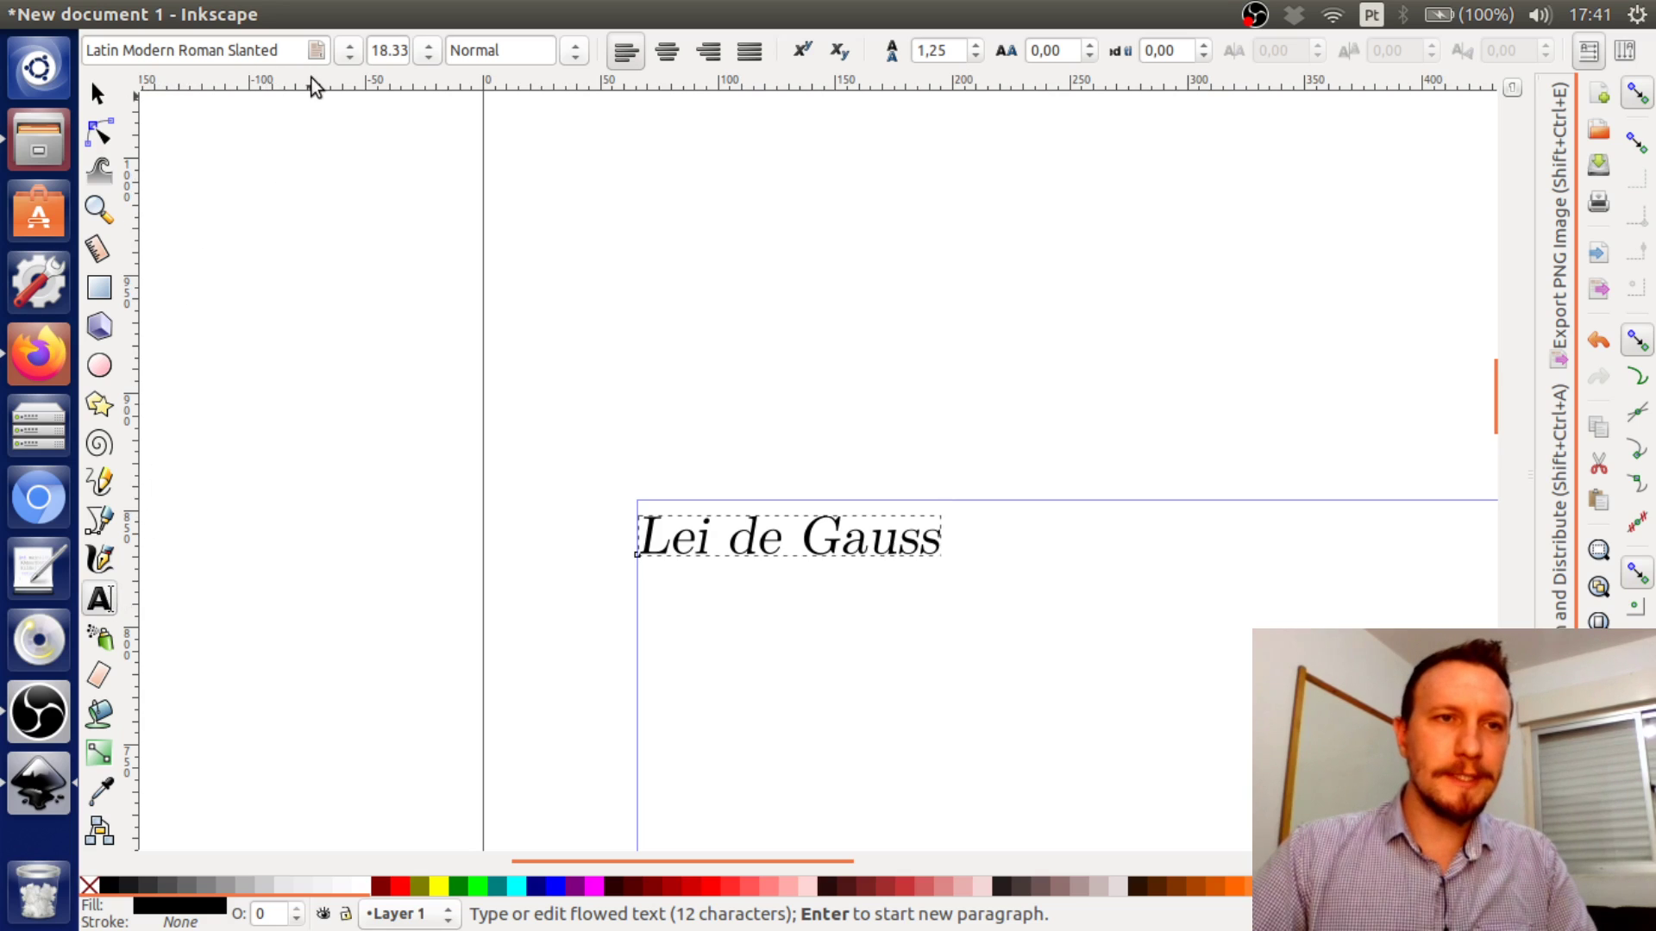
click(346, 52)
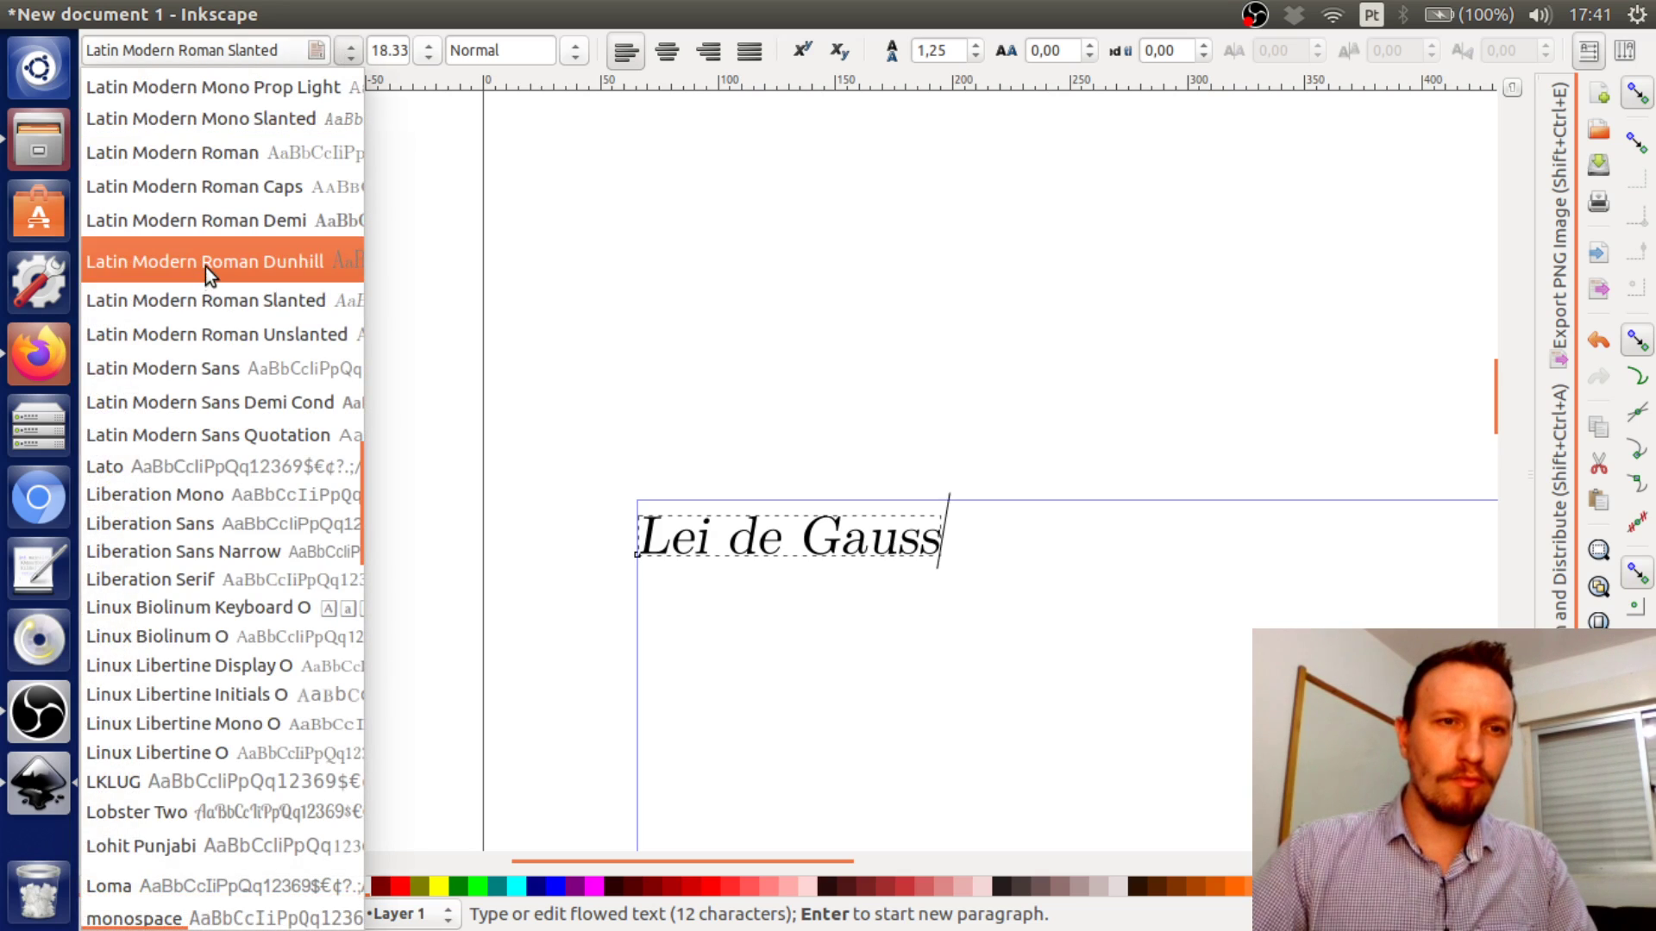
click(195, 152)
click(98, 94)
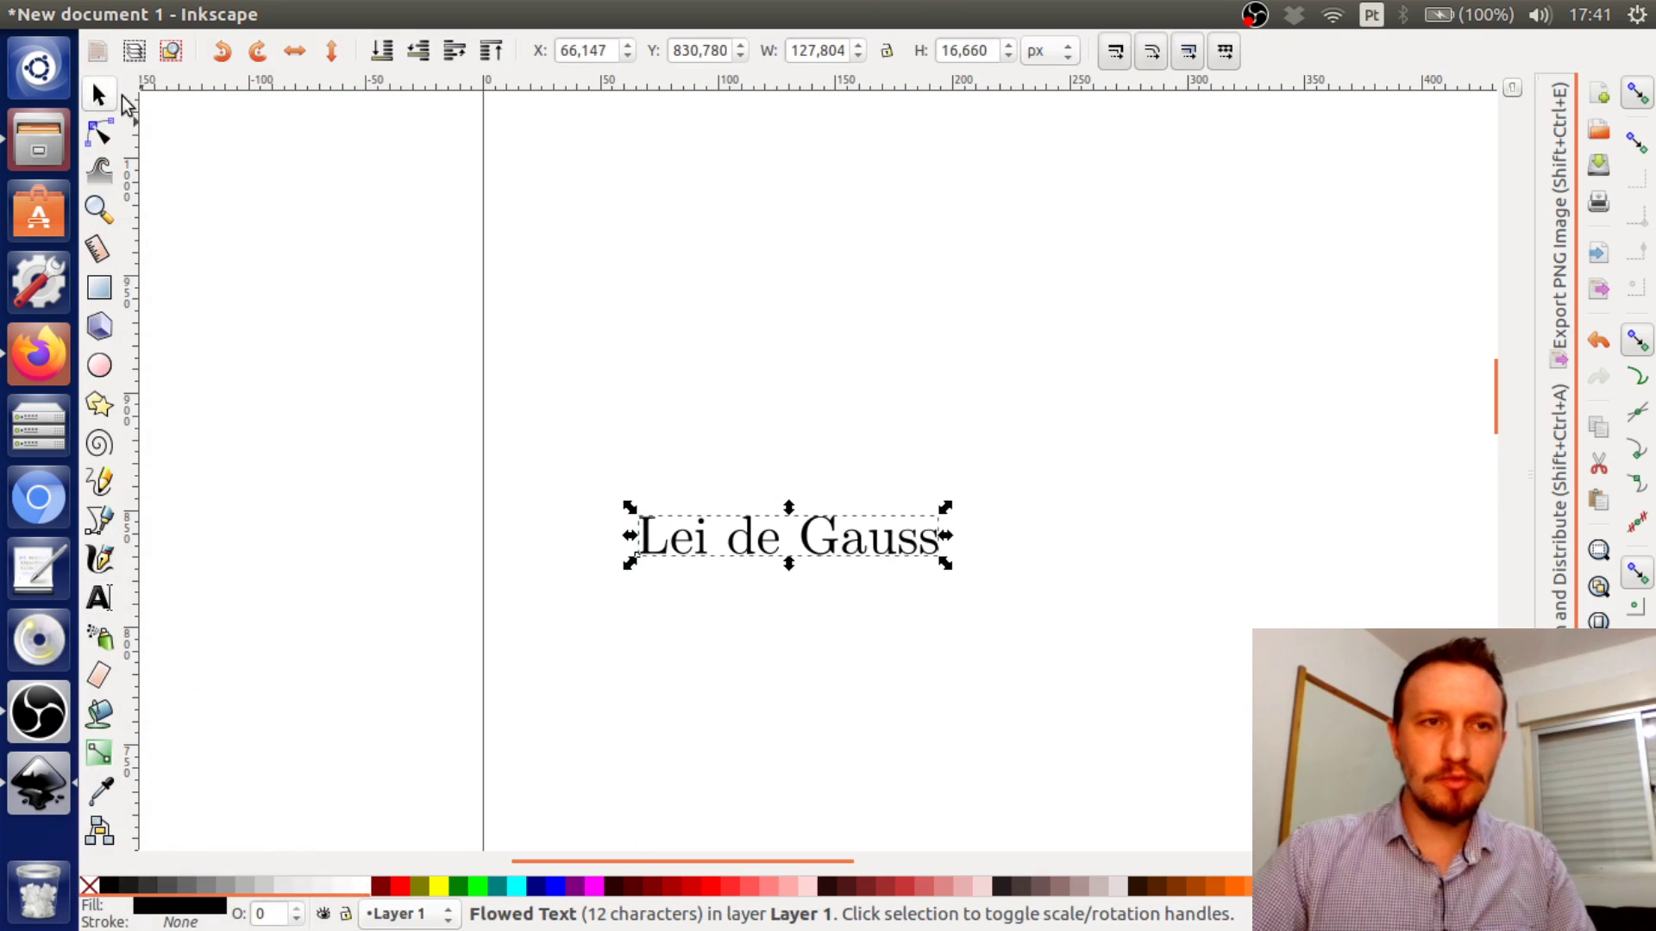
Move the "Lei de Gauss" text up and slightly right to about X 86.3, Y 896.4 px
click(1026, 479)
click(836, 552)
drag(835, 552, 888, 395)
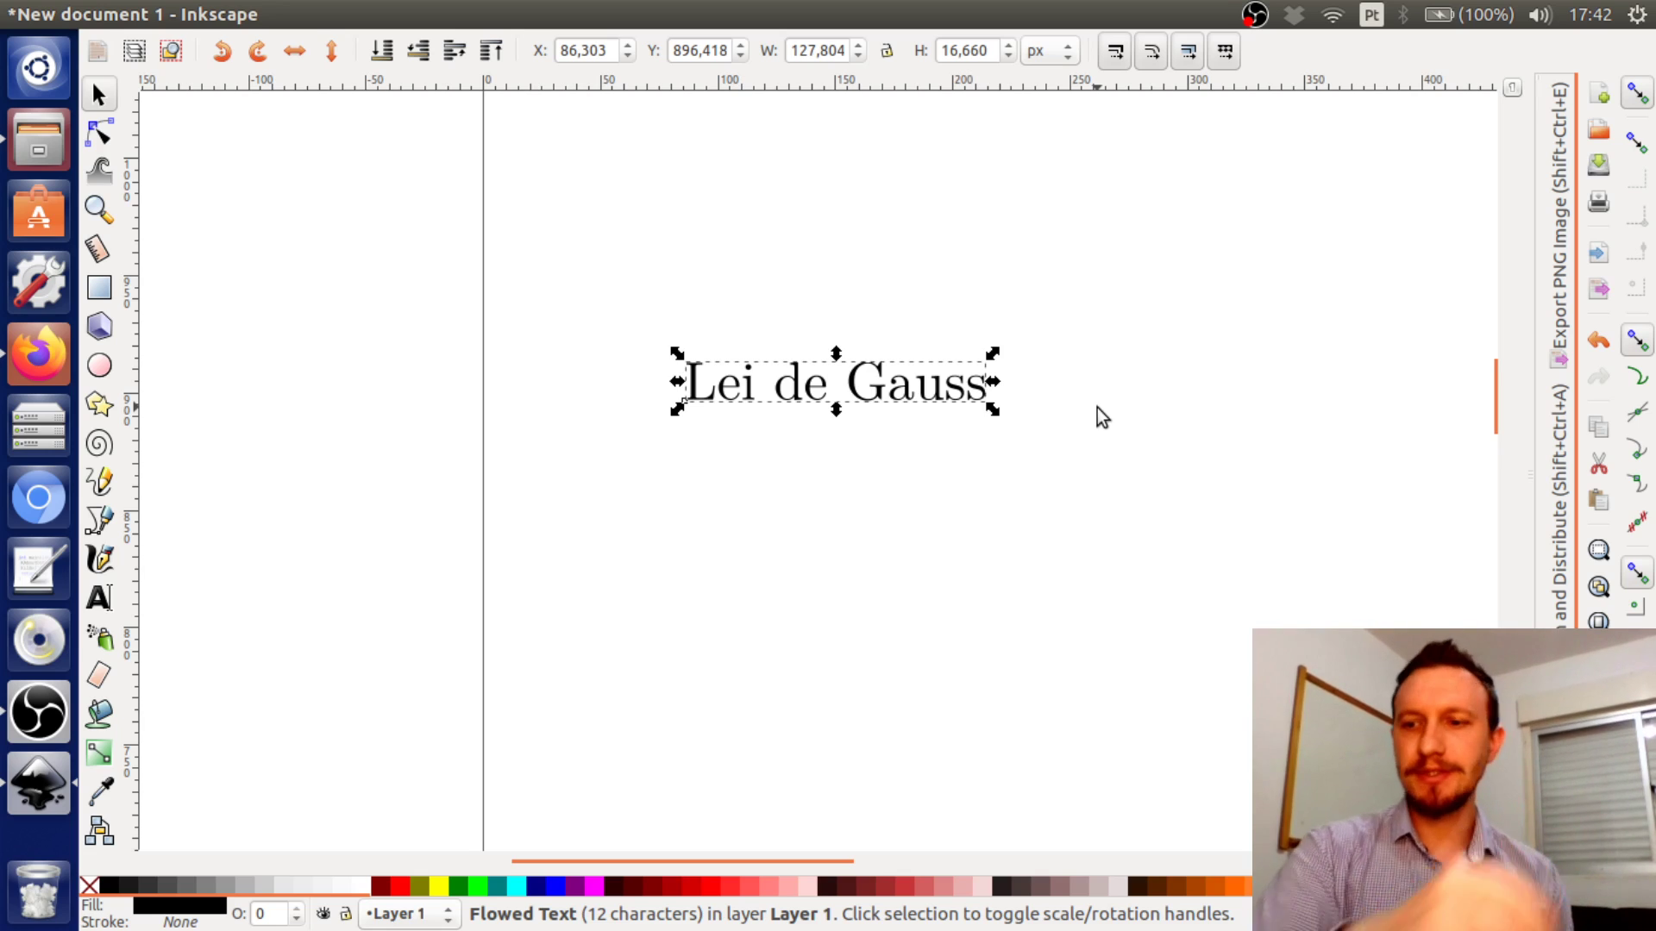
Select all characters of the "Lei de Gauss" text for editing and check its font setting
click(507, 234)
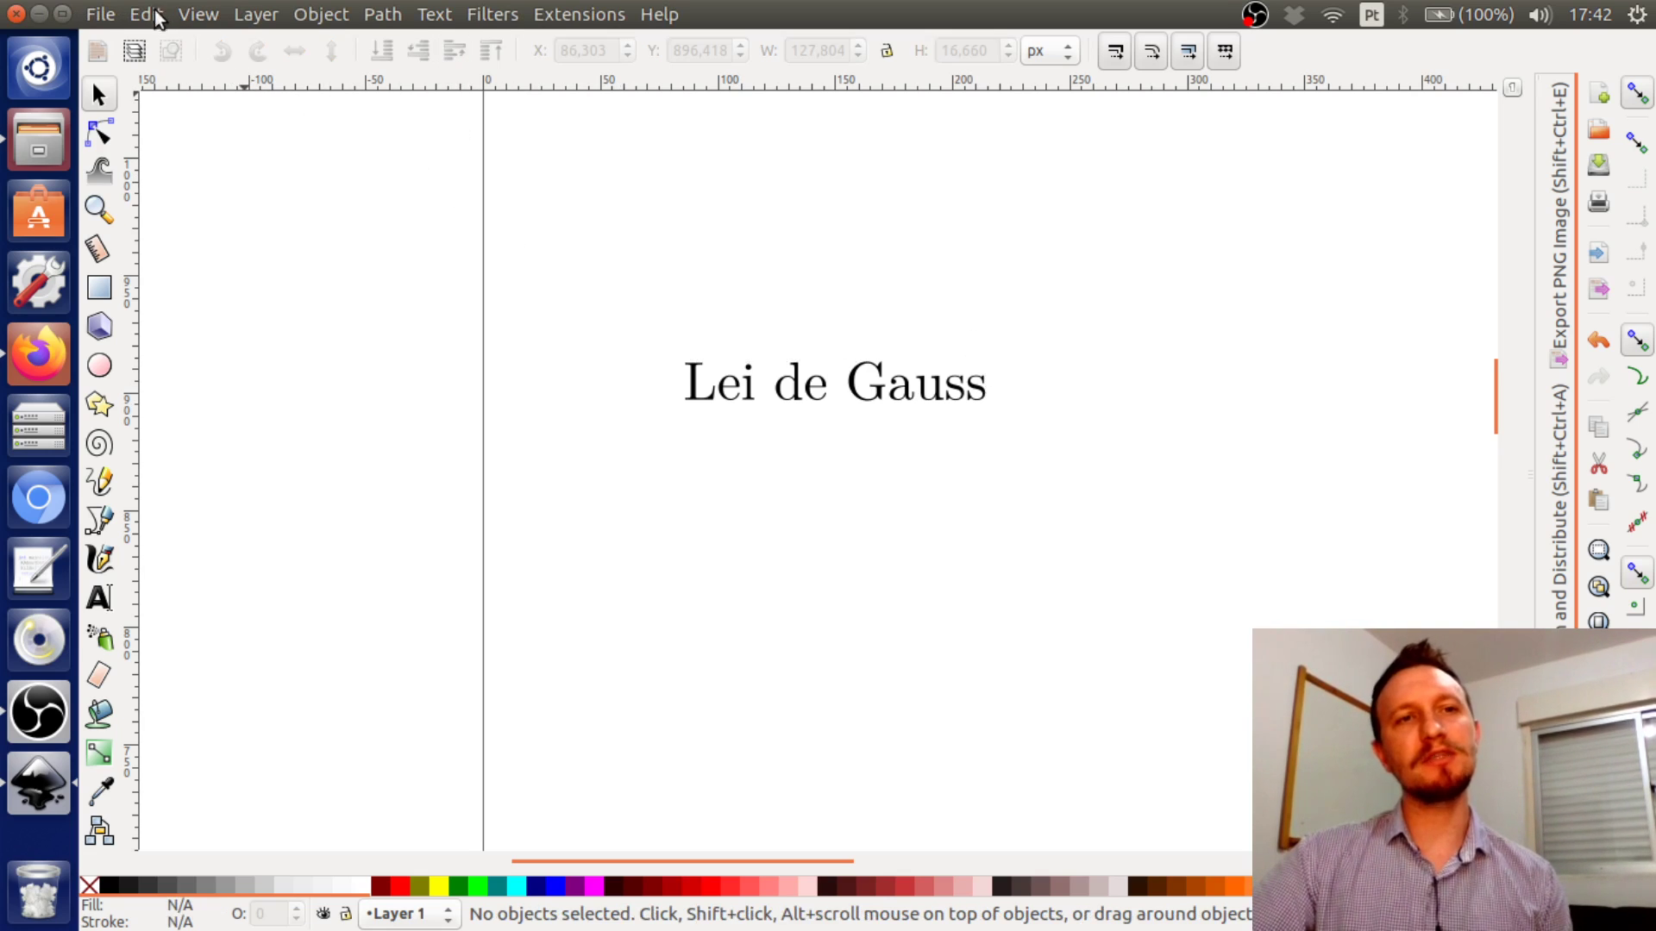
click(101, 14)
click(889, 418)
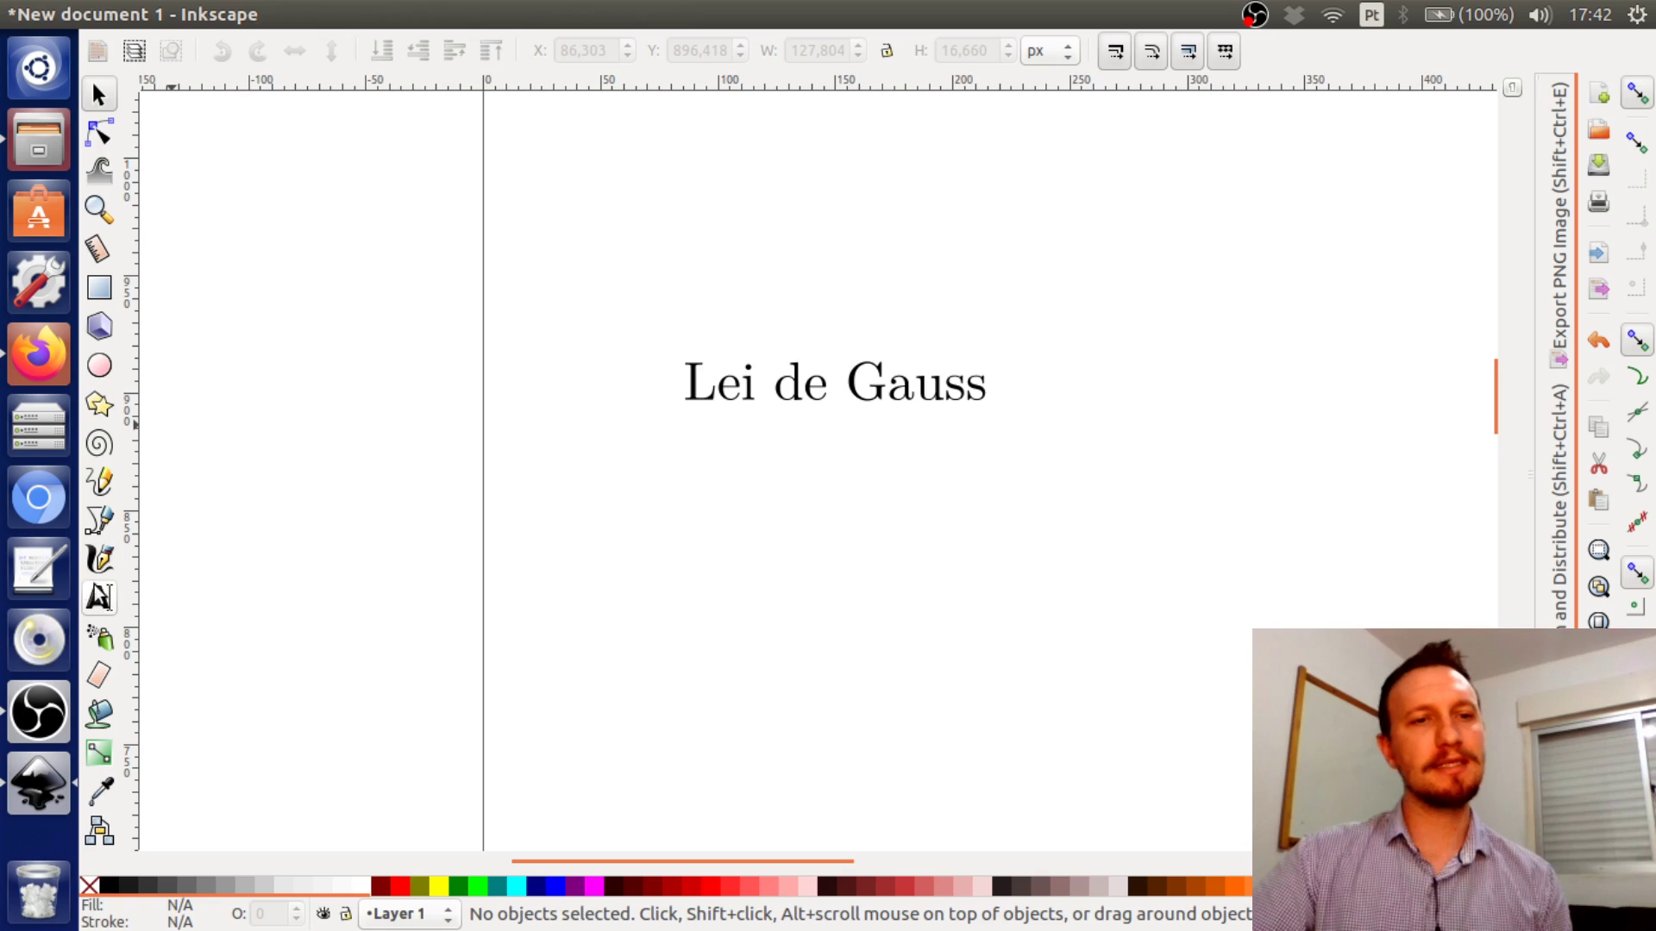
key(t)
click(825, 384)
click(983, 392)
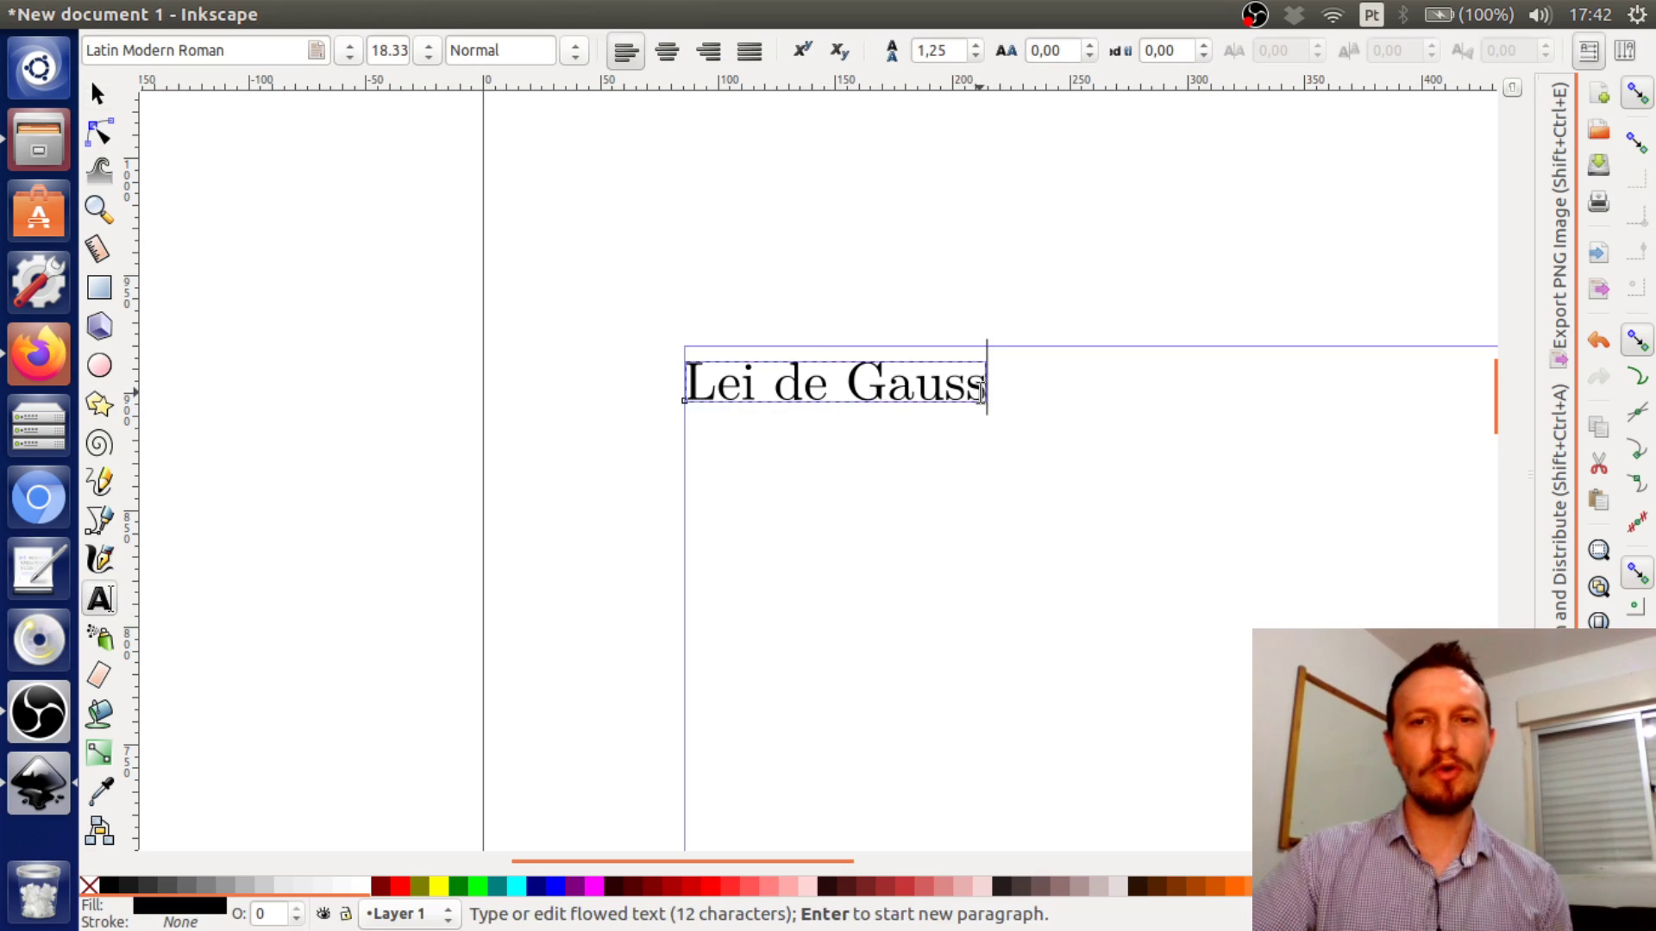
drag(983, 392, 676, 380)
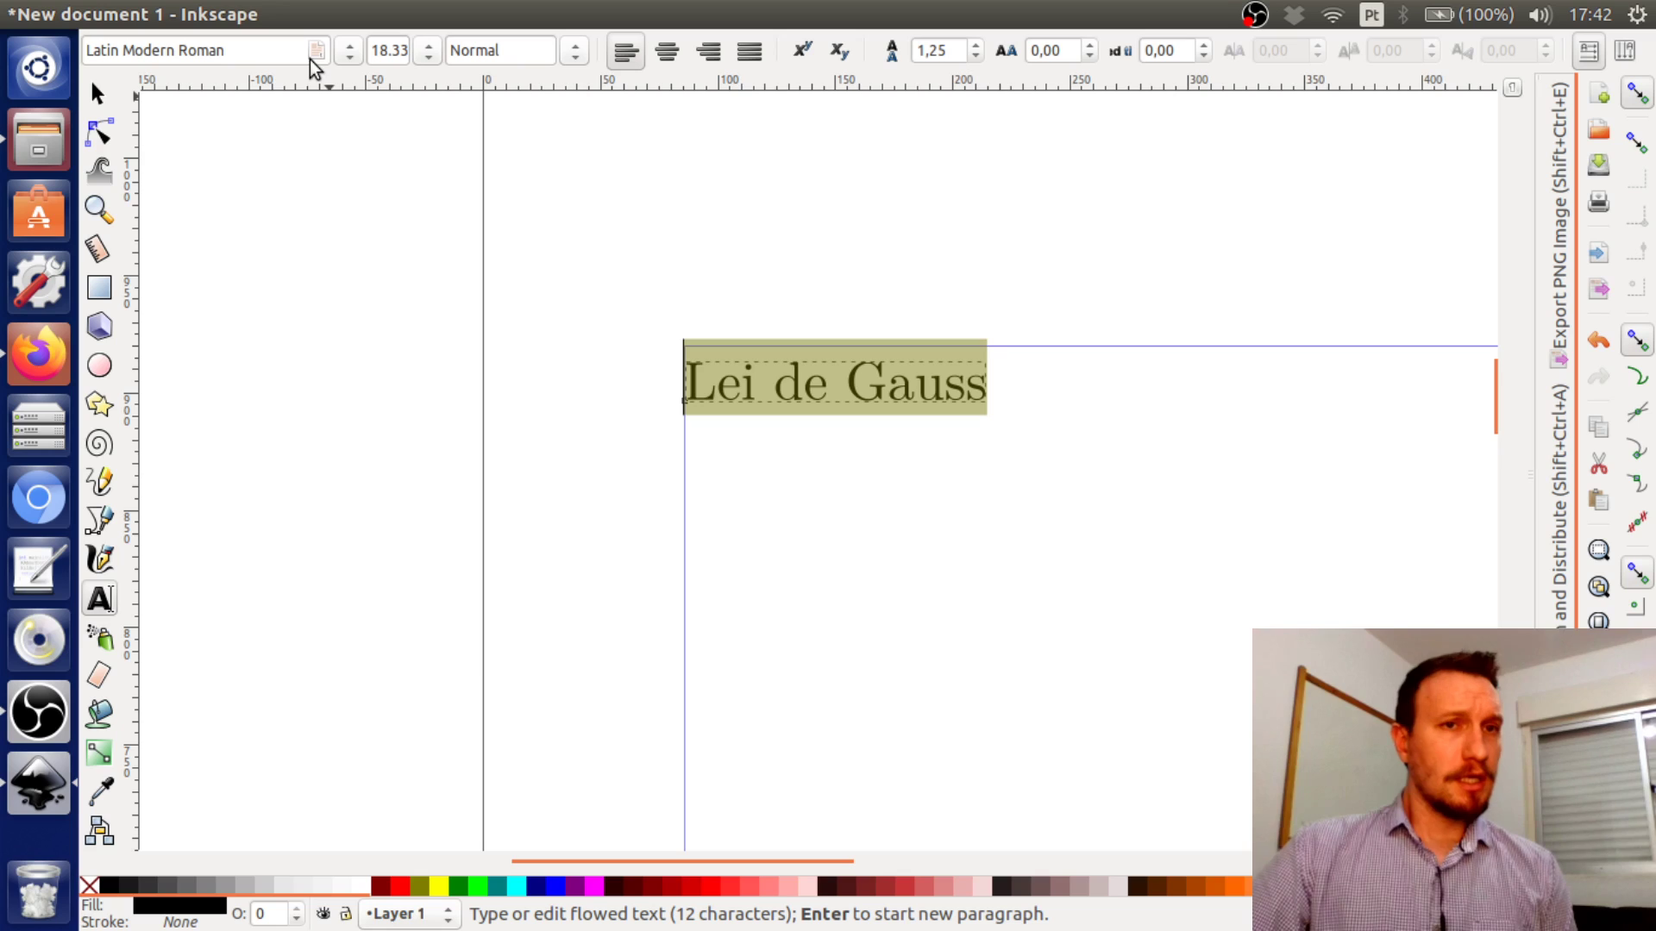
click(241, 52)
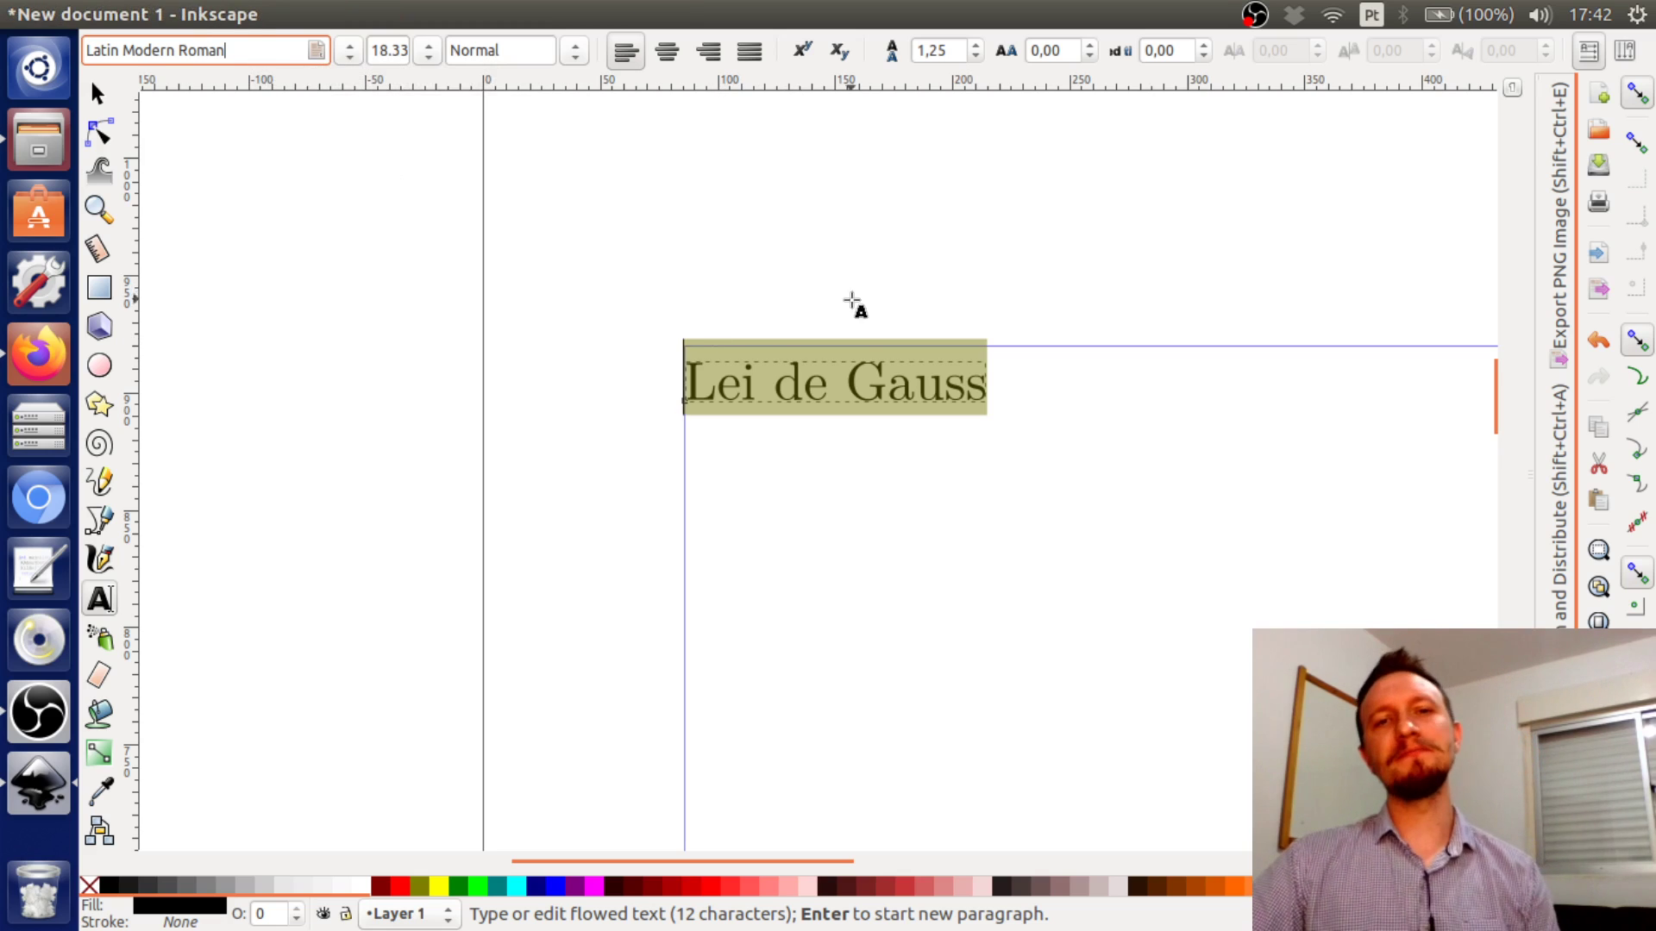
click(97, 94)
click(728, 271)
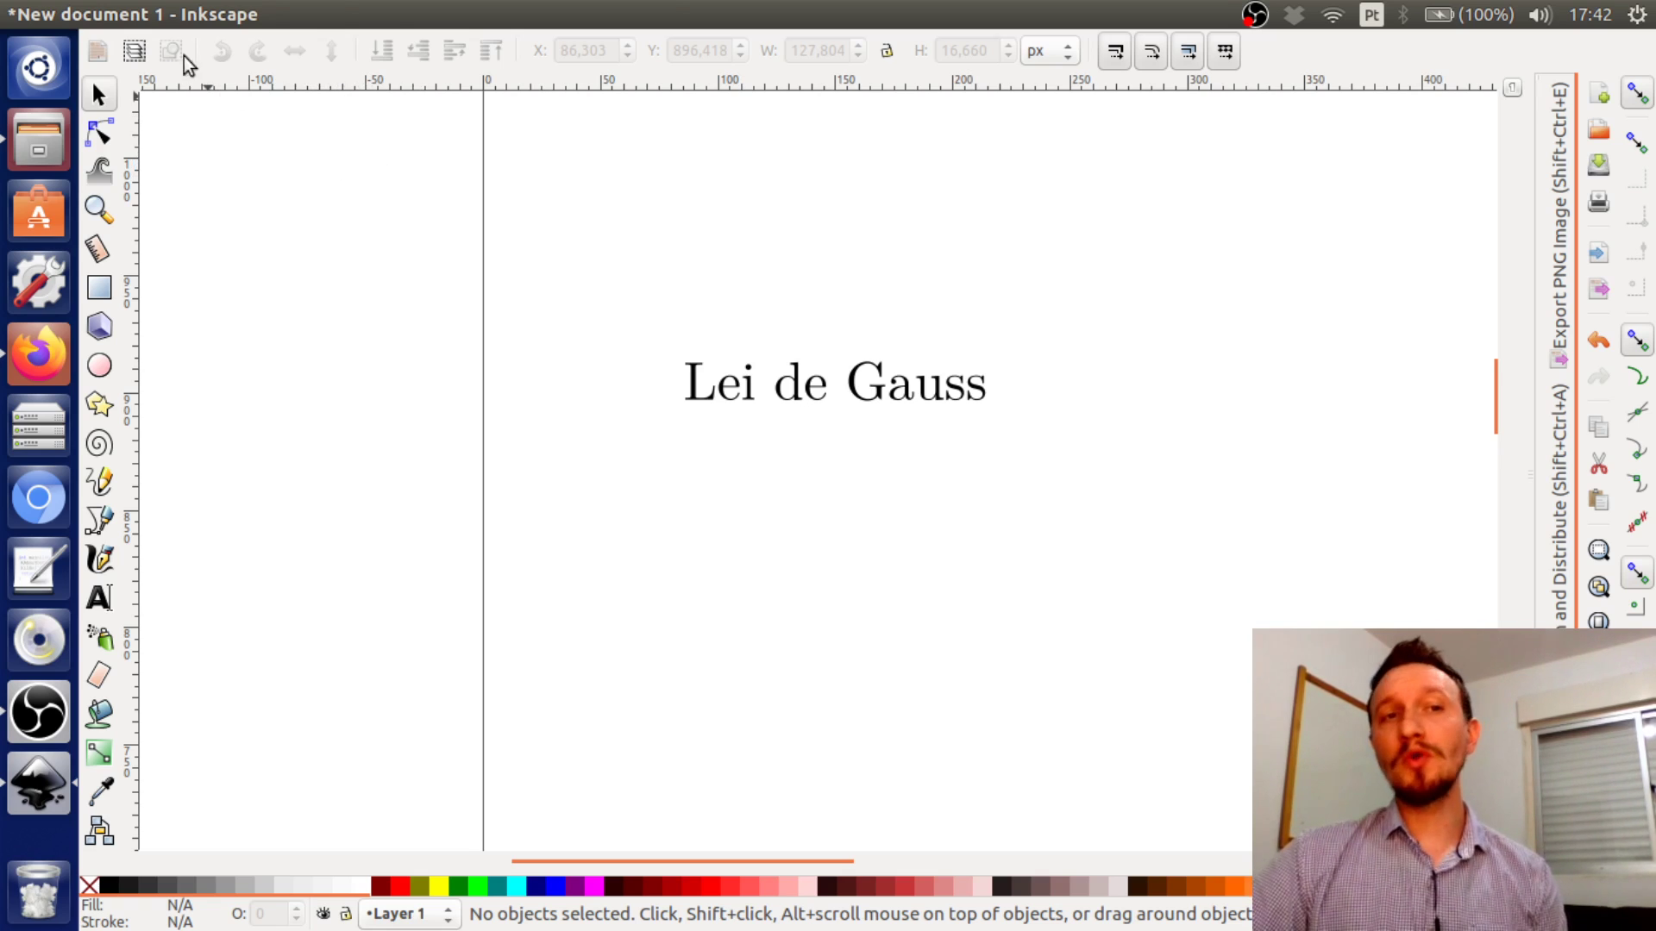
click(831, 406)
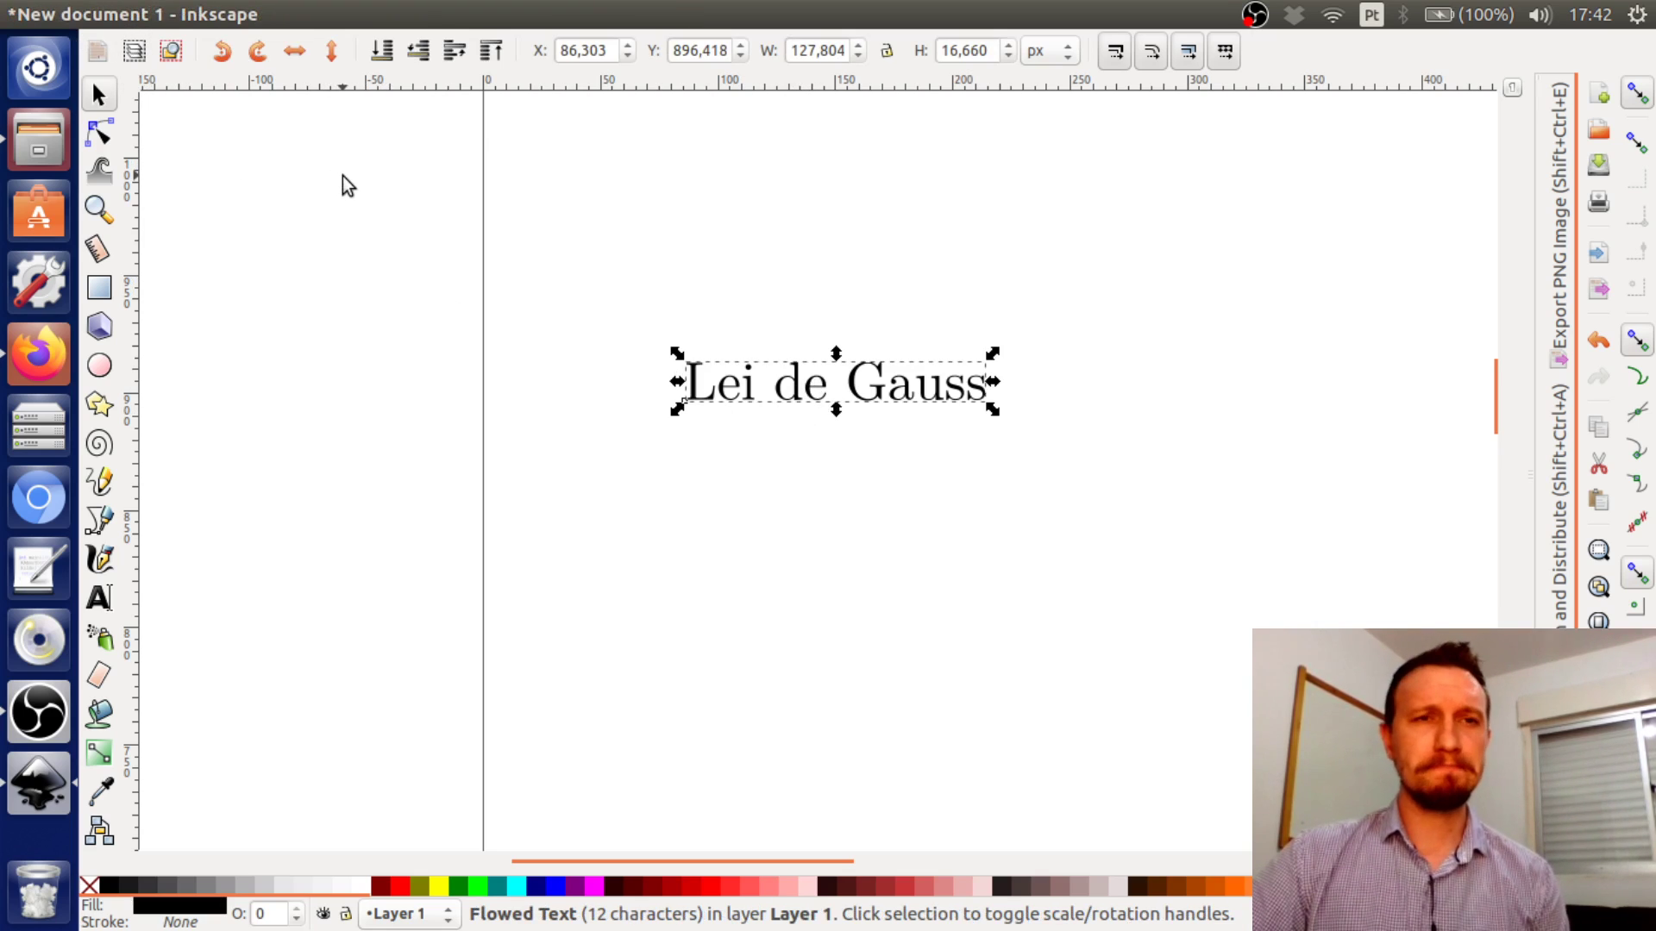
mouse_move(100, 15)
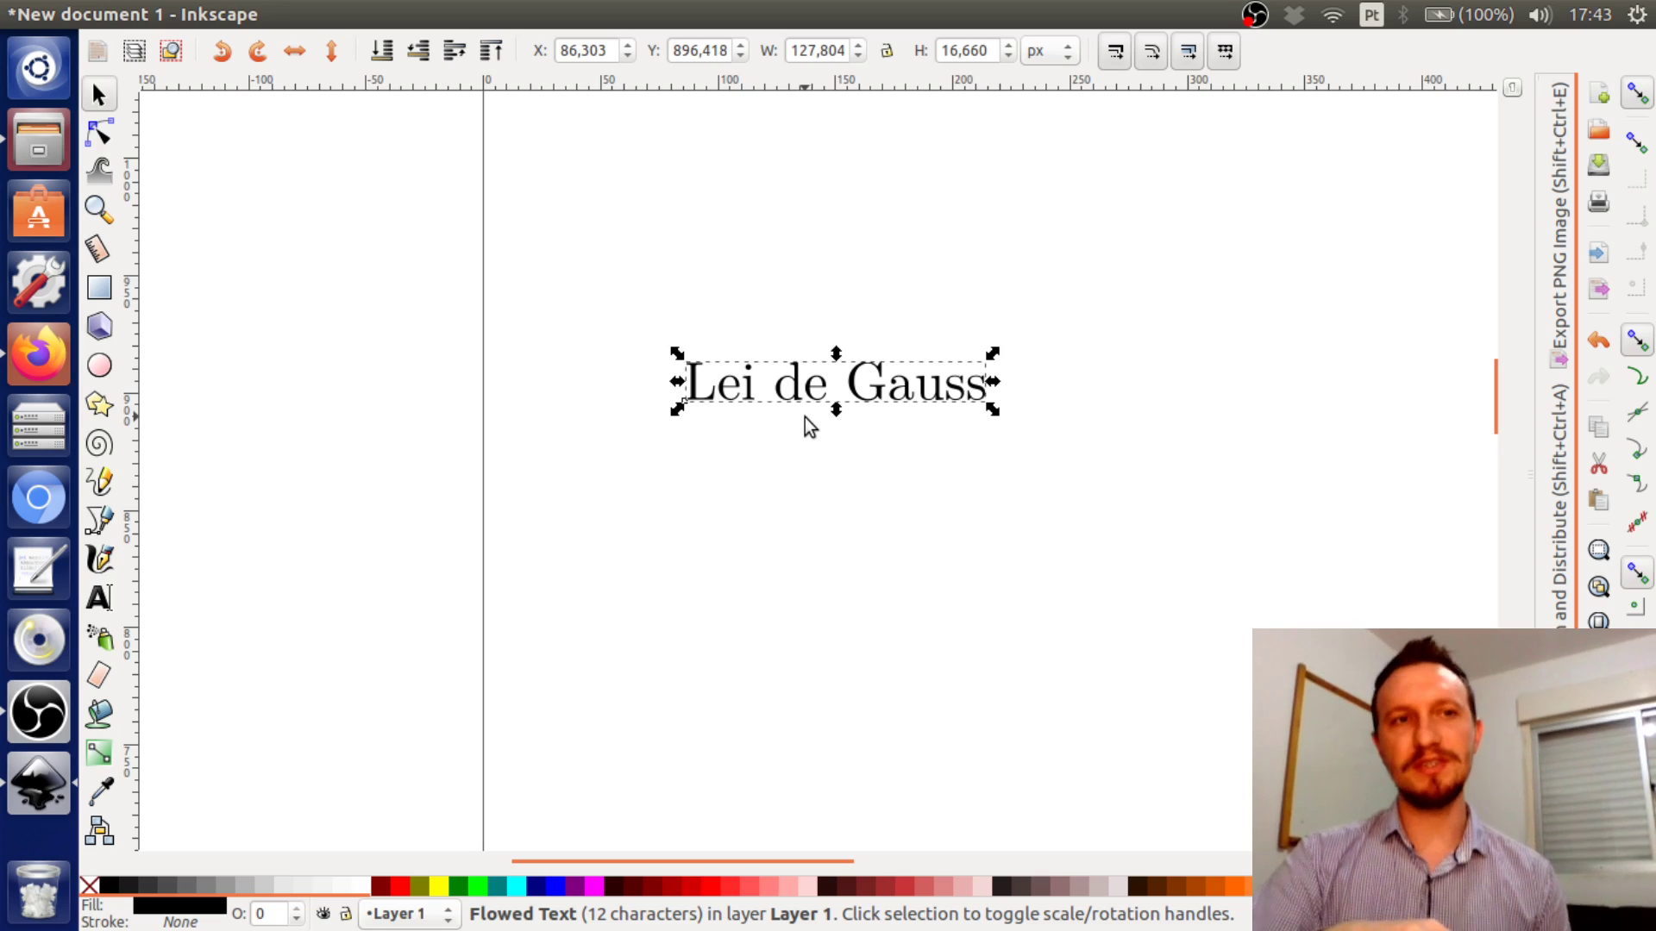
click(901, 297)
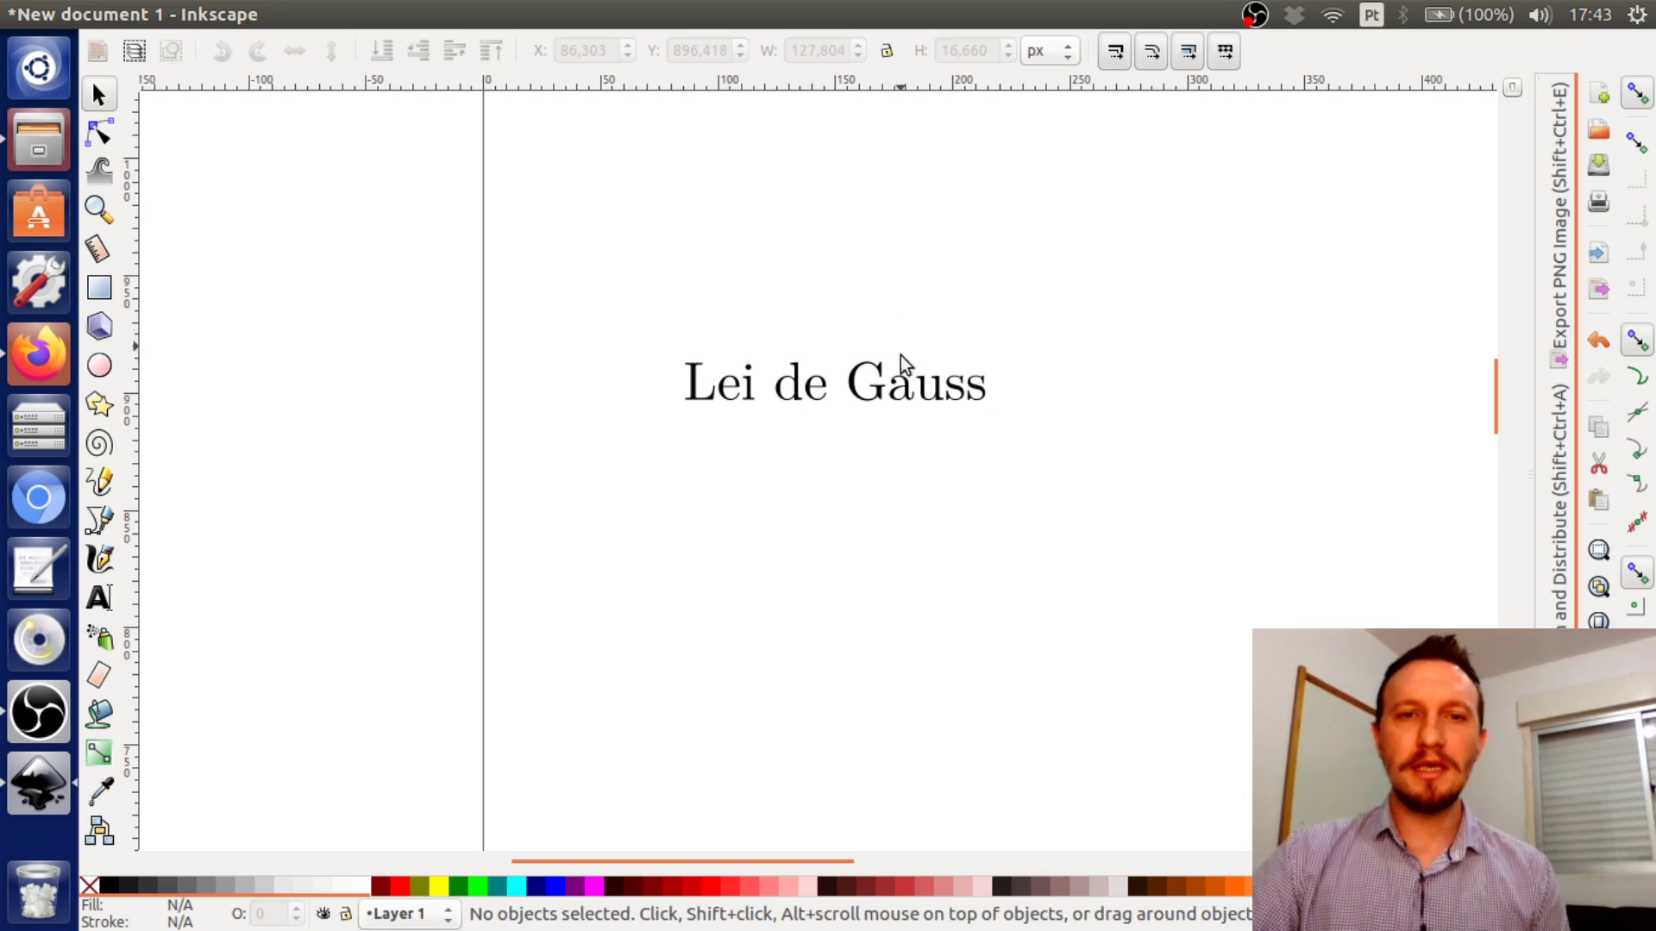
Scale the "Lei de Gauss" text proportionally to about 206.4 px wide and 26.9 px high, and inspect its letter edges up close
click(876, 399)
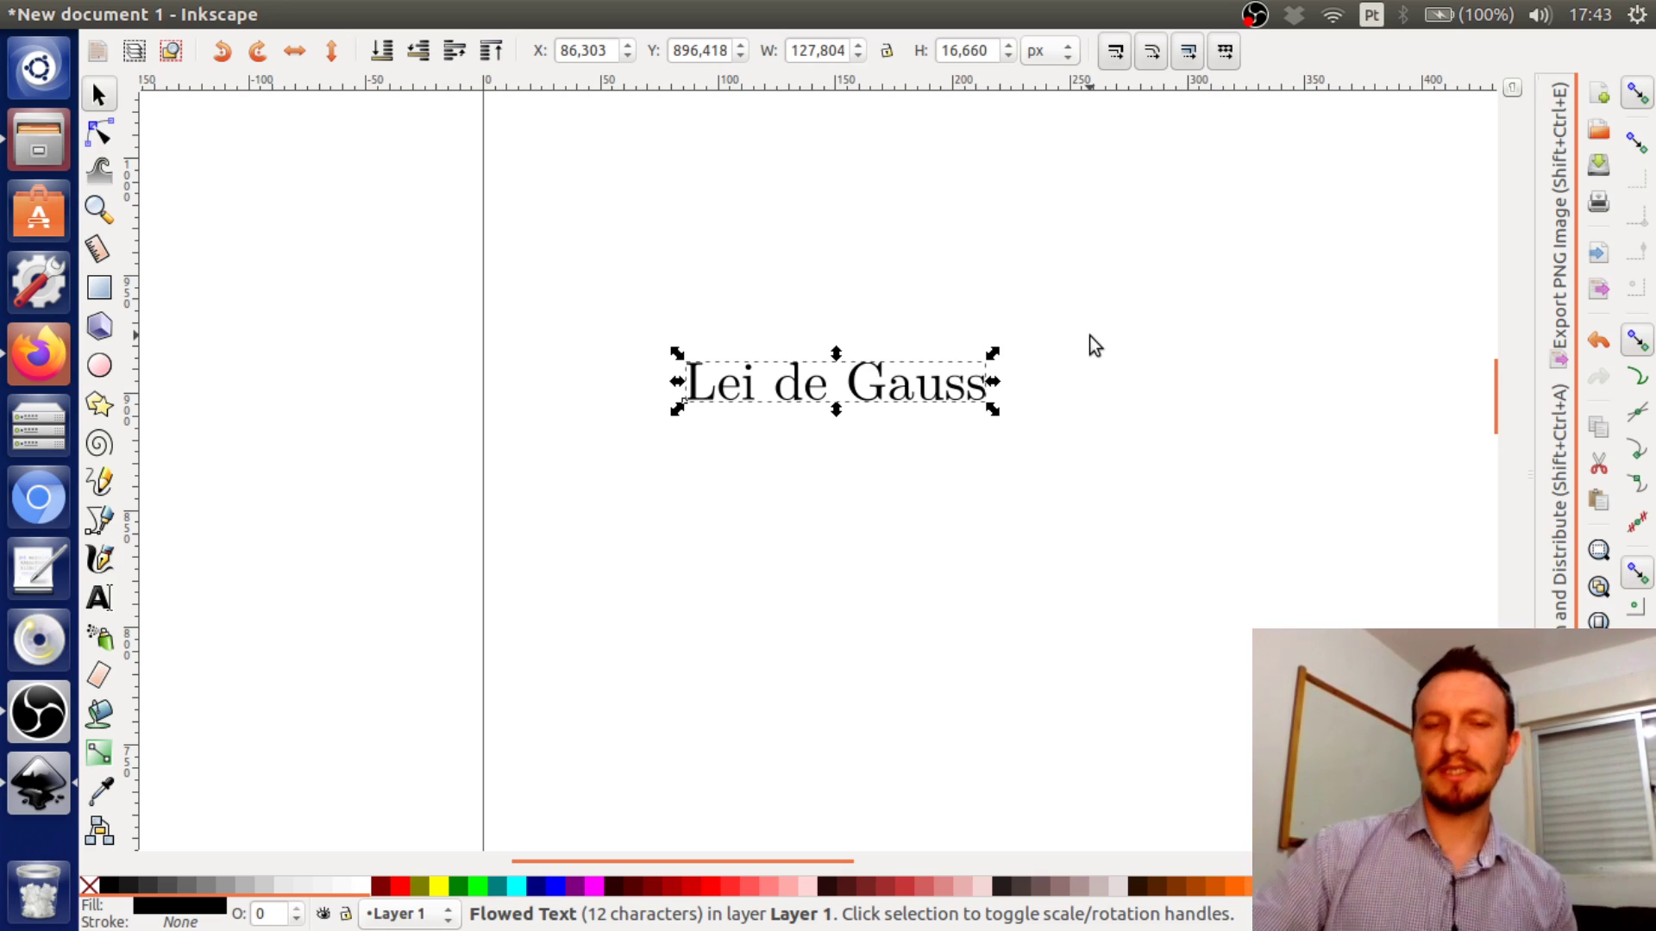
drag(677, 353, 487, 327)
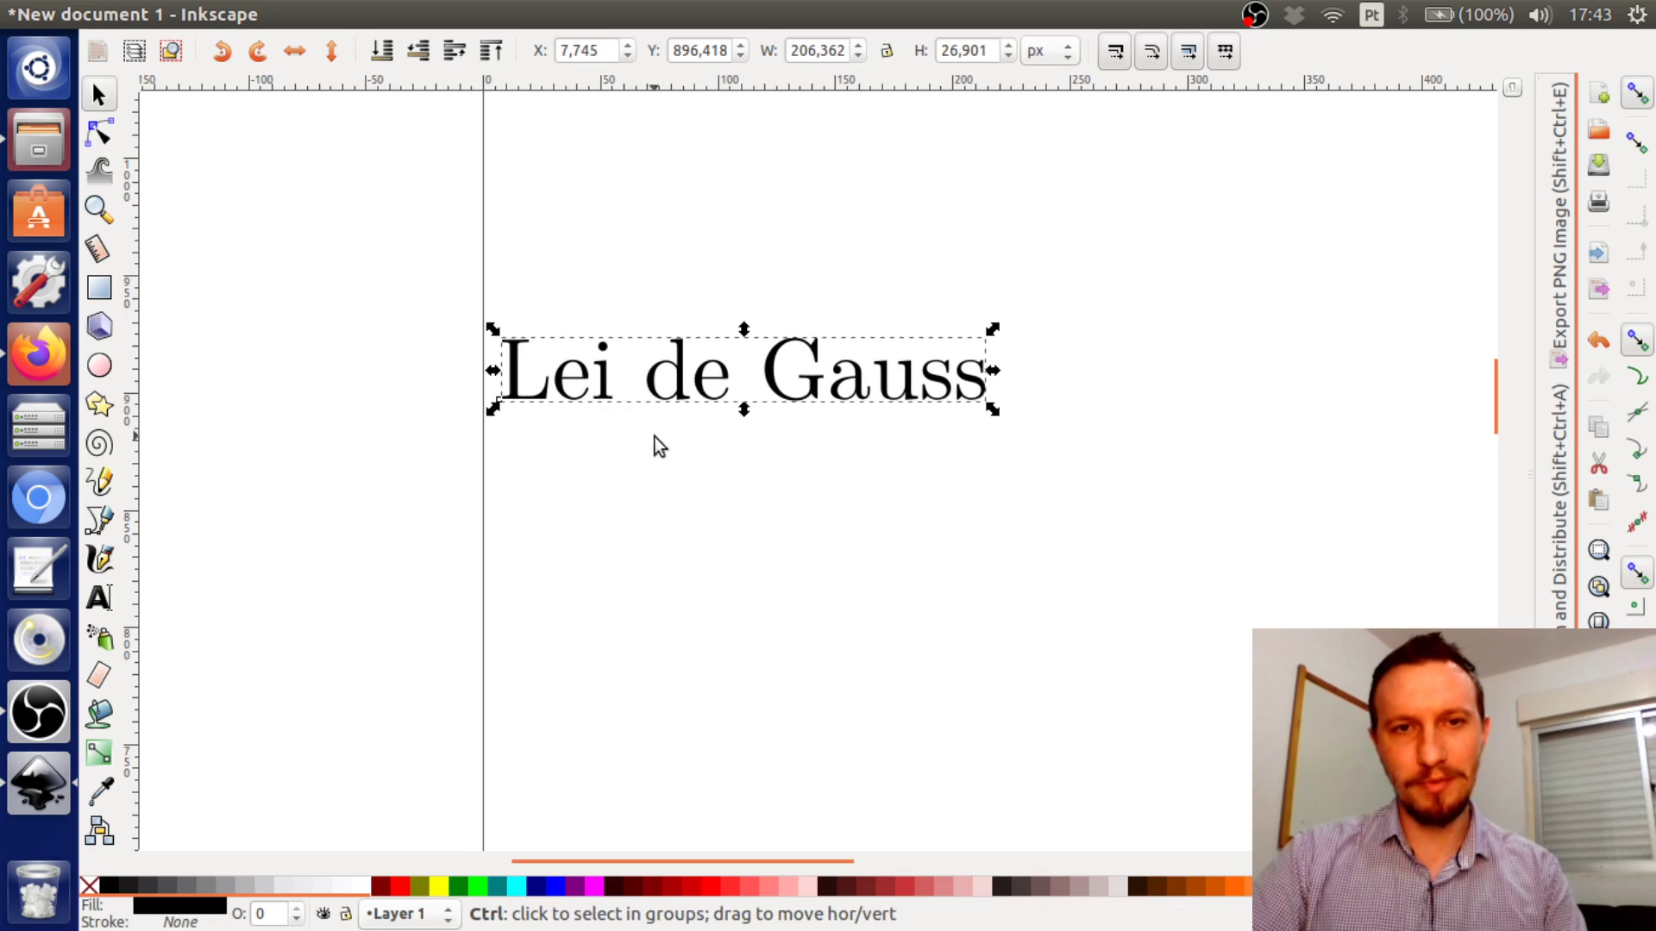
scroll(664, 414, up, 12)
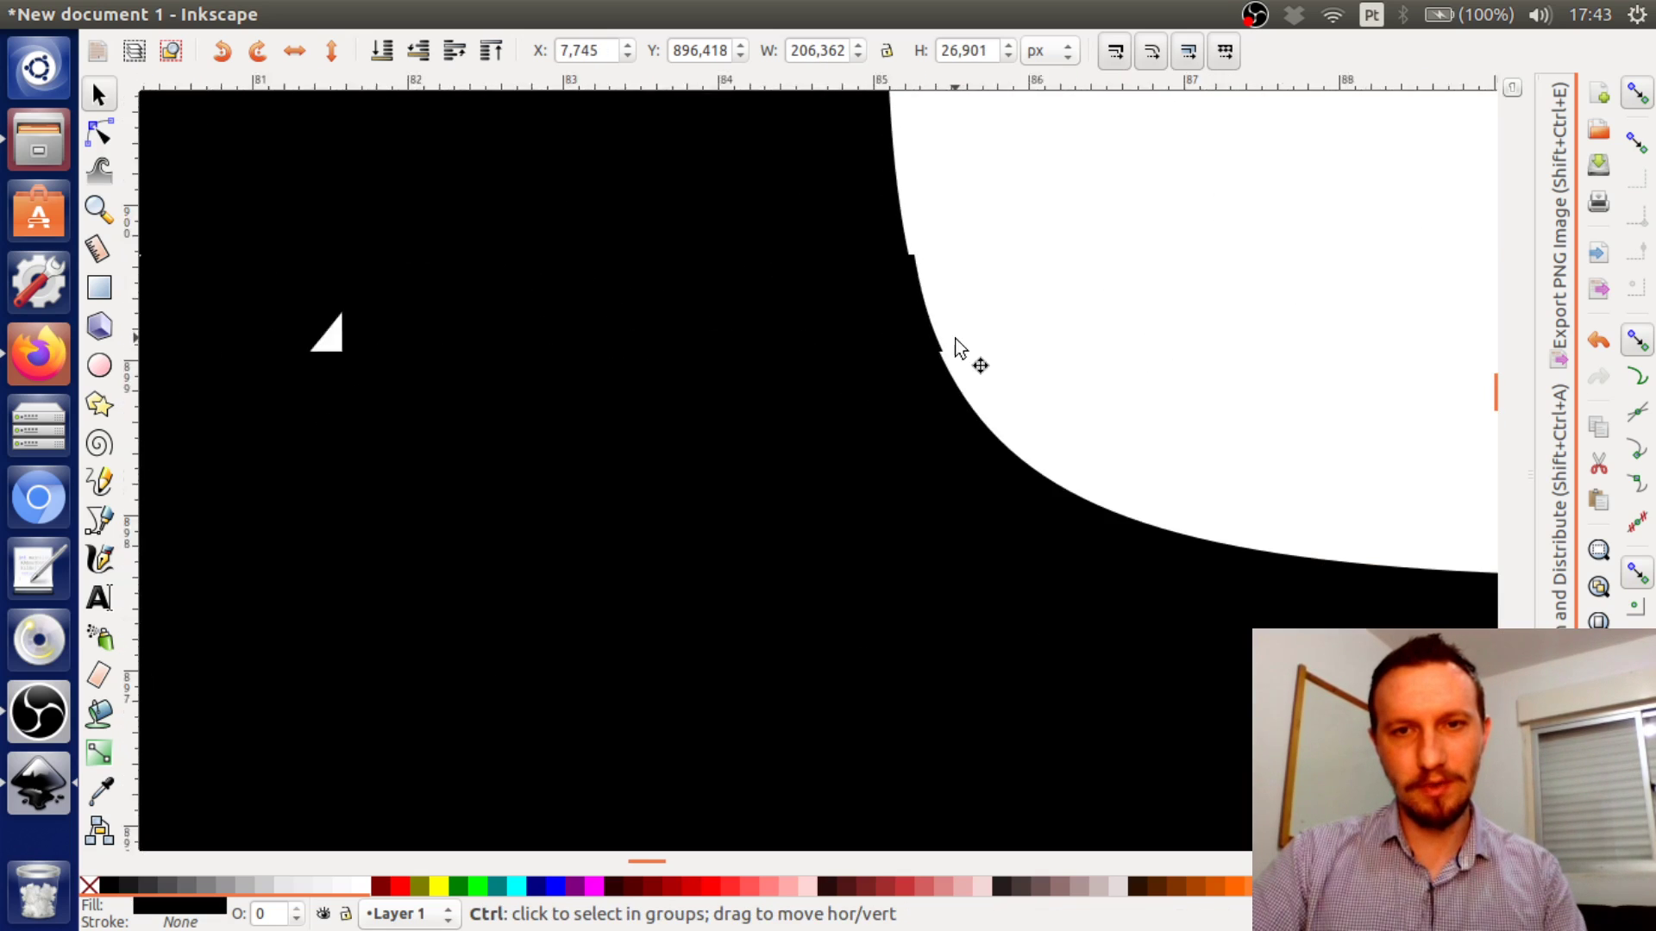
scroll(954, 338, down, 10)
scroll(971, 319, up, 4)
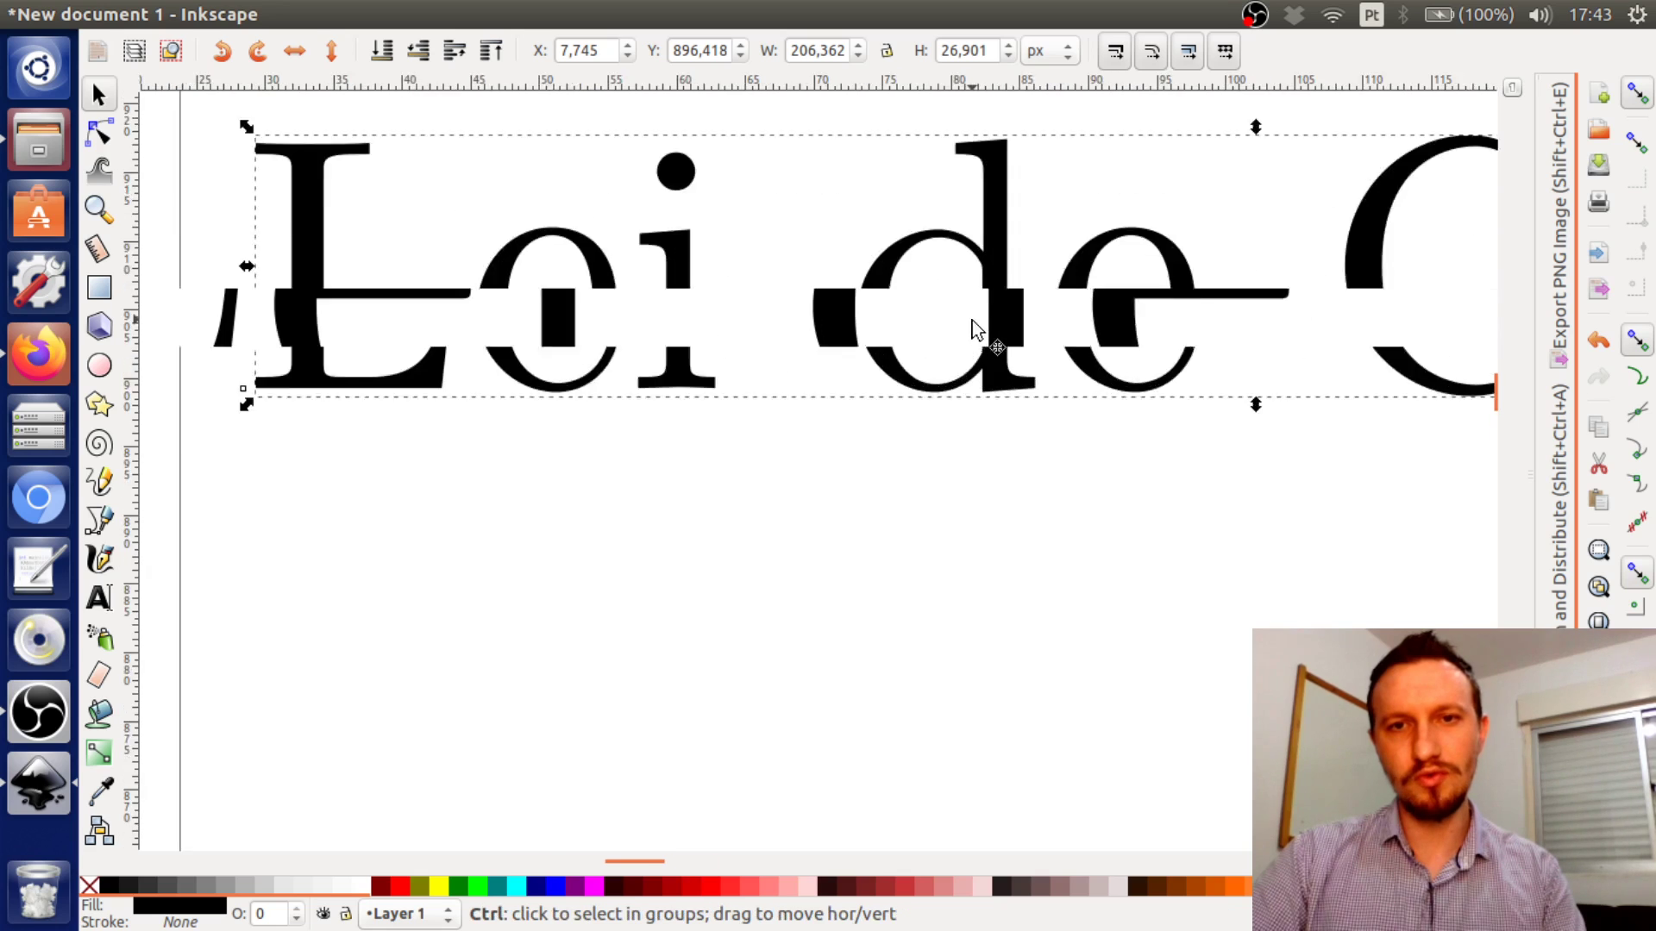
scroll(971, 319, down, 5)
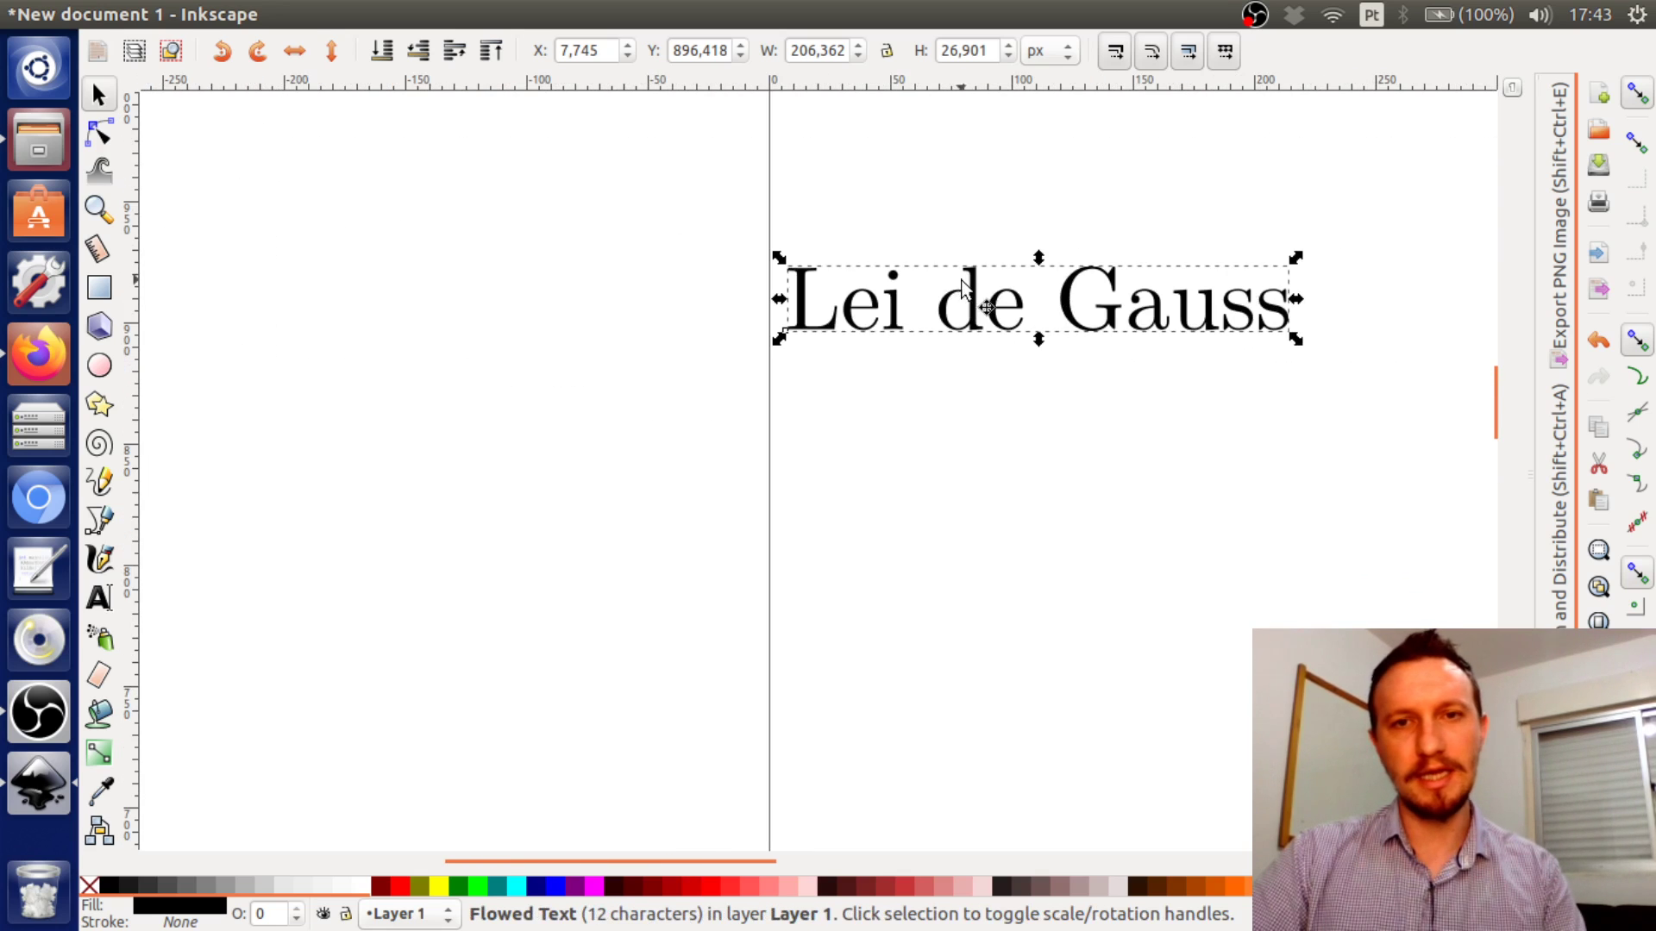
scroll(963, 289, up, 3)
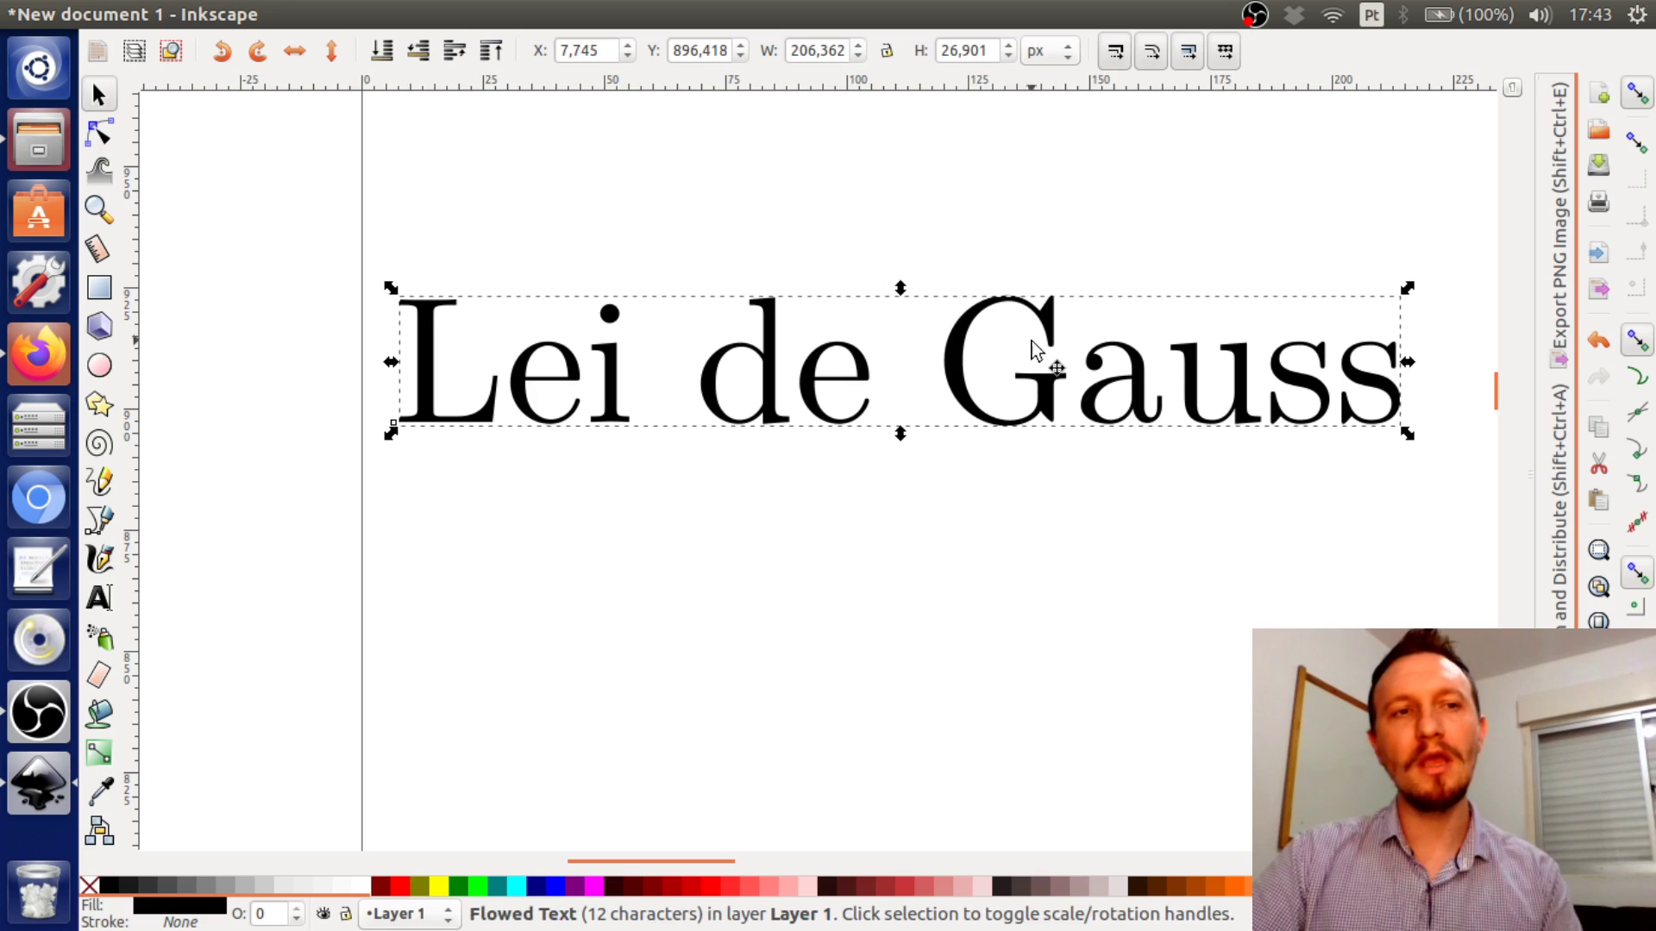
drag(1110, 382, 1031, 370)
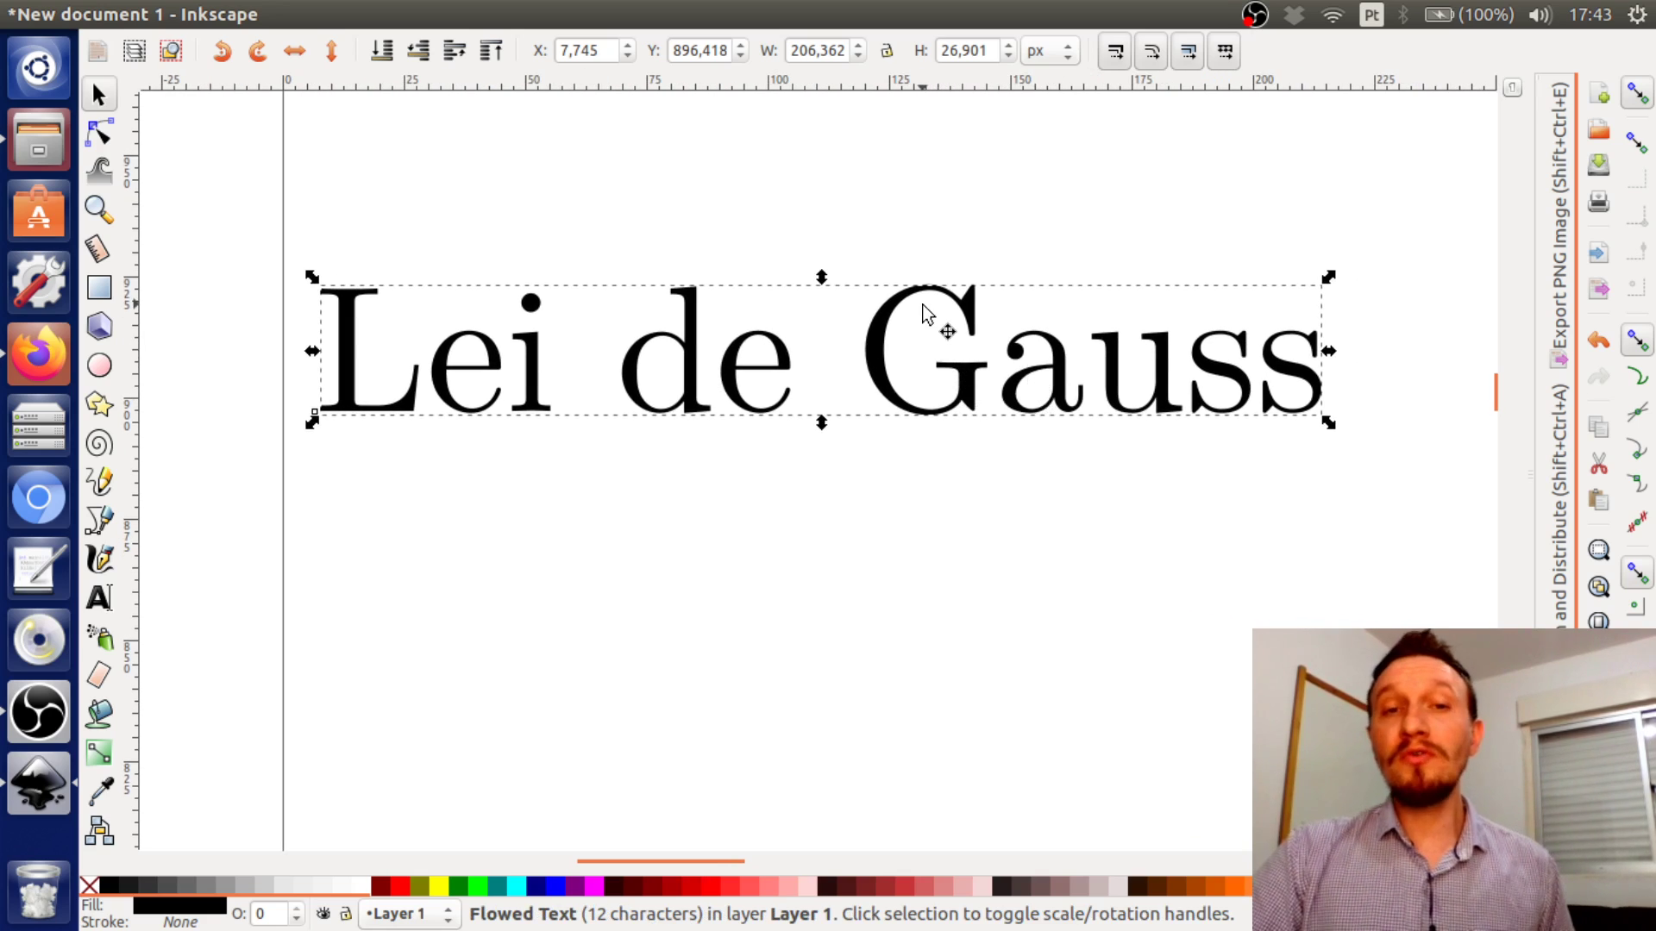
Check with the Node tool whether the enlarged text object offers editable nodes
click(99, 134)
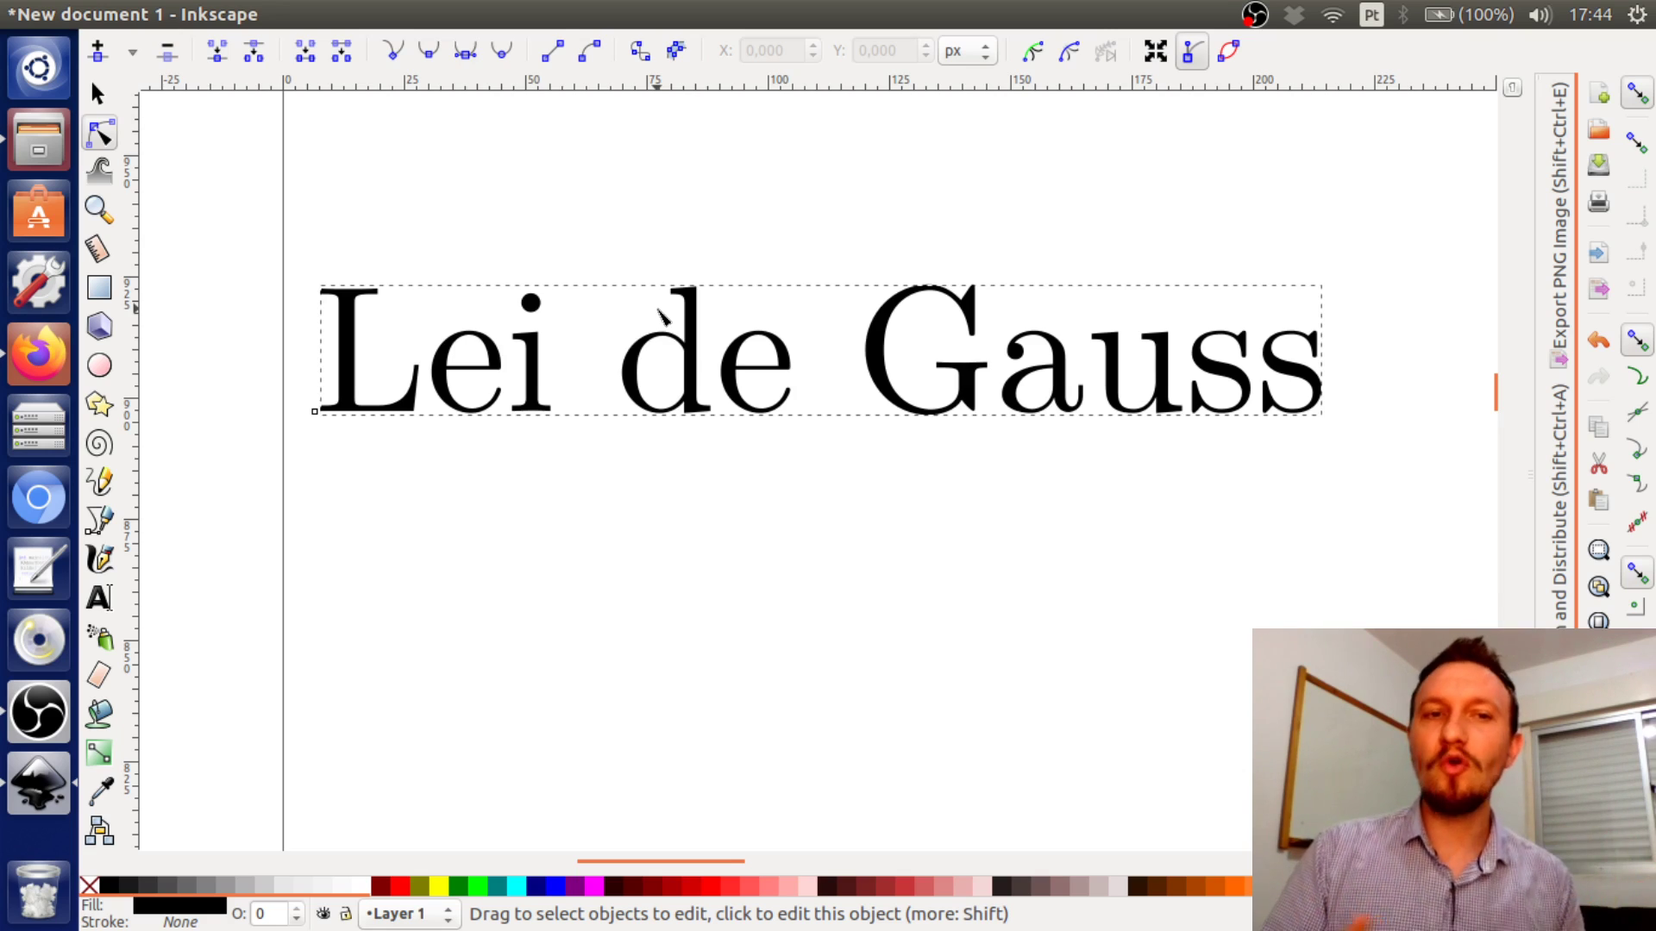
click(98, 93)
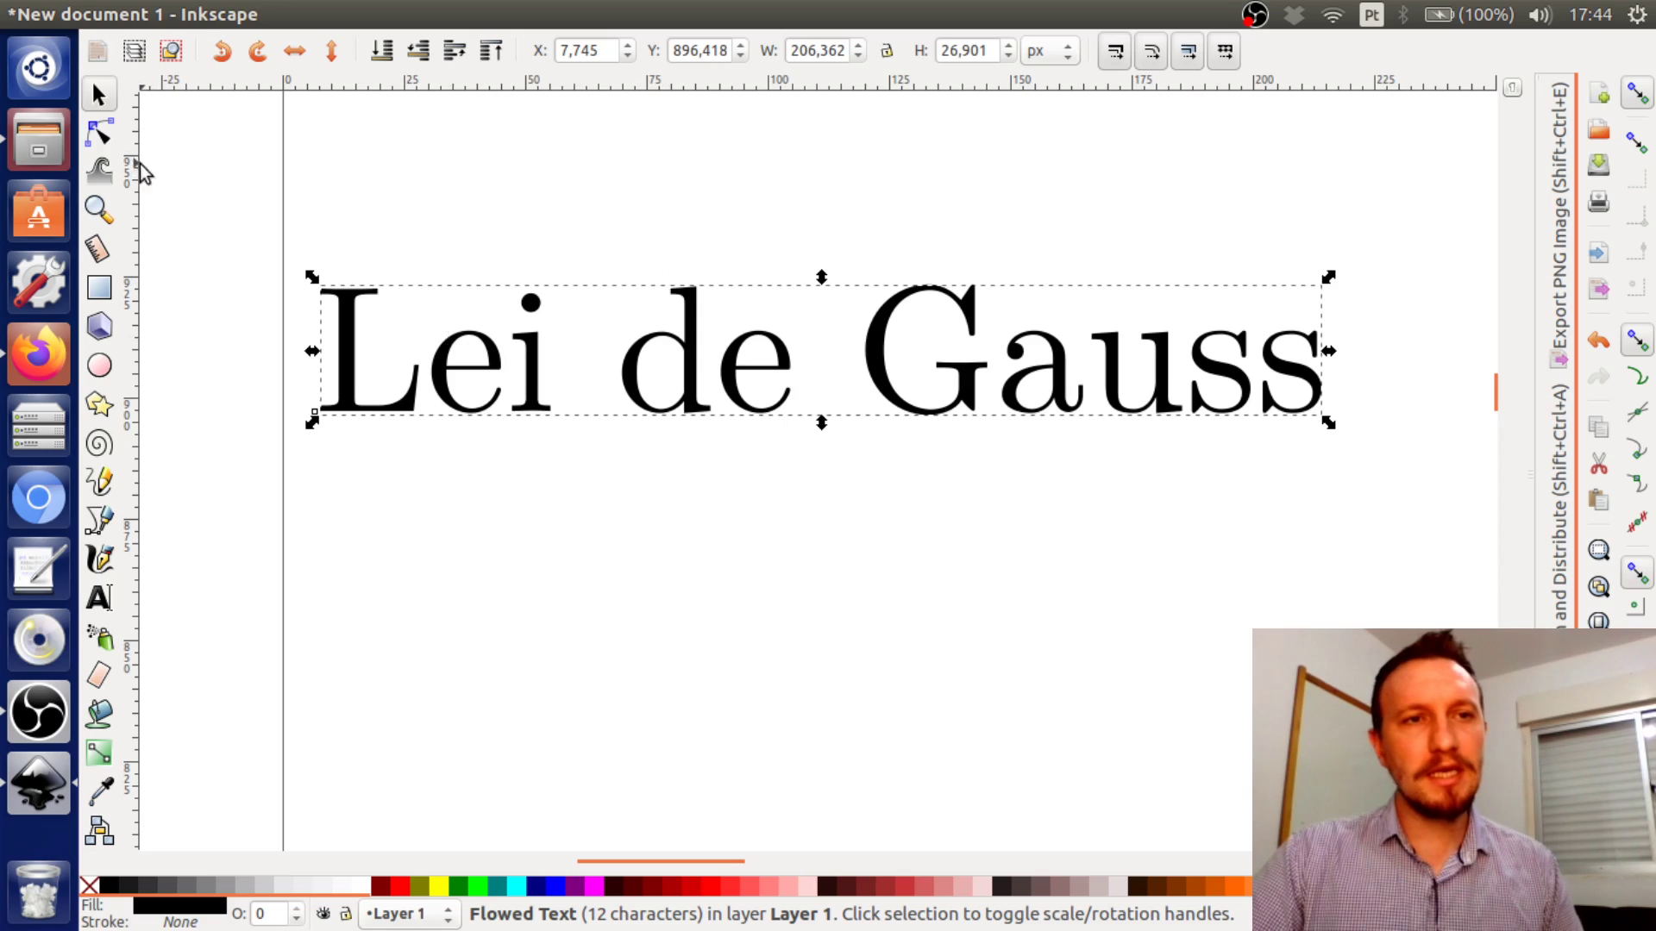
click(100, 134)
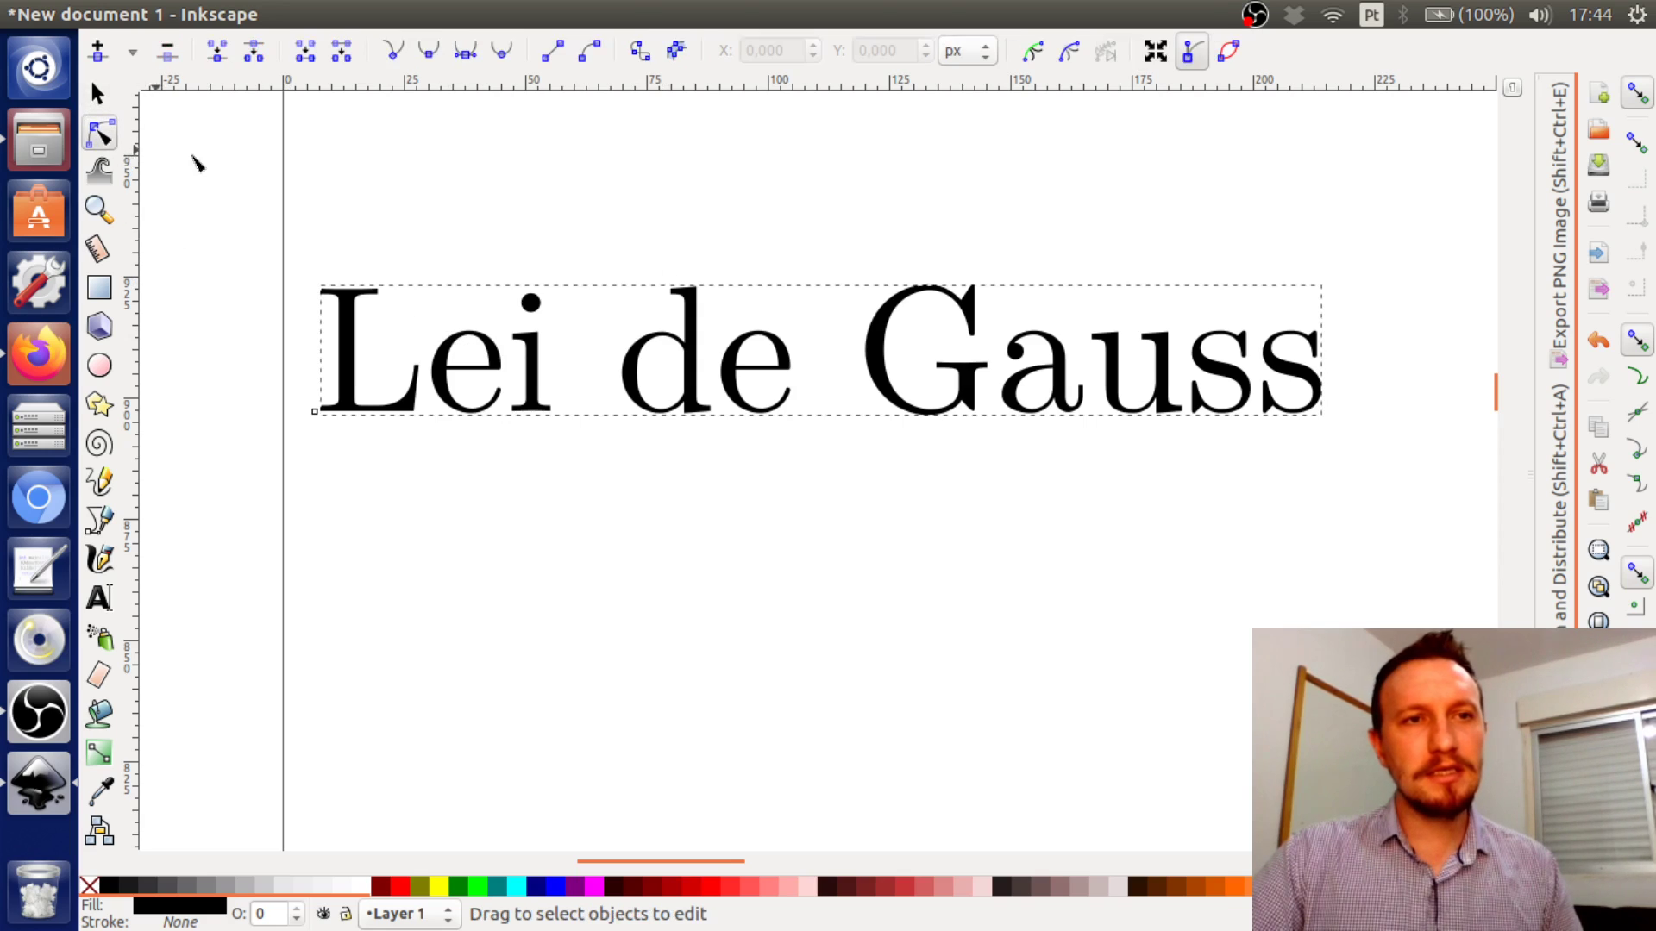
Convert the enlarged "Lei de Gauss" text object to paths
click(99, 94)
click(320, 15)
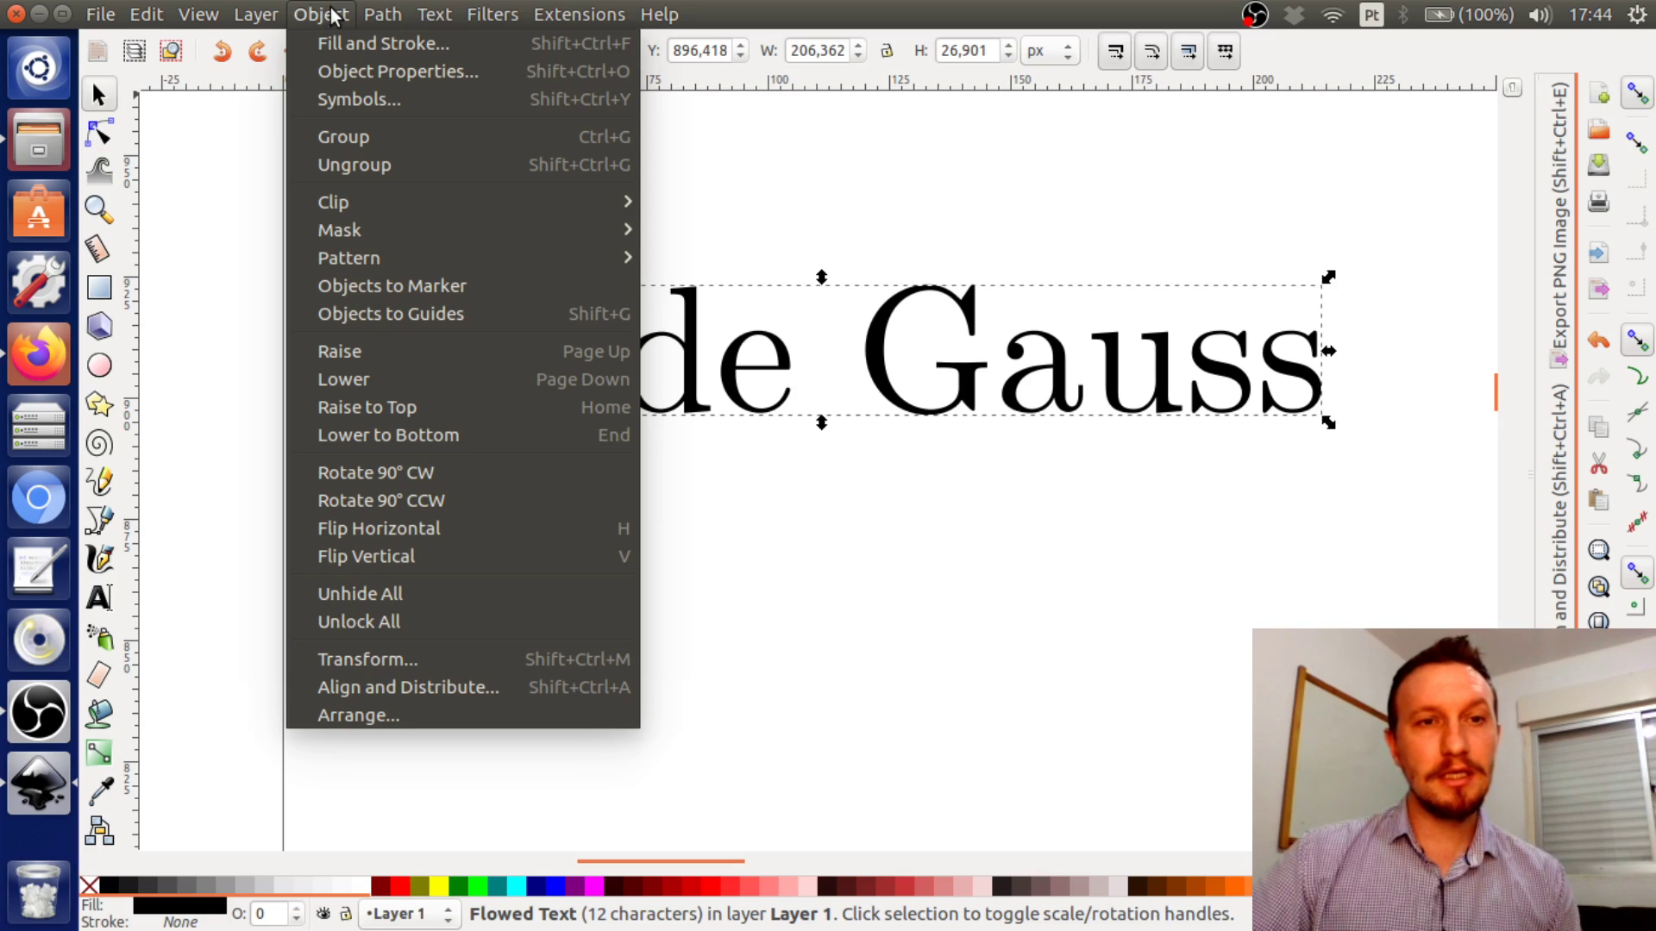
click(934, 223)
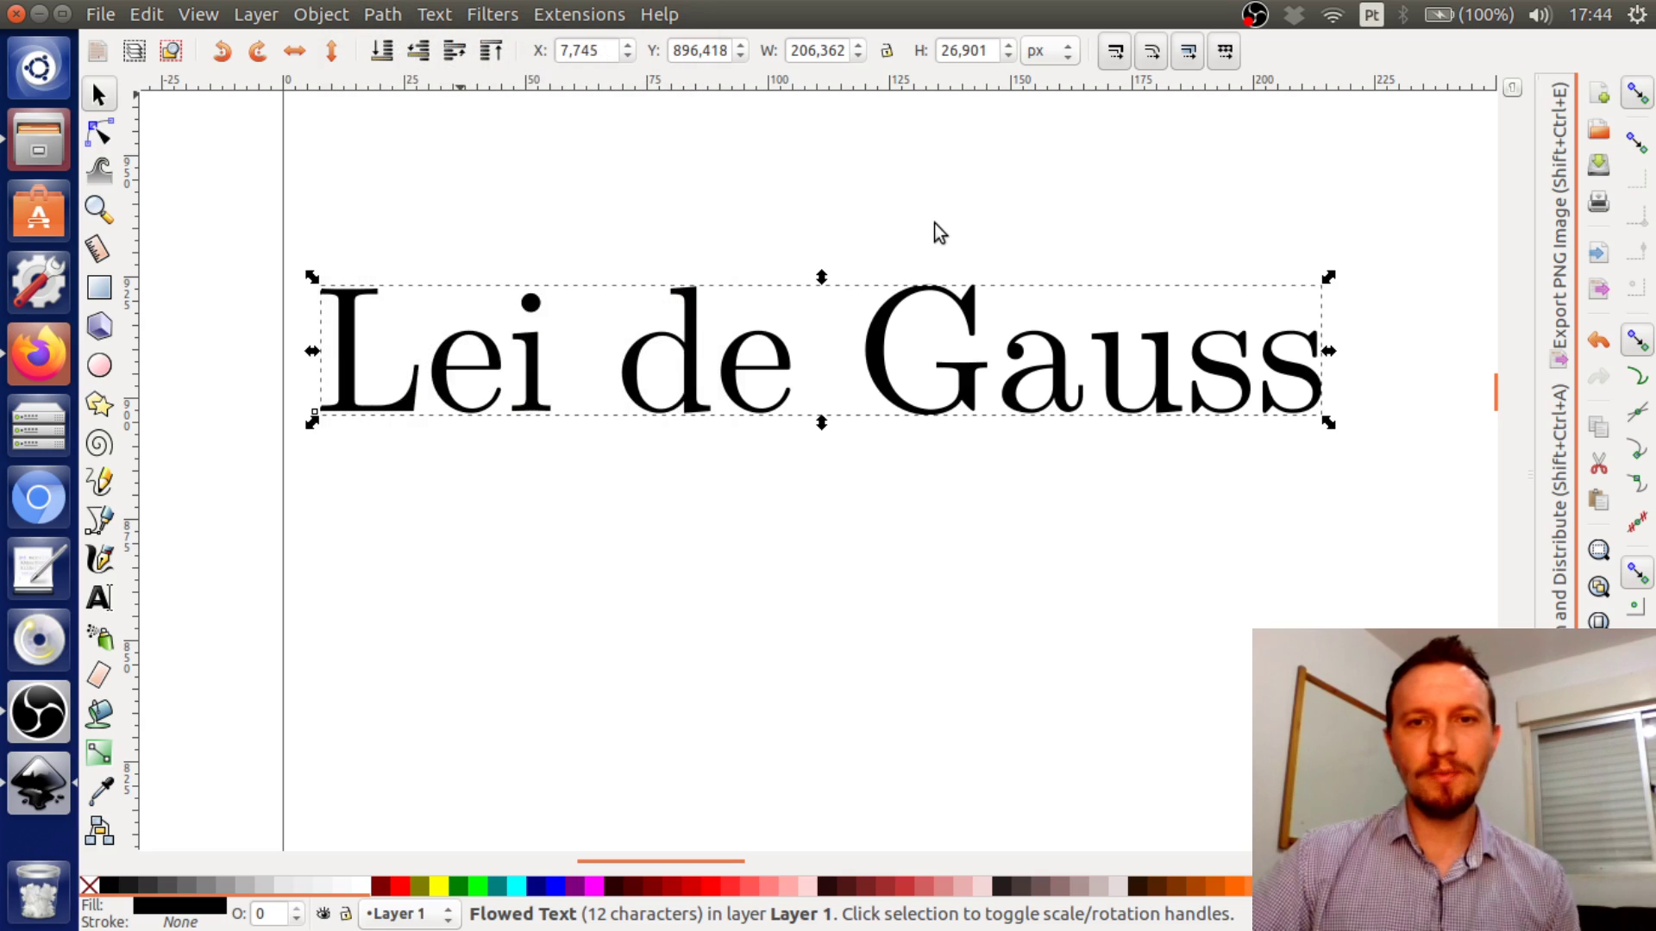
click(379, 14)
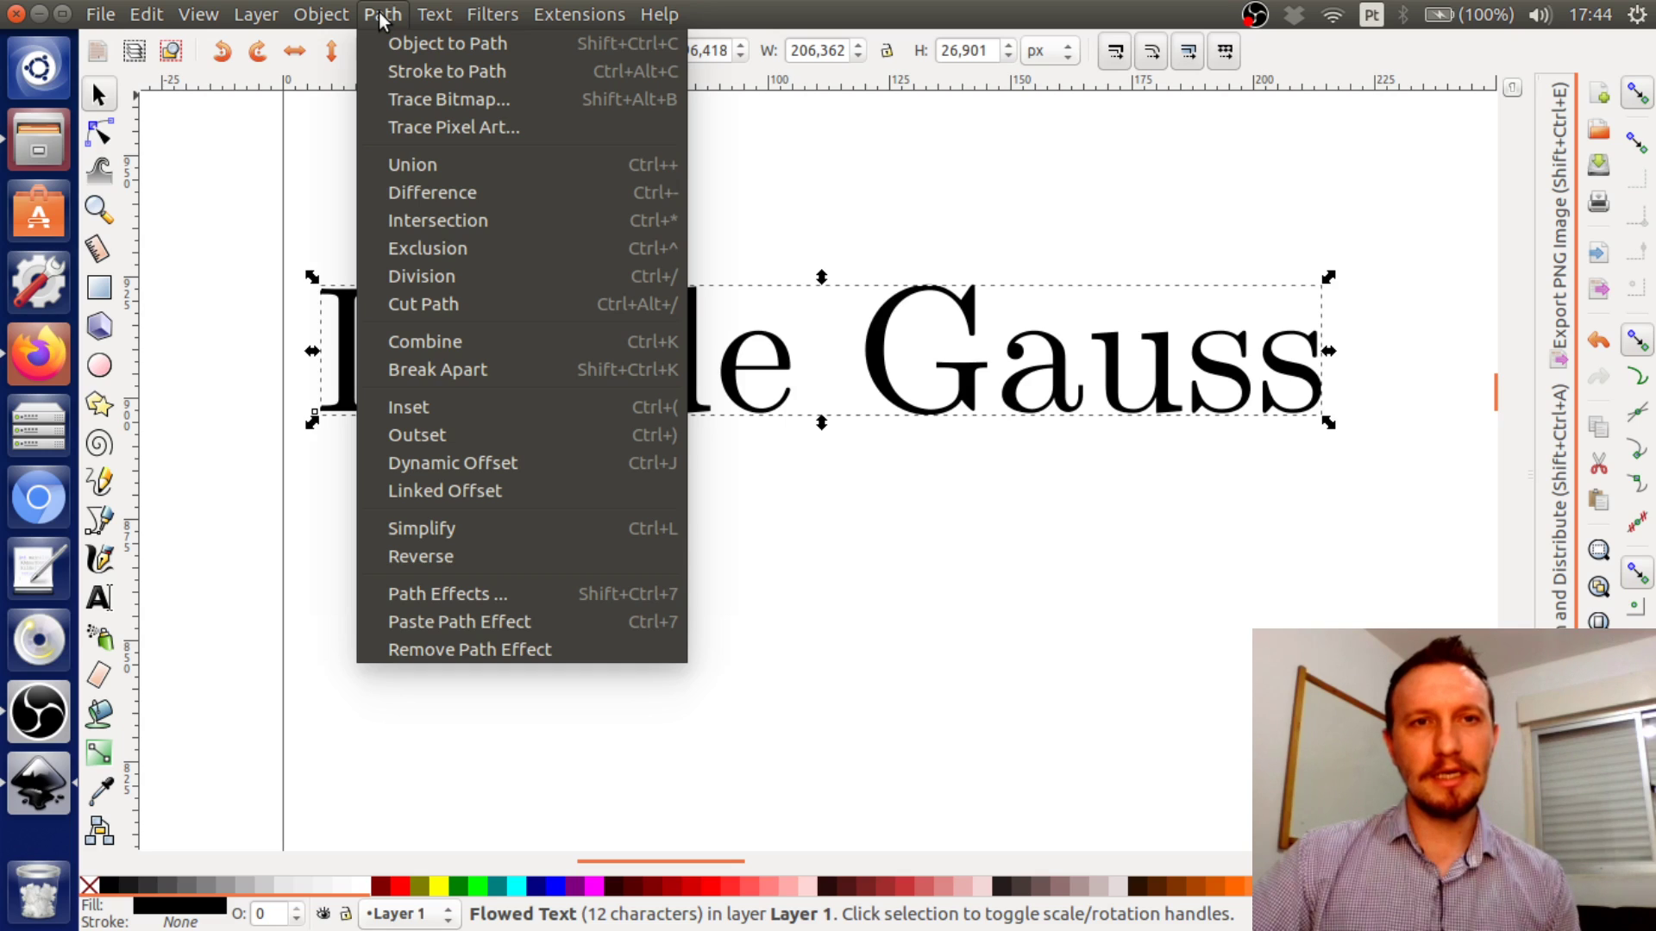
click(428, 45)
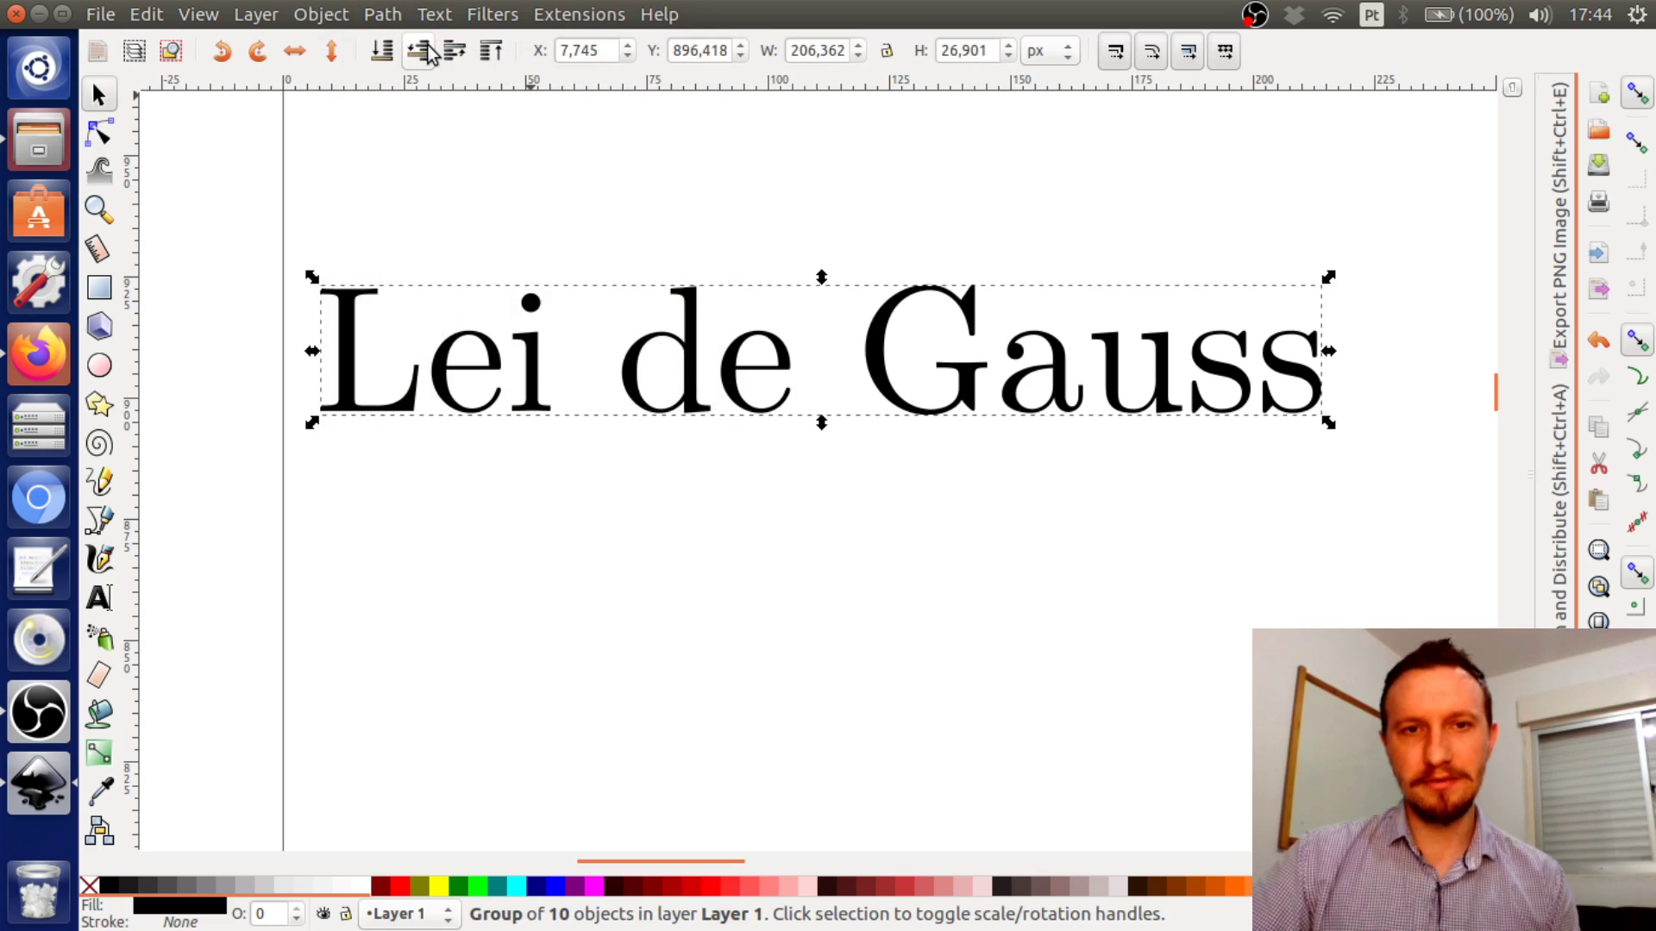
Reselect the converted lettering and try to apply Object to Path to it again
click(514, 376)
click(539, 376)
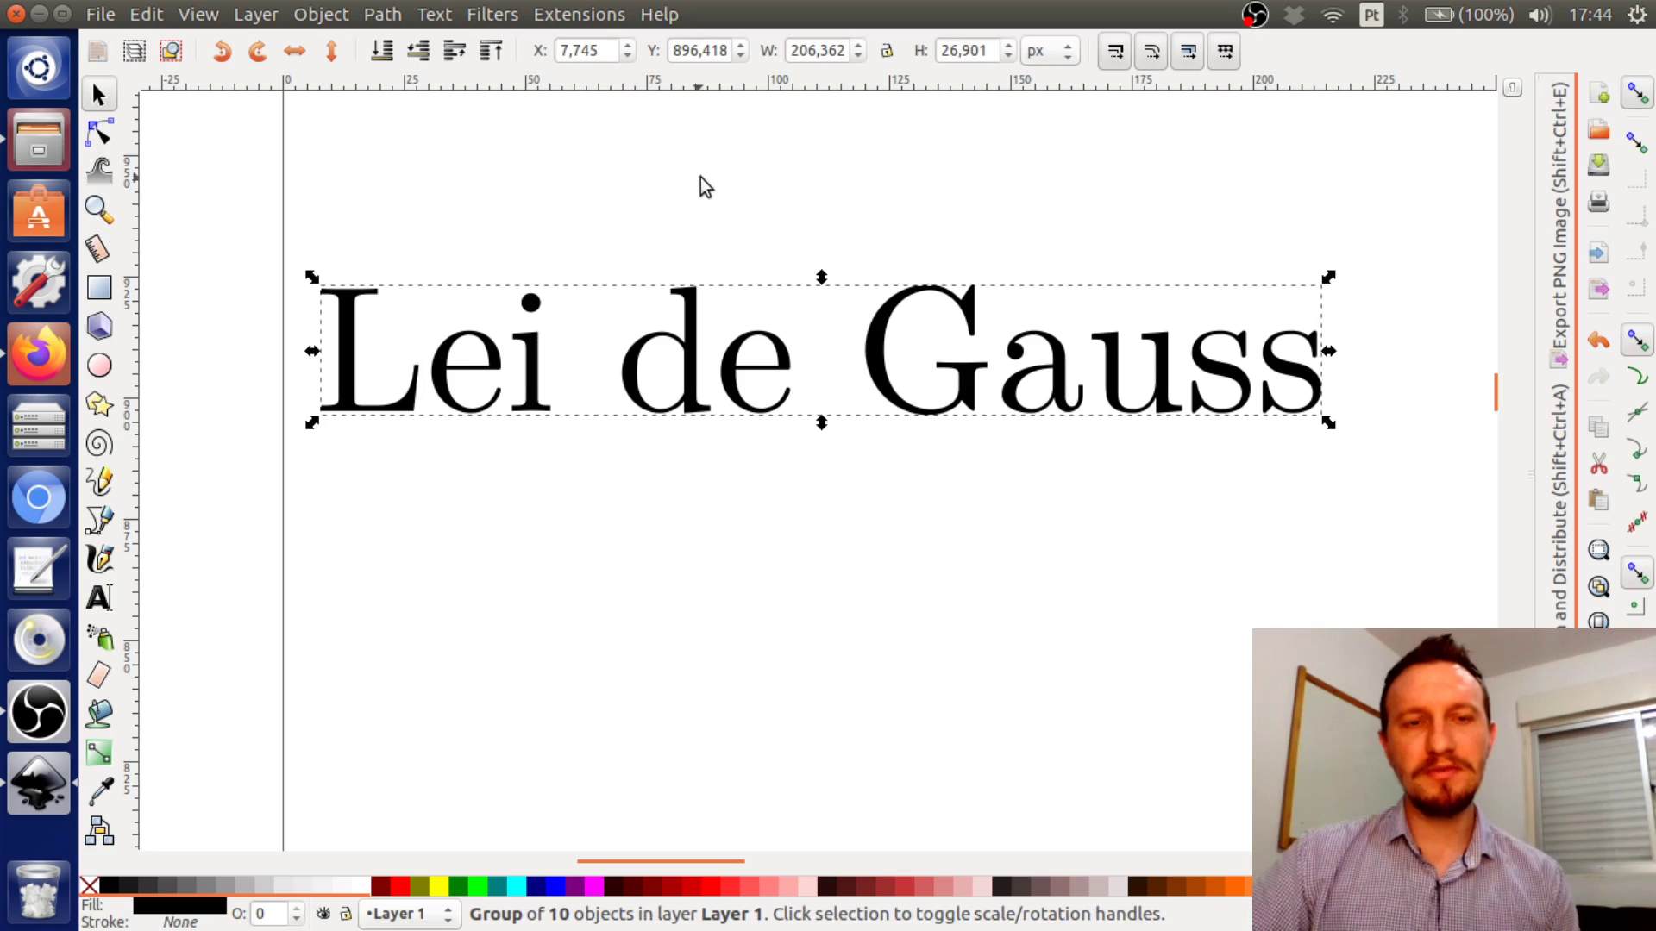
click(702, 172)
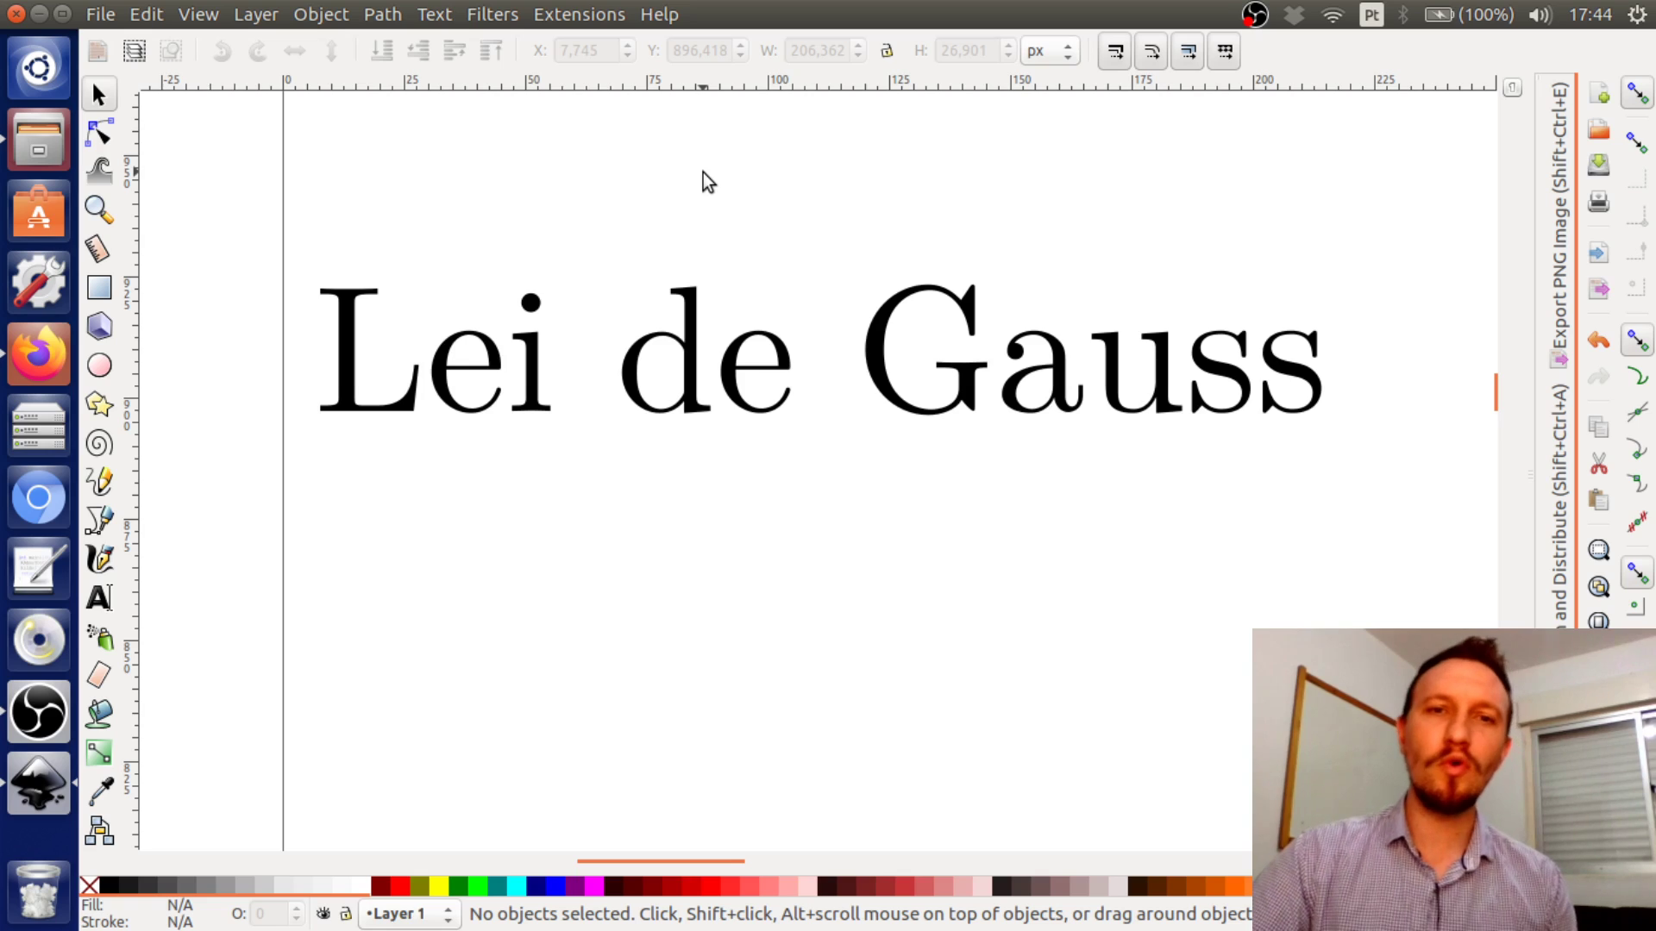
click(888, 348)
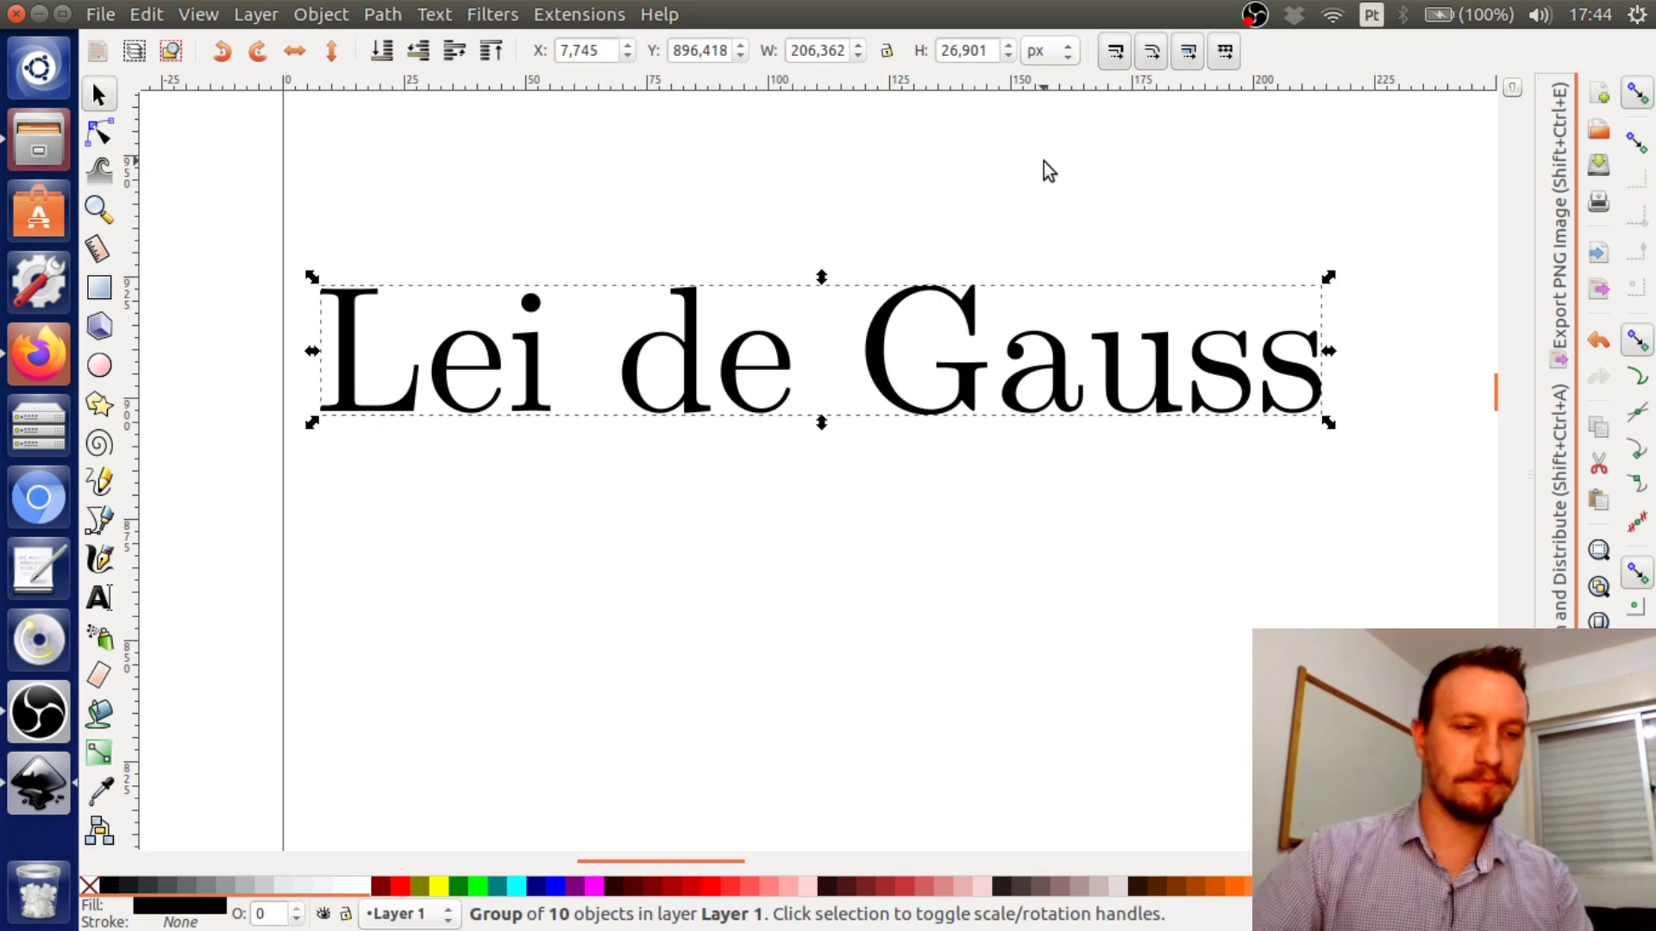
key(ctrl)
key(shift+ctrl+c)
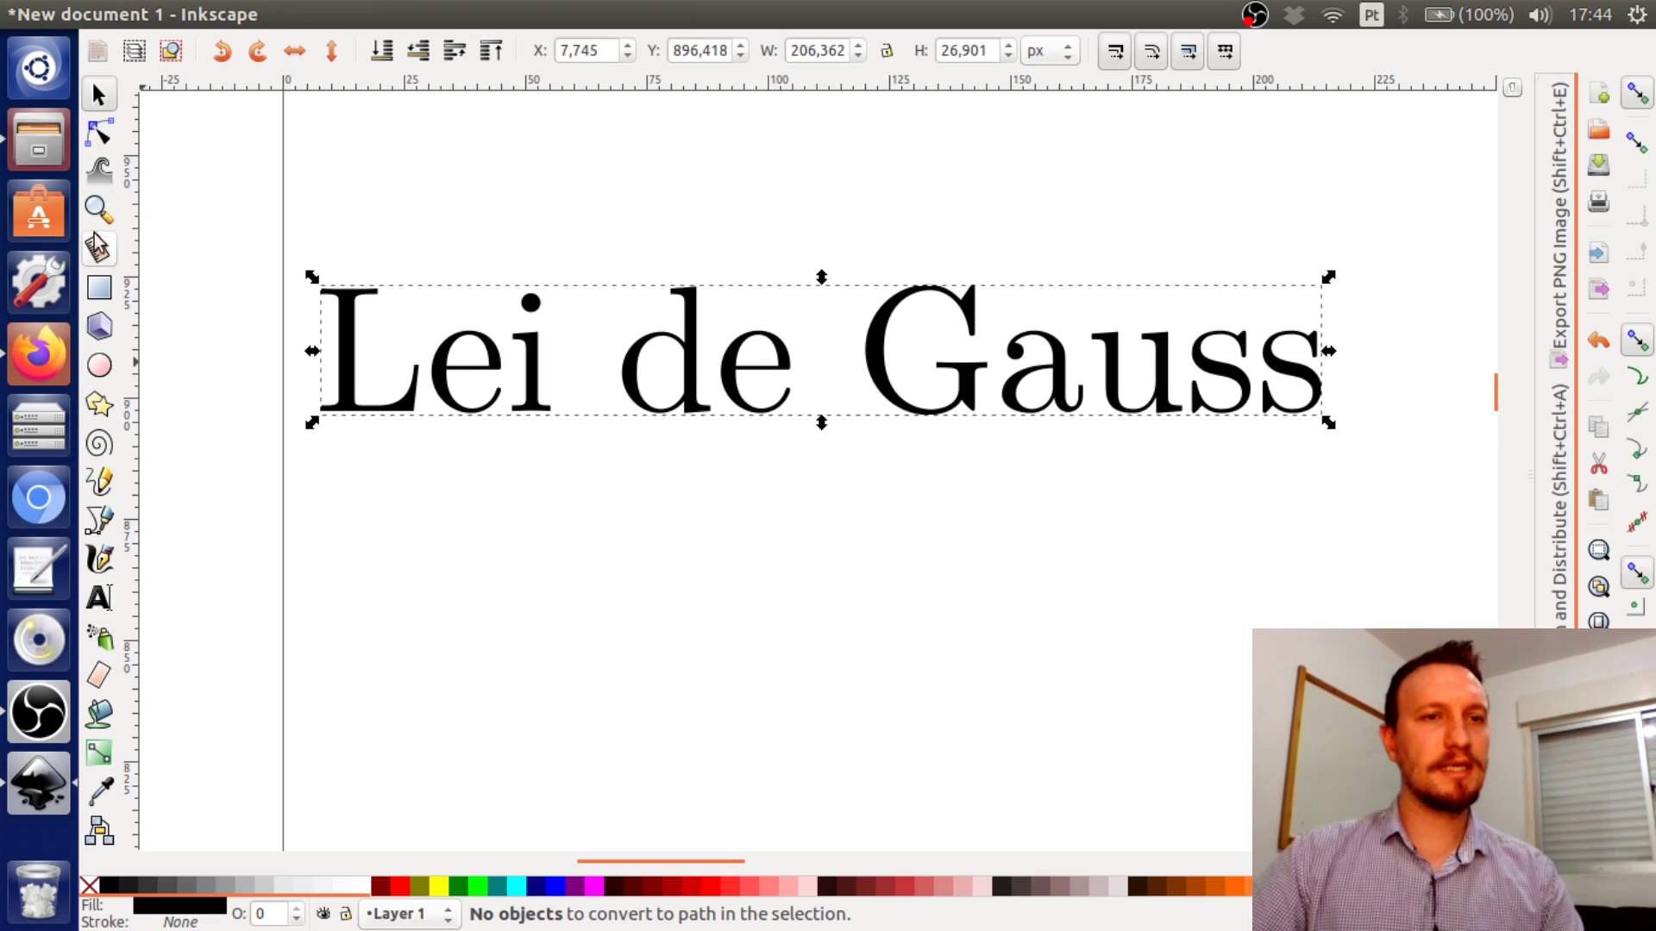
Inspect the letter "d" as a separate path, and reselect the whole lettering group
click(99, 134)
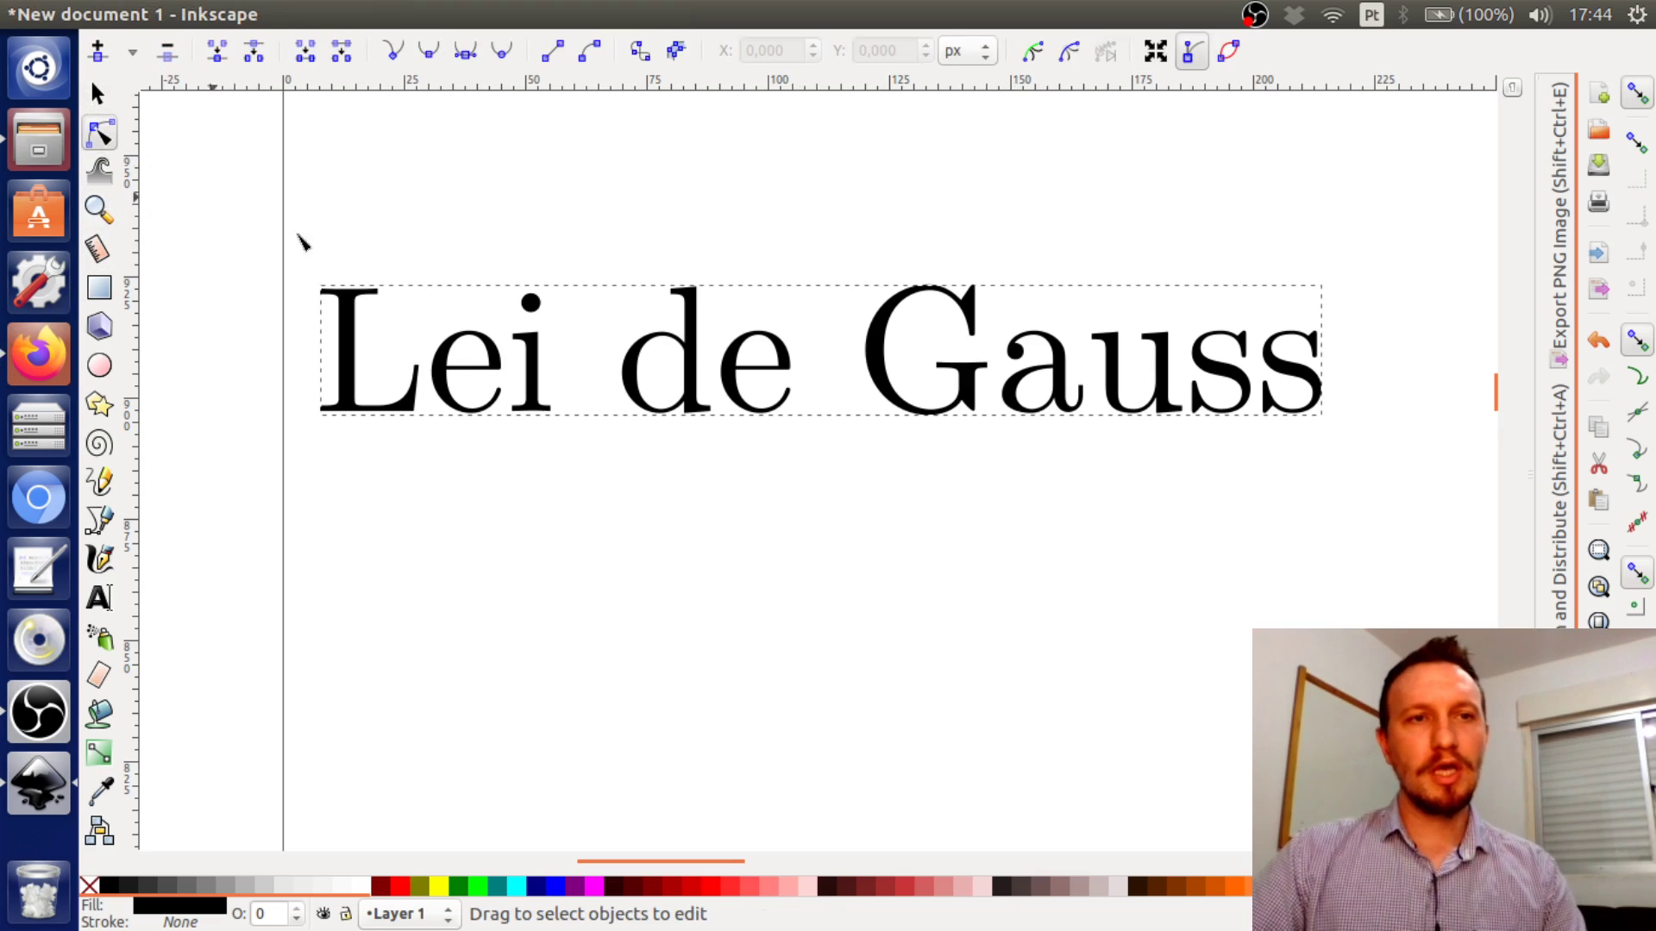
click(690, 358)
click(98, 93)
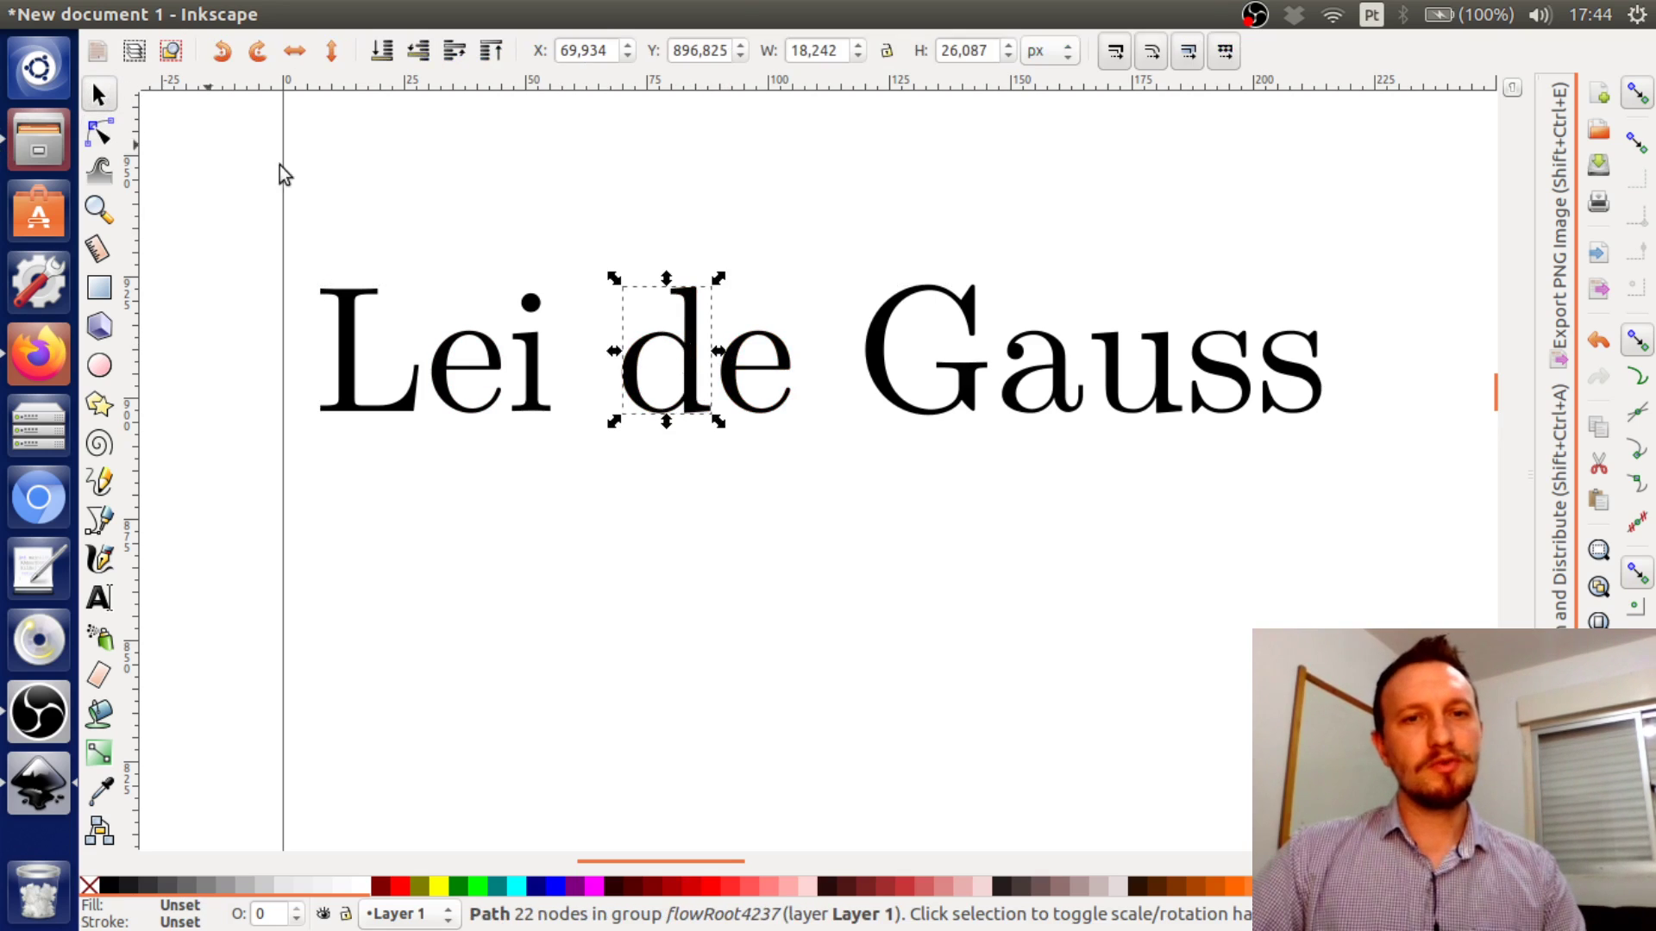
key(Escape)
click(759, 367)
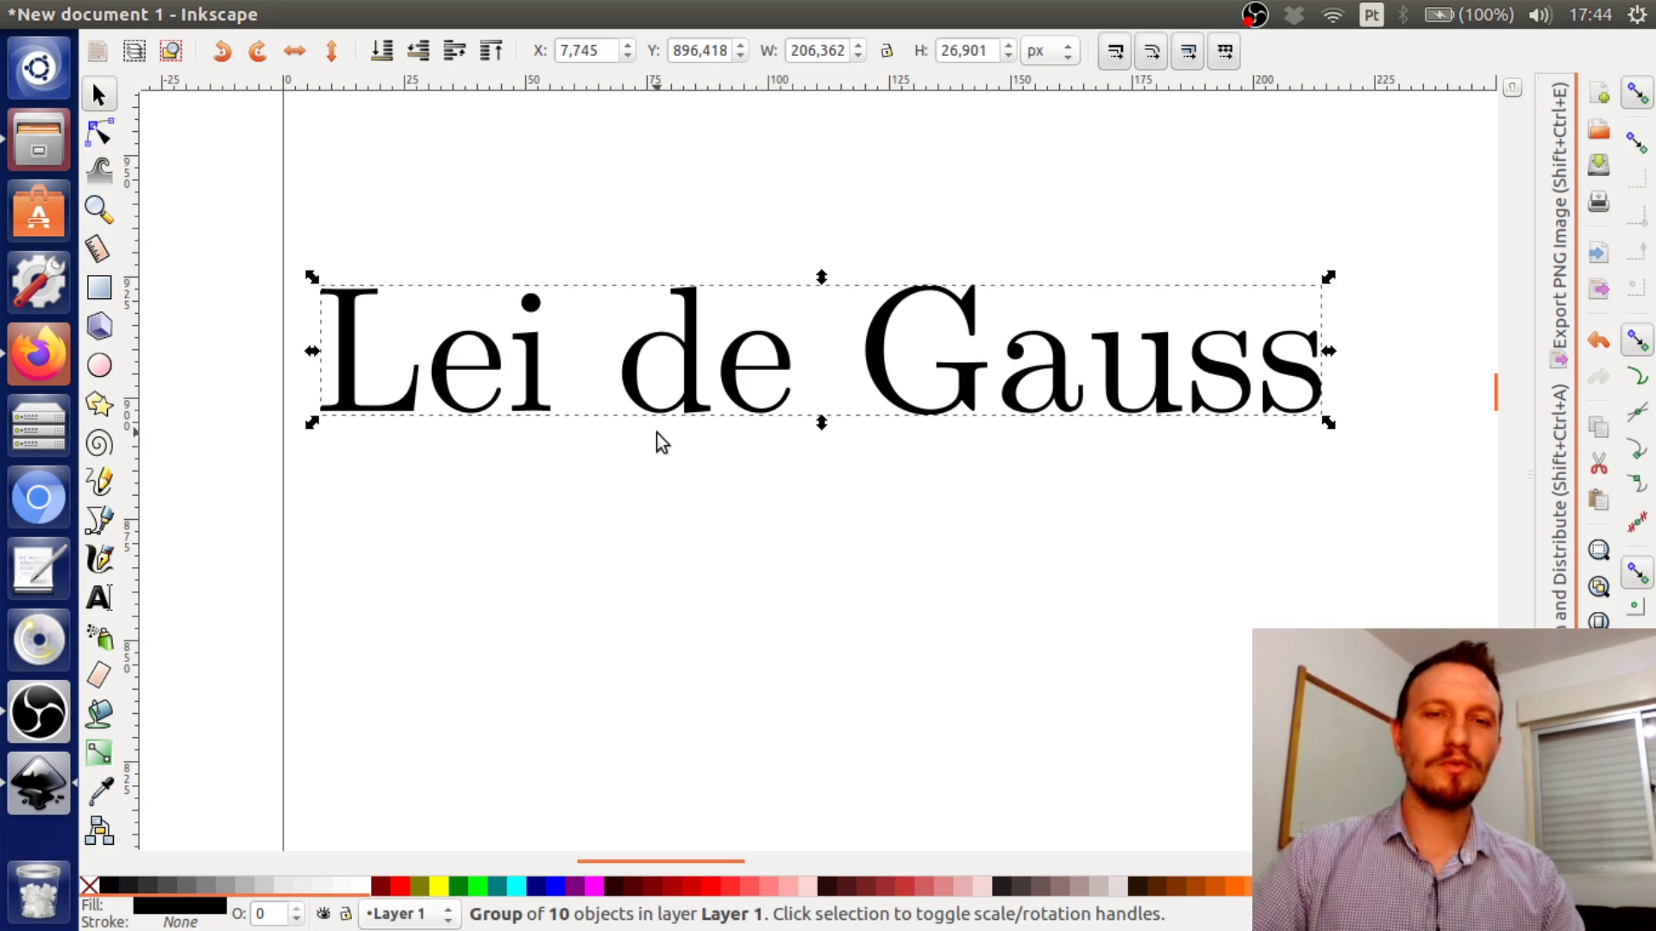
click(729, 397)
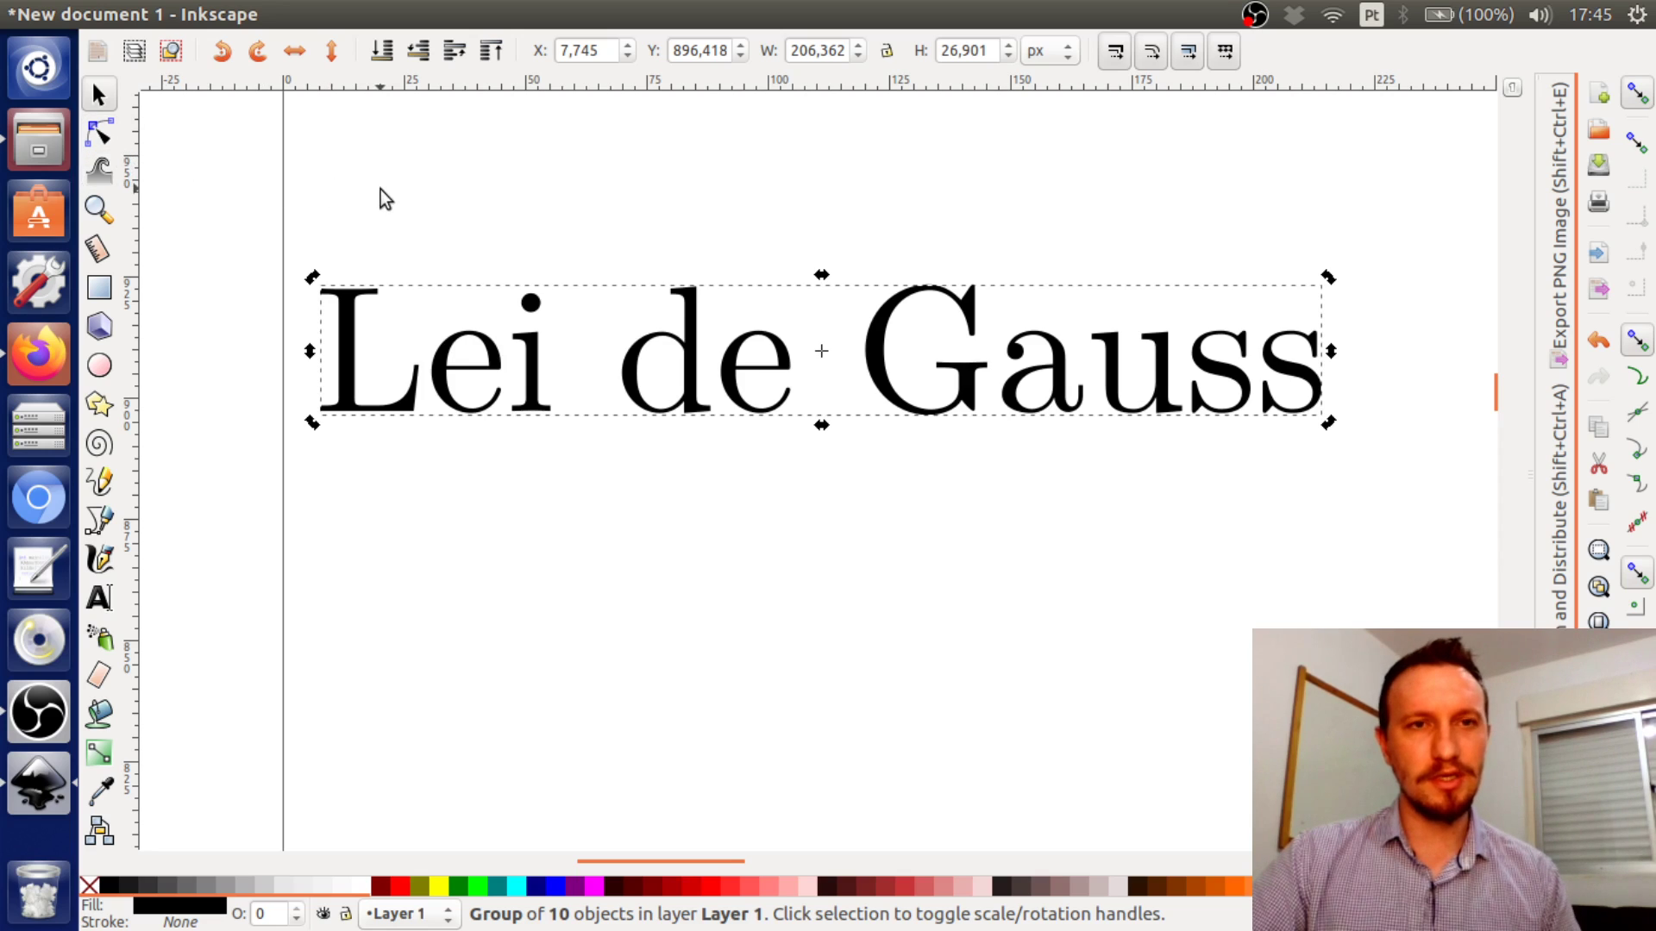
Undo the path conversion and the enlargement of the "Lei de Gauss" text
key(ctrl+z)
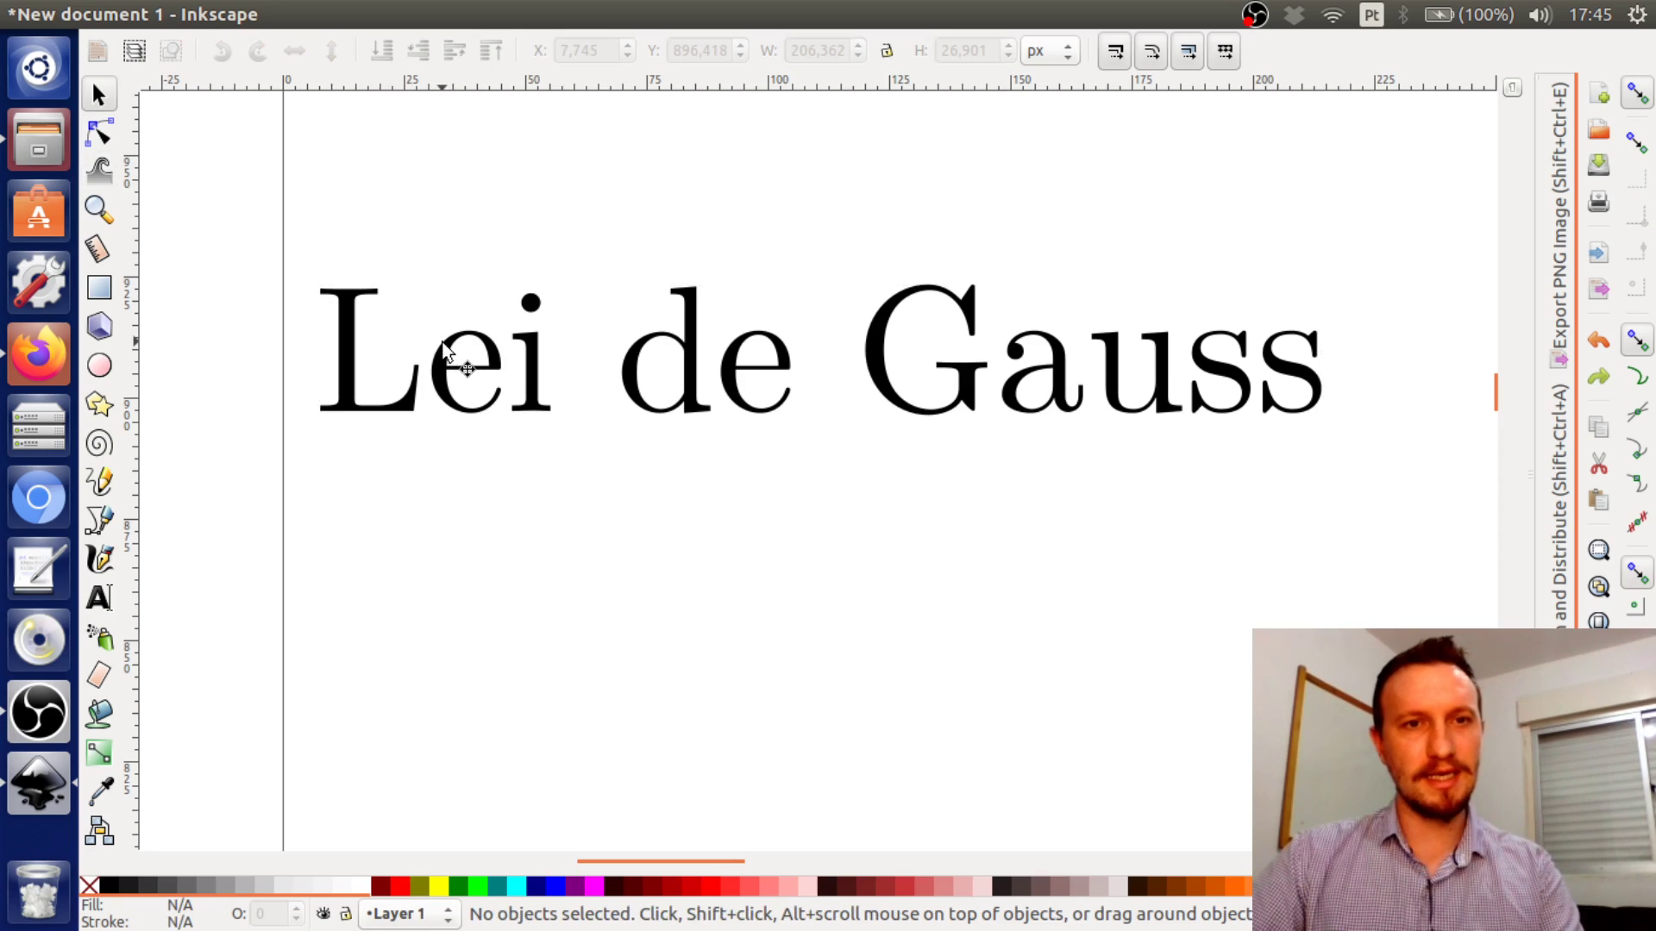
click(443, 345)
key(ctrl+z)
click(484, 292)
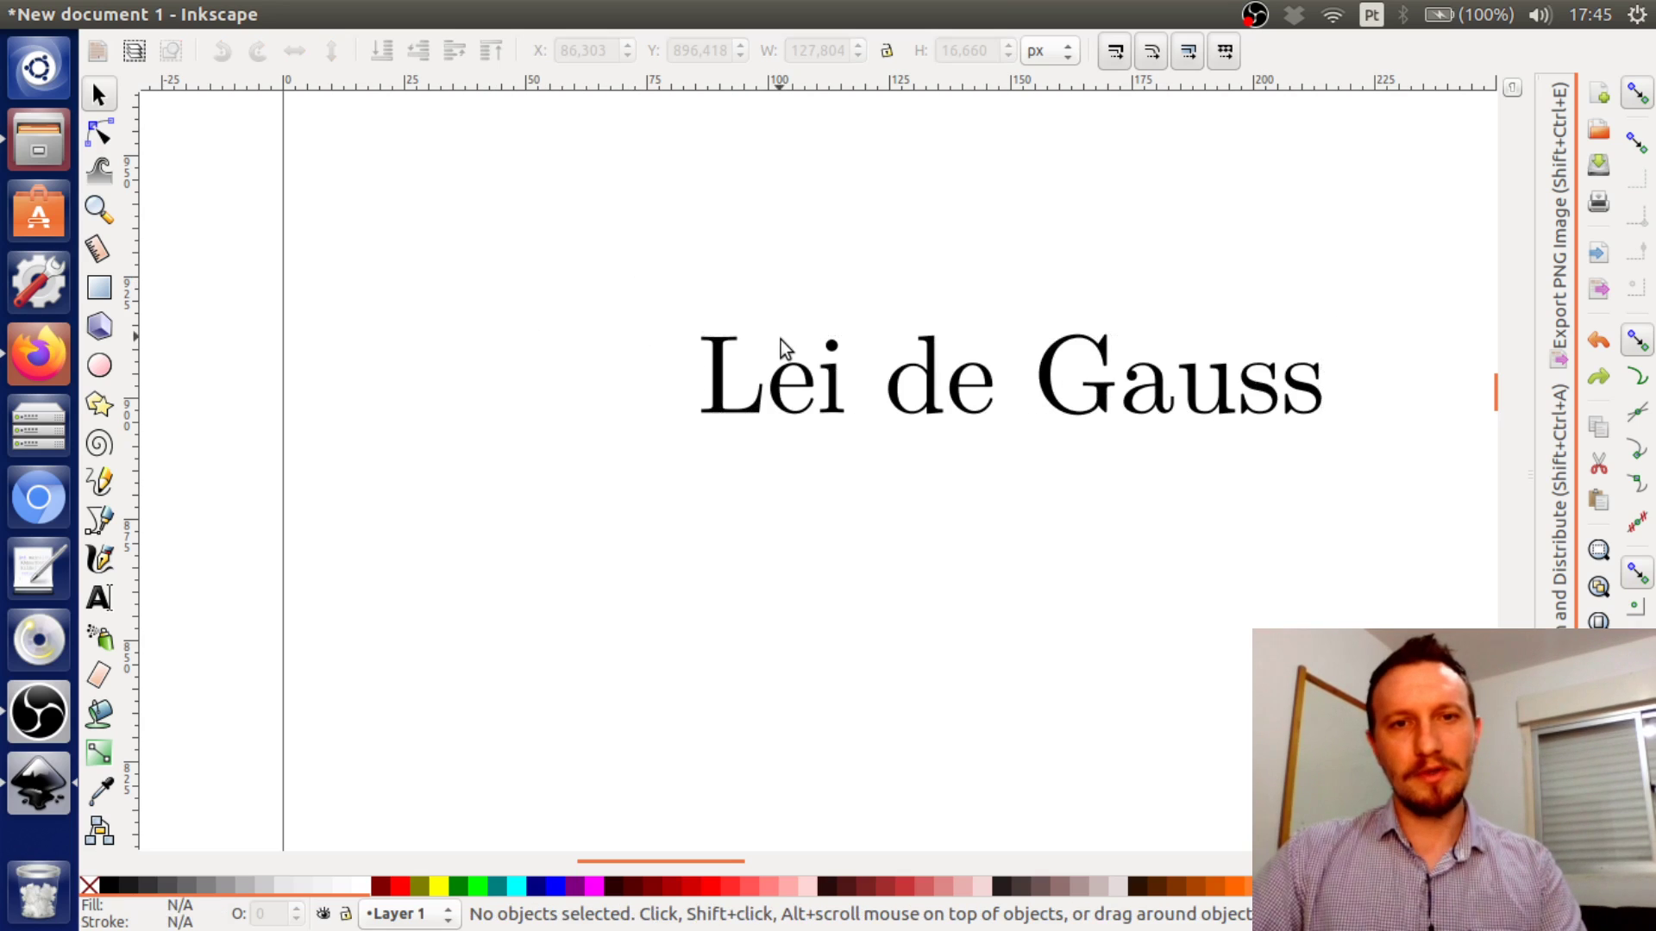
Duplicate the "Lei de Gauss" text and place the copy above the original at about X 83.6, Y 921.9 px
click(833, 415)
key(ctrl+c)
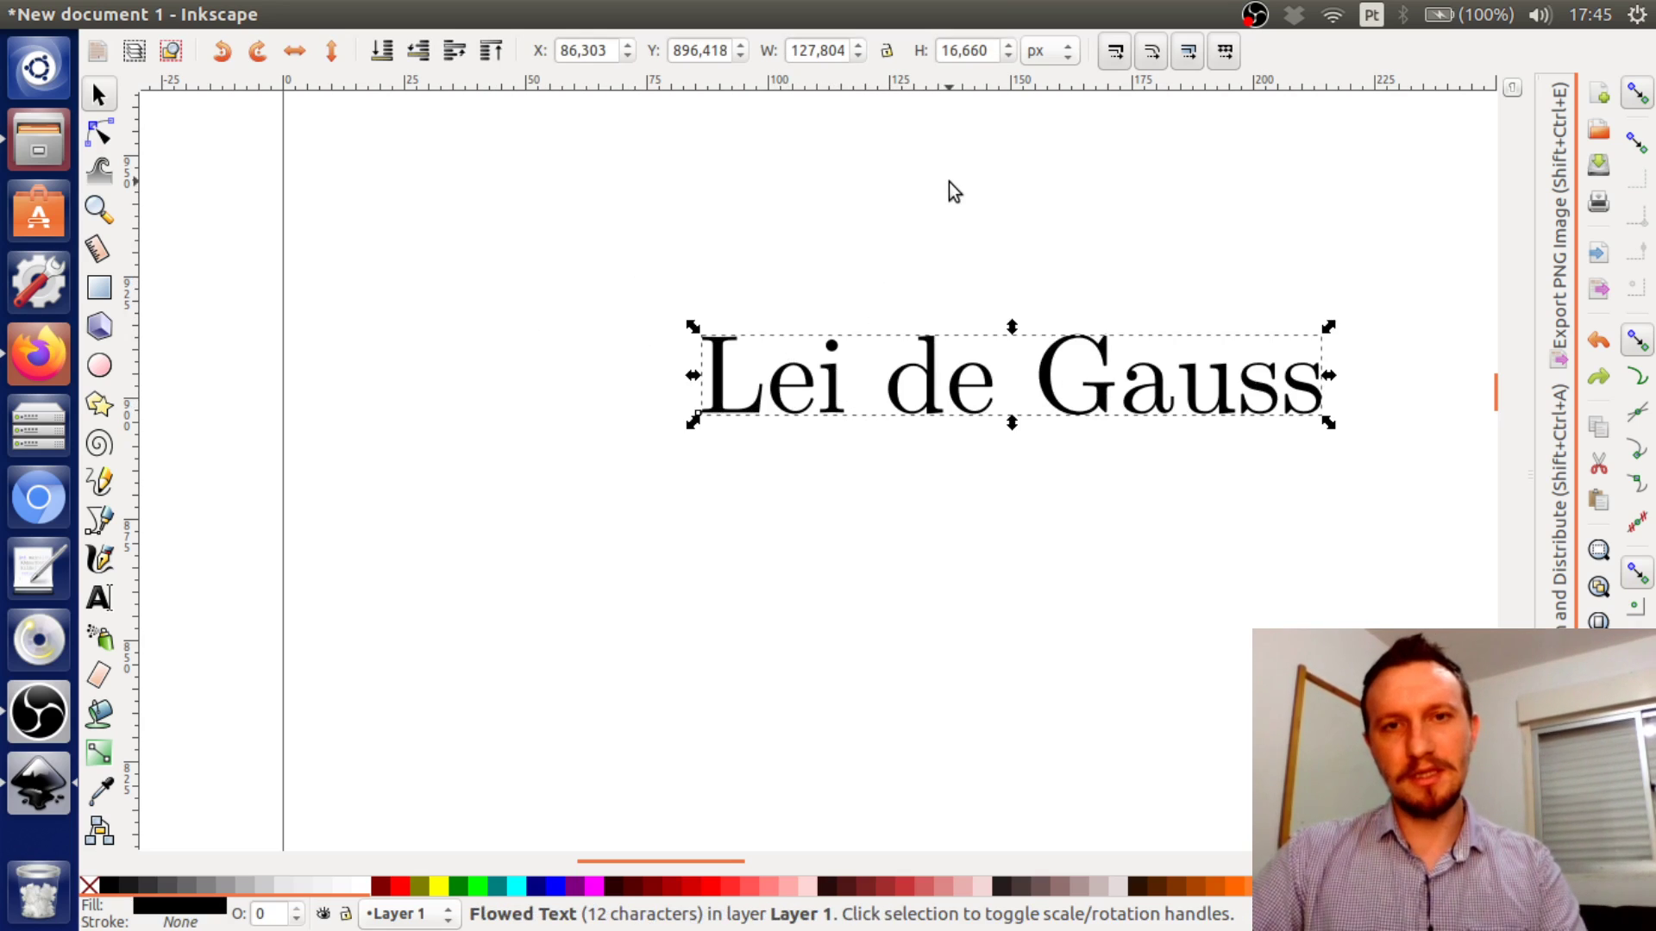
key(ctrl+v)
drag(1033, 235, 1082, 297)
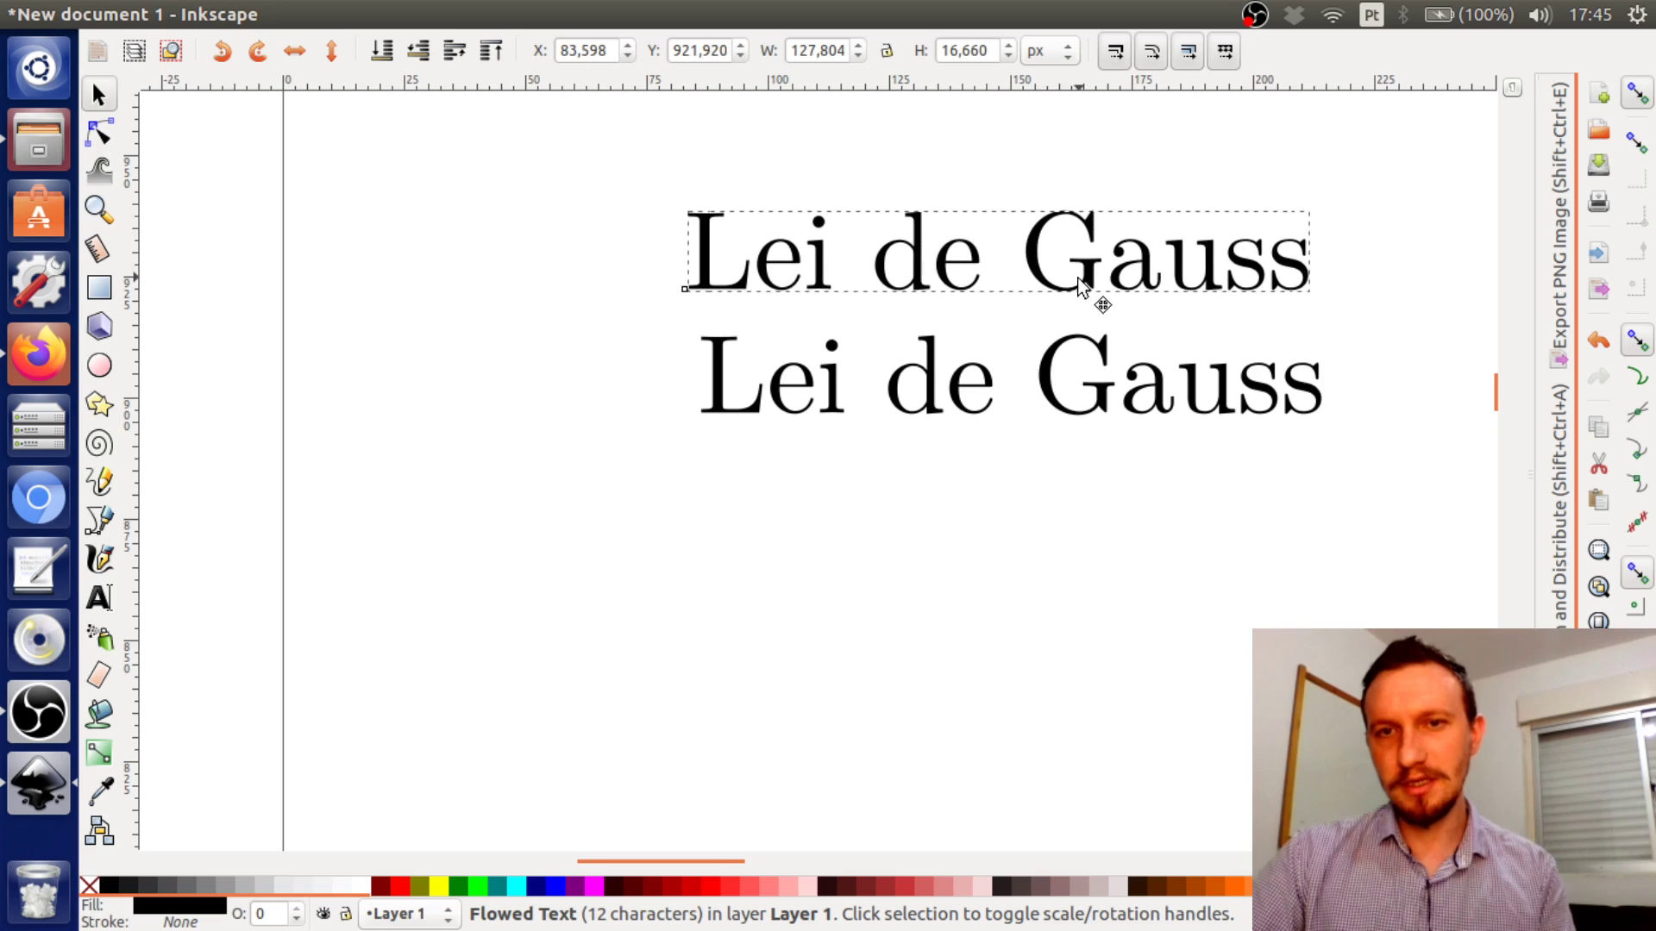
Convert the lower "Lei de Gauss" text to paths and move the upper editable text to about X 90.1, Y 923.2 px
click(1131, 463)
click(1139, 412)
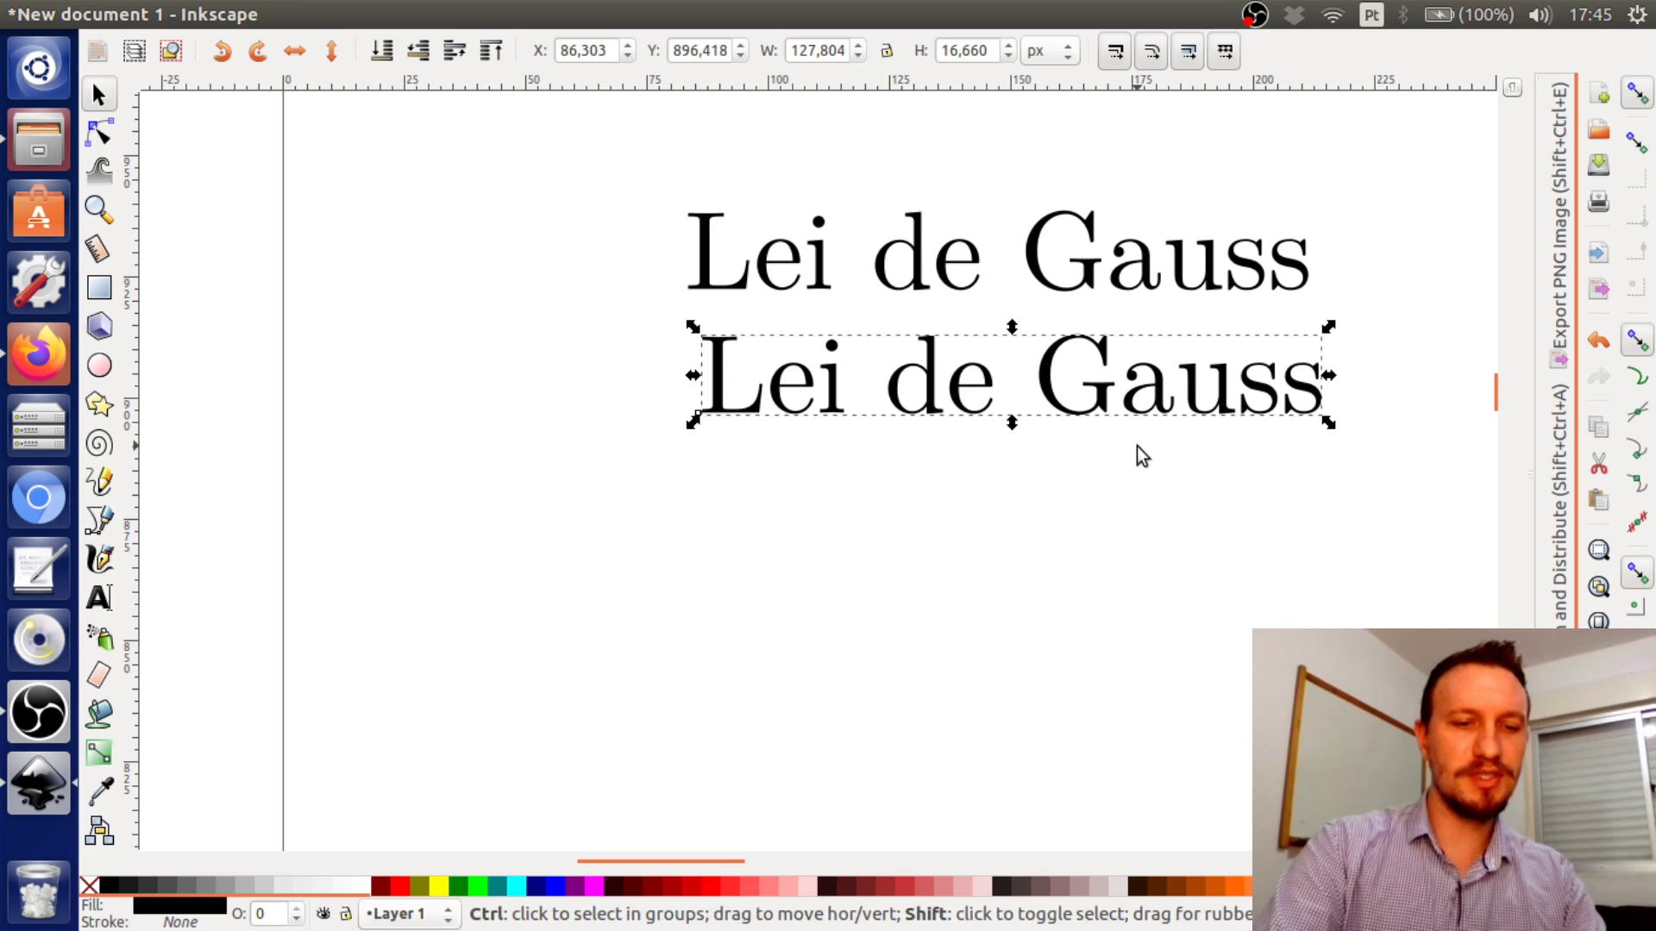
key(shift+ctrl+c)
click(794, 621)
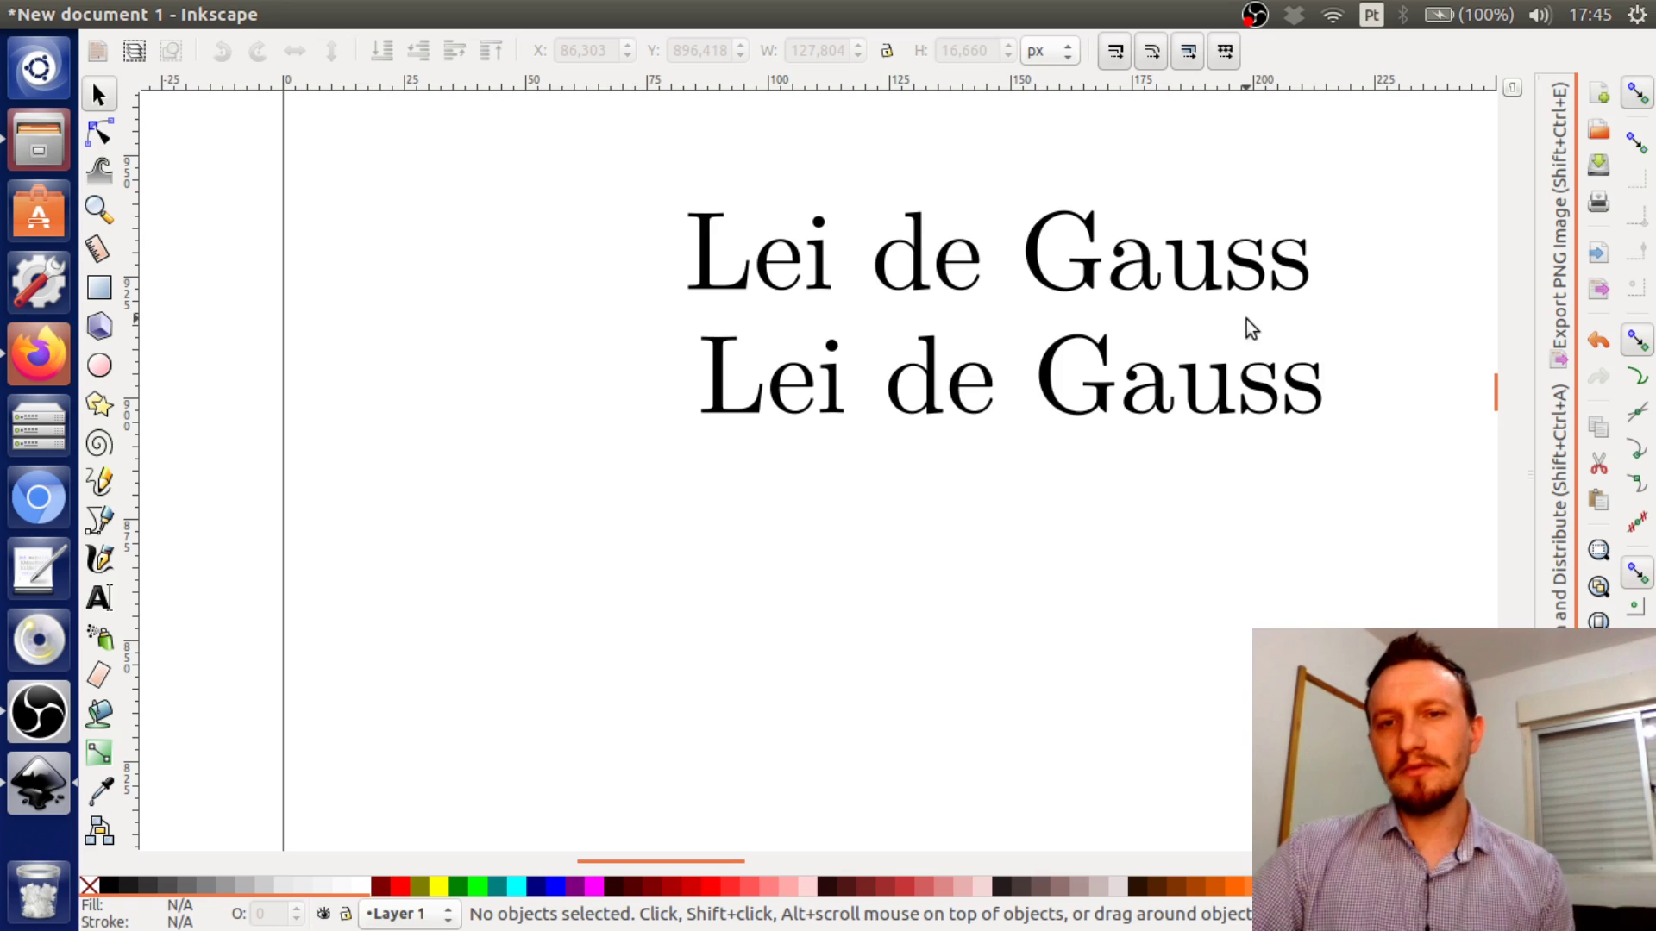
drag(1155, 293, 1188, 285)
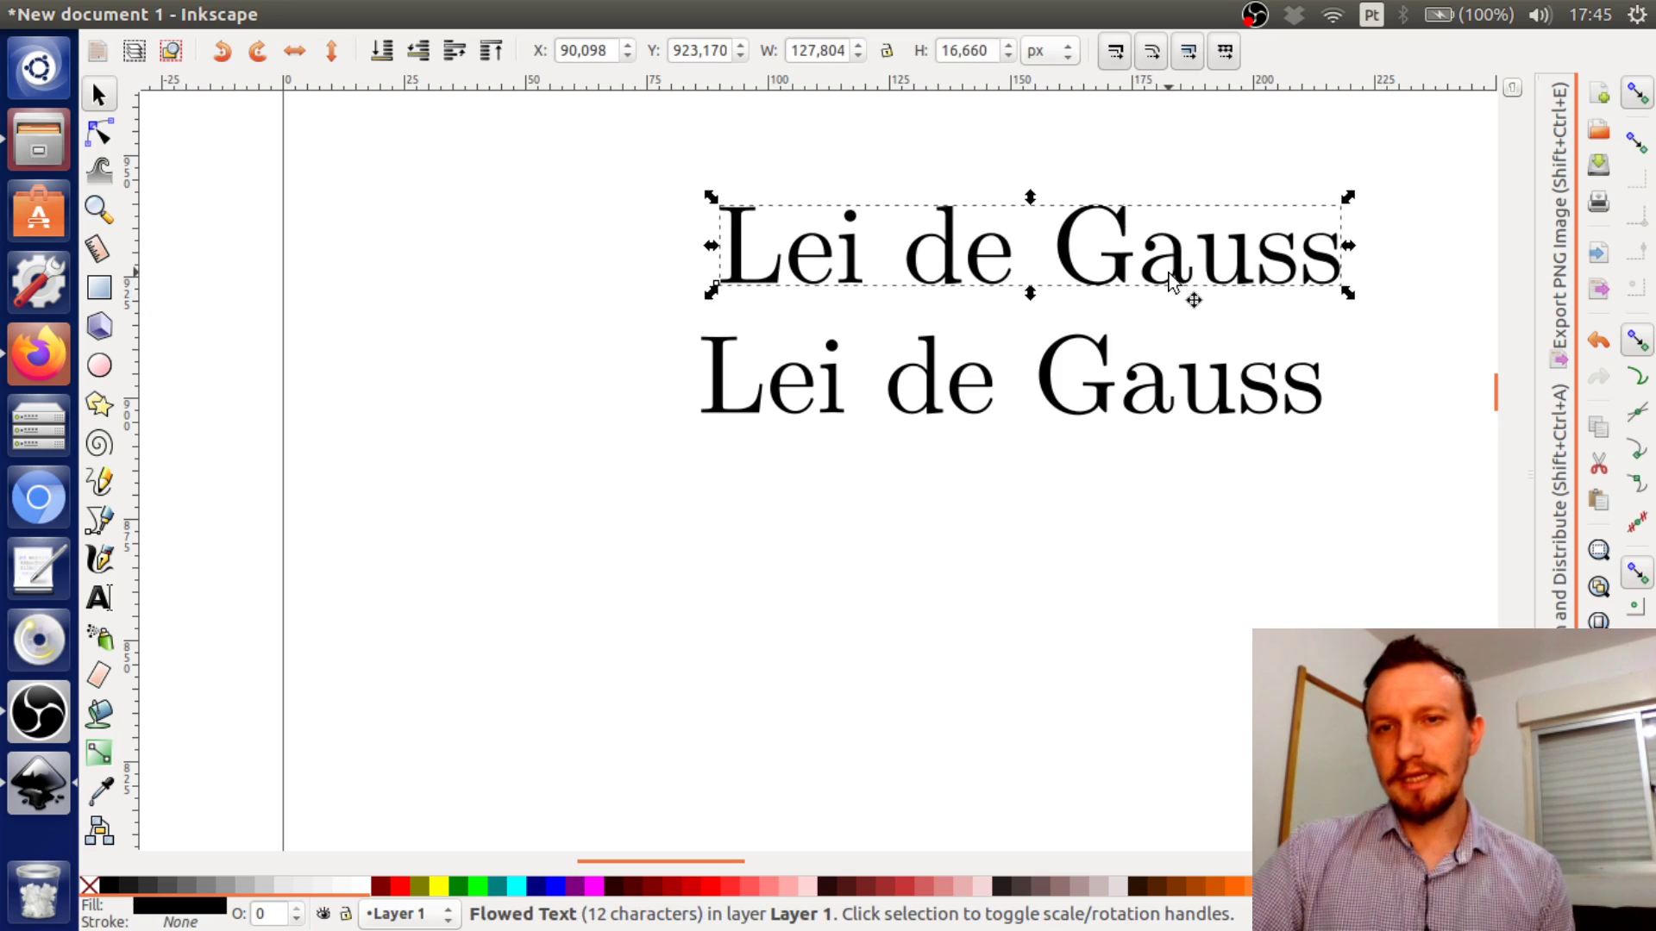
click(1165, 576)
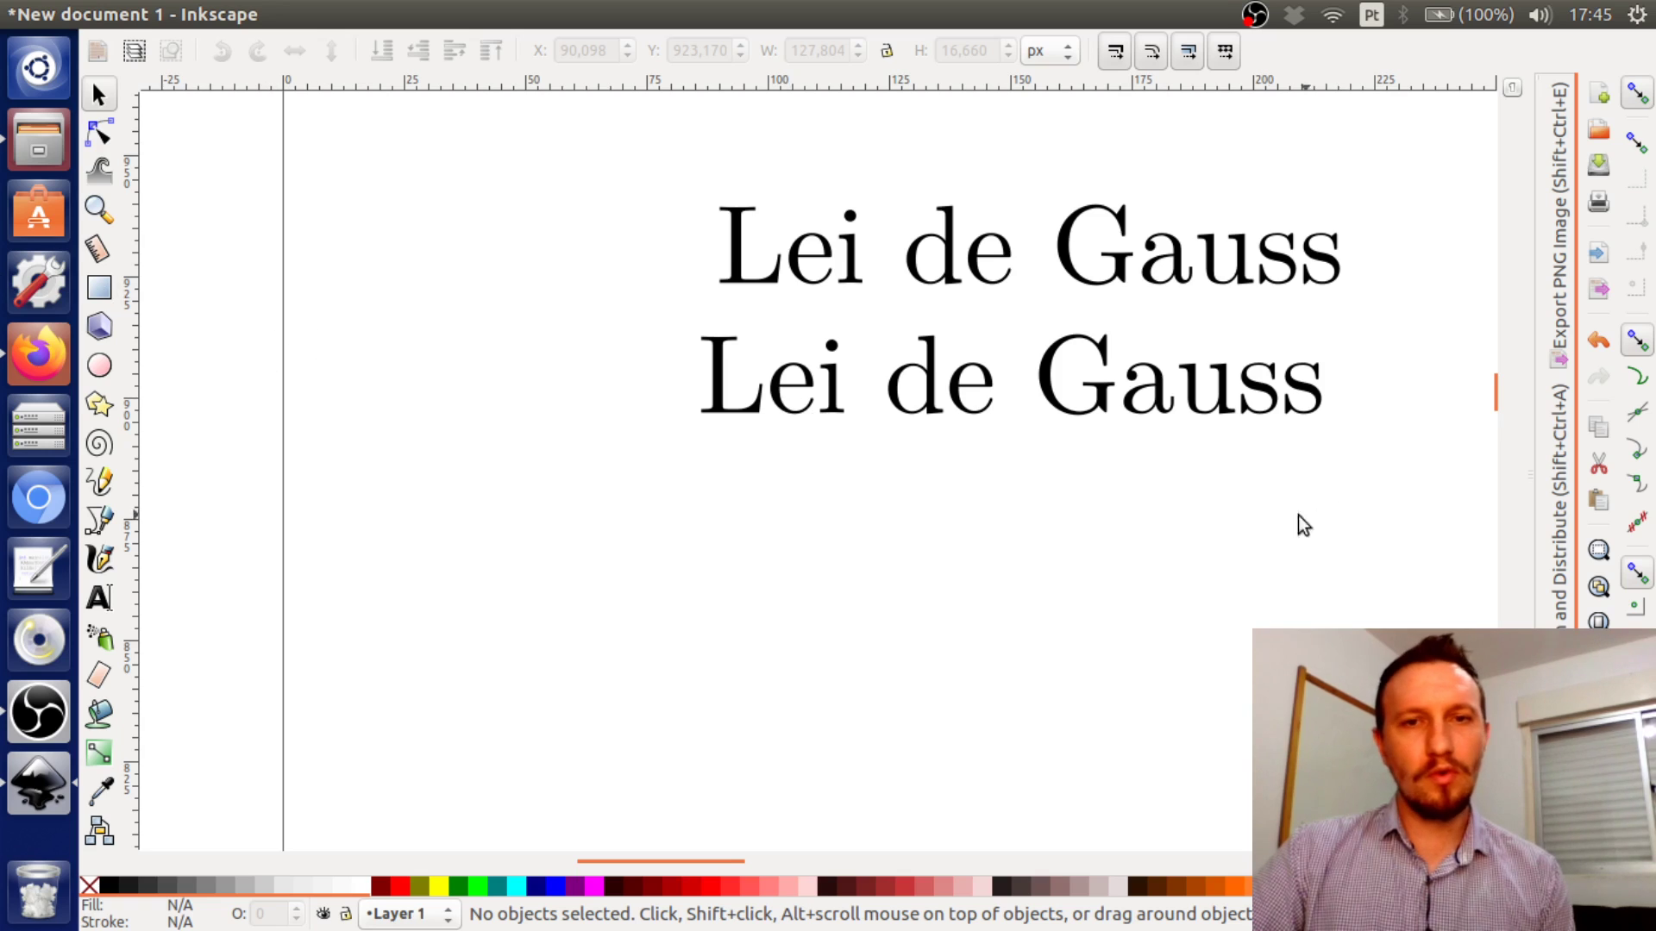
Examine the nodes of individual letters in the lower converted lettering and compare them with the upper text object using the Node tool
click(91, 136)
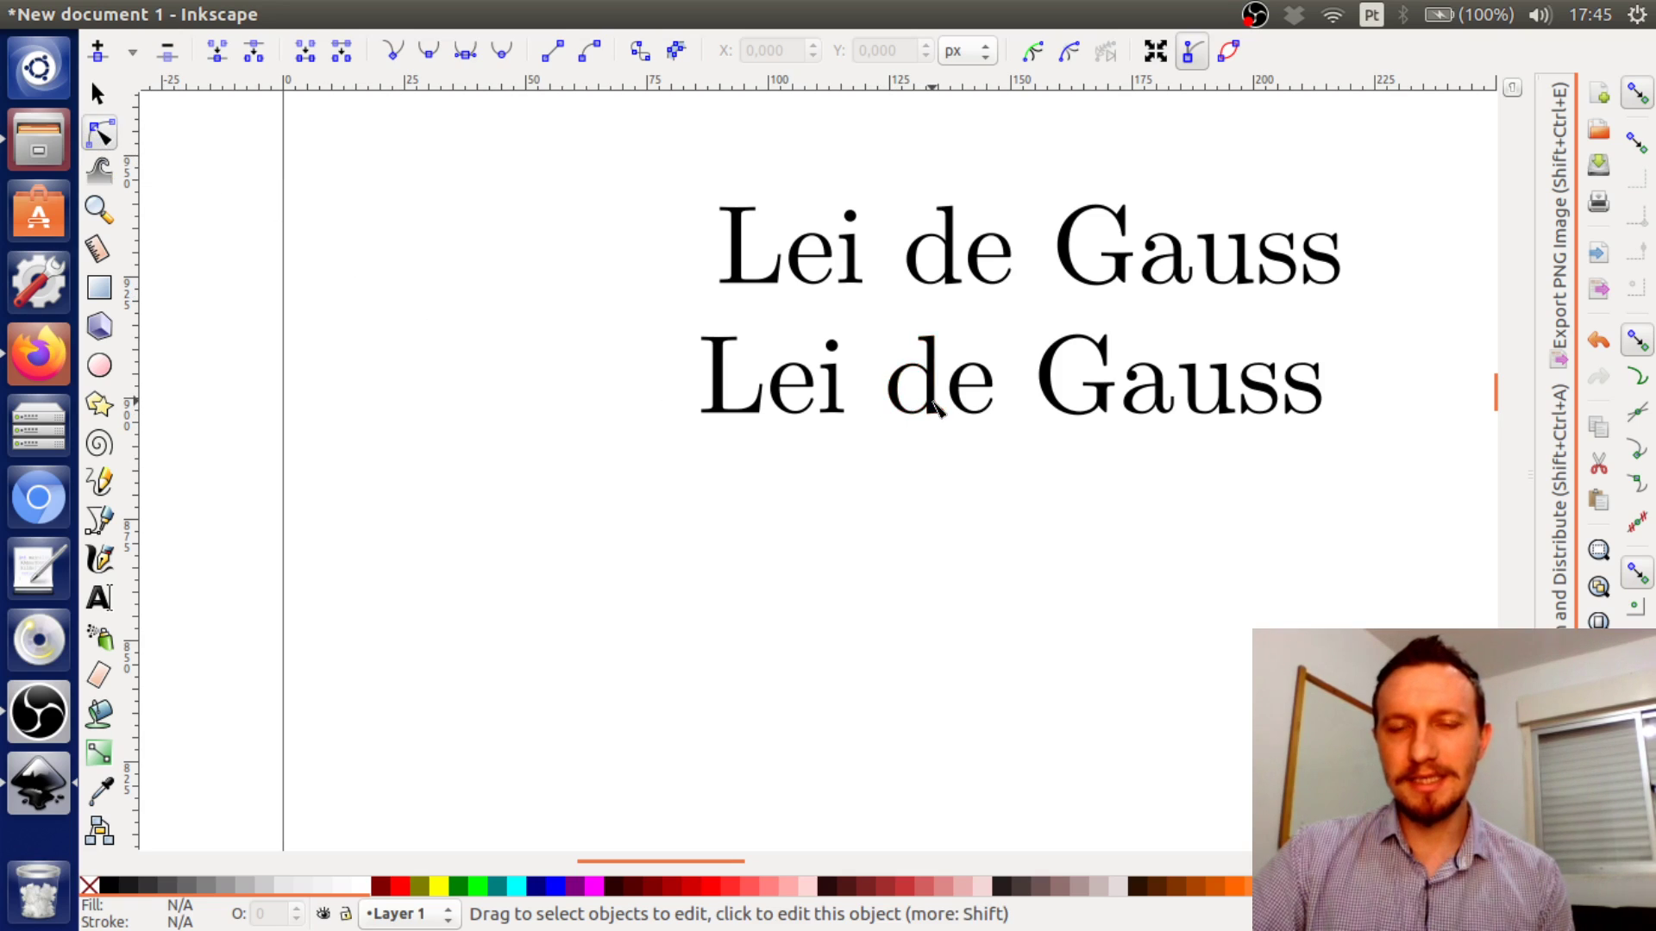
click(924, 401)
click(1062, 390)
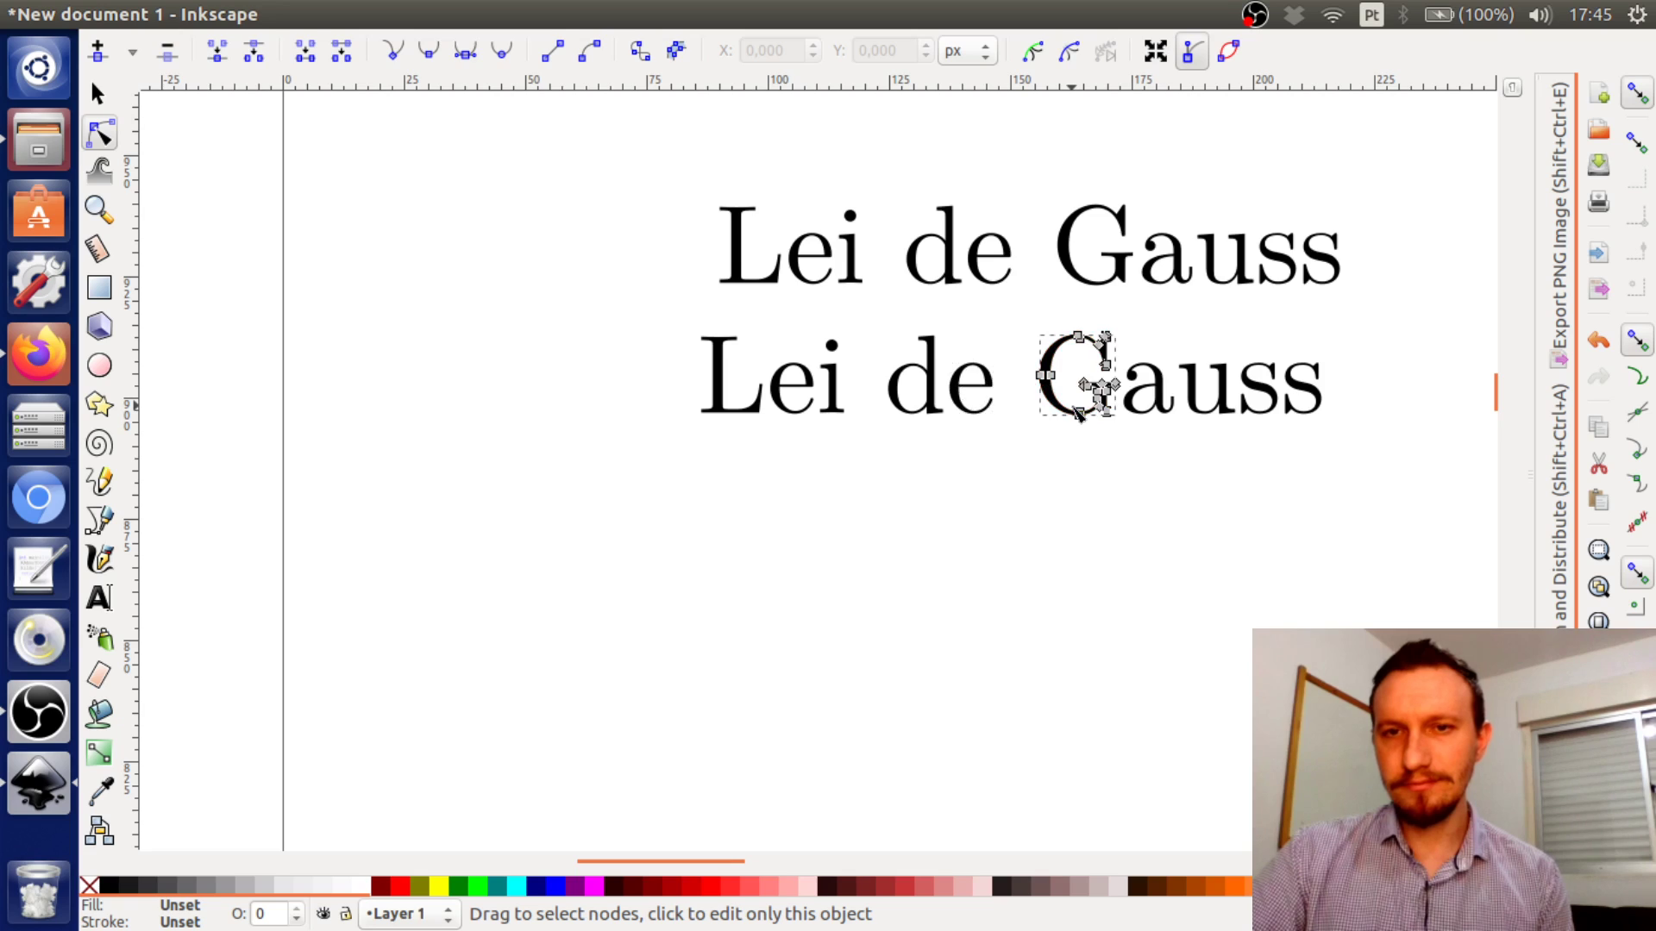
click(1151, 401)
click(1207, 399)
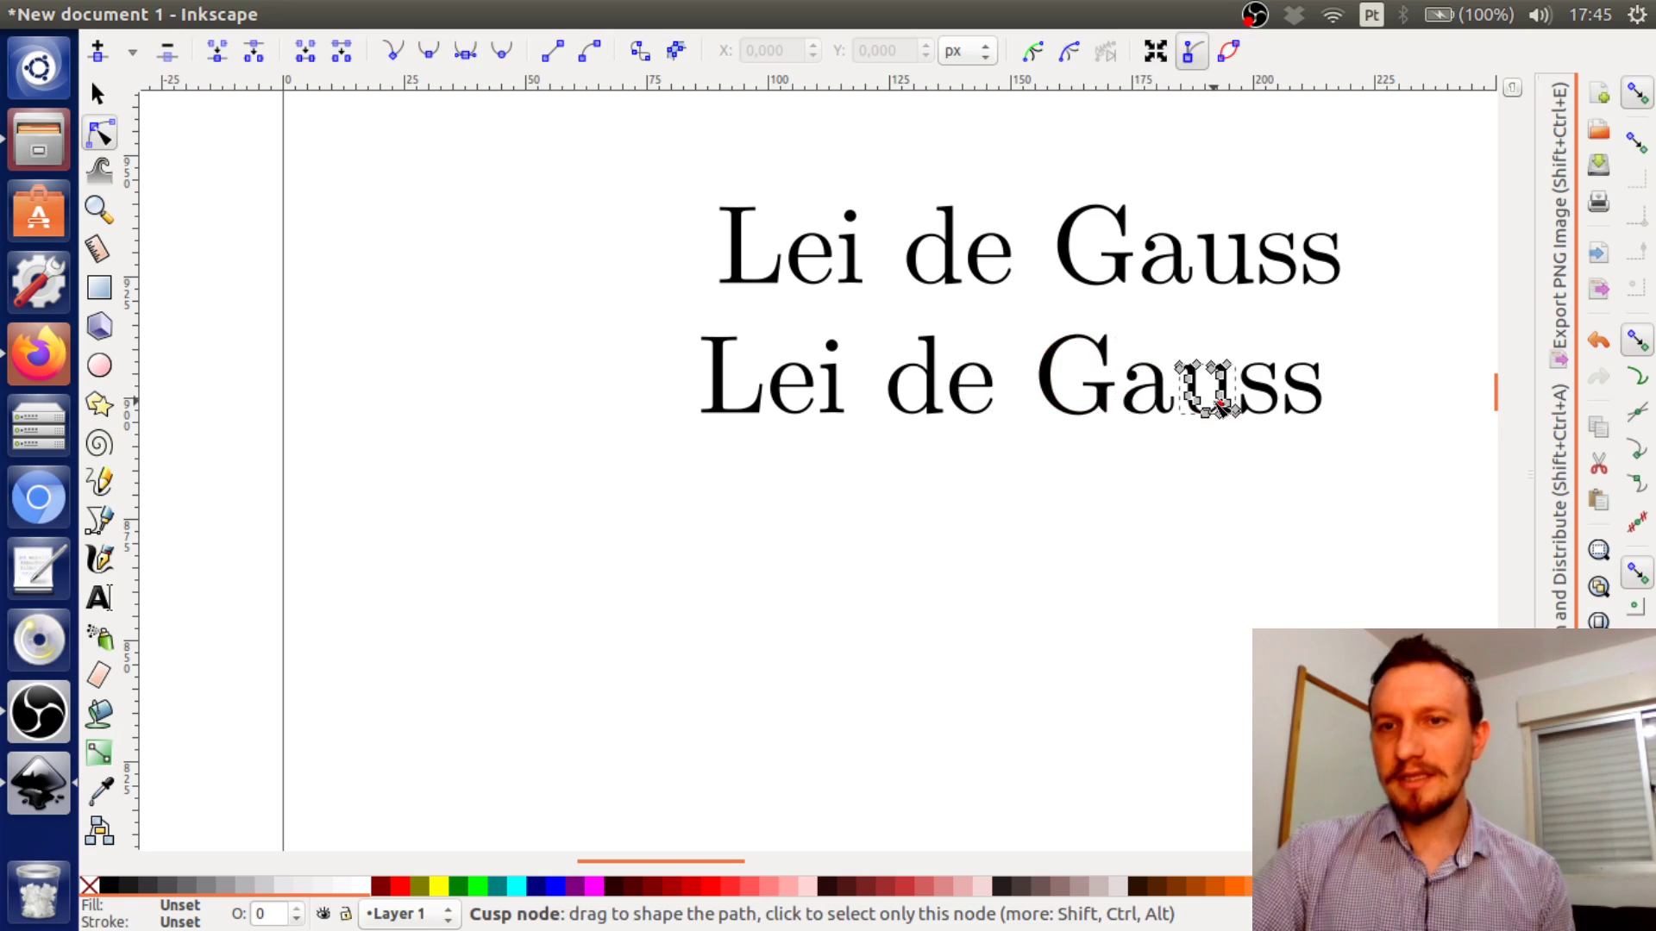
click(1258, 399)
click(1304, 399)
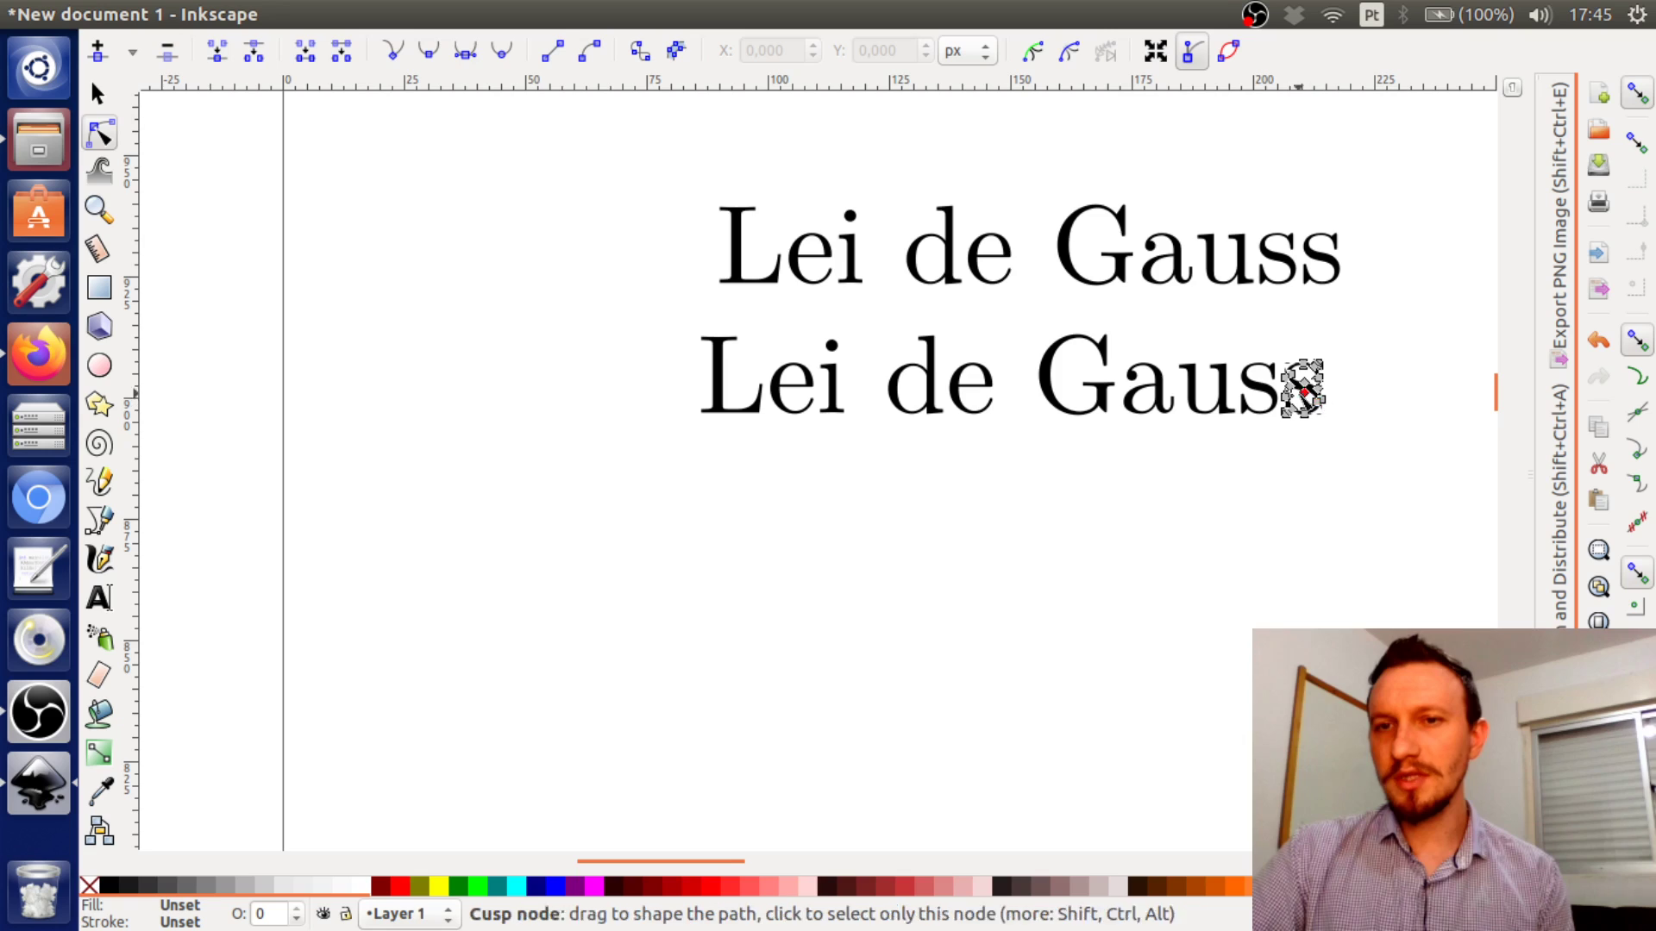
click(1182, 287)
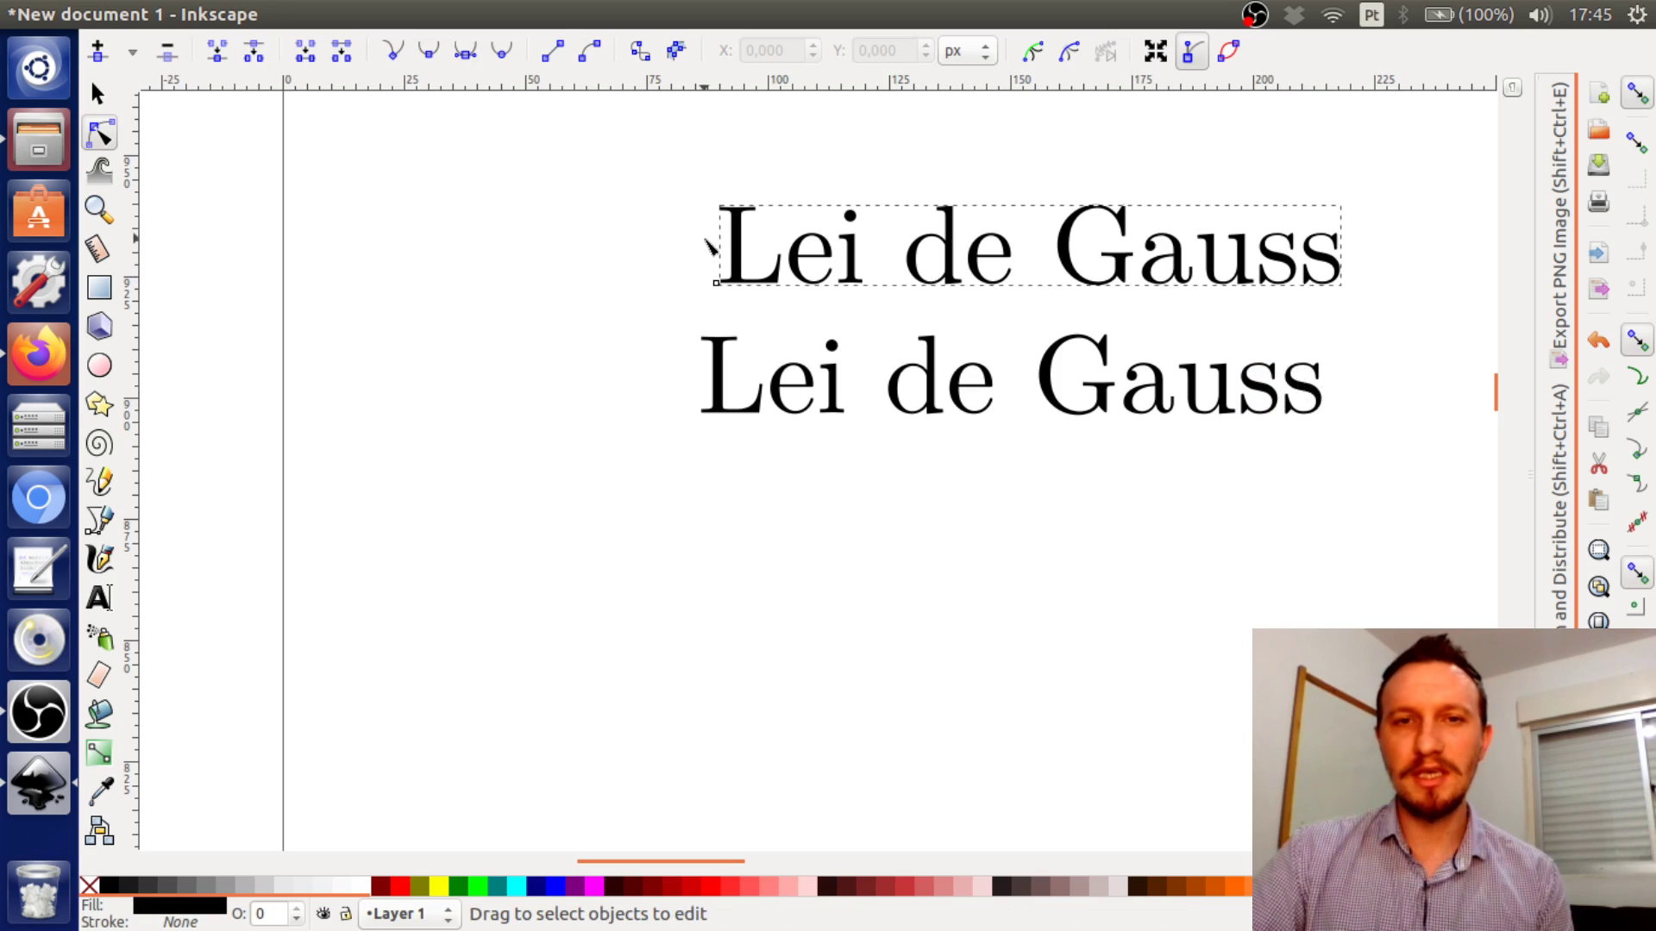
Set the last "s" of the upper "Lei de Gauss" text to Italic
click(99, 597)
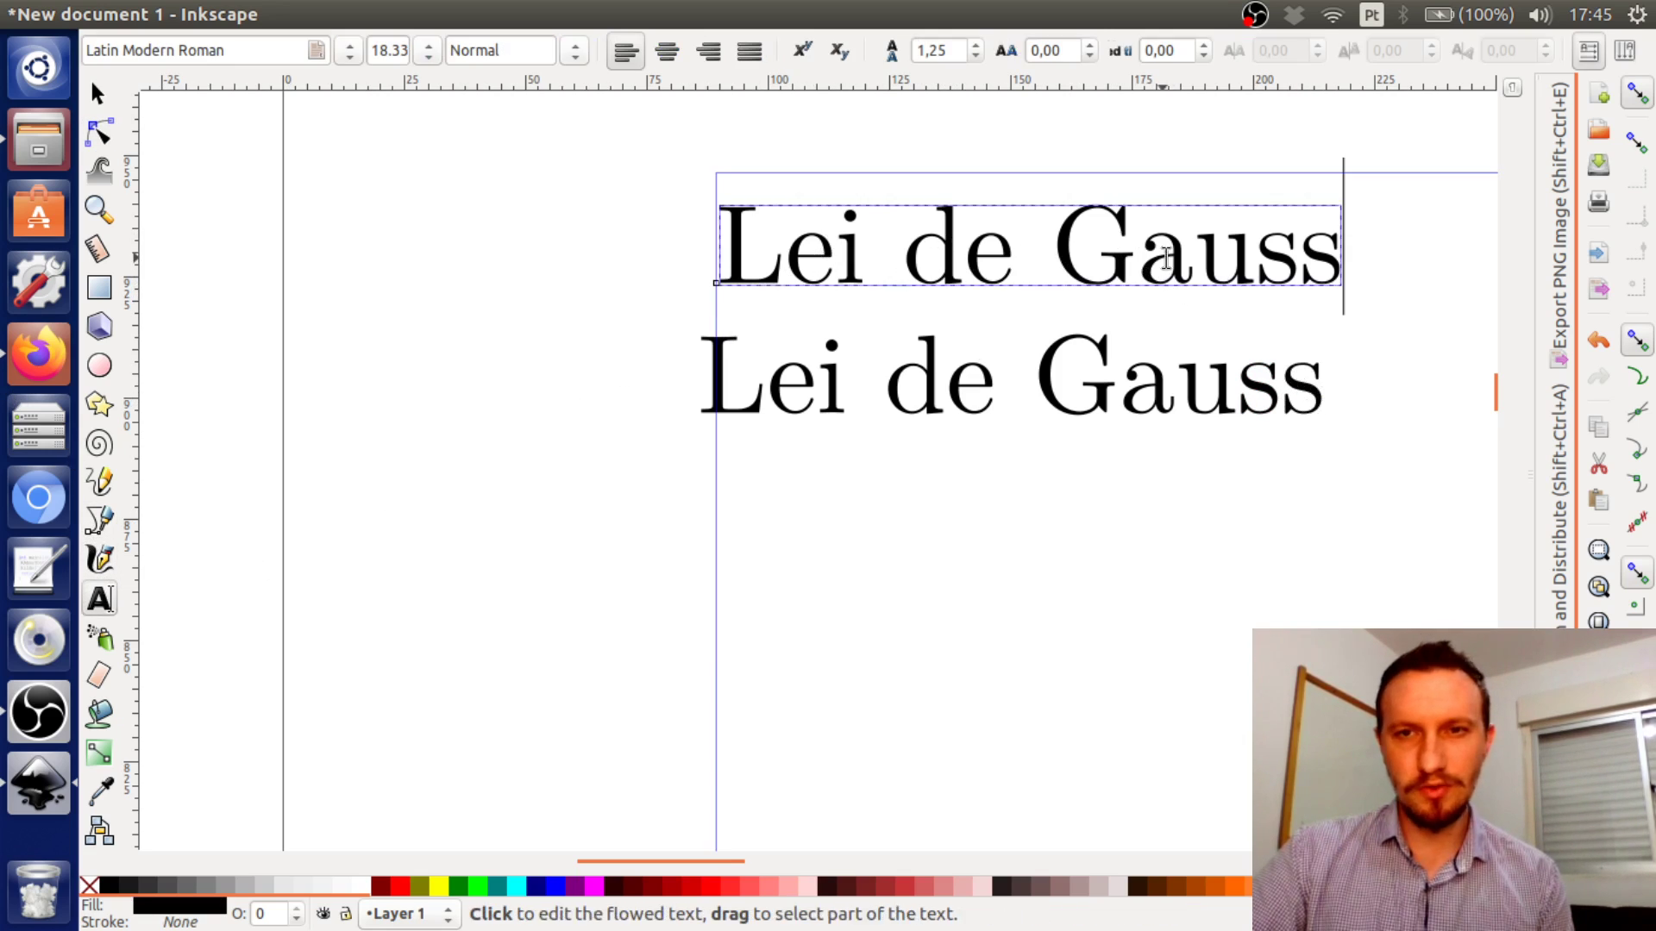
click(1328, 252)
key(shift+Left)
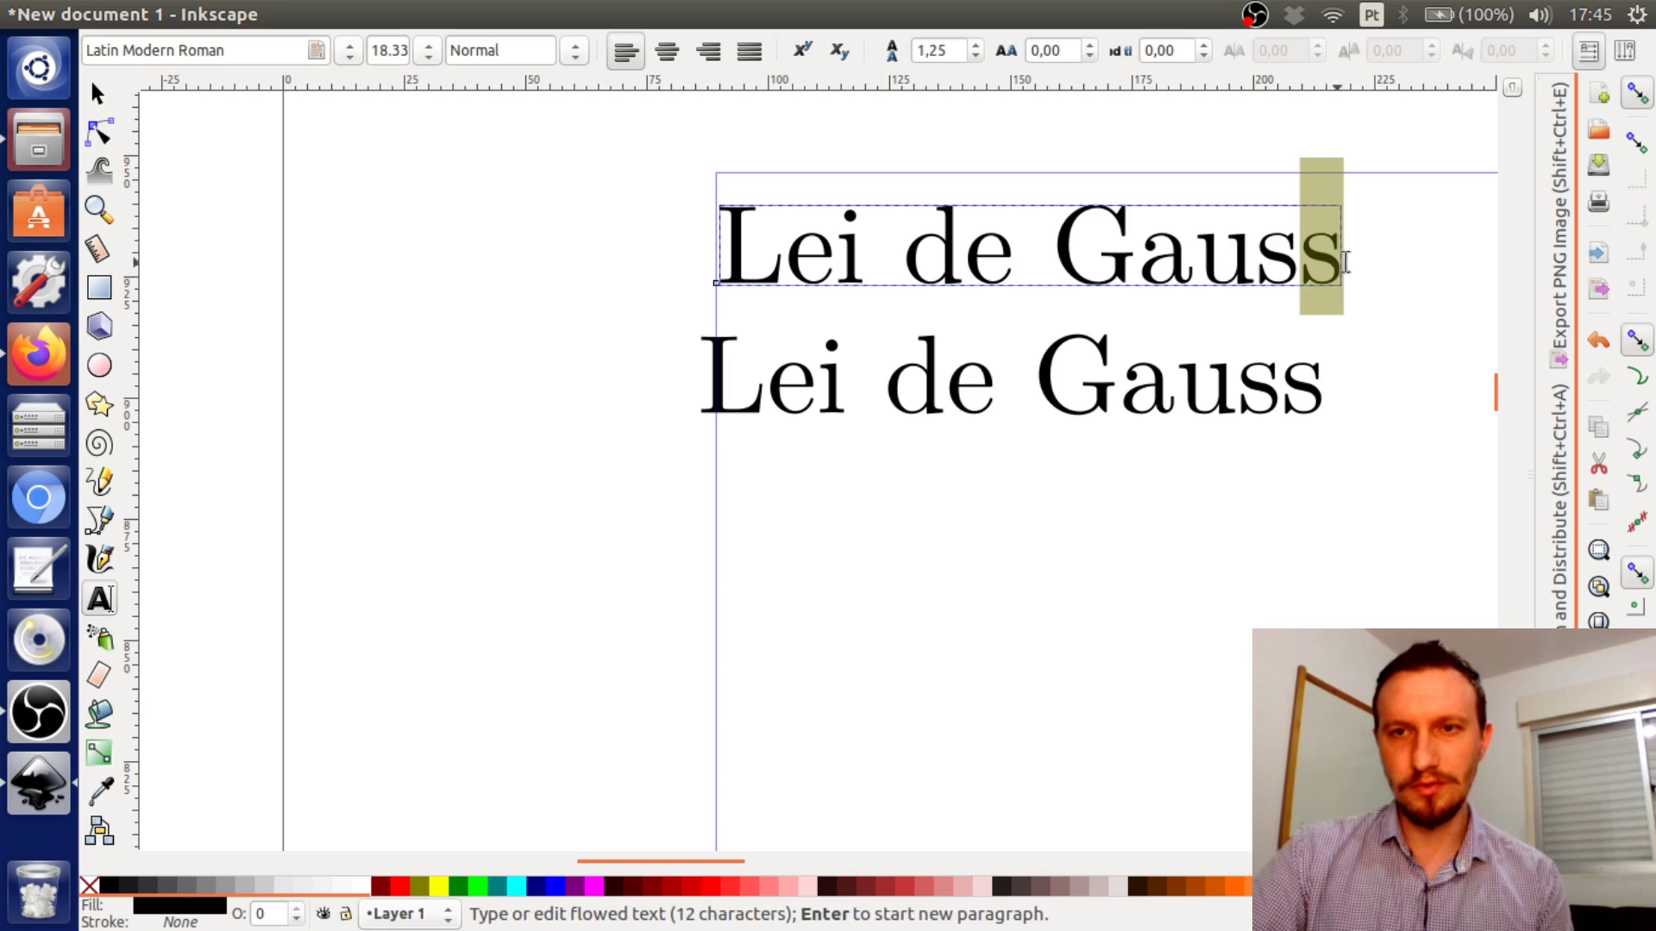
click(573, 52)
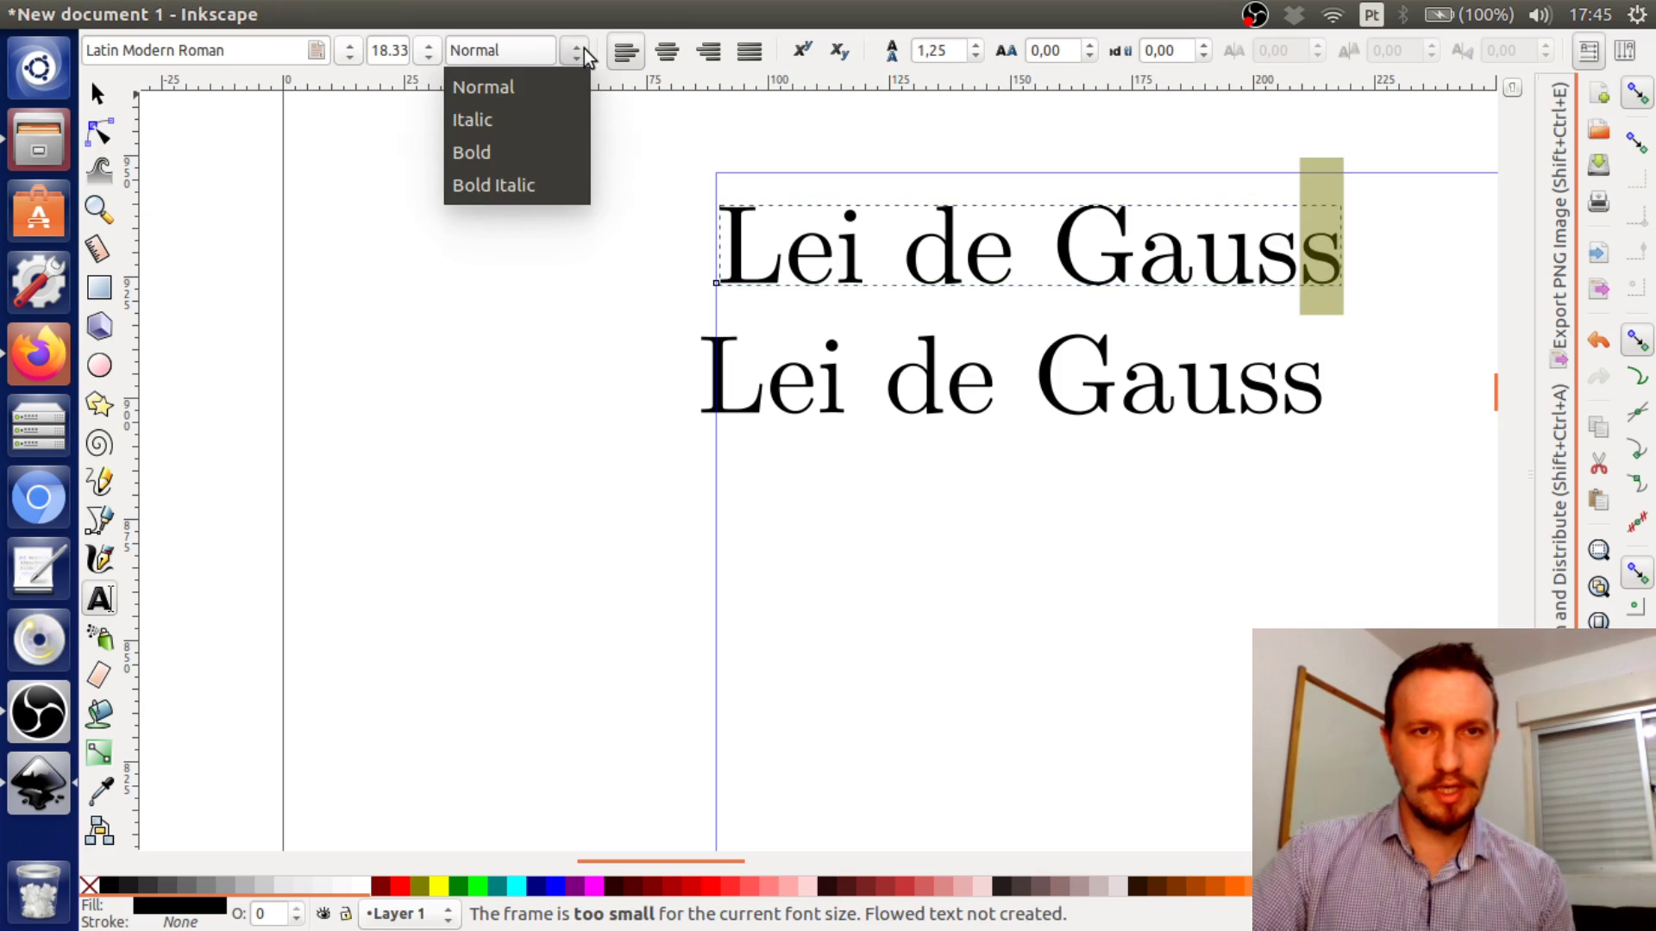
click(498, 120)
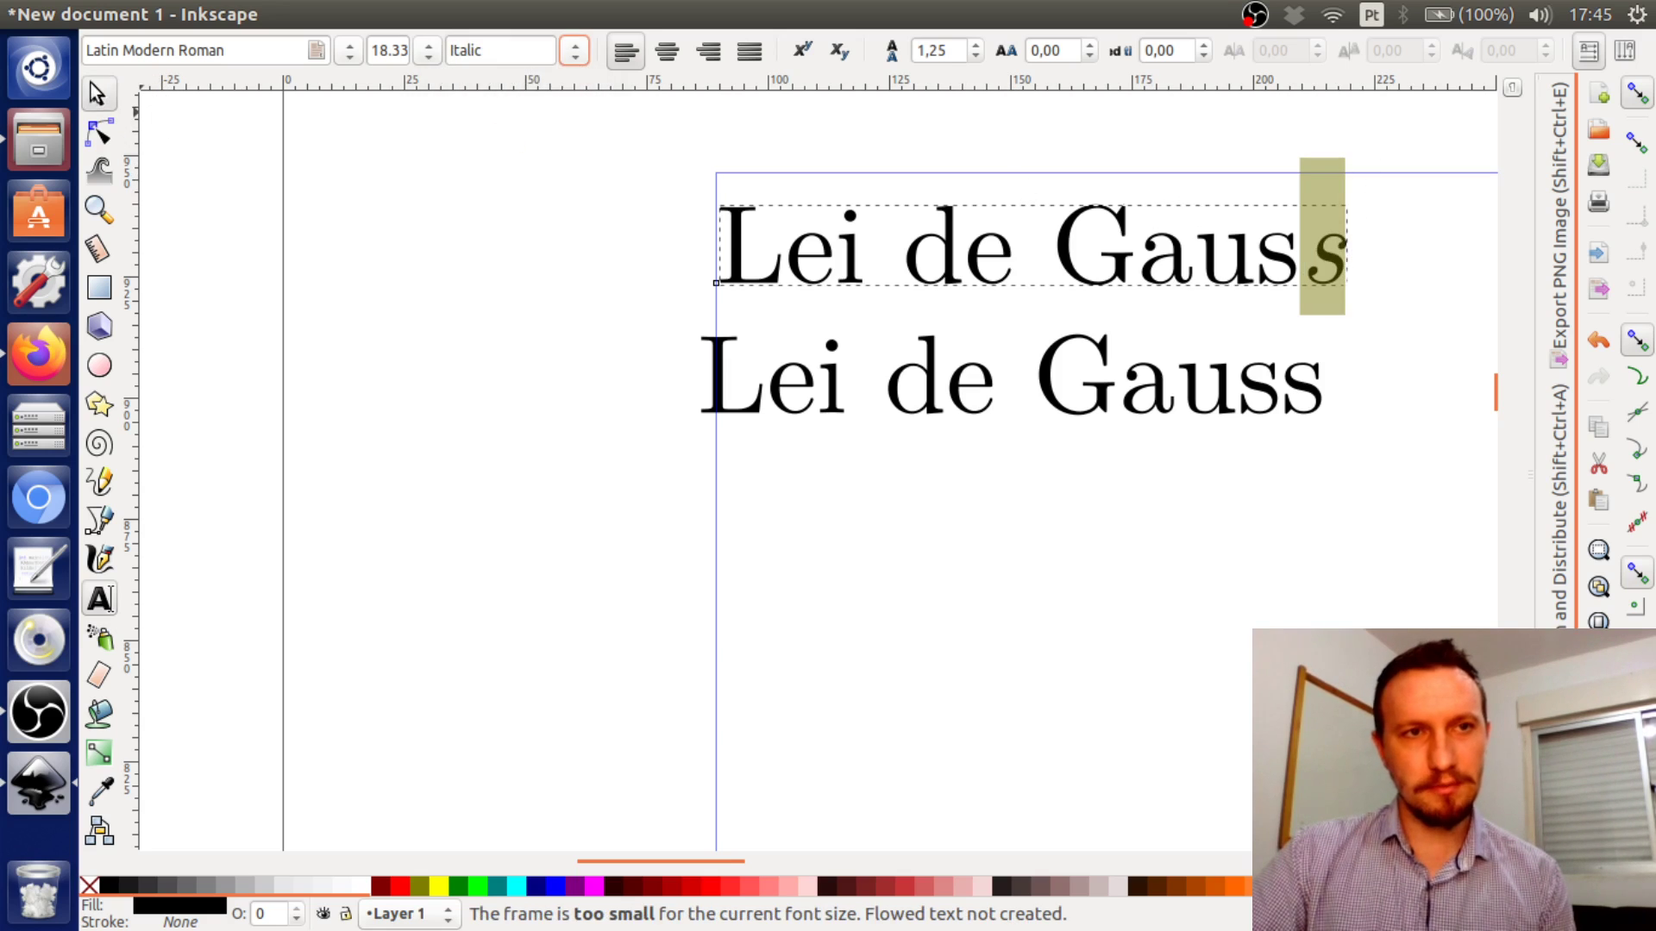
Select the lower lettering group and examine the path nodes of its letter "d" up close
click(97, 93)
click(1093, 398)
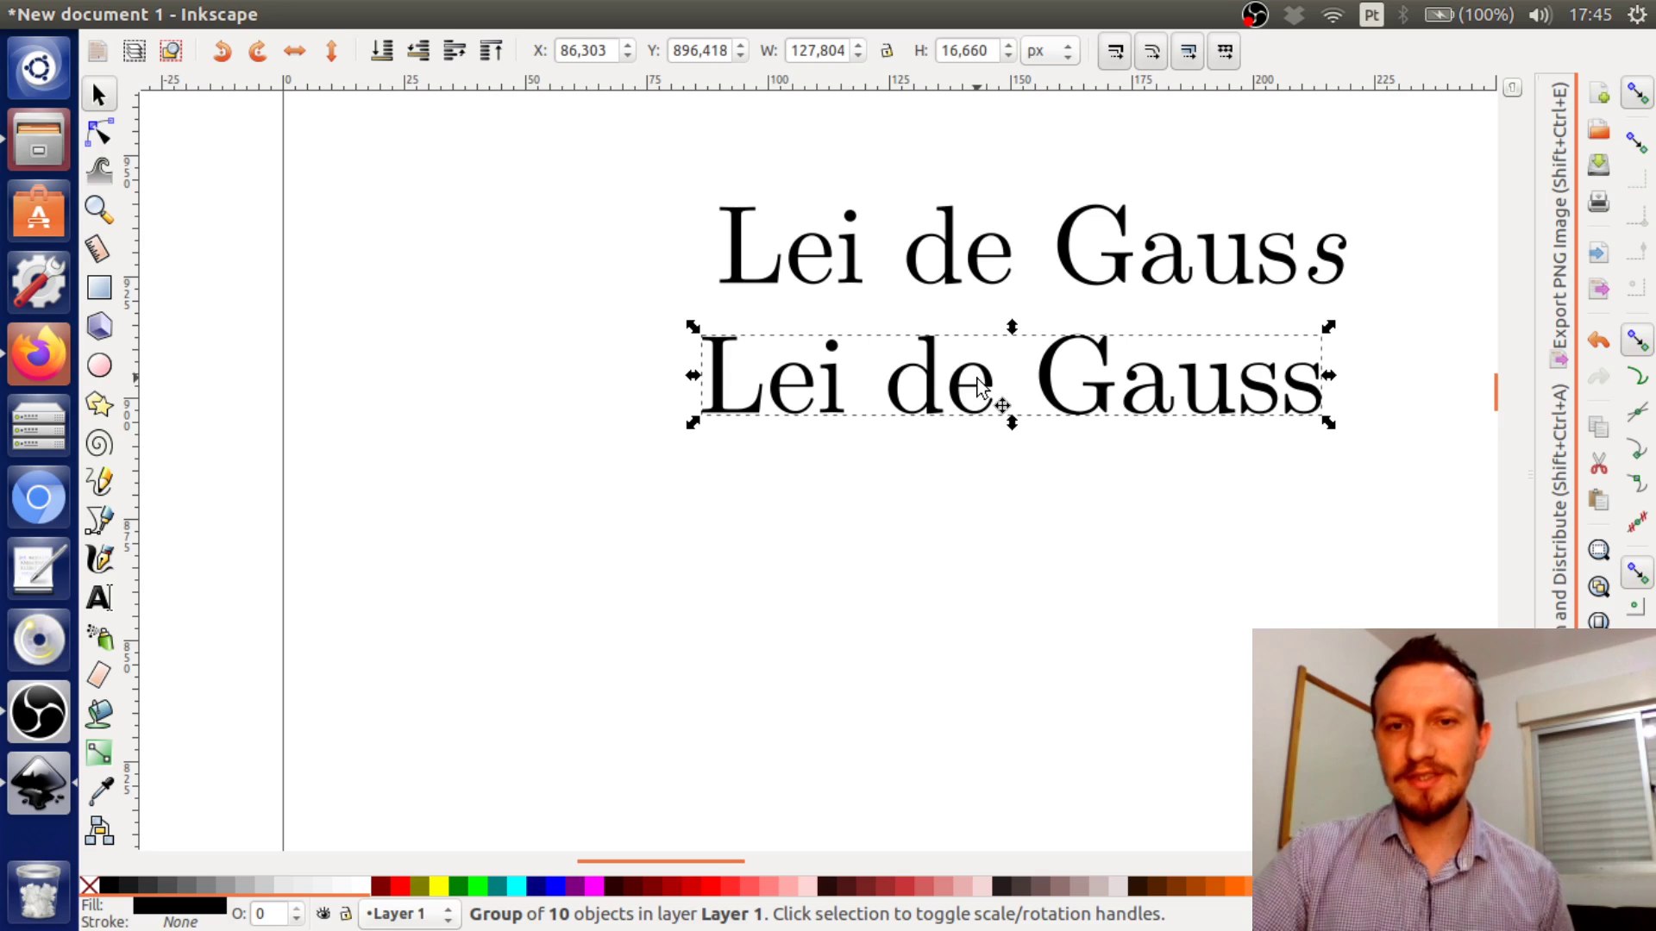
click(99, 134)
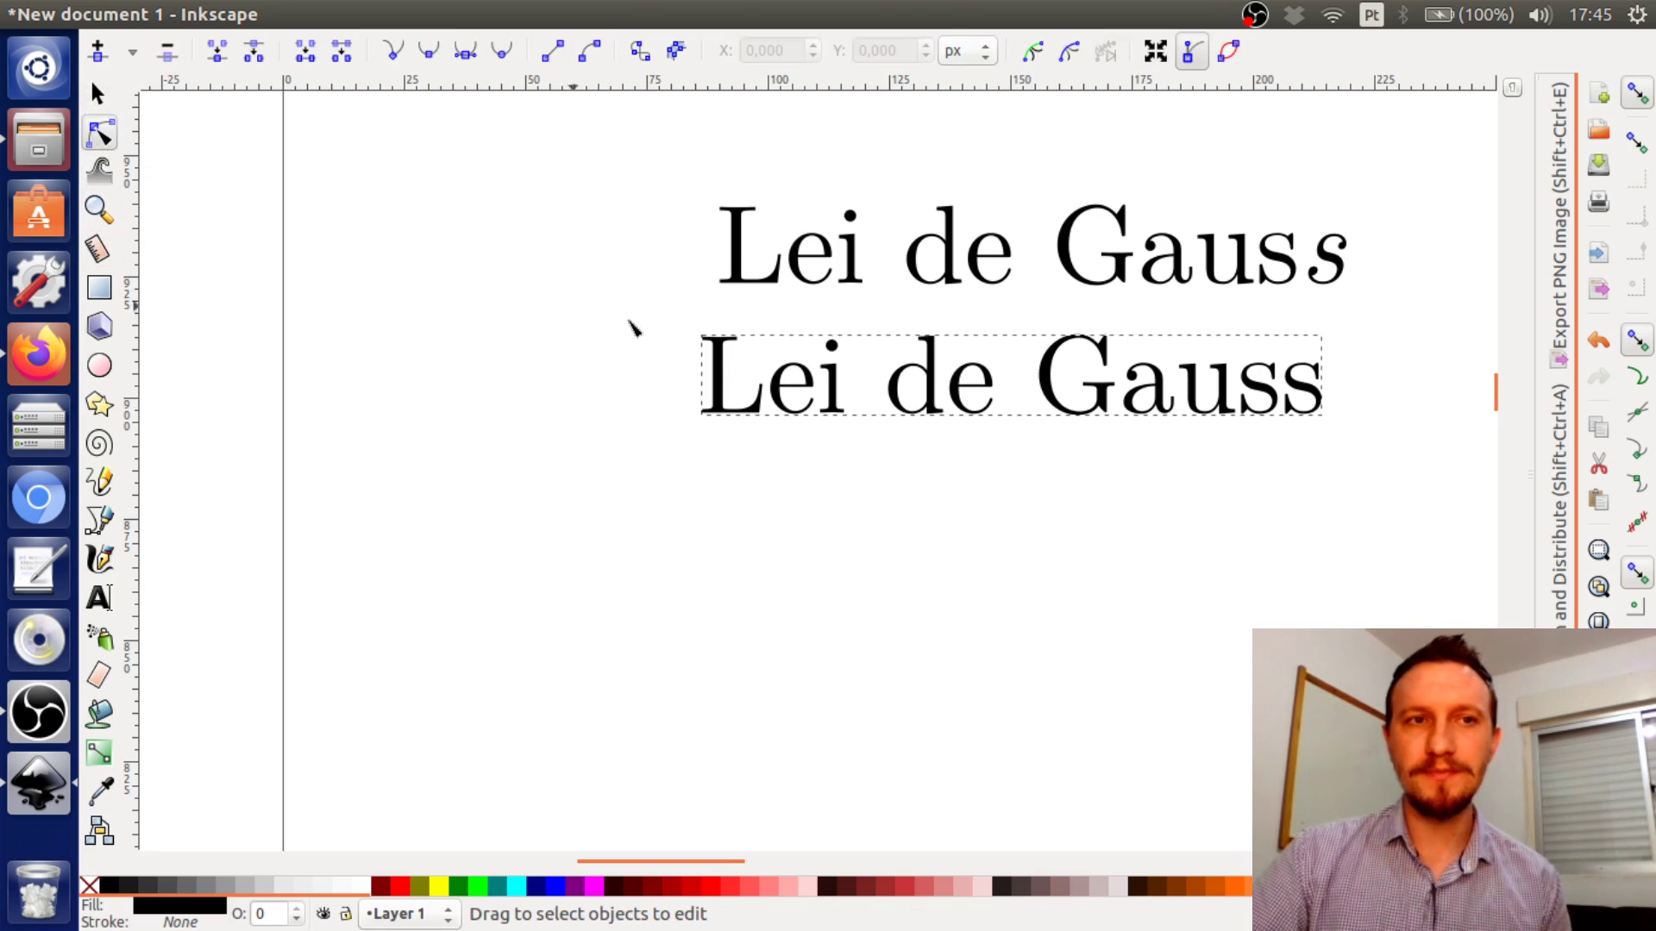
click(932, 380)
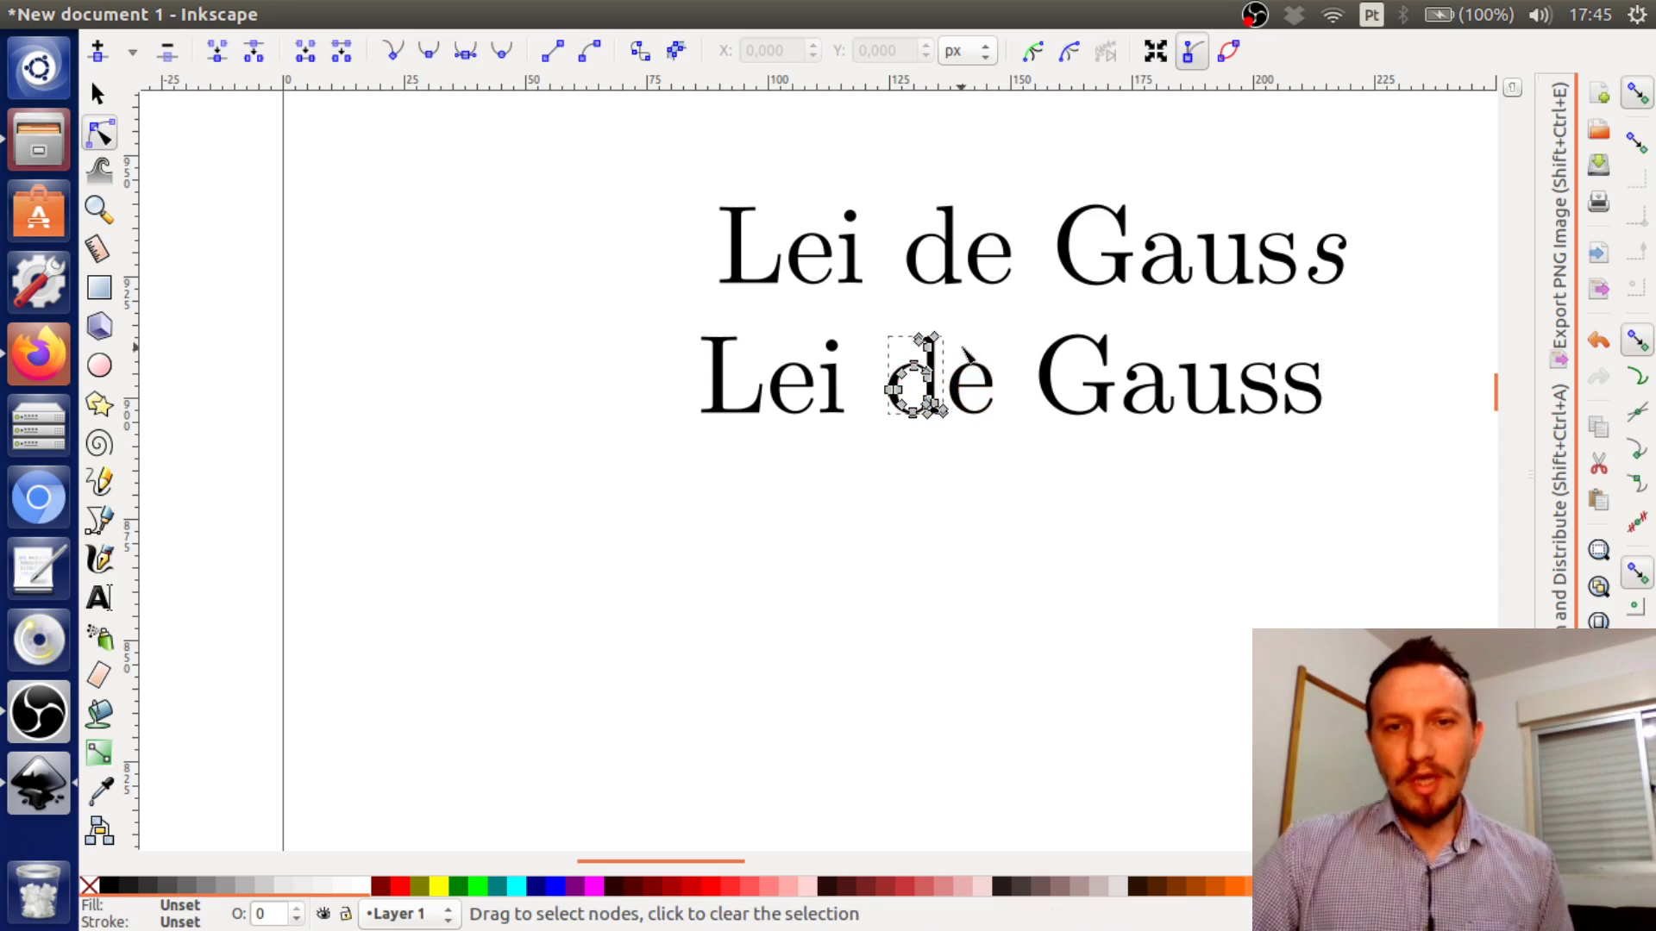
scroll(910, 384, up, 4)
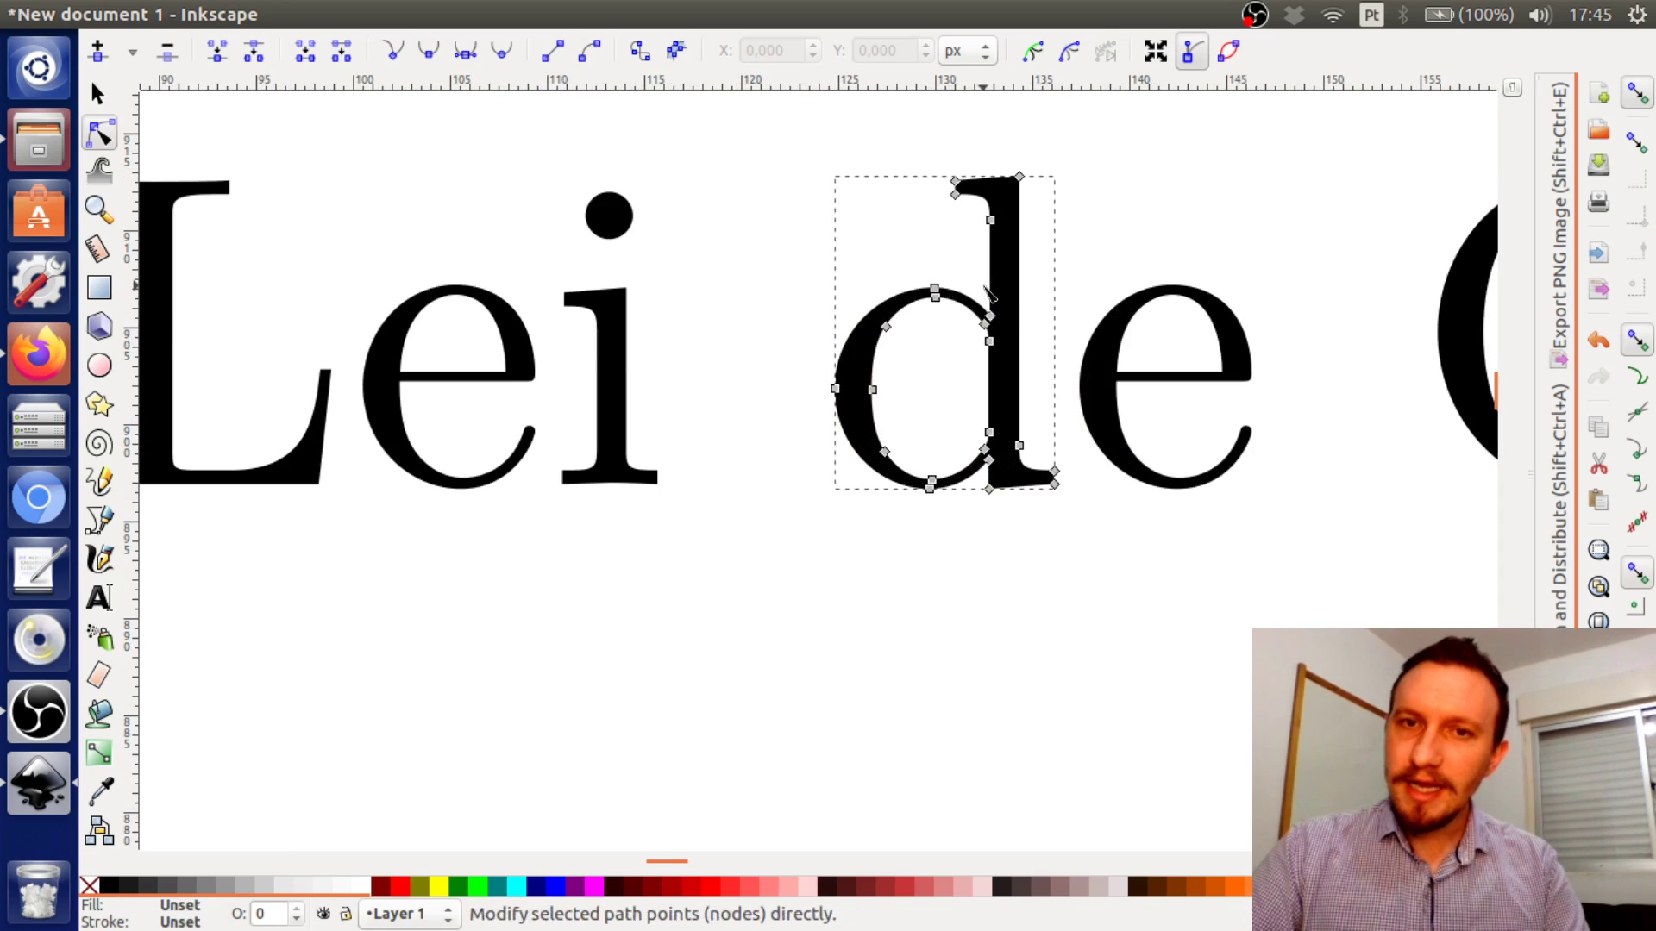
scroll(932, 296, up, 2)
click(941, 298)
click(947, 298)
click(949, 375)
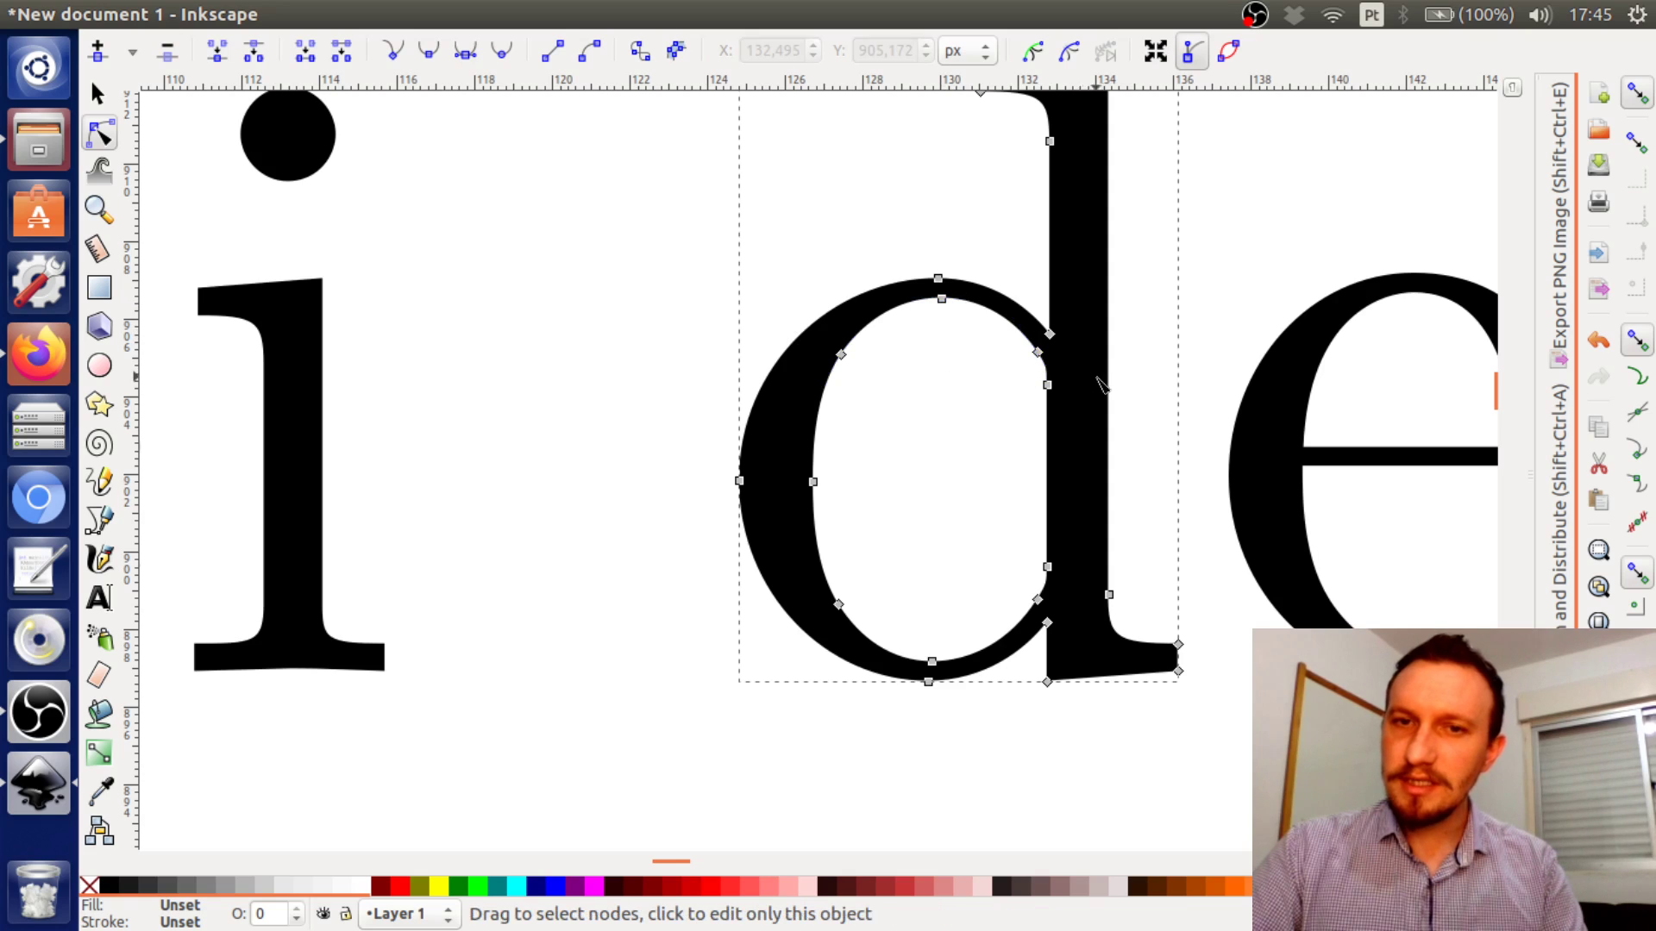
Examine the smooth node at the top of the inner contour of the "d" and its Bezier handles
scroll(1098, 379, down, 4)
scroll(1061, 380, up, 5)
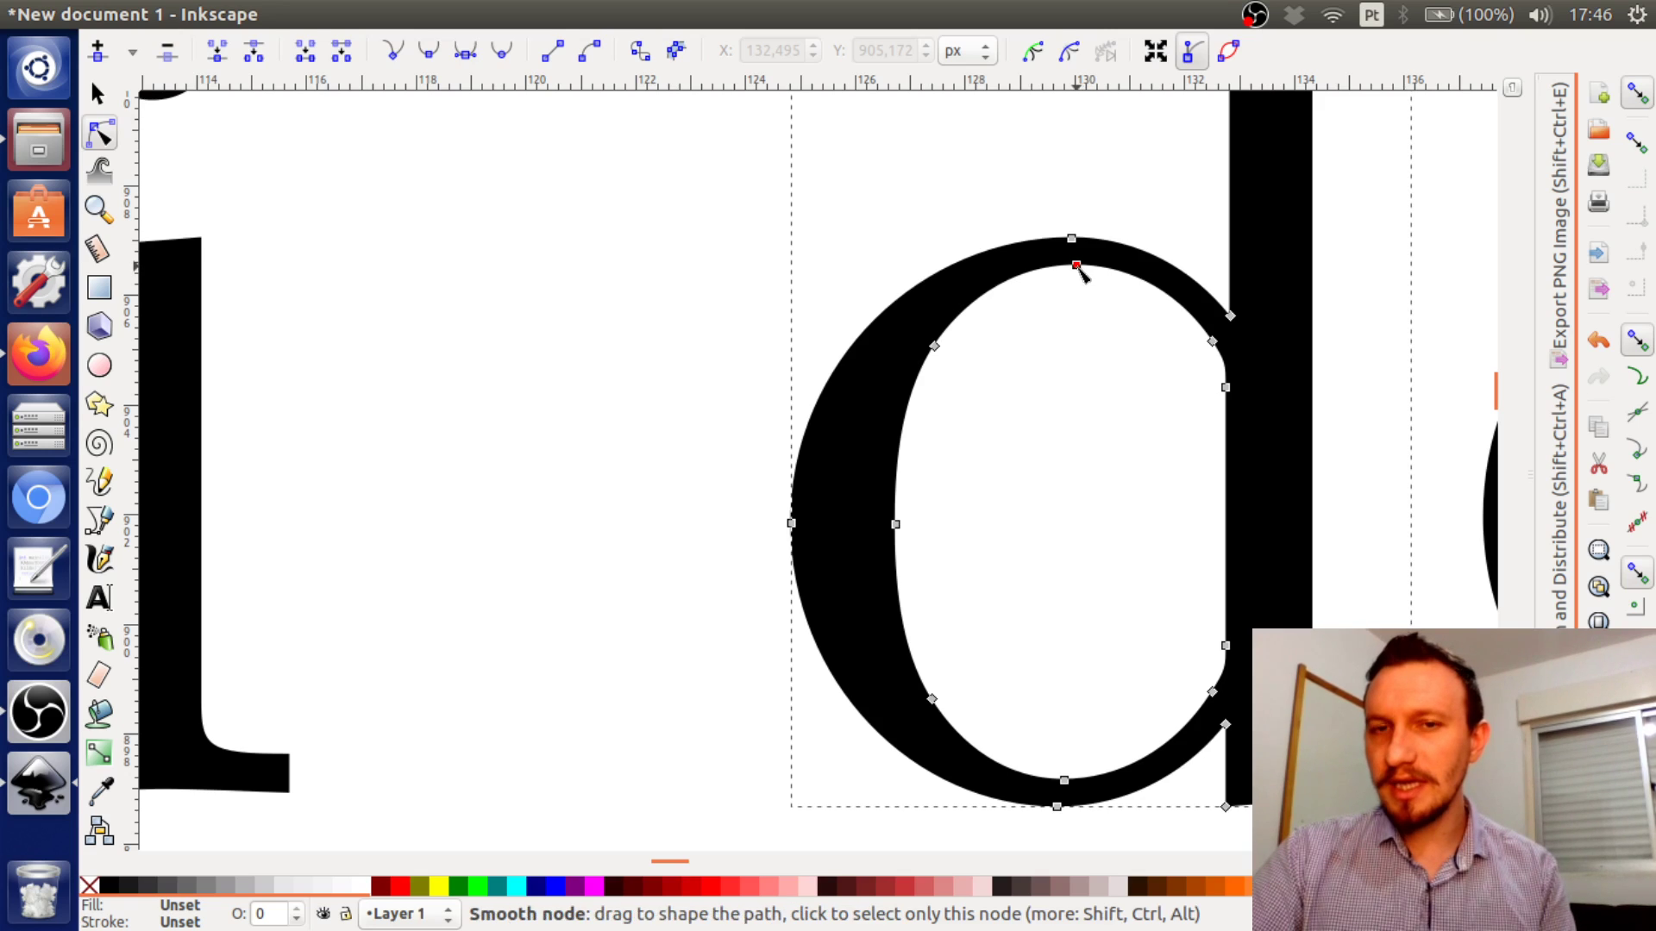
click(1076, 265)
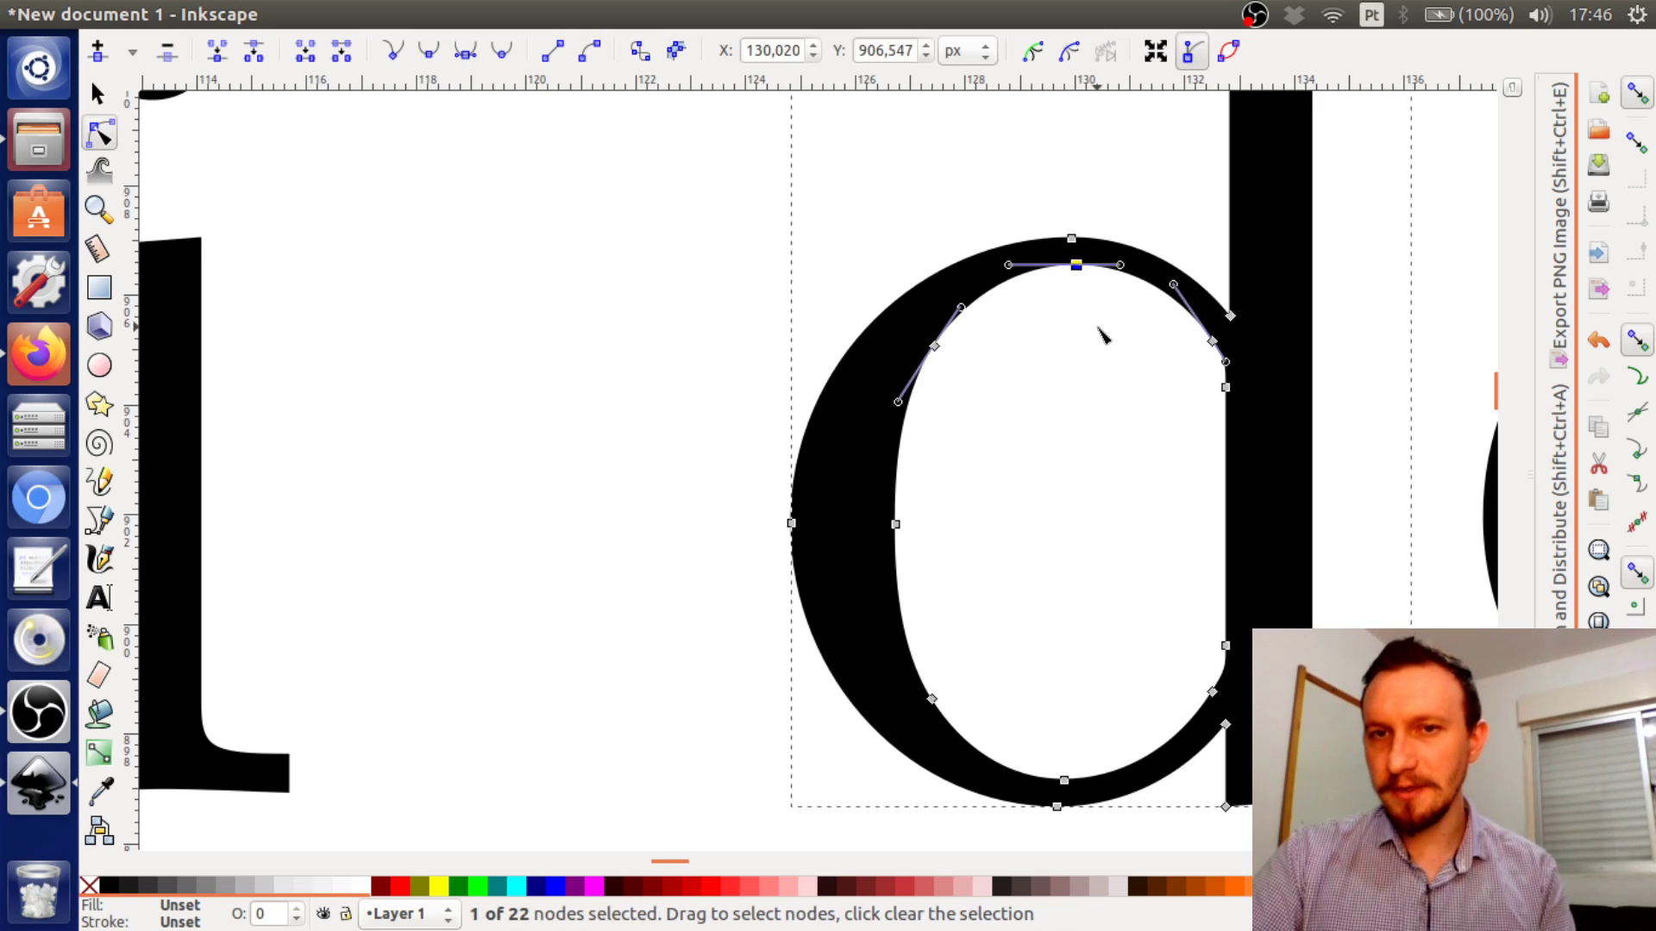
click(1065, 384)
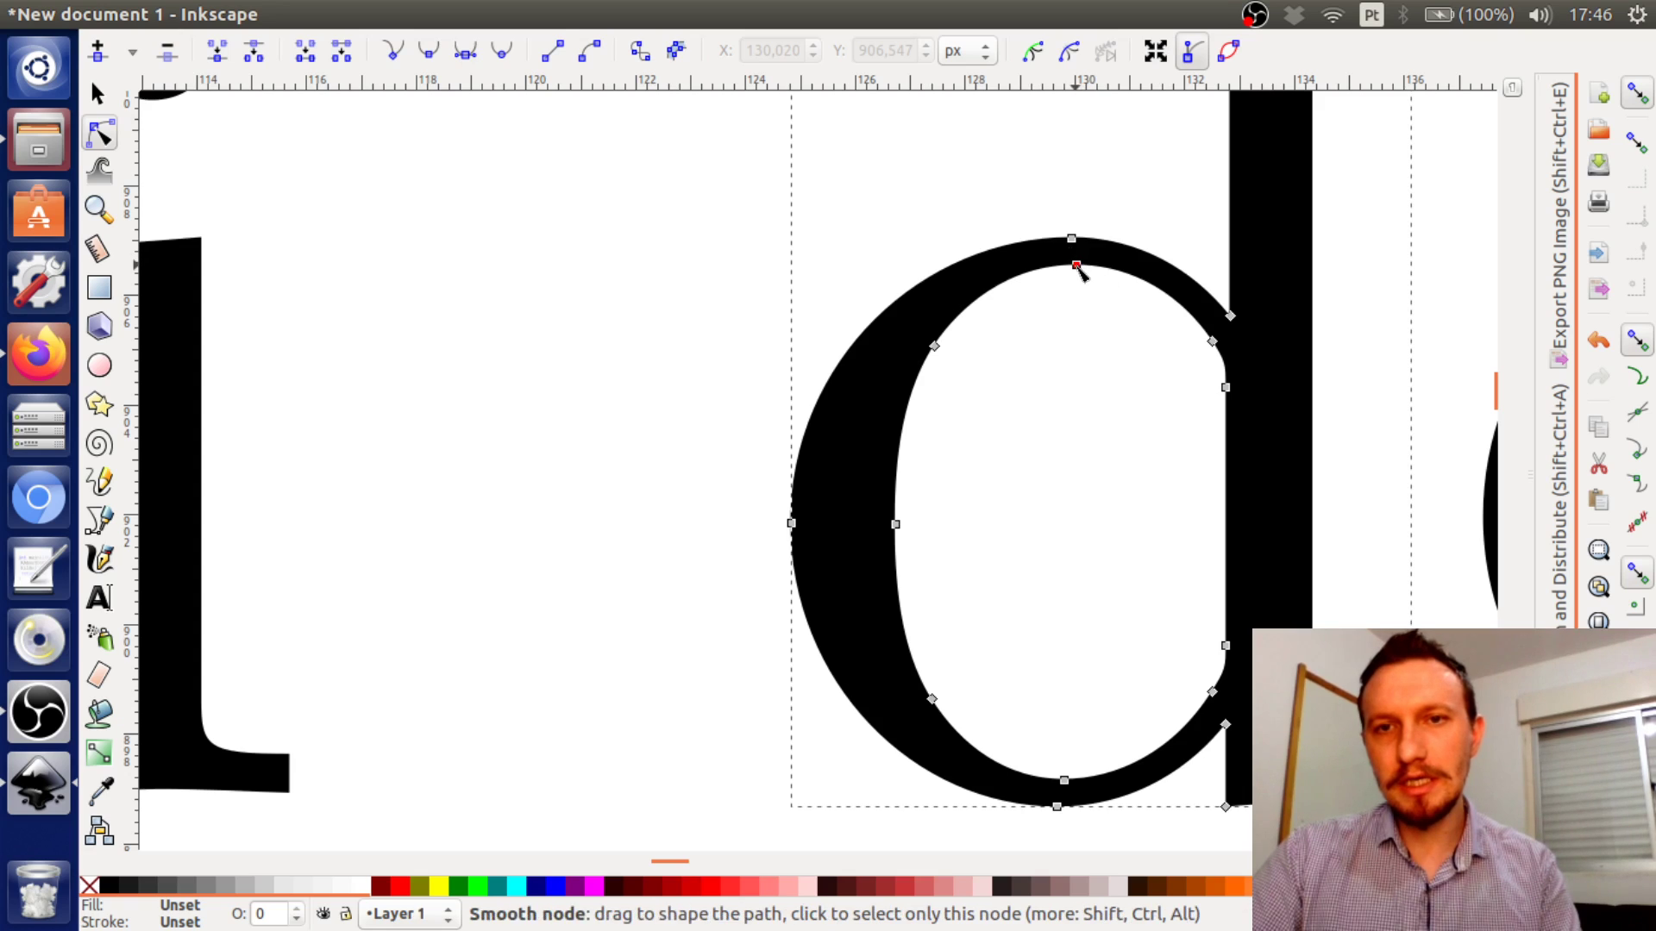
scroll(1078, 455, down, 2)
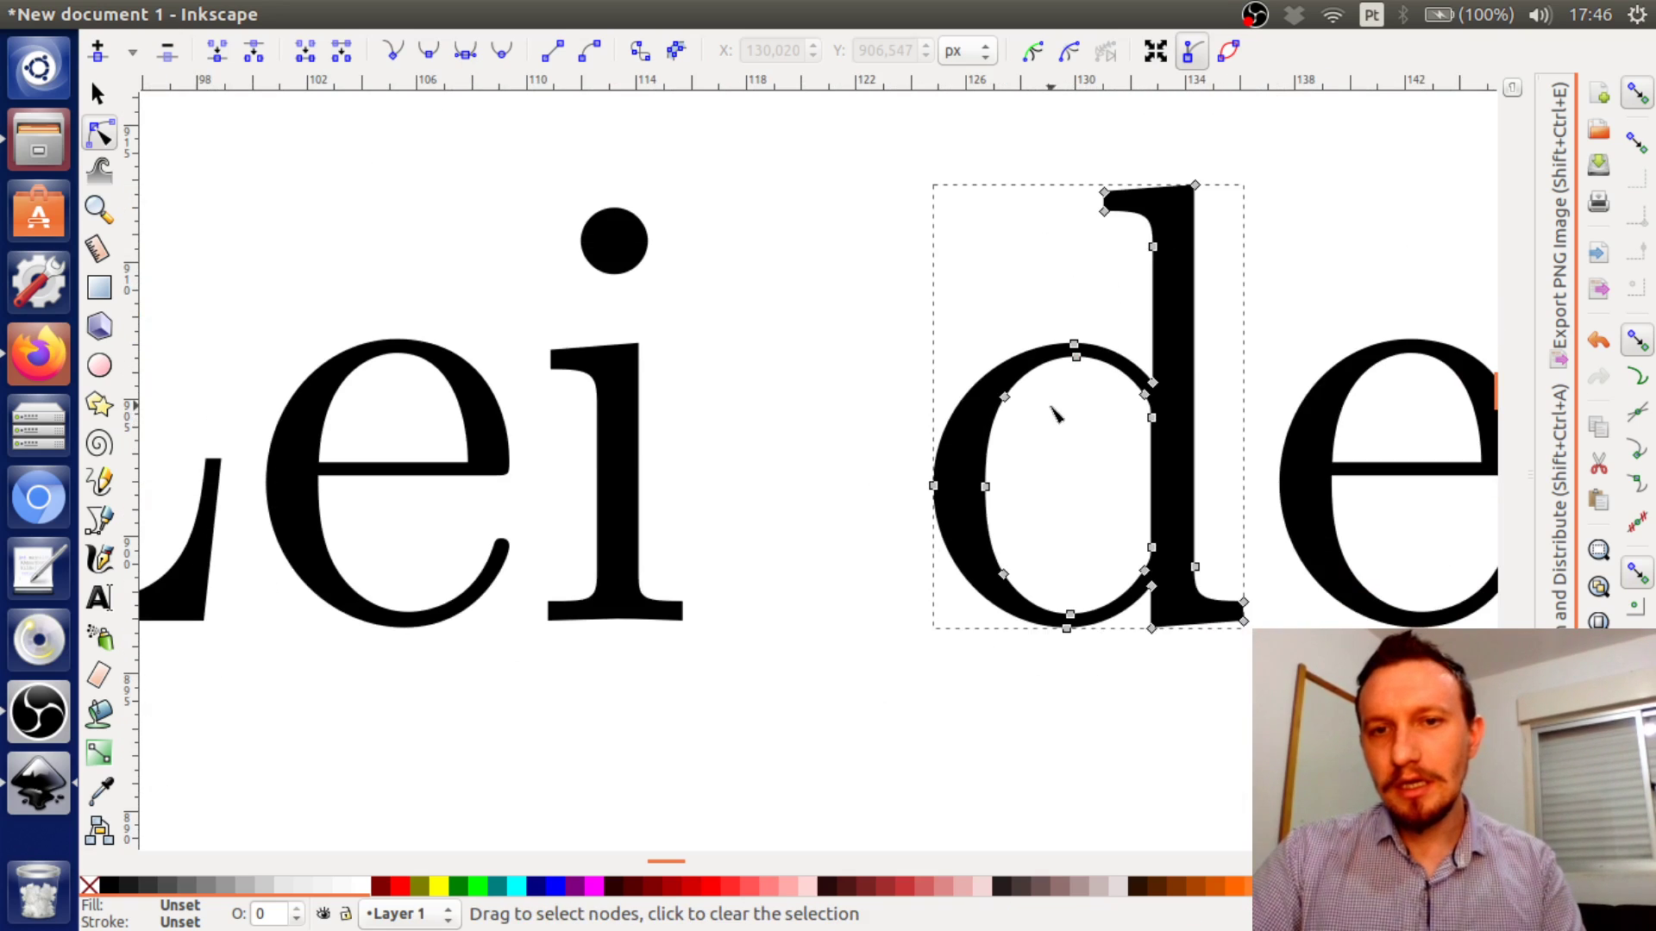
scroll(1039, 412, up, 3)
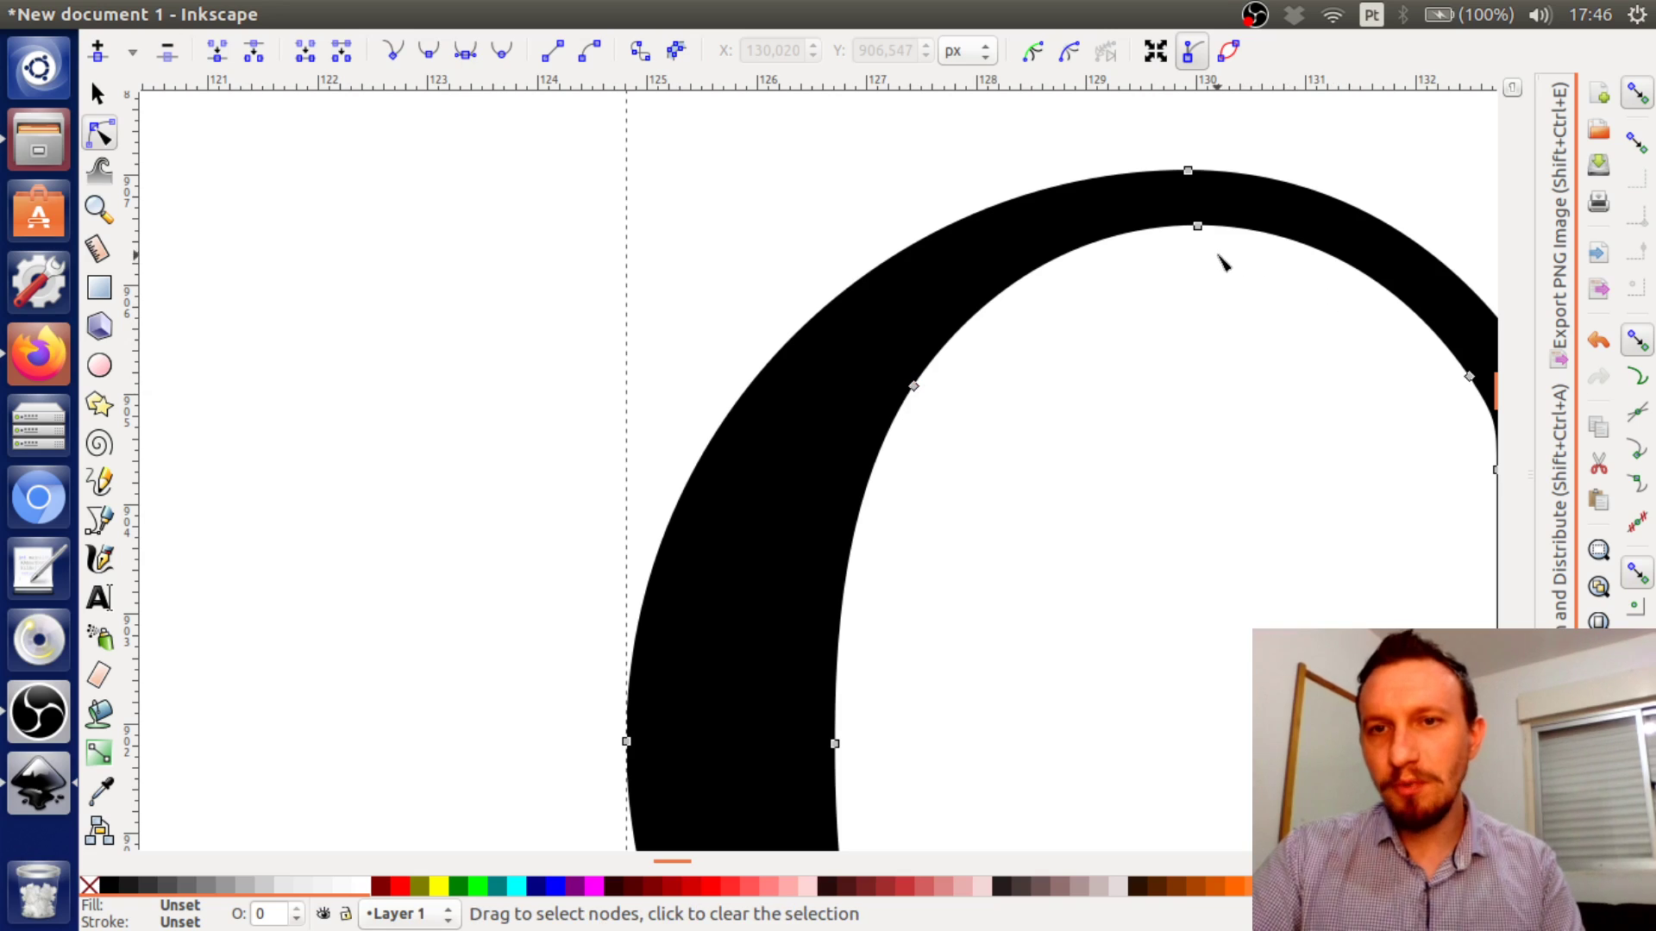
click(1199, 228)
scroll(1257, 345, down, 5)
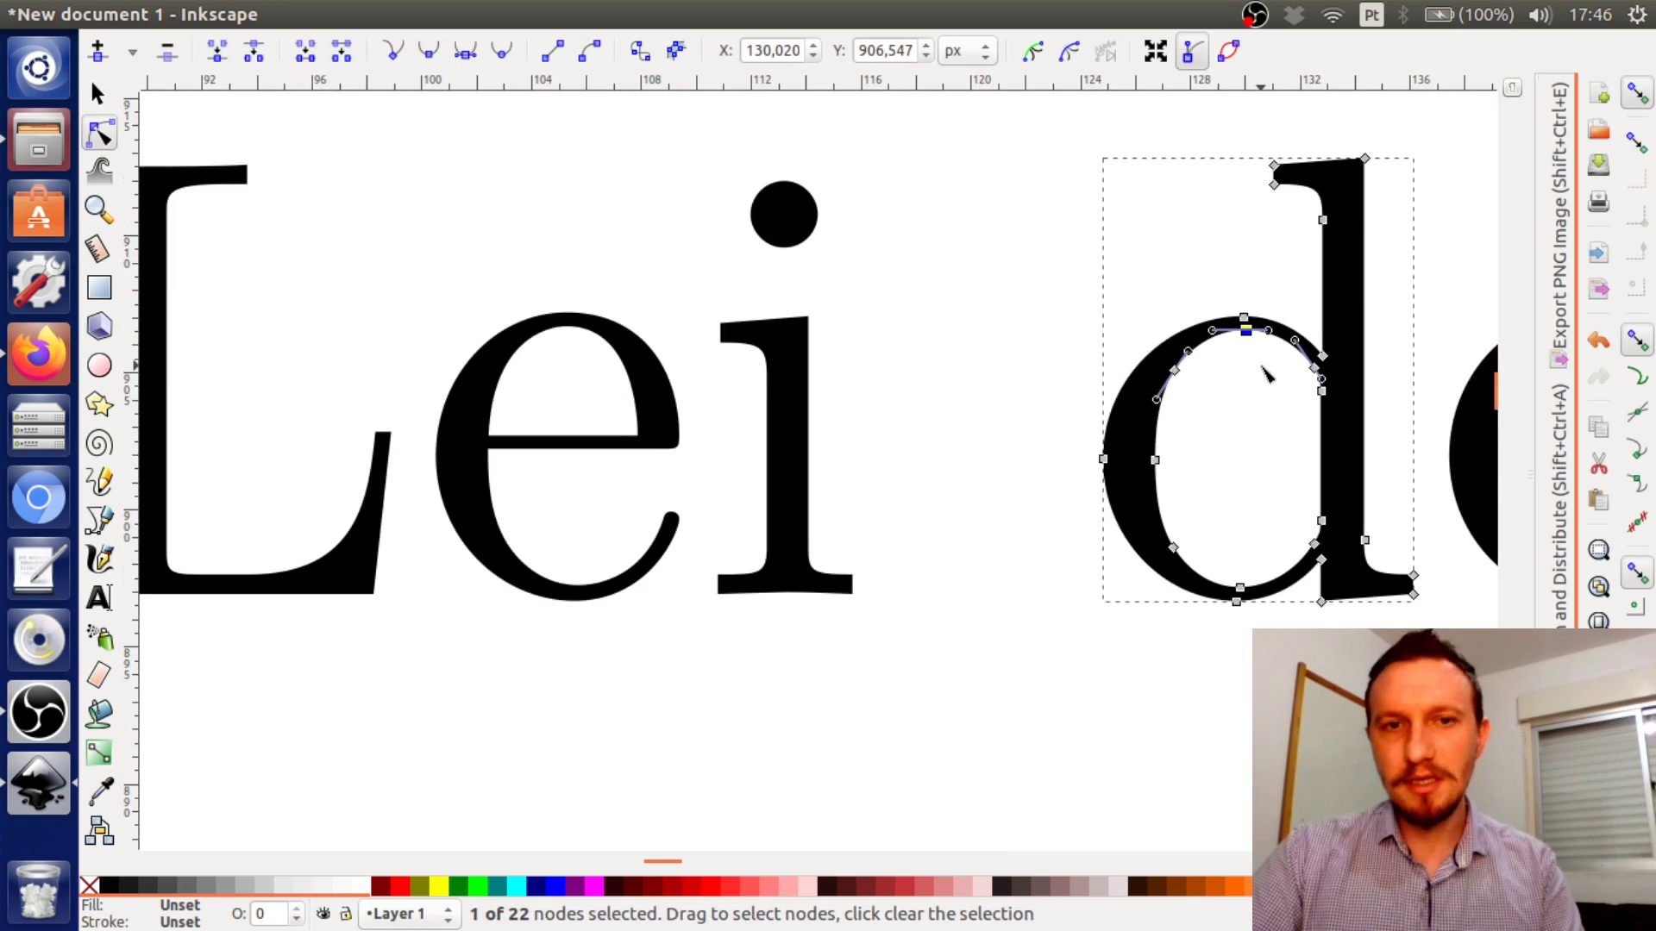
scroll(1047, 437, up, 5)
scroll(969, 425, down, 6)
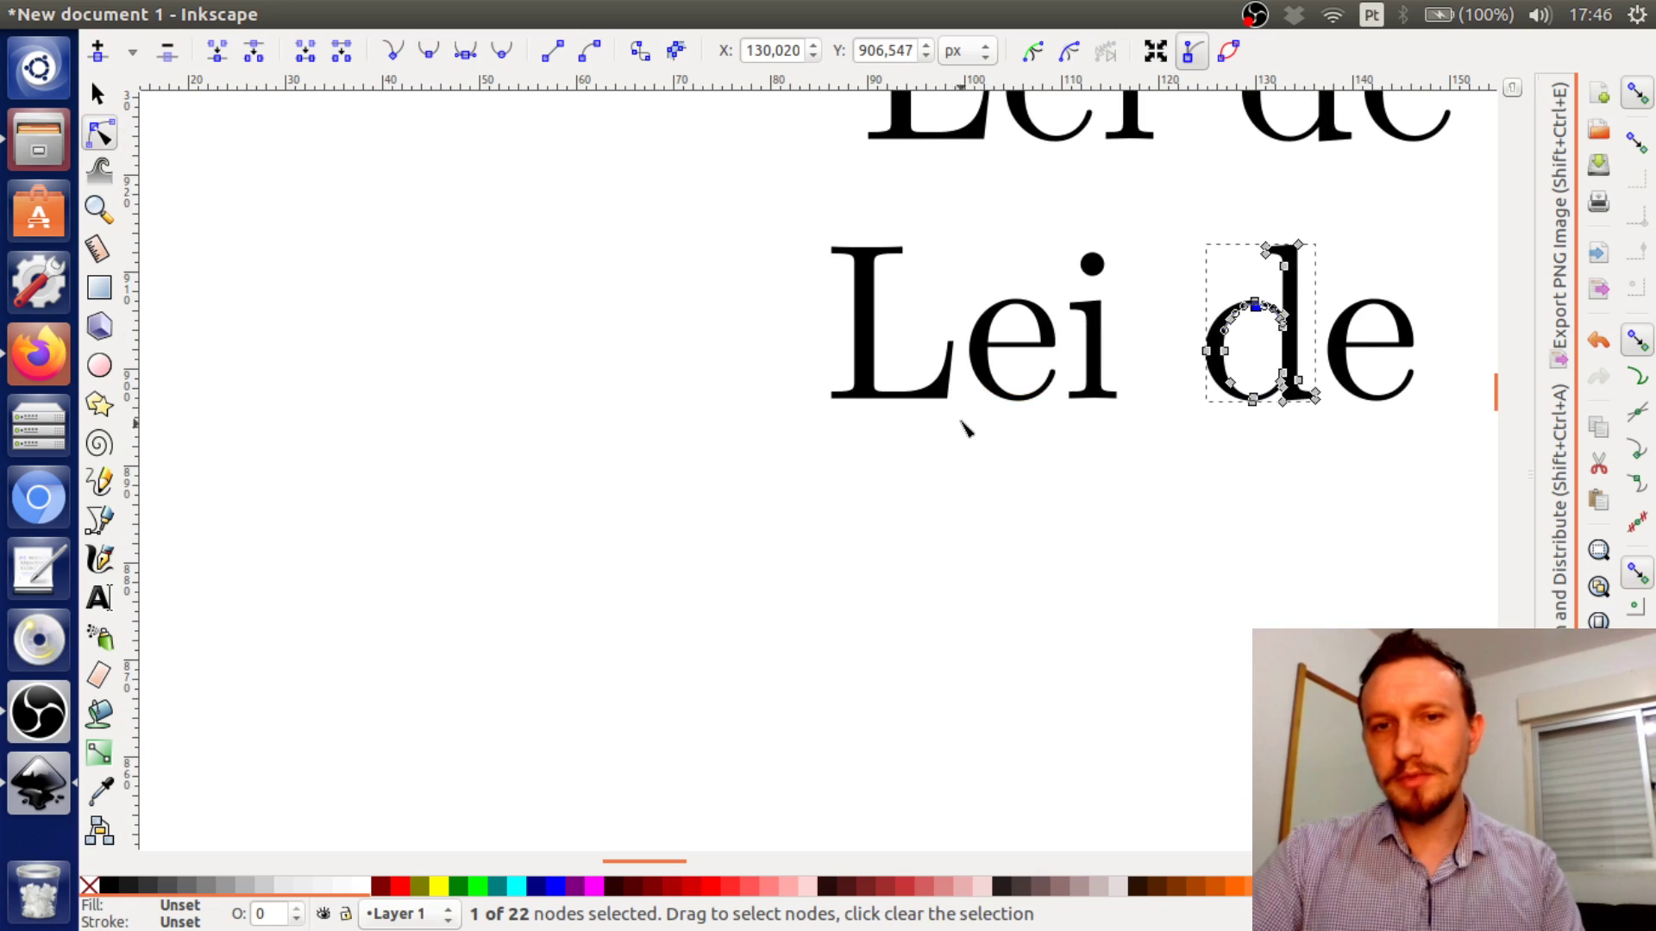
Try reshaping the inner curve of the converted "L" with the handle of its foot's upper-left tip node, and undo it
click(888, 380)
scroll(854, 297, up, 4)
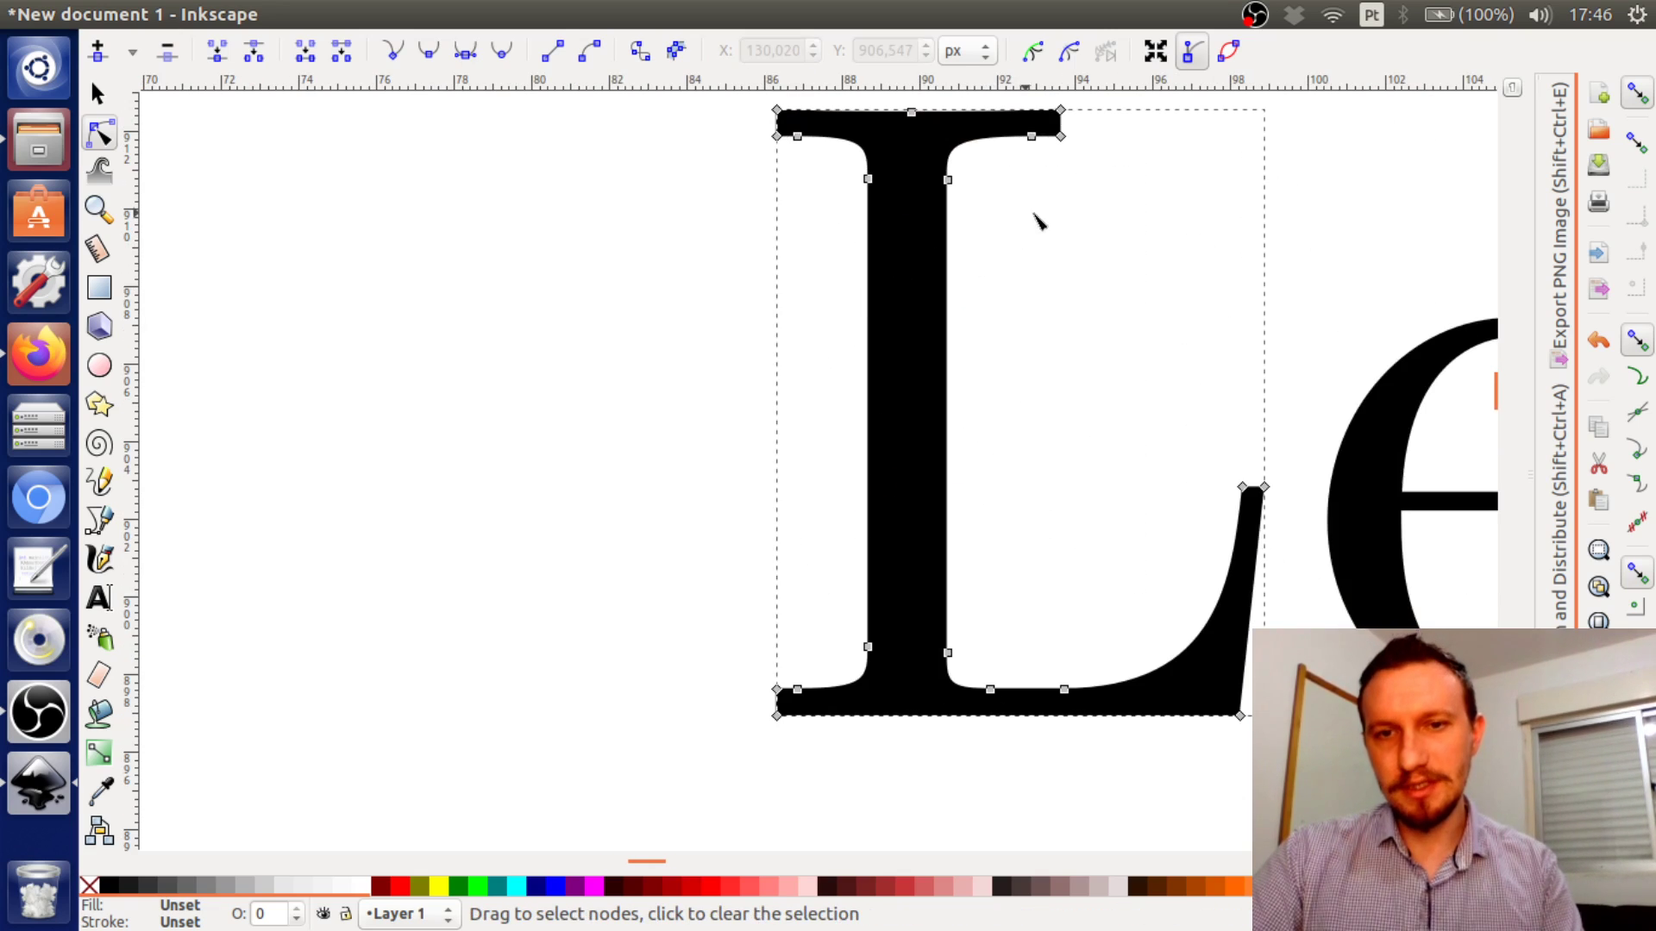
click(1242, 489)
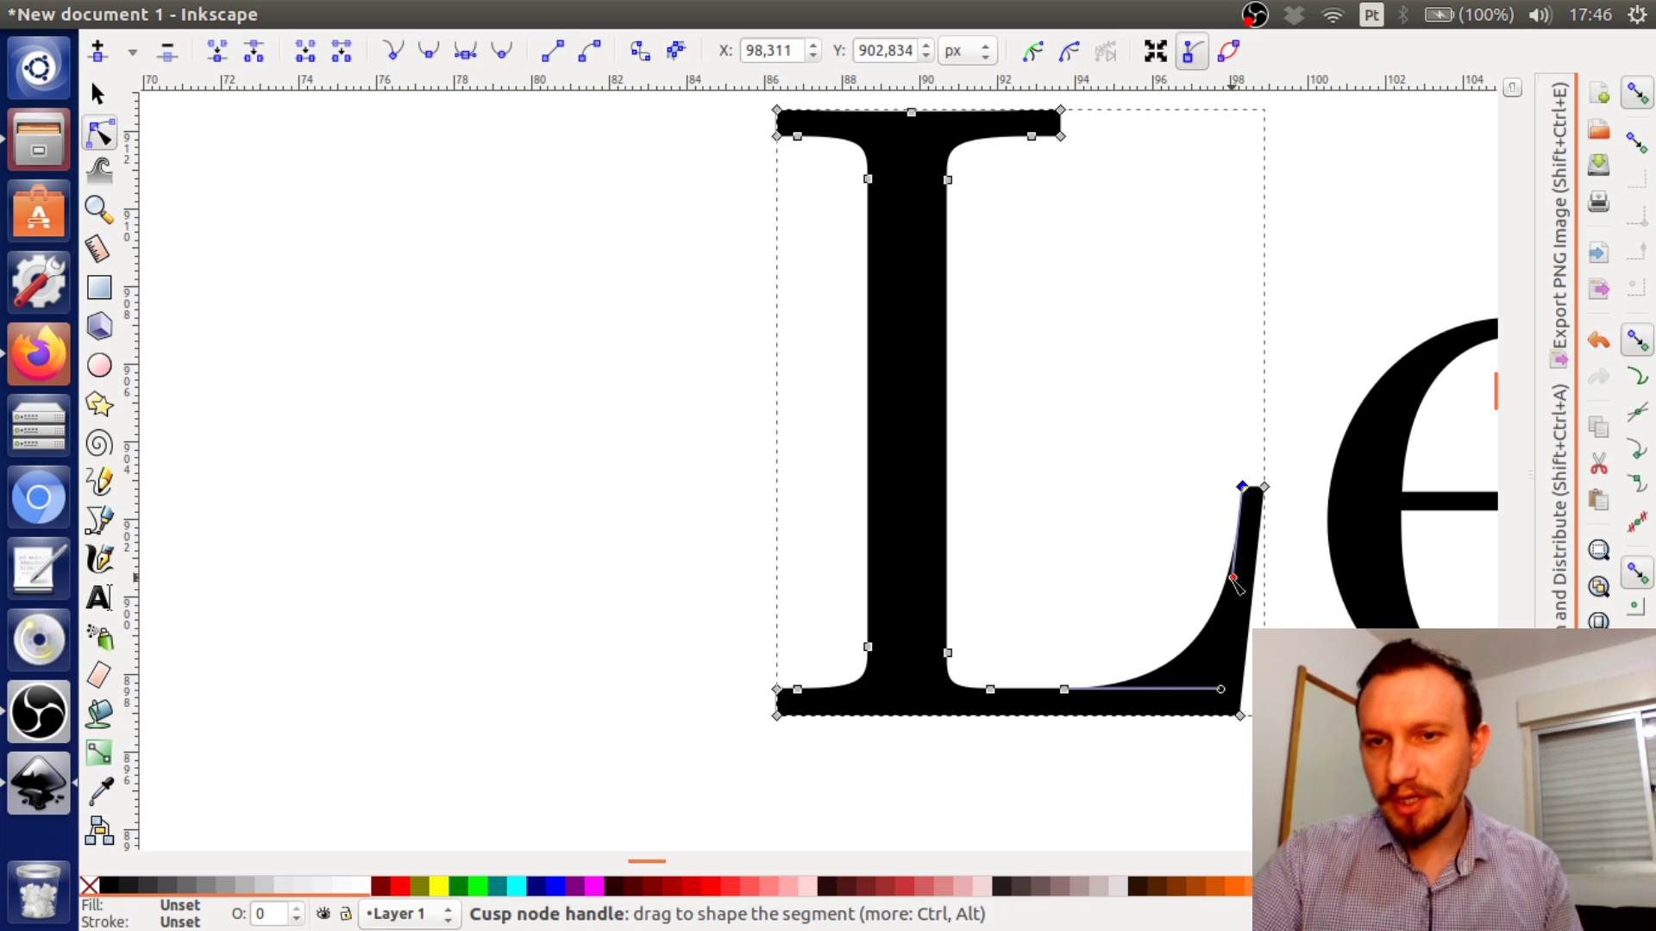
drag(1234, 578, 1126, 473)
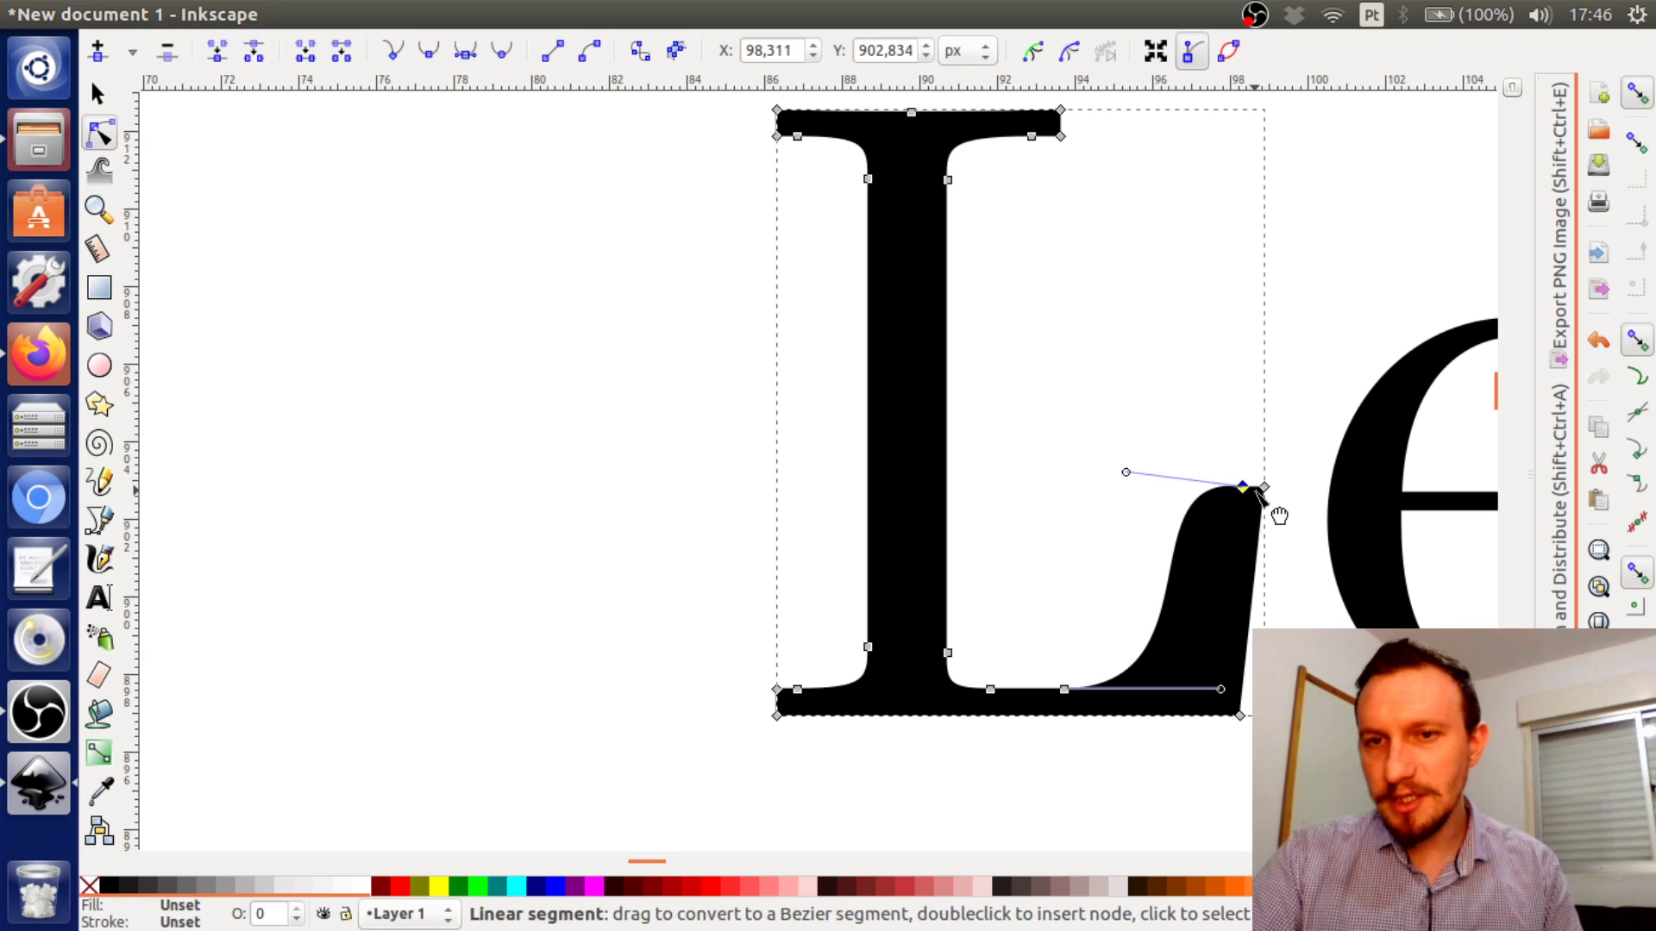
key(ctrl+z)
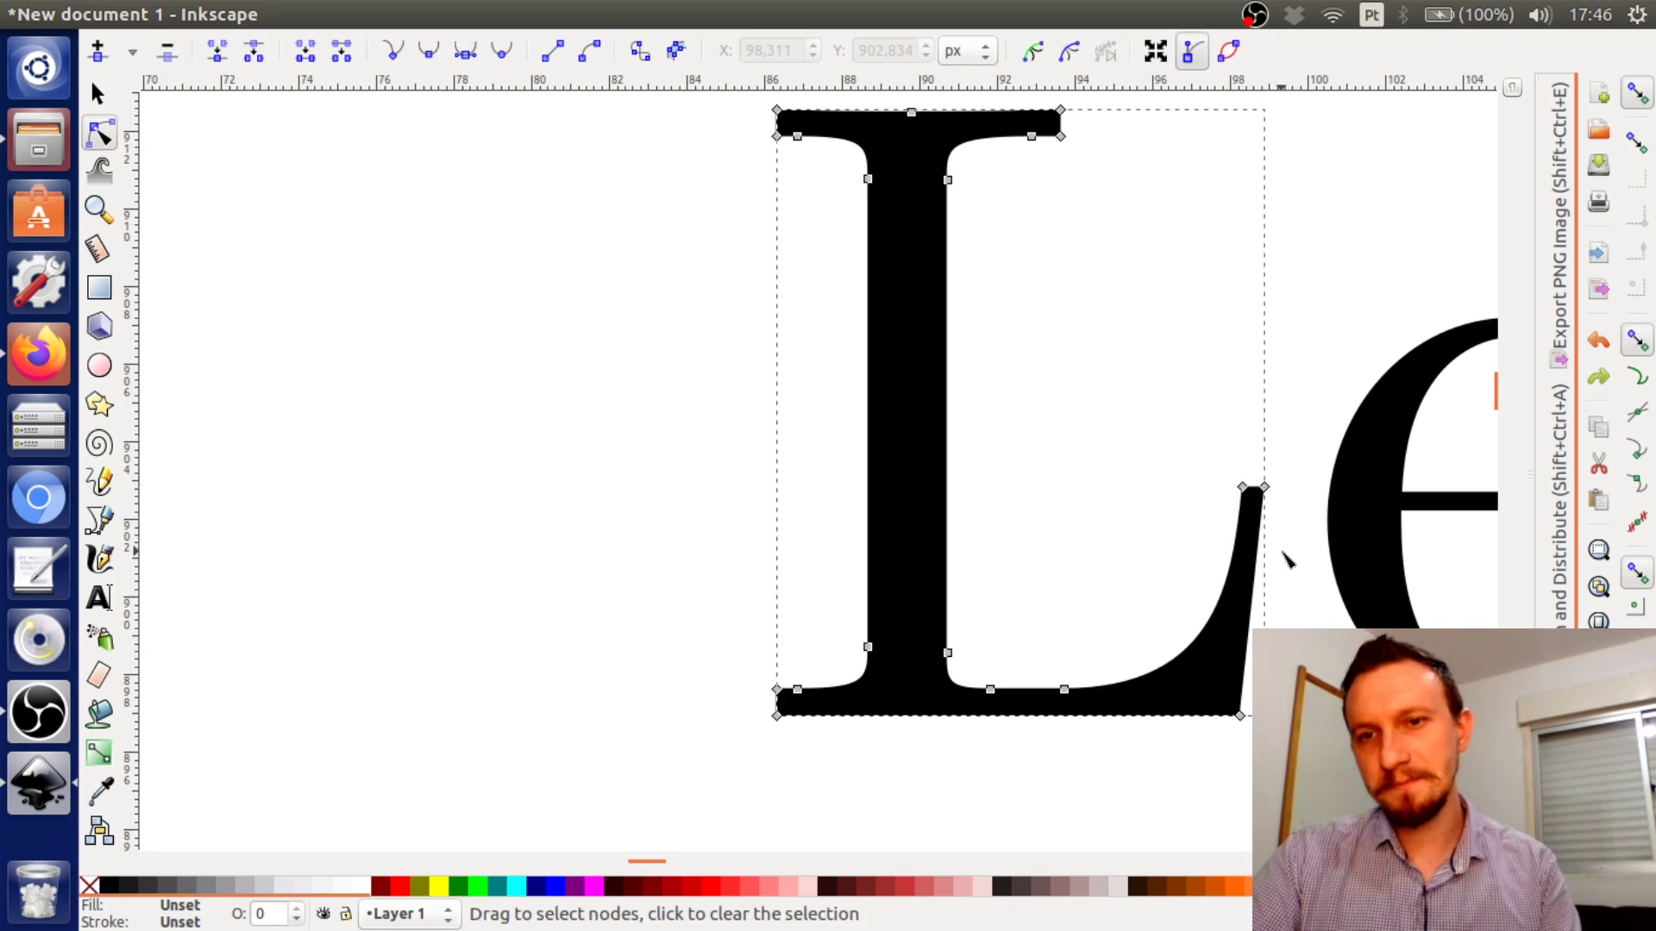
Reshape the inner curve of the "L" foot into a rounded bulge by repositioning the Bezier handles at both ends
scroll(1285, 559, up, 3)
click(1212, 435)
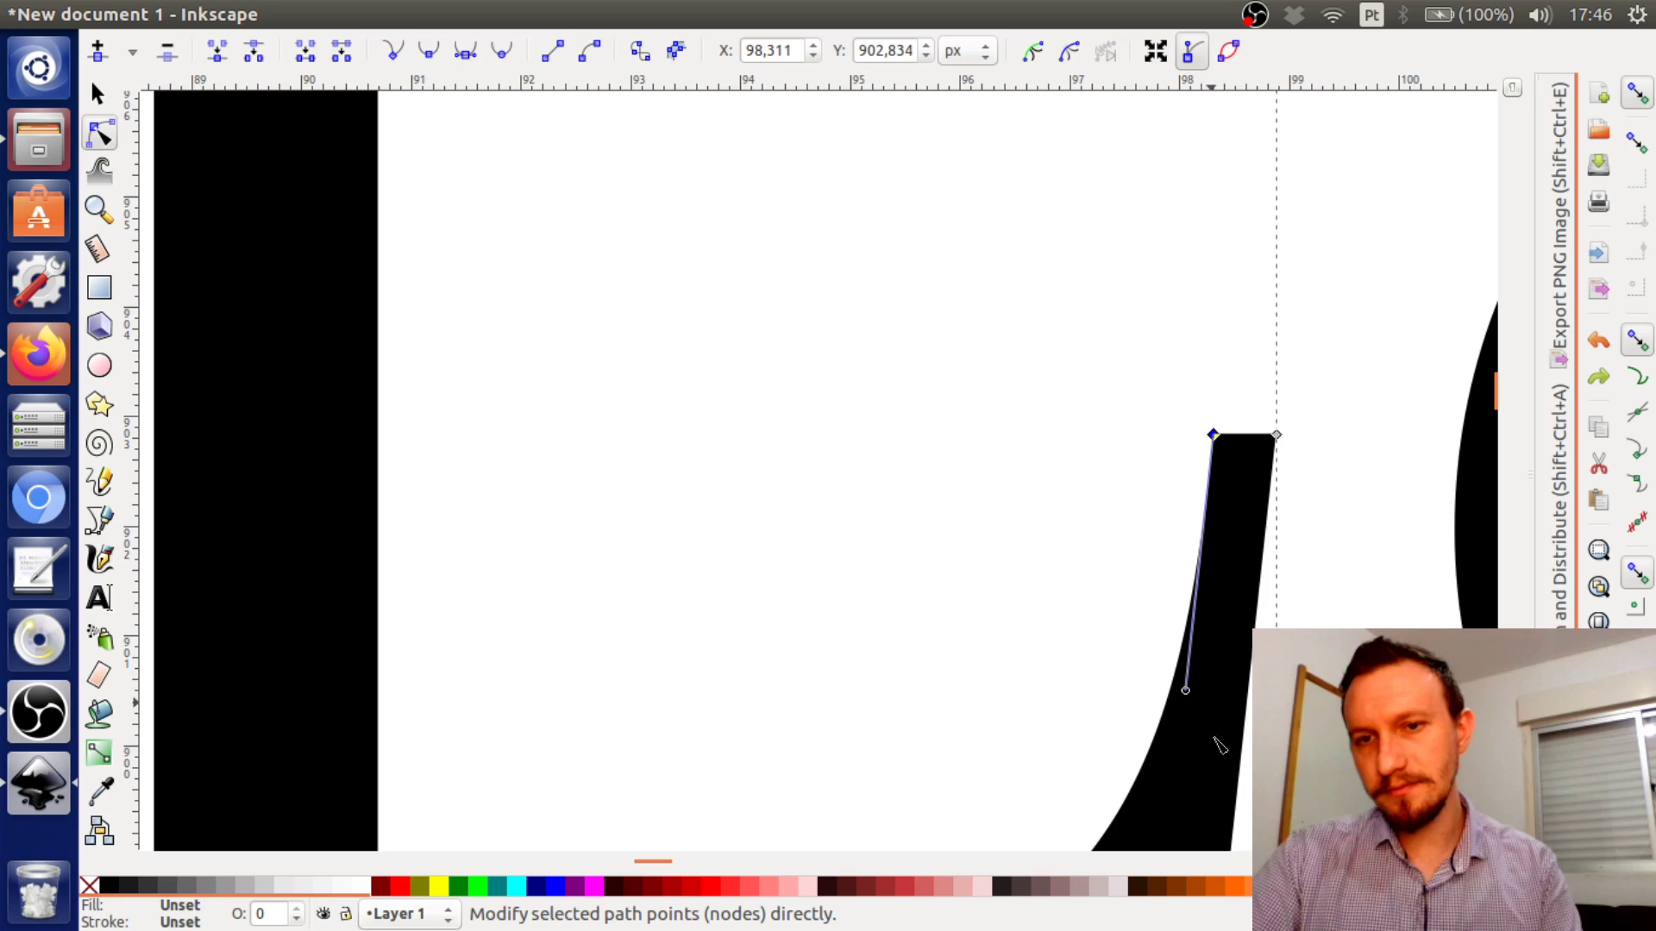
drag(1187, 691, 884, 373)
scroll(1328, 496, down, 3)
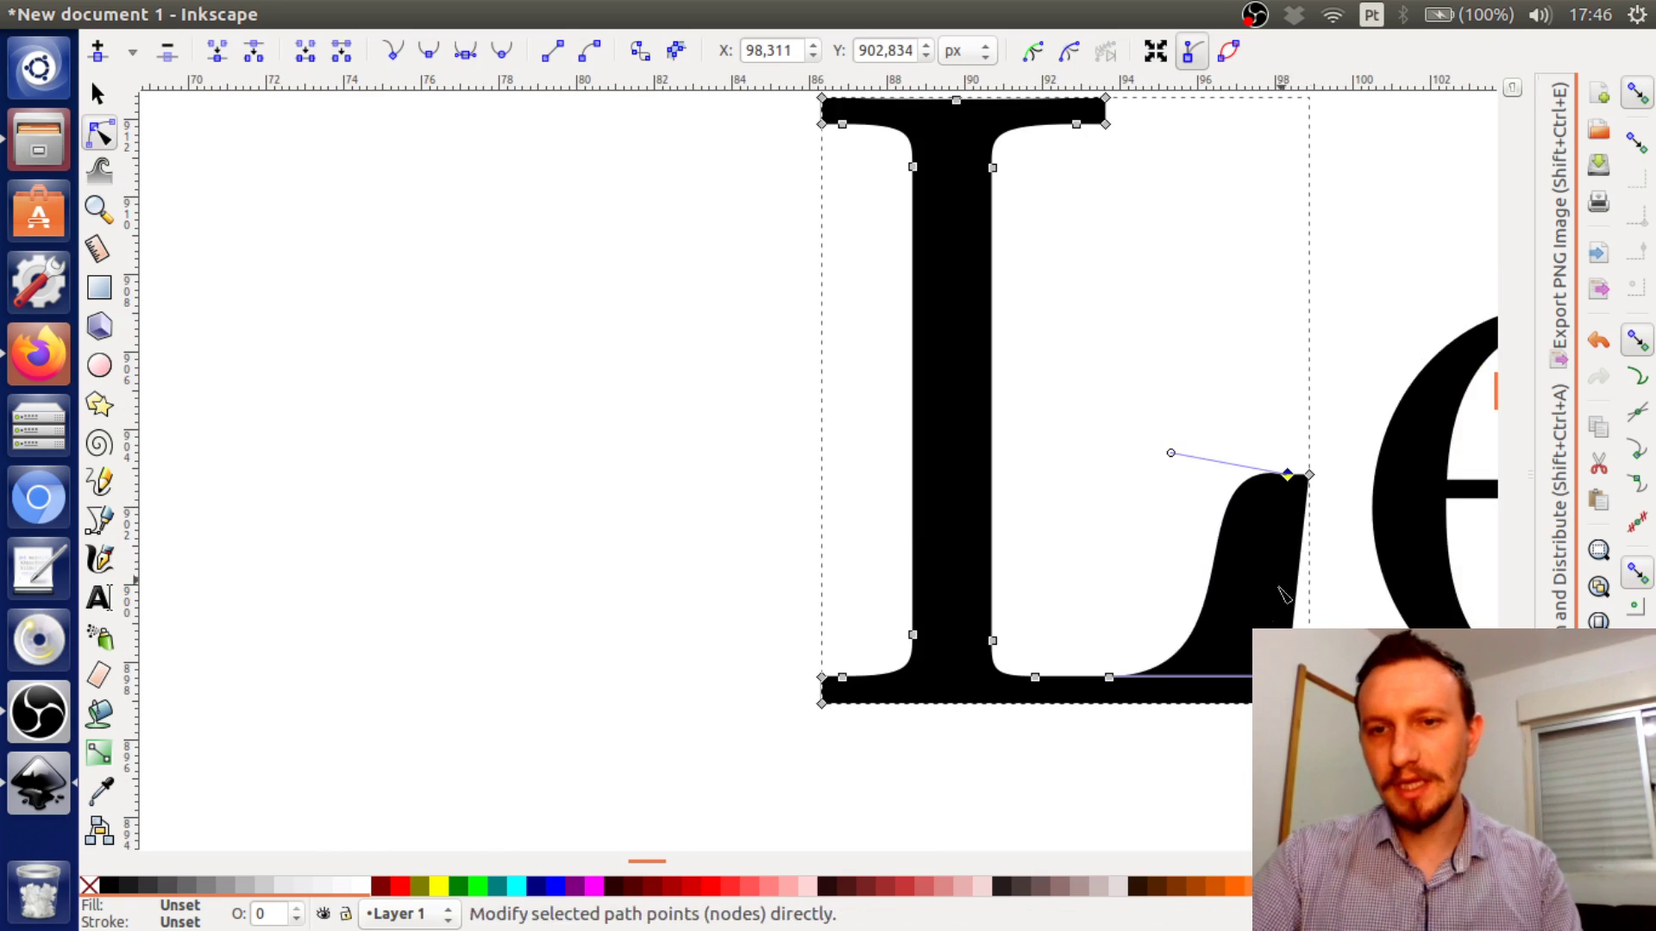
drag(1264, 678, 1223, 565)
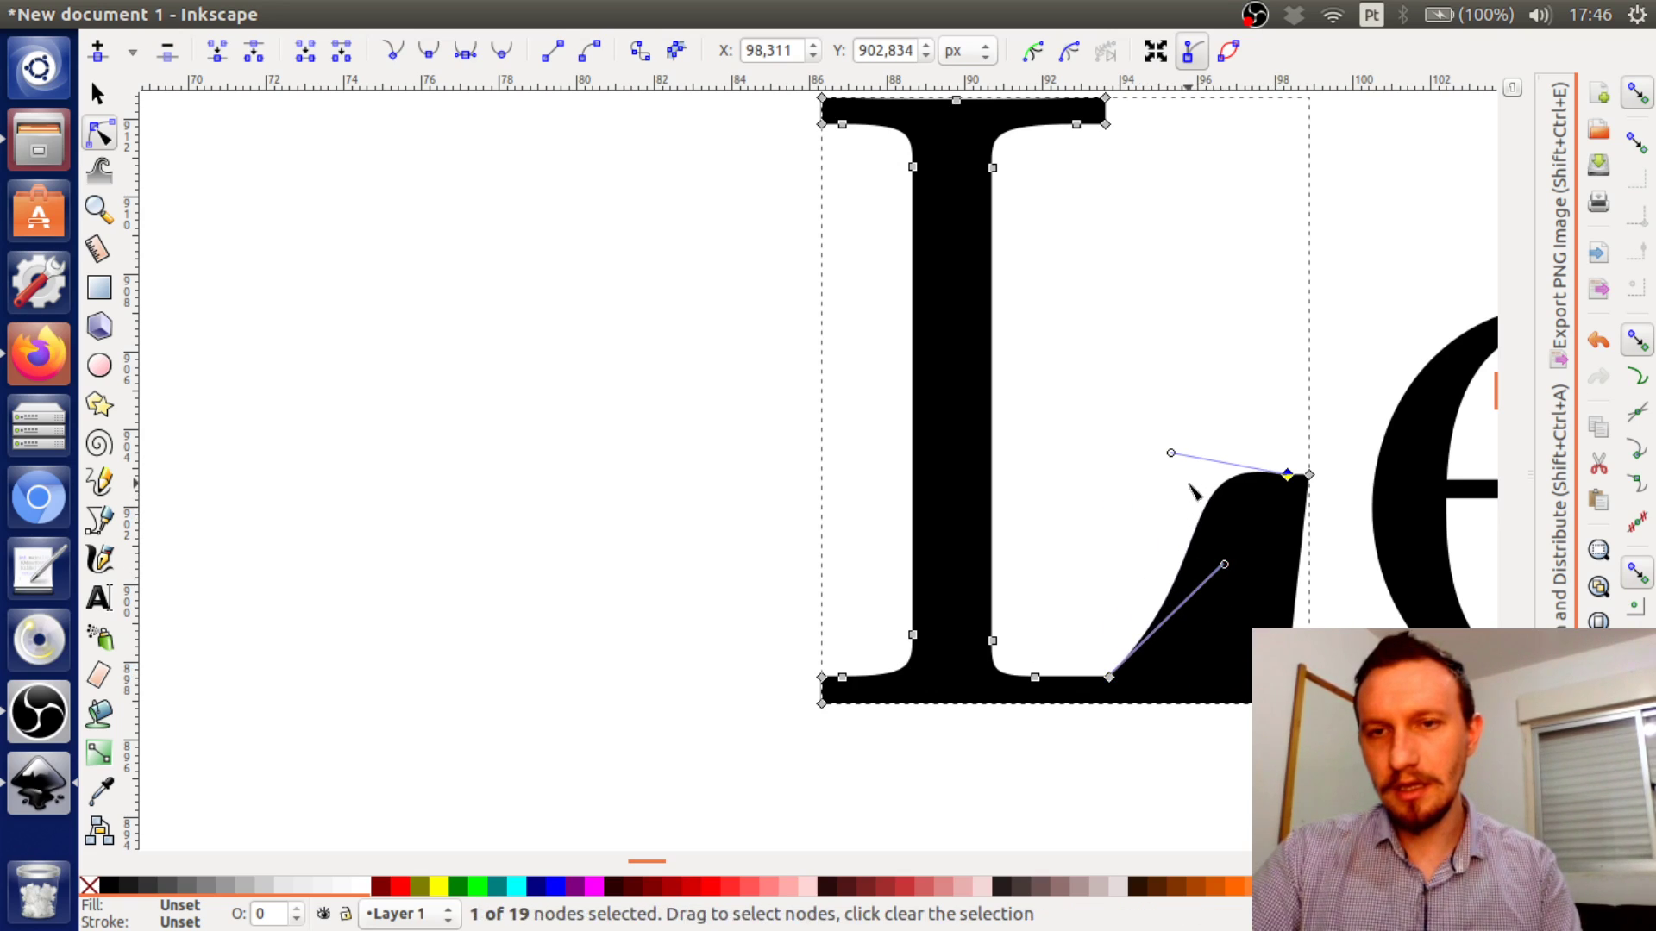
drag(1170, 454, 1229, 483)
drag(1224, 564, 1119, 413)
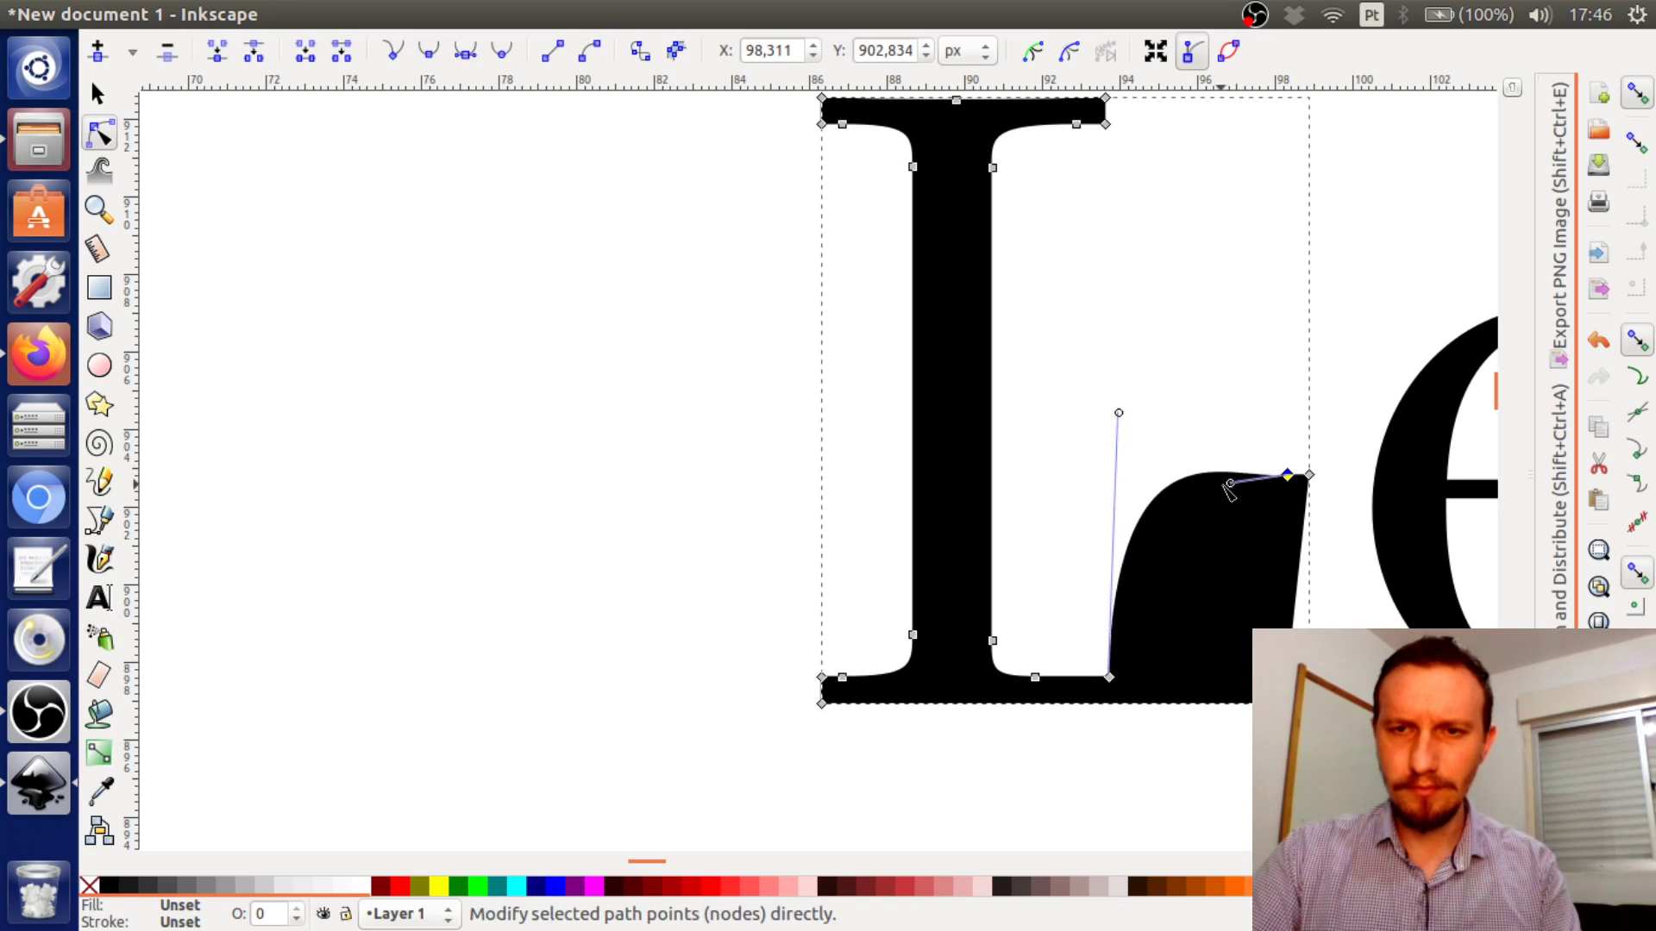
drag(1230, 483, 1167, 364)
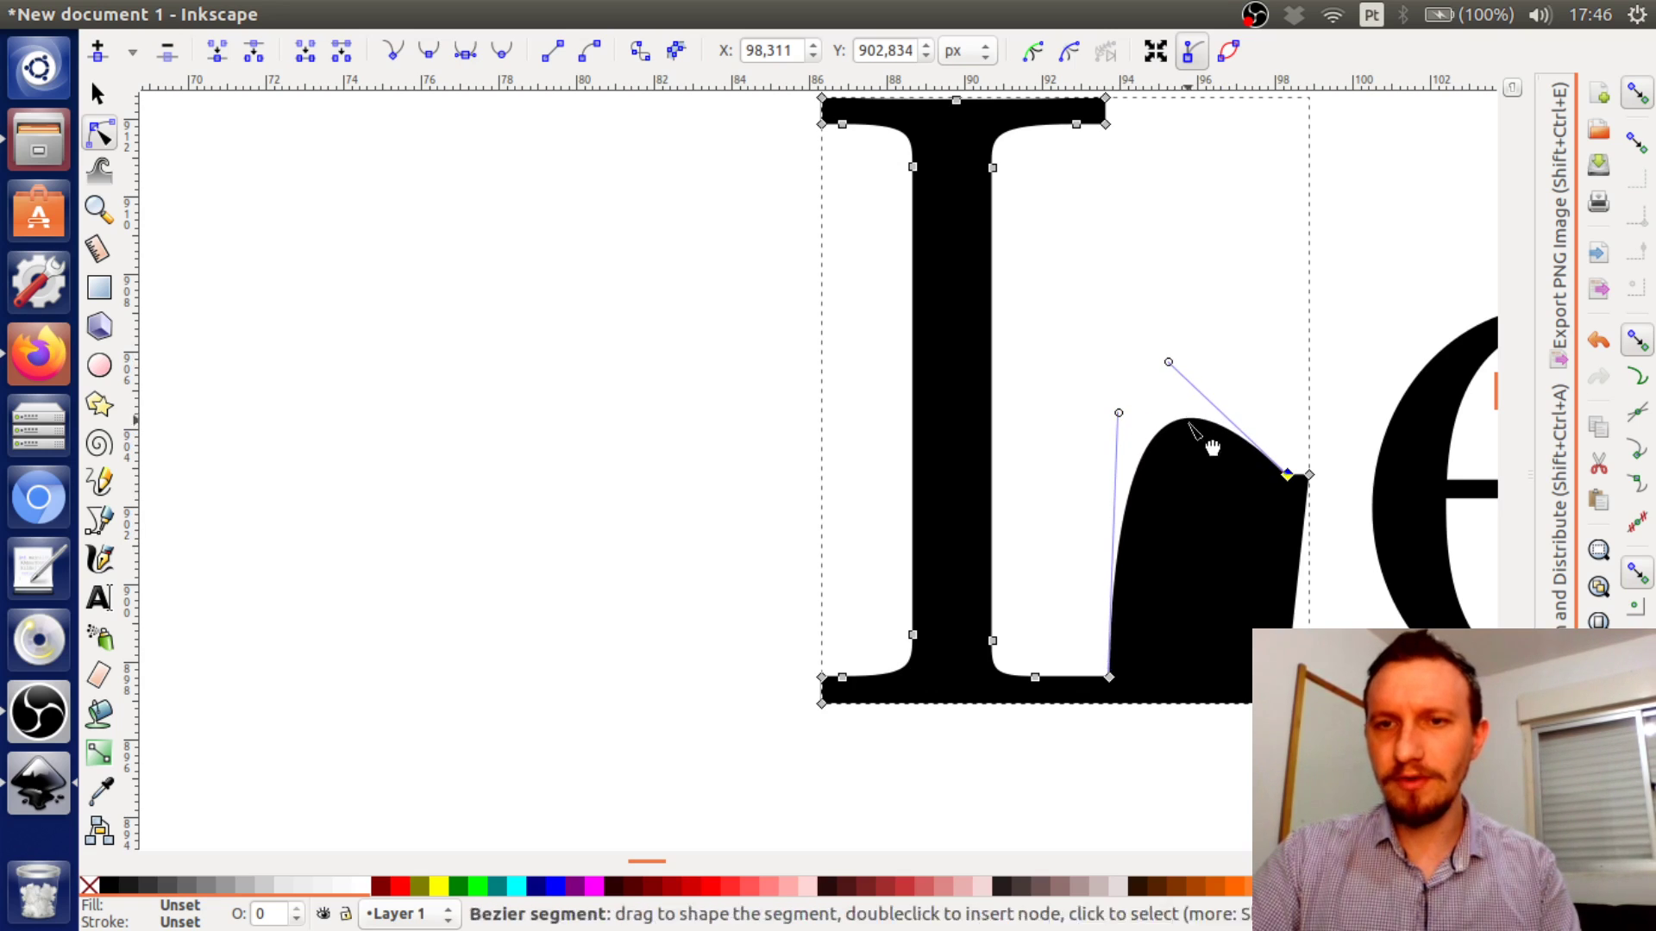
Undo all the handle edits on the foot curve of the "L"
key(ctrl+z)
key(ctrl+z)
key(ctrl+z)
key(ctrl+z)
key(ctrl+z)
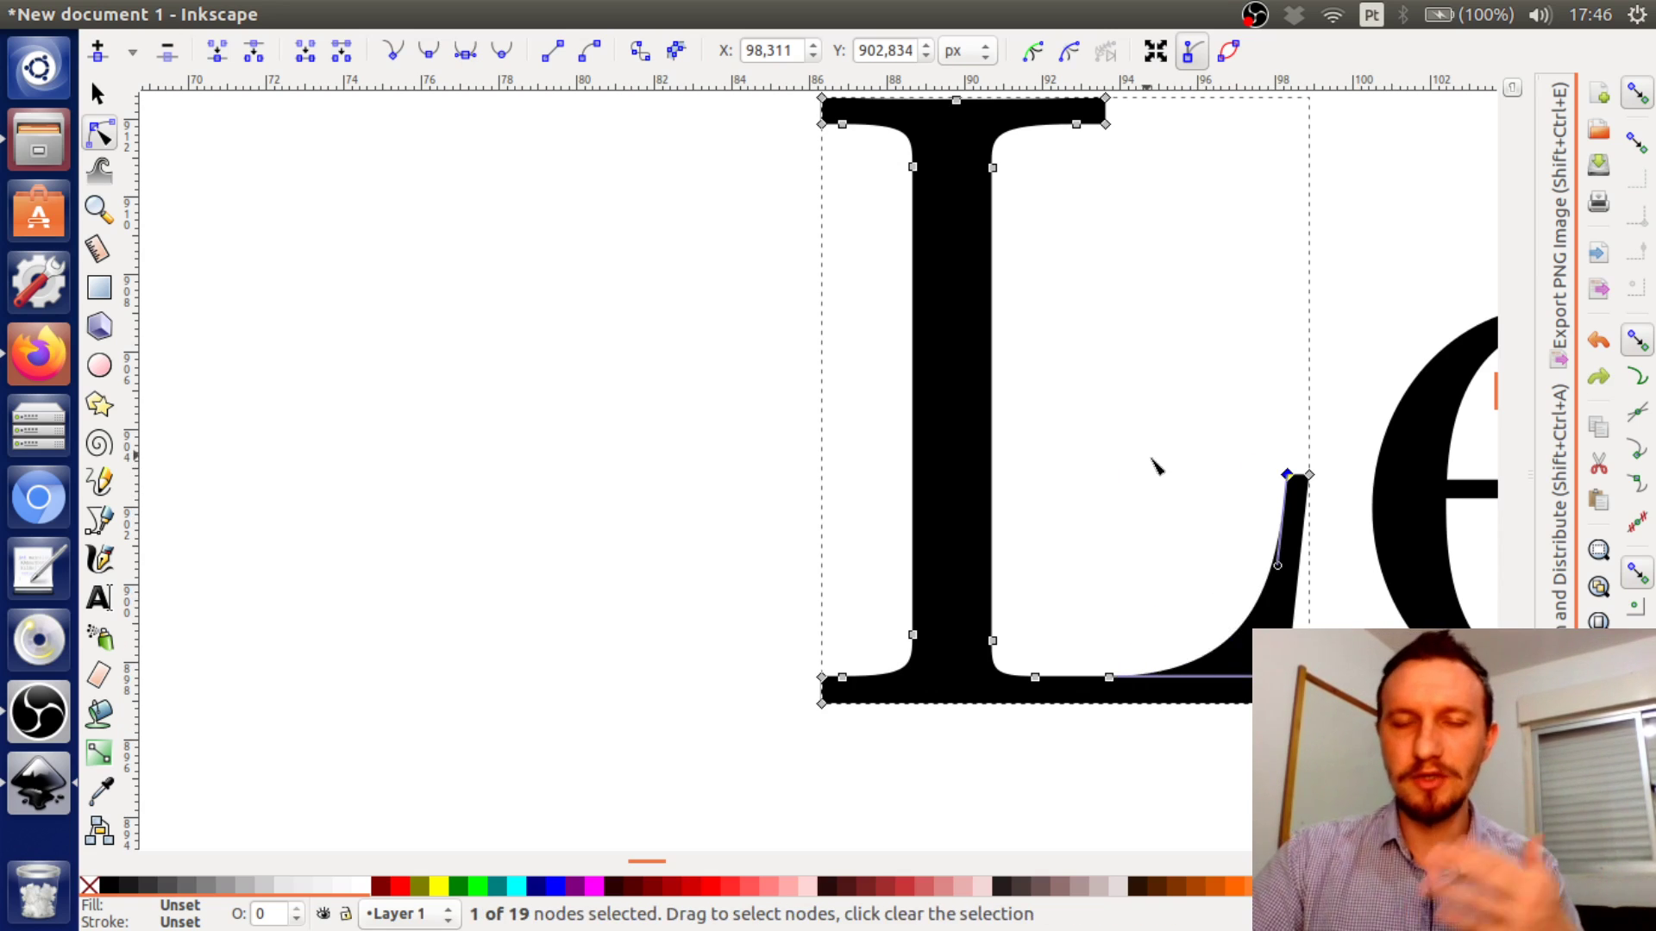
Examine the Bezier handles of the smooth node where the converted "L" stem meets its top-right serif
drag(1154, 468, 833, 495)
scroll(778, 474, up, 4)
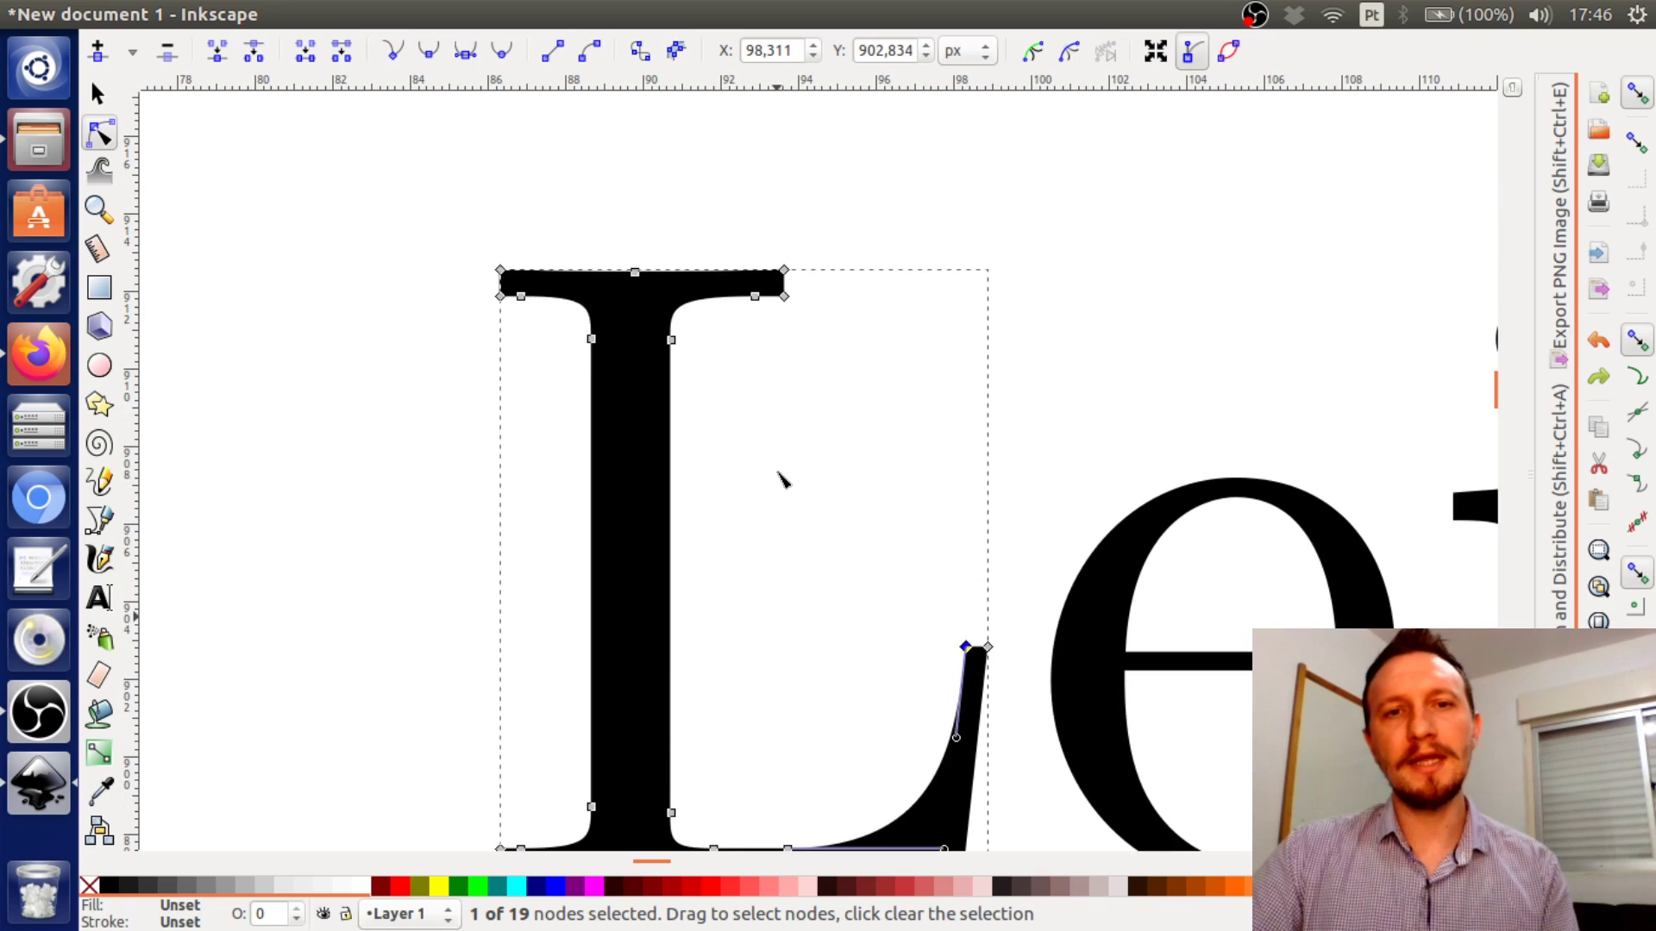
click(672, 340)
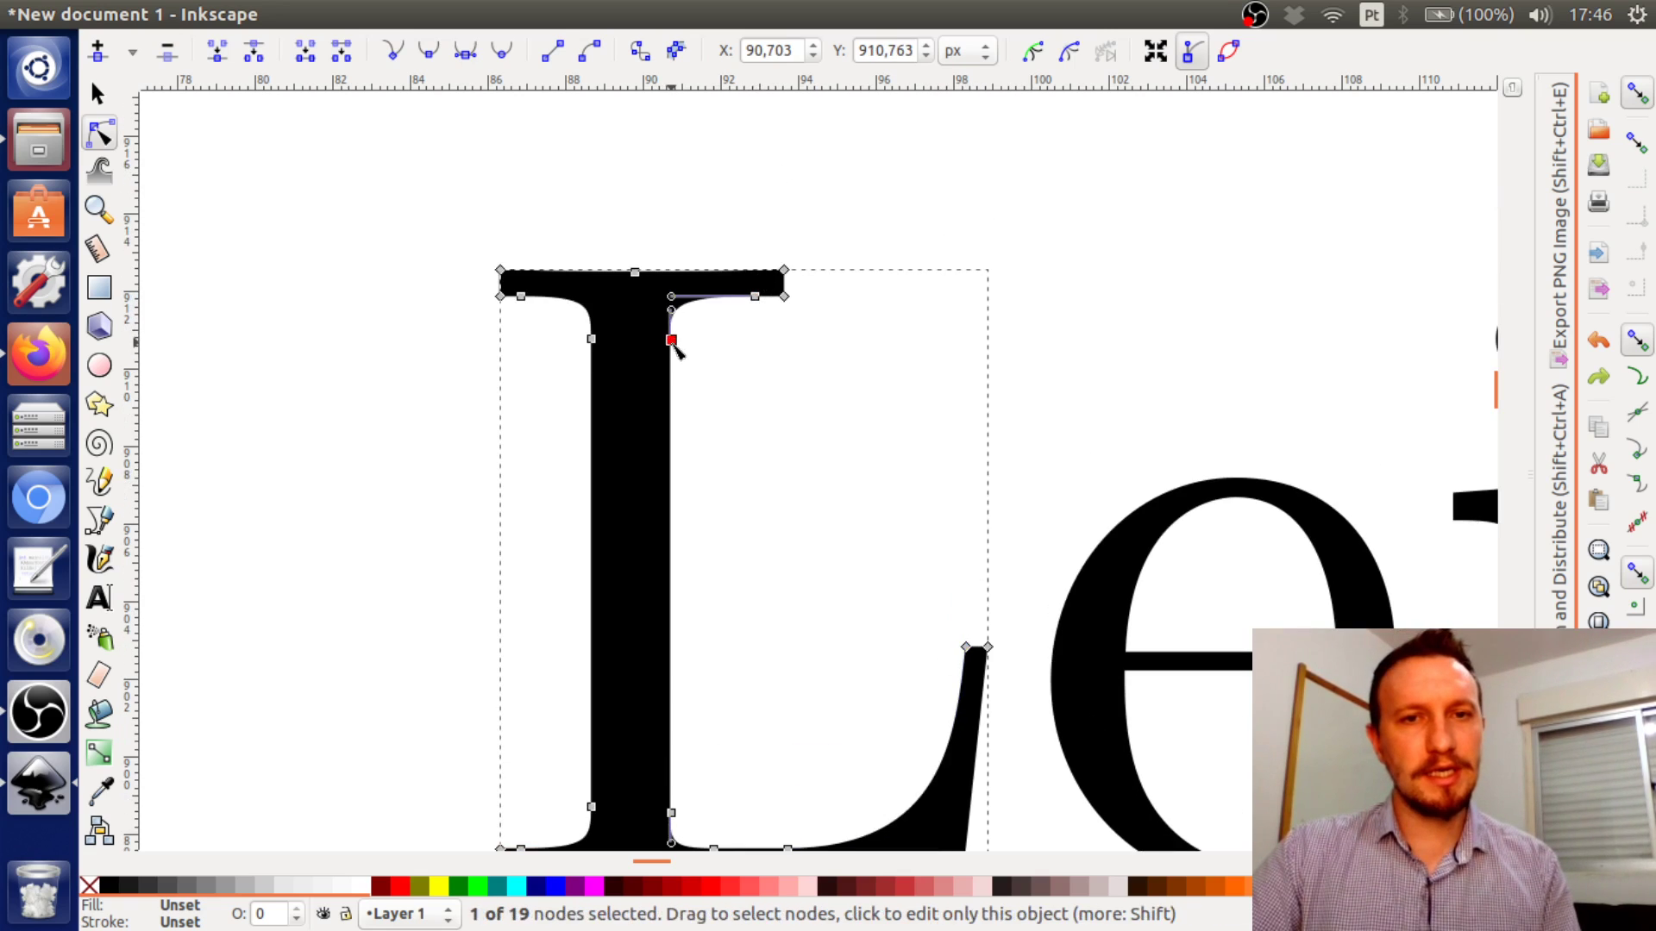
drag(674, 317, 671, 297)
drag(740, 344, 788, 463)
ctrl+click(787, 462)
click(812, 398)
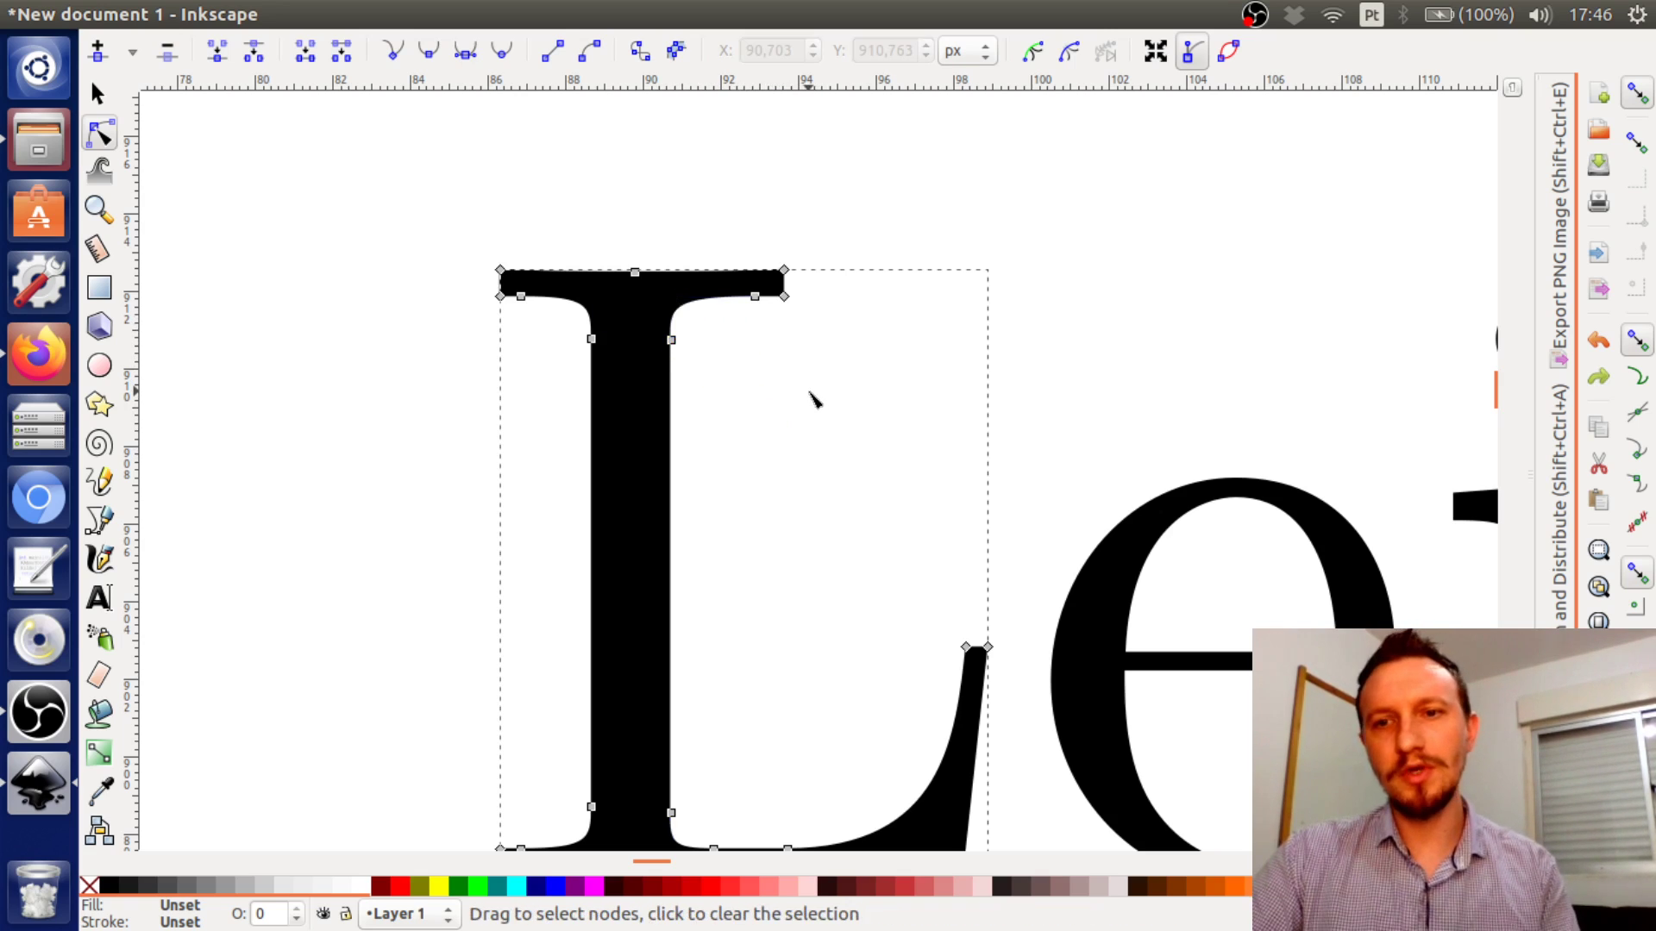
ctrl+scroll(813, 399, down, 5)
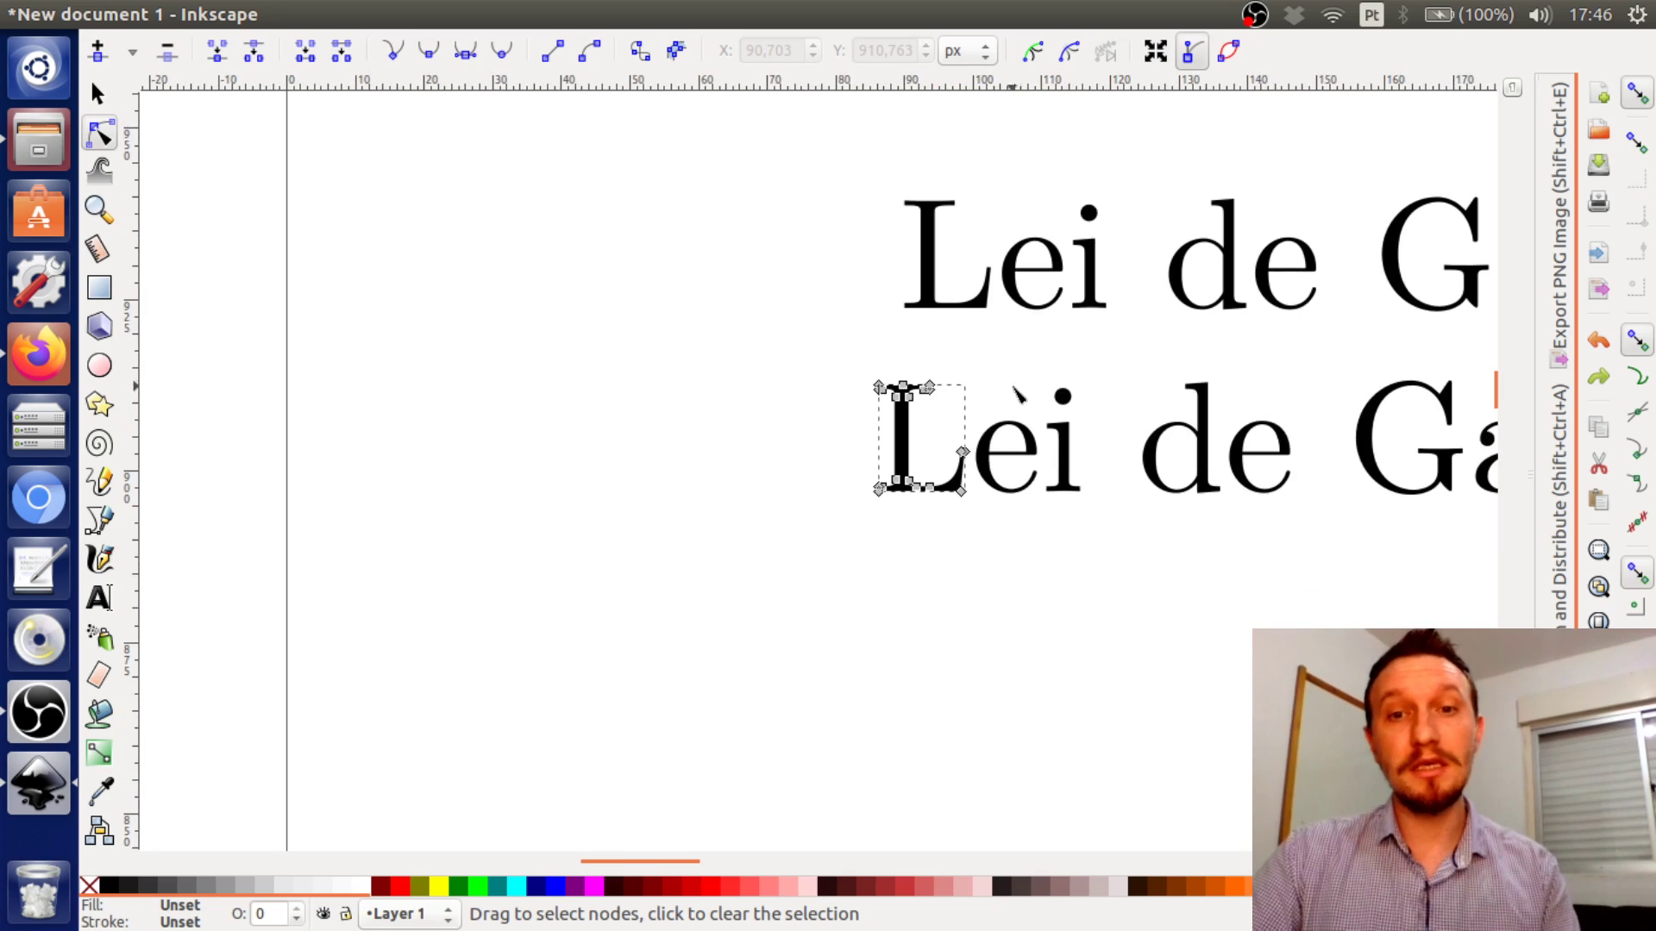
Select the whole converted "Lei de Gauss" as one group with the selection tool
click(97, 93)
scroll(975, 483, right, 8)
scroll(974, 483, up, 1)
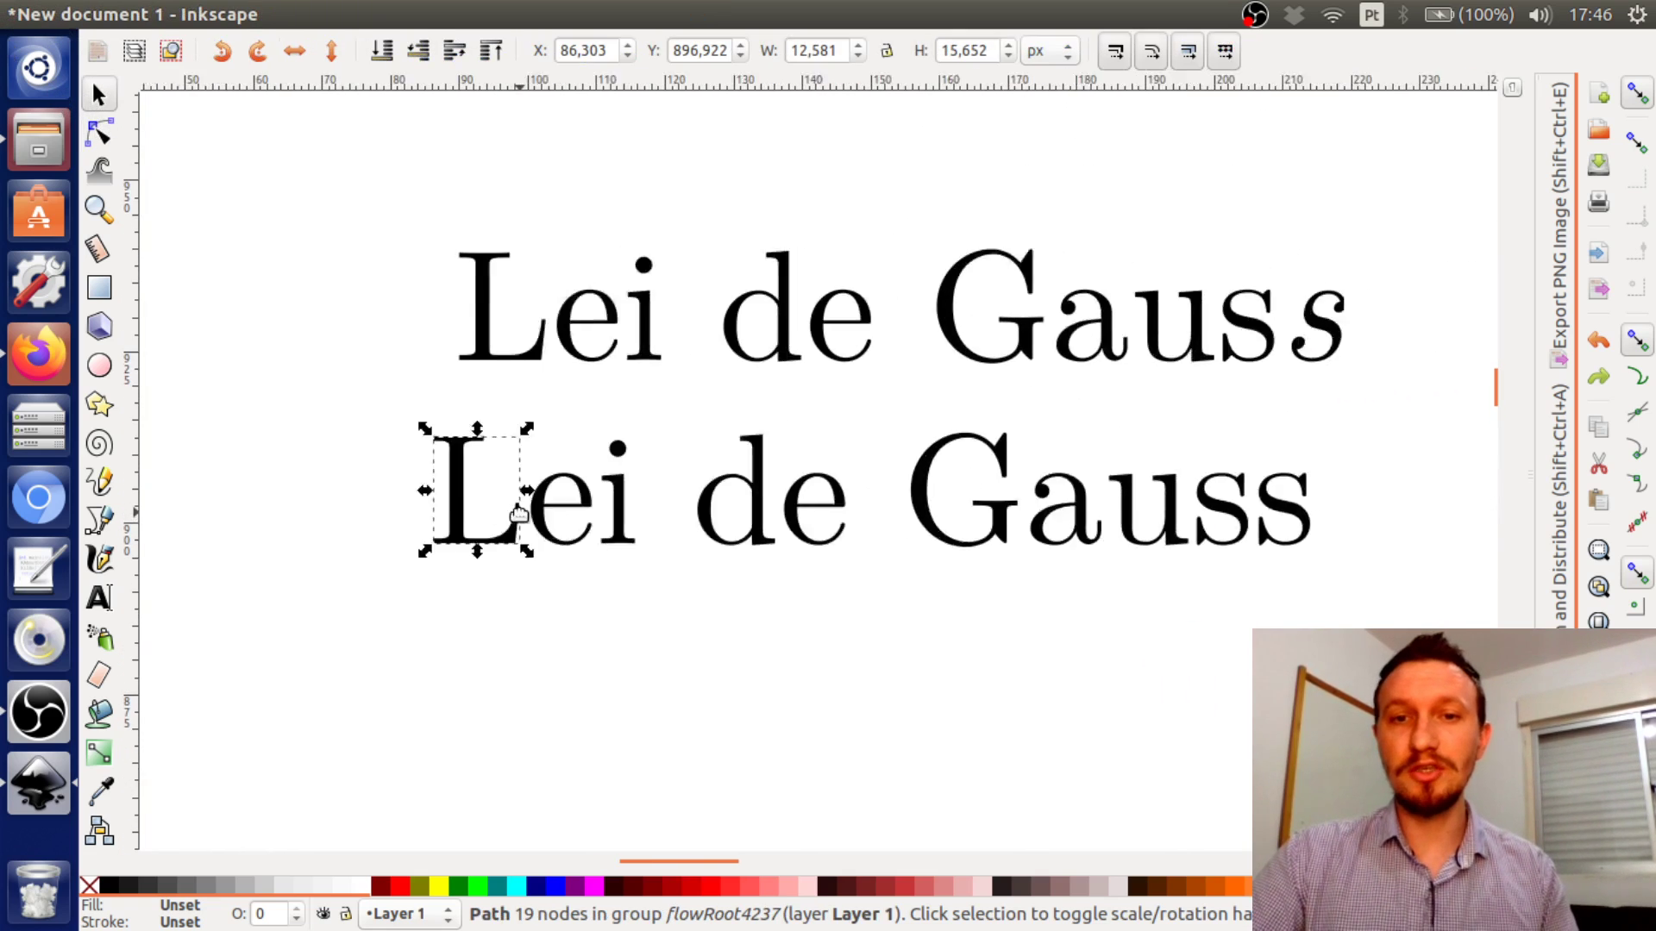
click(912, 524)
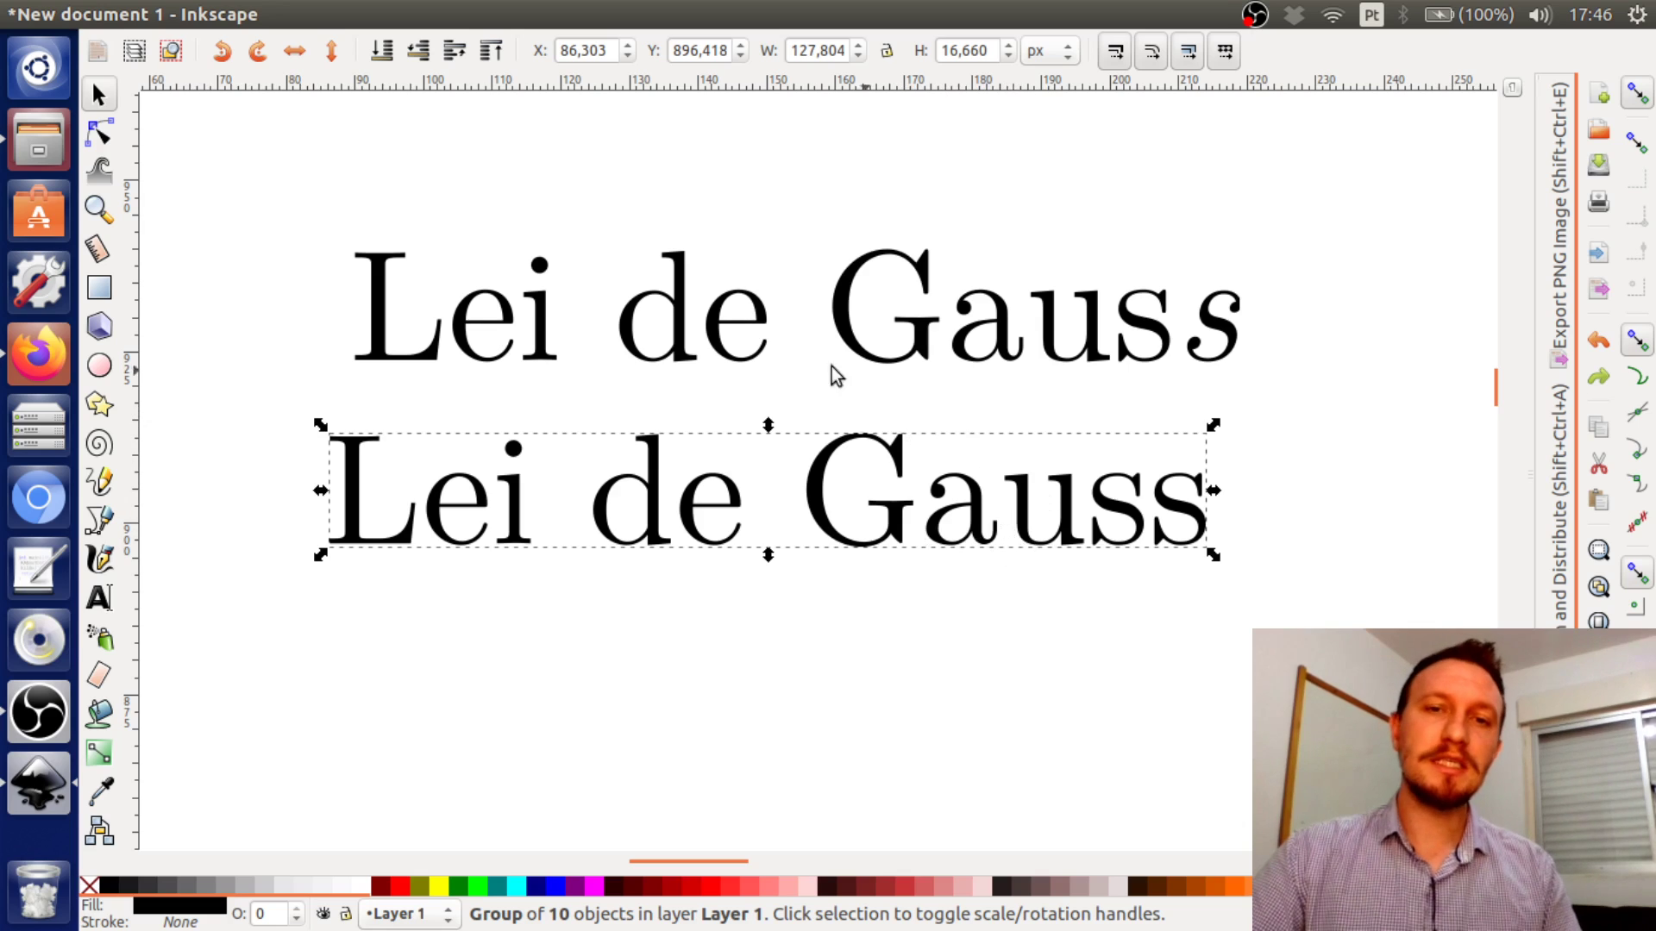
ctrl+scroll(875, 525, up, 3)
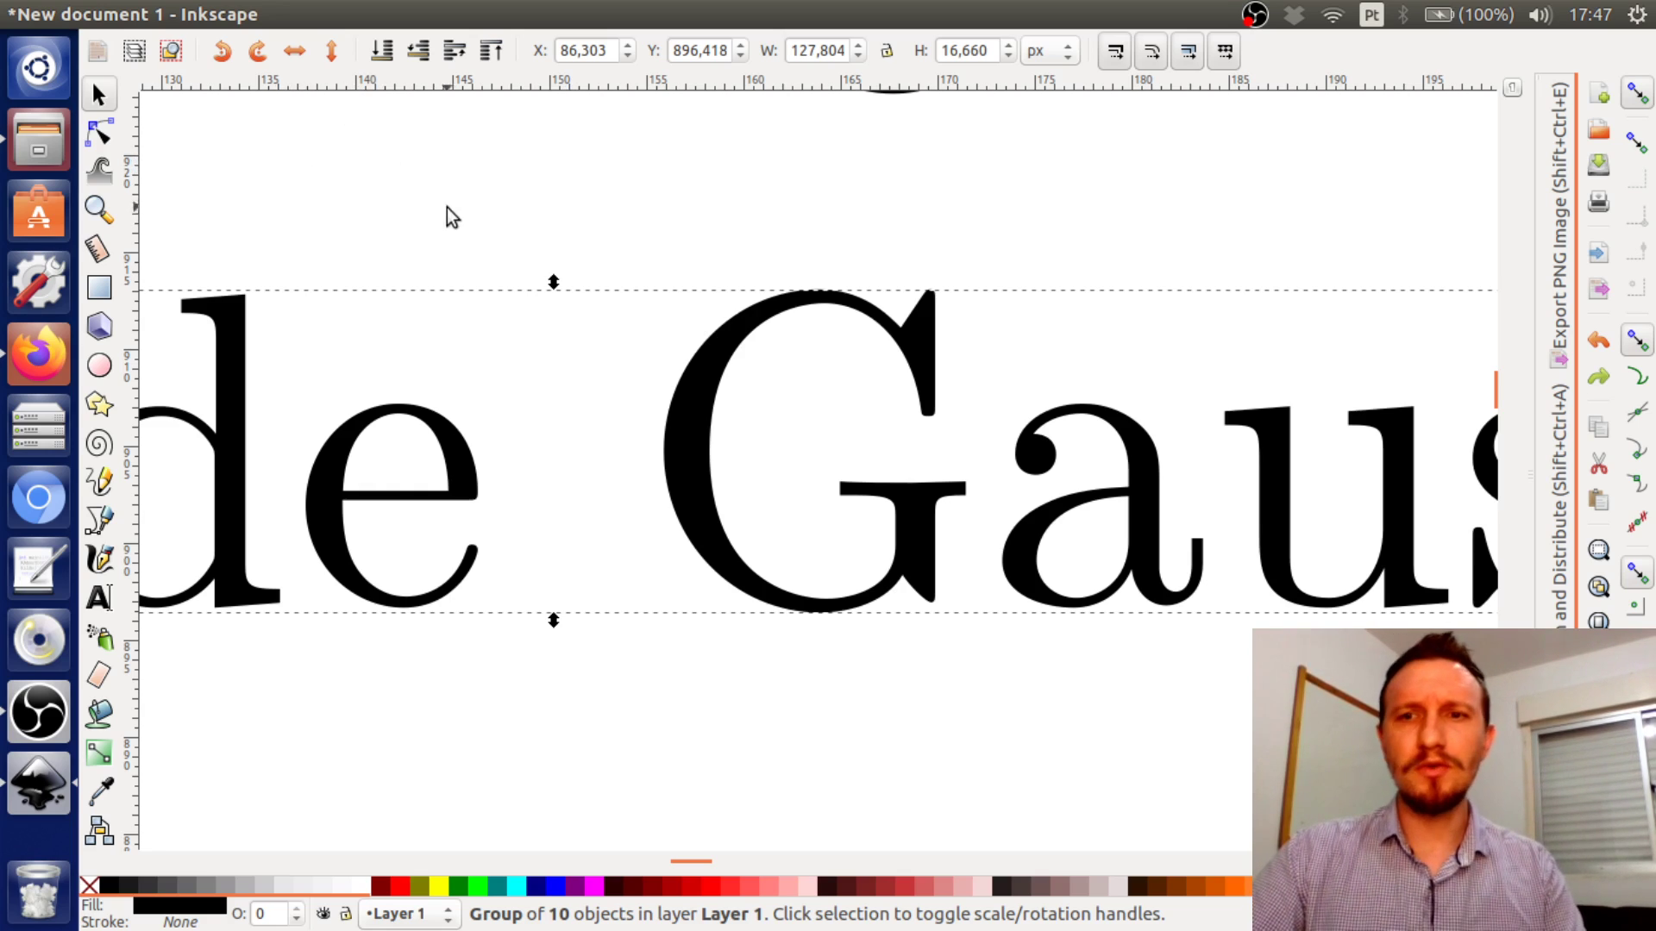
mouse_move(399, 24)
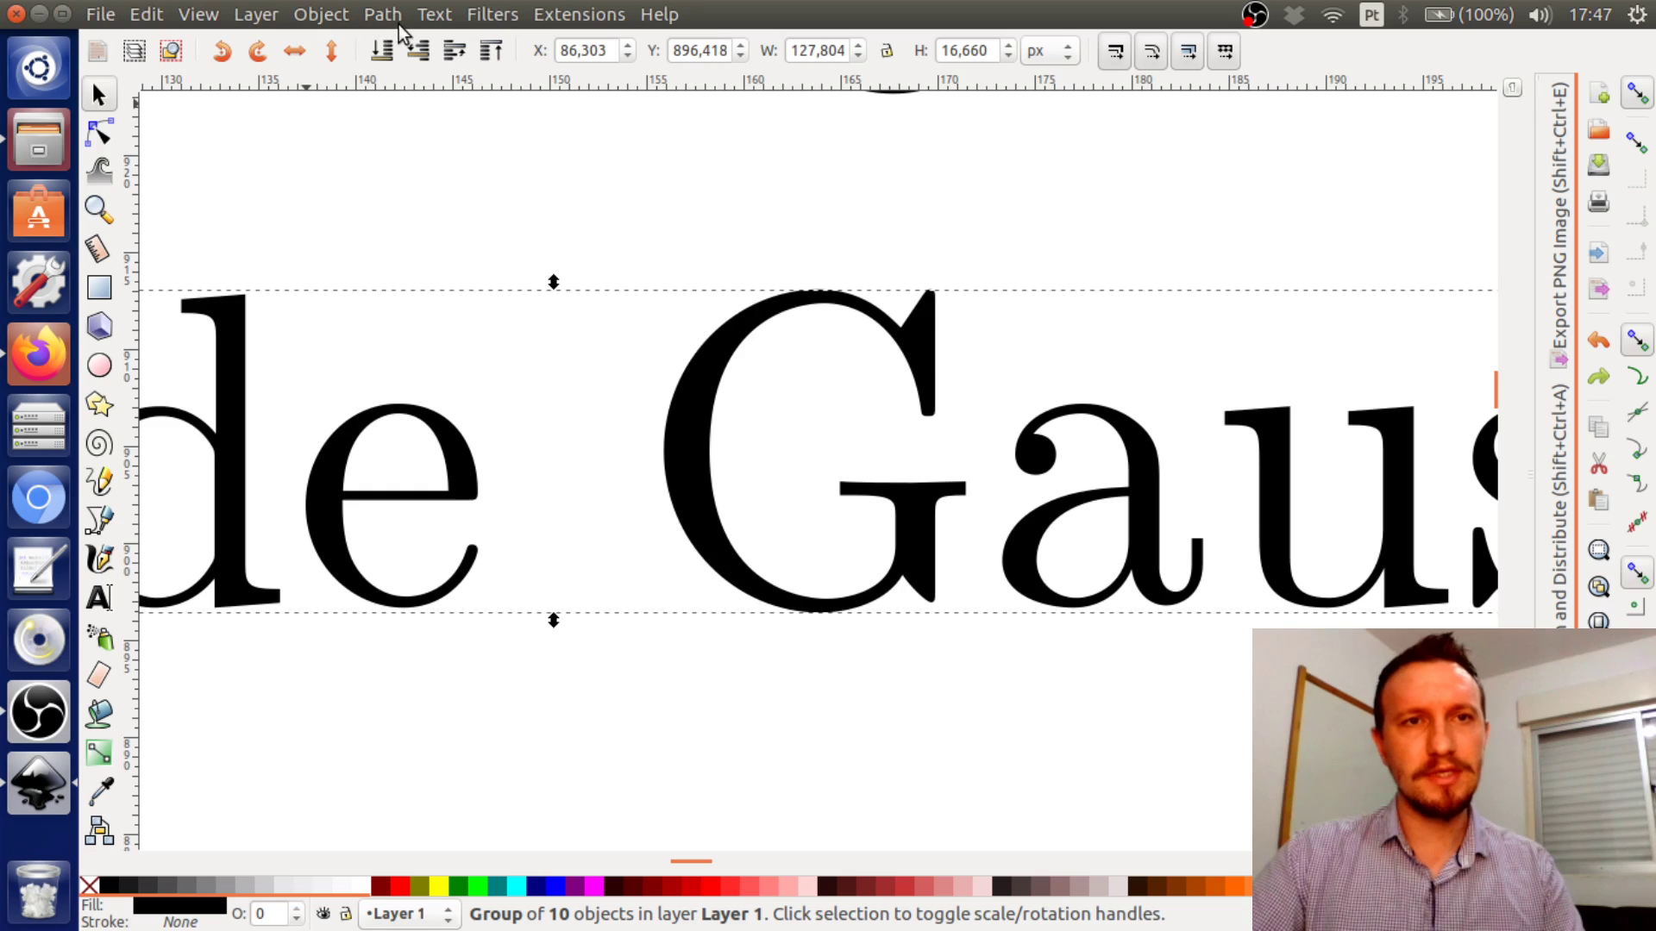
drag(580, 569, 1045, 545)
scroll(1049, 545, down, 2)
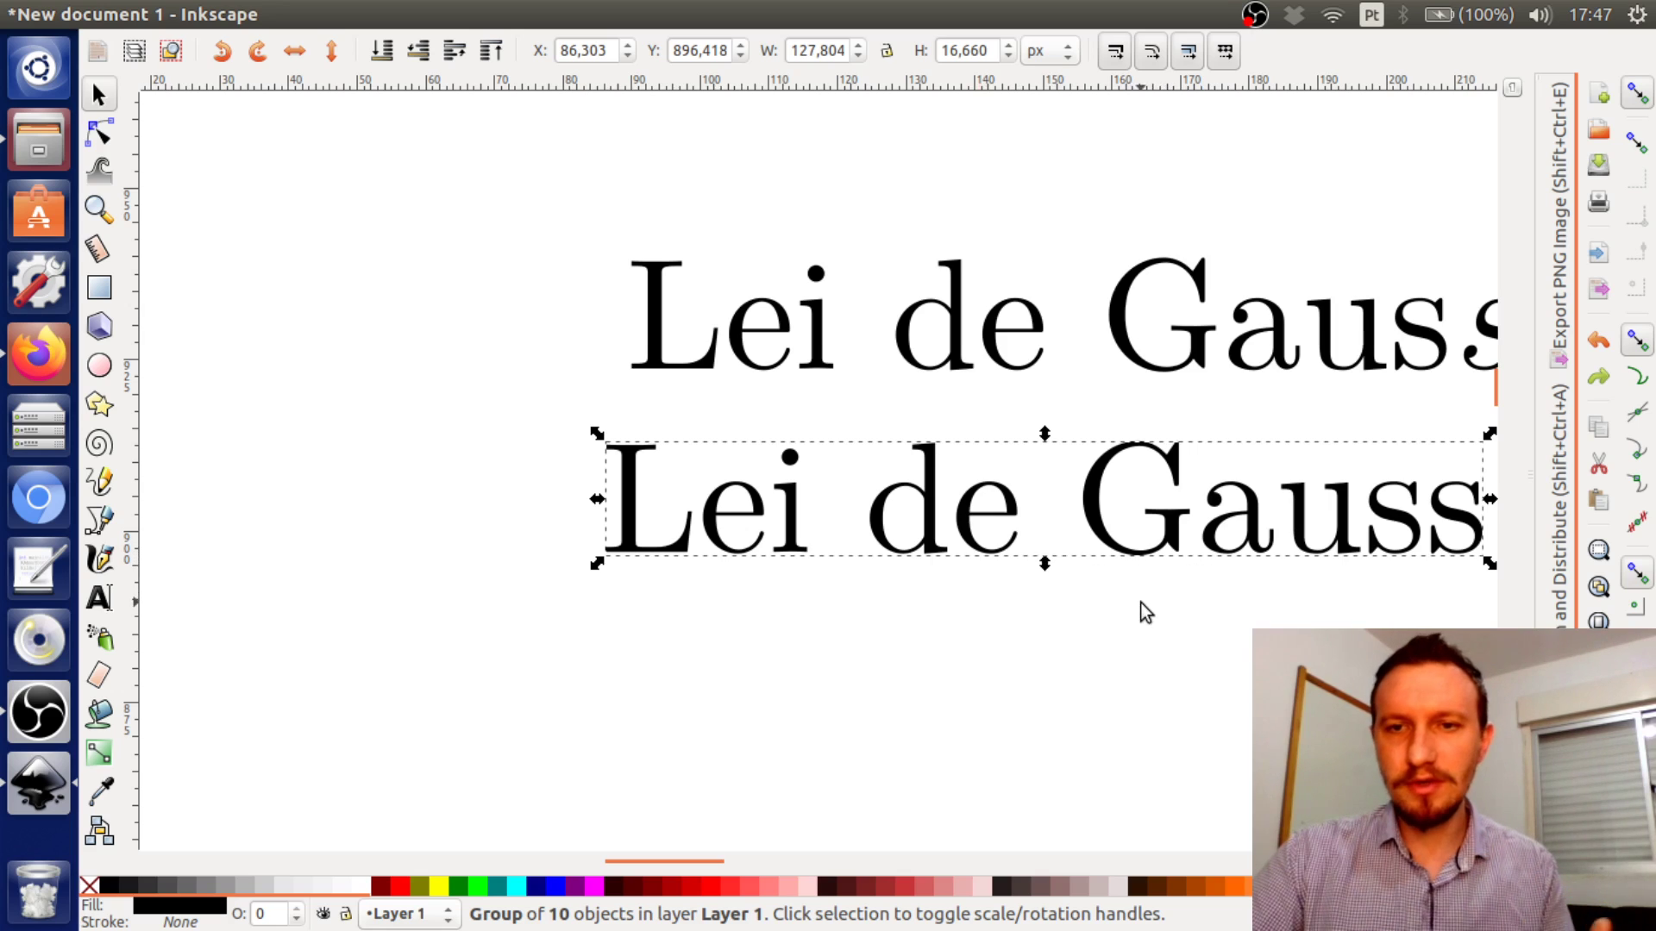
scroll(1180, 545, up, 3)
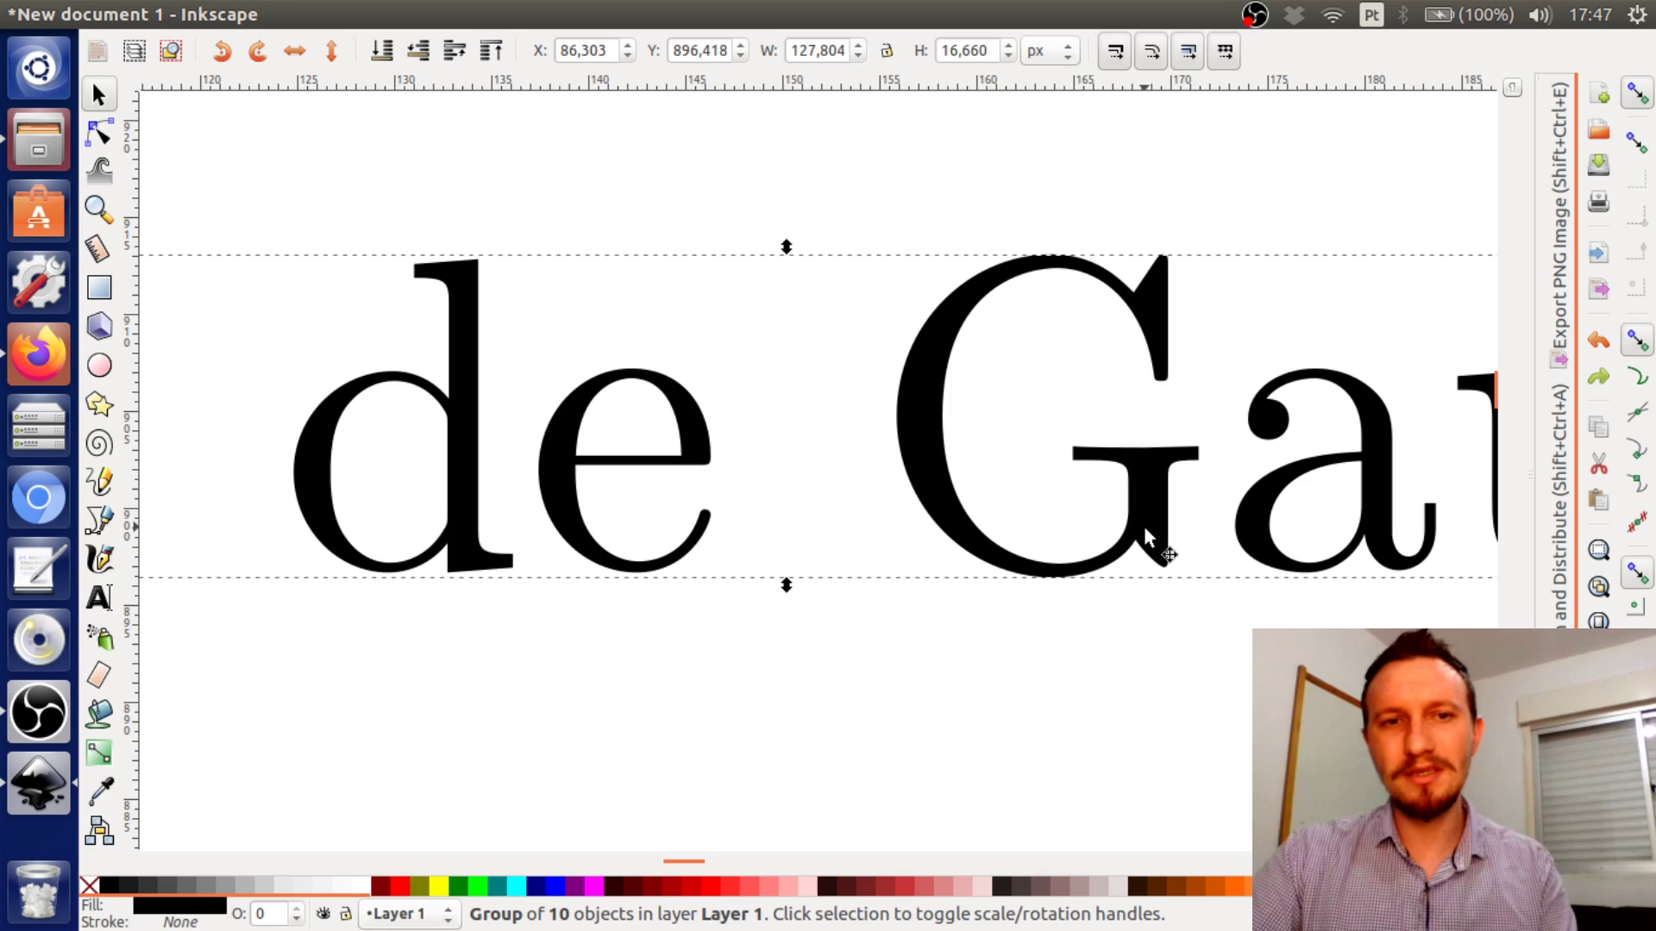
scroll(1144, 526, down, 3)
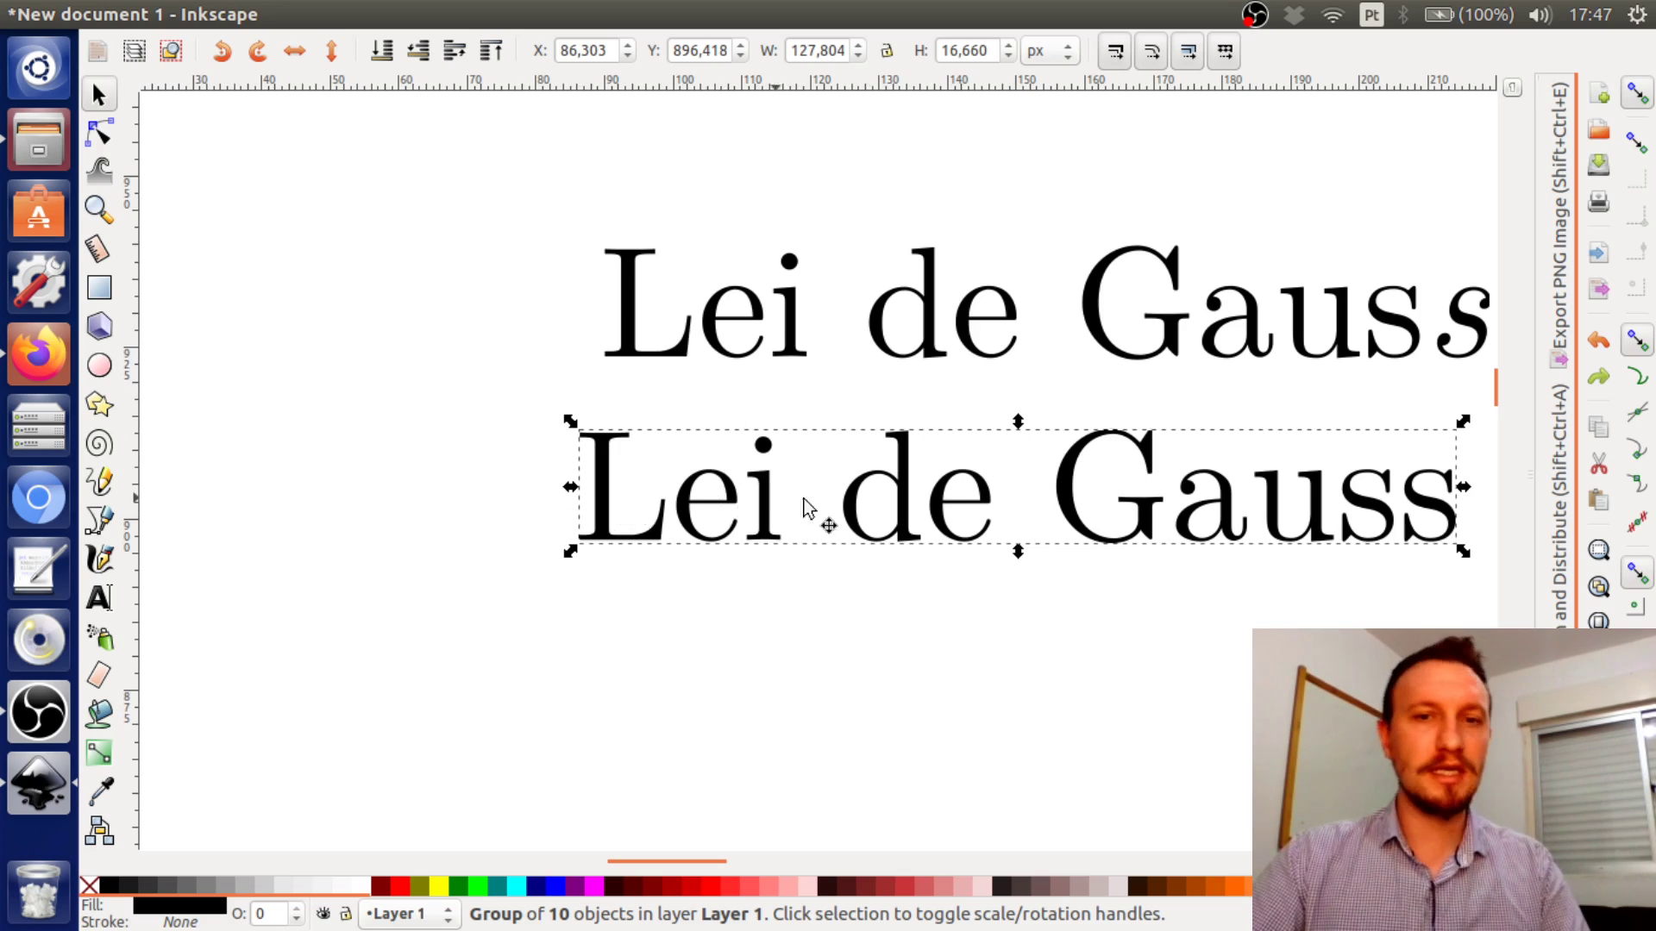
drag(1127, 547, 962, 534)
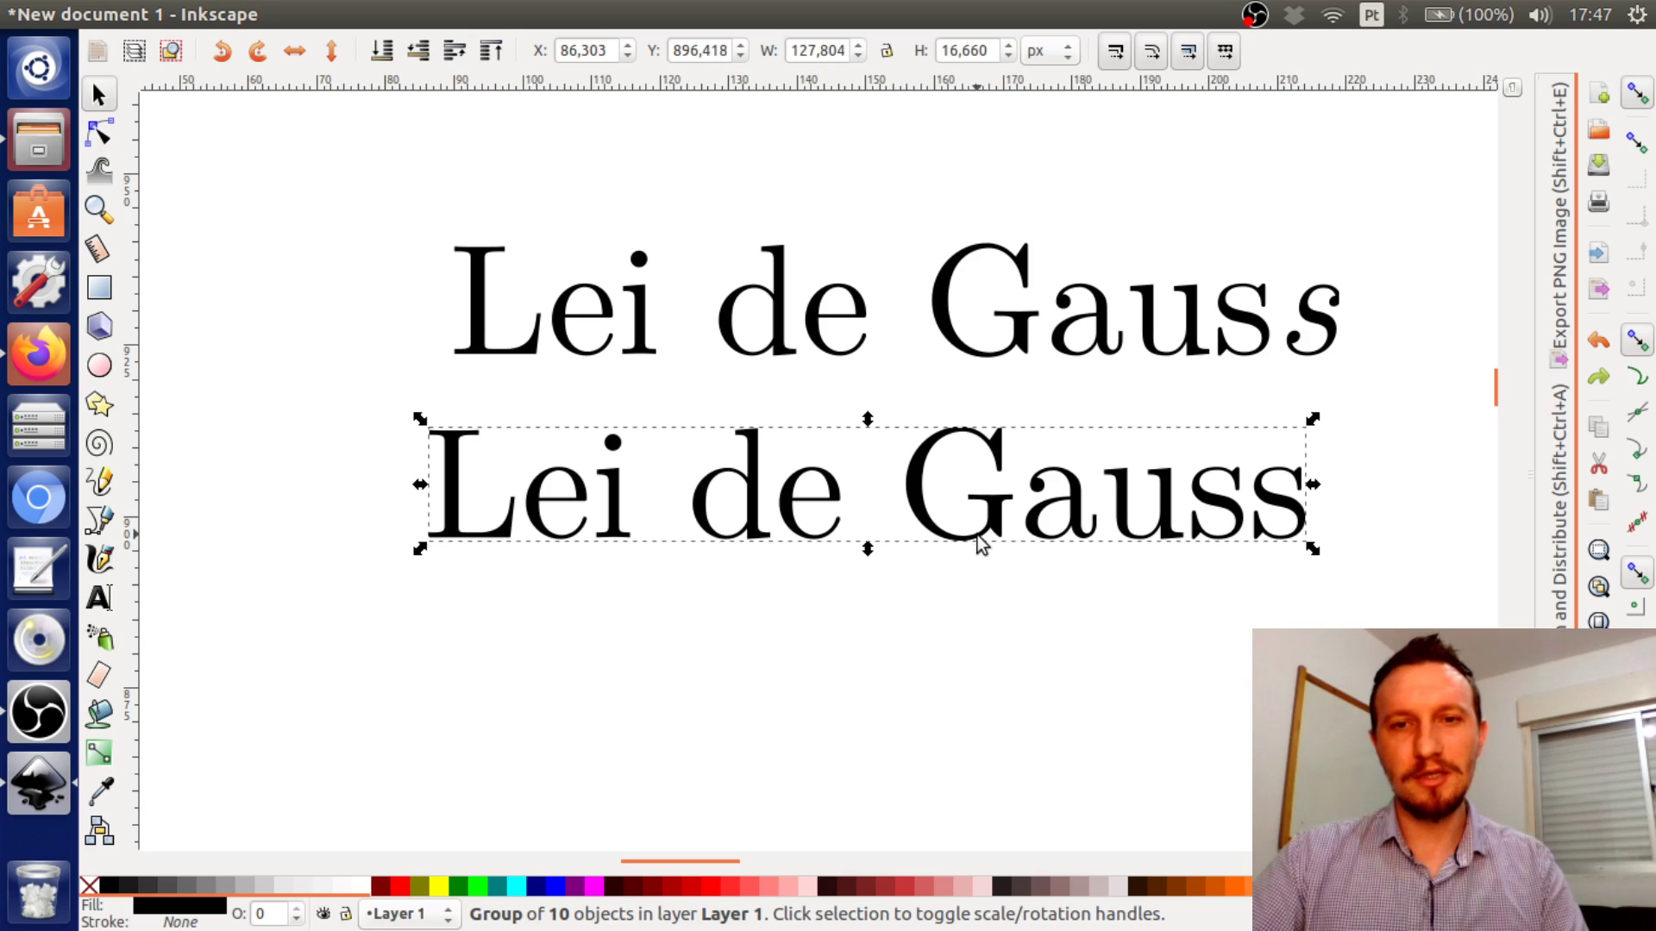
Ungroup the converted "Lei de Gauss" into separate letter paths
click(989, 631)
click(997, 526)
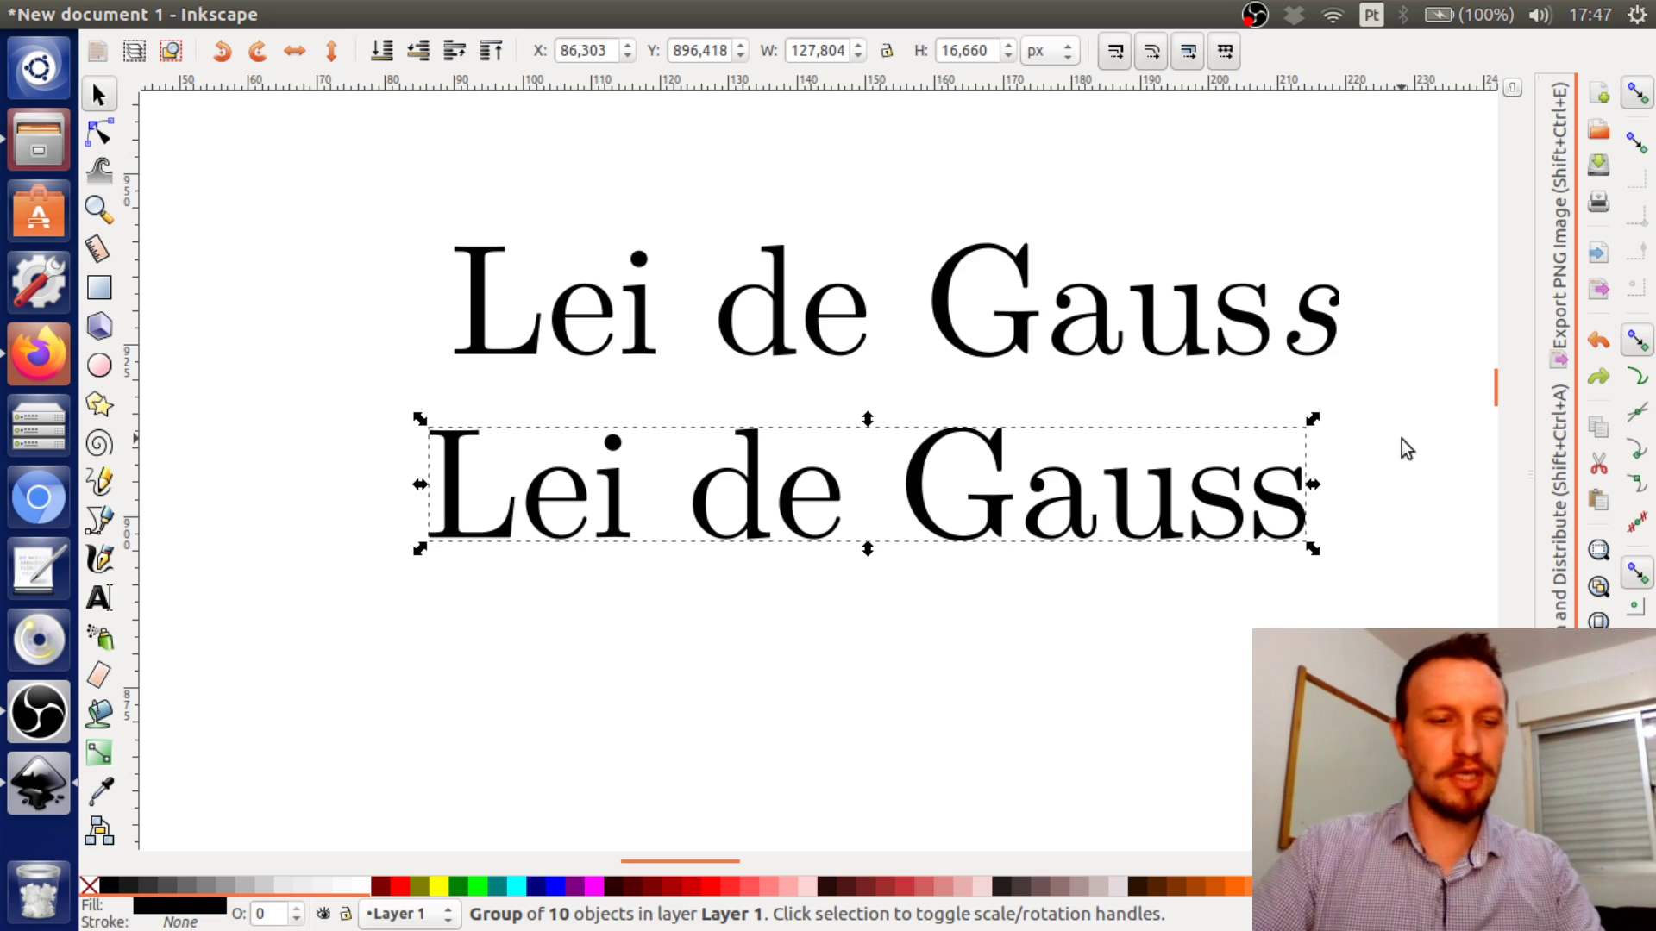
key(ctrl+shift+g)
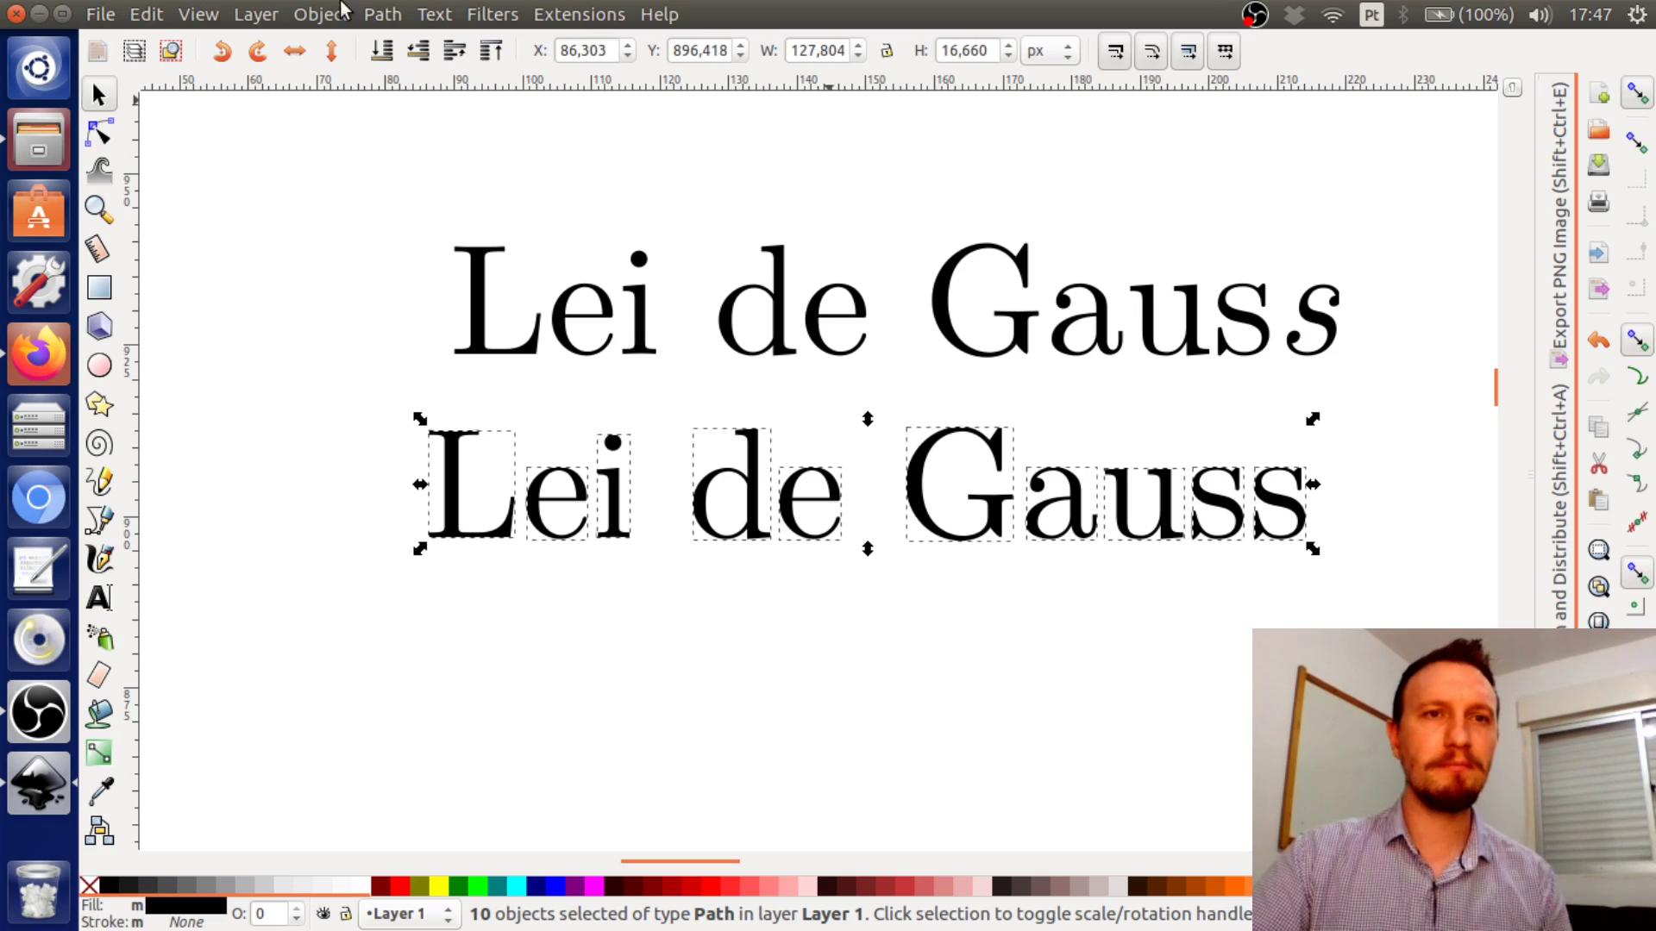
click(321, 14)
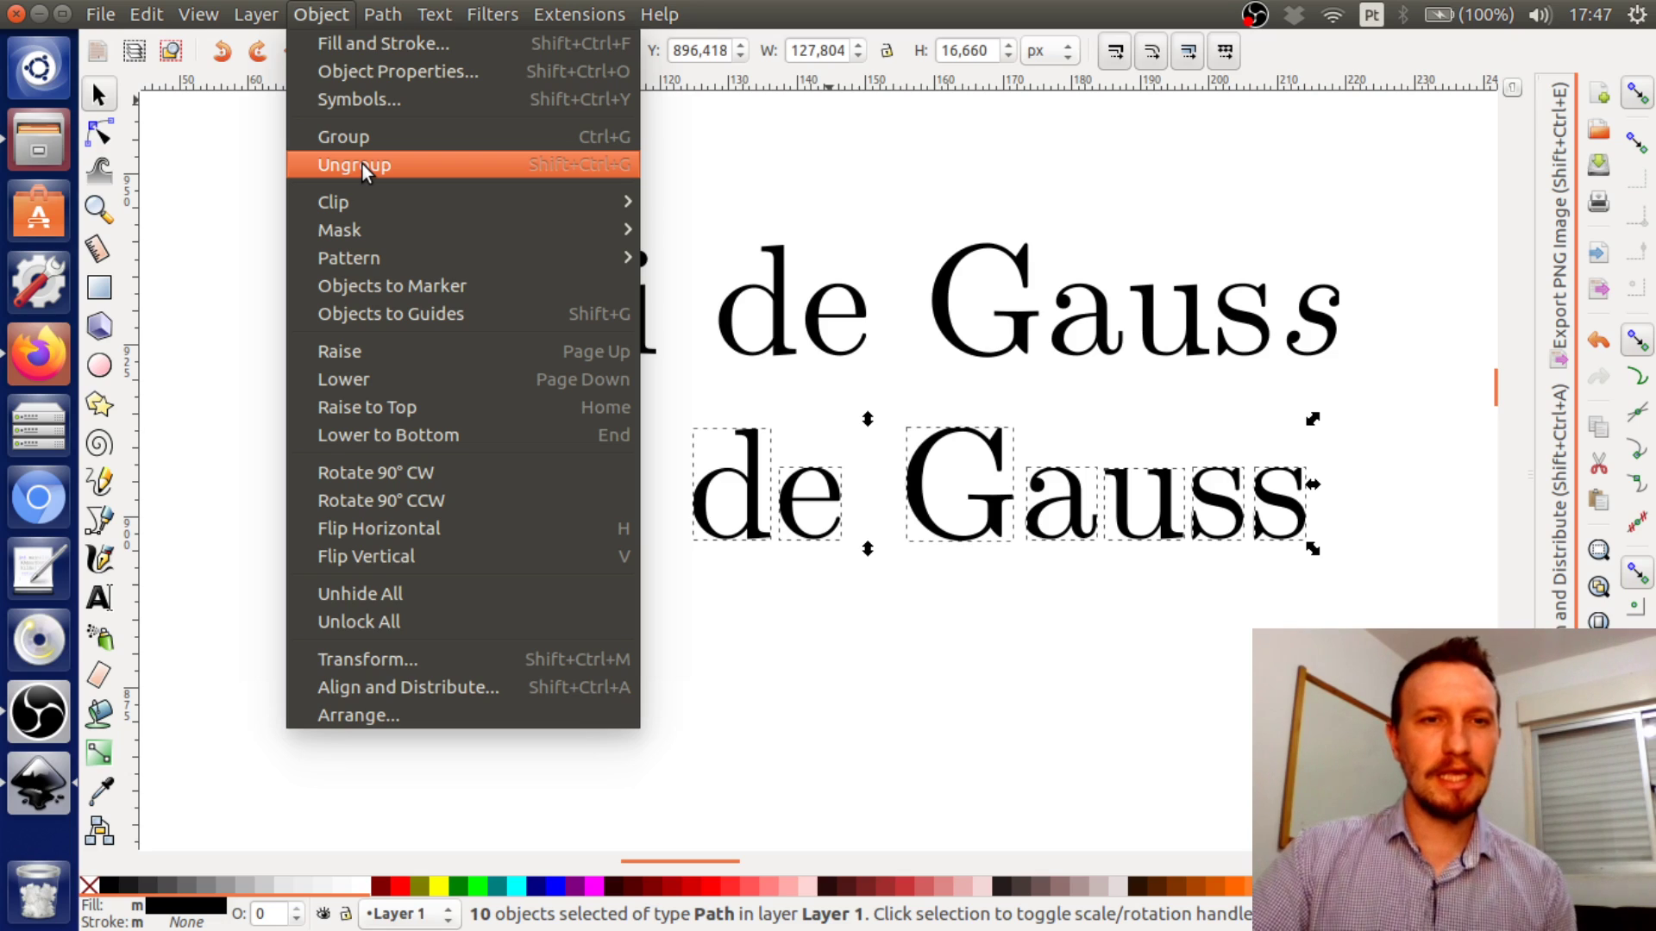
click(991, 198)
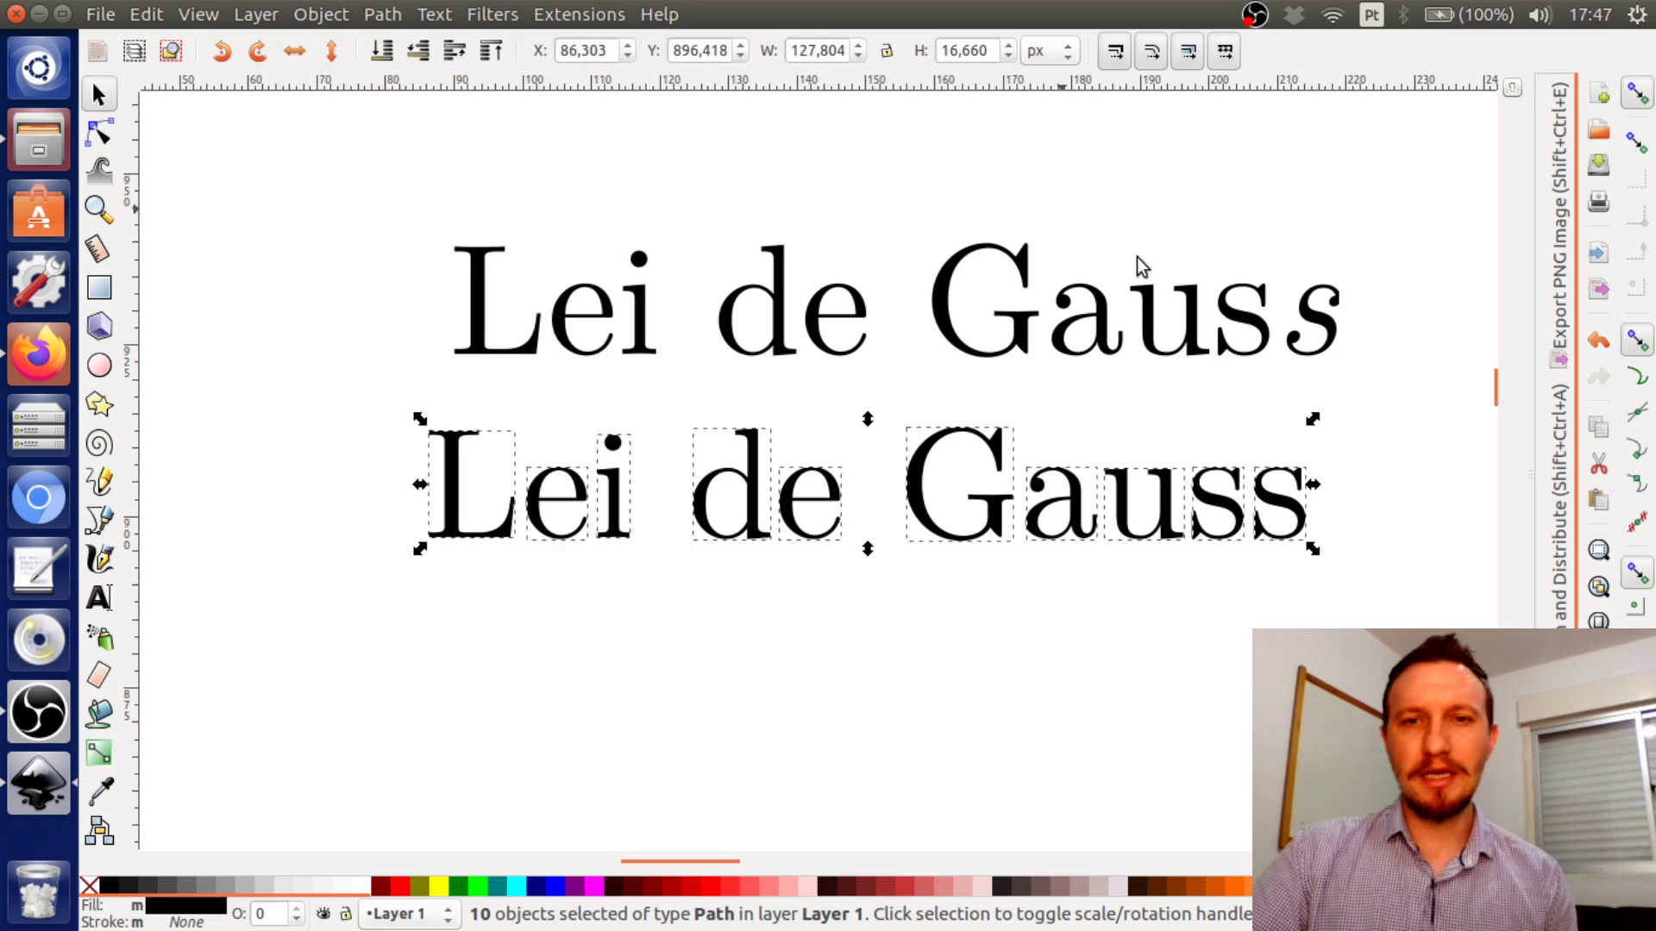
Check that the "e" of the converted "de" can be selected on its own, and clear the selection
click(1069, 645)
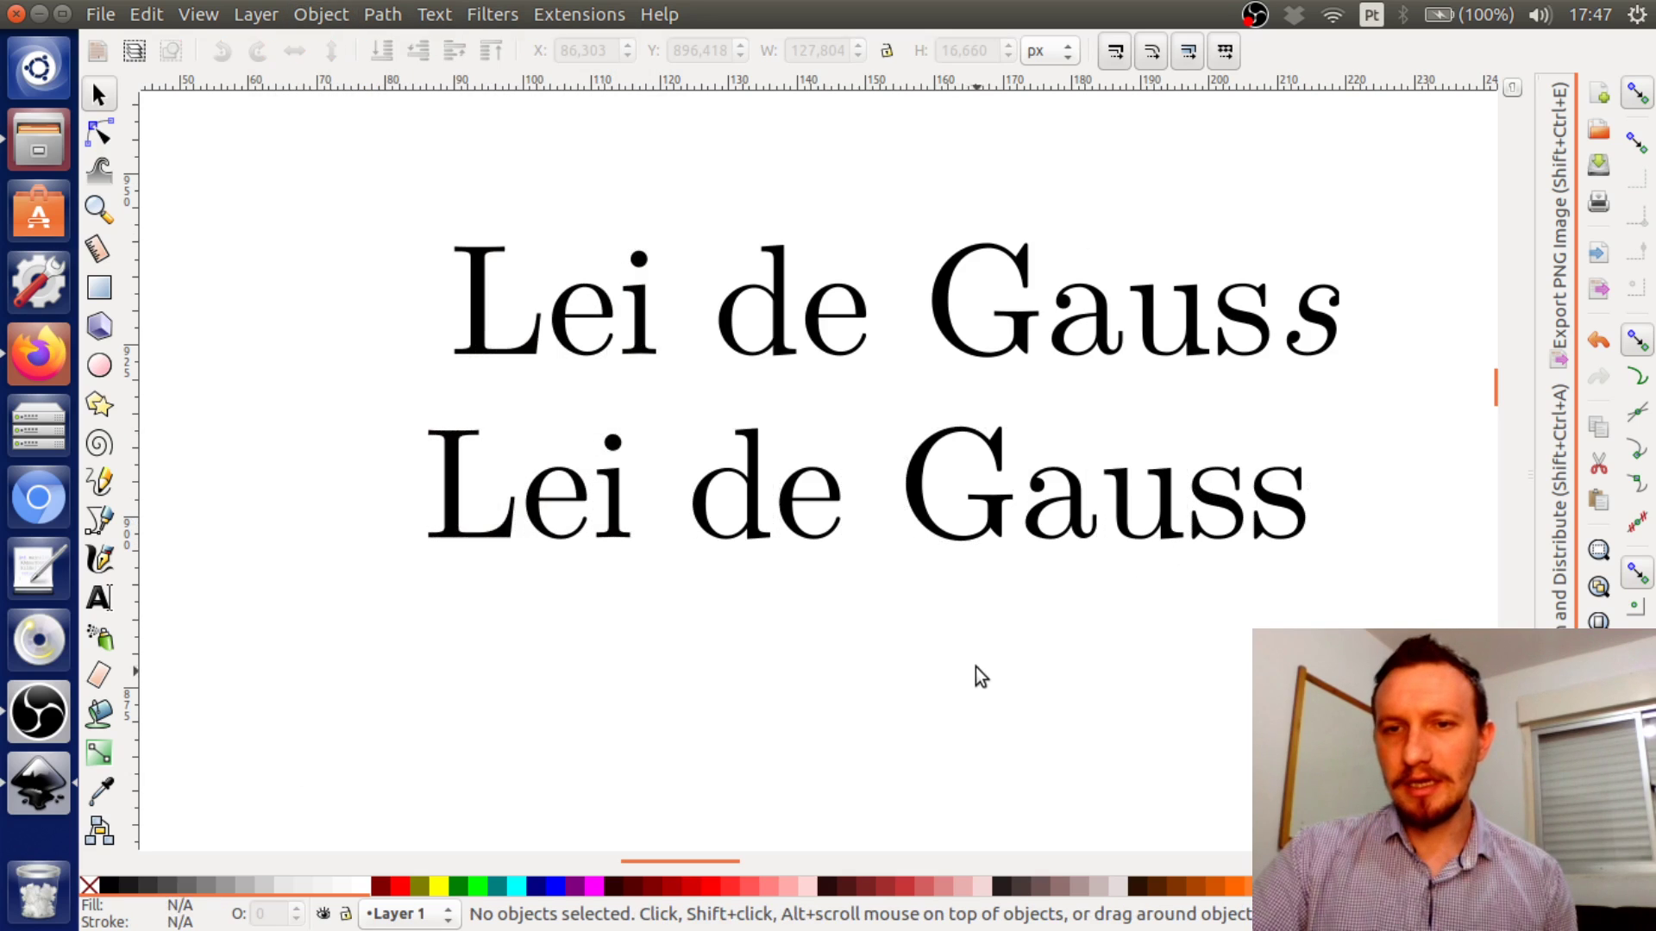
click(824, 541)
click(778, 555)
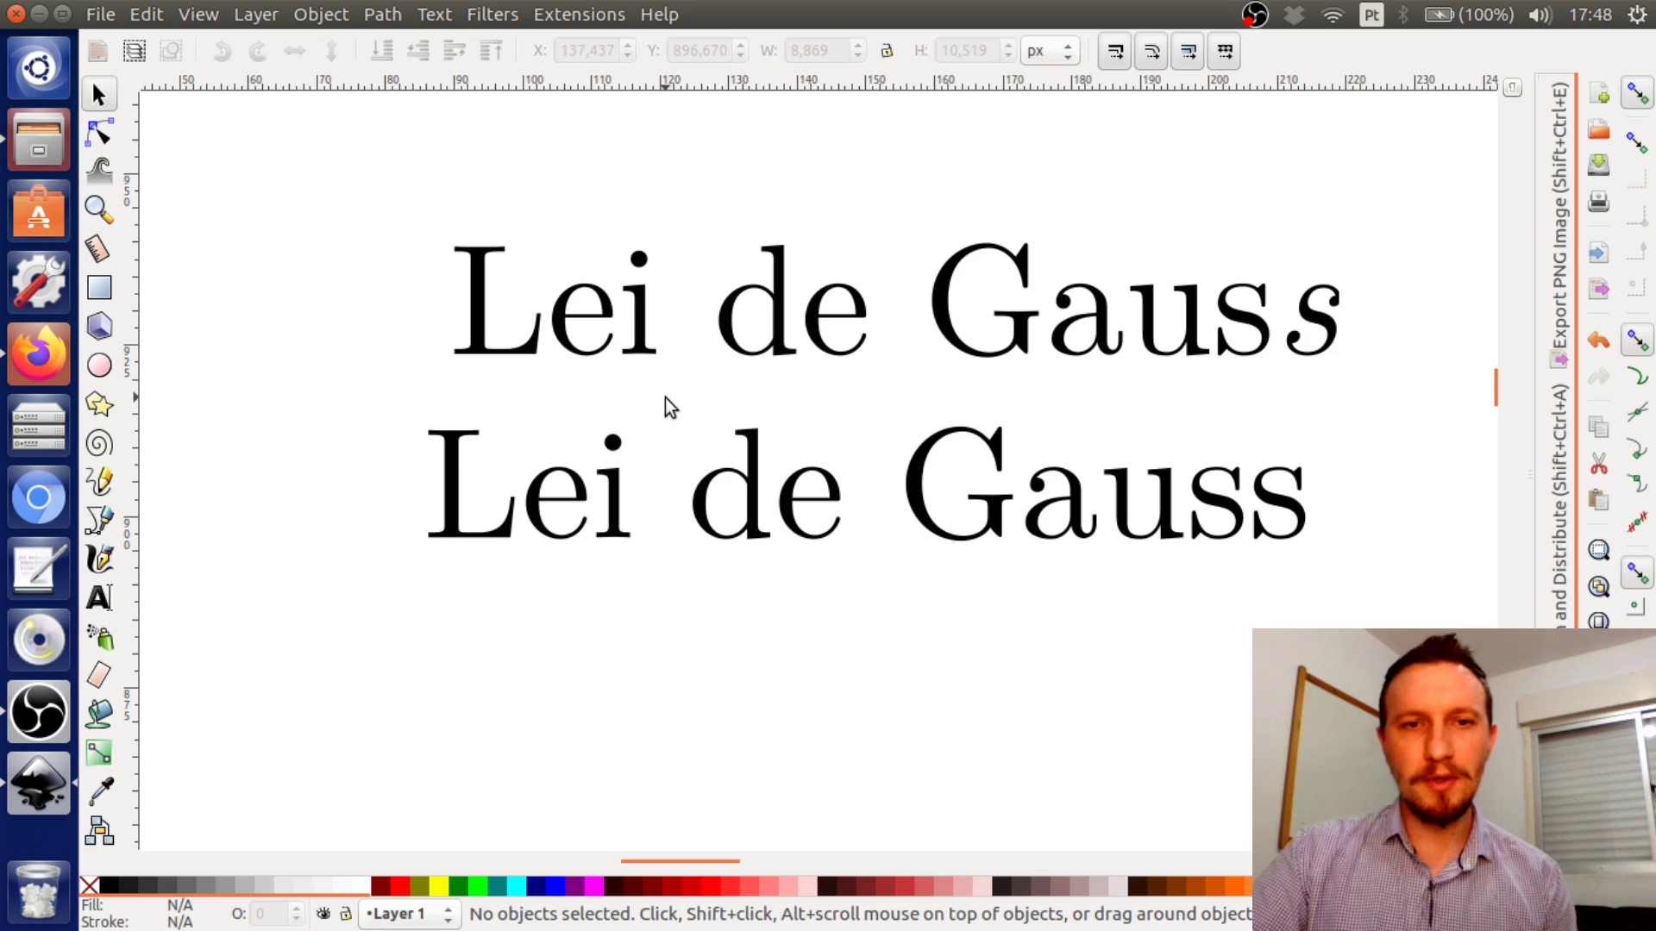
Group the converted letters word by word into three groups: "Lei", "de" and "Gauss"
drag(359, 392, 643, 632)
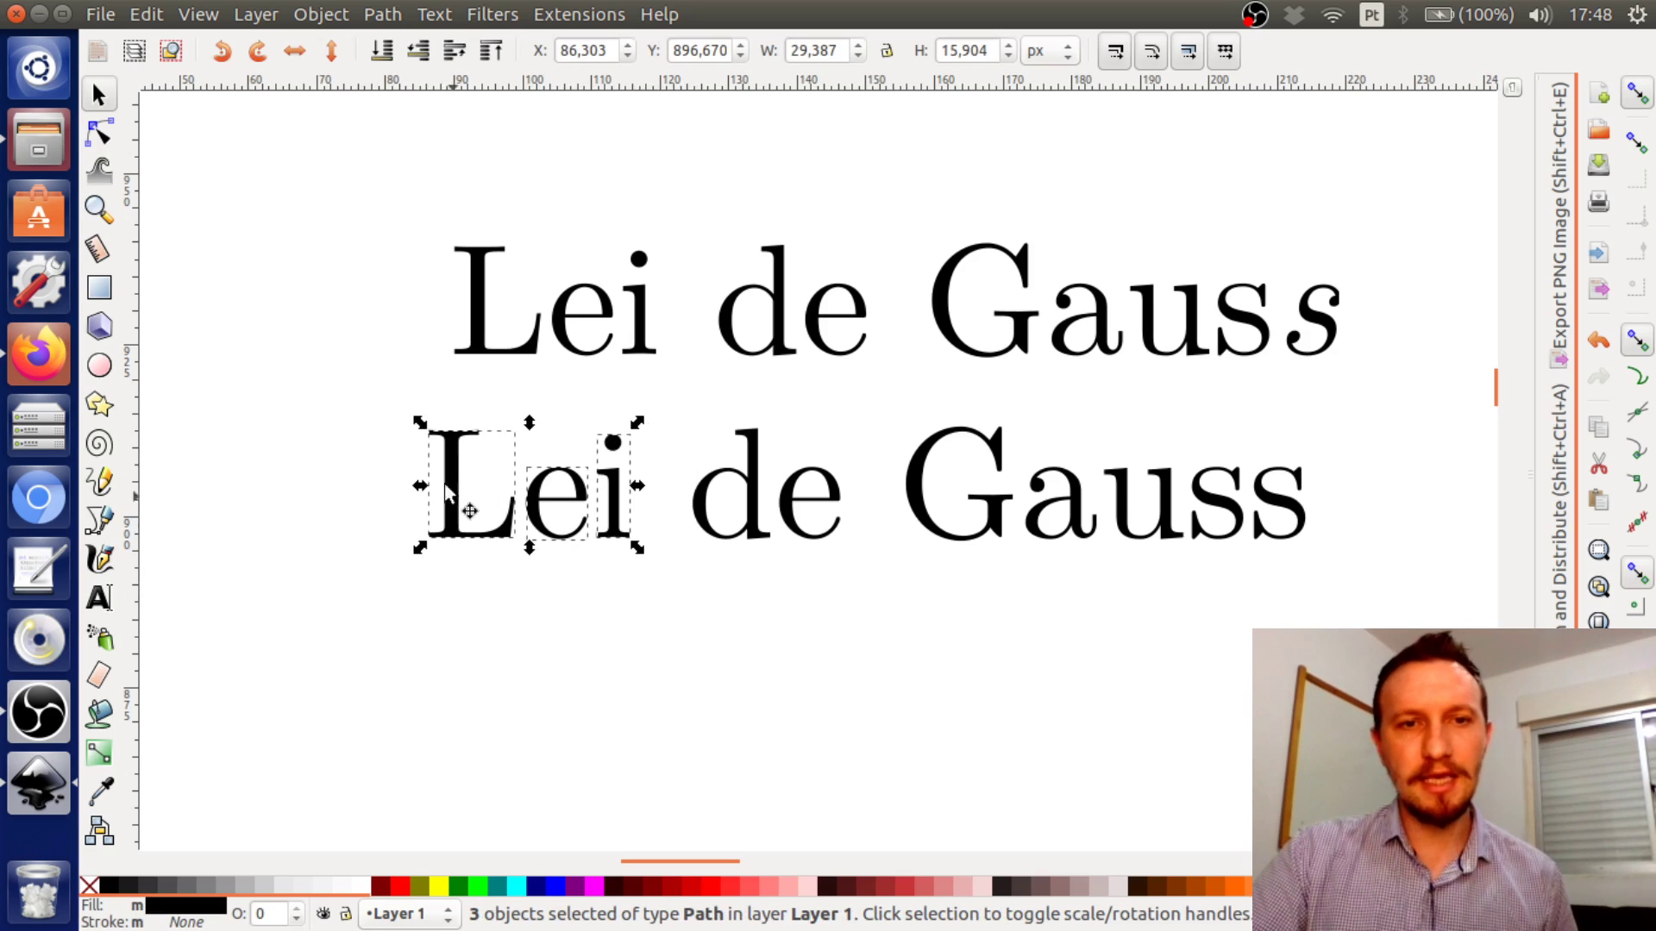
click(311, 14)
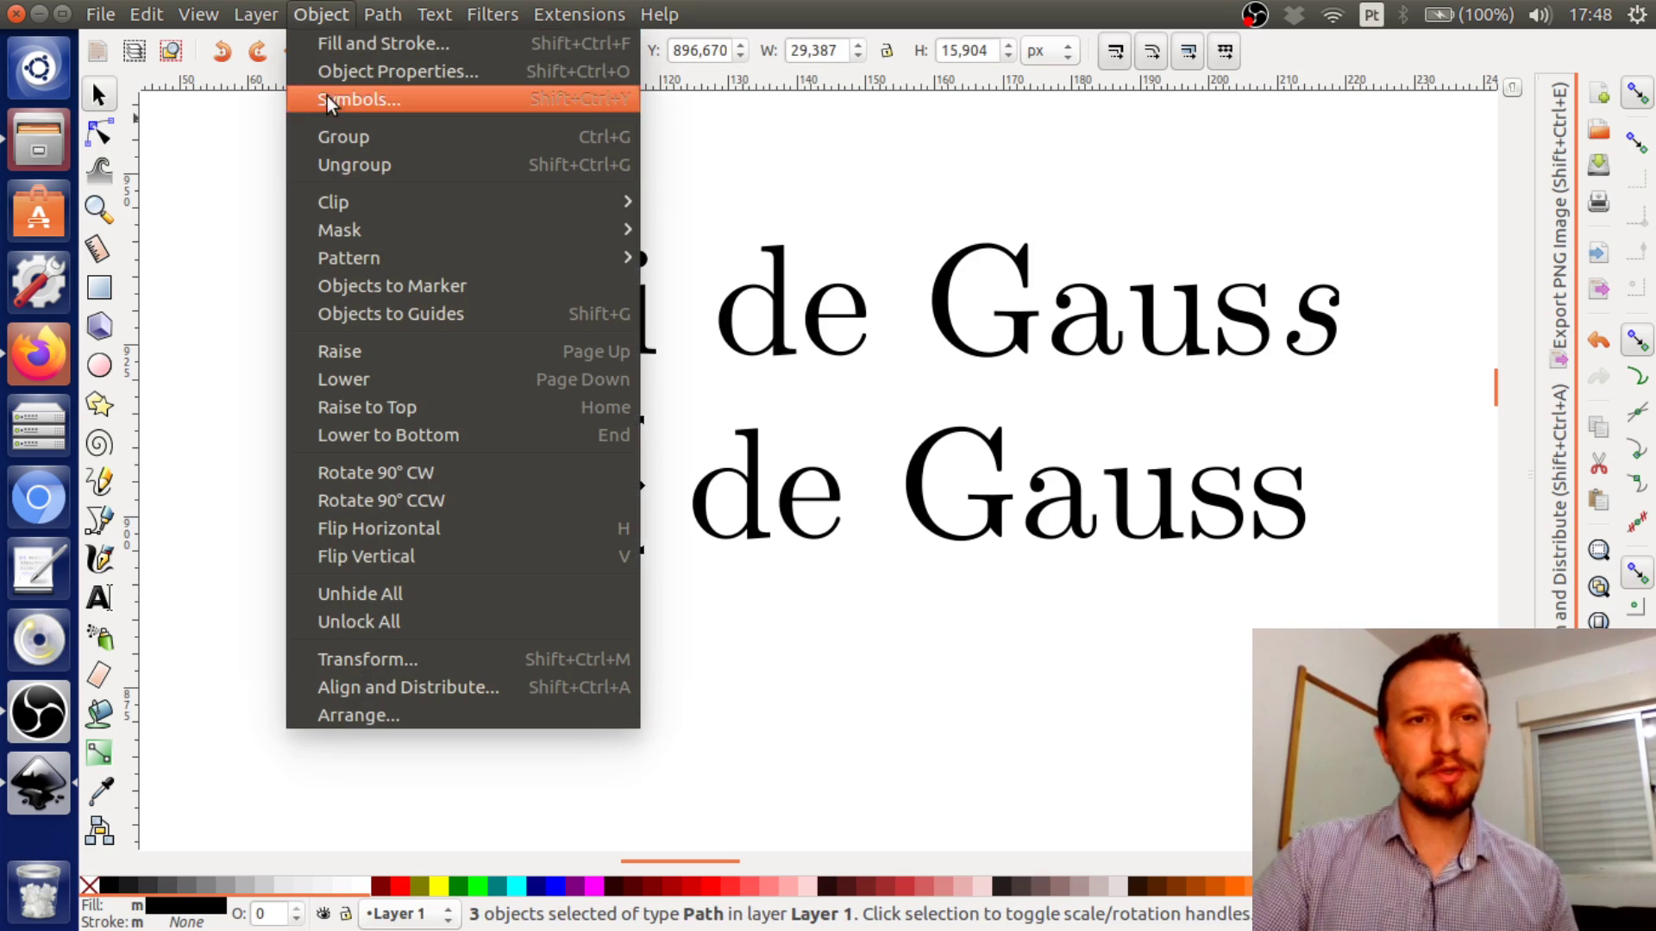
click(880, 147)
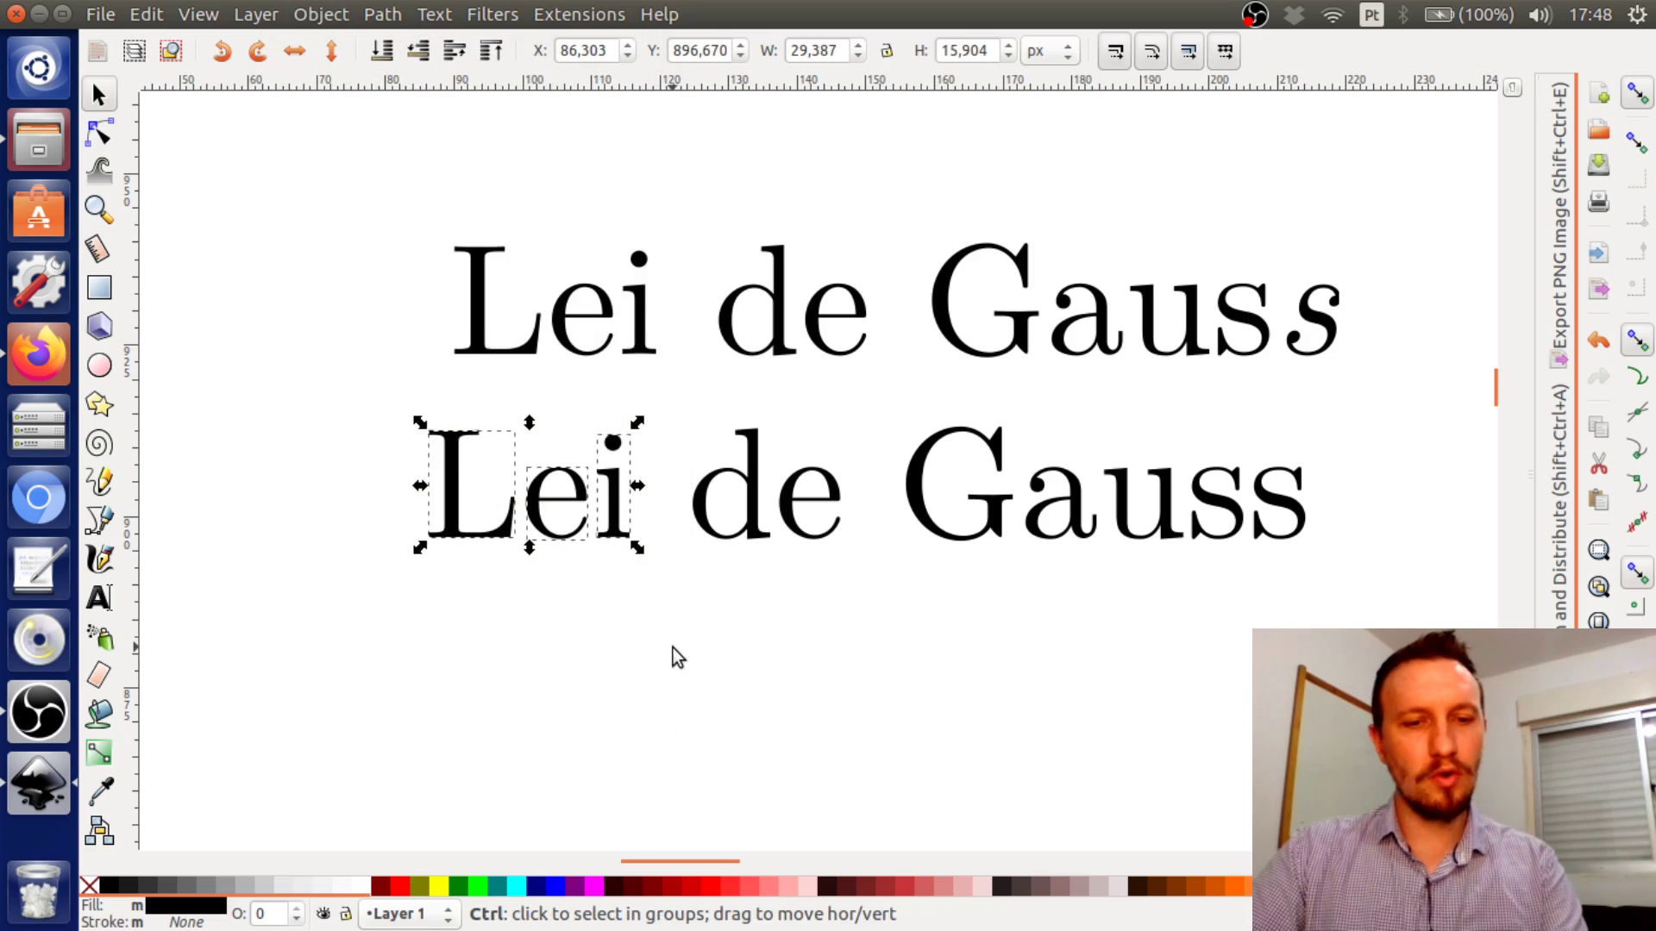
key(ctrl+g)
drag(678, 397, 1342, 404)
key(ctrl+g)
key(ctrl+g)
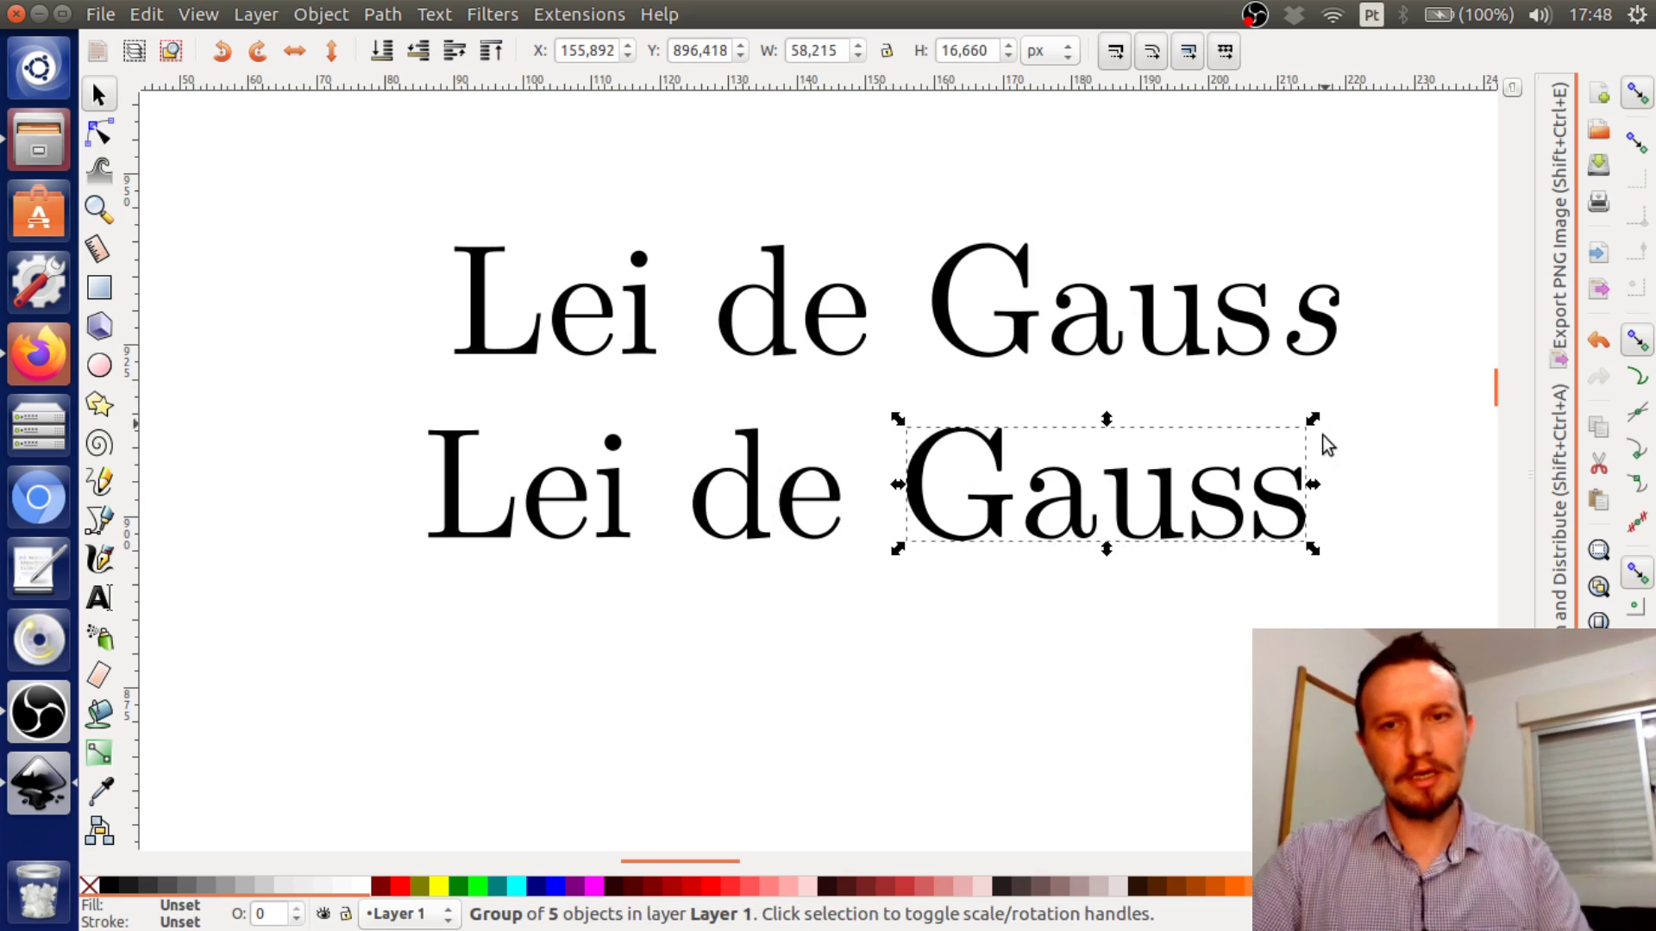
Move the converted "Gauss" group onto its own line below "Lei de"
drag(1343, 626, 624, 387)
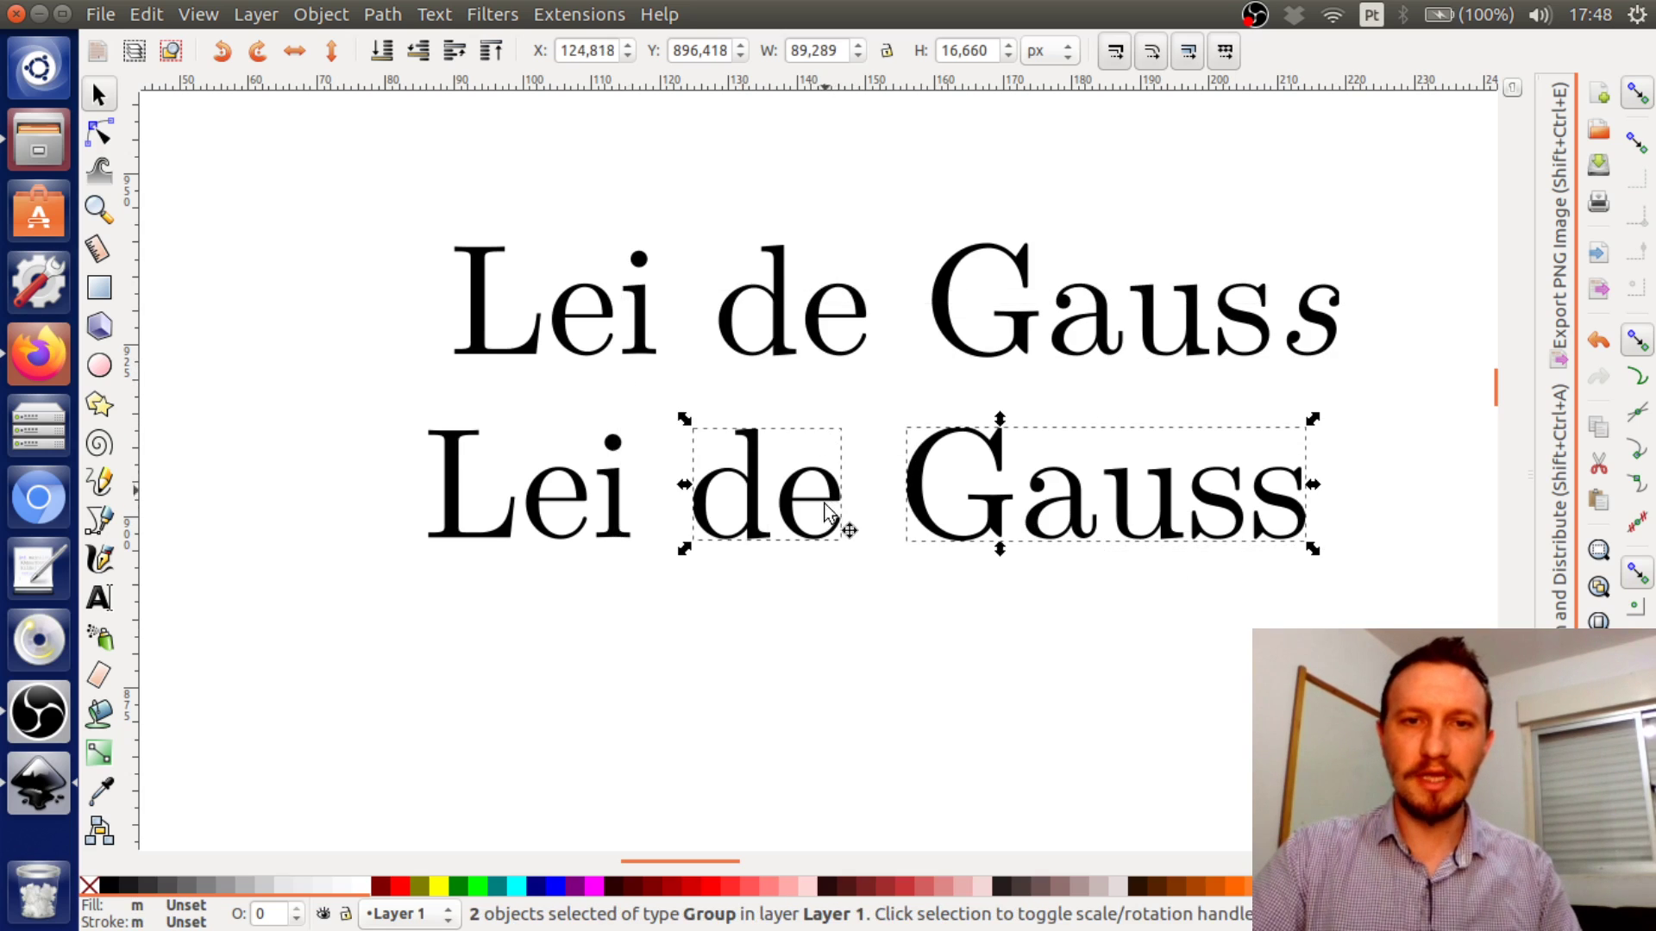
click(1000, 554)
drag(1000, 535, 513, 701)
drag(342, 406, 869, 779)
click(855, 665)
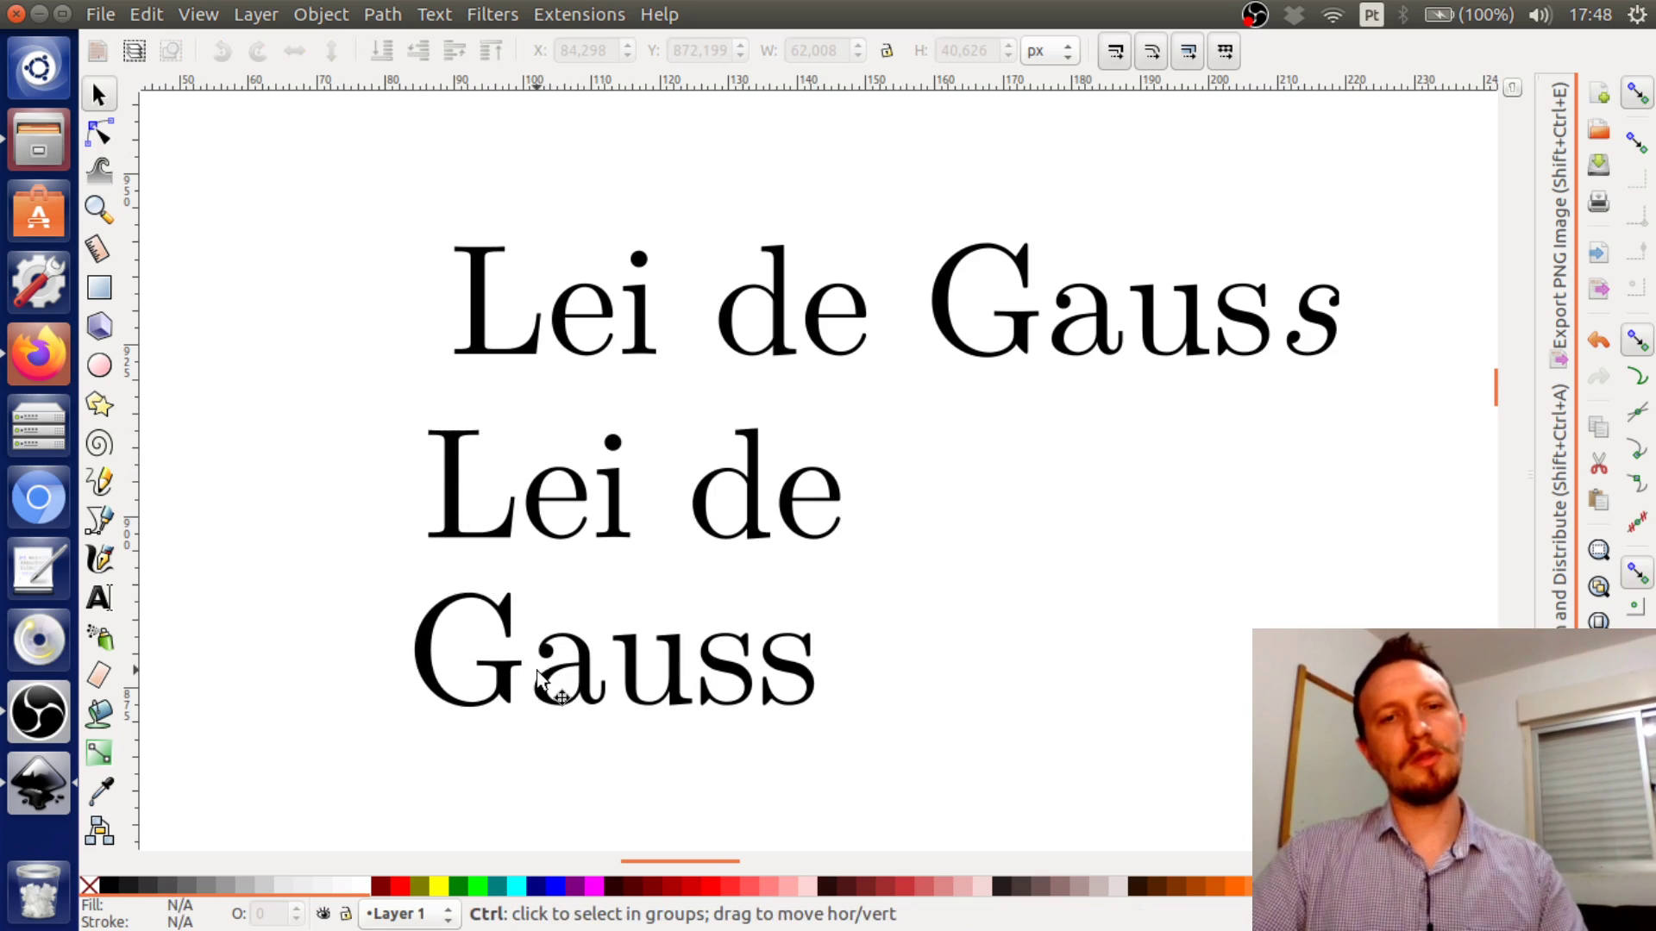
Fine-tune the "Gauss" group's position just beneath "Lei de", to about X 85.7 and Y 875.4 px
ctrl+scroll(552, 673, up, 2)
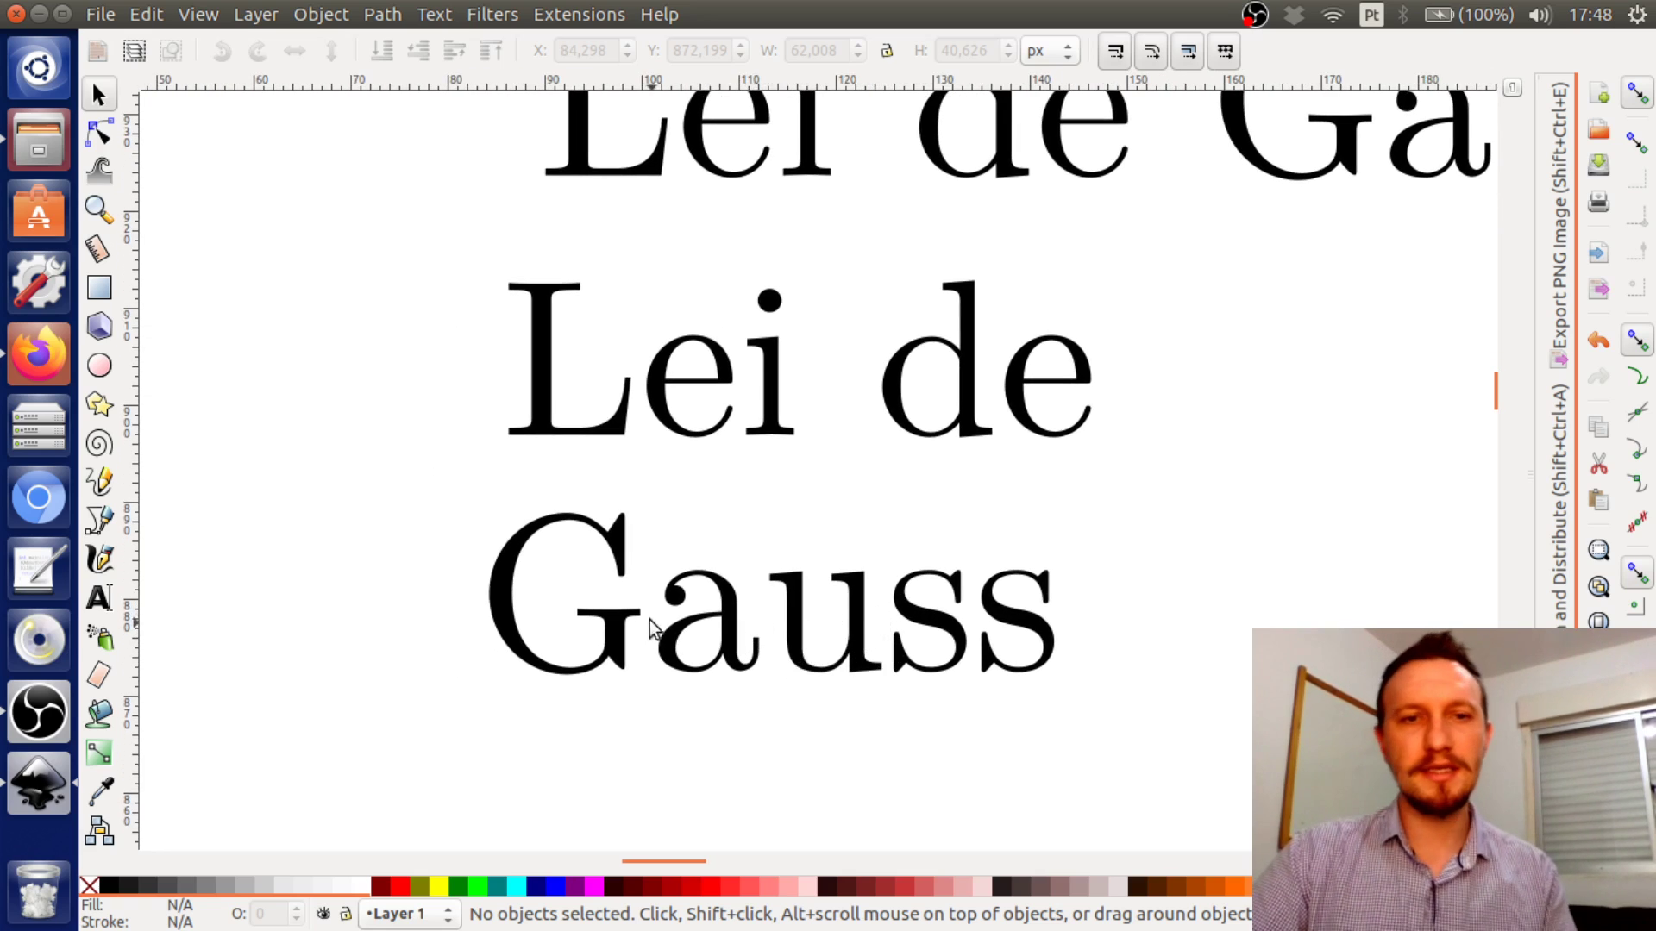
drag(647, 643, 632, 647)
click(1386, 481)
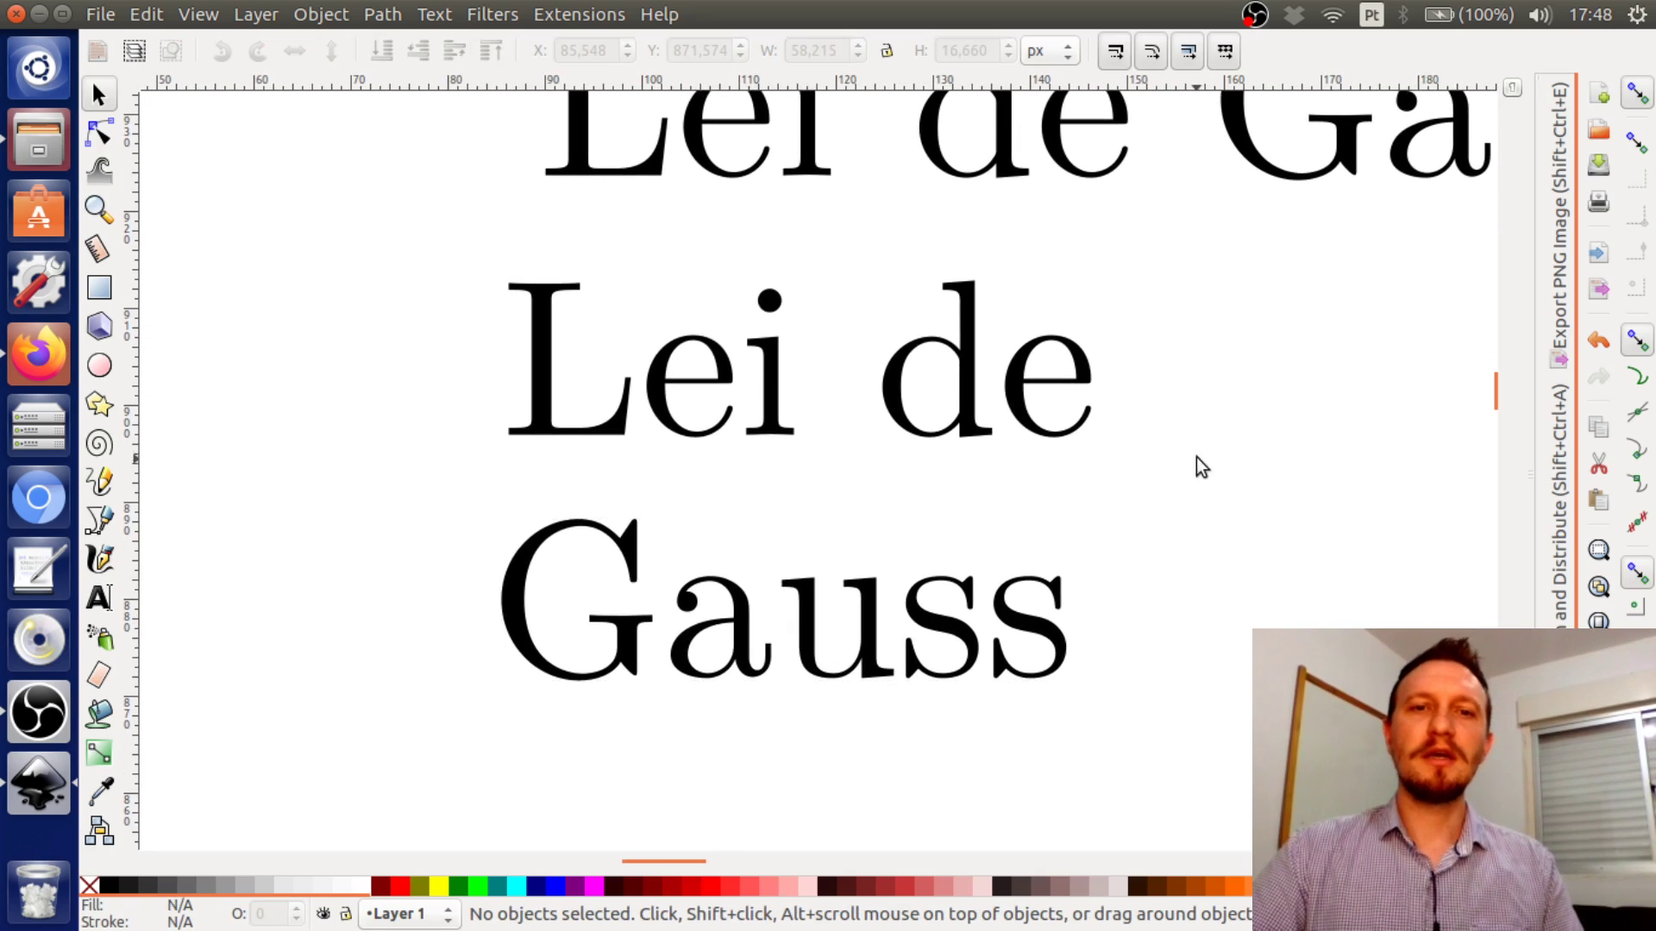
drag(880, 676, 868, 621)
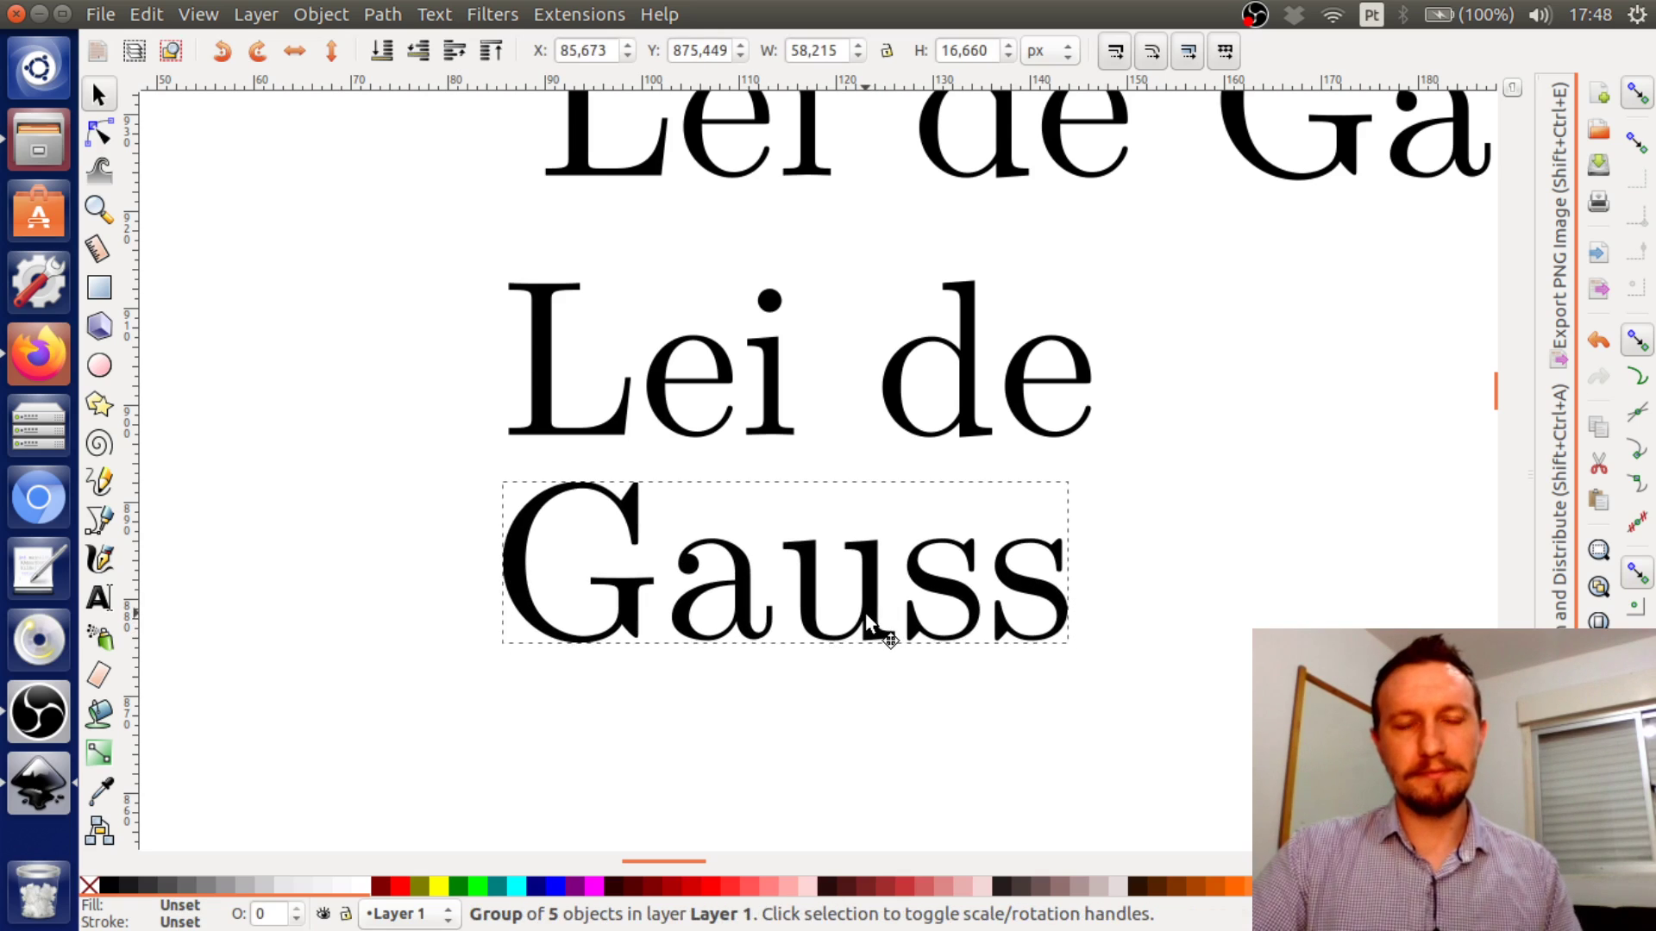
Enlarge the "Gauss" group to about 96.7 by 27.7 px and reposition it slightly closer beneath "Lei de"
ctrl+scroll(1032, 658, down, 3)
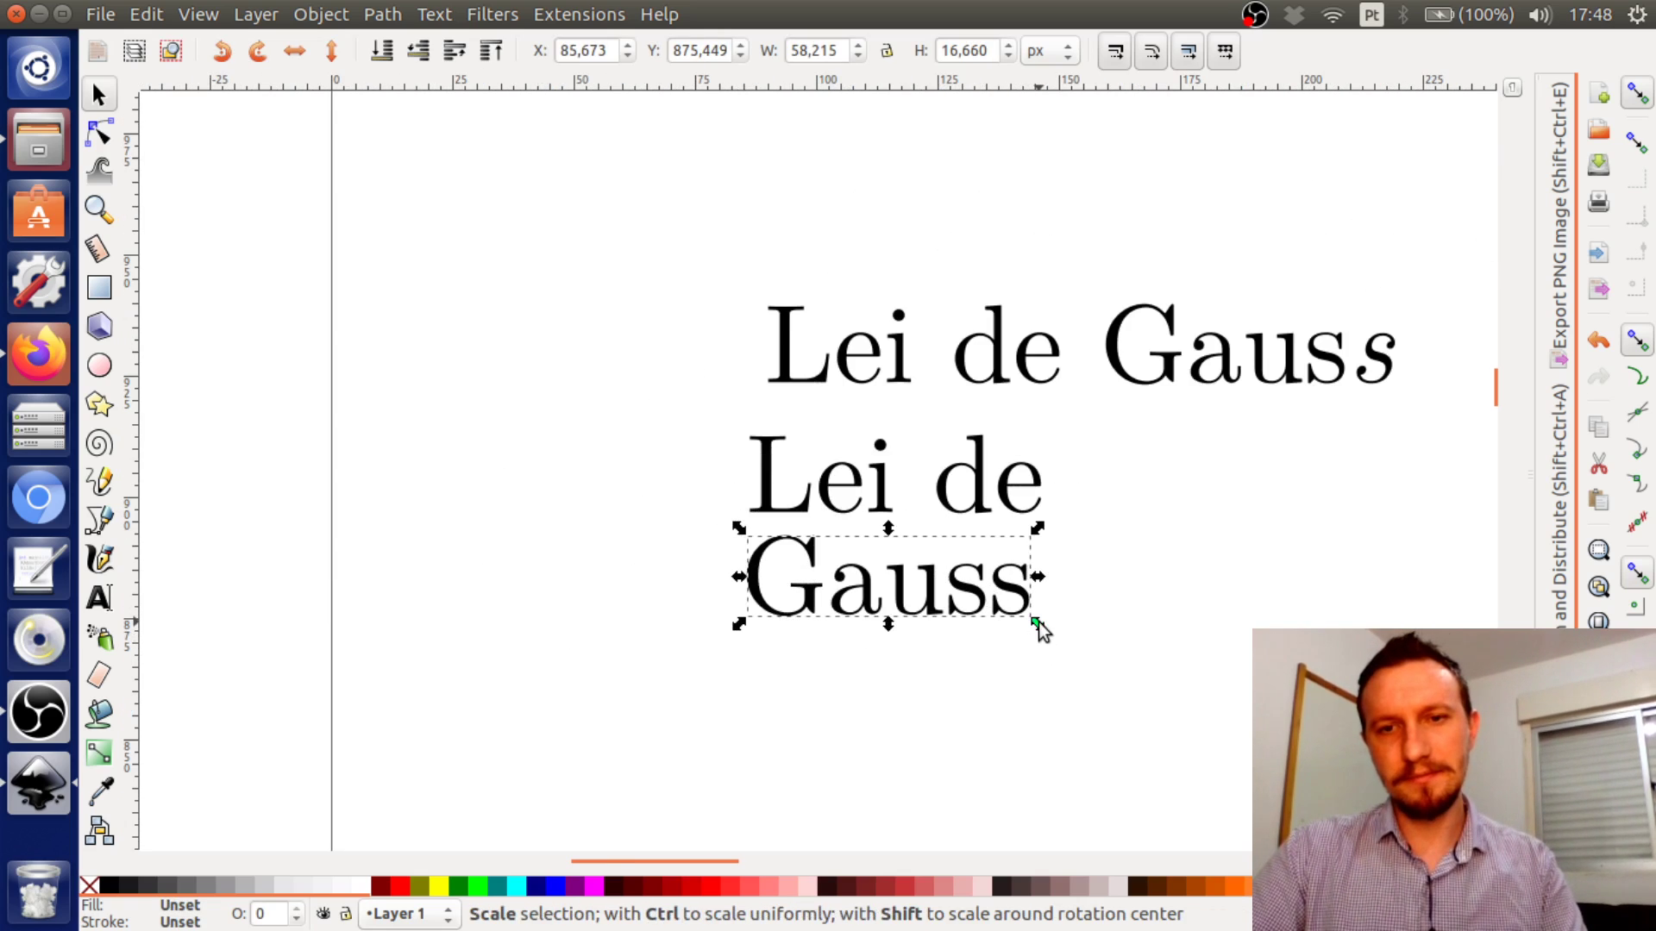
drag(1038, 623, 1224, 747)
click(1441, 543)
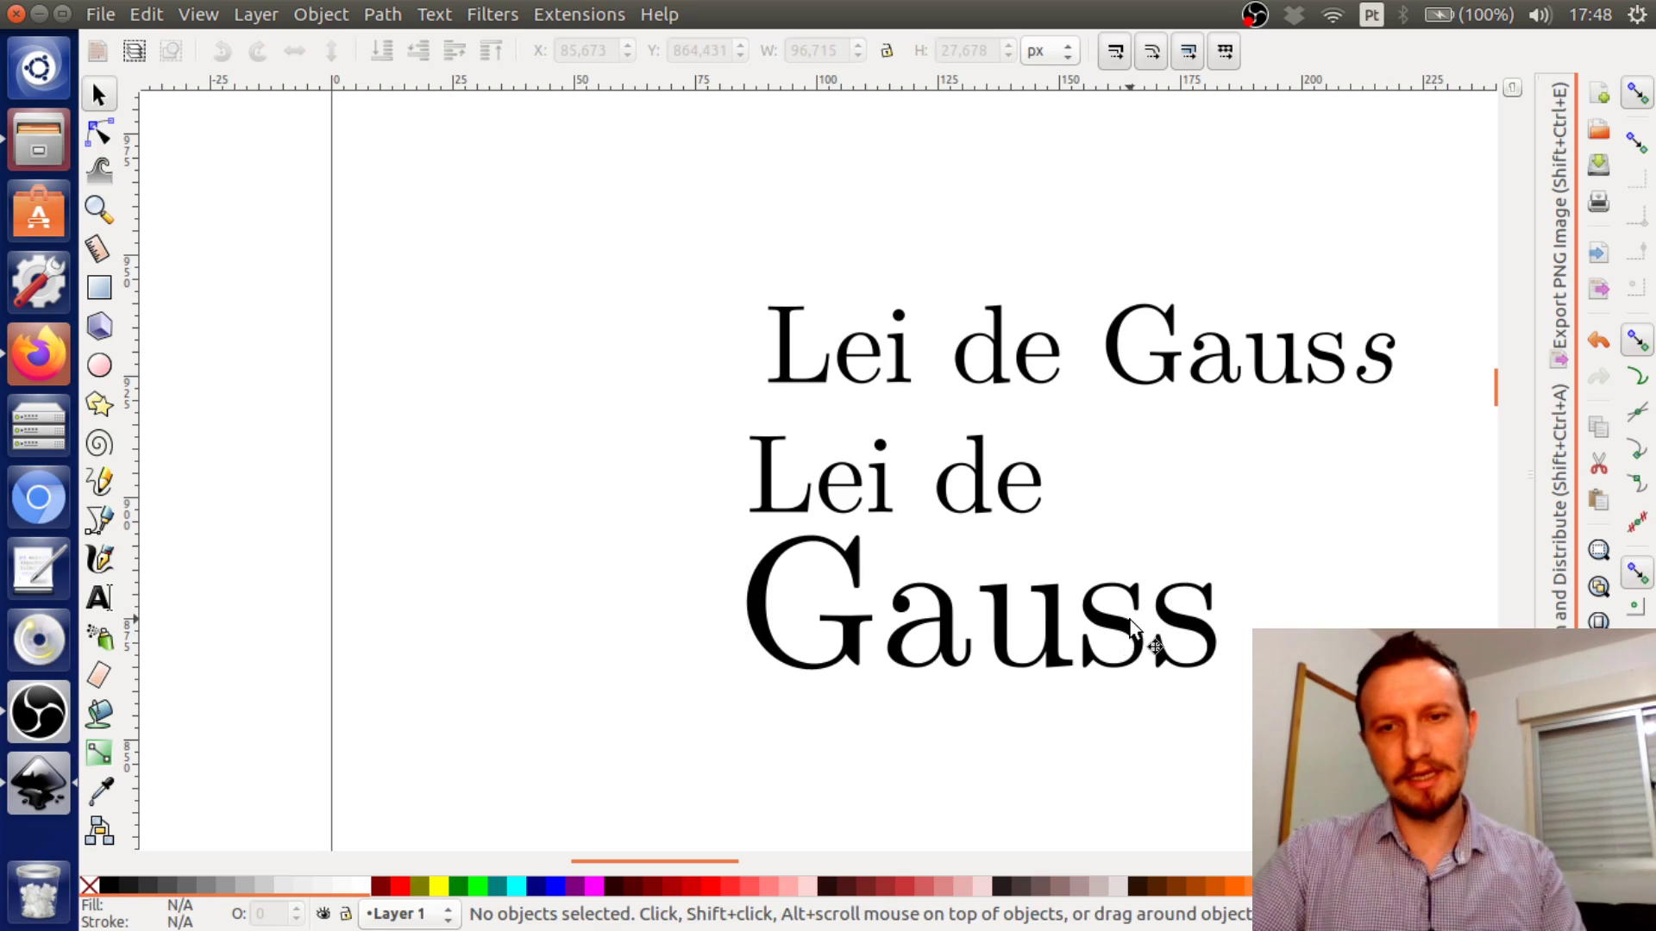
drag(1132, 629, 1126, 623)
click(1381, 523)
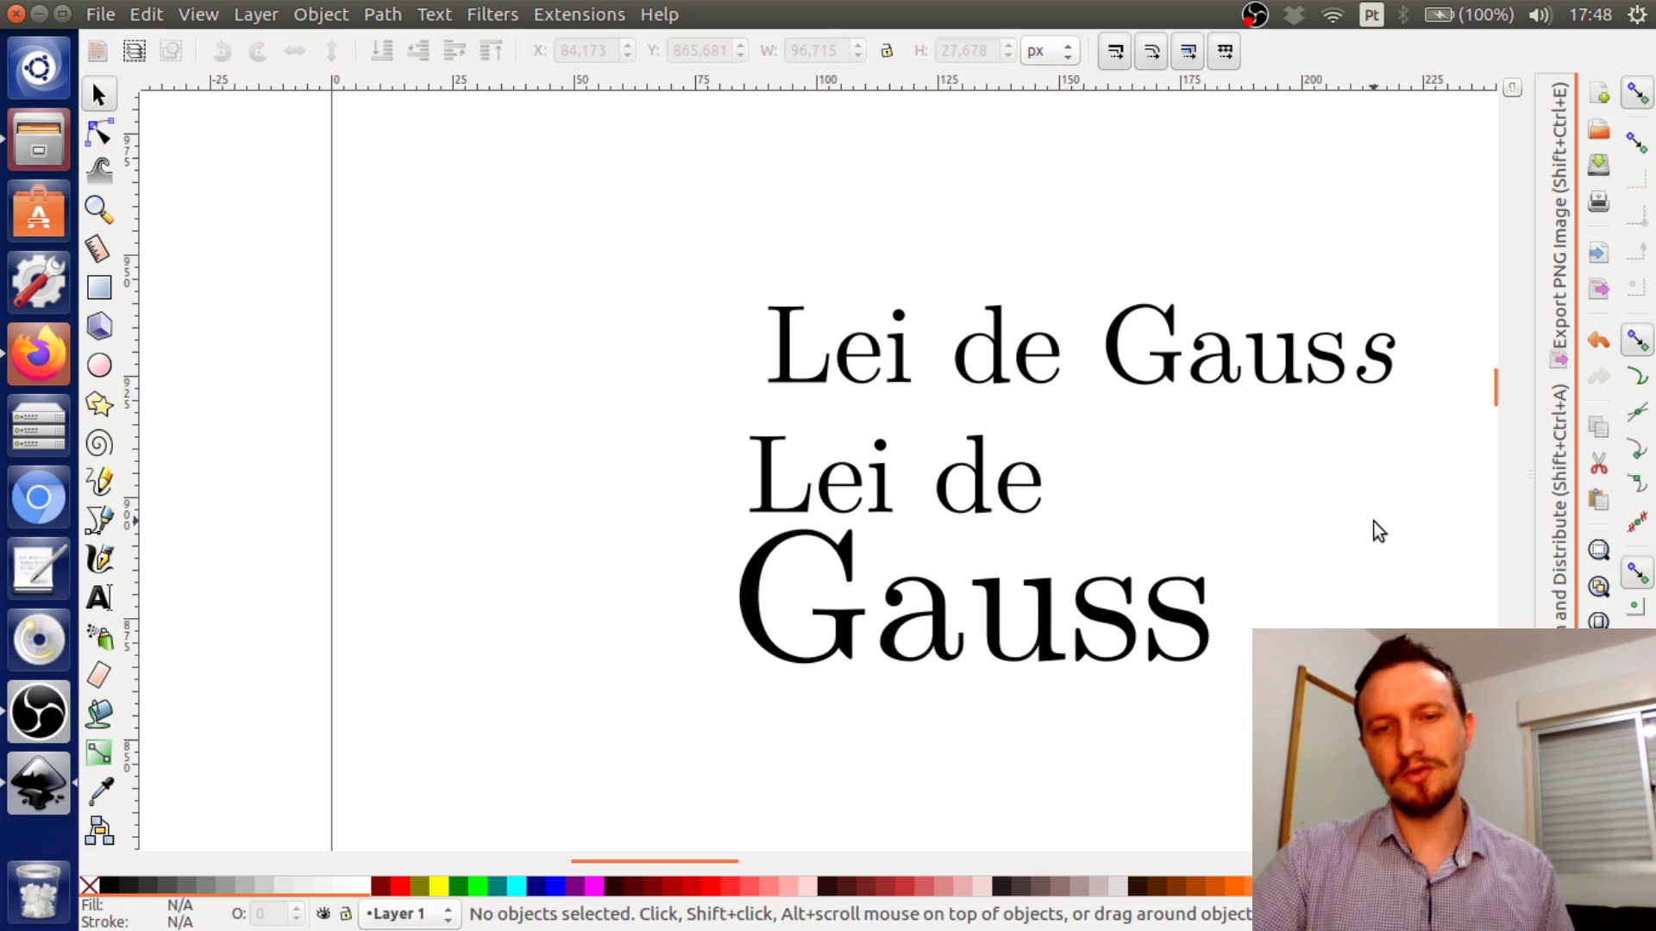
Bring up the nodes of the "G" in the enlarged "Gauss" for path editing
click(99, 134)
click(862, 660)
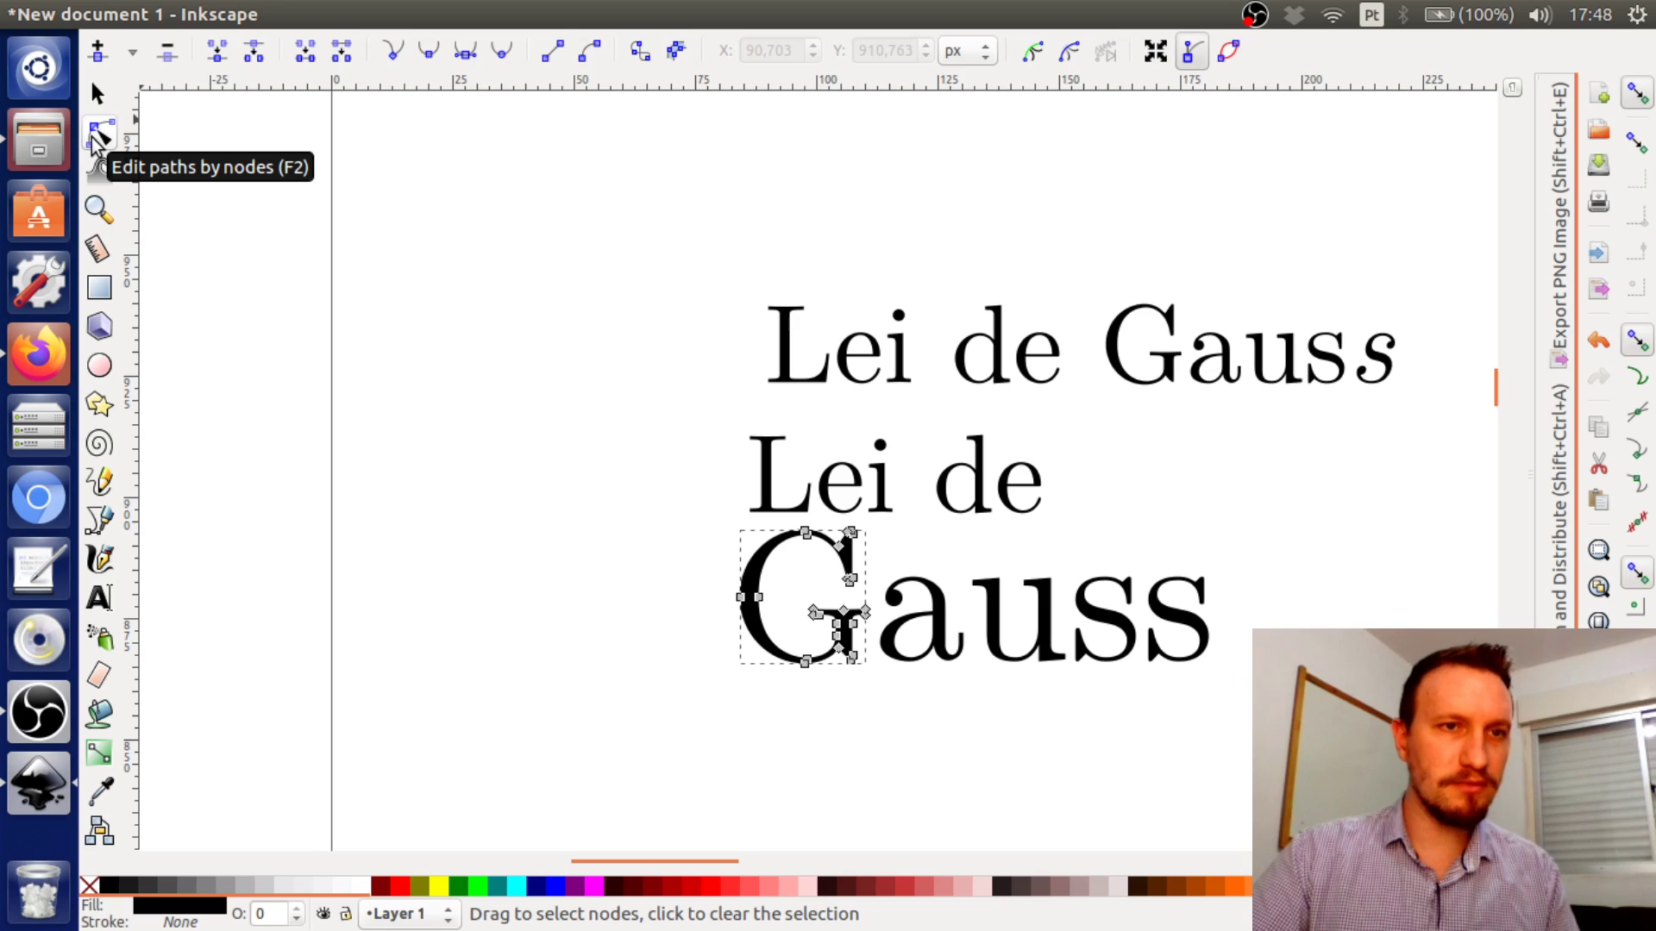
scroll(804, 565, up, 4)
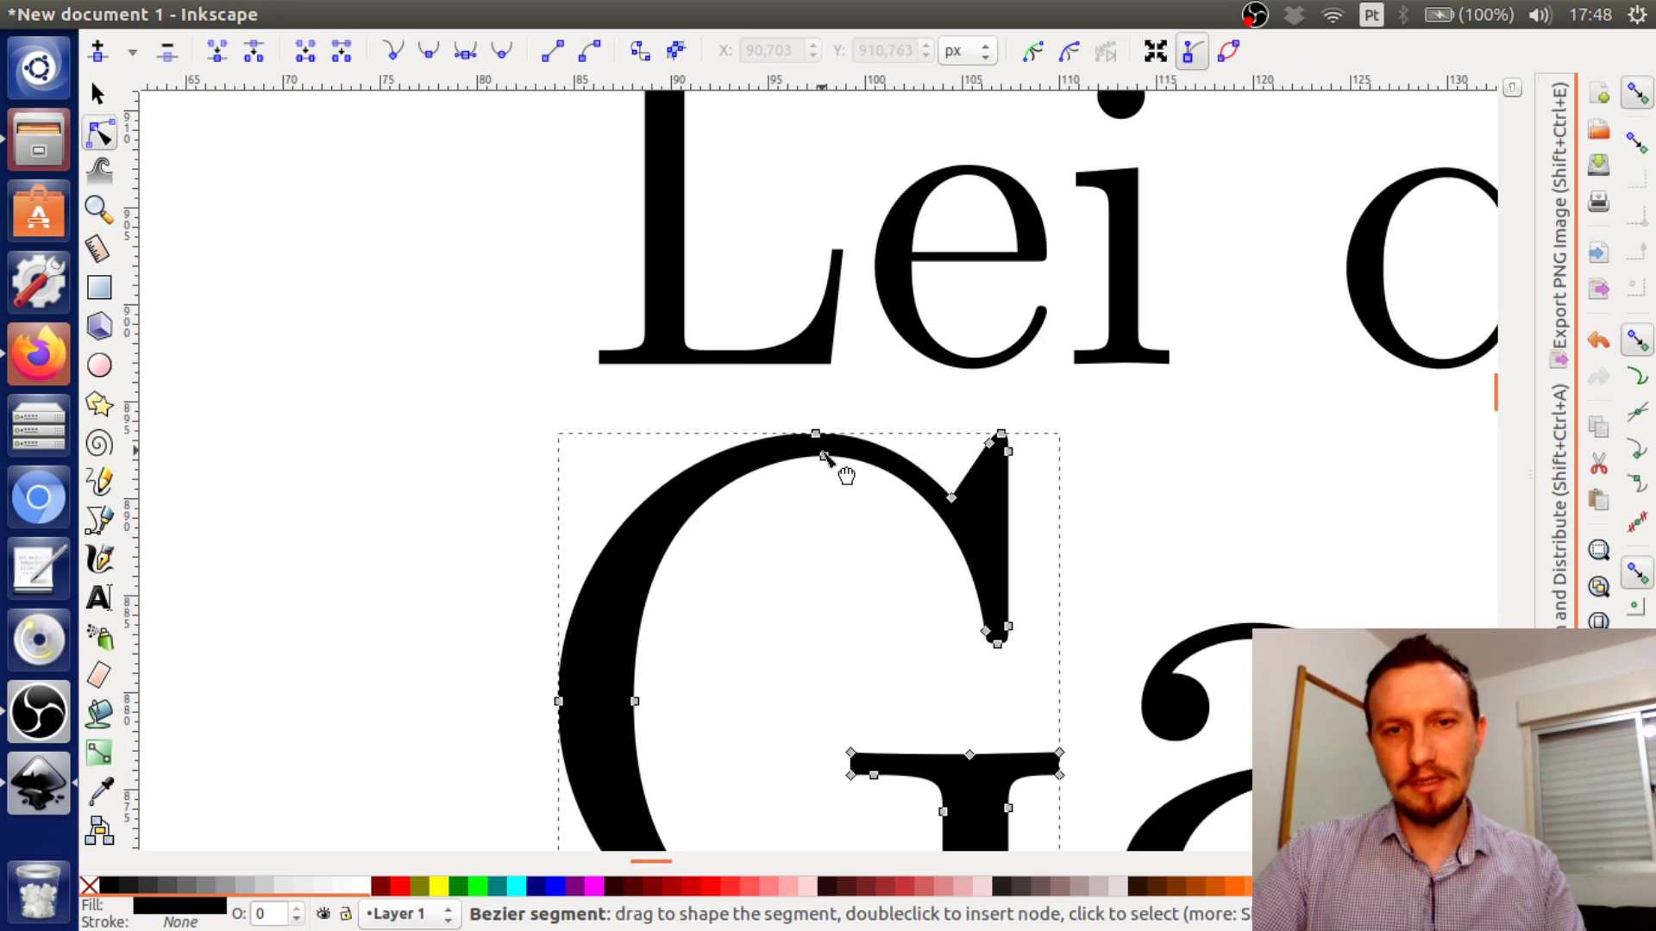
Try pulling the smooth node at the top of the "G" inner contour downward, and undo it
drag(822, 455, 814, 645)
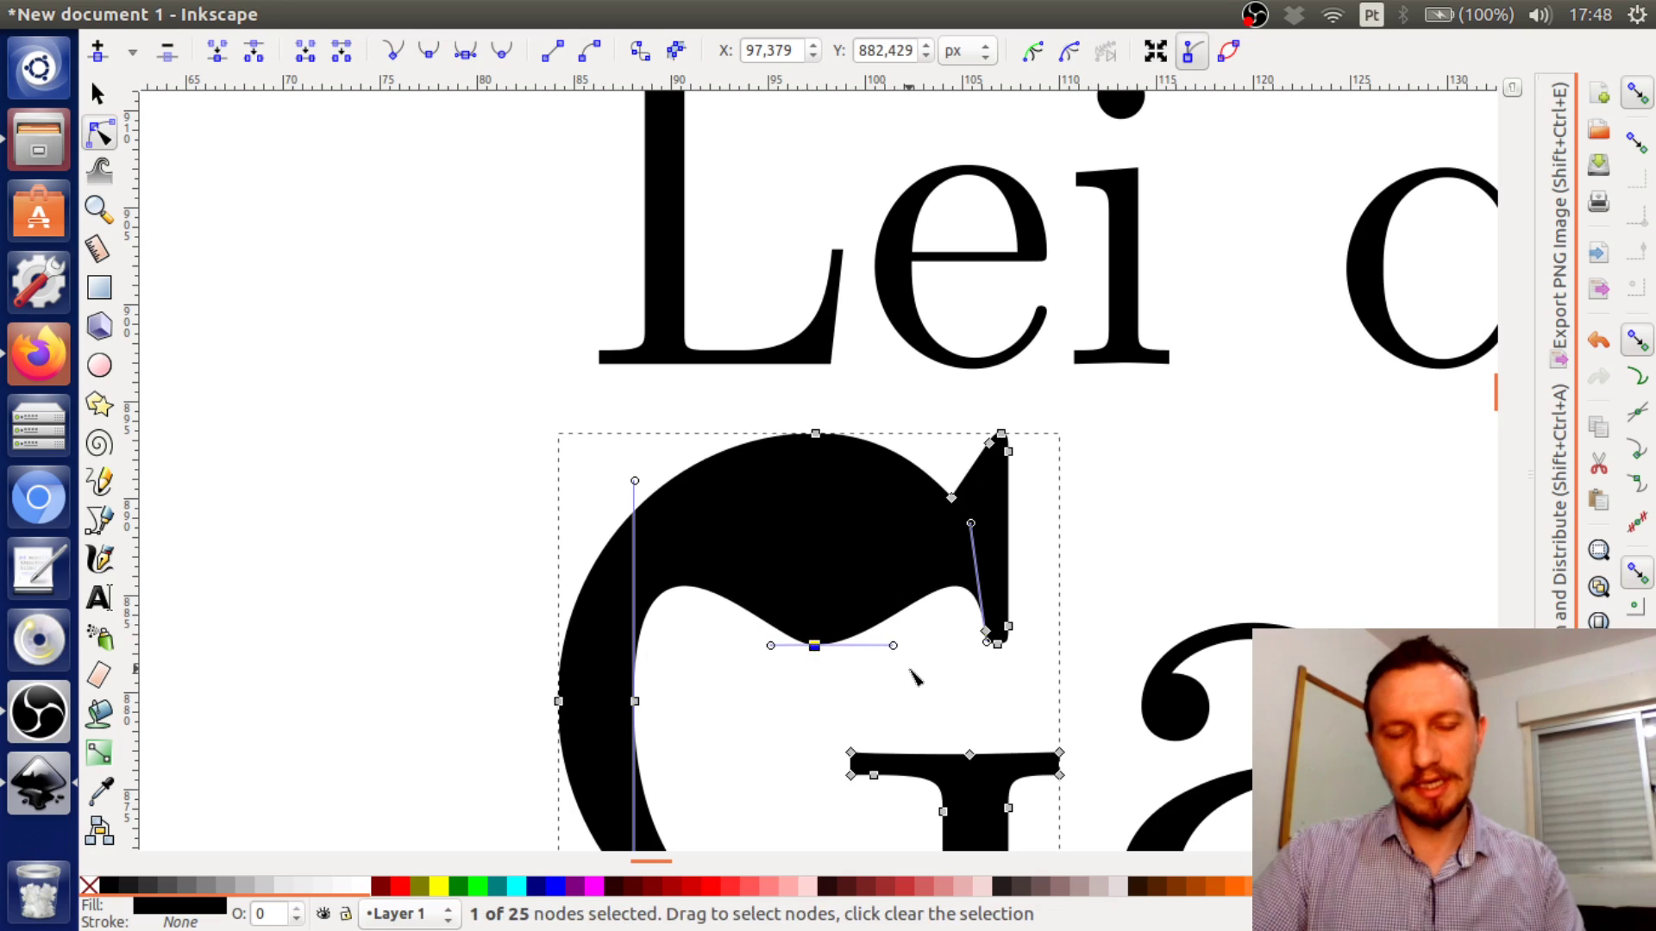
key(ctrl+z)
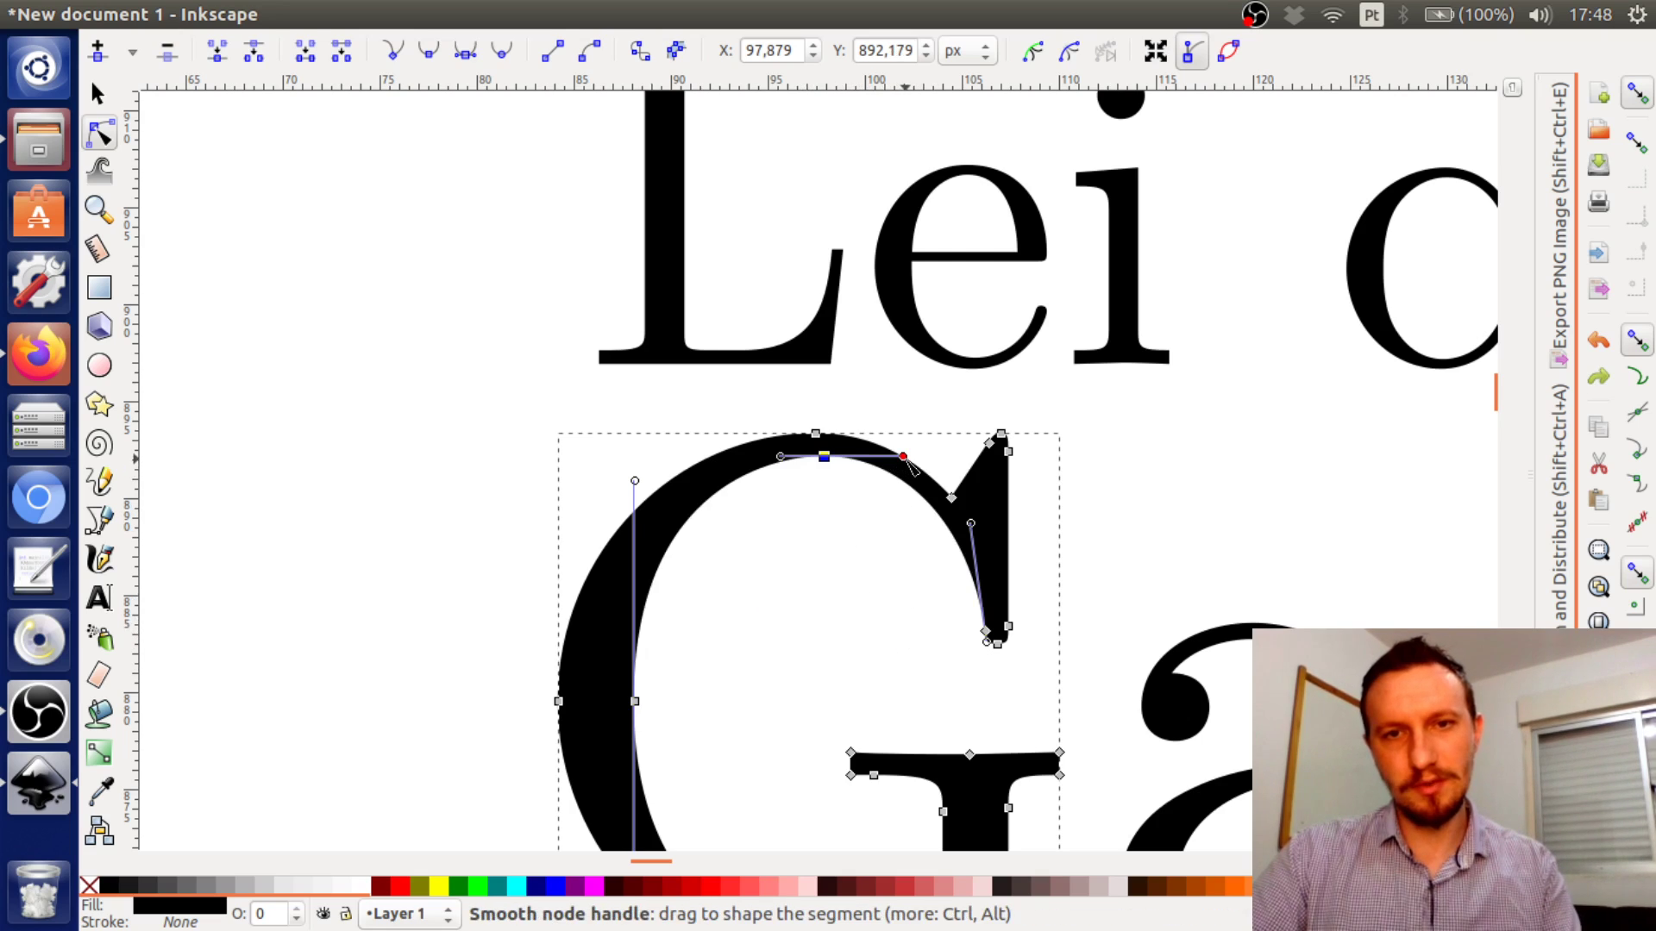
Tilt the Bezier handles of the top inner node of the "G" to reshape its upper inner curve
drag(907, 461, 852, 506)
scroll(1097, 535, down, 1)
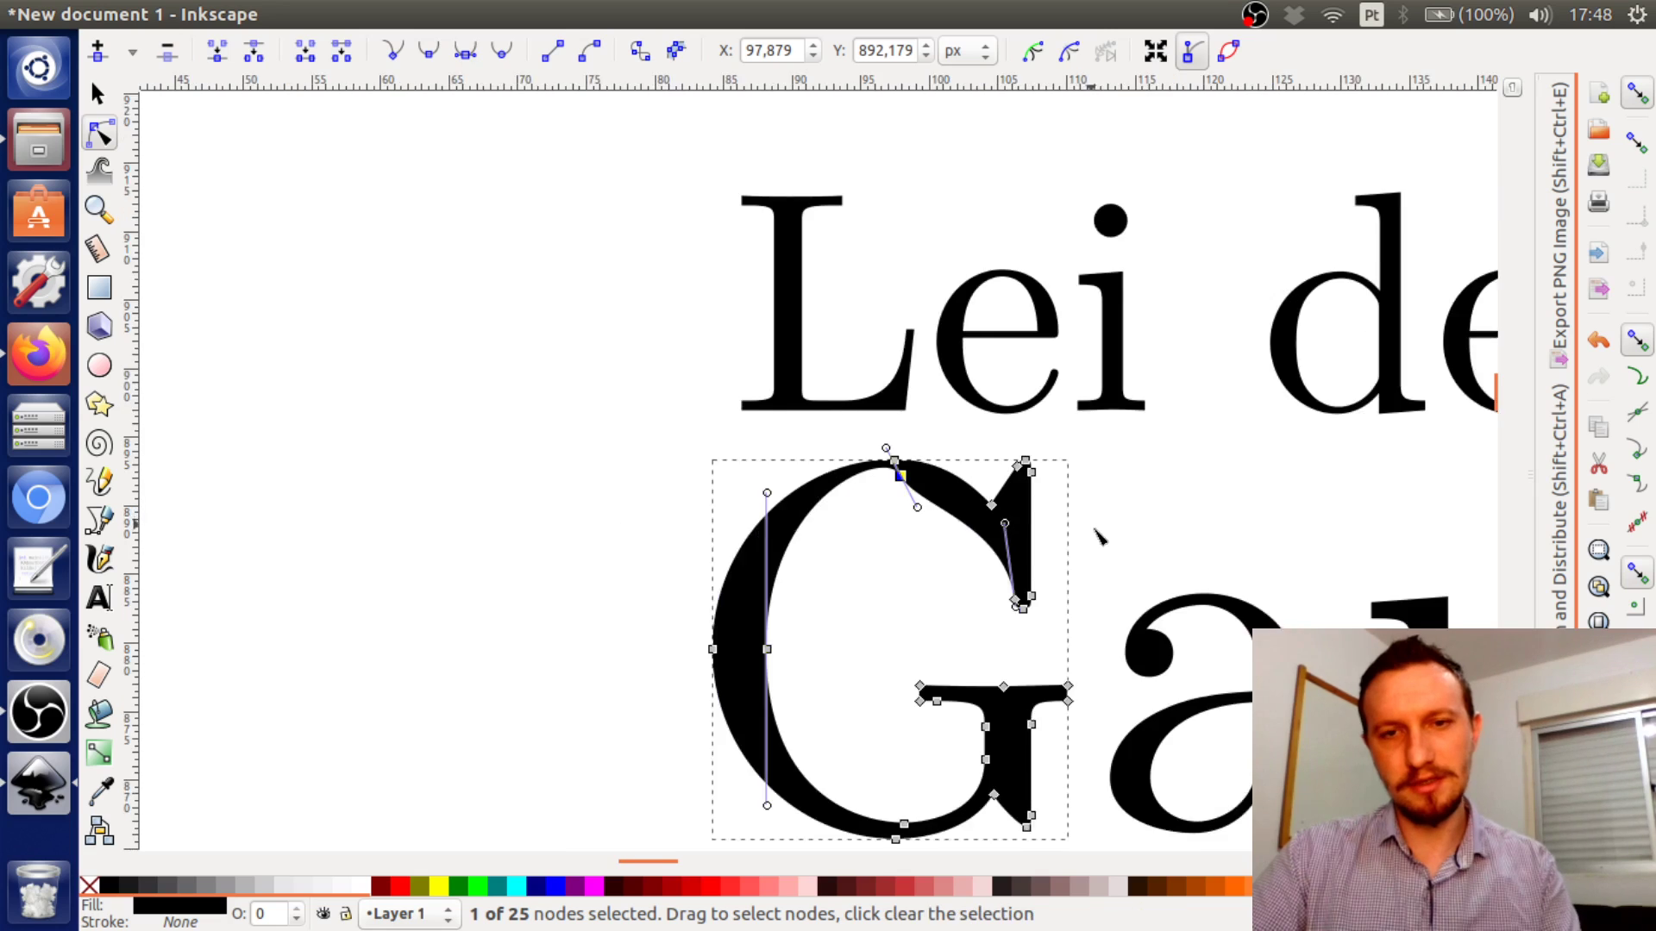
Leave node editing, select the whole enlarged "Gauss" group, and open its Fill and Stroke settings
scroll(1097, 535, down, 3)
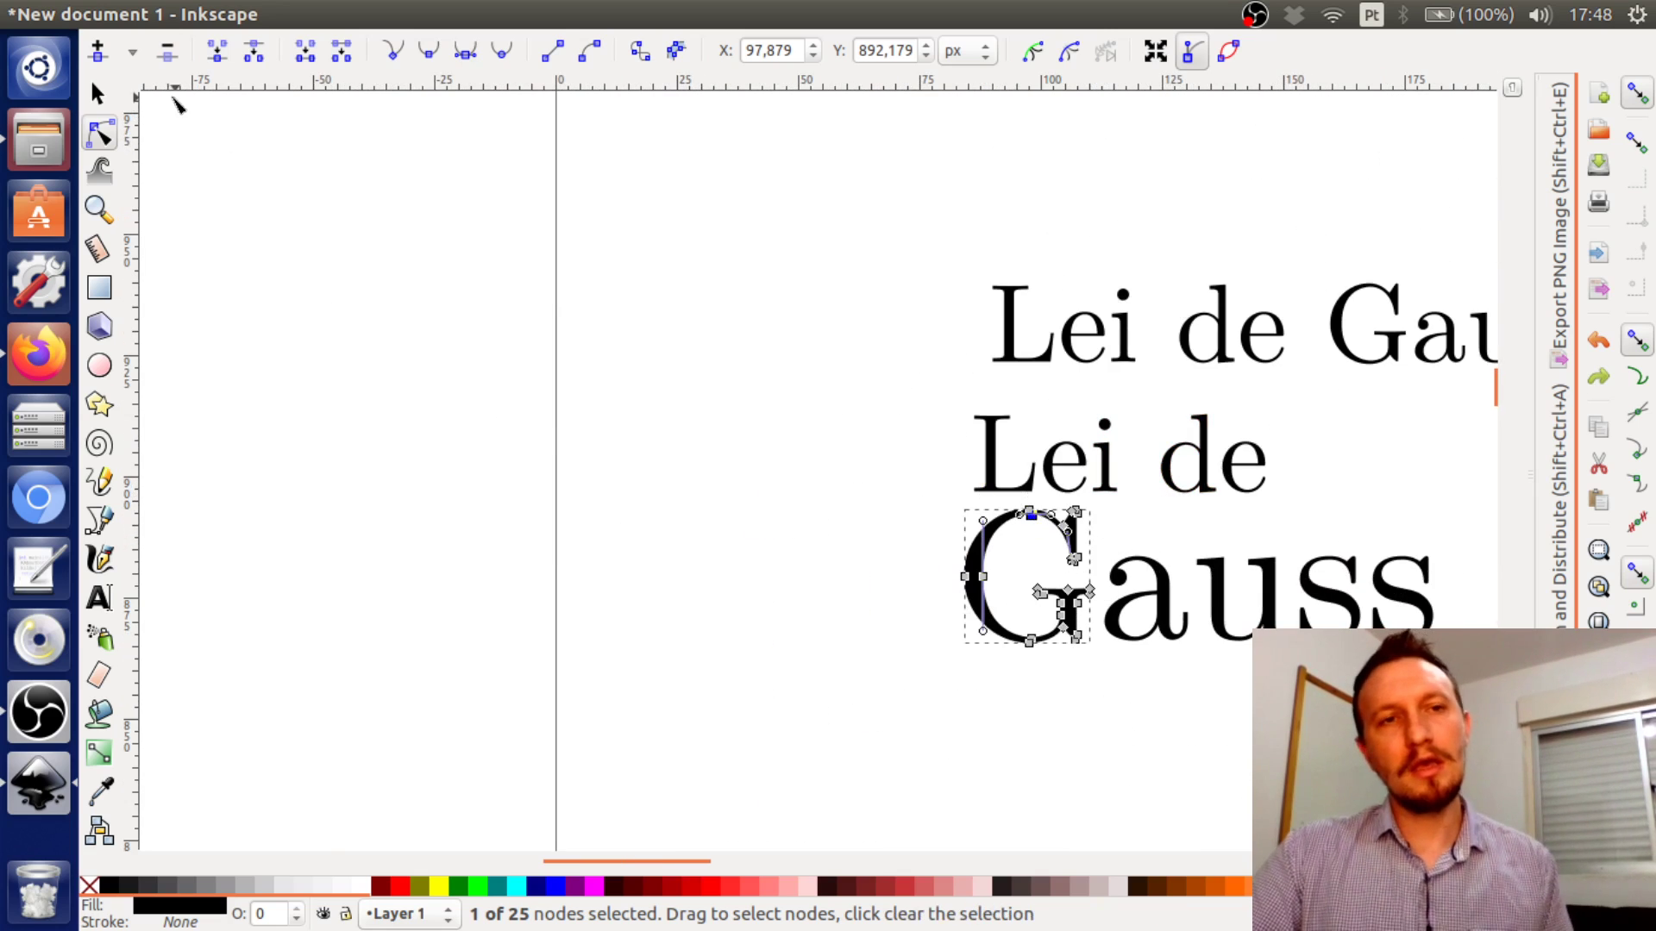
click(98, 93)
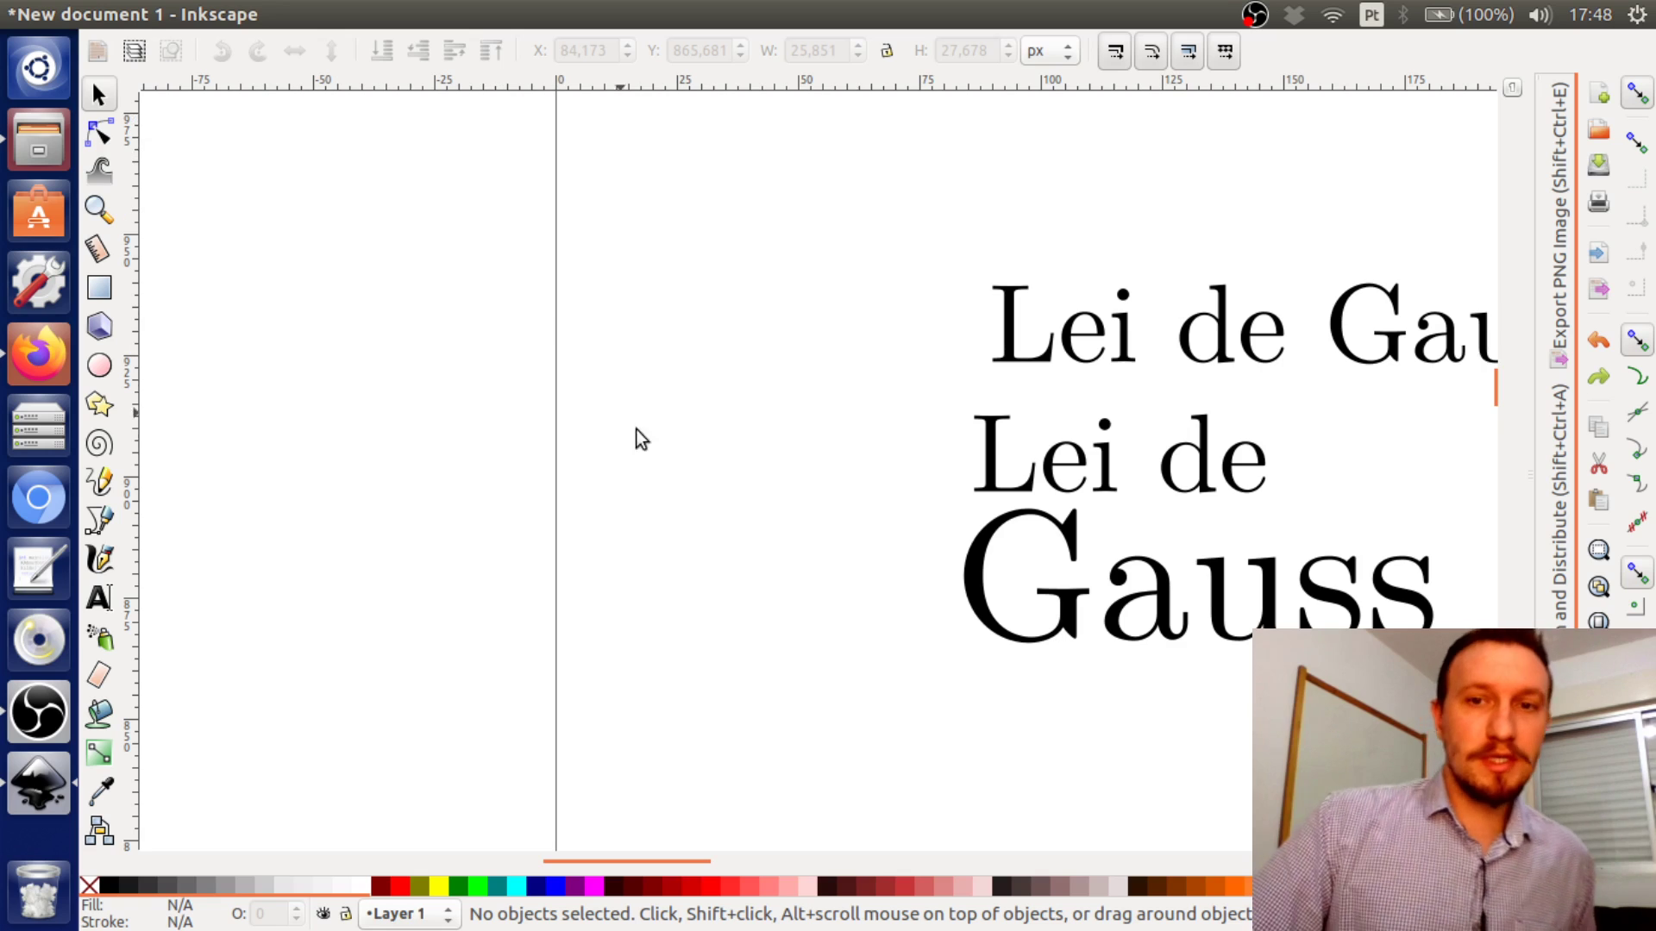
drag(1246, 480, 867, 488)
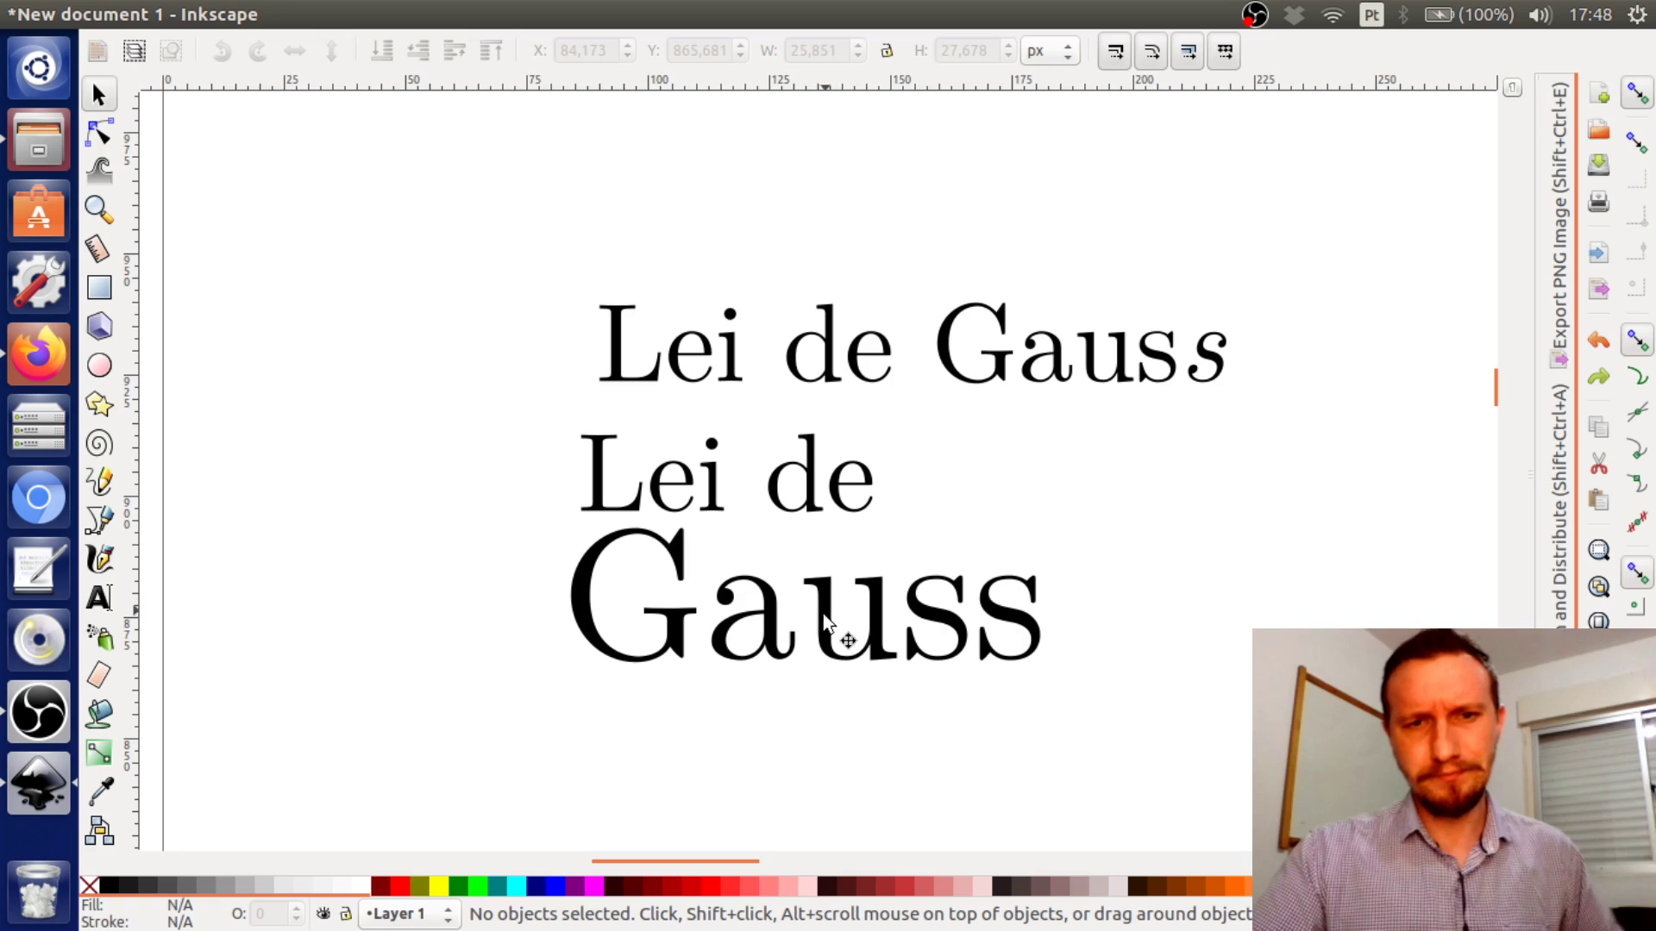
click(788, 636)
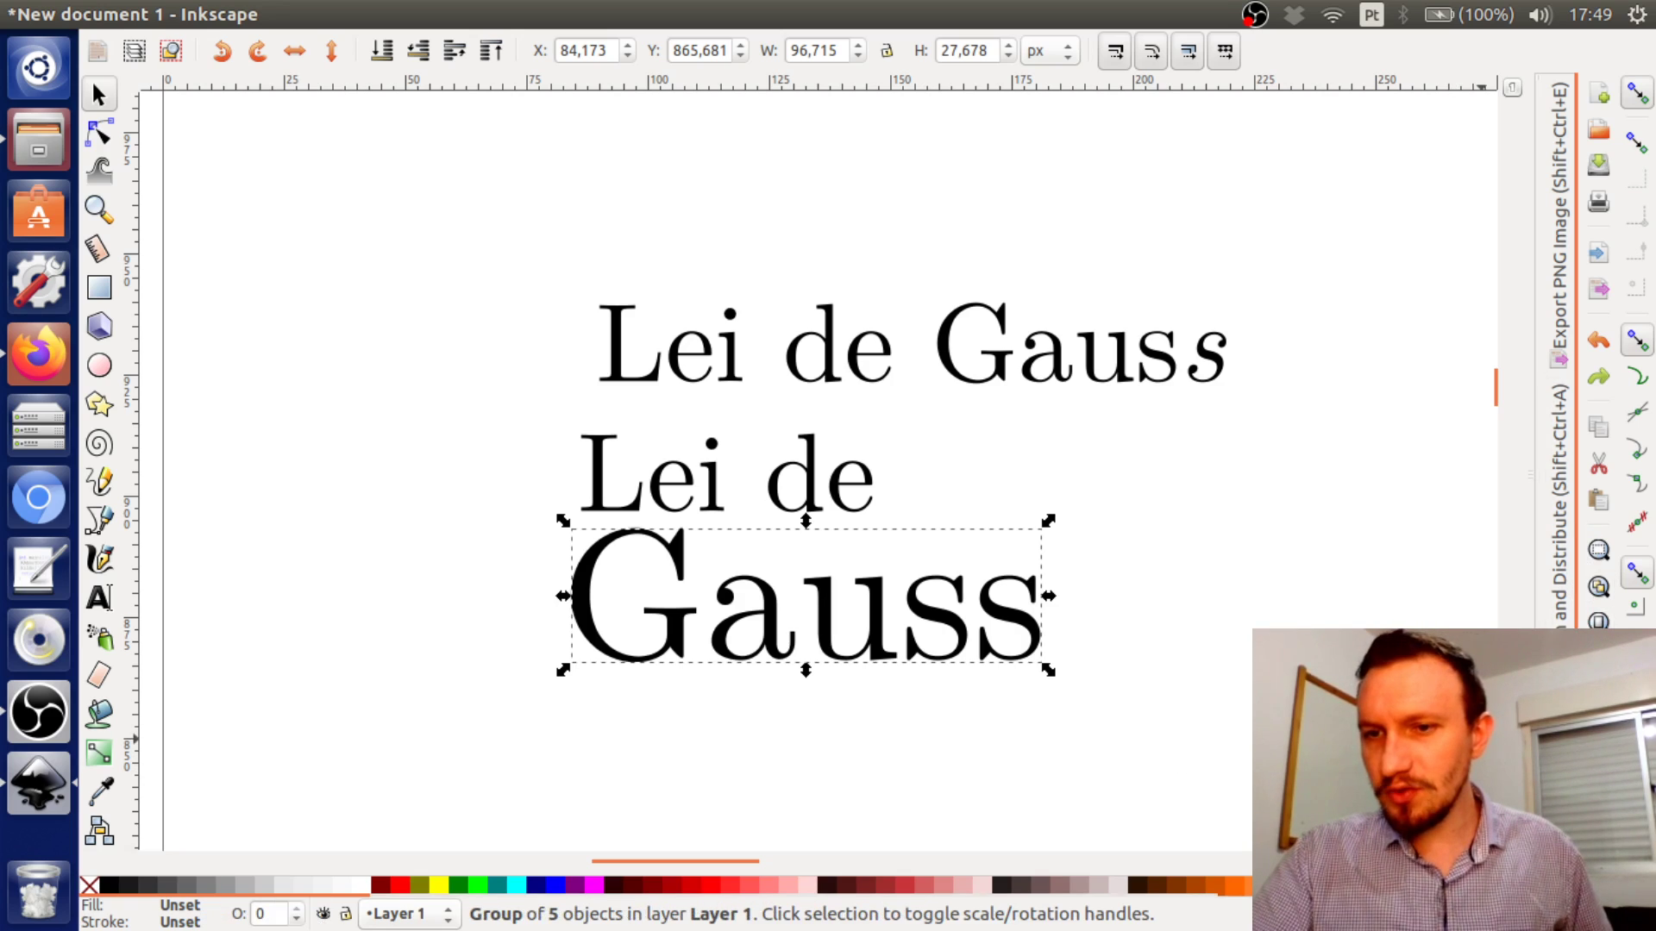
key(shift+ctrl+f)
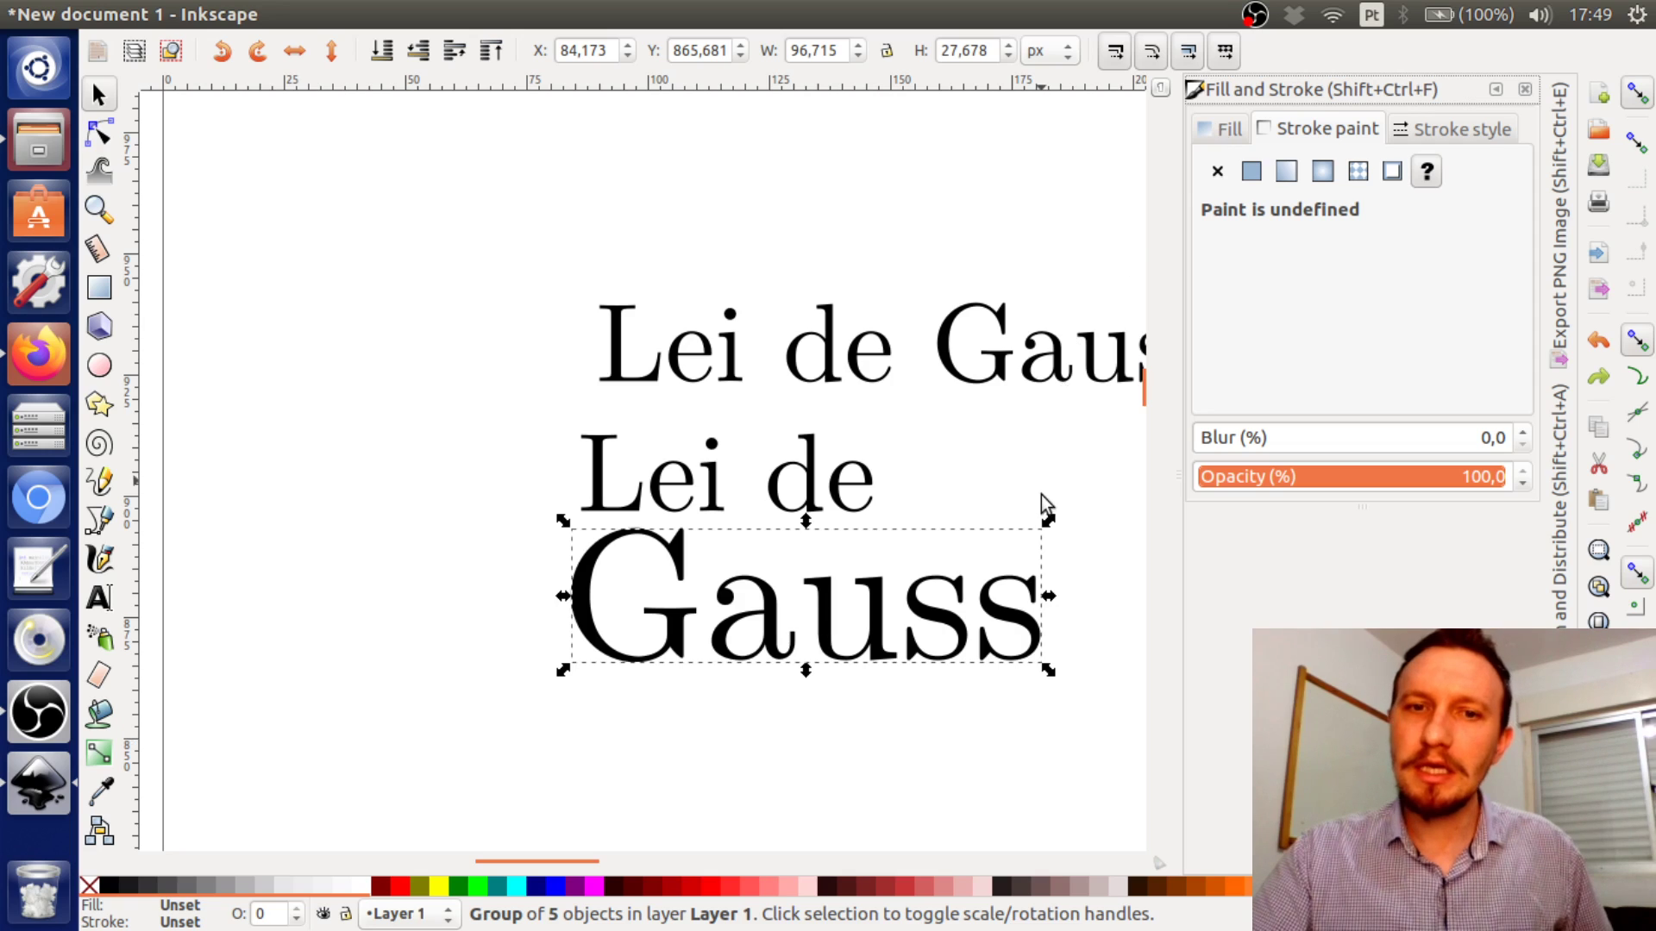
Check the group's fill and stroke paint, and select only the "G" inside the group to show its flat fill colour
click(1216, 136)
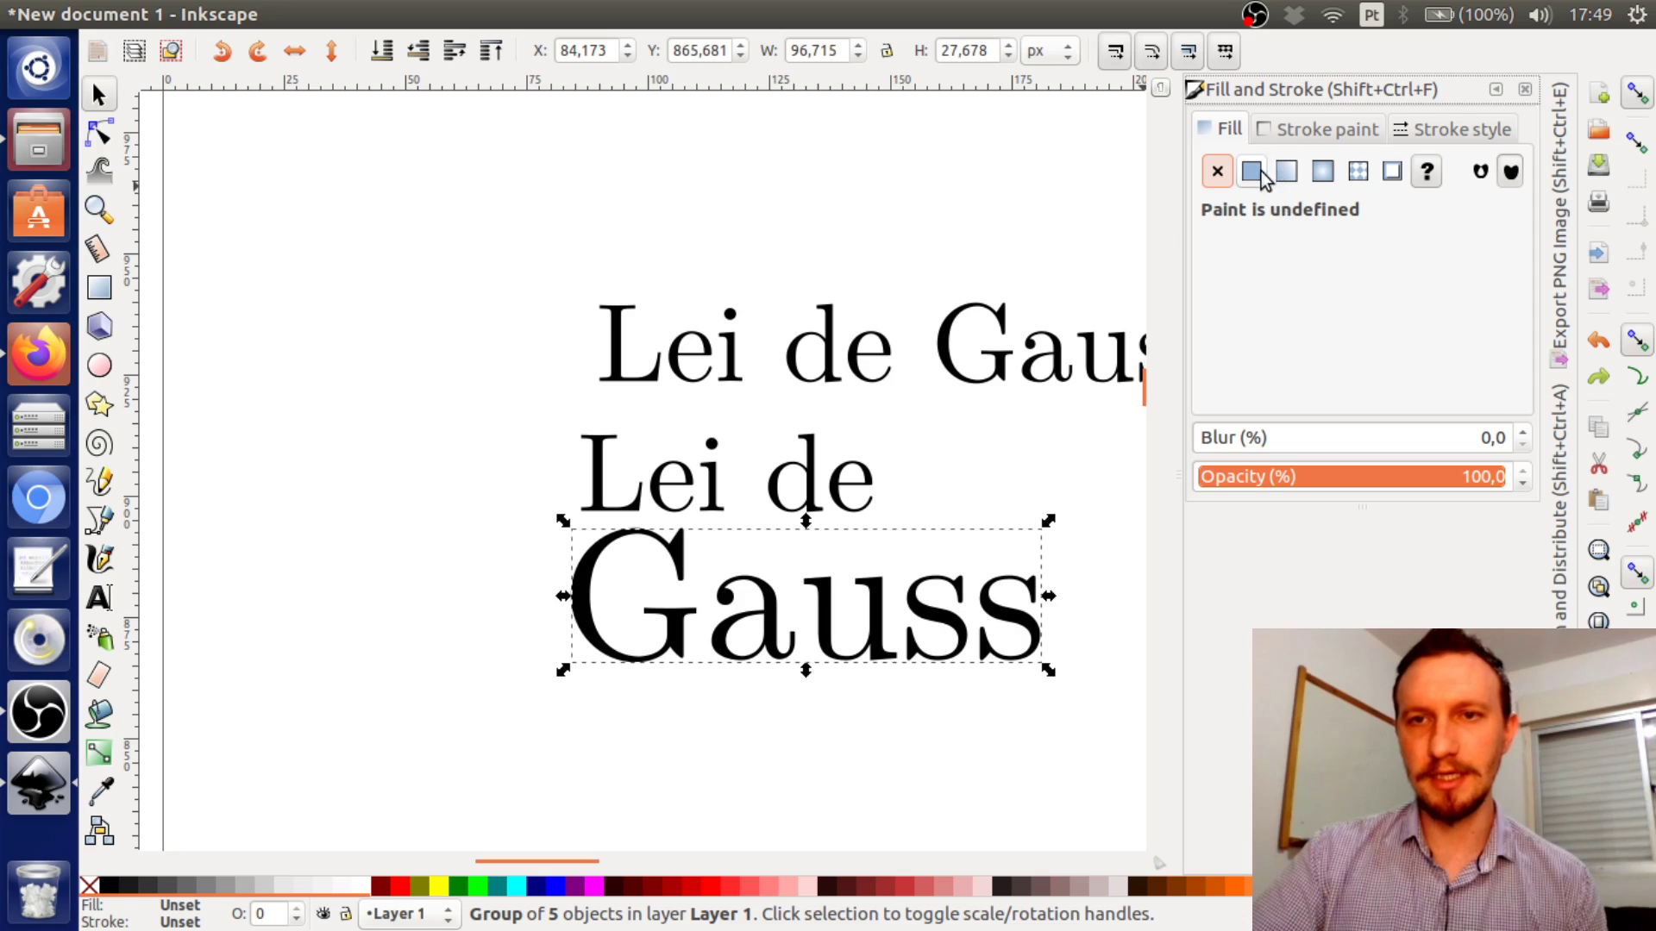
click(1312, 135)
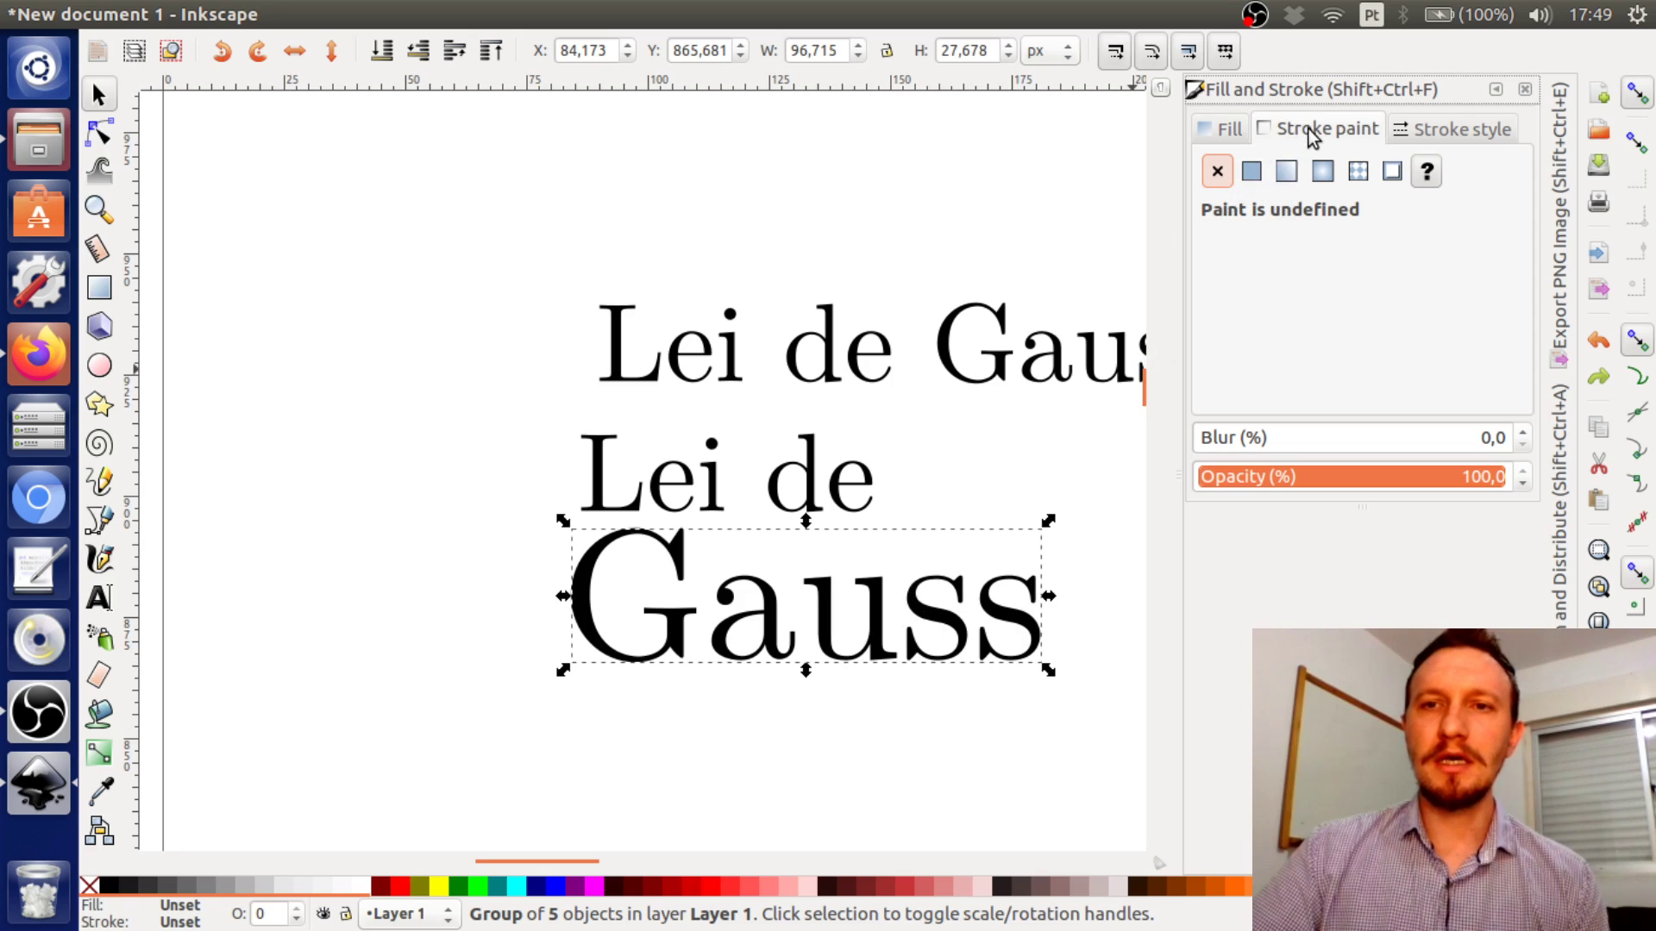
click(1074, 581)
click(1028, 657)
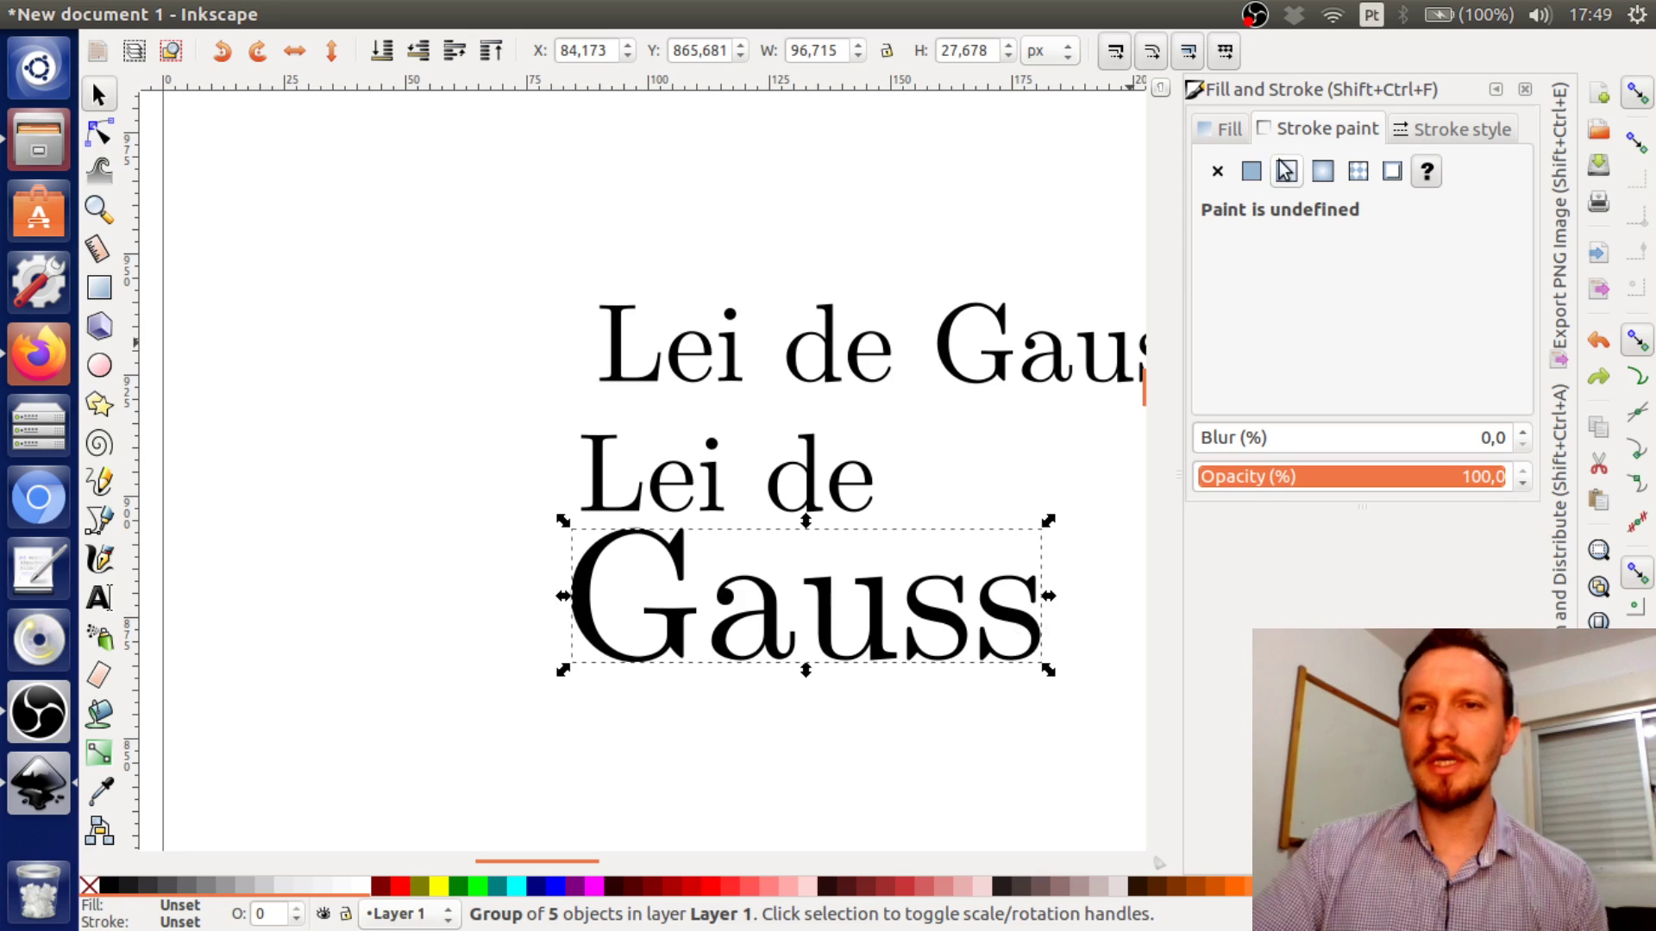
double_click(676, 641)
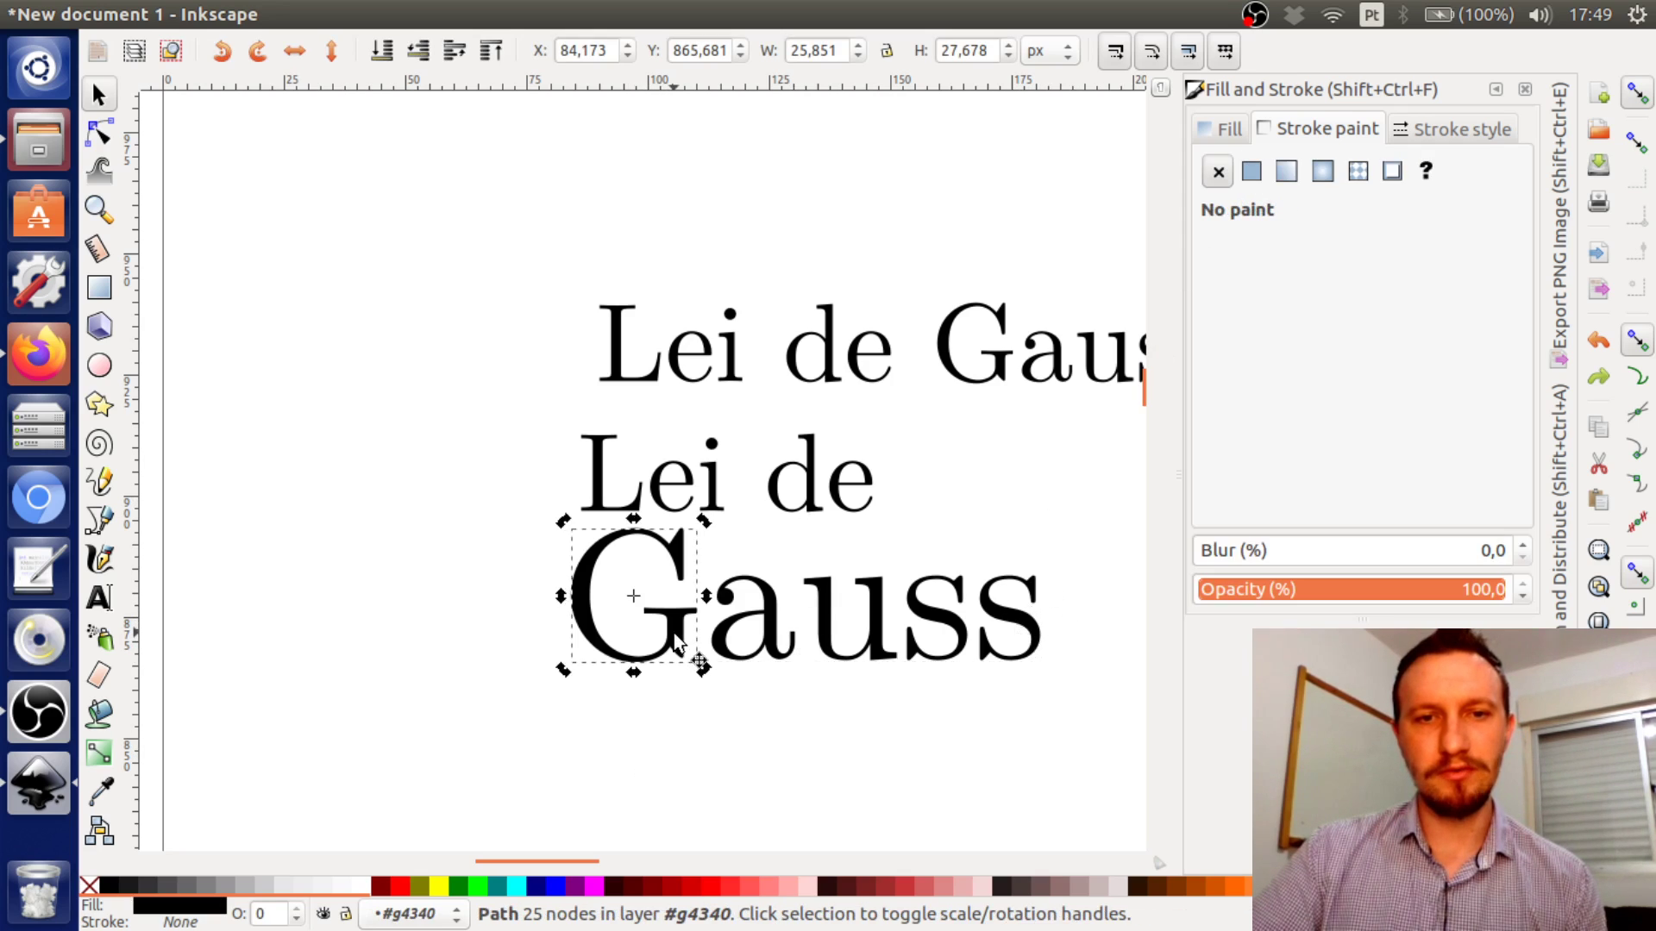
click(1205, 138)
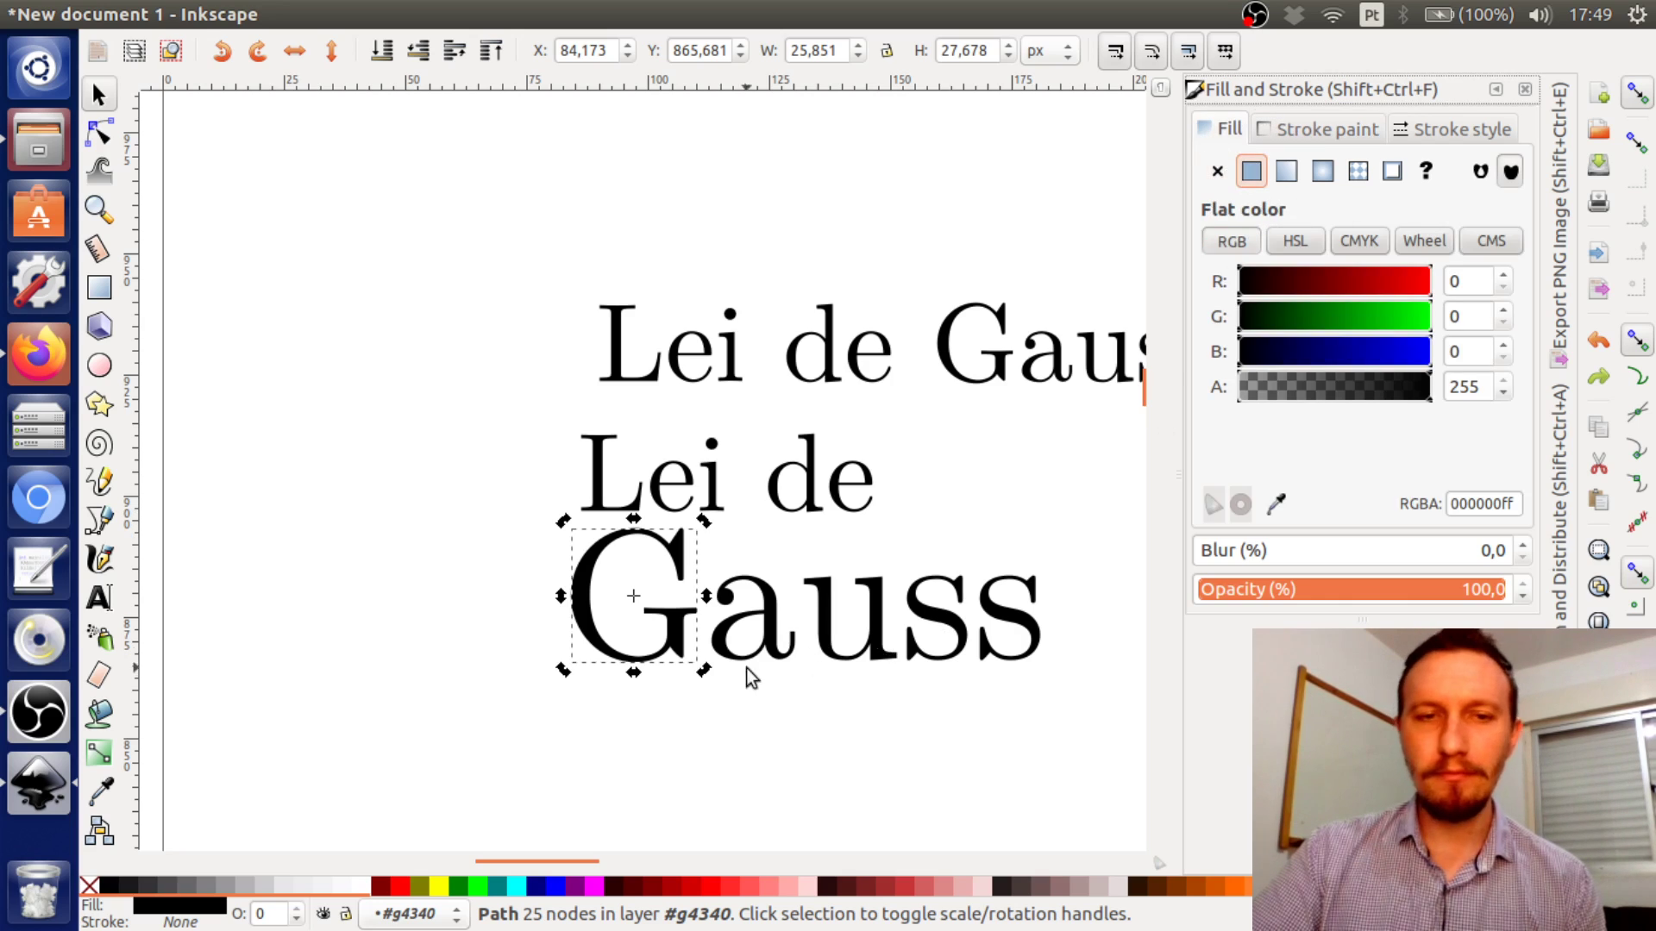
Try red, yellow and pale yellow RGB fills on the "G", and return it to black
click(1457, 275)
text(255)
key(Return)
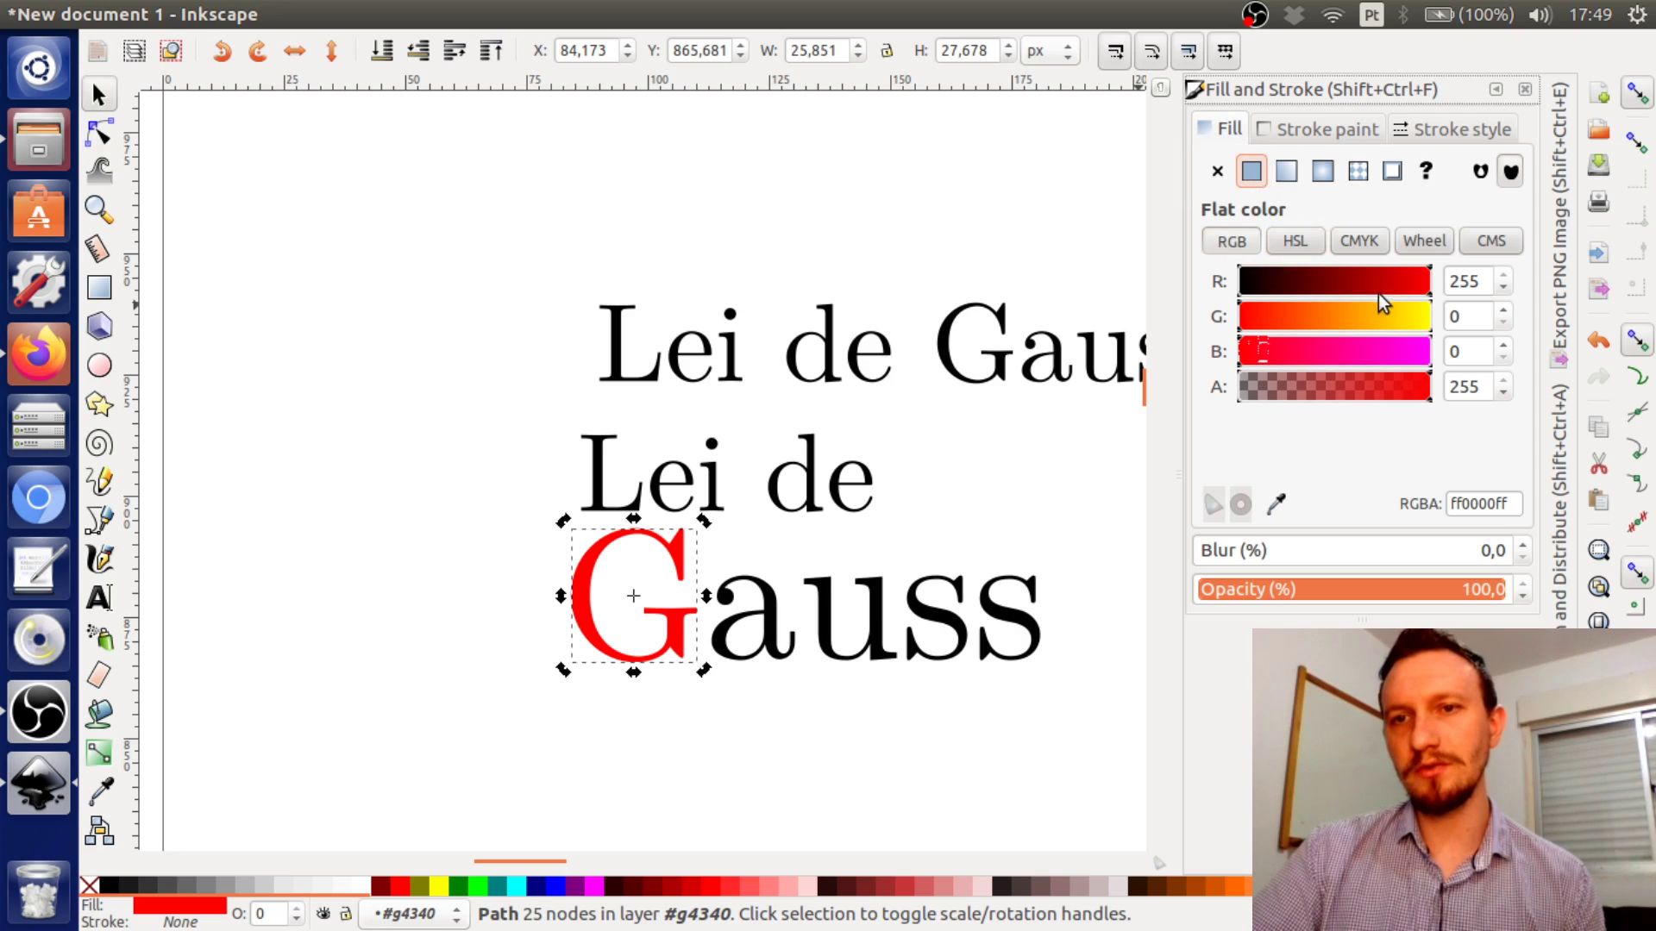
drag(1378, 293, 1418, 278)
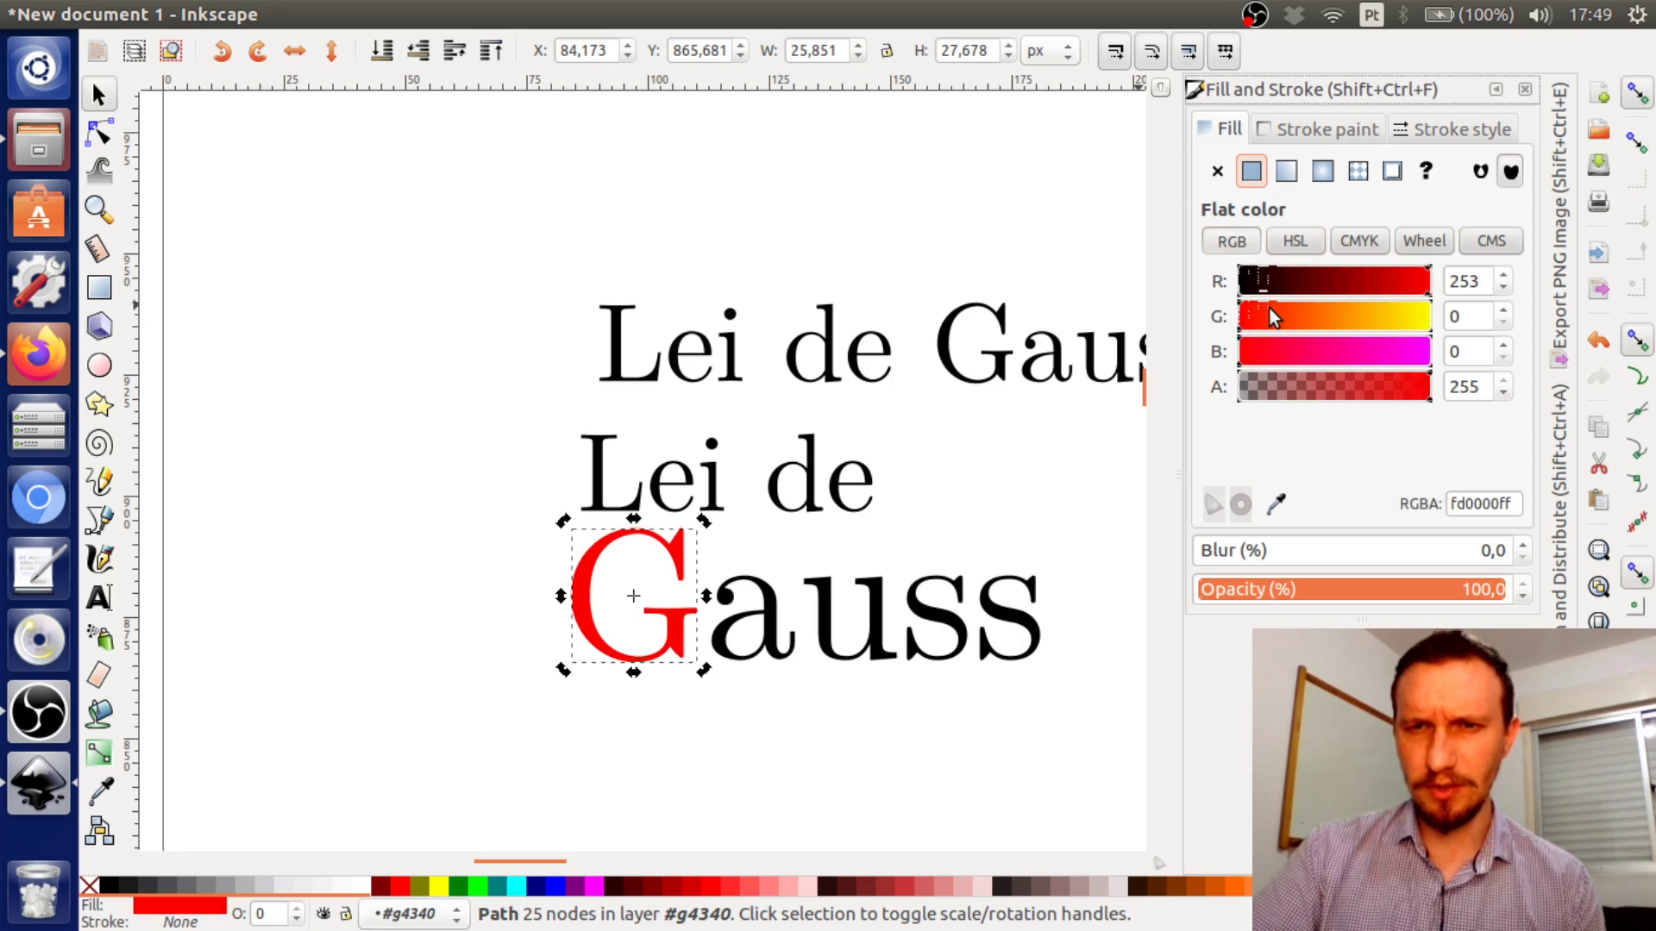
drag(1271, 317, 1433, 328)
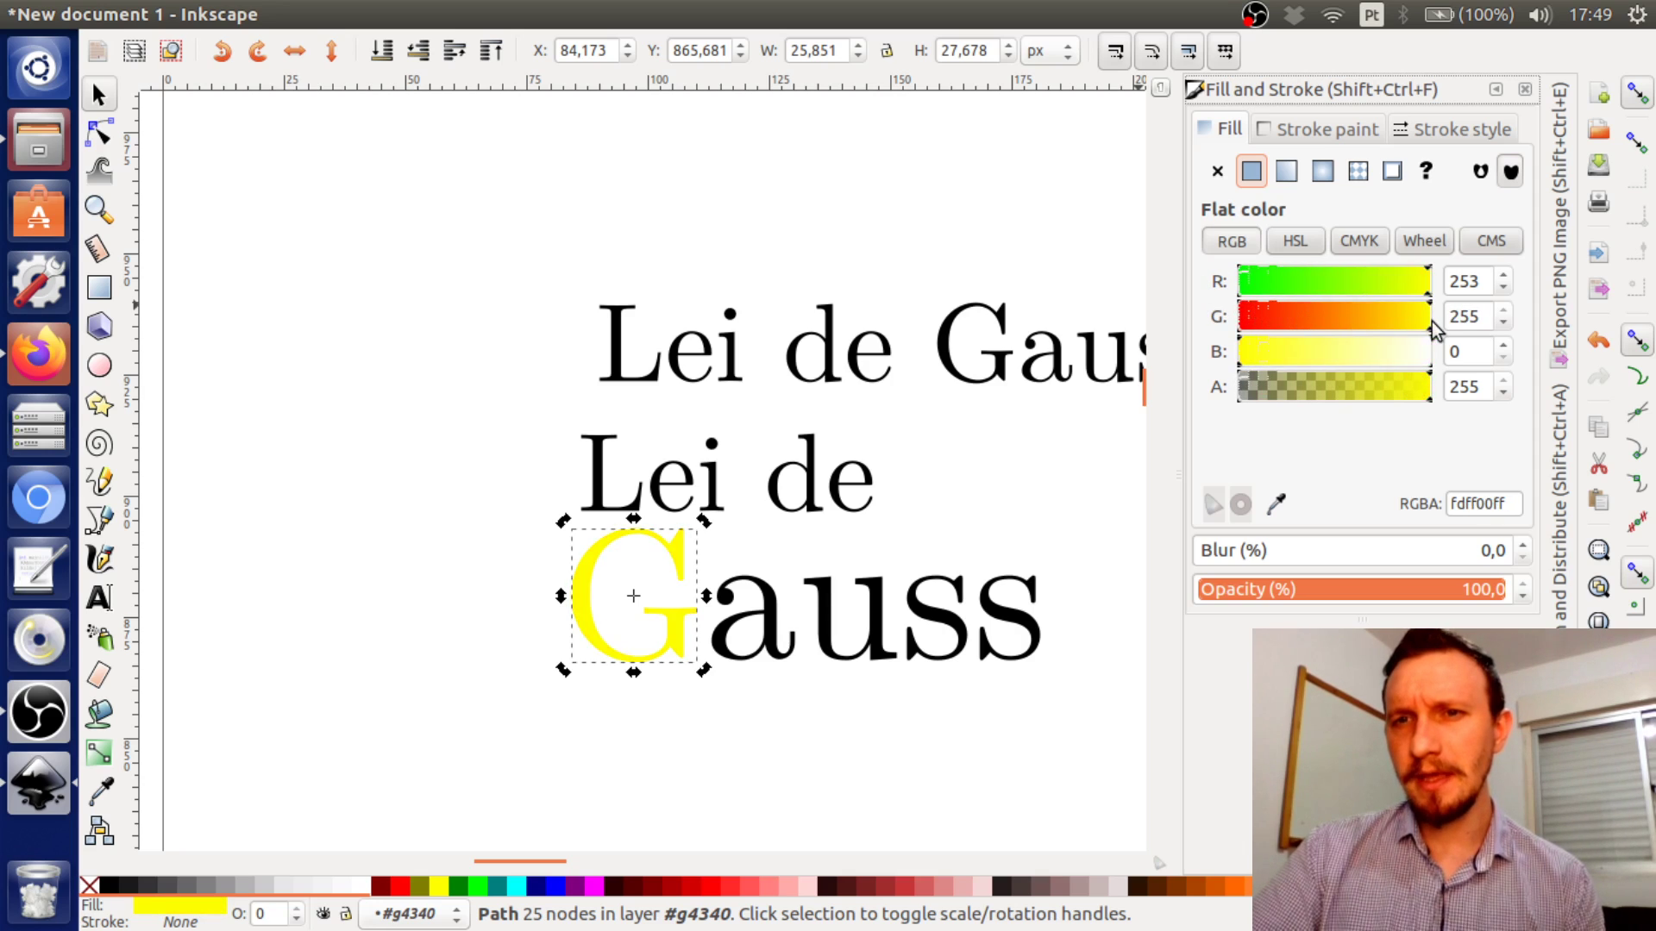
click(1318, 354)
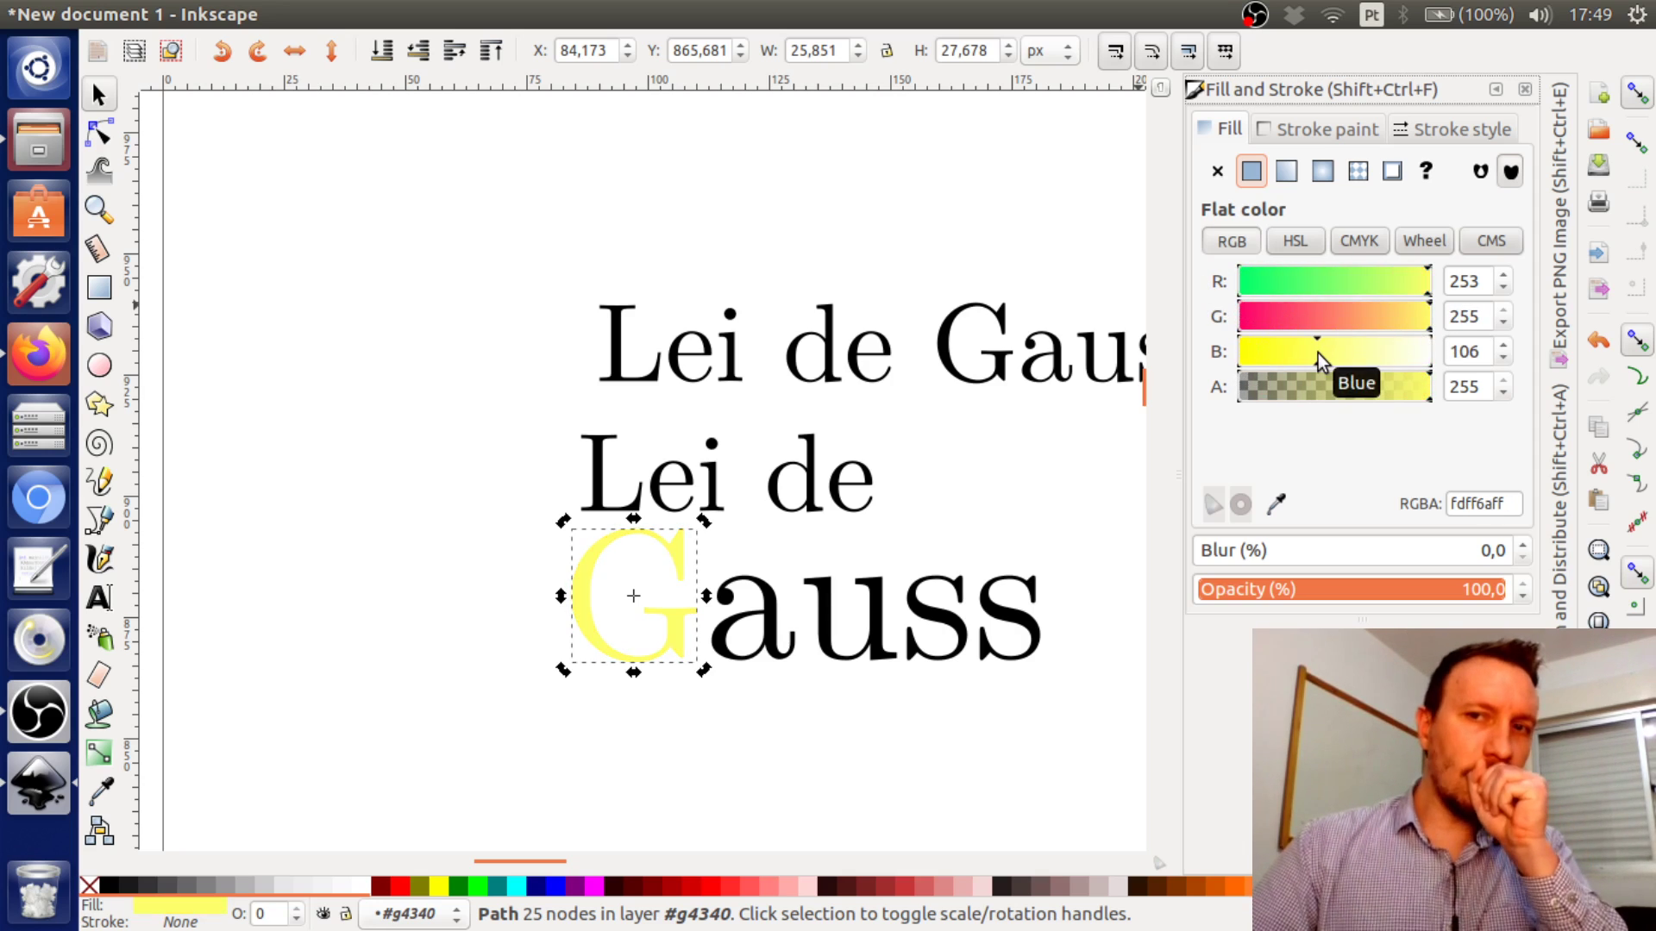
drag(1318, 354, 1178, 277)
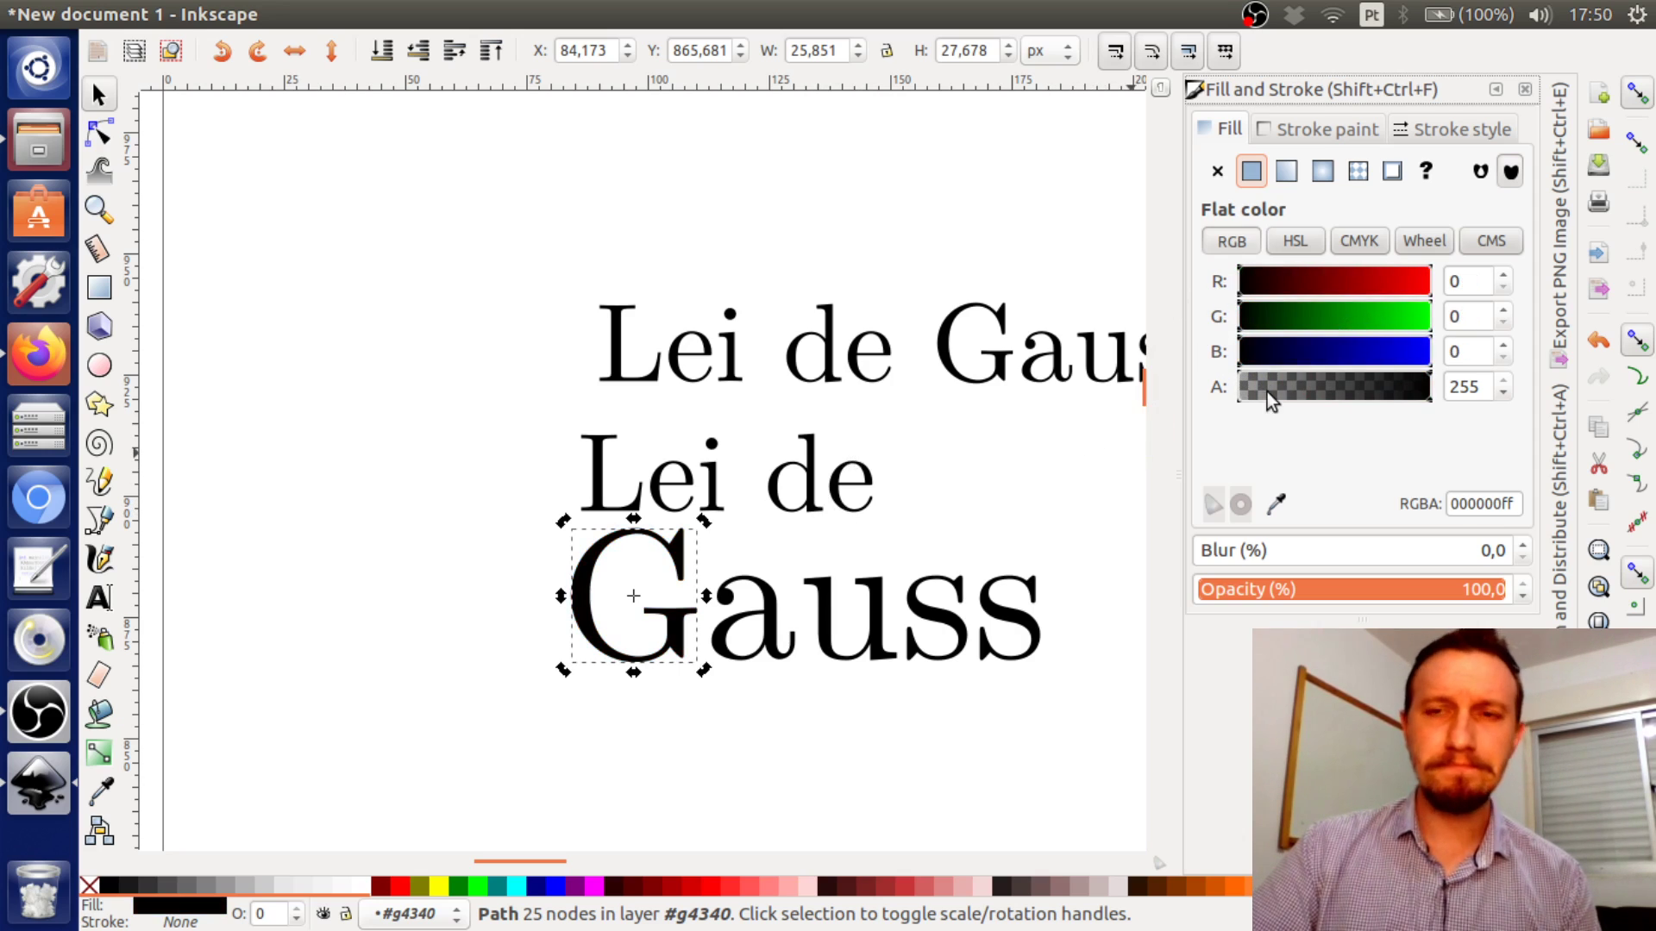
Fill the "G" with semi-transparent dark blue, setting blue to 83 and alpha to 120
drag(1350, 367, 1445, 355)
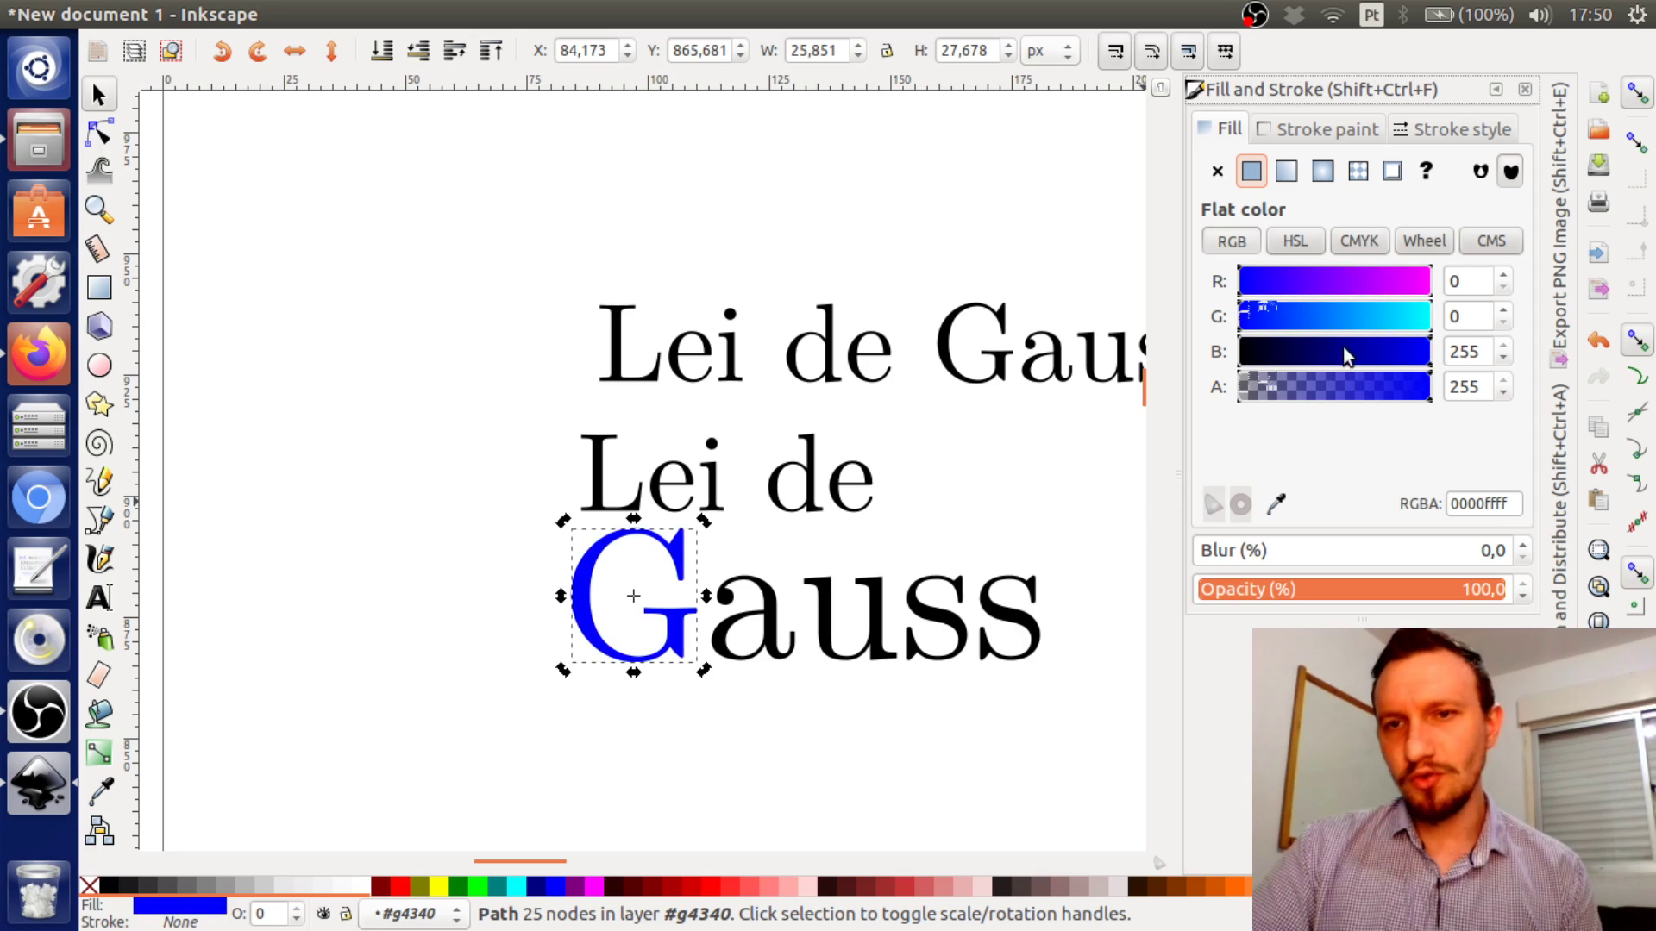
drag(1342, 346, 1302, 347)
drag(1369, 390, 1354, 385)
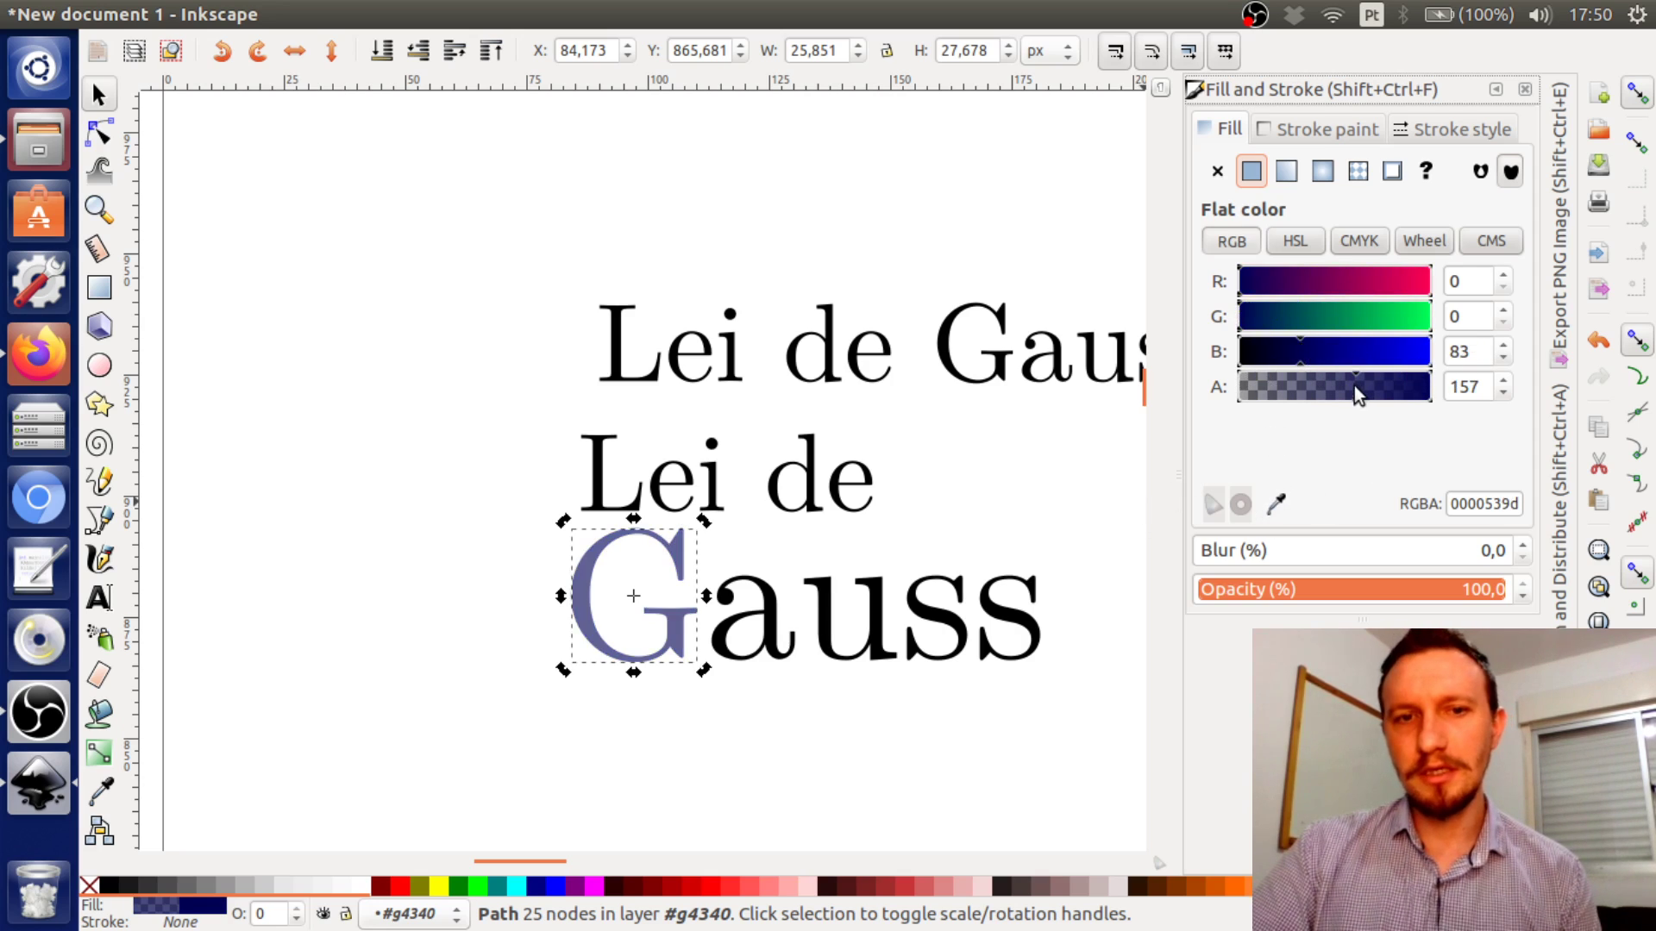
click(1312, 389)
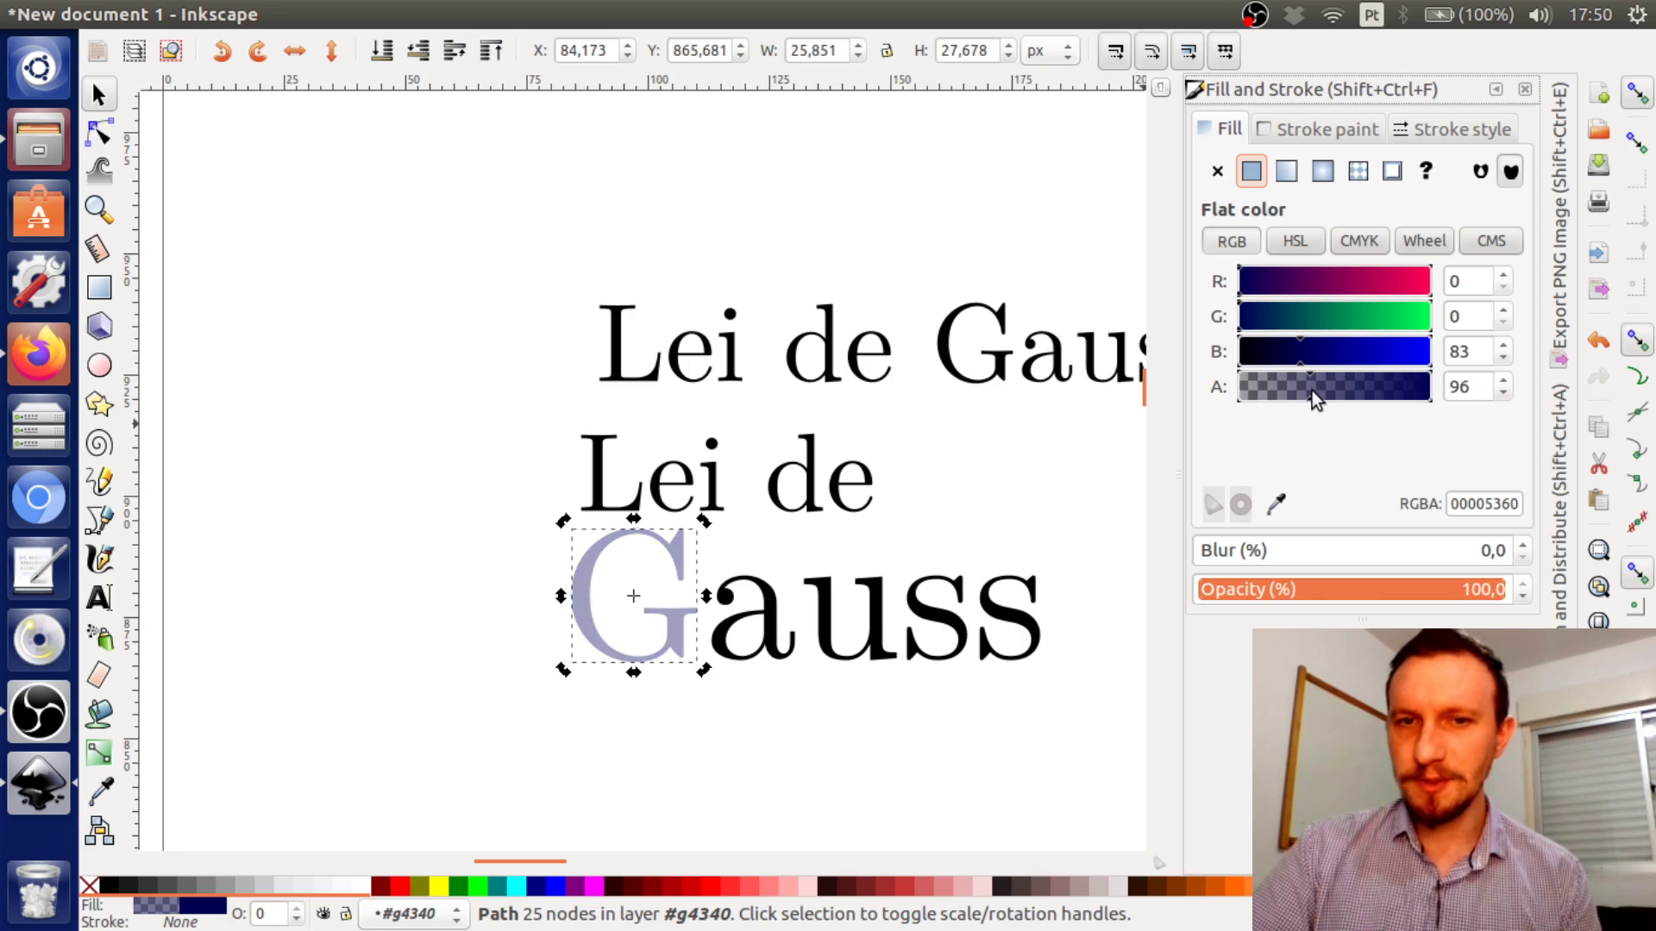
click(1380, 388)
drag(1342, 390, 1389, 390)
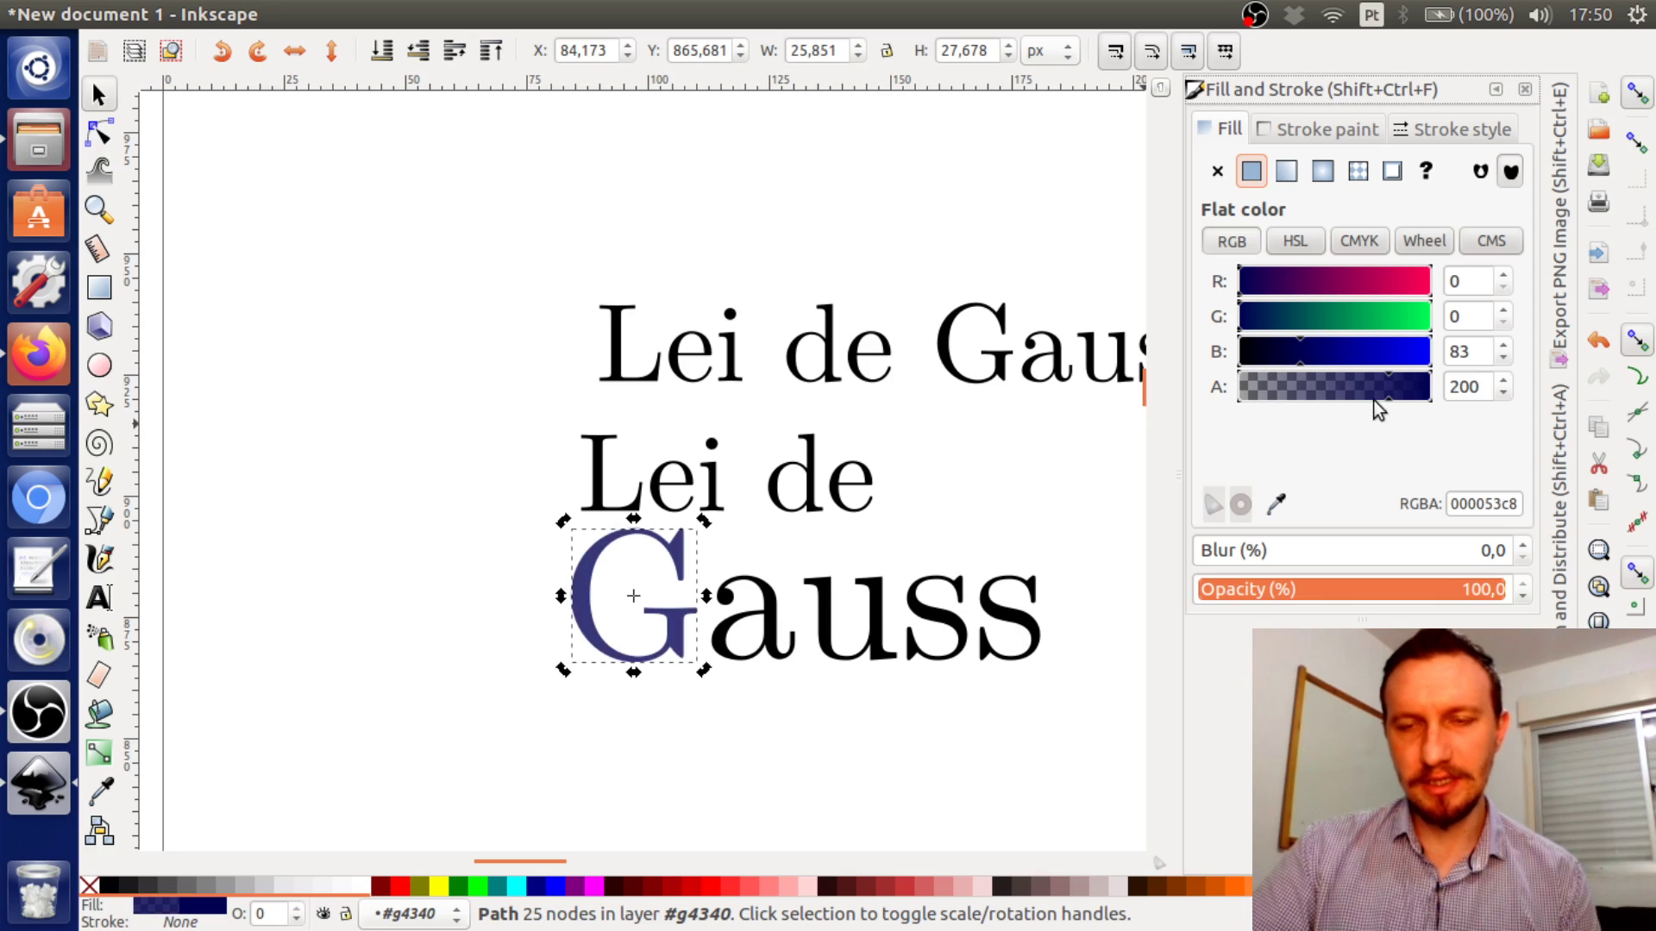
click(1328, 388)
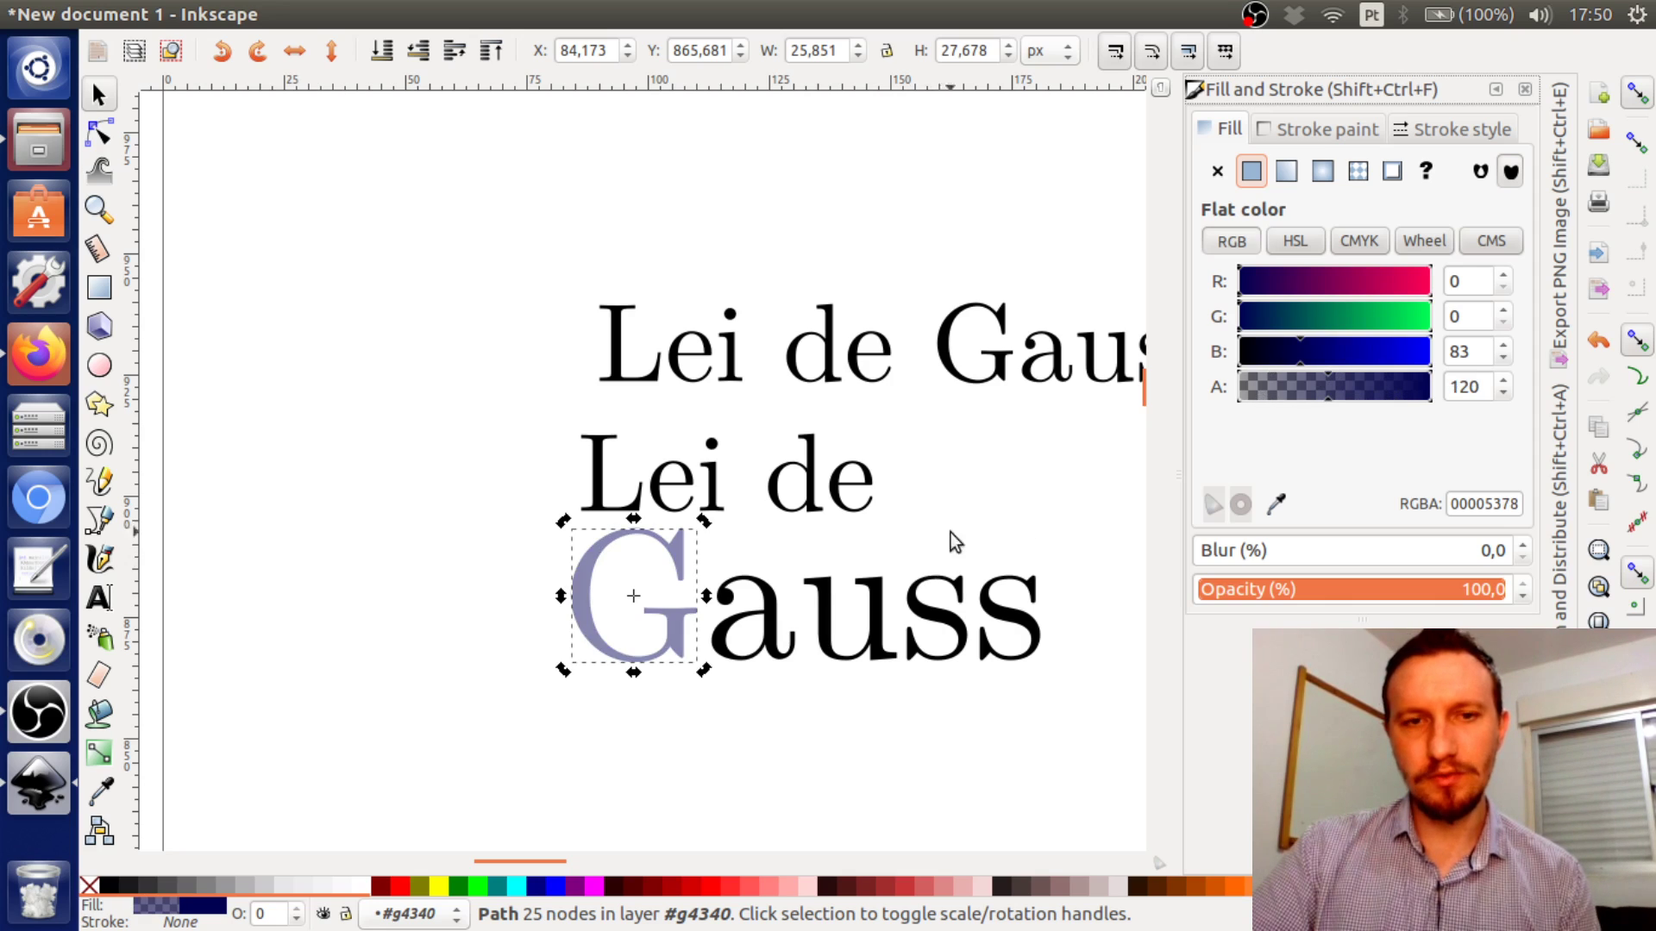
Duplicate the translucent "G" twice, placing one copy to the left of "Gauss" and the other below it
click(888, 546)
click(669, 634)
key(ctrl+d)
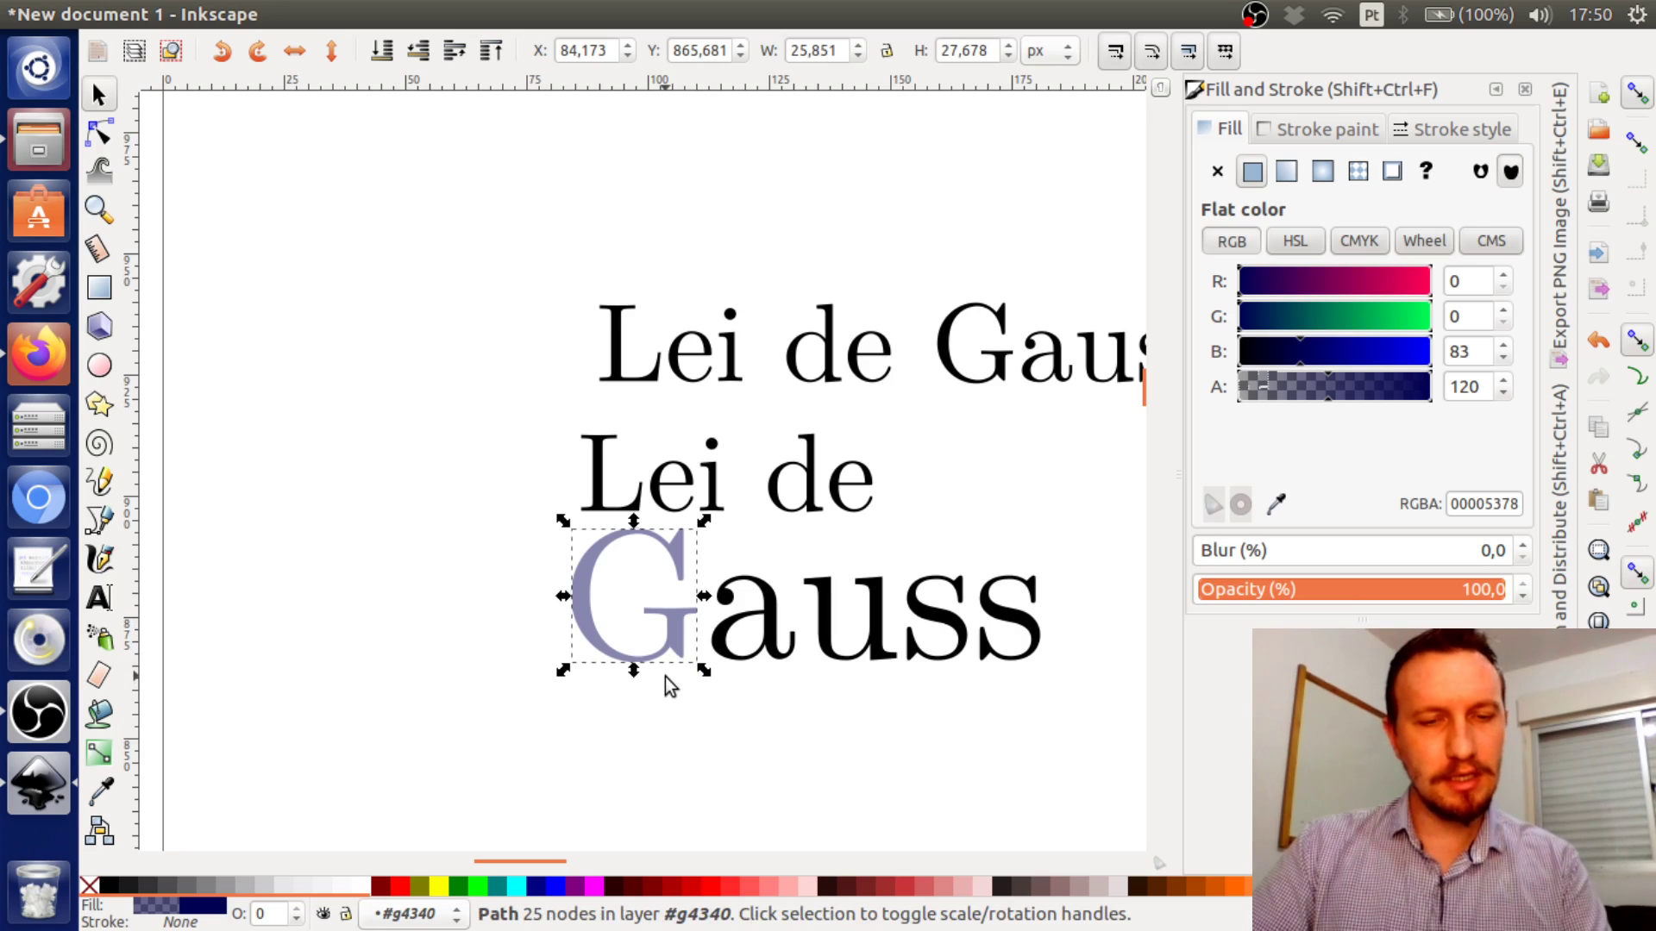
drag(665, 676, 684, 632)
key(ctrl+d)
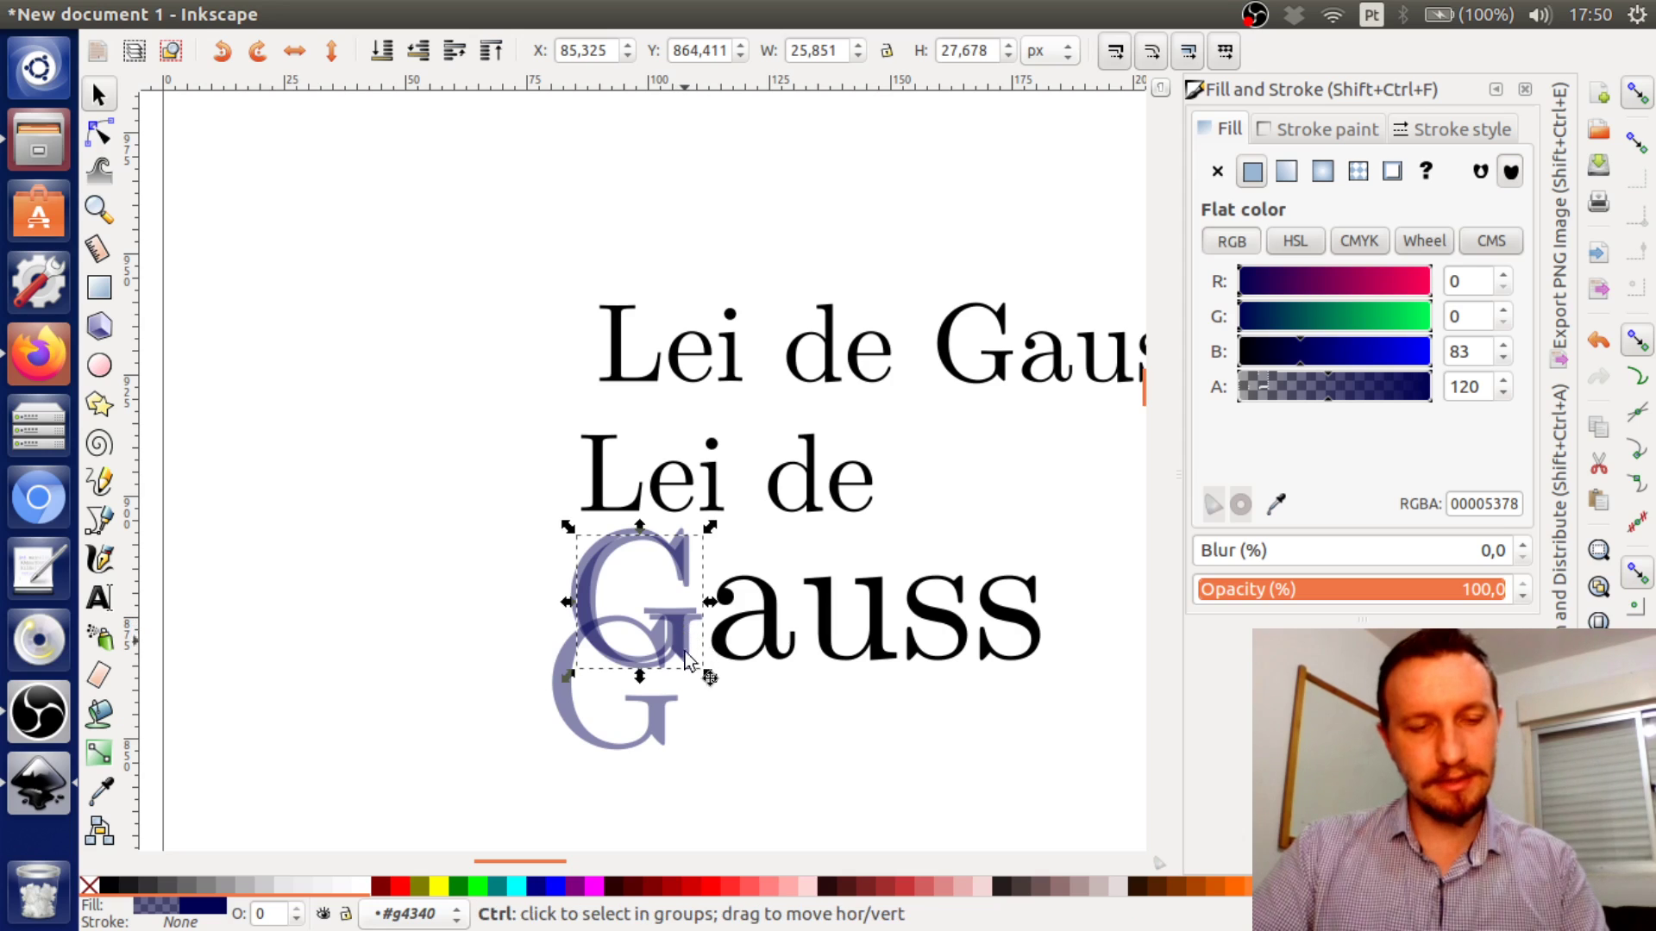
mouse_move(682, 727)
mouse_down()
mouse_move(684, 645)
mouse_move(664, 709)
mouse_up()
click(684, 645)
click(800, 700)
drag(687, 641, 532, 648)
drag(584, 719, 640, 811)
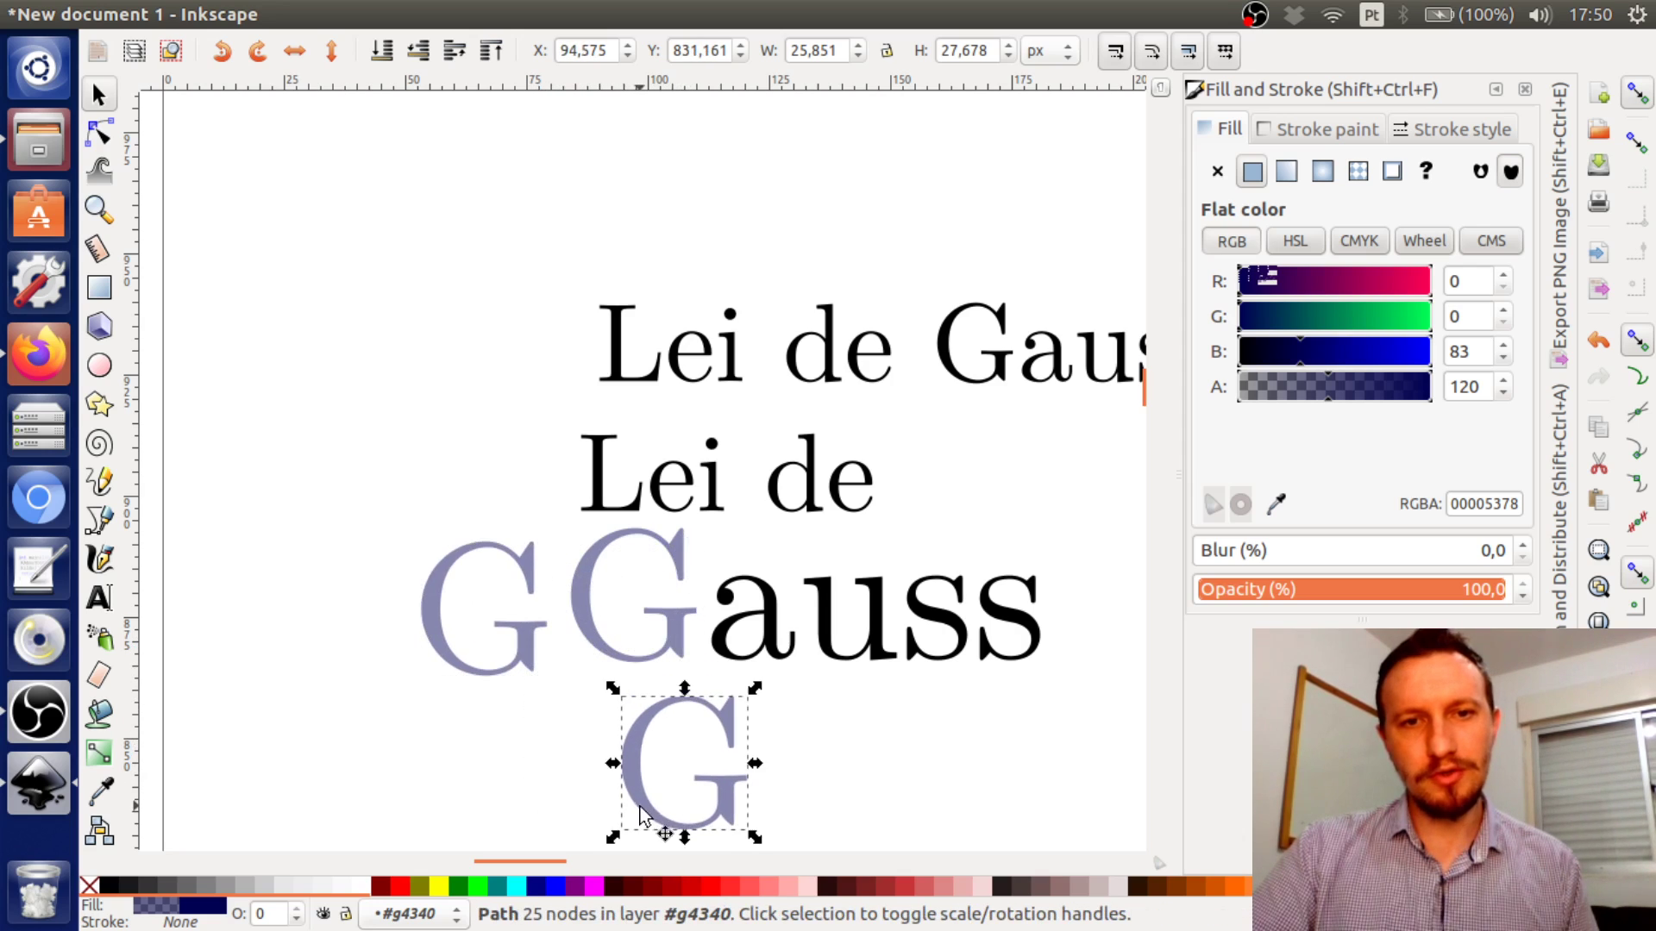
Raise the fill alpha of both copied letters to 175, and give the copy left of "Gauss" a linear gradient fill
drag(1350, 398, 1369, 387)
click(539, 670)
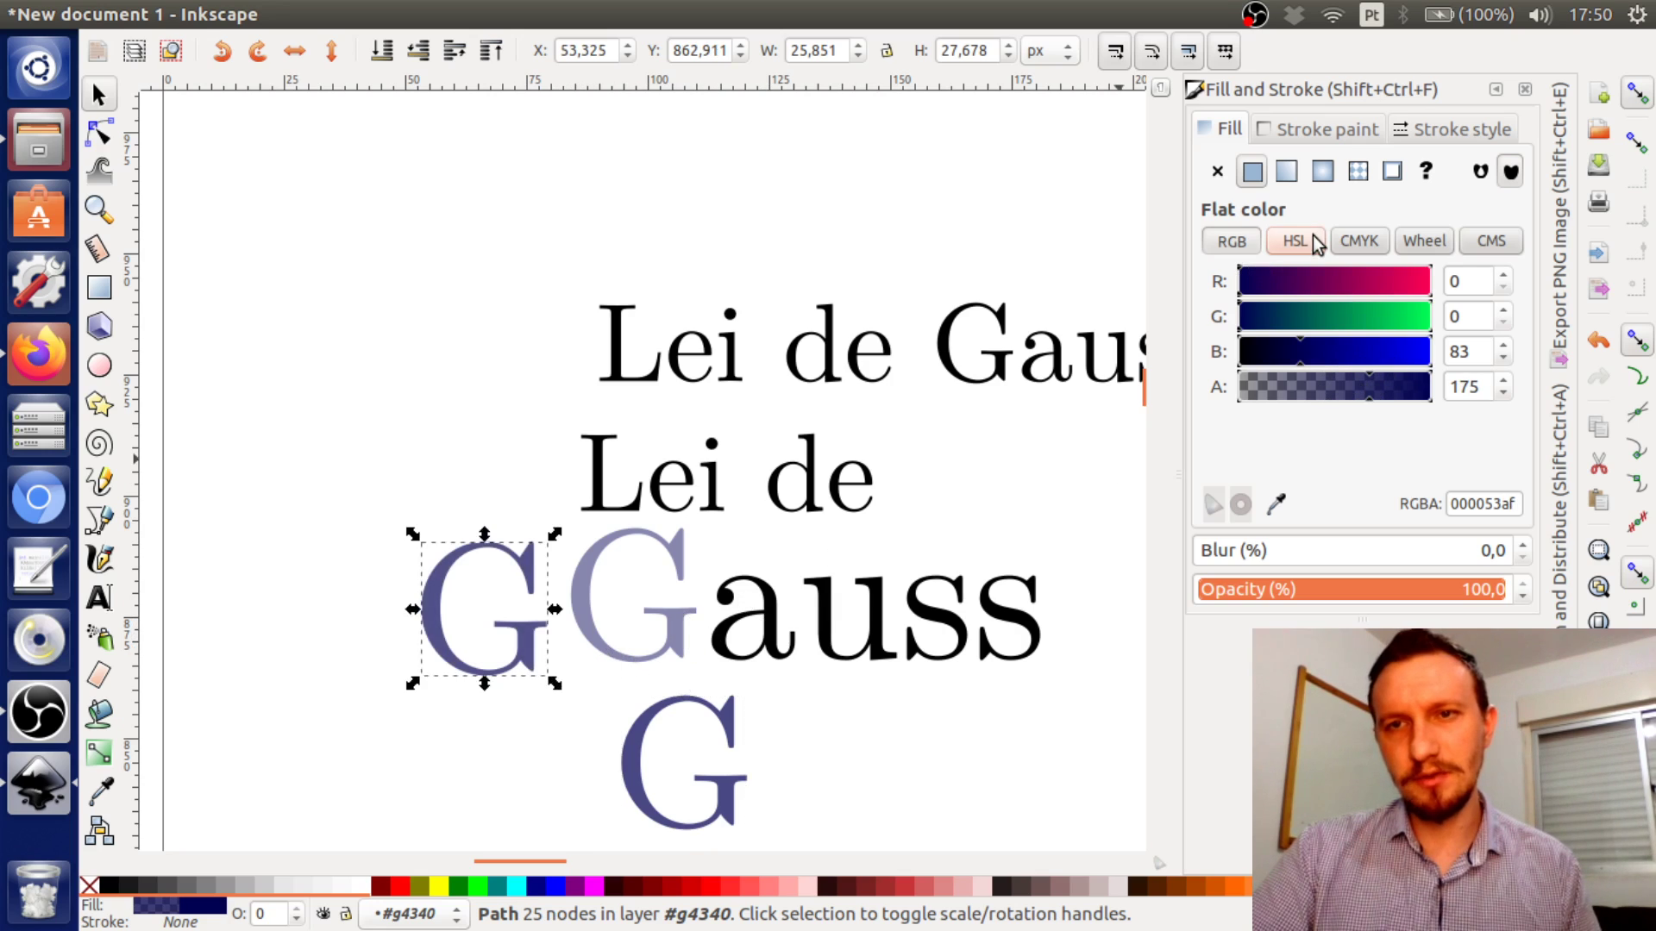
click(1278, 182)
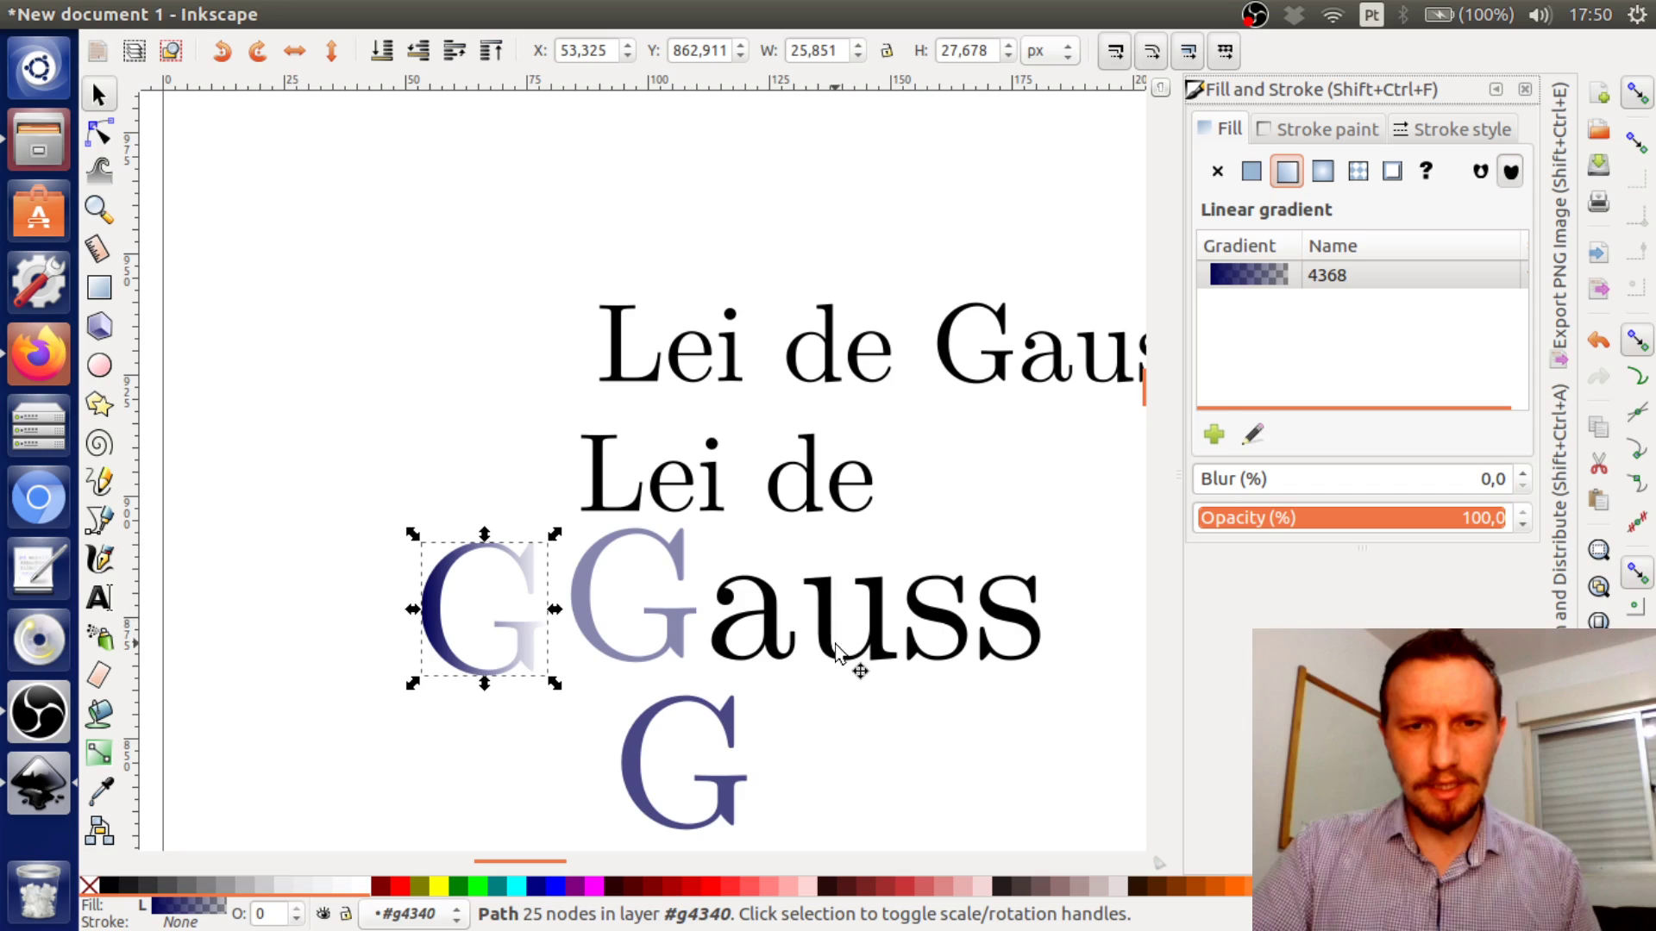
Apply a linear gradient to the "G" in "Gauss" and extend its transparent end stop horizontally over the "a"
click(664, 645)
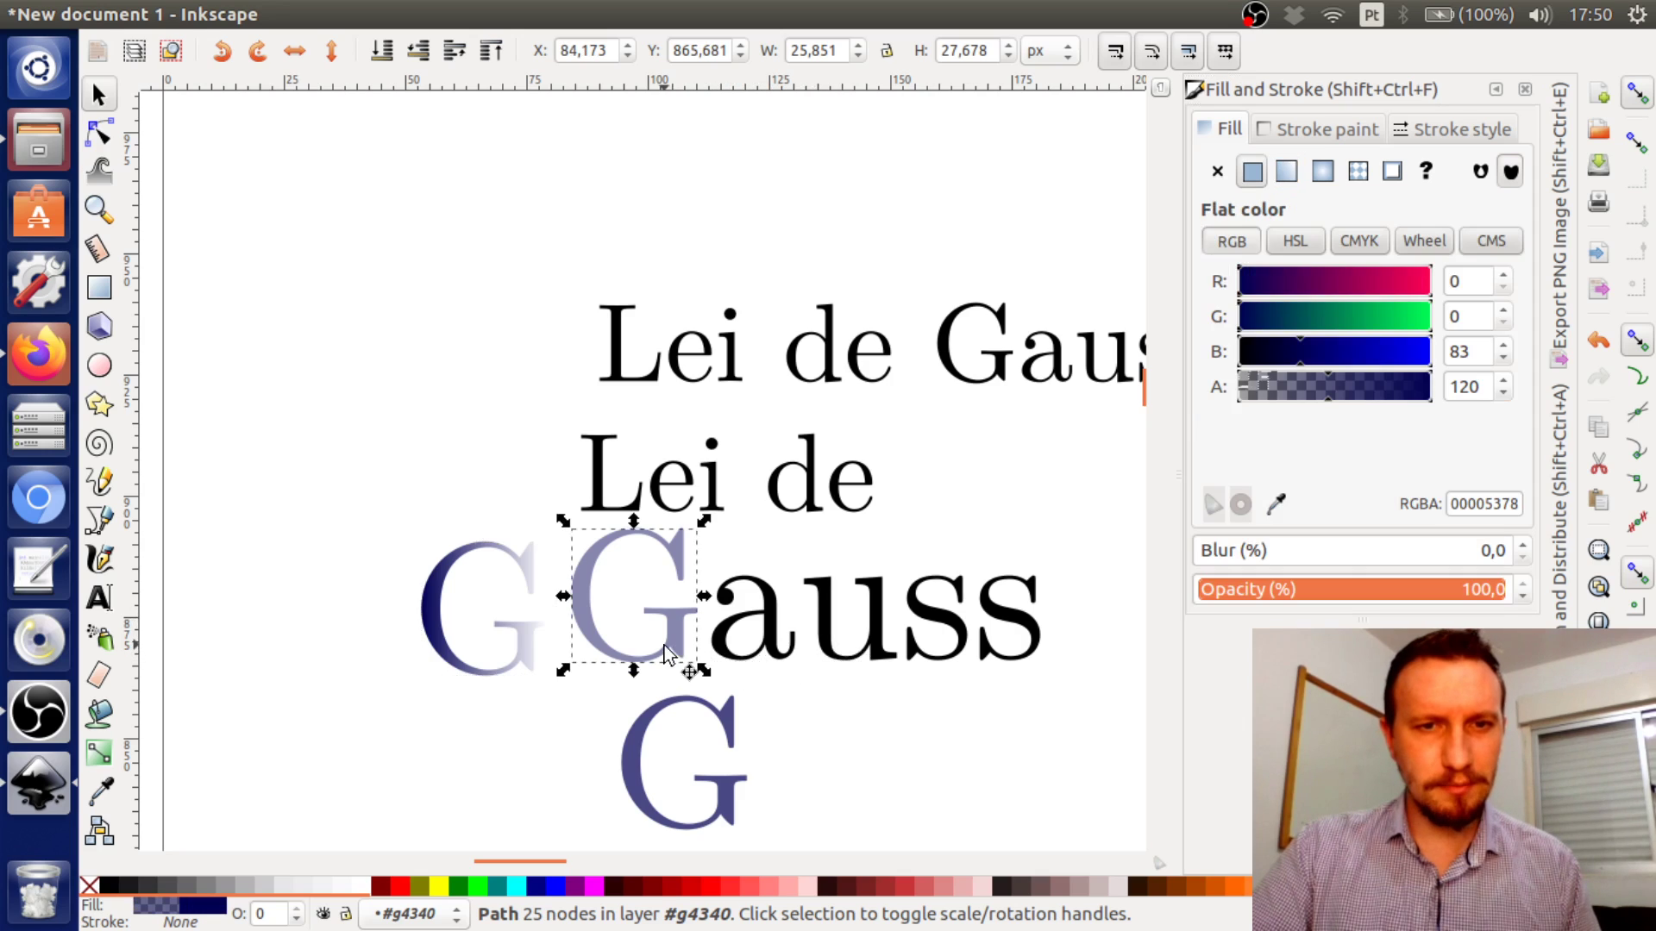
click(1286, 171)
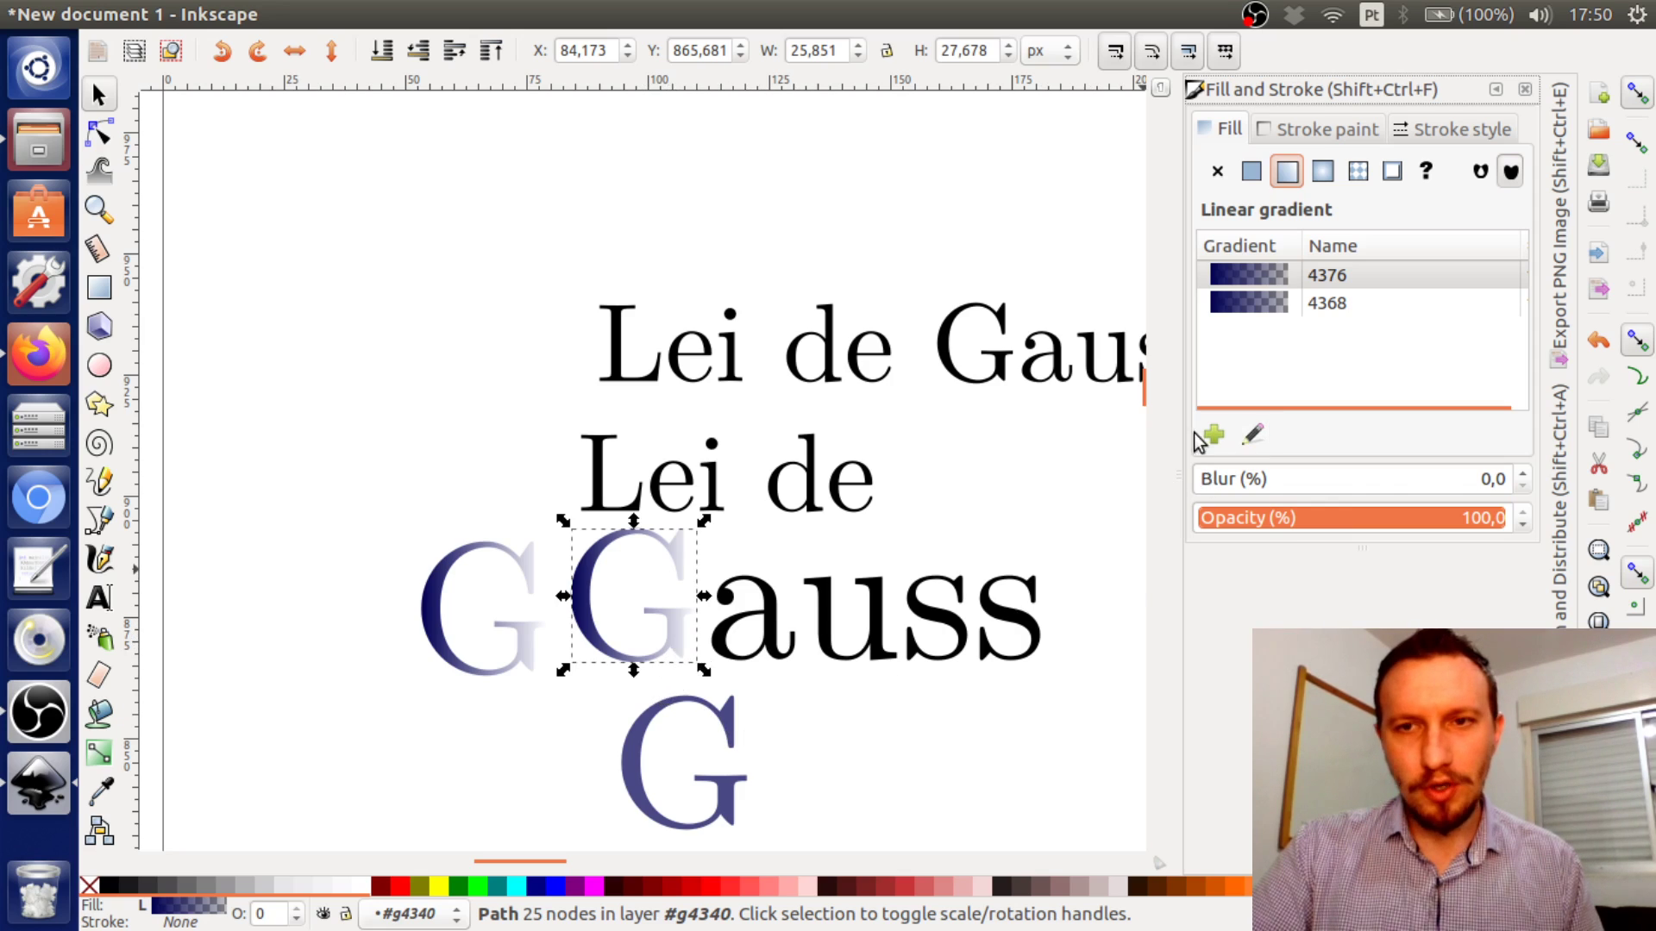
click(1253, 437)
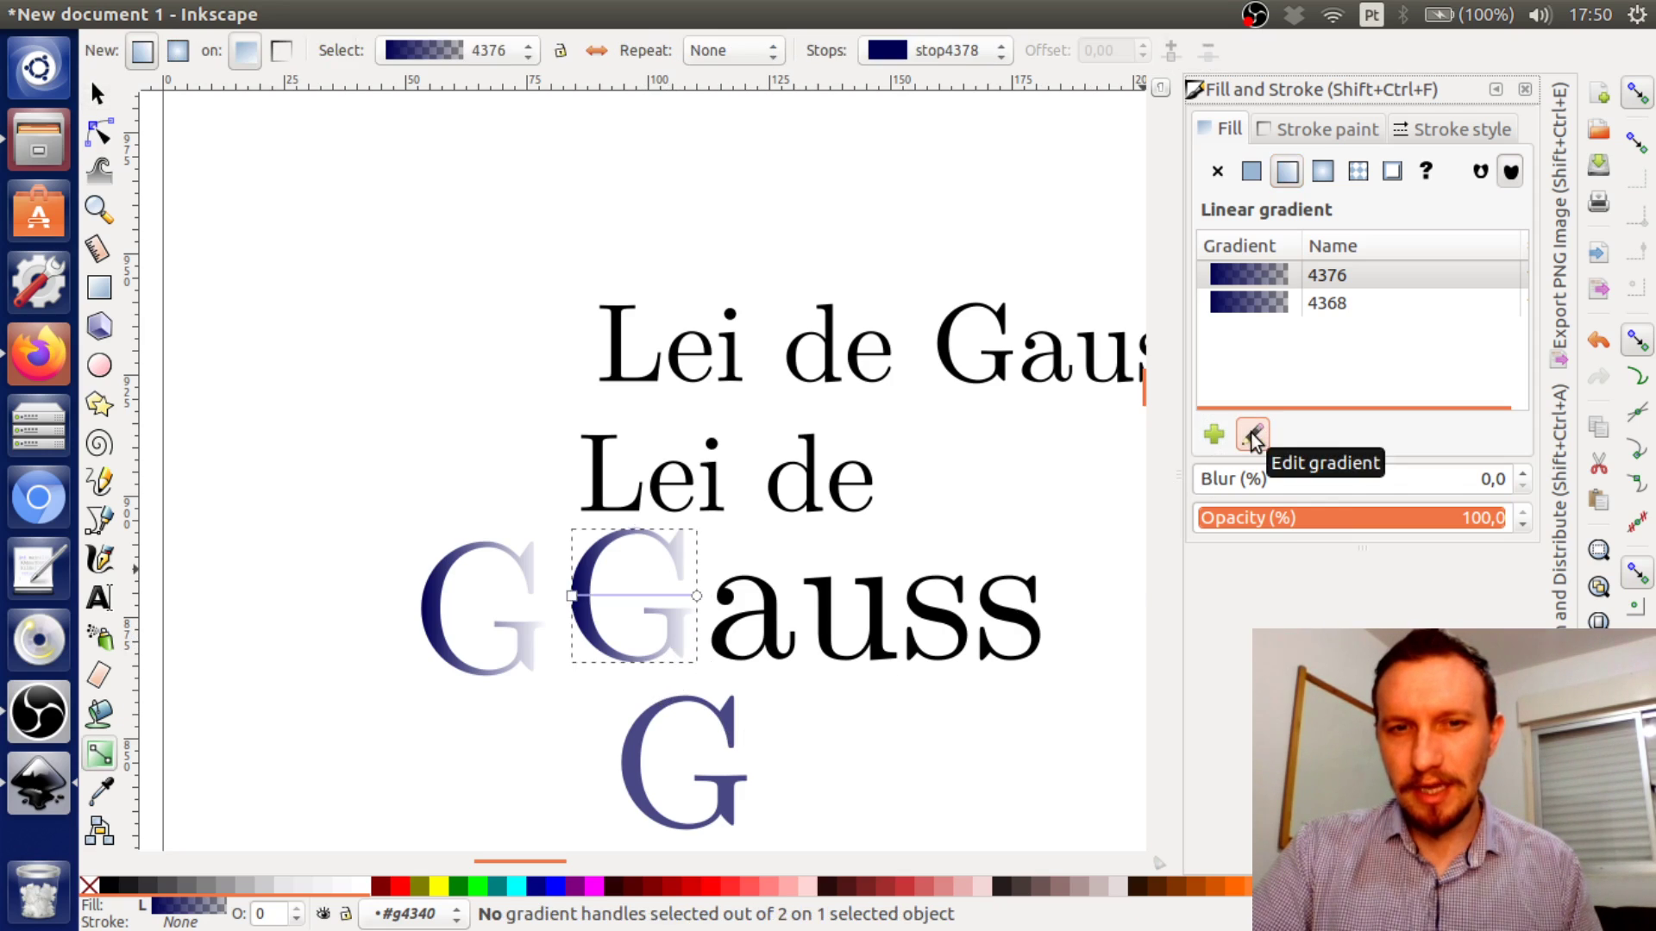
drag(697, 596, 750, 594)
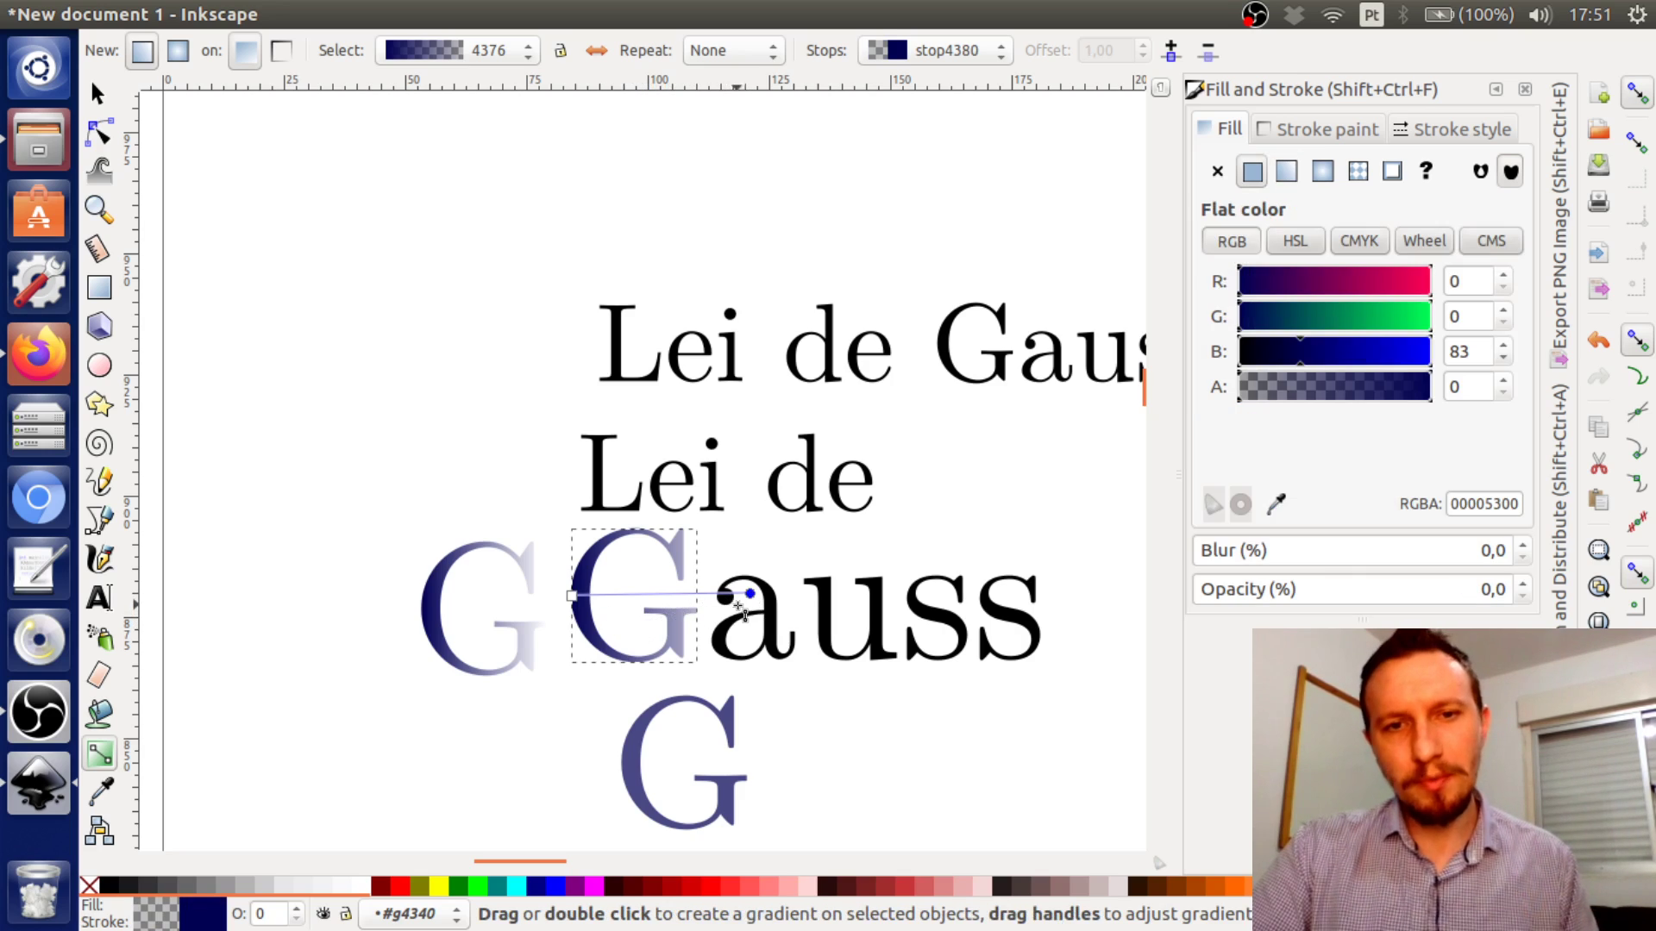
Reverse the gradient and restore it, and reposition its opaque start inside the "G" and its transparent end over the left copy
click(596, 50)
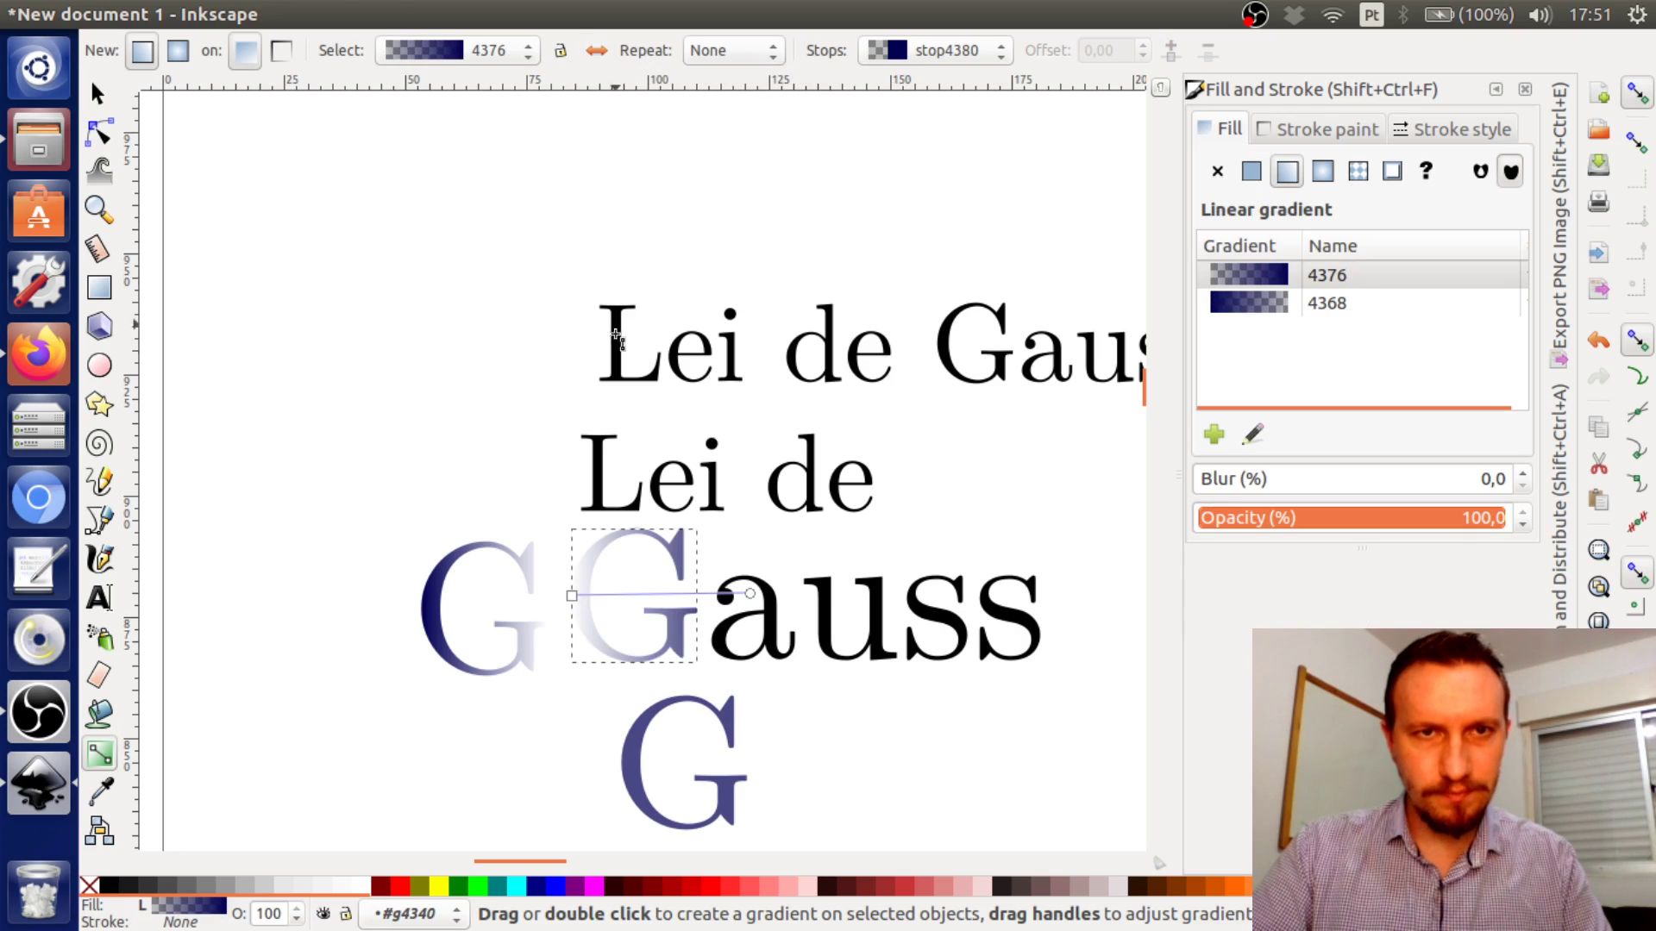
click(594, 50)
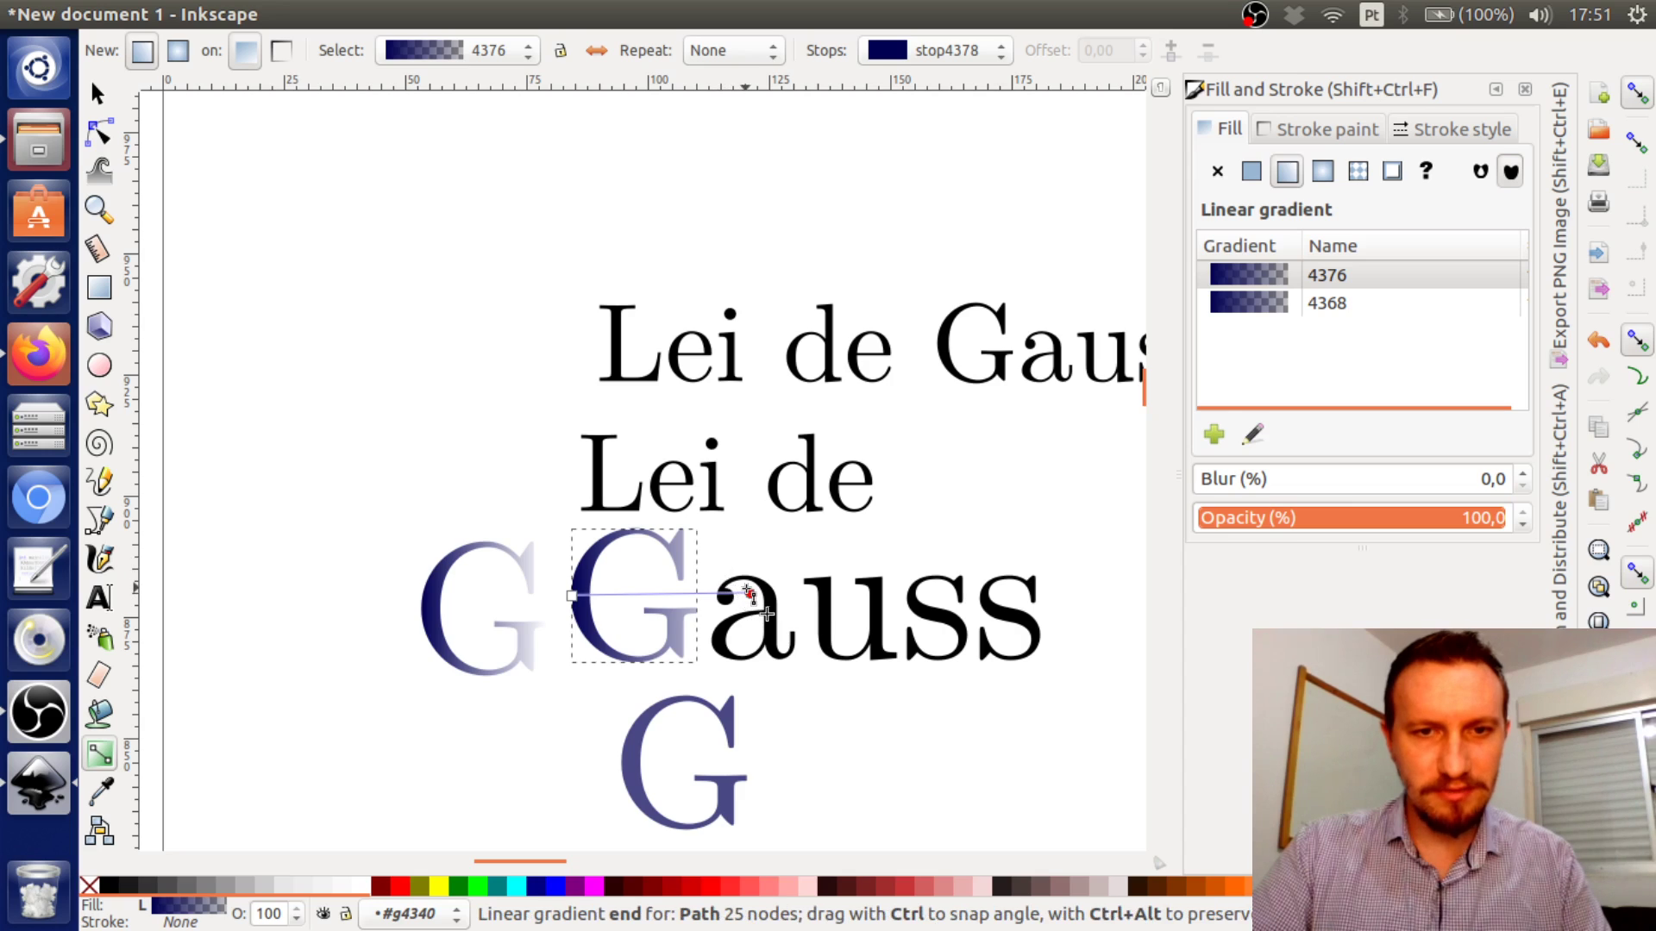
drag(756, 595, 873, 596)
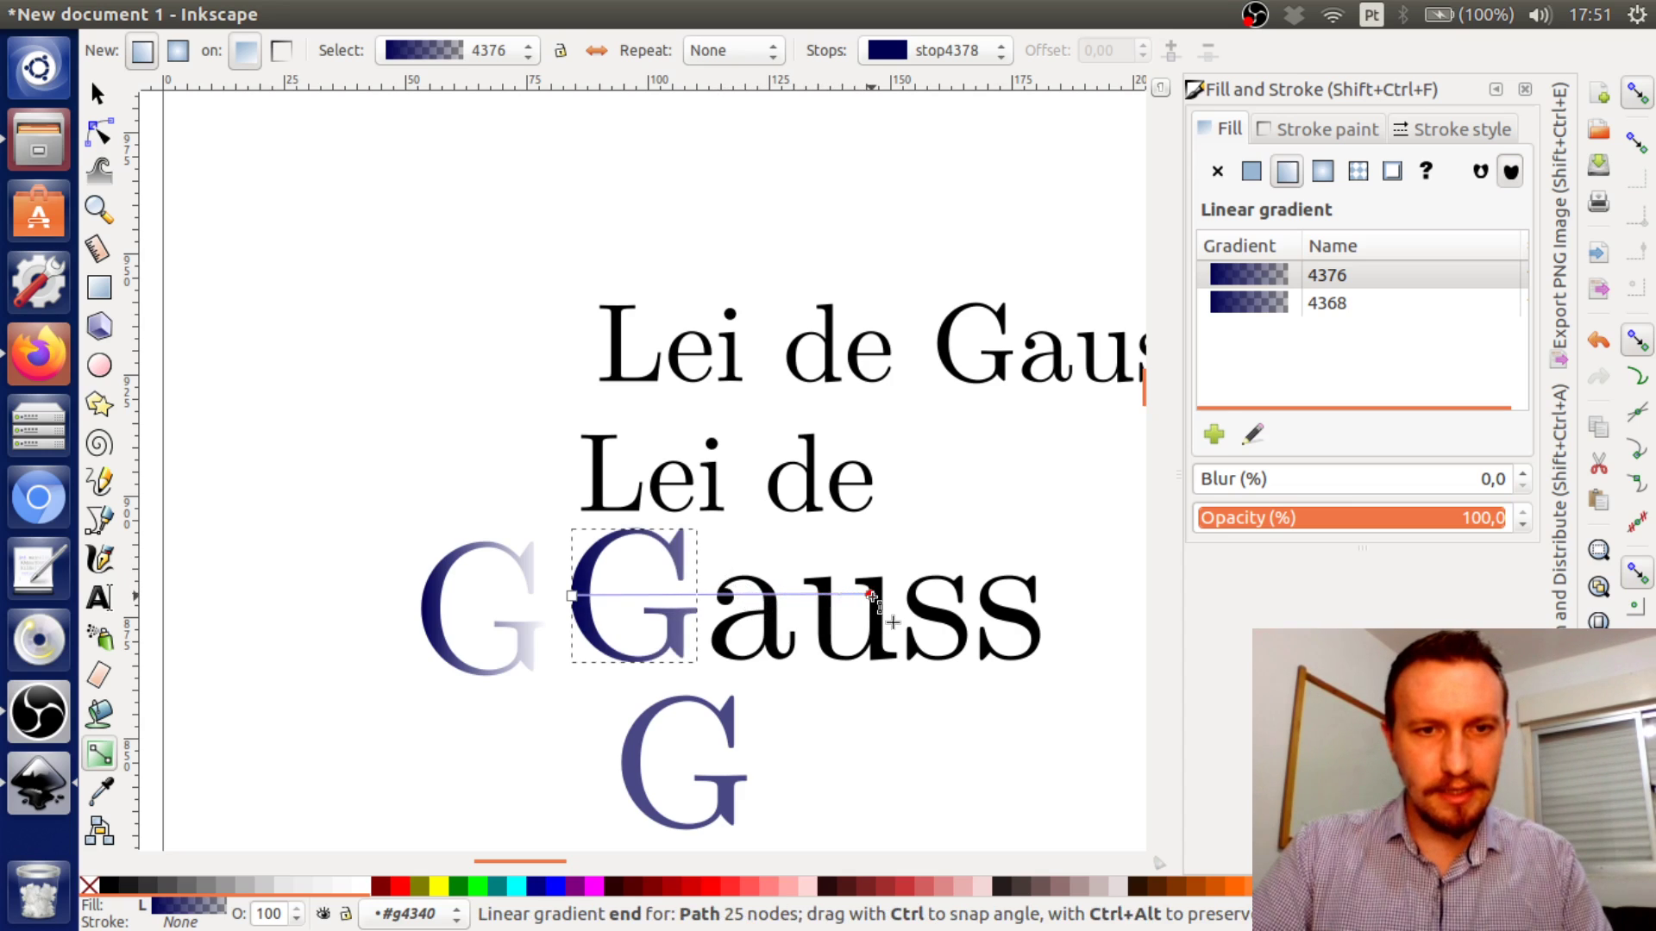
drag(572, 596, 648, 596)
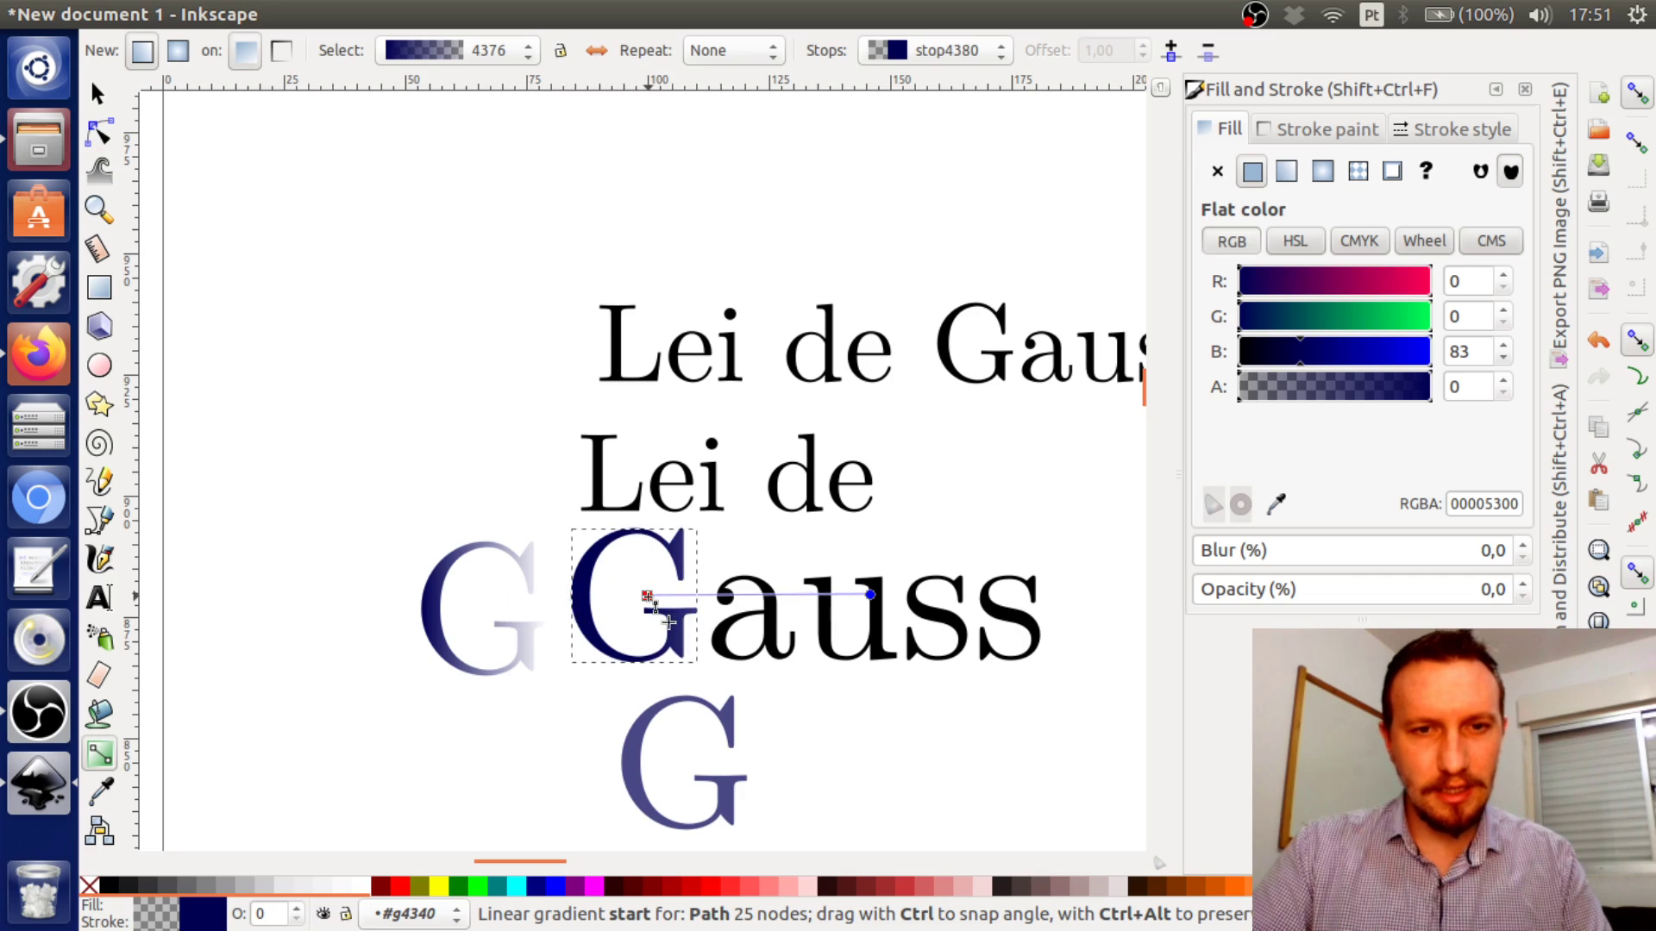
click(648, 596)
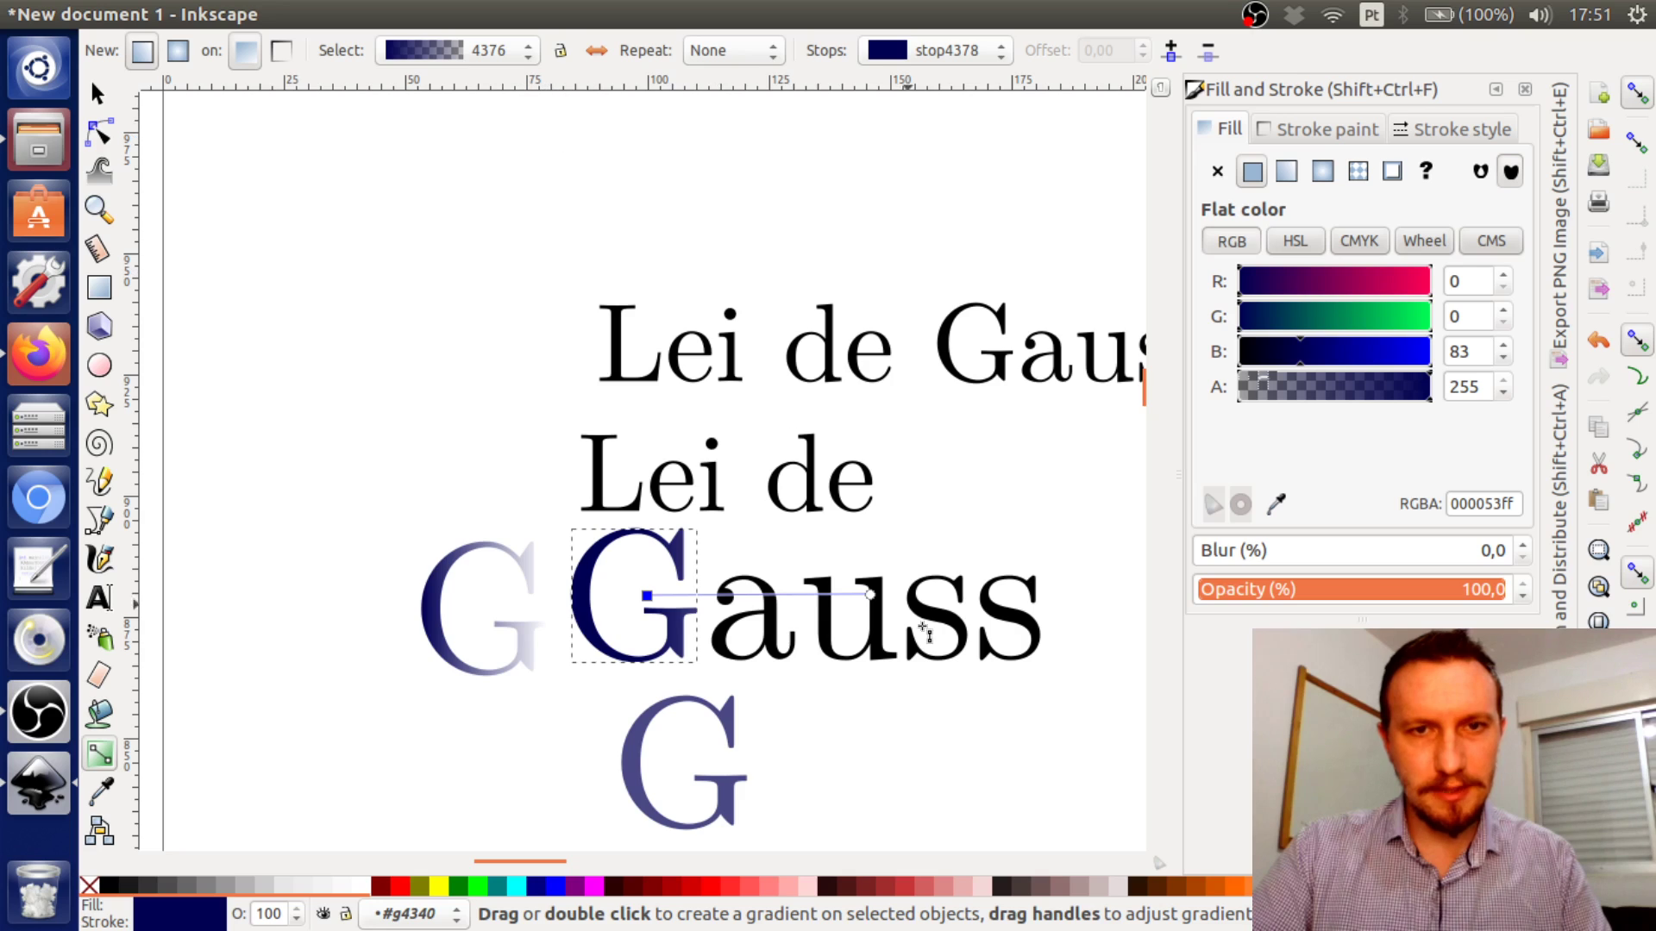
drag(871, 597, 533, 592)
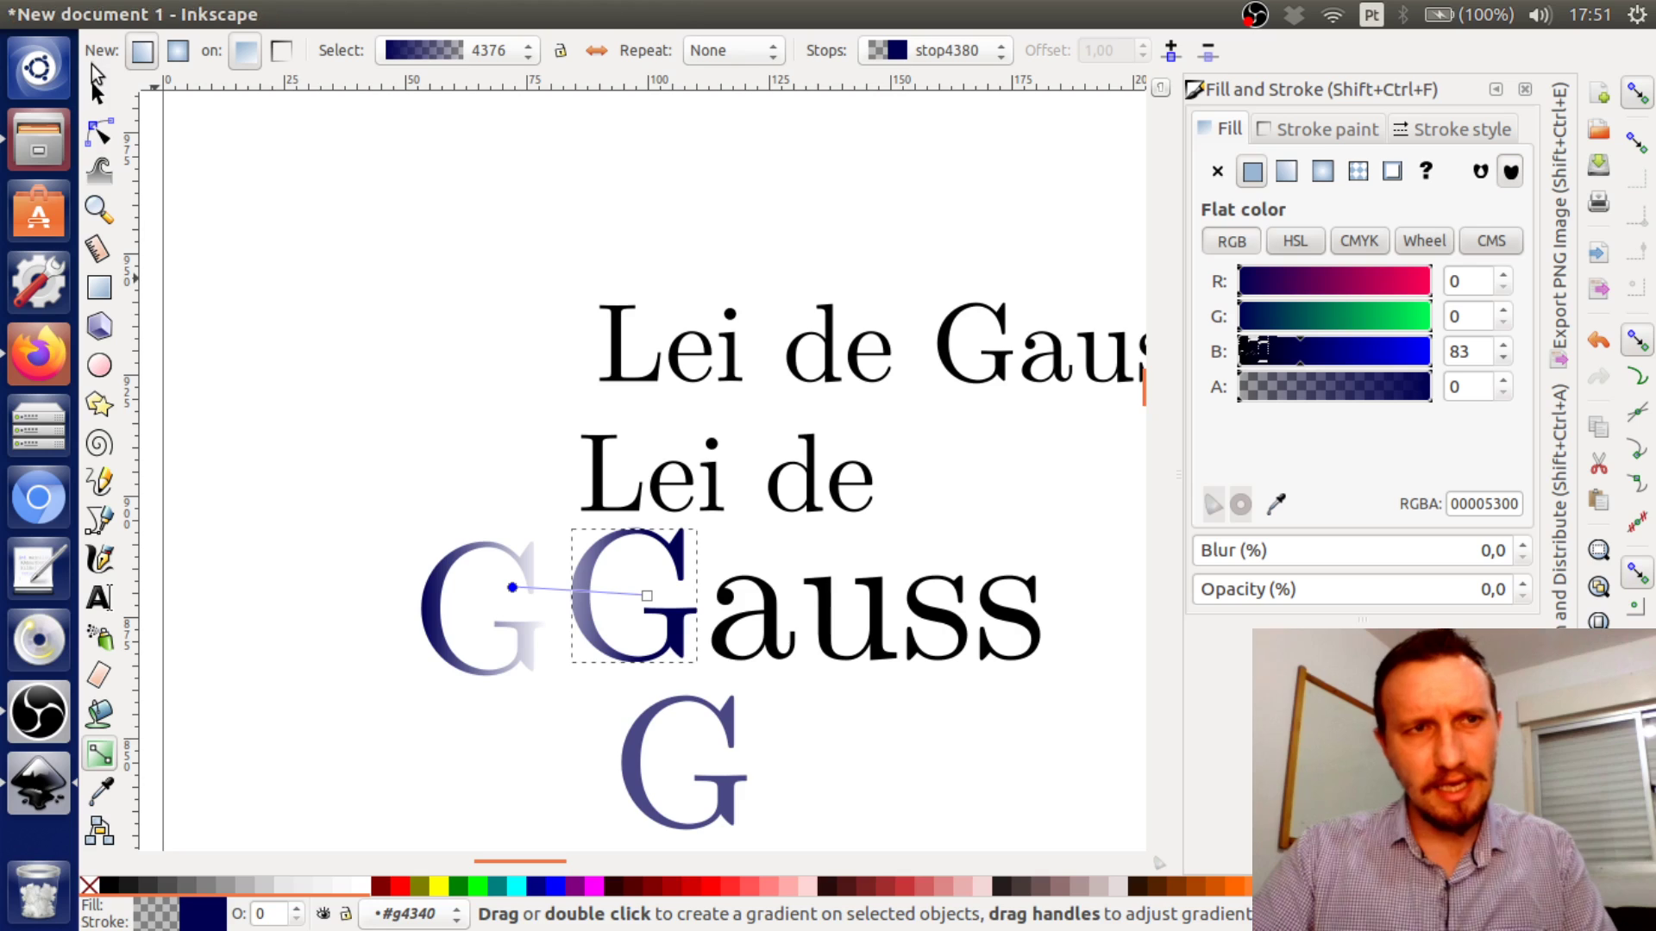
Add a flat red stroke to the "G" in "Gauss", with its red value at 255
key(s)
drag(942, 536, 813, 454)
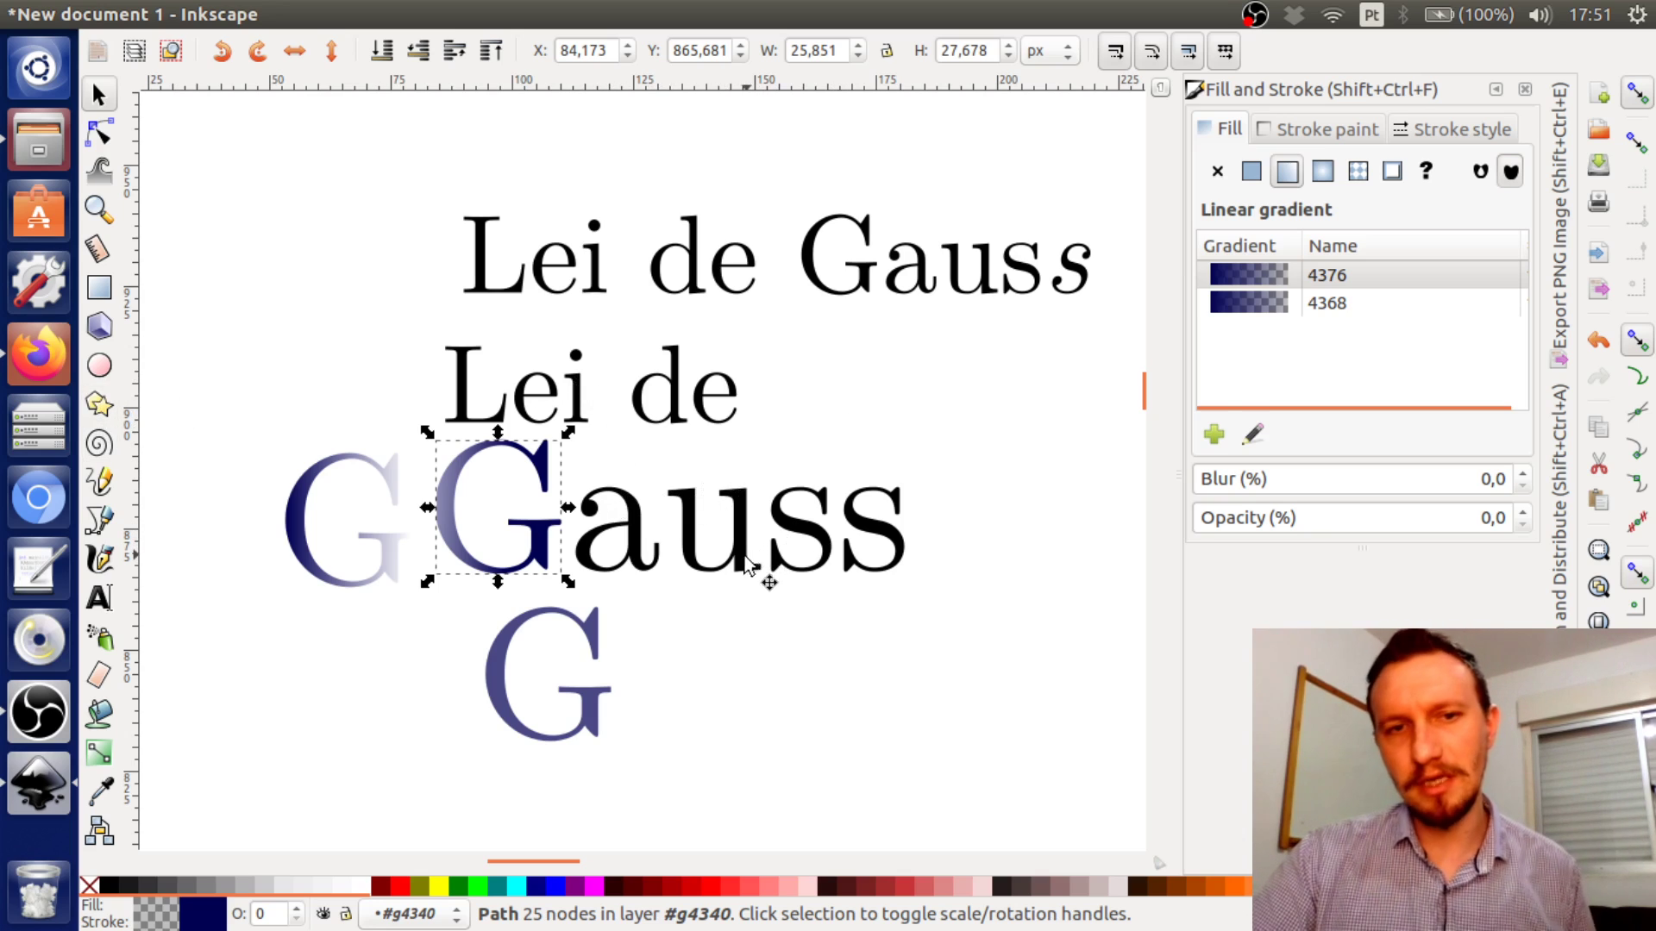
click(634, 548)
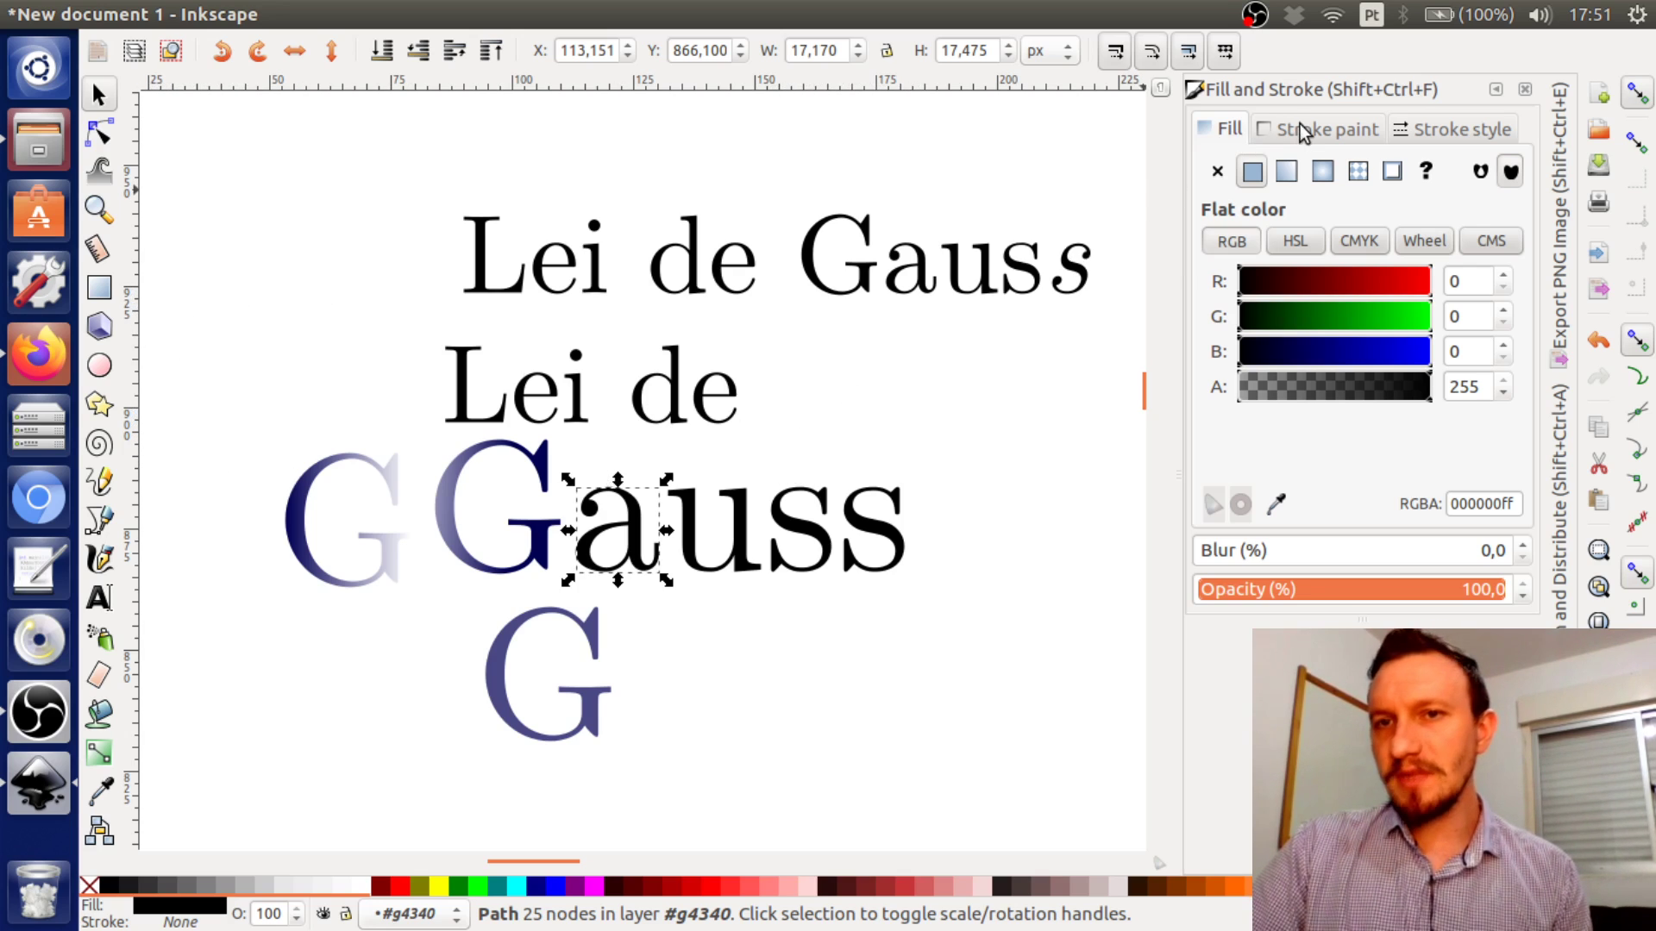
click(550, 565)
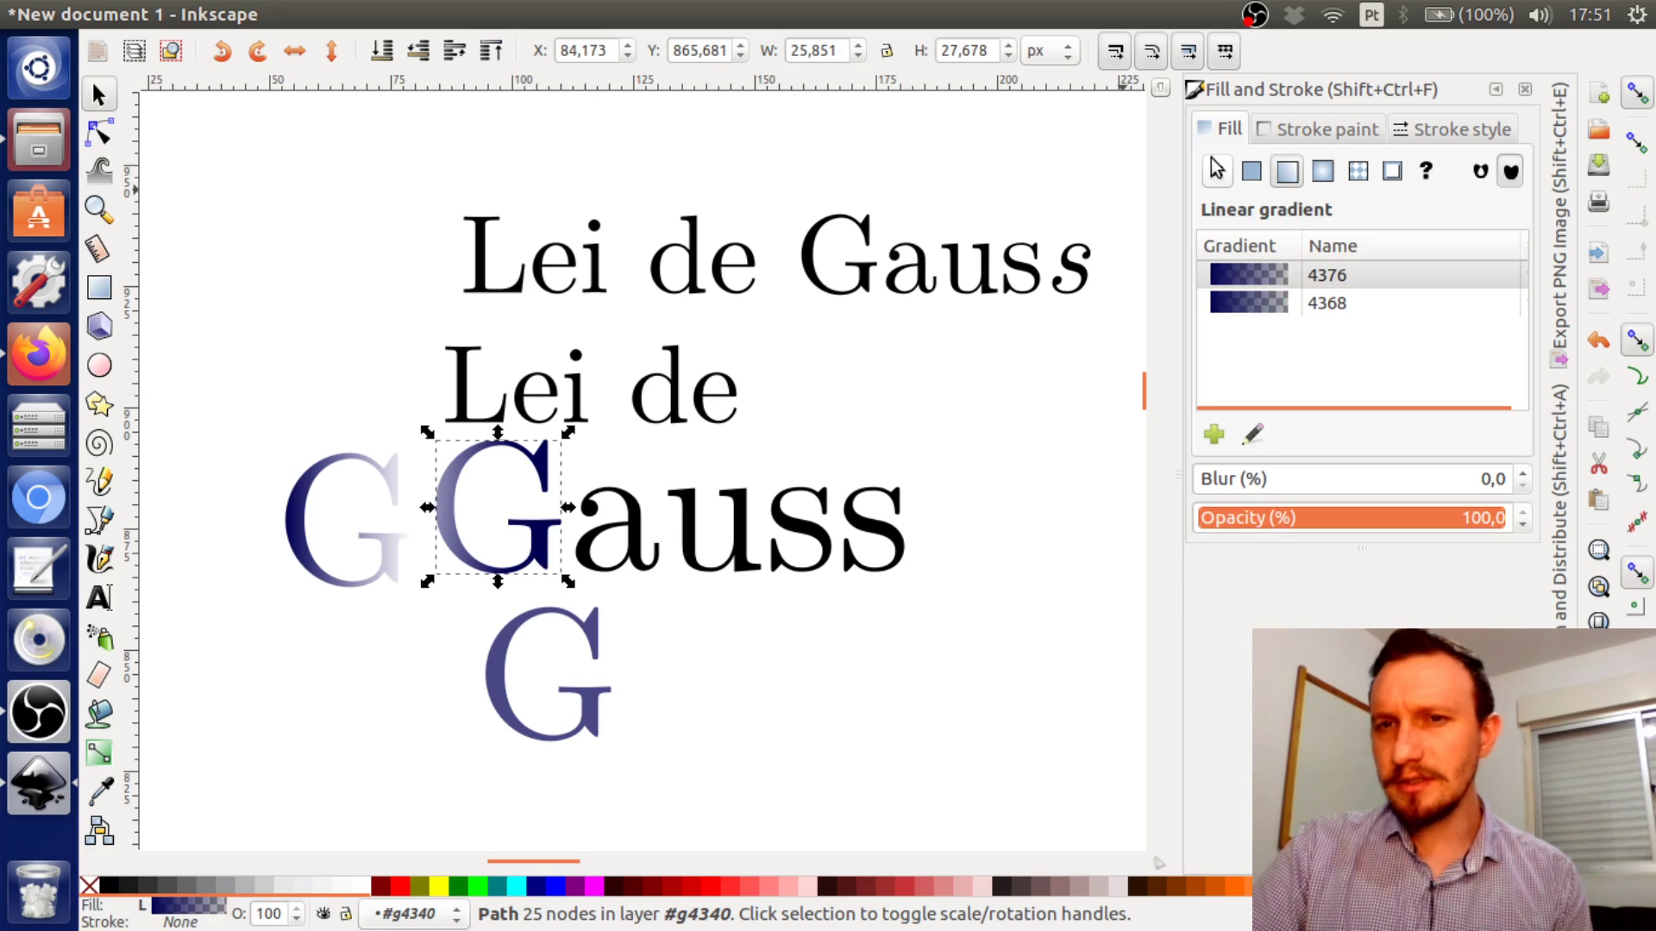
click(1296, 129)
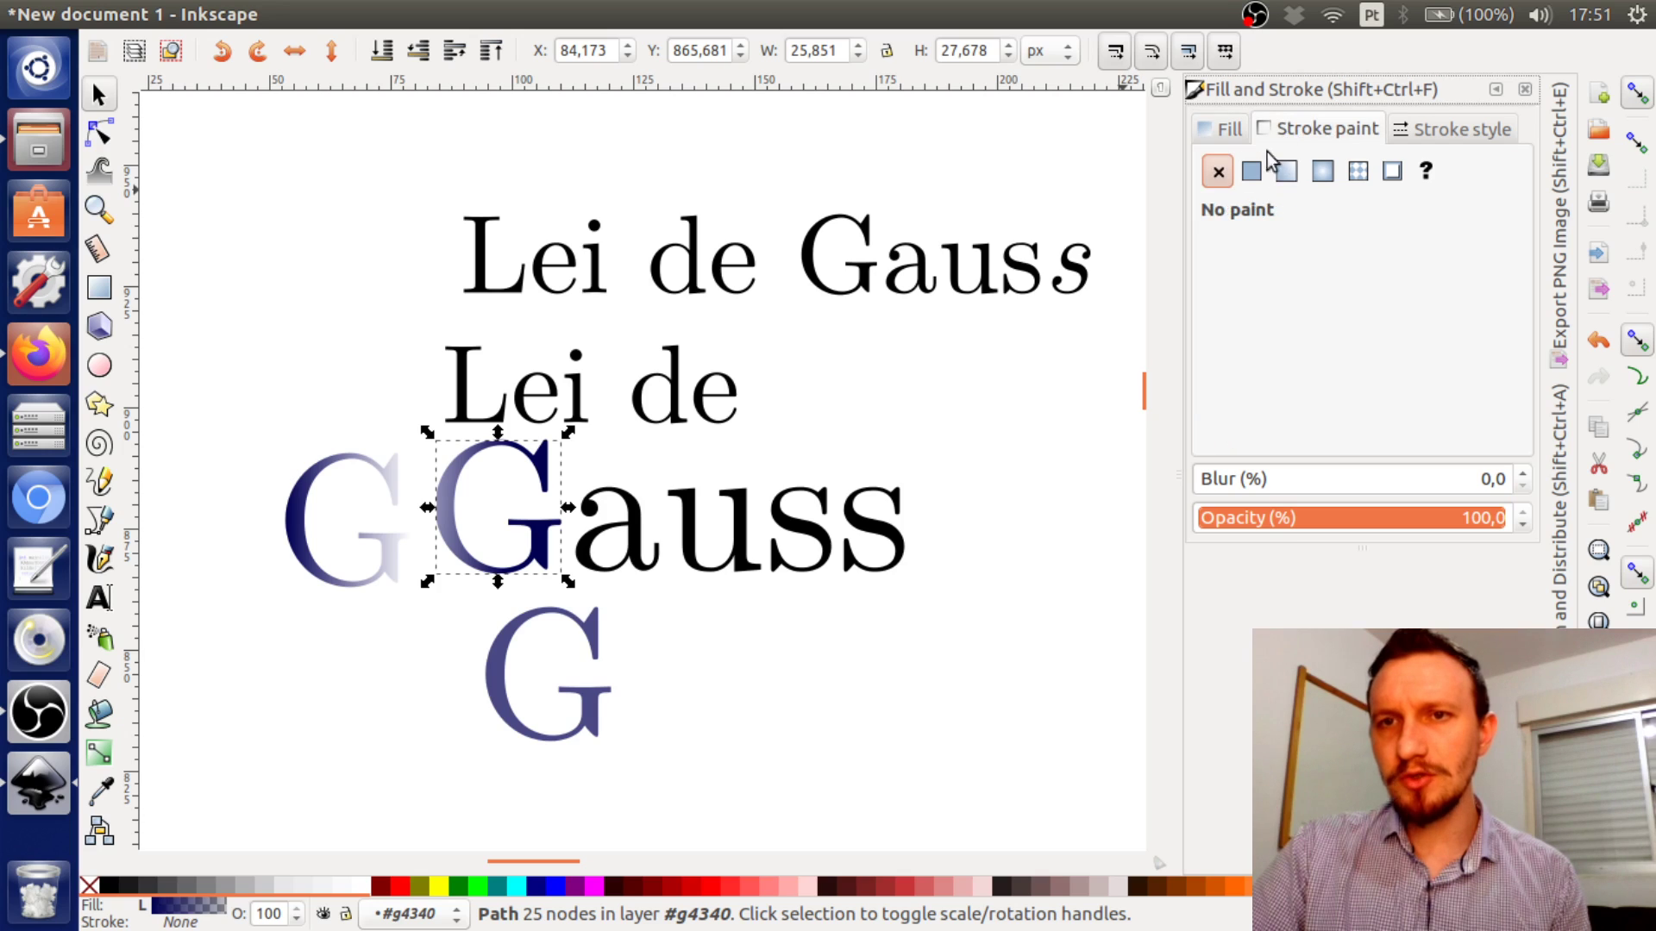
click(1251, 170)
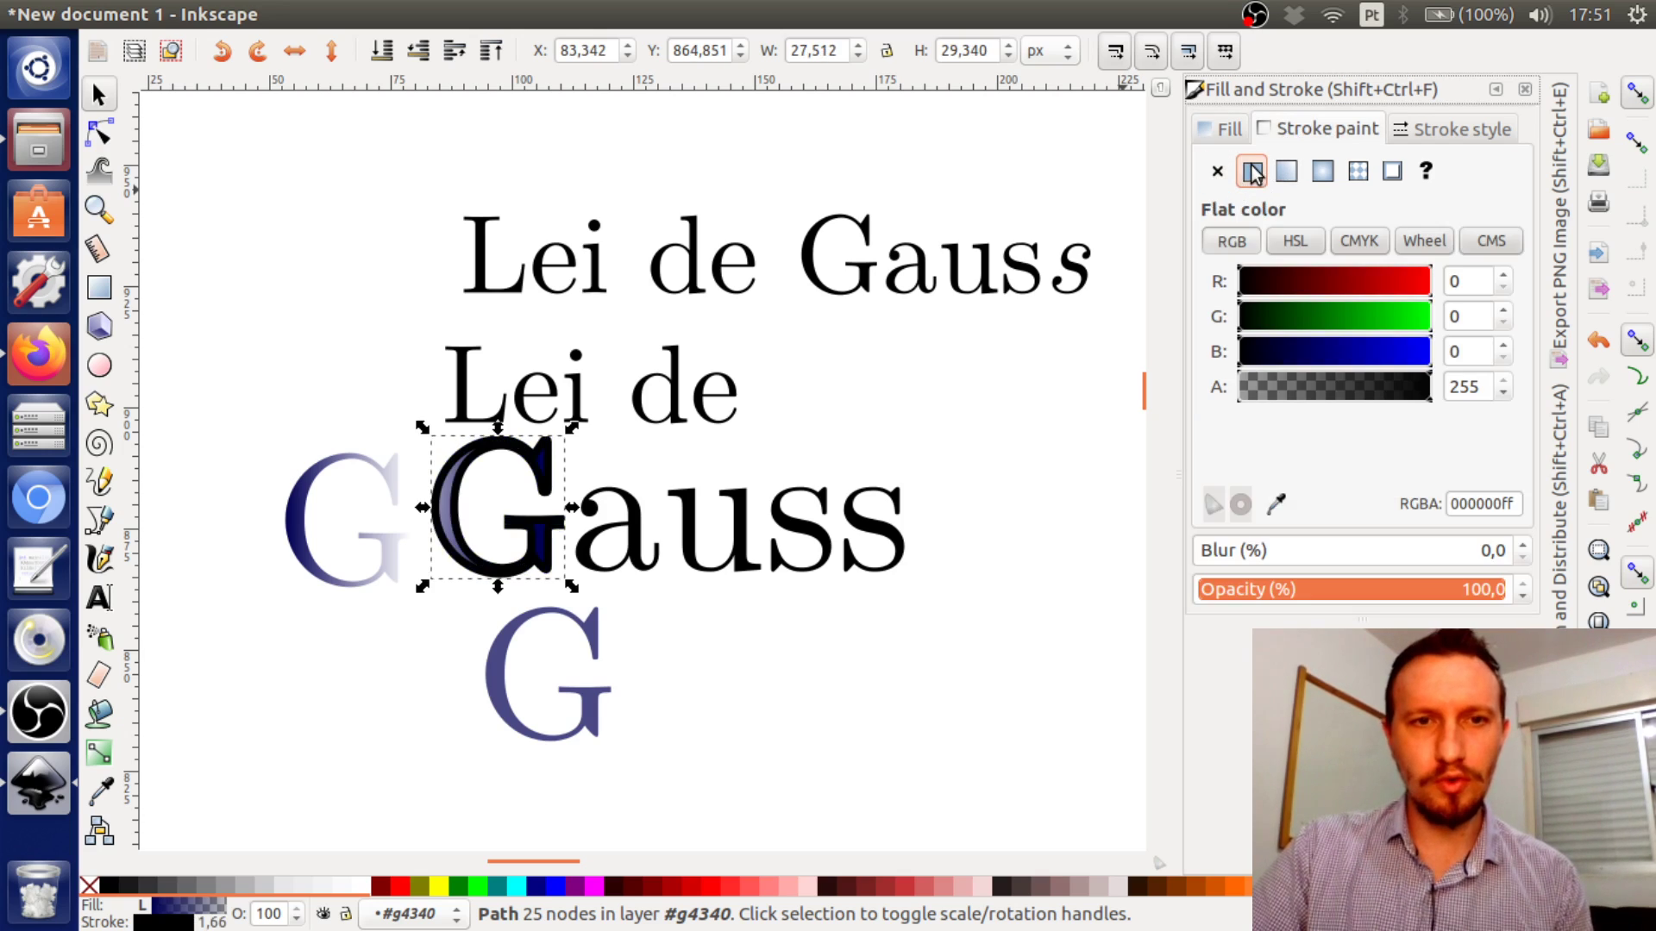
drag(1401, 294, 1440, 291)
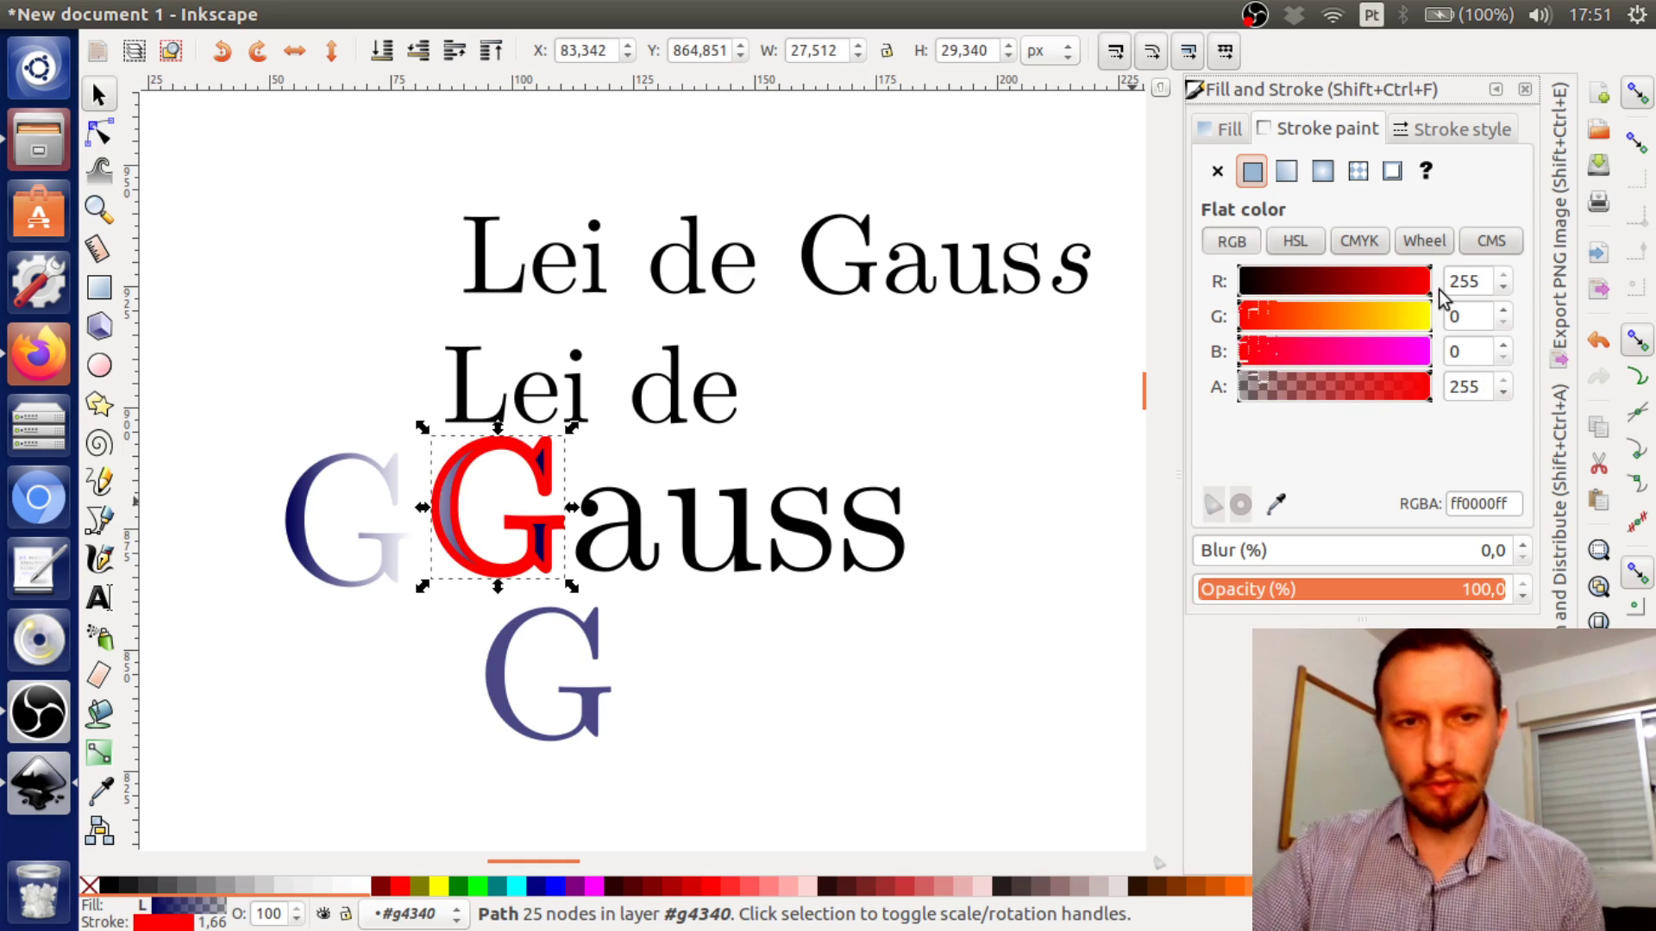
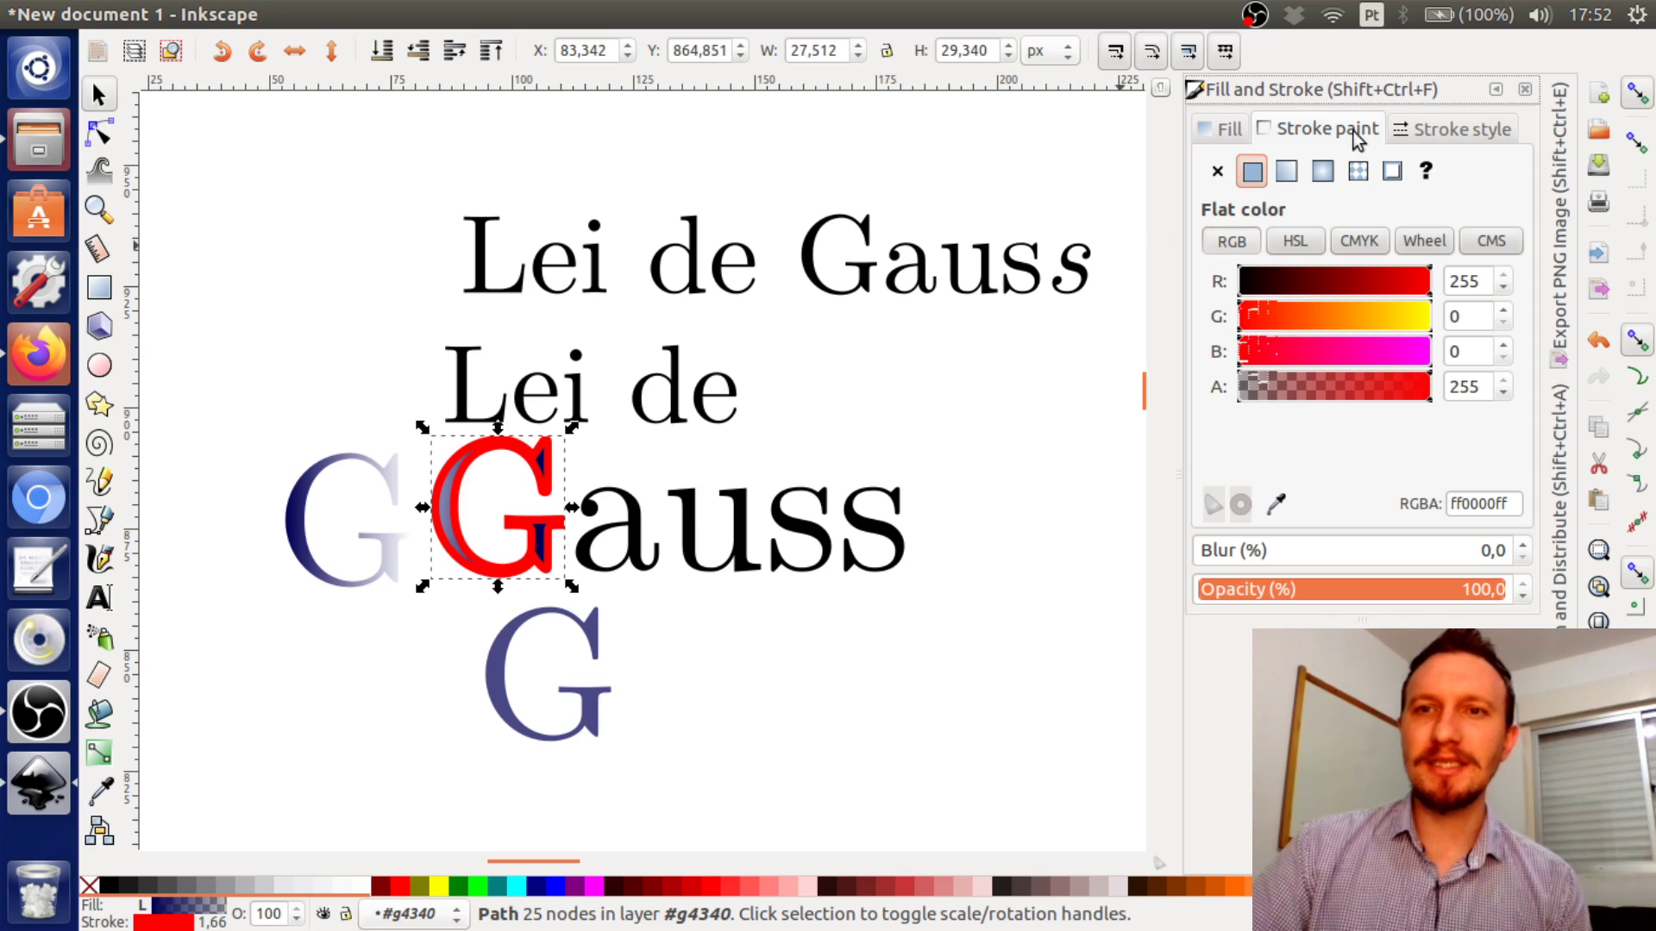
Set the stroke width of the "G" in "Gauss" to 0,5 px
click(1208, 131)
click(1322, 131)
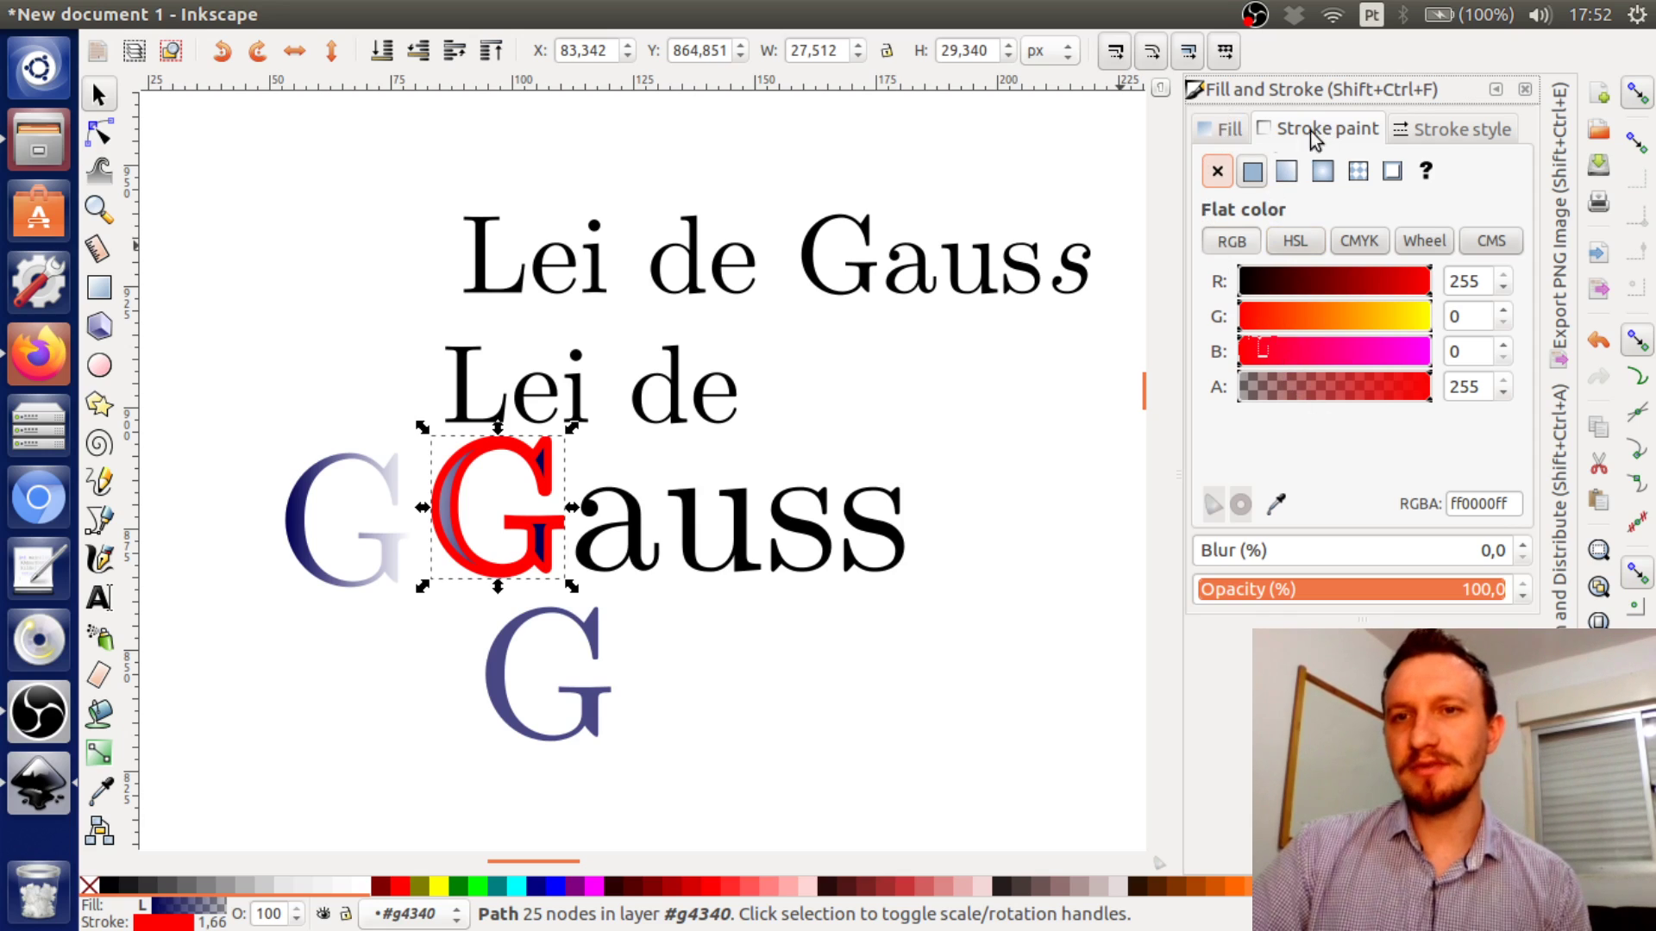
click(1452, 134)
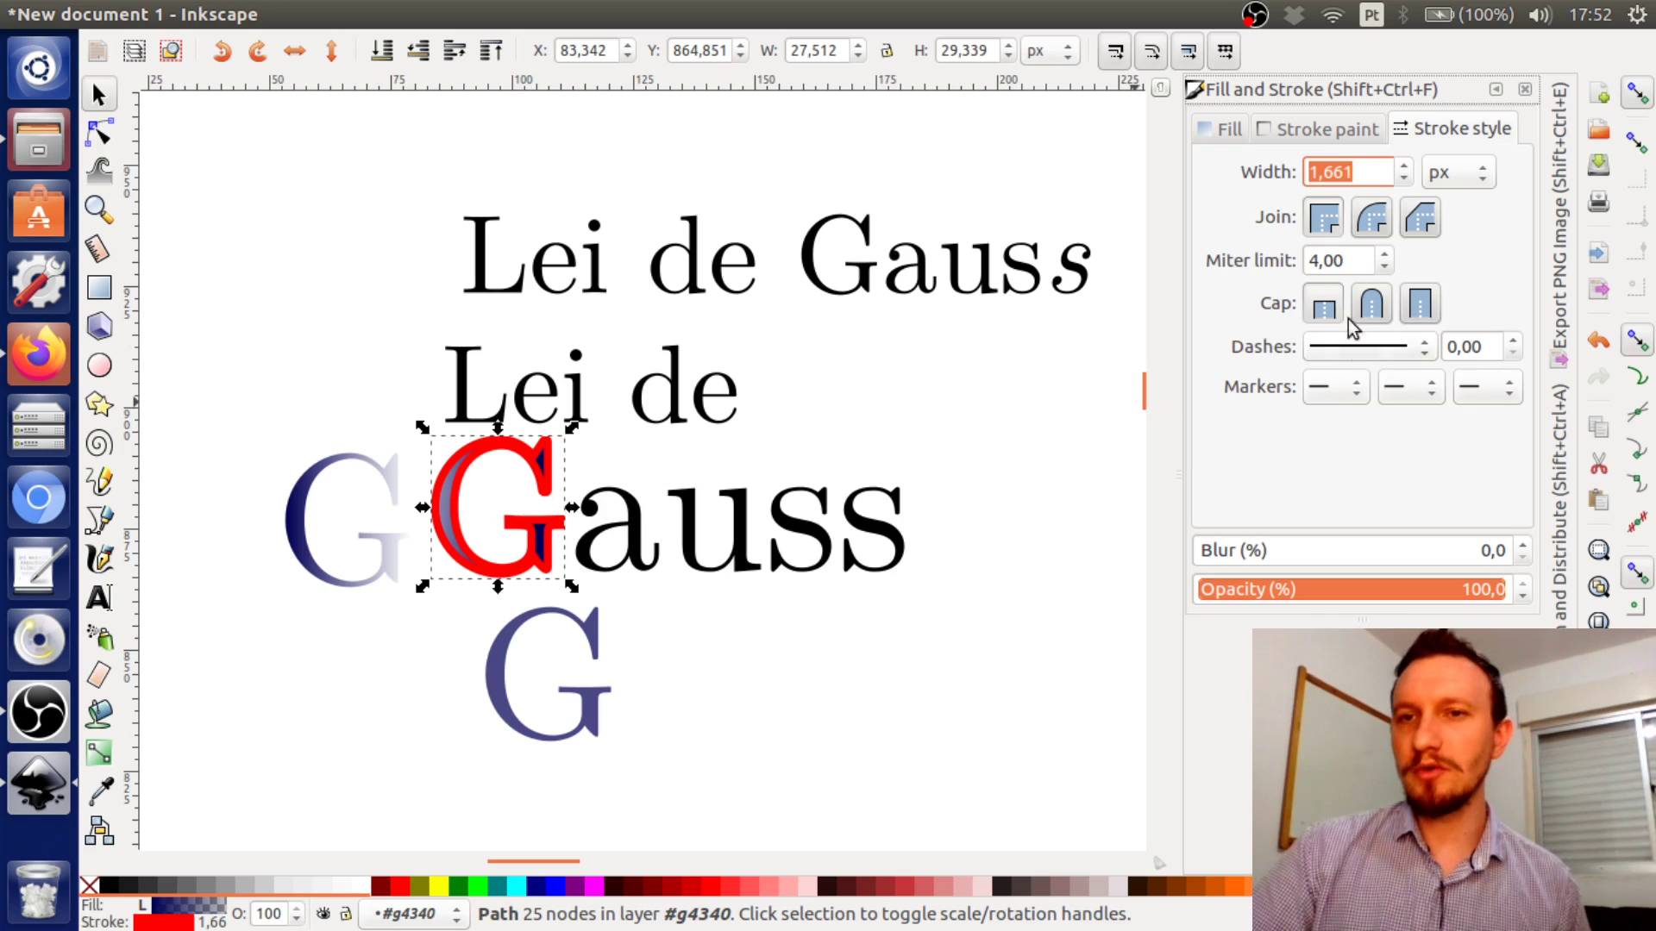
text(0,5)
key(Return)
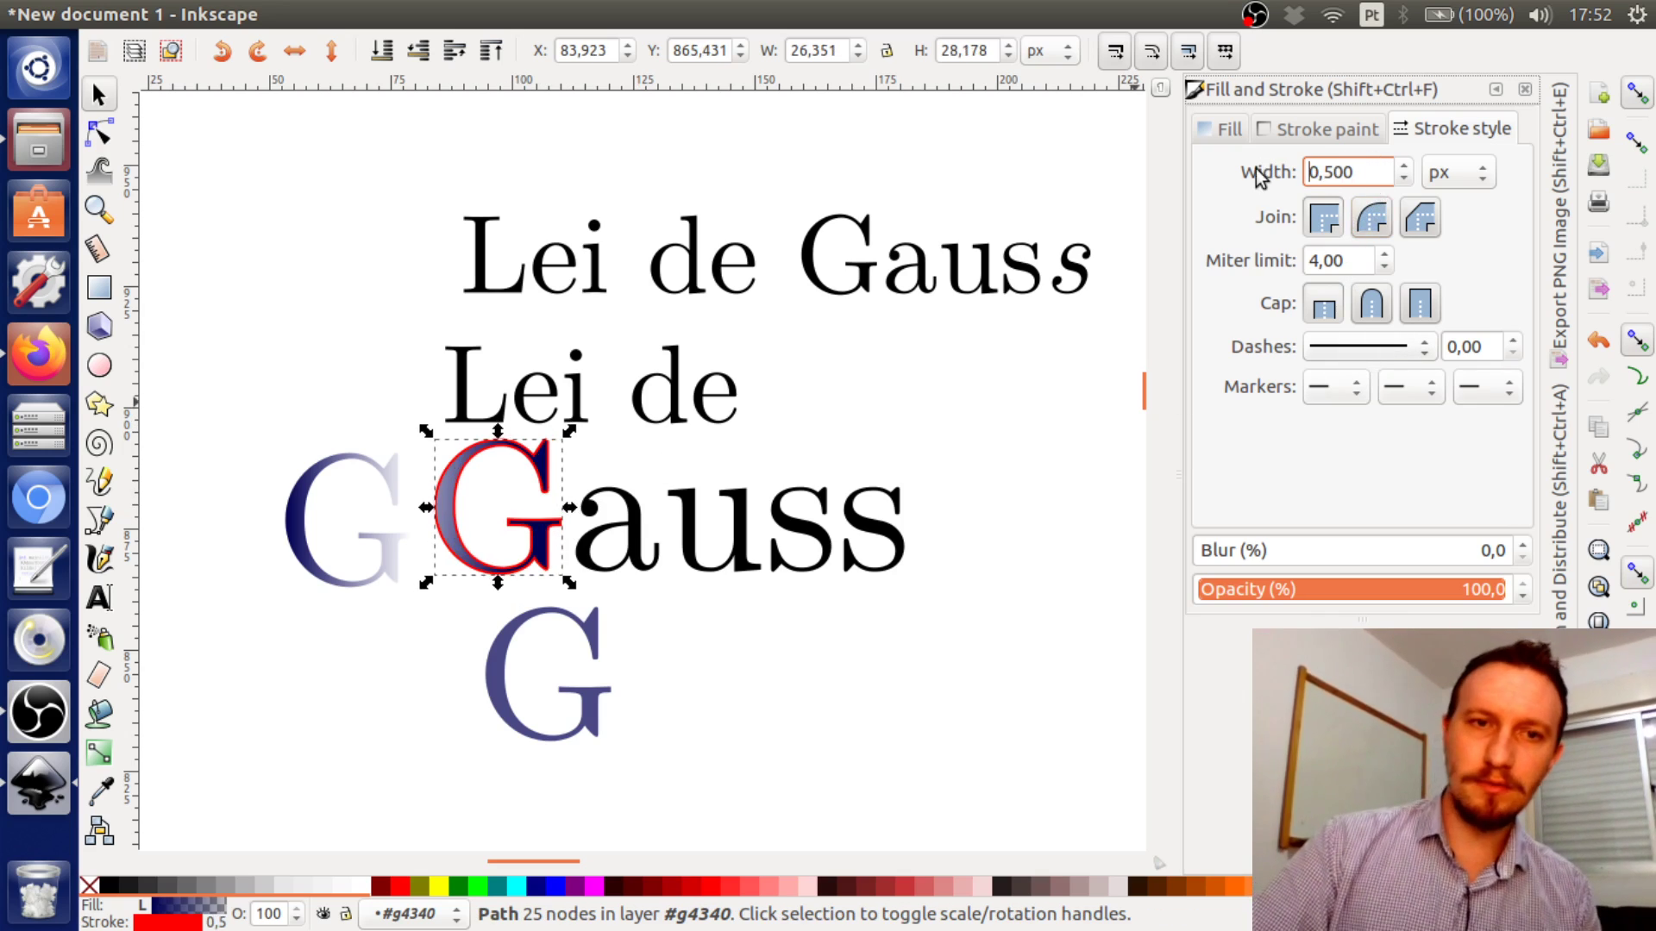
drag(1361, 172, 1280, 170)
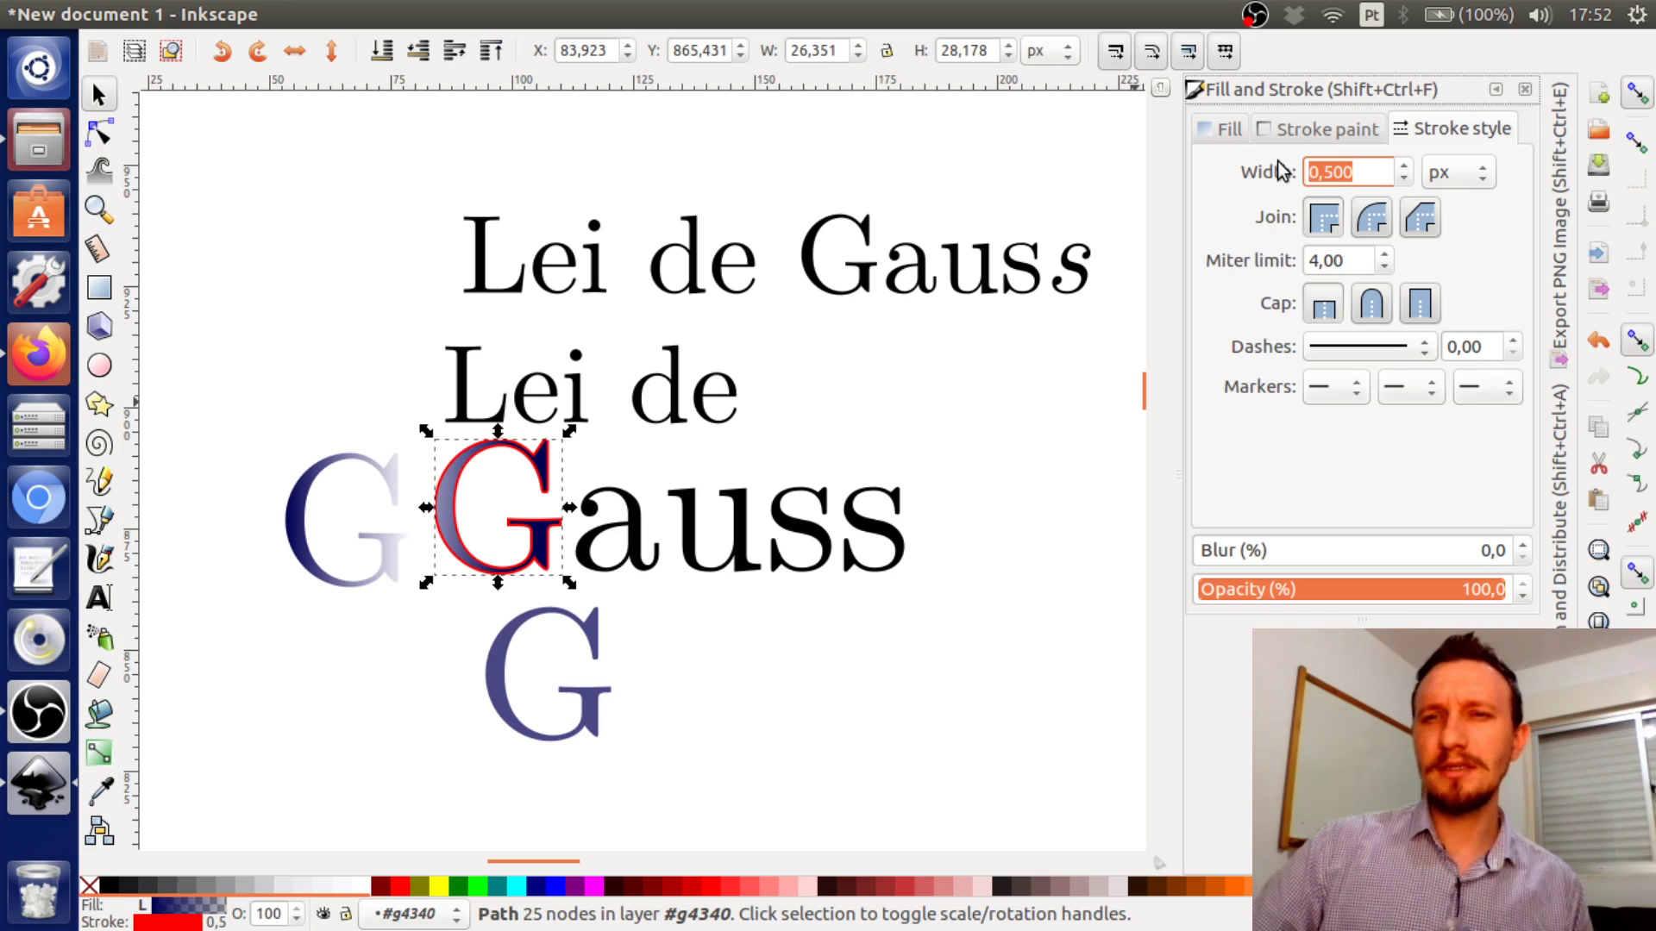
text(0,)
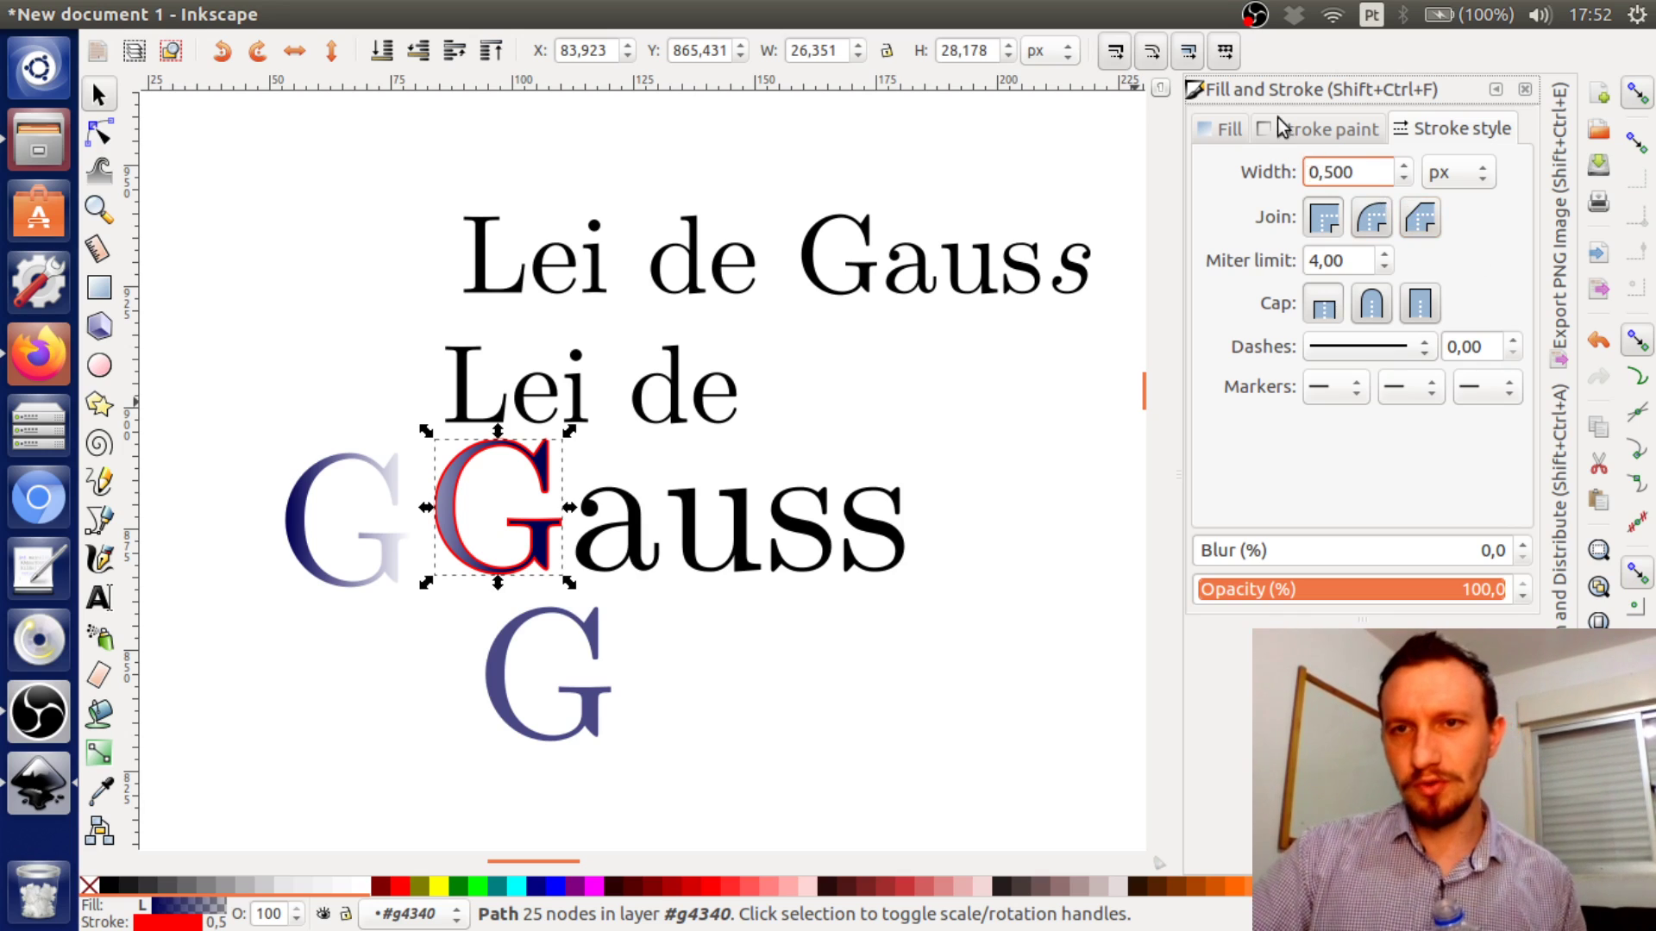
Change the outline of the "G" to black by lowering its red value to 0, and inspect the letter up close
click(1279, 127)
click(1261, 279)
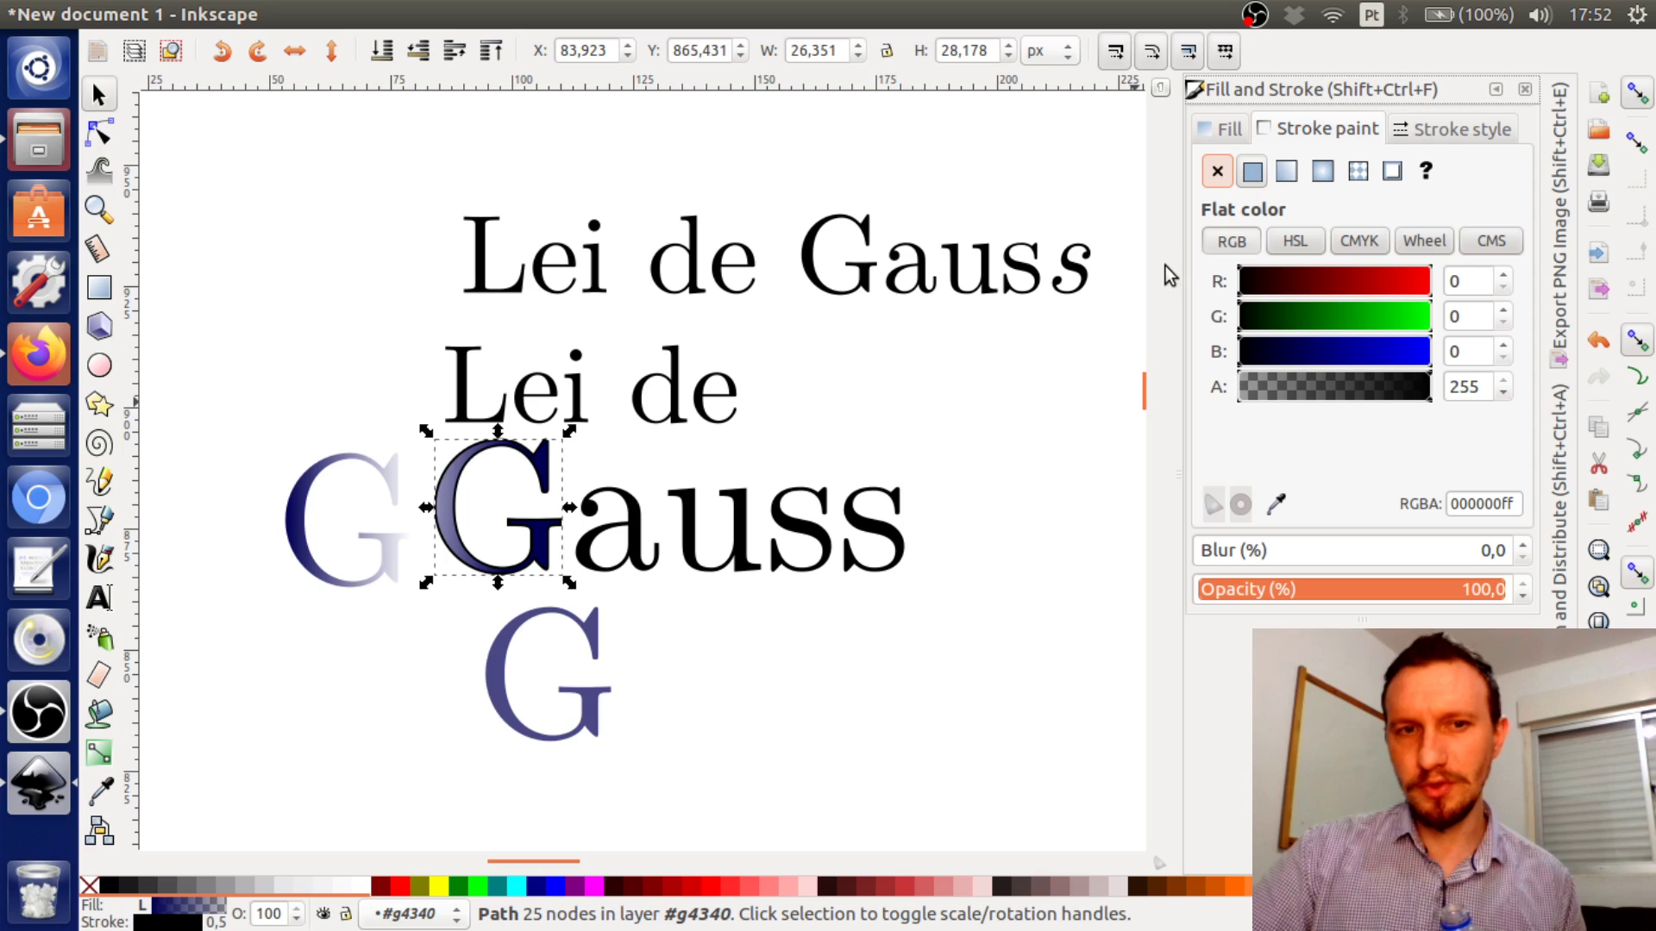
click(980, 470)
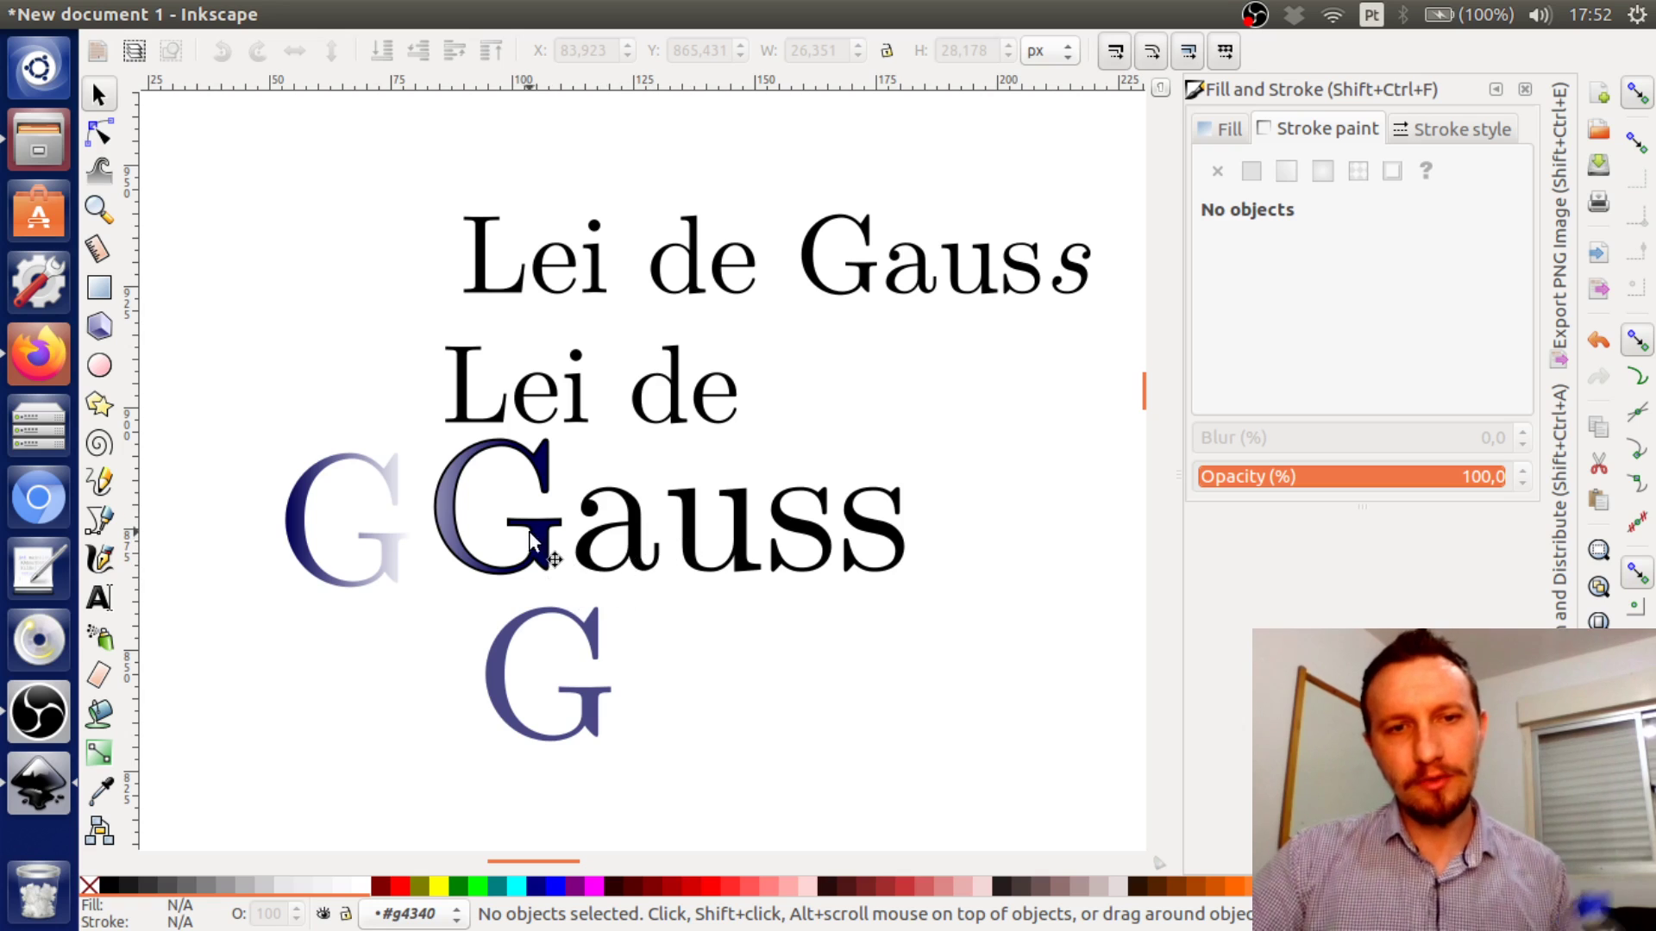
scroll(520, 531, up, 2)
scroll(519, 531, up, 2)
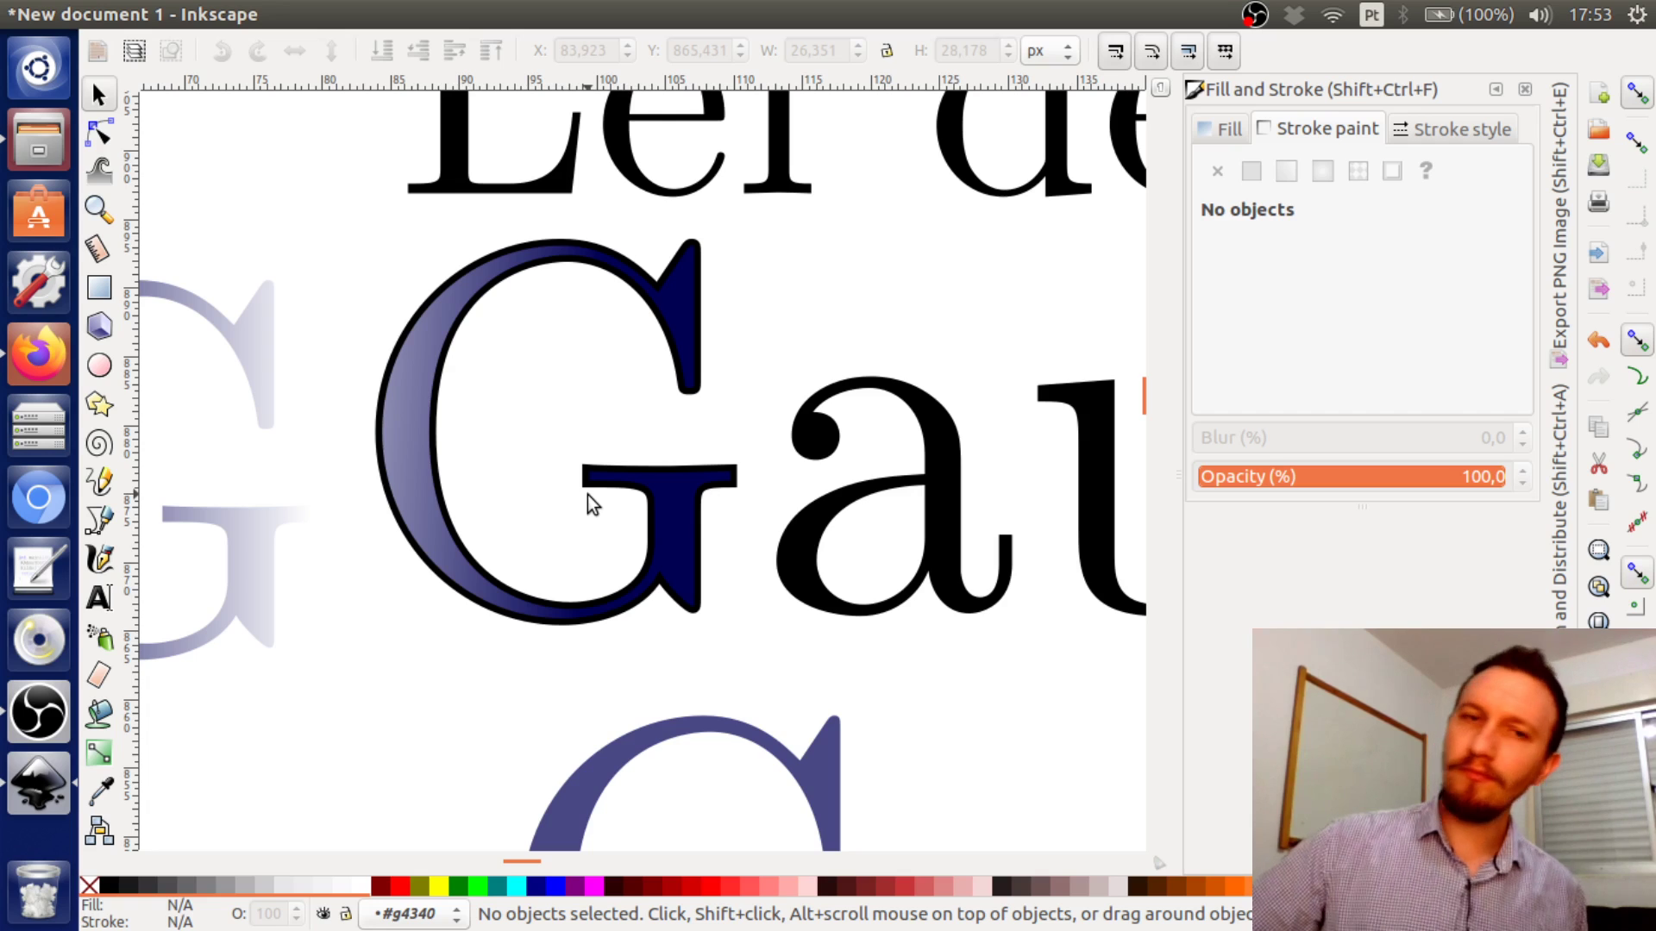
scroll(635, 464, down, 1)
scroll(635, 464, down, 2)
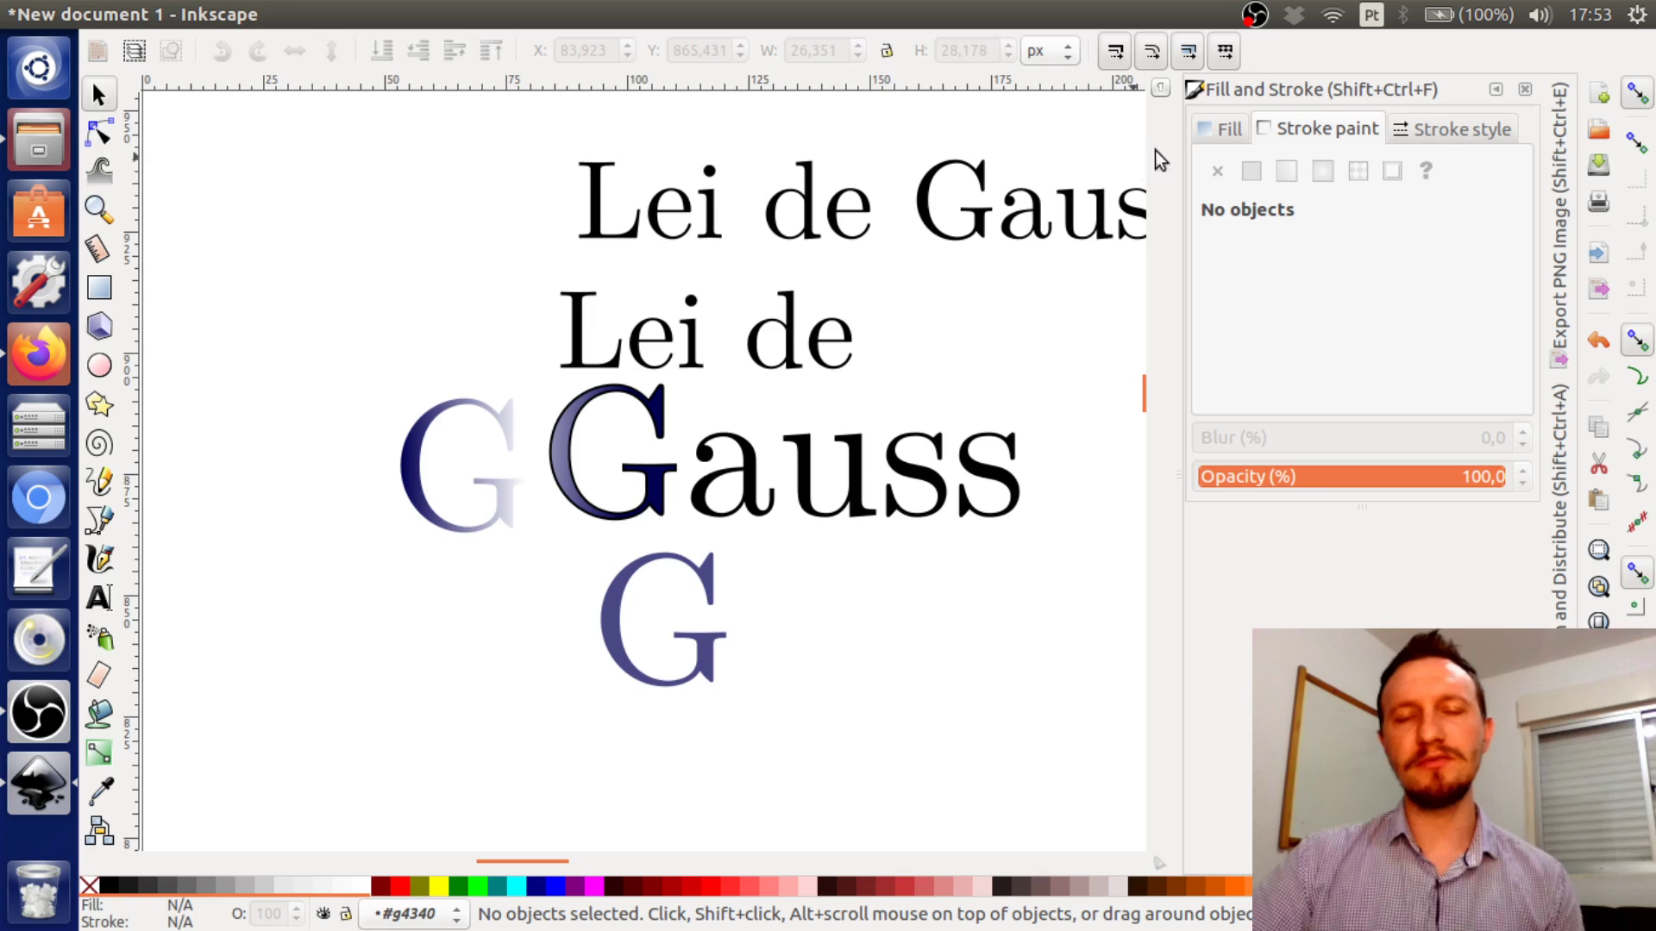
Apply a dashed pattern to the outline of the "G" in "Gauss", and replace it with a dotted one
click(1488, 129)
click(673, 491)
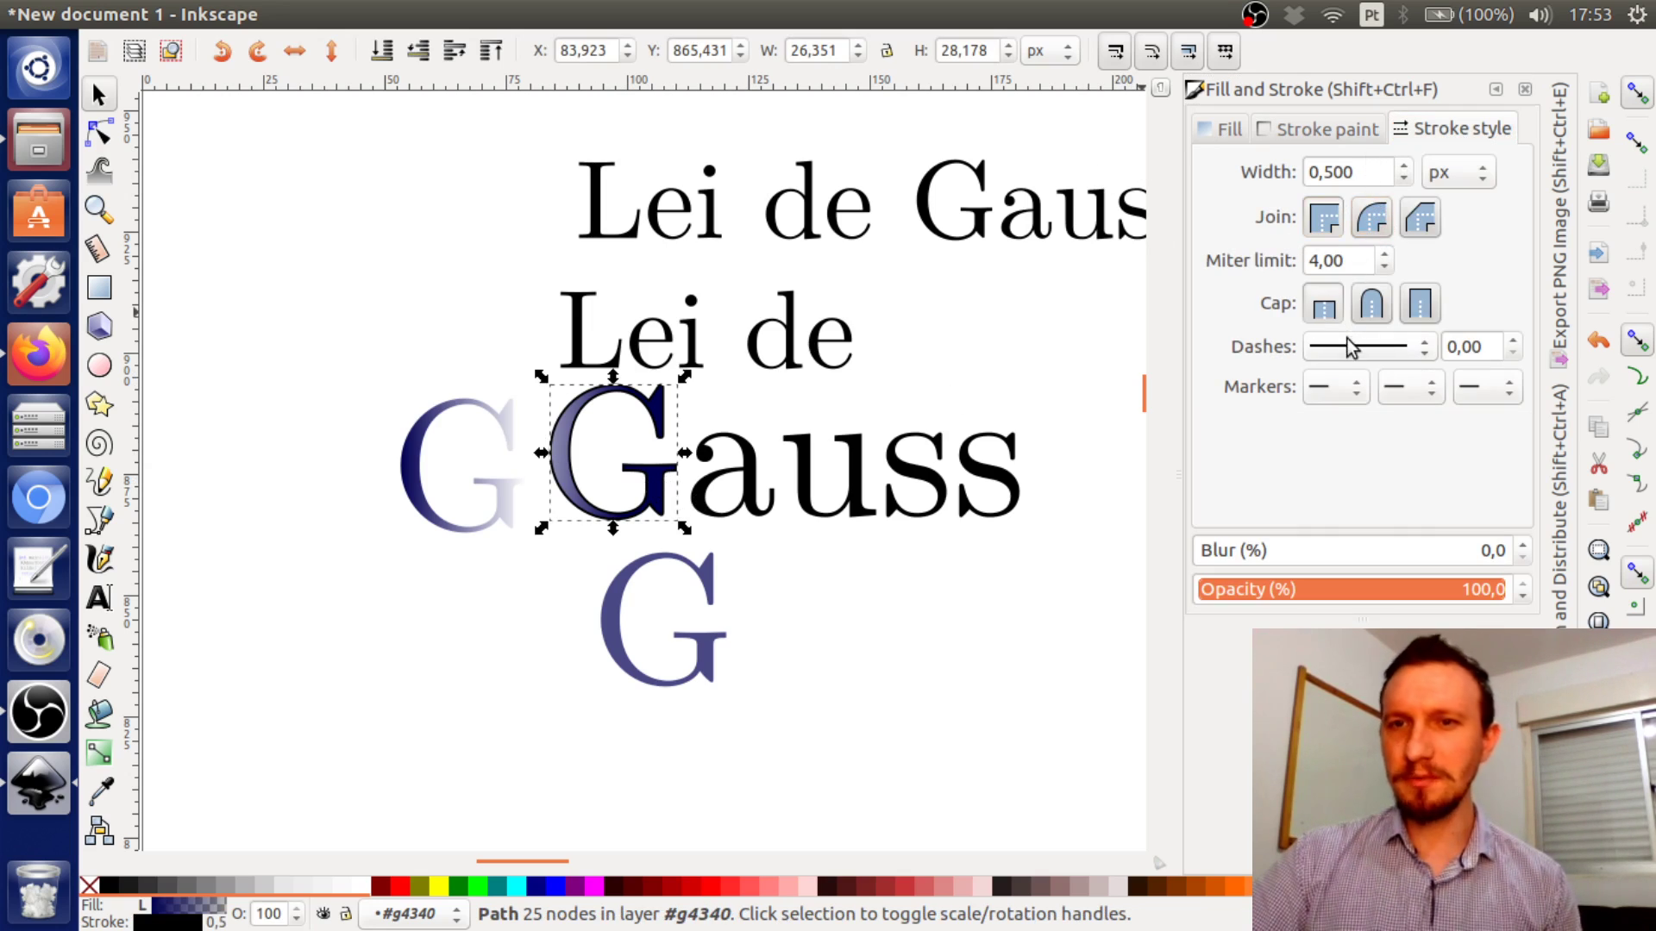
click(1414, 354)
scroll(1381, 598, down, 3)
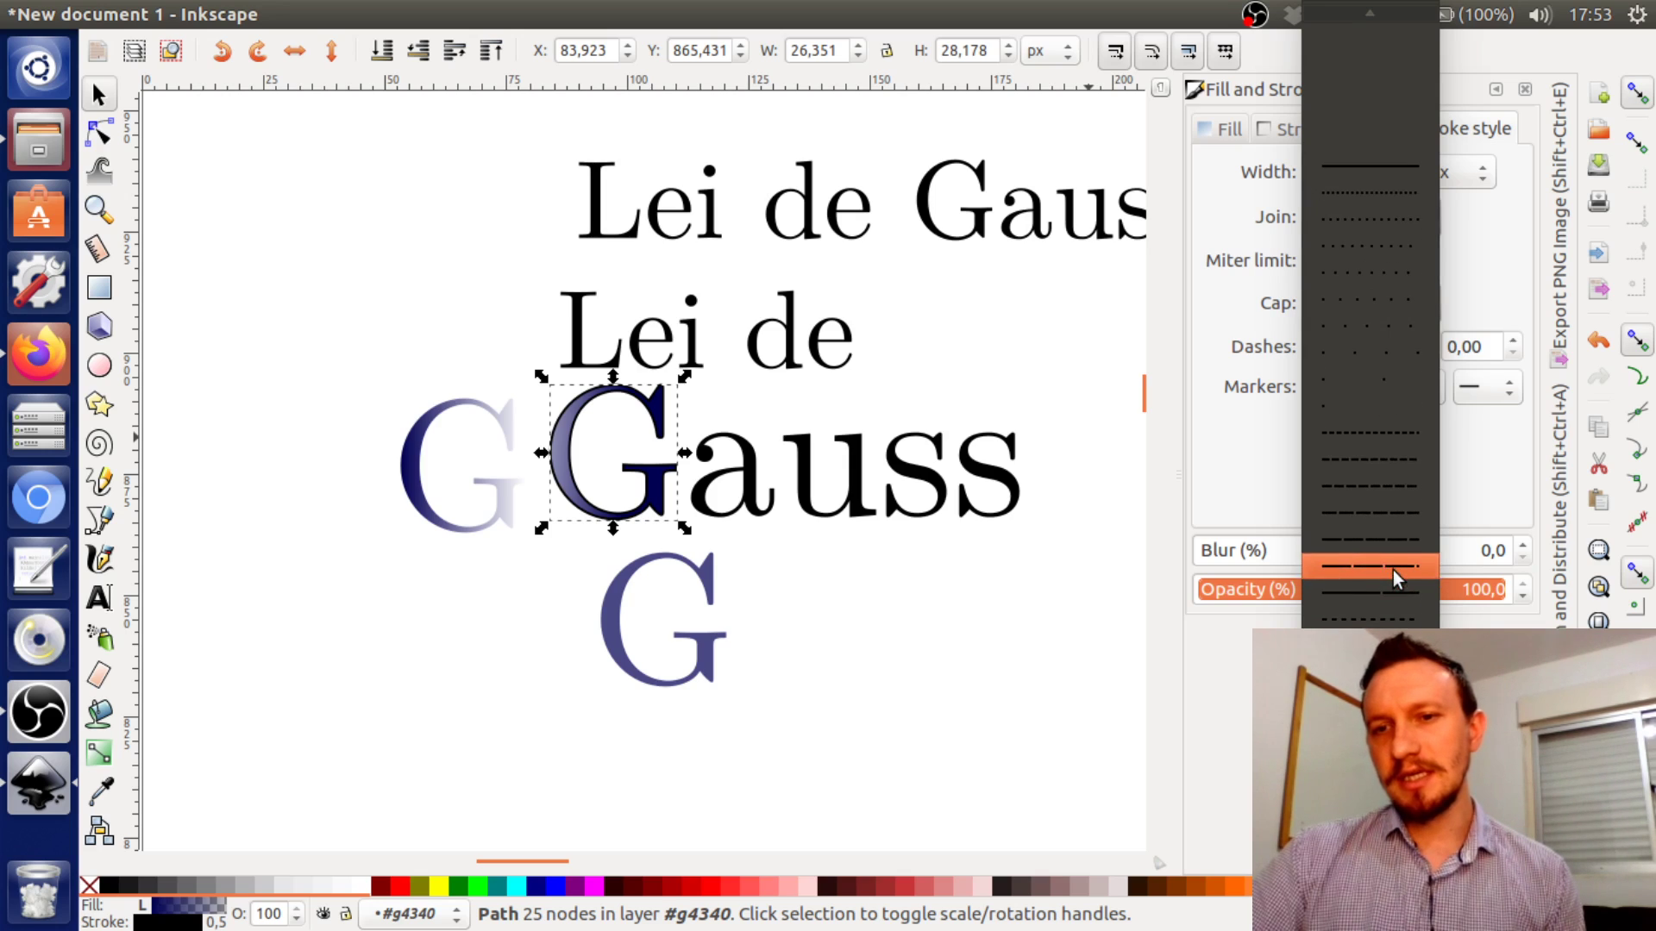
scroll(1393, 571, down, 3)
click(1379, 623)
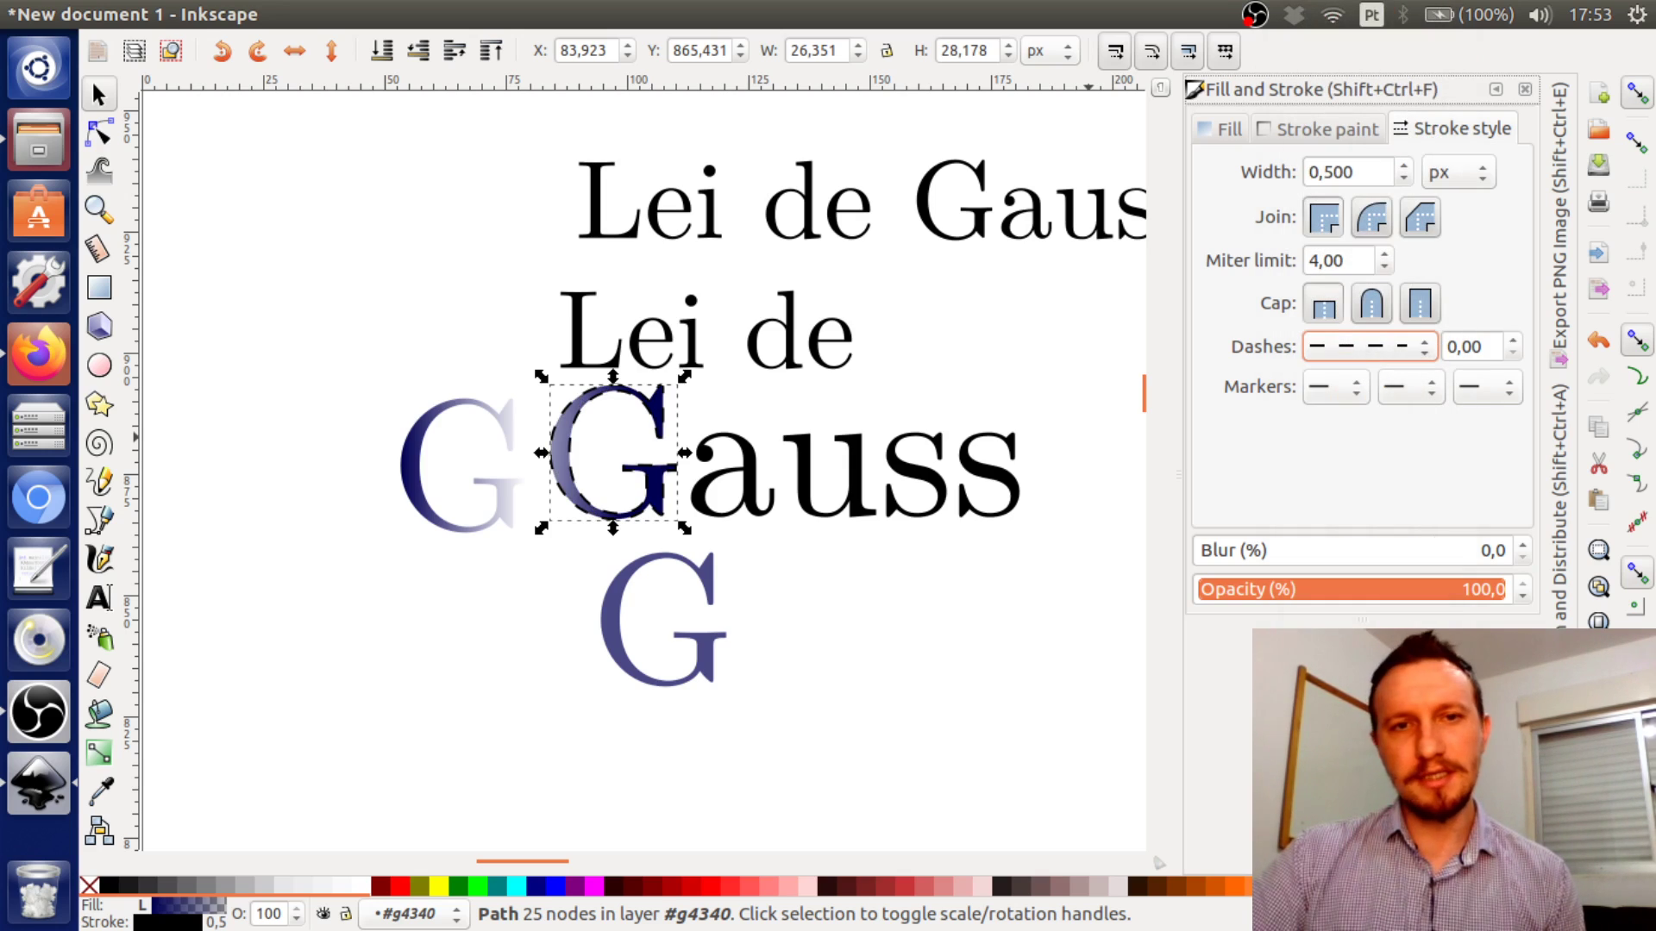
click(1376, 354)
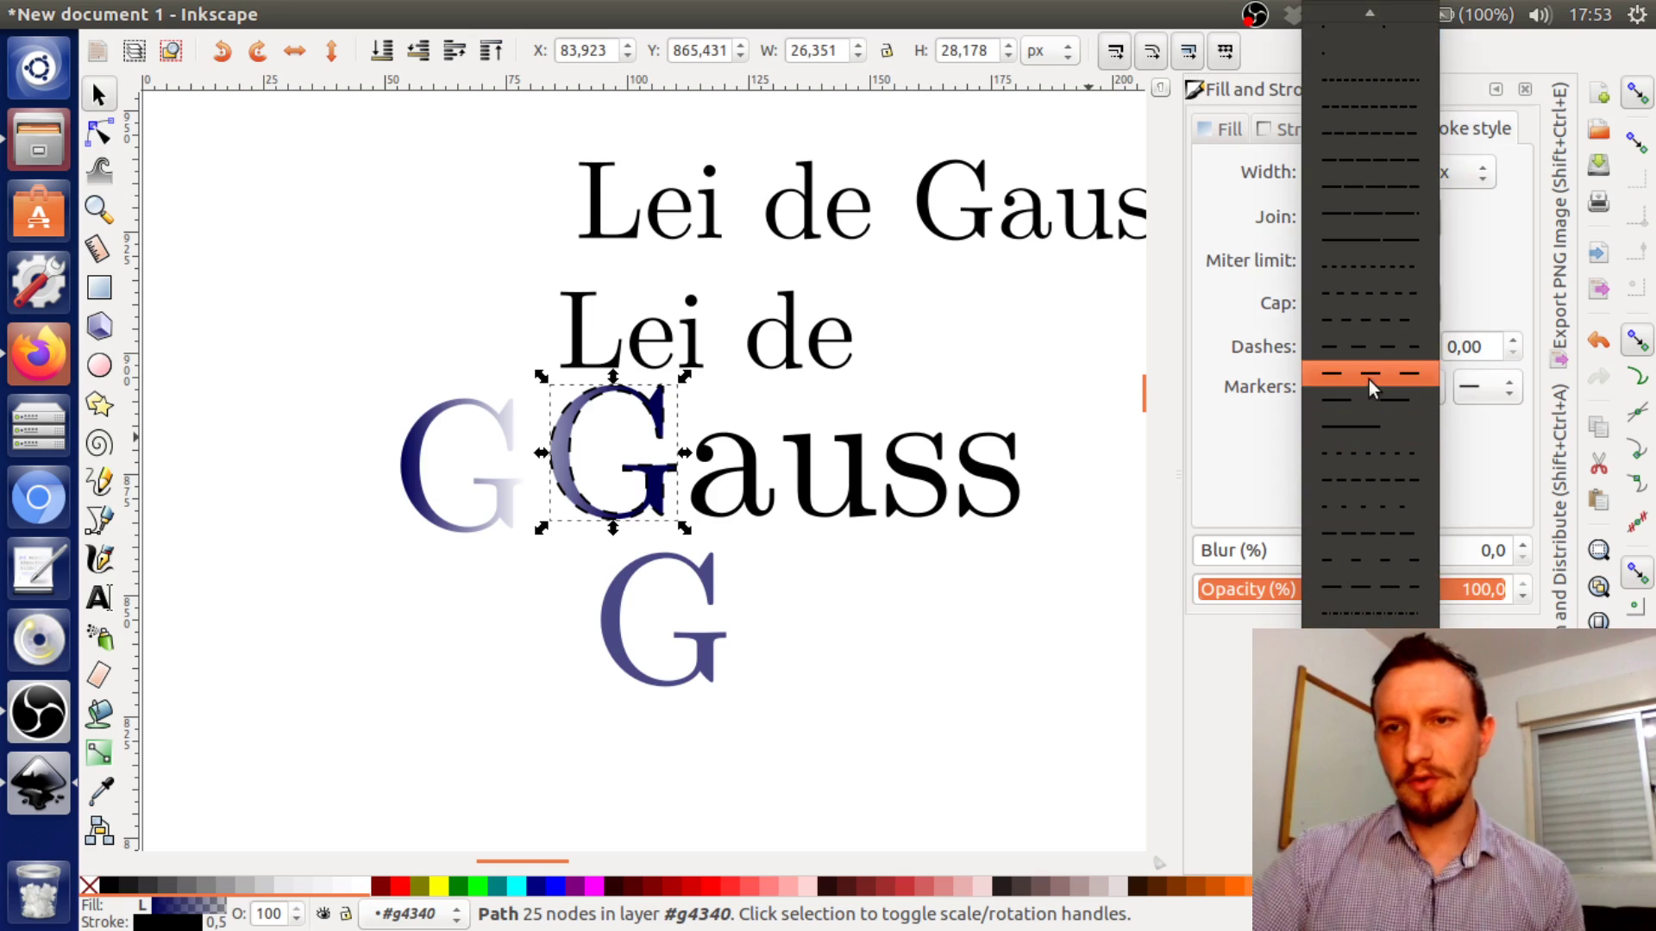
click(1369, 91)
click(980, 344)
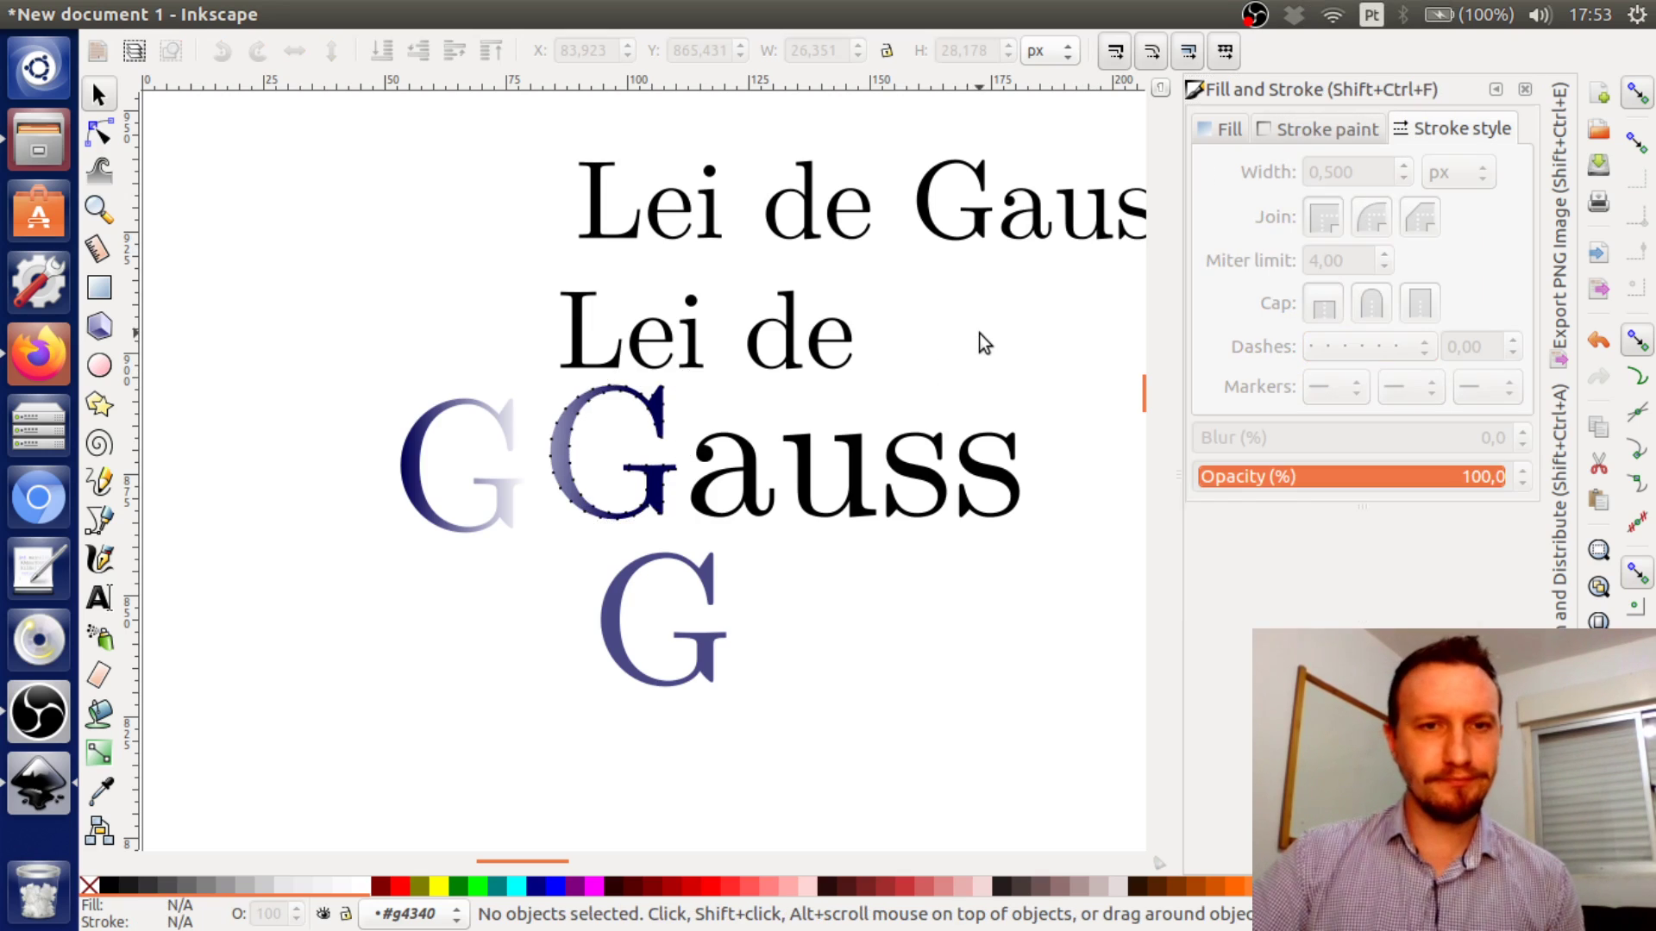
Set round joins on the outline of the "G" in "Gauss" and change its dotted pattern back to dashes
click(654, 515)
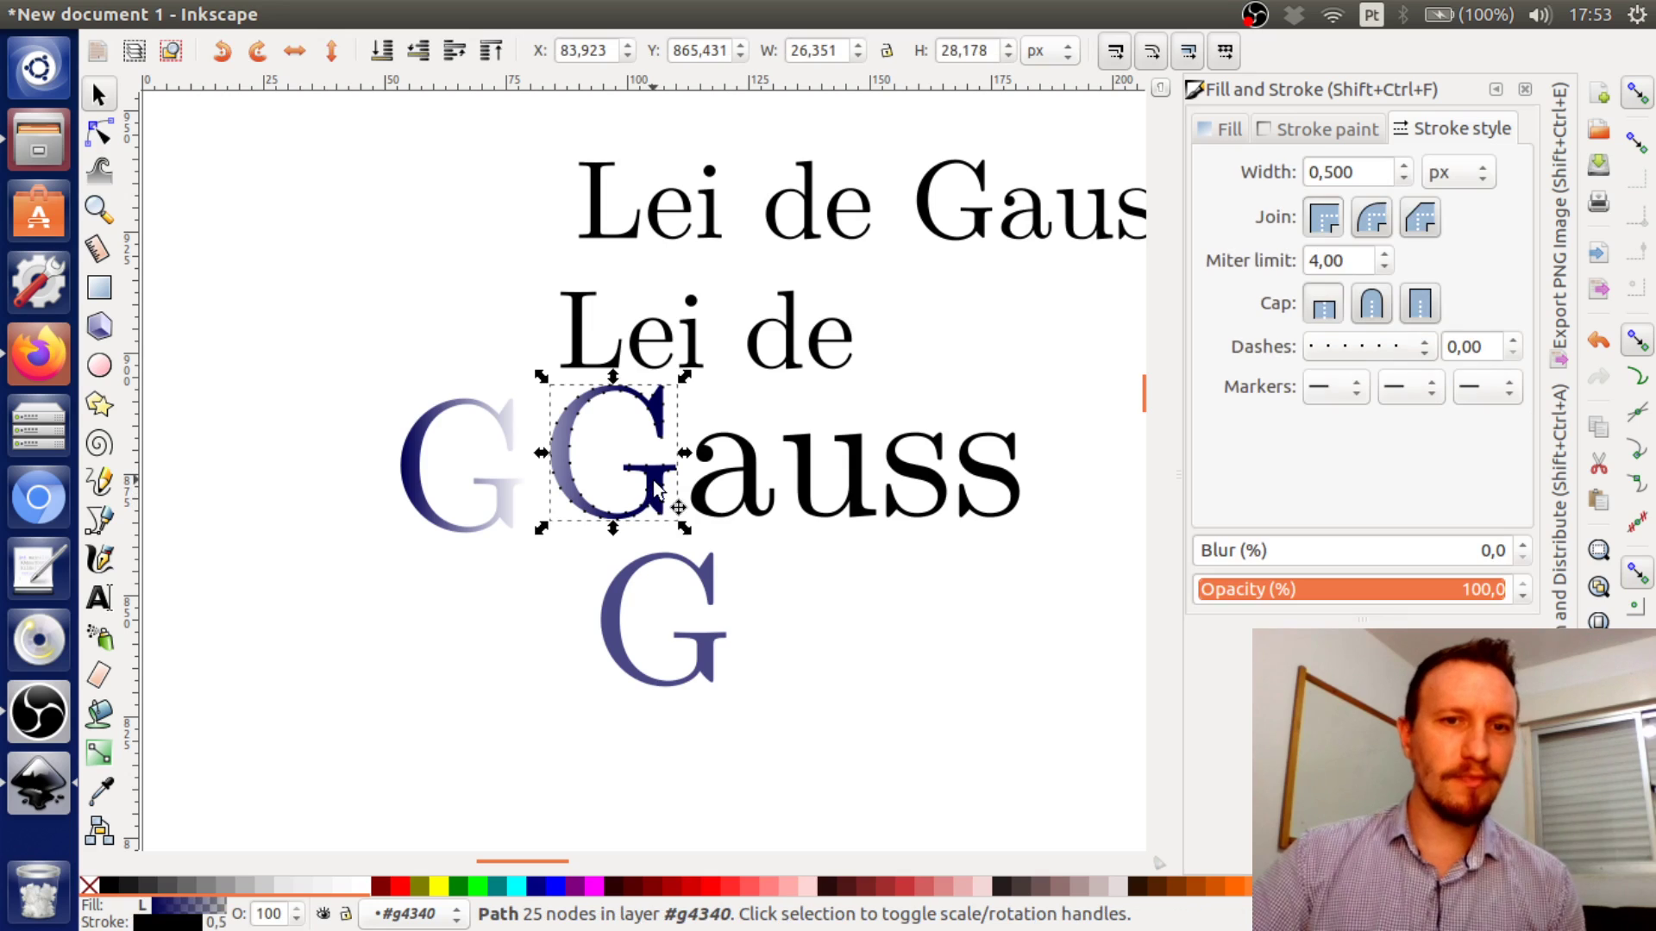
click(1382, 223)
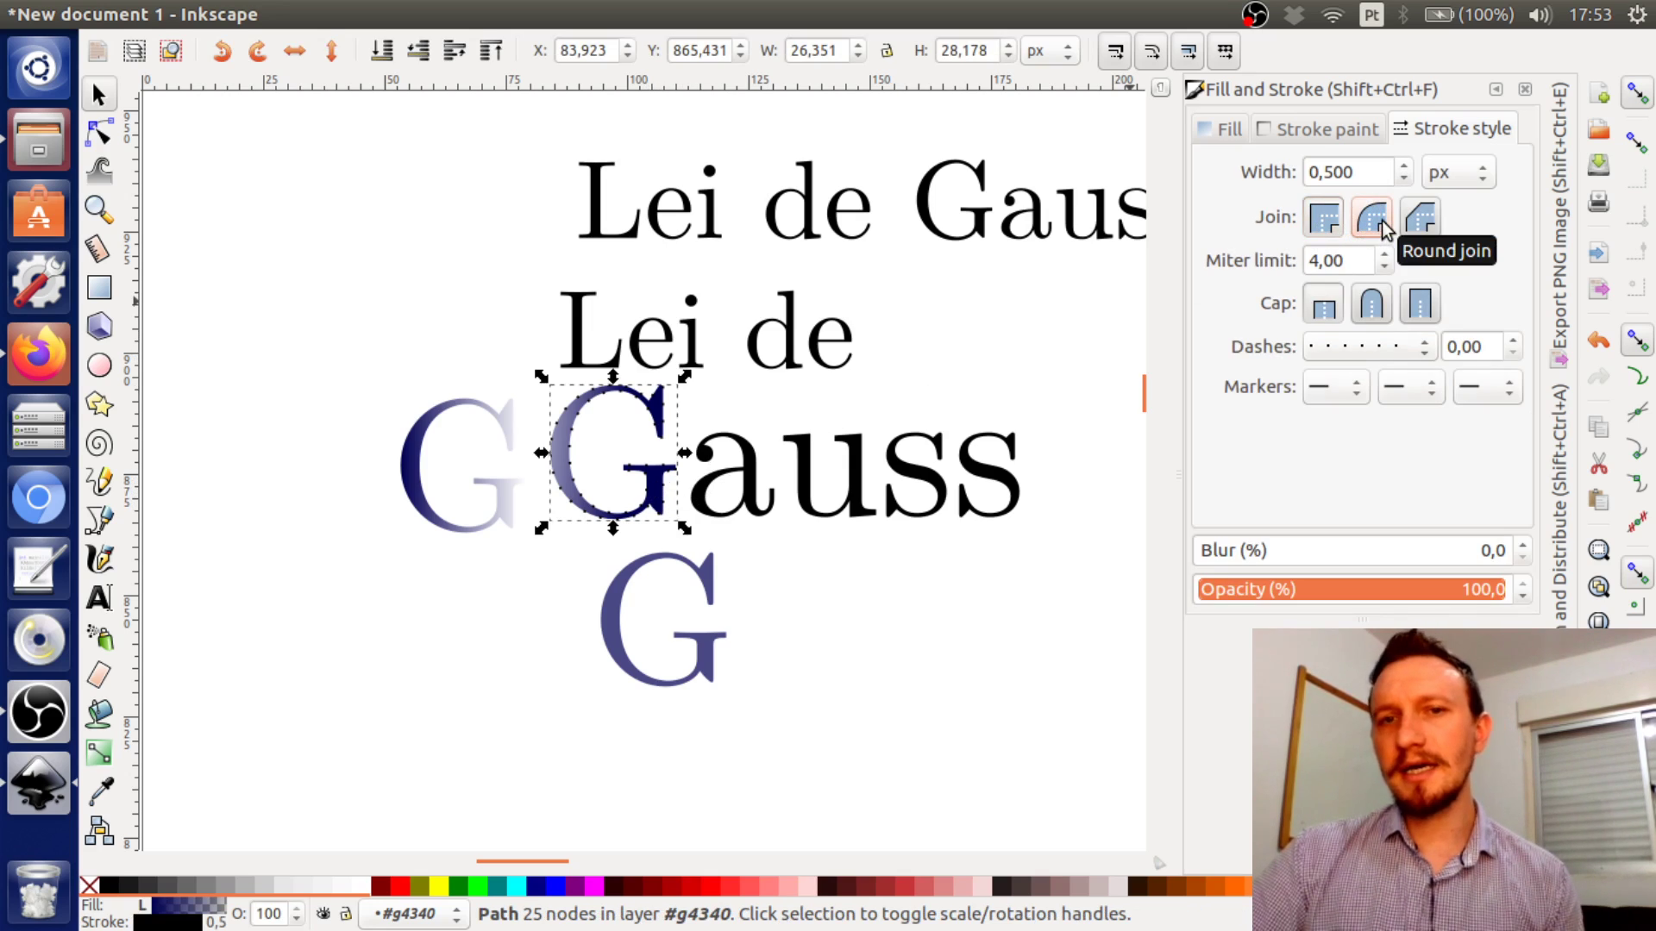
click(1378, 346)
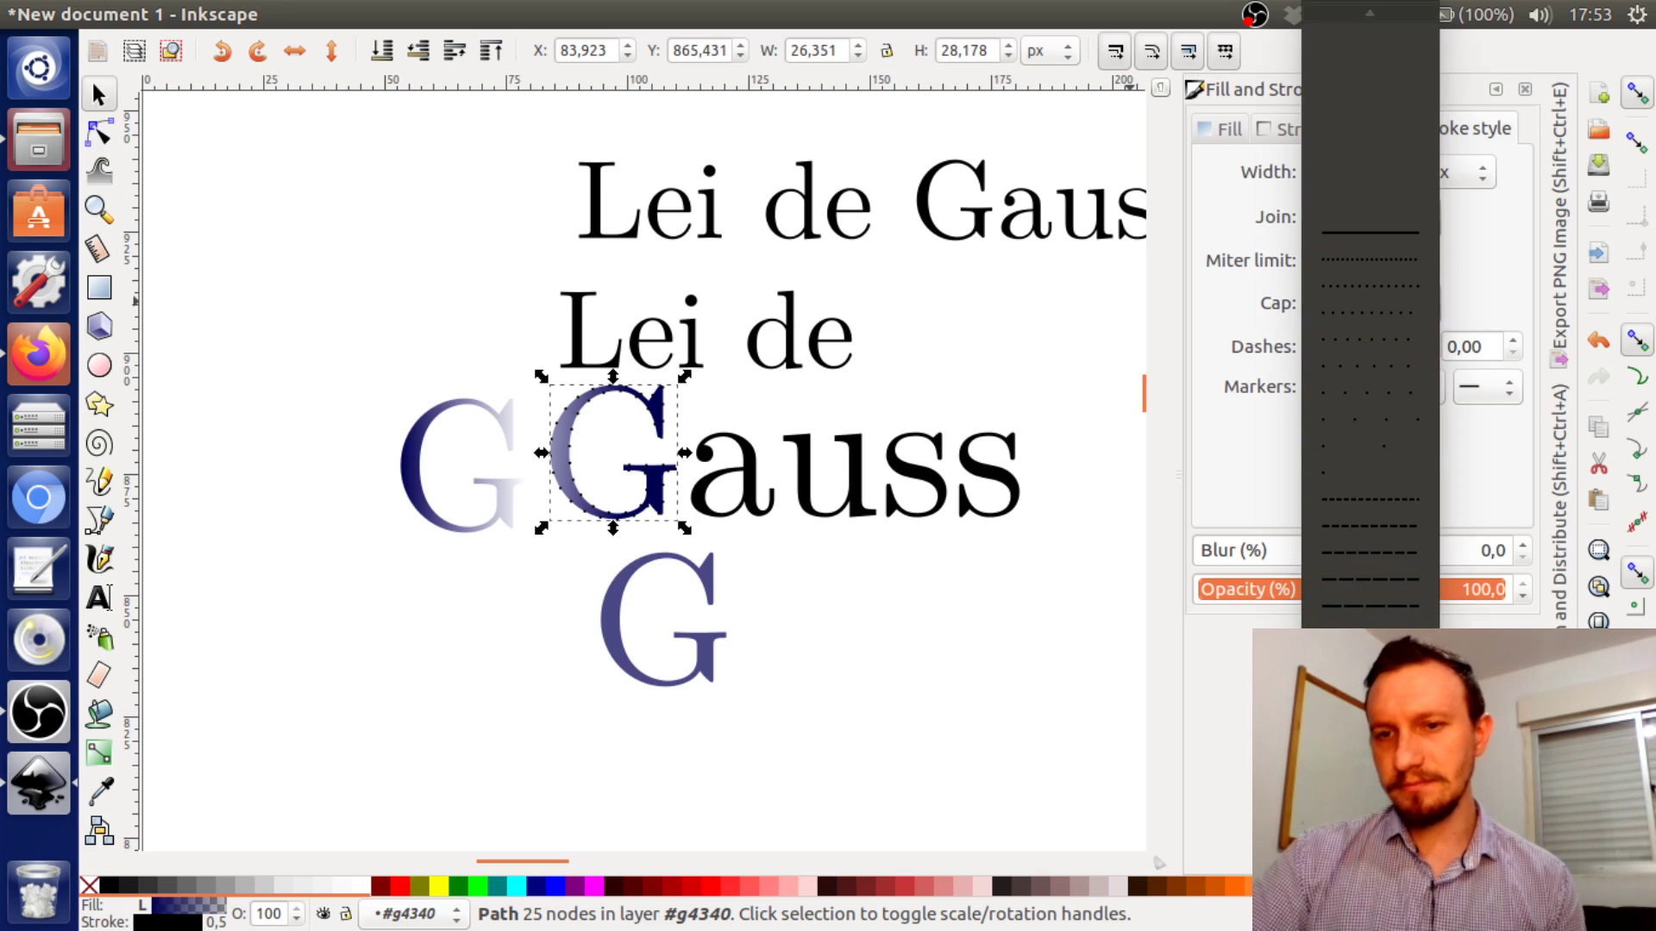
click(1369, 606)
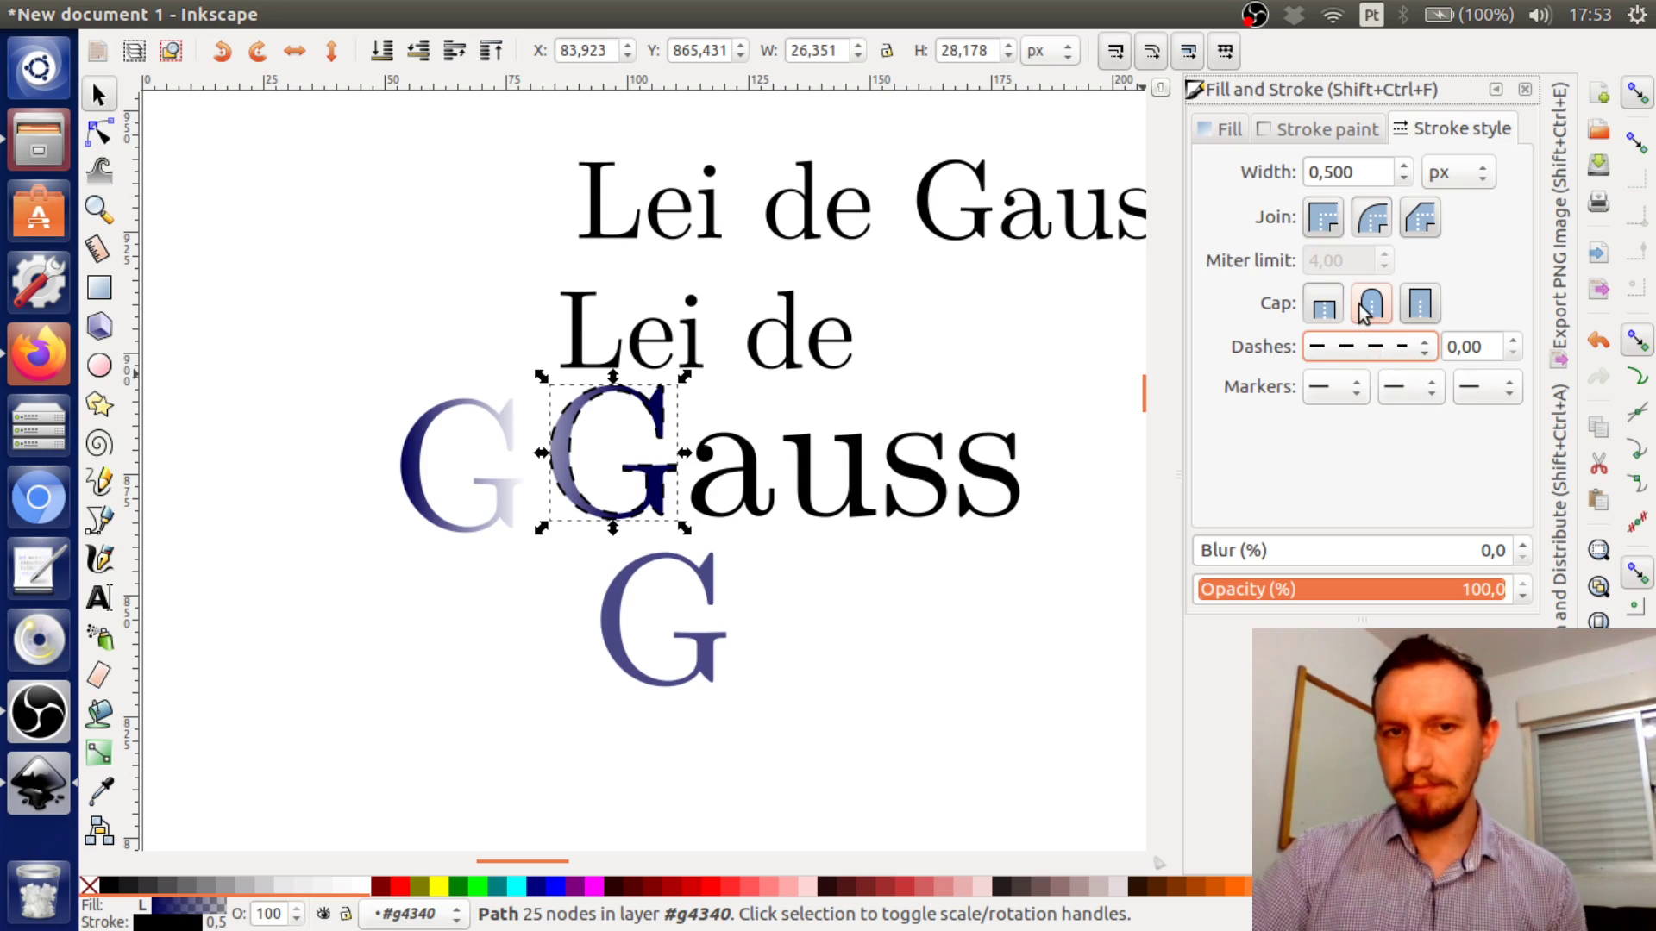
Switch the dashed outline to miter joins and back to round joins, and give its dashes round caps
click(1325, 220)
ctrl+scroll(573, 451, up, 8)
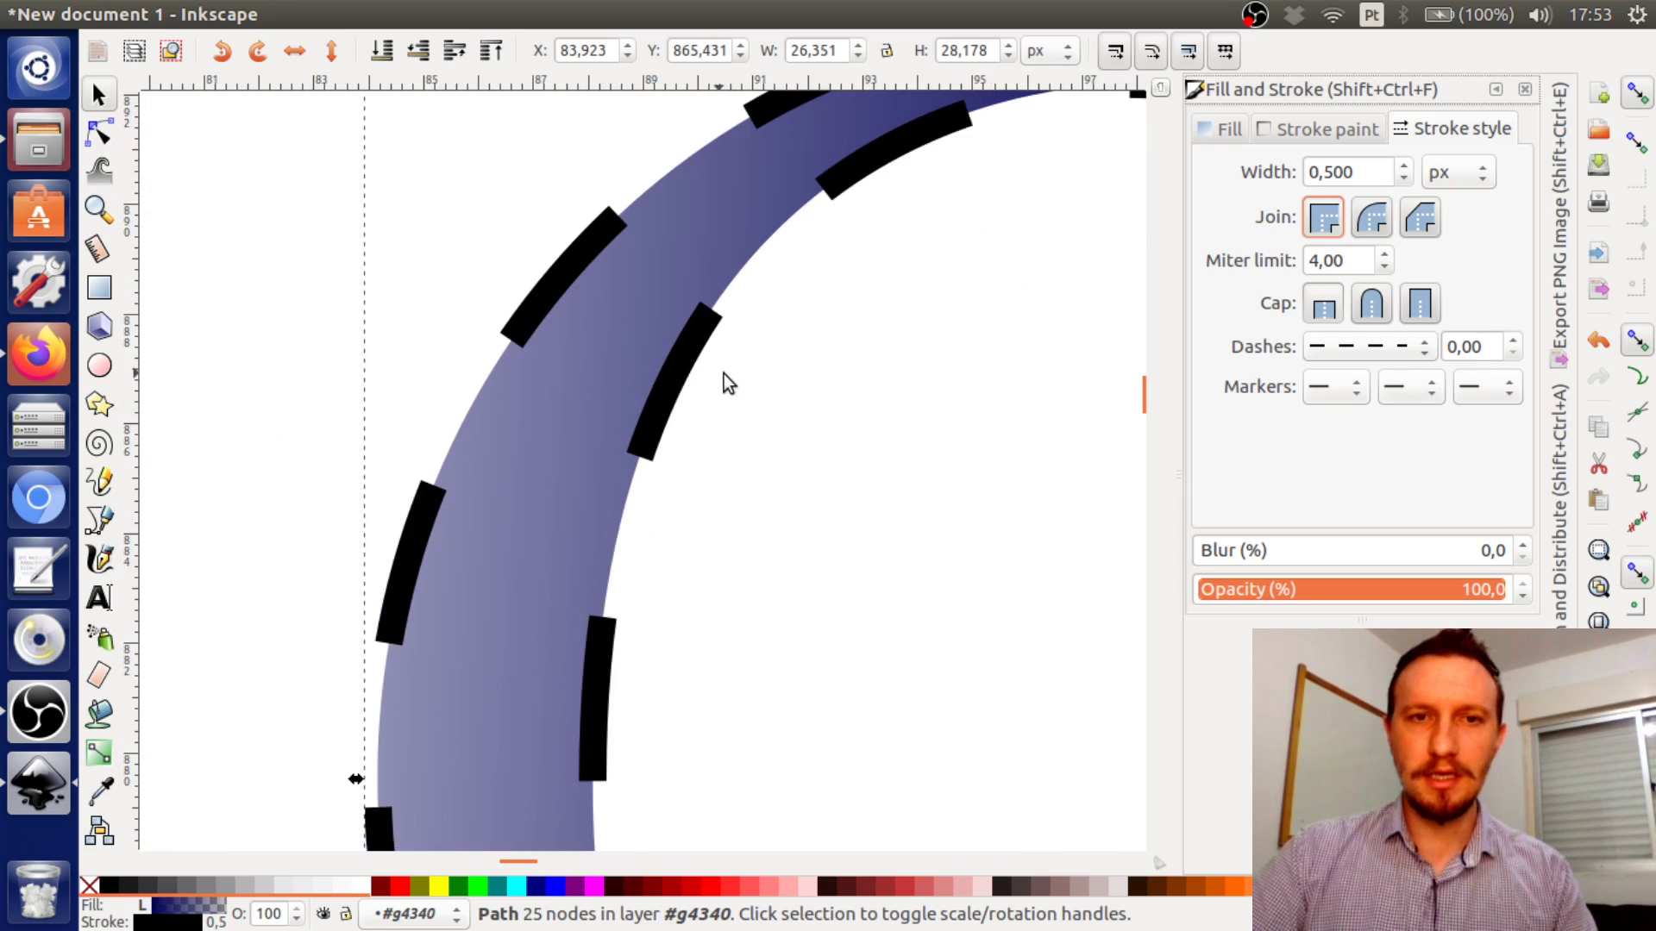
click(1374, 220)
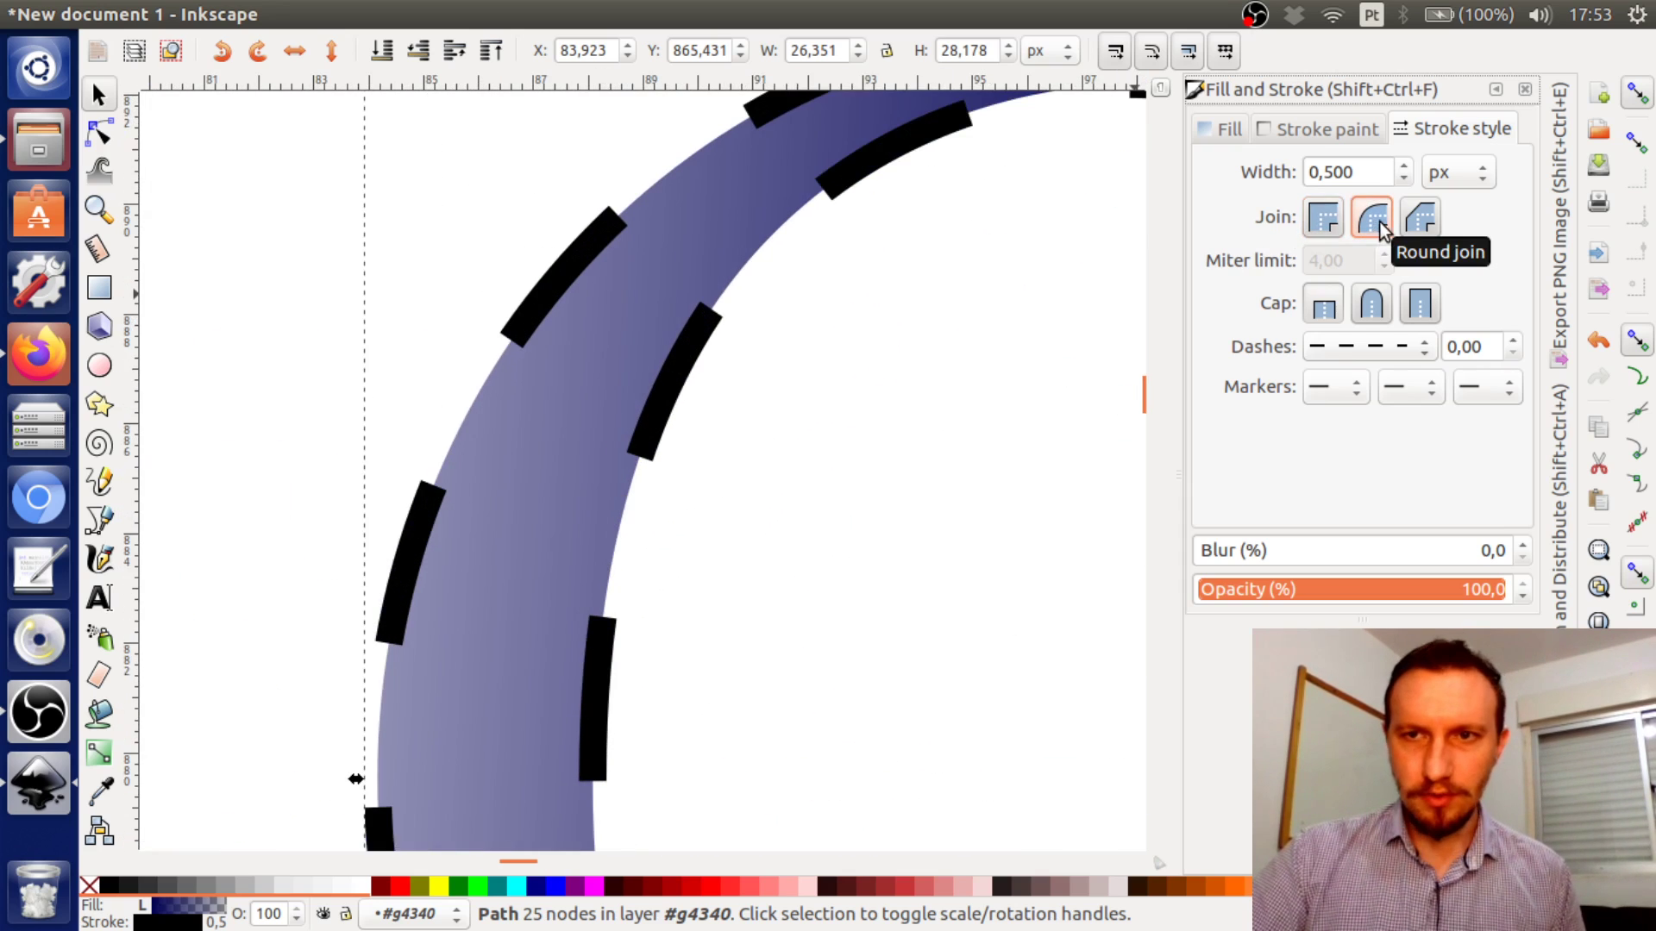
click(1365, 312)
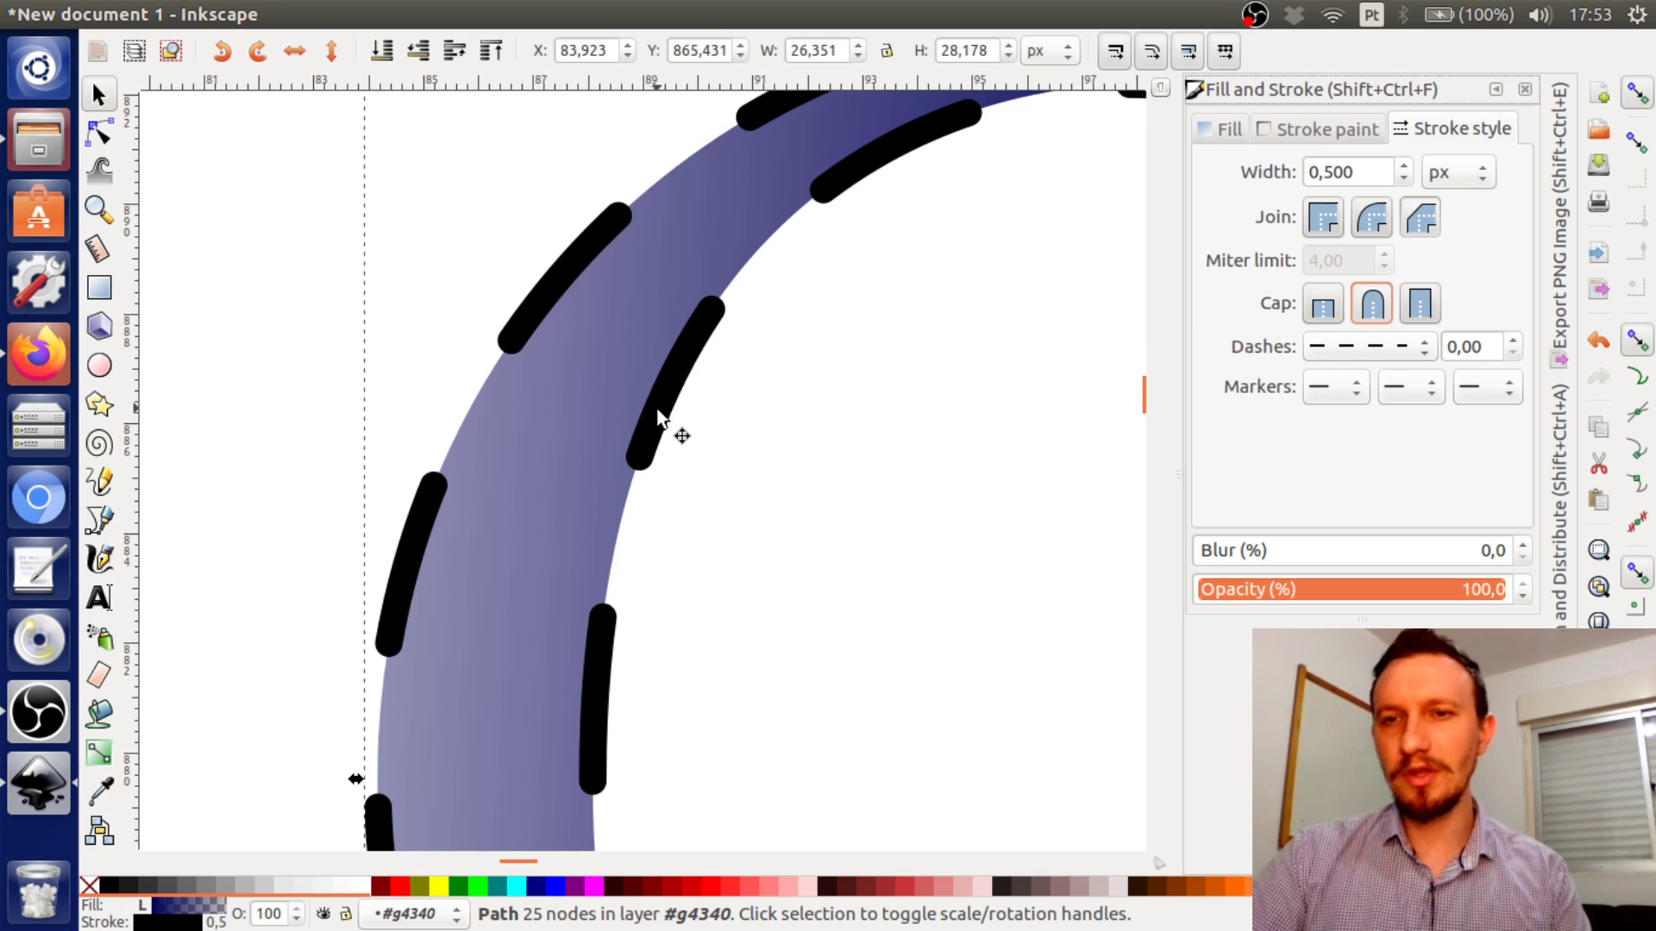
Compare butt and square caps on the dashes of the "G" outline, and return to round caps
scroll(676, 414, up, 2)
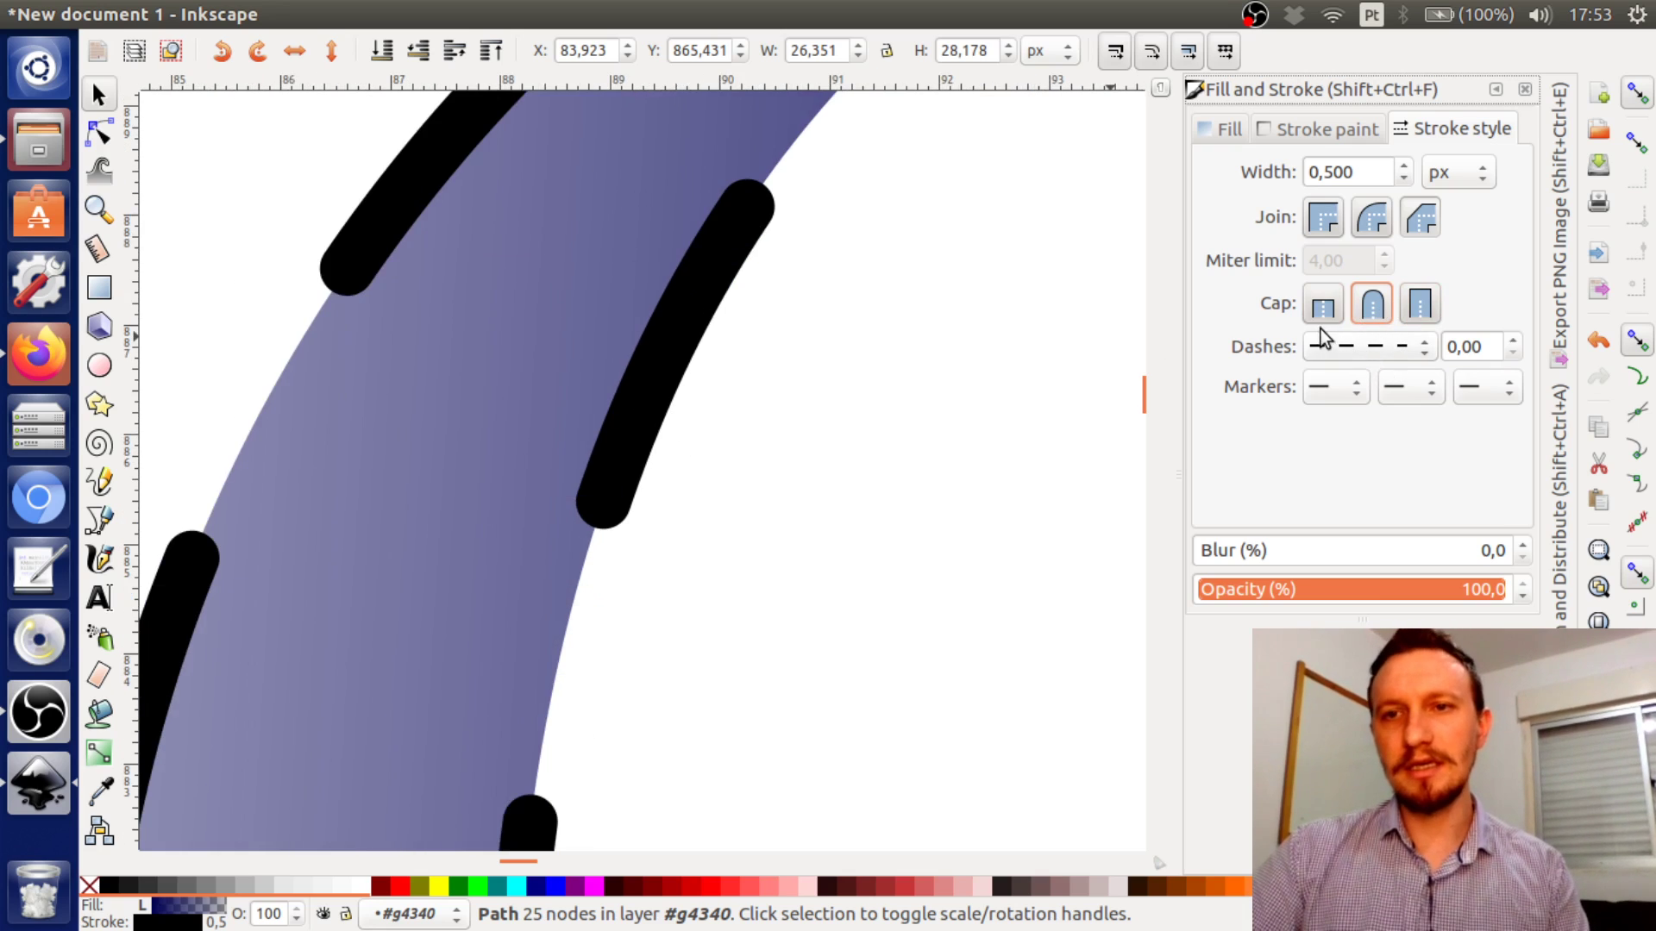
click(1321, 310)
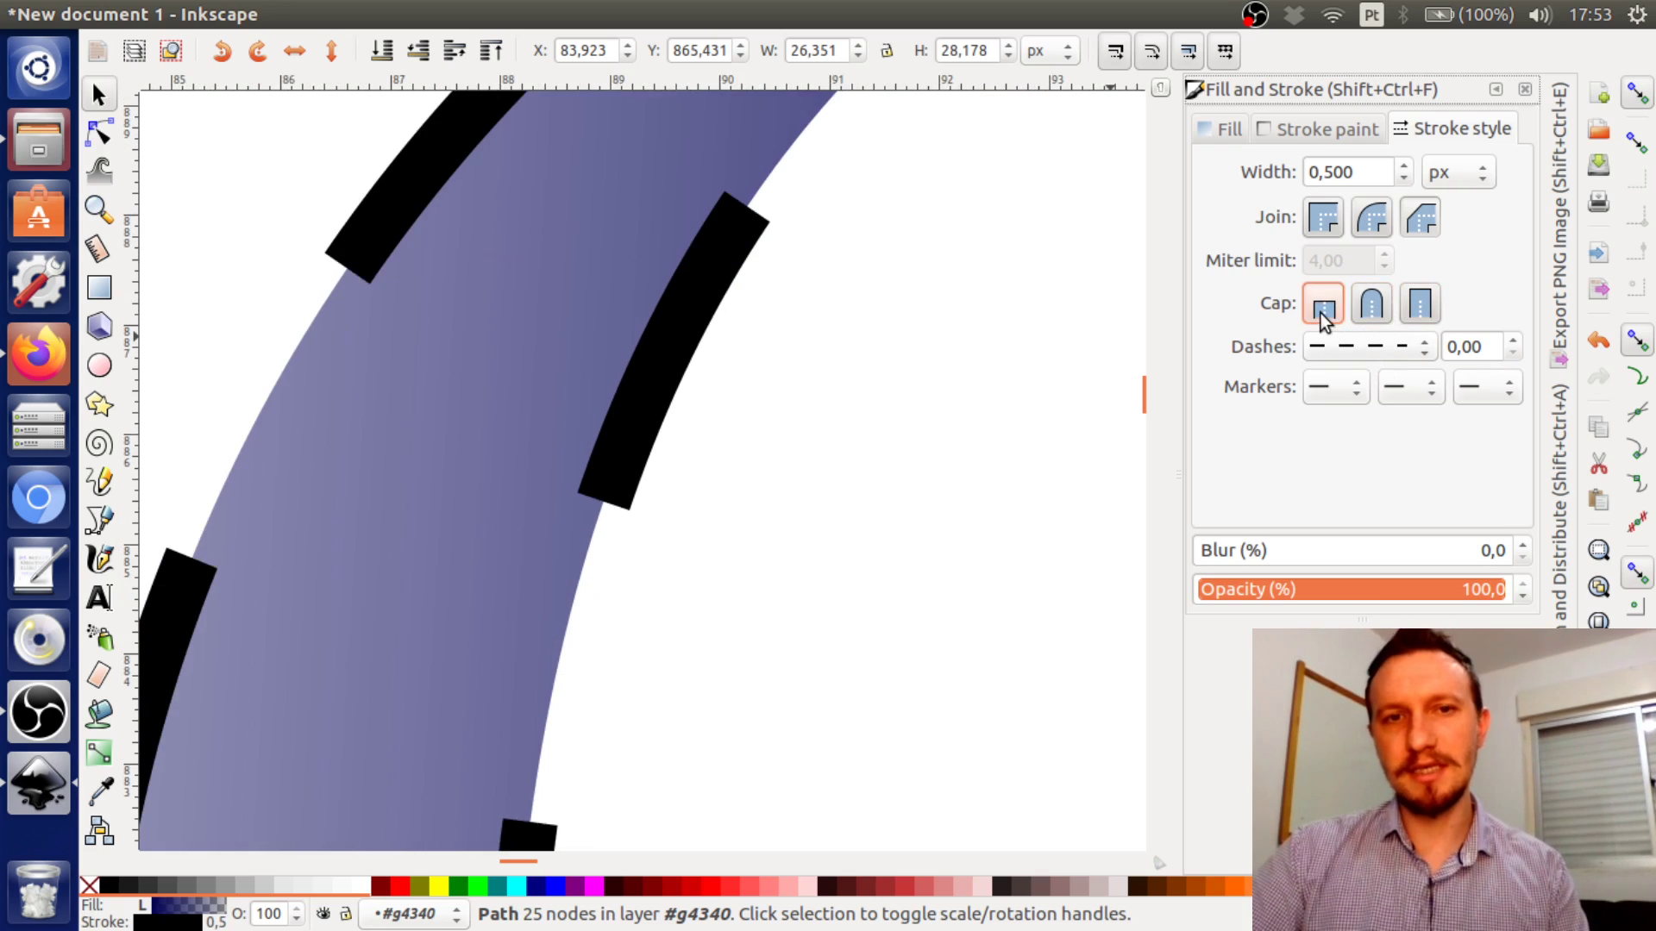
click(1423, 306)
click(1372, 307)
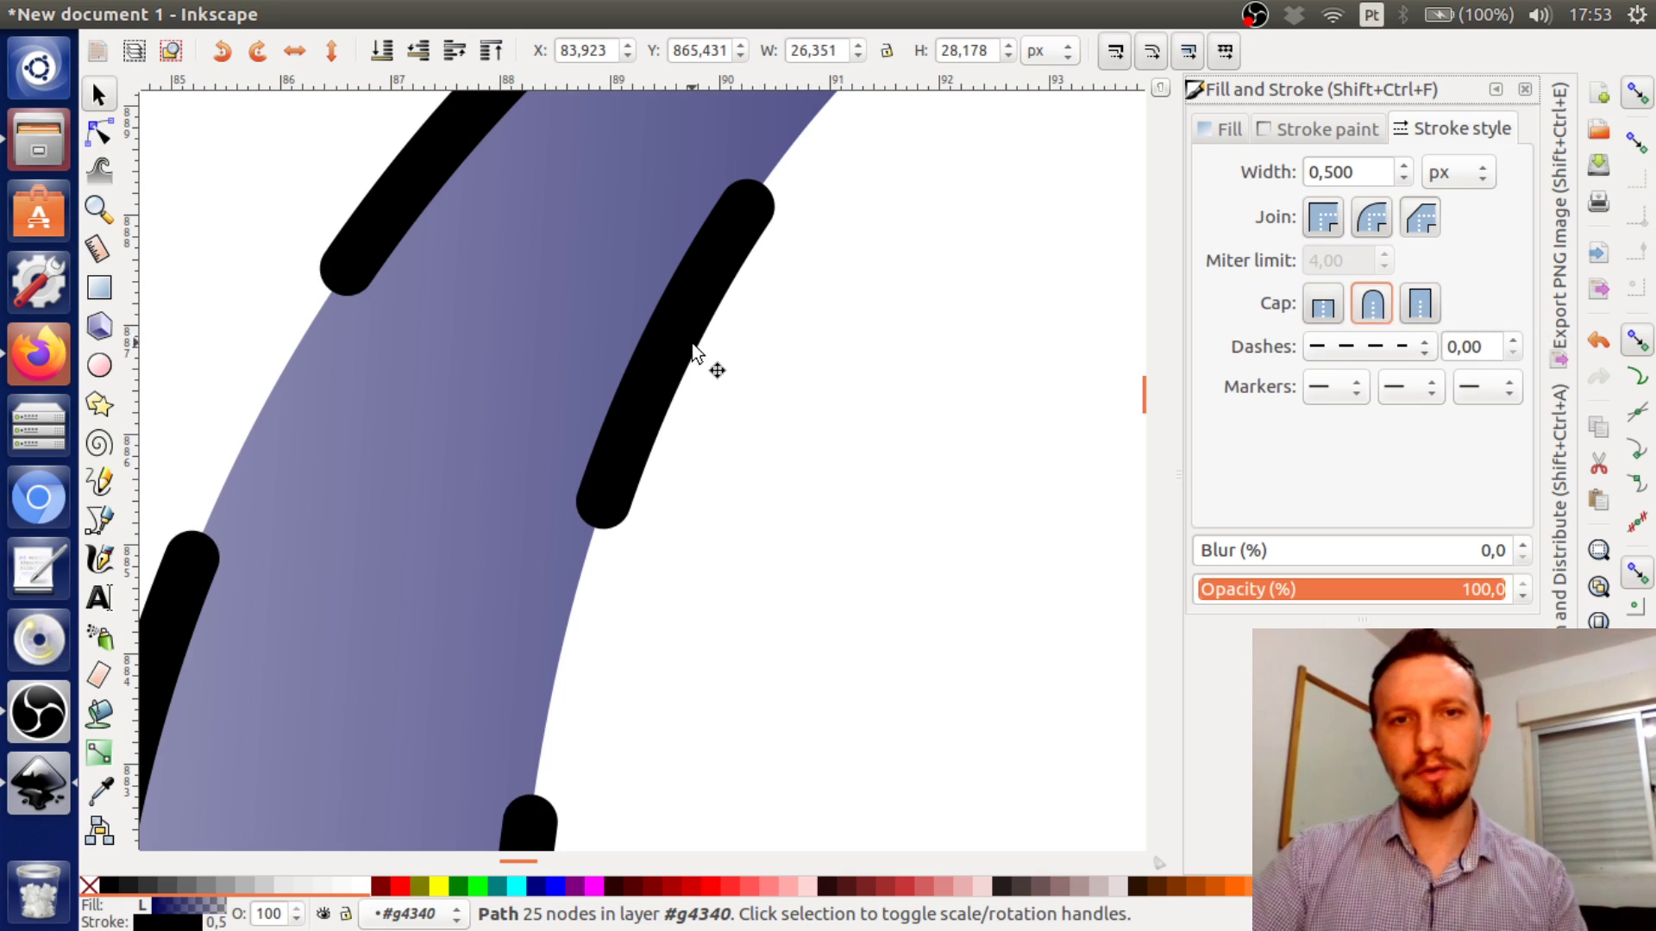
scroll(862, 338, down, 4)
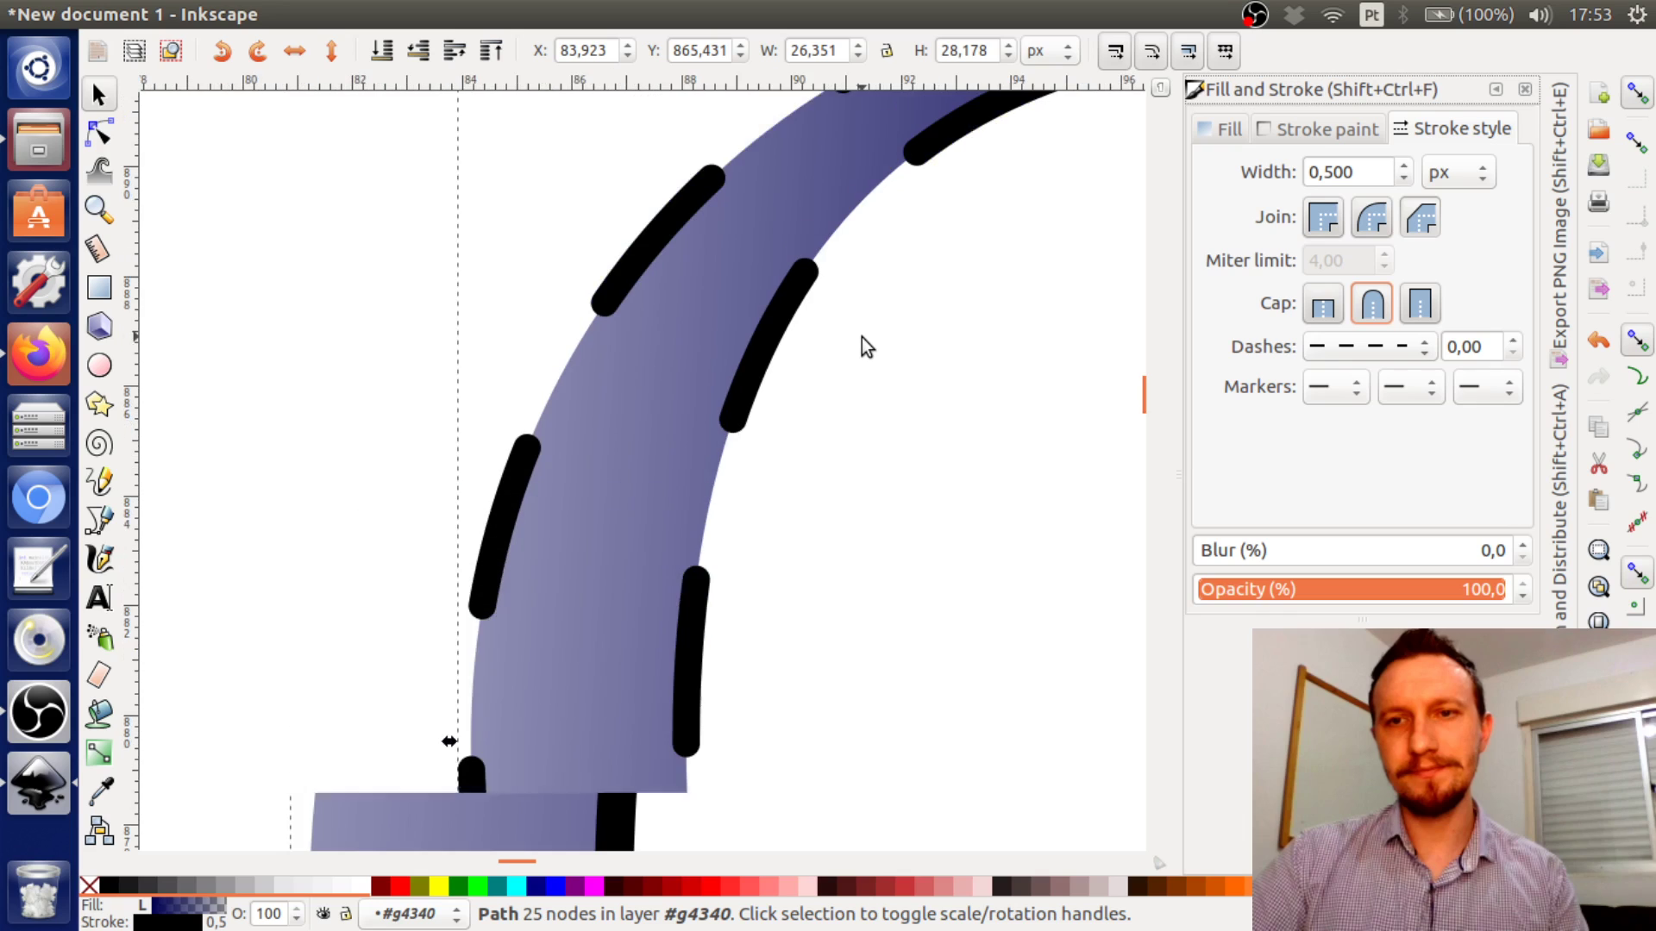
scroll(862, 338, up, 2)
scroll(982, 382, down, 3)
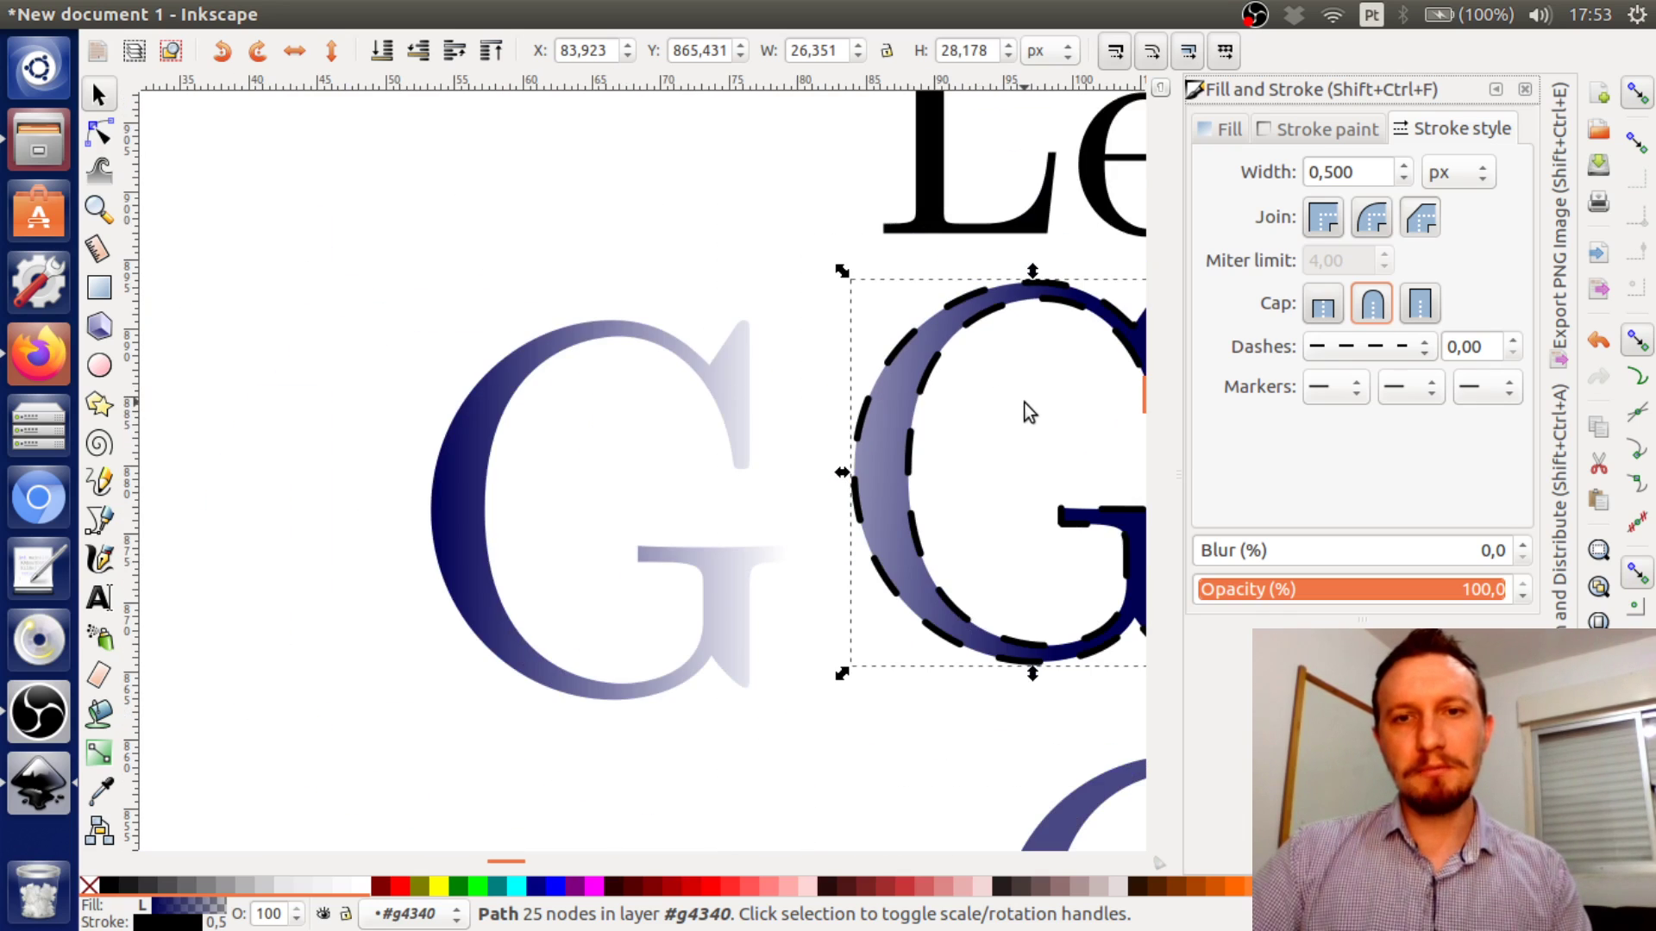
click(1016, 417)
scroll(723, 425, down, 3)
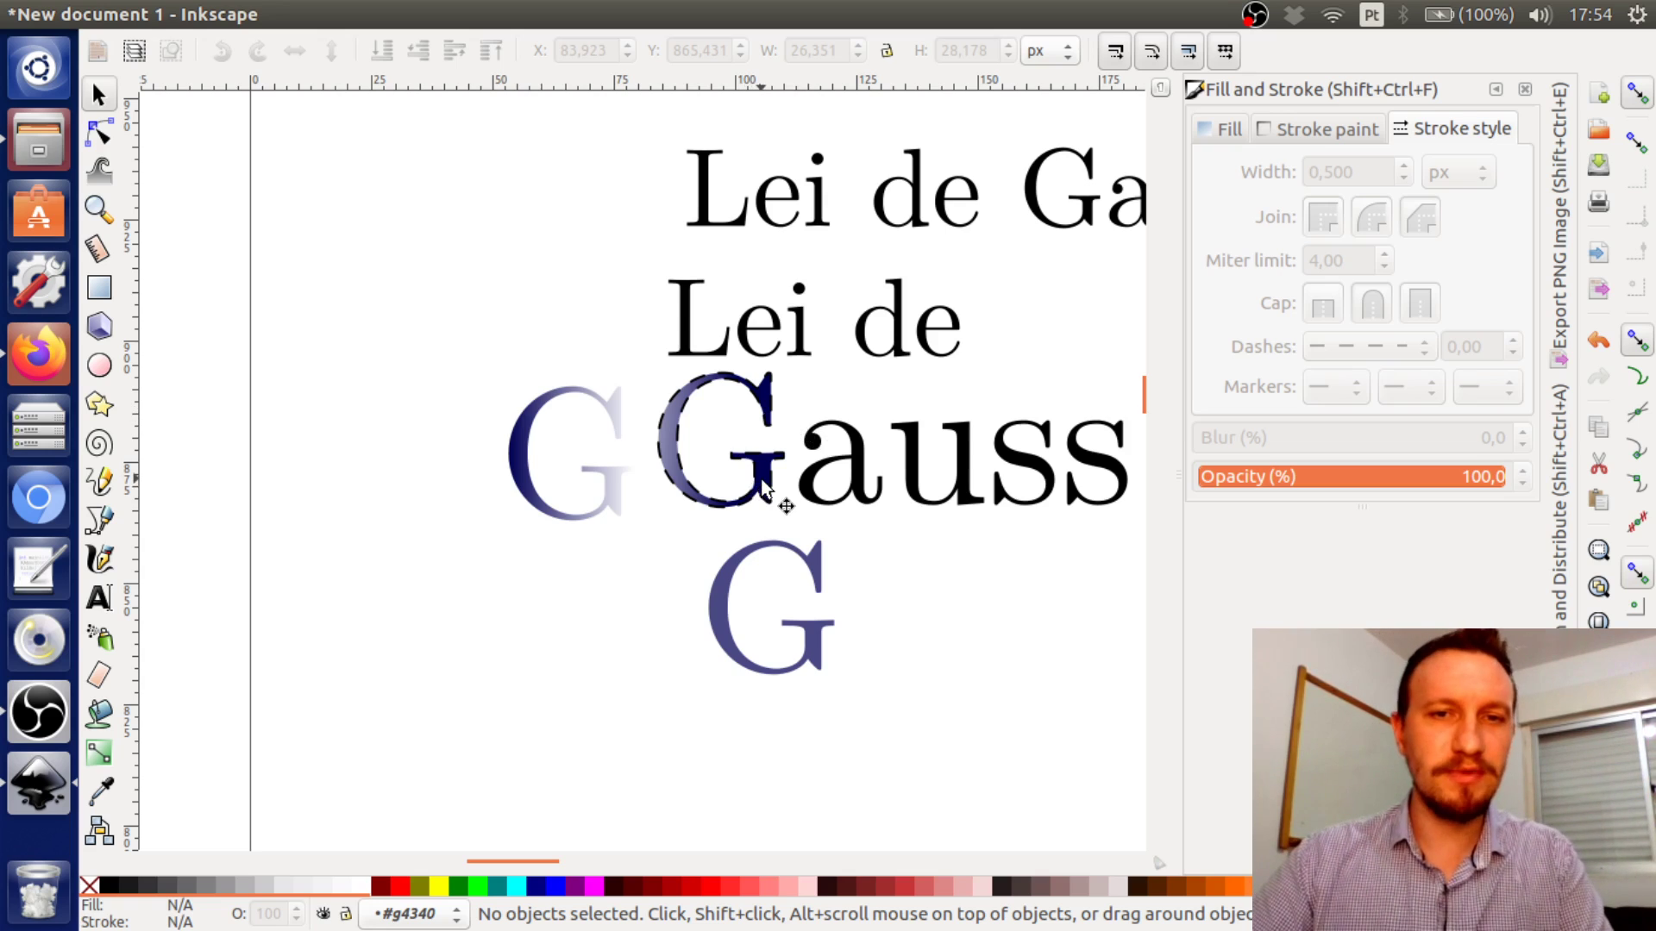
Examine the fill, stroke paint and stroke style settings, including the outline width of the dashed "G" in "Gauss"
click(778, 500)
click(1325, 133)
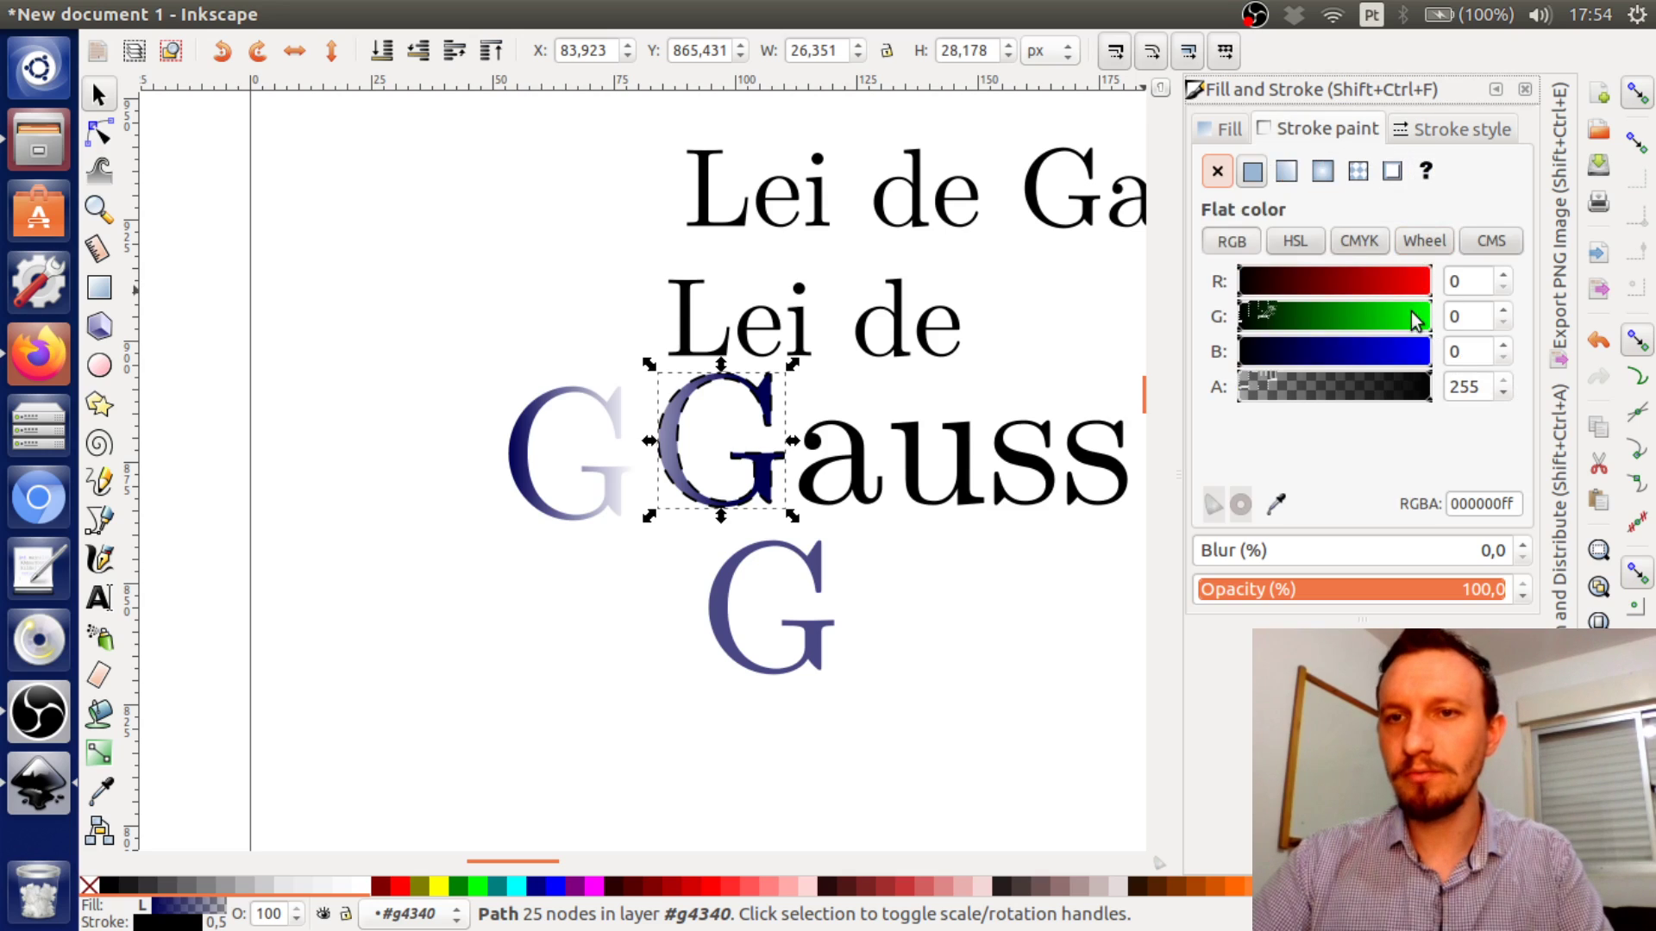
mouse_move(1359, 299)
mouse_down()
mouse_move(1416, 281)
mouse_move(1233, 285)
mouse_up()
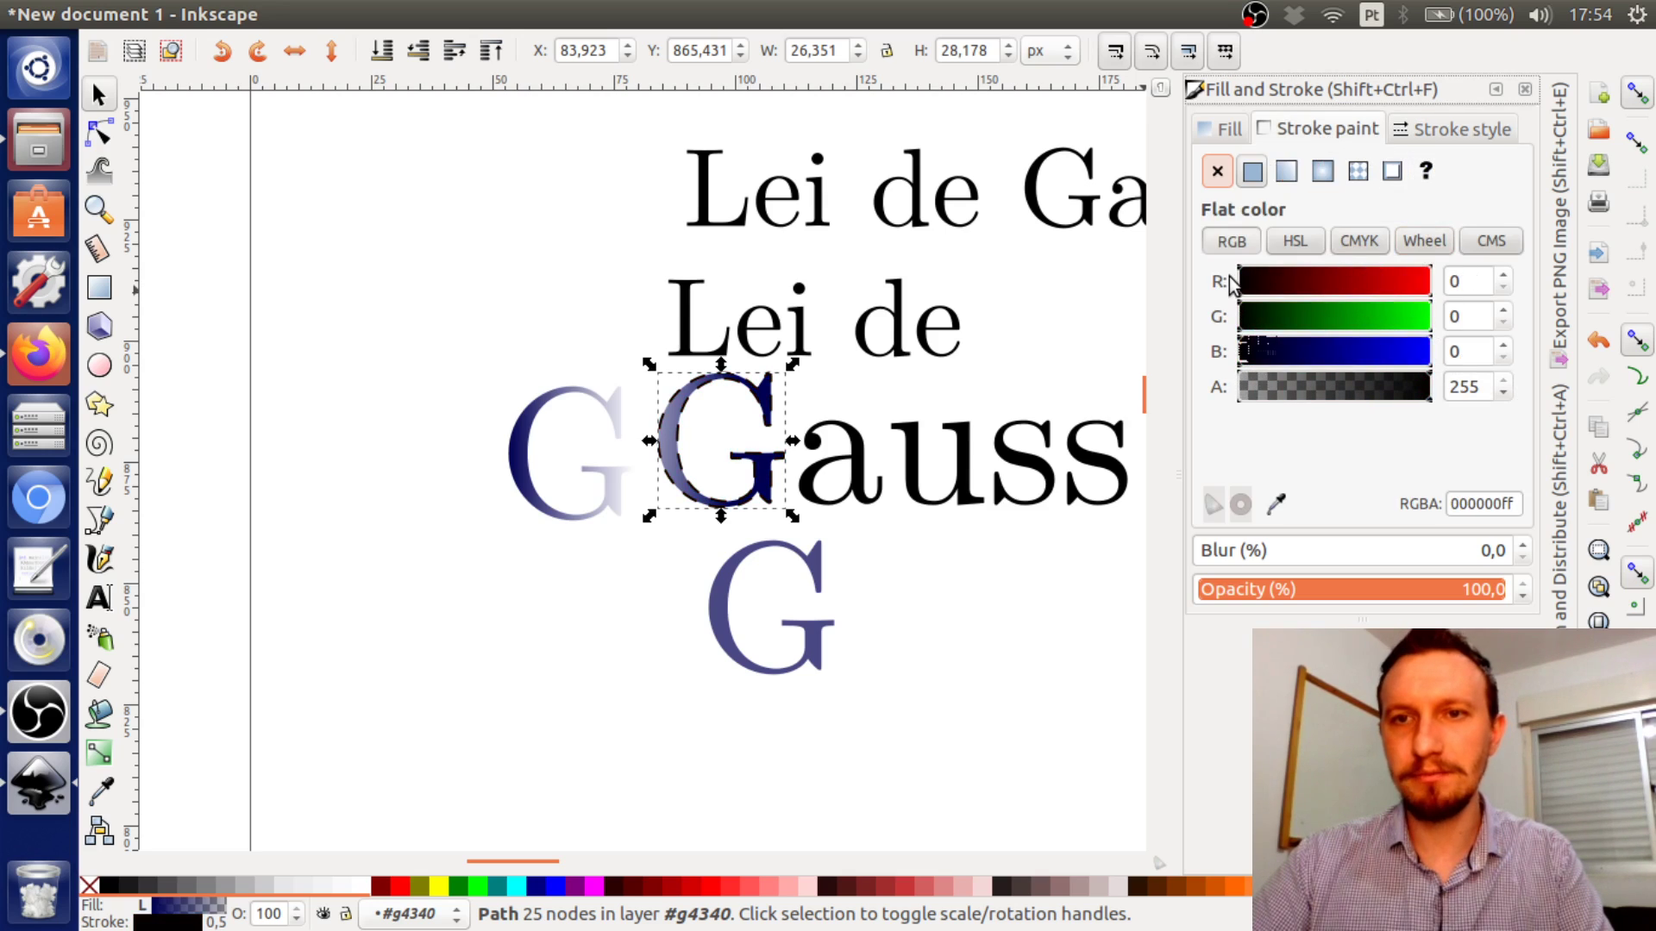
click(1423, 129)
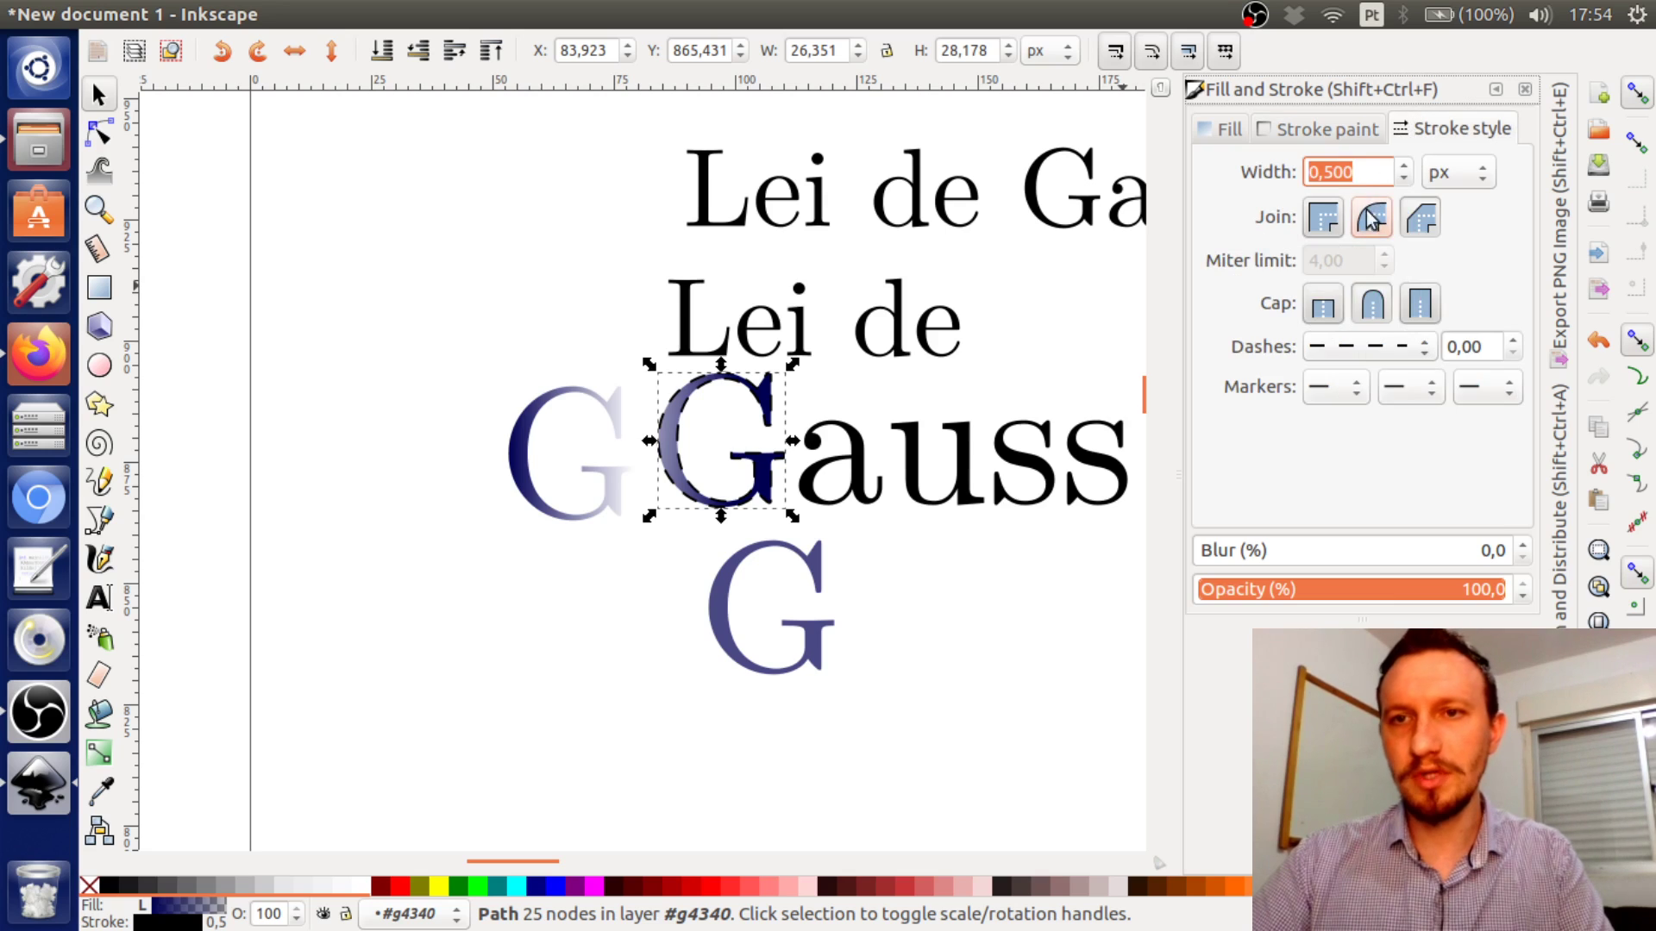
click(1326, 169)
triple_click(1326, 169)
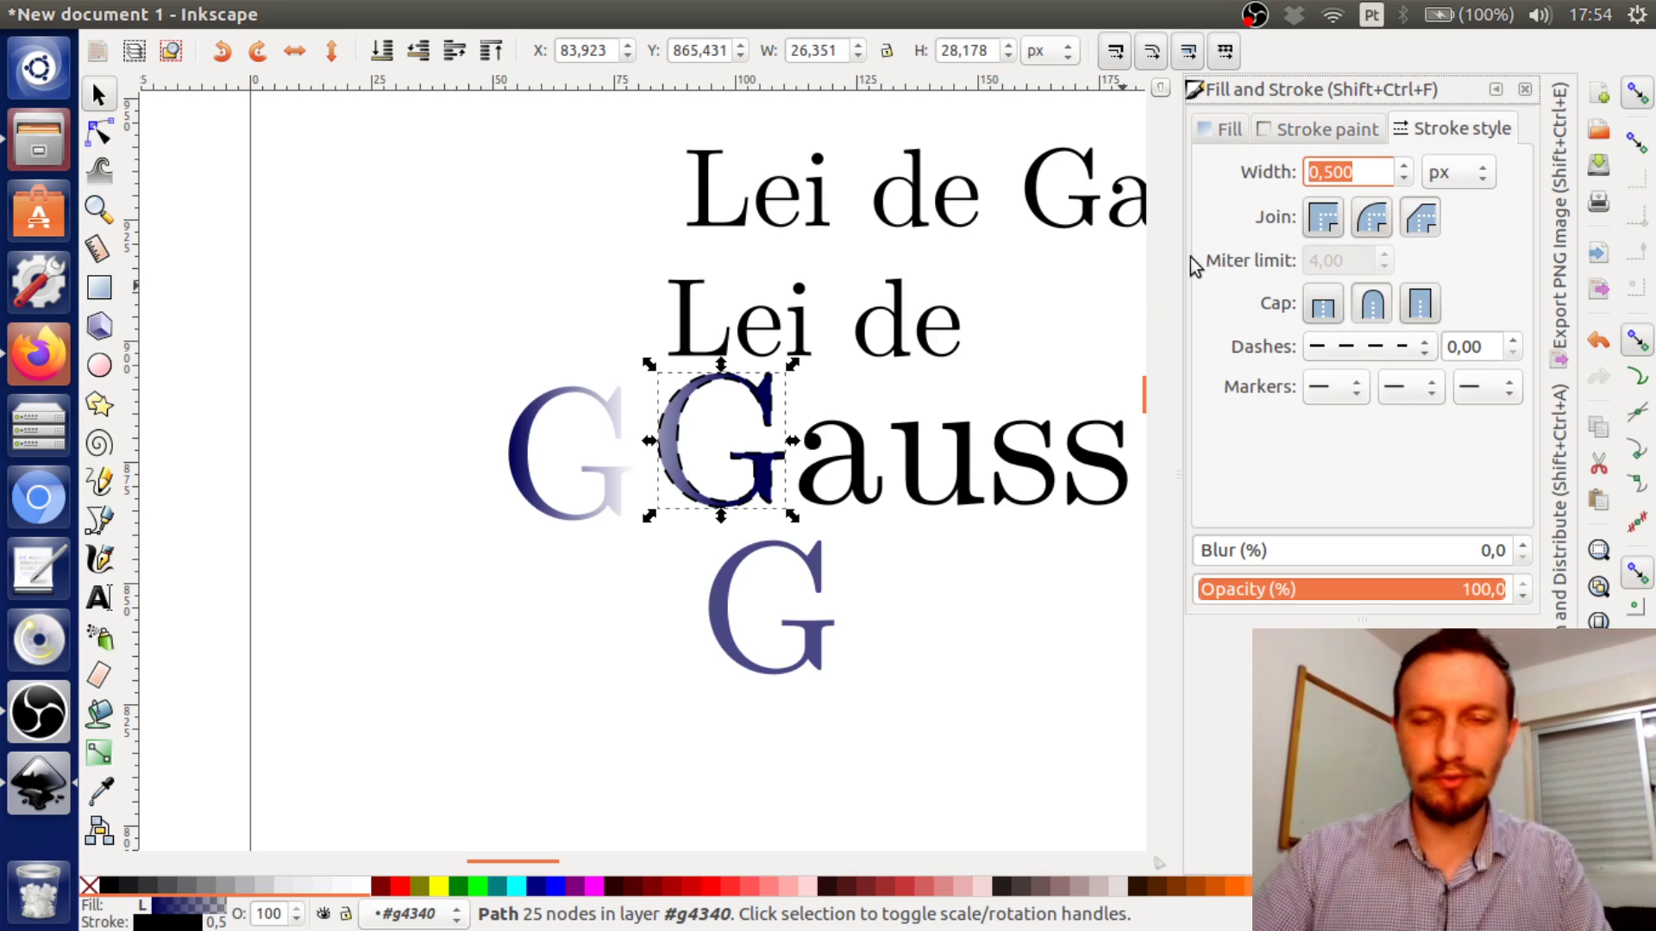
click(1078, 312)
scroll(1078, 312, down, 1)
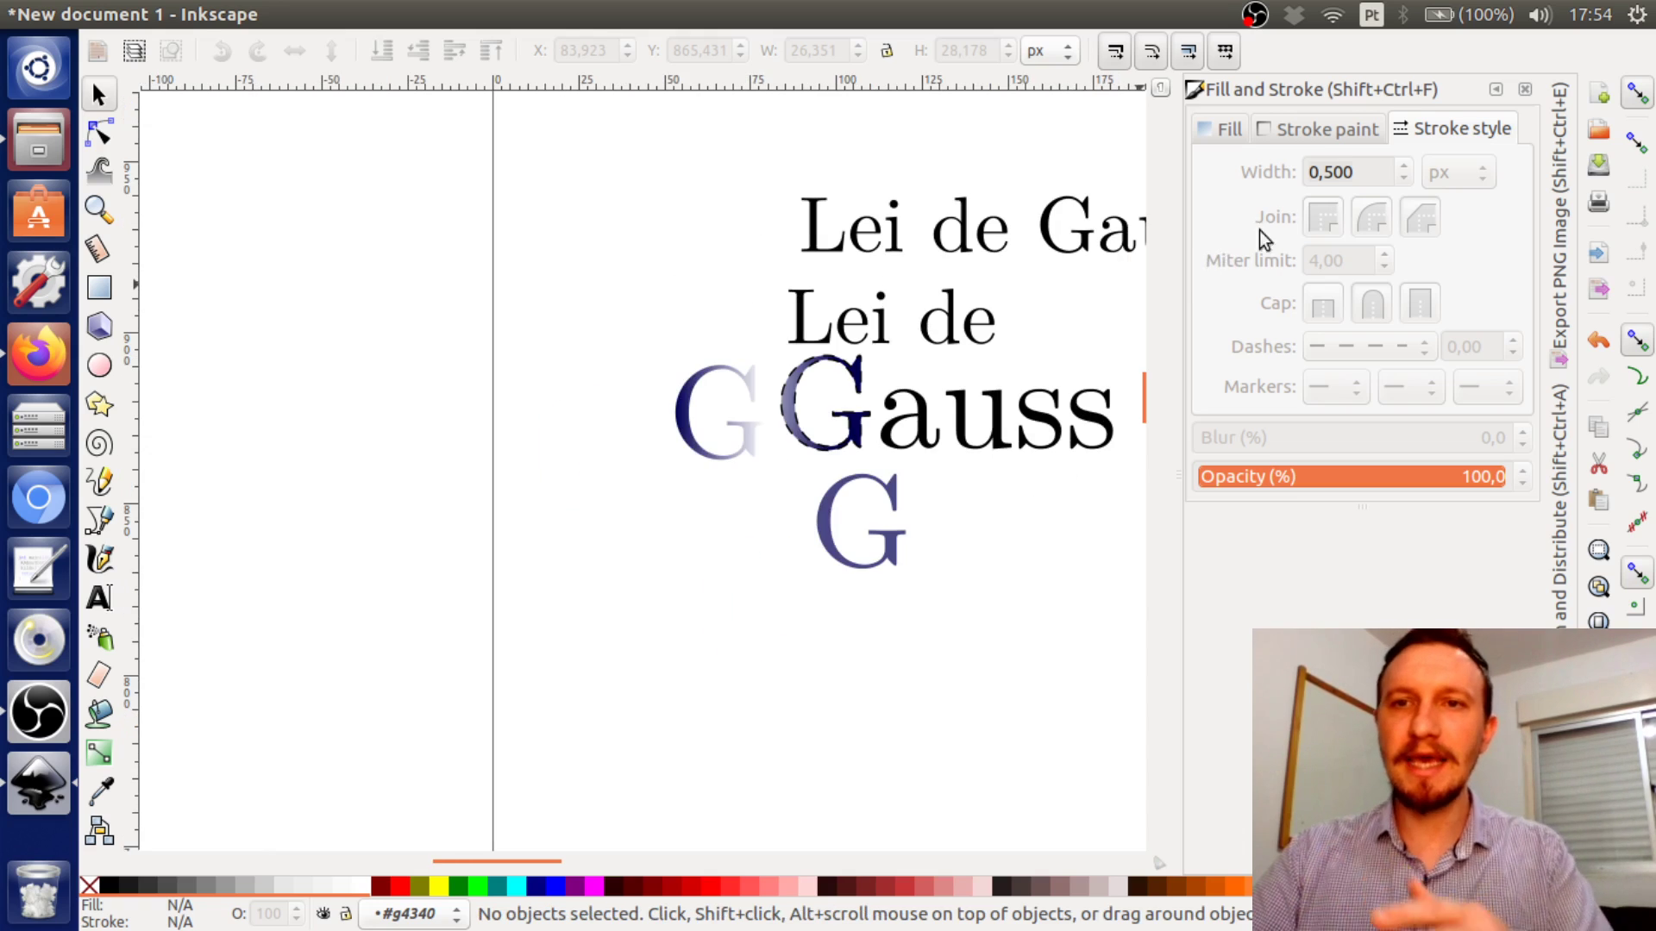
click(1224, 132)
click(1302, 133)
click(1450, 119)
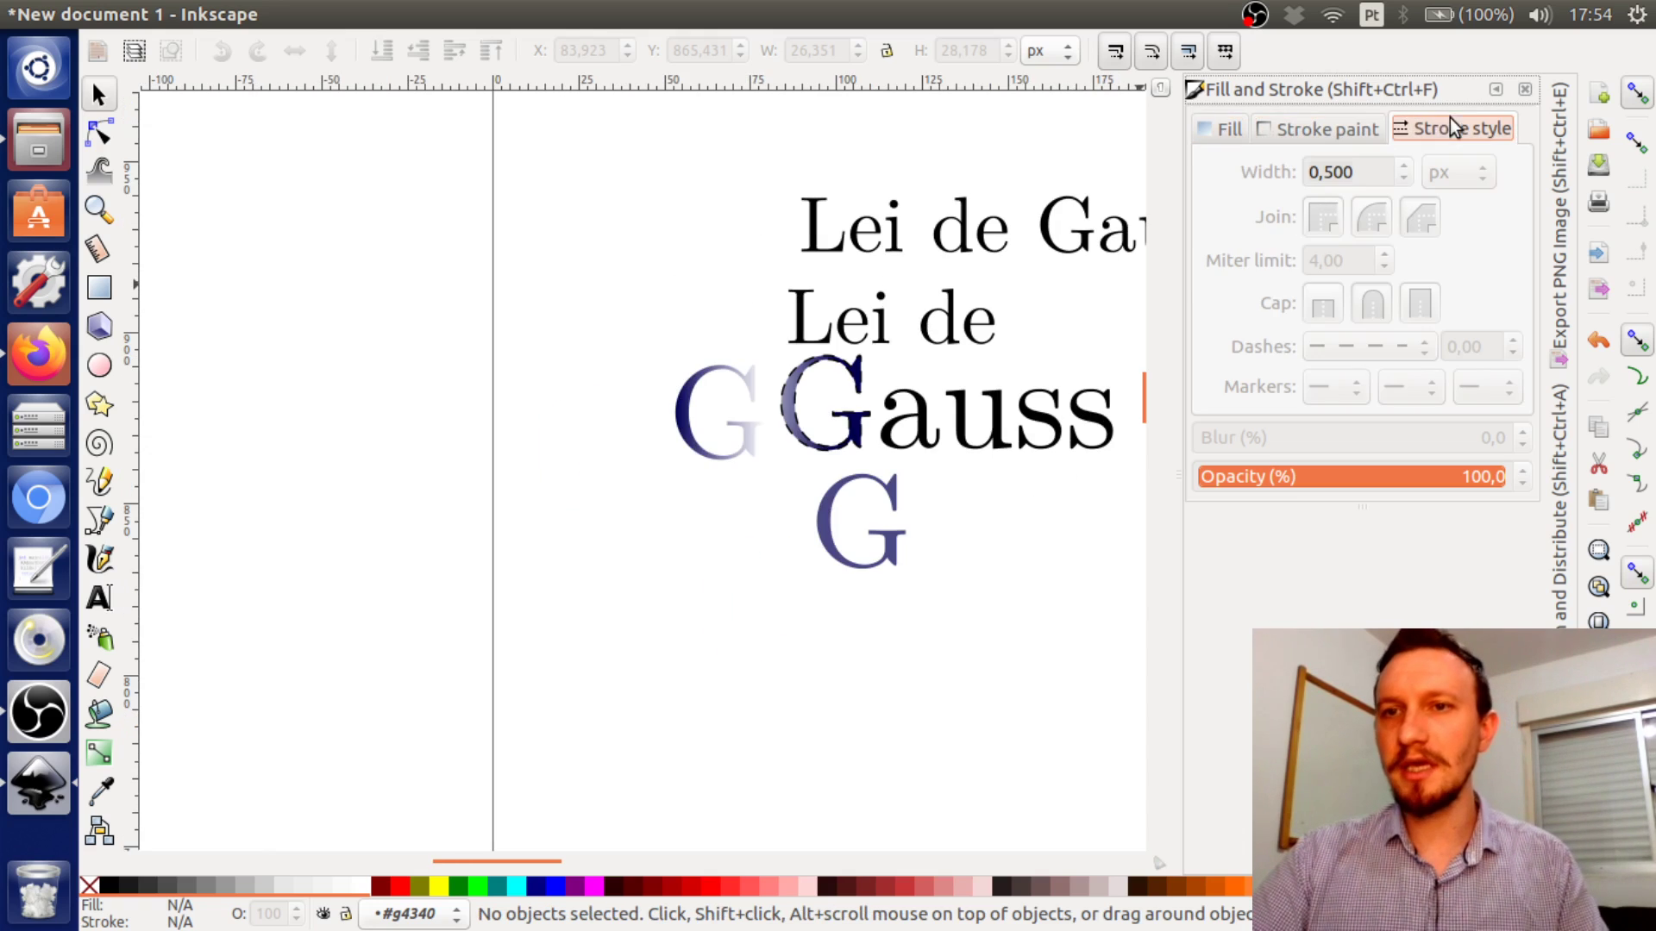
Delete all the text paths: "Gauss" with its separate "G" copies, and both lines of text above it
drag(954, 371, 757, 383)
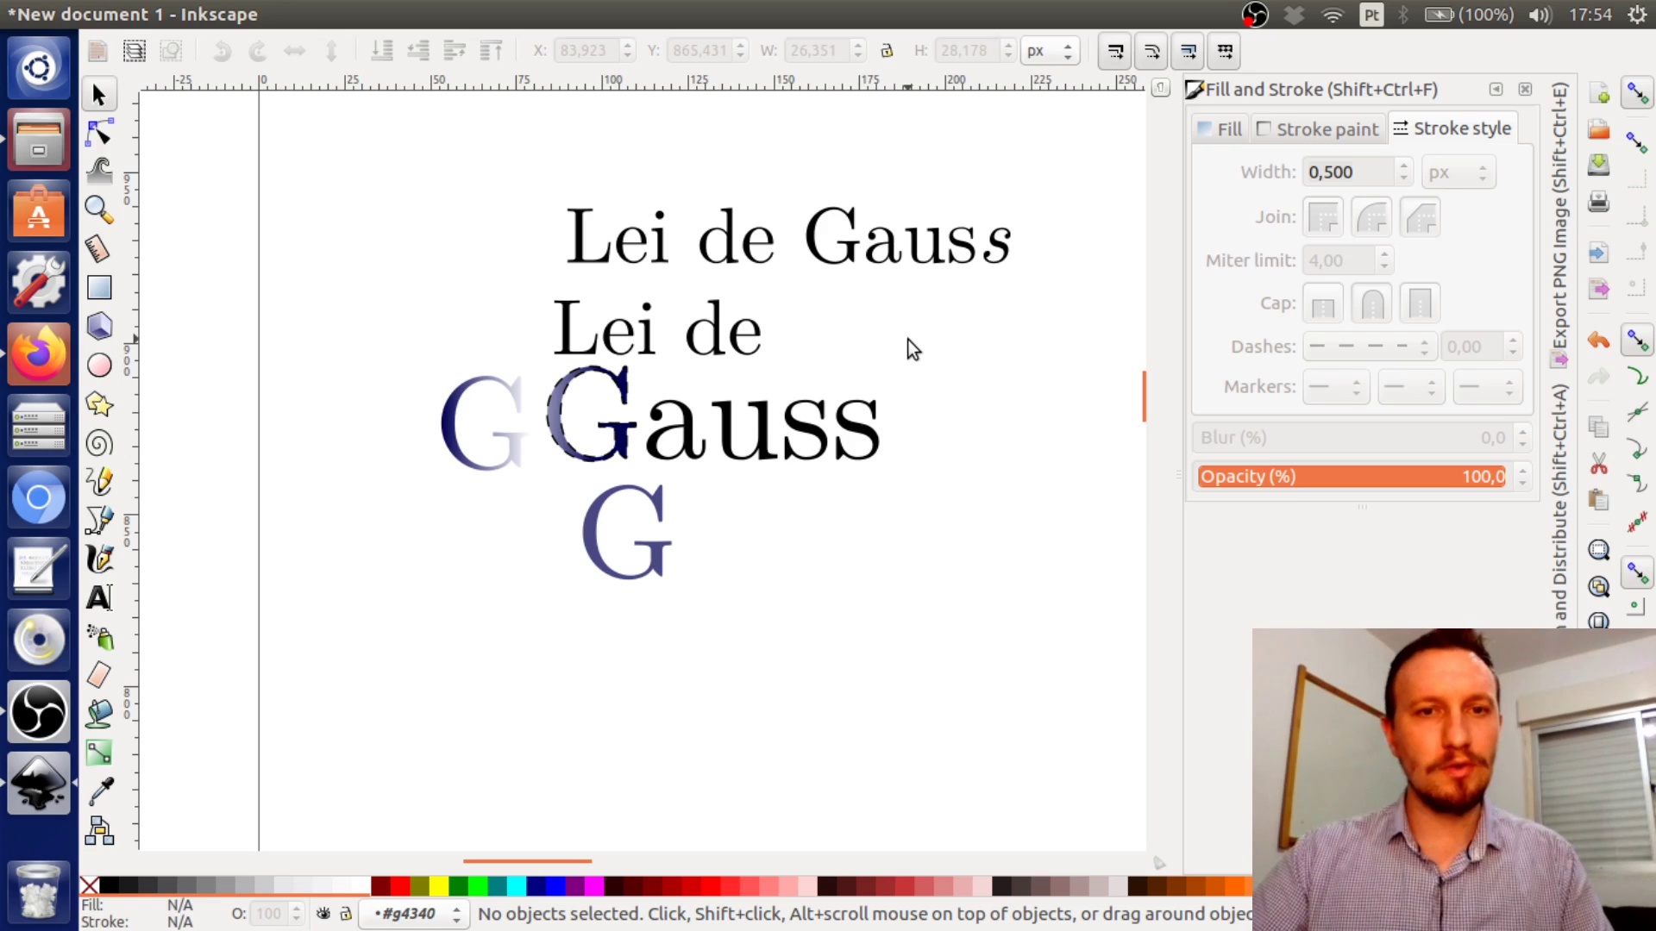
drag(378, 349, 965, 619)
key(Delete)
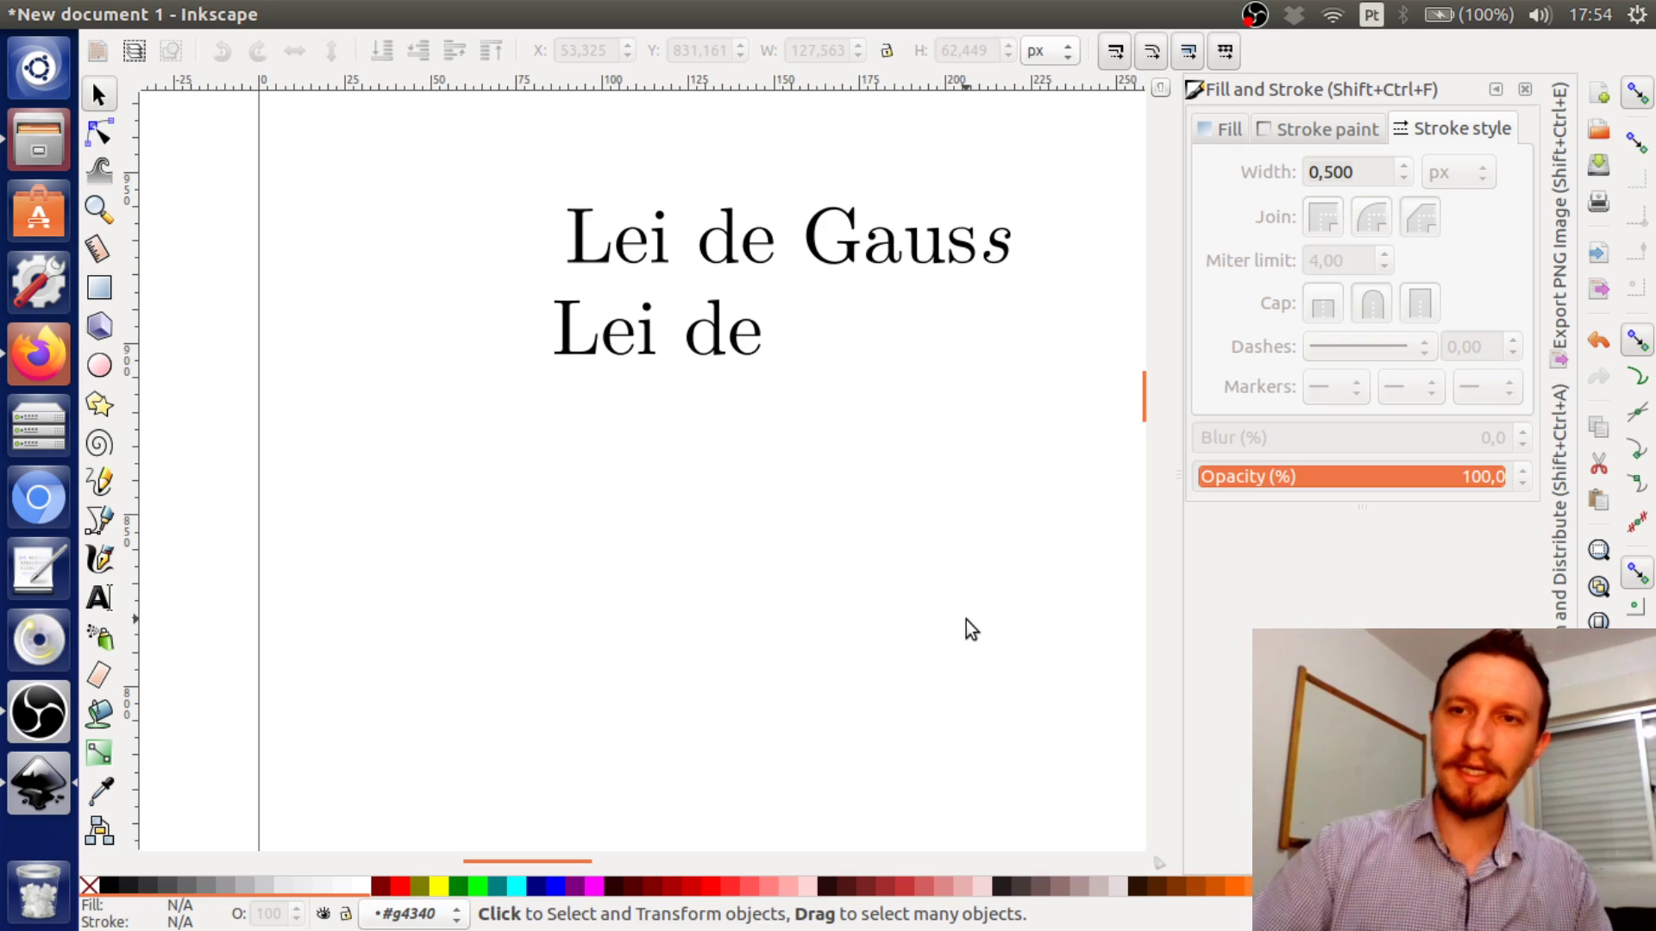
drag(451, 169, 1002, 444)
key(Delete)
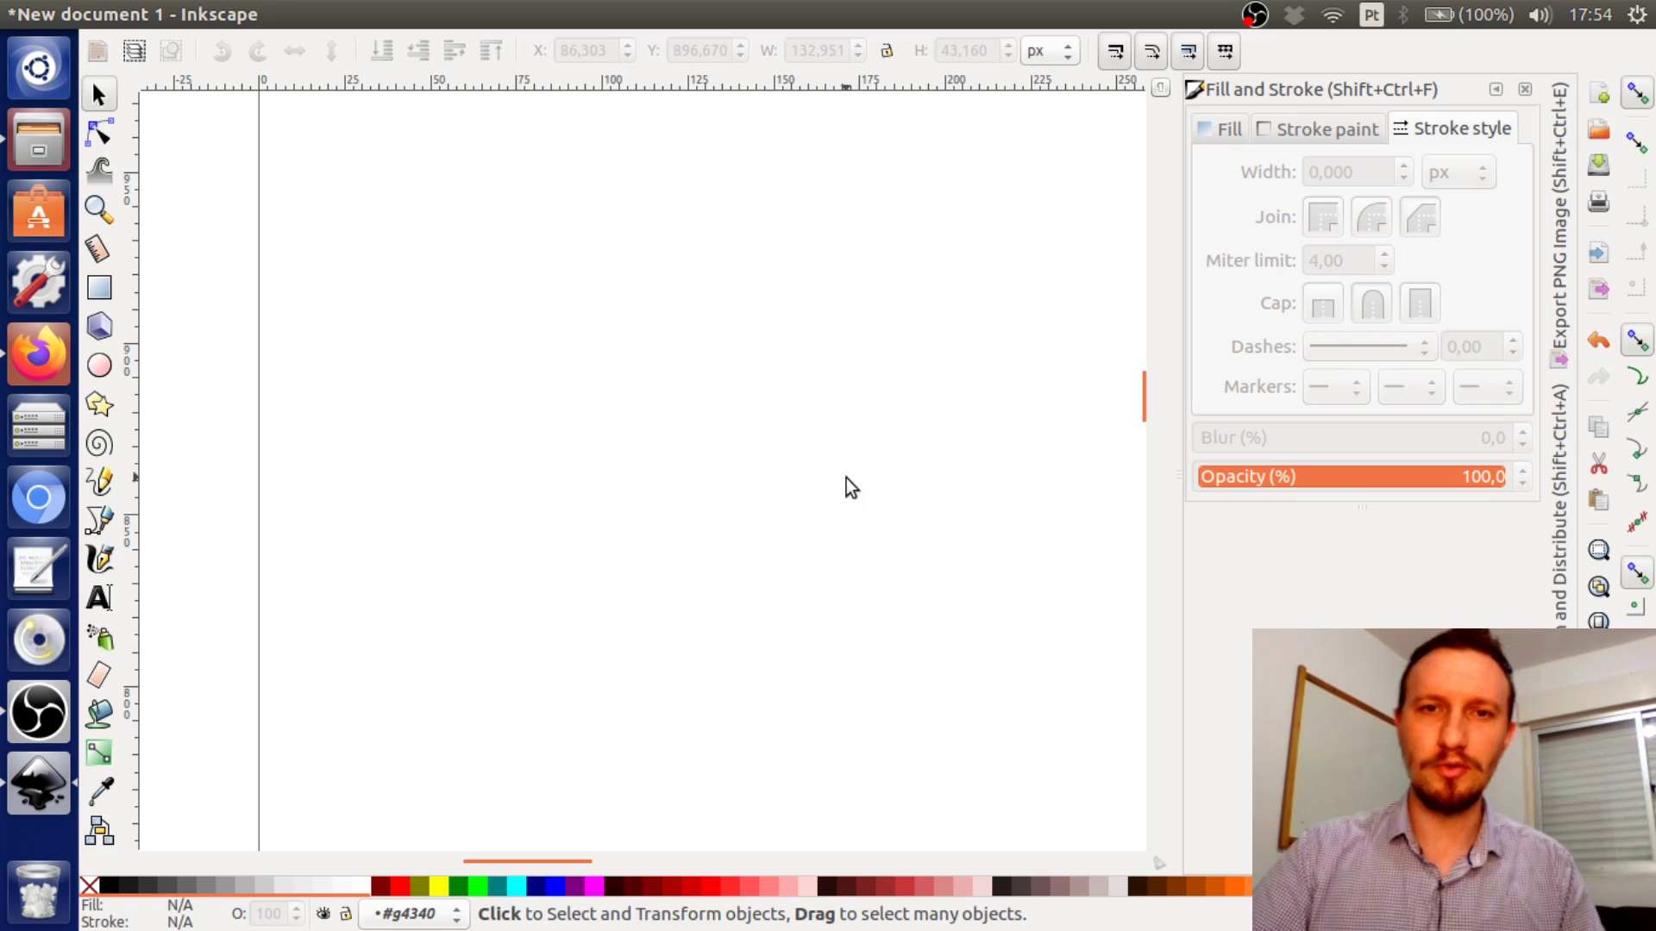
Draw a rectangle about 45 px wide and 41 px high on the cleared canvas
click(99, 287)
drag(501, 322, 655, 459)
click(98, 93)
click(697, 193)
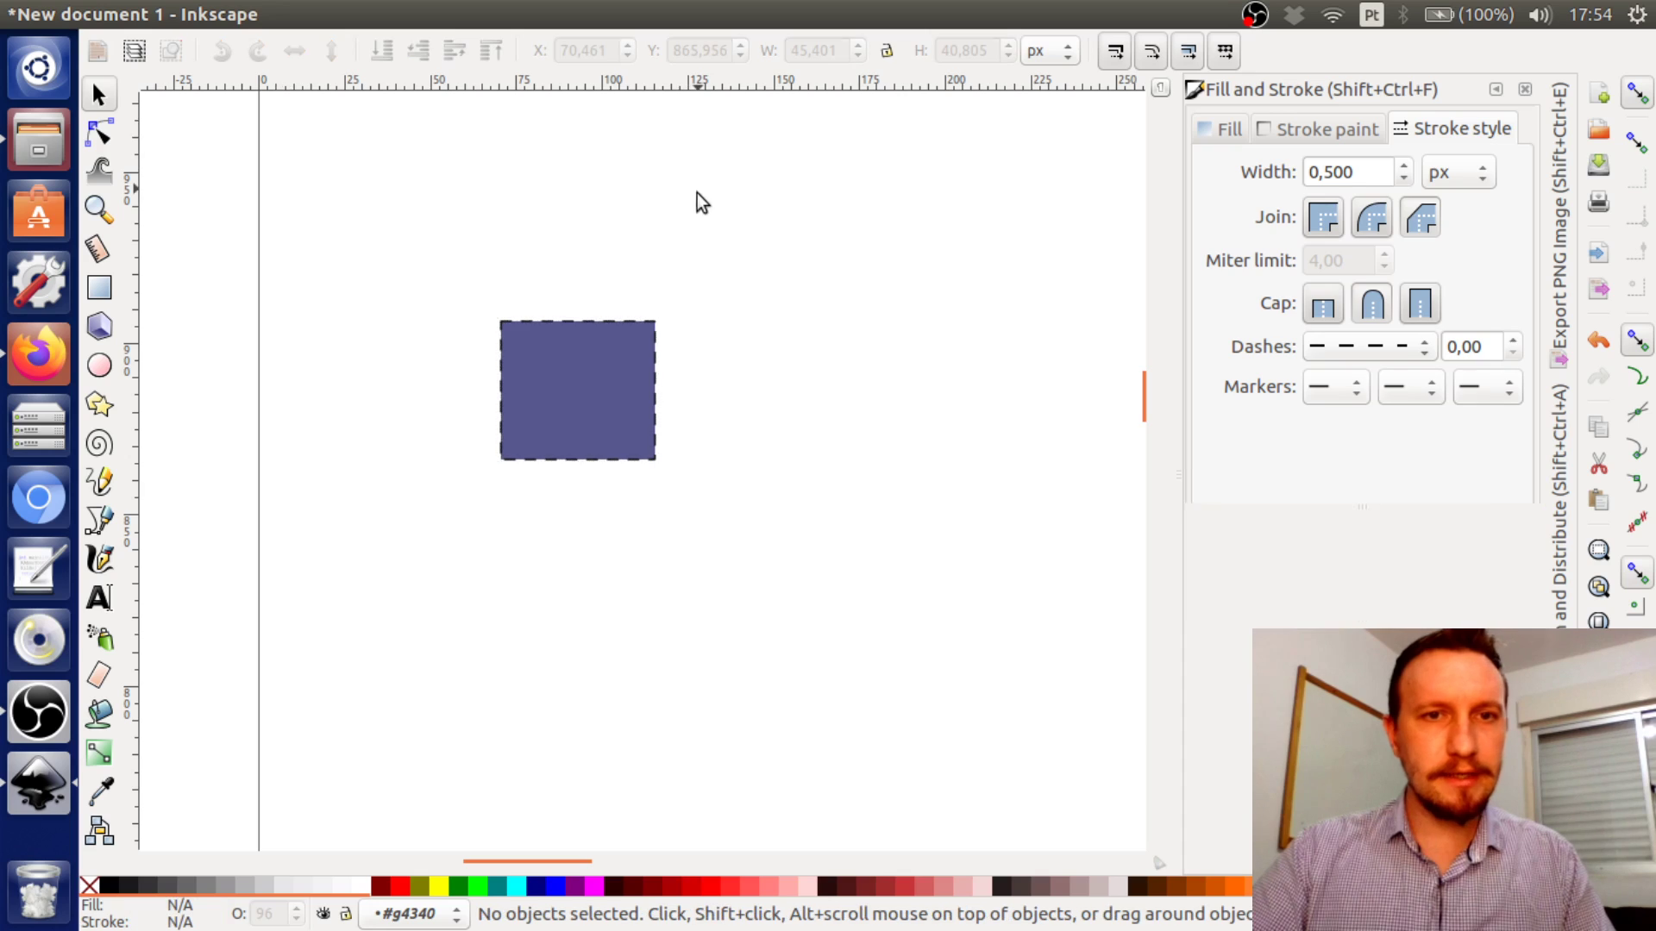
ctrl+scroll(591, 401, up, 2)
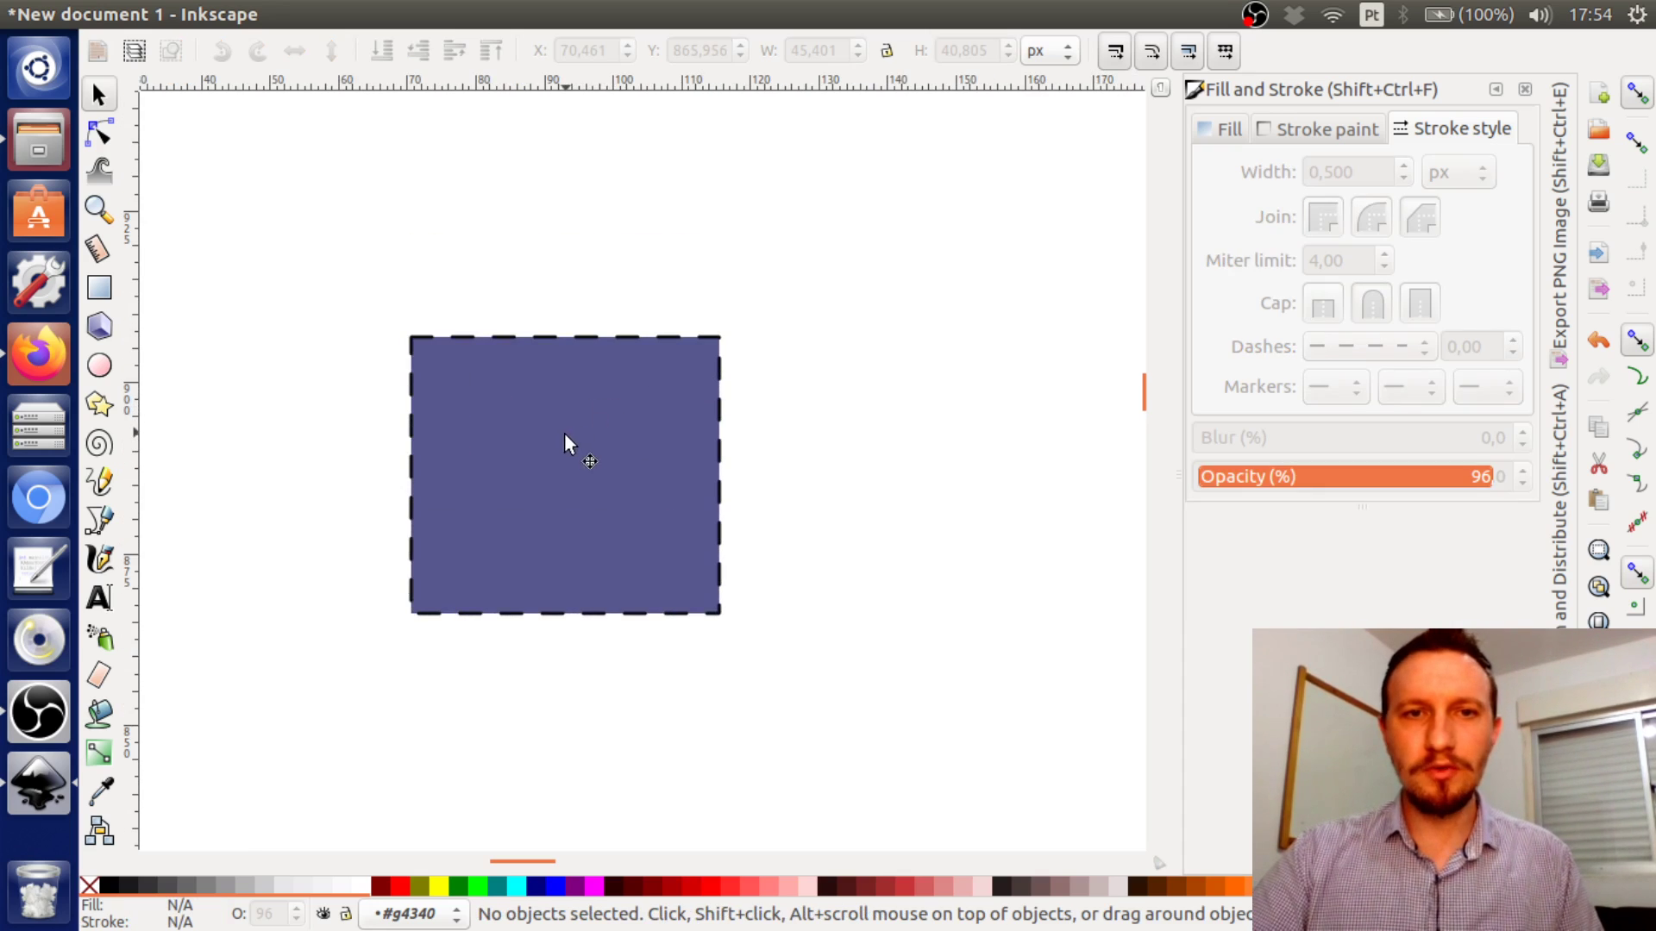
drag(564, 433, 740, 335)
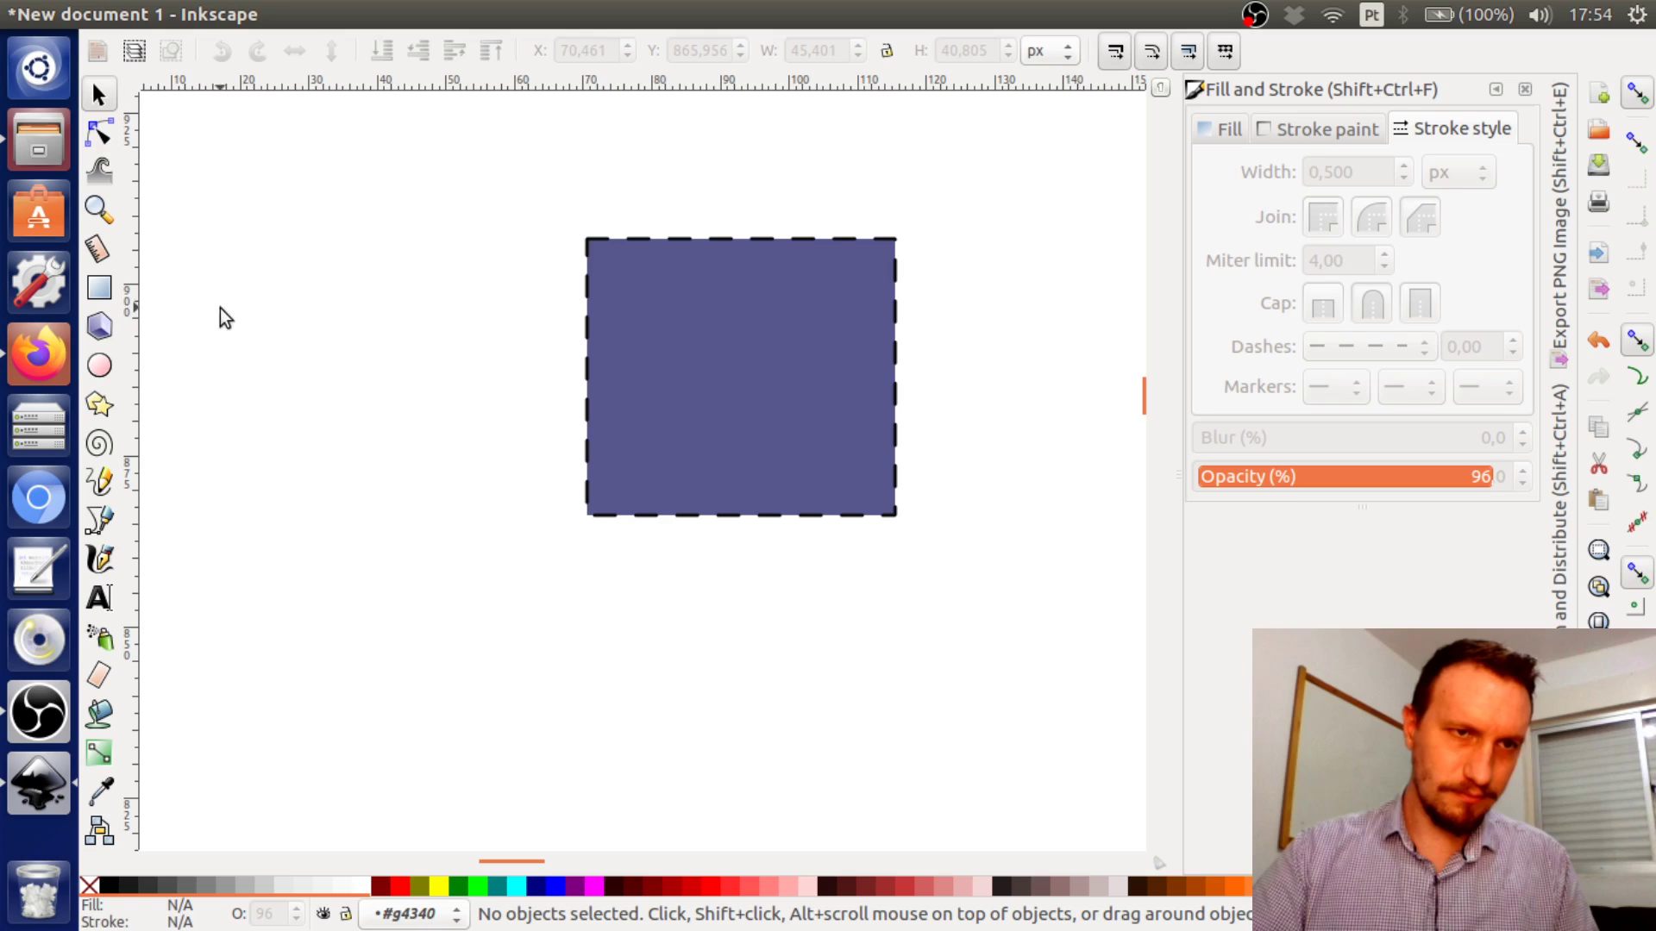
Examine the rectangle's stroke style, flat fill colour and stroke paint settings
click(720, 366)
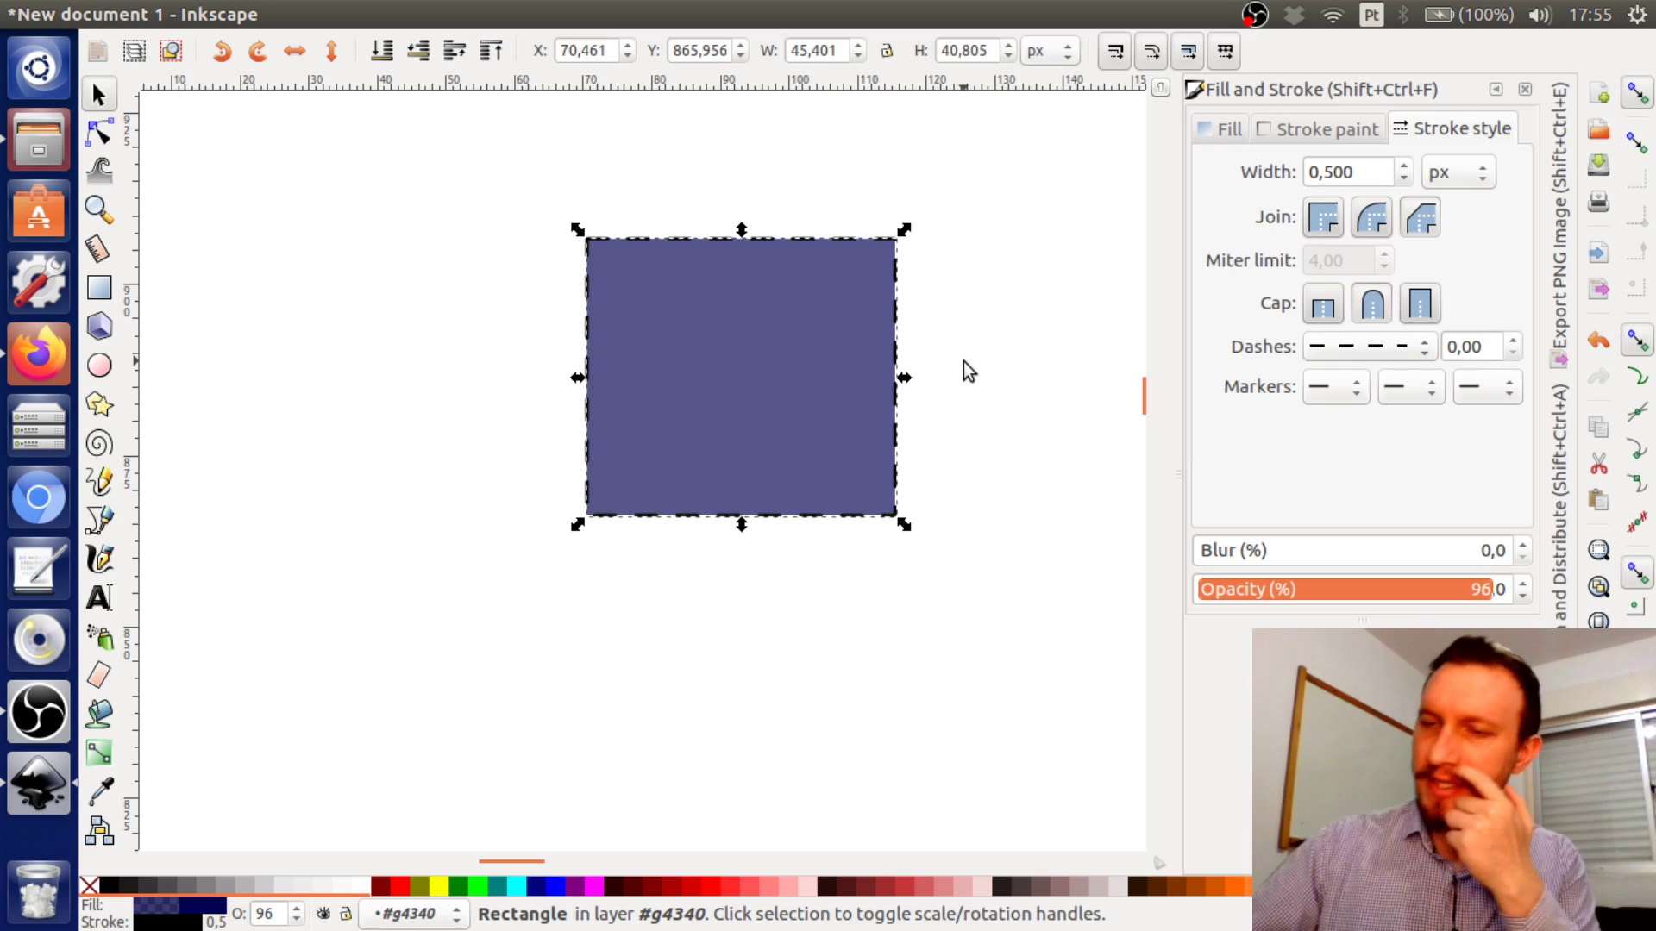
click(997, 277)
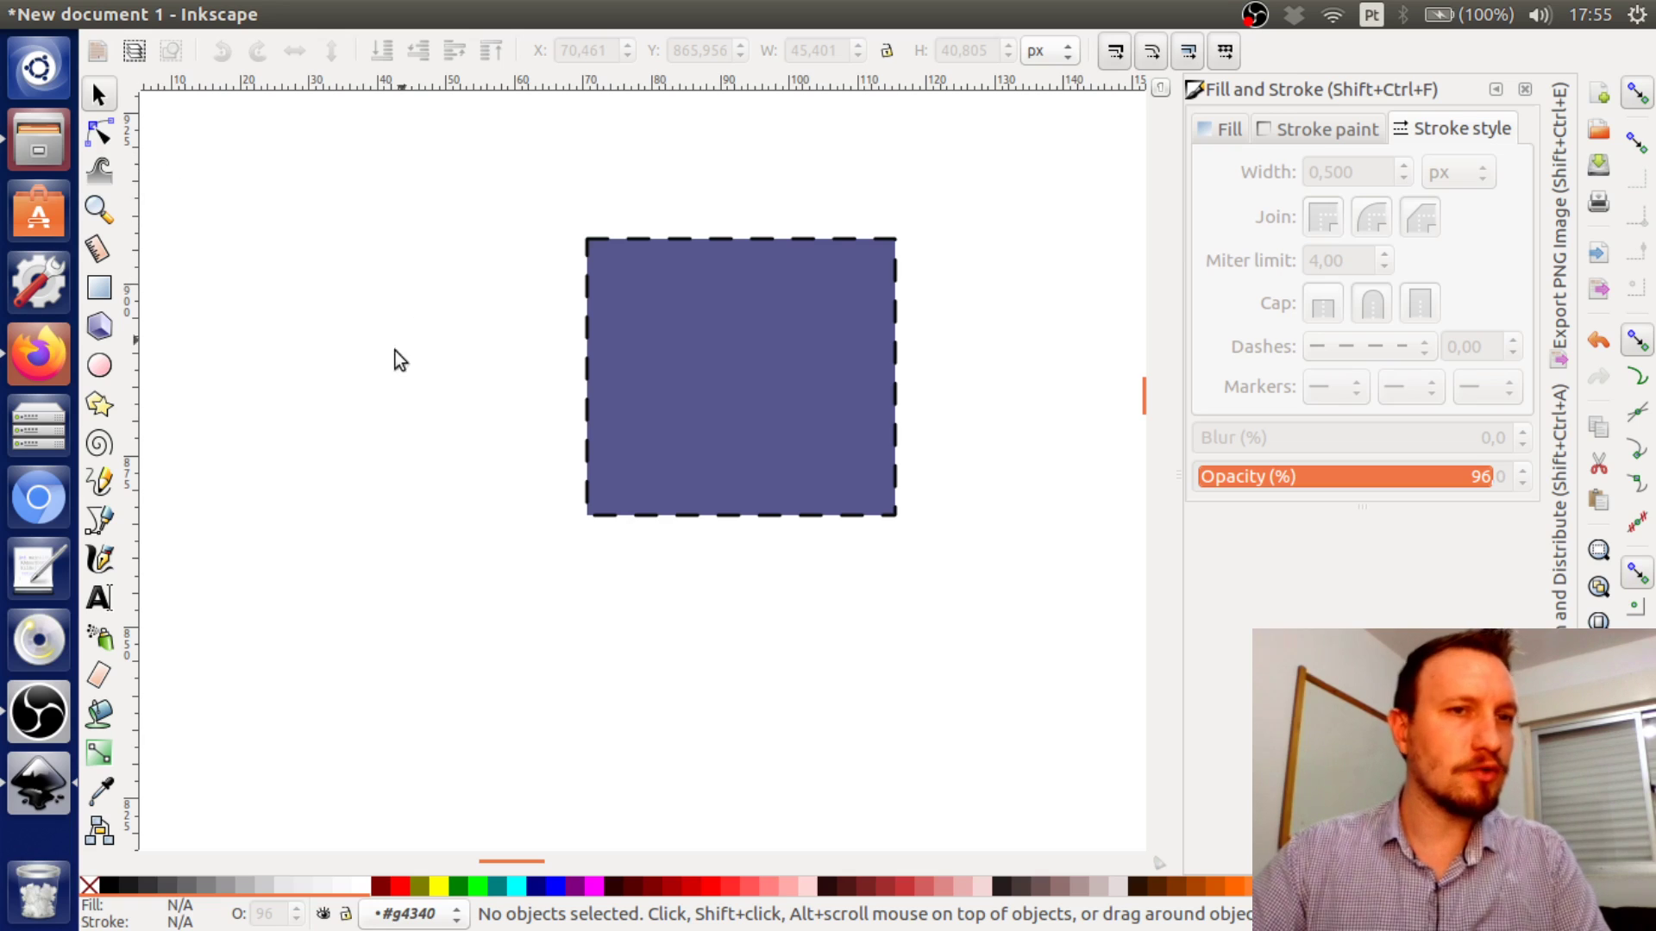
click(682, 400)
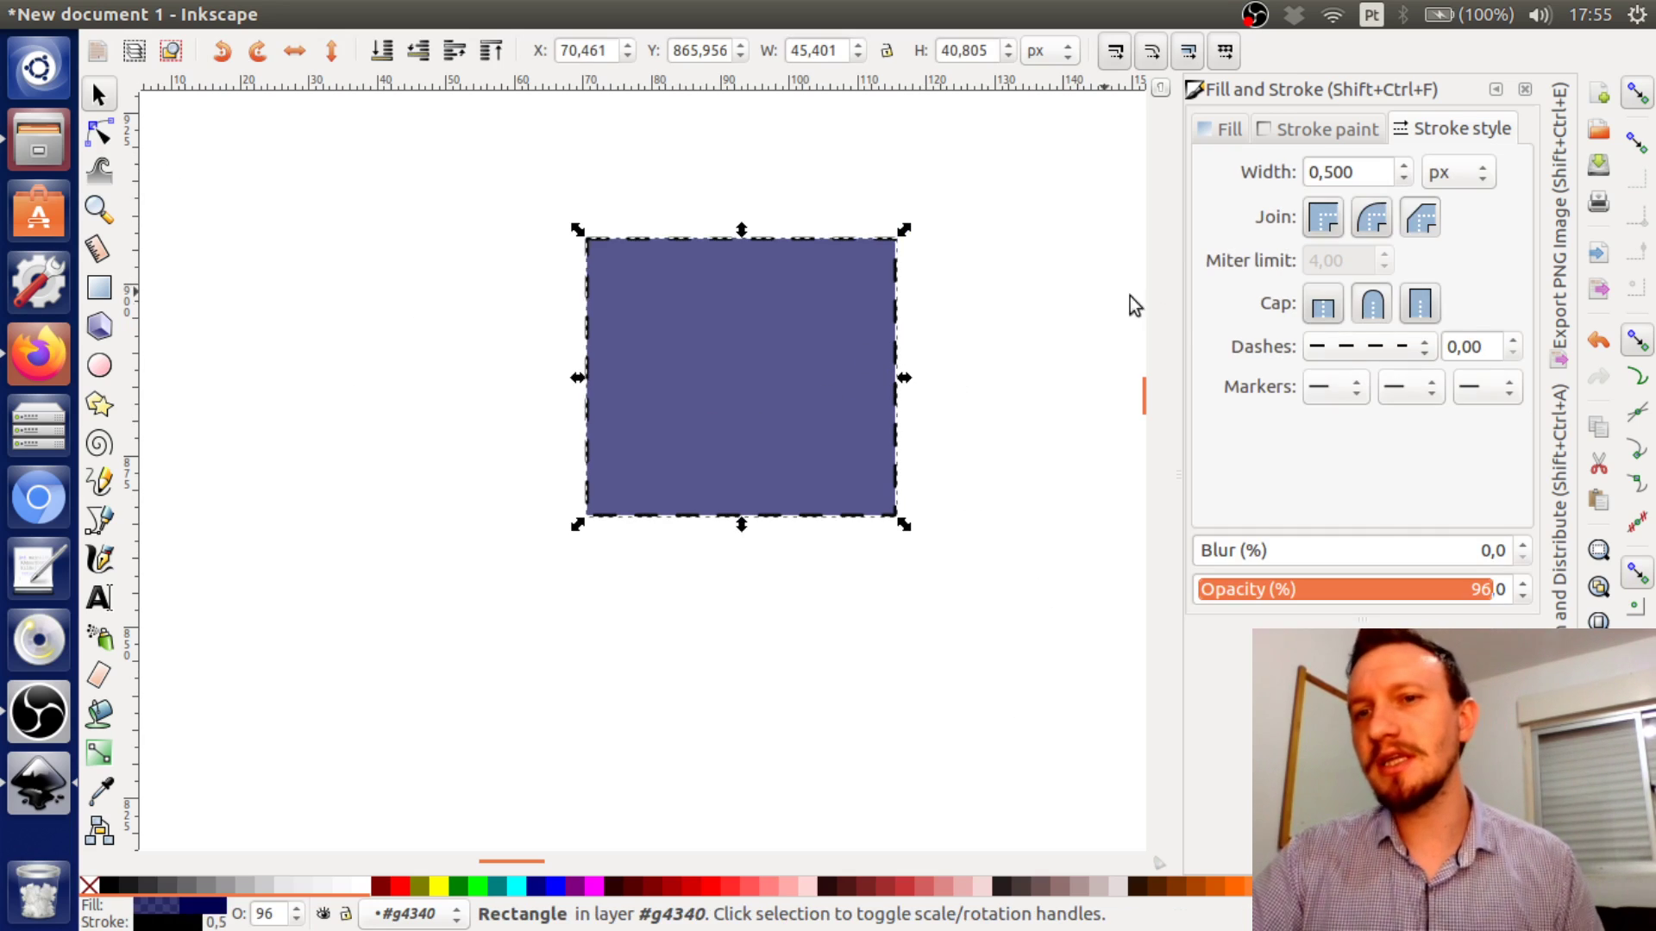
click(945, 321)
click(715, 381)
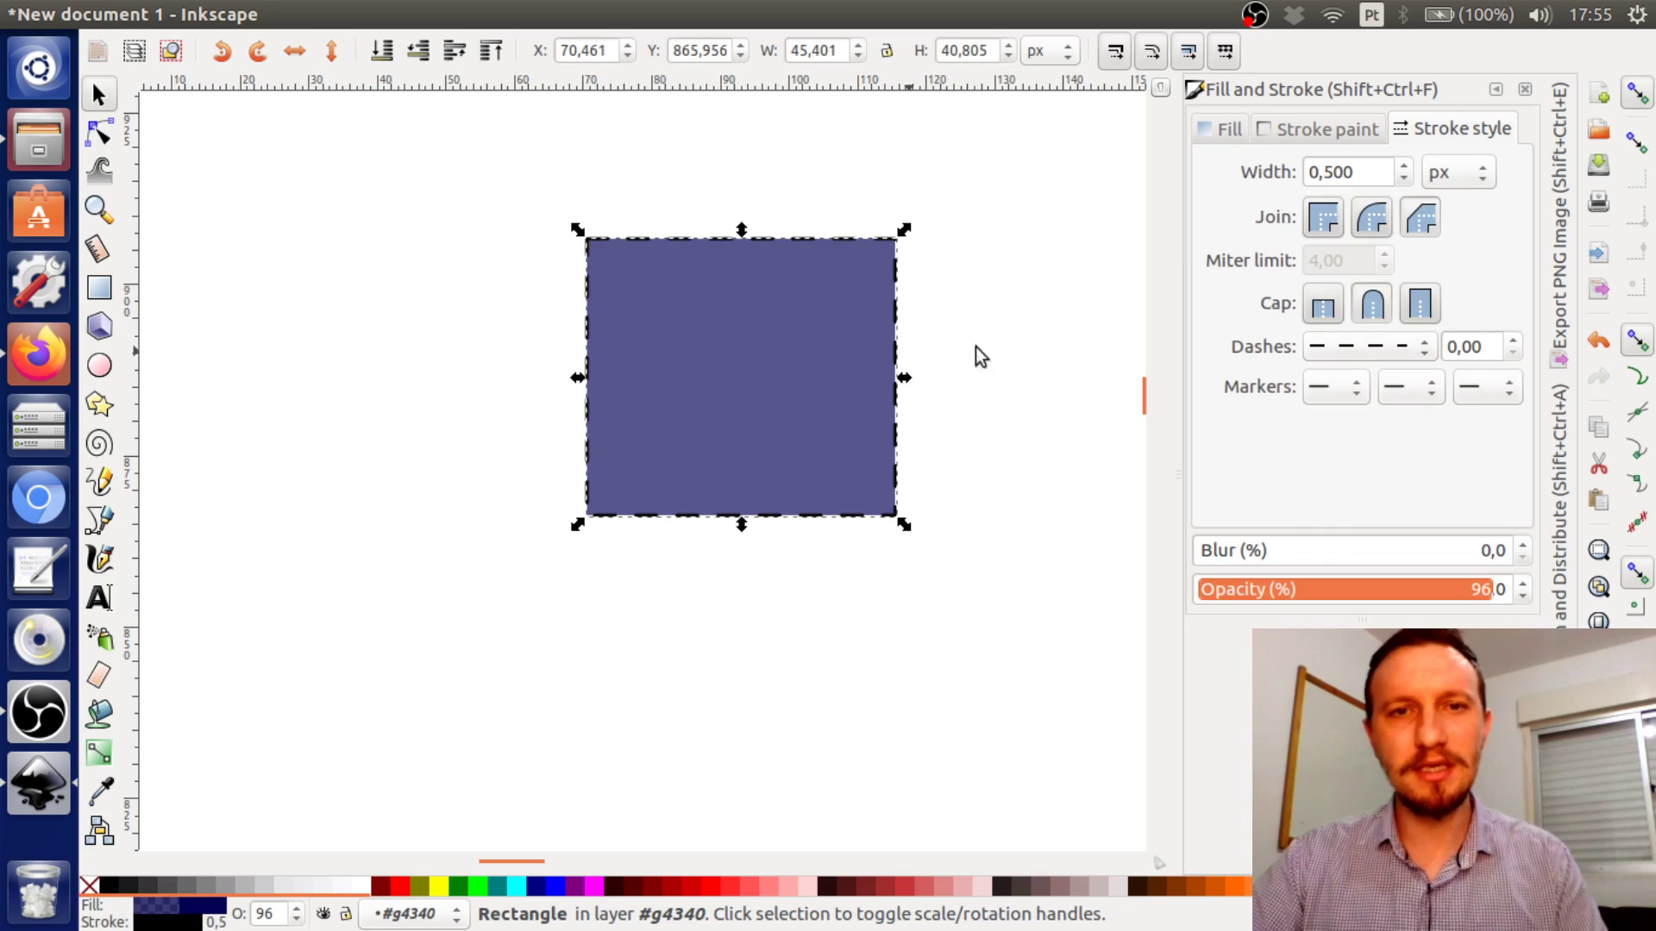
click(1225, 129)
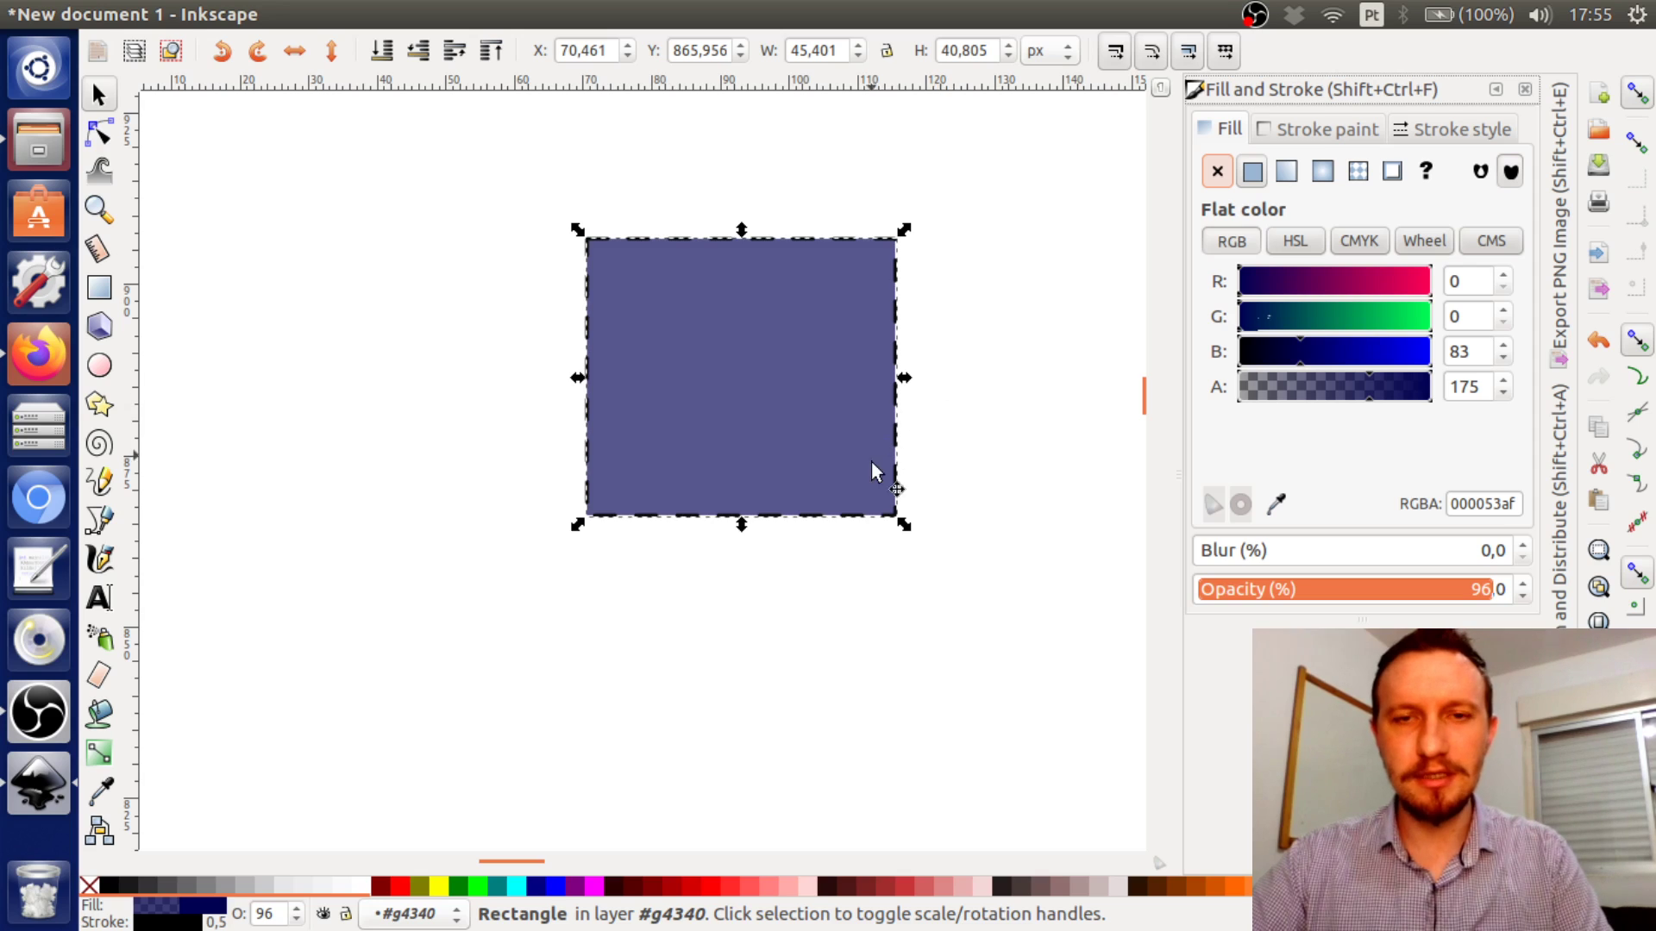
key(Escape)
click(778, 469)
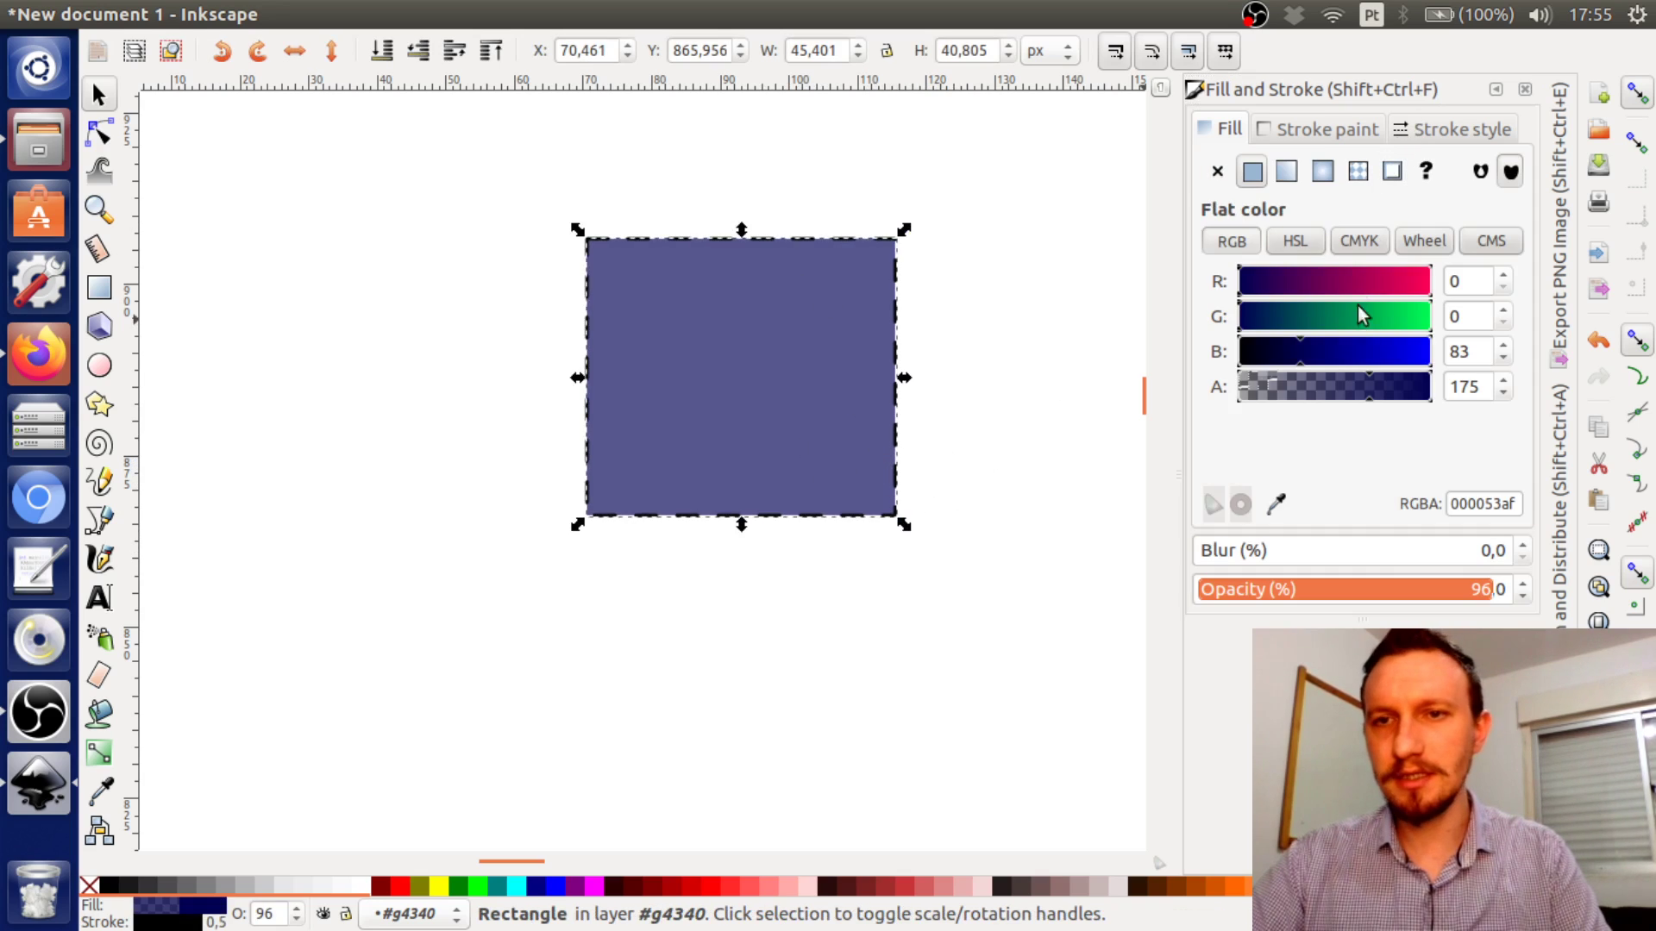
click(1342, 127)
drag(1361, 347, 1101, 349)
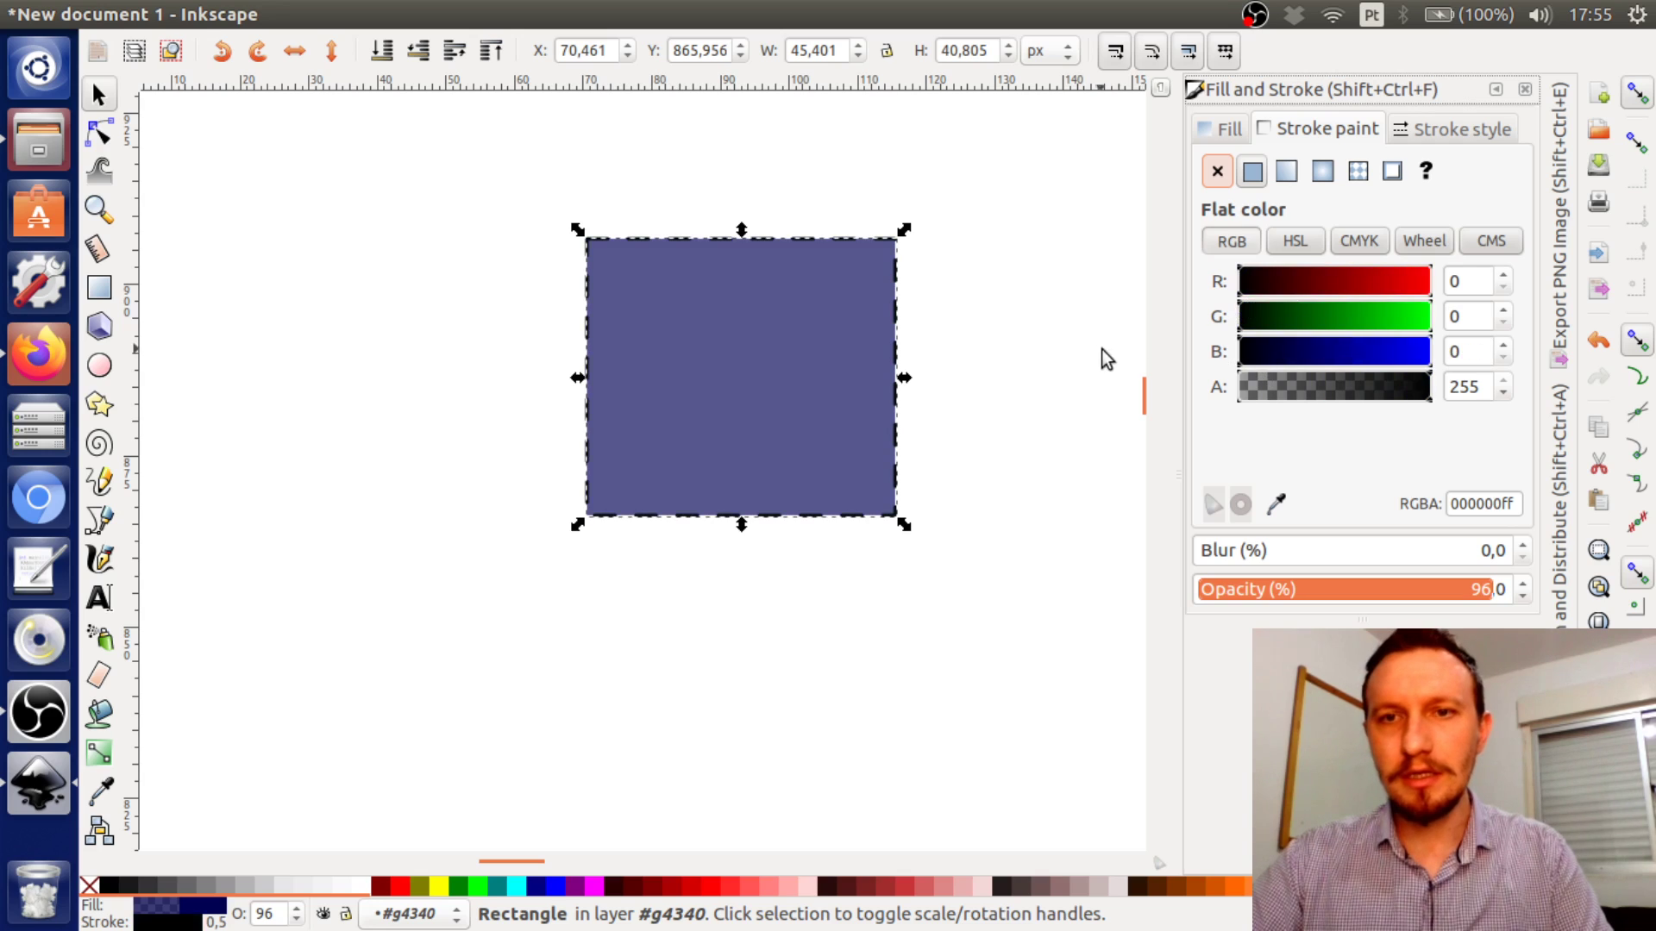
Remove the rectangle's stroke paint, comparing it once with a flat-colour stroke
click(1218, 172)
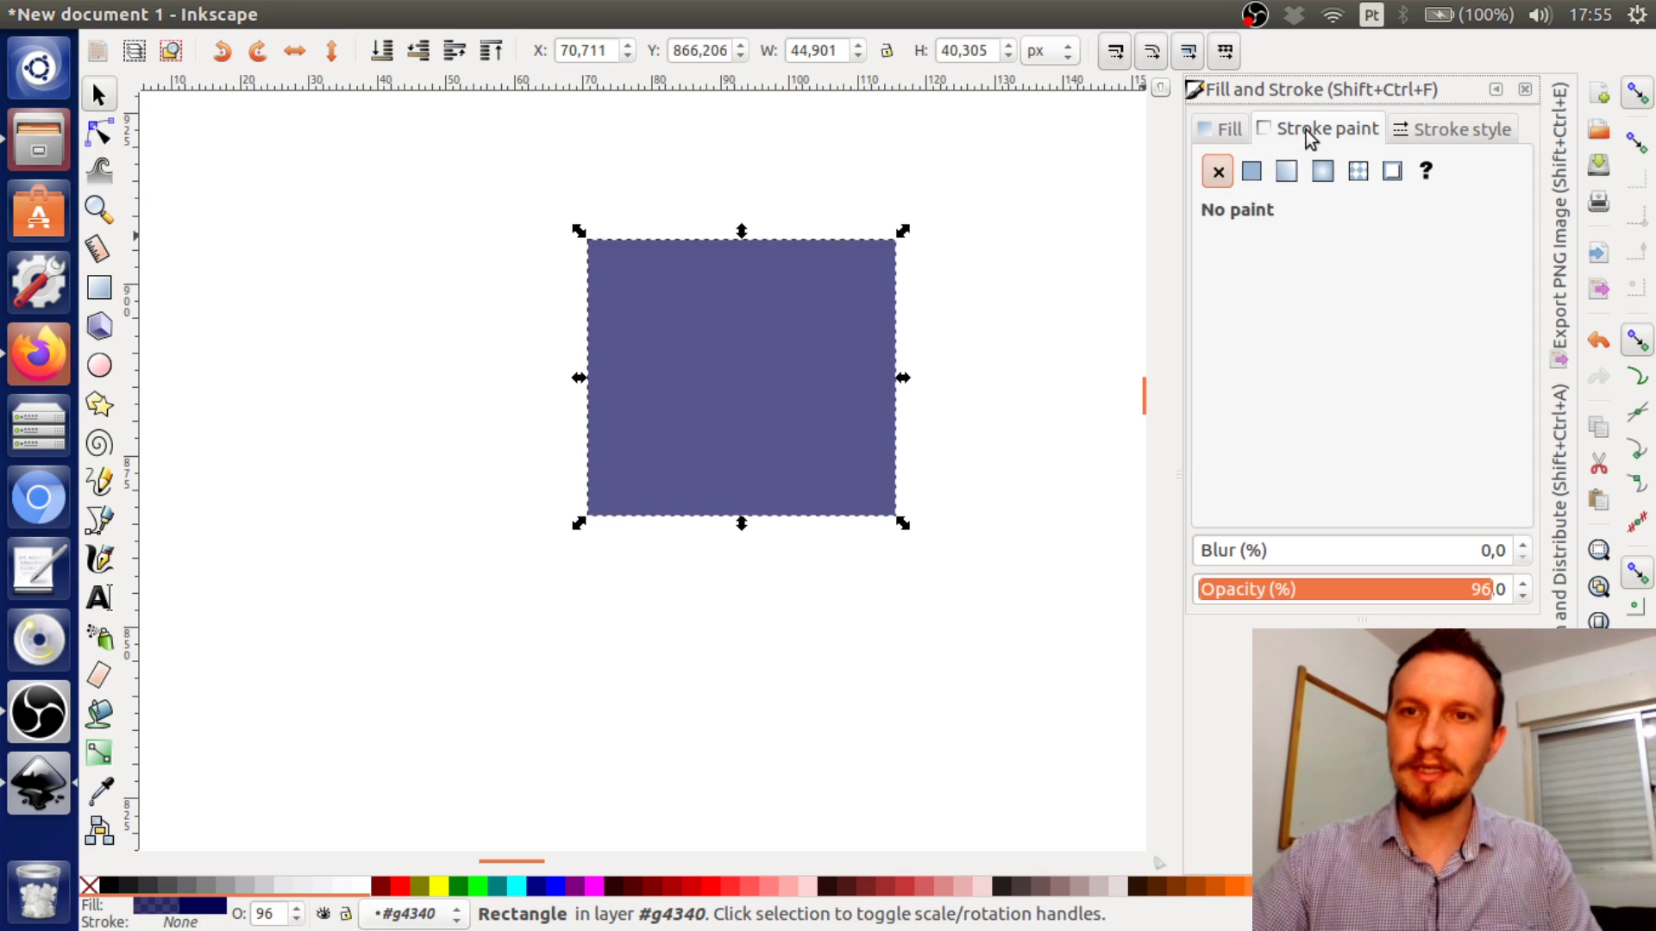
click(1253, 171)
click(1218, 171)
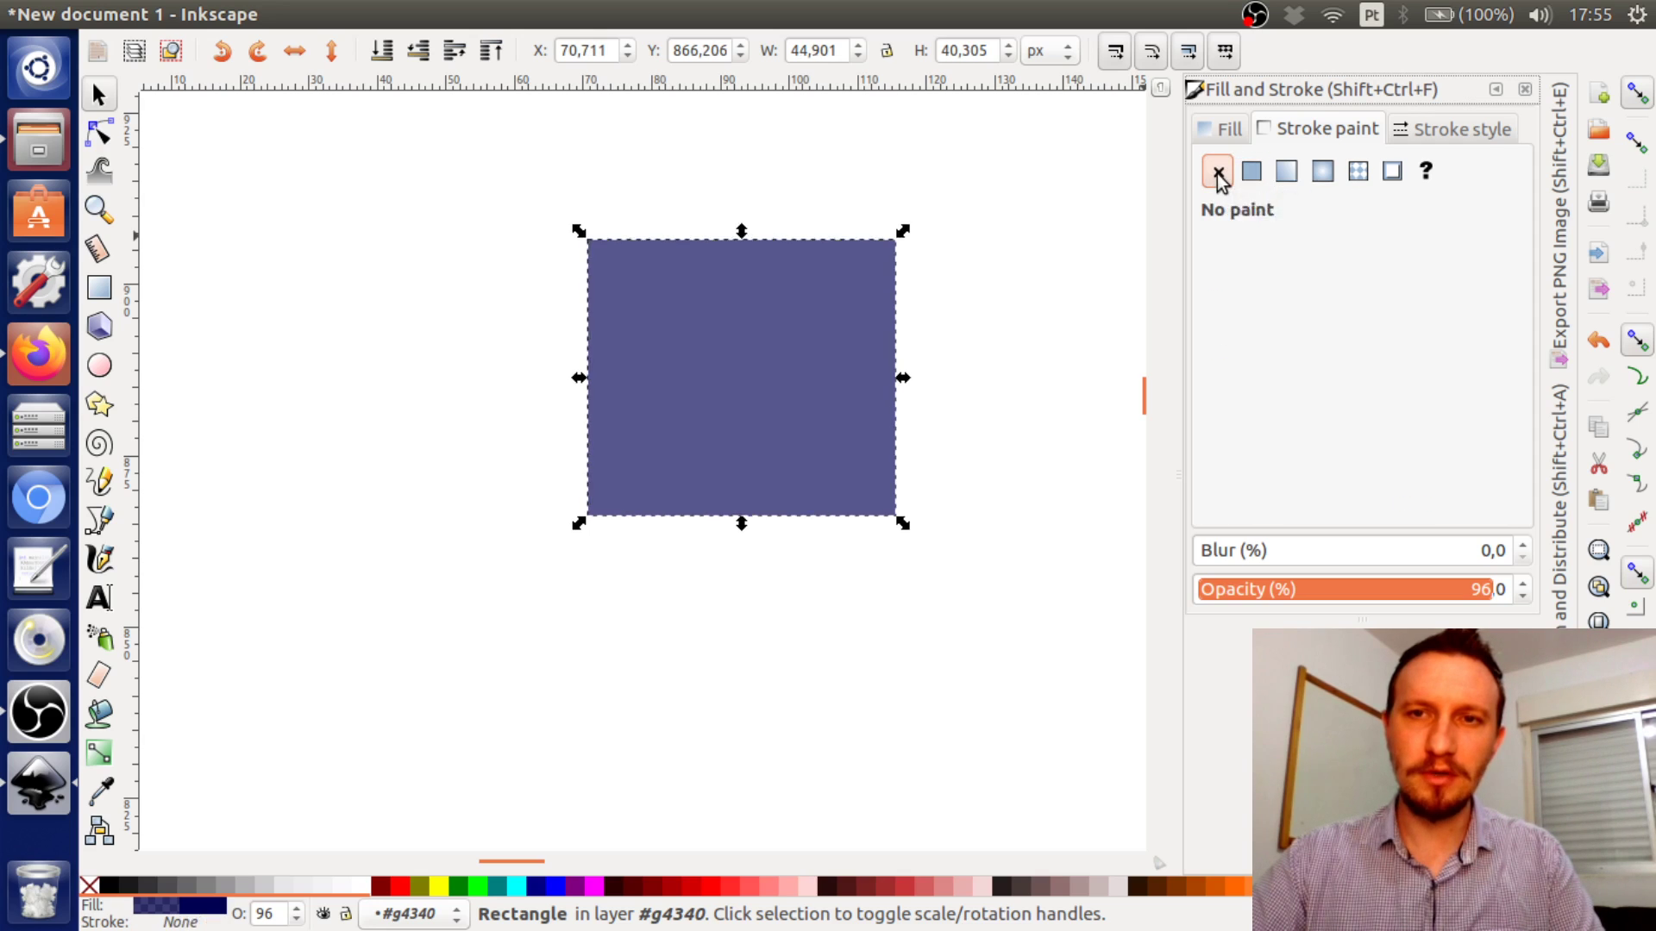
Reselect the rectangle and open its fill settings
click(1101, 276)
click(807, 336)
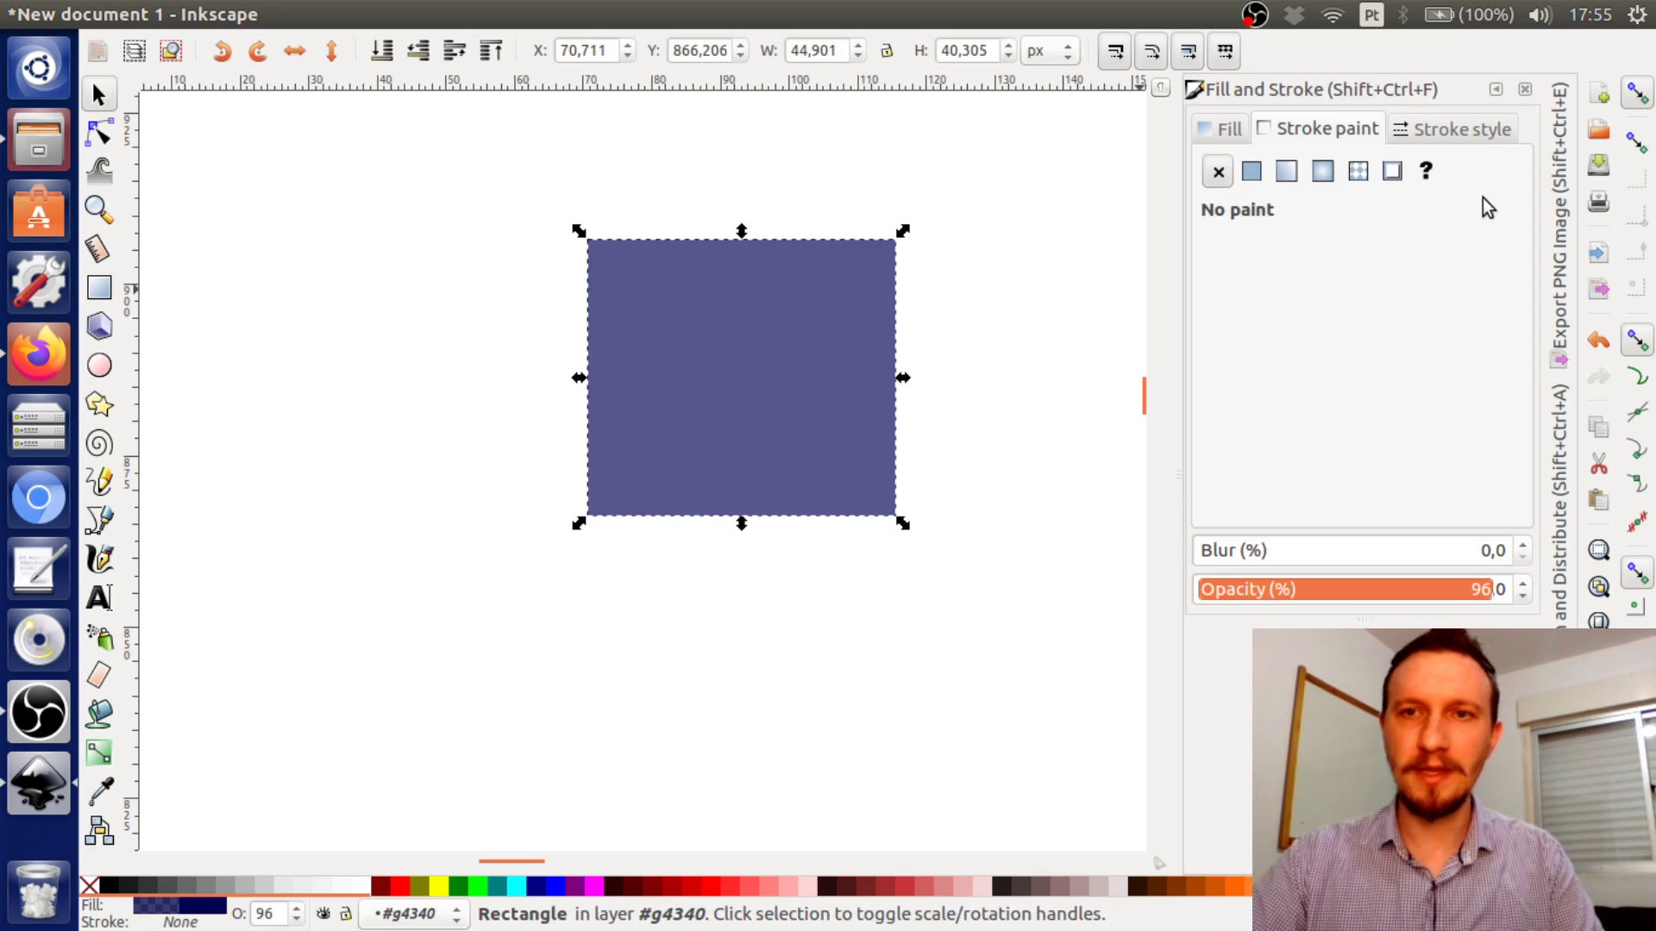
click(1220, 129)
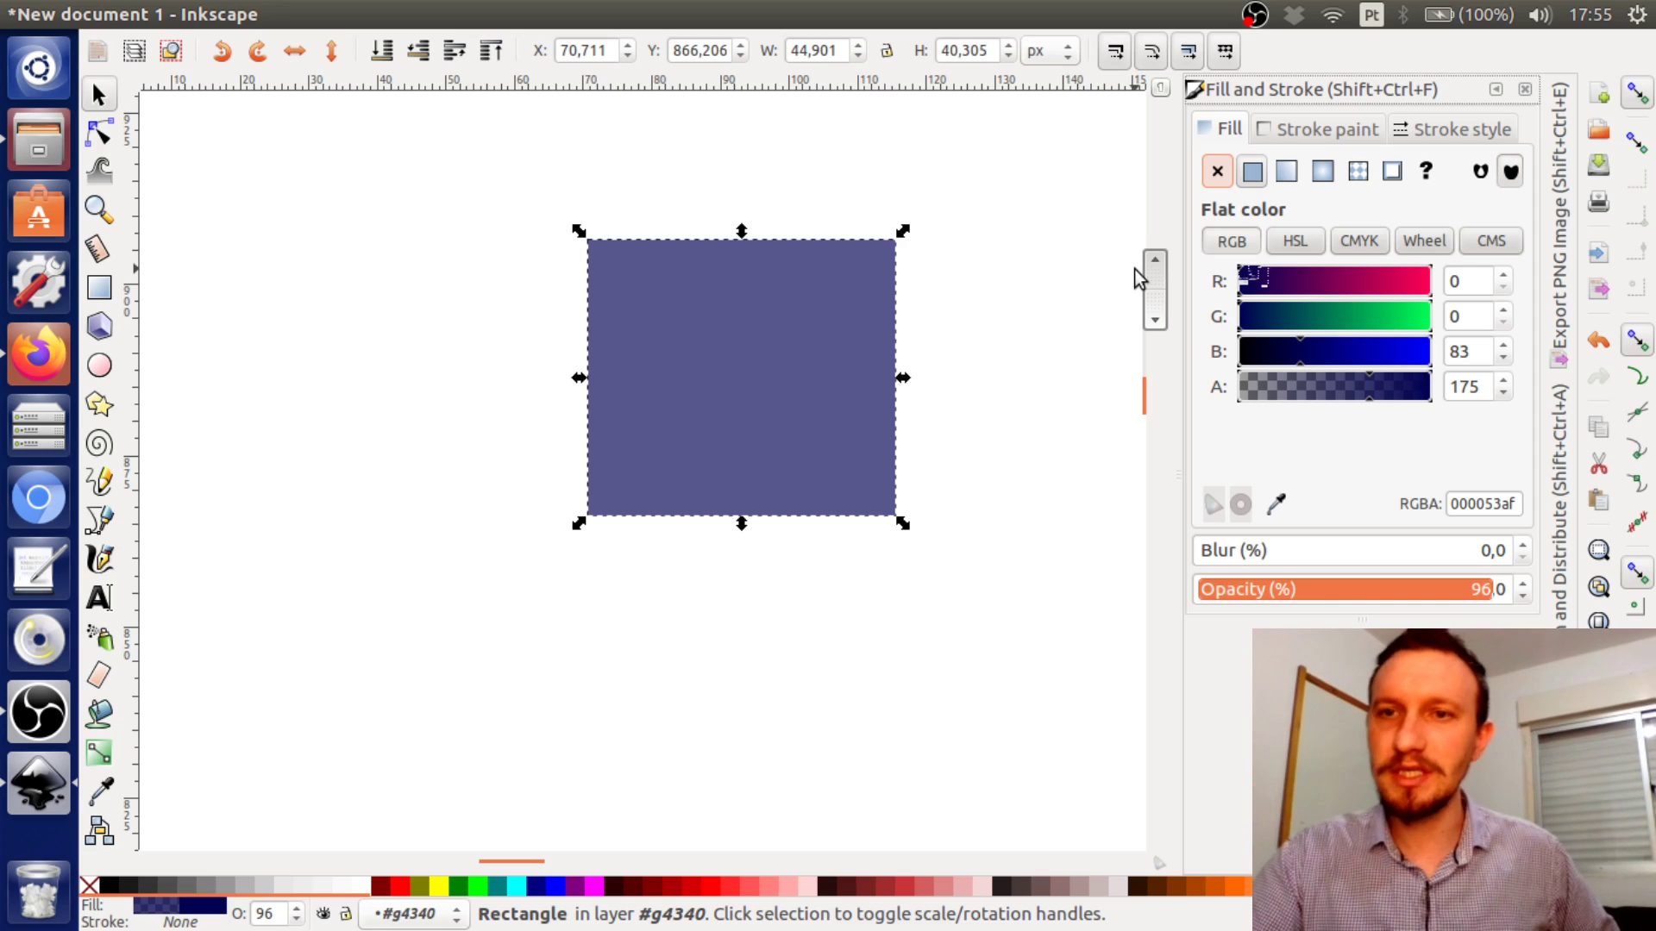
Lower the blue channel of the rectangle's flat fill to 74 in RGB mode
click(1305, 245)
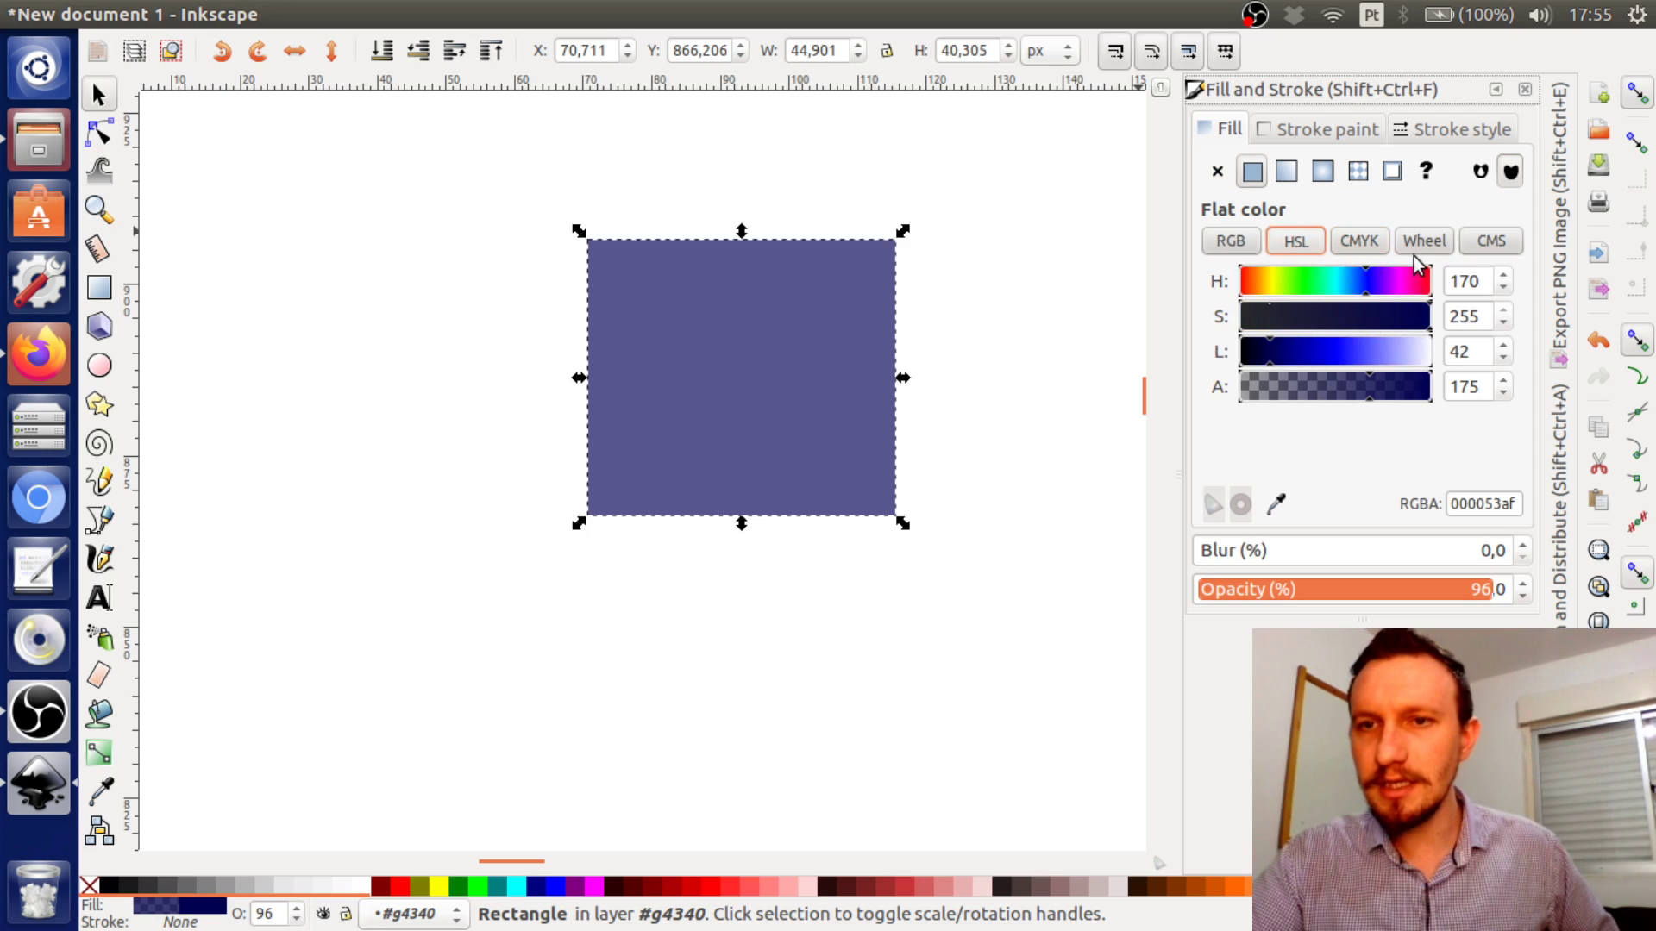
click(1227, 249)
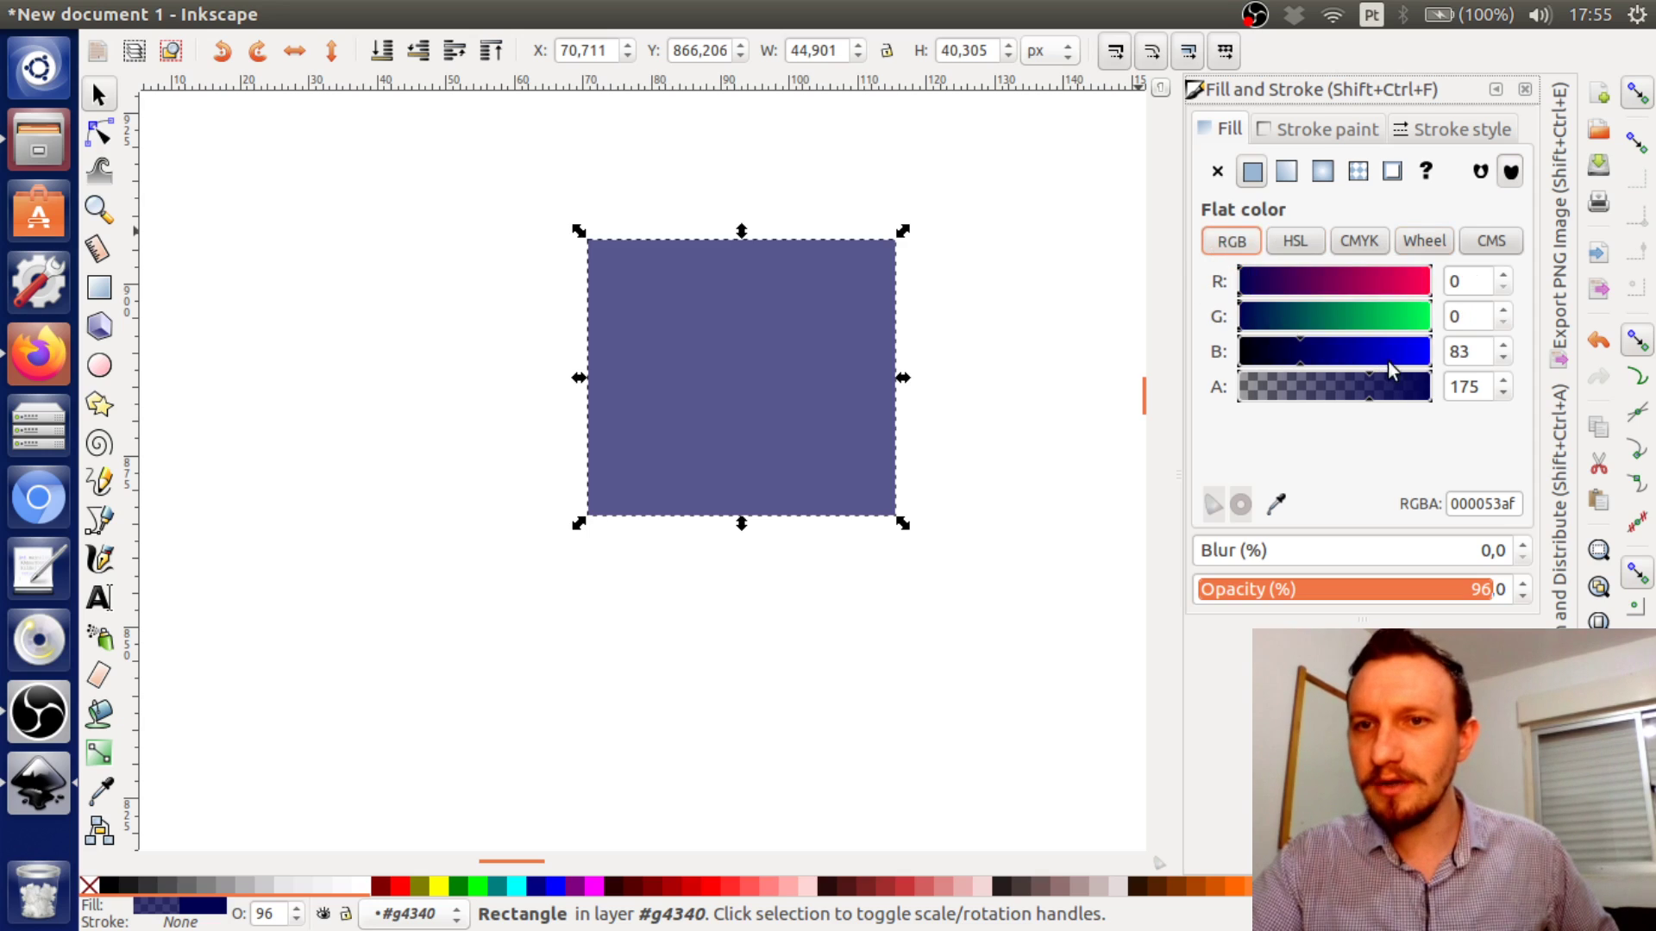
mouse_move(1312, 351)
mouse_down()
mouse_move(1359, 346)
mouse_move(1281, 338)
mouse_up()
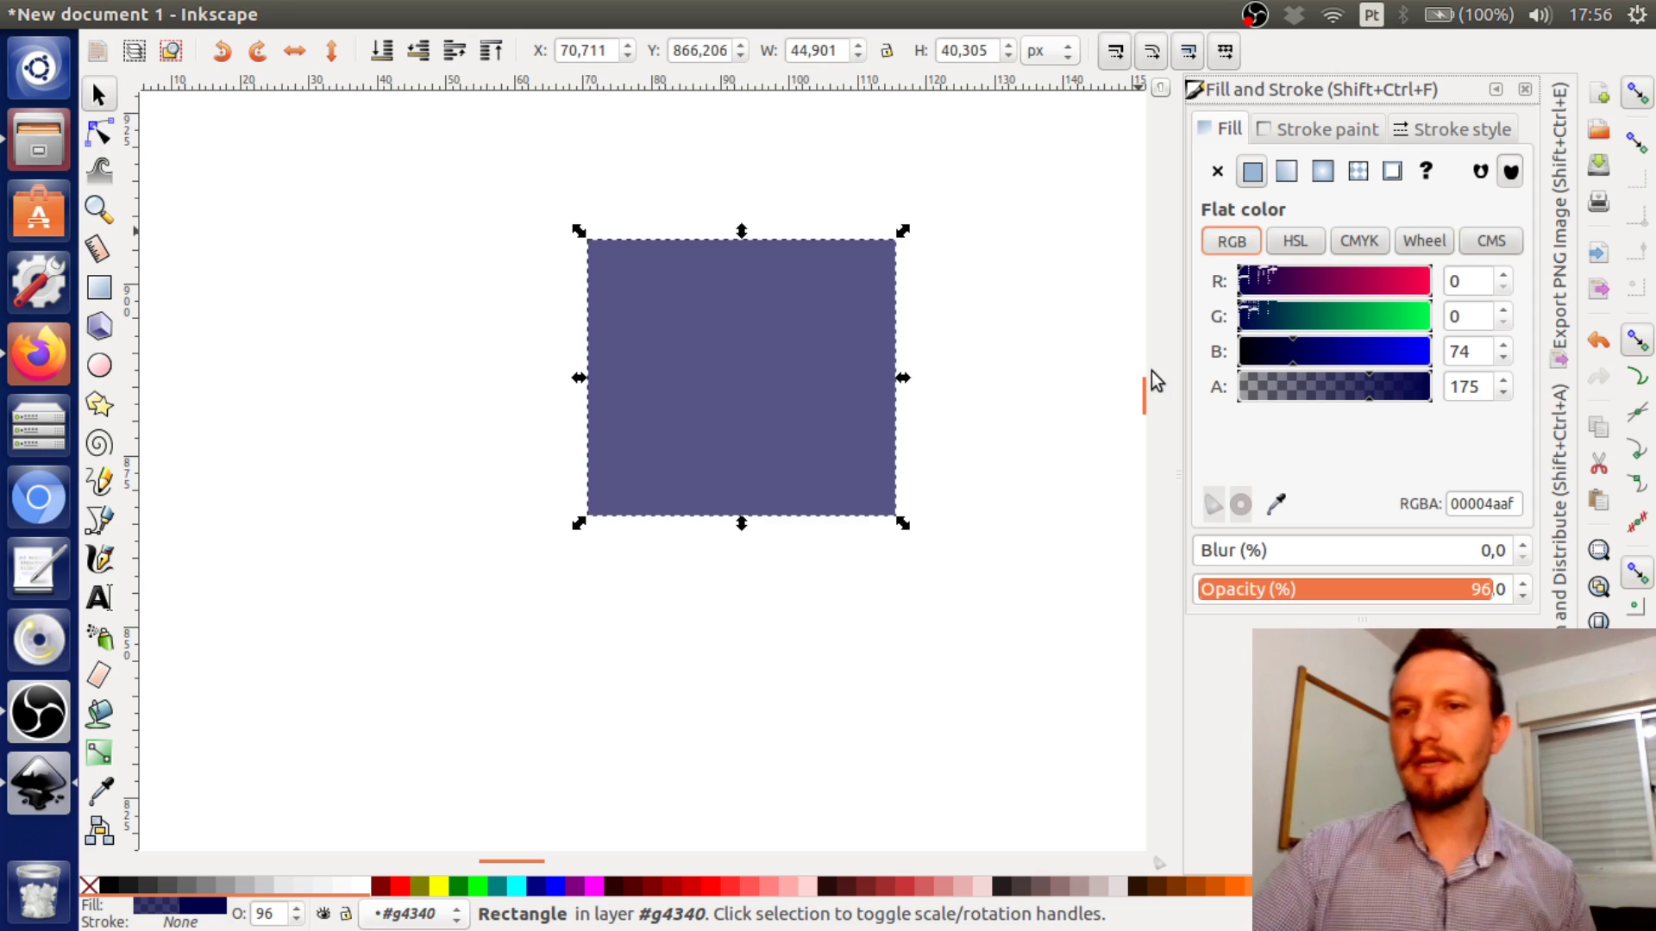
Recolor the rectangle's fill light pink (f1aca9) in the color wheel, with its alpha at 255
click(1361, 242)
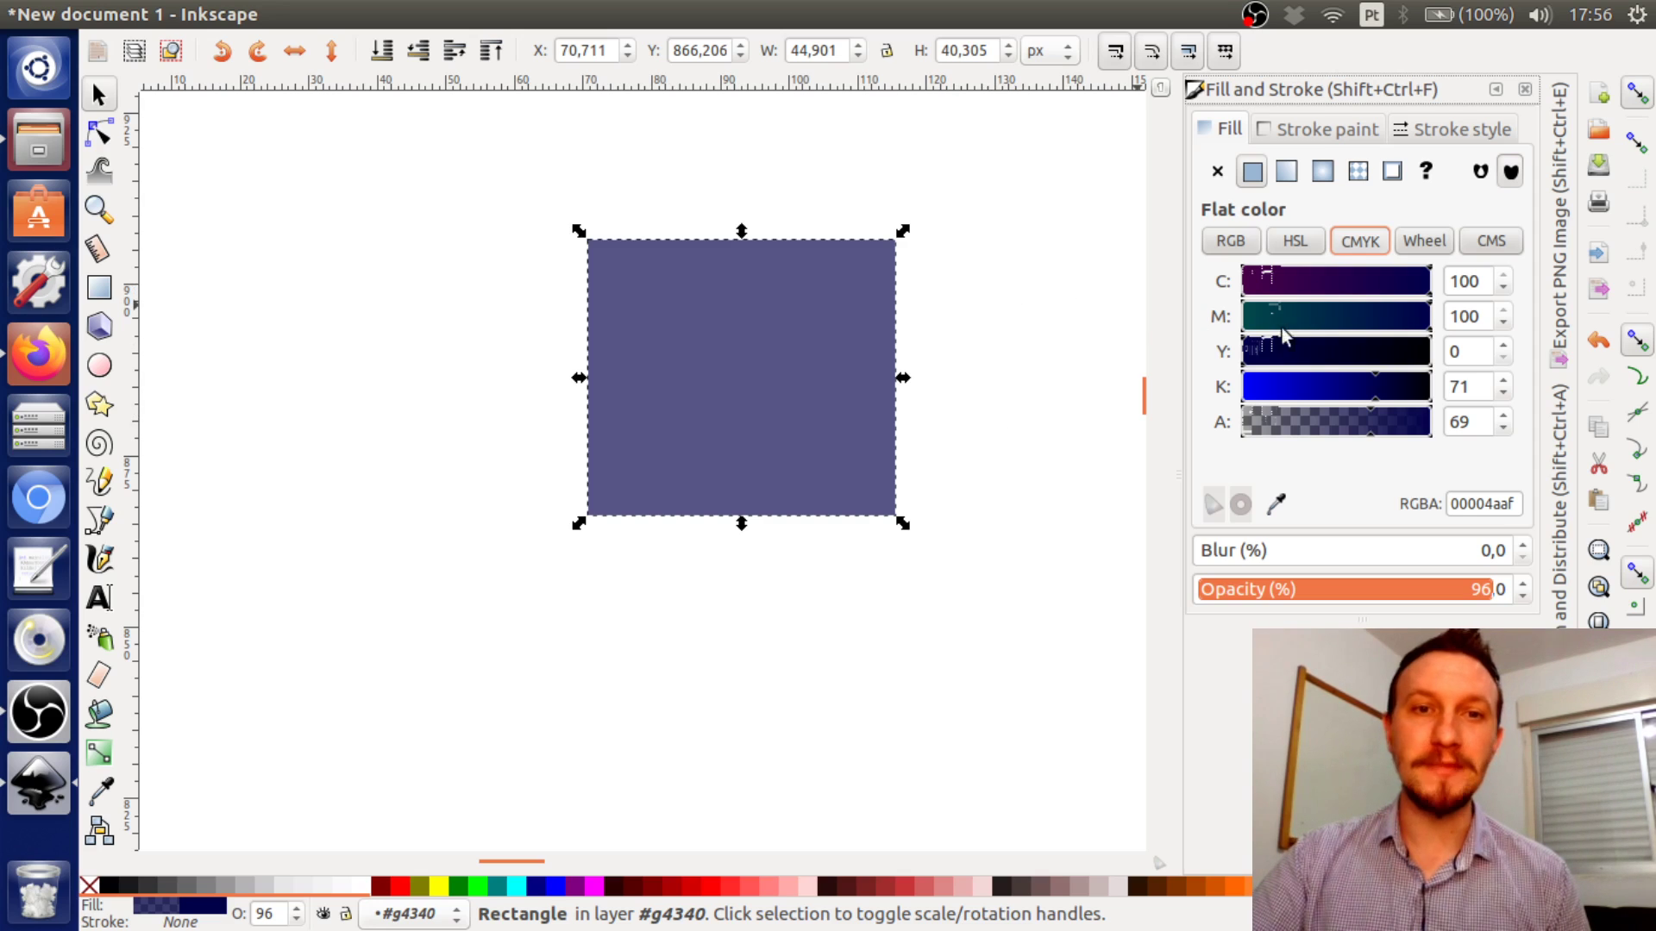
click(1427, 246)
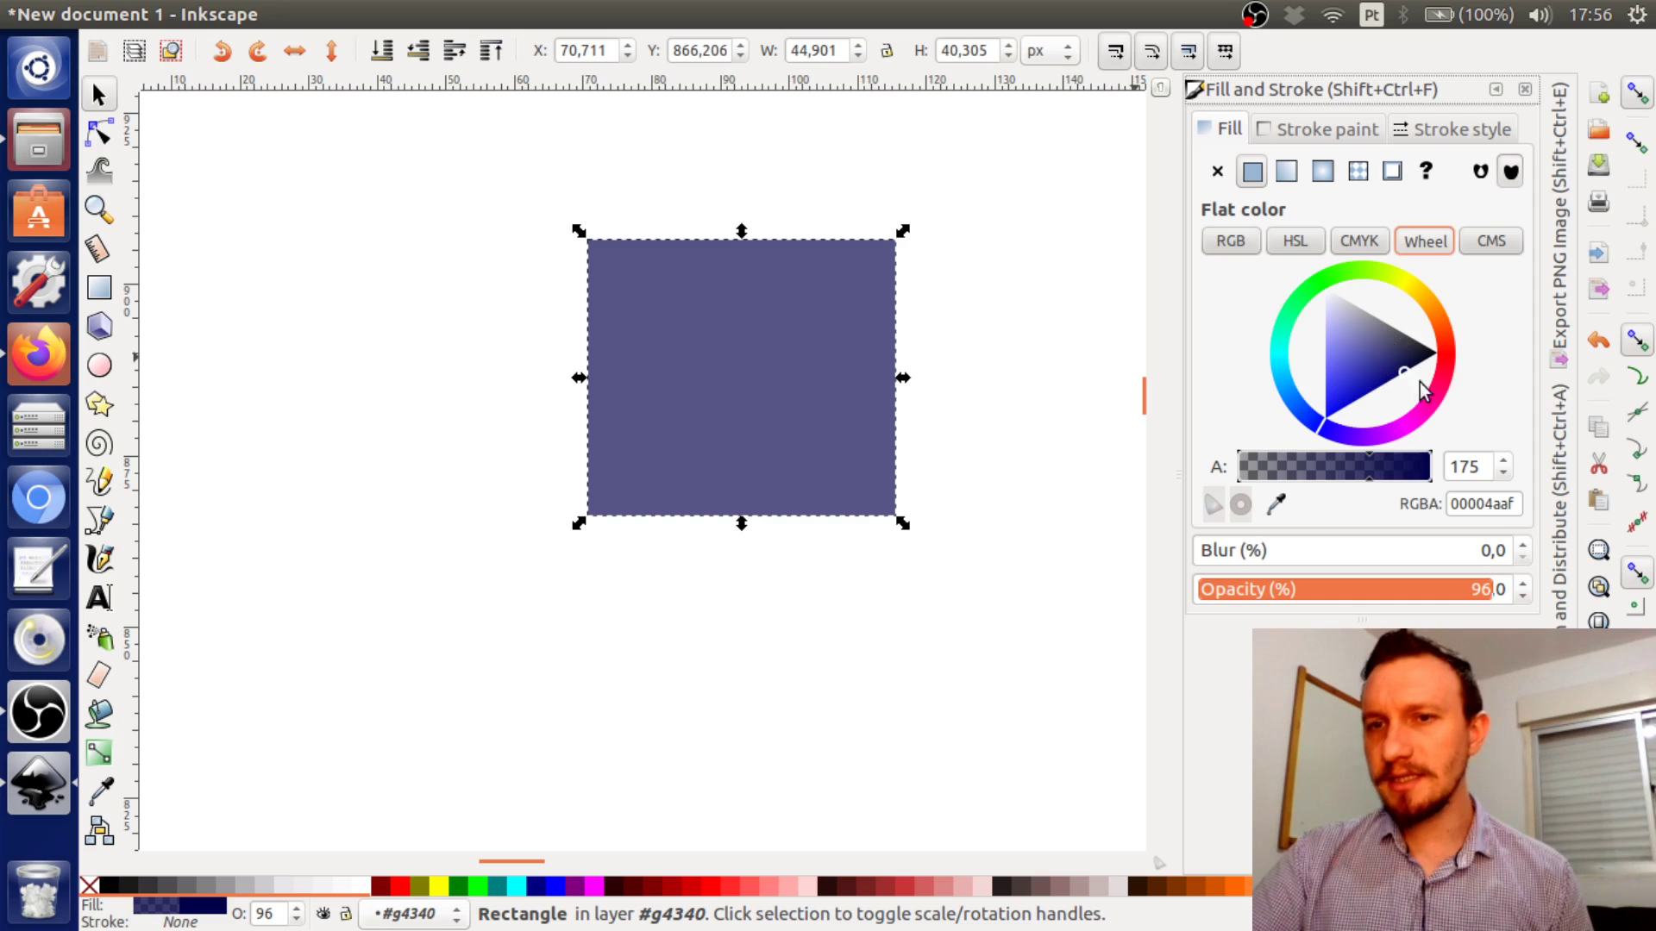
drag(1404, 375, 1383, 362)
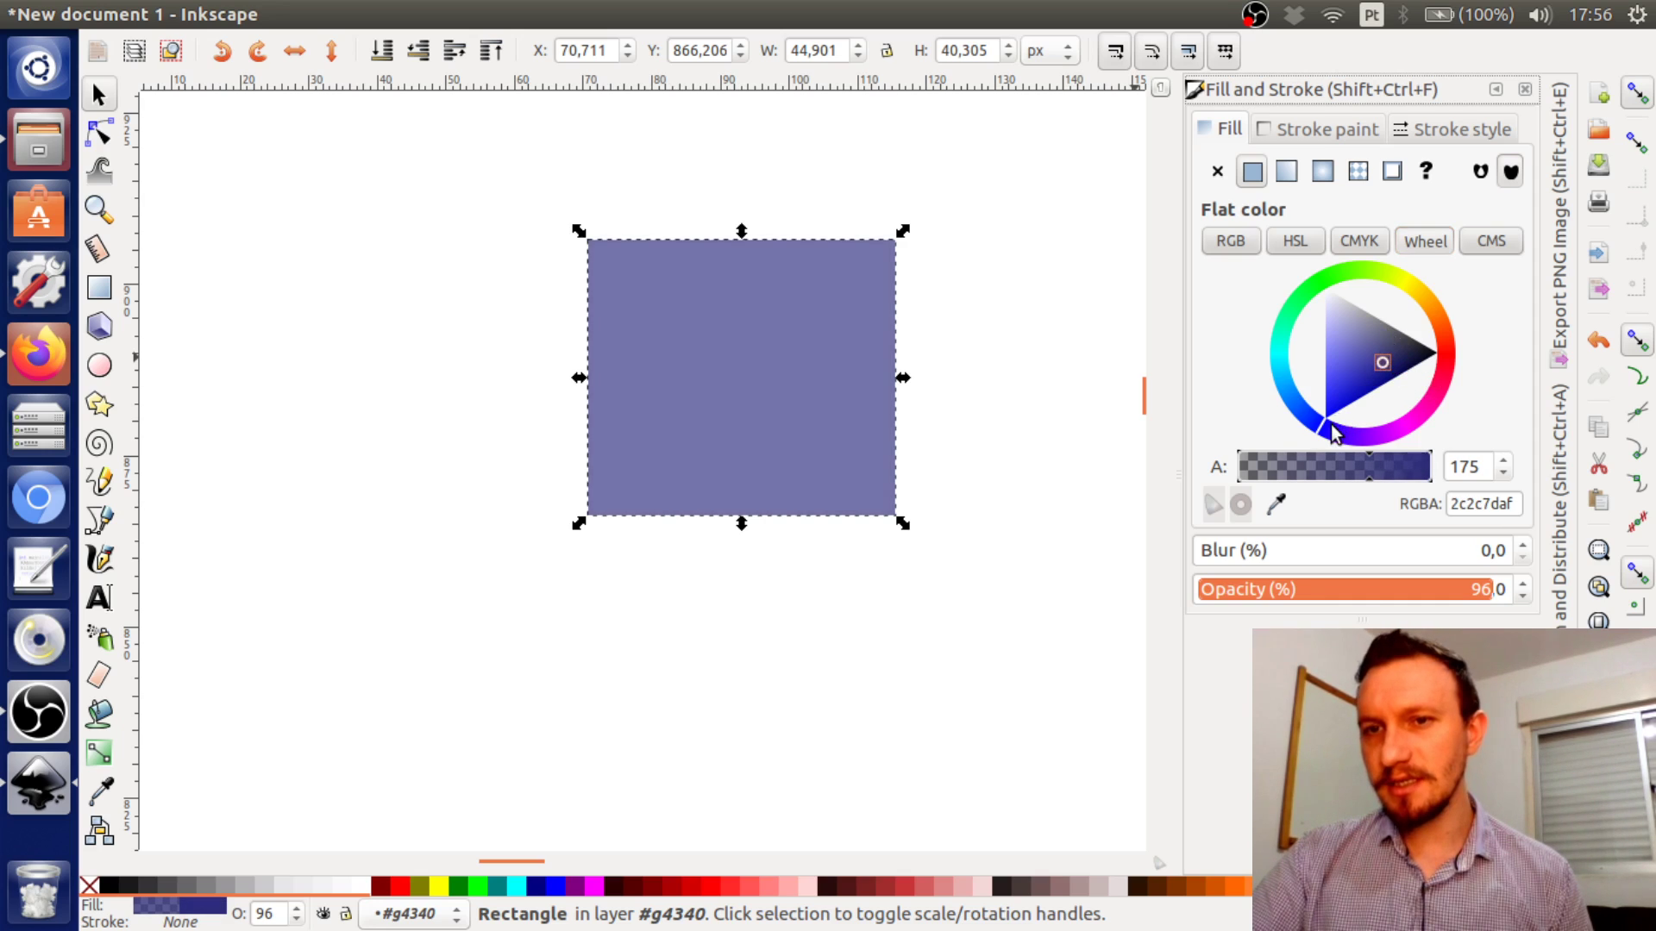
mouse_move(1331, 435)
mouse_down()
mouse_move(1274, 380)
mouse_move(1293, 288)
mouse_move(1408, 274)
mouse_move(1467, 340)
mouse_up()
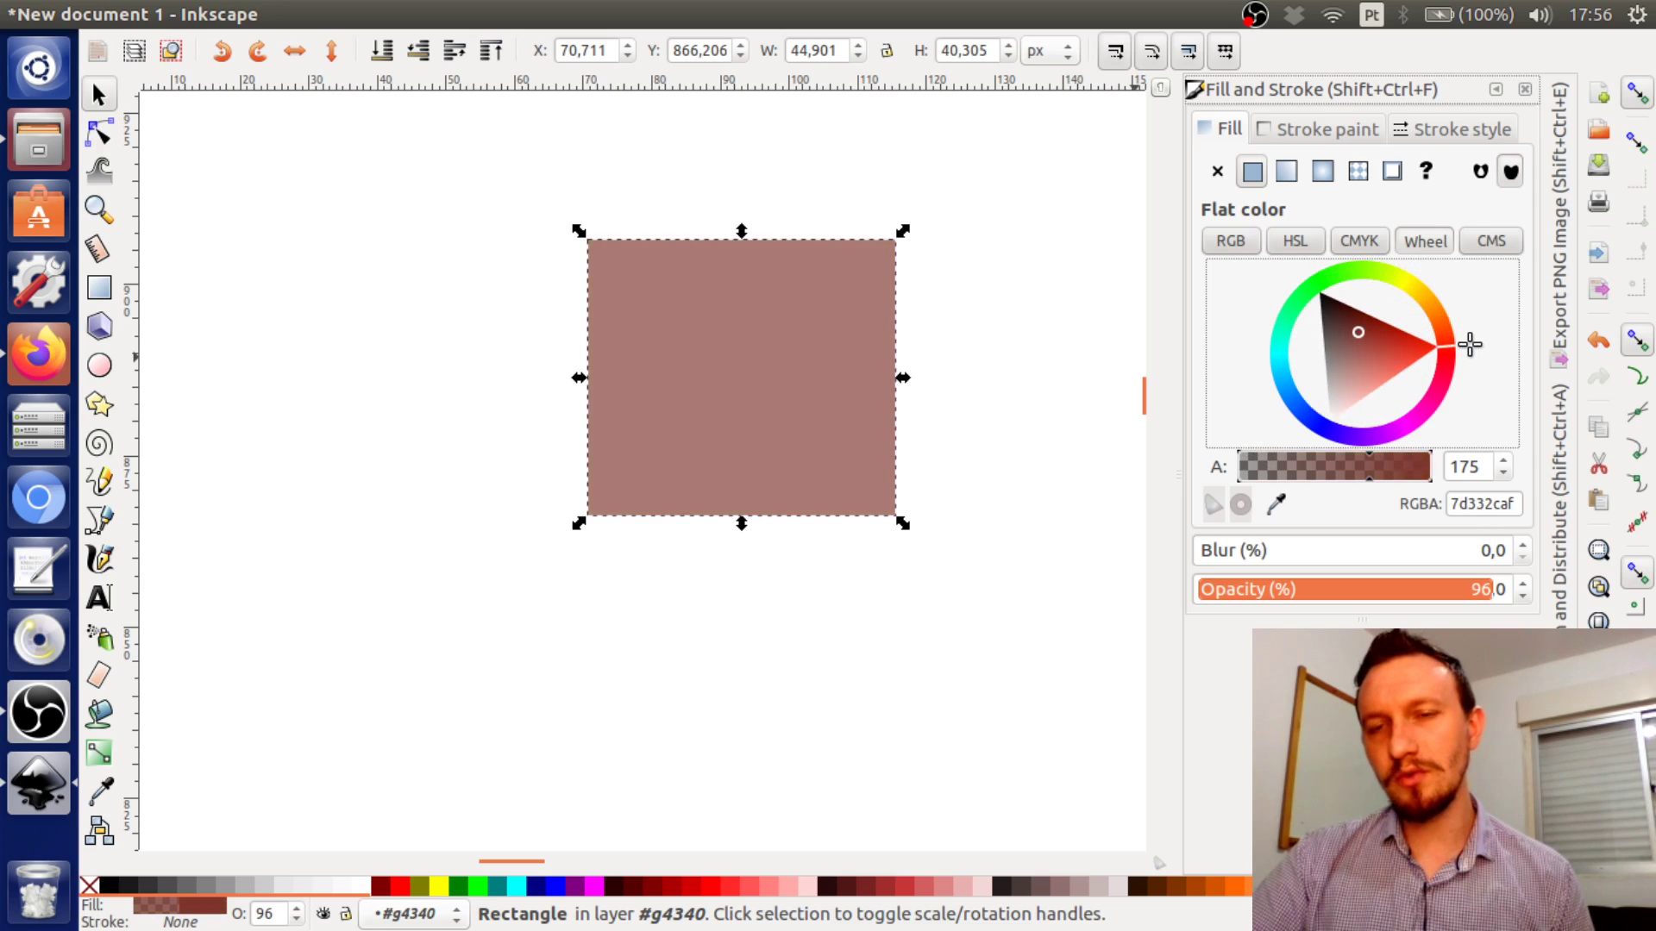
mouse_move(1359, 339)
mouse_down()
mouse_move(1360, 374)
mouse_move(1331, 322)
mouse_move(1358, 376)
mouse_move(1350, 359)
mouse_up()
drag(1375, 465, 1458, 466)
drag(1372, 388, 1357, 393)
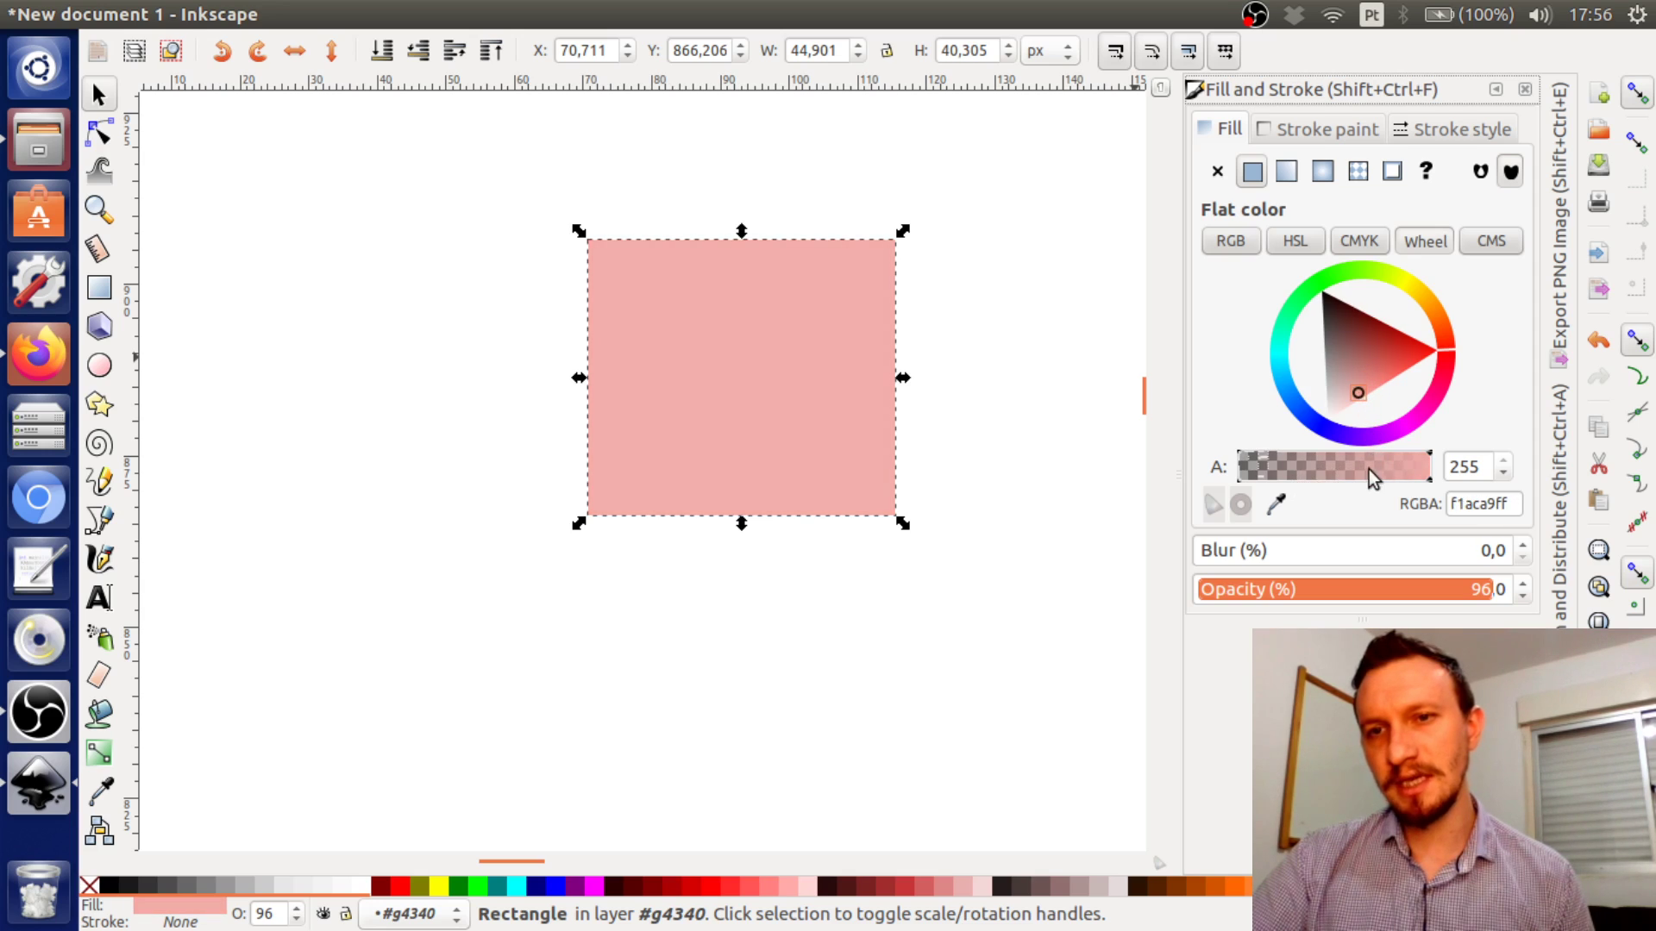
Shift the rectangle's fill to a muted purple (a5a0c4) with the color wheel
click(1330, 431)
mouse_move(1330, 431)
mouse_down()
mouse_move(1317, 419)
mouse_move(1331, 432)
mouse_up()
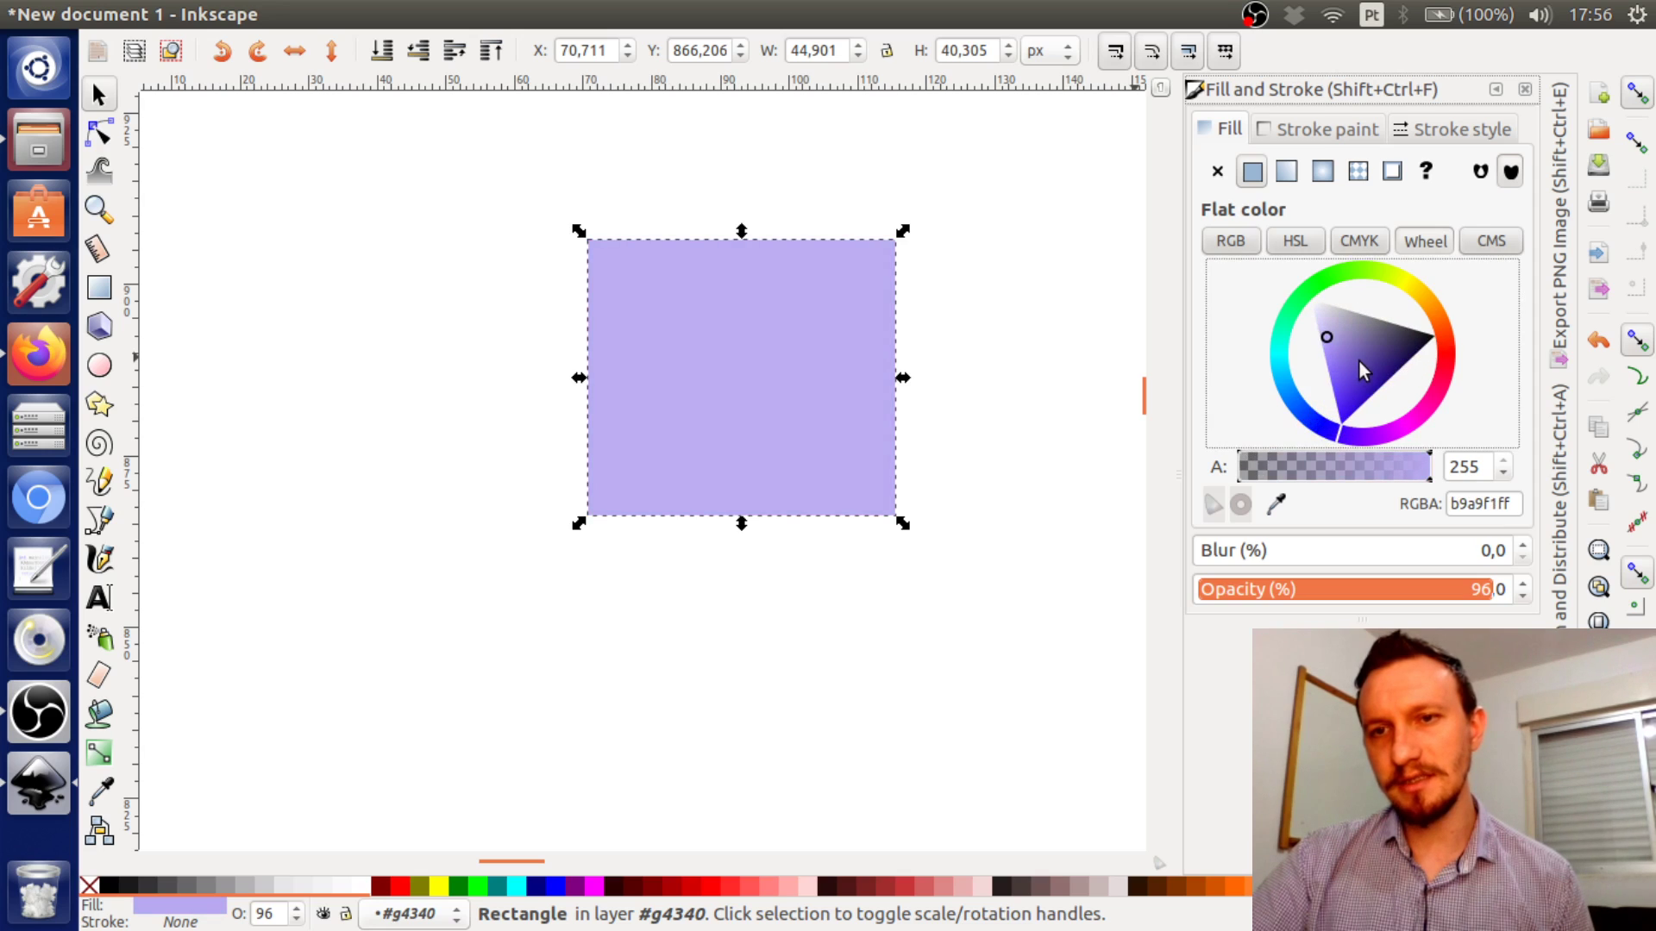
mouse_move(1366, 371)
mouse_down()
mouse_move(1380, 362)
mouse_move(1344, 325)
mouse_move(1314, 414)
mouse_move(1346, 324)
mouse_up()
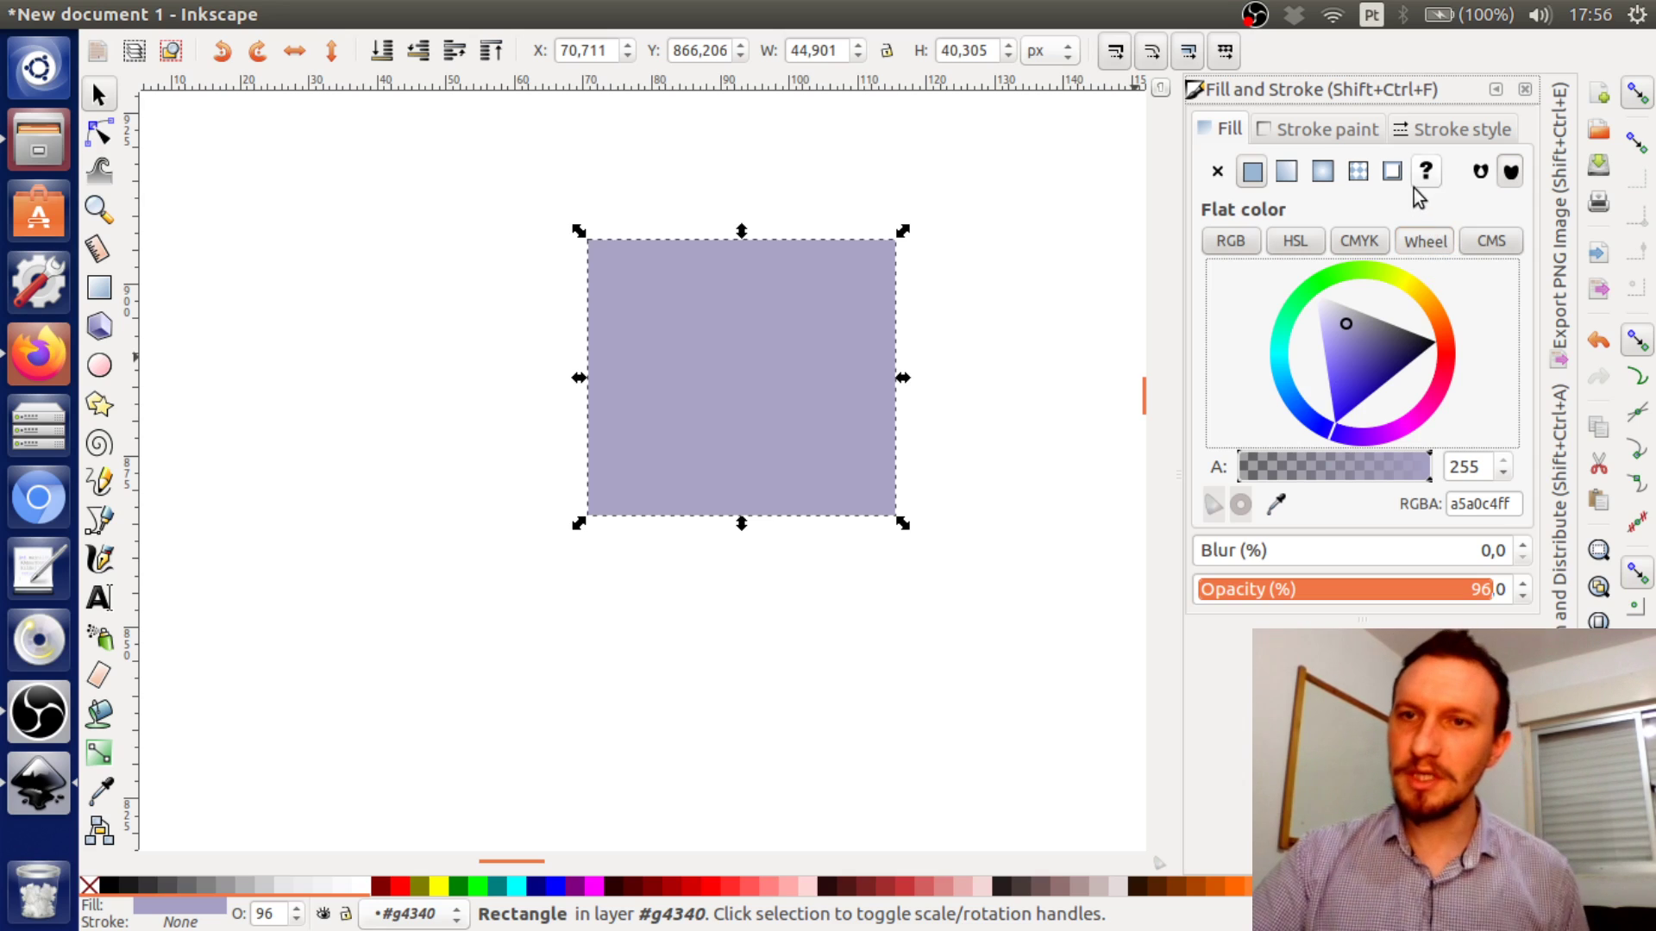
Apply a radial gradient fill to the rectangle and reverse its direction so the center is transparent and the edges purple
click(1324, 172)
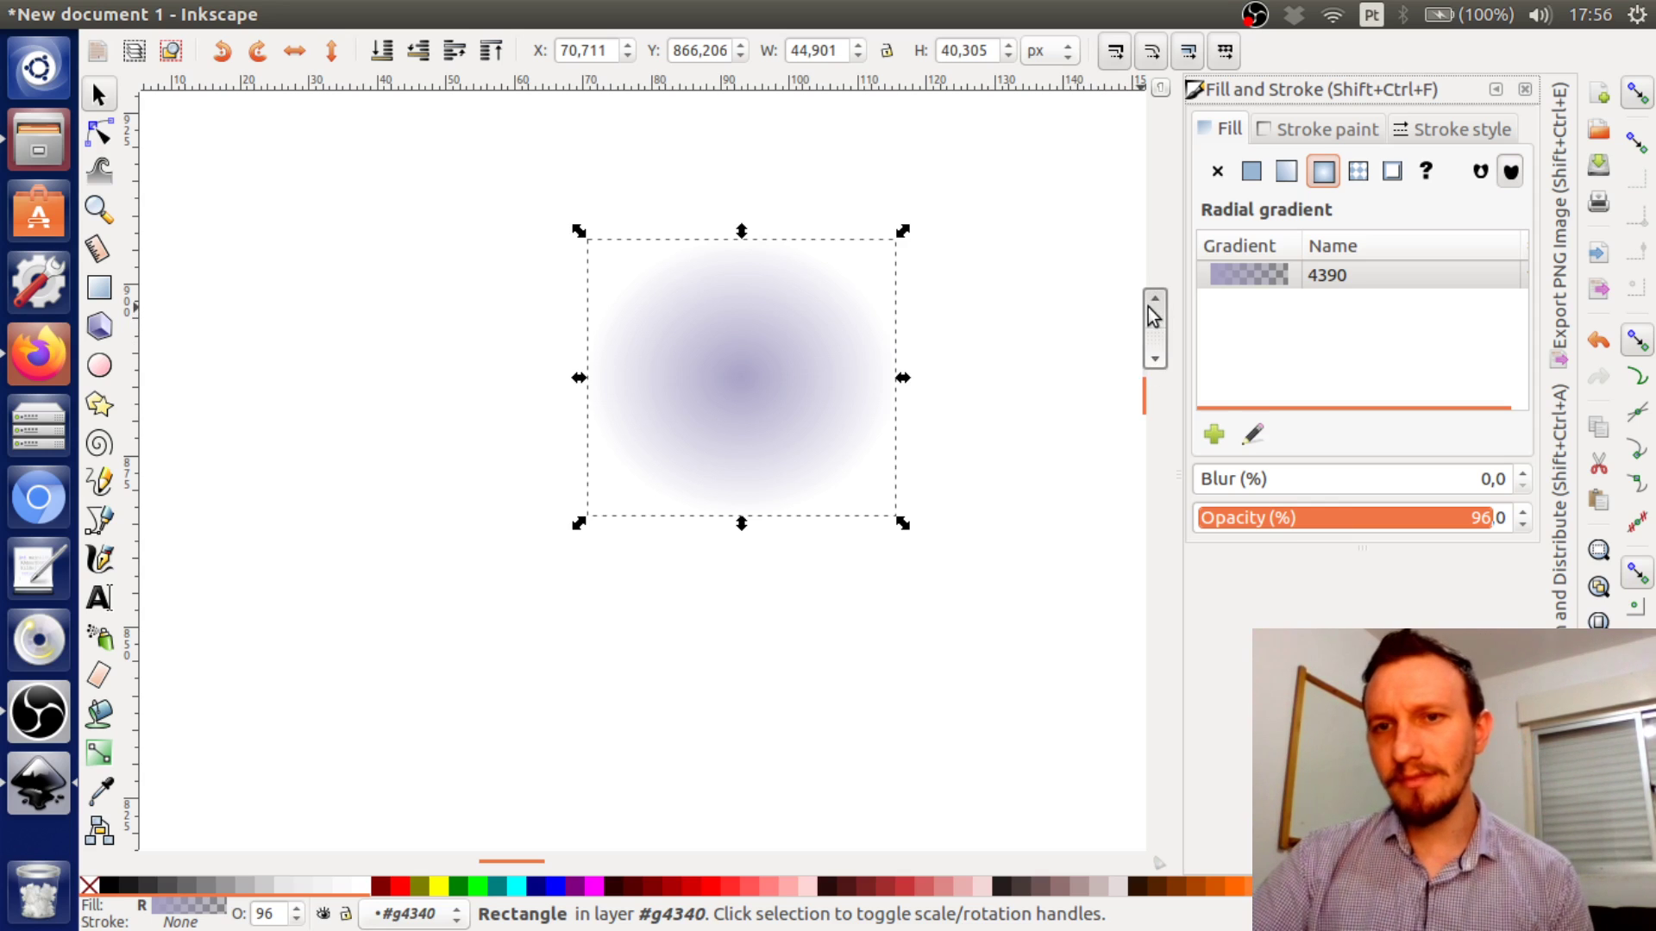
click(1251, 435)
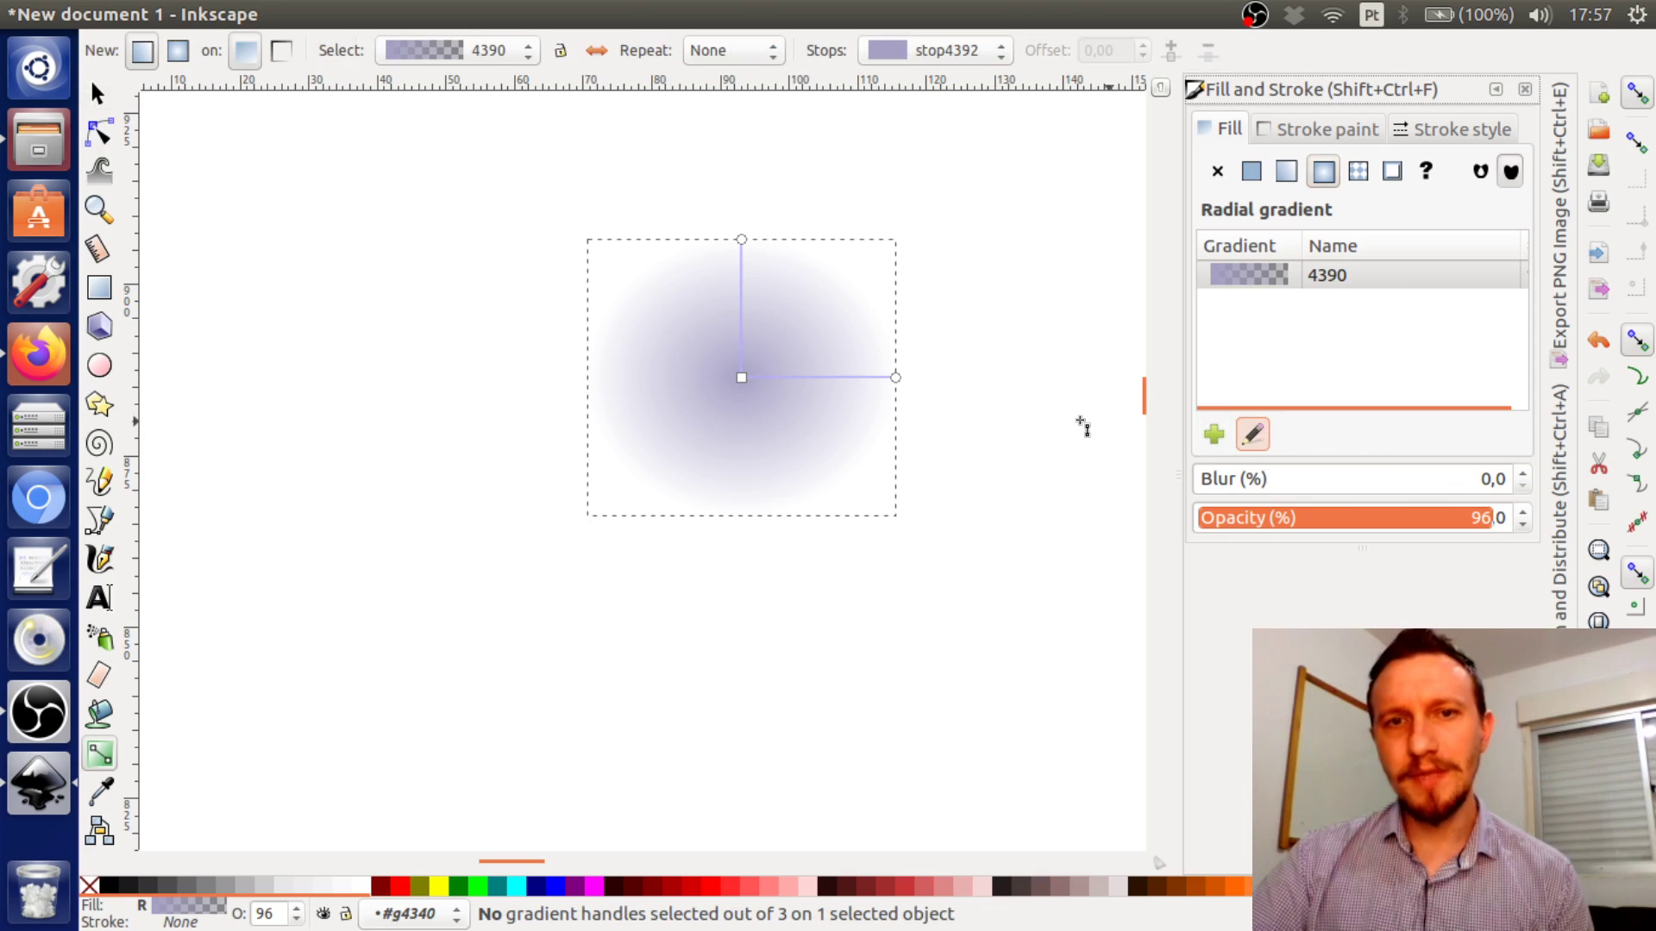
click(596, 51)
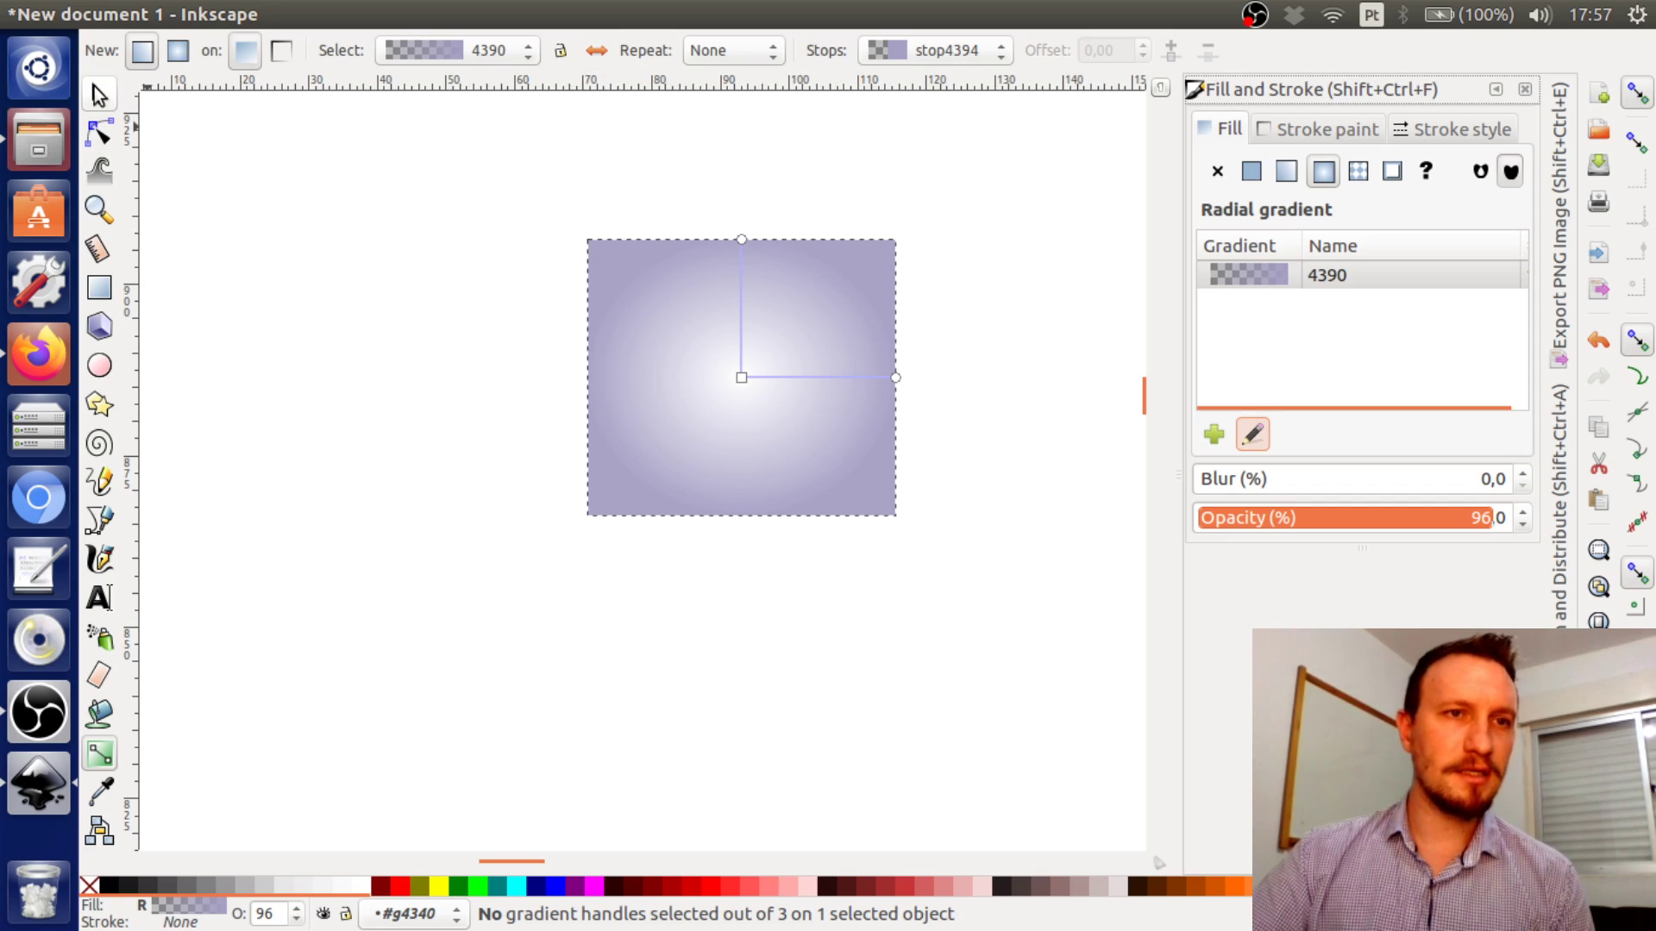
click(595, 54)
click(595, 52)
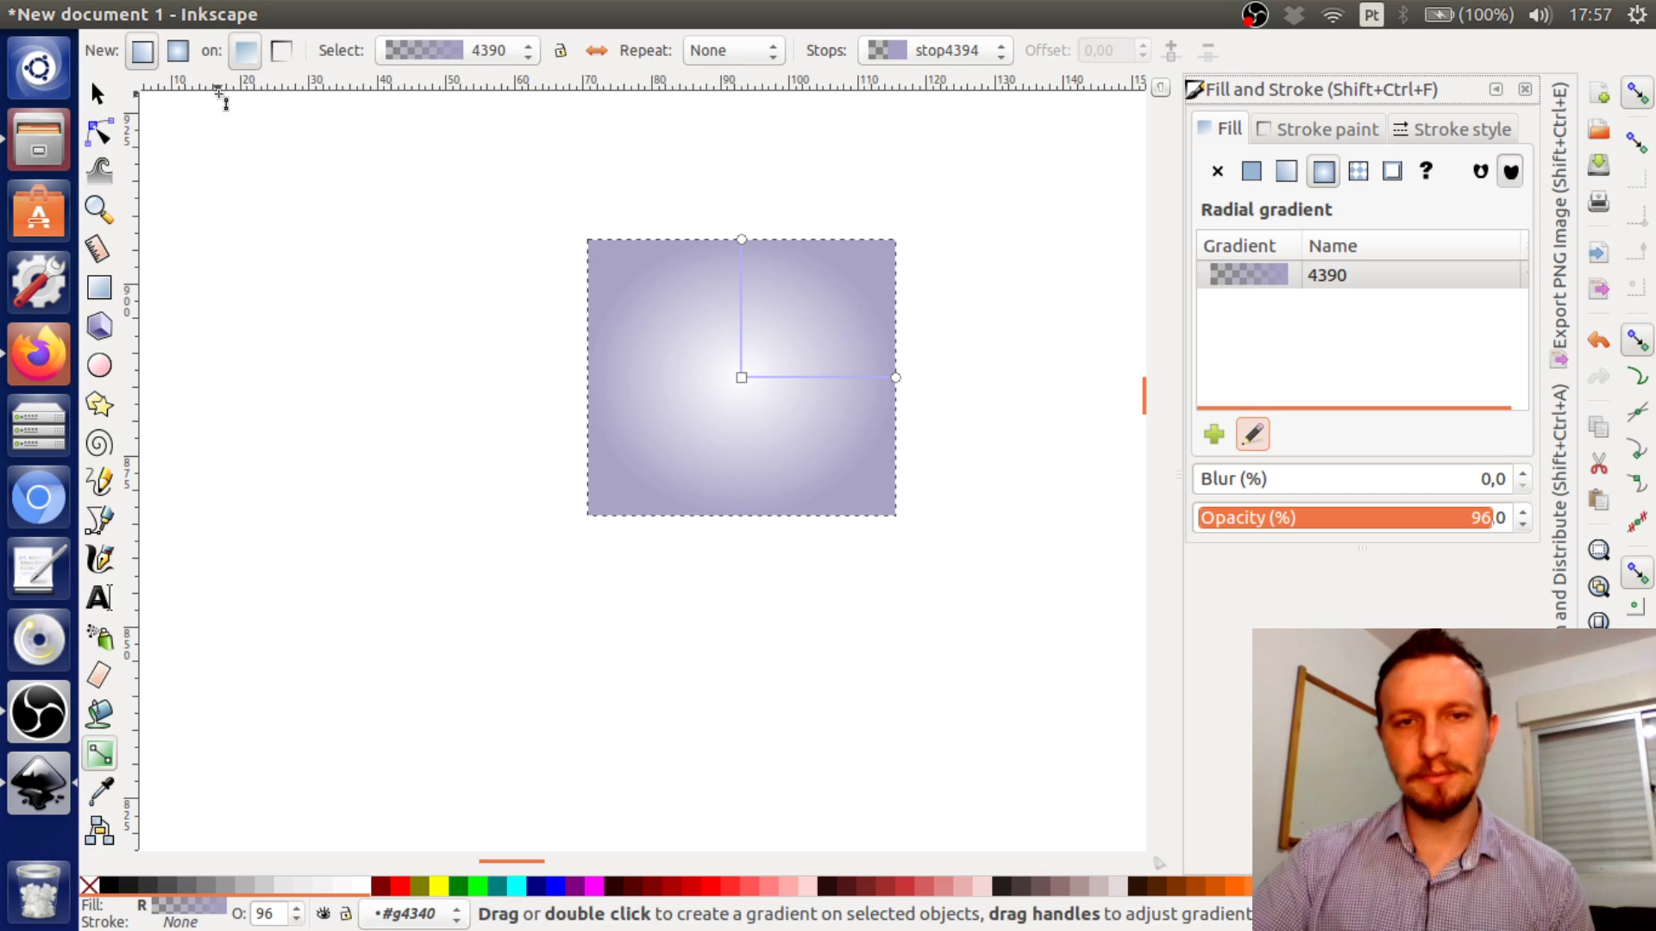
Return to the selection tool and remove the rectangle's fill paint
click(1313, 132)
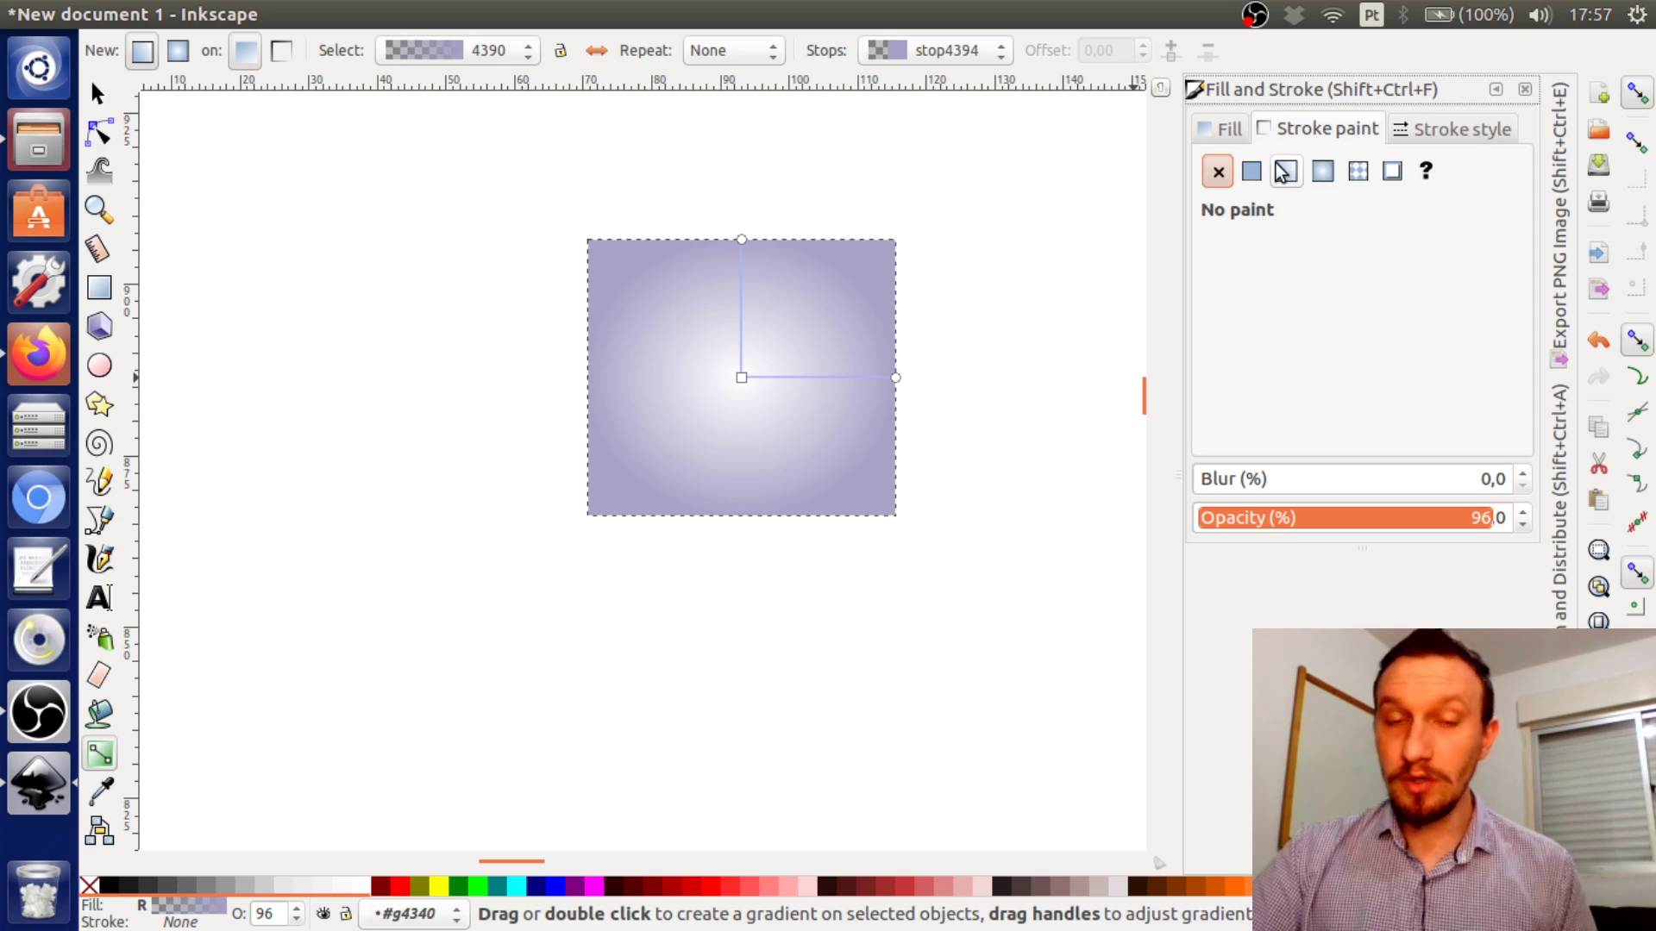
click(98, 93)
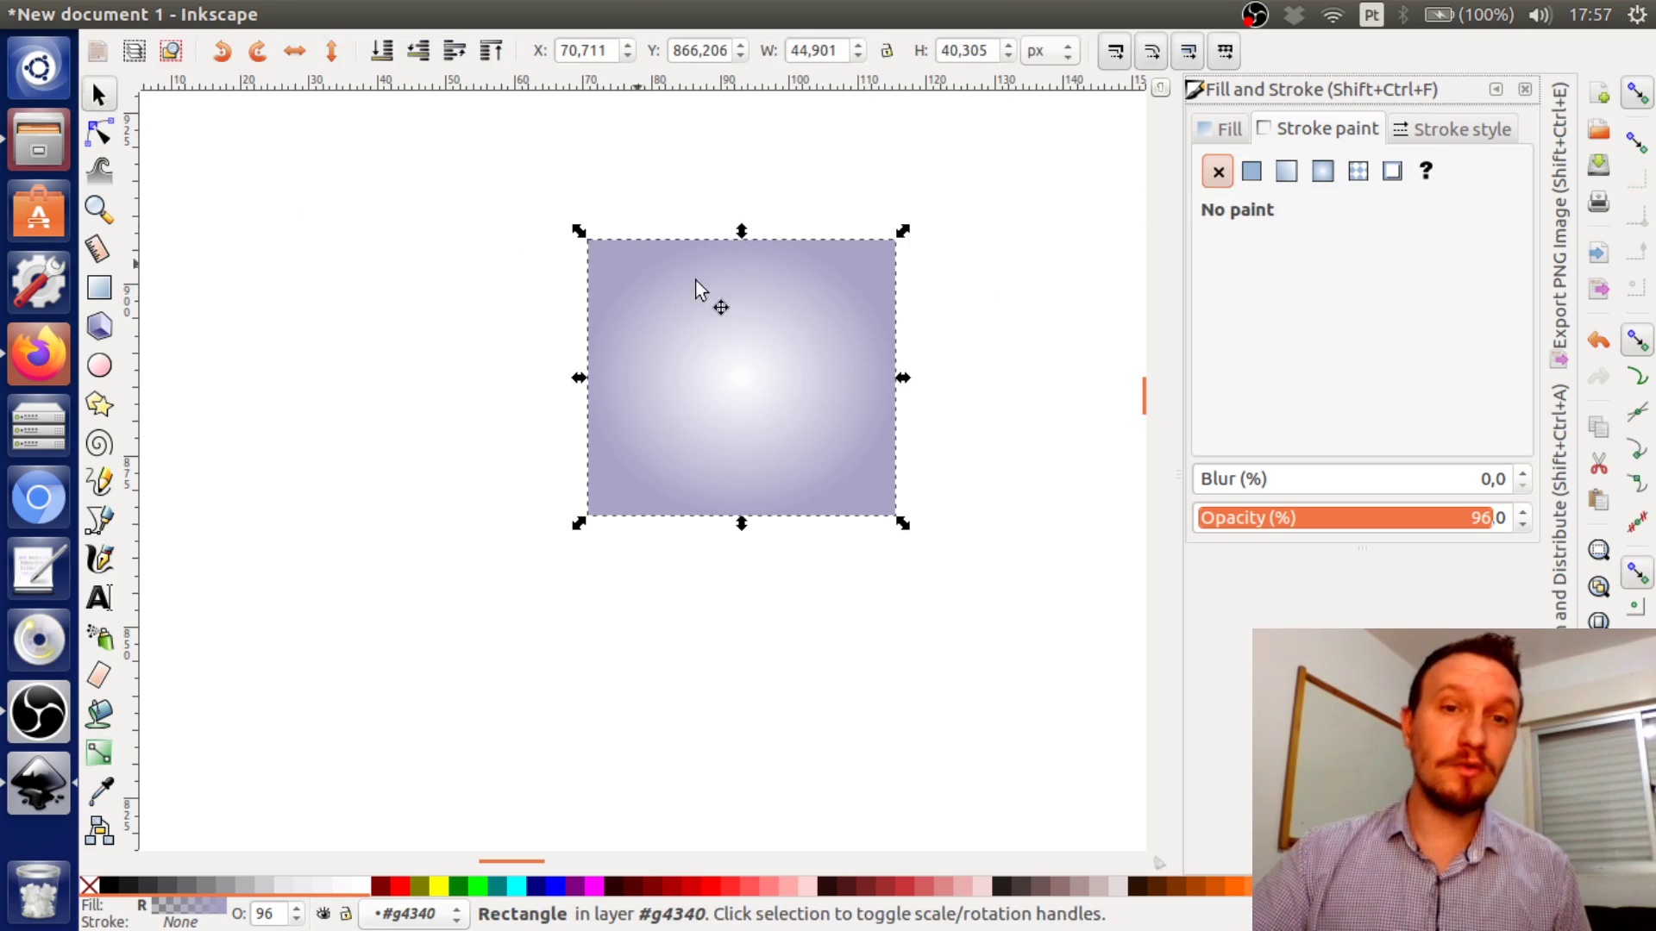
click(1035, 281)
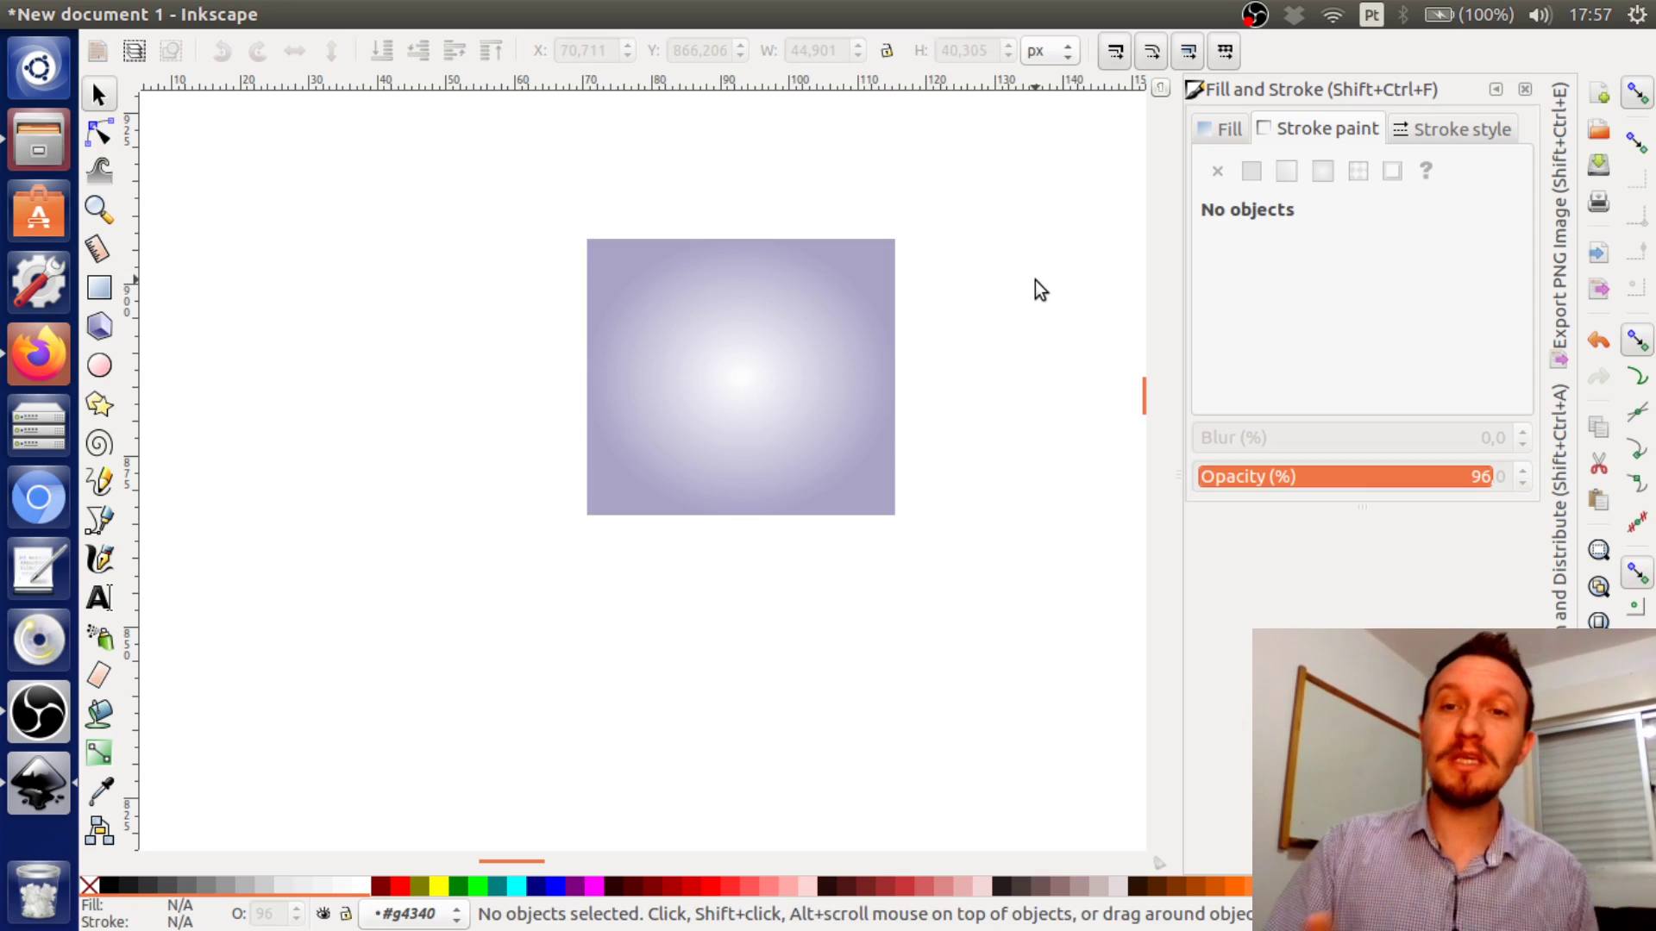
click(840, 334)
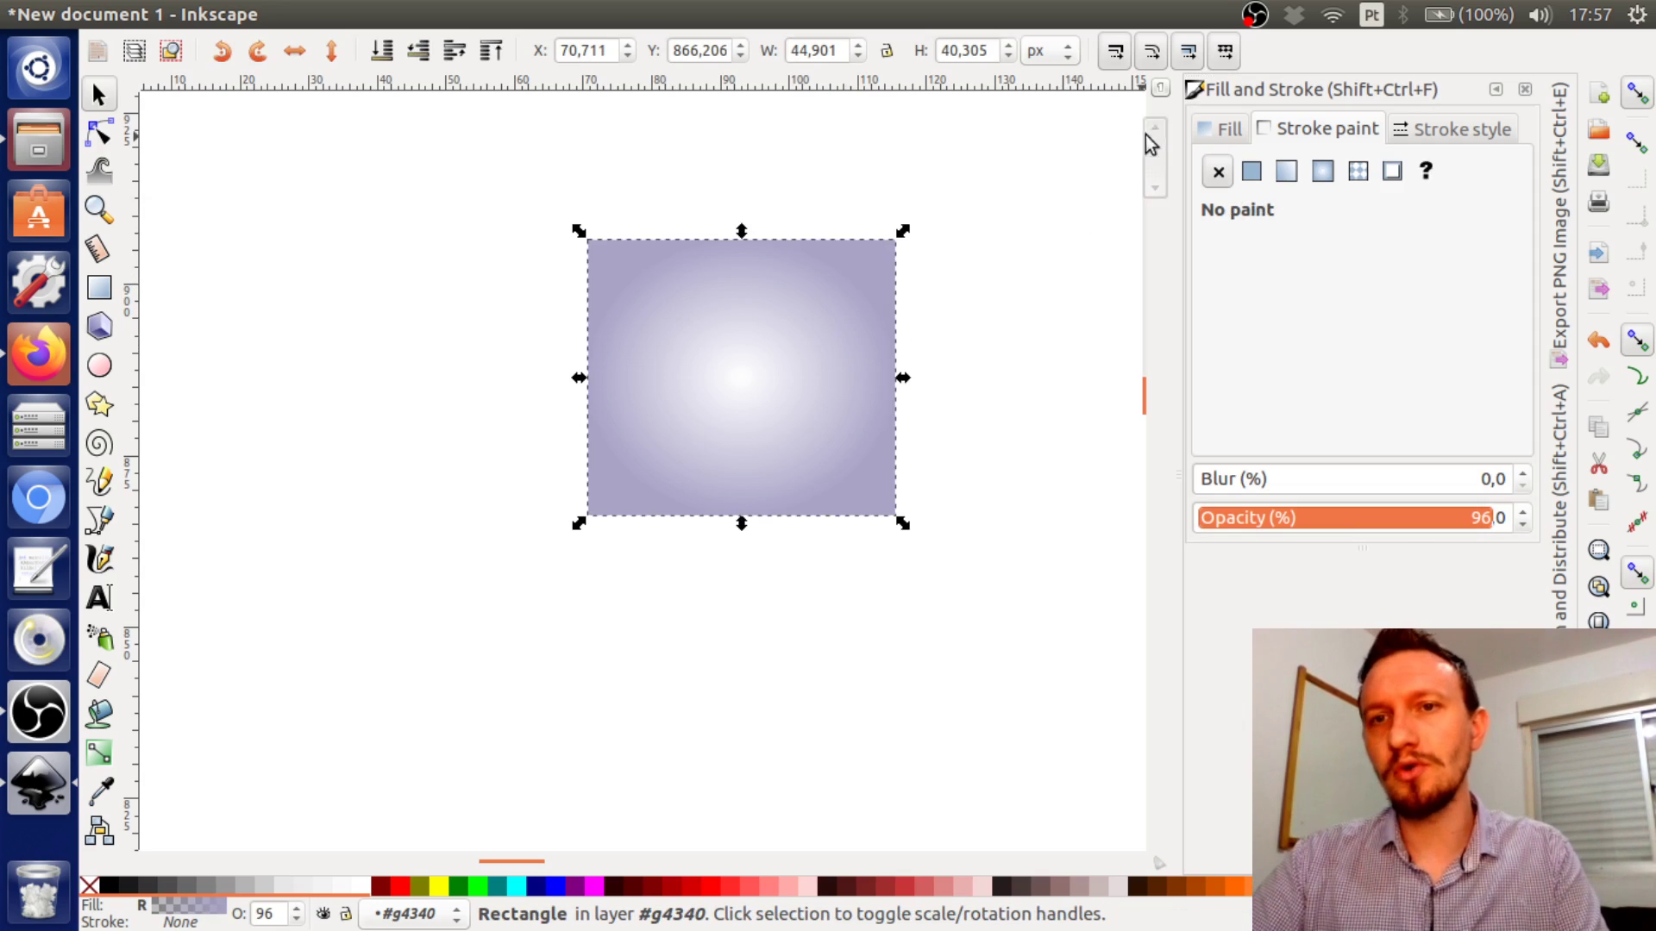
click(1221, 125)
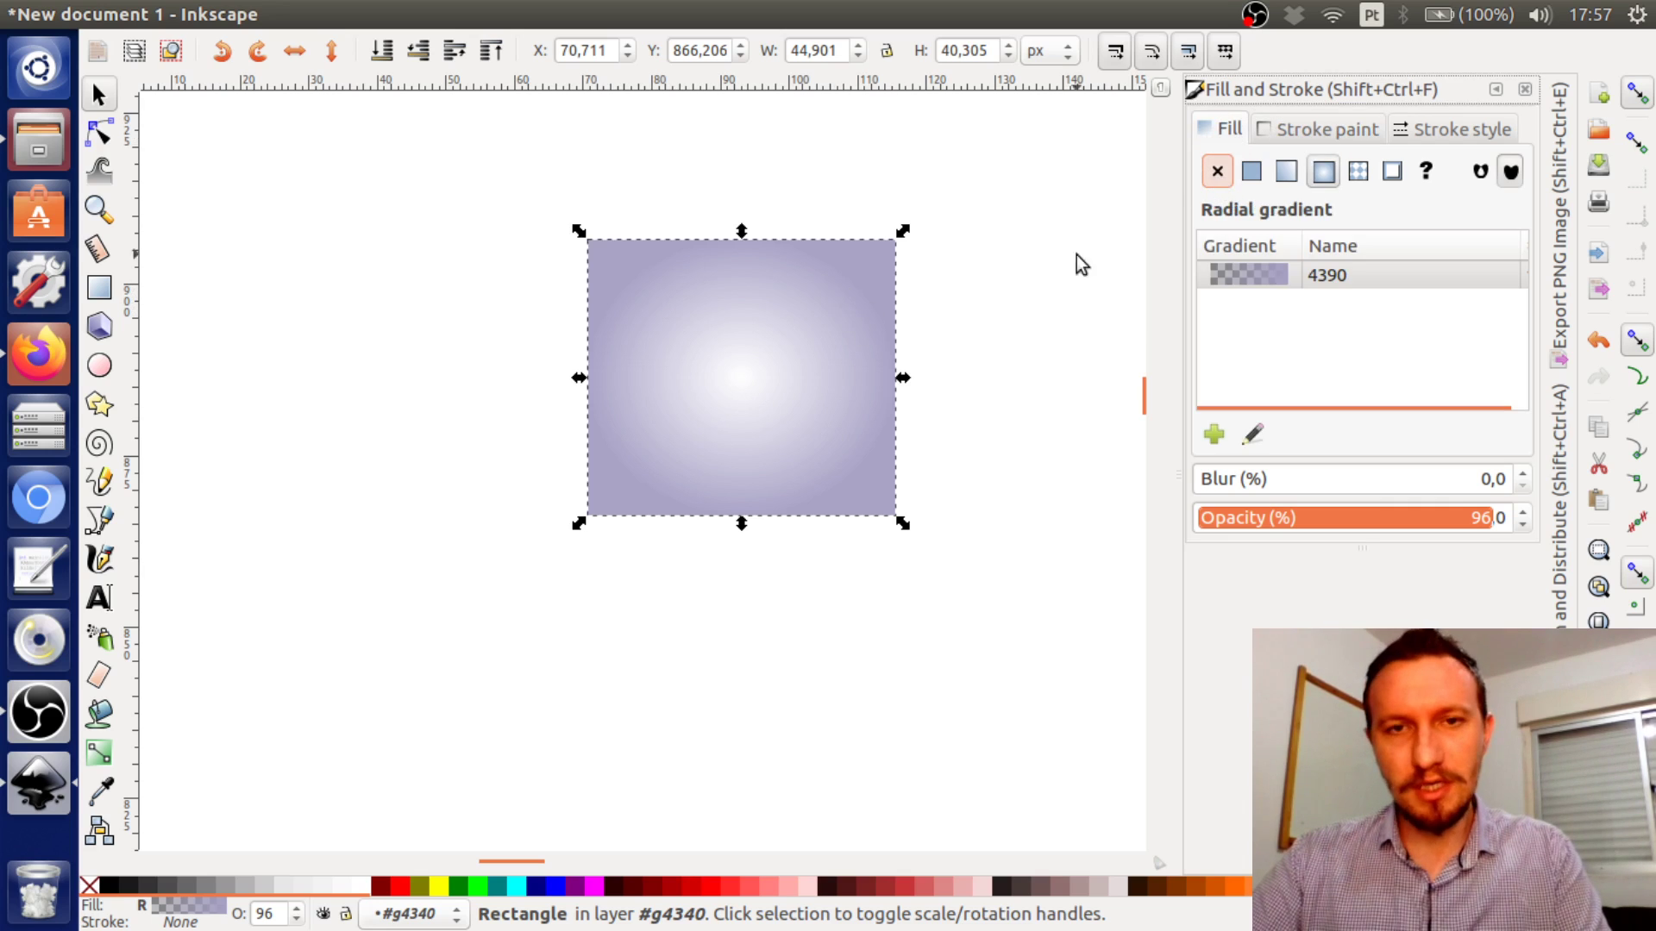
click(1218, 172)
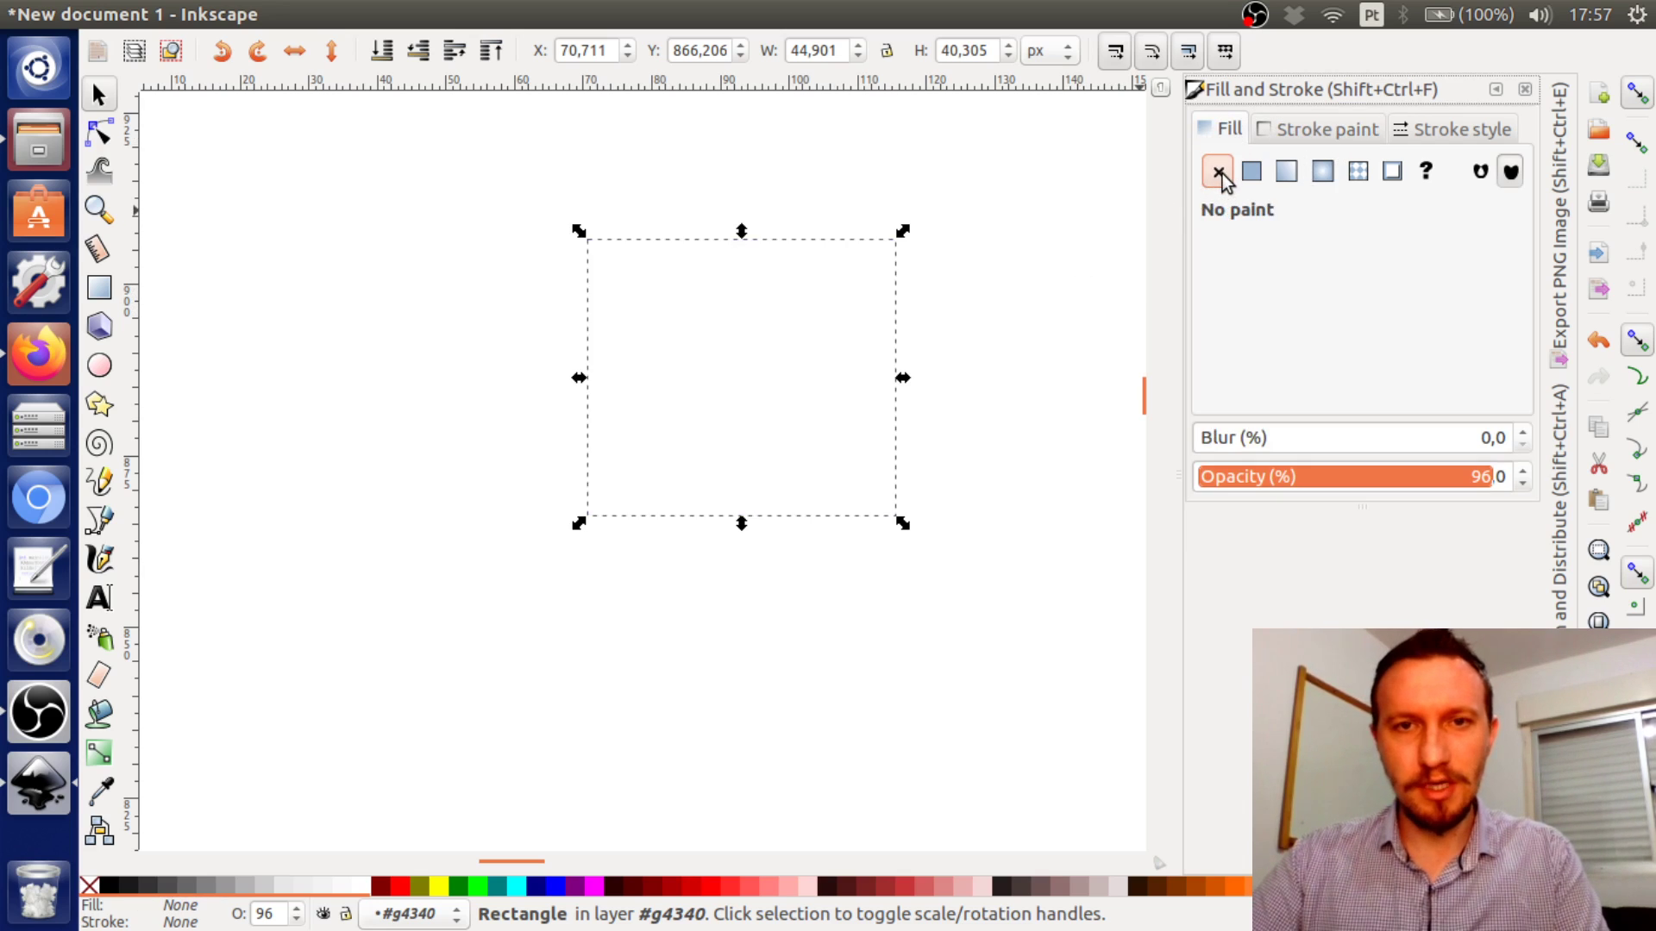
Give the rectangle a flat stroke and color it a vivid blue with the color wheel
click(1323, 134)
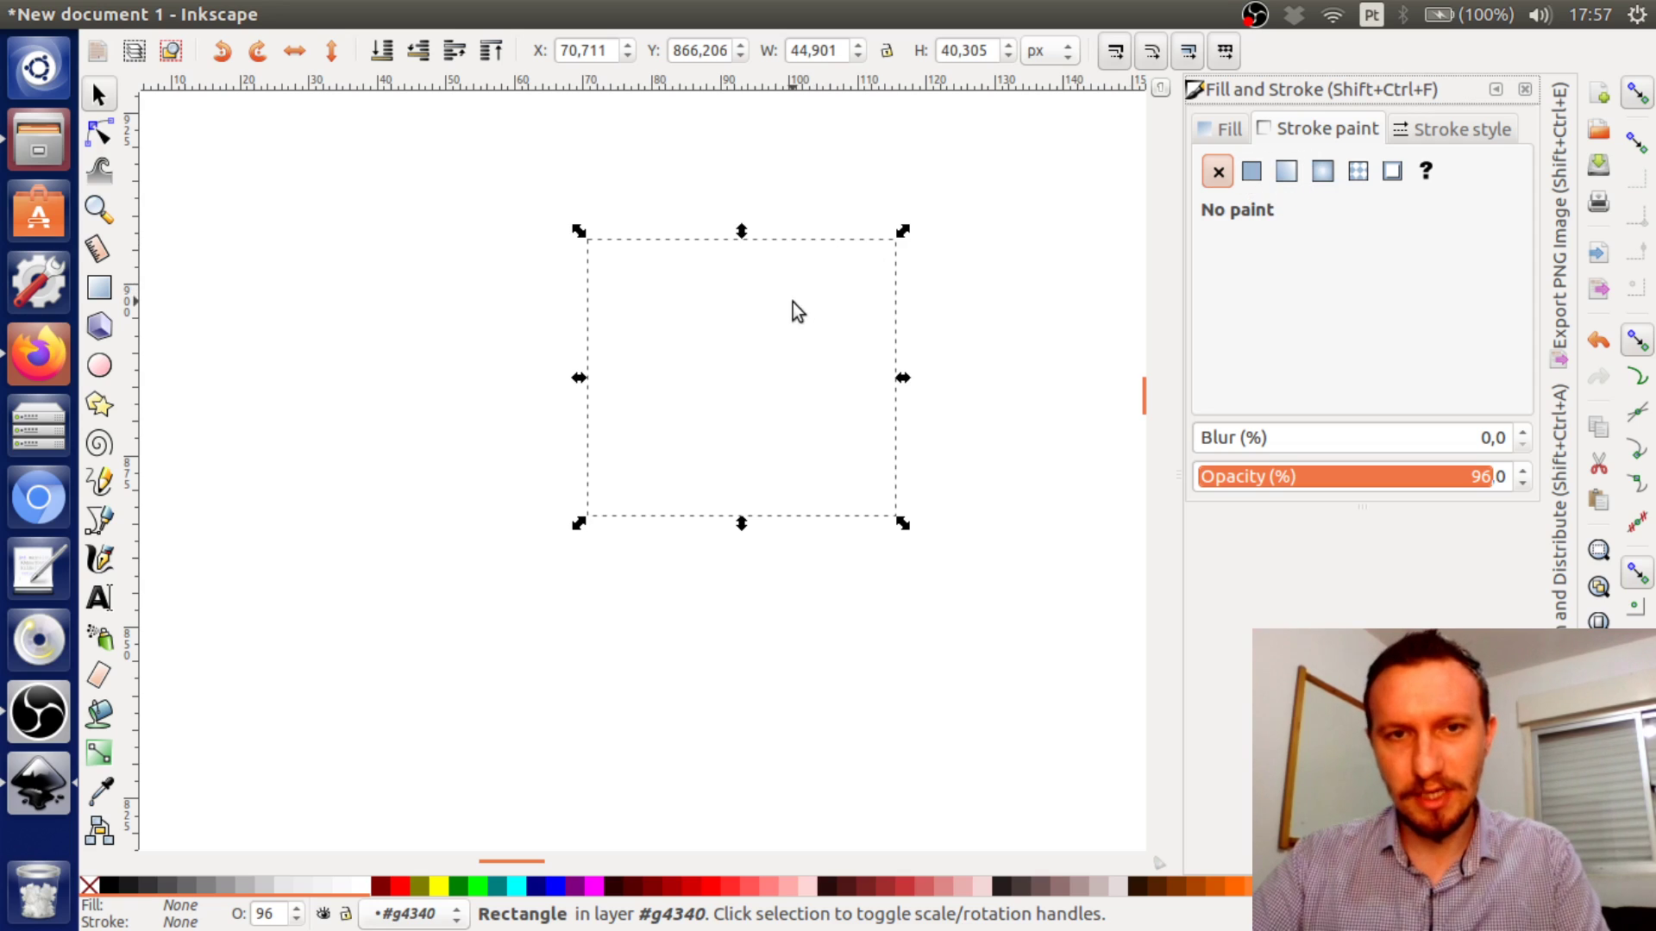
click(1250, 172)
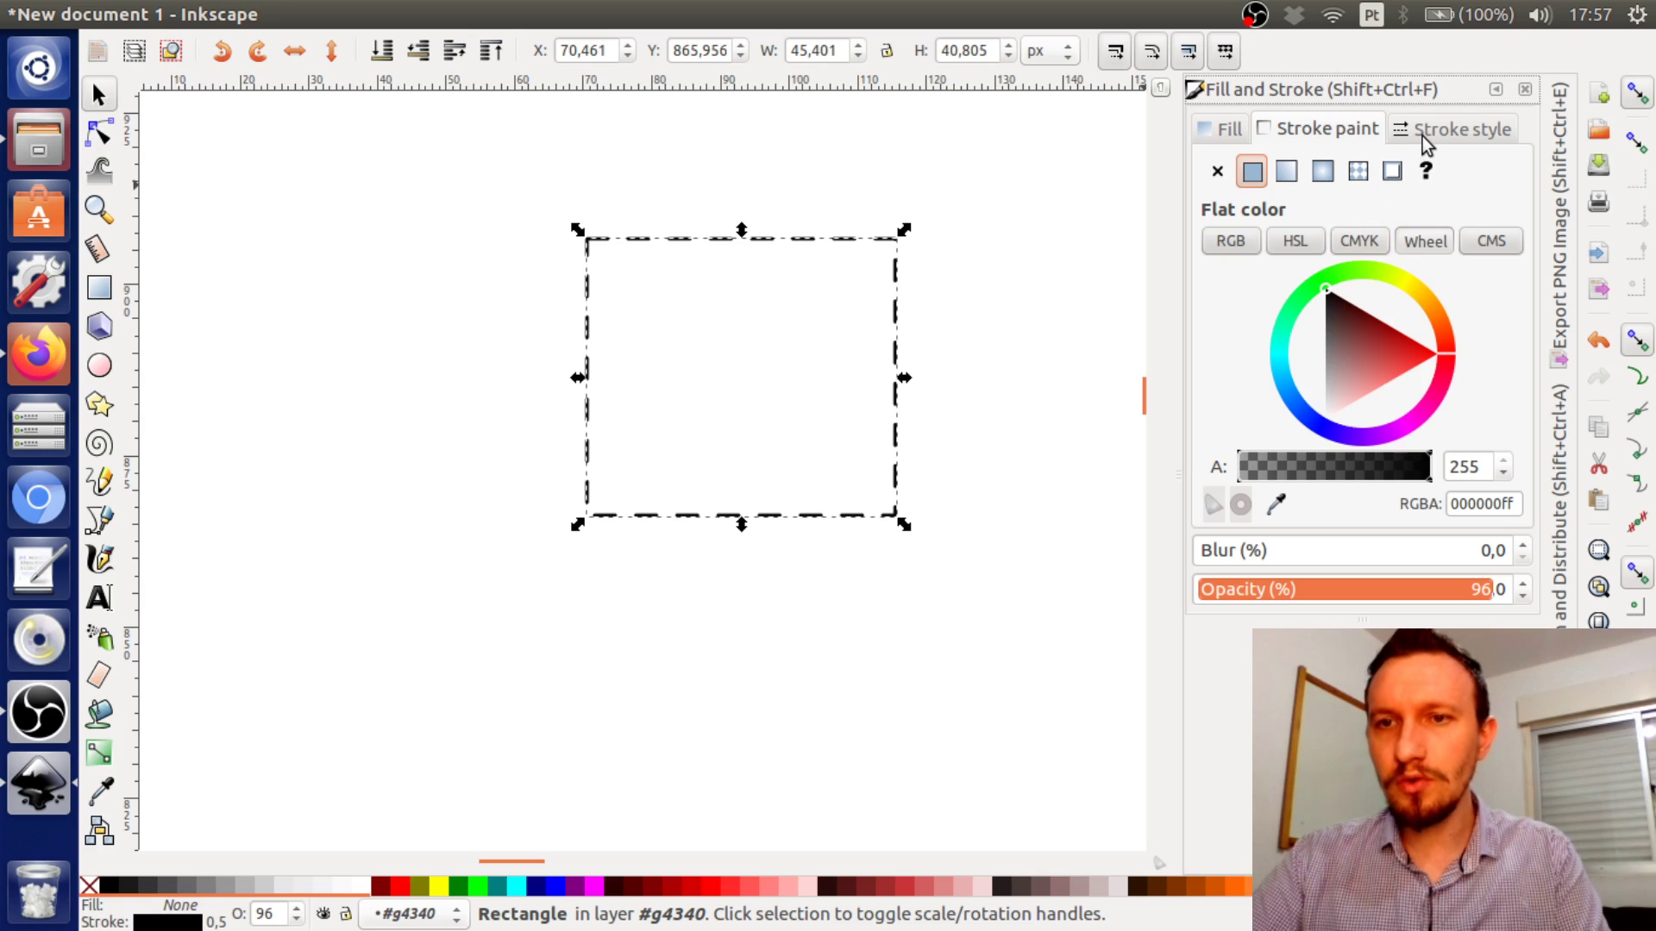
click(1348, 362)
click(1313, 424)
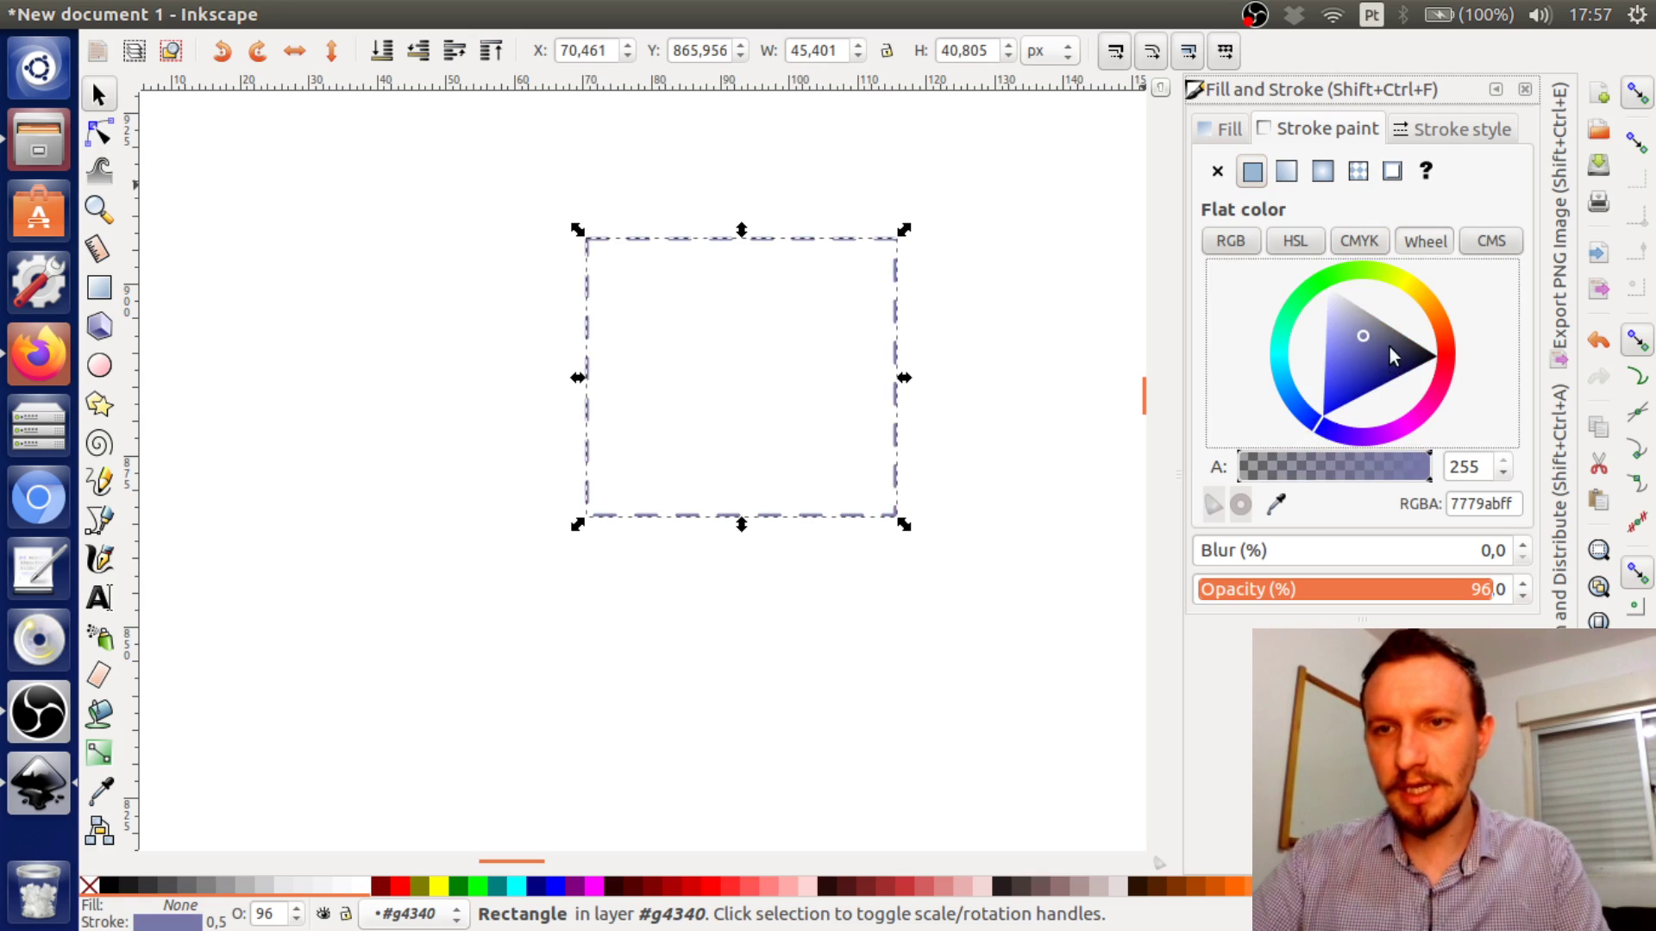
click(1382, 403)
mouse_move(1383, 403)
mouse_down()
mouse_move(1335, 414)
mouse_move(1347, 378)
mouse_up()
Change the rectangle's dashed stroke to a continuous solid line
click(1452, 129)
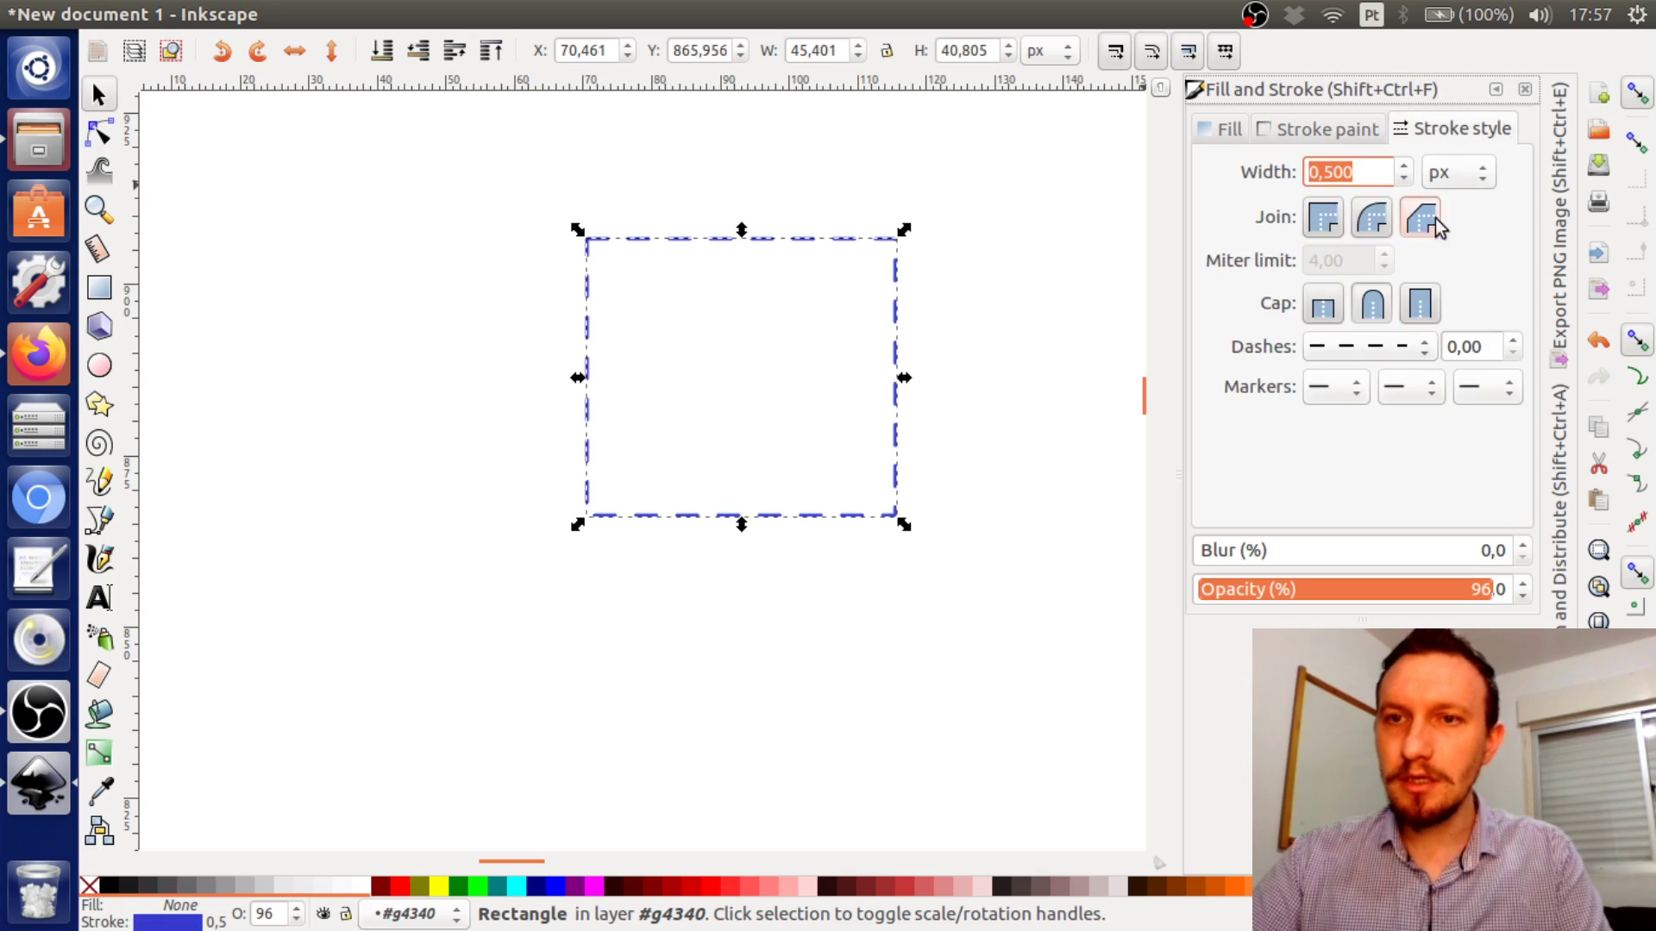
click(1377, 349)
click(1357, 45)
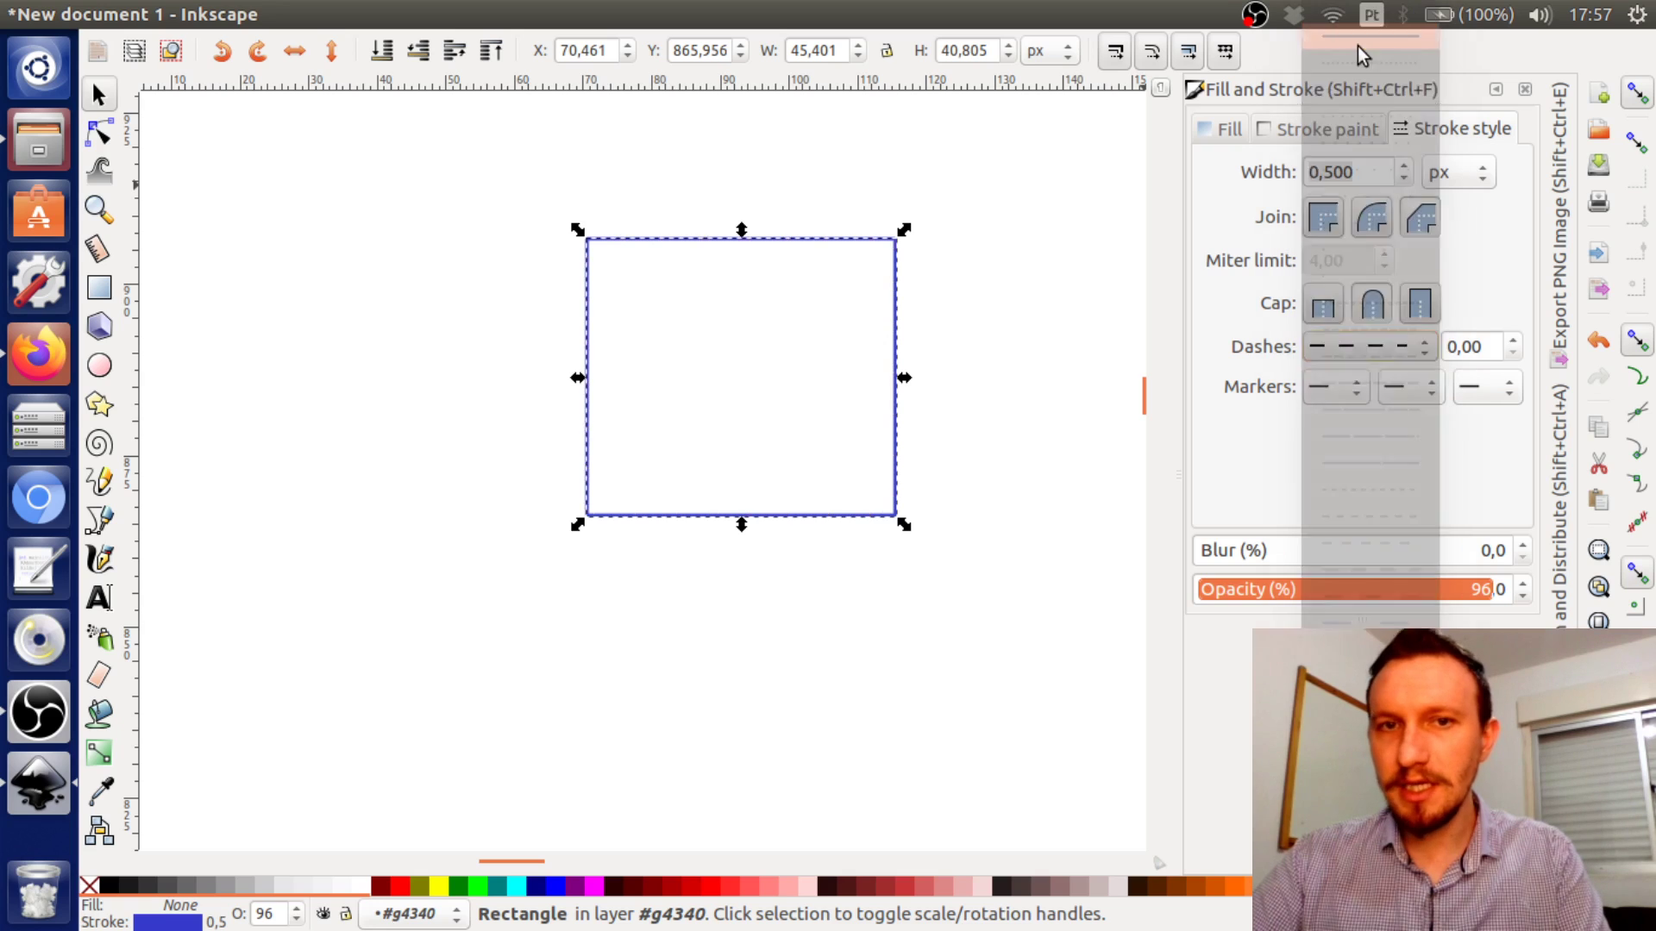
click(1072, 403)
click(888, 439)
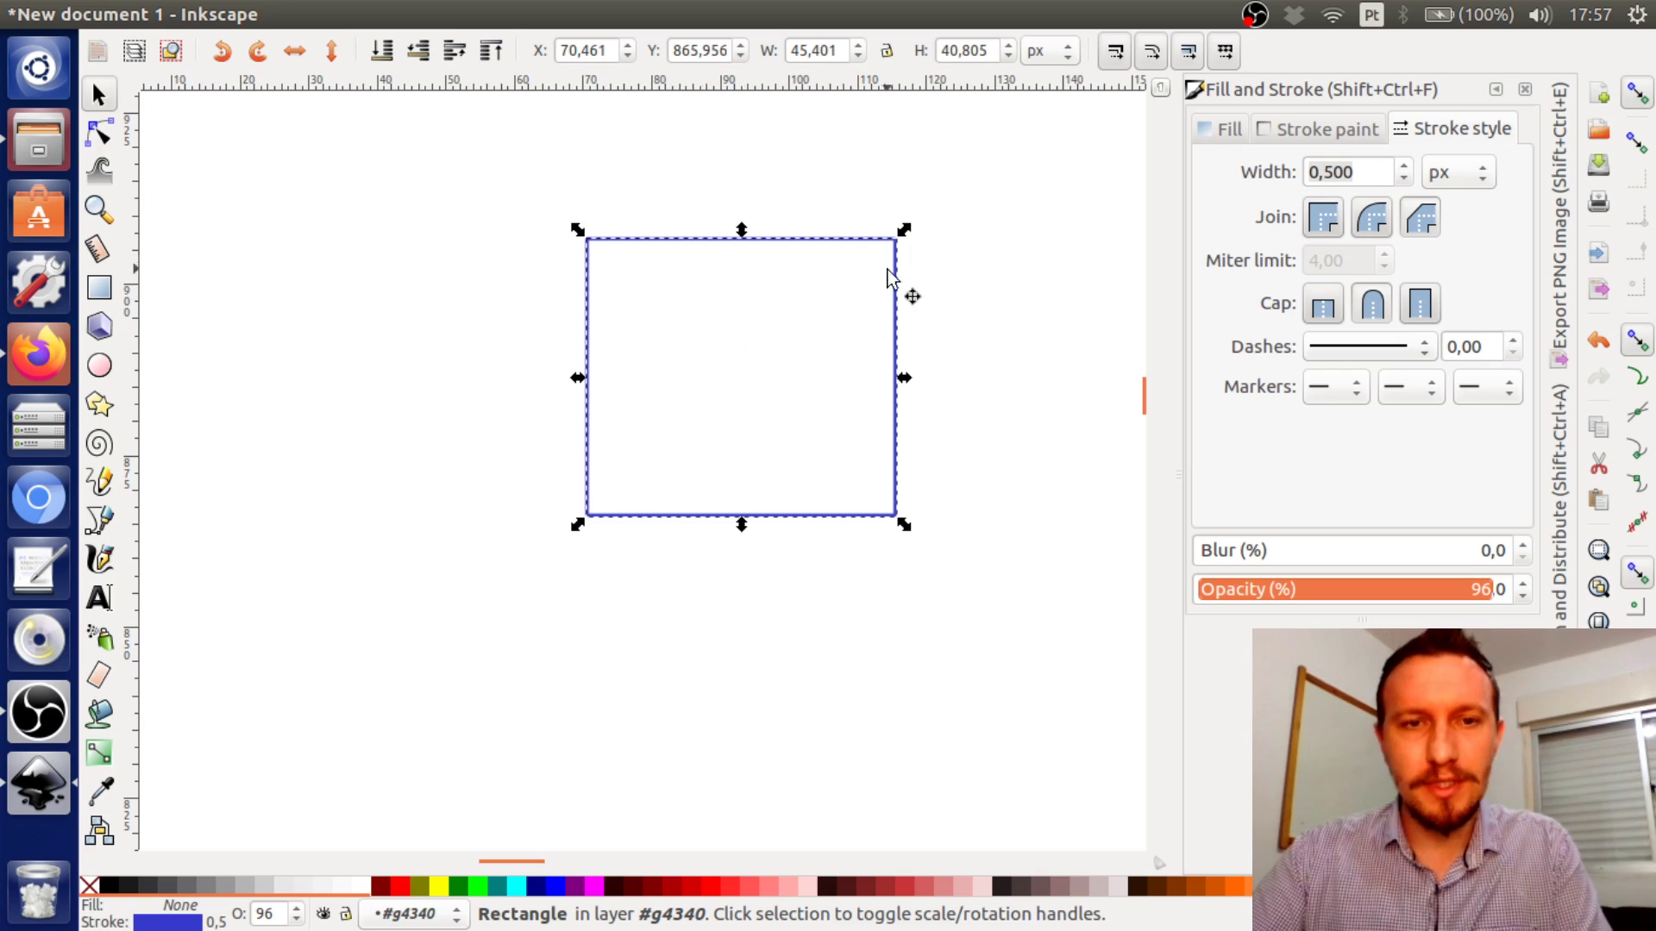
Resize the rectangle to a height of 40 px and a width of 40 px
click(975, 57)
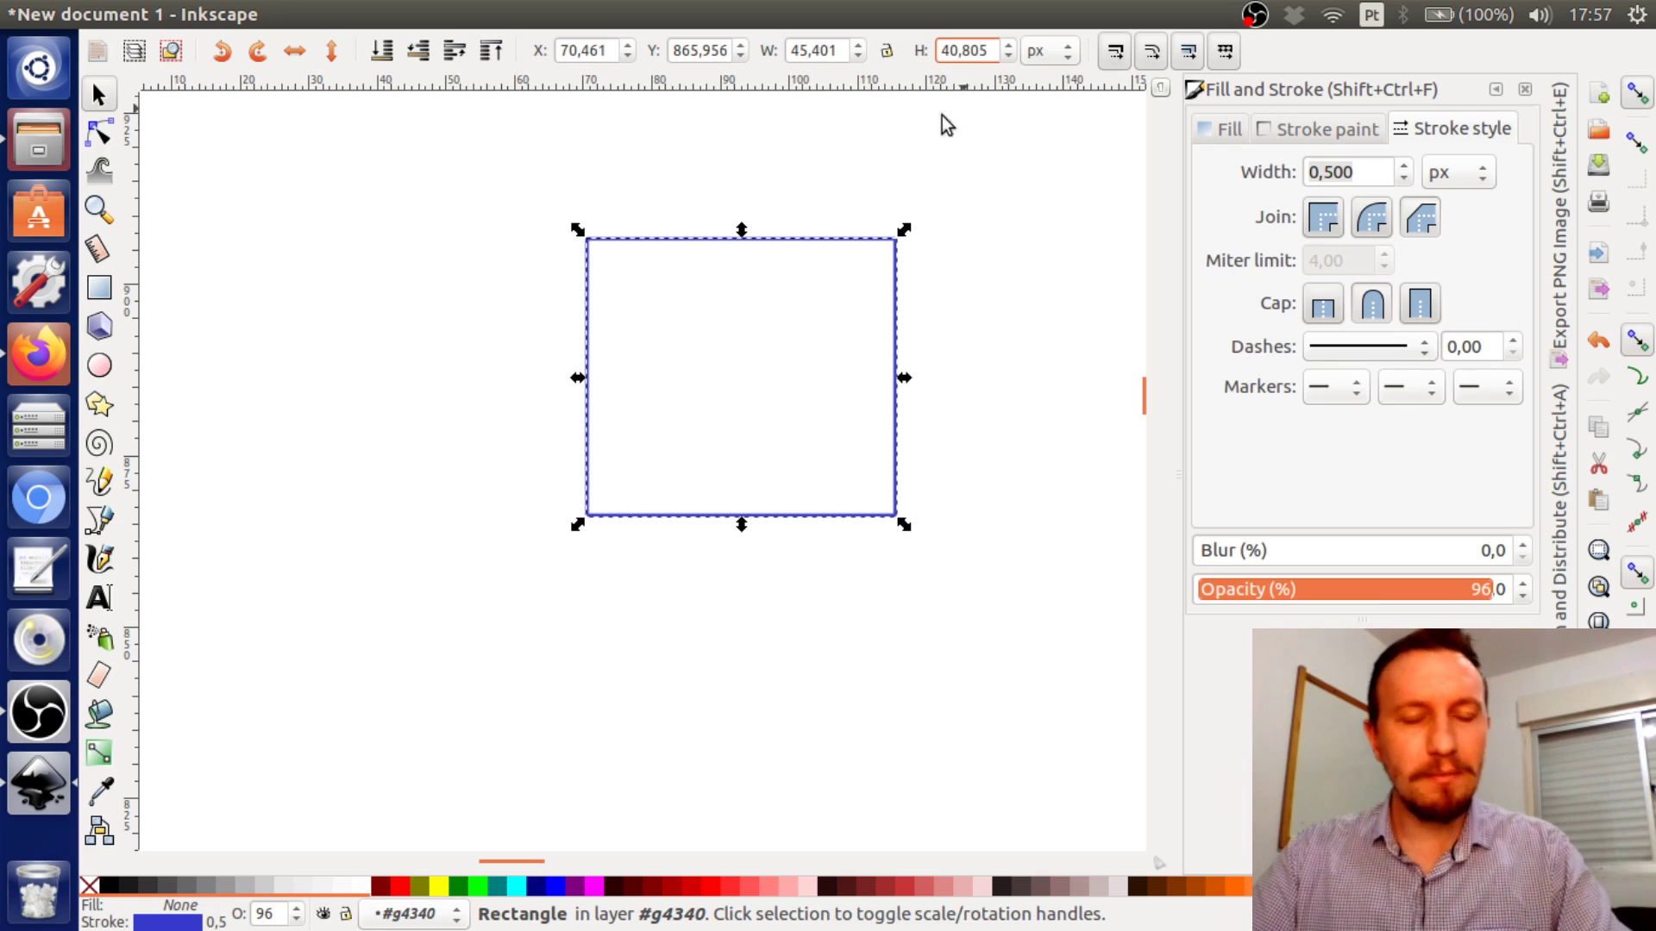
key(ctrl+a)
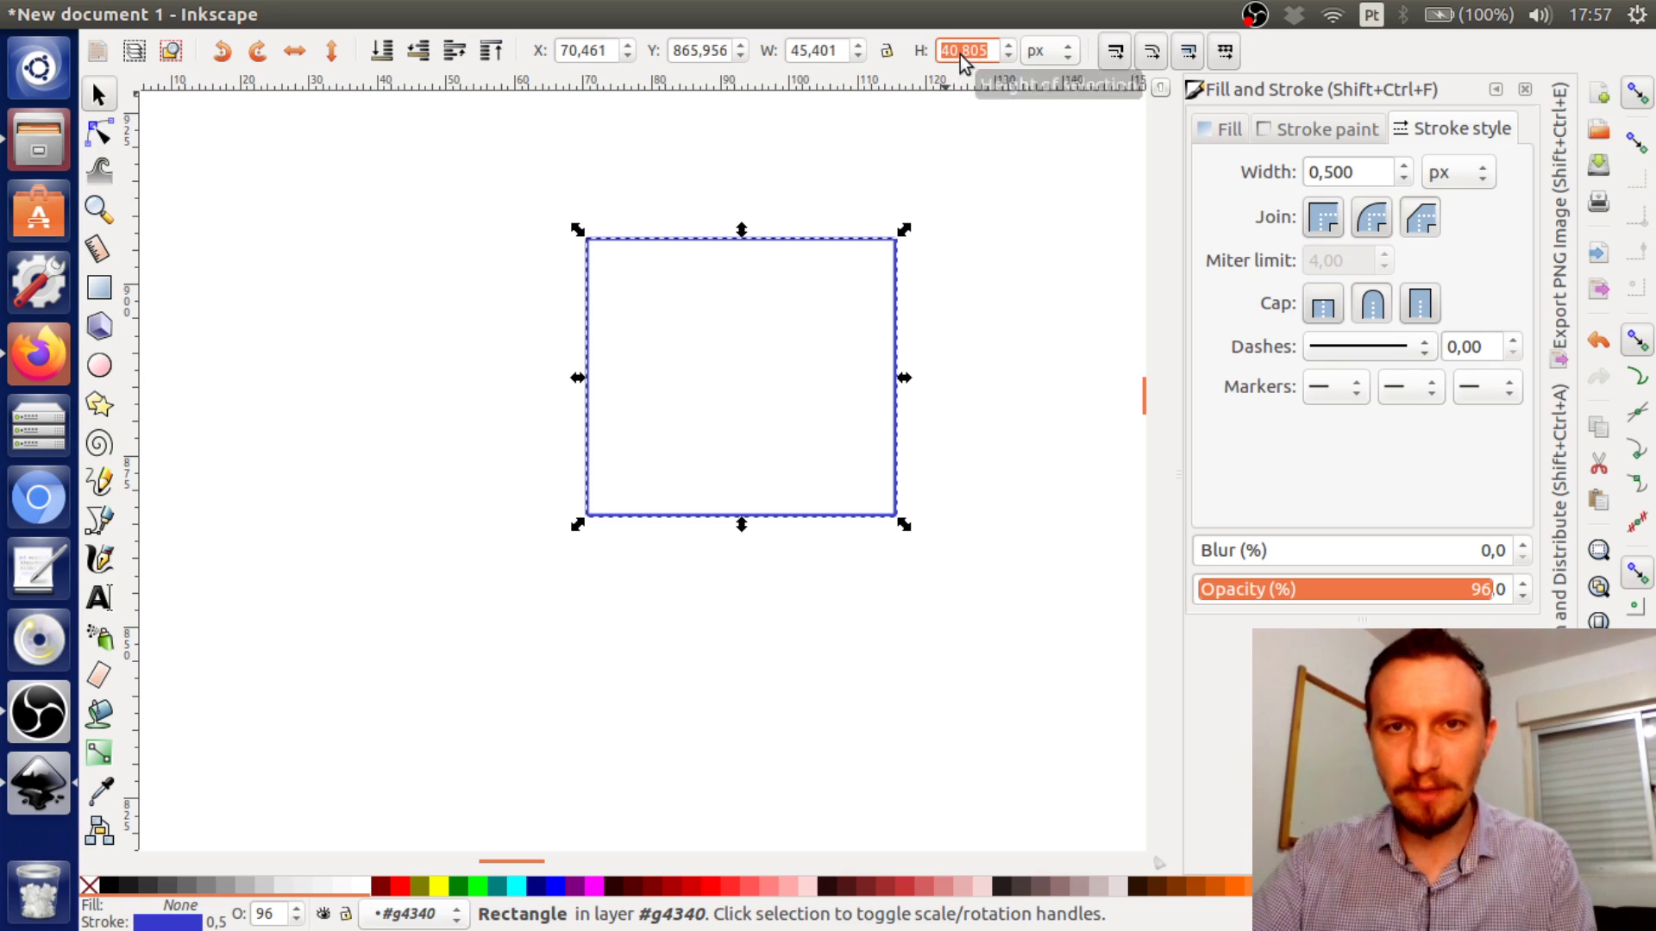
text(40)
key(Return)
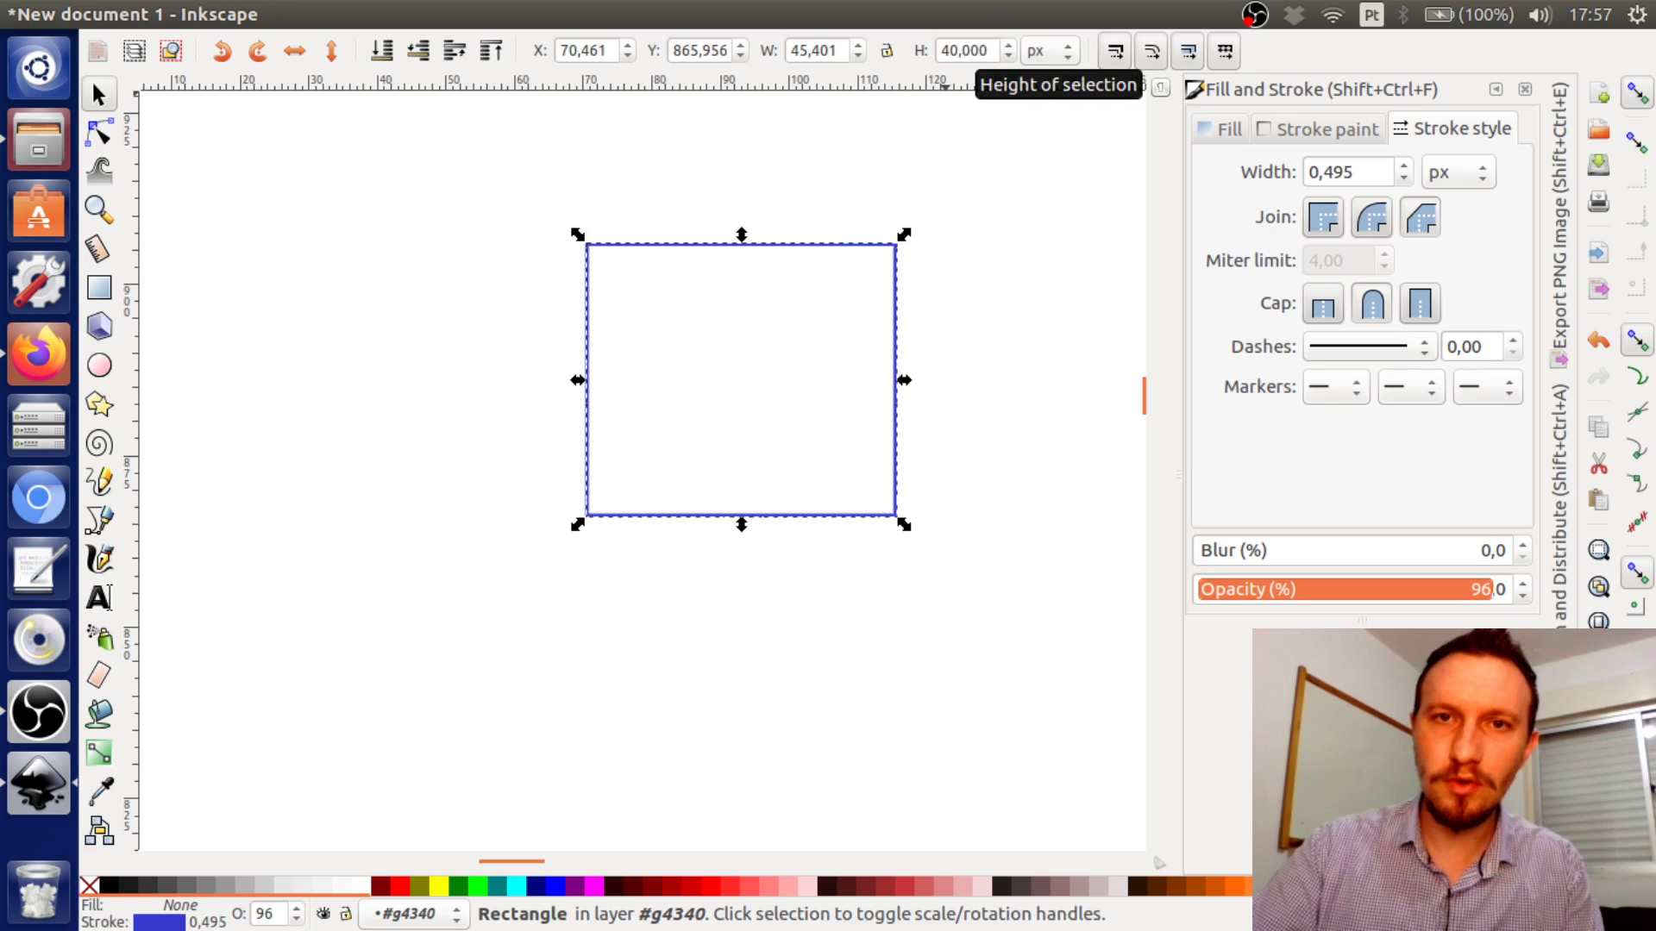
click(833, 53)
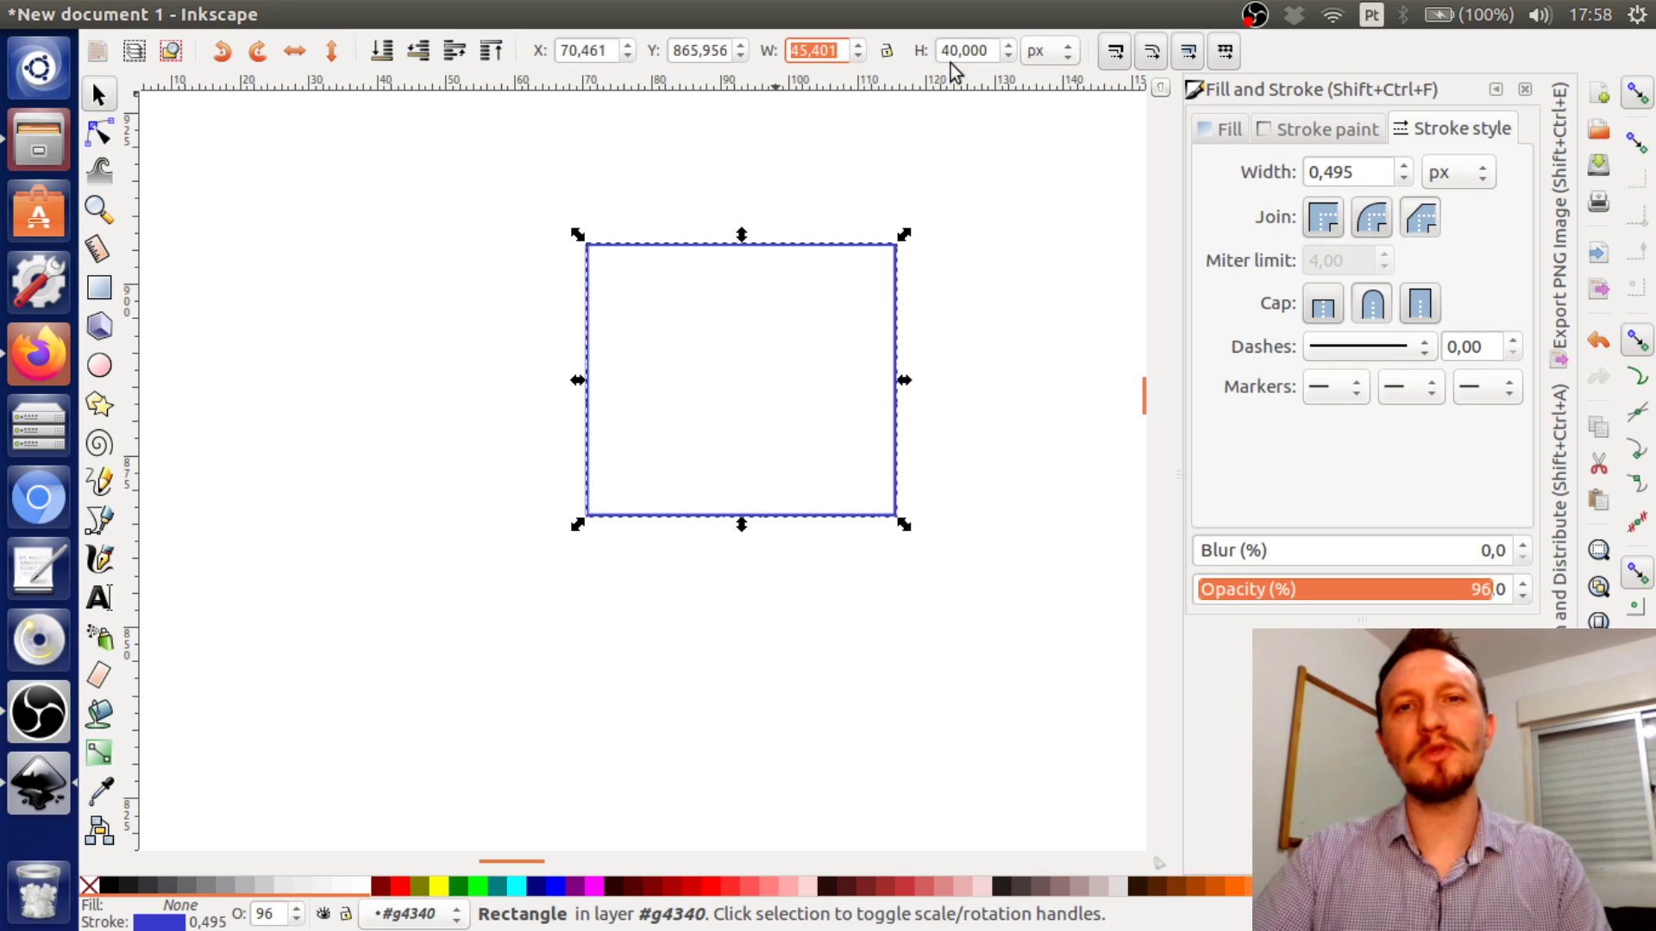
text(40)
key(Return)
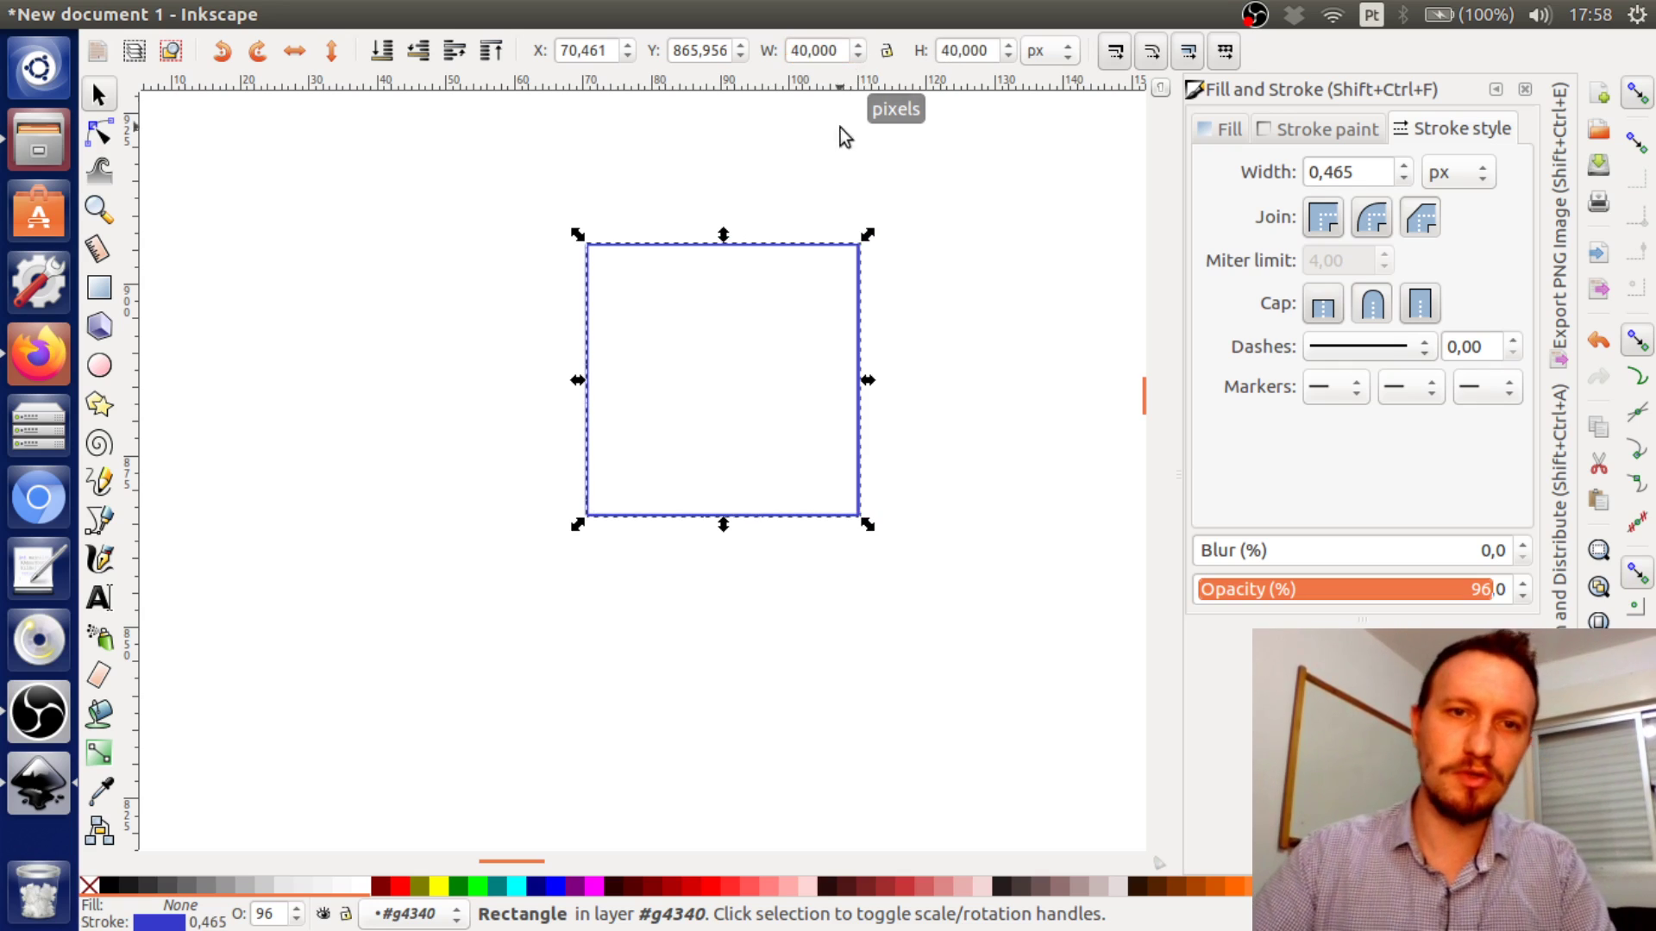
click(903, 238)
click(856, 473)
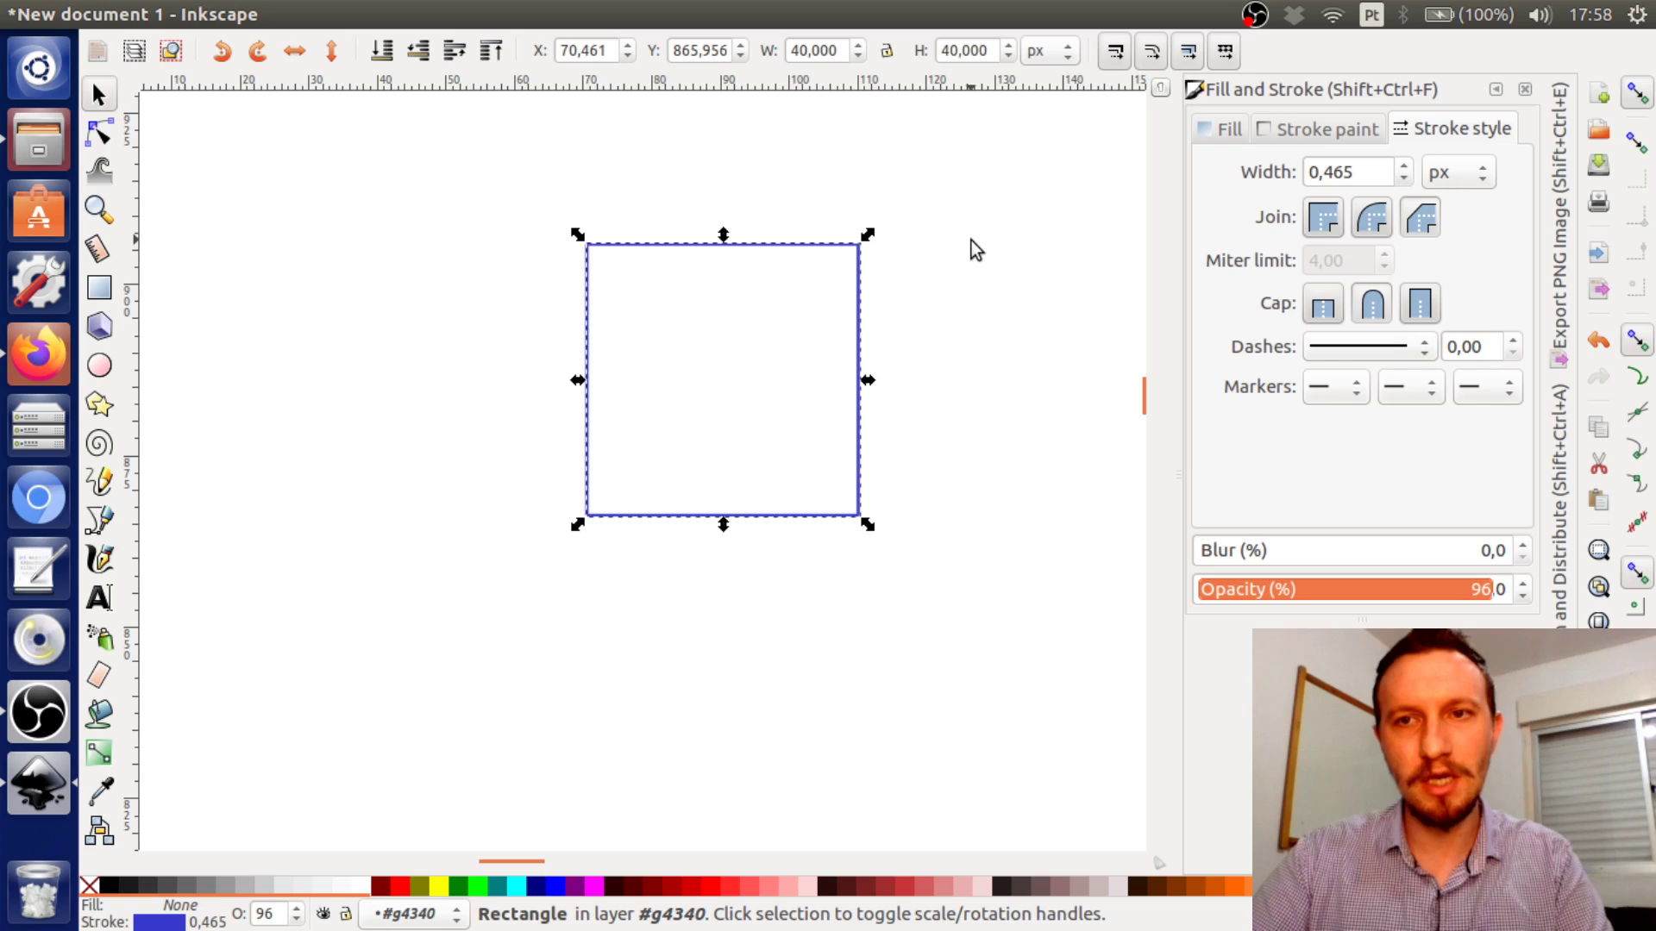
Set the square's stroke width to 0,5 px and deselect it
click(1312, 161)
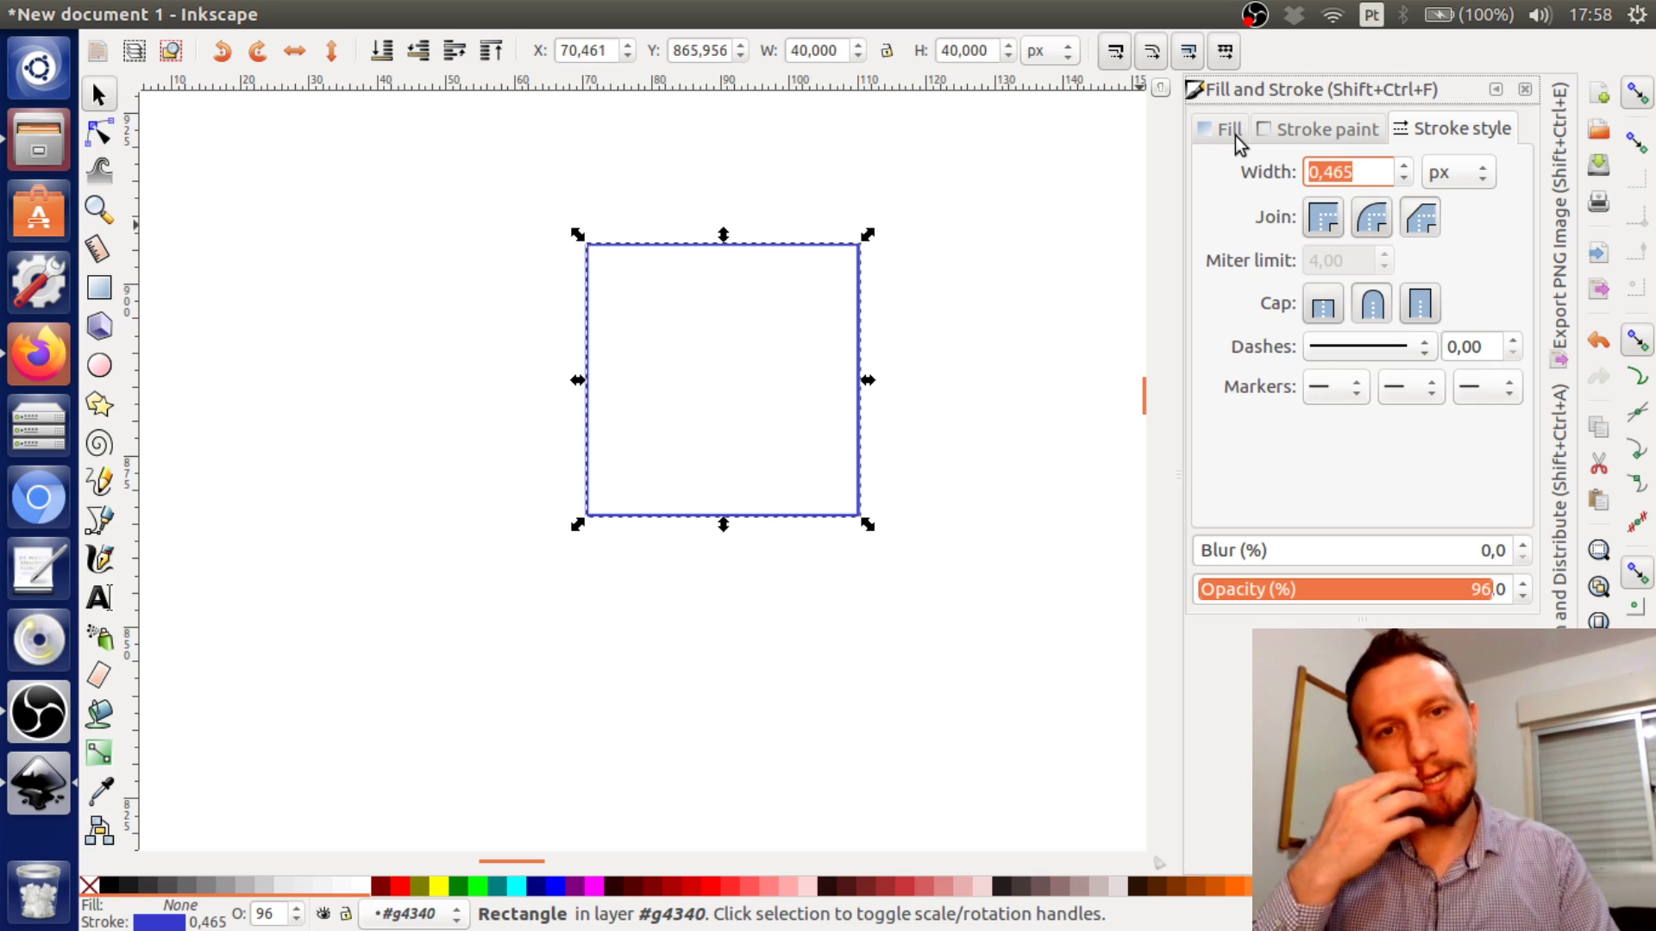
text(0,5)
key(Return)
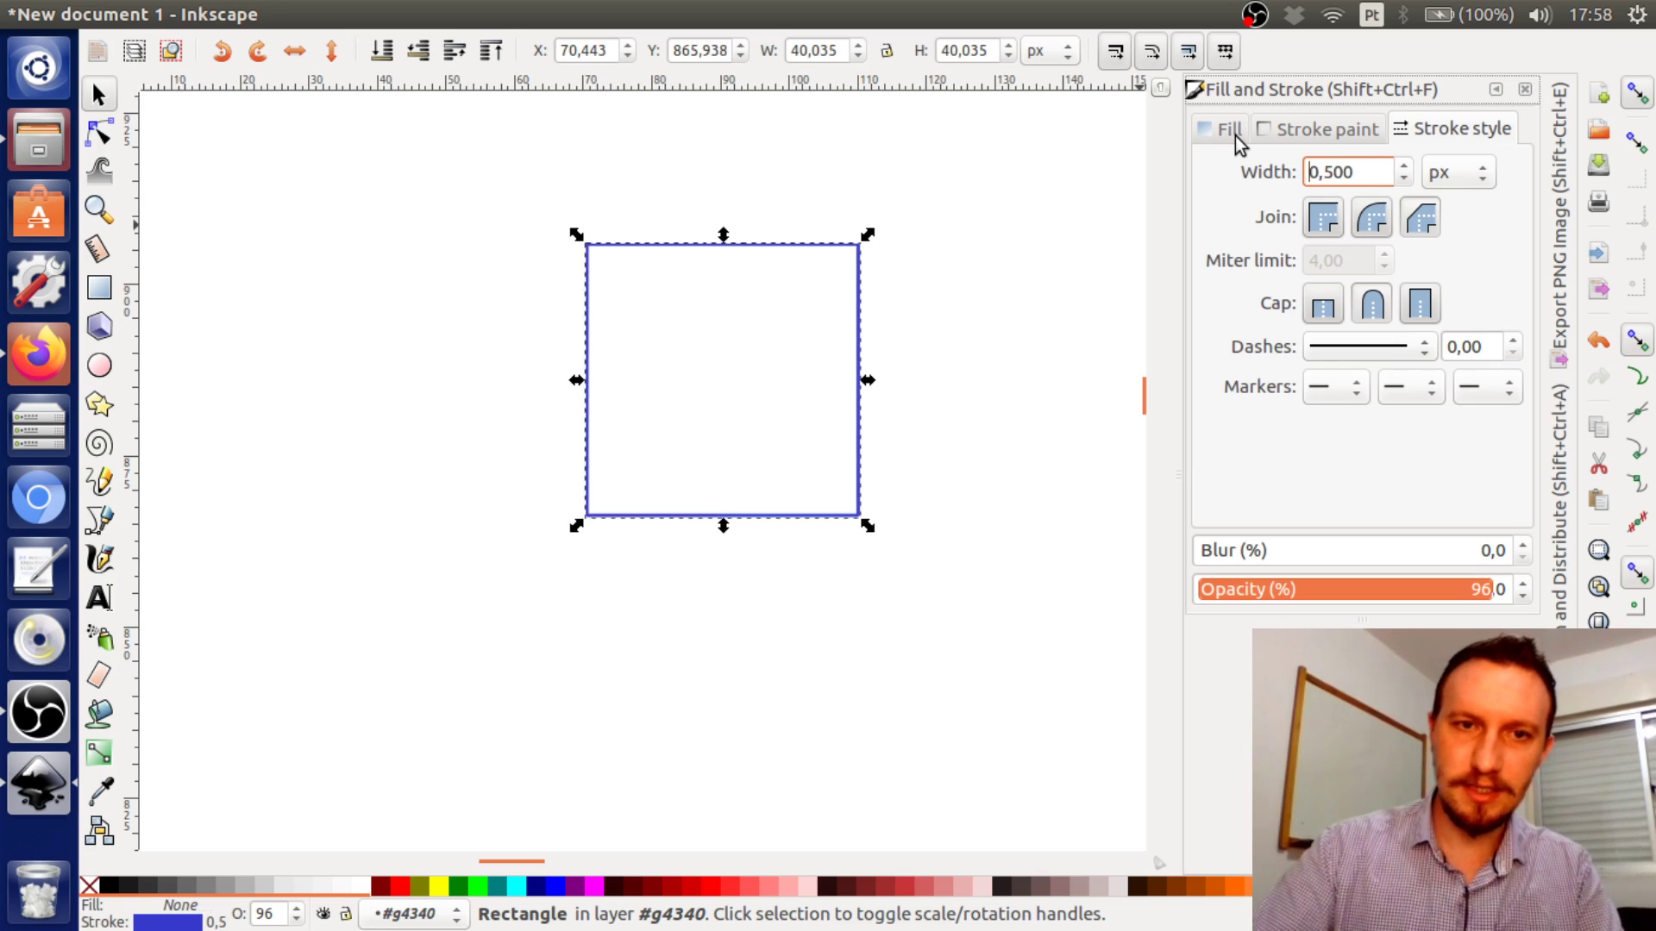
click(1026, 291)
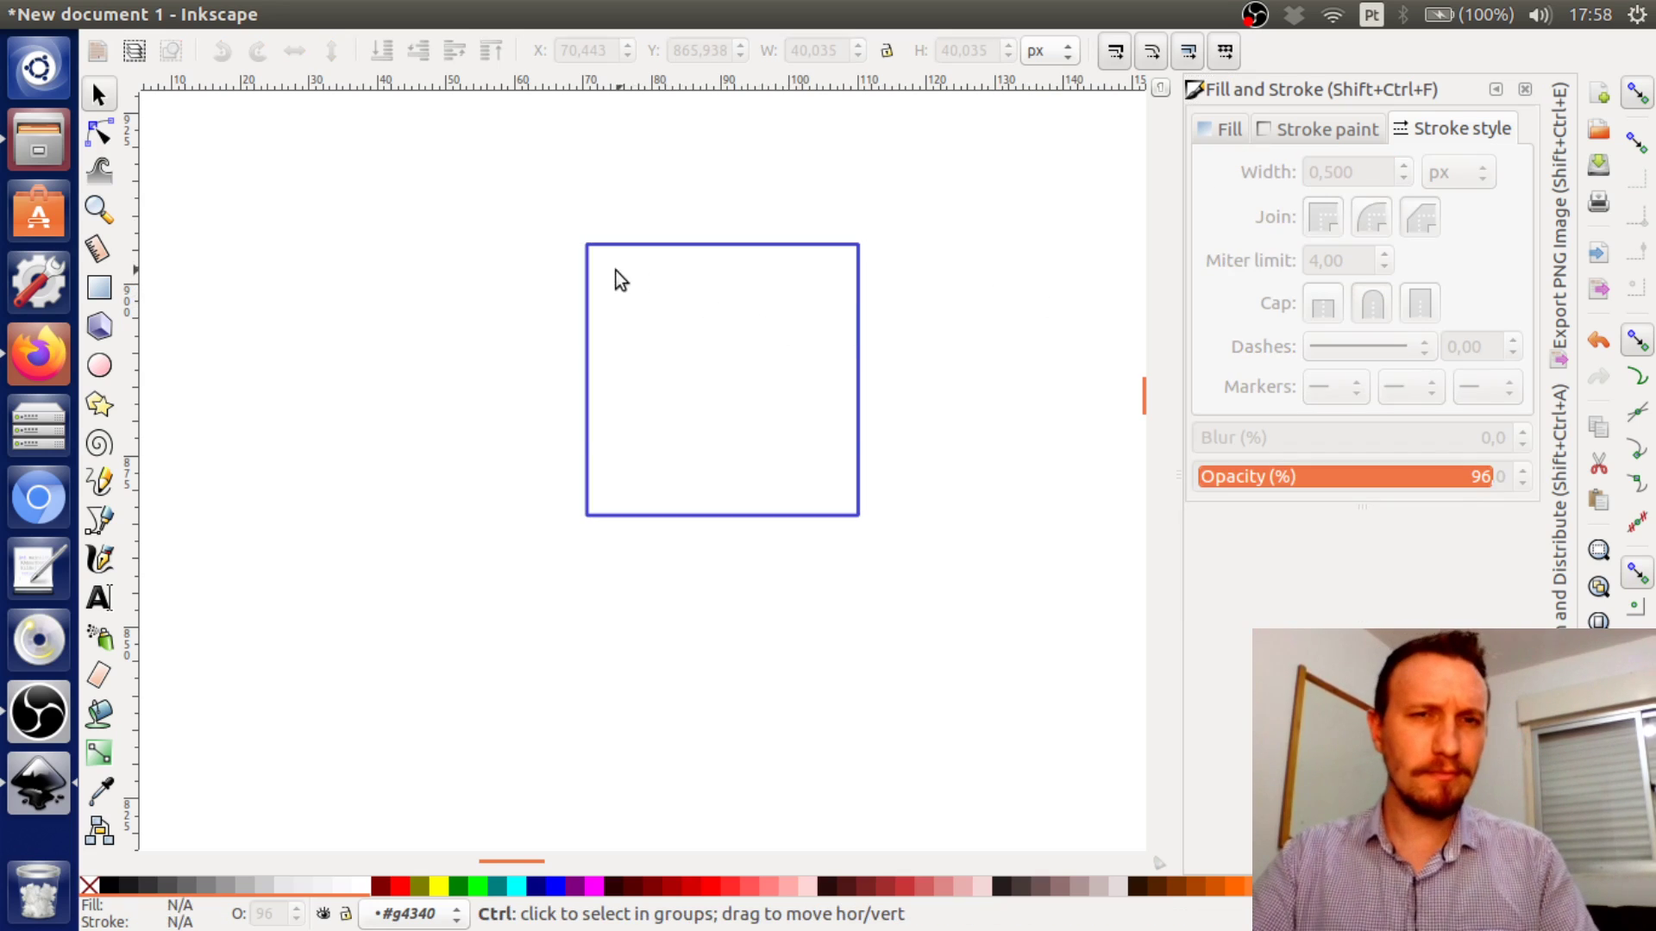
Try the miter, round and bevel joins in turn on the square's stroke corners
scroll(595, 250, up, 5)
click(547, 174)
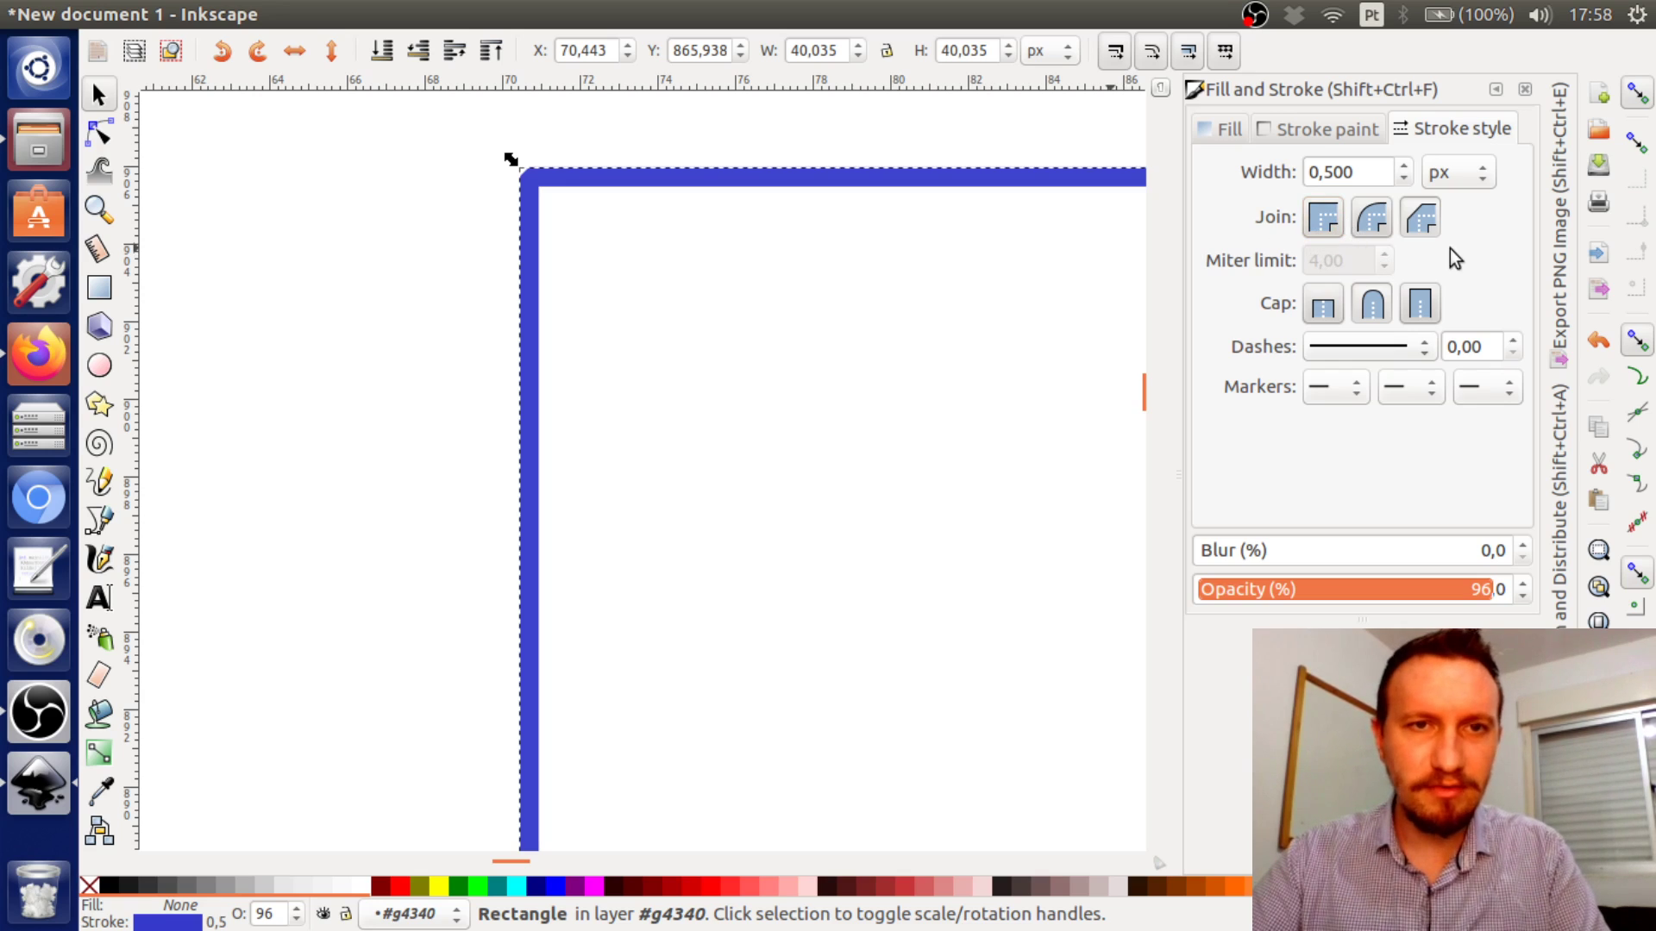
click(1323, 220)
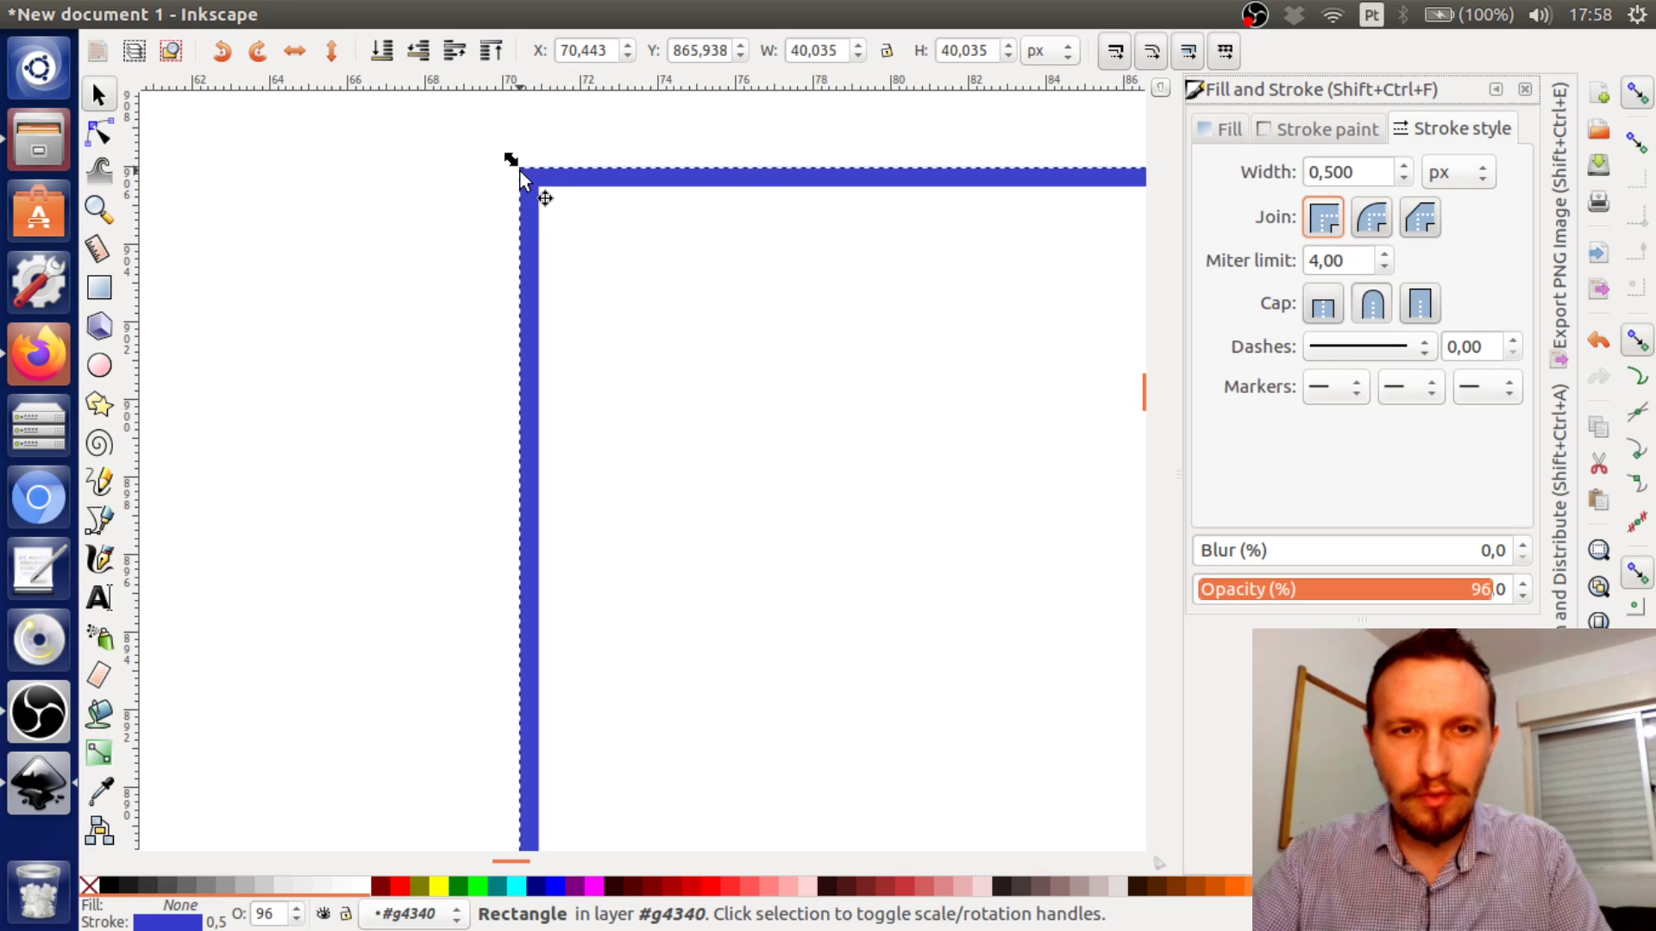
scroll(520, 174, up, 3)
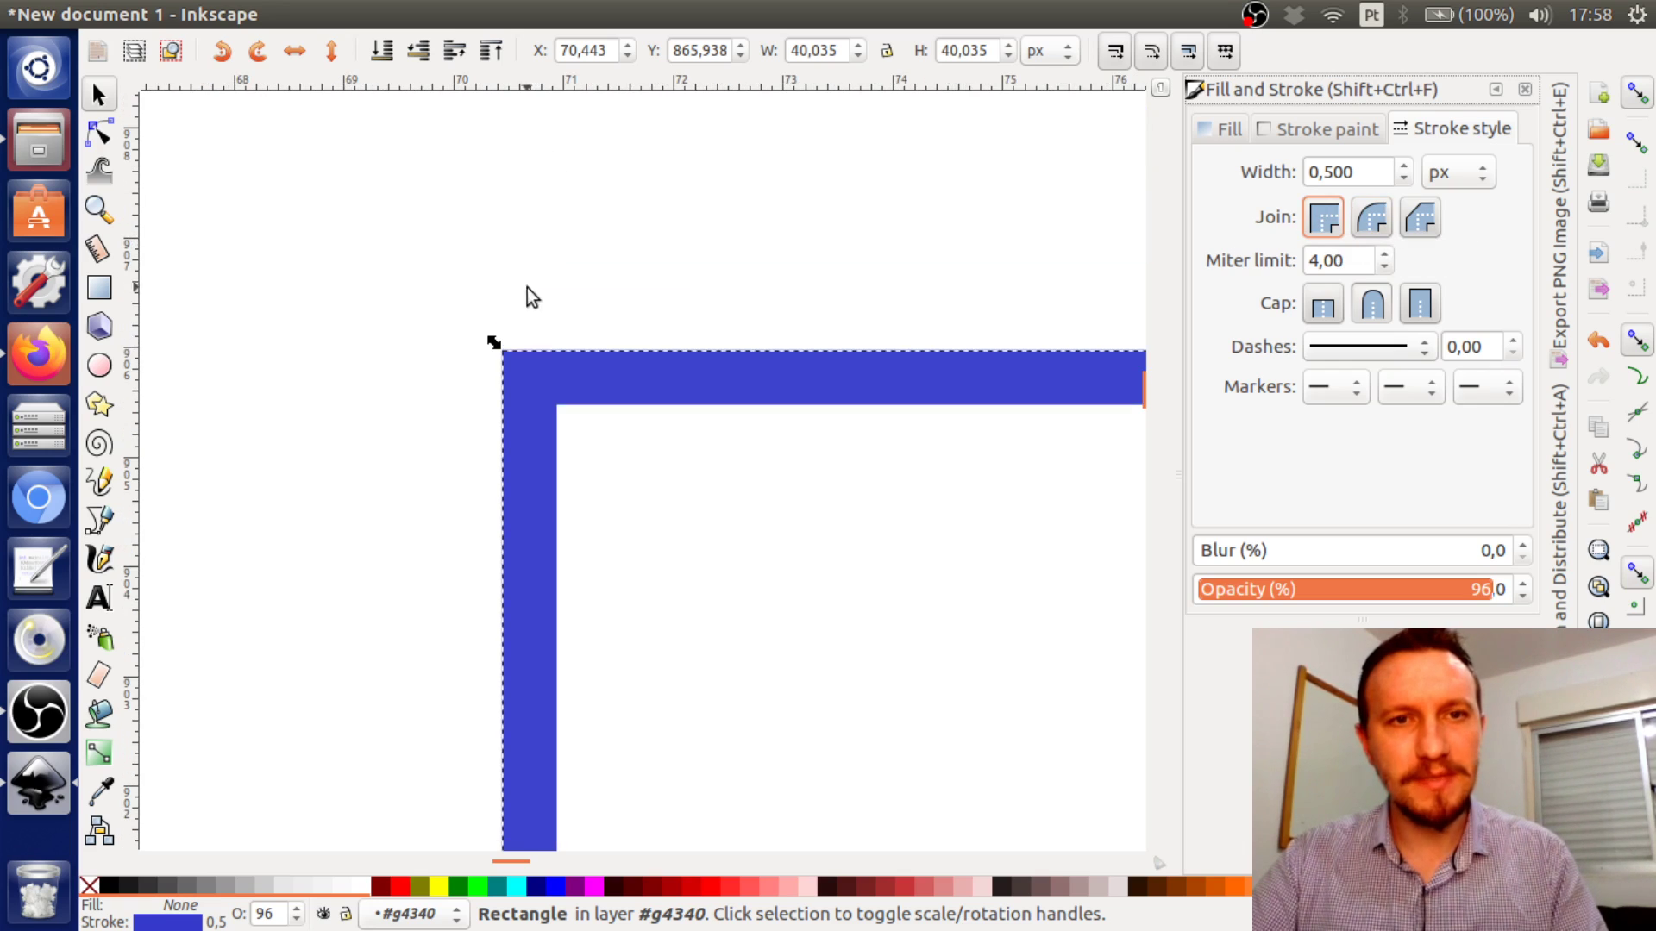
click(1371, 220)
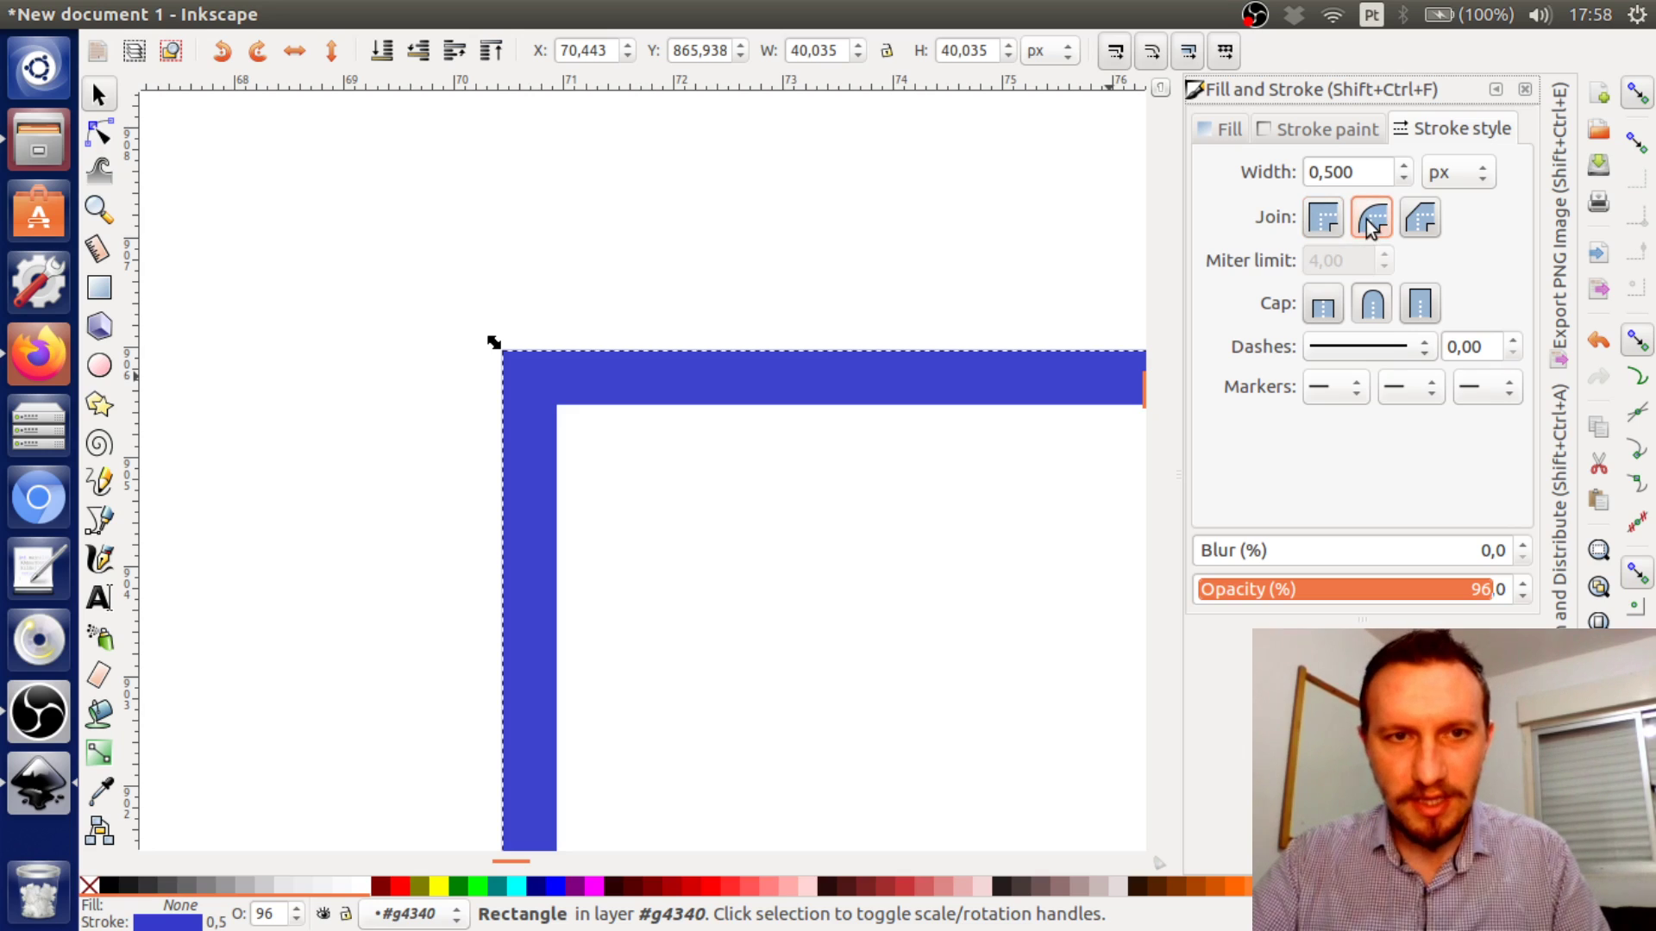
click(1414, 226)
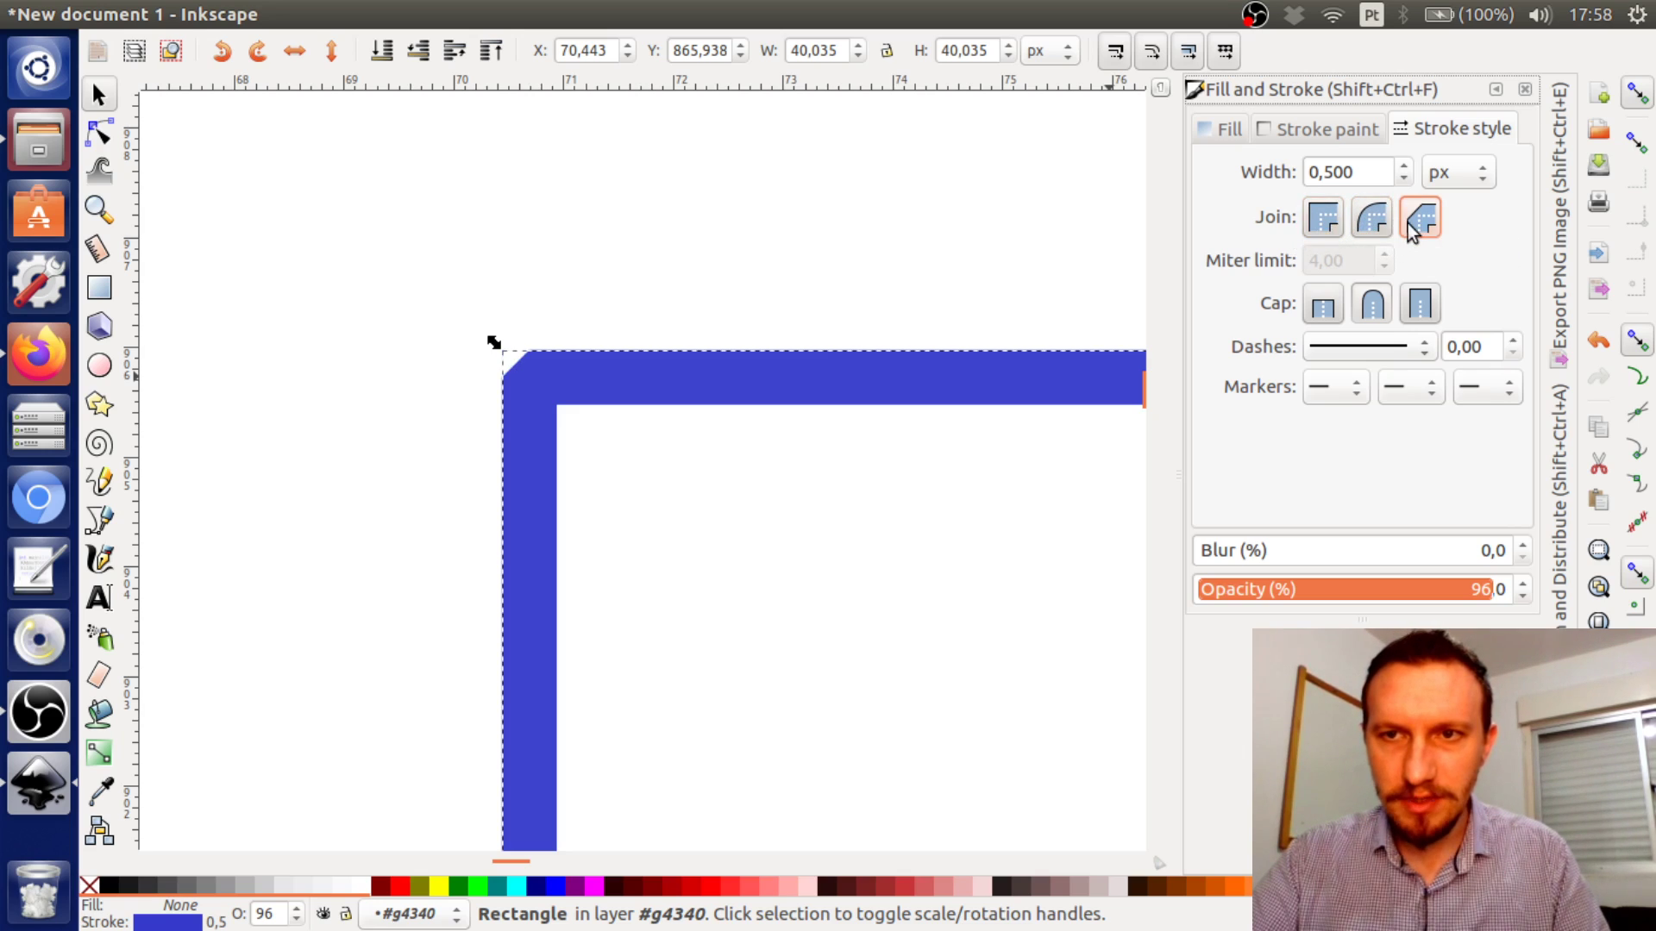
click(768, 539)
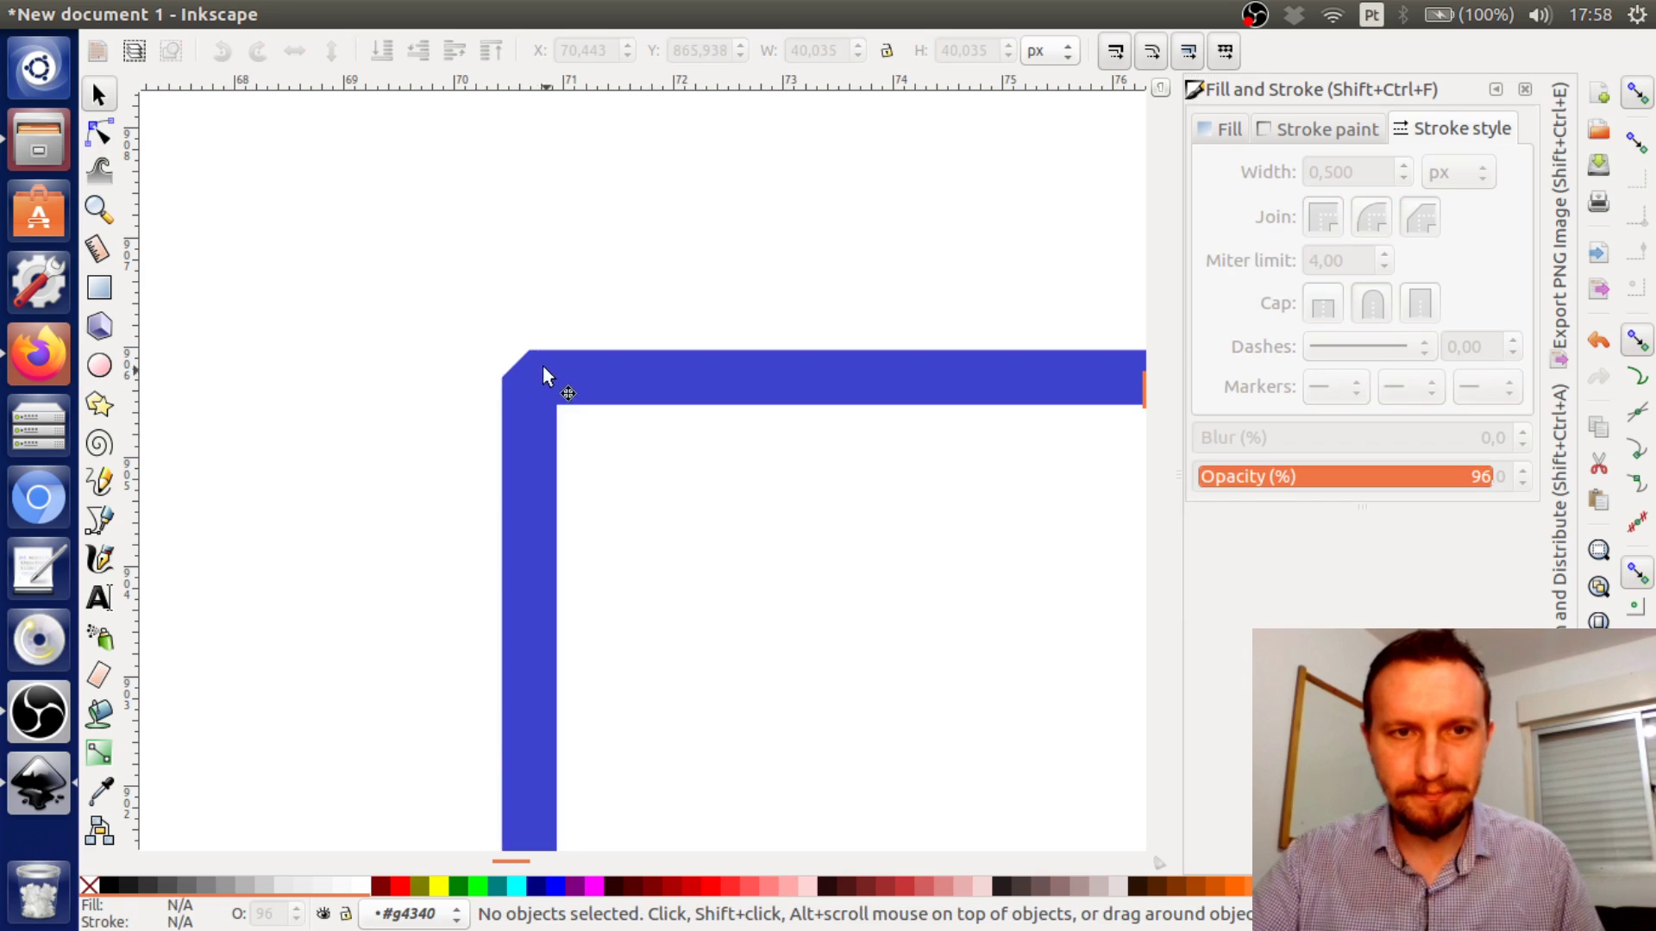
Set the square's stroke join to miter and deselect the square
click(539, 362)
click(1323, 217)
click(832, 255)
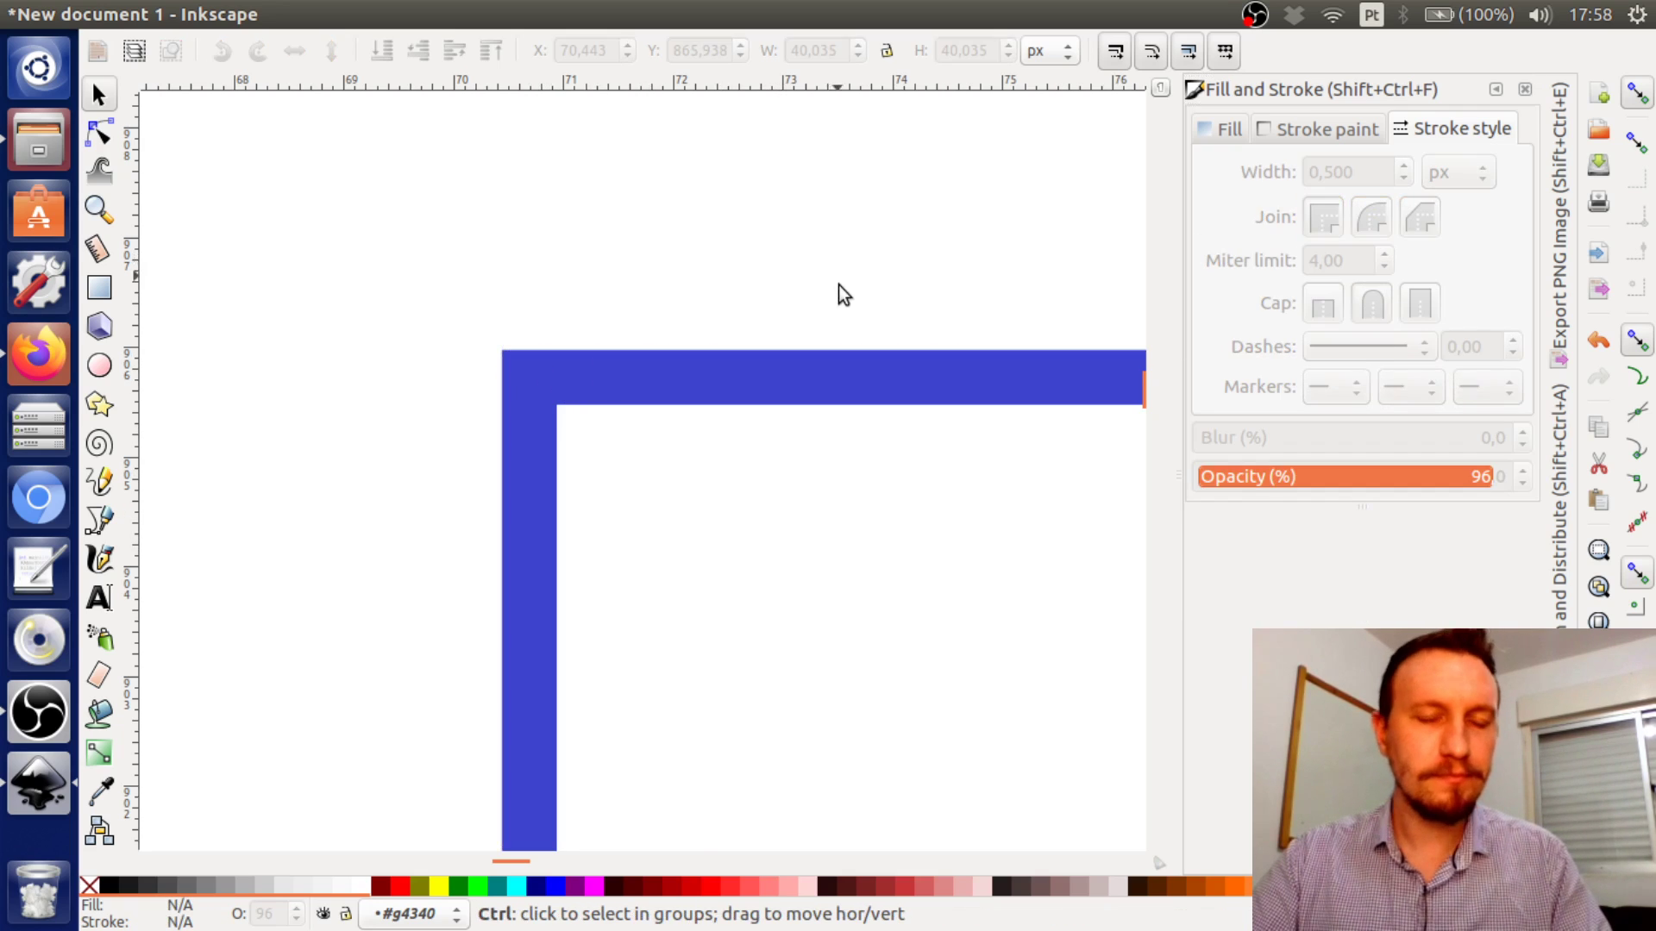
Inspect the square's resize and corner-rounding handles with the Node tool
scroll(858, 315, down, 6)
scroll(865, 327, down, 3)
scroll(964, 444, right, 6)
scroll(964, 444, down, 1)
click(99, 134)
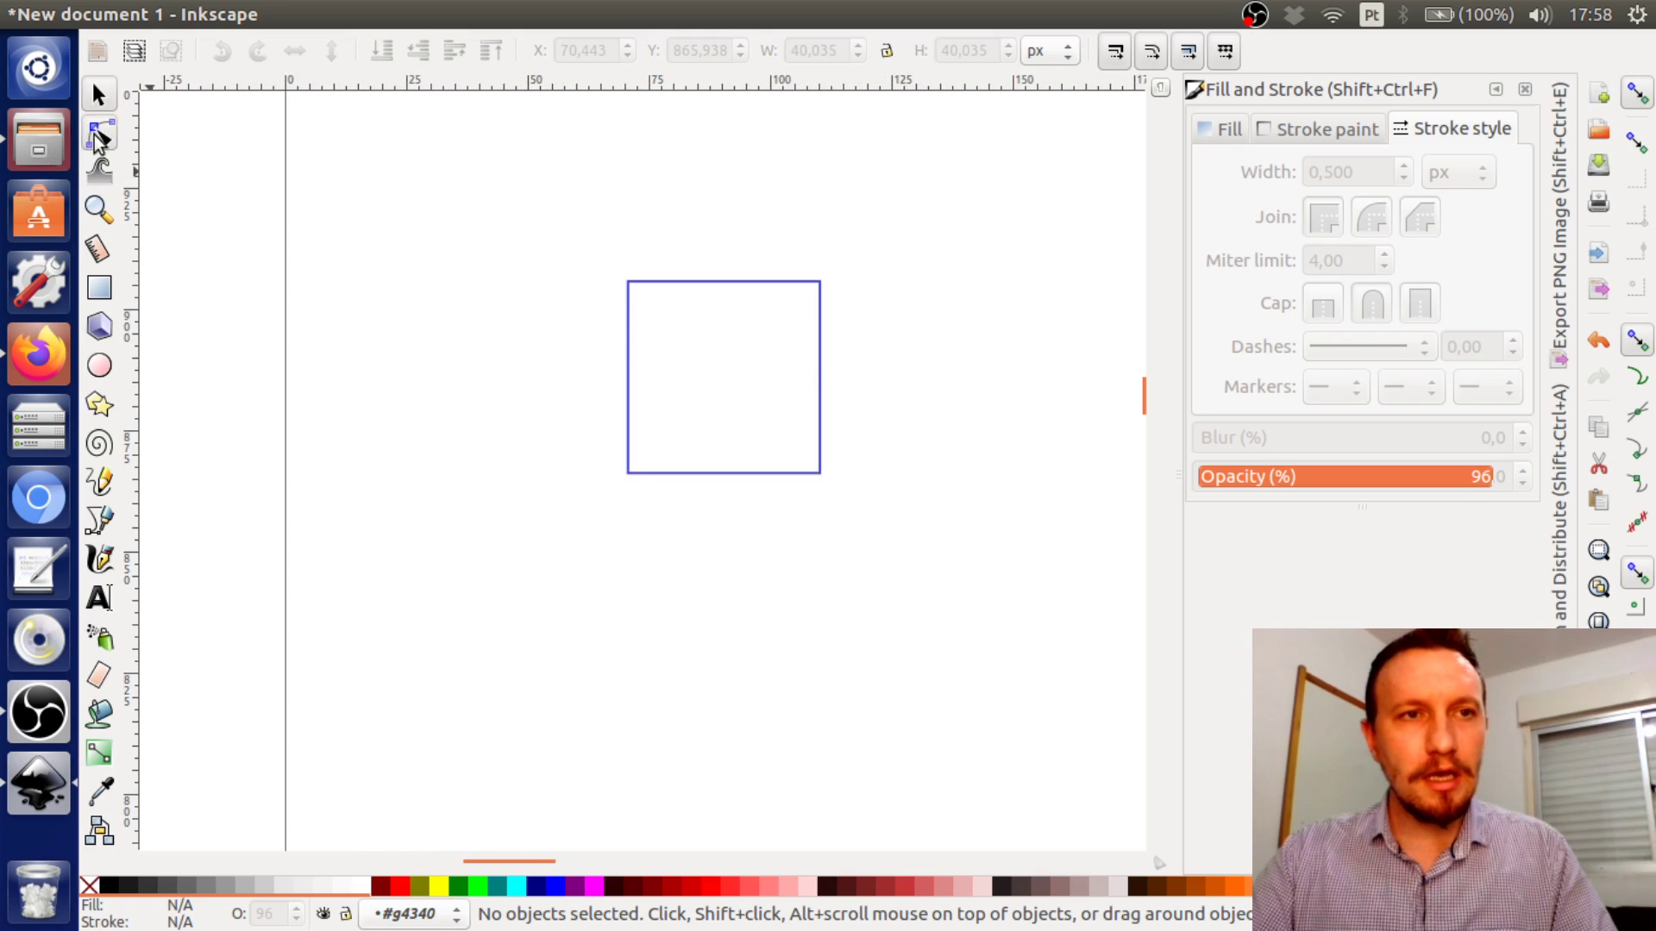
click(660, 282)
scroll(673, 320, up, 3)
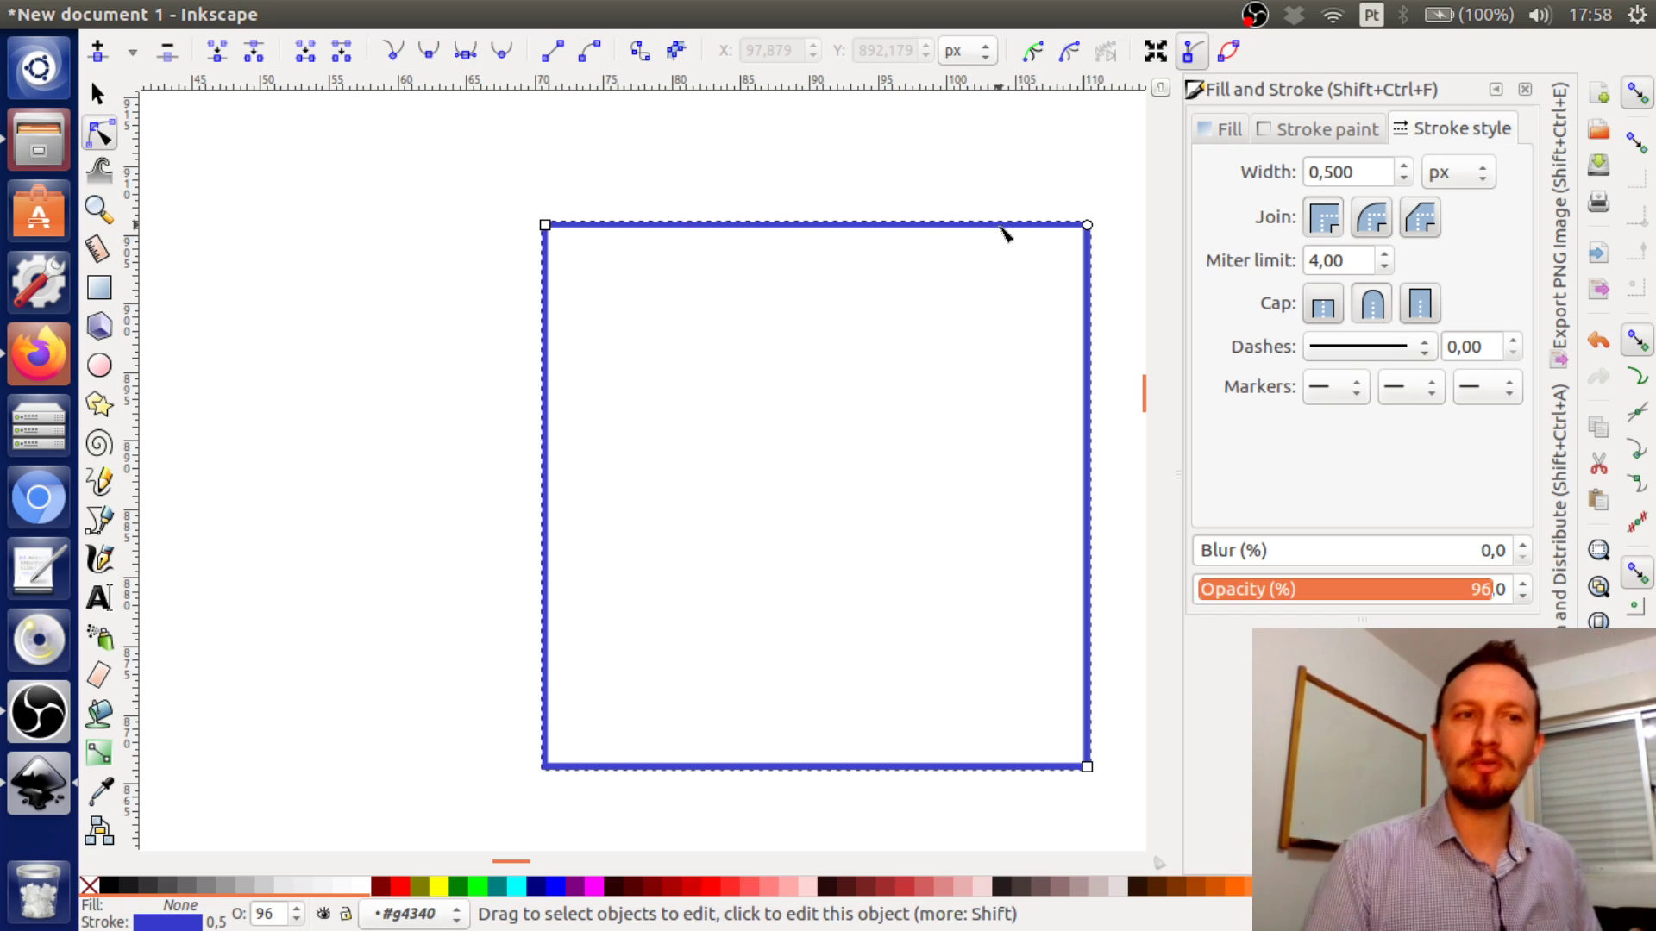
Deselect the square and draw a smaller rectangle inside it, about 7.7 px wide and 8.2 px high
click(97, 93)
click(276, 322)
click(99, 288)
drag(636, 414, 814, 604)
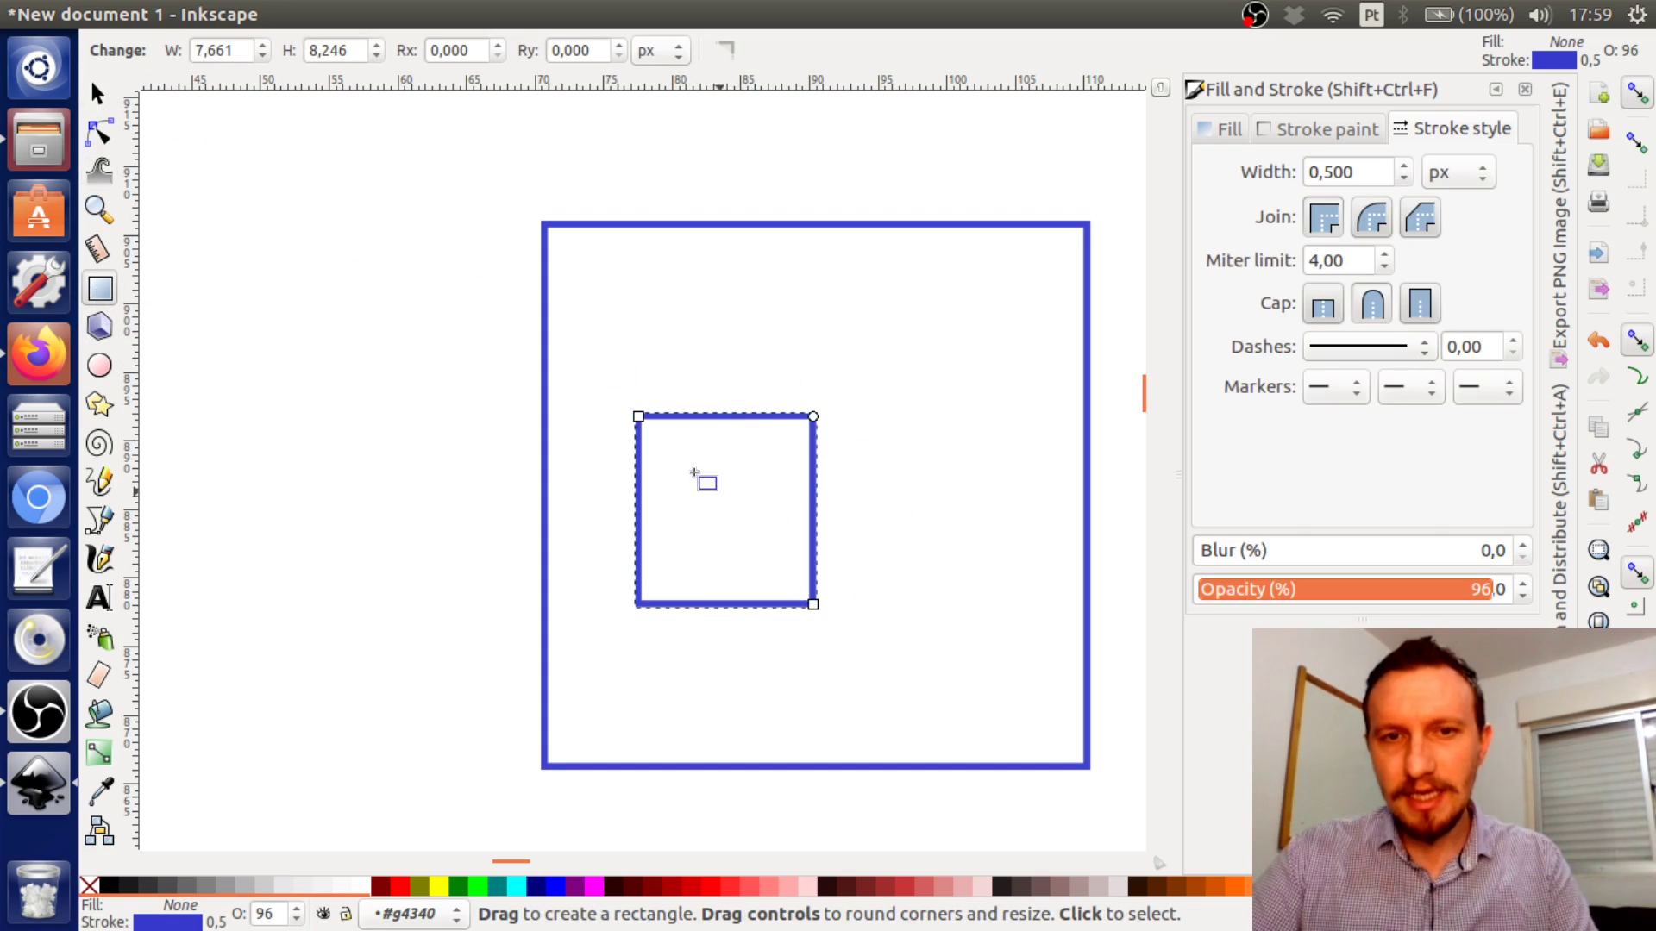
Round the corners of the small inner rectangle generously with its rounding handle, undoing the first attempt
click(100, 133)
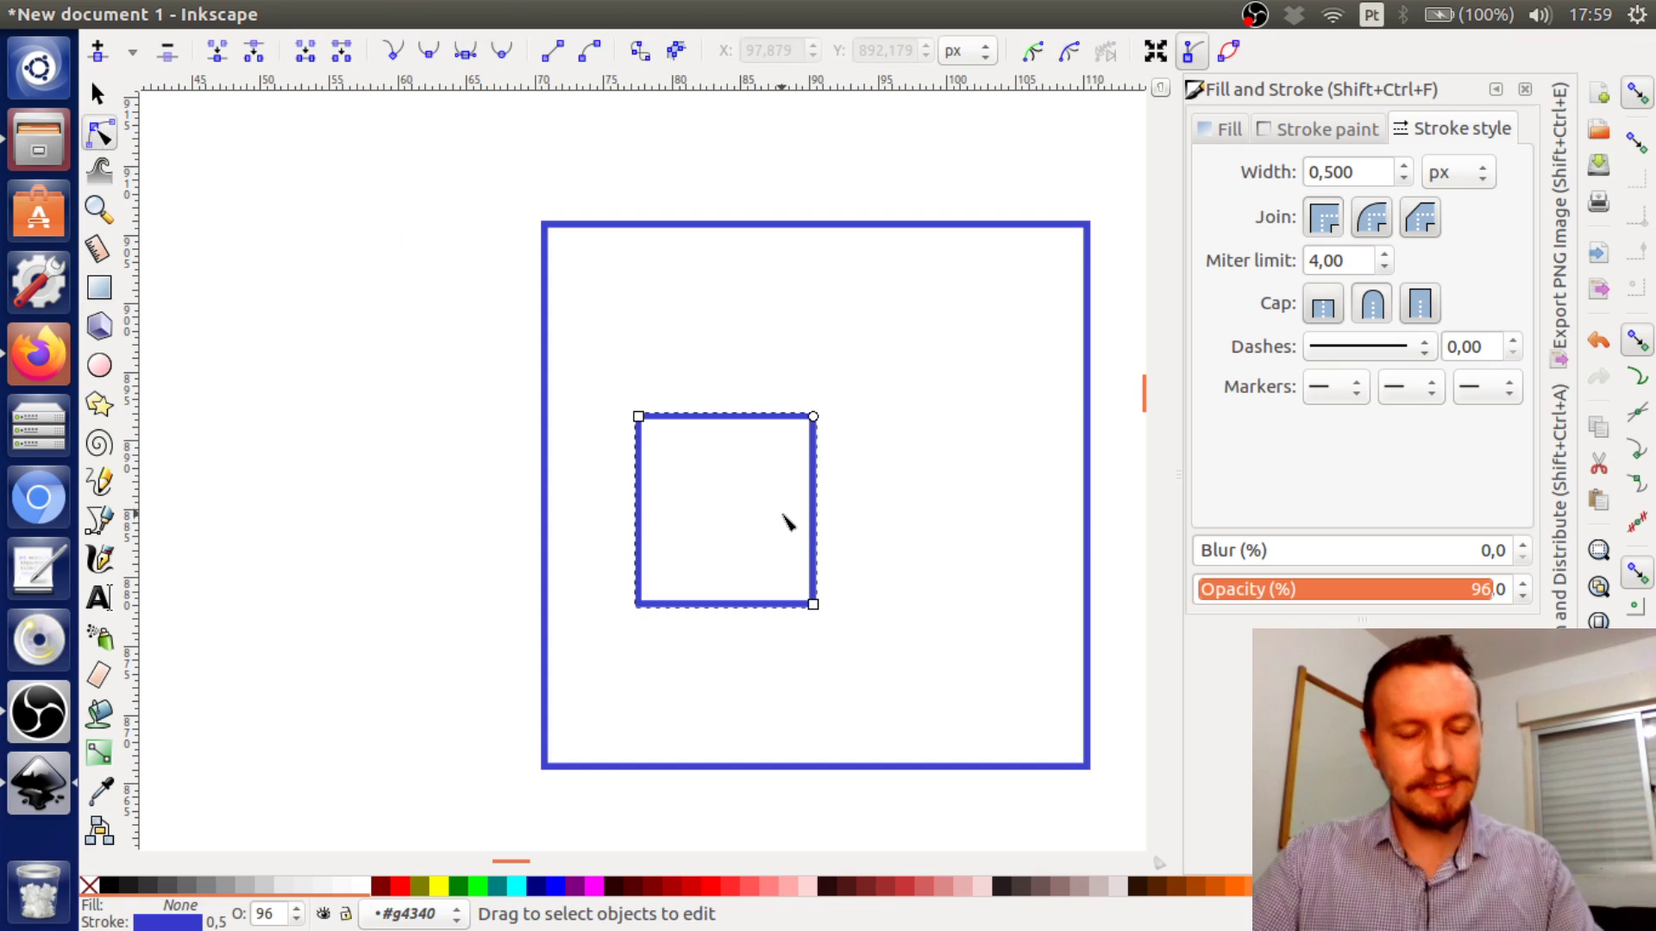
scroll(831, 469, up, 1)
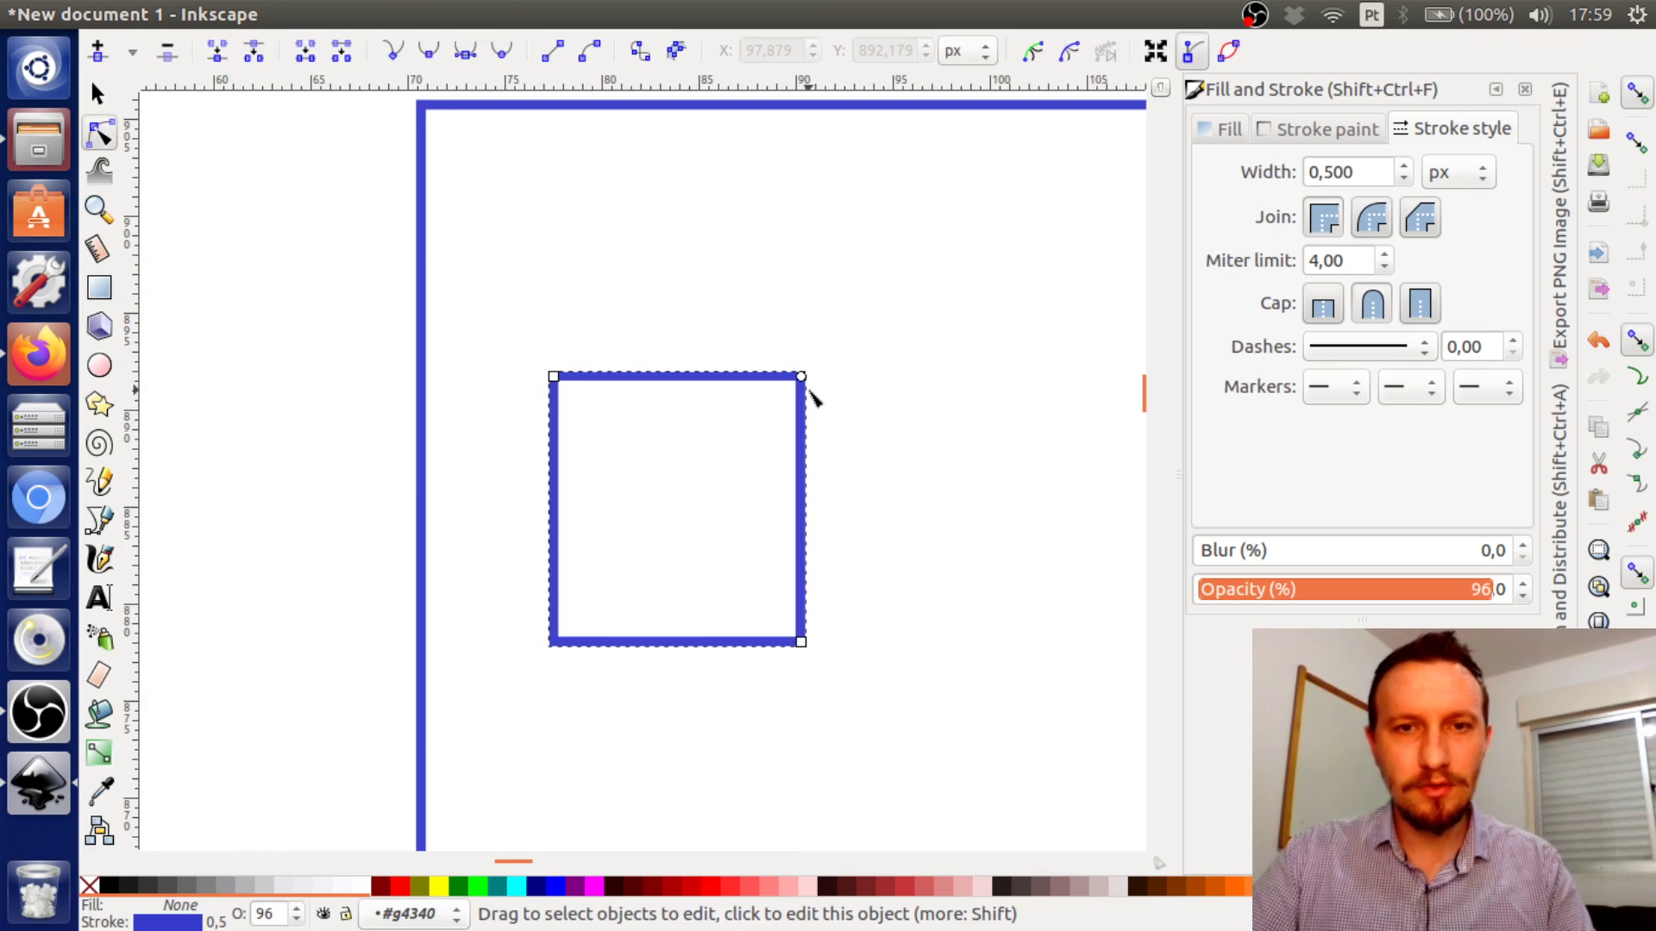
scroll(827, 407, up, 2)
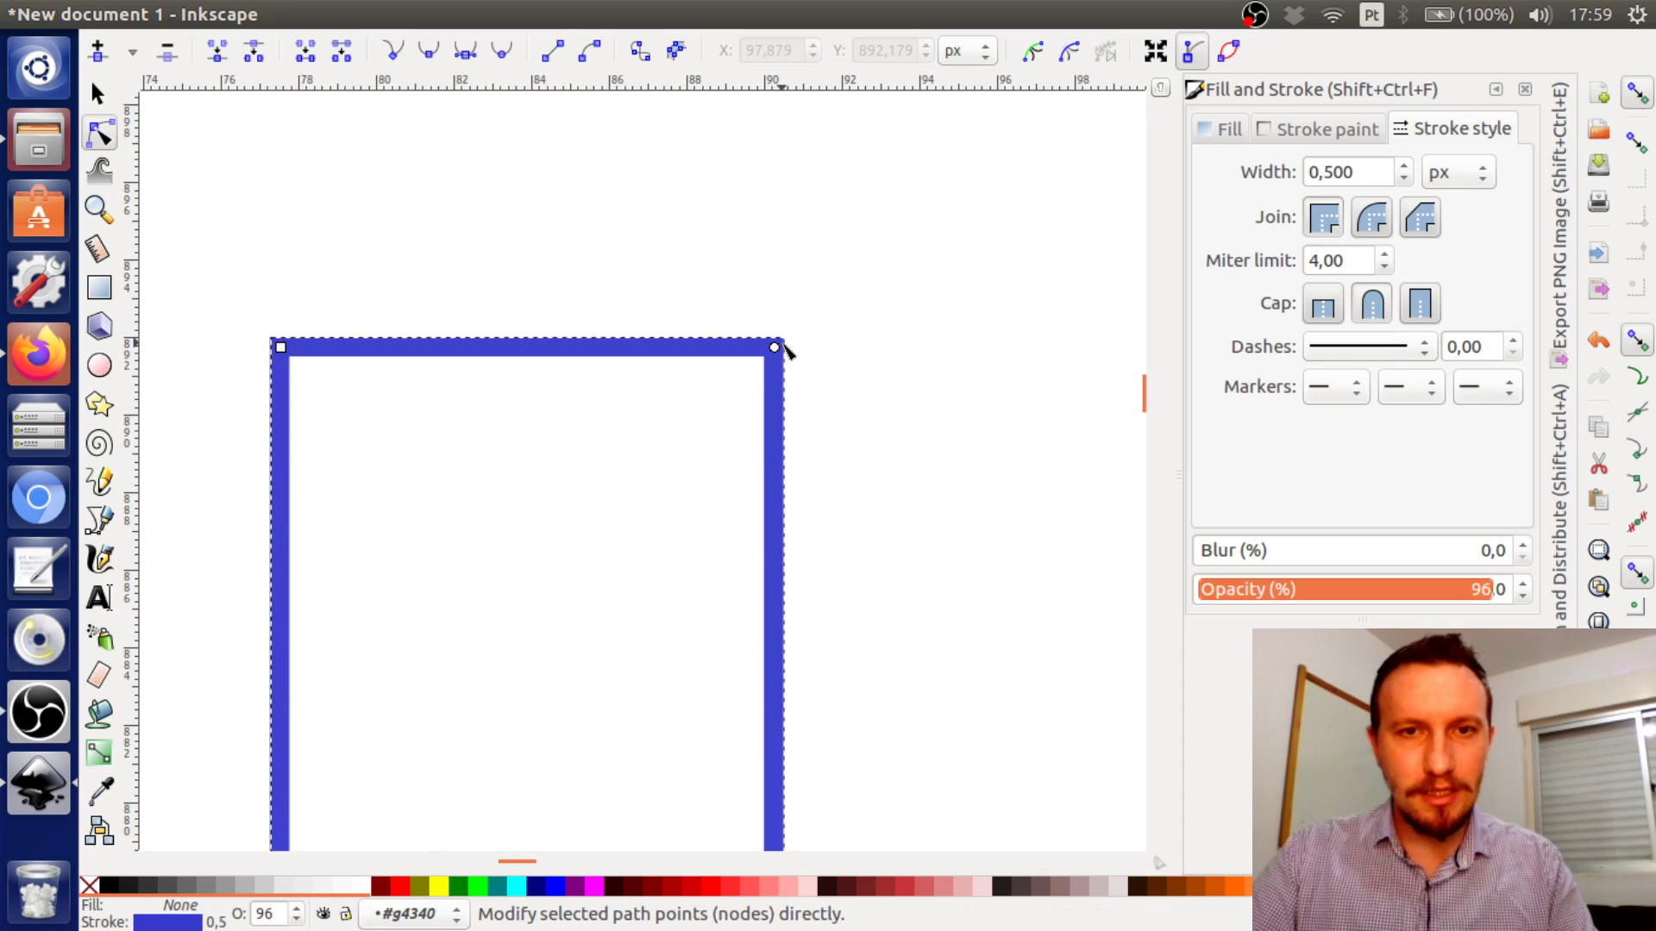
drag(784, 345, 786, 470)
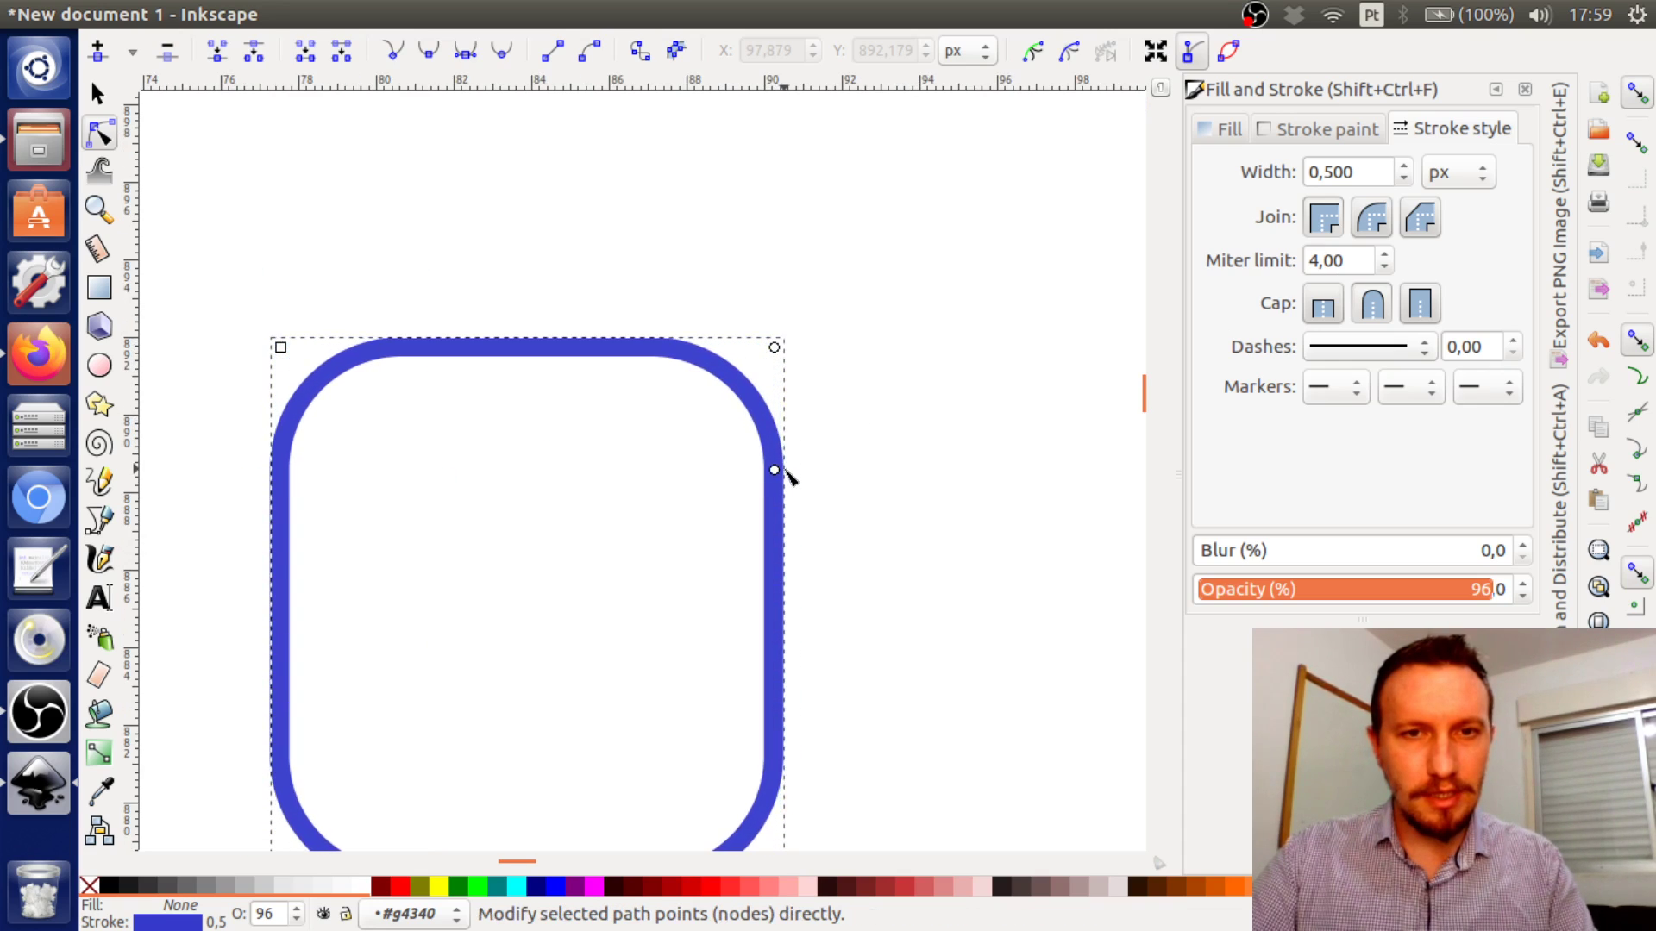
key(ctrl+z)
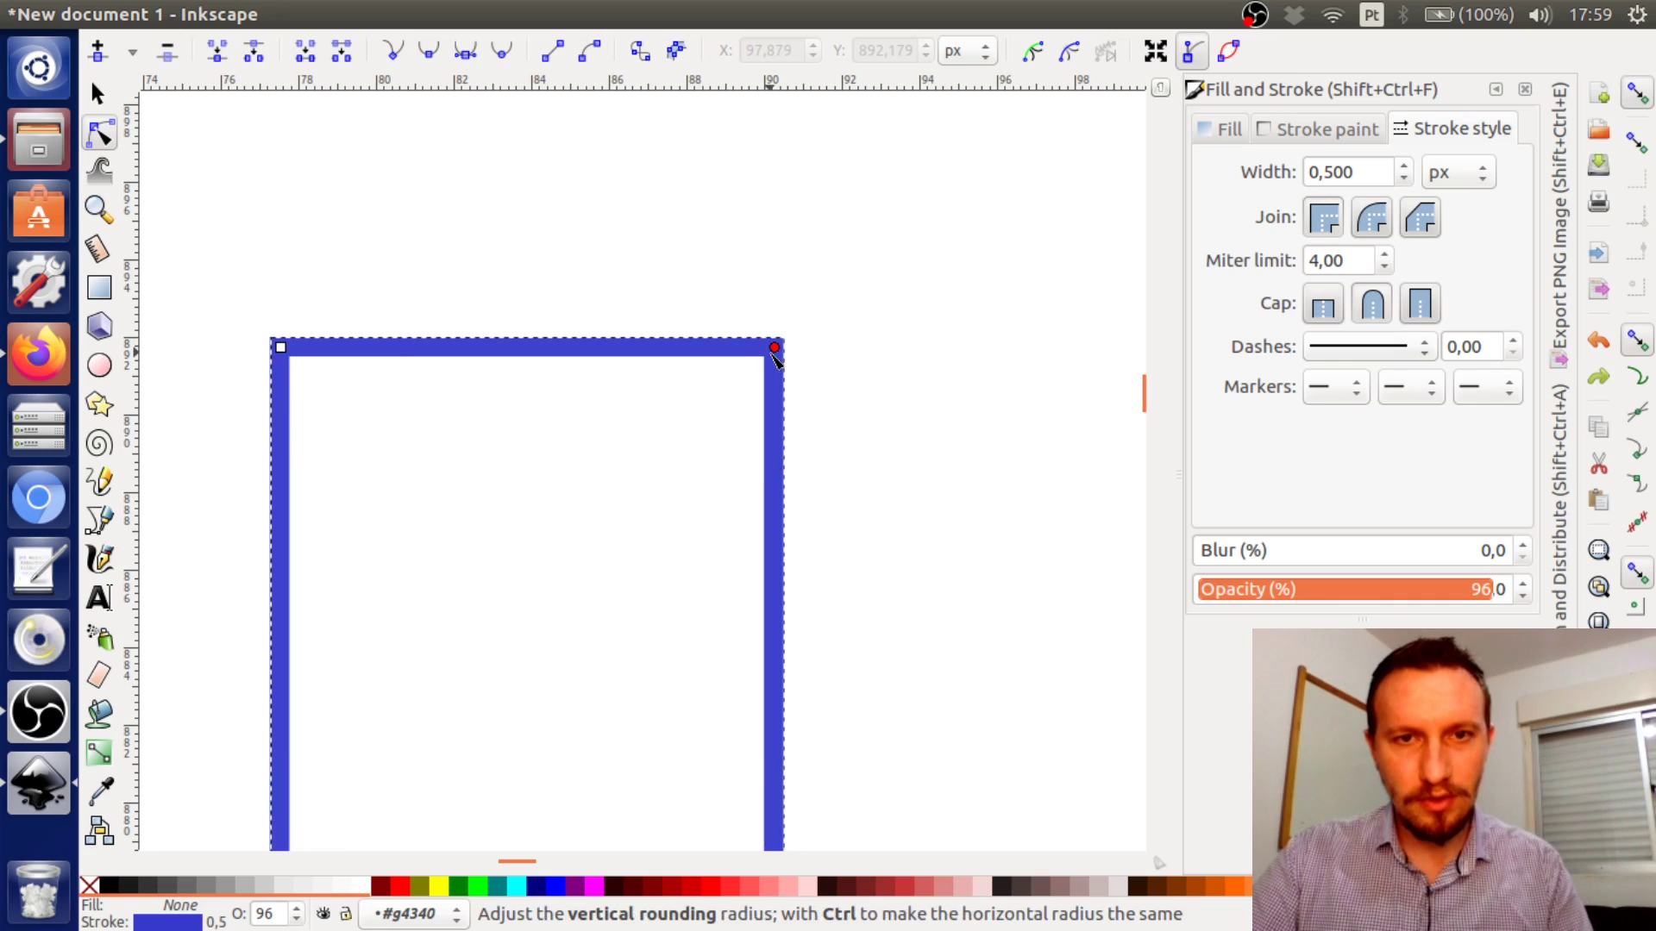
drag(774, 348, 801, 537)
scroll(914, 497, down, 2)
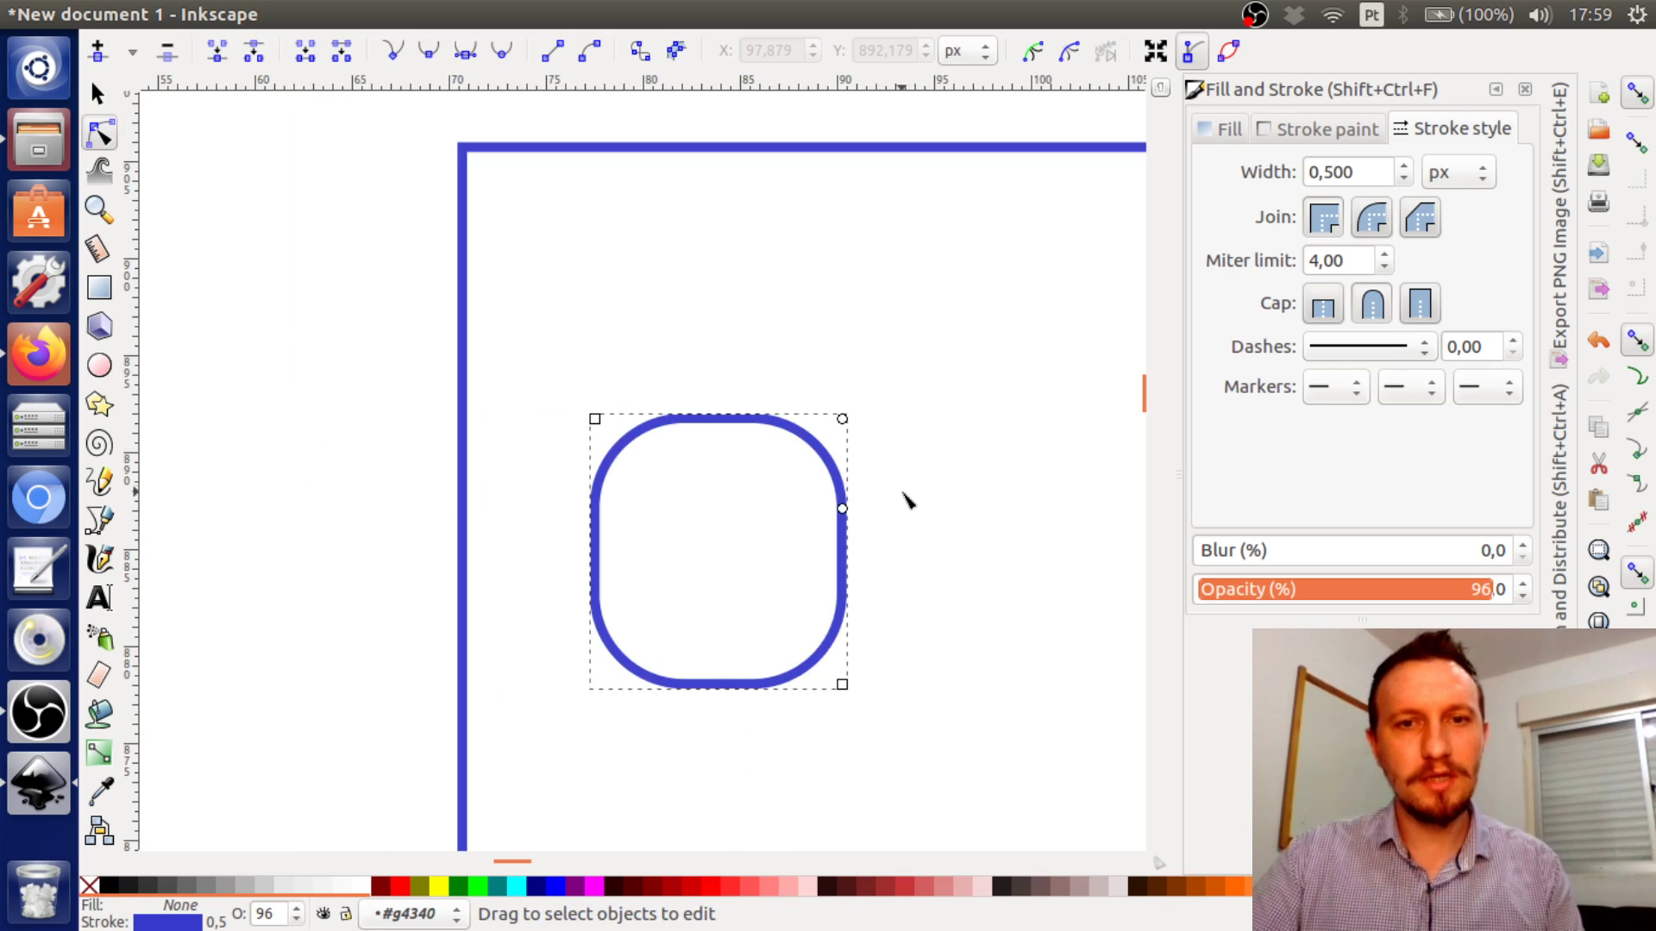
Reshape the rounded rectangle to about 23.1 px wide and 8.3 px high, reduce its corner rounding and deselect it
drag(842, 687, 1035, 571)
drag(1040, 499, 1041, 459)
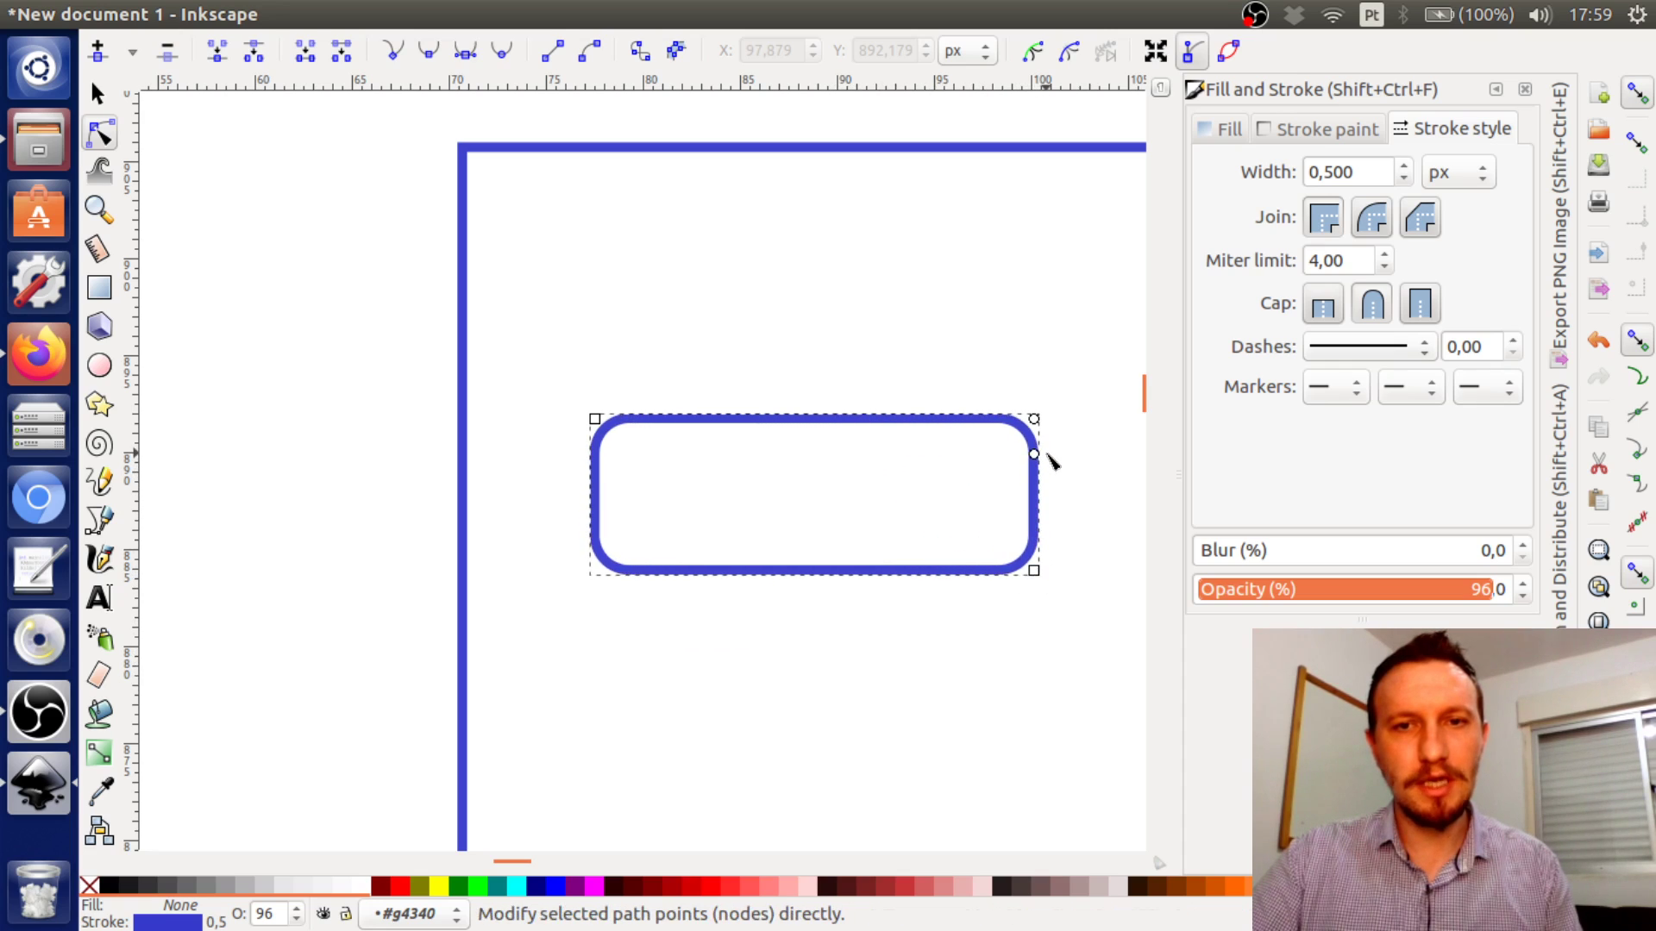
click(97, 95)
click(758, 307)
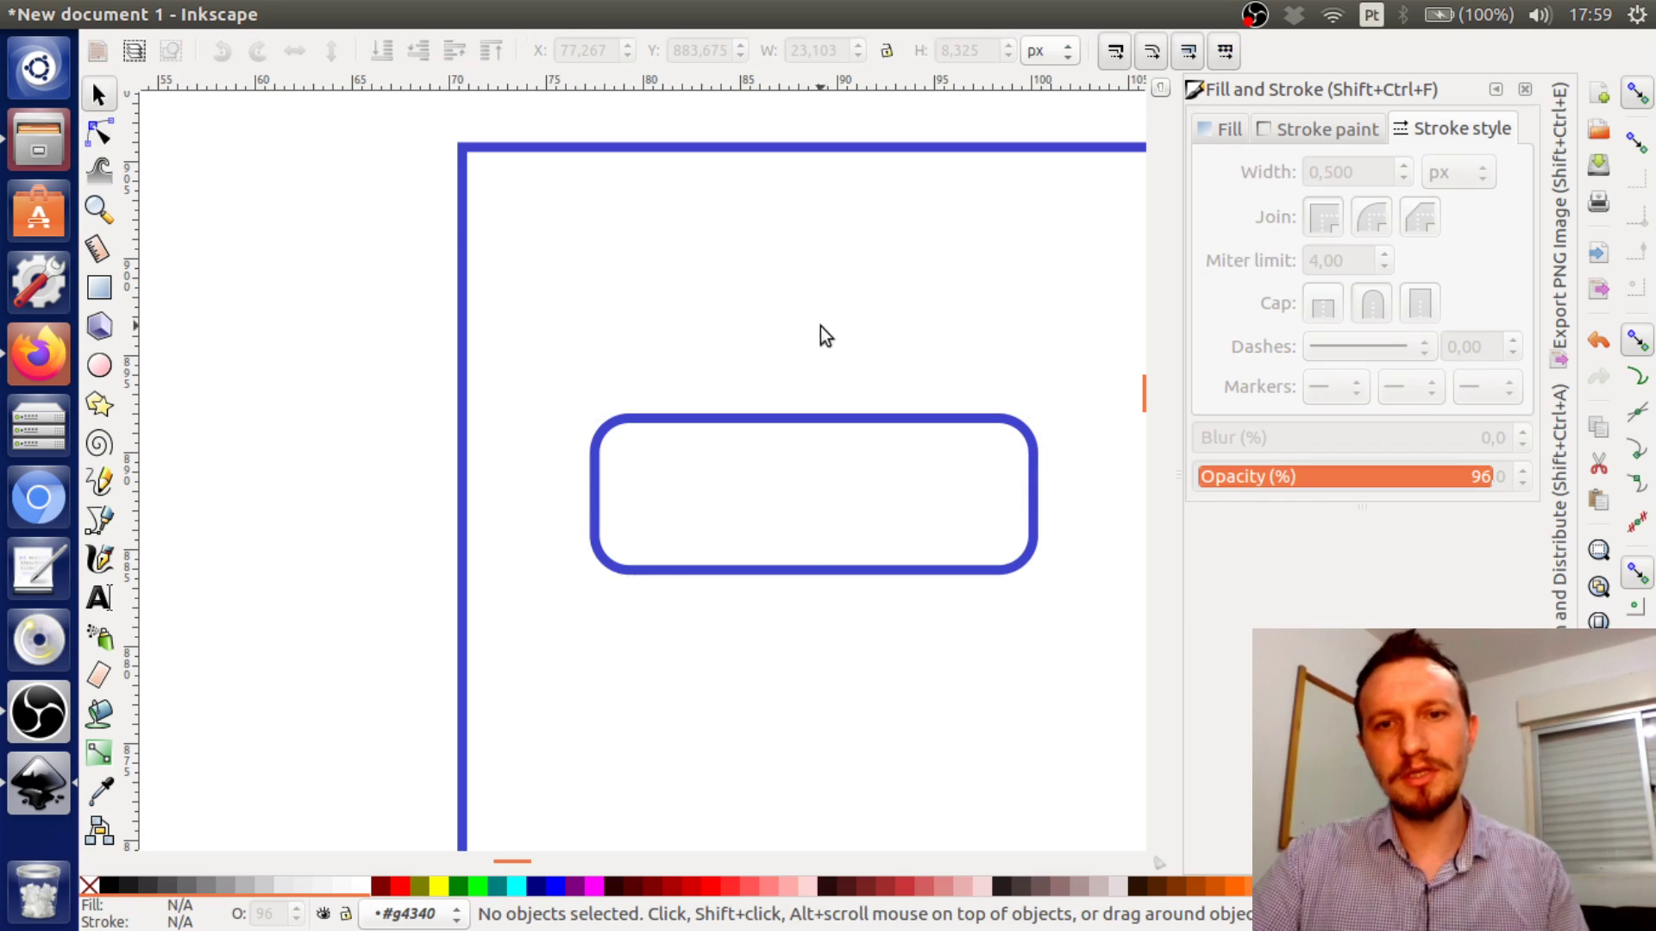
Move the rounded rectangle up inside the square, near its upper edge, and deselect it
scroll(852, 365, down, 2)
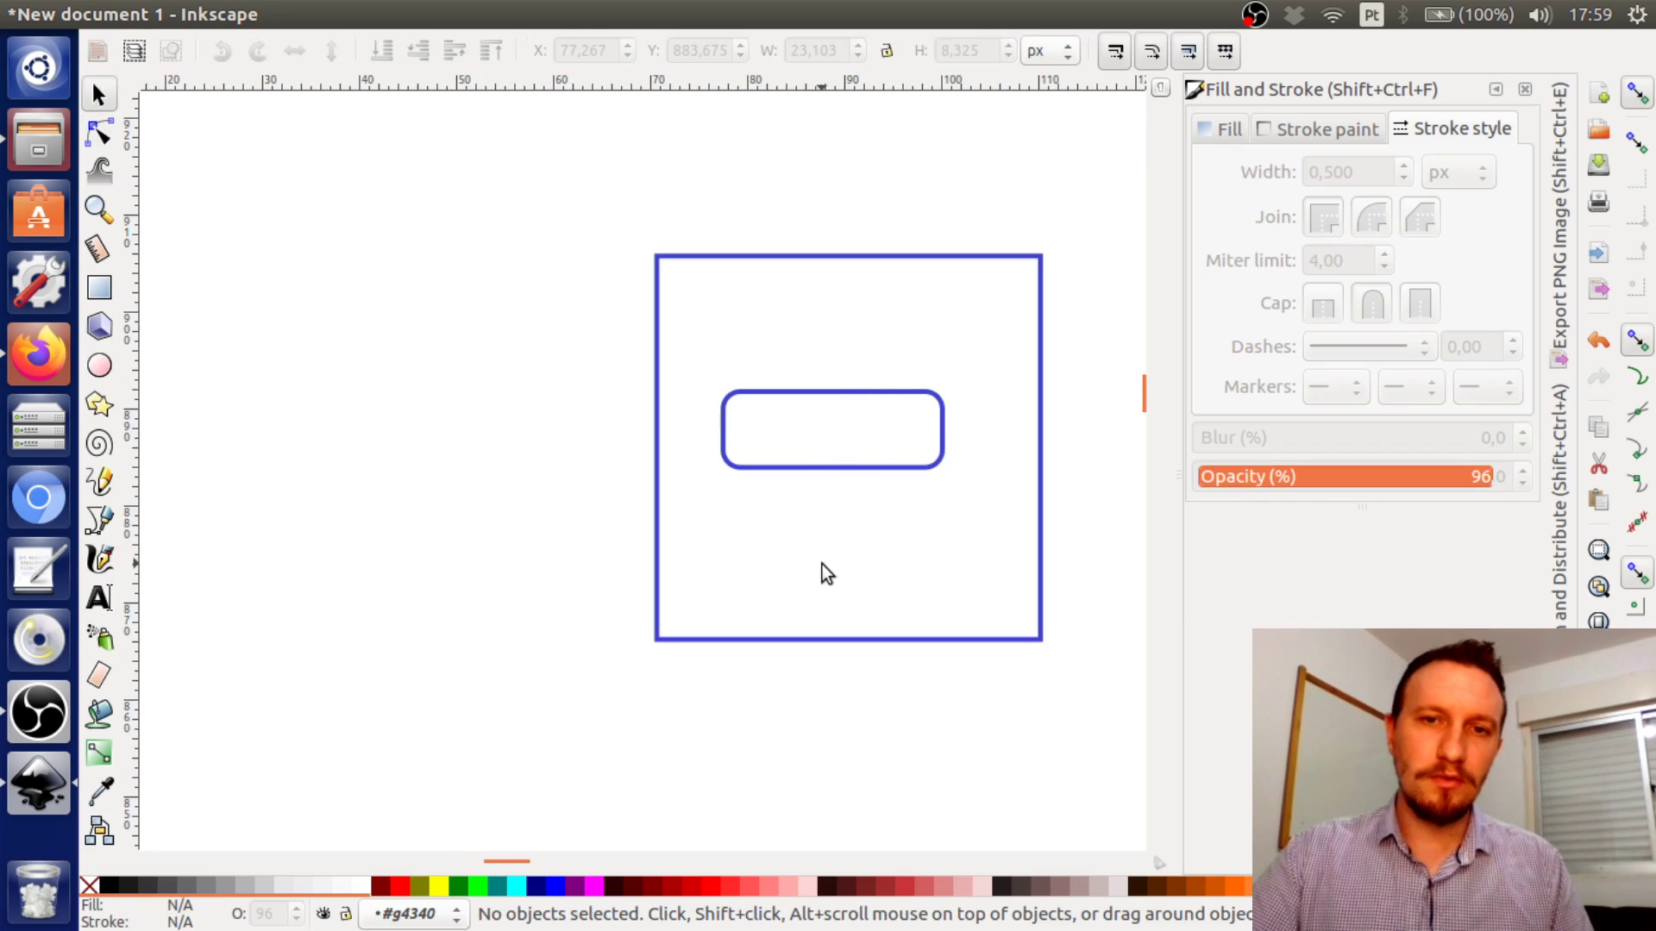
click(831, 459)
drag(846, 465, 859, 372)
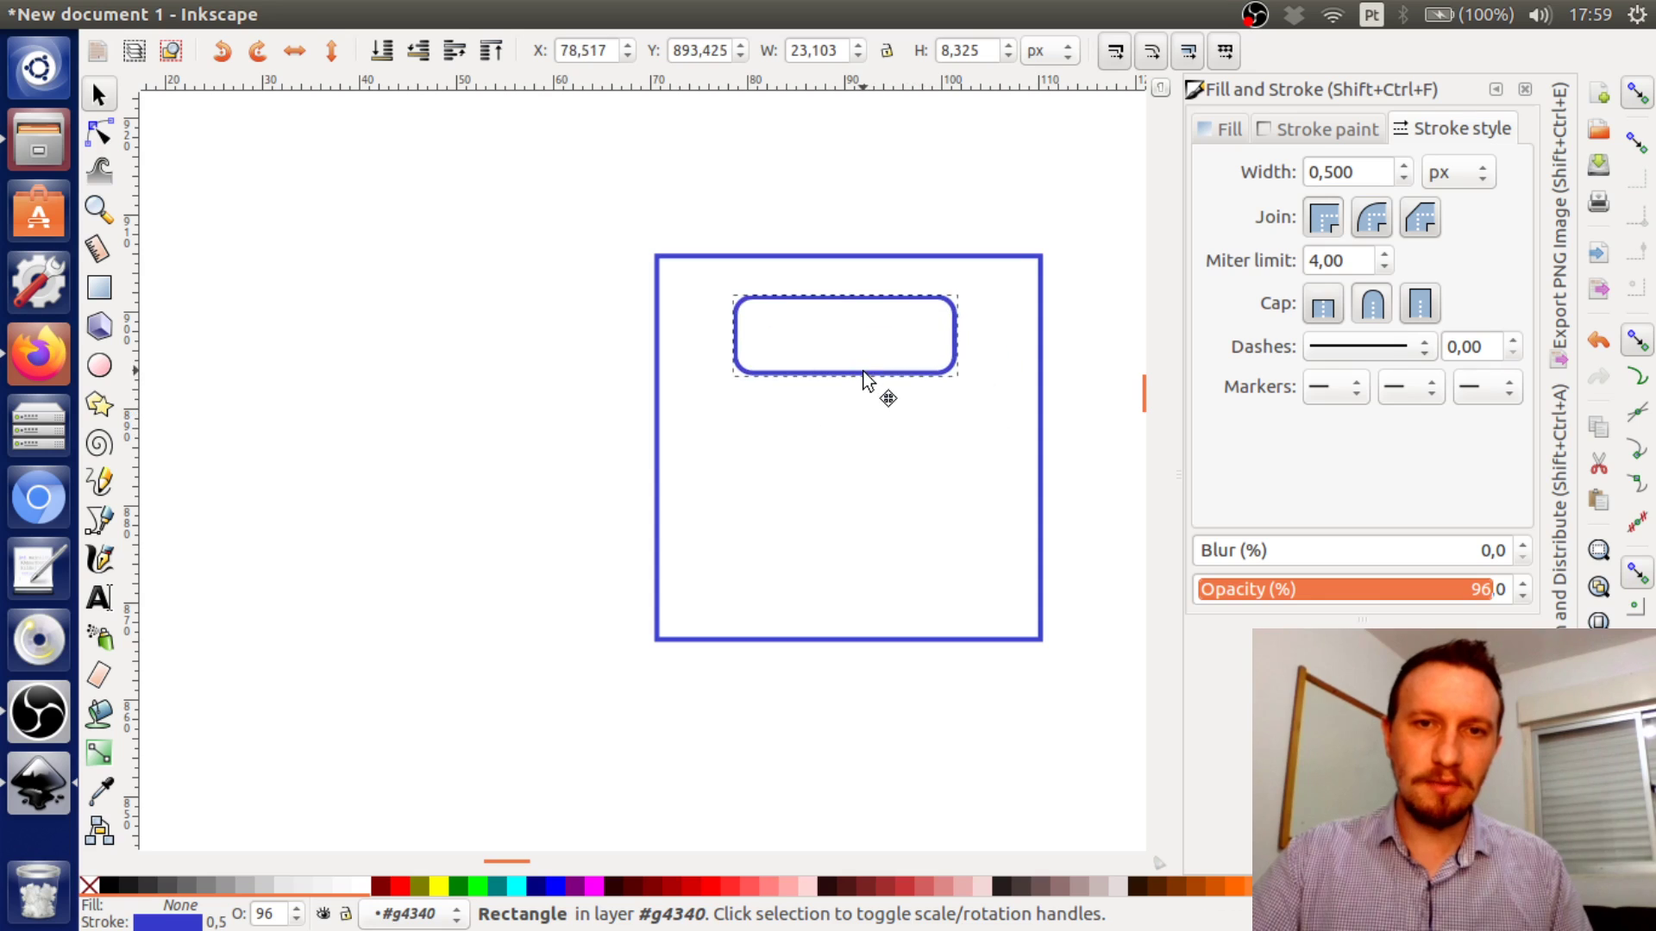
click(871, 480)
Select the rounded rectangle and convert the object to a path
drag(443, 166, 690, 552)
scroll(852, 388, up, 2)
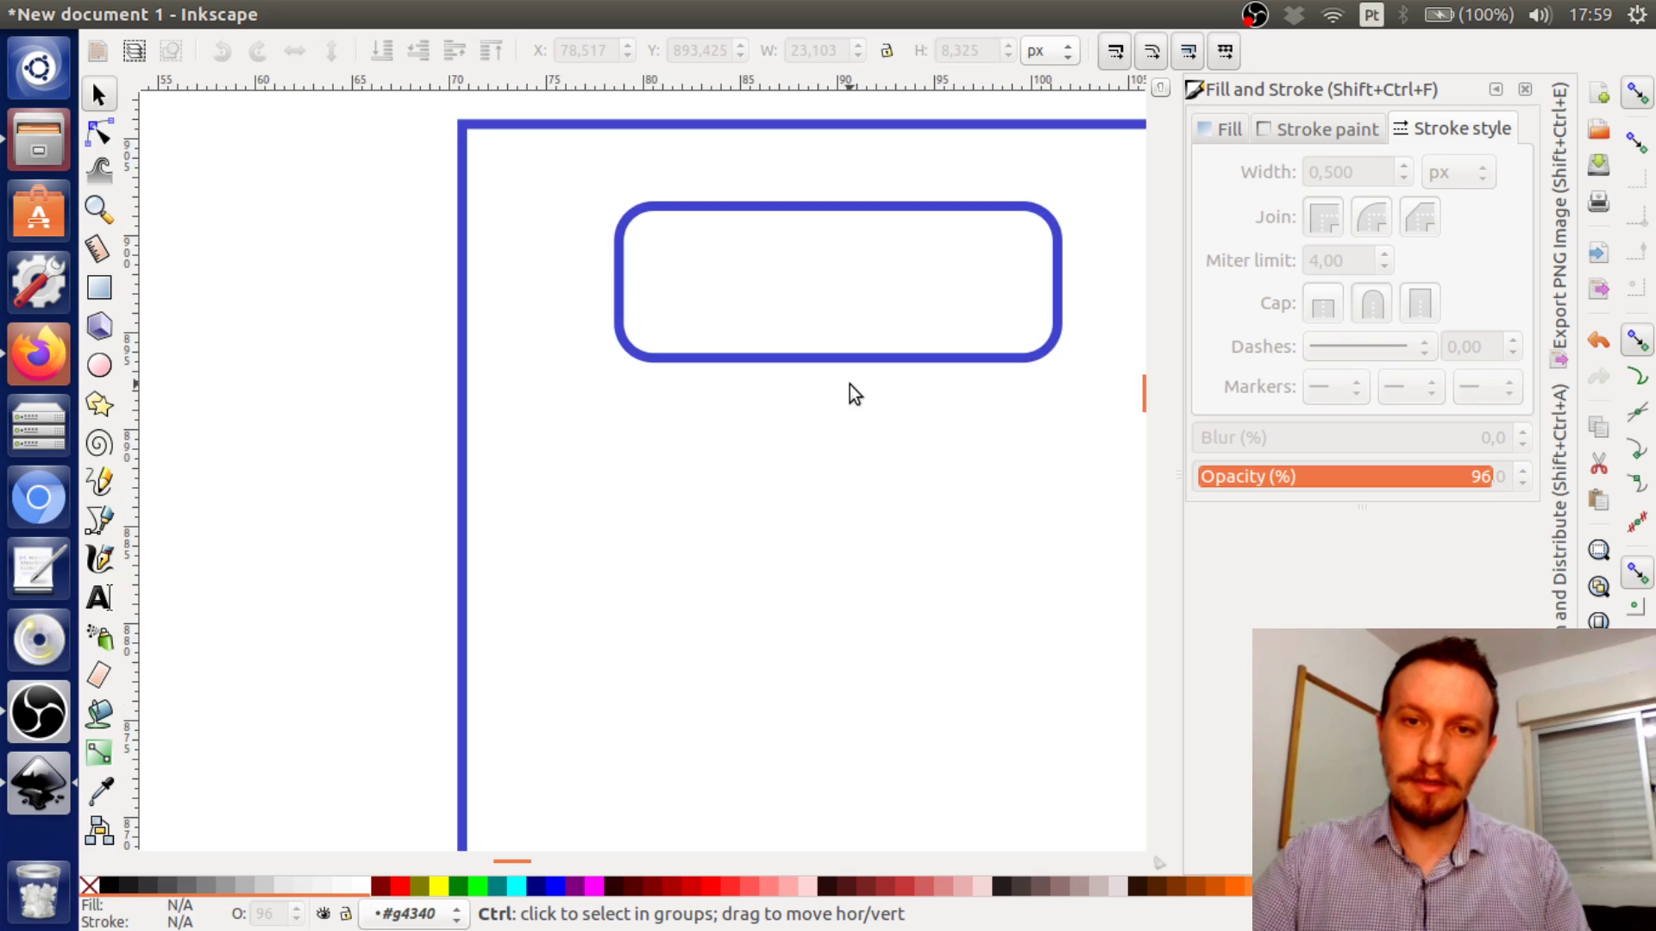
drag(870, 440, 754, 621)
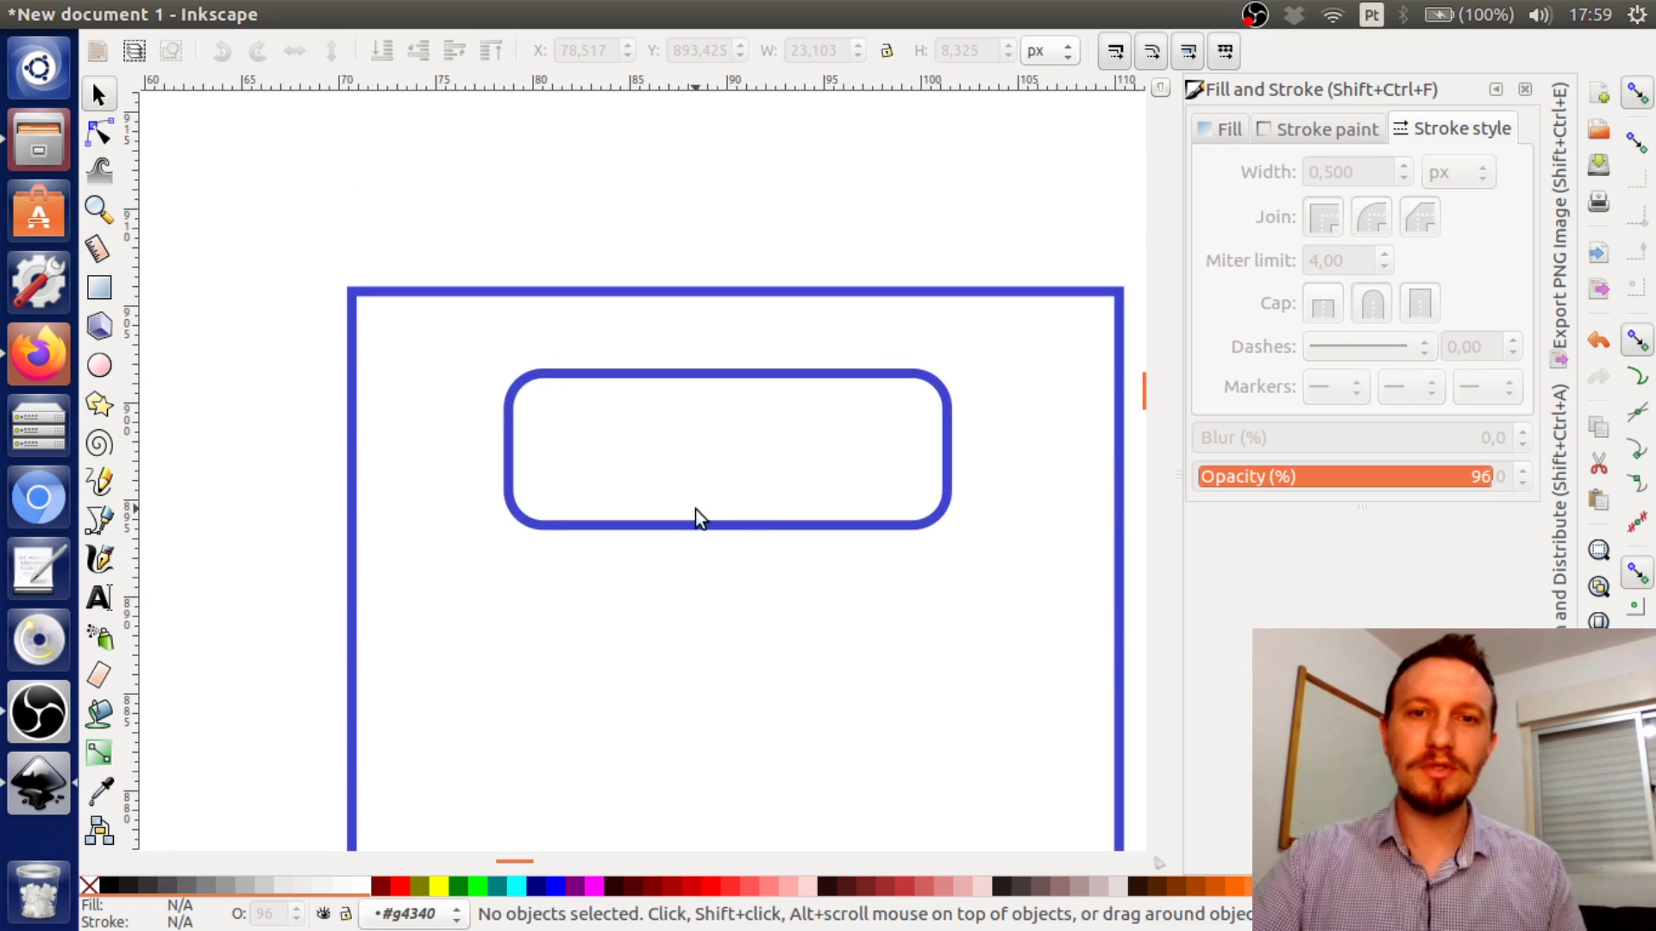
click(714, 525)
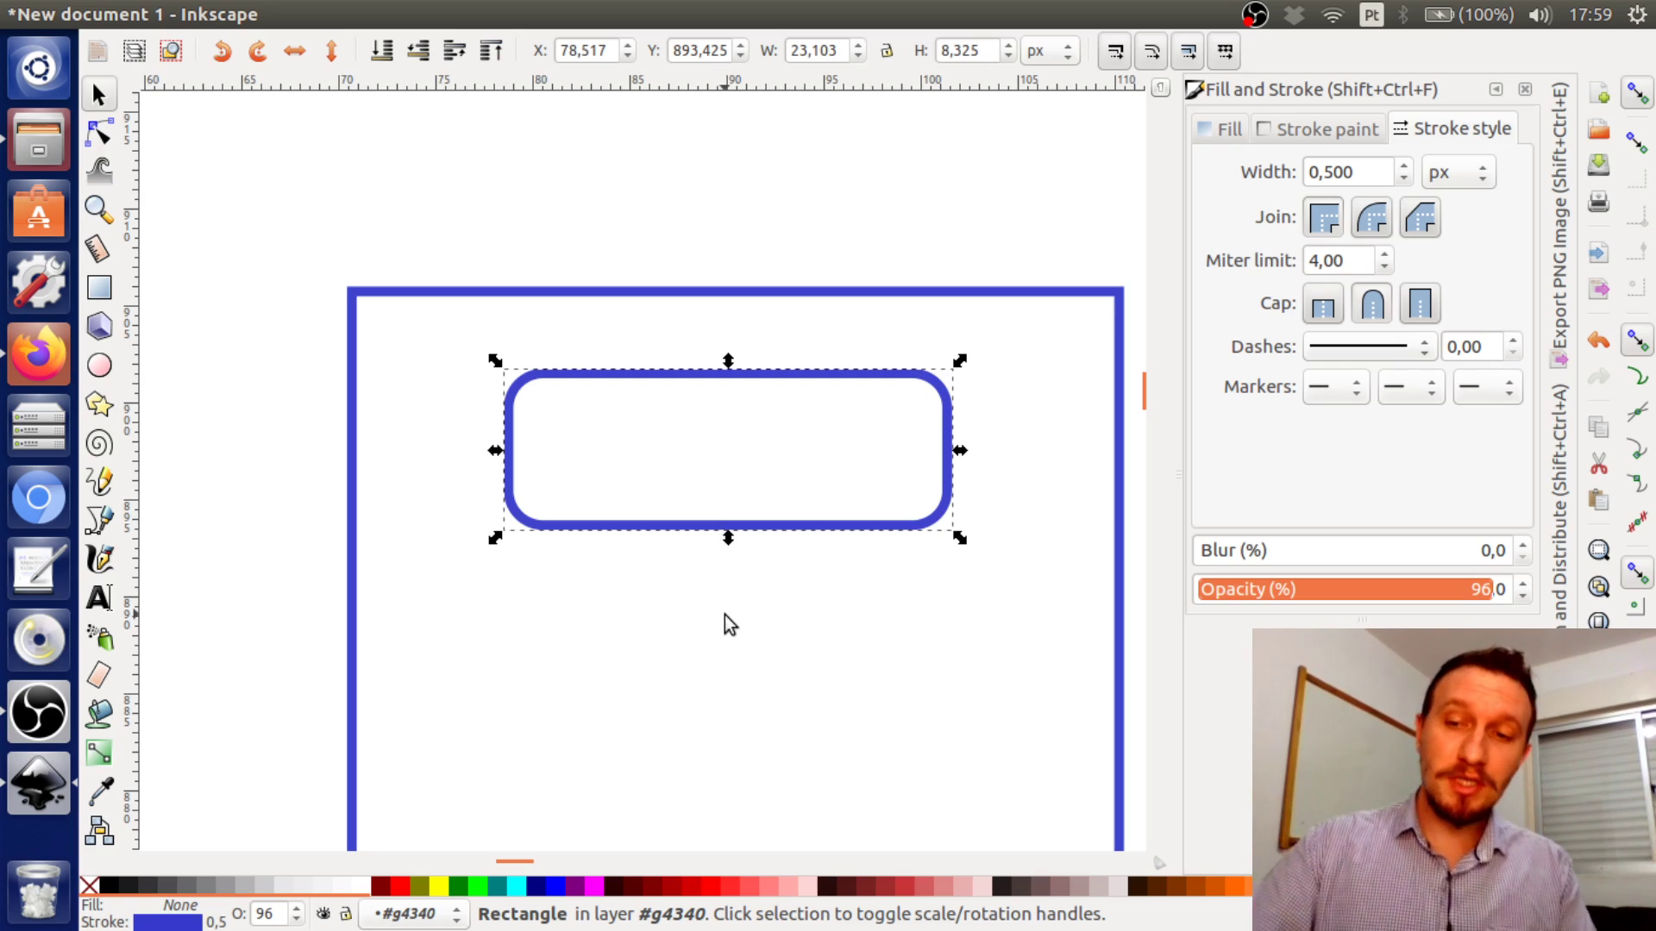
click(859, 219)
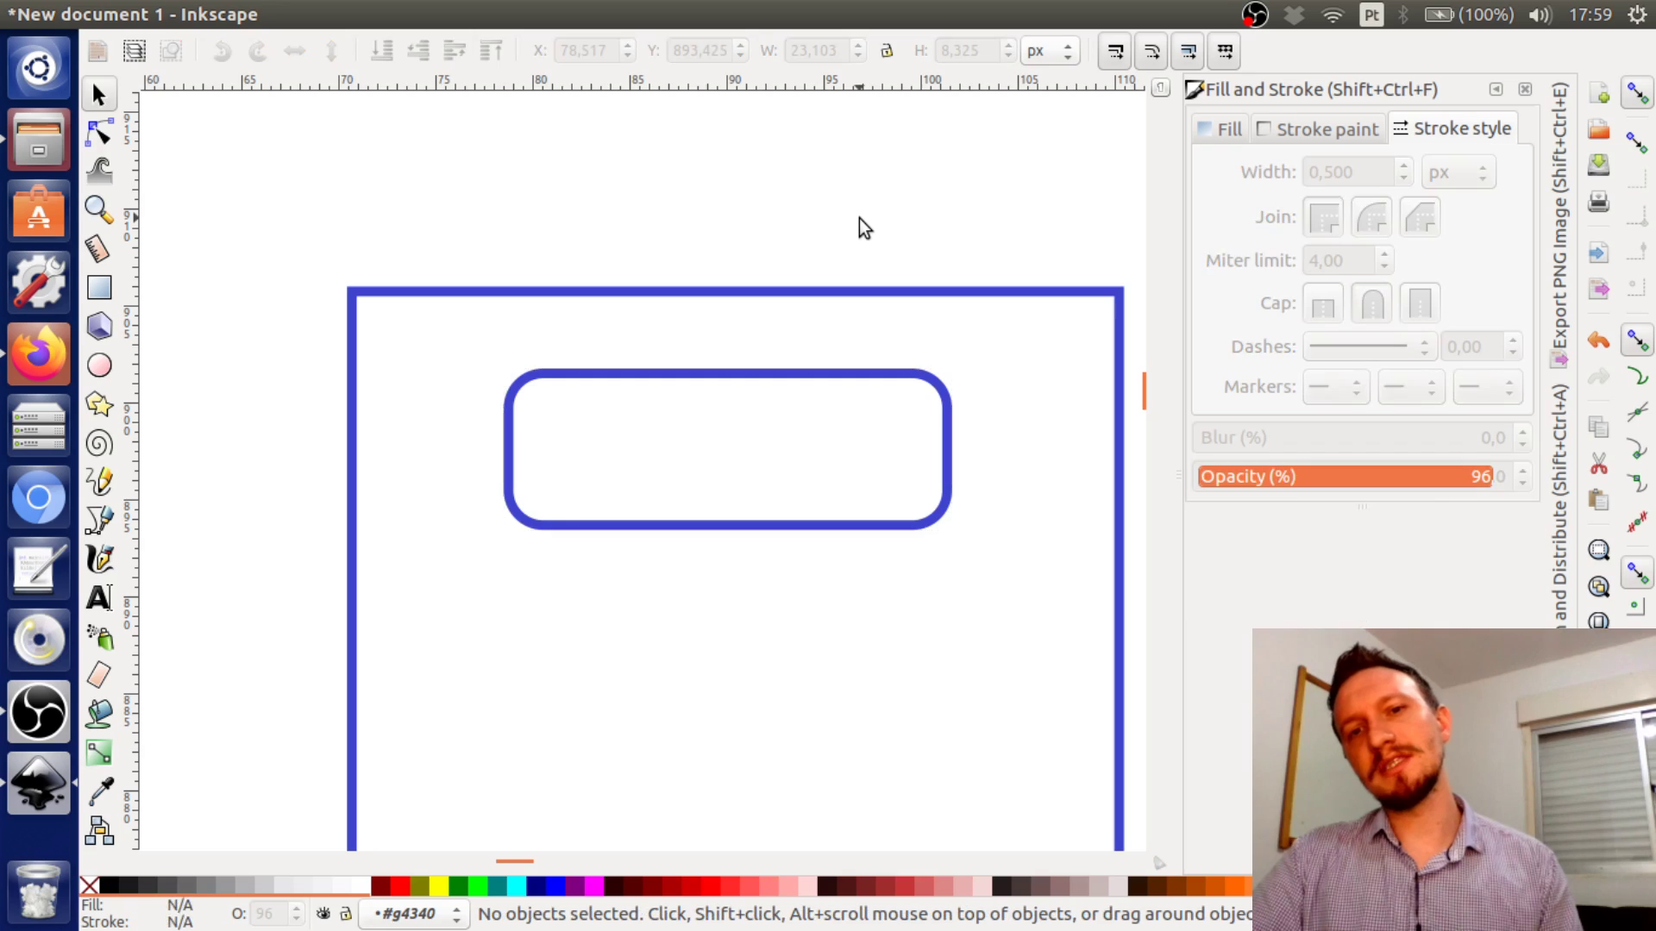
click(895, 375)
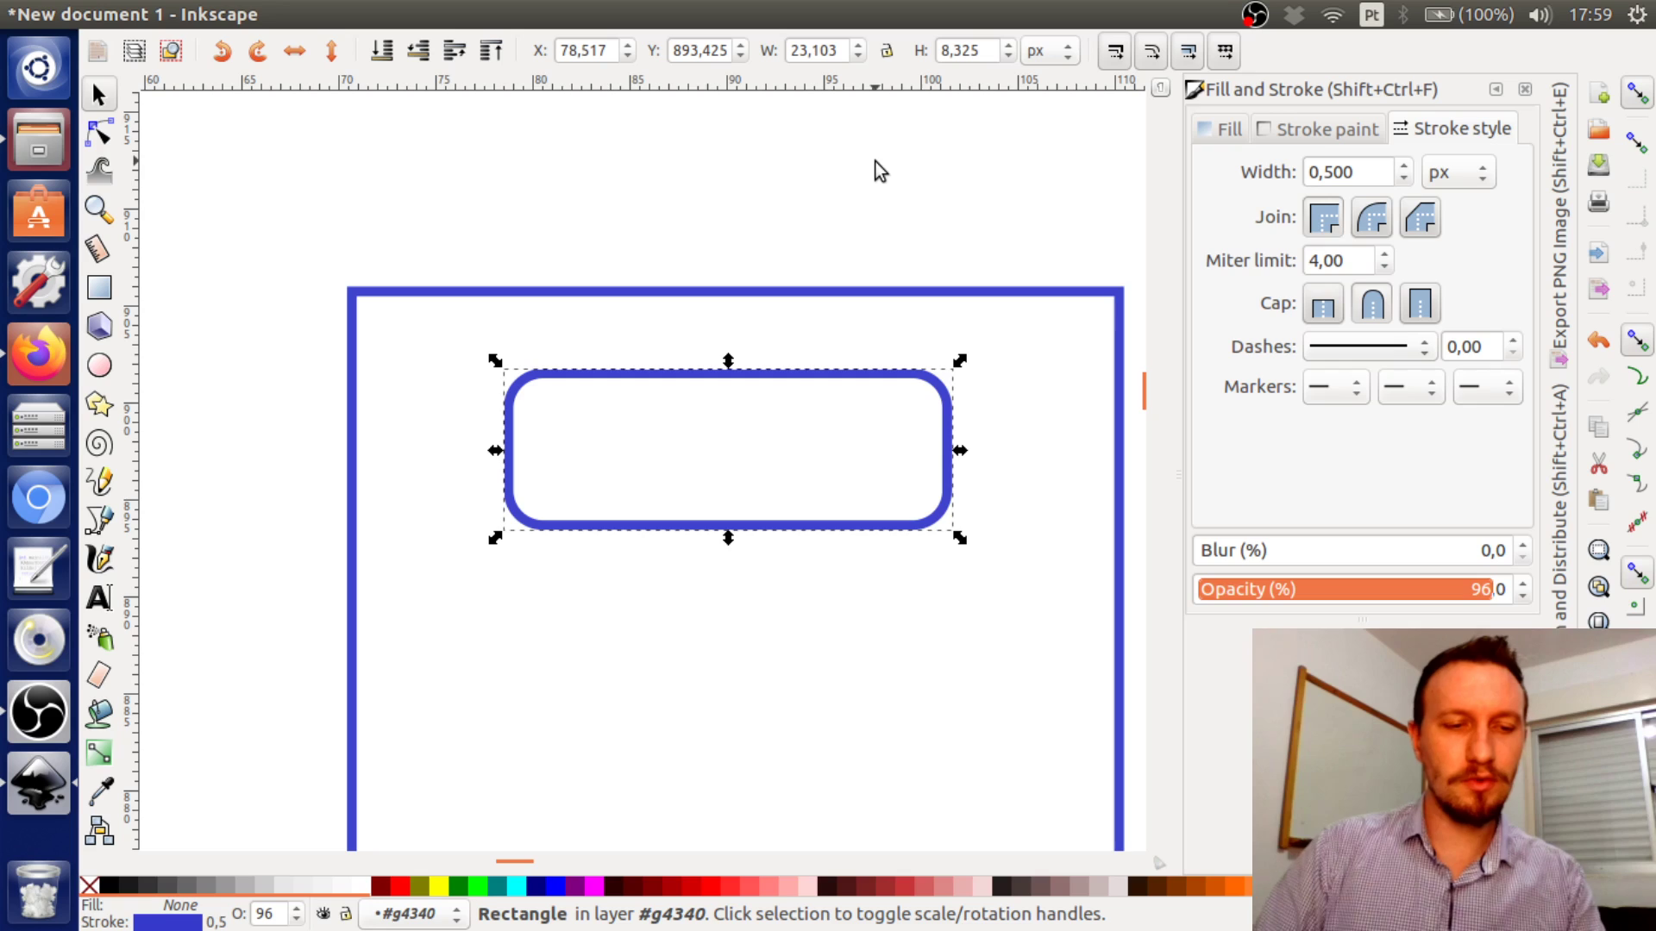
key(ctrl+shift+c)
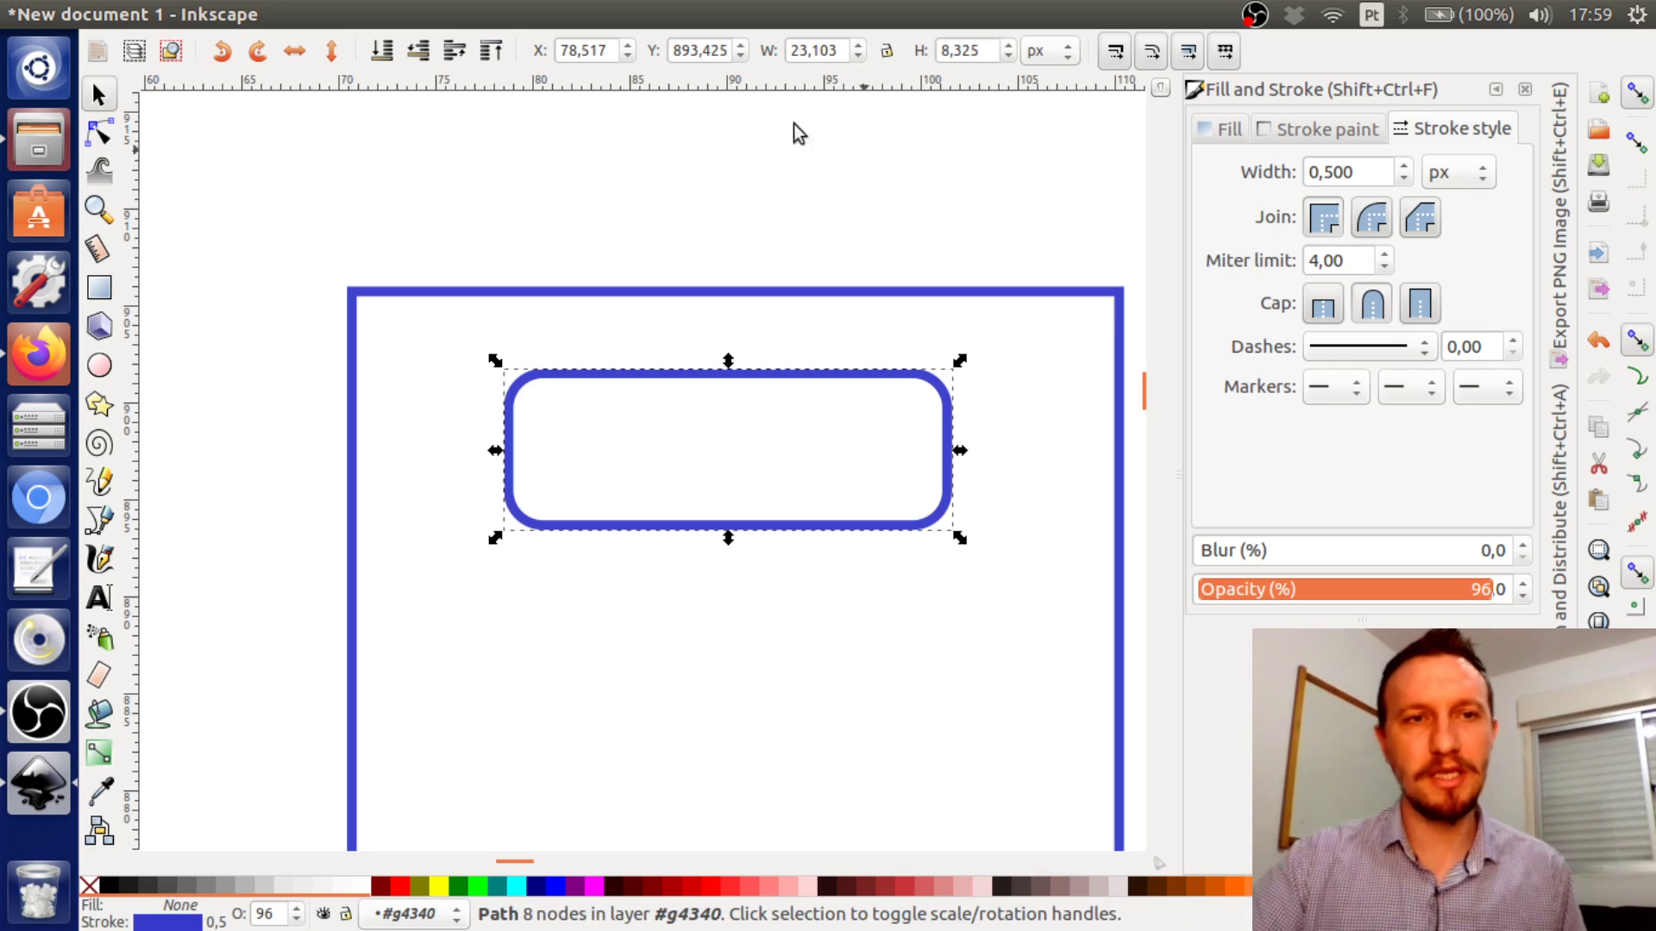
Examine the converted path's nodes with the Node tool and compare them with the square's shape handles
click(100, 134)
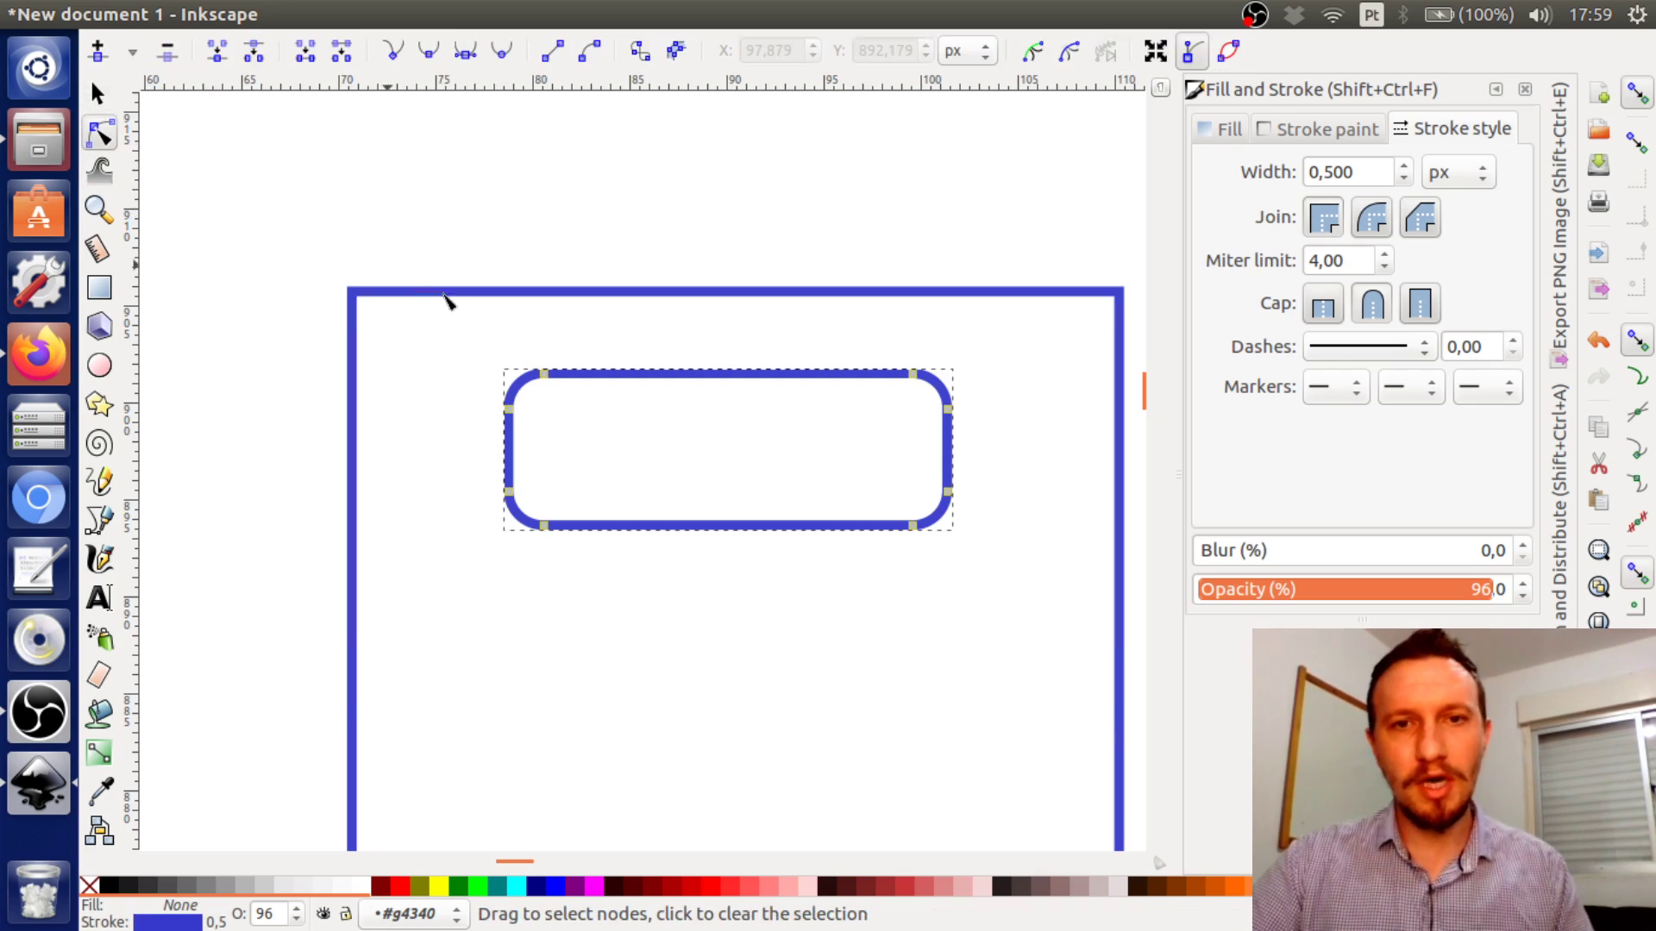
click(966, 404)
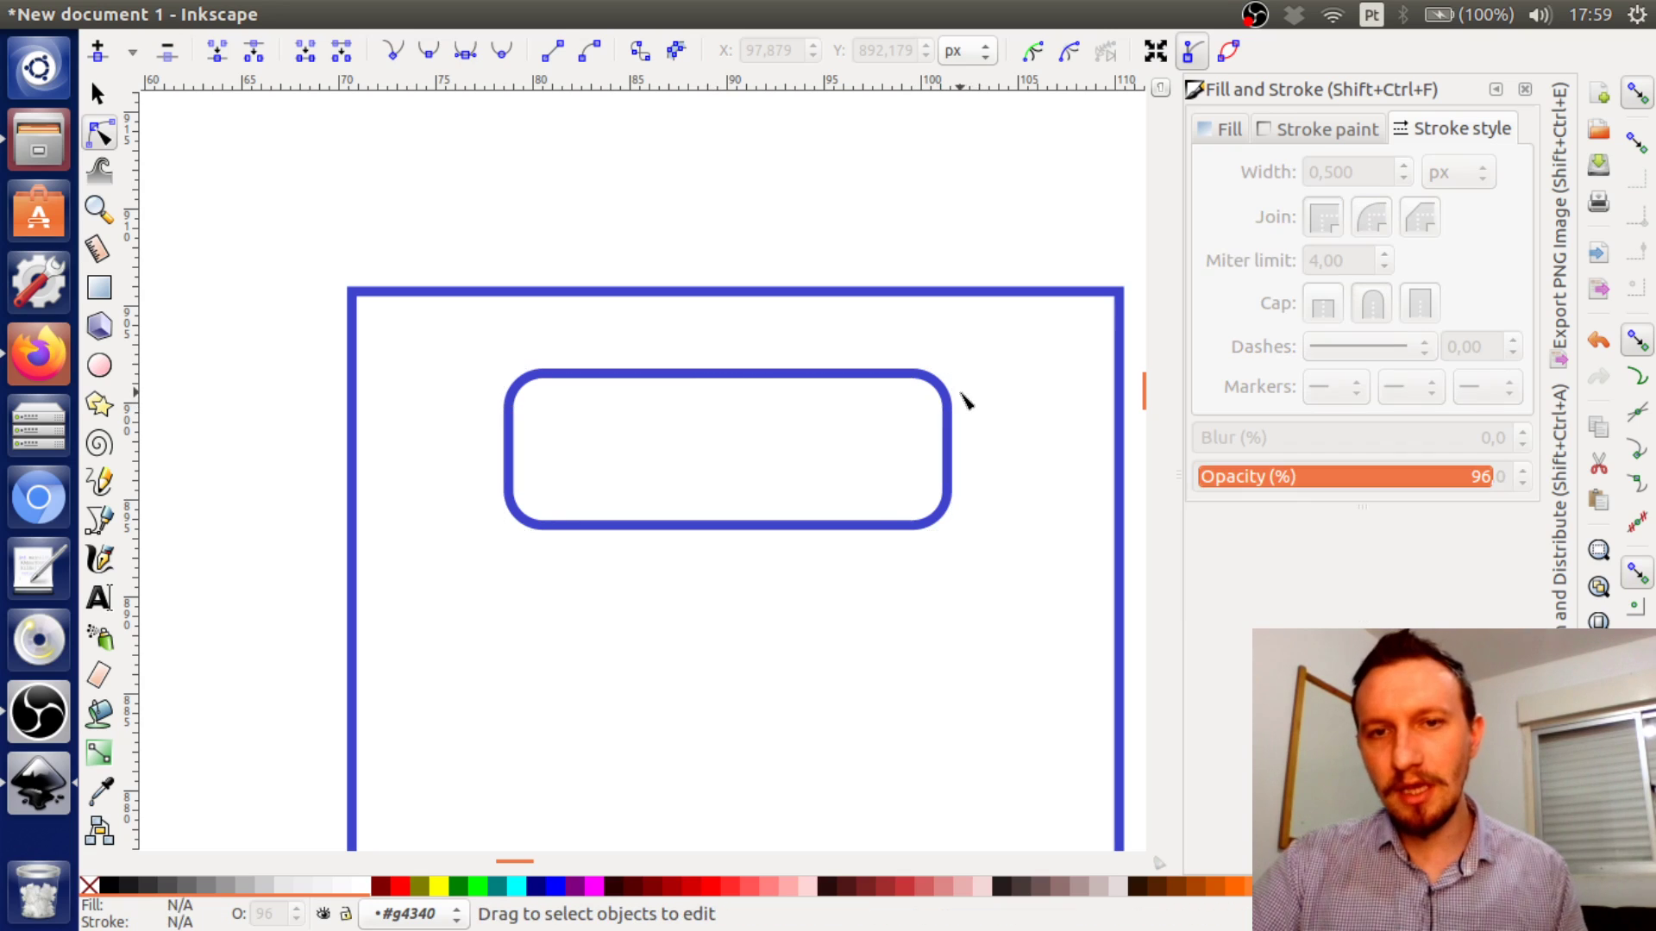
click(1000, 295)
scroll(917, 354, right, 3)
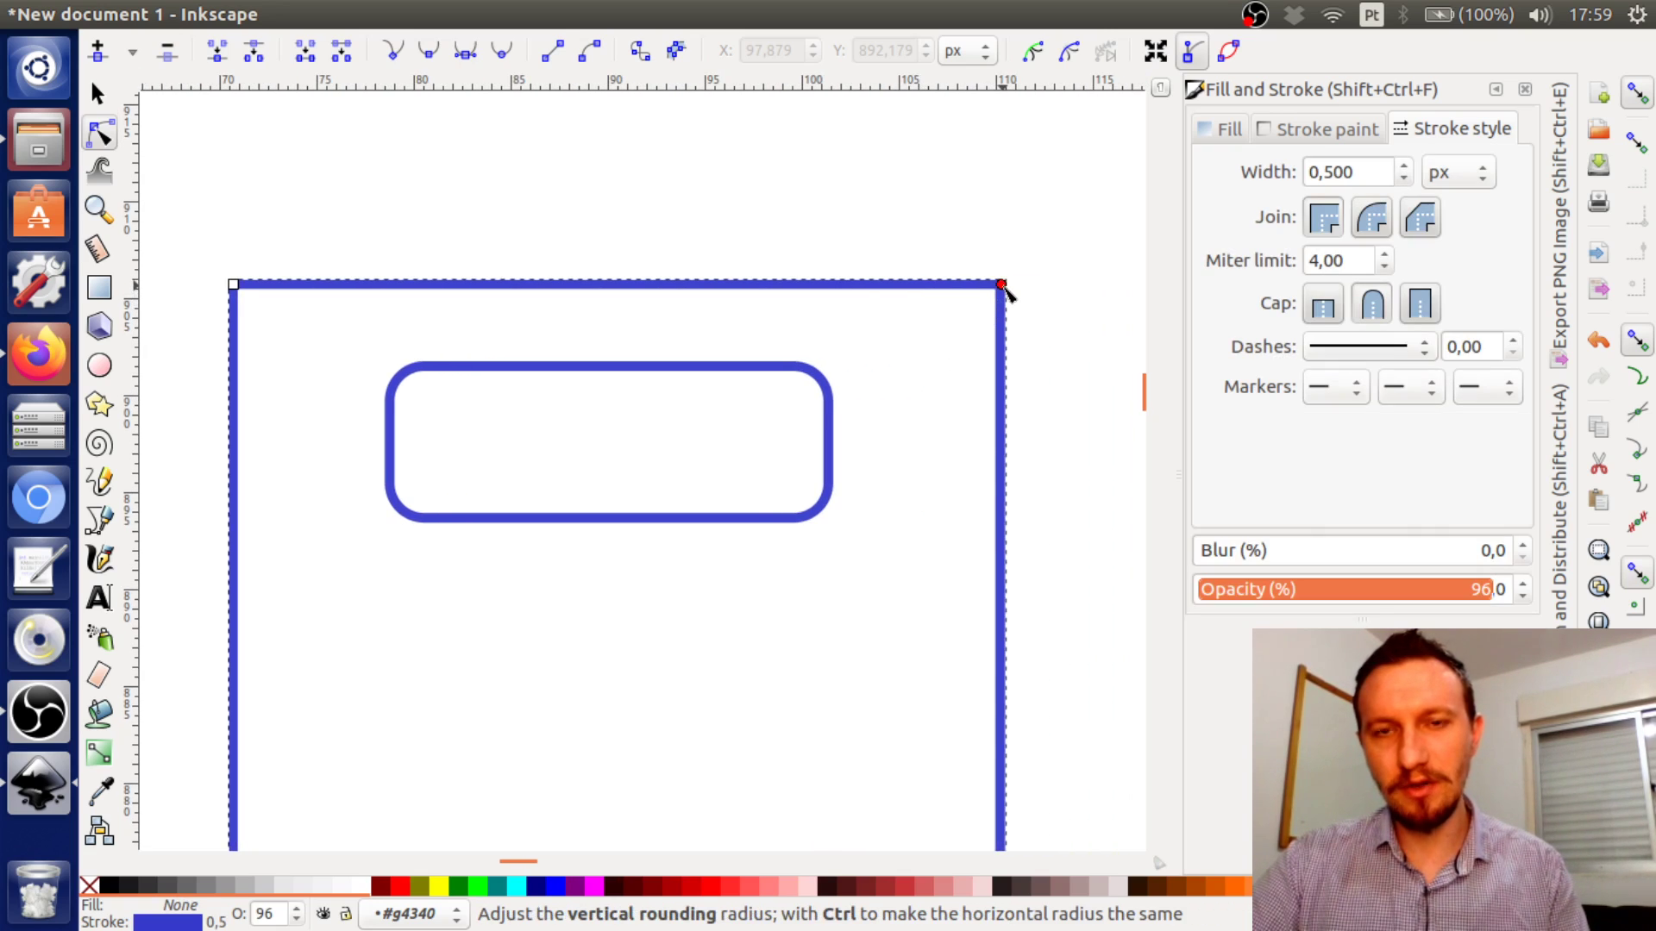
mouse_move(1008, 293)
mouse_down()
mouse_move(1015, 370)
mouse_move(1002, 287)
mouse_up()
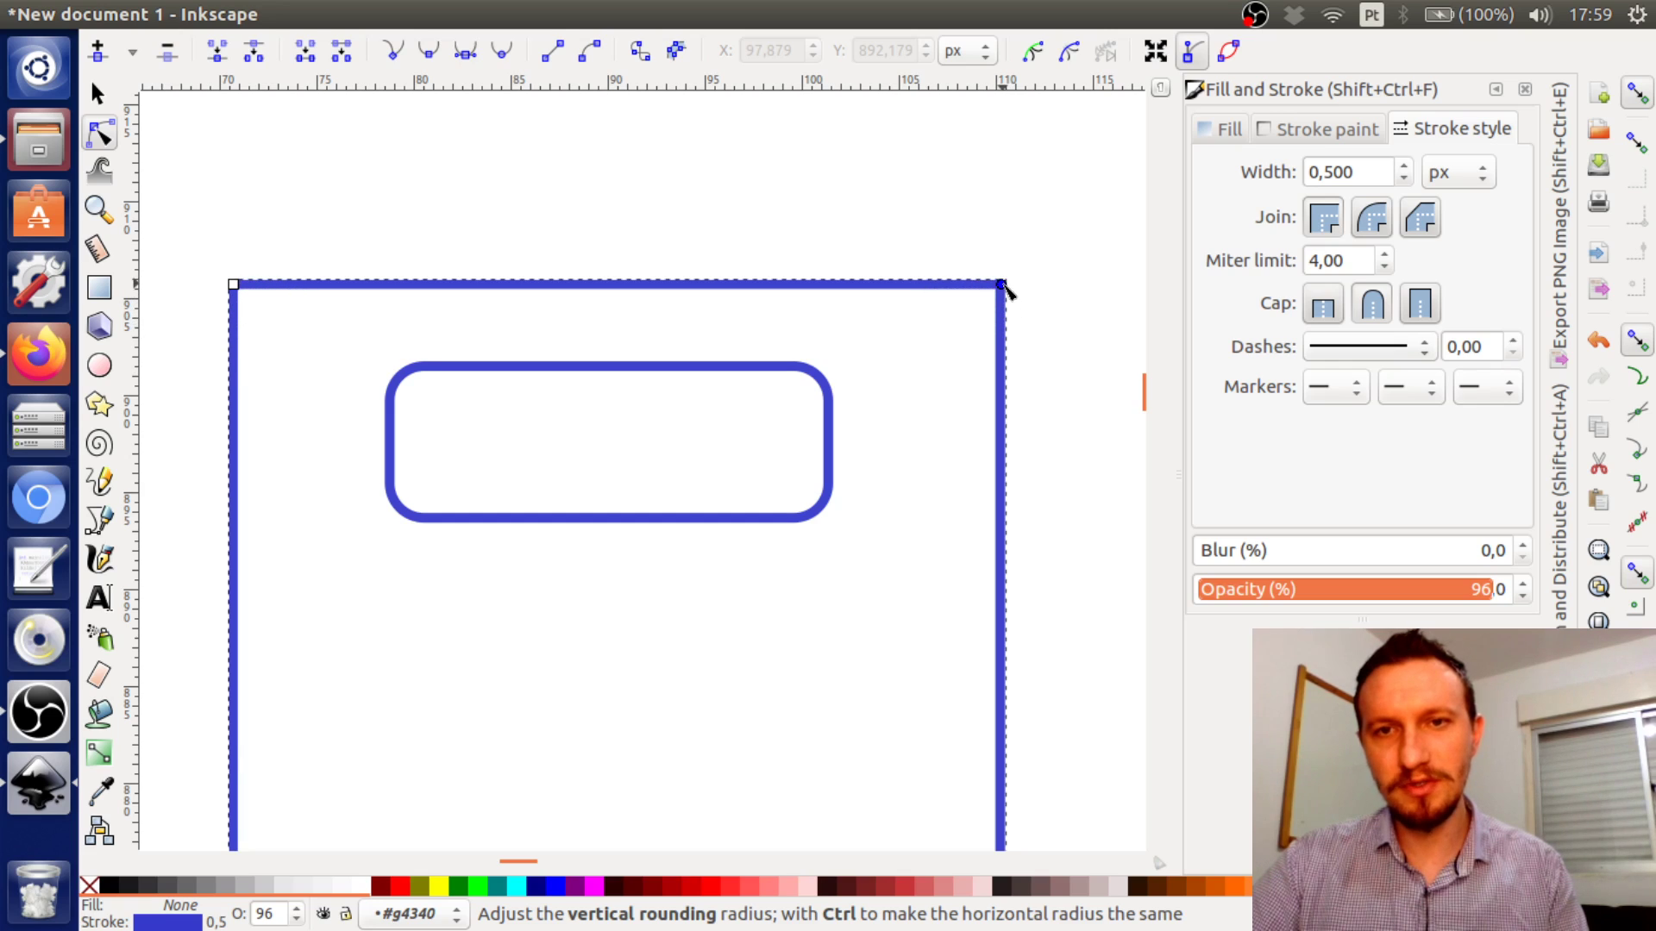
click(831, 440)
scroll(835, 431, up, 3)
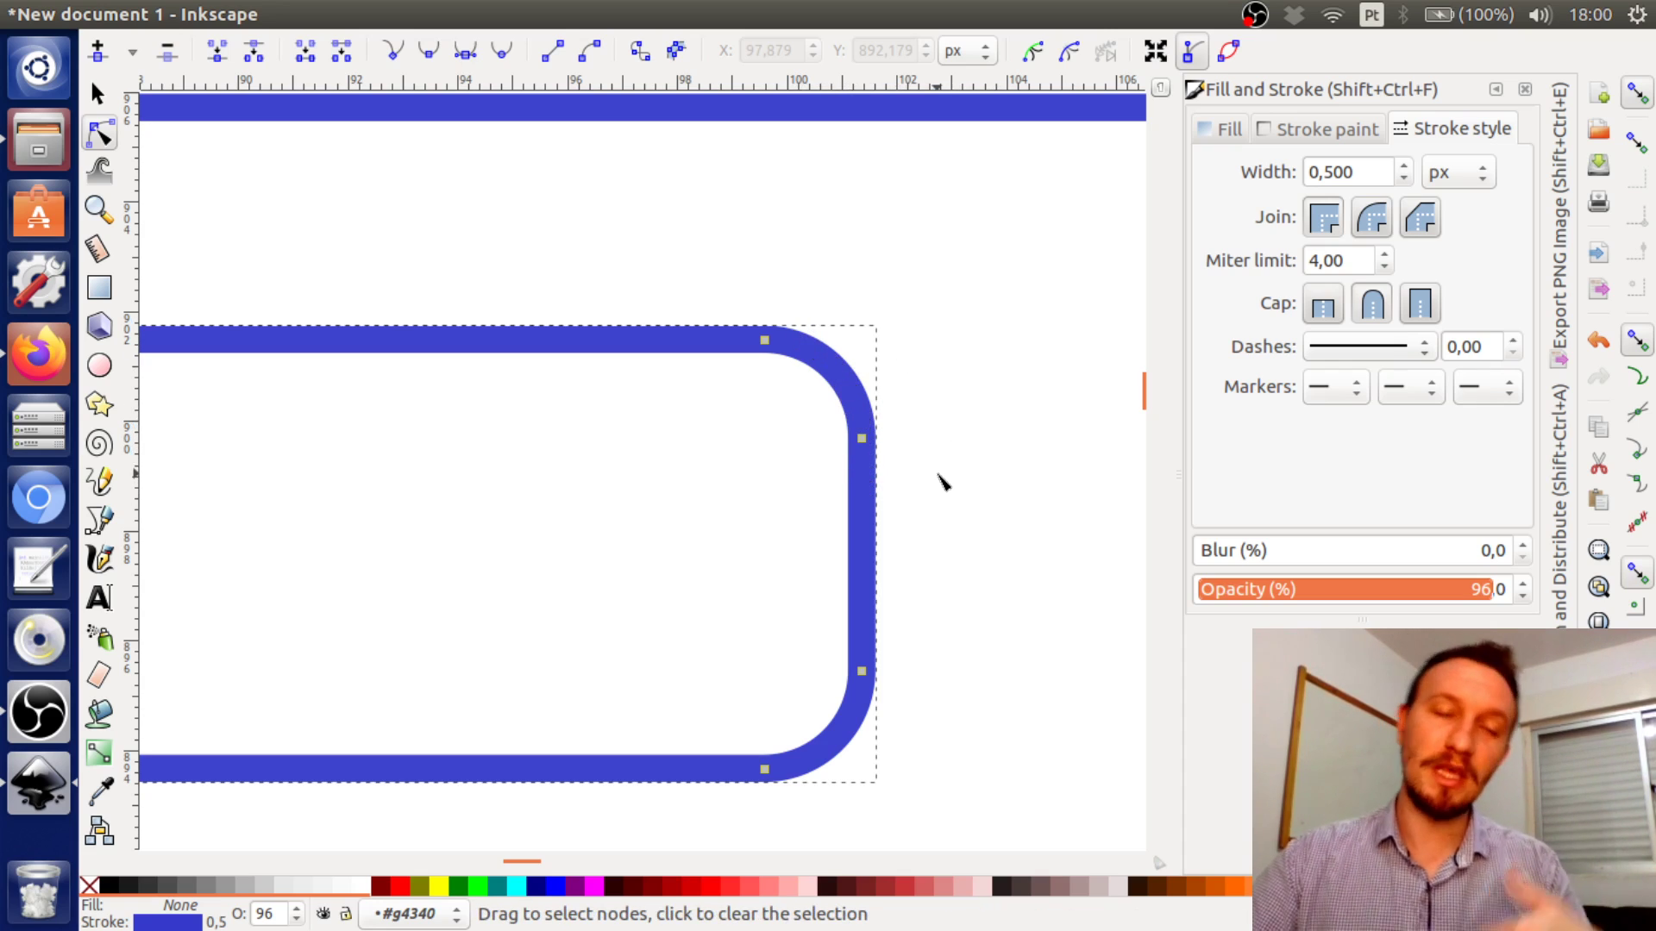
click(380, 14)
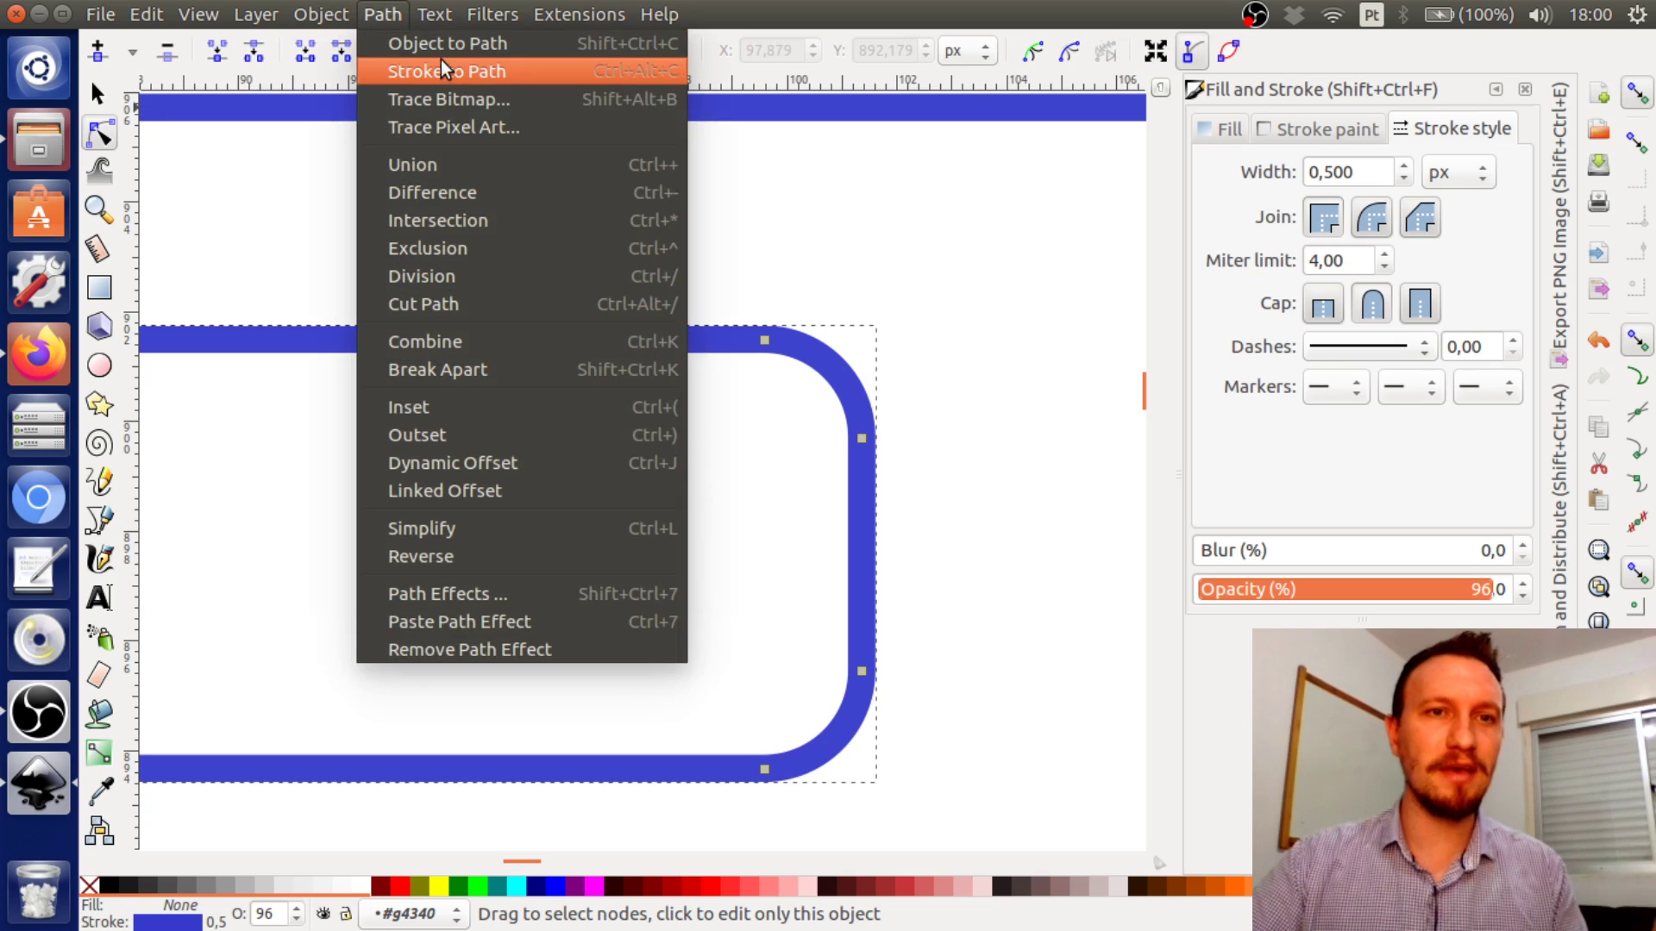
click(940, 309)
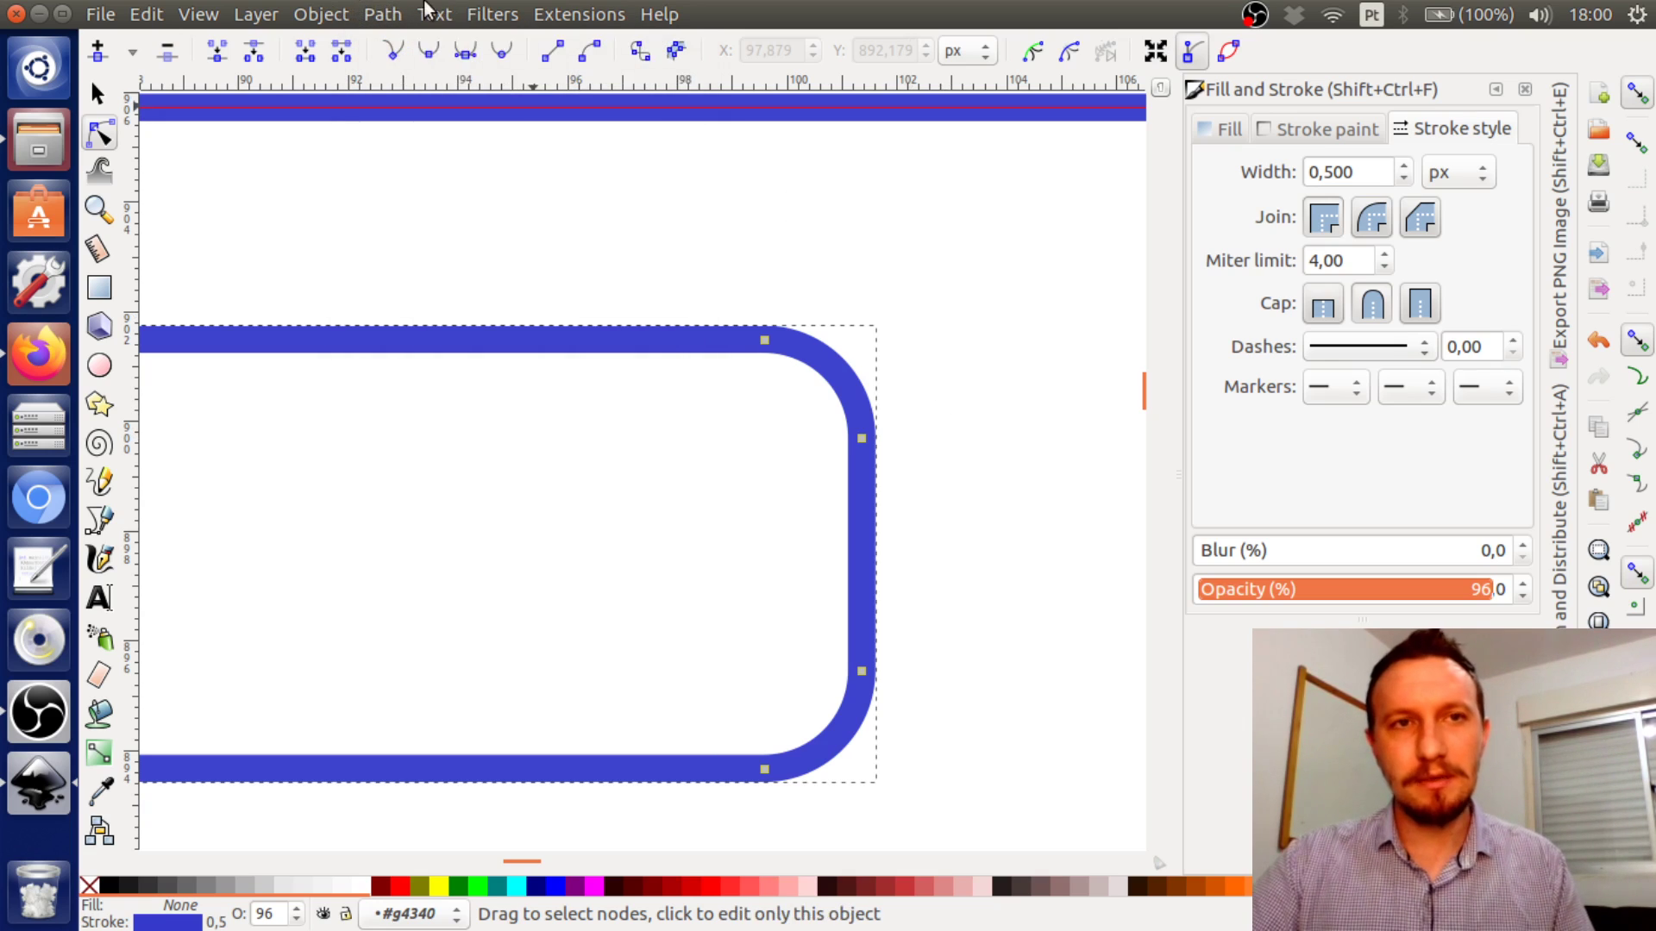
click(382, 14)
click(1000, 250)
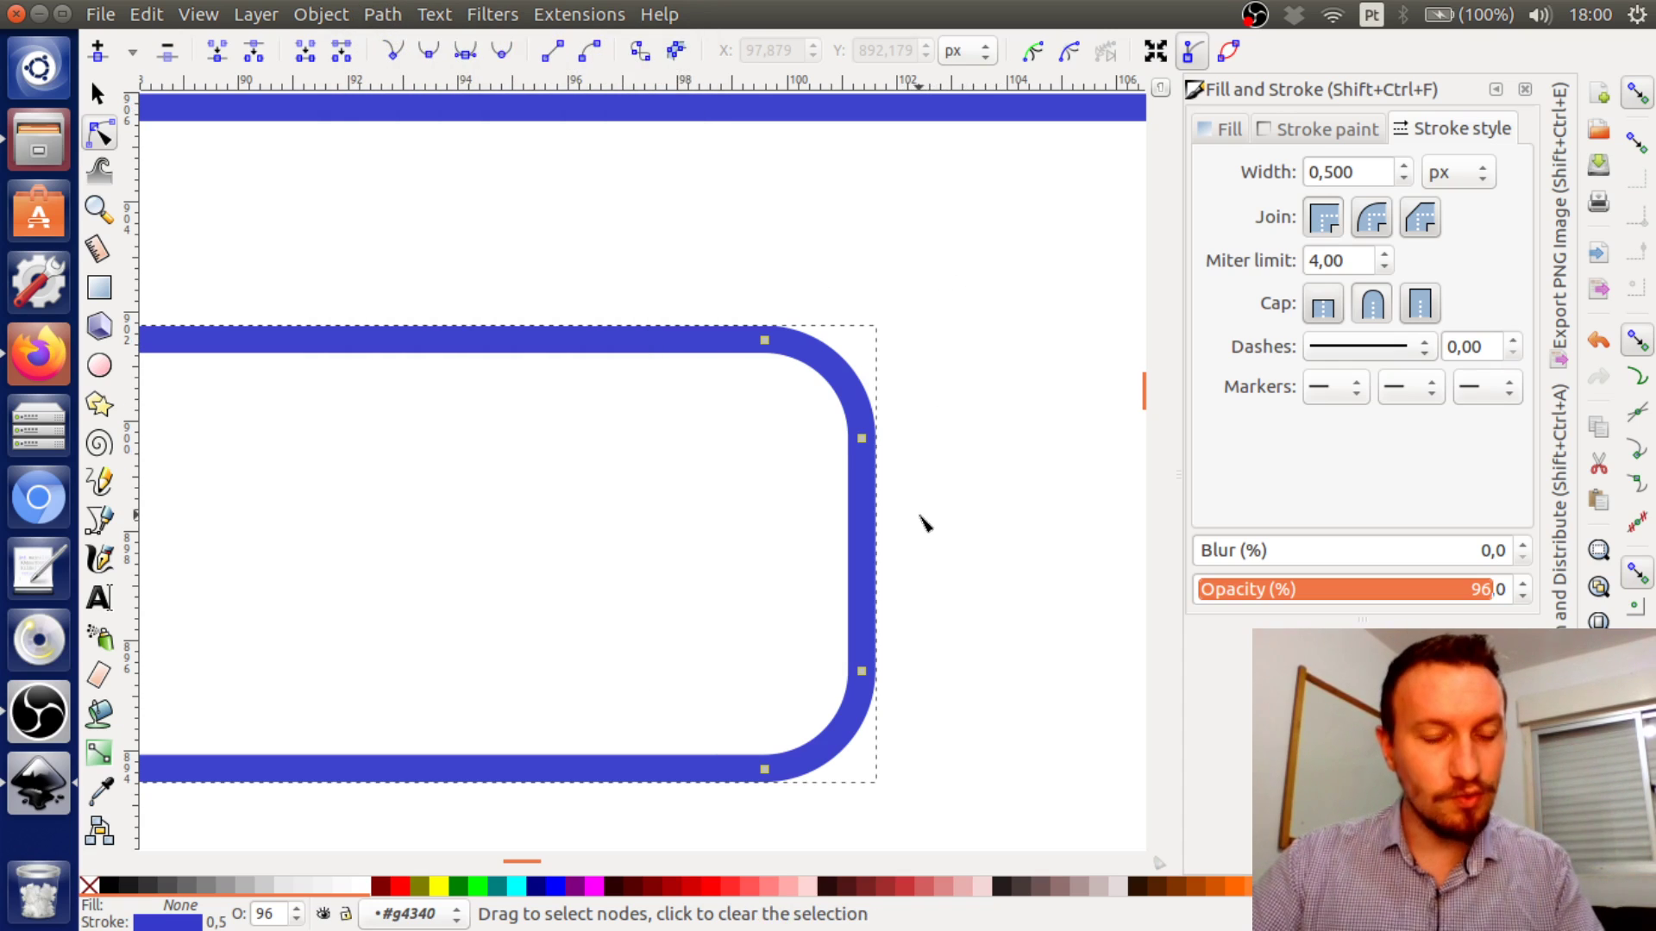
scroll(907, 476, left, 3)
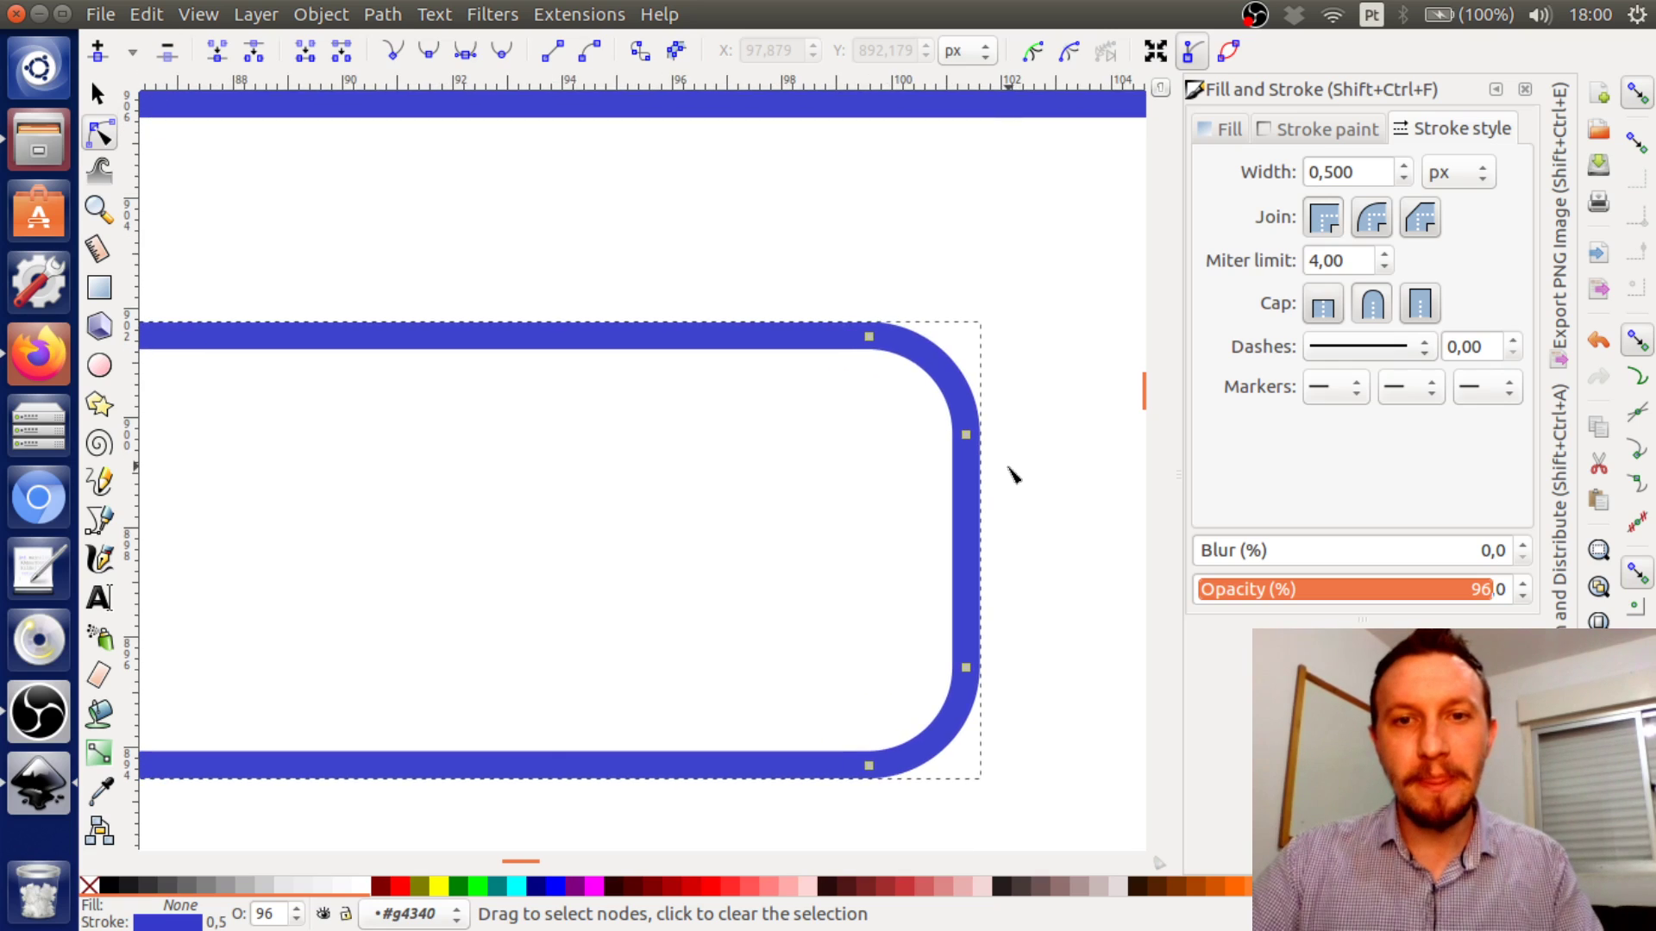
Try to nudge the upper node of the rounded rectangle's right edge vertically and undo the move
scroll(1009, 469, down, 2)
drag(990, 457, 990, 459)
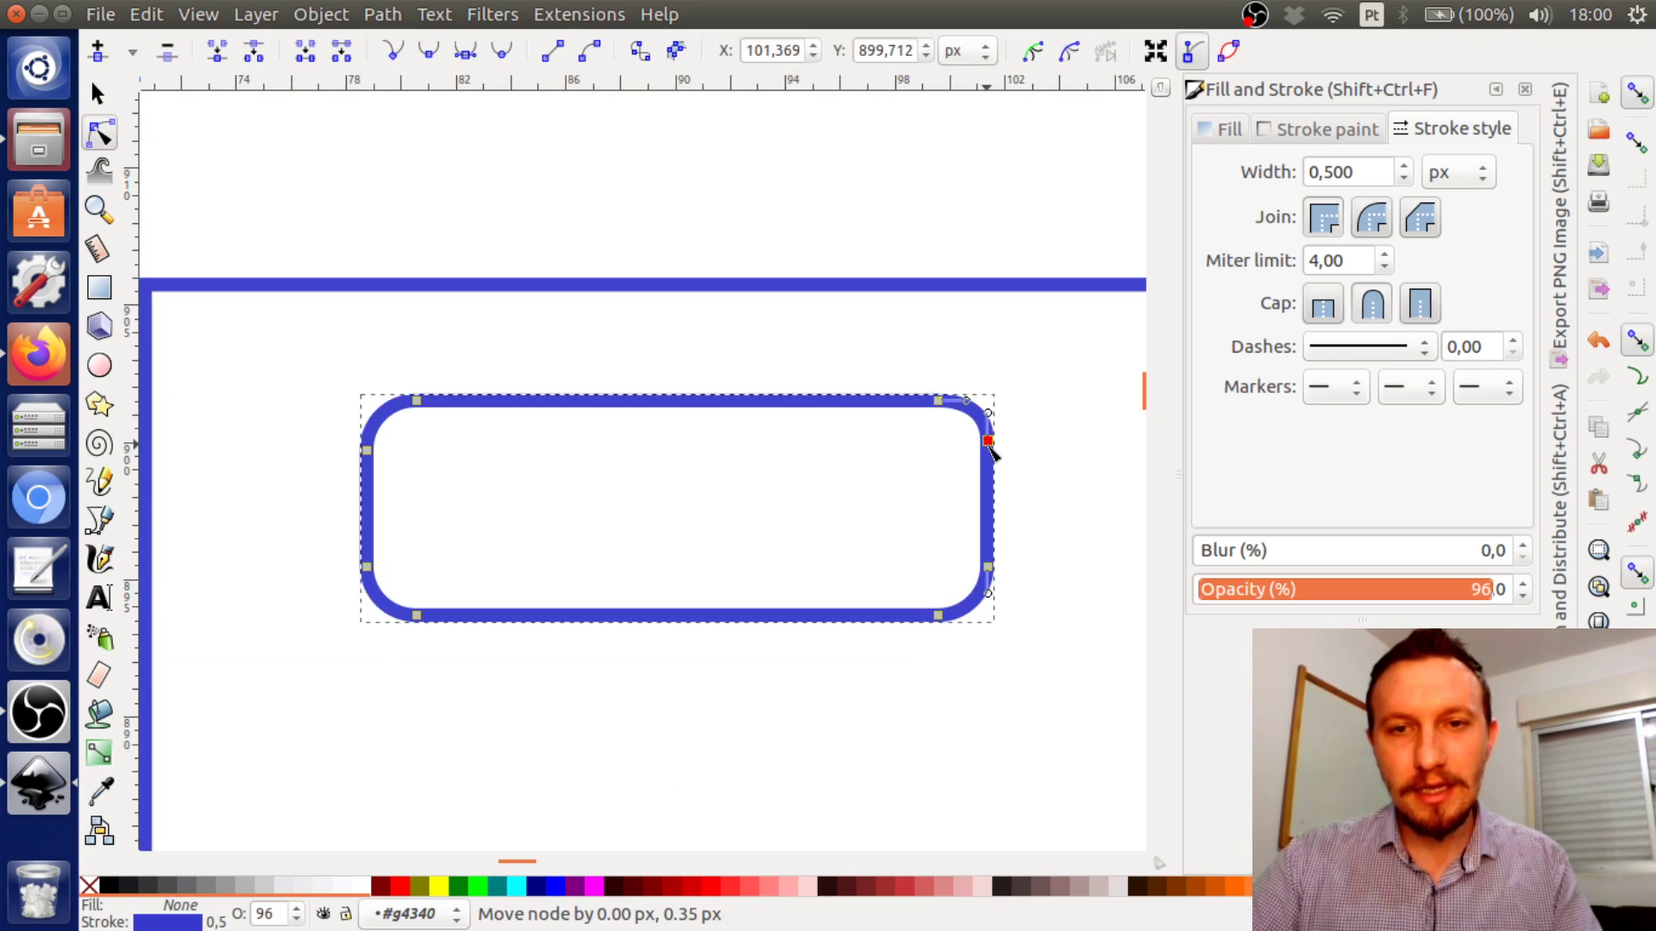
key(ctrl+z)
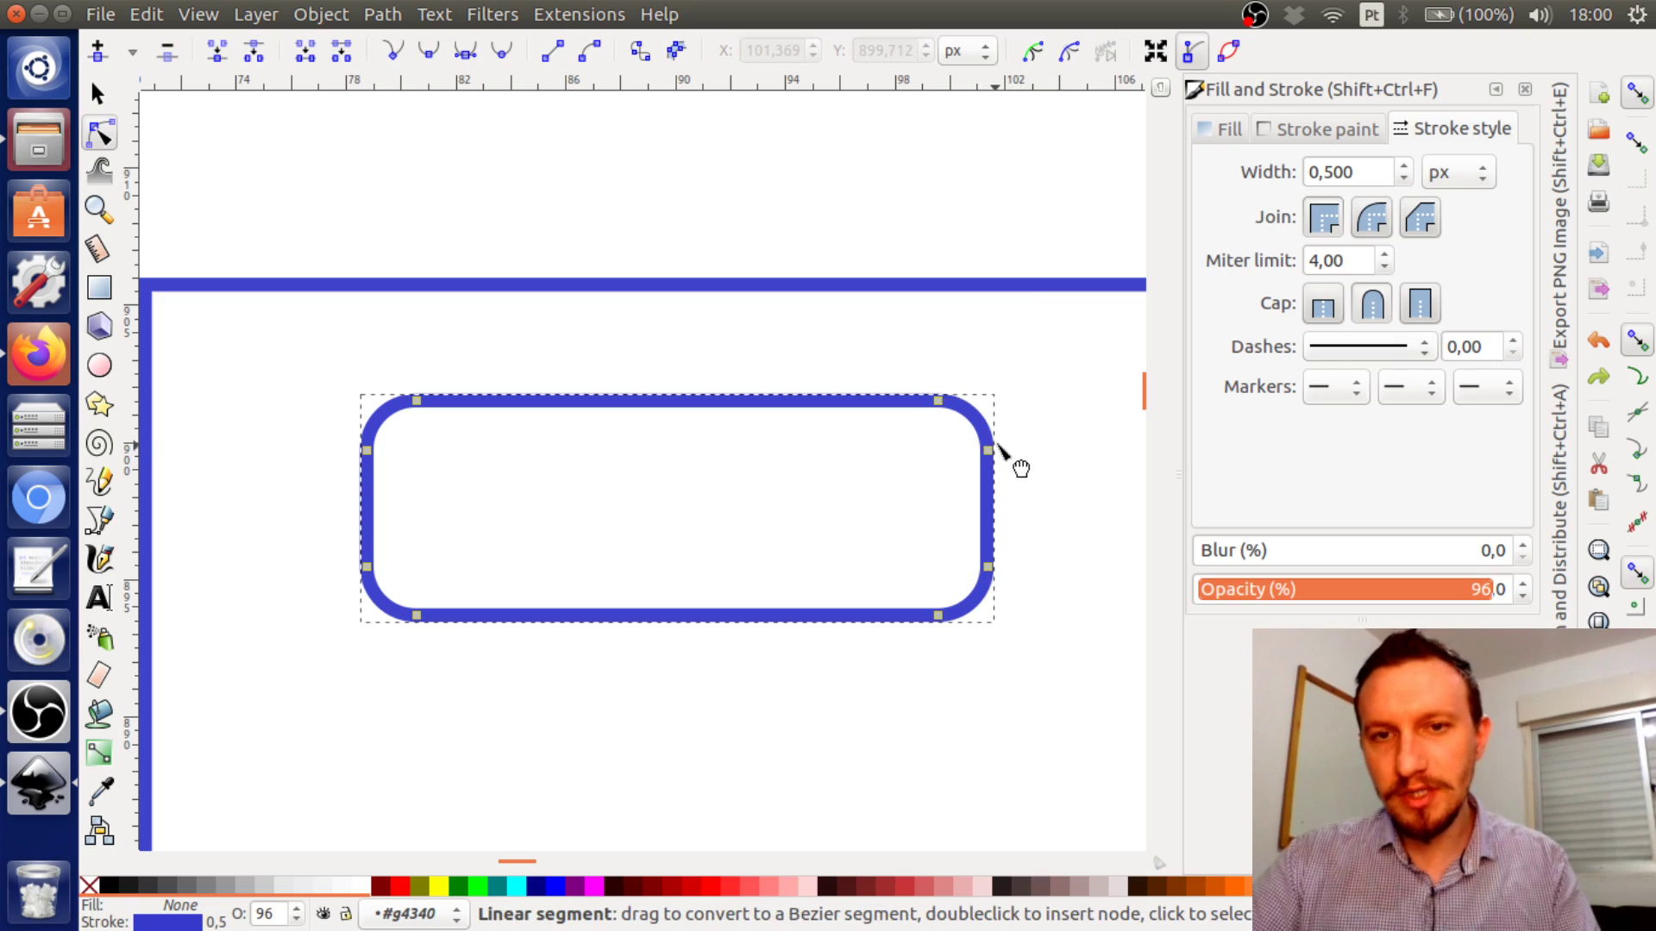
Shorten the horizontal curve handle of the top node at the rounded rectangle's upper-right corner
scroll(1001, 453, up, 3)
click(831, 329)
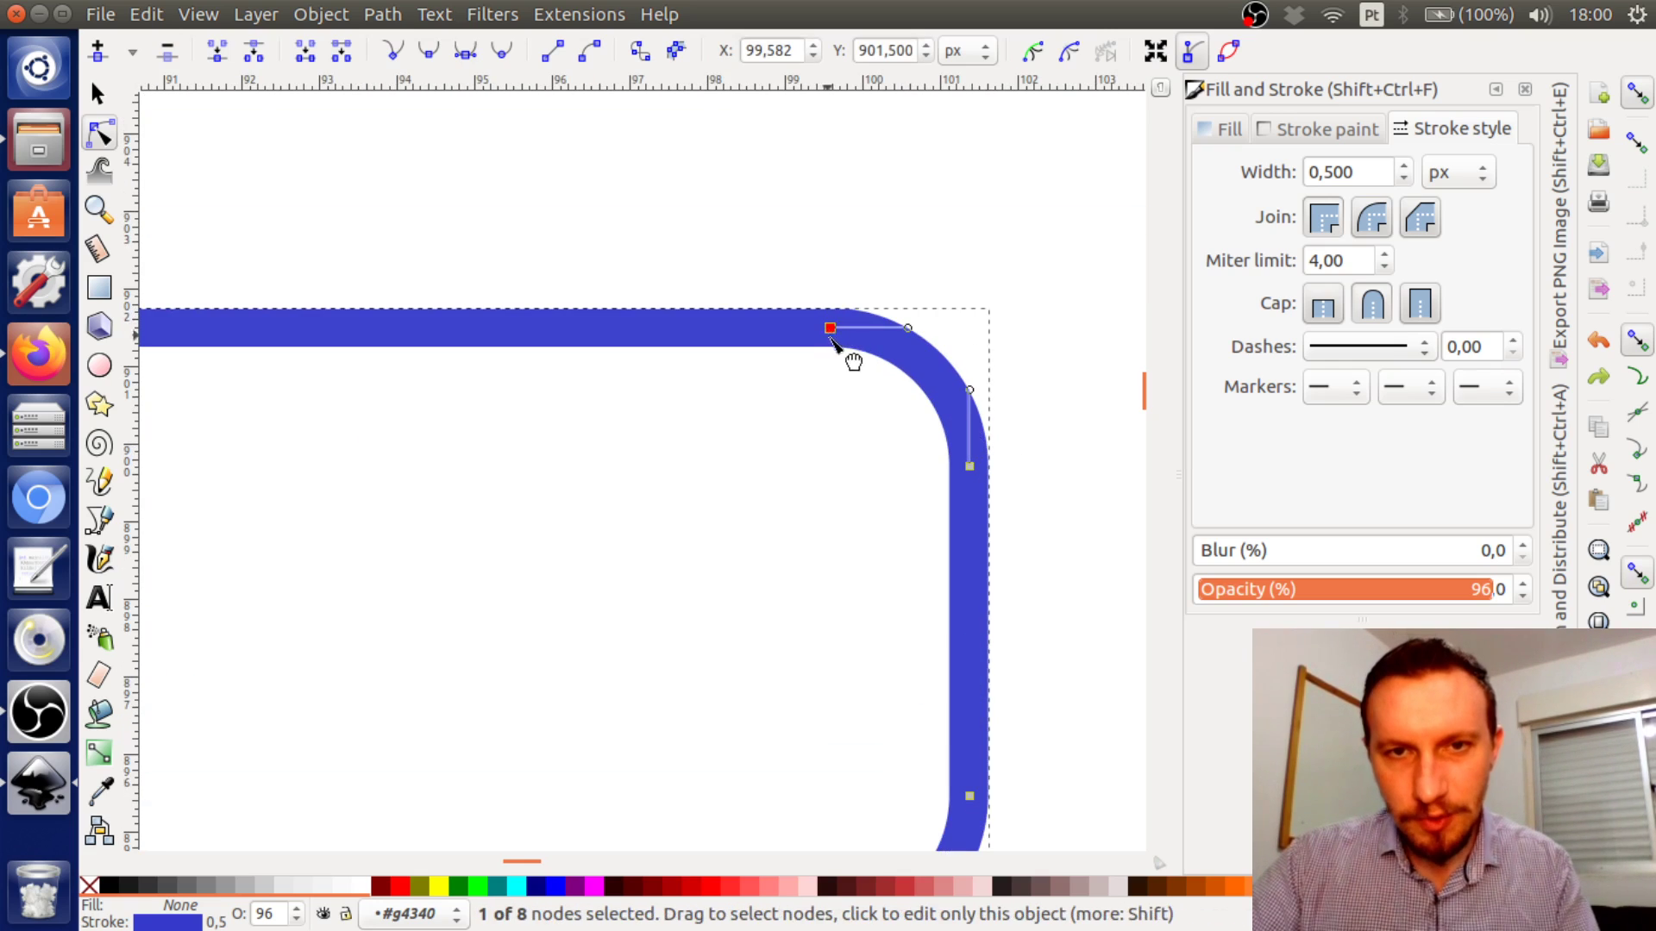
scroll(854, 350, up, 3)
scroll(905, 380, right, 5)
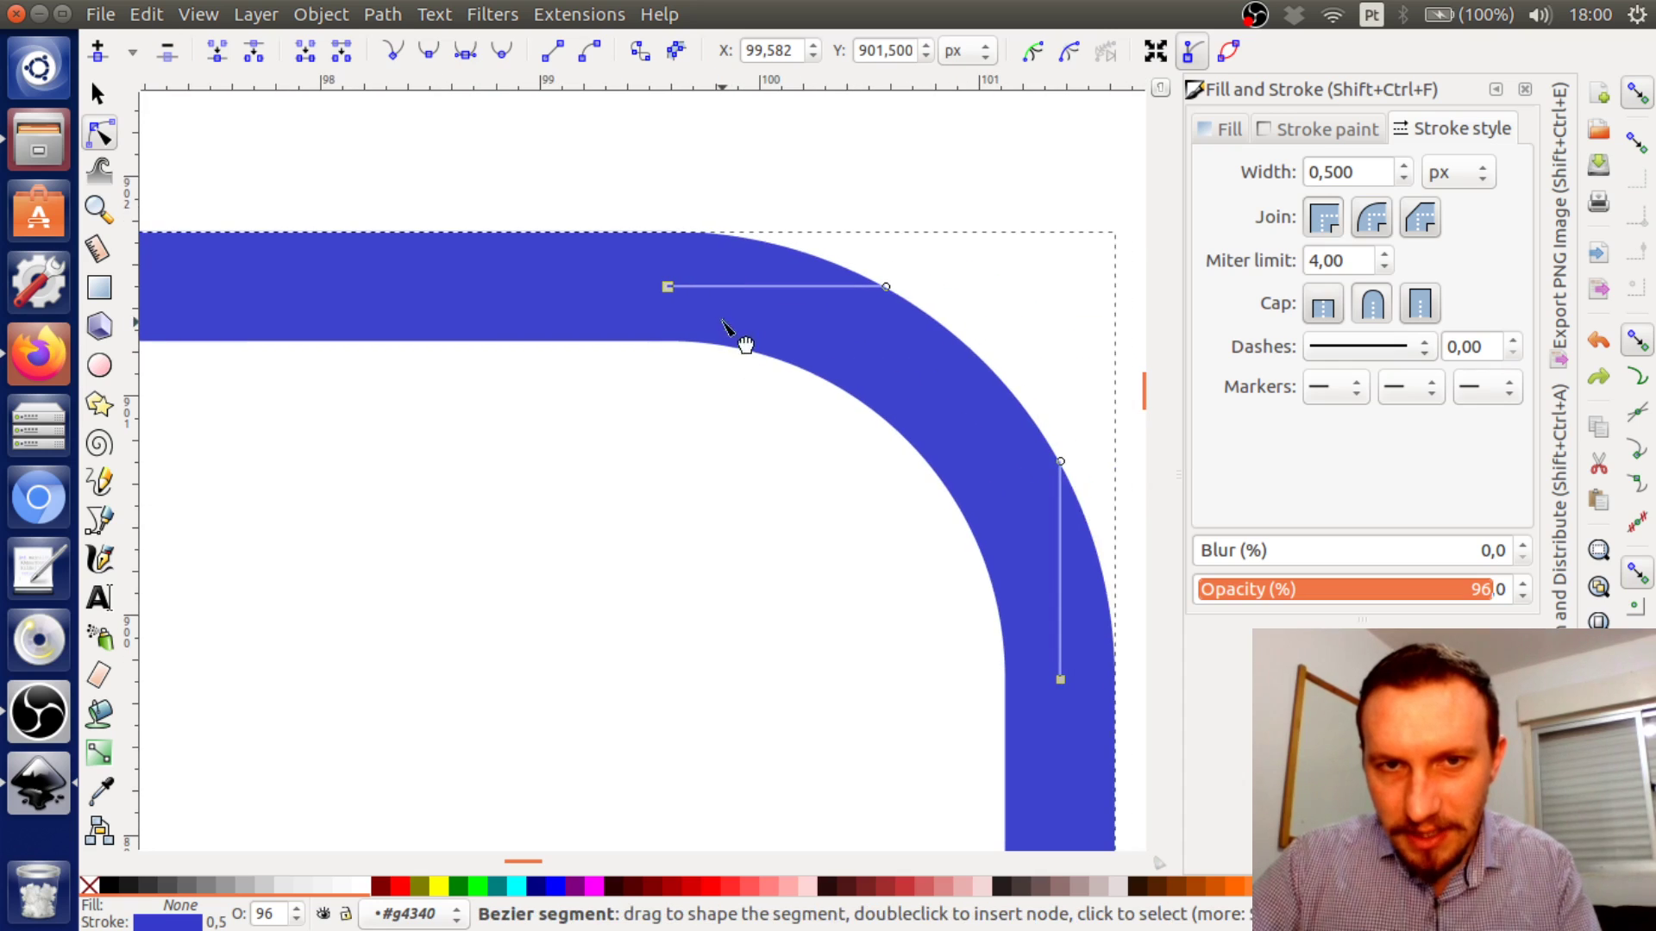
click(679, 297)
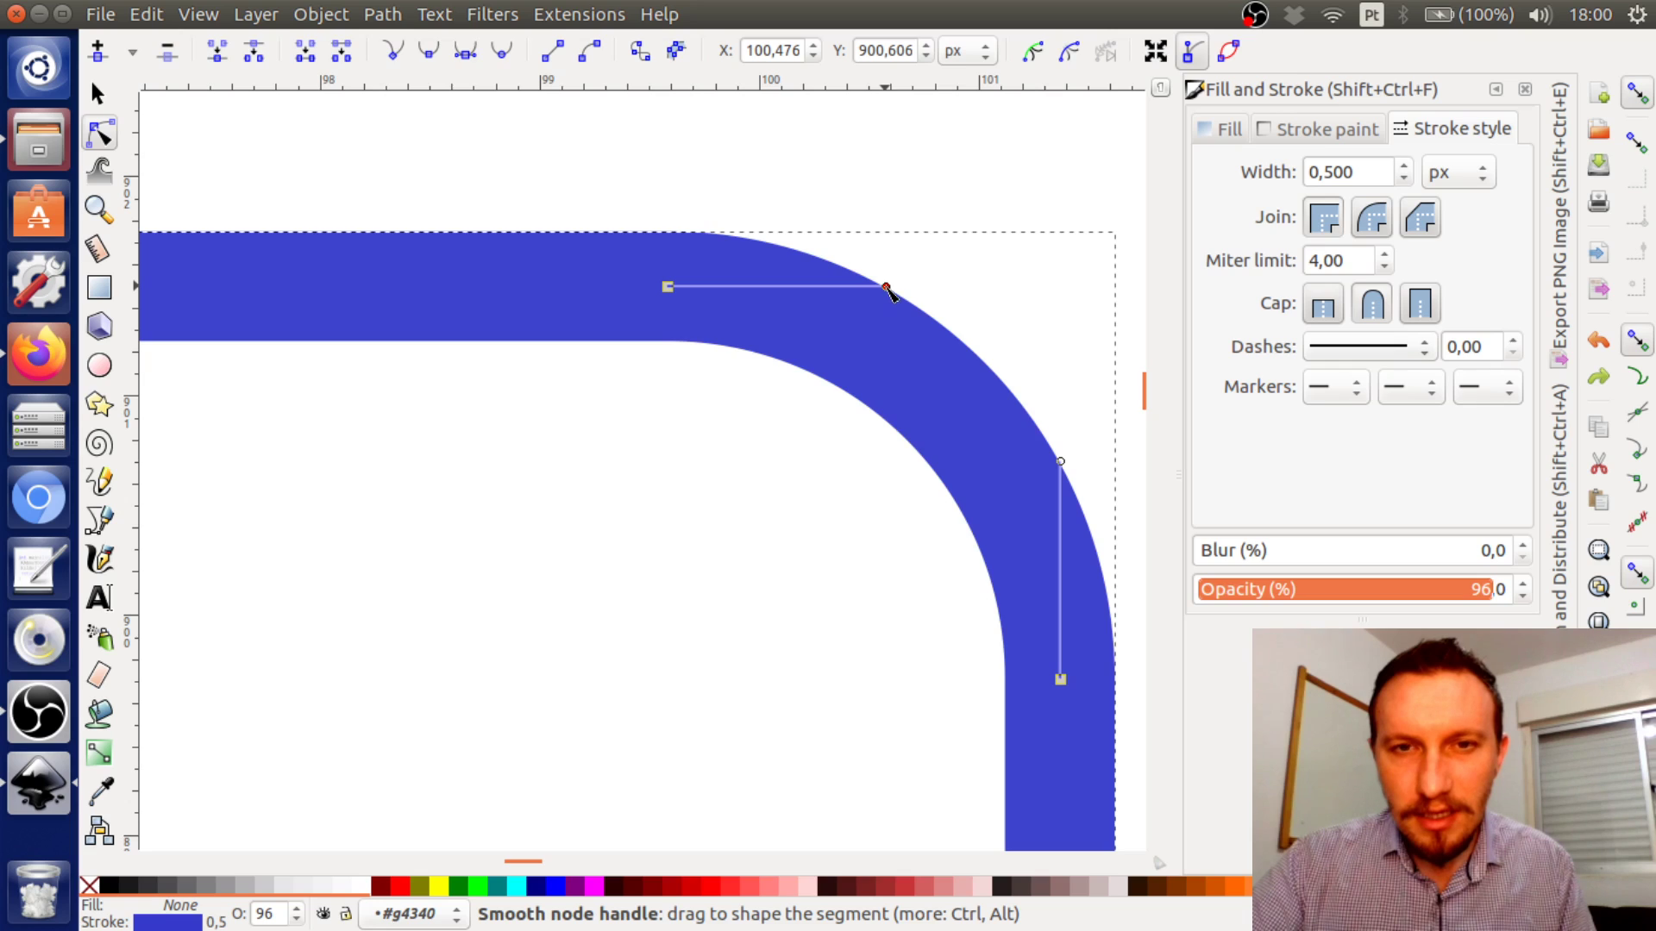
drag(888, 290, 822, 287)
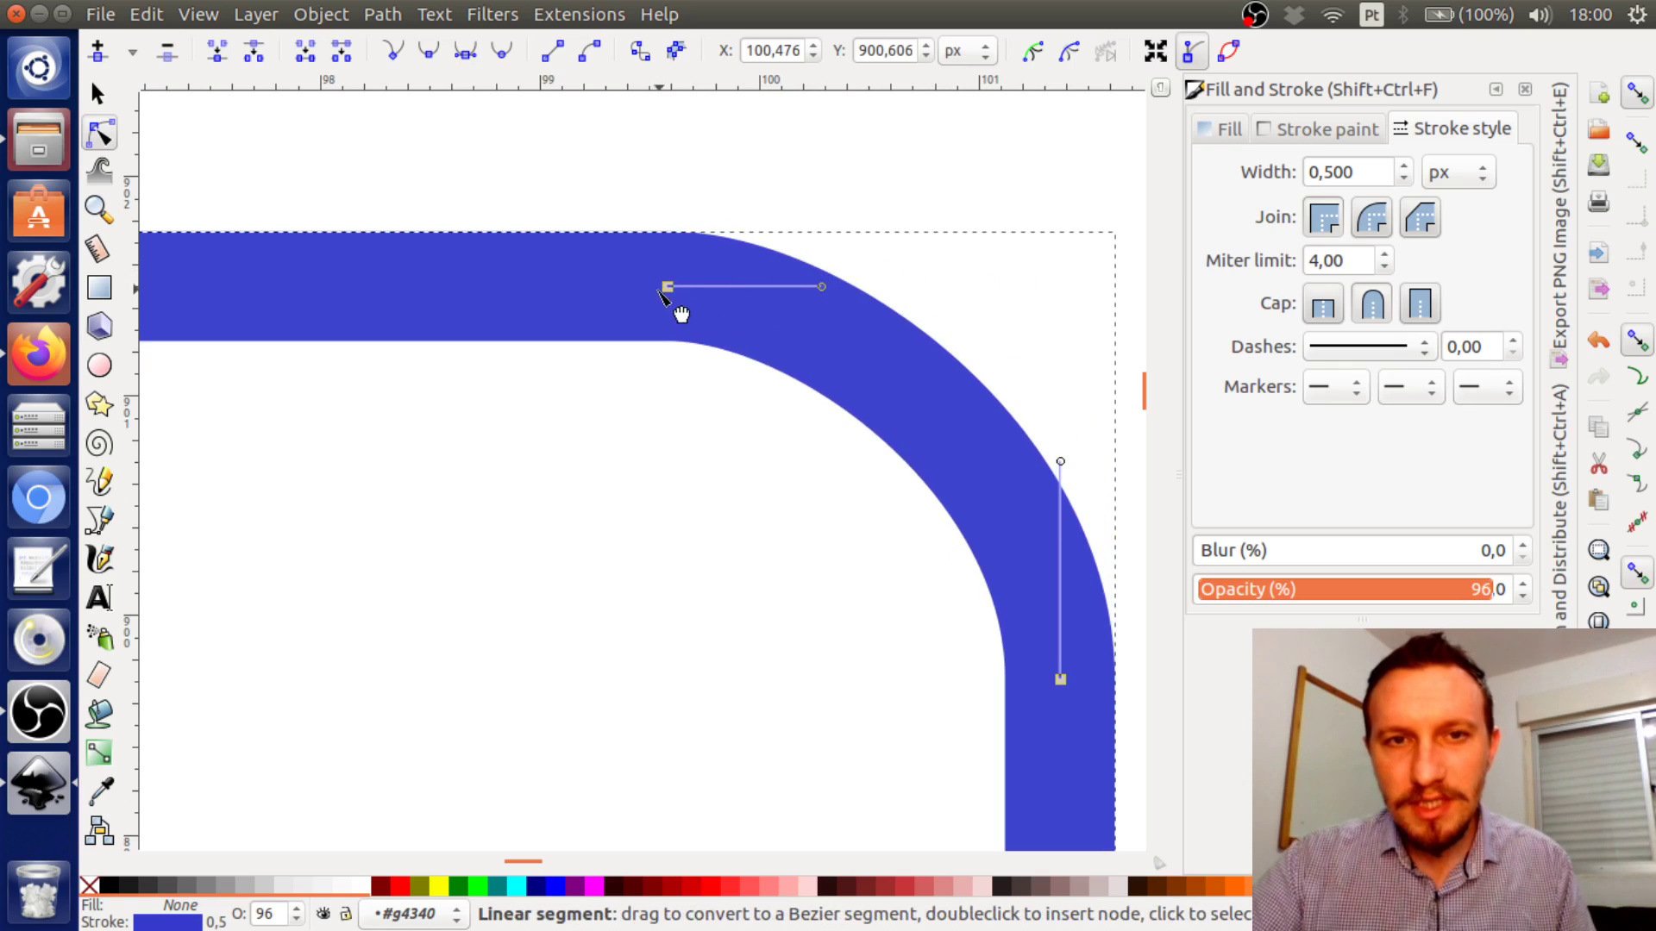
Try to move the upper-right corner's nodes and retract the right node's curve handle, undo the changes and deselect the nodes
drag(667, 290, 687, 162)
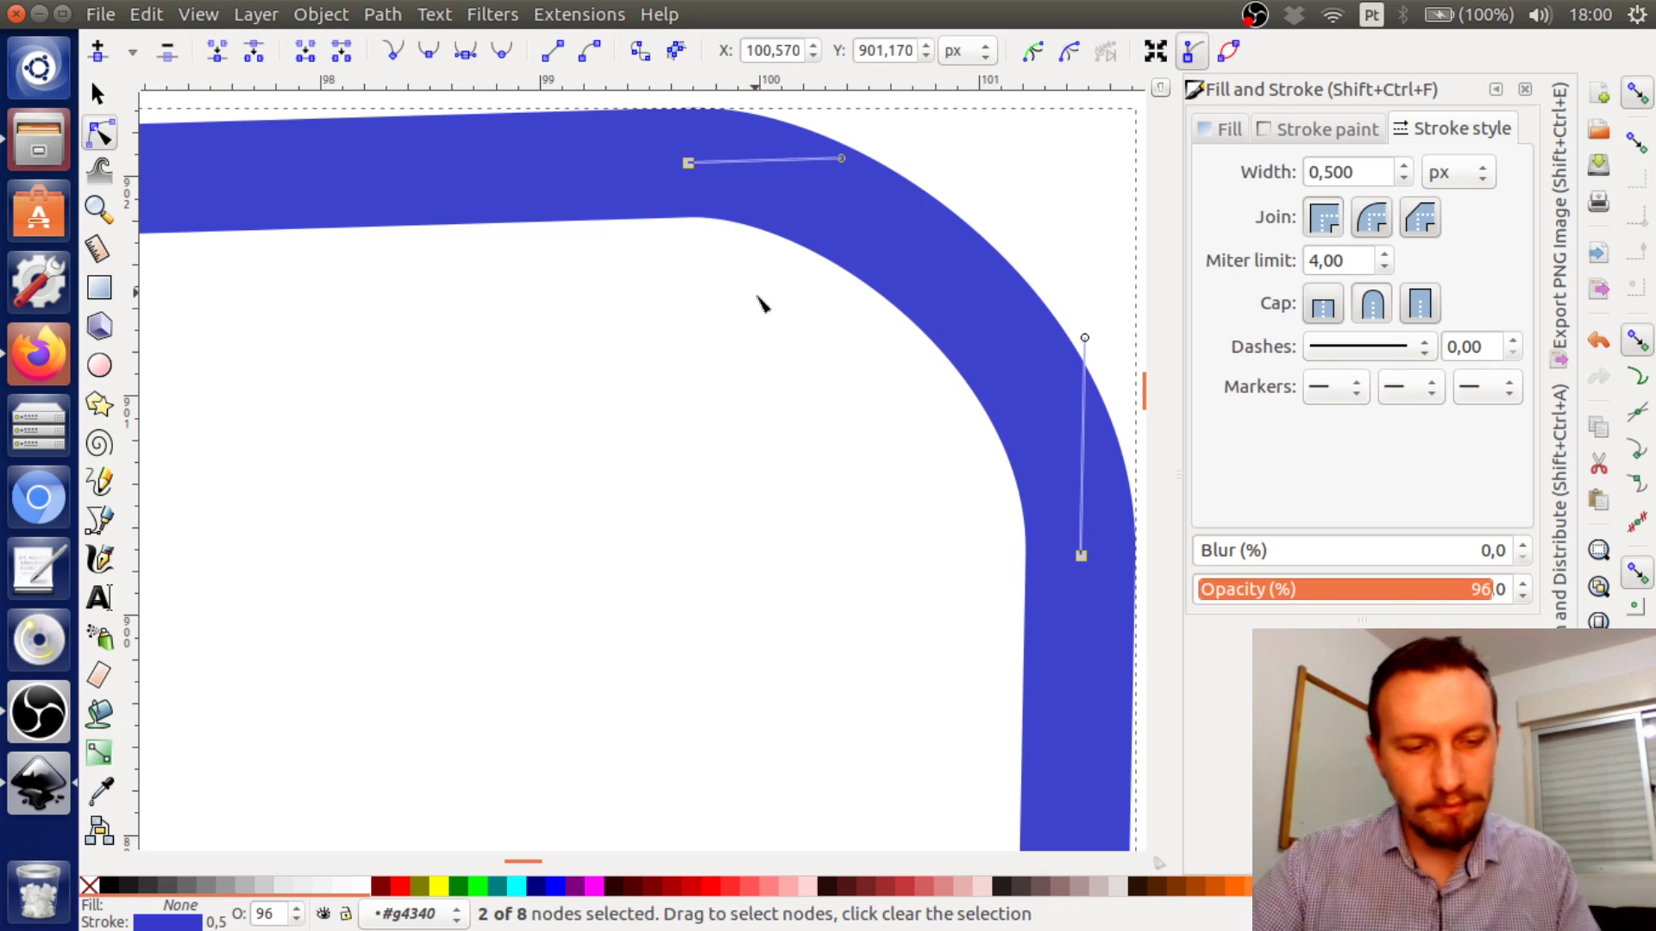
scroll(758, 296, down, 2)
scroll(779, 331, down, 1)
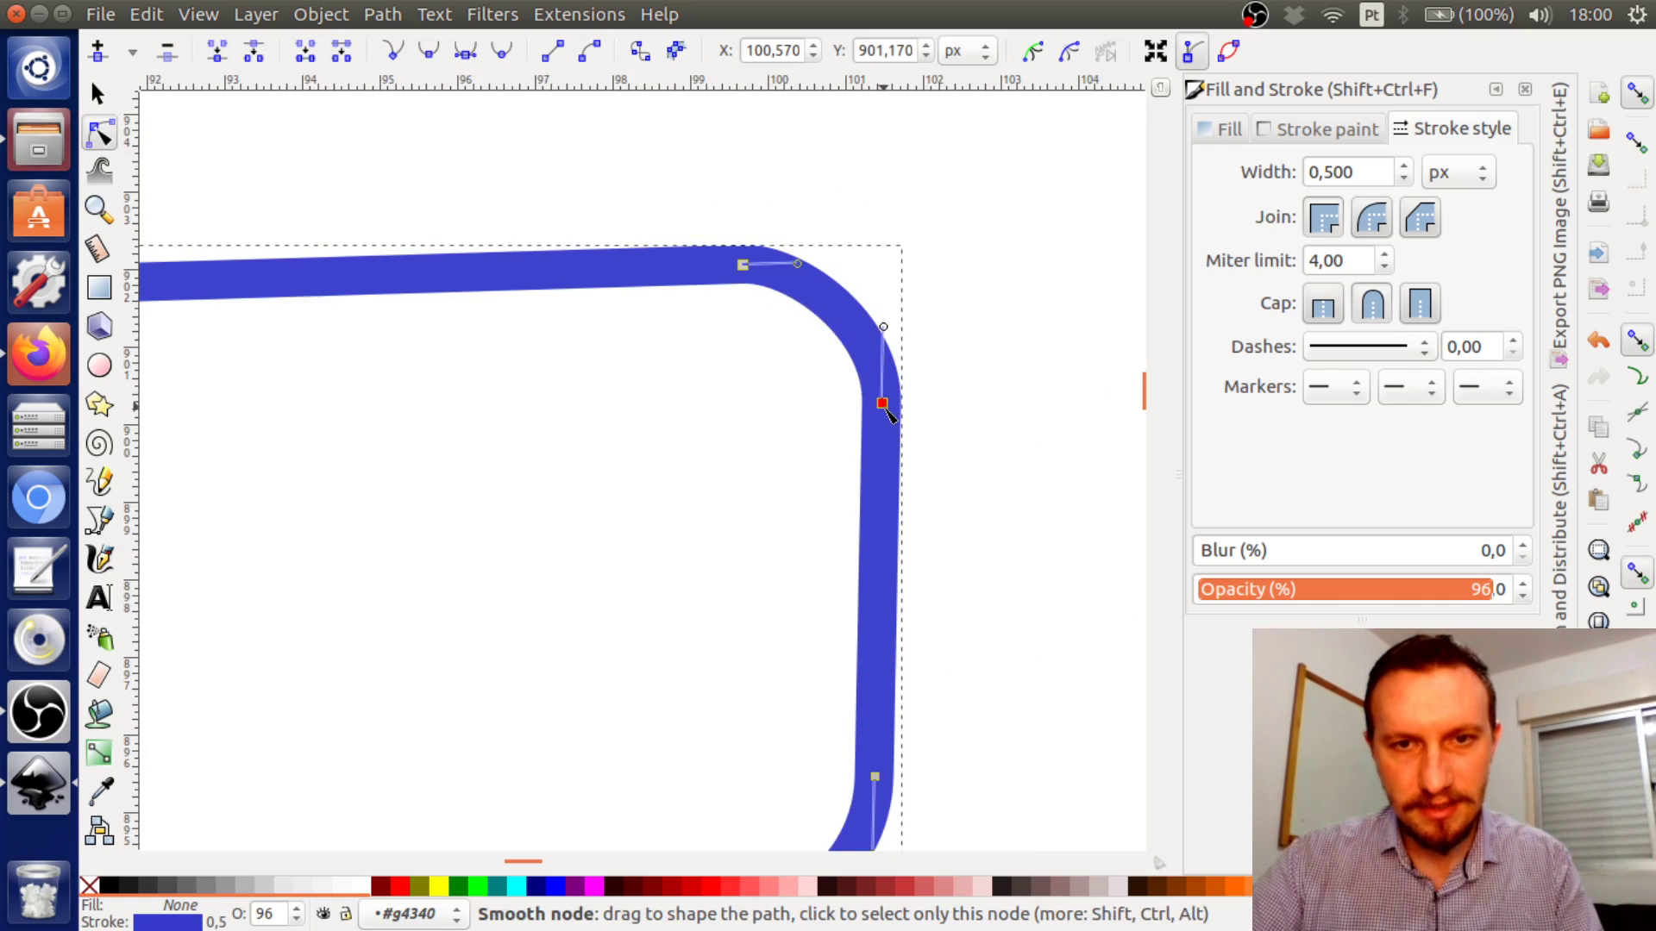
mouse_move(884, 403)
mouse_down()
mouse_move(913, 320)
mouse_move(891, 400)
mouse_up()
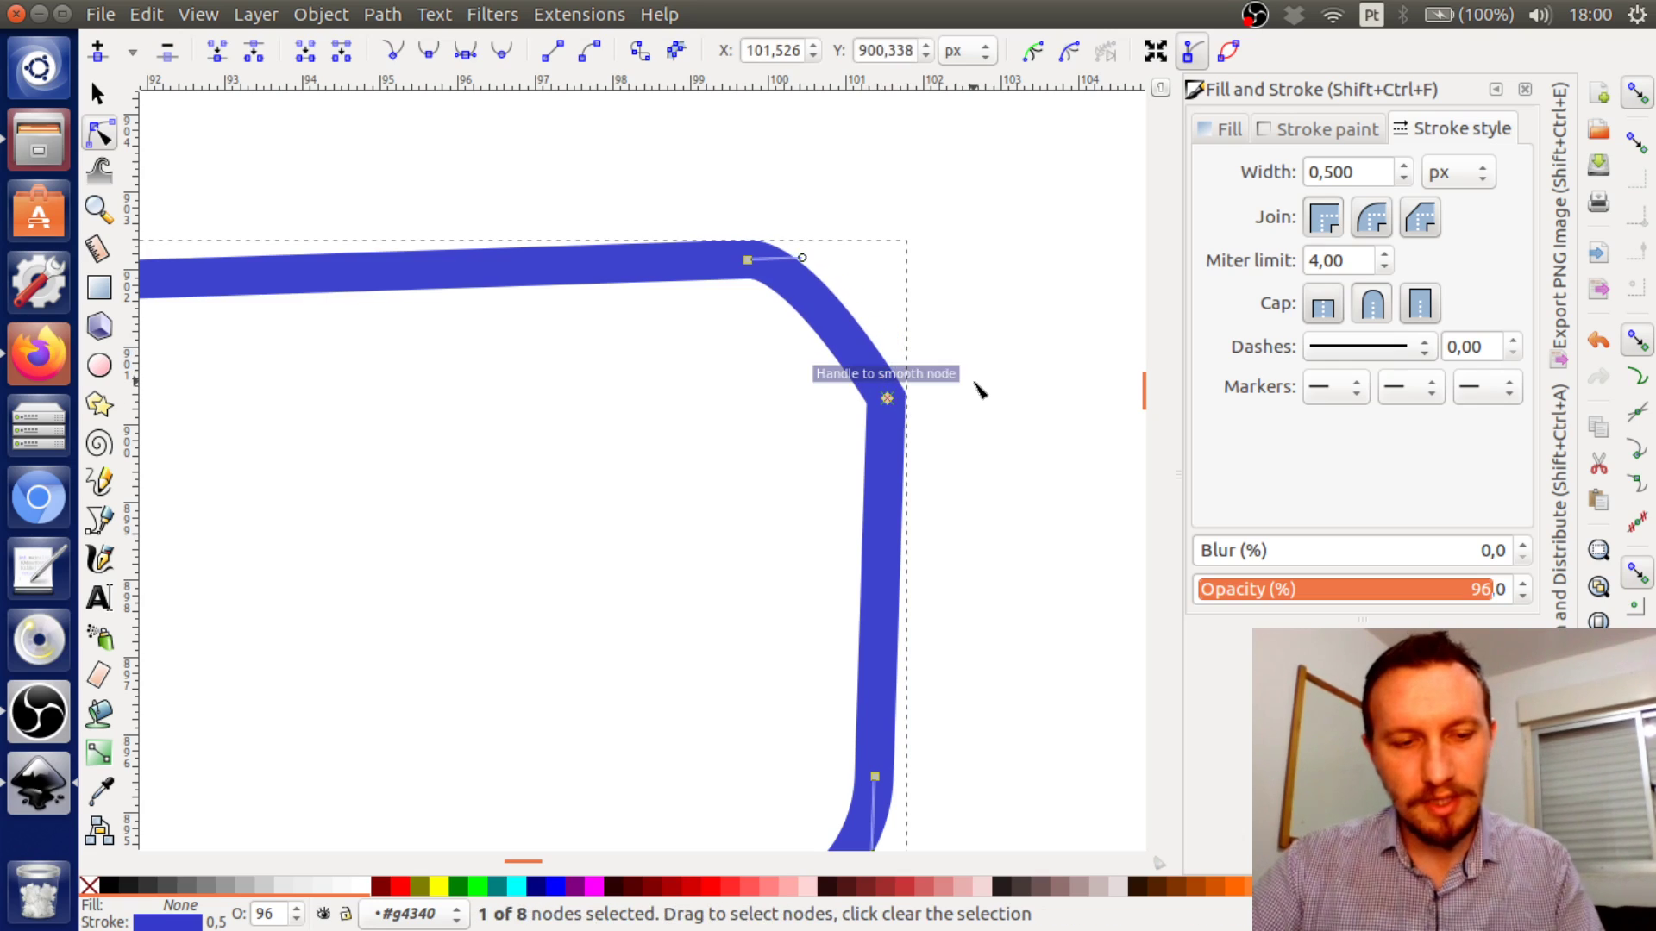
key(Delete)
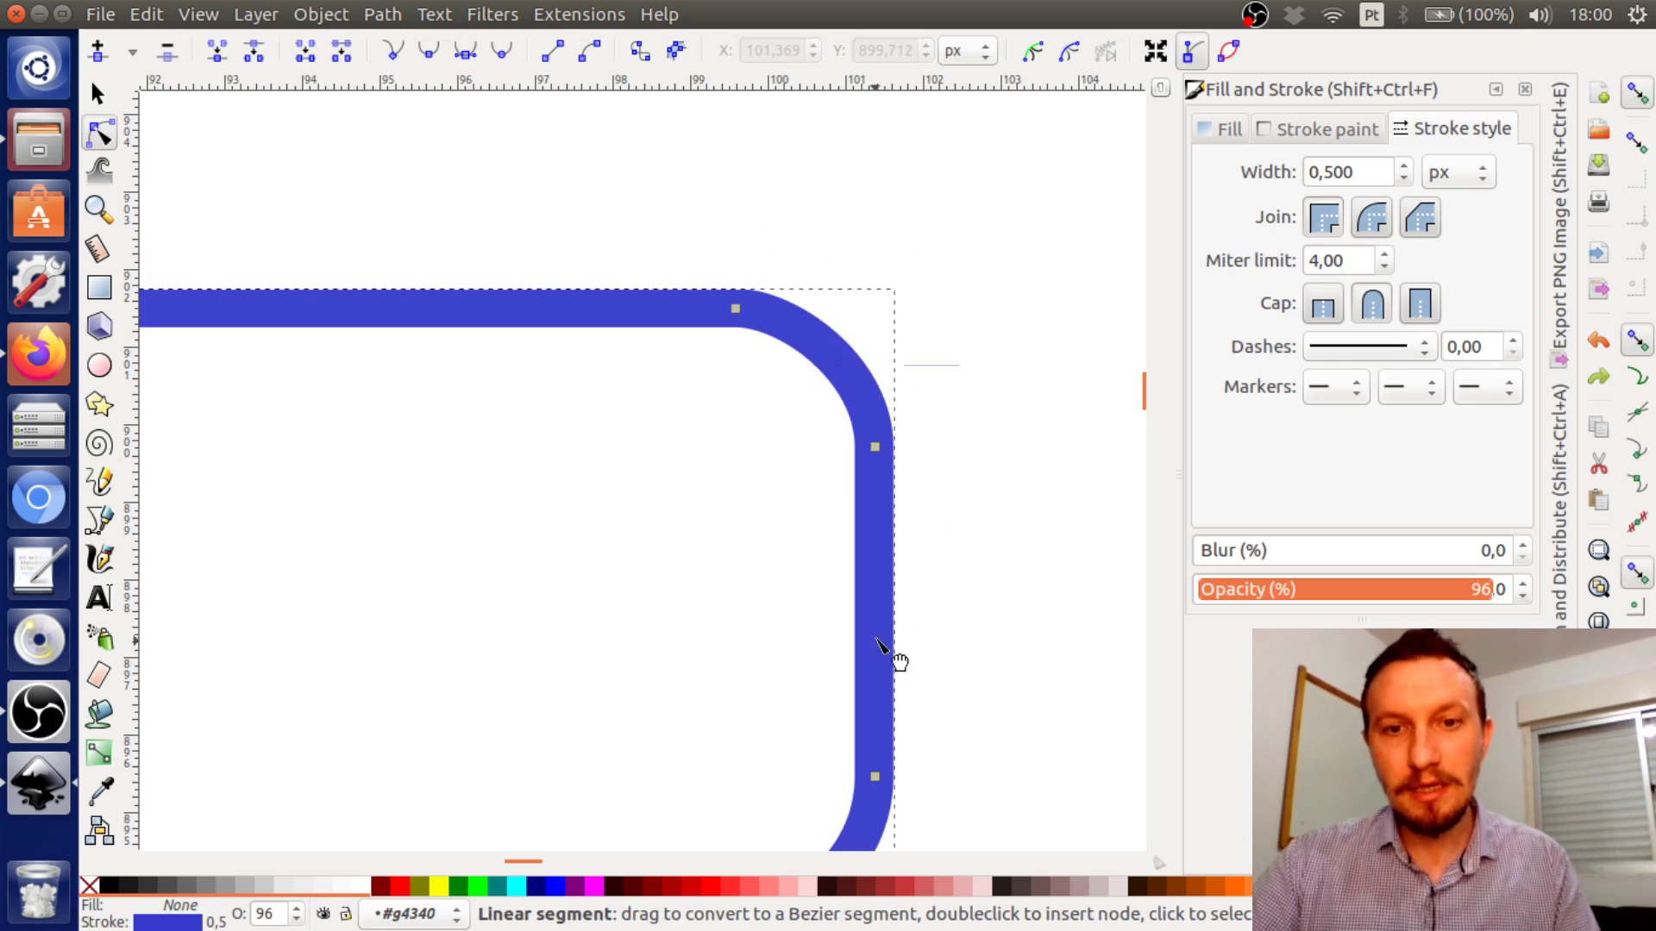
click(627, 554)
scroll(949, 522, up, 1)
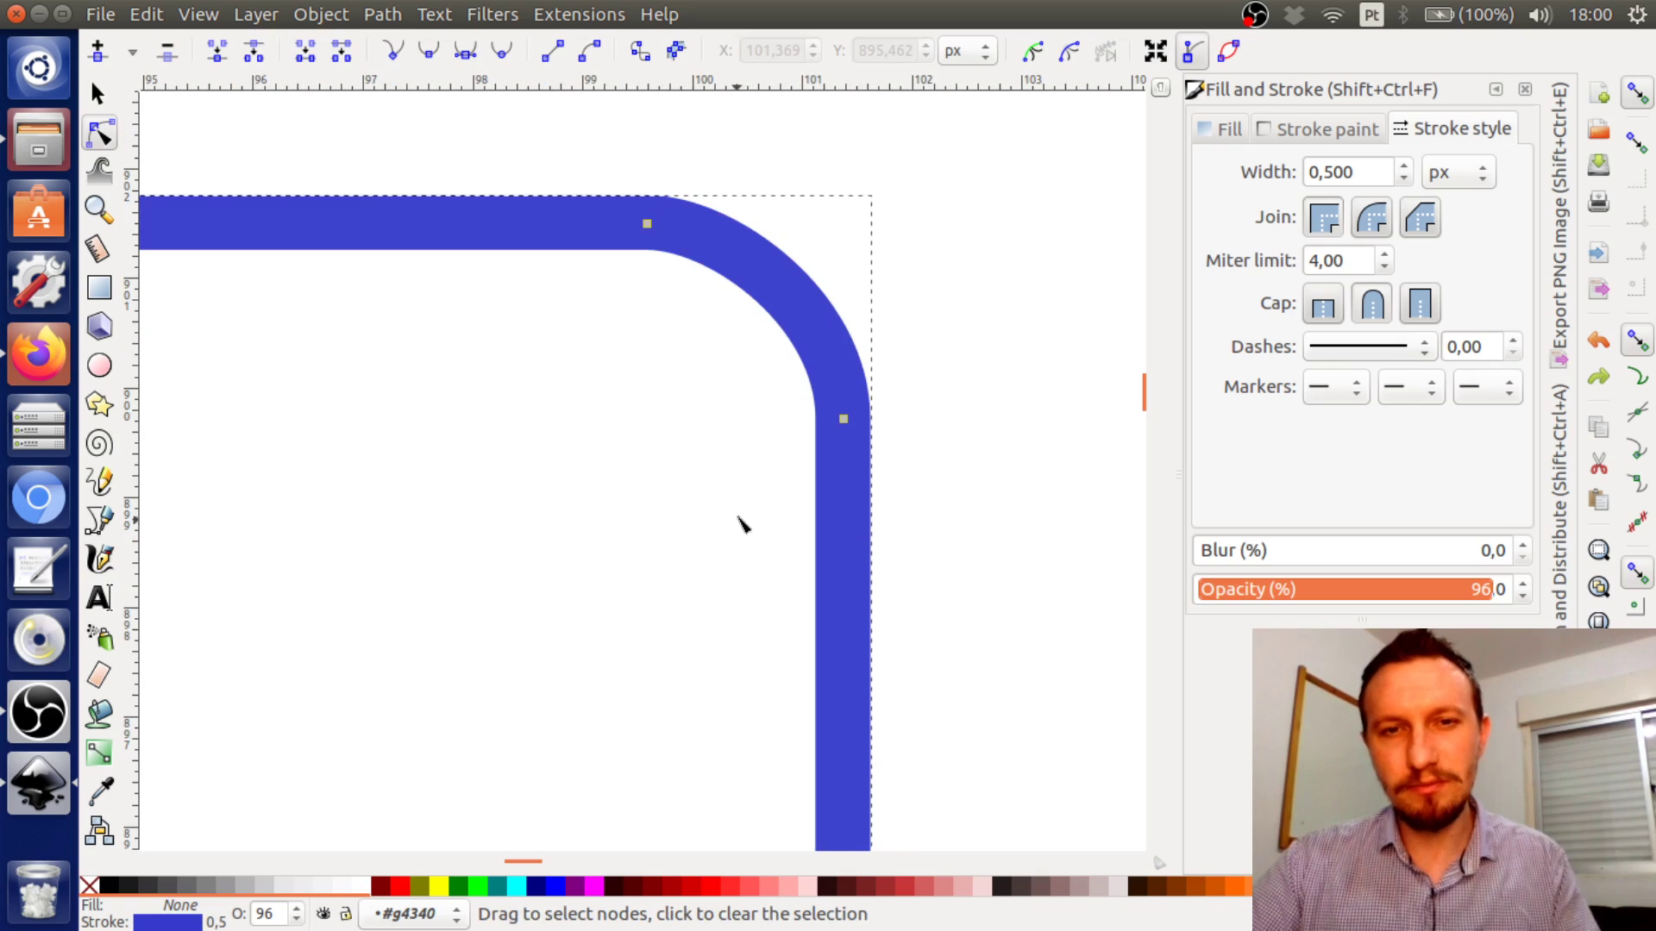
Round the outer square's corners using its upper-right corner handle and deselect the square
scroll(861, 357, down, 4)
drag(866, 391, 968, 412)
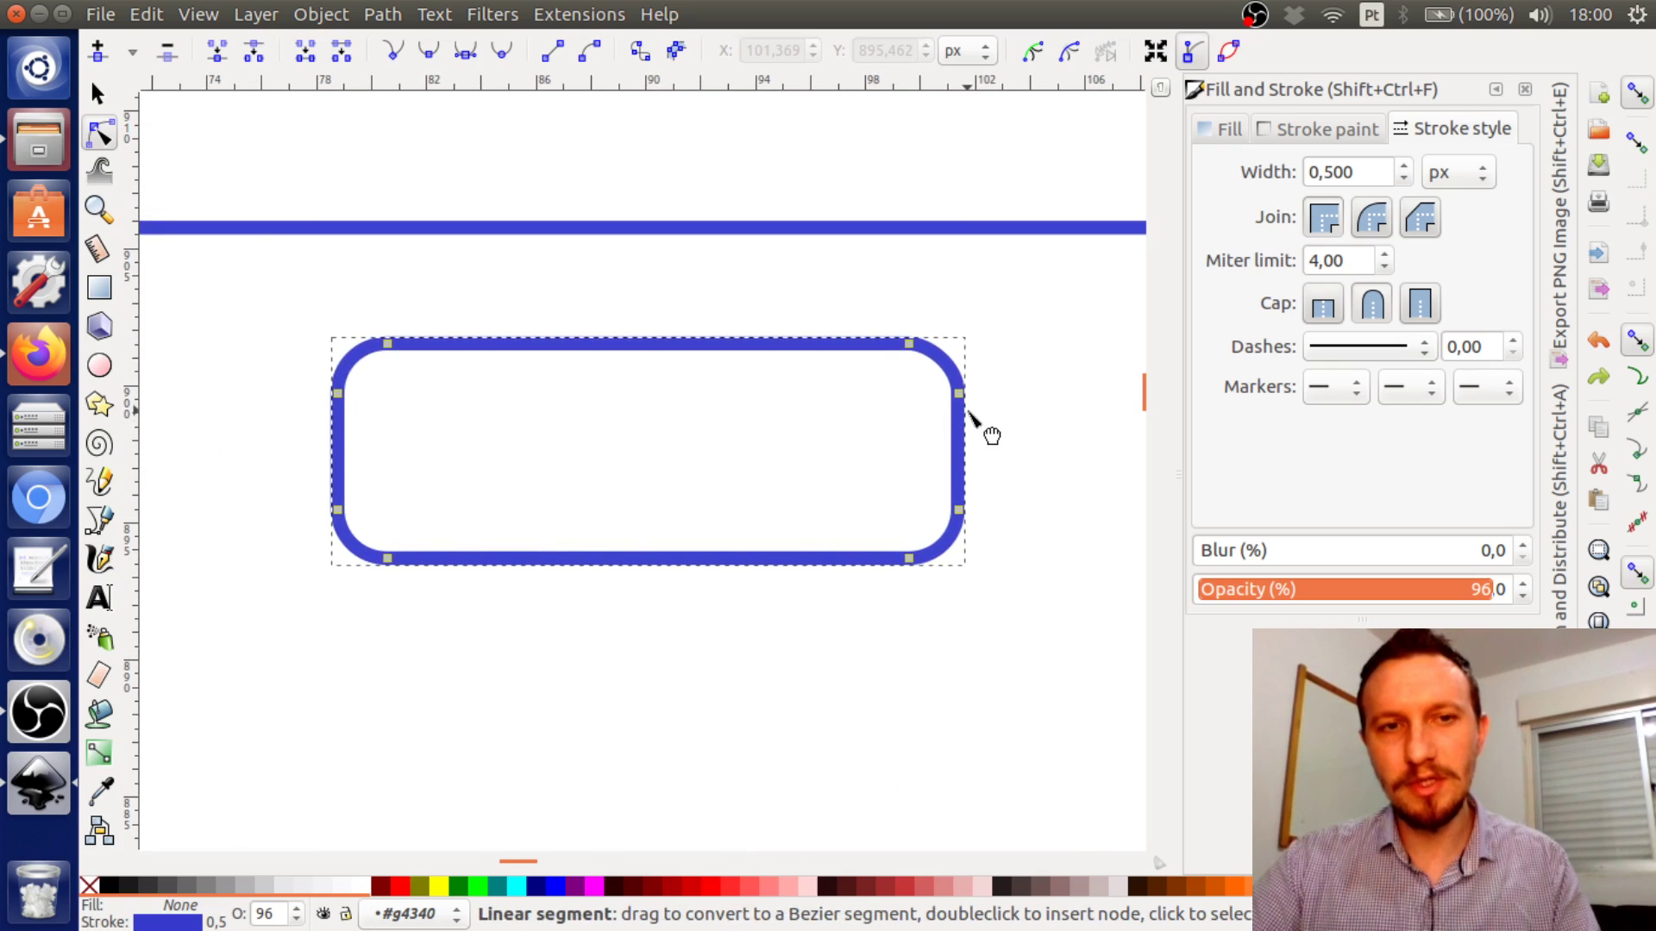
scroll(850, 406, down, 3)
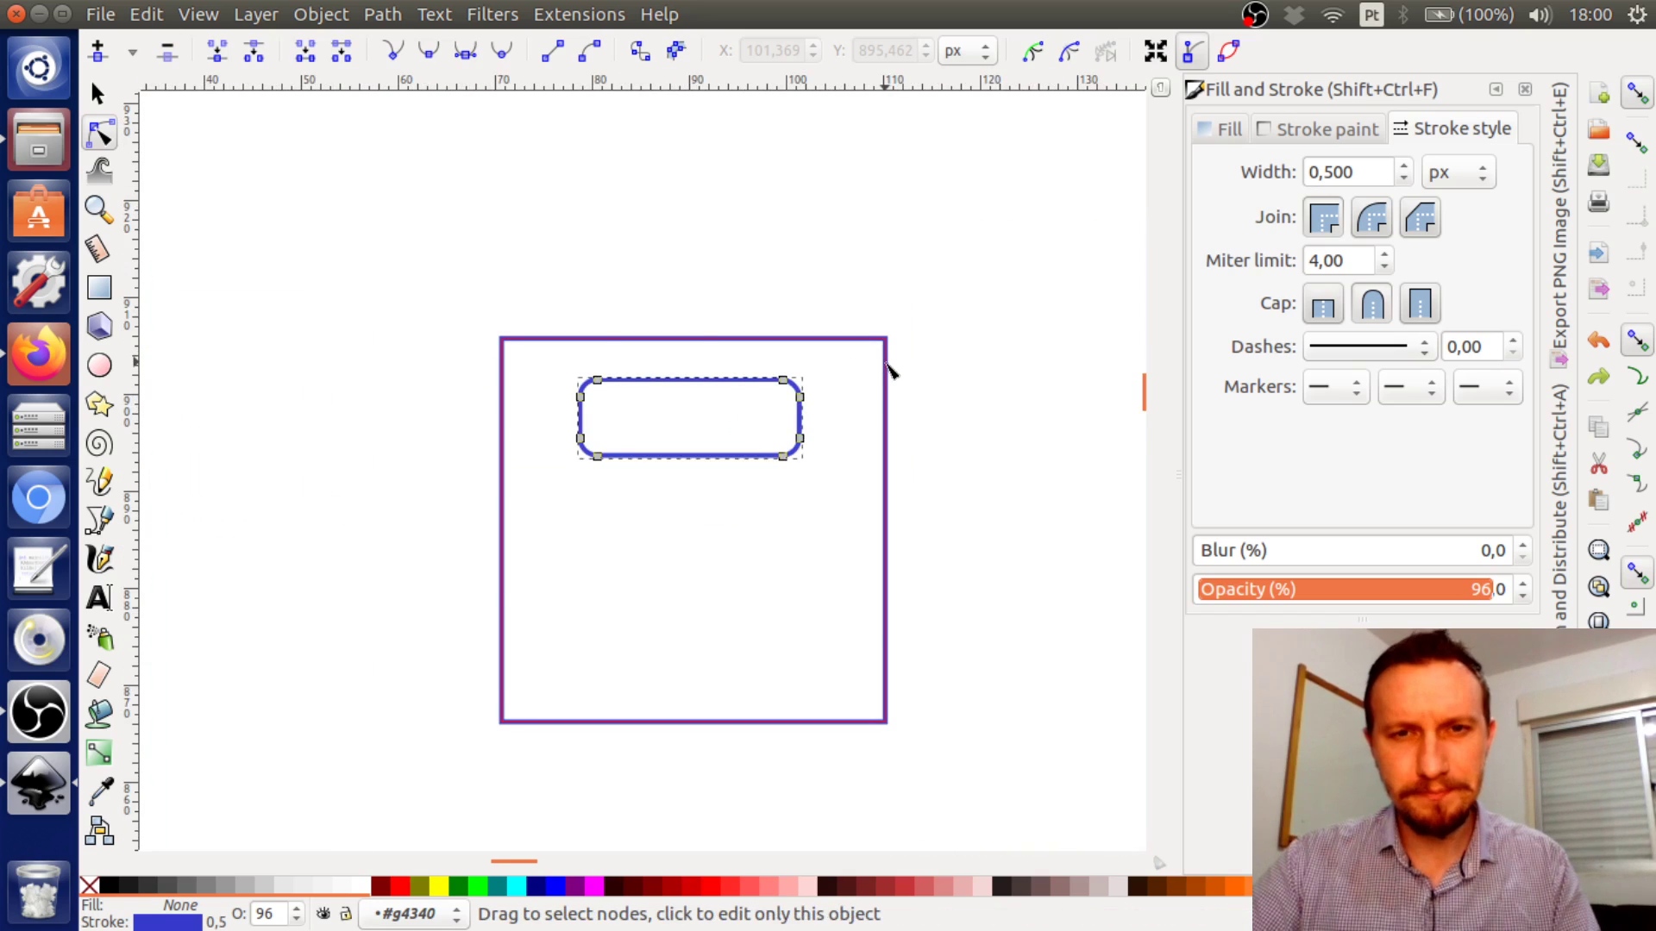
click(887, 363)
drag(886, 339, 888, 378)
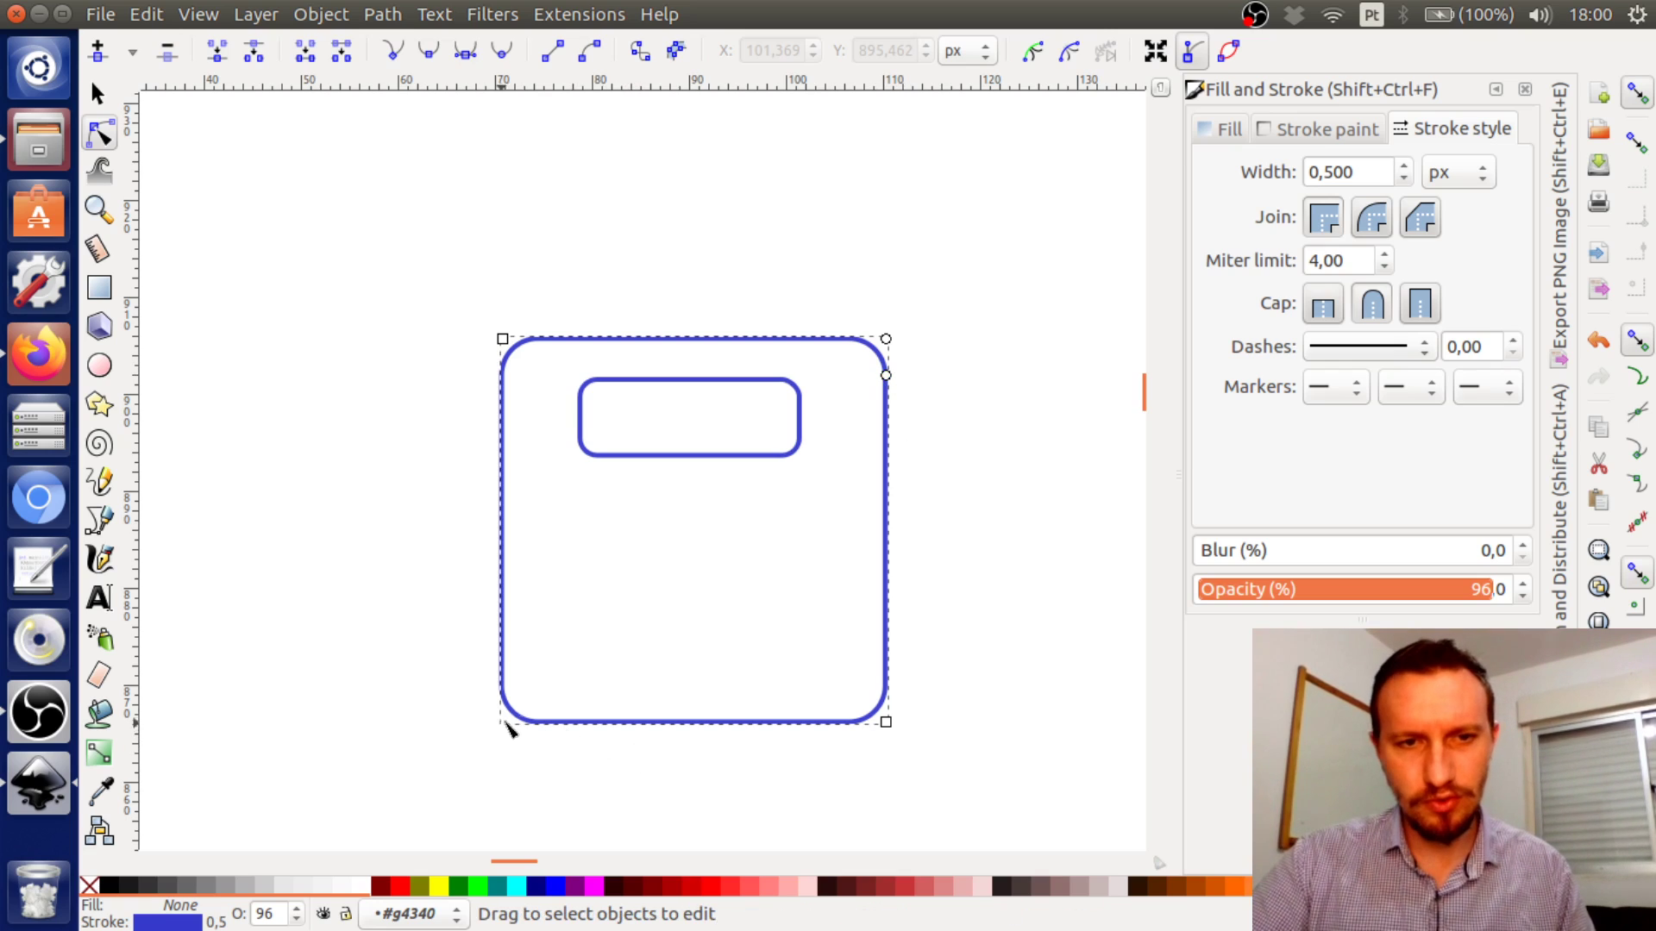
click(714, 559)
Select the inner rounded rectangle for node editing and place a horizontal guide at about 901.56 px along its upper edge
scroll(794, 392, up, 4)
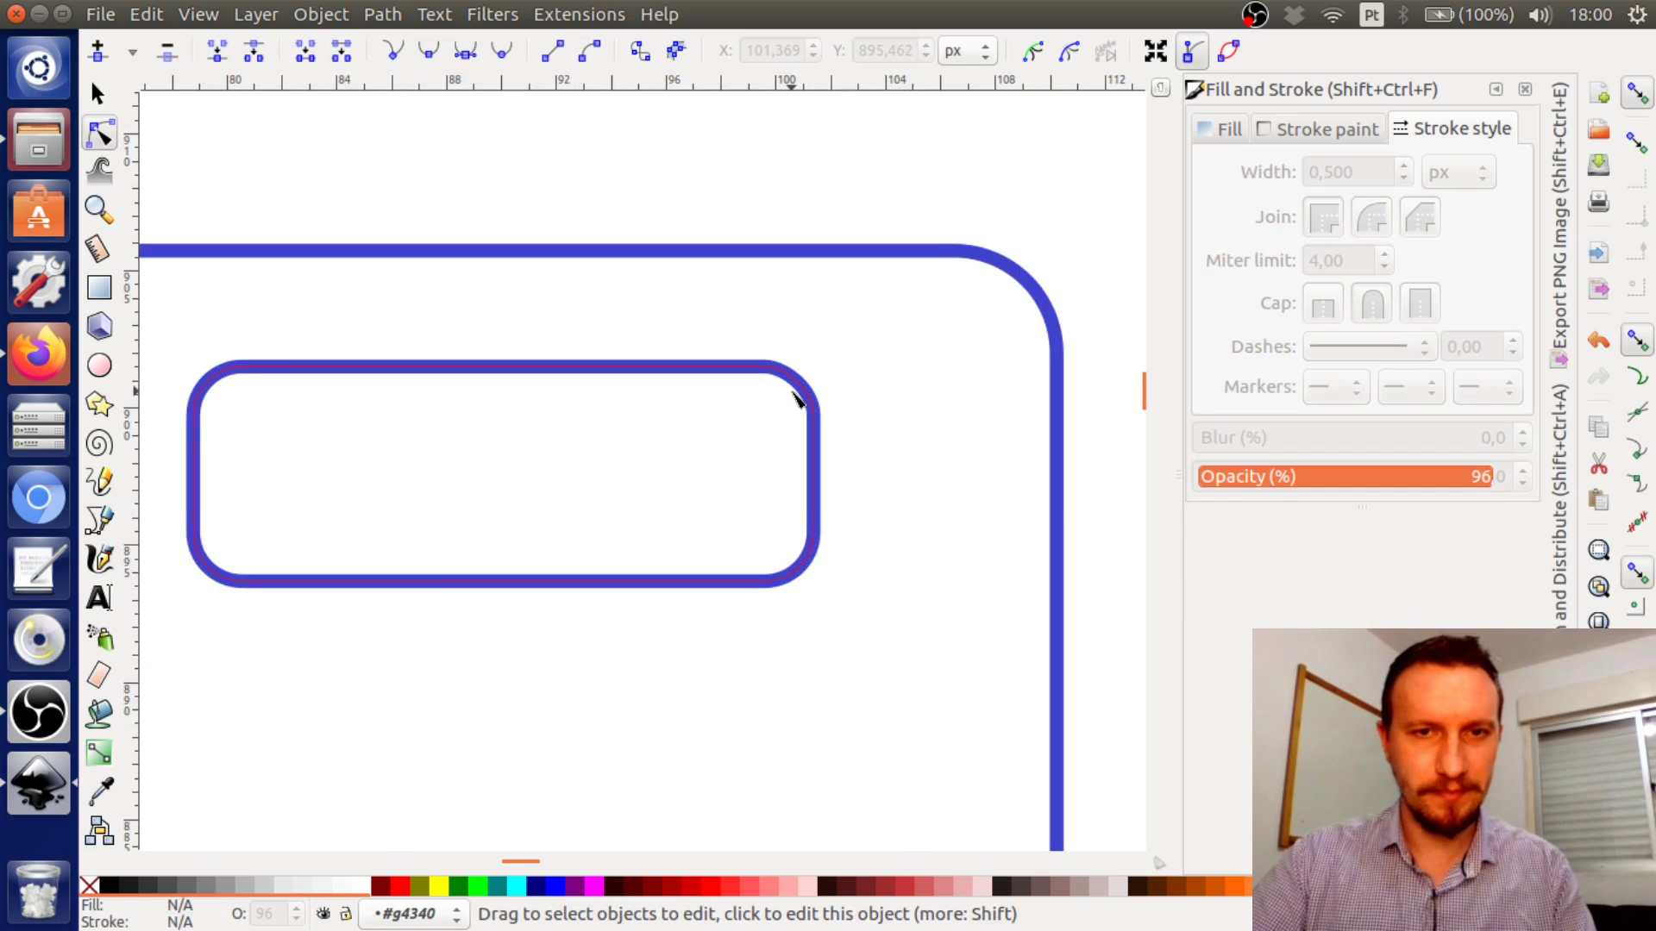
click(824, 505)
scroll(992, 478, left, 3)
scroll(992, 478, down, 1)
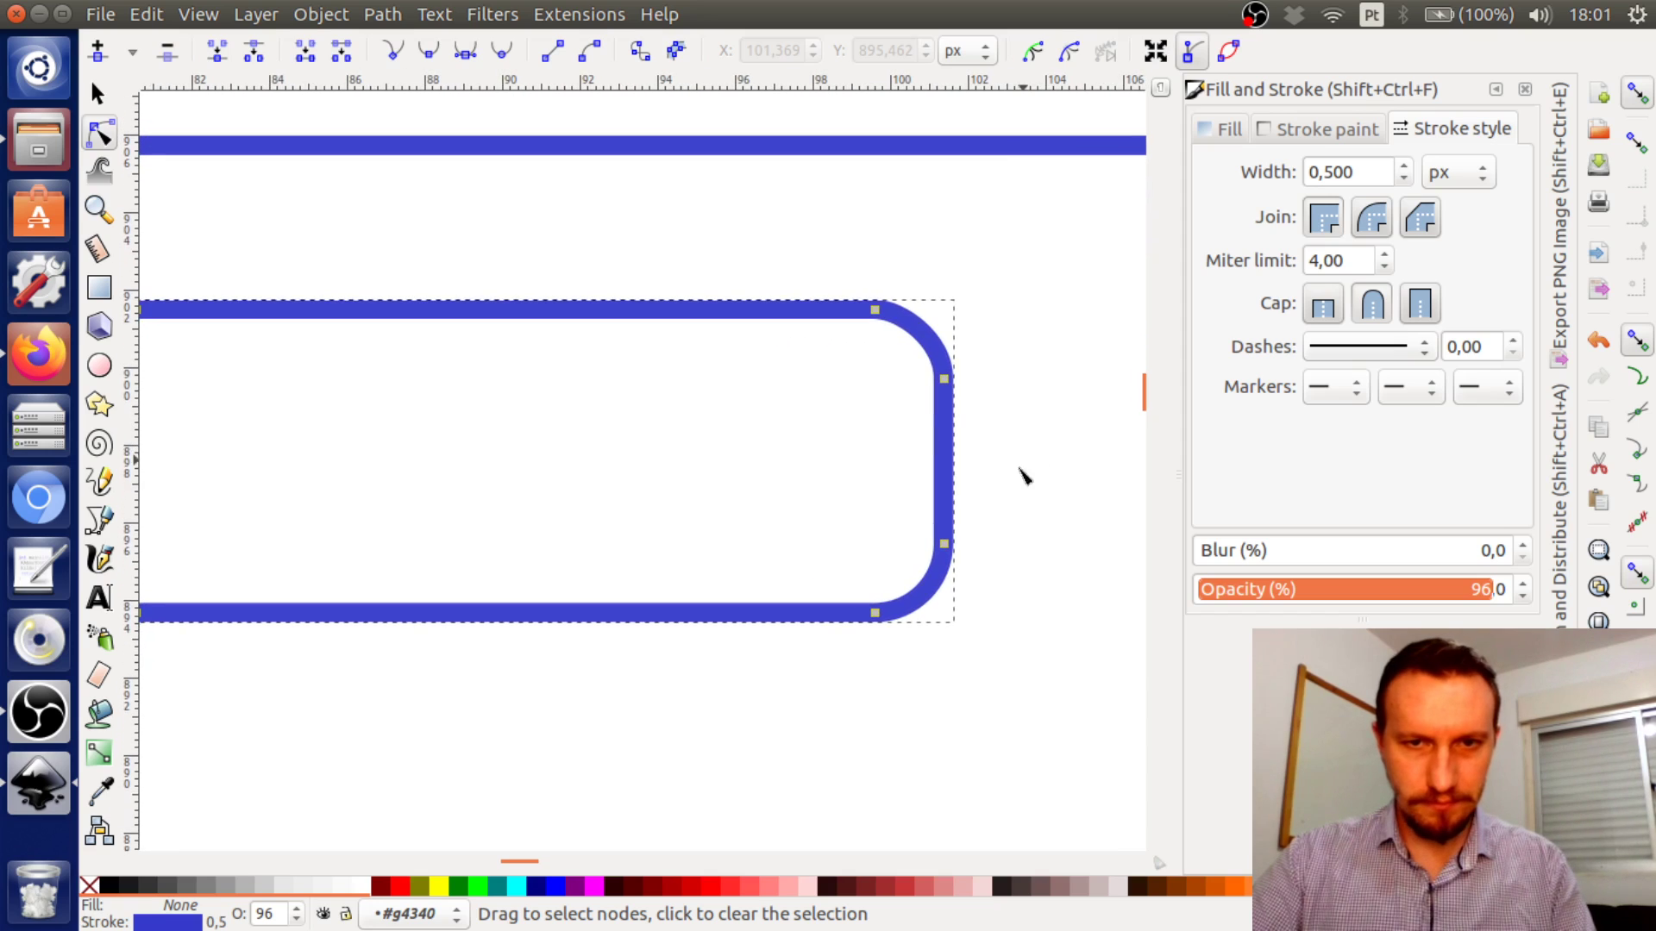
scroll(998, 526, down, 2)
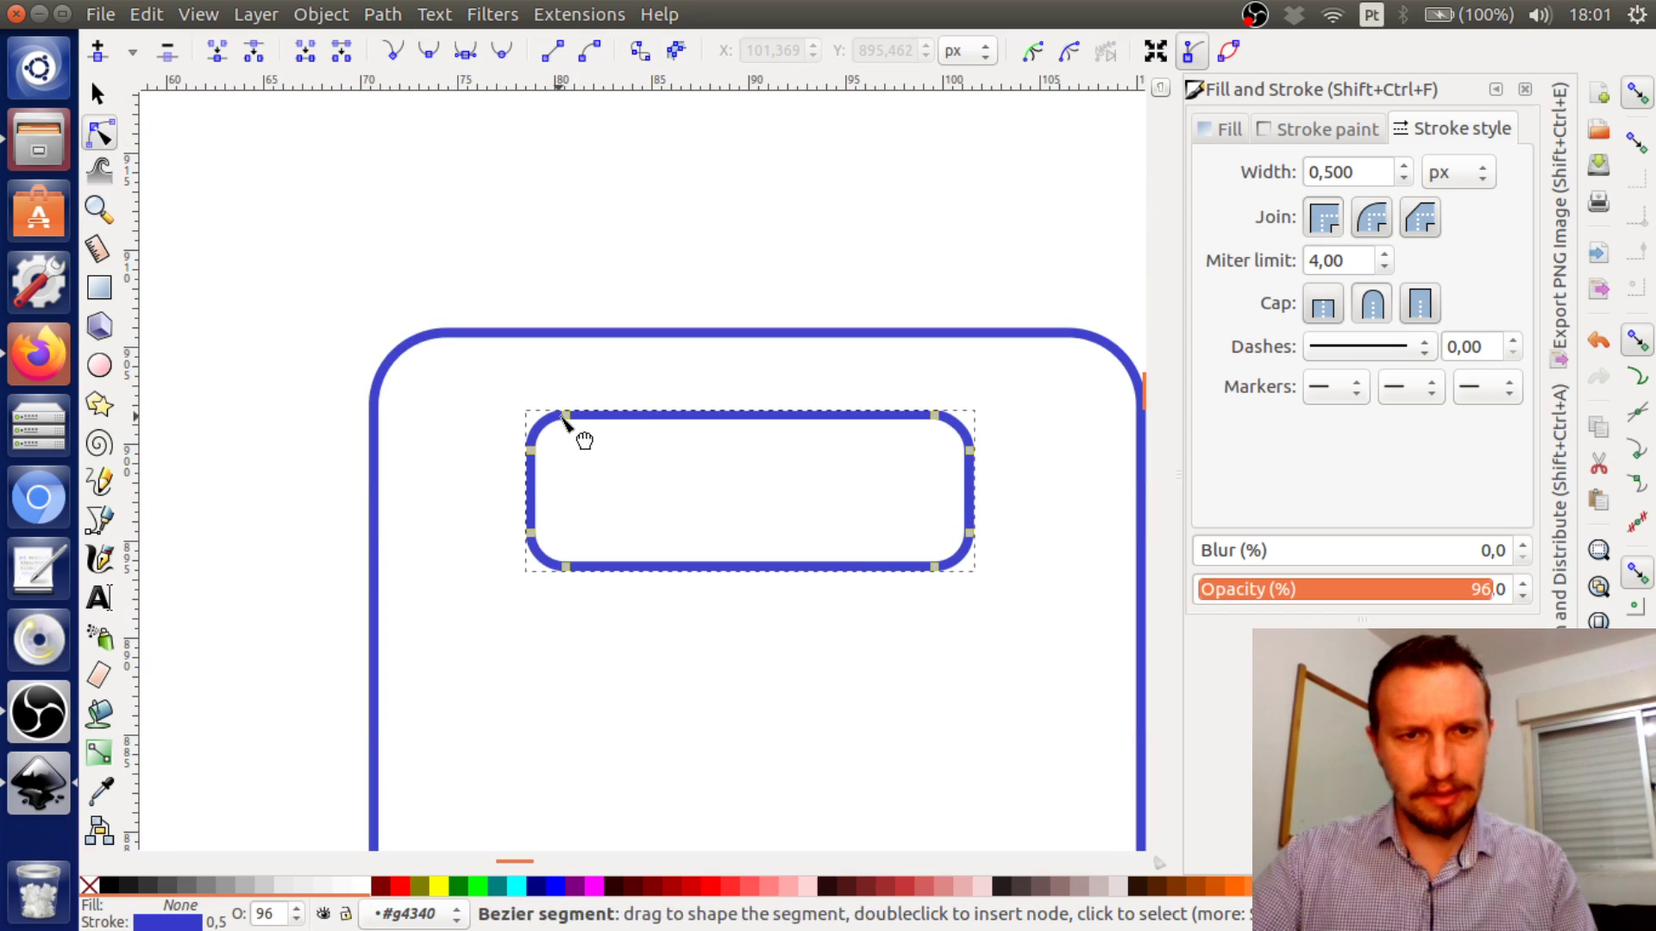
click(572, 429)
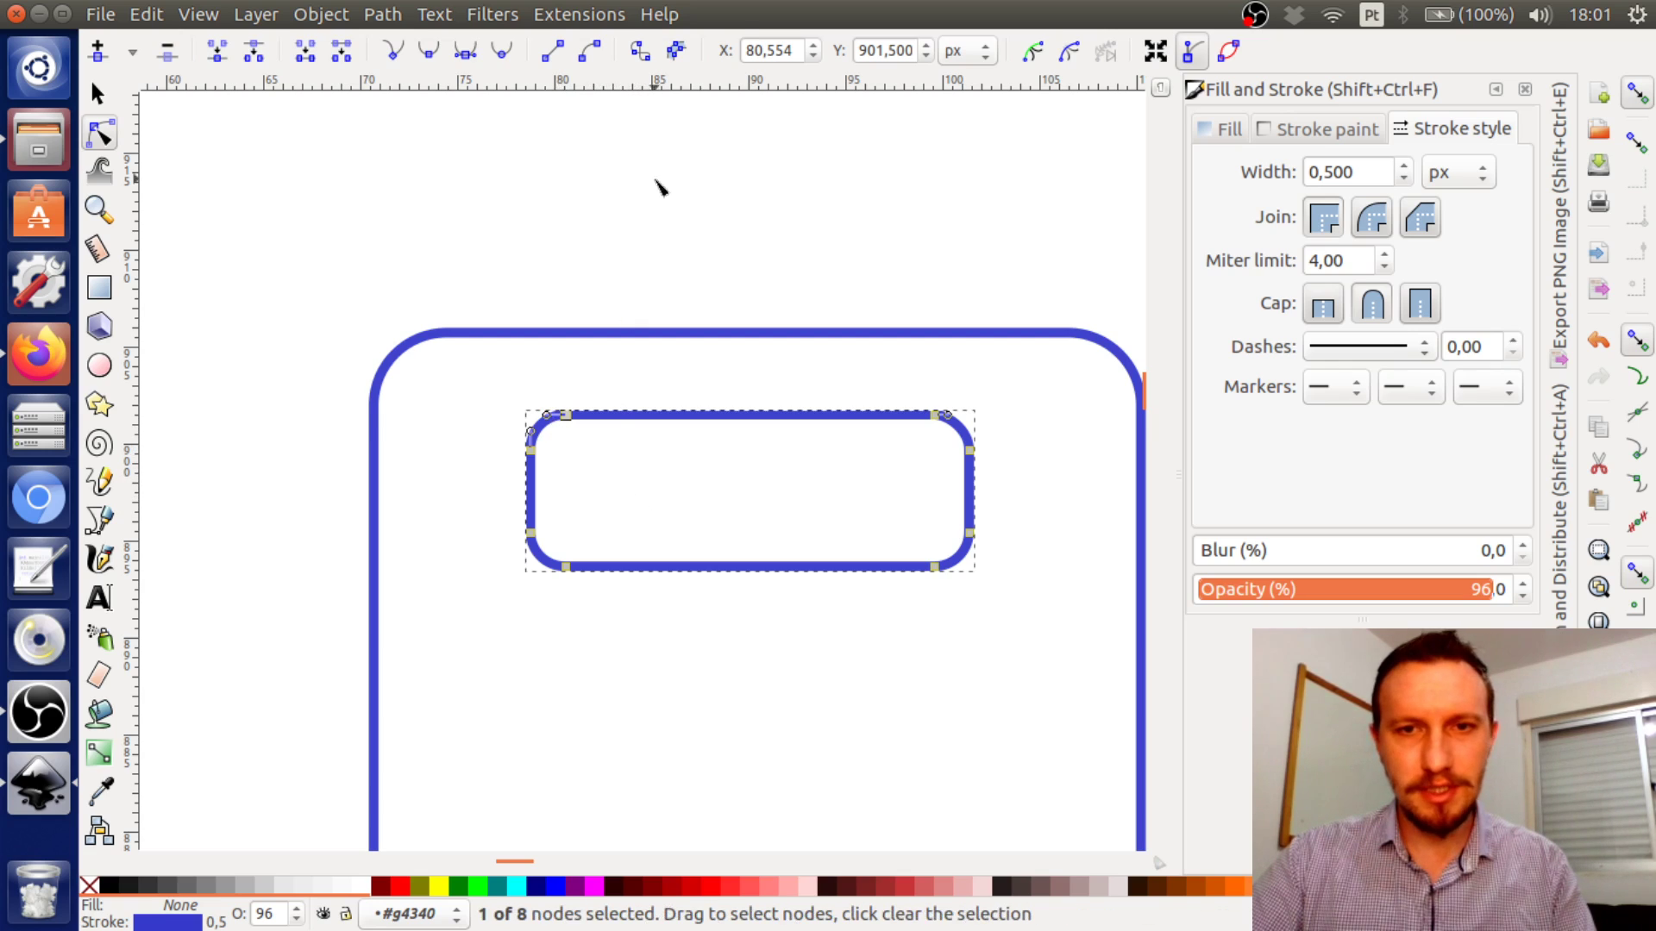
drag(817, 86, 845, 412)
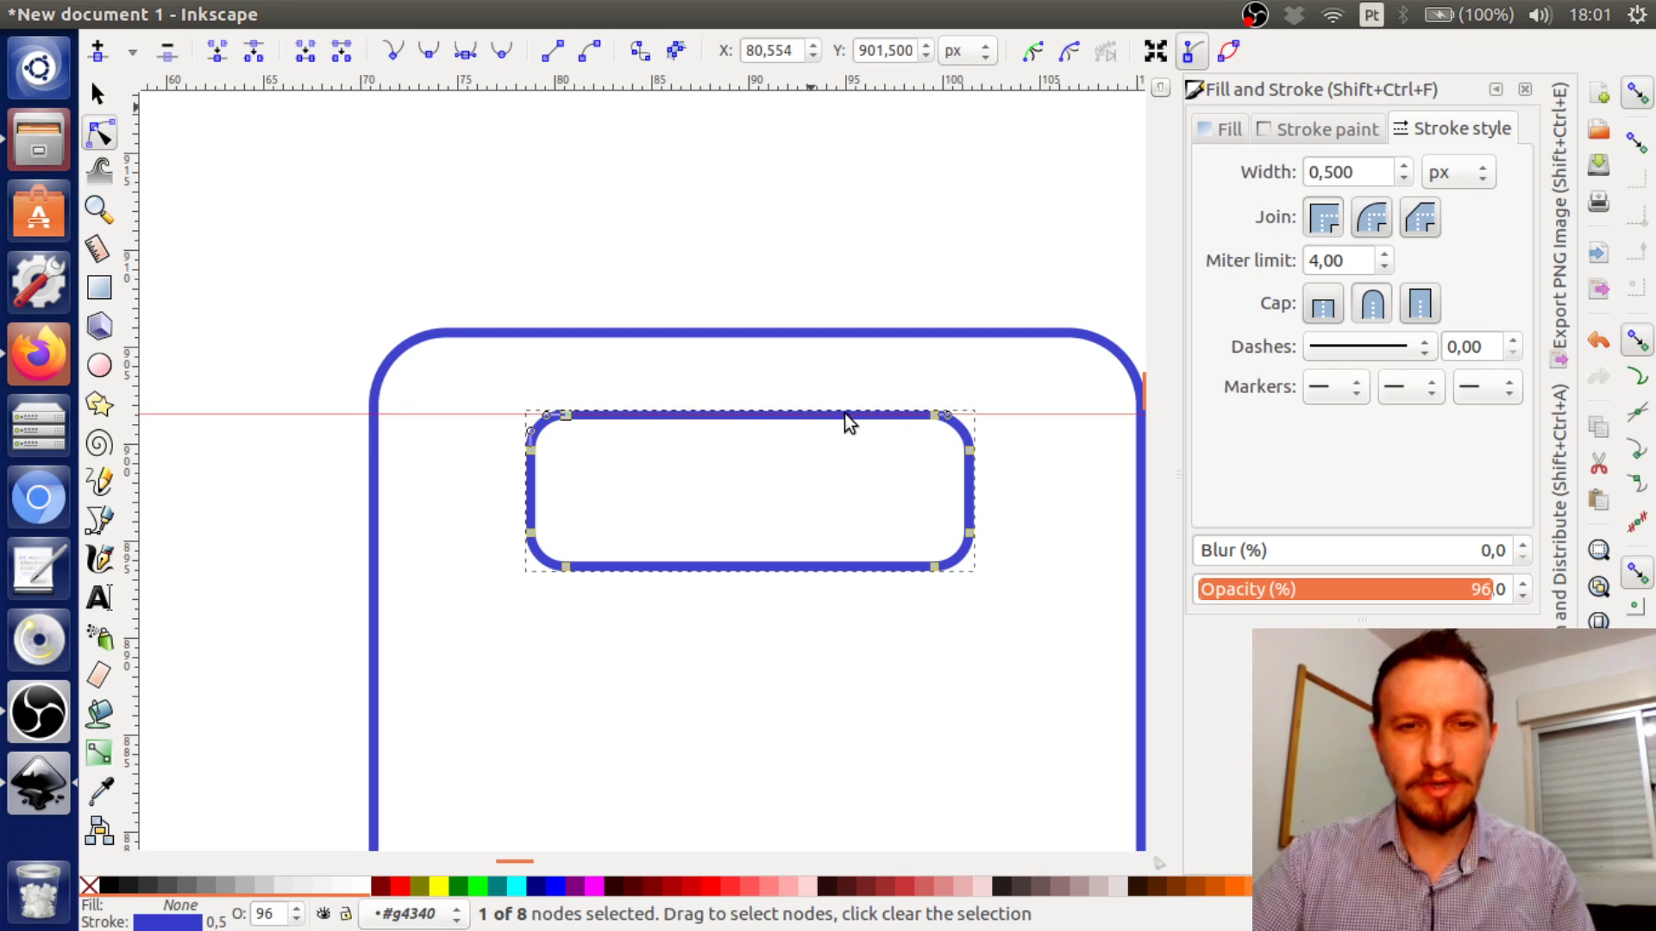
Retract both curve handles onto their nodes at the inner rectangle's upper-left corner, turning the curve into a straight diagonal segment
scroll(519, 424, up, 2)
scroll(518, 423, up, 1)
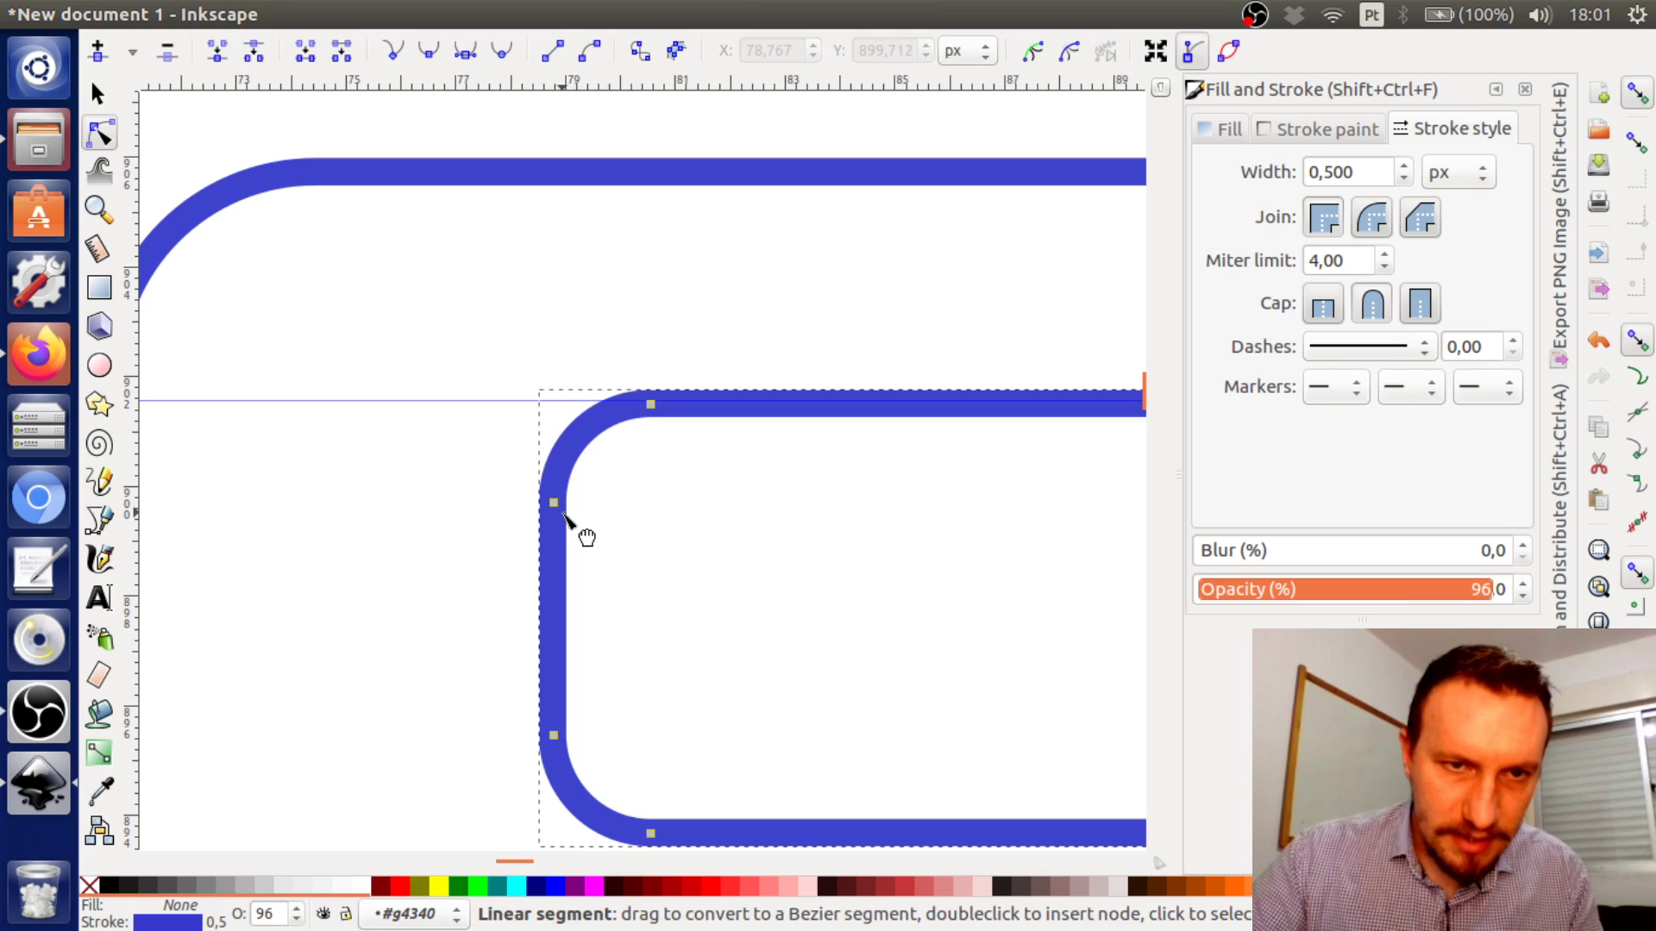
scroll(617, 489, up, 2)
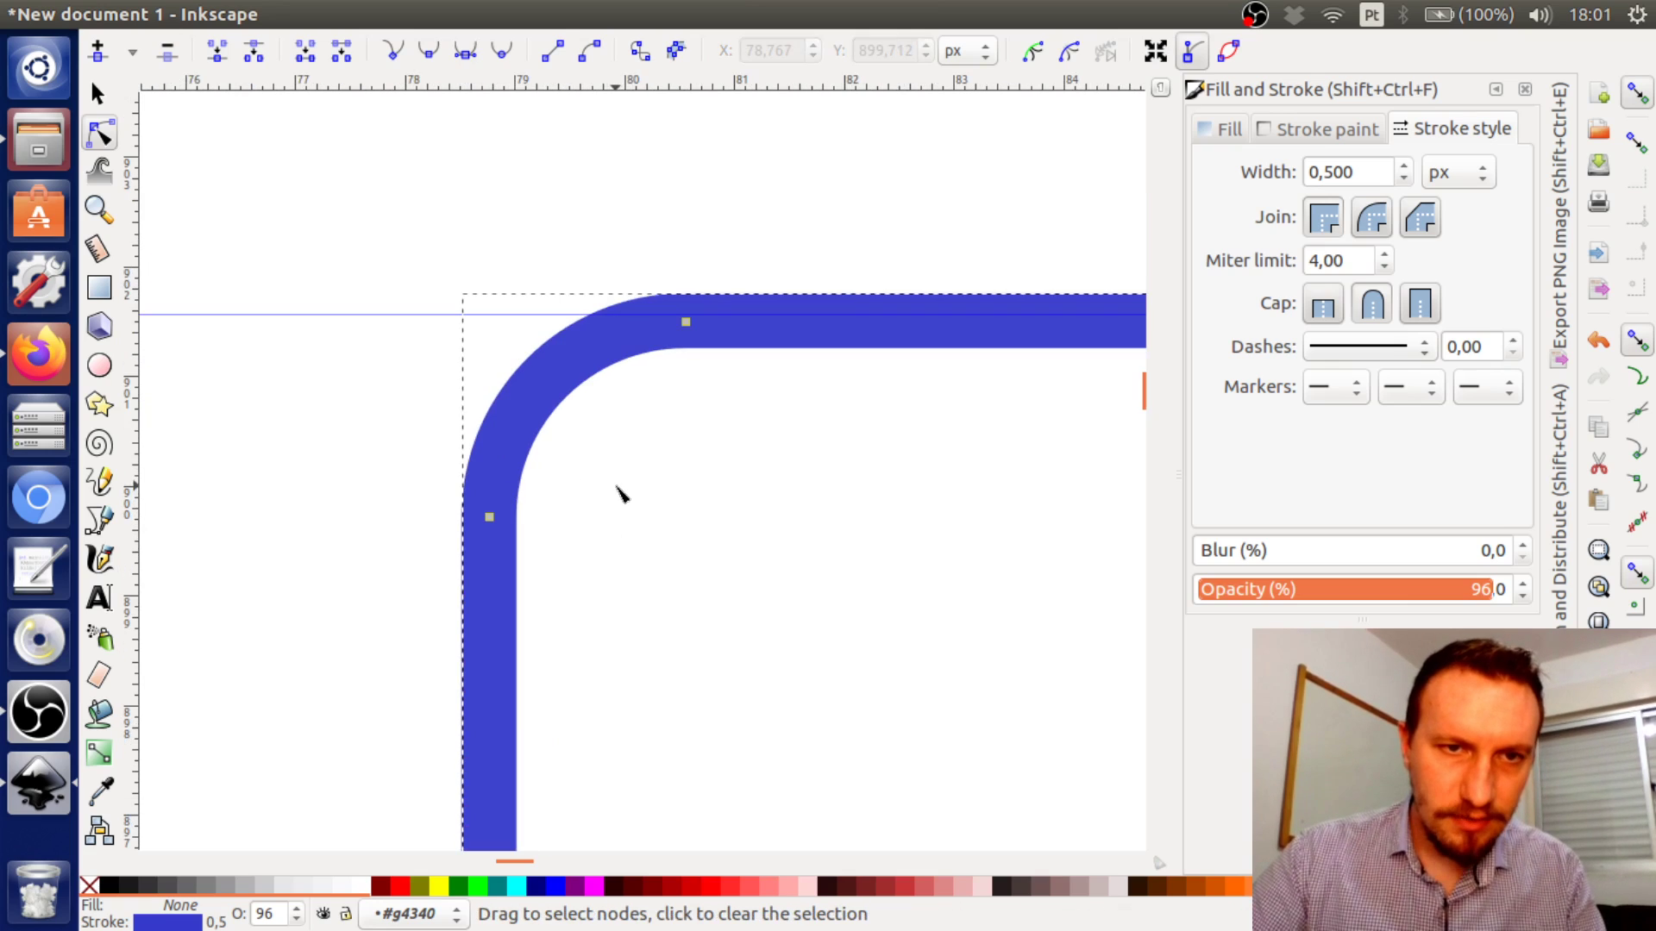
click(490, 518)
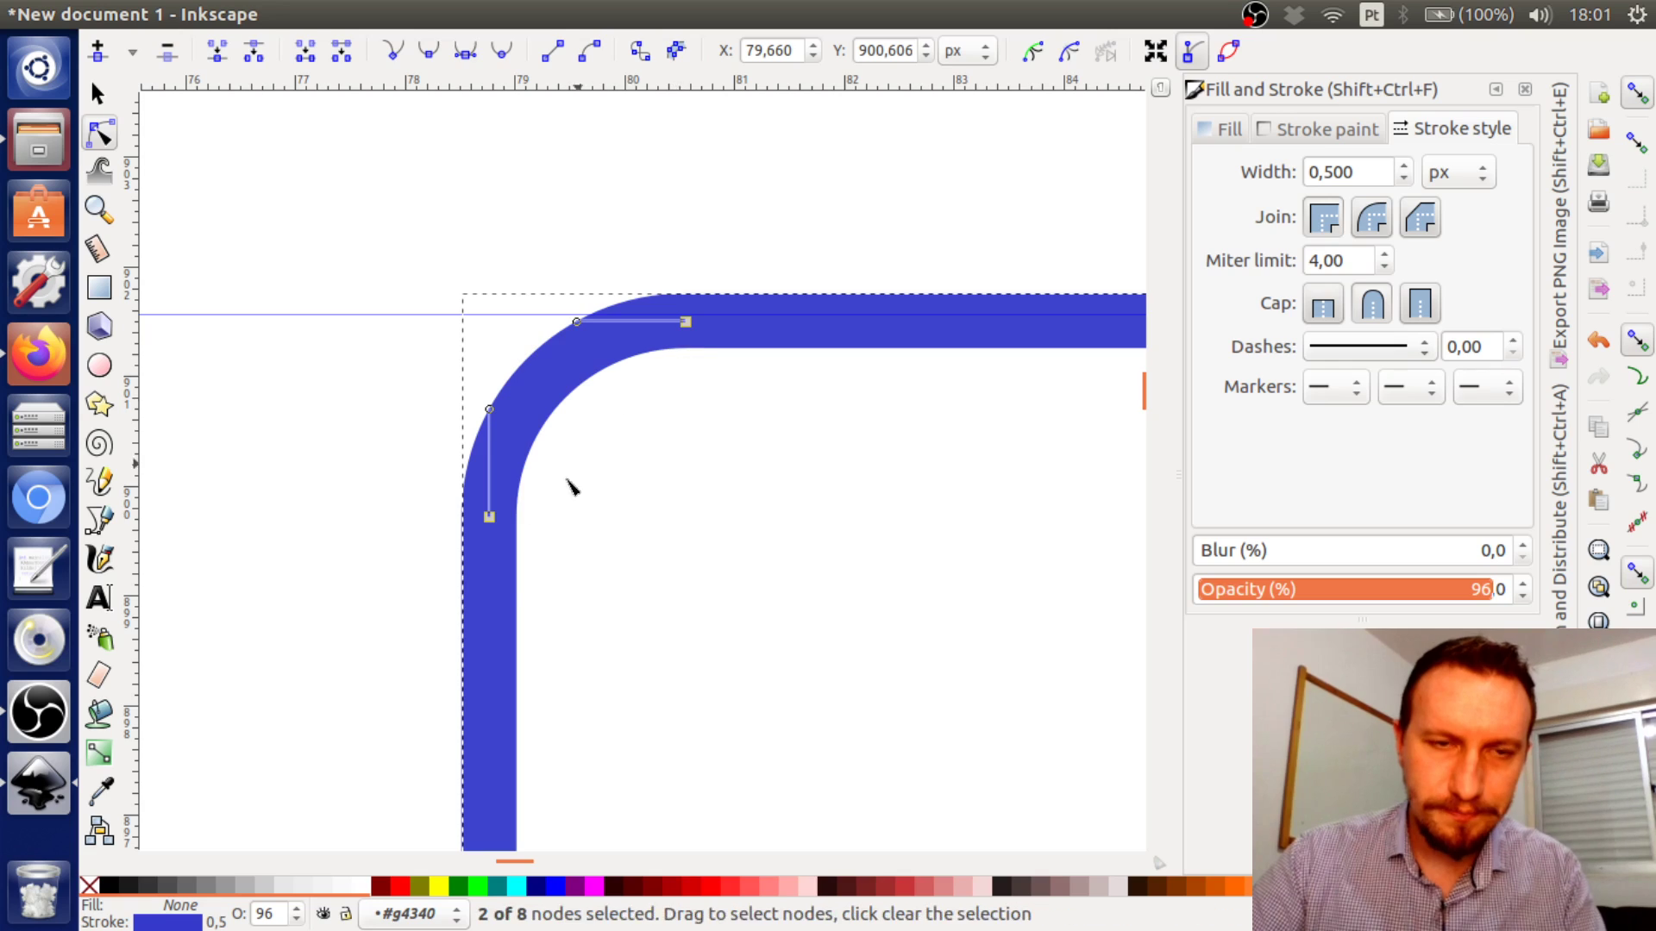
click(489, 518)
drag(128, 477, 135, 105)
drag(373, 319, 457, 79)
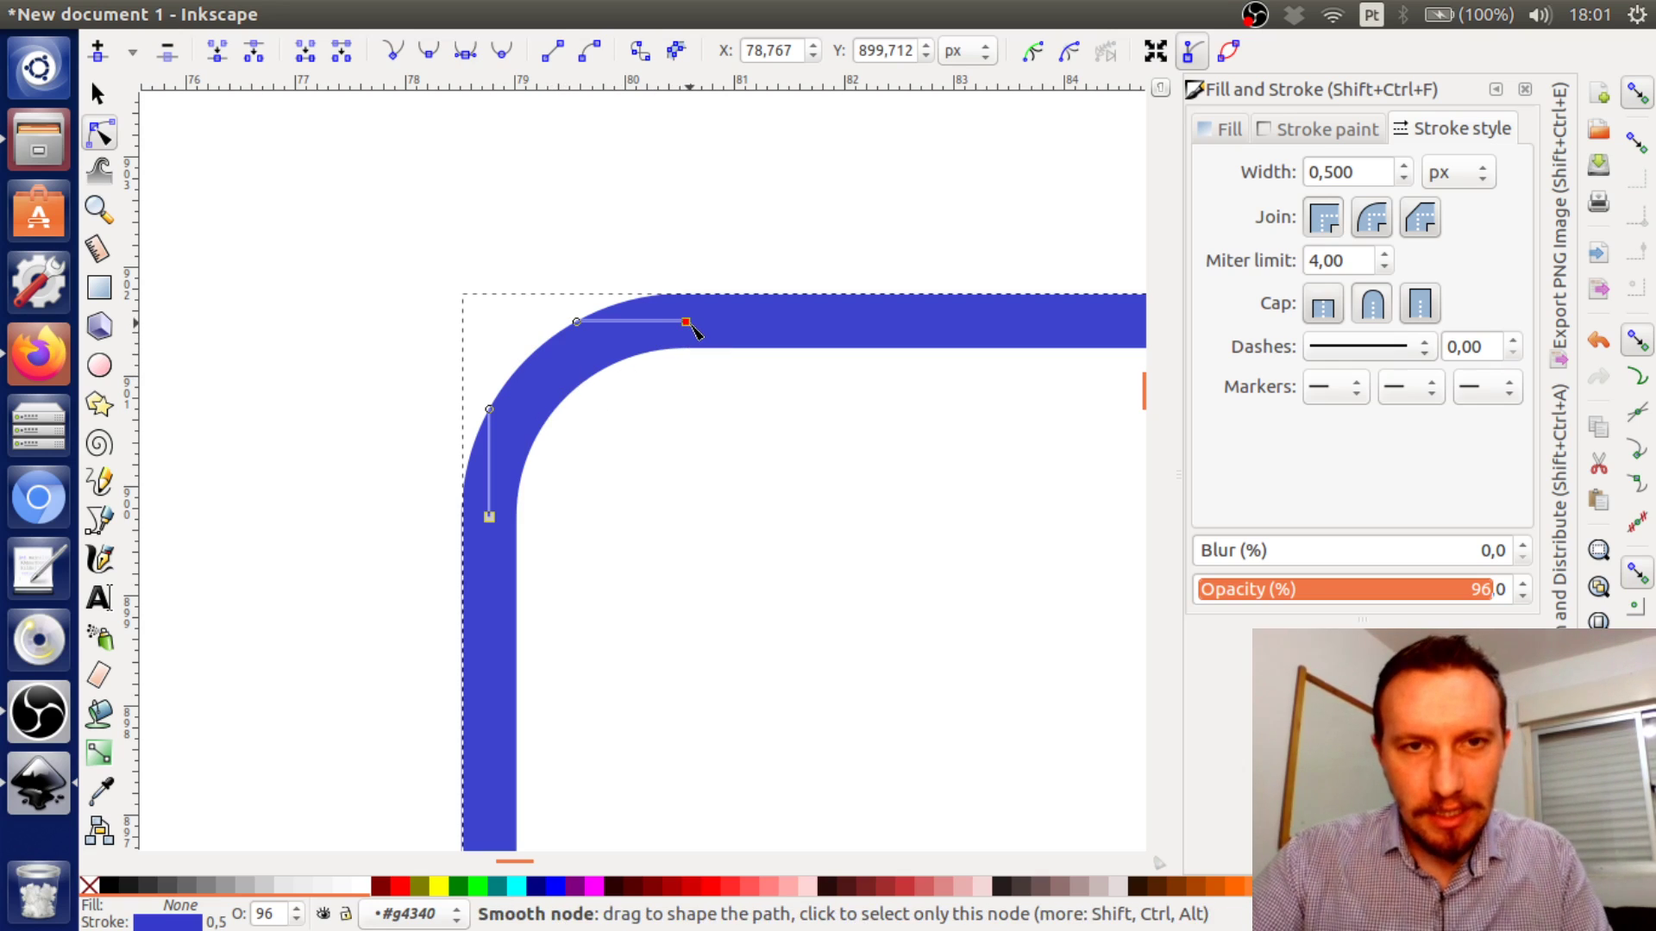
drag(578, 323, 686, 322)
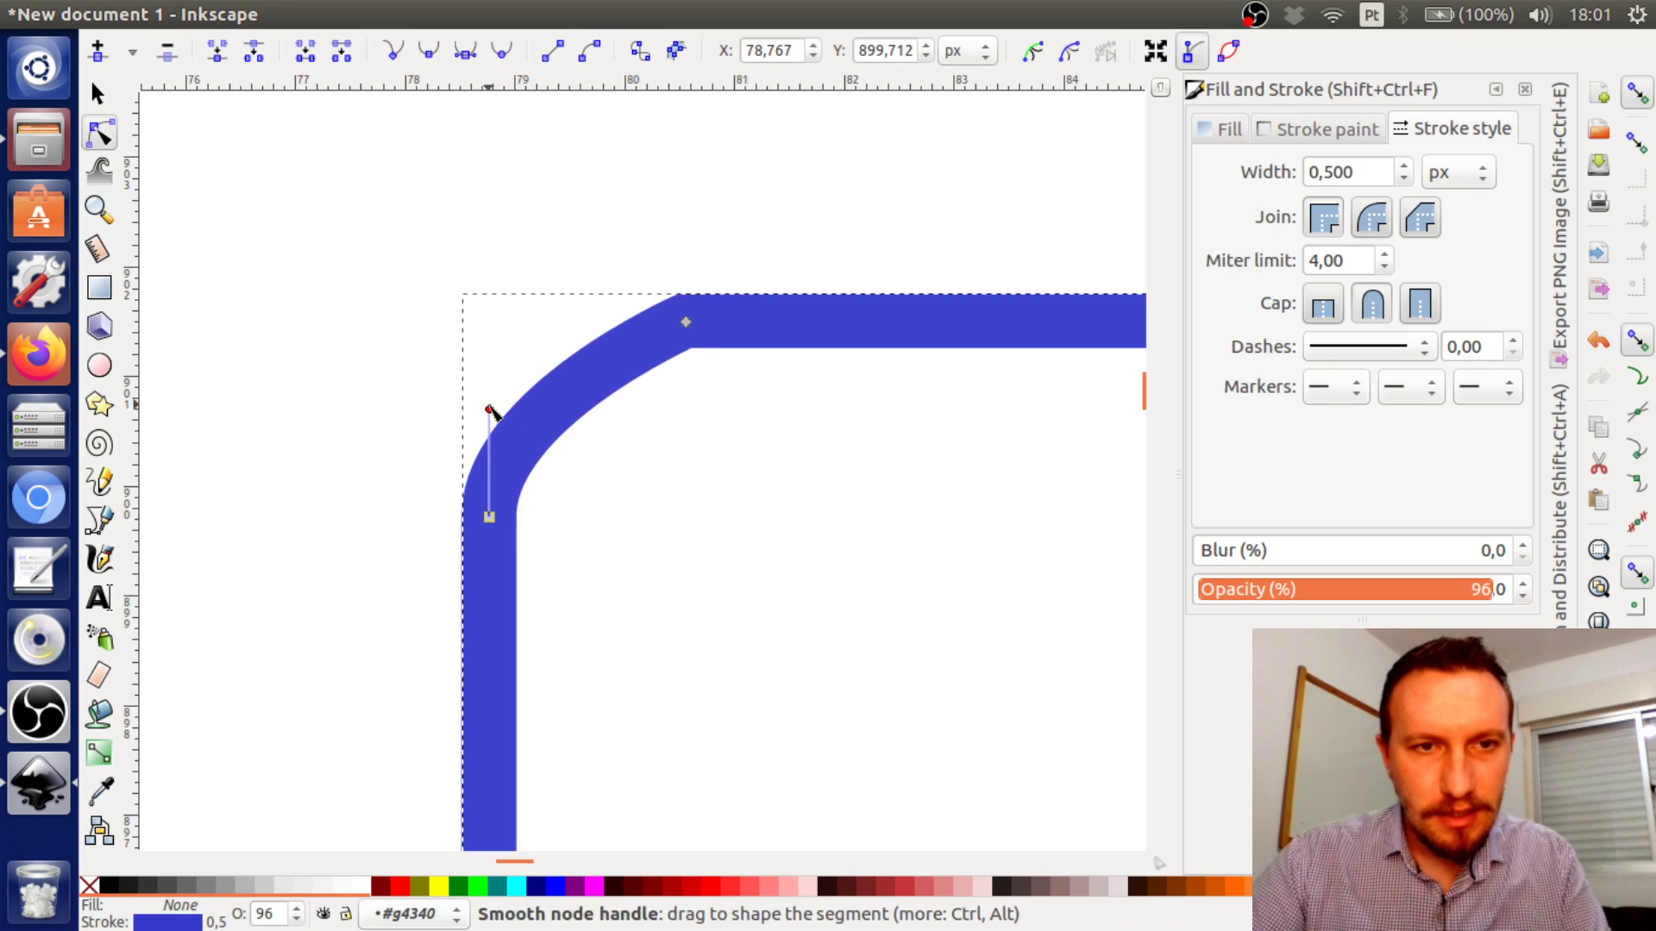
drag(489, 411, 494, 512)
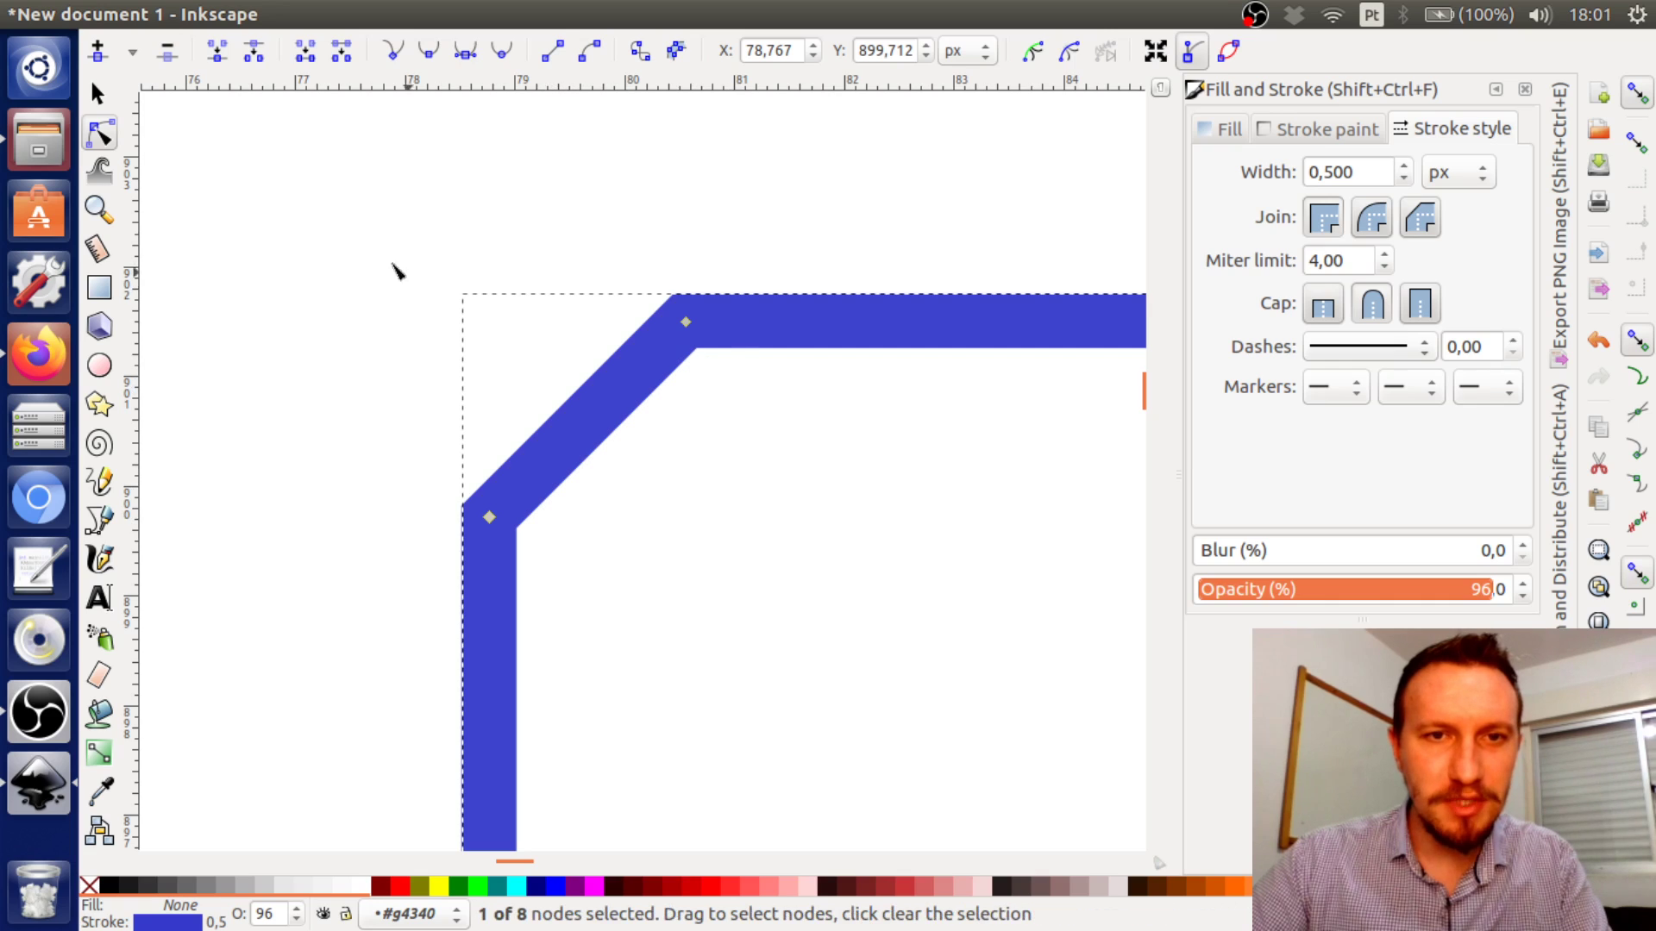
Demonstrate selecting the diagonal segment's two nodes, first by adding one to the other, then with a selection box, and deselect them
drag(311, 211, 709, 572)
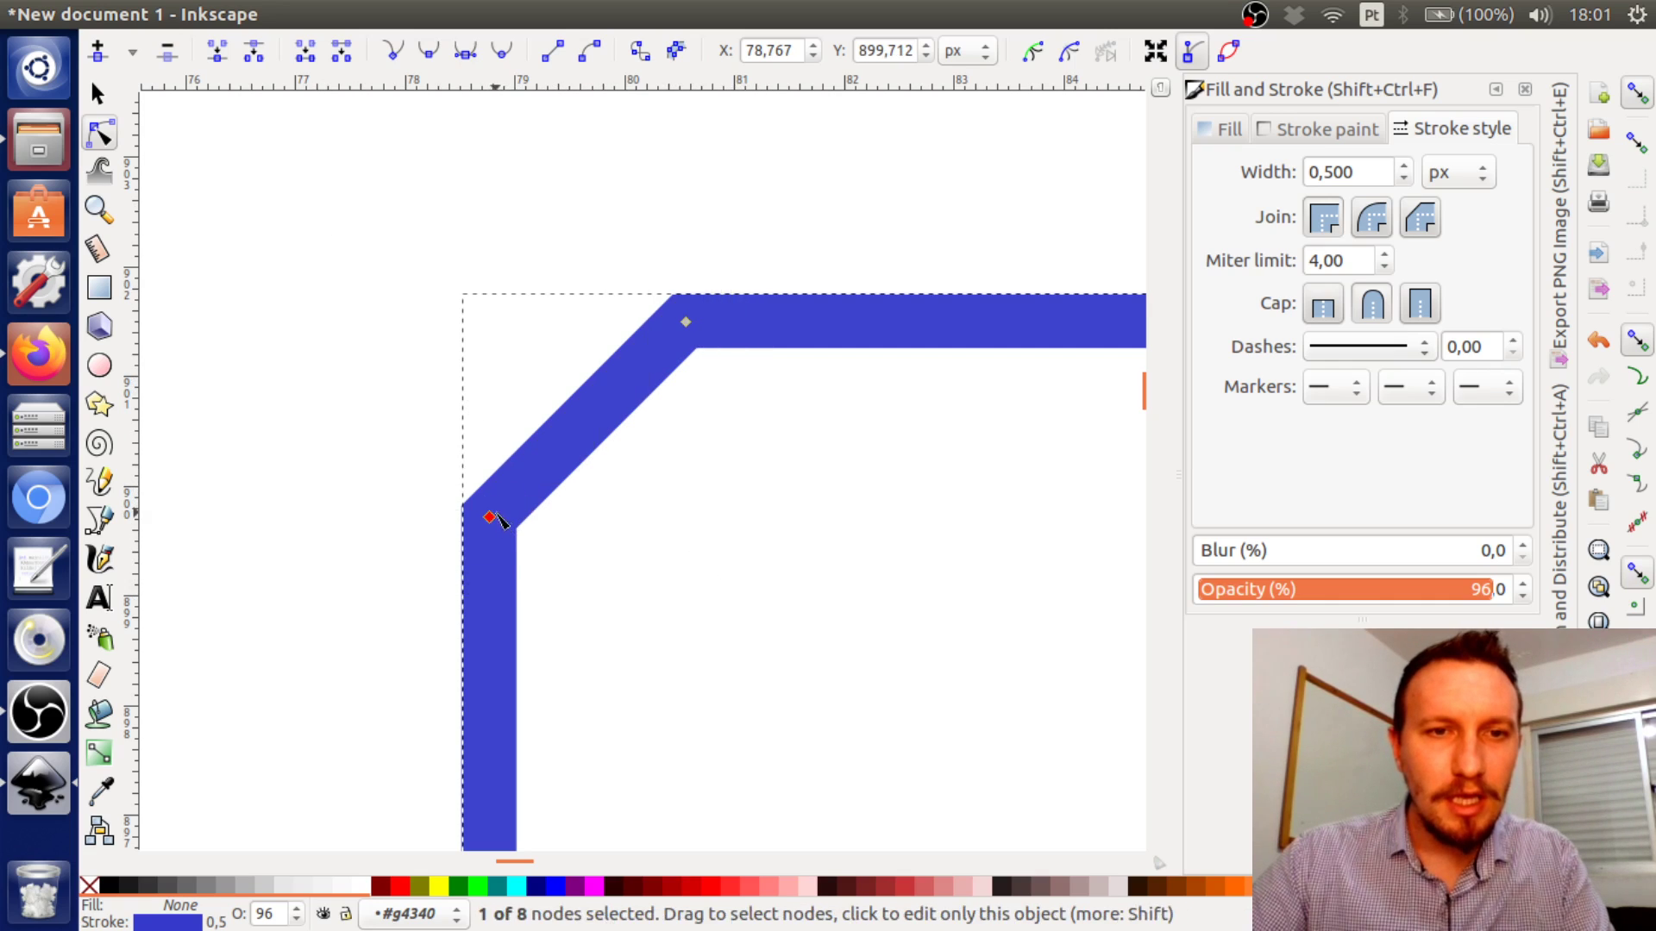
shift+click(687, 322)
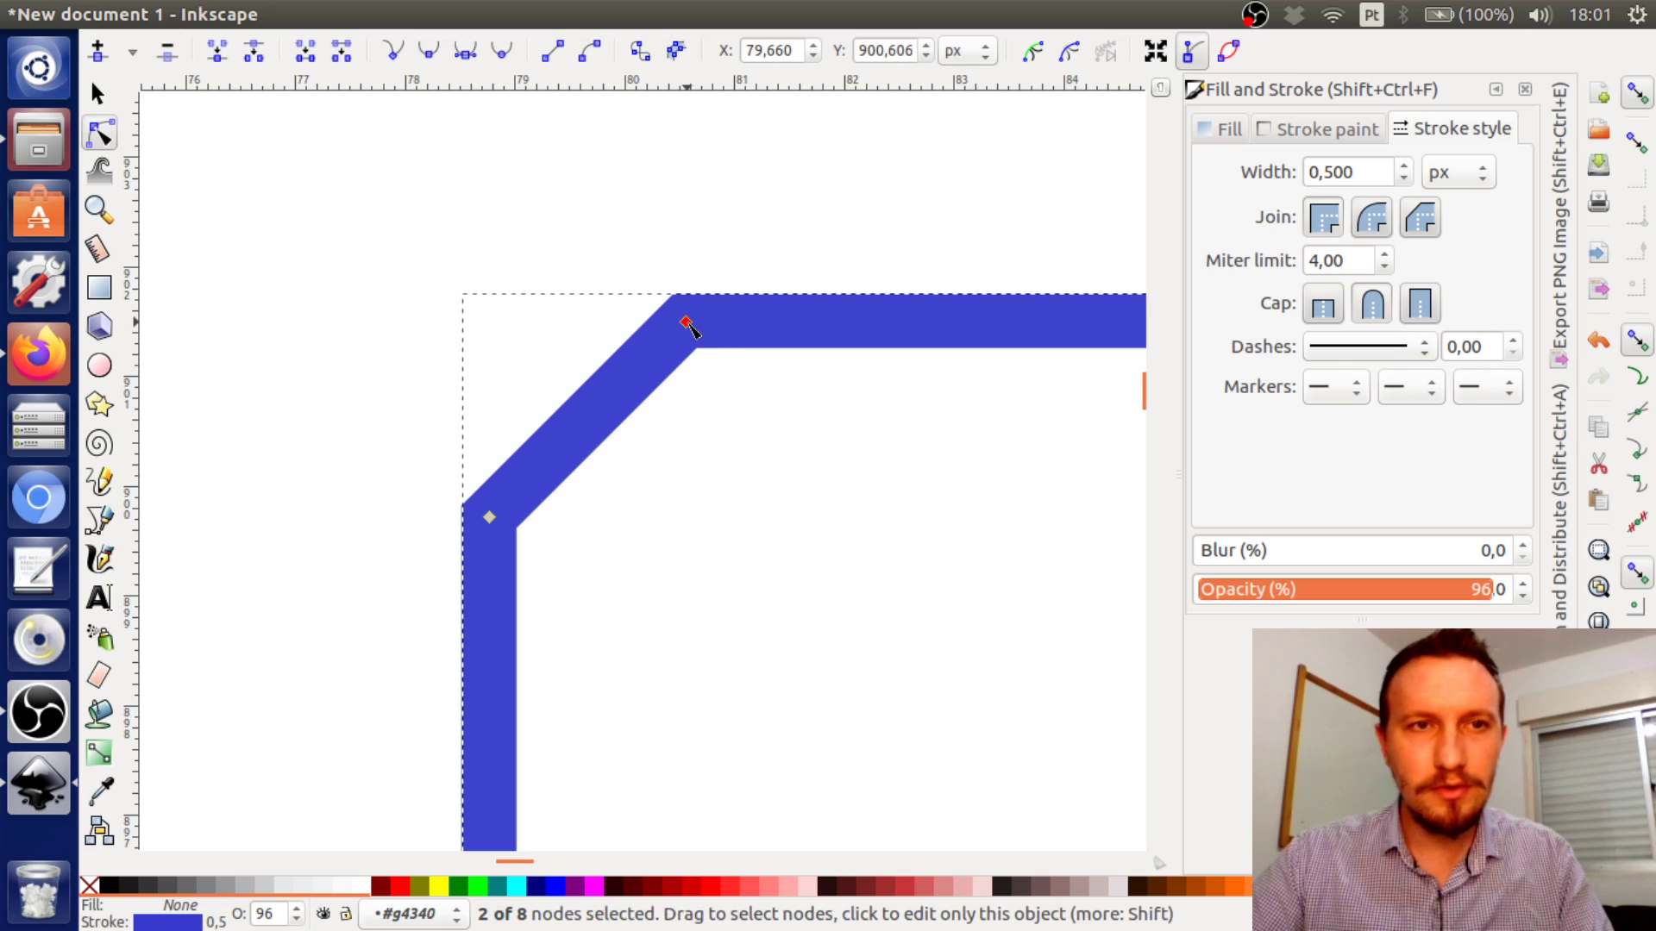
click(552, 576)
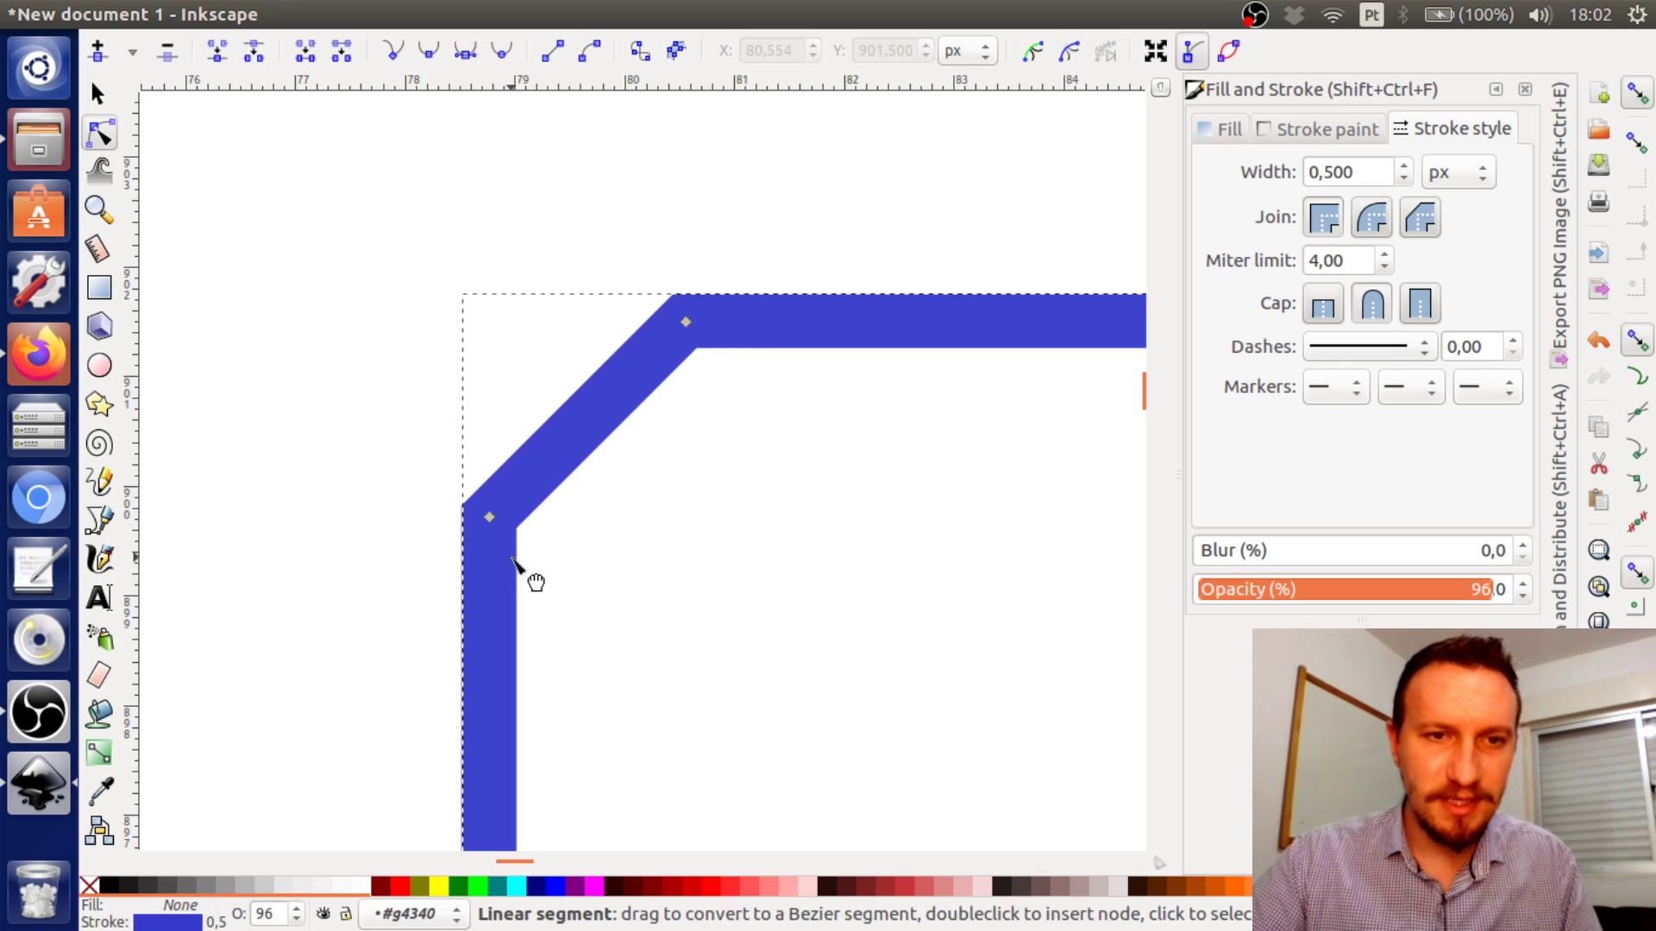
click(491, 519)
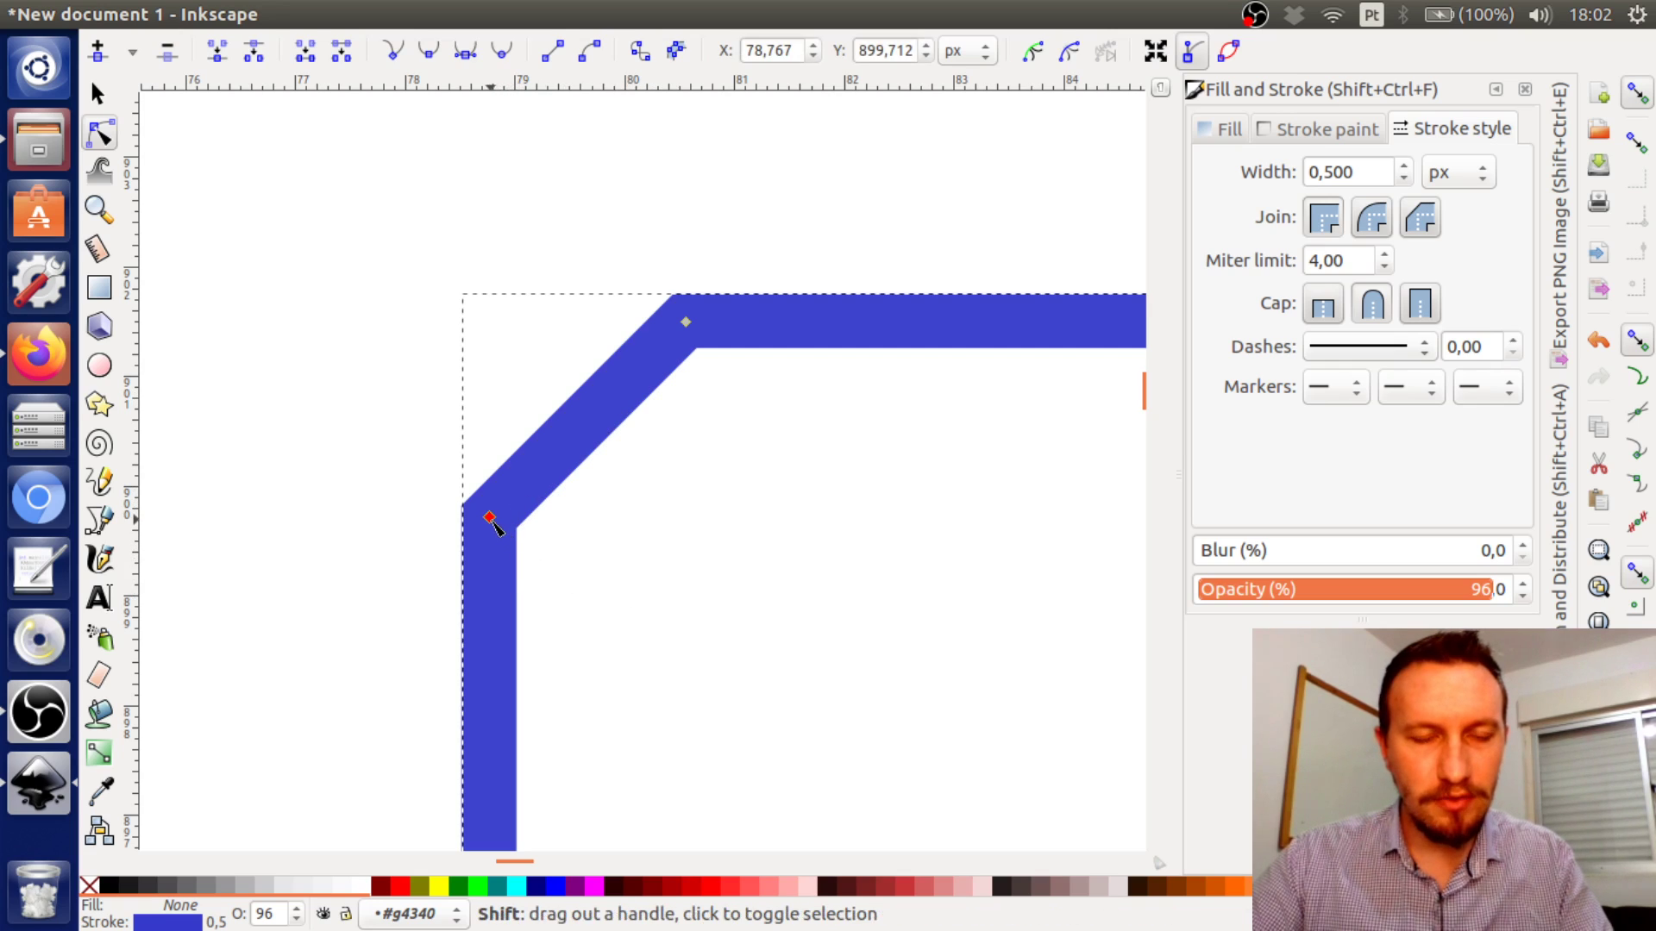
shift+click(686, 324)
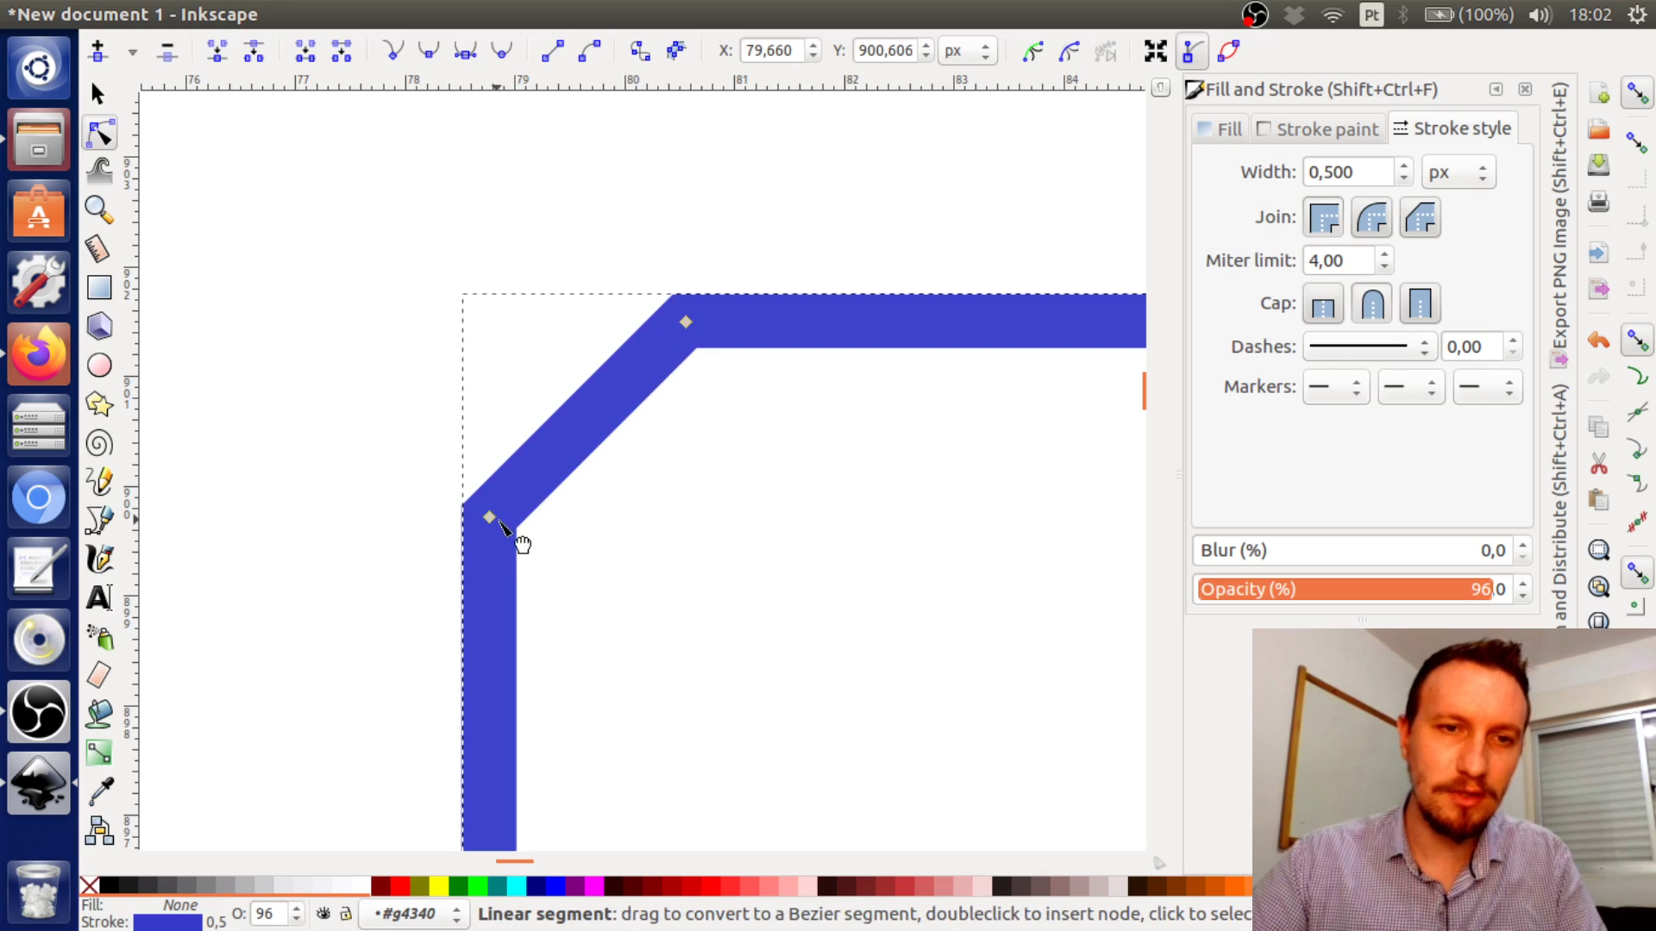
drag(369, 240, 806, 647)
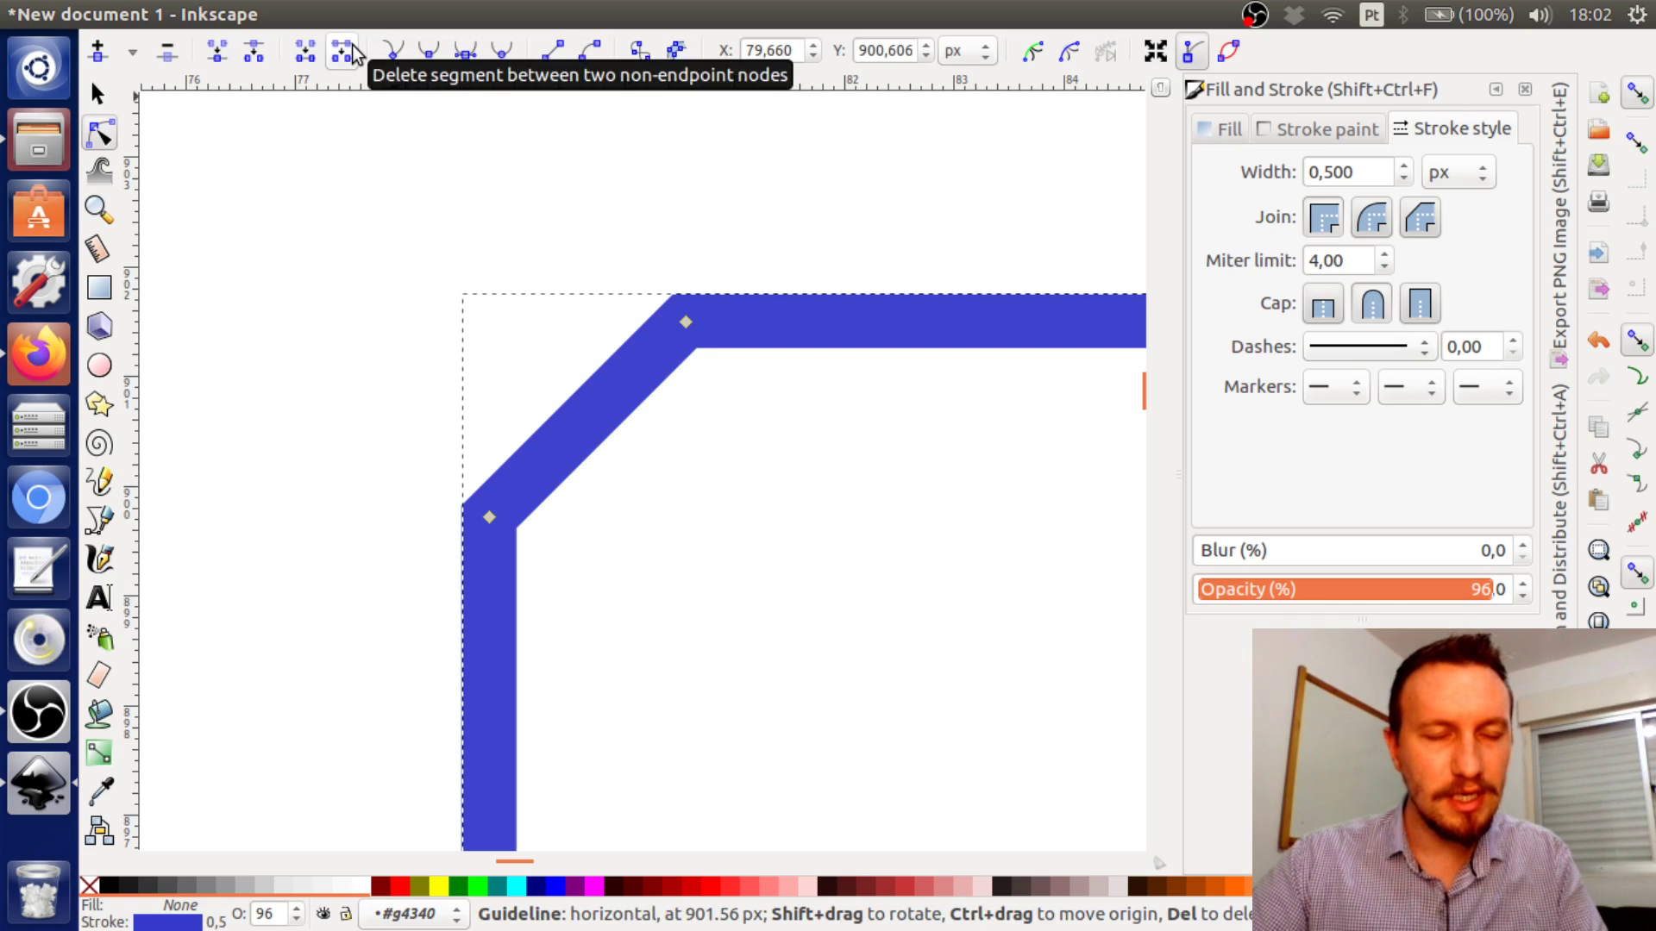
click(682, 530)
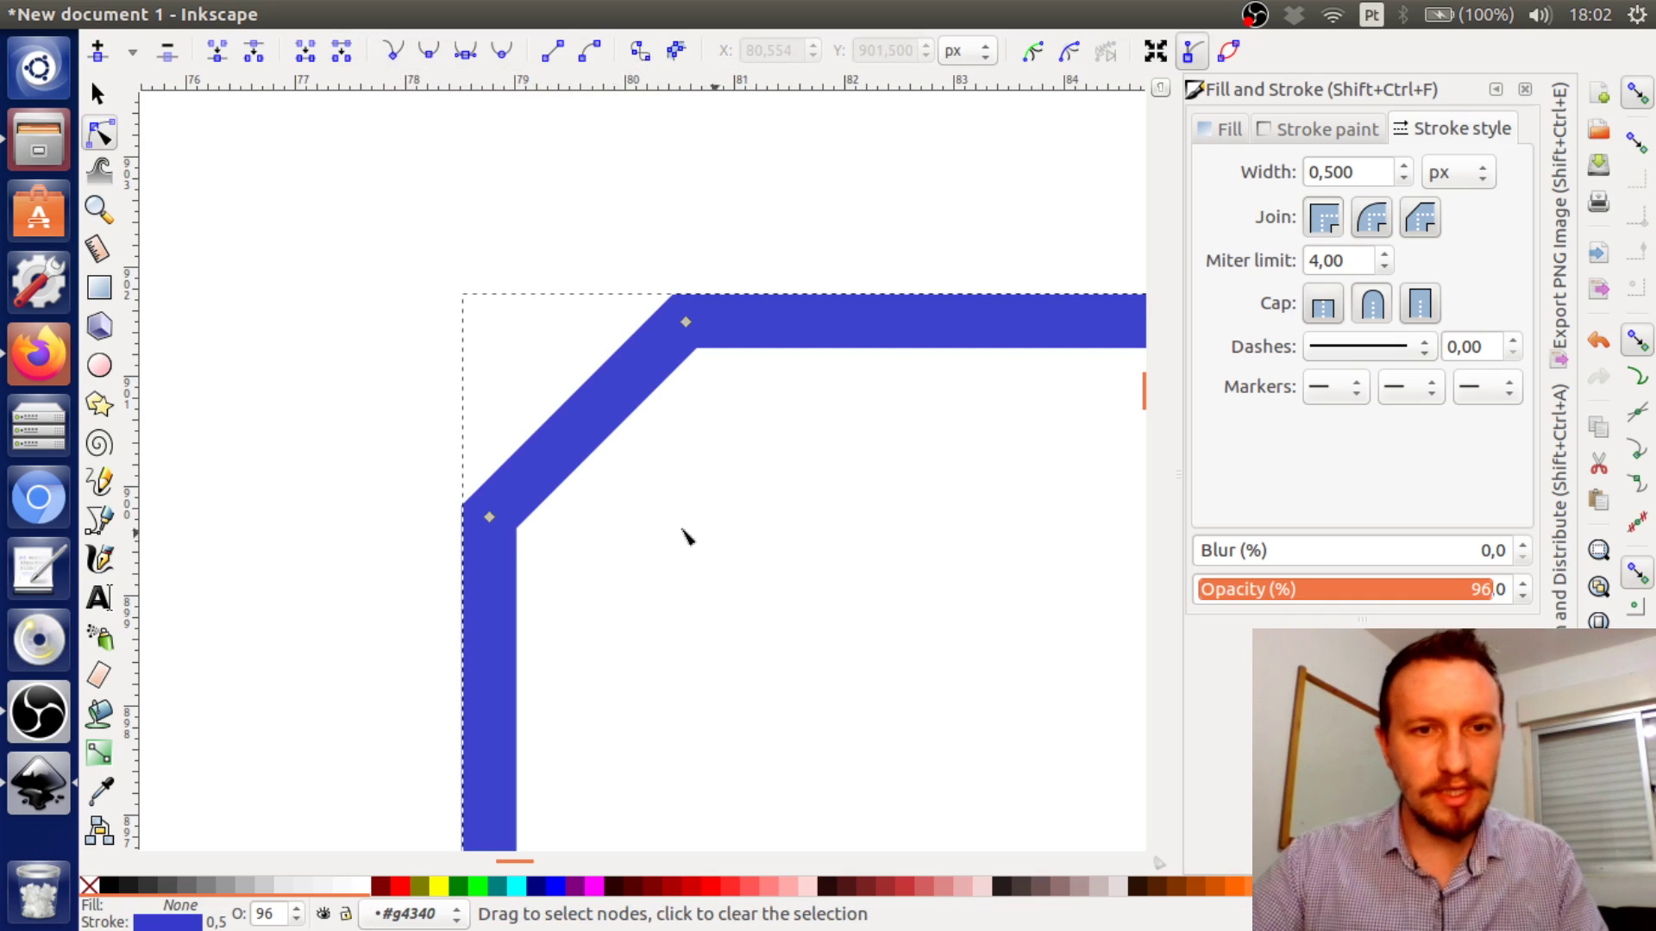
Select both end nodes of the inner rectangle's diagonal upper-left segment together
click(490, 519)
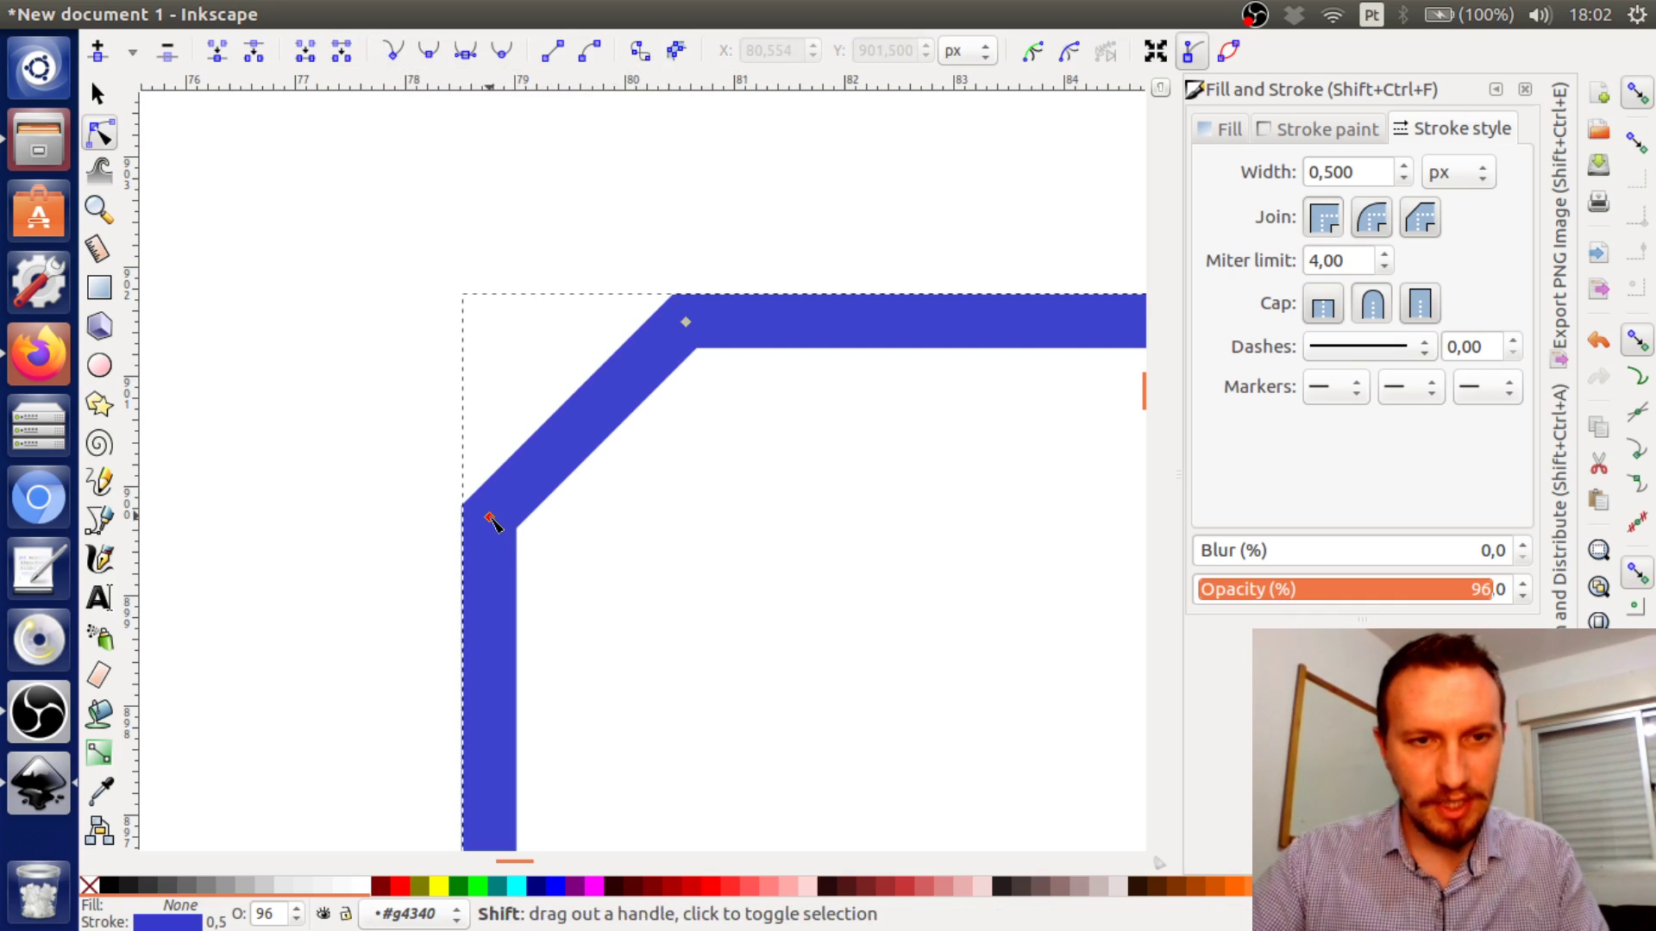
shift+click(687, 324)
drag(379, 83, 673, 464)
drag(363, 464, 457, 62)
drag(336, 170, 773, 595)
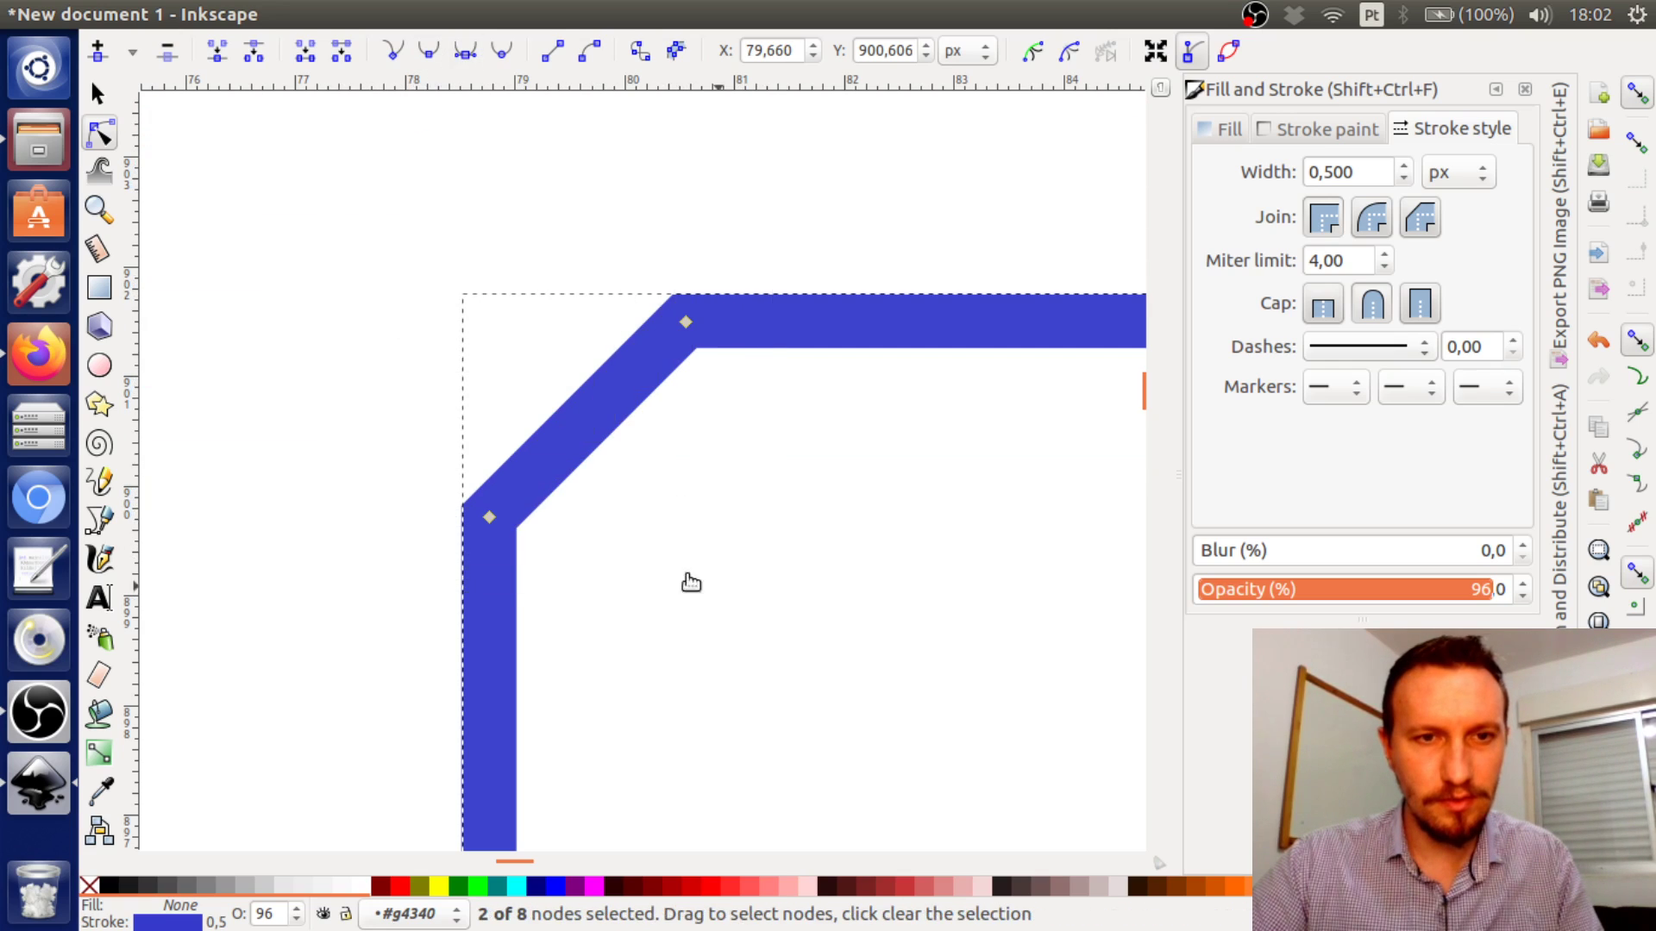
drag(457, 401, 762, 603)
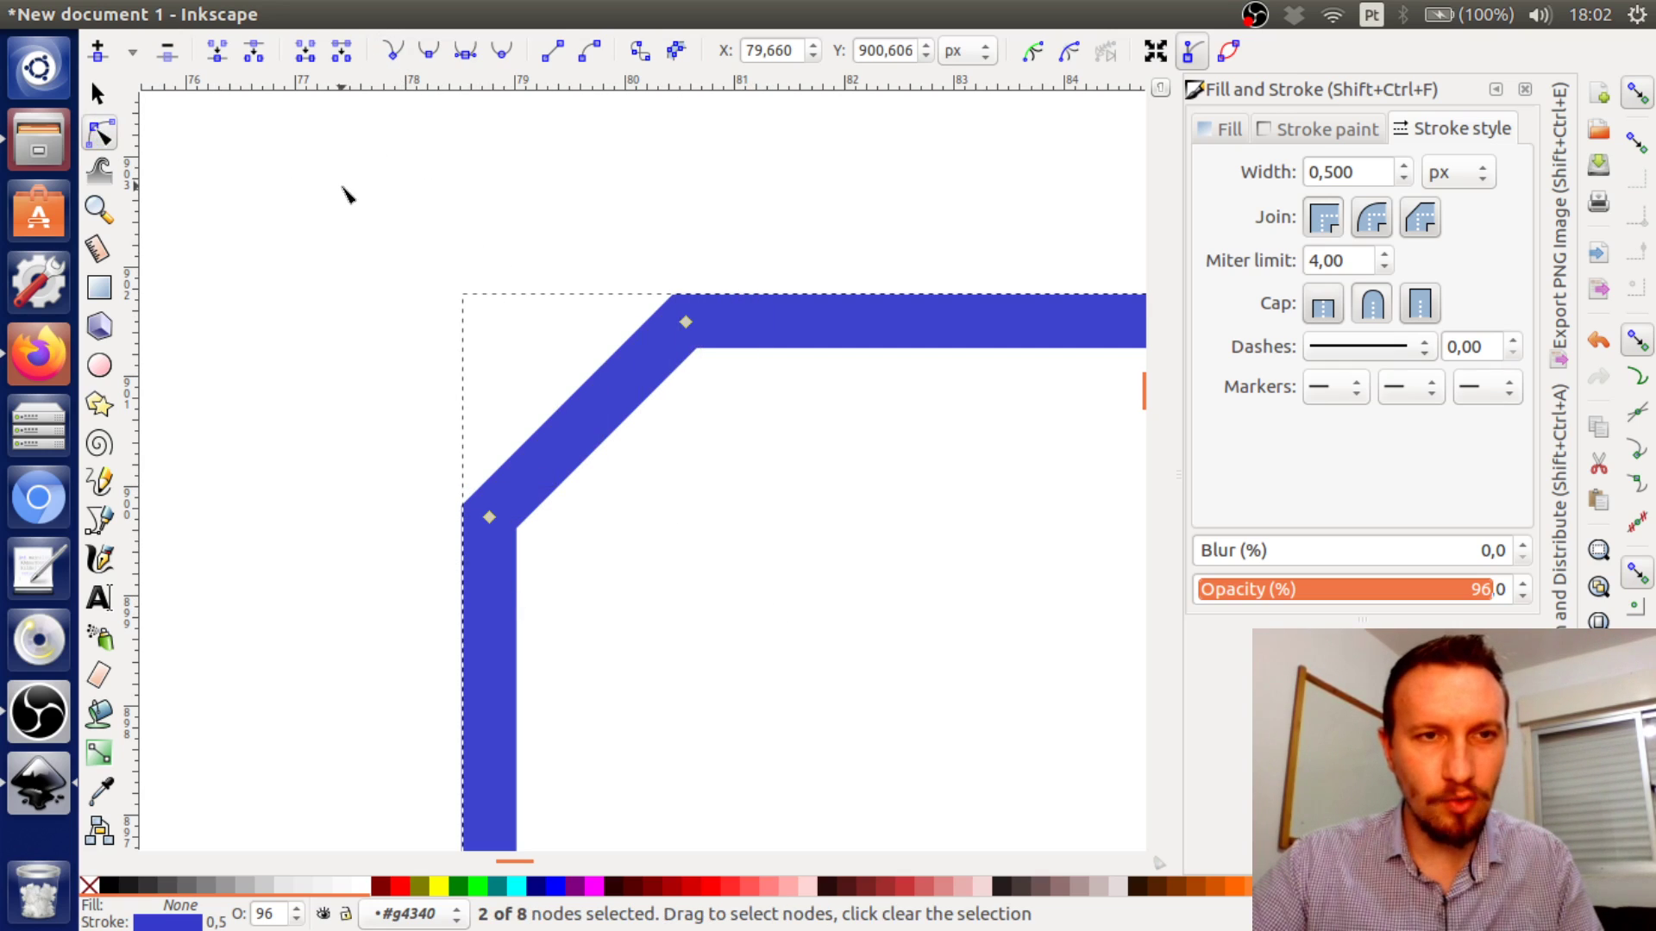
Delete the diagonal segment between the two nodes at the inner rectangle's upper-left corner, leaving the path open
drag(392, 220, 808, 595)
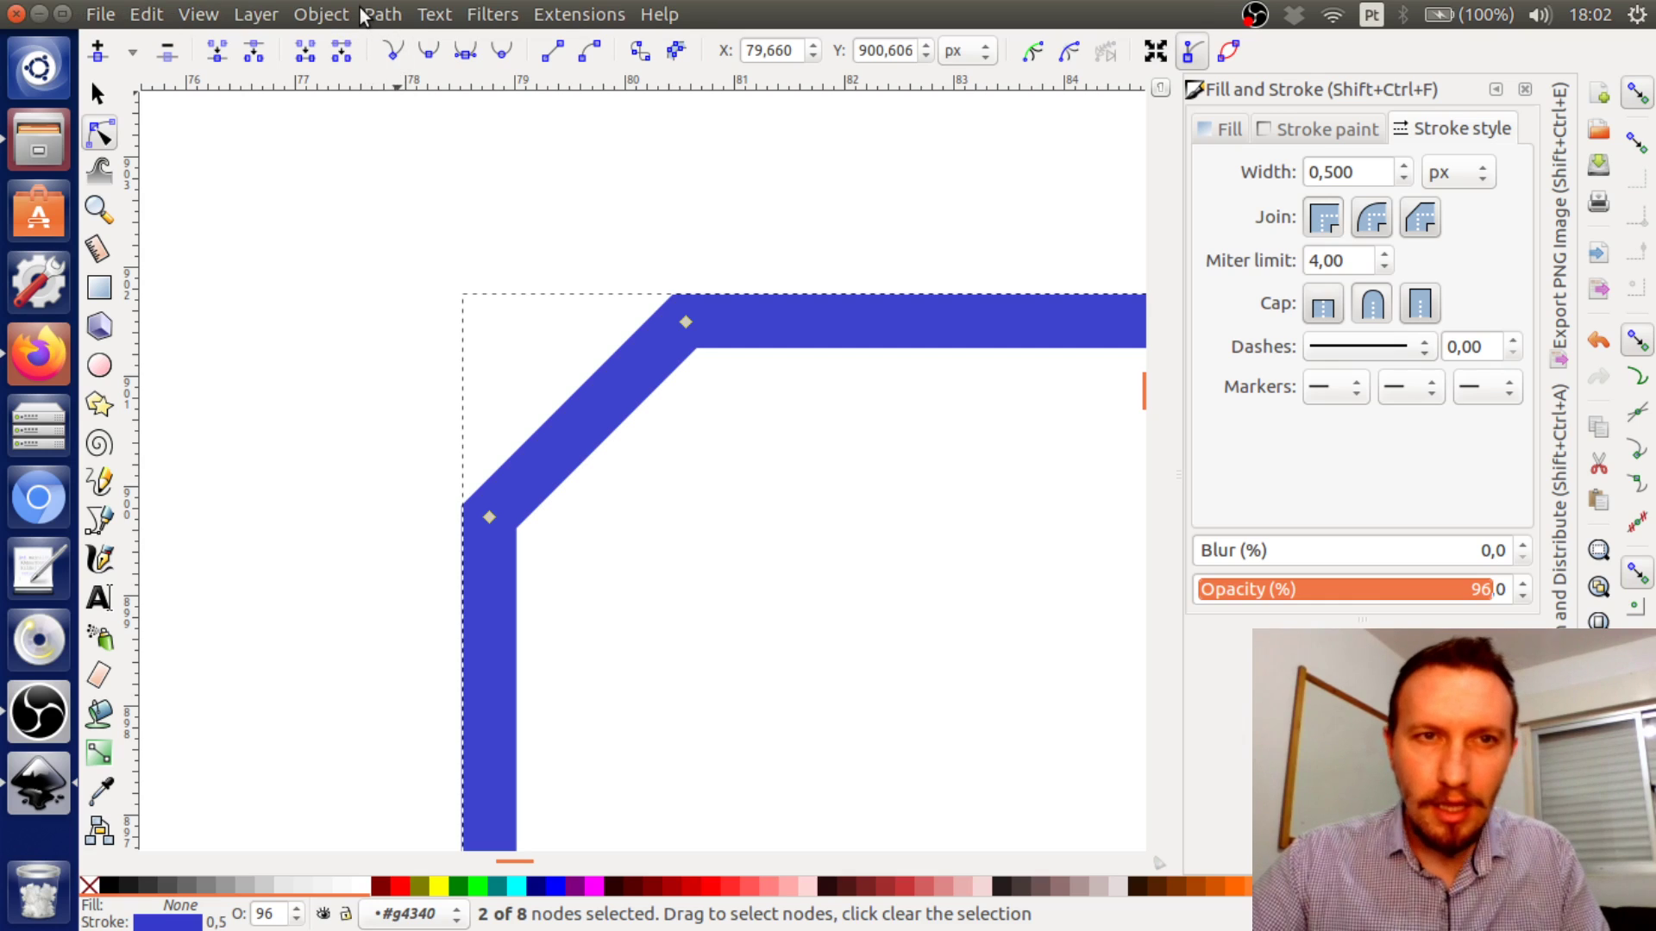
click(341, 53)
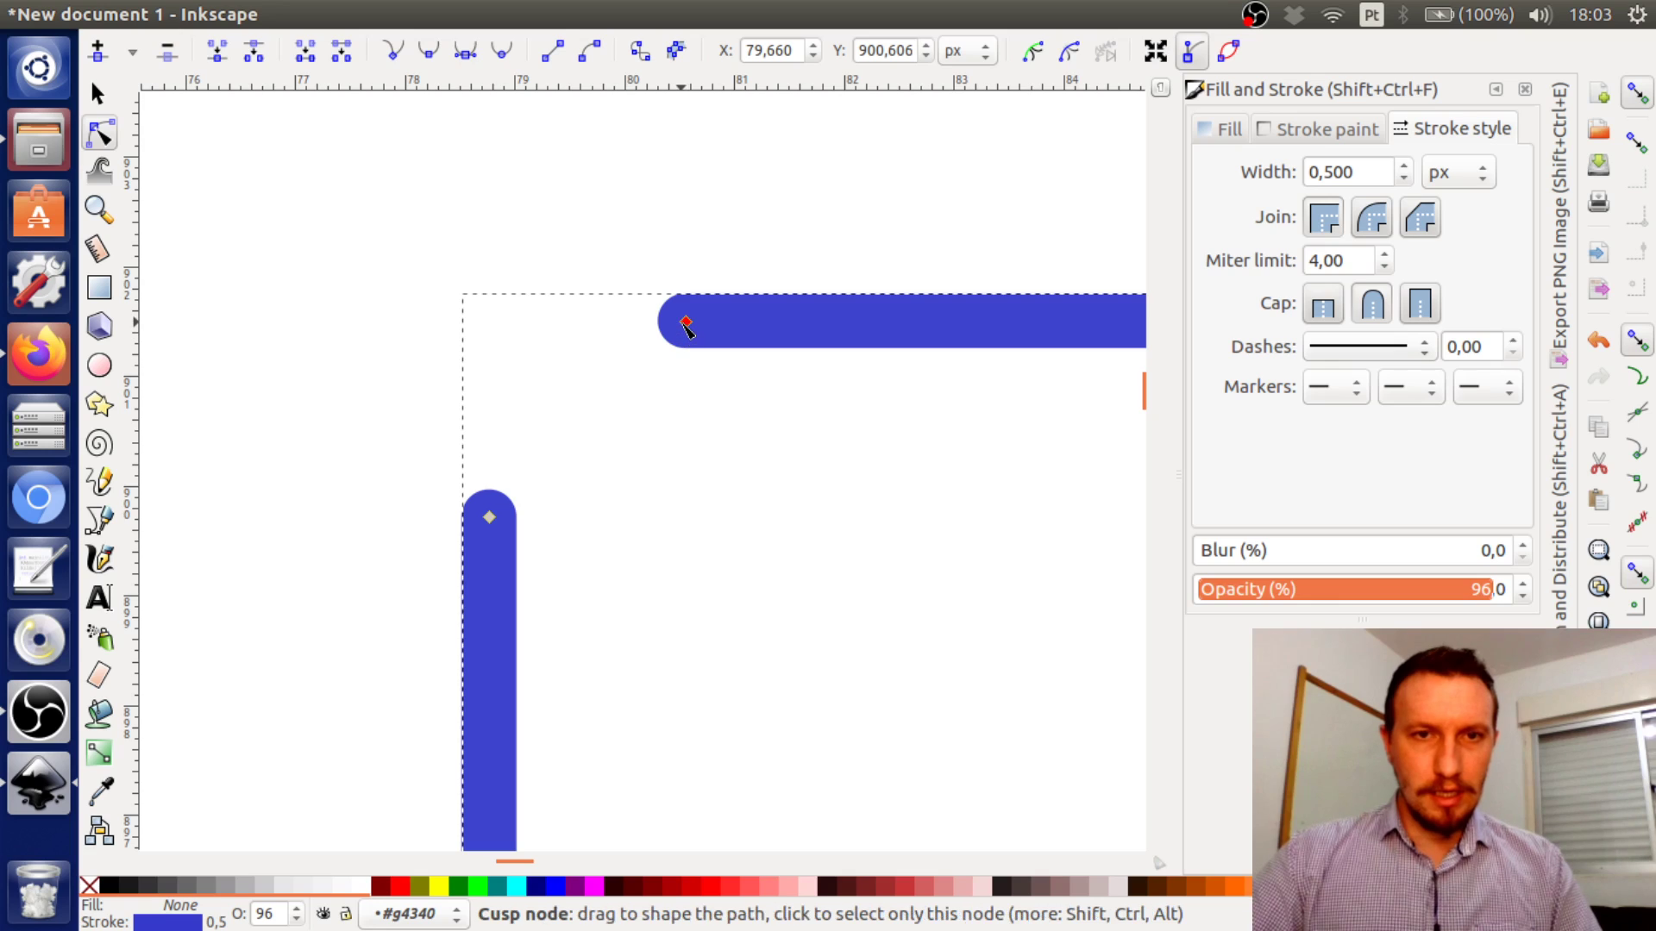
Try joining the two open end nodes at the upper-left corner into one node, and undo the join
drag(322, 207, 724, 614)
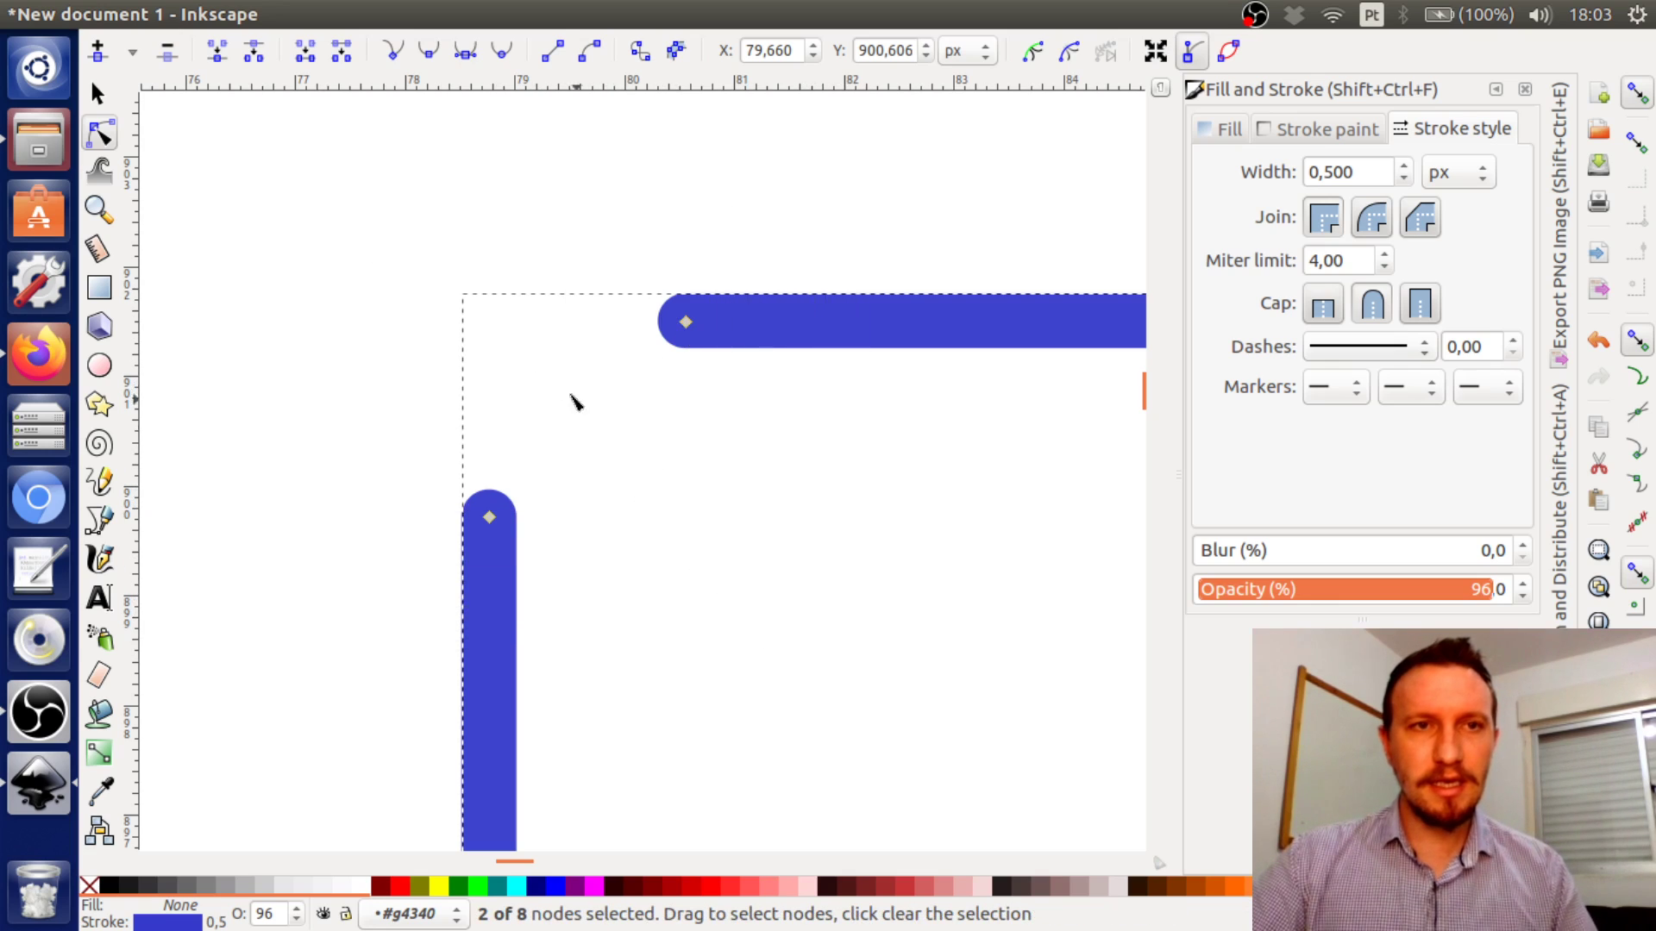
click(216, 54)
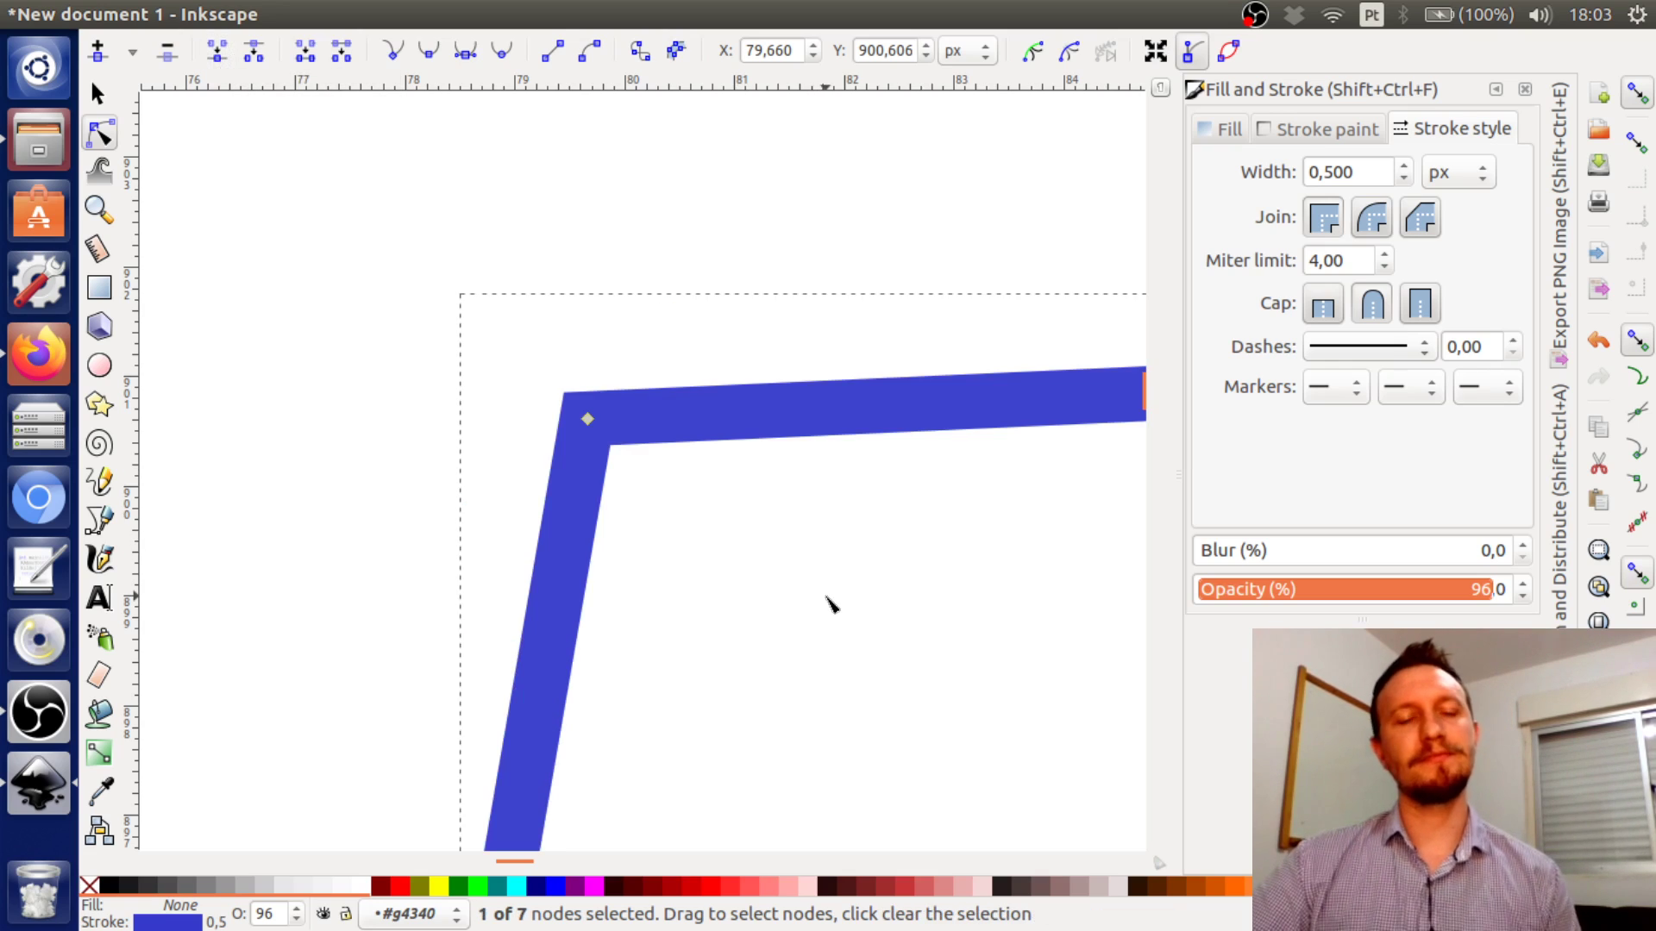
key(ctrl+z)
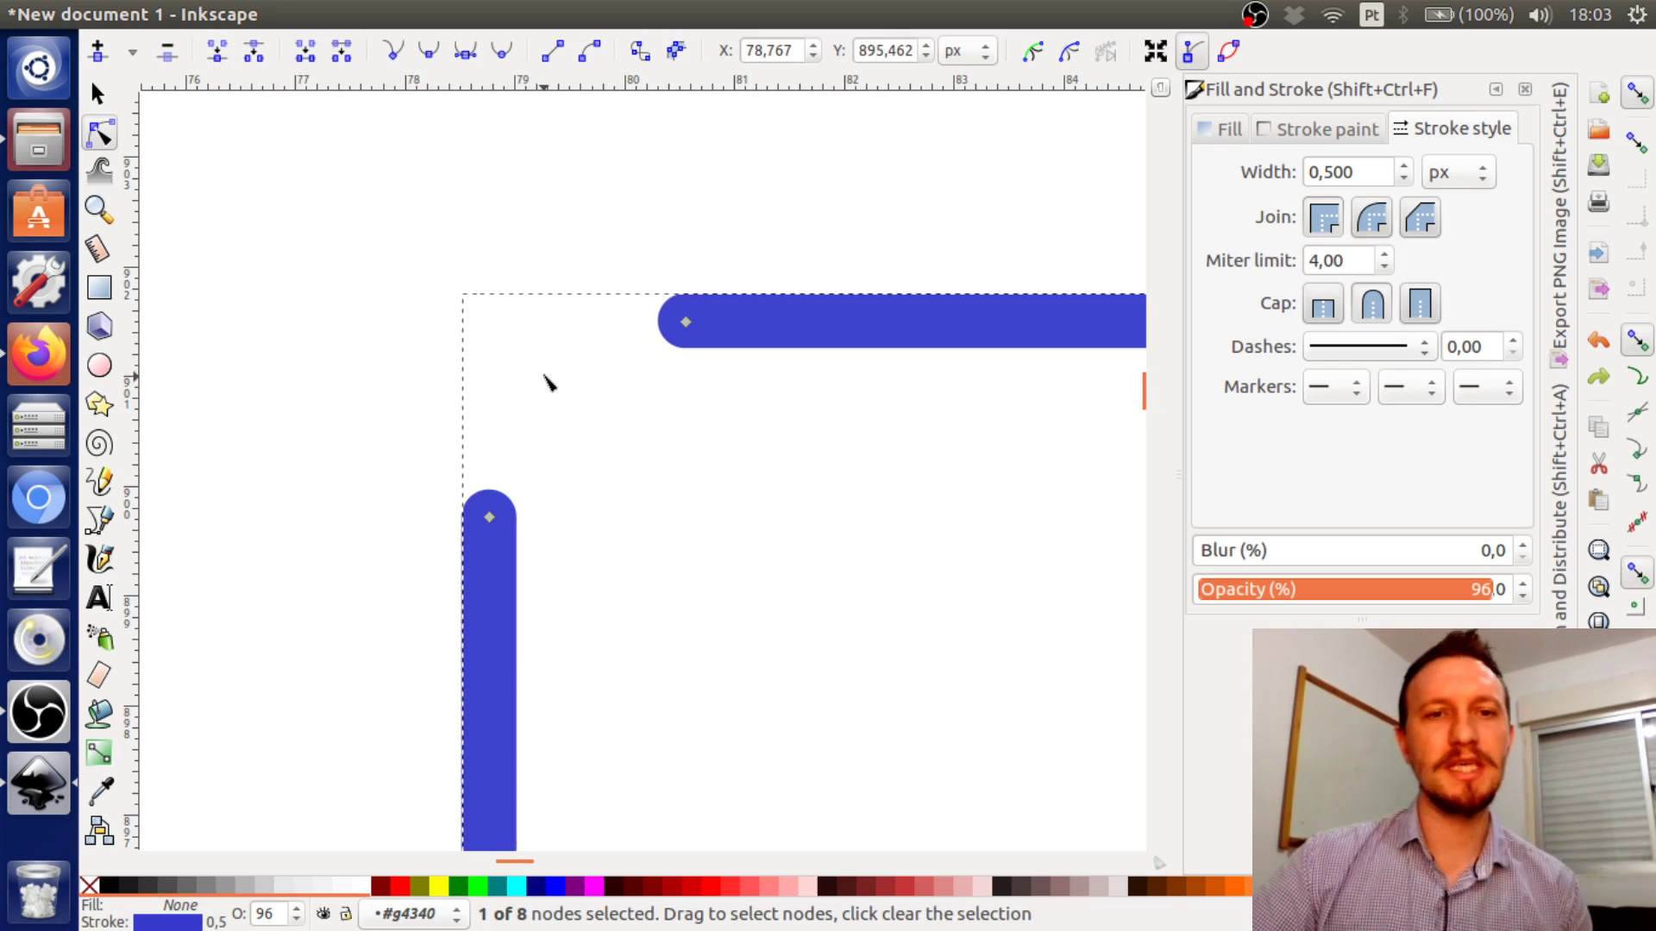
Select both open end nodes of the inner rectangle and join them into a single corner node
drag(316, 259, 786, 635)
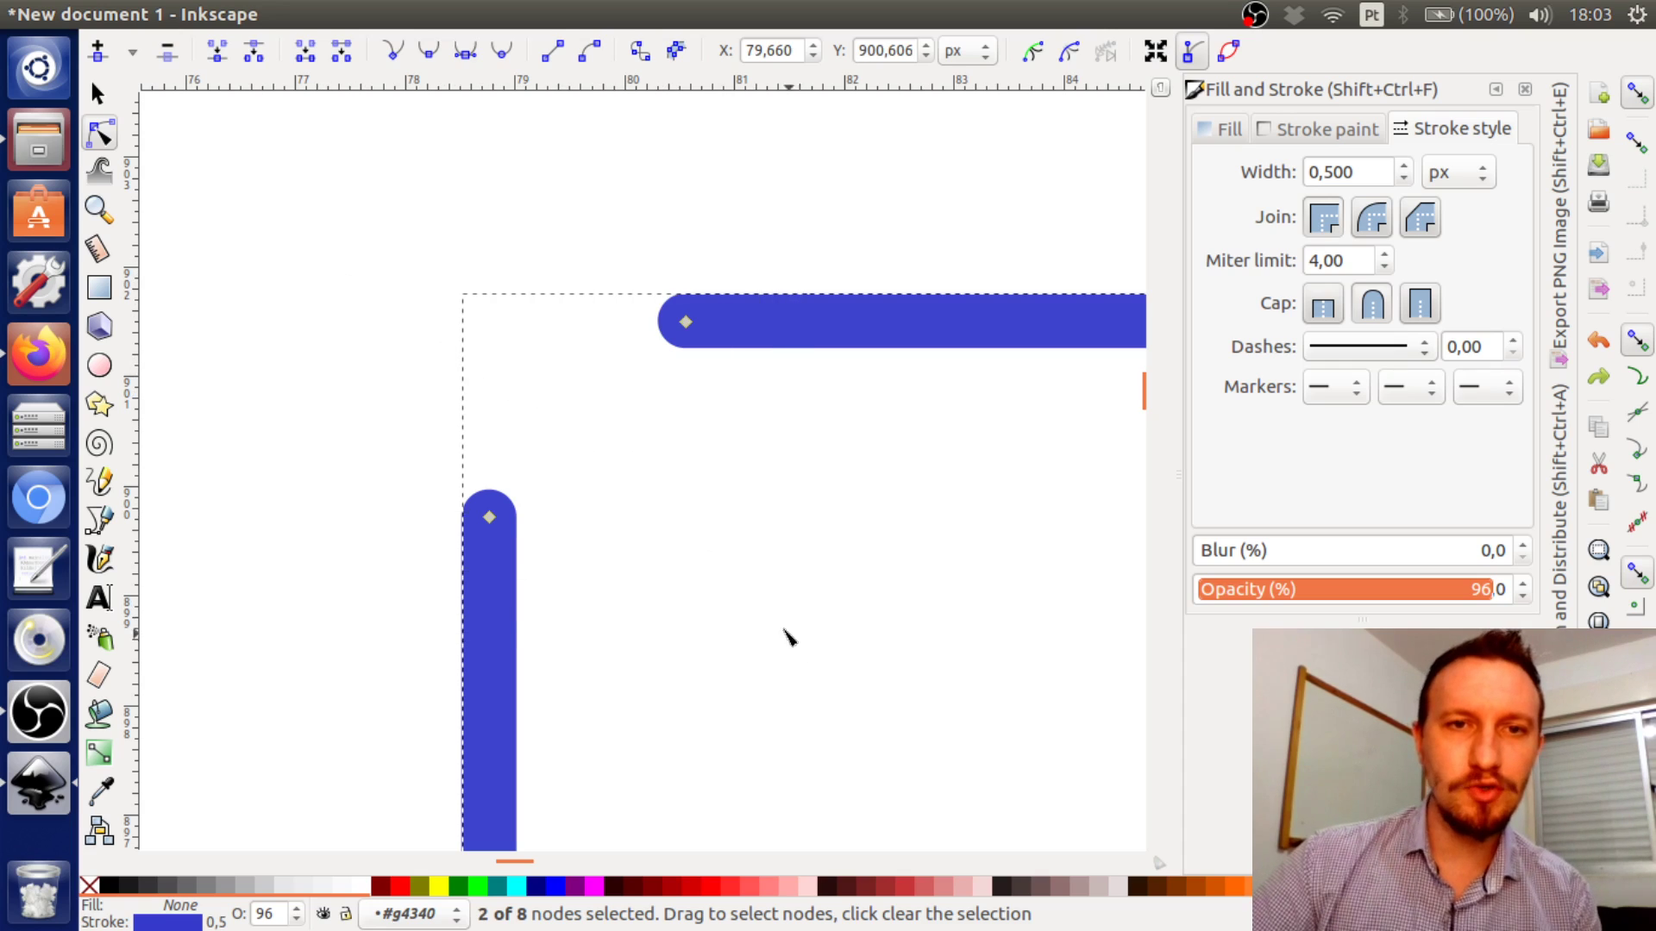
click(216, 53)
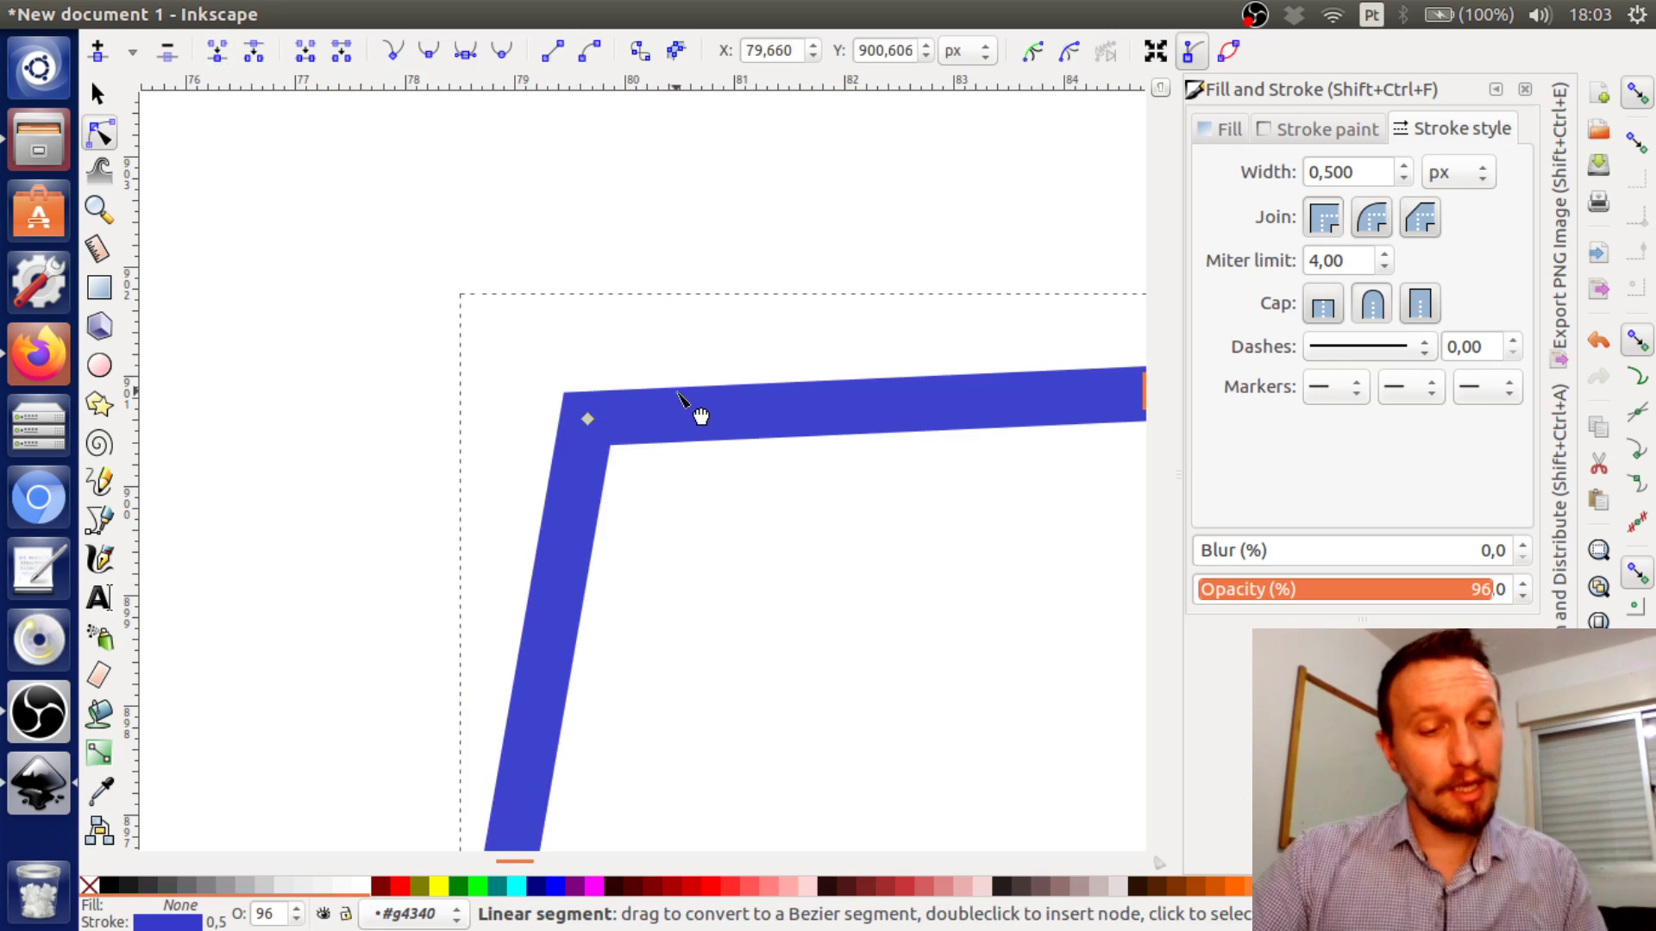
scroll(679, 399, down, 4)
scroll(883, 514, right, 2)
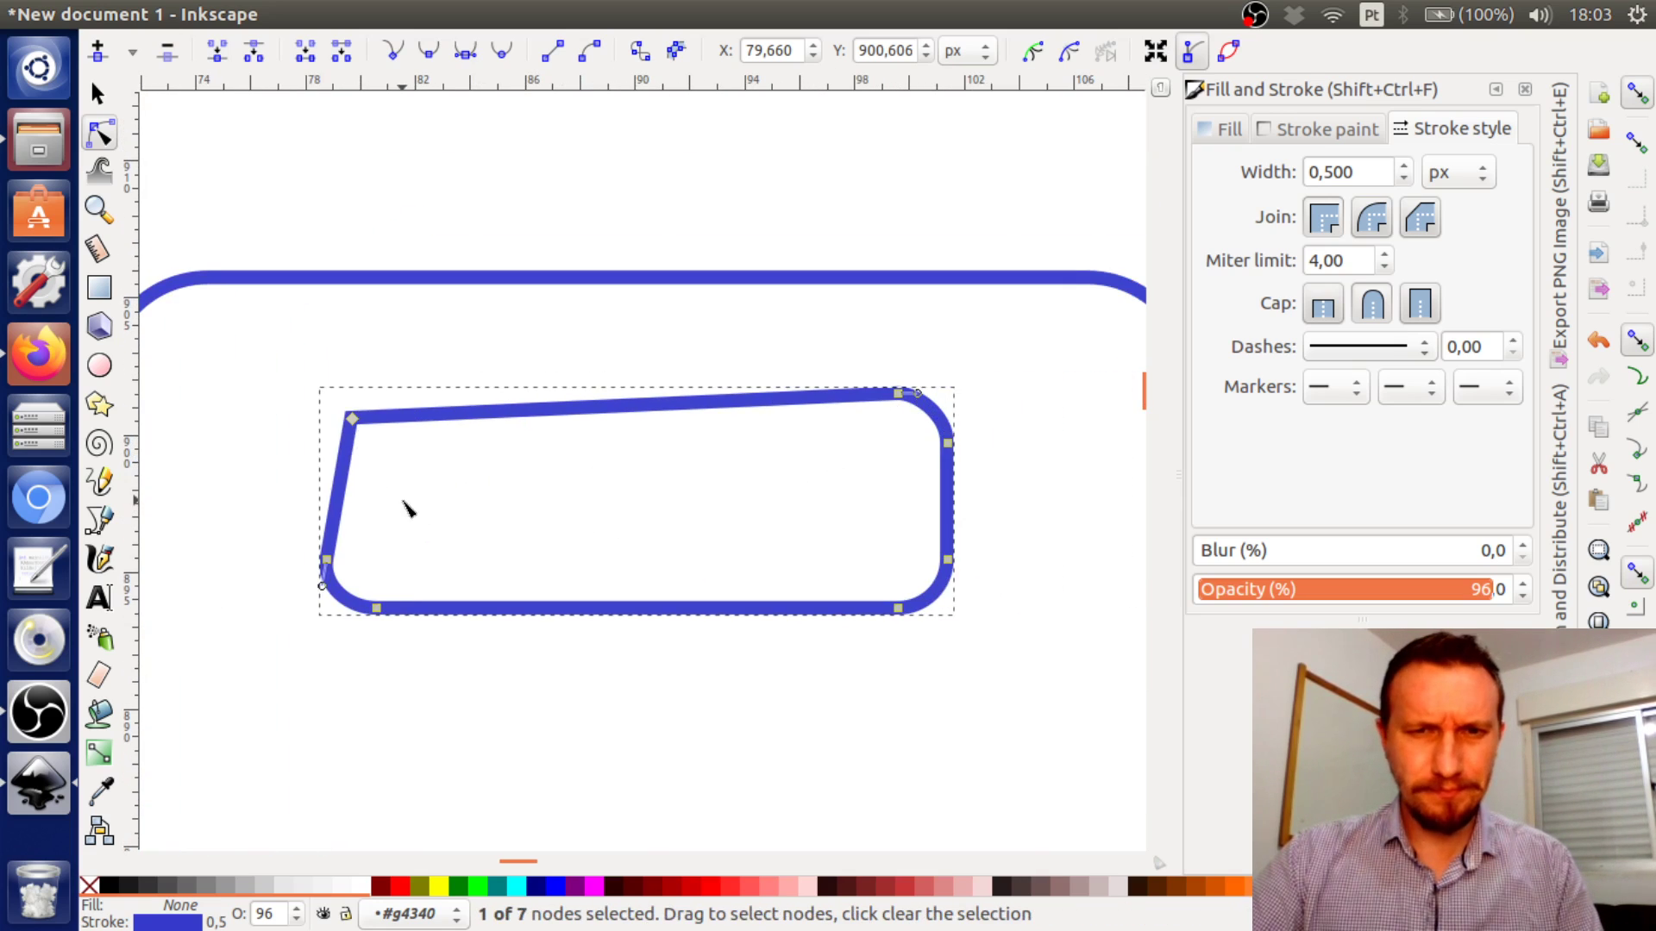
Try moving the joined node up and left toward the corner of the bounding outline, and undo the moves
scroll(343, 429, up, 5)
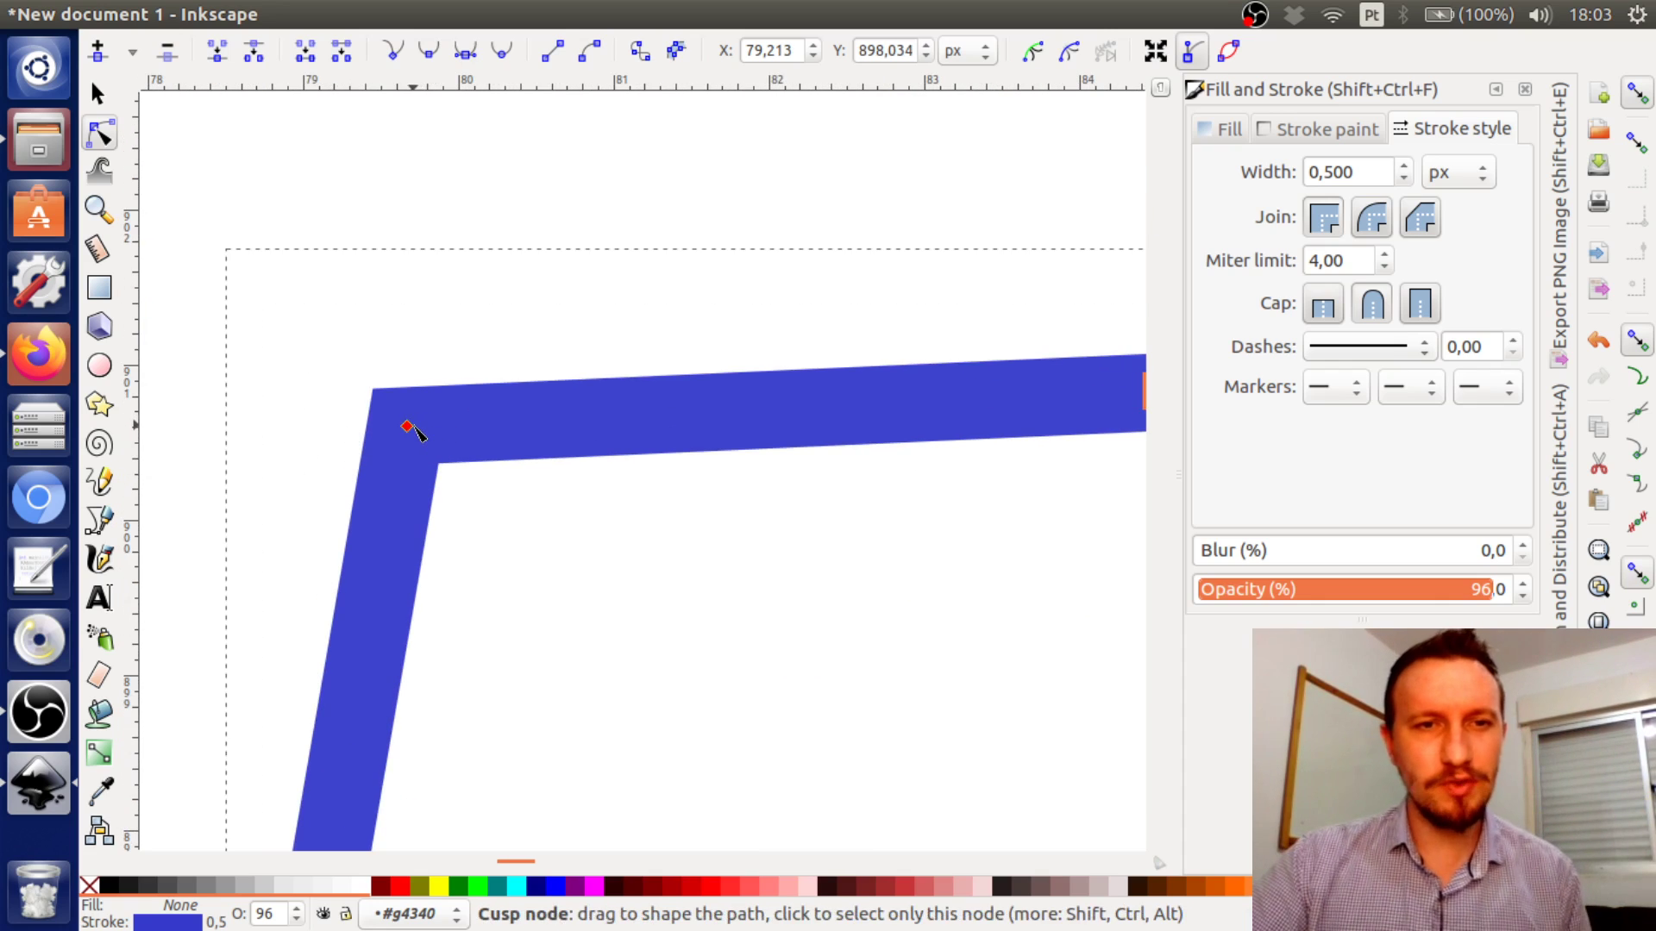
drag(406, 426, 361, 391)
drag(312, 334, 229, 289)
key(ctrl+z)
key(ctrl+z)
scroll(634, 535, down, 4)
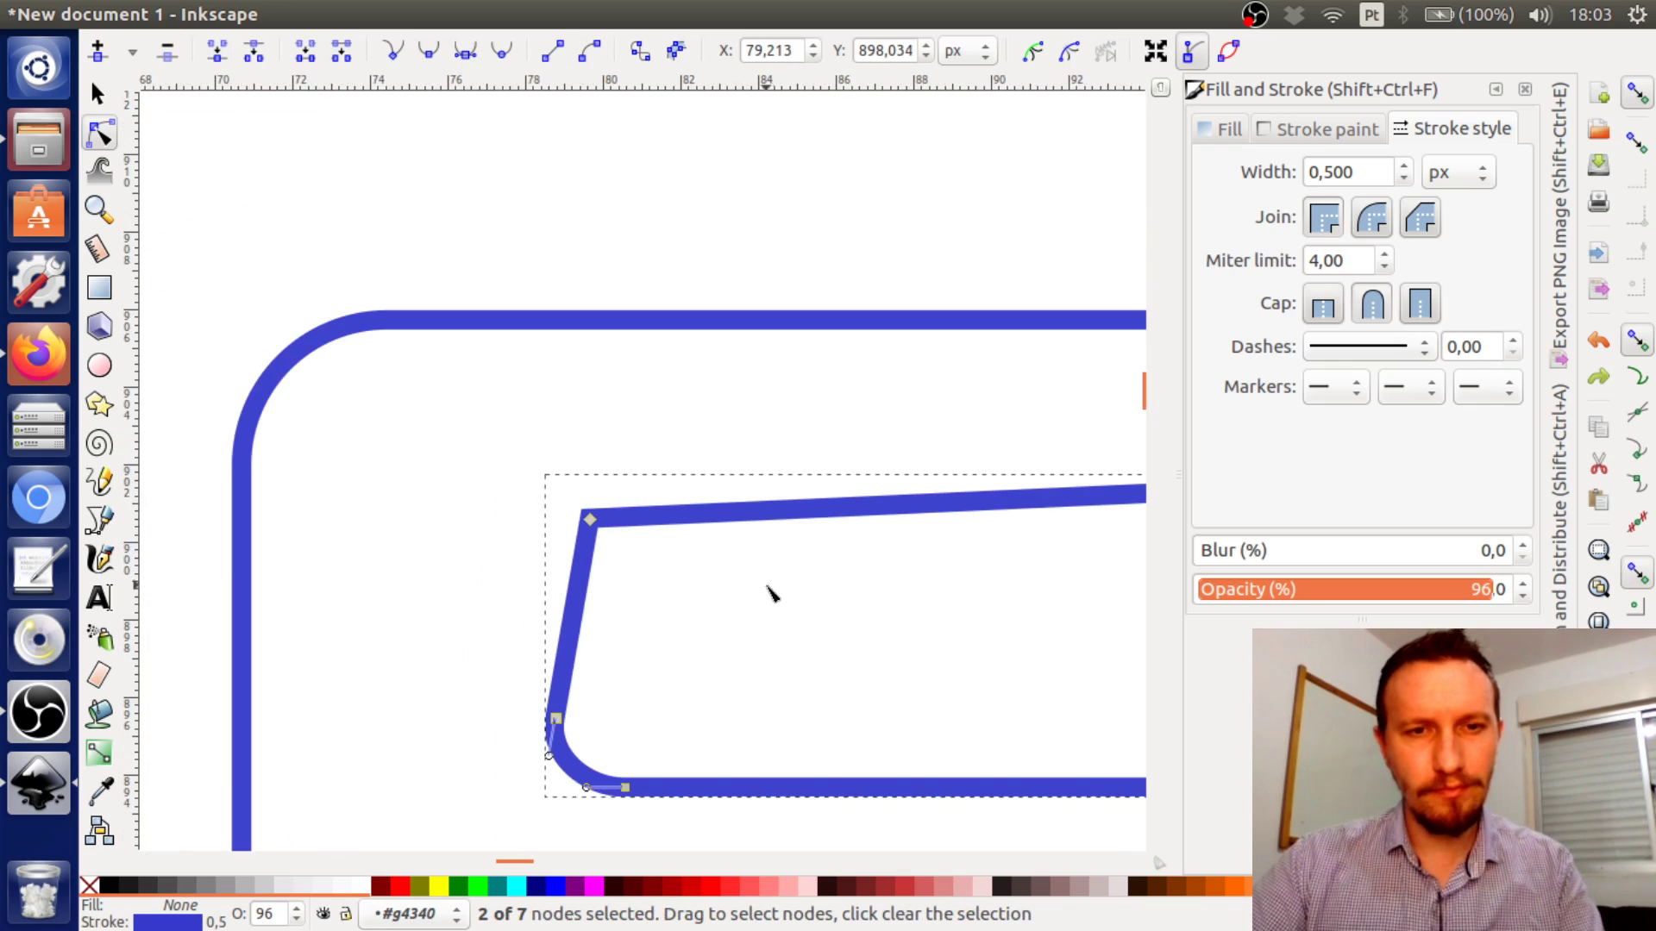
Move the joined node to about X 78.75, Y 901.48 px to square off the upper-left corner, and deselect the path
click(647, 573)
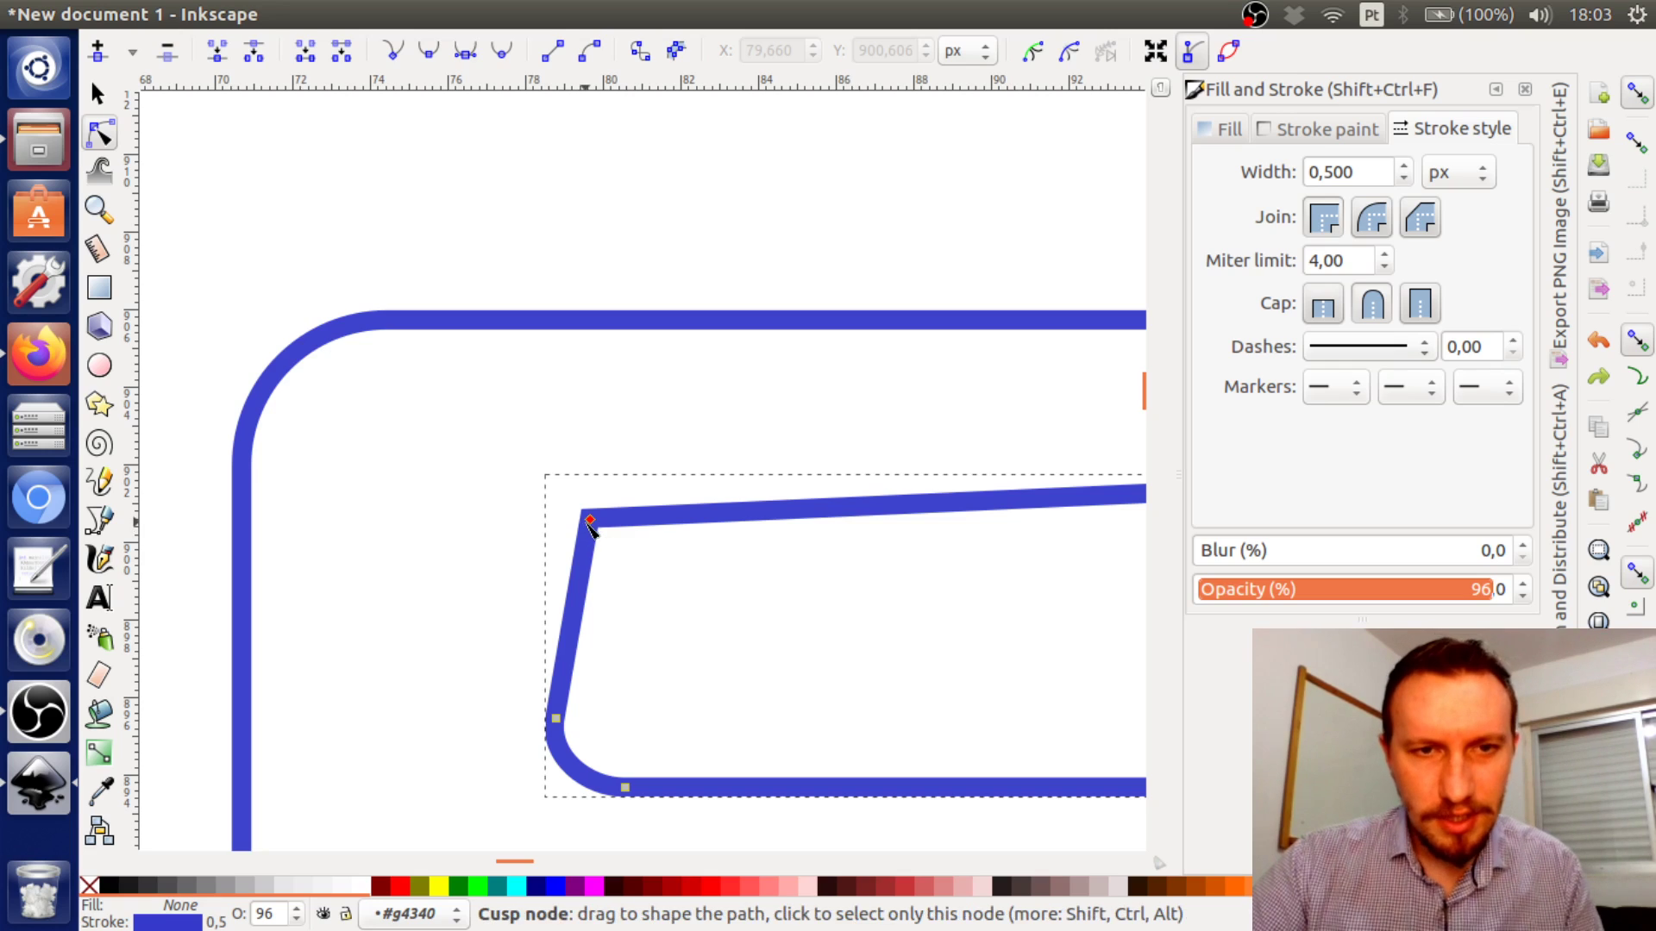
drag(590, 523, 554, 488)
click(695, 470)
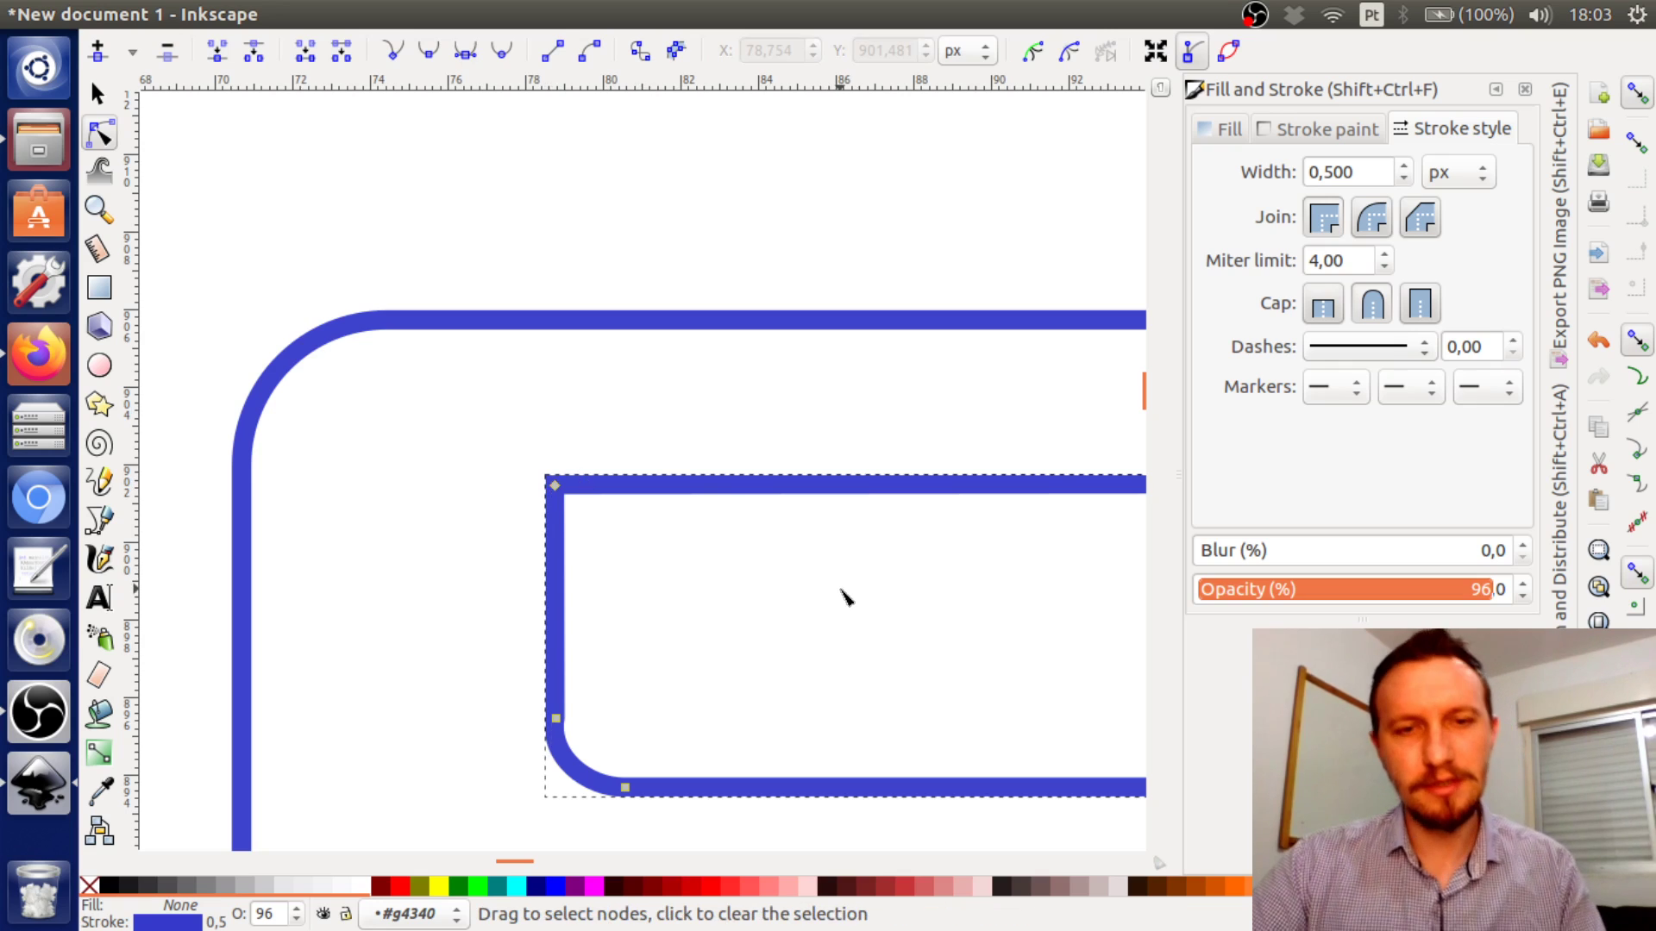
scroll(841, 592, down, 3)
scroll(802, 586, right, 5)
key(s)
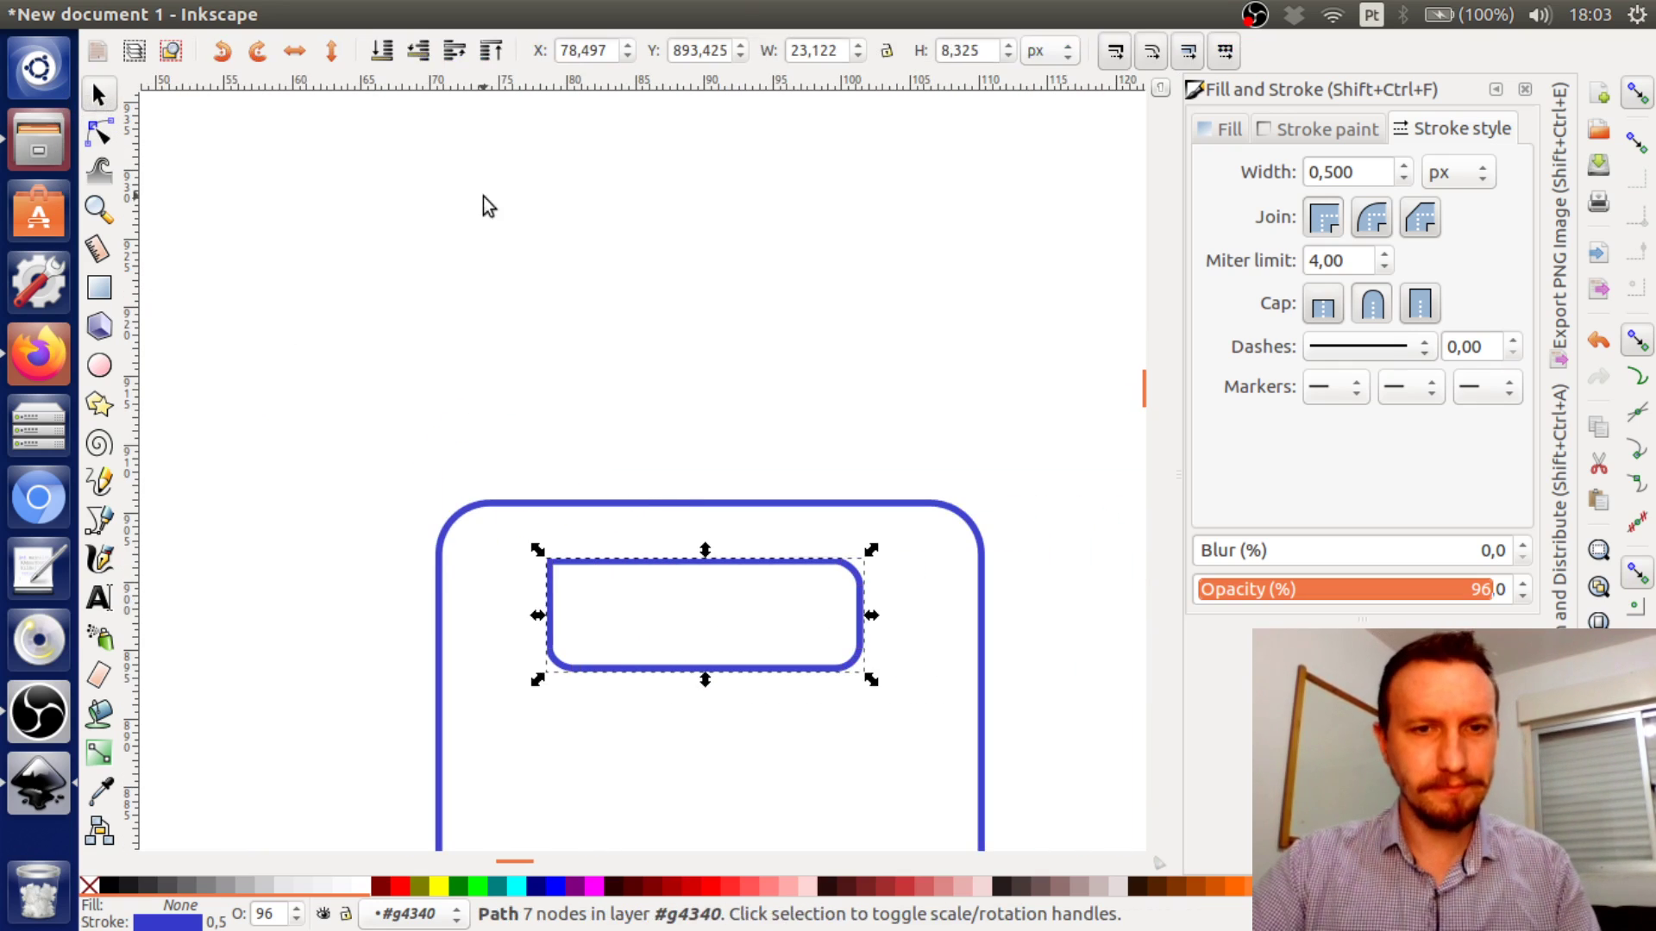
key(Escape)
ctrl+scroll(701, 638, up, 2)
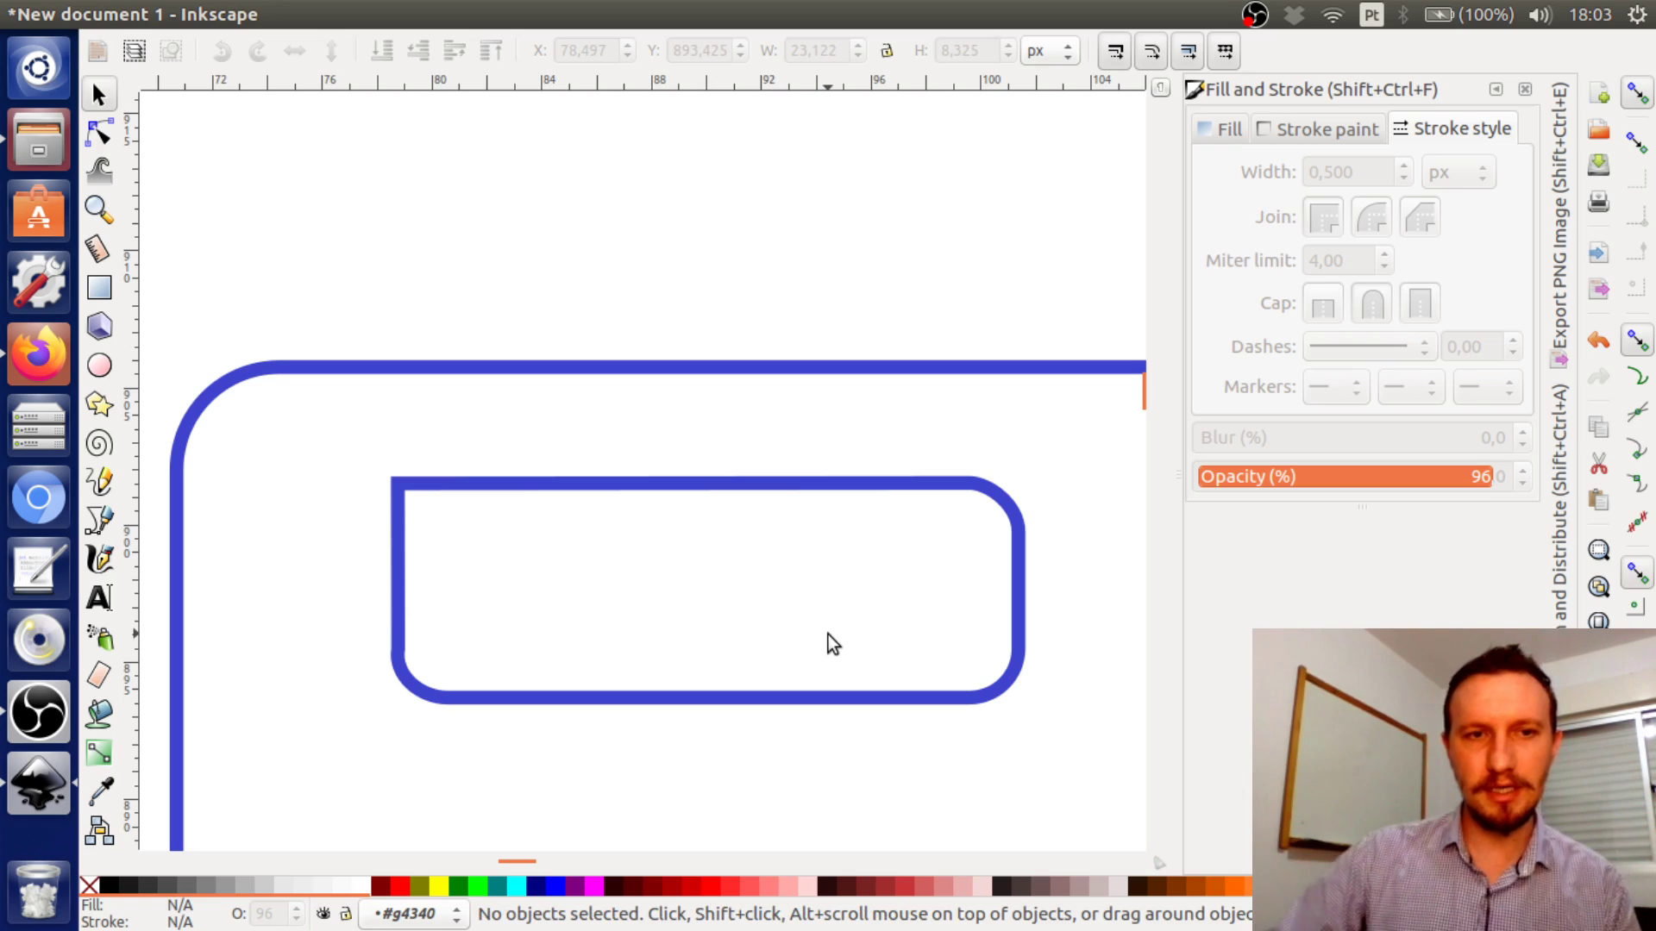
Reopen the inner rectangle for node editing and nudge its square corner node to about X 78.76, Y 901.51 px
click(397, 593)
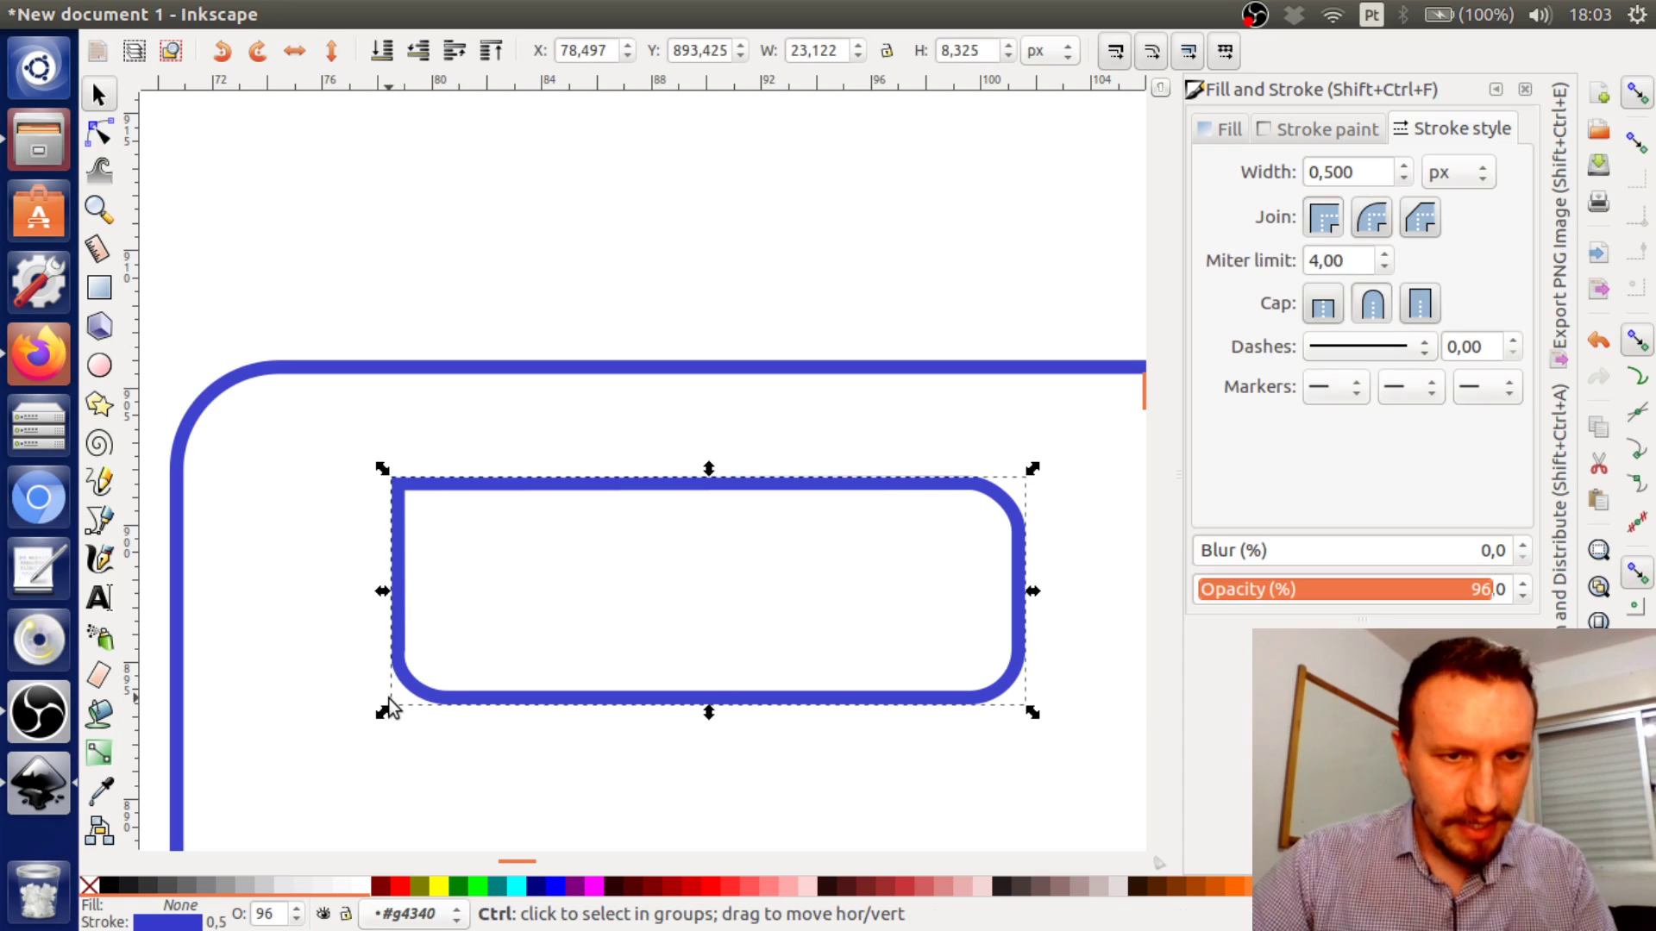
ctrl+scroll(389, 698, up, 5)
ctrl+scroll(416, 600, down, 1)
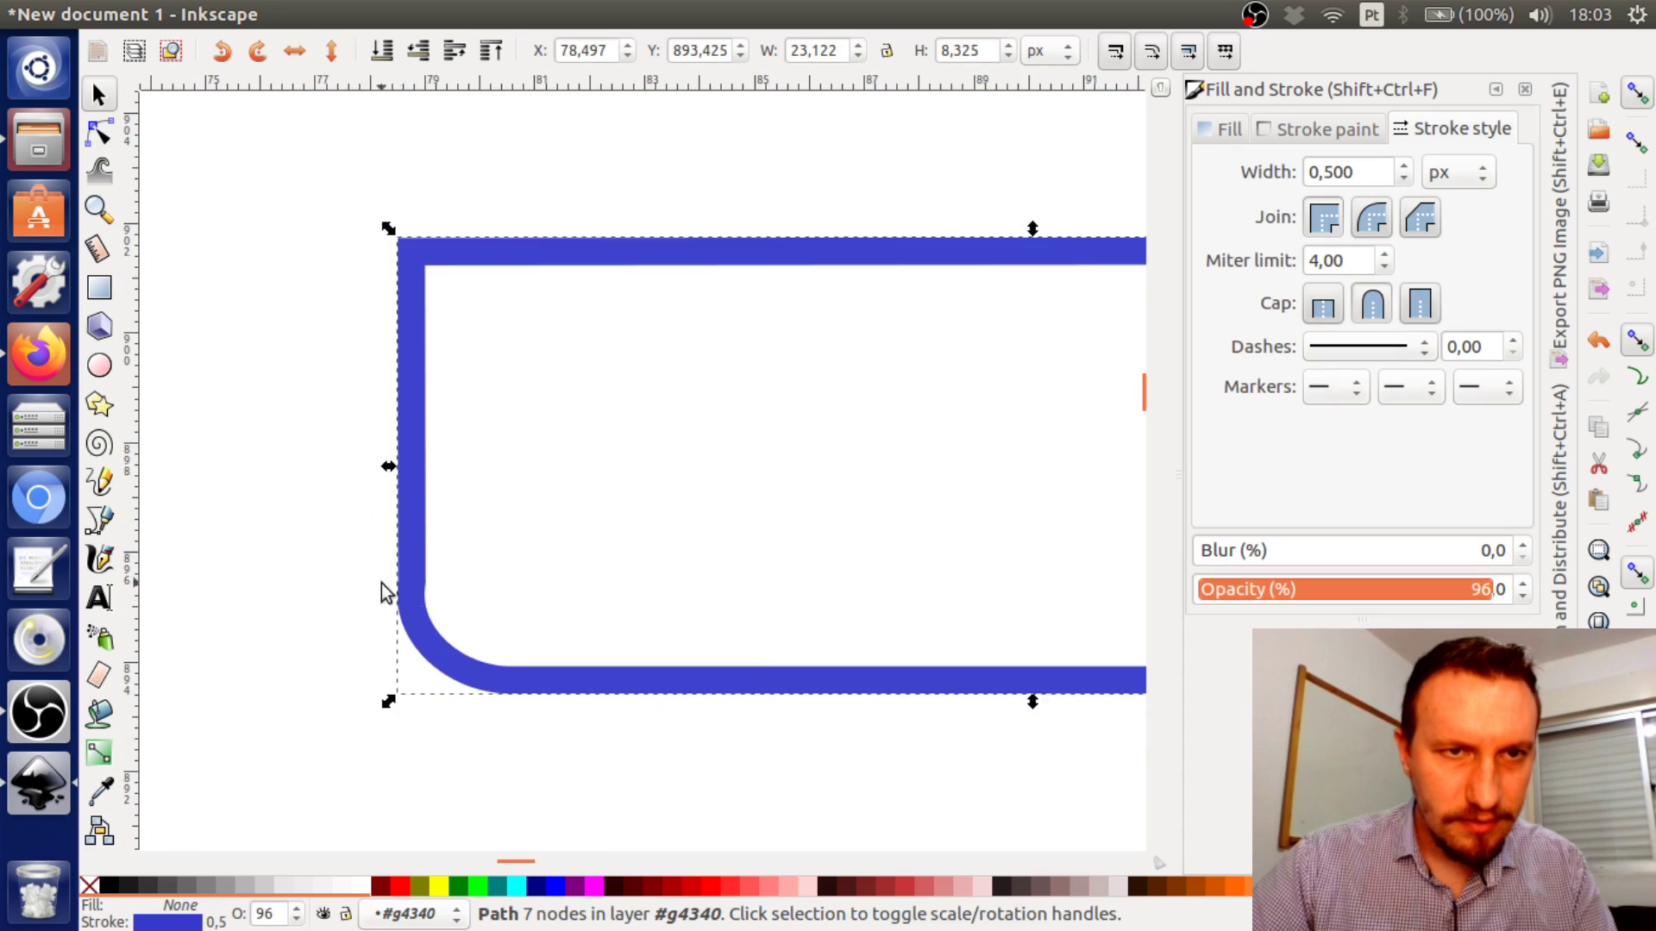
click(100, 134)
ctrl+scroll(440, 263, up, 3)
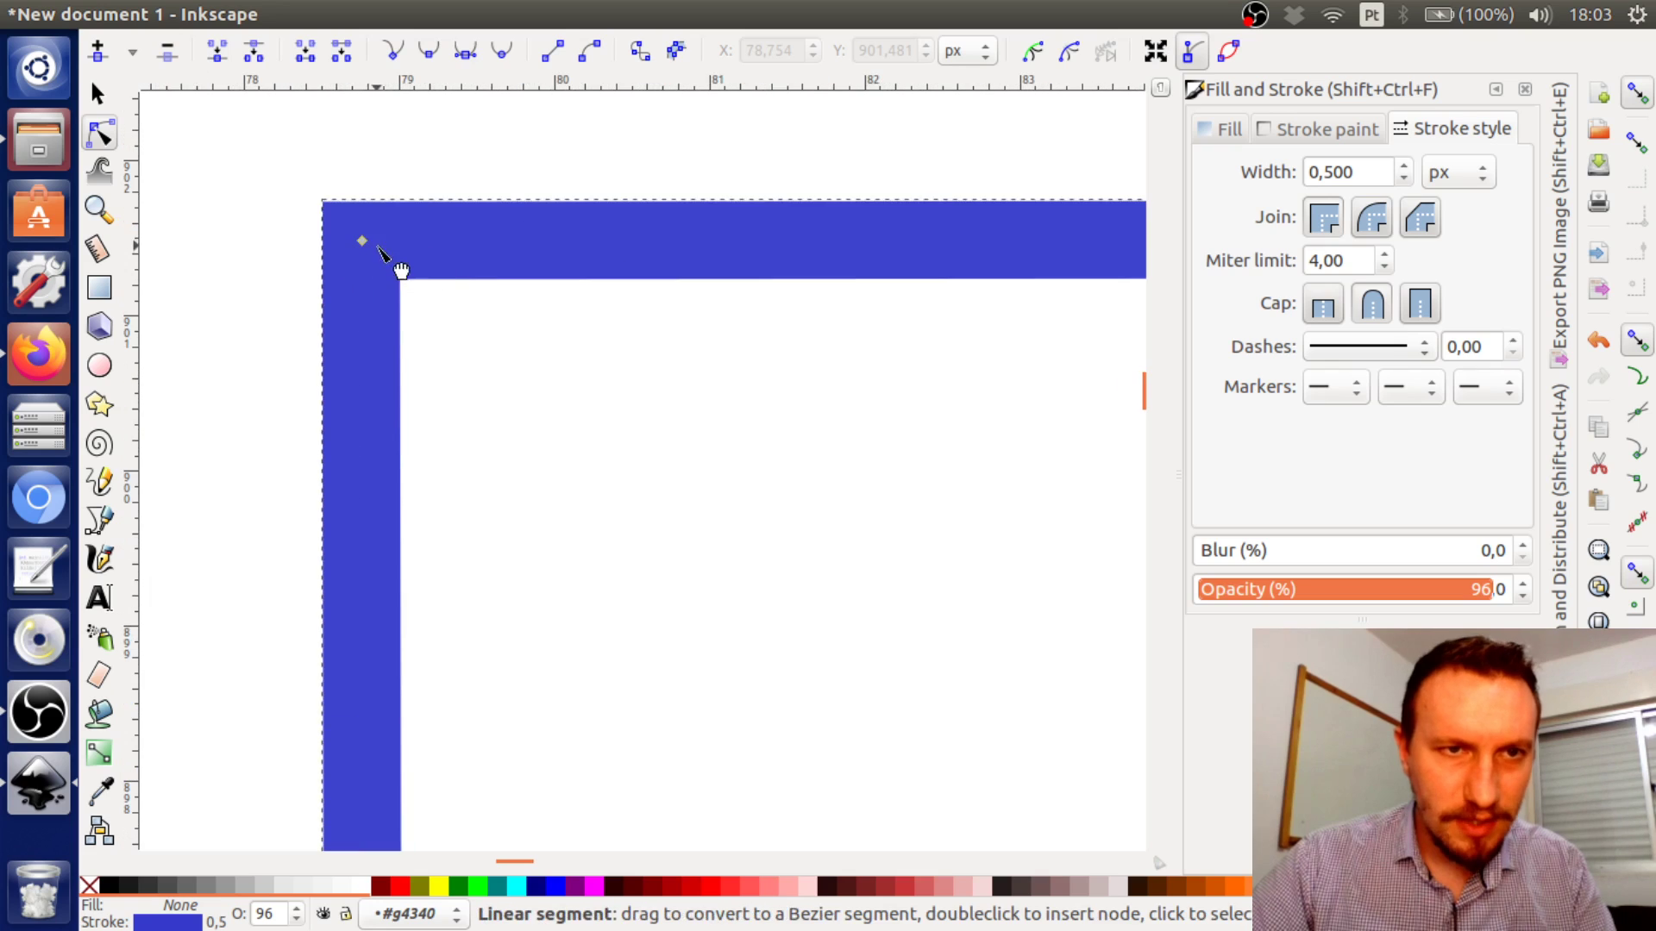
drag(363, 245, 363, 236)
ctrl+scroll(560, 353, down, 4)
click(822, 500)
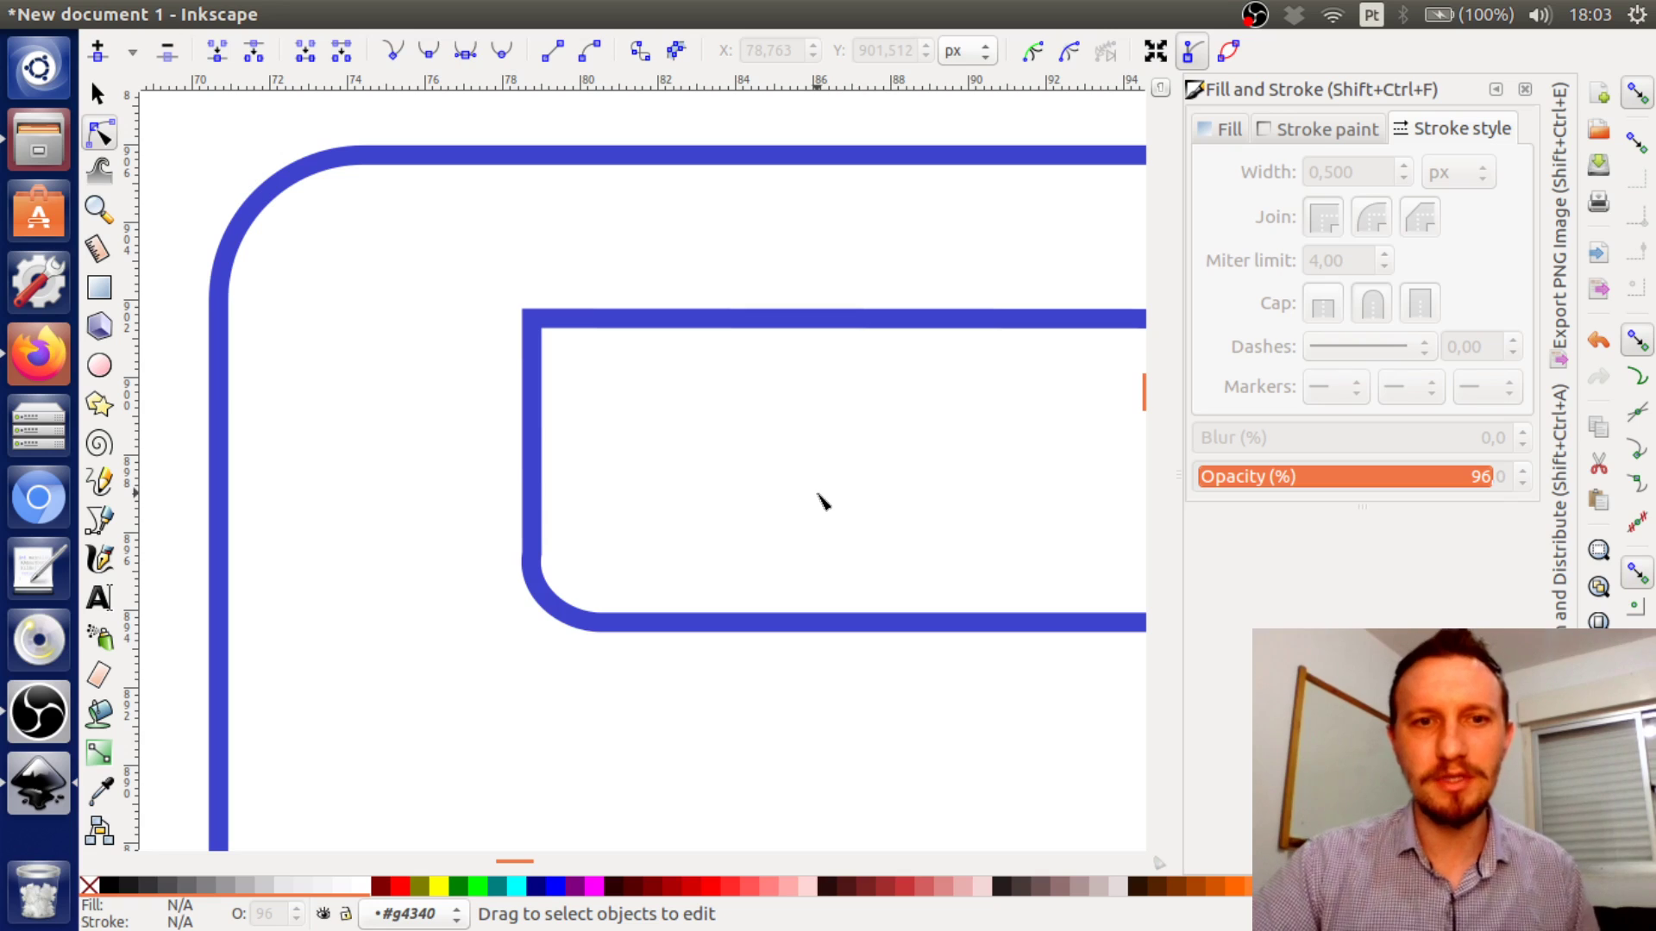
Straighten the lower-left curve's upper handle to point vertically down, about 0.98 px long, and deselect the inner rectangle
click(536, 547)
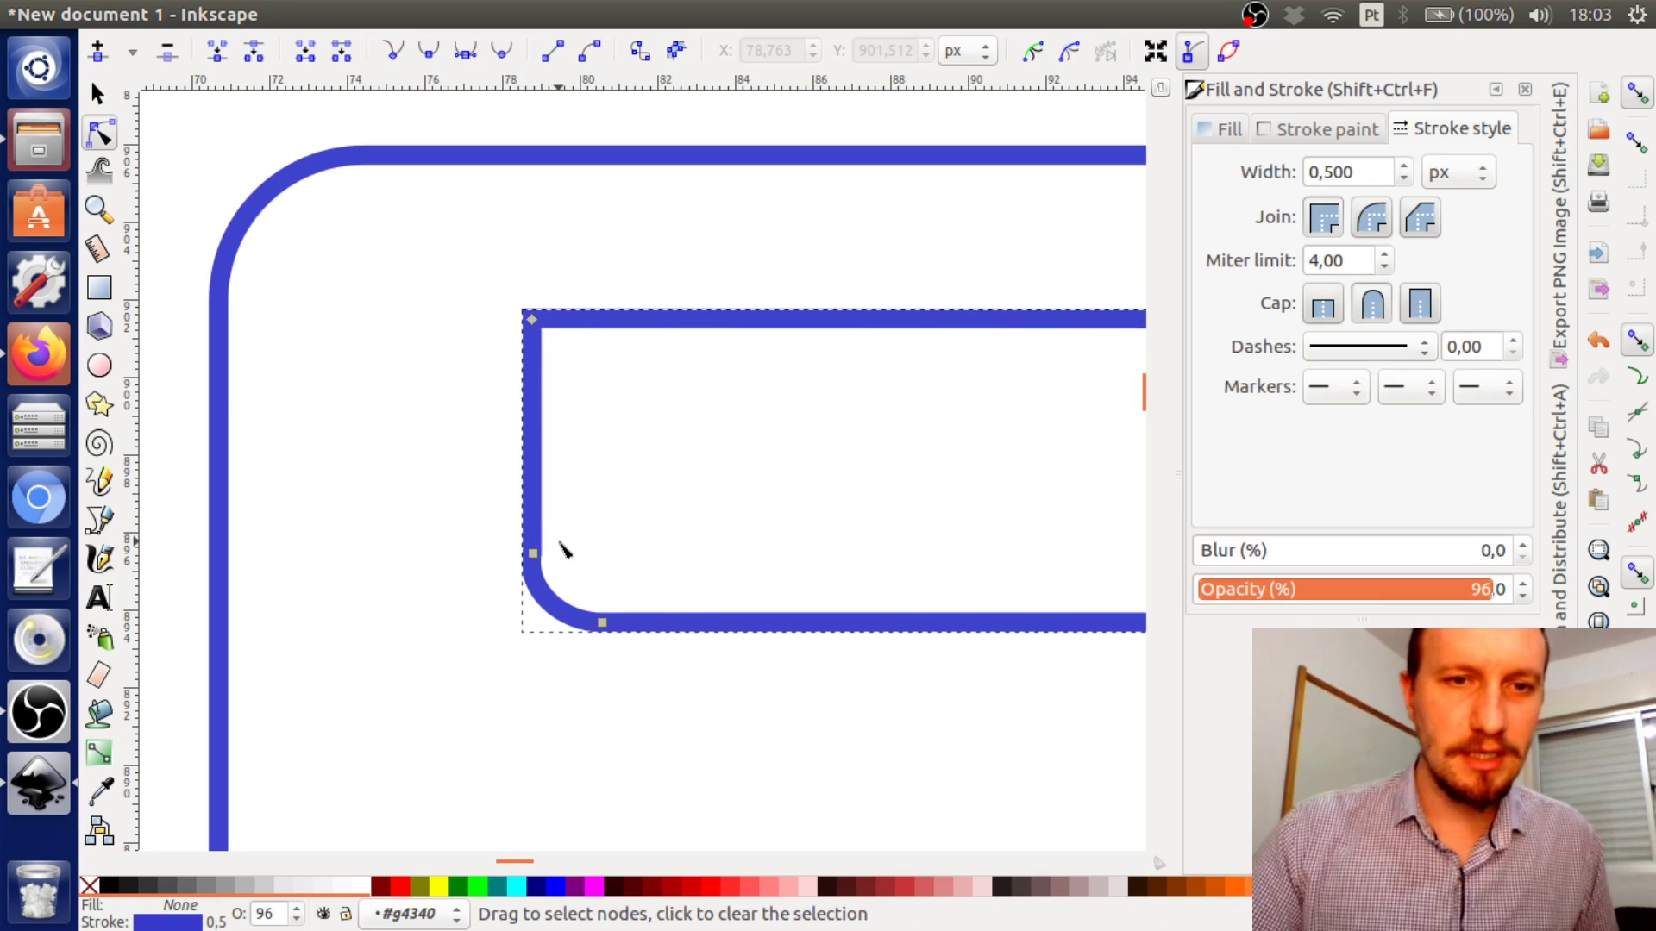
click(557, 606)
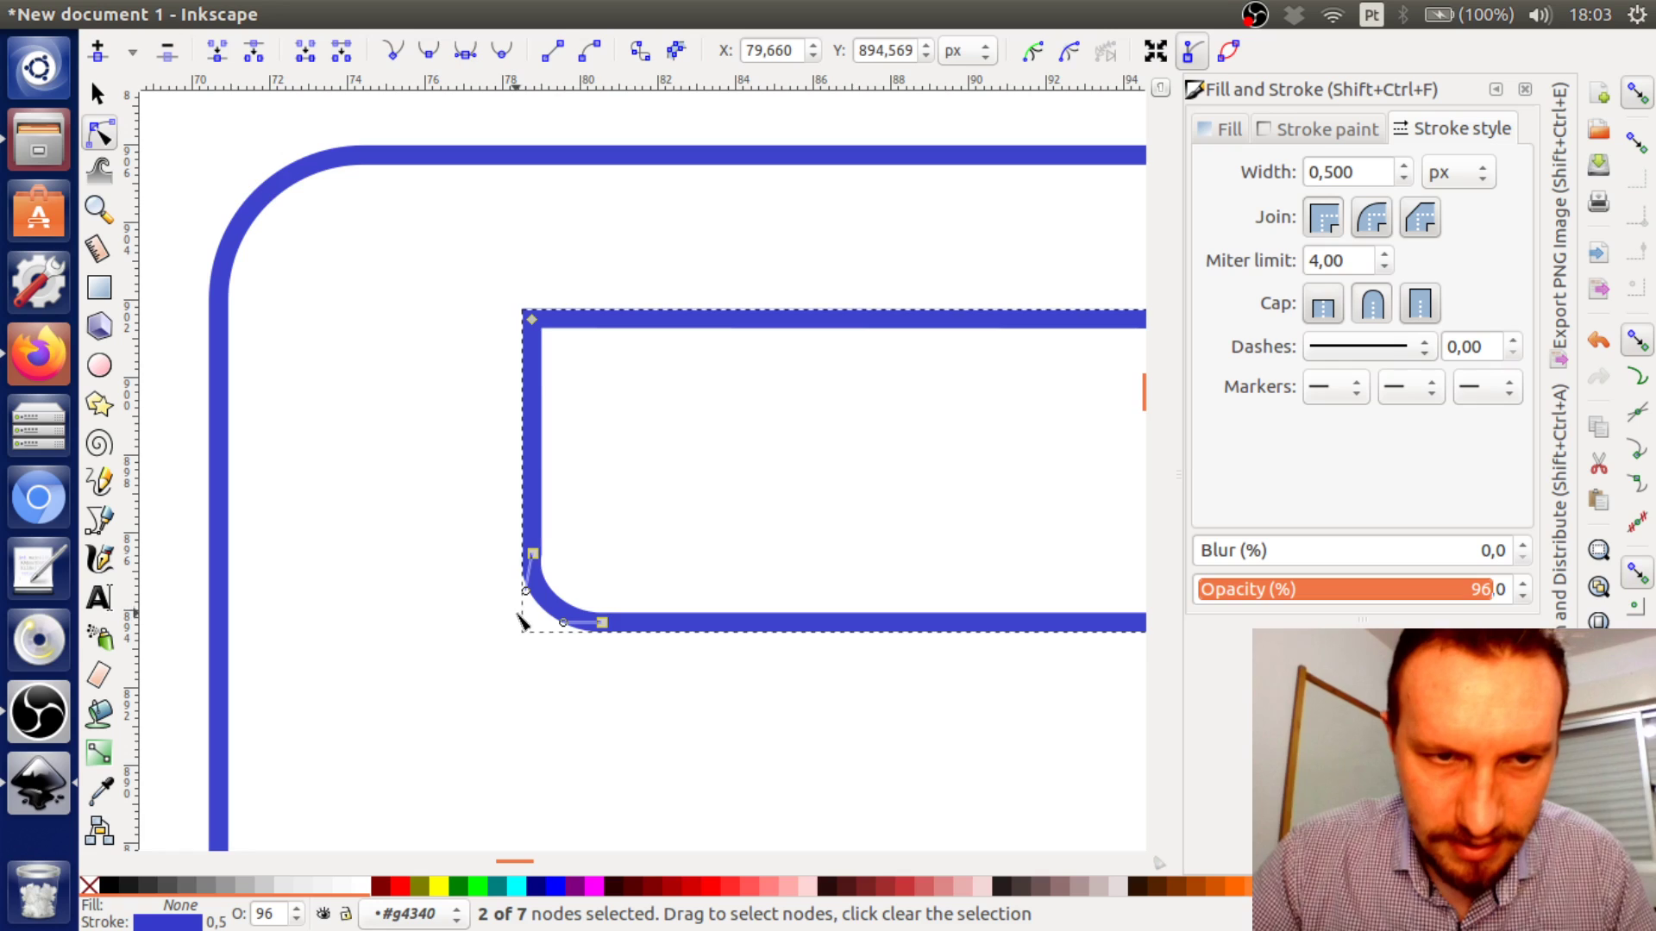
ctrl+scroll(520, 619, up, 3)
drag(528, 574, 543, 572)
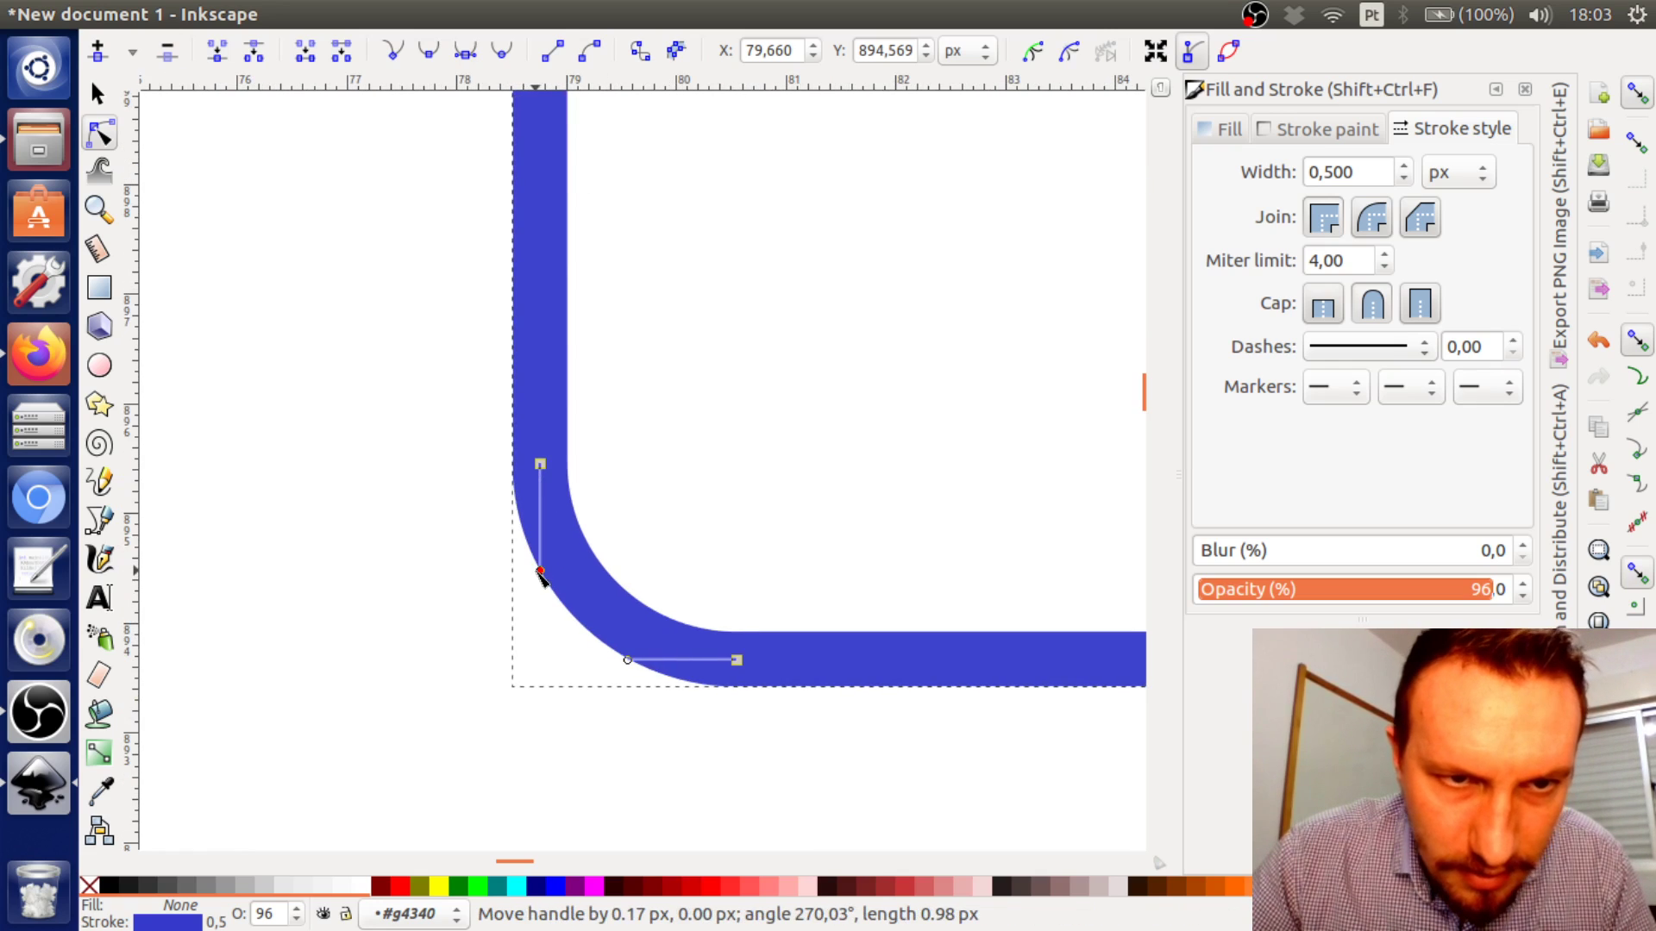
click(828, 406)
ctrl+scroll(828, 406, down, 3)
ctrl+scroll(703, 491, down, 3)
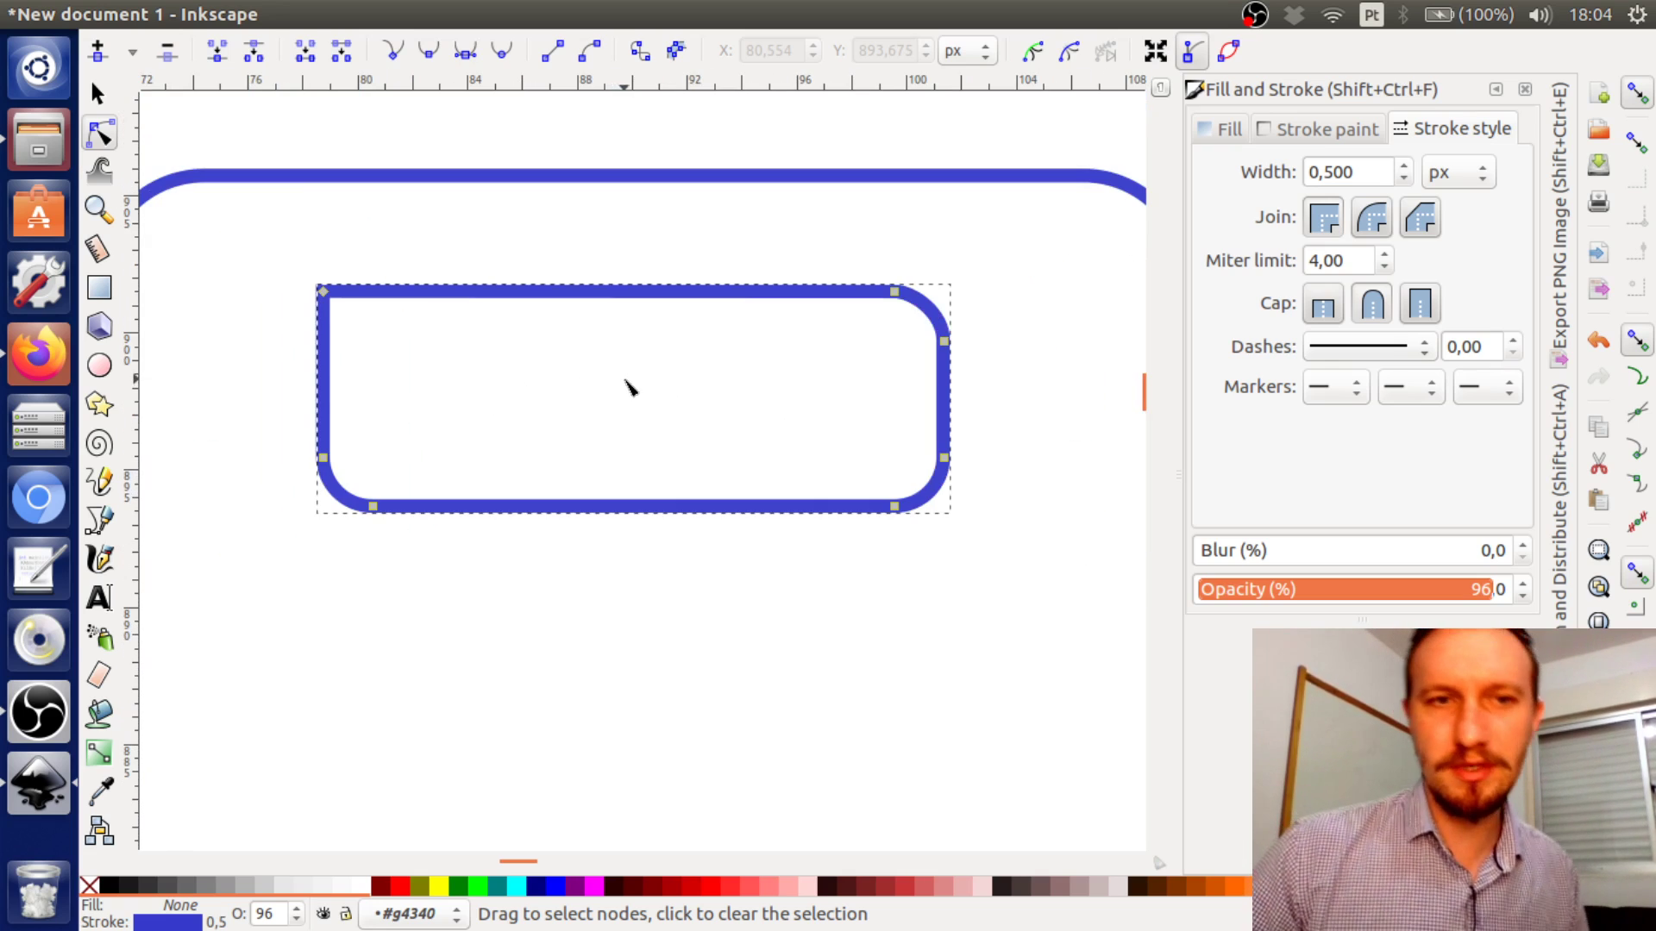
click(703, 377)
click(97, 93)
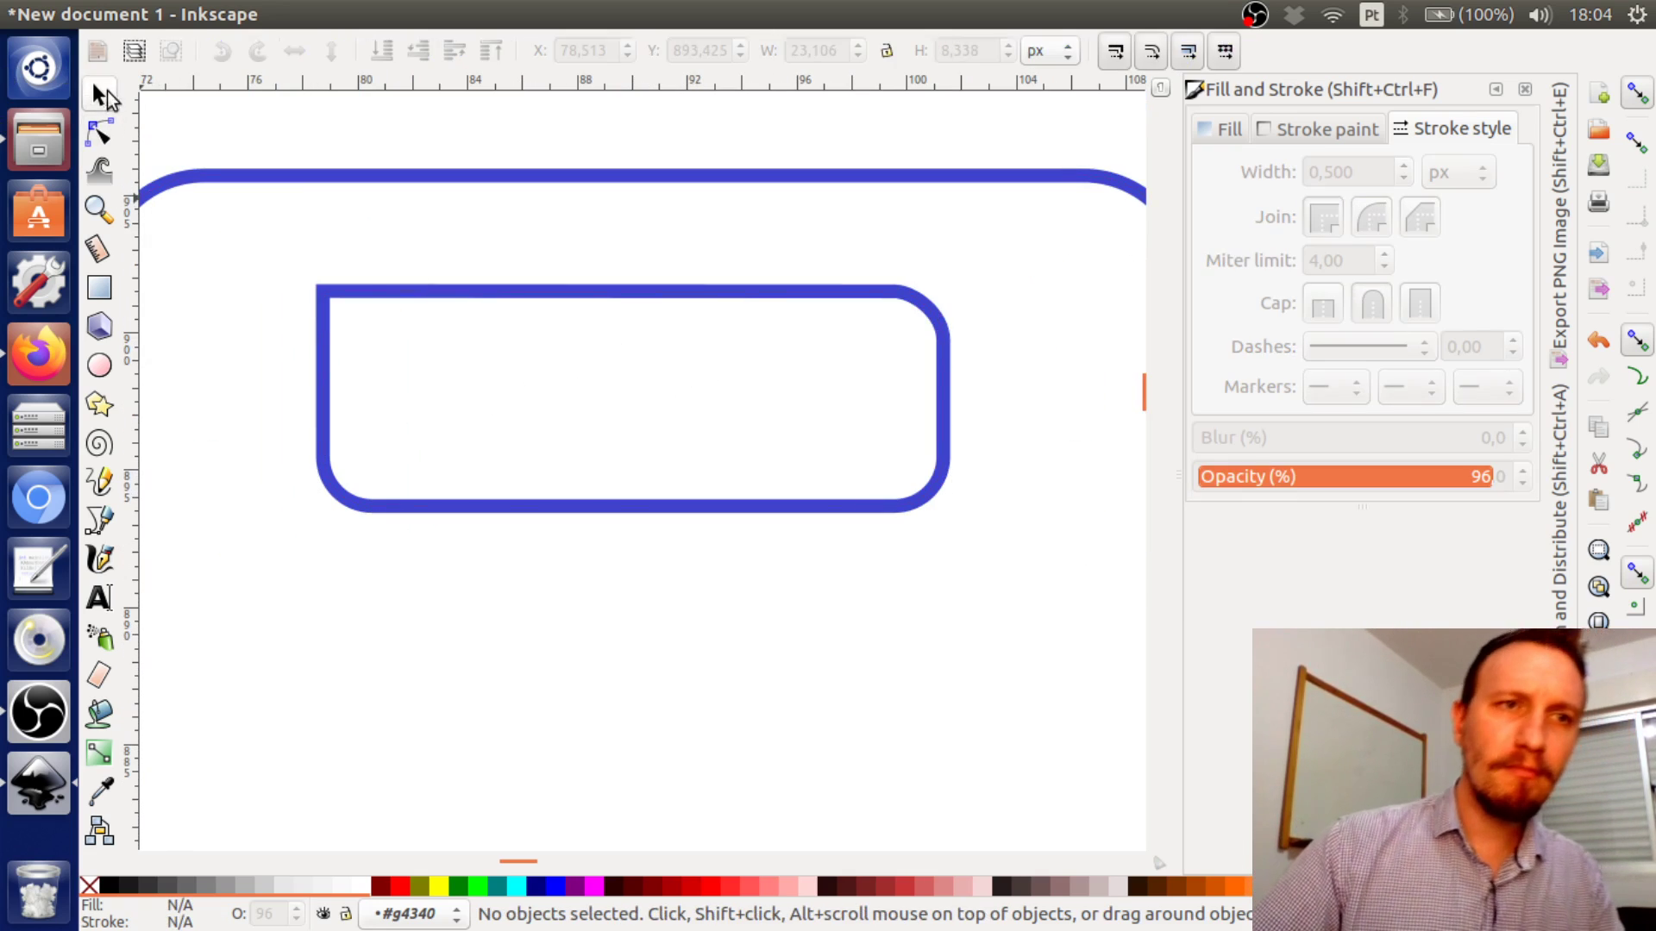
ctrl+scroll(862, 259, down, 2)
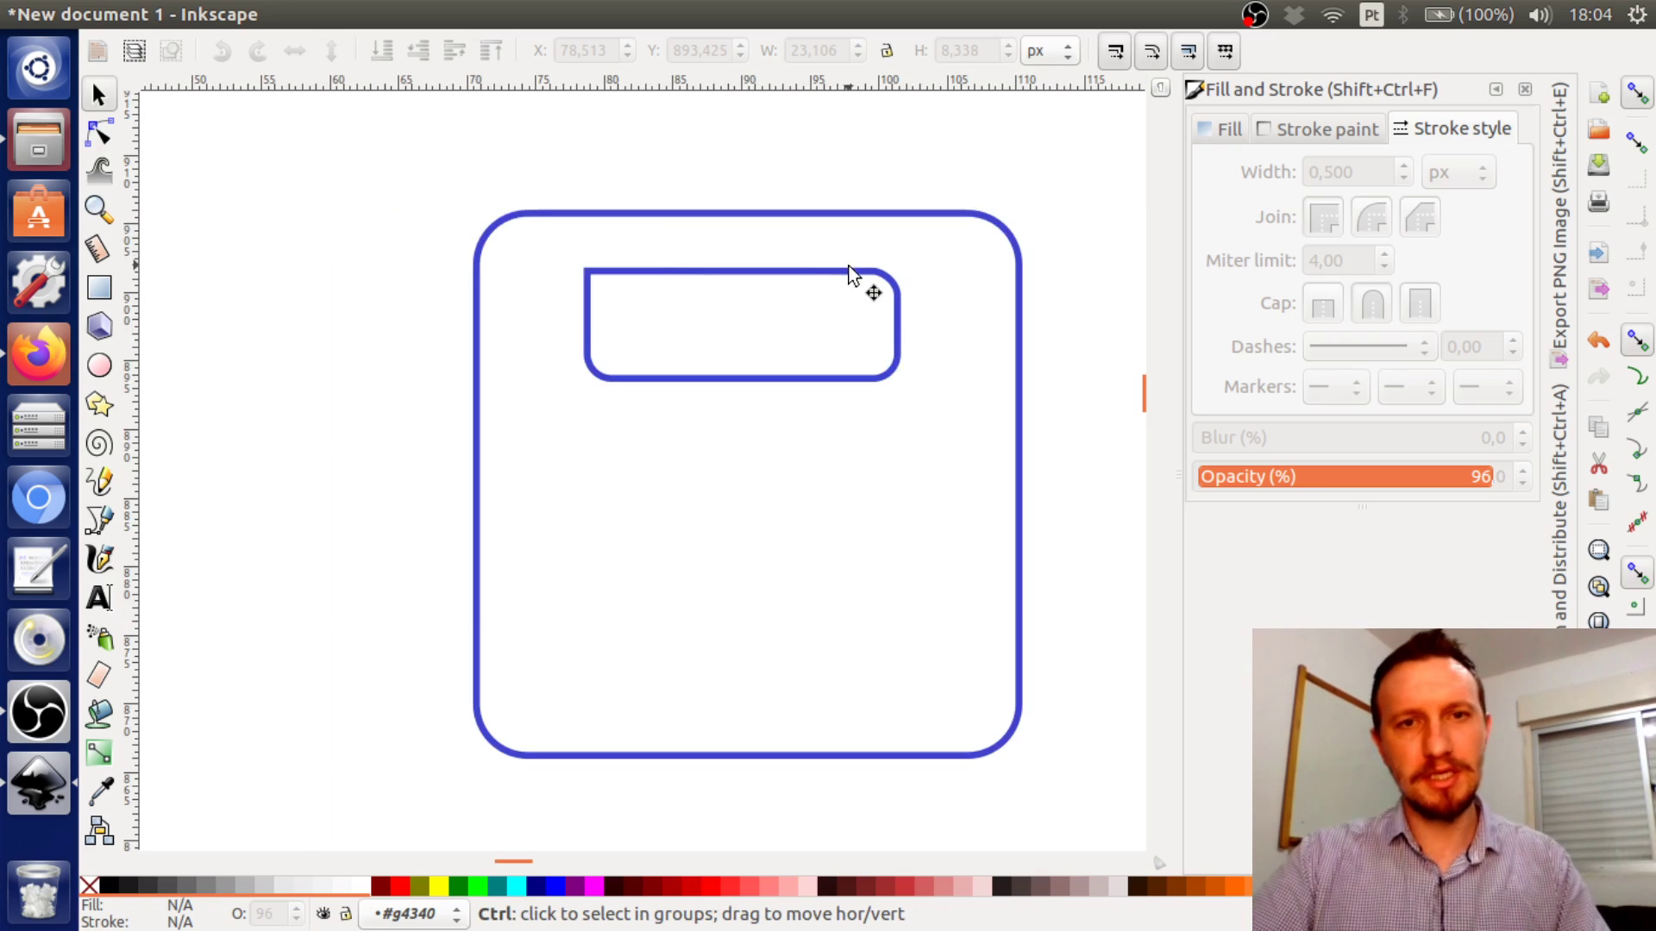
Try a dash-dot stroke pattern on the inner rectangle, replace it with an evenly dashed pattern, and deselect it
click(832, 378)
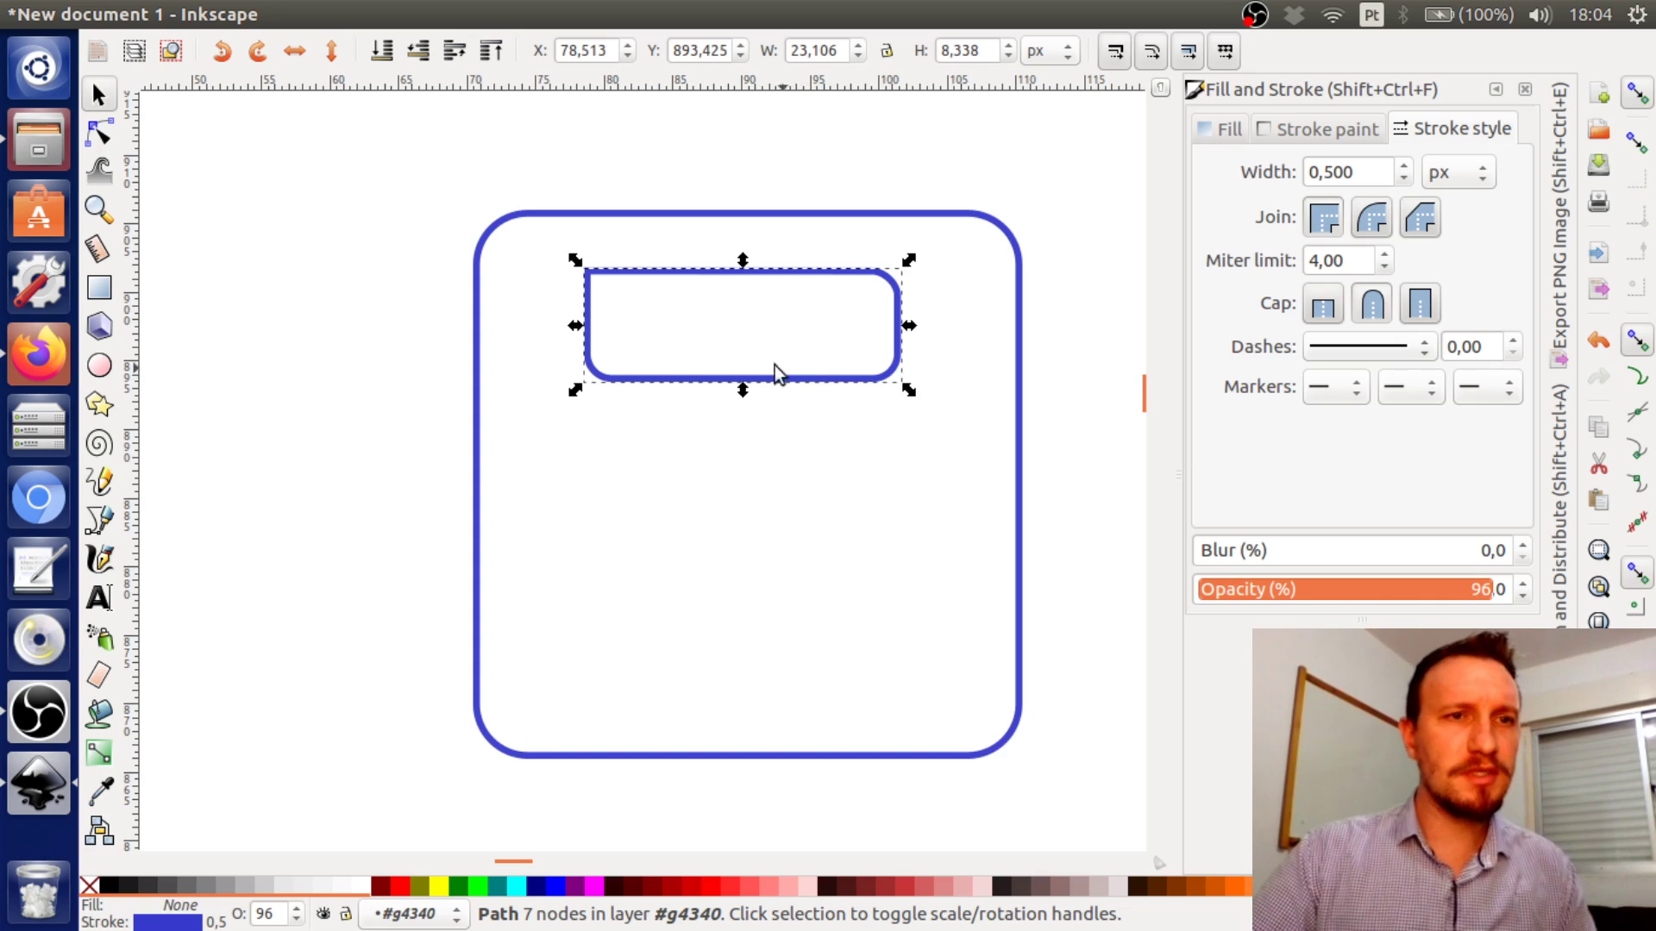
click(689, 593)
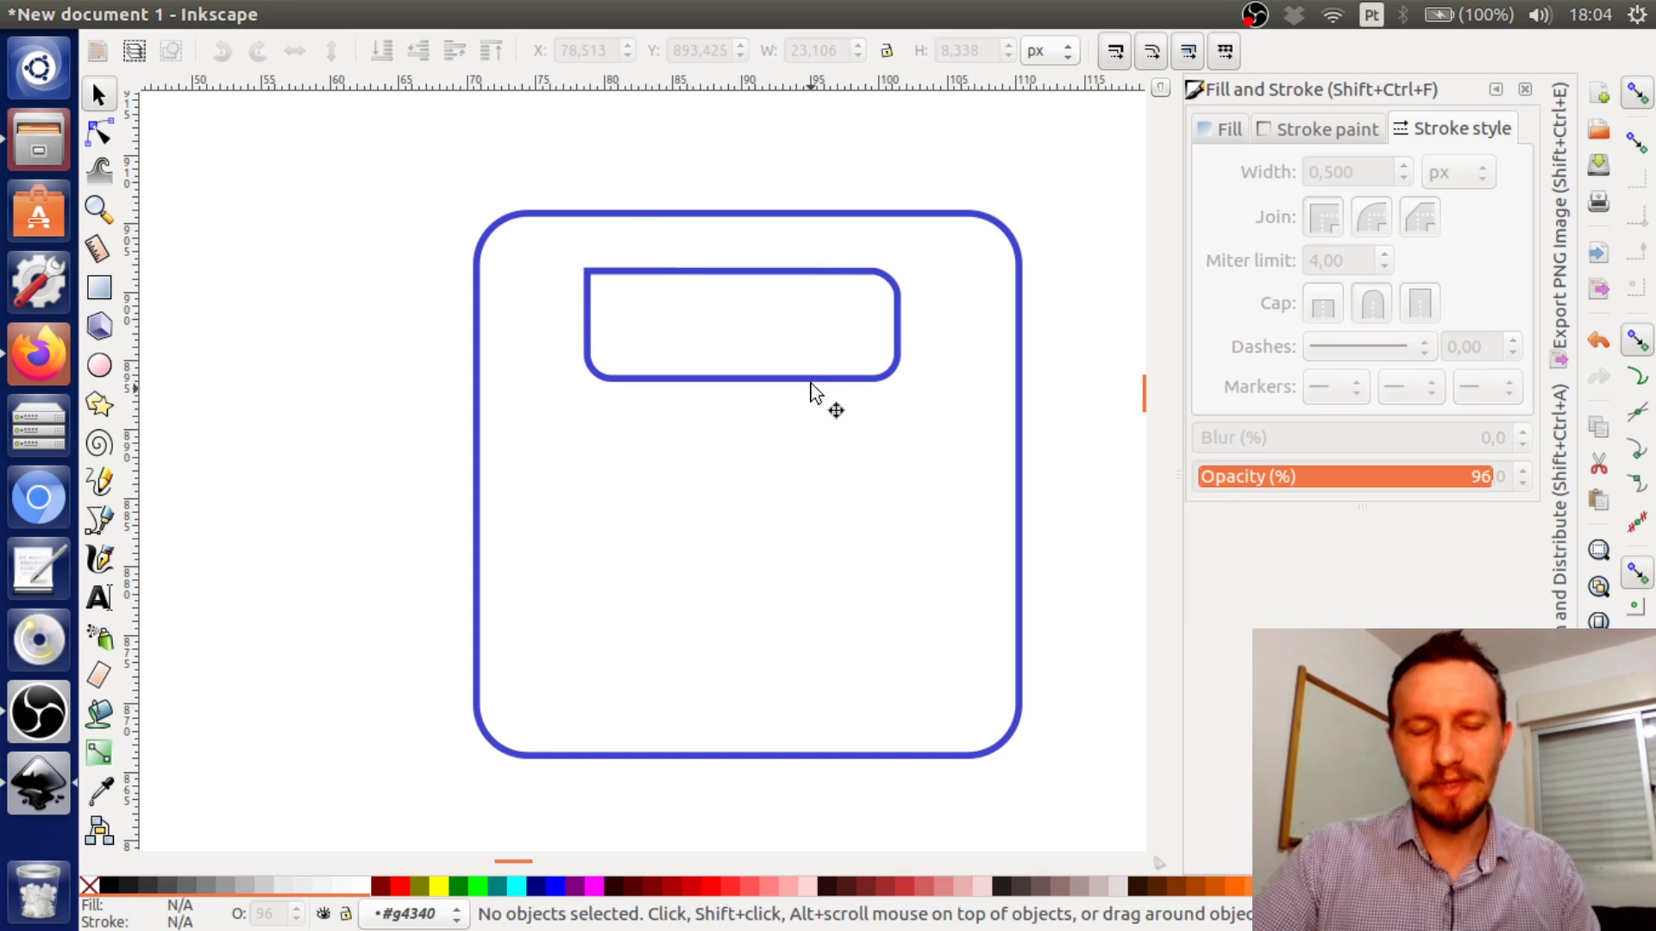
click(752, 273)
click(1379, 353)
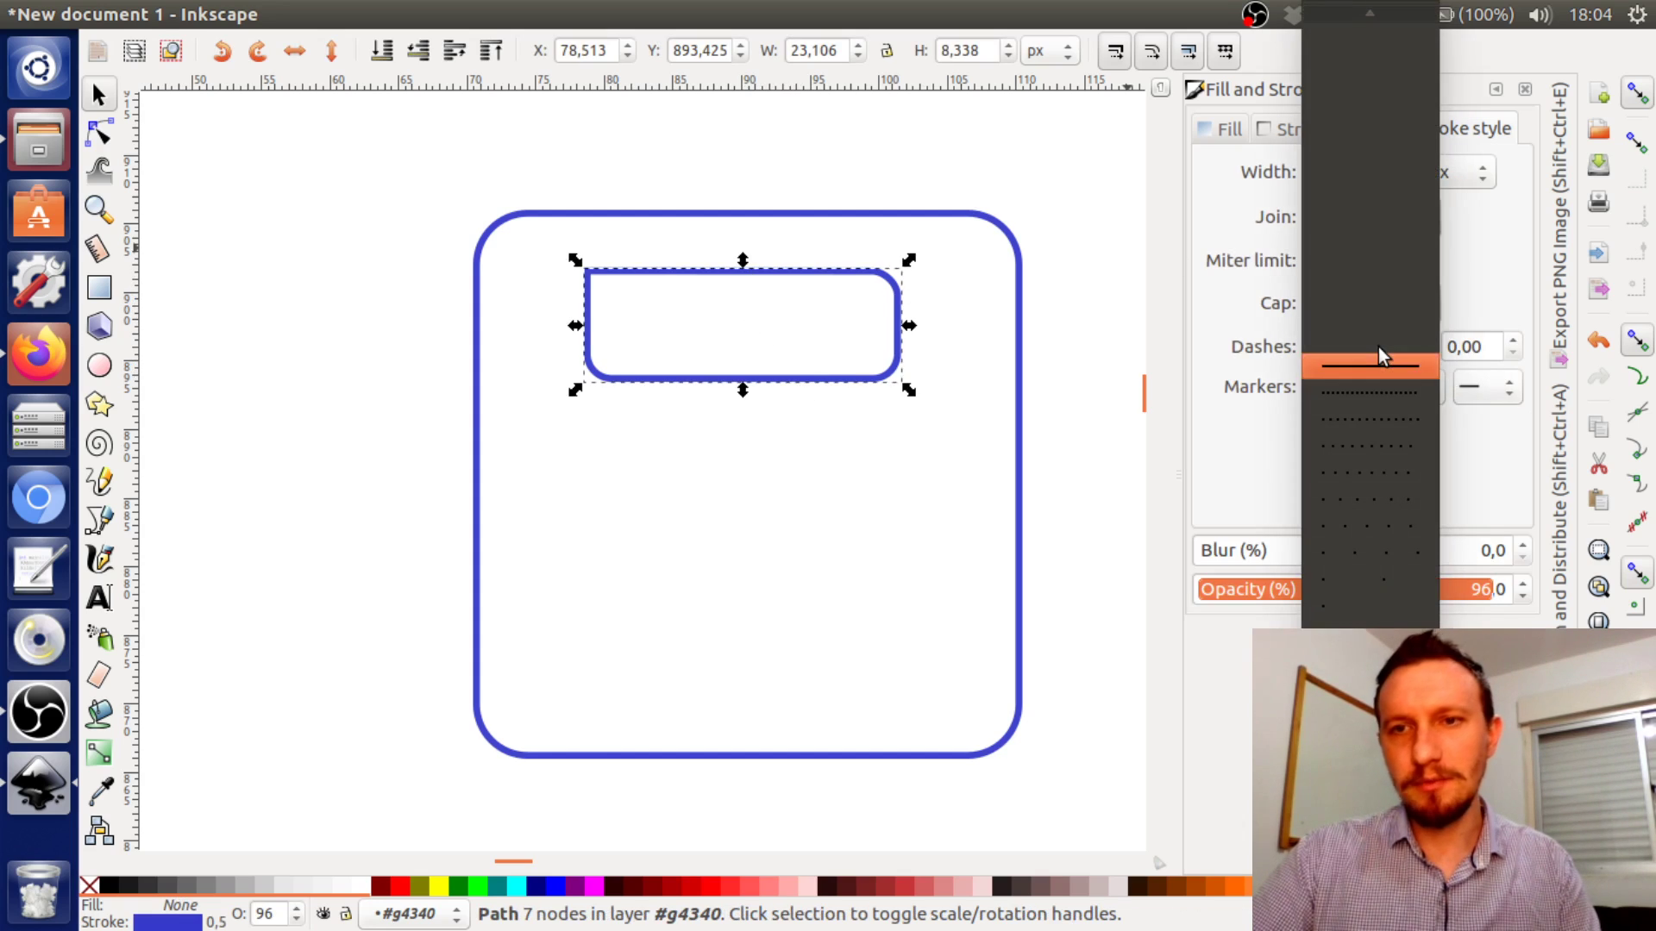
scroll(1370, 594, down, 1)
scroll(1369, 562, down, 3)
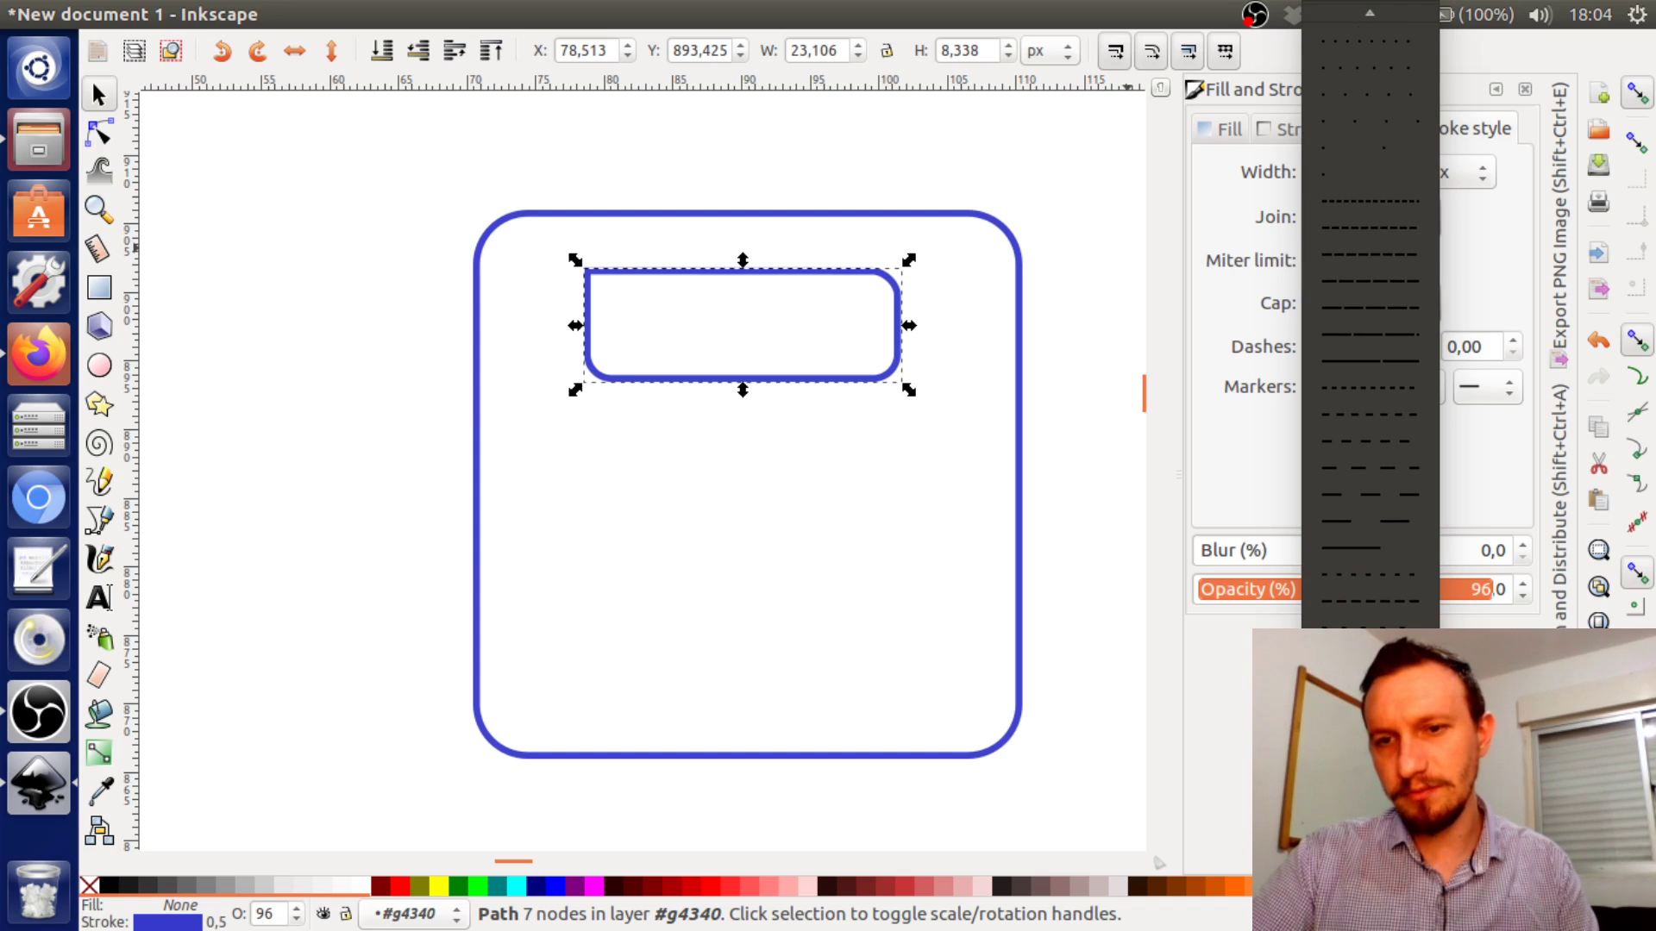
click(1380, 360)
click(1390, 349)
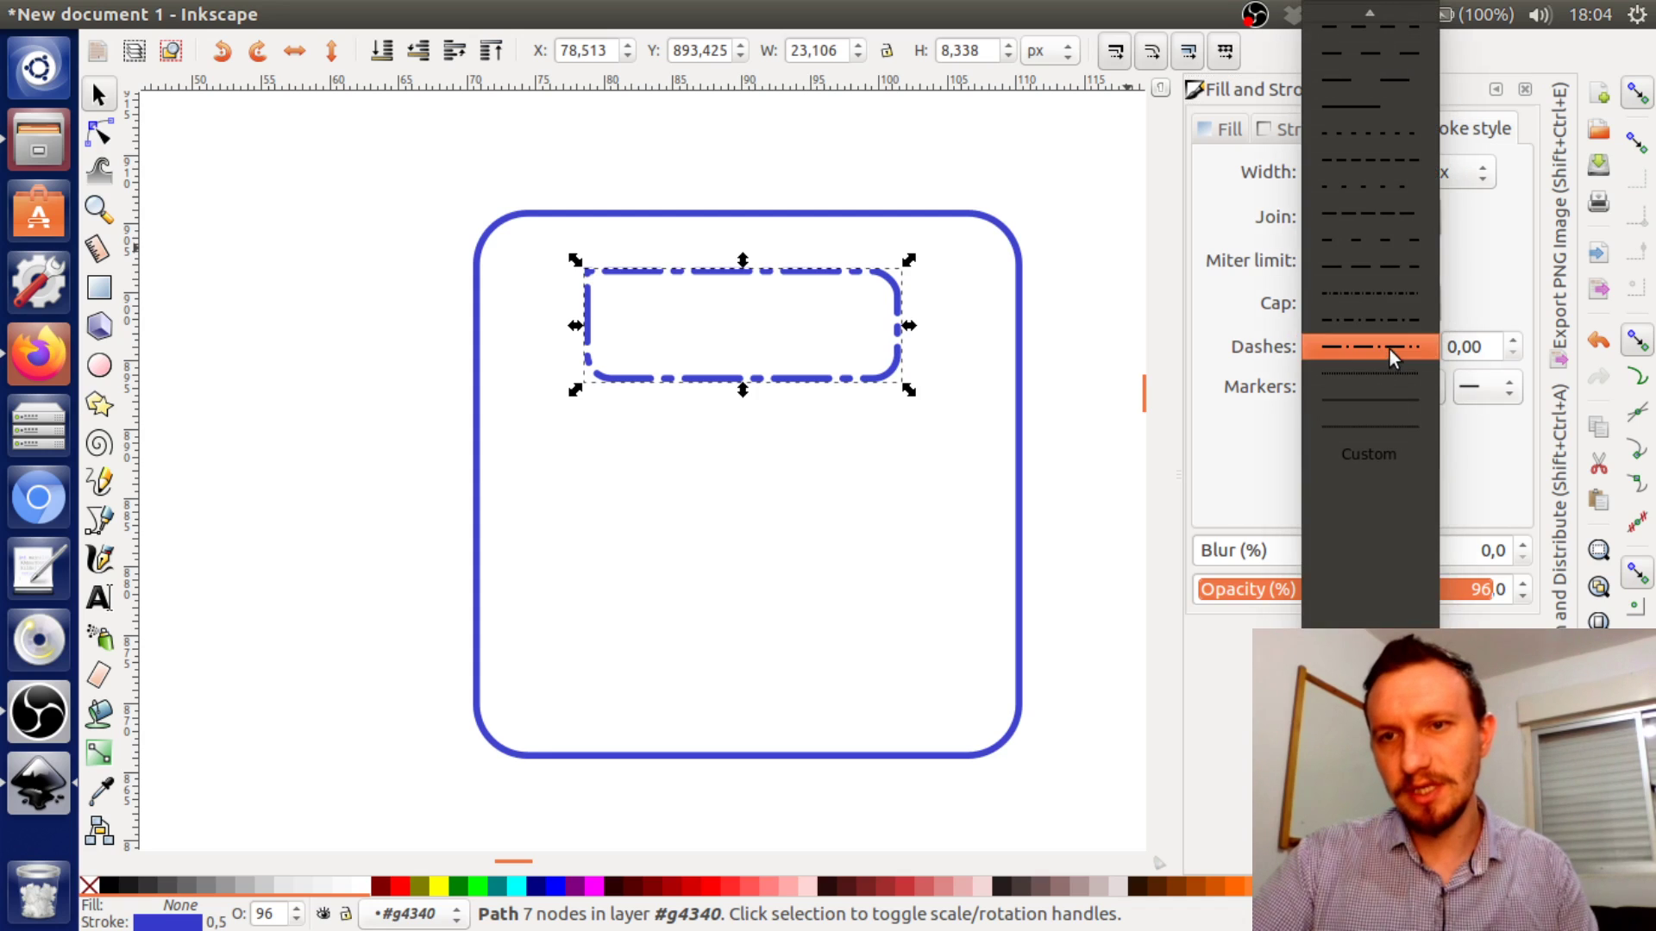
click(1378, 159)
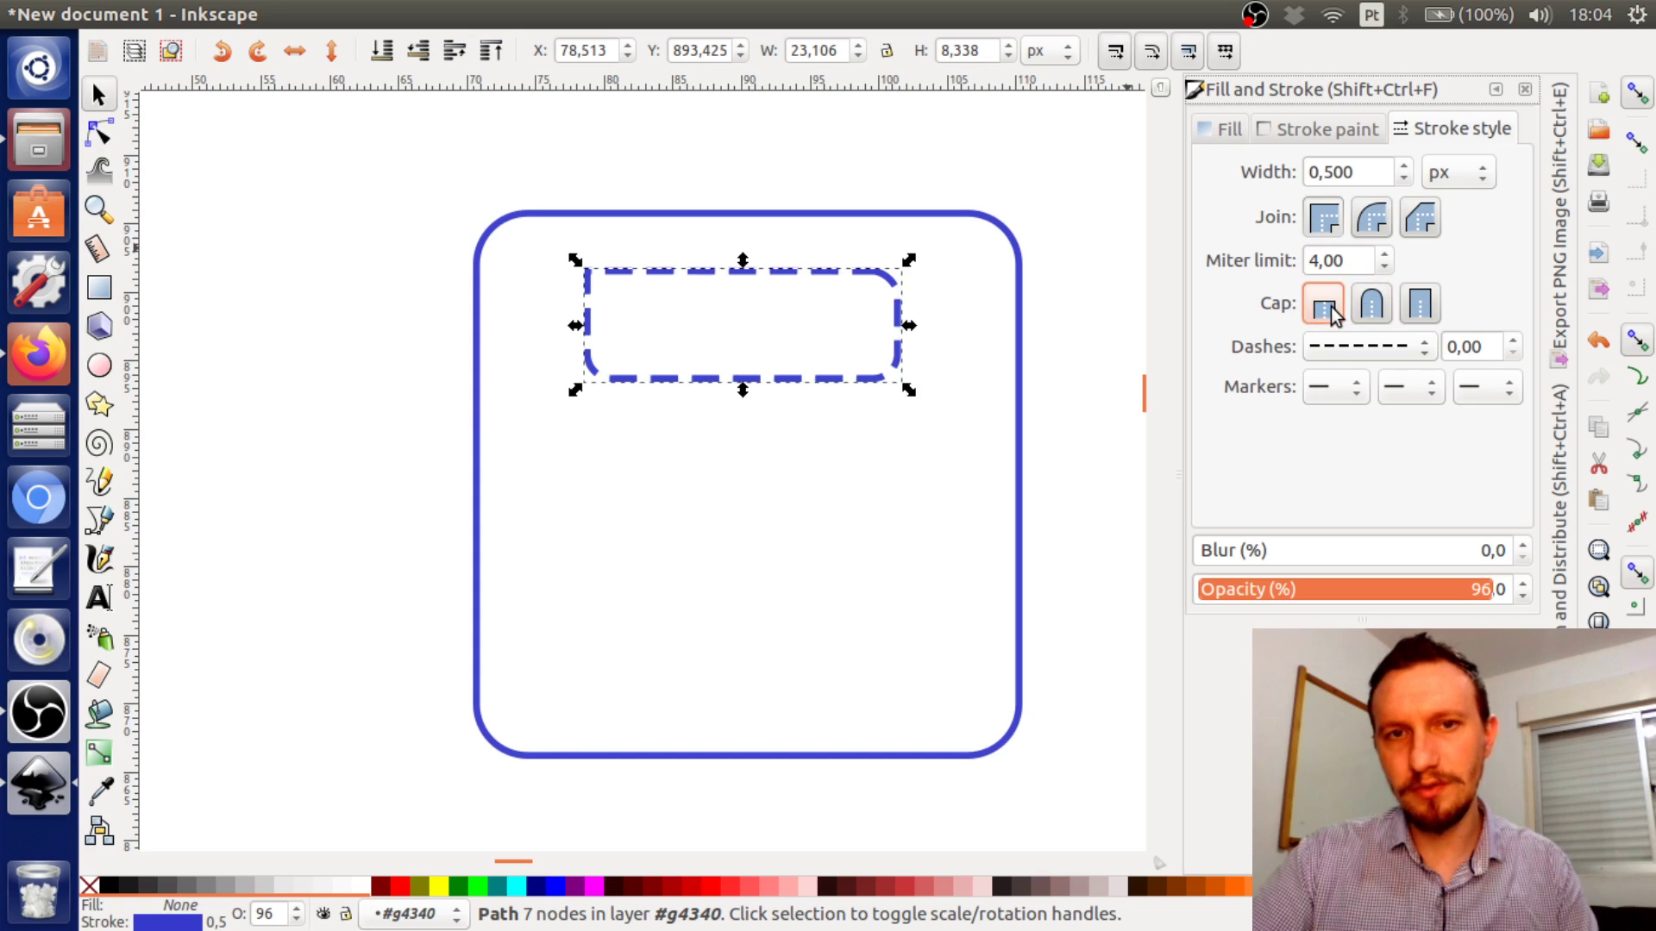
click(1354, 347)
click(1251, 449)
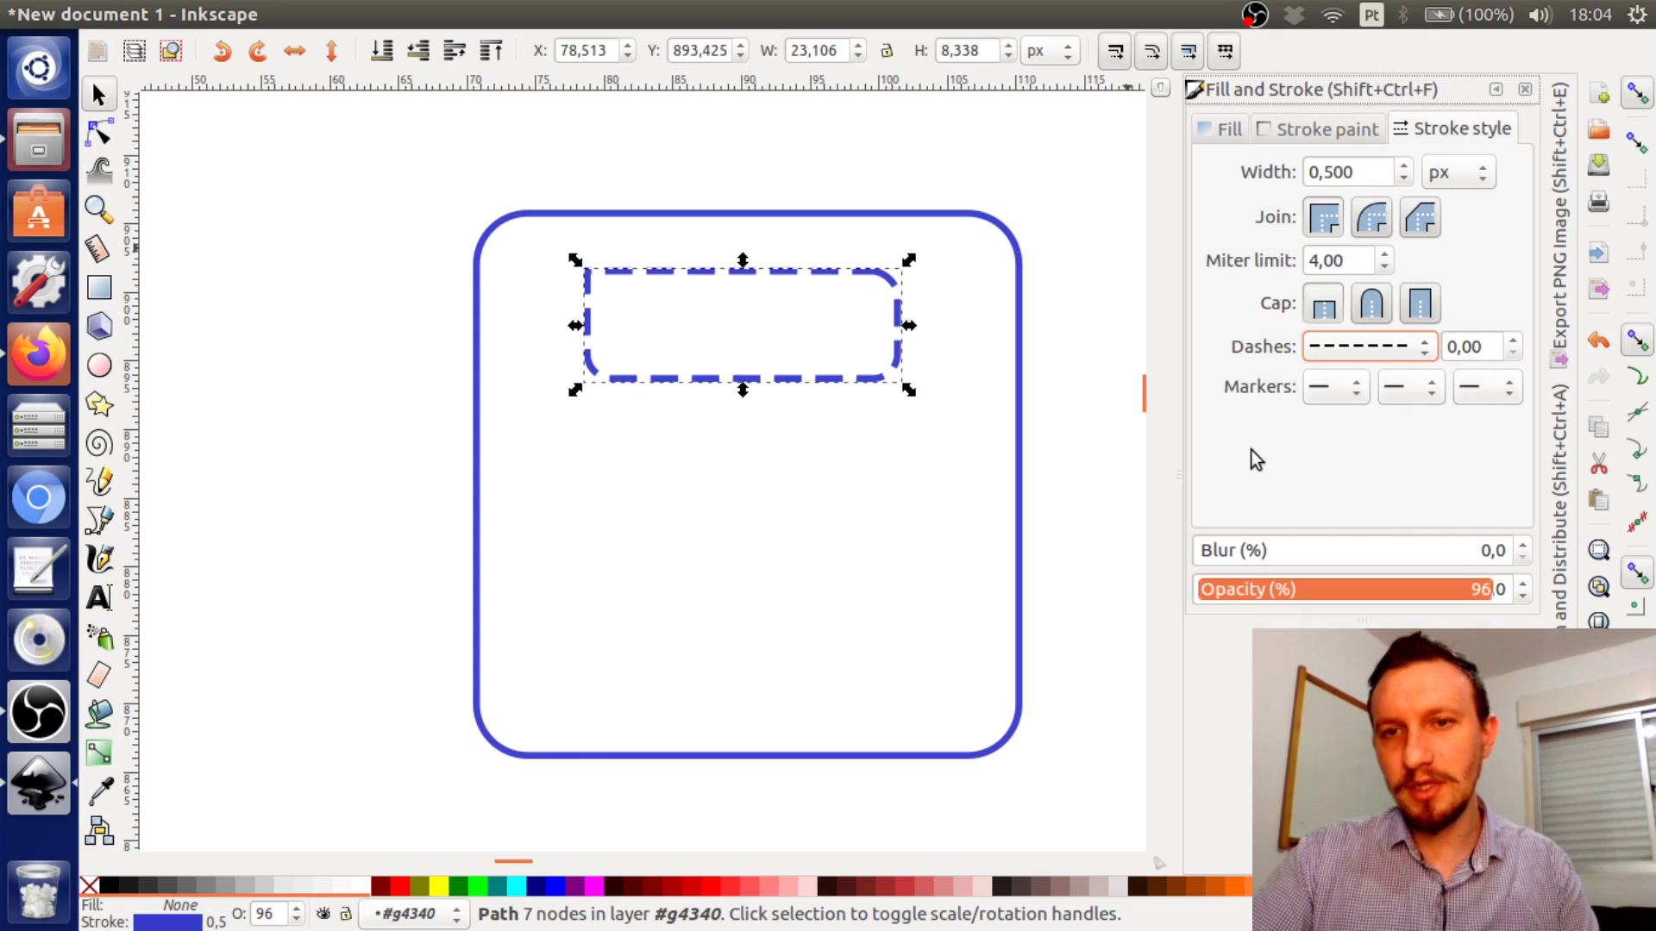
click(709, 542)
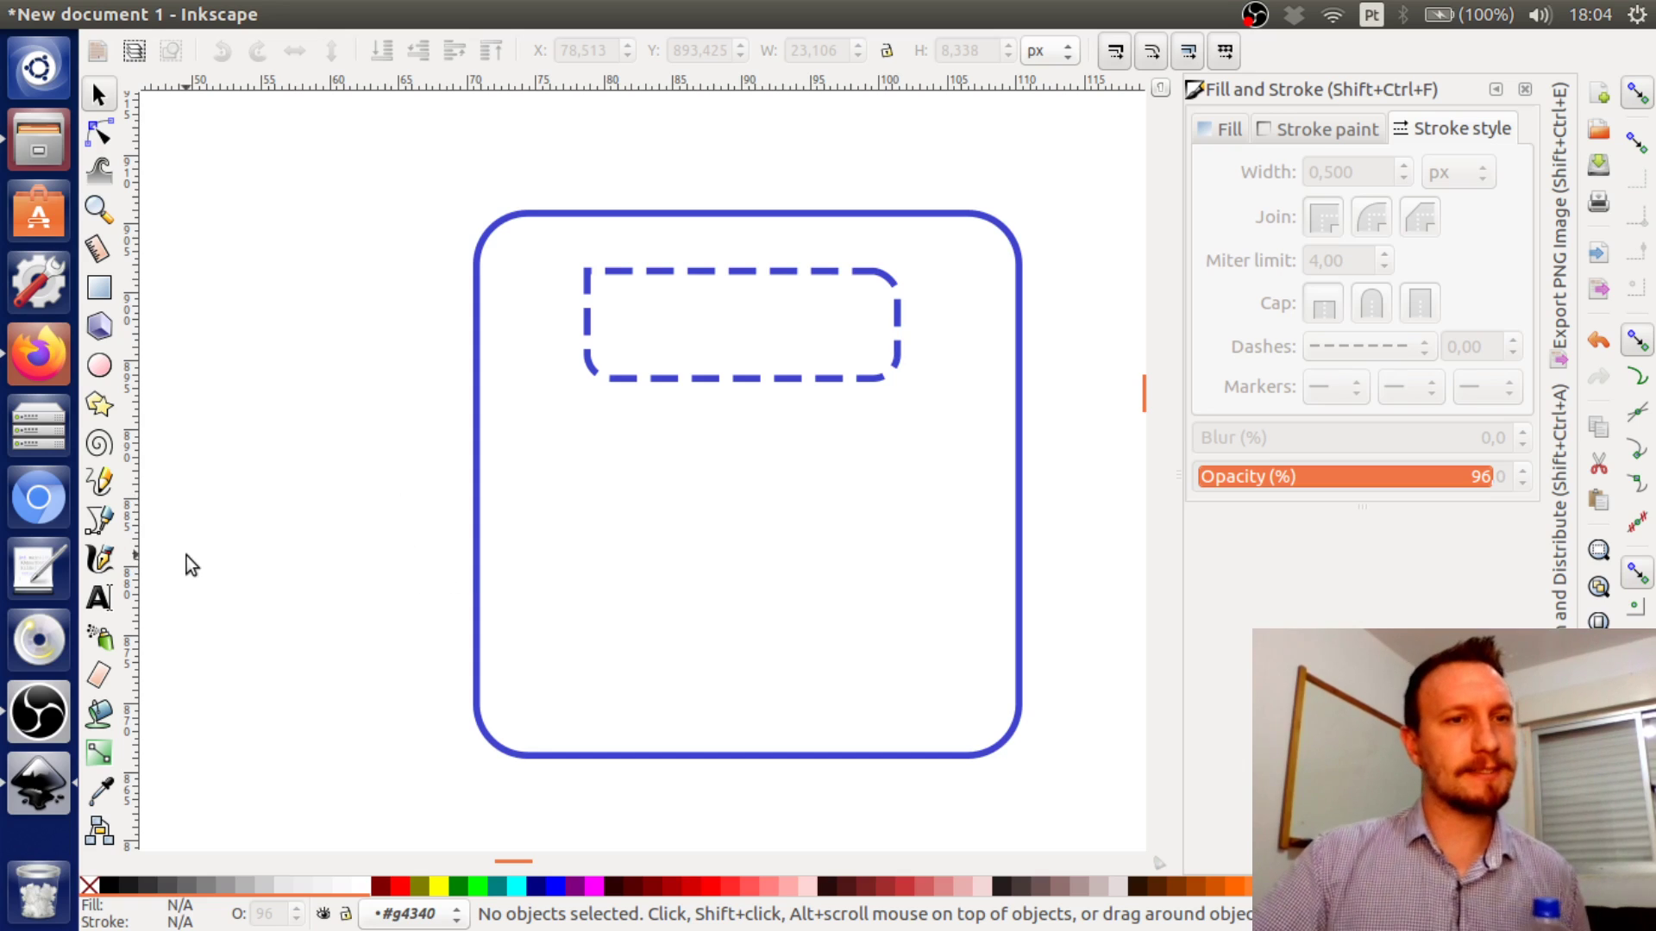
Draw a 3D box over the large rounded square, starting below the dashed rectangle
click(99, 326)
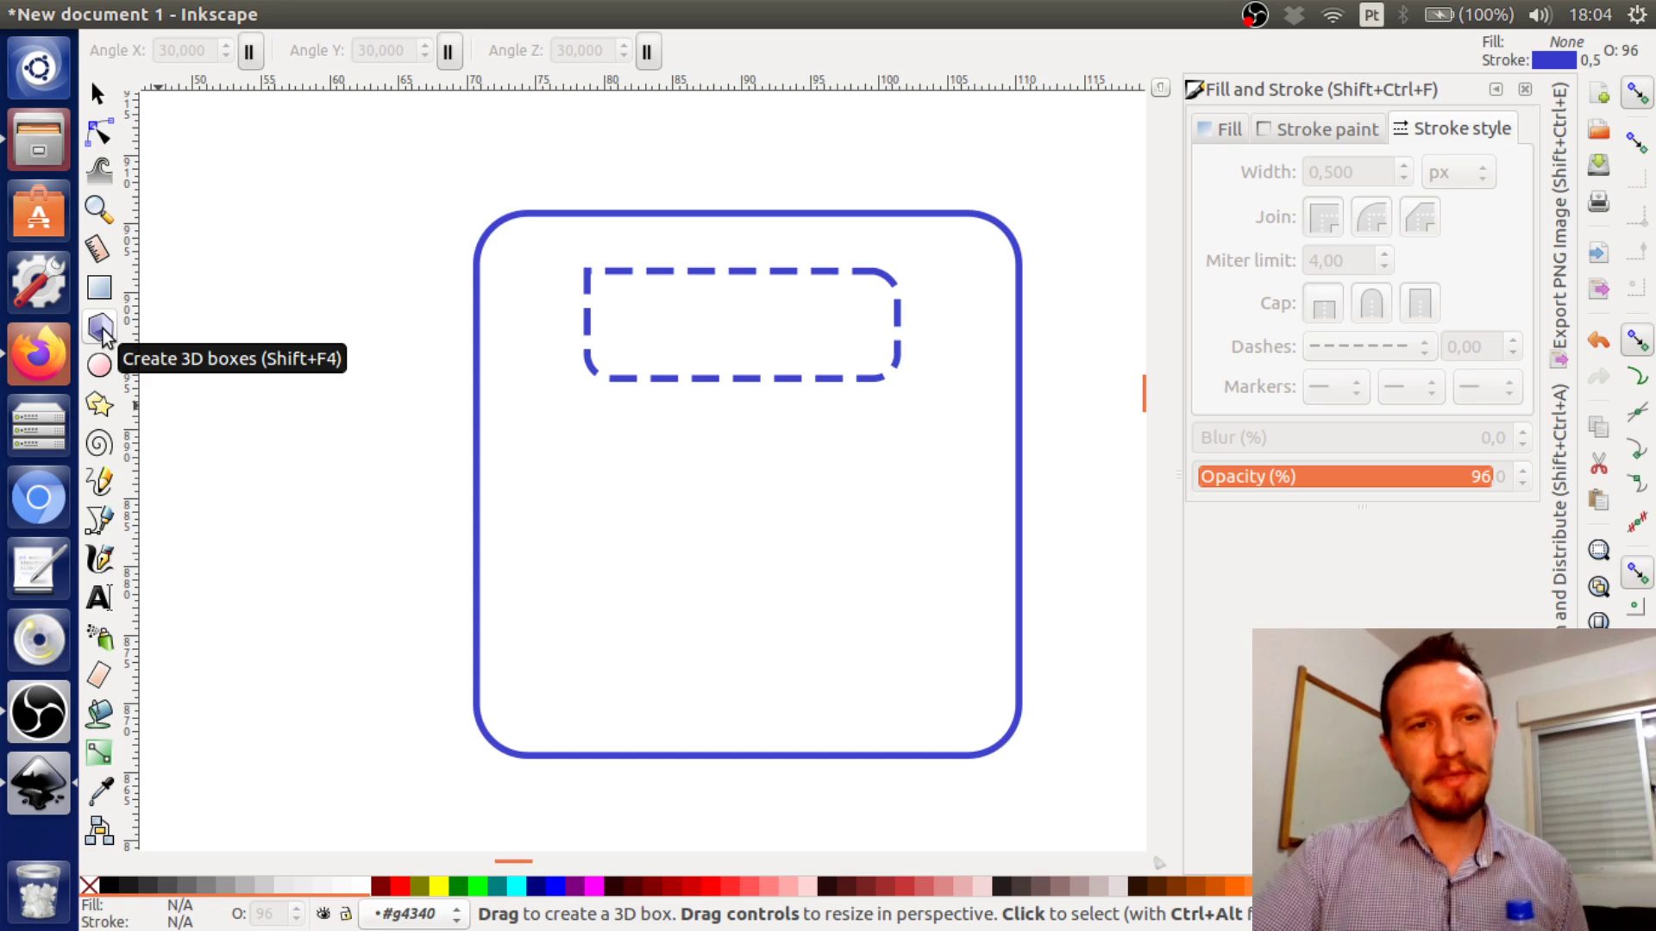
mouse_move(710, 561)
mouse_down()
mouse_move(625, 526)
mouse_move(661, 525)
mouse_move(623, 488)
mouse_move(642, 500)
mouse_up()
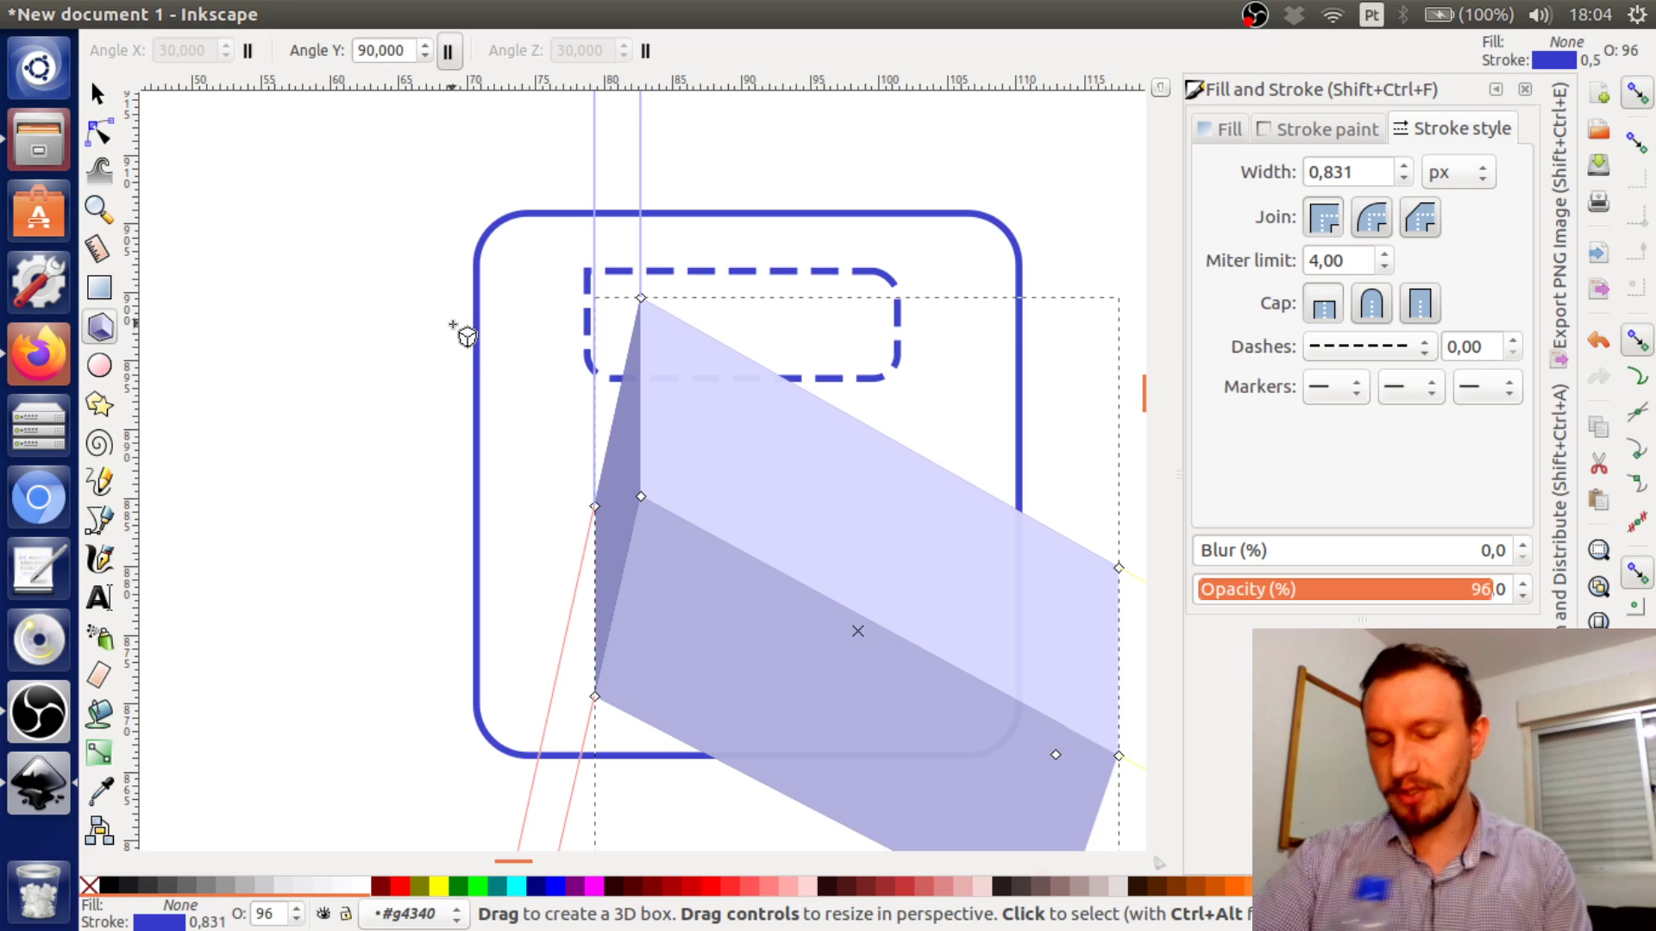
scroll(625, 434, down, 3)
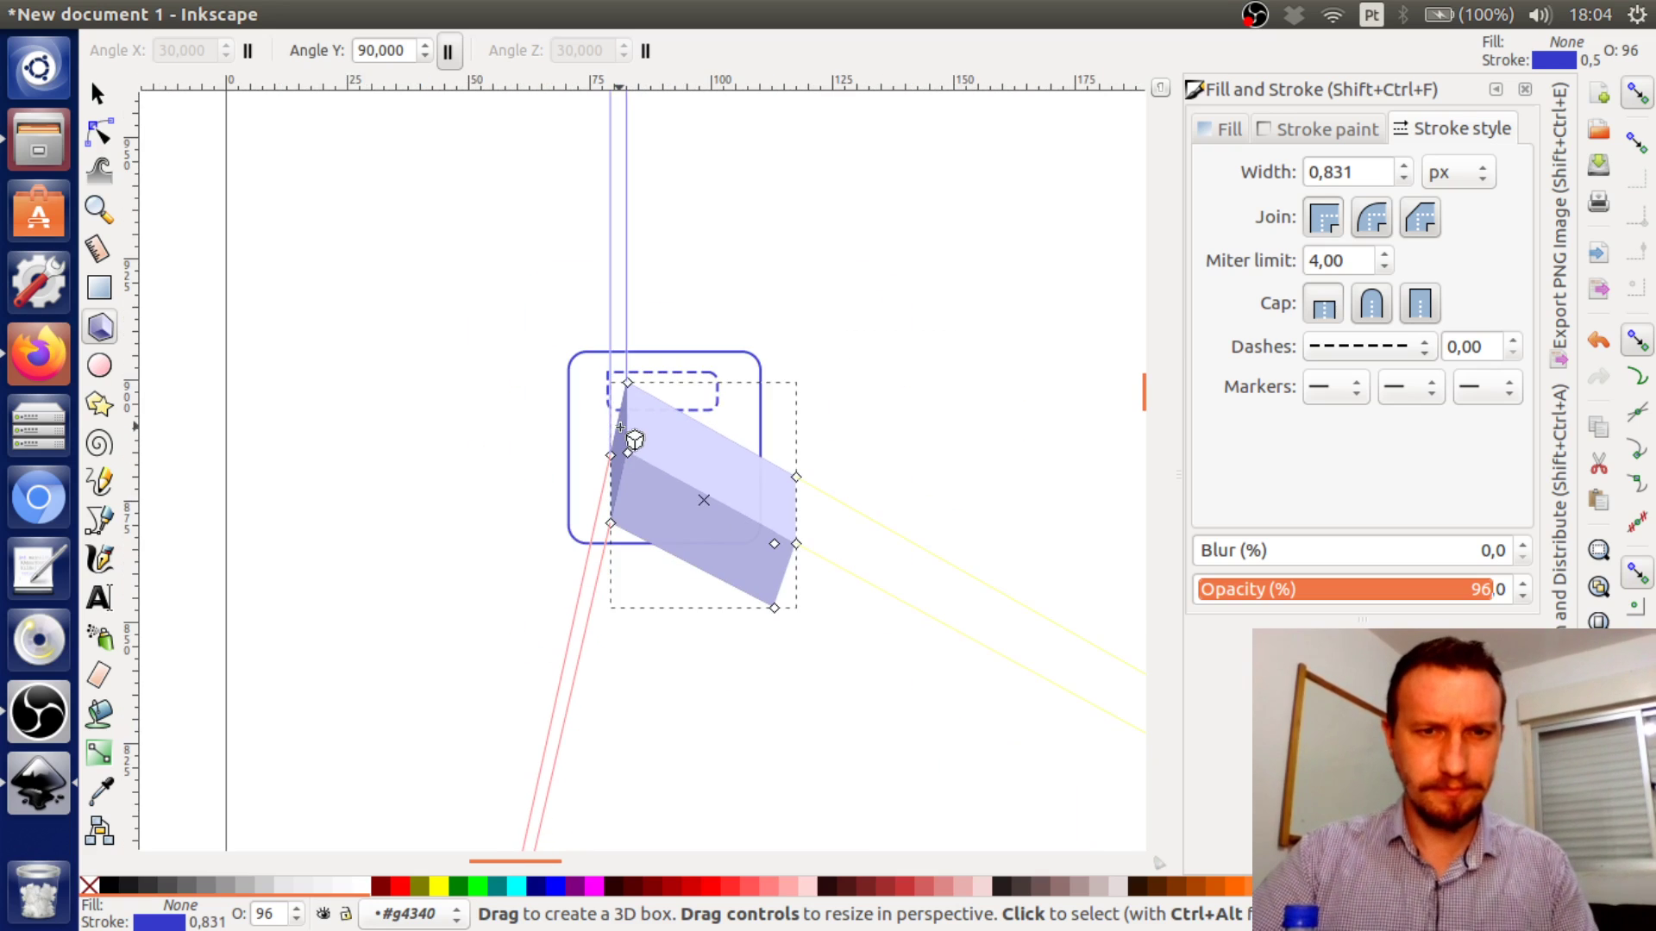
Reshape the 3D box by its corner handles to about 33.4 px wide and 75.5 px high
key(n)
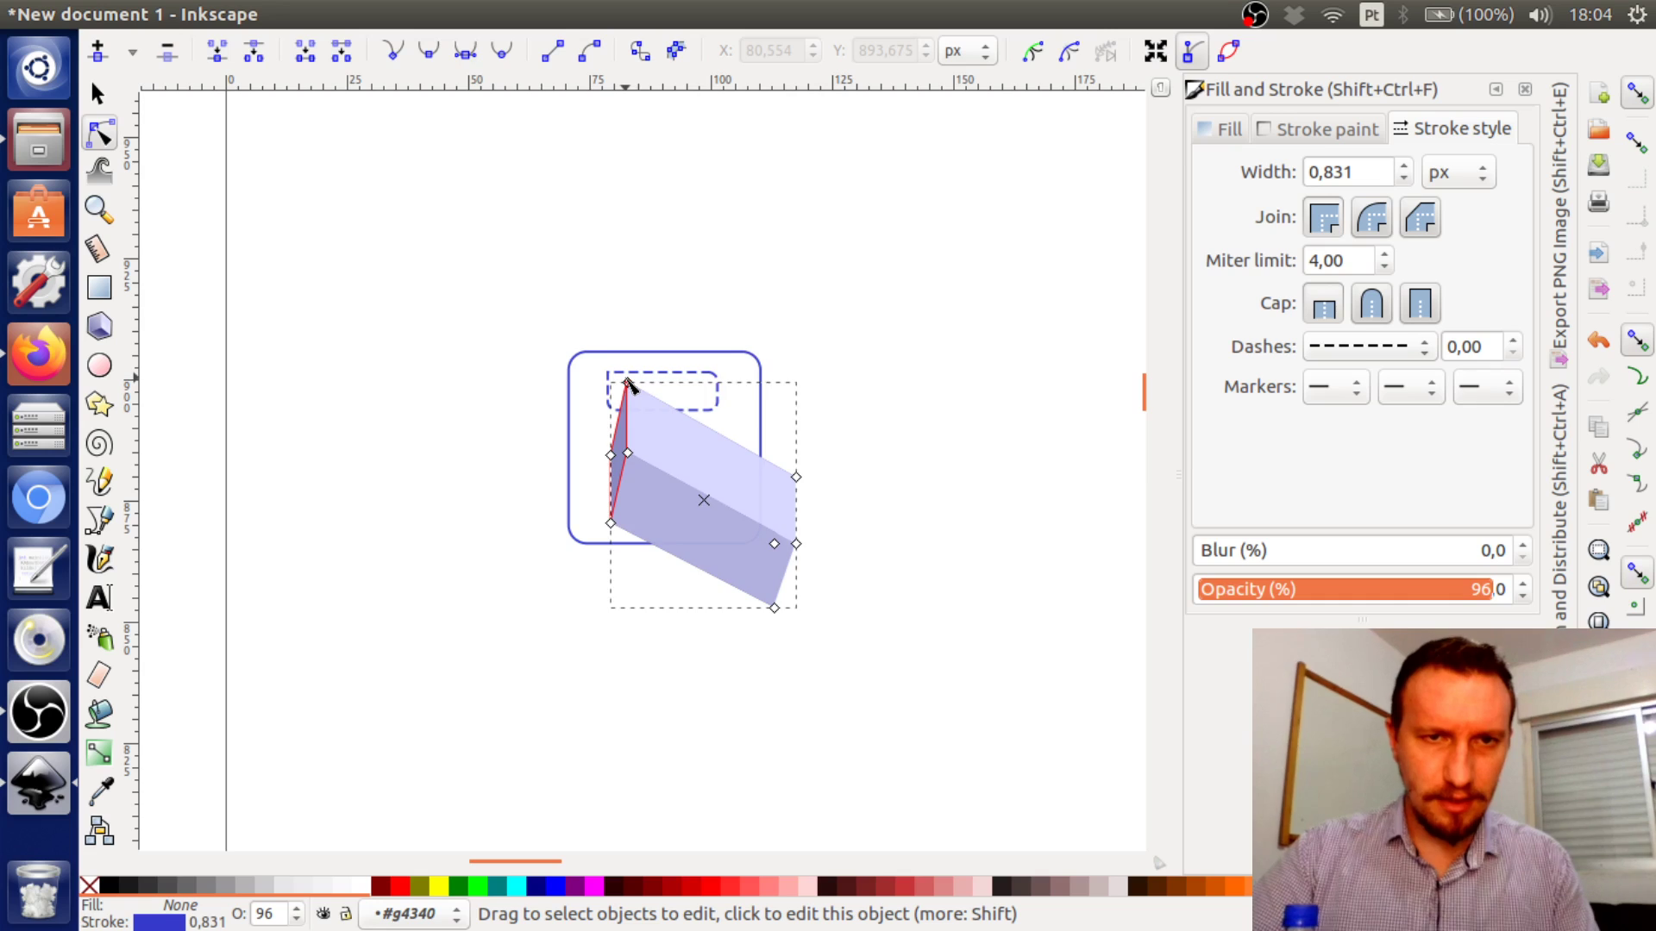
drag(629, 386, 662, 497)
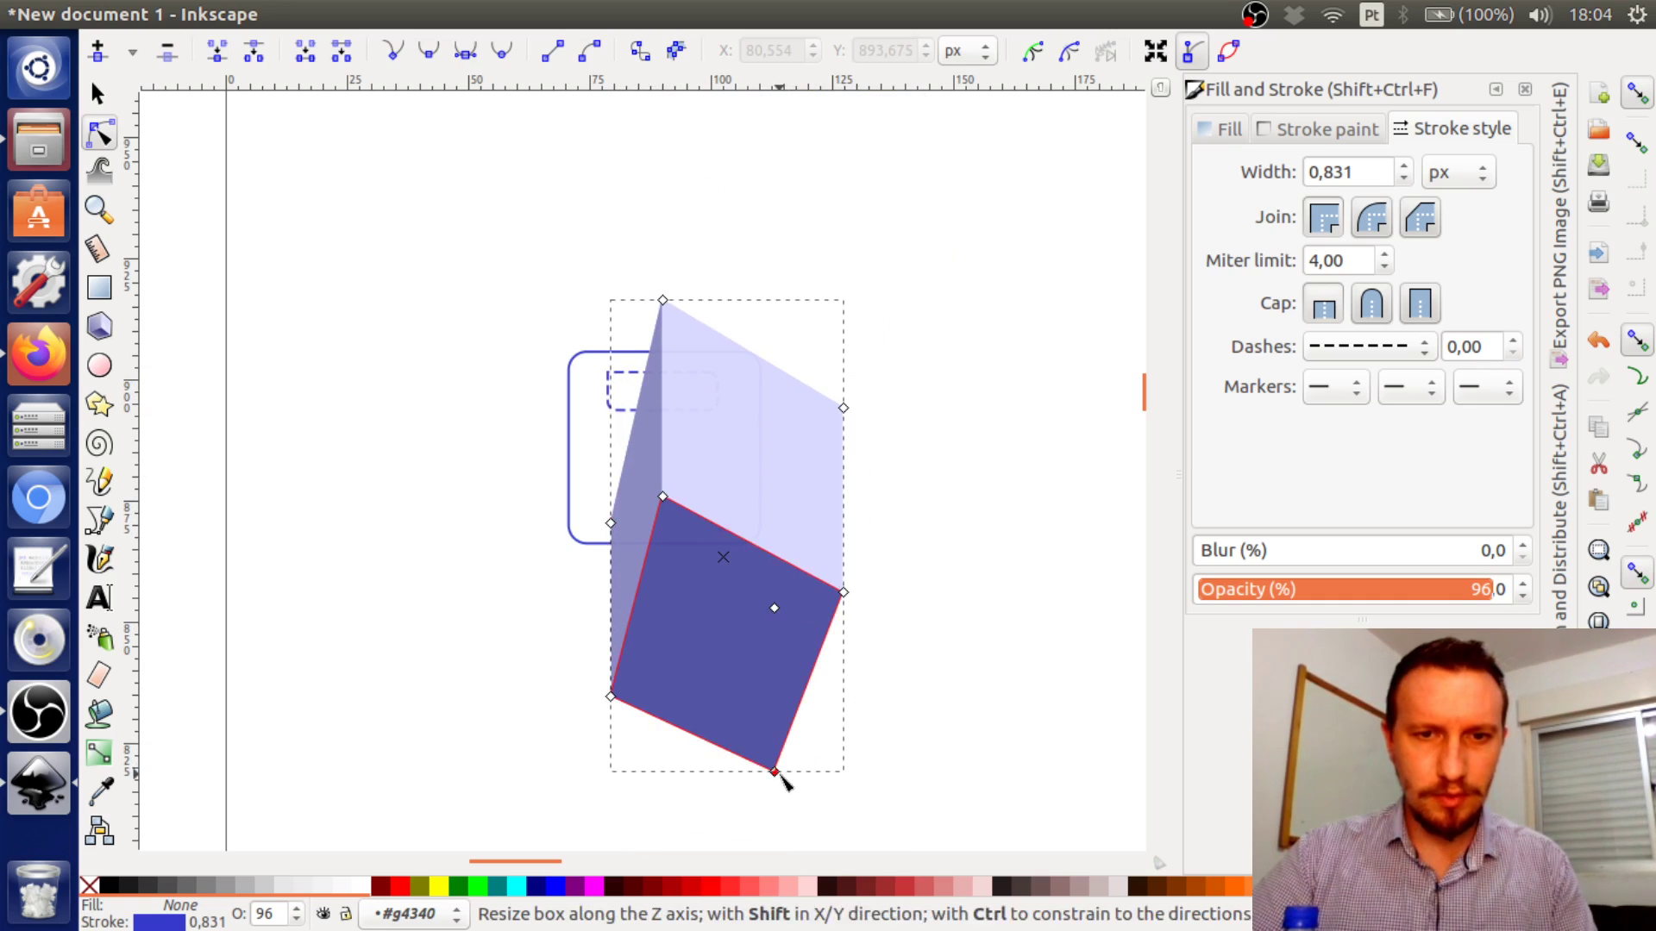
drag(775, 770, 739, 702)
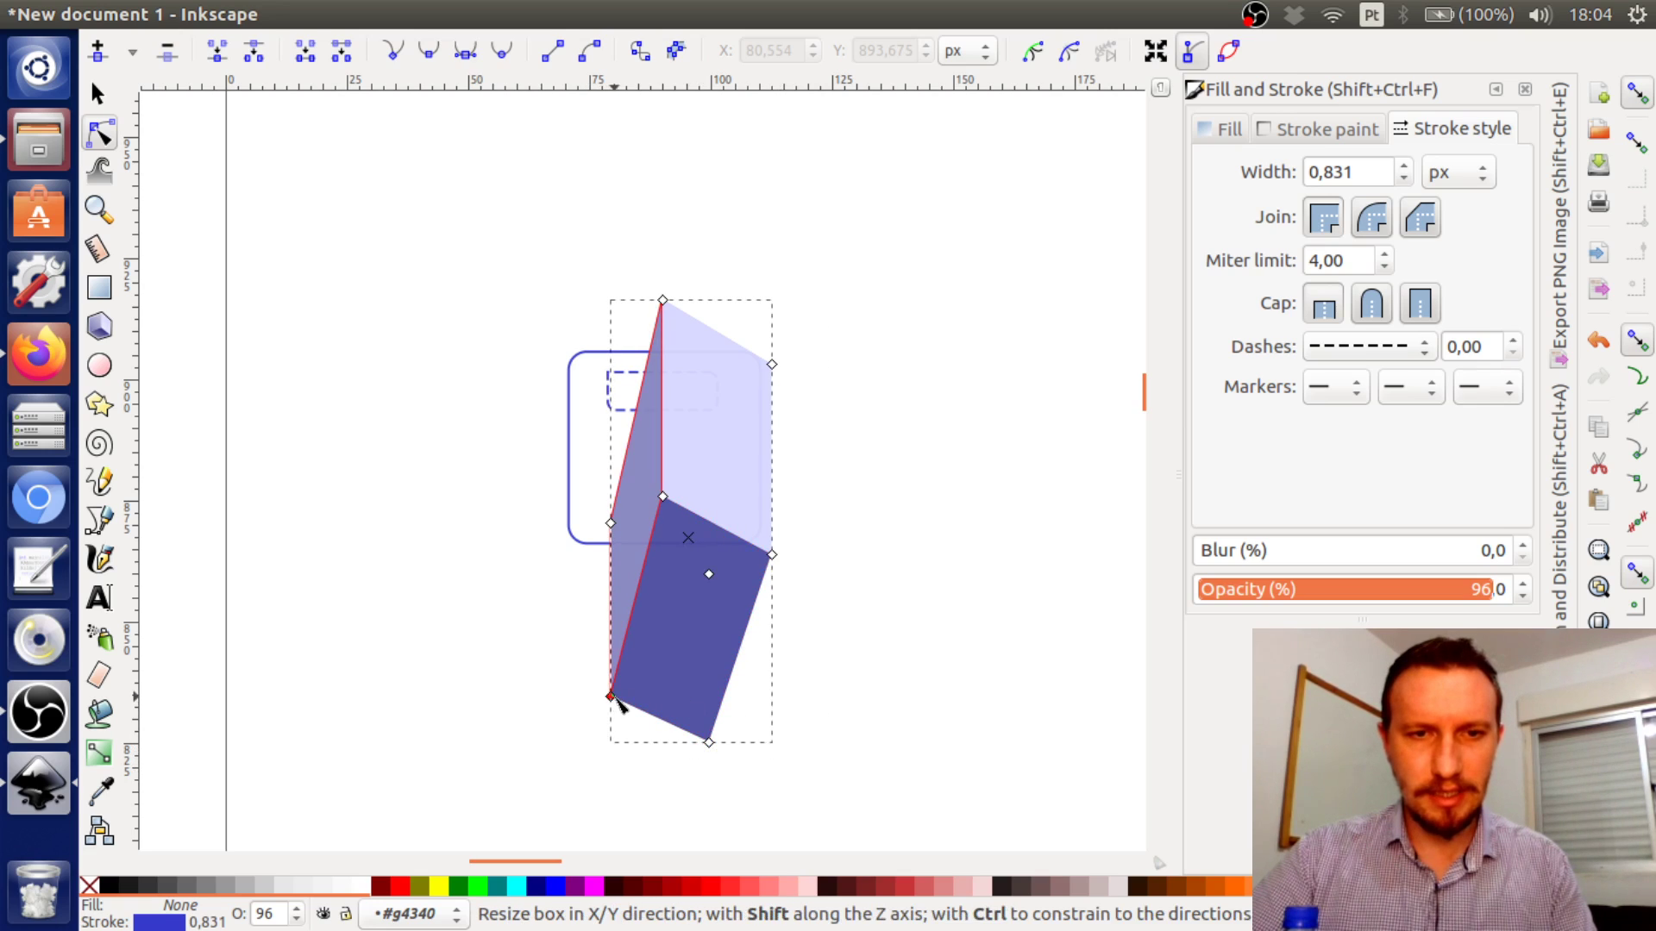
drag(611, 696, 612, 620)
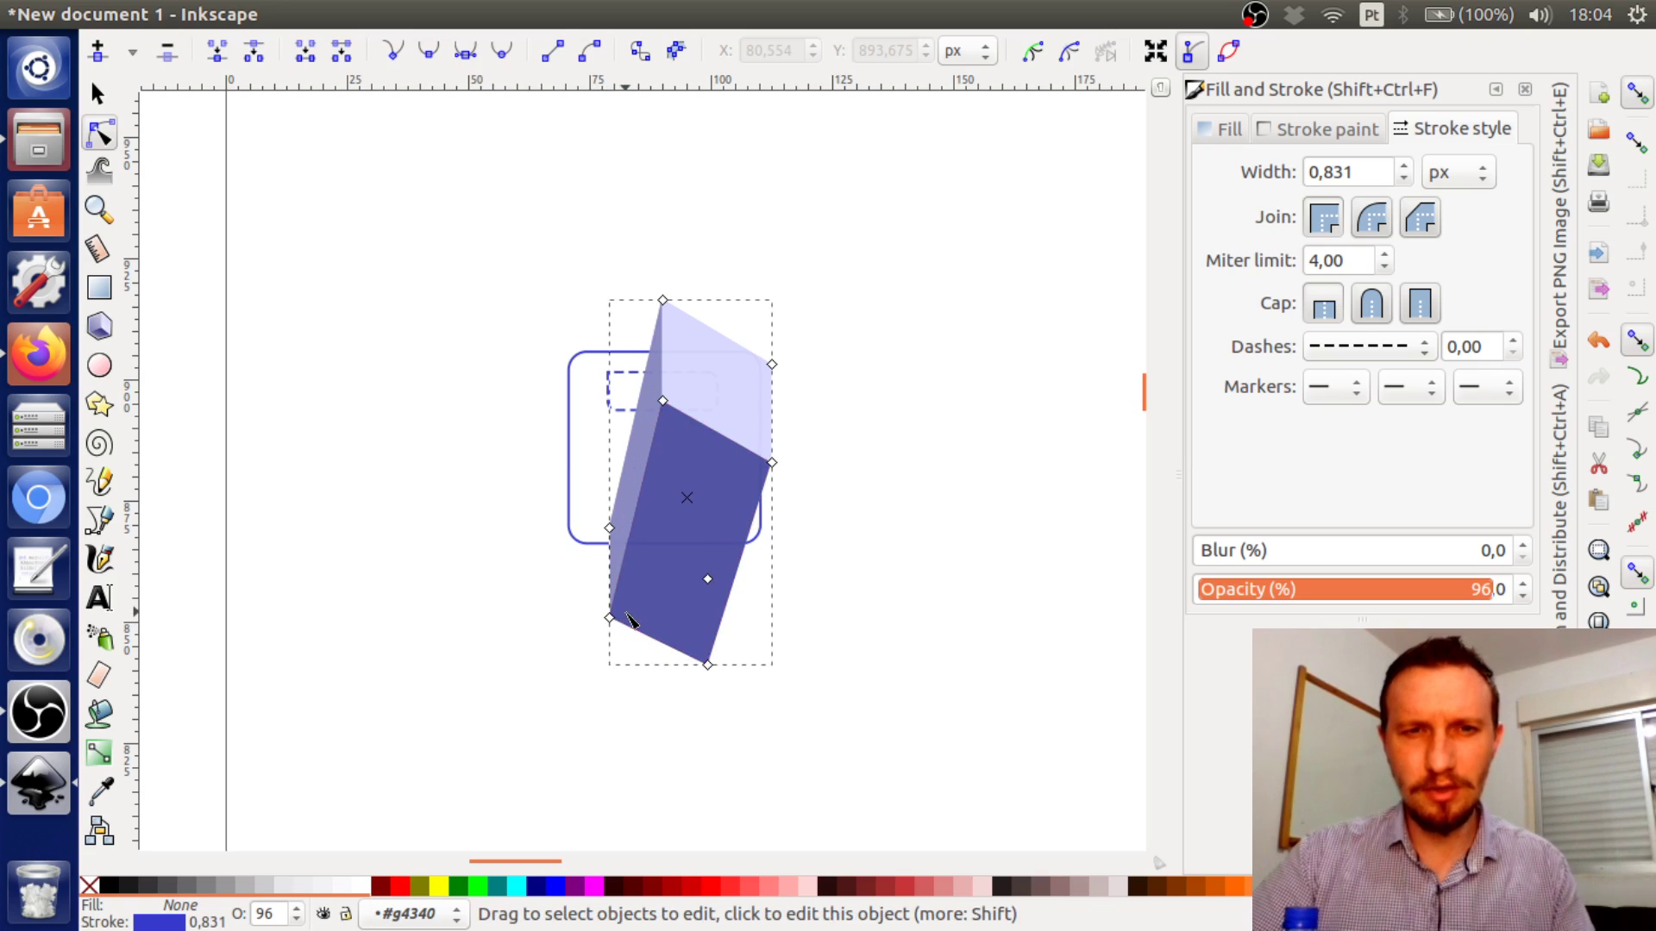
Move the 3D box off the rounded square to about X 25.28, Y 853.15 px and delete it
click(115, 97)
click(776, 396)
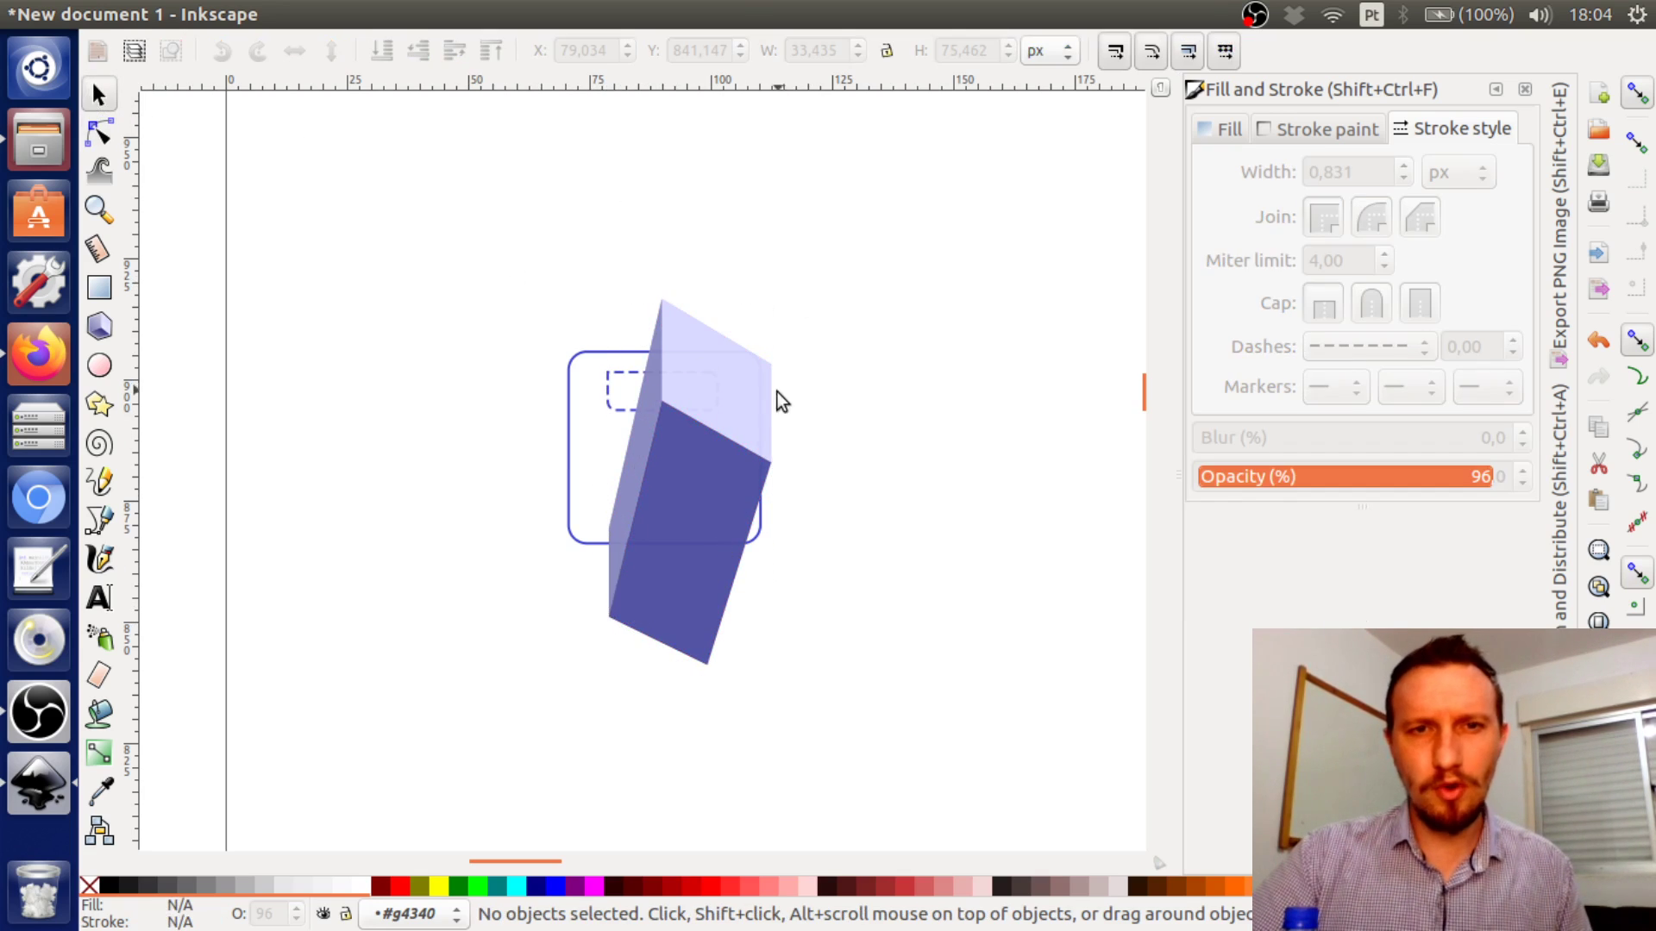
drag(759, 399, 499, 345)
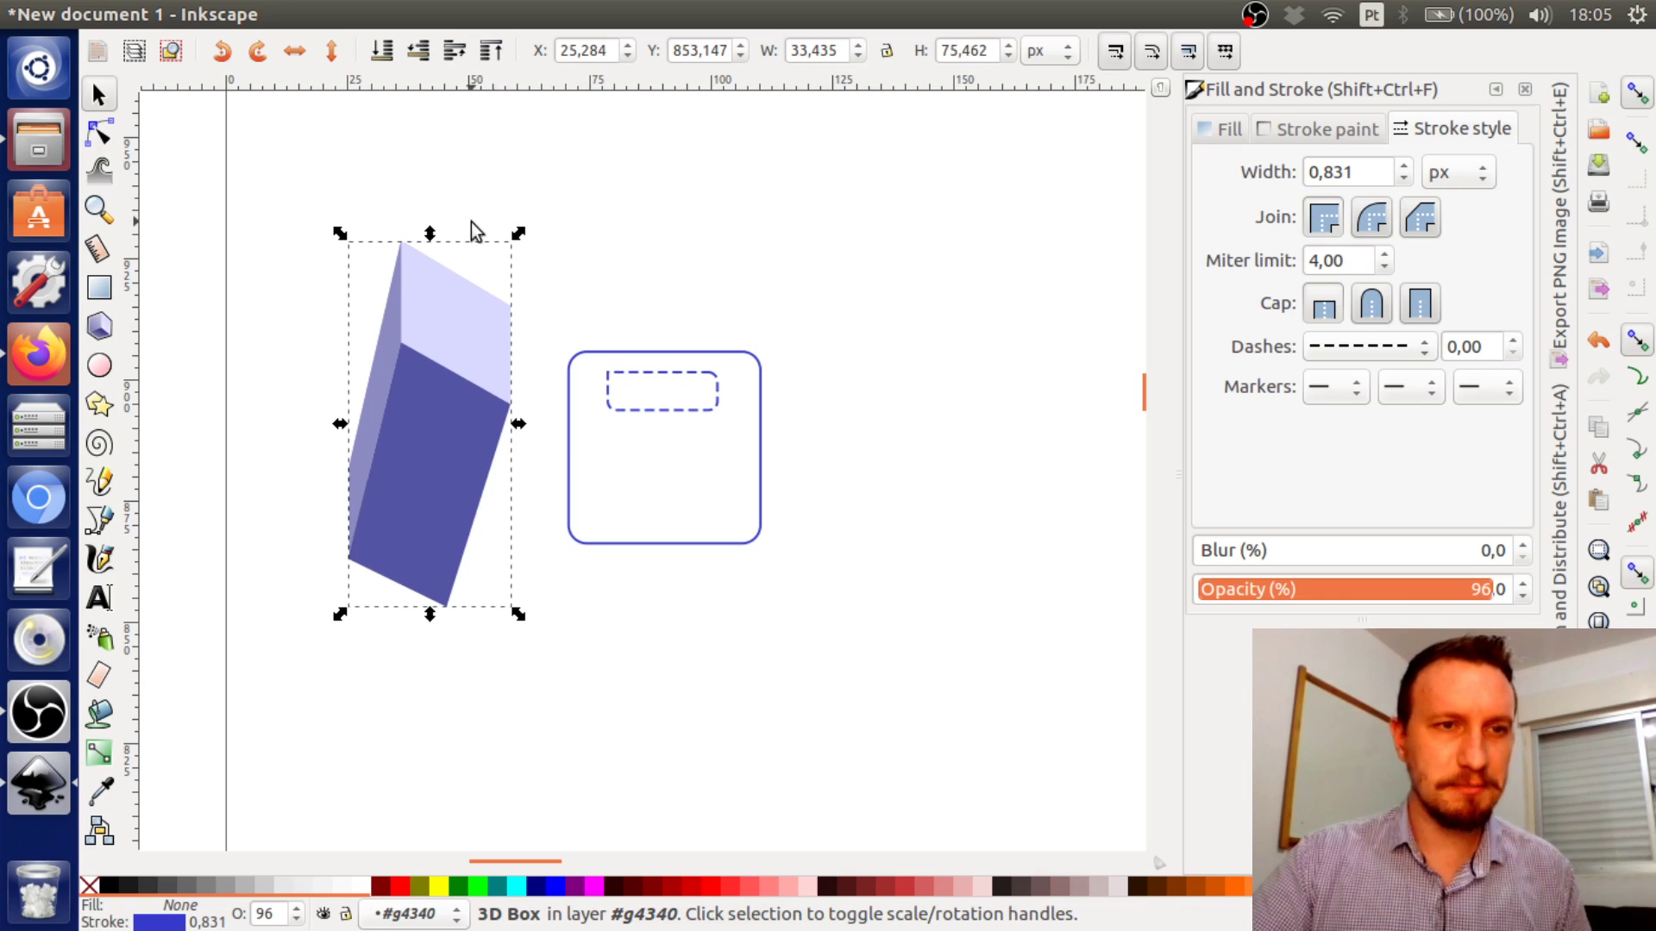
key(Delete)
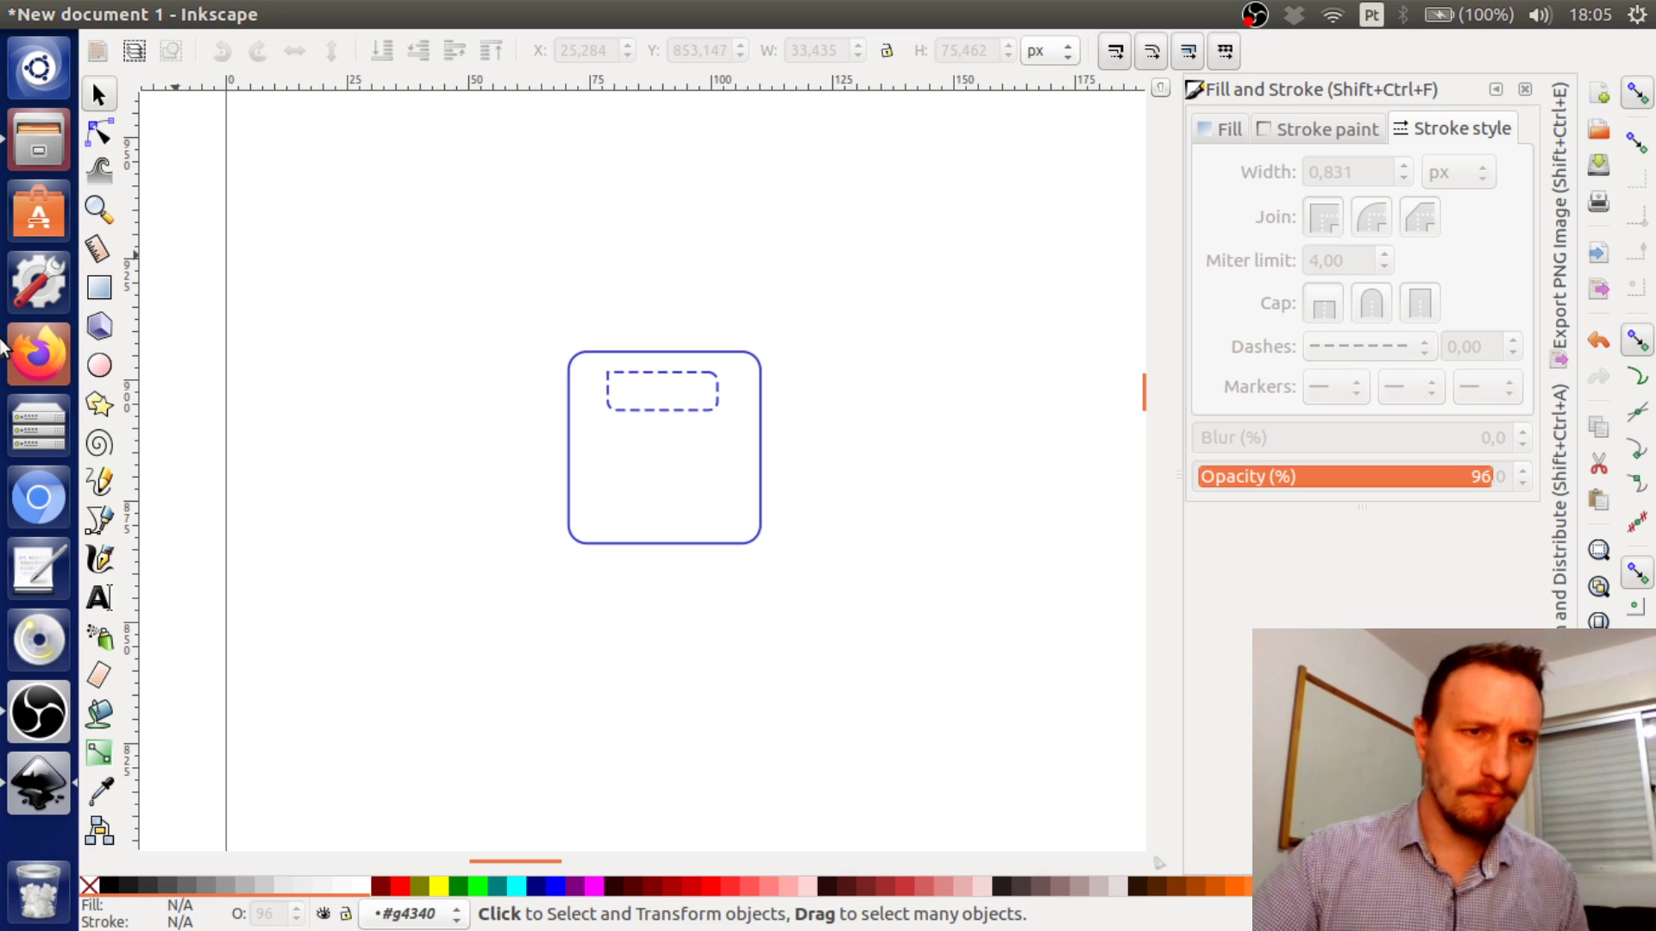
Draw a small ellipse about 16.5 by 15.8 px just above the rounded square and raise its arc end angle to 21.66 degrees
click(99, 365)
mouse_move(579, 275)
mouse_down()
mouse_move(658, 325)
mouse_move(660, 349)
mouse_up()
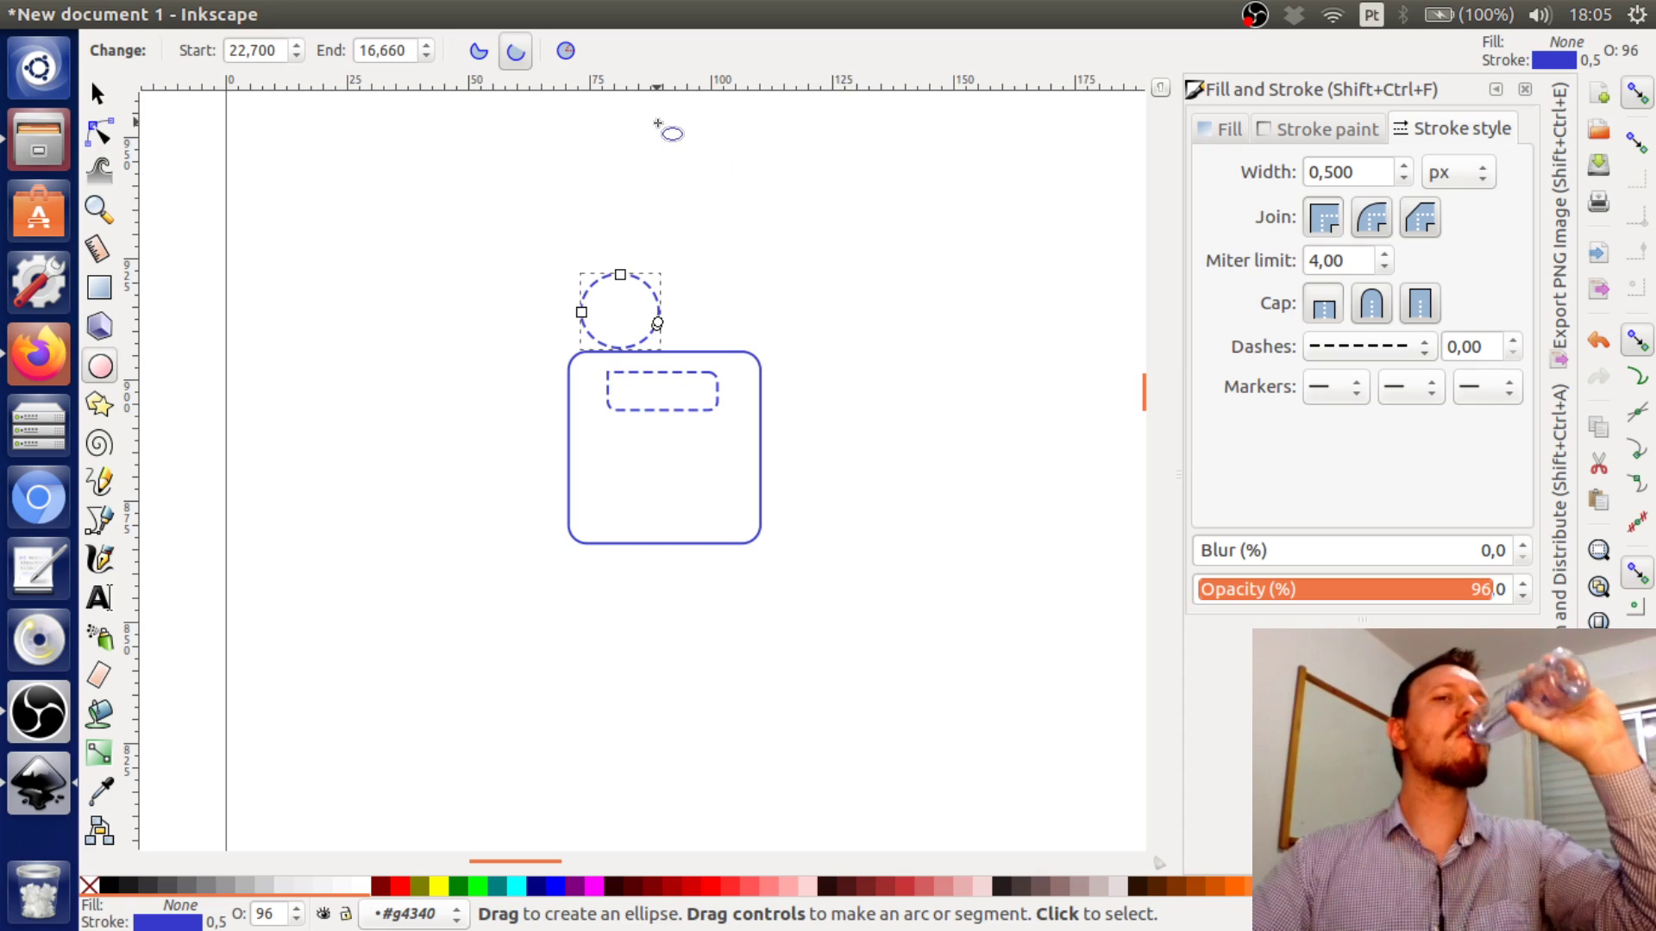
click(428, 45)
click(428, 45)
click(428, 45)
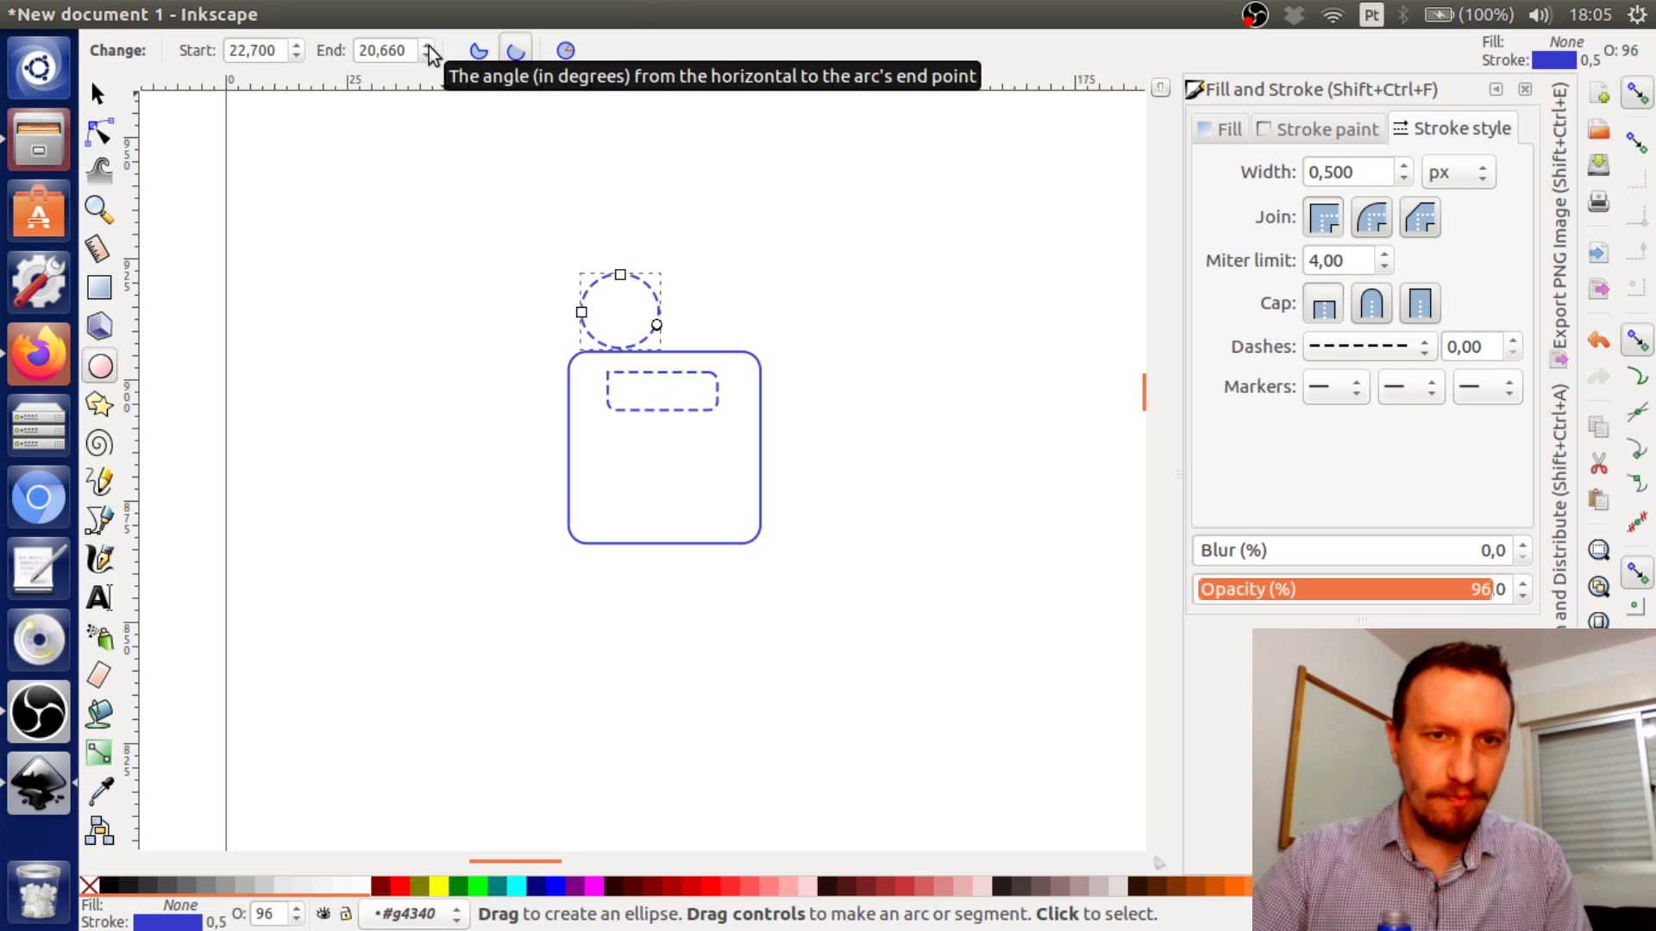
click(428, 45)
drag(416, 50, 346, 45)
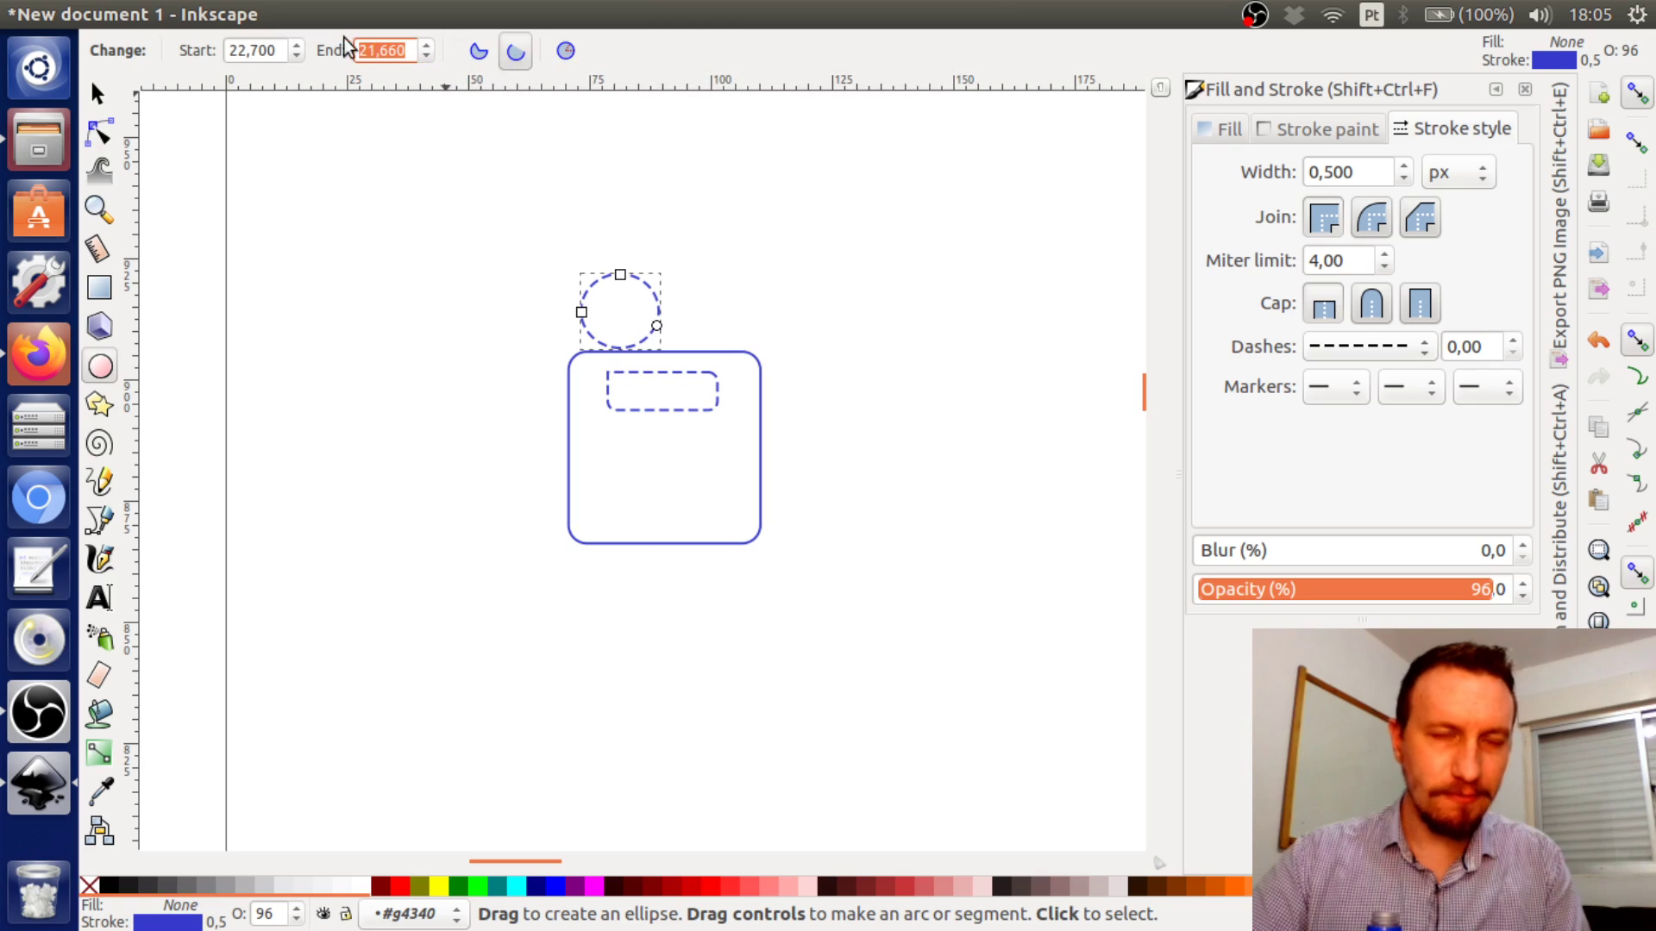
Move the small dashed circle to about X 94.5, Y 915.75 px, give it a solid stroke, and deselect it
click(97, 93)
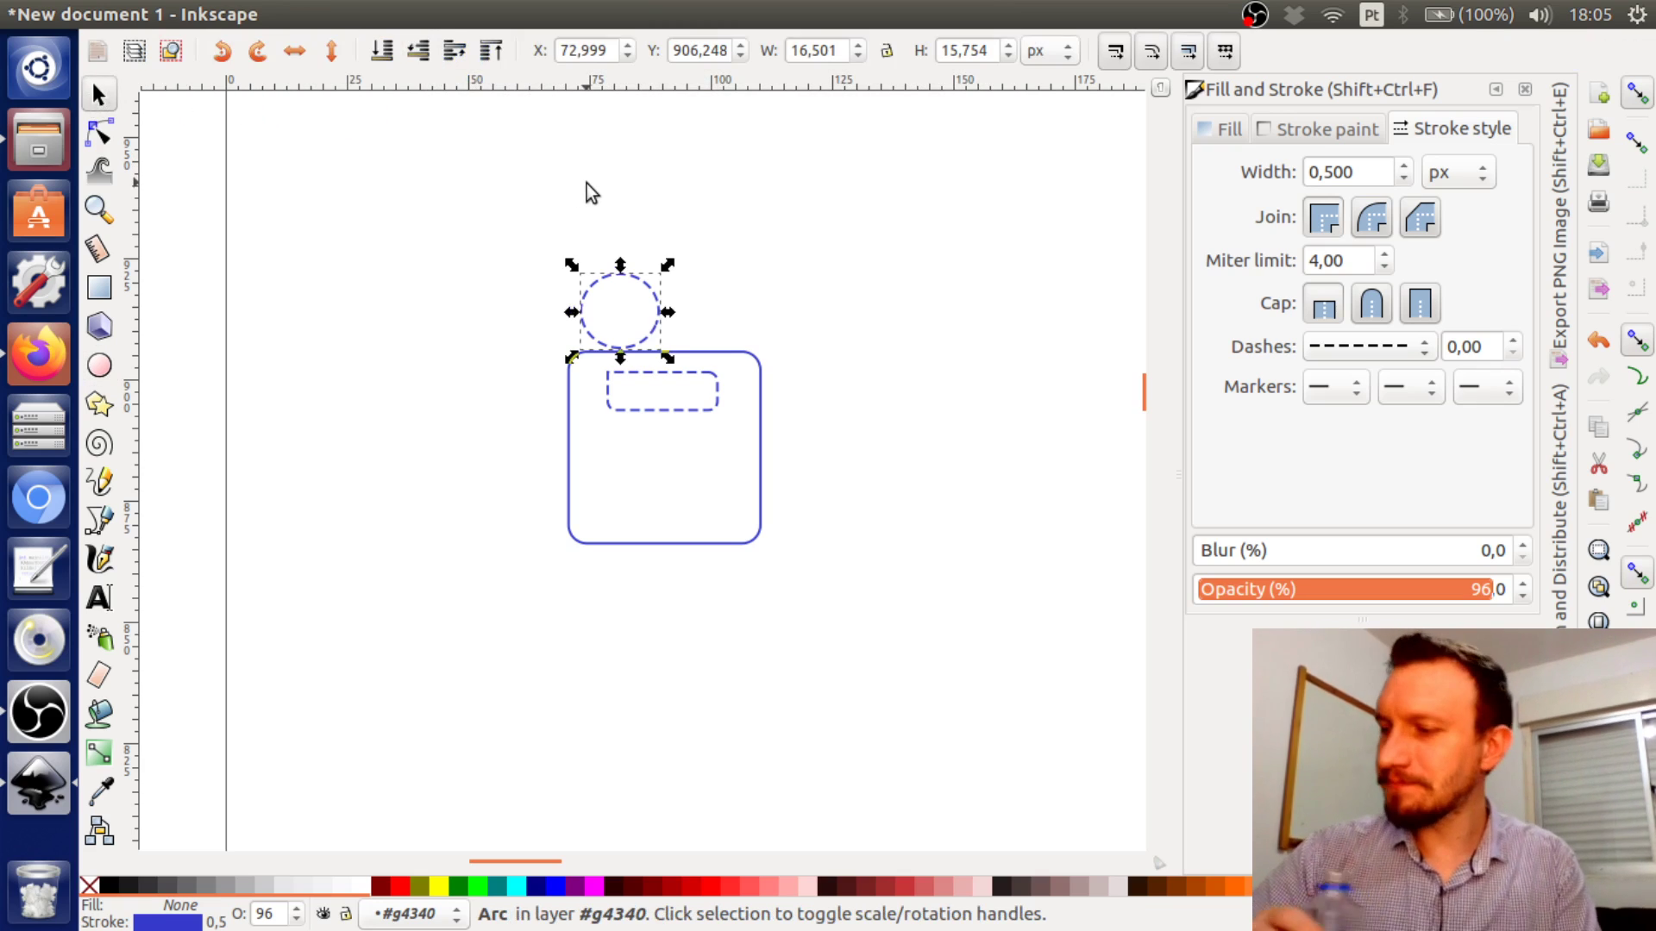
click(636, 325)
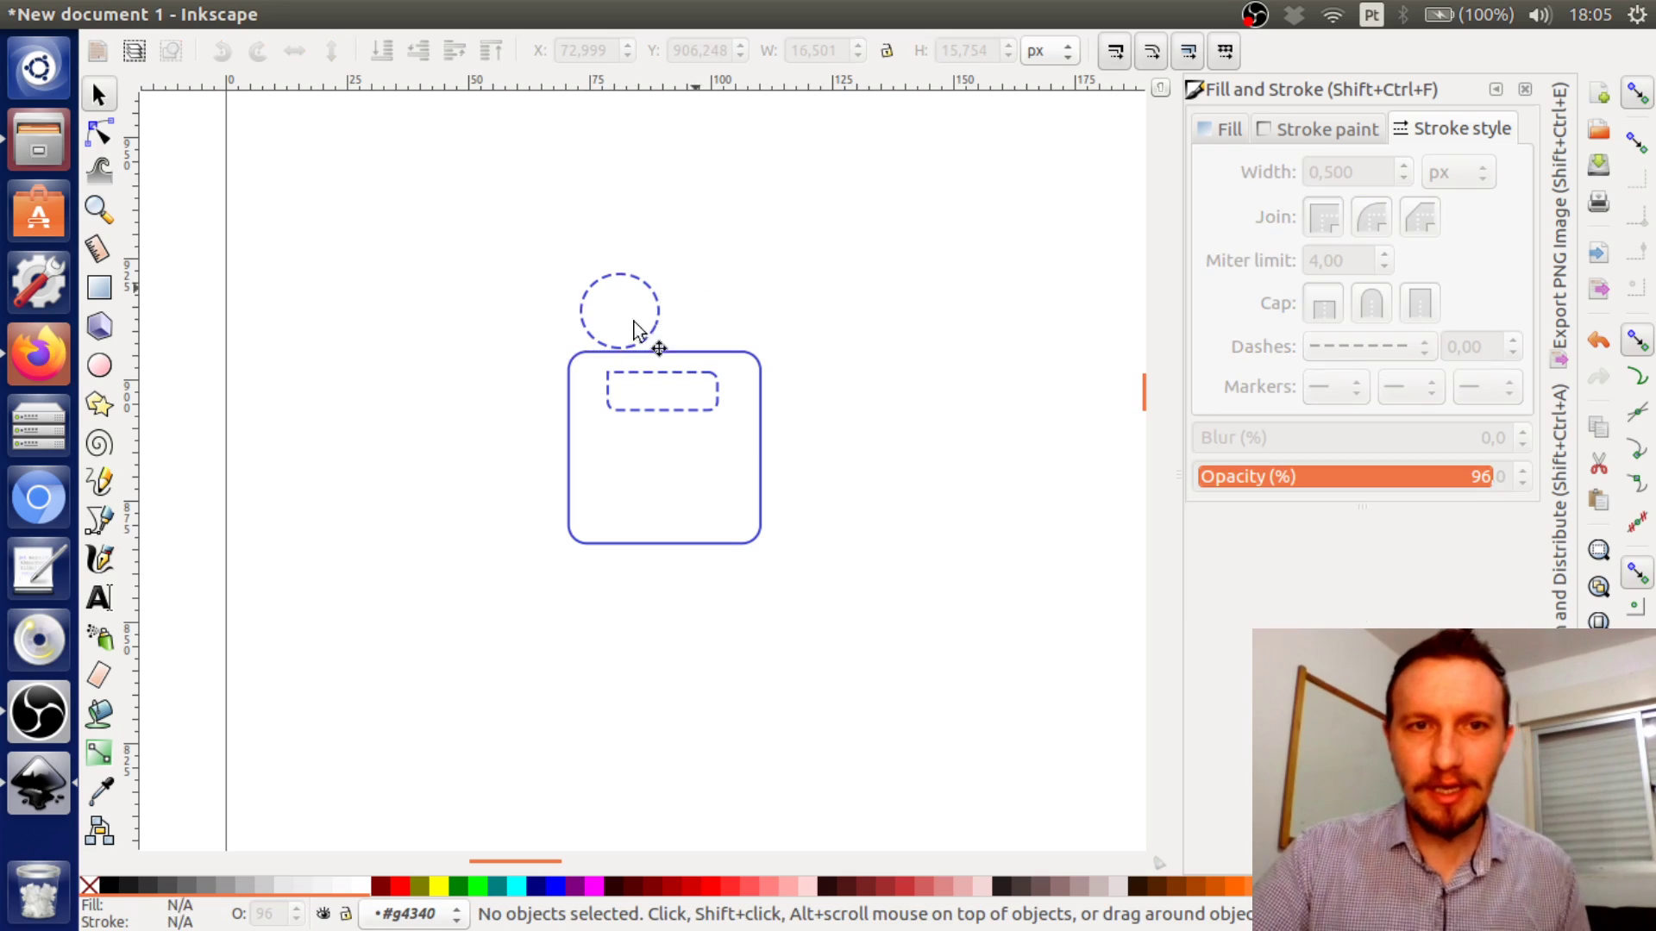
drag(655, 337, 761, 292)
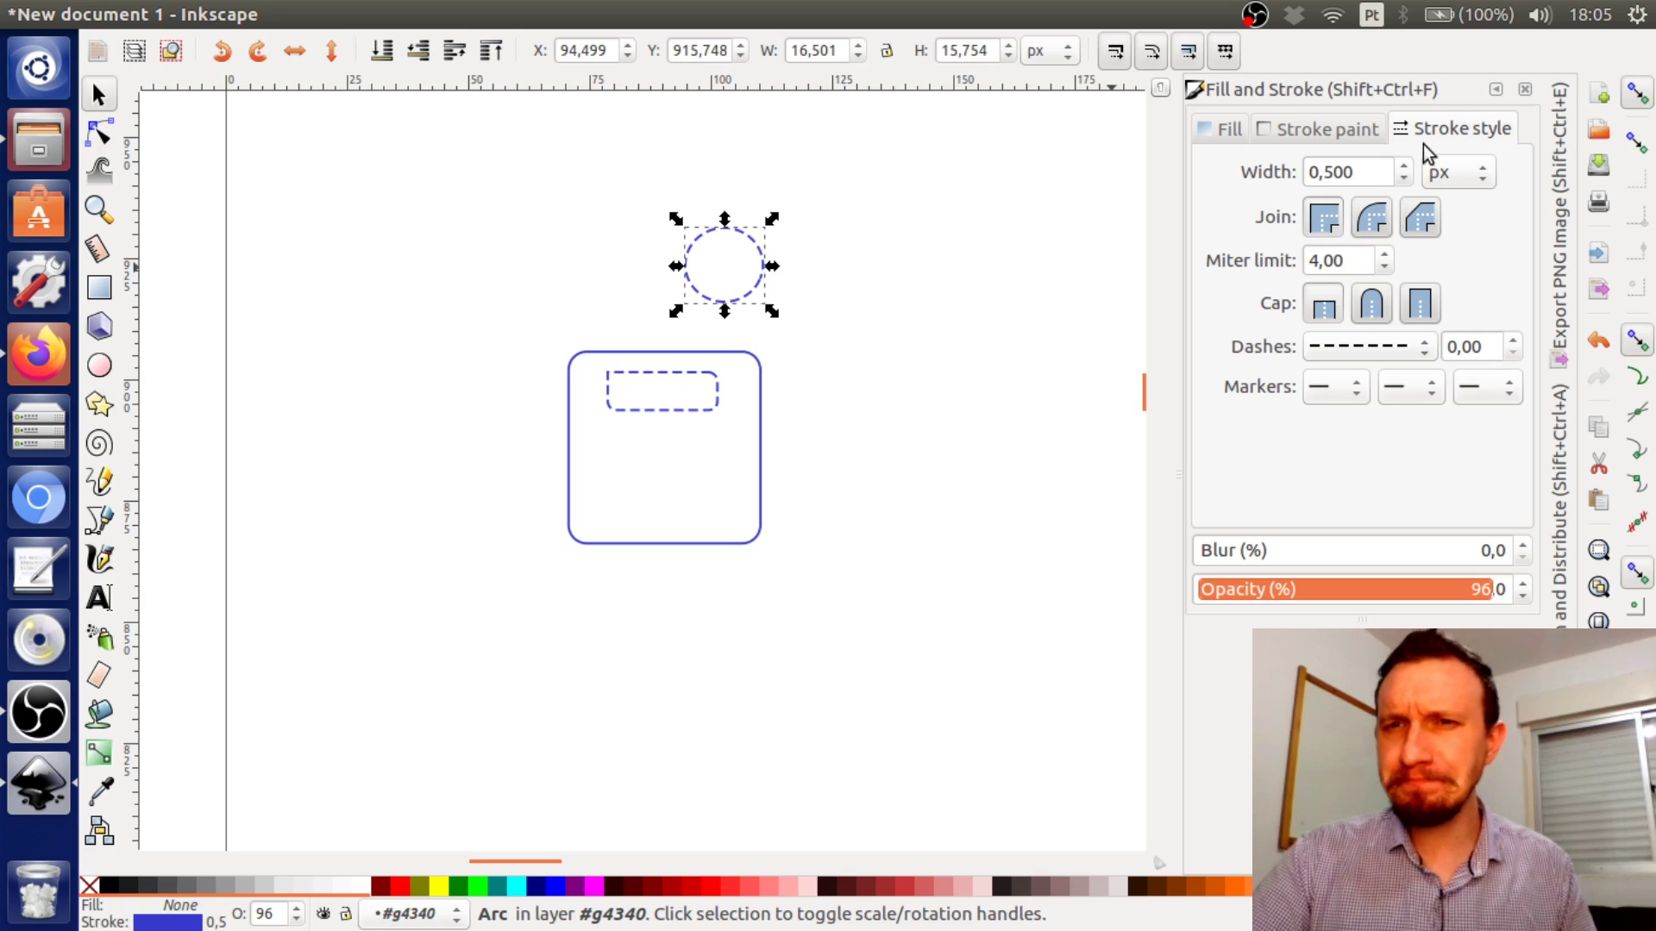
click(1366, 346)
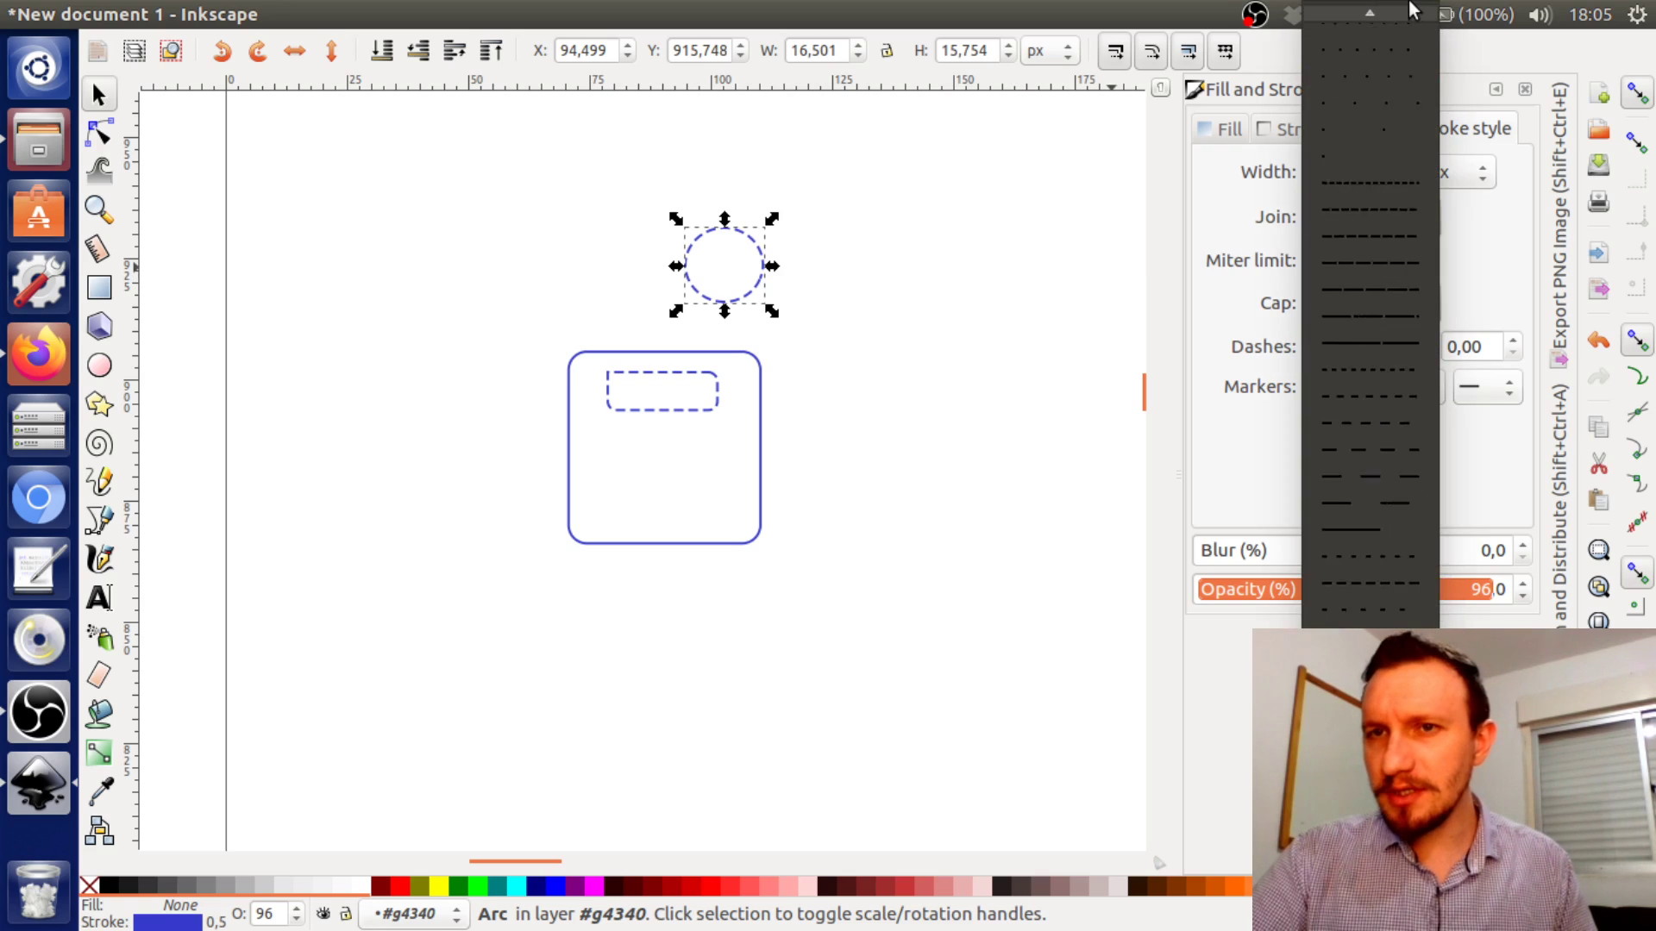
click(1373, 30)
click(987, 250)
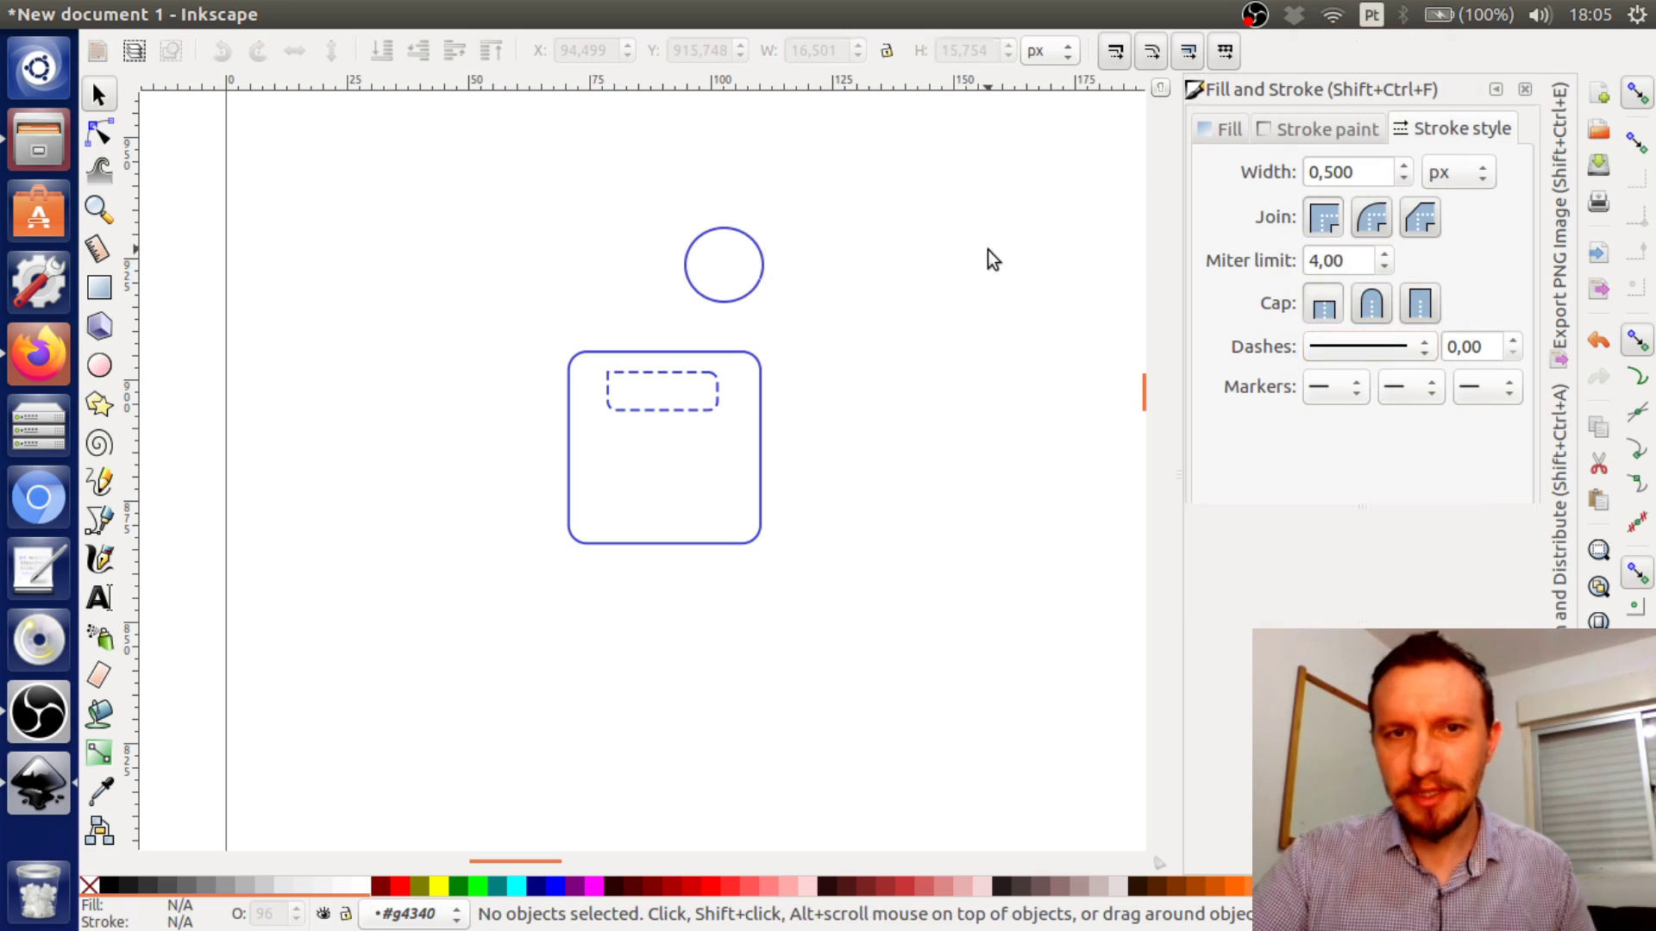
Draw a wide ellipse about 41.3 by 18.5 px to the left of the small circle
click(749, 291)
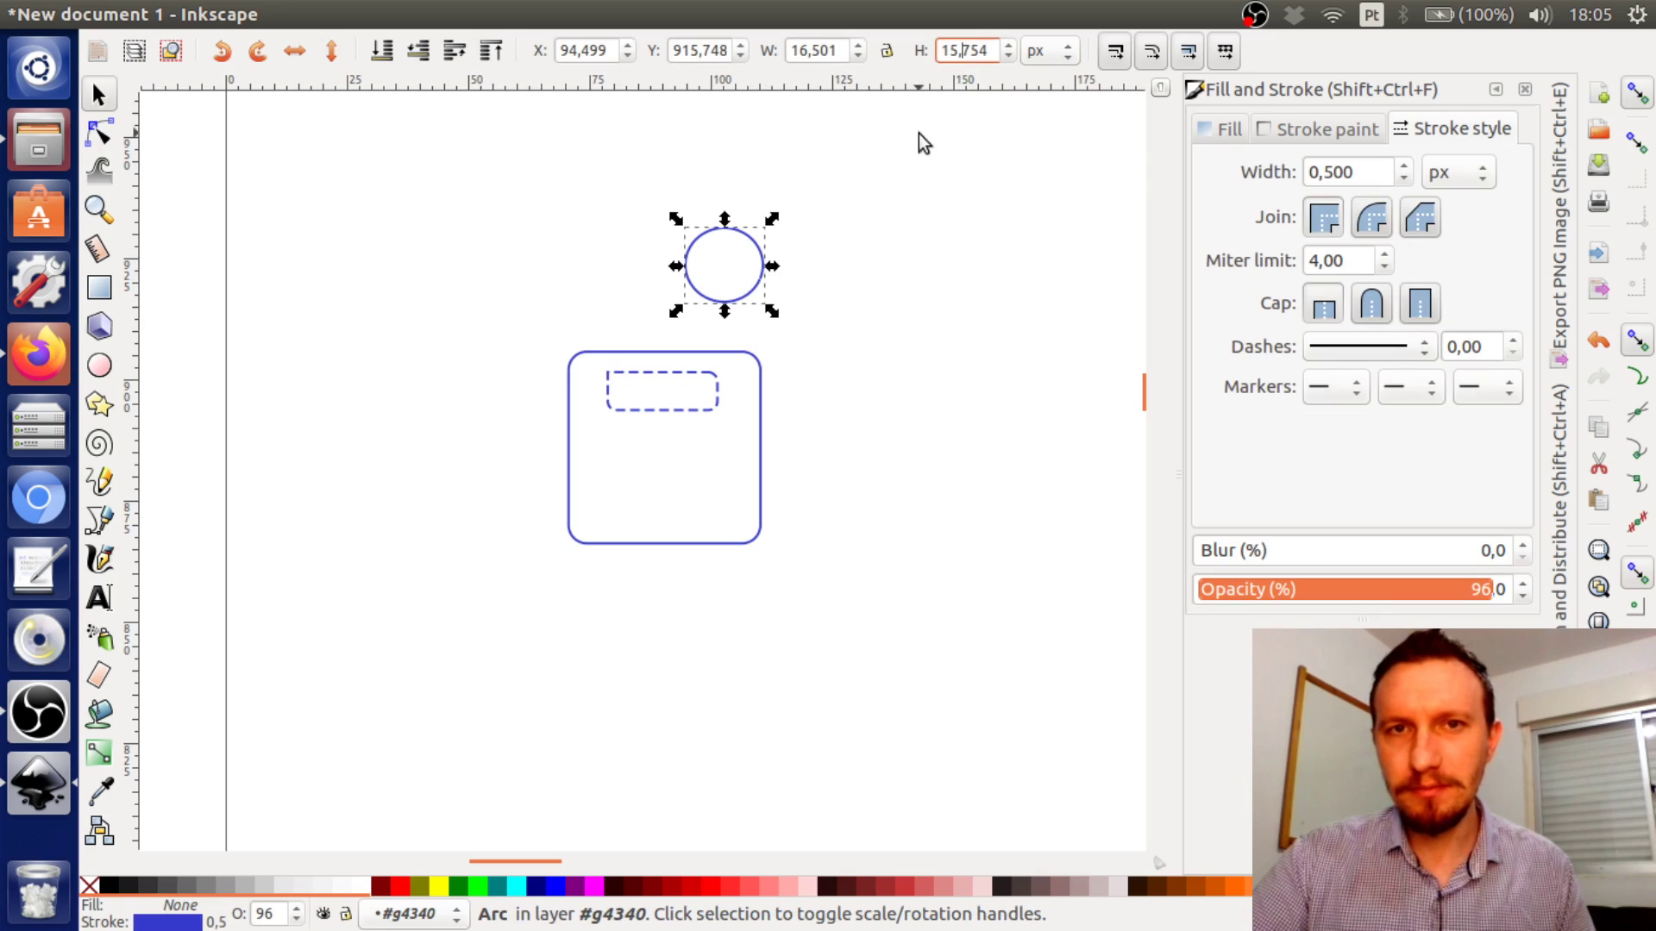
click(436, 275)
key(e)
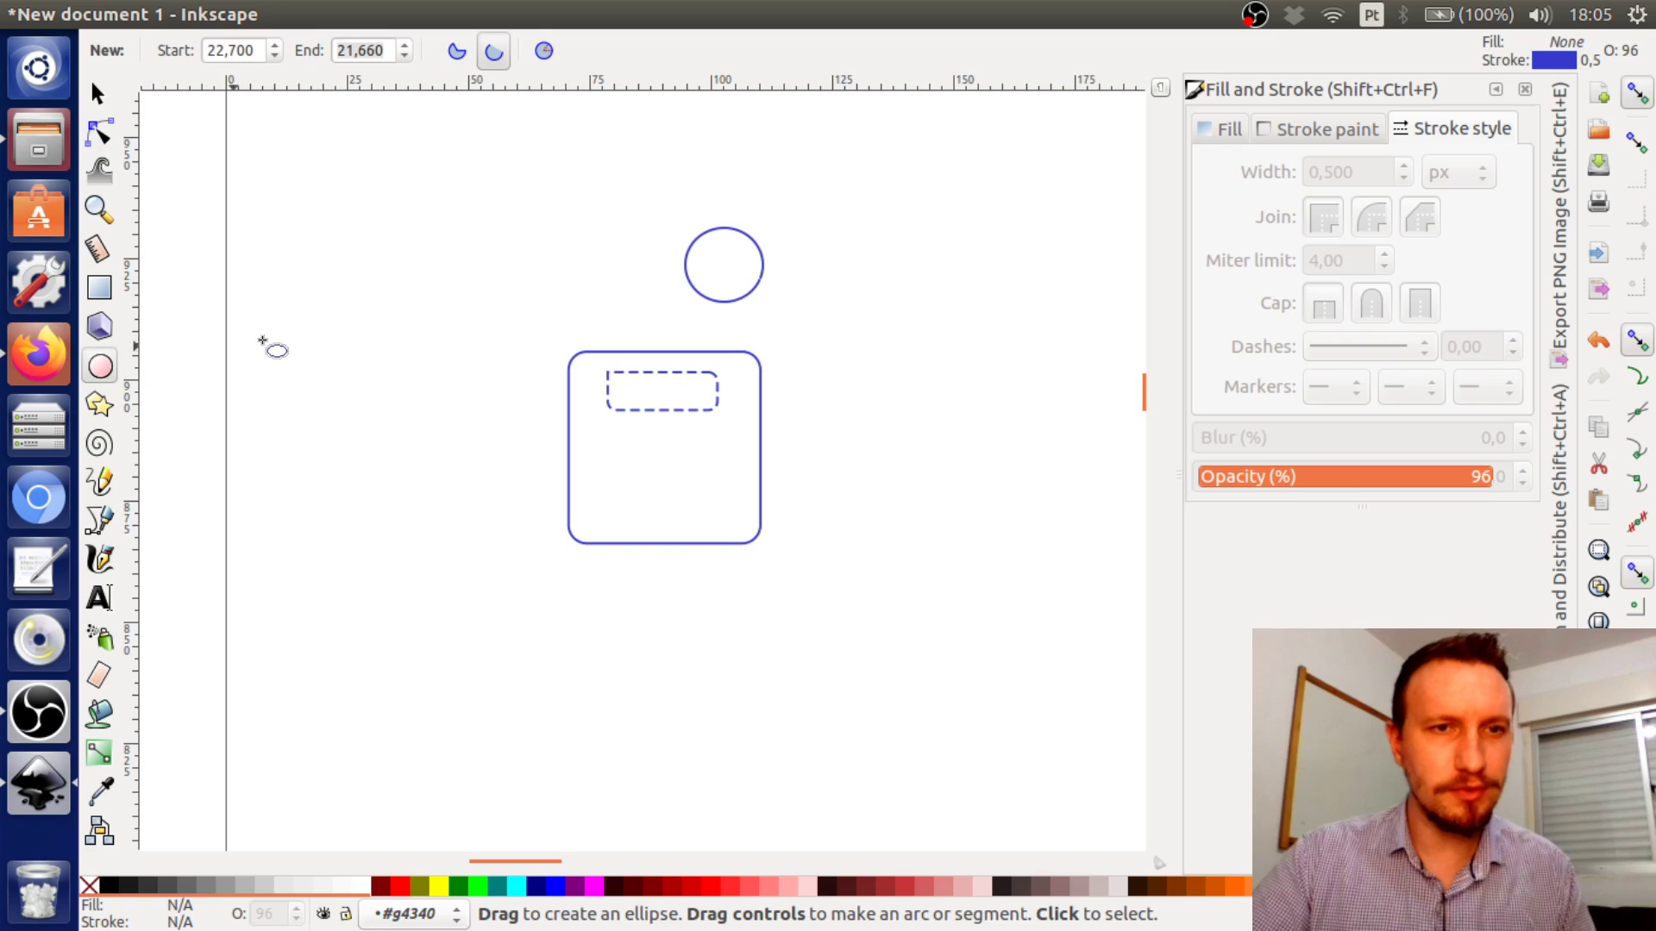
mouse_move(375, 216)
mouse_down()
mouse_move(425, 238)
mouse_move(485, 306)
mouse_move(575, 305)
mouse_up()
click(97, 94)
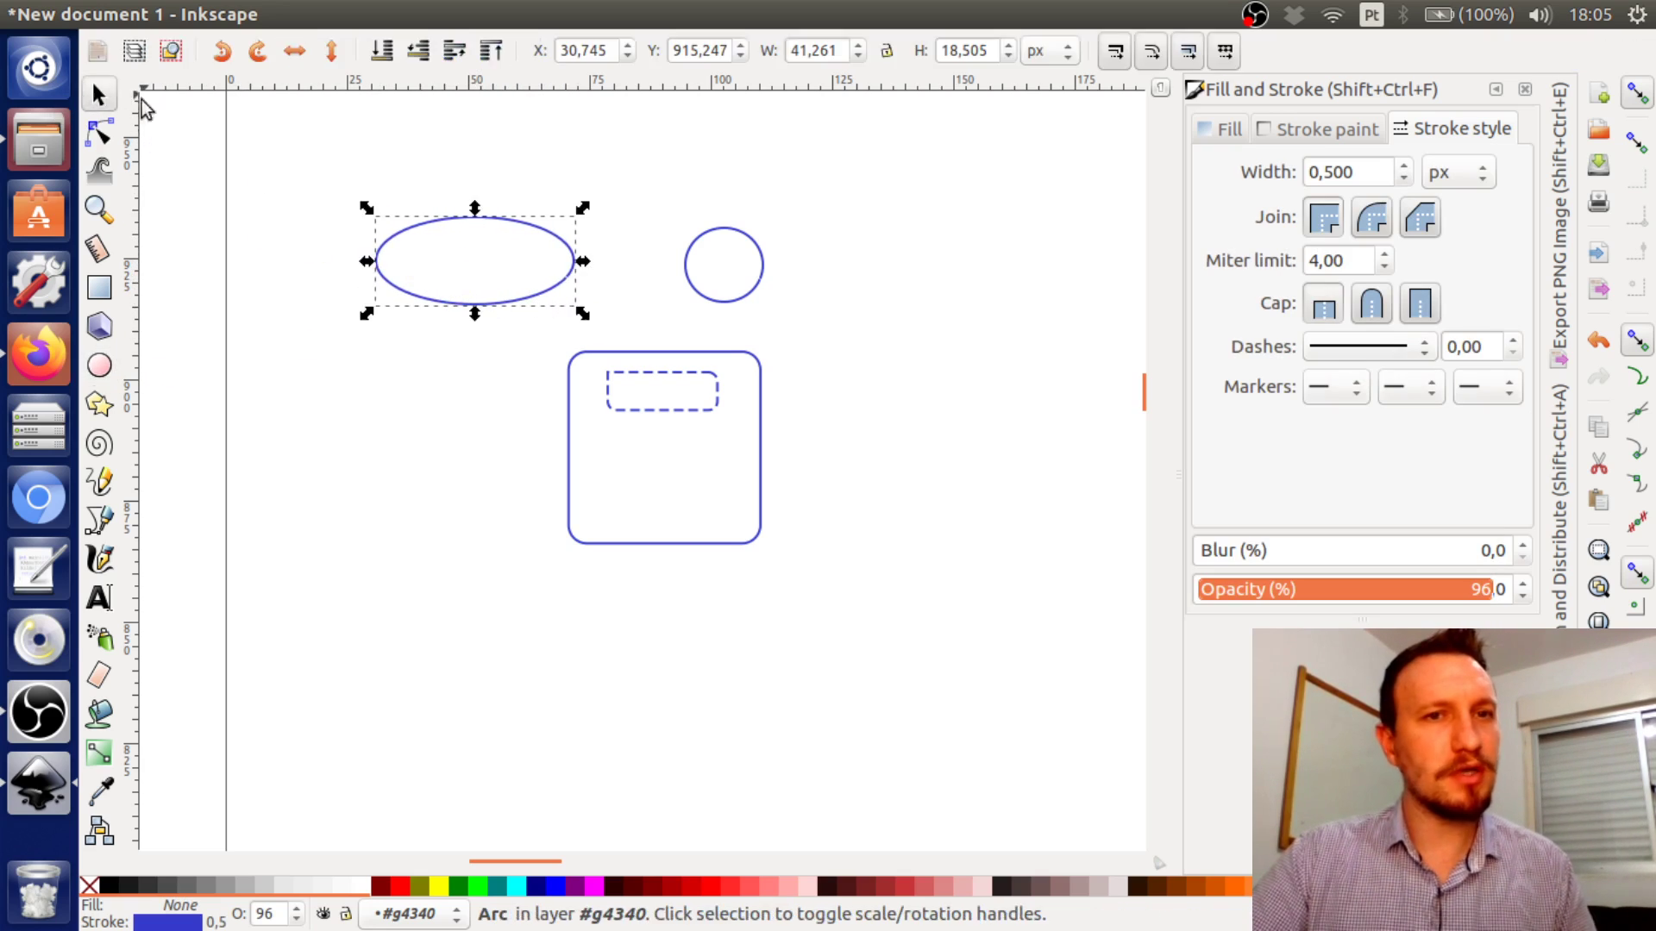
Set the wide ellipse's width and height to 40 px each and deselect it
click(505, 189)
click(508, 303)
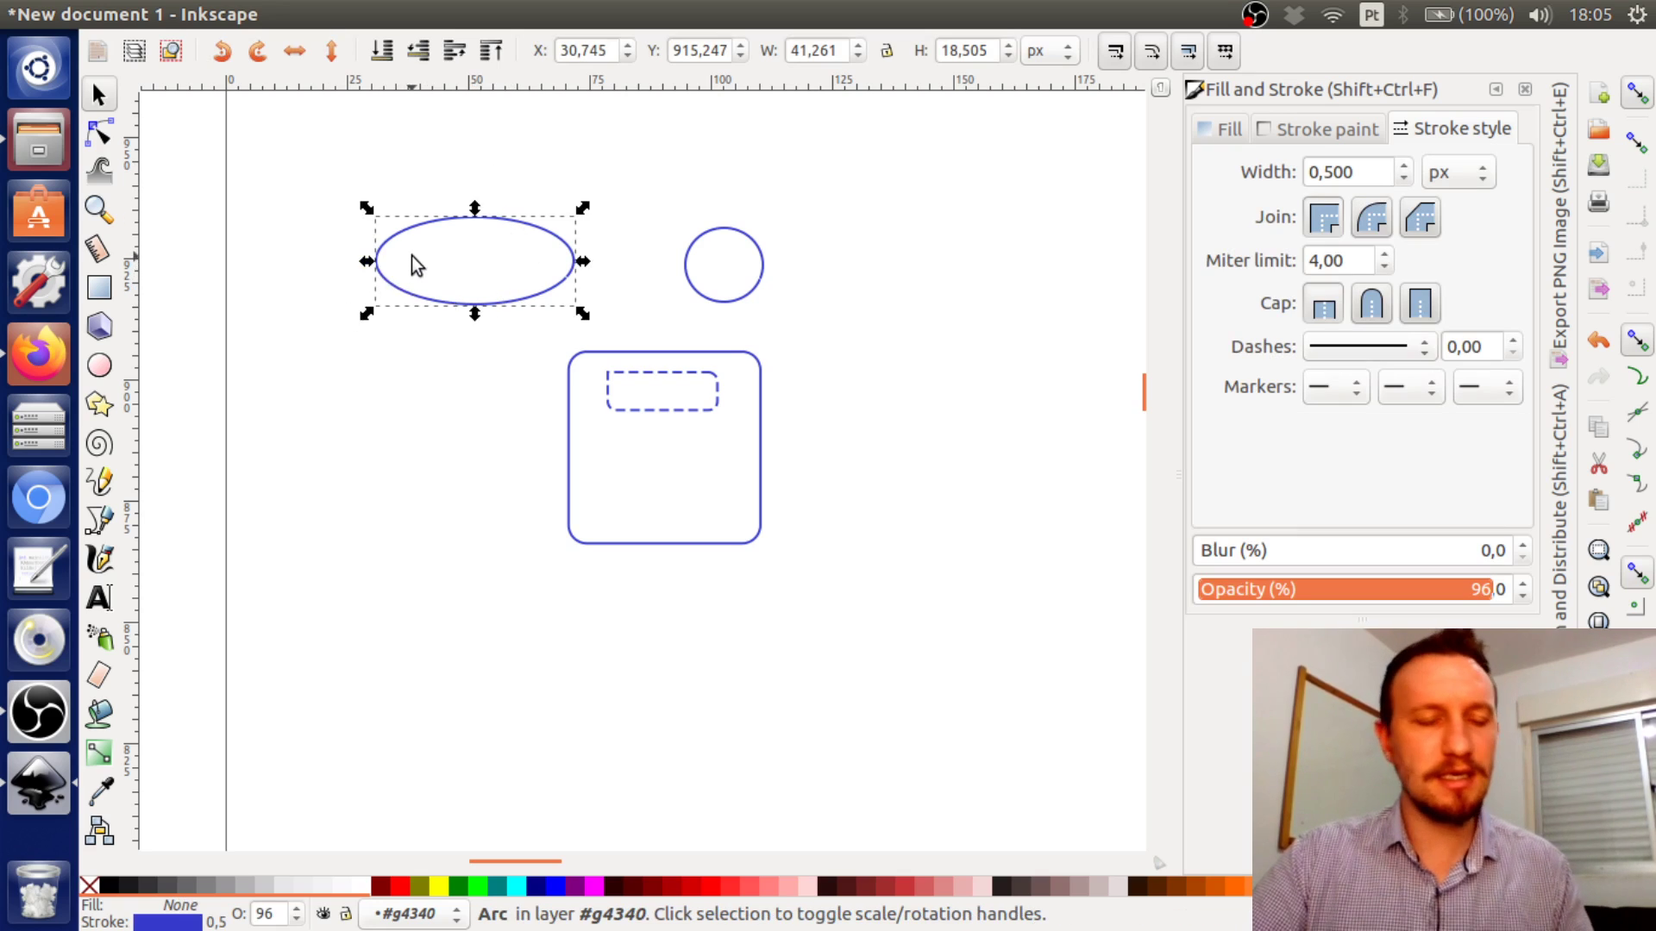
ctrl+scroll(473, 256, up, 1)
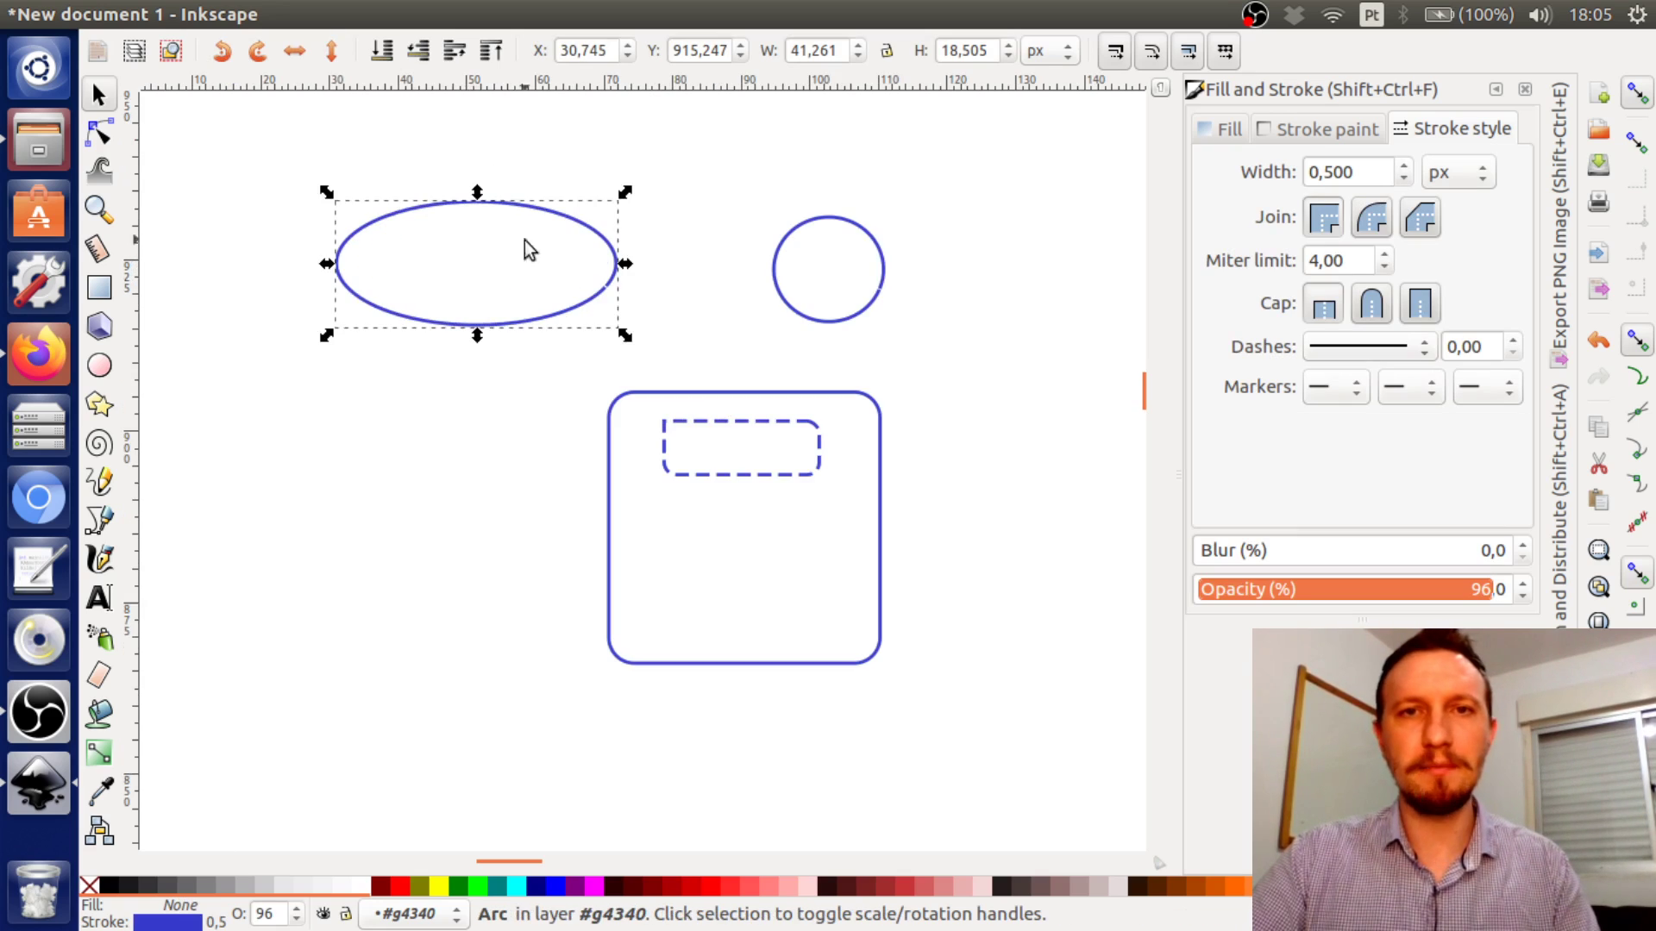
click(836, 53)
text(40)
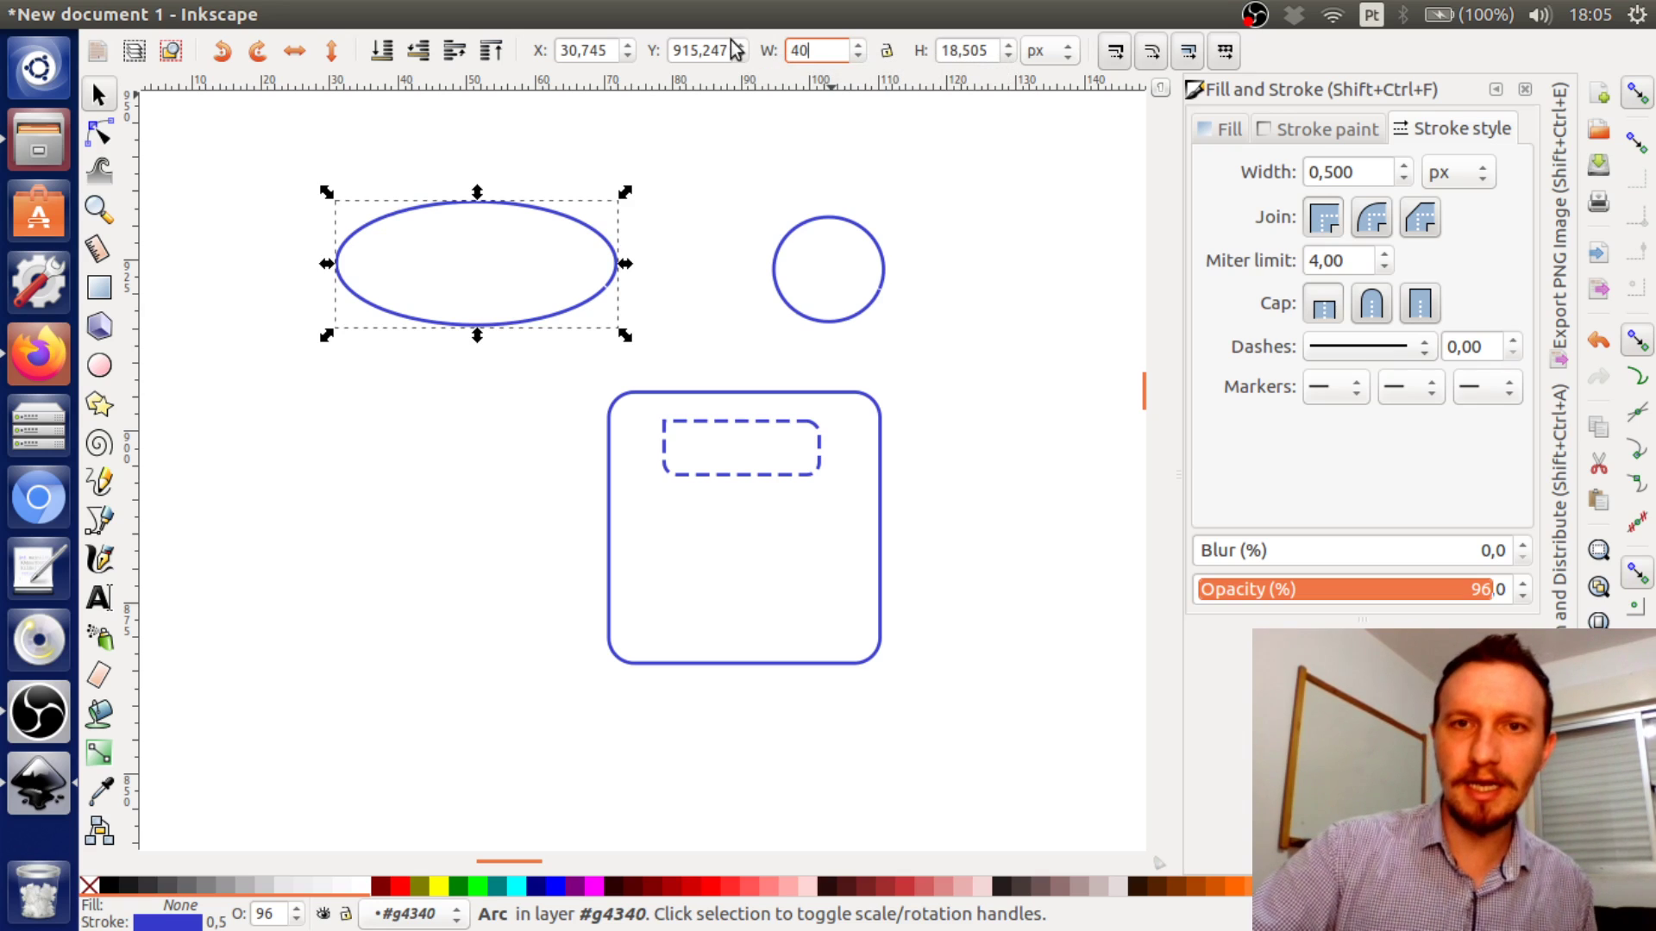
key(Return)
click(996, 50)
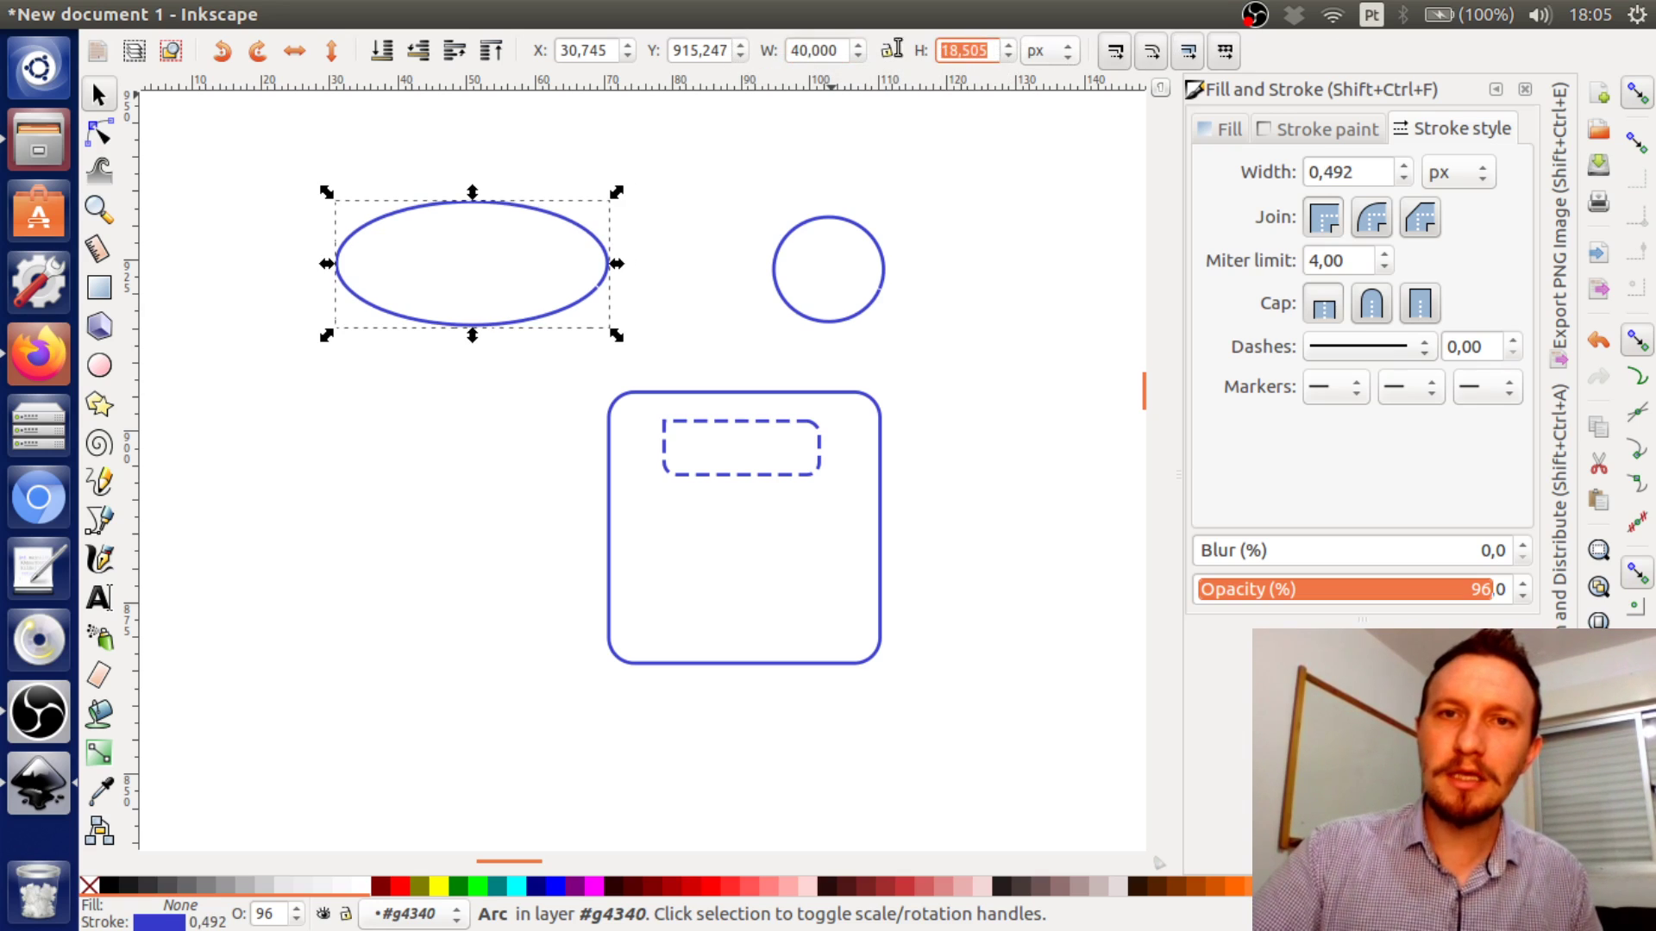
text(40)
key(Return)
scroll(996, 293, up, 5)
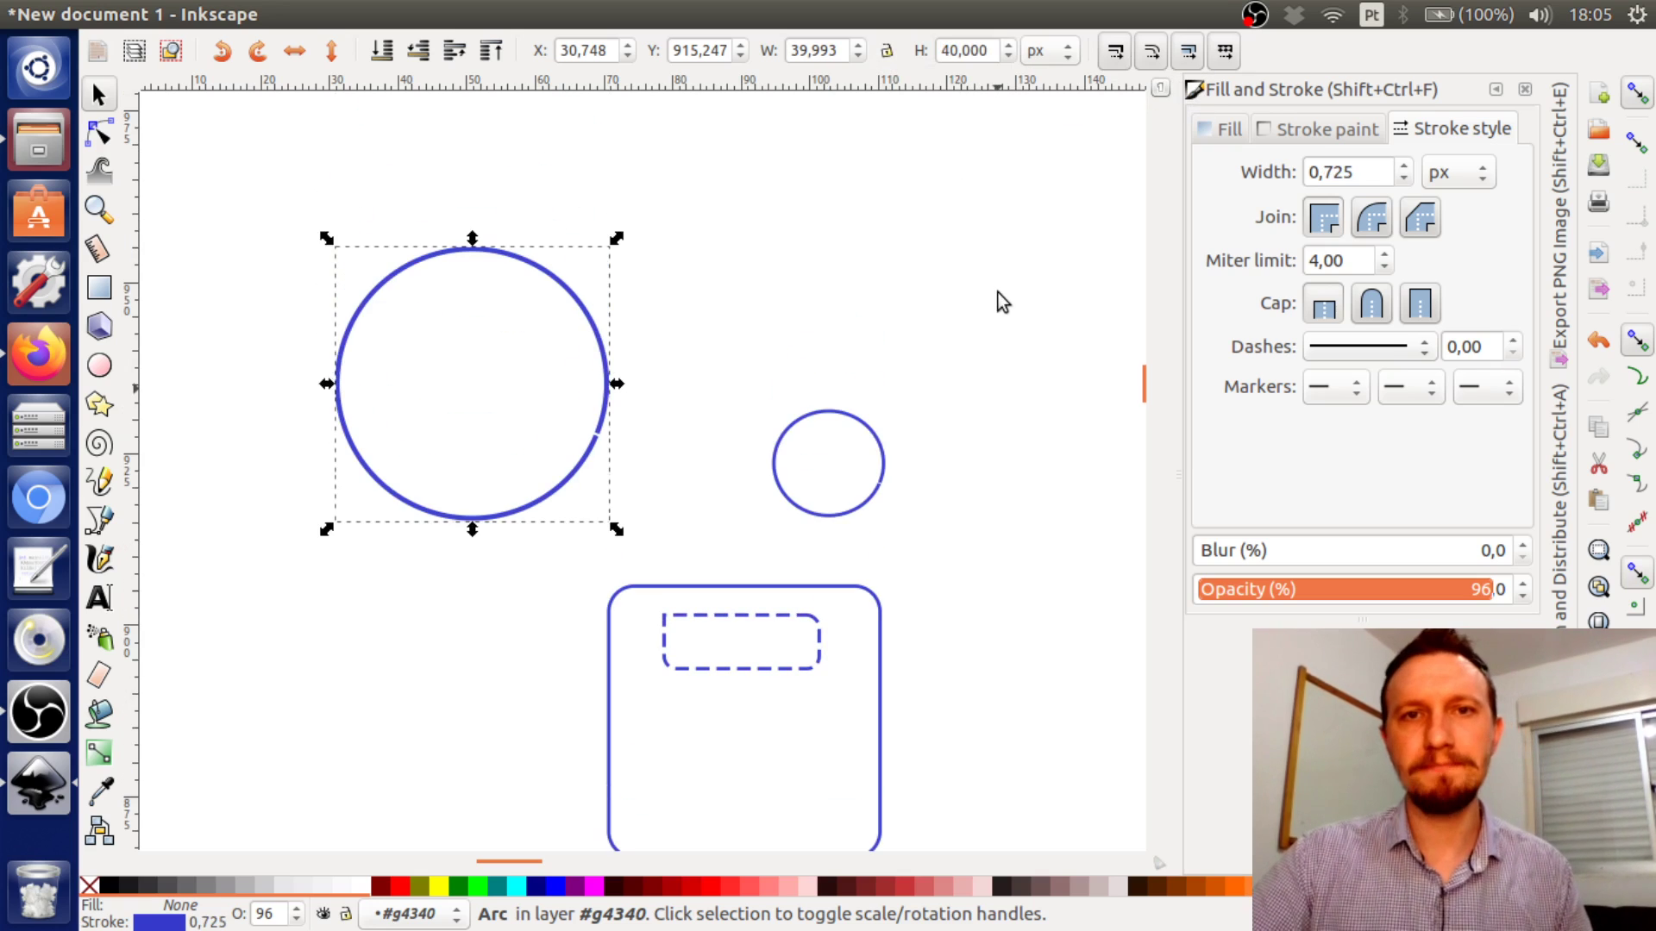
click(685, 371)
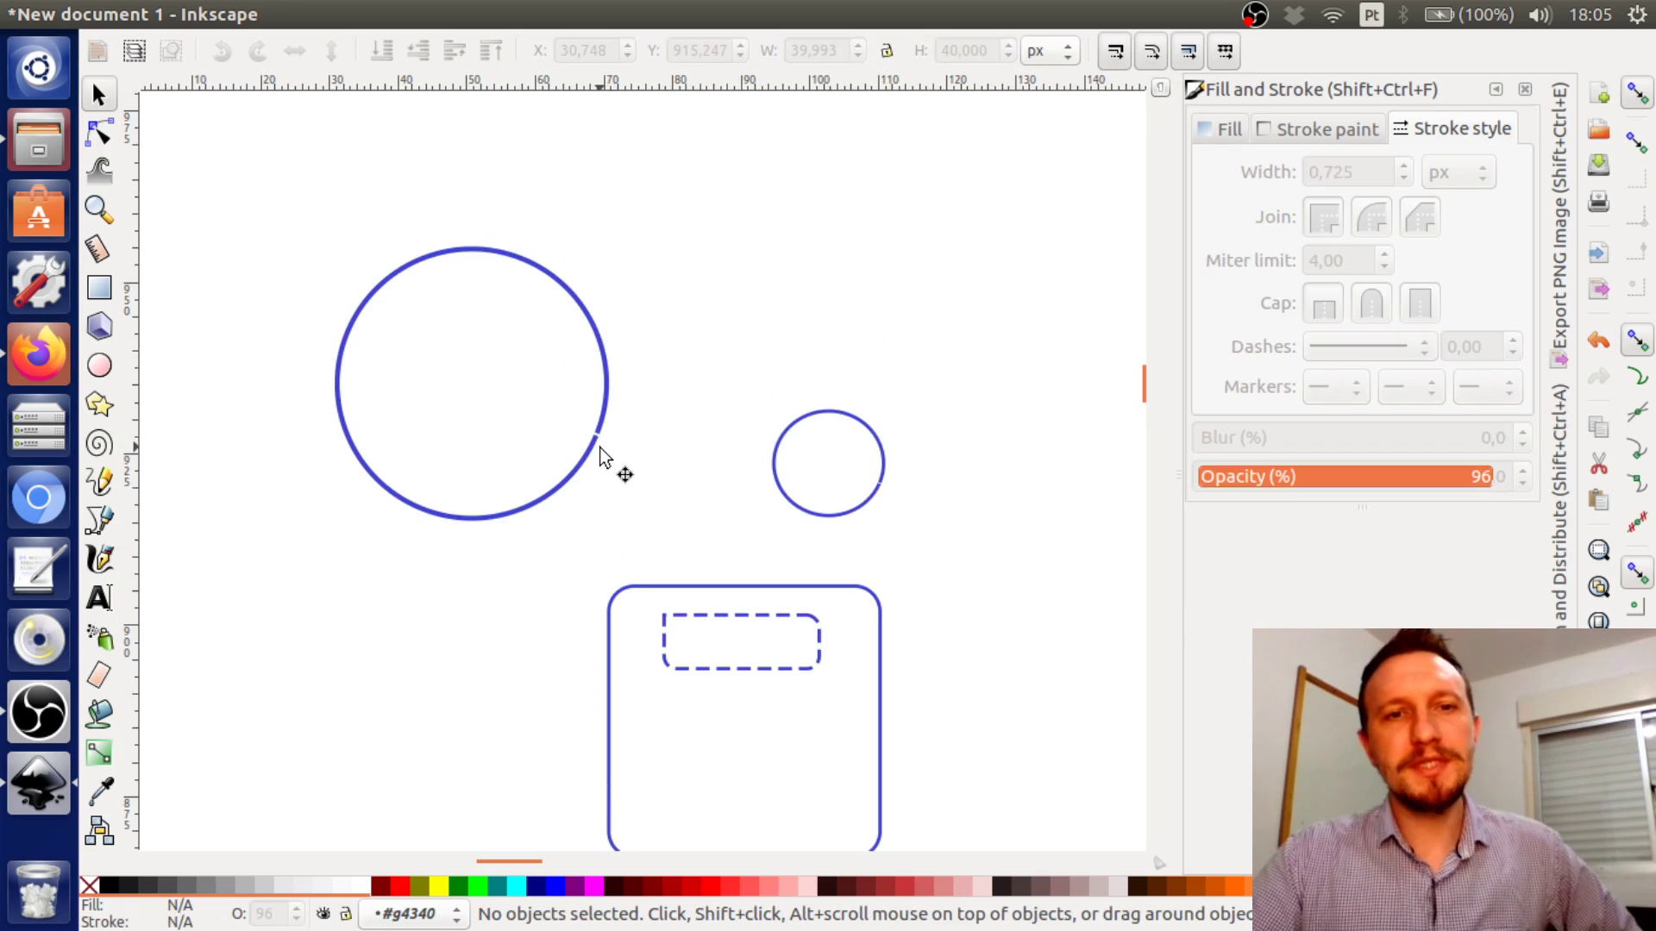
Correct the large circle's width to exactly 40 px with the width-height ratio unlocked, and deselect it
click(597, 443)
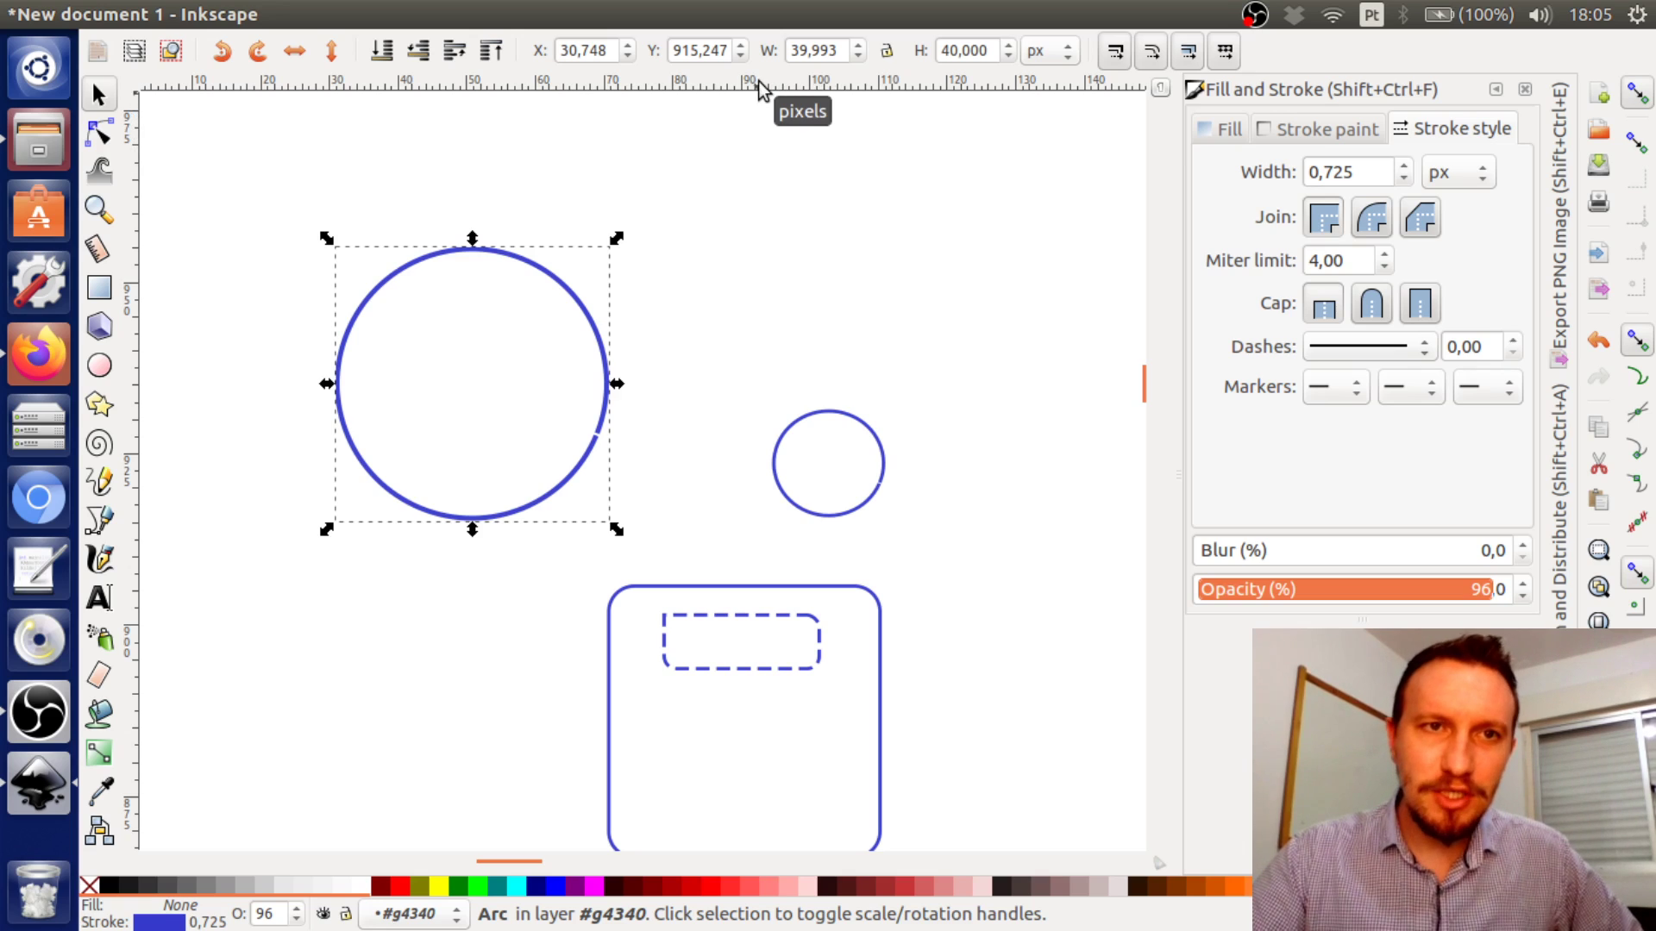
click(884, 53)
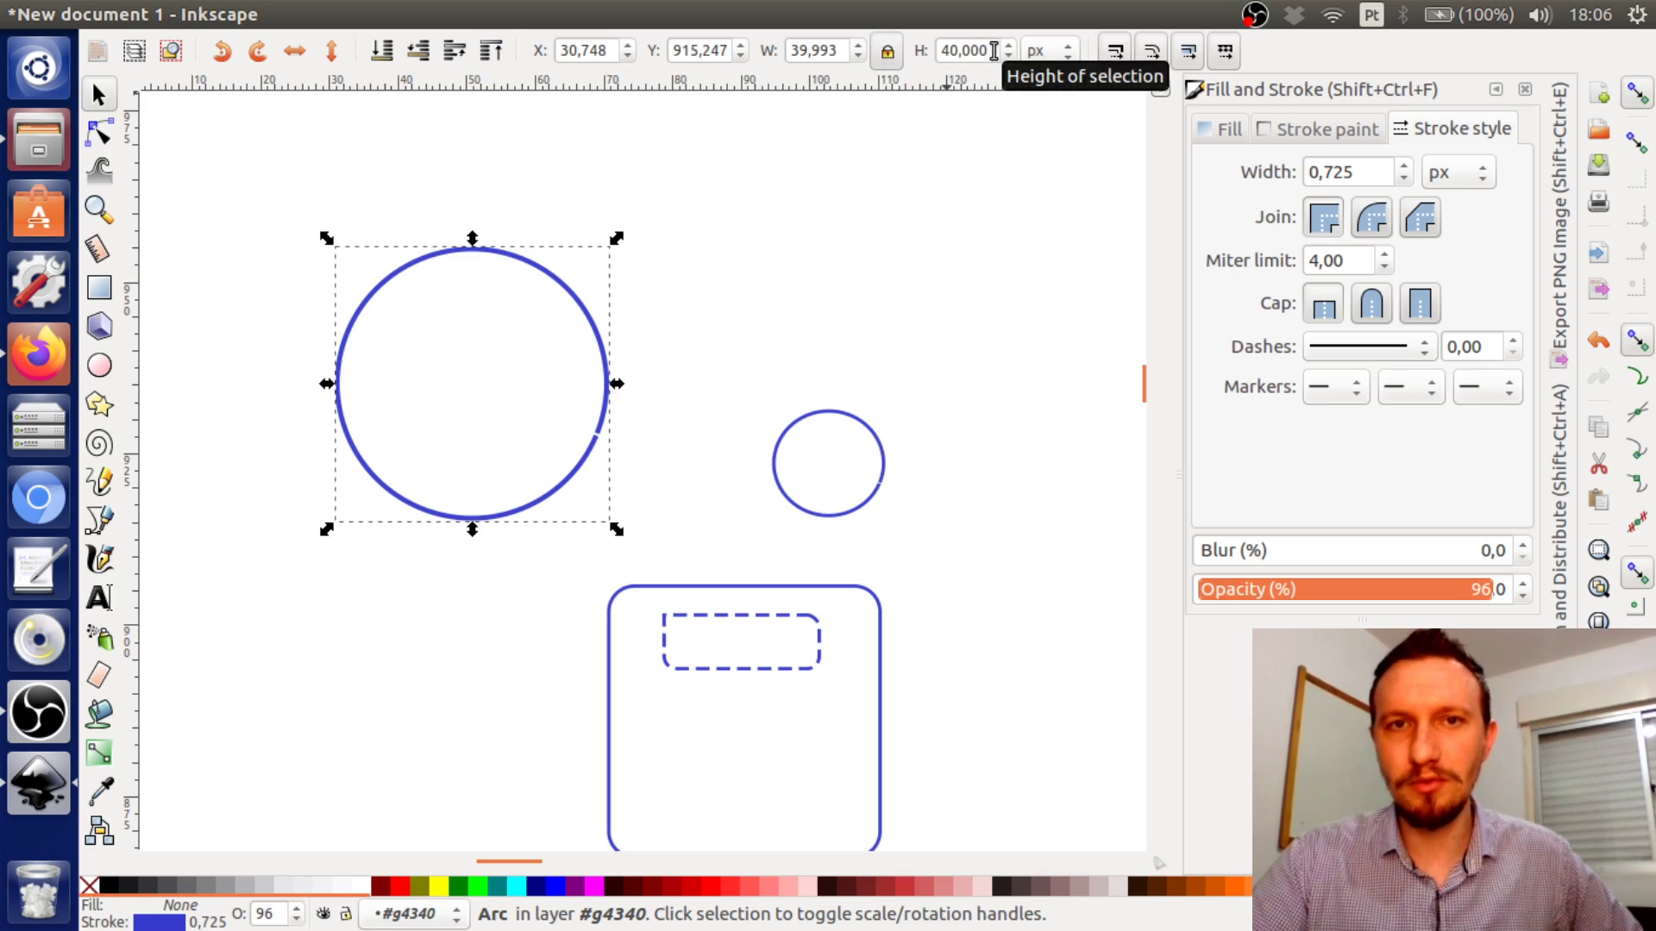
double_click(838, 49)
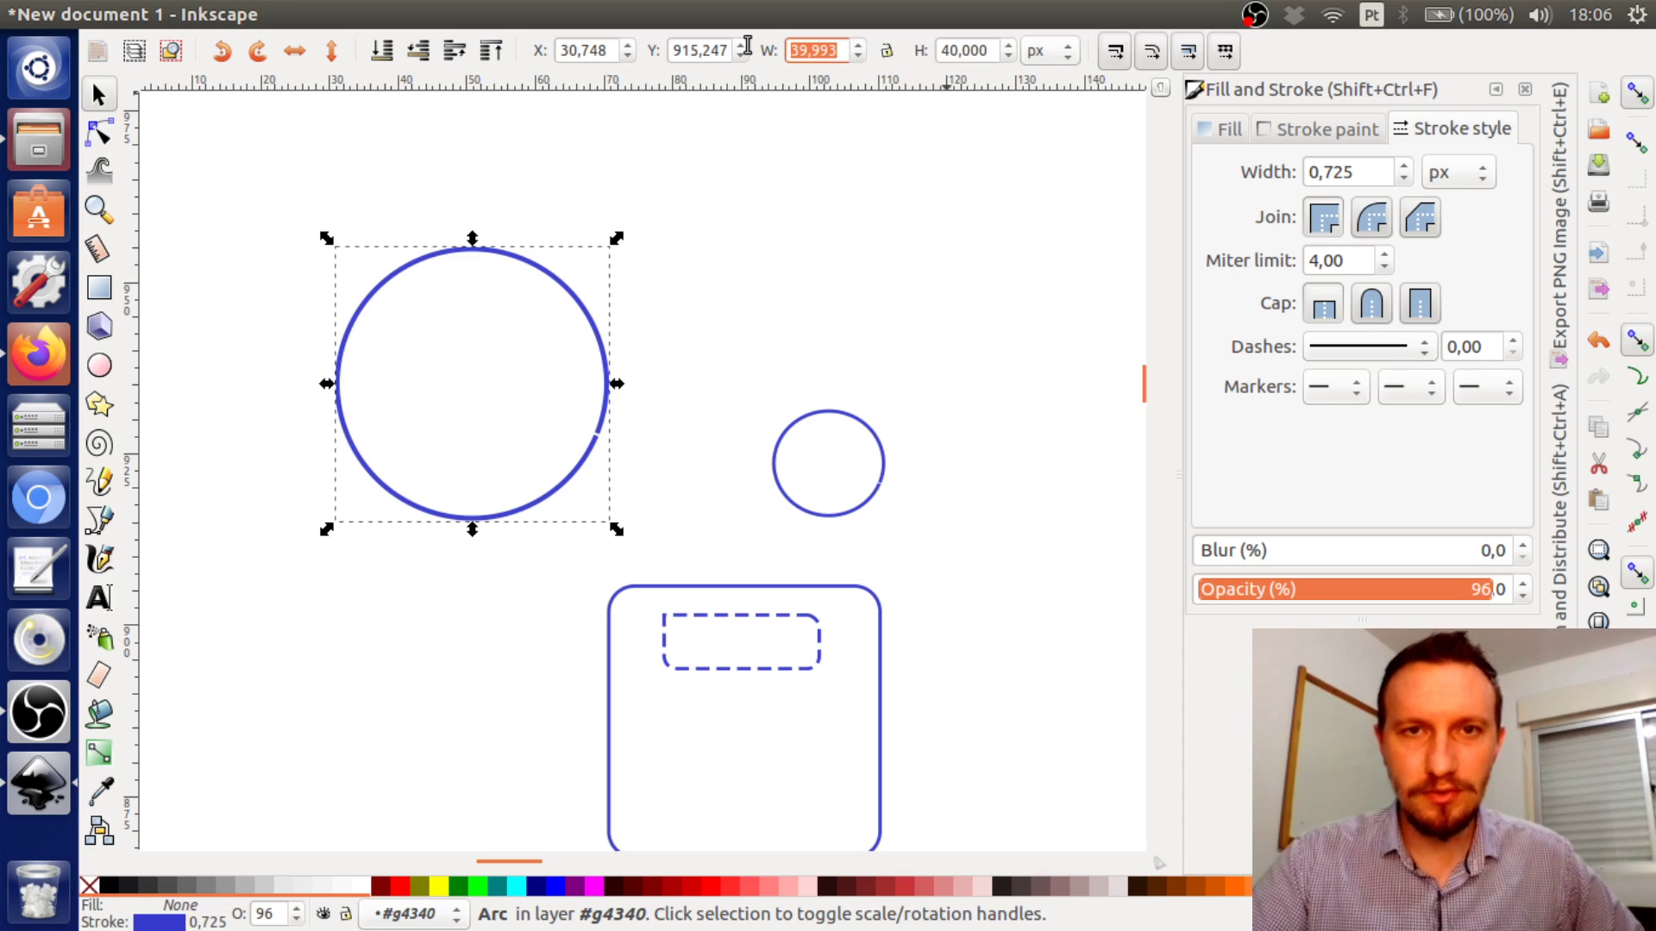
text(40)
key(Return)
click(938, 102)
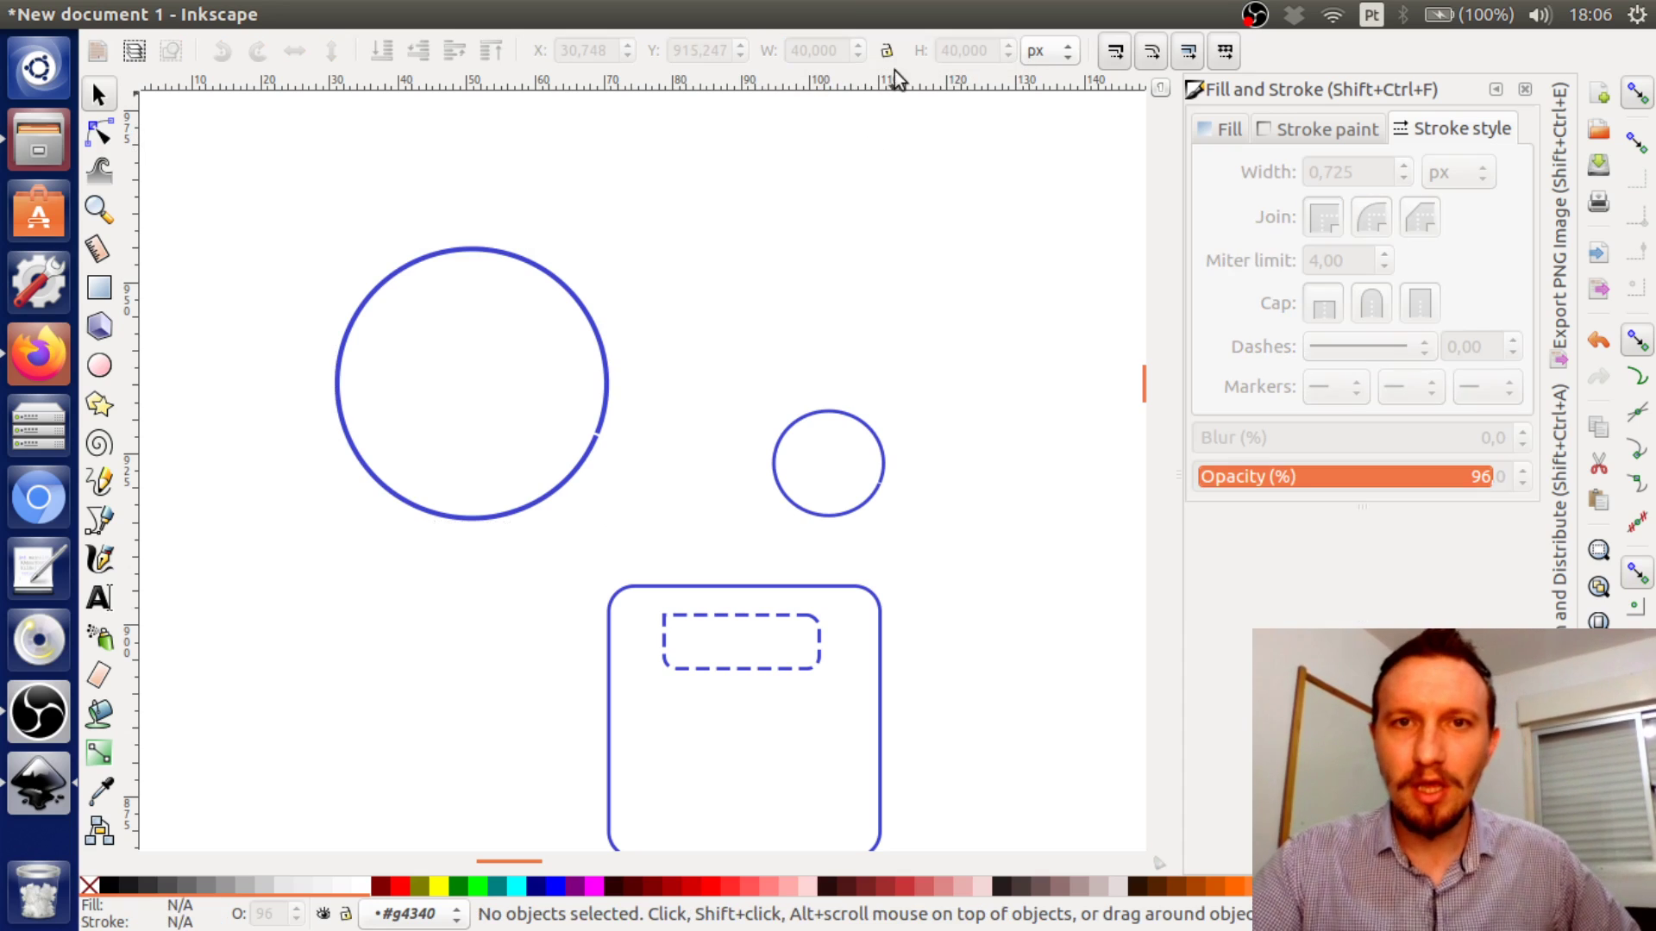
Lock the large circle's width-height ratio and set its height to 45 px
click(600, 431)
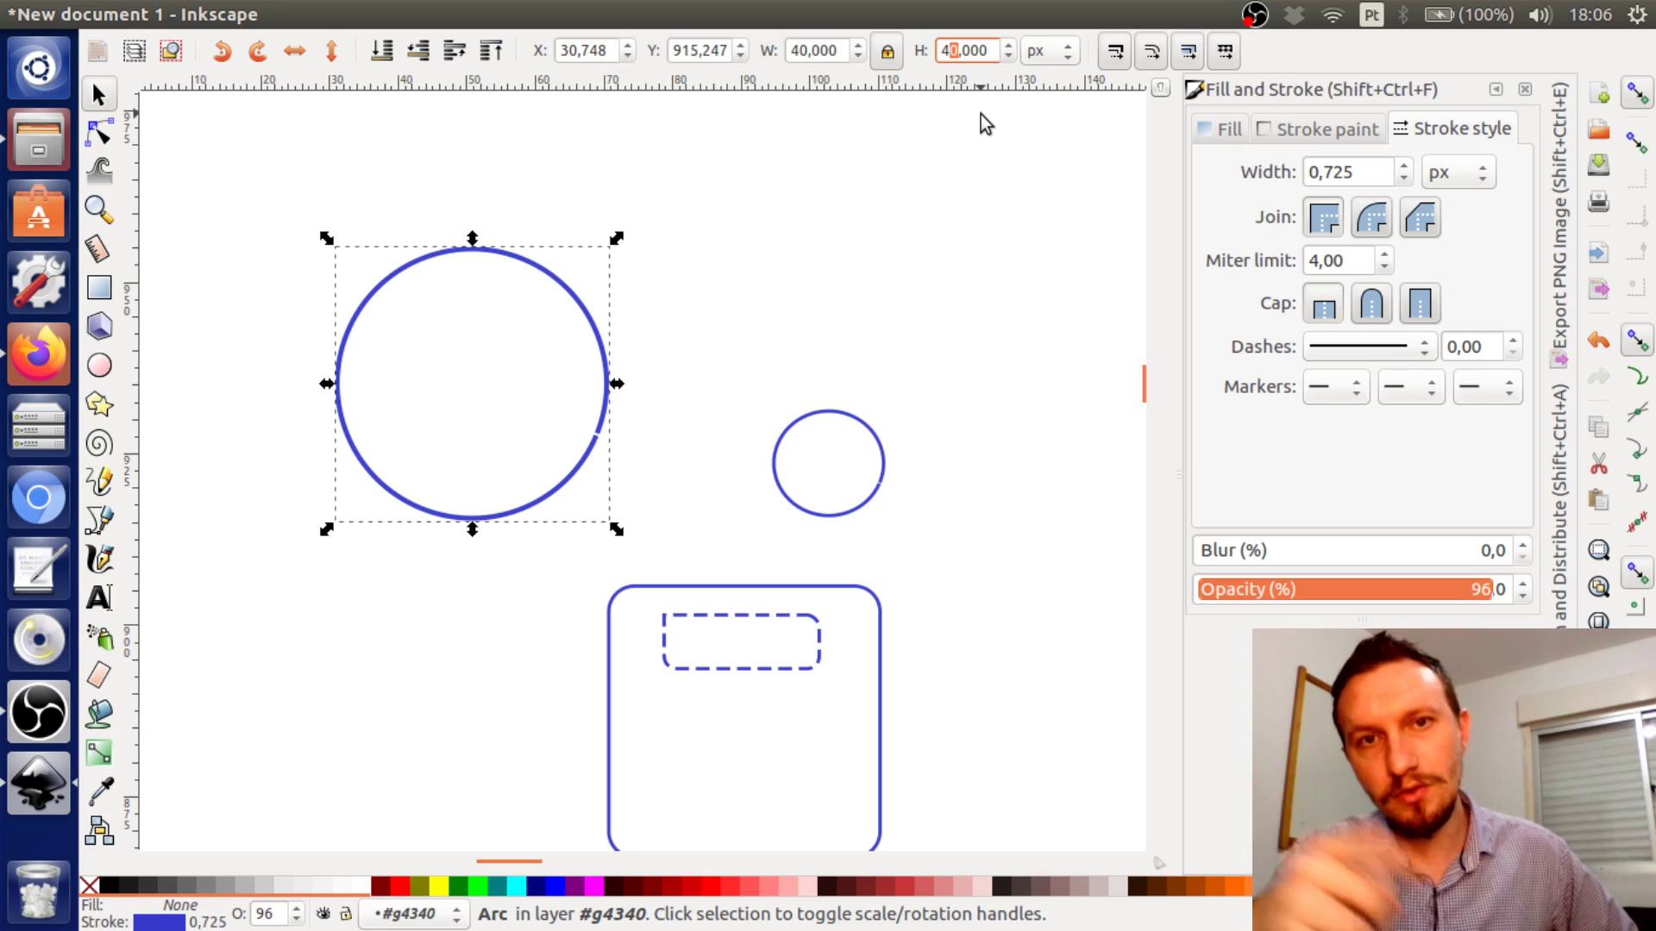
text(5)
key(Return)
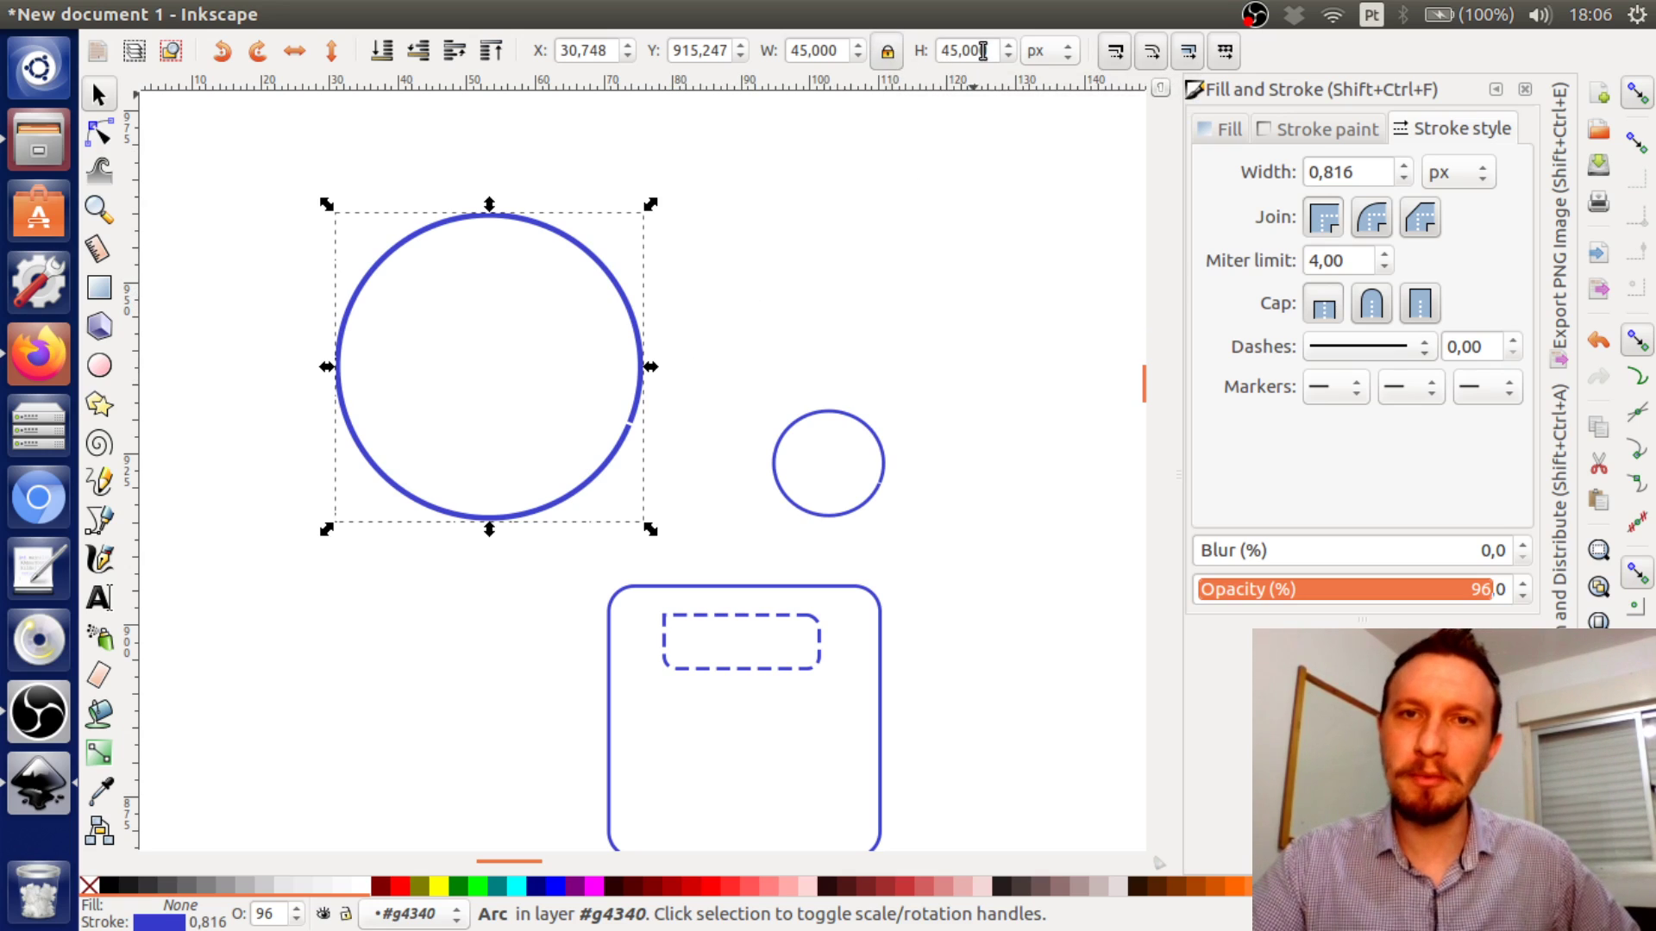
Set the small circle's width to 10 px with the width-height ratio locked
click(886, 463)
triple_click(843, 50)
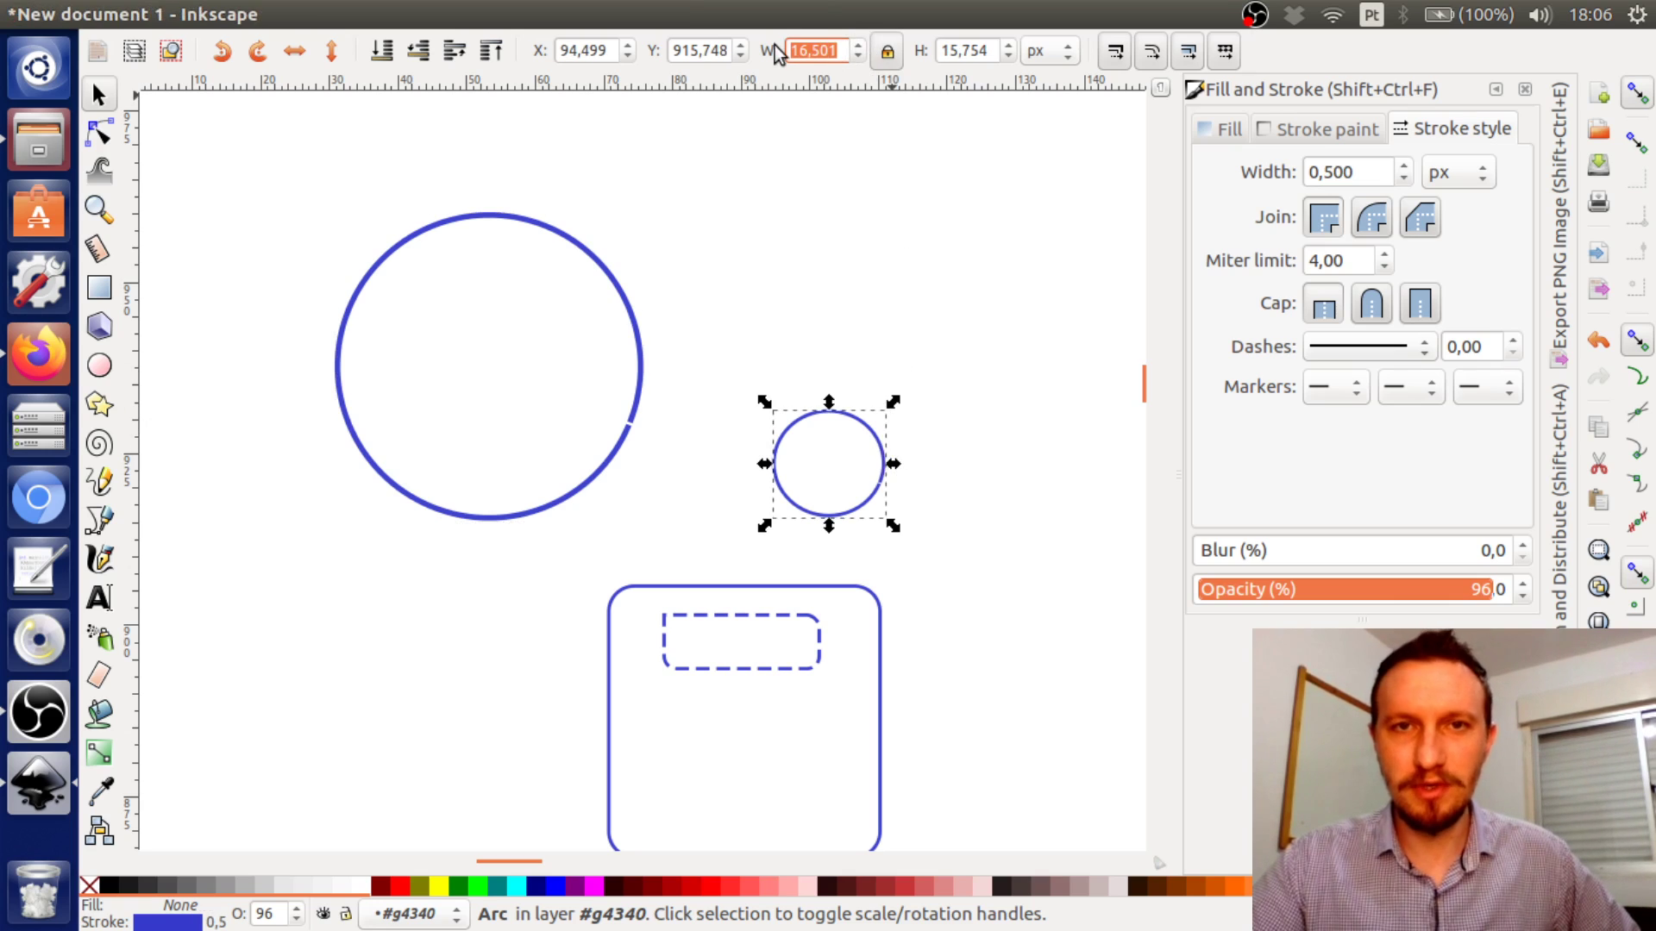
text(10)
key(Return)
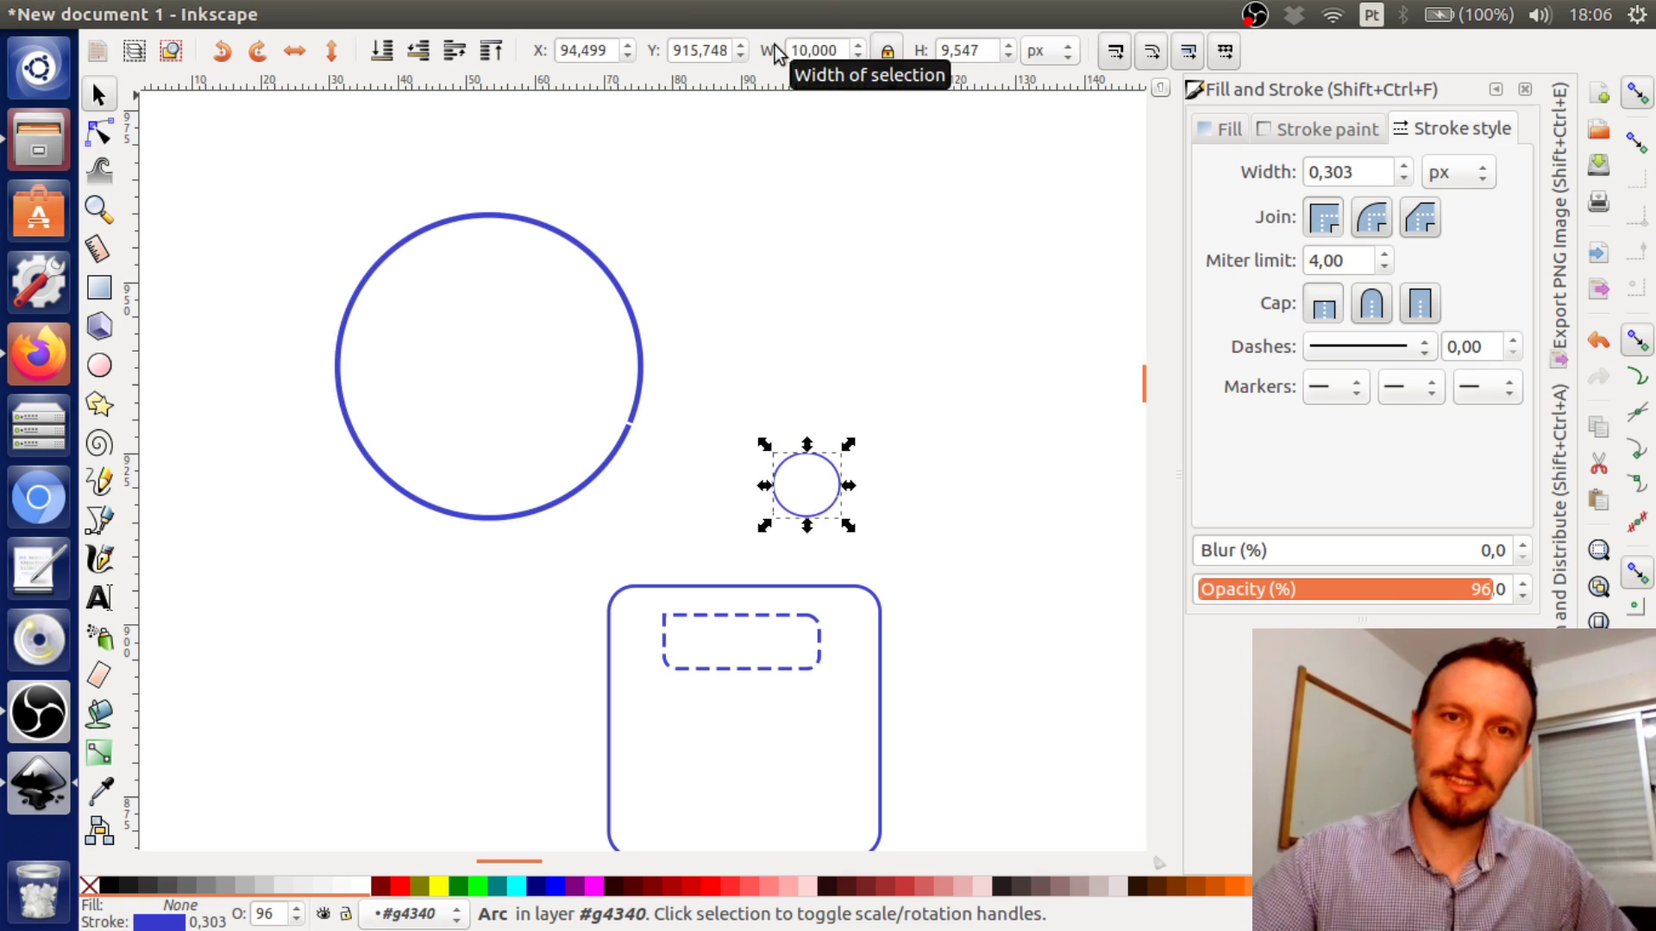
Set the small circle's height to 20 px with the width-height ratio unlocked
triple_click(984, 50)
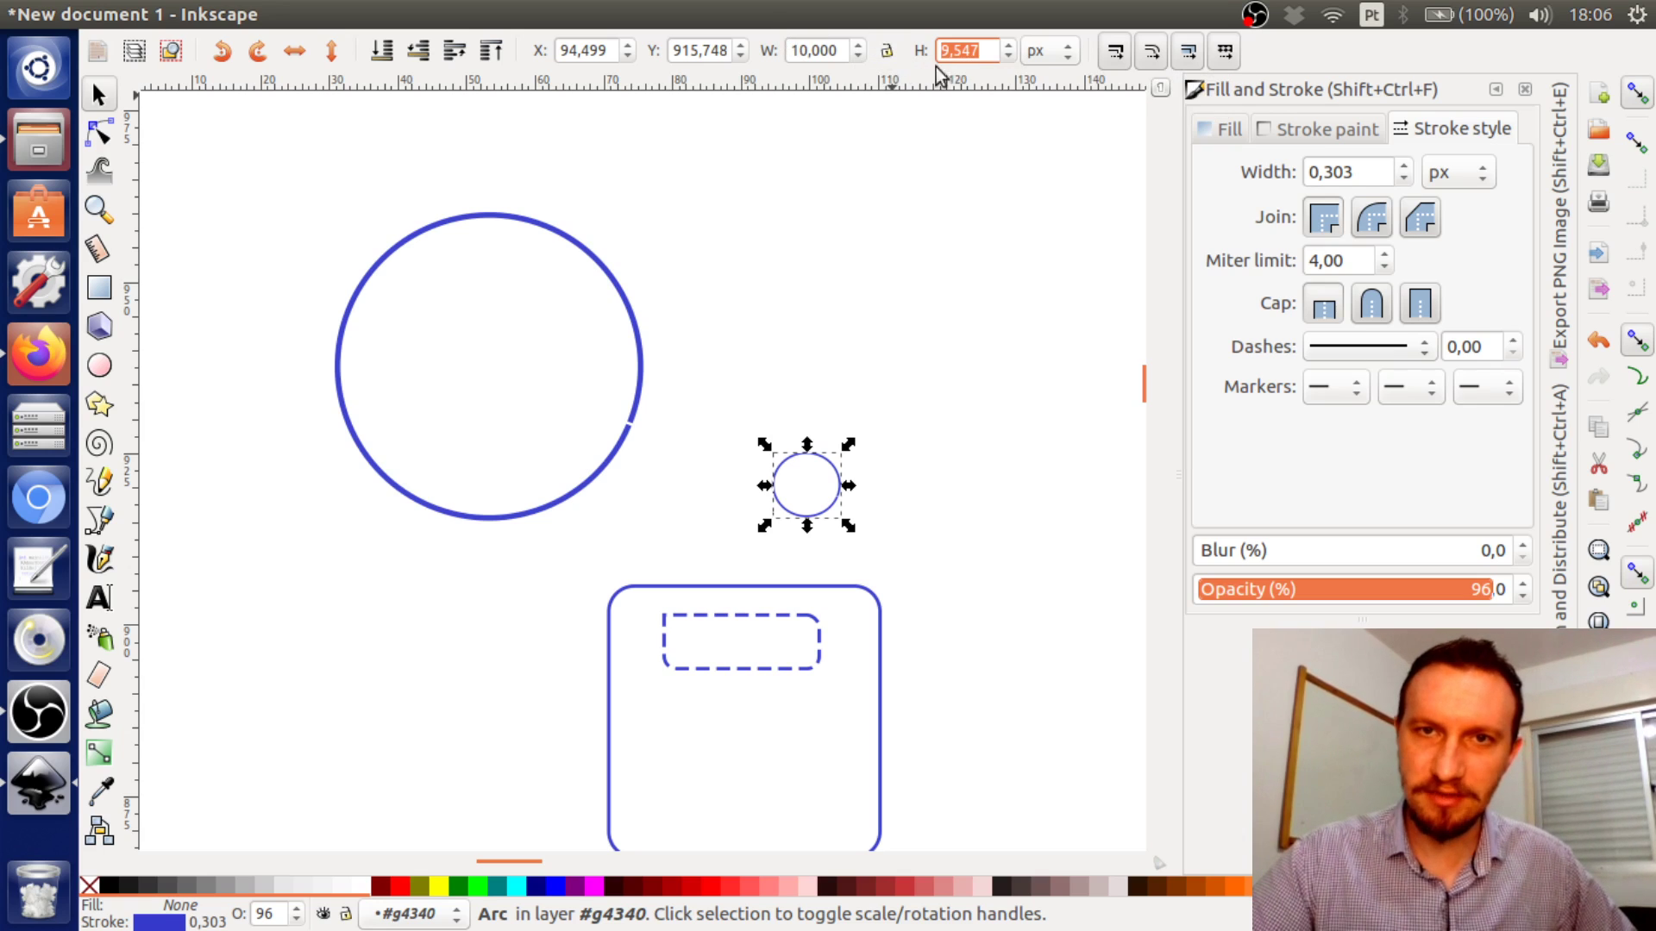
text(220)
key(Return)
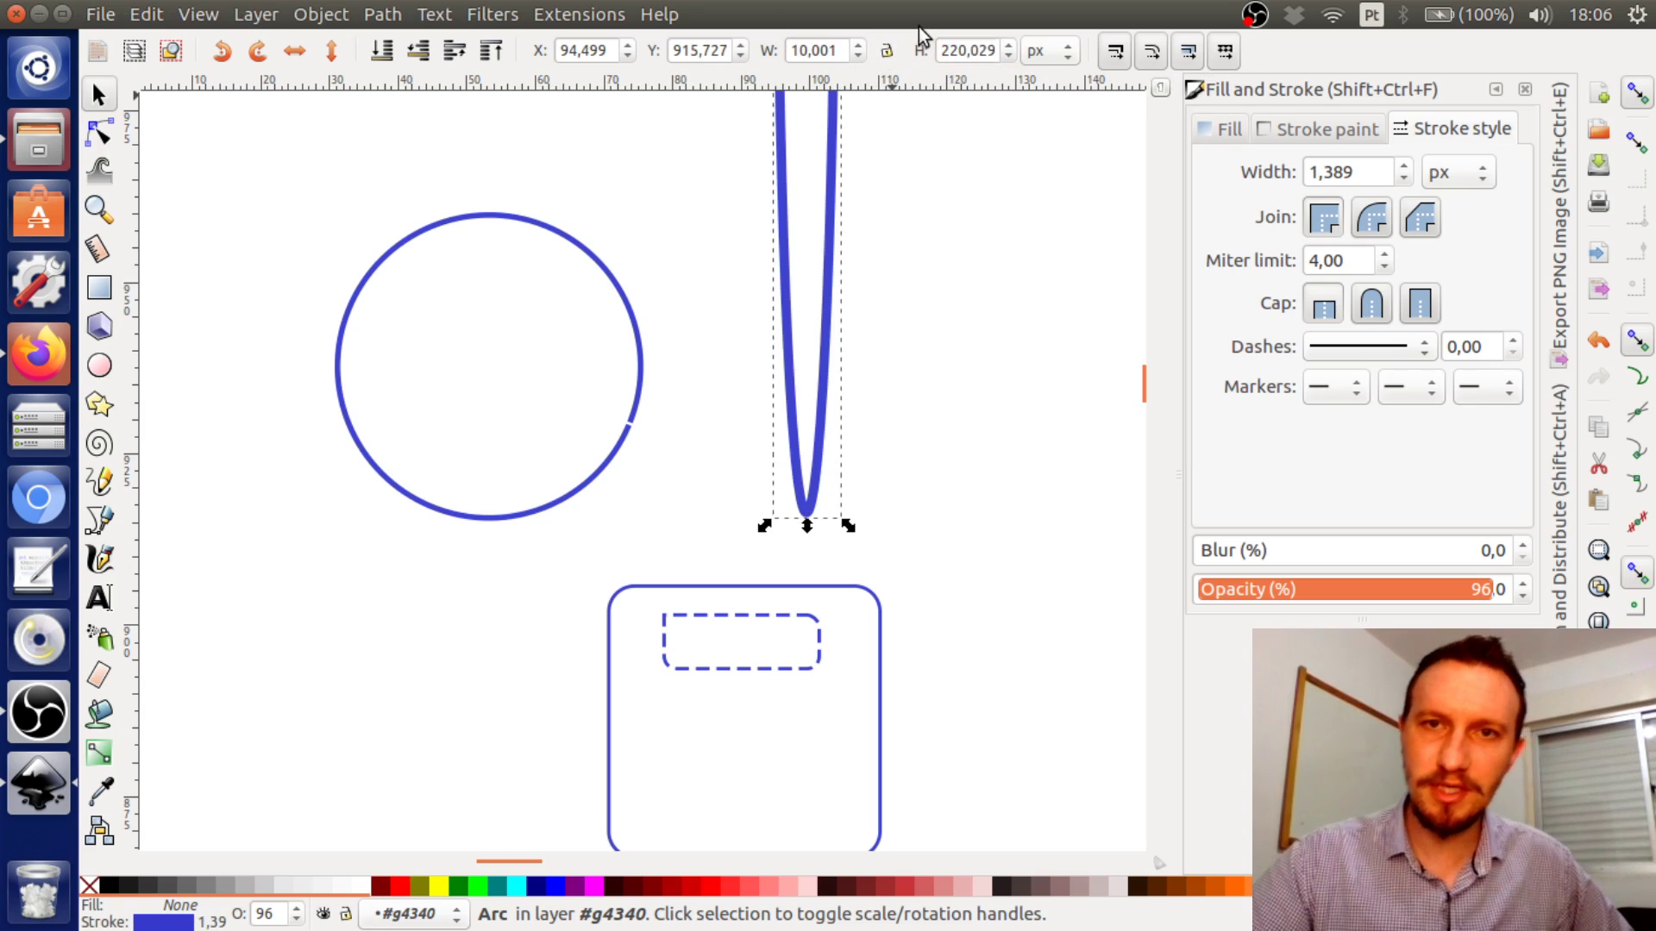
click(984, 50)
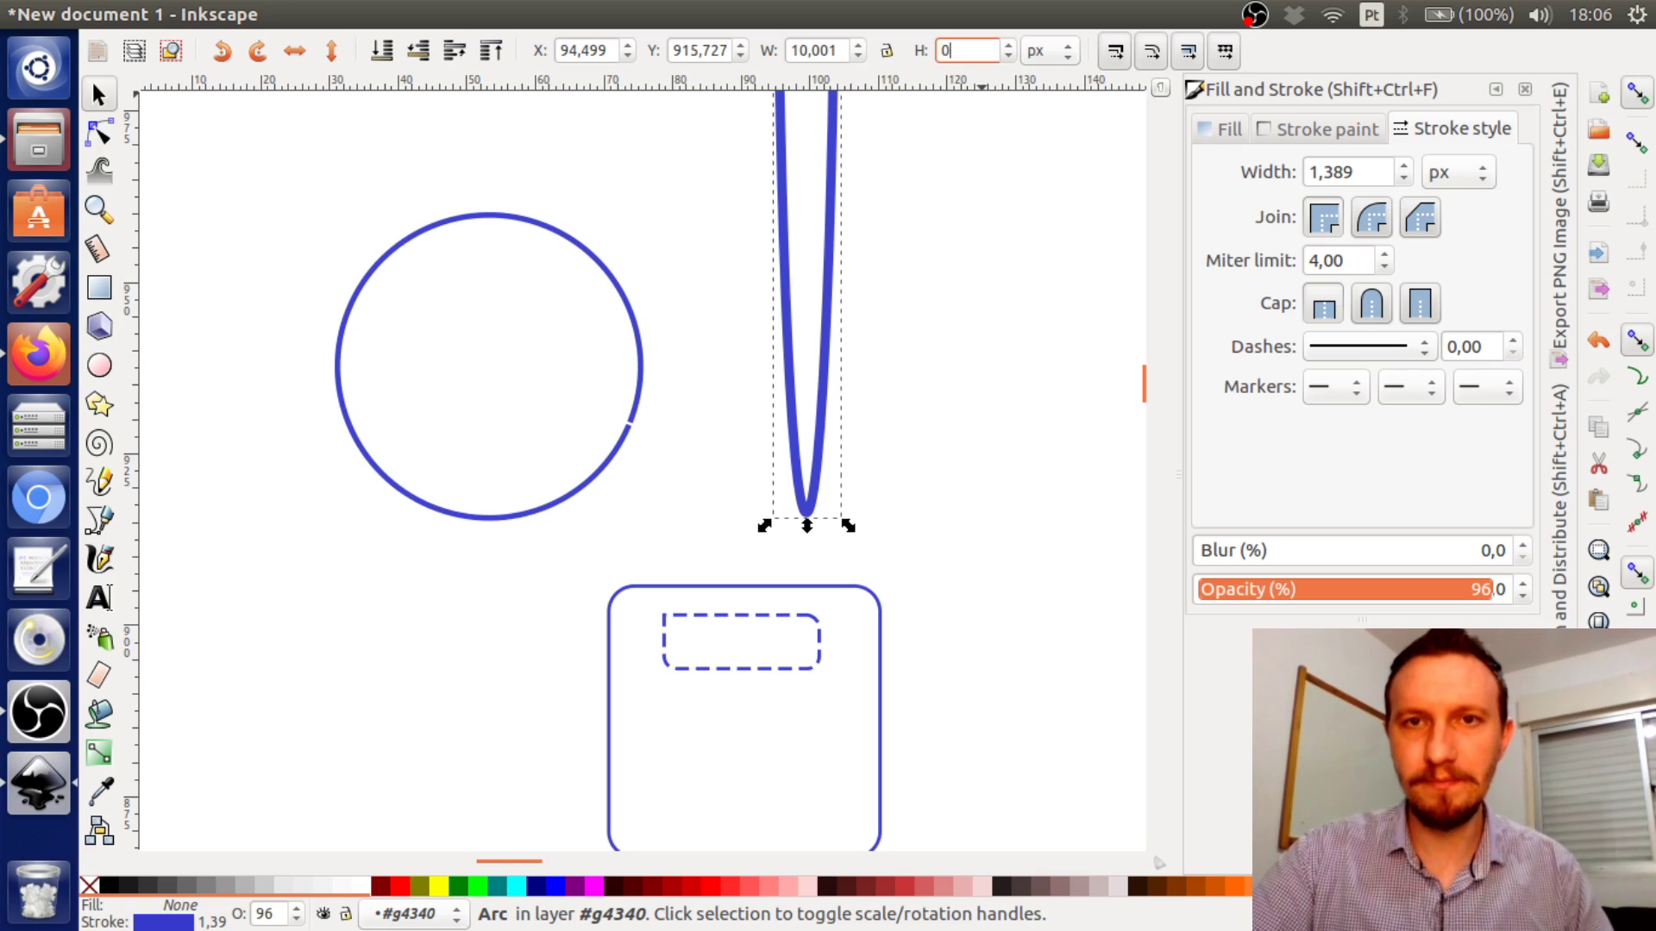
key(Return)
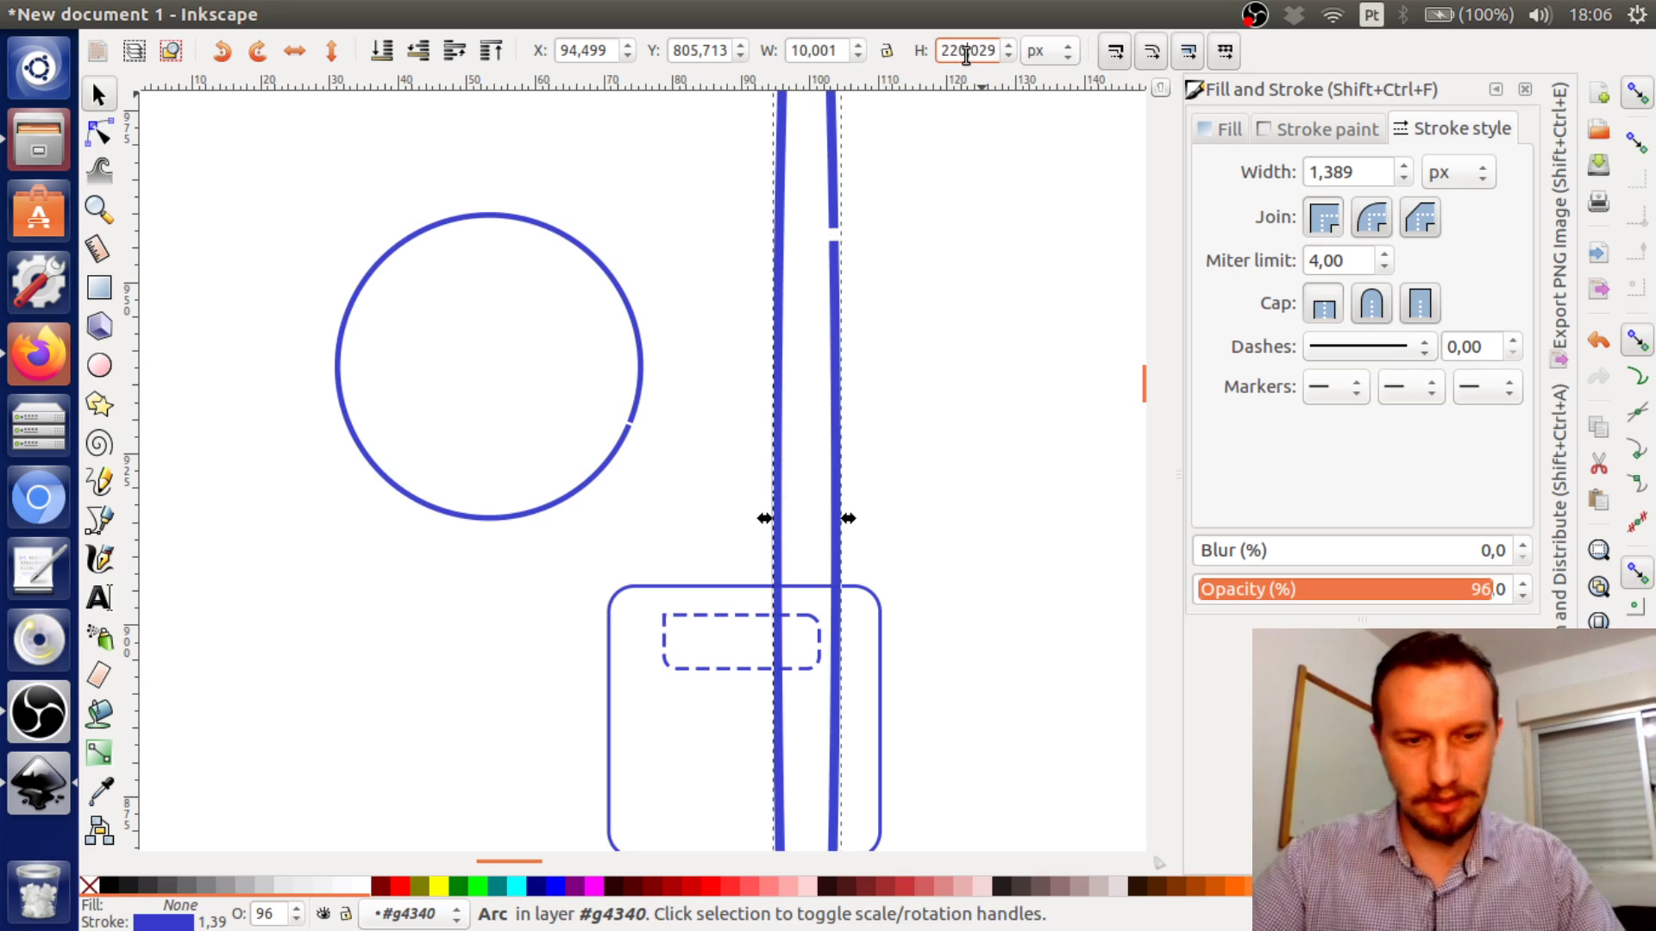
text(0)
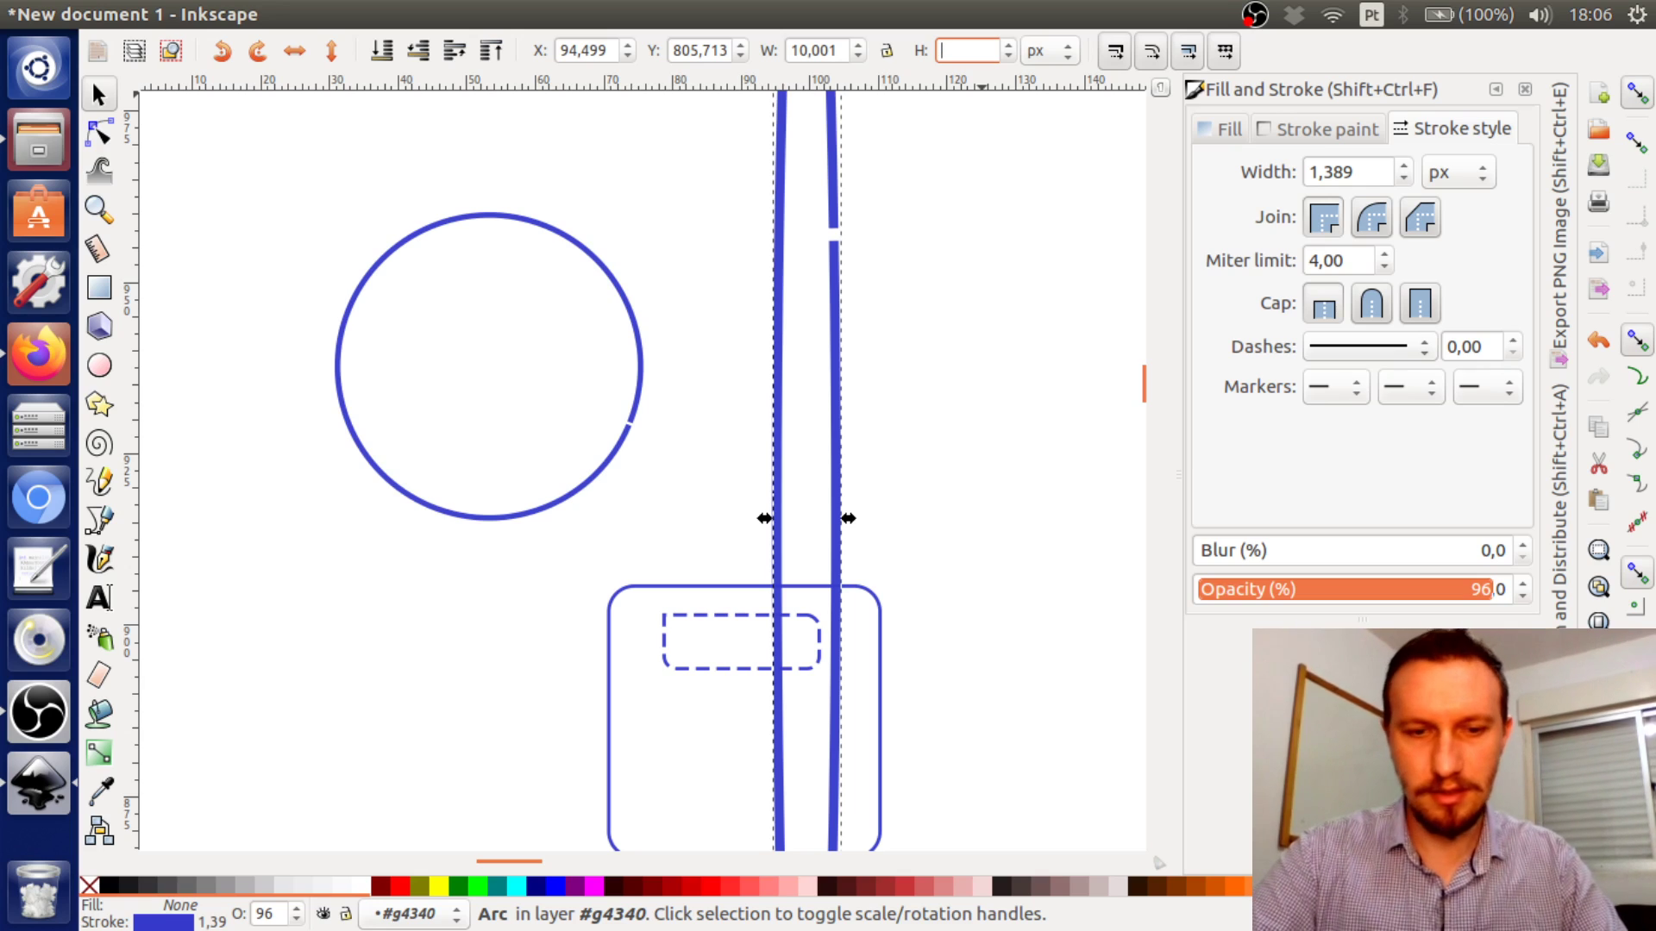
text(0)
key(Return)
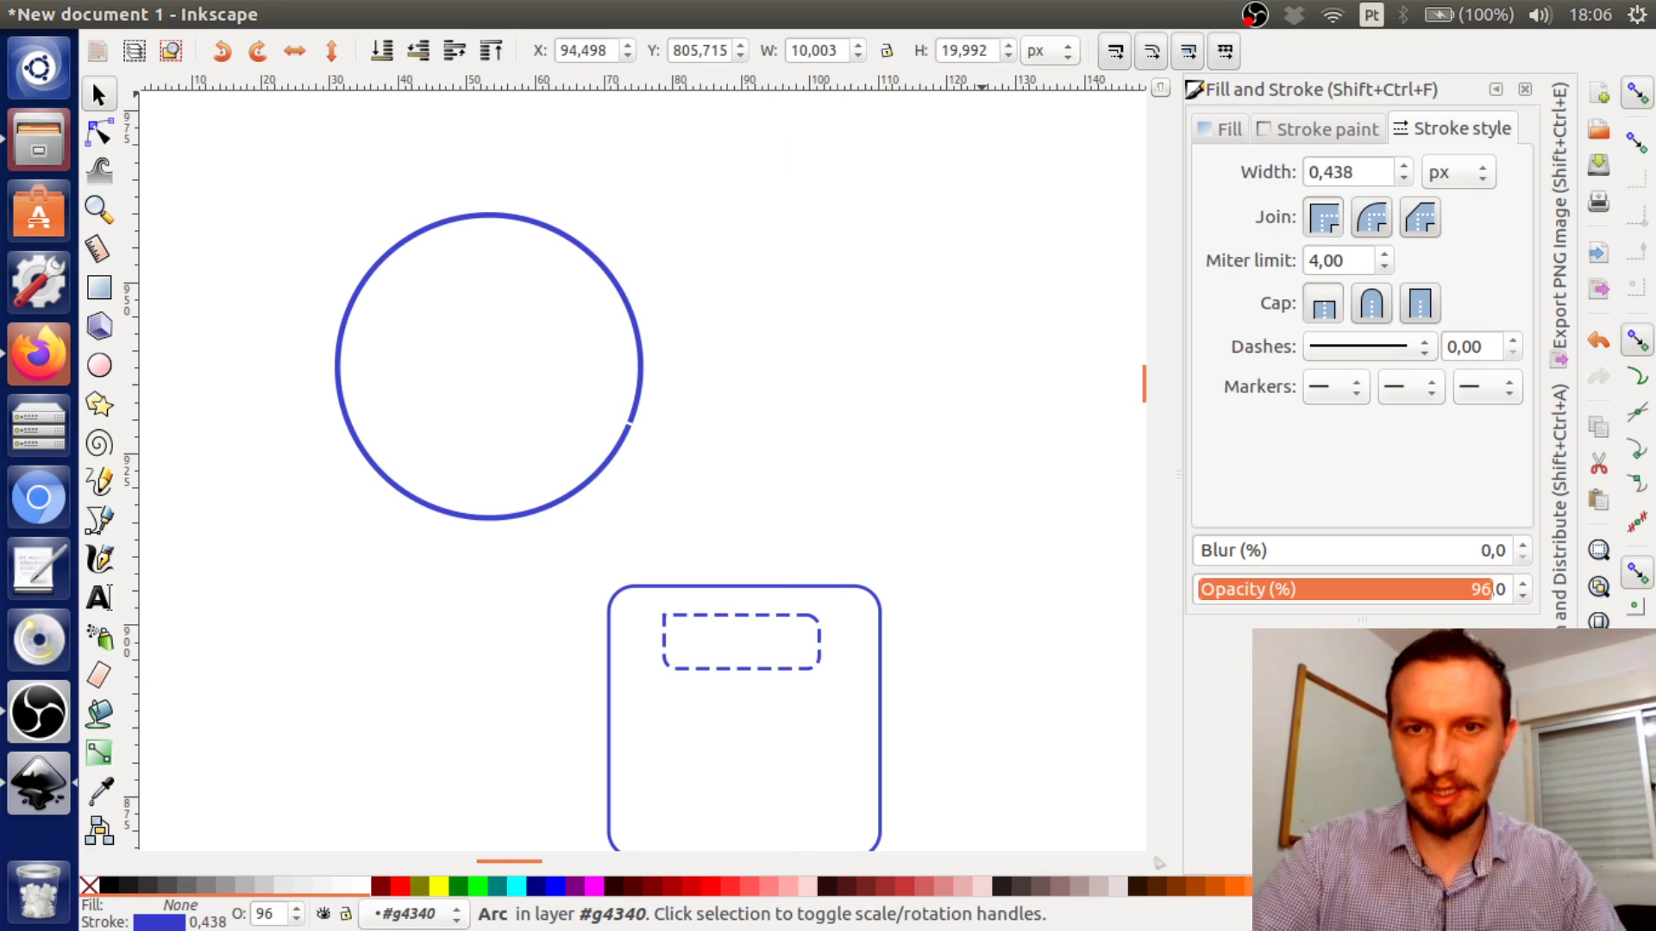
Move the small tall ellipse from below the rounded square to the empty area up and right of the large circle
scroll(772, 410, down, 4)
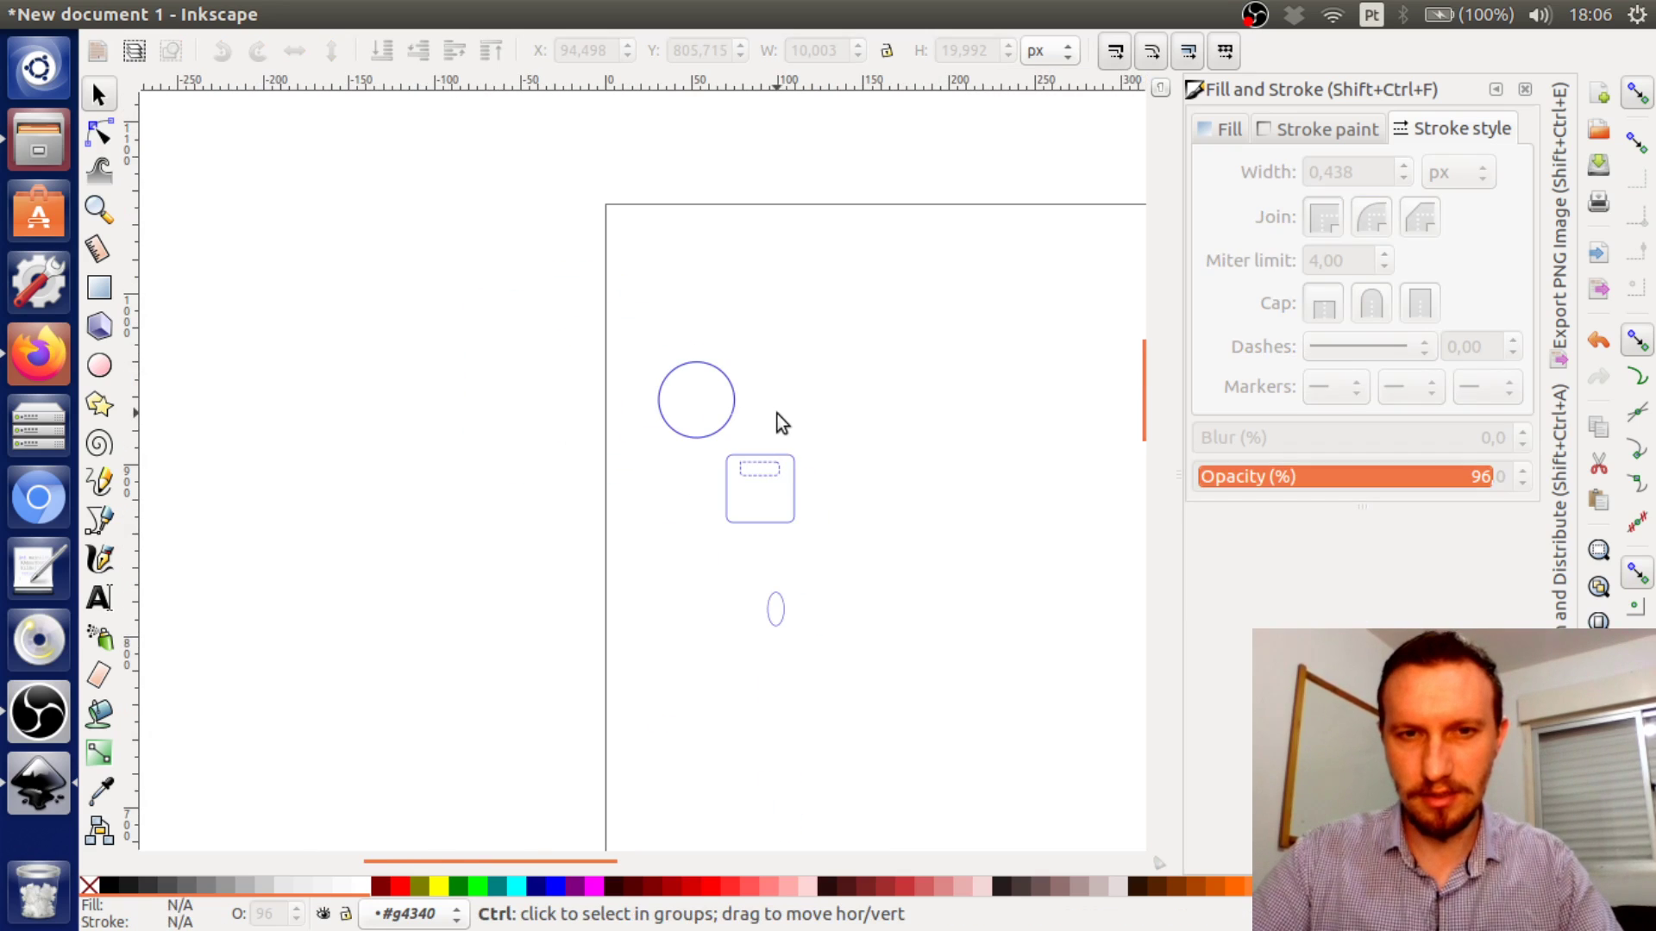
drag(784, 608, 795, 345)
scroll(793, 343, up, 5)
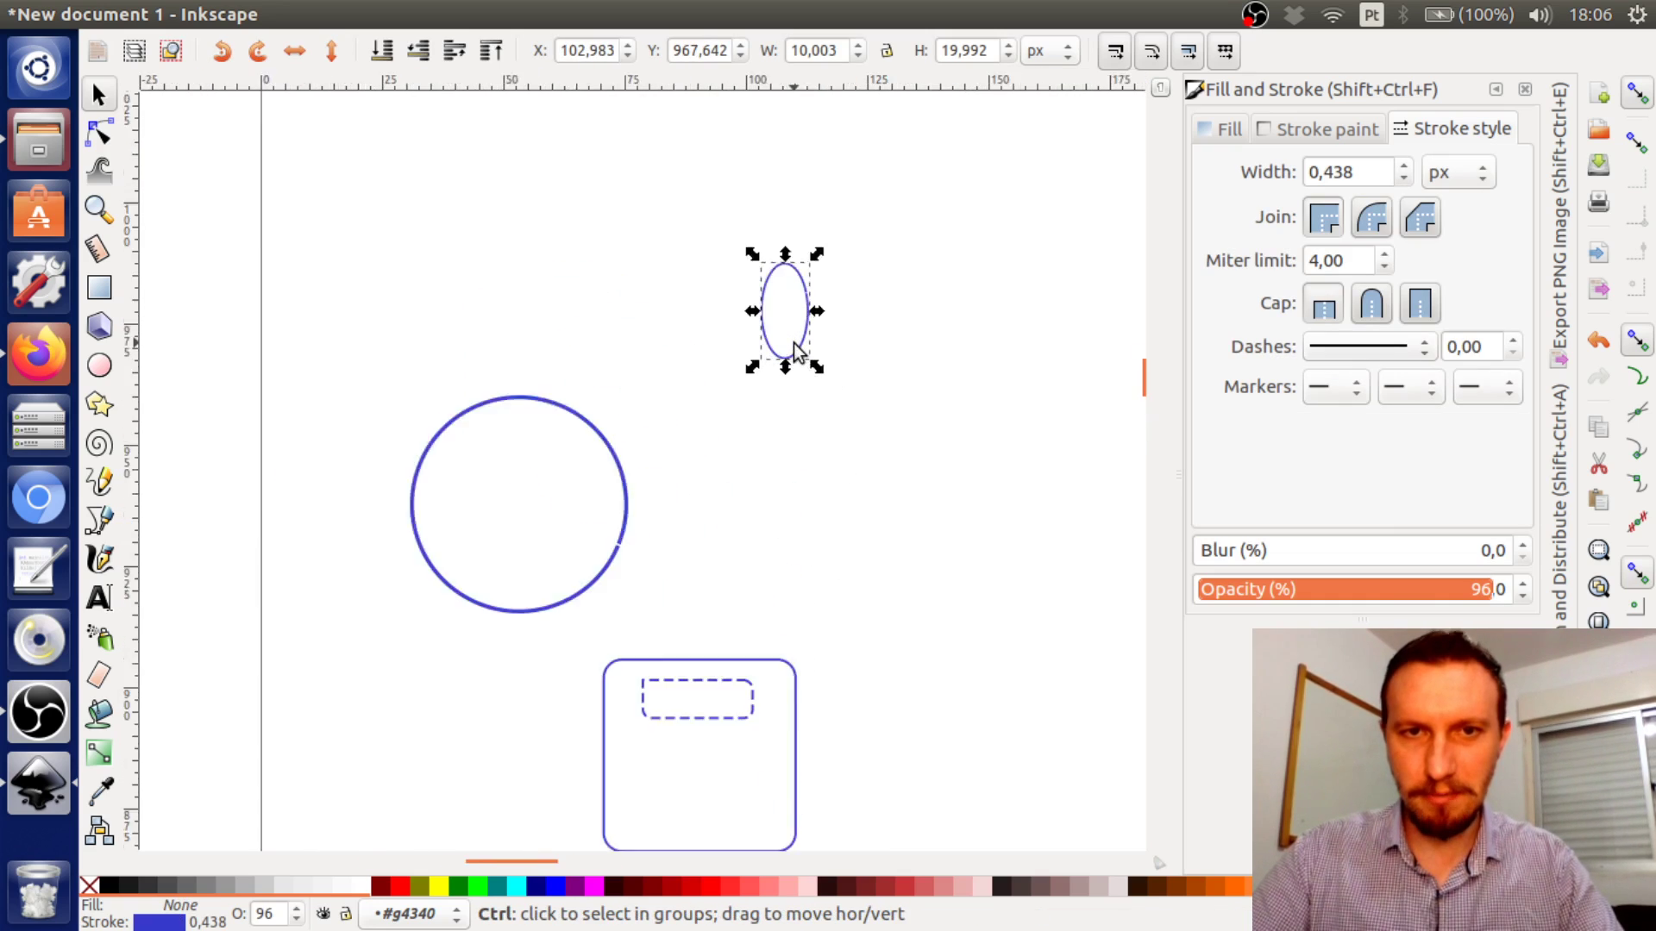
Correct the tall ellipse's size to exactly 10 px wide and 20 px high
double_click(846, 60)
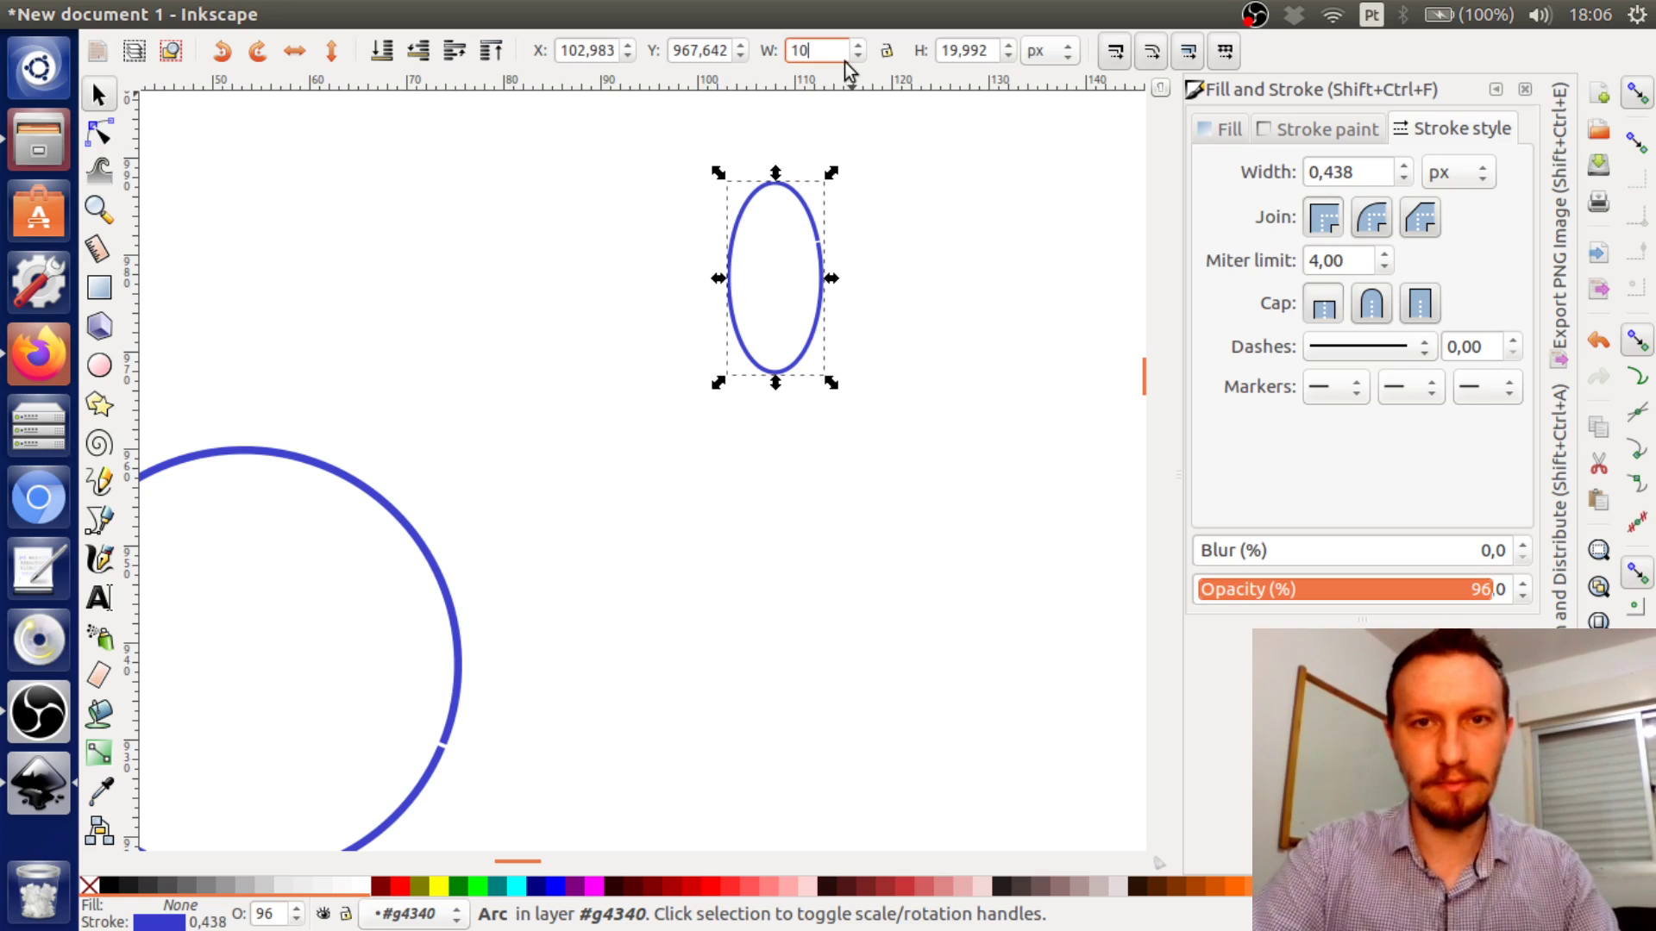
double_click(945, 53)
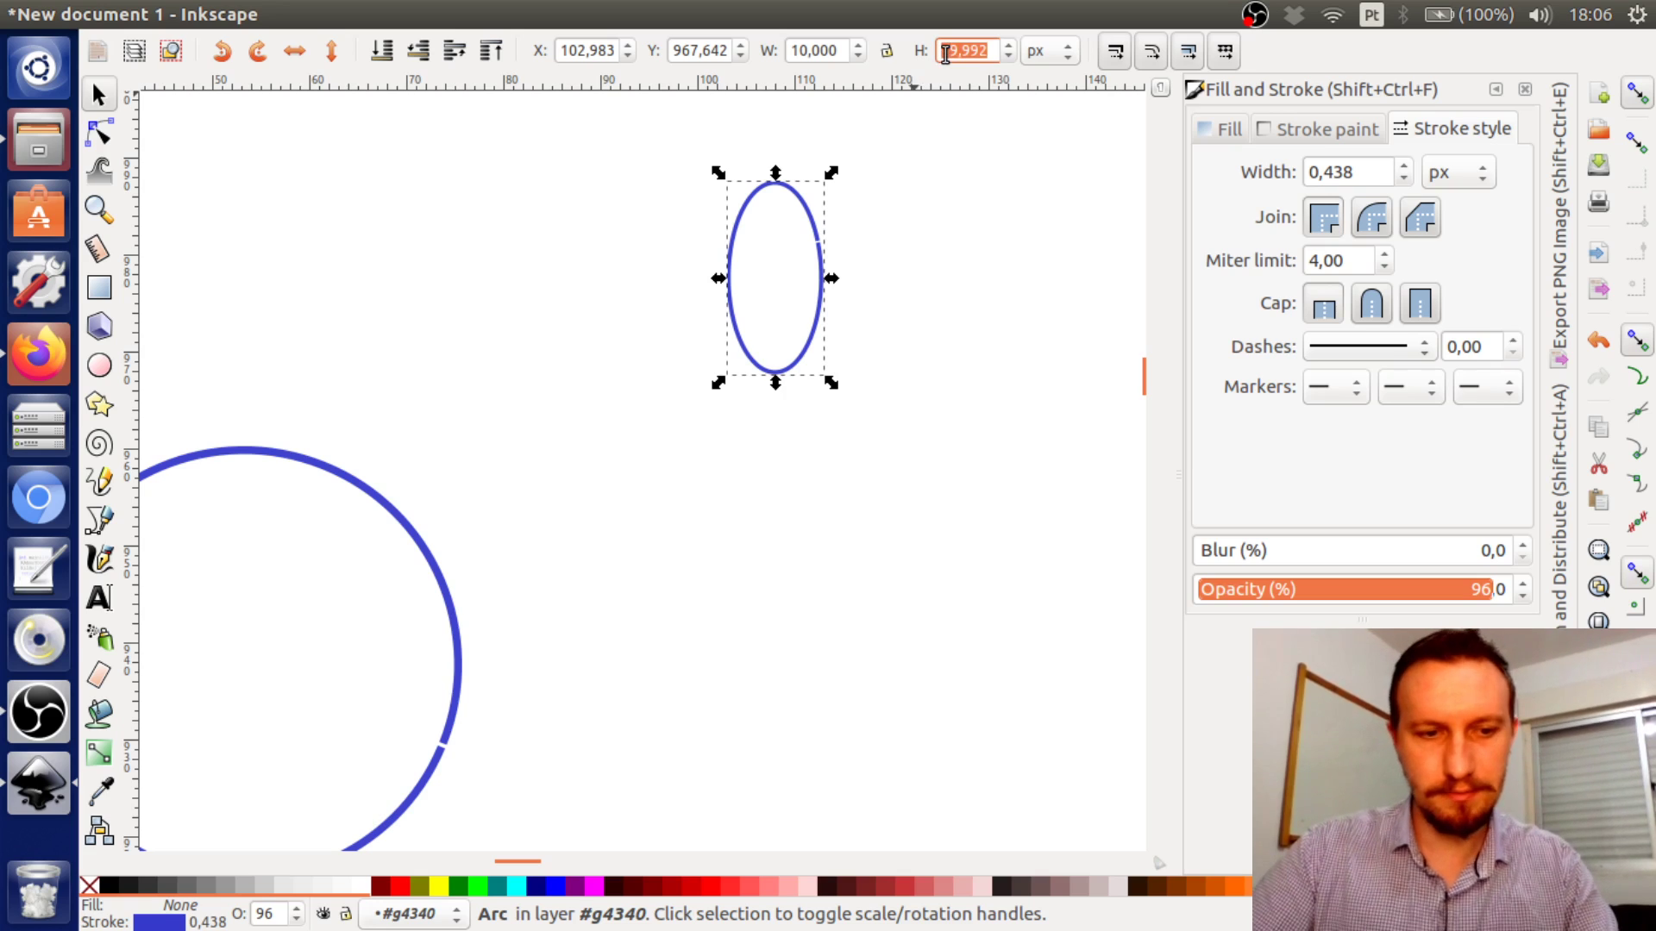
text(20)
key(Return)
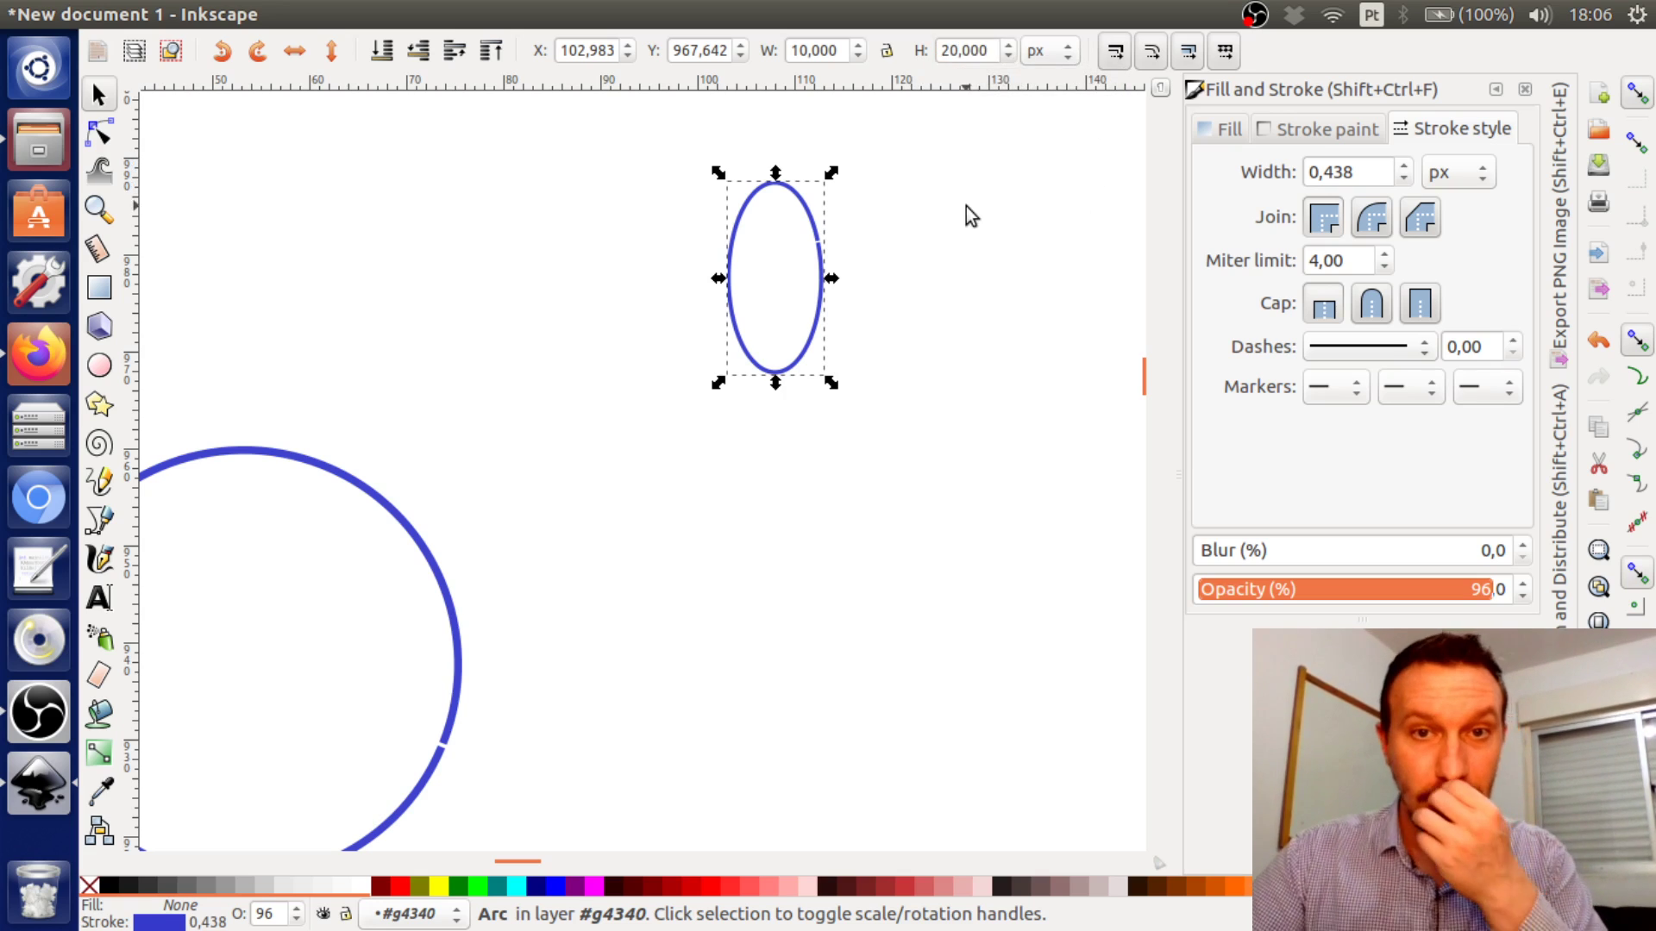
Lock the tall ellipse's width-height ratio, set its width to 20 px, and deselect it
click(871, 293)
click(826, 321)
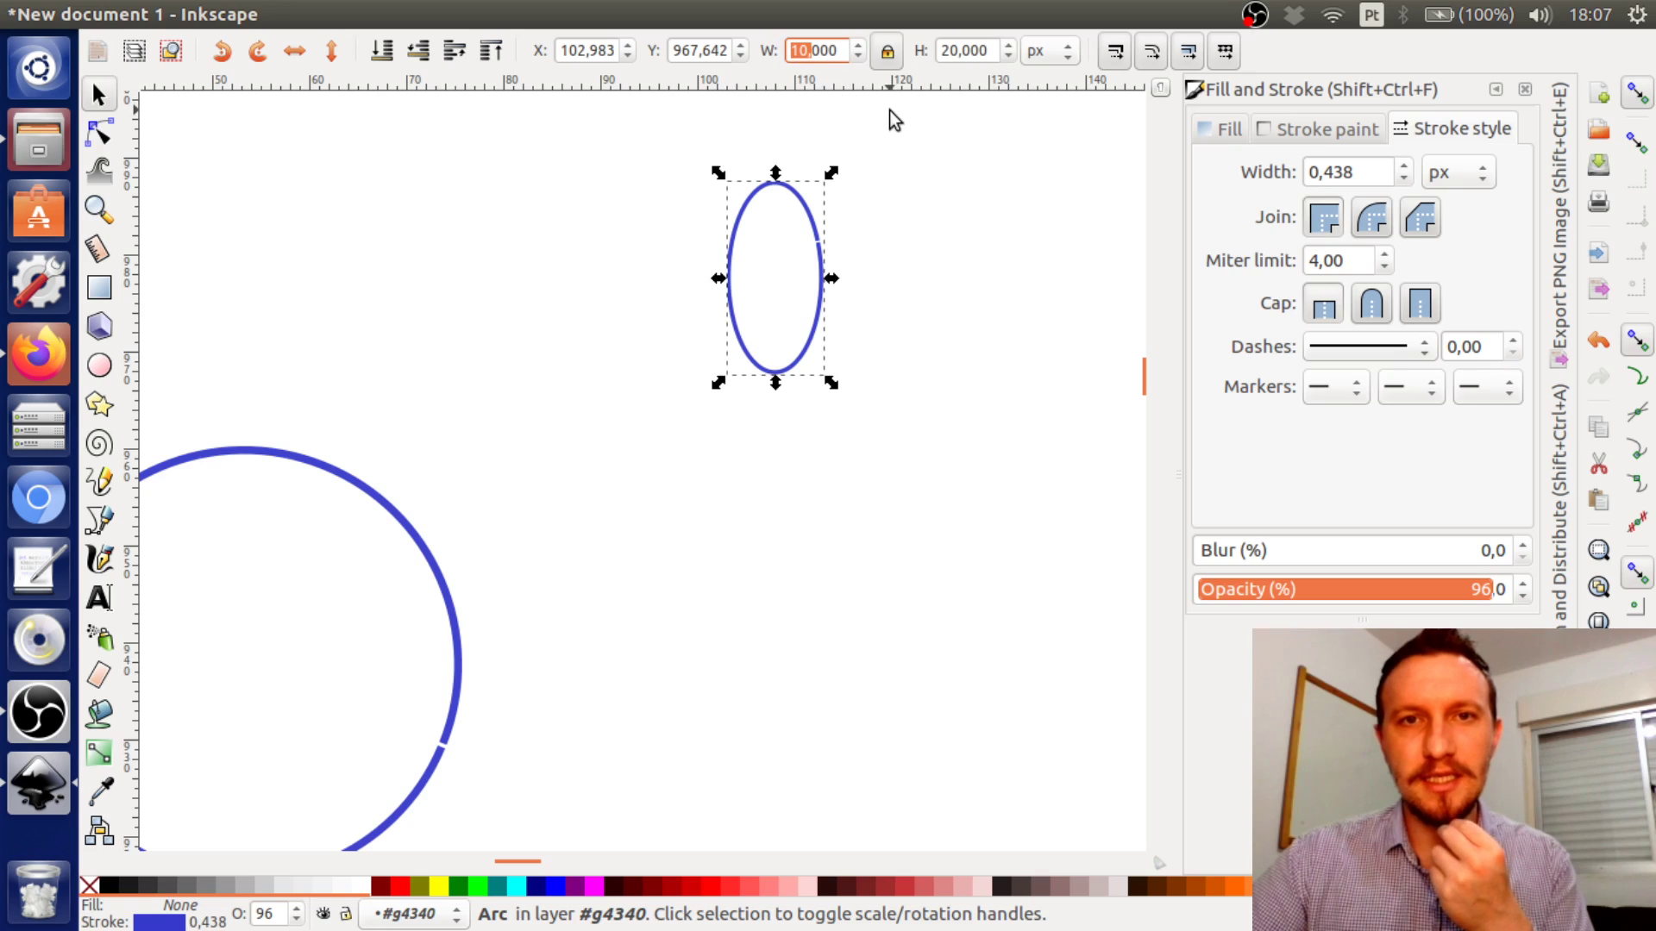
text(20)
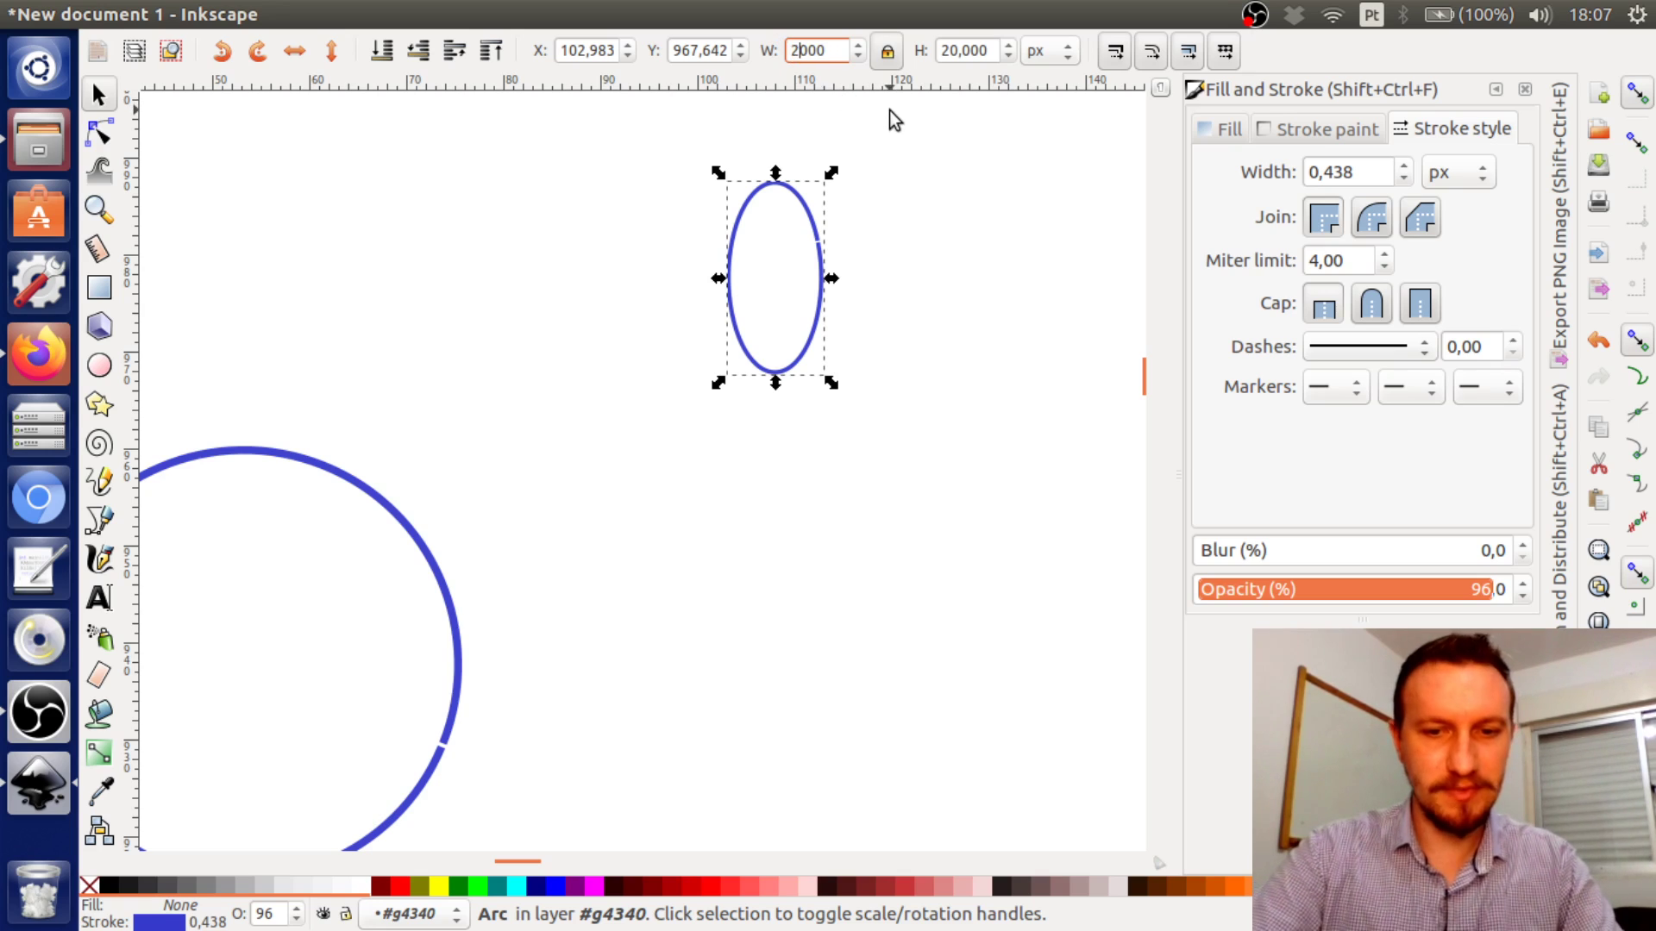
key(Return)
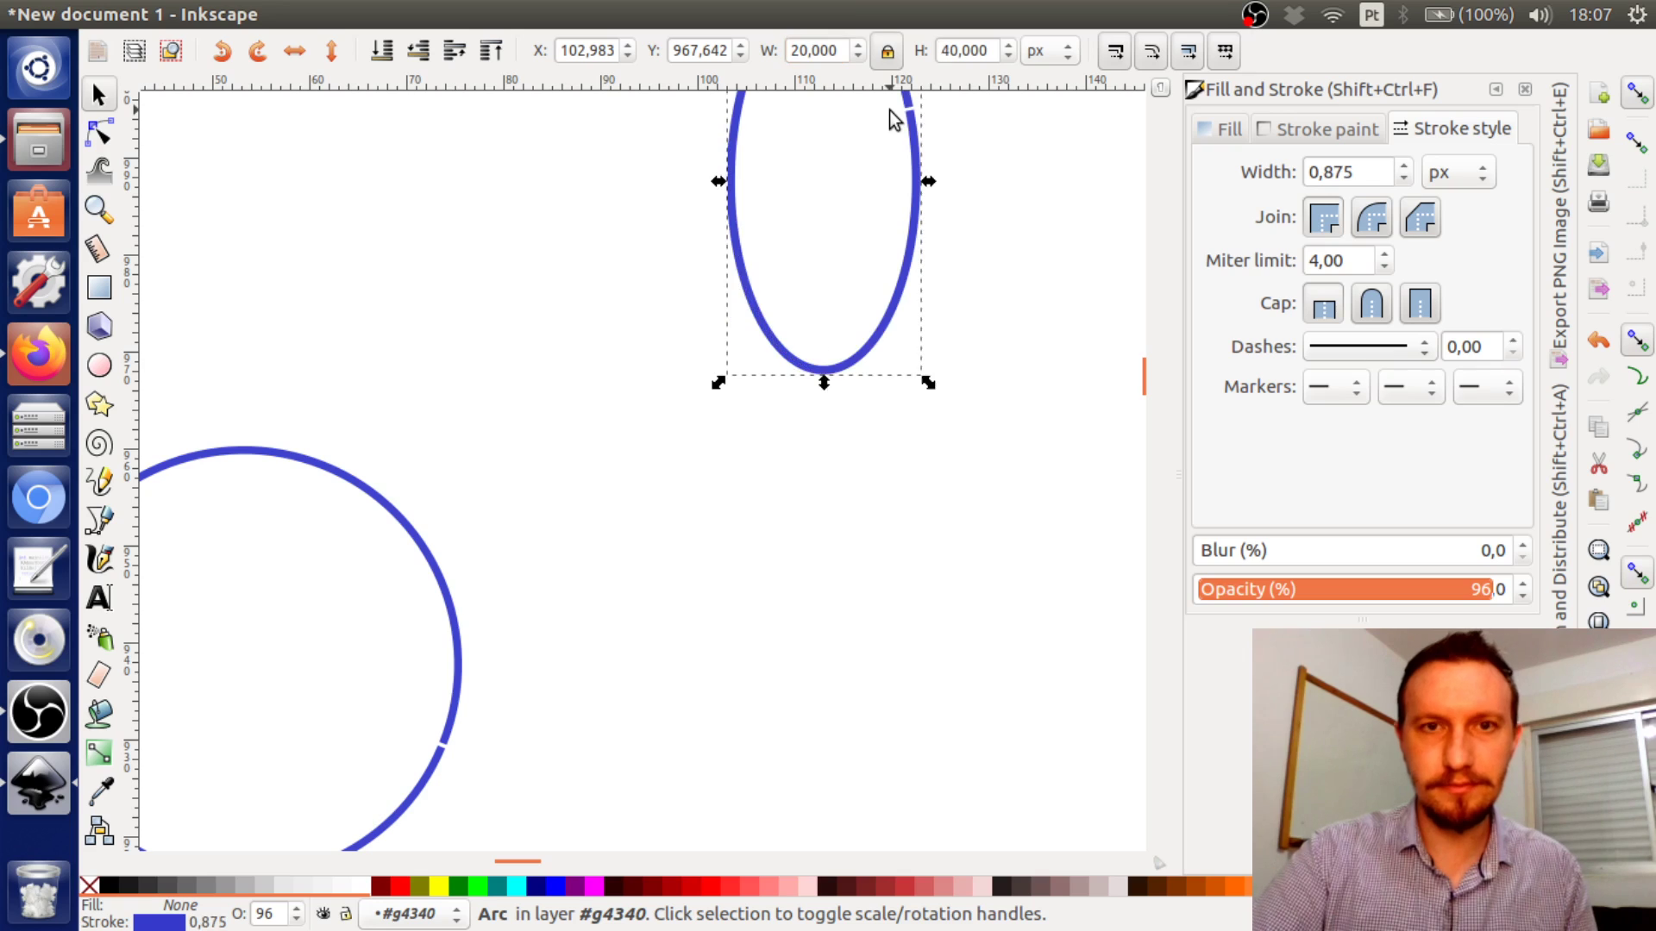
scroll(1023, 267, up, 4)
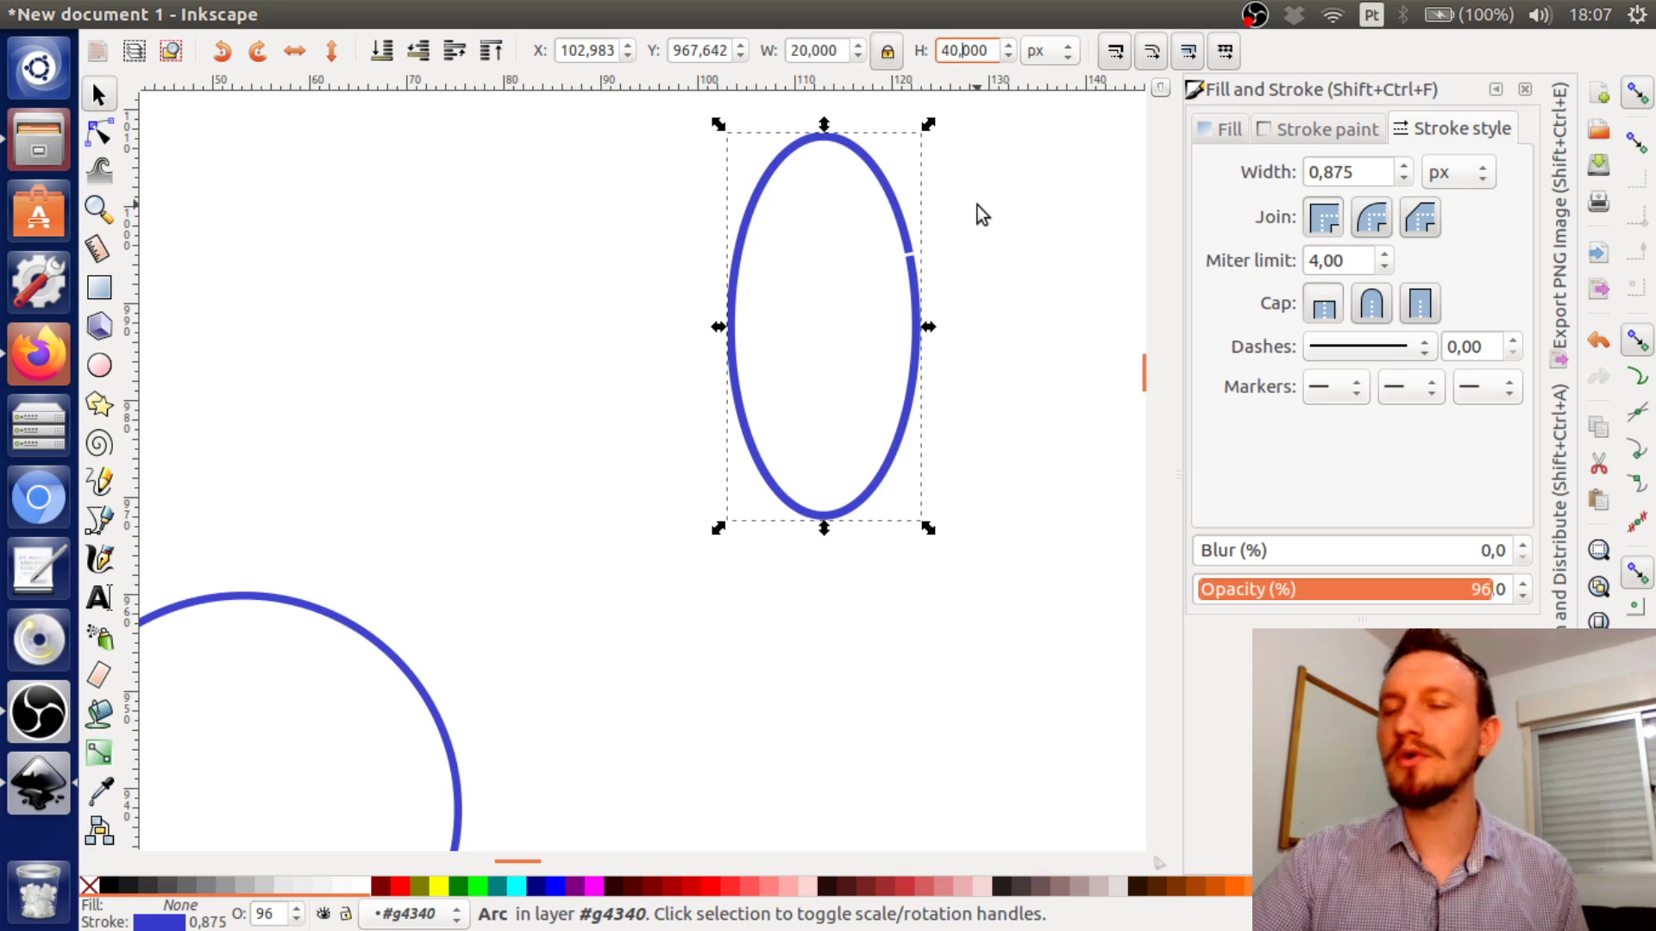
click(940, 276)
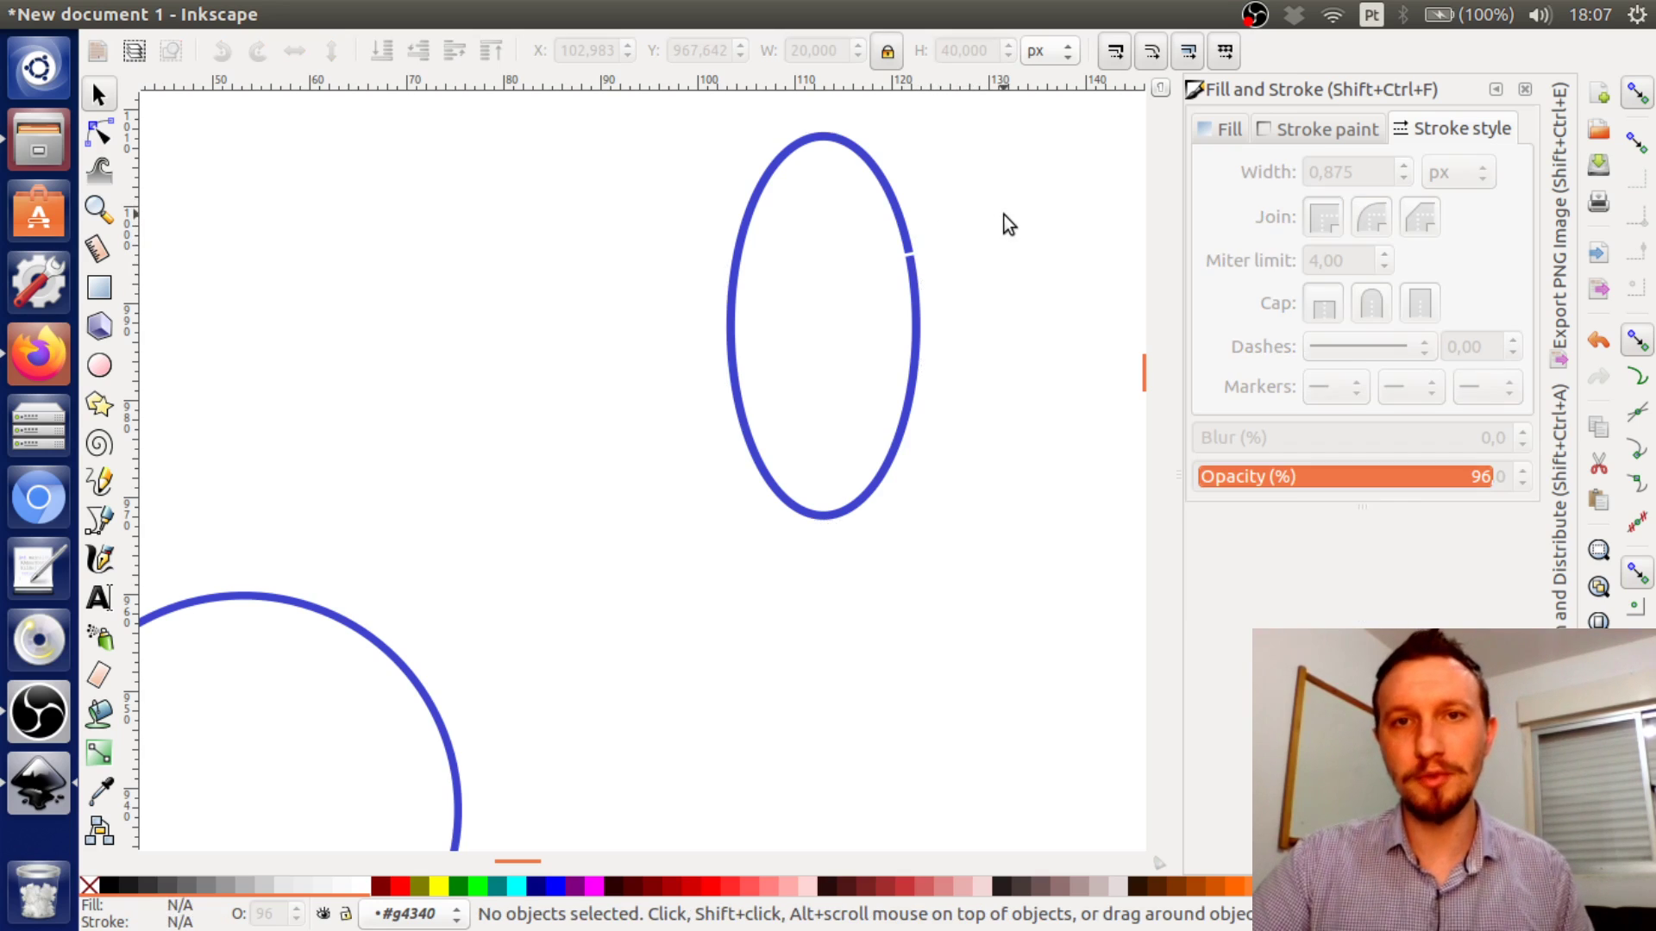
Delete the tall ellipse beside the large circle
click(911, 328)
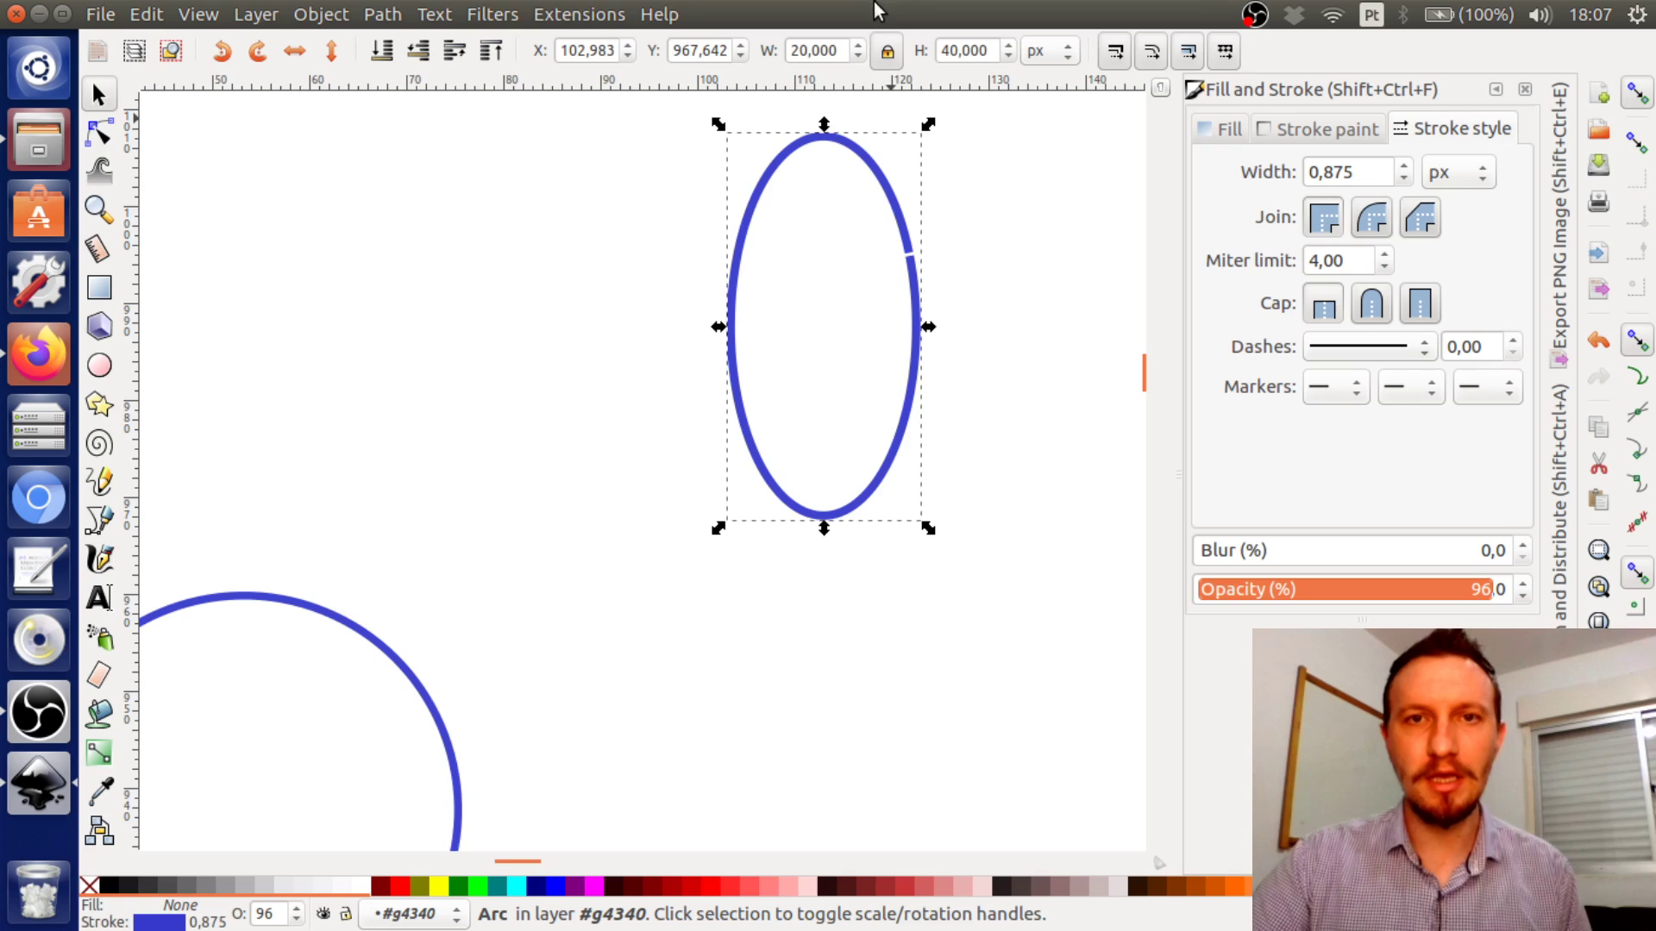
click(892, 391)
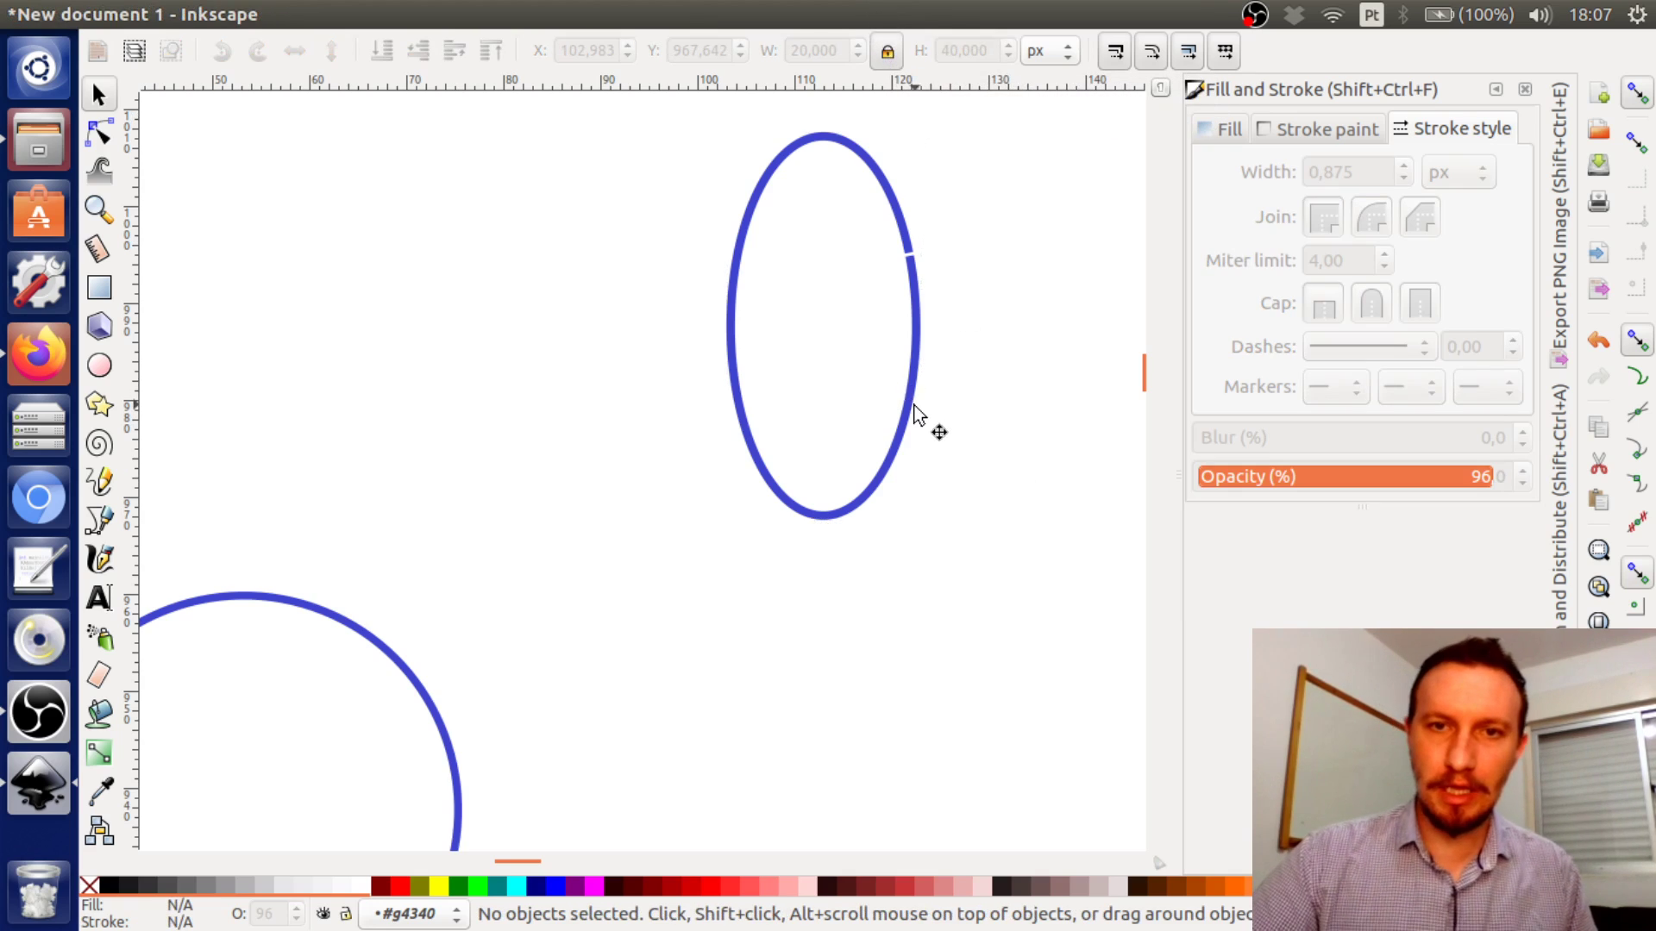
click(914, 414)
key(Delete)
Select the large circle and, with the Ellipse tool, widen its gap by moving the arc's end point to about 18 degrees
mouse_move(611, 476)
mouse_down()
mouse_move(705, 401)
mouse_move(793, 214)
mouse_up()
click(653, 552)
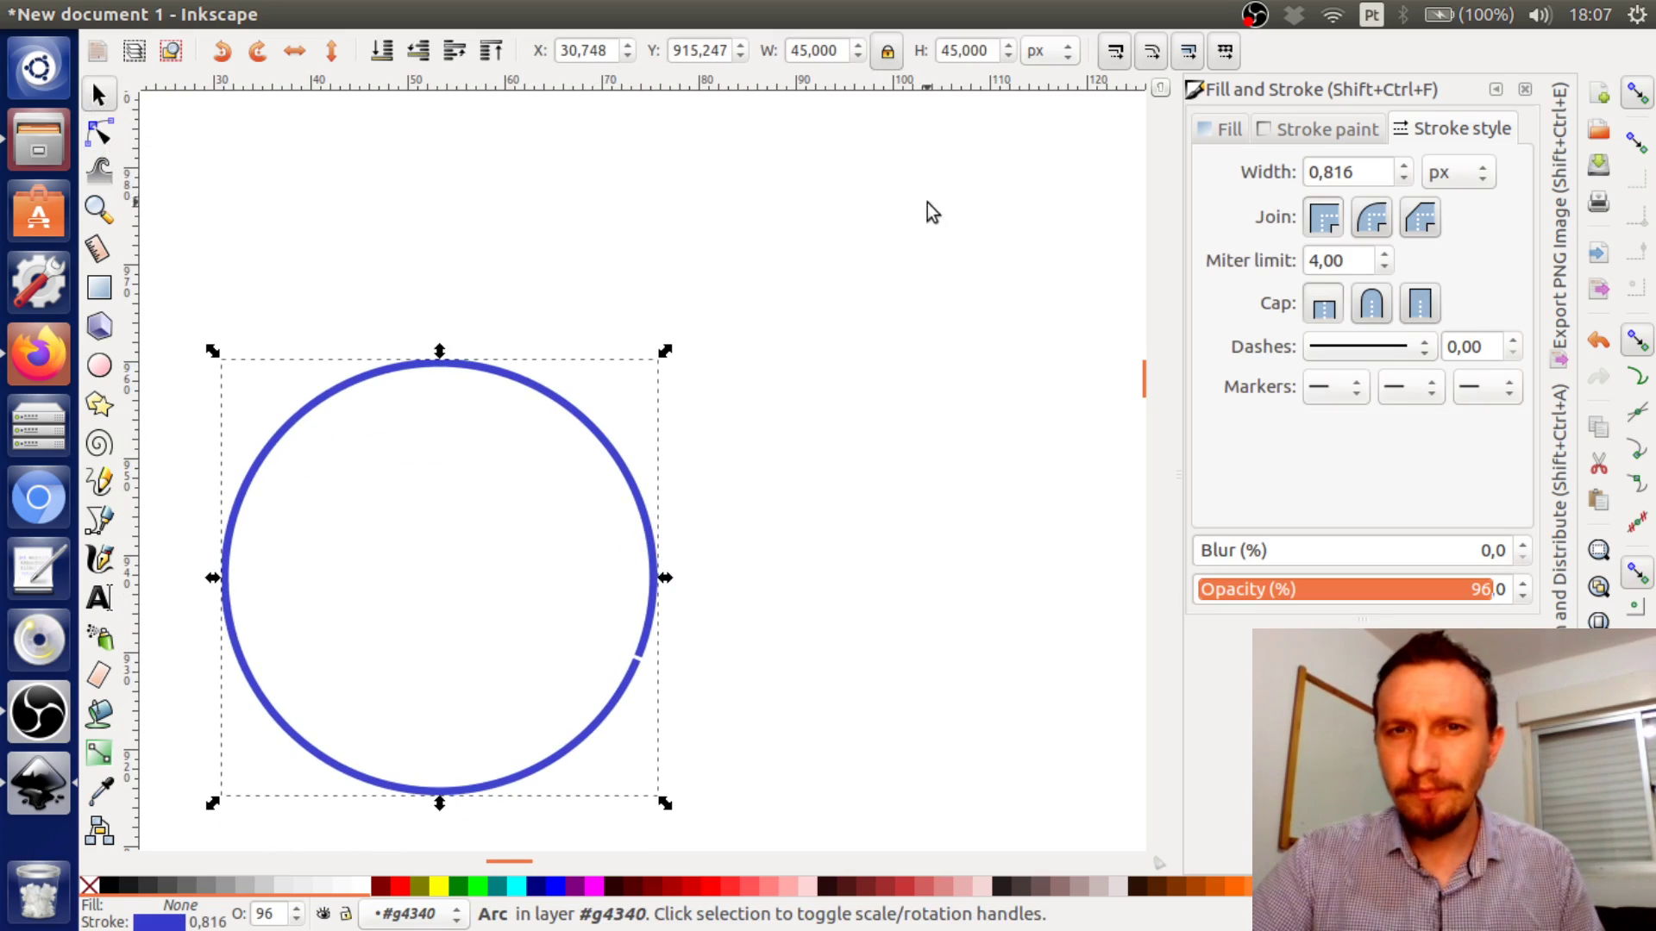
click(99, 134)
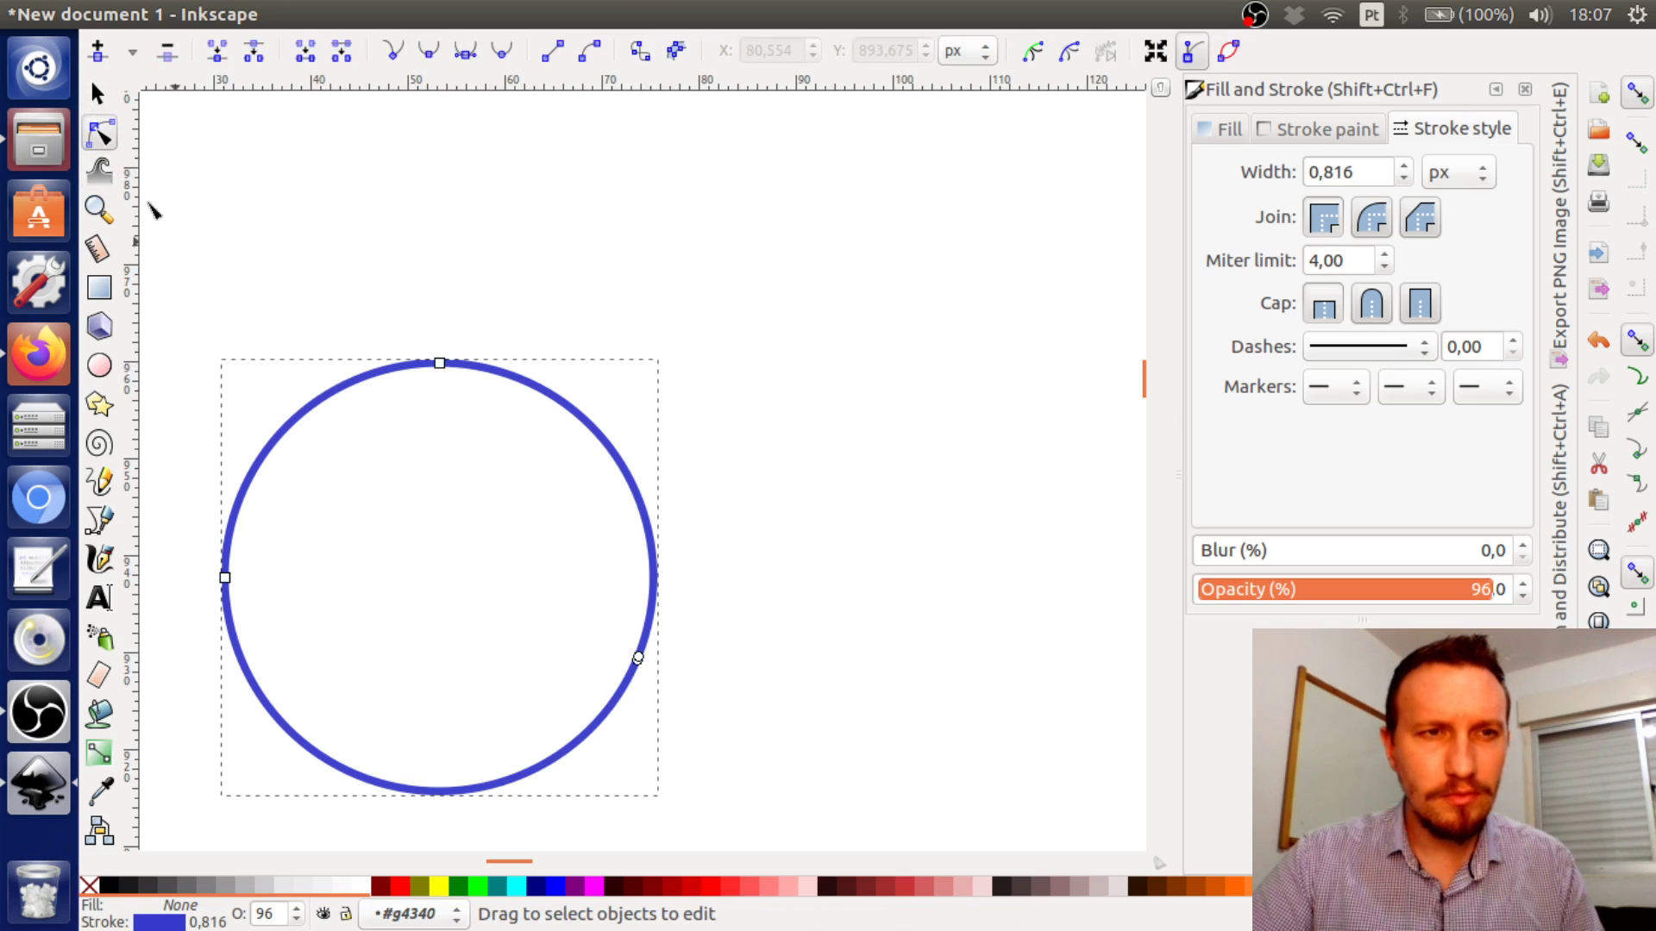
click(97, 93)
click(99, 365)
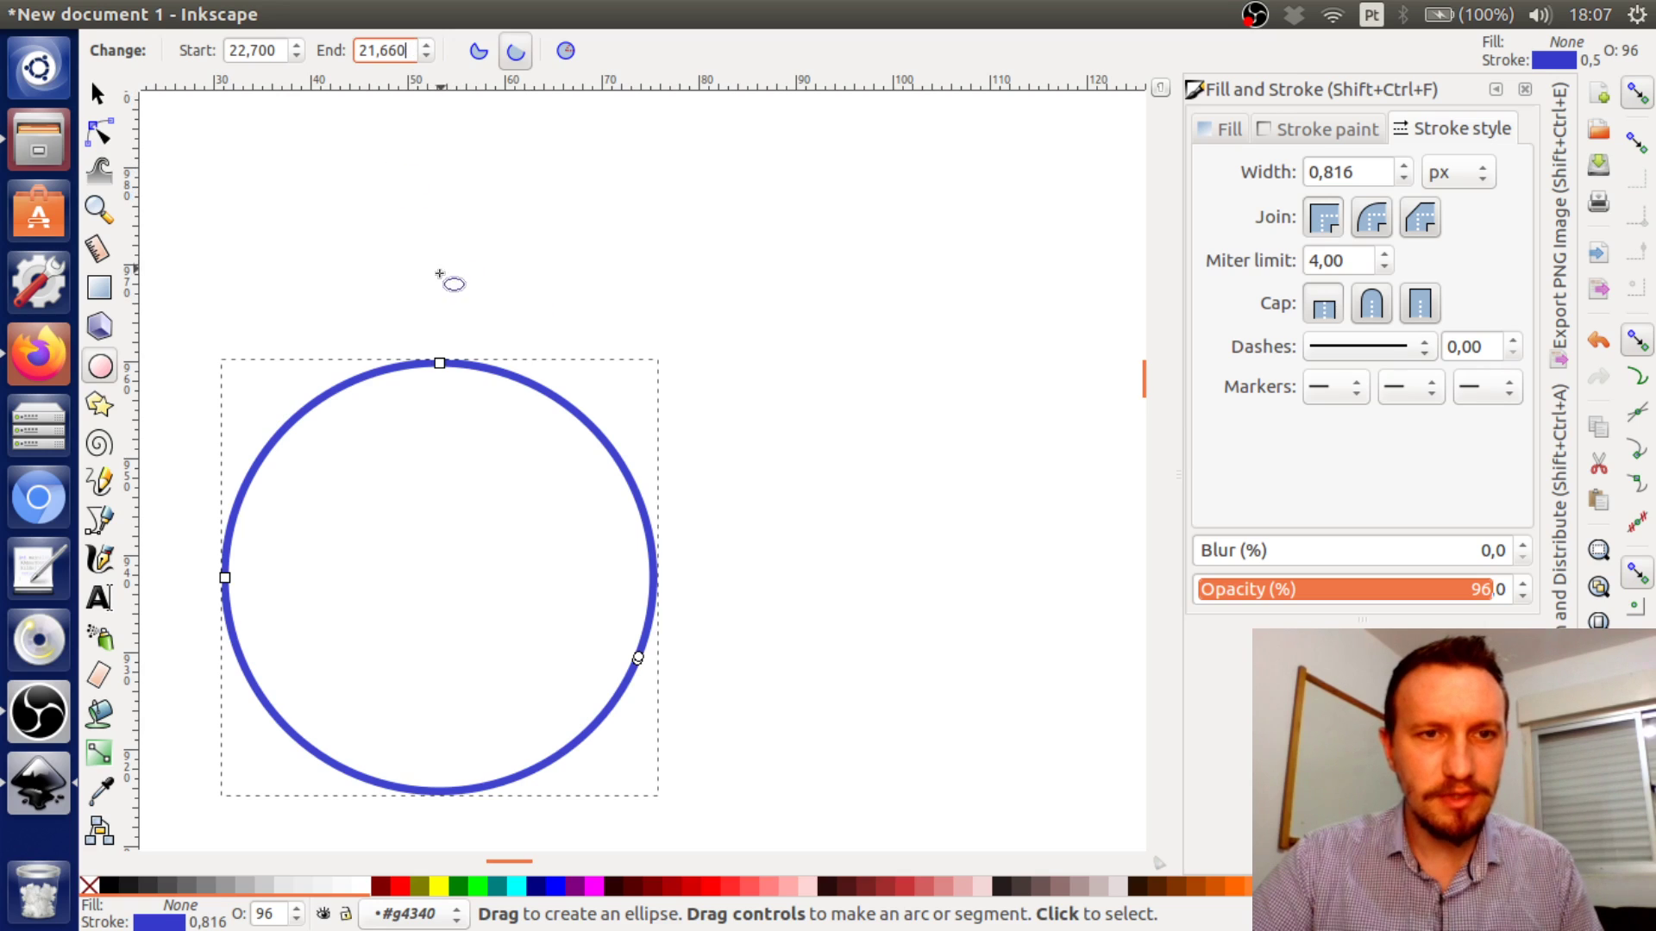
drag(638, 659, 629, 583)
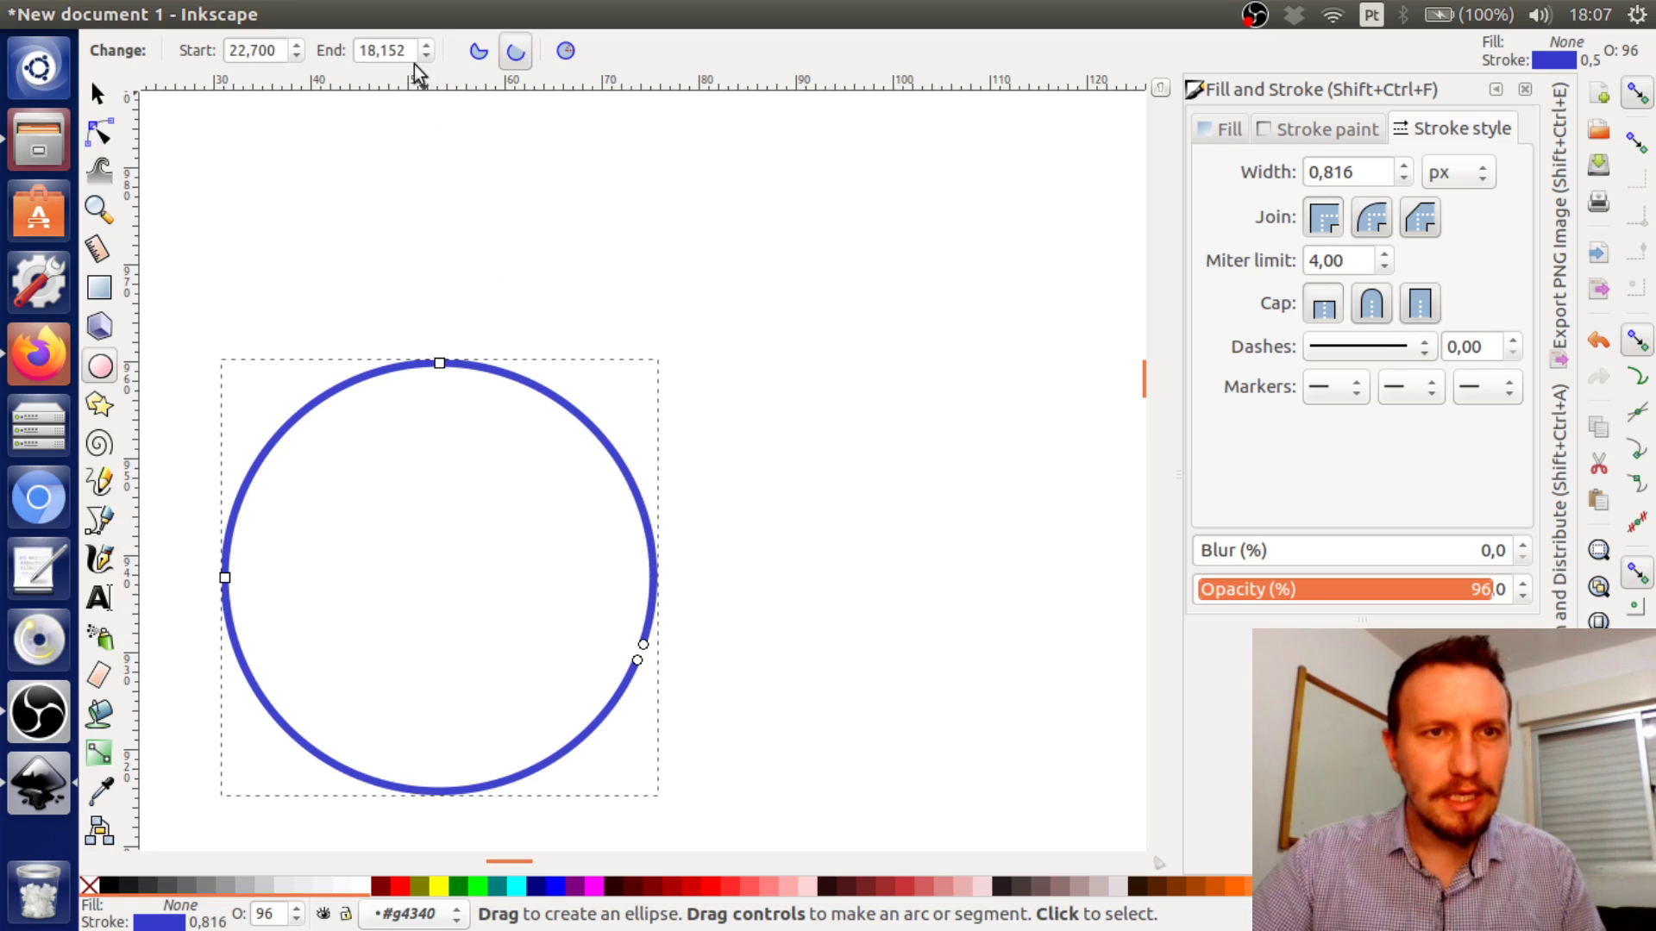
Close the large circle by setting its arc end and start angles to 0, and deselect it
key(ctrl+a)
text(0)
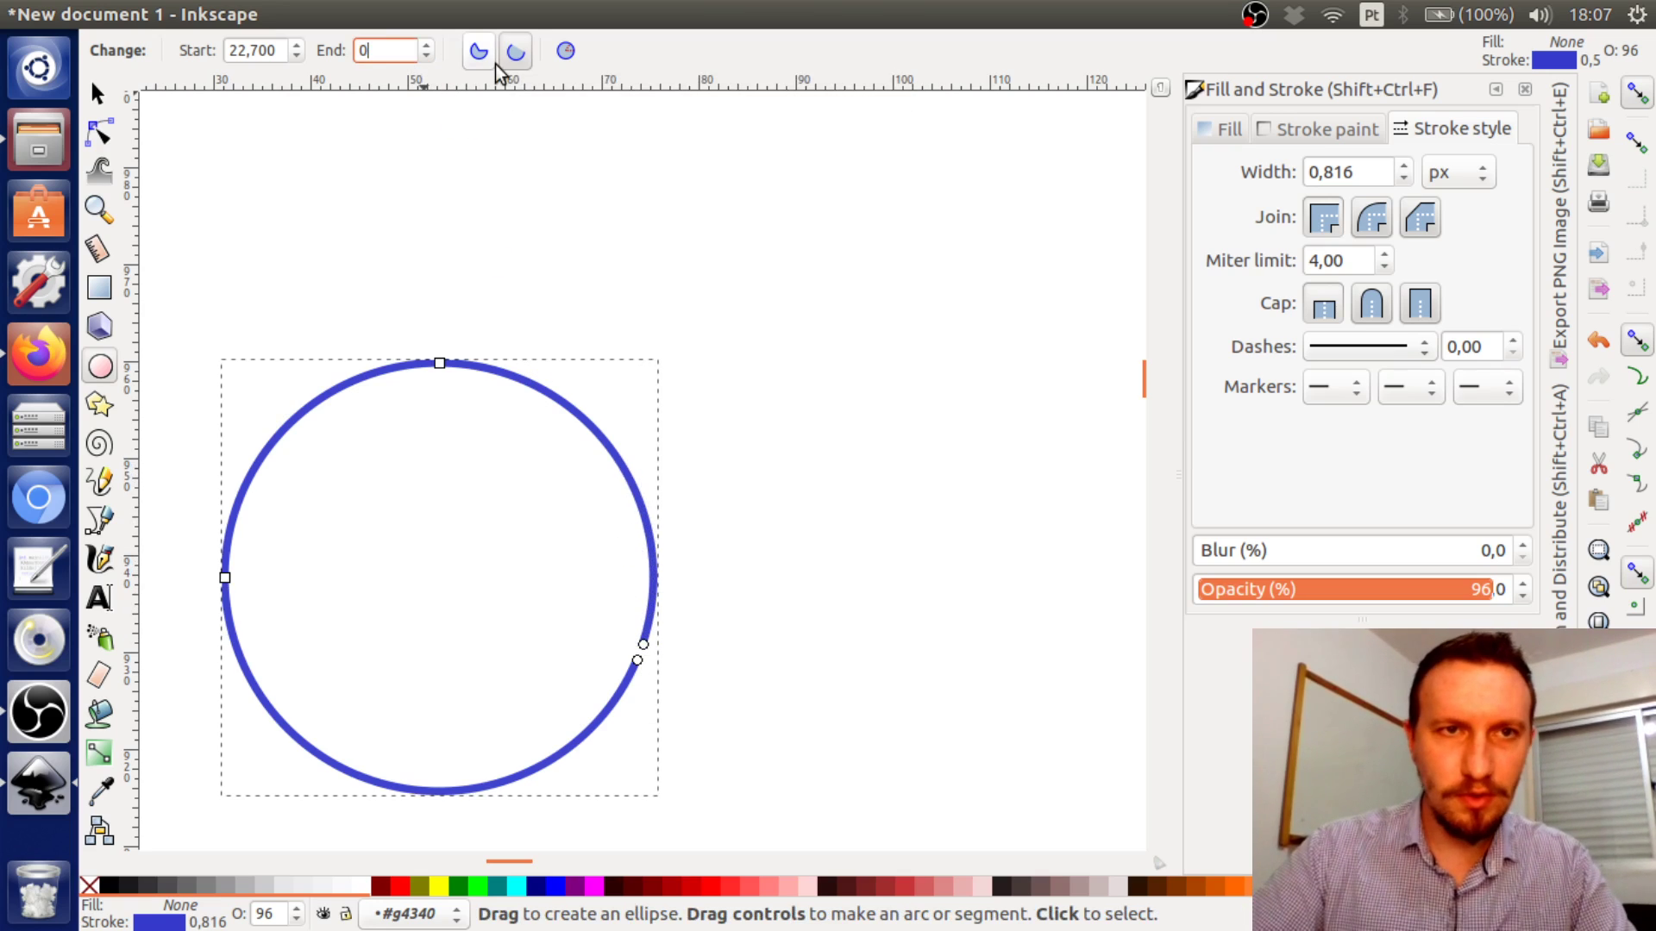
key(Return)
click(277, 51)
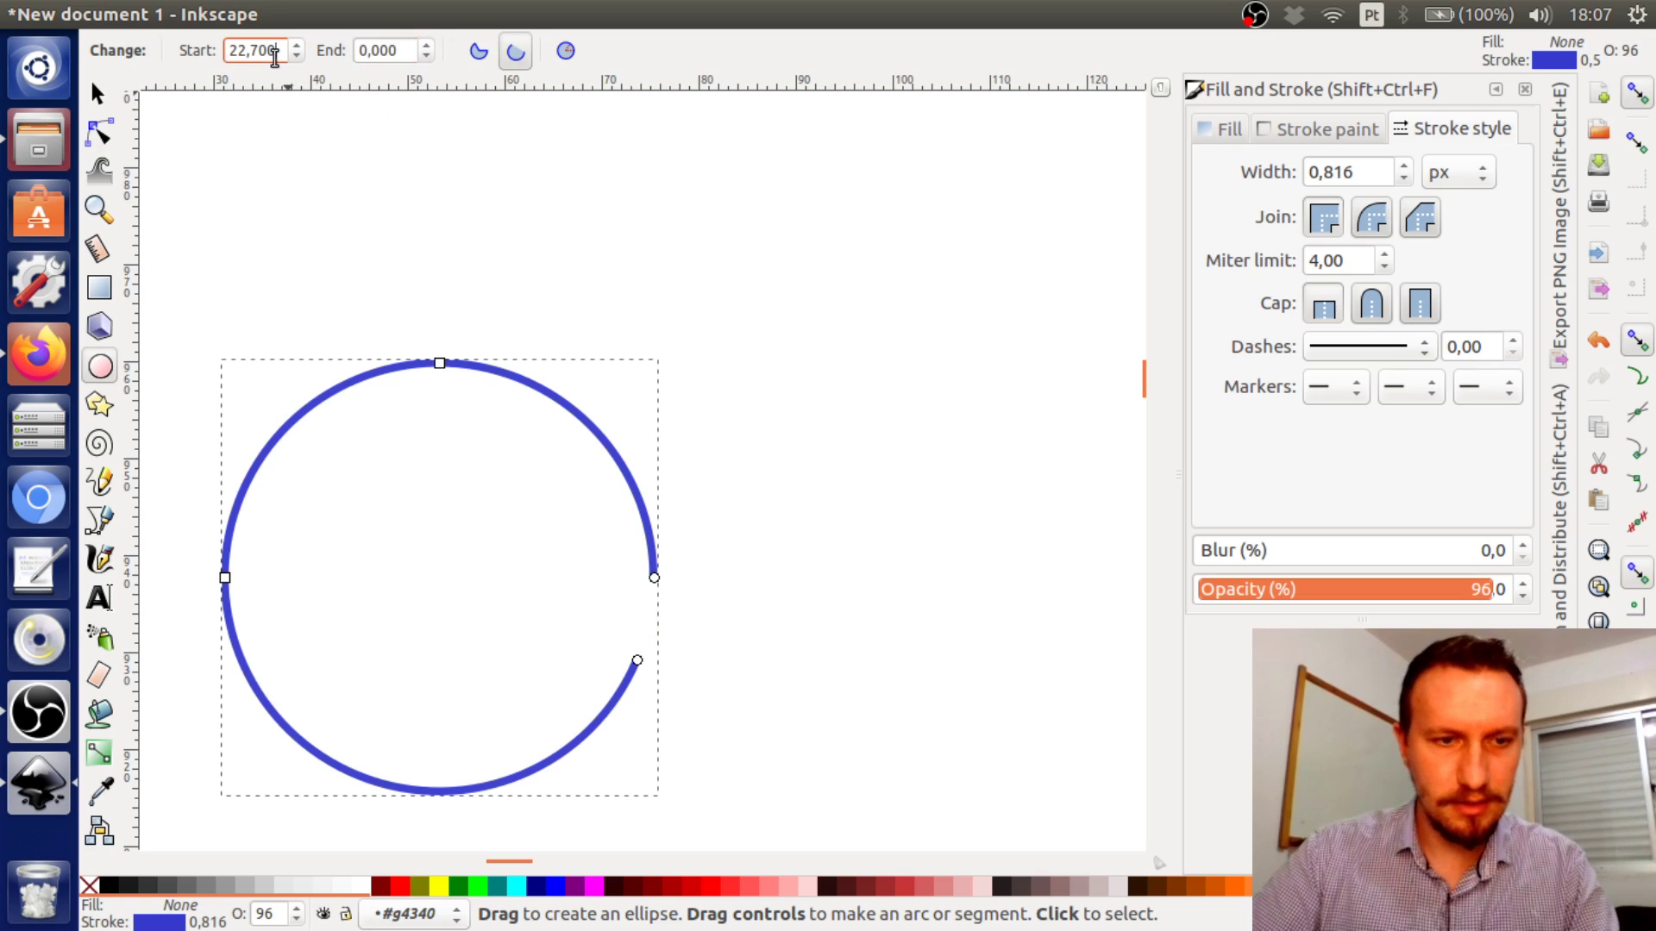
text(0)
key(Return)
key(Escape)
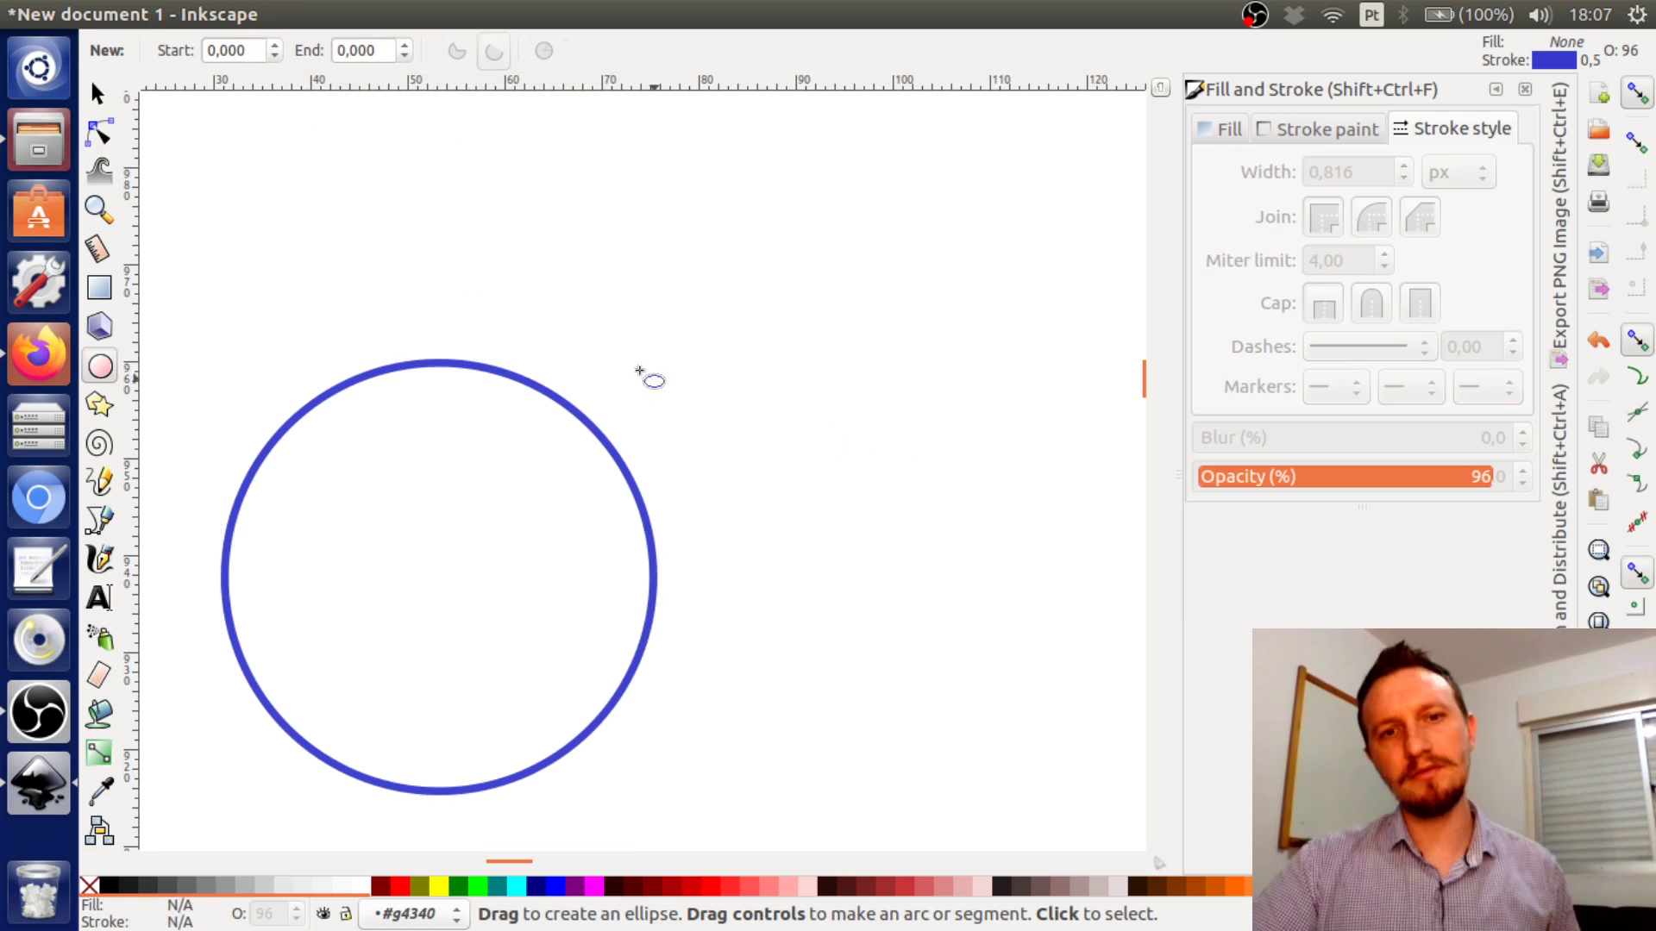
Reselect the large circle and set its arc start angle to 10 degrees with the Ellipse tool
key(s)
click(653, 502)
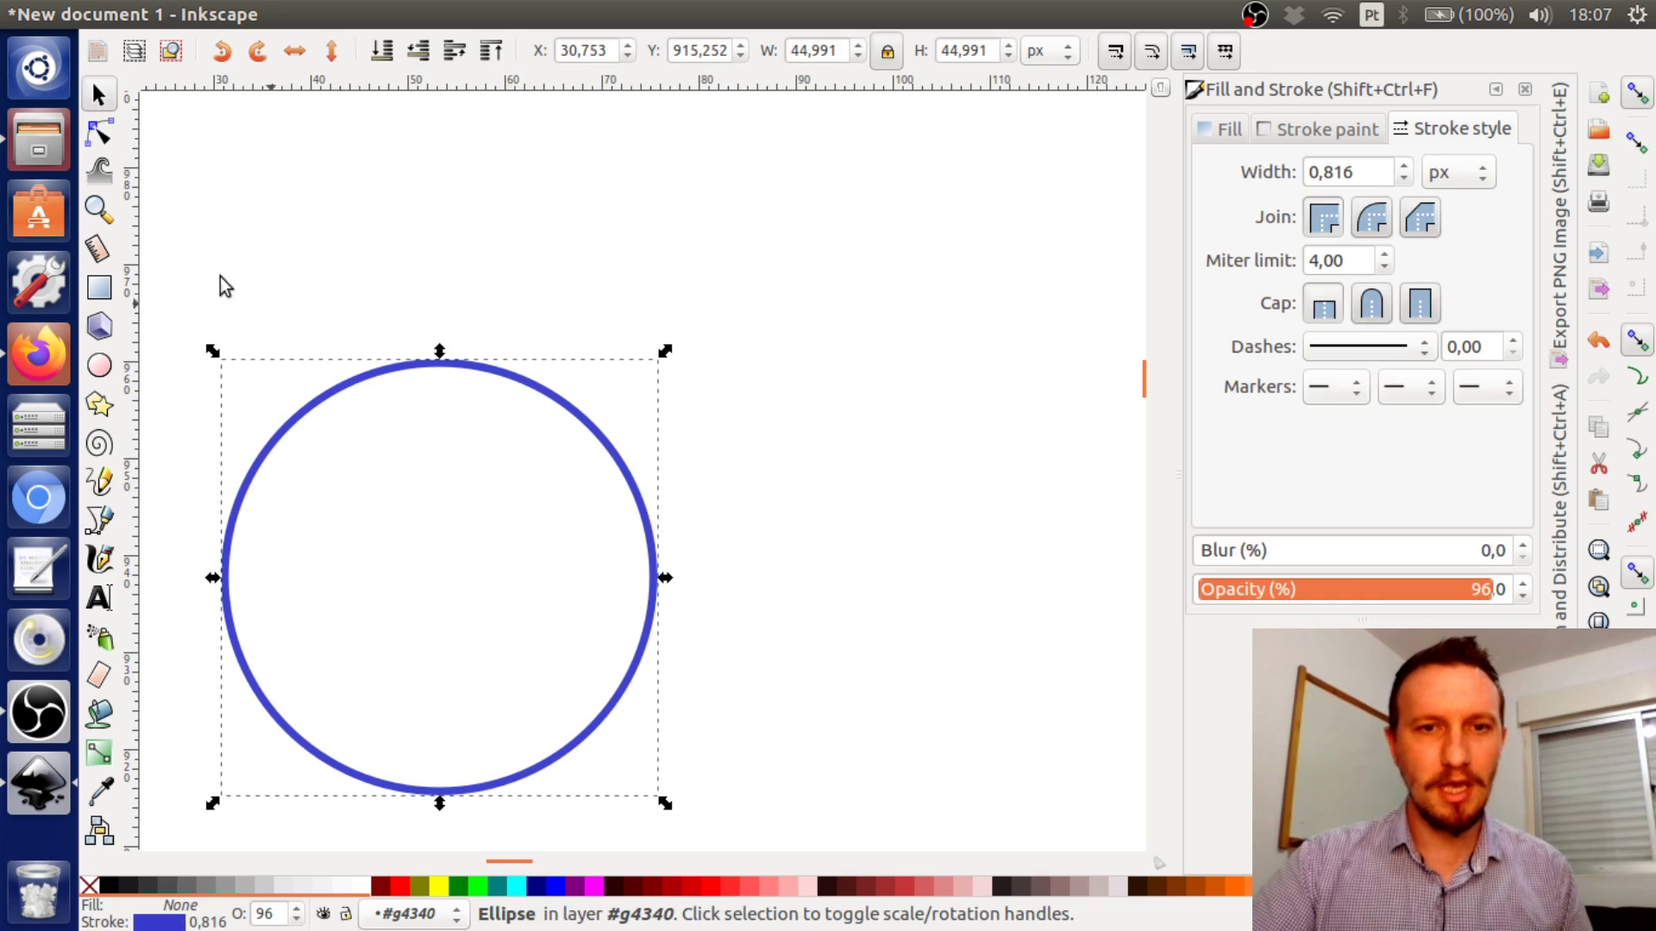
click(99, 134)
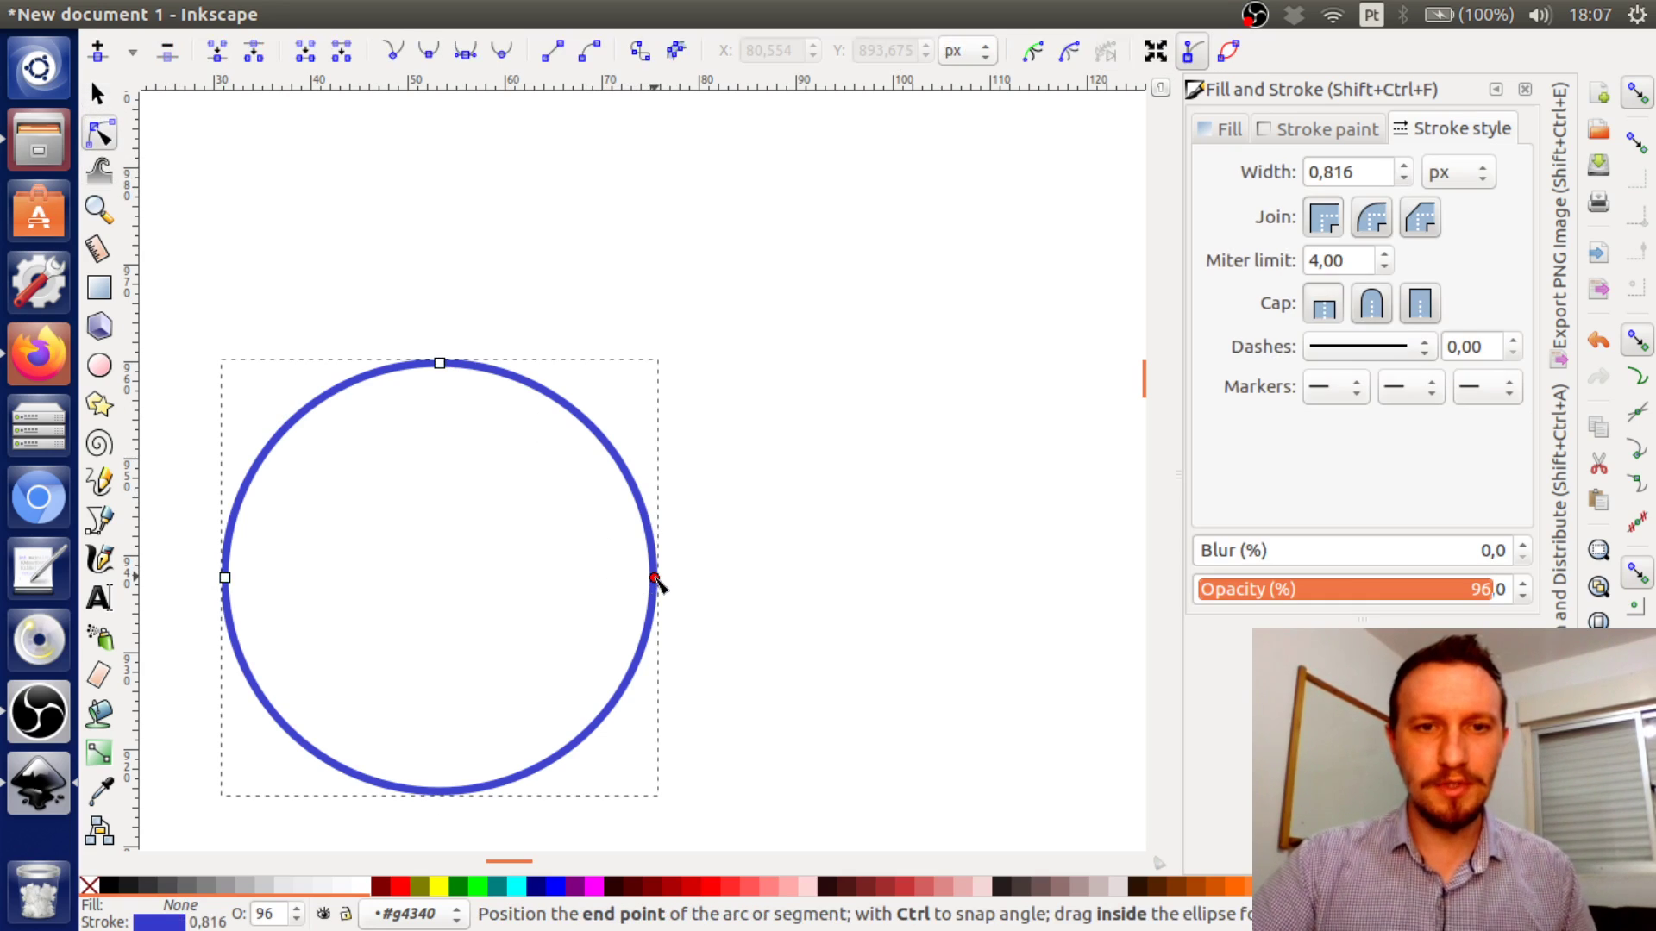
click(99, 366)
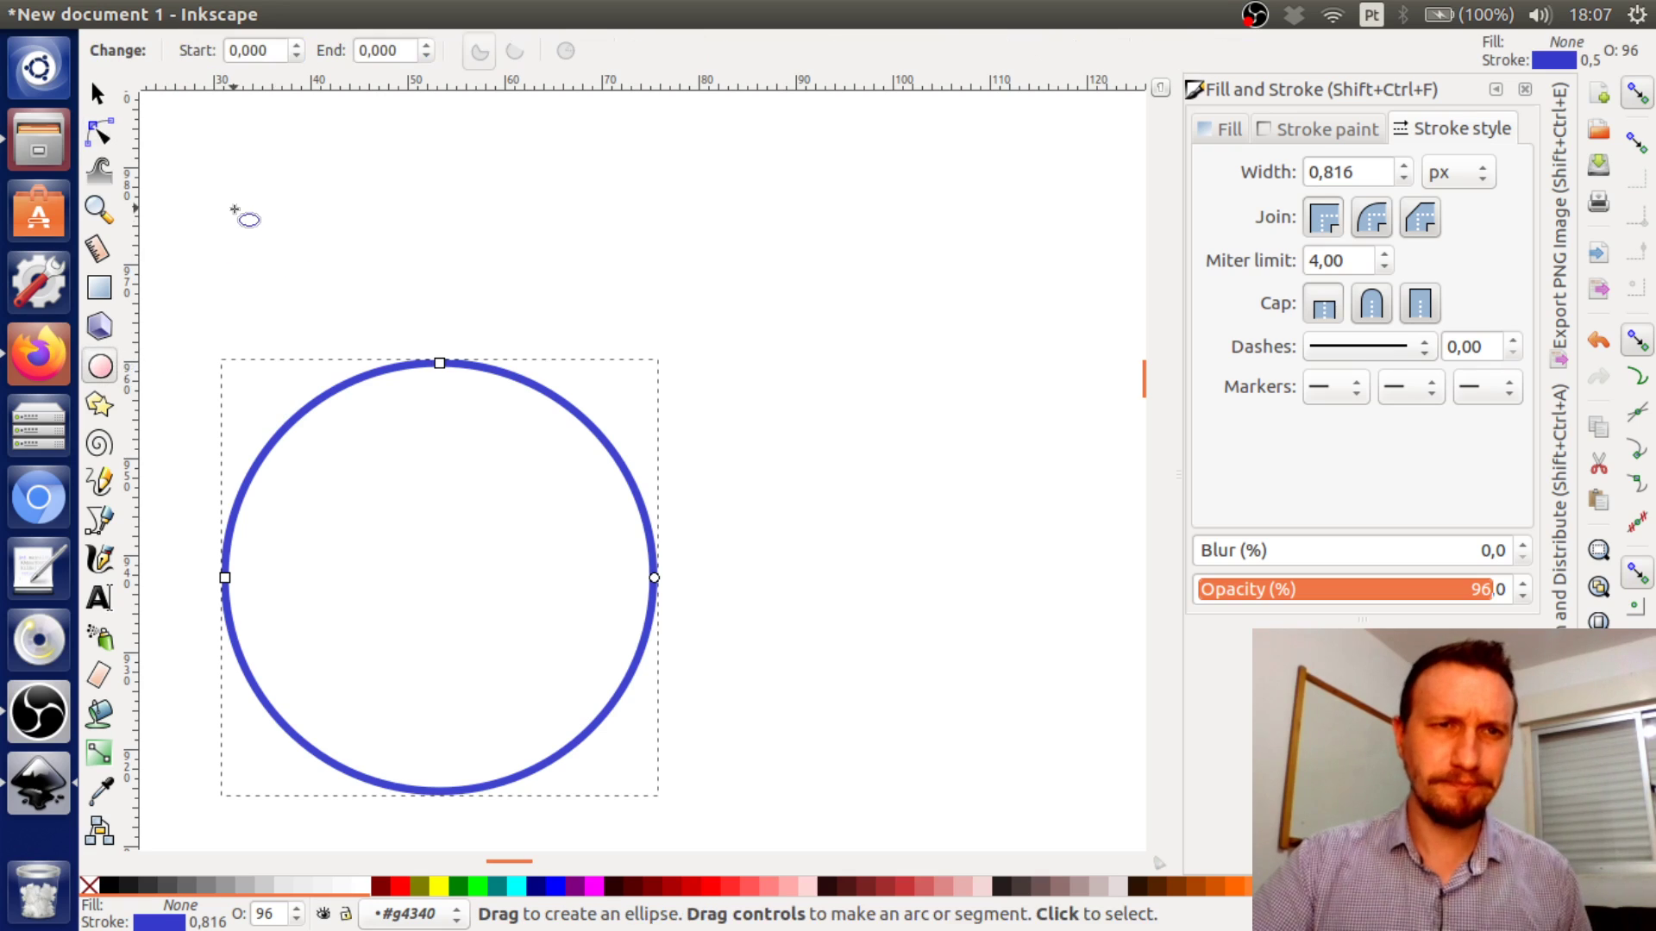
triple_click(269, 54)
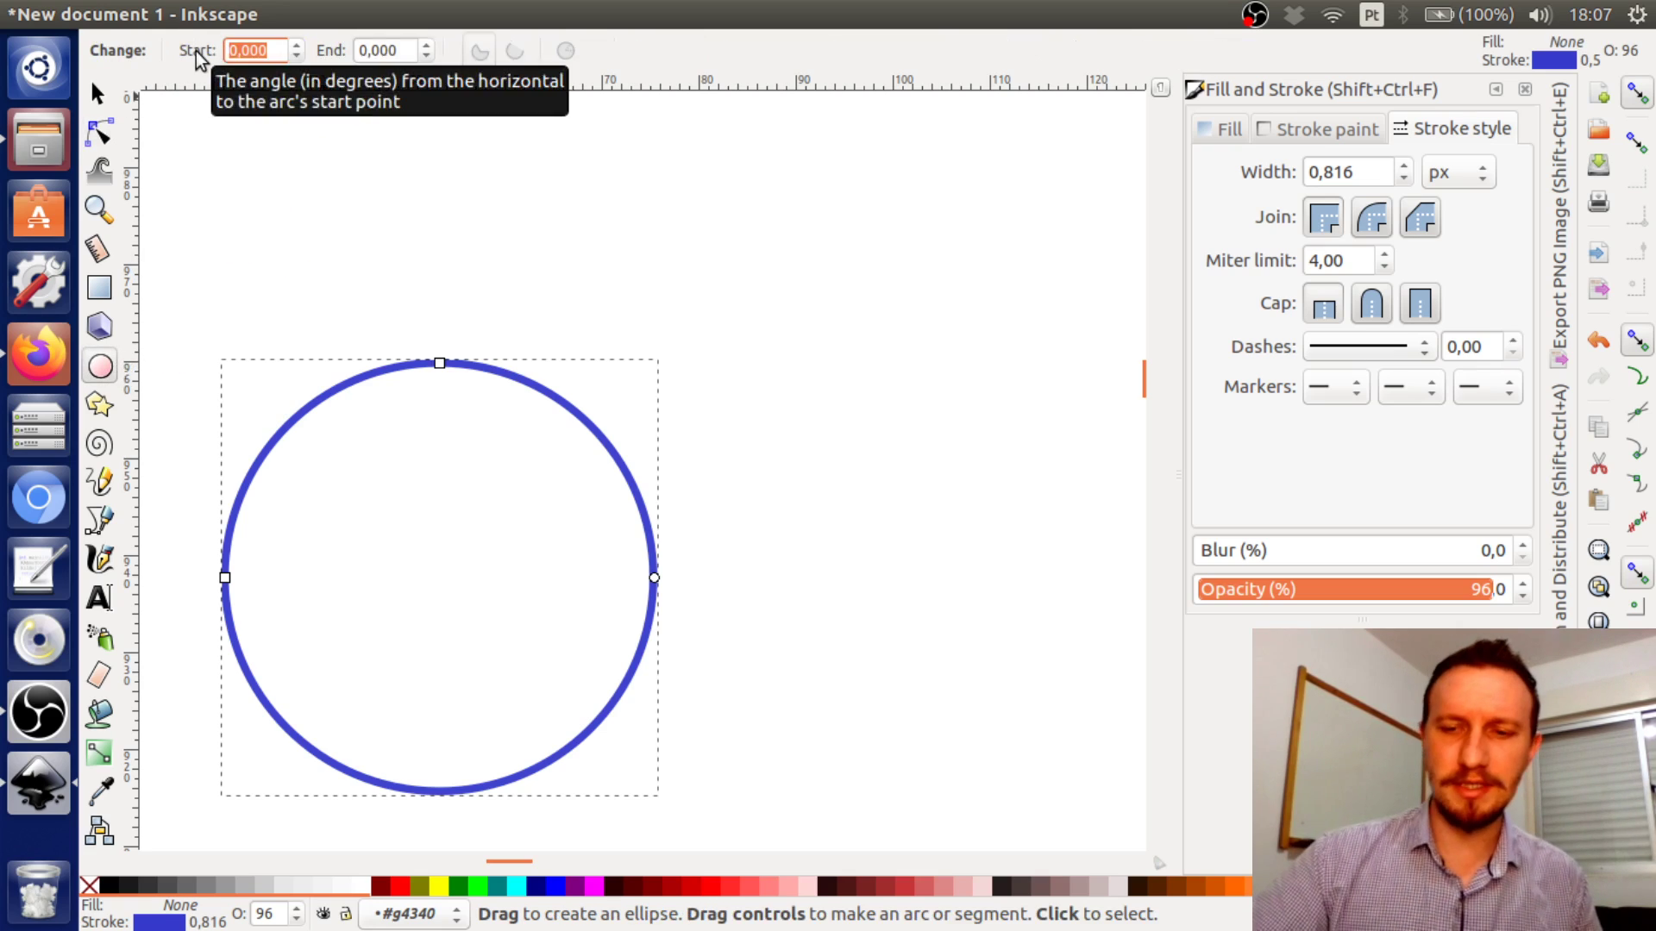
text(10)
key(Return)
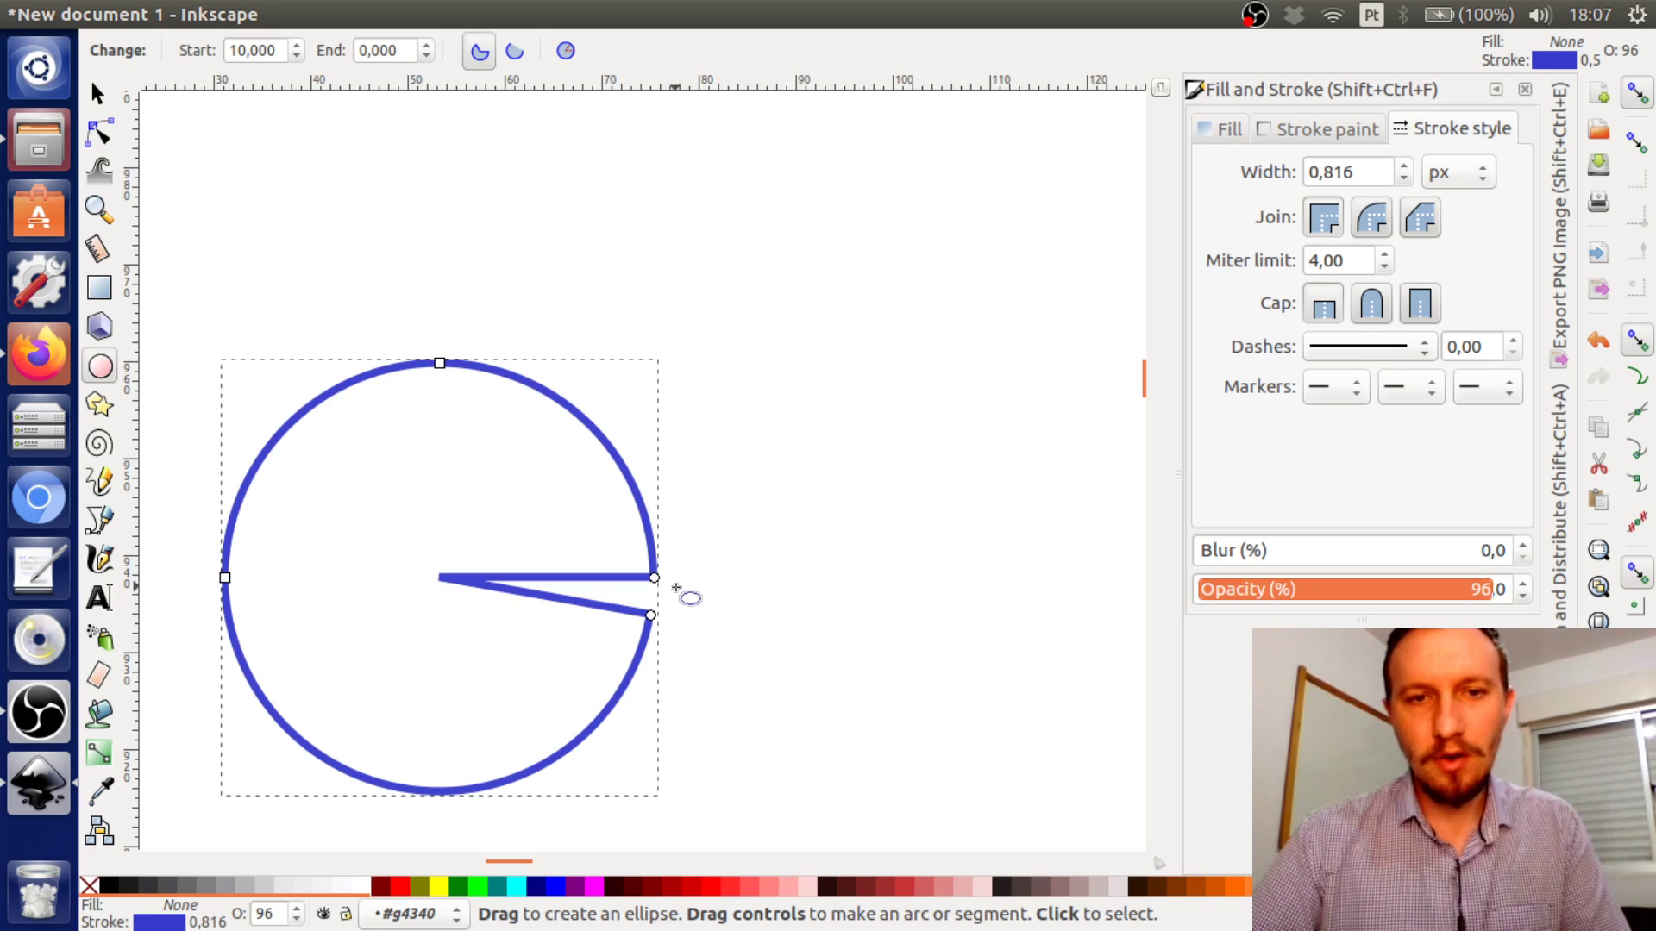
Turn the segment into an open arc by moving its end point to about 8 degrees, and set the end angle to 10 degrees
drag(657, 579, 582, 600)
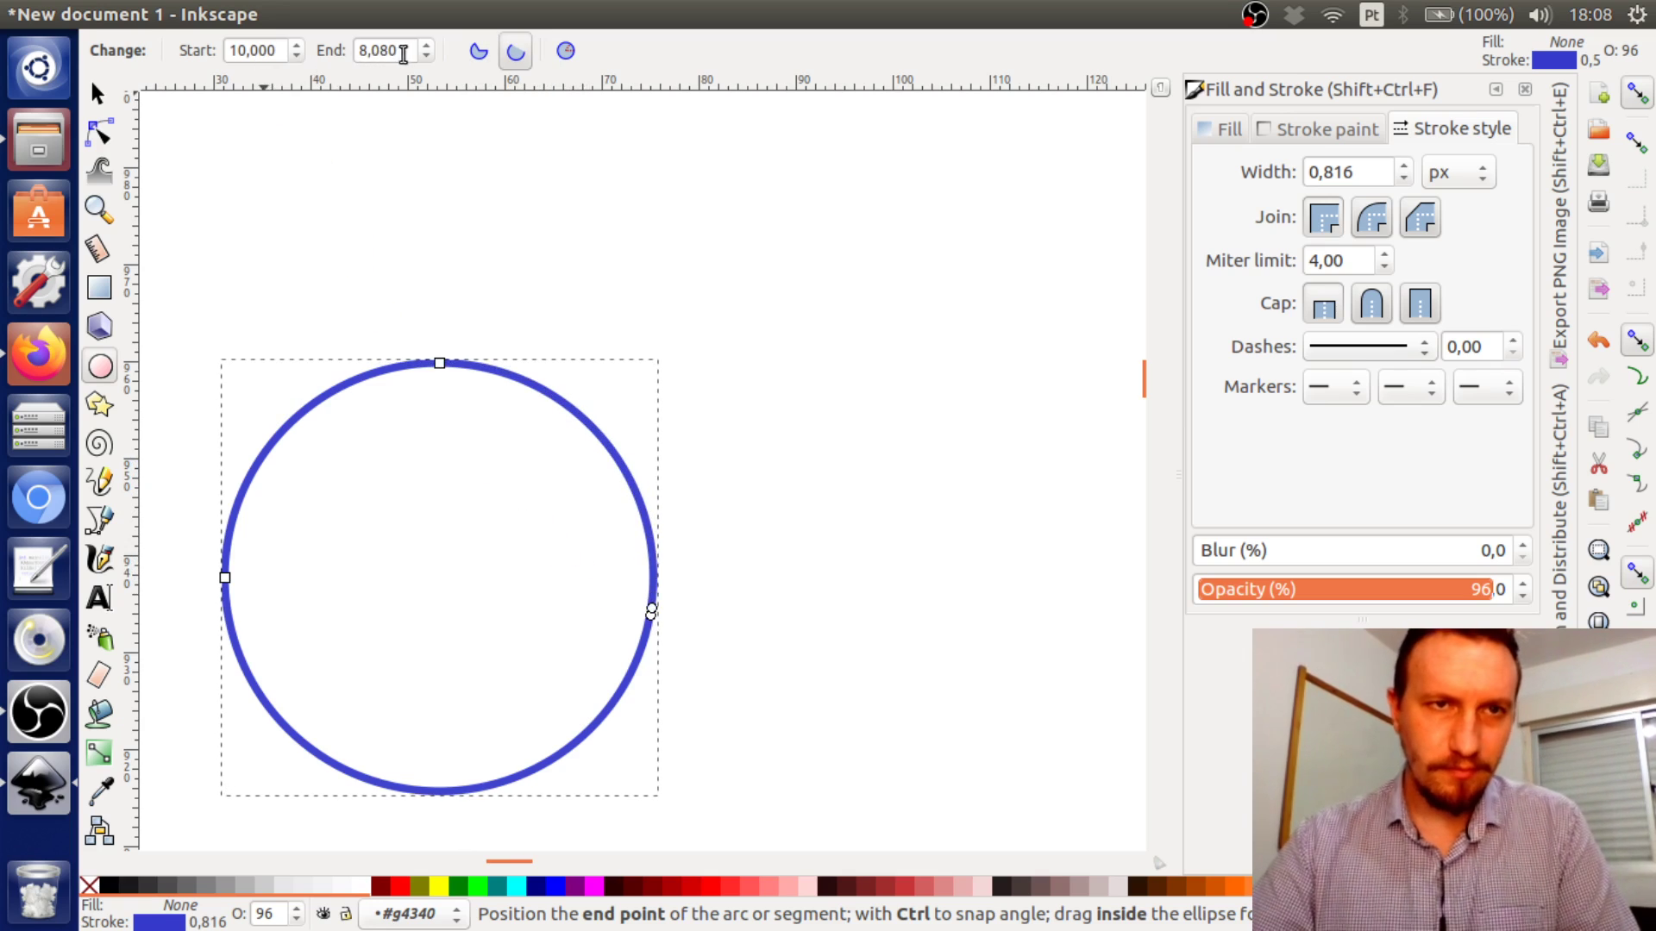
drag(390, 54, 349, 45)
text(10)
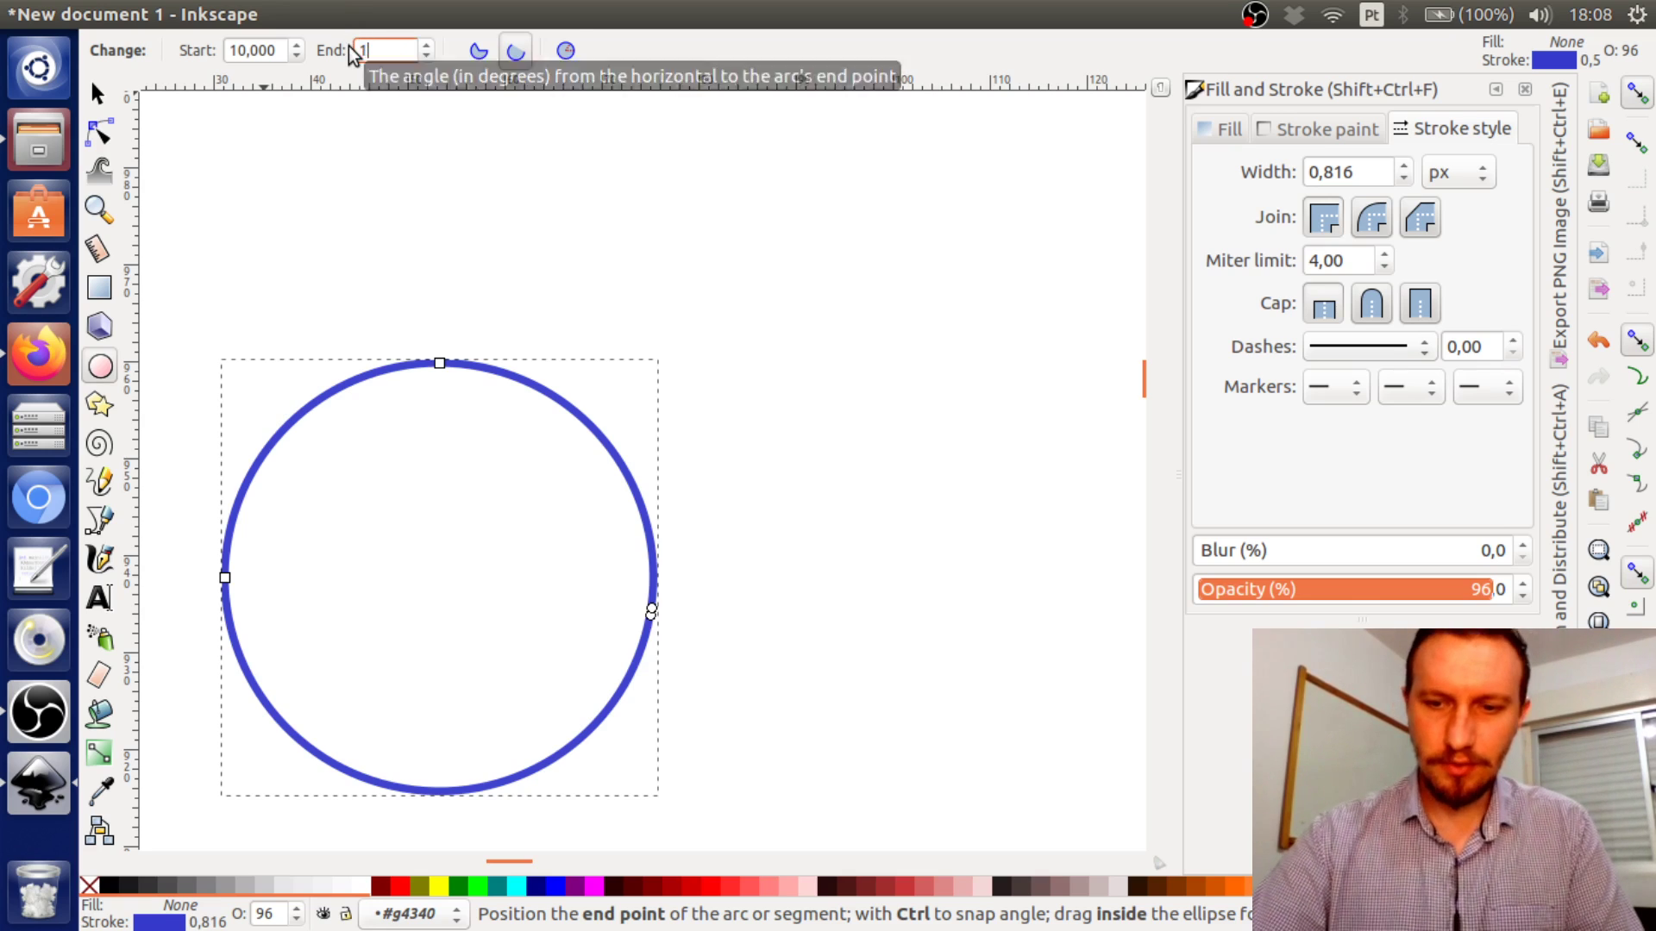
key(Return)
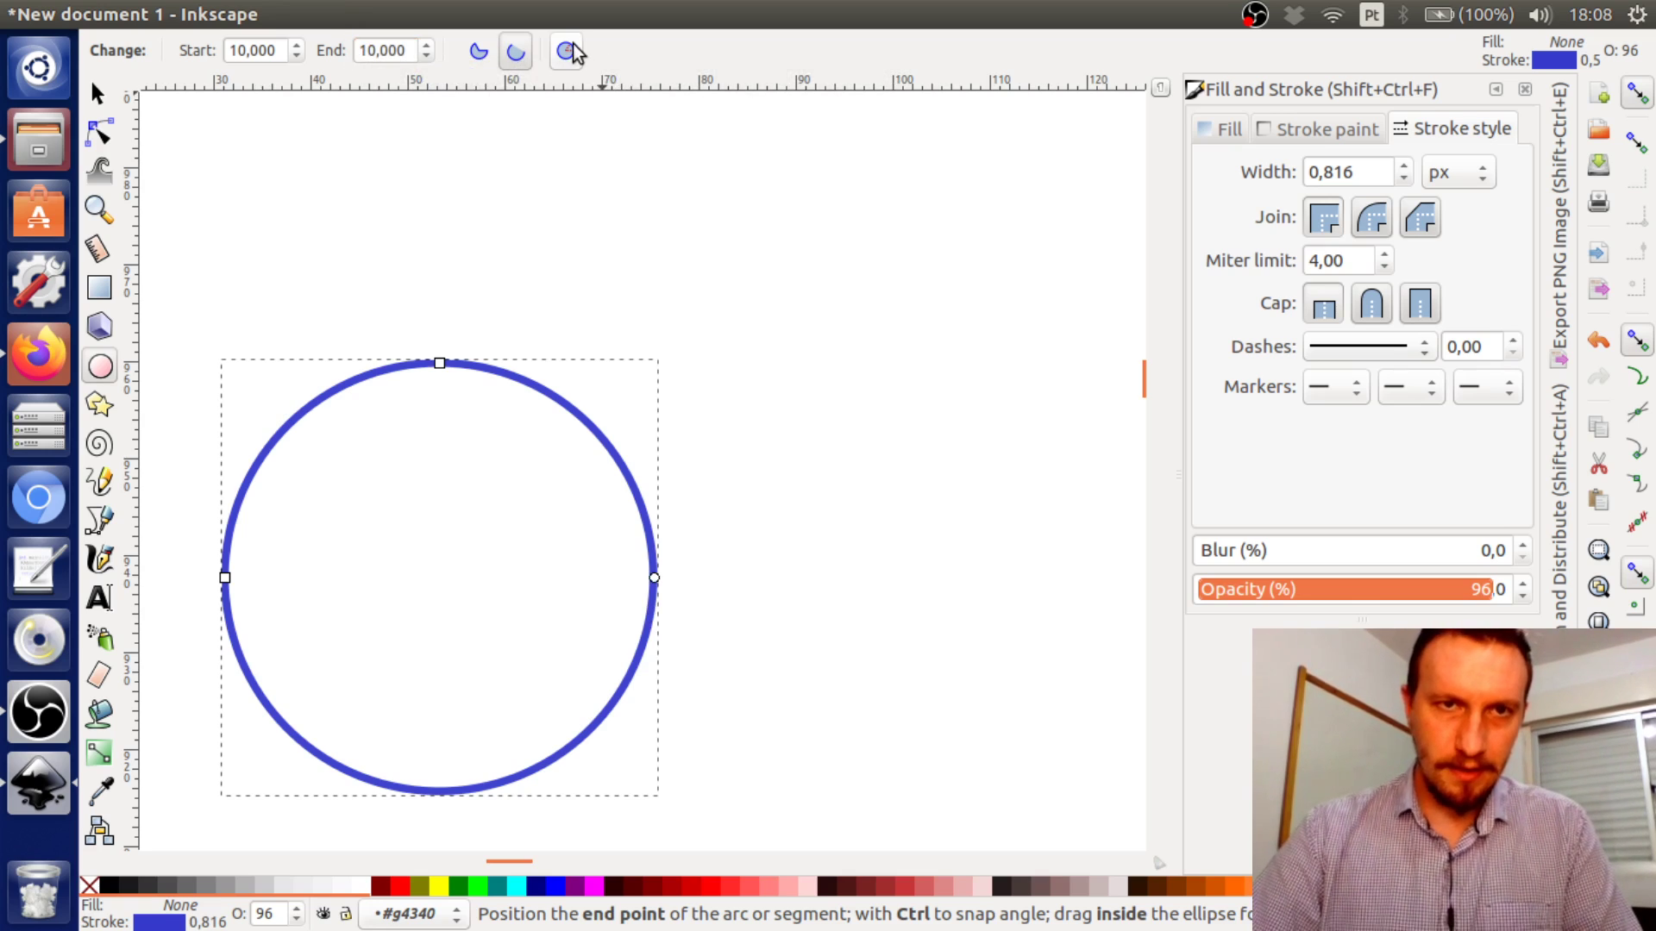
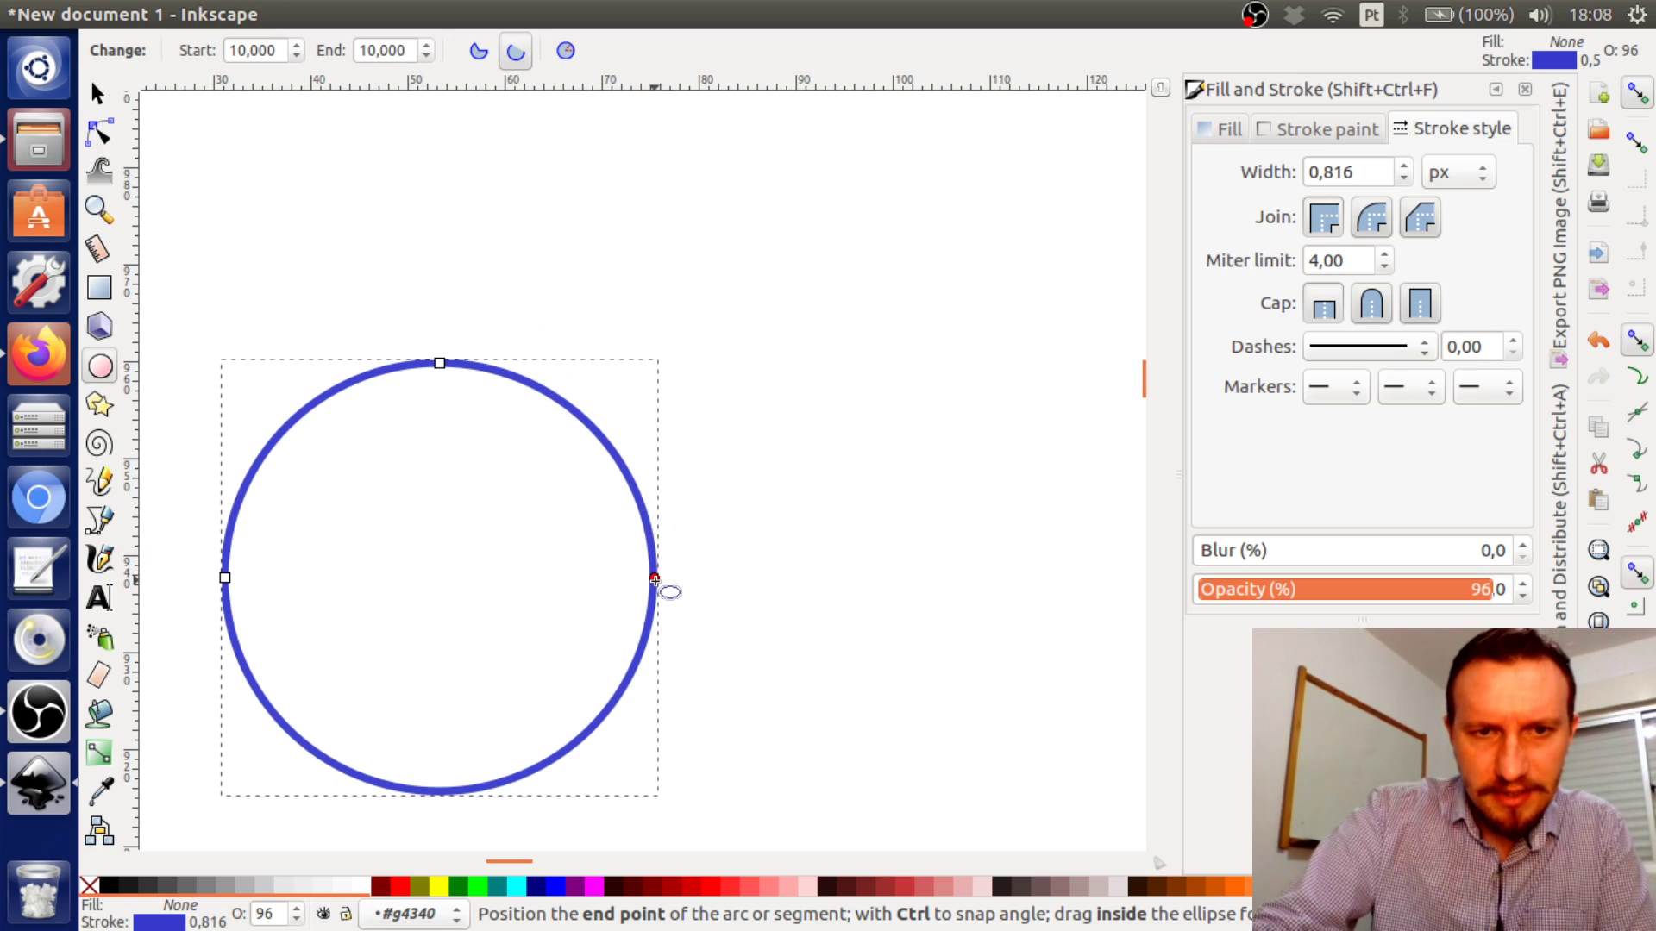
Open the large circle into an arc by moving its end point to about 290 degrees
drag(654, 577, 678, 412)
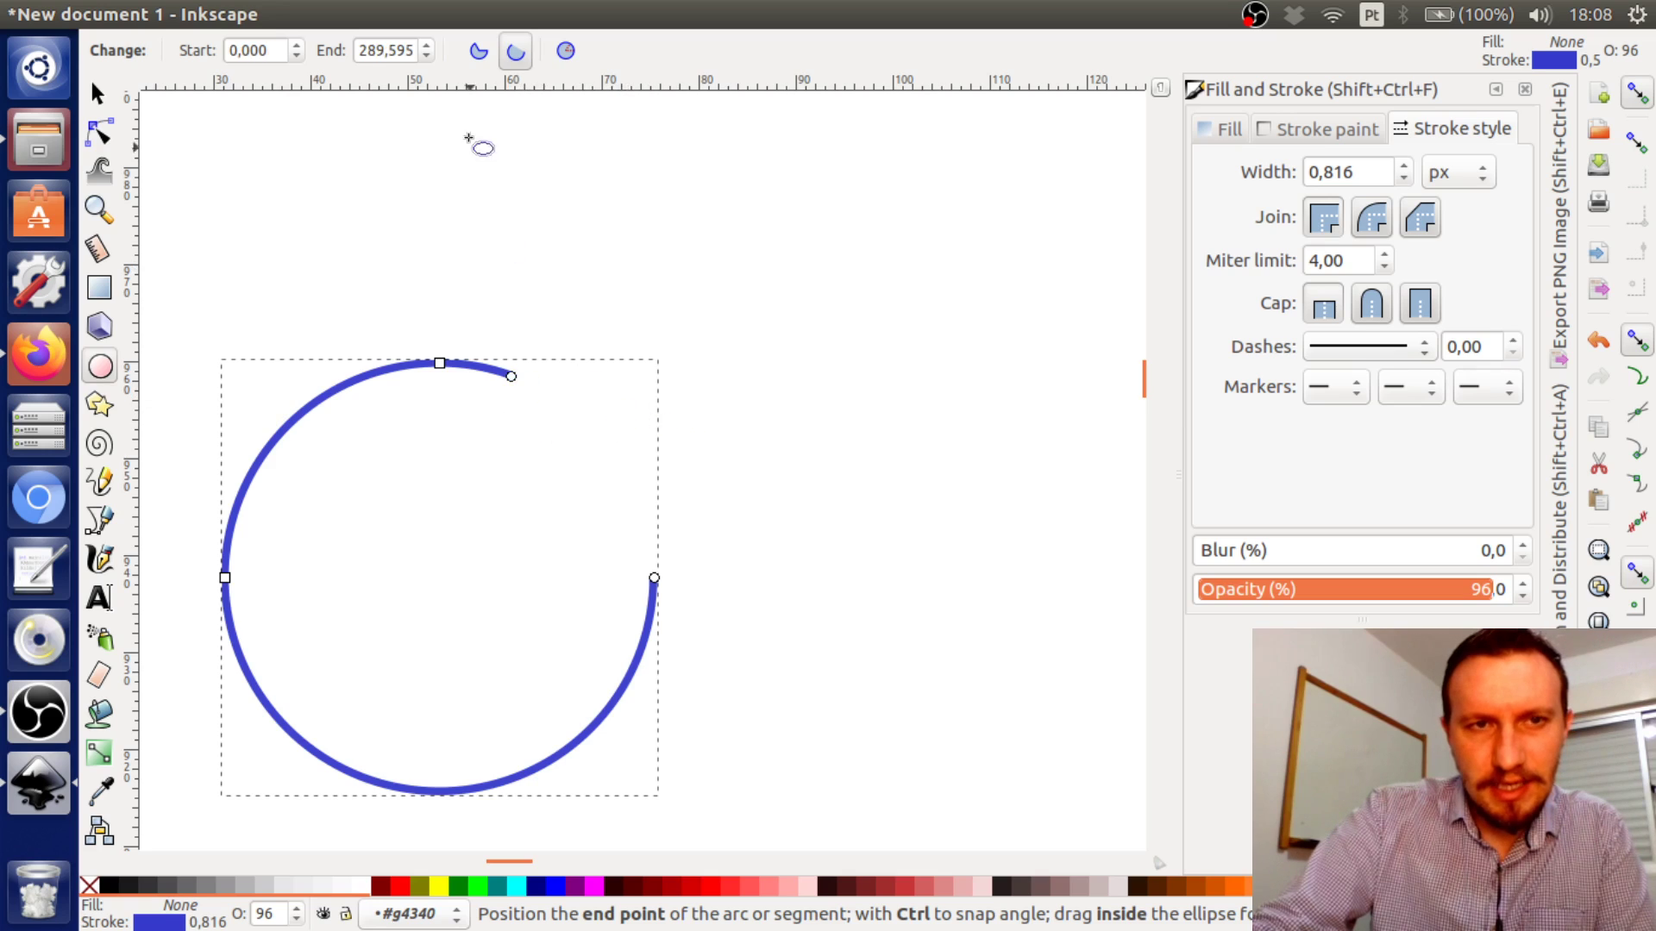
Switch the large arc to a closed segment and back to an open arc, and close the circle by setting its end angle to 0
click(479, 50)
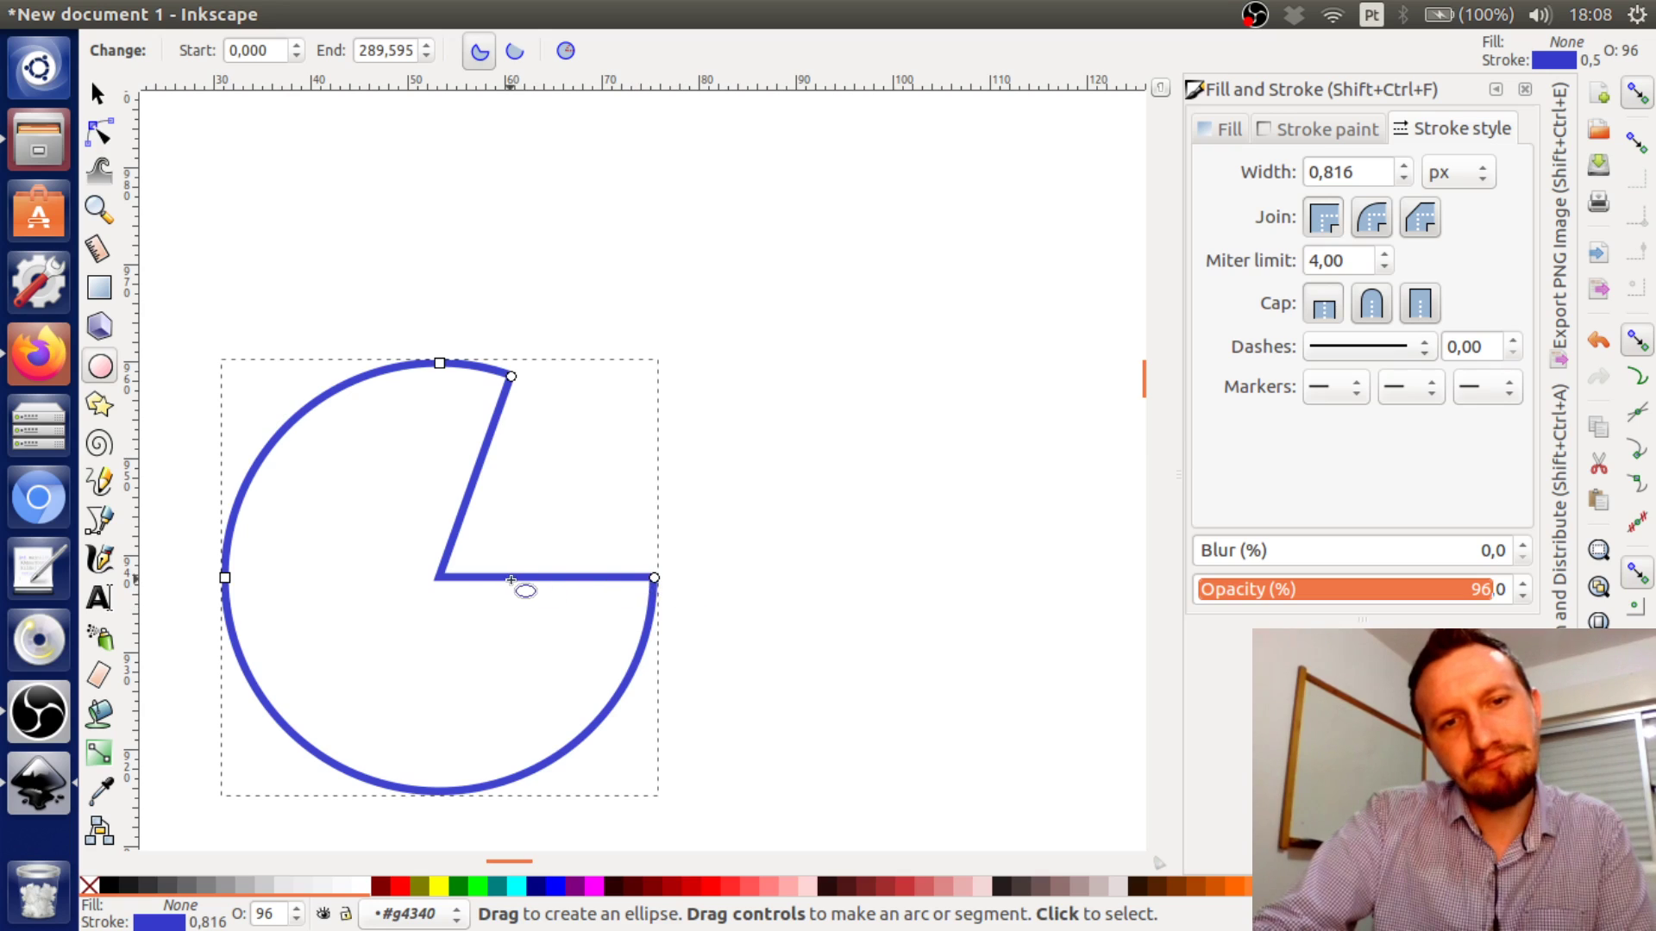
click(512, 53)
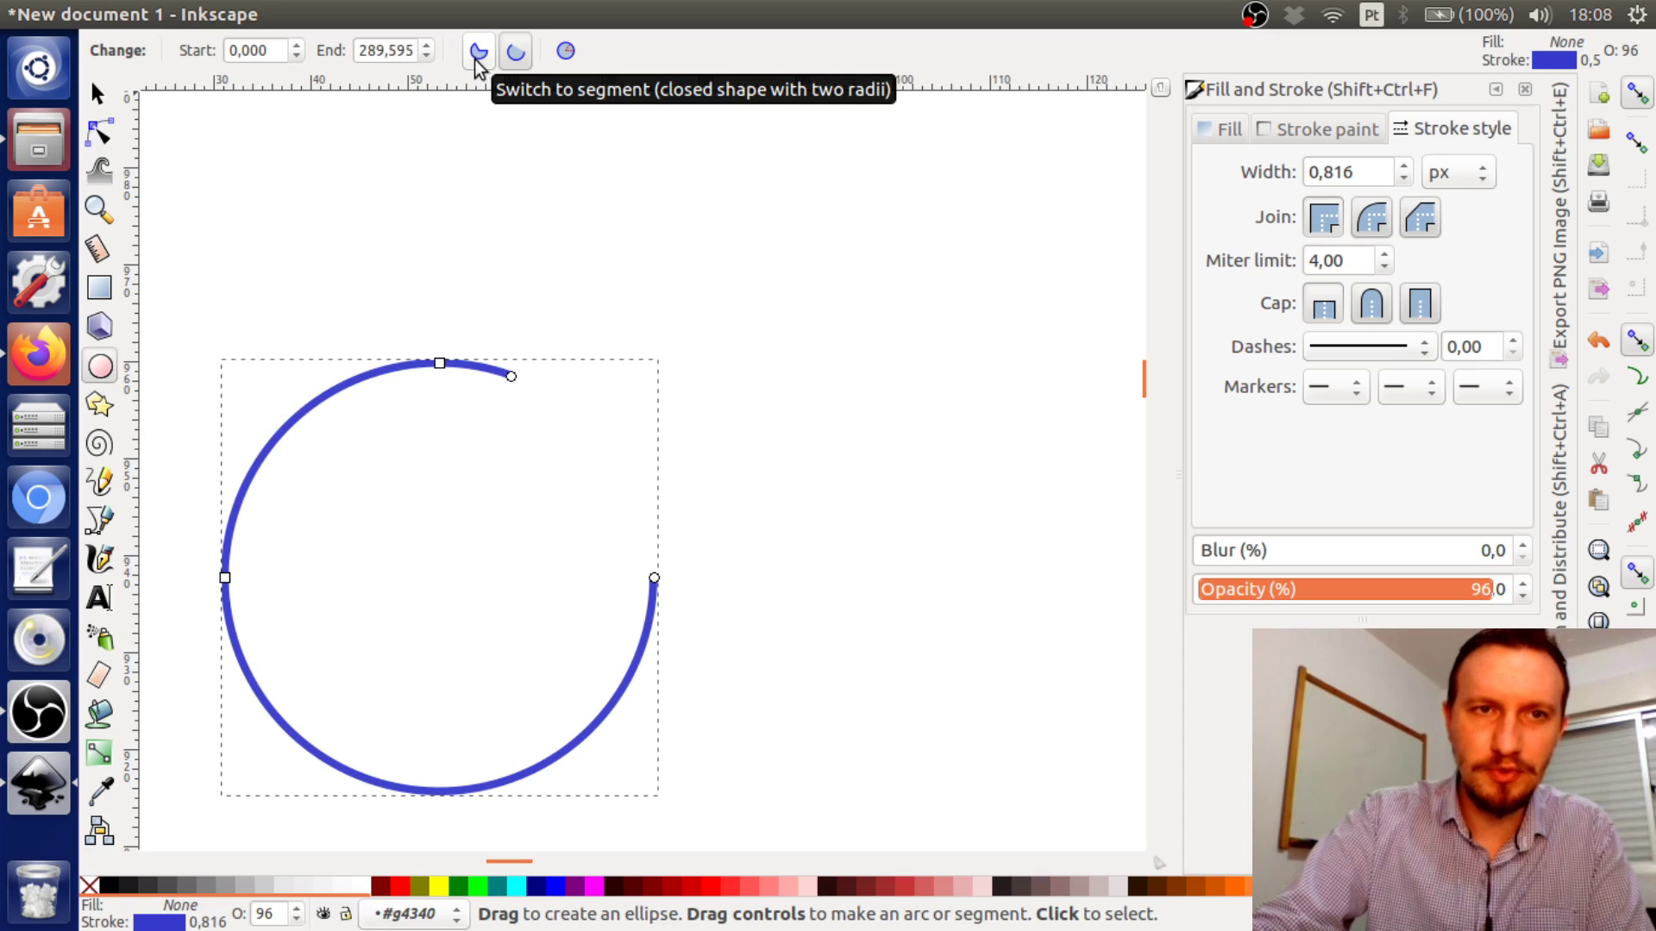
click(376, 58)
key(ctrl+a)
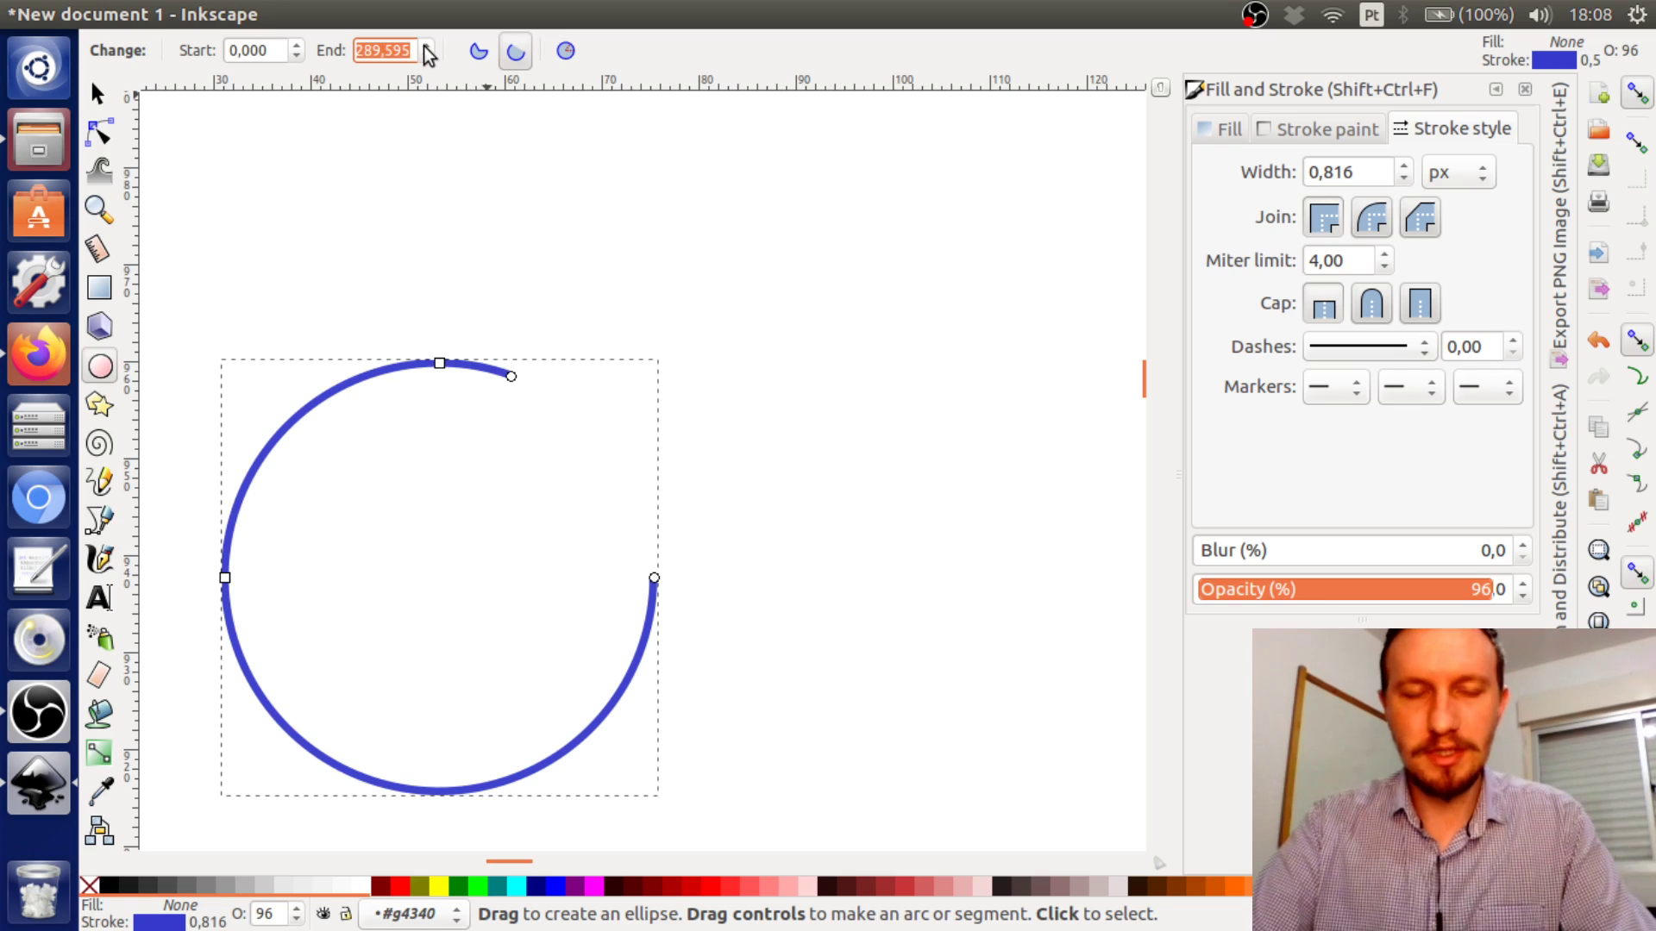
text(0)
key(Tab)
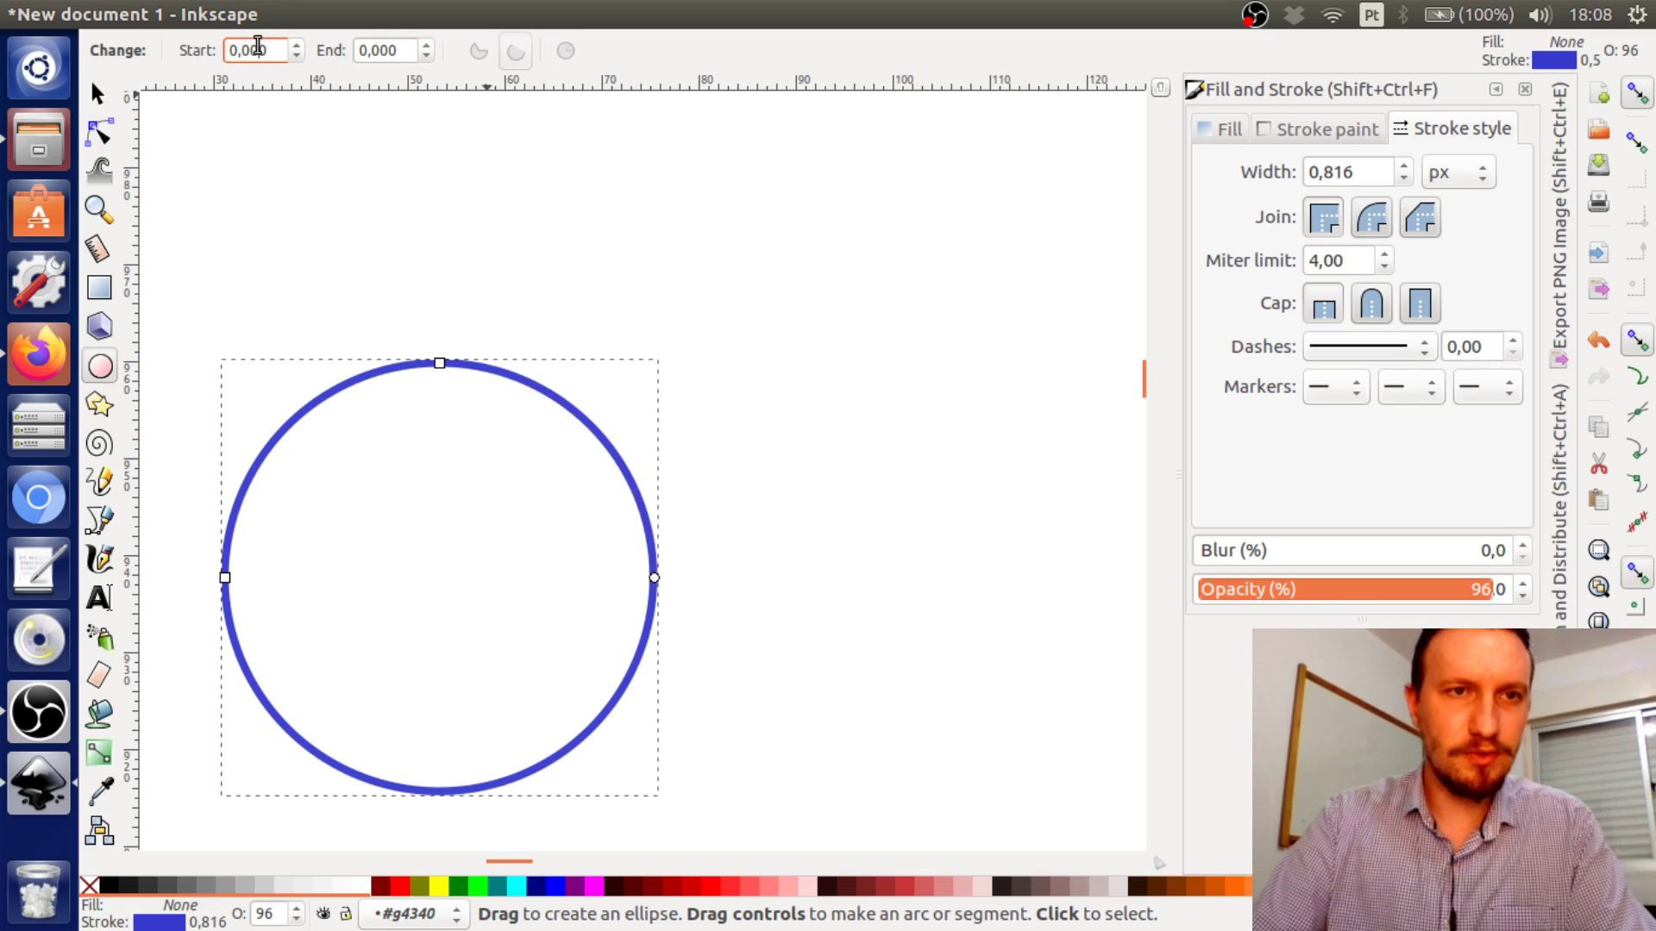
Move the large closed circle up and to the right, to about X 47 and Y 936 px
click(98, 93)
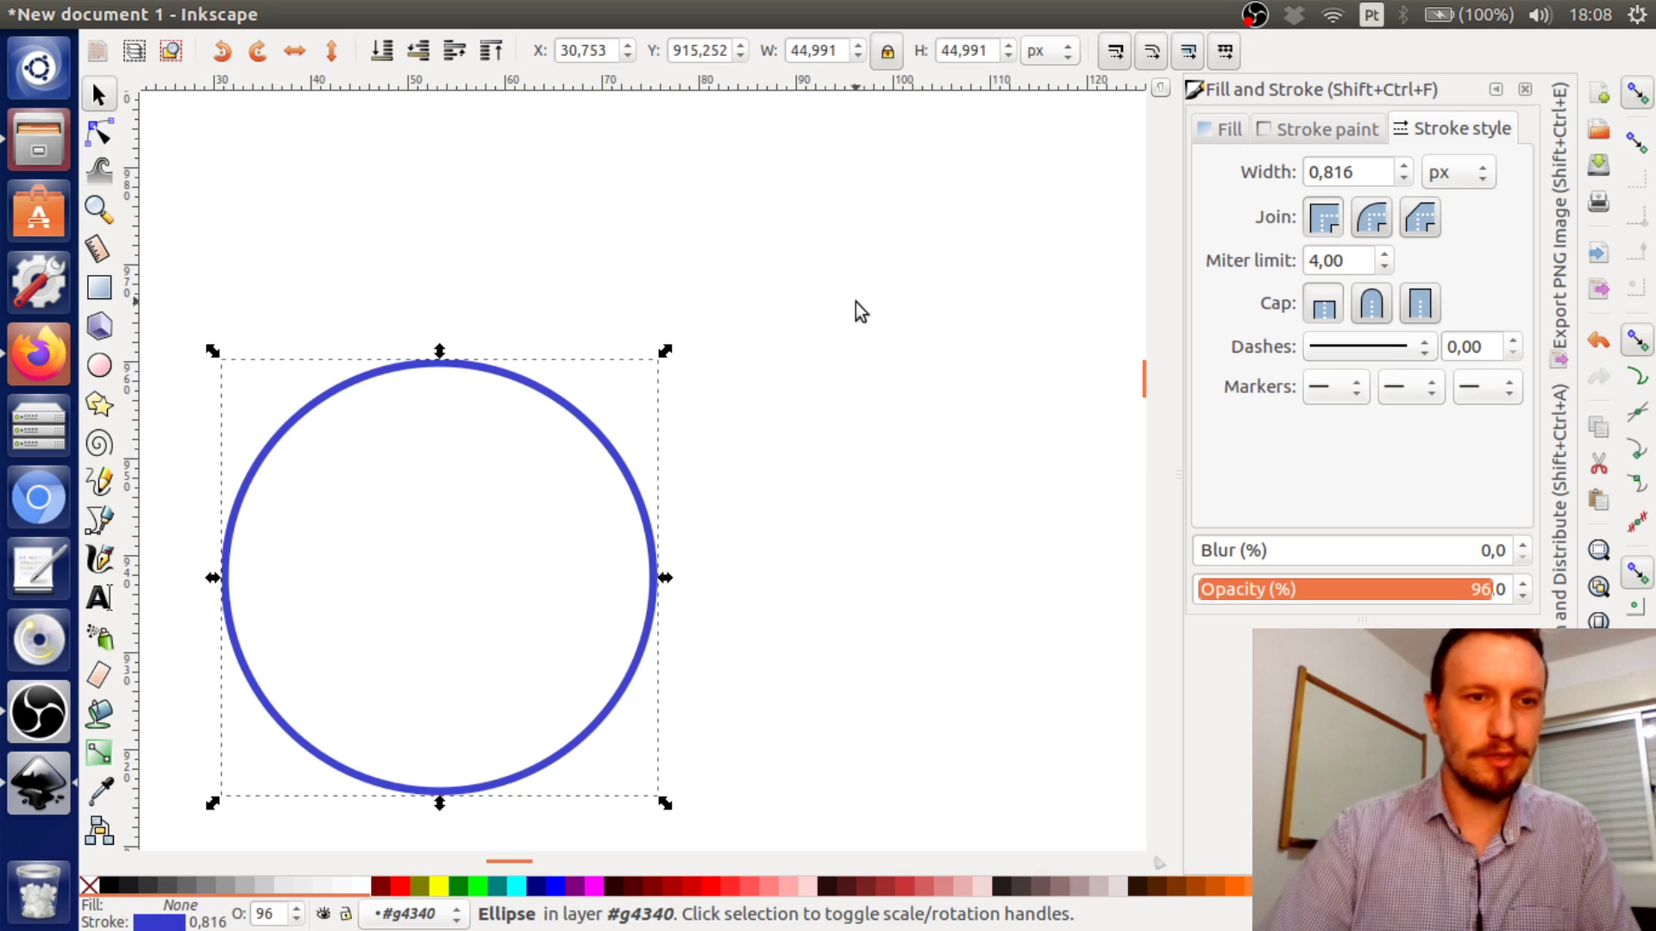
click(700, 484)
click(654, 560)
drag(655, 569, 814, 369)
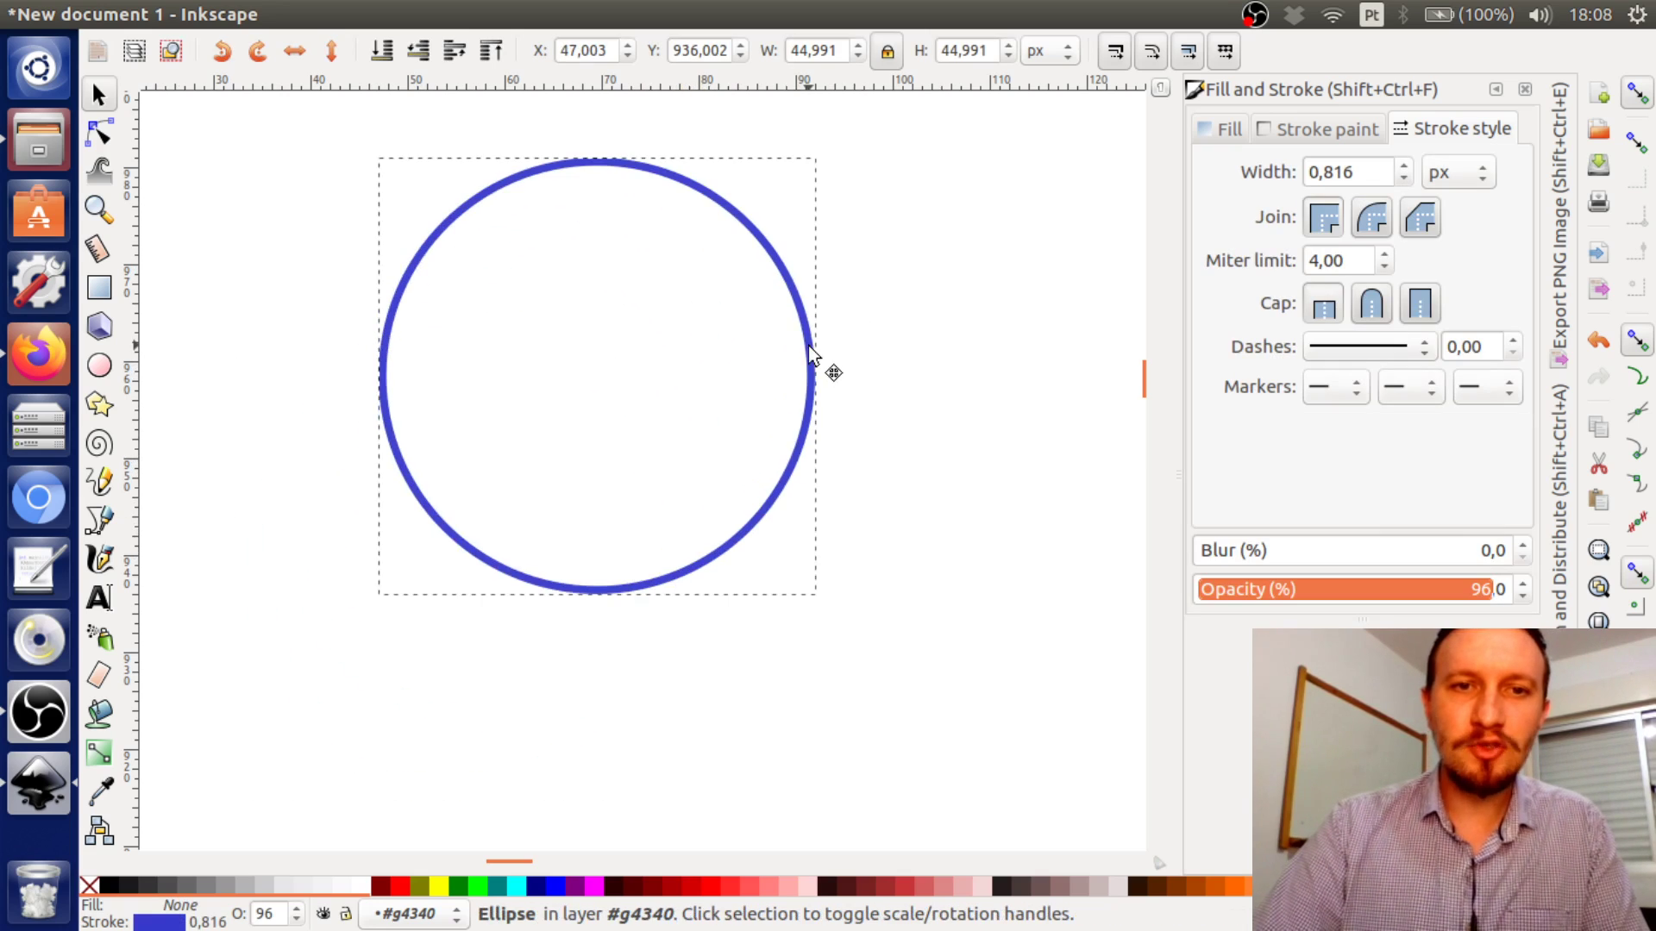
Convert the large circle from an ellipse object to an editable path
click(100, 366)
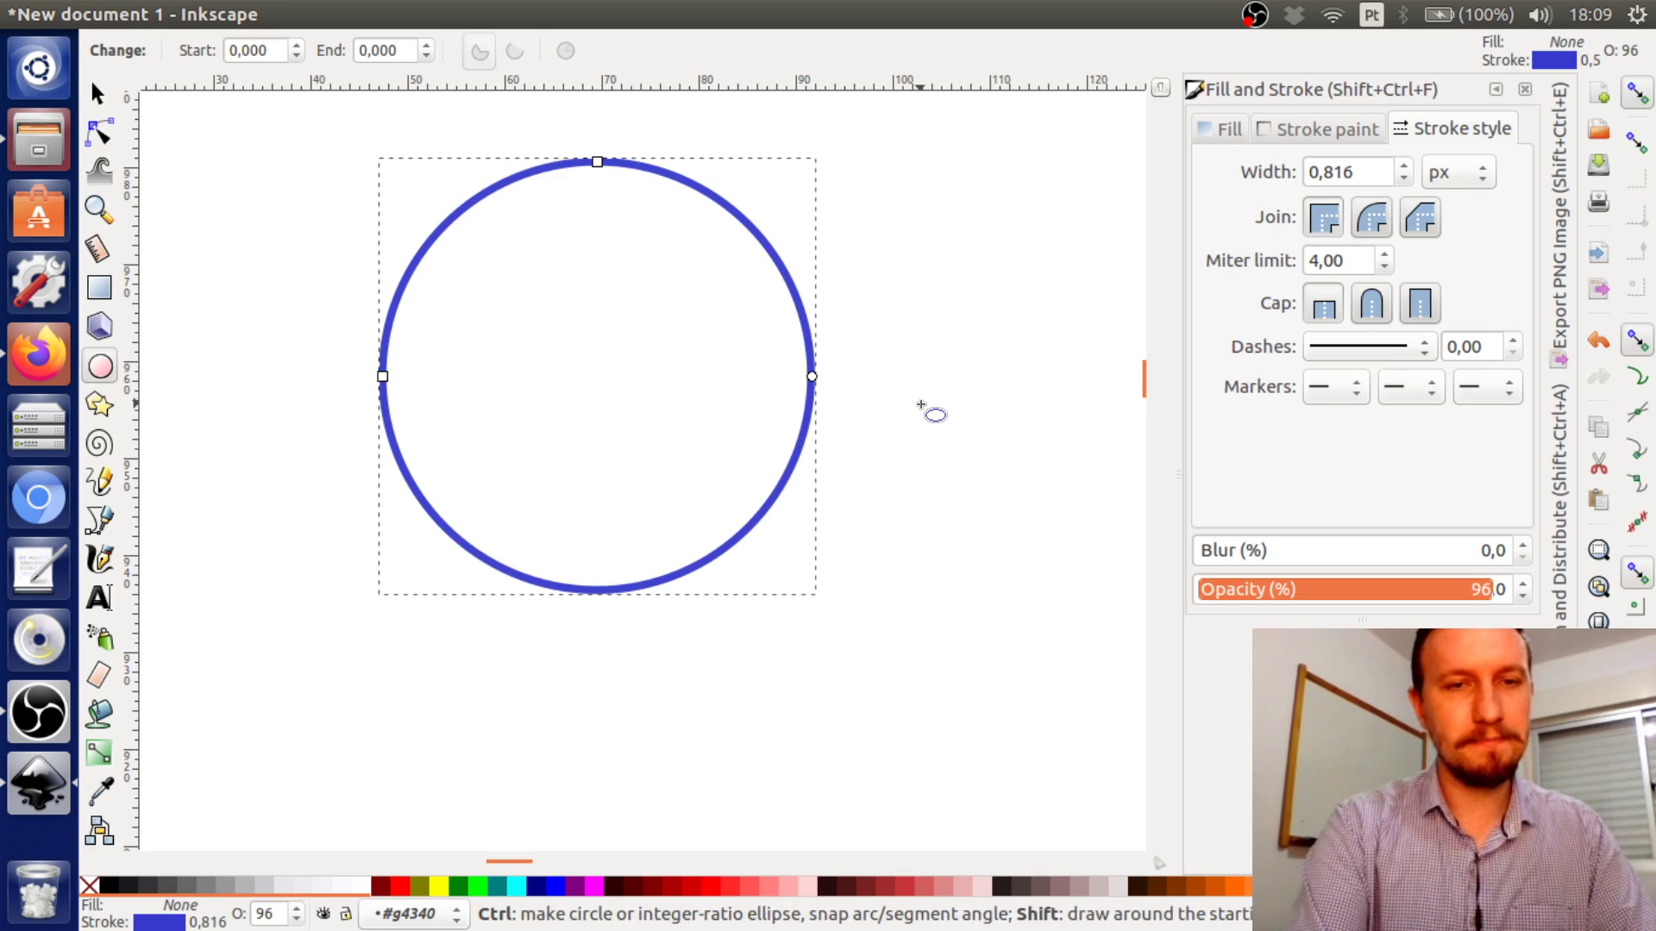
key(ctrl+shift+c)
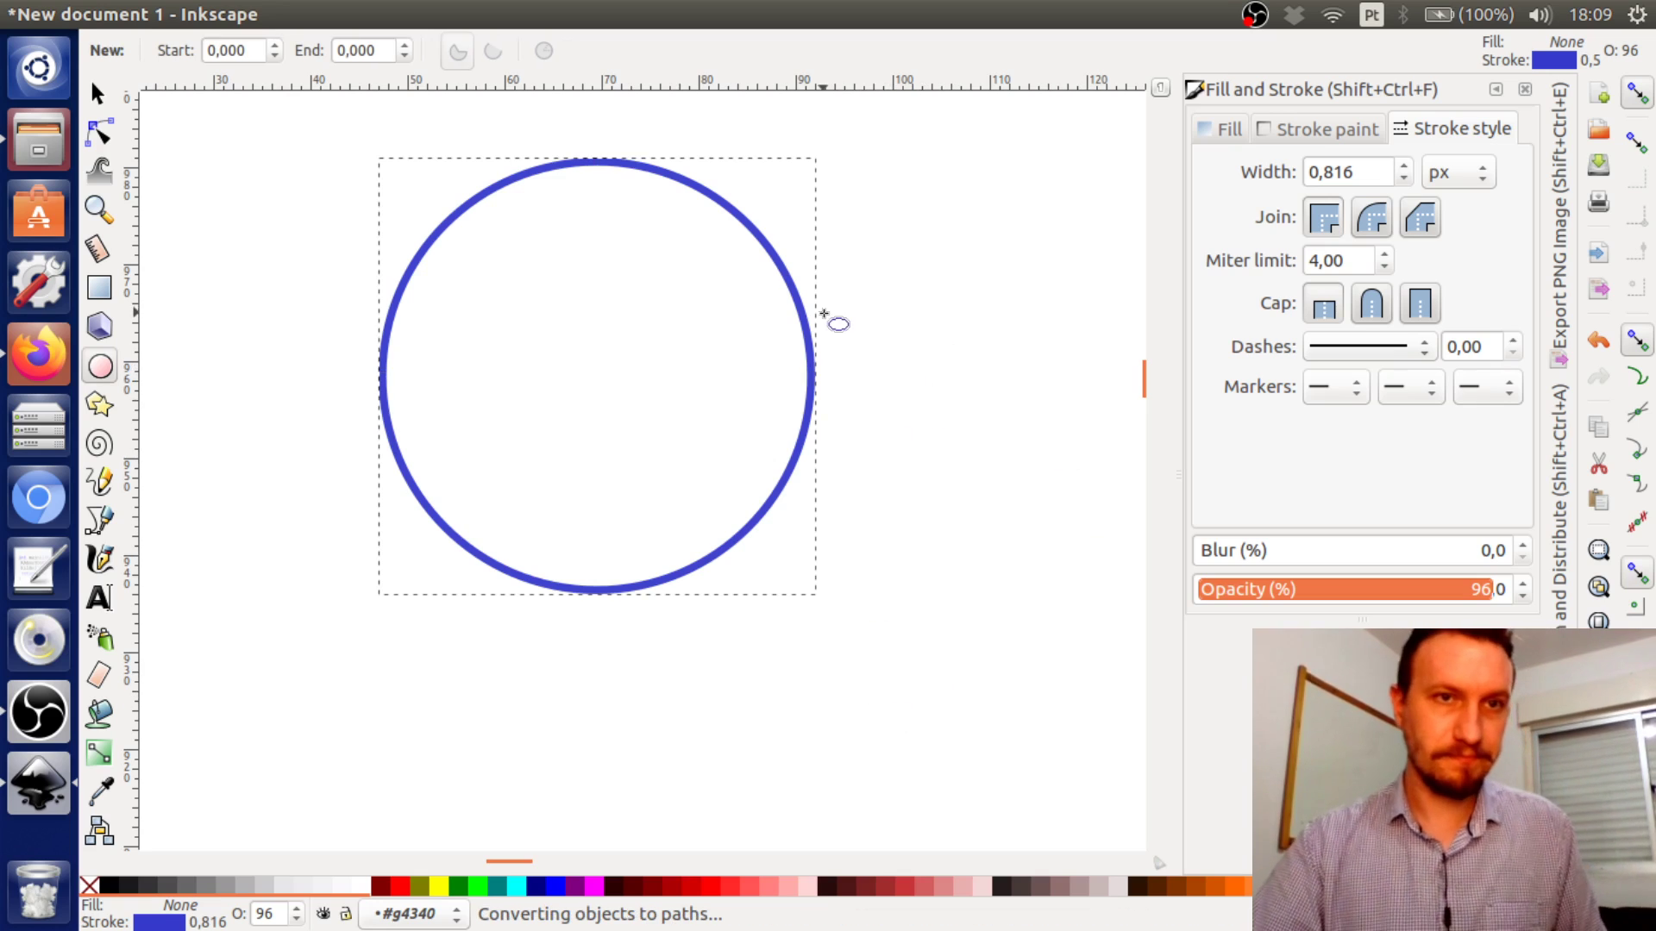
click(97, 93)
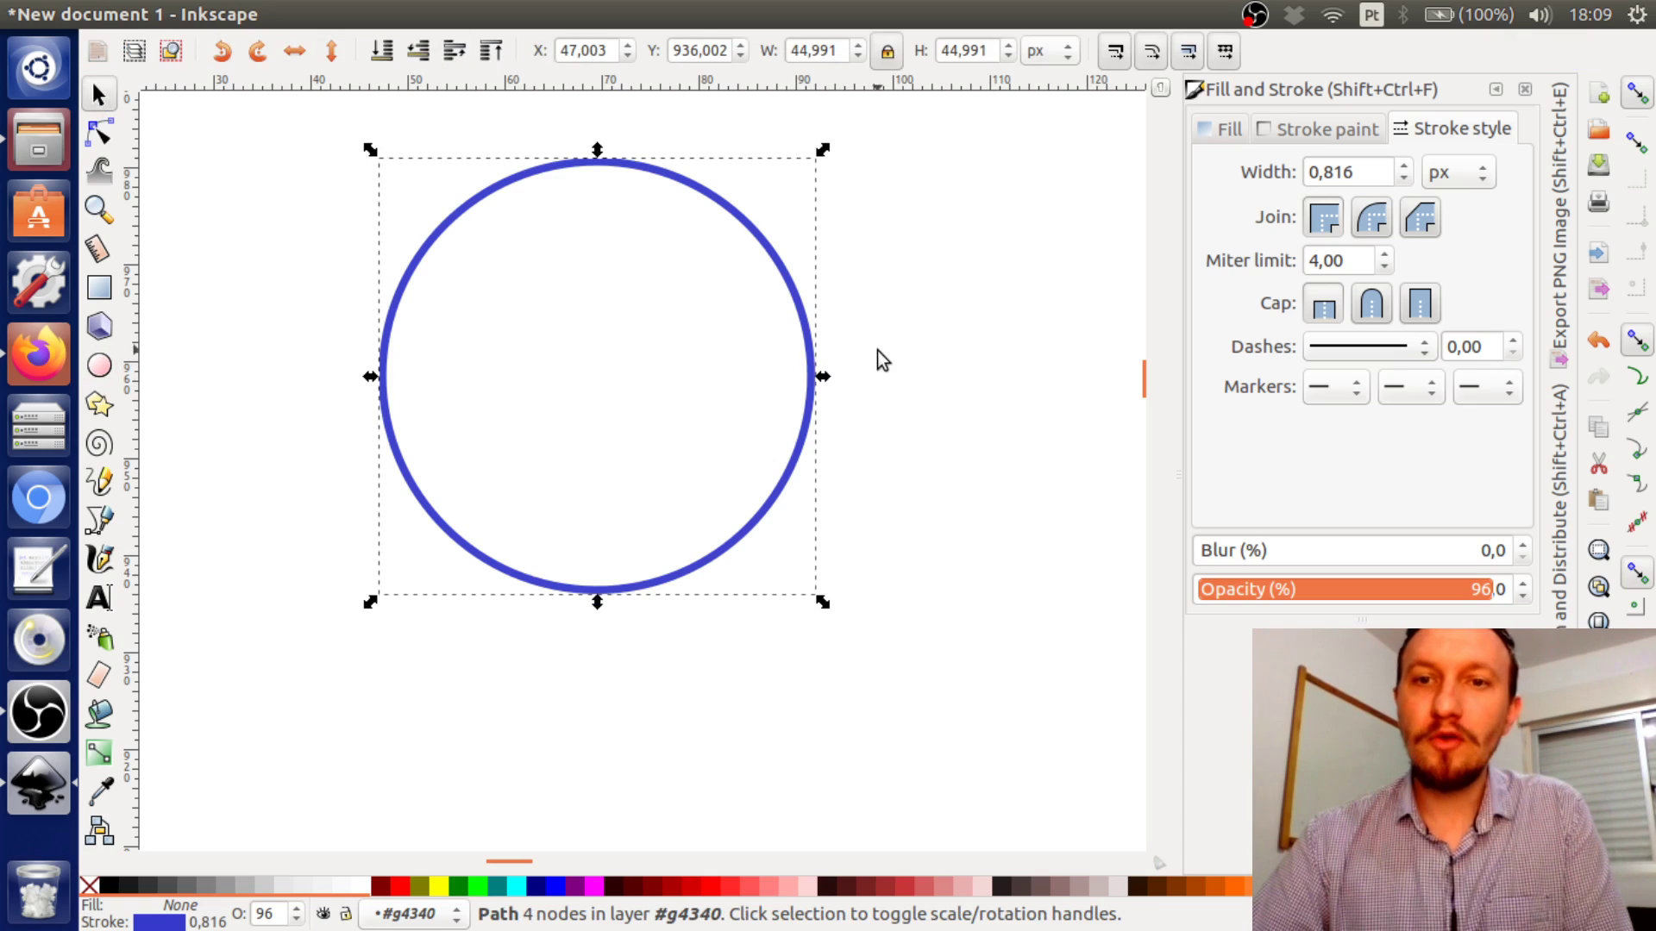
Reshape the circle path by shortening the top node's right handle and moving the top and right nodes down together
click(99, 132)
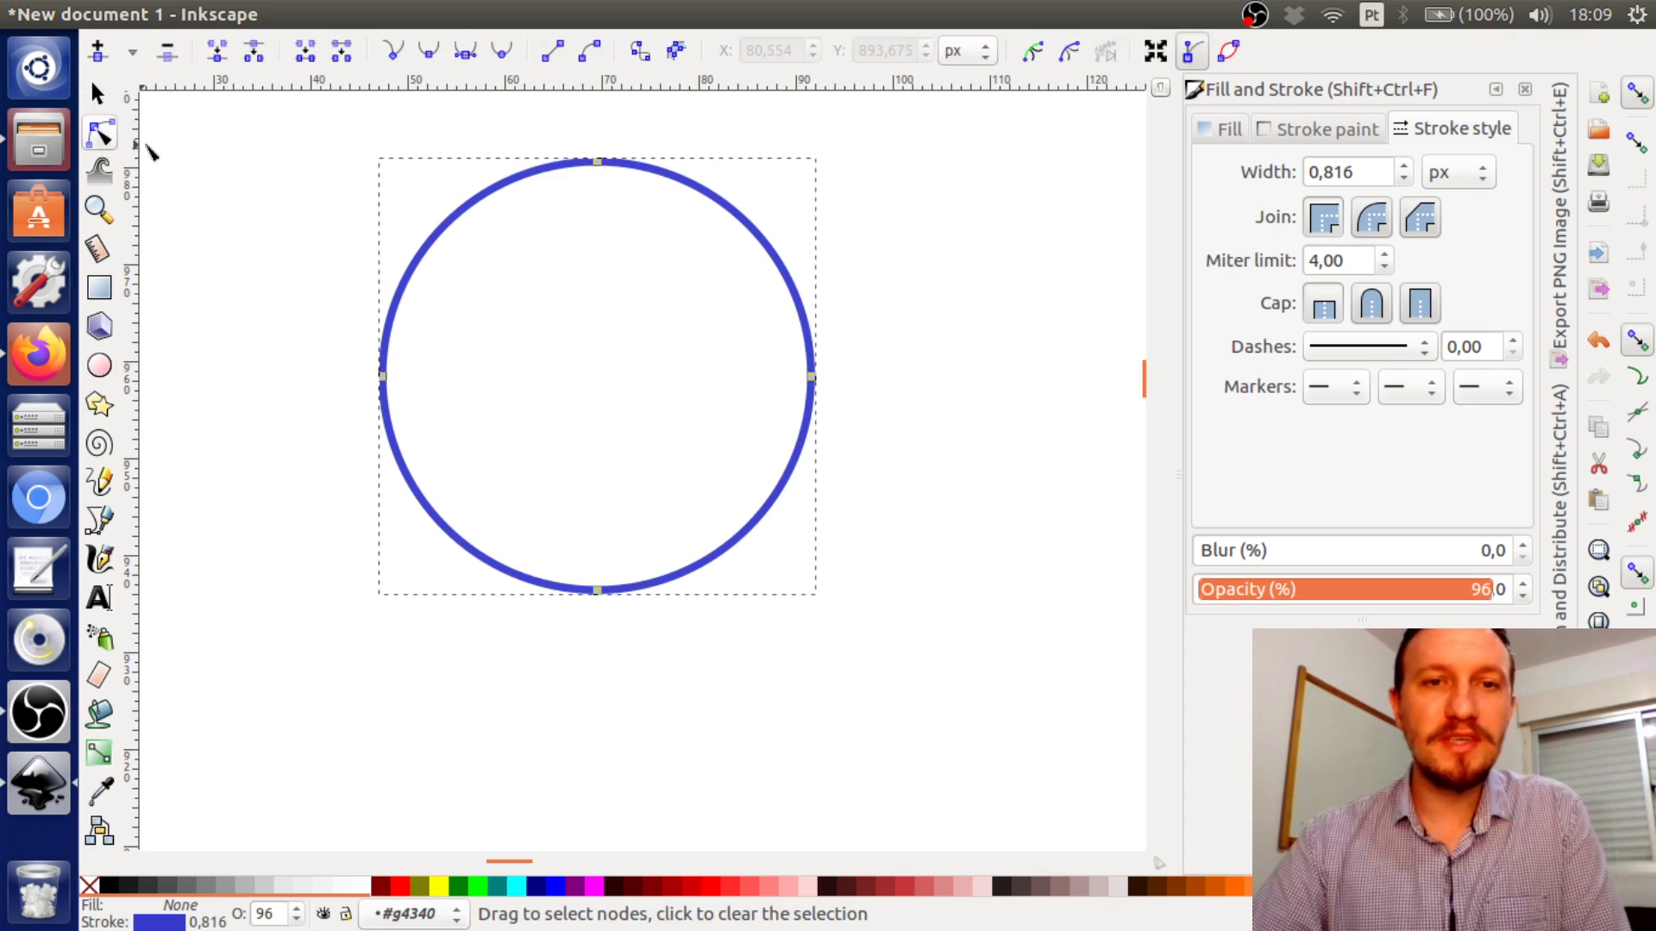
click(597, 162)
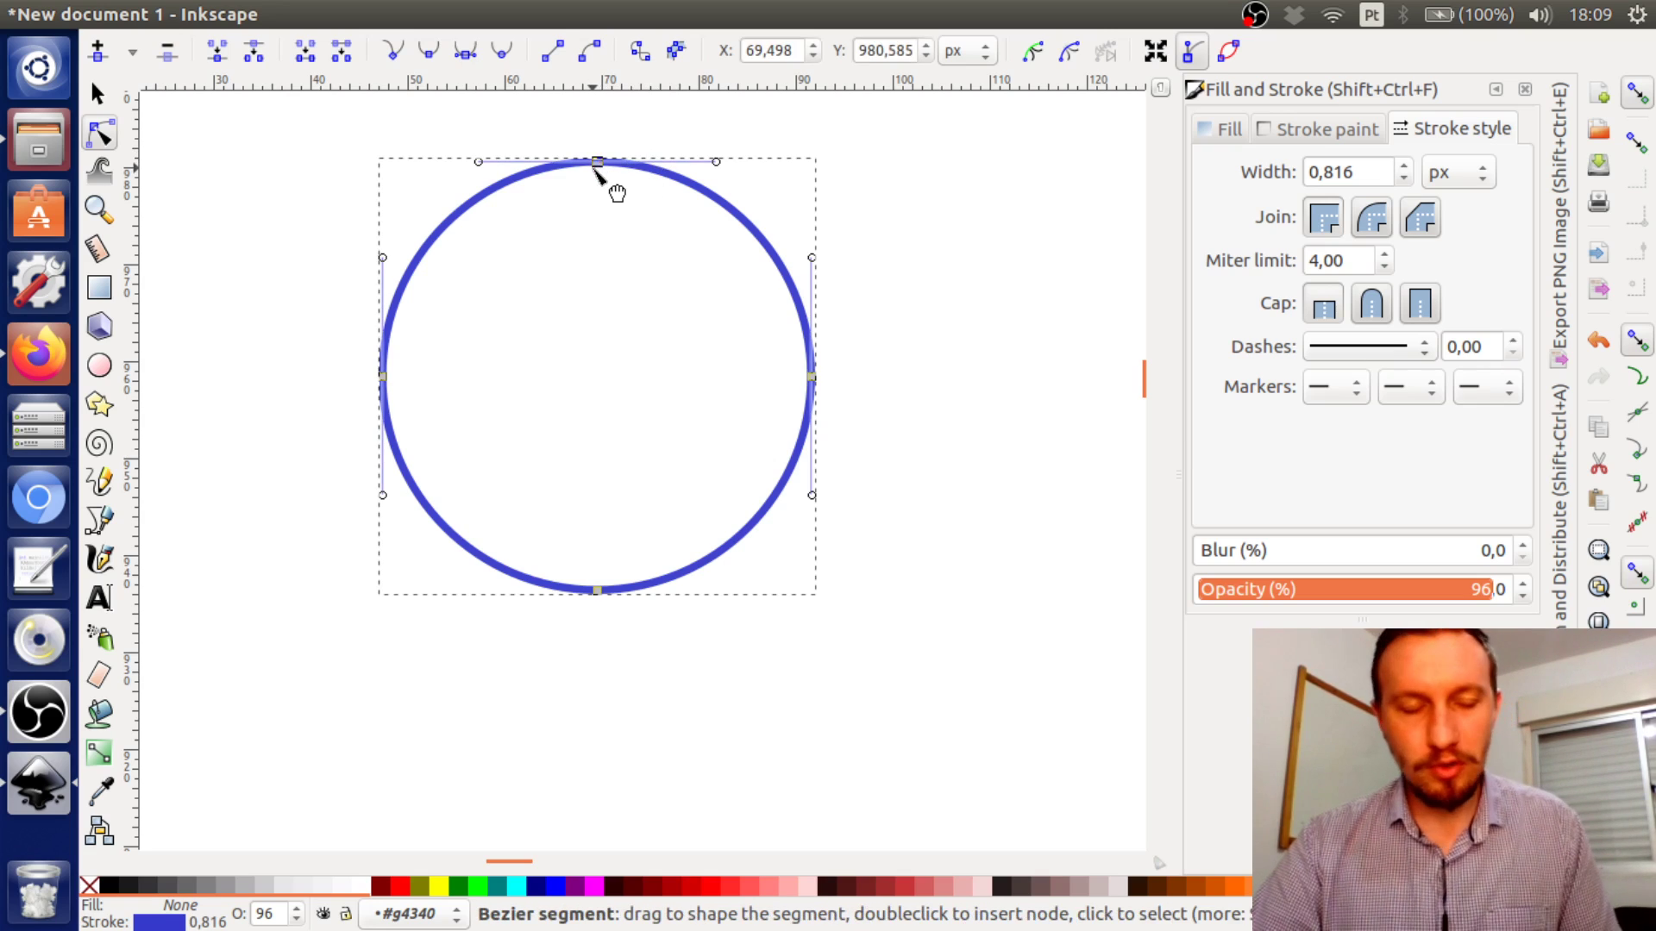
scroll(603, 167, up, 2)
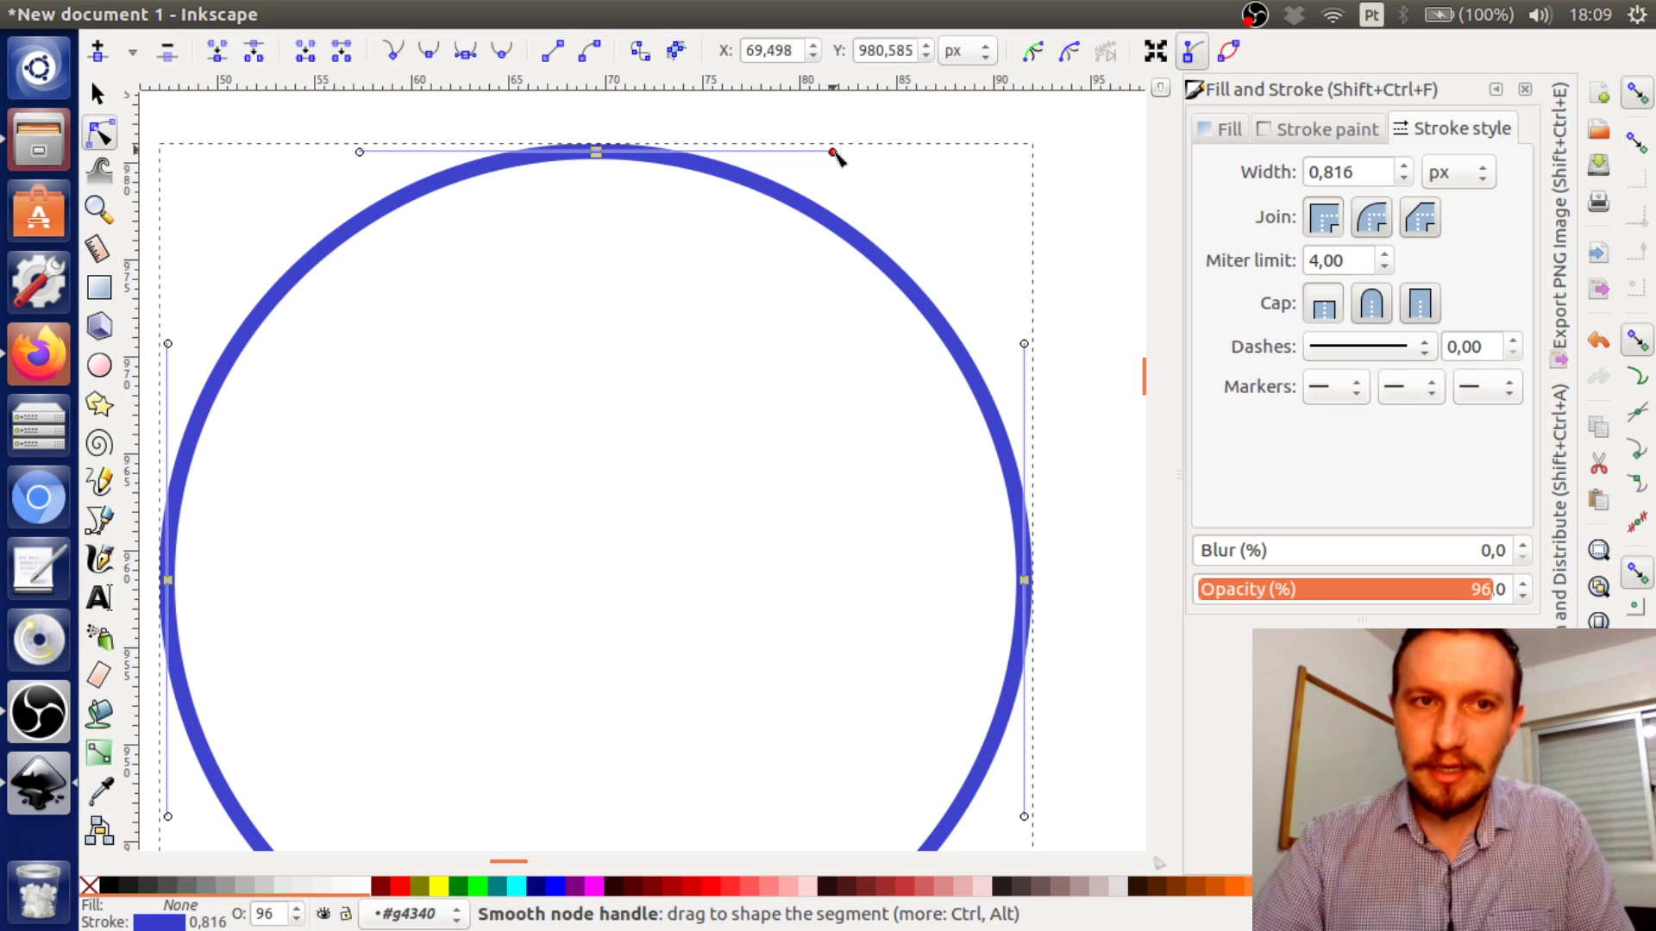
drag(833, 153, 795, 156)
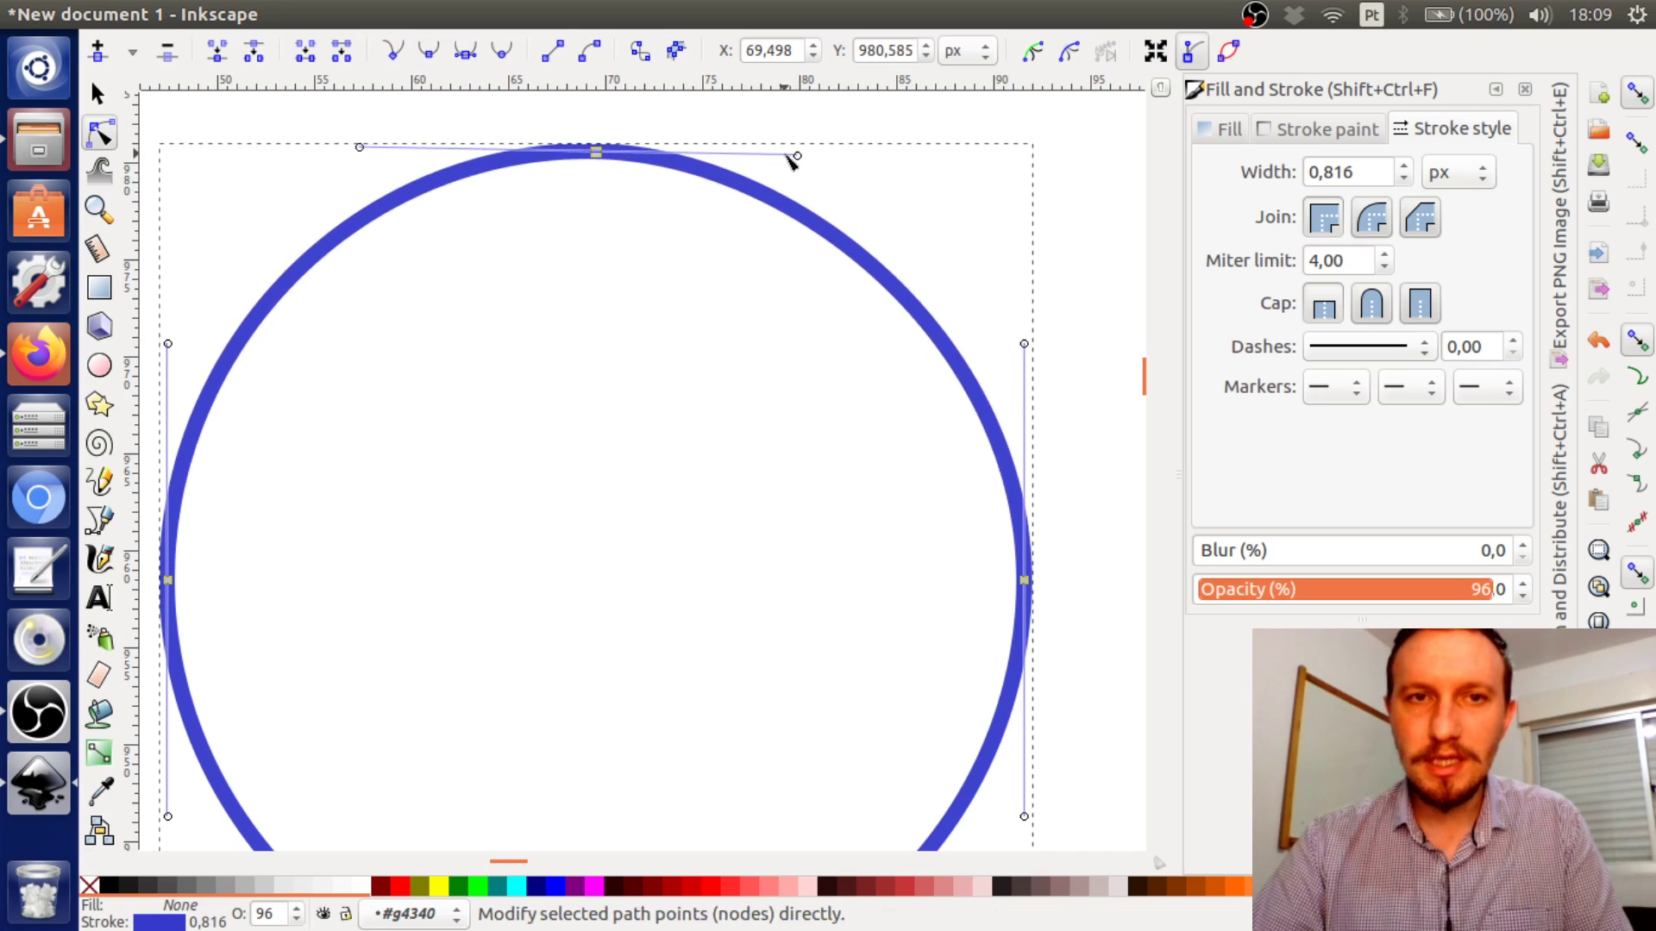
click(603, 160)
drag(597, 153, 621, 397)
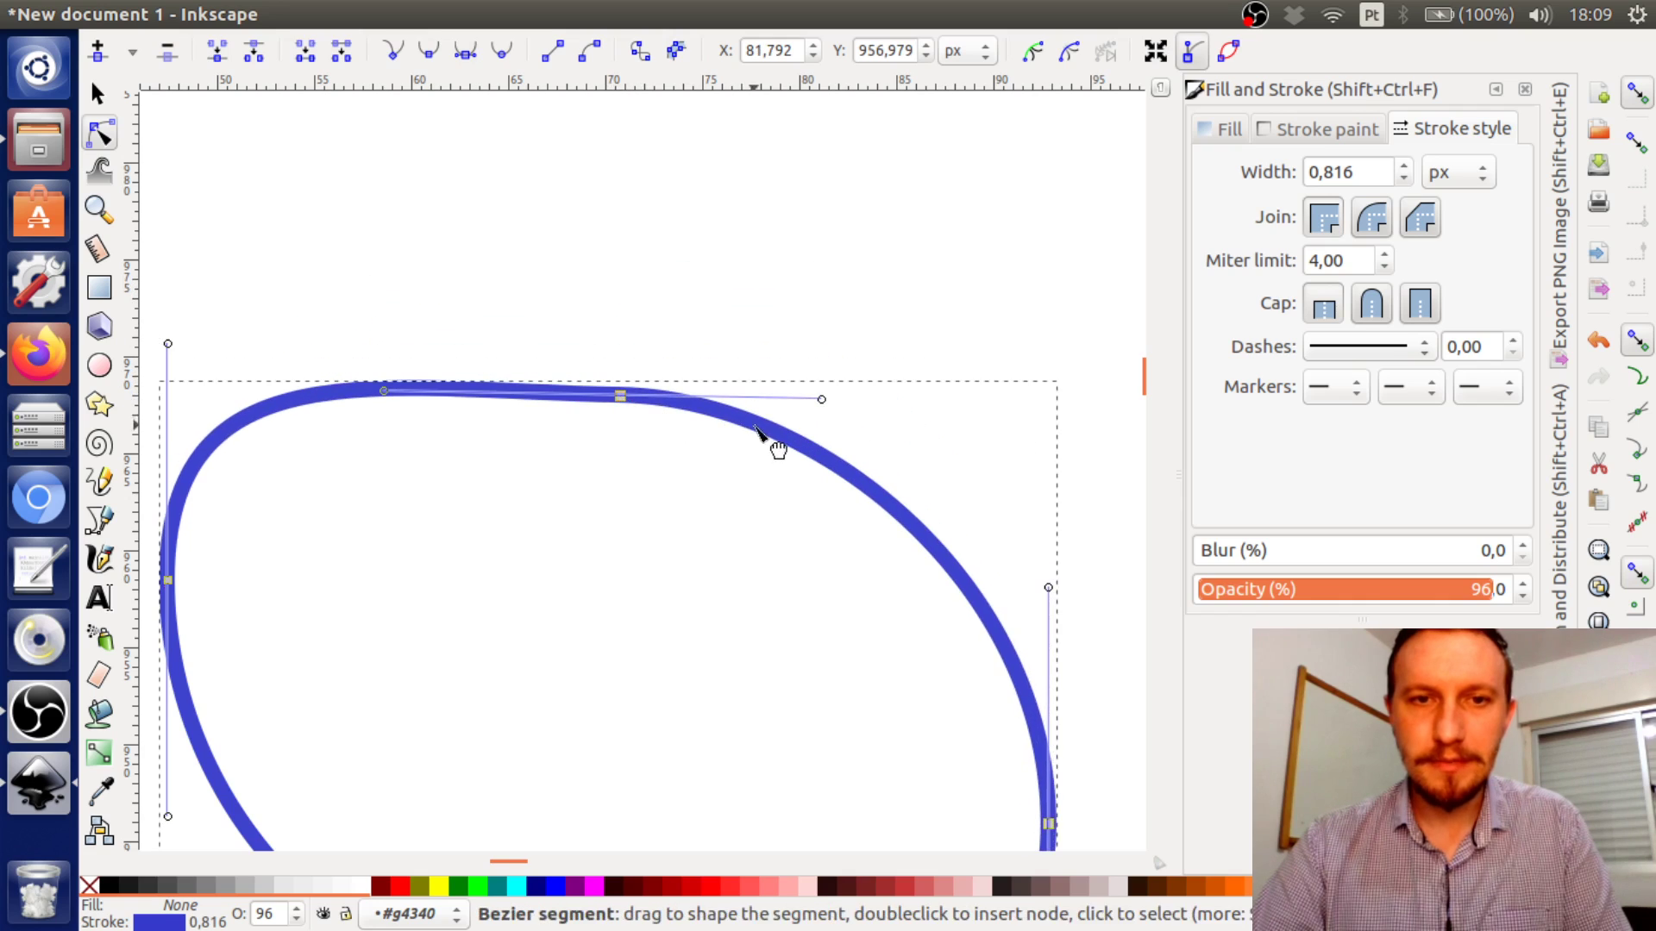
drag(766, 478, 859, 259)
scroll(872, 340, down, 2)
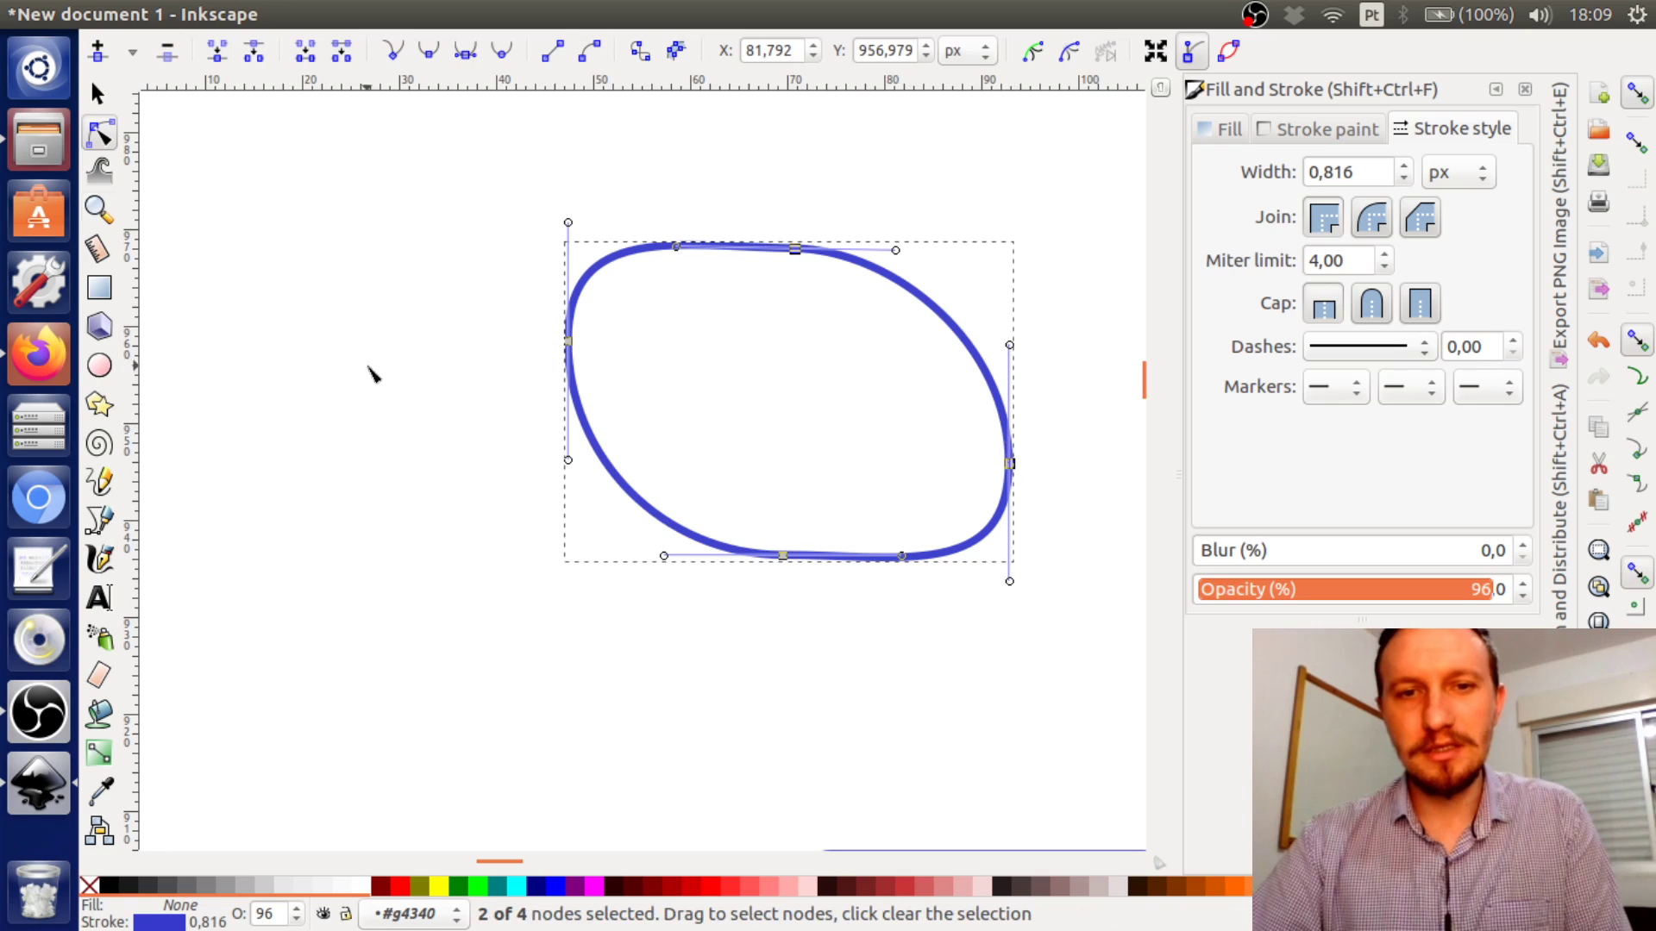
Move the reshaped path down and to the left, and delete it
click(97, 93)
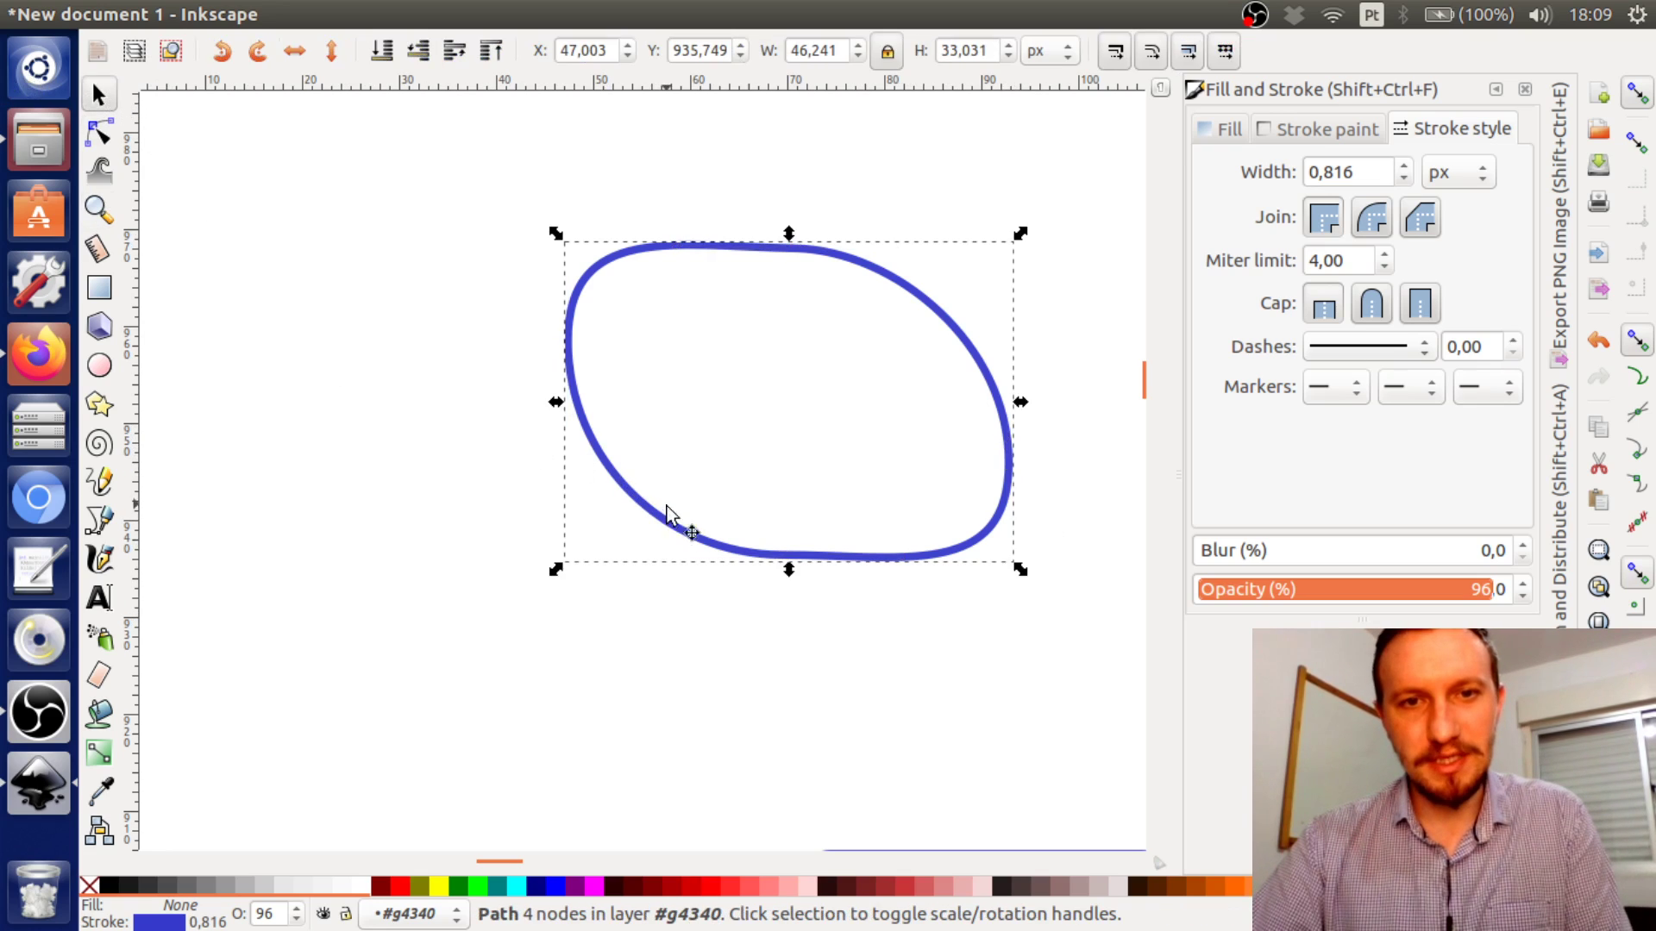
drag(666, 508, 560, 535)
click(556, 198)
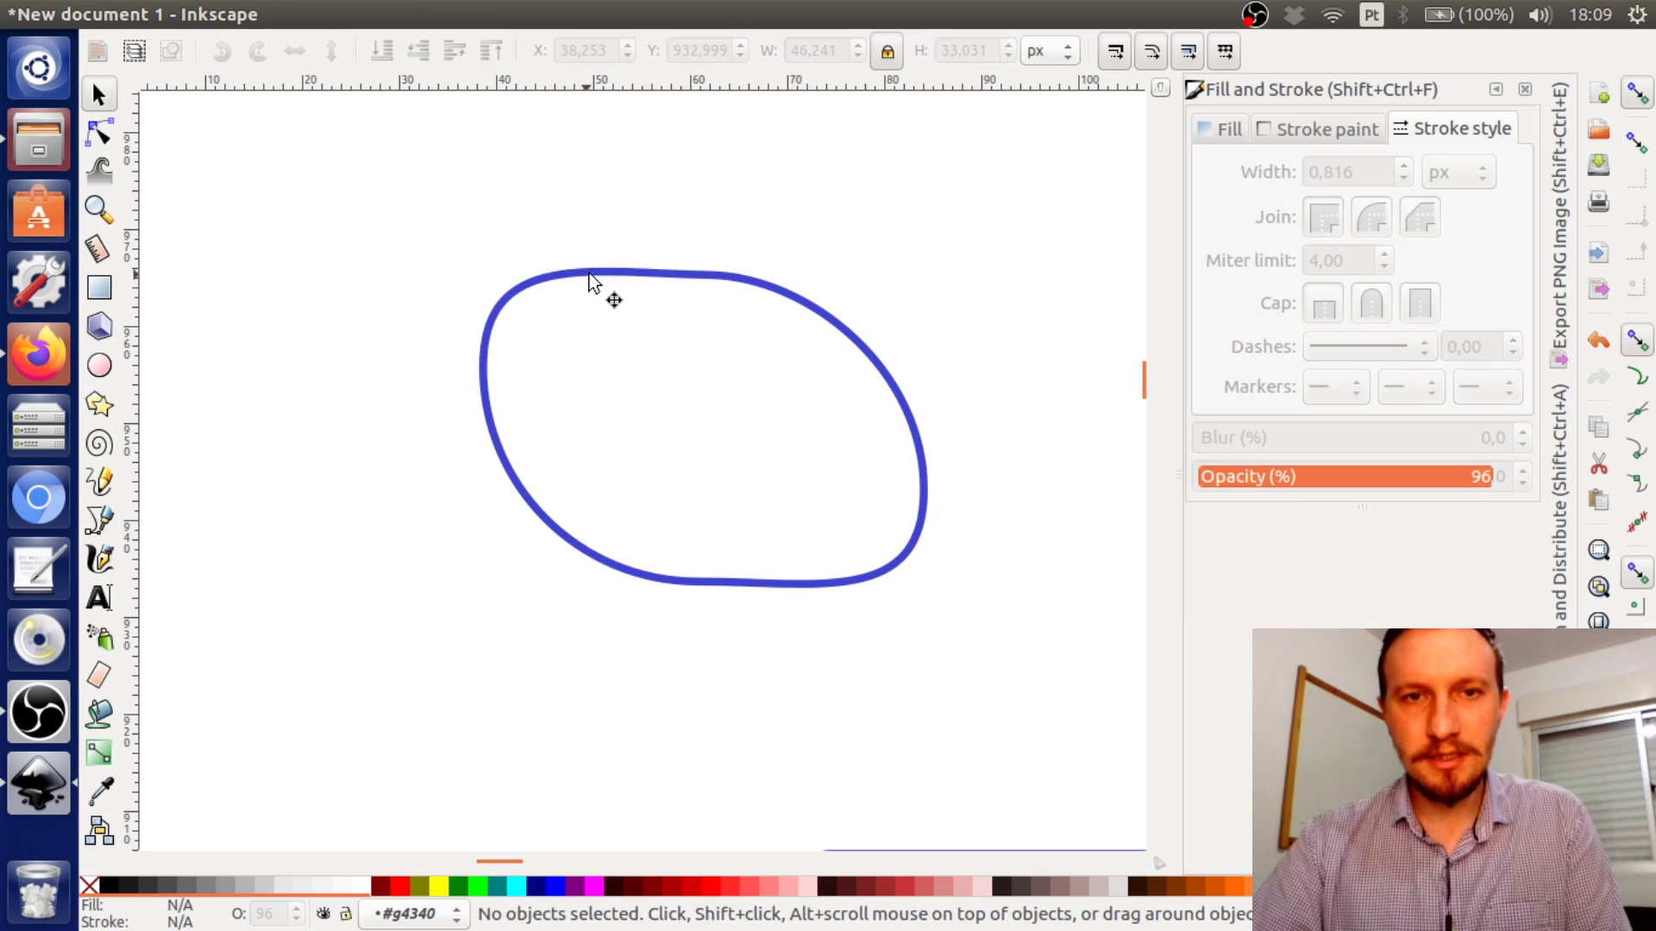
click(617, 271)
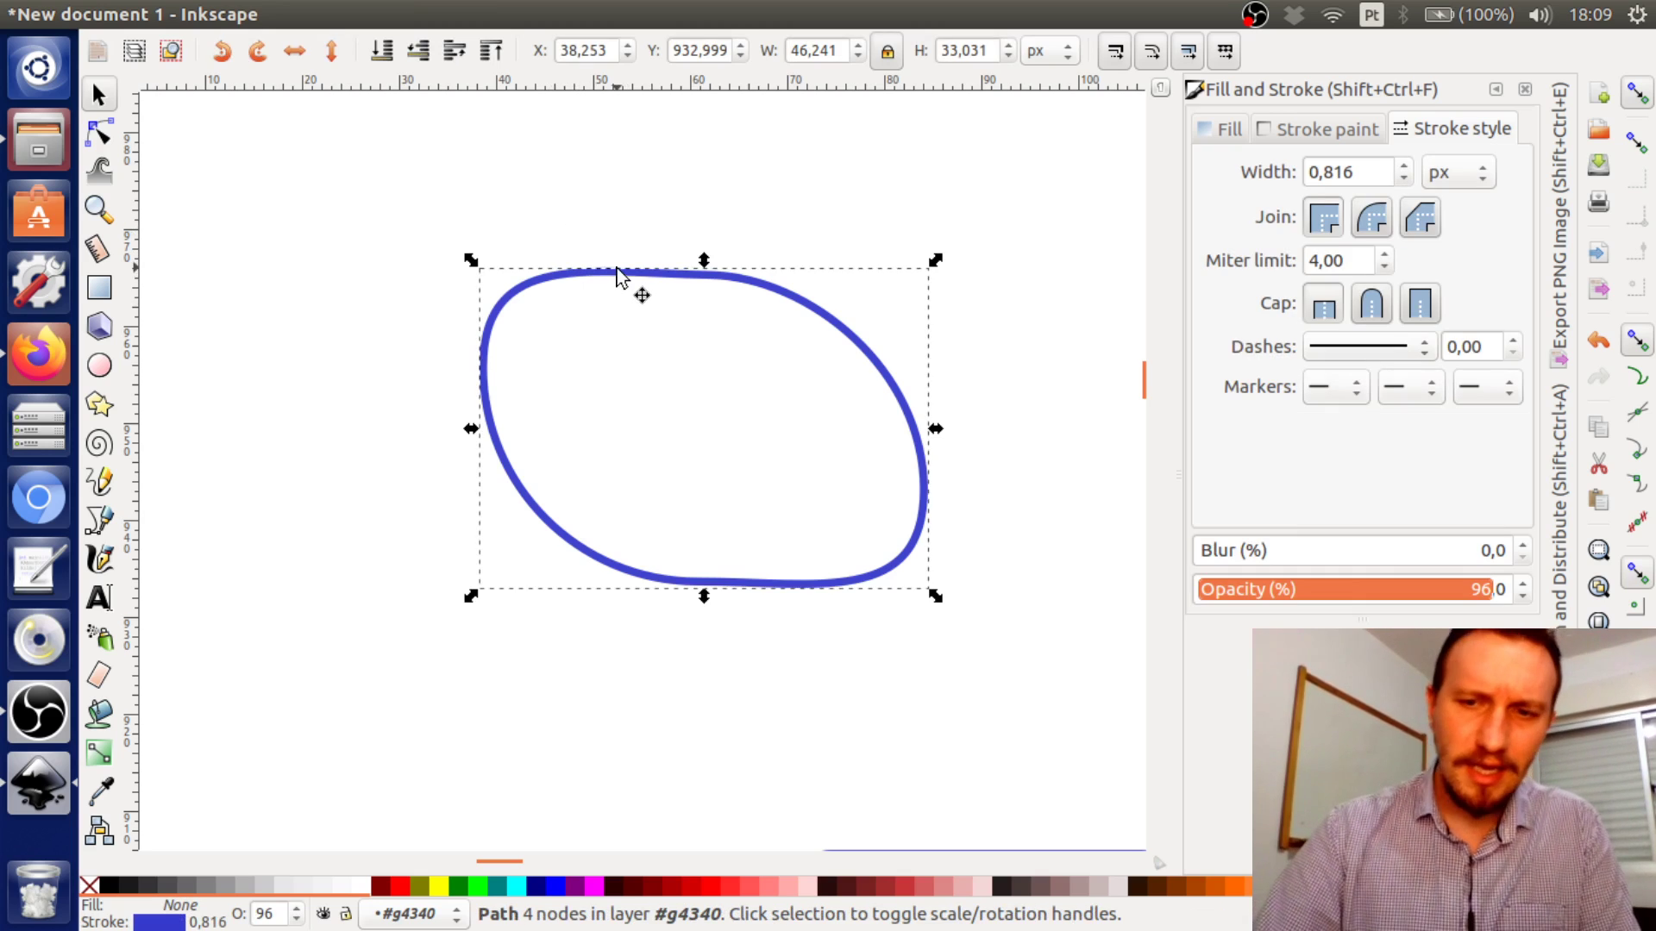
key(Delete)
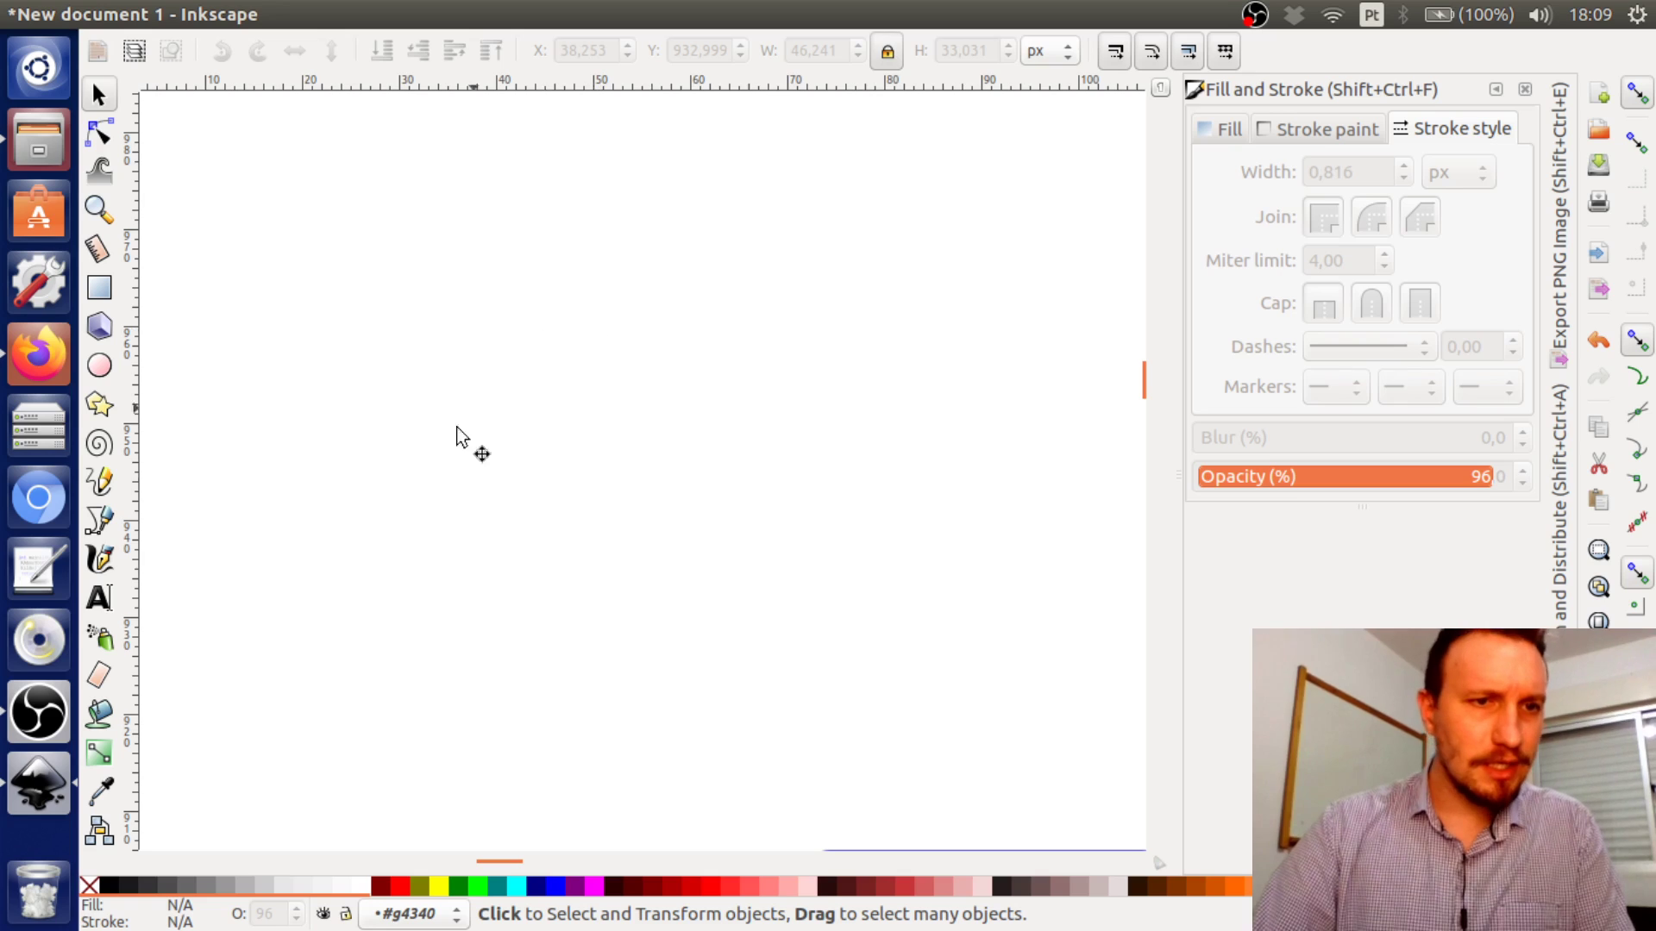
Draw an ellipse about 24 by 20 px and set its width to 10 px with the proportions locked
click(99, 366)
mouse_move(611, 280)
mouse_down()
mouse_move(772, 490)
mouse_move(848, 477)
mouse_up()
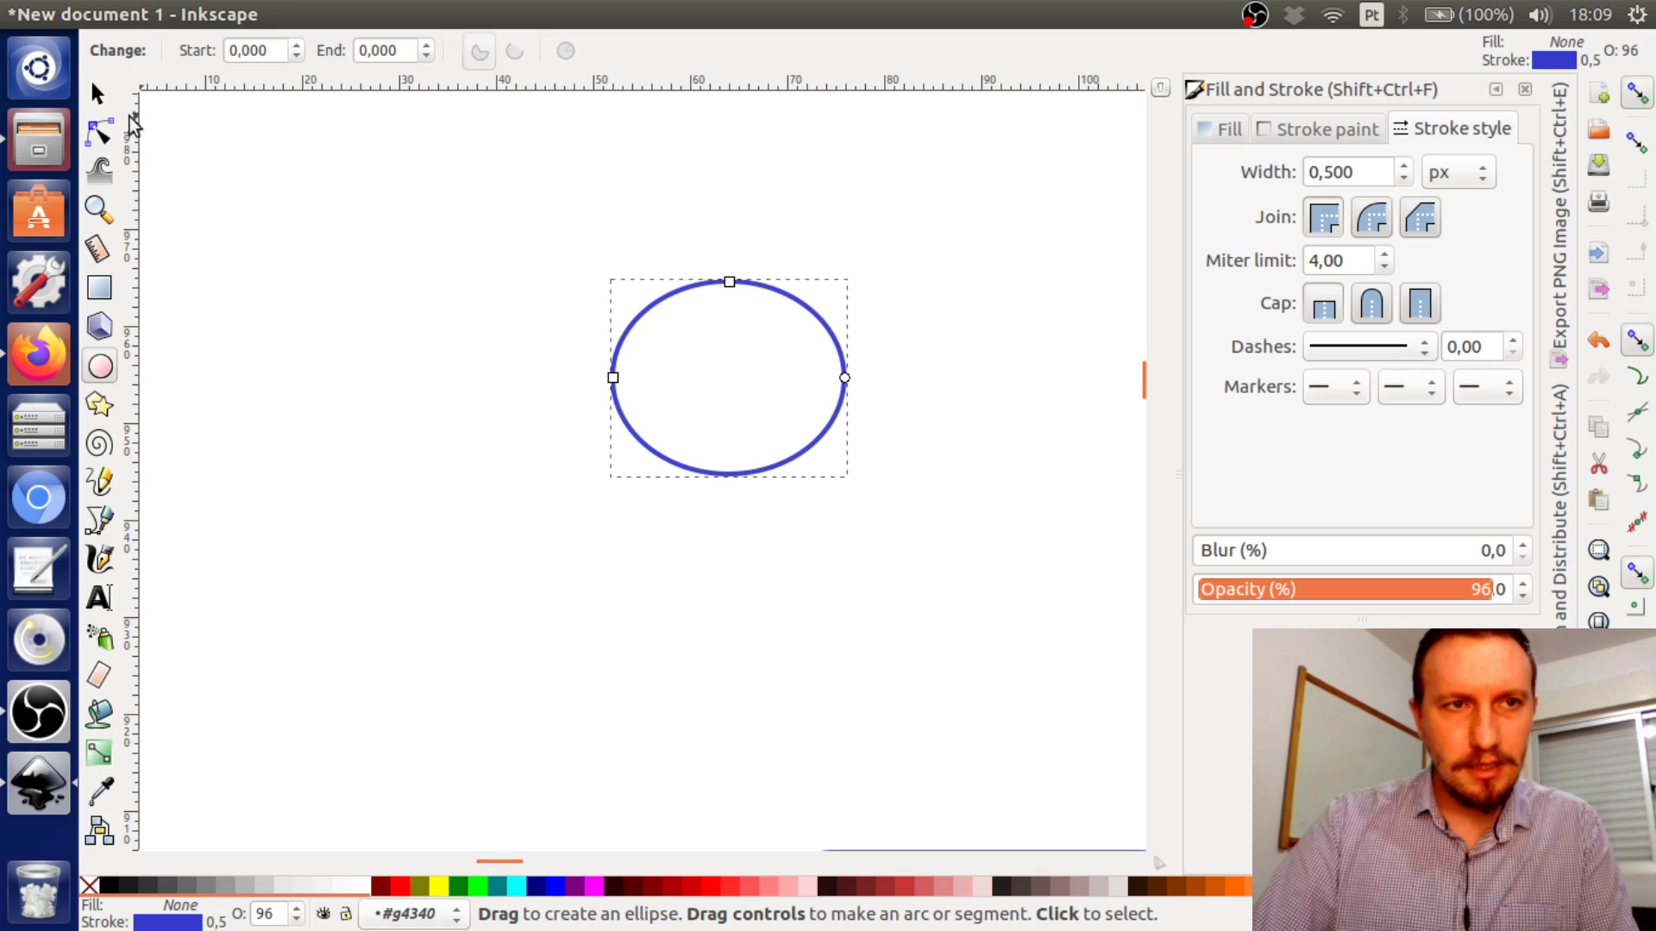
click(97, 93)
click(829, 50)
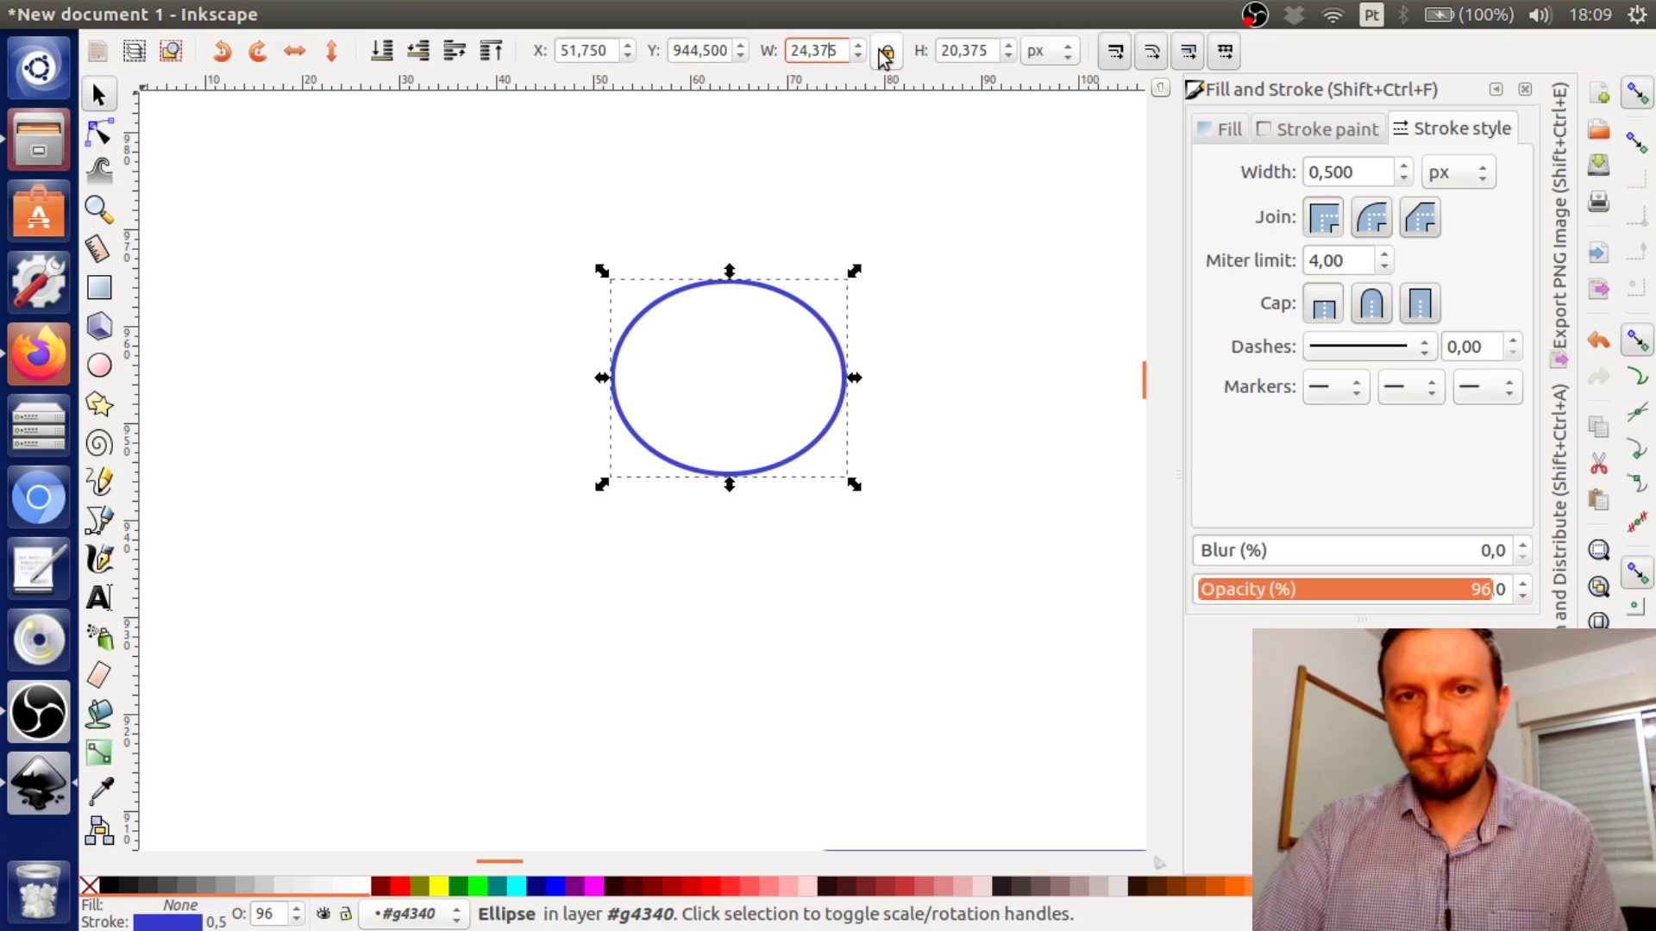
click(887, 53)
text(10)
key(Return)
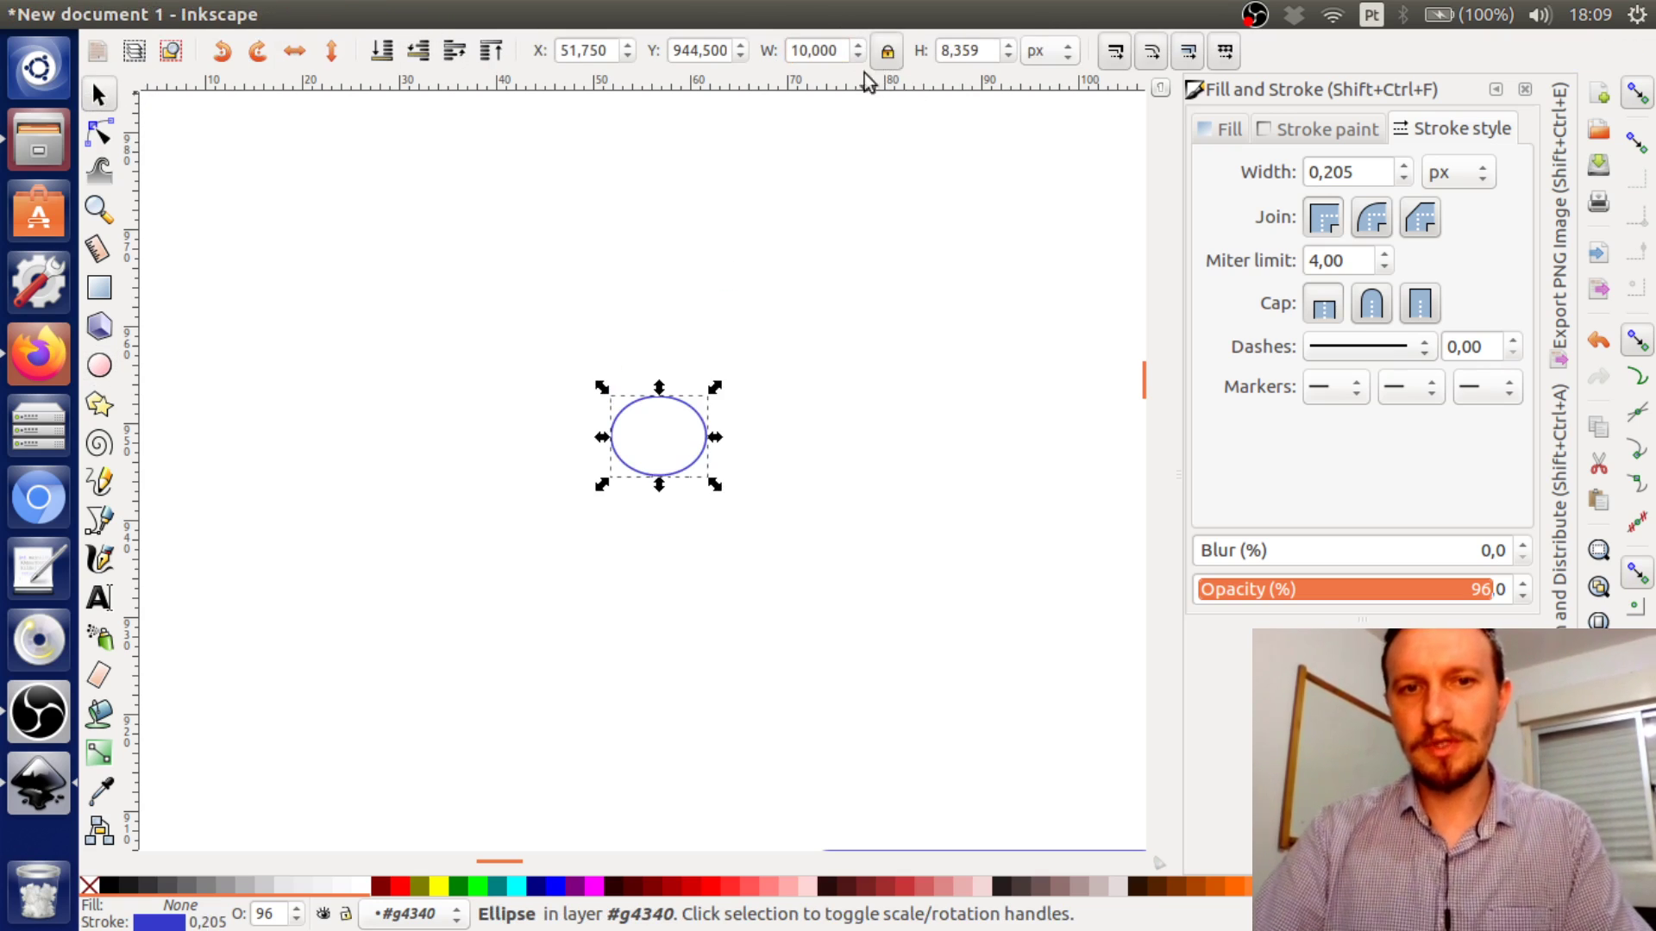
Unlock the proportions and set the ellipse's height to 10 px
click(983, 52)
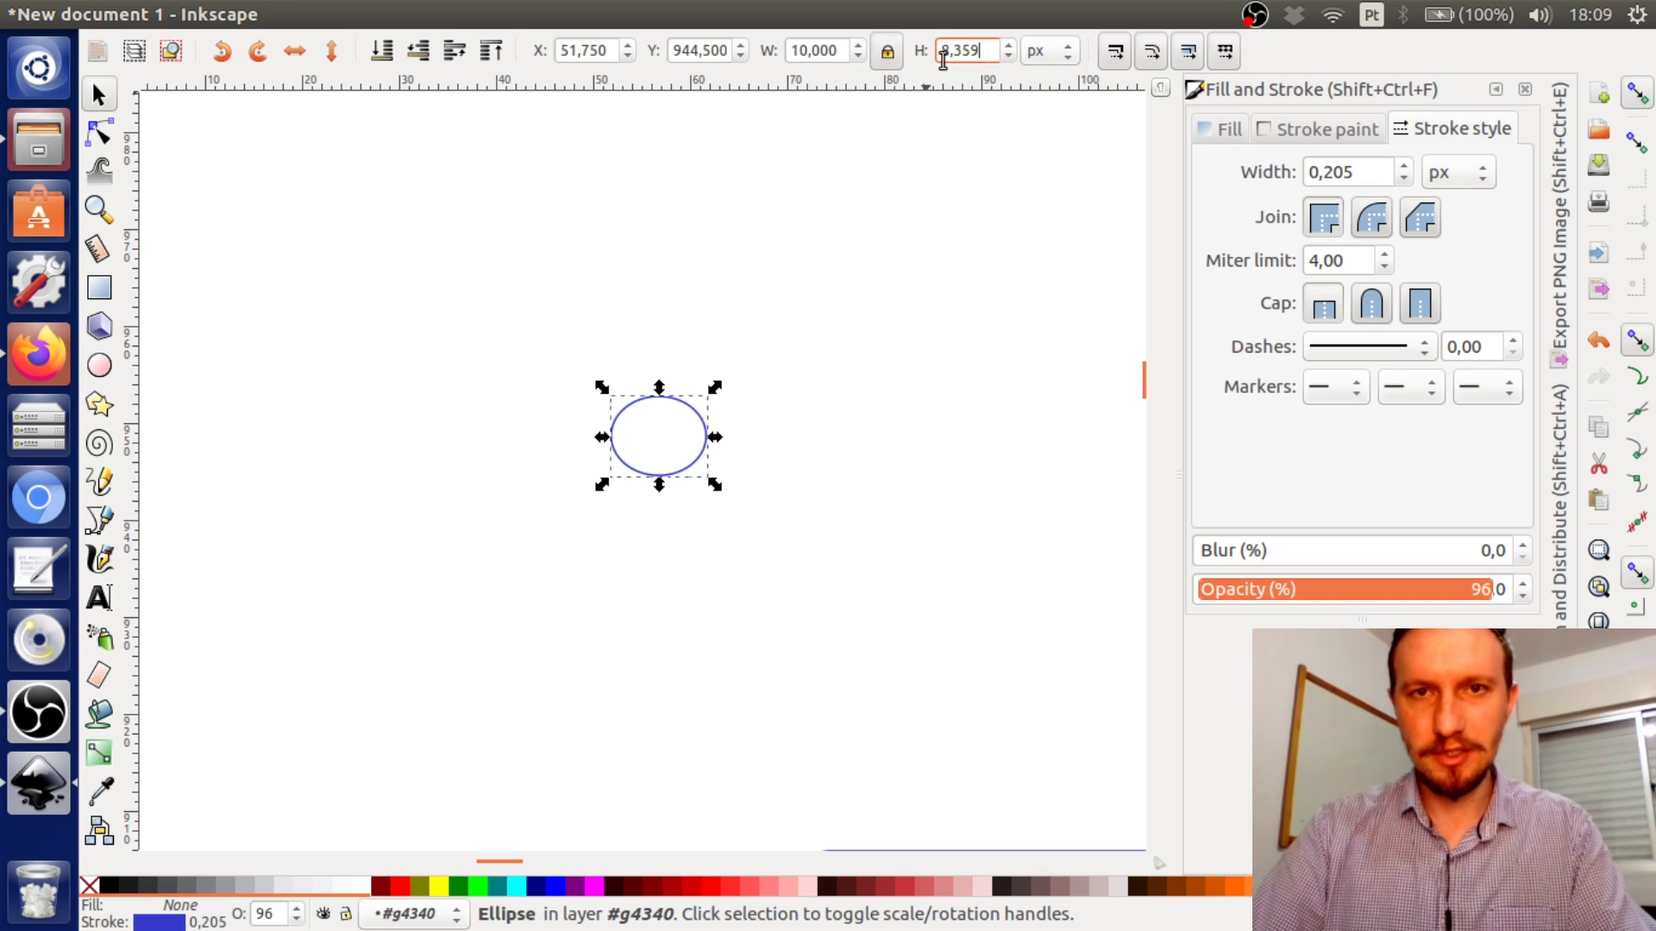
text(10)
key(Return)
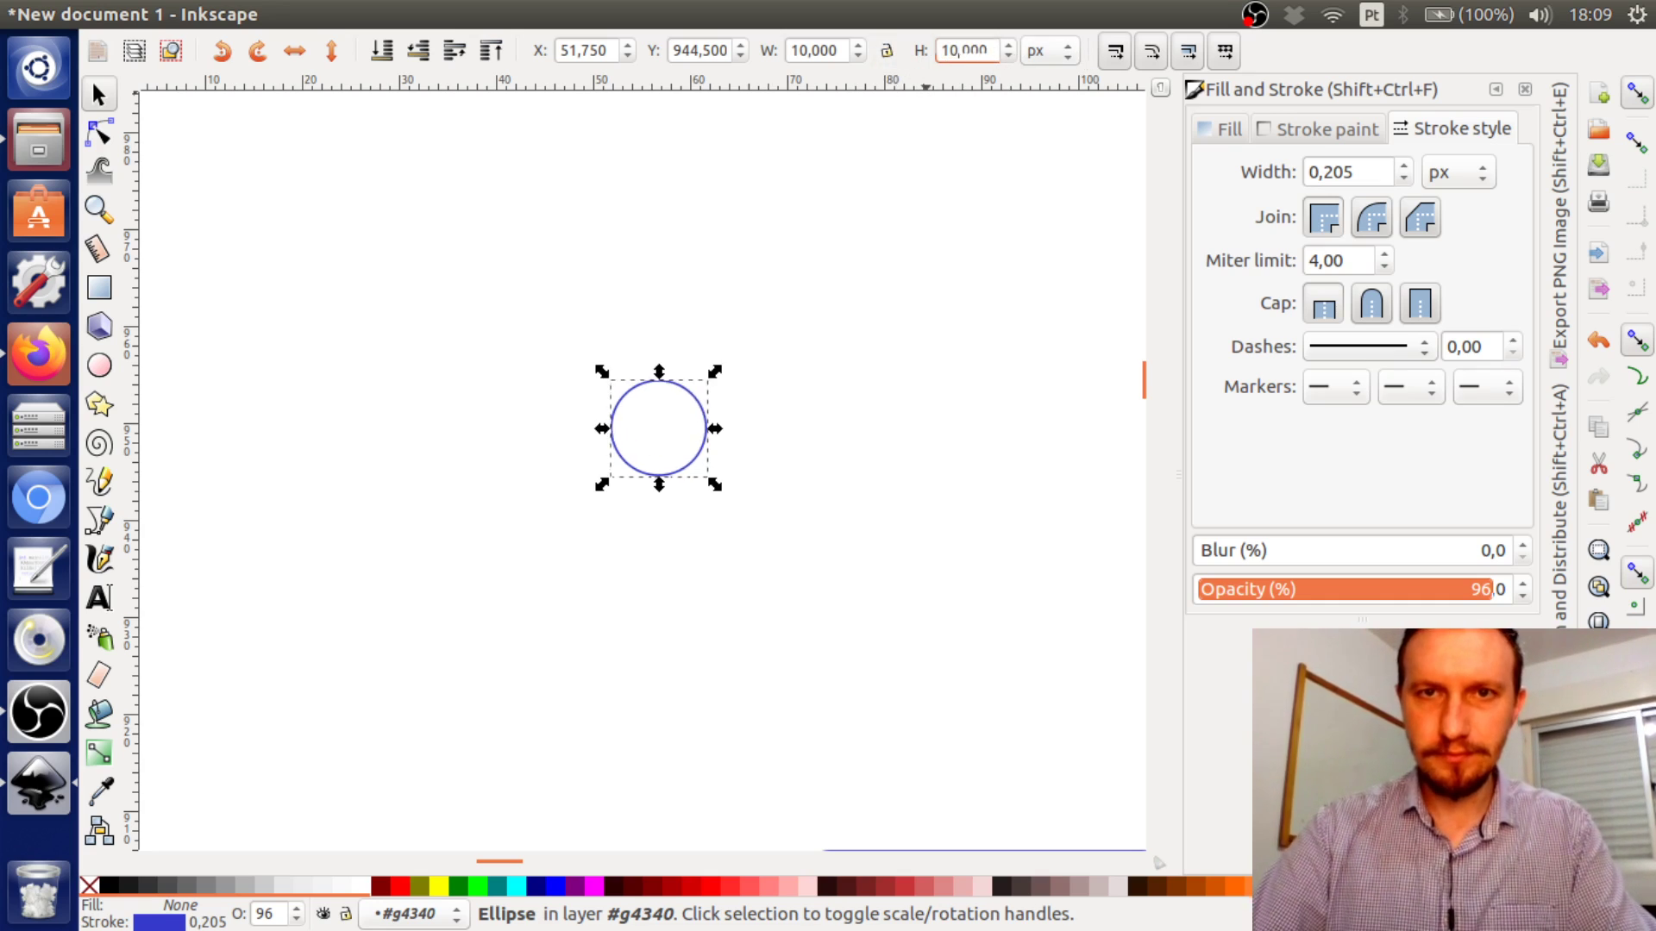
Give the 10 px circle a flat color fill and remove its stroke paint
click(750, 425)
click(707, 431)
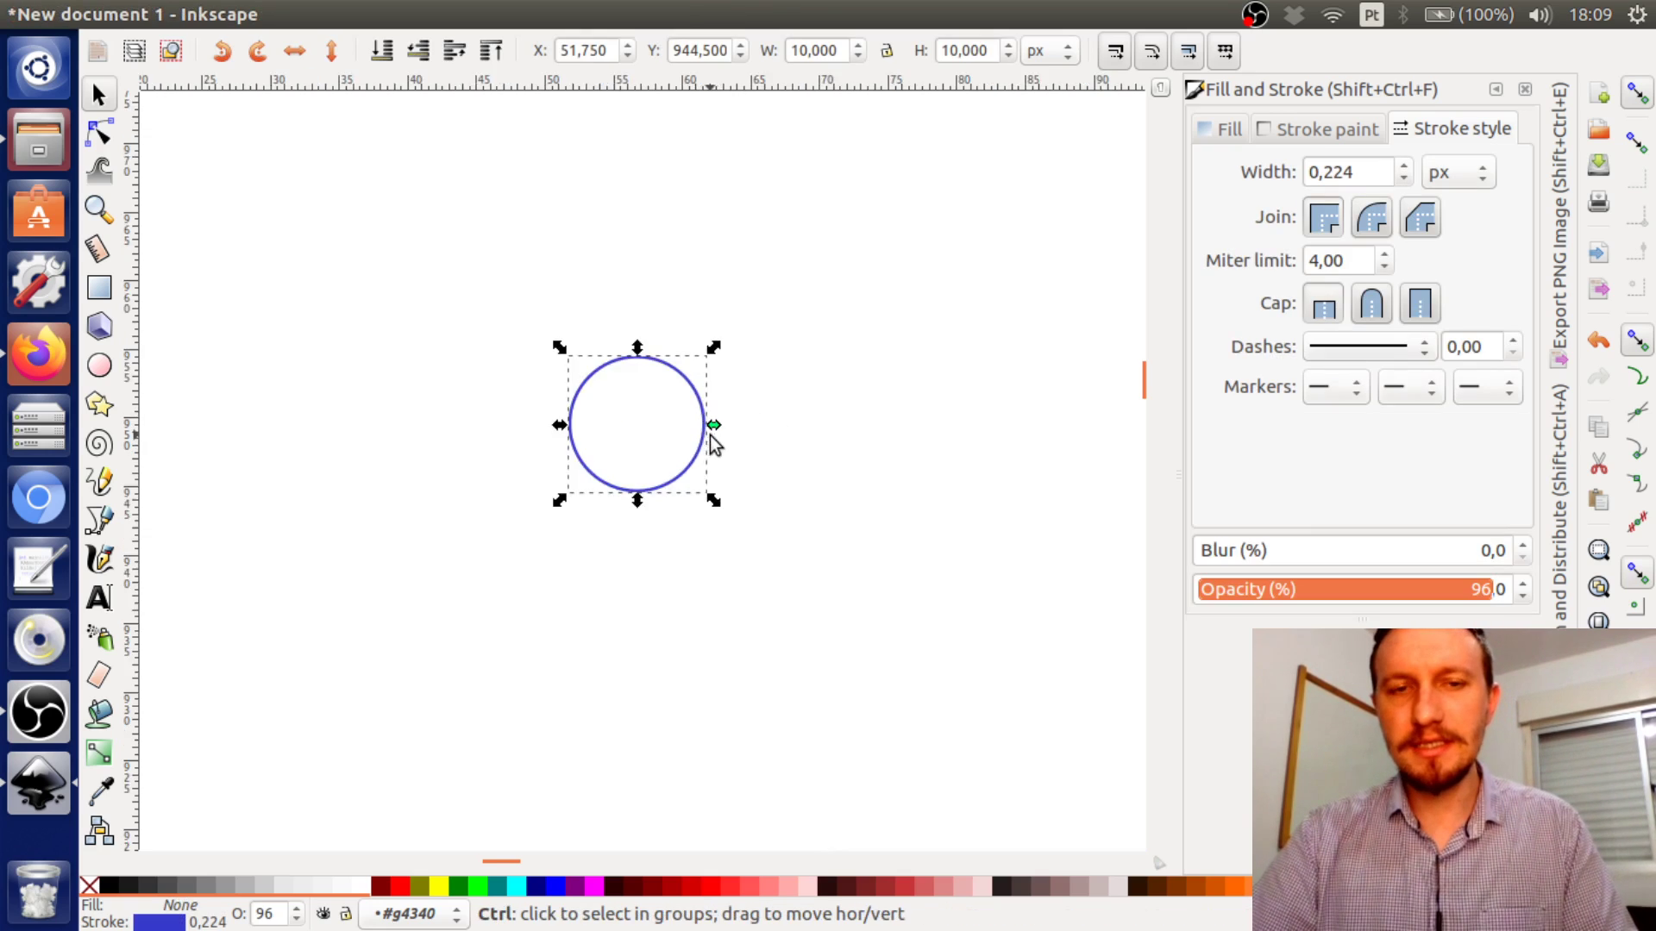
ctrl+scroll(710, 436, up, 3)
click(1221, 130)
click(1251, 172)
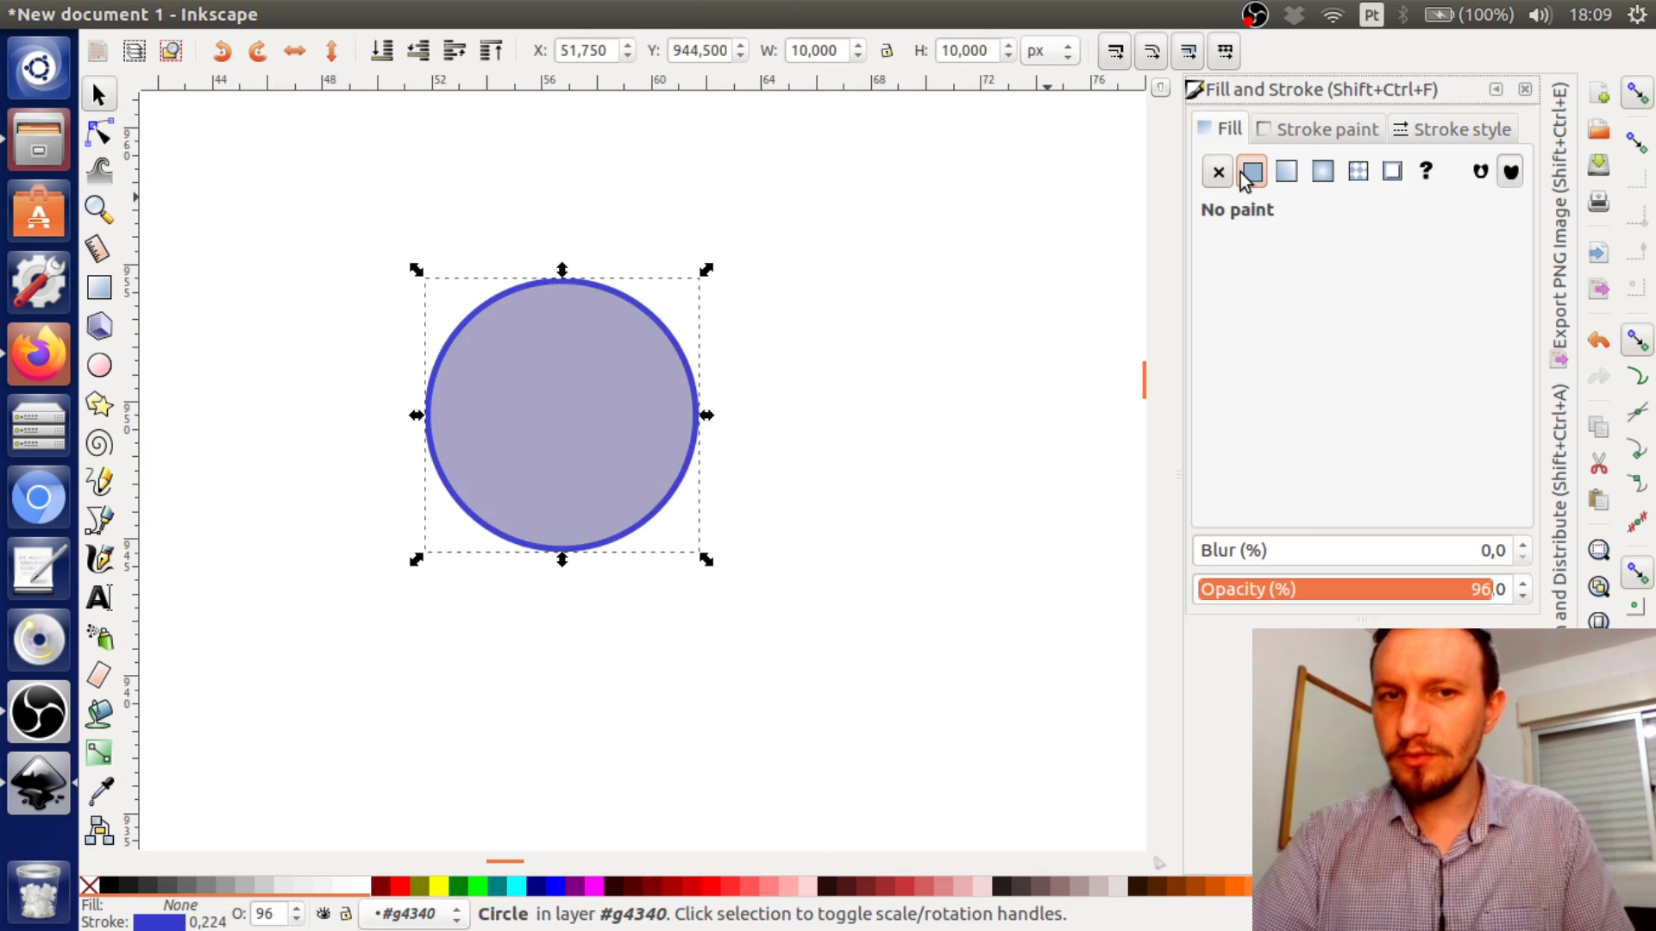
click(1349, 130)
click(1218, 171)
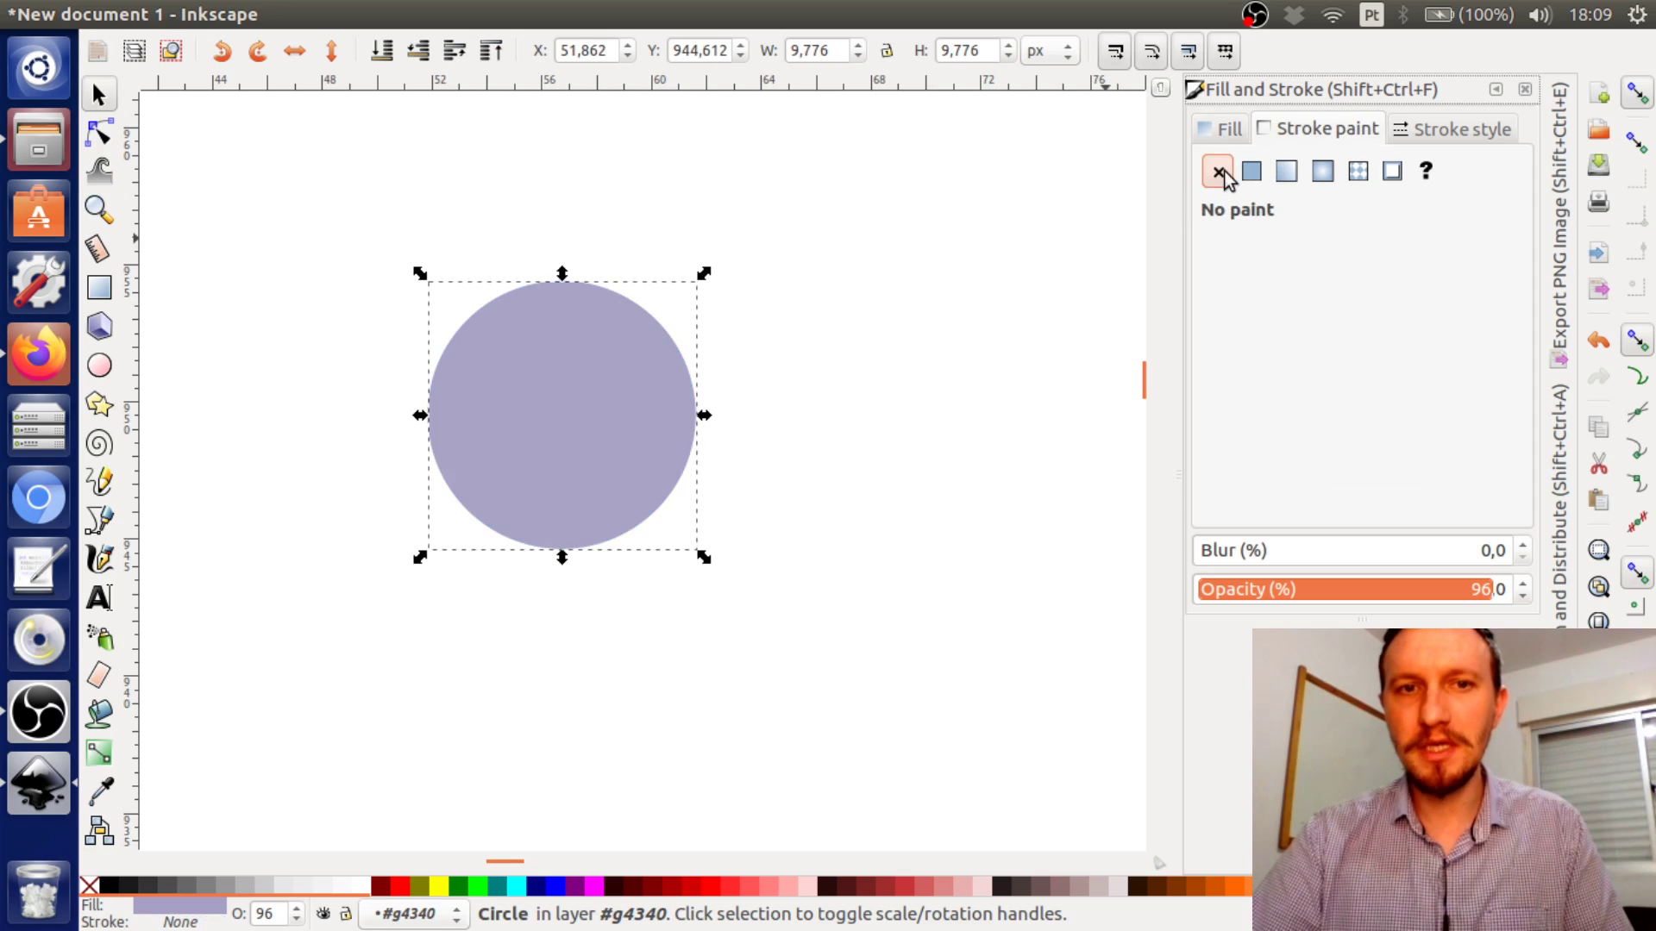
Reselect the circle and change its fill to a more saturated purple, RGBA 7a6ec5ff
click(836, 307)
click(690, 393)
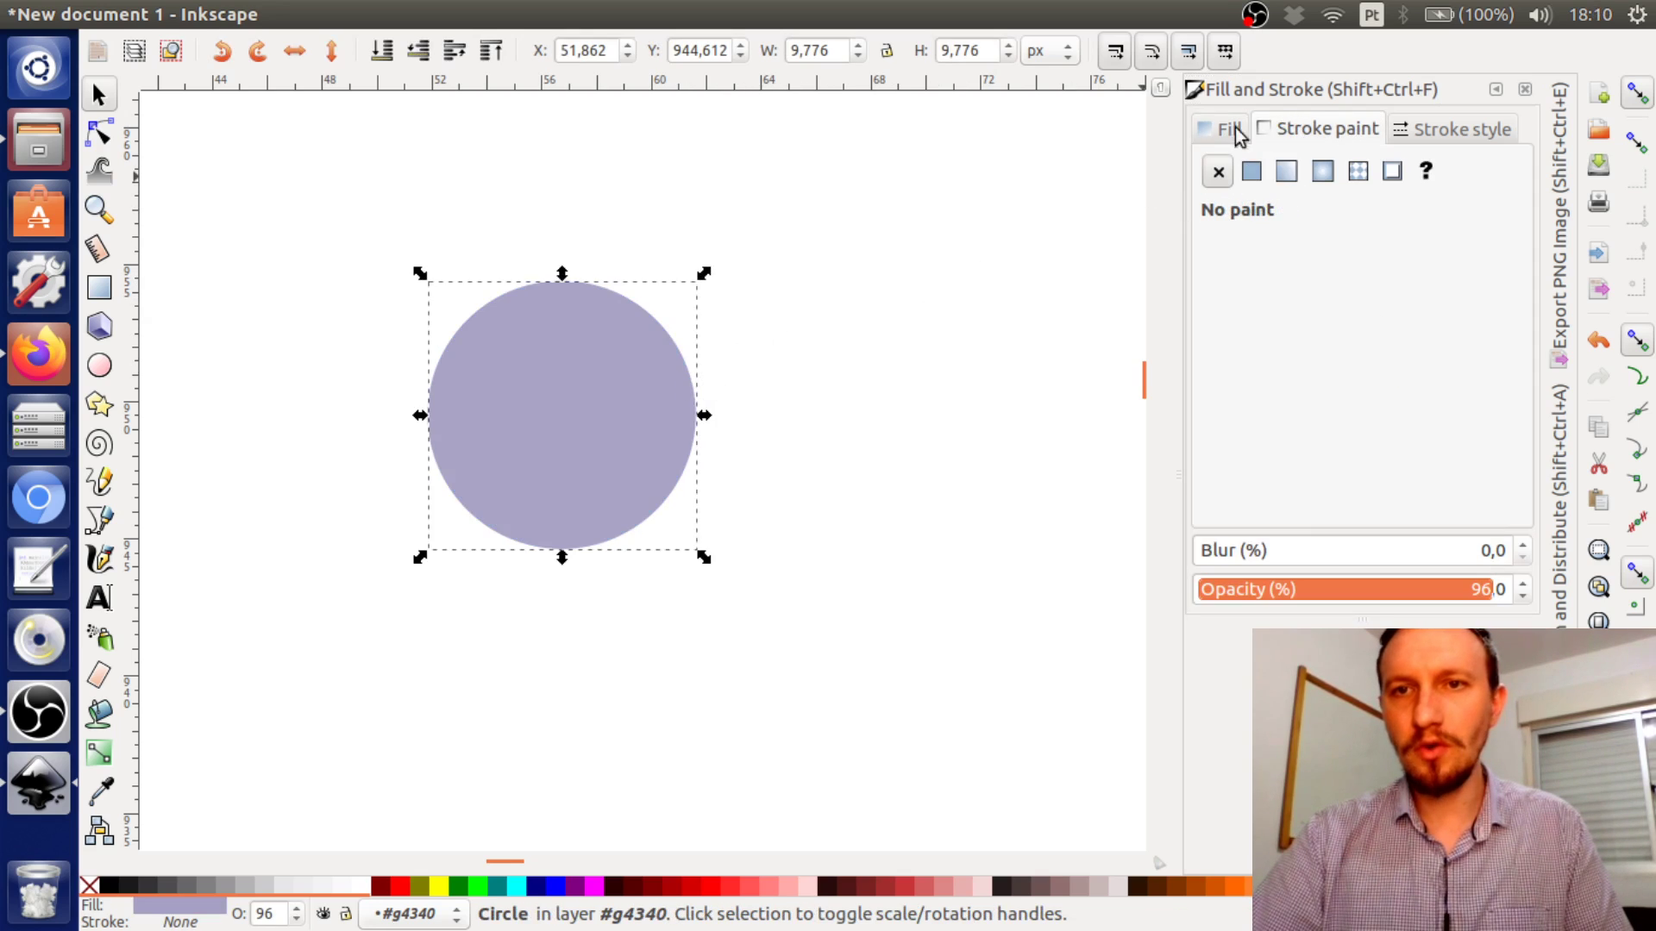
click(1225, 130)
mouse_move(1349, 328)
mouse_down()
mouse_move(1460, 347)
mouse_move(1319, 388)
mouse_move(1350, 349)
mouse_up()
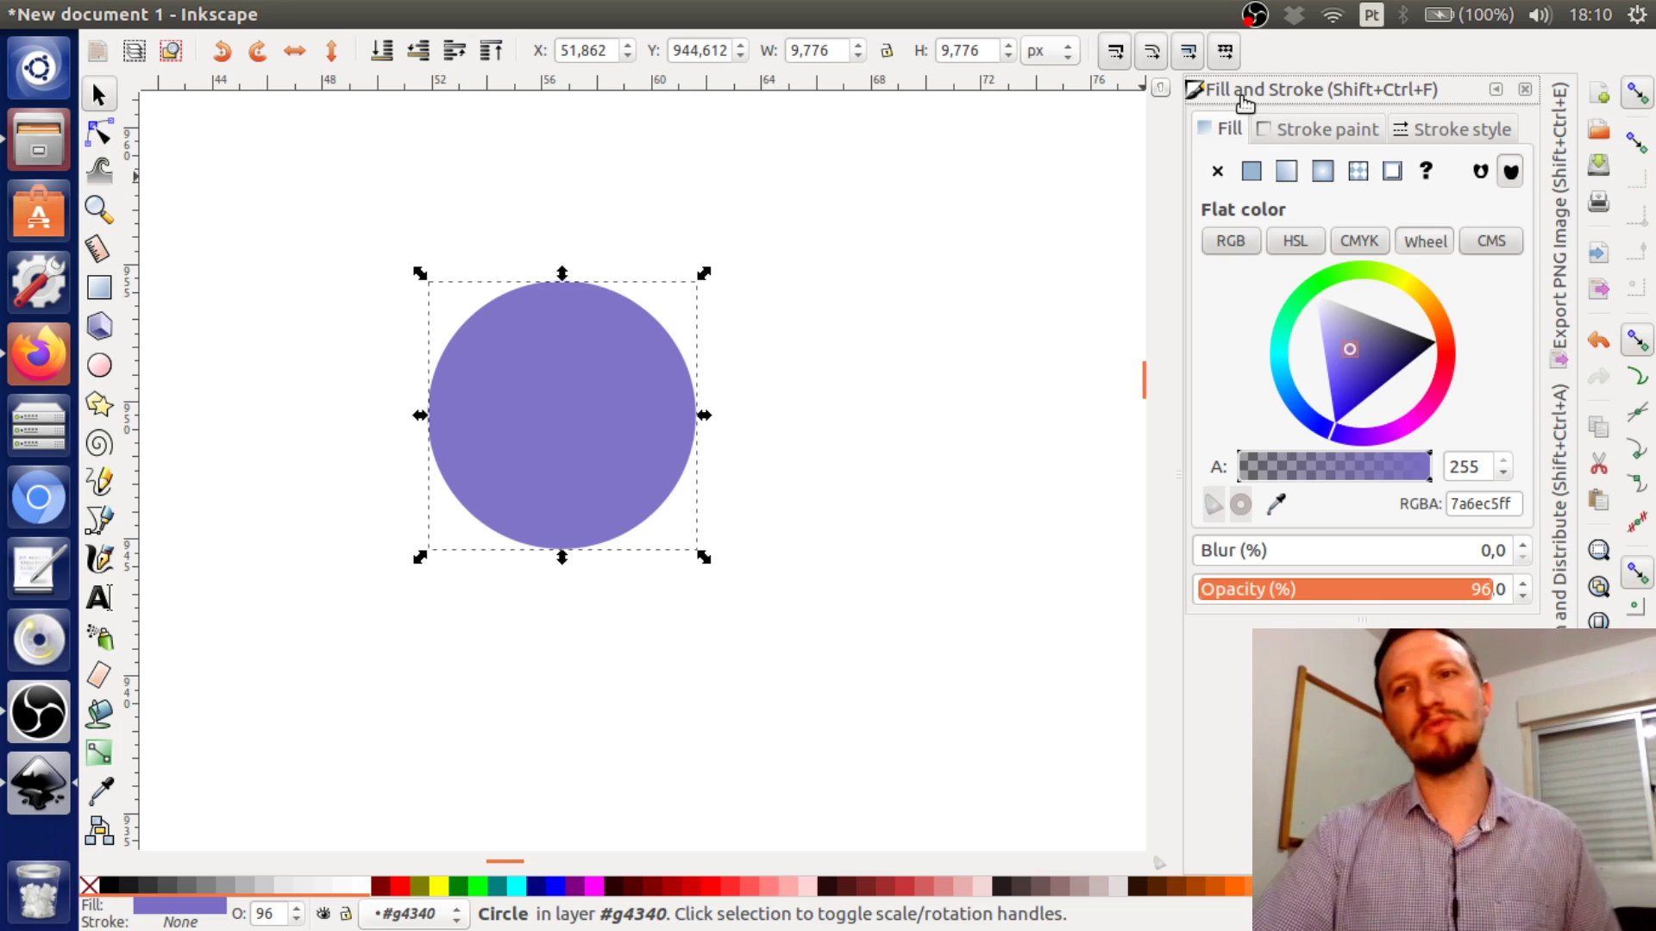
Try a flat stroke paint on the filled circle and remove it again
click(1302, 128)
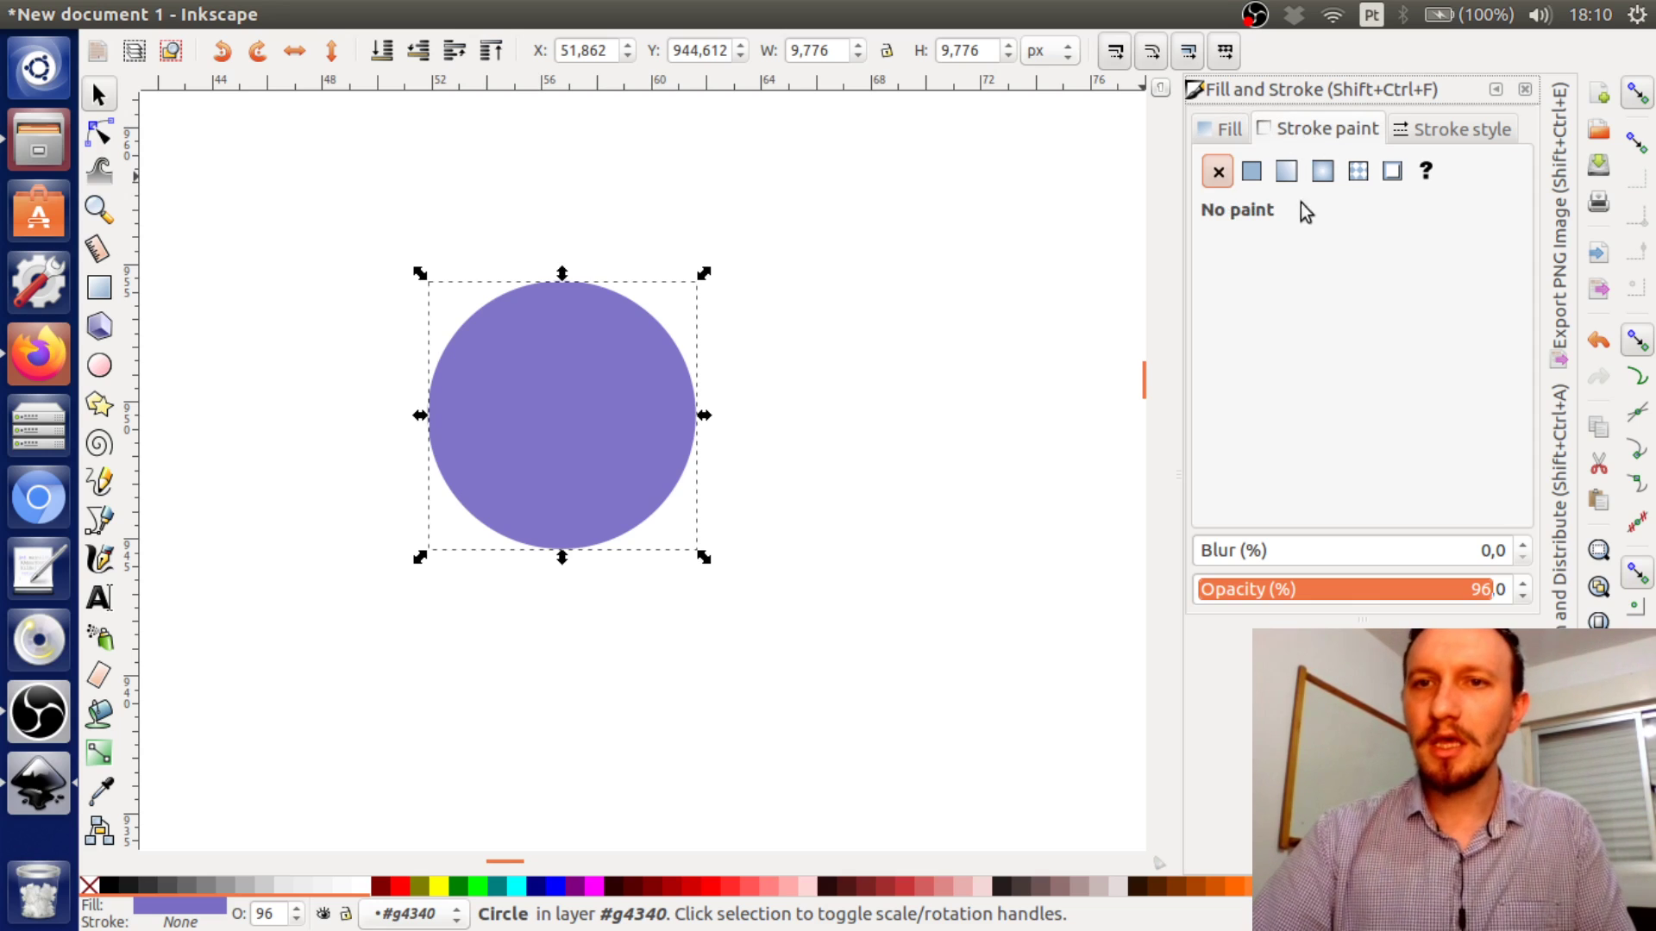
click(1247, 179)
click(1219, 174)
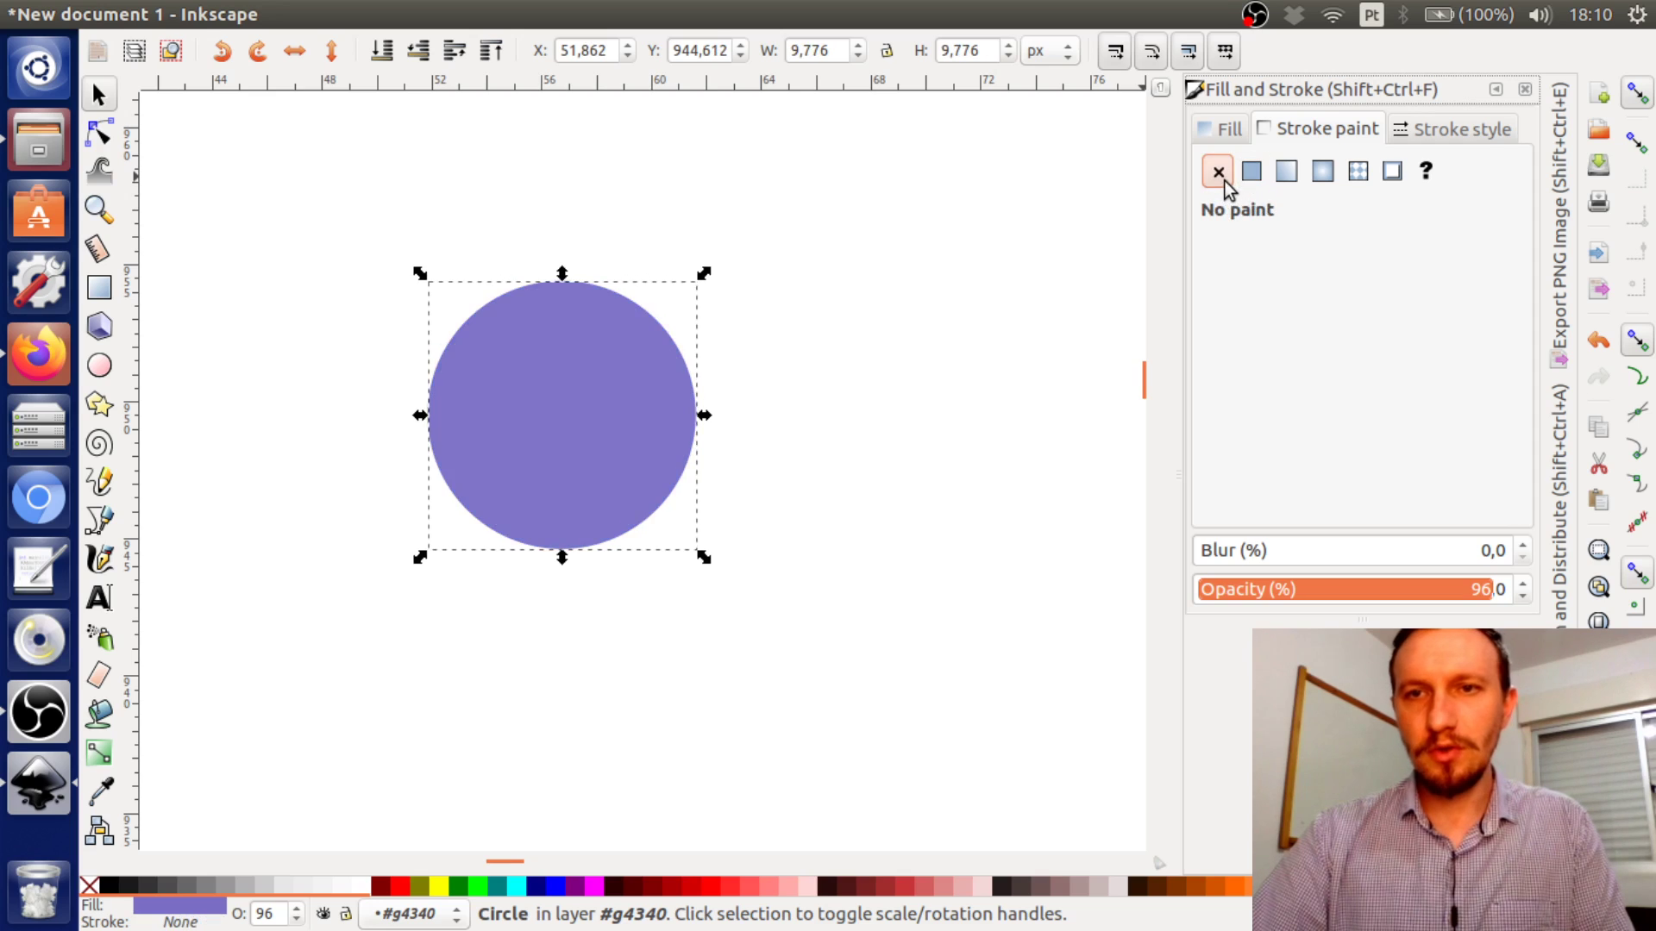
Move the filled circle about 7 px right and 2 px up, and check its stroke style and stroke paint settings
click(738, 373)
drag(664, 399, 856, 347)
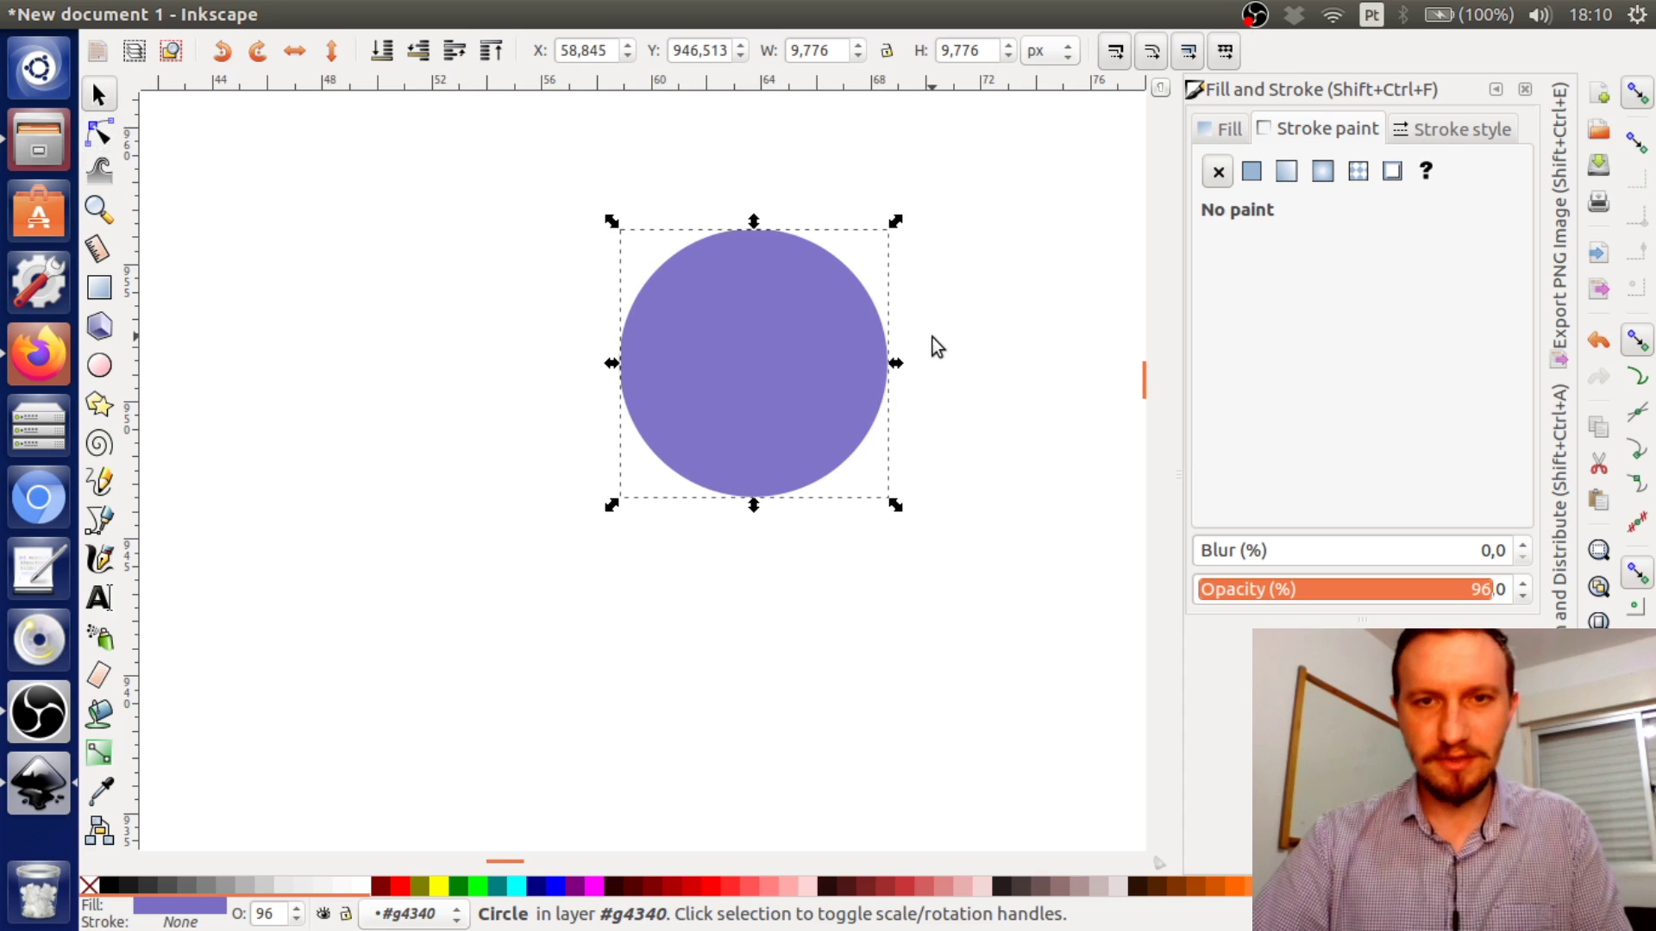
click(1457, 126)
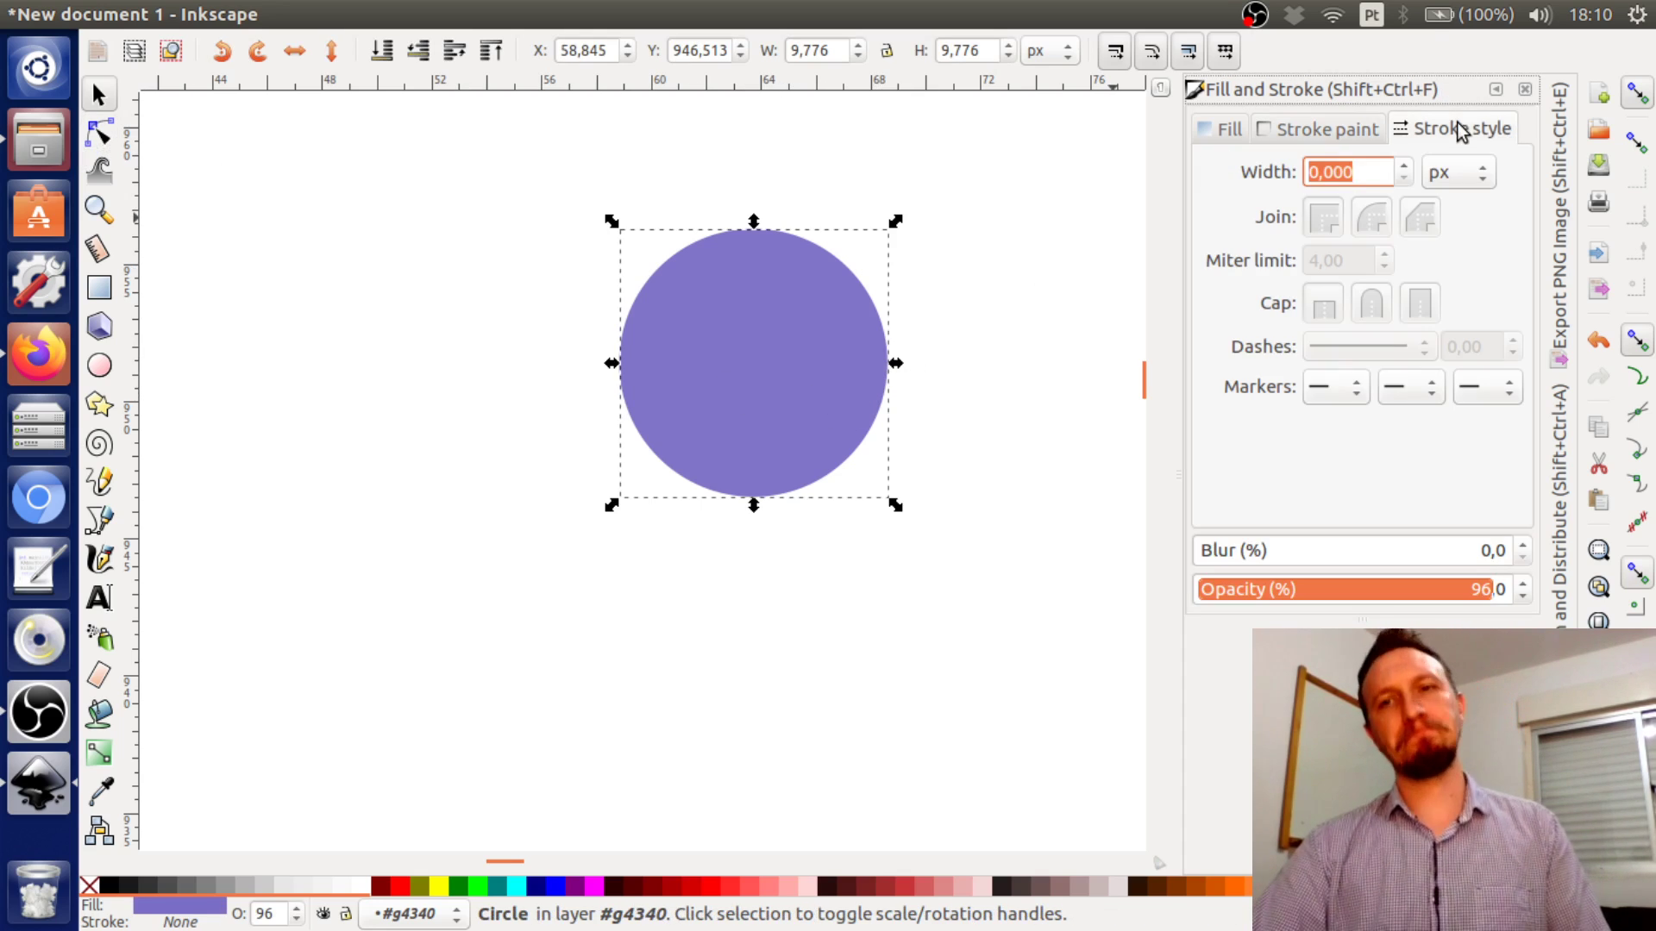
click(1332, 121)
Change the circle's fill to a lighter, semi-transparent purple, RGBA 897fc884 with alpha 132, and copy the circle
click(1238, 128)
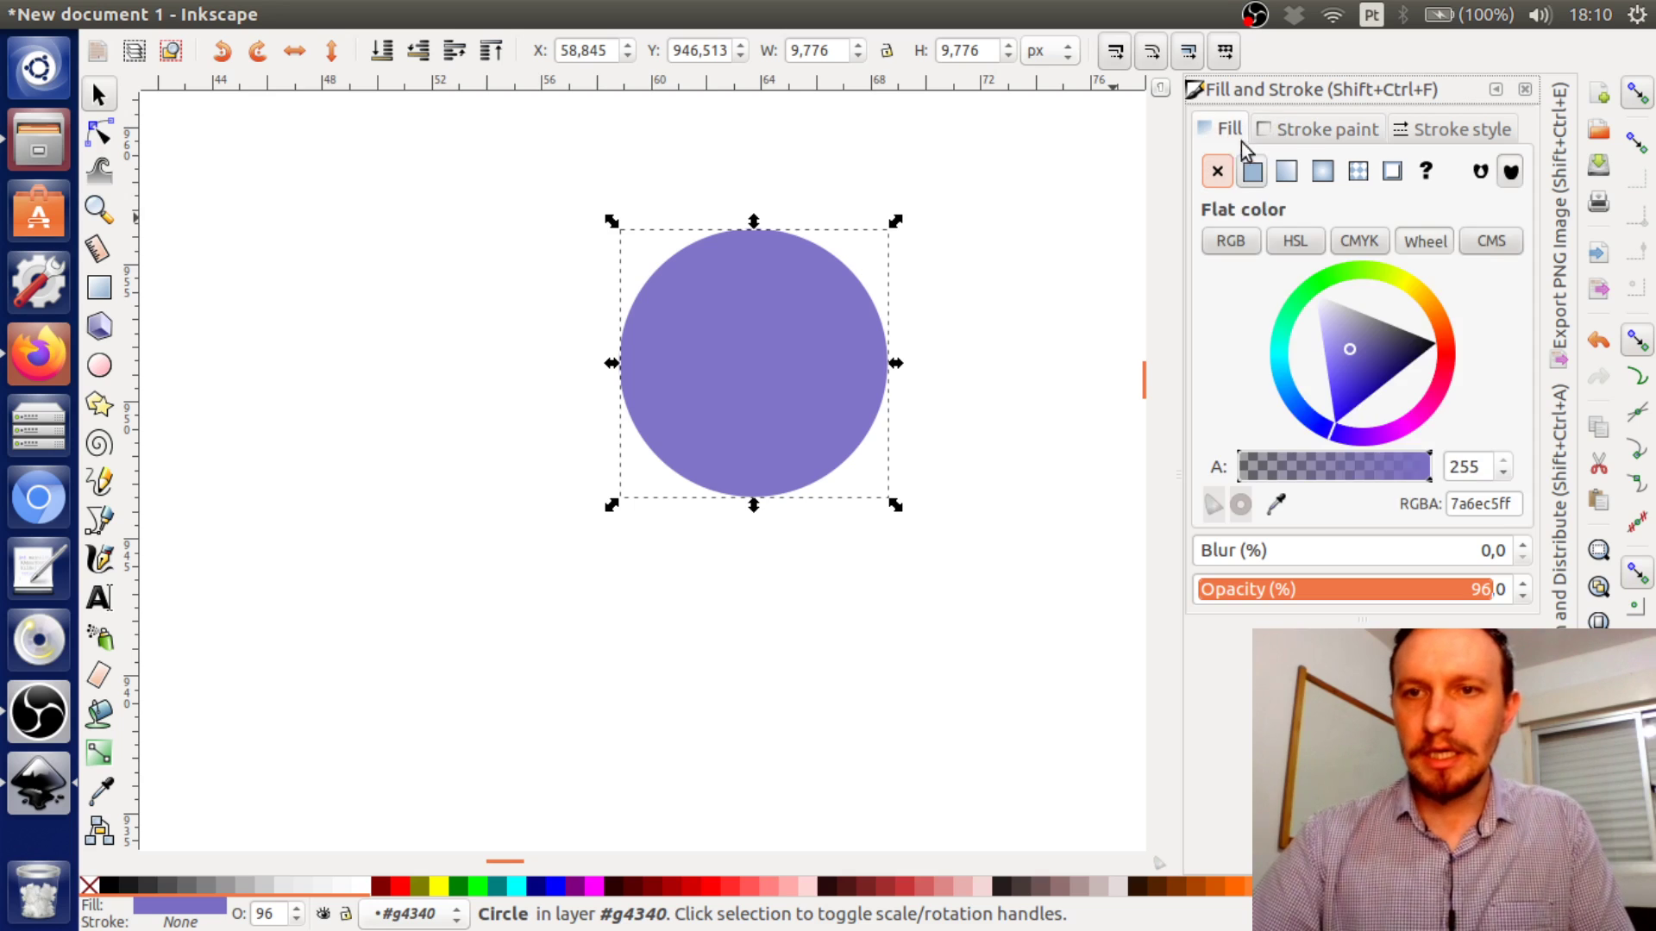
drag(1373, 355, 1347, 342)
mouse_move(1319, 466)
mouse_down()
mouse_move(1382, 468)
mouse_move(1322, 463)
mouse_up()
key(Escape)
click(830, 476)
key(ctrl+c)
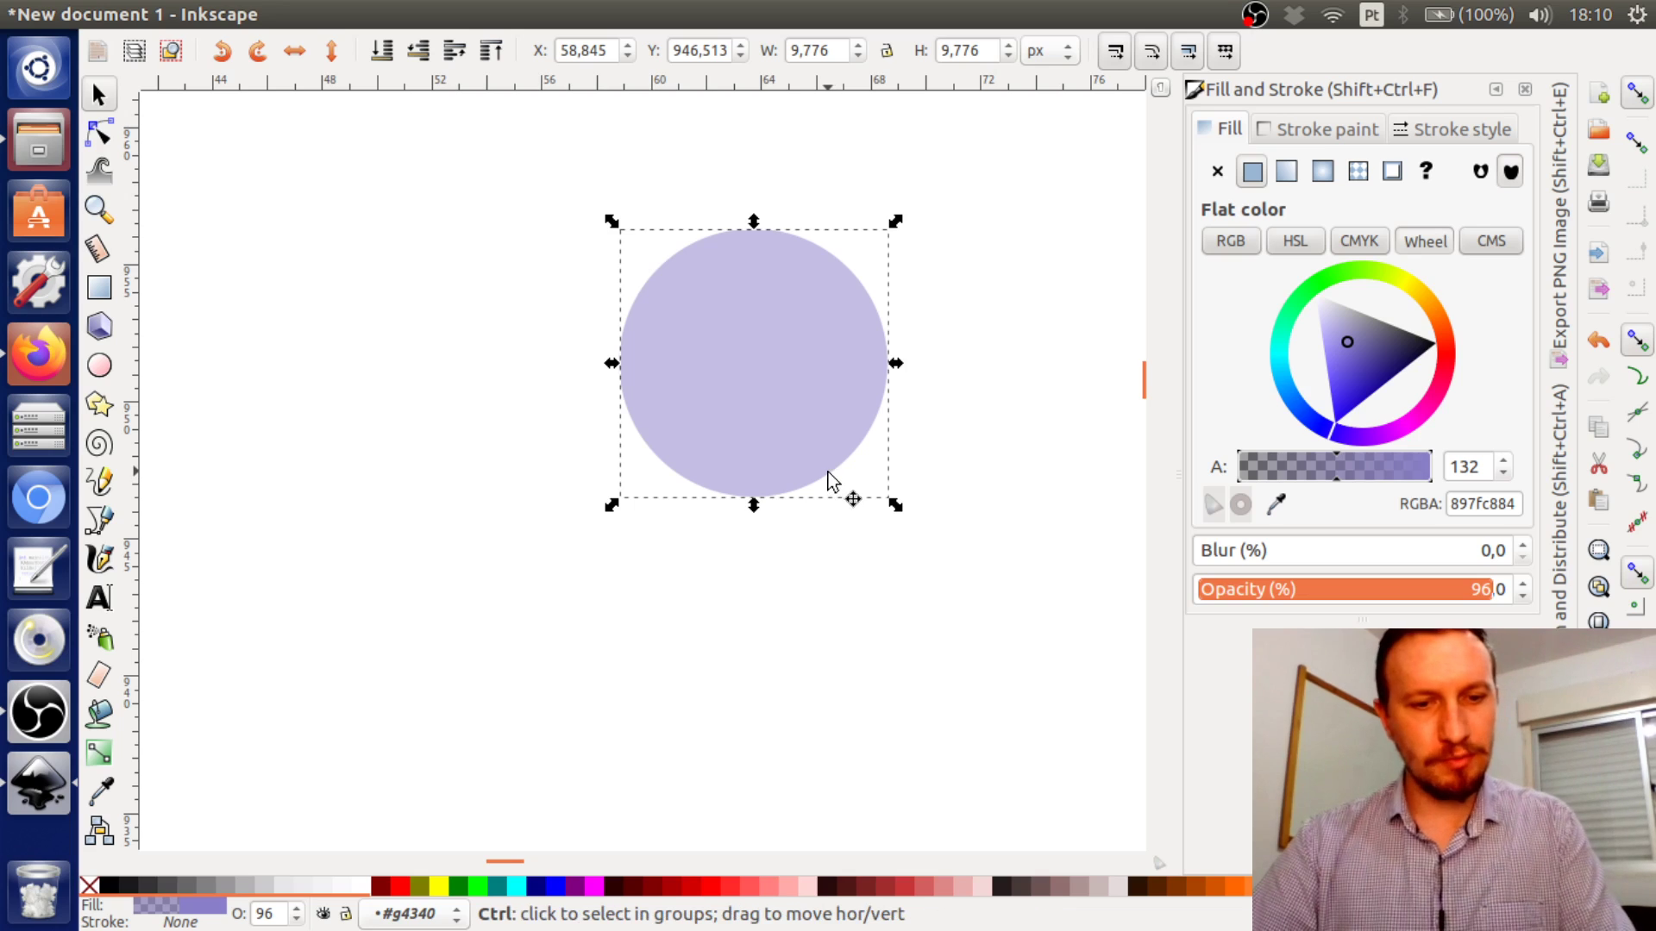
Paste five copies of the semi-transparent purple circle and spread them so that they overlap around the original
key(ctrl+v)
key(ctrl+v)
key(ctrl+v)
key(ctrl+v)
key(ctrl+v)
drag(911, 525, 987, 347)
drag(768, 448, 546, 354)
drag(676, 640, 670, 283)
drag(972, 390, 994, 290)
drag(906, 534, 950, 520)
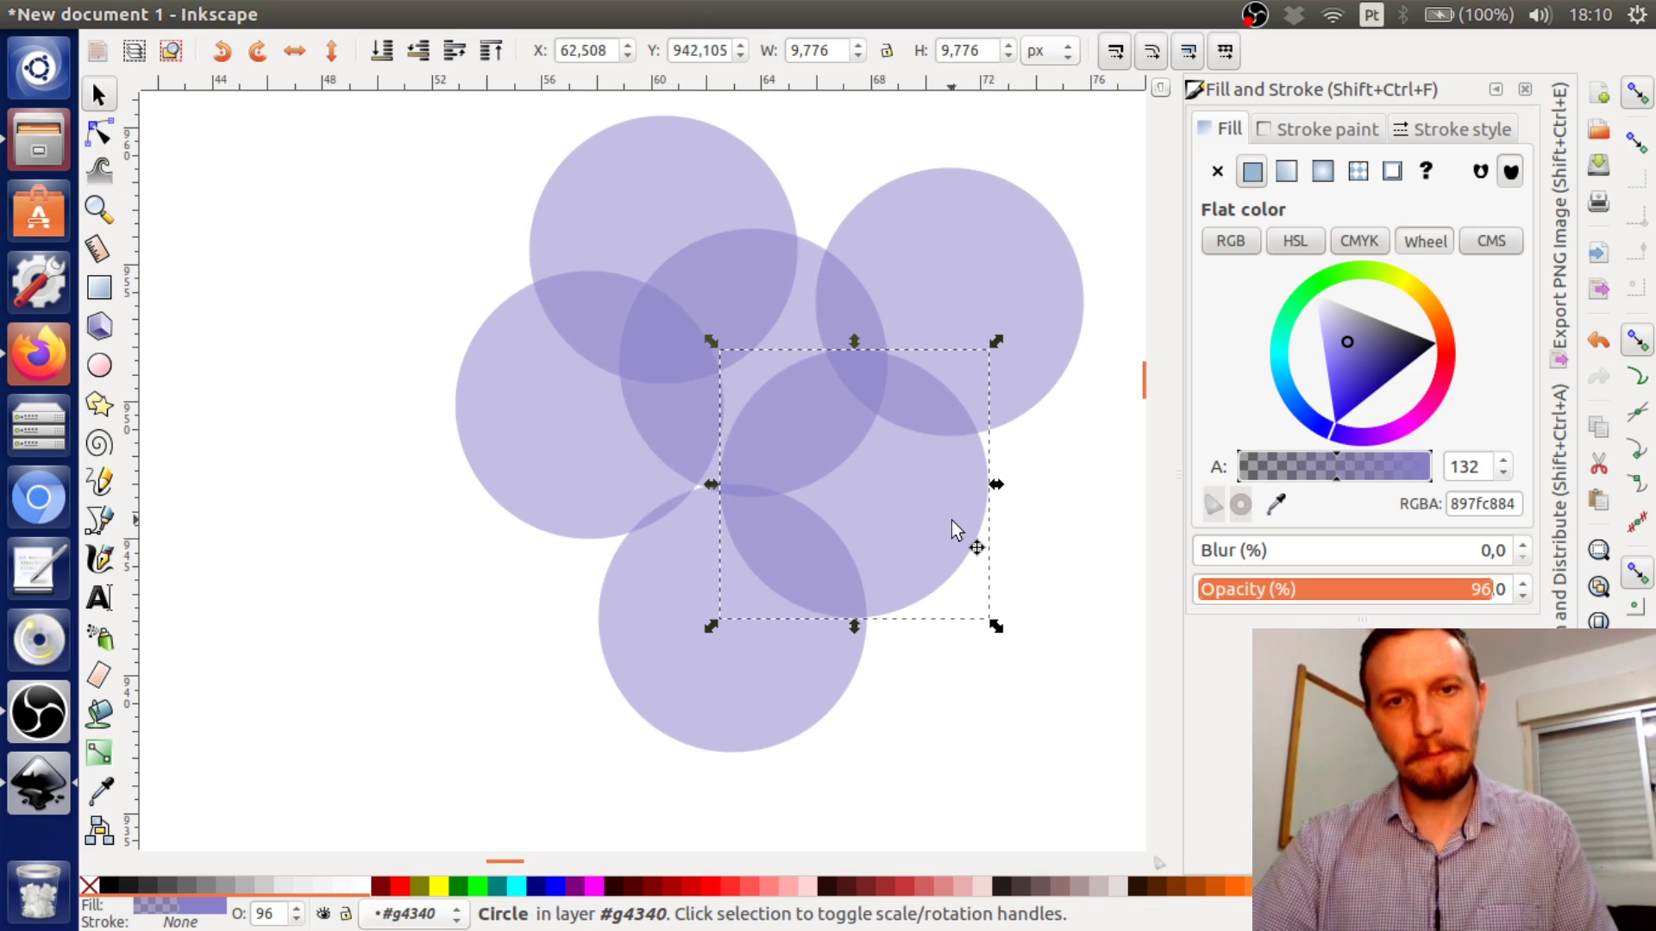
click(1060, 662)
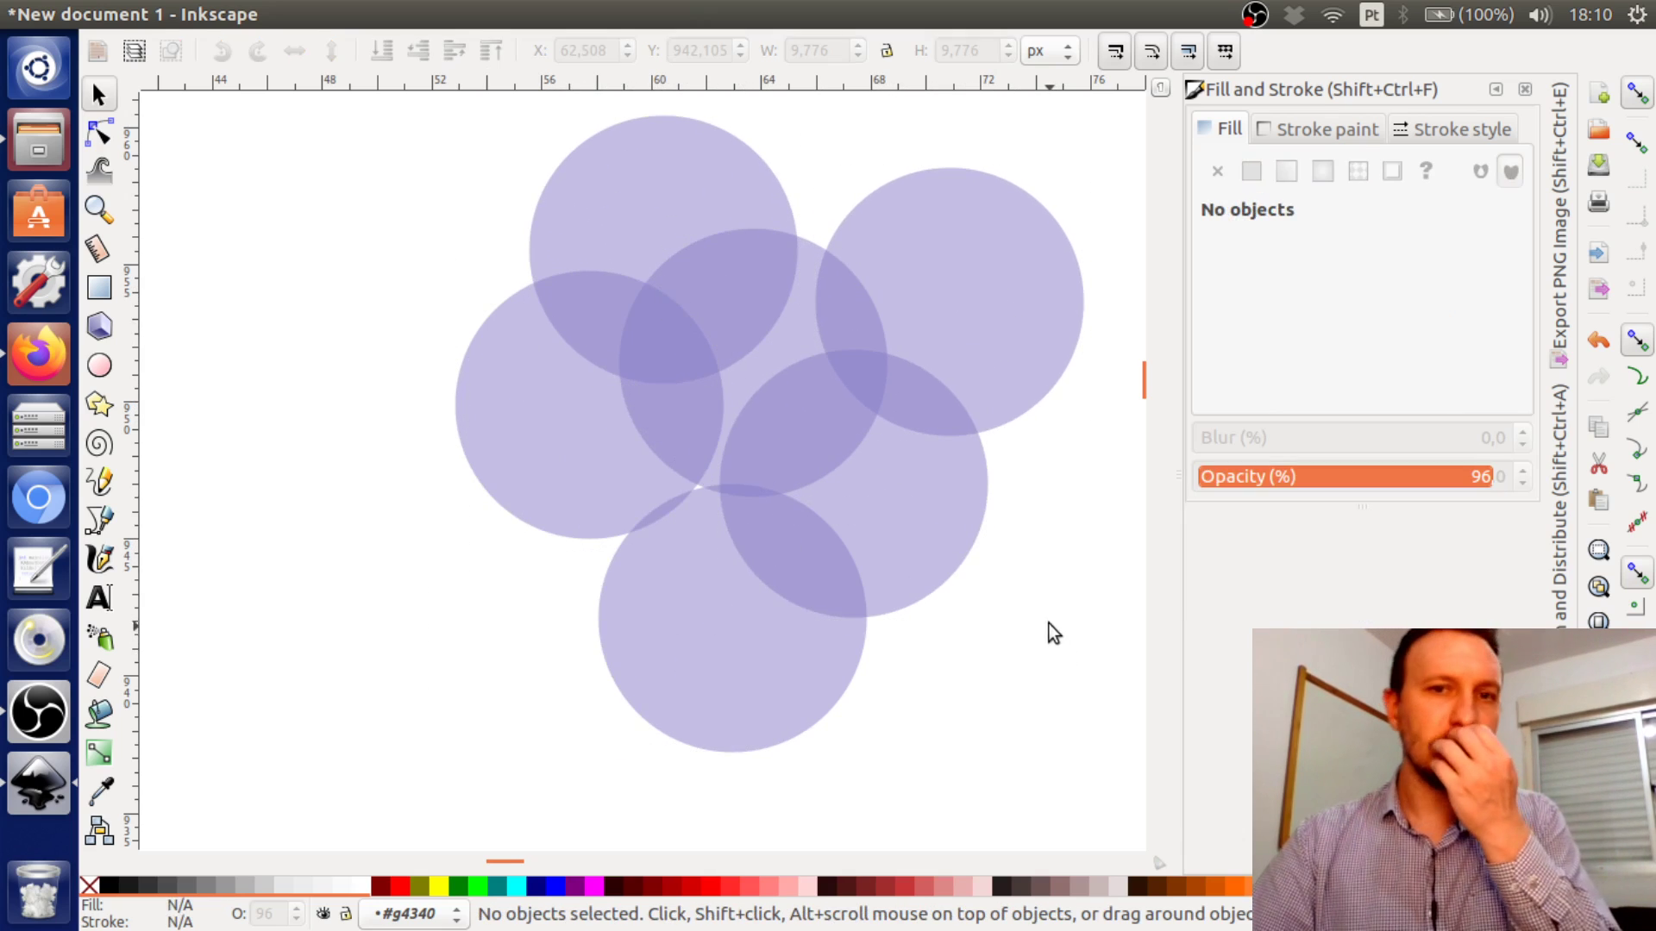
Recolour the lower-right circle to yellow, RGBA c8bf7f84, and the upper-right circle to green, RGBA 7fc88f84
click(920, 555)
click(1415, 284)
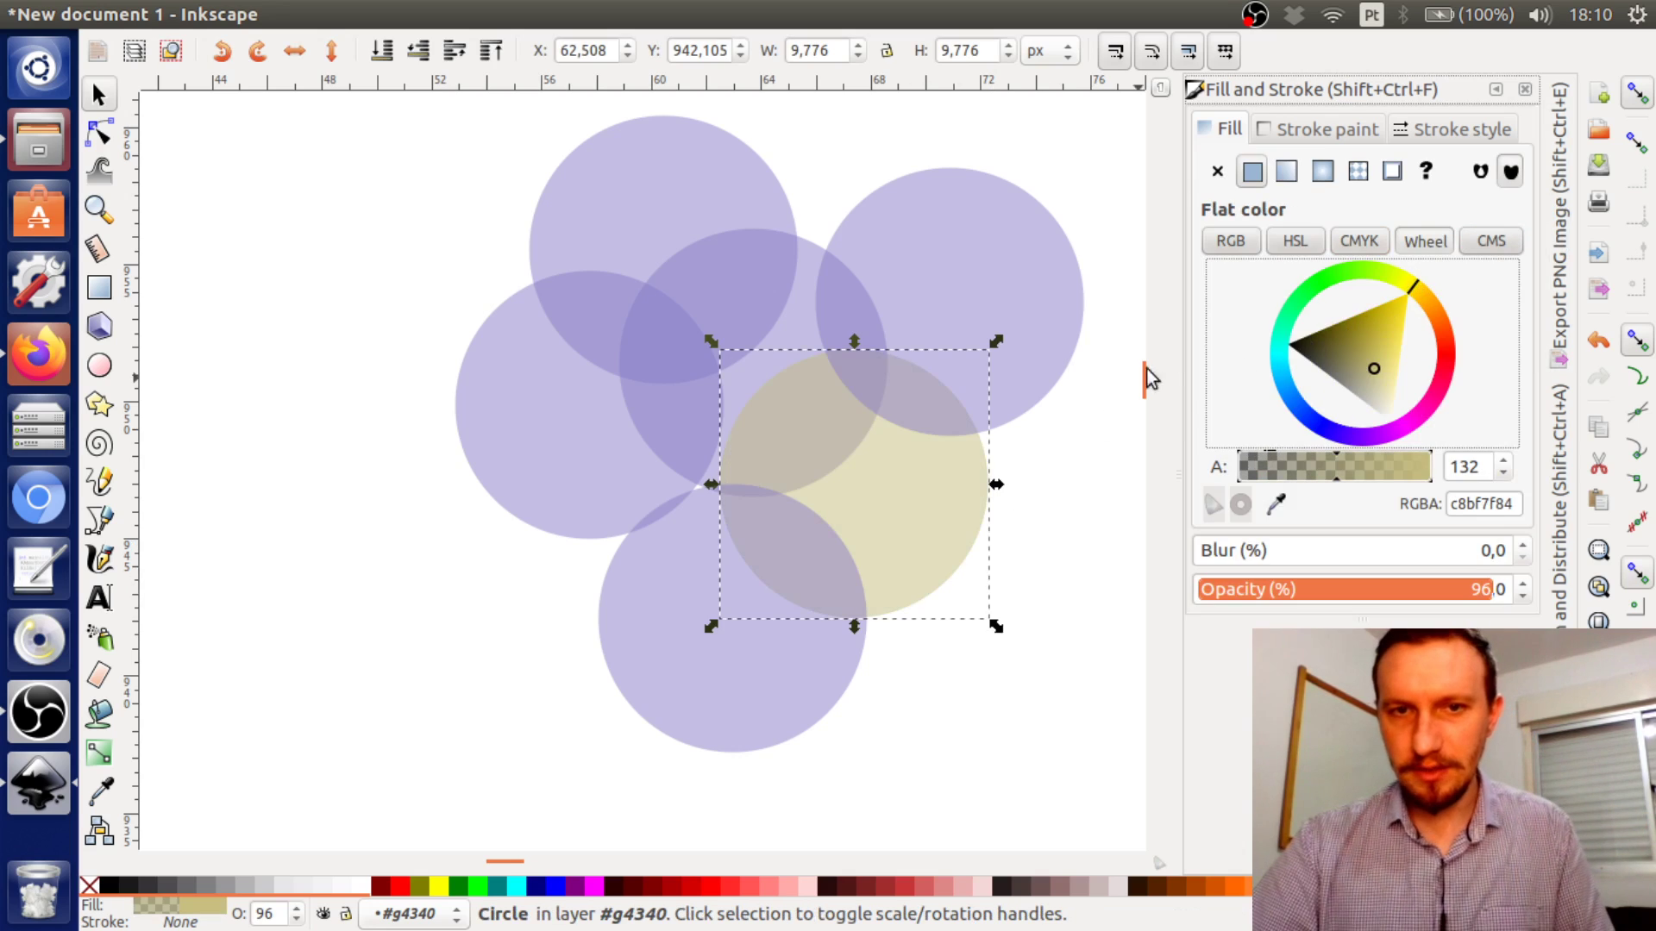
click(938, 261)
drag(1291, 371, 1309, 296)
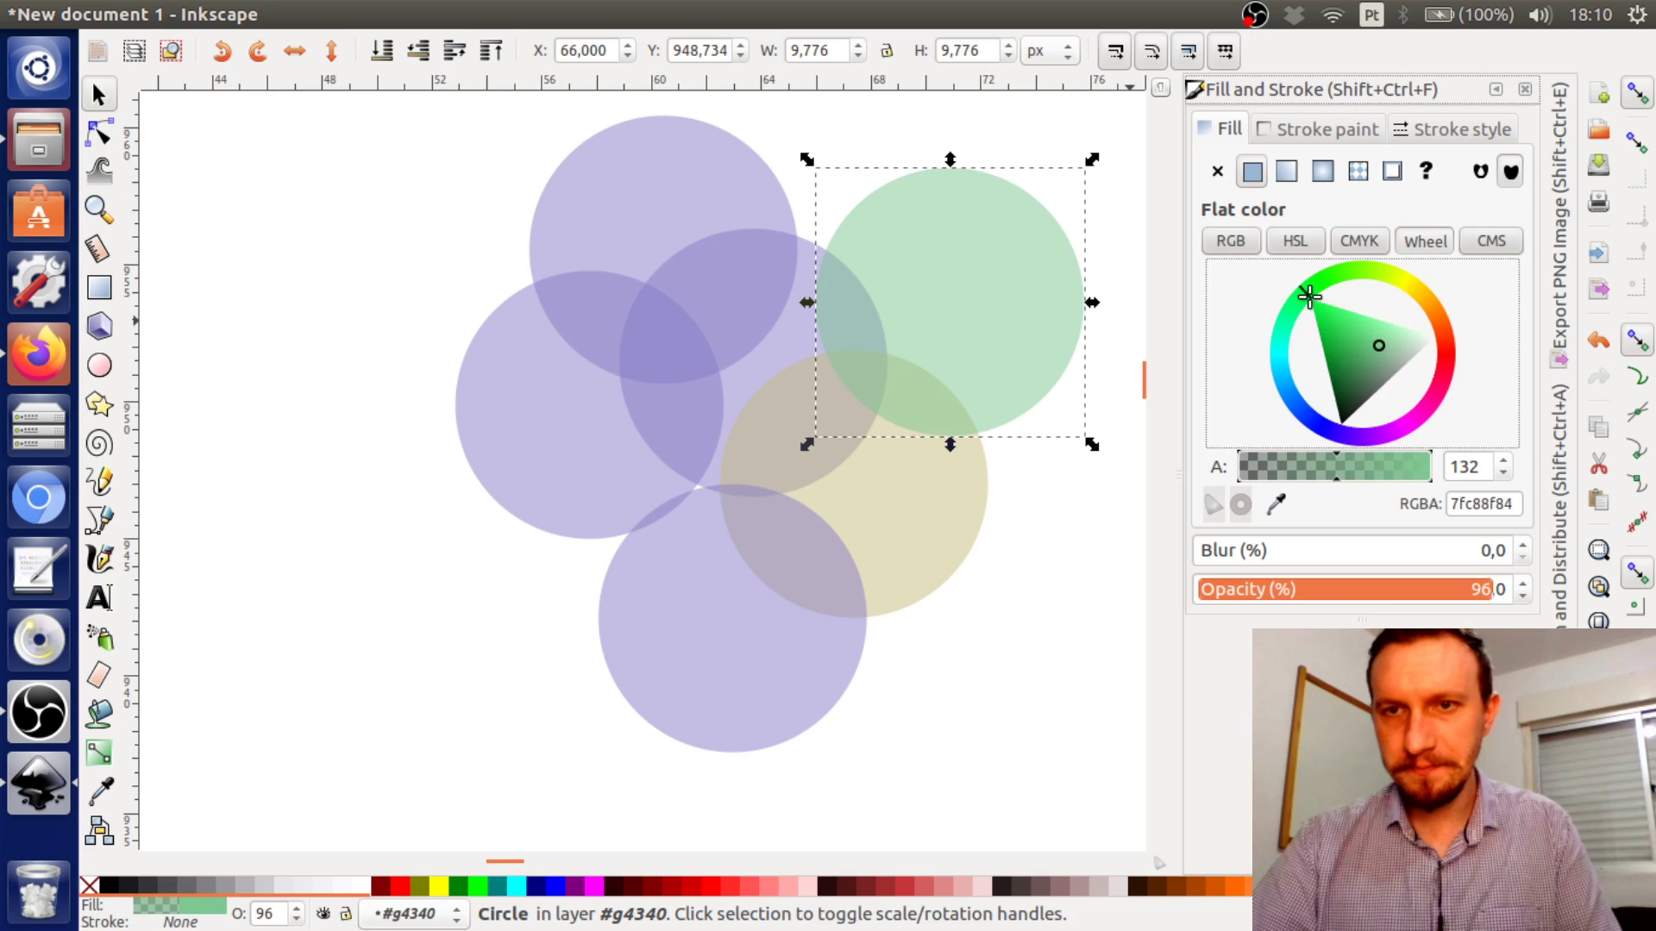
click(1028, 562)
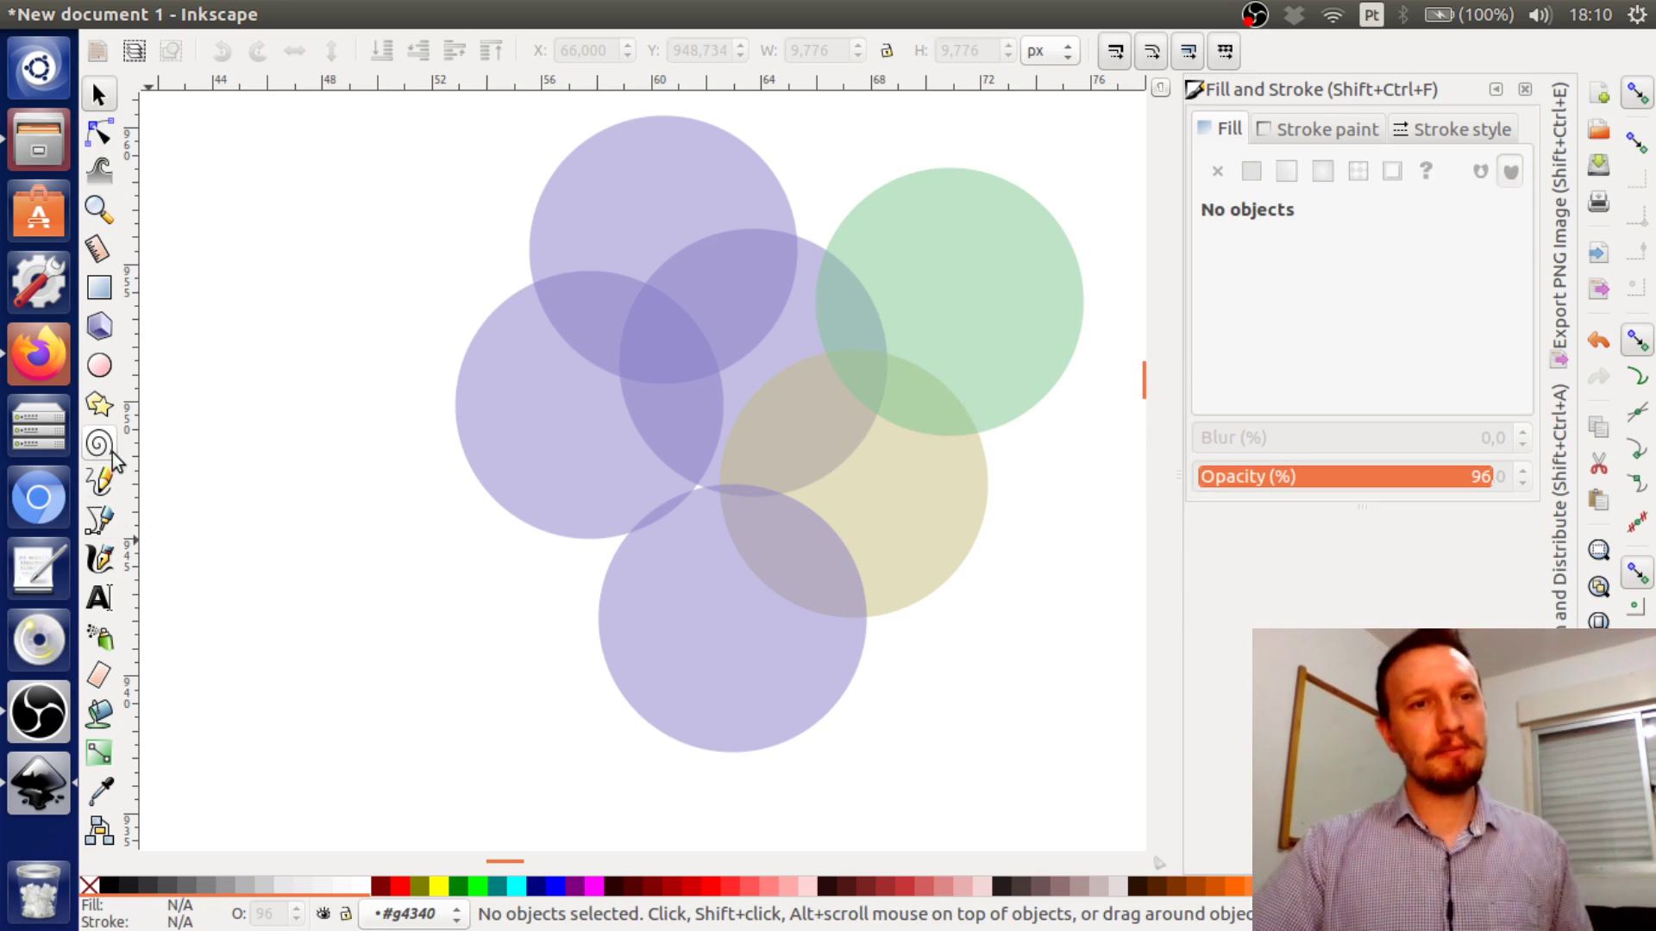
Draw a six-corner regular polygon in the empty area to the upper left of the circles
click(102, 405)
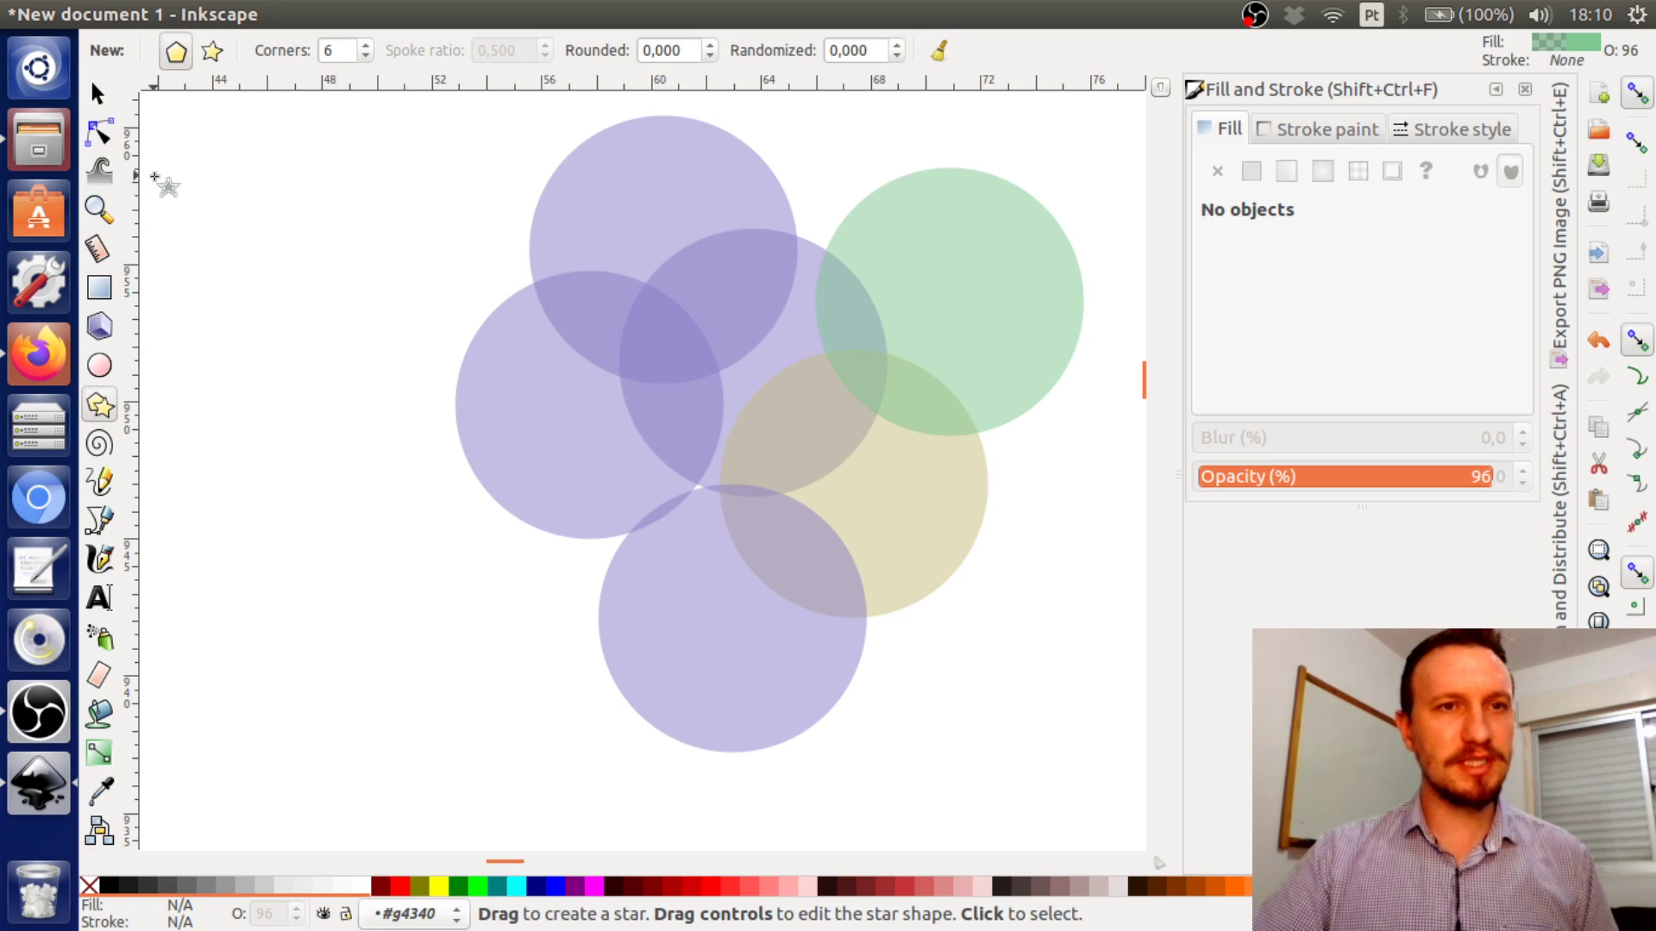
click(97, 95)
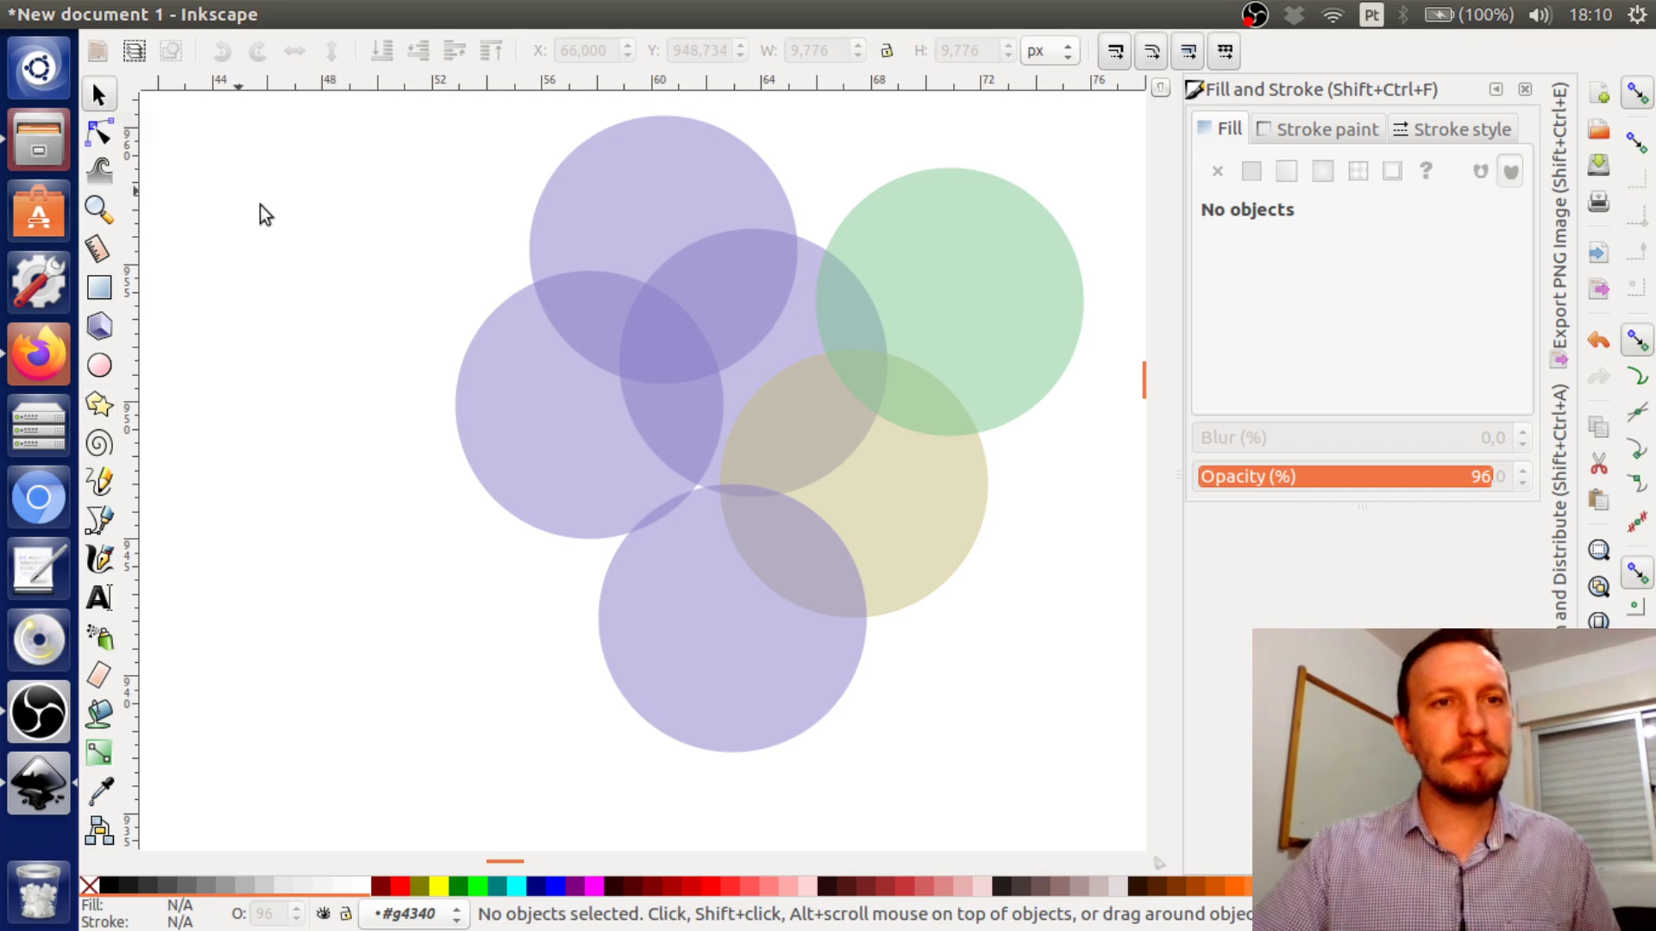
click(99, 405)
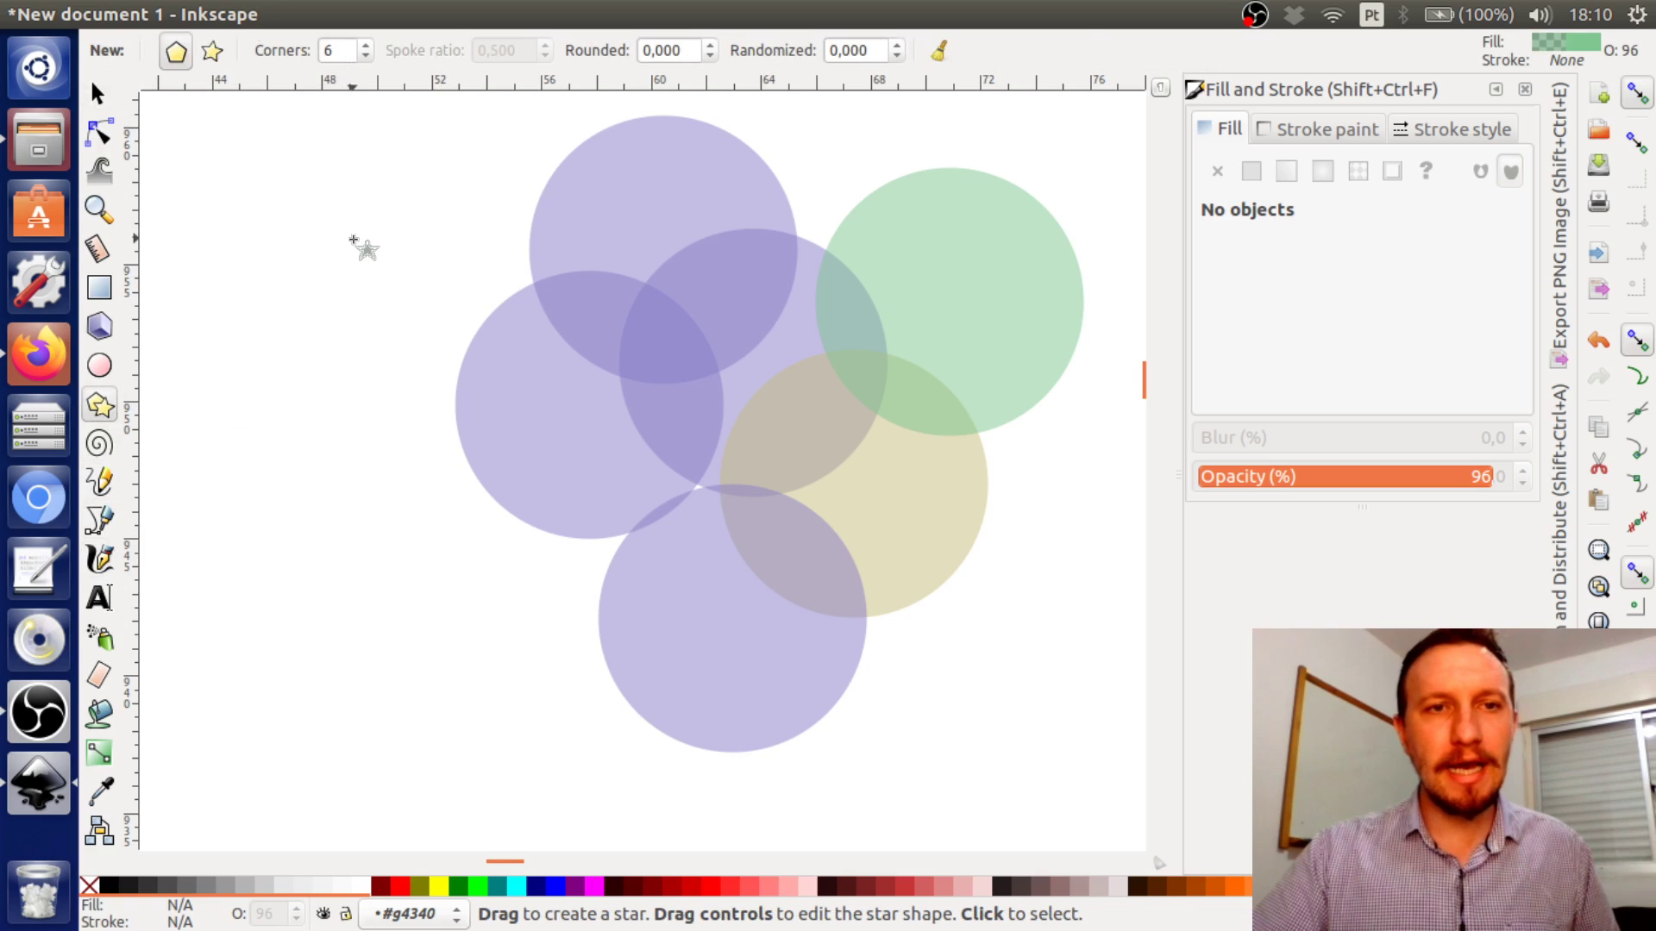
mouse_move(354, 241)
mouse_down()
mouse_move(455, 328)
mouse_move(465, 304)
mouse_up()
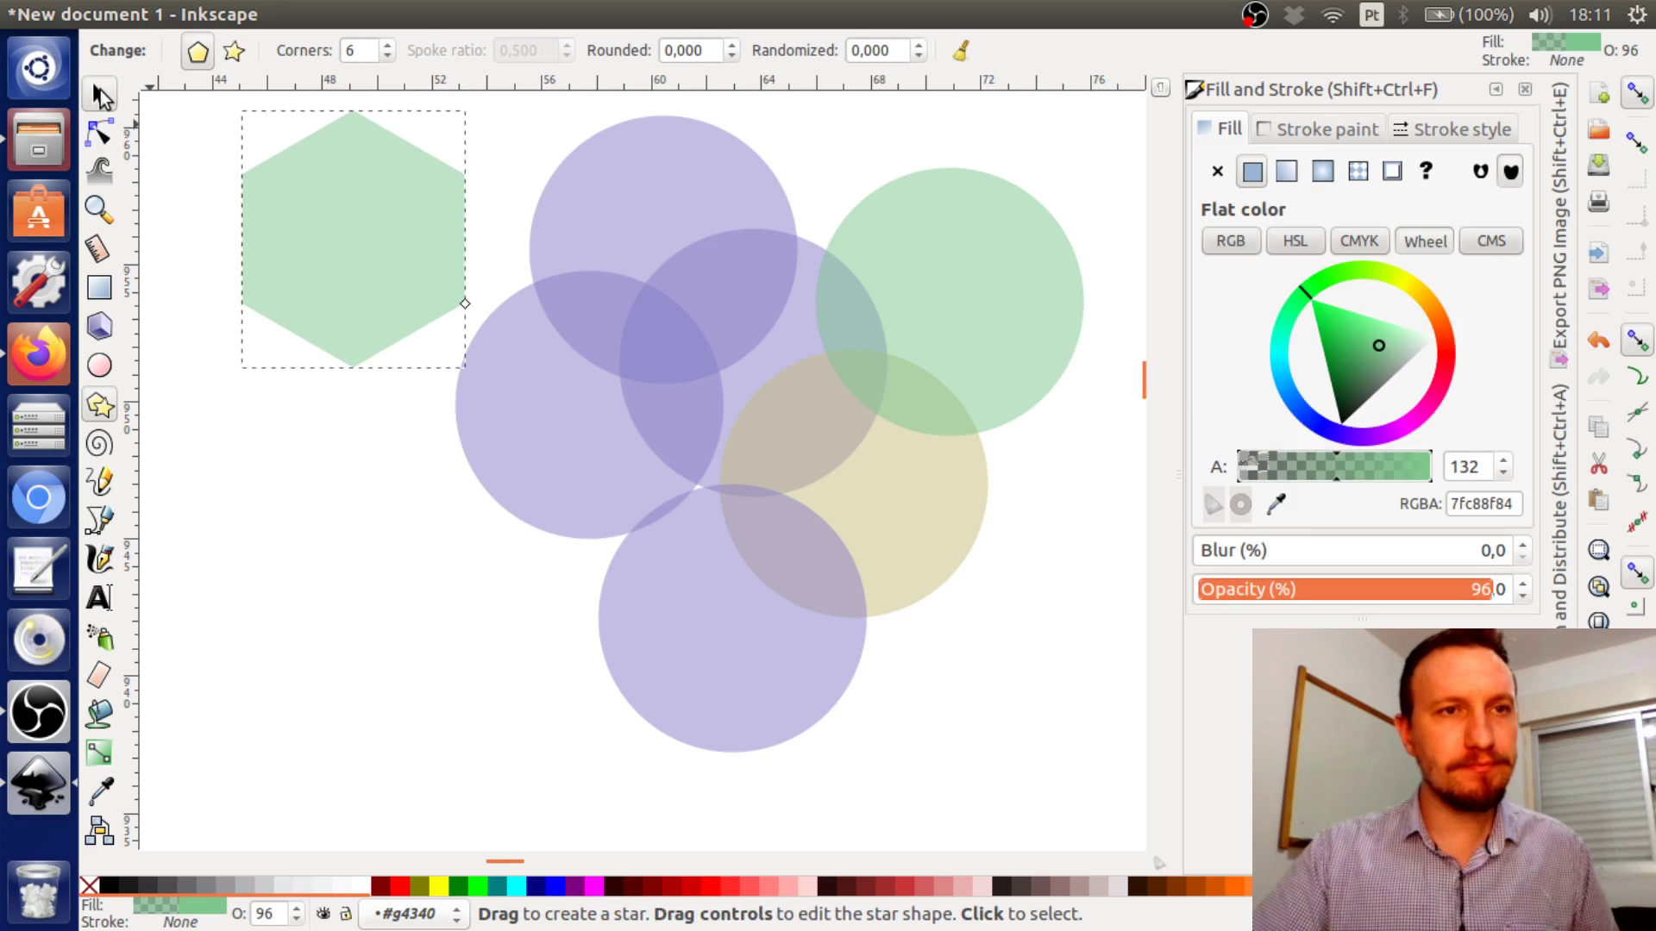
Rotate the hexagon slightly by its corner handle, to an extent of about 9.3 by 9.4 px, and deselect it
click(97, 95)
click(99, 133)
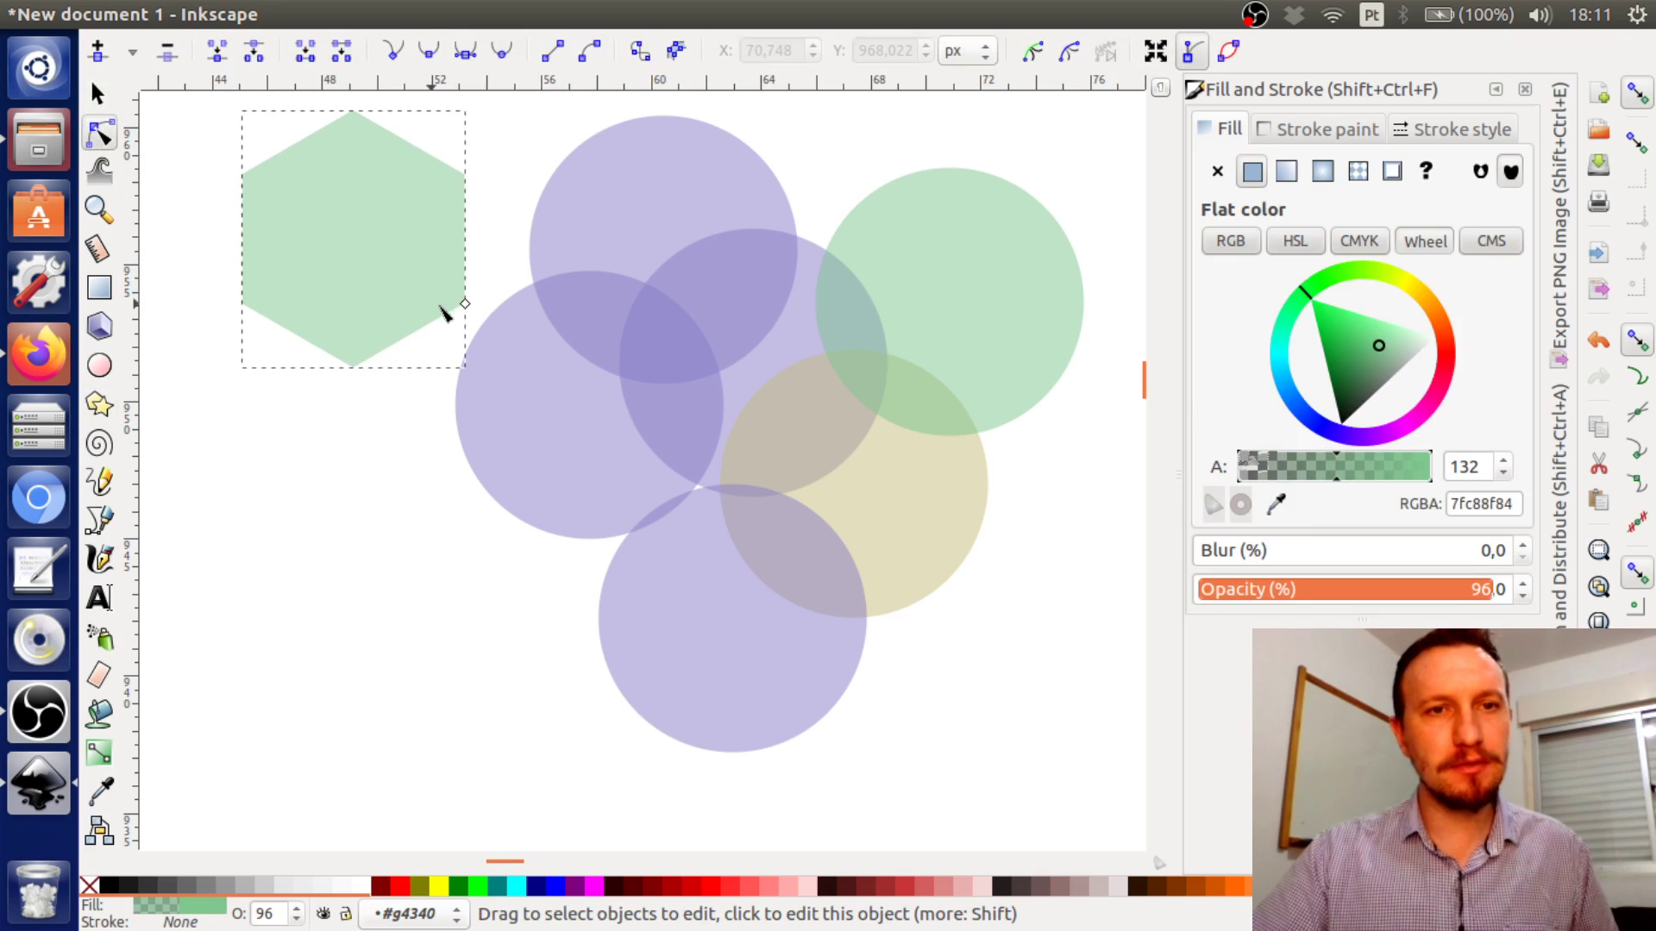
mouse_move(467, 309)
mouse_down()
mouse_move(480, 236)
mouse_move(366, 322)
mouse_move(428, 331)
mouse_move(474, 270)
mouse_move(451, 222)
mouse_move(469, 296)
mouse_move(402, 336)
mouse_move(451, 329)
mouse_up()
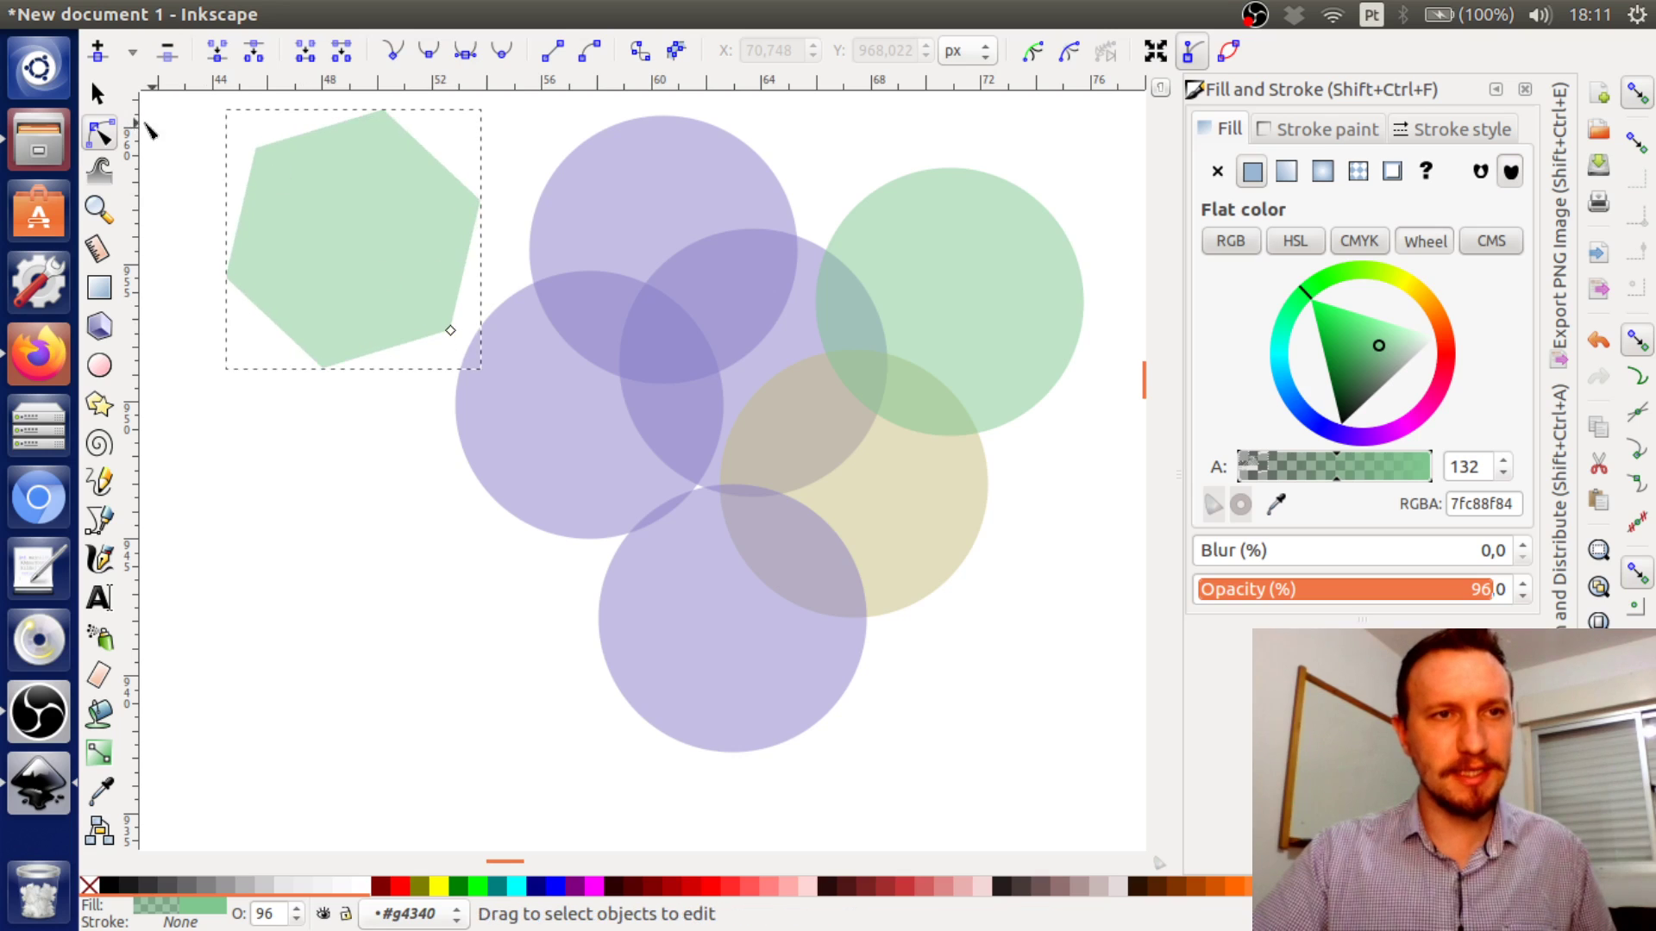
click(97, 93)
click(479, 466)
click(345, 240)
click(244, 714)
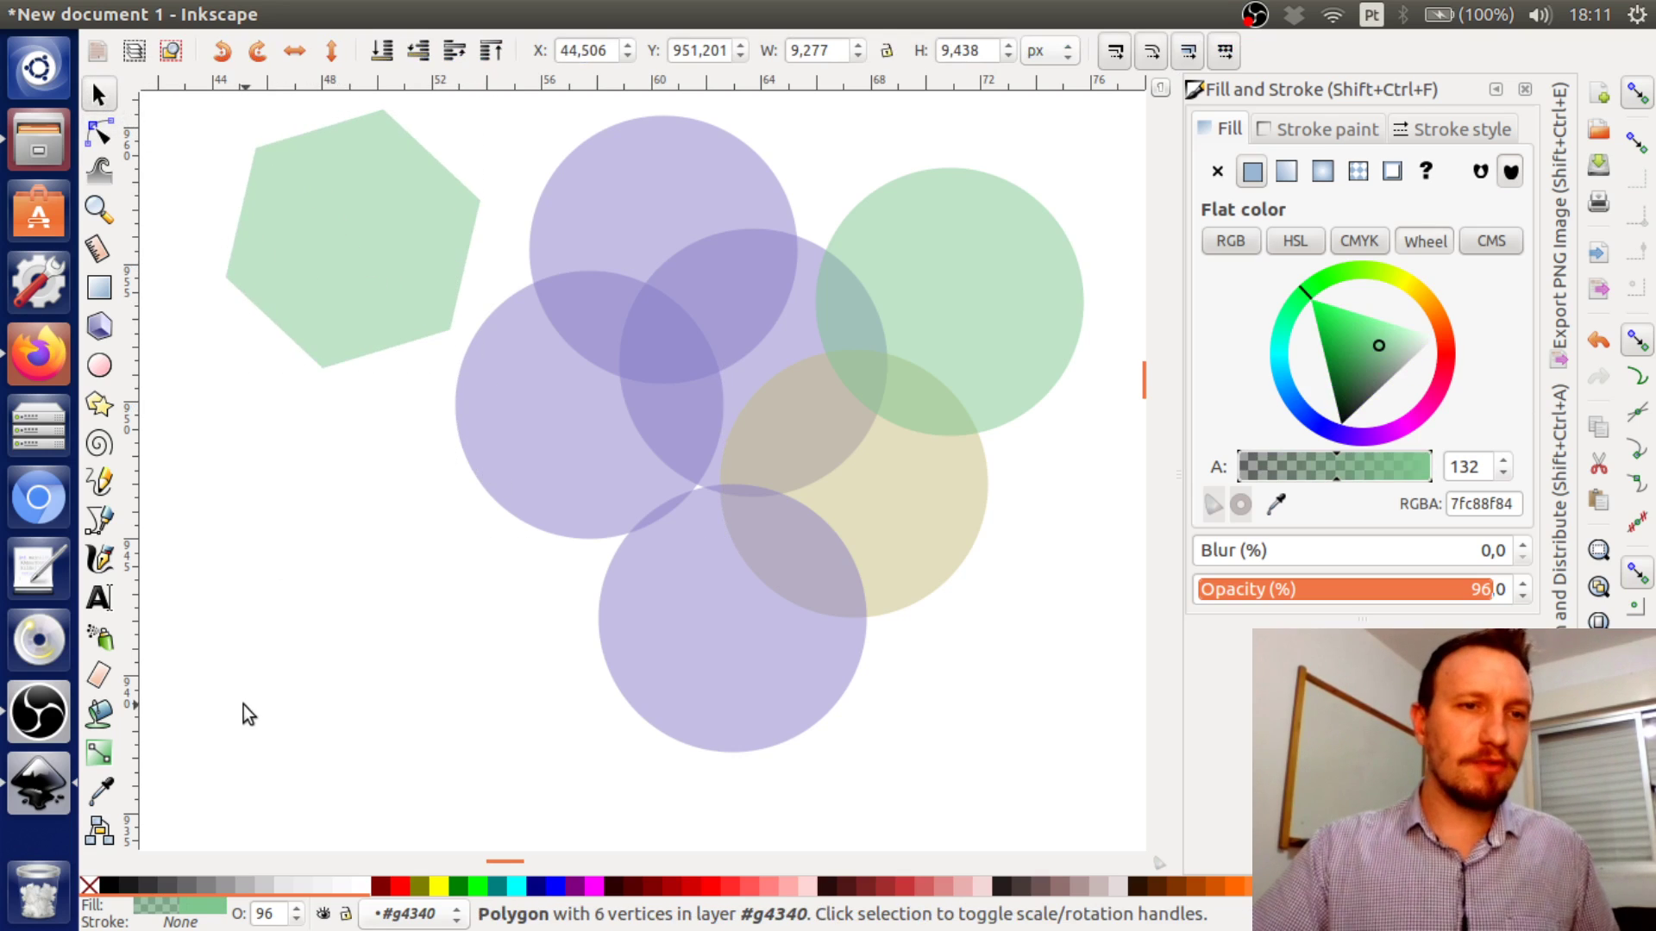
Draw a polygon with 8 corners directly below the hexagon
click(99, 405)
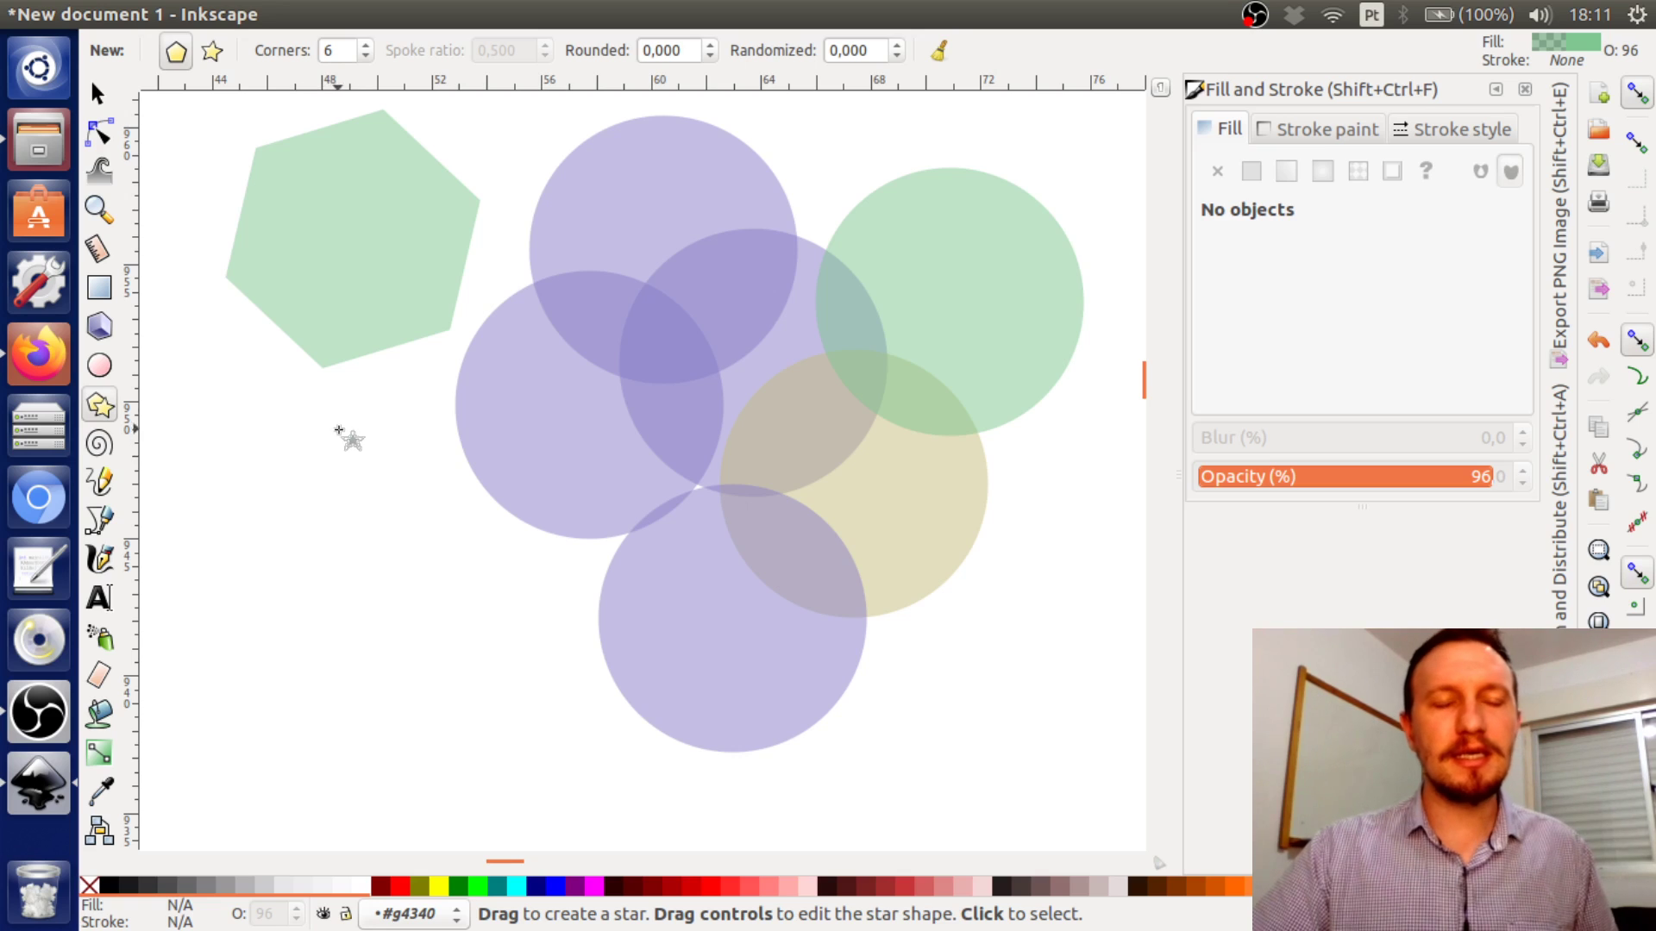
double_click(345, 53)
text(8)
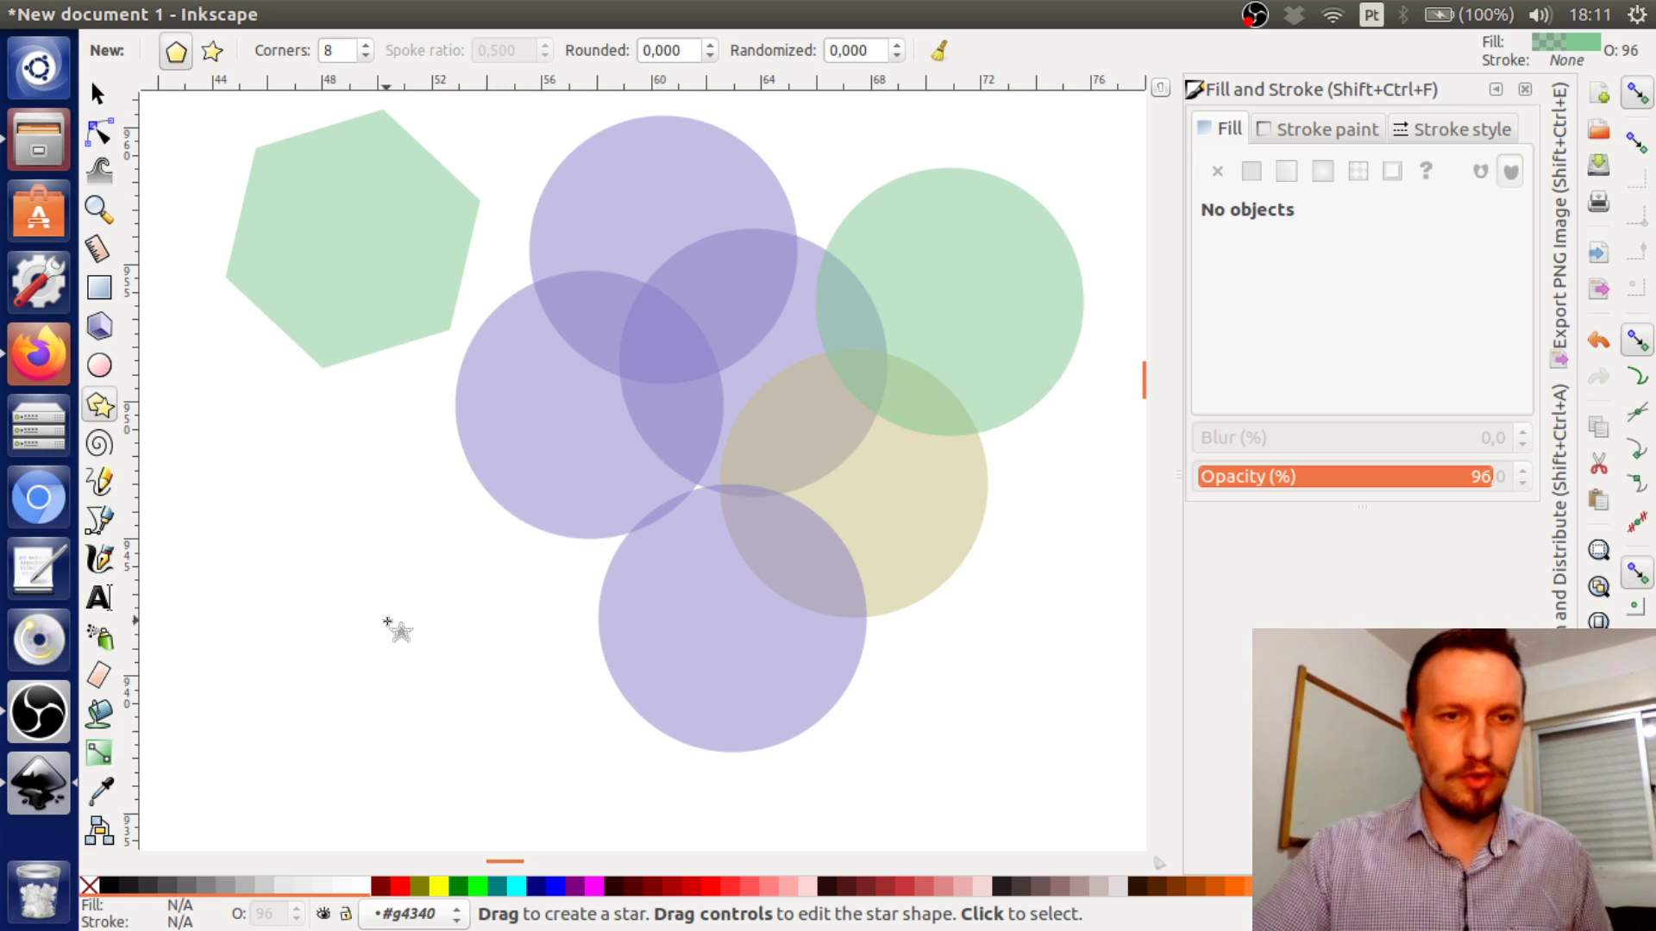
drag(339, 514, 430, 593)
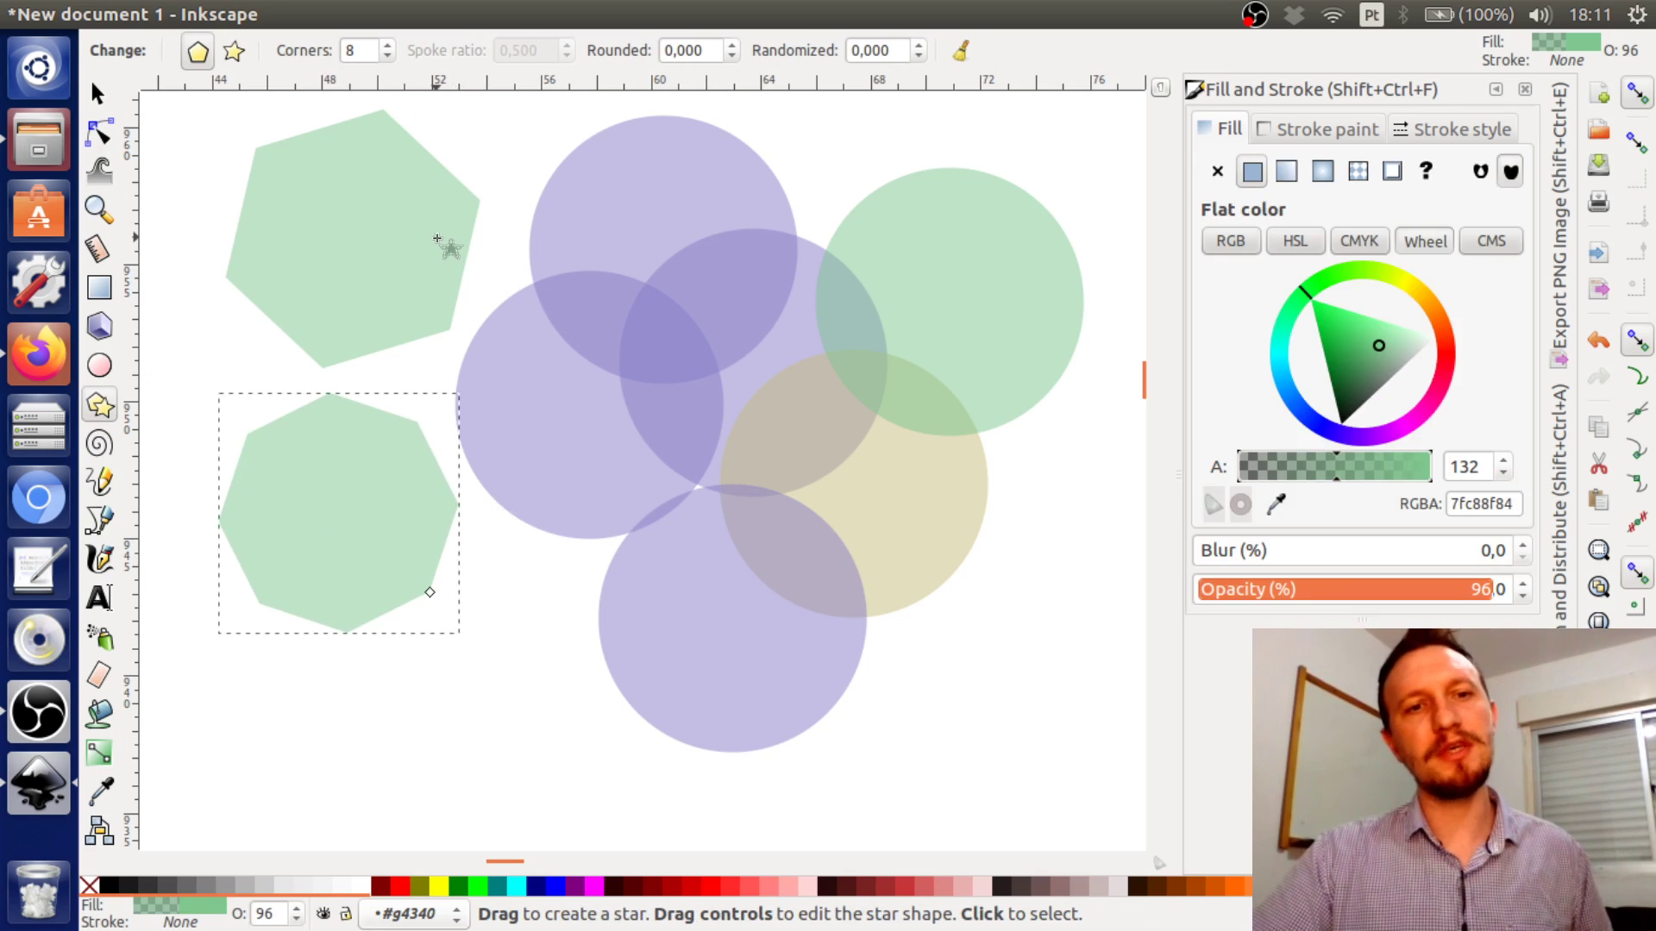
Try 10 and 3 corners on the lower polygon, and finally set its corner count to 12
double_click(358, 50)
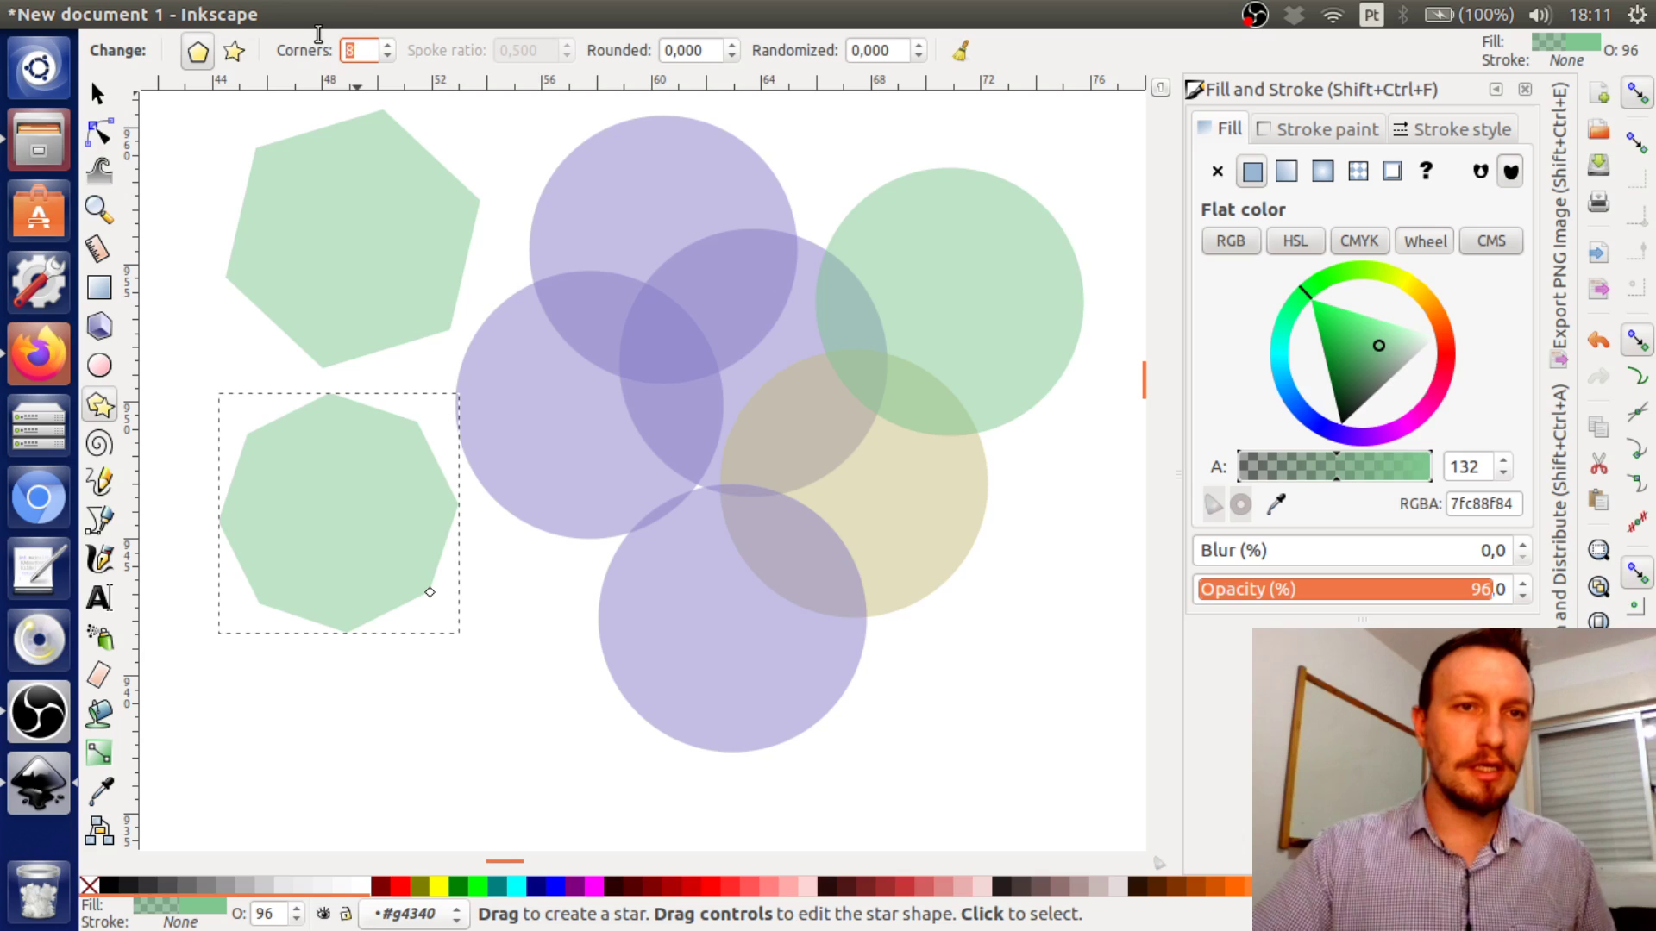
text(10)
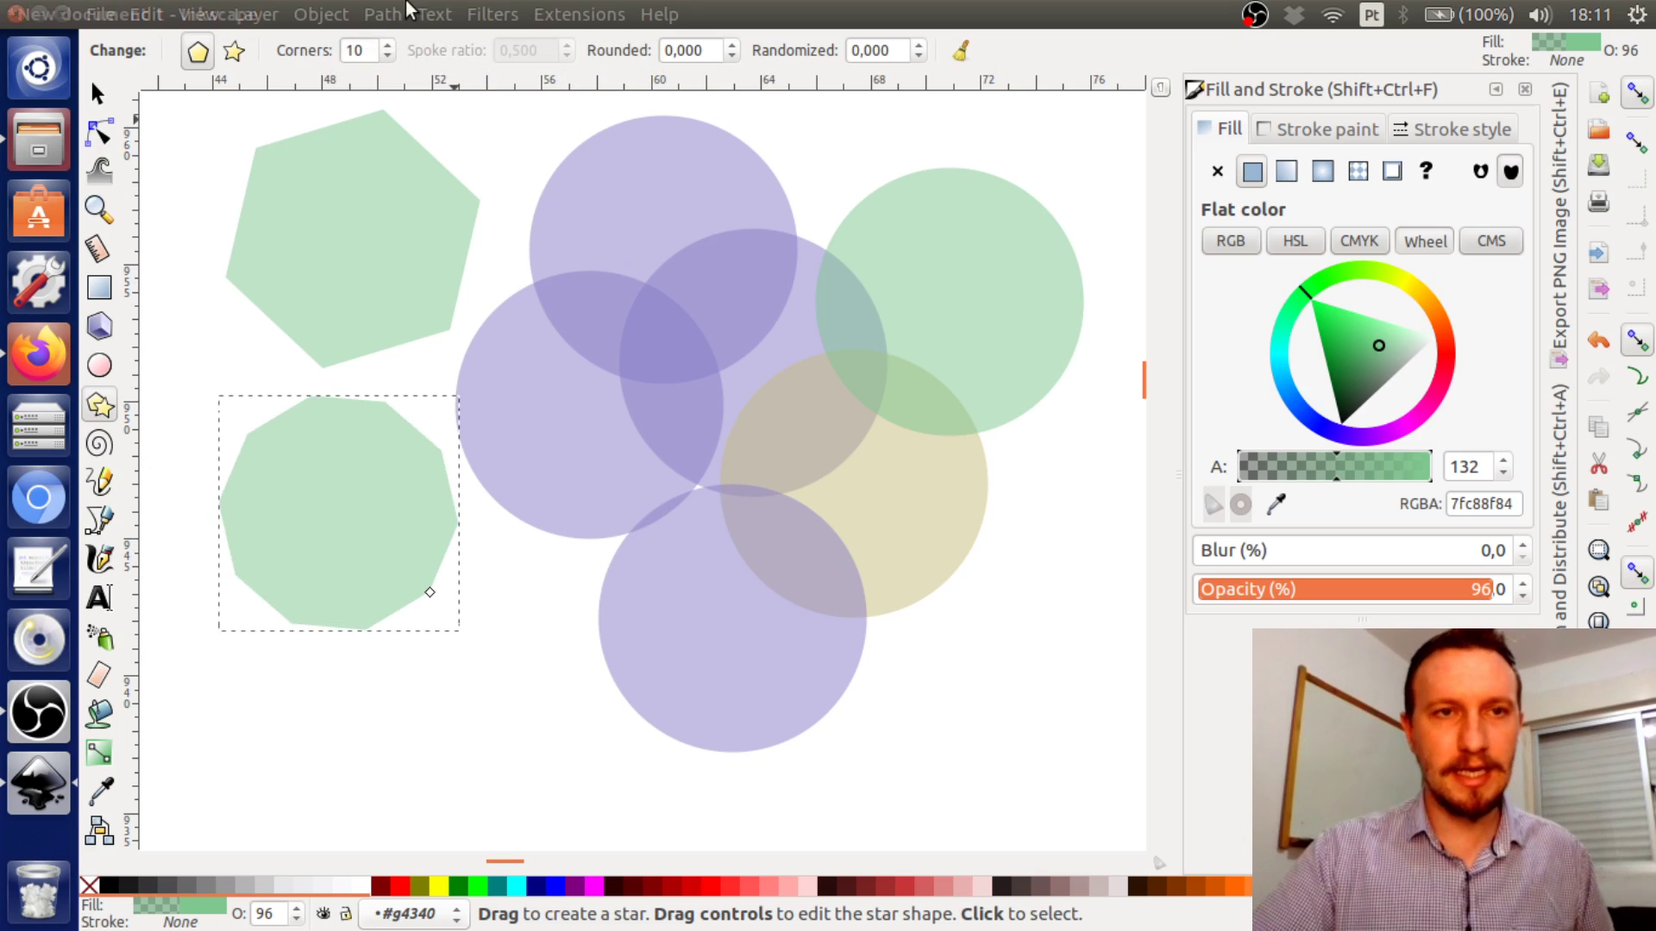
drag(367, 52, 328, 48)
text(3)
key(Return)
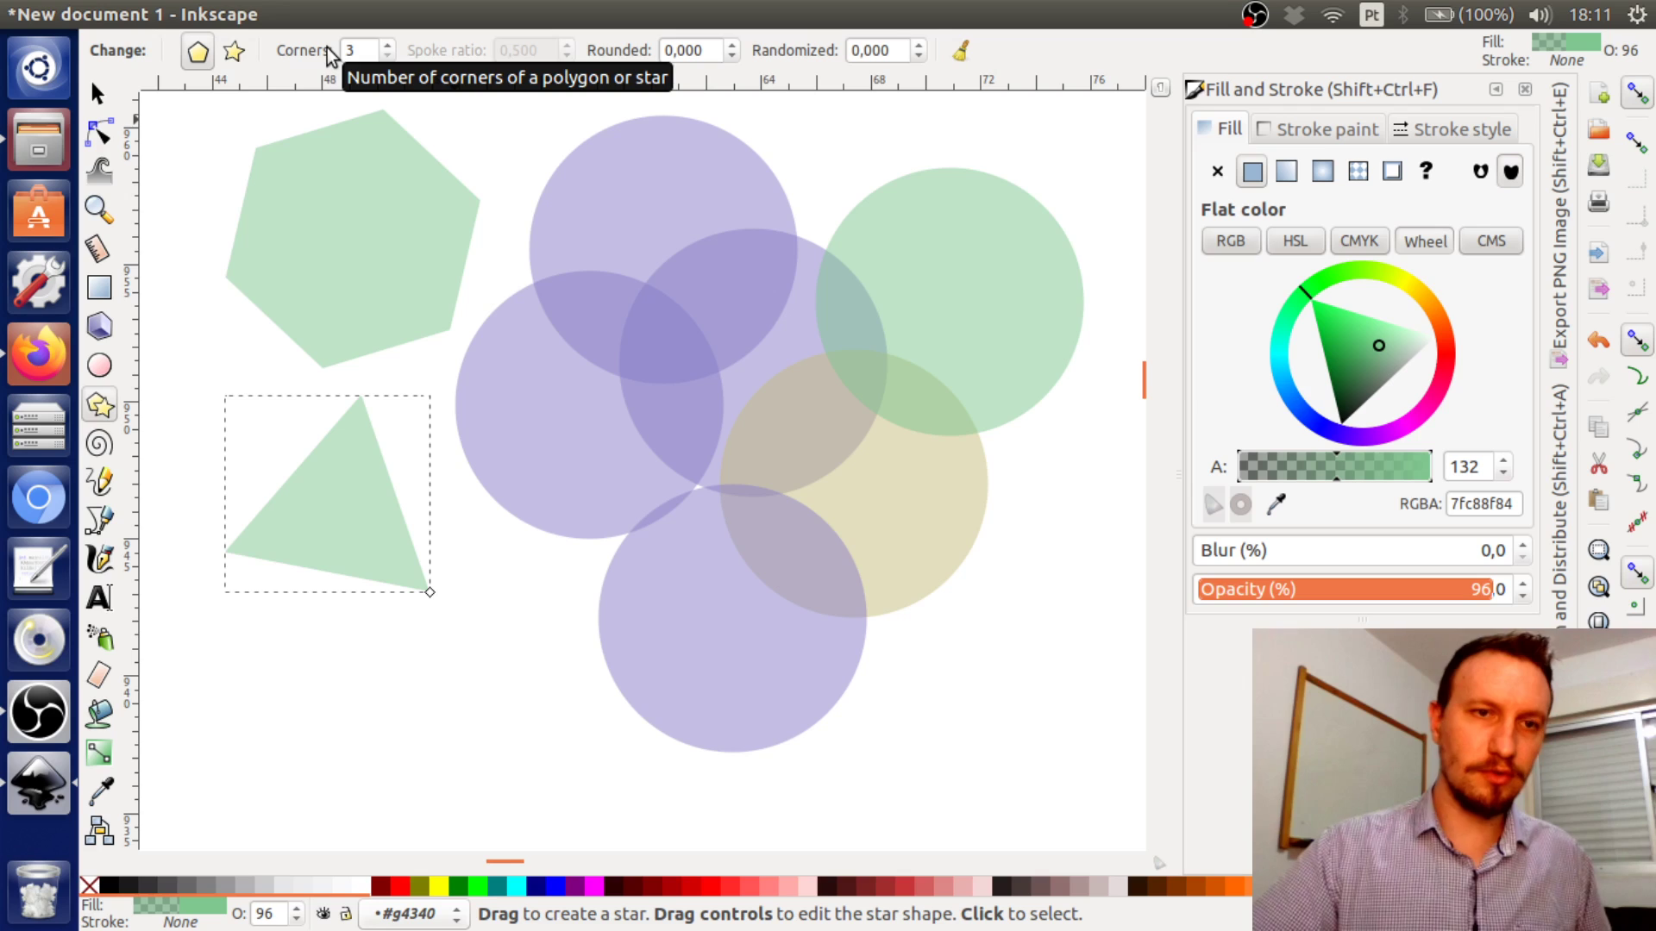
text(12)
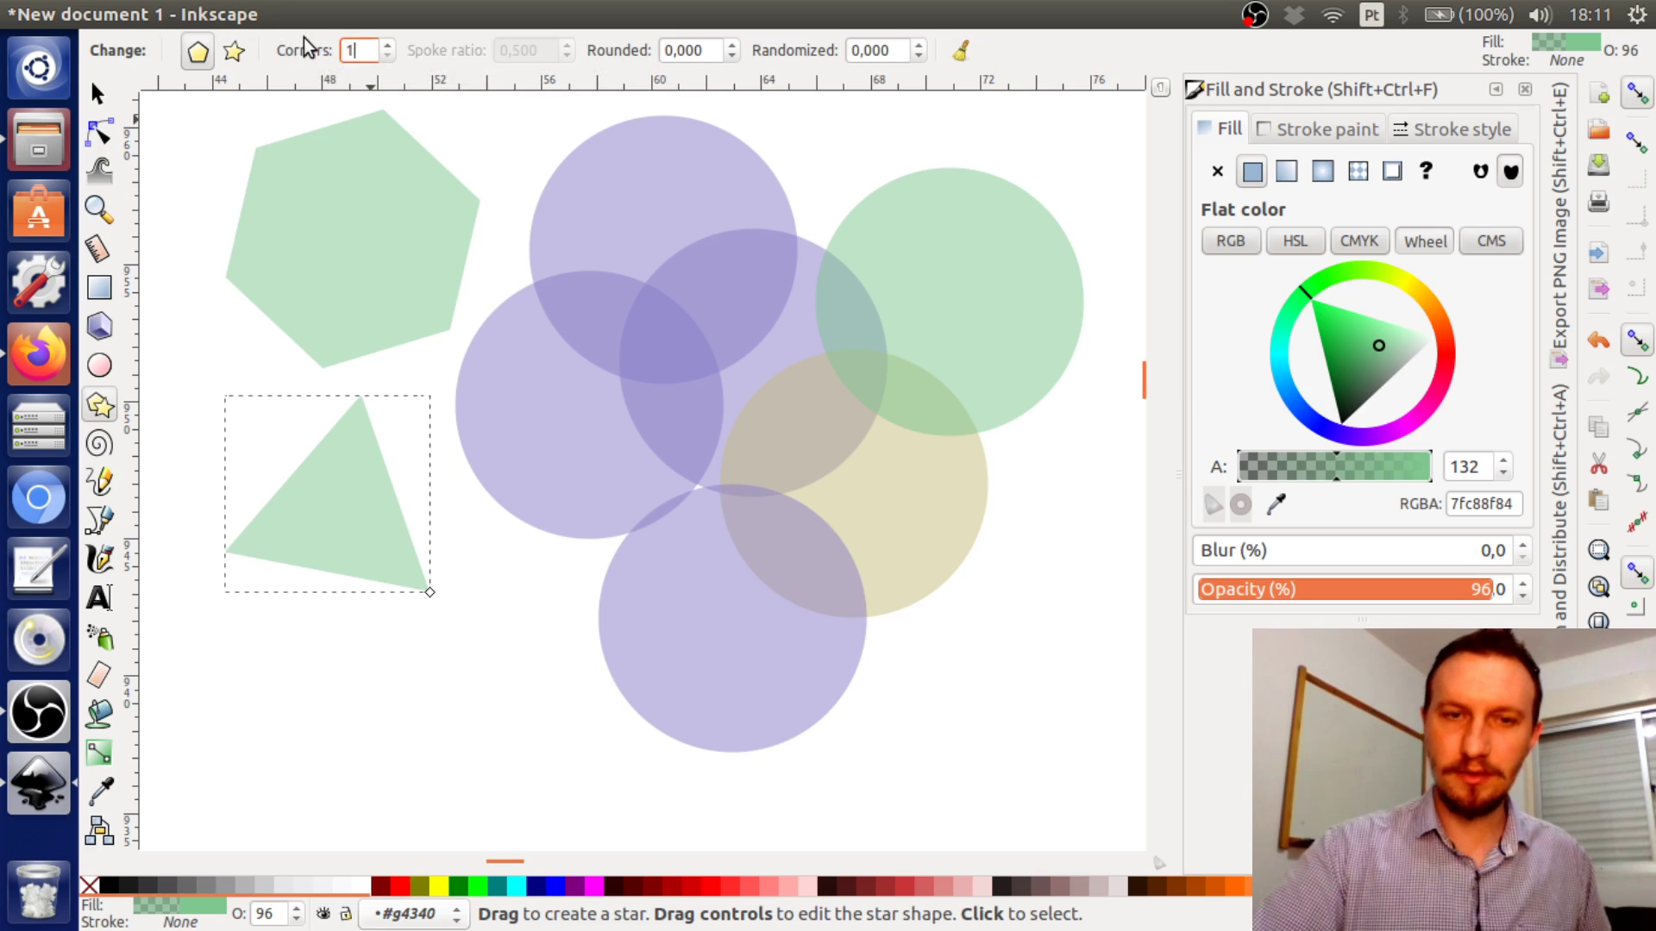
key(Return)
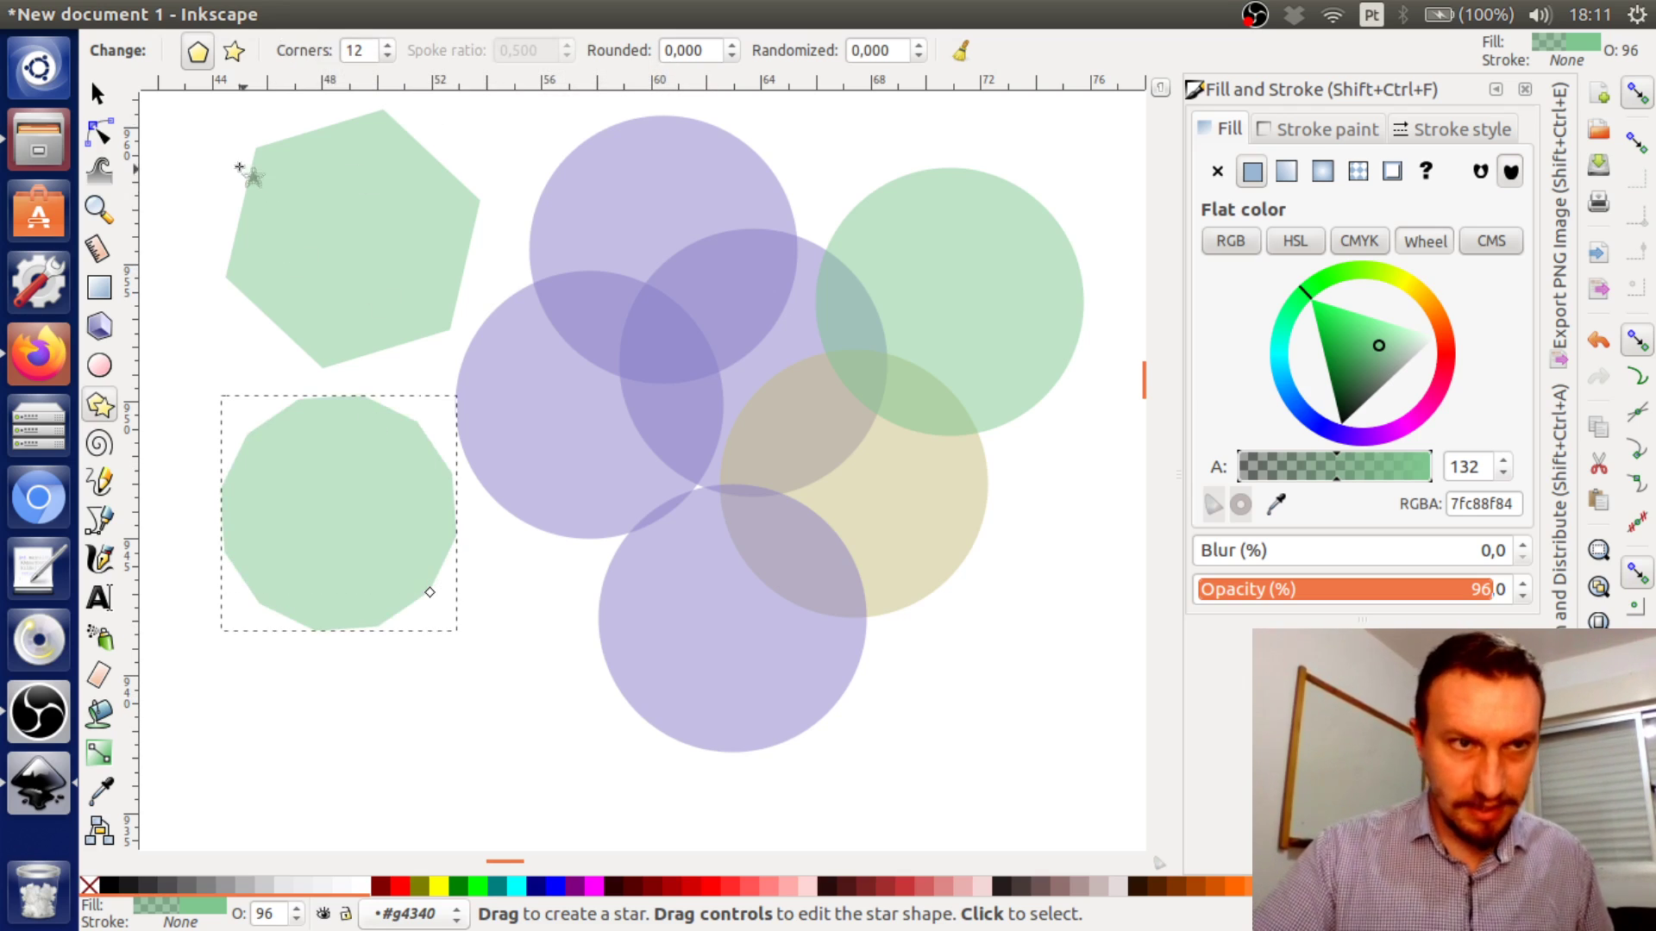
Give the 12-corner polygon a flat blue stroke, RGBA 363bcbff, and remove its fill
click(96, 94)
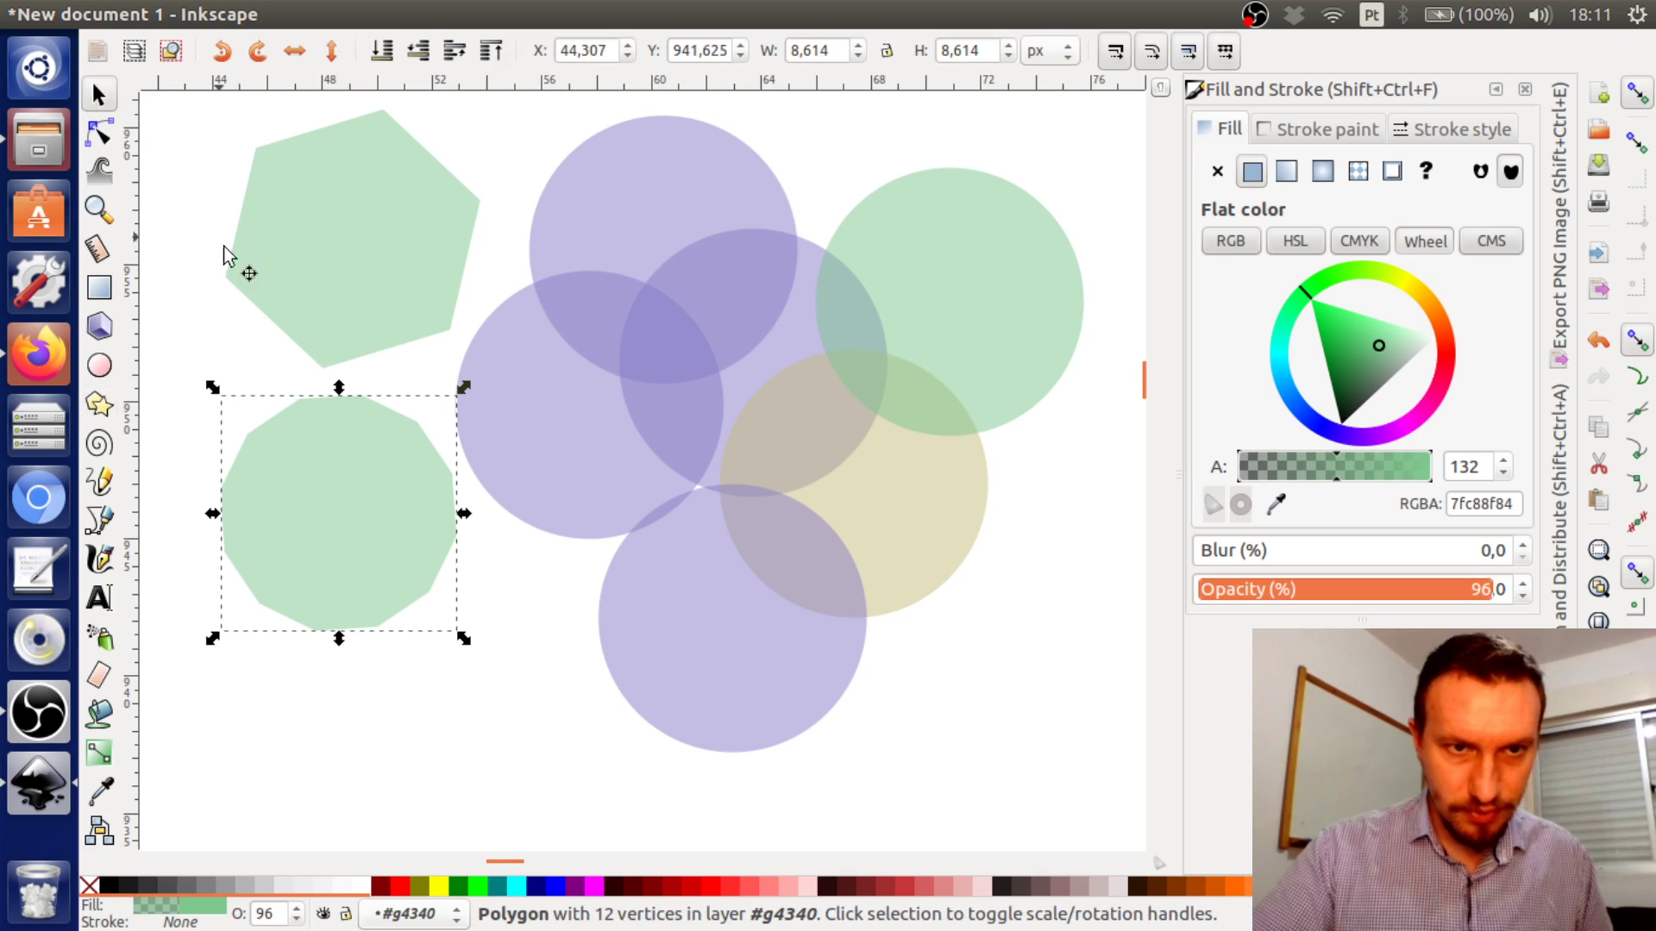
click(1308, 132)
click(1252, 170)
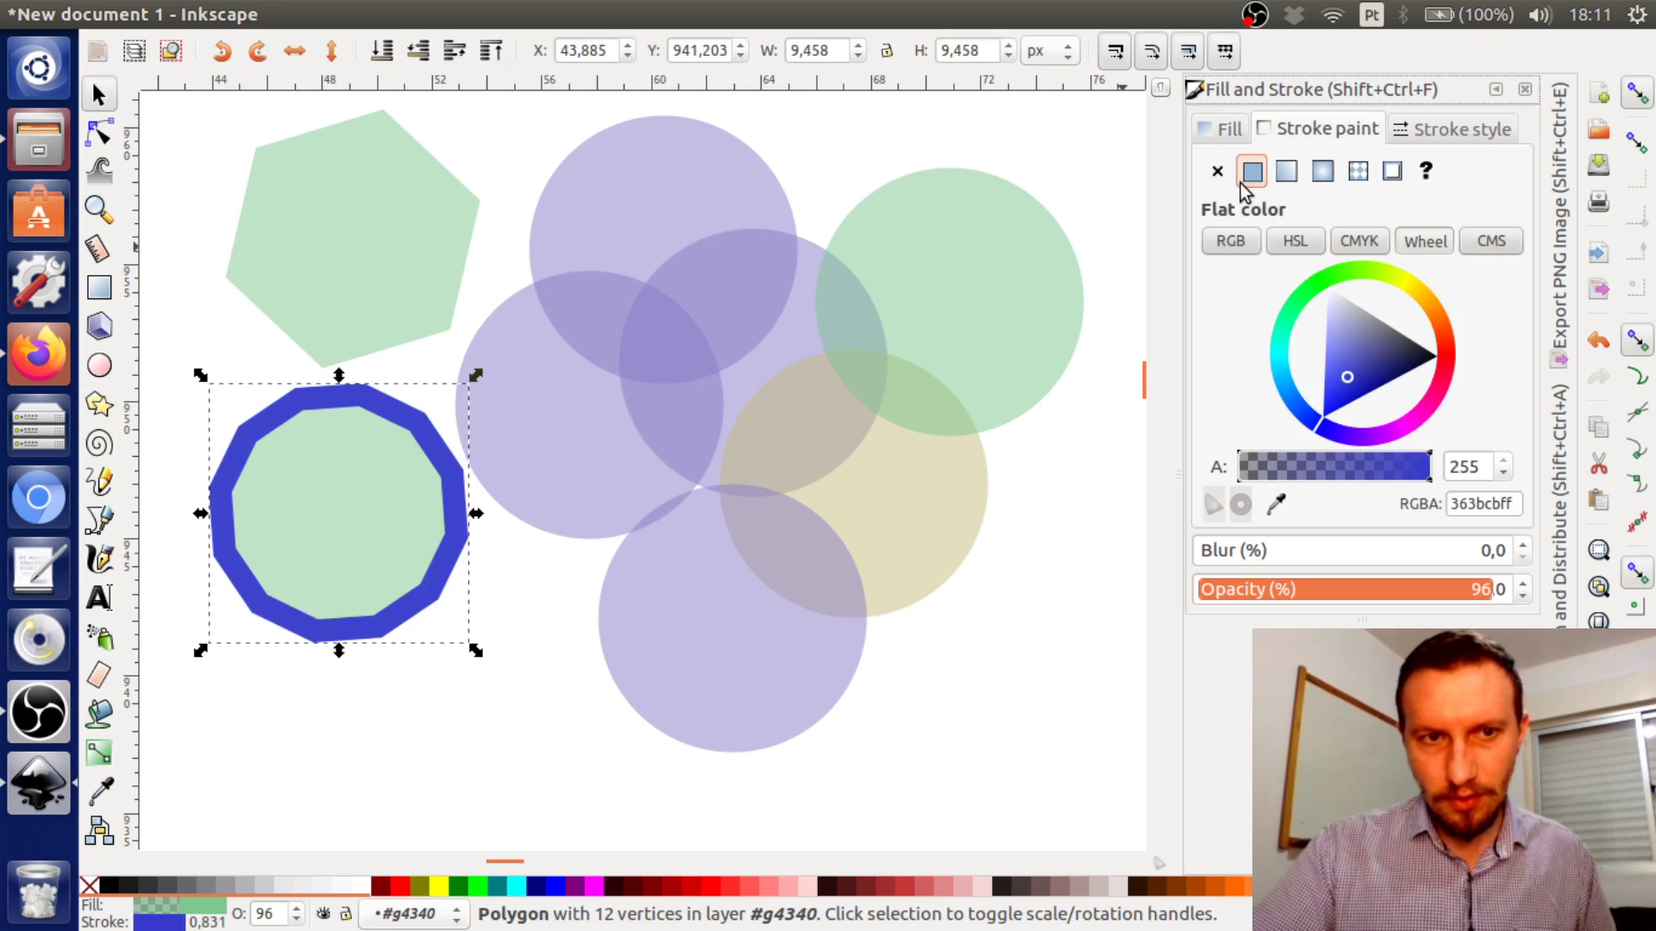
click(1231, 129)
click(1217, 171)
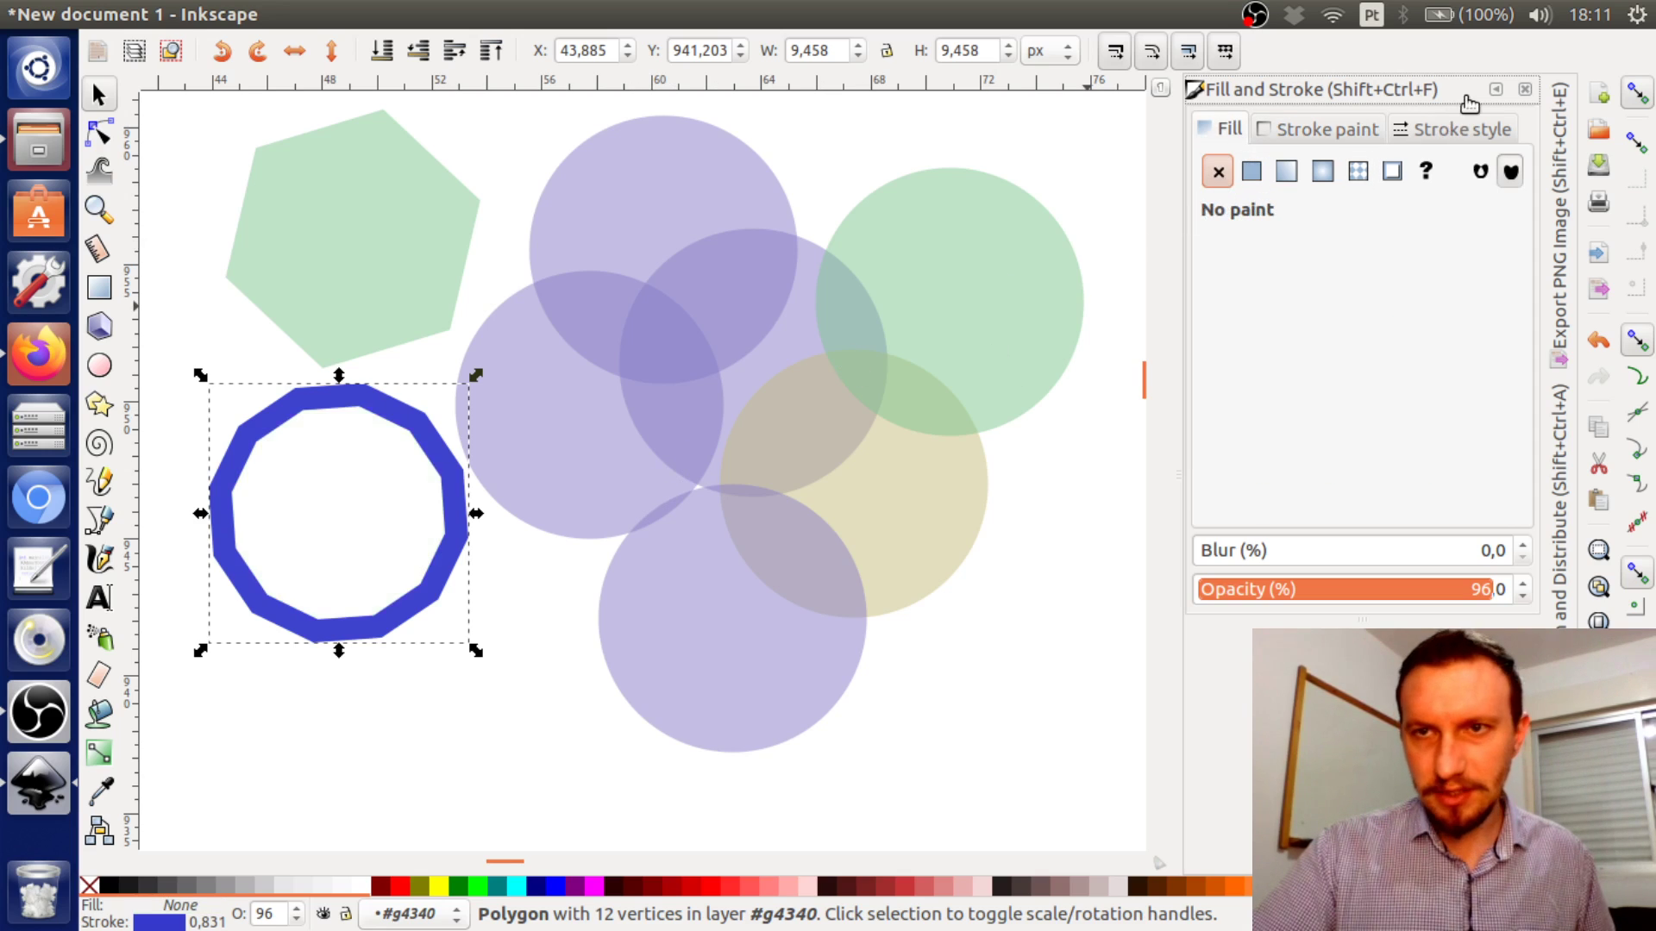
Try a stroke width of 0.5 px on the 12-corner polygon, and set it to 0.1 px
click(1463, 136)
text(0,5)
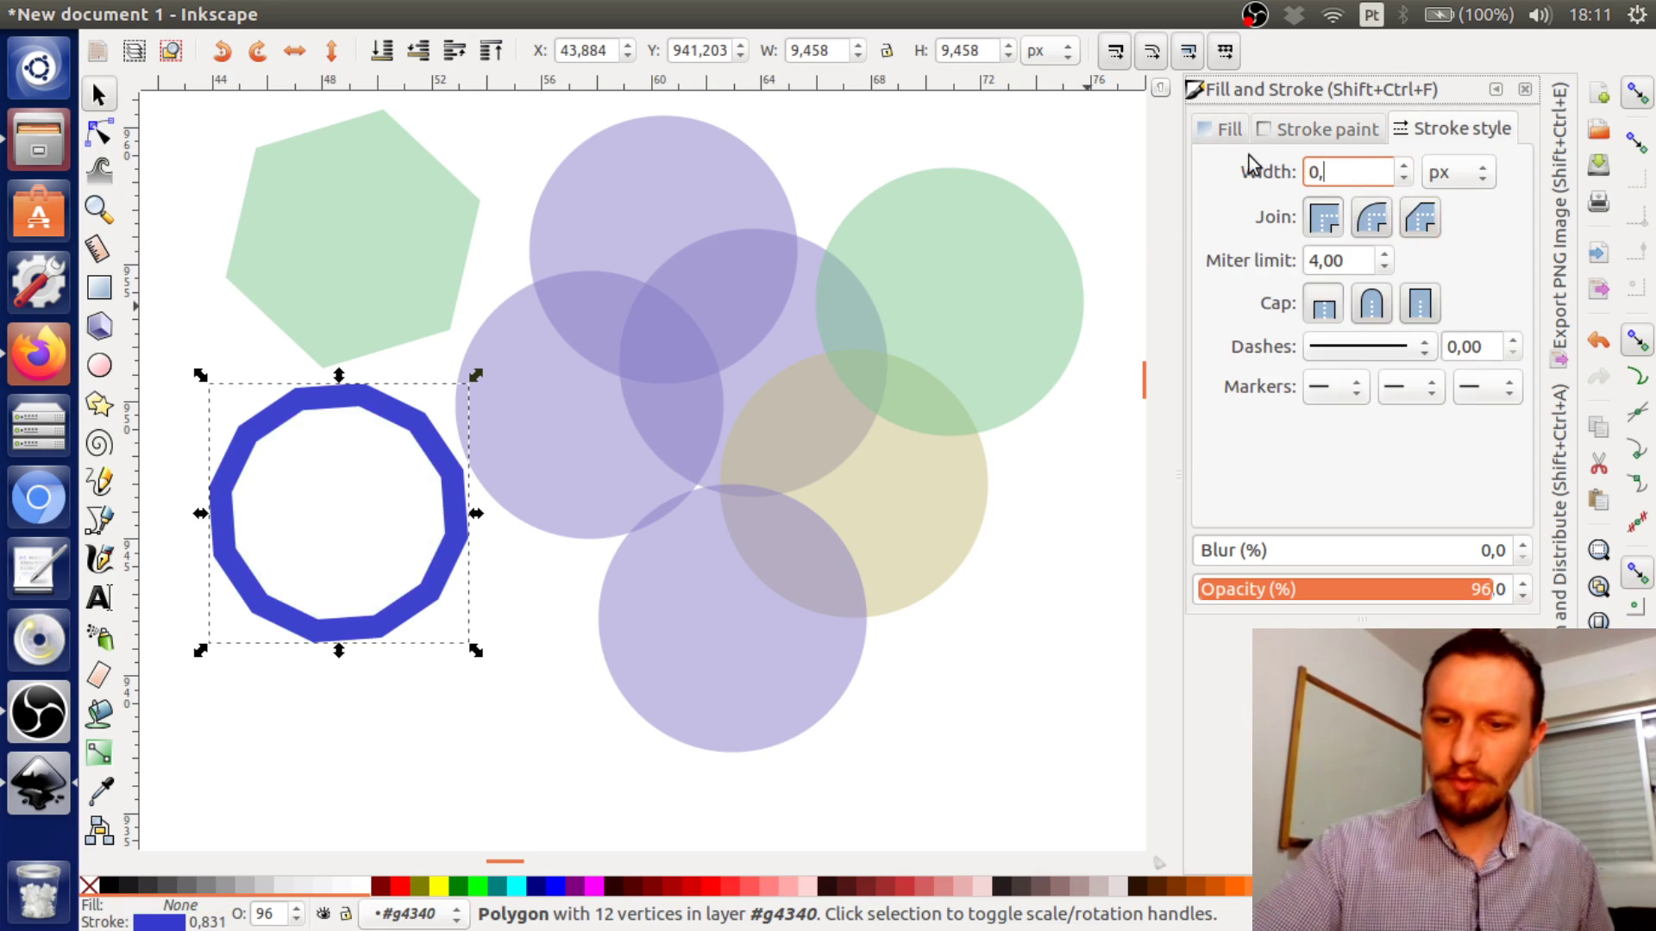
key(Return)
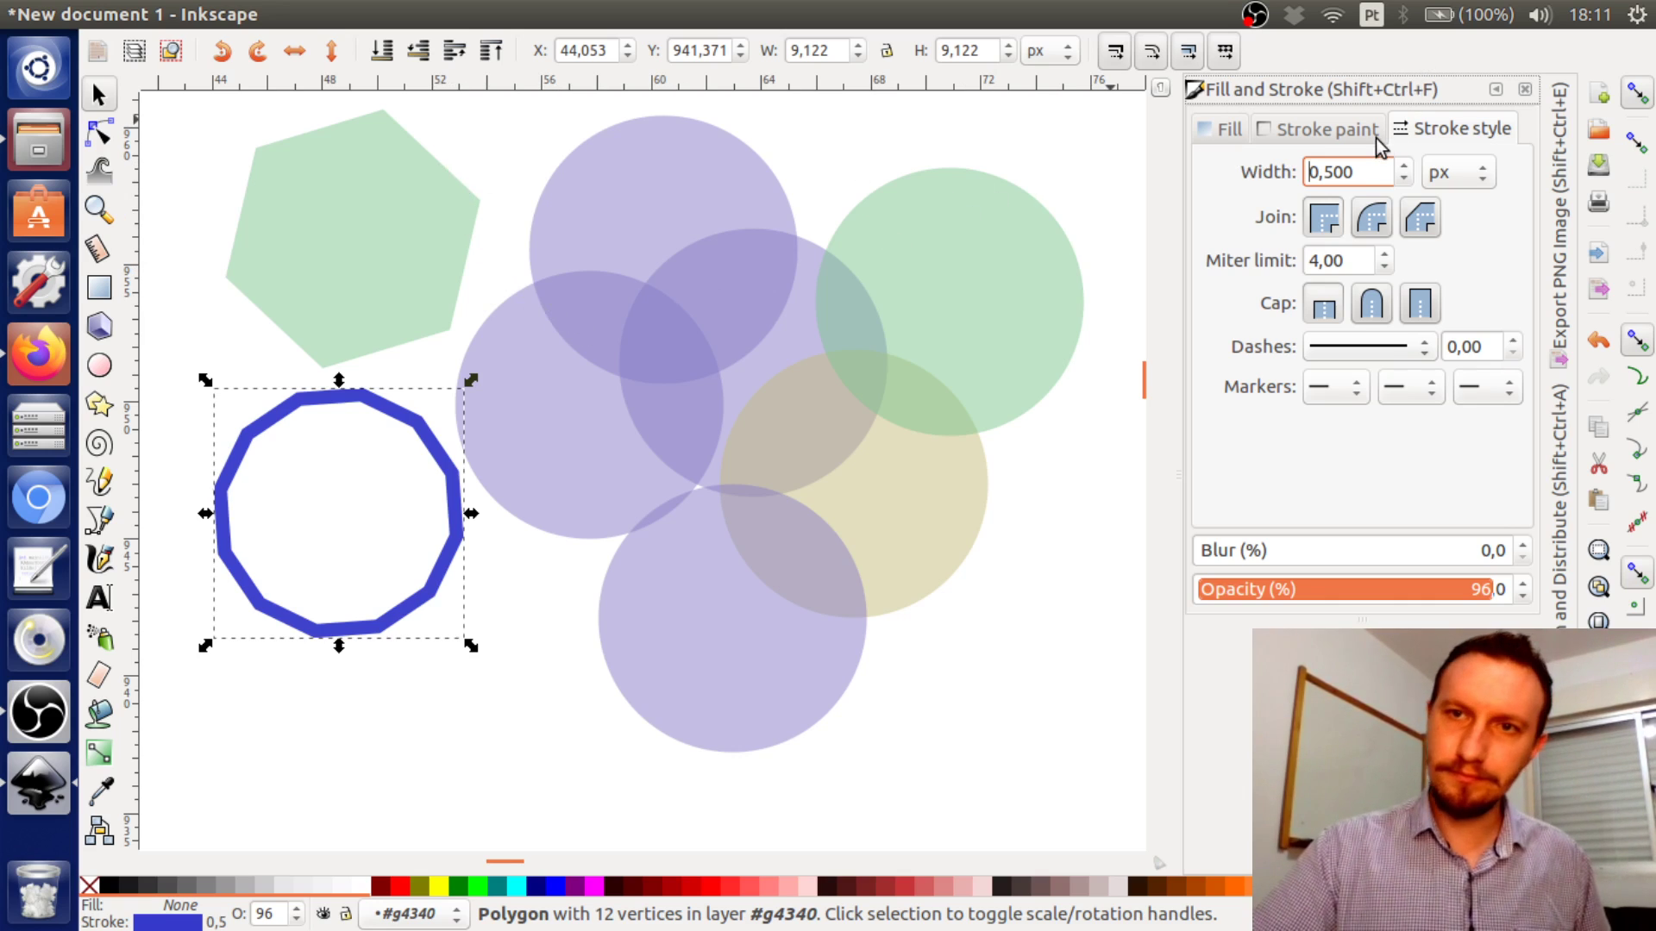
drag(1380, 172, 1259, 166)
text(0,1)
key(Return)
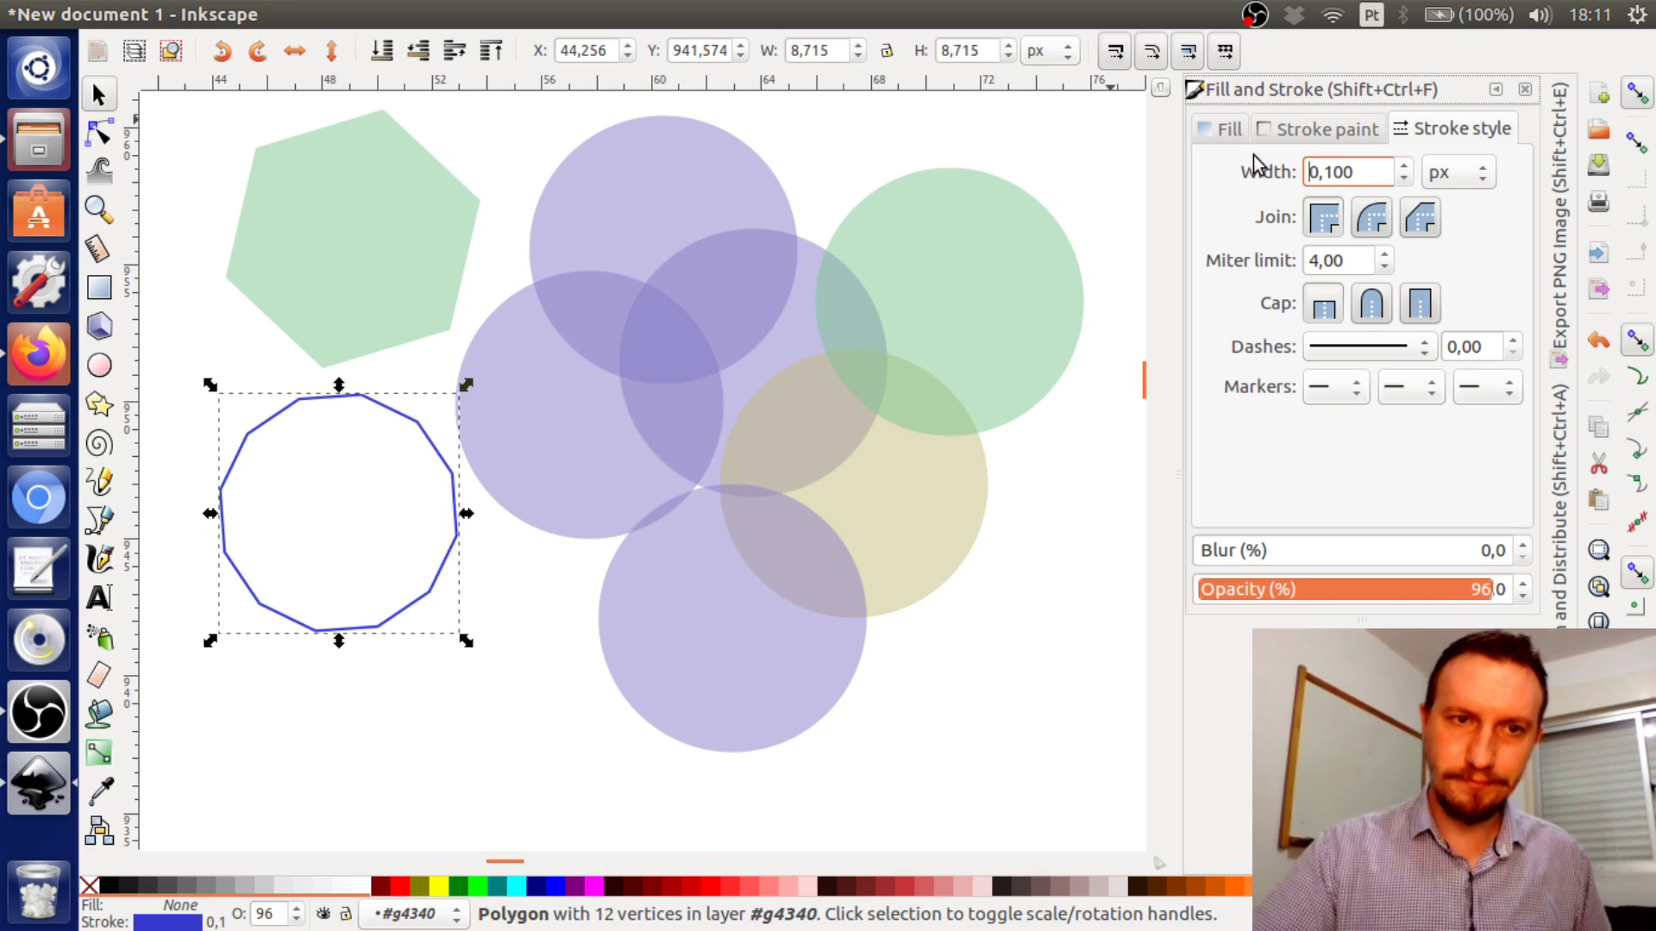
click(513, 699)
drag(514, 700, 637, 625)
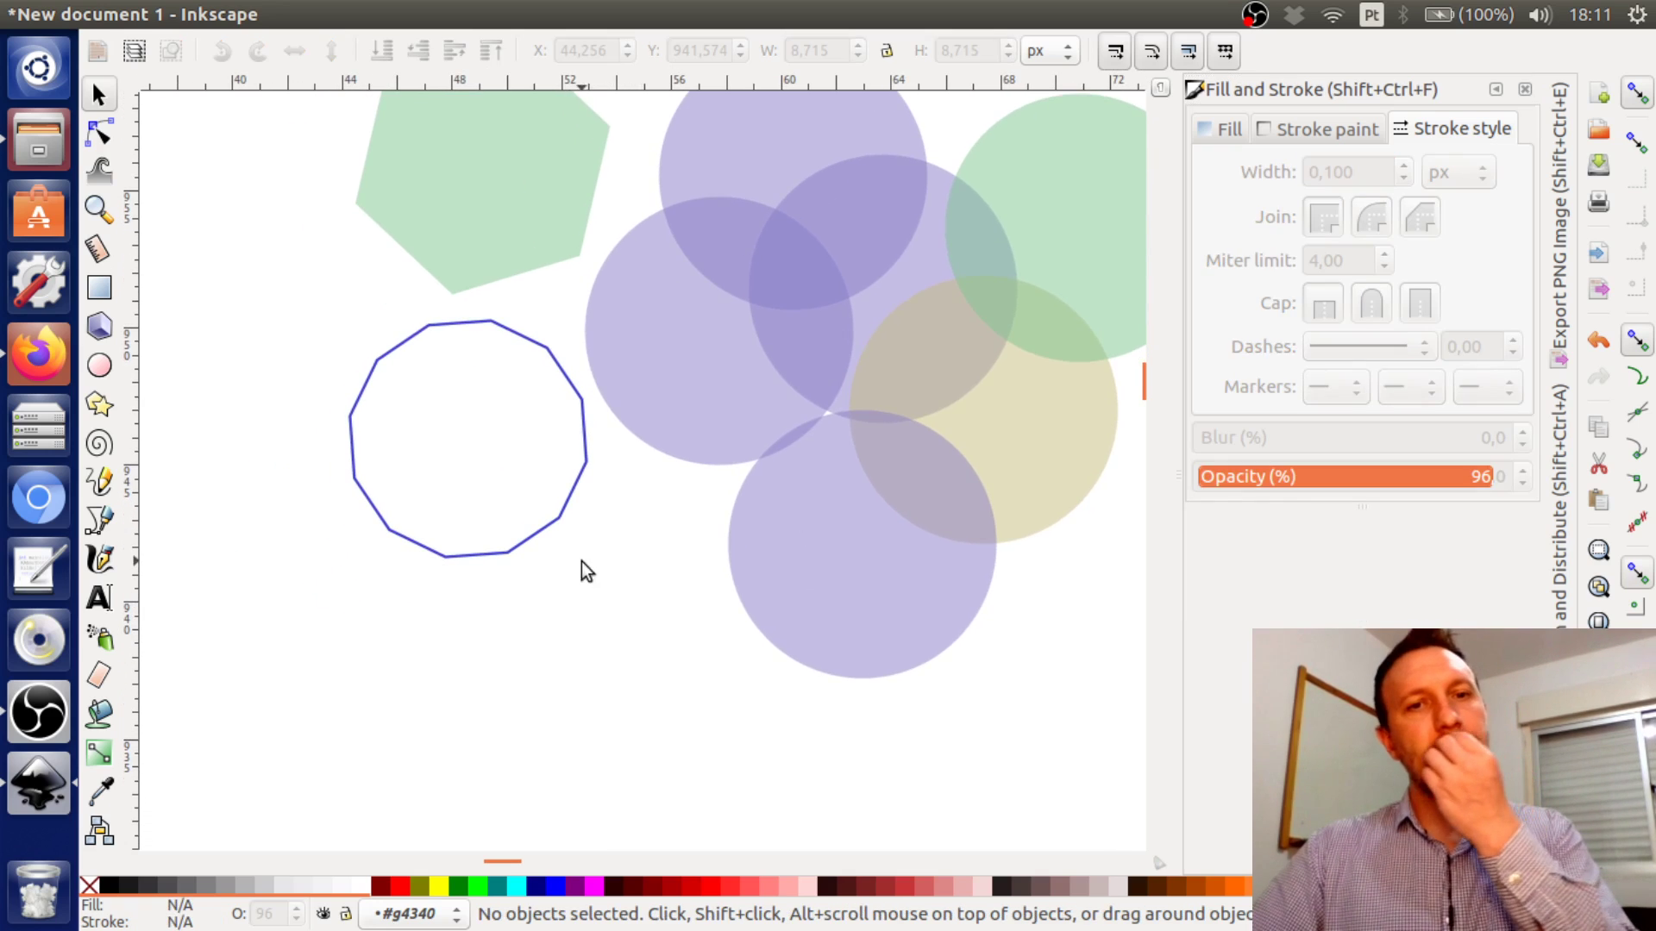
Switch the outlined 12-corner polygon to star mode and draw a small 12-corner star to the left of the hexagon
click(548, 529)
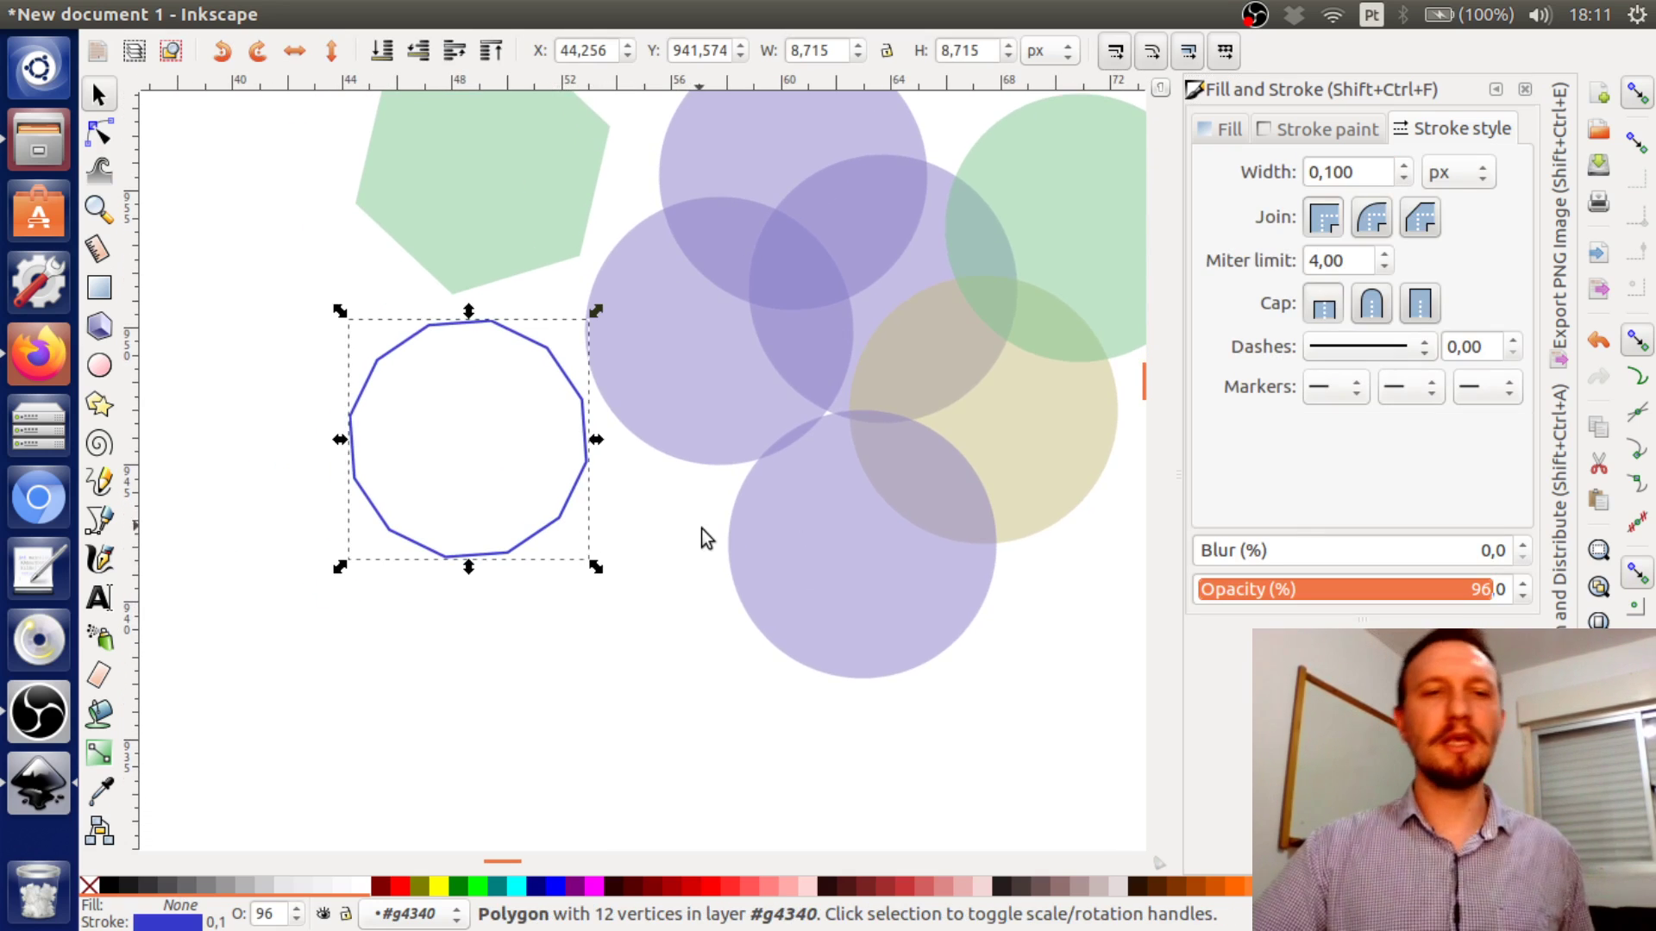
click(645, 513)
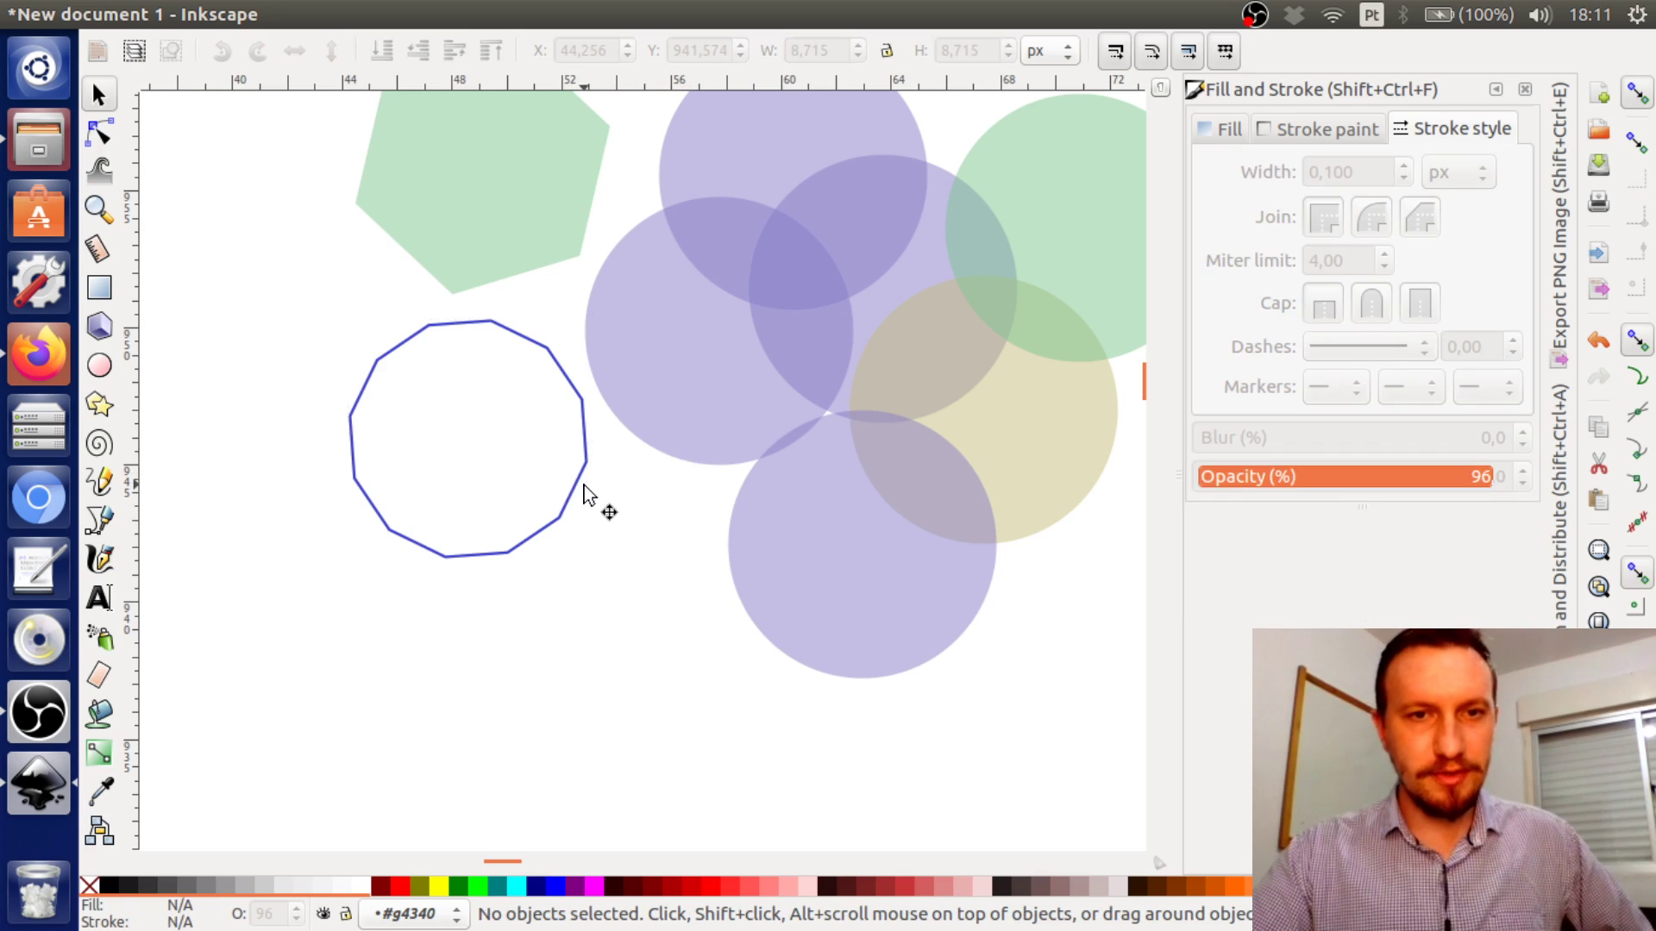
click(565, 495)
scroll(673, 499, up, 3)
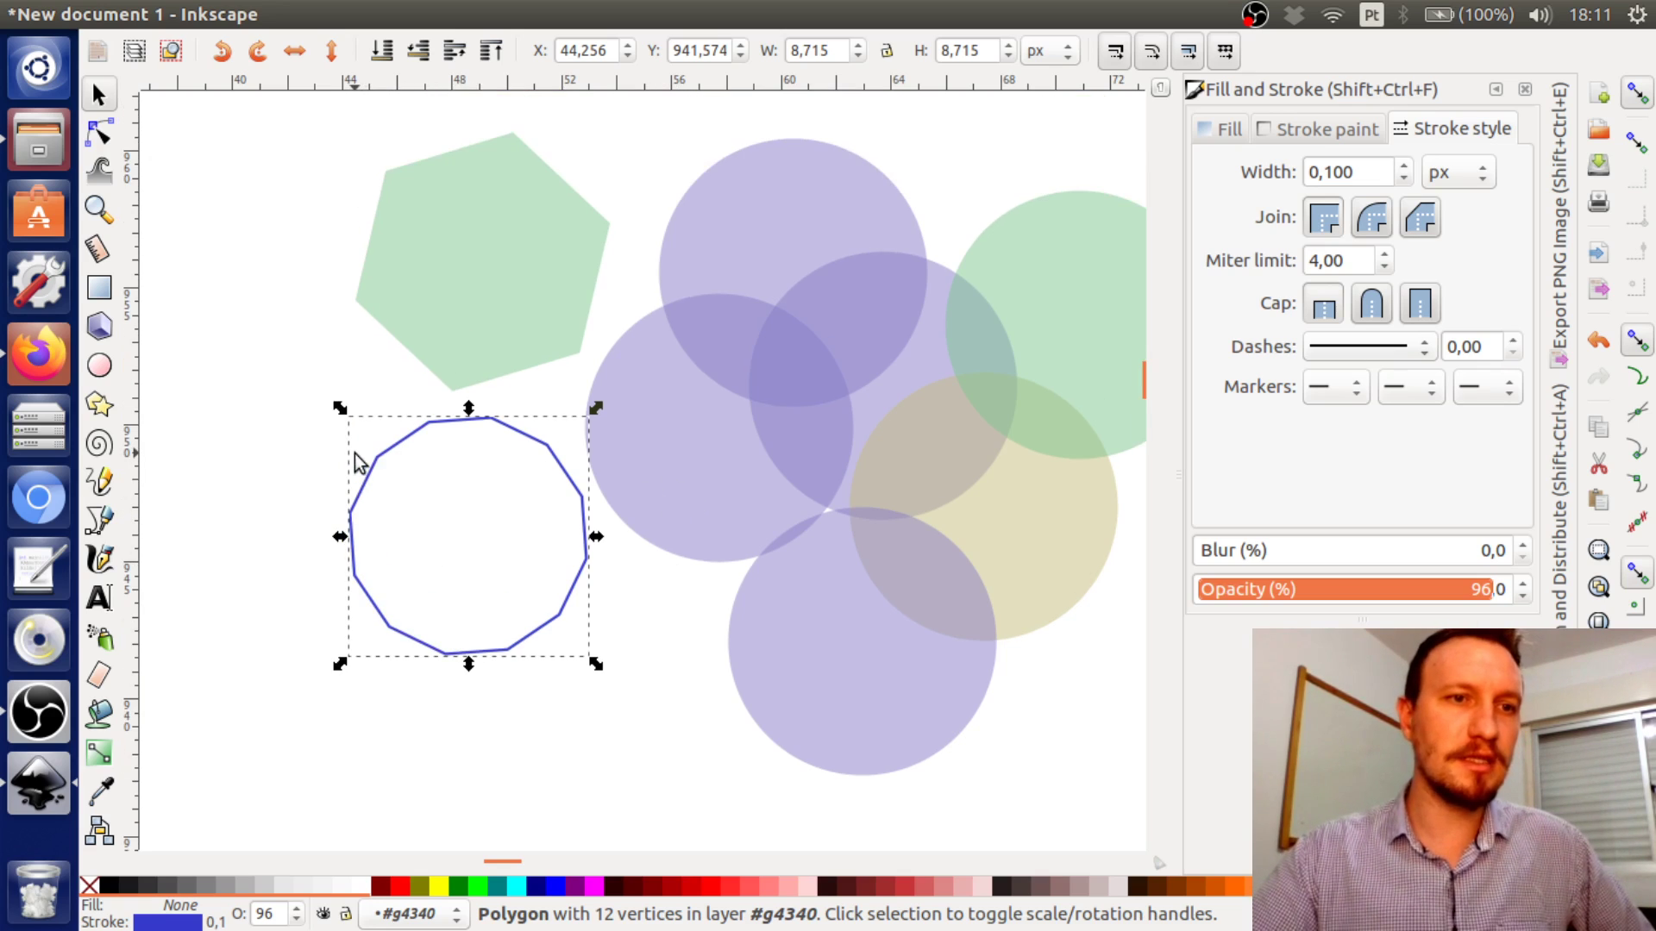
click(99, 404)
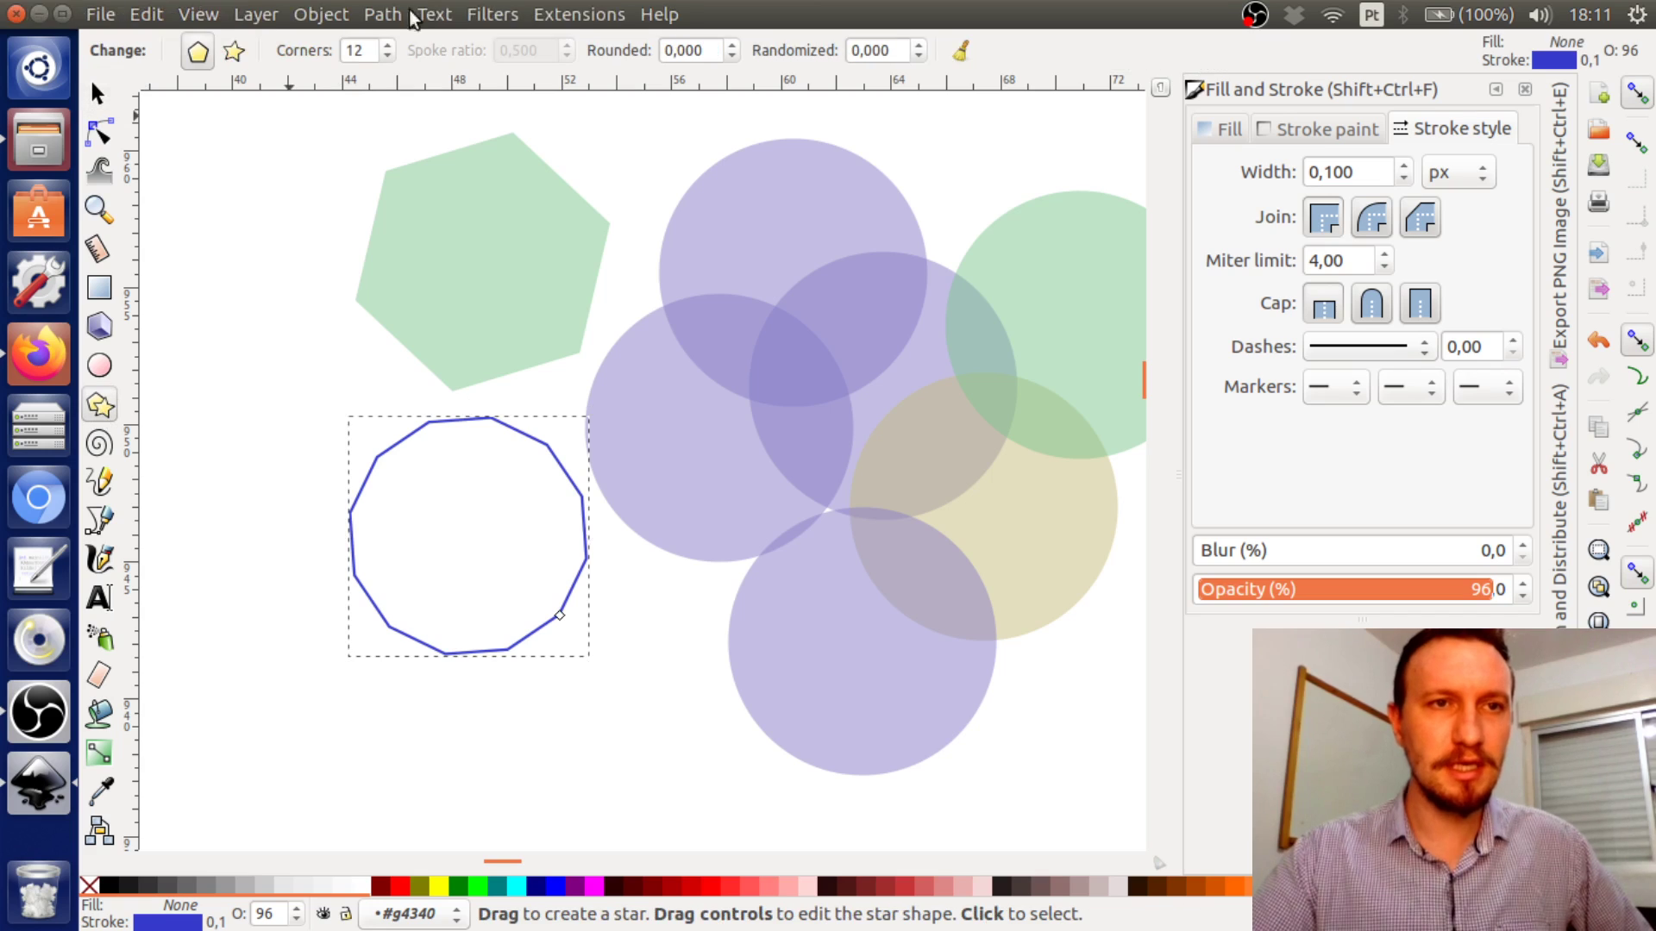
click(234, 51)
drag(248, 321, 302, 369)
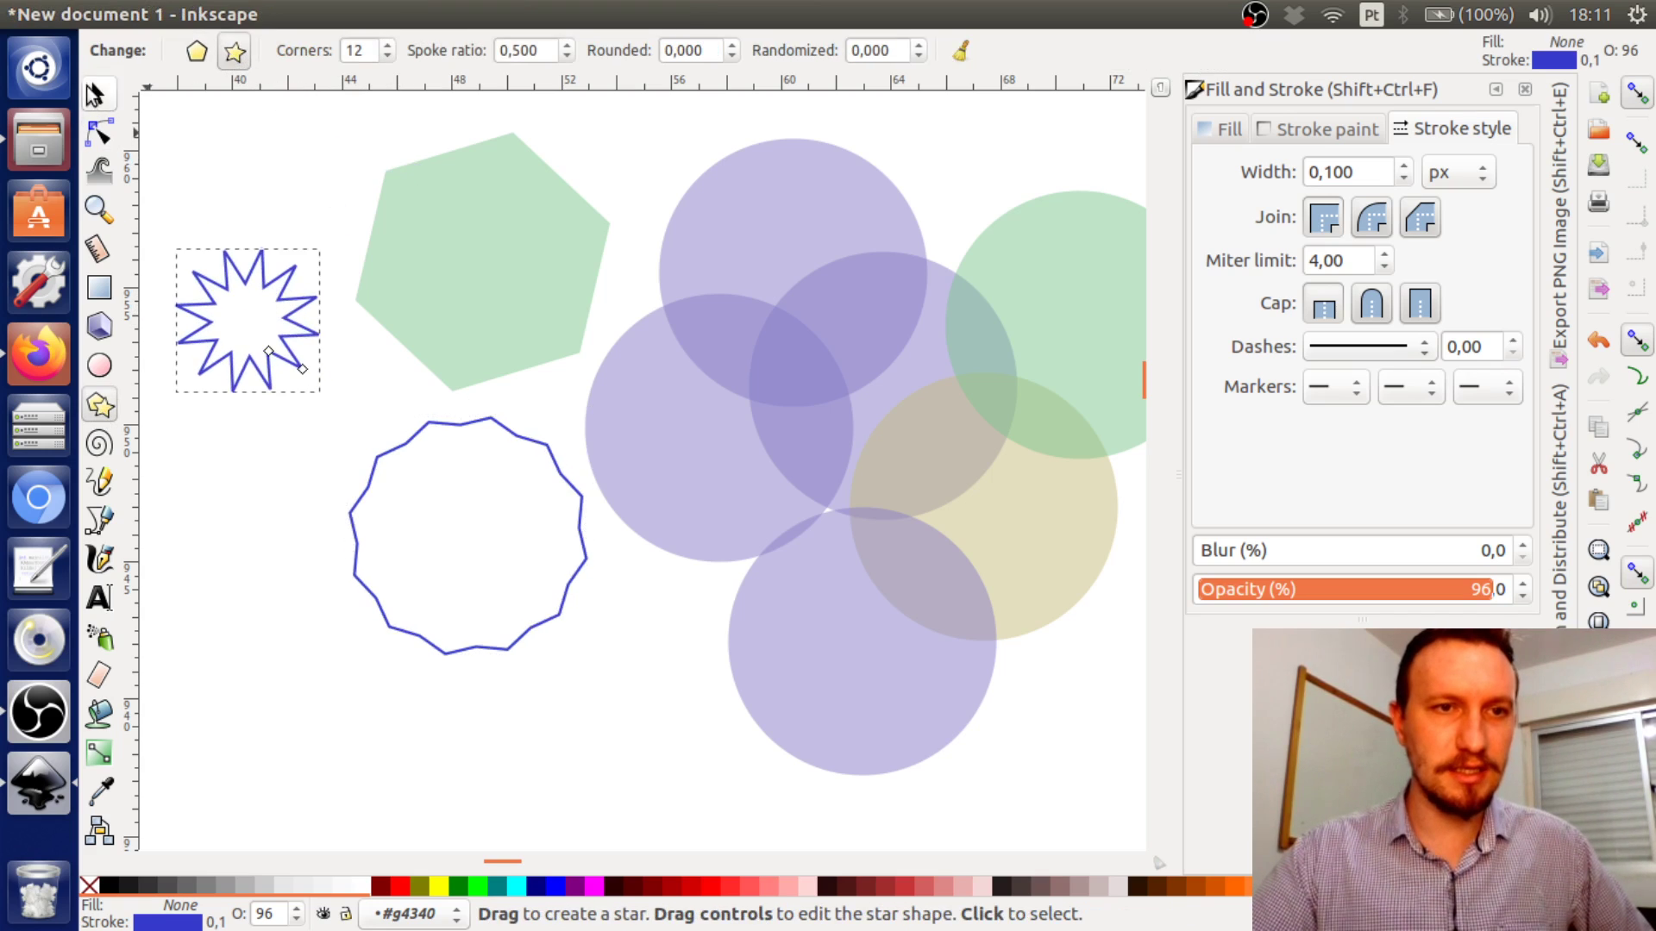
Reduce the small star's corner count to 4
click(387, 56)
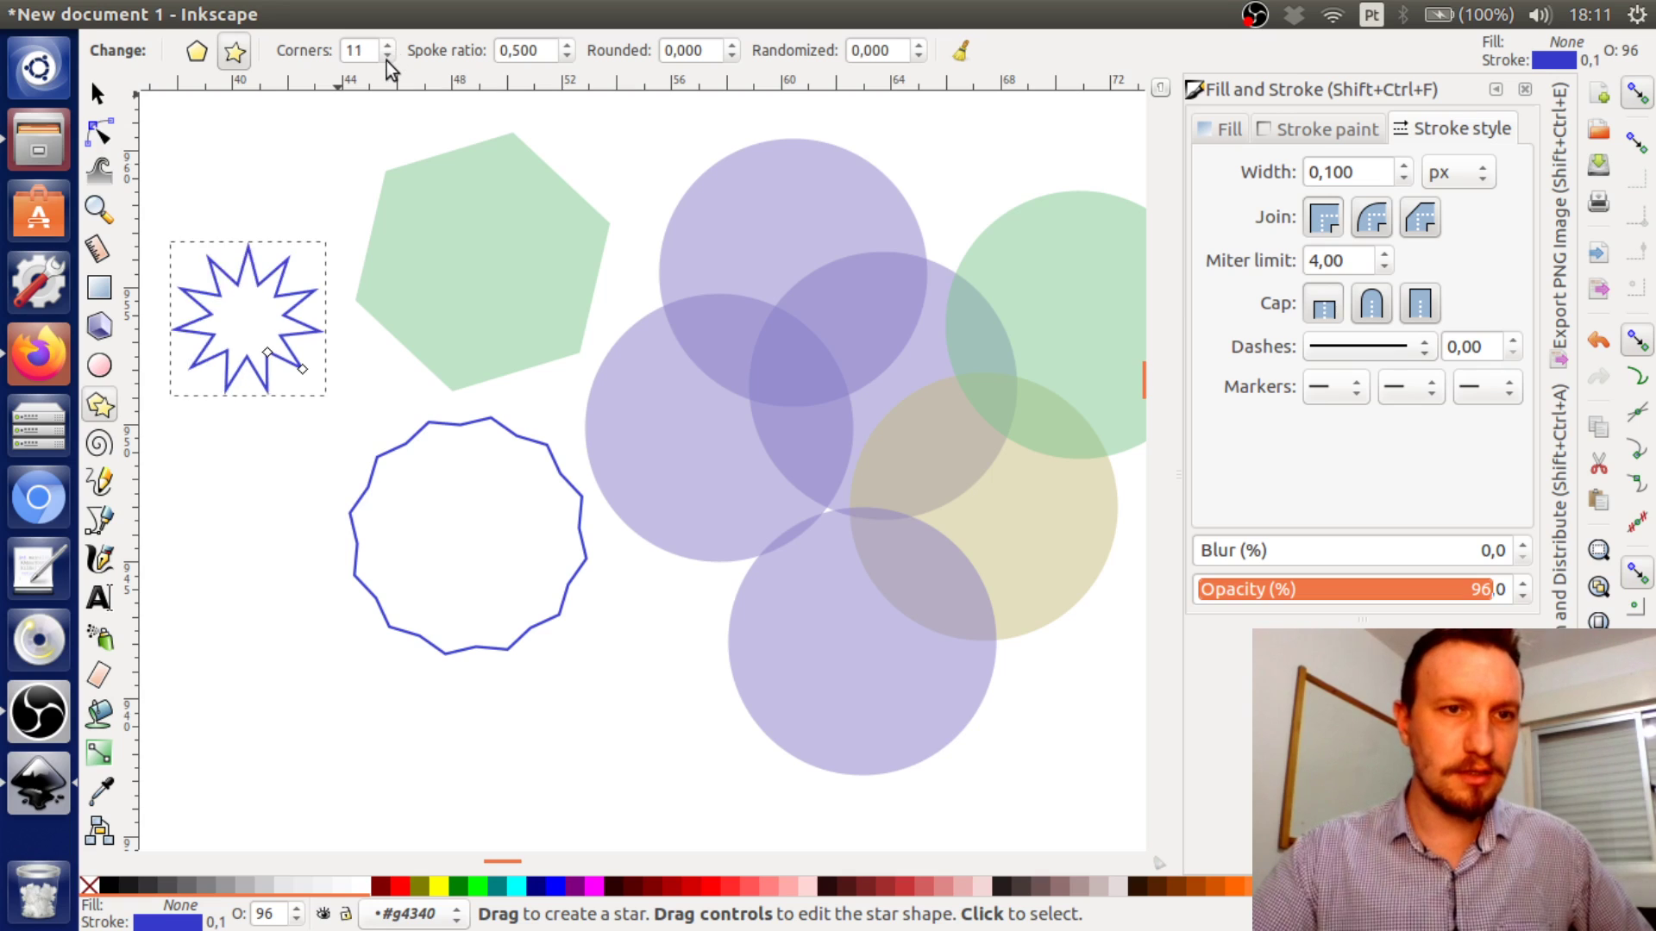
click(386, 57)
click(387, 57)
click(386, 57)
click(387, 57)
click(386, 61)
click(386, 61)
click(386, 60)
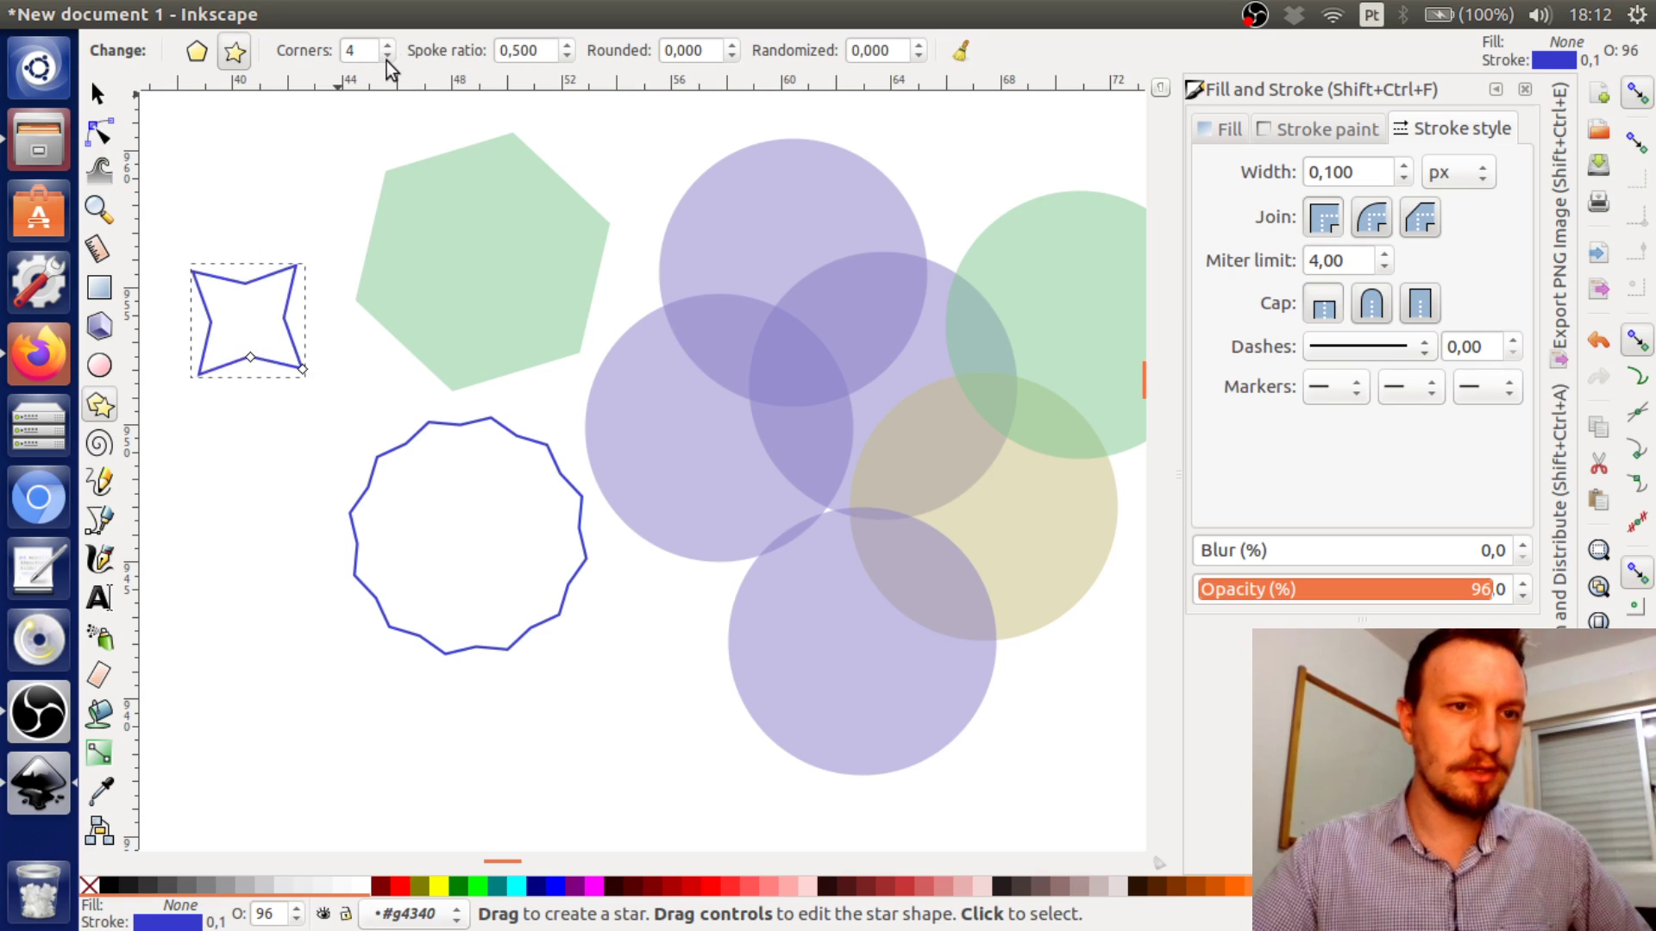
click(386, 60)
click(390, 50)
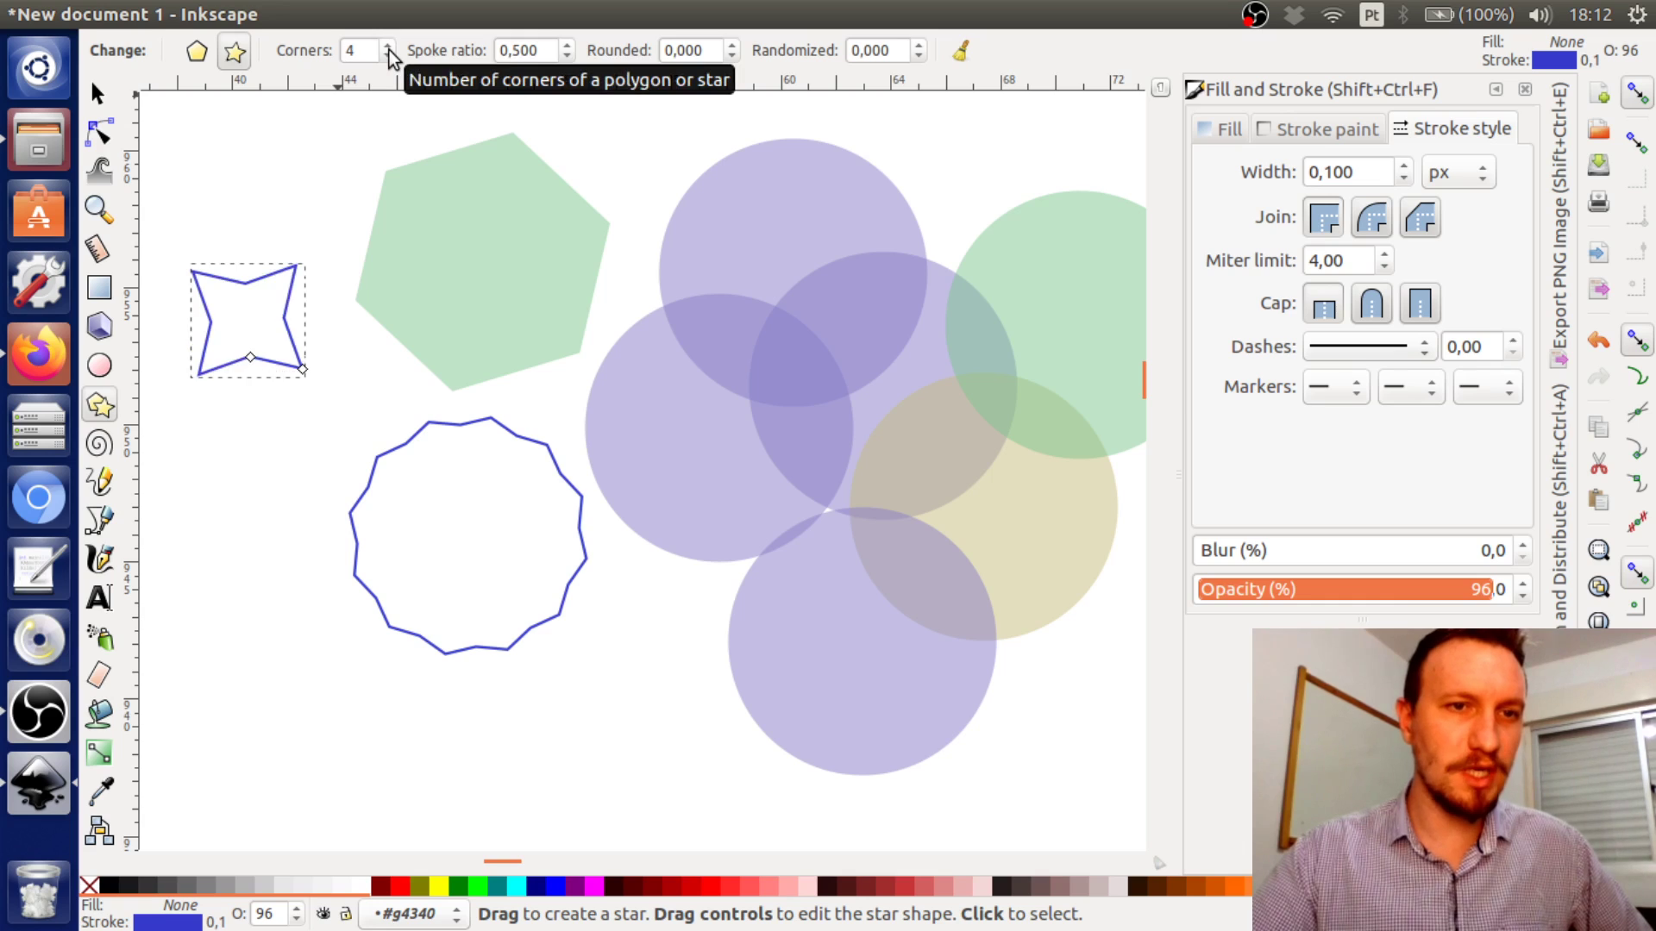
Raise the small star's corner count to 9
click(390, 50)
click(389, 50)
click(390, 50)
click(390, 50)
click(390, 50)
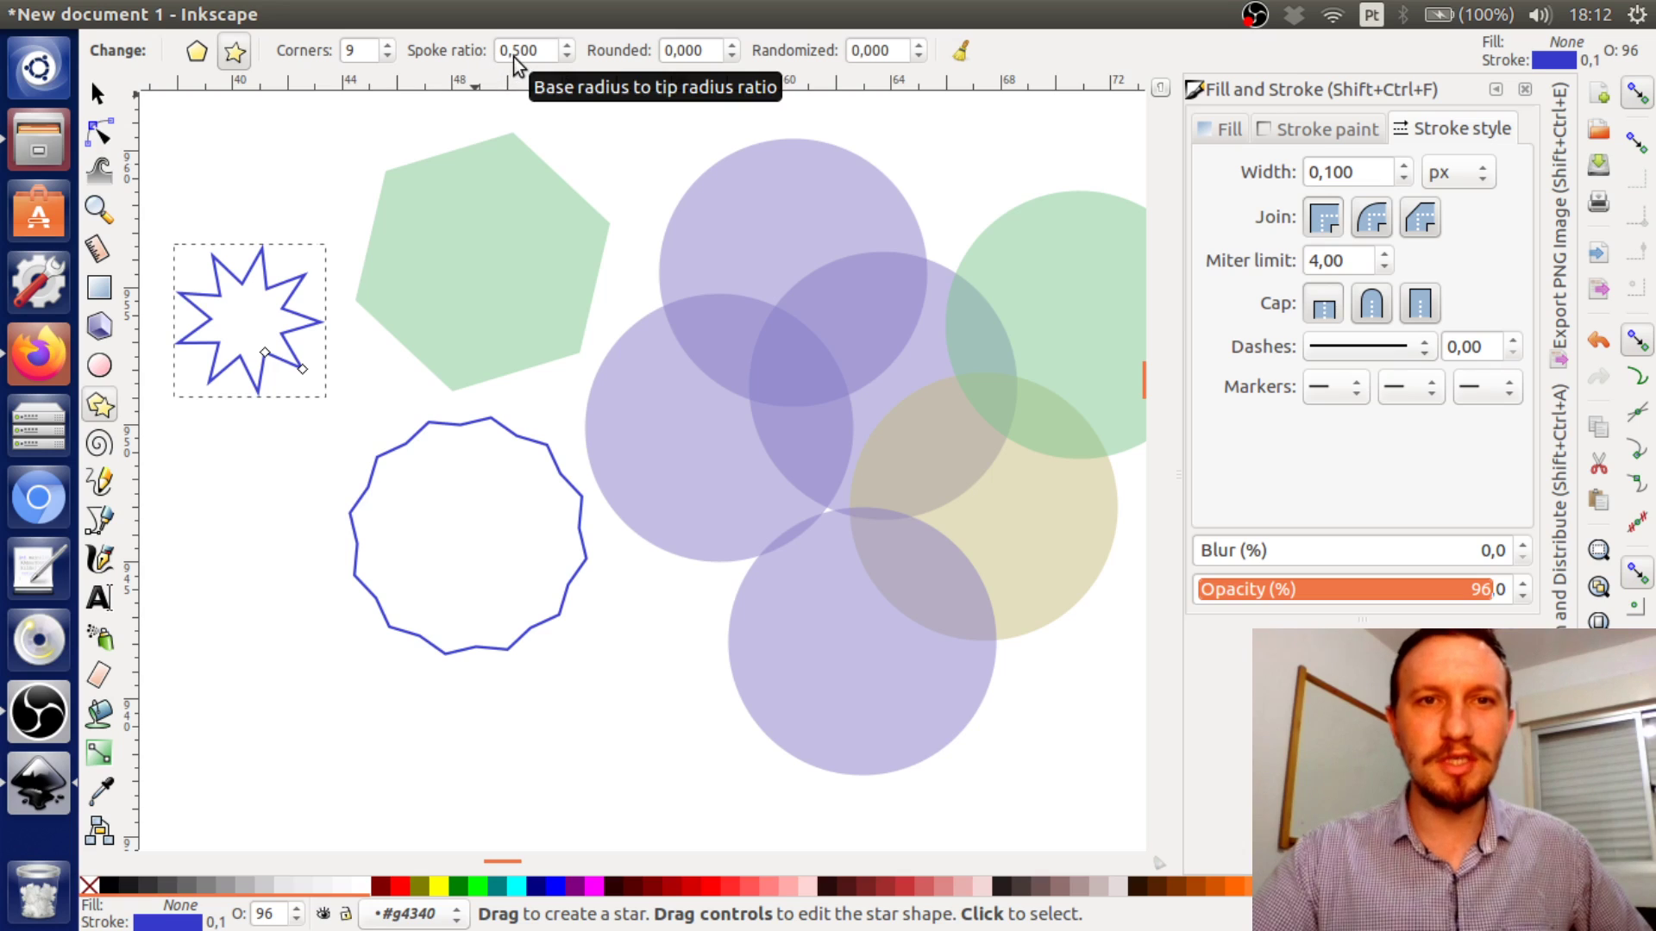
Change the small star to a regular polygon and reduce its corner count to 3
click(197, 50)
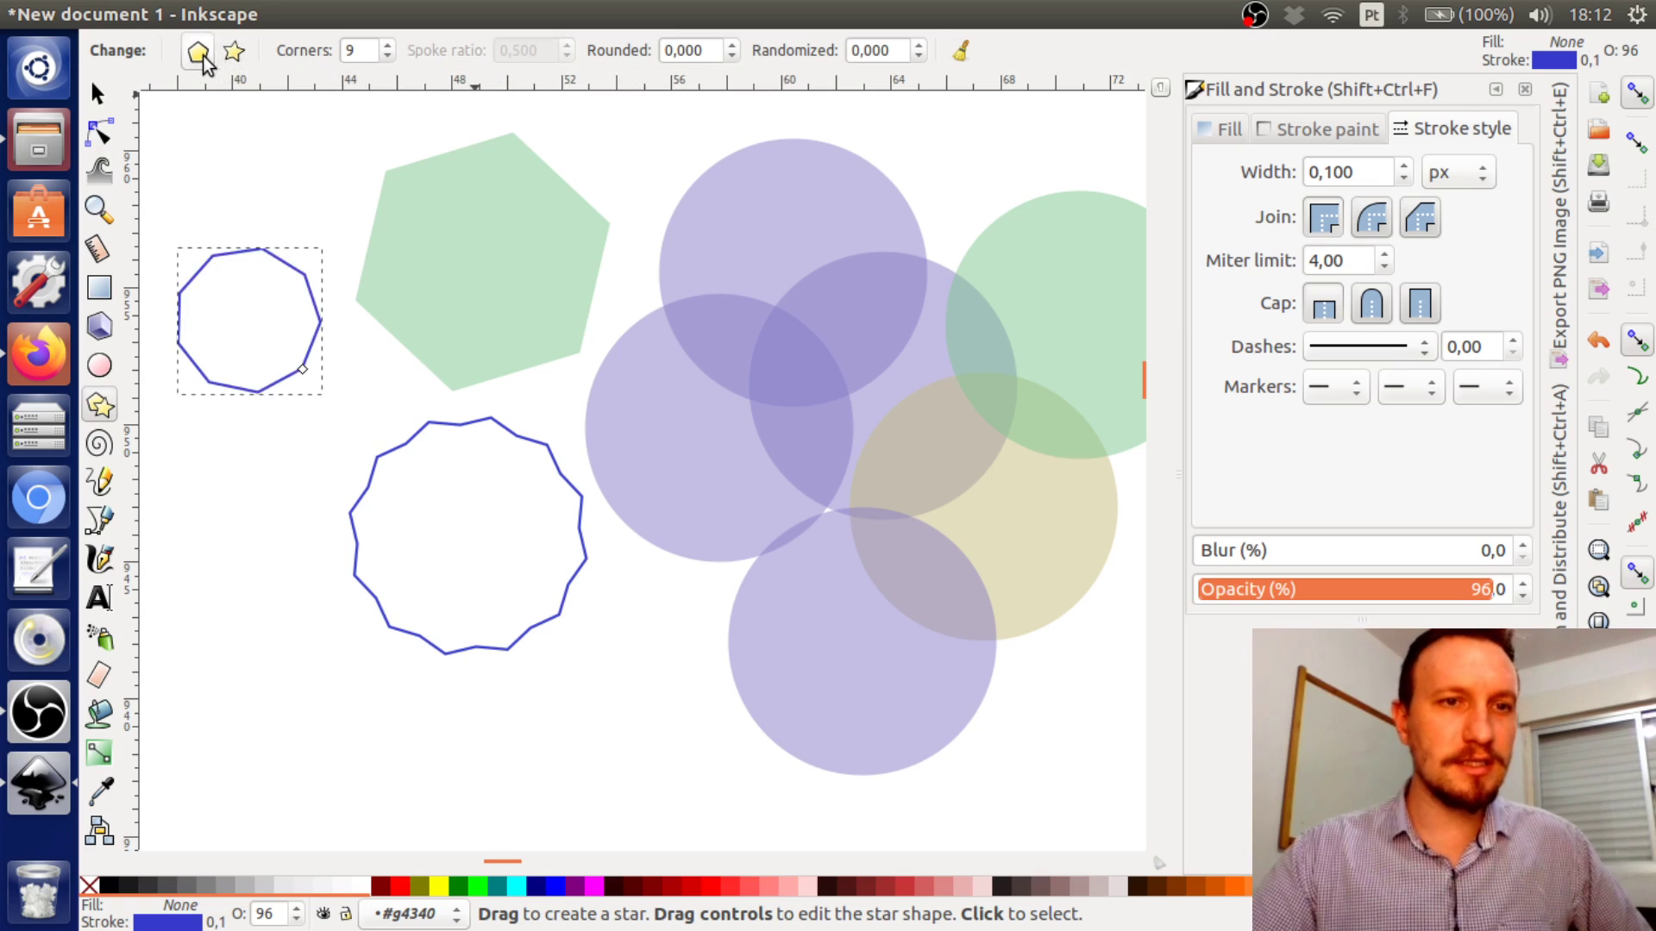
click(390, 55)
click(390, 55)
click(390, 56)
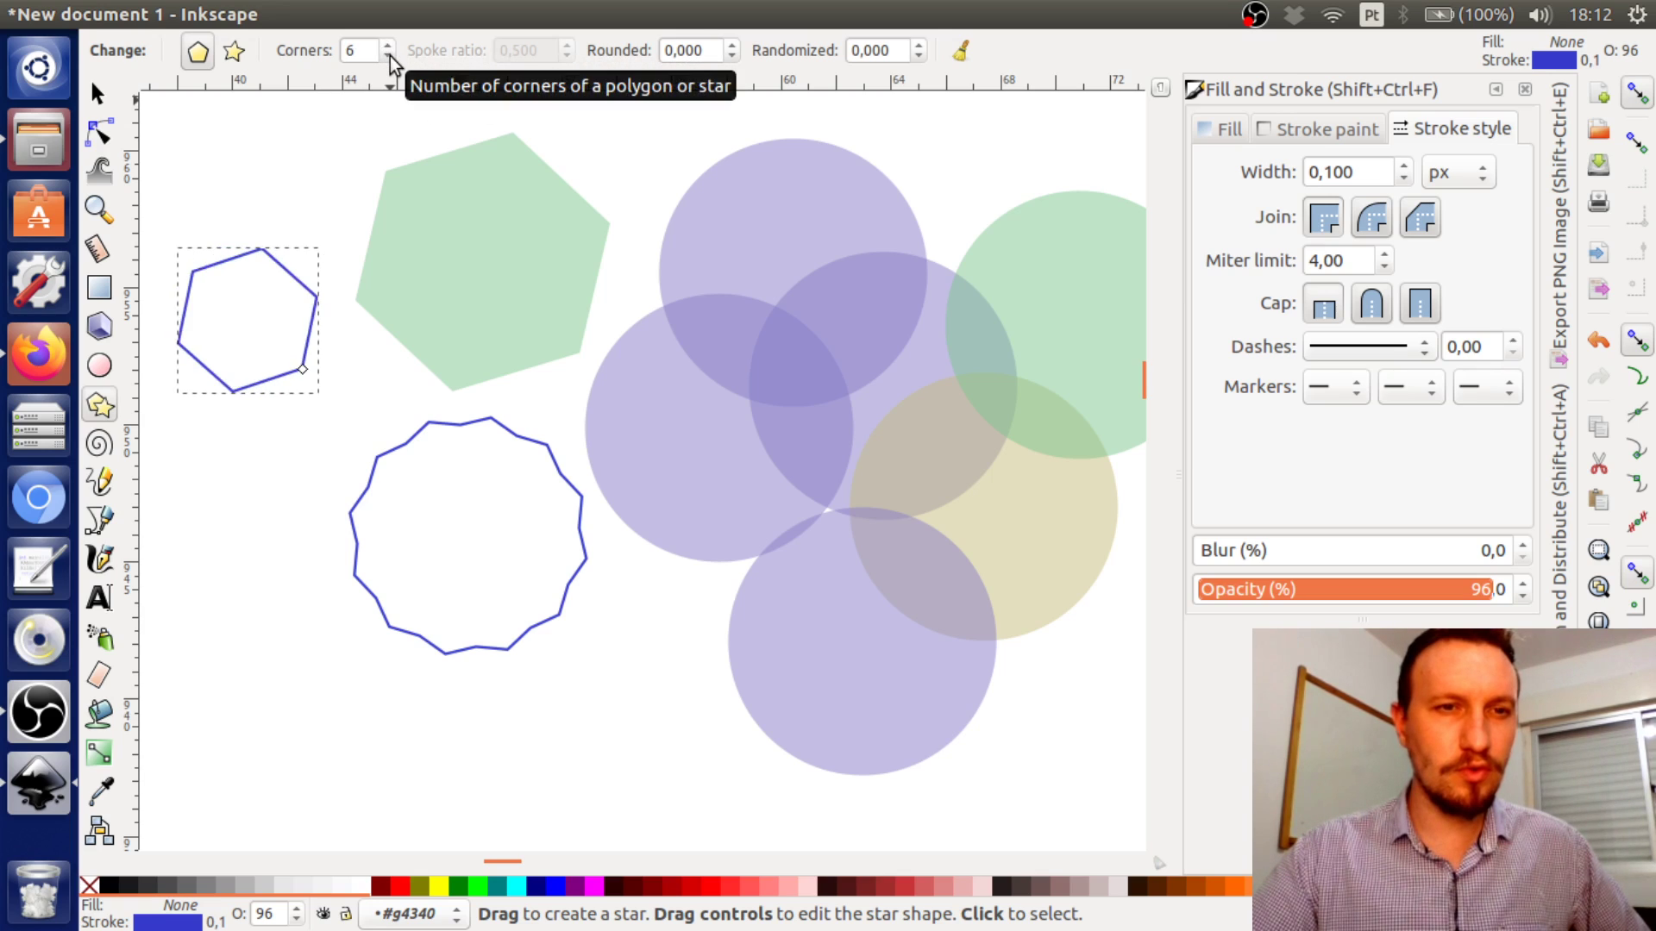
click(390, 55)
click(390, 55)
click(389, 56)
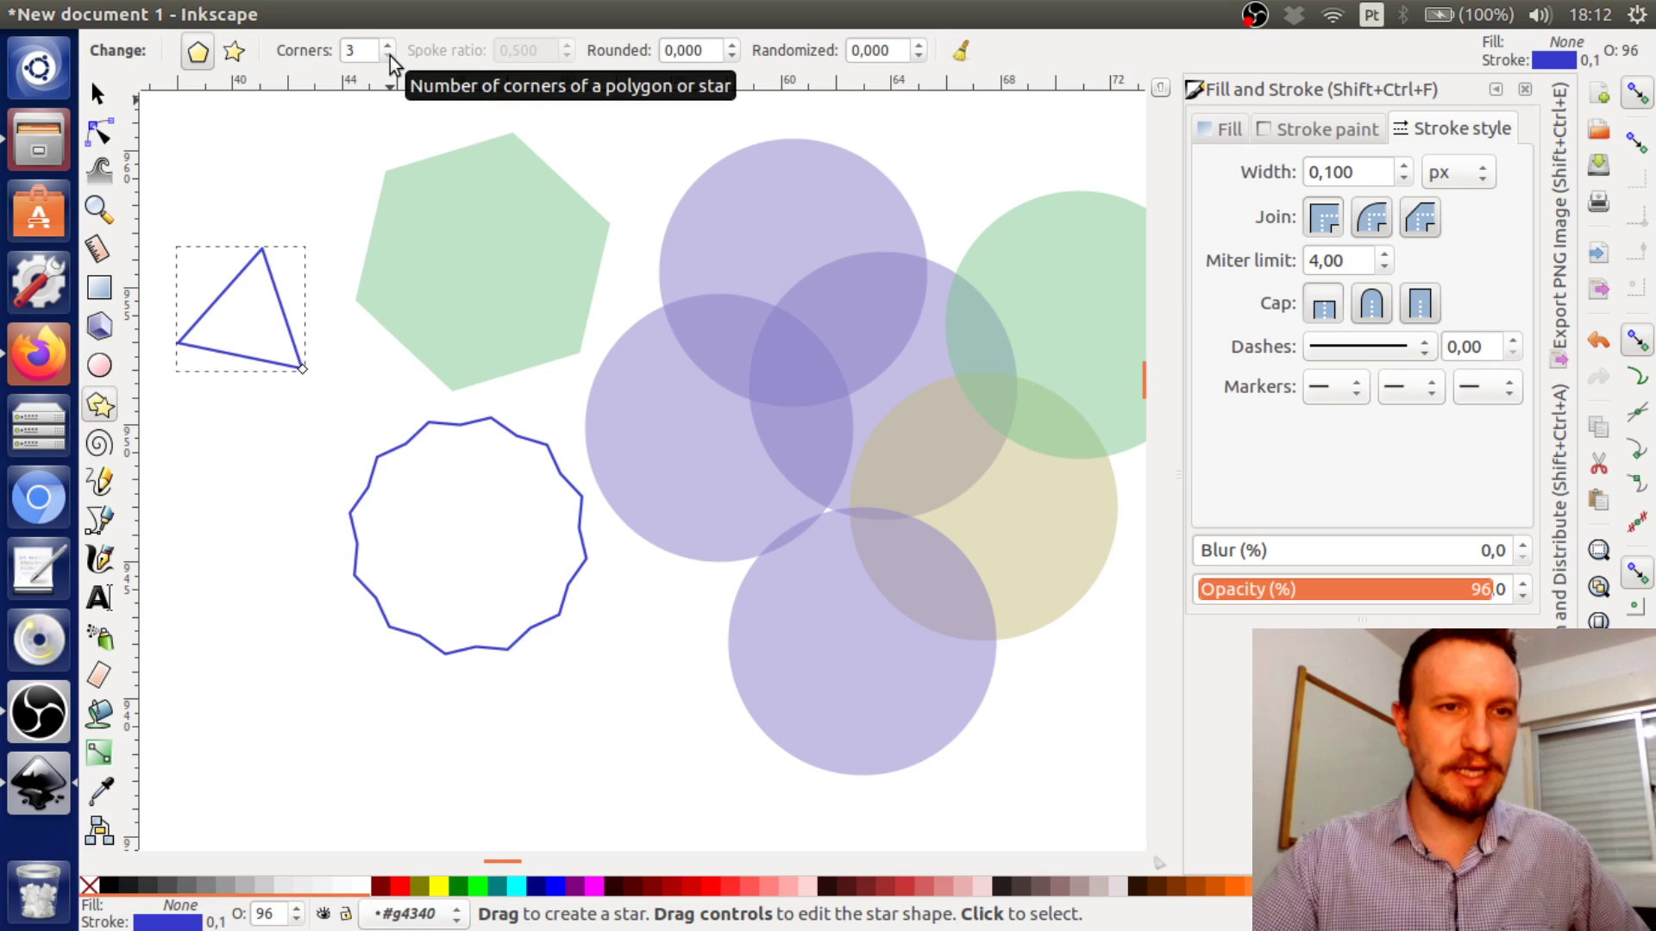
Try 5 corners on the small triangle, and set it back to 3
click(390, 48)
click(389, 48)
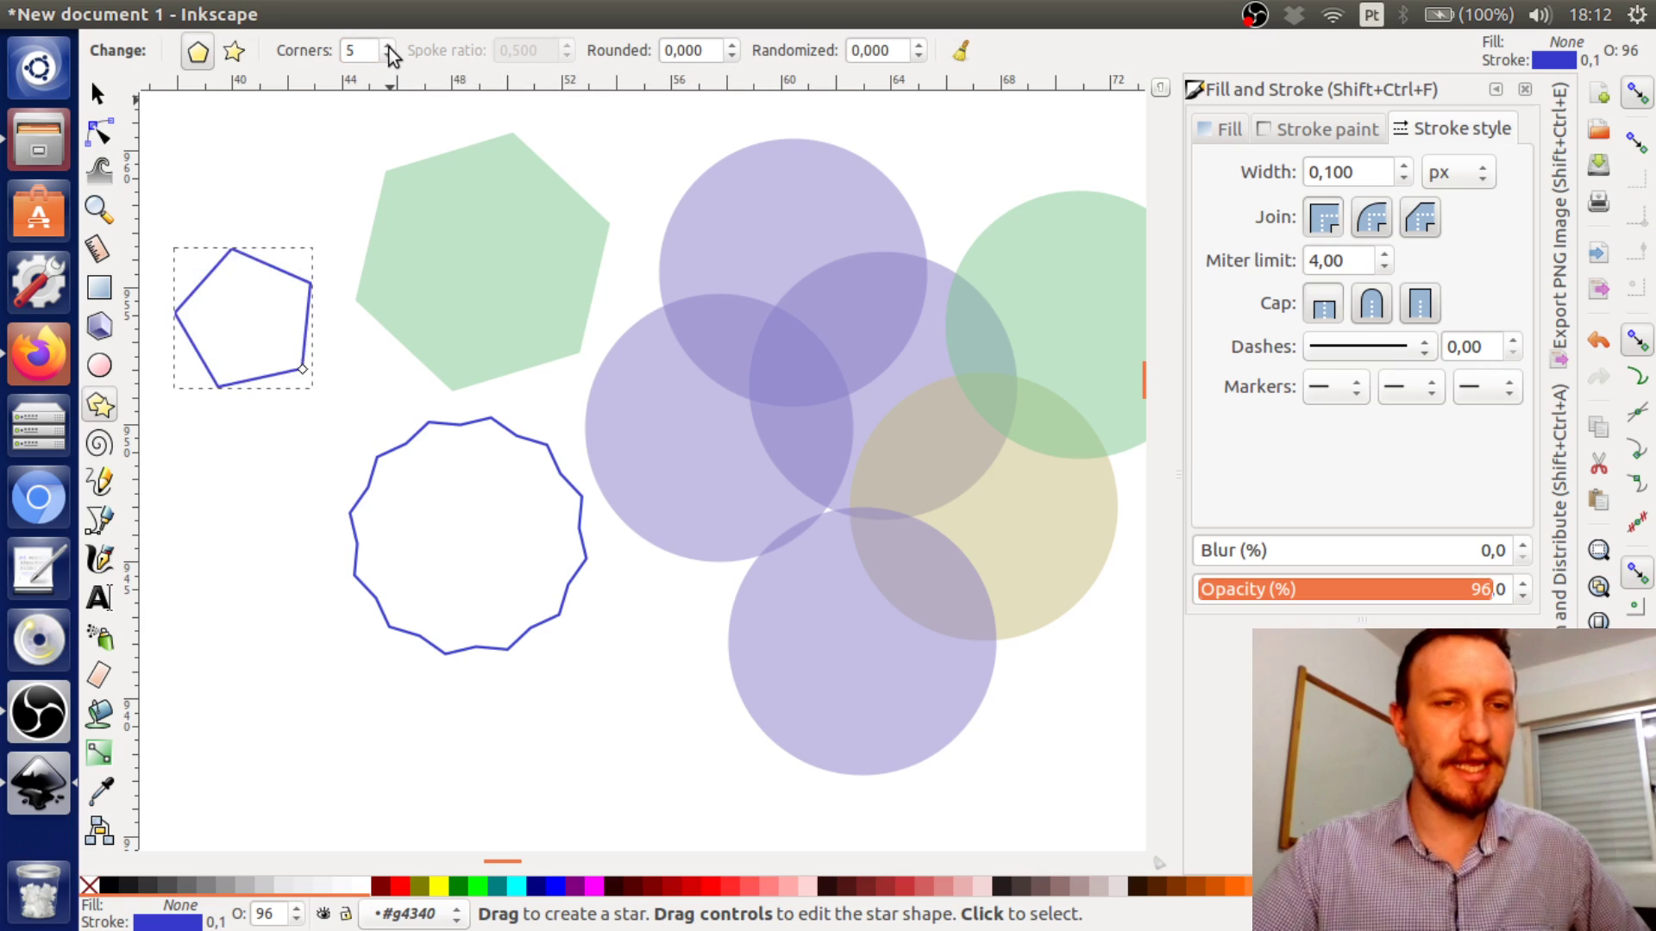
click(387, 55)
click(387, 56)
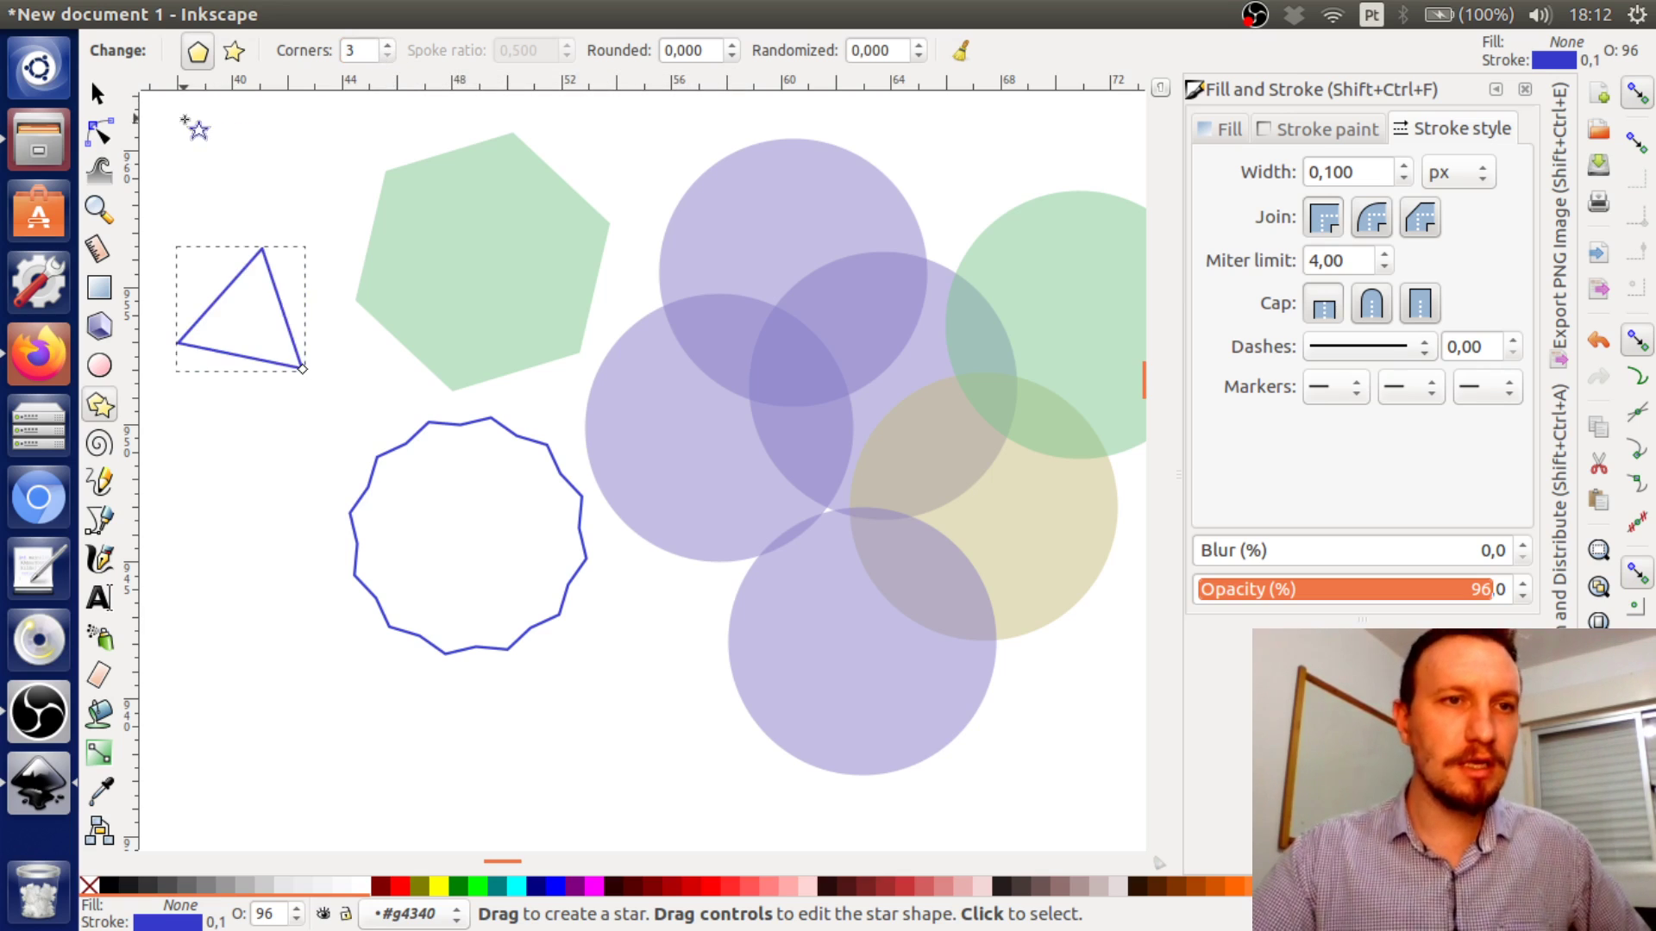
Select the outlined 12-corner star and the small triangle in turn to inspect each object
click(100, 95)
click(283, 216)
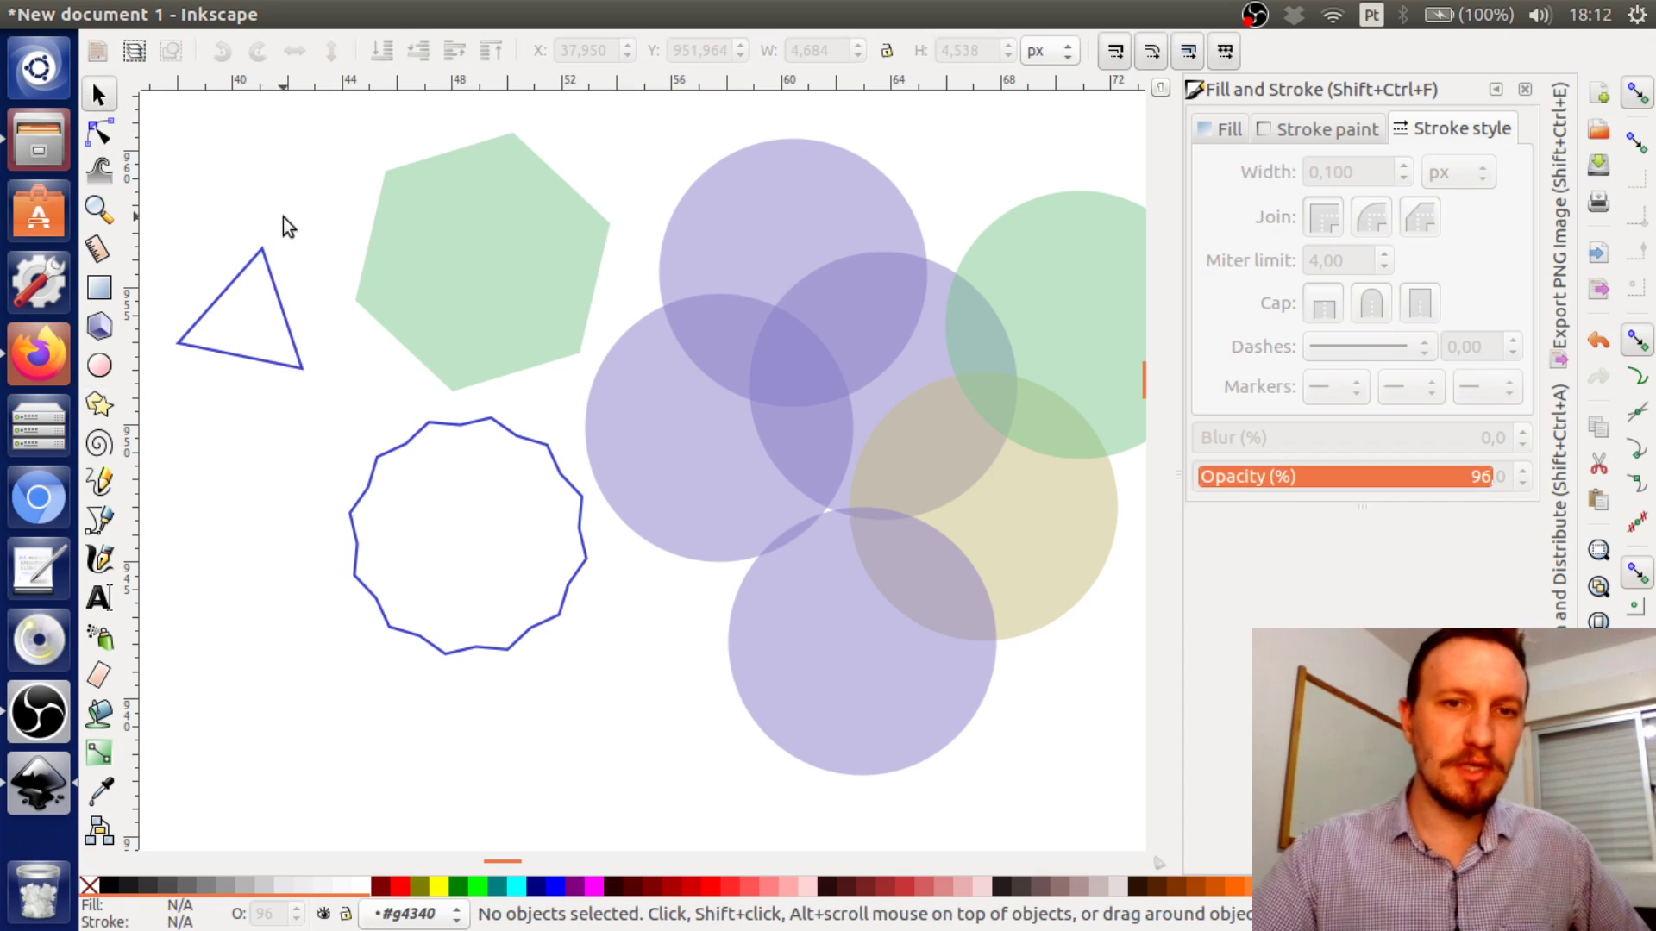
click(589, 566)
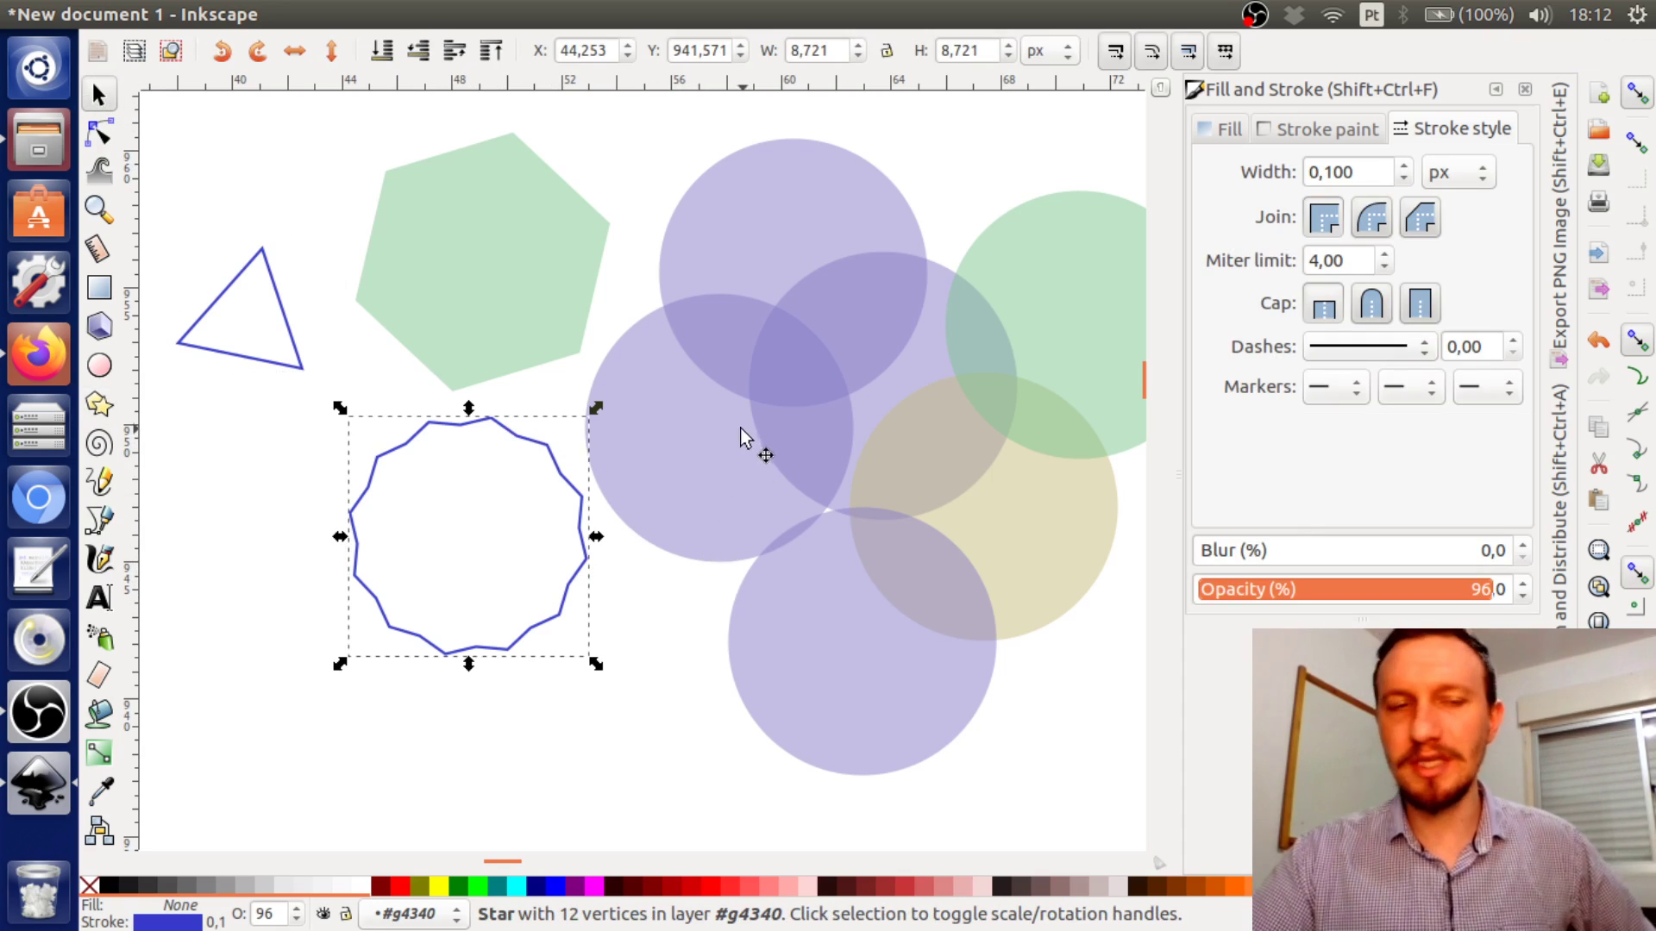
click(302, 368)
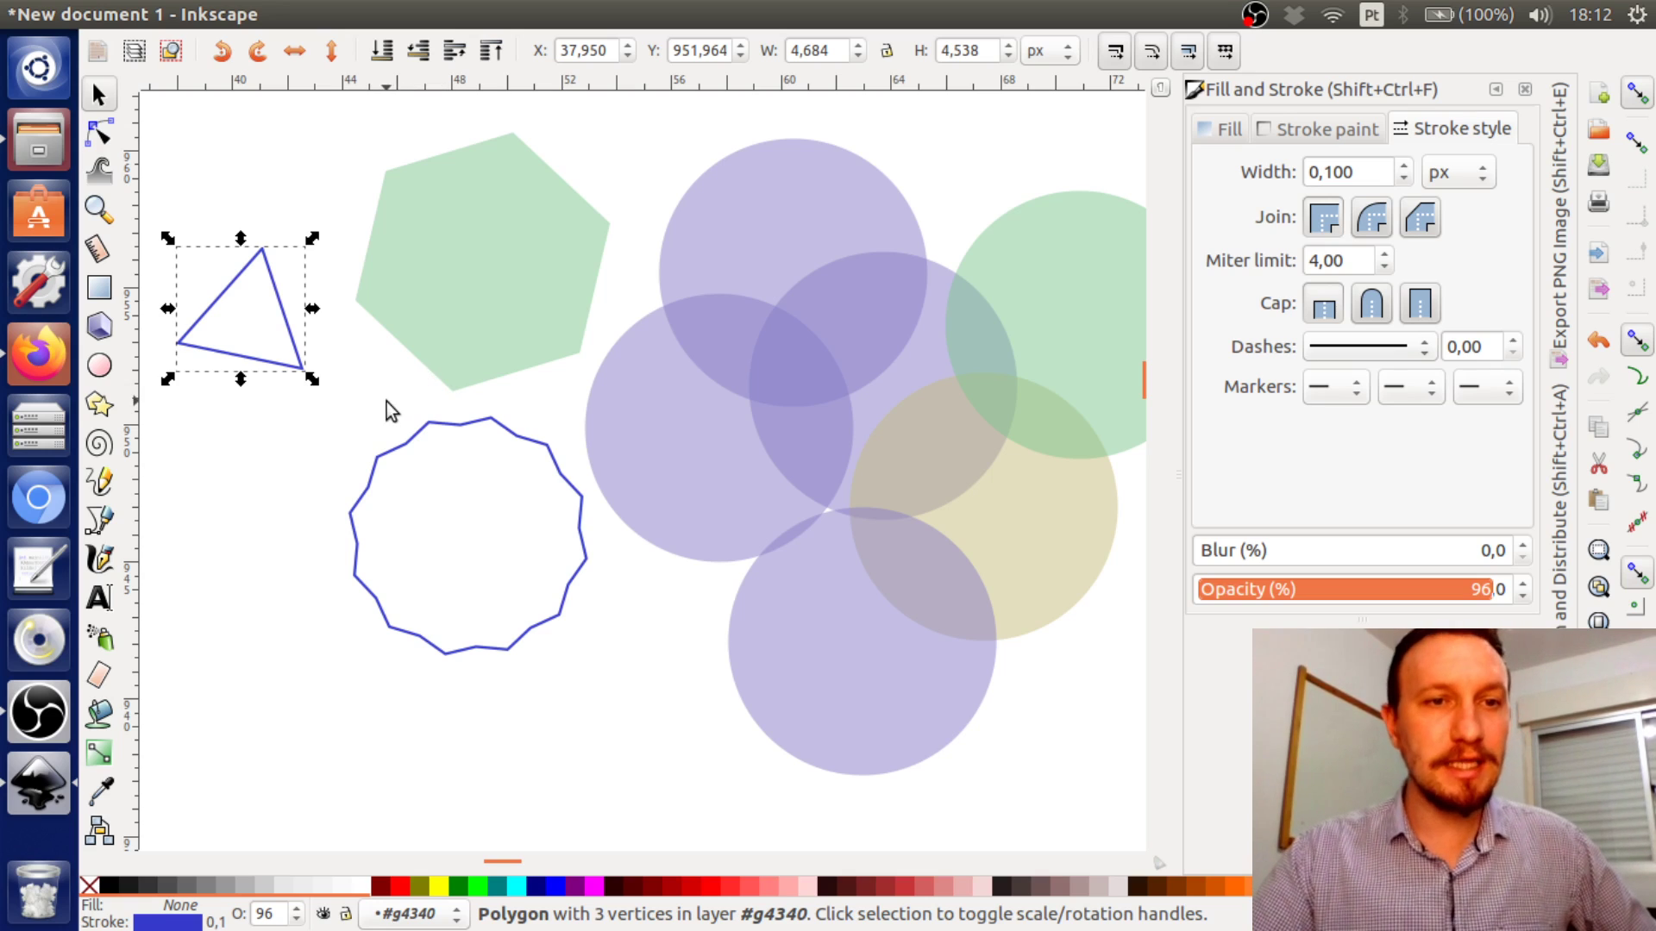
Convert the outlined 12-corner star to a path and pull several of its nodes inward into an irregular spiky shape
click(516, 438)
click(100, 134)
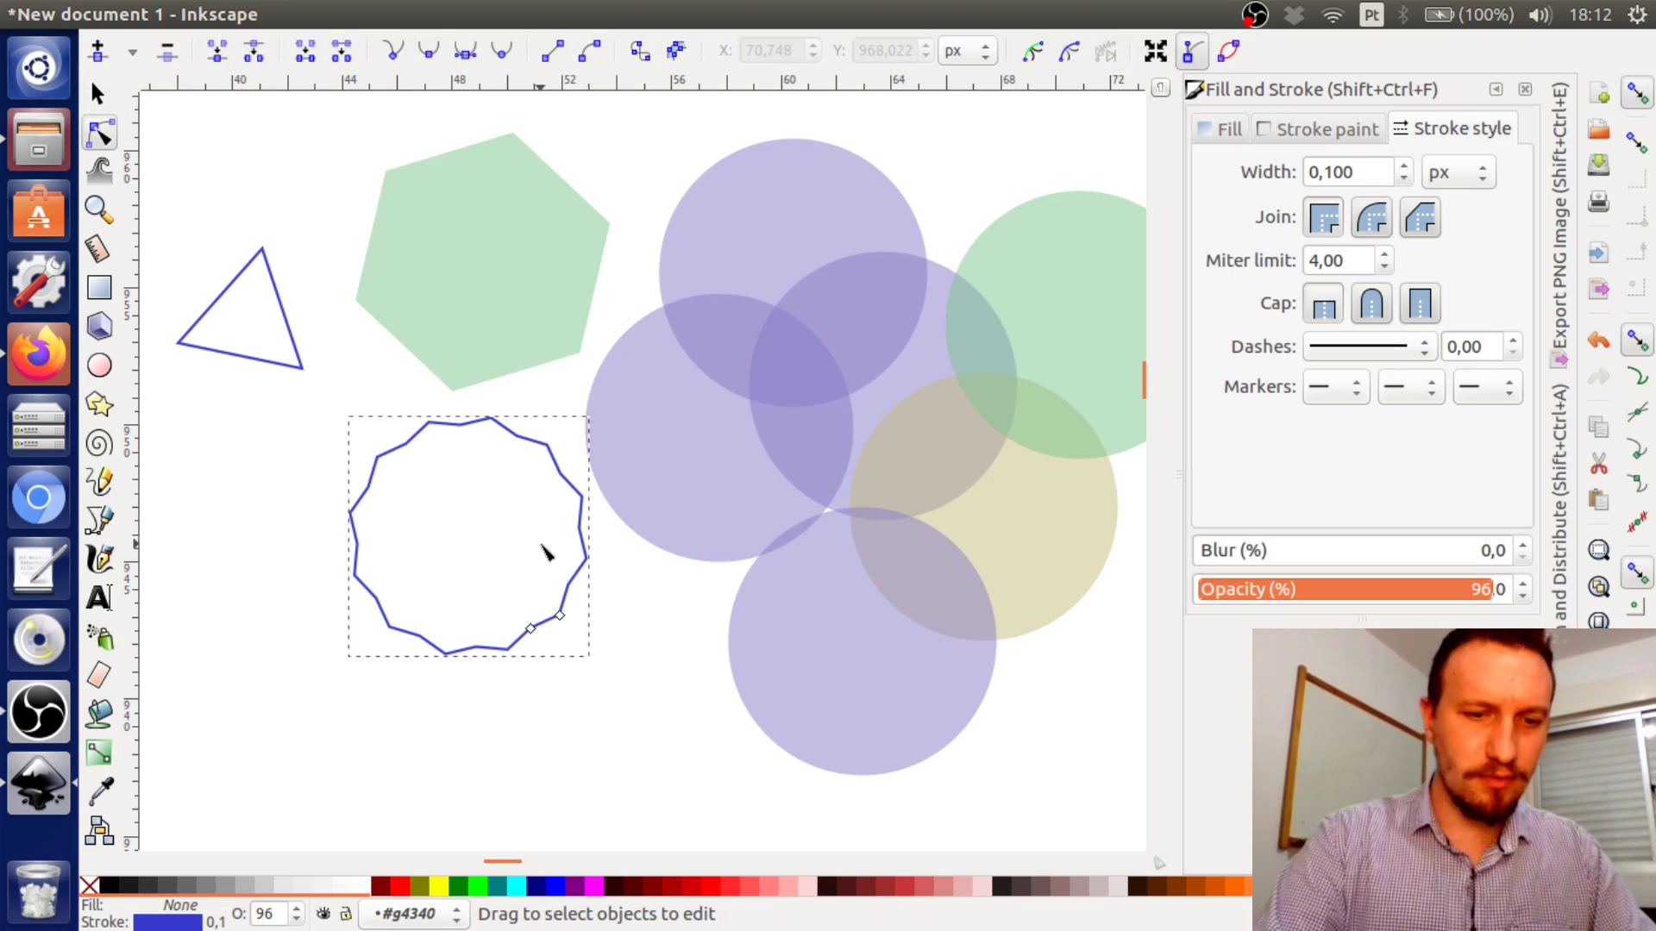
key(shift+ctrl+c)
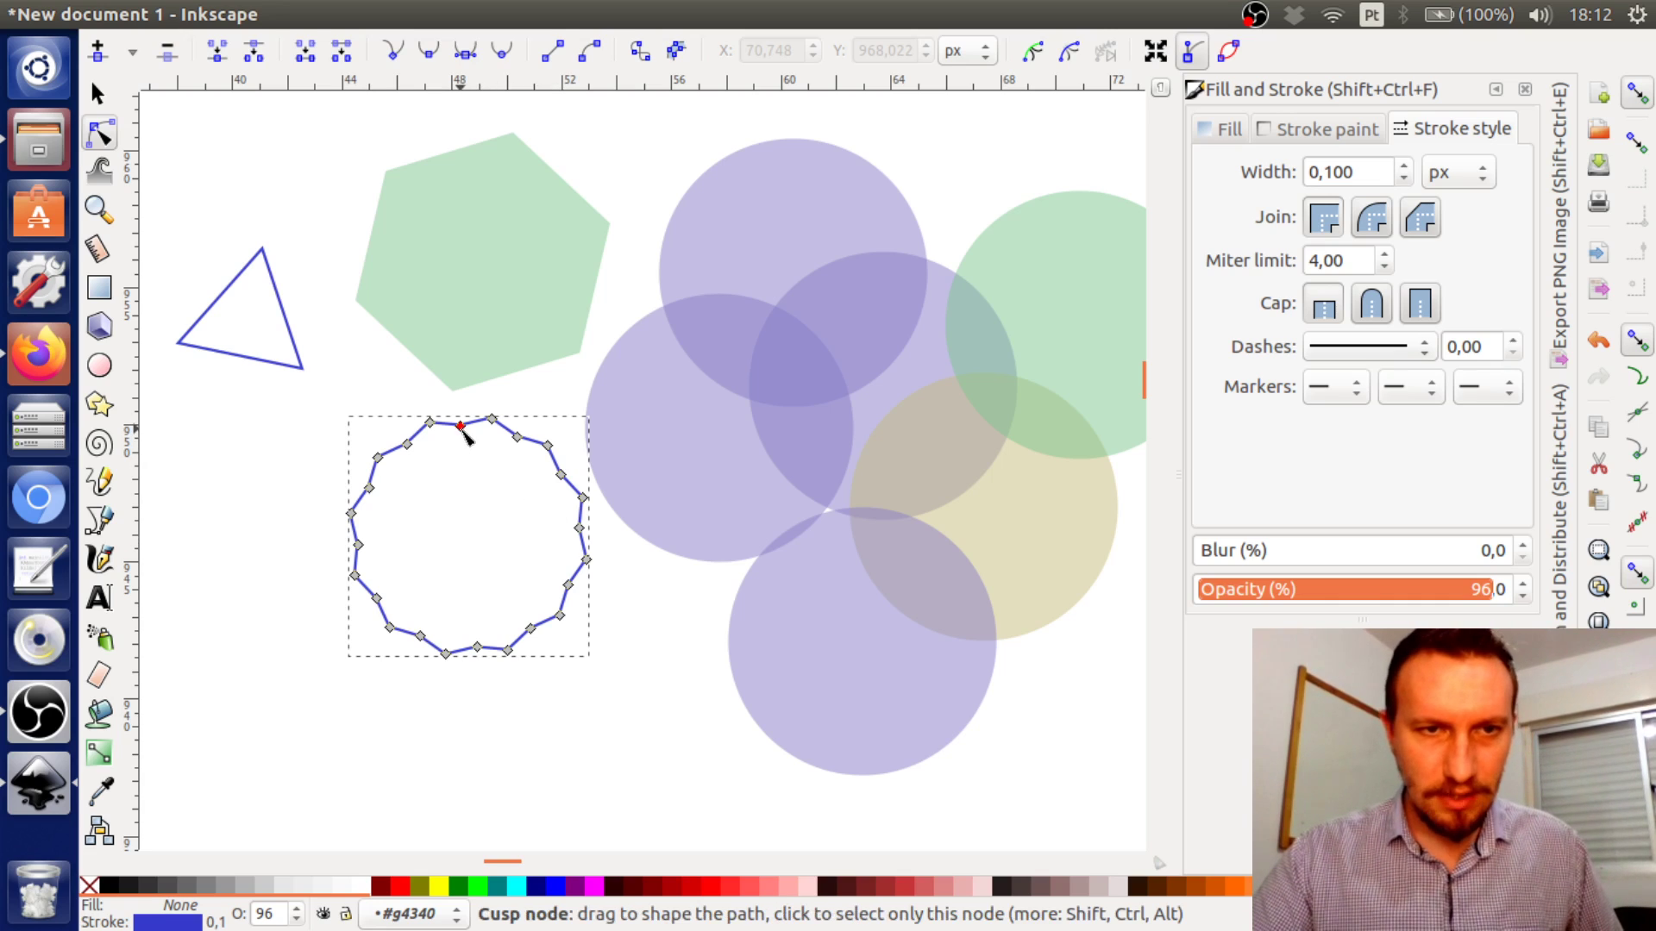
drag(461, 424, 476, 571)
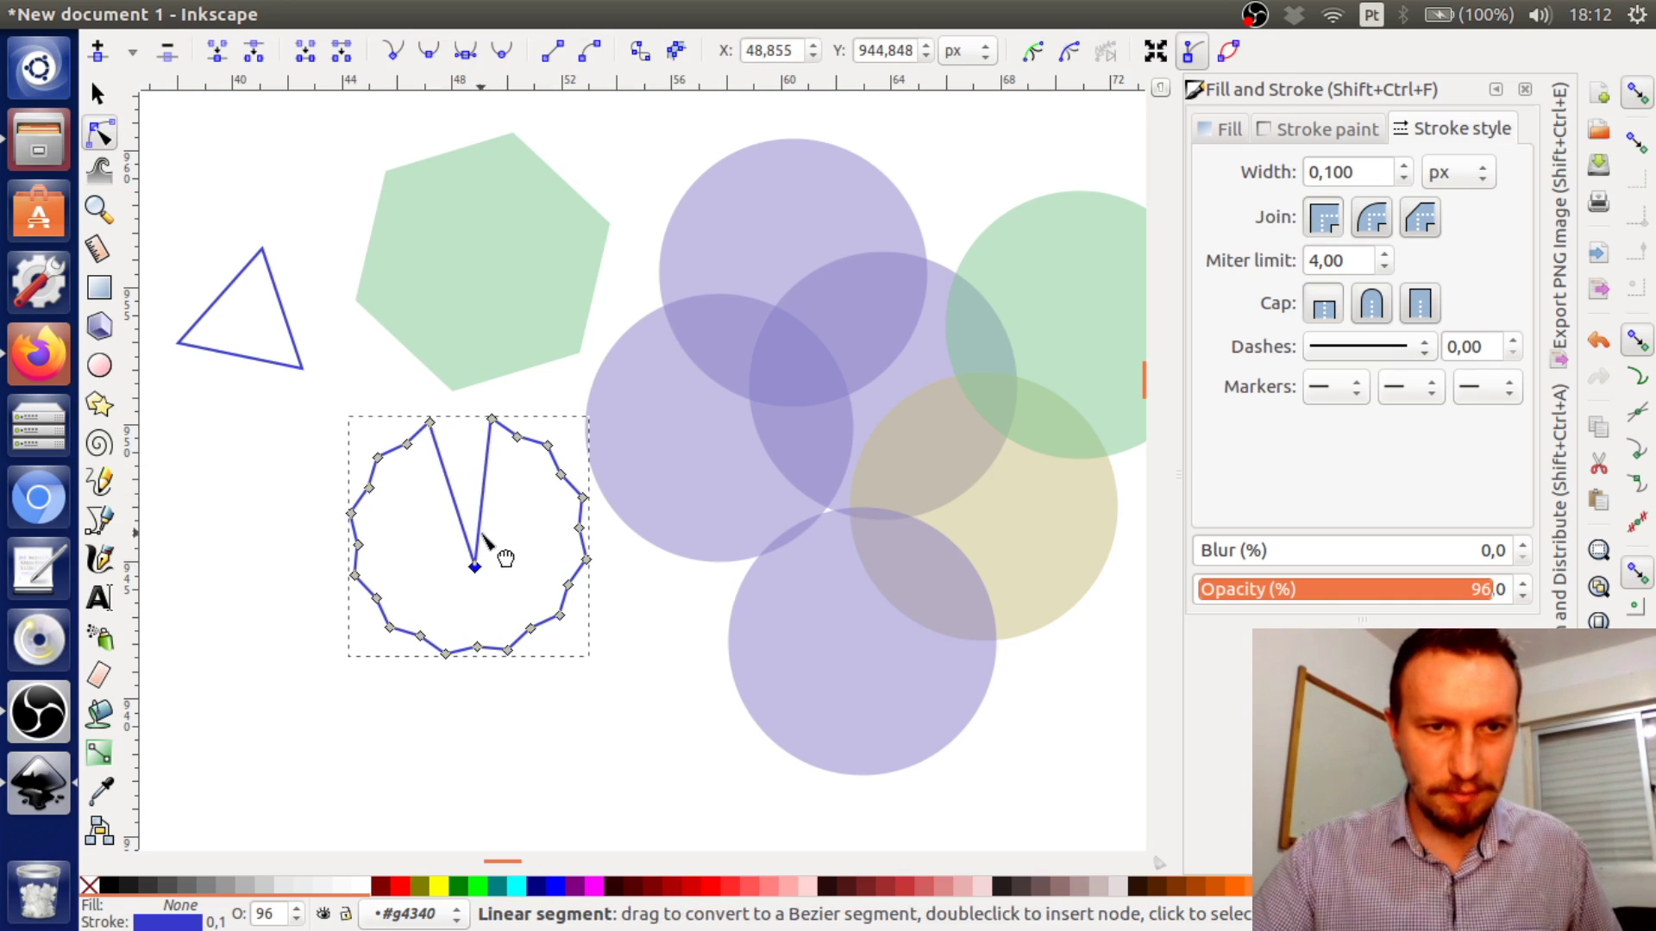
drag(518, 438, 550, 510)
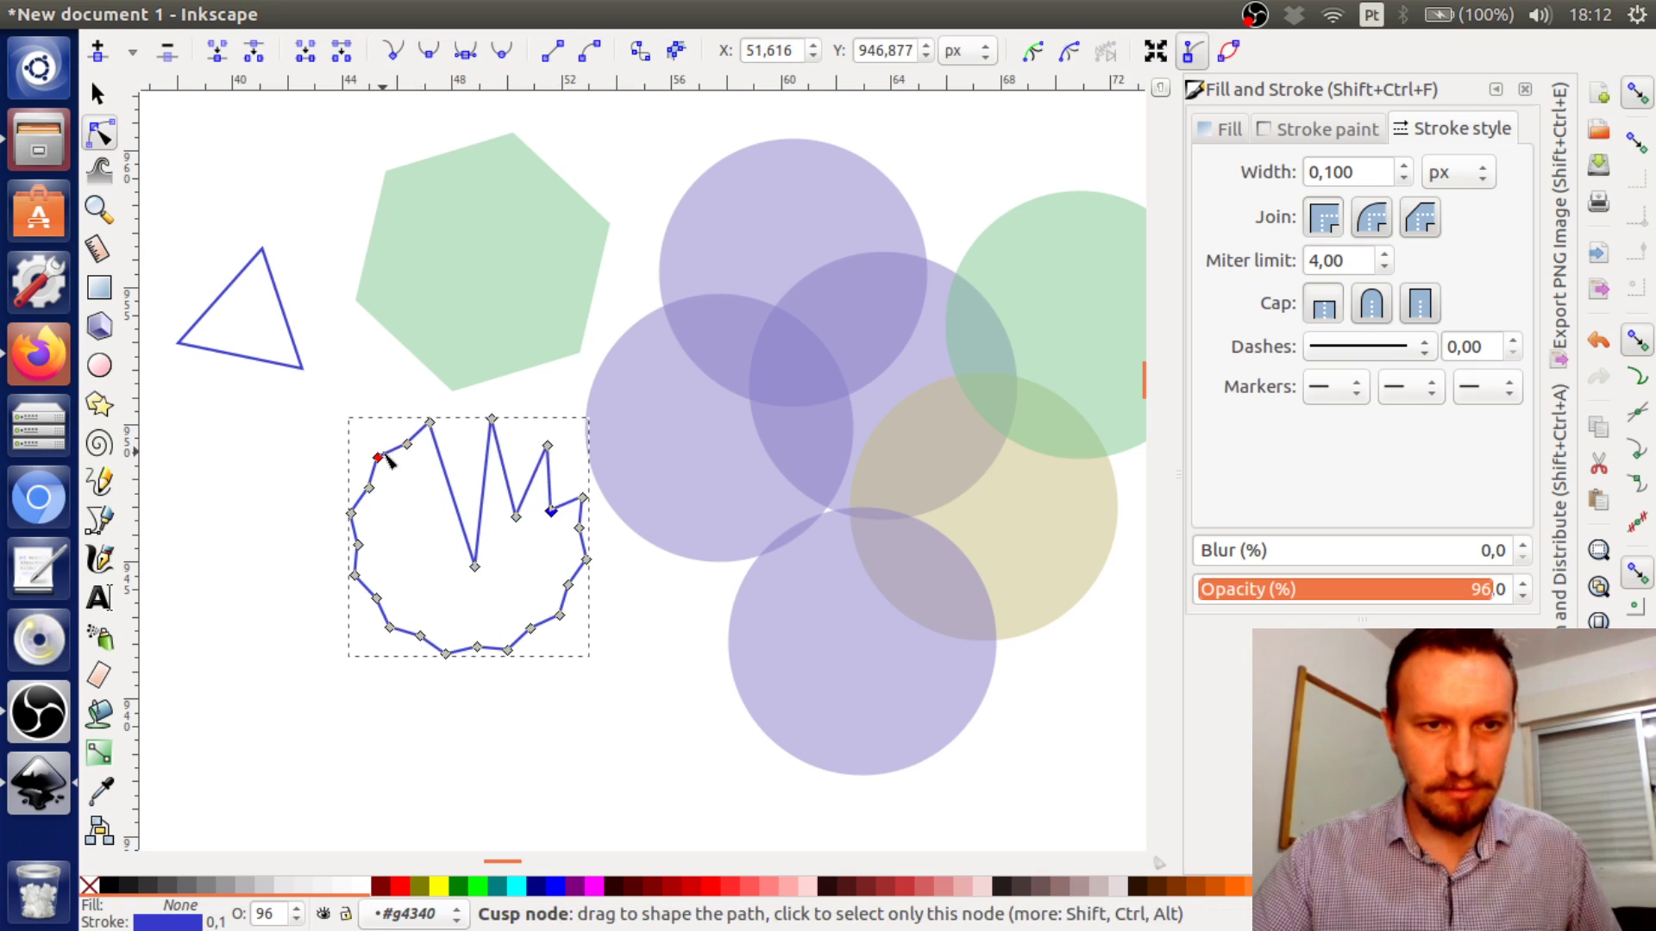
drag(377, 457, 415, 576)
drag(424, 637, 488, 530)
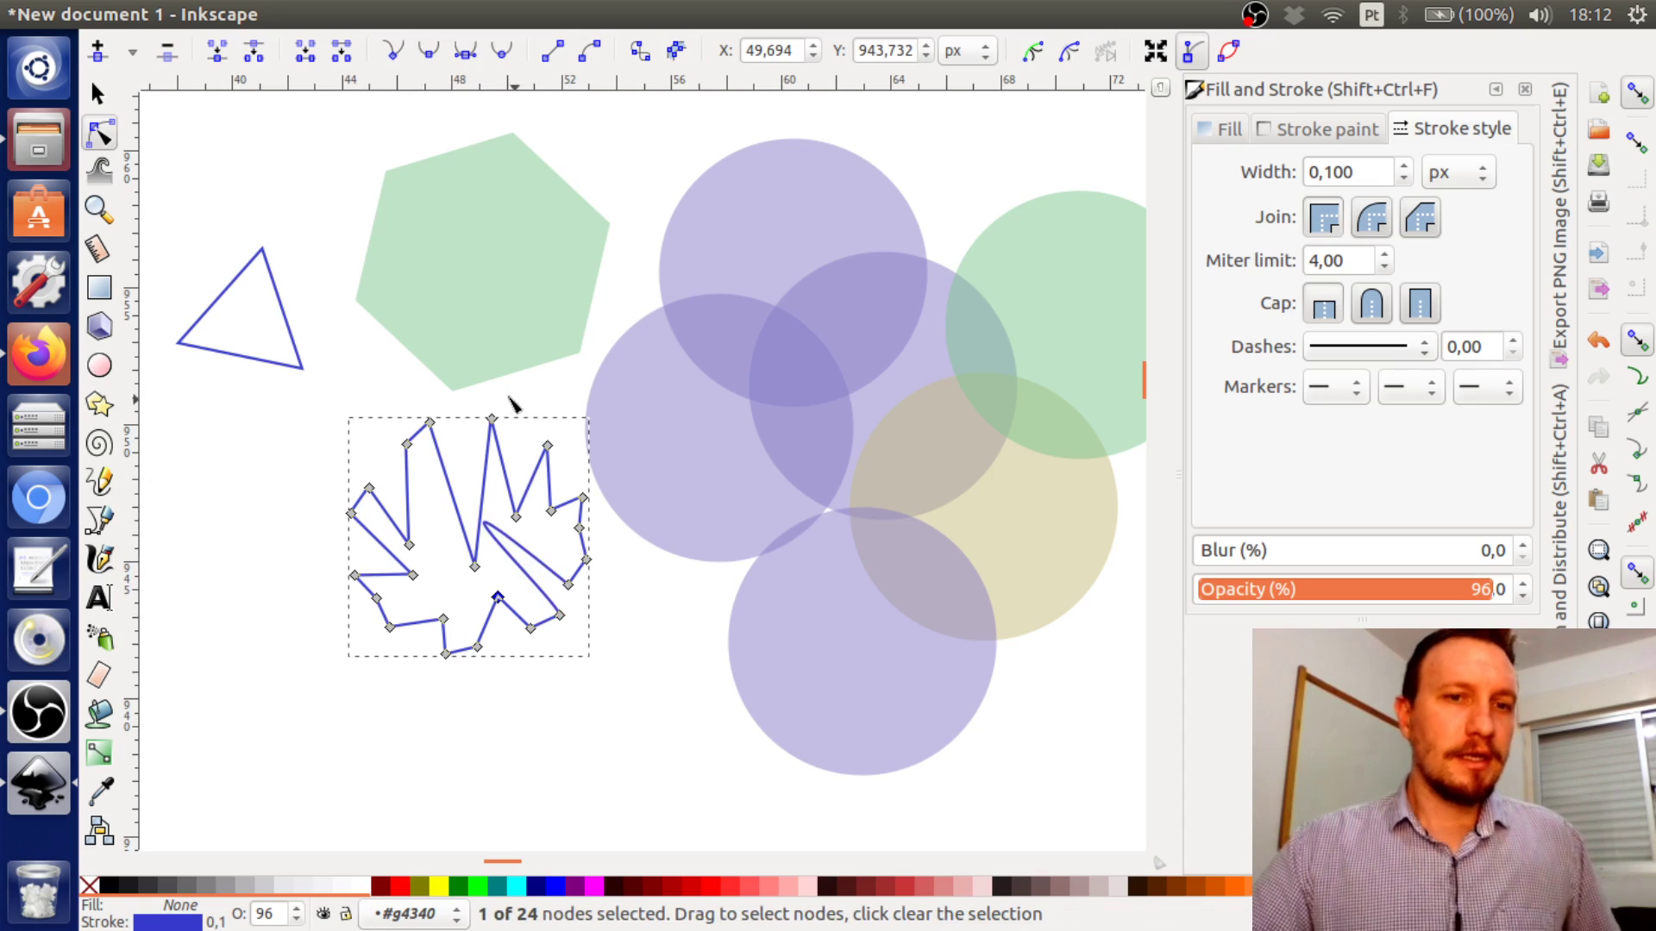
Delete the irregular spiky path below the hexagon
click(97, 93)
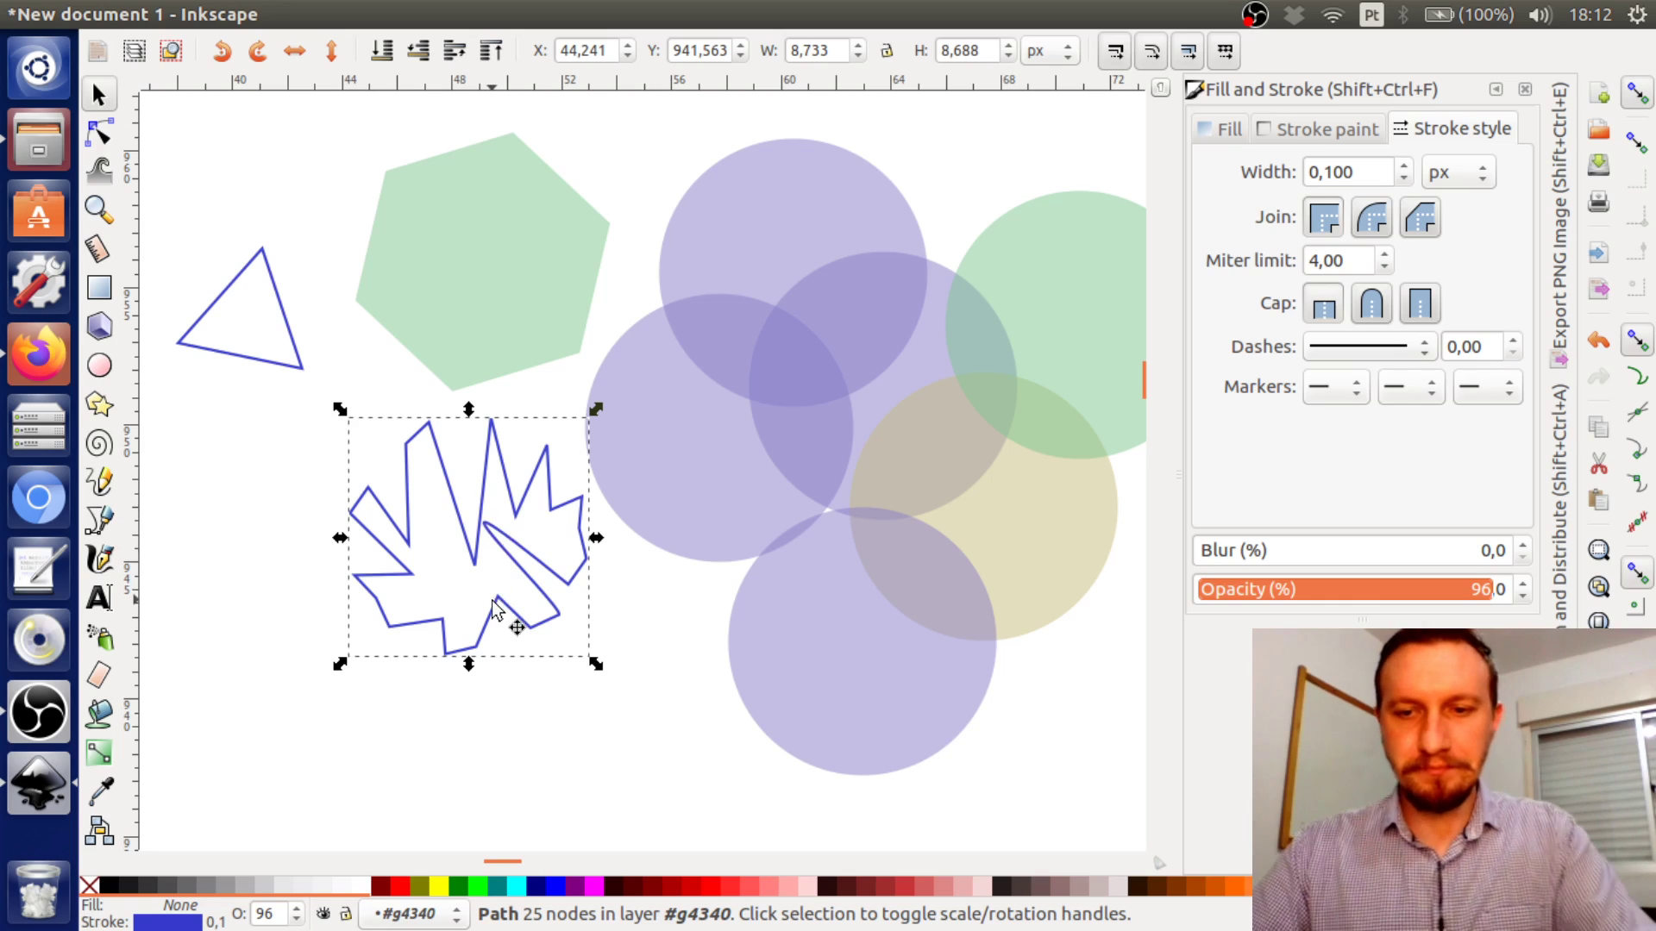
key(Delete)
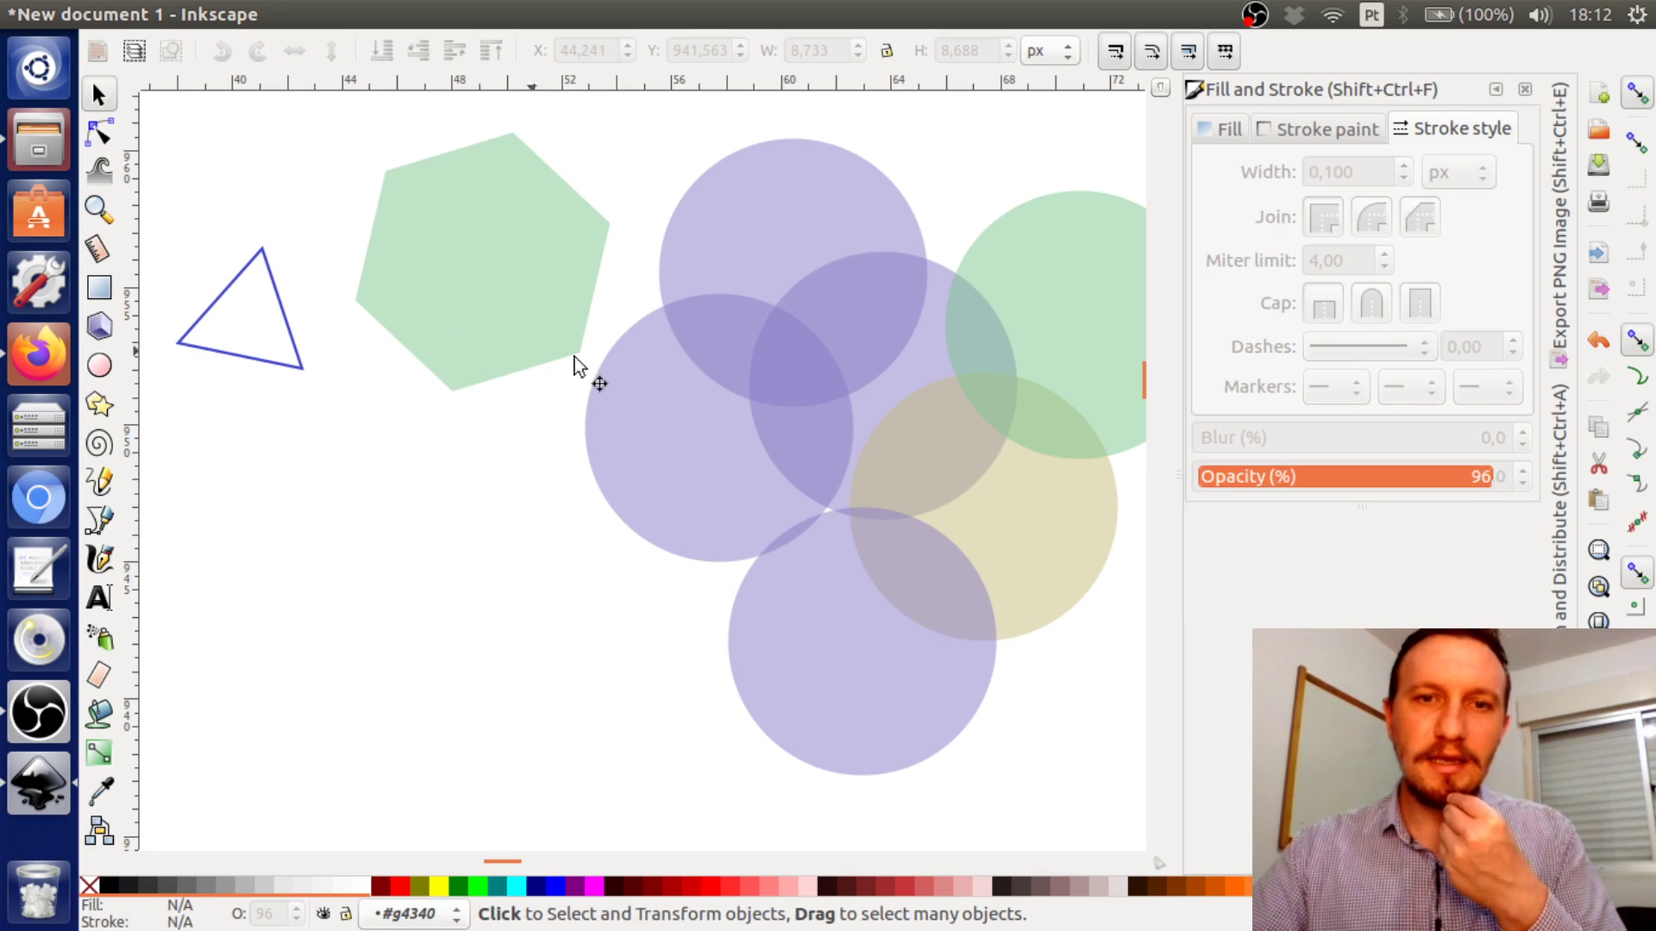
Select the purple circle nearest the hexagon, try mm as its size unit, and set the unit to m
click(680, 457)
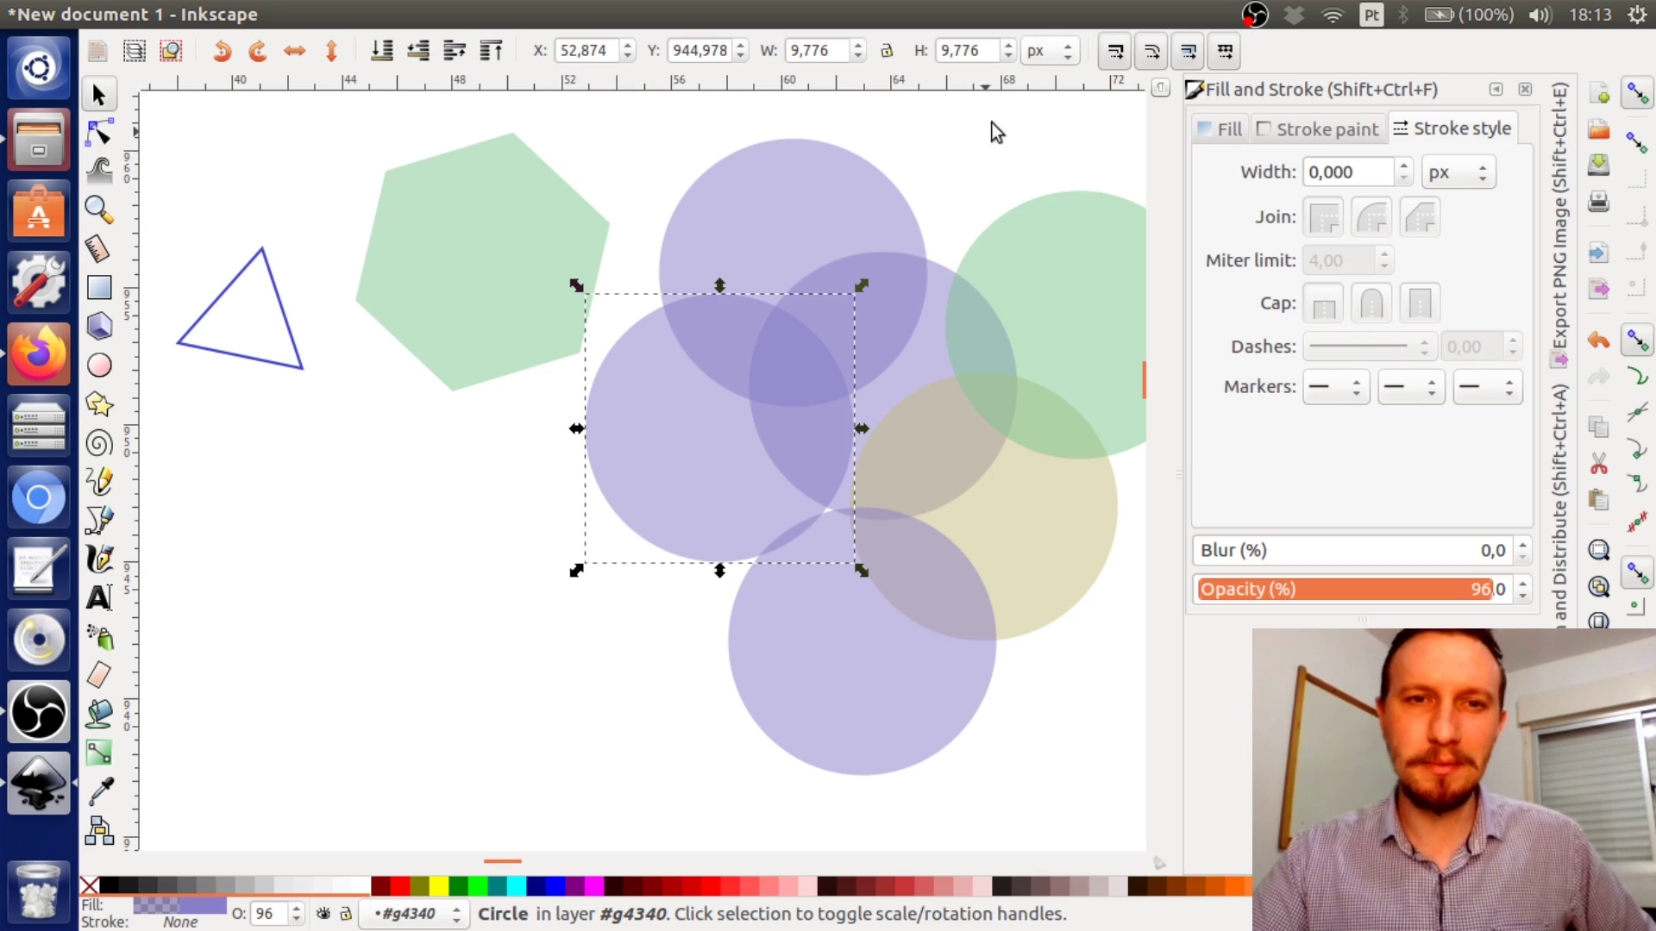
click(1049, 53)
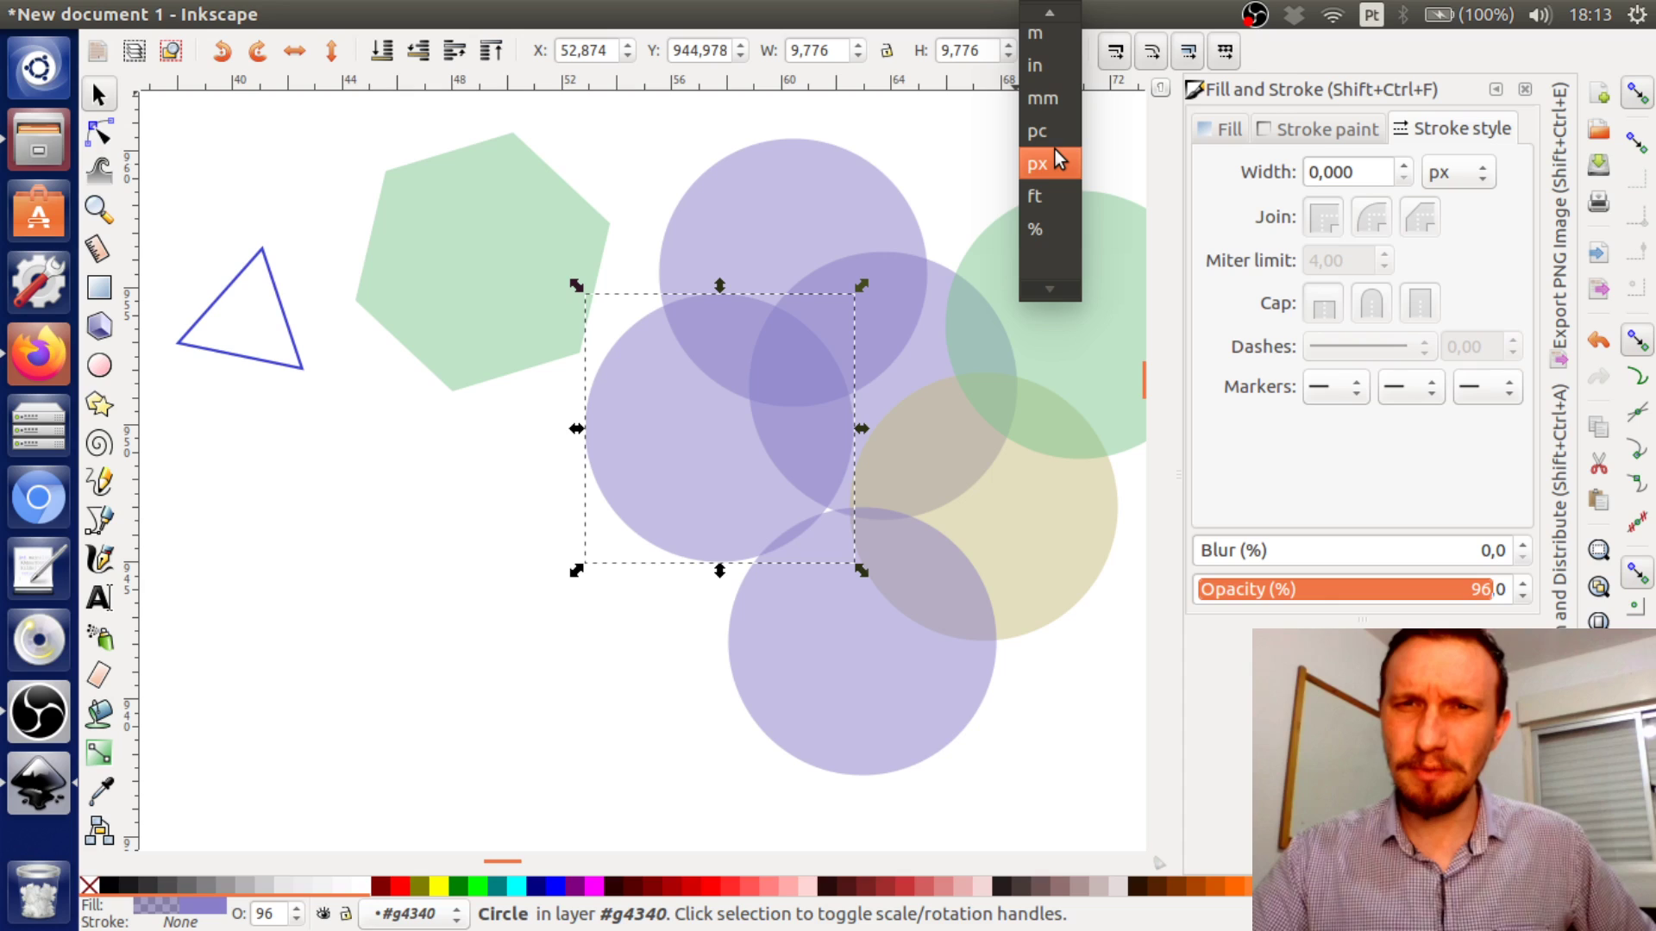
click(1045, 99)
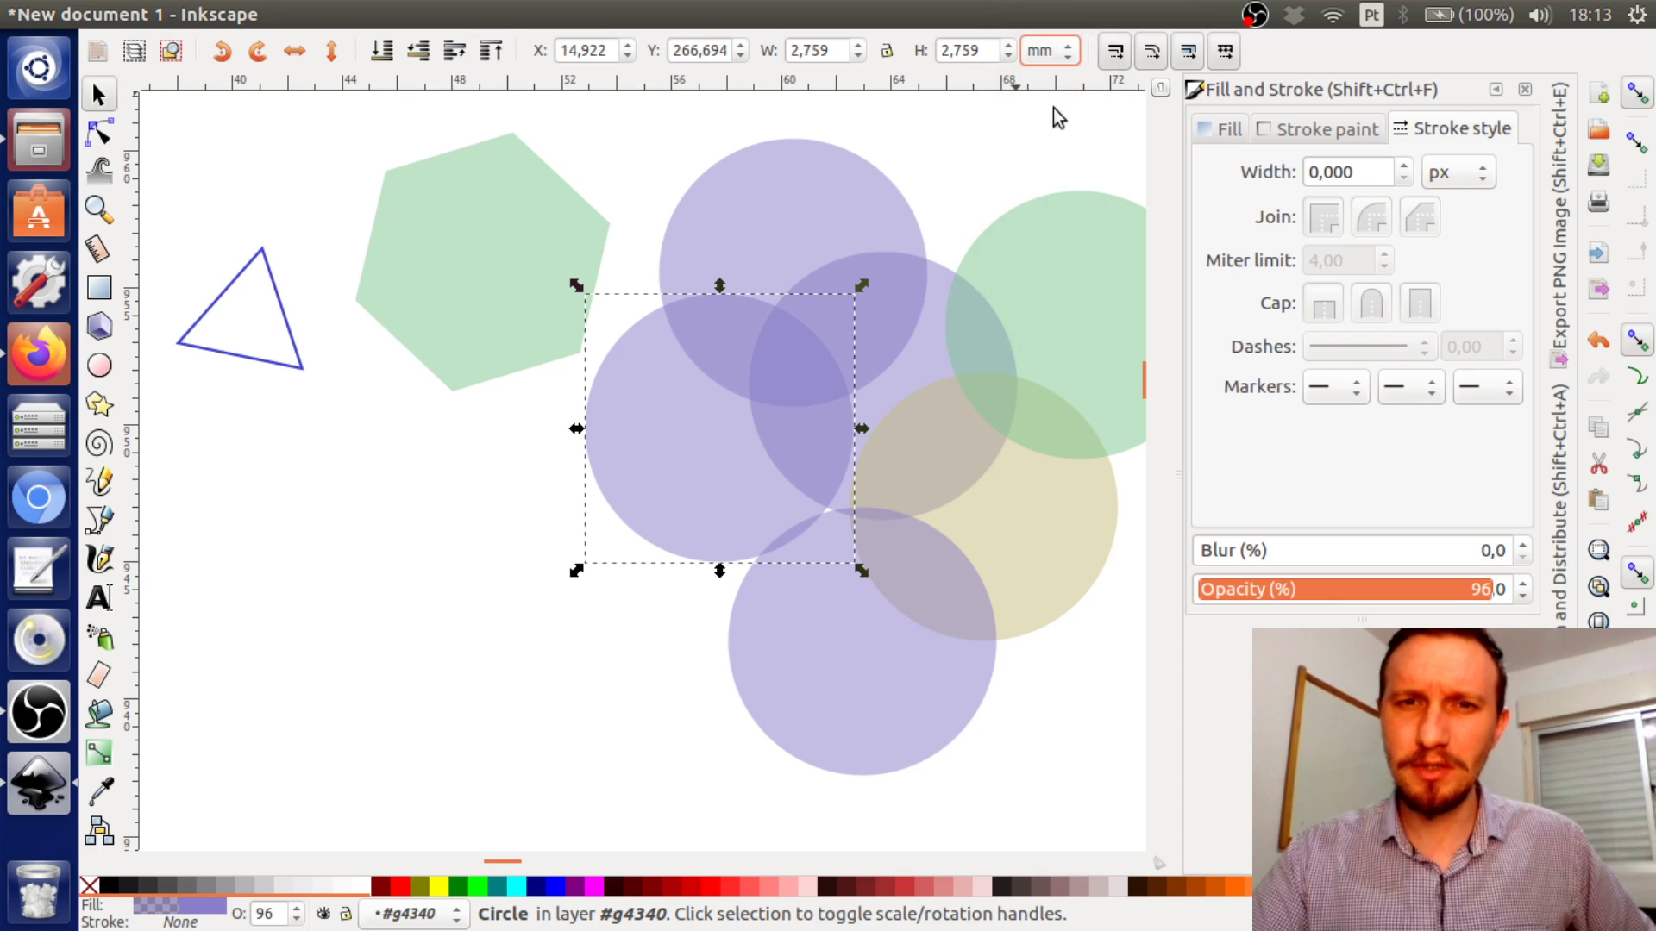
click(1045, 52)
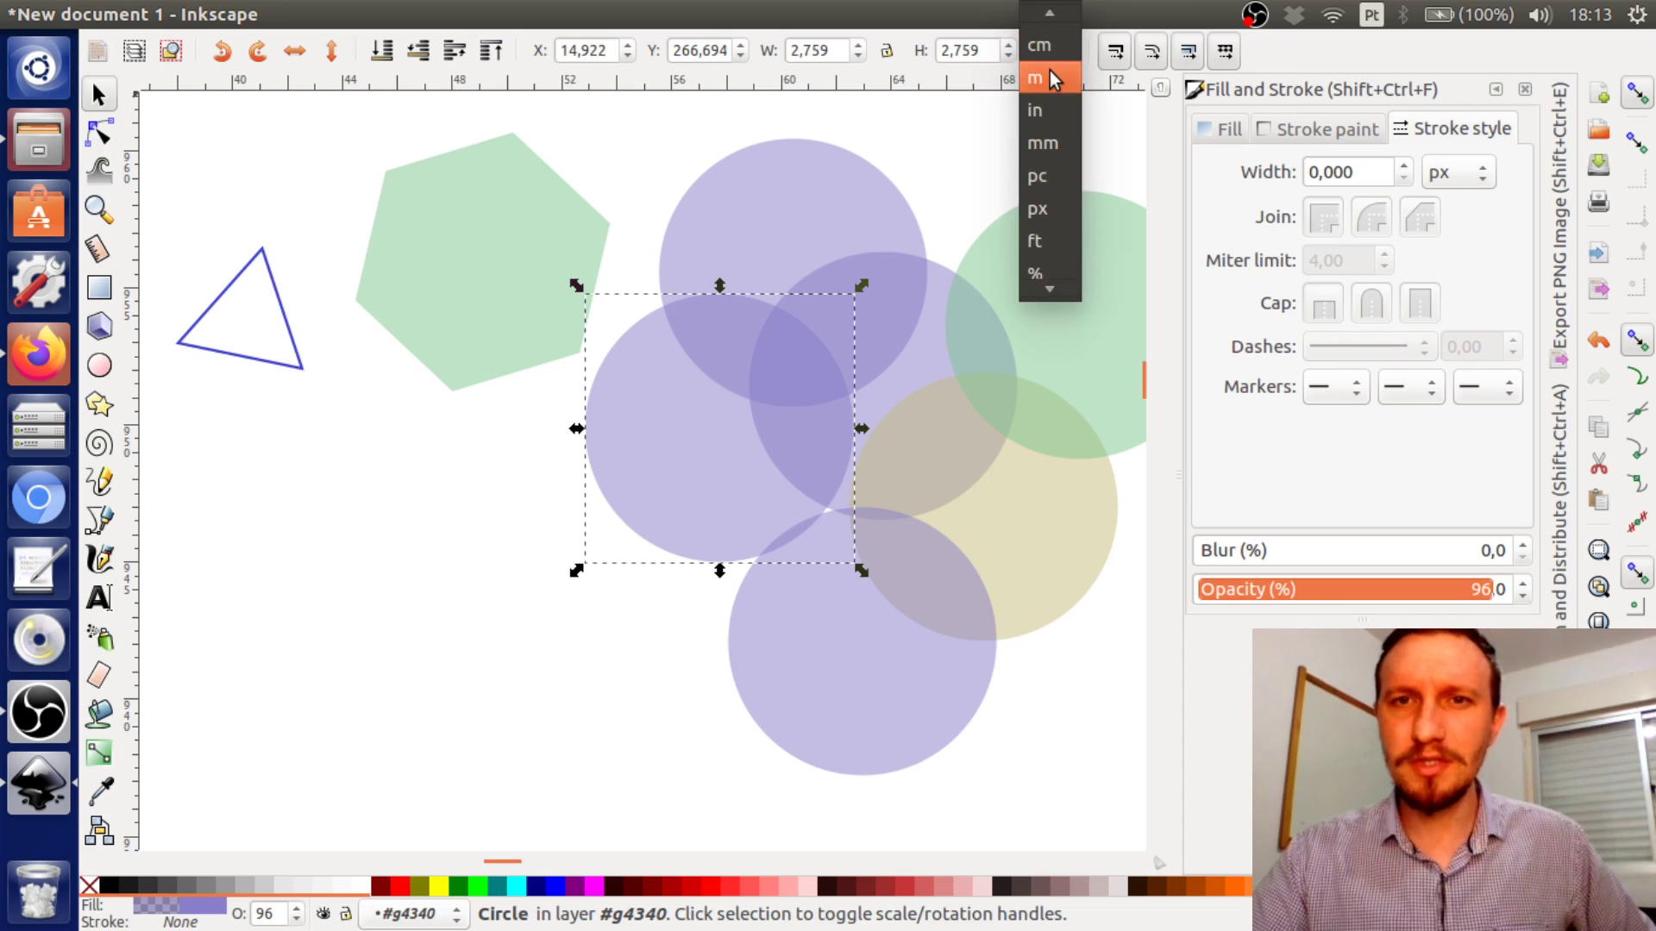
click(1049, 74)
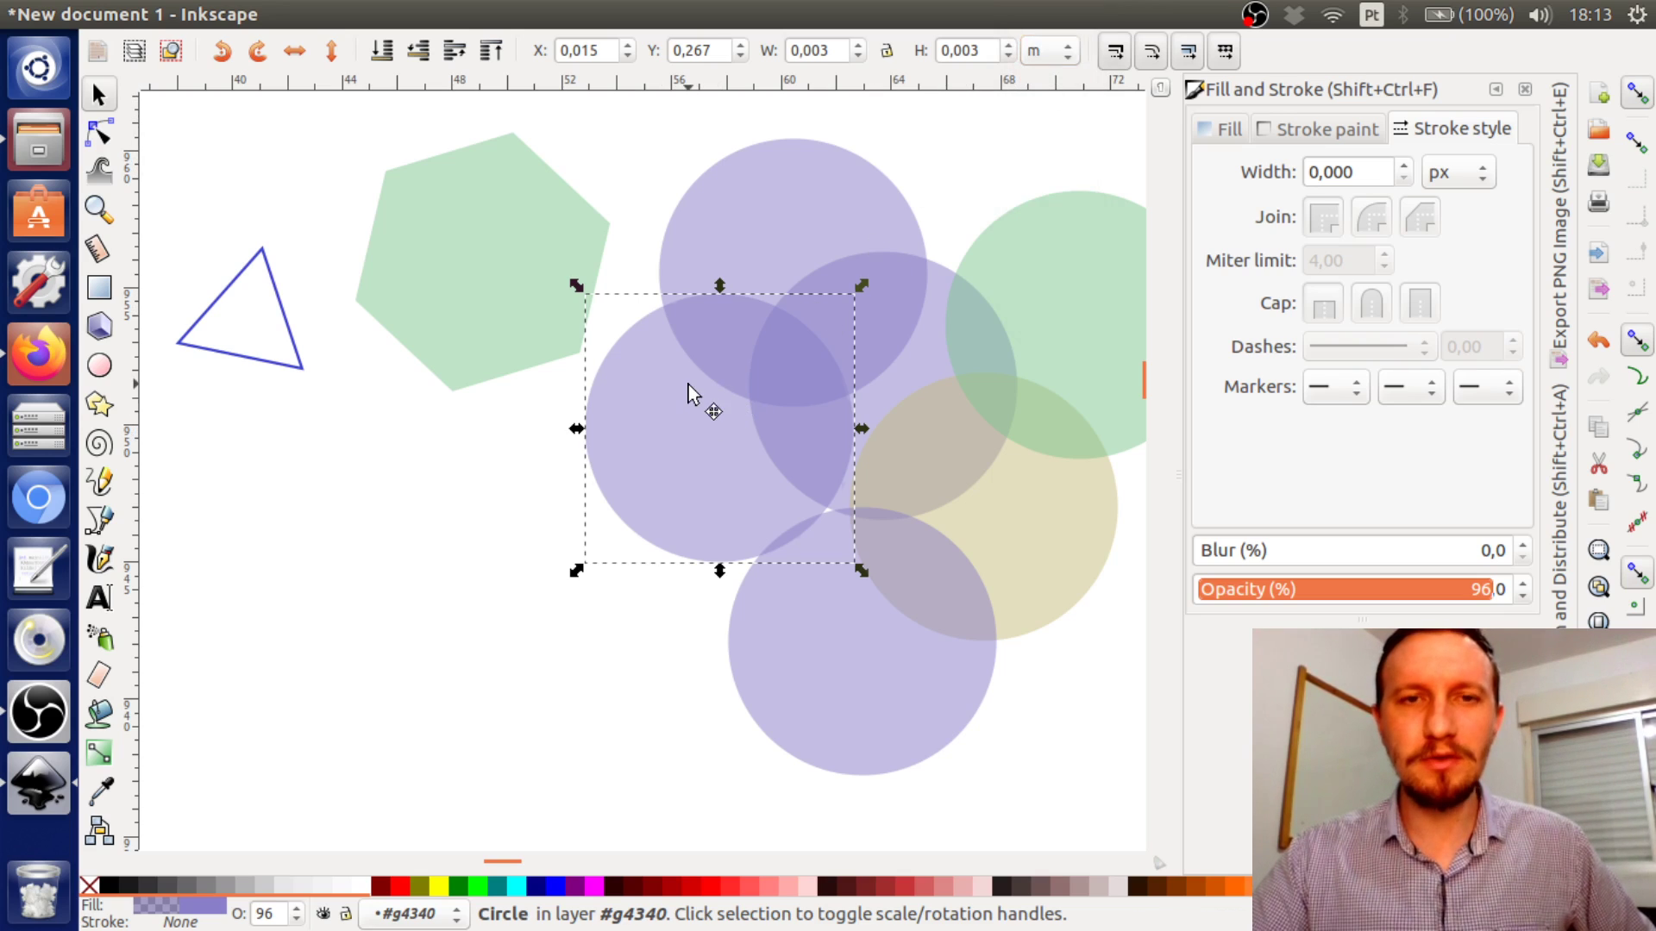
Move the selected purple circle away from the cluster, just below the hexagon, and set its width to 1 m
drag(688, 393, 581, 422)
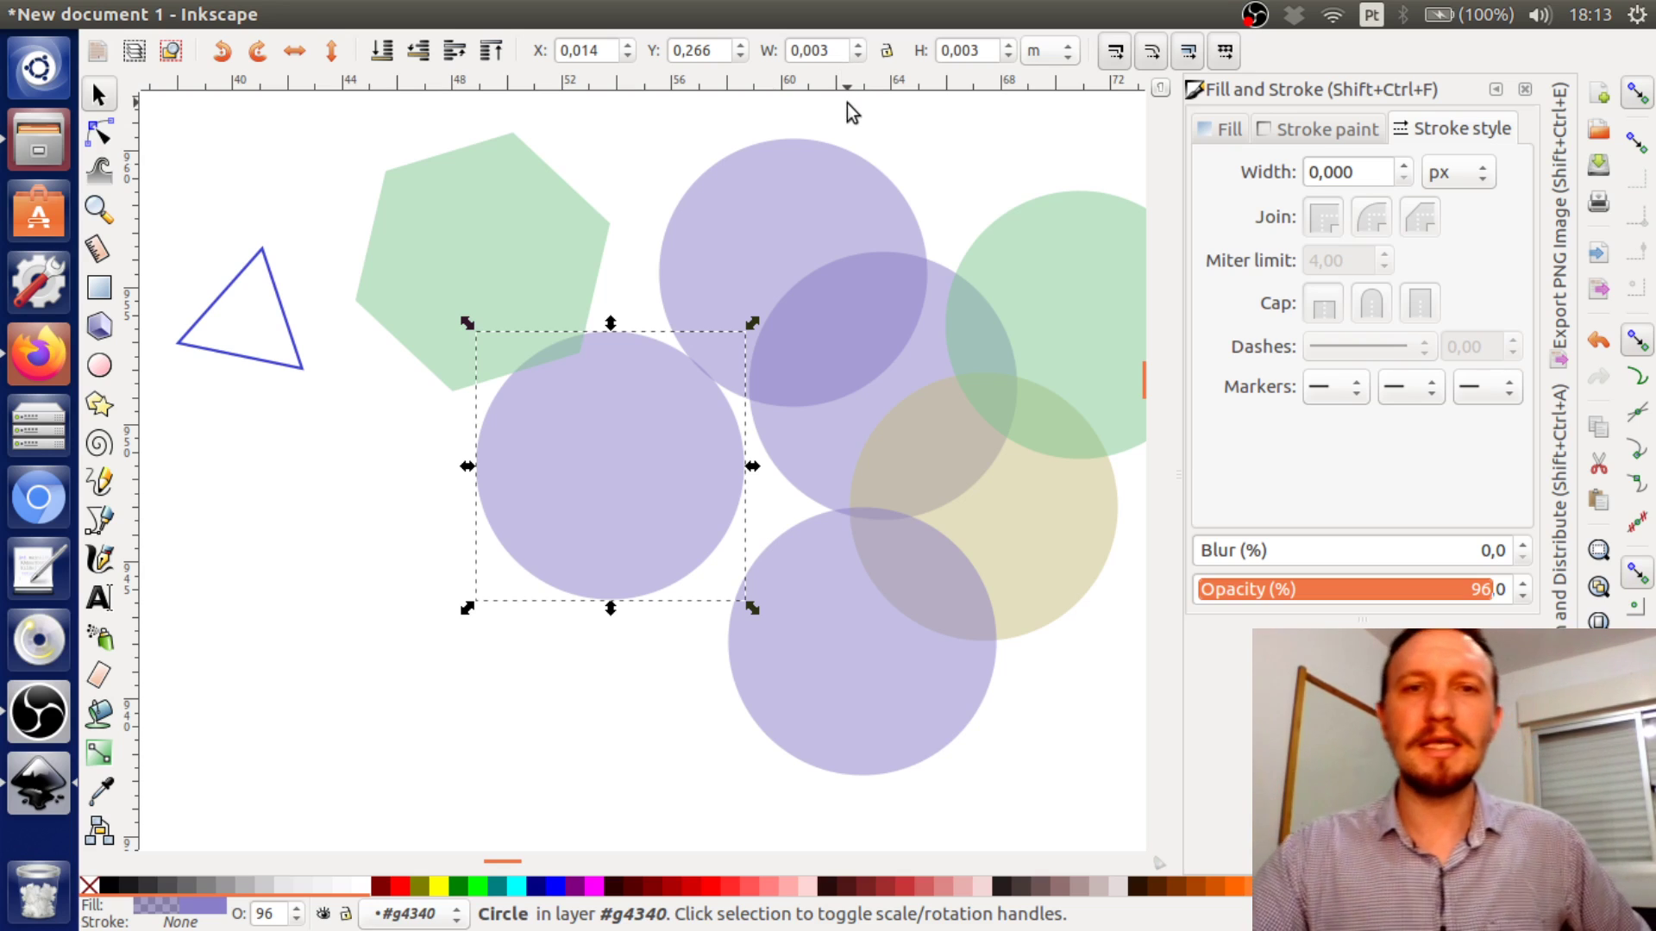
click(786, 50)
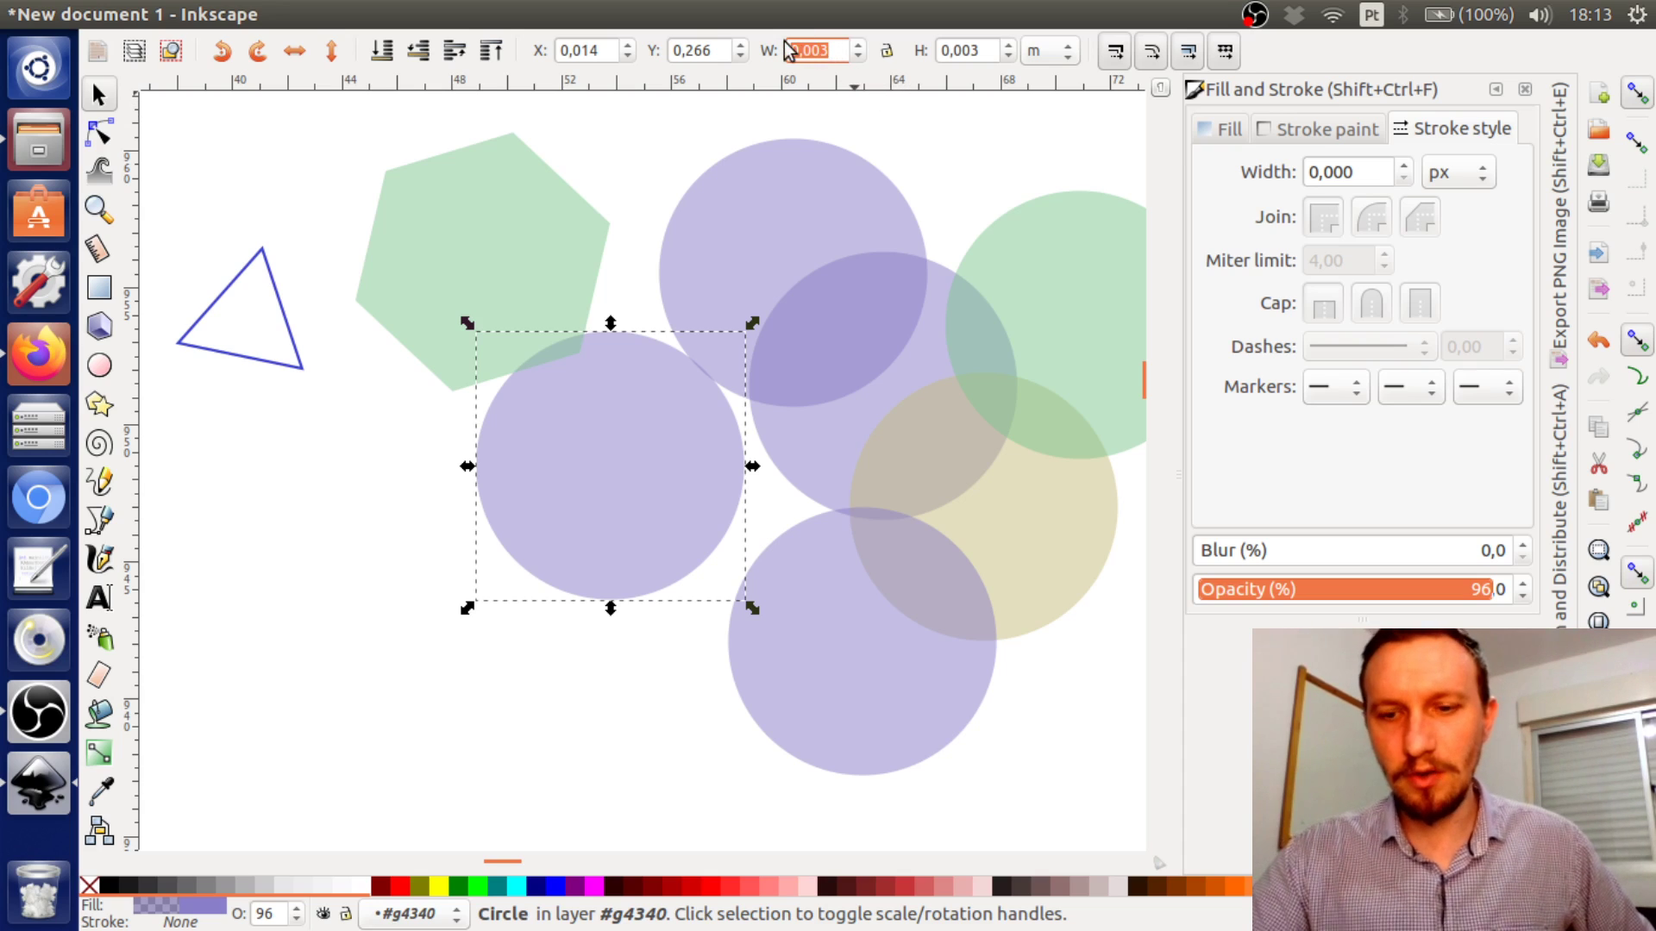
text(1)
key(Return)
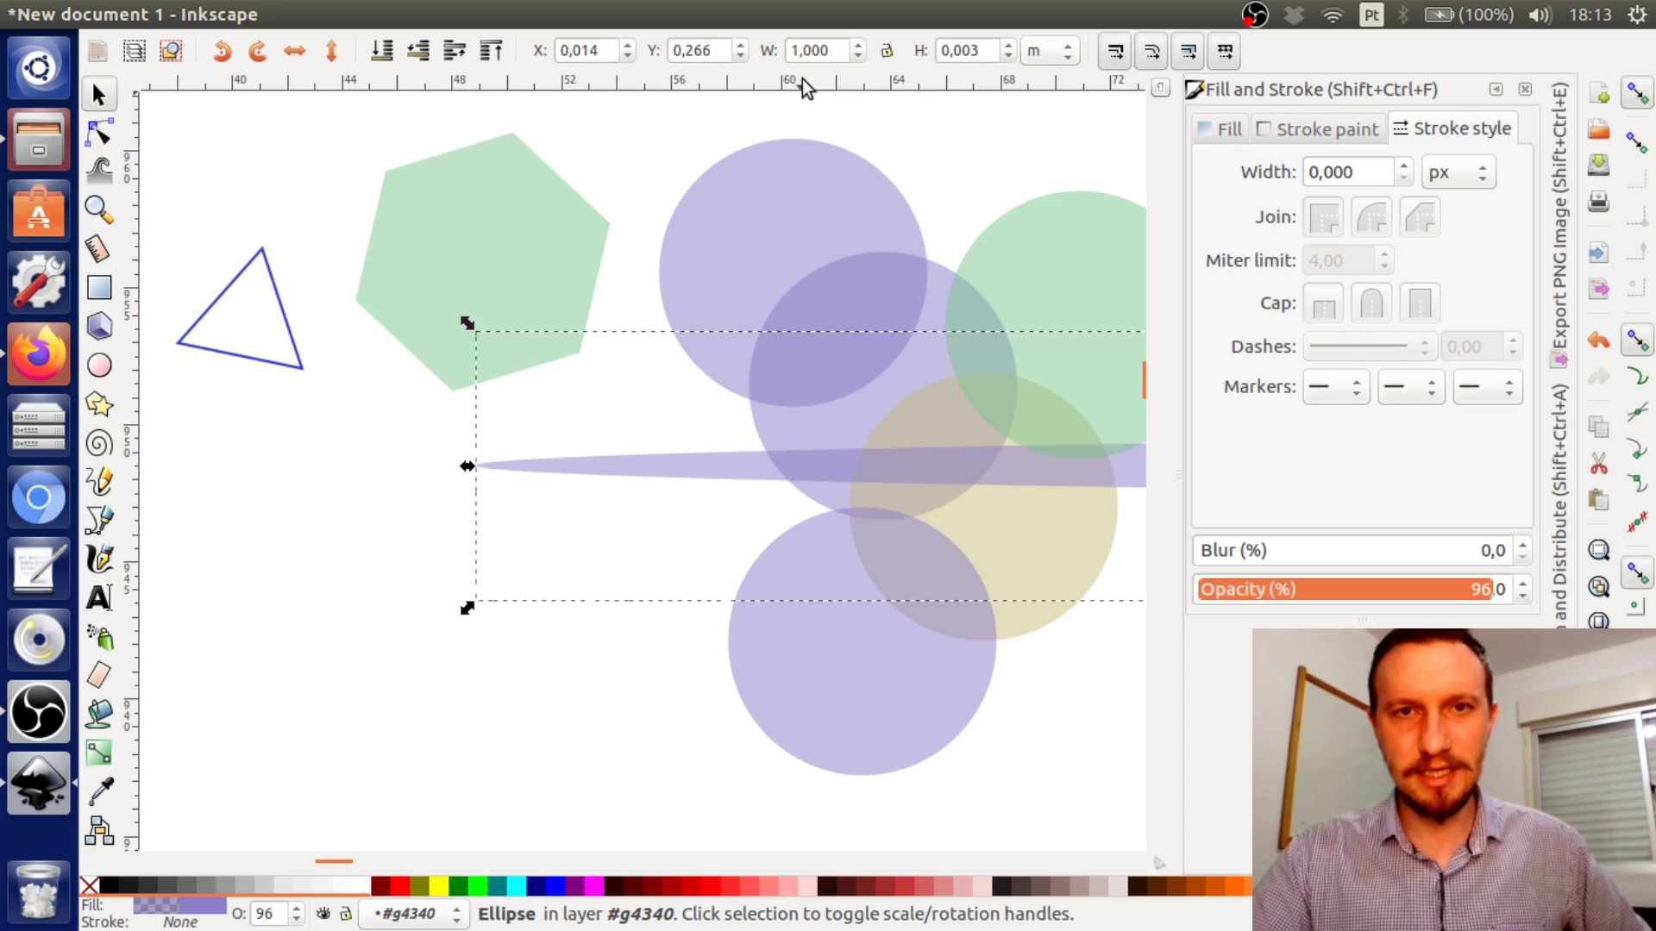
Delete the 1 m wide purple ellipse that extends beyond the page
ctrl+scroll(846, 318, down, 6)
drag(1011, 417, 568, 468)
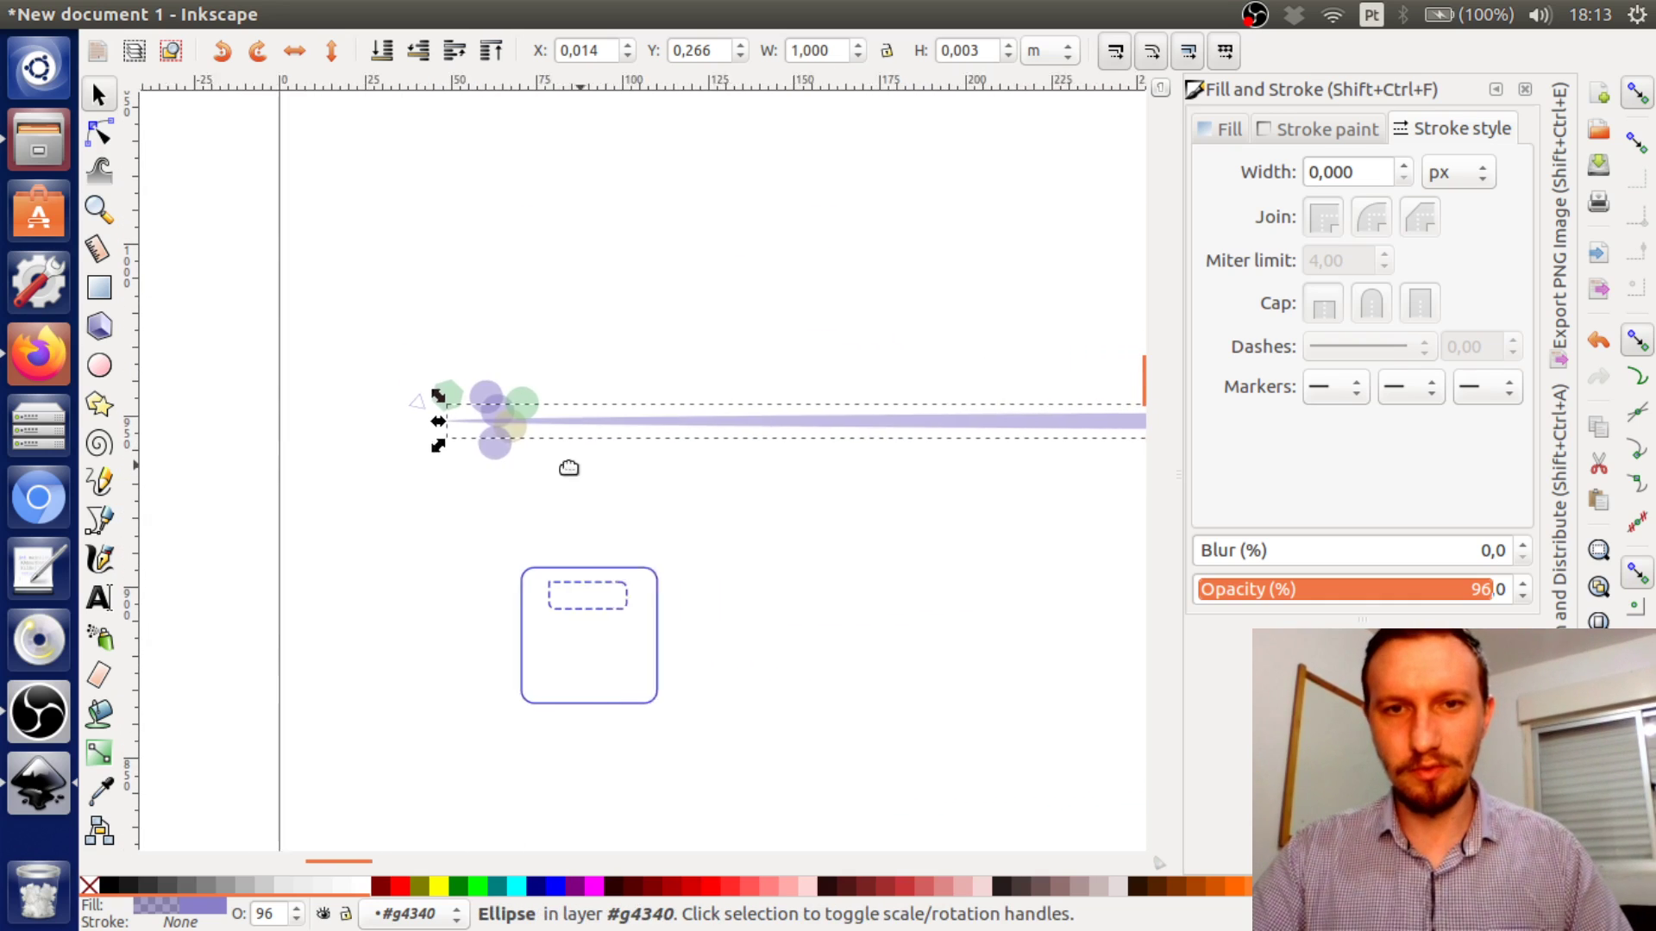
ctrl+scroll(780, 395, down, 4)
drag(905, 443, 522, 443)
ctrl+scroll(814, 445, down, 1)
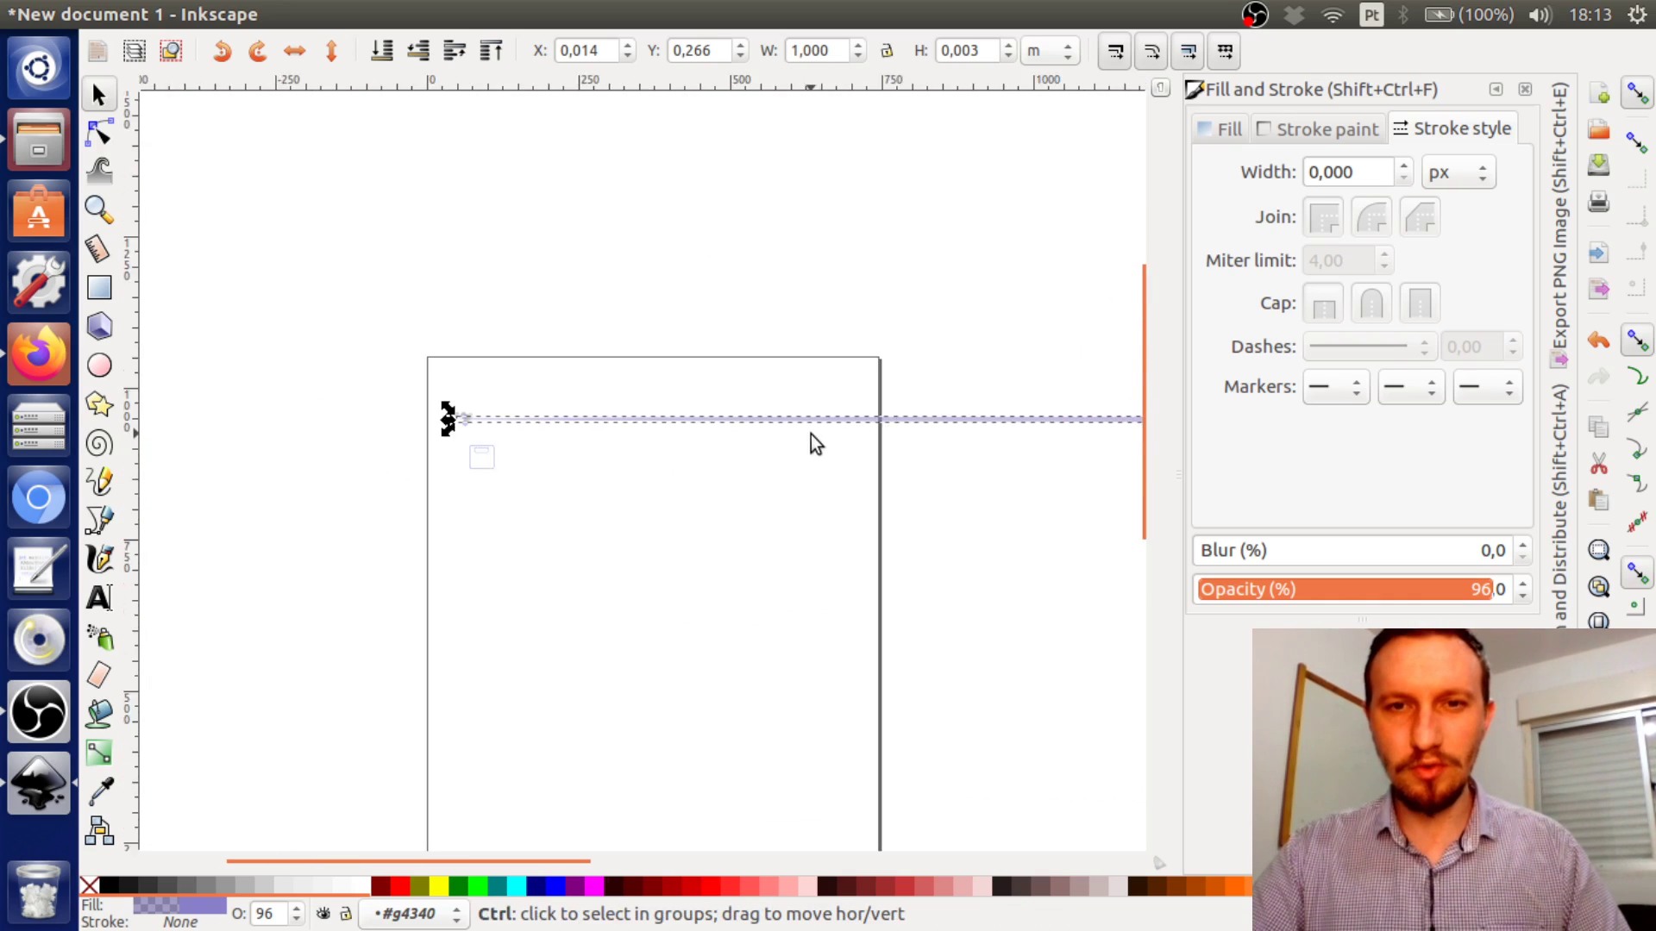
ctrl+scroll(814, 438, down, 1)
click(866, 423)
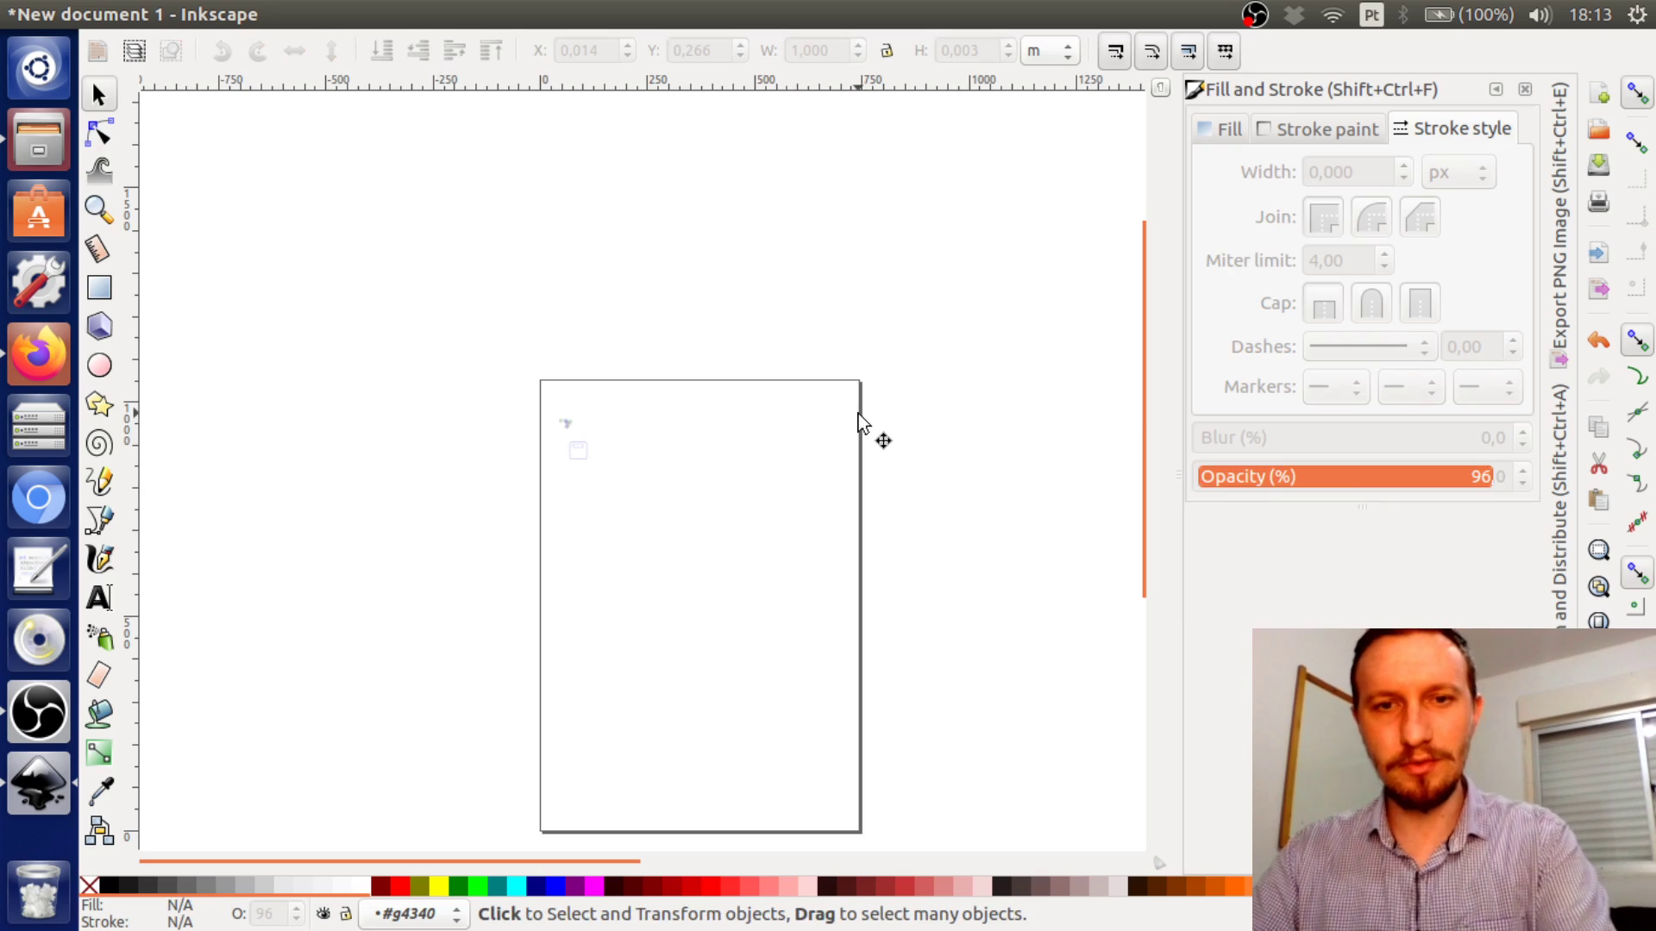
Set the size units to mm and select the green circle in the cluster
scroll(608, 444, up, 5)
scroll(449, 379, up, 5)
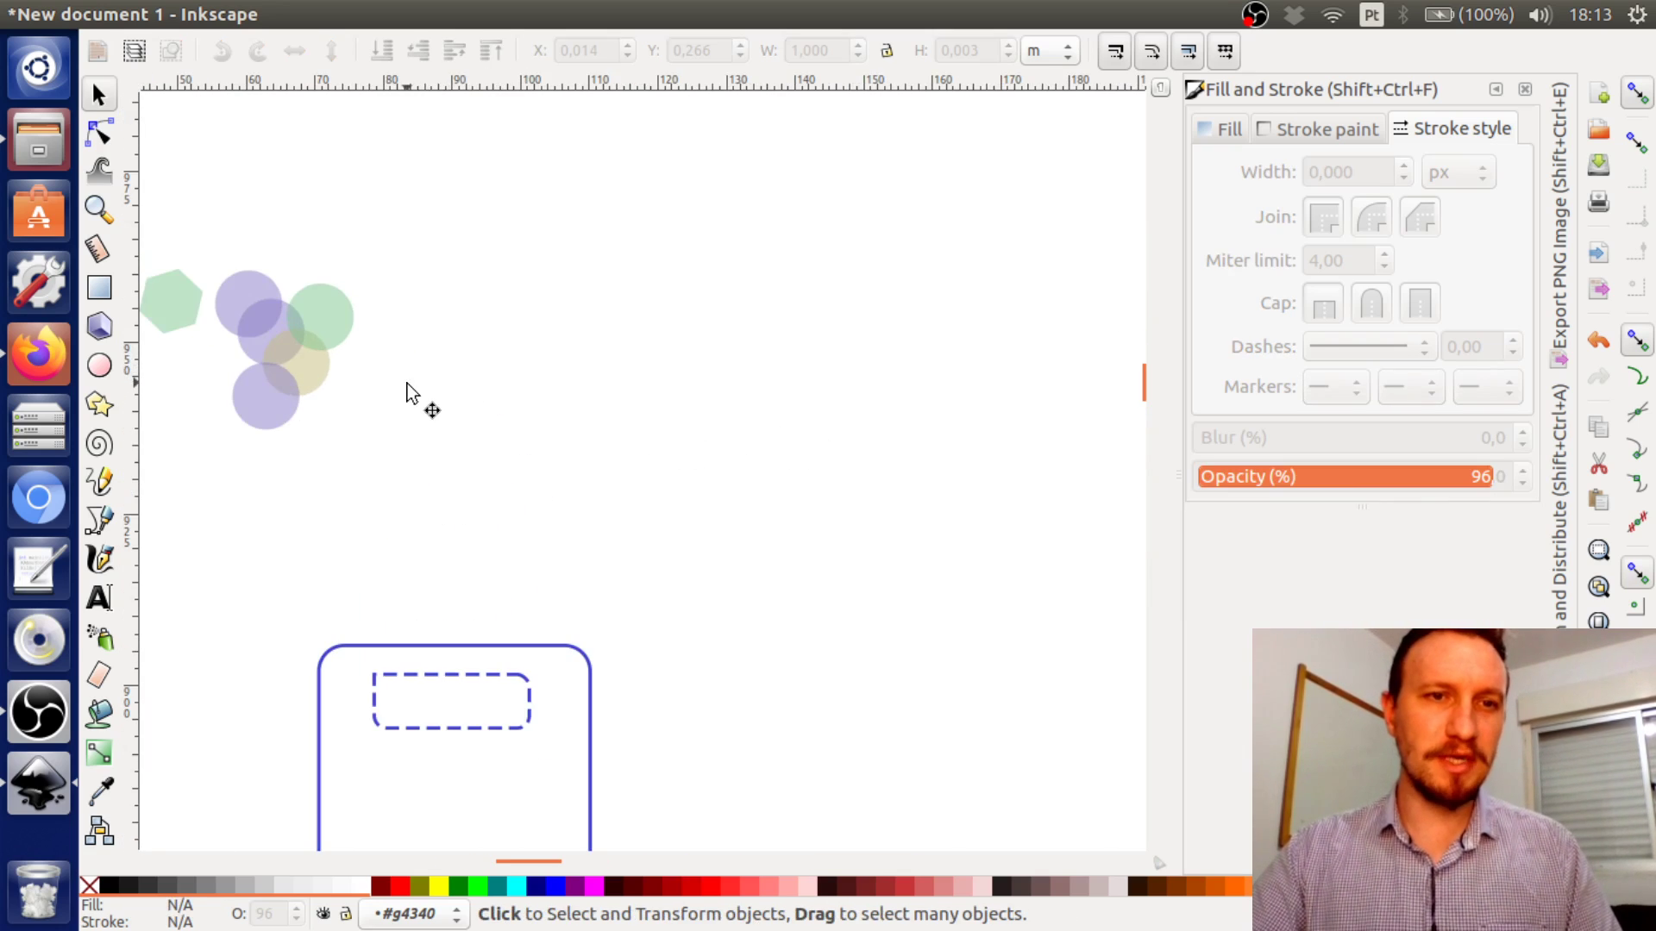
drag(554, 474, 585, 483)
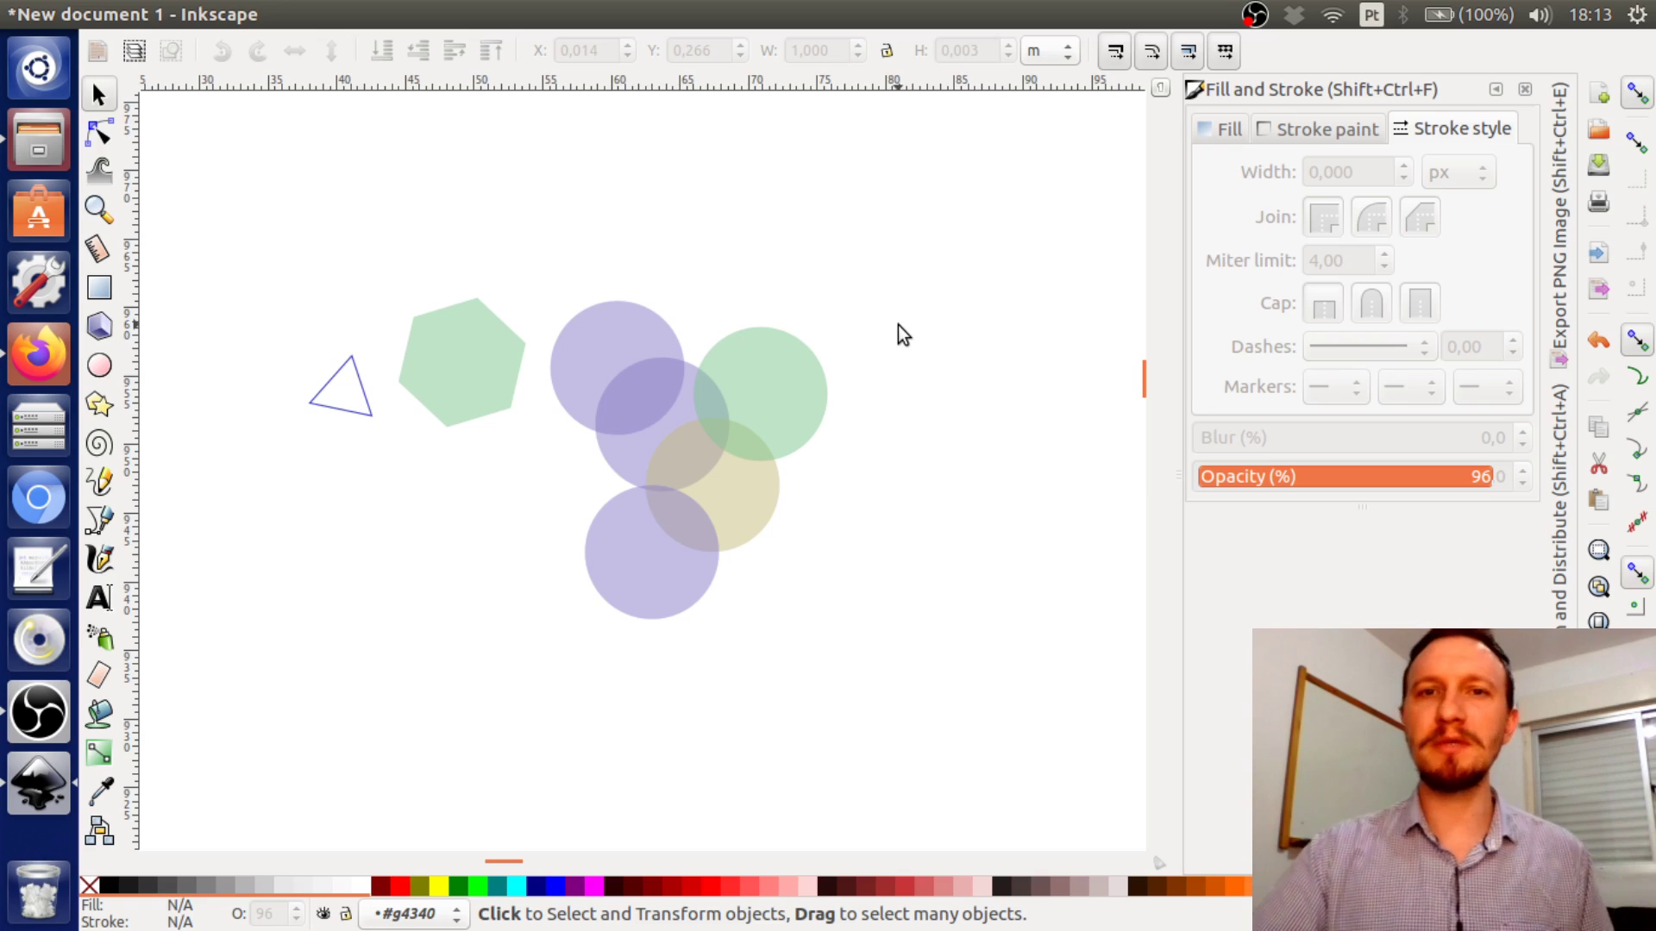
click(1053, 50)
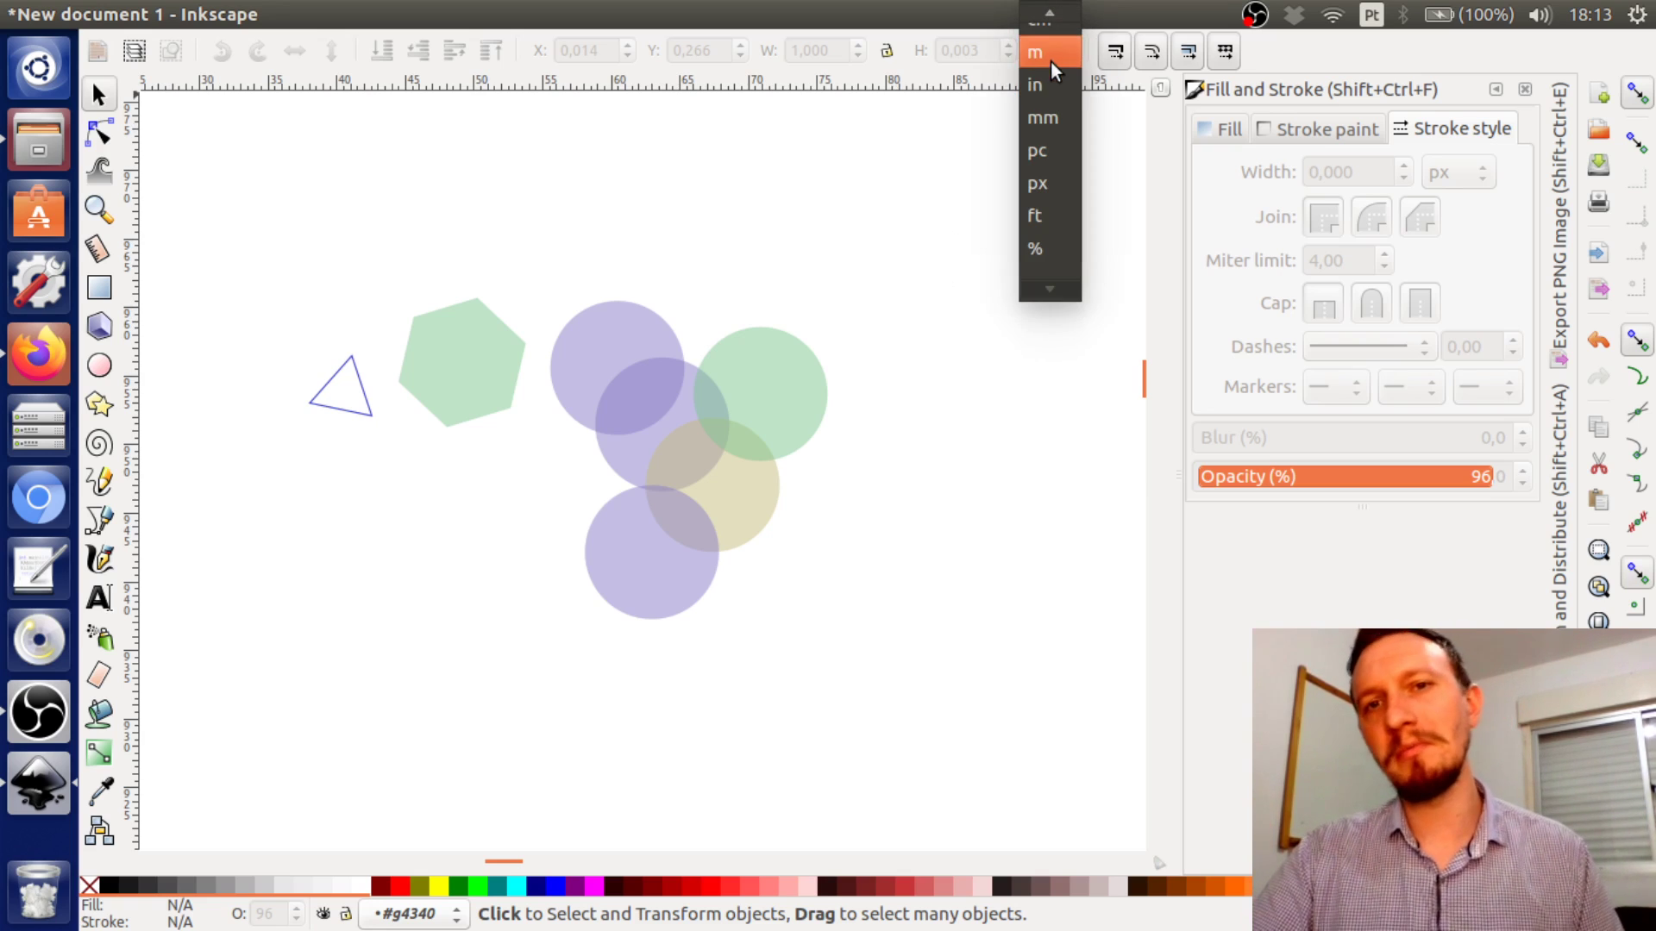
click(1065, 152)
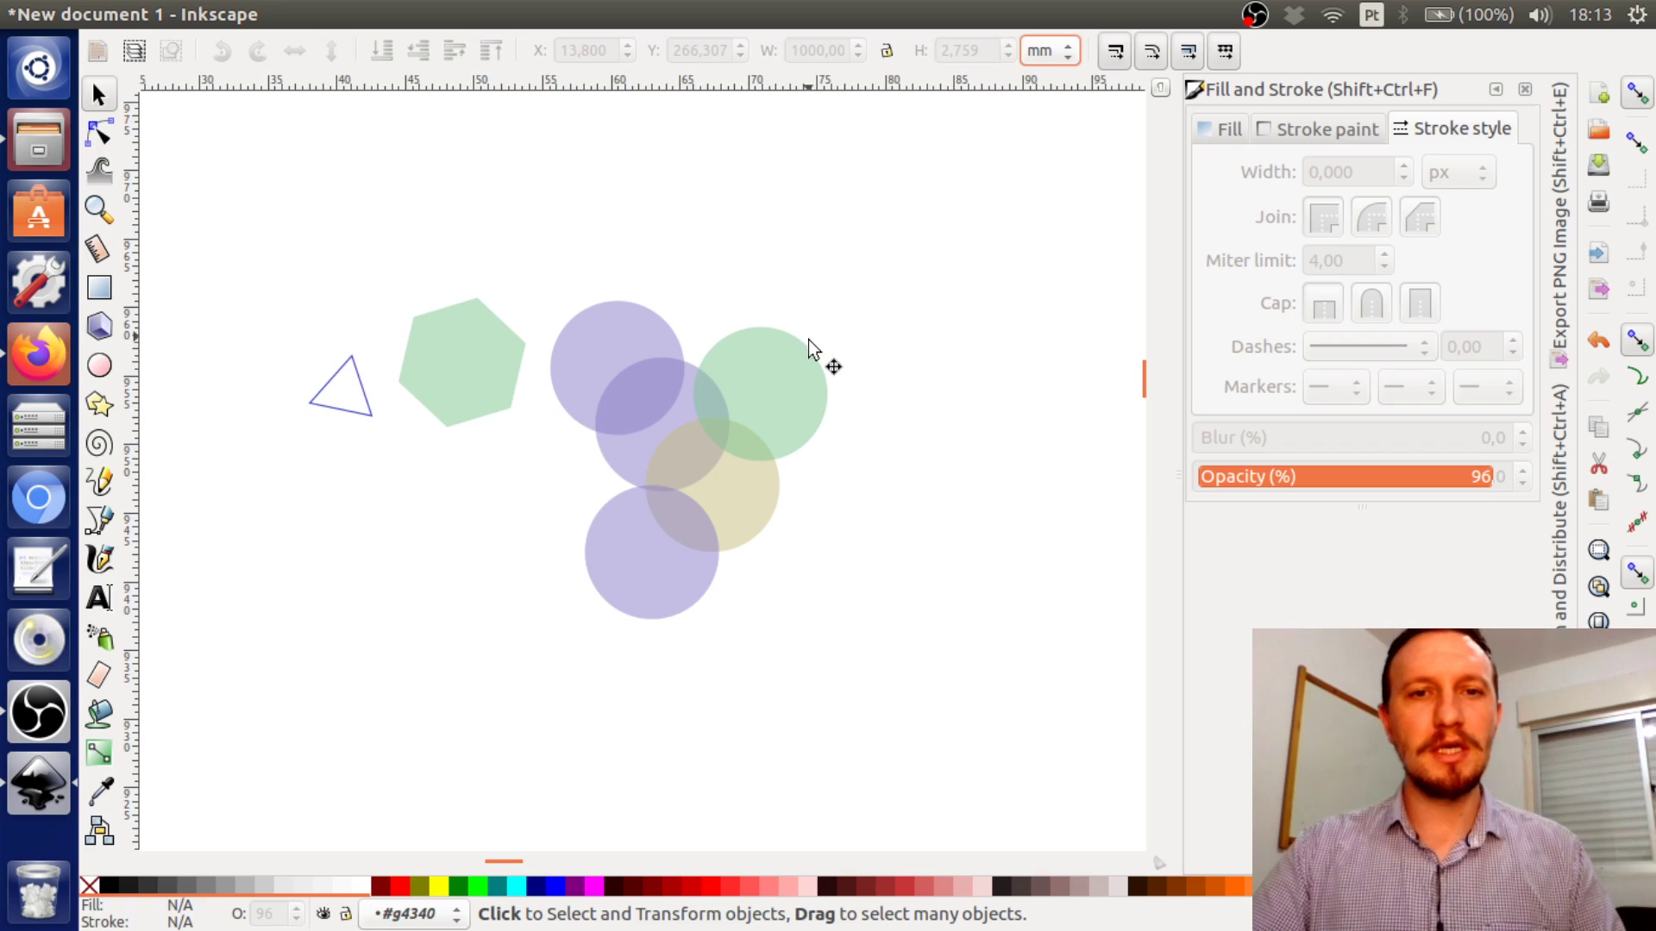
click(796, 374)
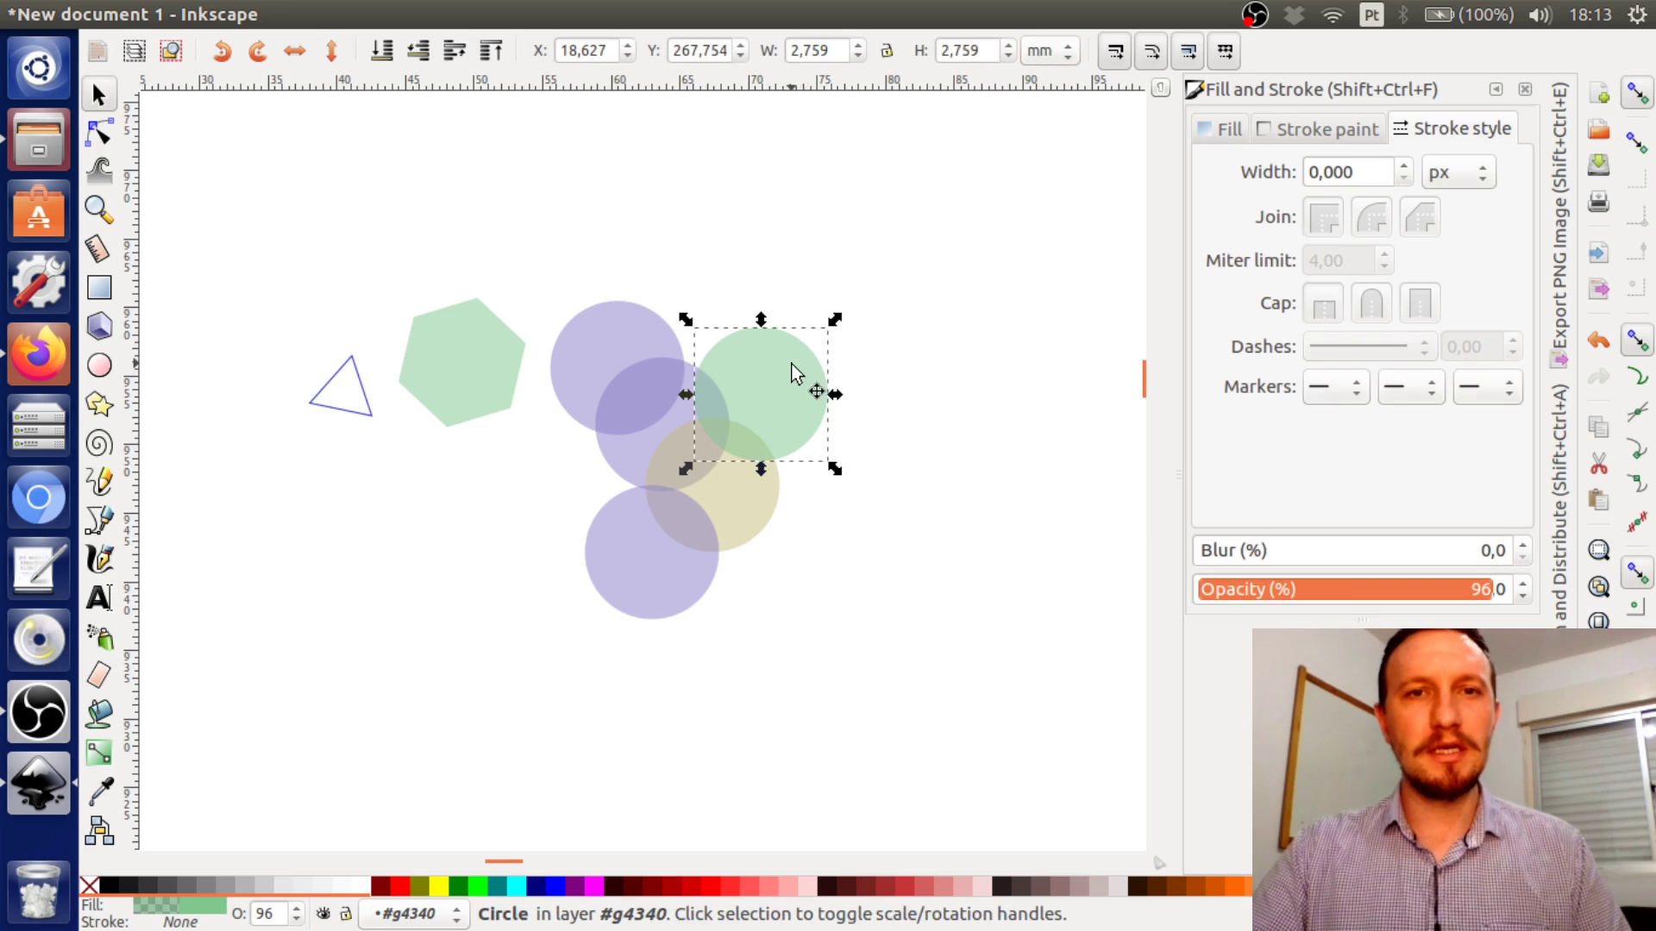
click(1062, 57)
click(934, 307)
Select the green circle in the cluster and give its outline a flat blue stroke paint
drag(852, 440, 1002, 372)
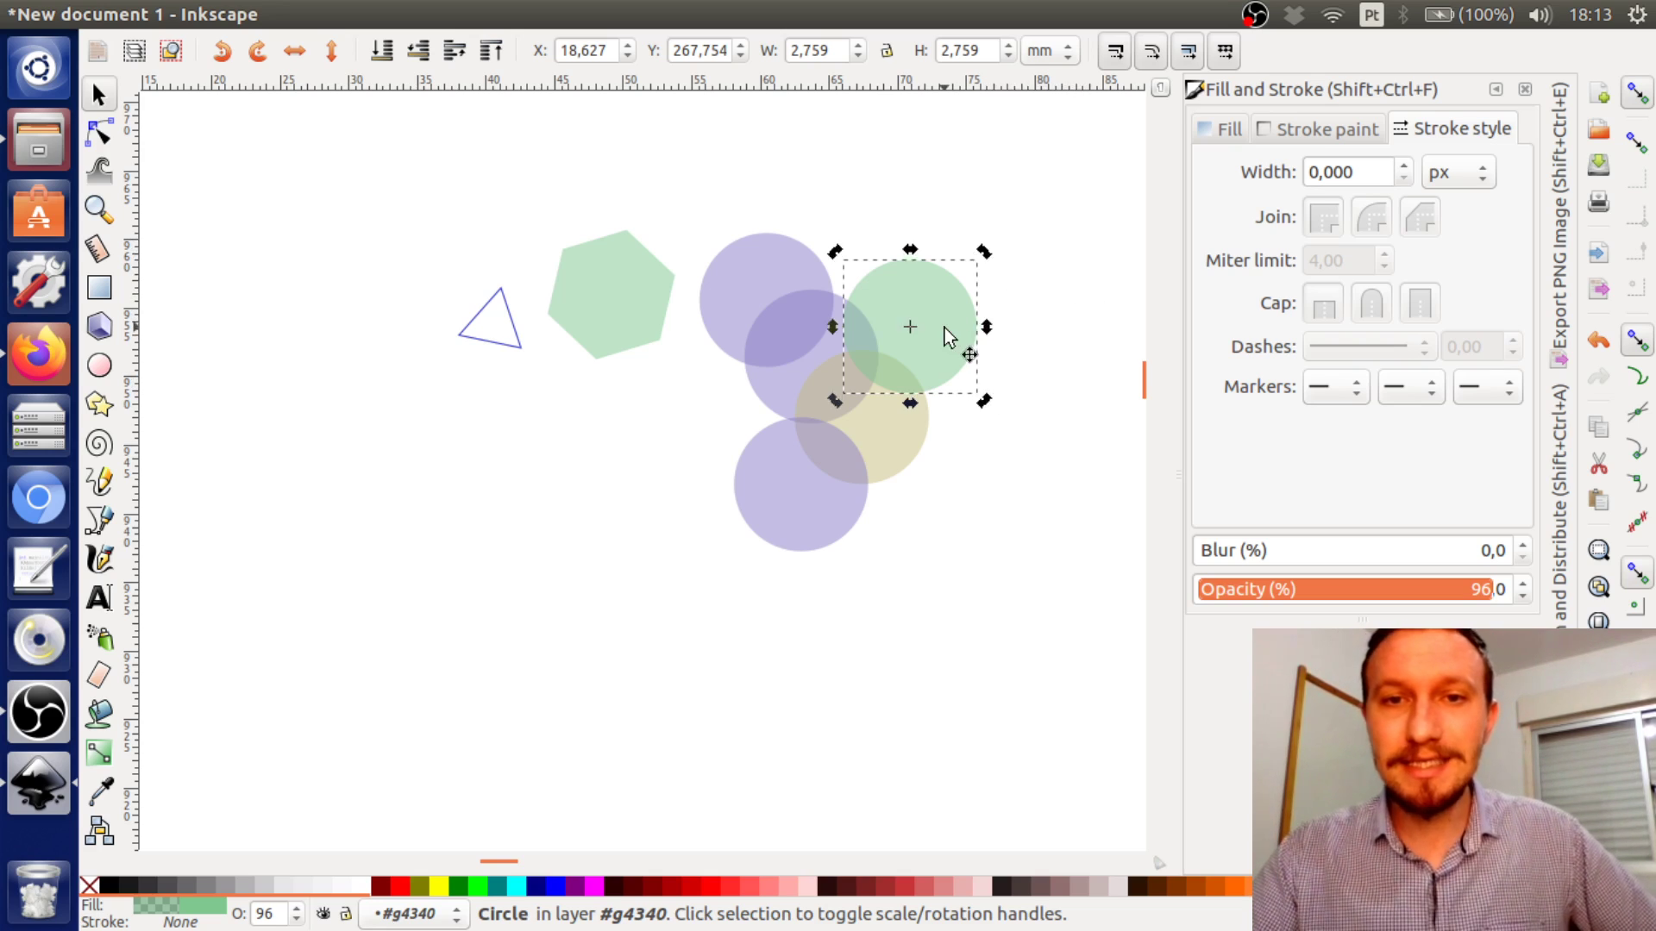
click(1040, 286)
click(922, 326)
click(1319, 130)
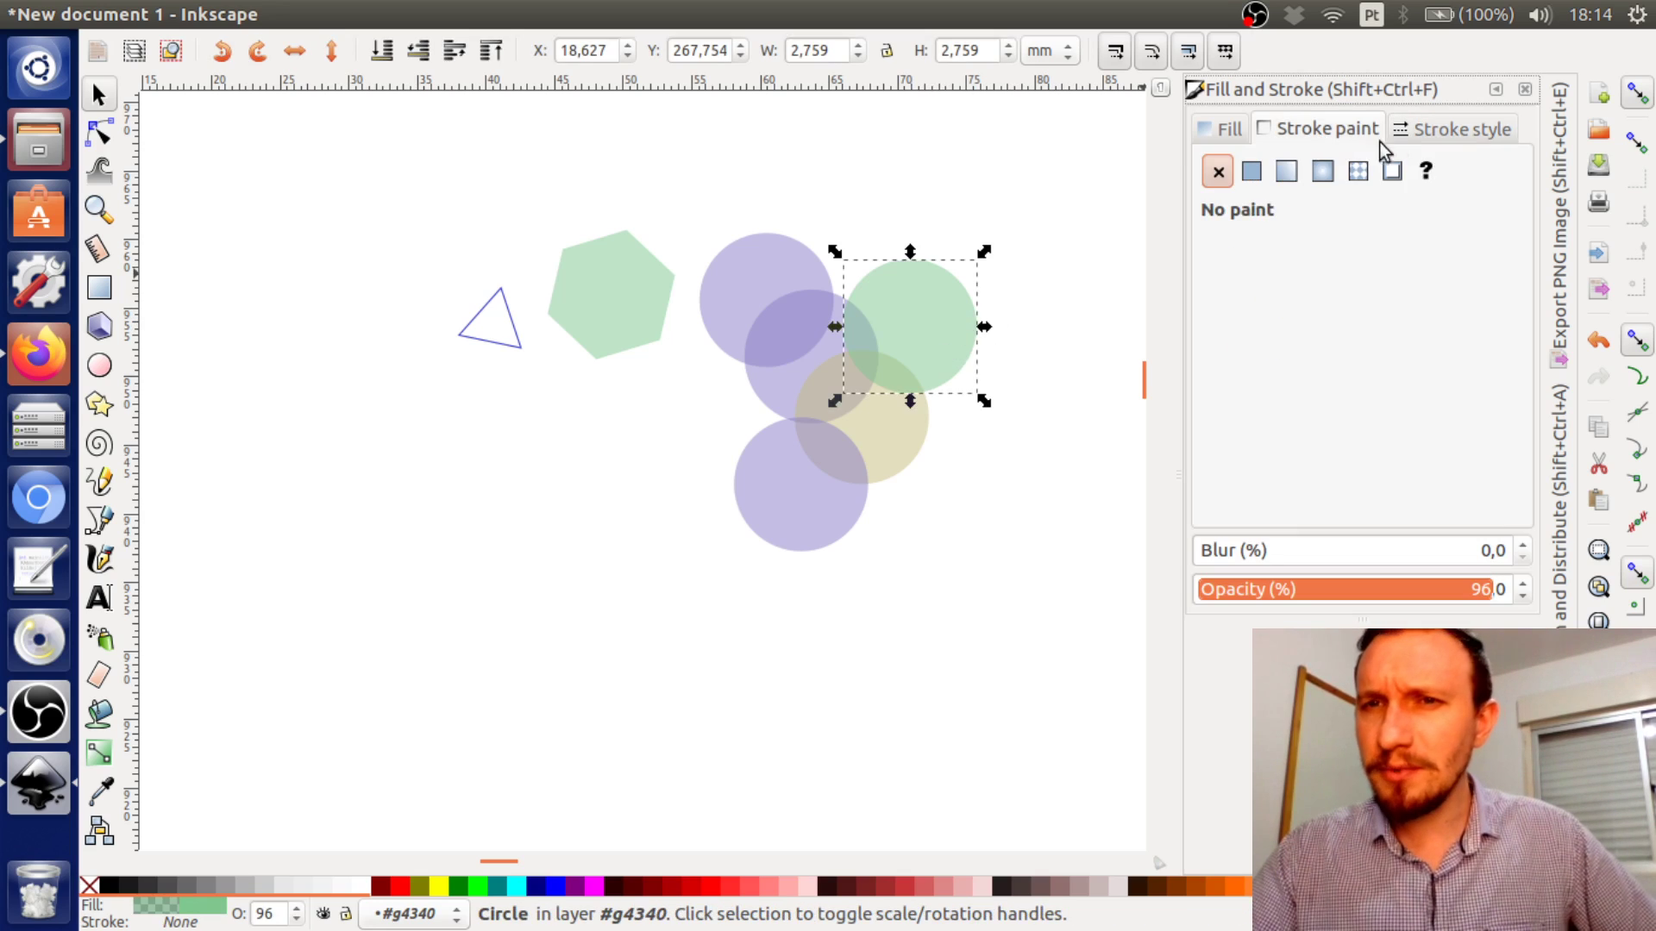
click(1251, 170)
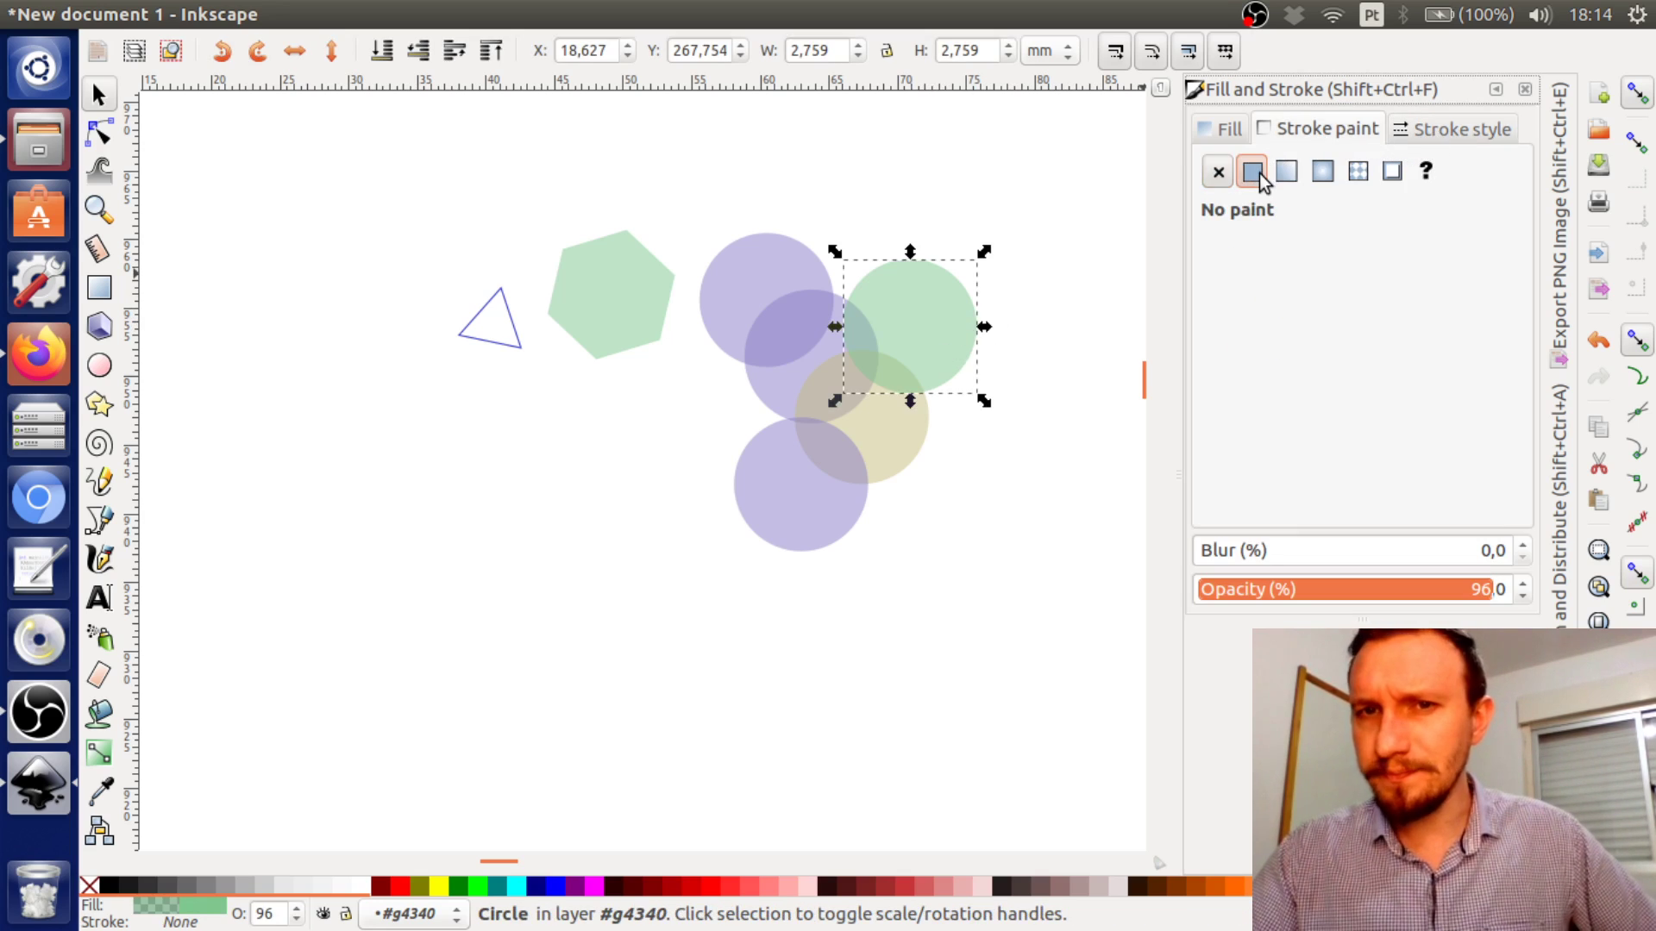
click(1033, 292)
click(964, 369)
scroll(963, 360, up, 2)
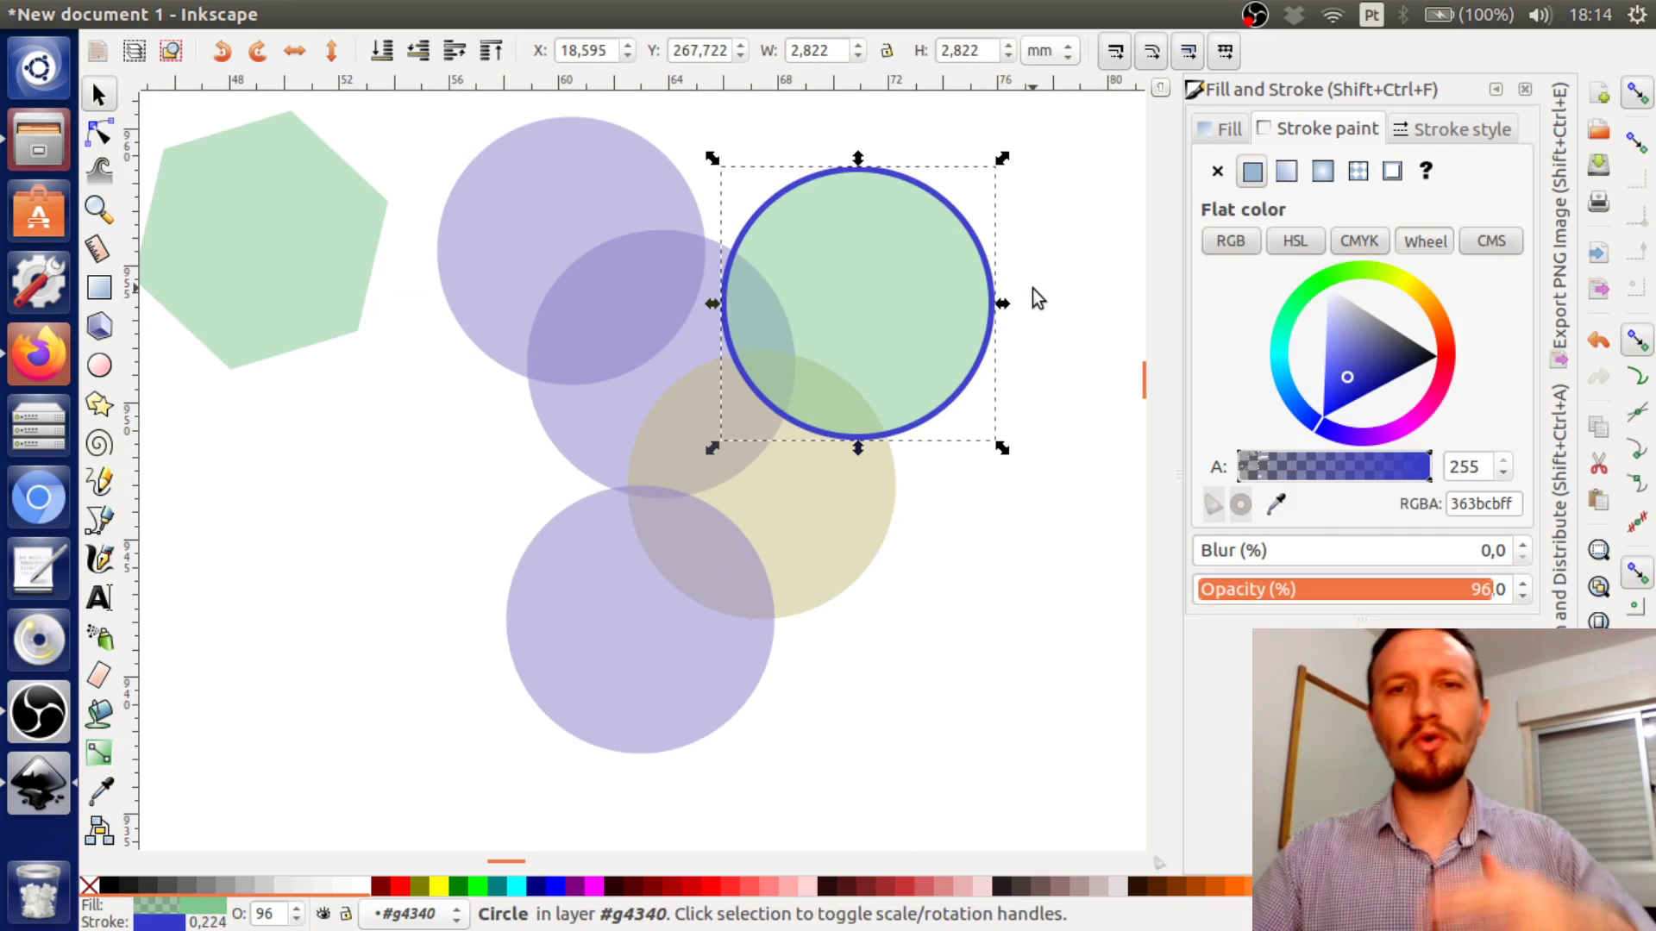
Switch the green circle's stroke width unit to mm and set the stroke width to 1 mm
click(1443, 129)
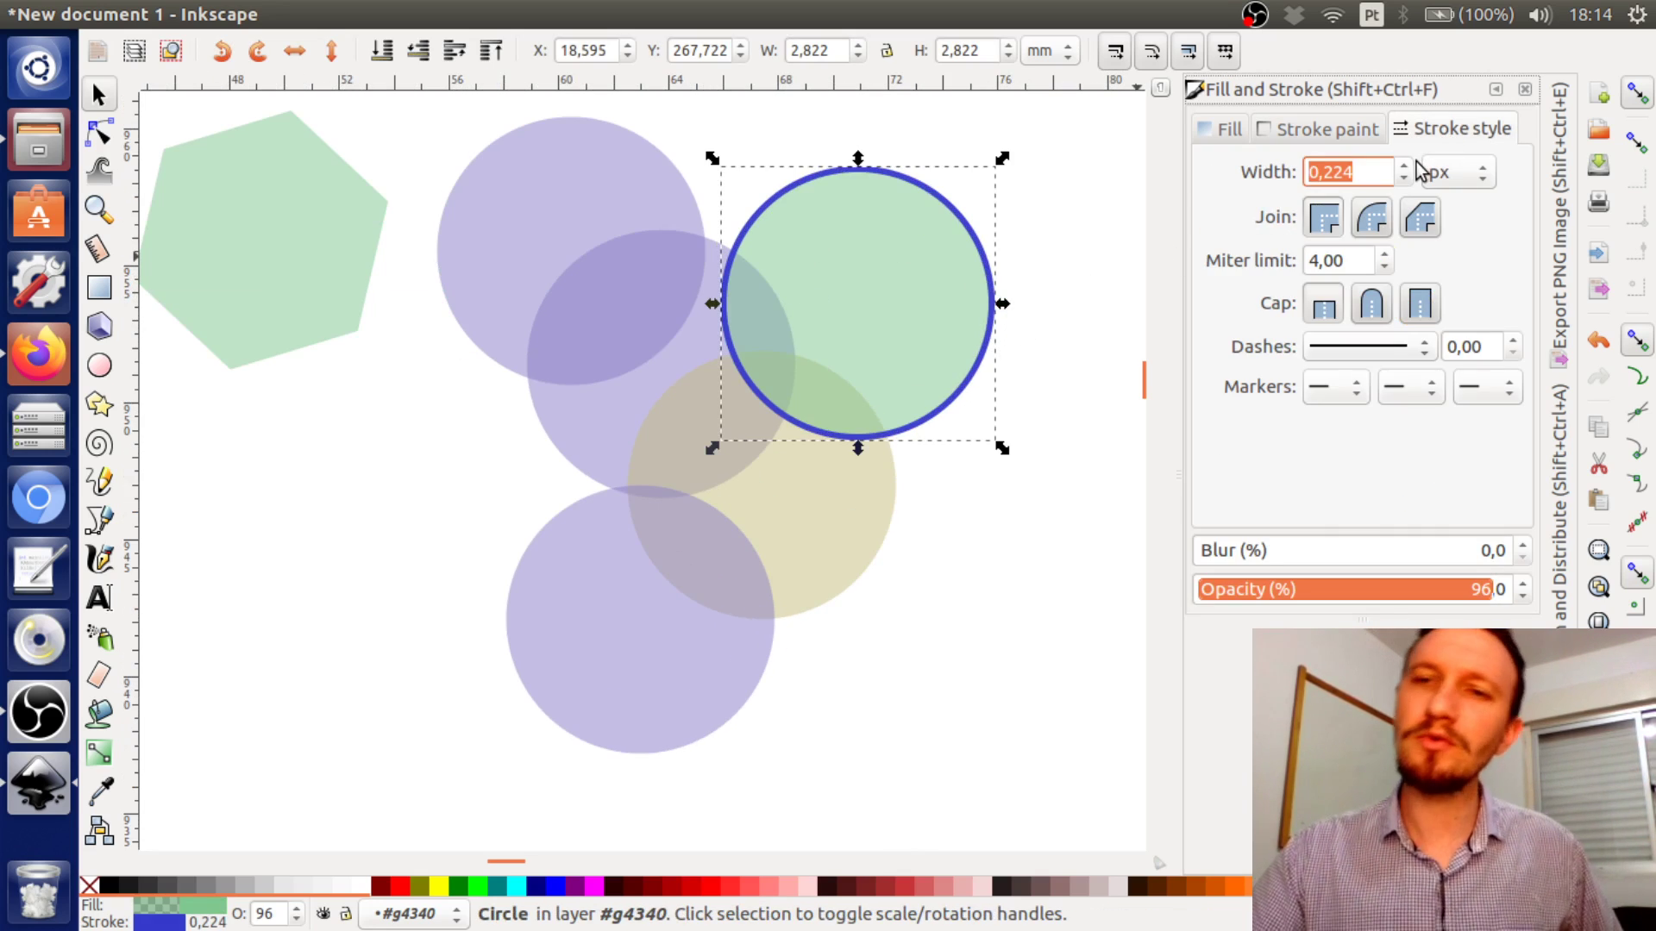
click(1455, 172)
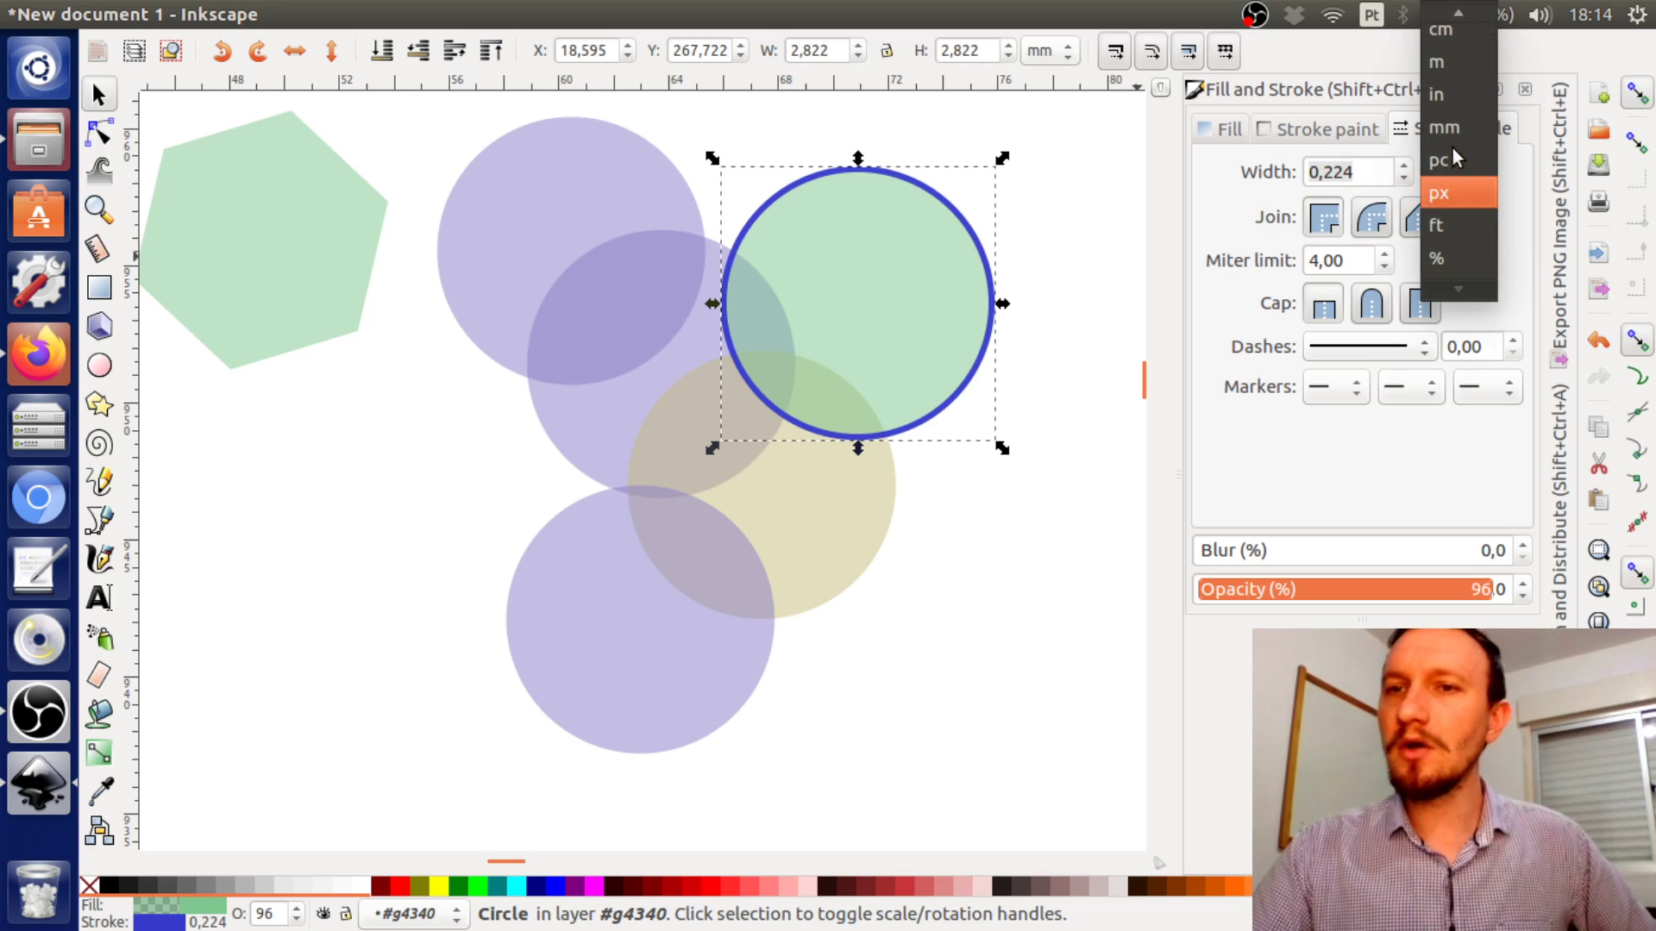
click(1458, 148)
drag(1356, 179, 1293, 174)
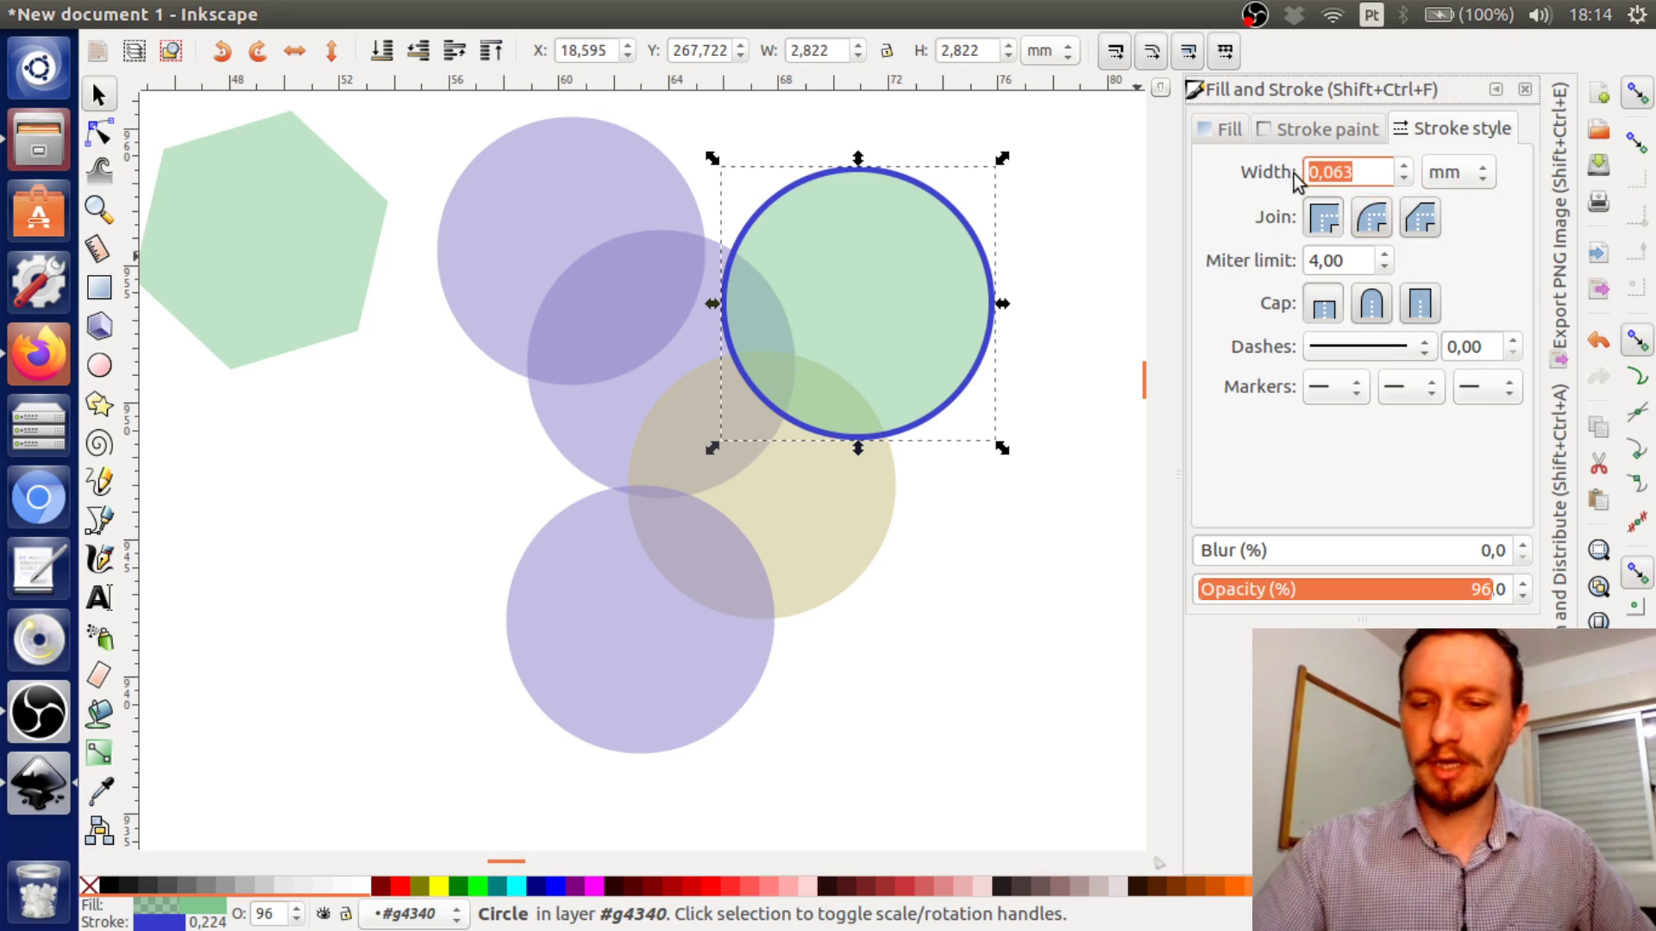
text(1)
key(Return)
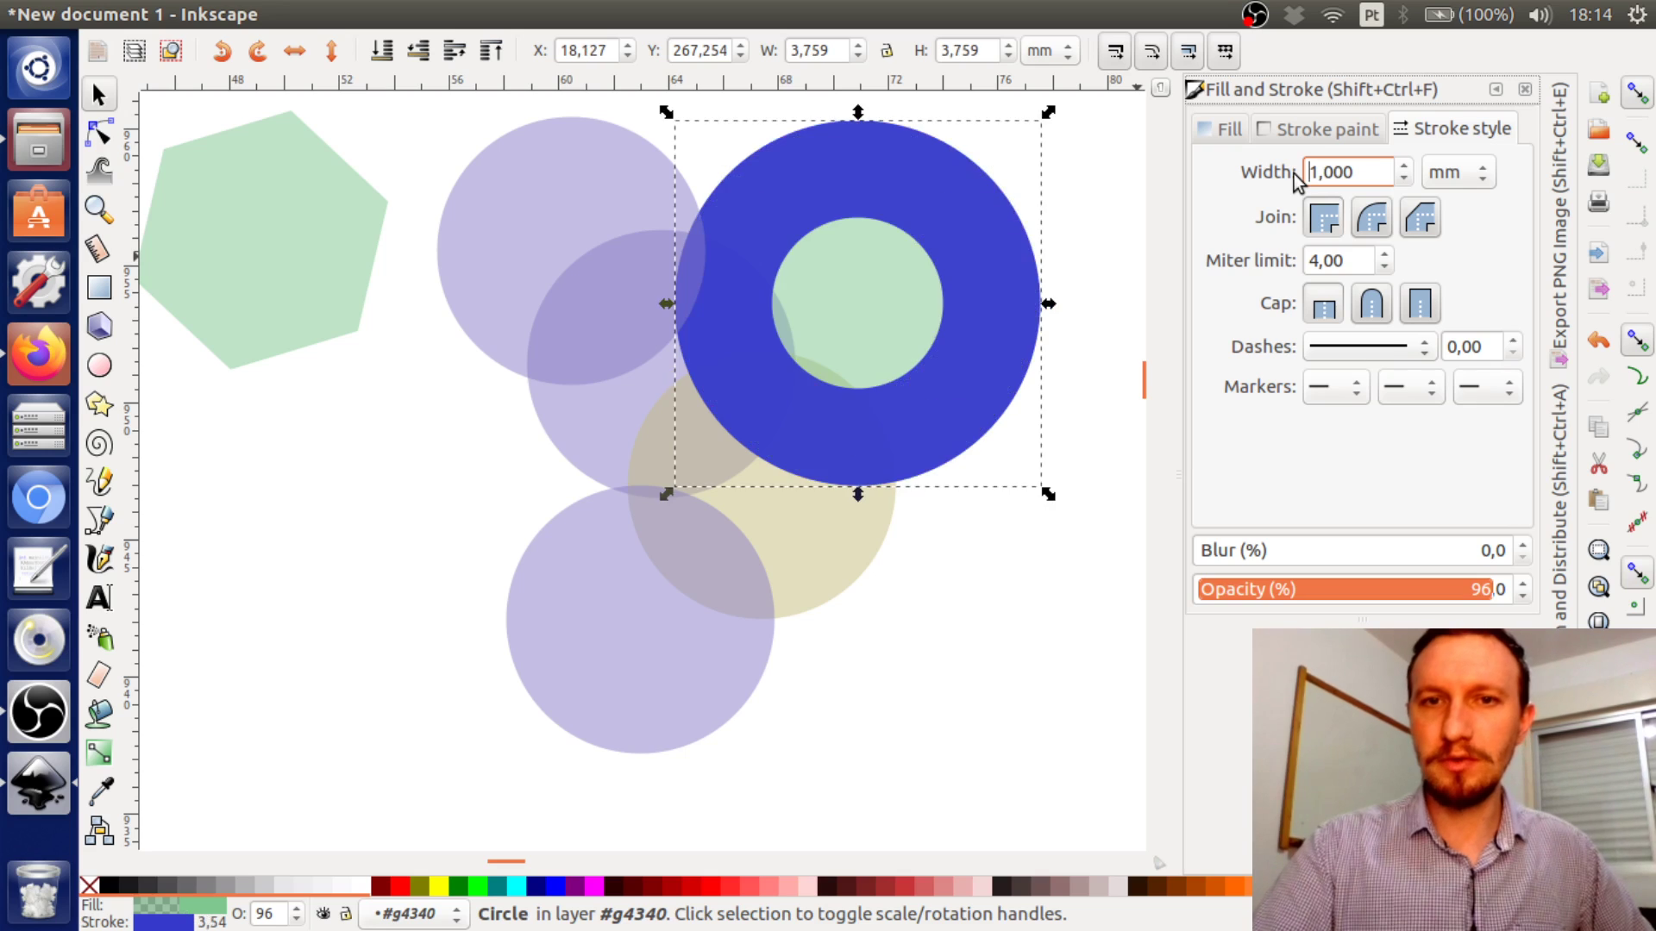
Scale the thick-stroked green circle up proportionally to about 74 mm across and place it near the middle of the page
click(991, 635)
click(924, 401)
ctrl+scroll(953, 493, down, 5)
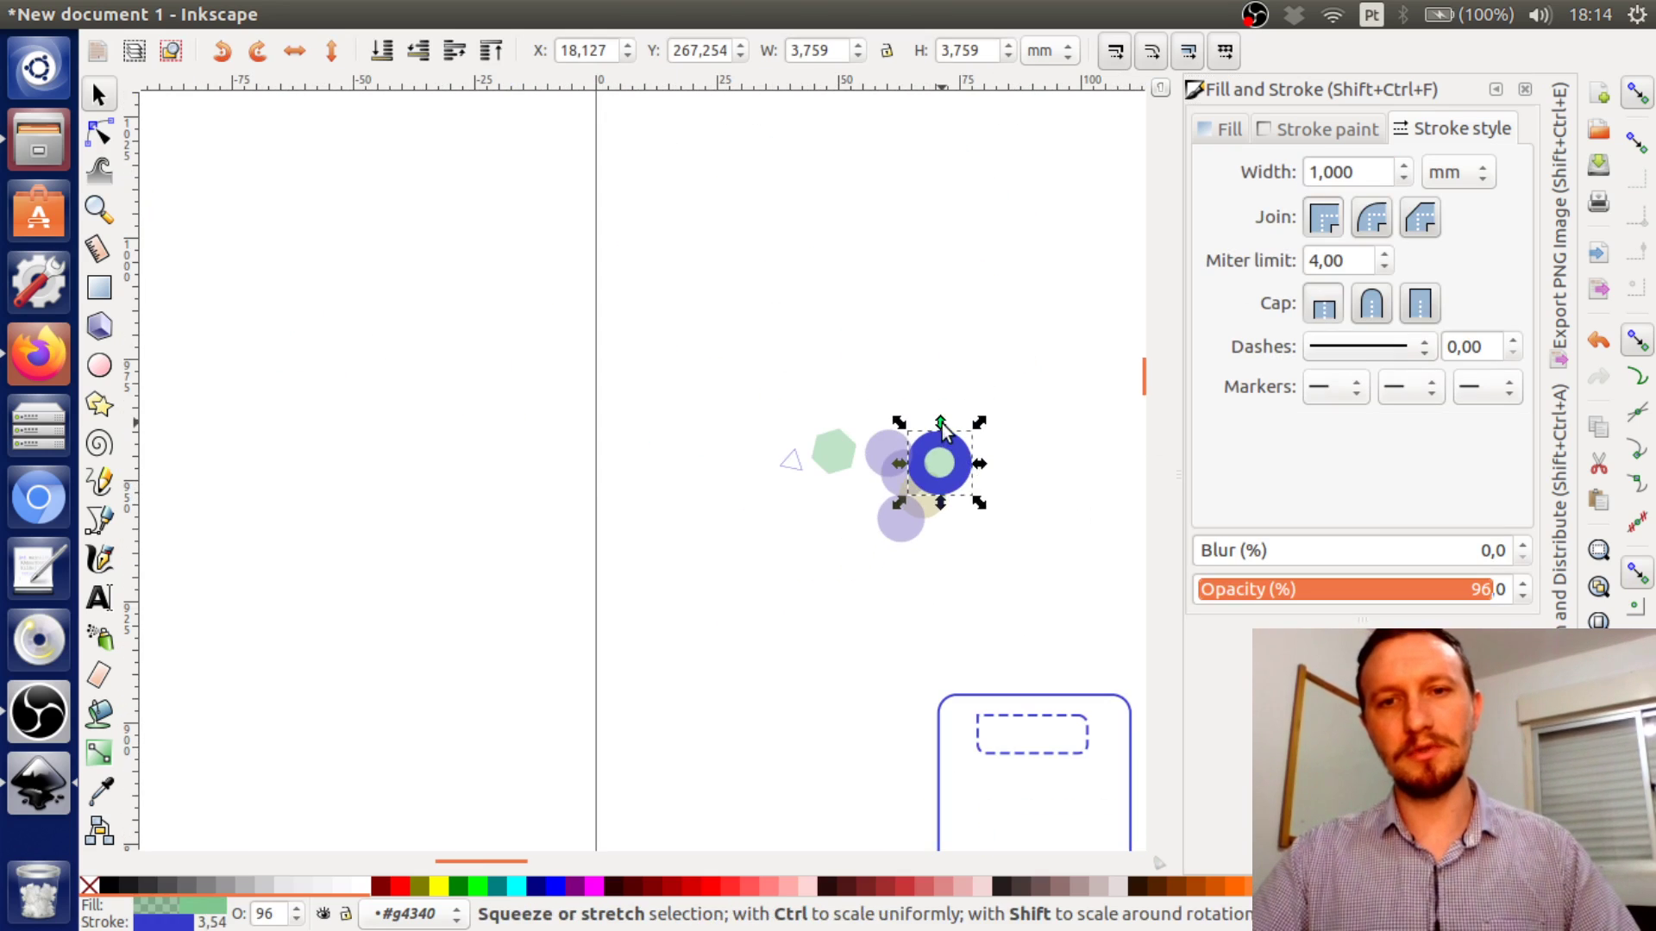
drag(940, 422, 939, 207)
ctrl+scroll(1046, 458, down, 5)
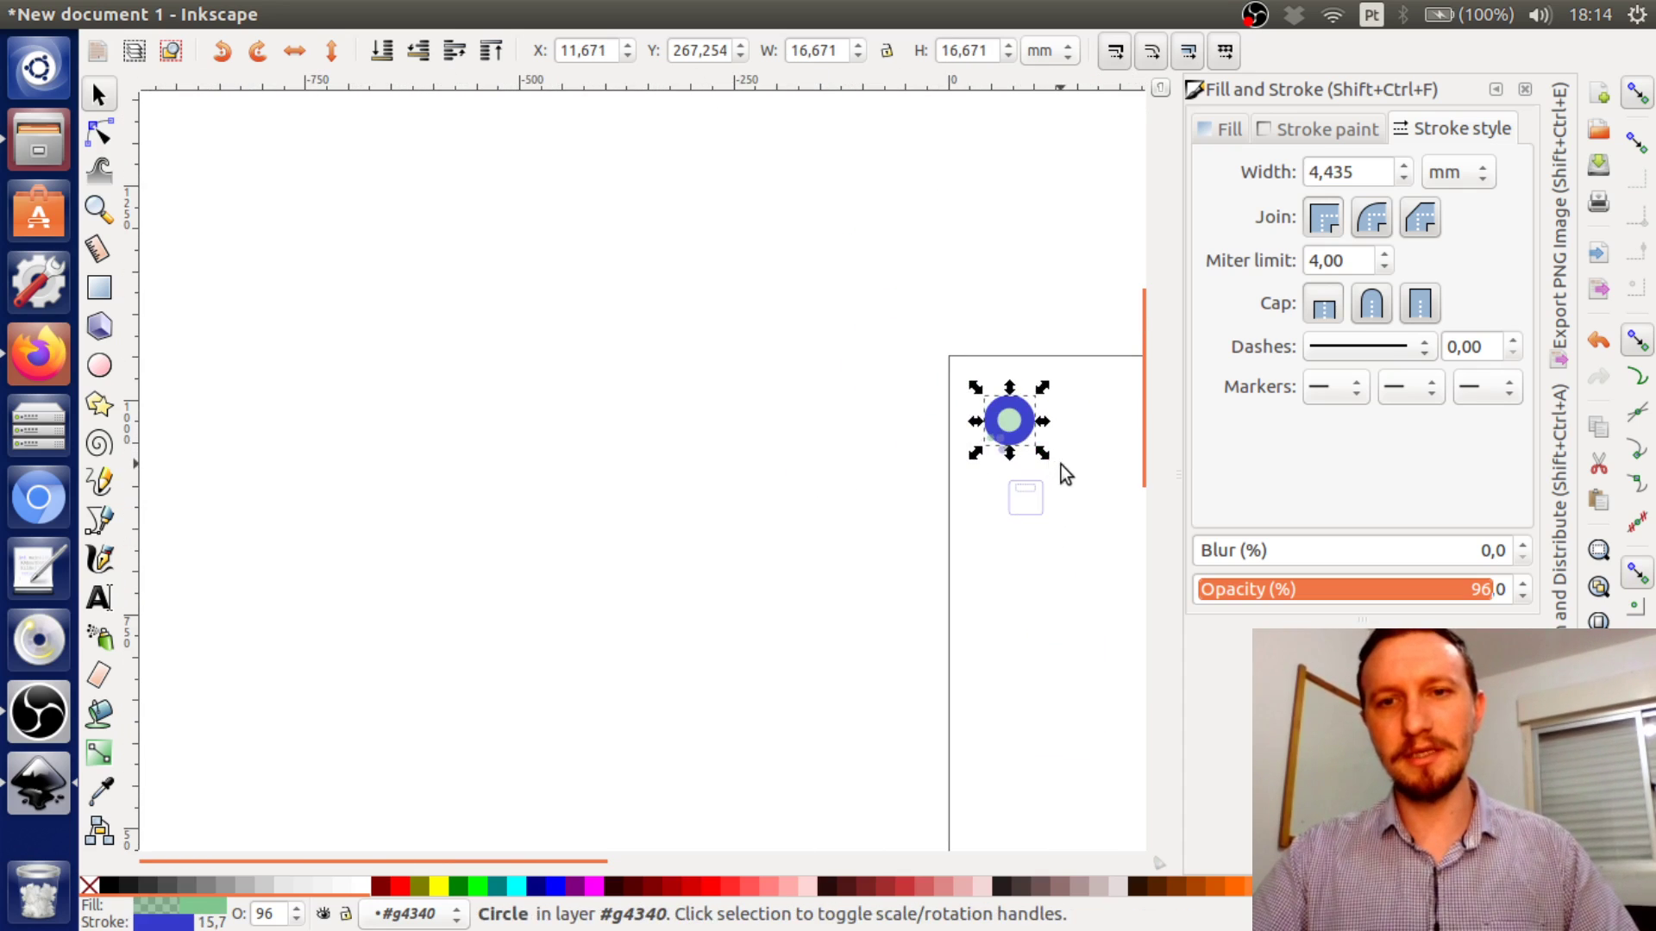
mouse_move(1067, 474)
mouse_down()
mouse_move(456, 370)
mouse_move(706, 521)
mouse_move(891, 751)
mouse_move(876, 695)
mouse_up()
Set the enlarged green circle's stroke width to 1 mm and deselect it
drag(1373, 171, 1295, 169)
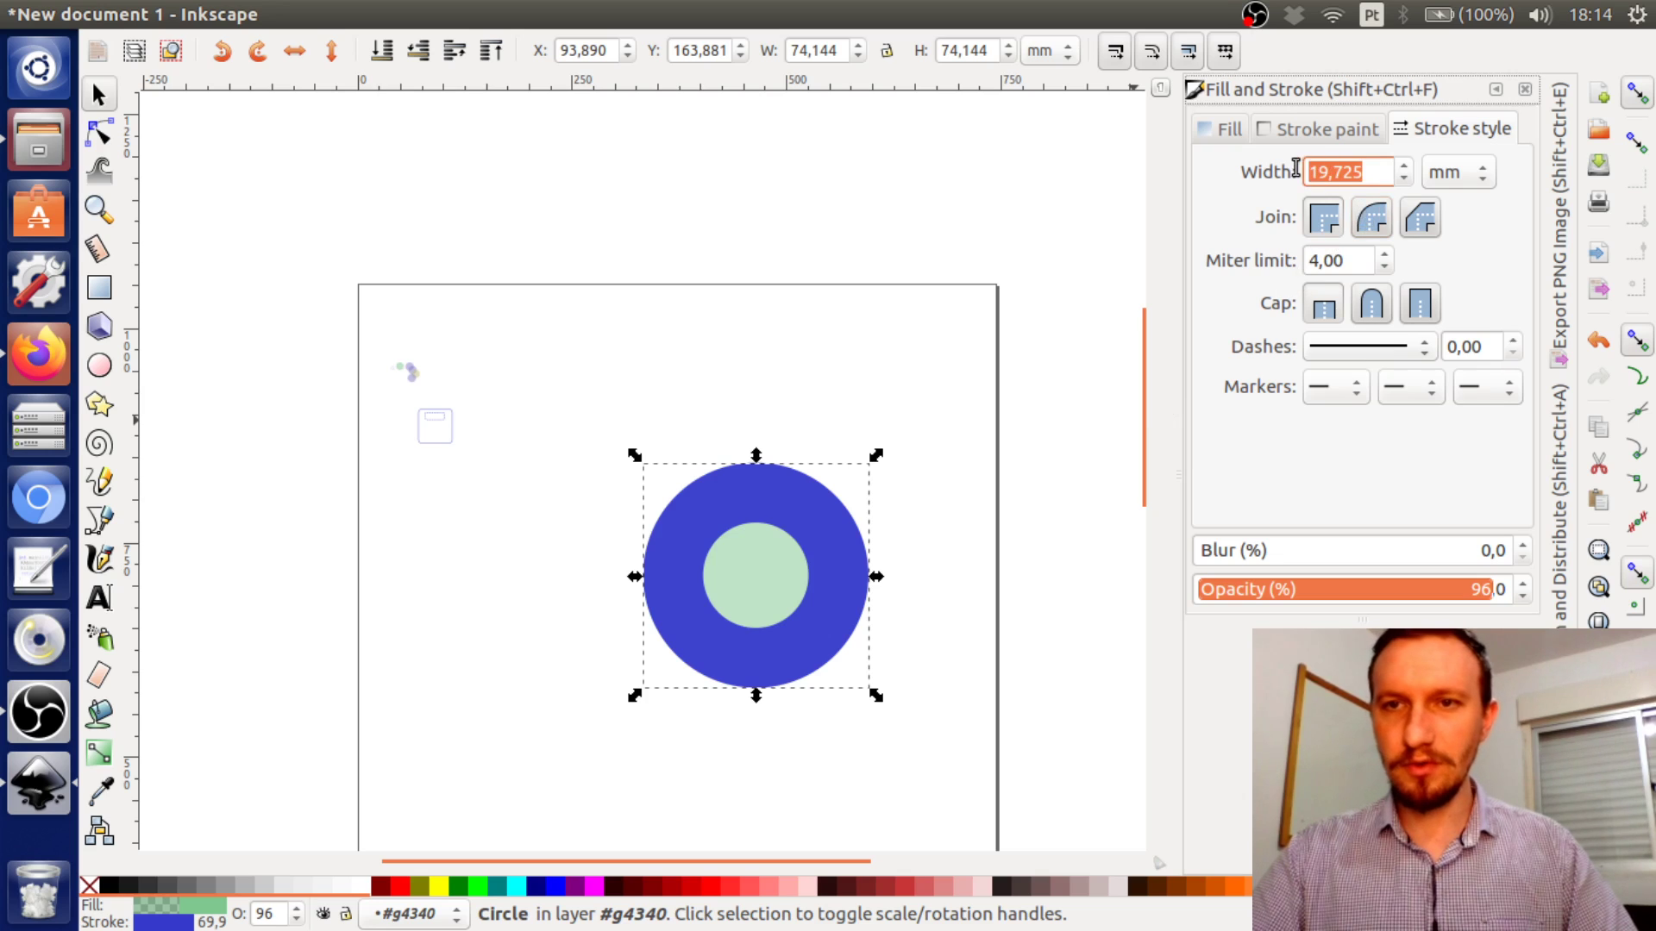
text(1)
key(Return)
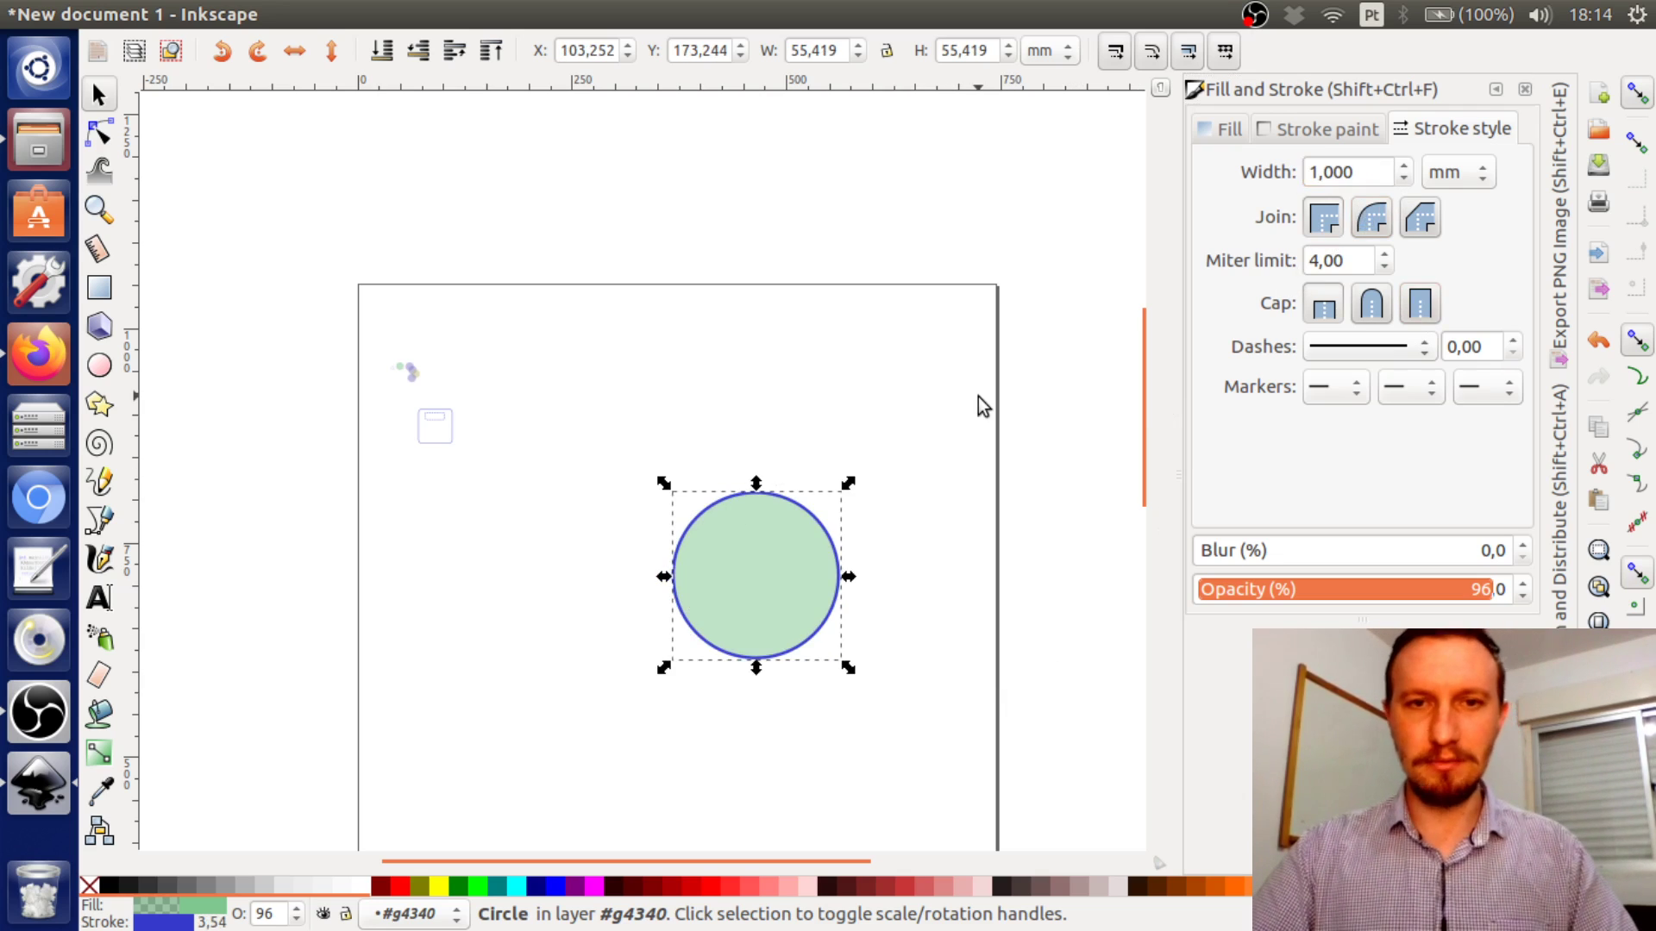
click(867, 459)
ctrl+scroll(852, 466, up, 2)
drag(863, 460, 950, 411)
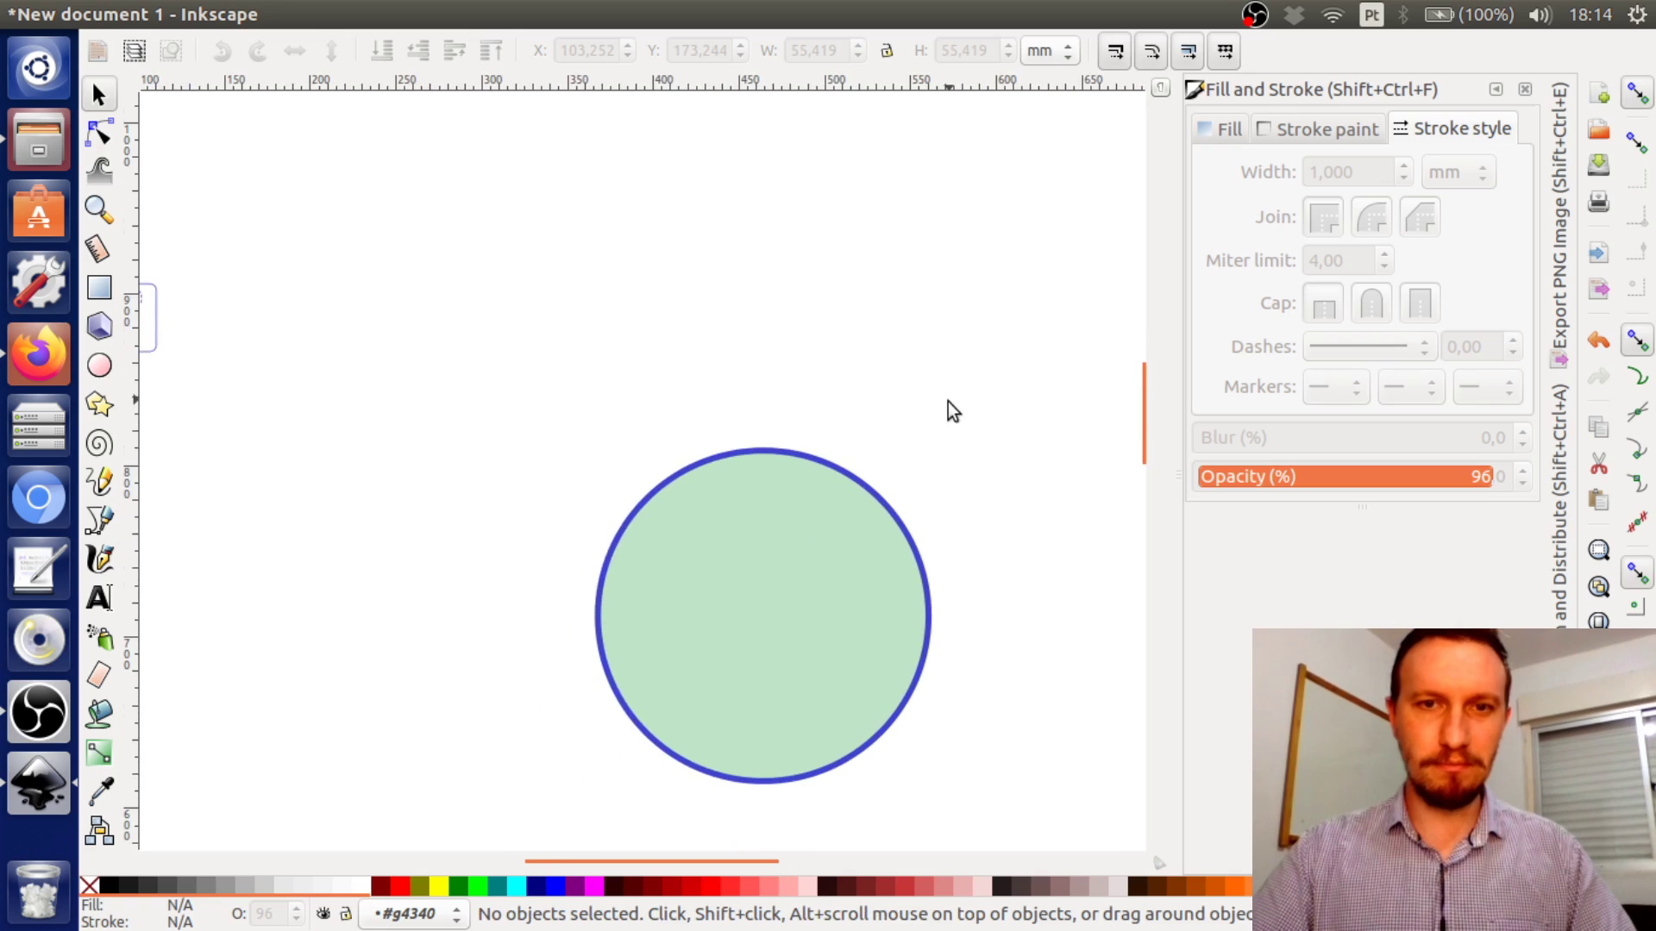
Move the large green circle up near the page's top edge, at about X 86 mm and Y 227 mm
ctrl+scroll(950, 410, down, 2)
drag(841, 548, 784, 375)
click(847, 429)
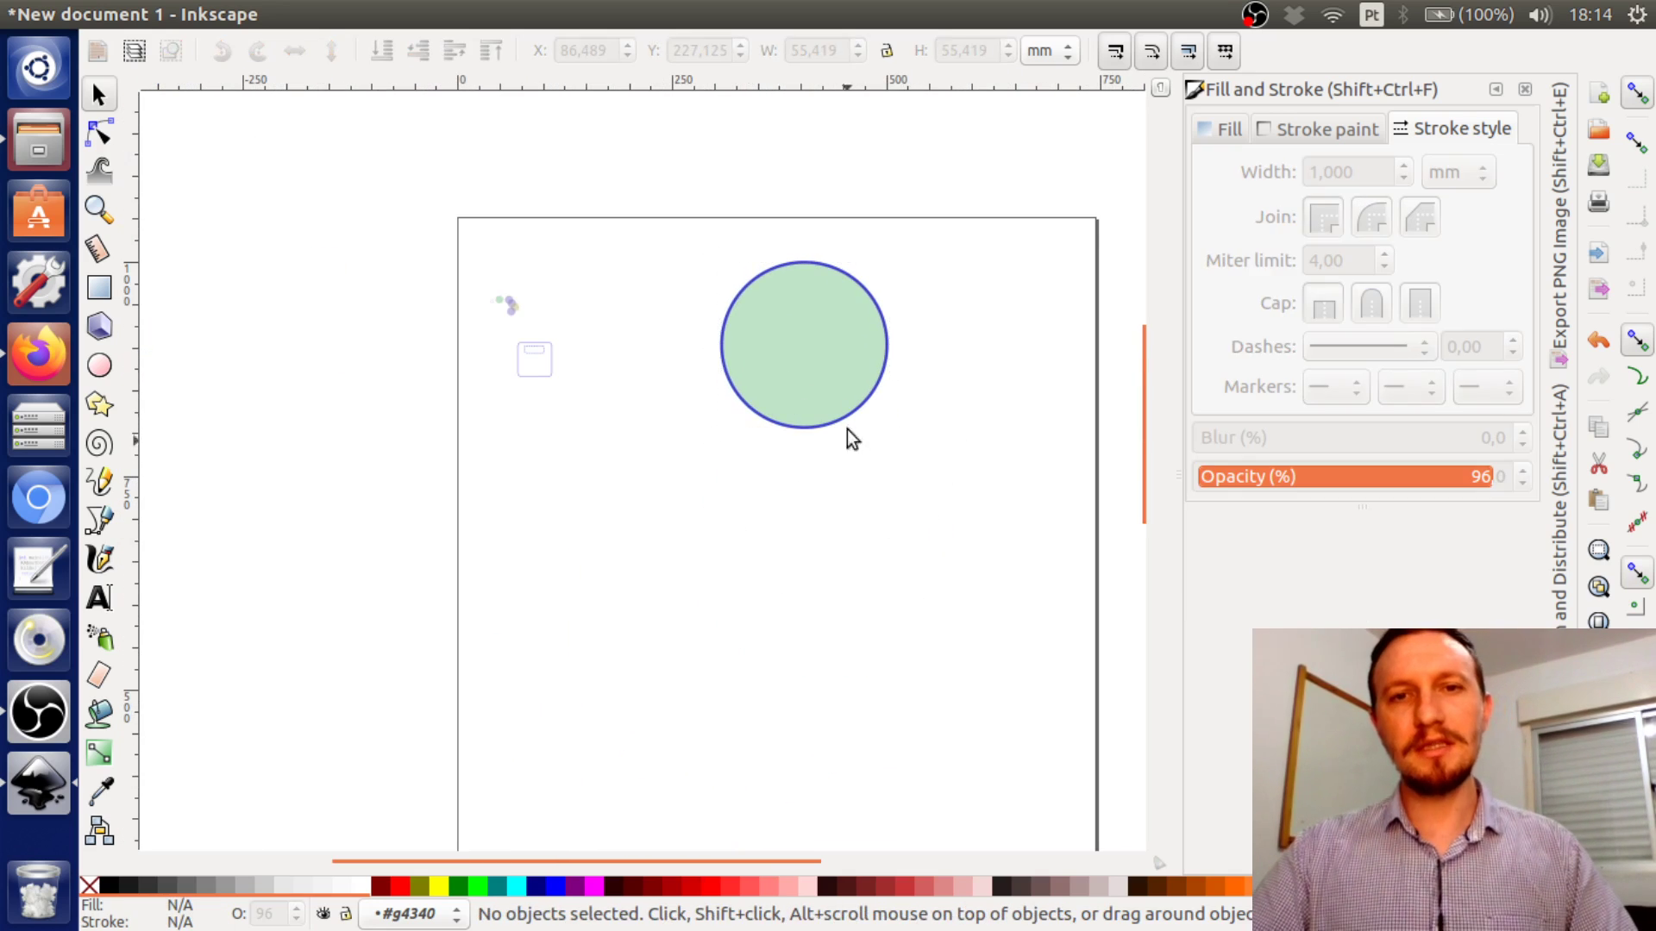
Switch the position and size units to cm with the large green circle selected, then deselect it
click(838, 354)
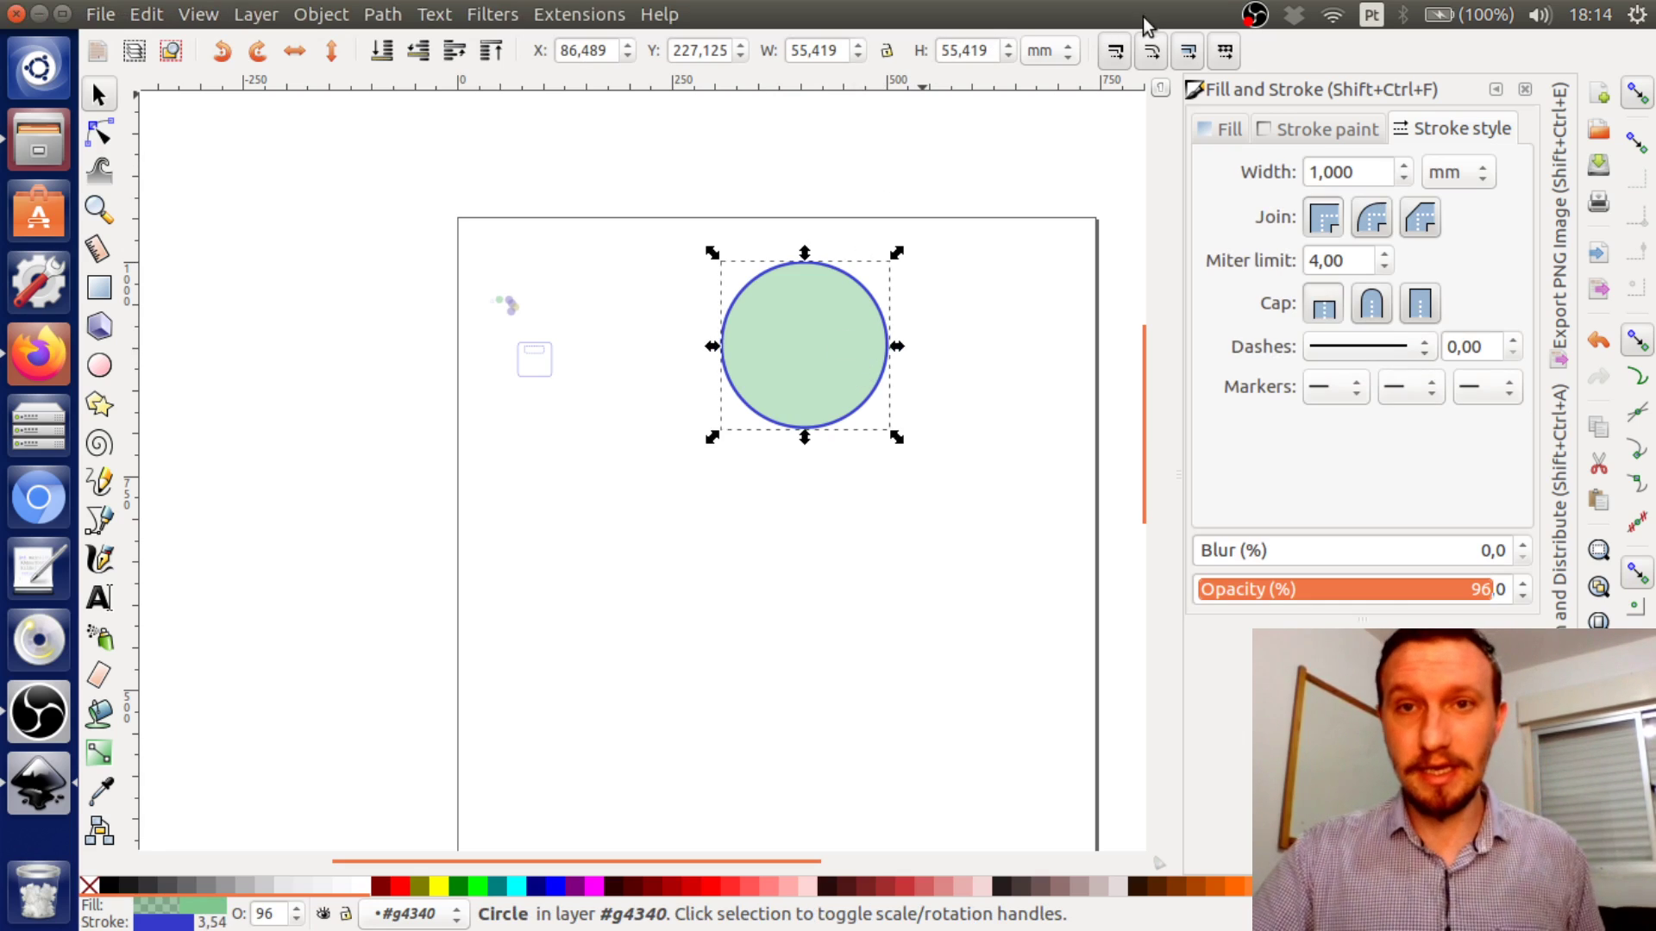
click(1037, 48)
scroll(1052, 77, up, 3)
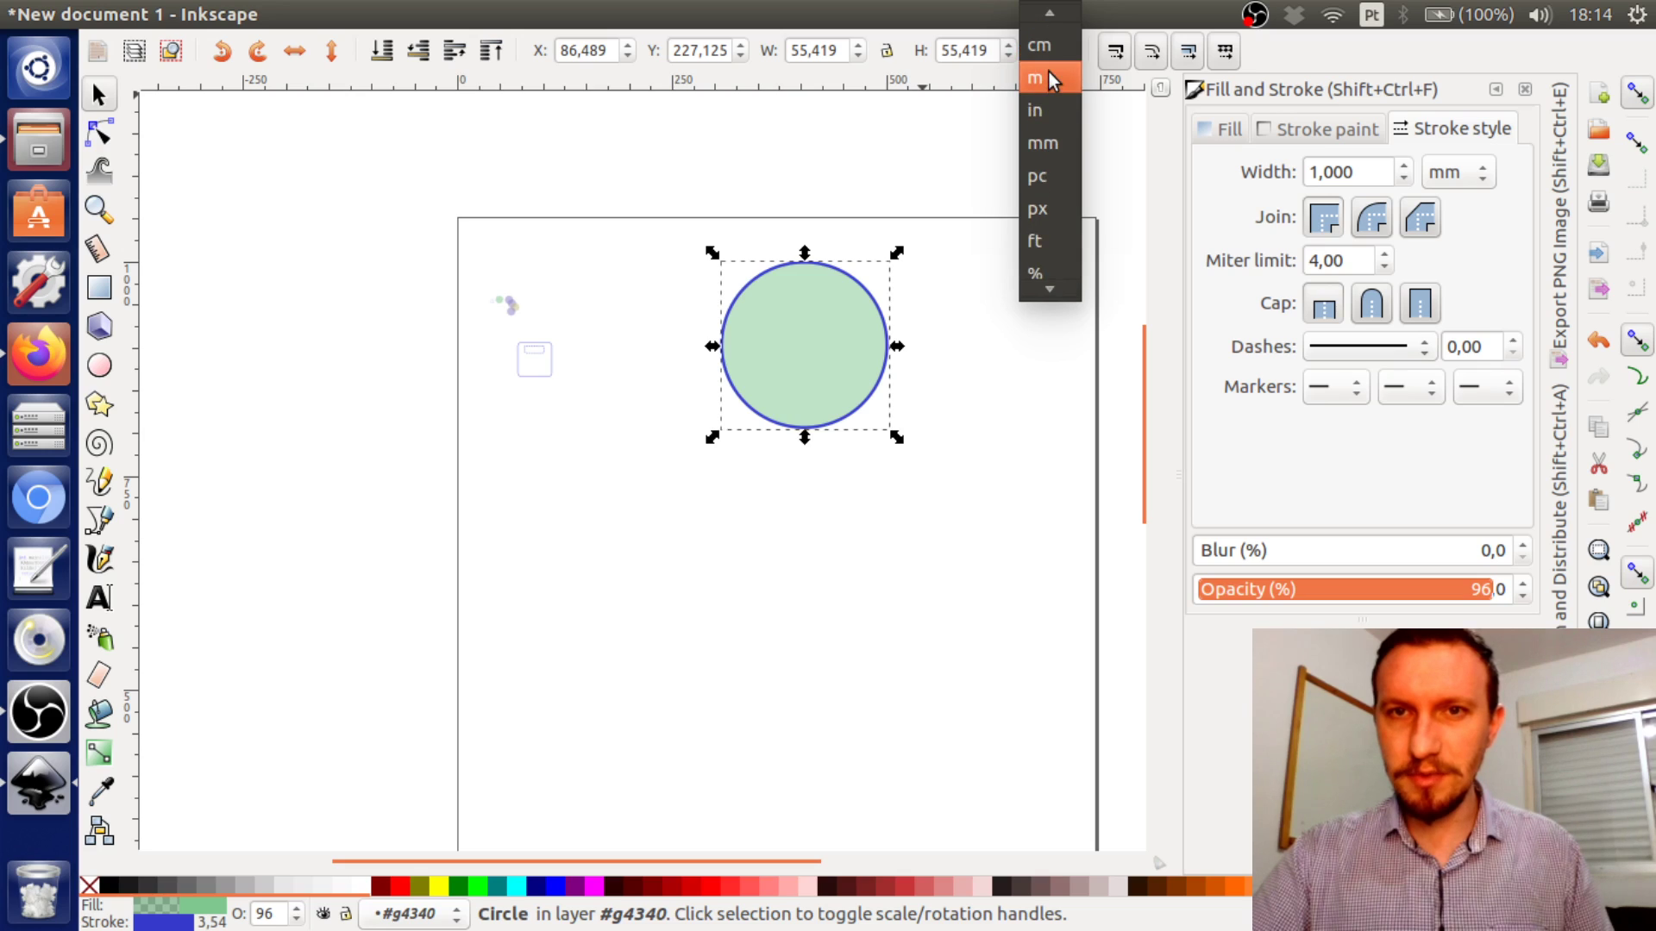
click(1047, 49)
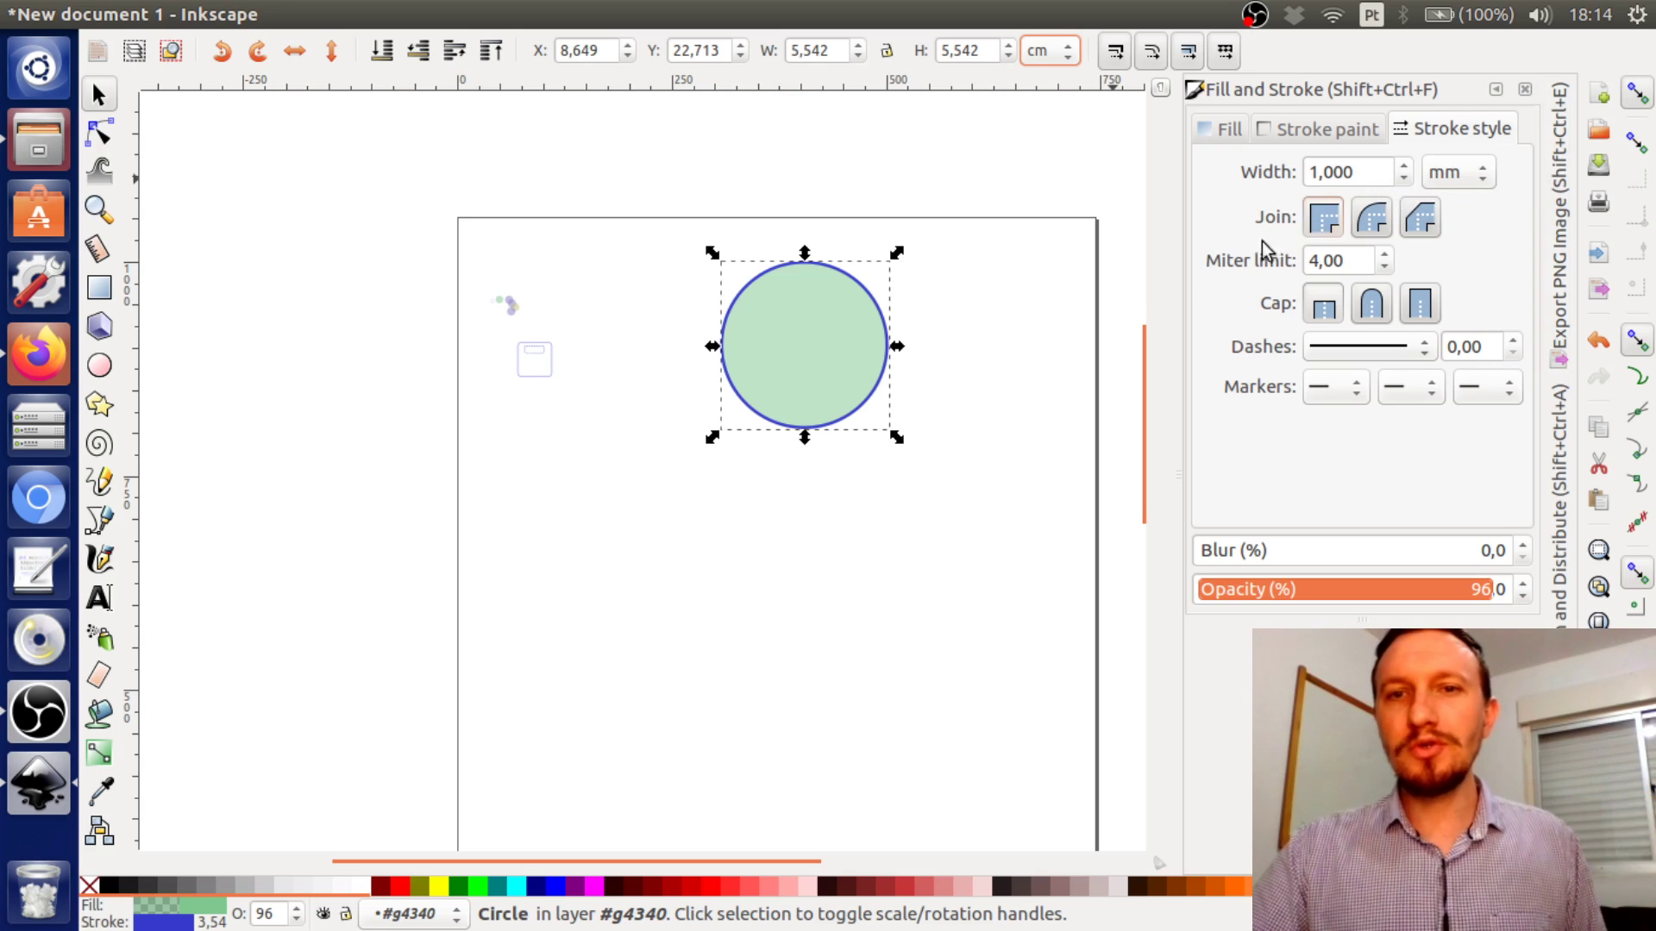
click(983, 340)
click(854, 366)
click(942, 555)
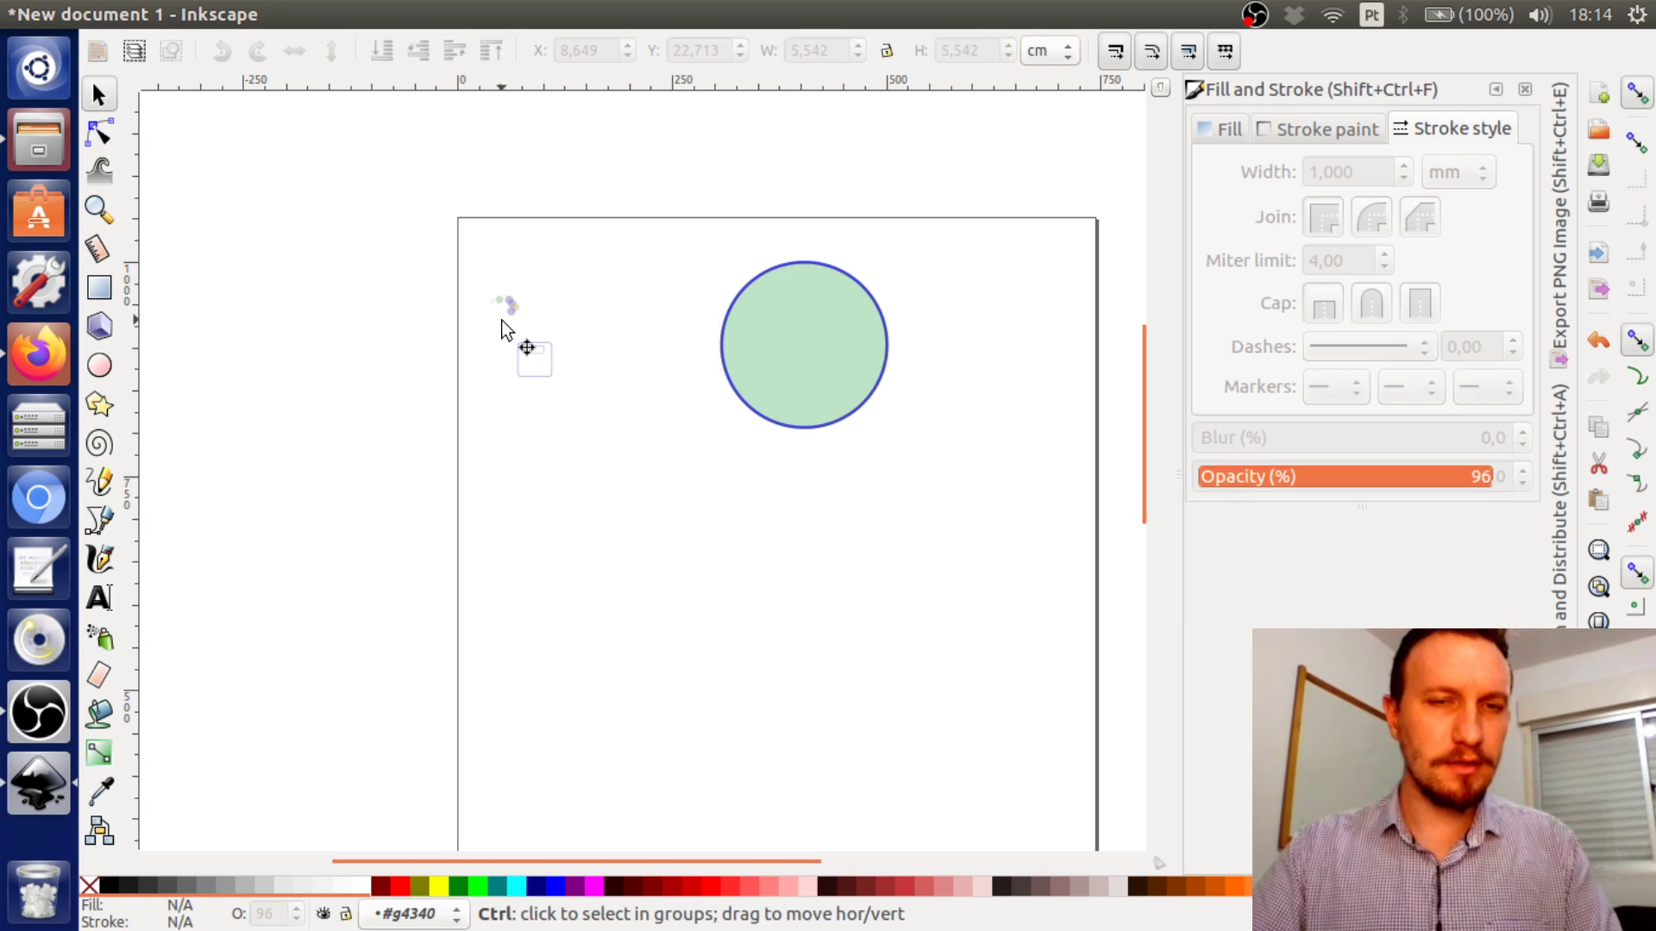
Draw a wavy freehand line with the Pencil tool just below the cluster of small circles
scroll(504, 327, up, 5)
scroll(420, 267, up, 4)
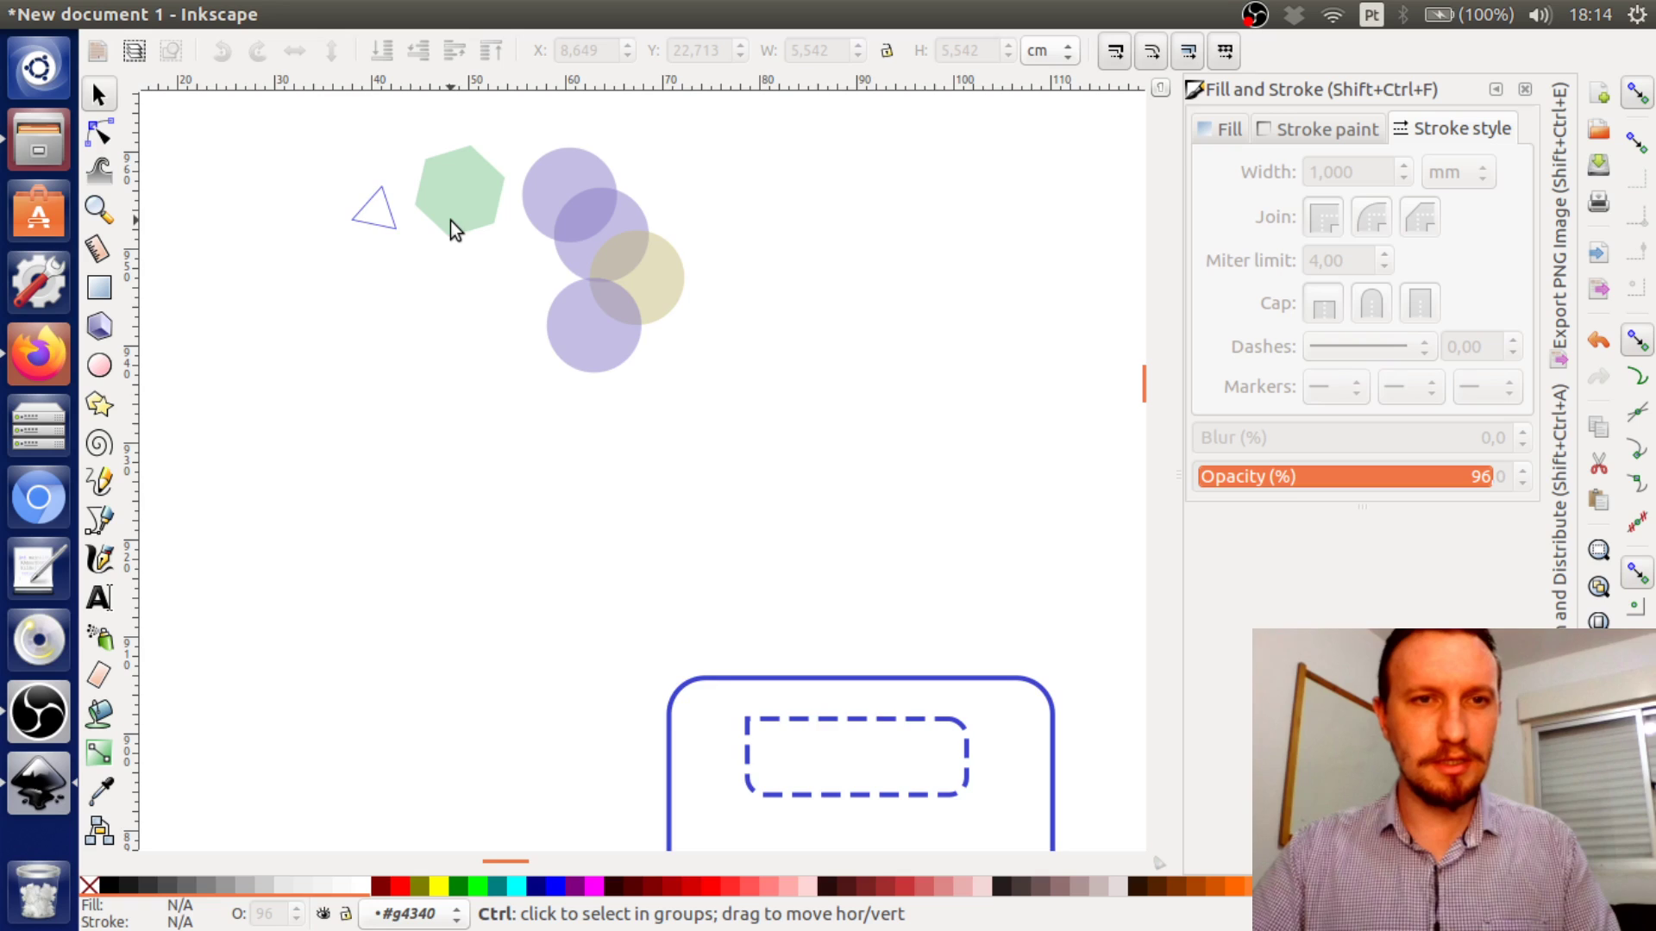
click(101, 485)
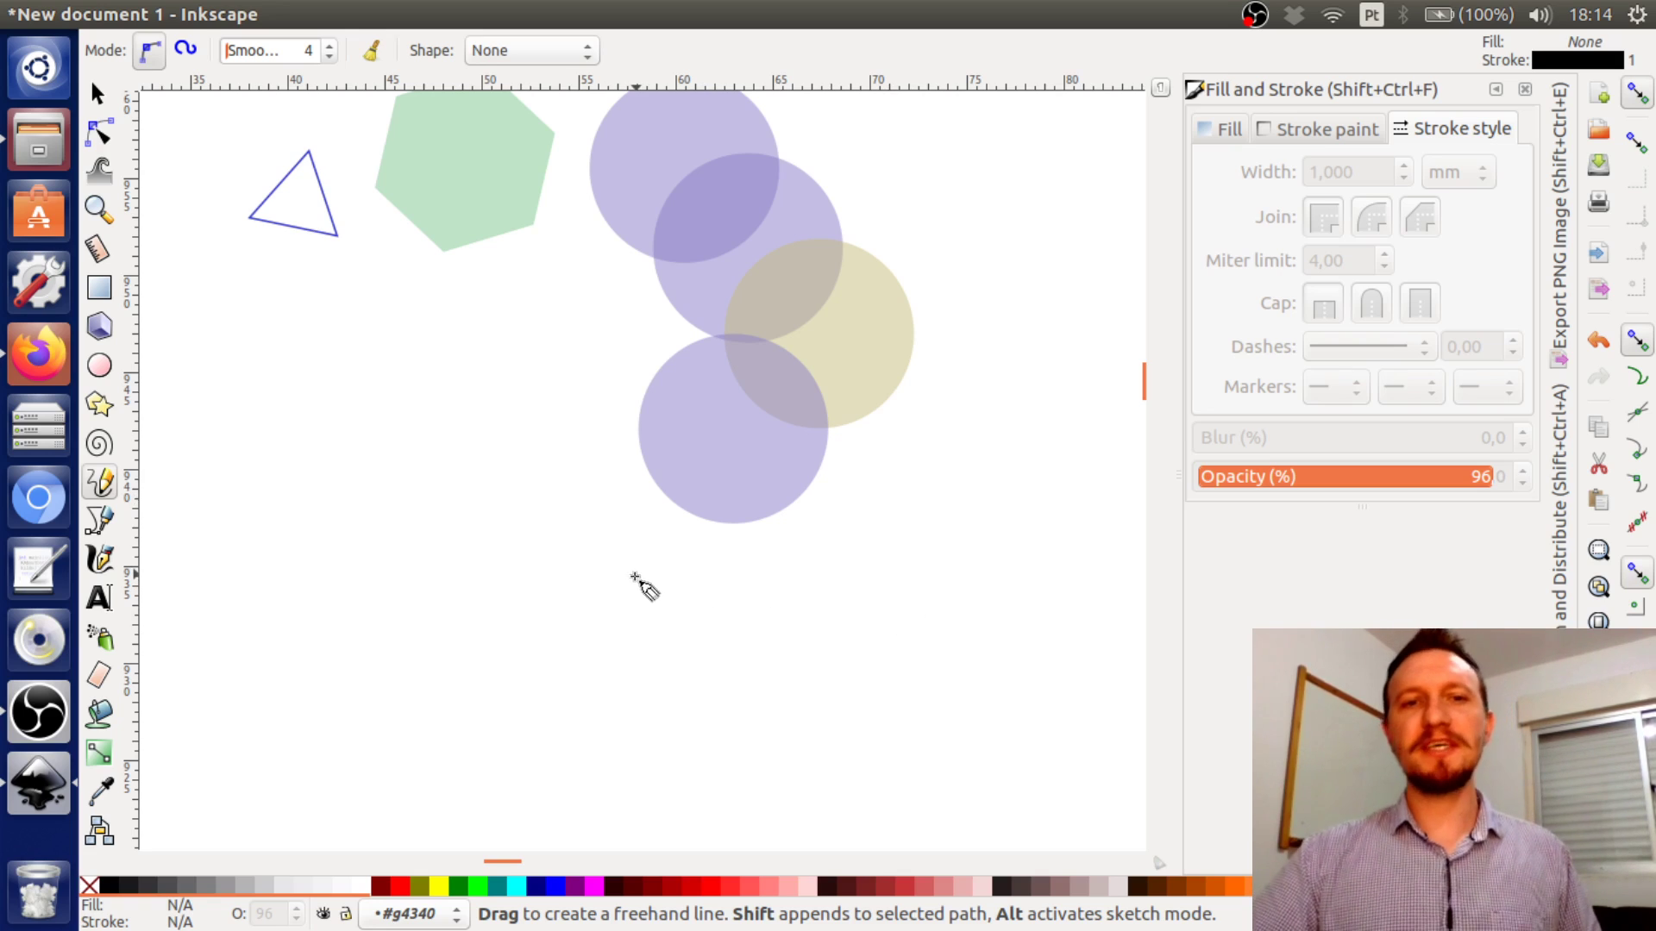
mouse_move(464, 573)
mouse_down()
mouse_move(677, 653)
mouse_move(809, 588)
mouse_move(911, 560)
mouse_up()
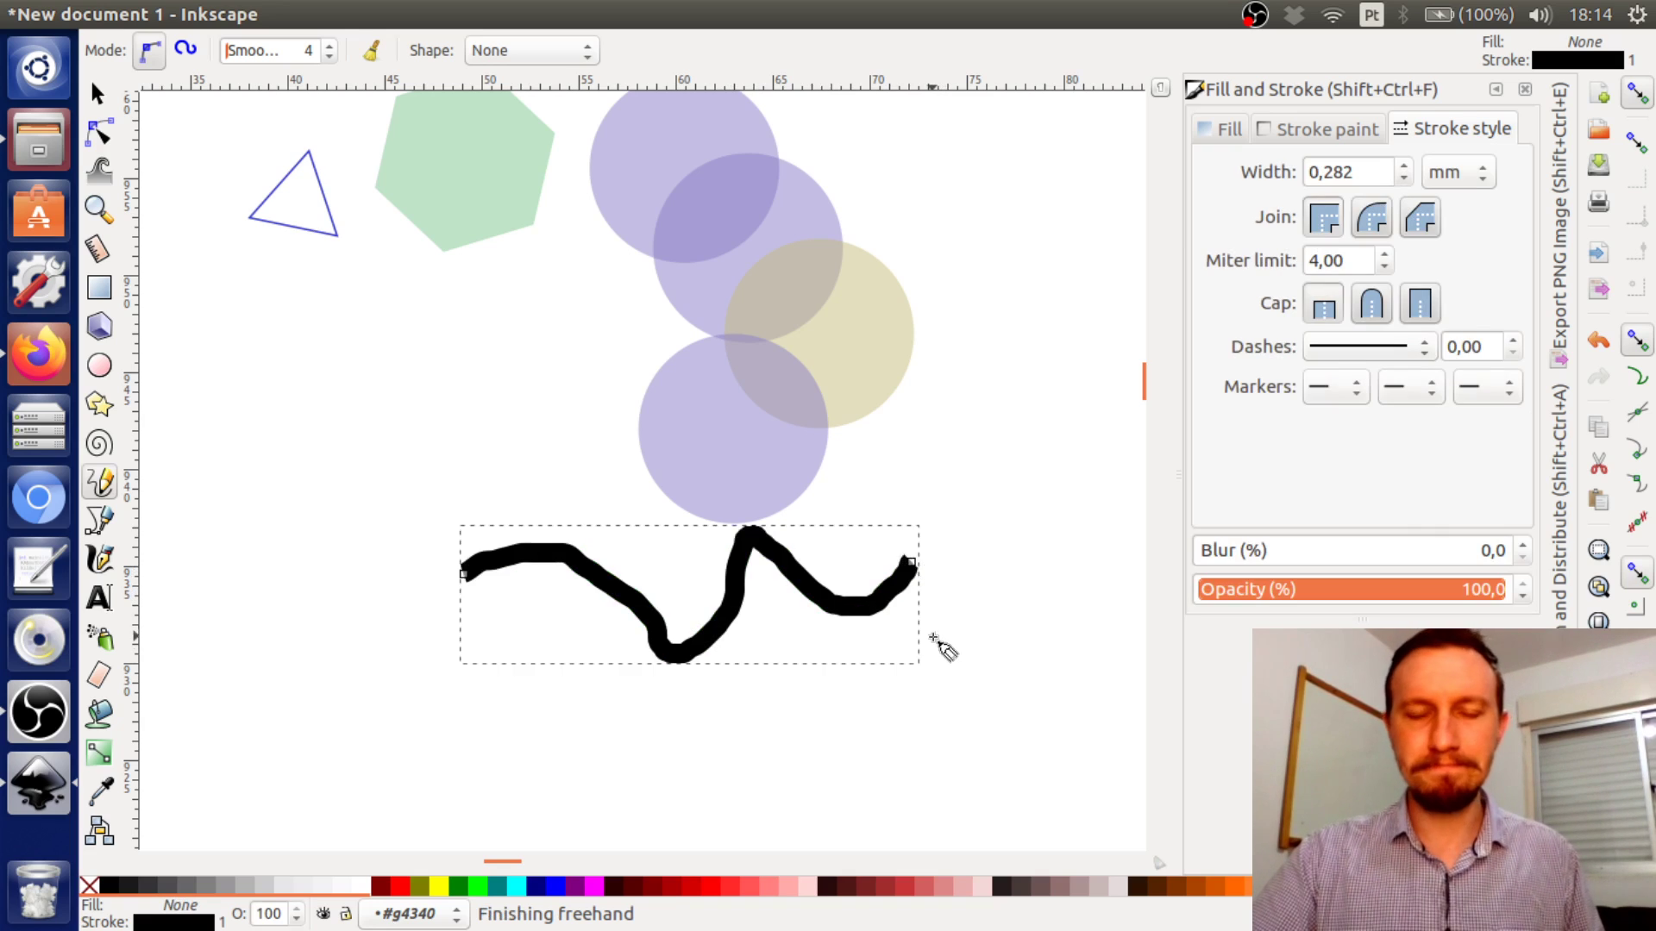
Draw a second wavy freehand line below the first one, extending further to its right
scroll(887, 466, down, 6)
scroll(887, 466, right, 3)
mouse_move(557, 512)
mouse_down()
mouse_move(796, 464)
mouse_move(982, 481)
mouse_move(1051, 454)
mouse_up()
scroll(876, 418, right, 5)
scroll(747, 405, up, 1)
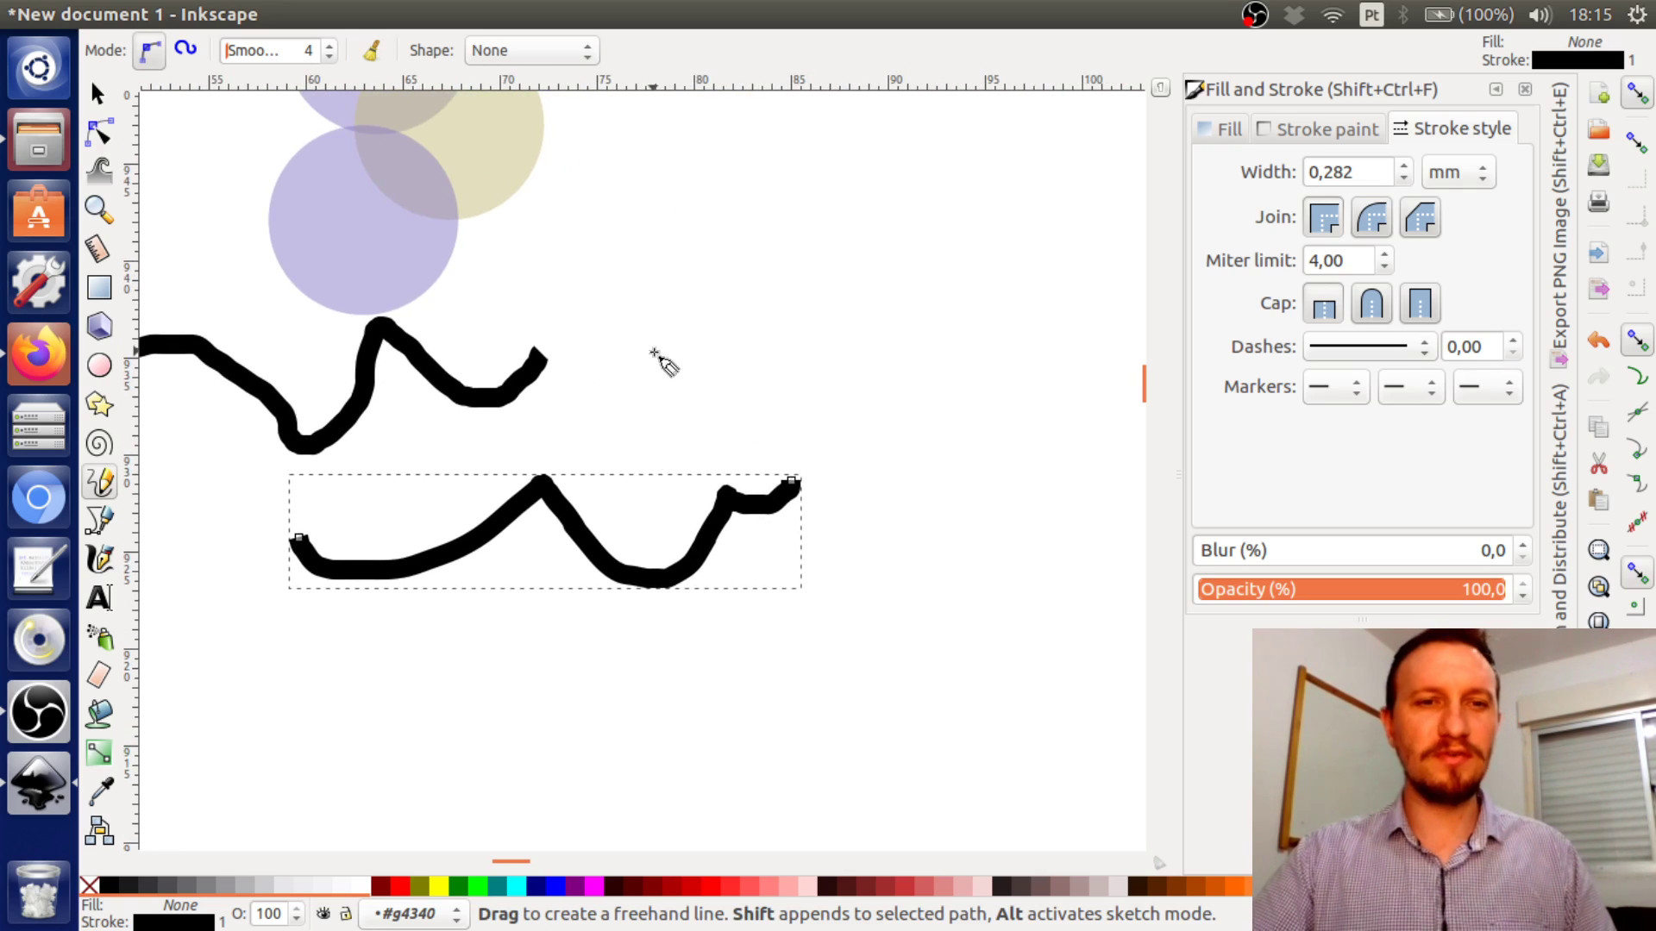
Handwrite three M-shaped strokes with the Pencil tool beside the upper wavy line
mouse_move(625, 349)
mouse_down()
mouse_move(700, 228)
mouse_move(733, 235)
mouse_move(758, 351)
mouse_move(865, 203)
mouse_move(948, 364)
mouse_up()
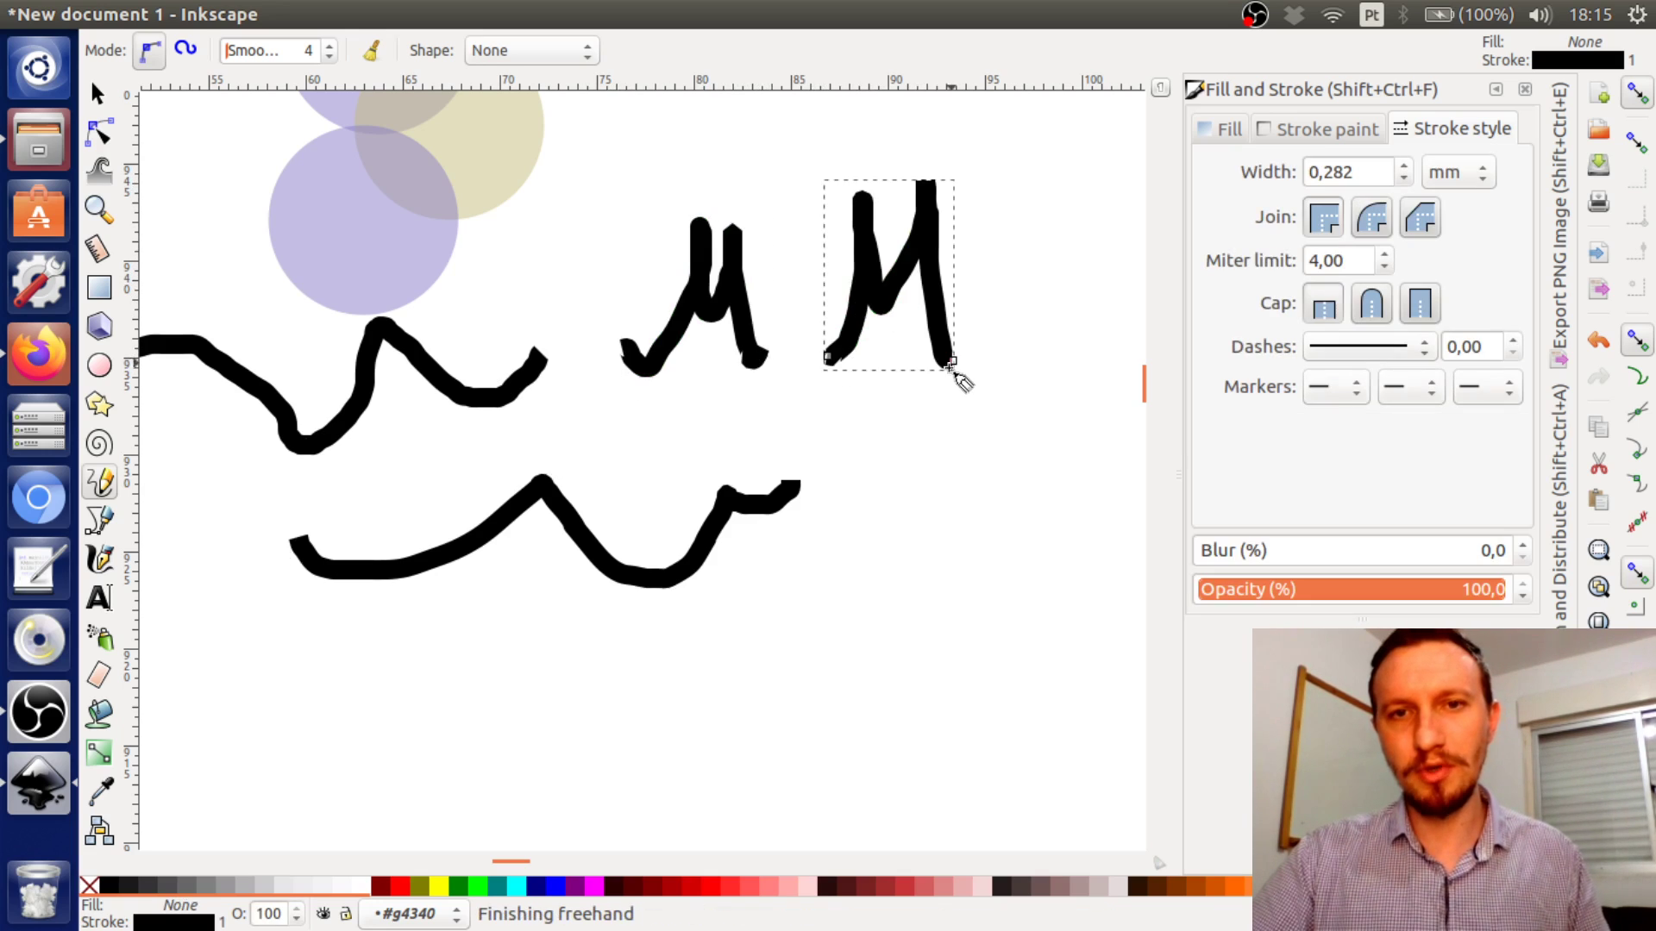
drag(924, 443, 591, 426)
mouse_move(702, 339)
mouse_down()
mouse_move(733, 380)
mouse_move(824, 241)
mouse_move(847, 369)
mouse_up()
Handwrite the letters PET with the Pencil tool below the M-shaped strokes
drag(598, 547, 625, 759)
mouse_move(571, 609)
mouse_down()
mouse_move(591, 550)
mouse_move(569, 664)
mouse_up()
mouse_move(737, 616)
mouse_down()
mouse_move(743, 746)
mouse_move(836, 711)
mouse_up()
drag(720, 690, 819, 669)
drag(741, 598, 862, 590)
mouse_move(865, 529)
mouse_down()
mouse_move(992, 522)
mouse_move(948, 727)
mouse_up()
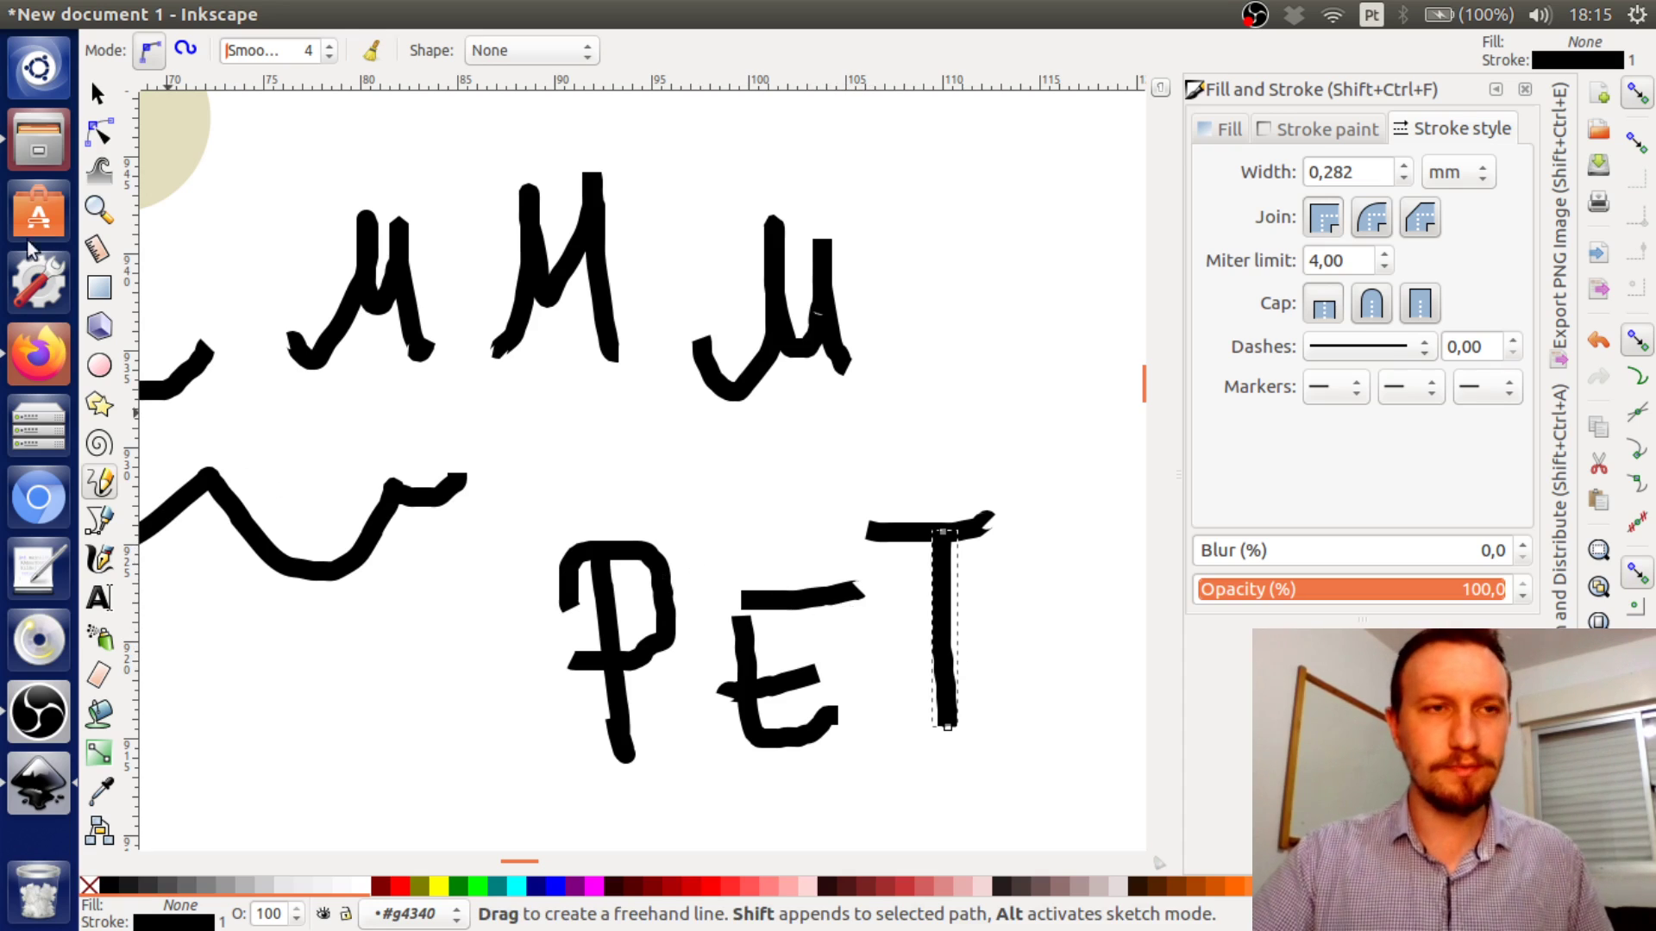
Draw a straight two-point line with the Pencil tool just under the lower wavy stroke
drag(629, 432, 780, 420)
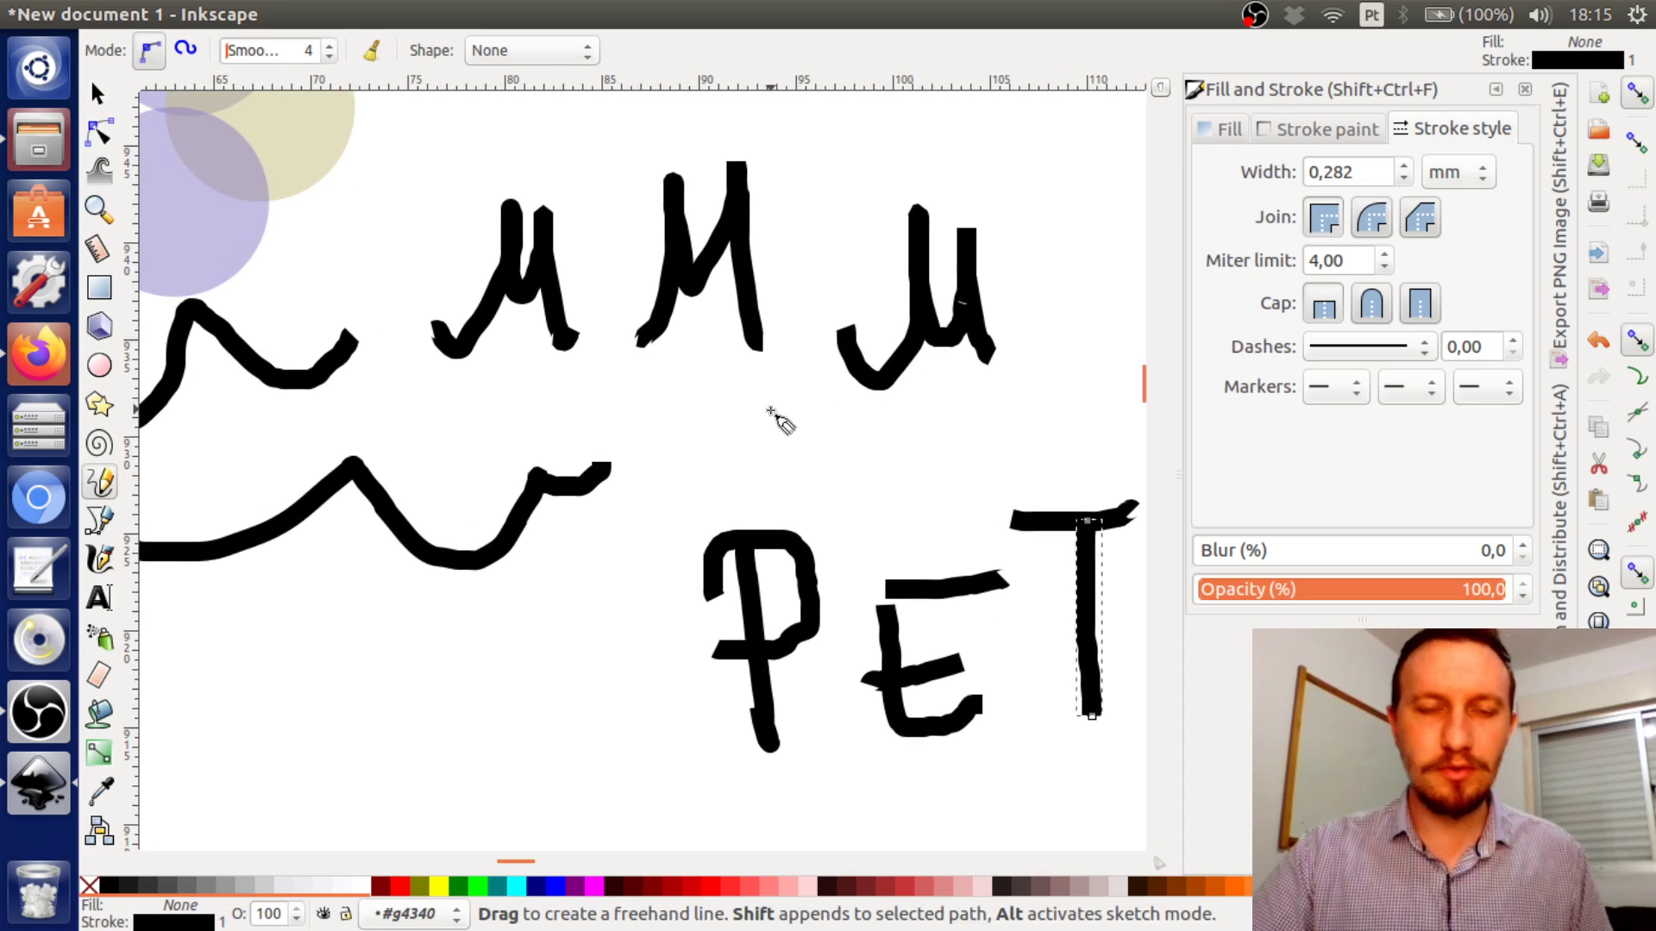
ctrl+scroll(770, 410, down, 2)
drag(618, 492, 616, 490)
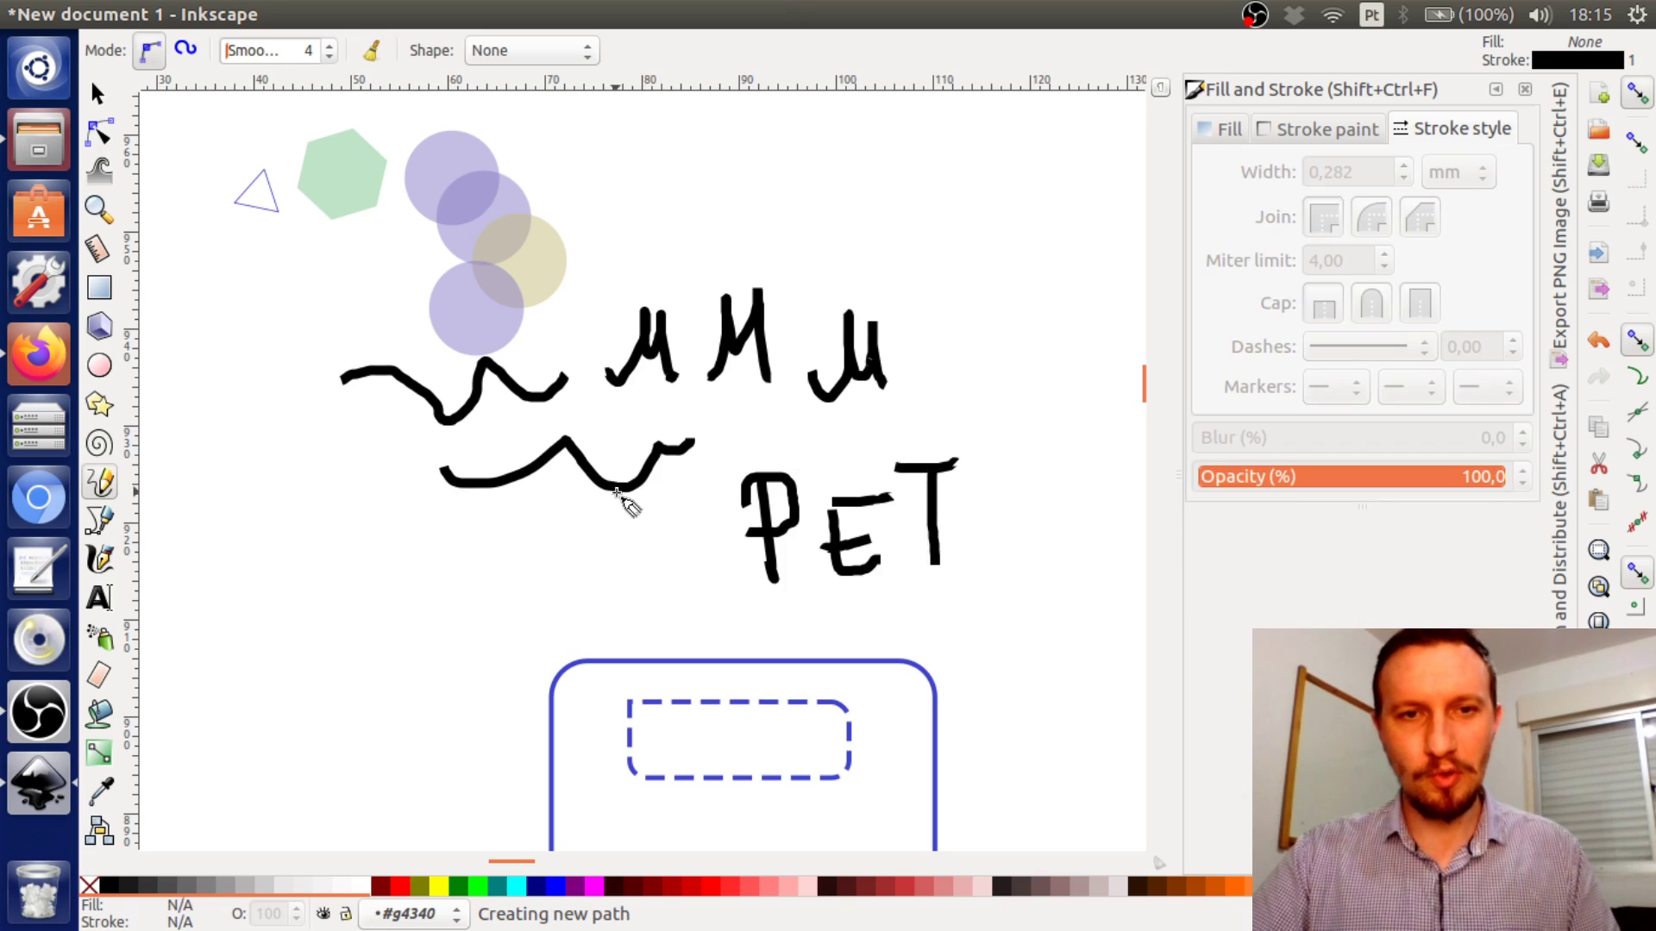
click(427, 535)
Delete all the black freehand strokes, letters and the straight line between the circles and the rounded rectangle
click(100, 92)
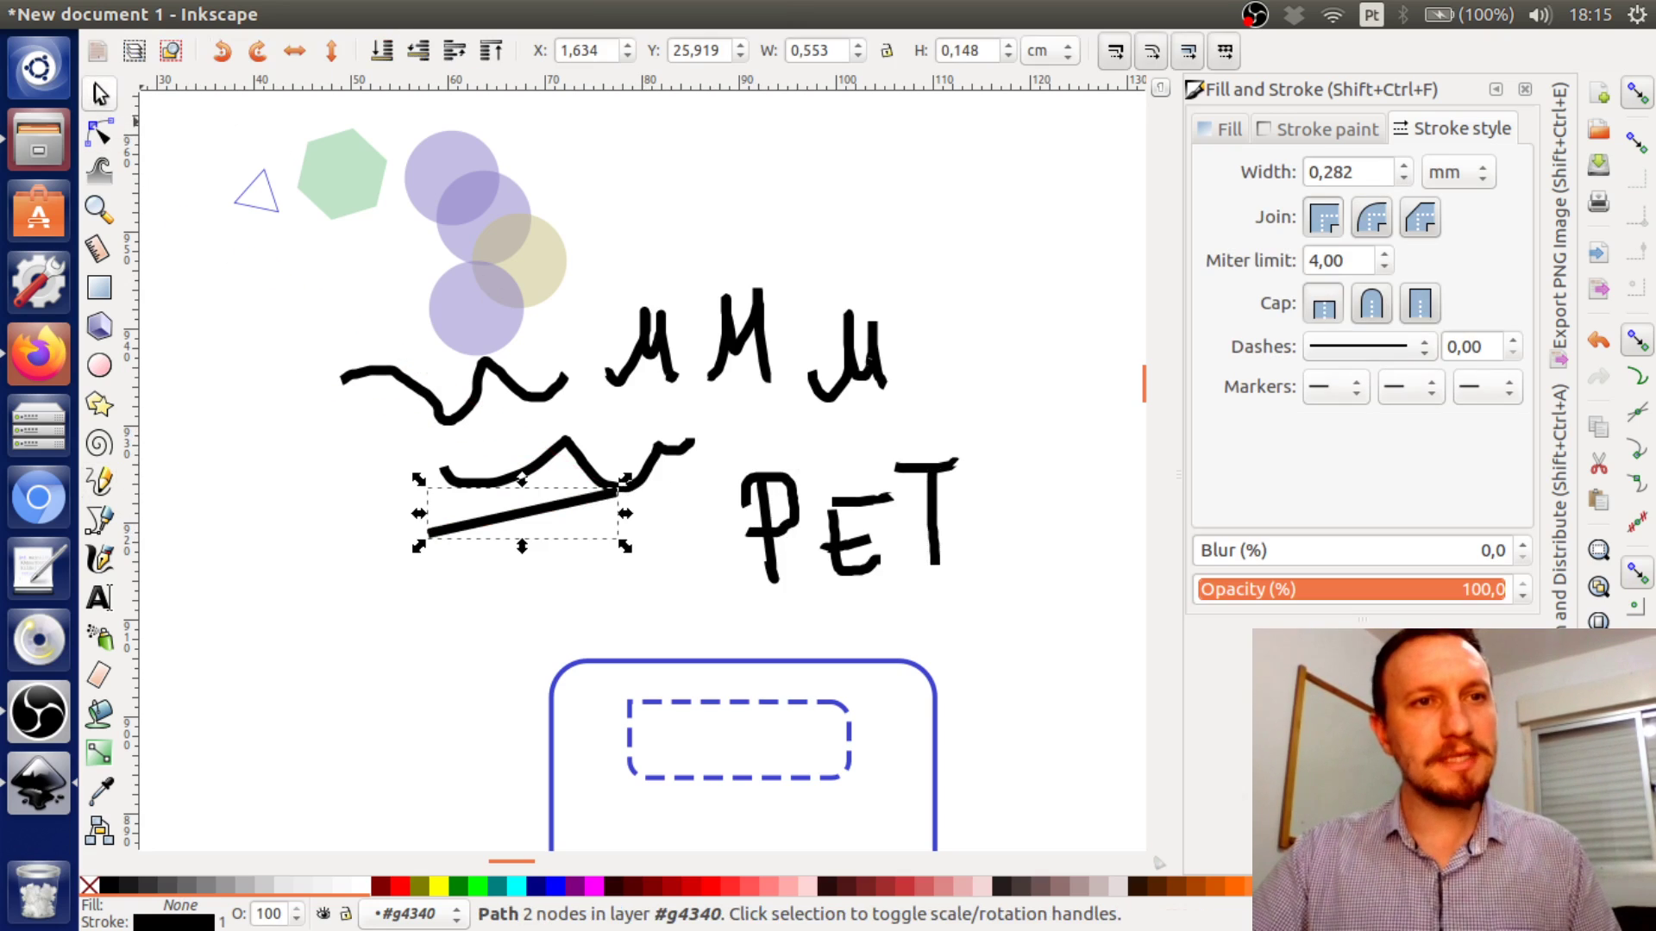
mouse_move(197, 311)
mouse_down()
mouse_move(940, 508)
mouse_move(1065, 638)
mouse_up()
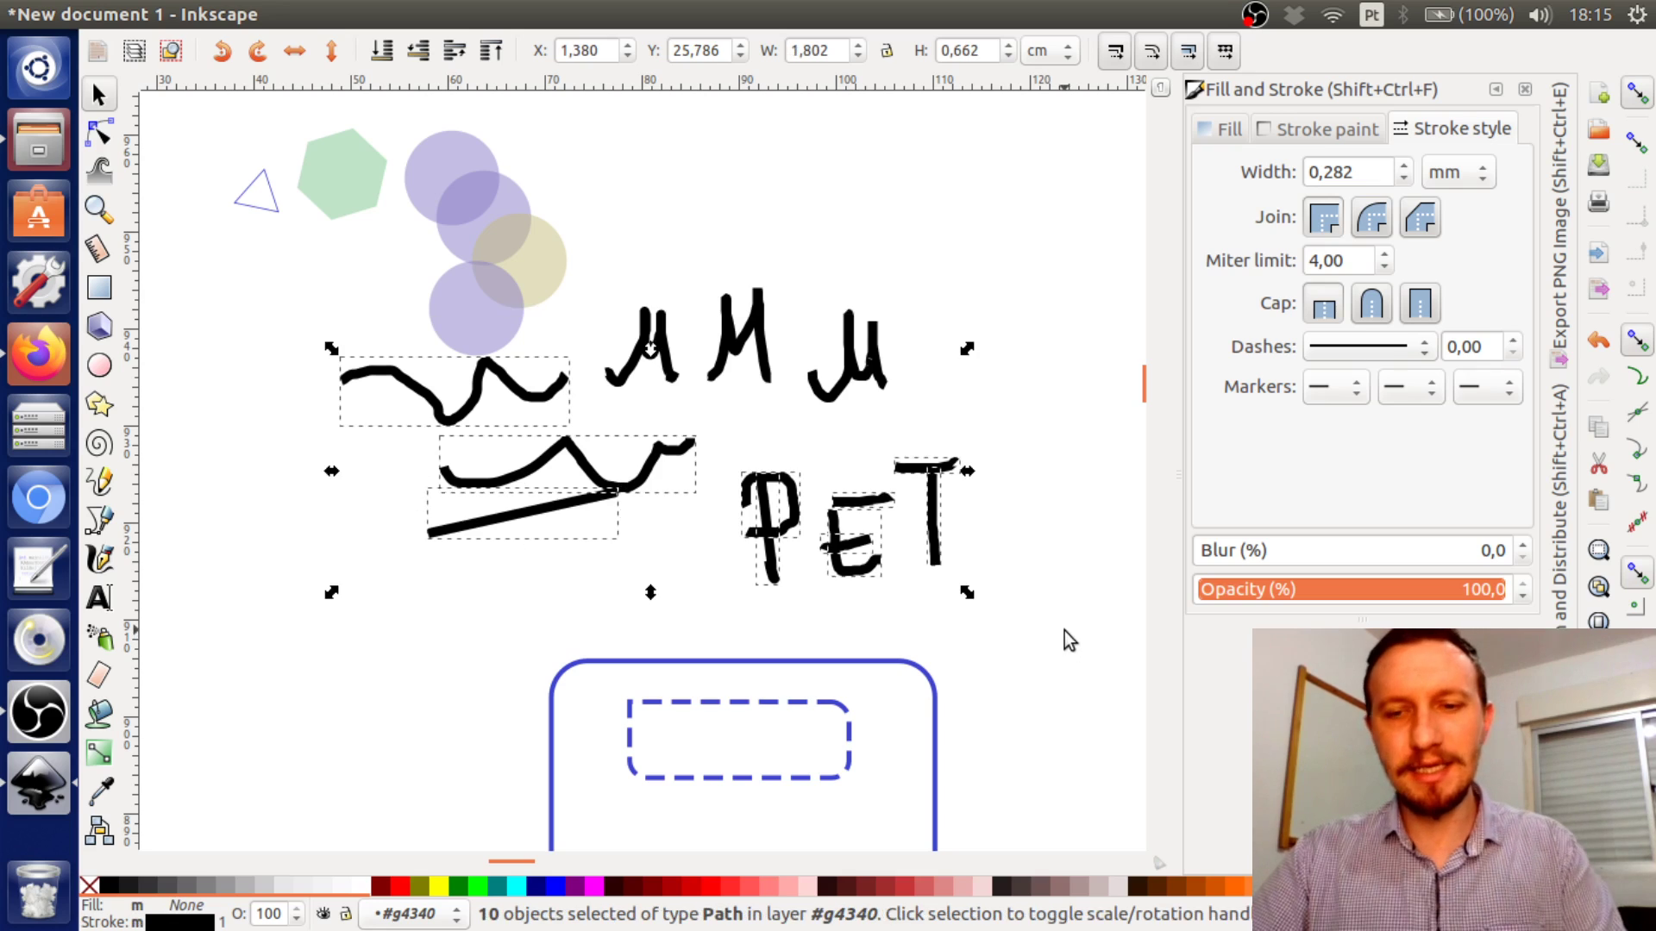
key(Delete)
drag(585, 211, 1028, 496)
key(Delete)
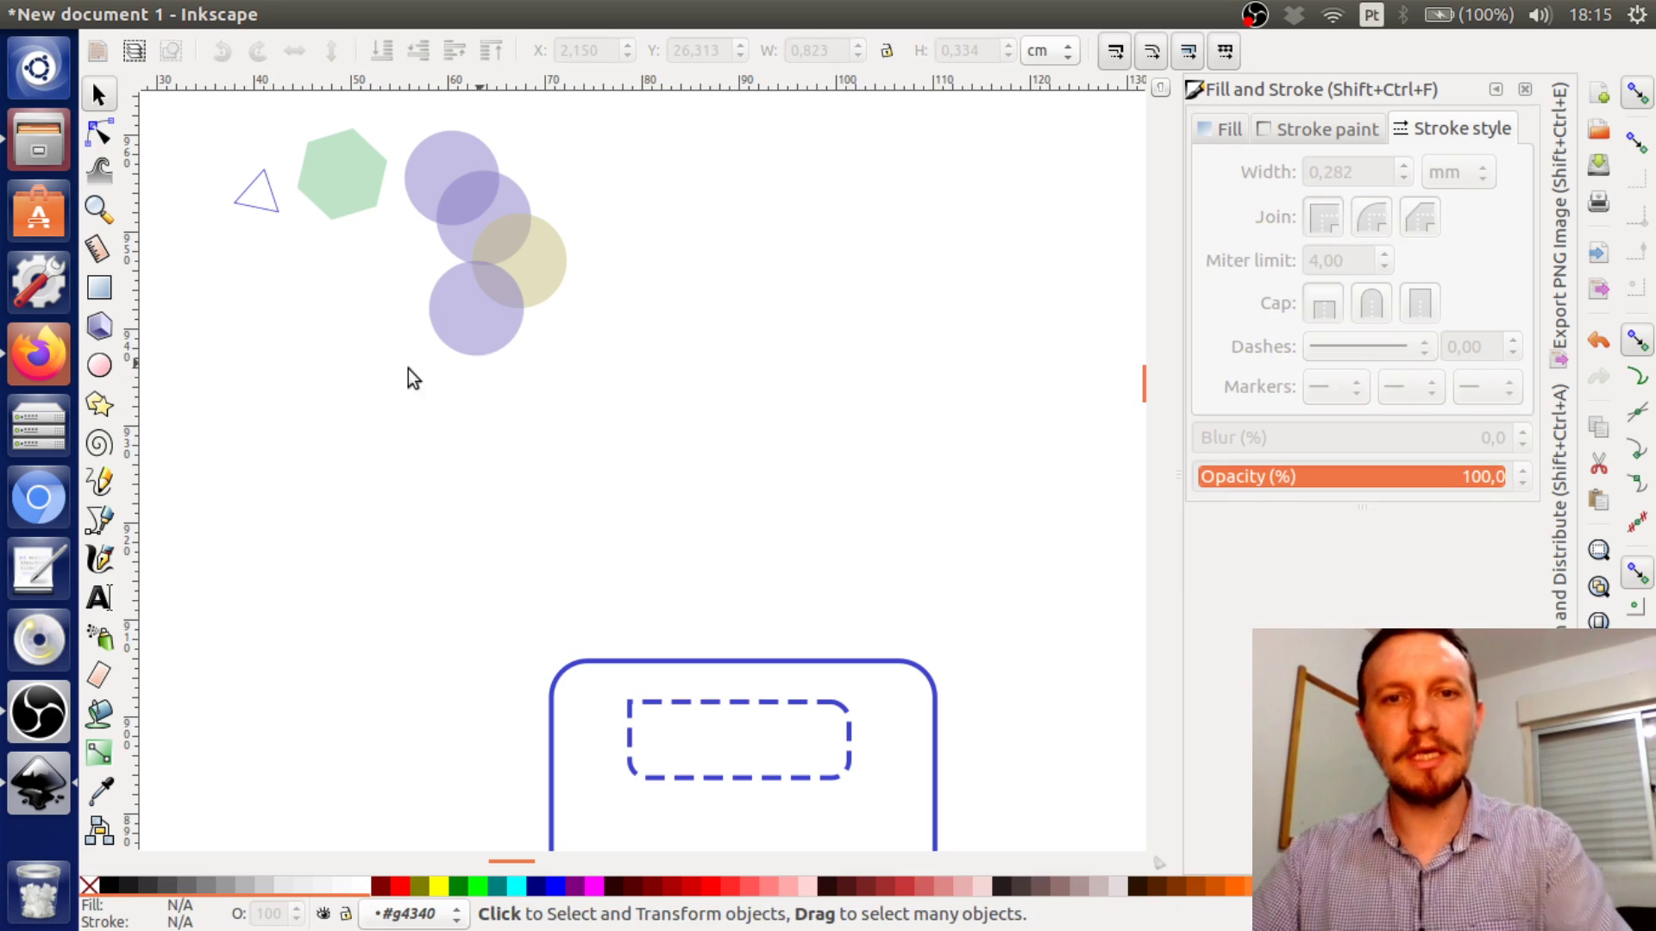
Draw two slightly rising straight black lines, one below the other, beside the circles with the Pencil tool
click(99, 483)
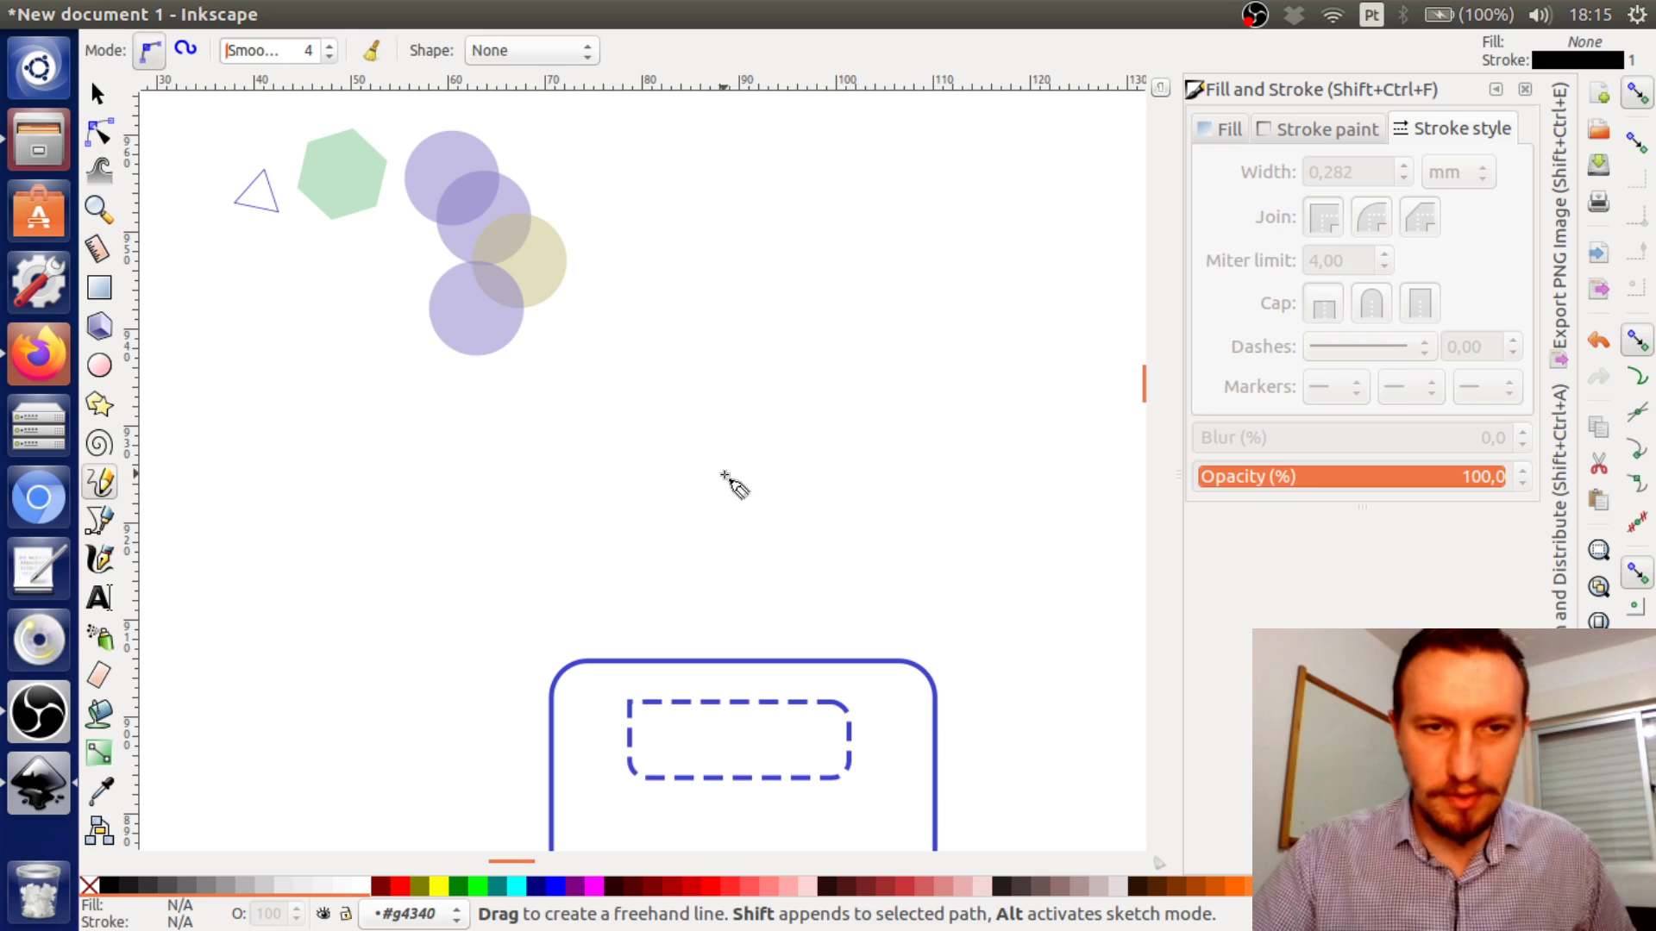
scroll(617, 329, up, 2)
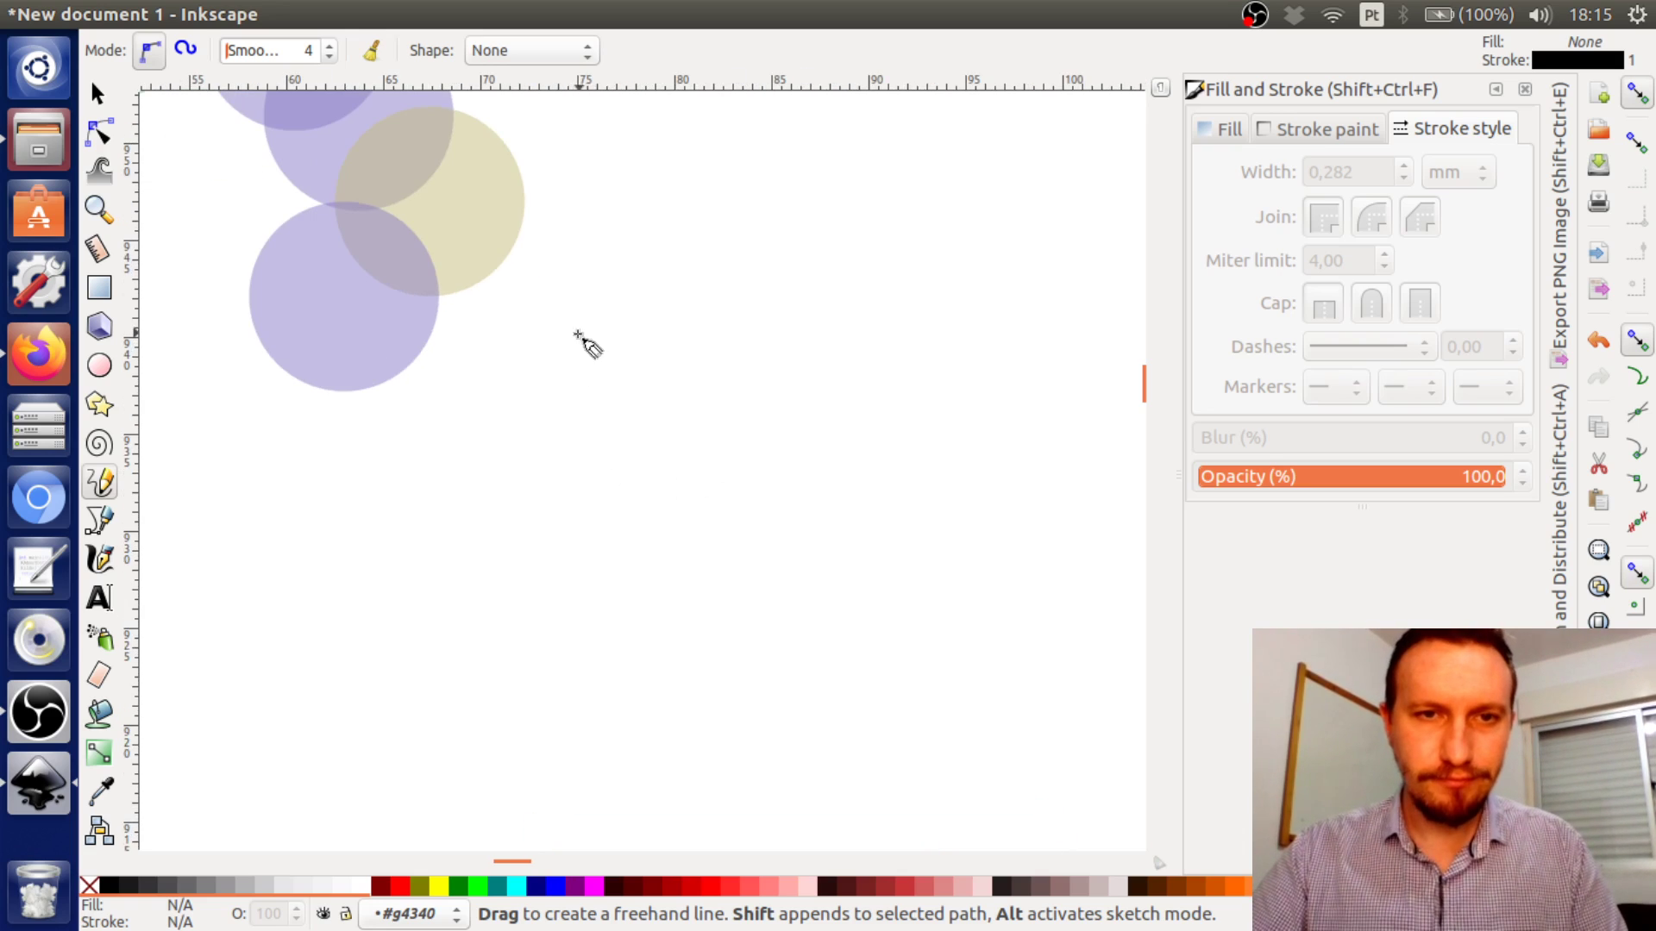
mouse_move(568, 323)
mouse_down()
mouse_move(622, 388)
mouse_move(707, 378)
mouse_up()
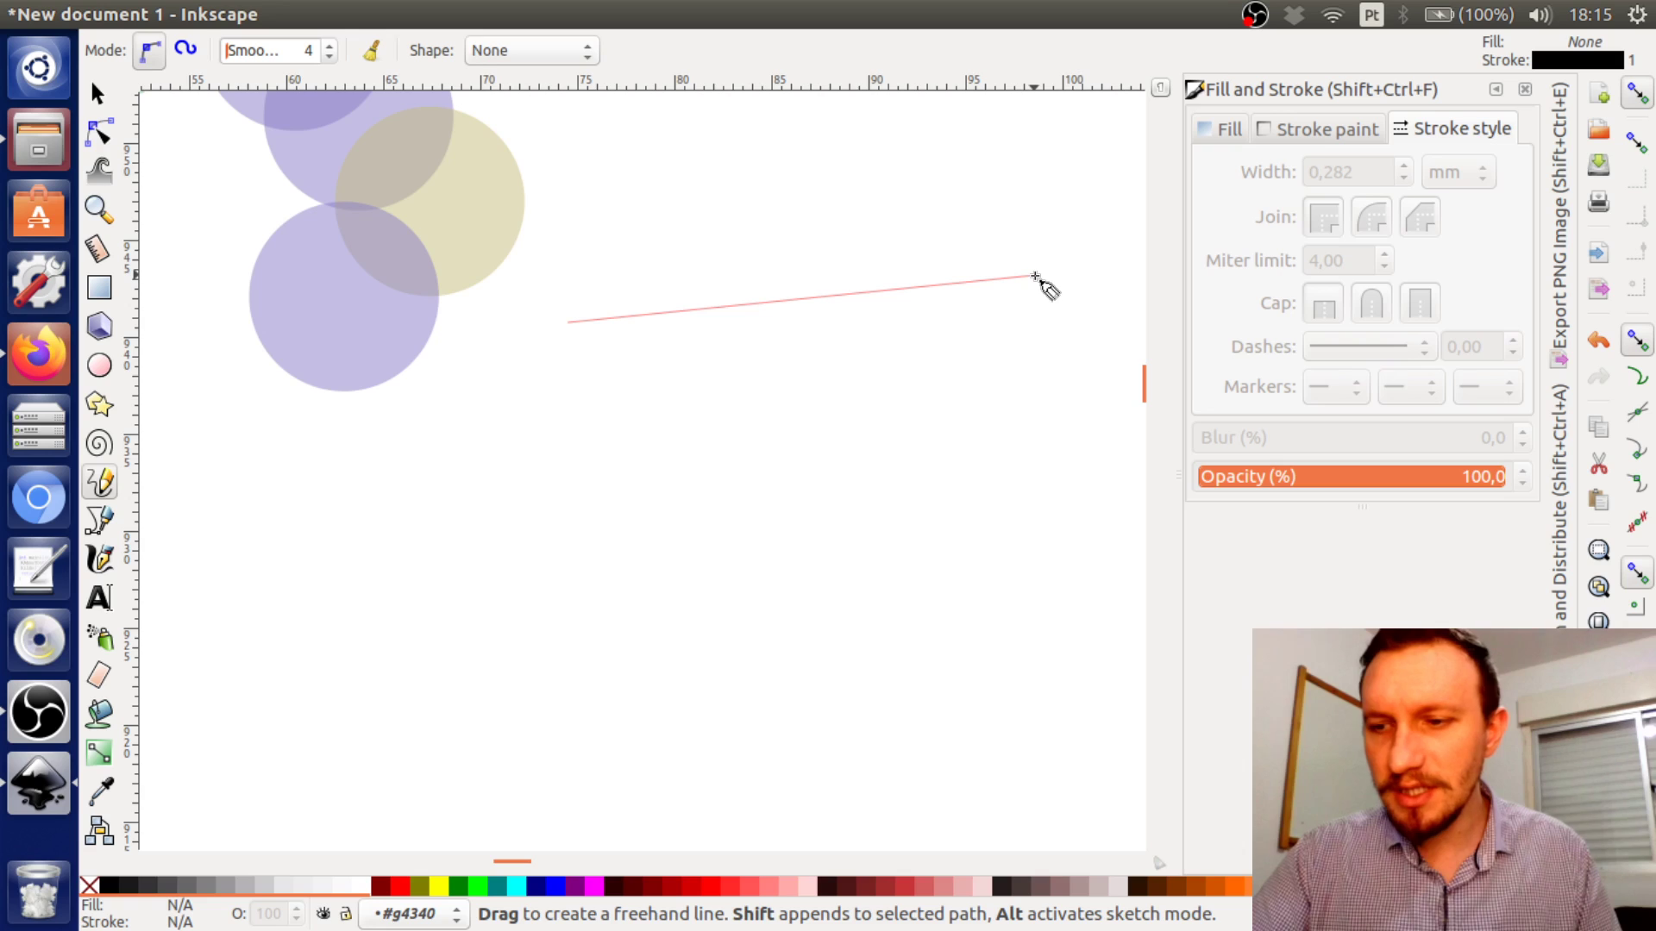
click(1035, 276)
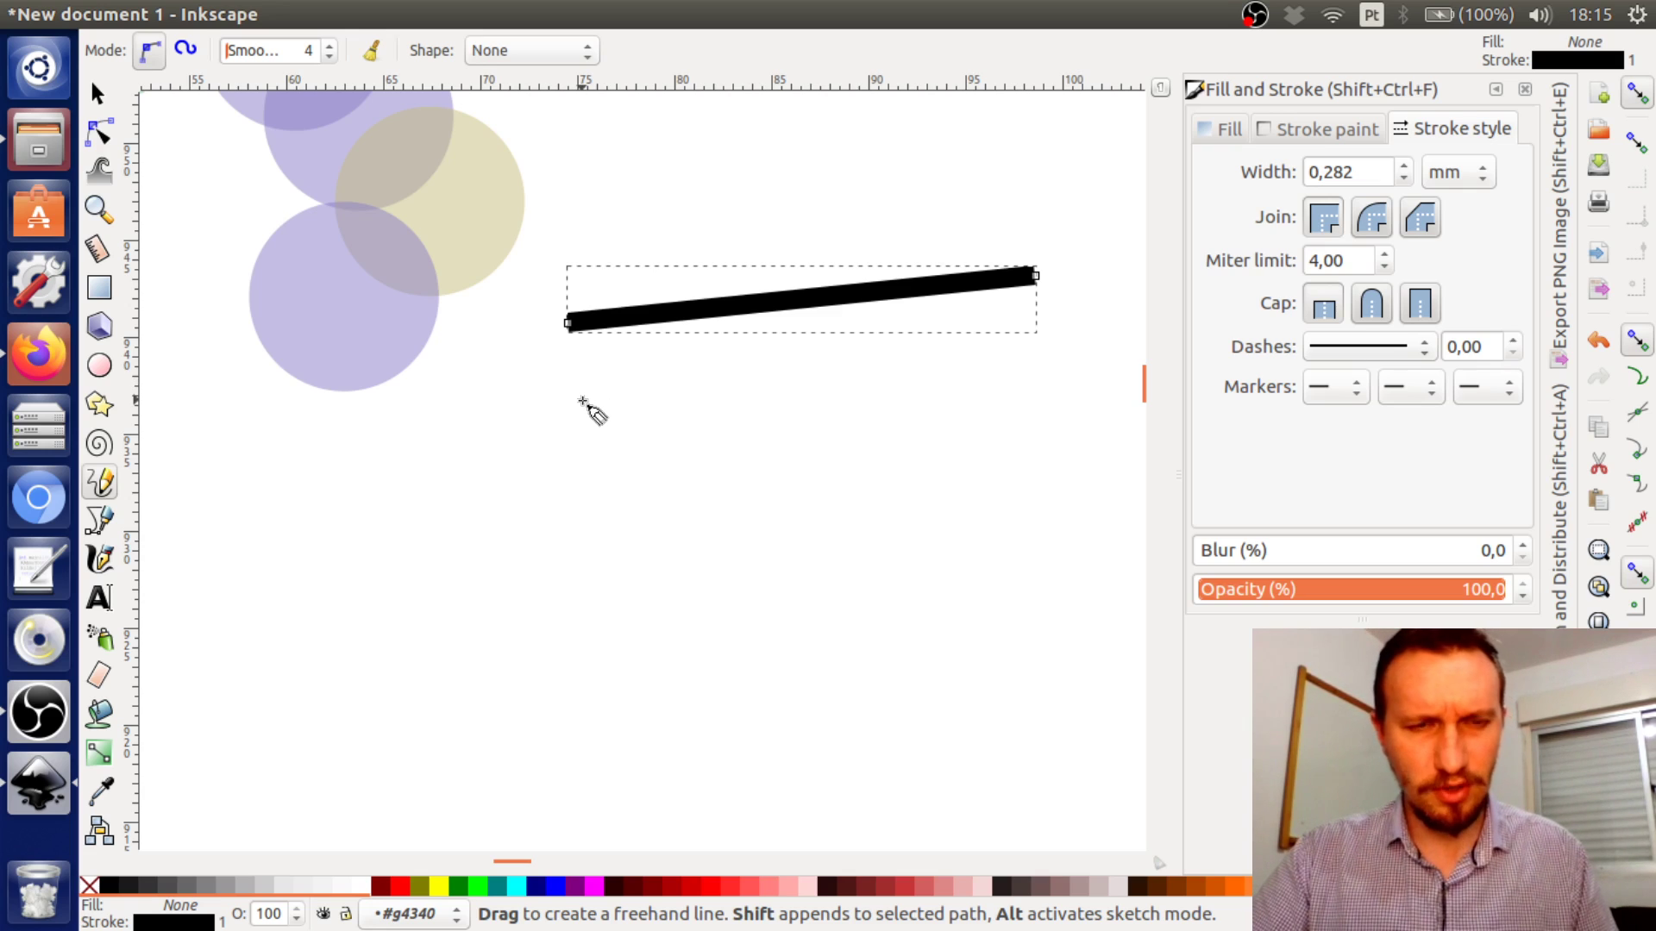
click(583, 401)
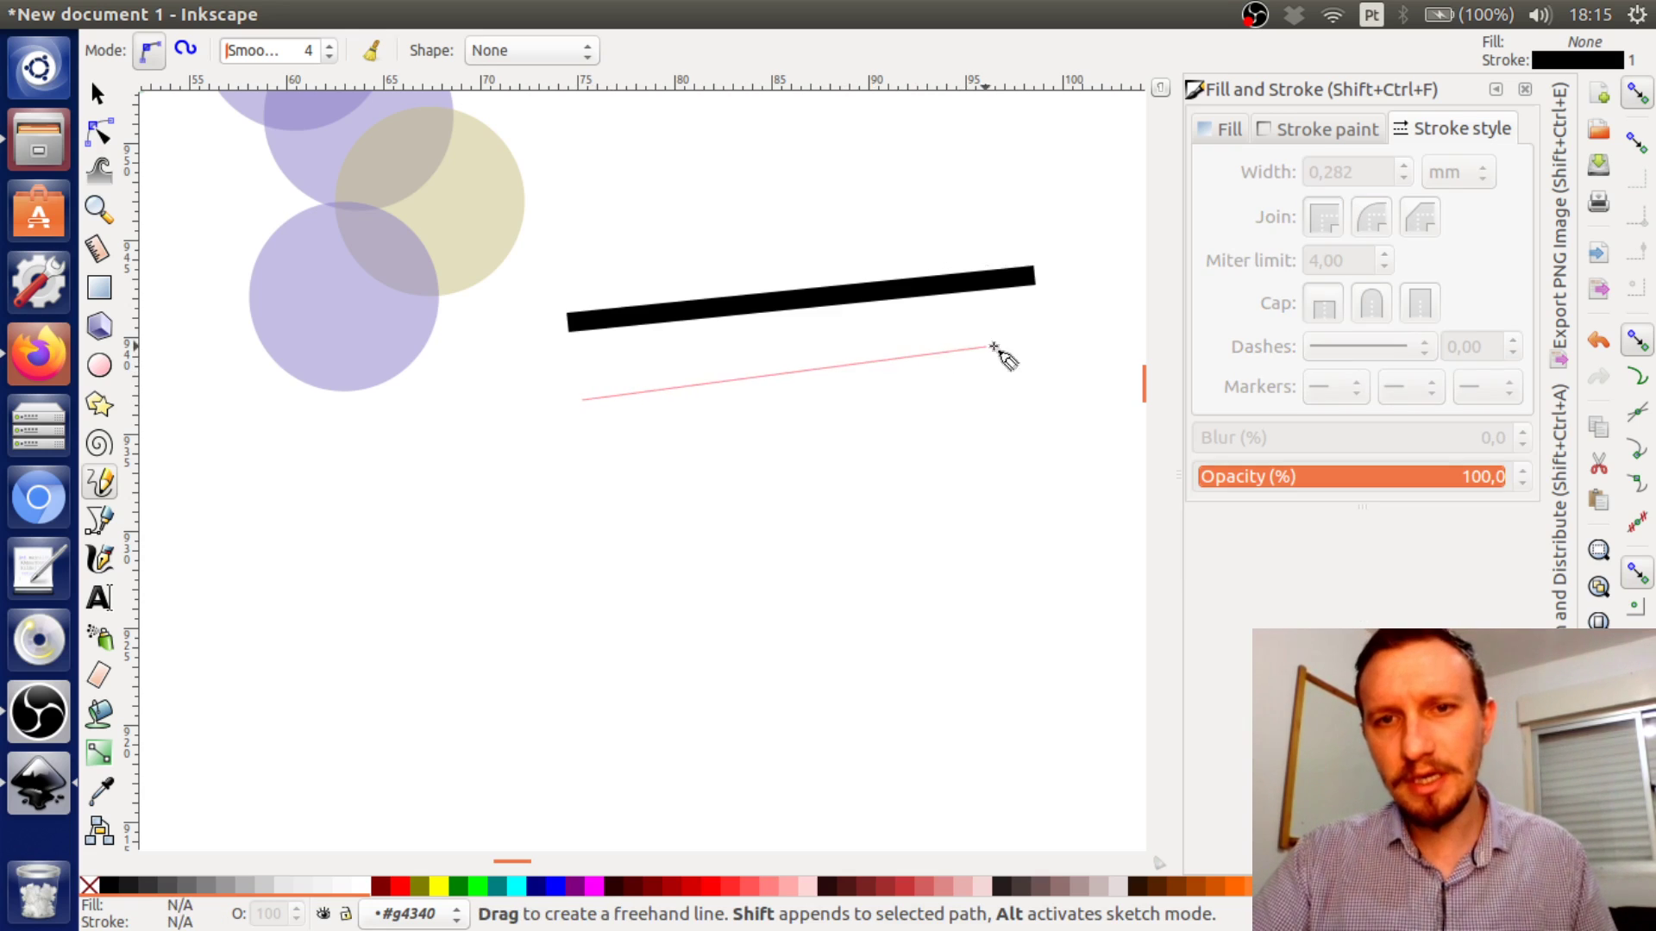
click(1033, 342)
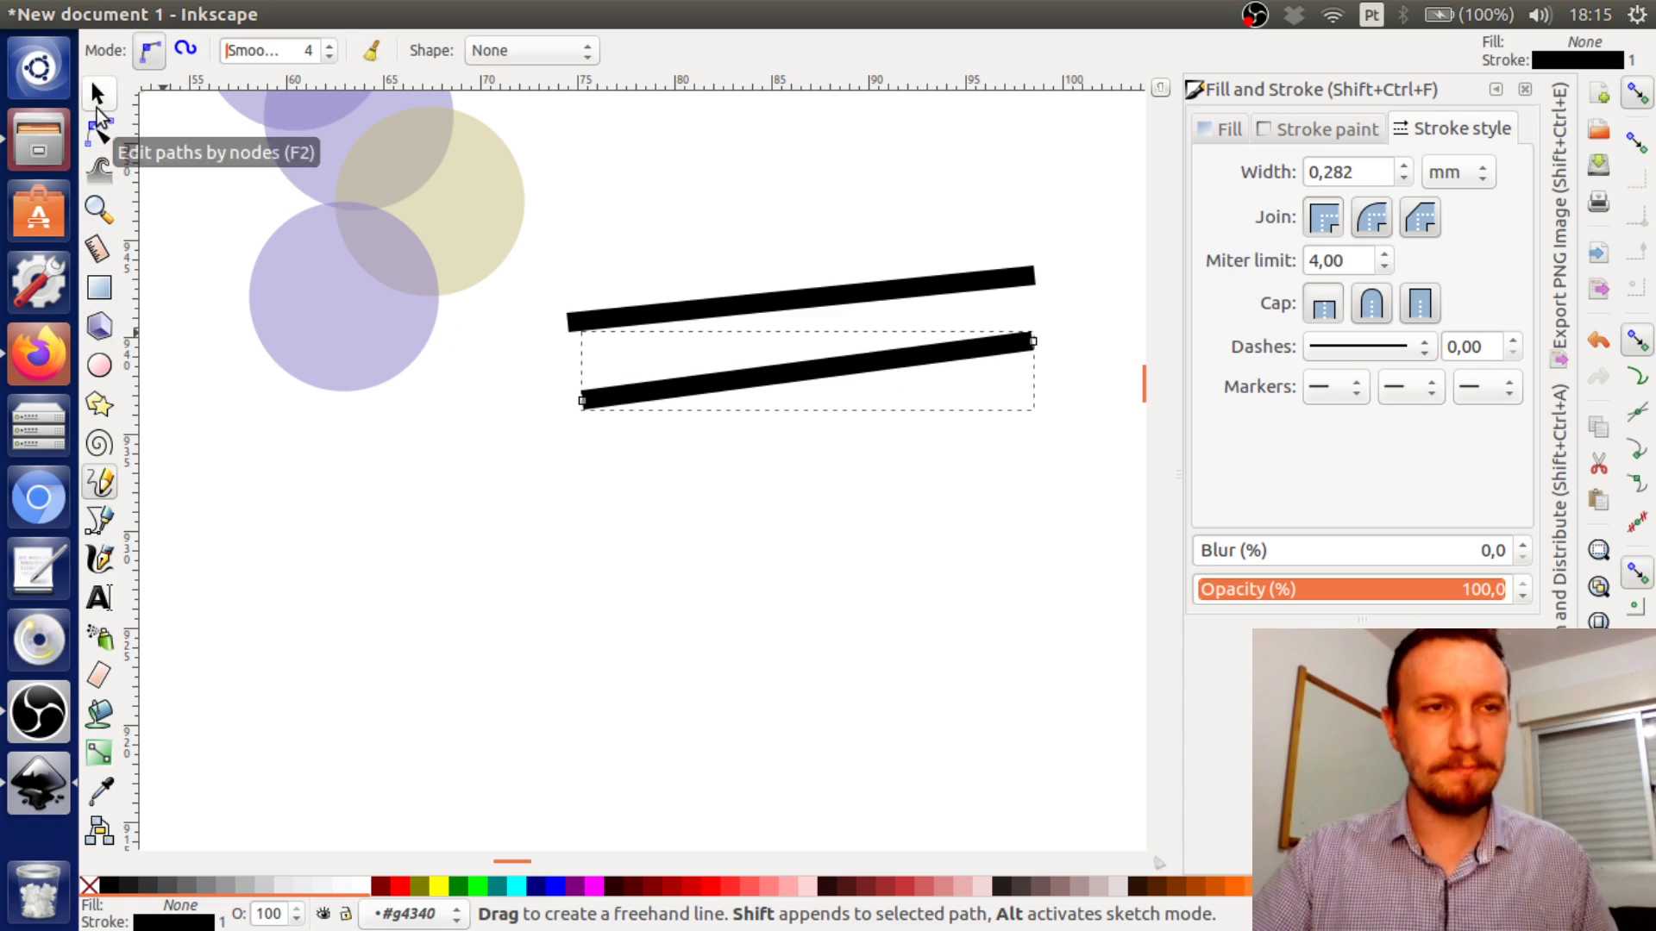
Recolour the lowest purple circle with the beige circle's fill using the colour picker
click(97, 95)
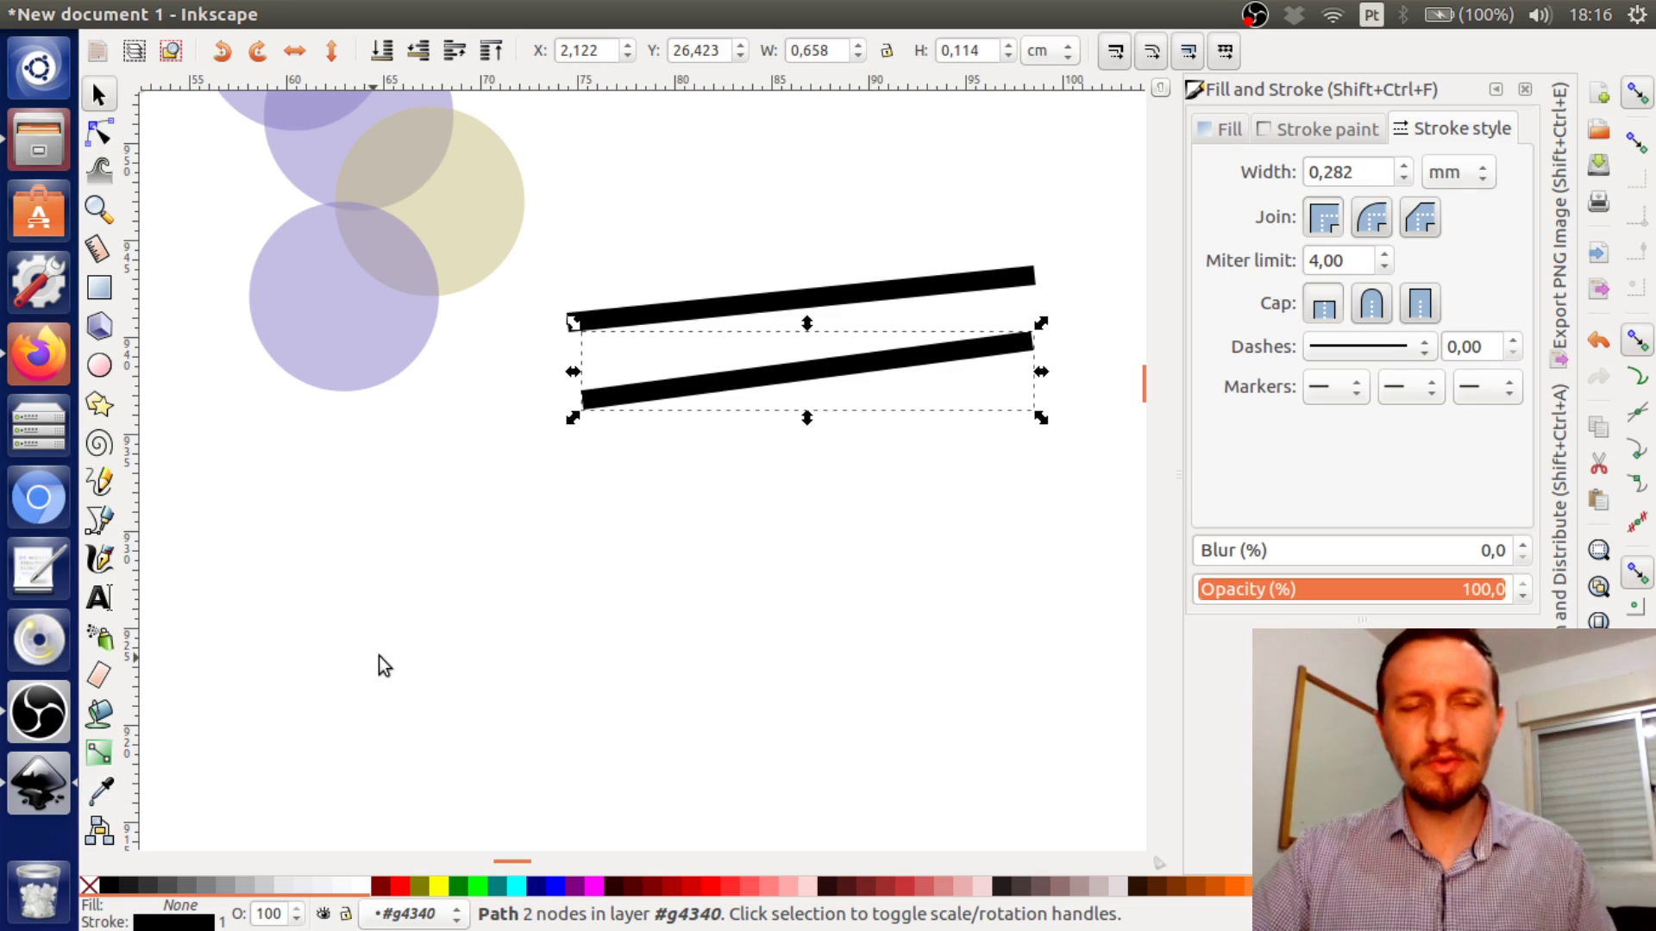
click(101, 792)
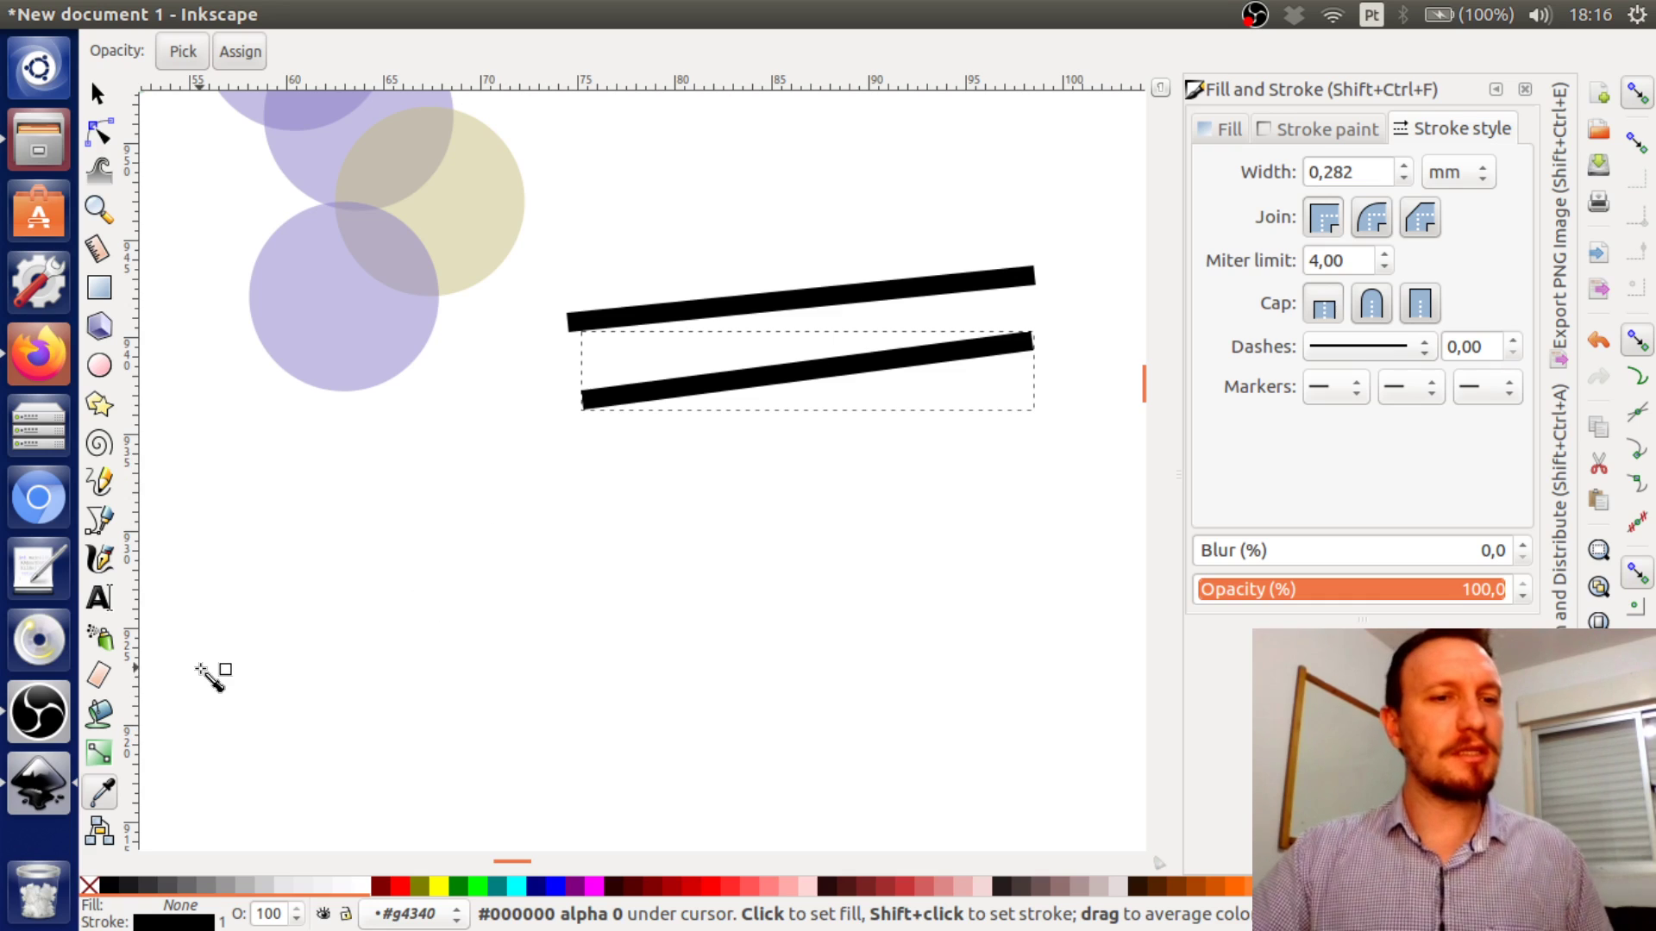
scroll(380, 228, up, 8)
scroll(372, 221, up, 2)
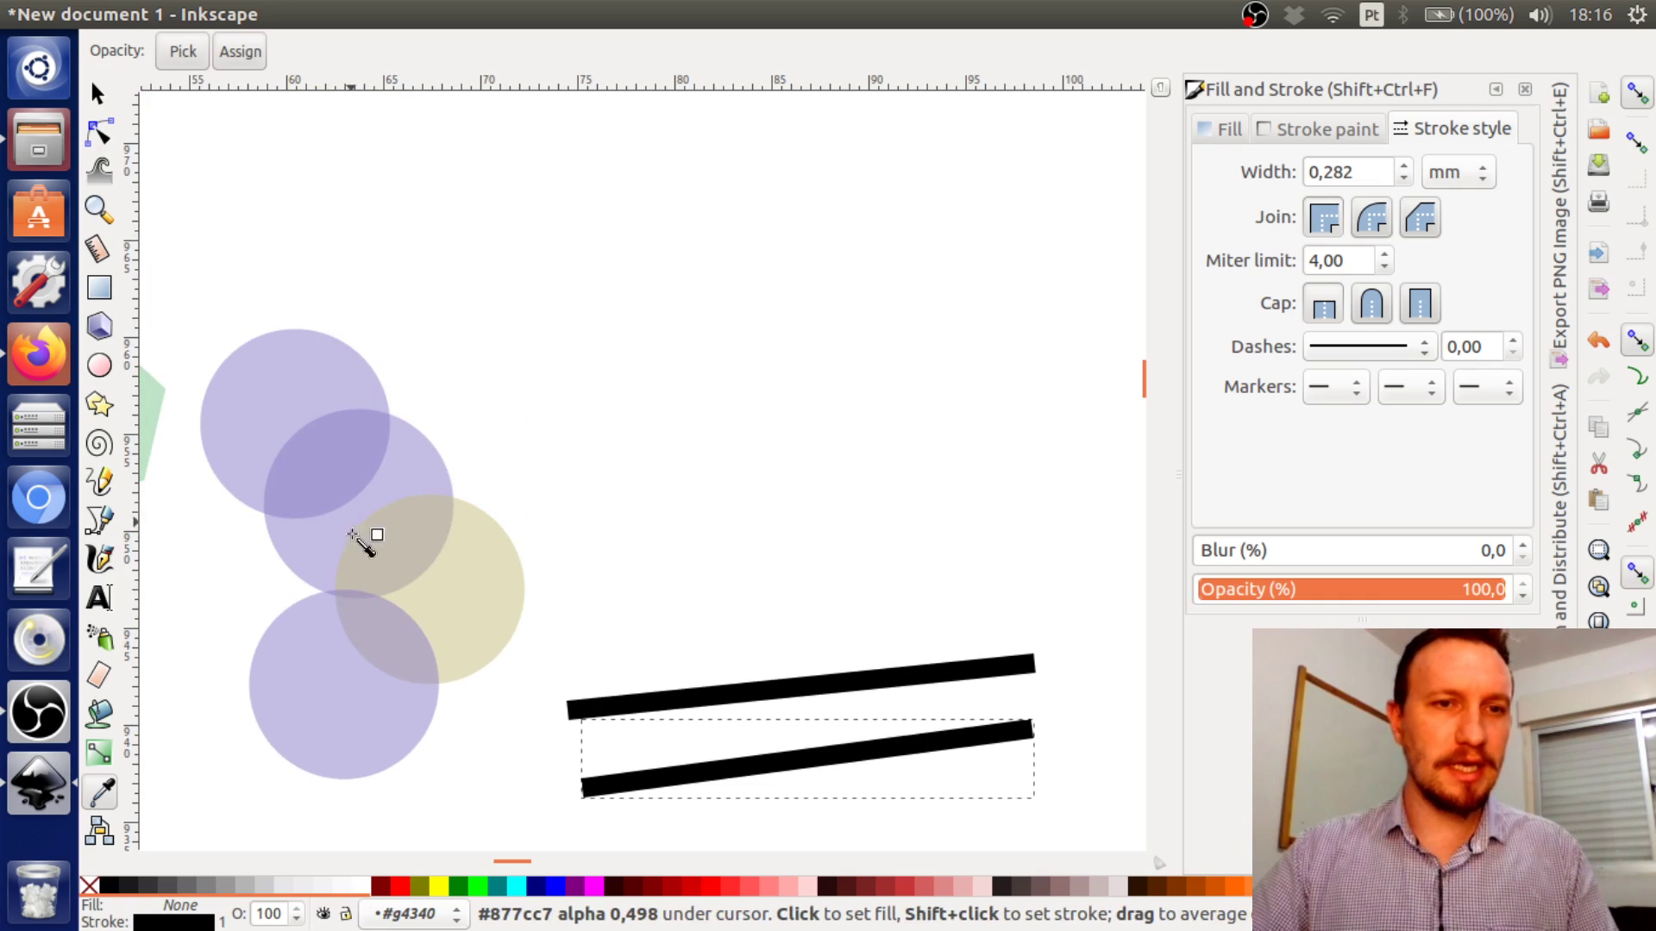
scroll(360, 657, up, 2)
drag(427, 638, 672, 484)
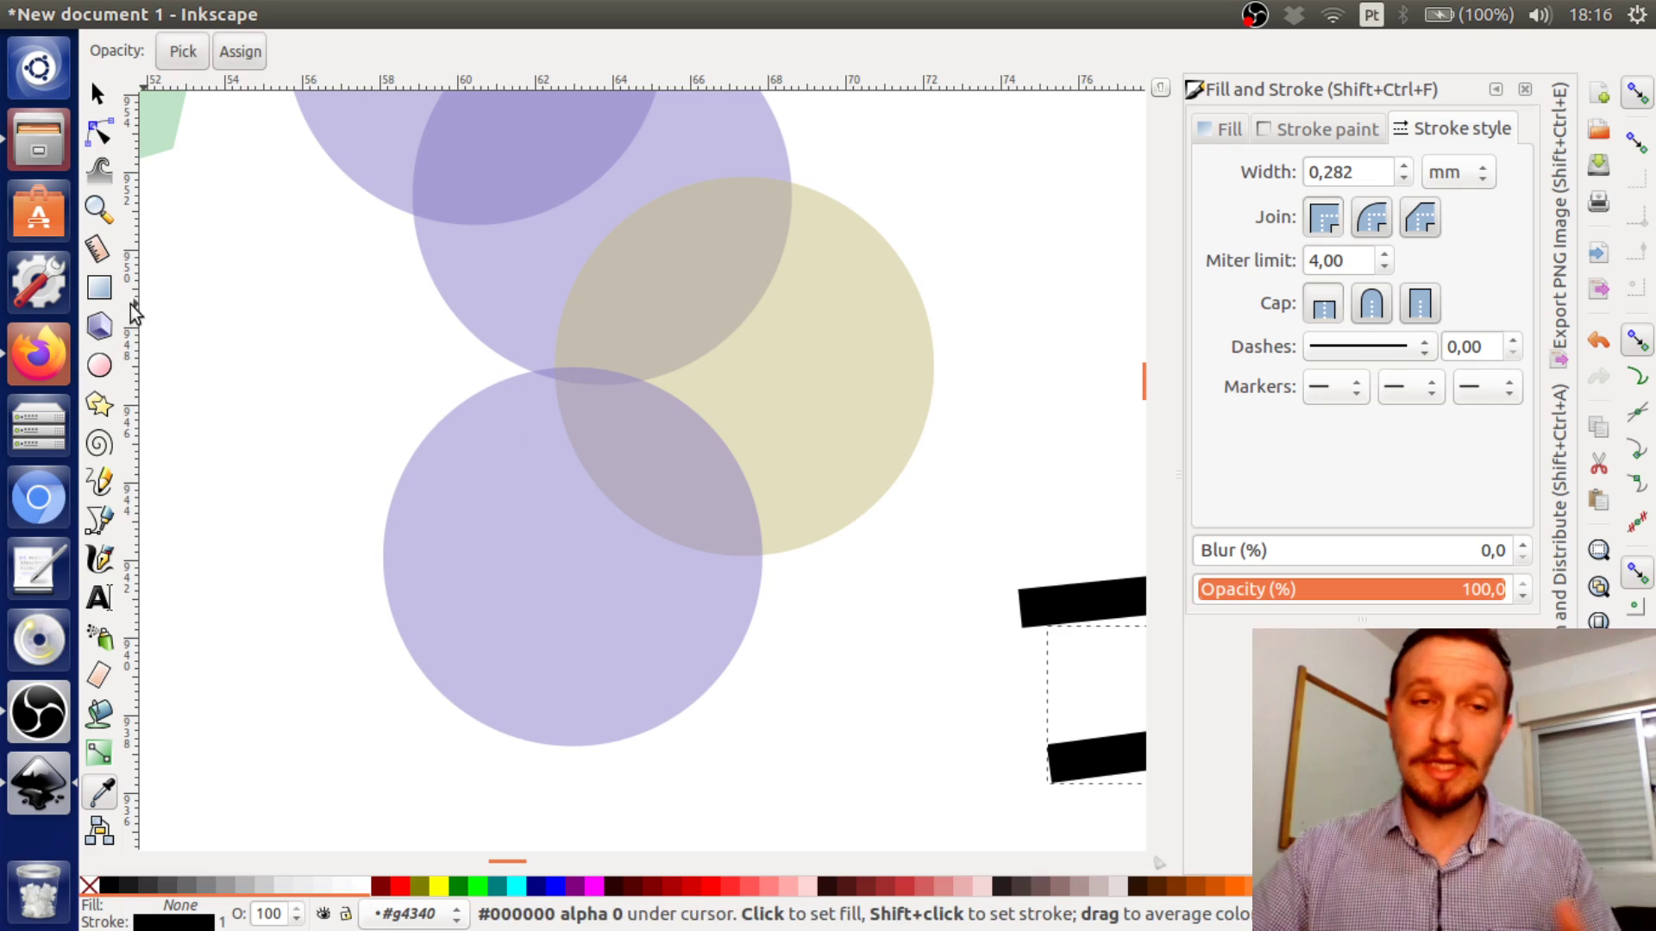
click(108, 101)
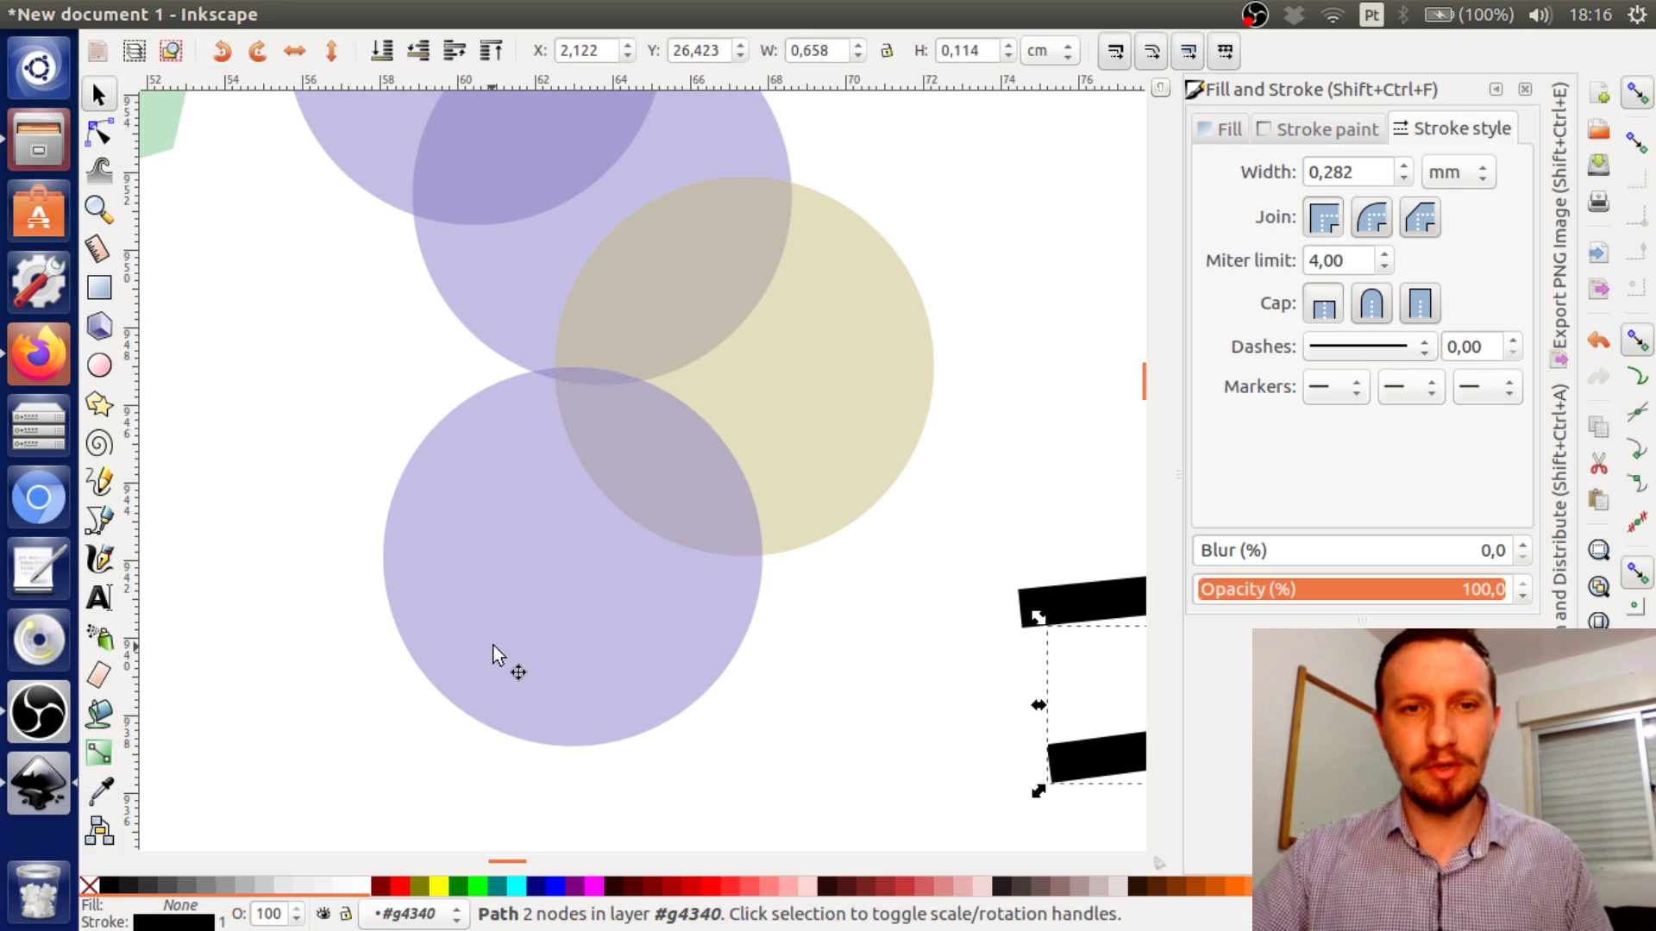
click(515, 619)
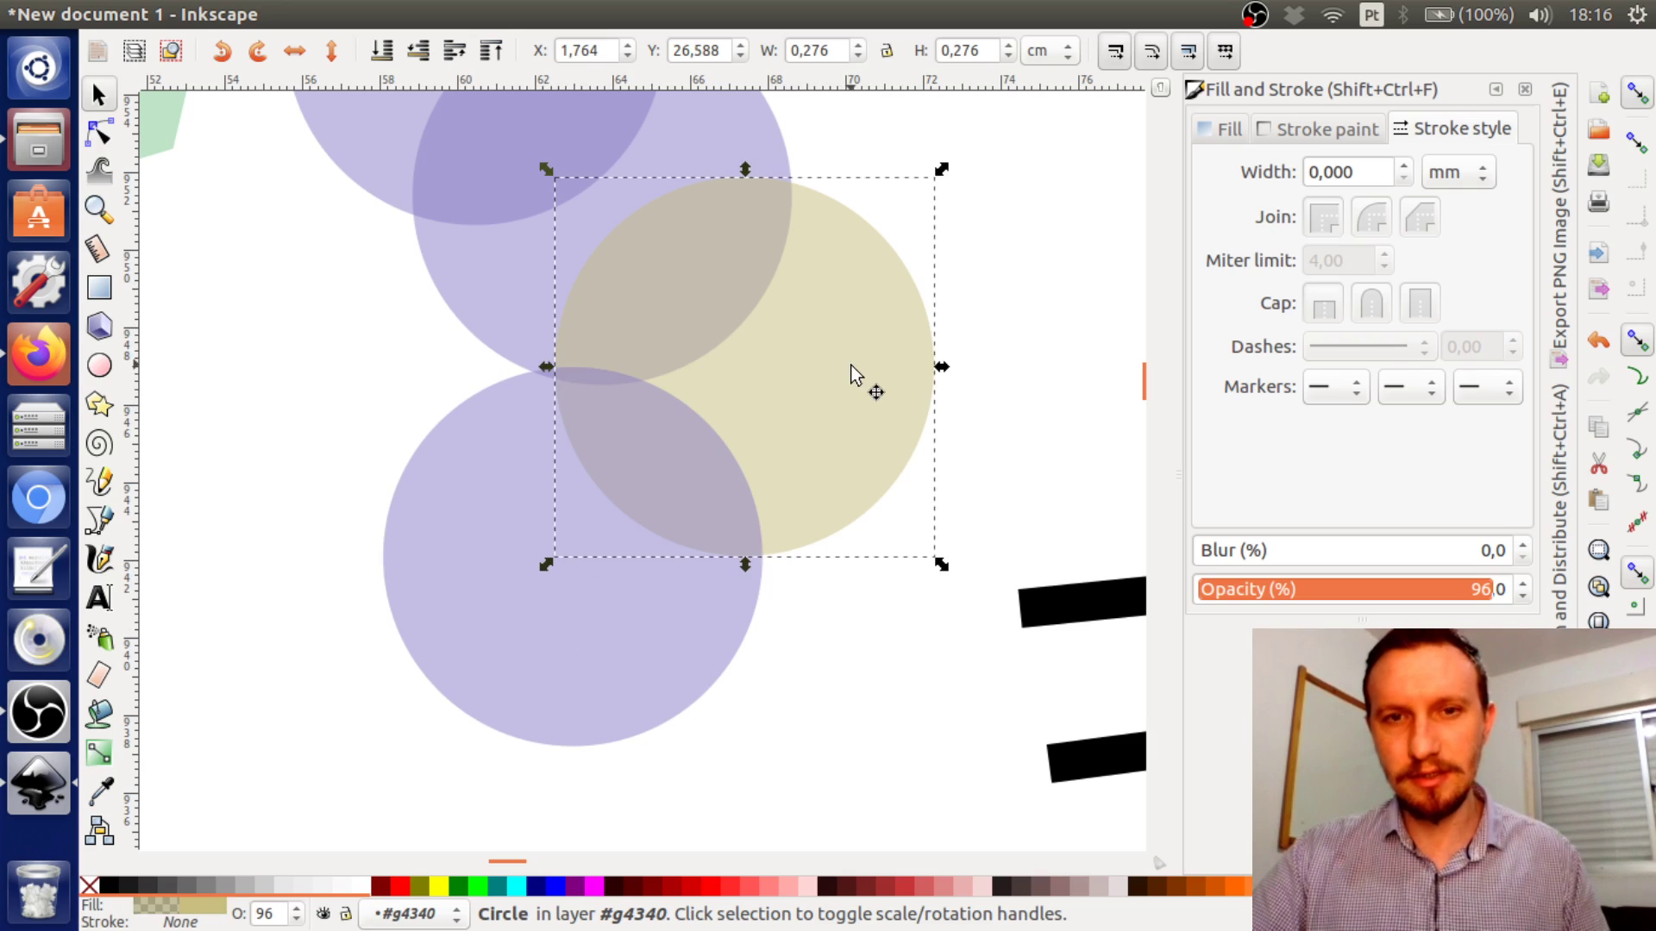
click(99, 791)
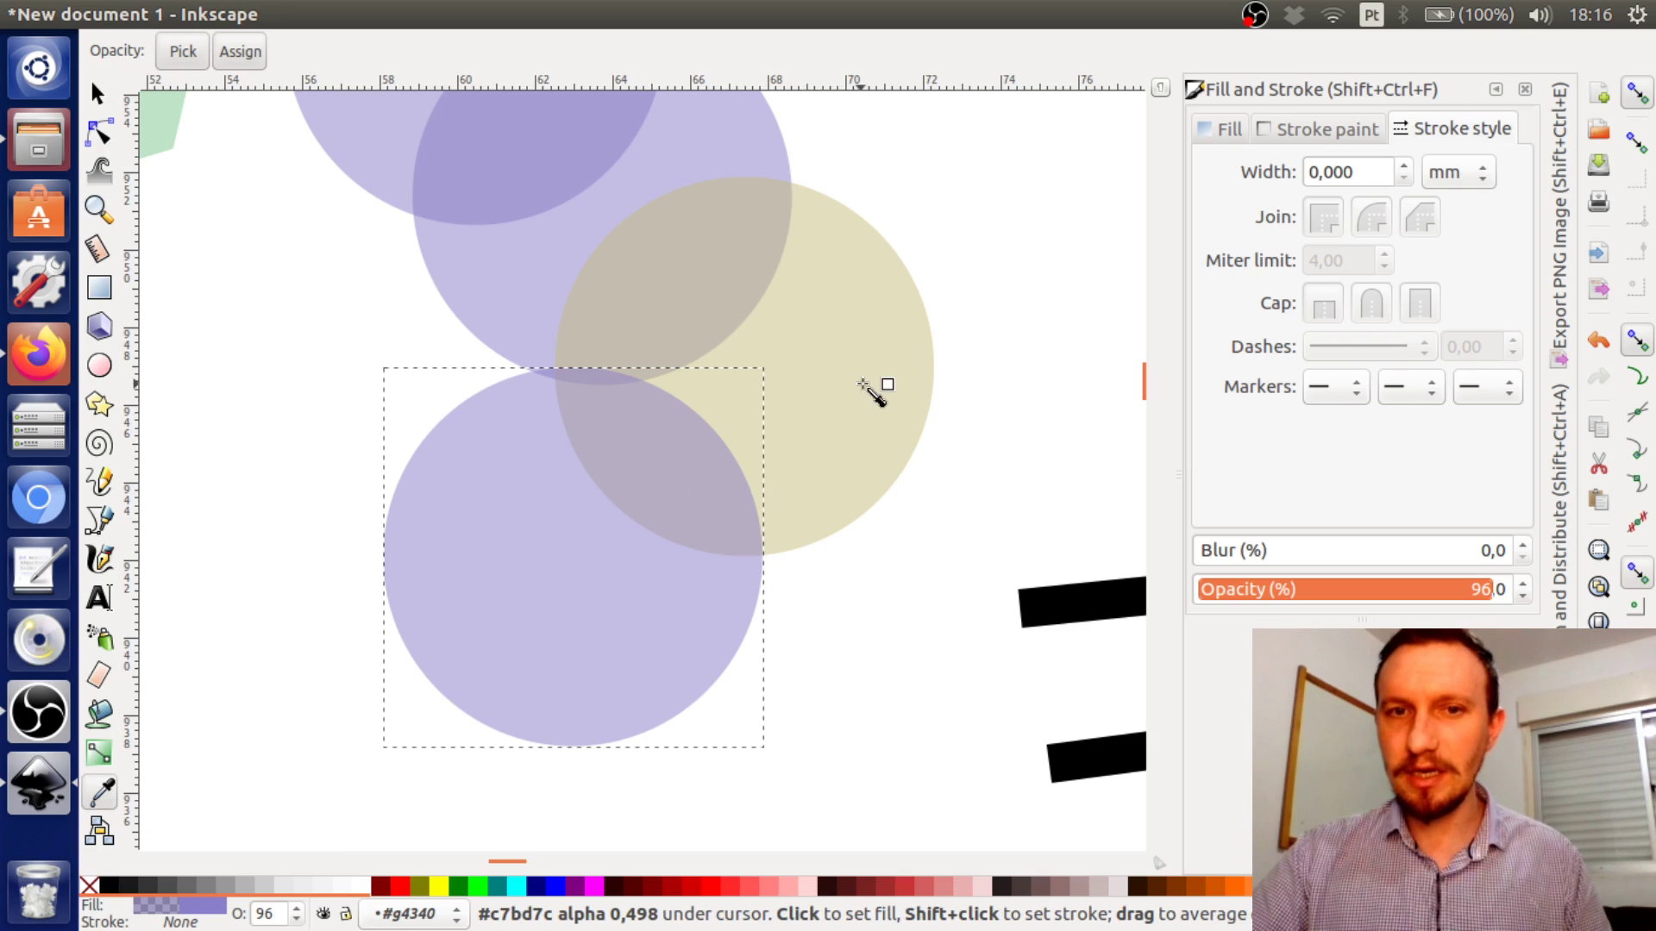
click(865, 382)
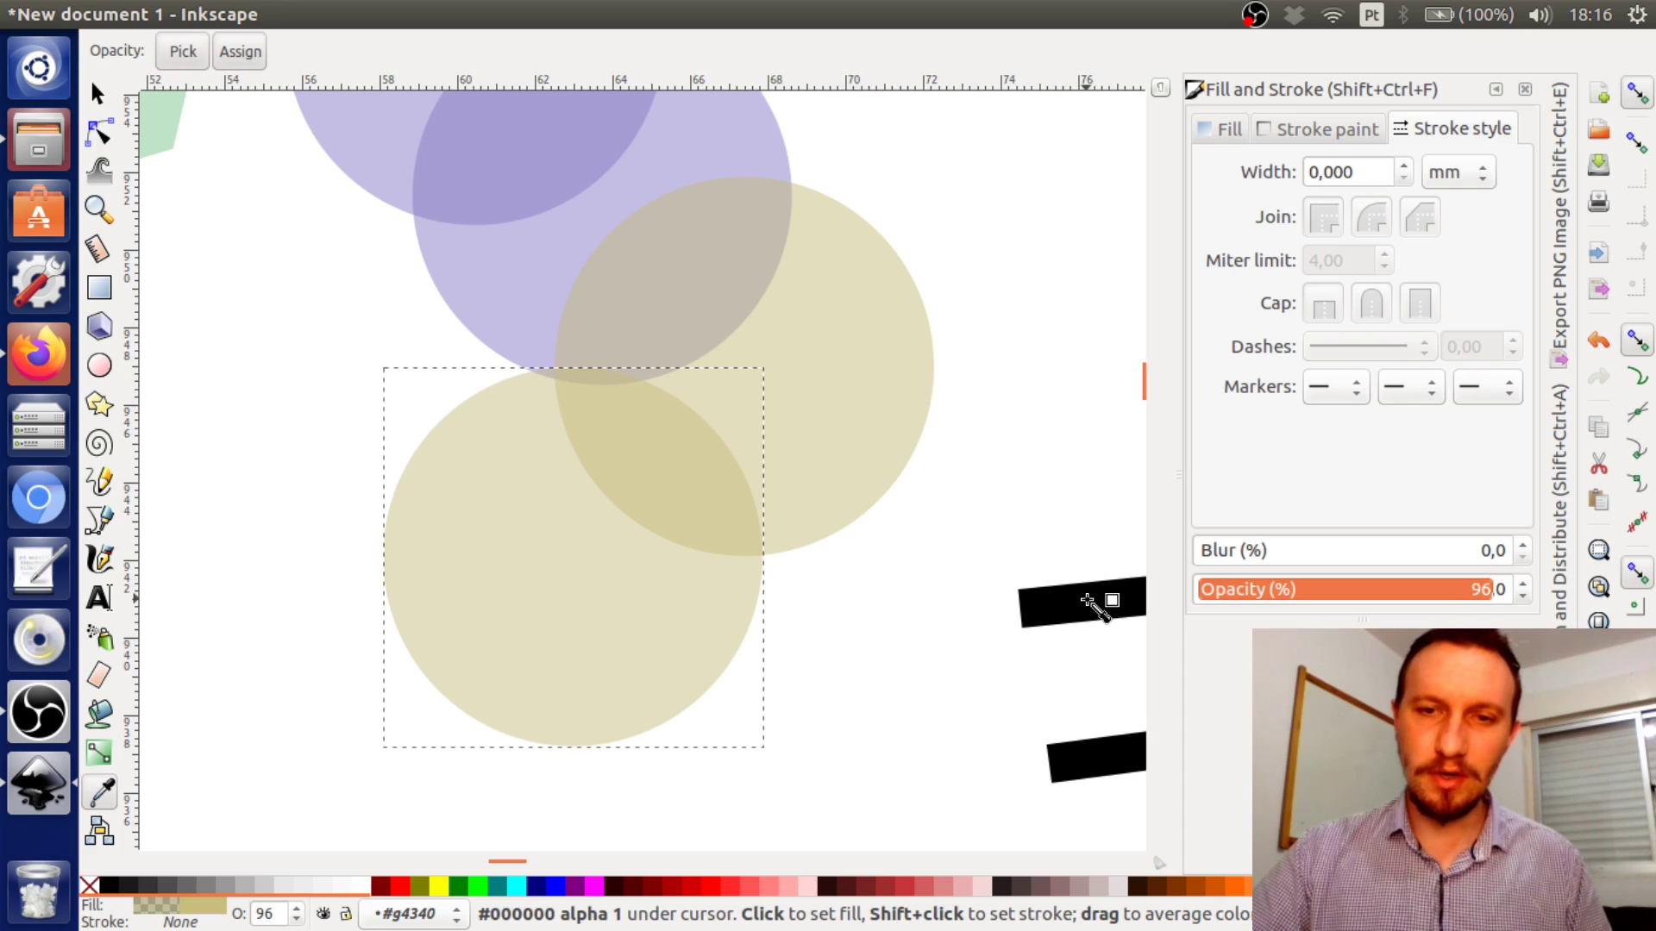
Try the black line's, the top purple circle's and the green hexagon's colours in turn as the lowest circle's fill
click(1088, 601)
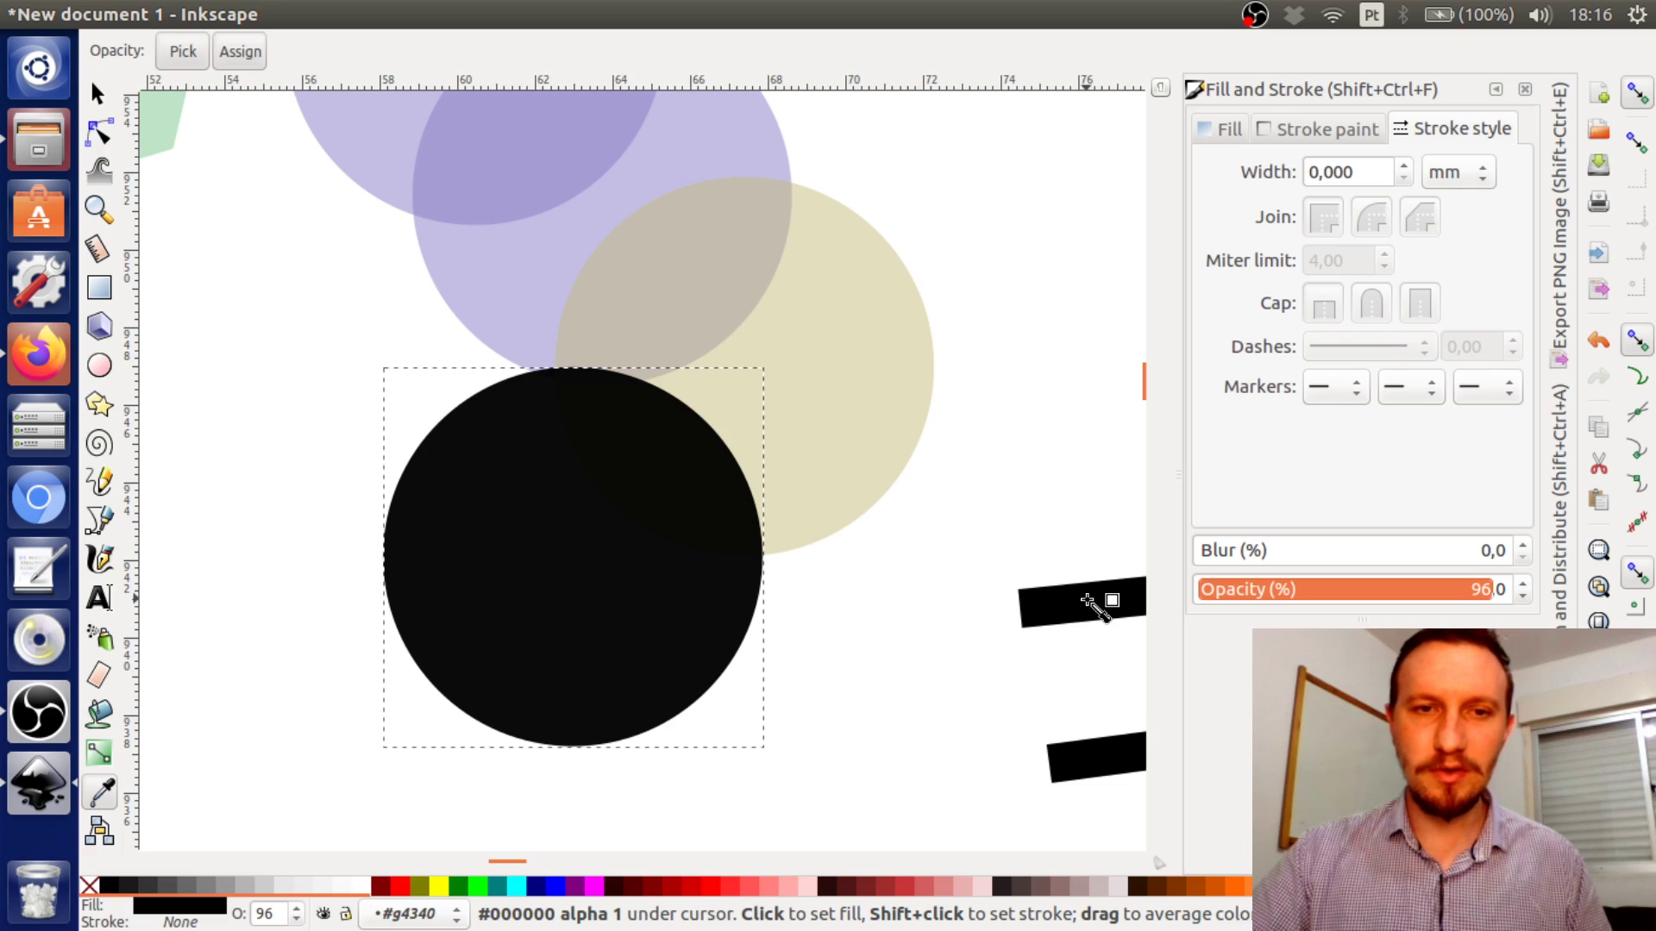
click(348, 121)
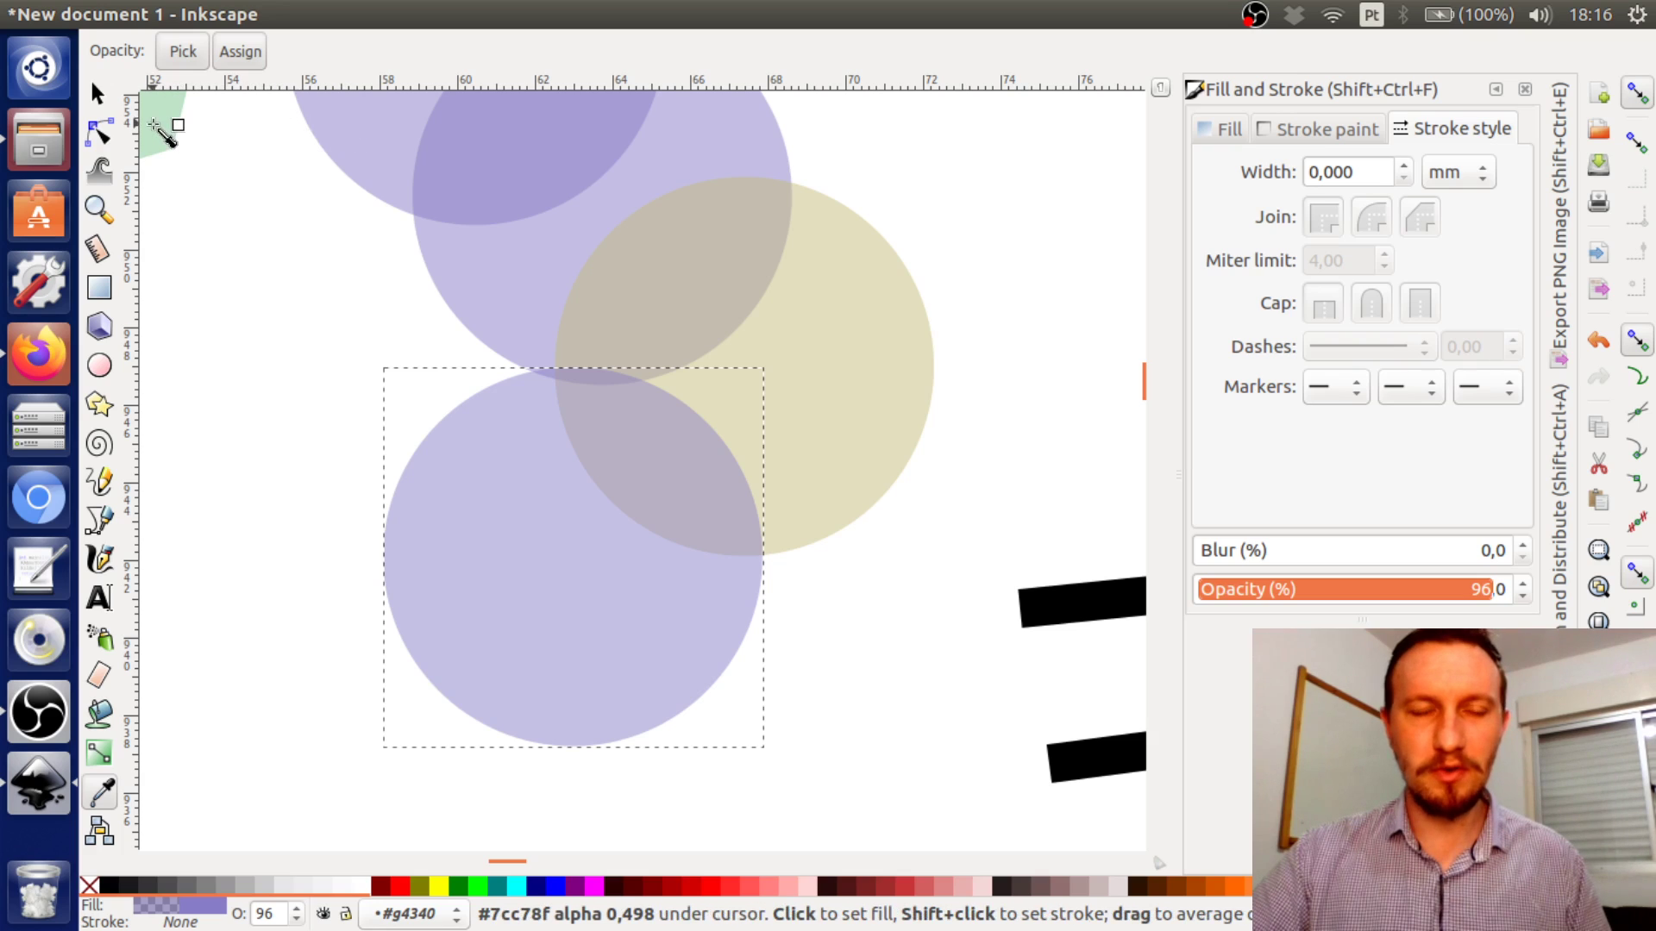
click(153, 125)
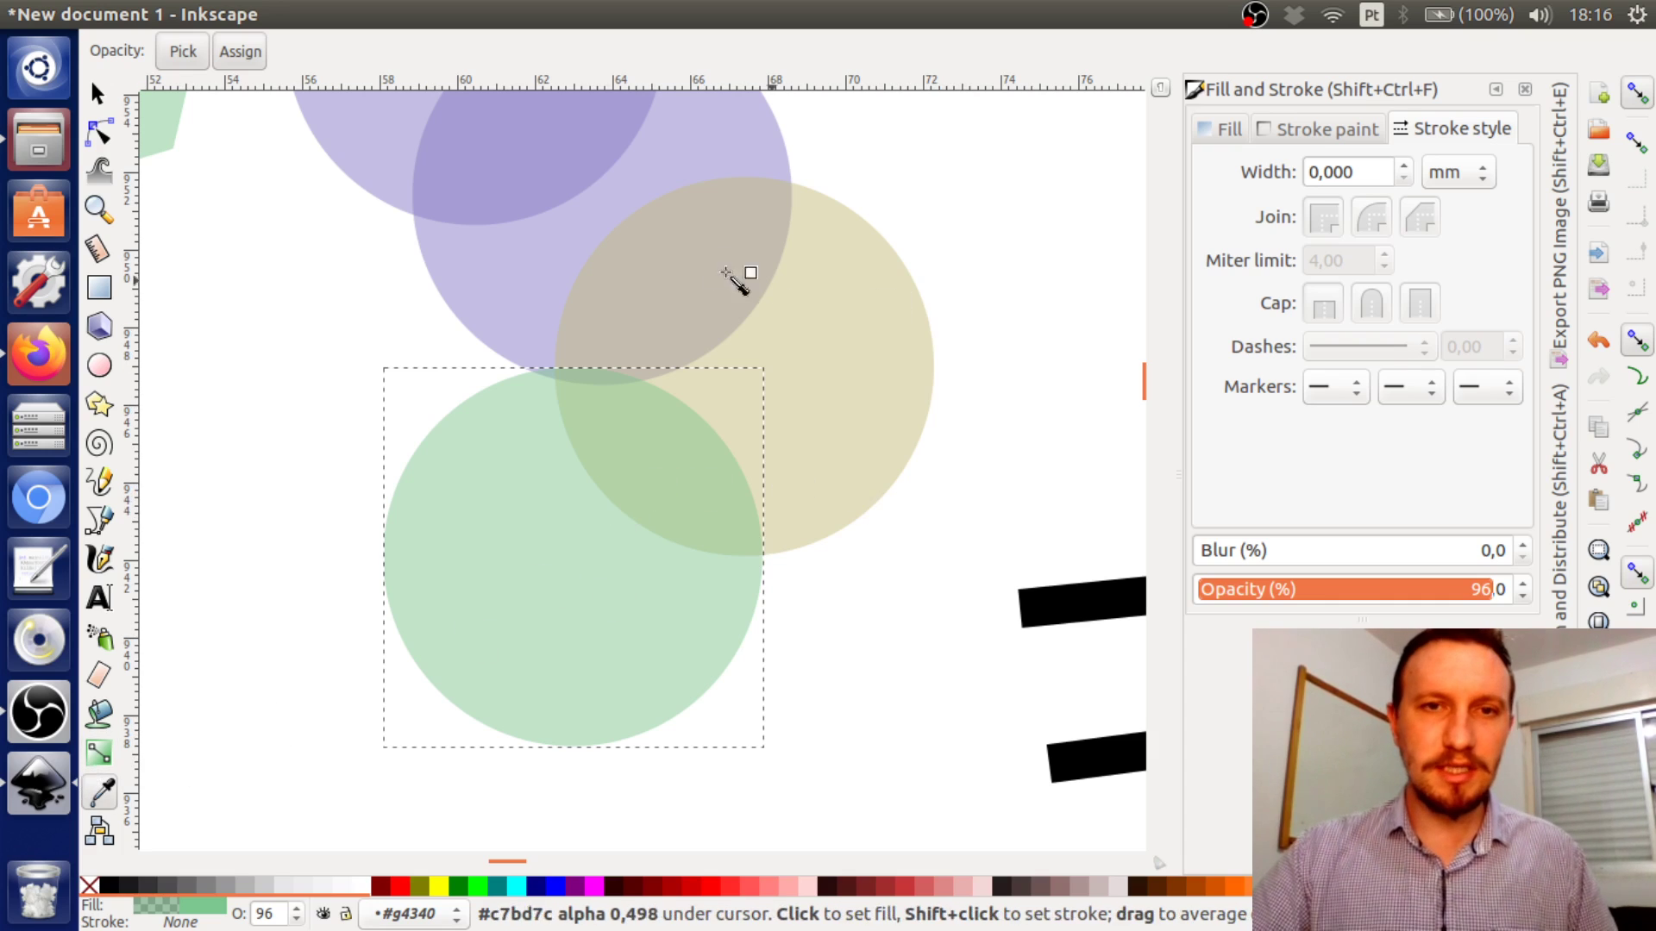
Fill the lowest circle with the darker purple sampled from the overlap of the two upper circles
click(531, 183)
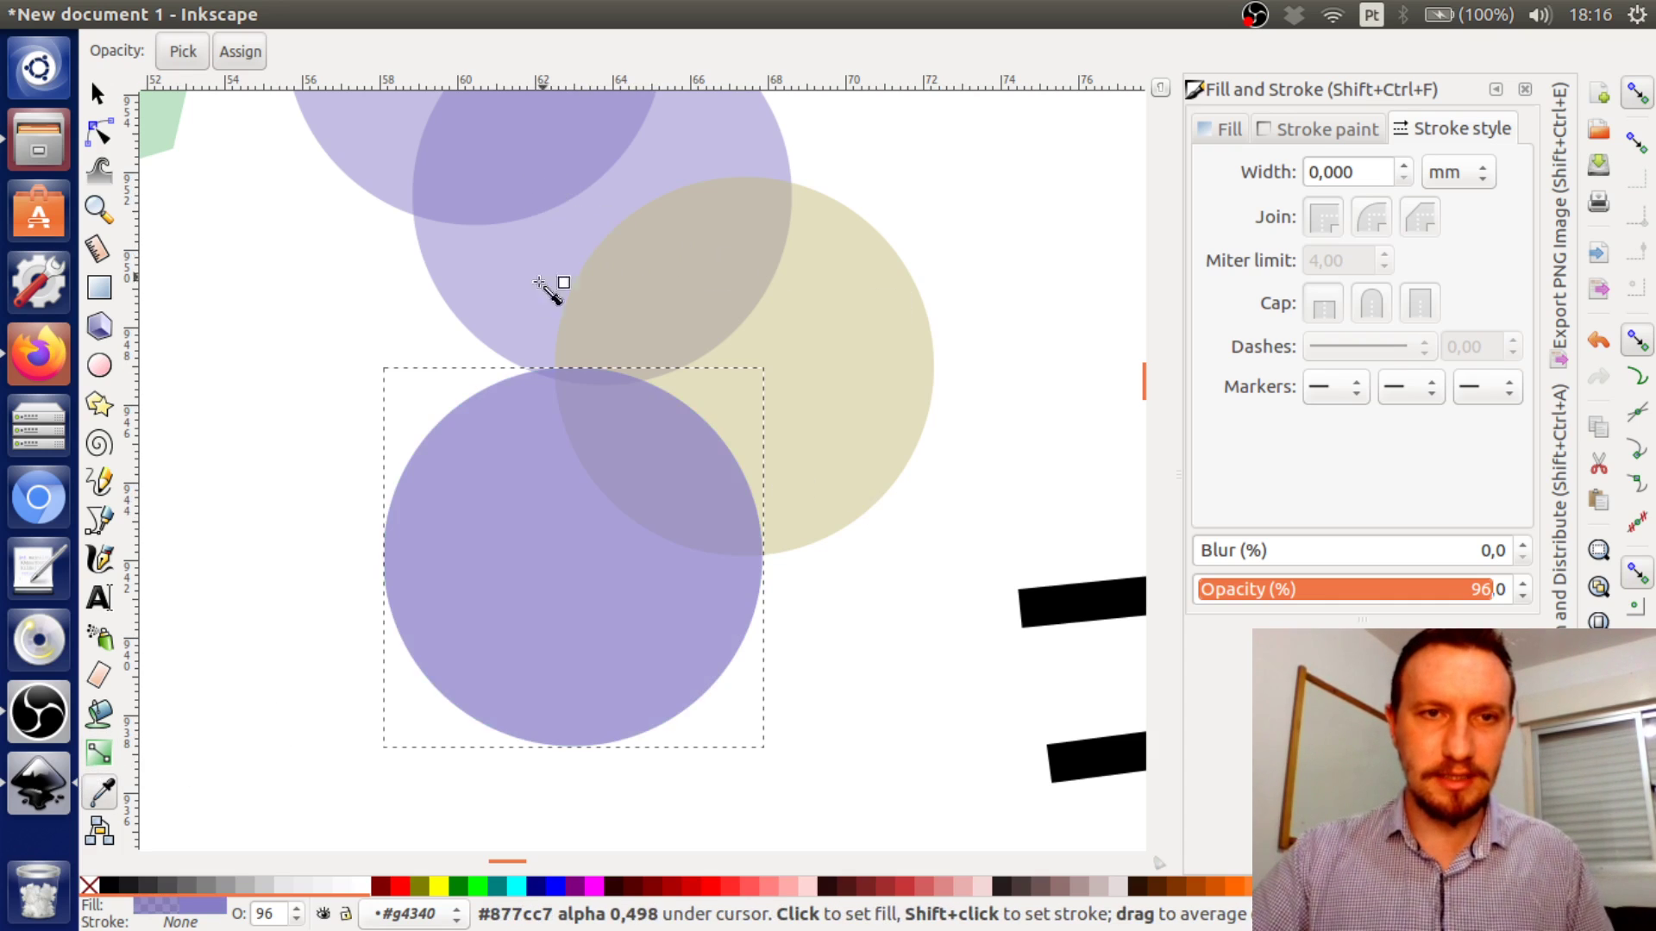
click(509, 284)
click(460, 148)
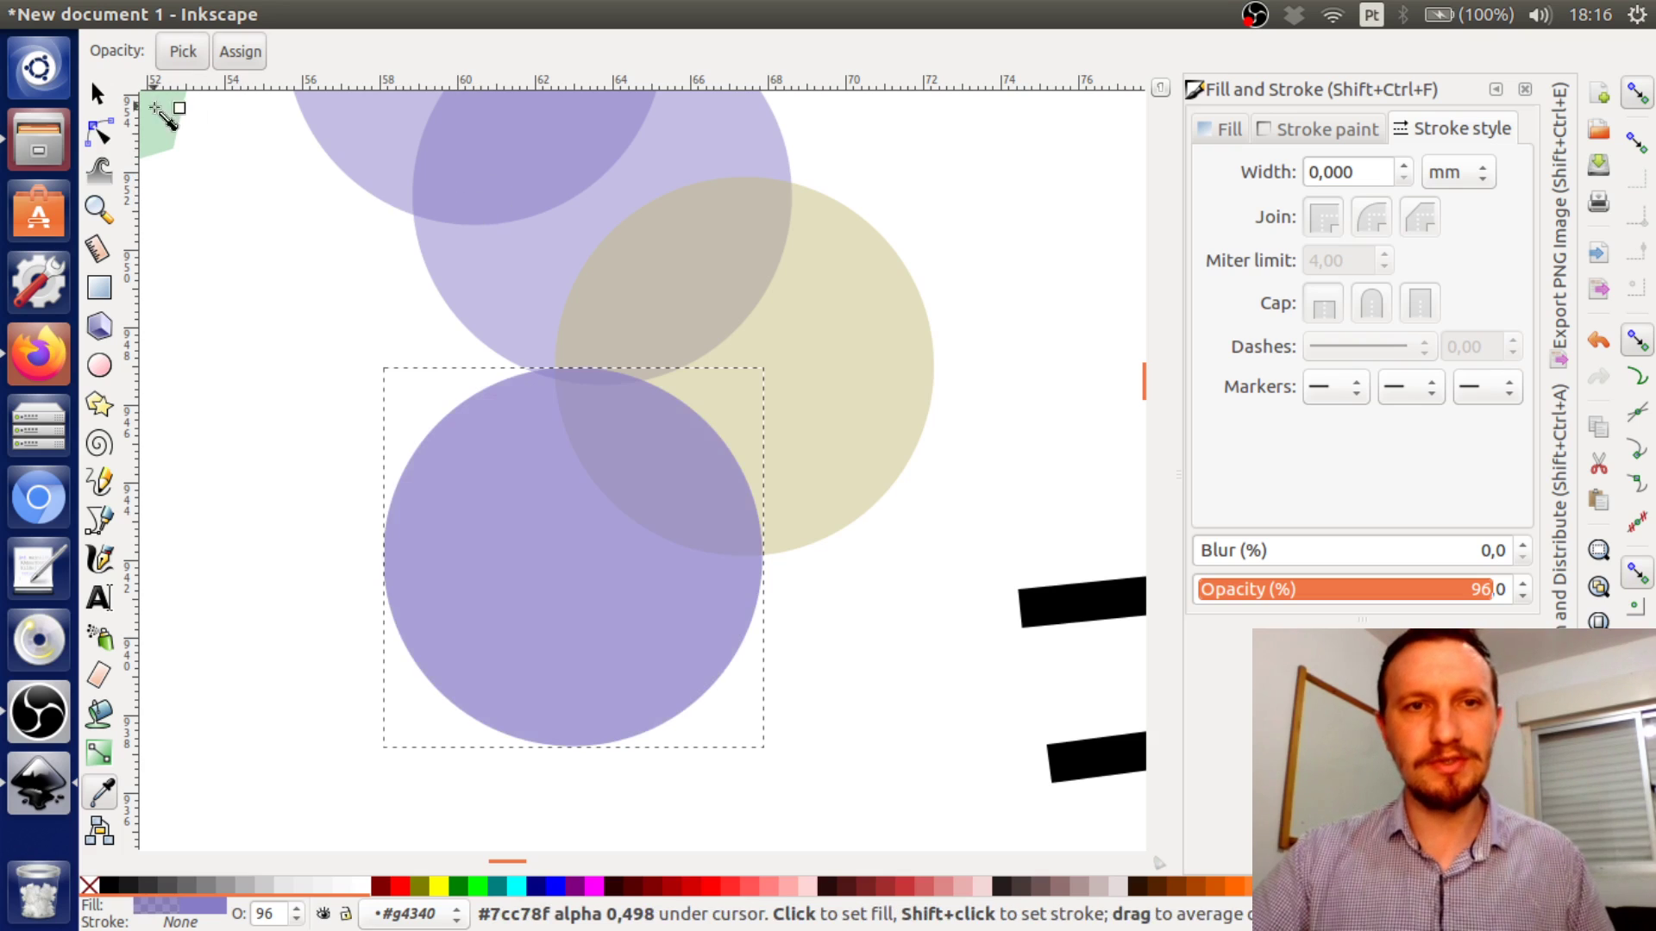
Delete the beige circle and move the two light purple circles apart, side by side above the darker one
drag(382, 244, 346, 334)
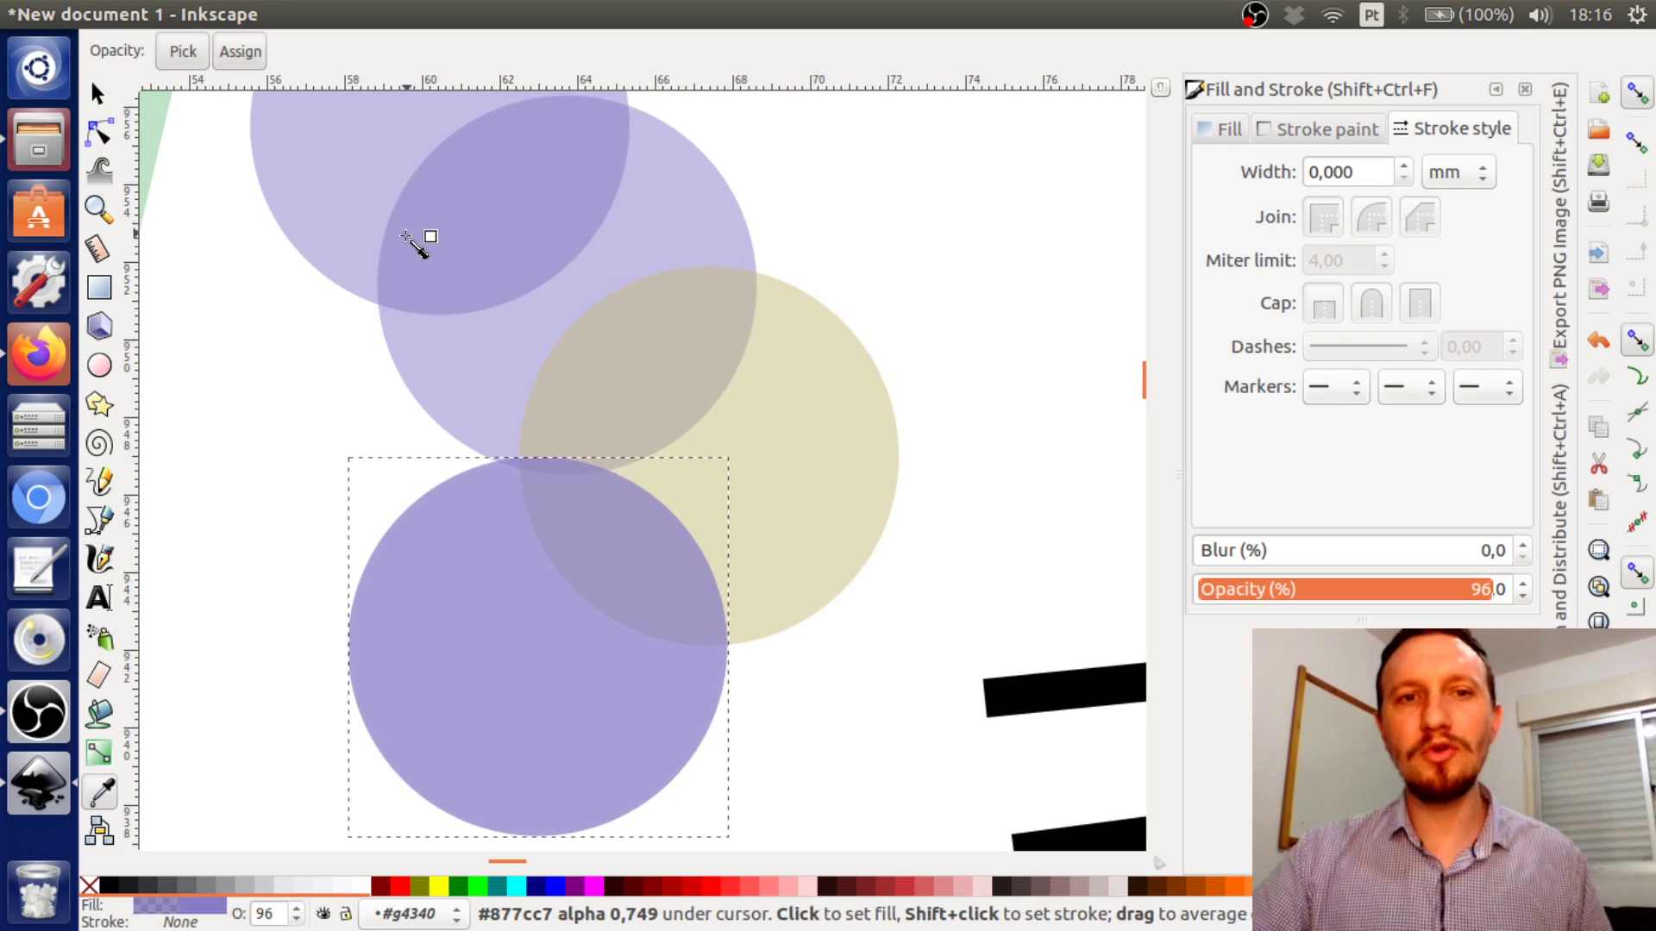
click(98, 93)
click(480, 335)
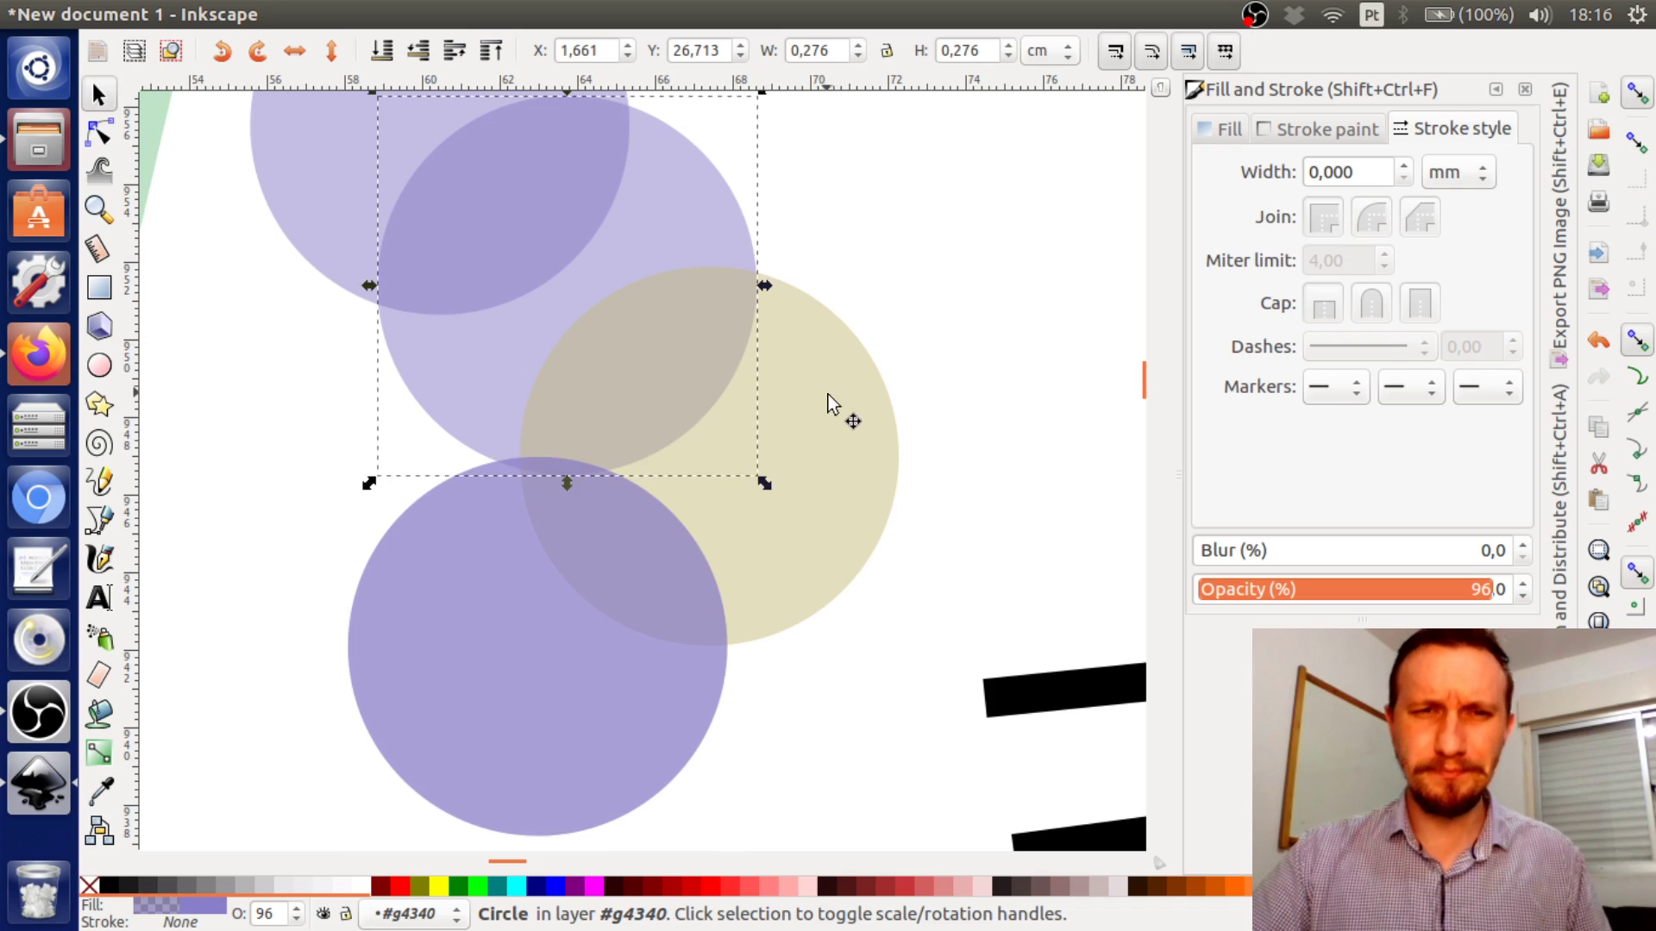
click(848, 423)
key(Delete)
drag(581, 366, 887, 325)
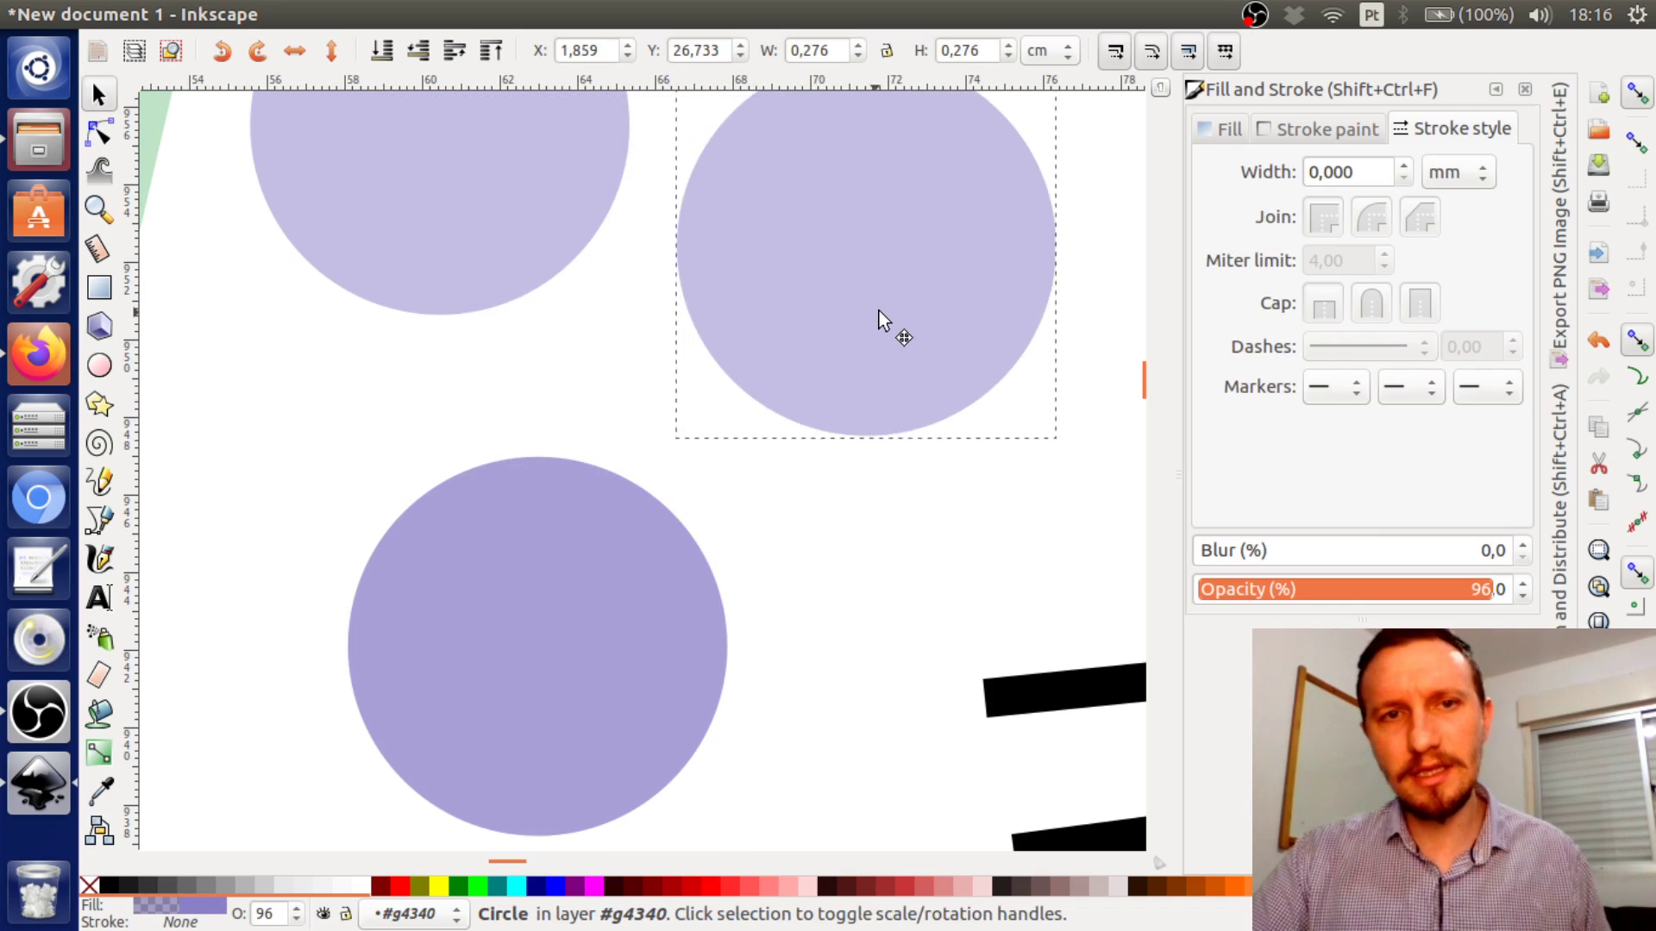
drag(525, 251, 562, 334)
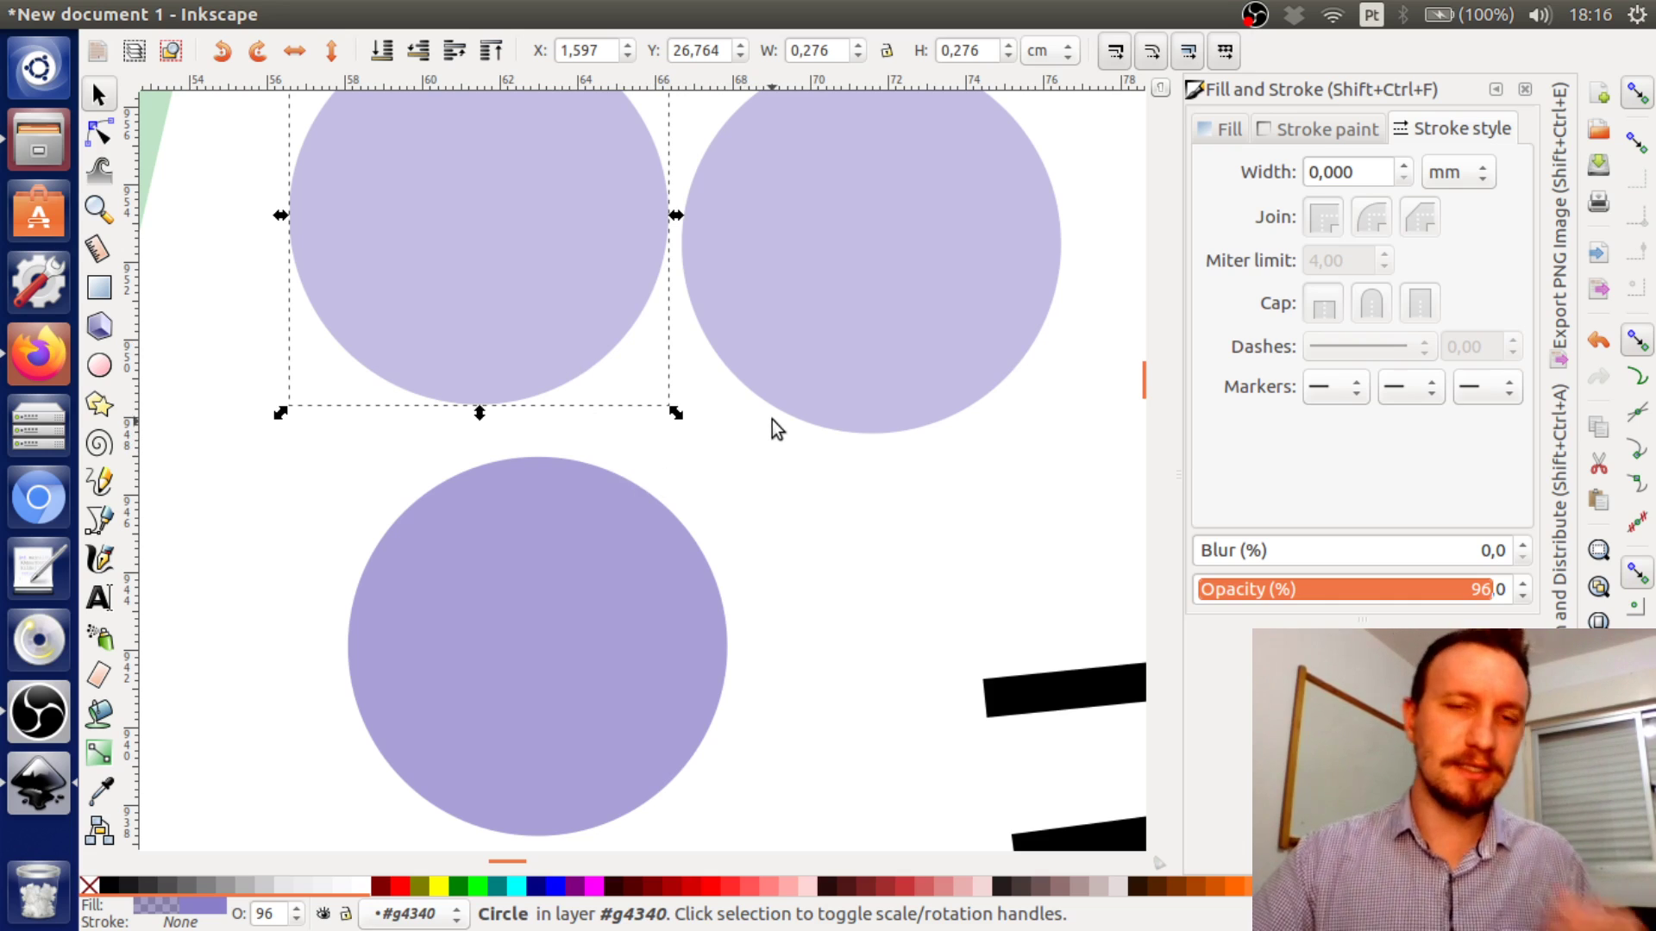
Try the darker circle's fill on the upper-left circle, and return it to the neighbouring circle's light purple
click(807, 331)
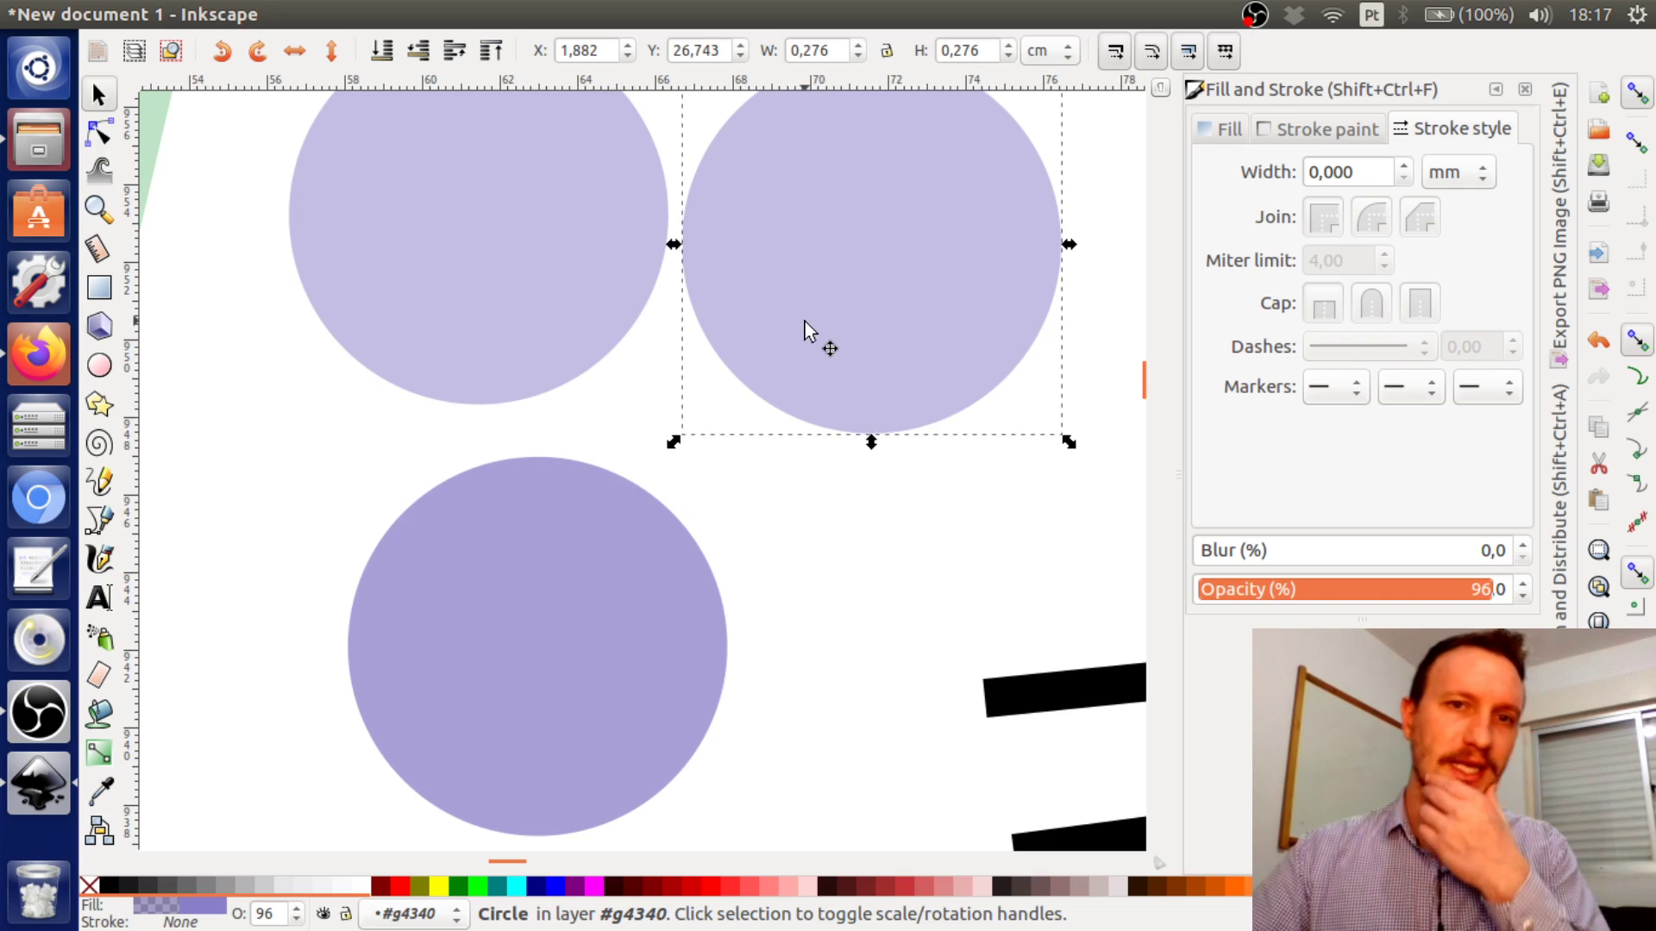
click(425, 257)
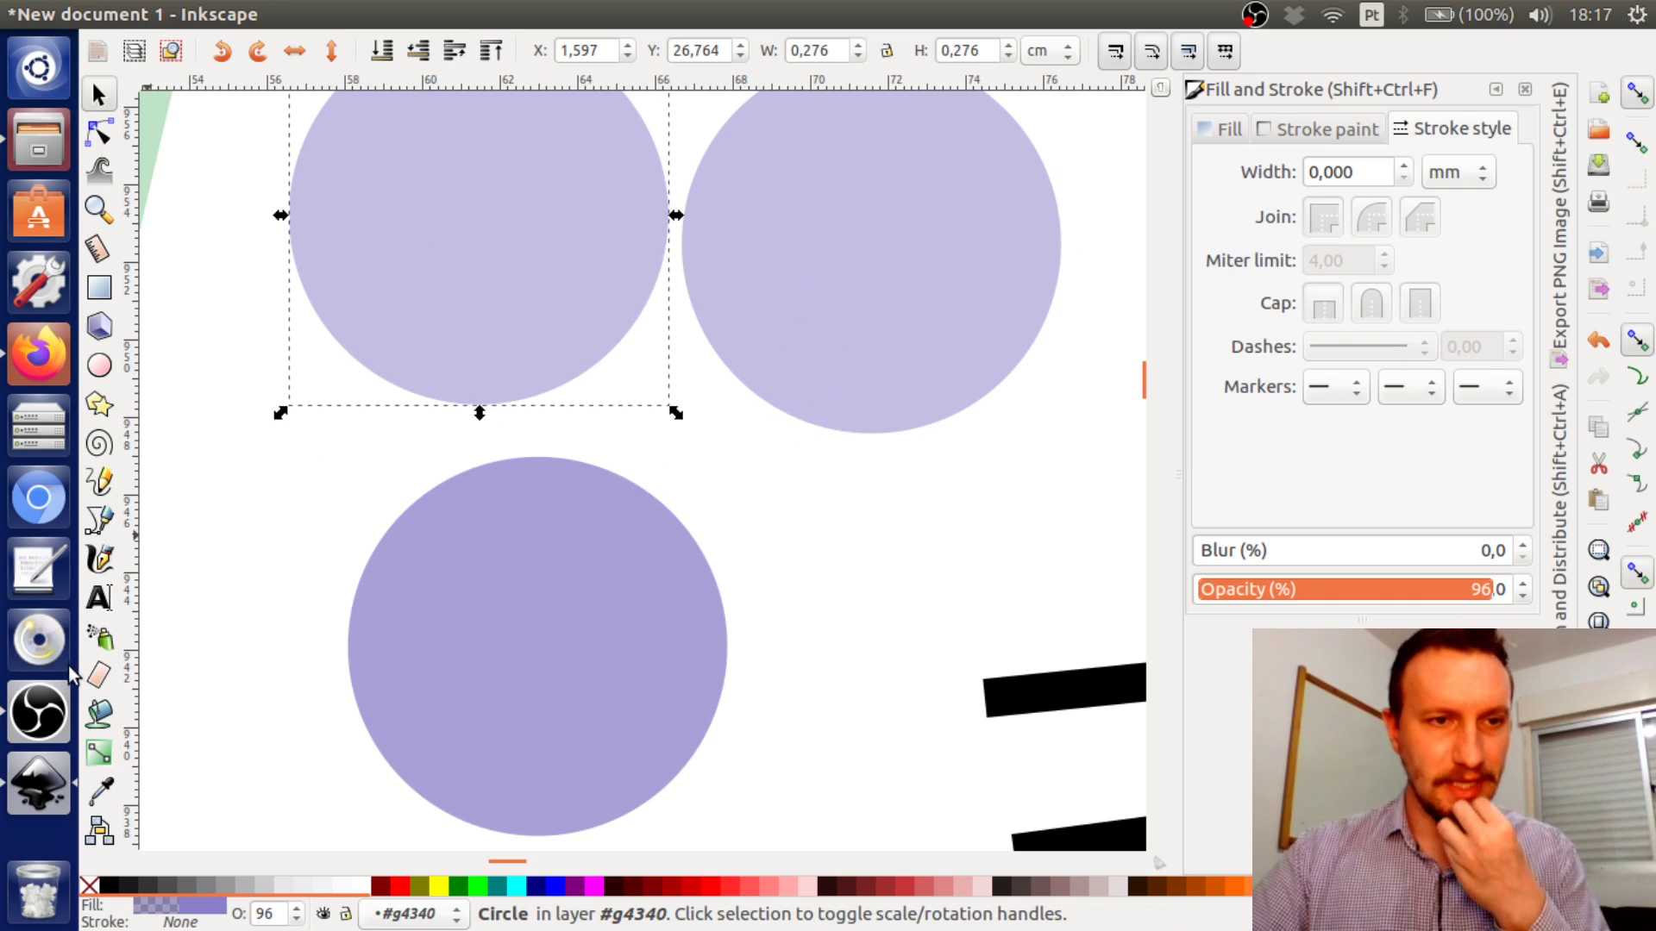
click(115, 780)
click(622, 597)
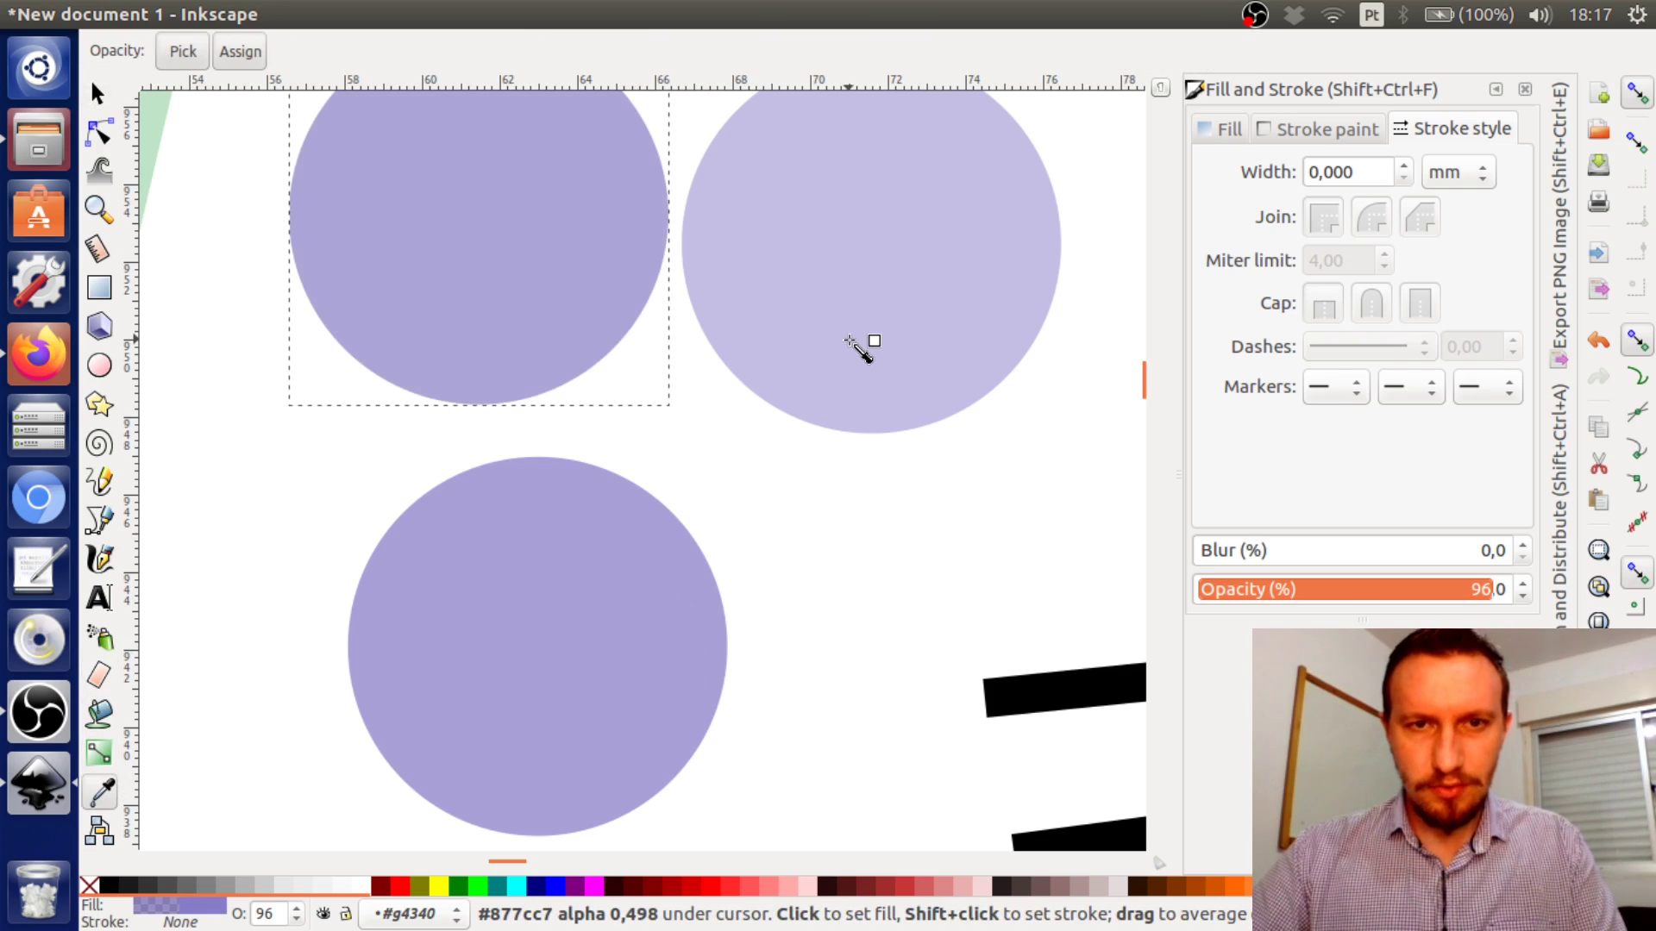
click(852, 328)
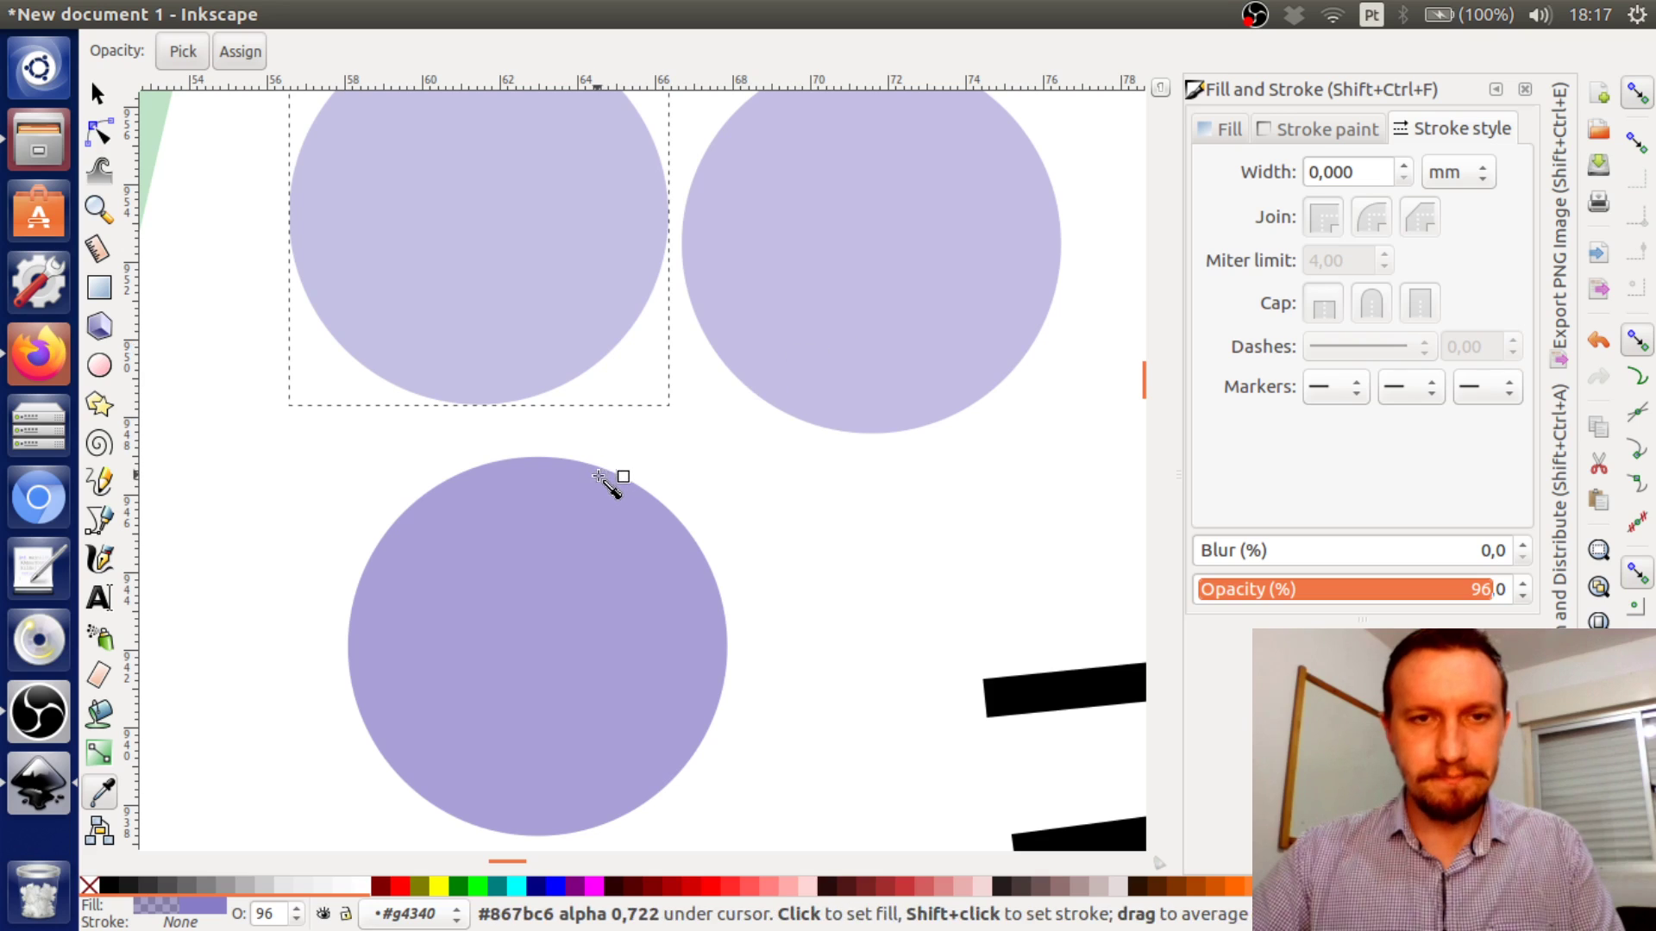
Fill the lower circle with the light purple sampled from the upper-left circle
click(107, 98)
click(628, 645)
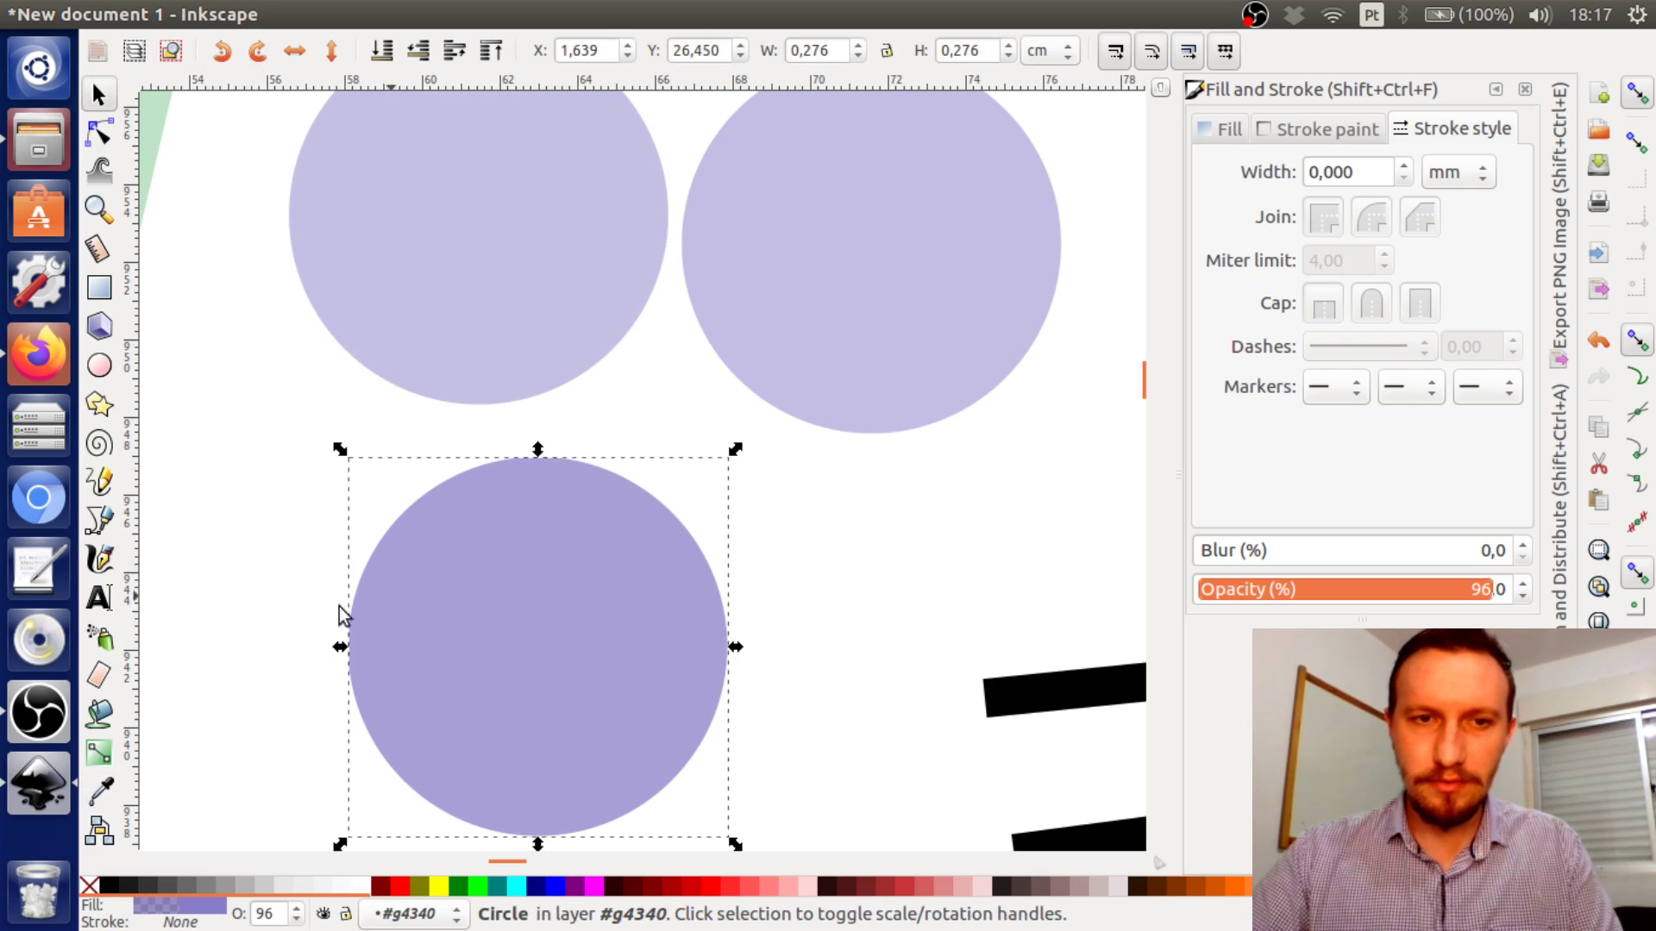
click(101, 790)
click(554, 333)
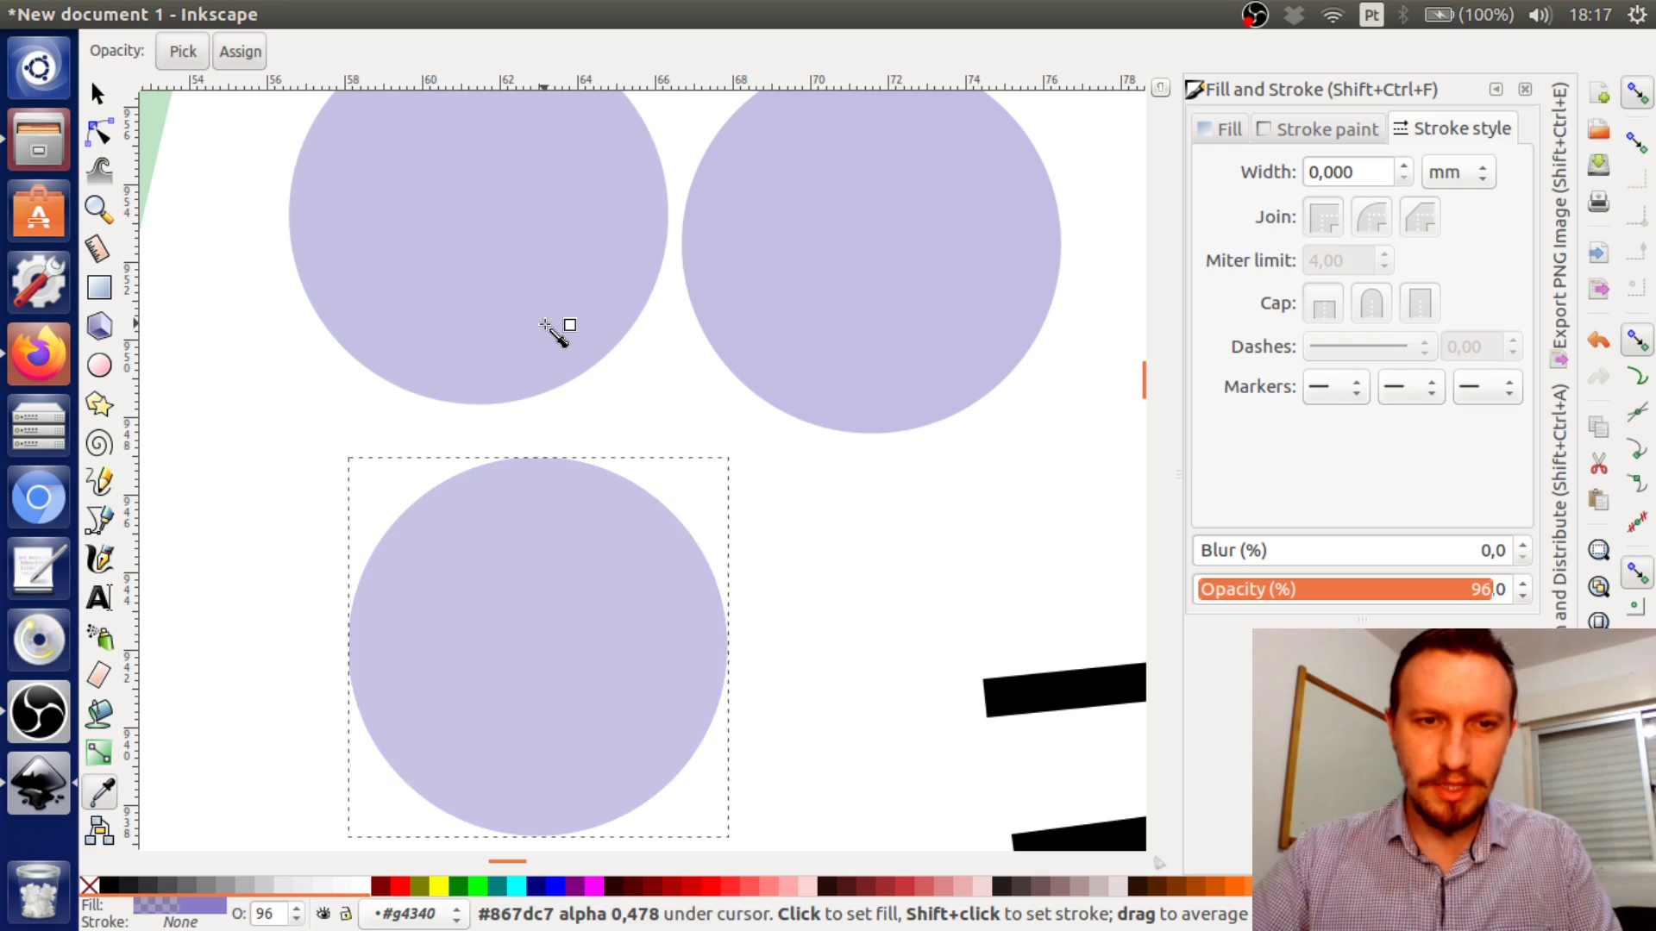
Move the upper-left circle to overlap its neighbour, at about X 1.68, Y 26.75 cm
click(98, 98)
click(469, 296)
drag(469, 295, 597, 314)
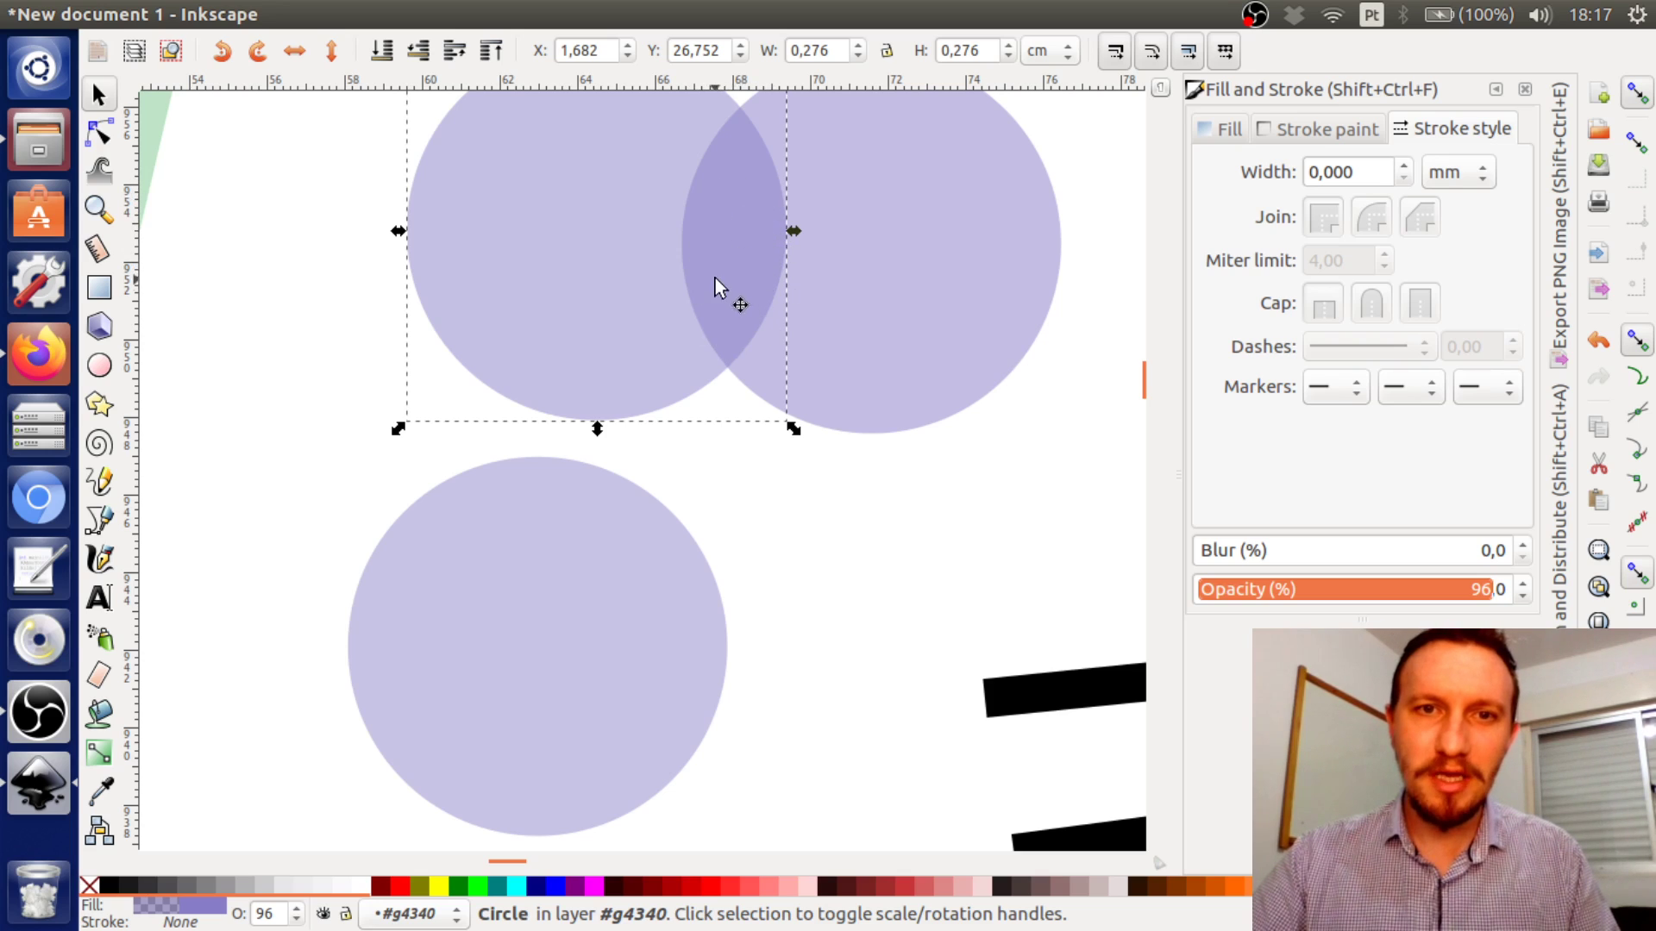
Fill the lower circle with the darker purple sampled where the two upper circles overlap
click(523, 677)
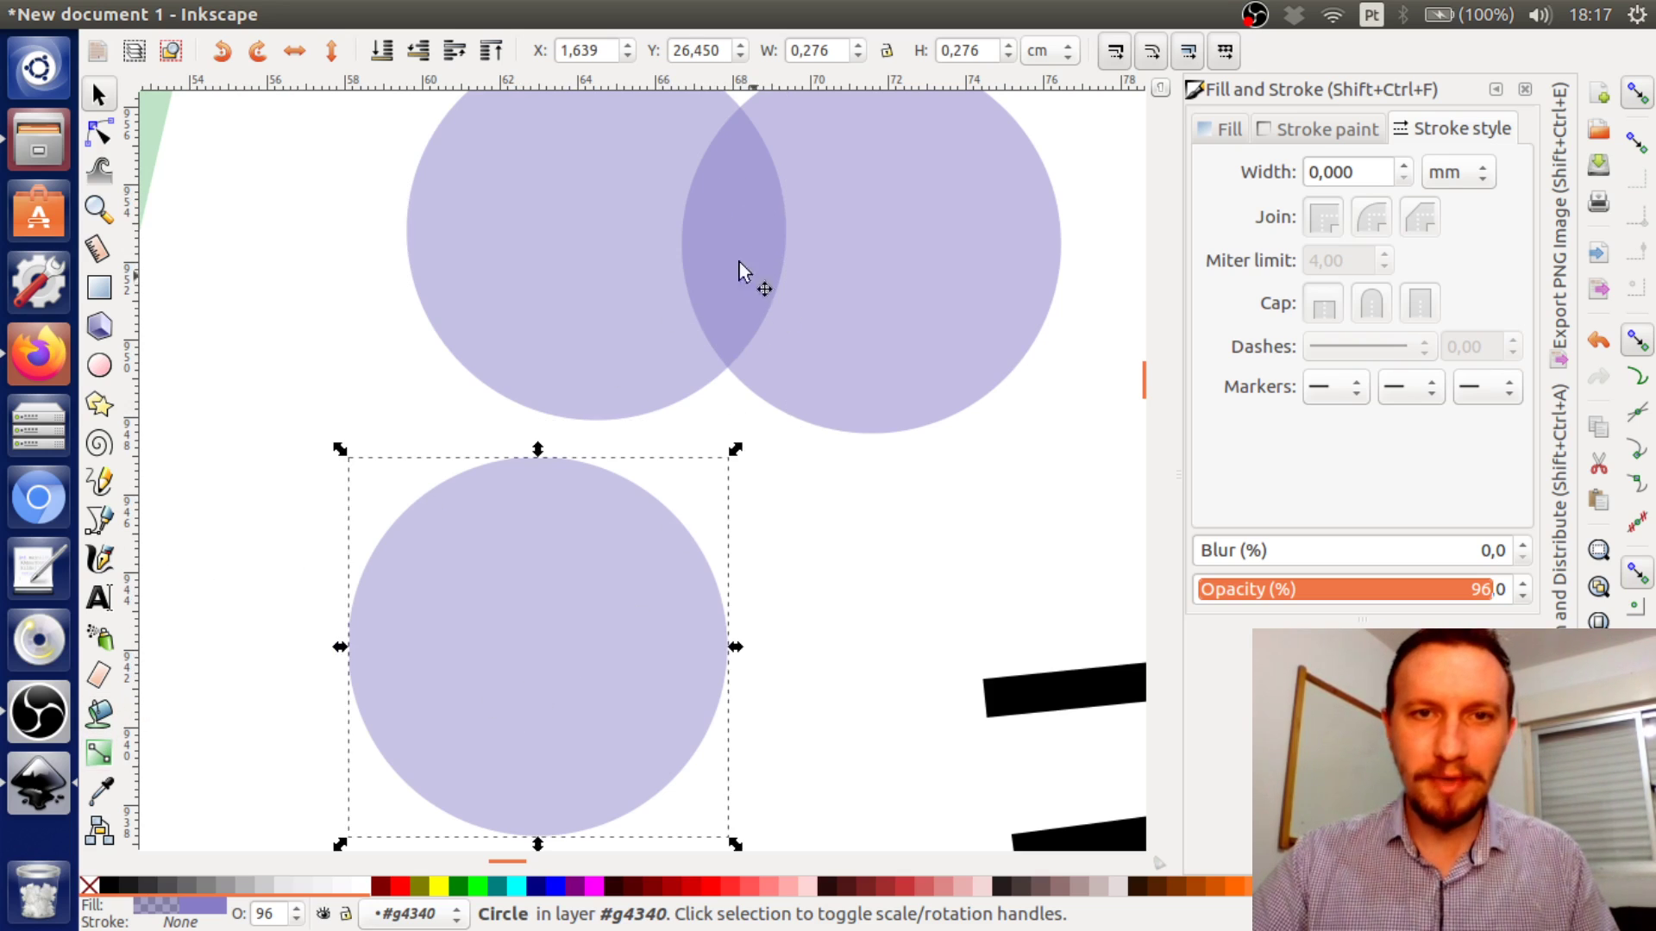
click(100, 790)
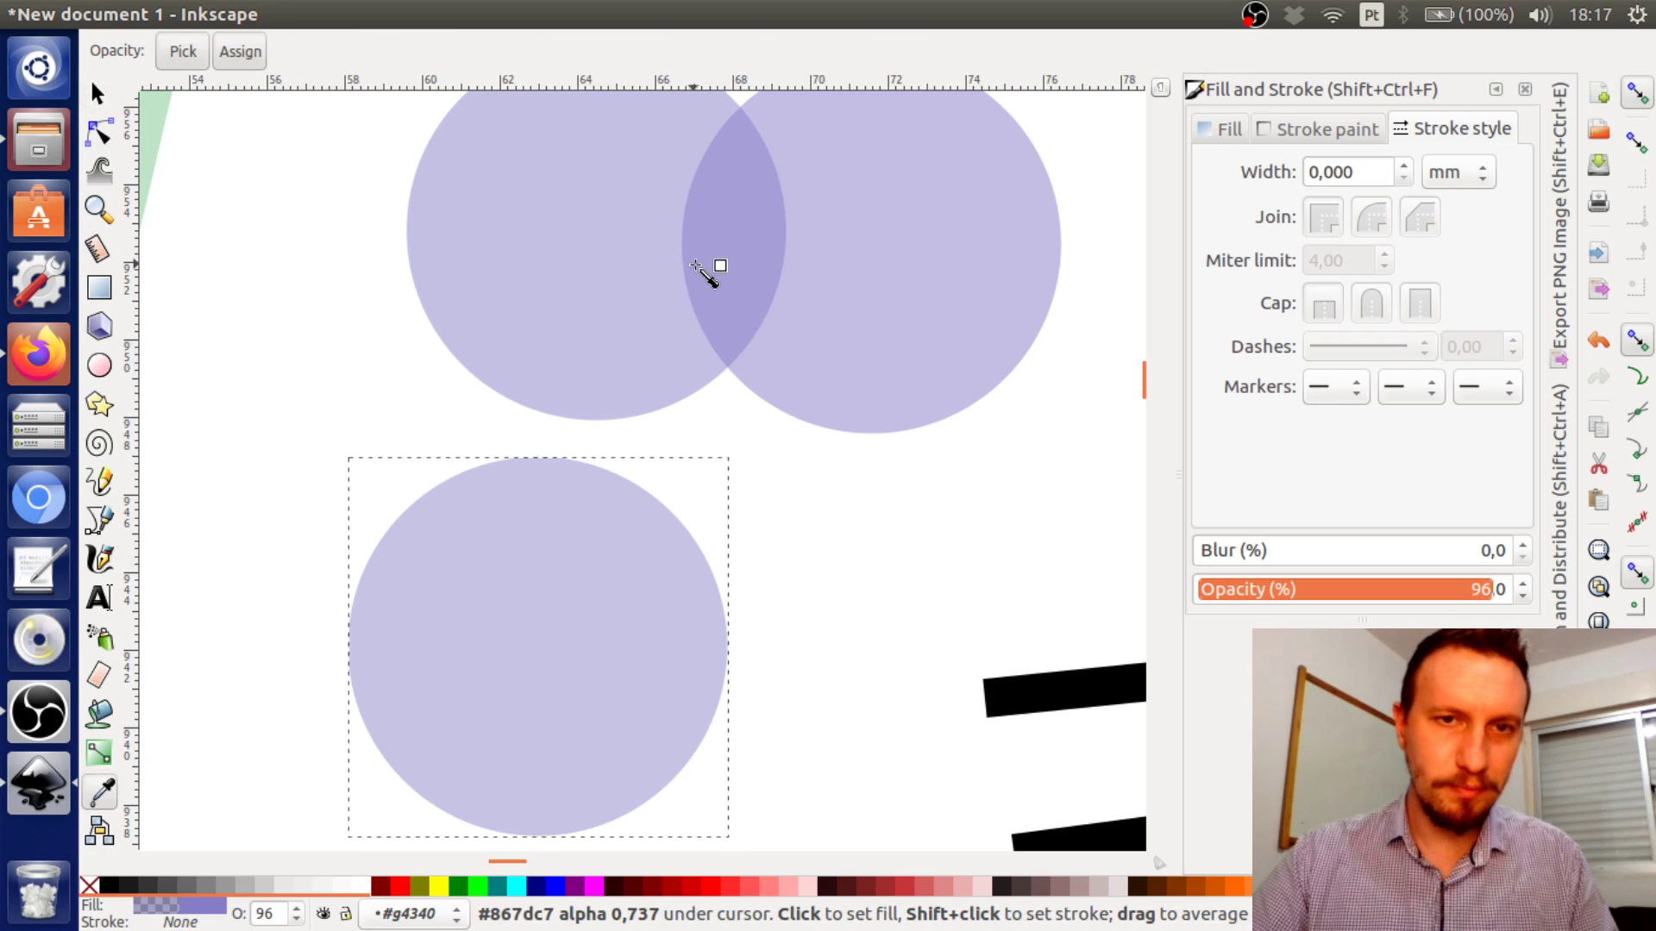
click(727, 229)
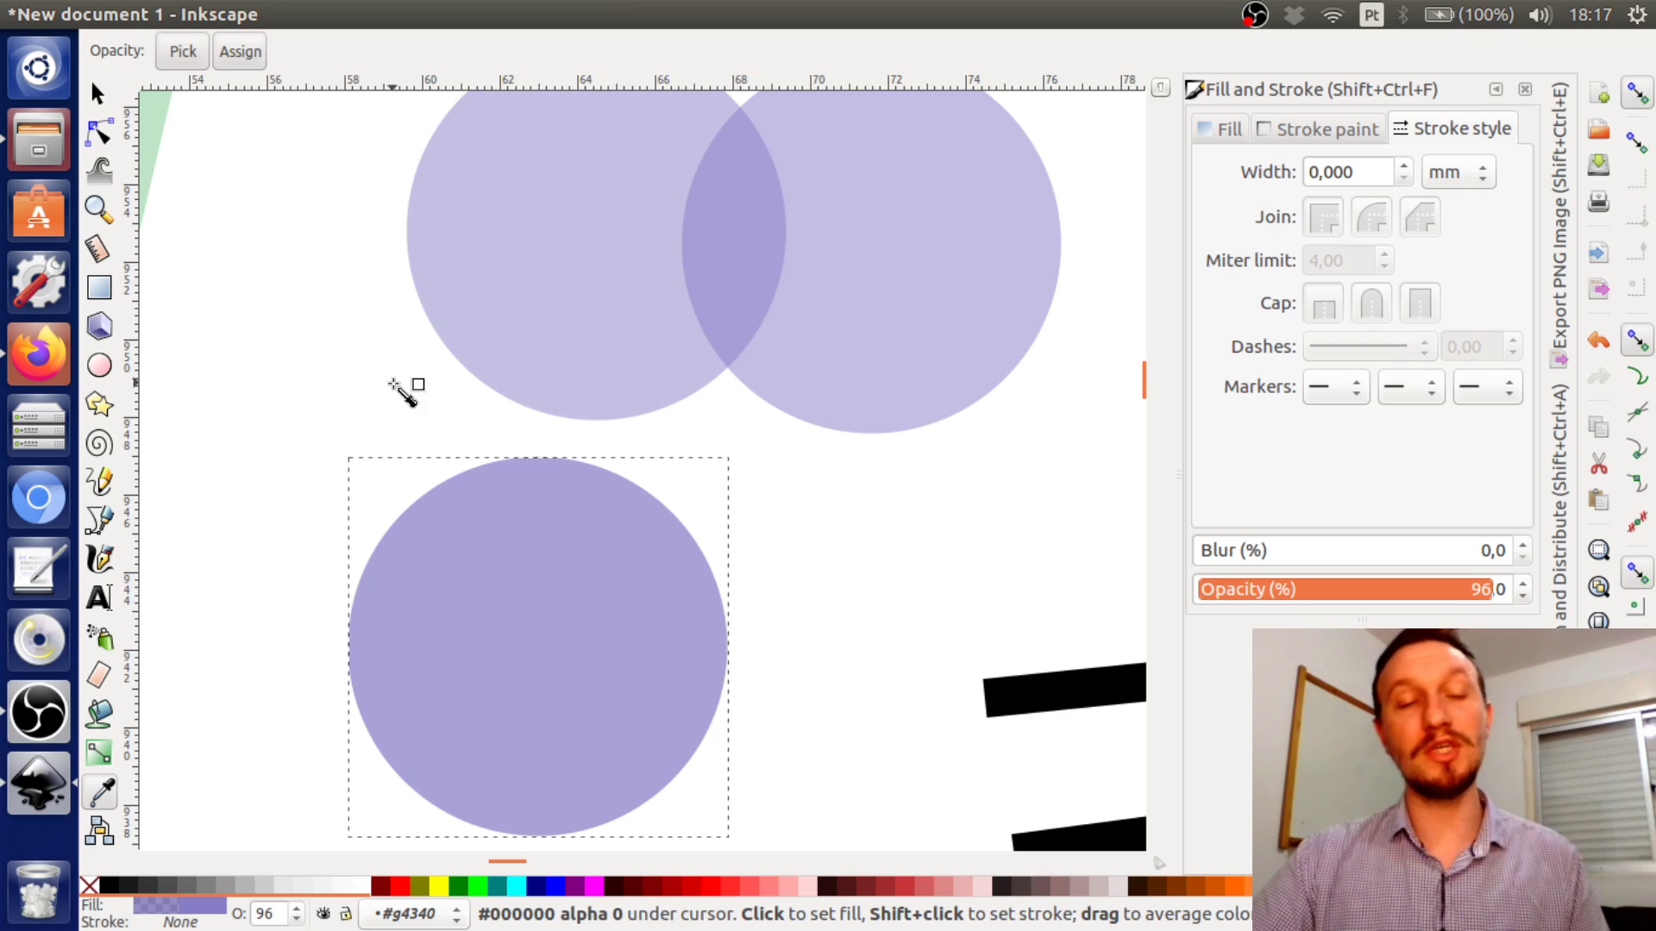
click(98, 96)
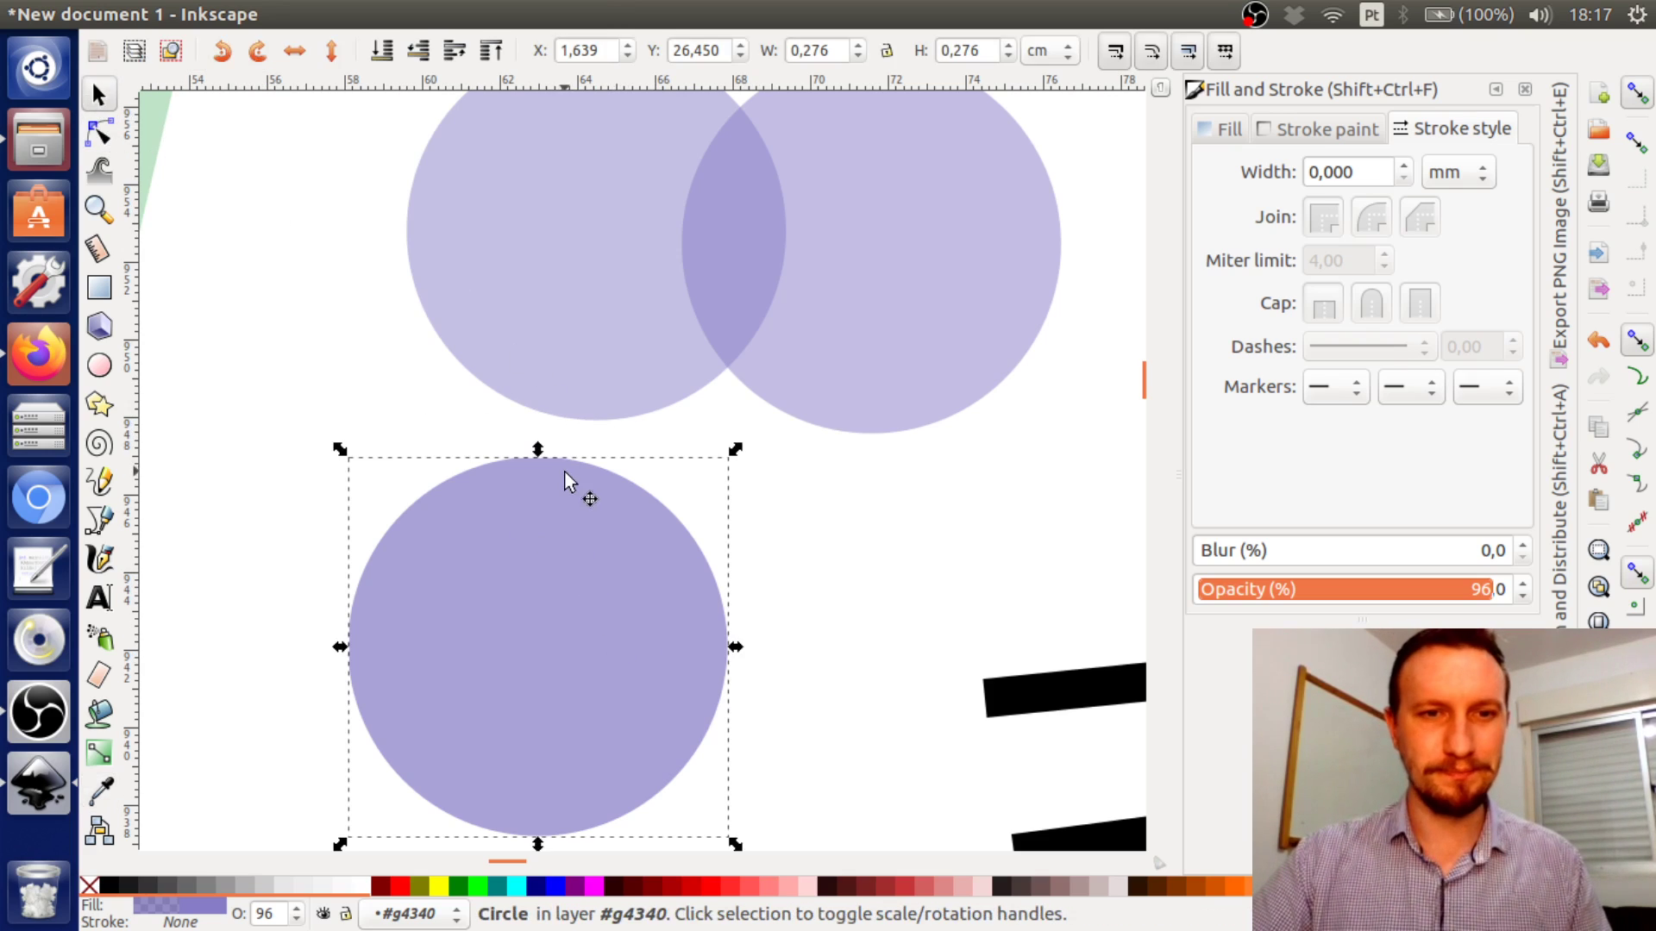
Paste another light purple circle and place it over the two overlapping circles, at about X 1.79, Y 26.88 cm
click(873, 321)
key(ctrl+v)
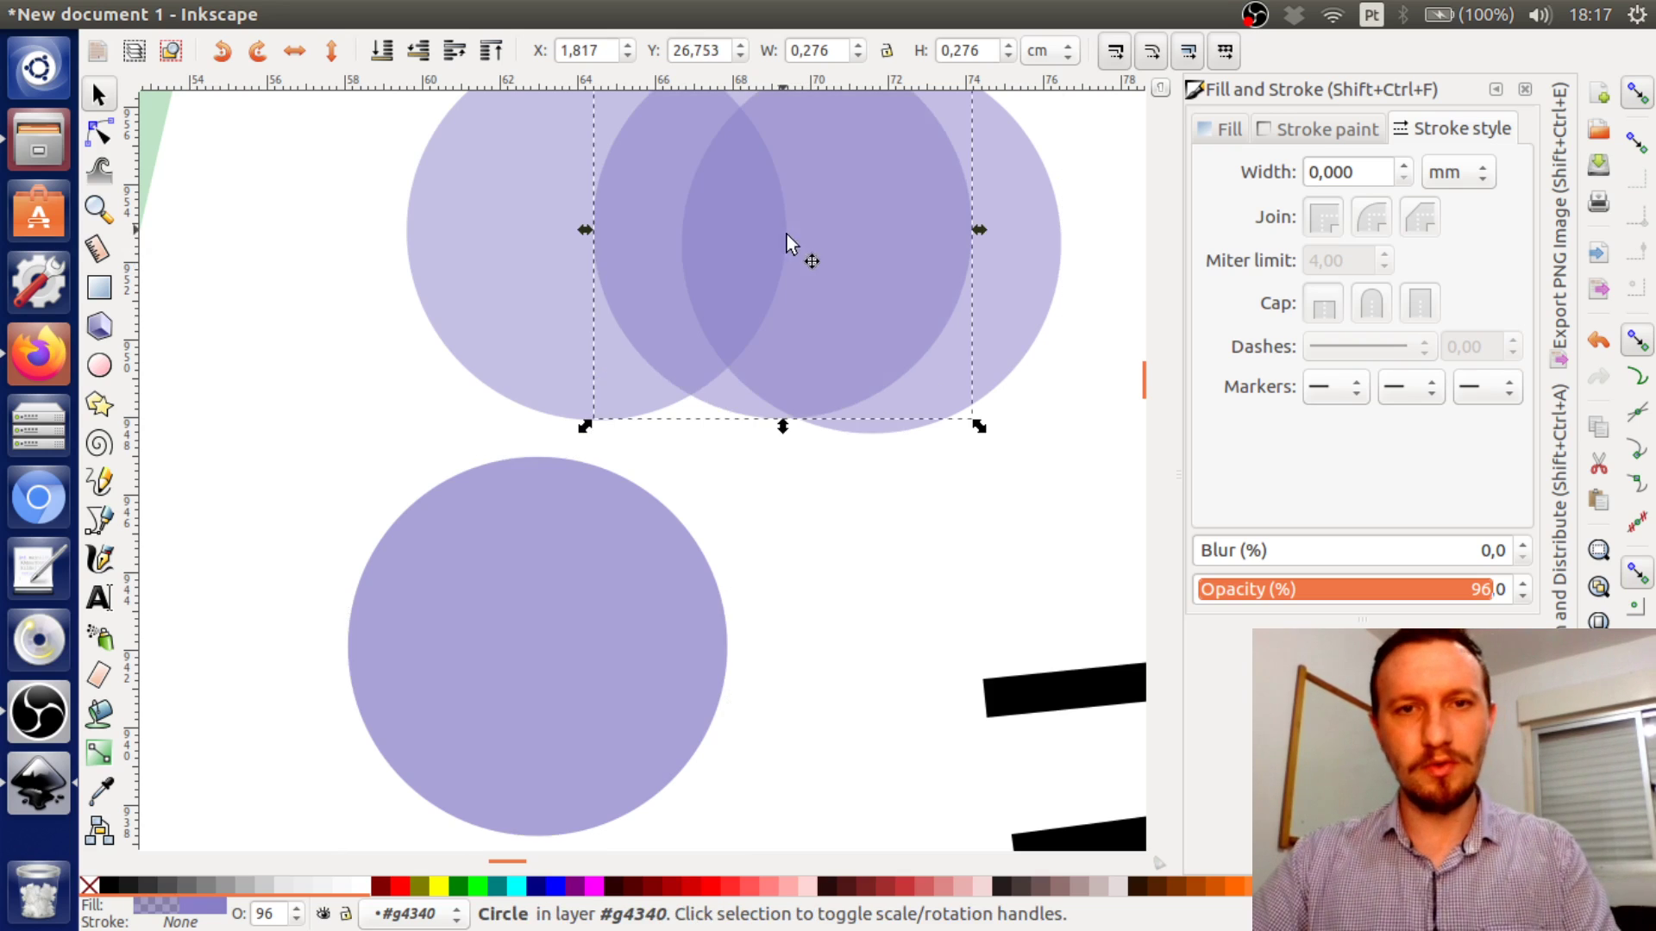
drag(817, 241, 777, 206)
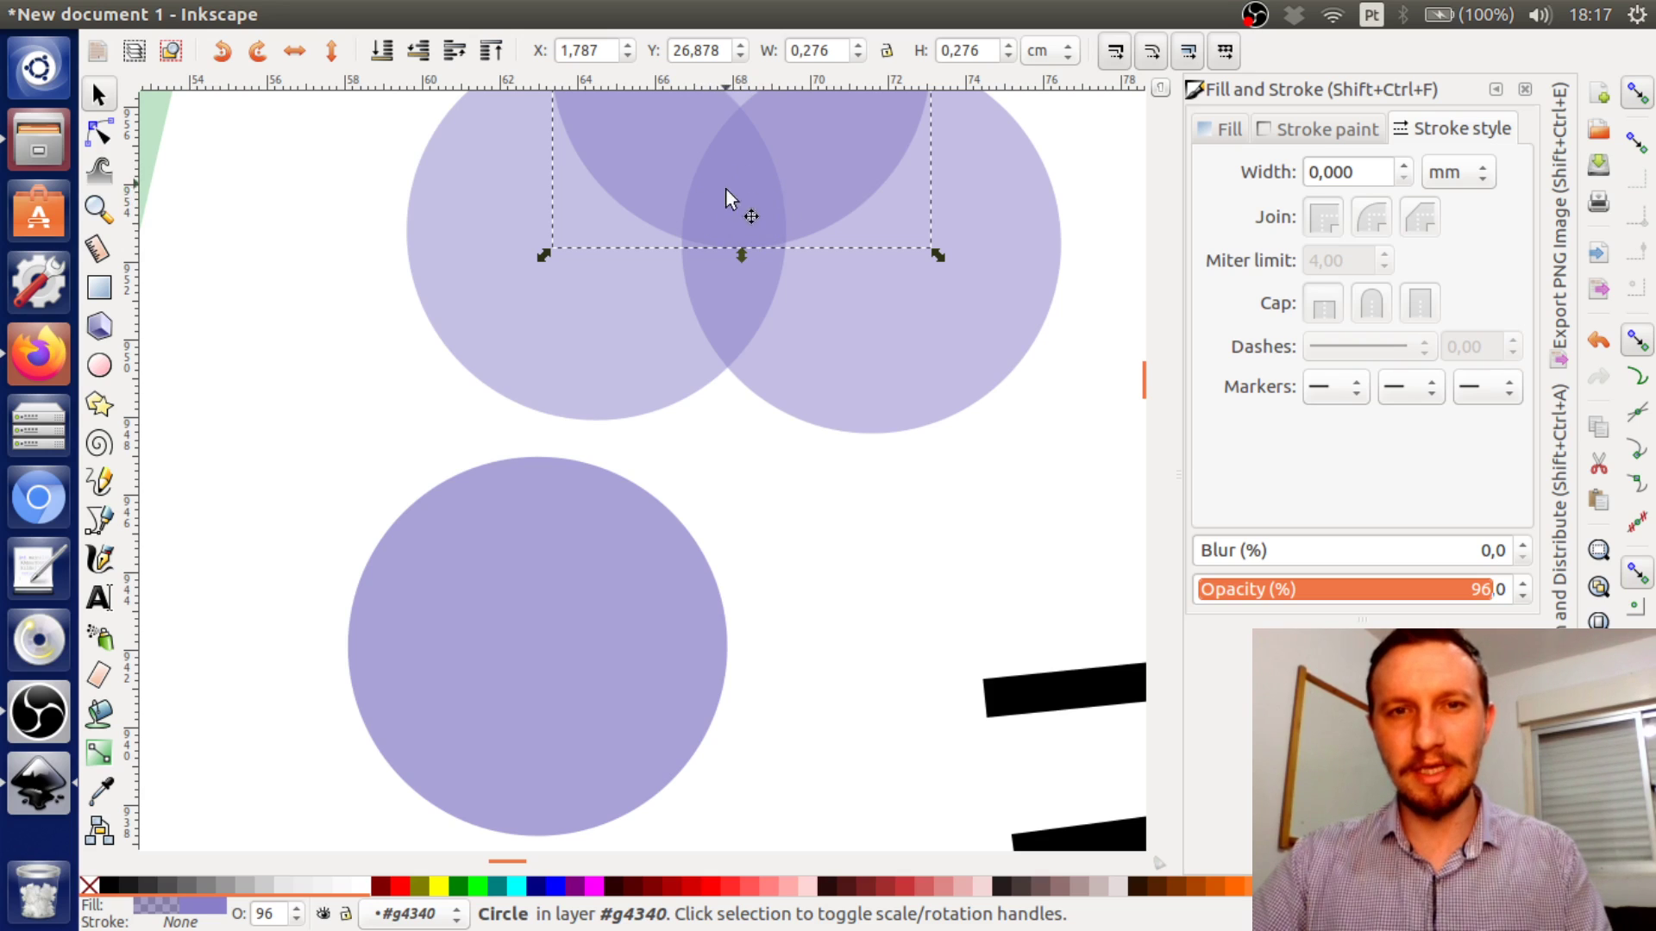
Try the triple-overlap colour as the pasted circle's fill, and undo it
click(99, 791)
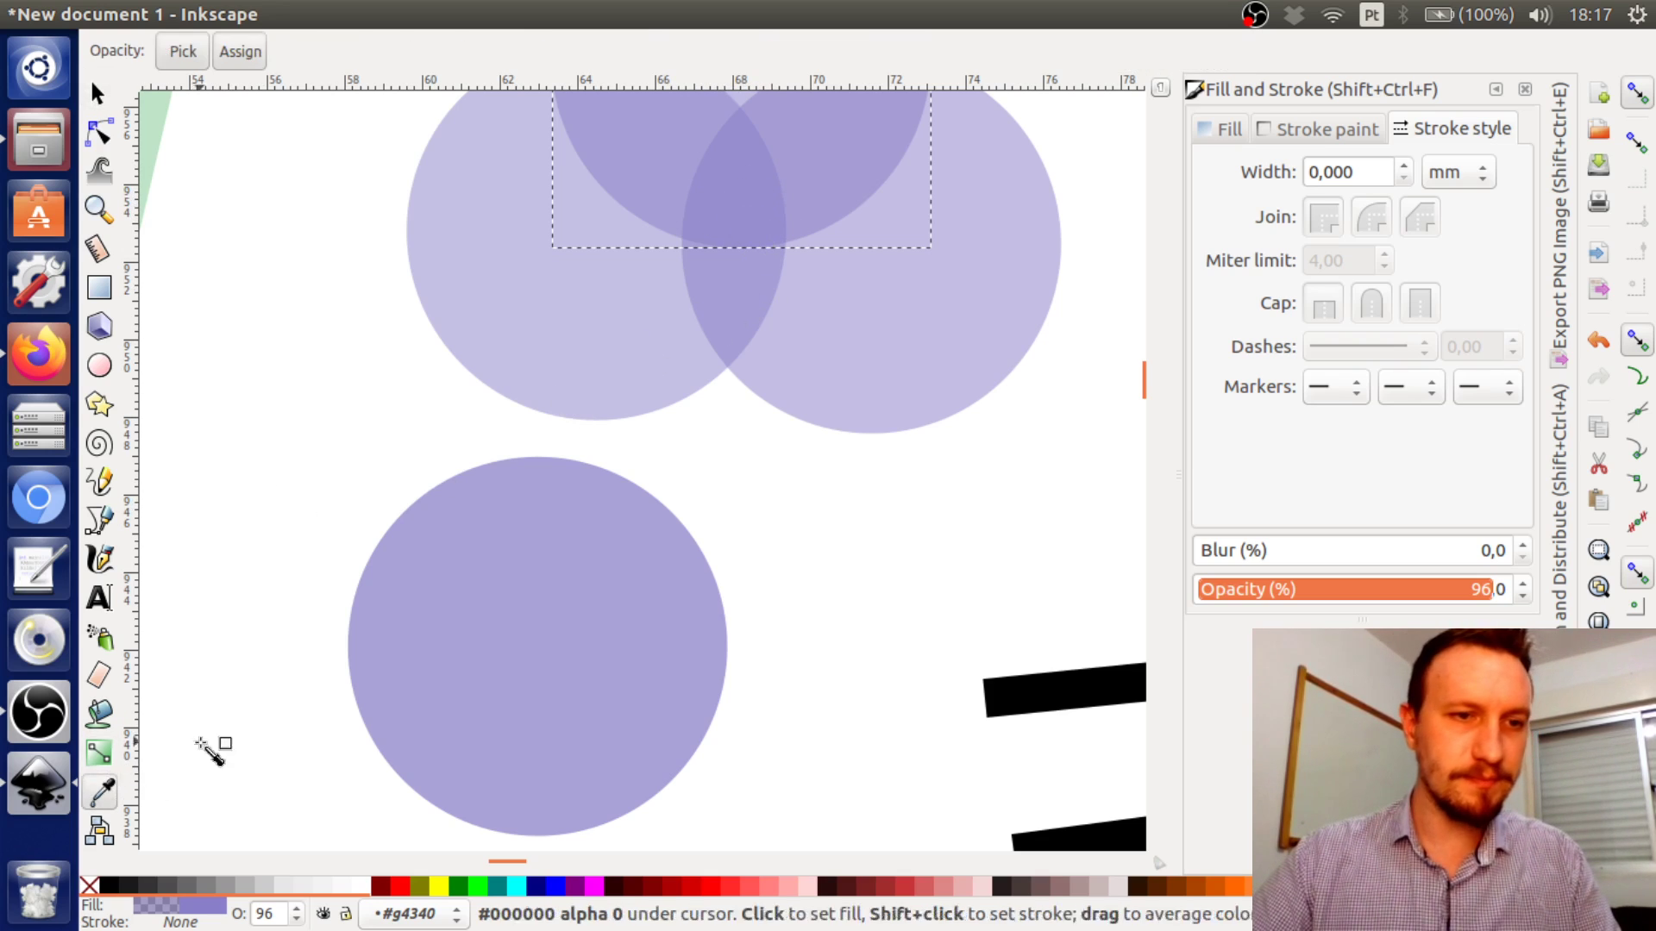
click(742, 190)
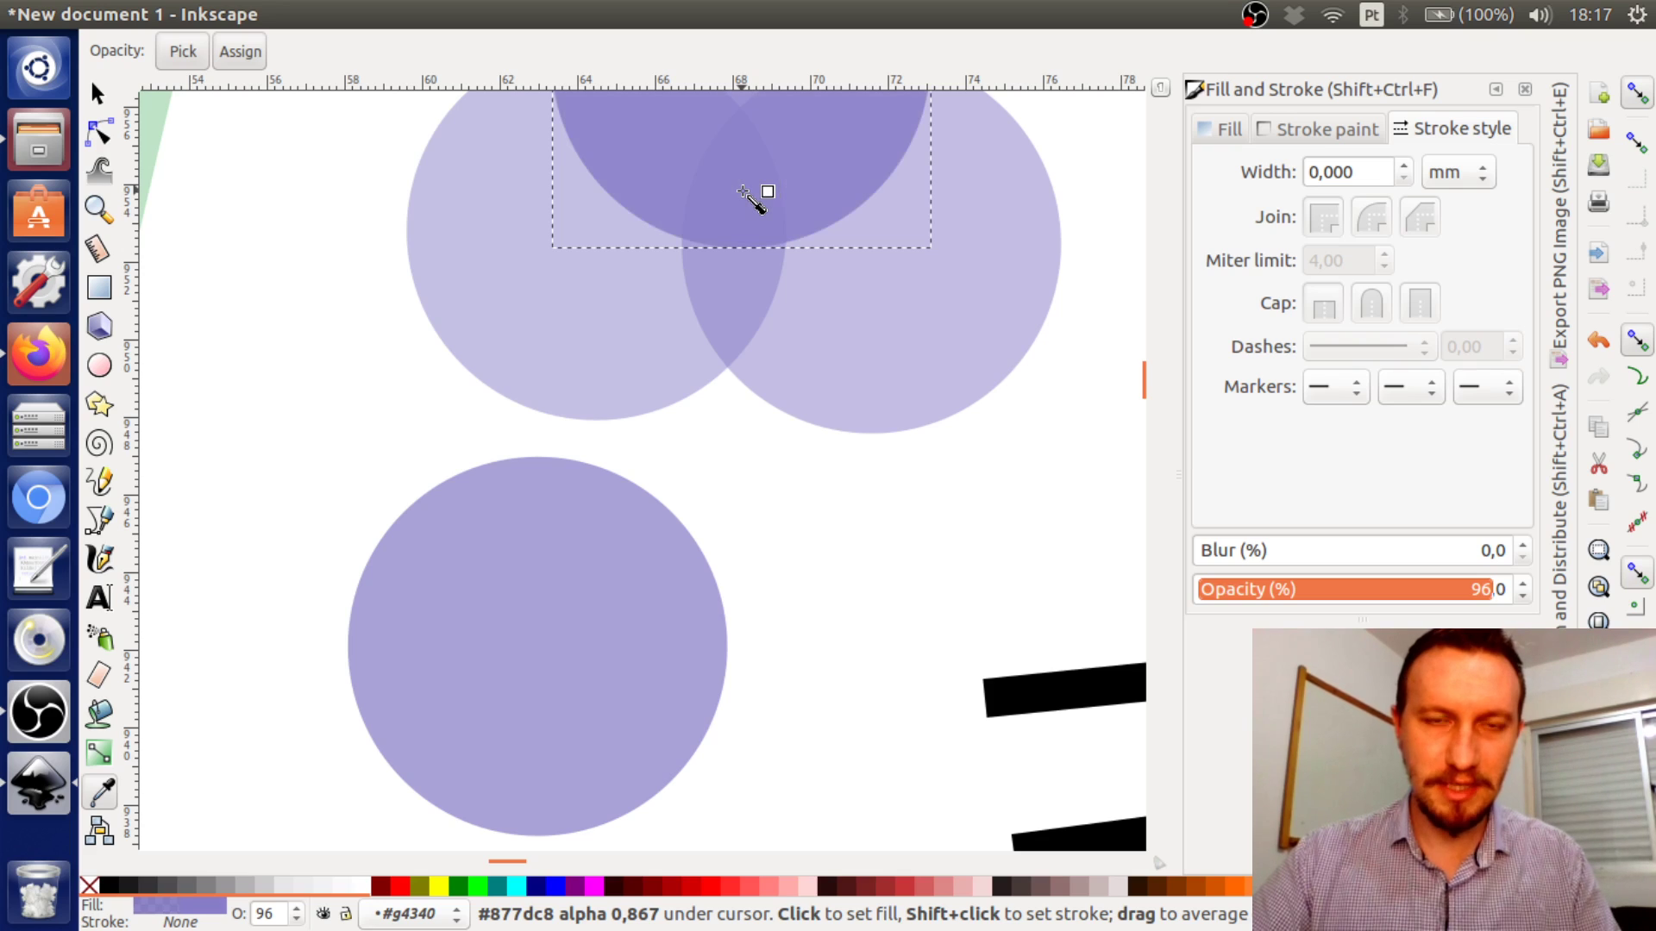
key(ctrl+z)
click(98, 93)
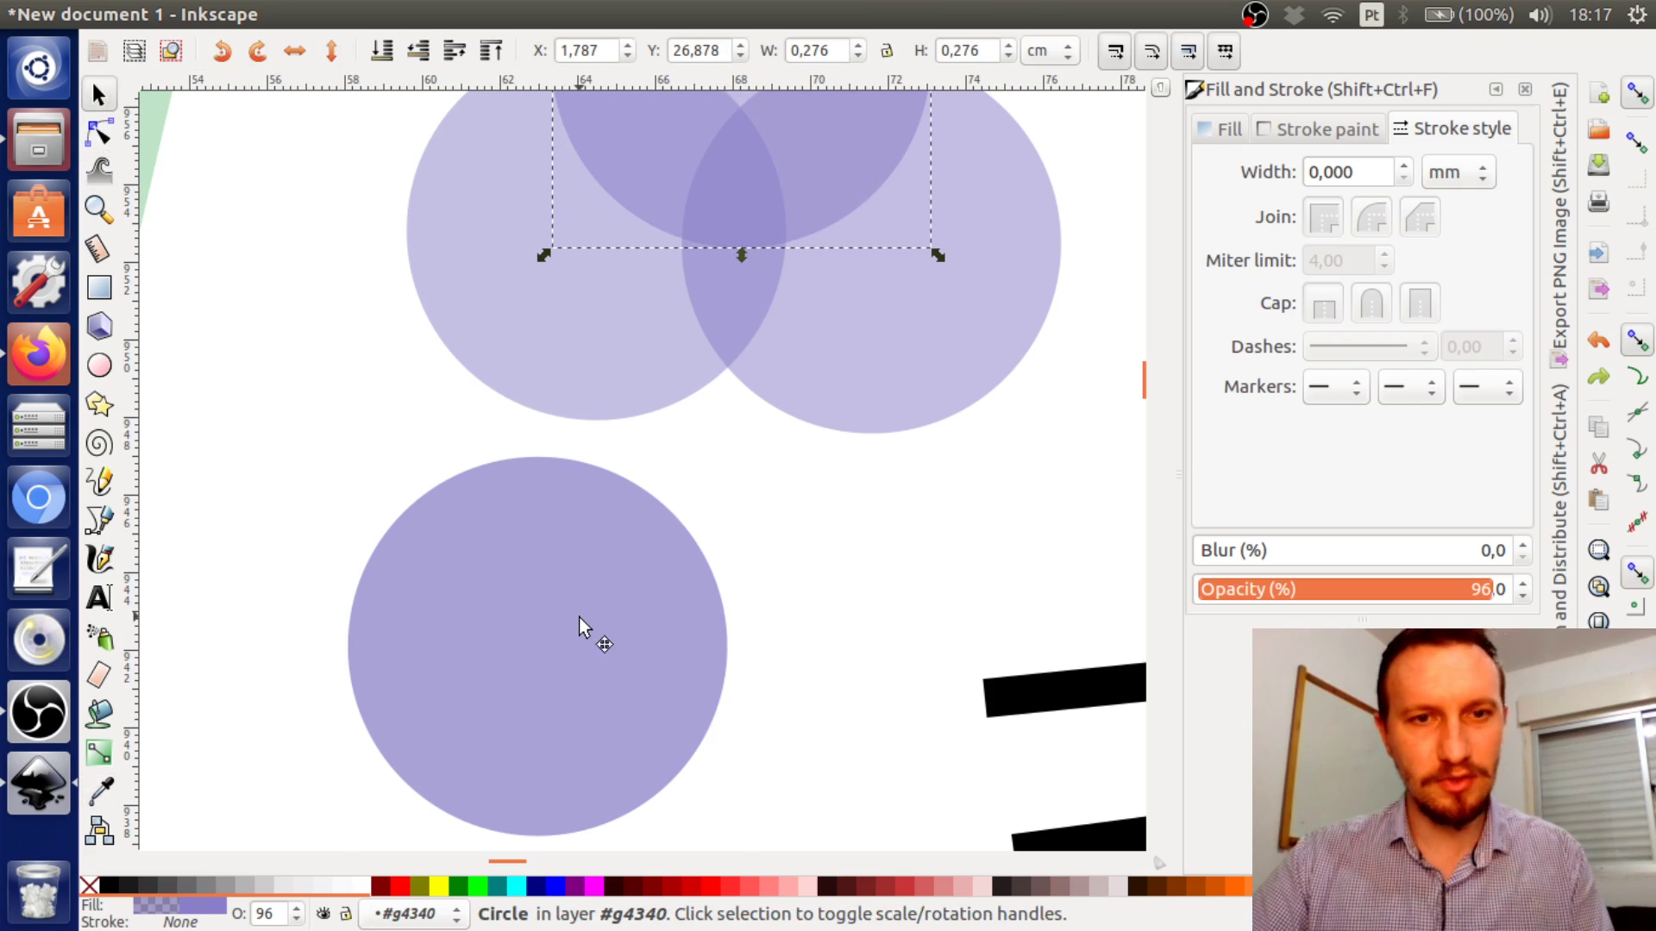
Fill the lower circle with the purple sampled where all three upper circles overlap, and deselect it
click(527, 645)
click(111, 789)
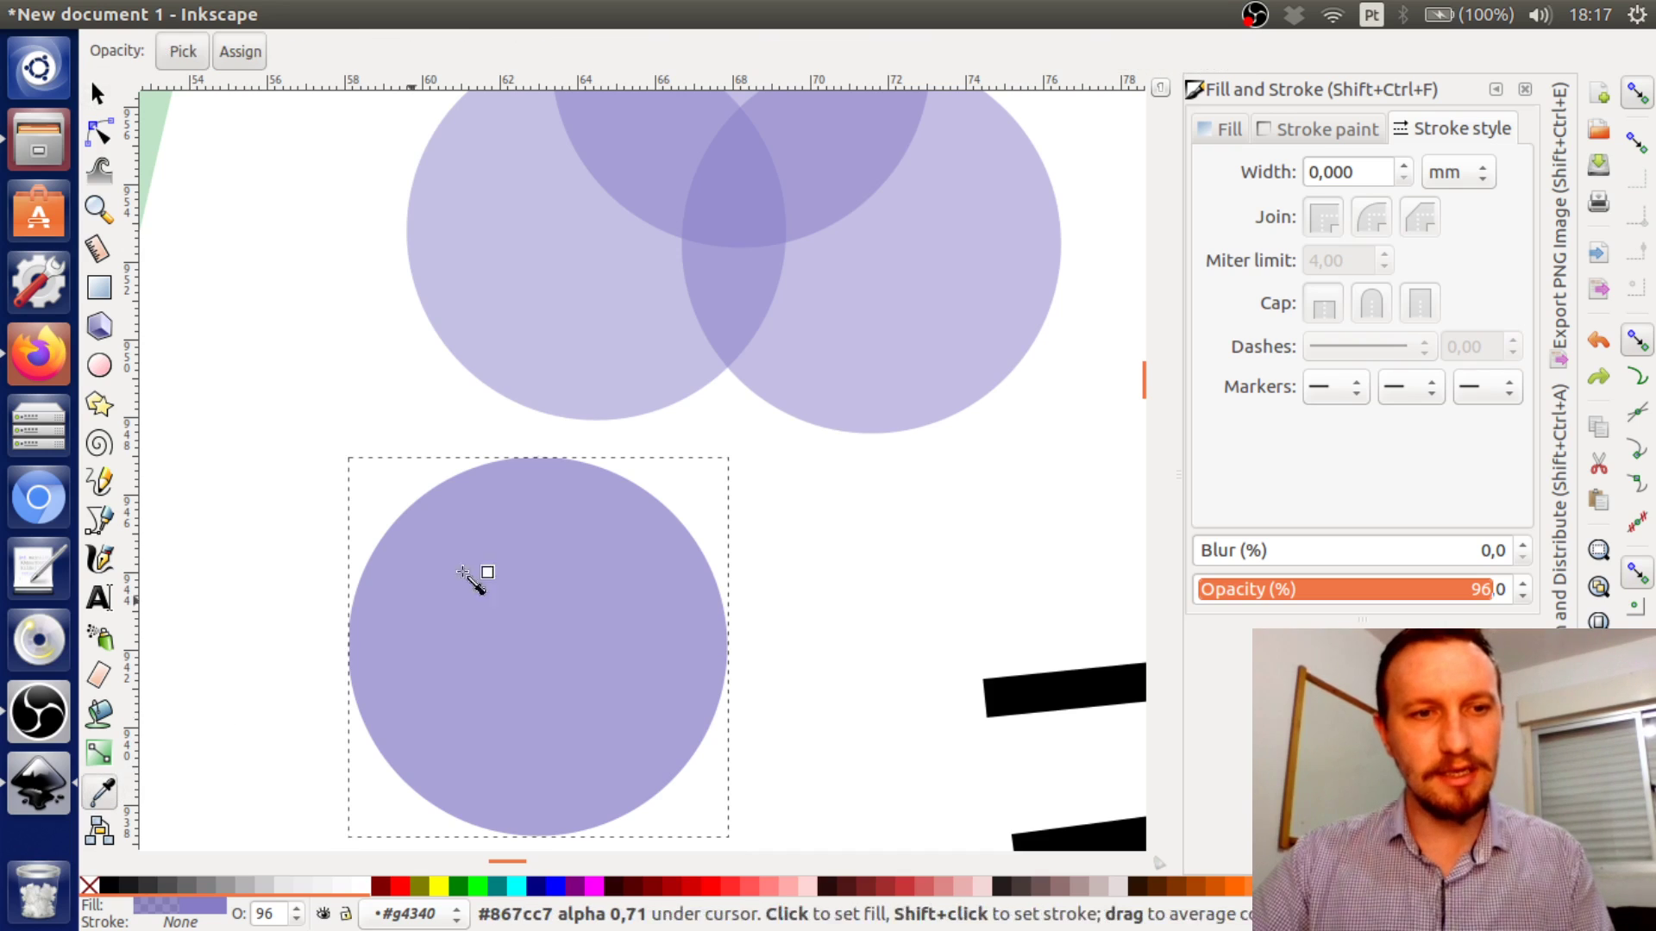
click(739, 212)
click(98, 93)
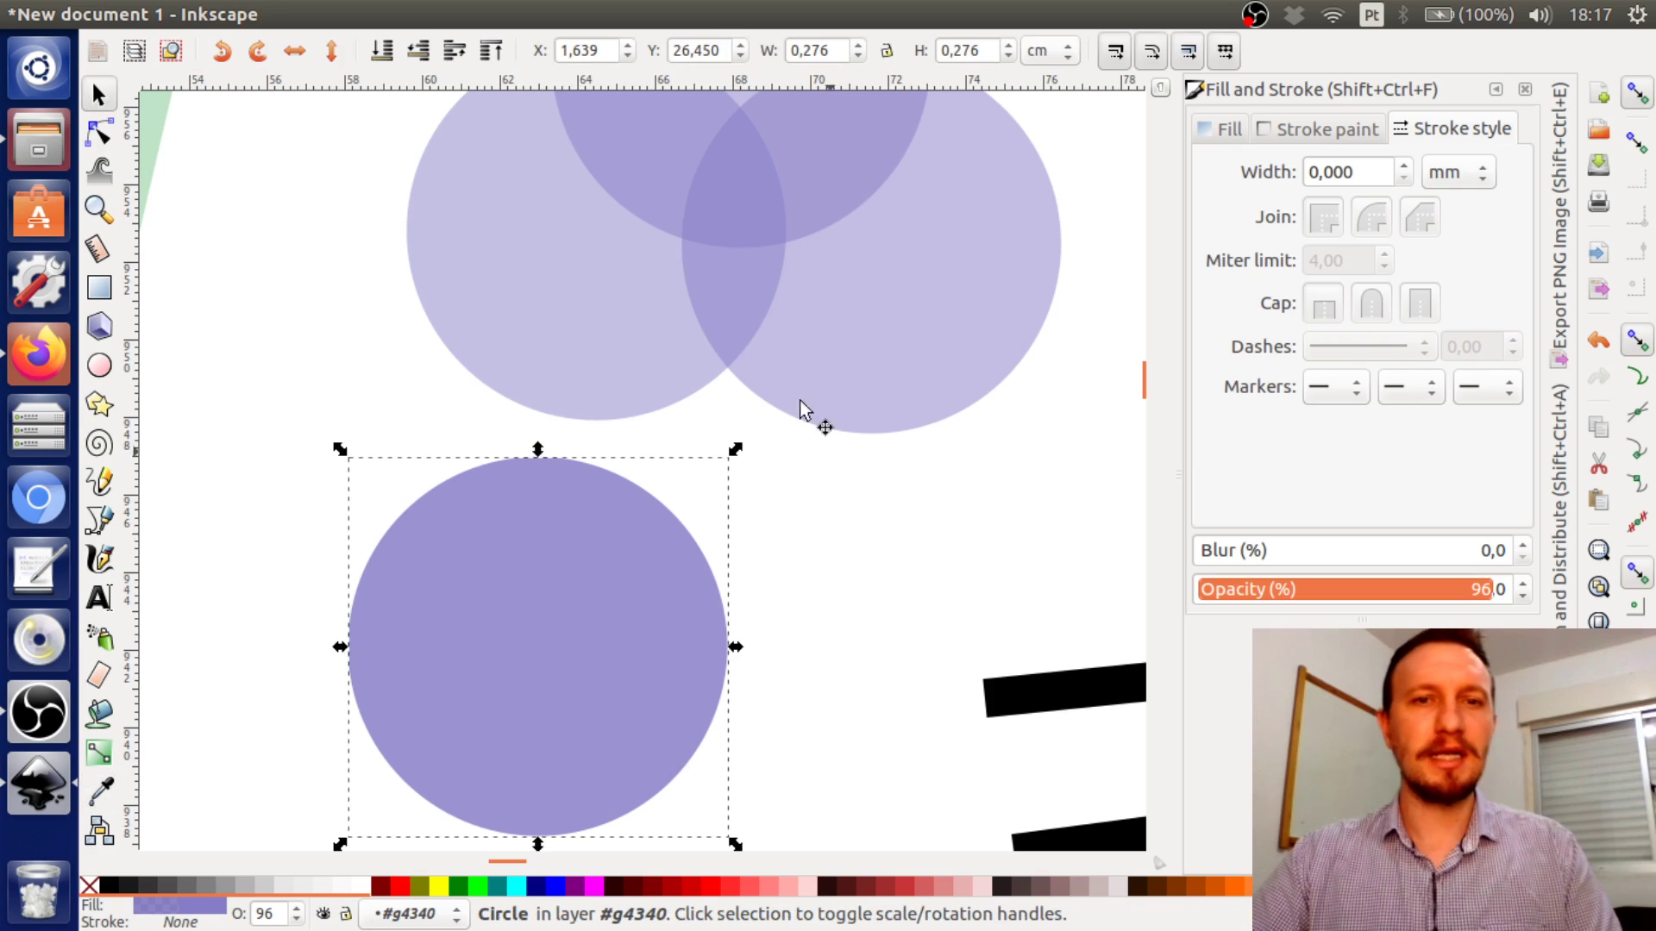
click(735, 597)
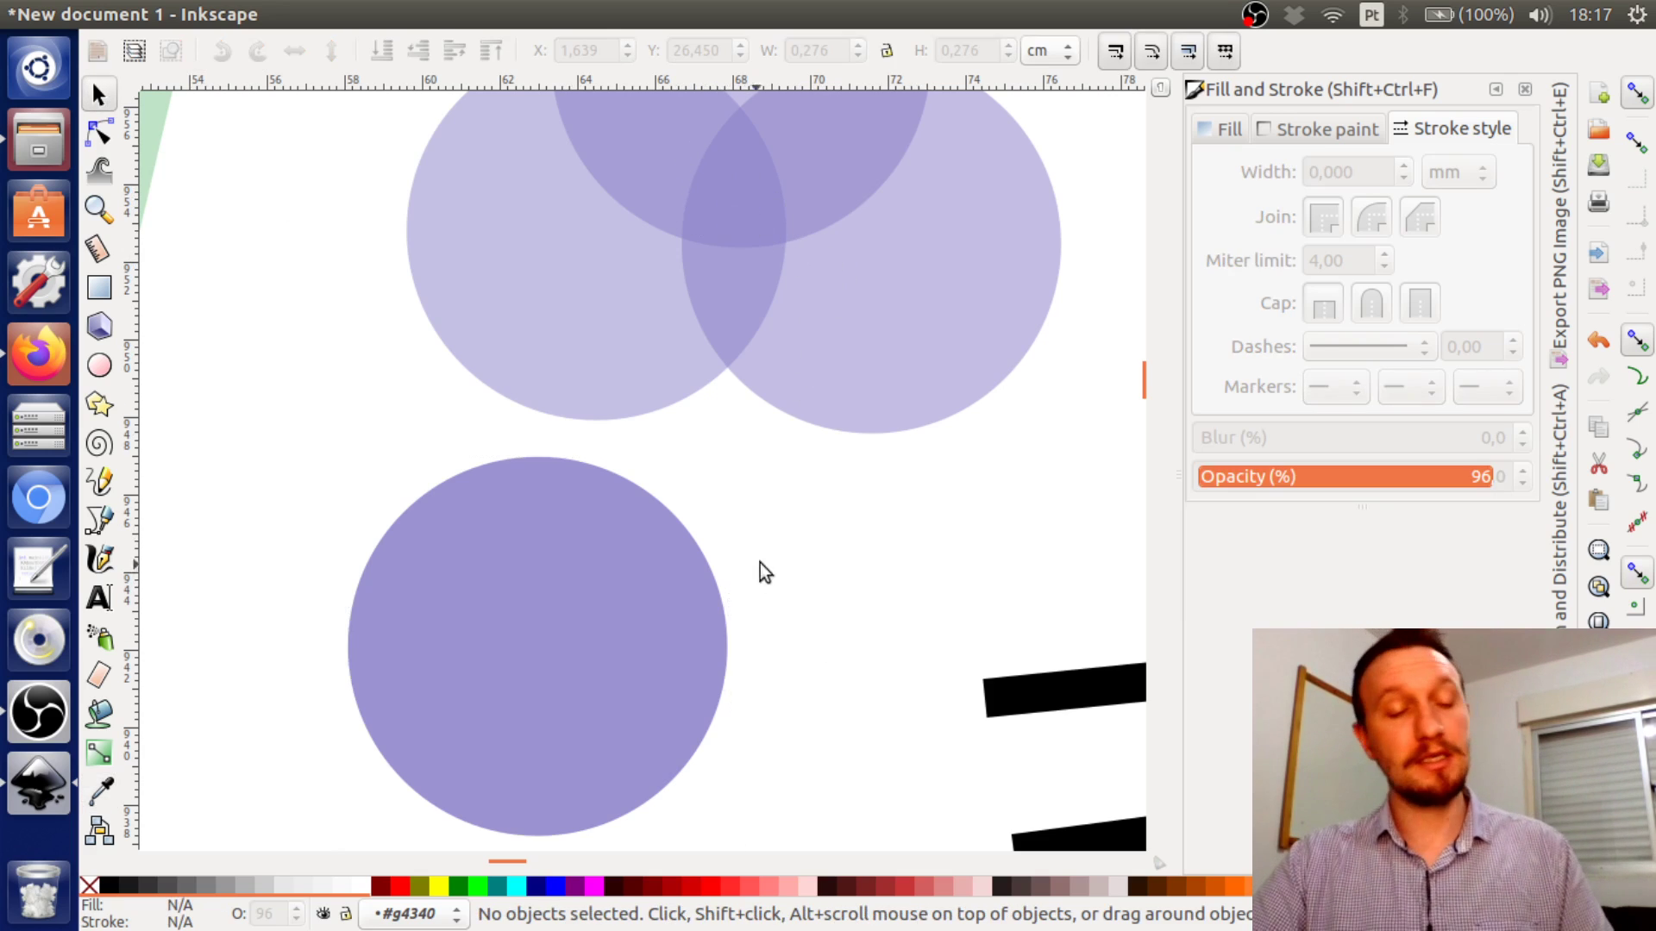
Move the upper of the two black lines above the group of circles, to about X 2.17, Y 27.62 cm
scroll(819, 531, down, 3)
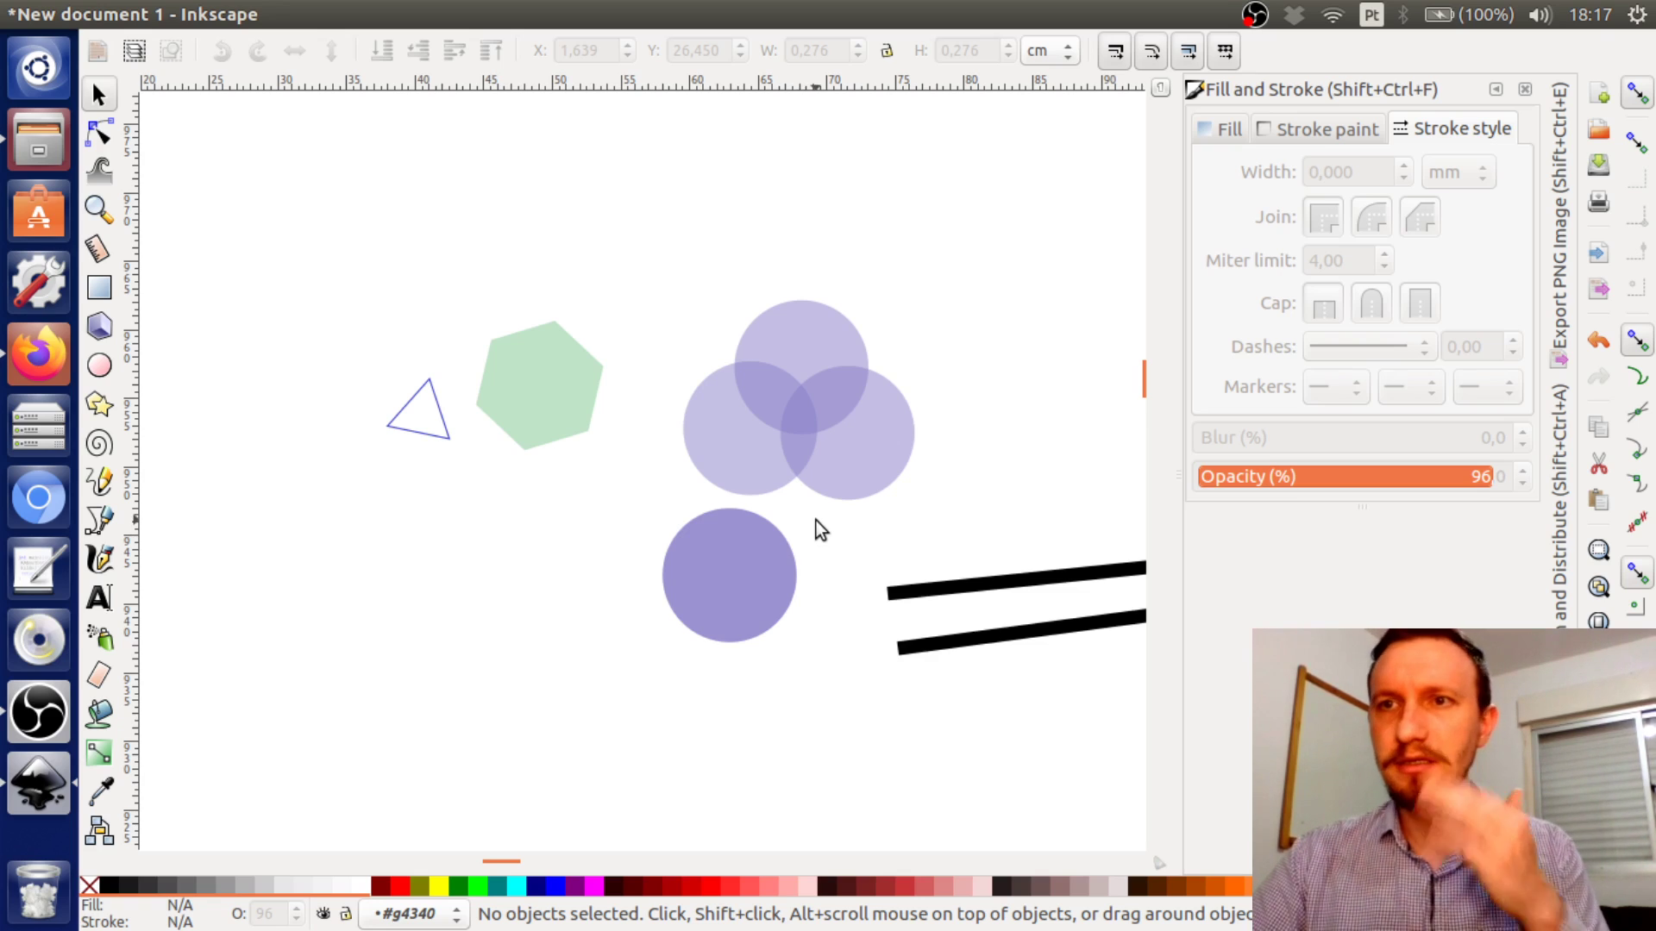
drag(891, 516, 712, 488)
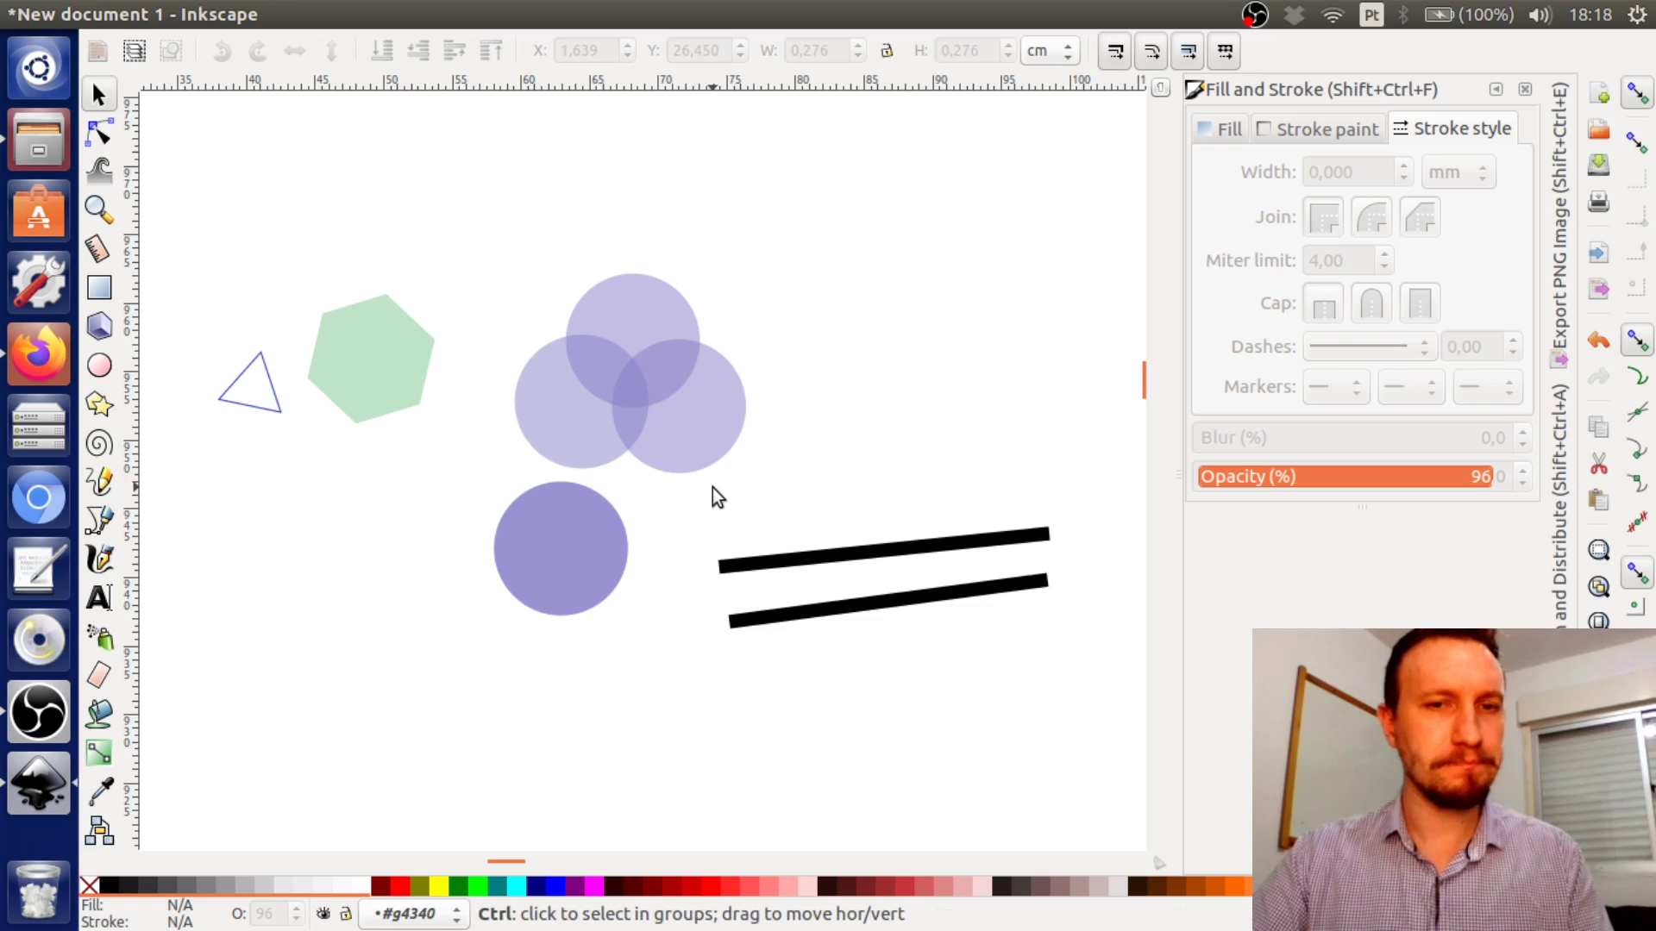
scroll(712, 488, down, 2)
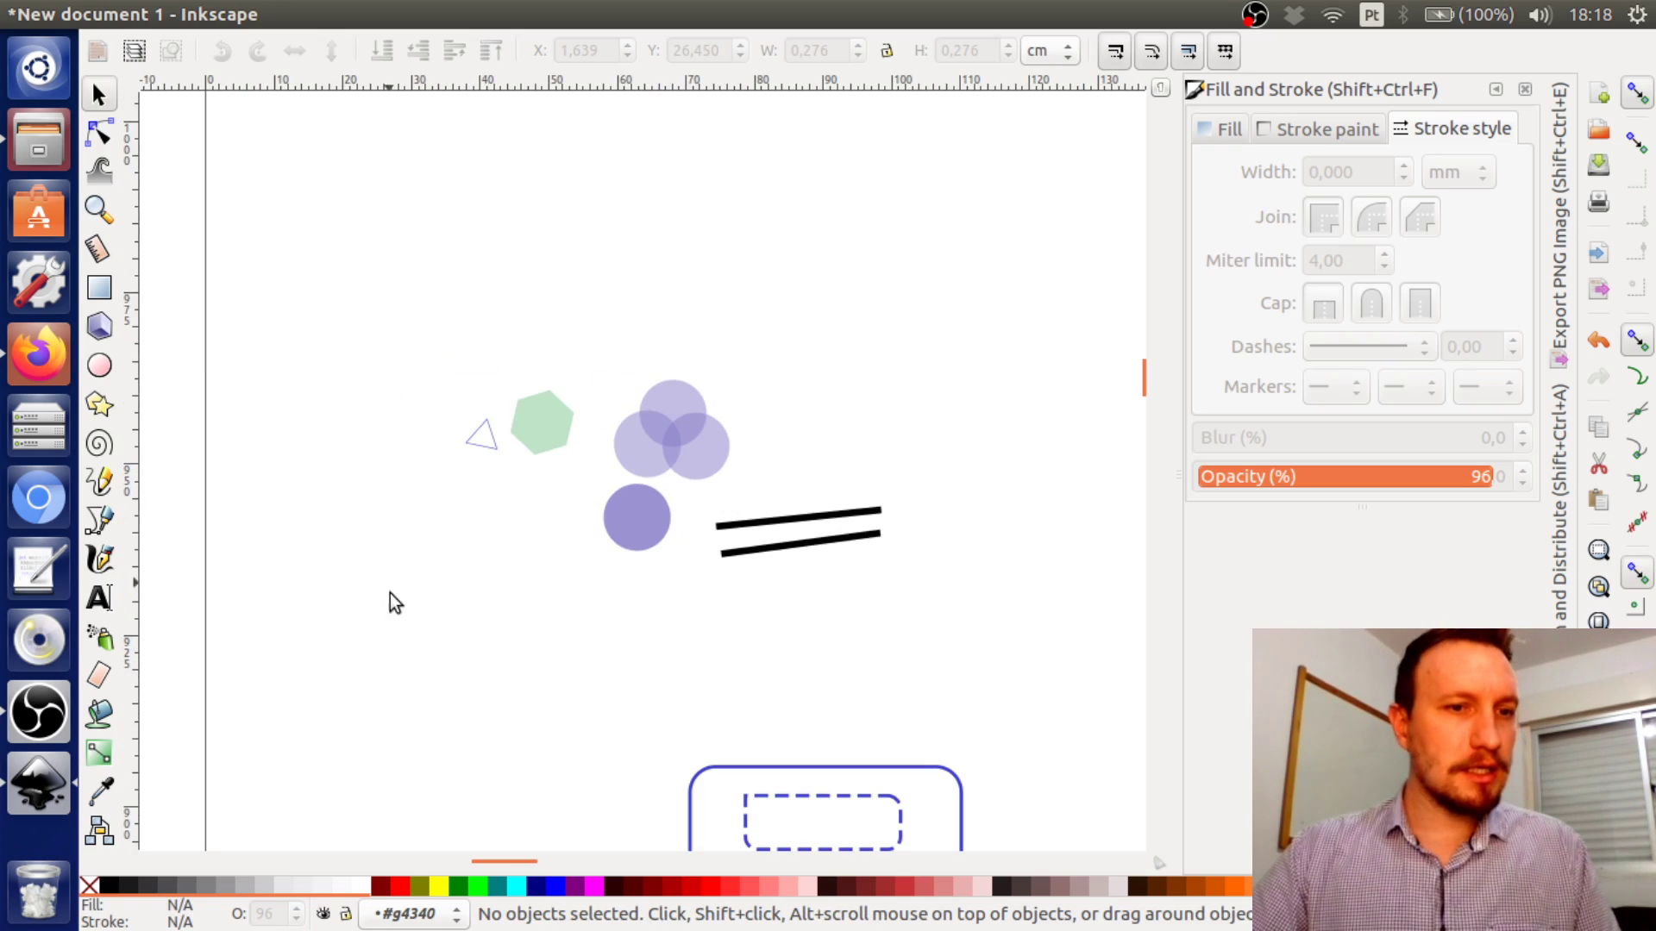
drag(309, 287, 984, 666)
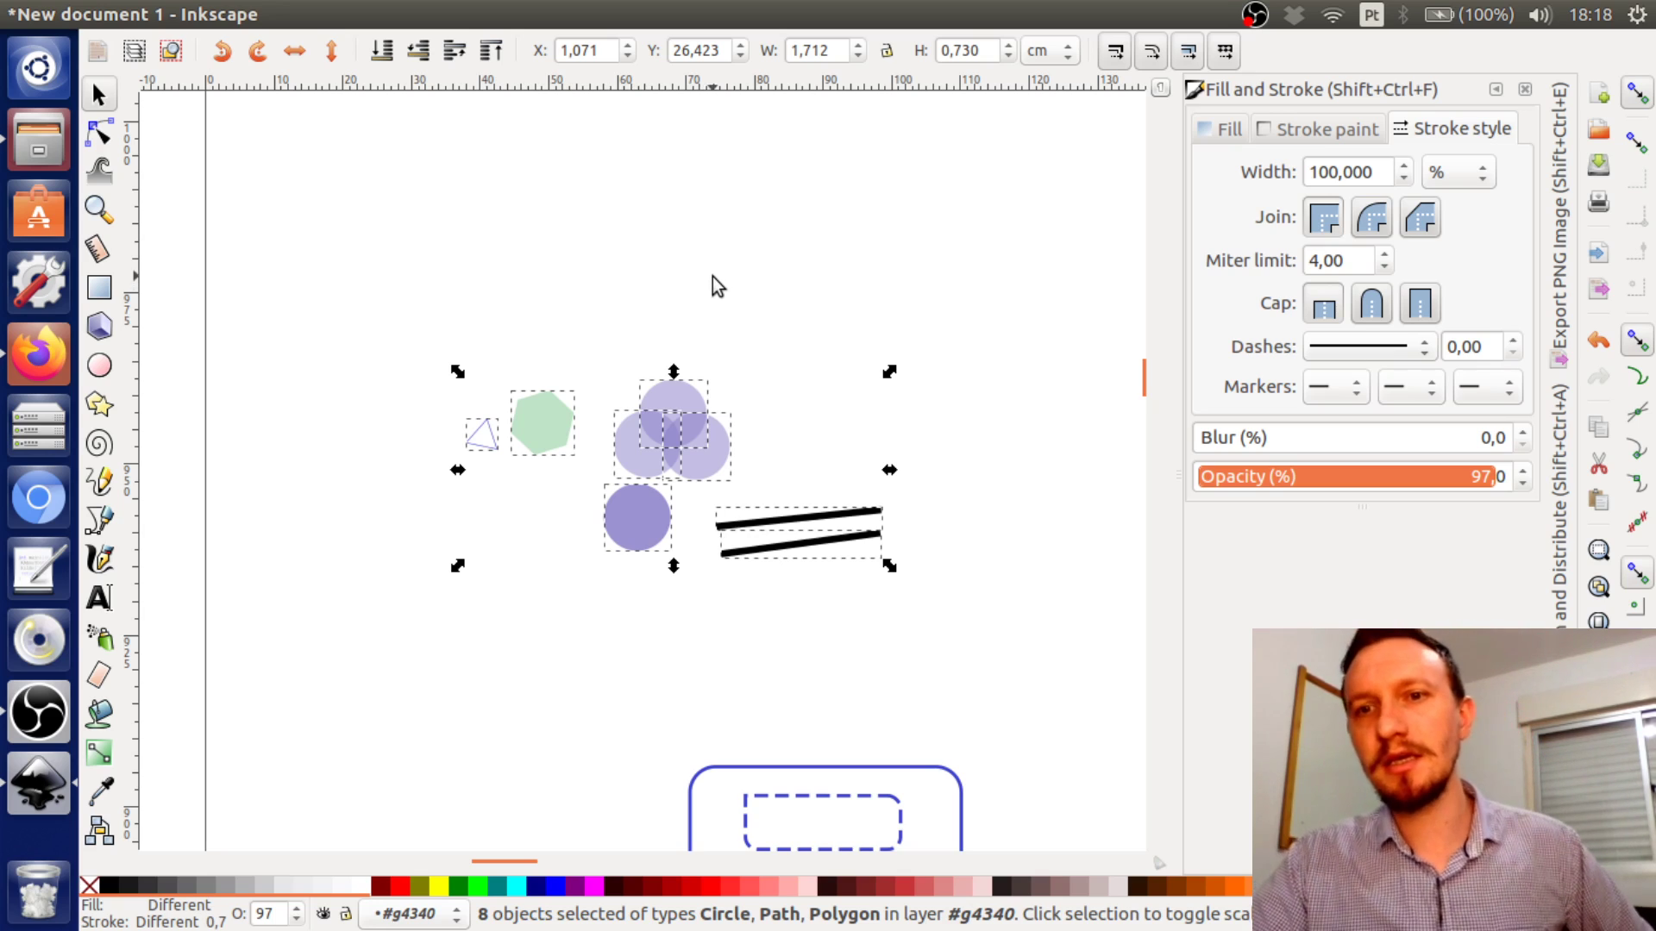
click(924, 489)
click(811, 520)
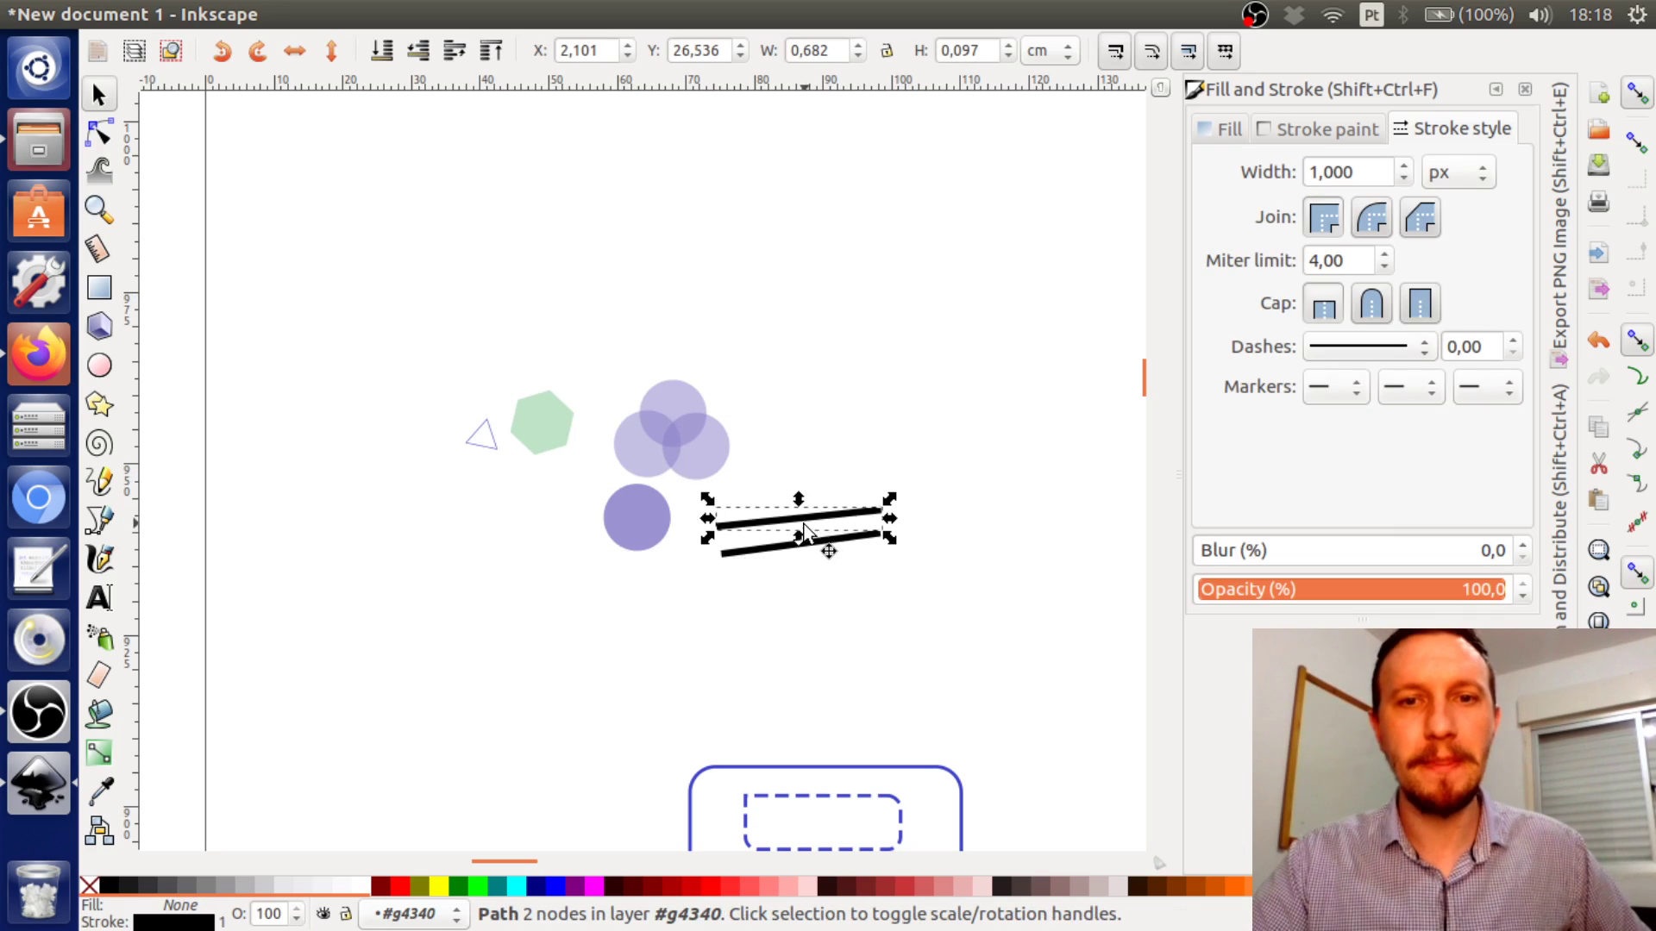
mouse_move(810, 520)
mouse_down()
mouse_move(872, 333)
mouse_move(823, 283)
mouse_up()
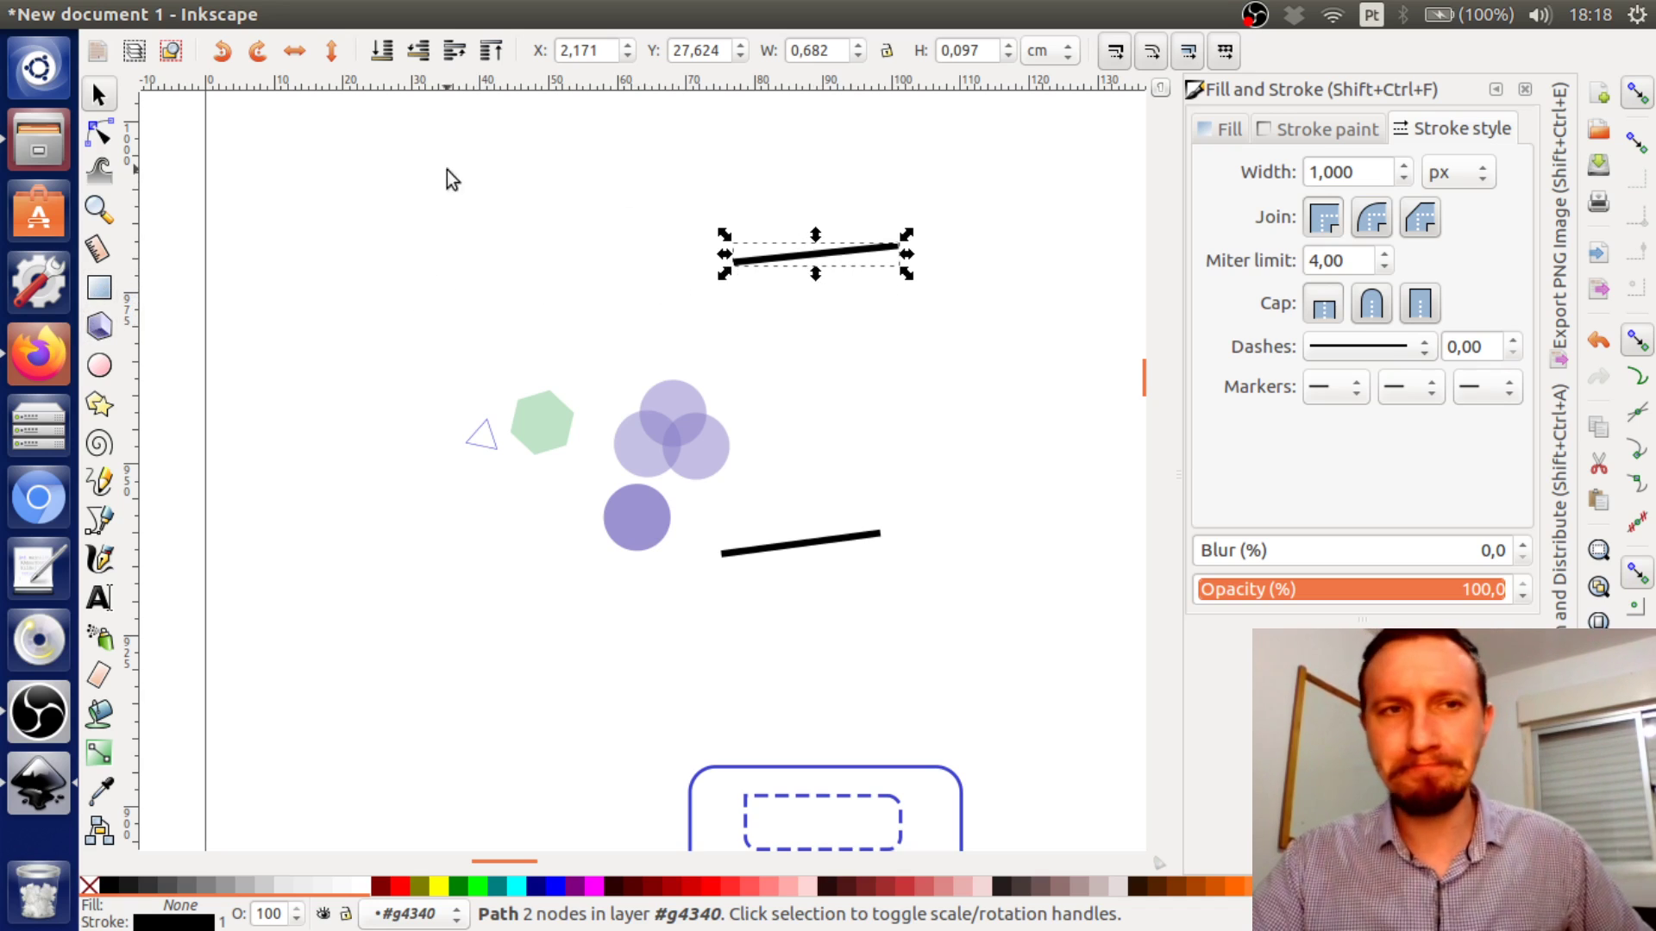
Try inserting a node midway along the moved black line and pulling it down, and undo both changes
click(99, 134)
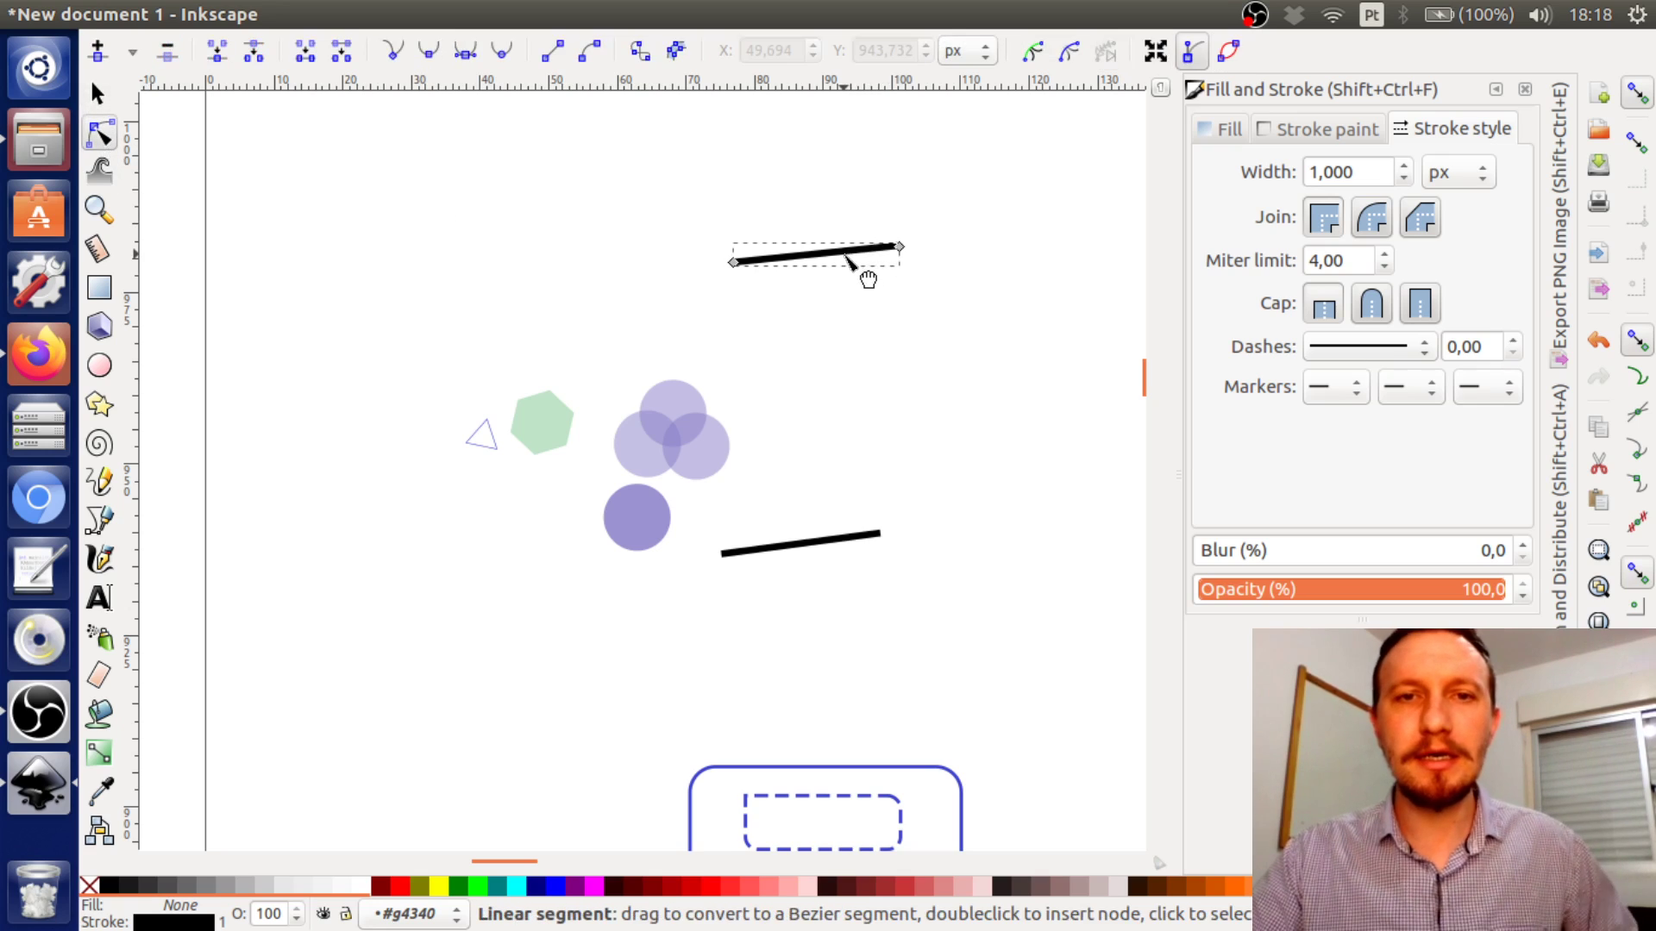
scroll(824, 257, up, 3)
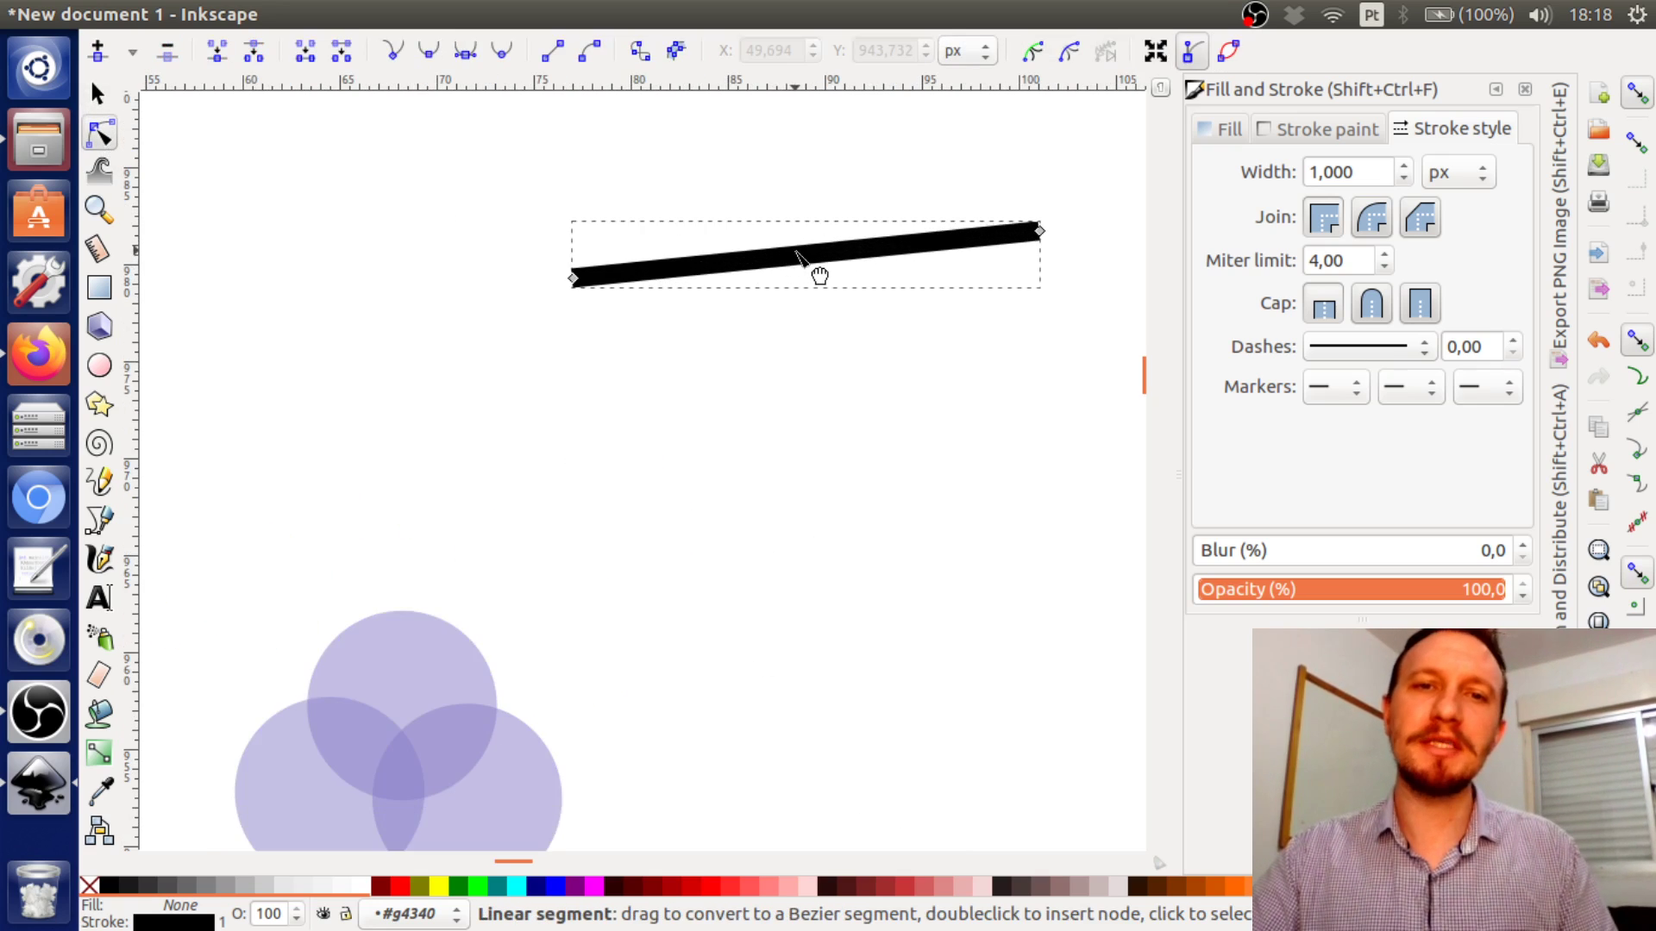
double_click(805, 256)
drag(805, 255, 815, 345)
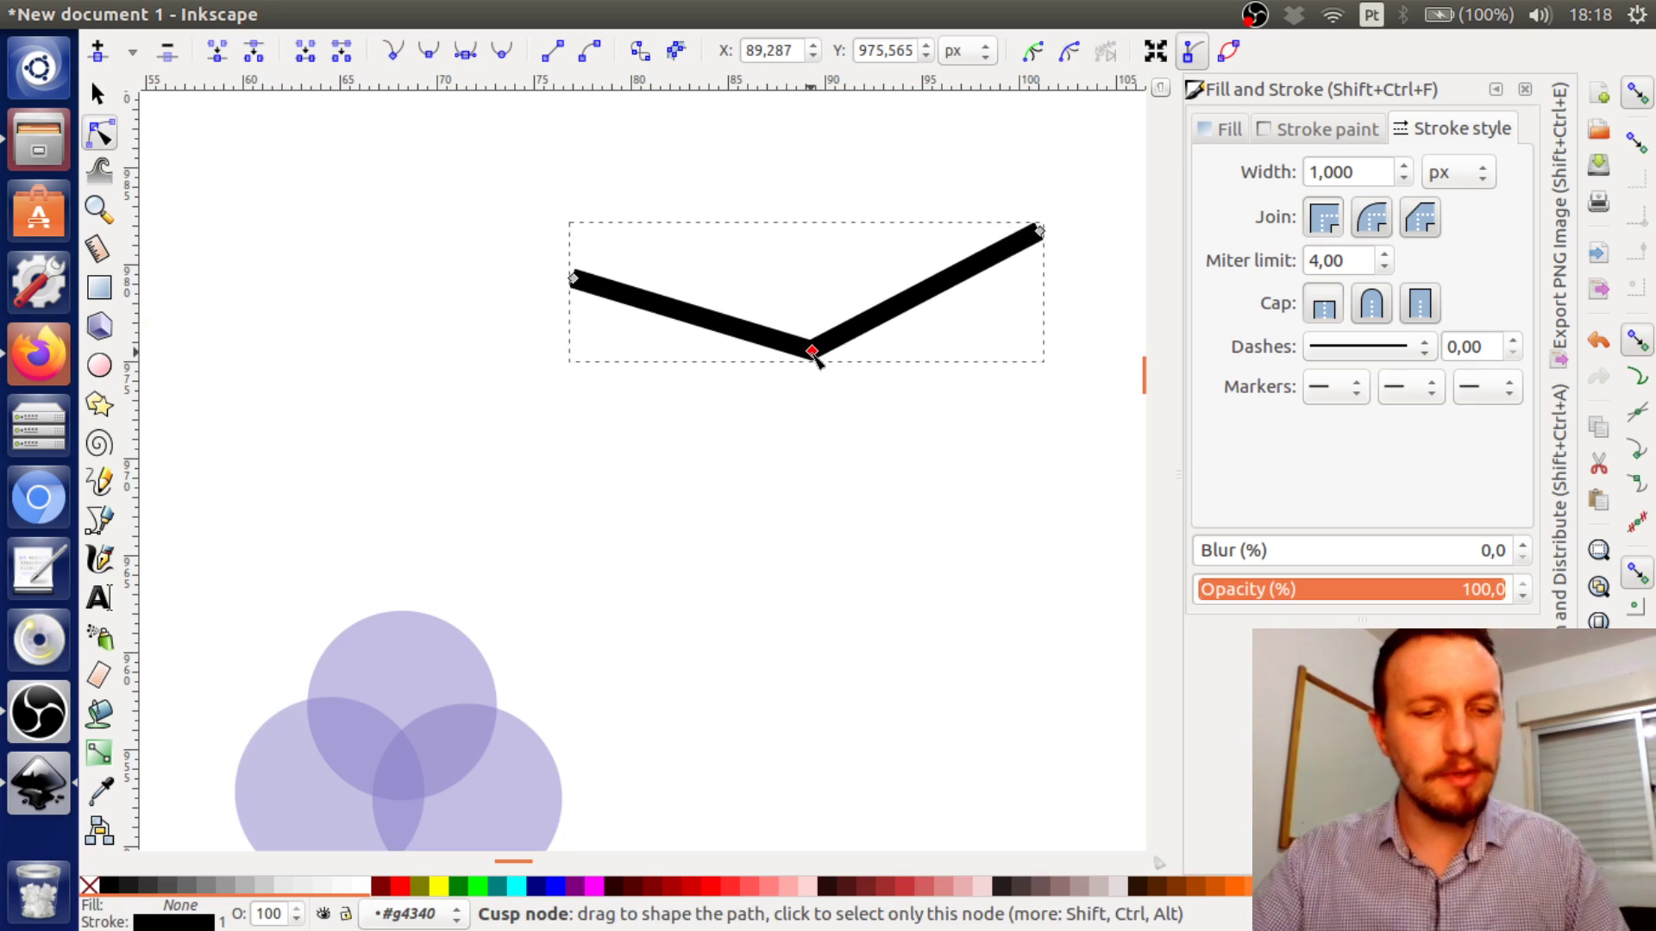
key(ctrl+z)
key(ctrl+z)
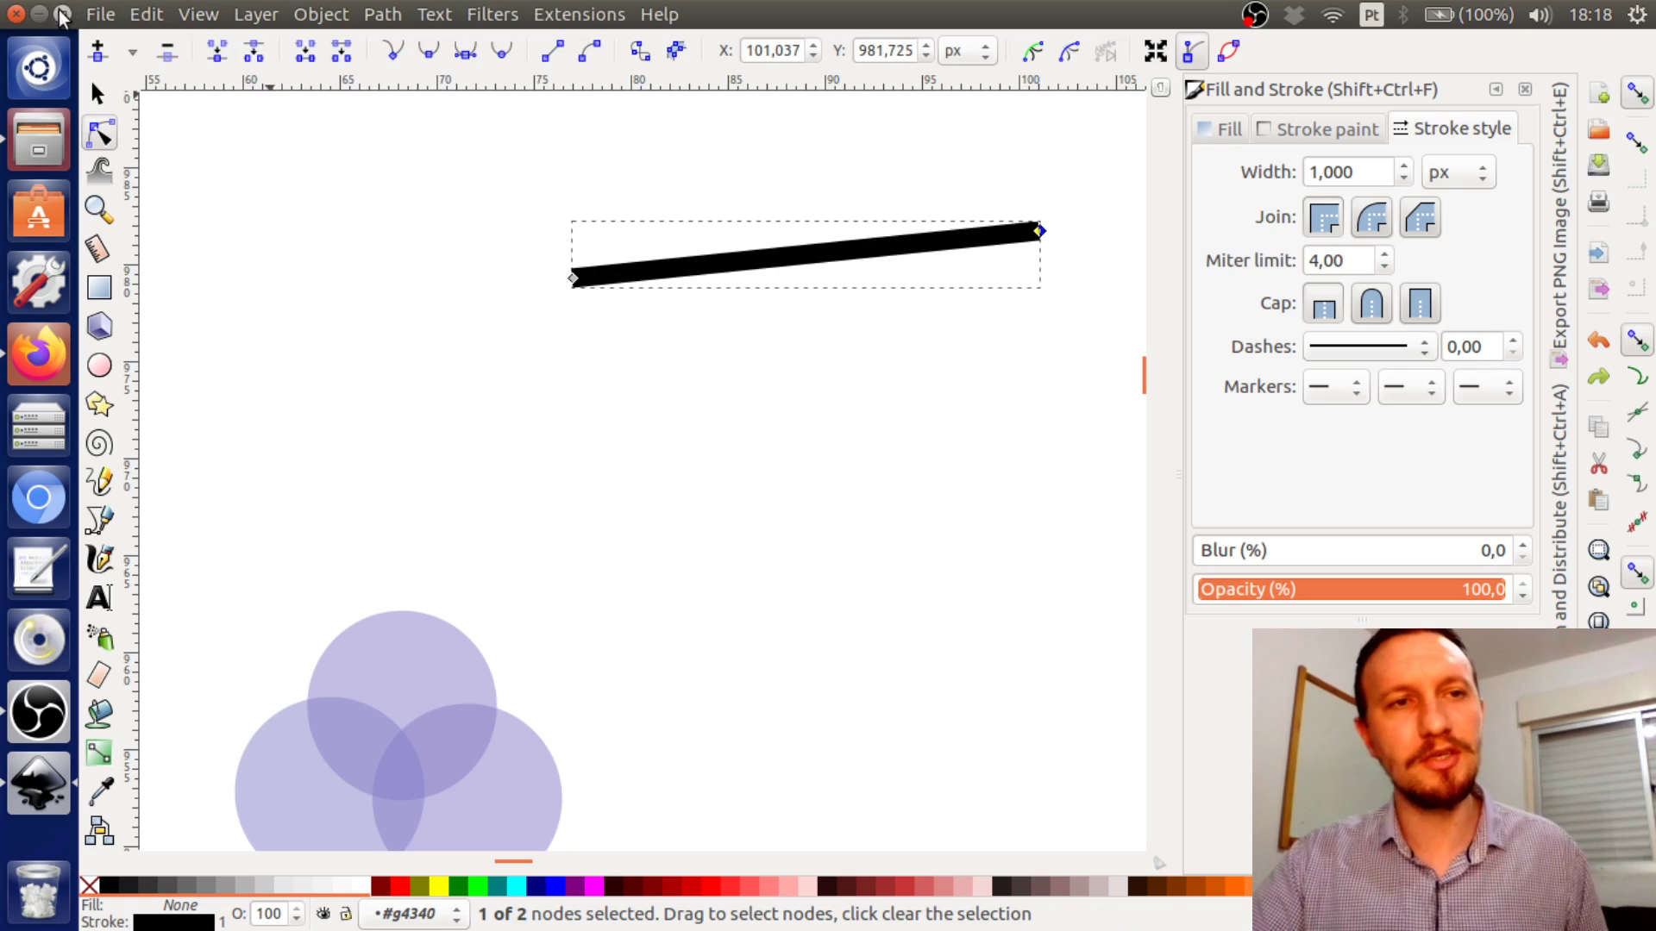
Reposition the black line above the circles to about X 1.99, Y 27.57 cm
key(s)
click(944, 393)
drag(824, 258, 697, 301)
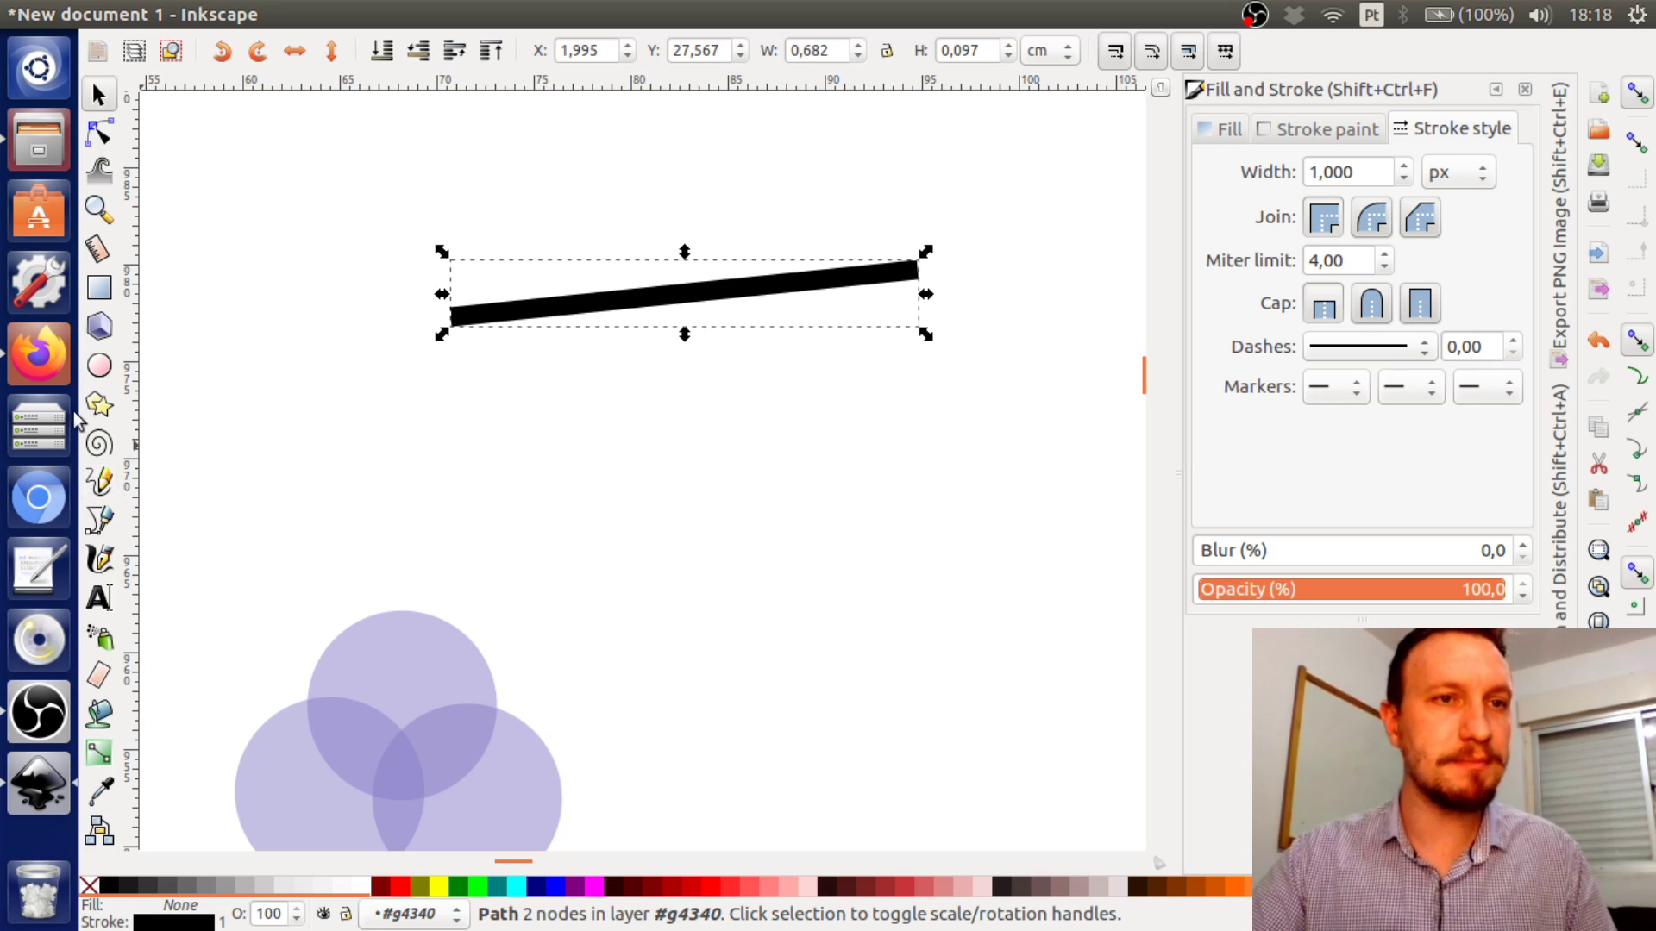
Insert a node midway along the black line and pull it down into a V, to about X 83.4, Y 969.3 px
click(100, 135)
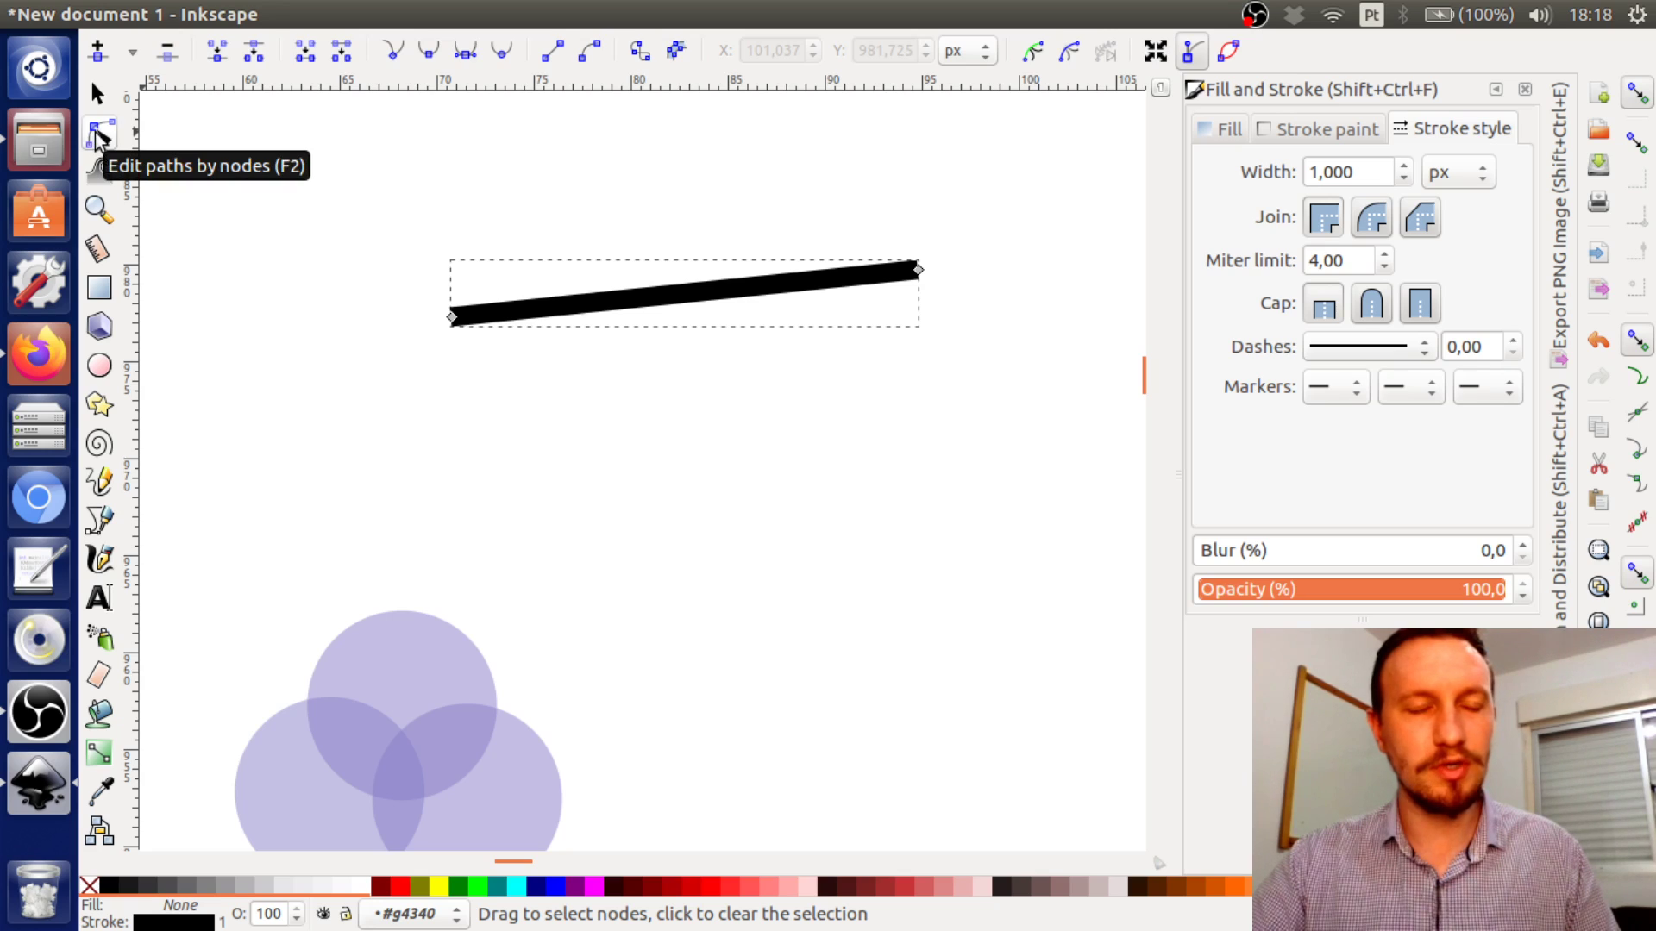
double_click(705, 292)
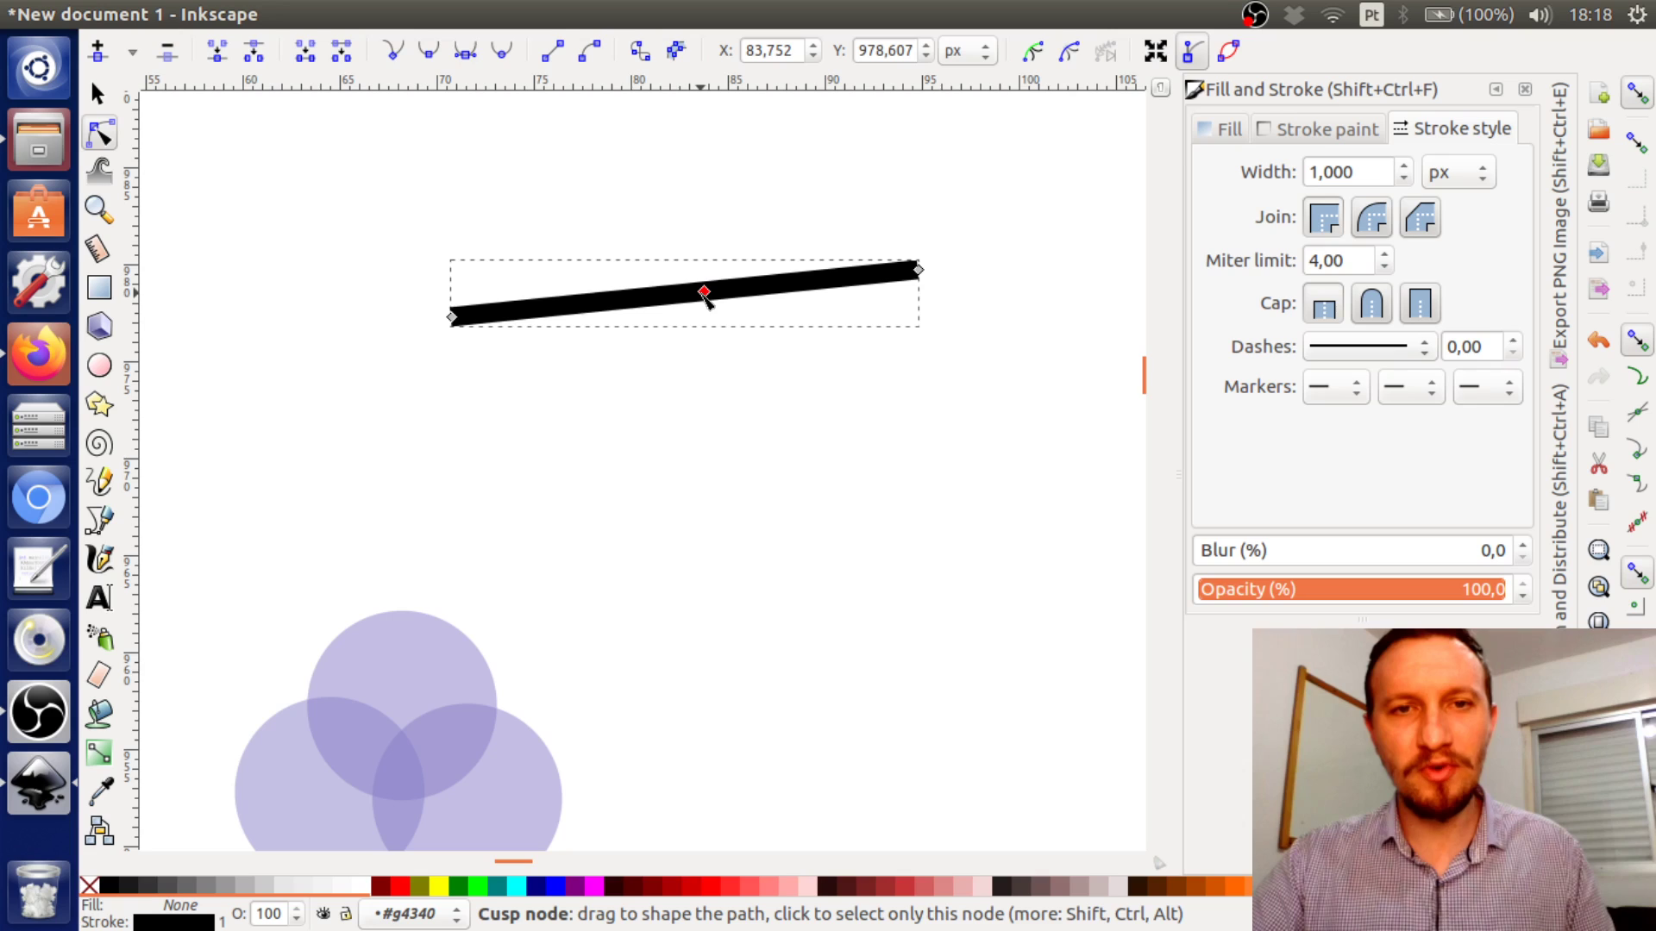
drag(707, 296, 700, 474)
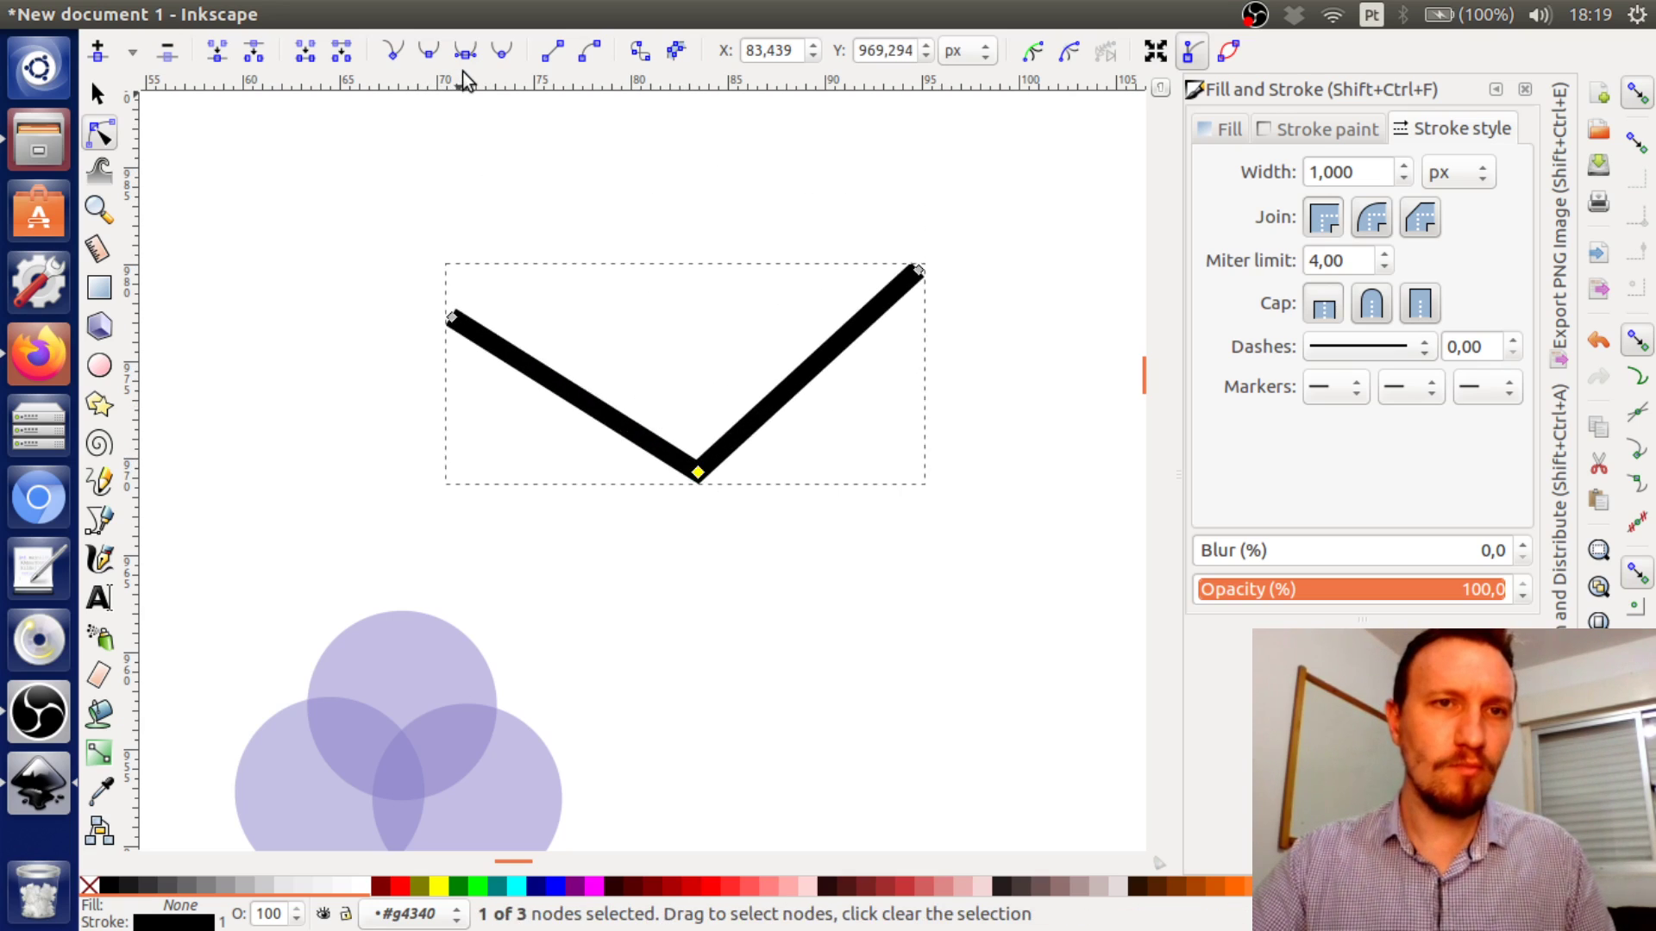
Make the V's middle node auto-smooth, extend and tilt its right-hand handle upward to reshape the curve, and select the finished path
click(504, 55)
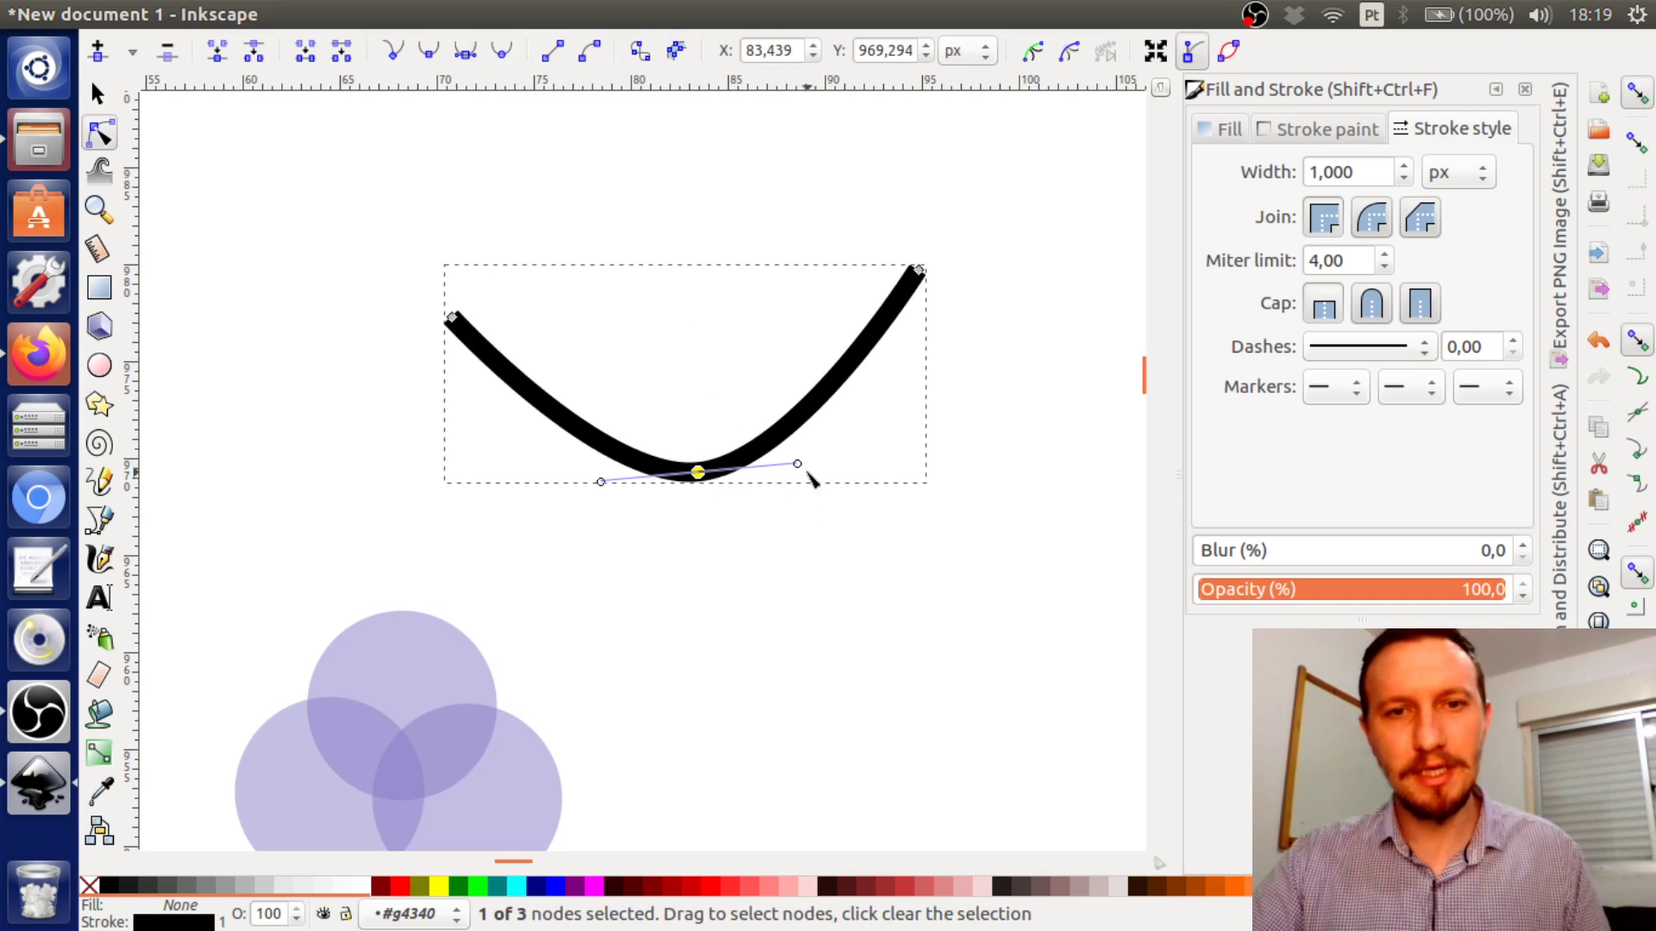
drag(797, 464, 841, 438)
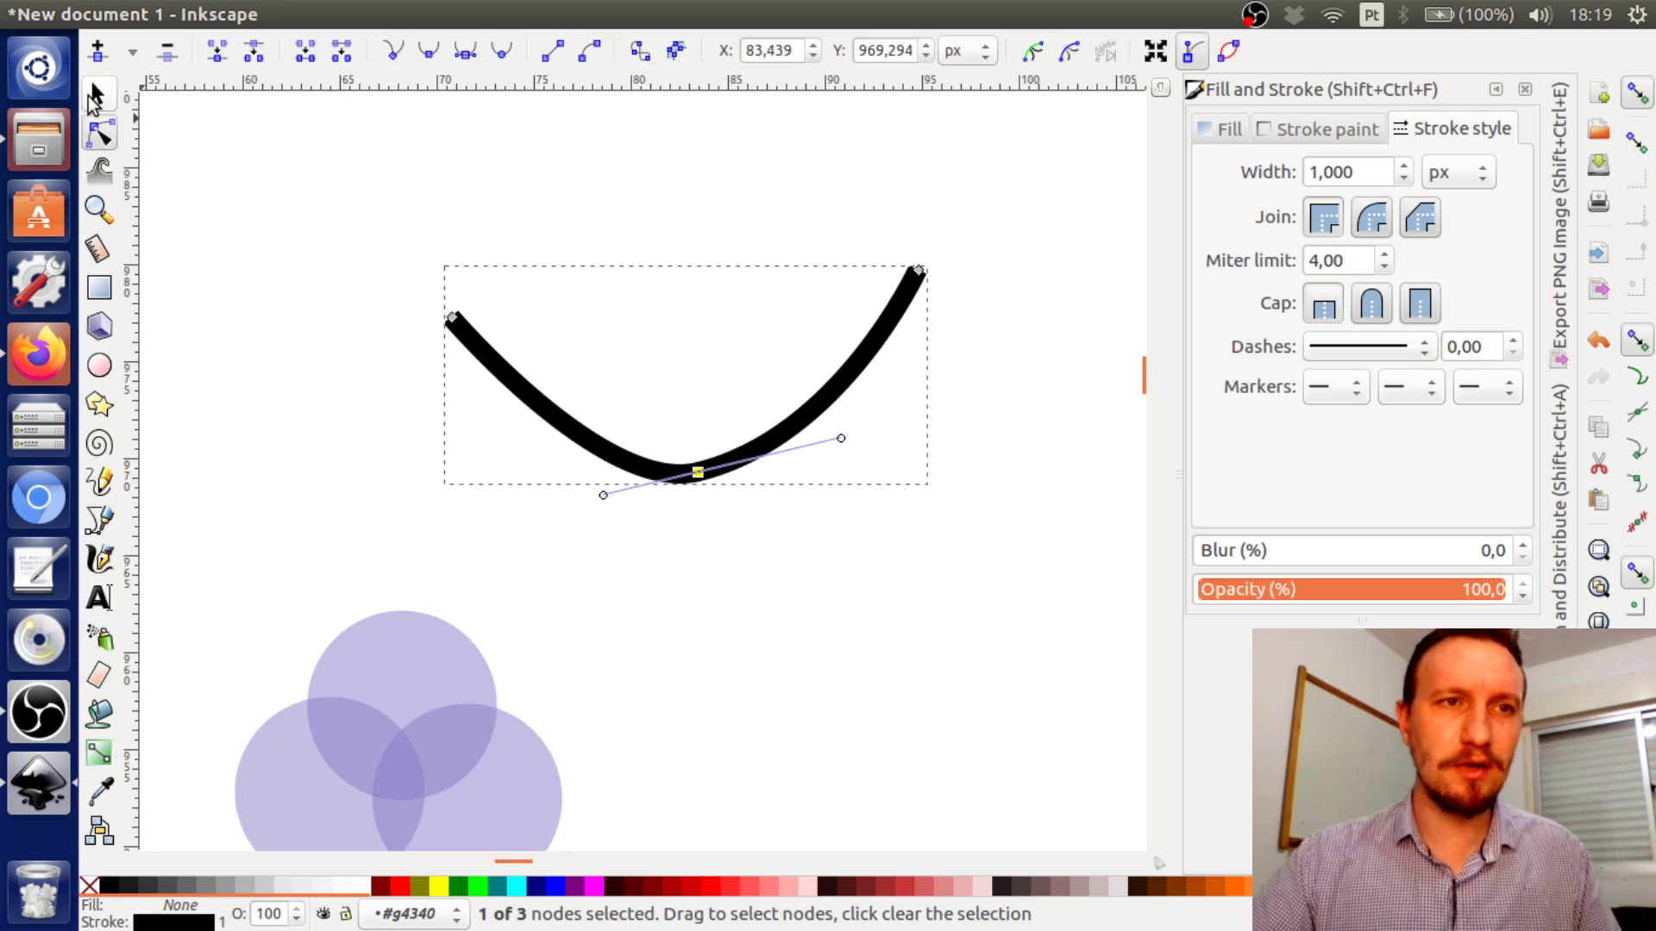
click(95, 95)
click(873, 618)
click(747, 470)
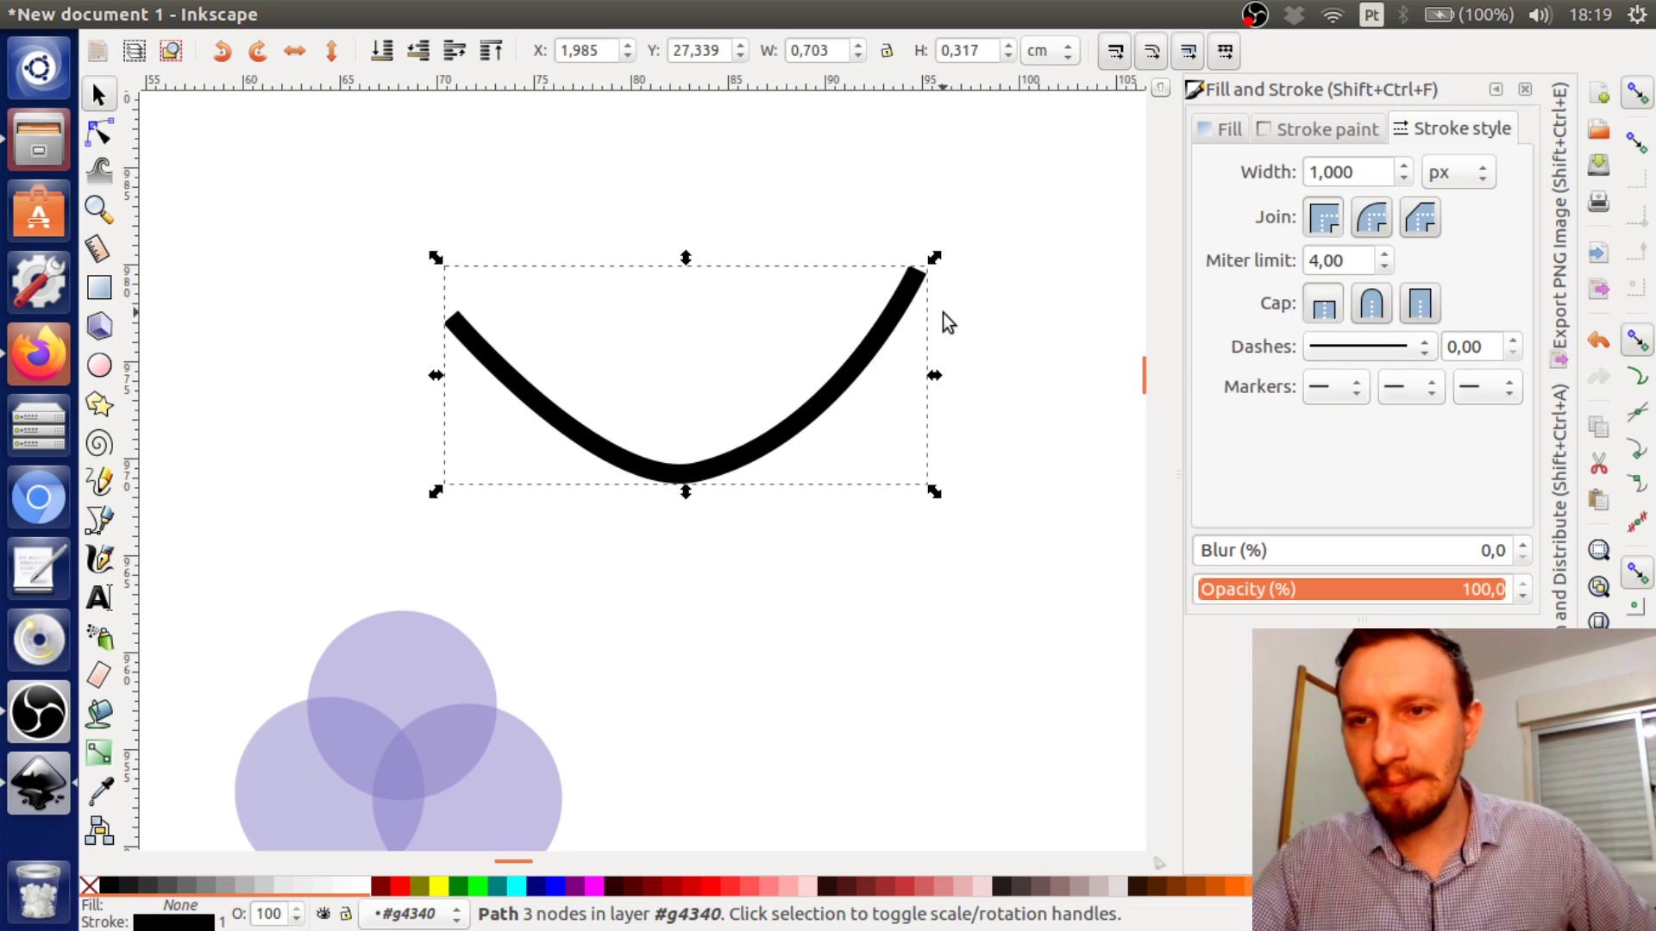
click(970, 374)
click(888, 322)
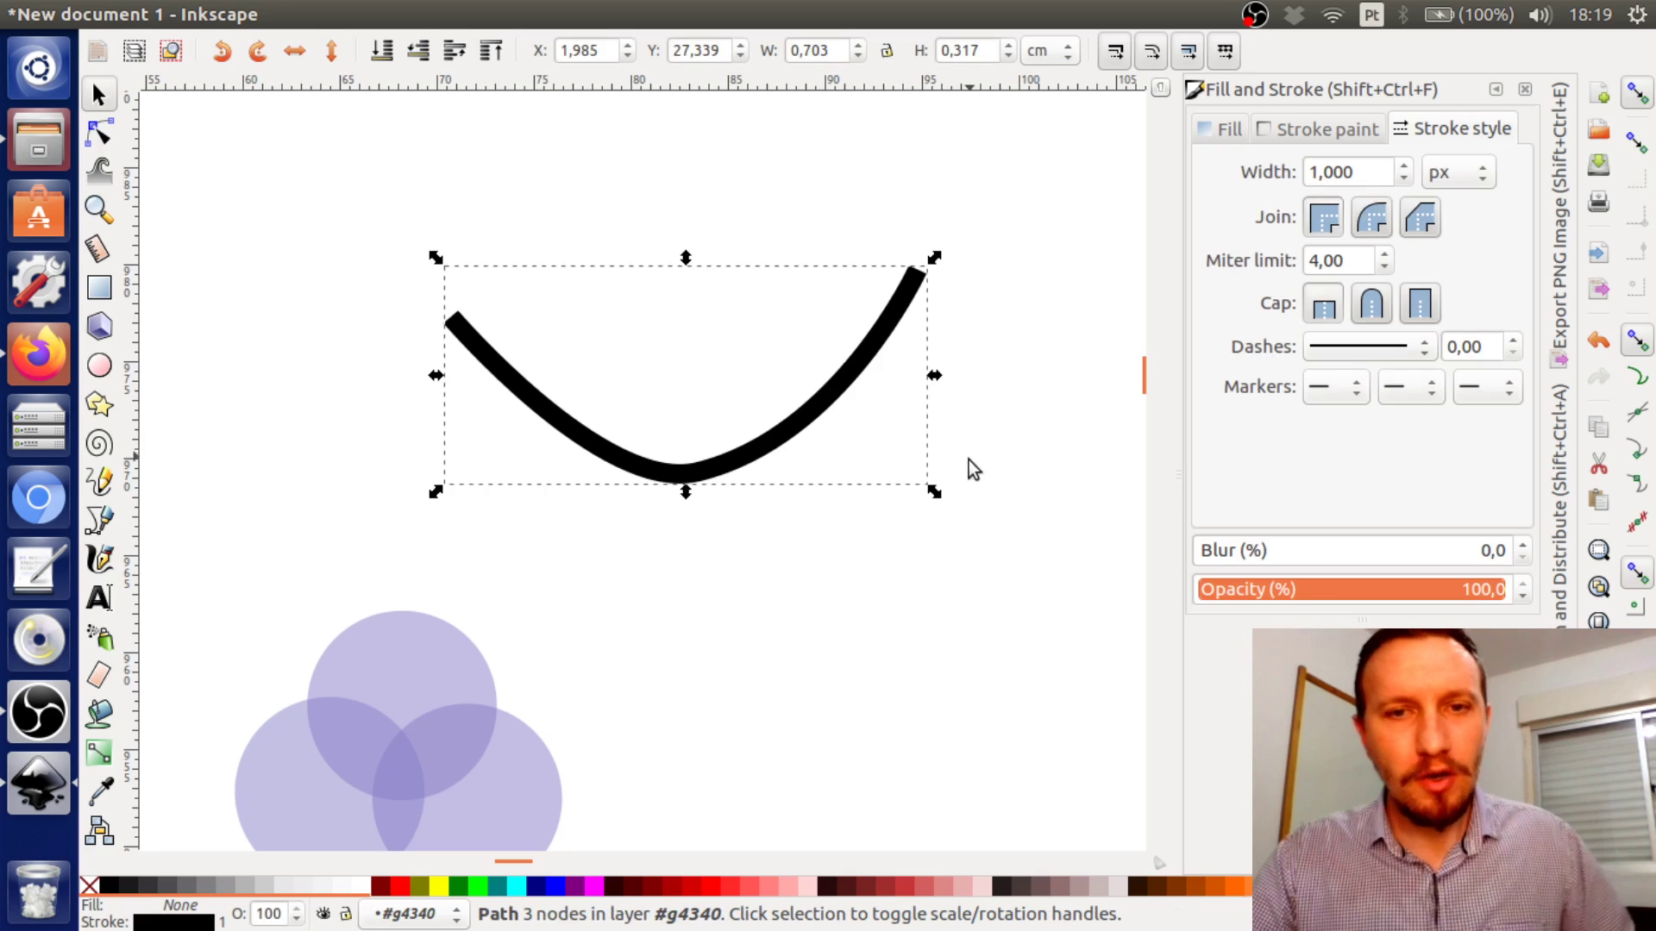
Move the remaining straight black line above the curved one, to about X 2.03, Y 28.21 cm
ctrl+scroll(936, 495, down, 5)
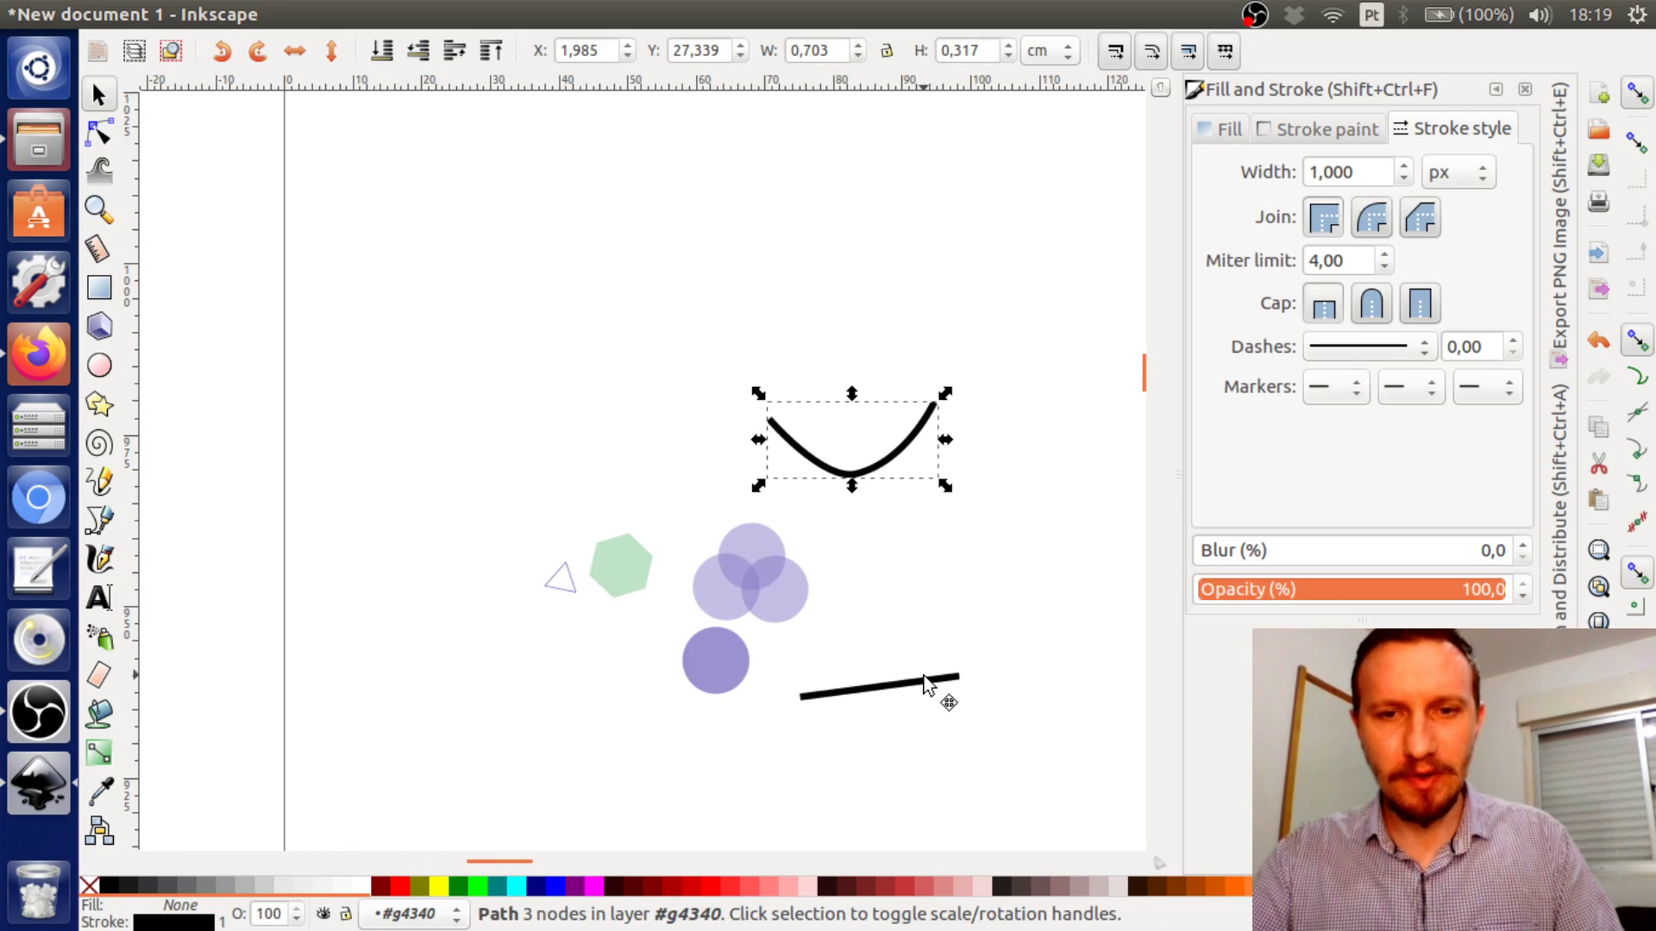
drag(931, 684, 900, 243)
ctrl+scroll(898, 273, up, 2)
scroll(1004, 302, up, 1)
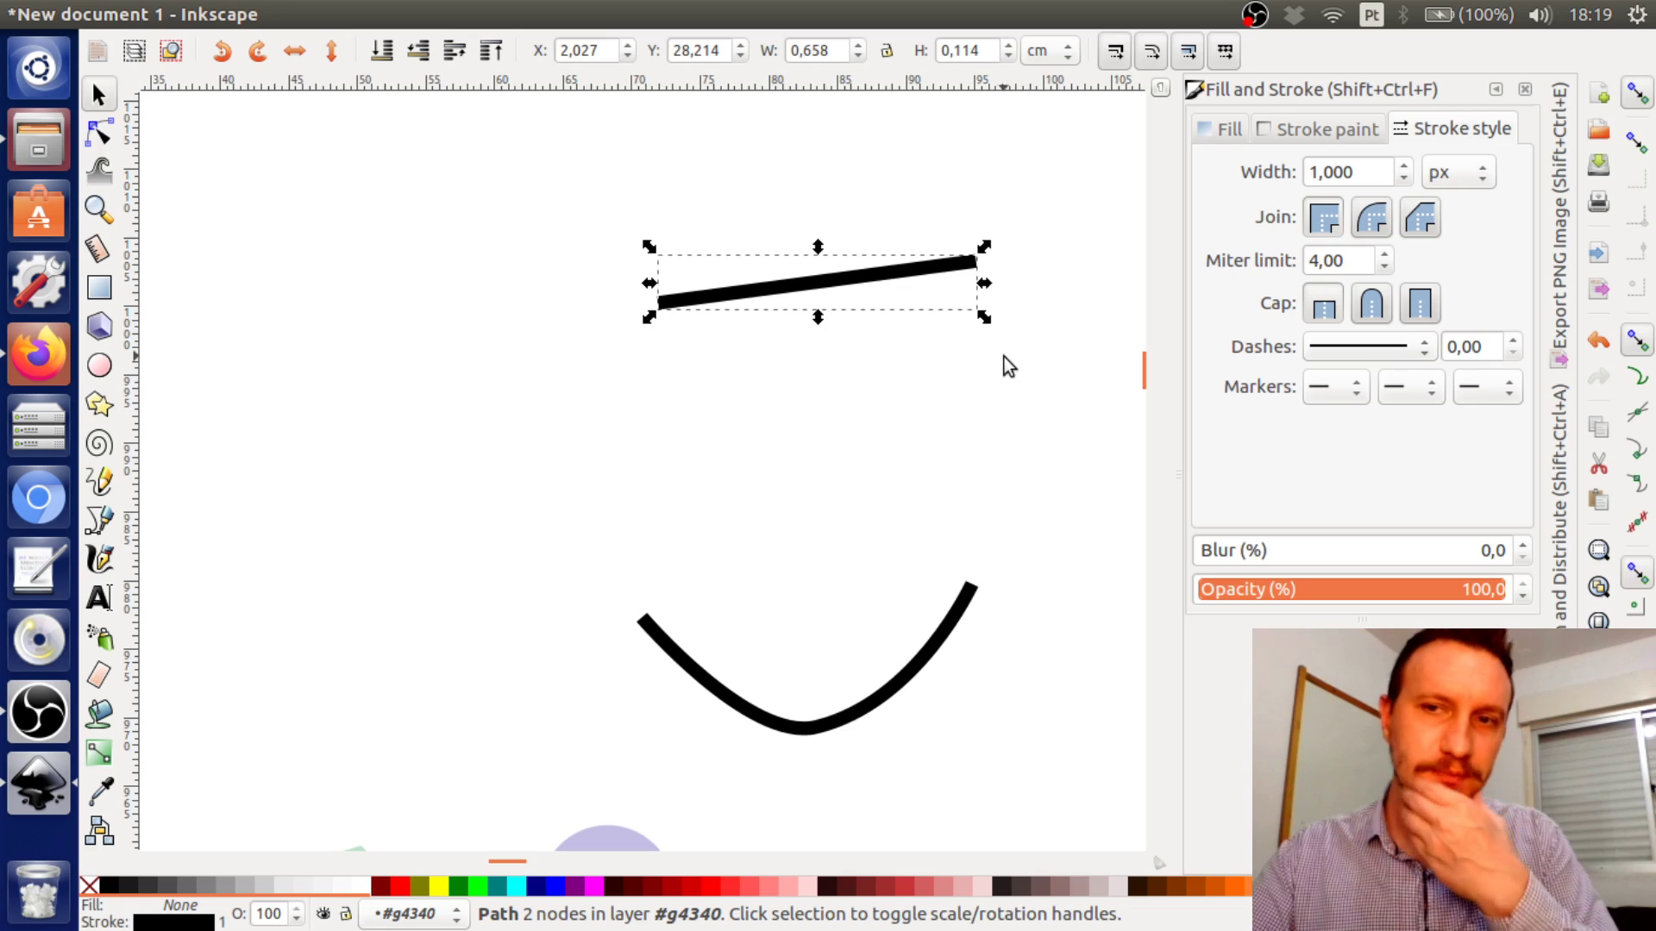
Try a large arrowhead and a smaller arrowhead as the start marker of the straight line above the curve
click(1348, 393)
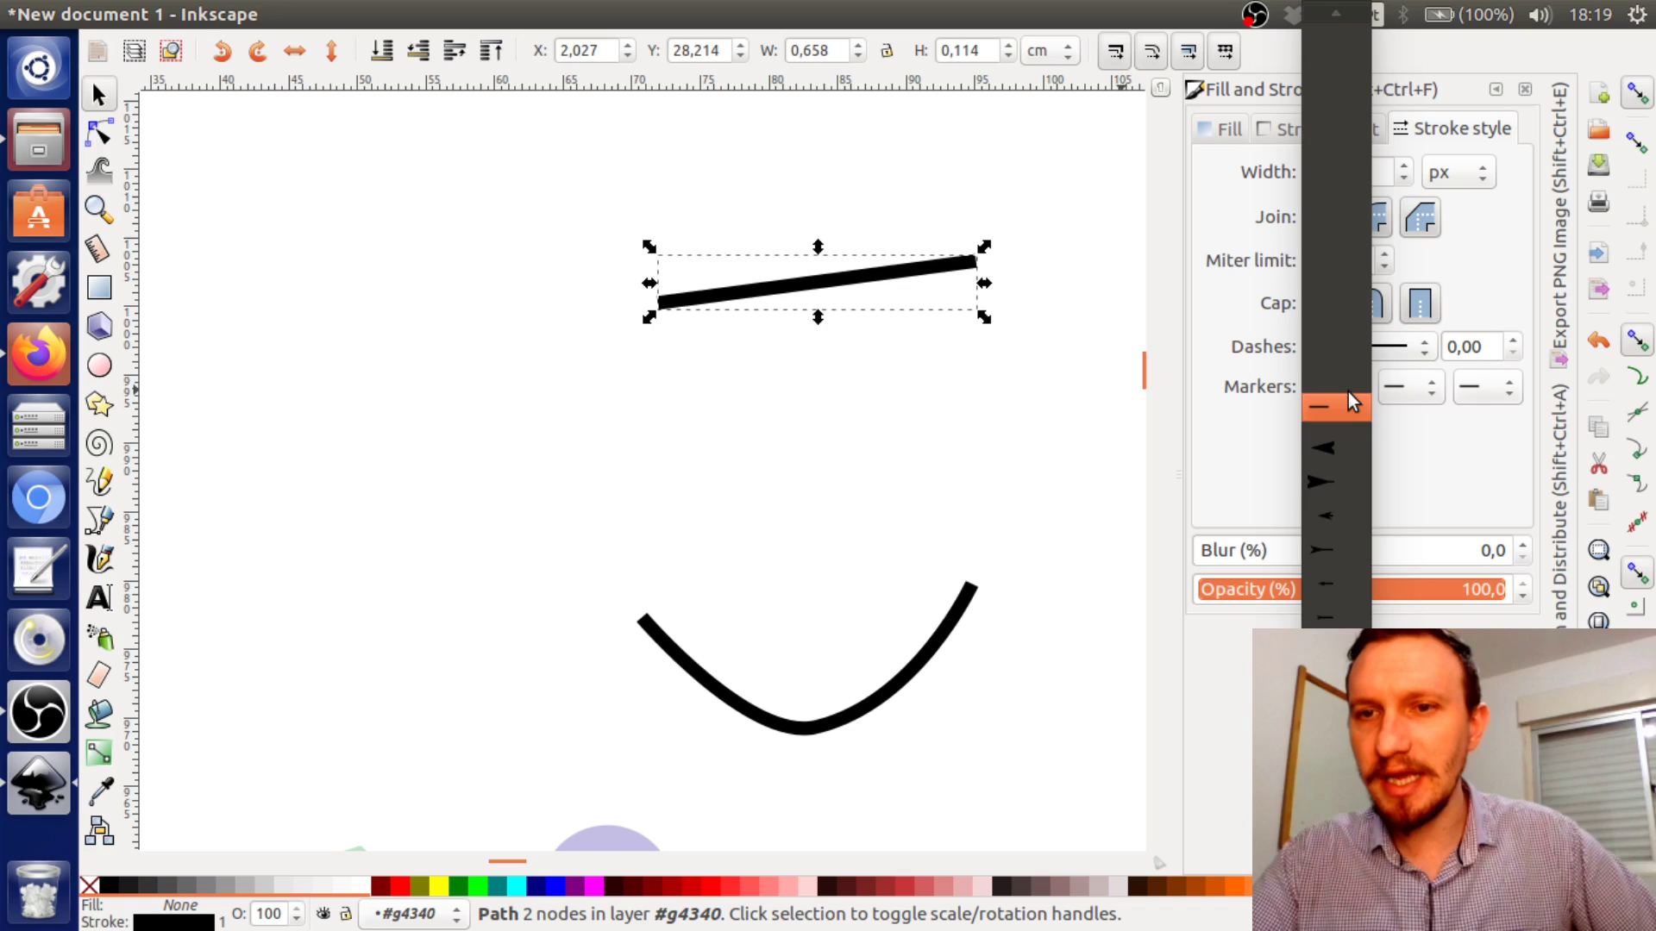
click(1342, 478)
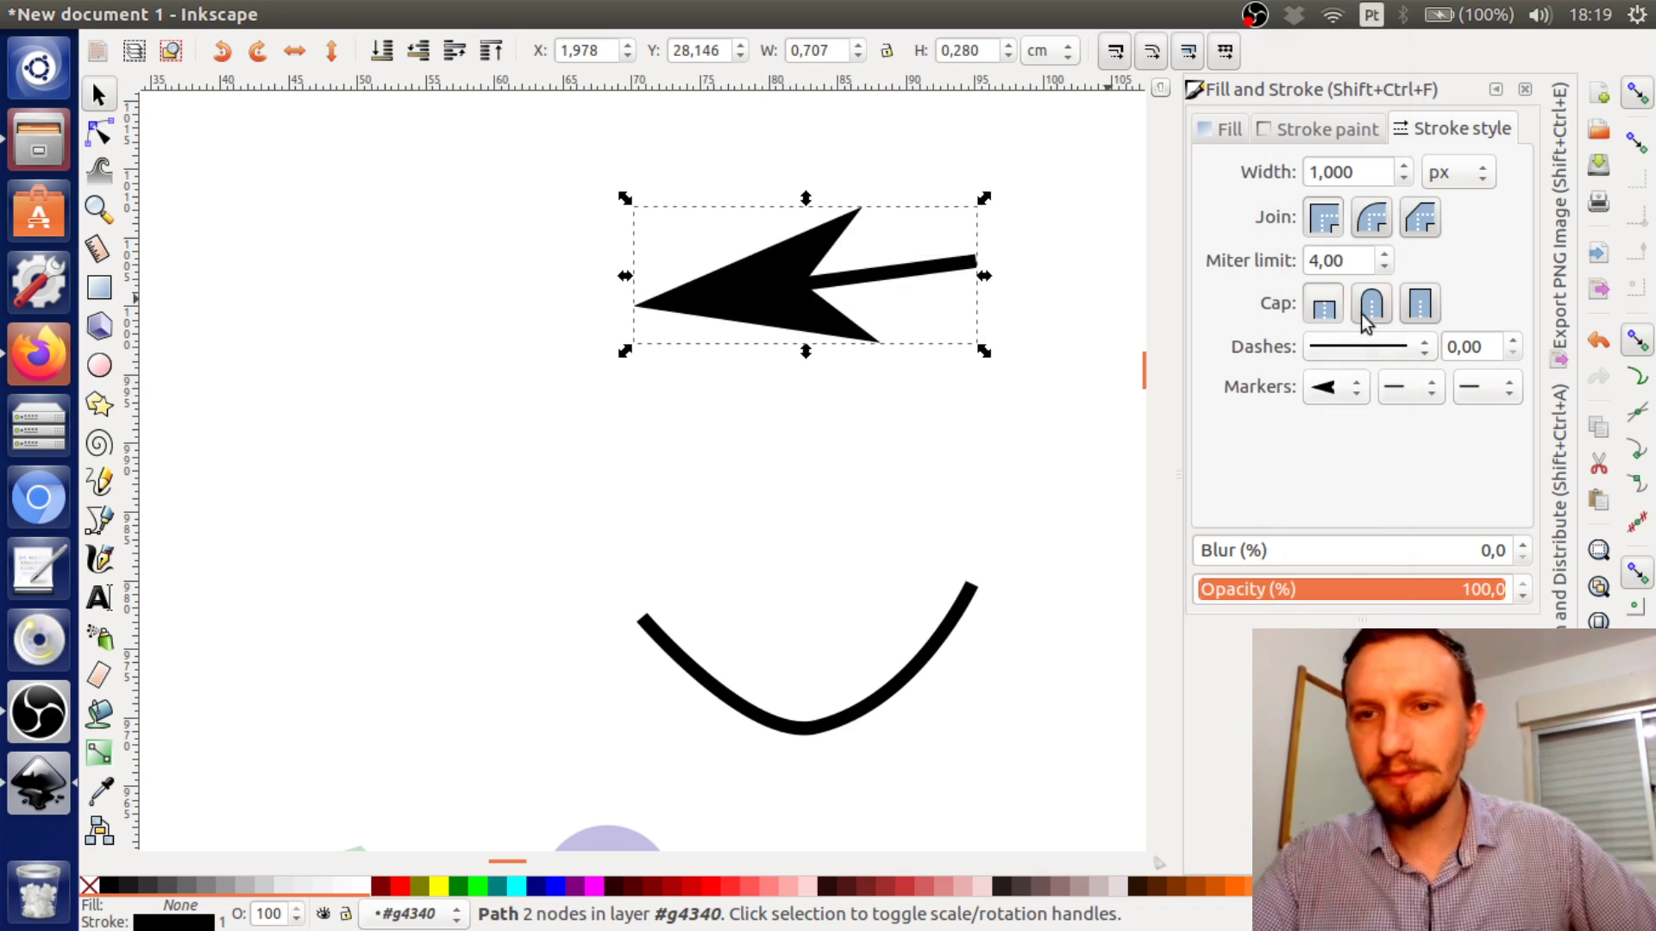
click(1350, 401)
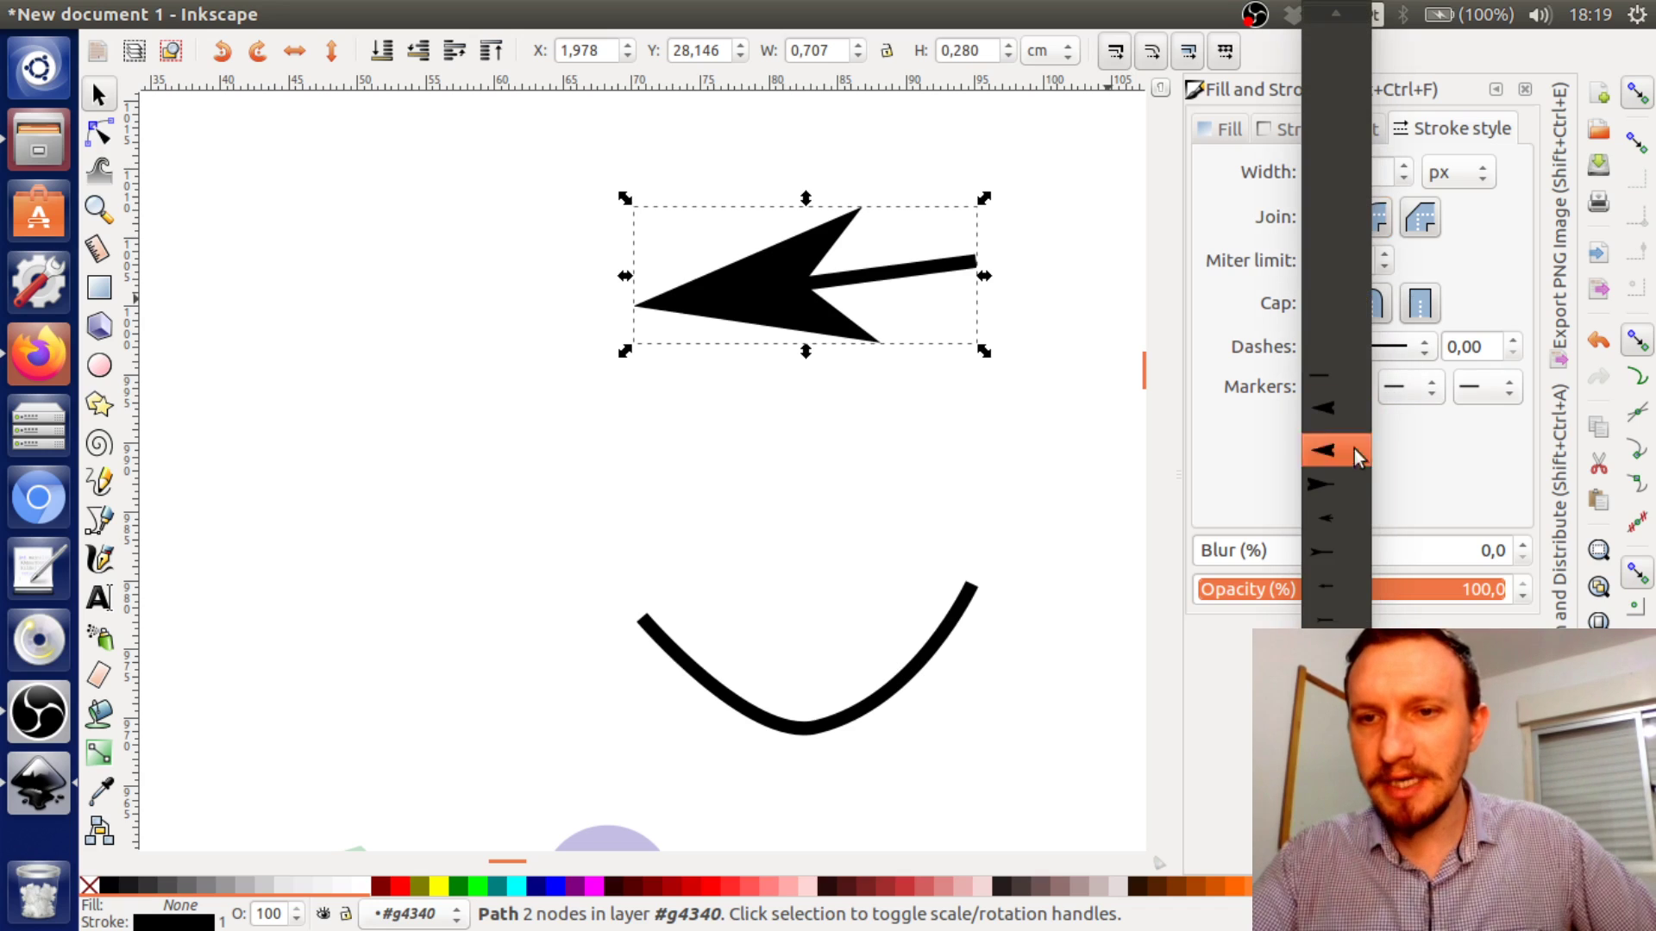
click(1363, 519)
Set the straight line's start marker to the arrow ending at a long perpendicular bar, and move the line to about X 1.59, Y 27.45 cm
click(1347, 386)
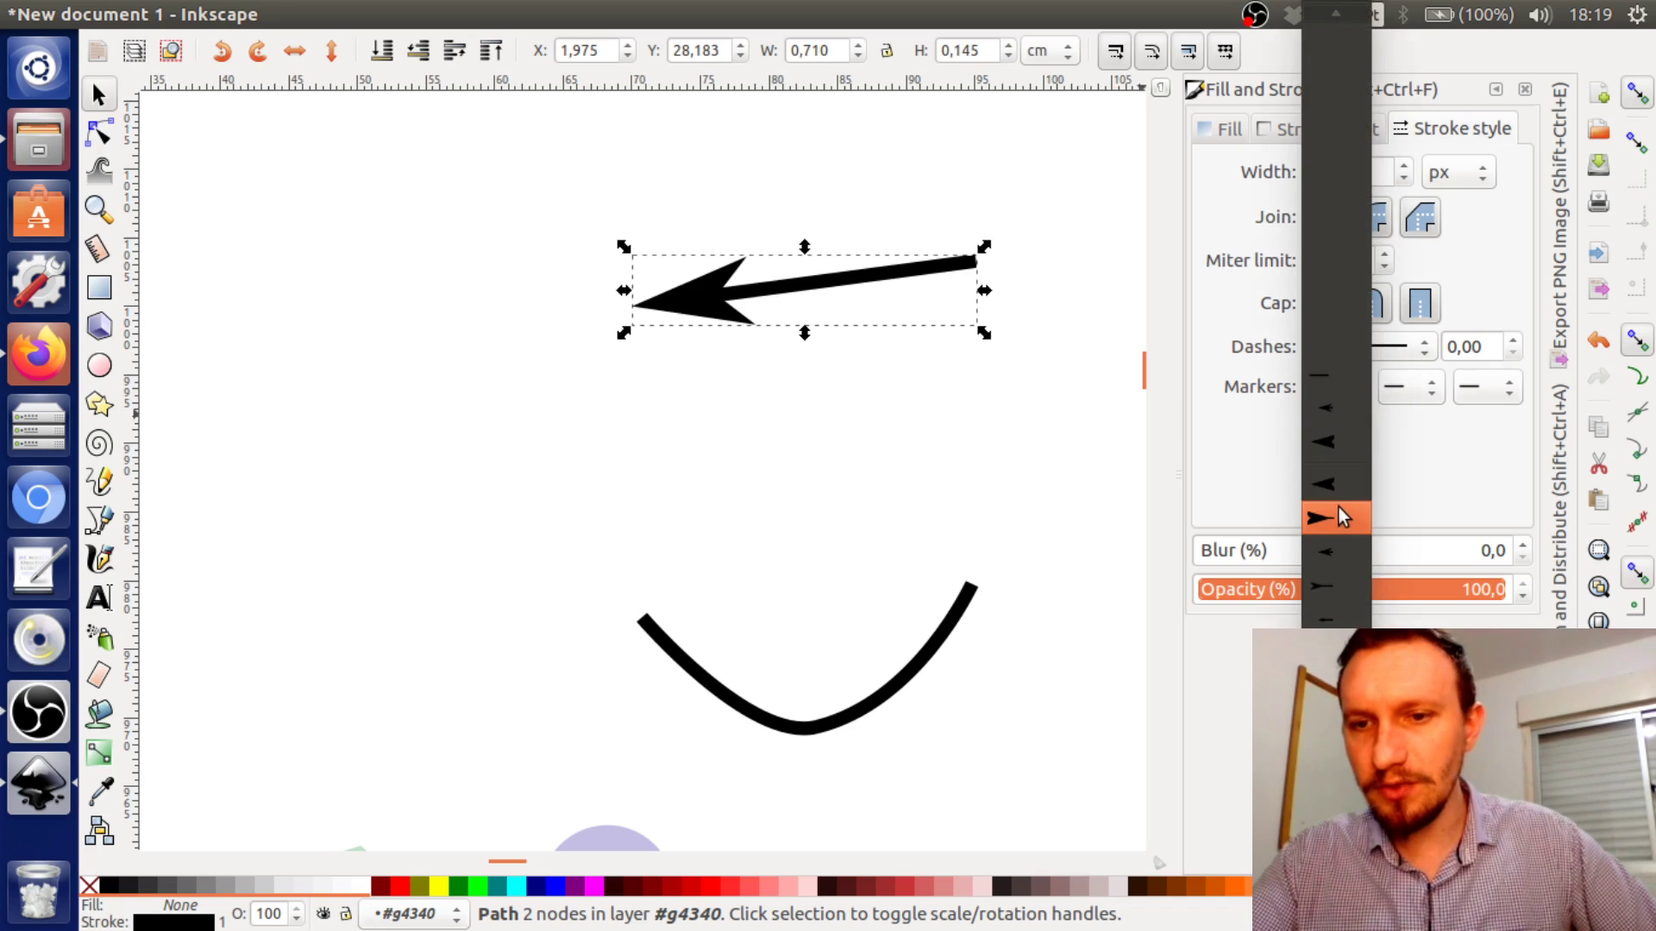
click(1323, 447)
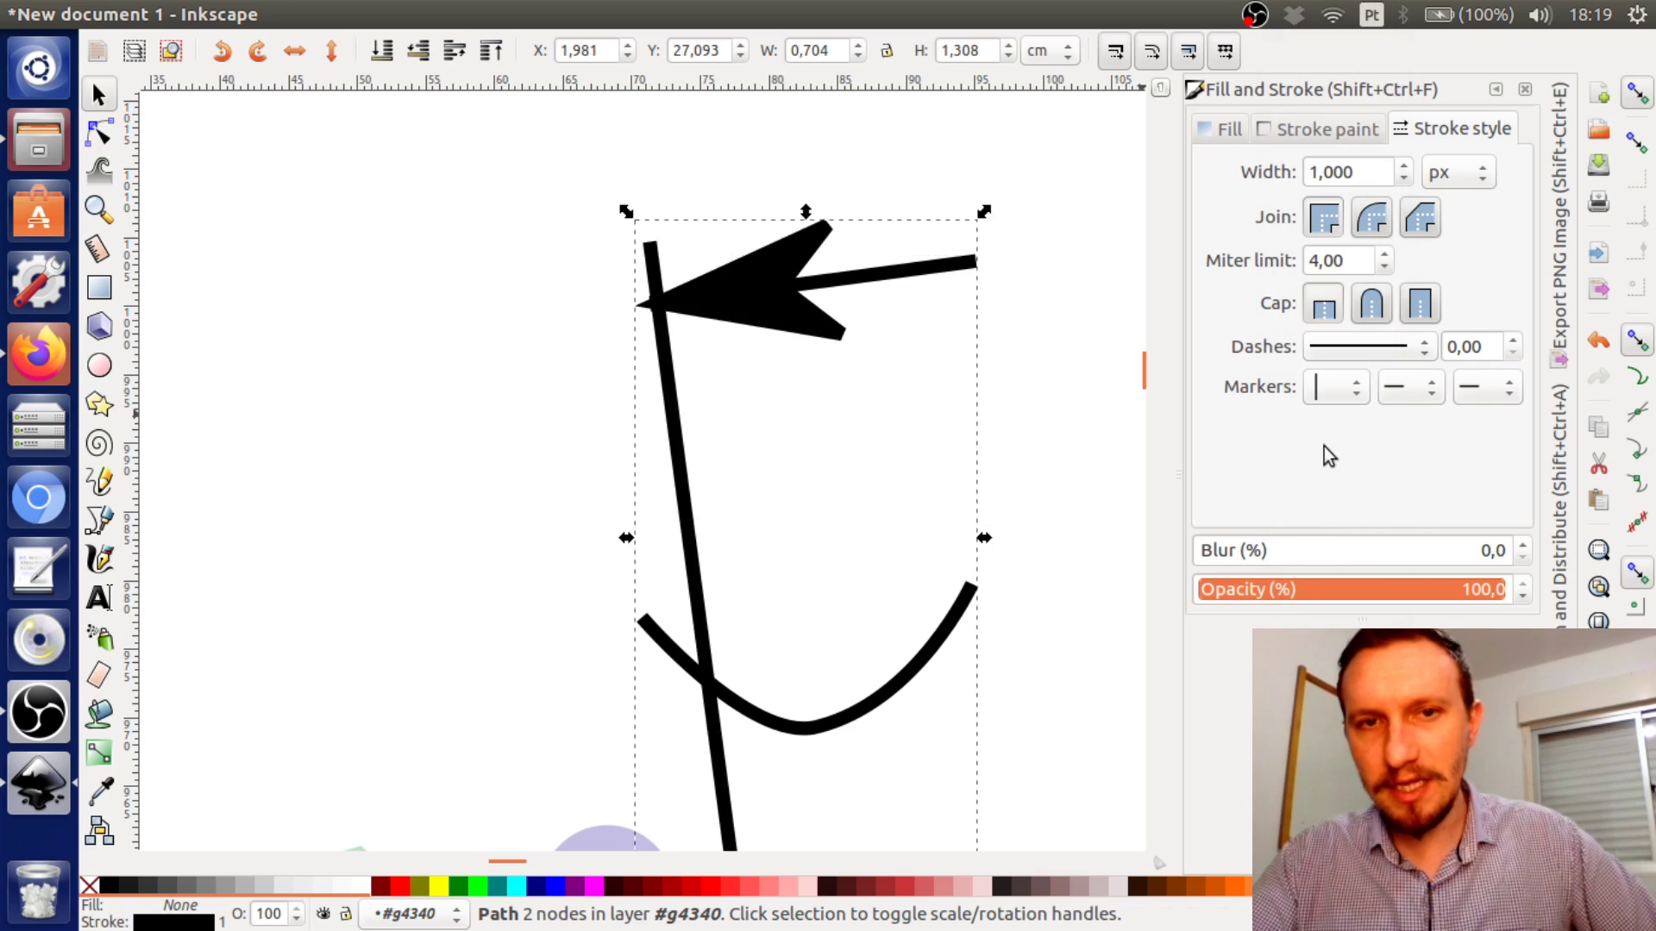
click(1339, 385)
click(970, 333)
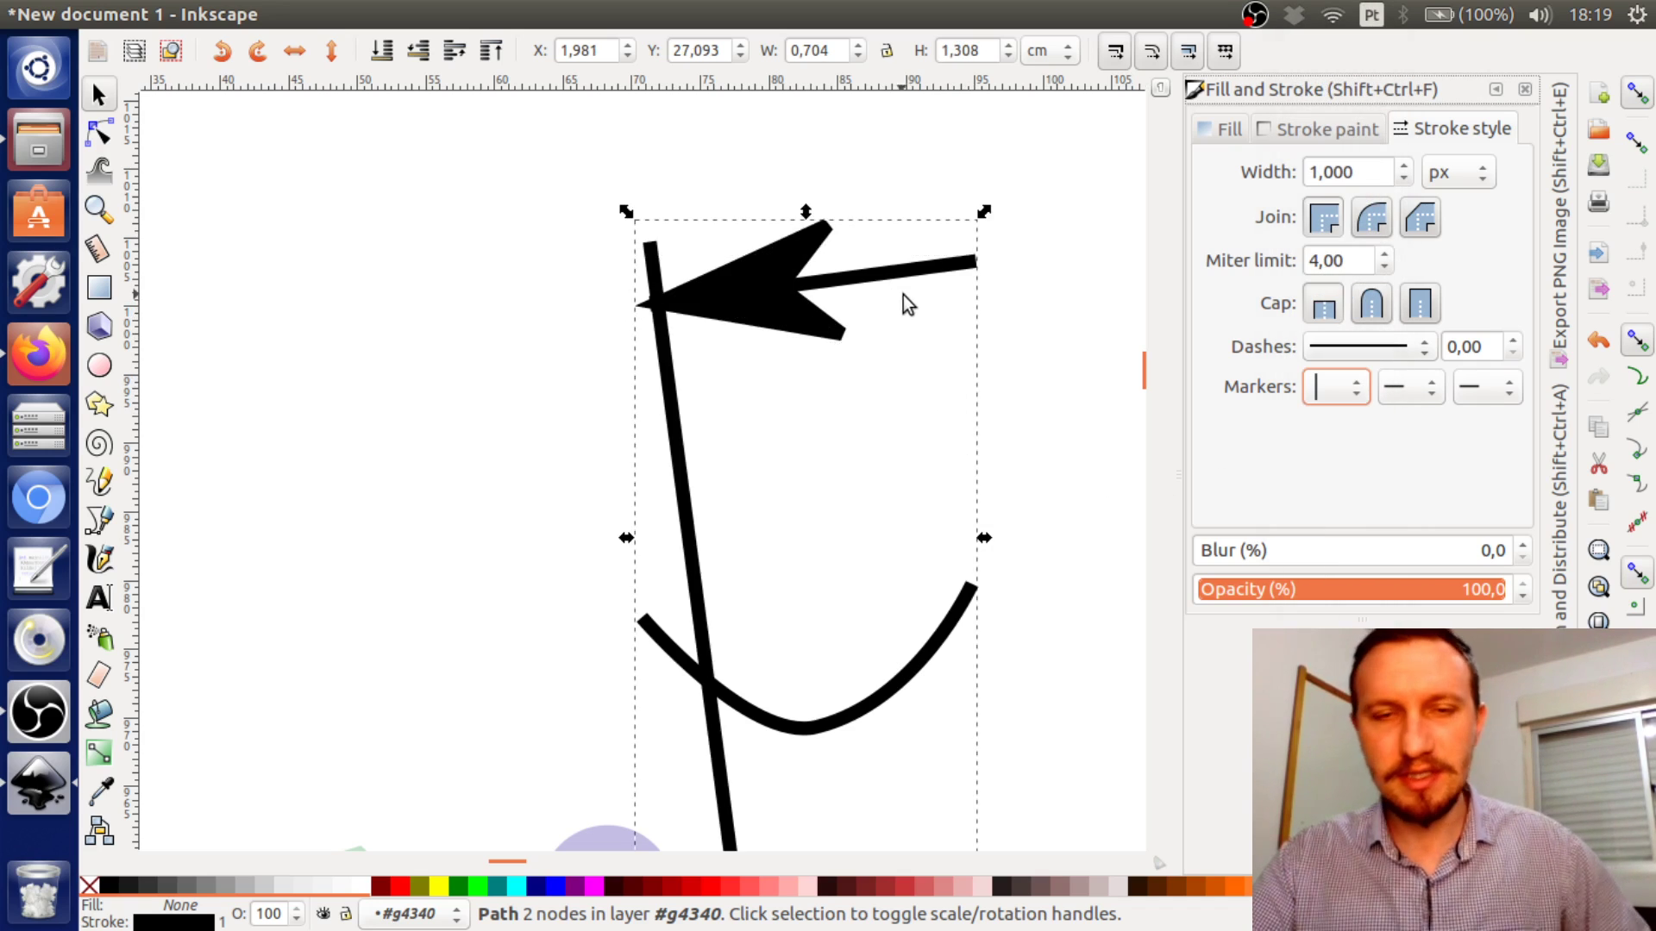
scroll(927, 330, down, 2)
drag(838, 264, 735, 171)
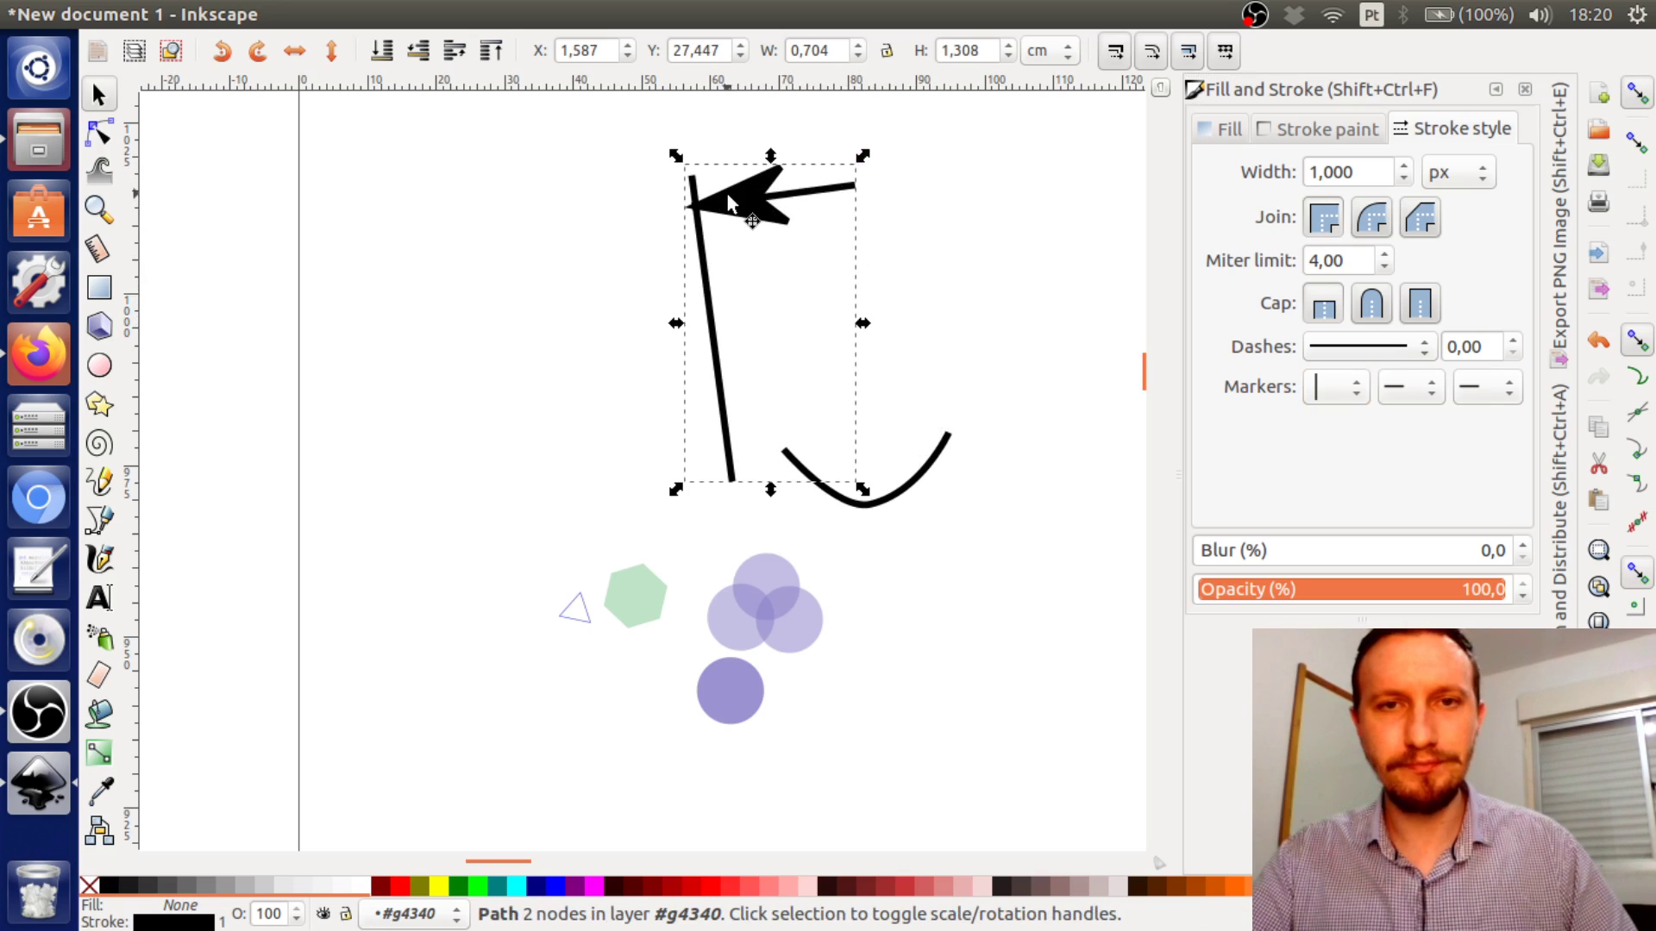
Switch the line's start marker to the barred arrow pointing inward from outside, and move the line to about X 0.68, Y 27.48 cm
click(1346, 388)
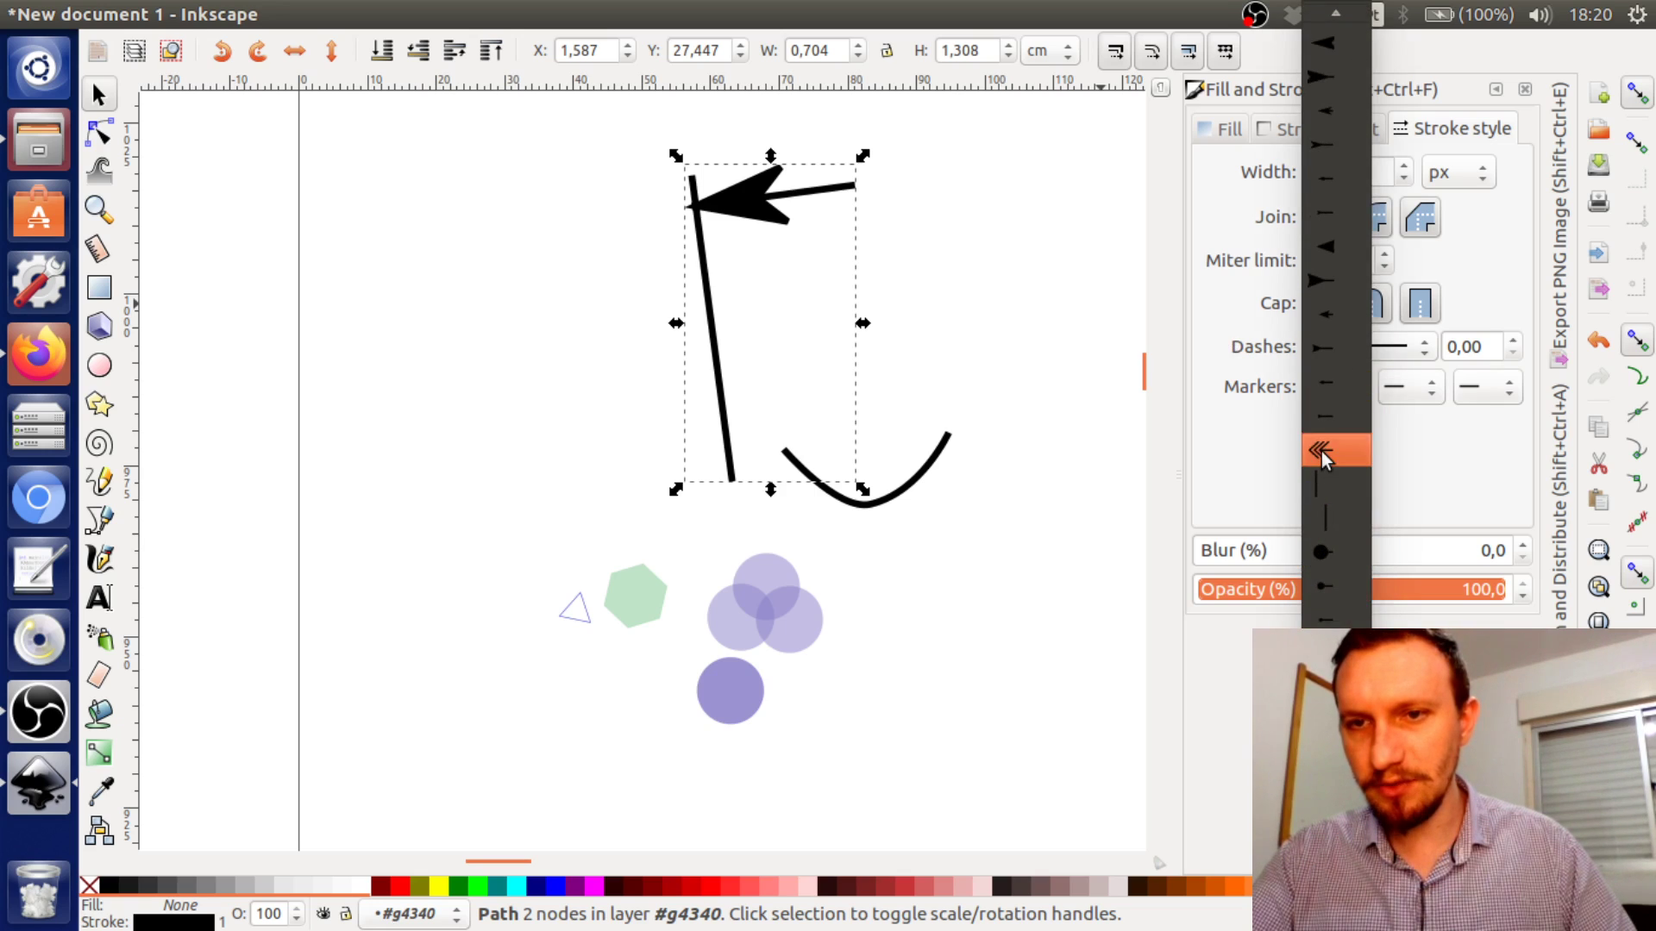
click(1329, 481)
click(1354, 386)
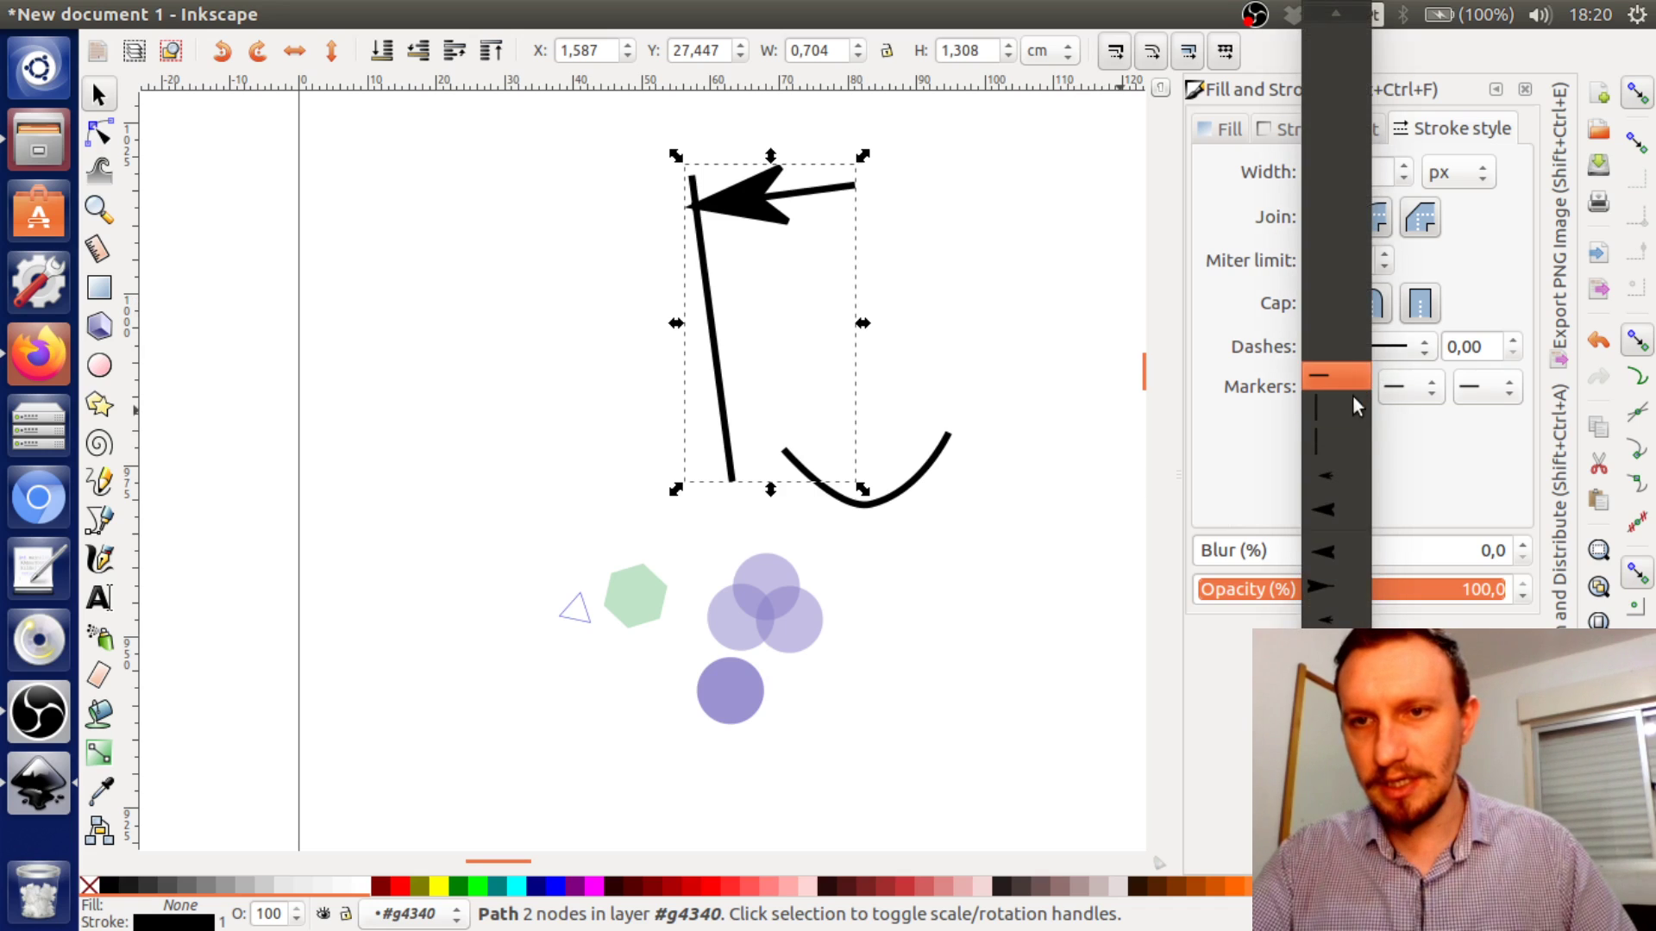
click(1352, 452)
click(1325, 386)
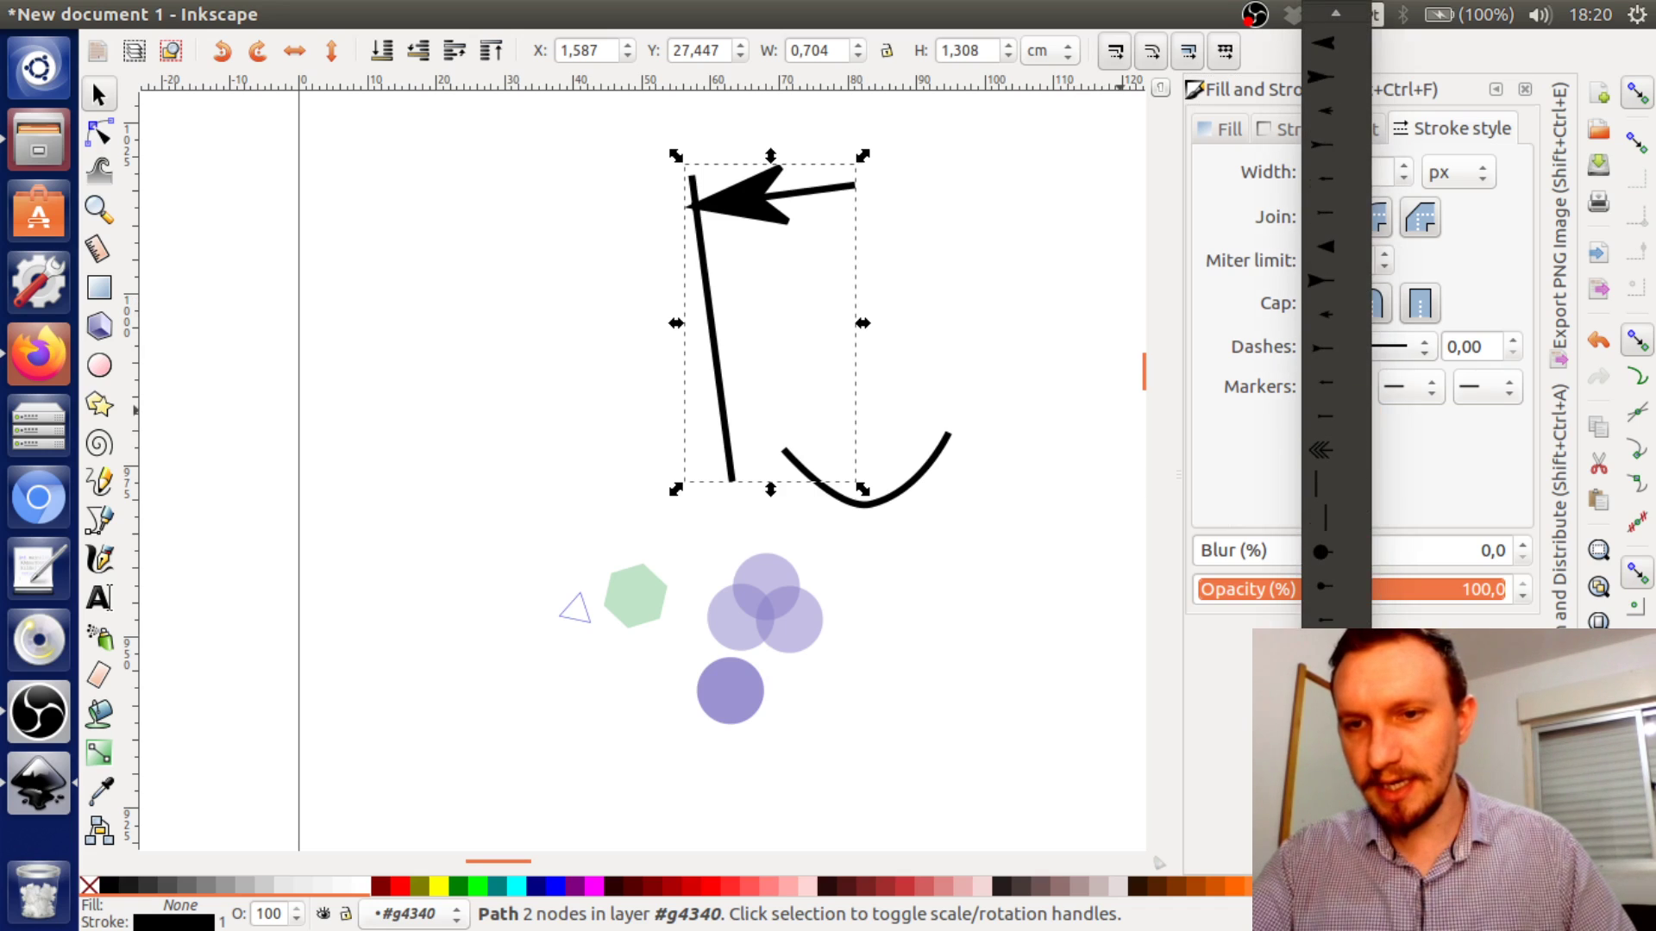
click(1334, 515)
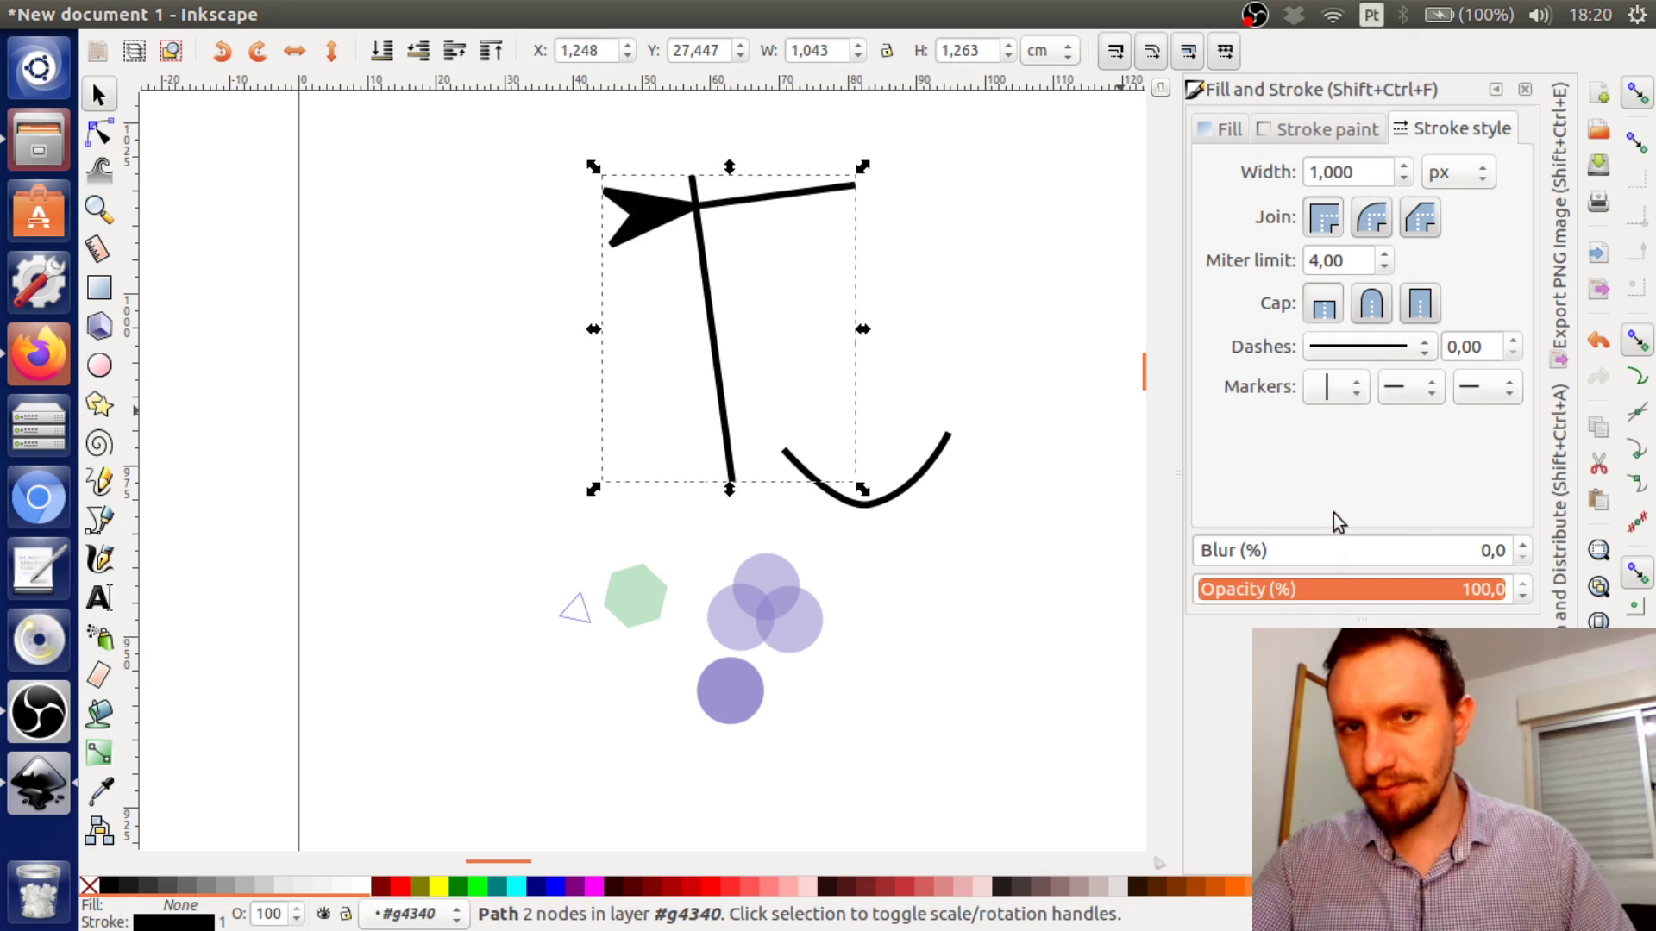
click(985, 315)
drag(758, 204, 608, 204)
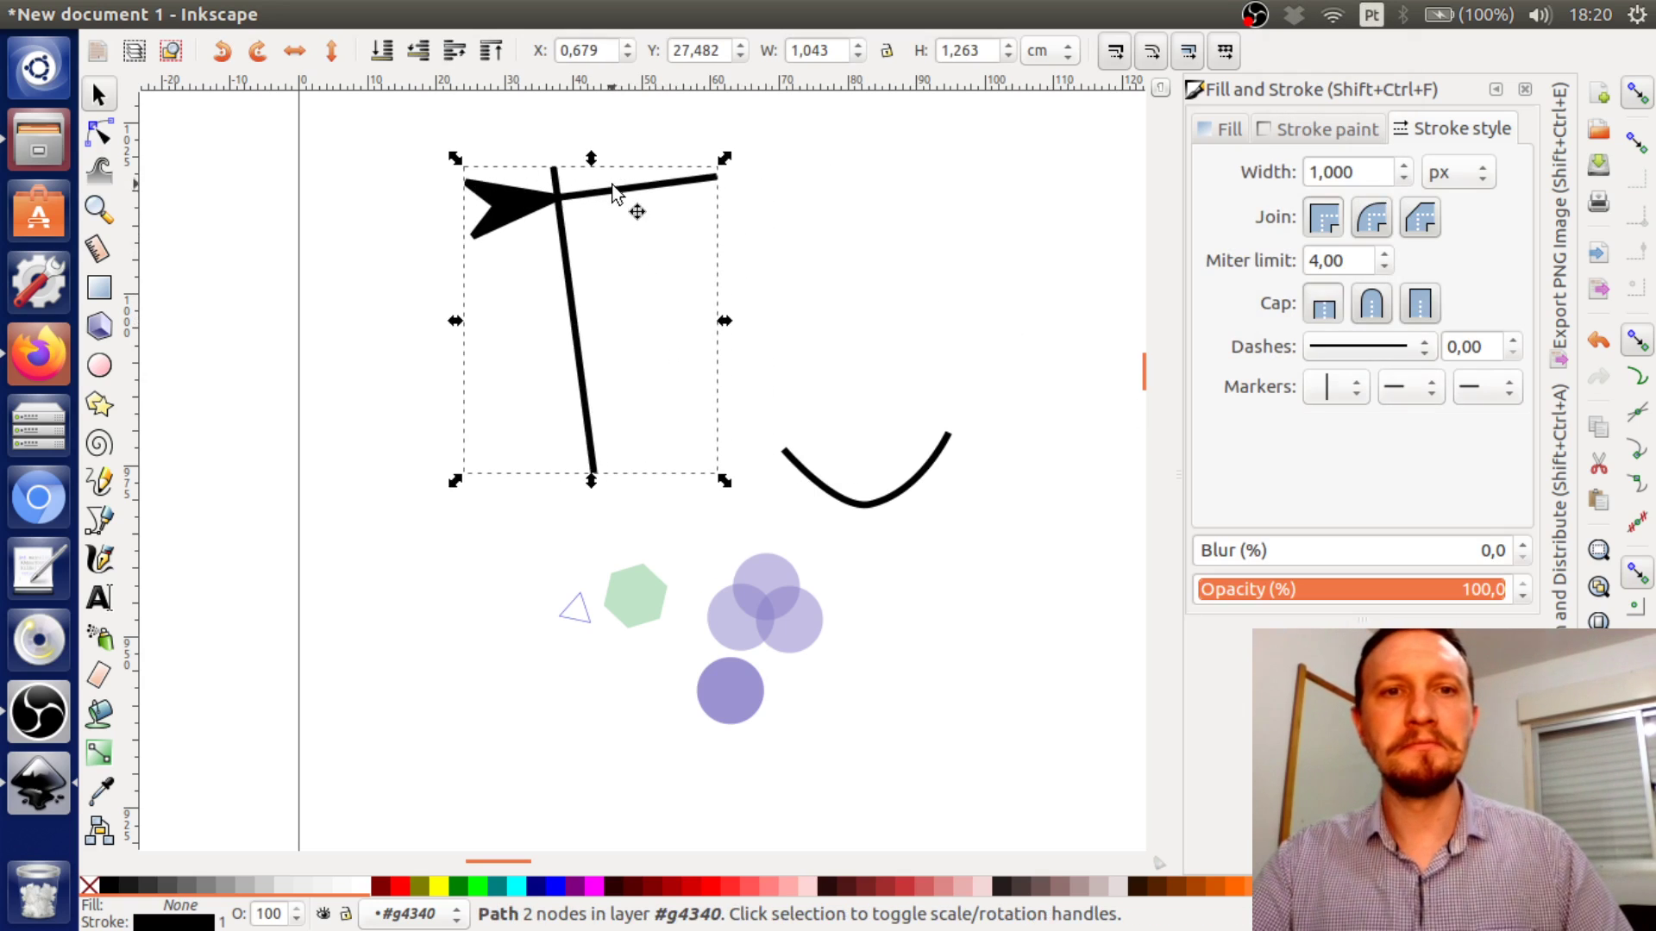
Set the line's end marker to the barred arrow pointing inward from outside, mirroring the start marker
click(1487, 398)
click(1491, 442)
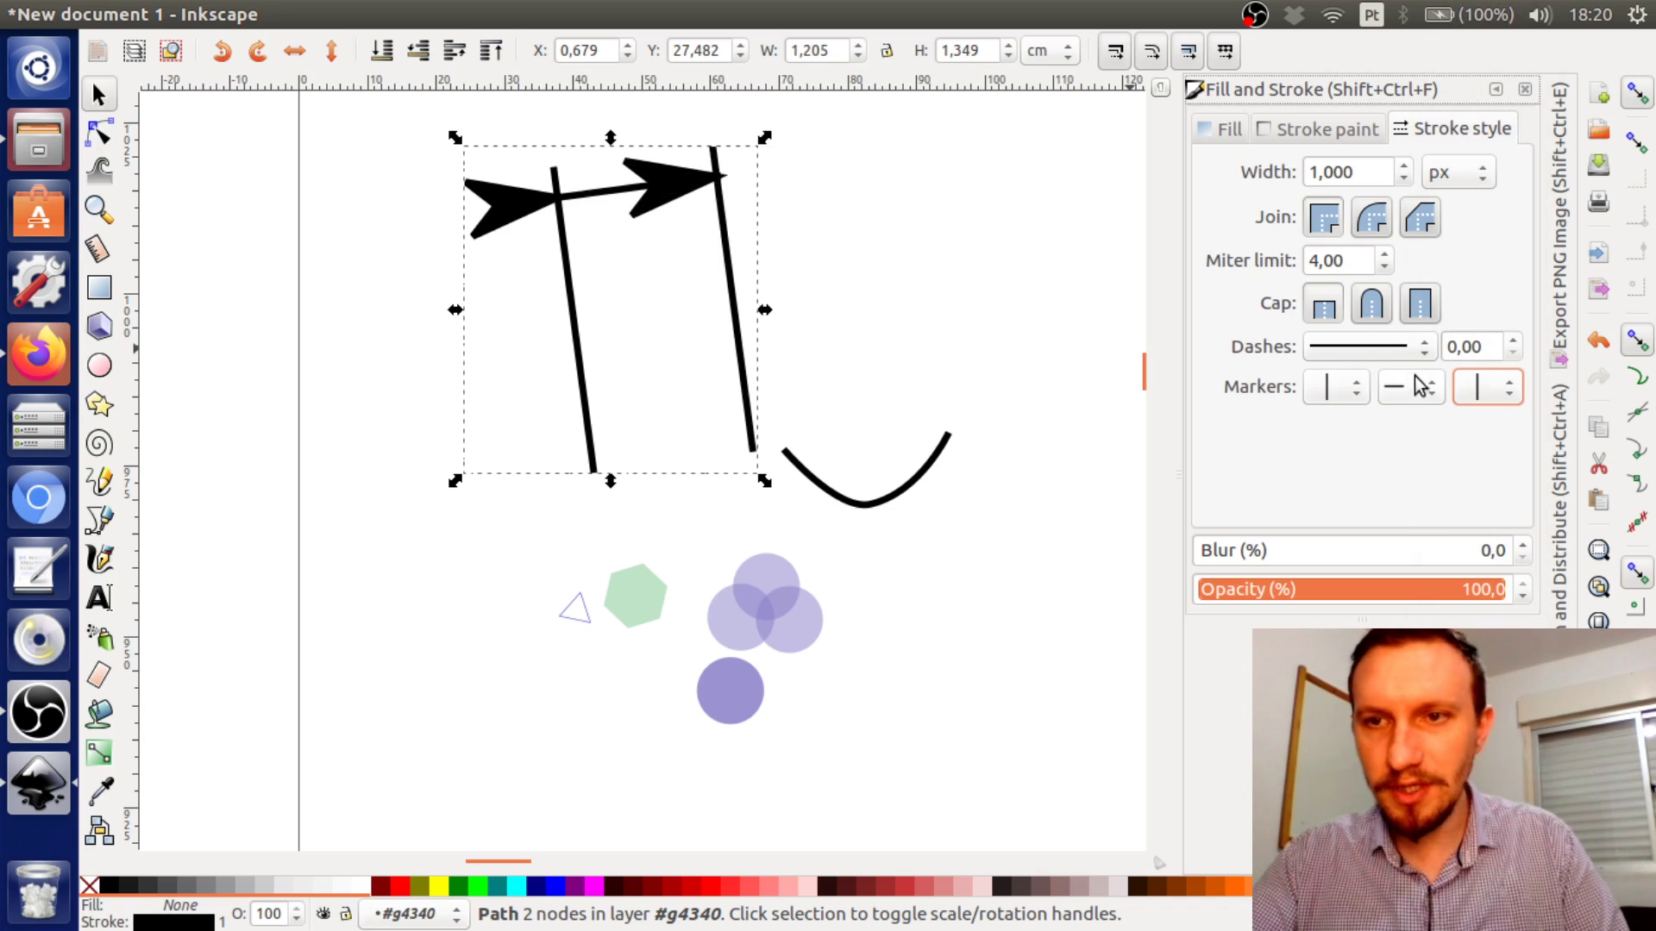
click(1475, 387)
click(1482, 433)
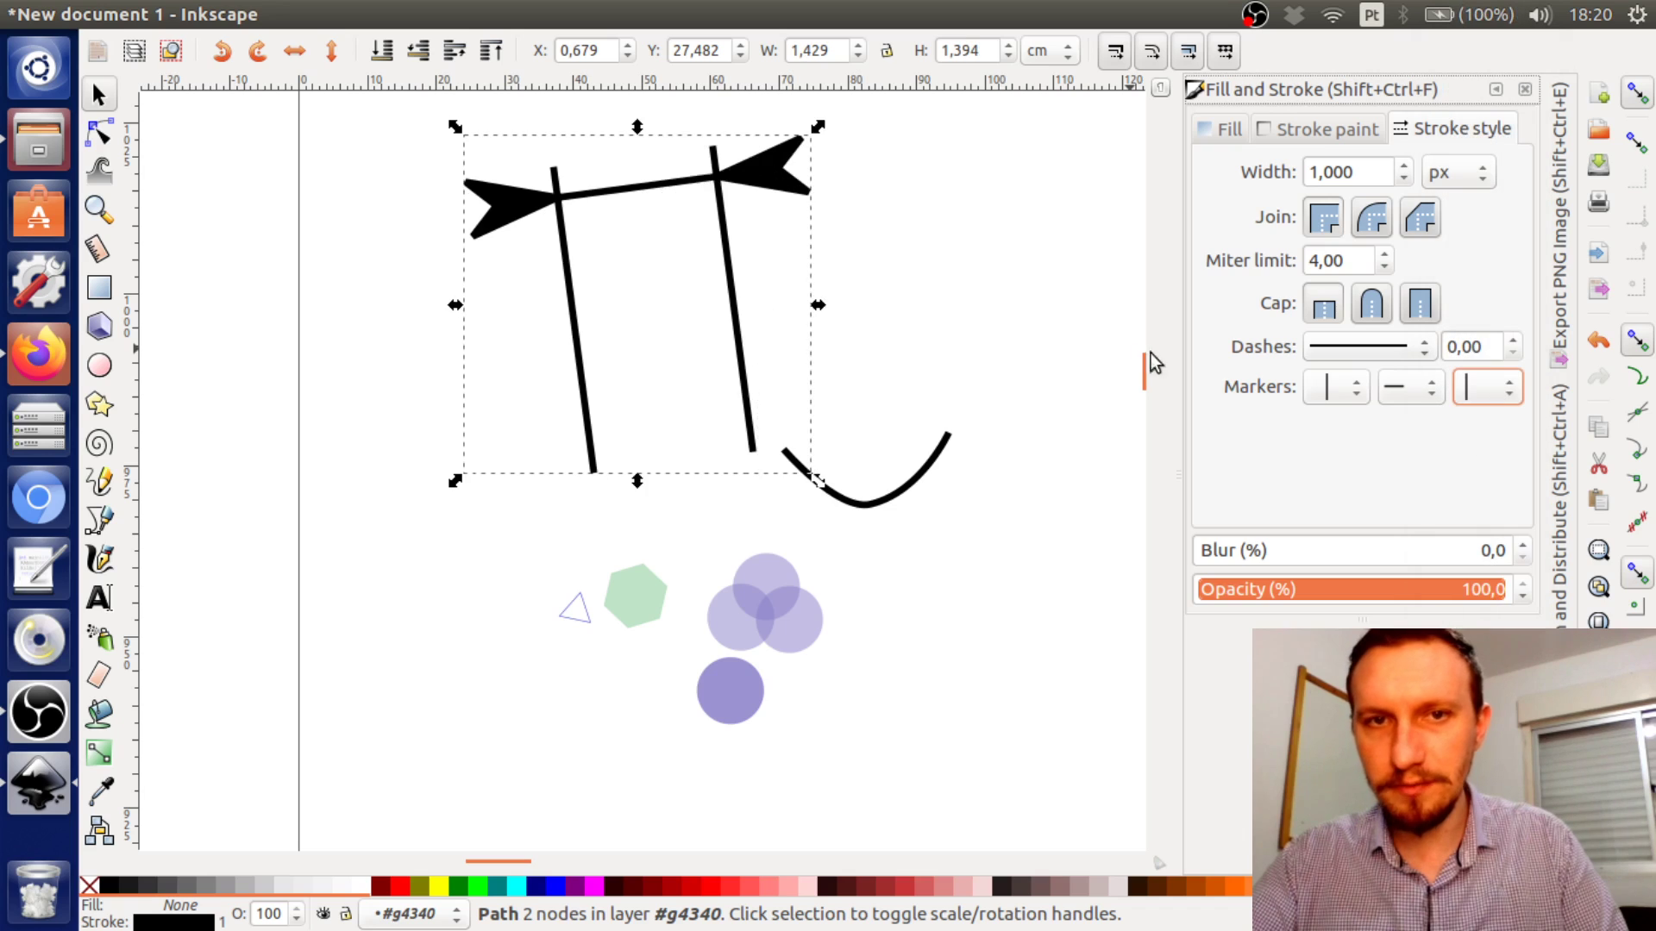
click(927, 285)
Move the dimension-style line and rotate it to nearly horizontal, placing it at about X 0.37, Y 27.42 cm
drag(757, 432, 665, 457)
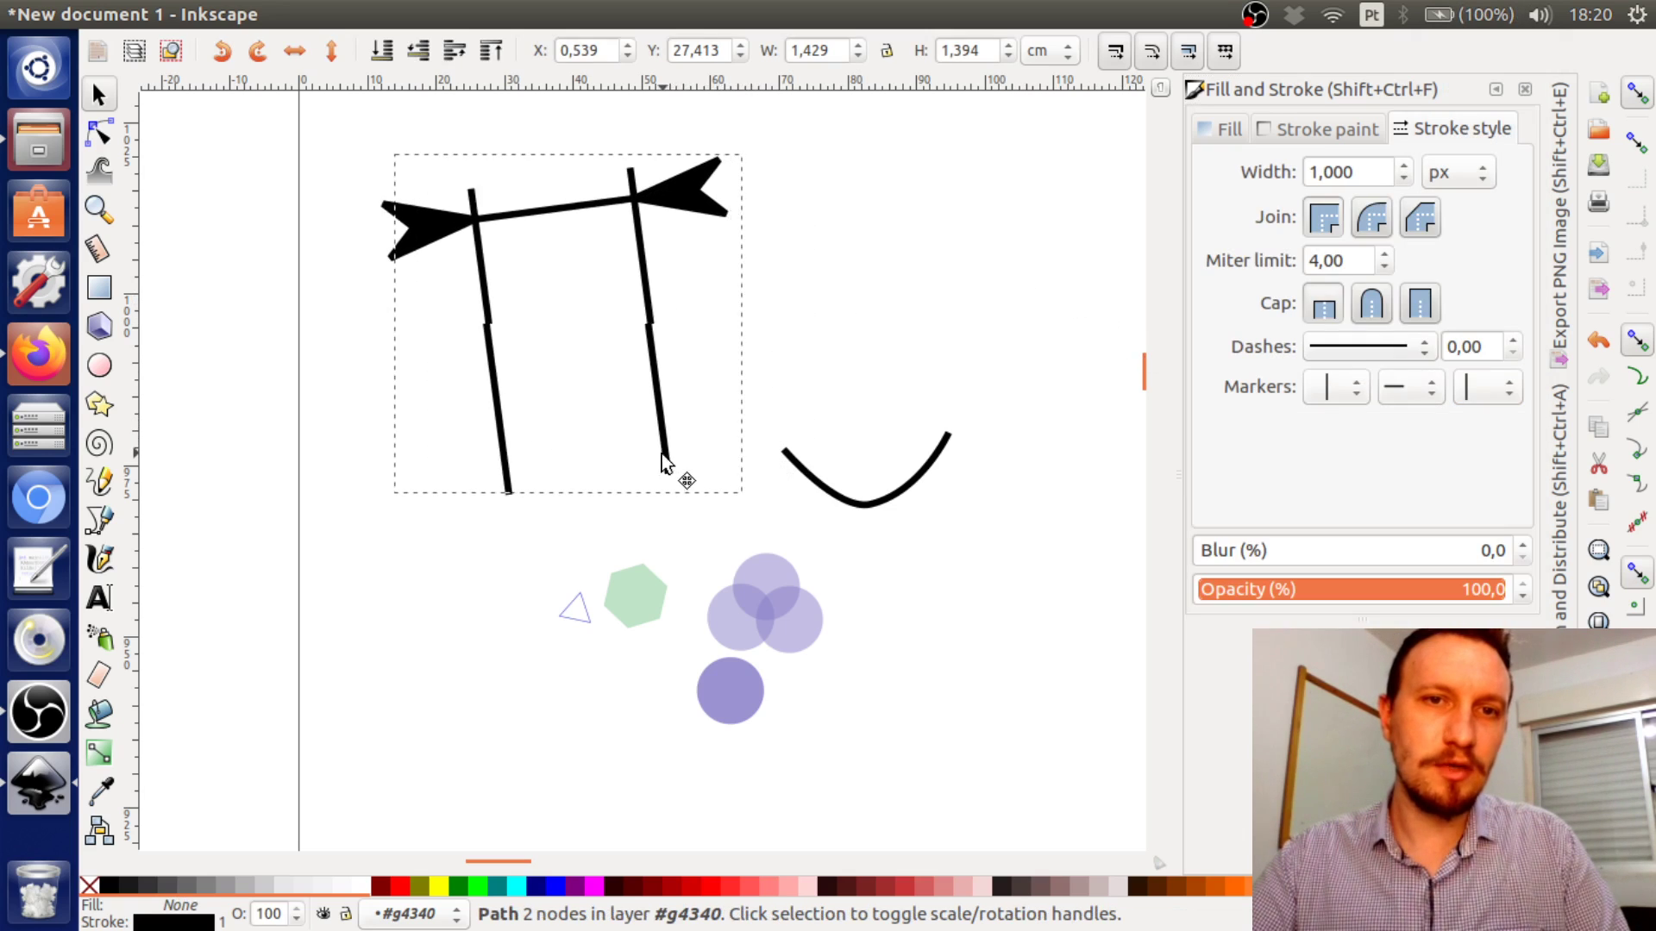
click(662, 457)
drag(726, 153, 750, 184)
click(720, 305)
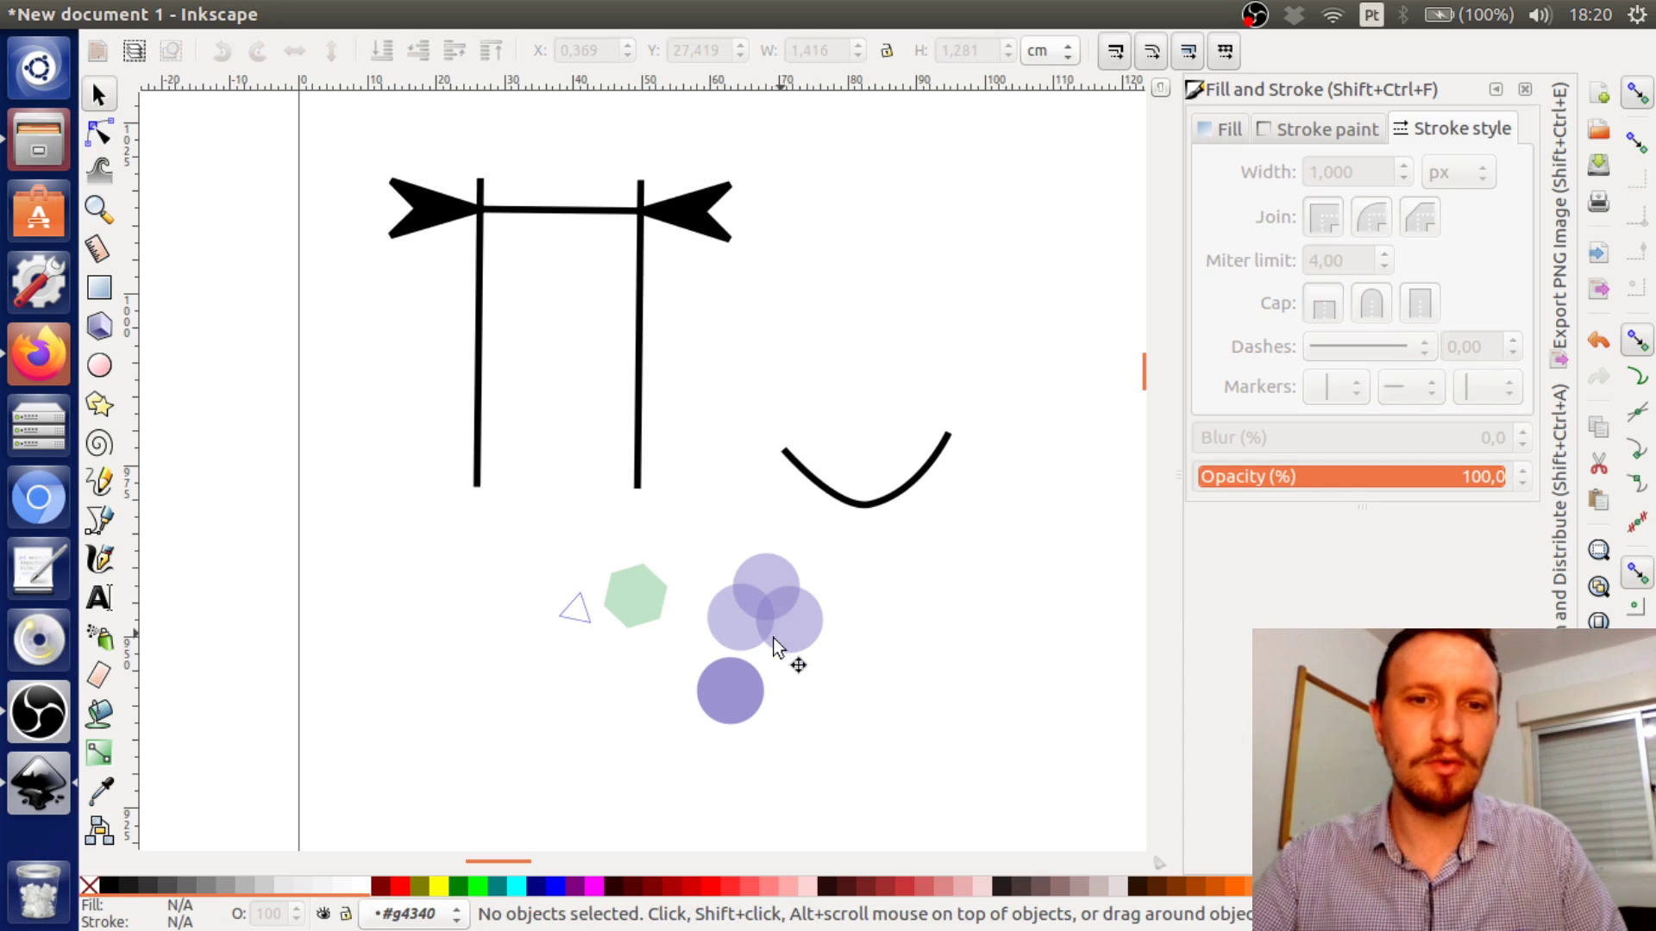
Move the separate dark purple circle above the dimension-style line, to about X 0.93, Y 28.71 cm
click(731, 689)
drag(731, 690, 526, 240)
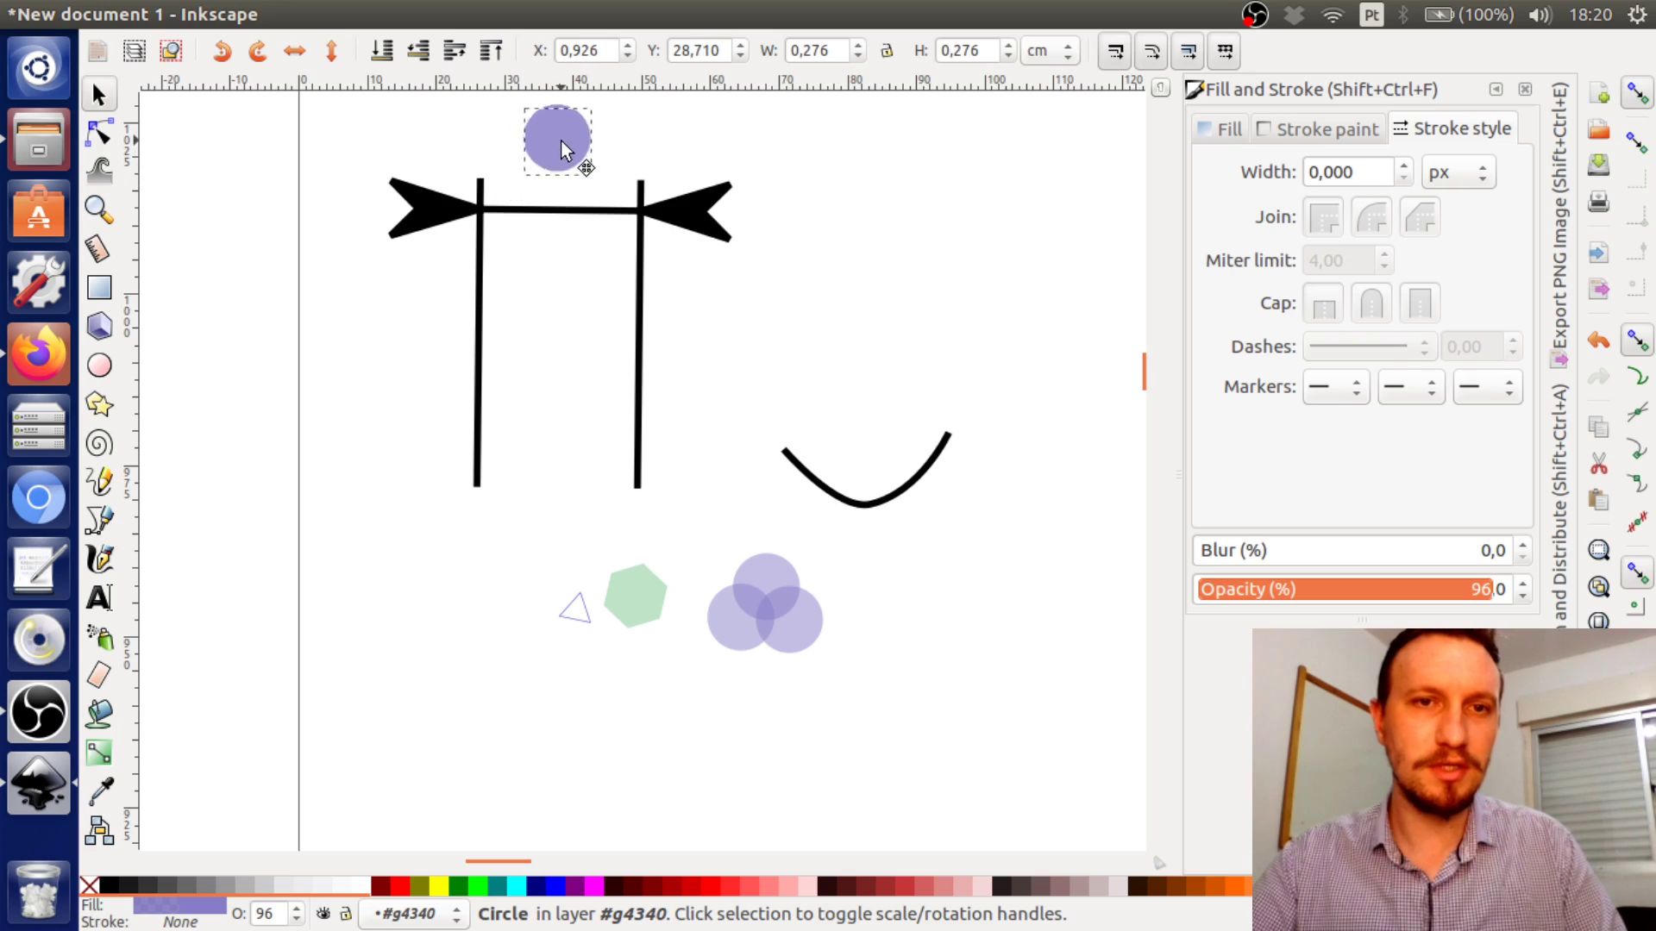
drag(561, 141, 561, 139)
Shrink the dimension-style line to about 1.01 by 0.92 cm, and place the dark purple circle between its bars' lower ends
click(720, 231)
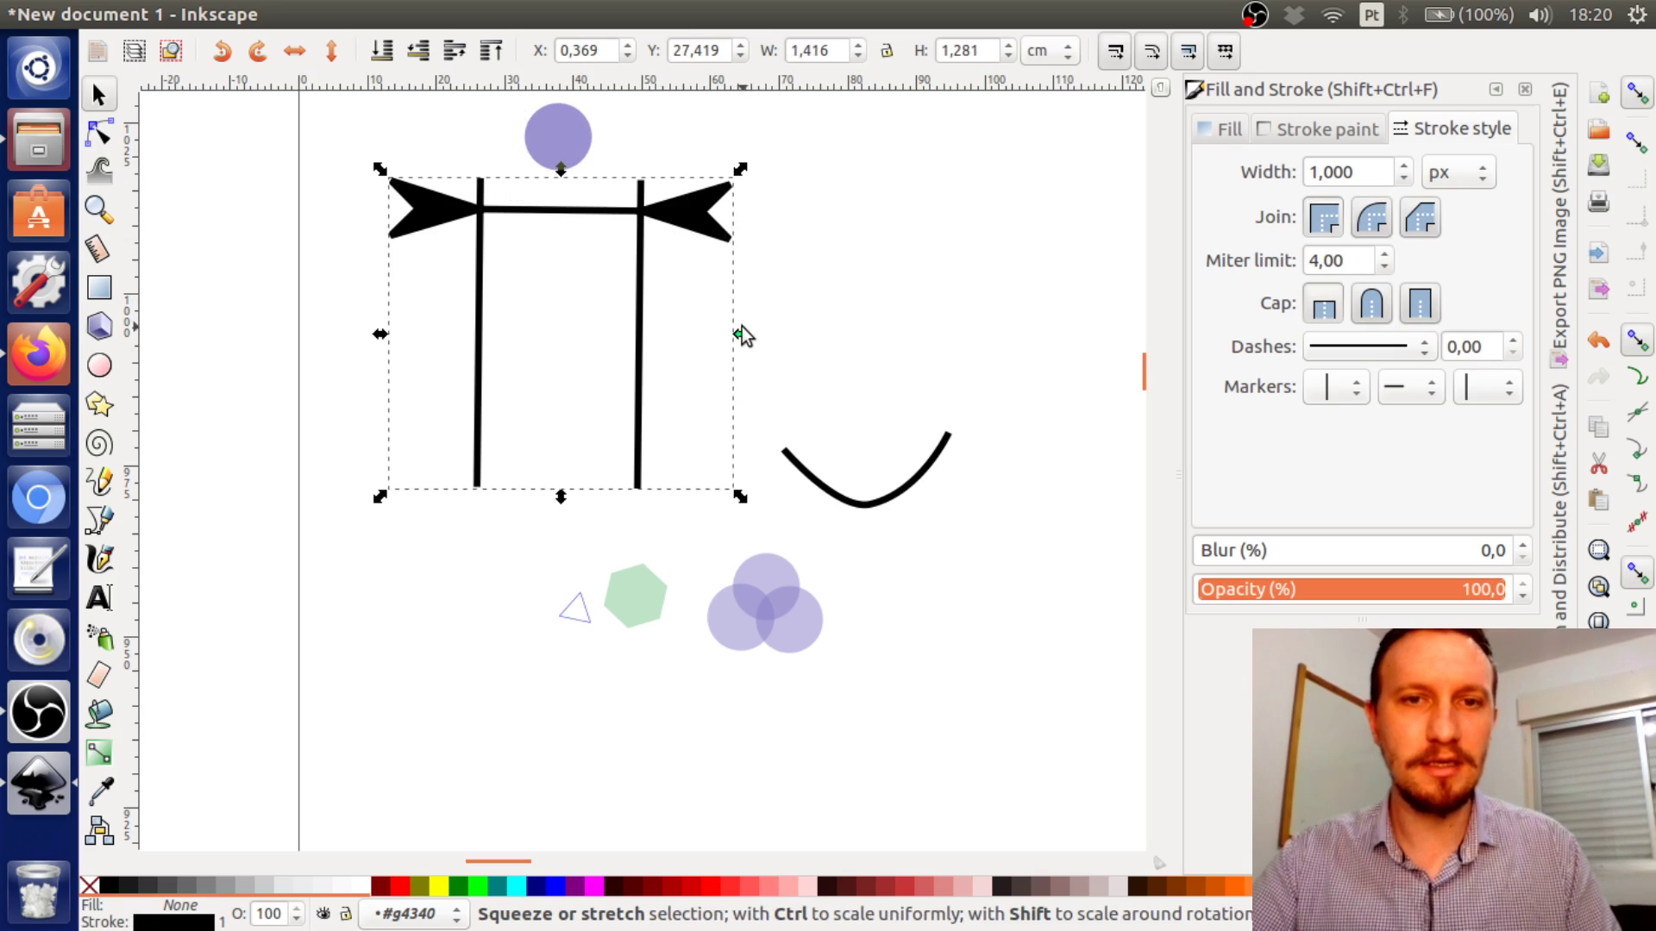
drag(740, 334, 611, 310)
drag(551, 119, 552, 444)
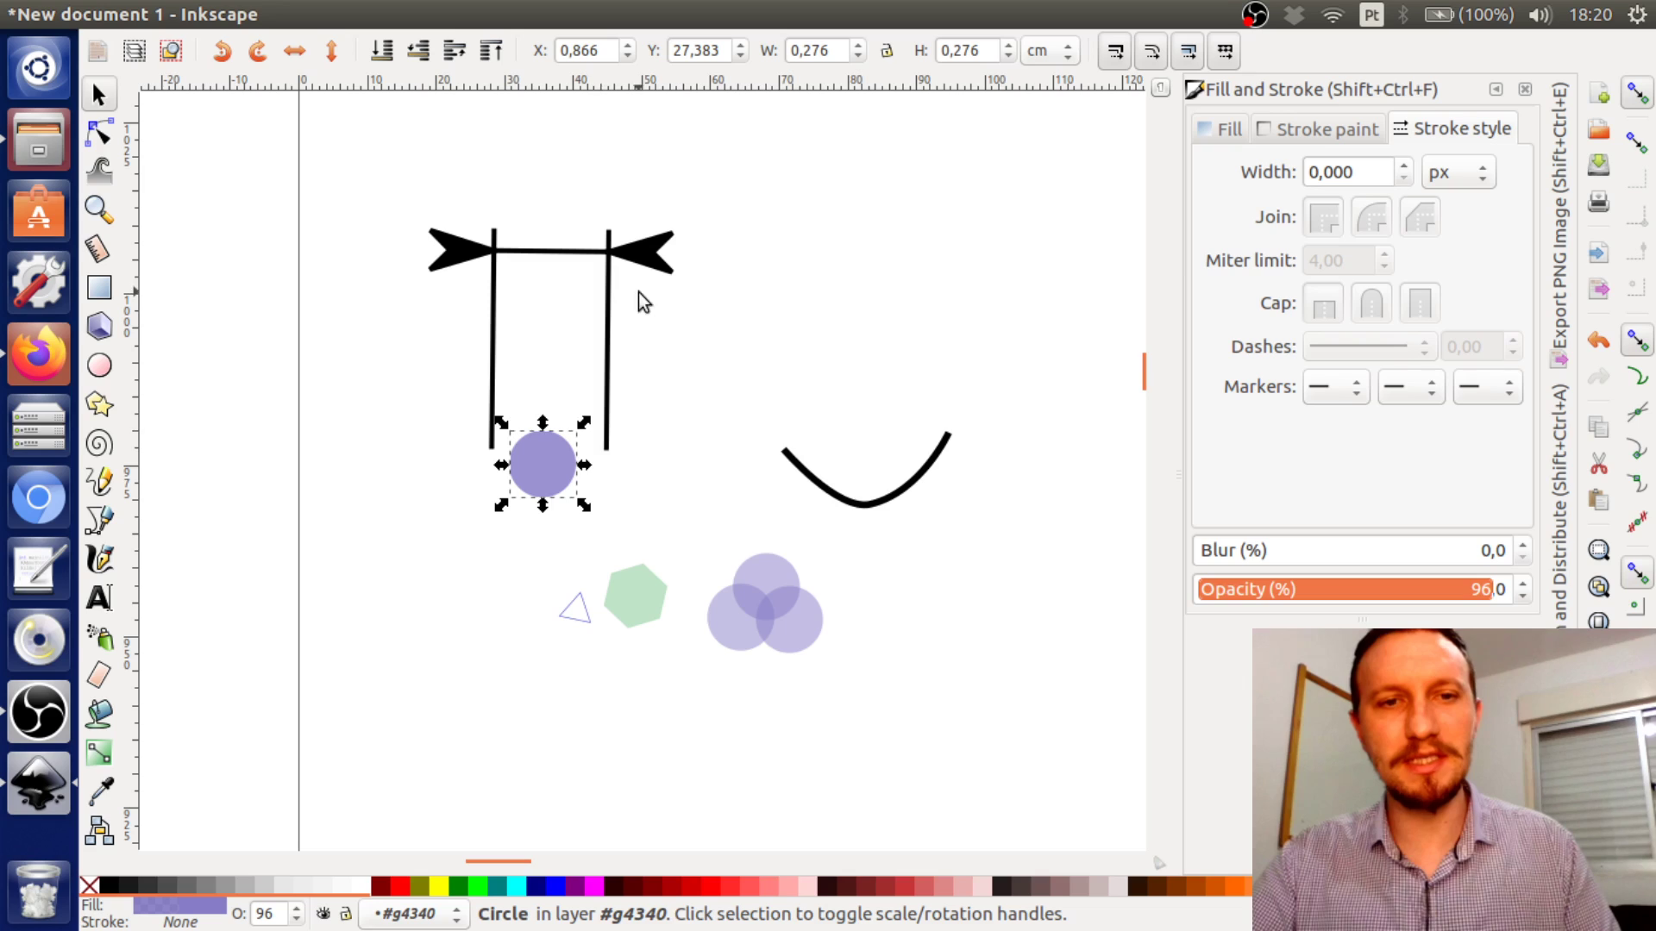
click(752, 367)
Remove the end marker from the dimension-style line, keeping the line selected
click(609, 380)
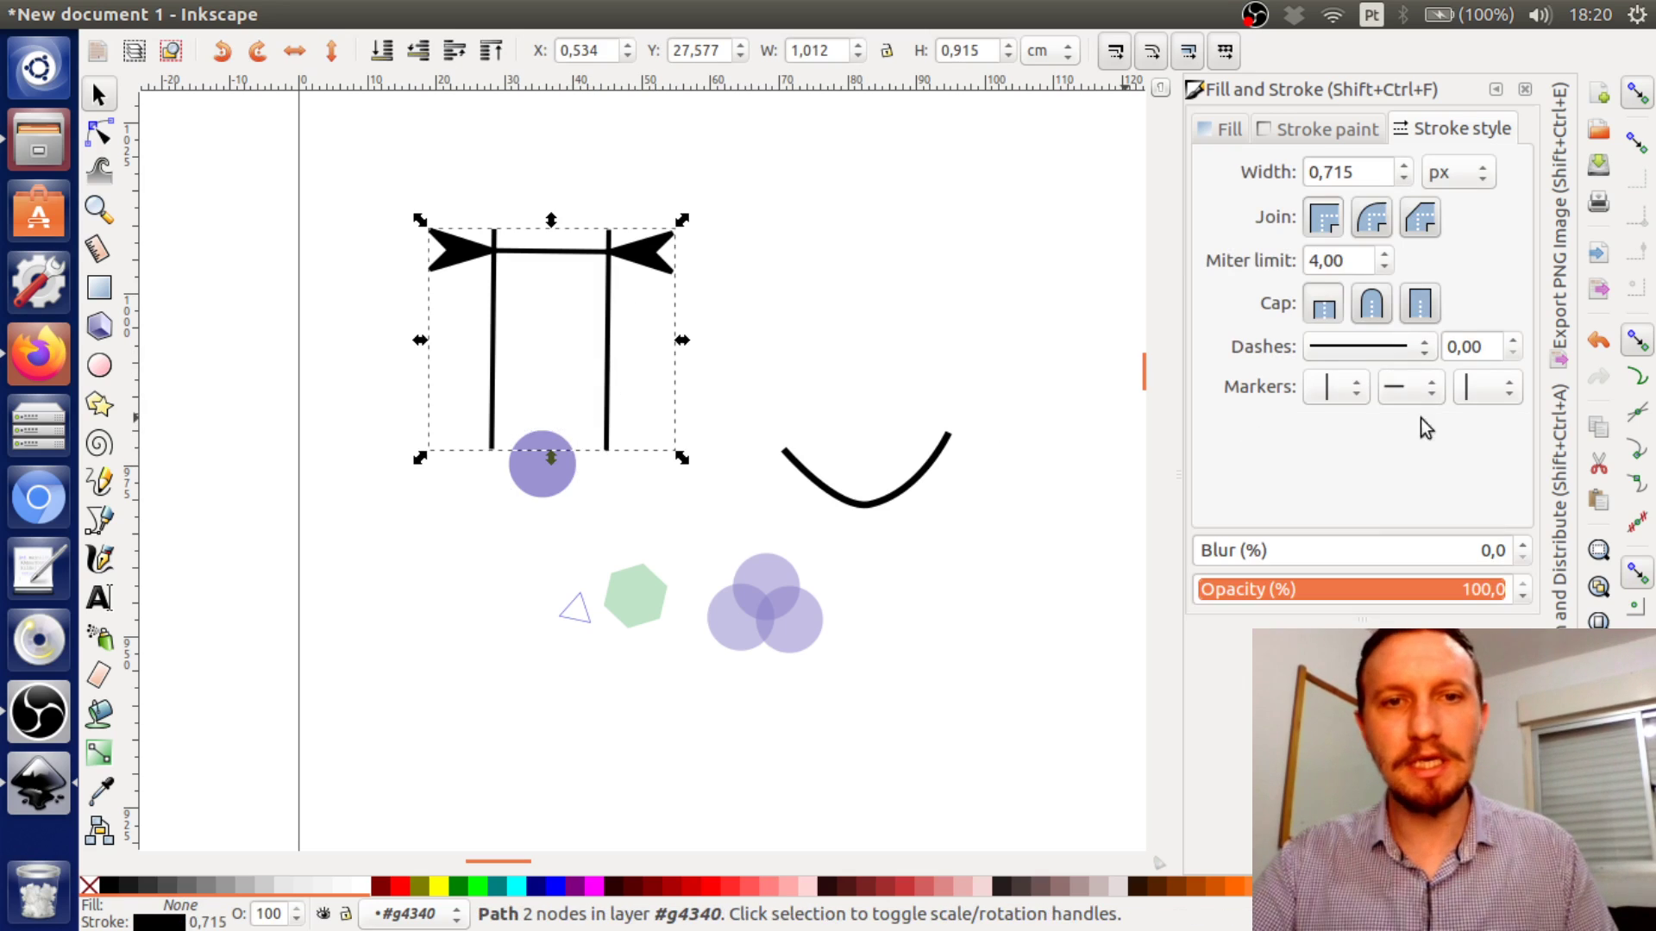
click(1485, 387)
click(1473, 345)
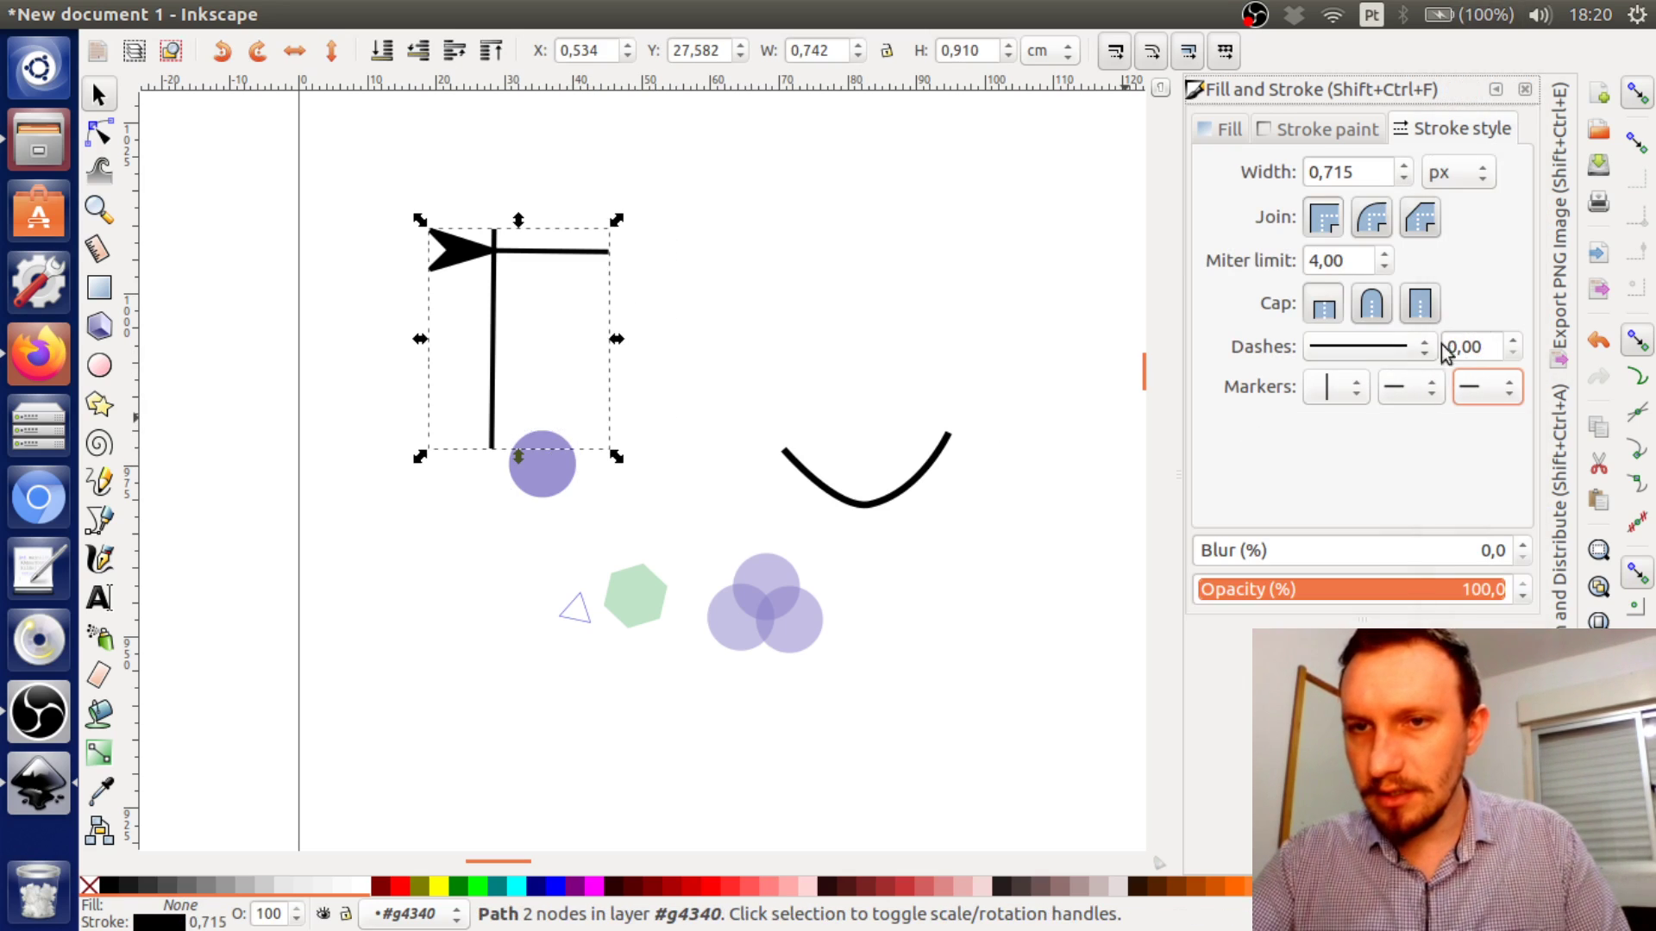
click(573, 321)
click(546, 254)
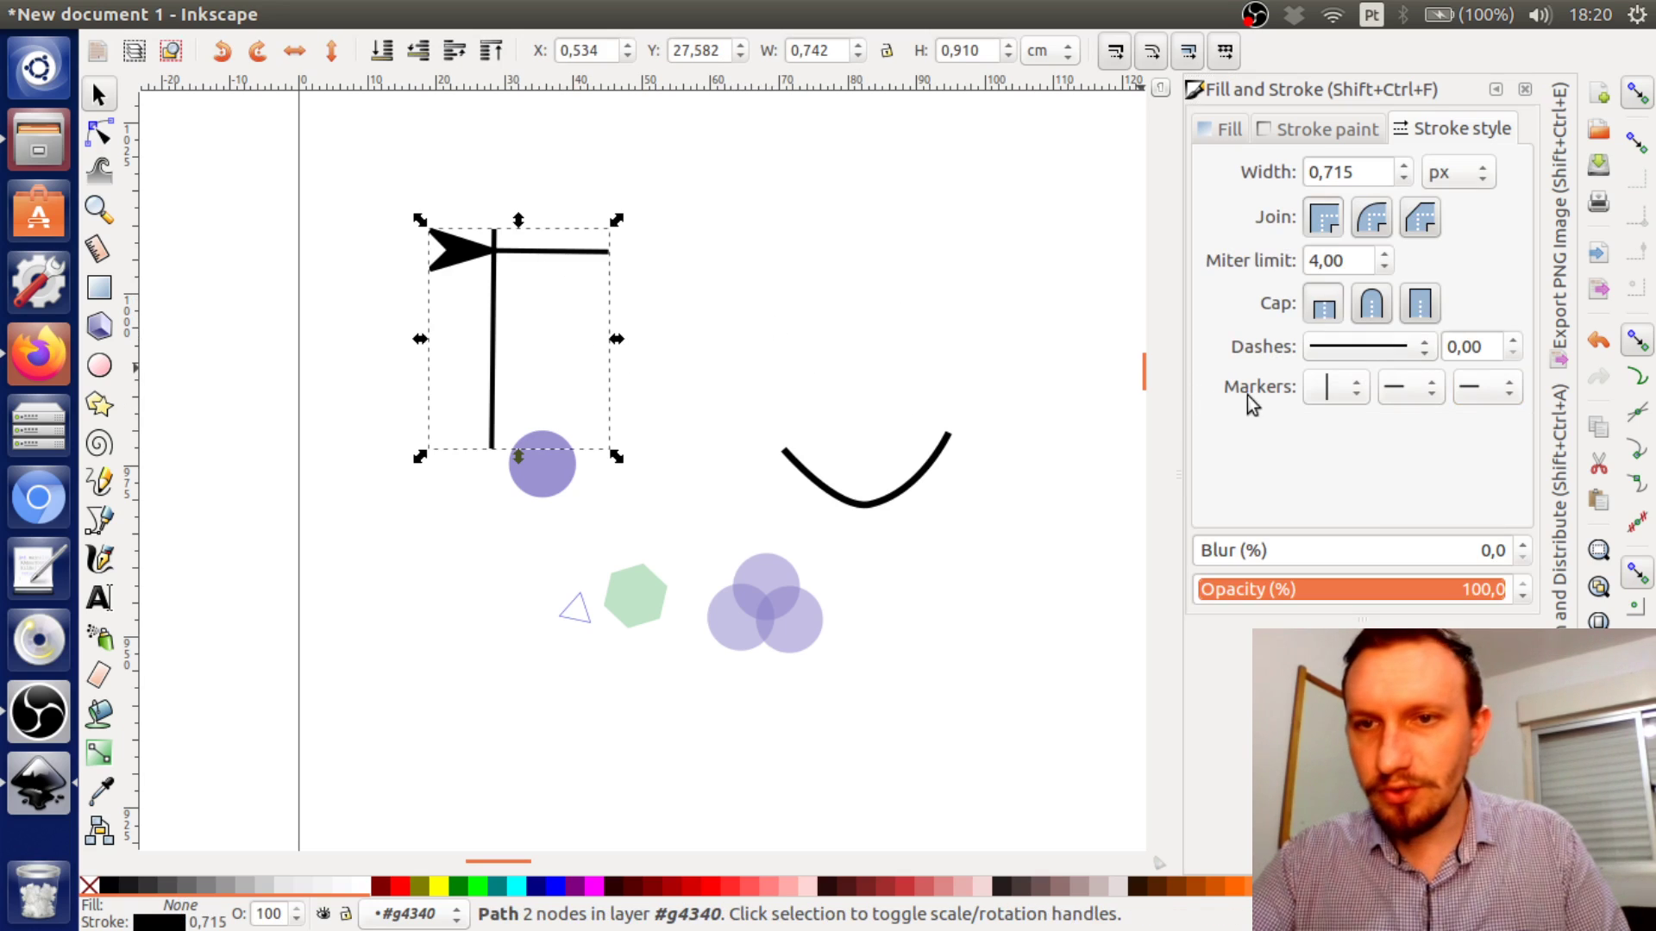
Change the line's start marker to a solid diamond, and replace that with a large hollow diamond
click(1358, 389)
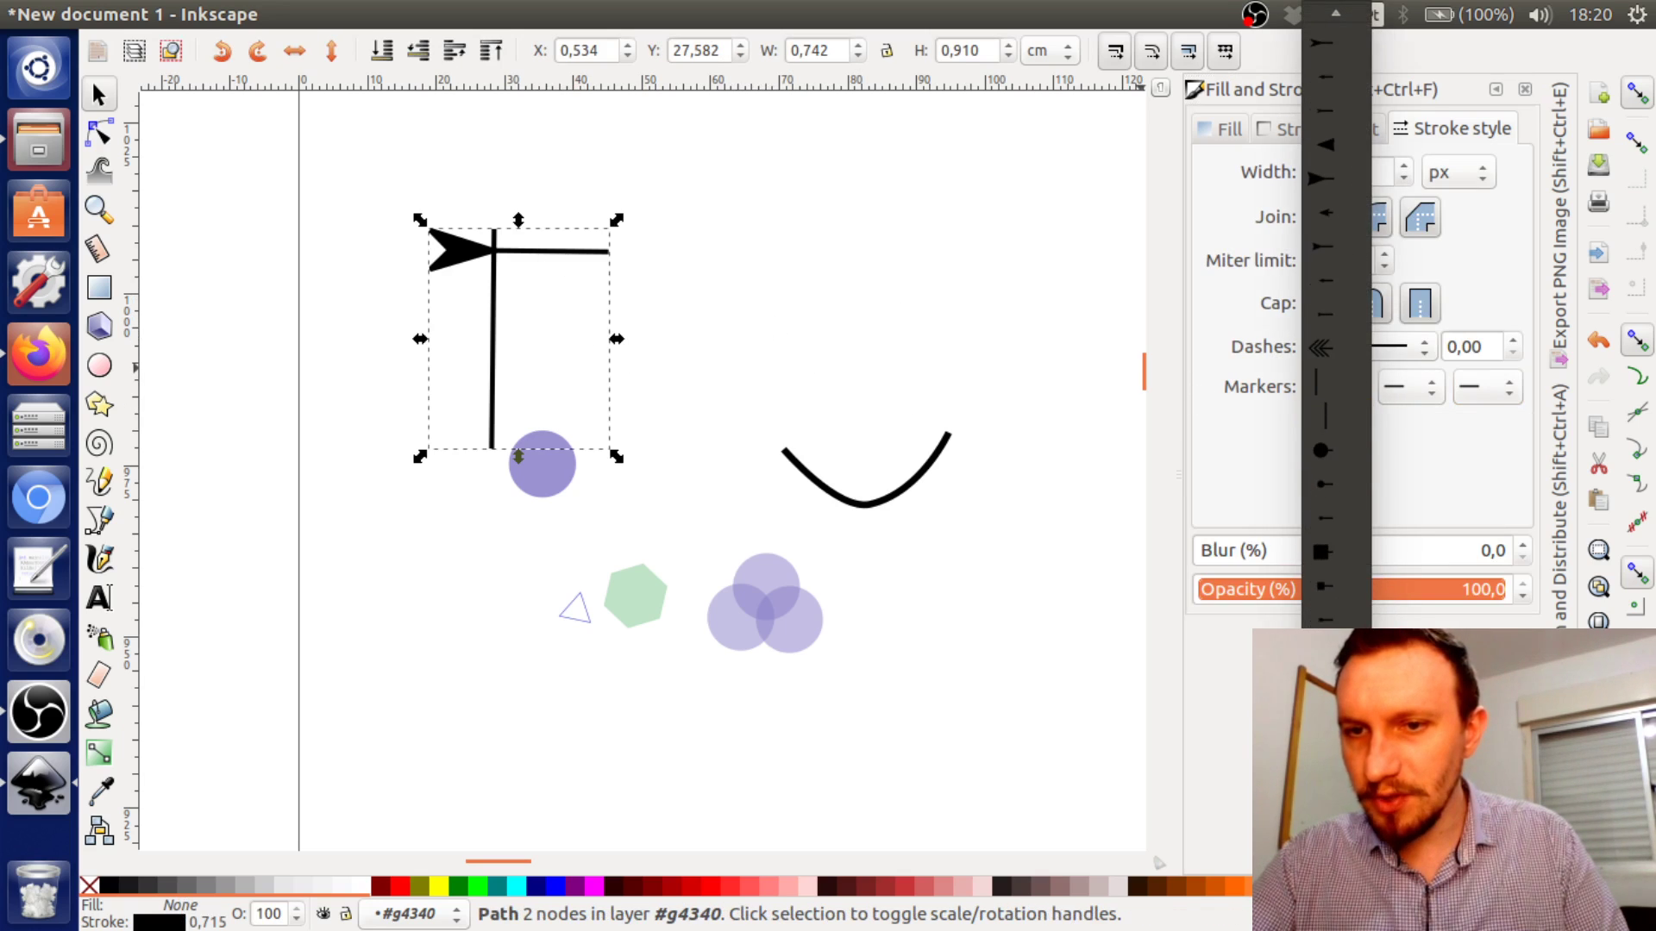
click(1333, 654)
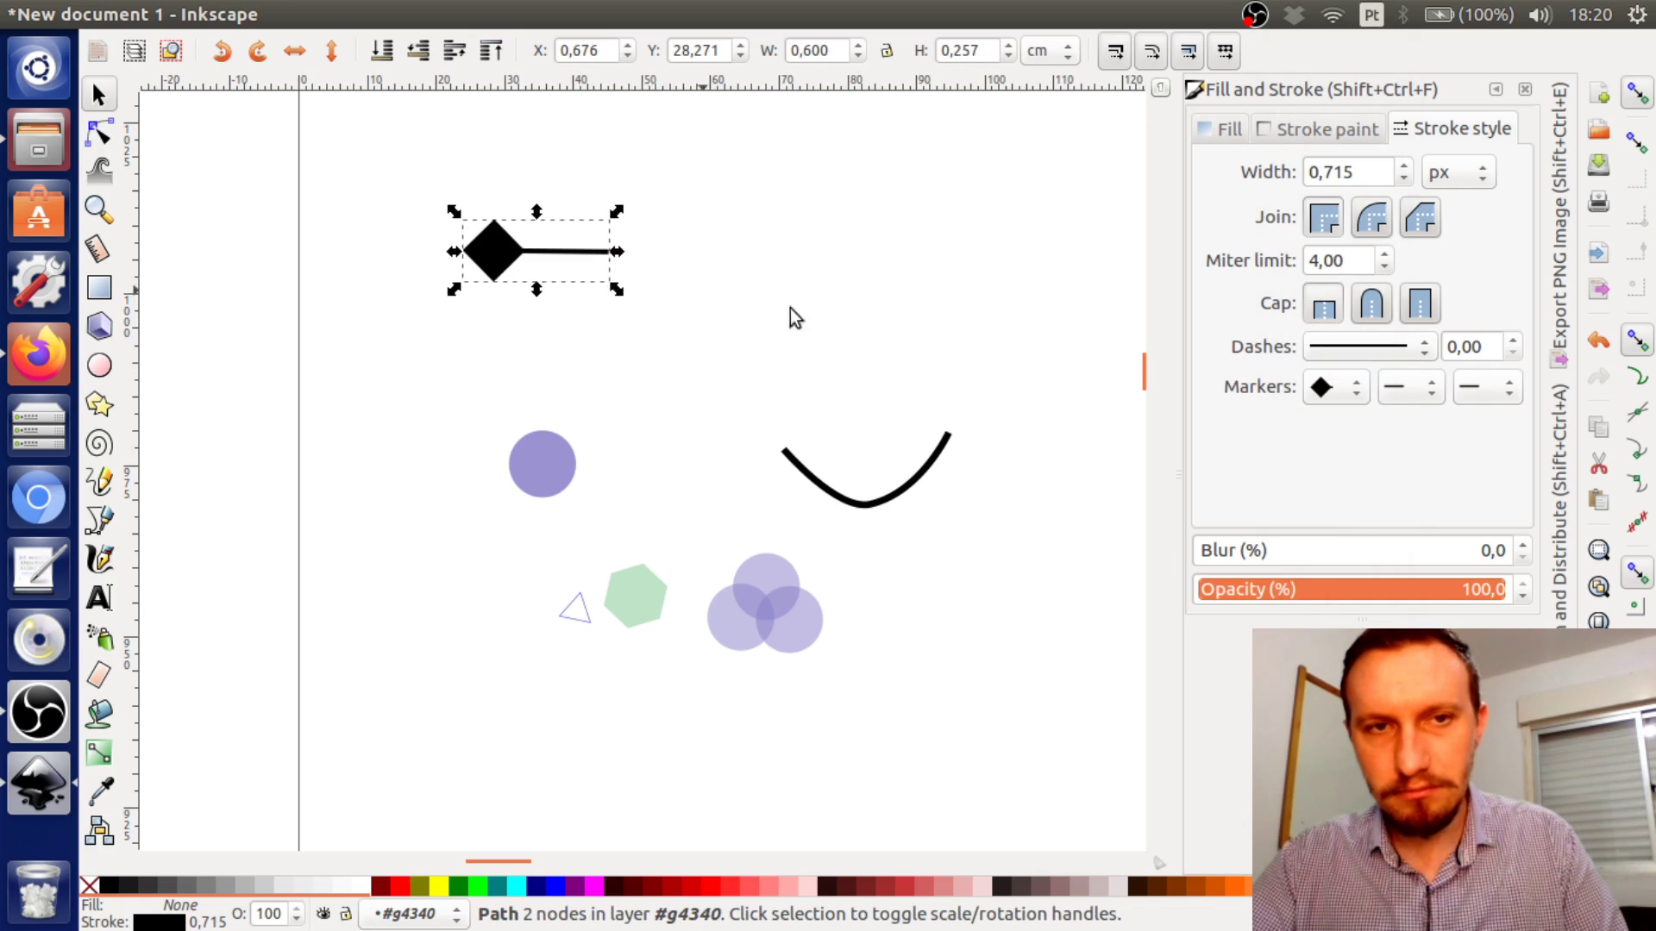
click(1333, 385)
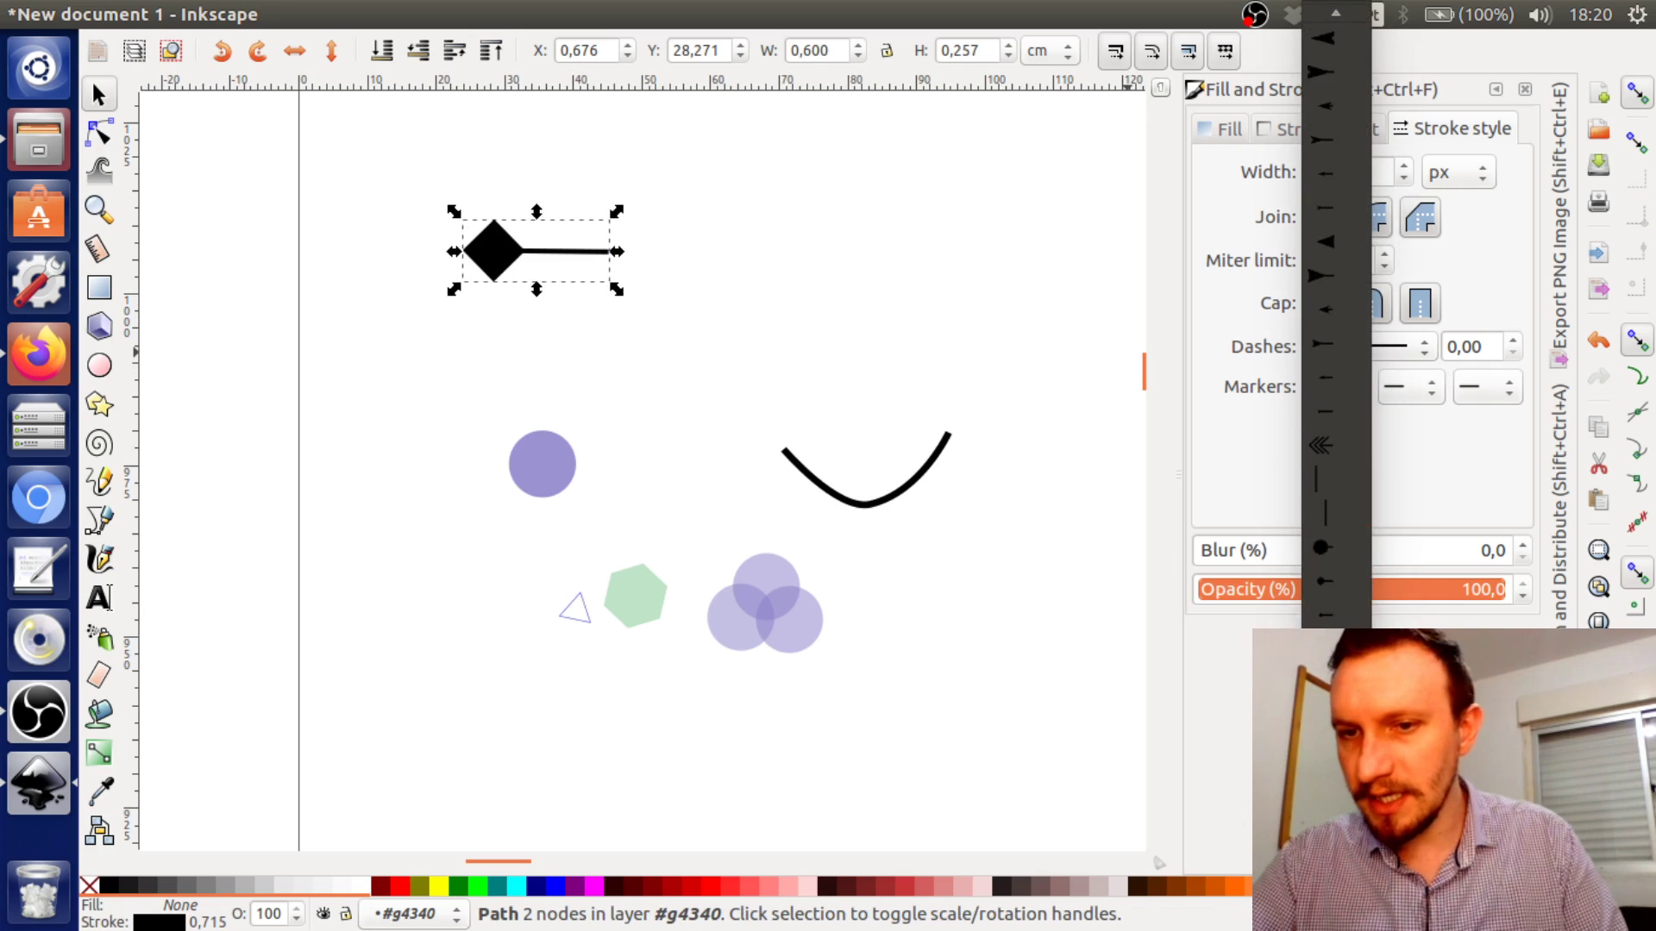
scroll(1335, 345, down, 5)
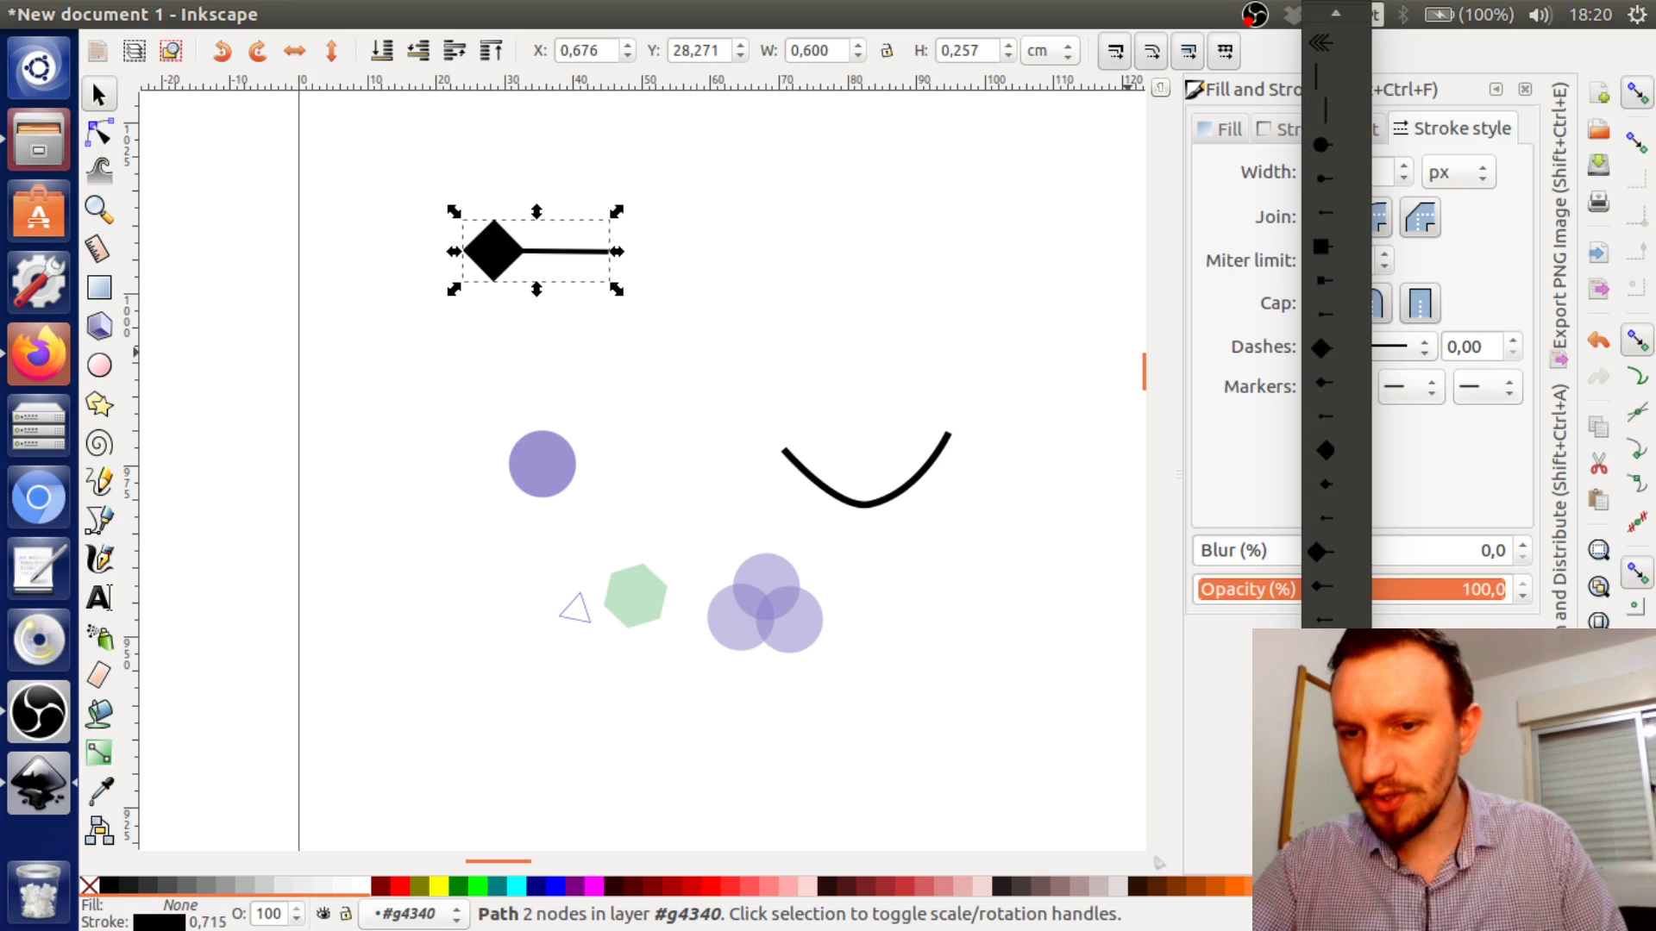
click(1324, 789)
click(819, 352)
click(580, 254)
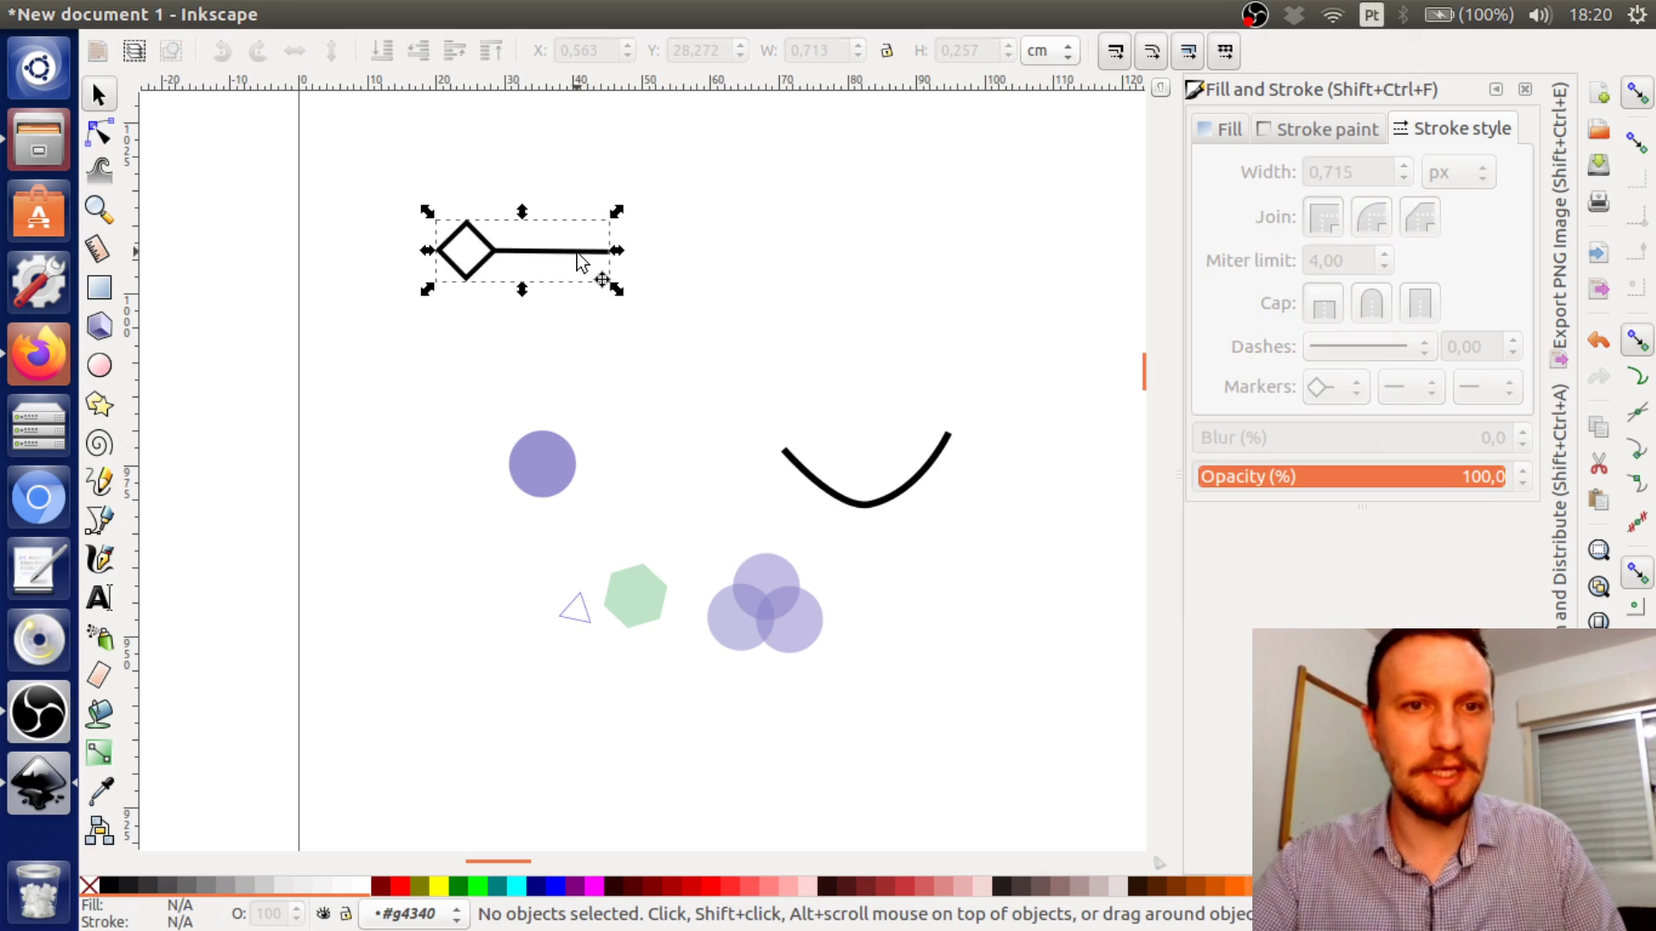
Set the curved path's mid marker to the large solid arrowhead
click(865, 509)
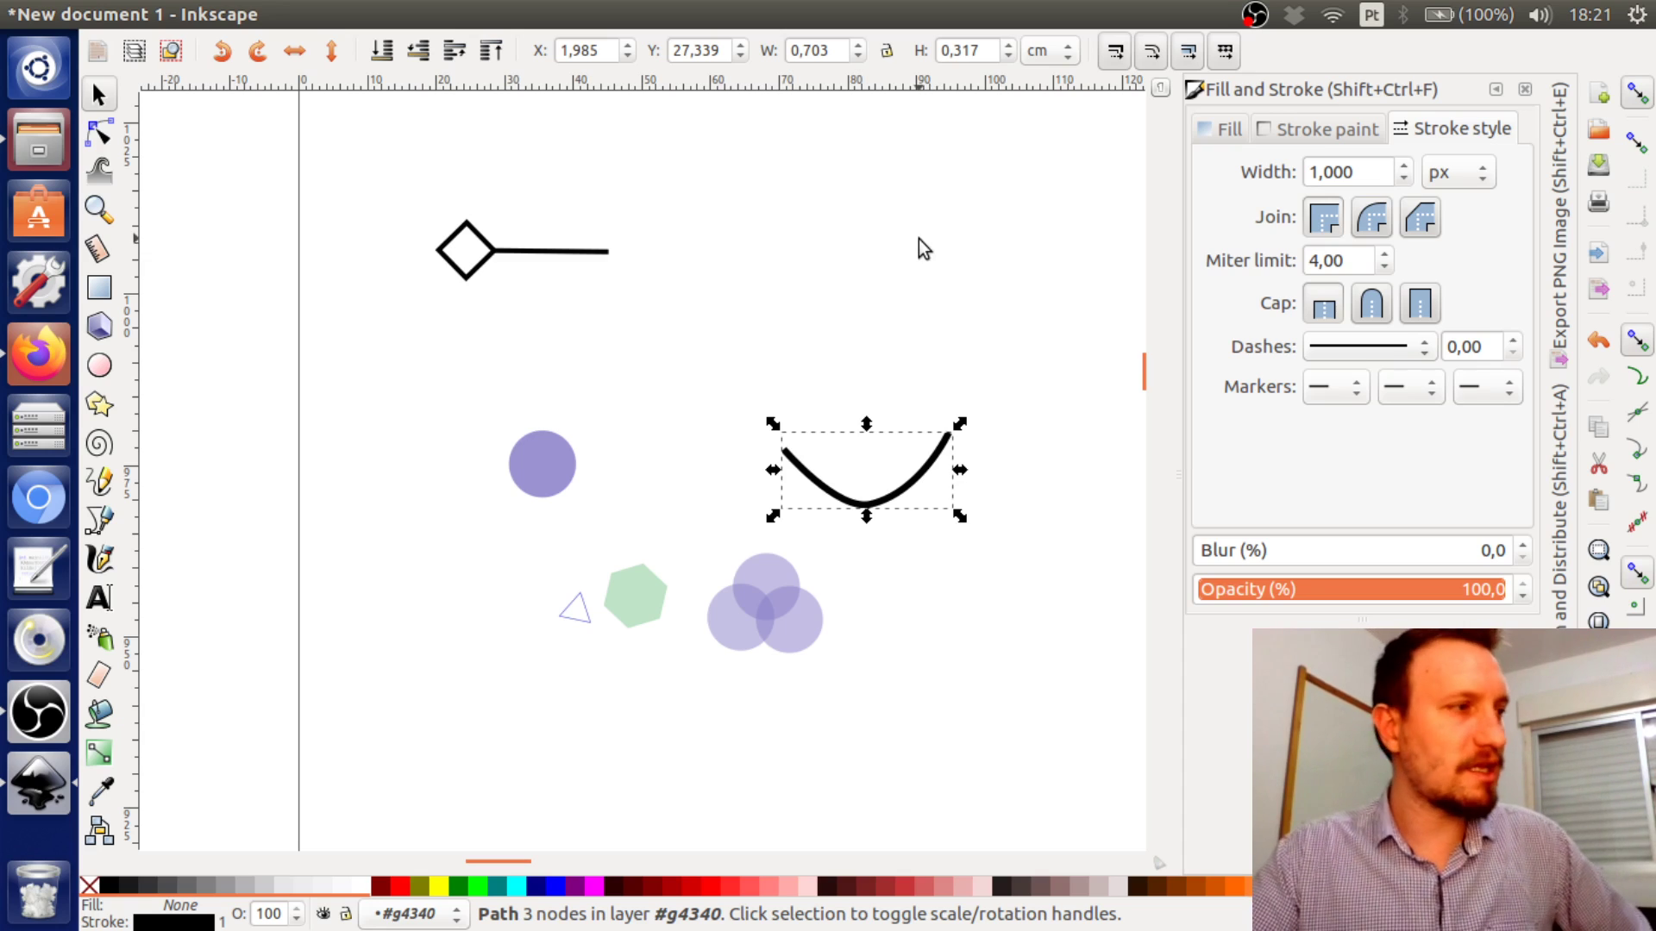
click(1411, 390)
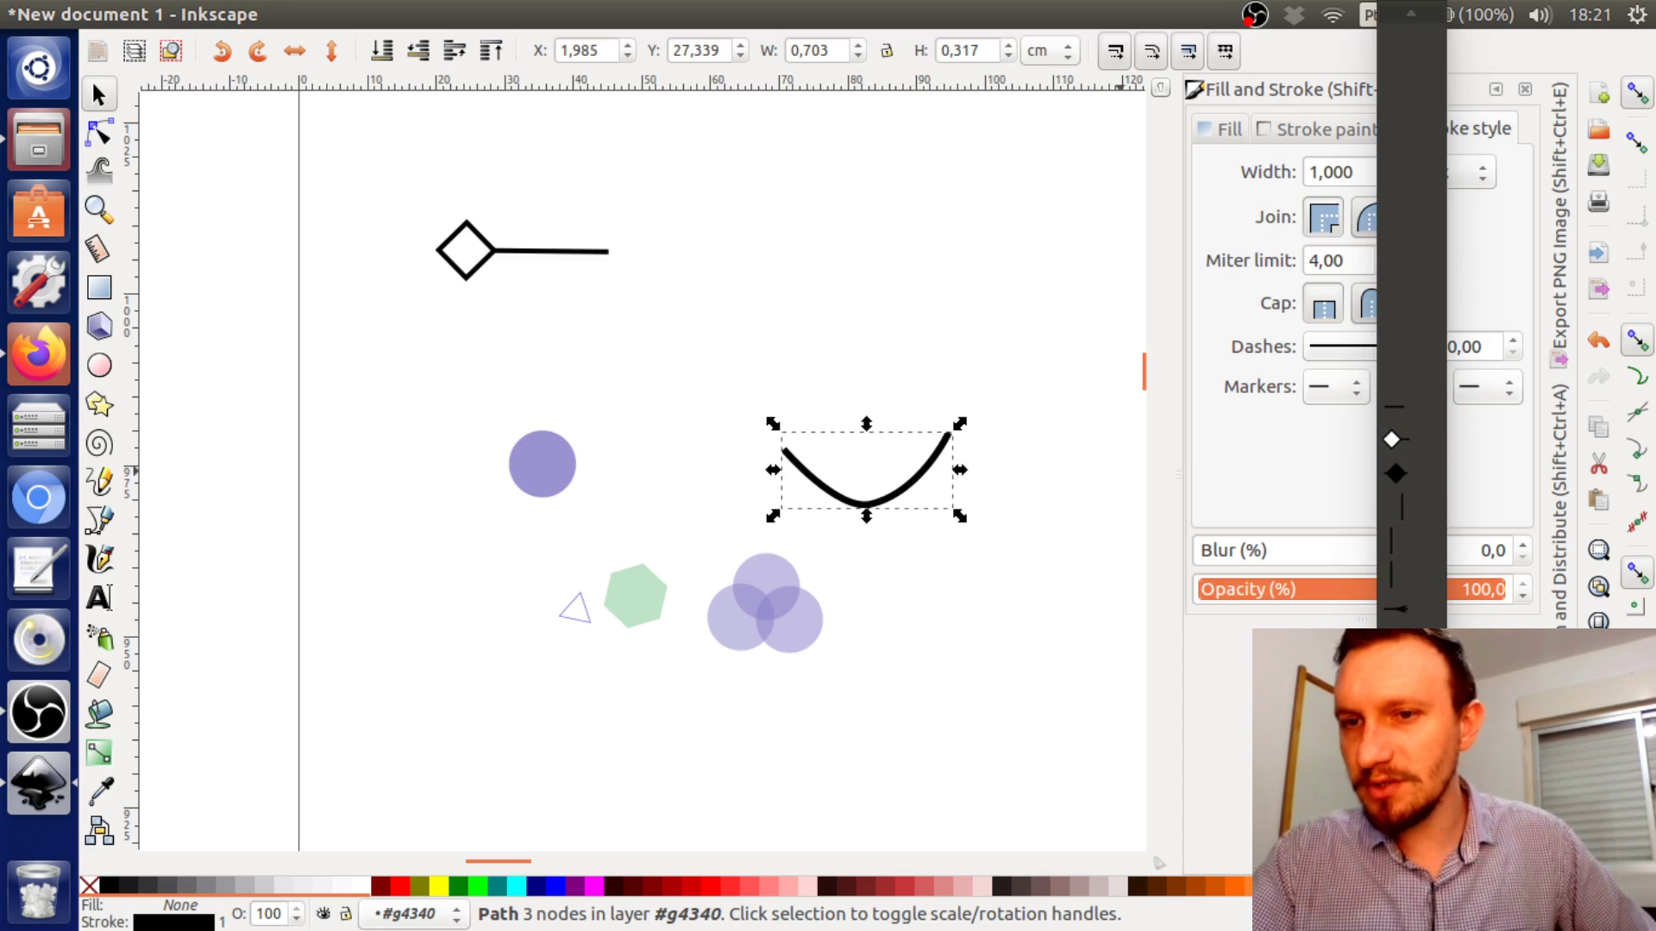
click(1396, 609)
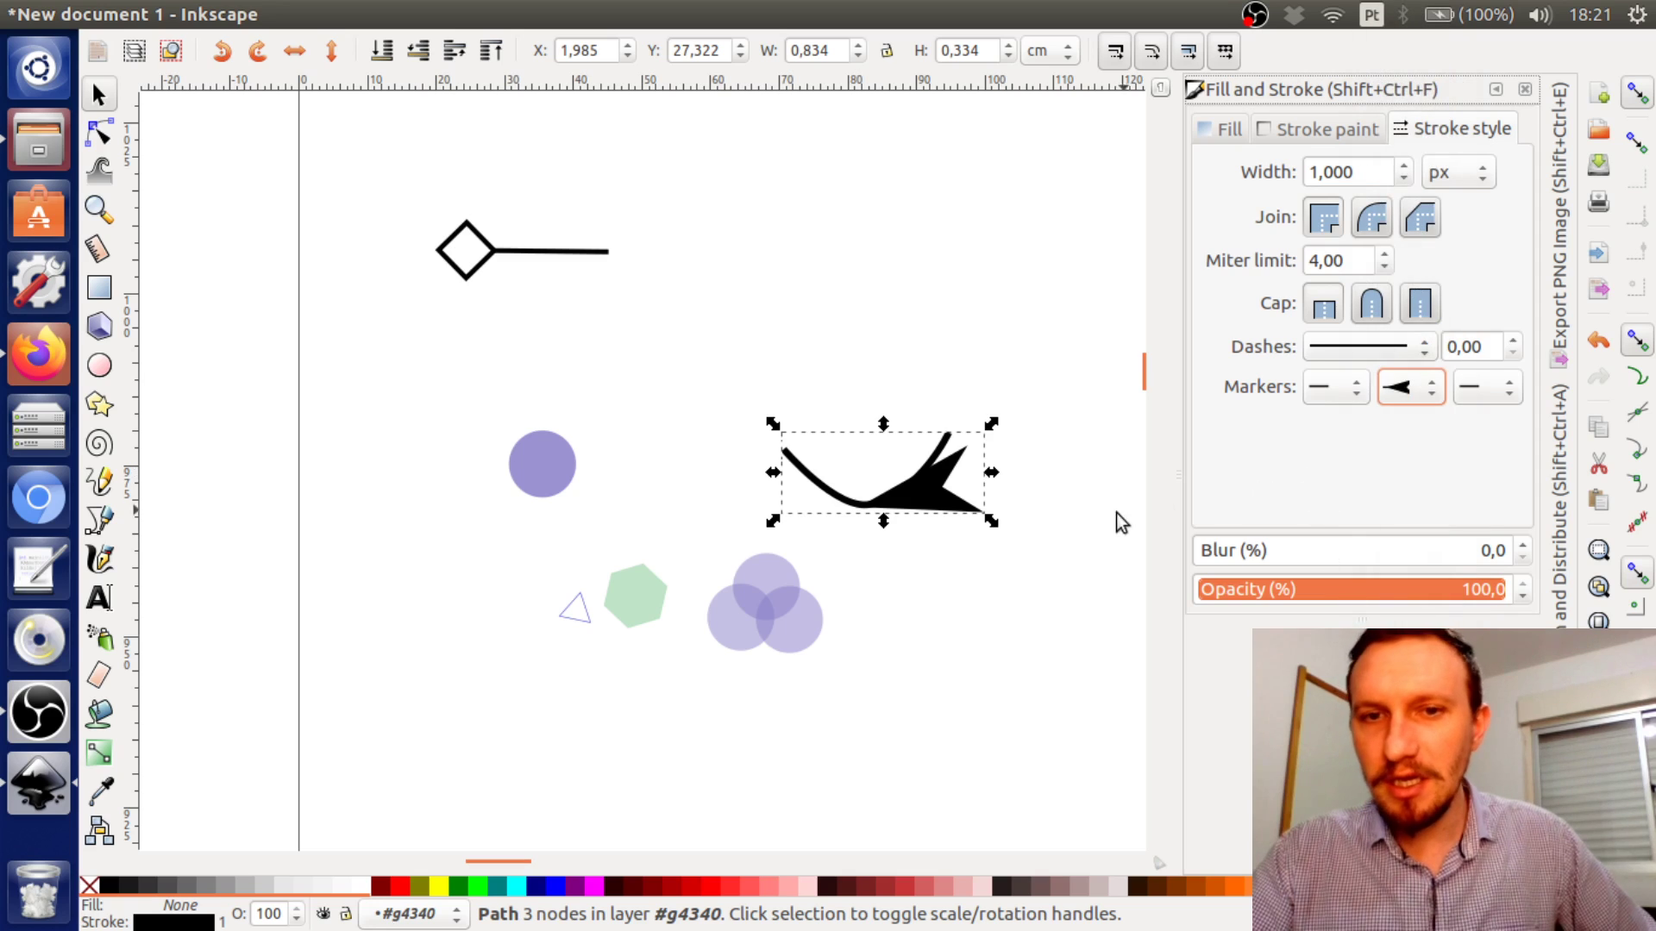
Stretch the curve by pulling its right end node to about X 114.4, Y 978.0 px and its left to about X 50.7, Y 970.6 px
click(97, 136)
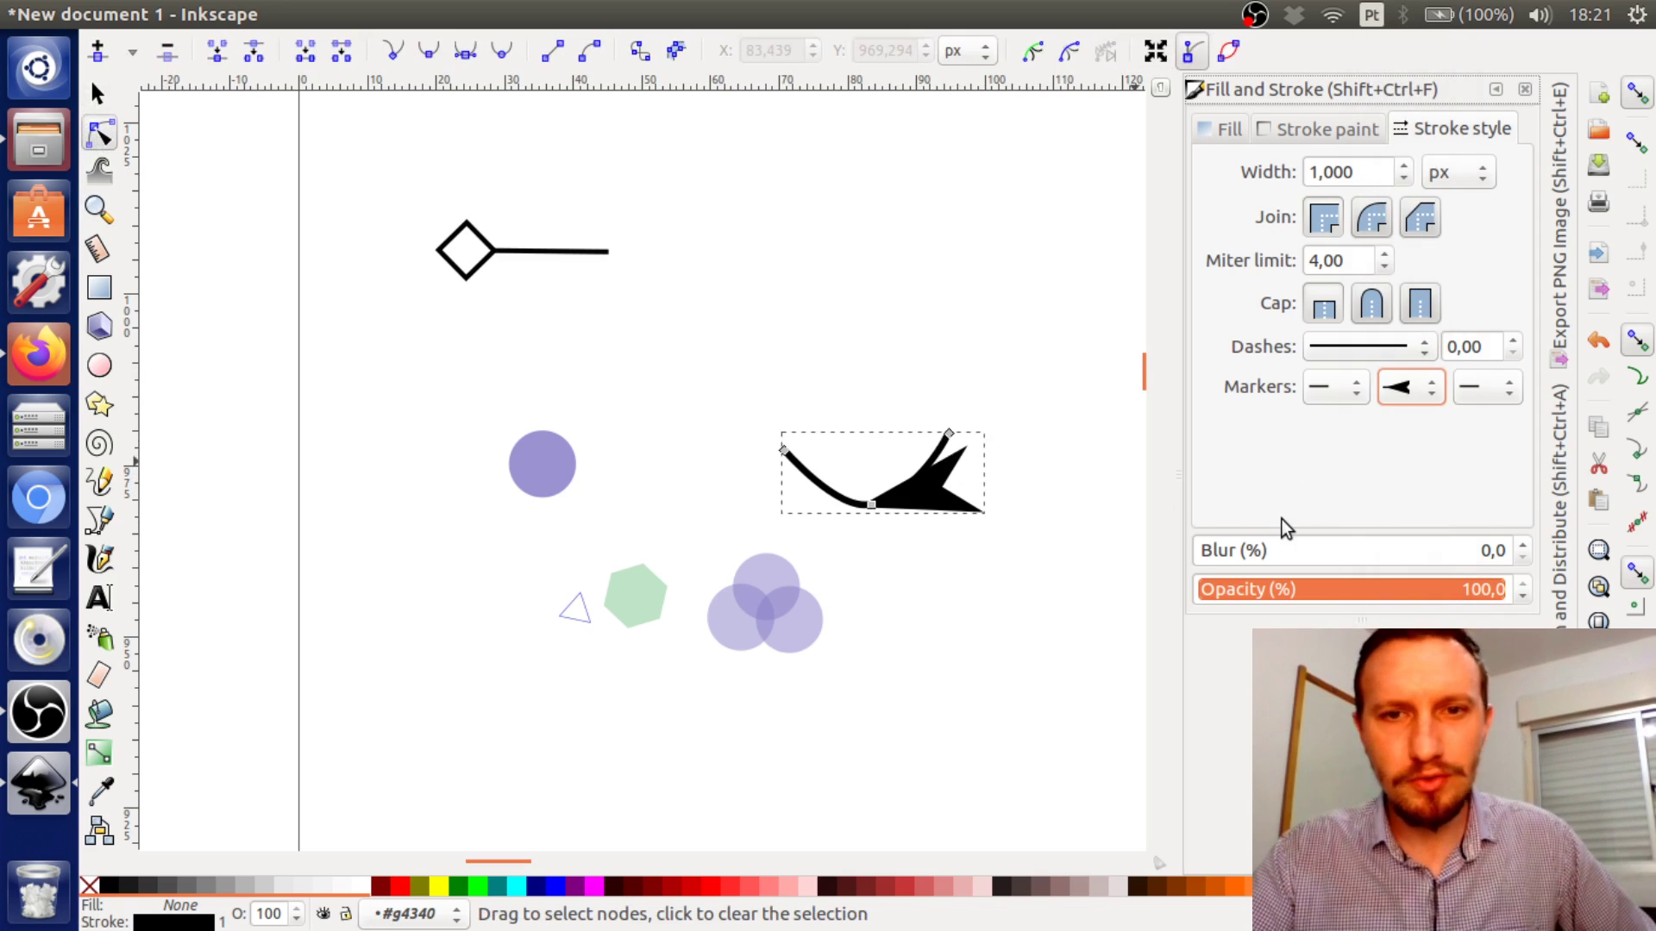
drag(948, 436, 1087, 451)
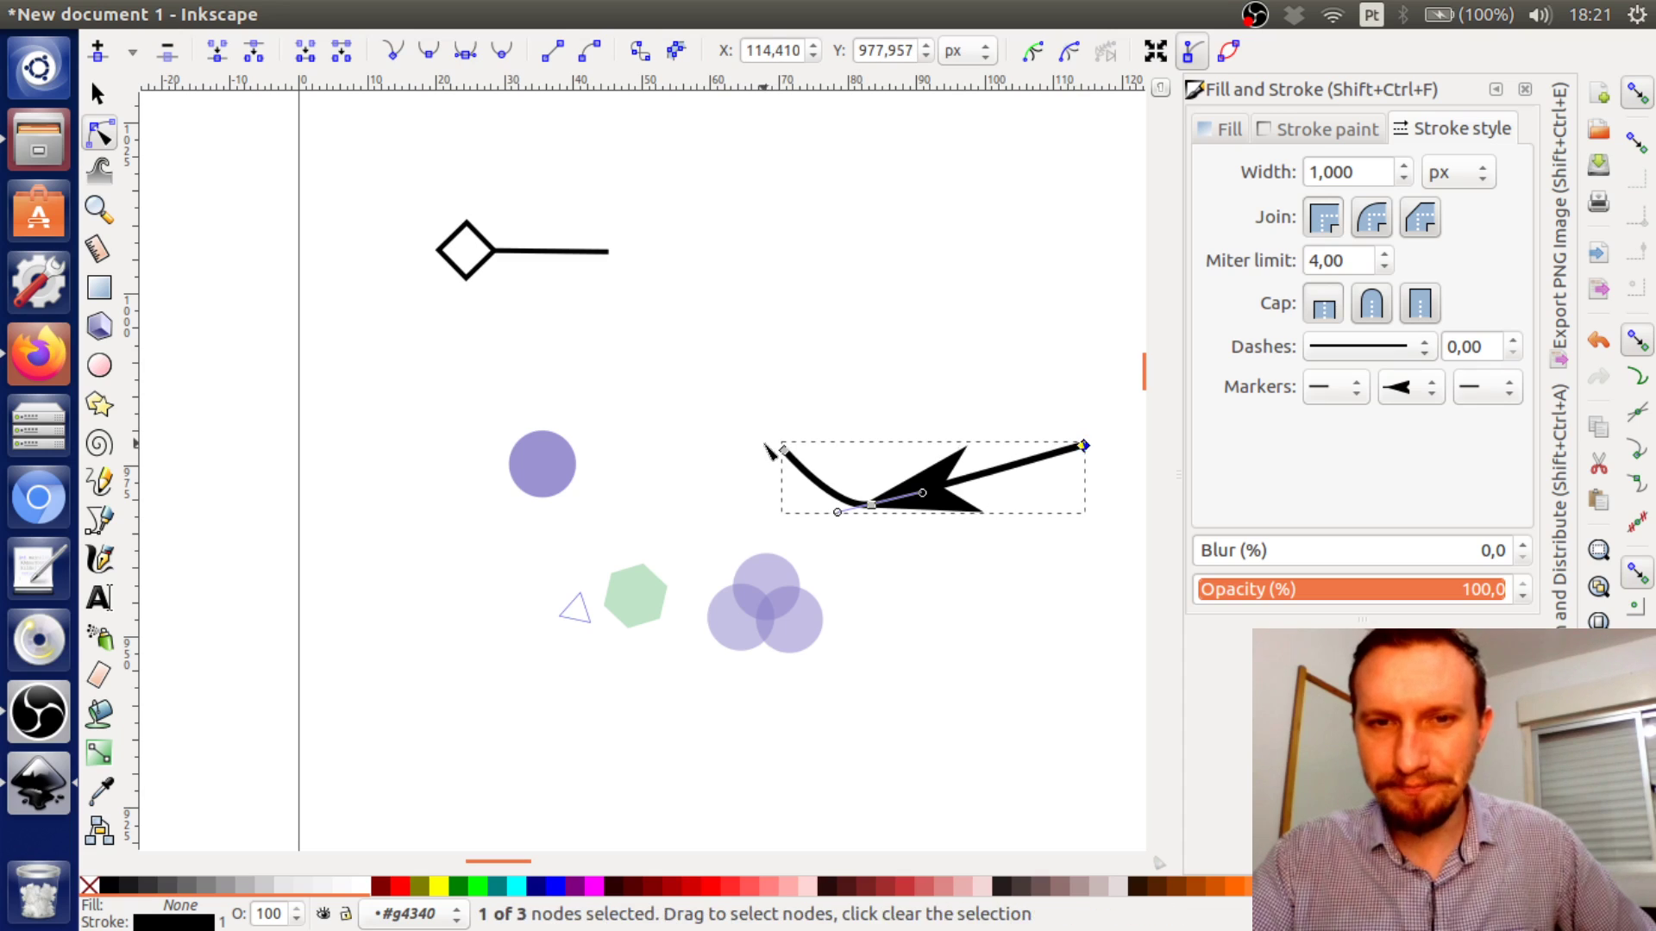
drag(784, 449, 647, 496)
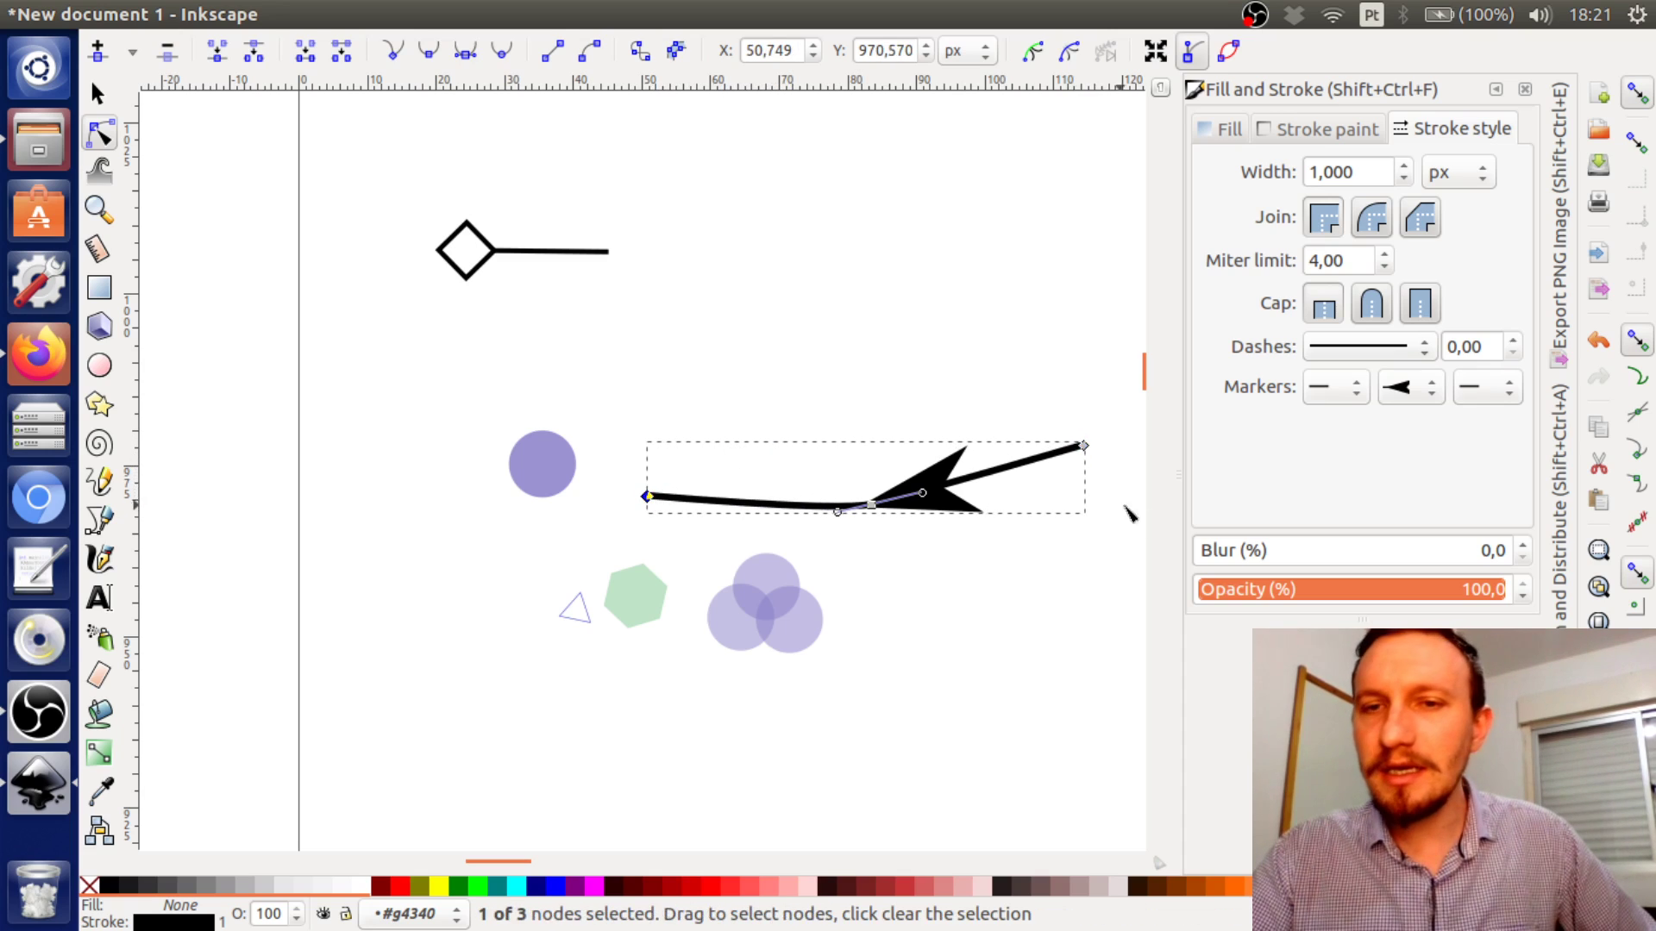
Insert a node on the curve's left segment at about X 69.0, Y 969.3 px, and undo the insertion
double_click(773, 506)
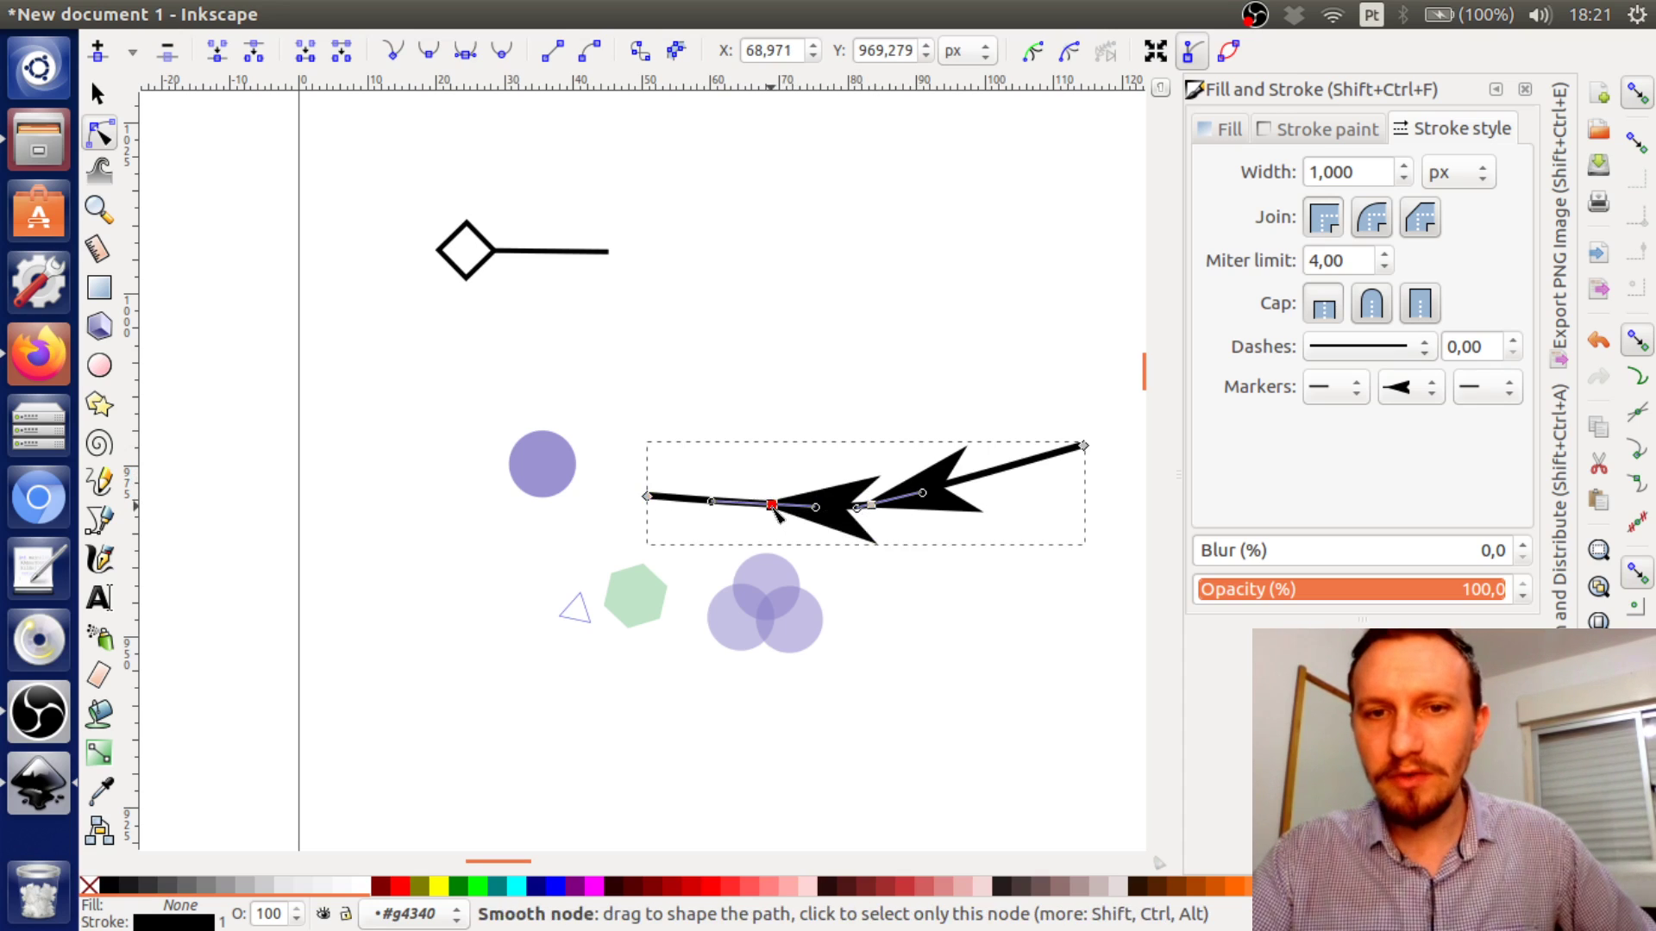
key(ctrl+z)
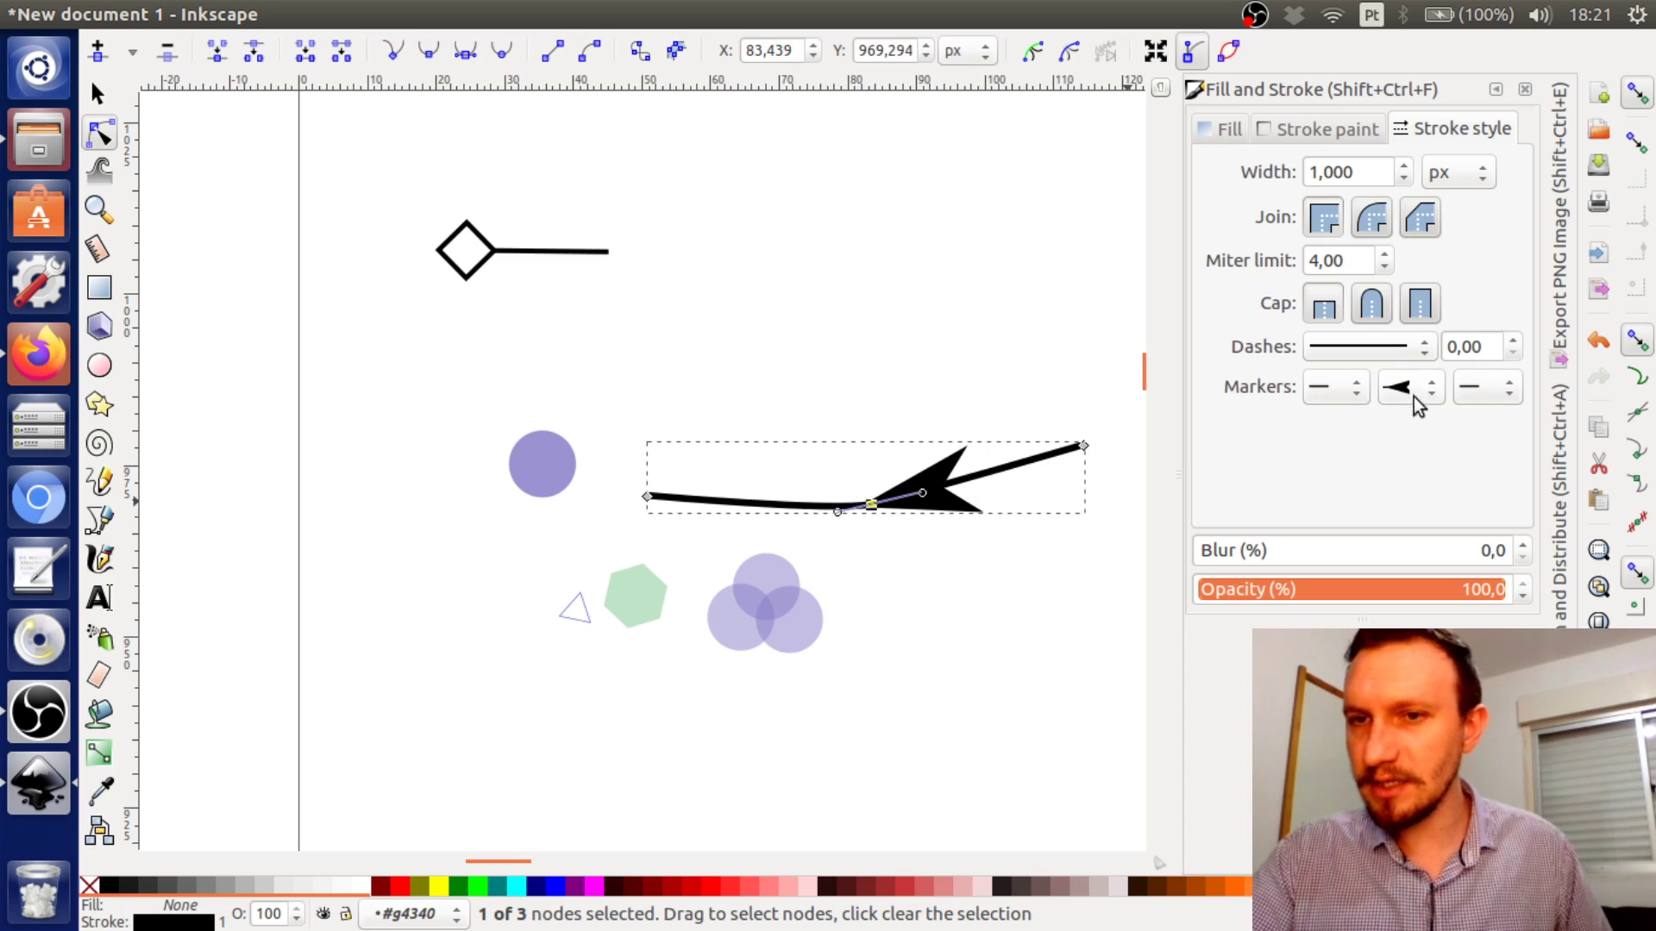
Insert nodes on the curve at about X 68.1, Y 969.3 px and X 104.4, Y 975.1 px
double_click(768, 506)
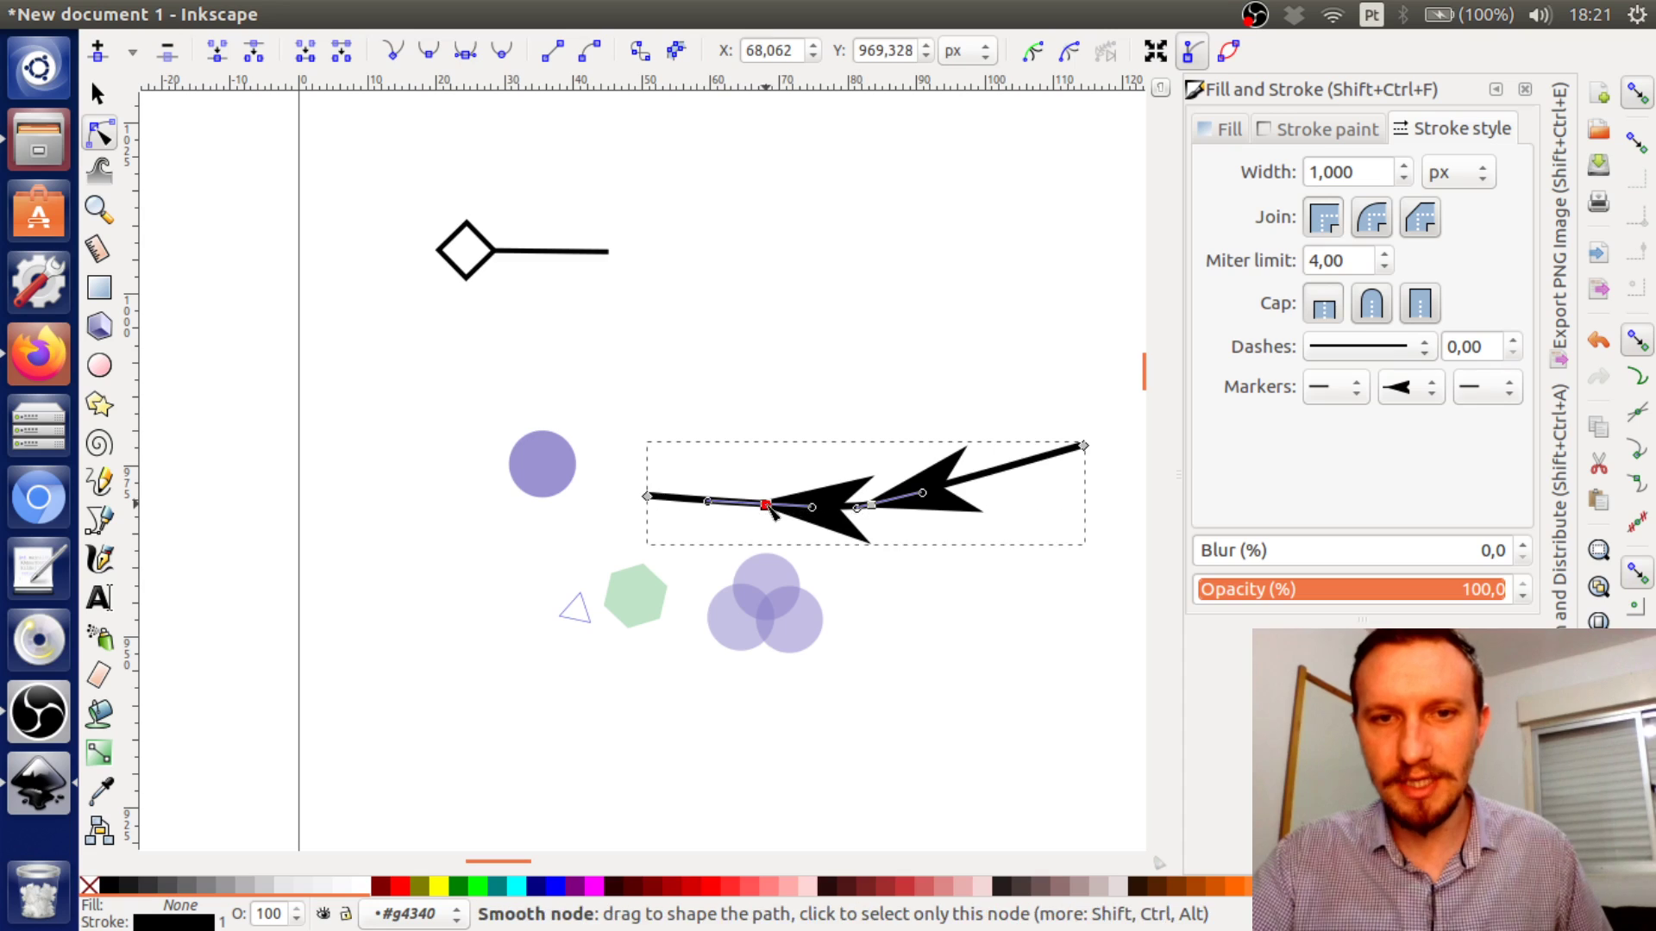
double_click(1054, 455)
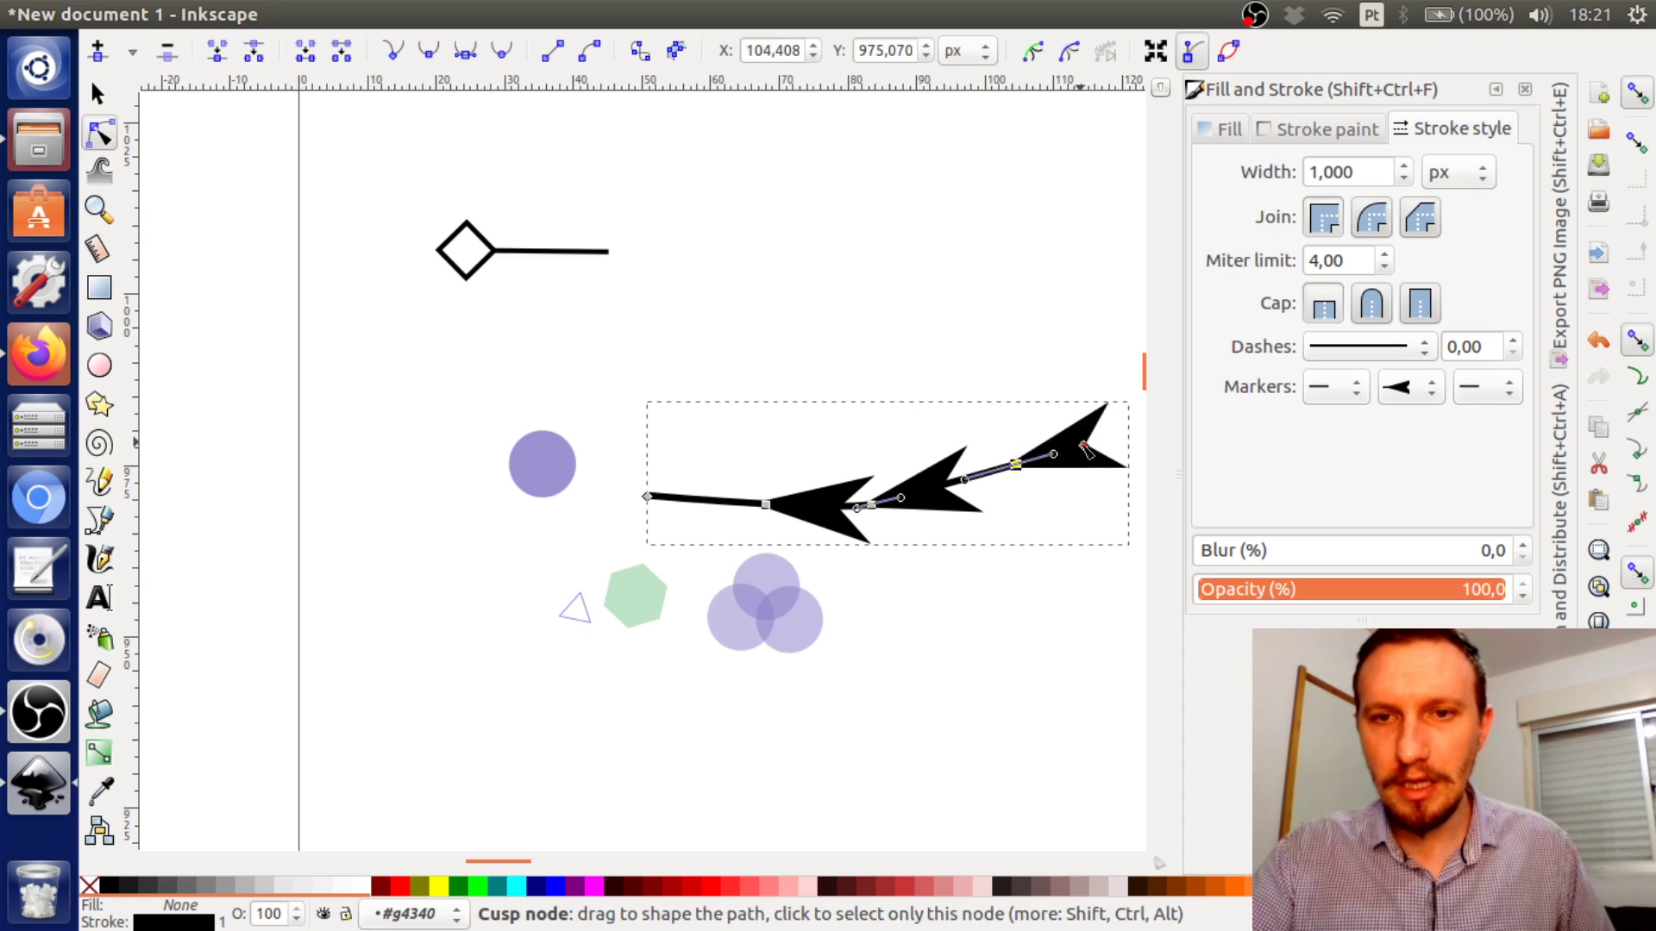
Stretch the curve's ends to about X 141.1, Y 988.4 px and X 27.8, Y 966.2 px, and insert a node at about X 46.0, Y 968.0 px
mouse_move(1084, 446)
mouse_down()
mouse_move(1119, 319)
mouse_move(1151, 279)
mouse_up()
scroll(965, 226, right, 5)
scroll(966, 226, down, 1)
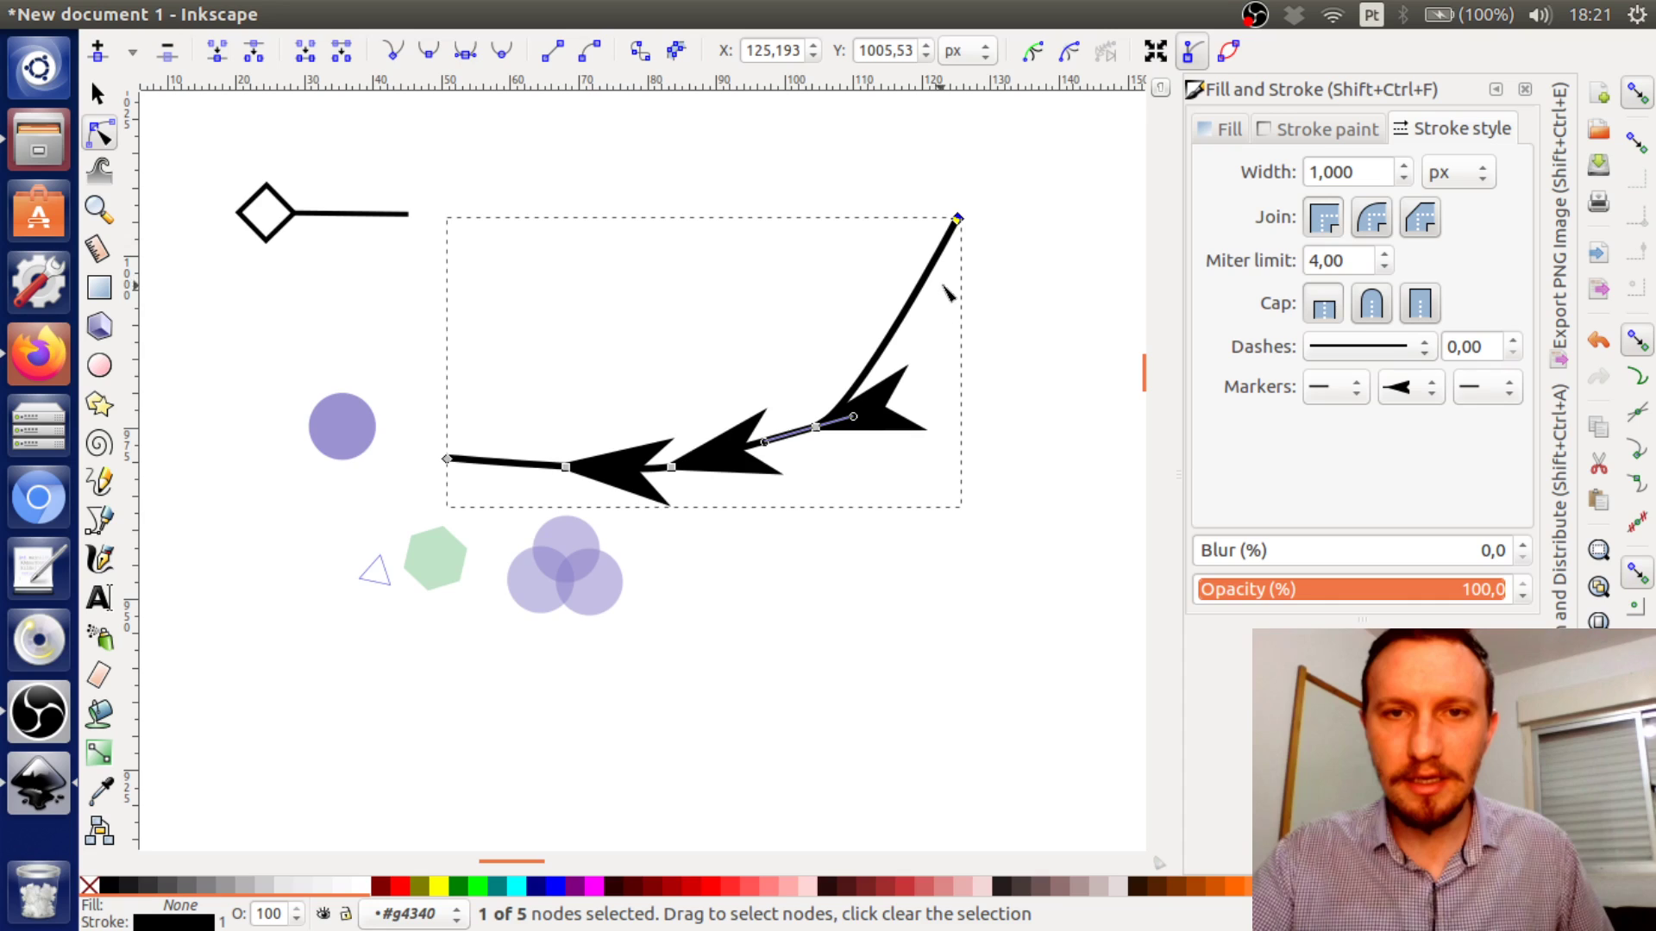
drag(964, 223, 1073, 342)
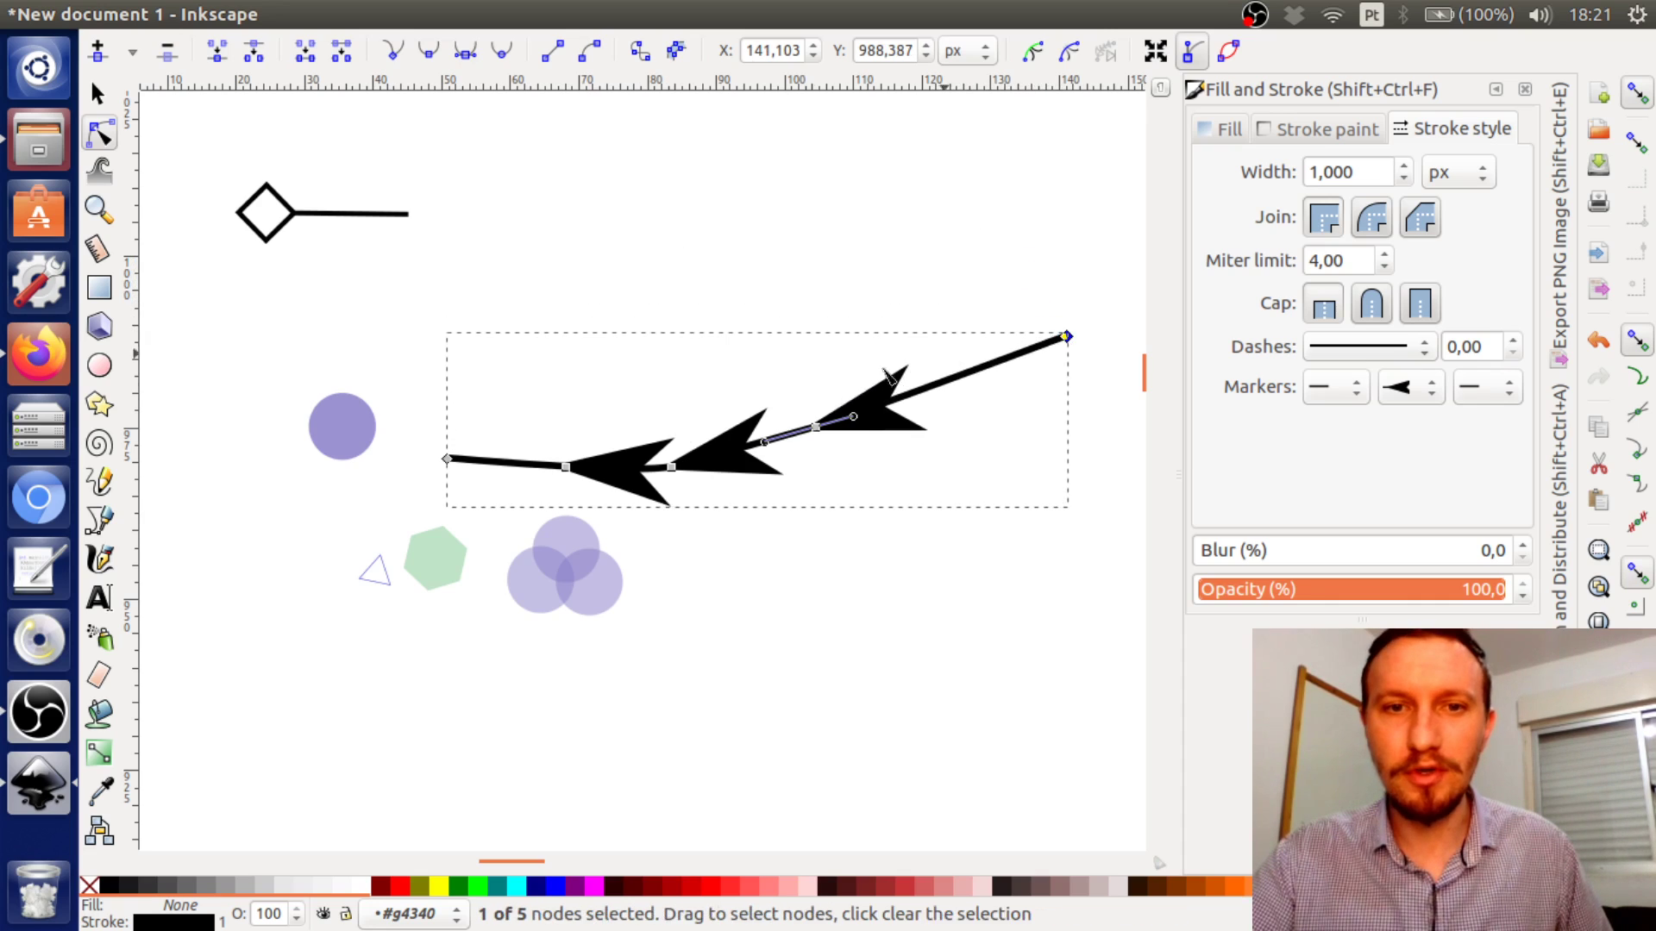
drag(446, 460, 289, 488)
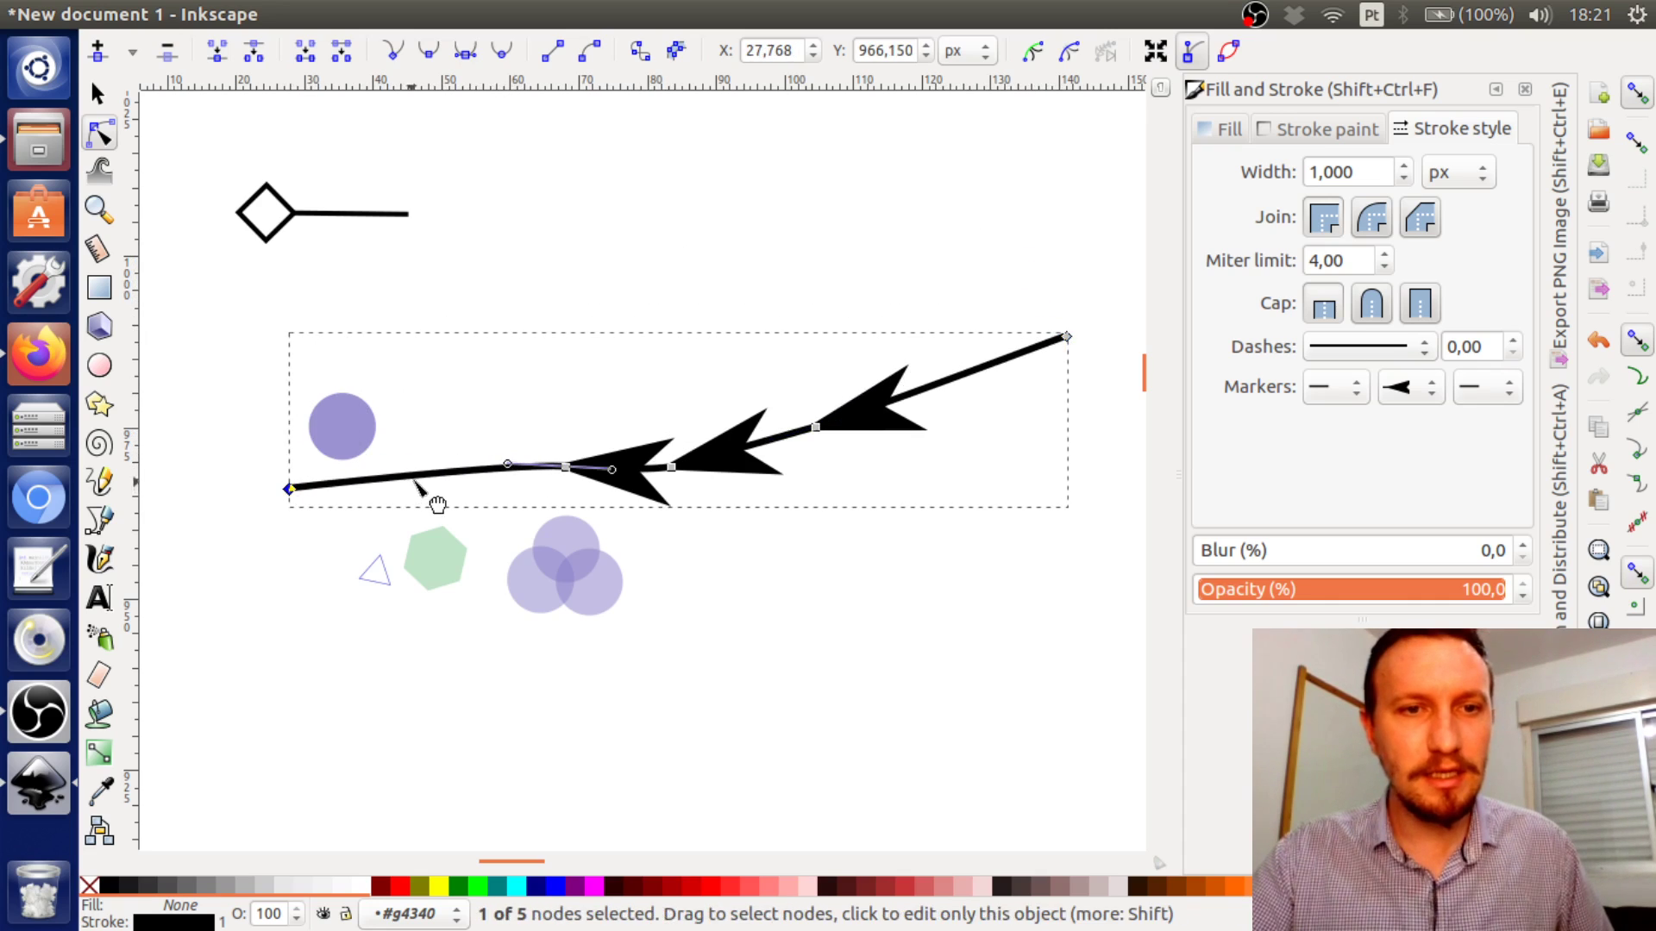
double_click(414, 476)
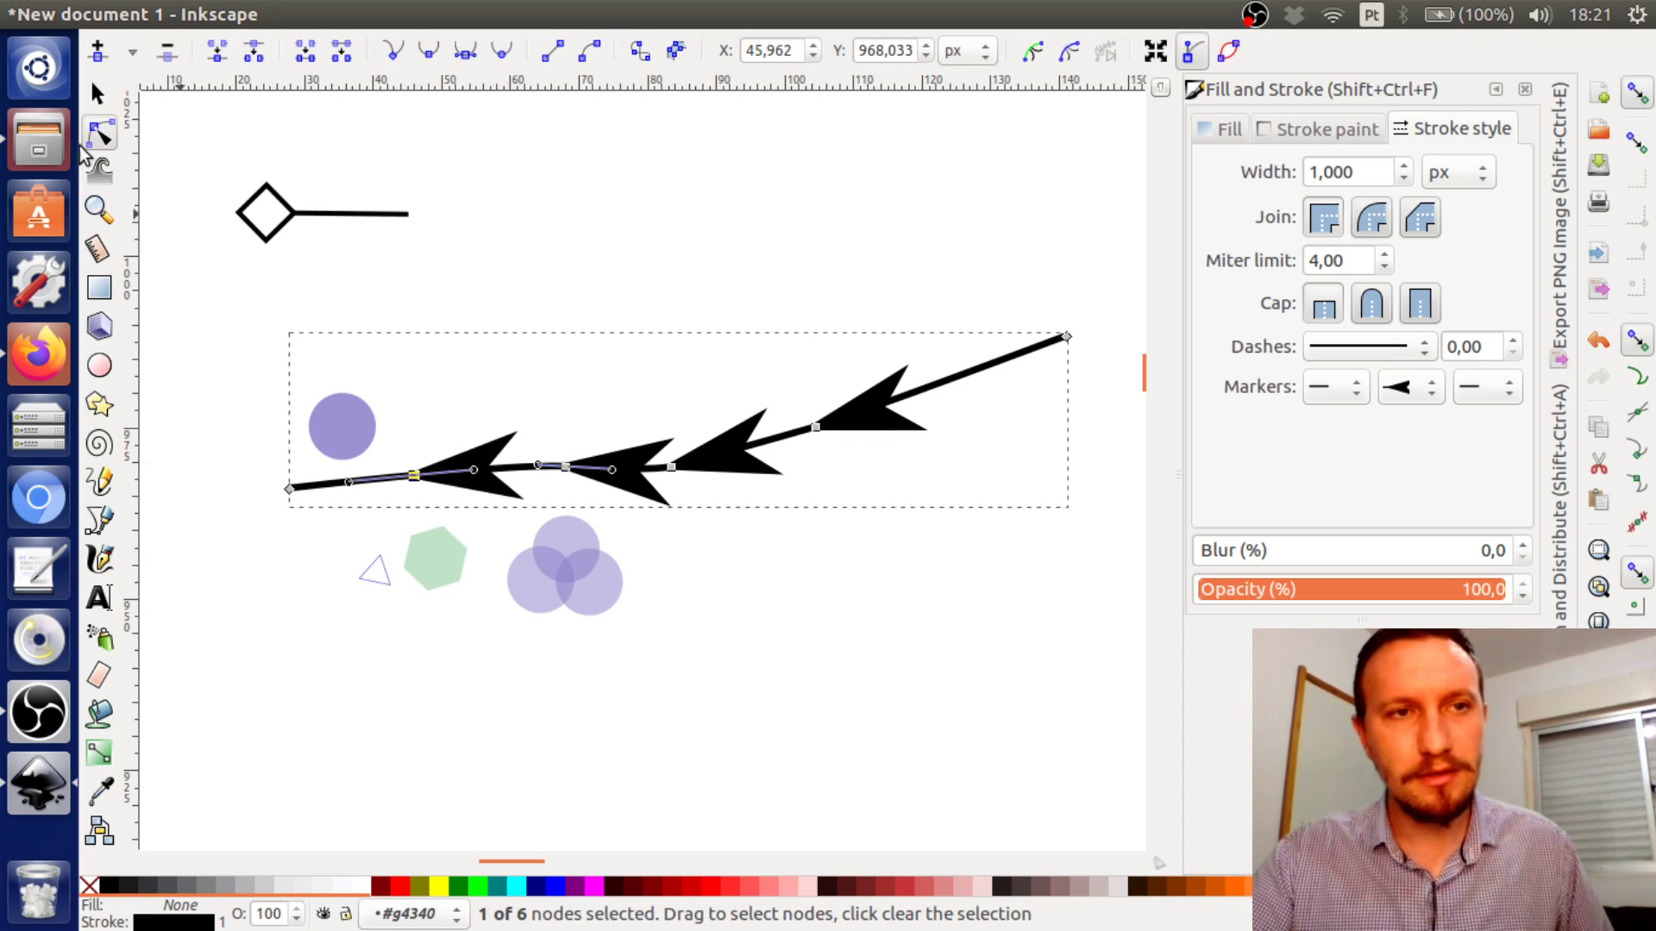
Set the curve's mid marker to the smaller solid arrowhead and deselect the path
click(1411, 387)
click(1406, 383)
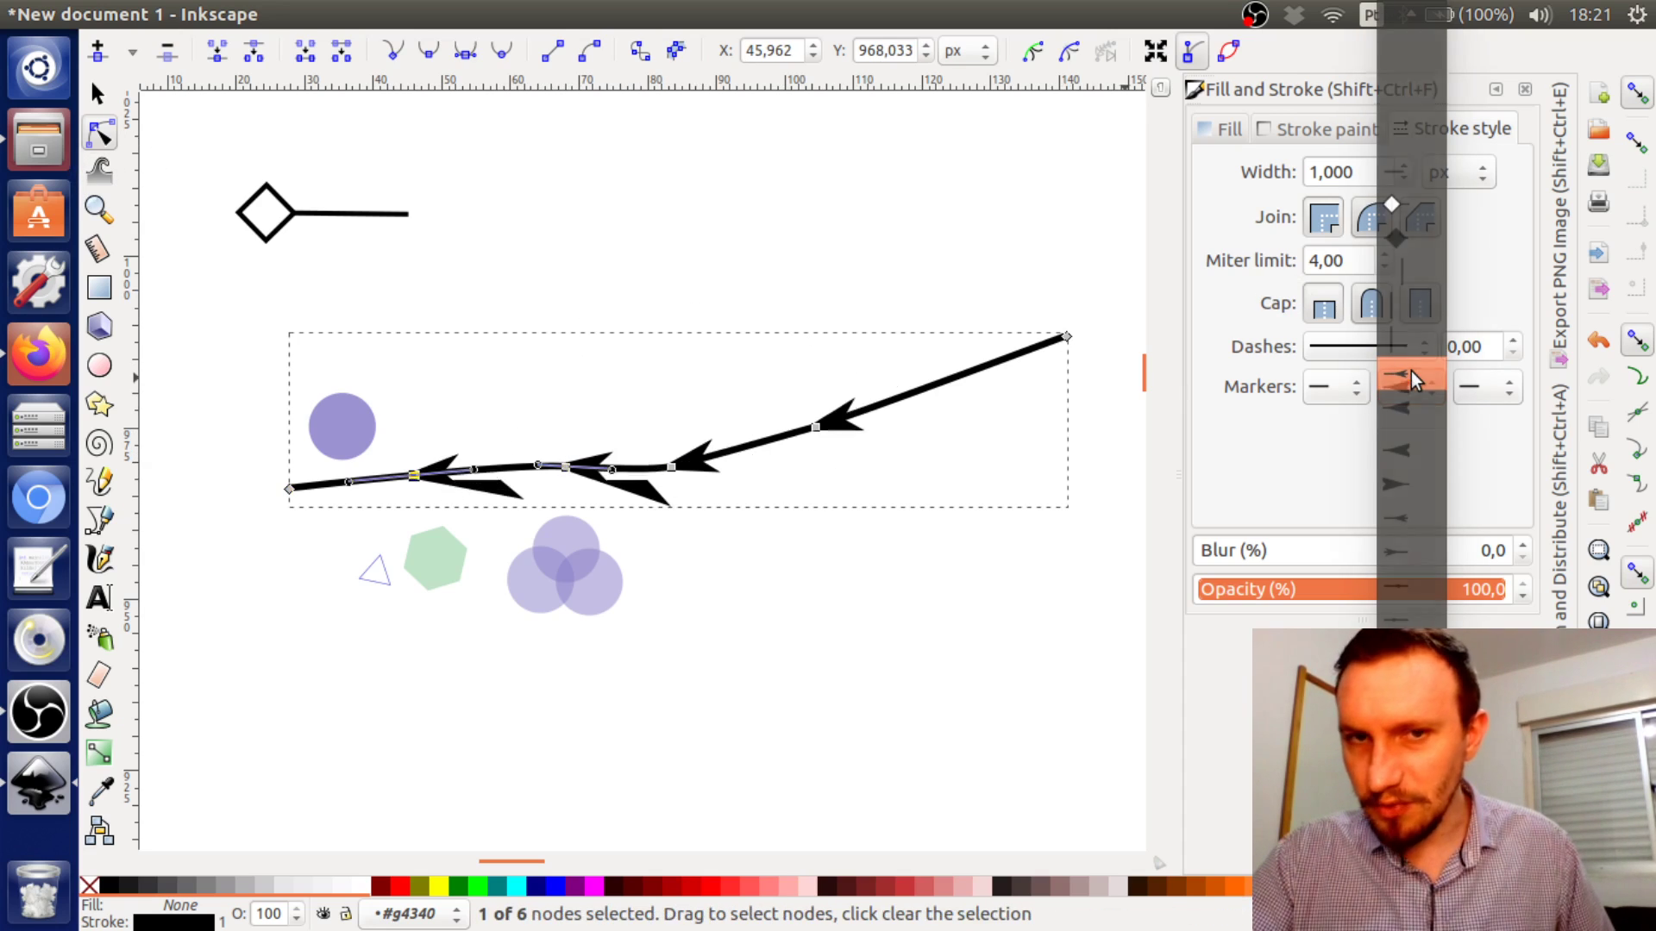
key(s)
click(695, 184)
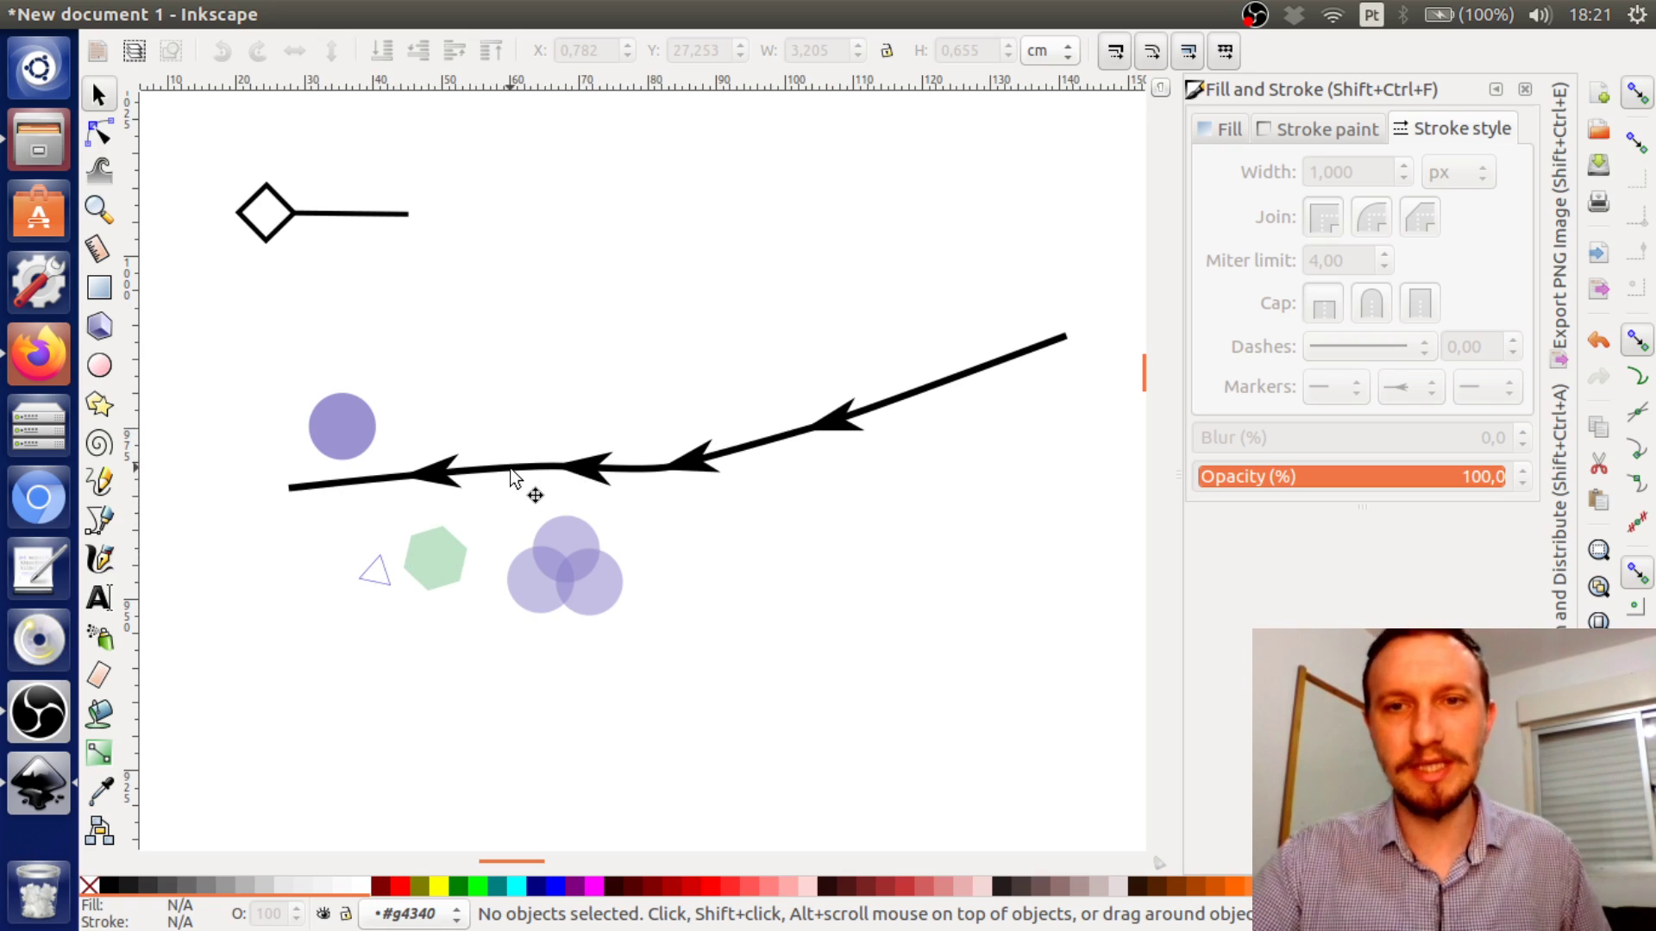
Set the arrowed path's mid marker to the feathered triple chevron
click(955, 390)
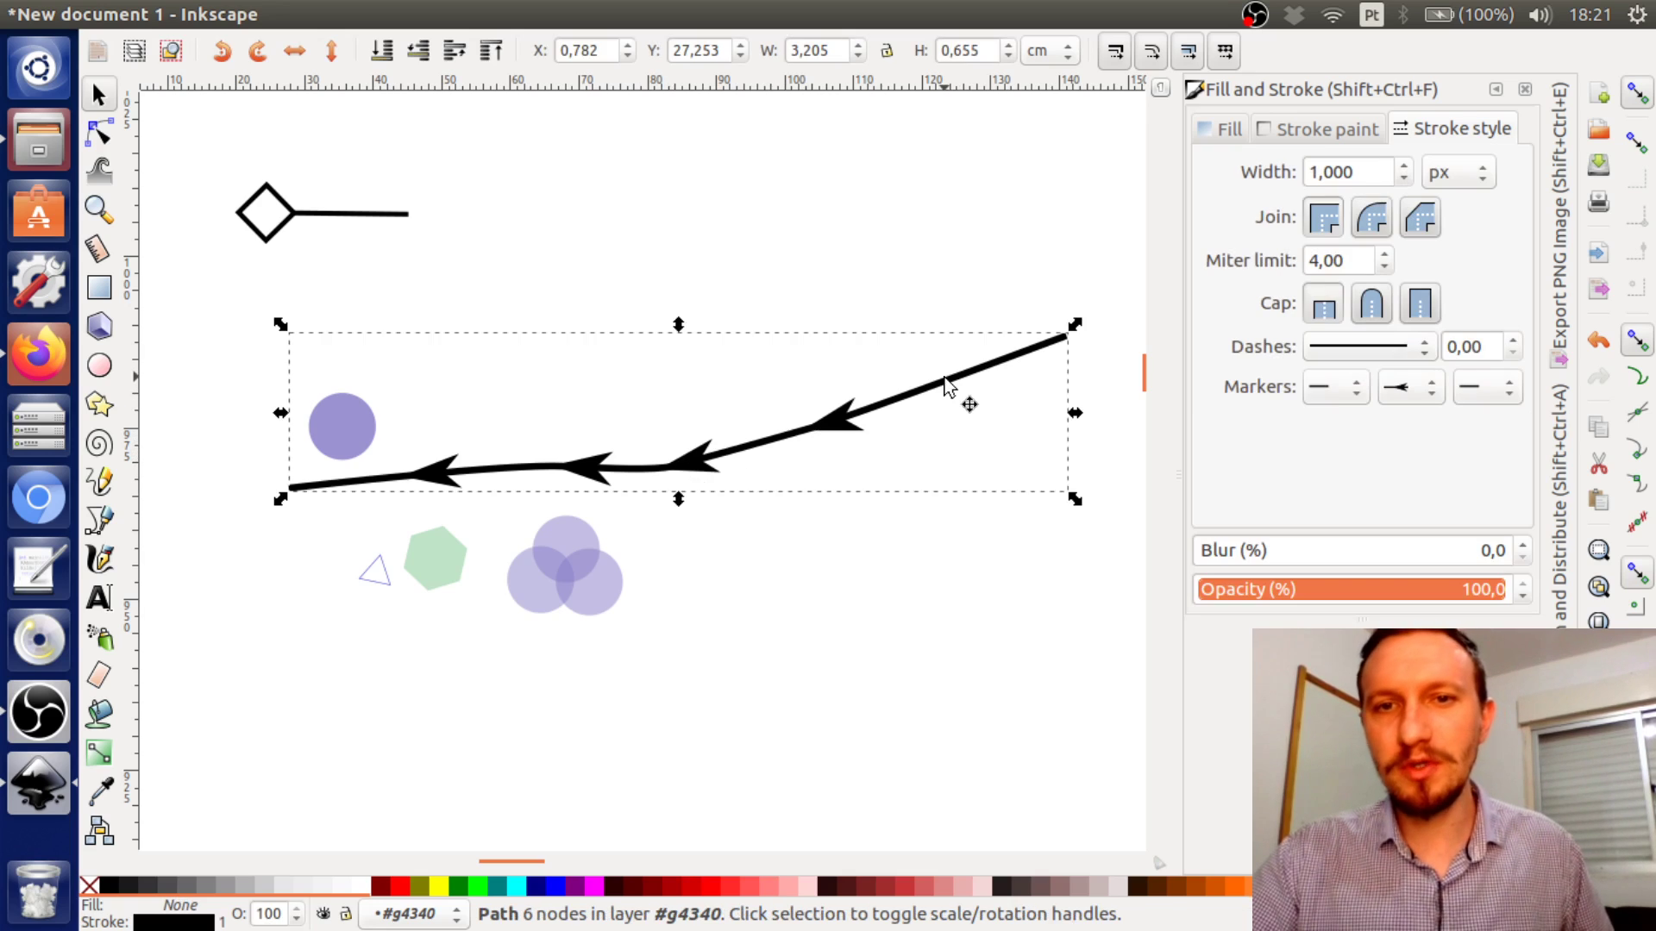
click(1410, 388)
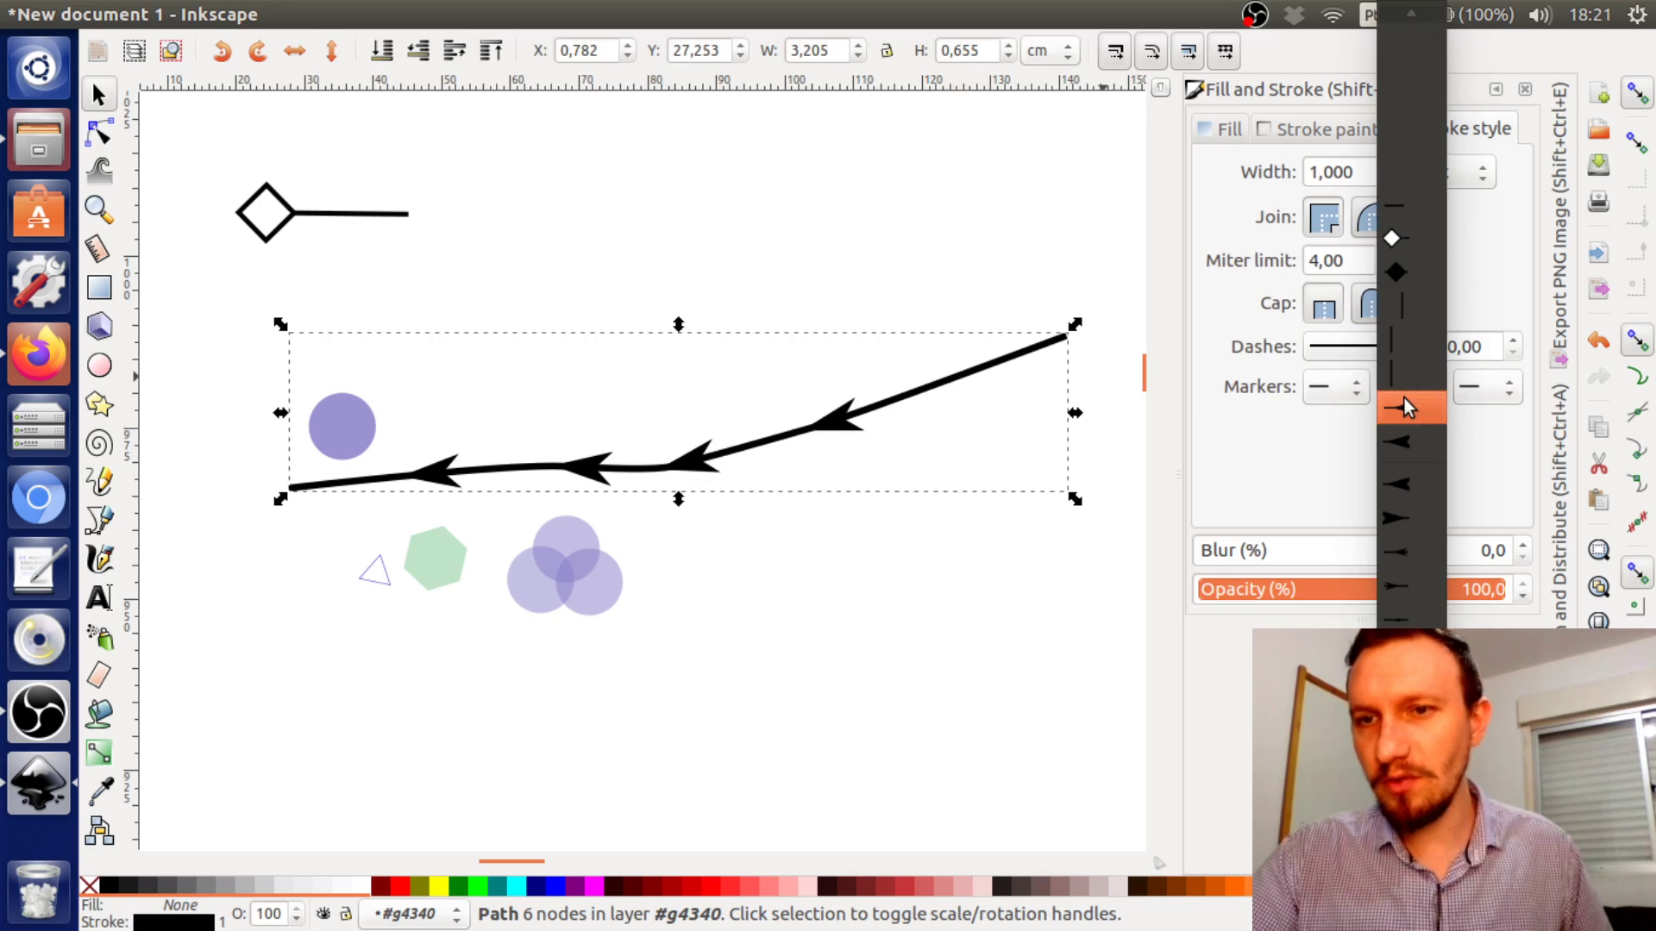
click(1394, 617)
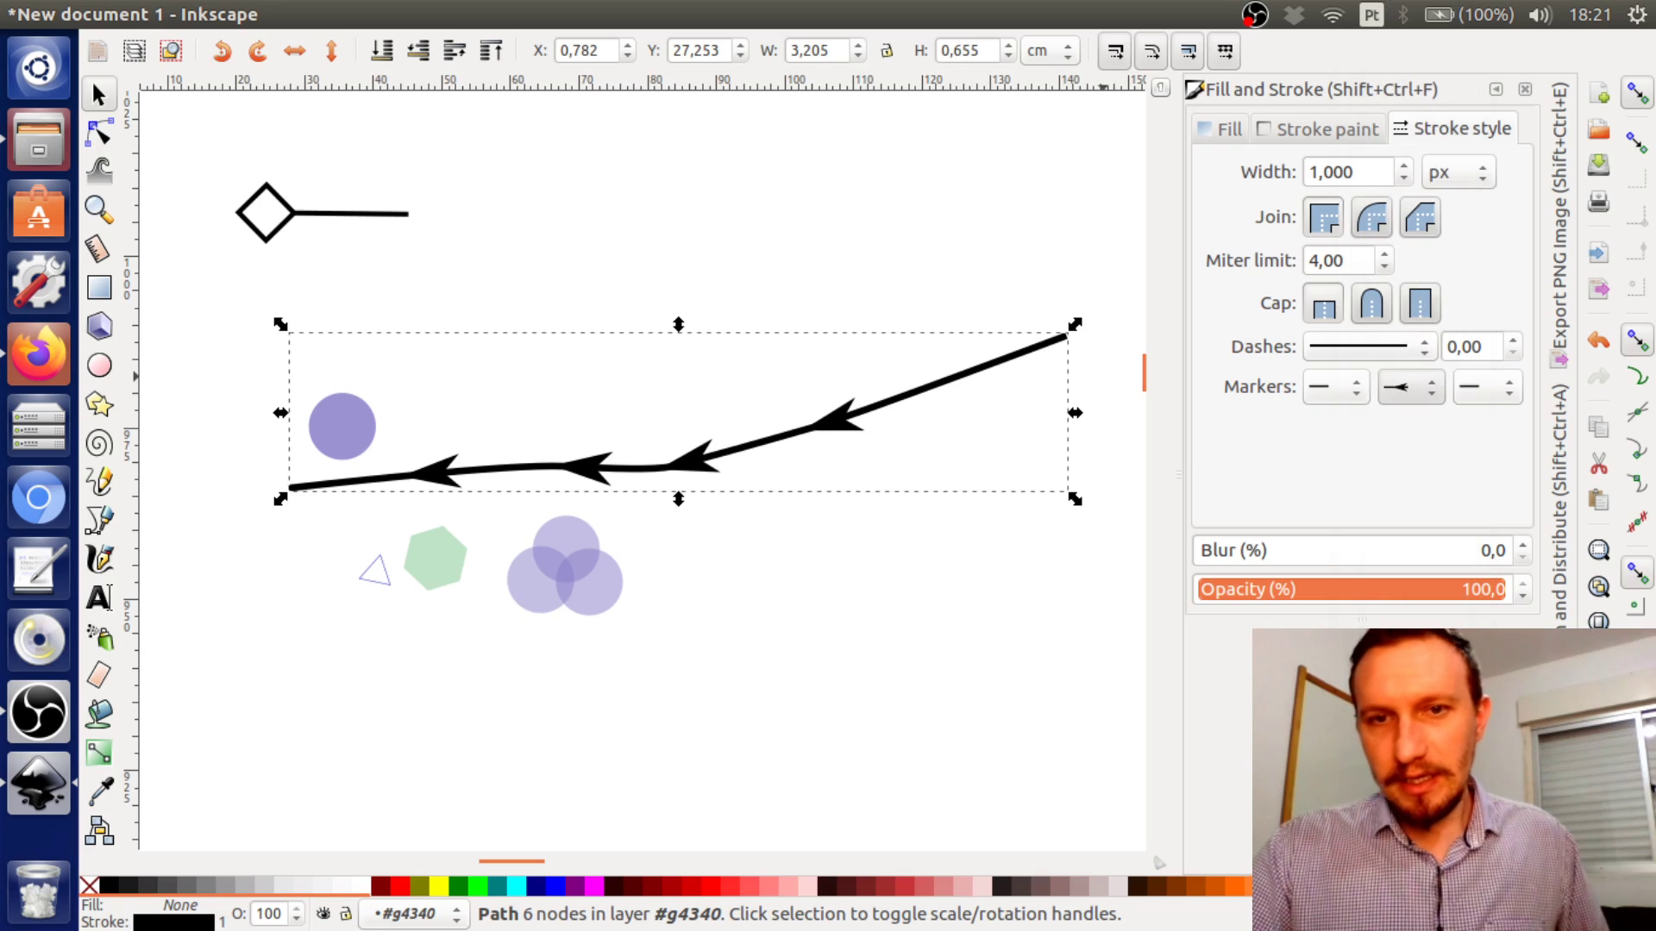
click(944, 584)
click(897, 399)
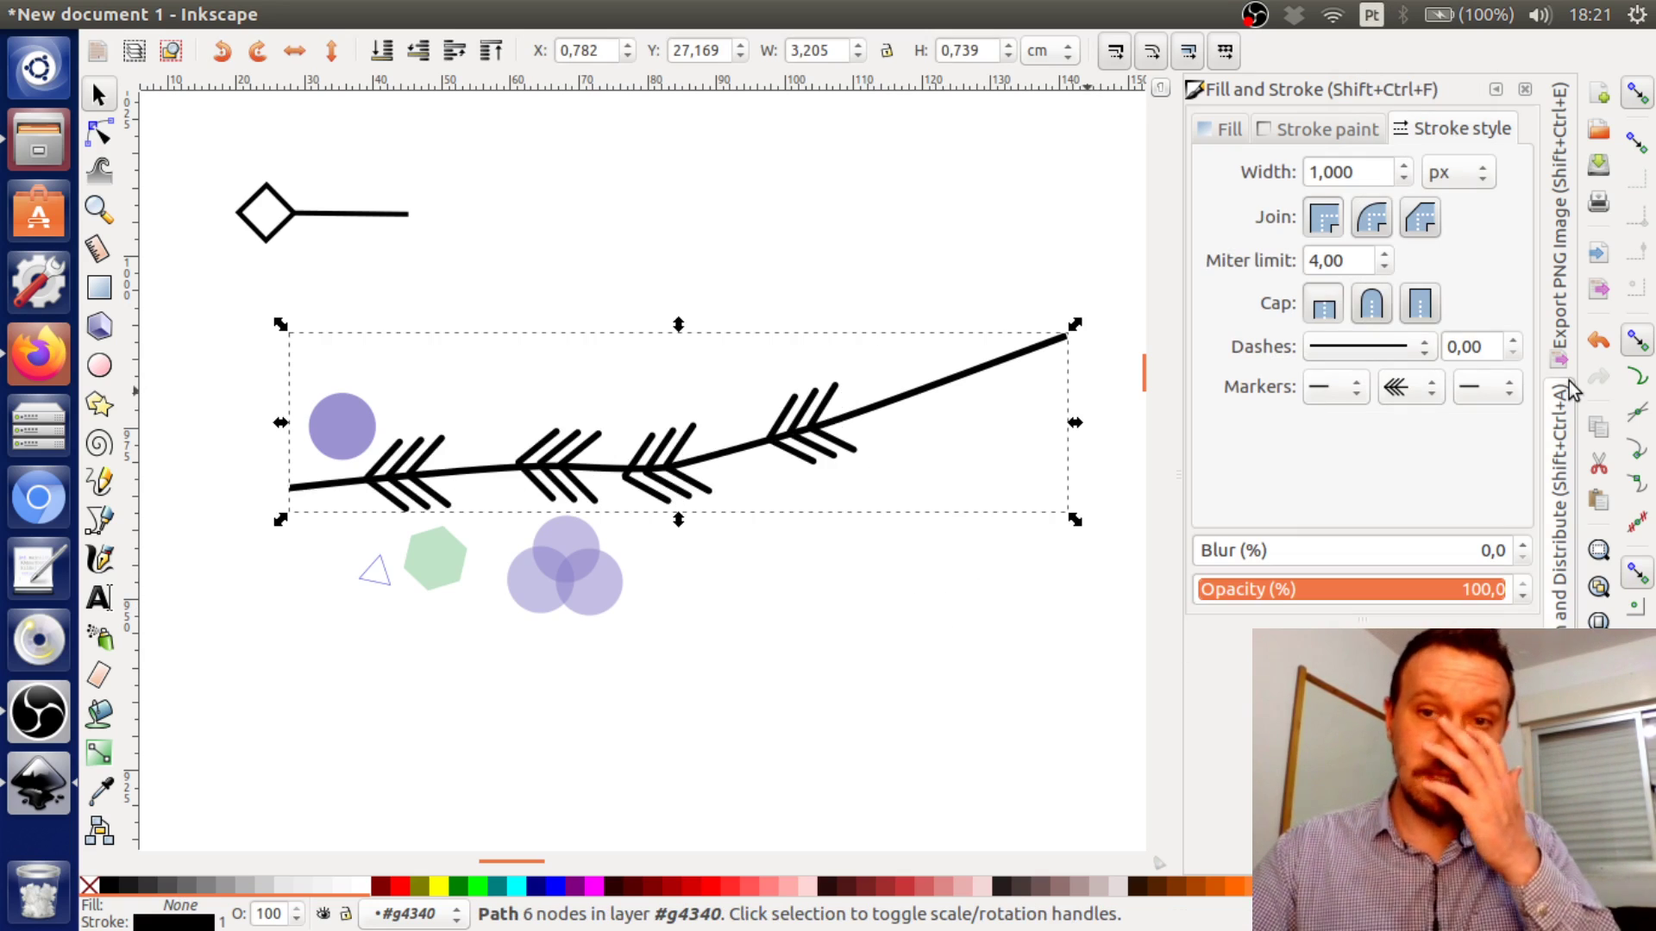
Set the path's start and end markers to feathered triple chevrons as well, and deselect it
click(1356, 395)
click(1323, 431)
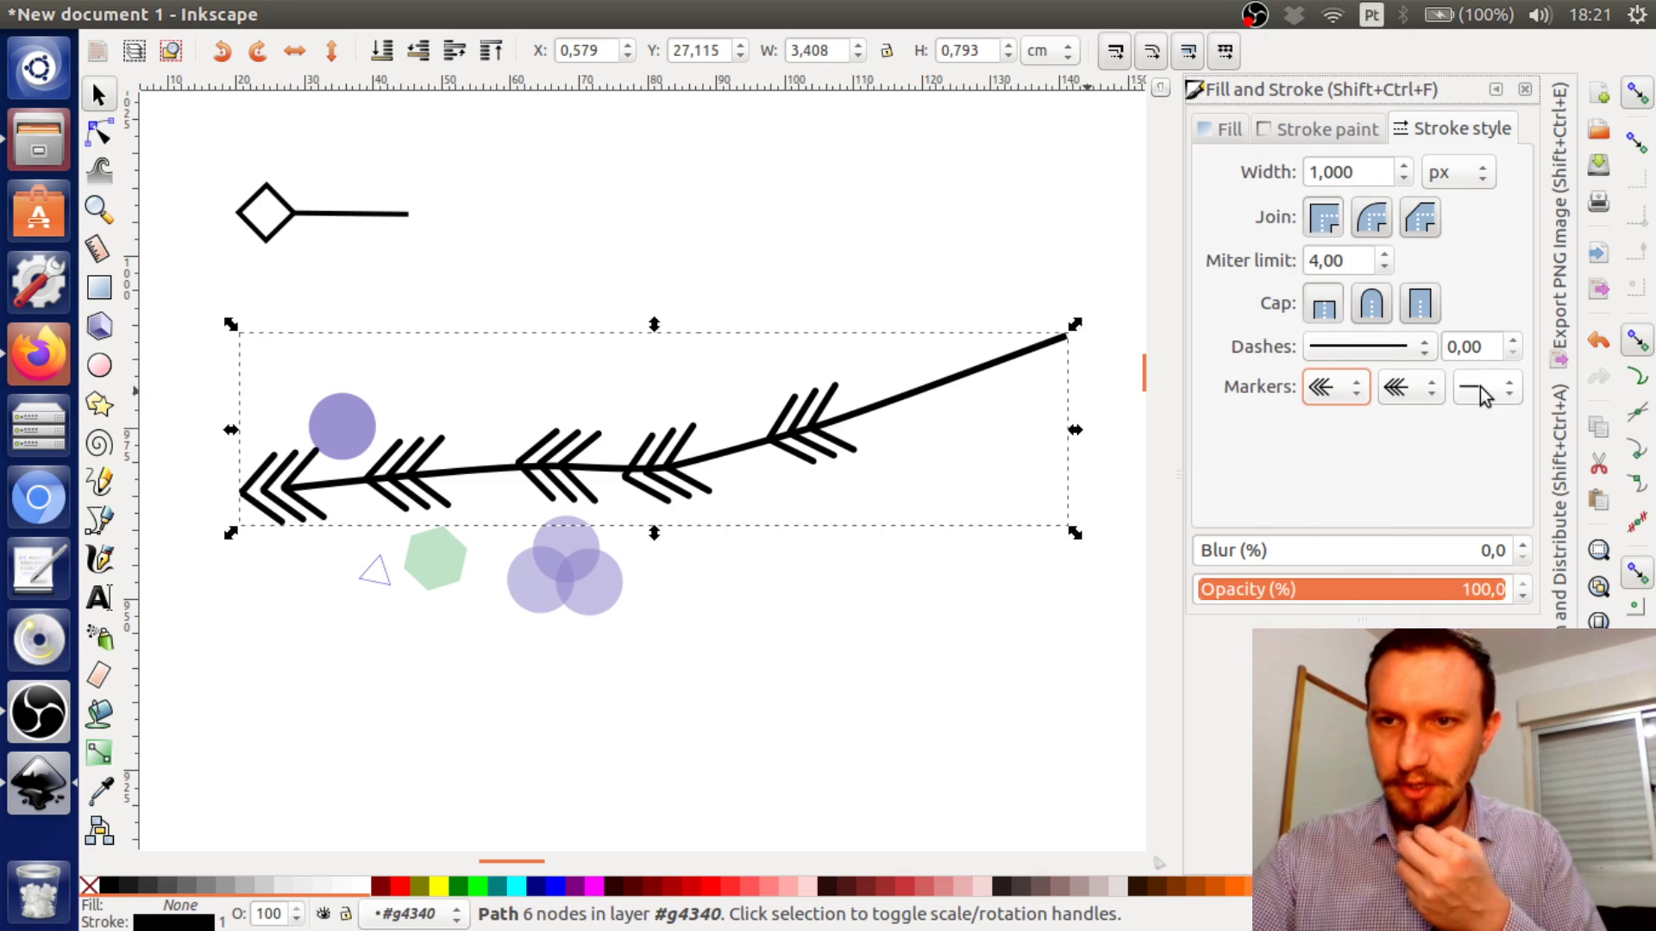
click(1480, 388)
click(1468, 439)
click(868, 183)
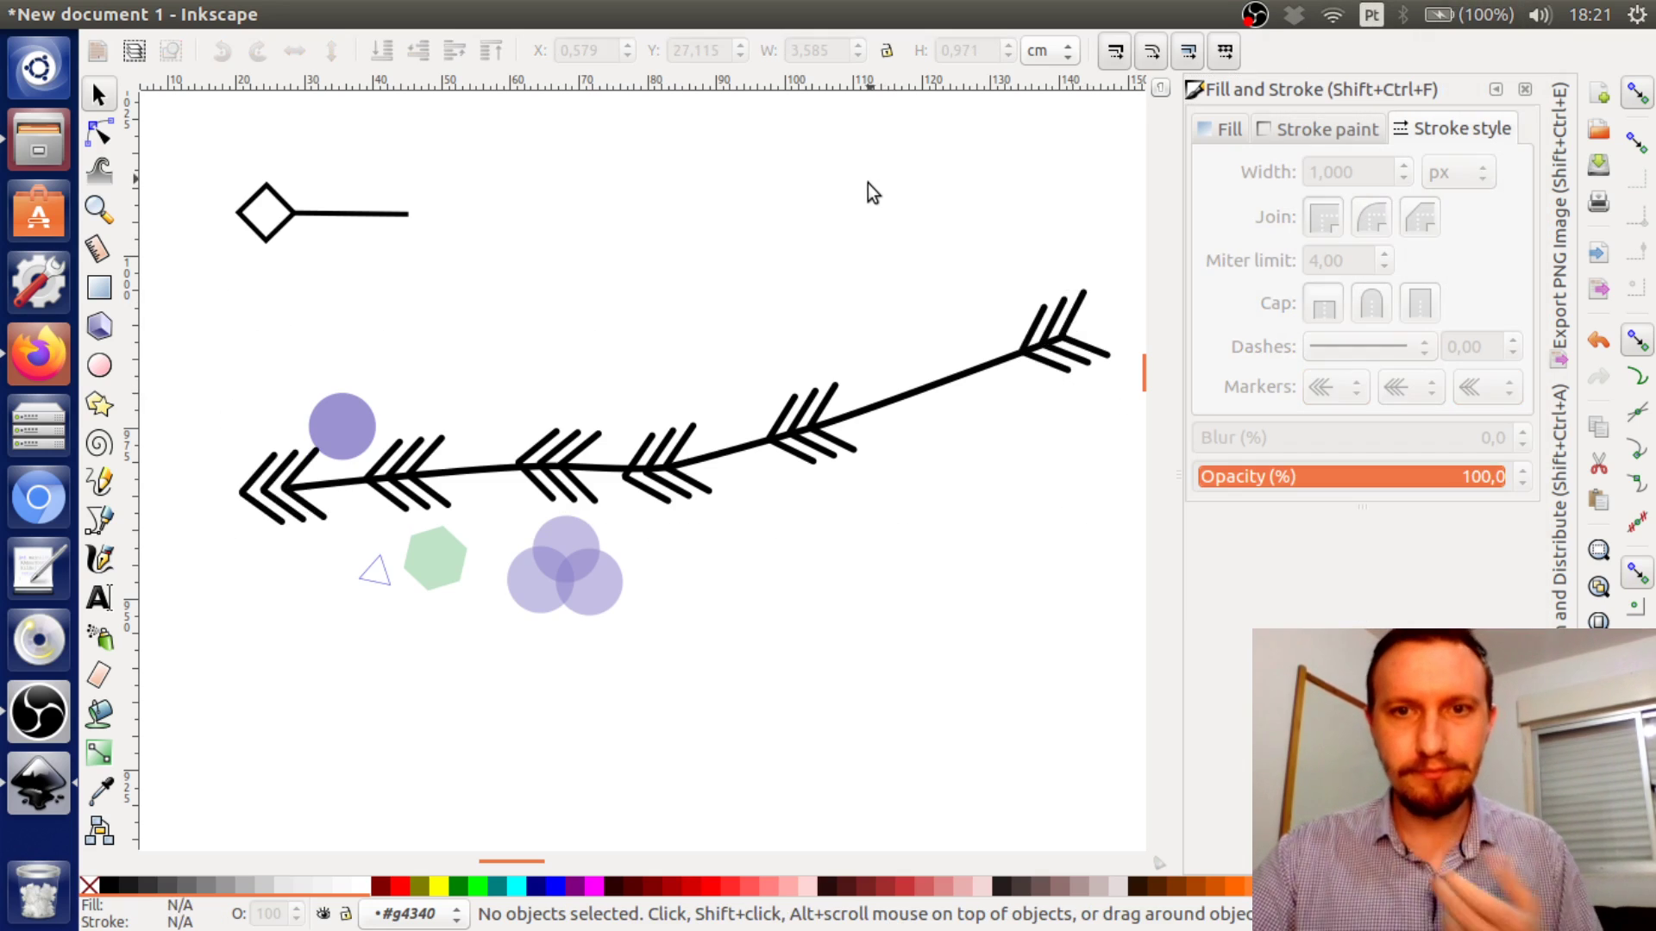
Move the feathered path above the diamond-tipped line and delete its interior node nearest the right end
ctrl+scroll(966, 380, down, 2)
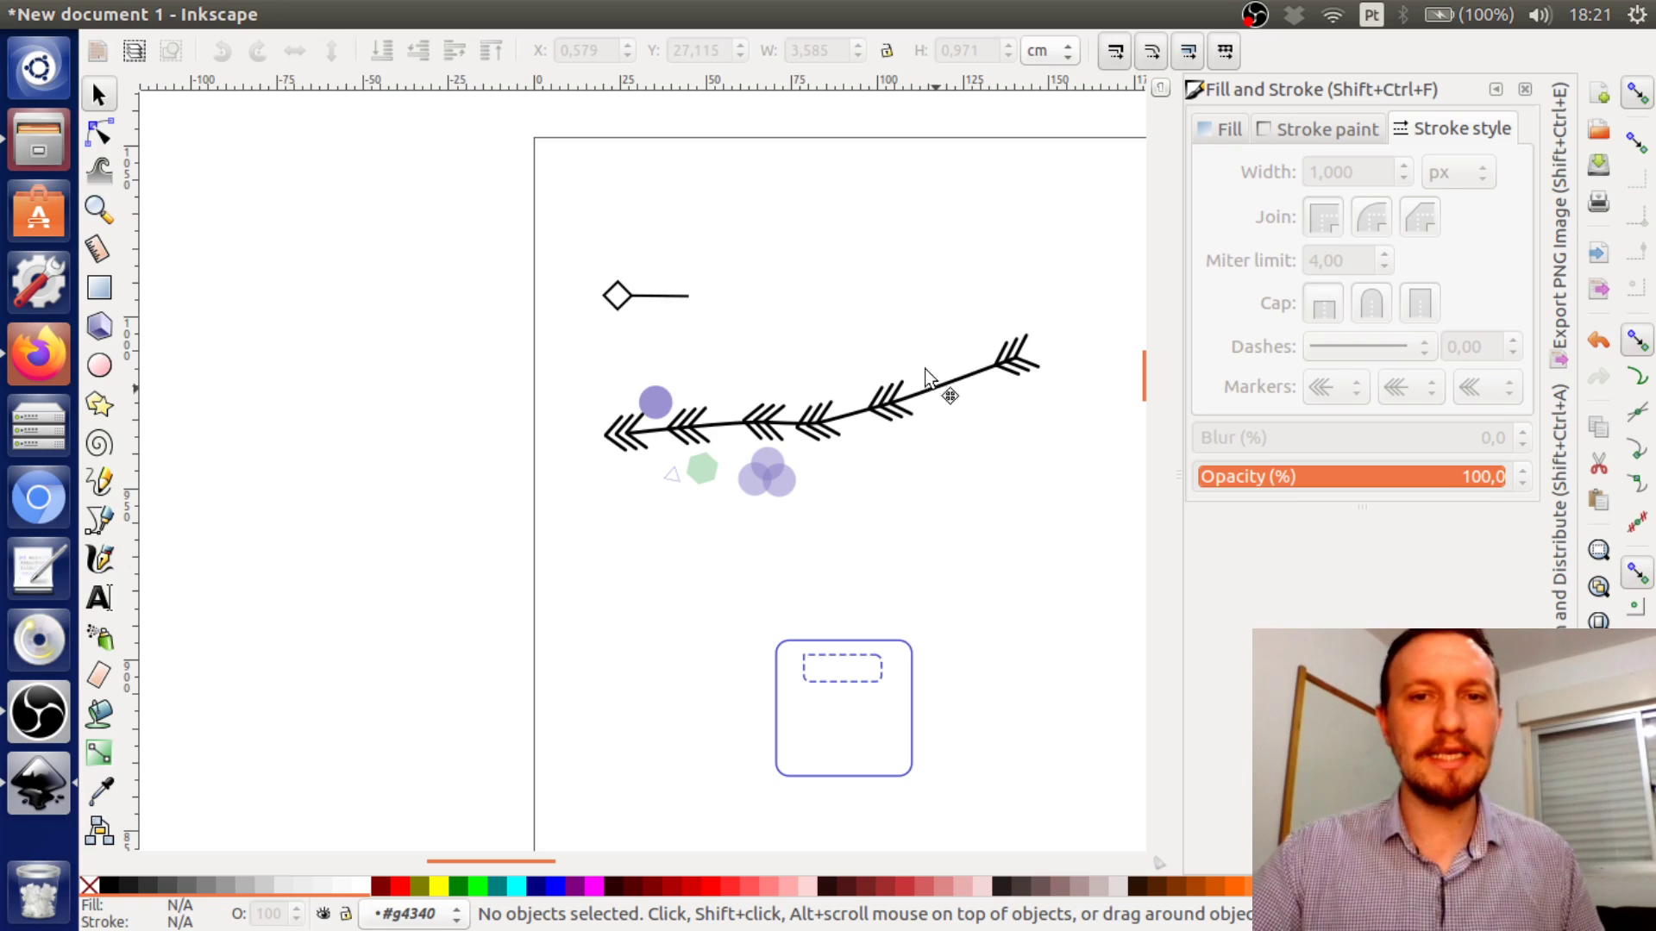
drag(940, 385, 827, 166)
key(n)
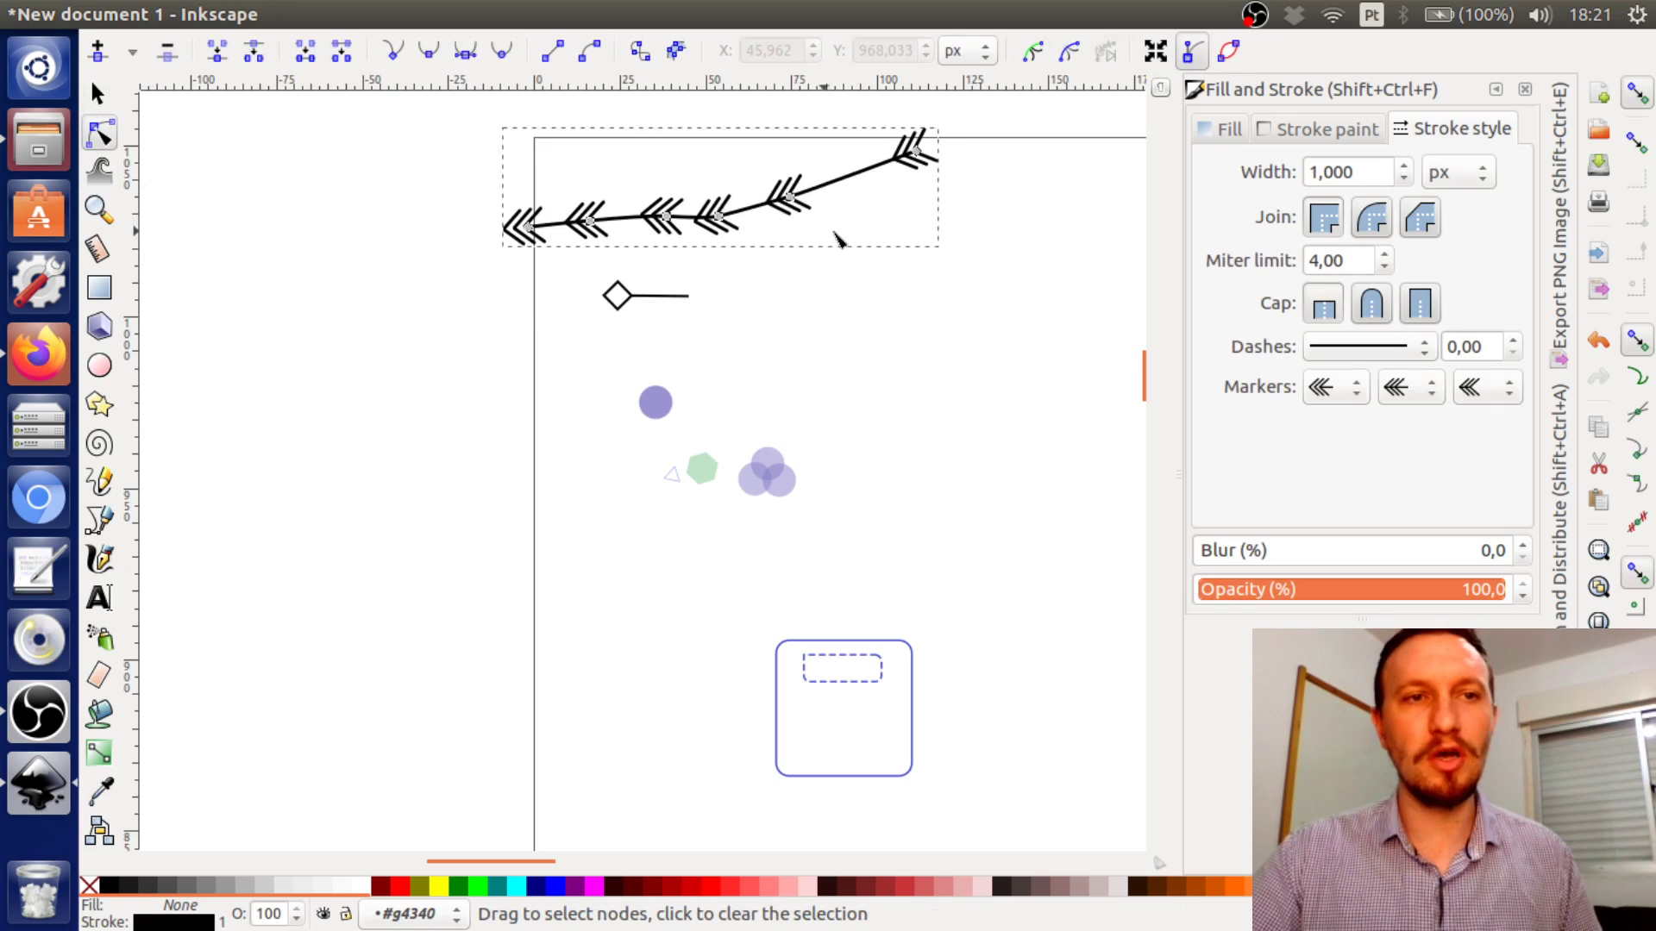
drag(765, 151, 815, 250)
key(Delete)
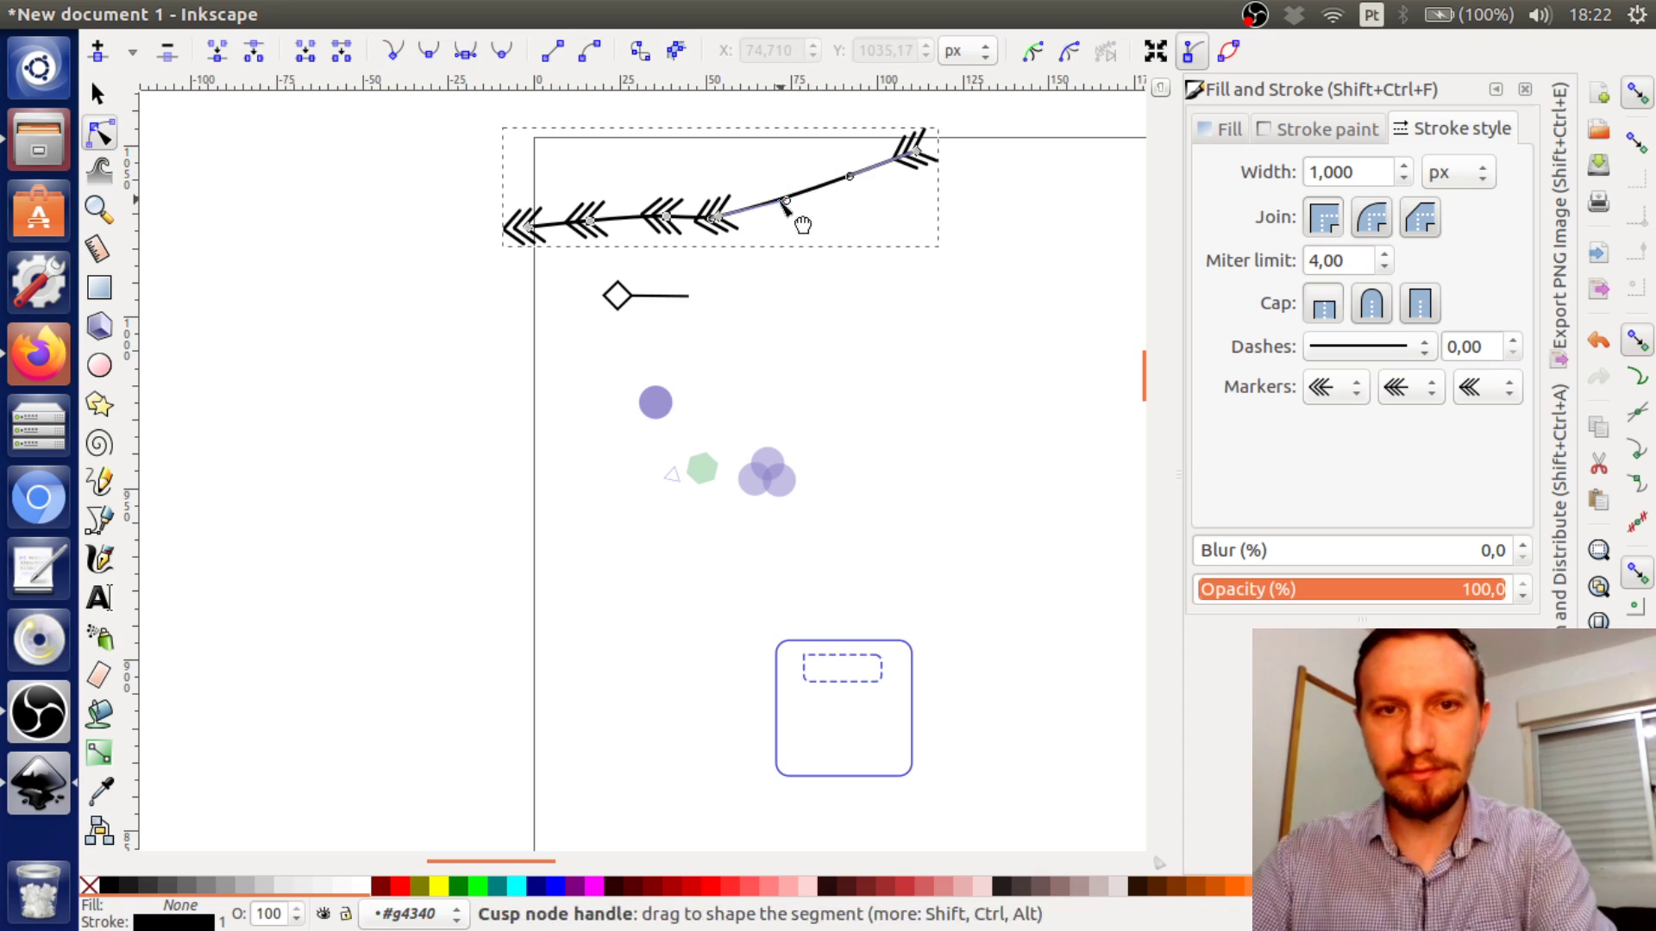
Delete the path's three remaining interior nodes and move it onto the page at about X 0.60, Y 28.58 cm
click(778, 303)
click(712, 231)
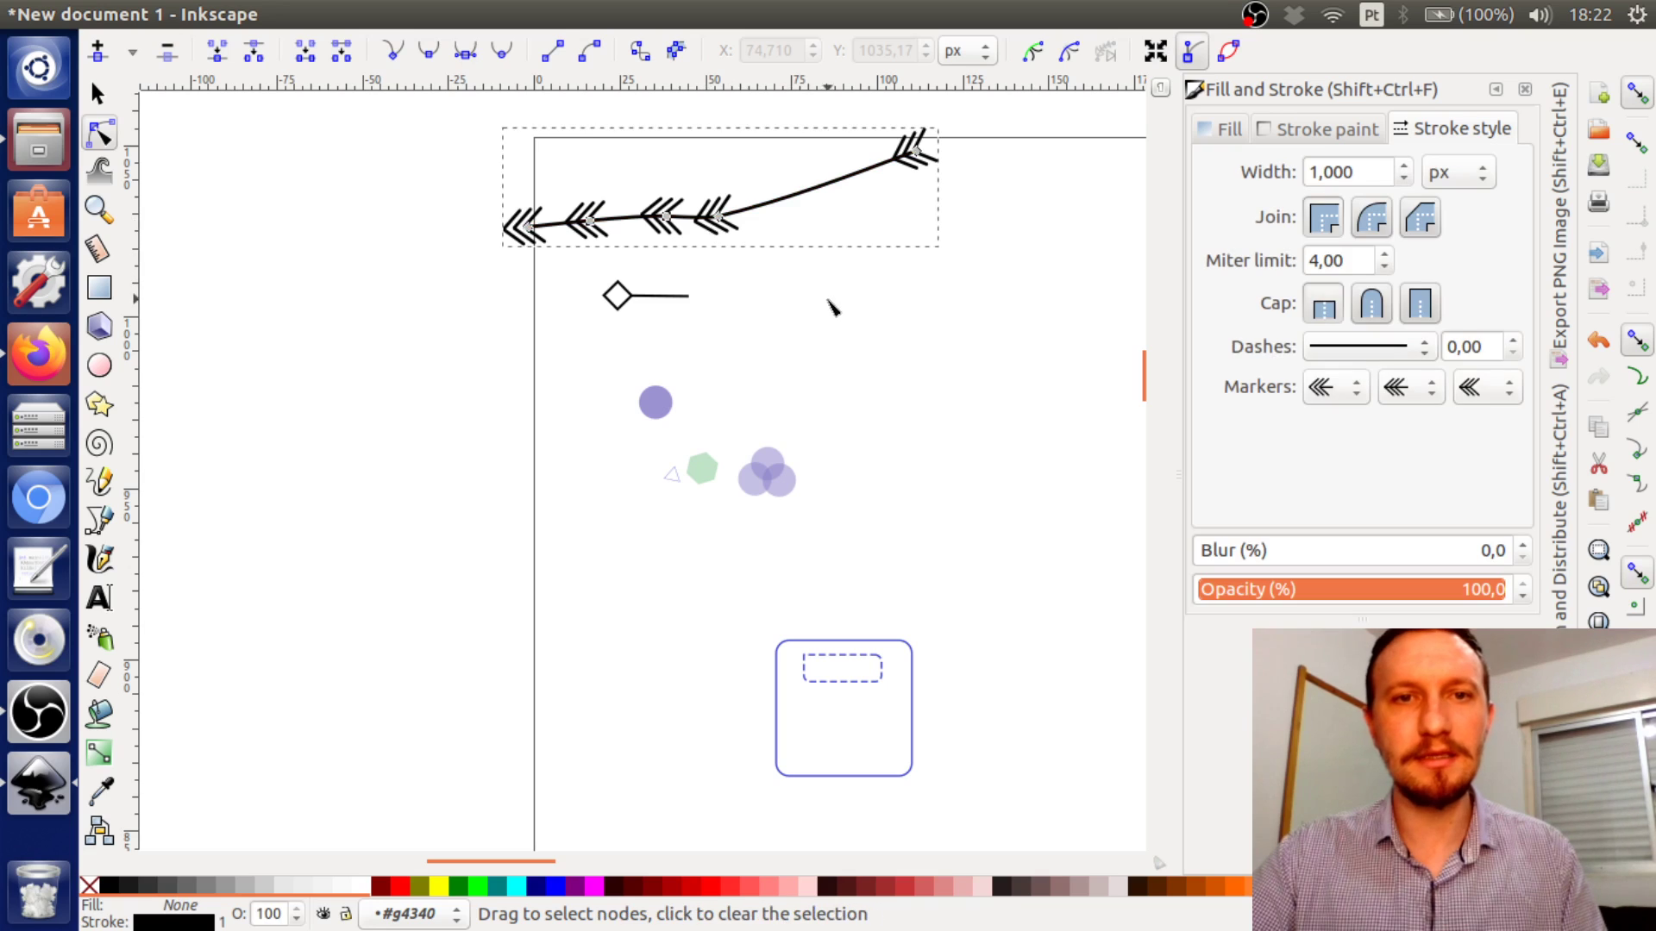
drag(833, 308, 590, 176)
key(Delete)
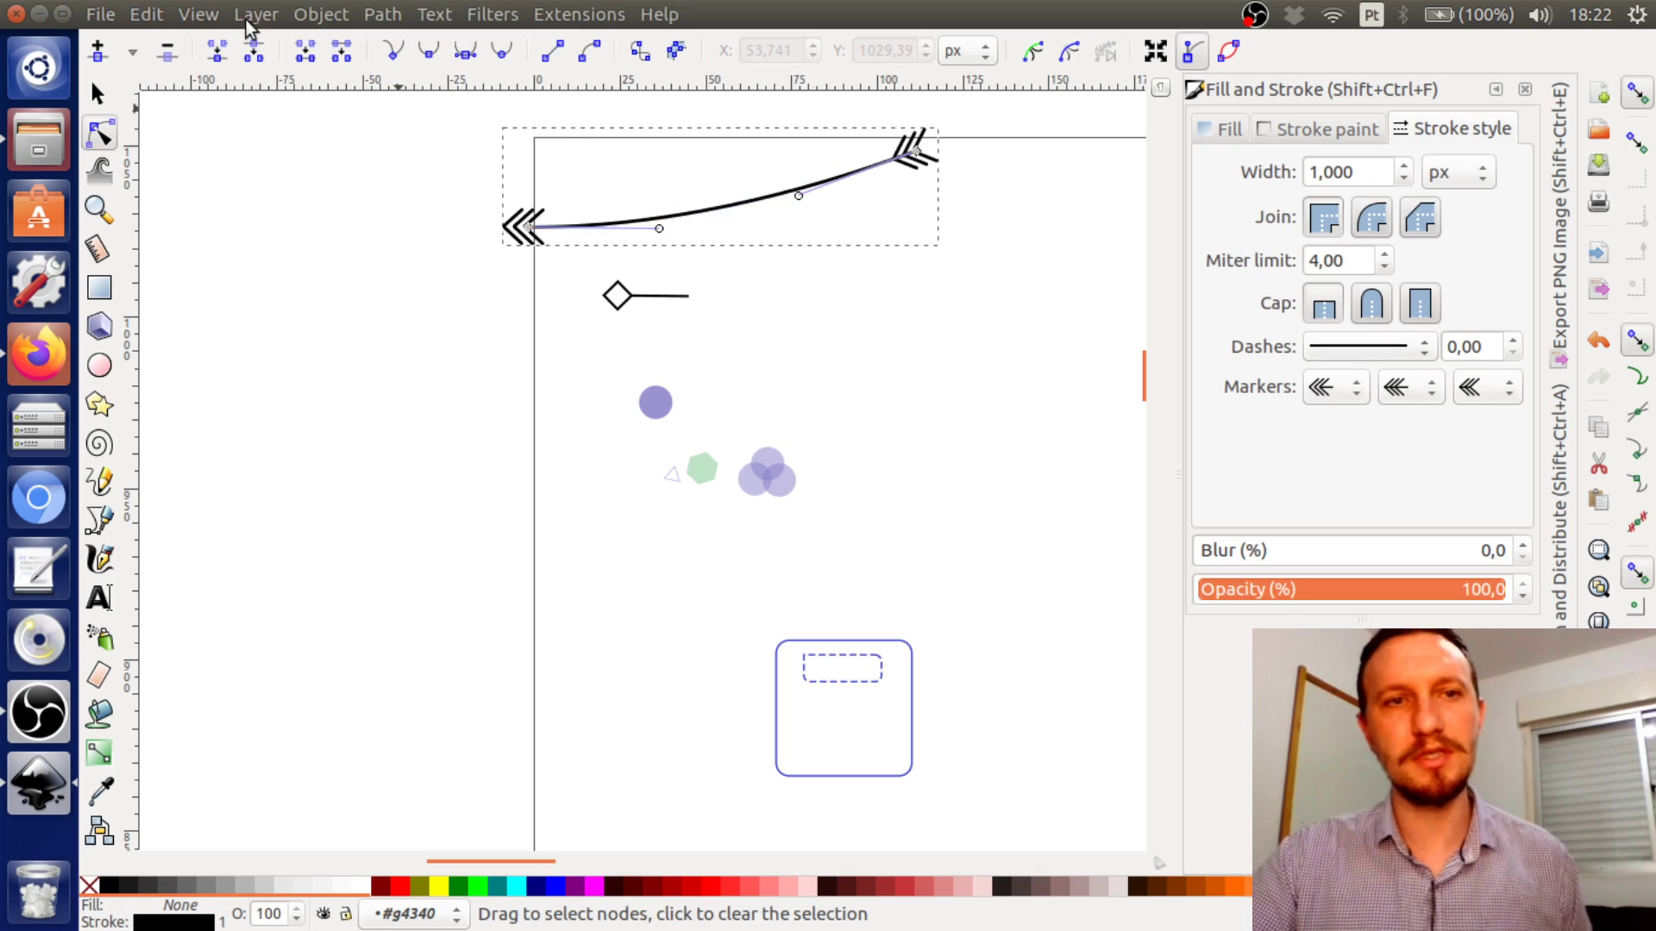
click(98, 93)
click(925, 269)
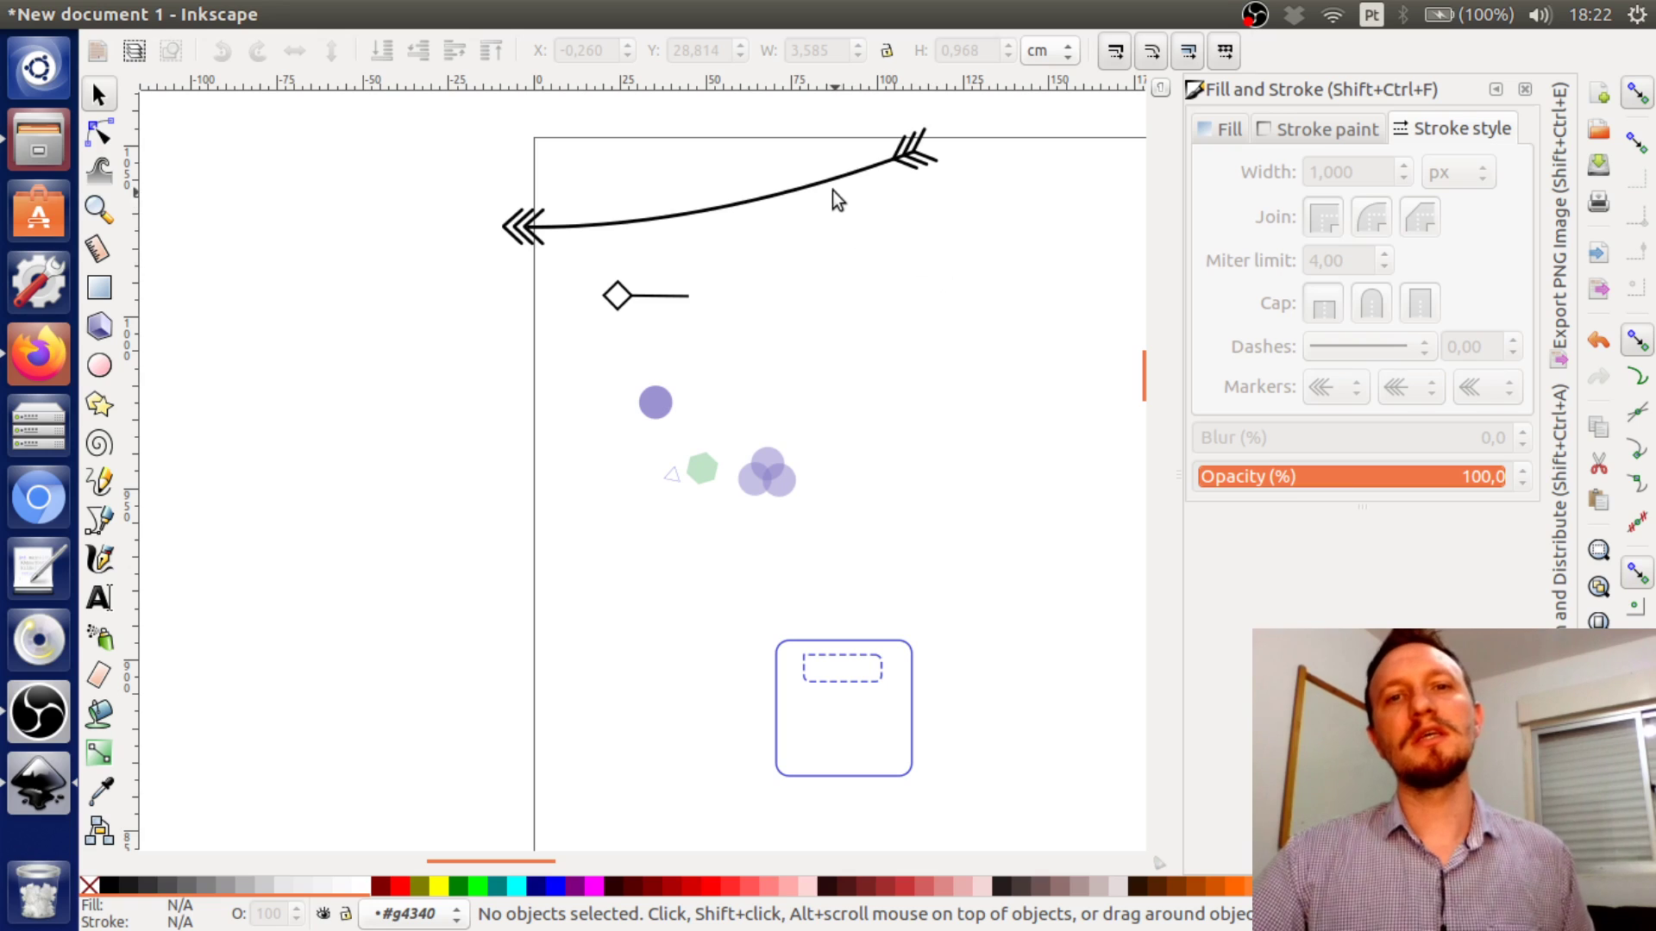
mouse_move(833, 184)
mouse_down()
mouse_move(876, 285)
mouse_move(935, 230)
mouse_up()
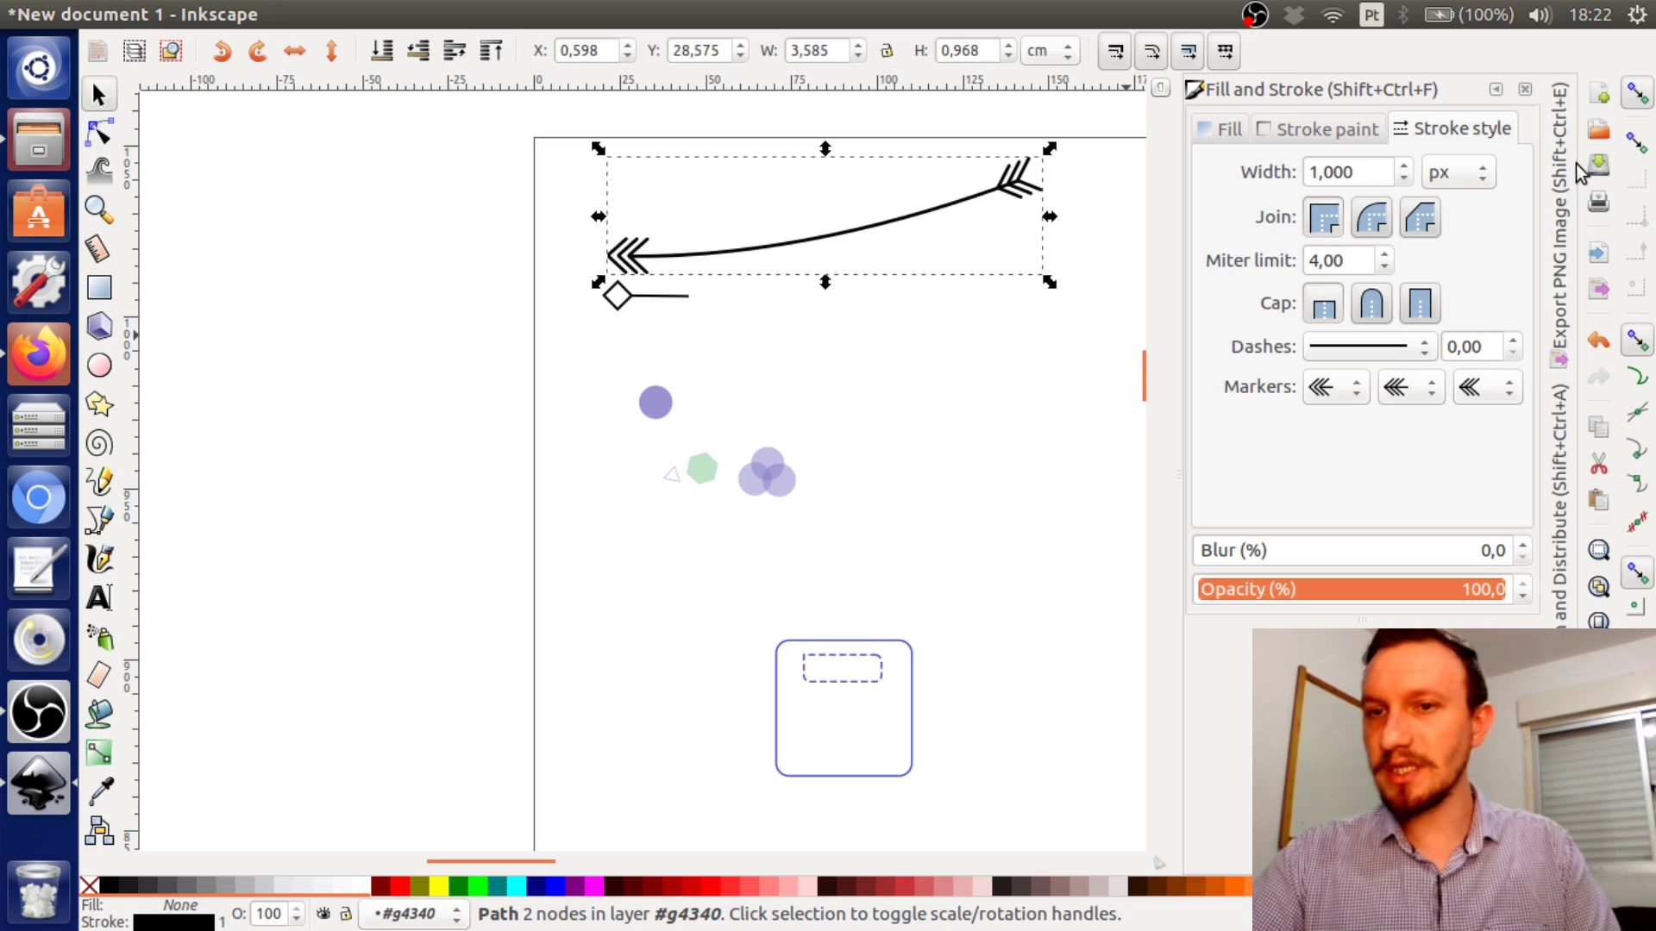
click(986, 381)
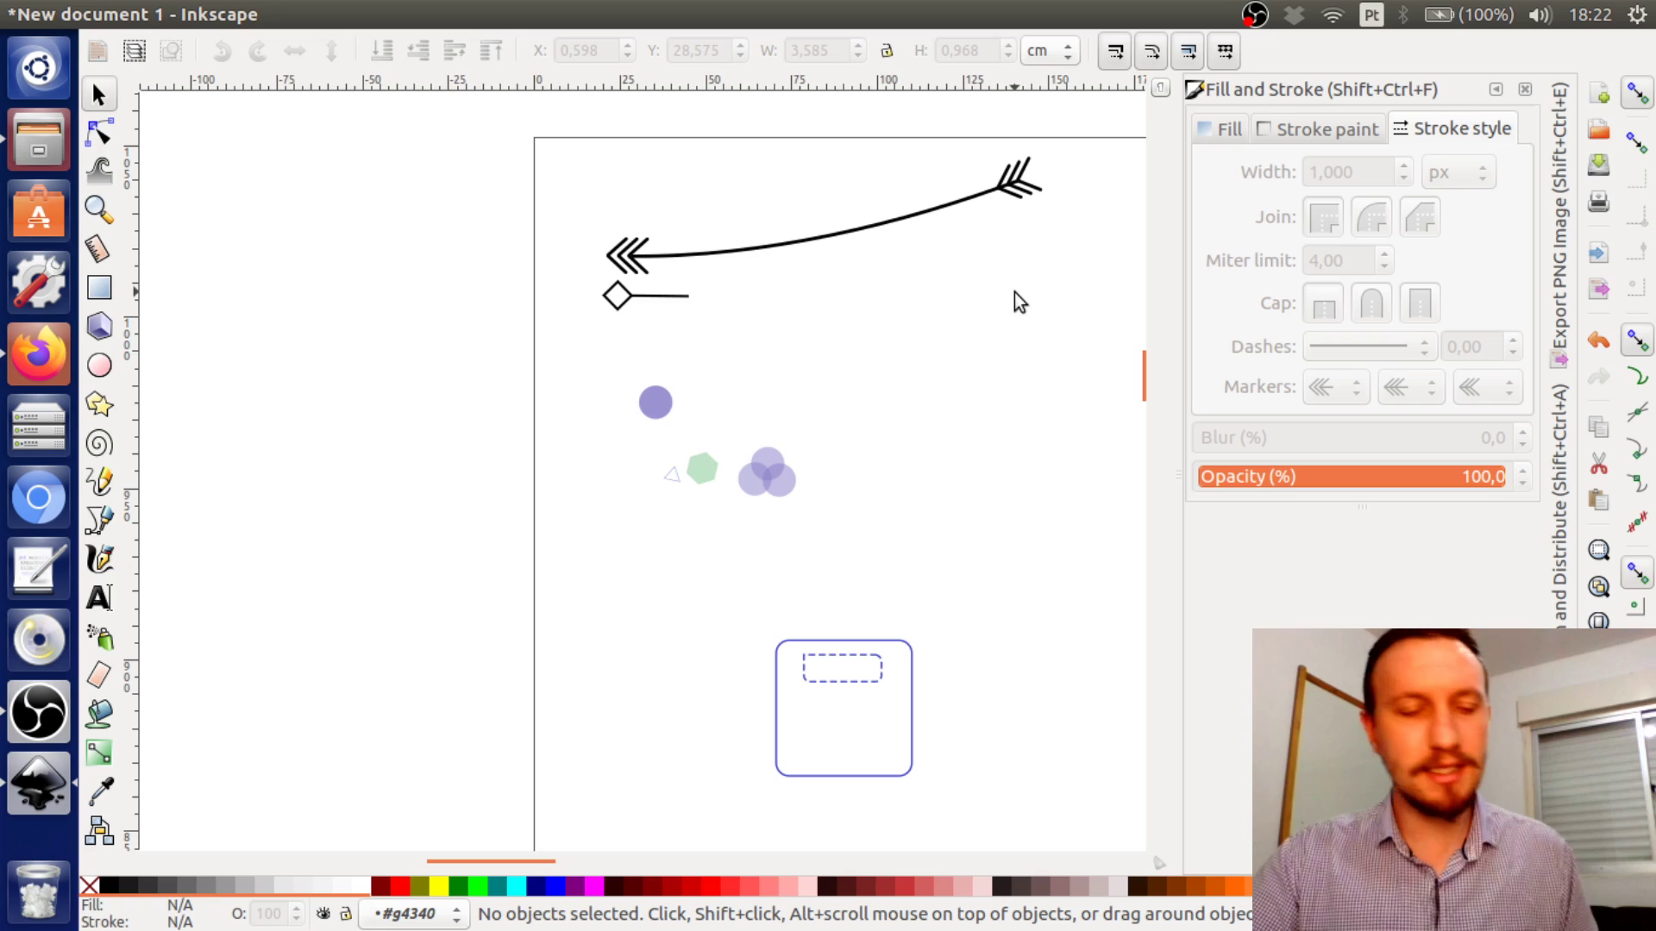
Delete the circles, polygons and rounded rectangles, and remove the feathered path and the diamond-tipped line to clear the area
mouse_move(1015, 293)
mouse_down()
mouse_move(758, 462)
mouse_move(825, 462)
mouse_move(840, 397)
mouse_up()
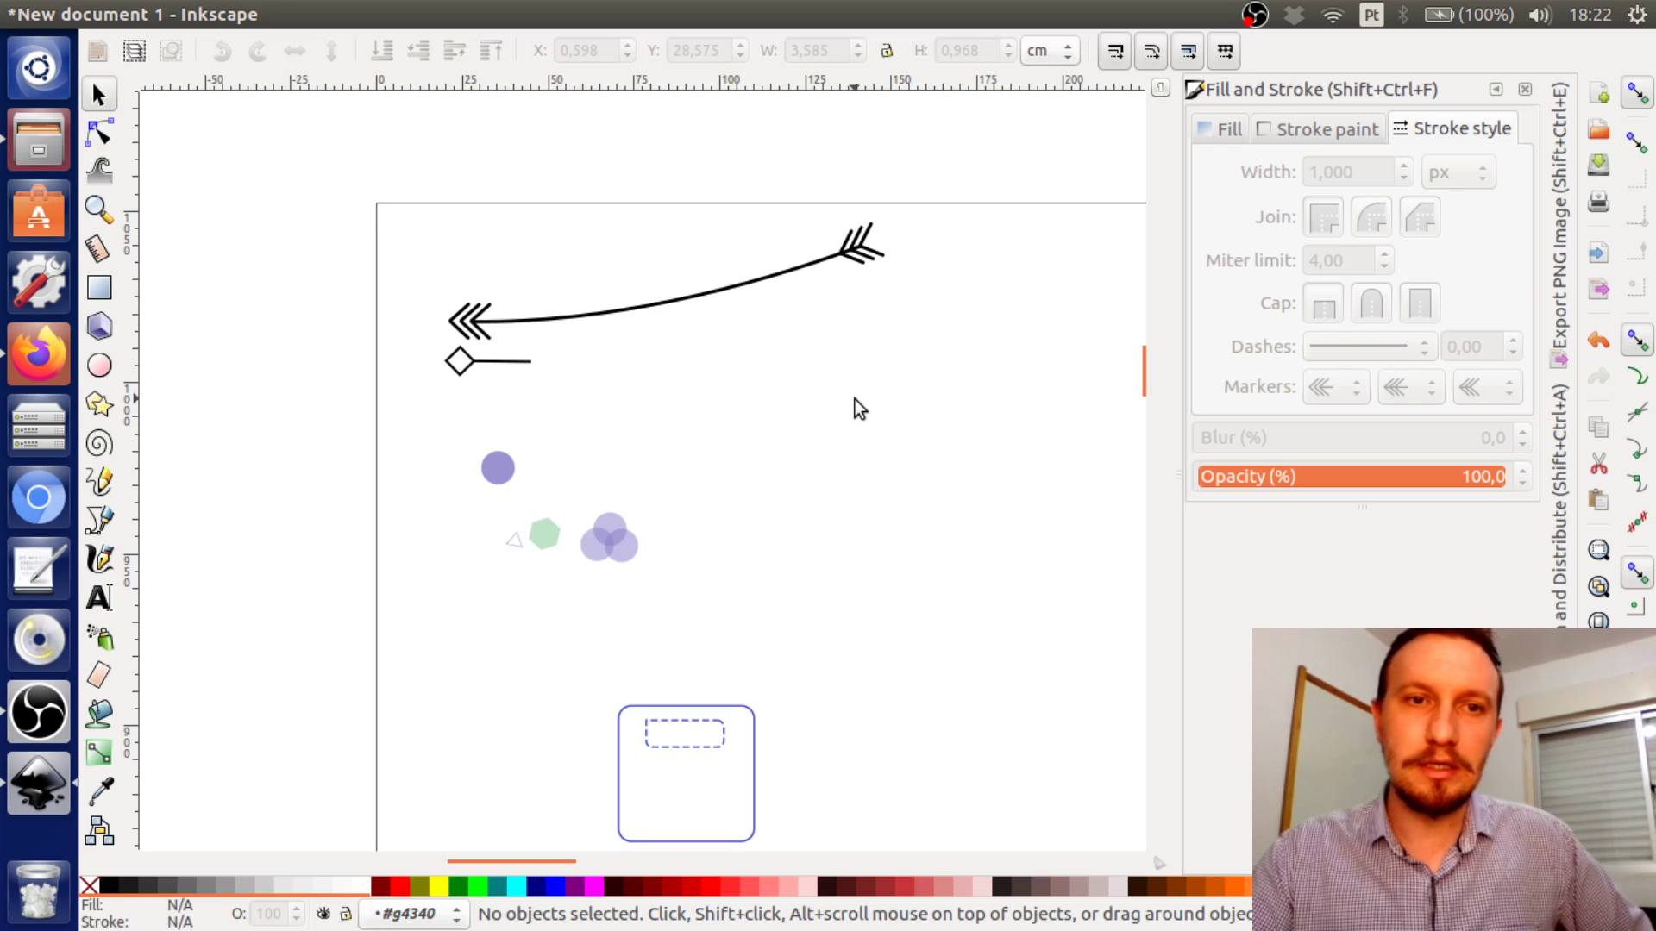
drag(422, 407, 877, 748)
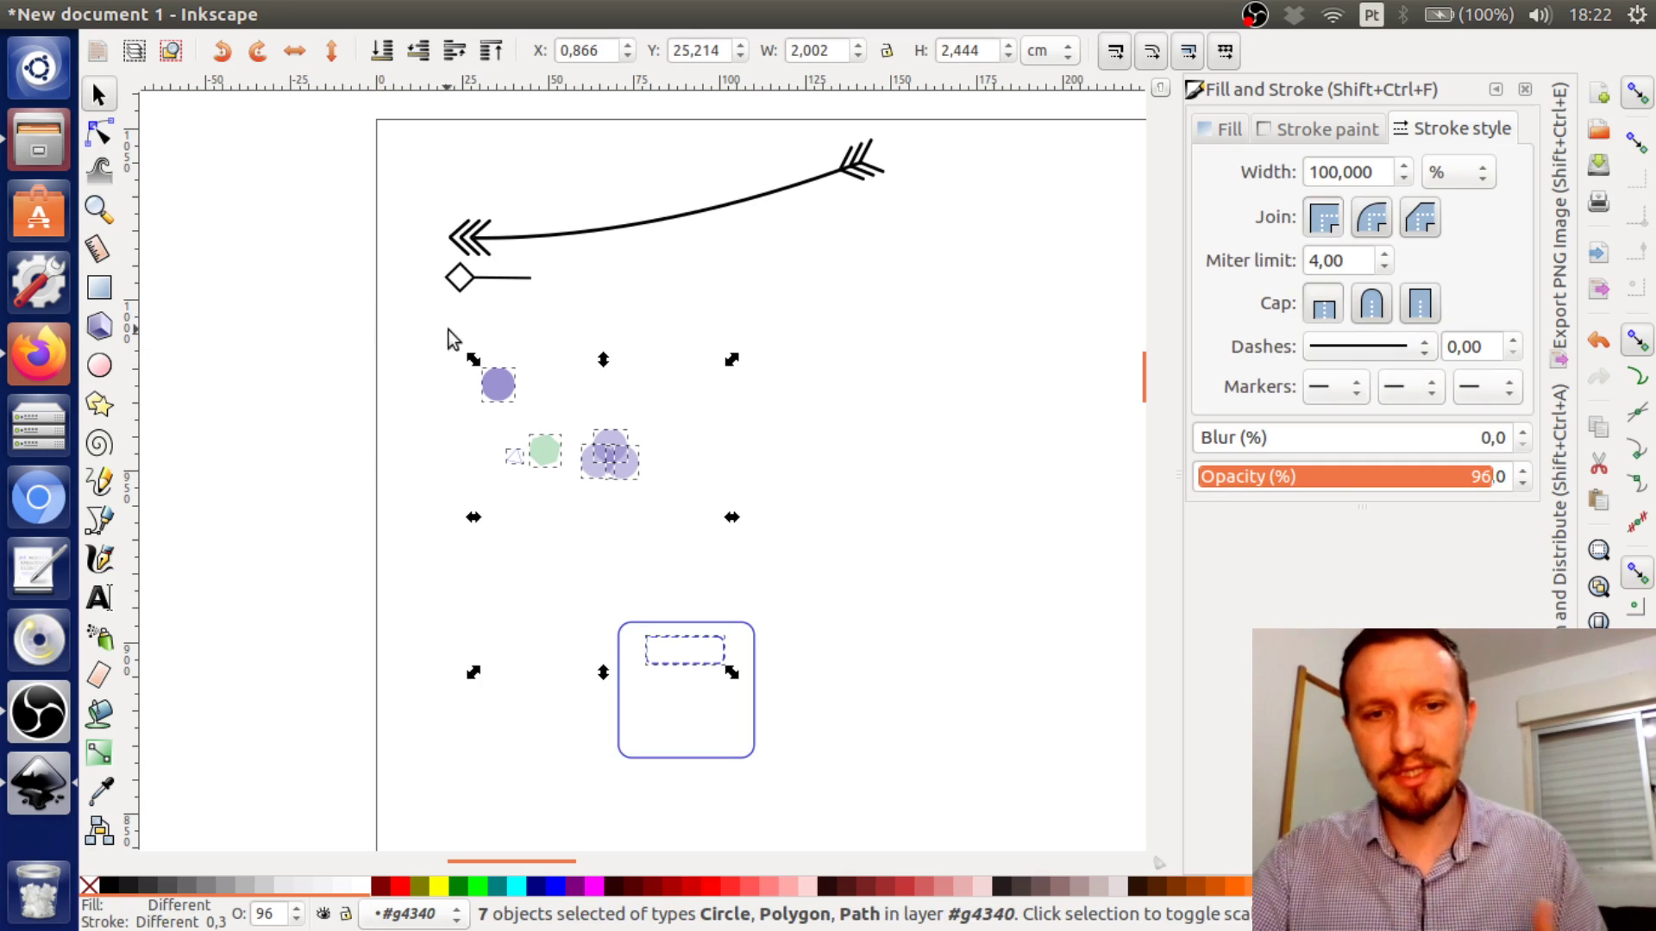
drag(448, 332, 965, 842)
key(Delete)
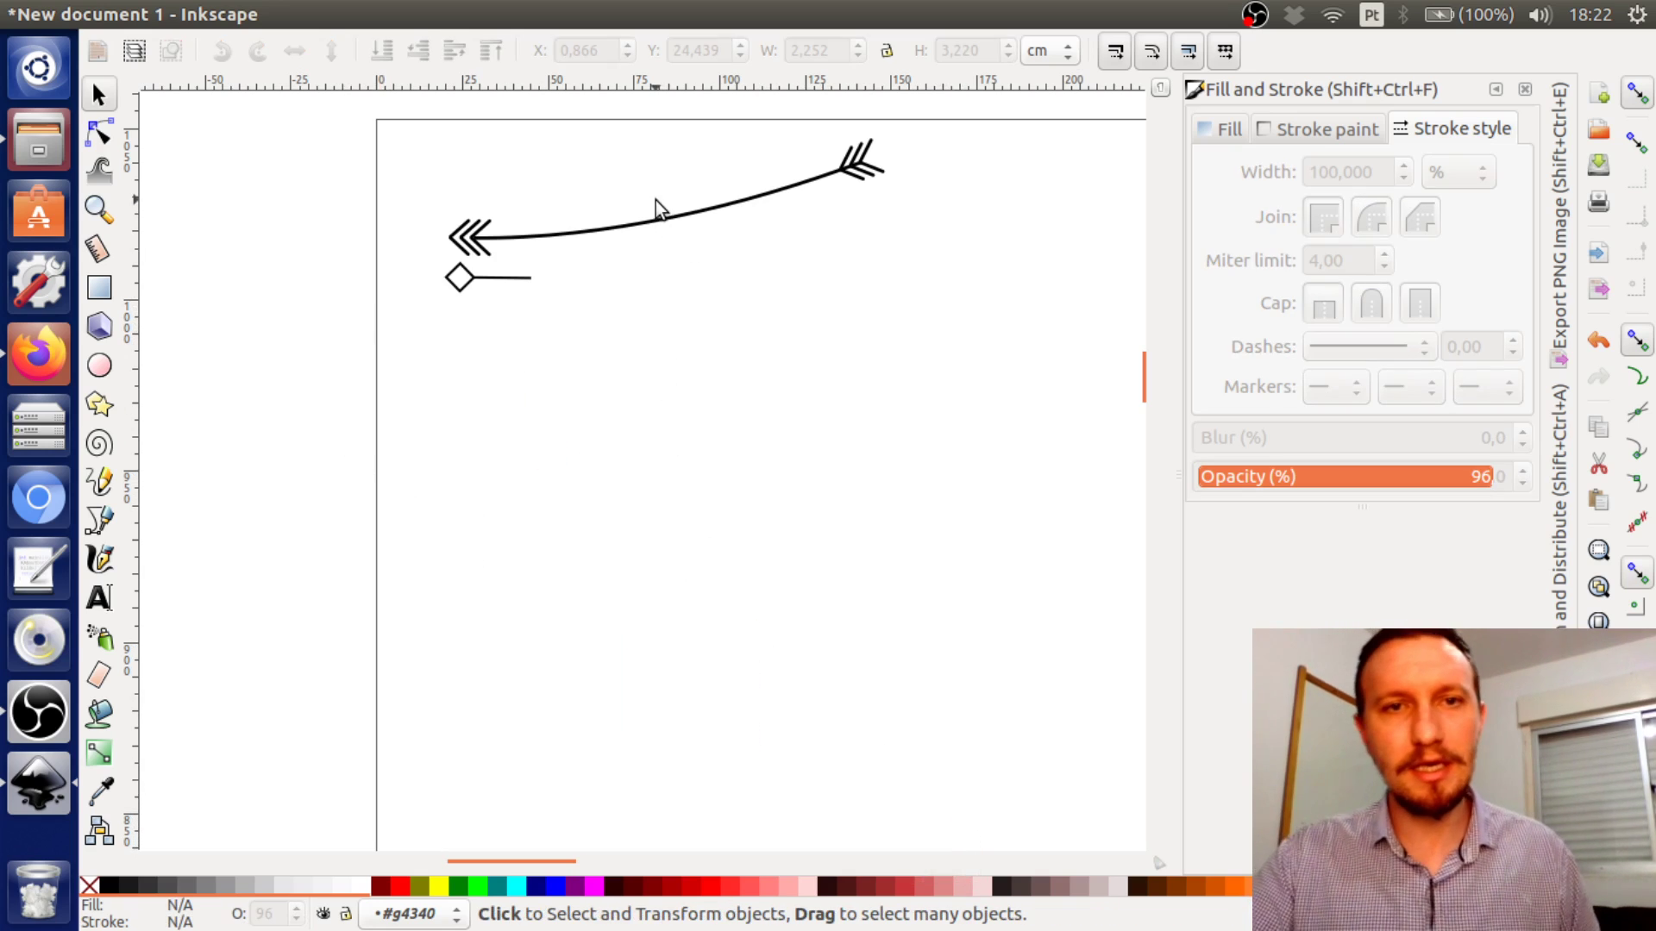
click(664, 221)
key(Delete)
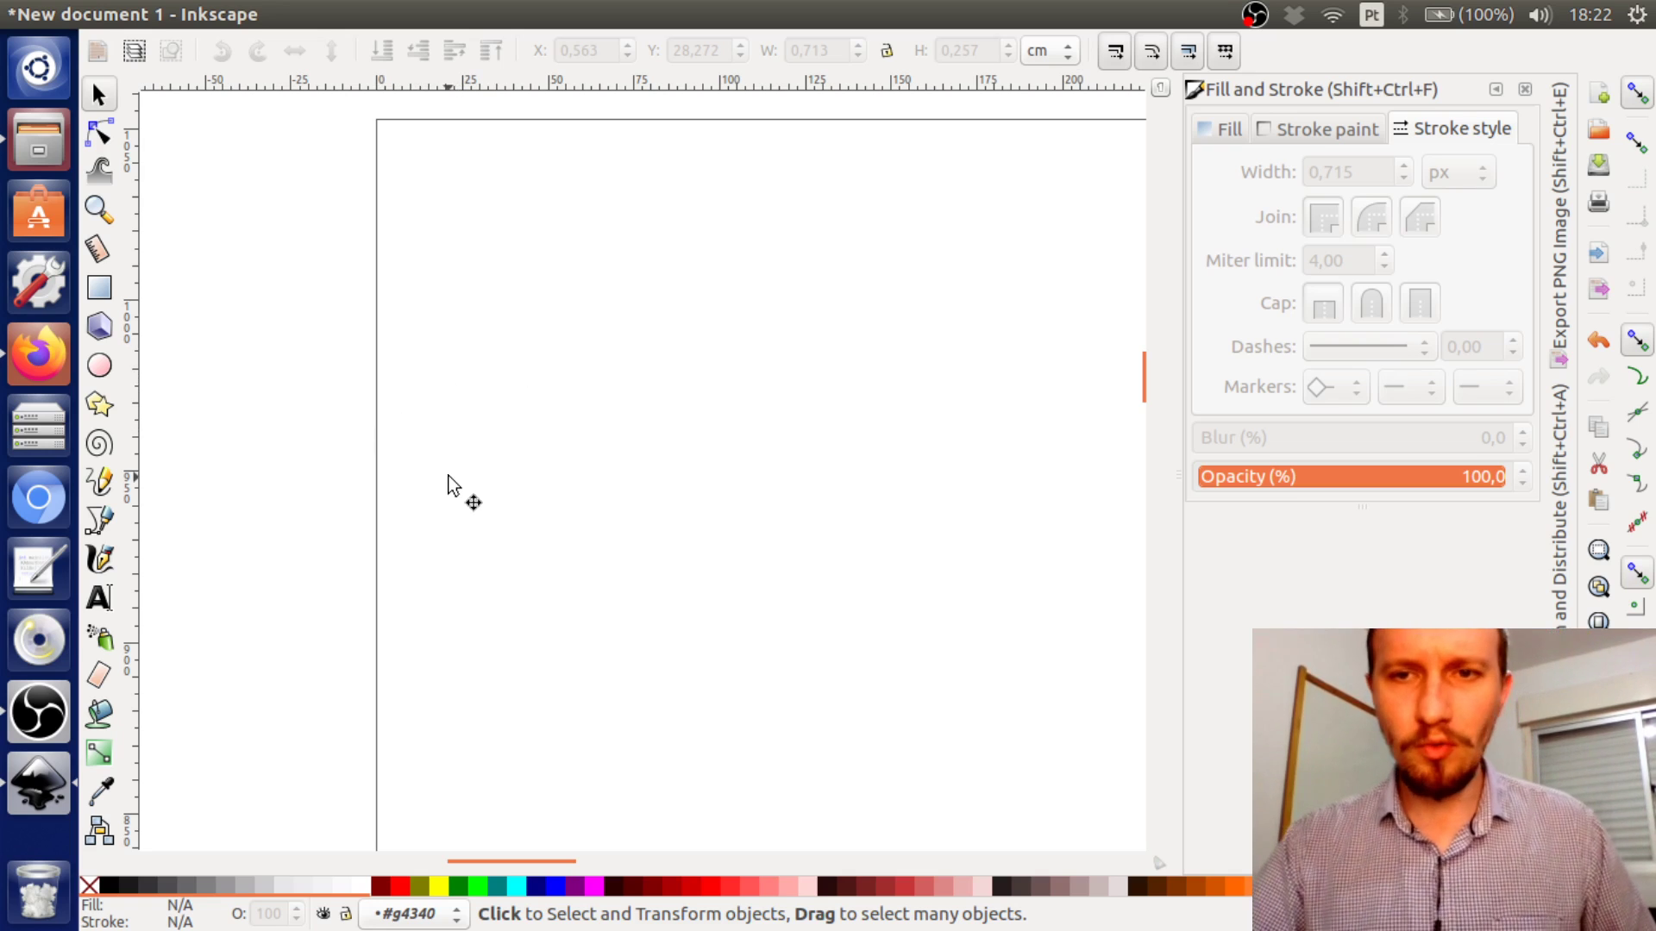
Measure a horizontal distance across the blank upper part of the page with the Measure tool
drag(589, 333, 452, 323)
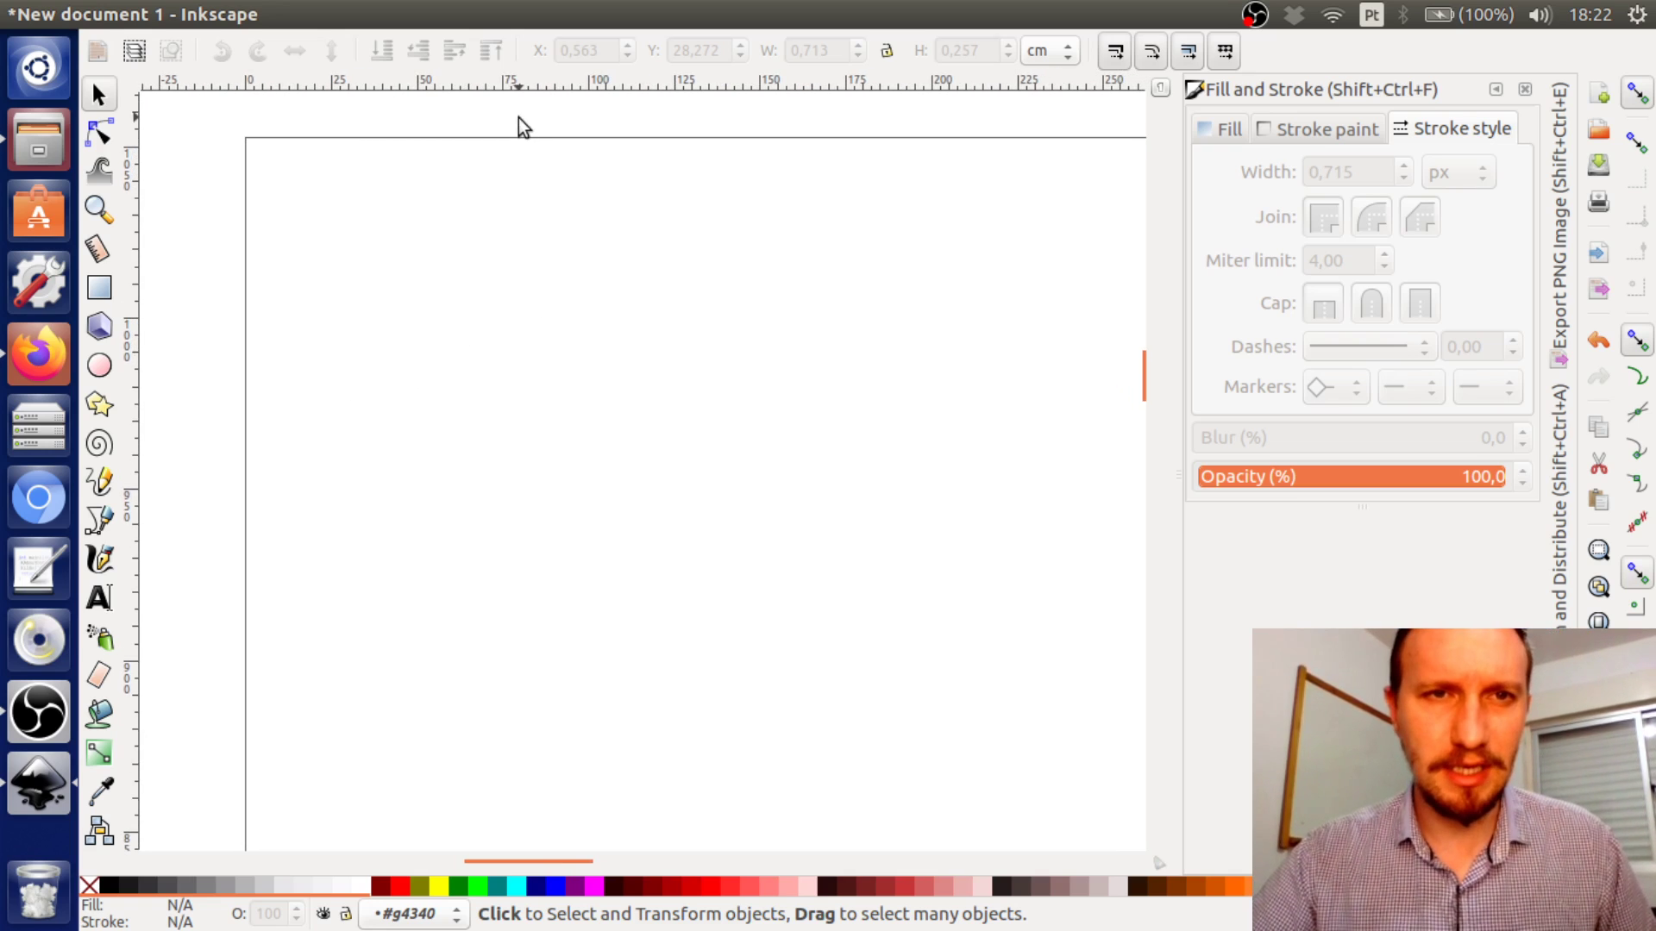
click(98, 250)
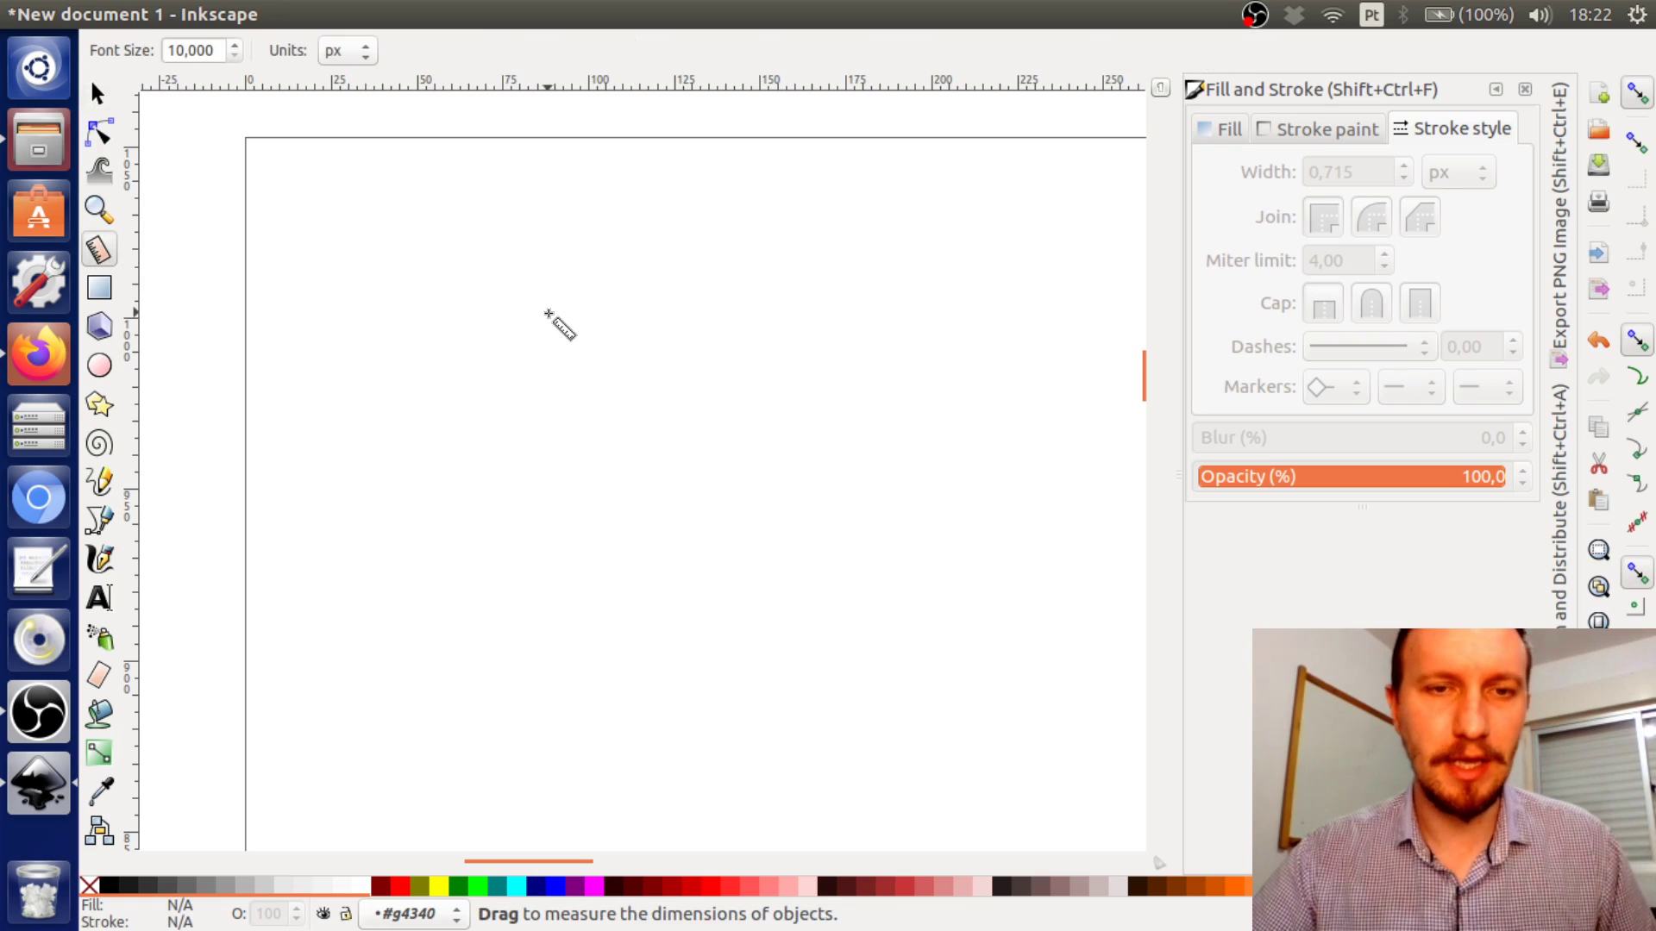
drag(483, 311, 851, 310)
click(100, 95)
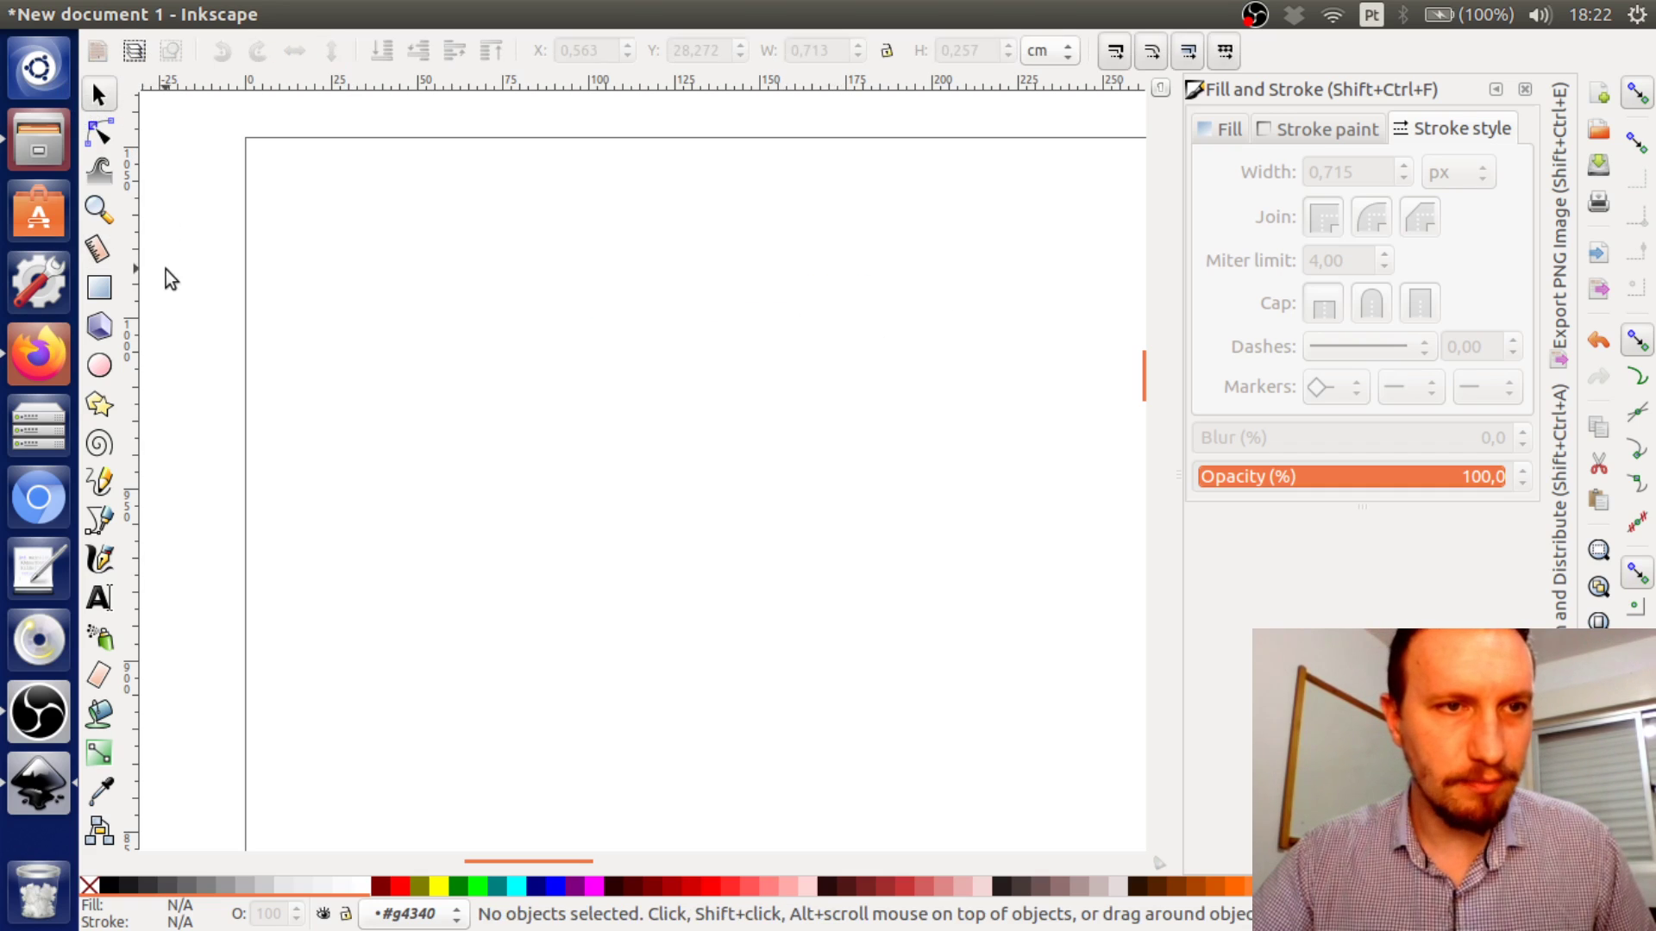
Draw a rectangle about 2.2 cm wide and 1.1 cm high near the page's upper-left corner and remove its stroke paint
key(r)
mouse_move(402, 269)
mouse_down()
mouse_move(630, 354)
mouse_move(677, 410)
mouse_up()
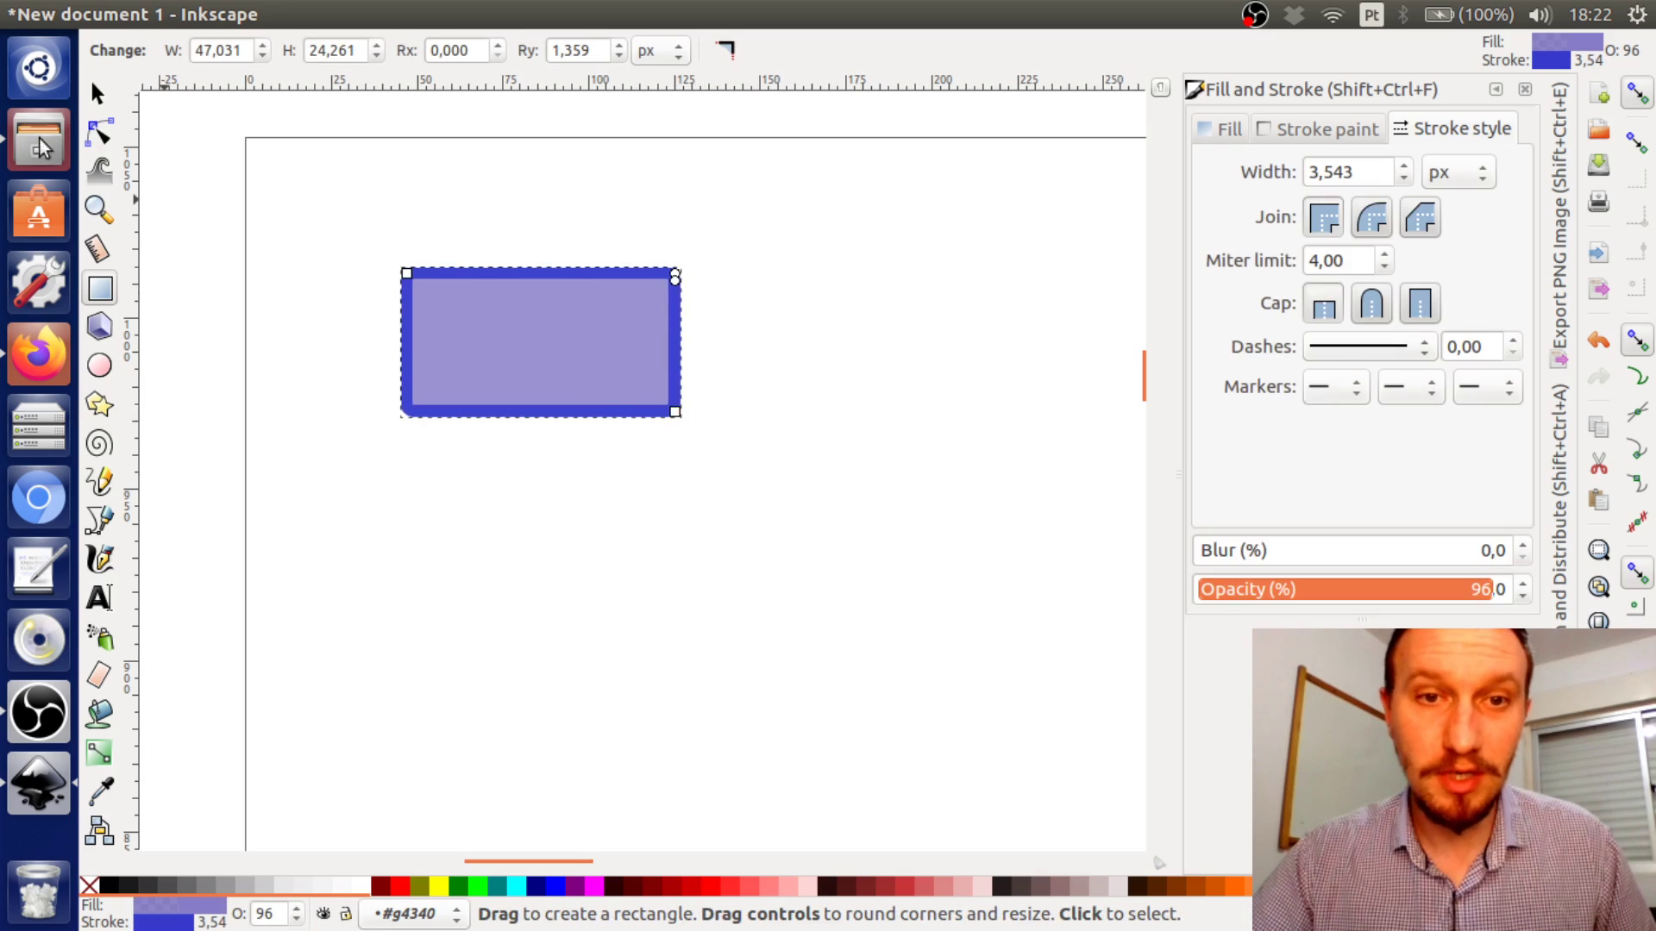
key(s)
click(1298, 136)
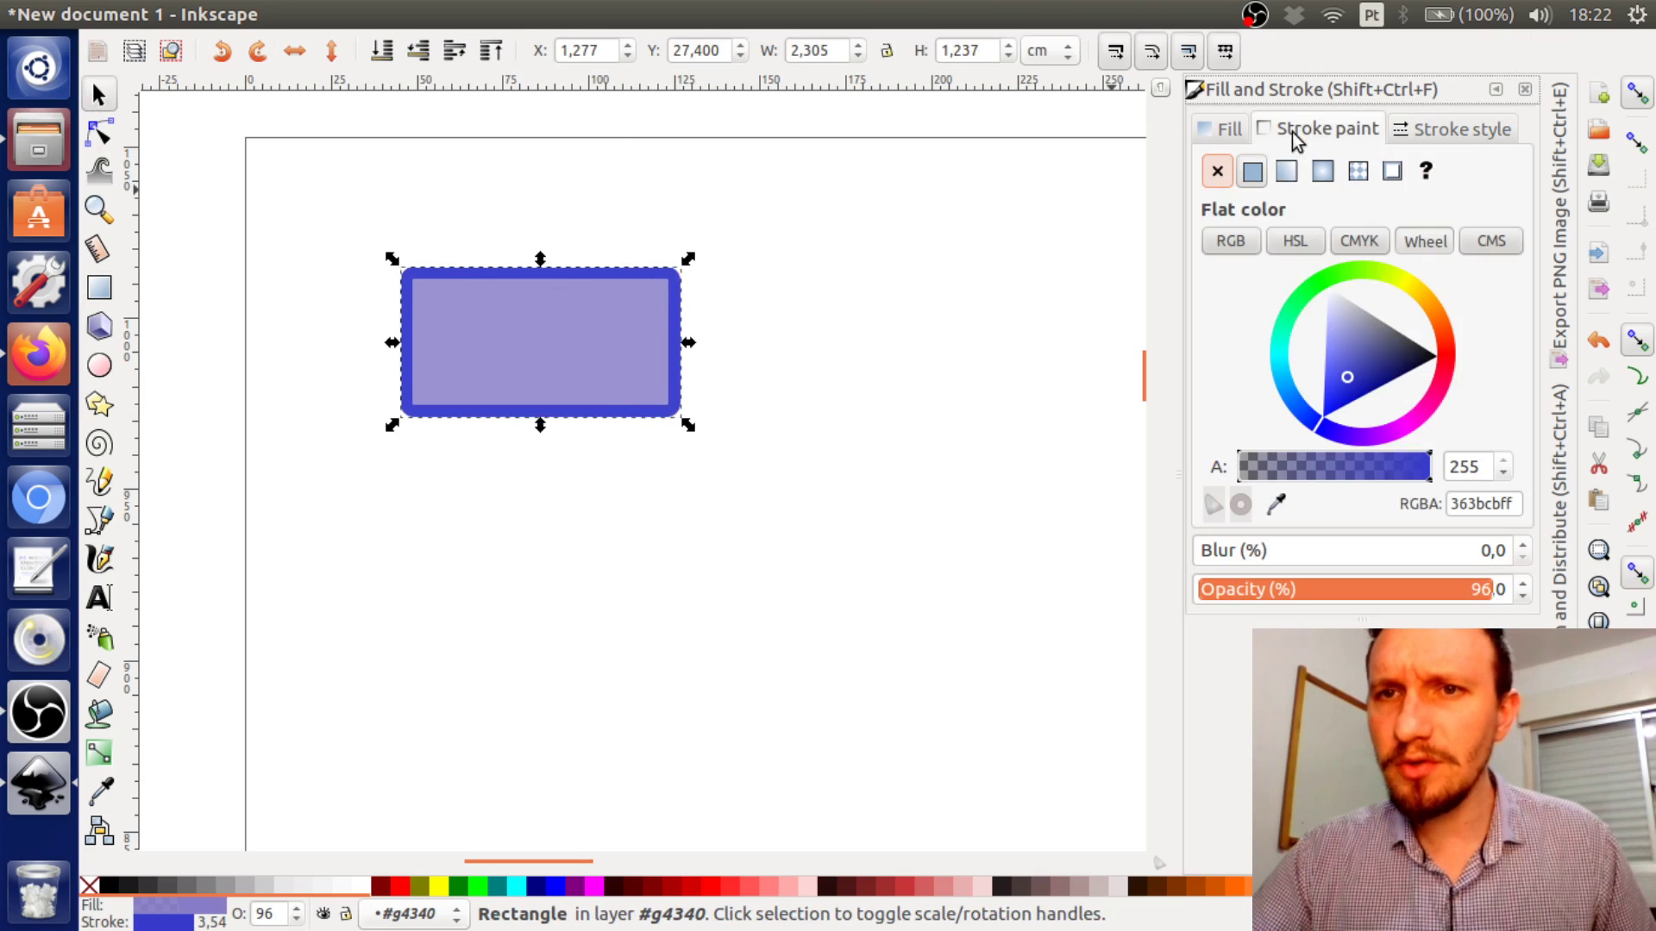
click(1216, 172)
click(685, 339)
click(661, 342)
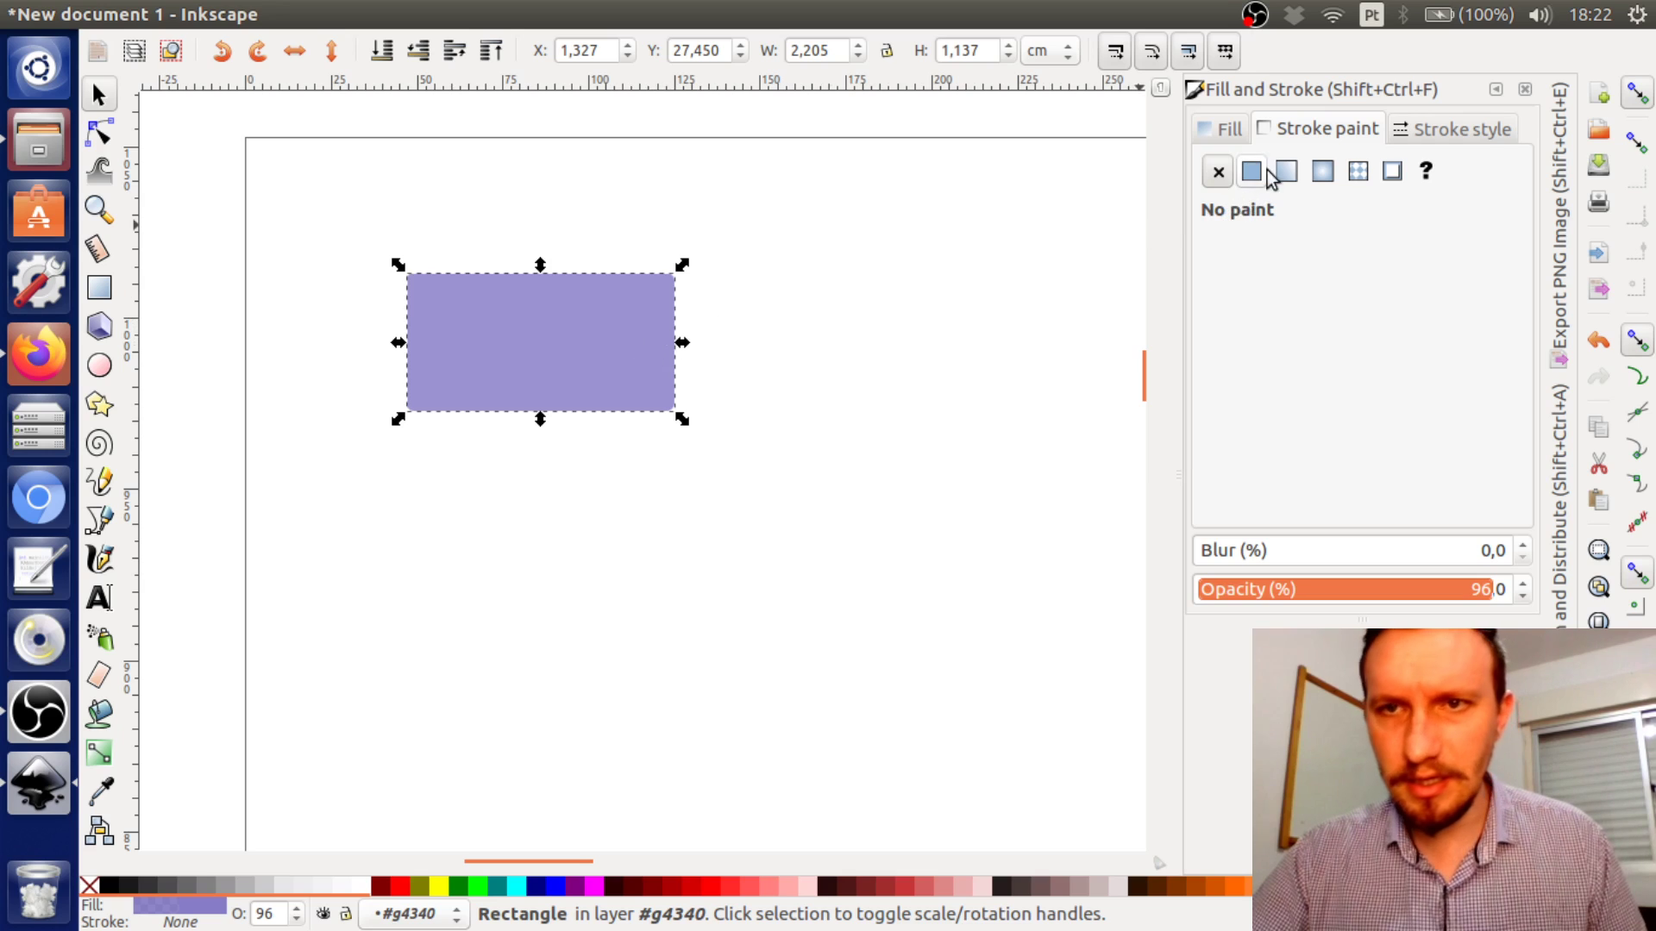
click(99, 134)
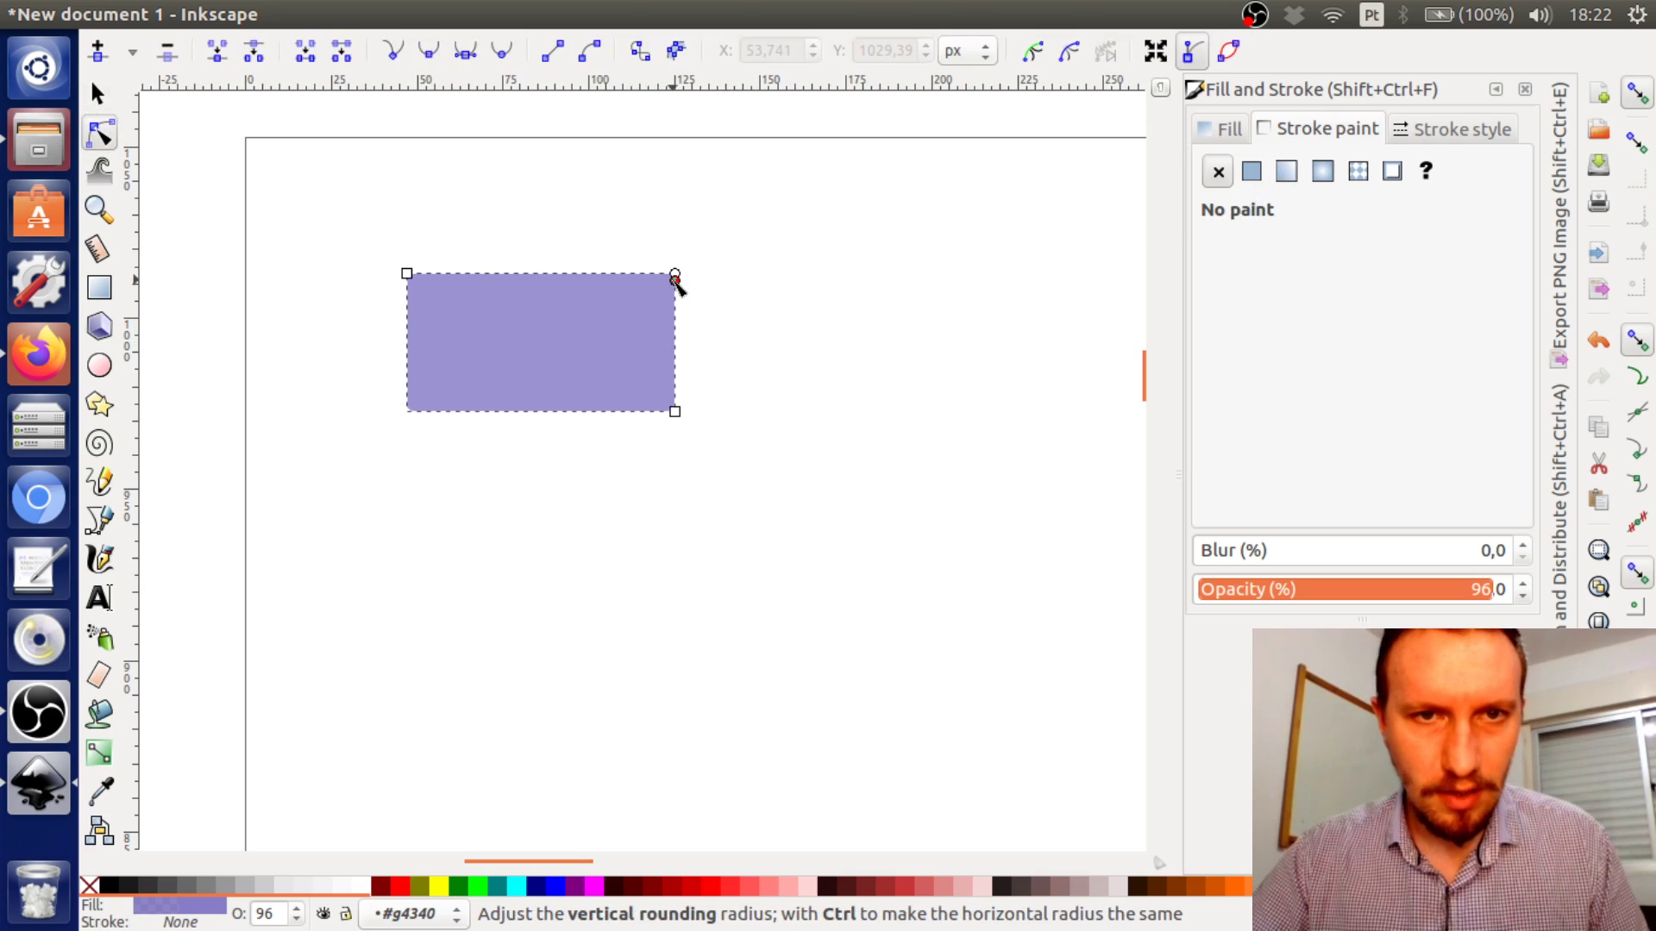
key(s)
click(819, 319)
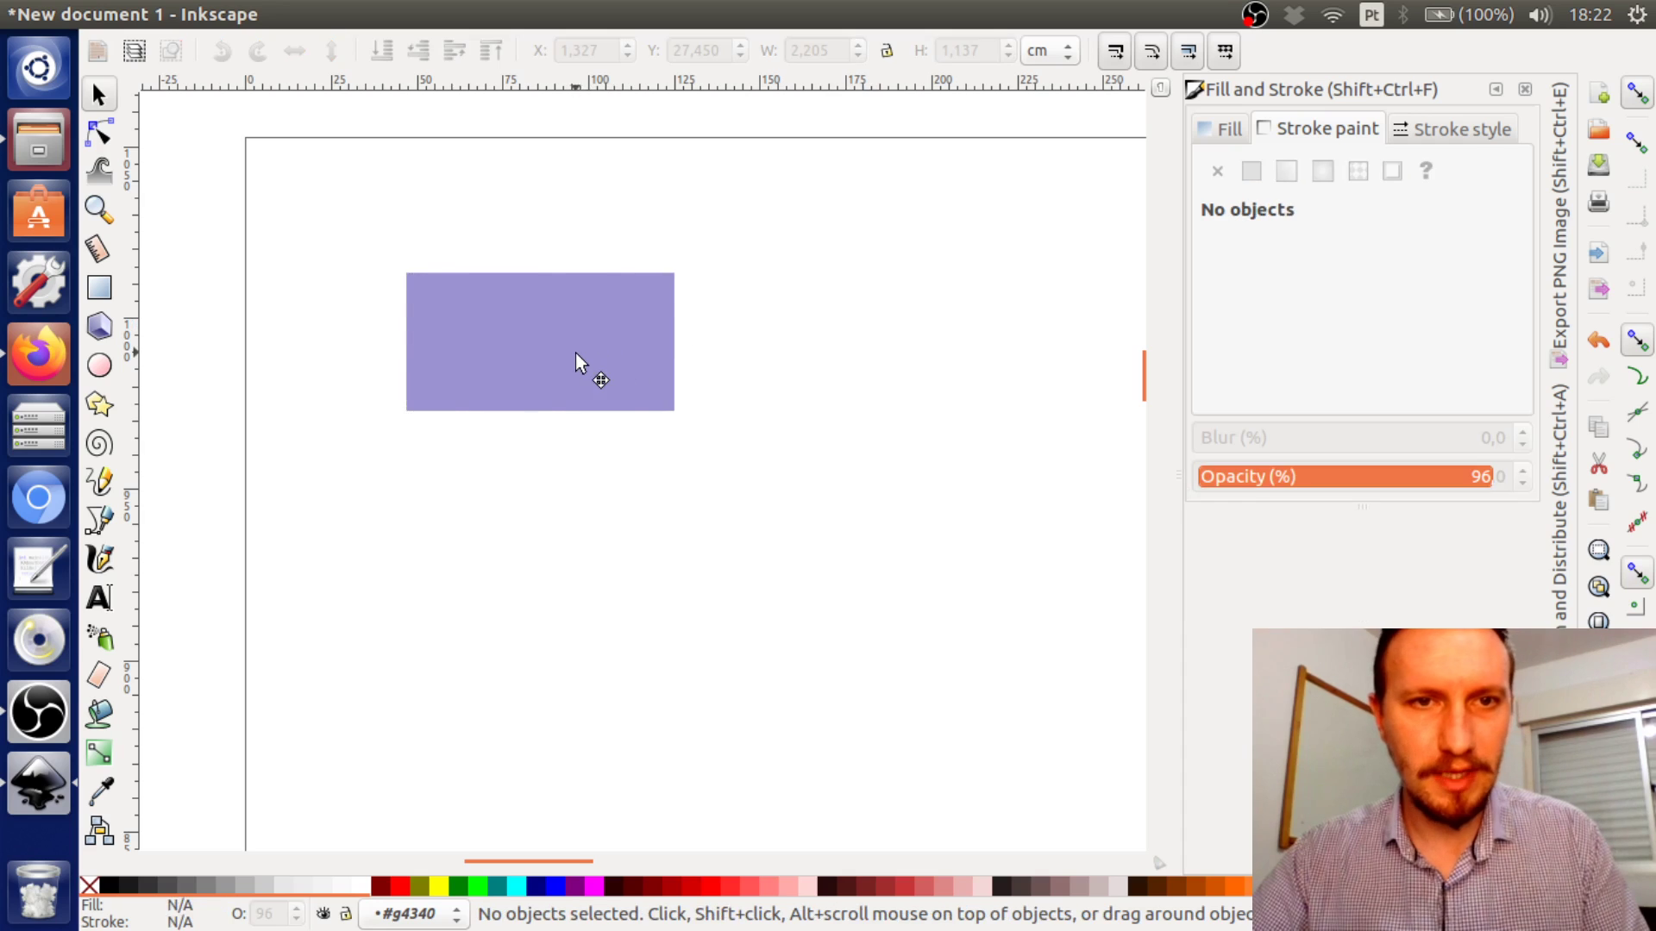
Place a copy of the purple rectangle to its right at about X 4.41, Y 27.42 cm
click(576, 354)
key(ctrl+v)
scroll(891, 448, right, 5)
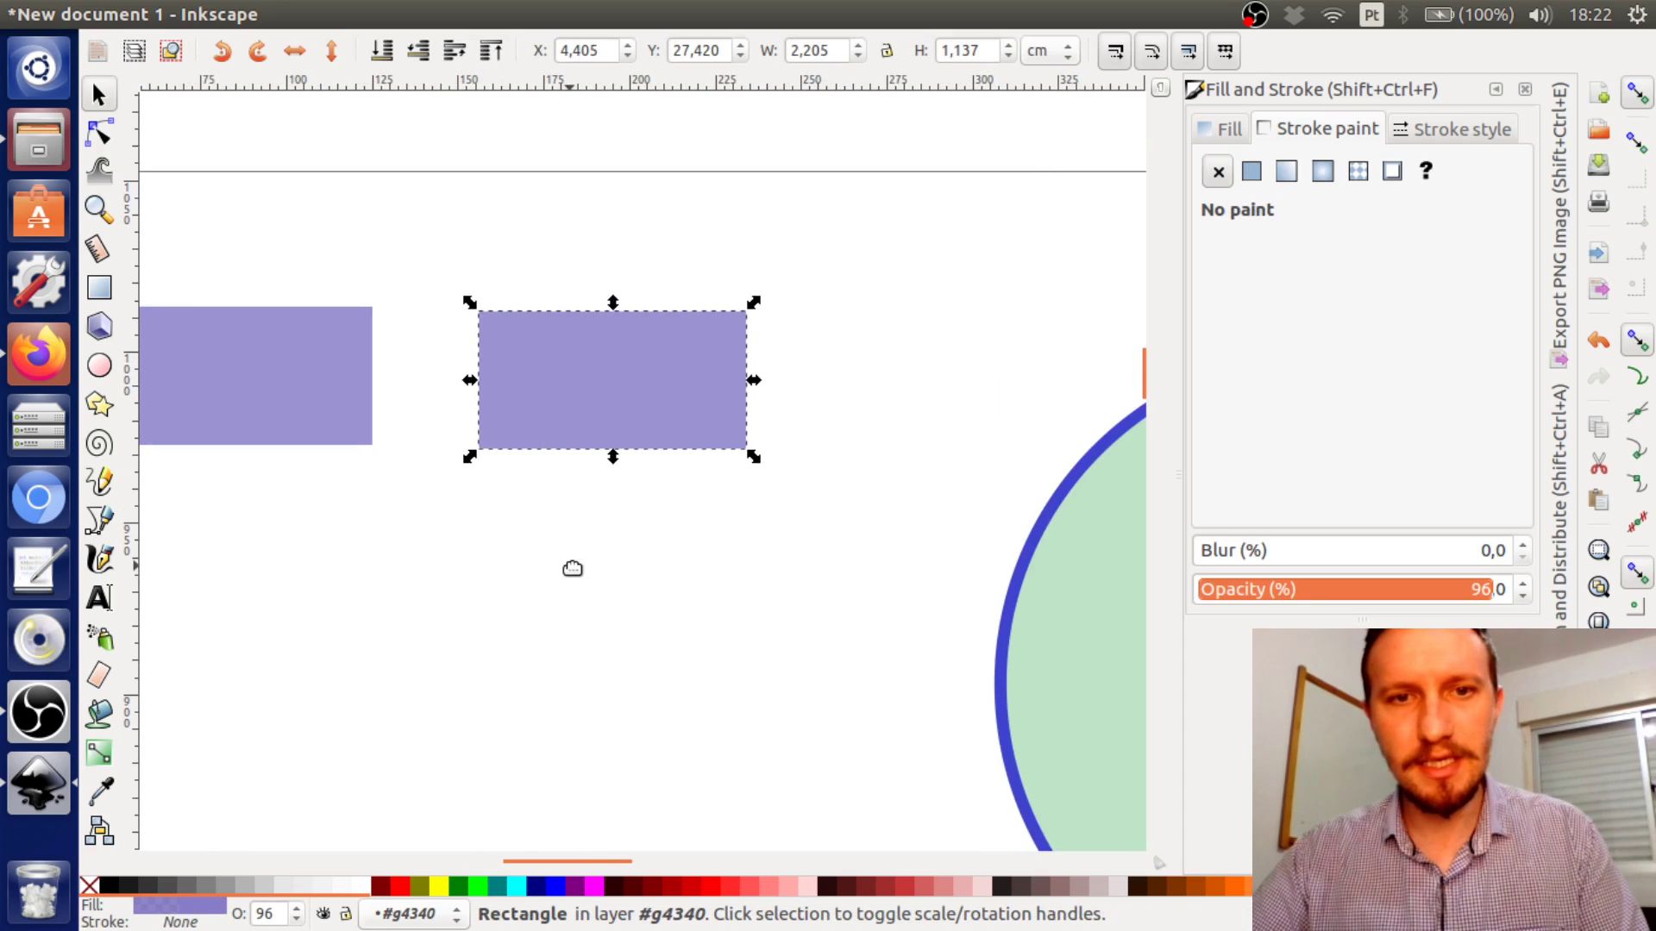
Place a third copy of the purple rectangle below the other two at about X 1.76, Y 25.78 cm
scroll(572, 566, left, 1)
scroll(633, 547, left, 5)
key(ctrl+v)
click(852, 463)
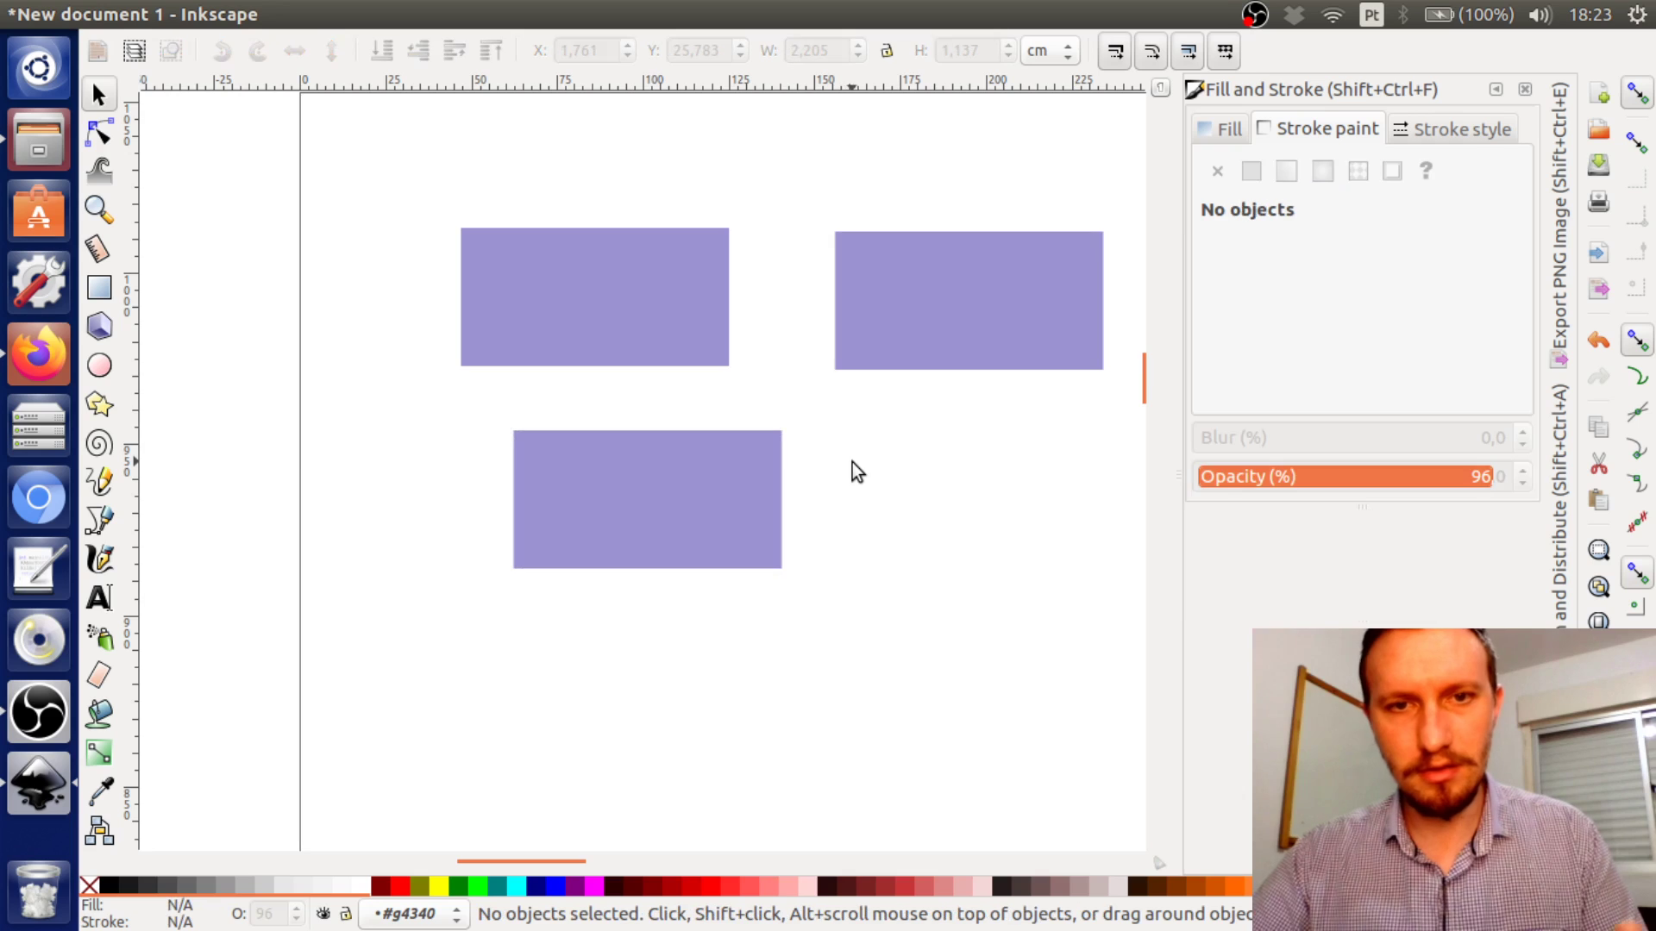
Shift the upper-right purple rectangle slightly upward to about X 4.39, Y 27.48 cm
click(897, 345)
drag(940, 321, 939, 330)
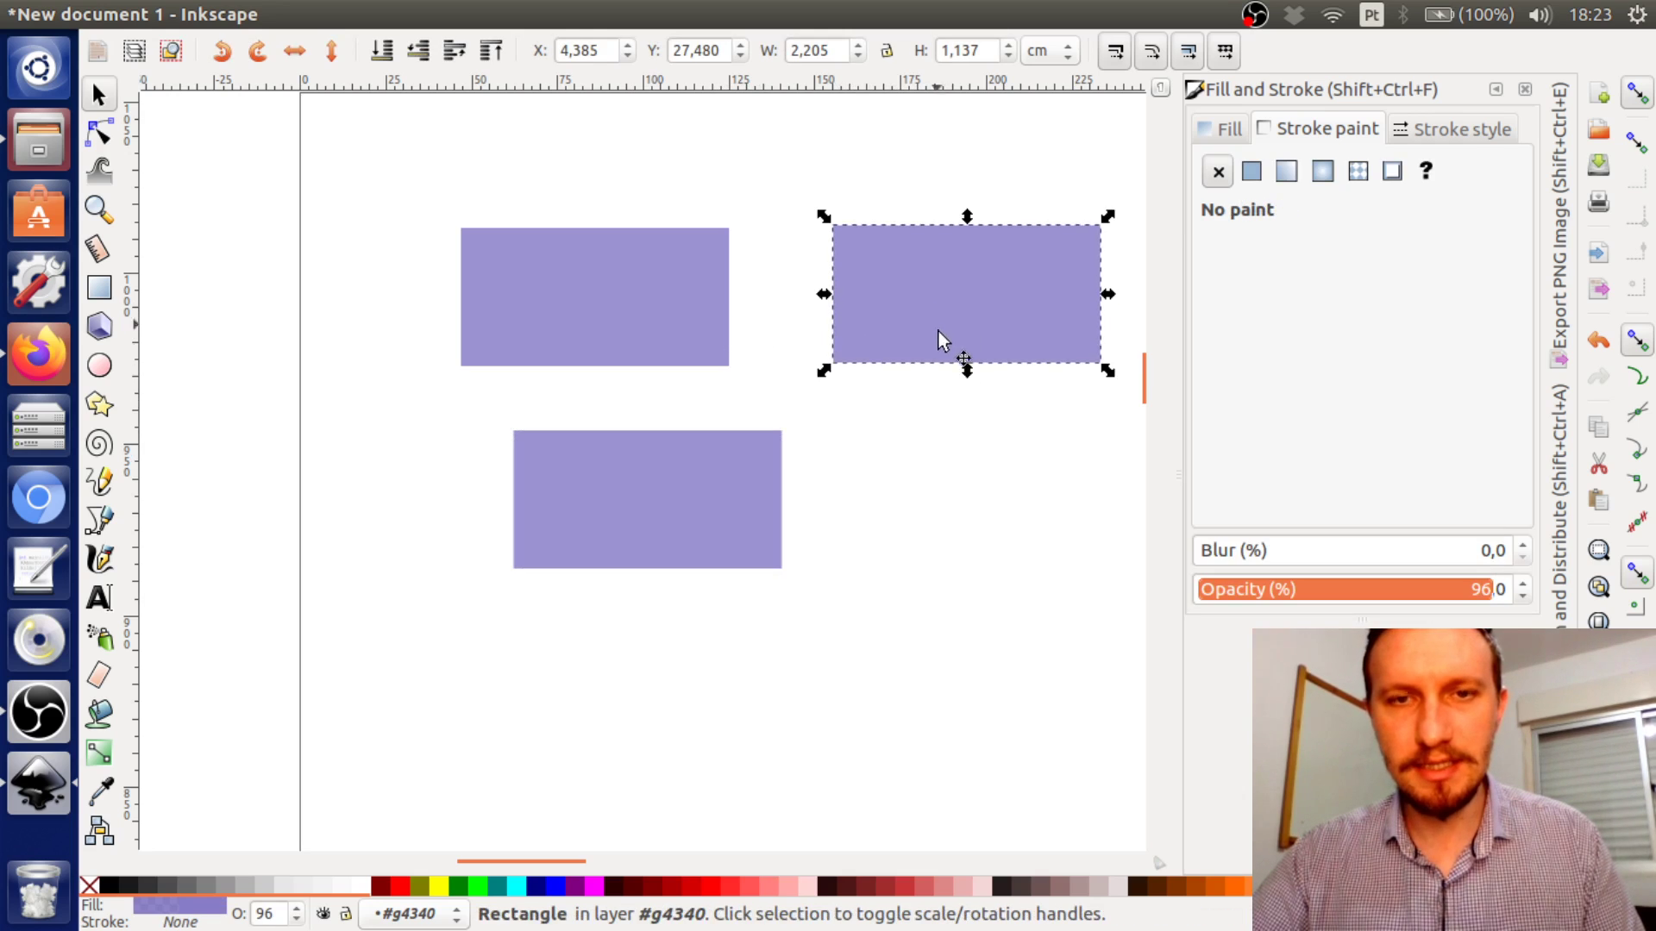
click(903, 412)
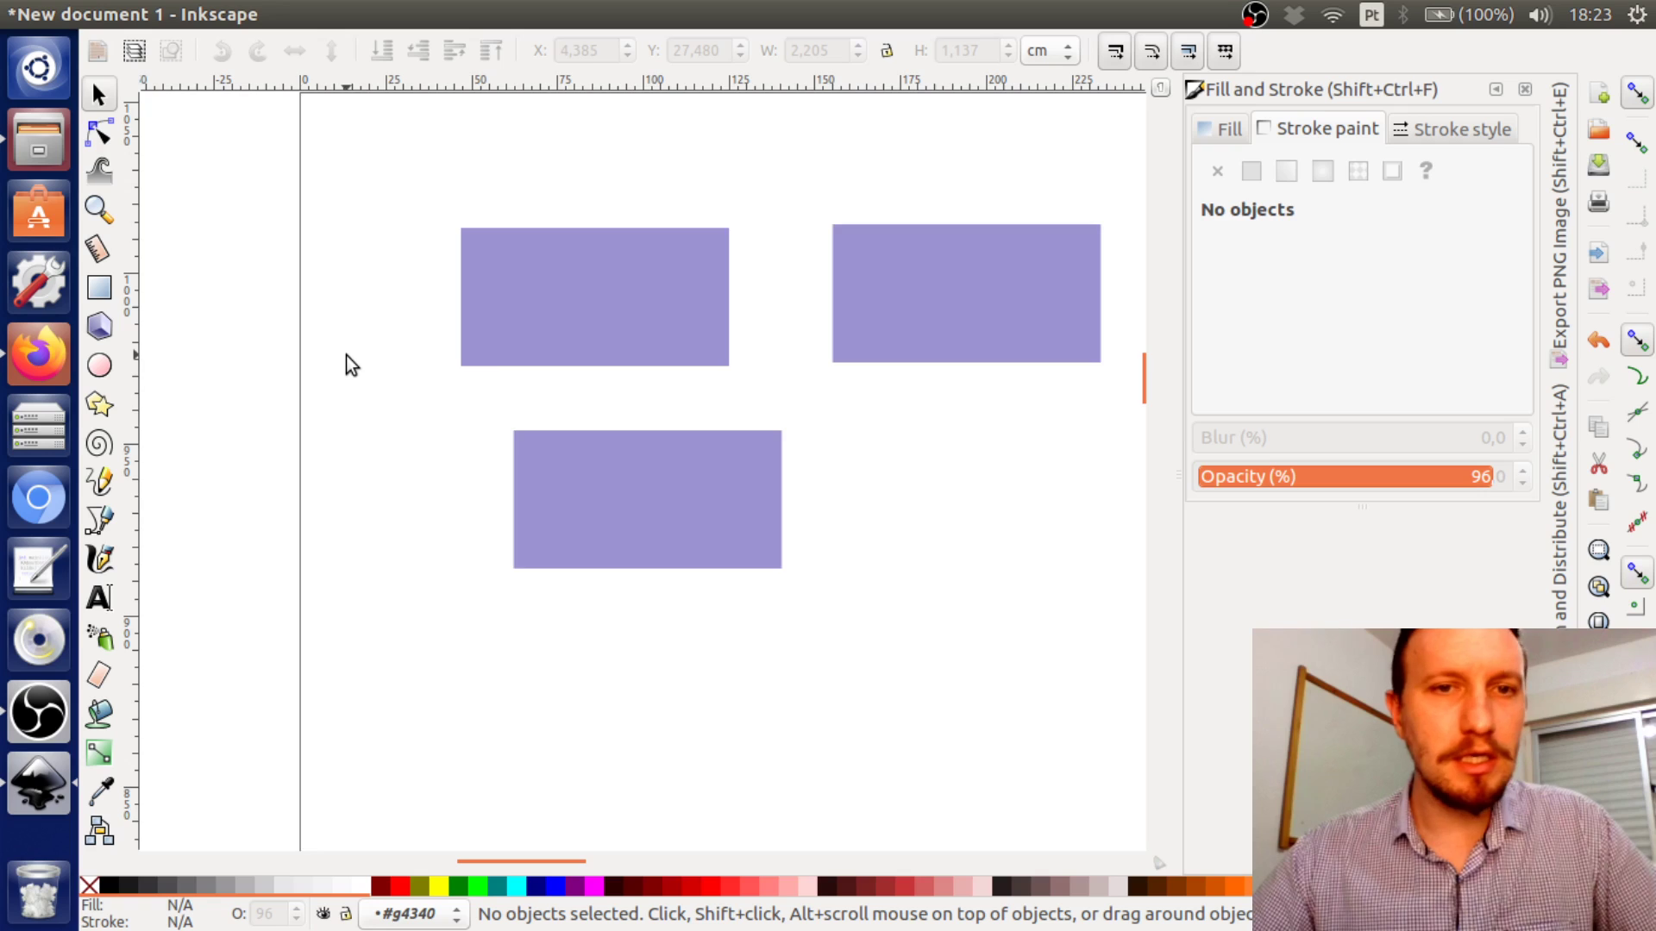
Measure the horizontal gap between the two upper rectangles with the Measure tool, from edge to edge
scroll(345, 365, right, 3)
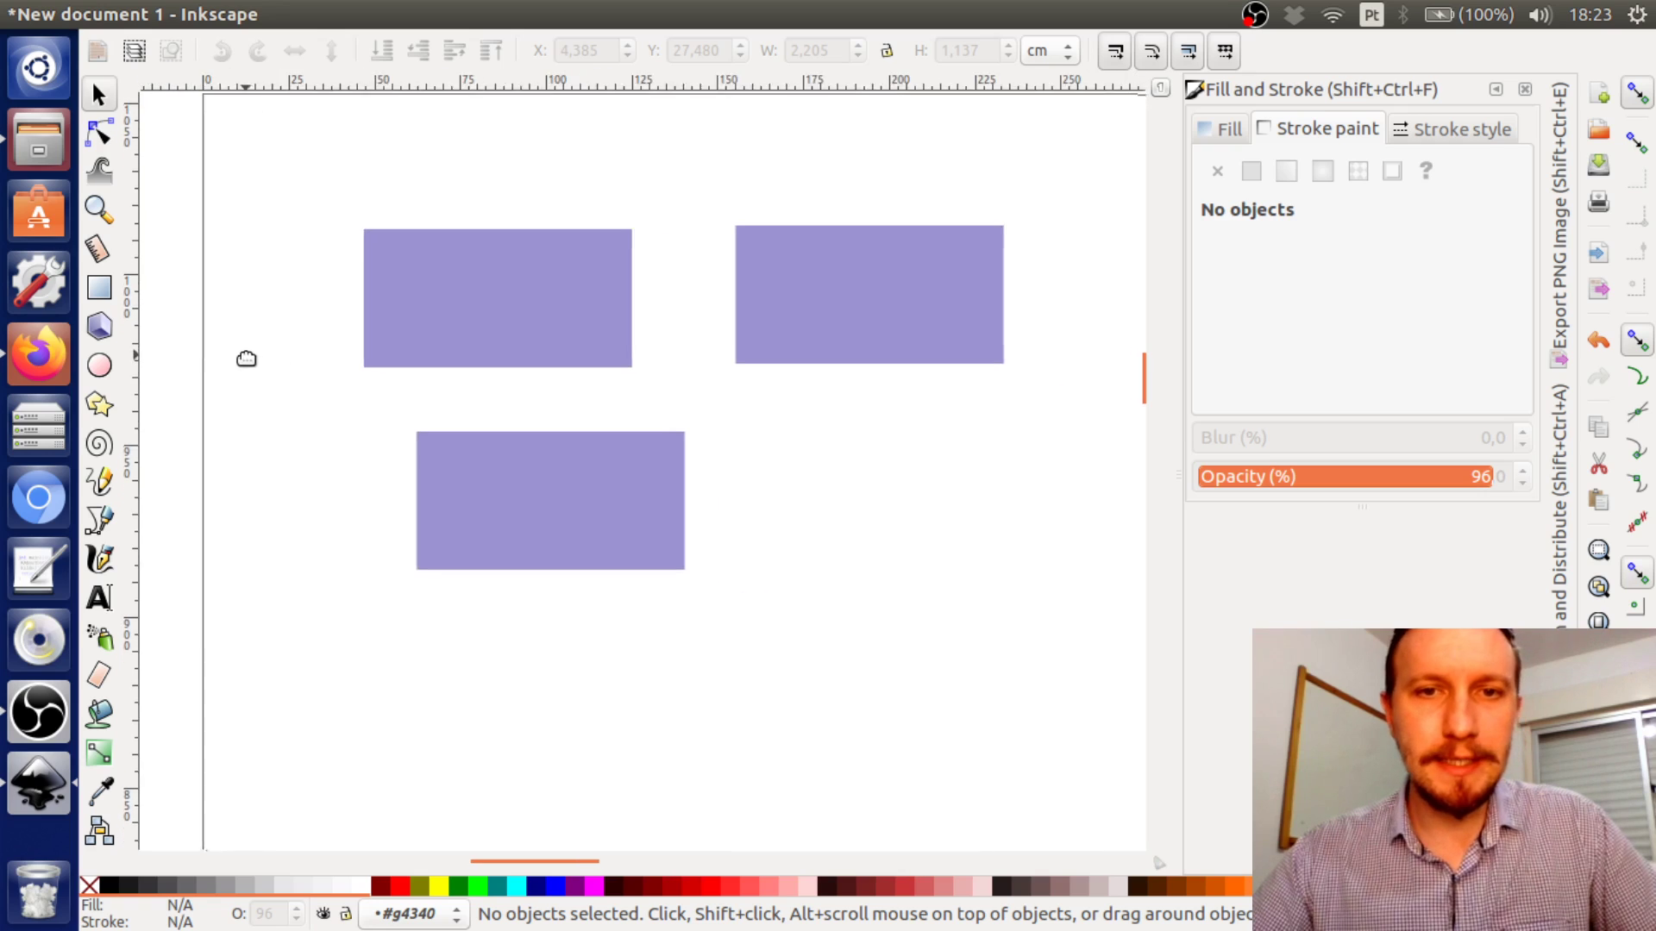
click(99, 257)
ctrl+scroll(647, 319, up, 3)
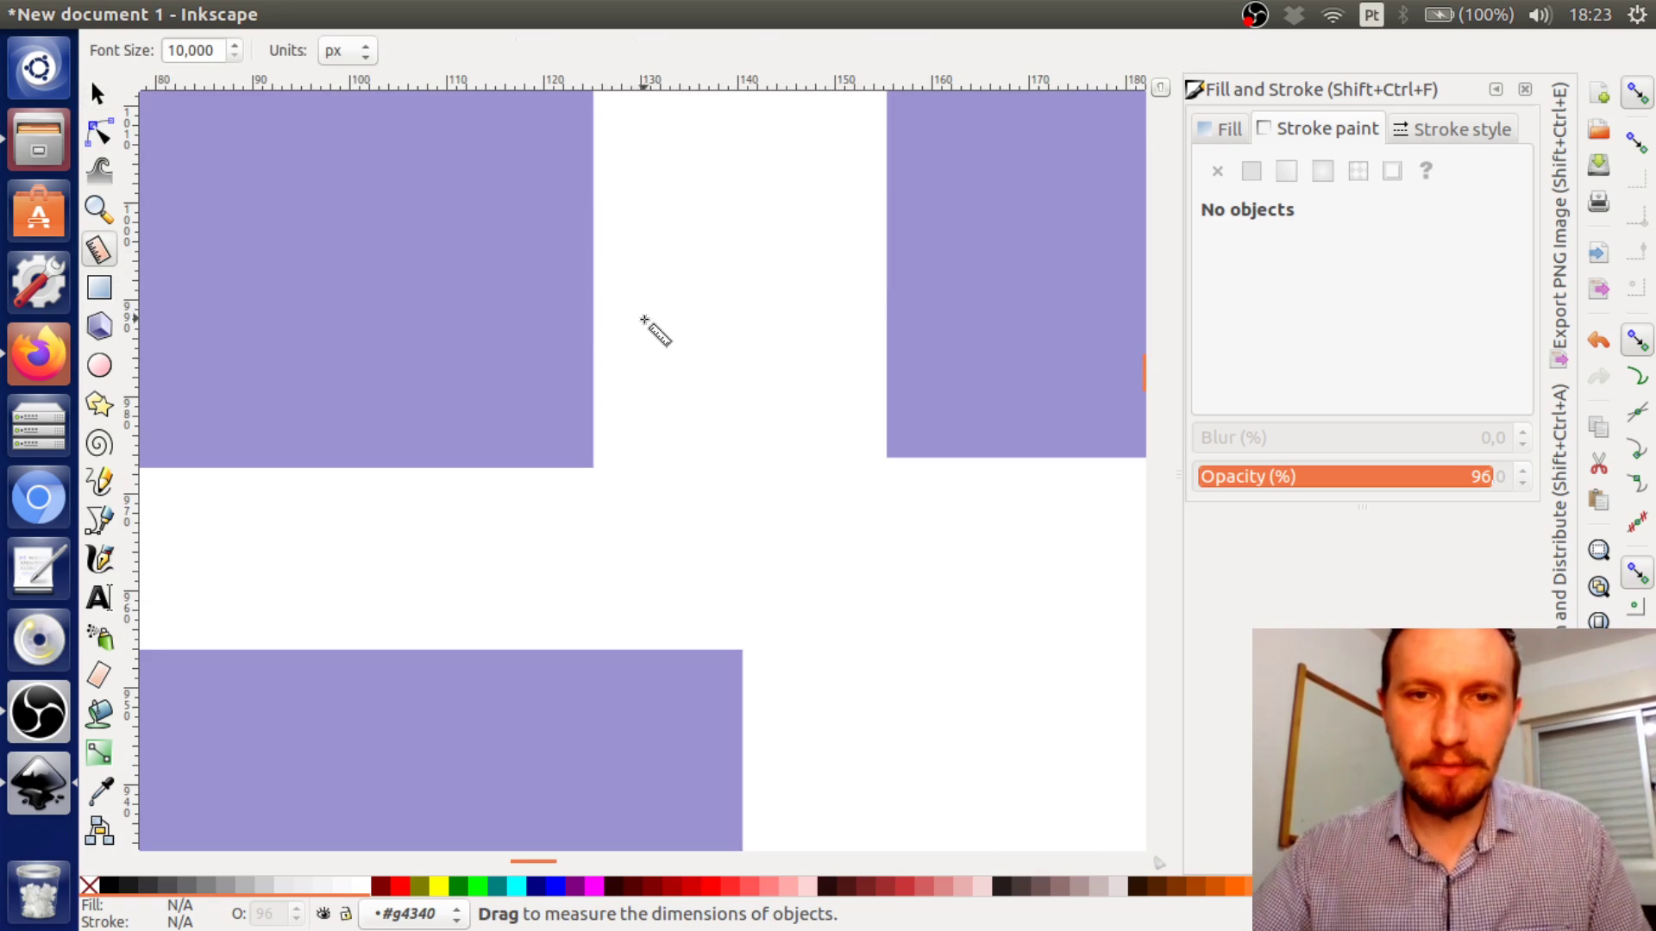
ctrl+scroll(644, 319, up, 1)
drag(576, 357, 990, 358)
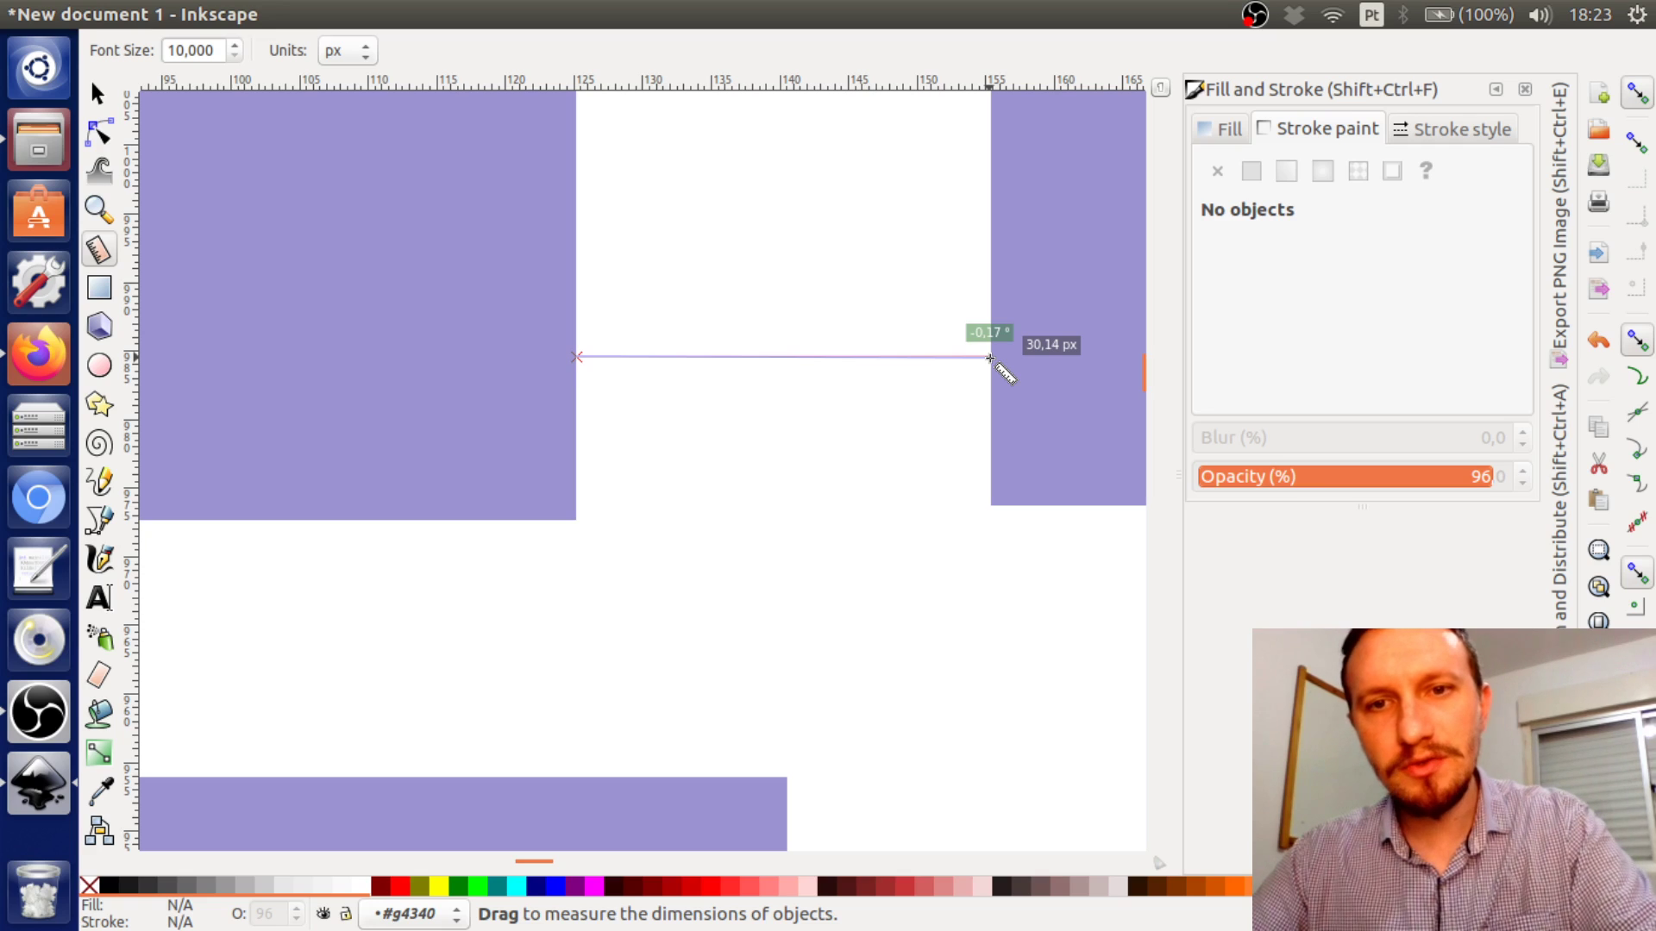
drag(990, 358, 991, 357)
drag(990, 356, 991, 357)
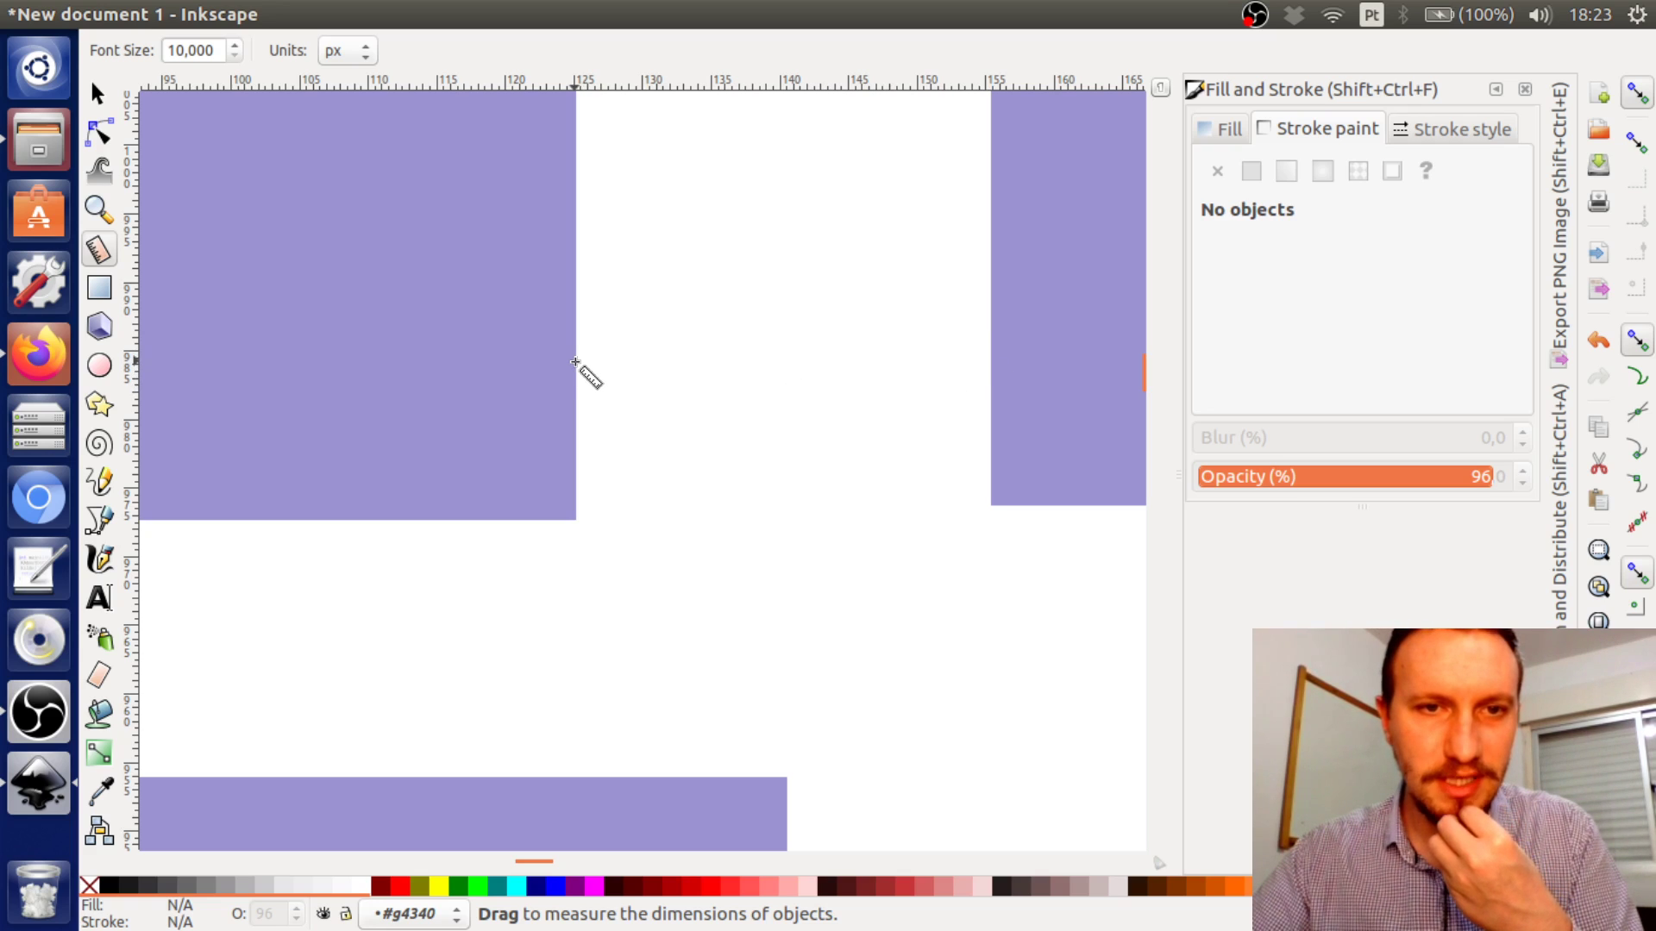
drag(576, 360, 992, 363)
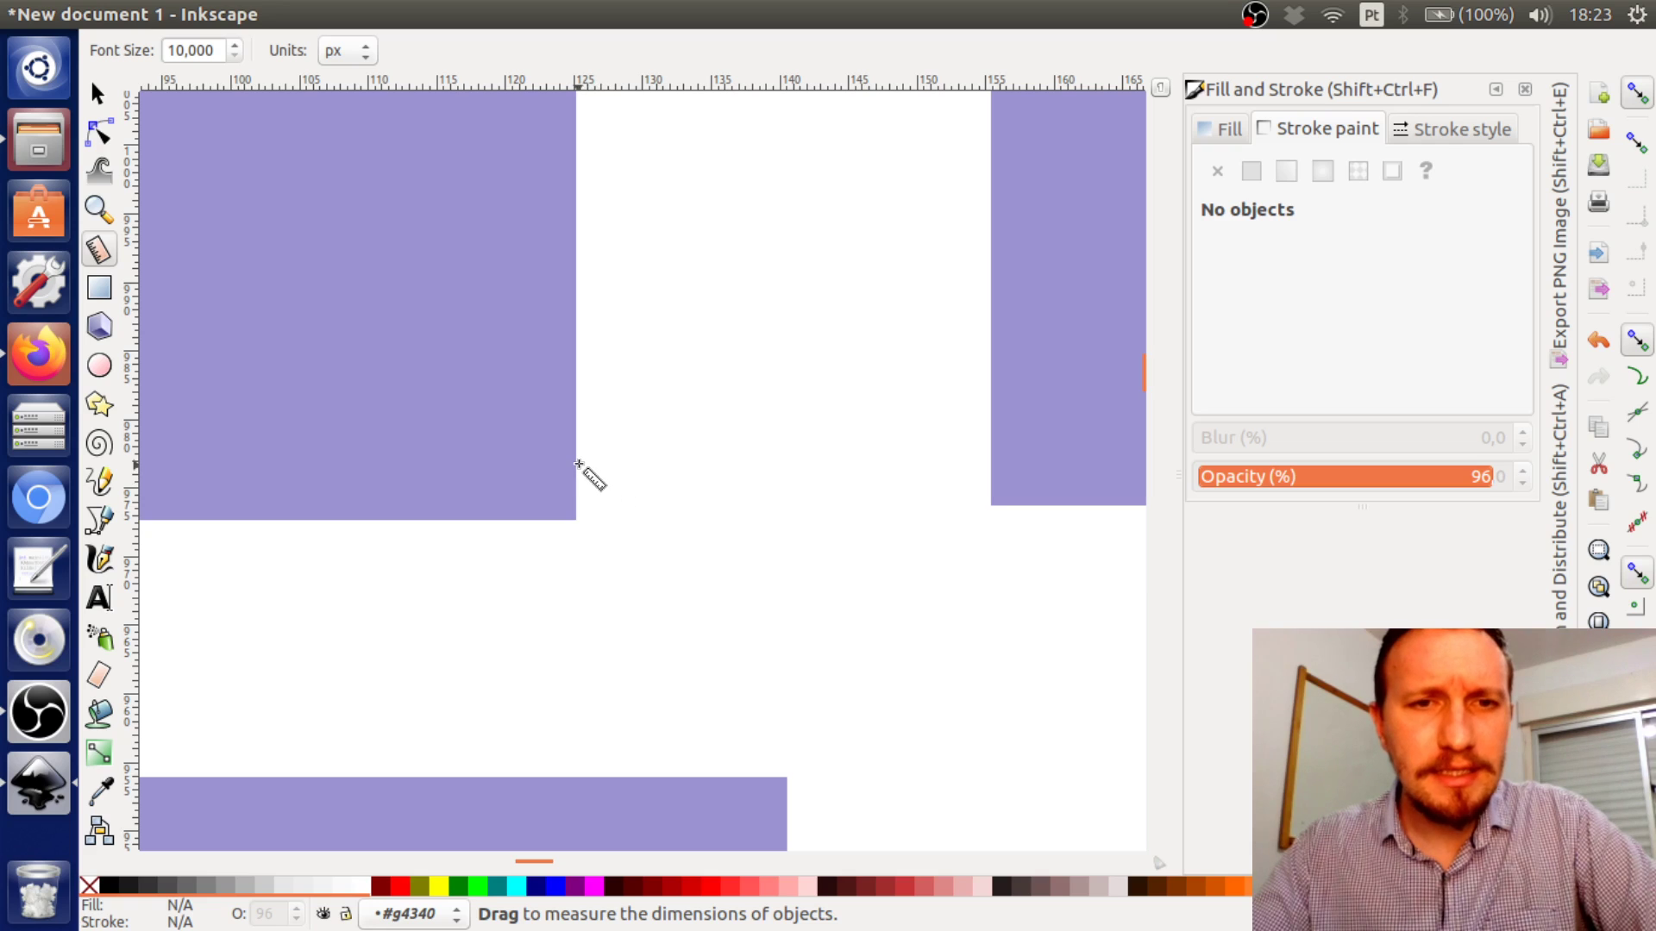
Measure a 45° diagonal distance from the upper-left rectangle's side edge up into the gap between the rectangles
drag(579, 463, 852, 190)
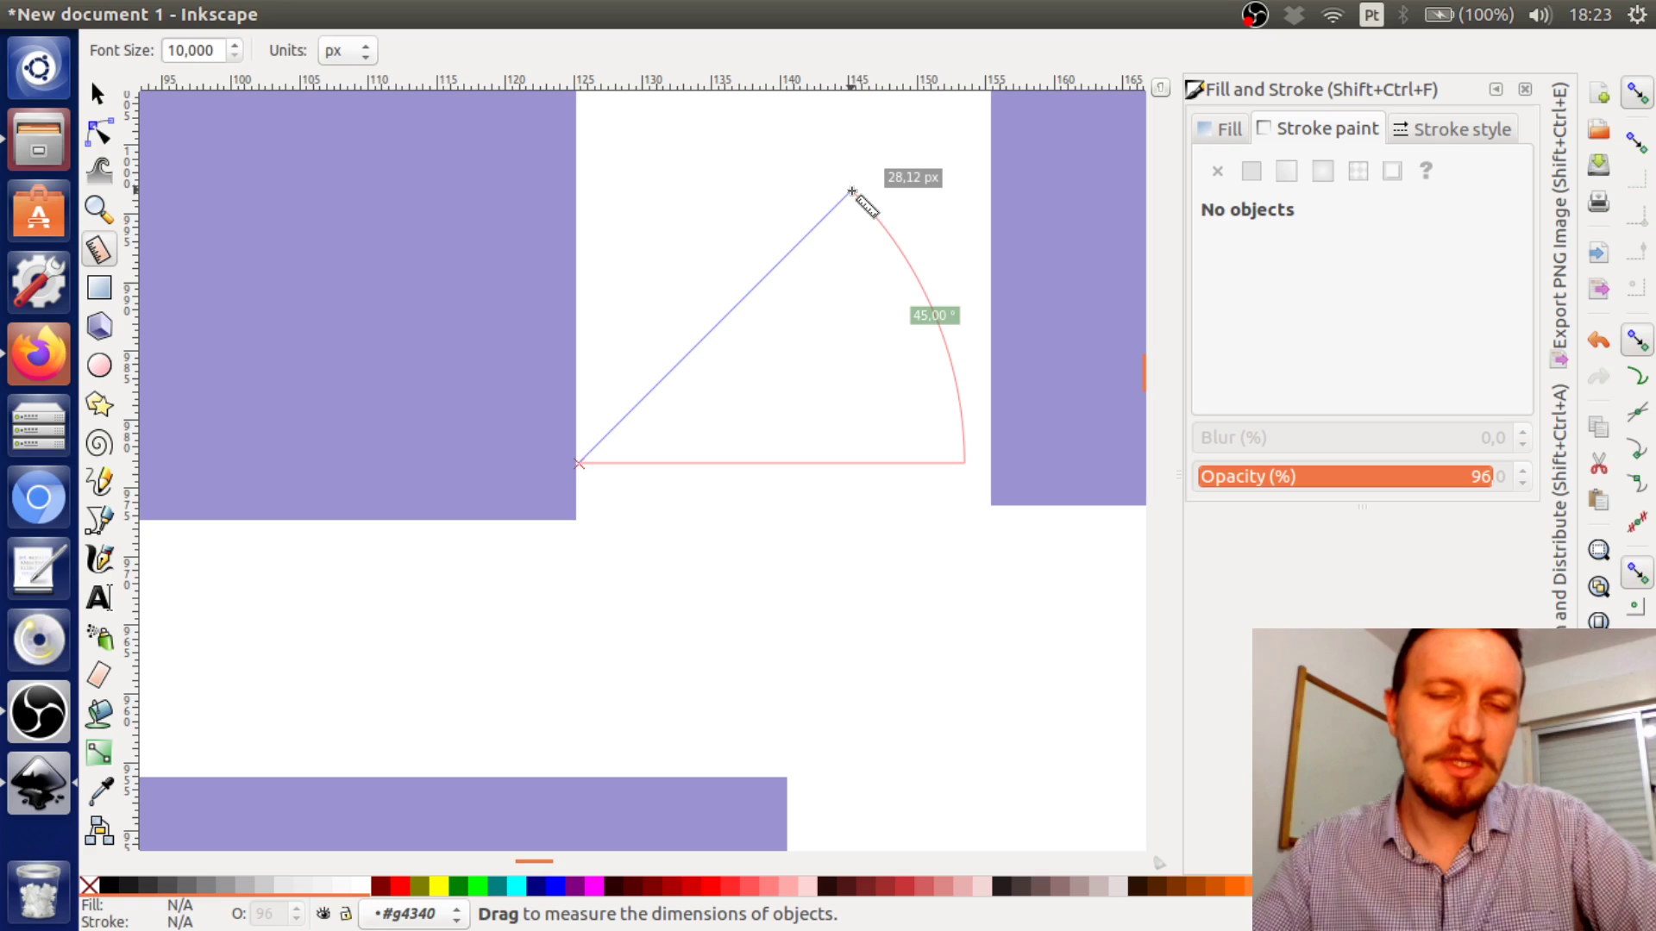
mouse_move(852, 191)
mouse_down()
mouse_move(873, 220)
mouse_move(858, 197)
mouse_up()
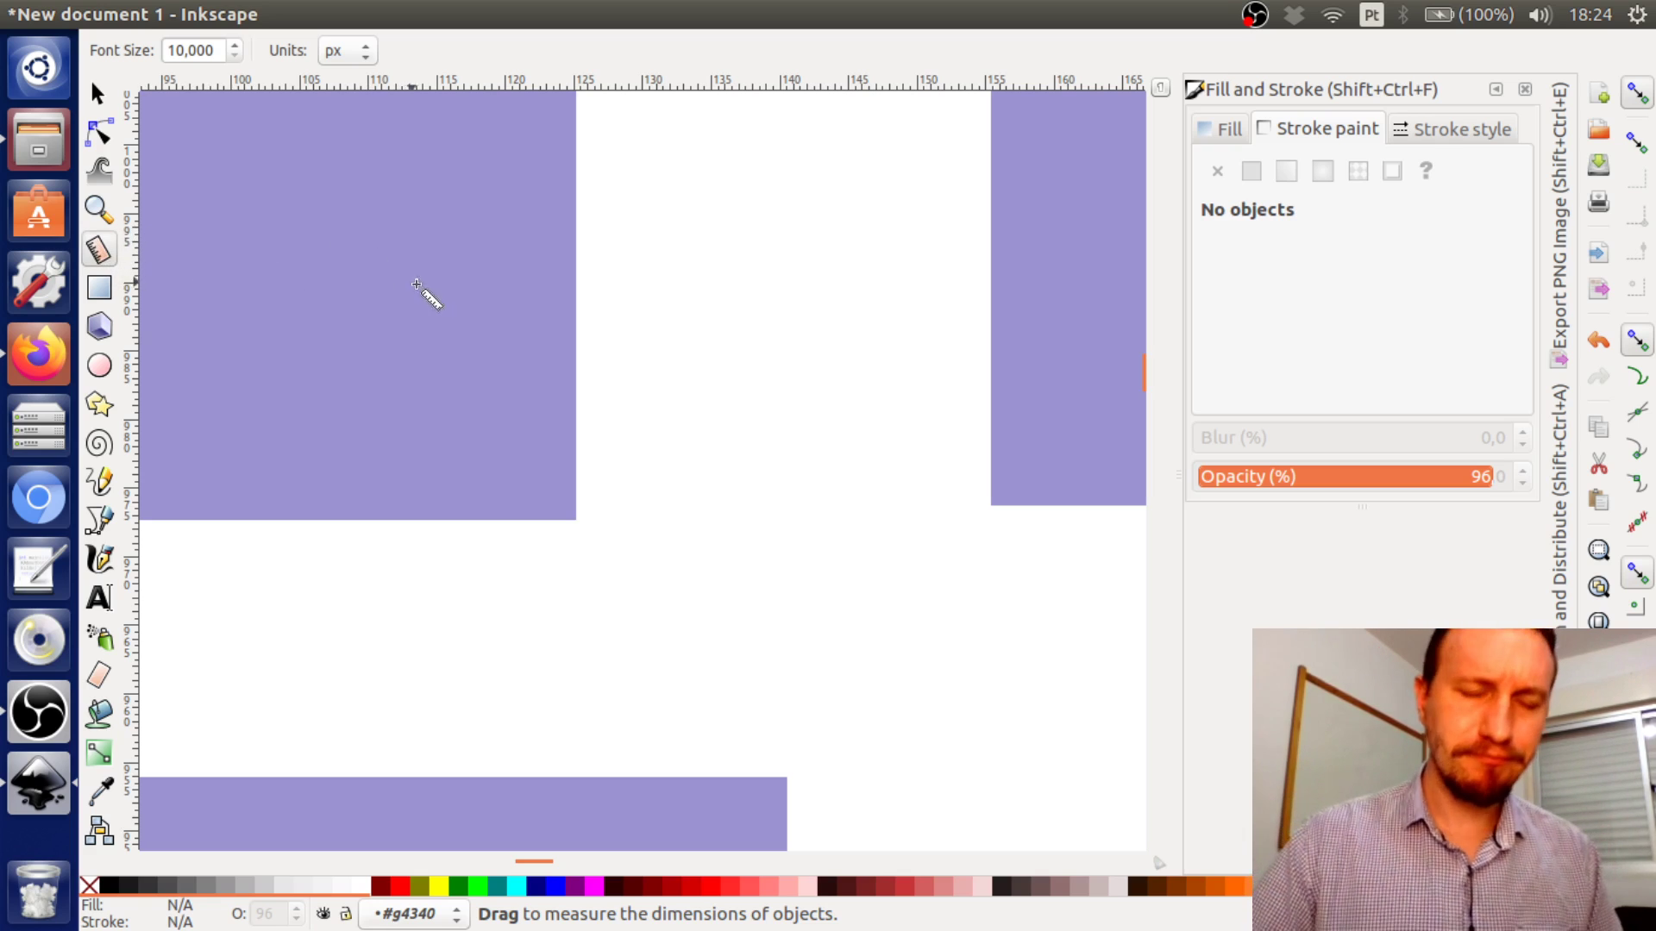
scroll(430, 295, down, 2)
drag(468, 345, 632, 374)
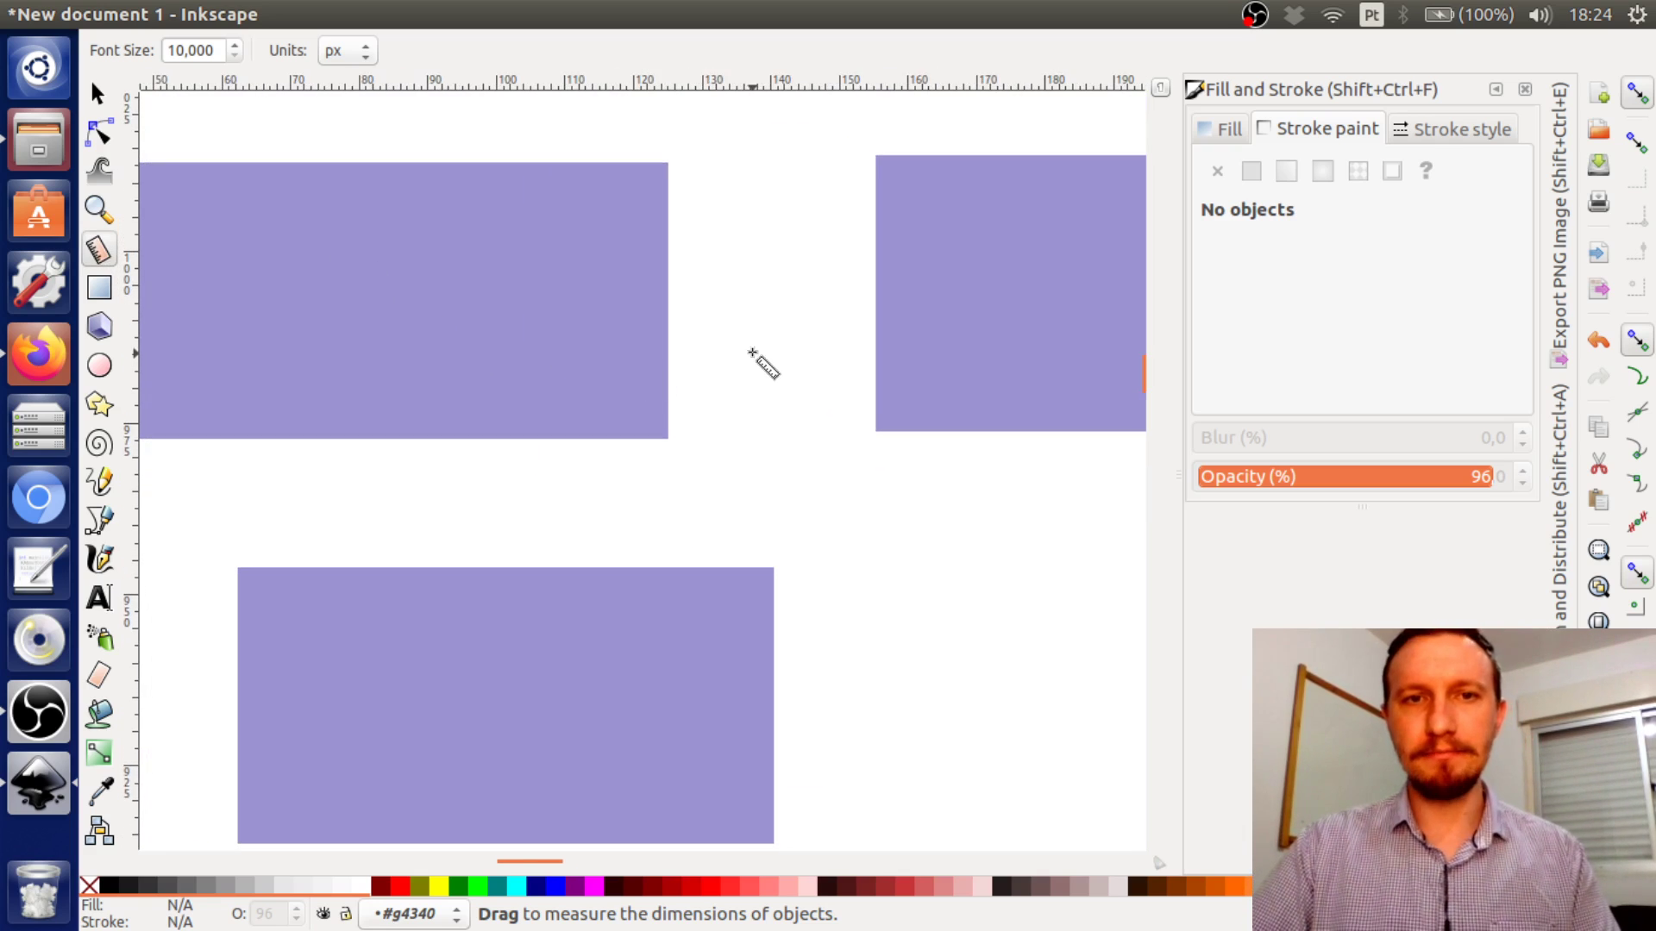
scroll(750, 354, down, 2)
drag(726, 352, 598, 372)
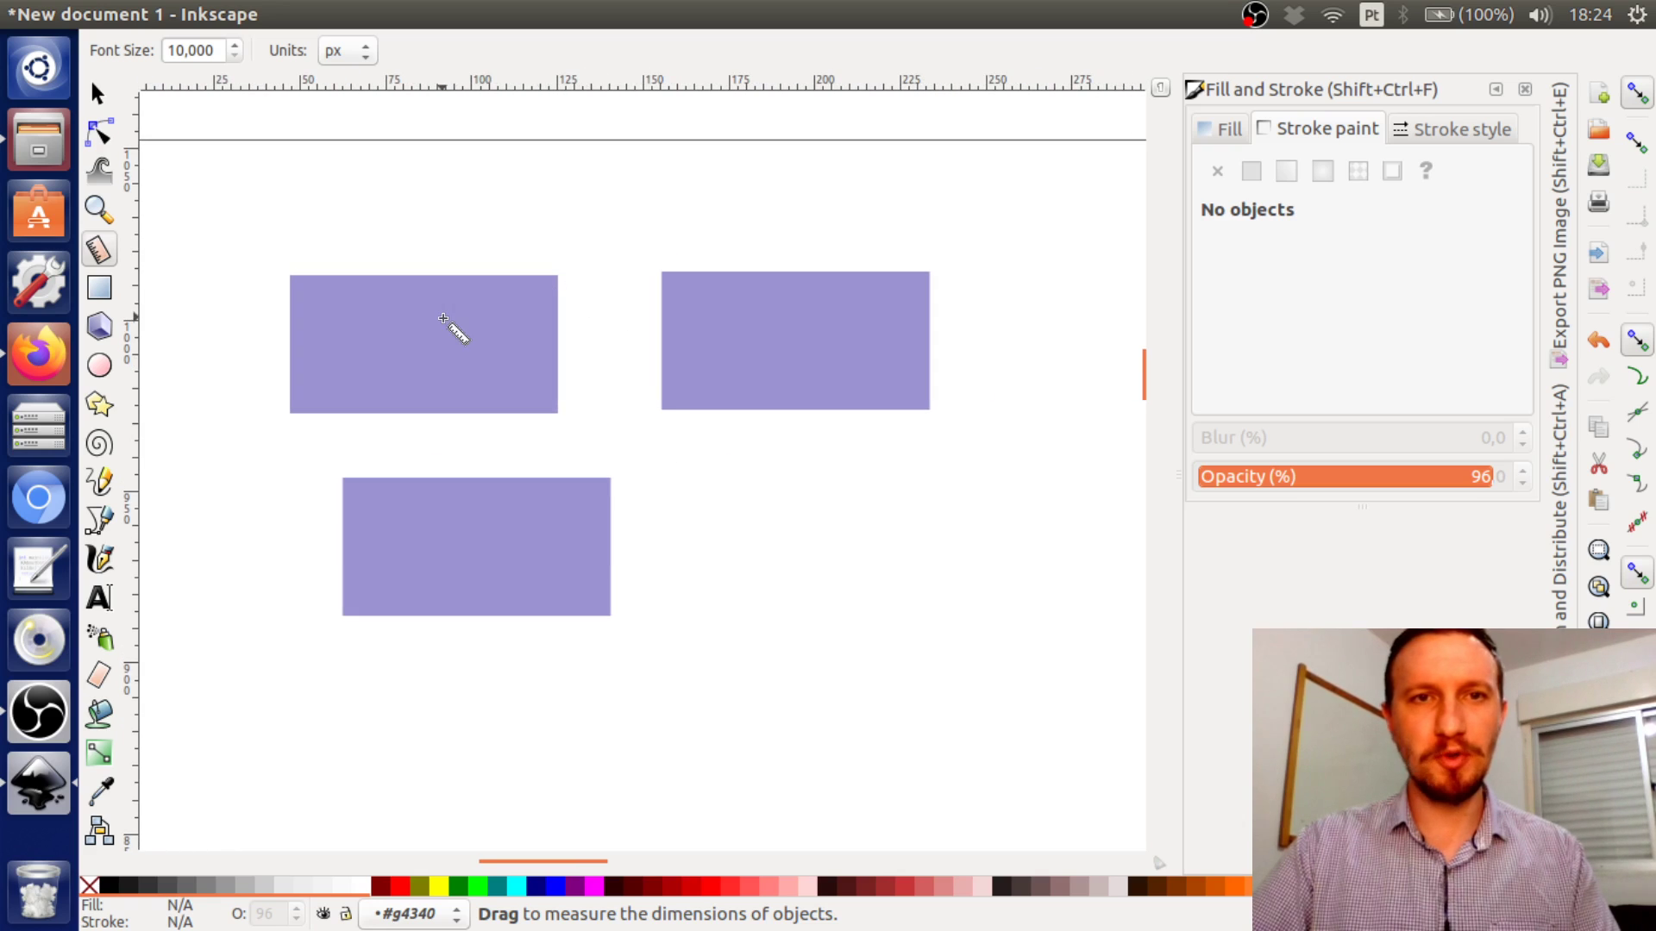
click(97, 94)
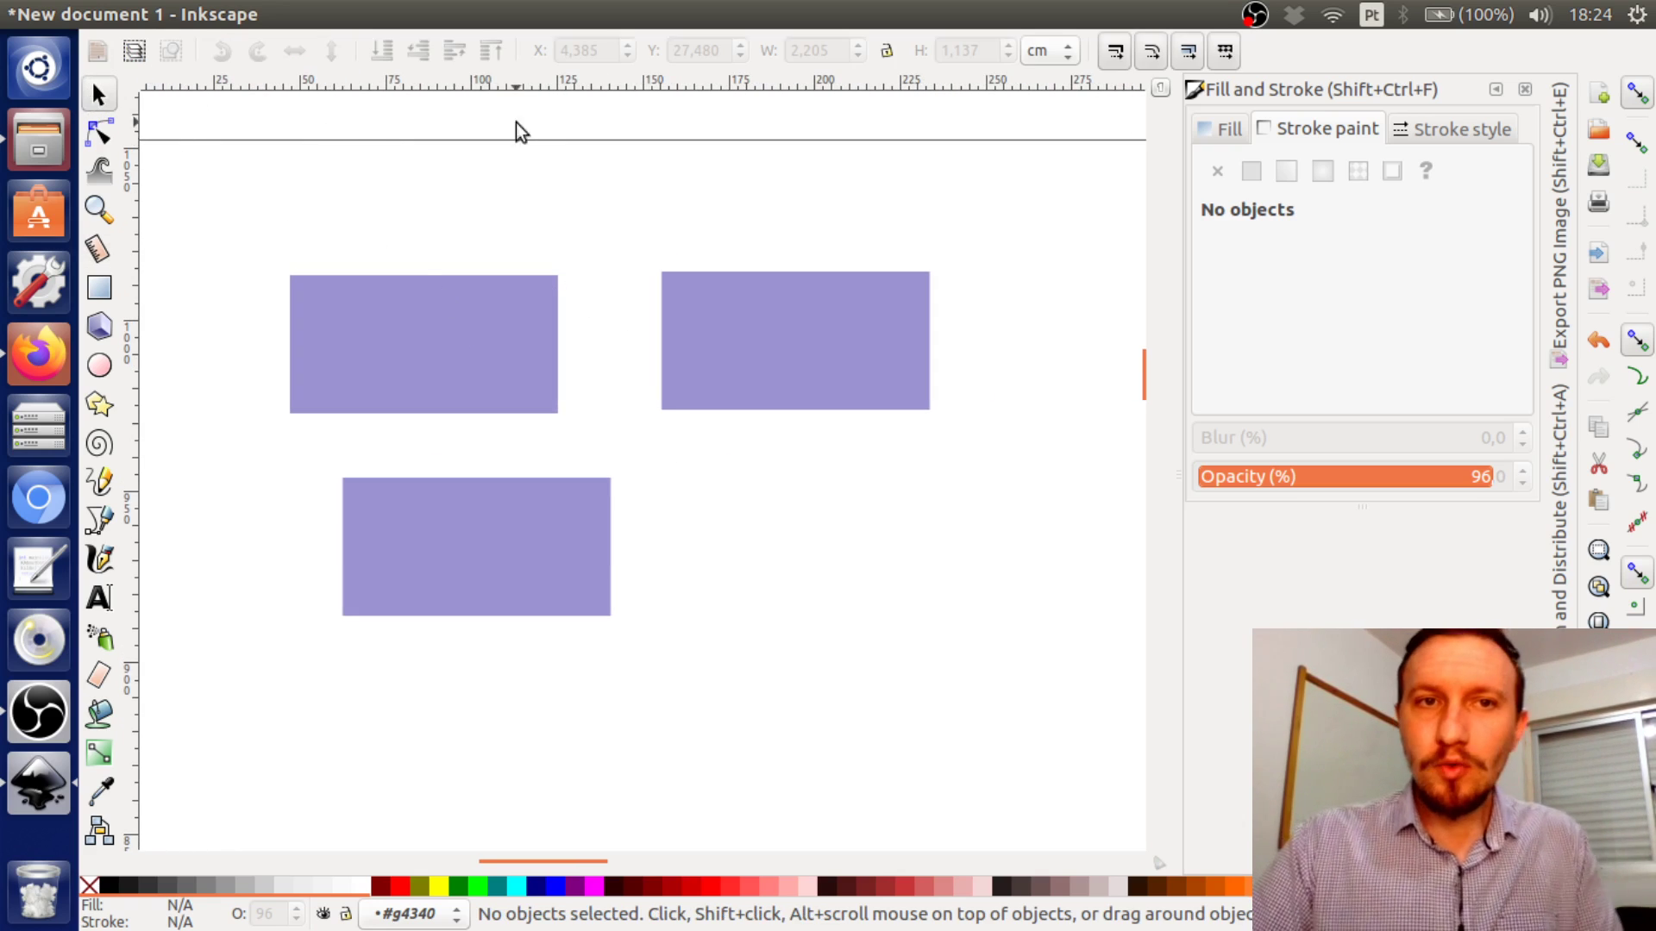
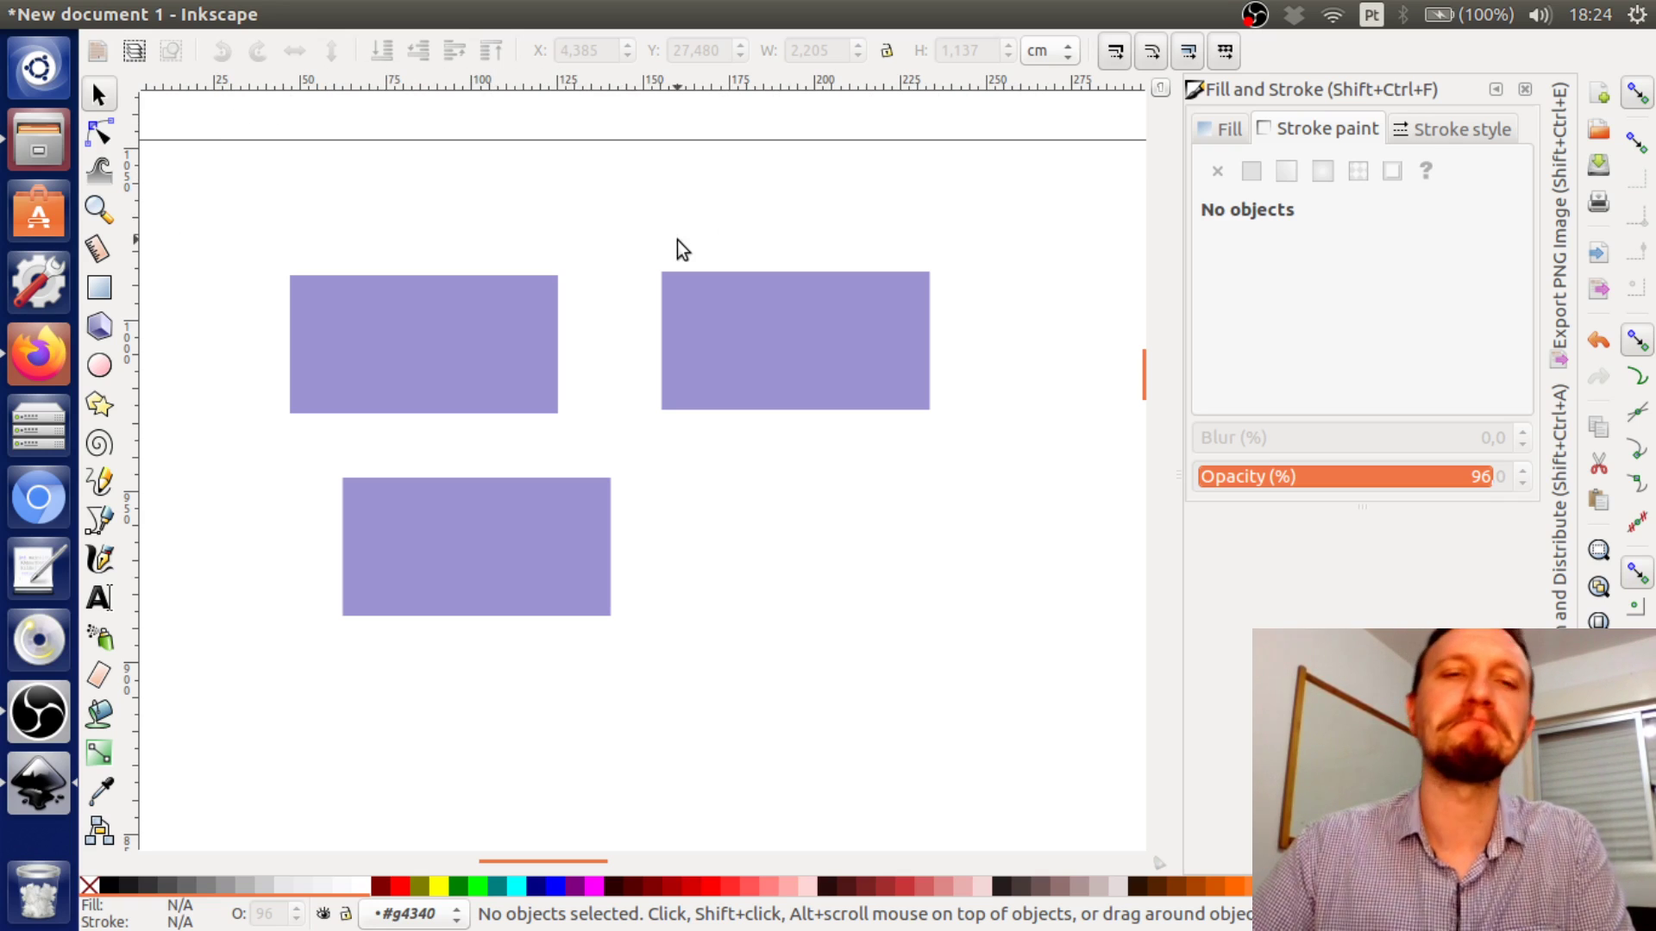
Switch the units to px and add a horizontal guide between the page's upper edge and the rectangles
key(ctrl)
ctrl+scroll(795, 231, down, 2)
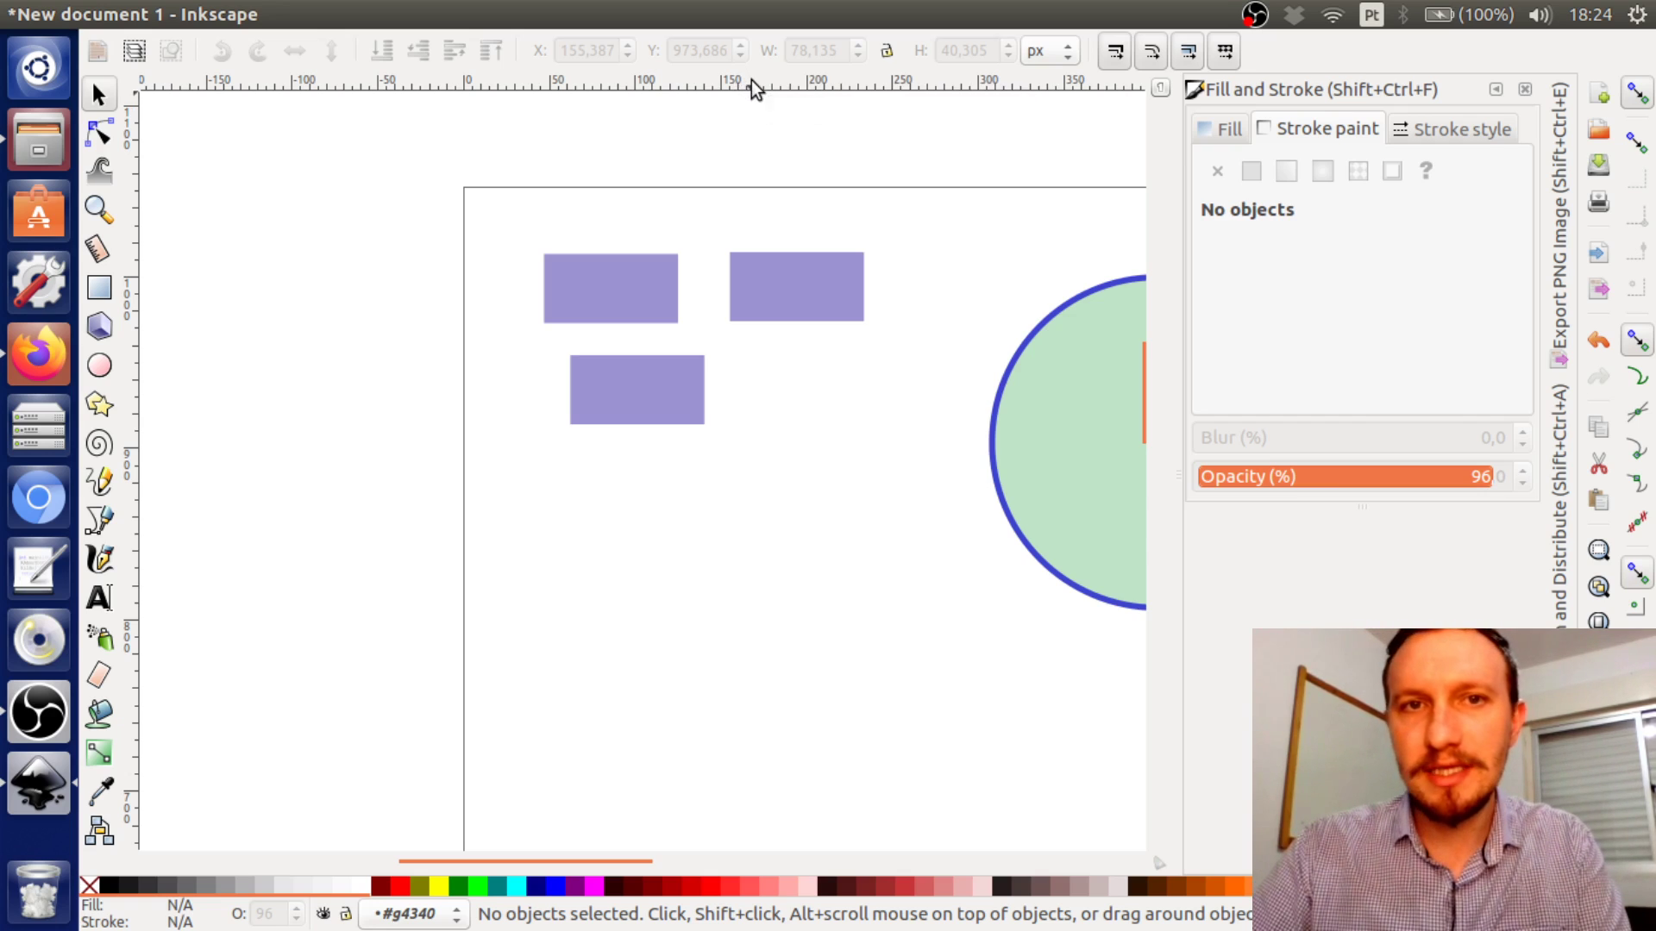
drag(752, 81, 800, 216)
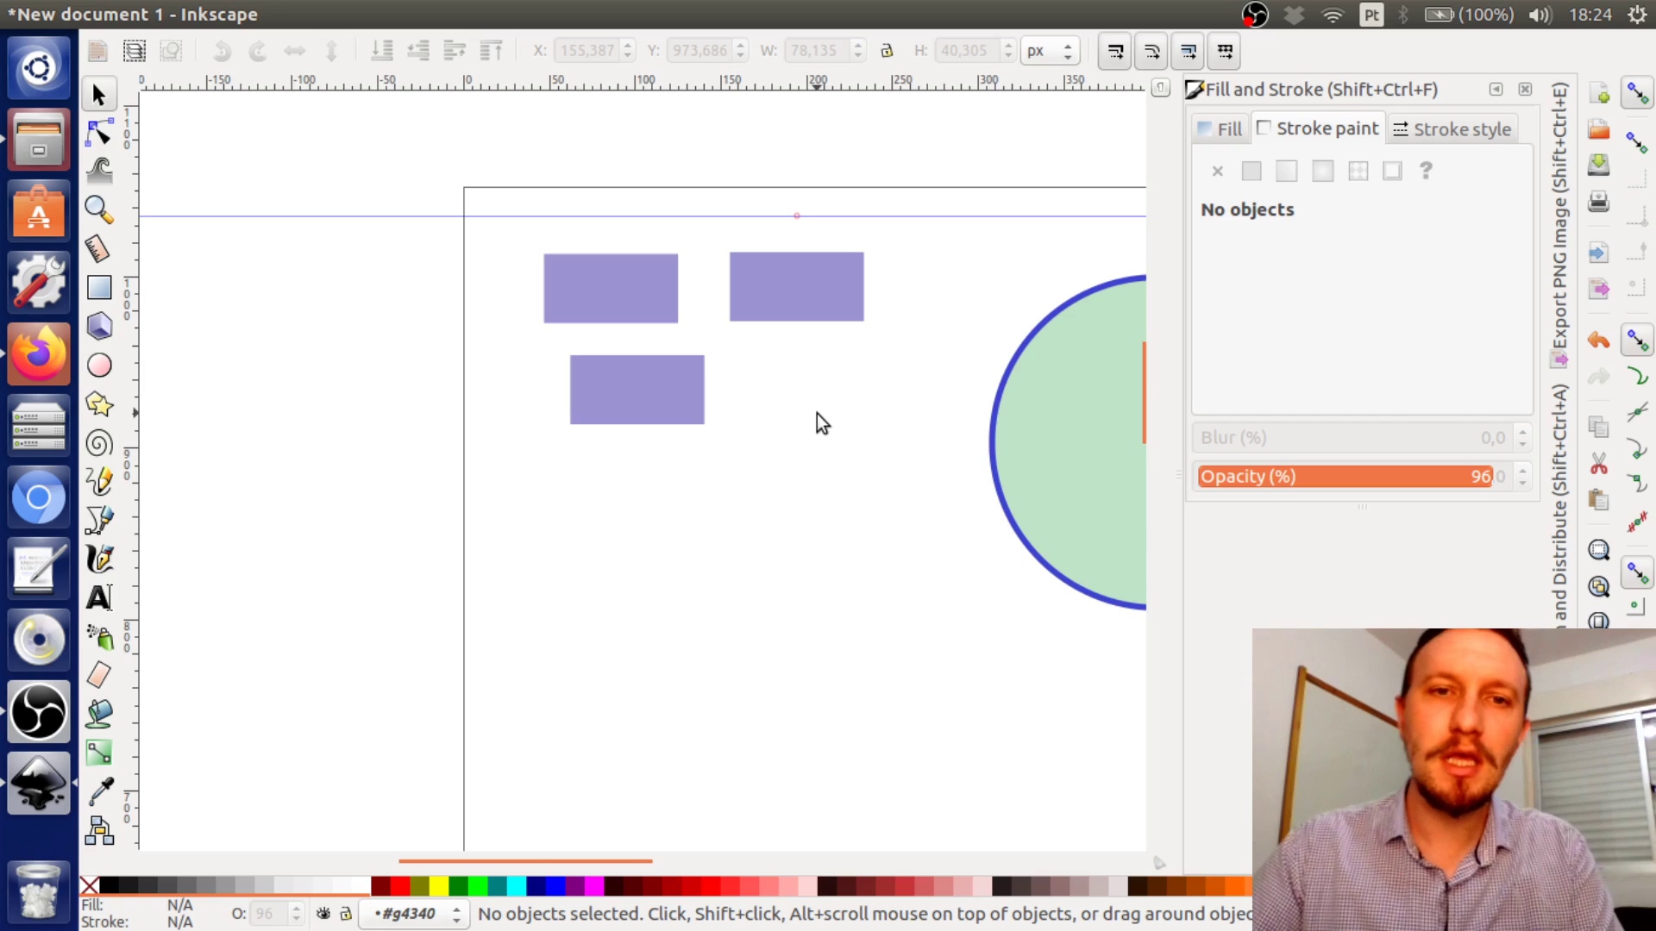
Add a vertical guide just inside the page's left edge, reposition it closer to that edge and delete it
drag(133, 412, 510, 395)
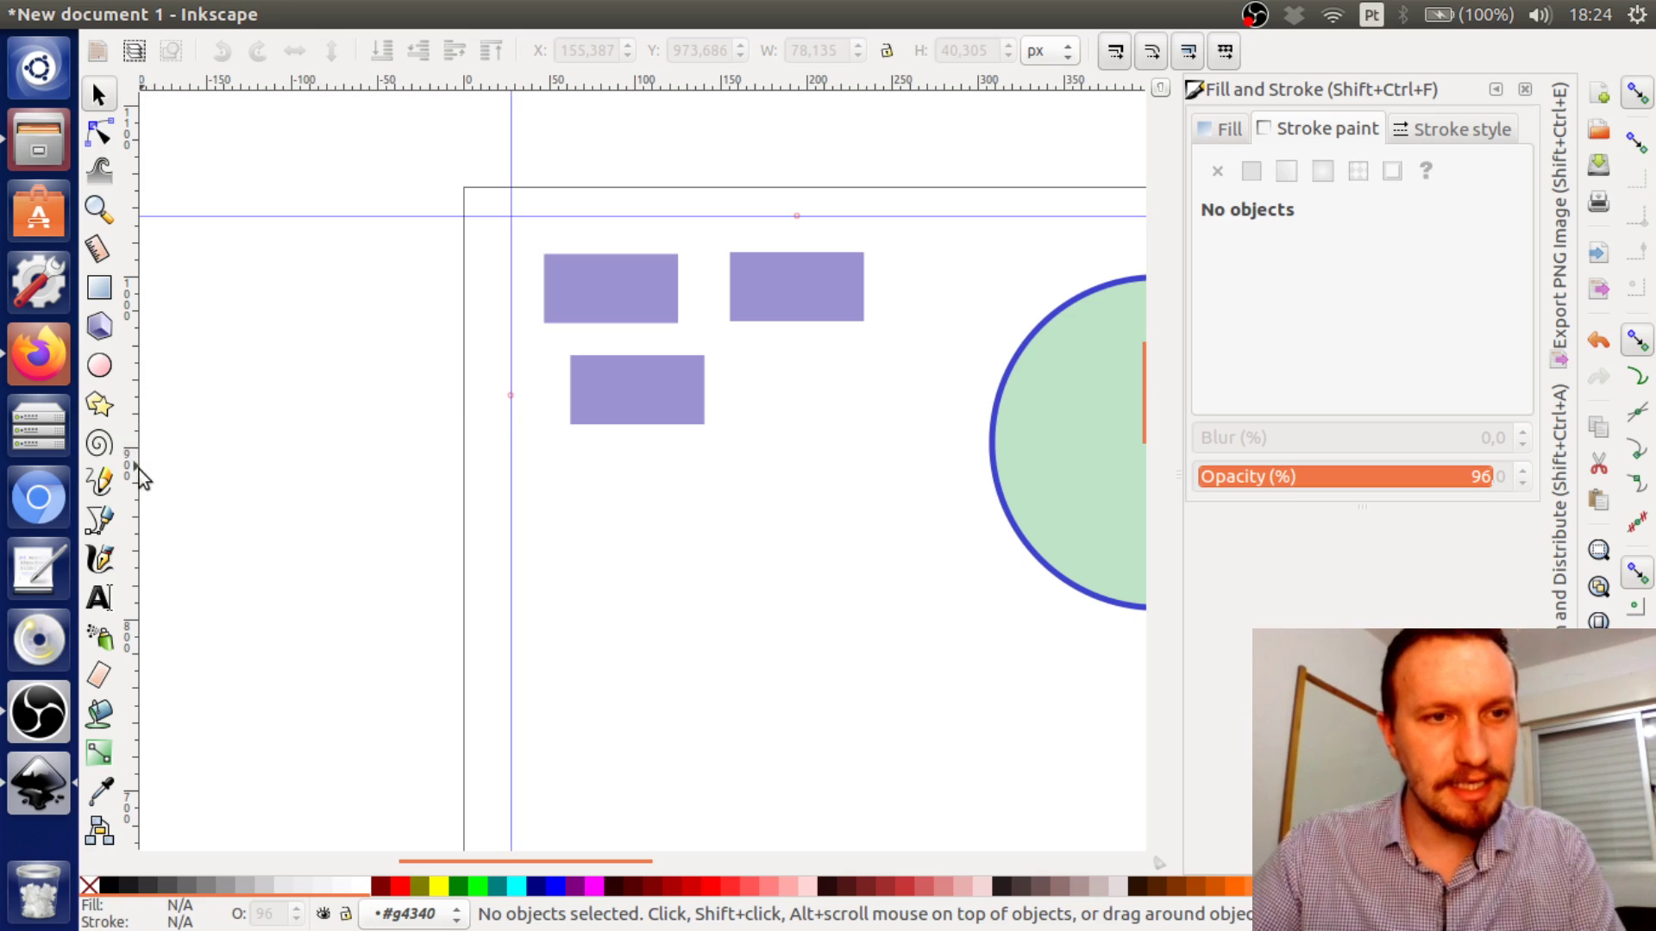
mouse_move(133, 471)
mouse_down()
mouse_move(504, 462)
mouse_move(481, 466)
mouse_move(485, 505)
mouse_move(395, 492)
mouse_move(385, 405)
mouse_move(339, 370)
mouse_move(132, 406)
mouse_move(425, 380)
mouse_move(136, 444)
mouse_up()
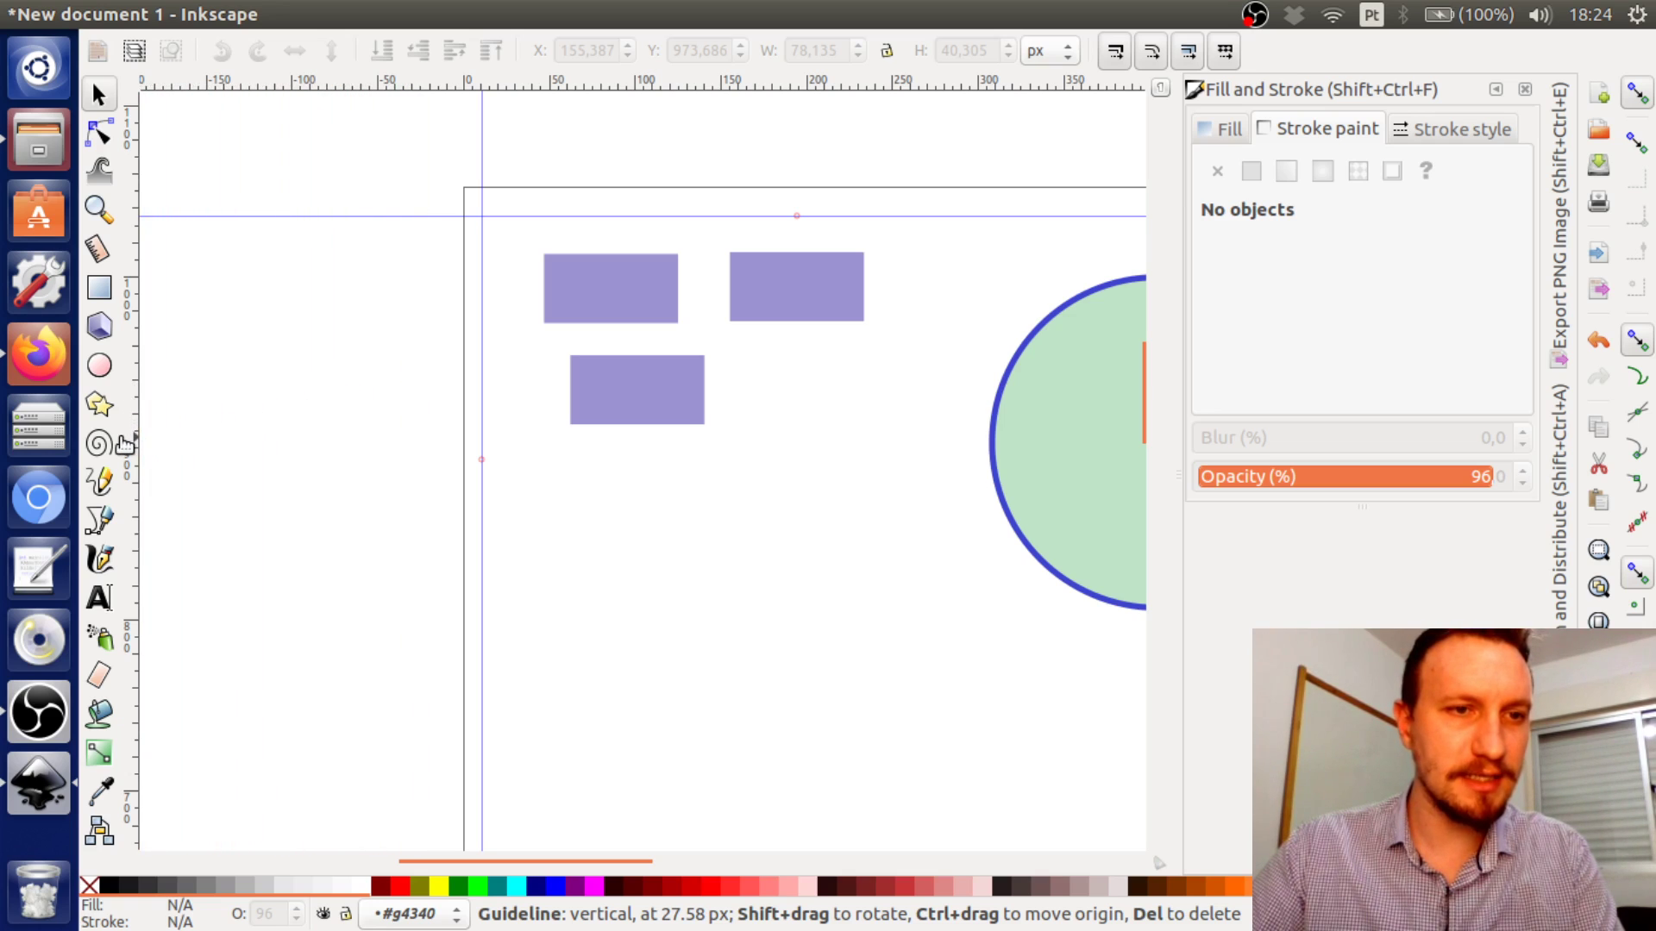
drag(277, 491, 328, 494)
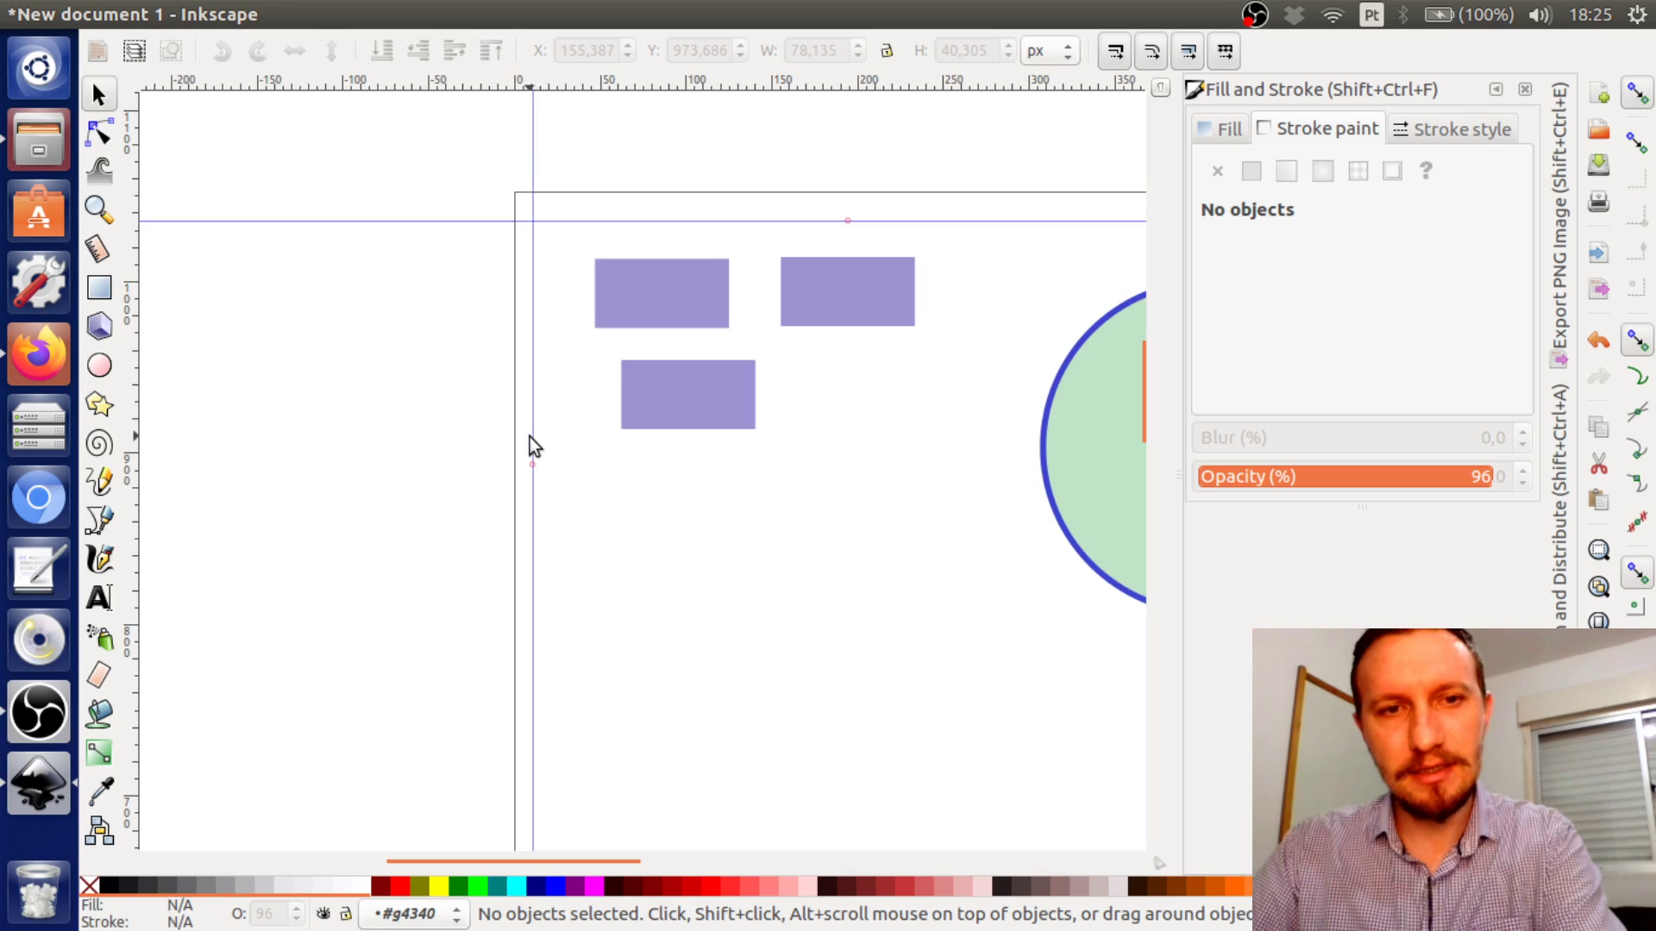
key(Delete)
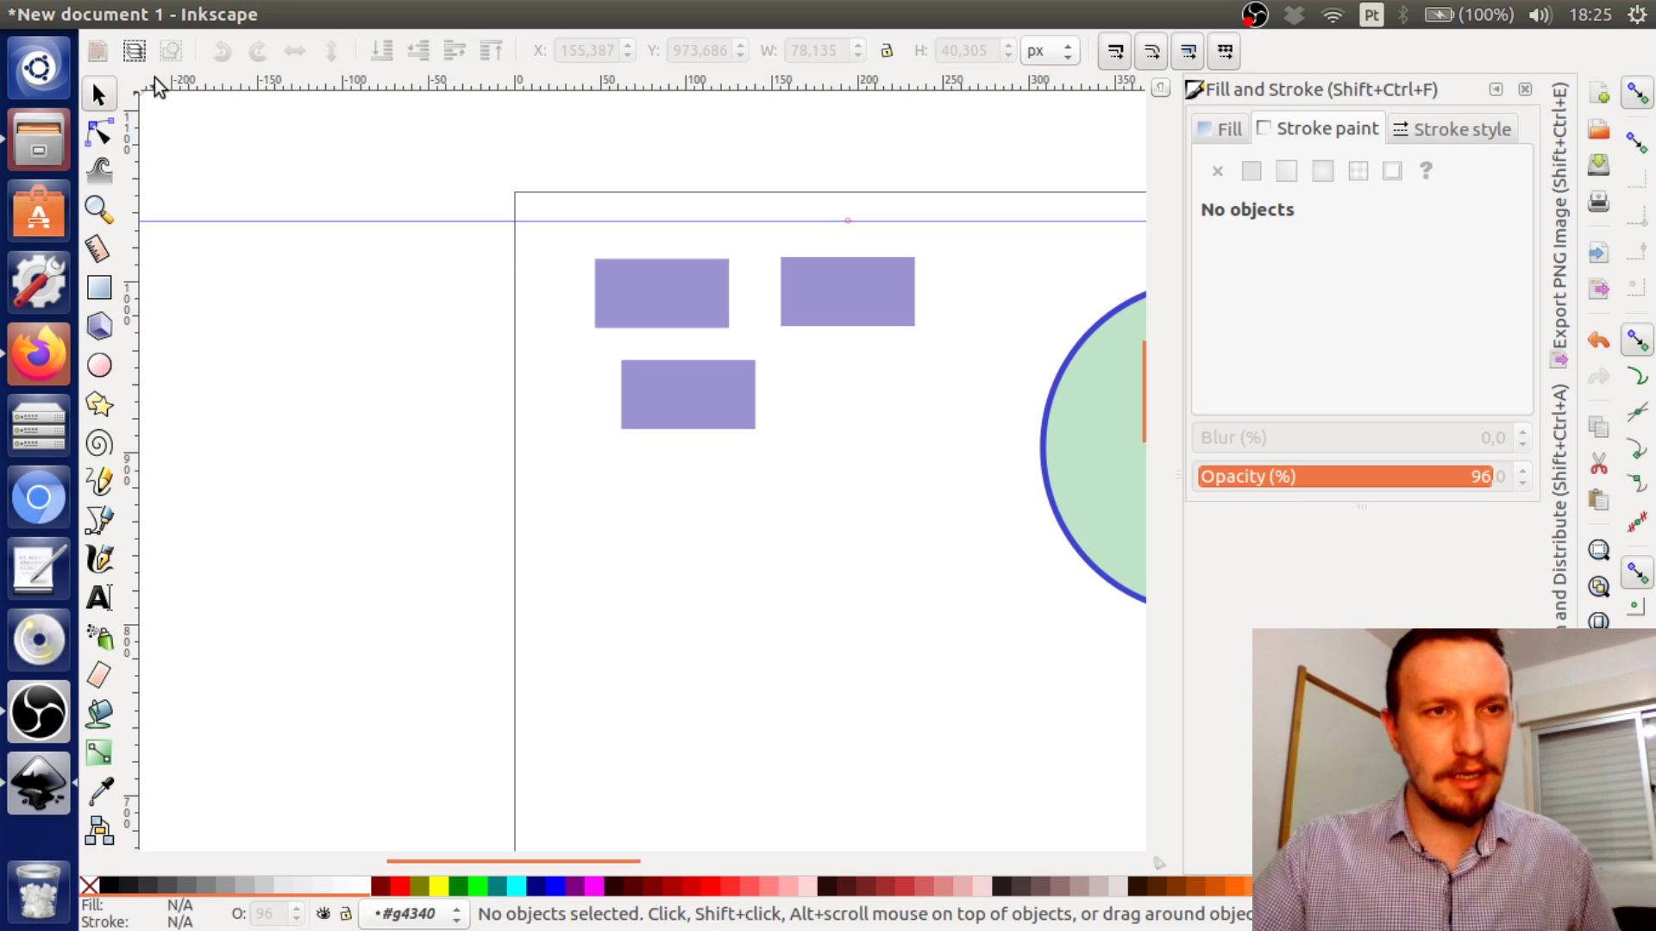
Add a 45° diagonal guide and move it to pass below and to the right of the three rectangles
drag(154, 78, 462, 371)
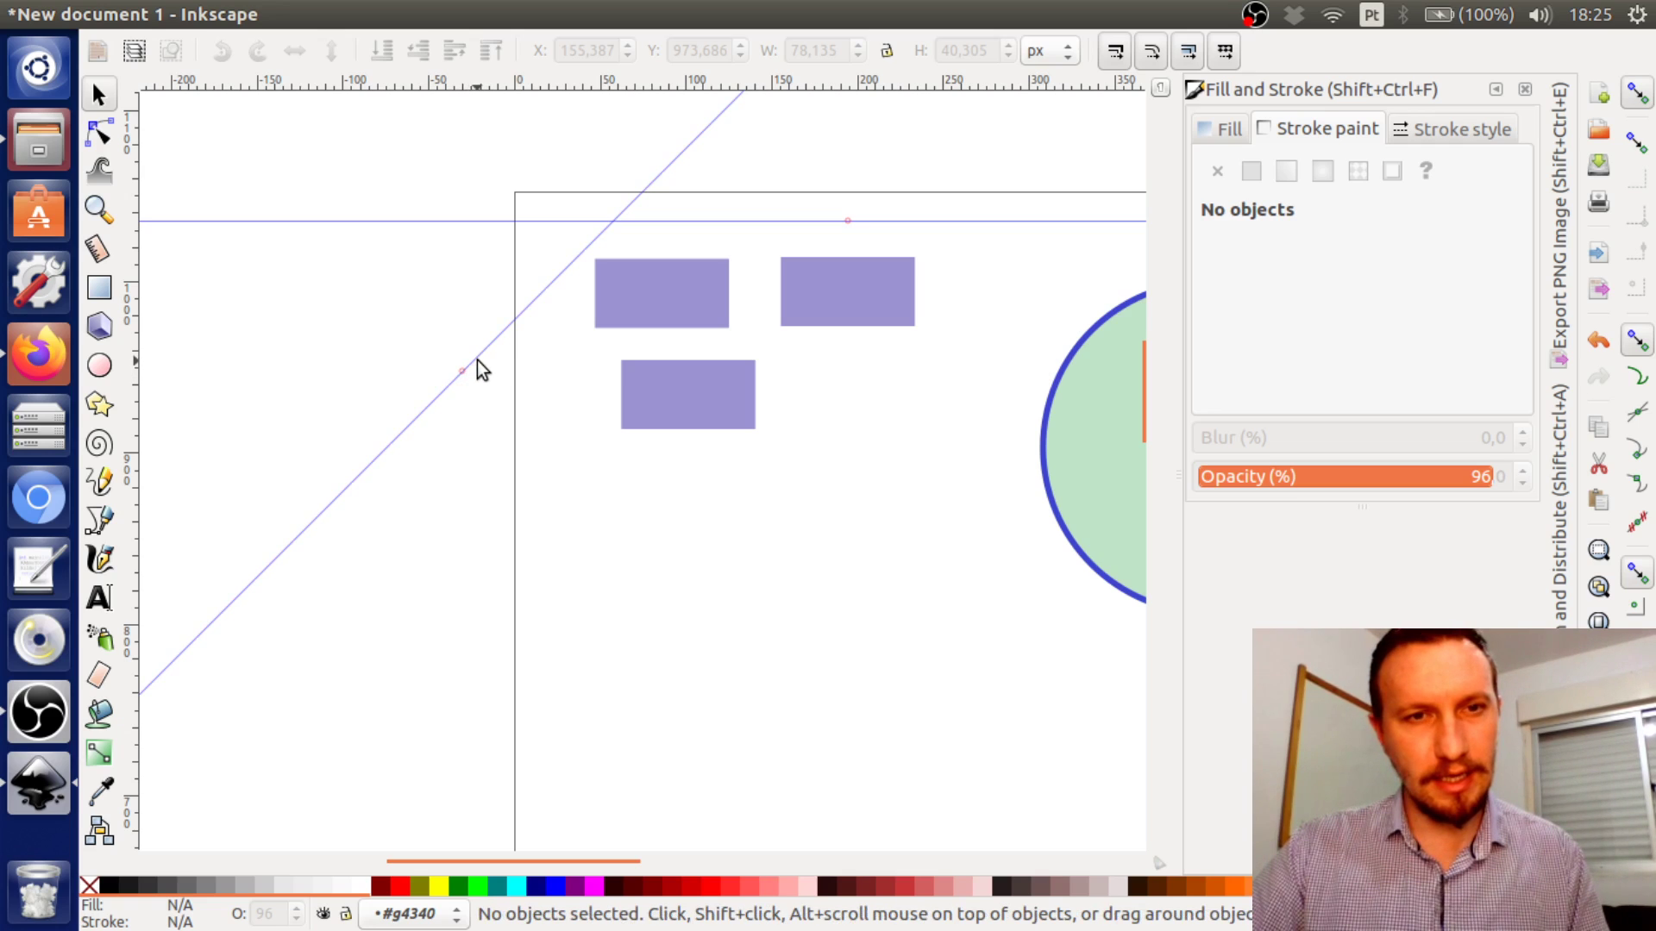
drag(478, 359, 849, 451)
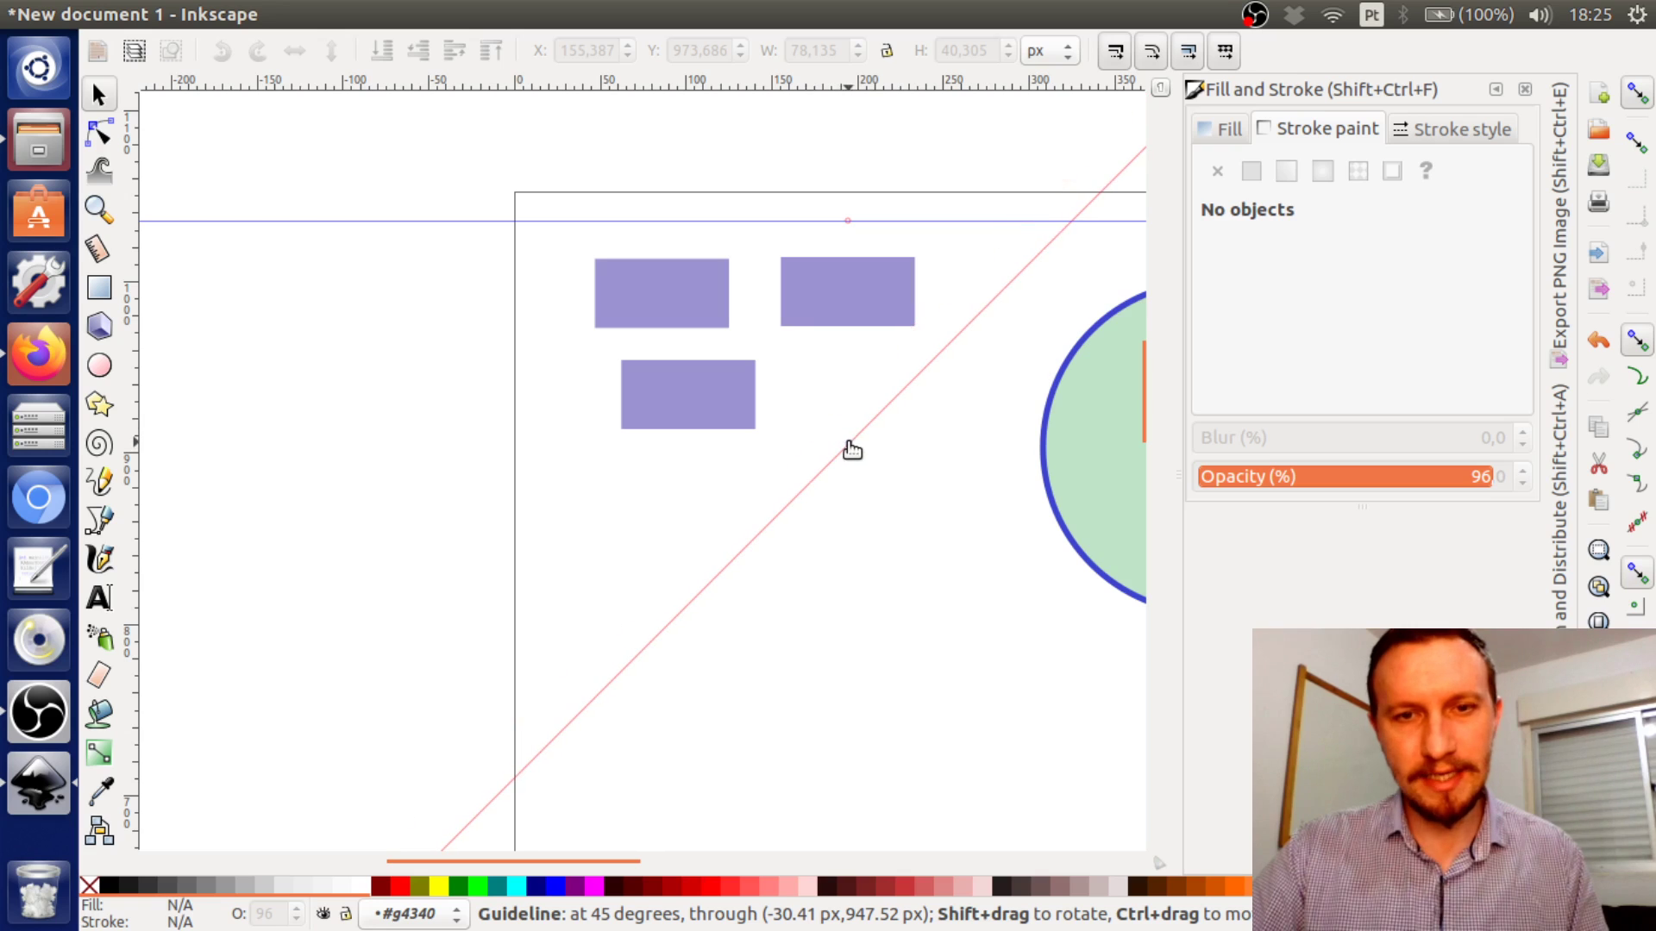
Measure the length and angle of a segment along the diagonal guide with the Measure tool
scroll(885, 486, up, 3)
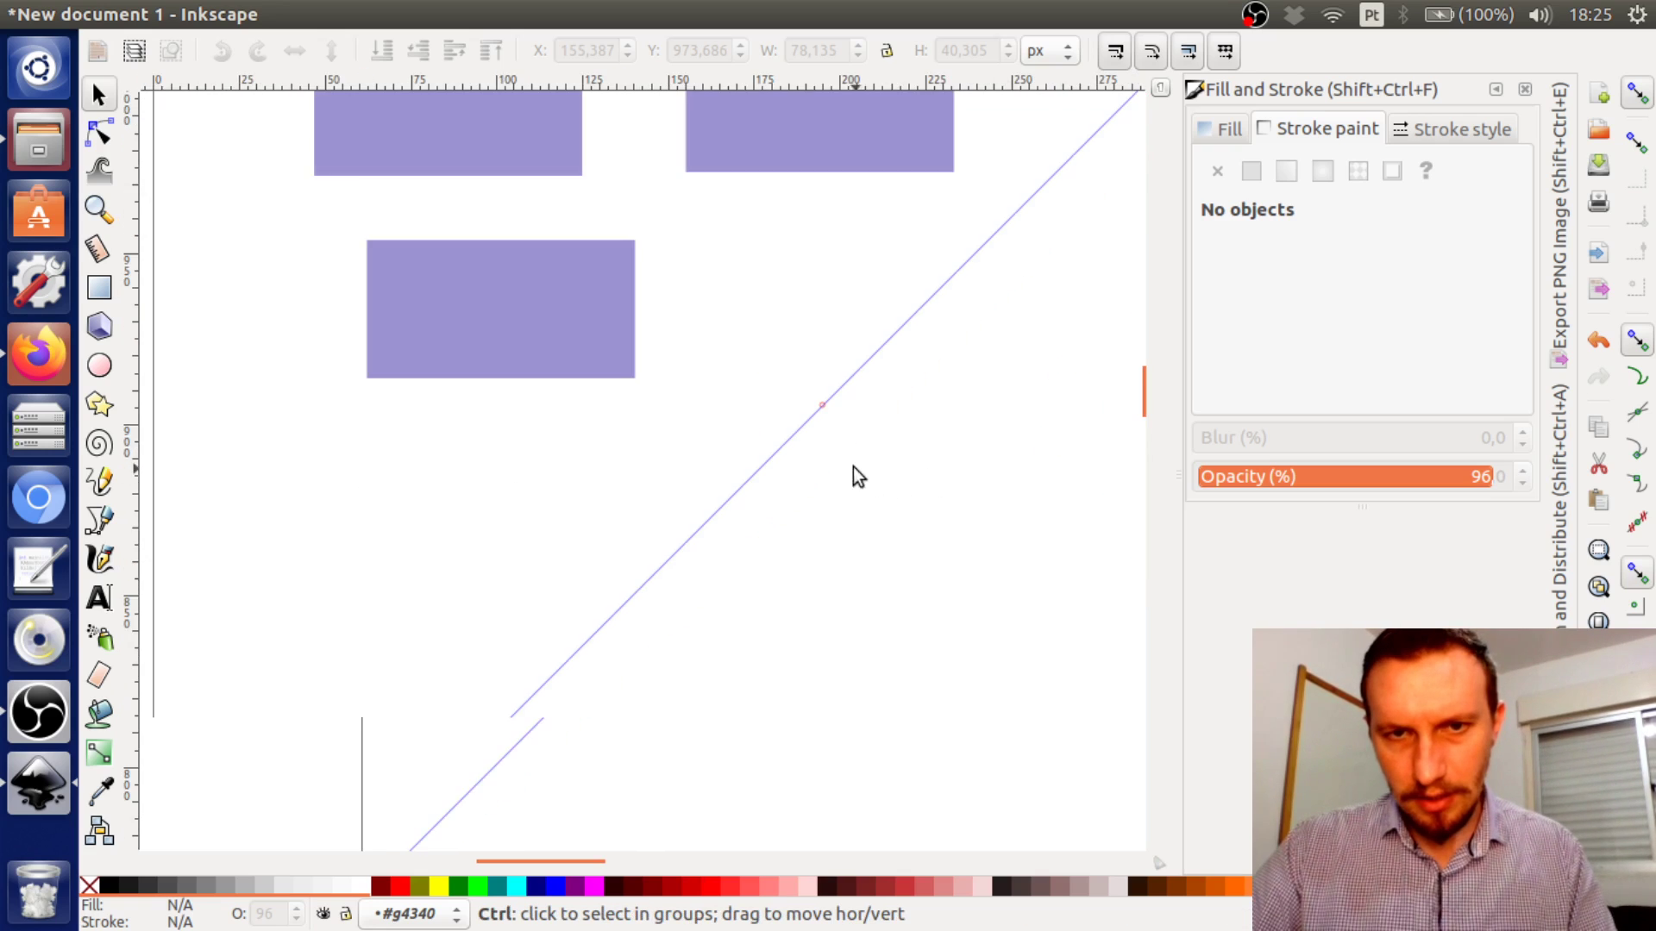
click(102, 250)
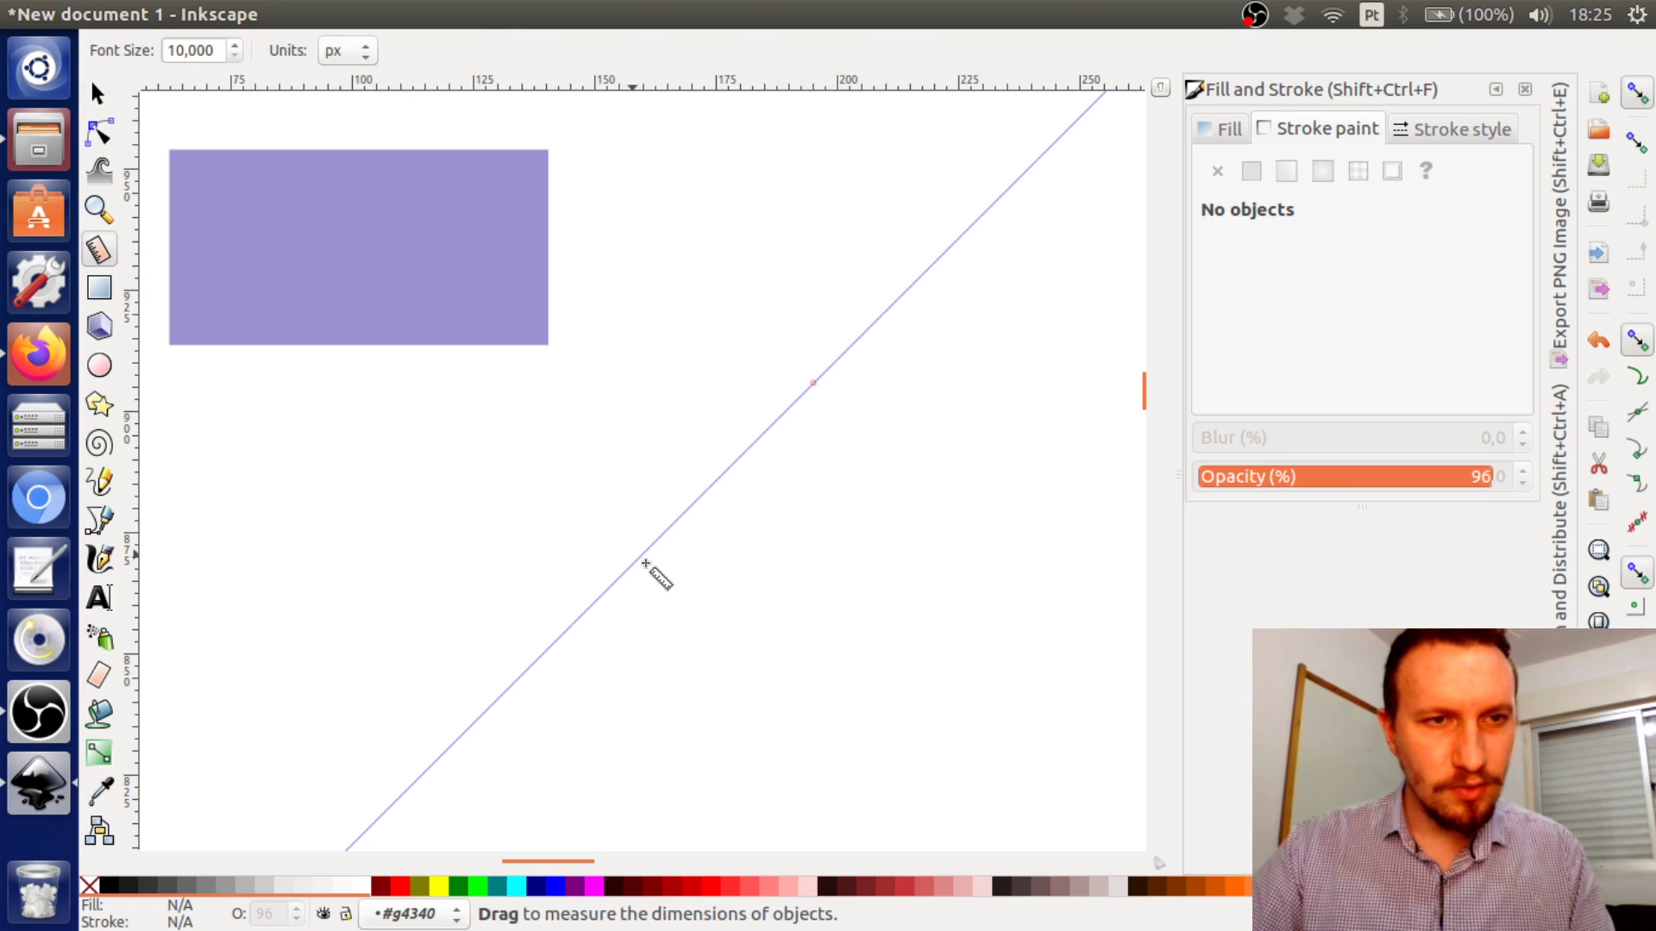
drag(662, 552, 869, 326)
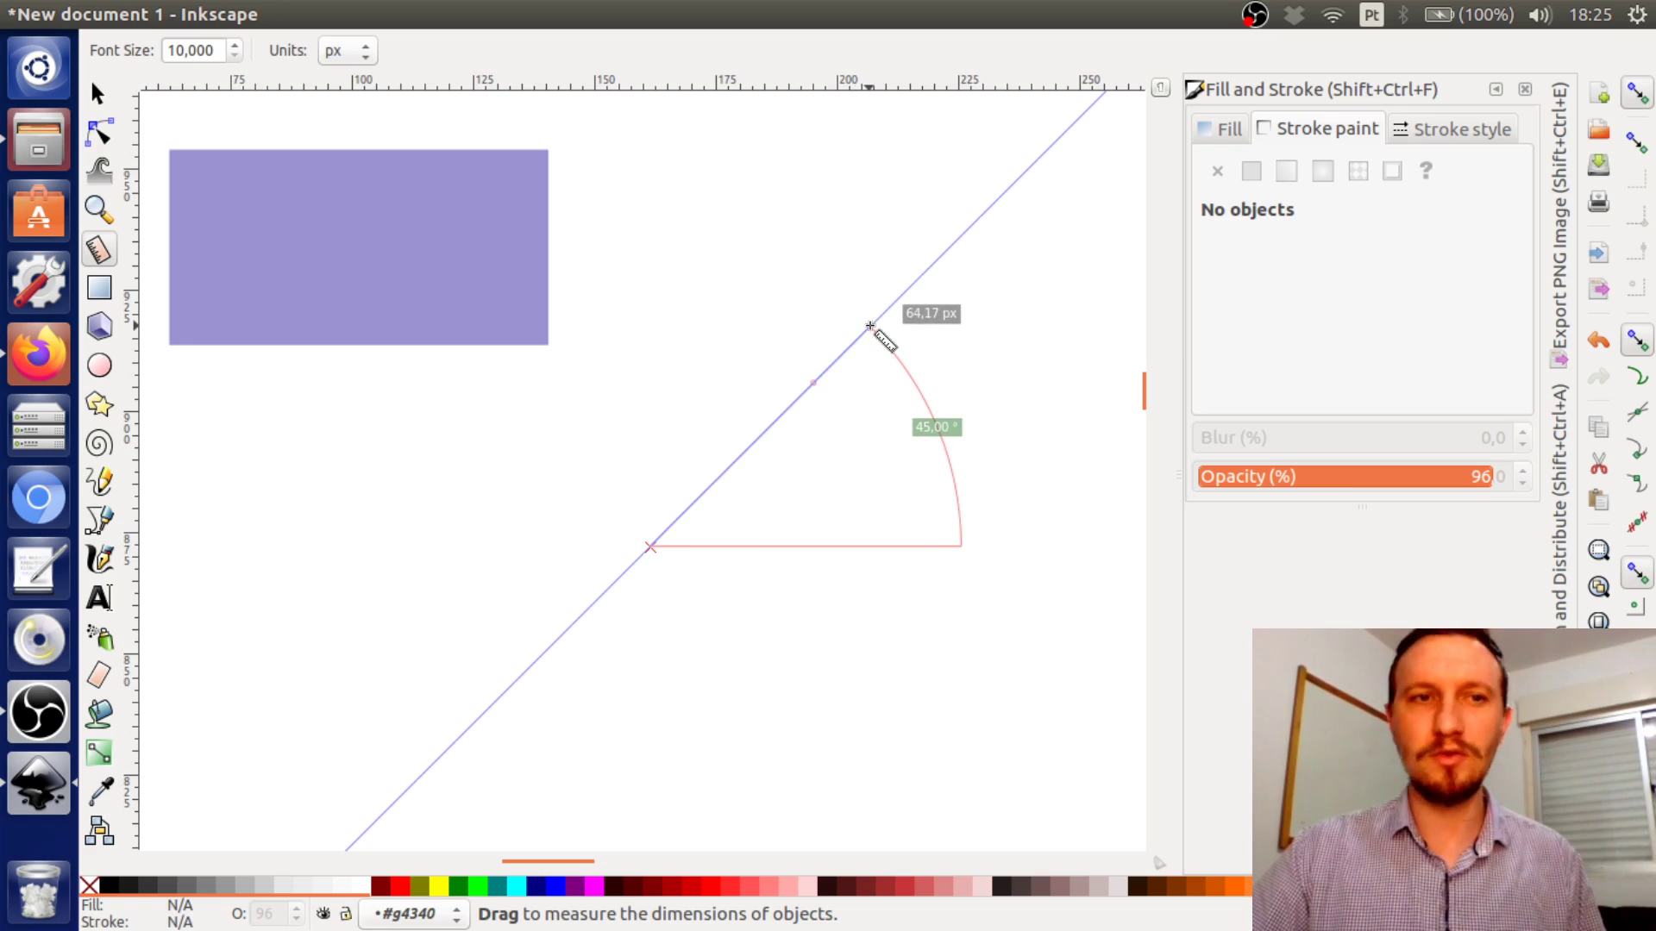
click(870, 326)
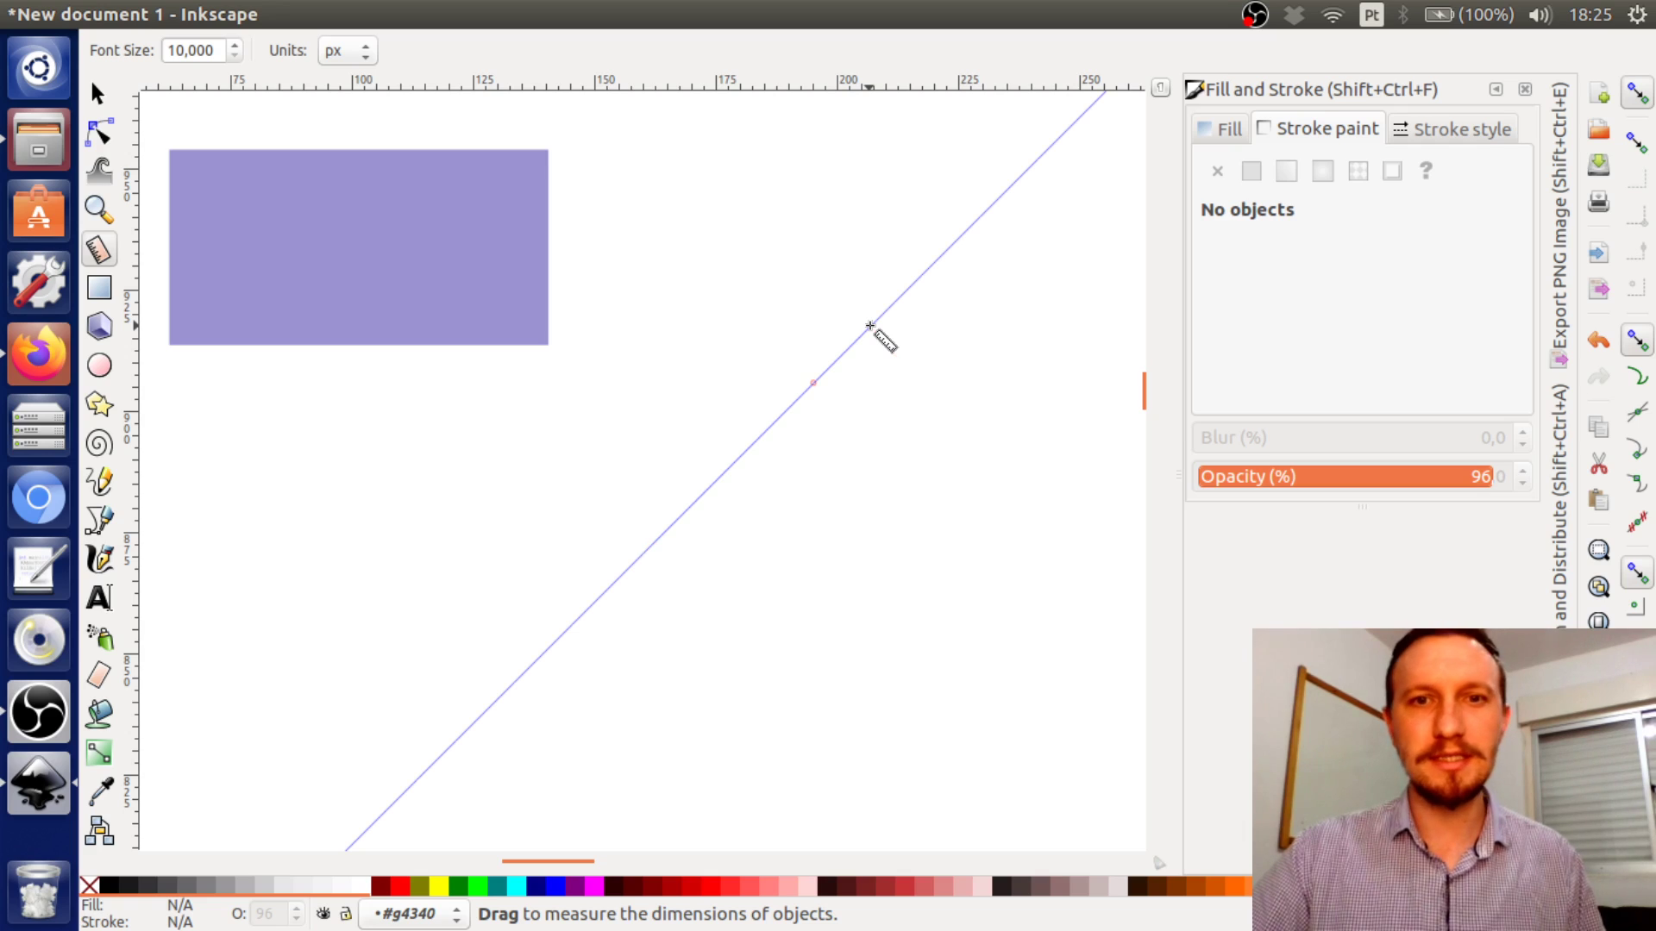
click(98, 93)
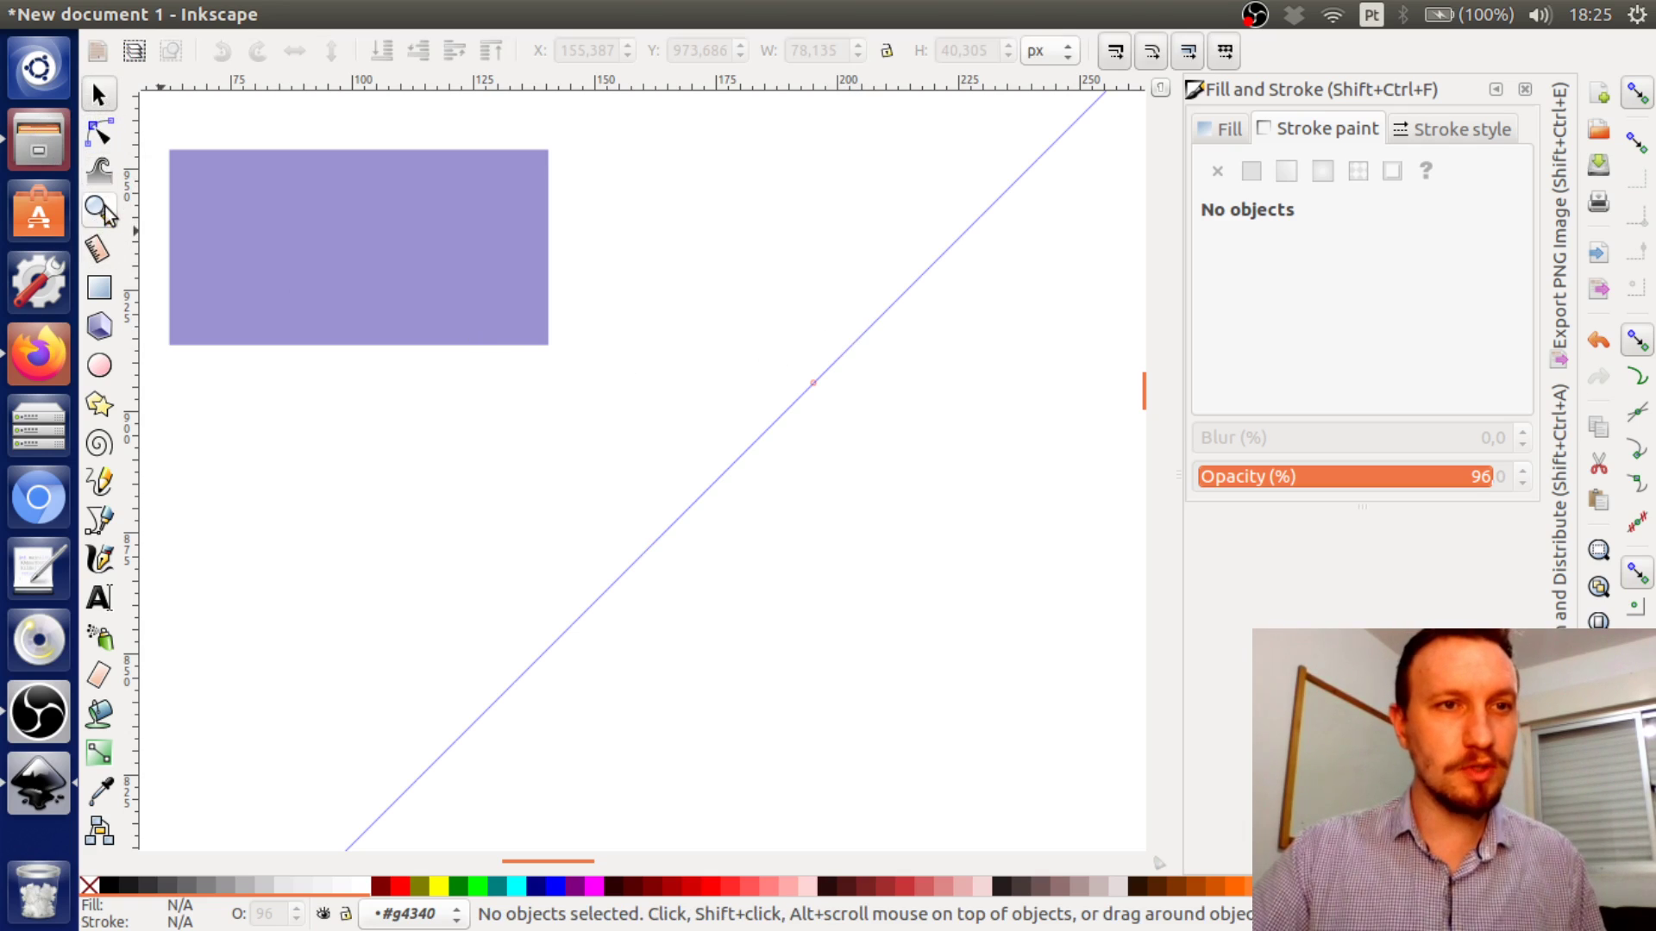
Close the Fill and Stroke dialog and rotate the diagonal guide about its origin to a shallower slope
click(98, 208)
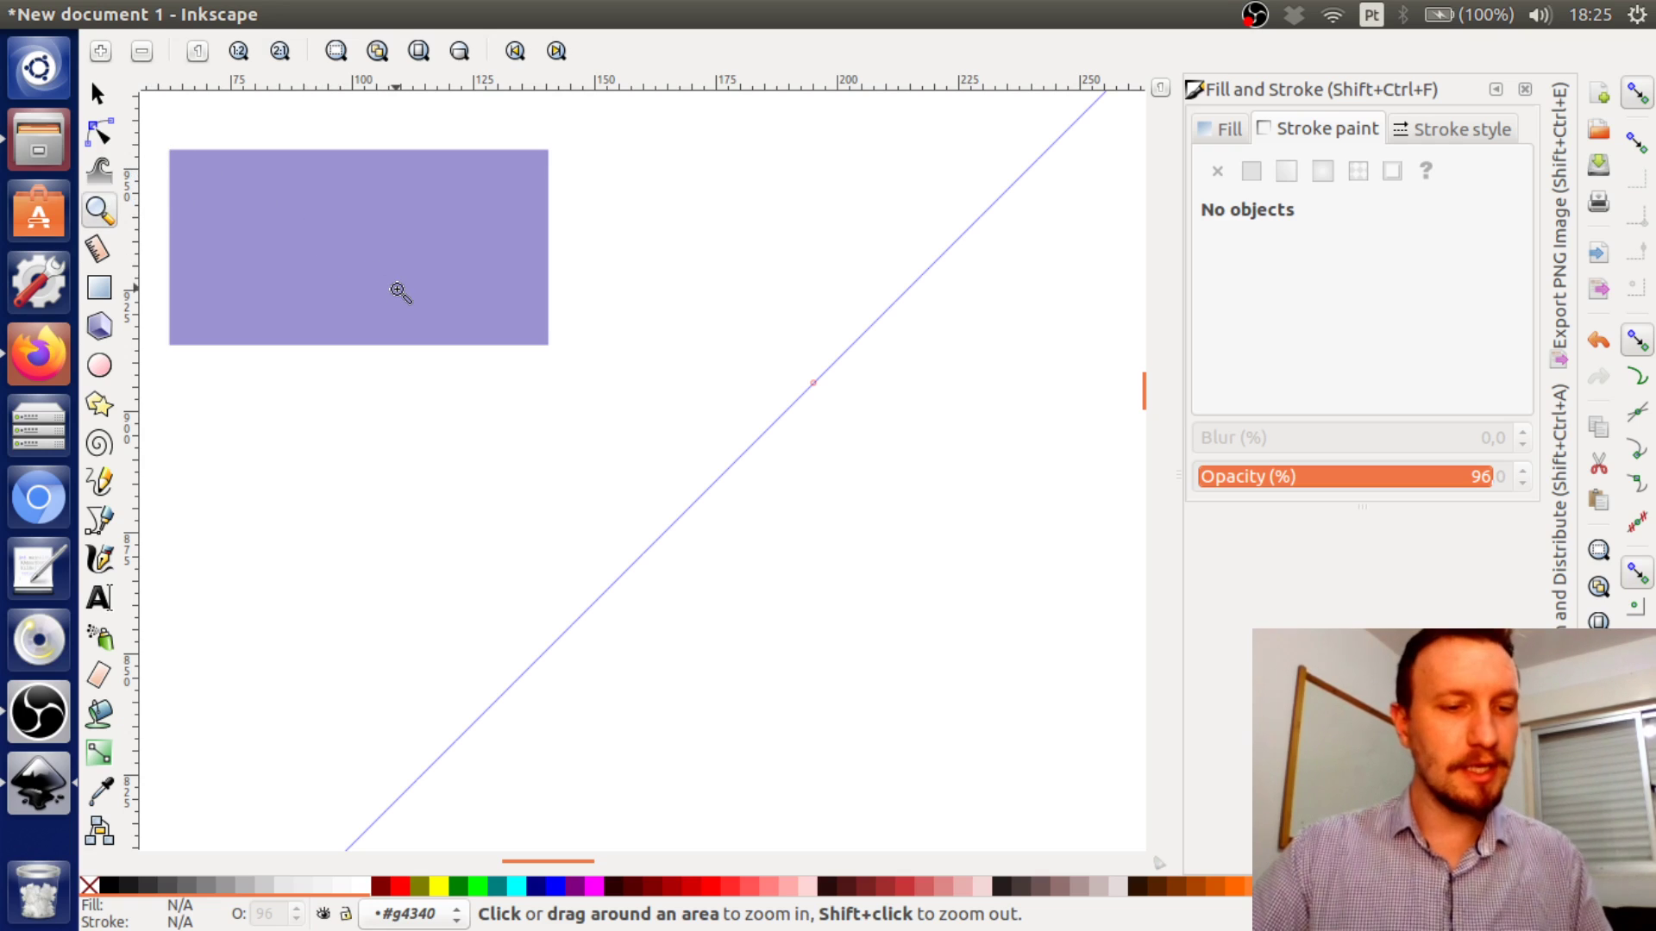
shift+click(399, 292)
click(100, 135)
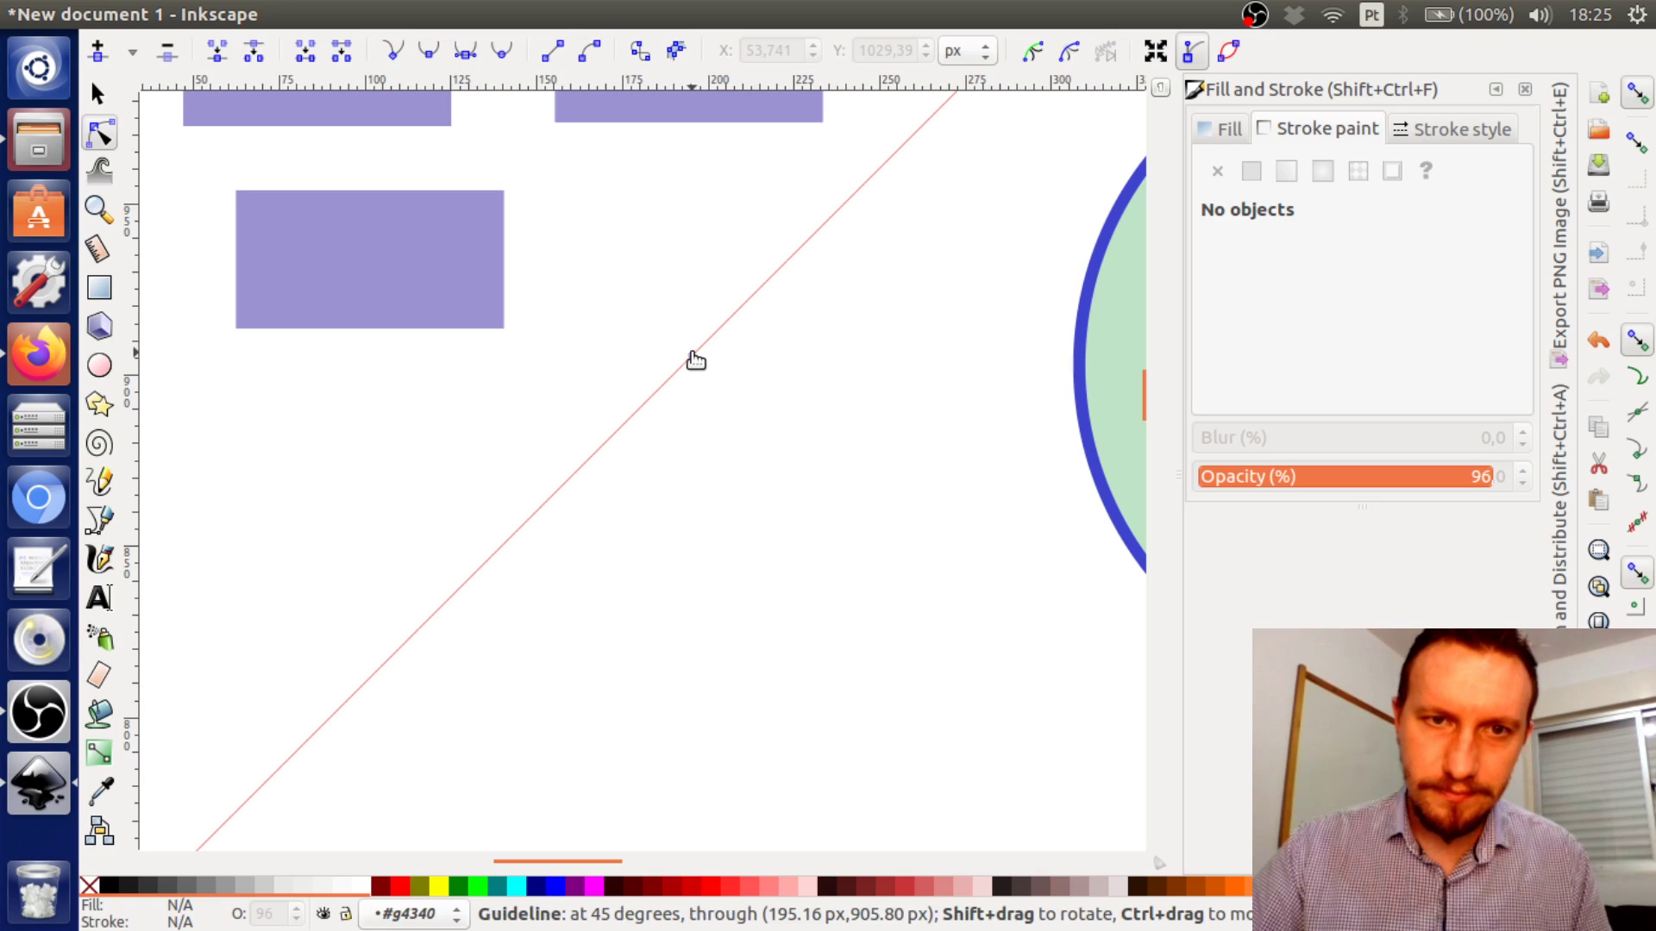
scroll(695, 361, up, 5)
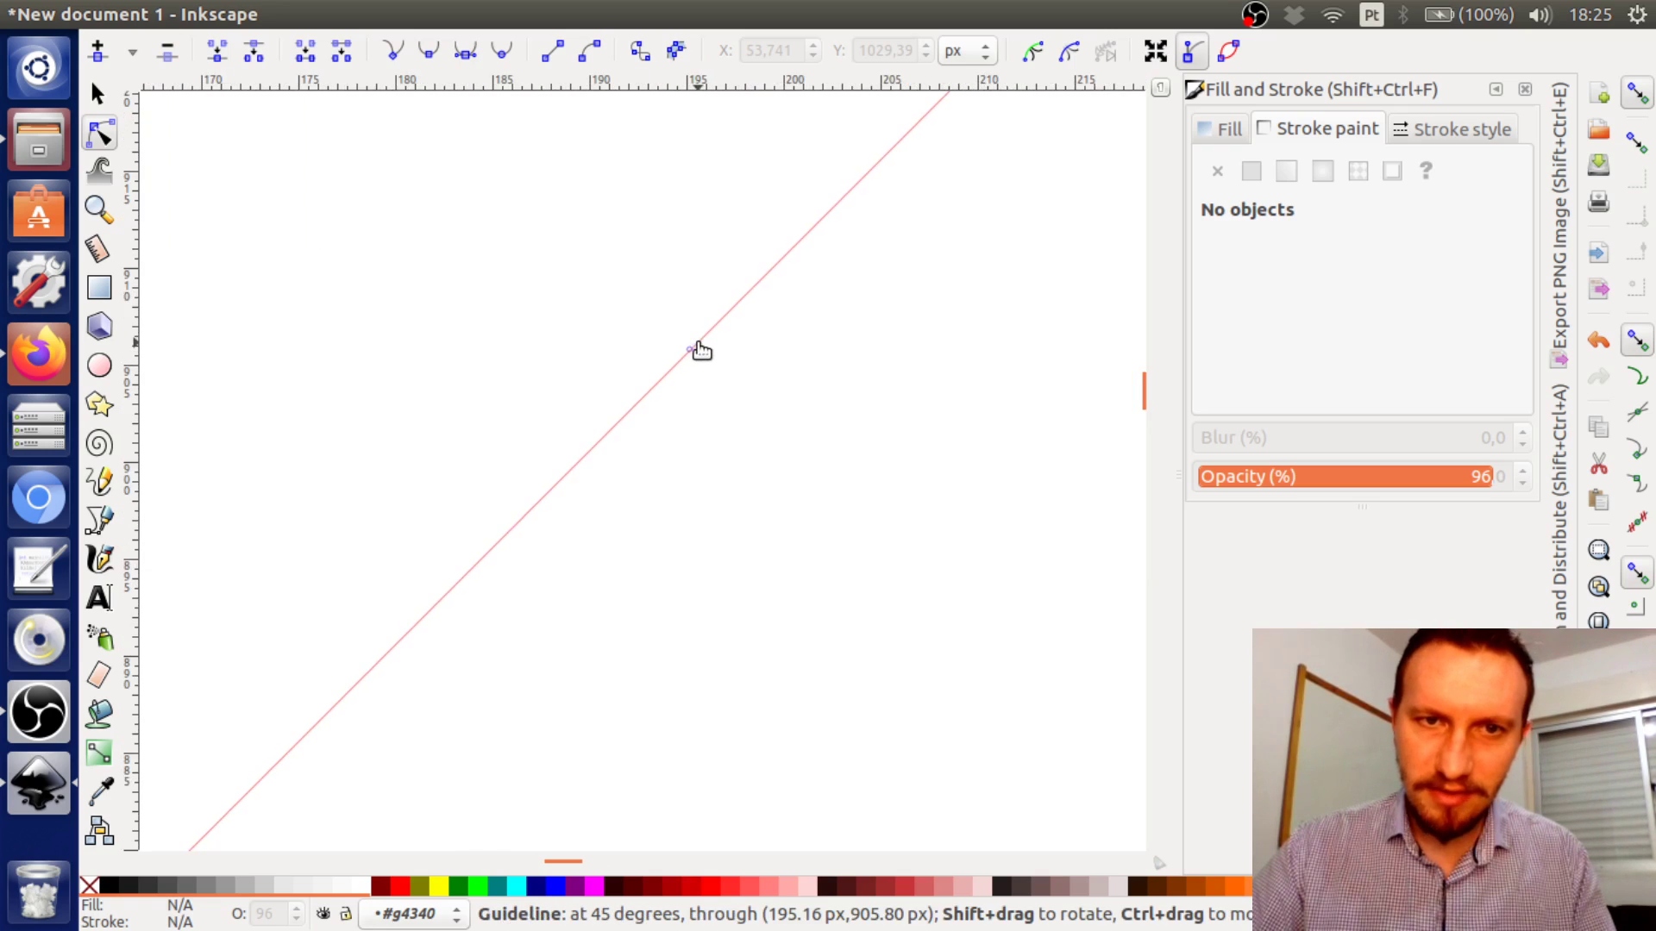
click(1525, 88)
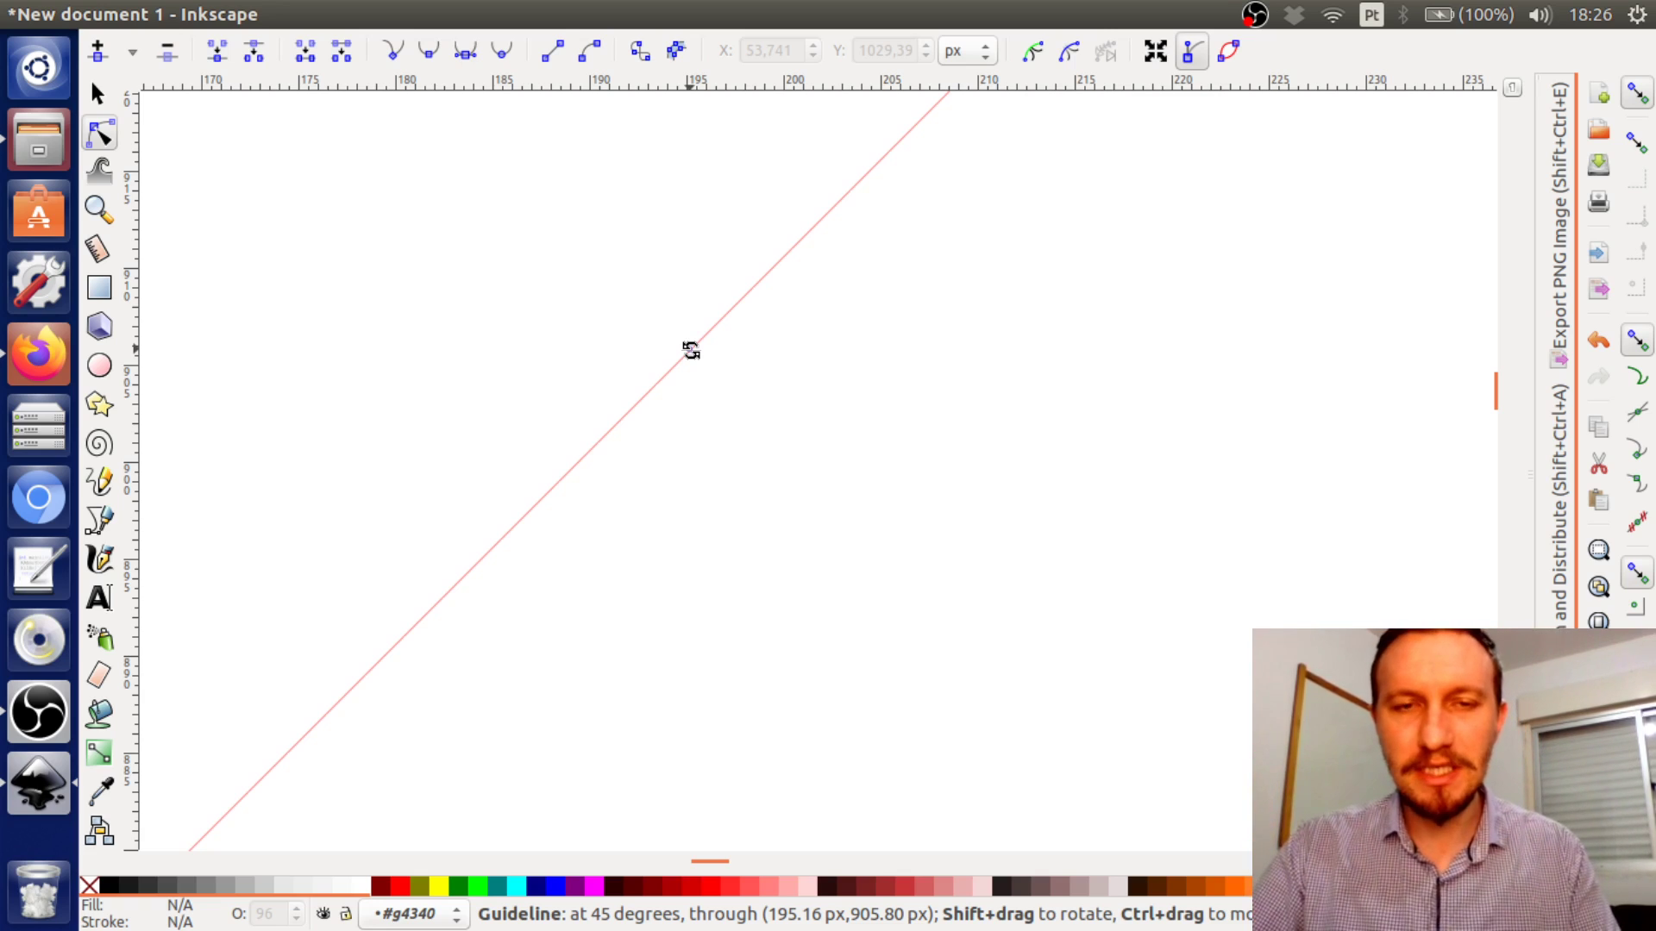
drag(691, 349, 1228, 142)
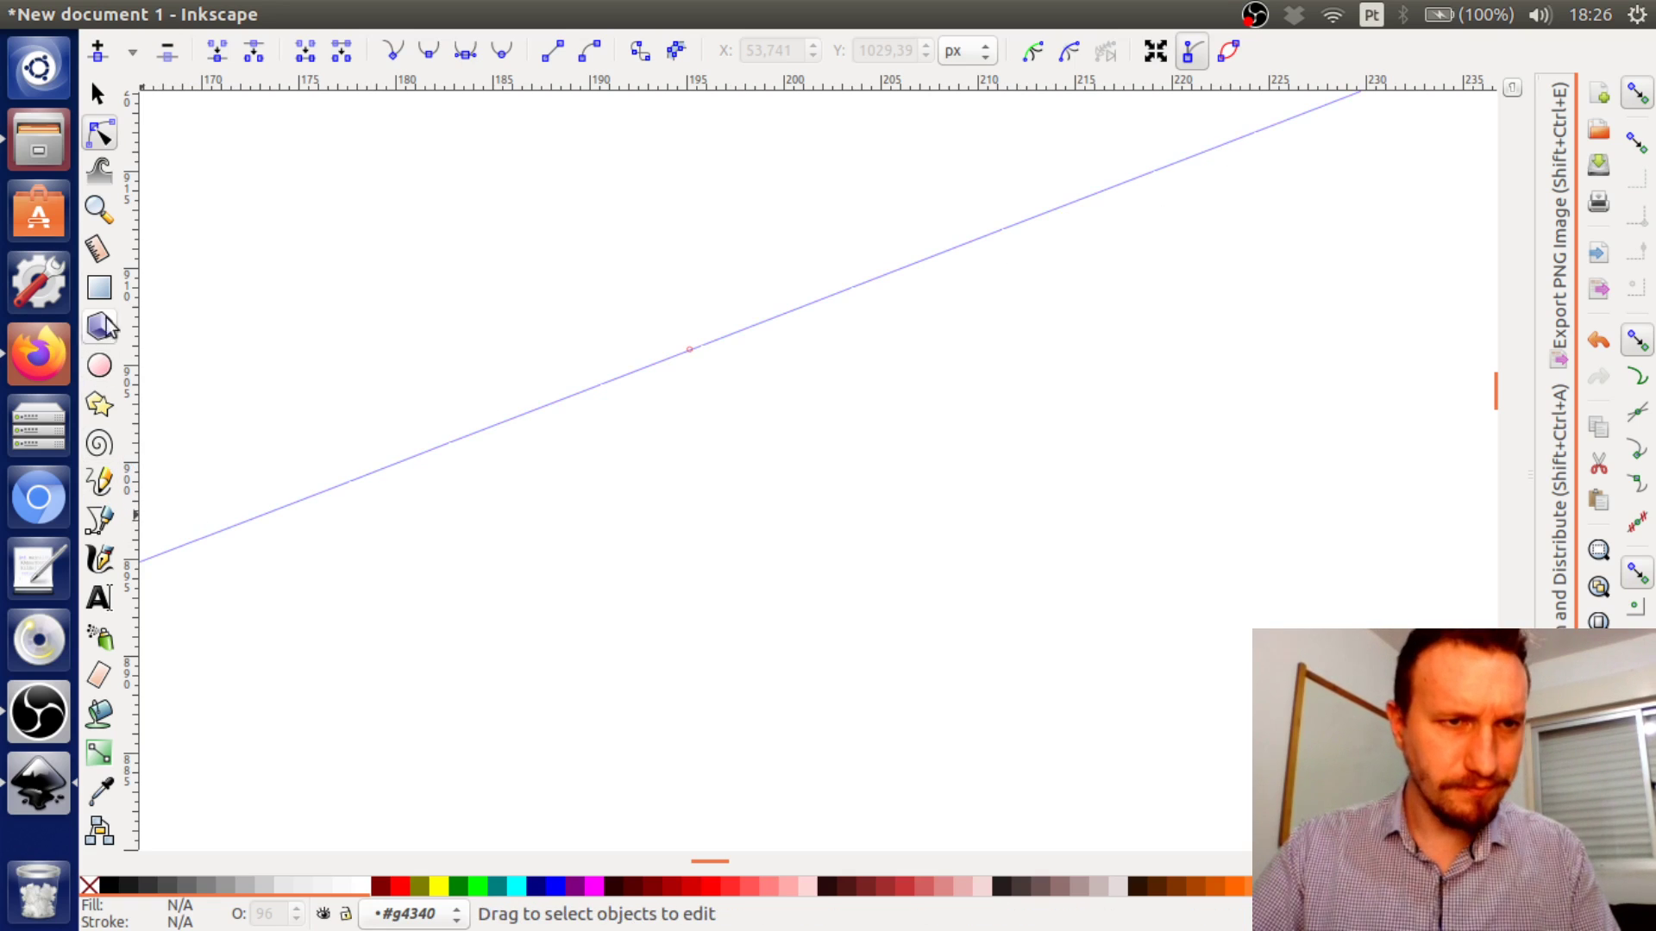
Measure along the rotated guide, starting from its origin point, to check its angle
click(97, 249)
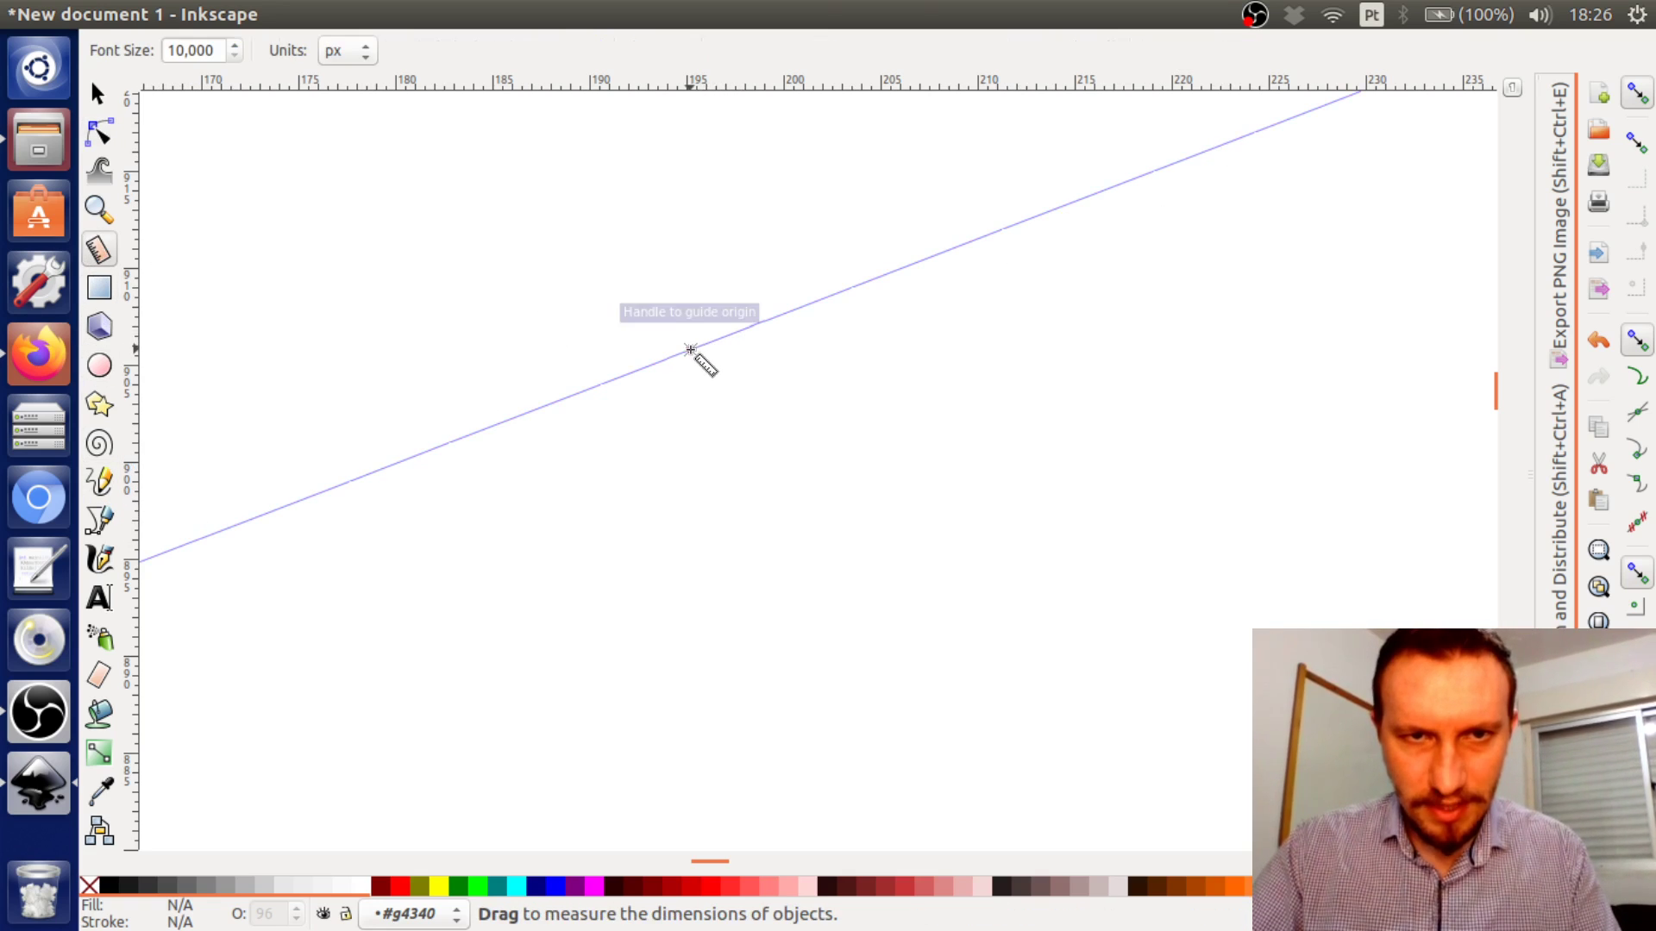
drag(691, 349, 1097, 194)
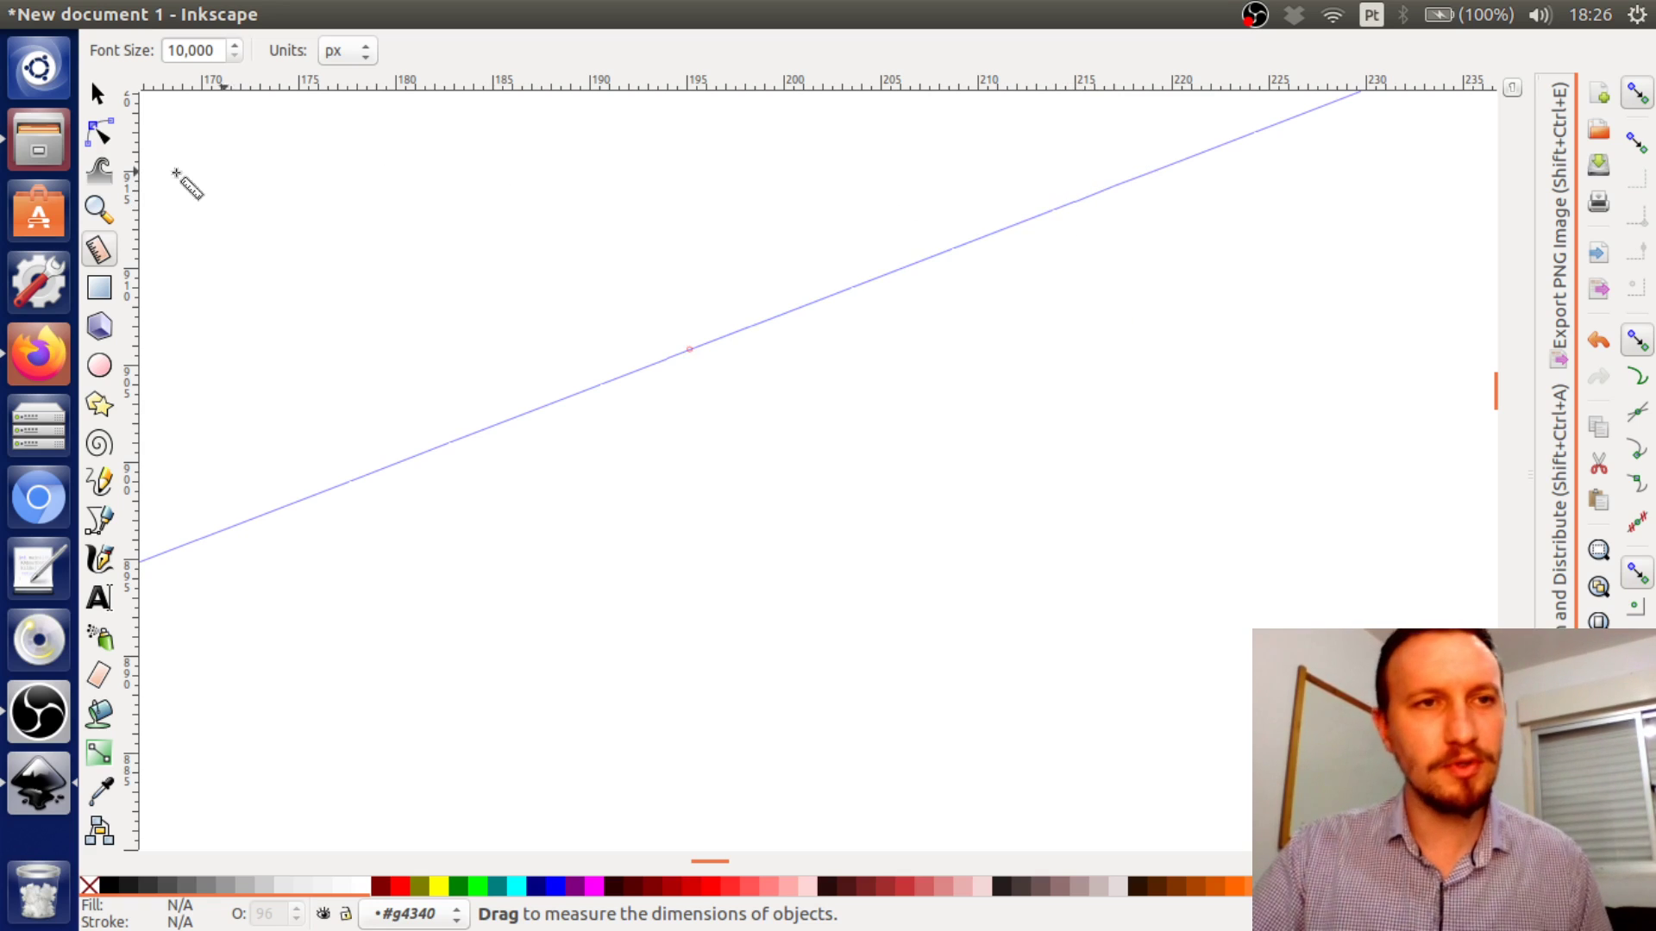
click(99, 97)
ctrl+scroll(728, 342, down, 2)
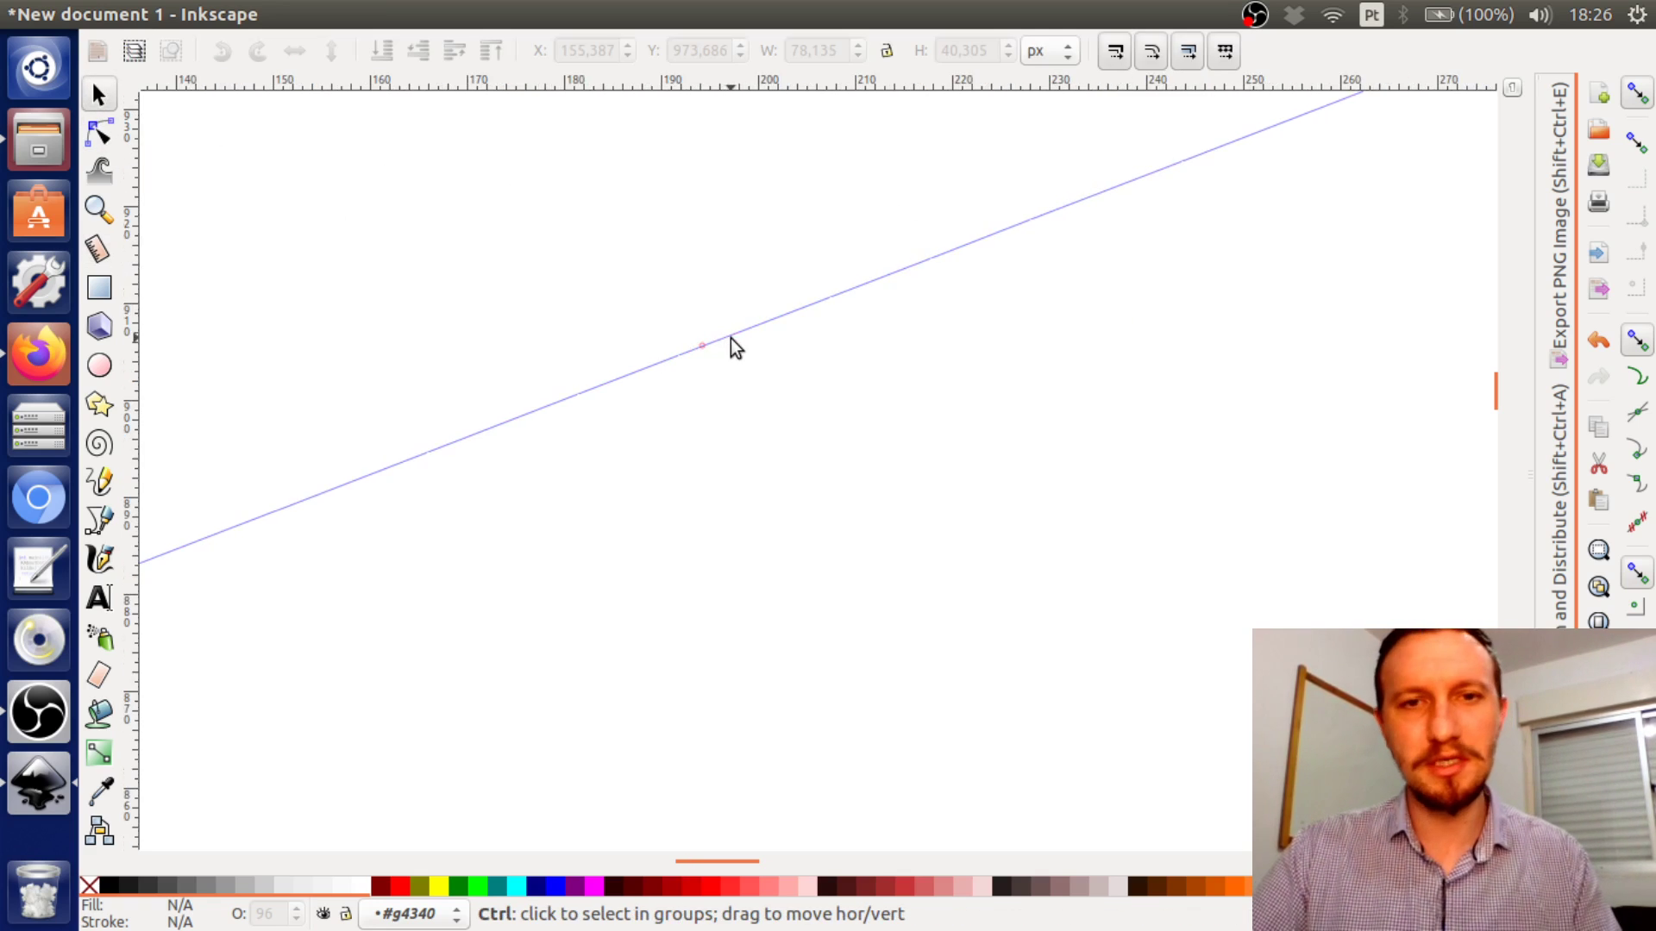
Clear the canvas by removing the diagonal and horizontal guides and deleting the three rectangles and the circle
ctrl+scroll(732, 338, down, 3)
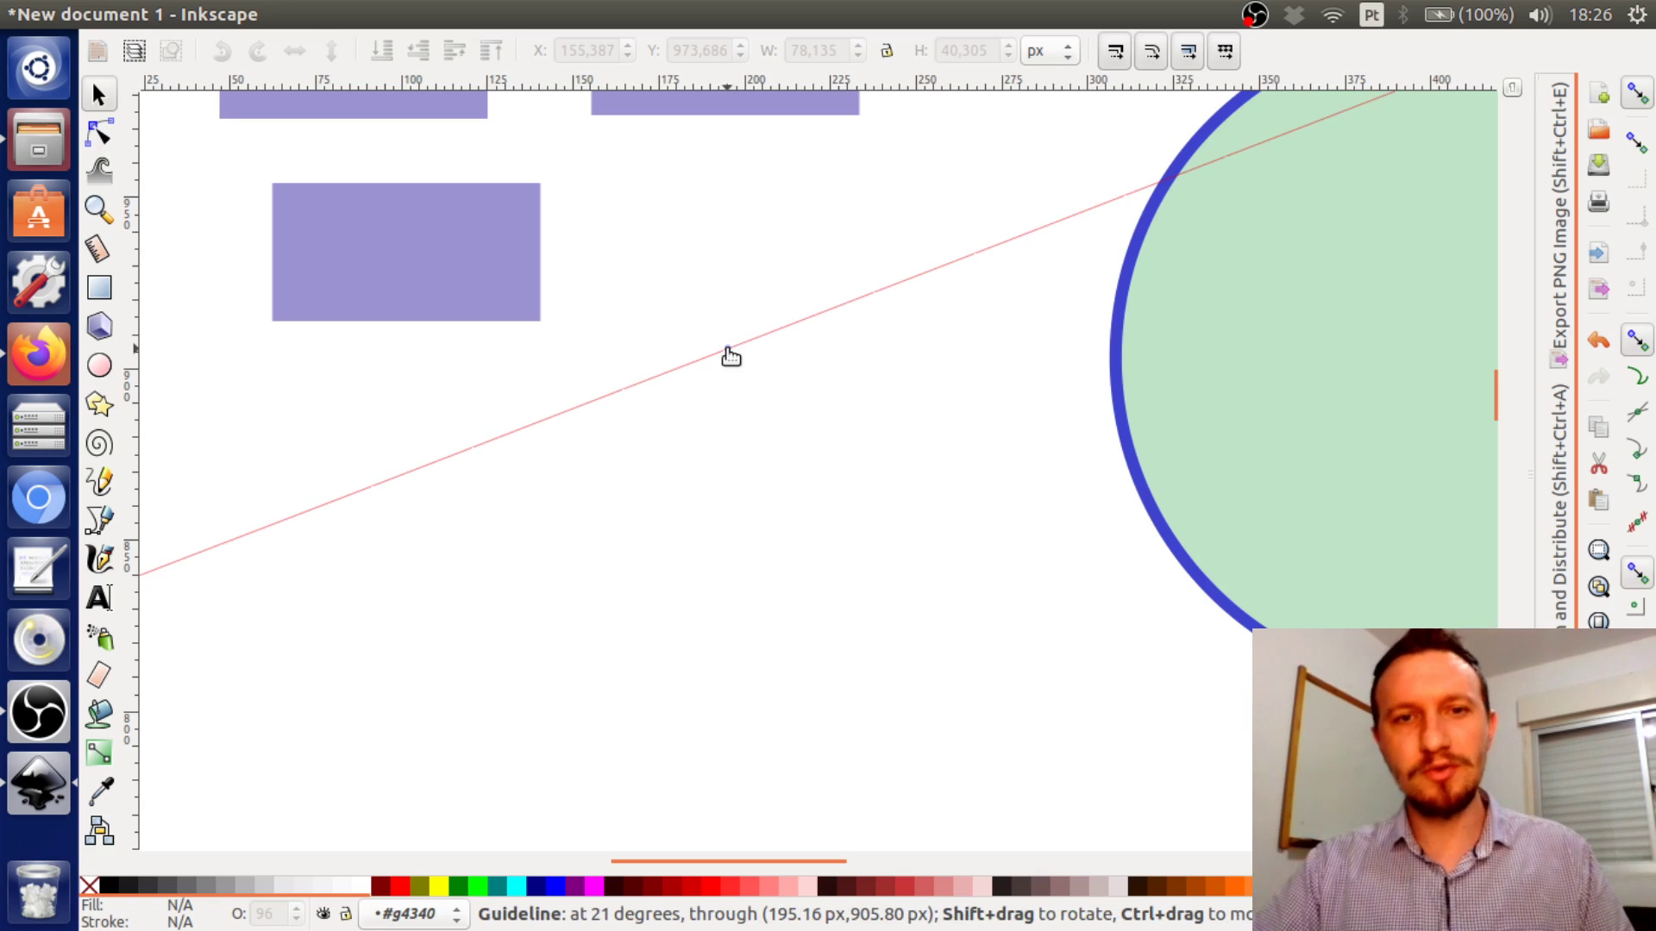
drag(728, 355, 721, 80)
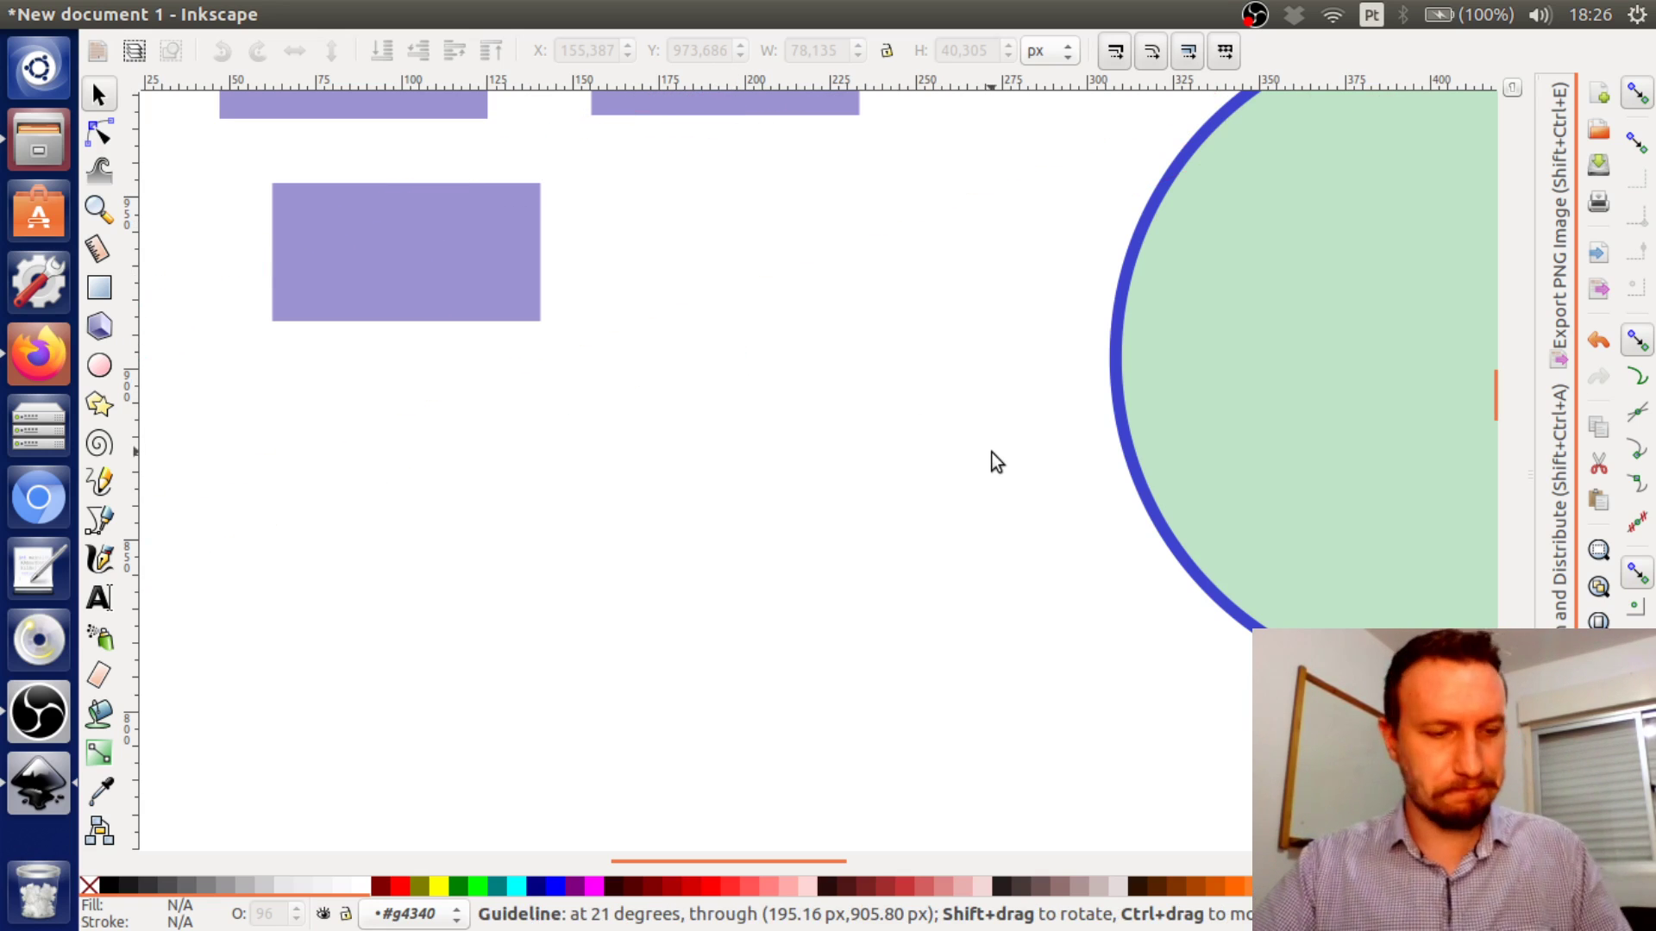
scroll(992, 452, down, 3)
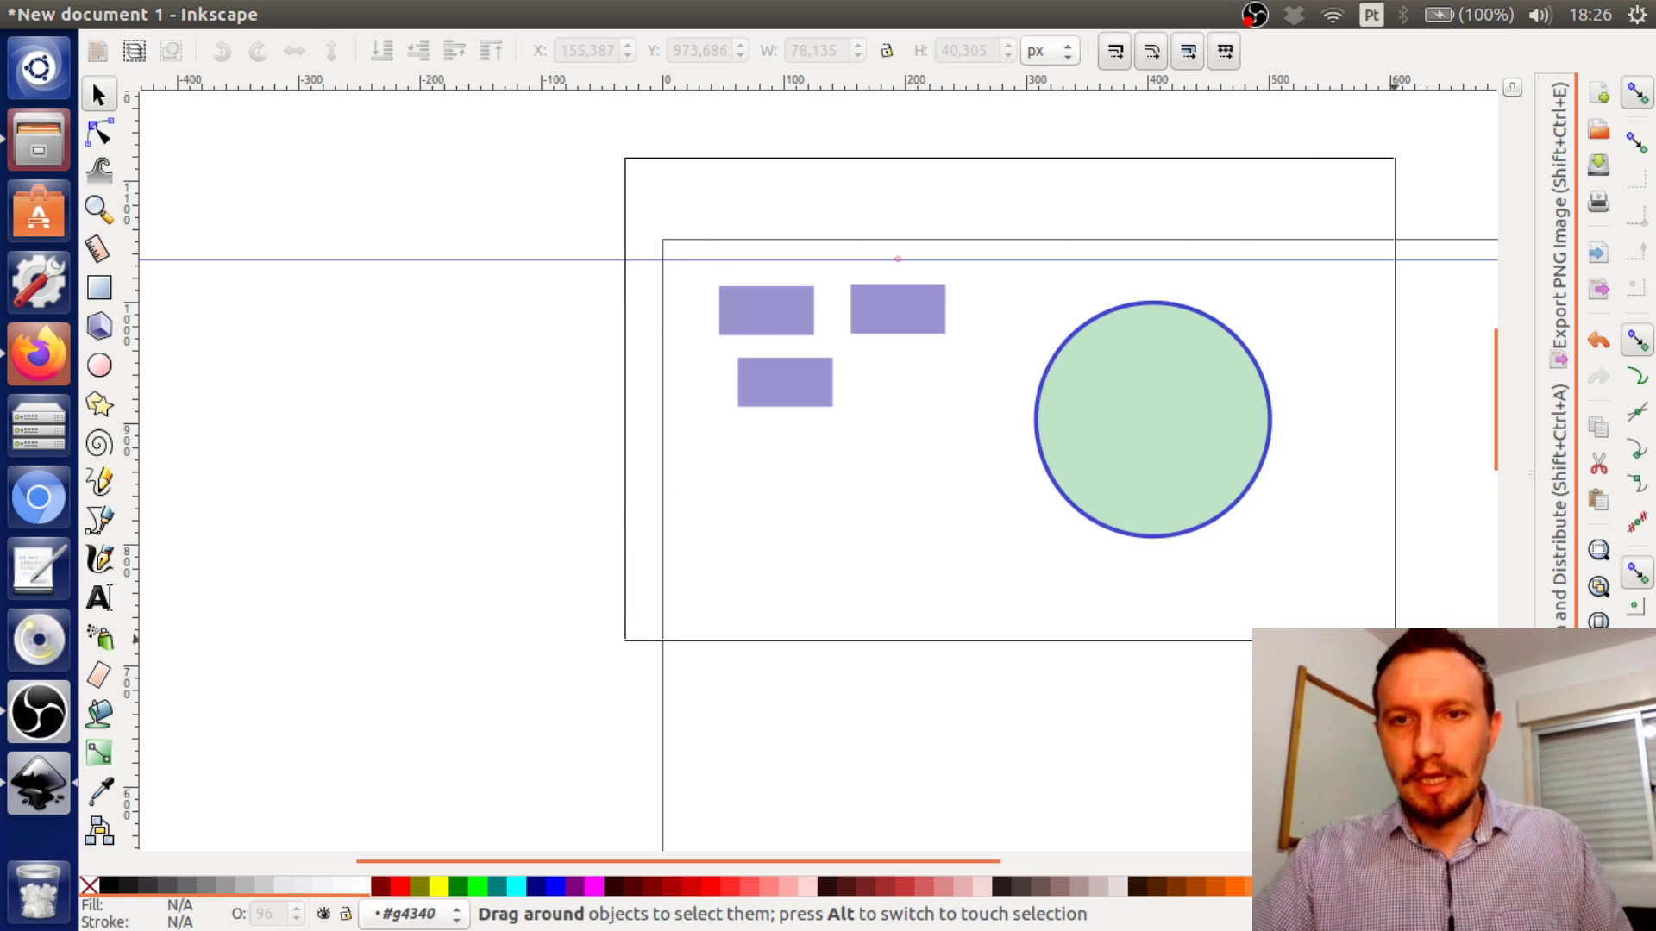
drag(1395, 641, 1336, 623)
key(Delete)
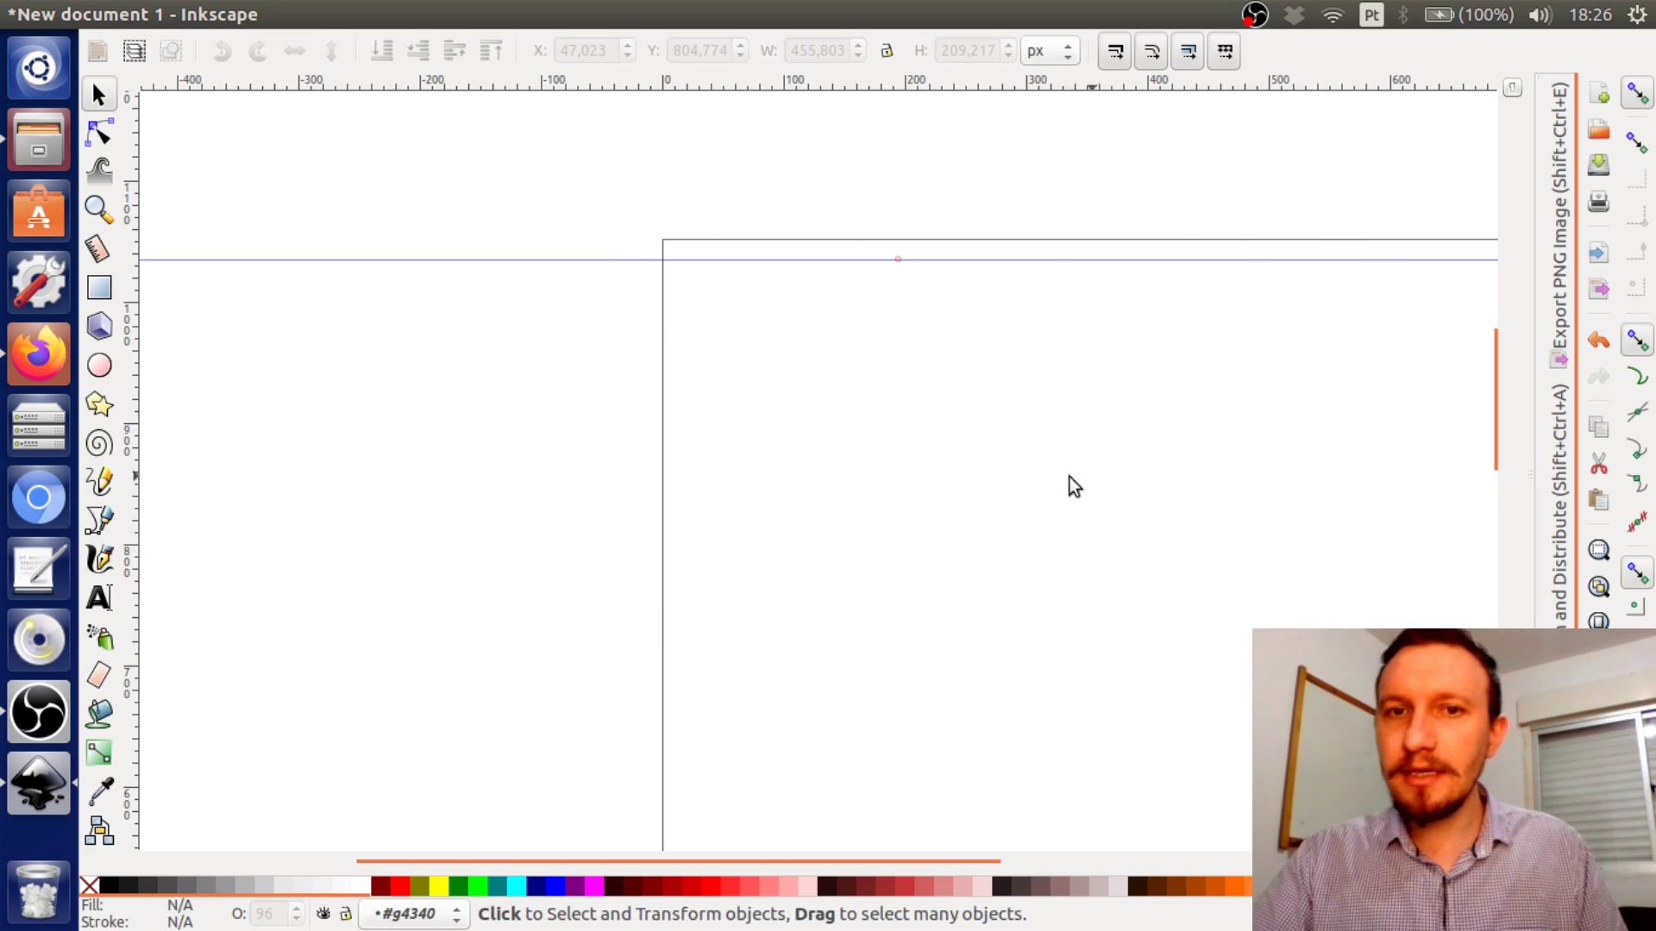
drag(617, 261, 606, 90)
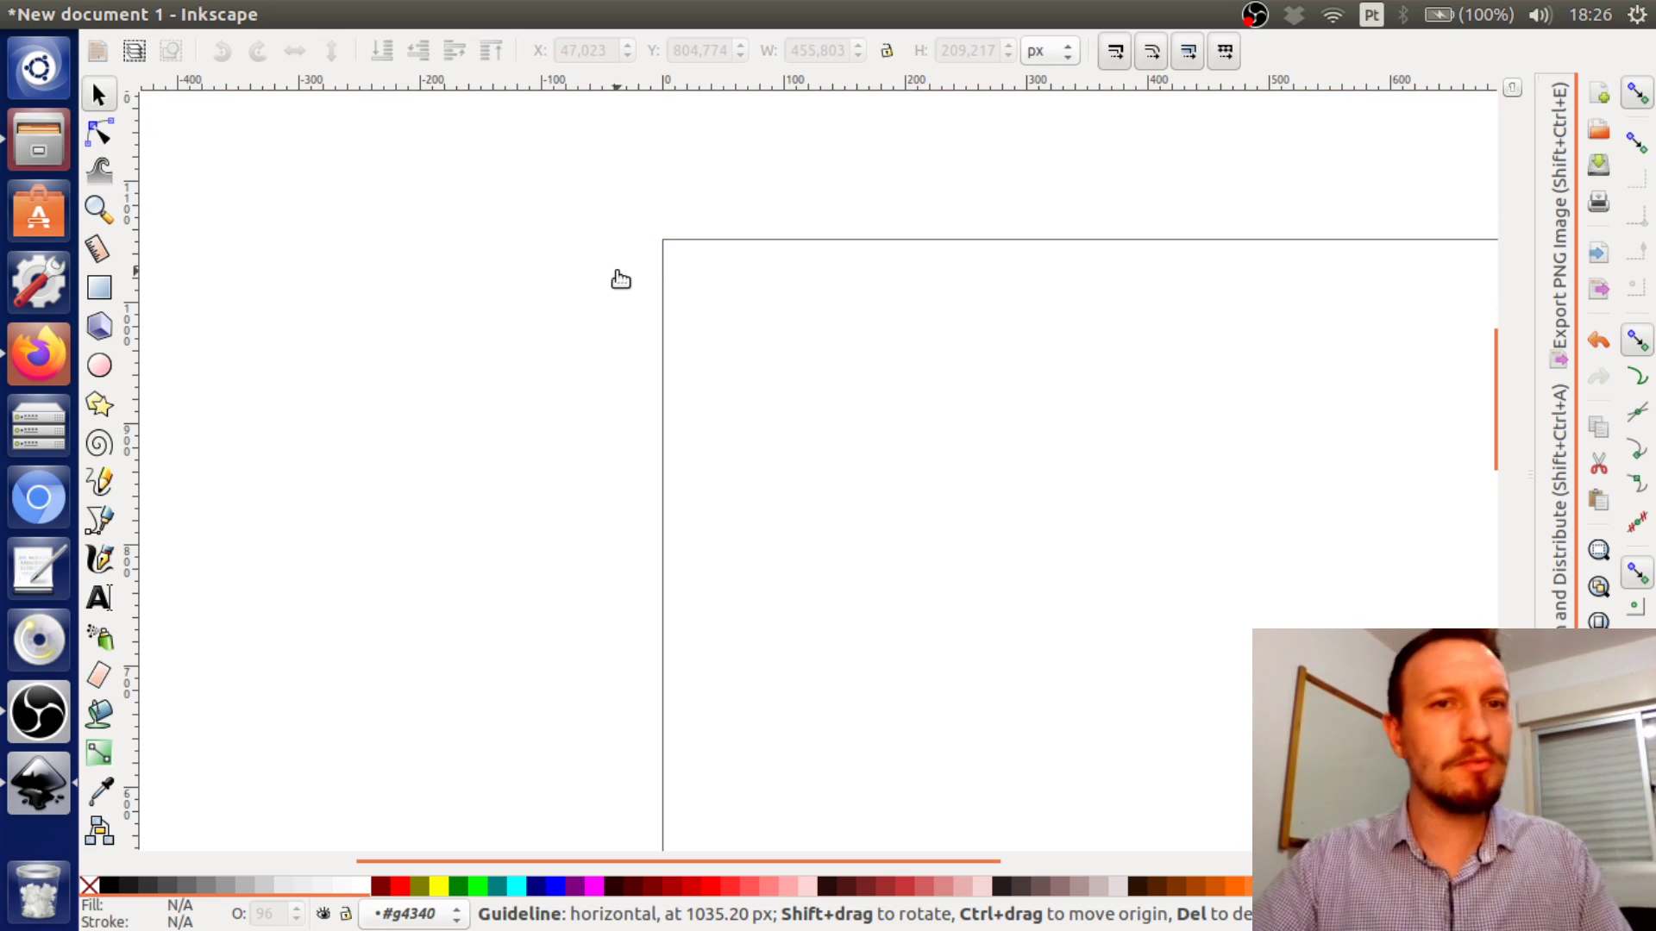
drag(910, 417, 533, 384)
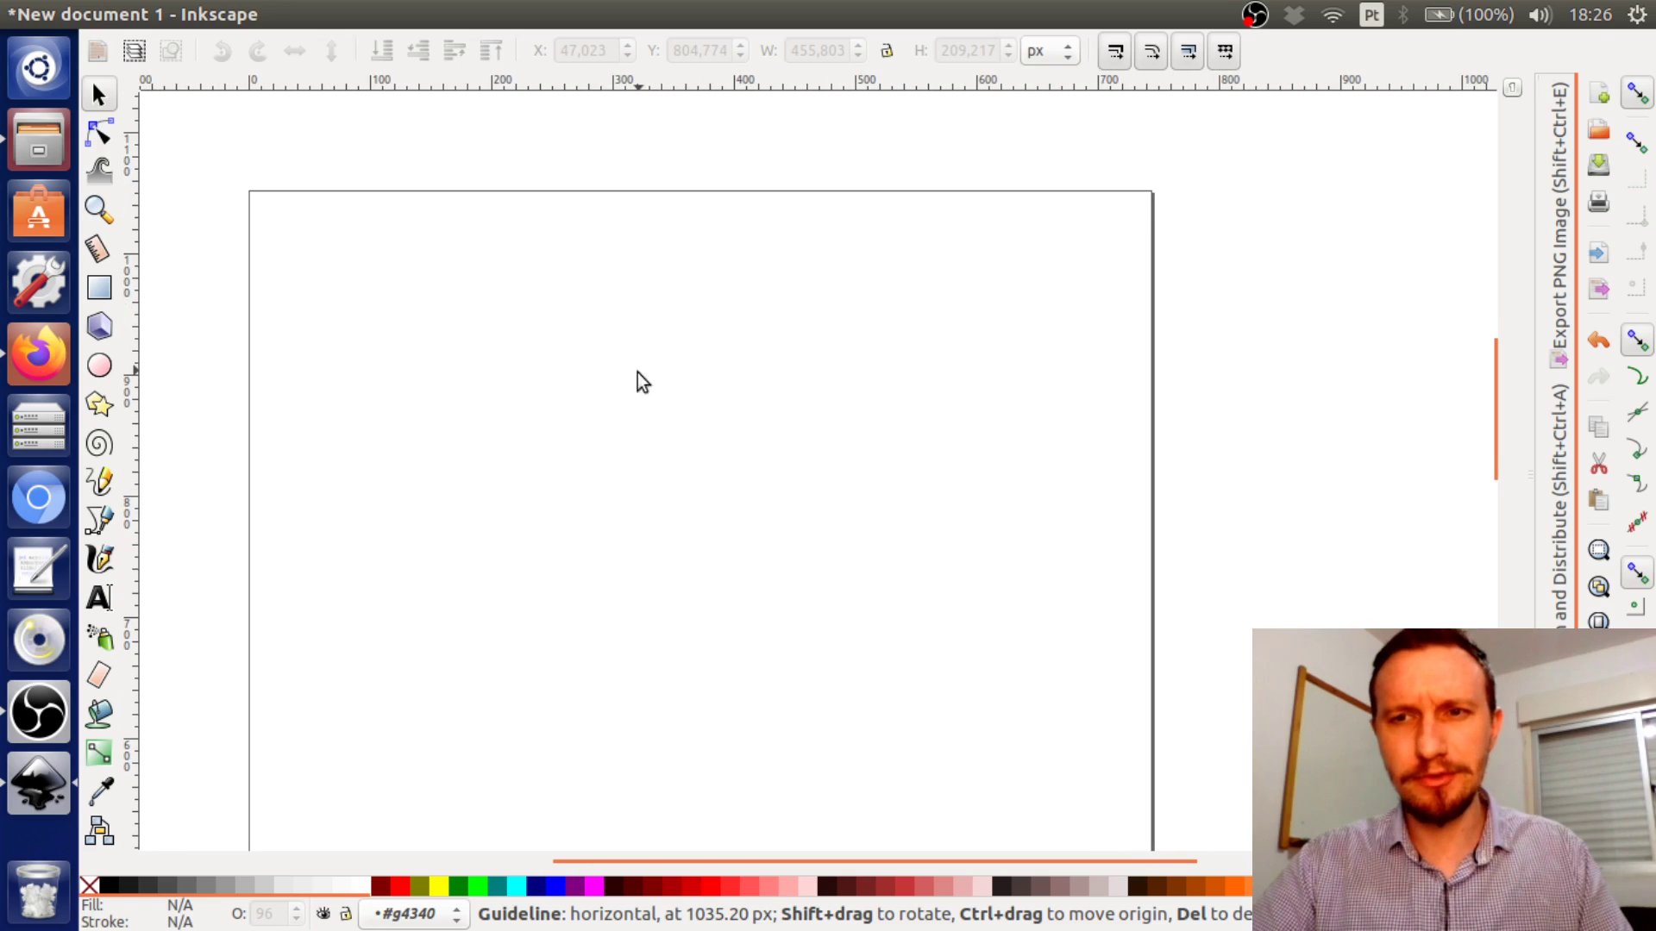
Create a new axonometric grid in the Document Properties
click(99, 14)
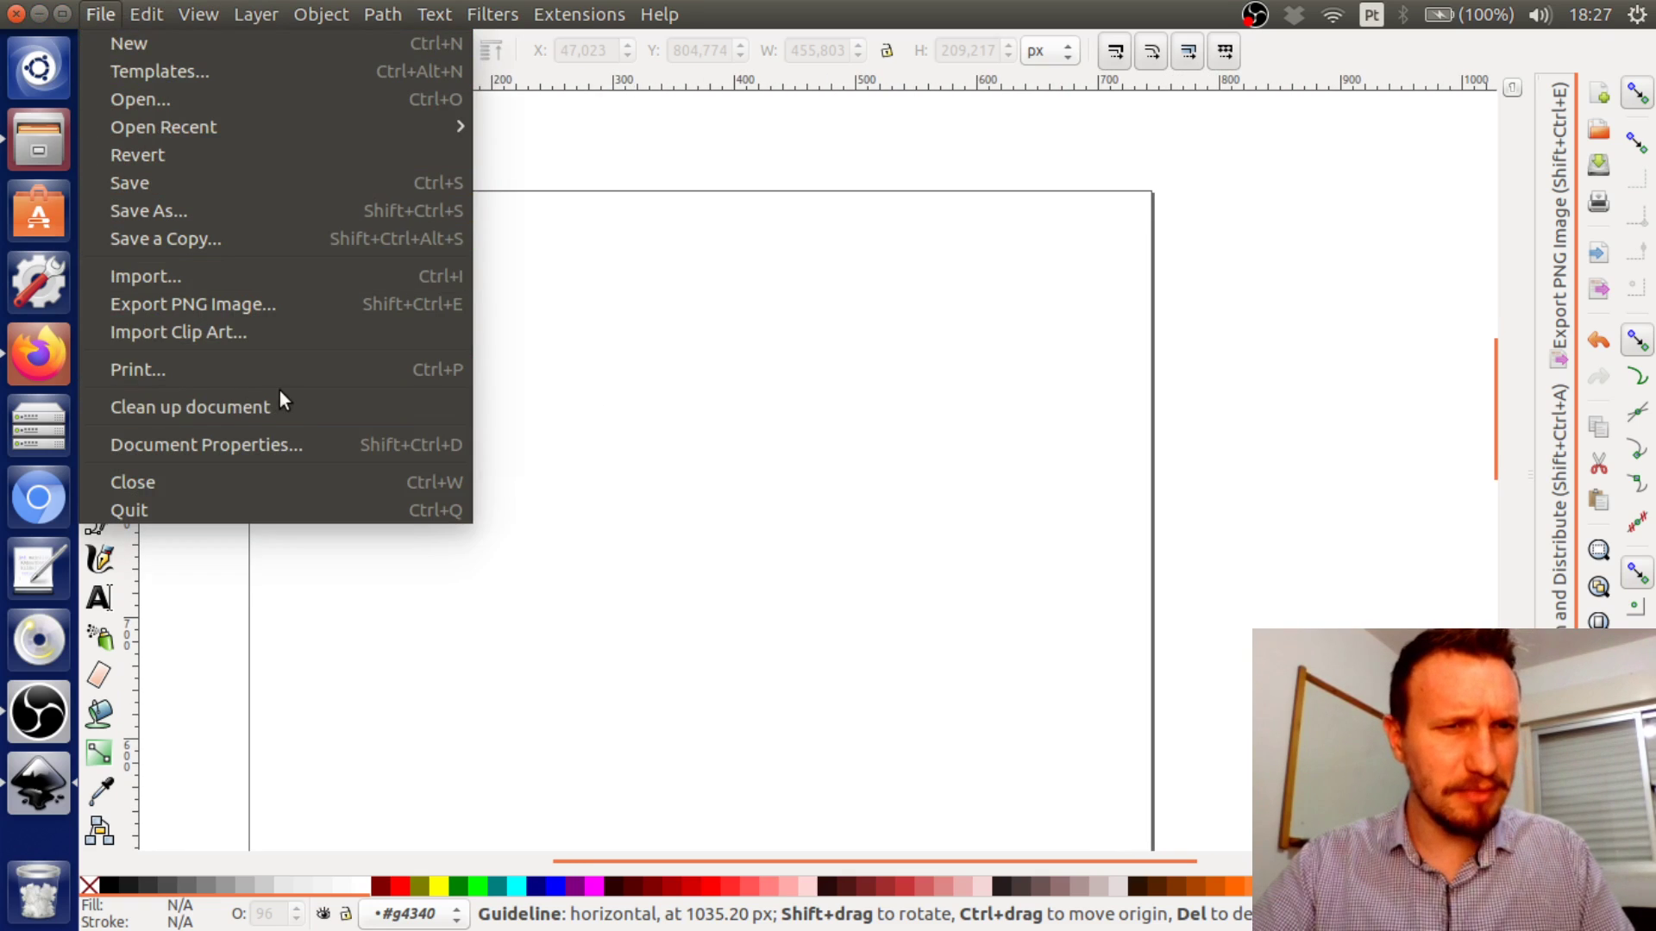
click(919, 395)
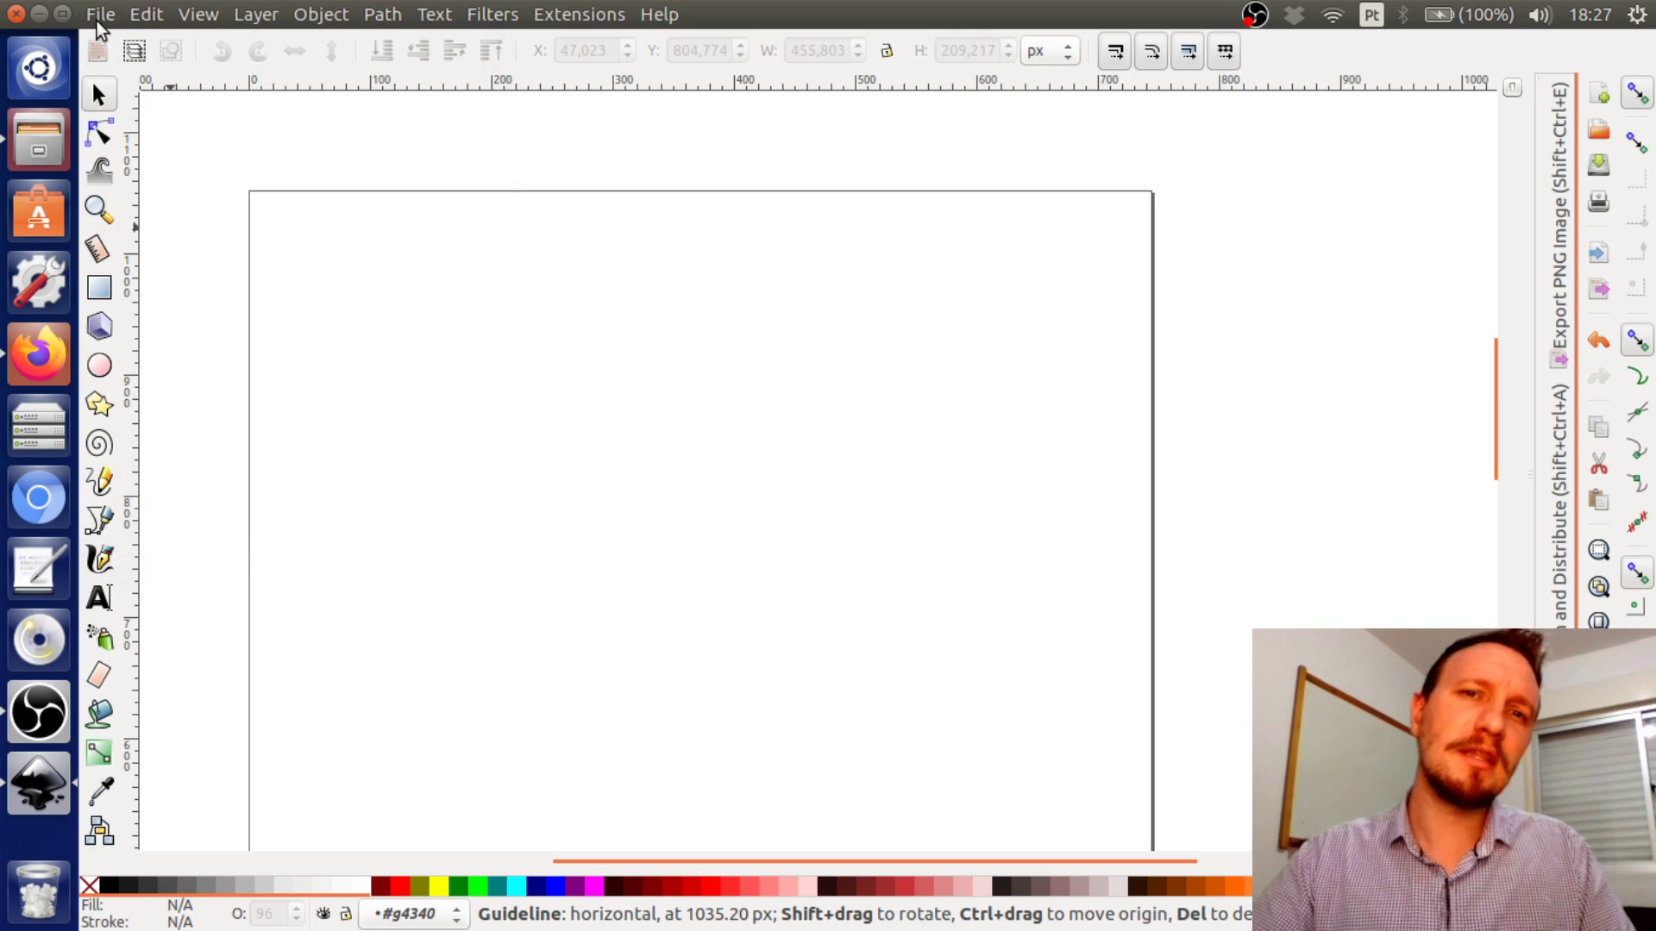
click(96, 15)
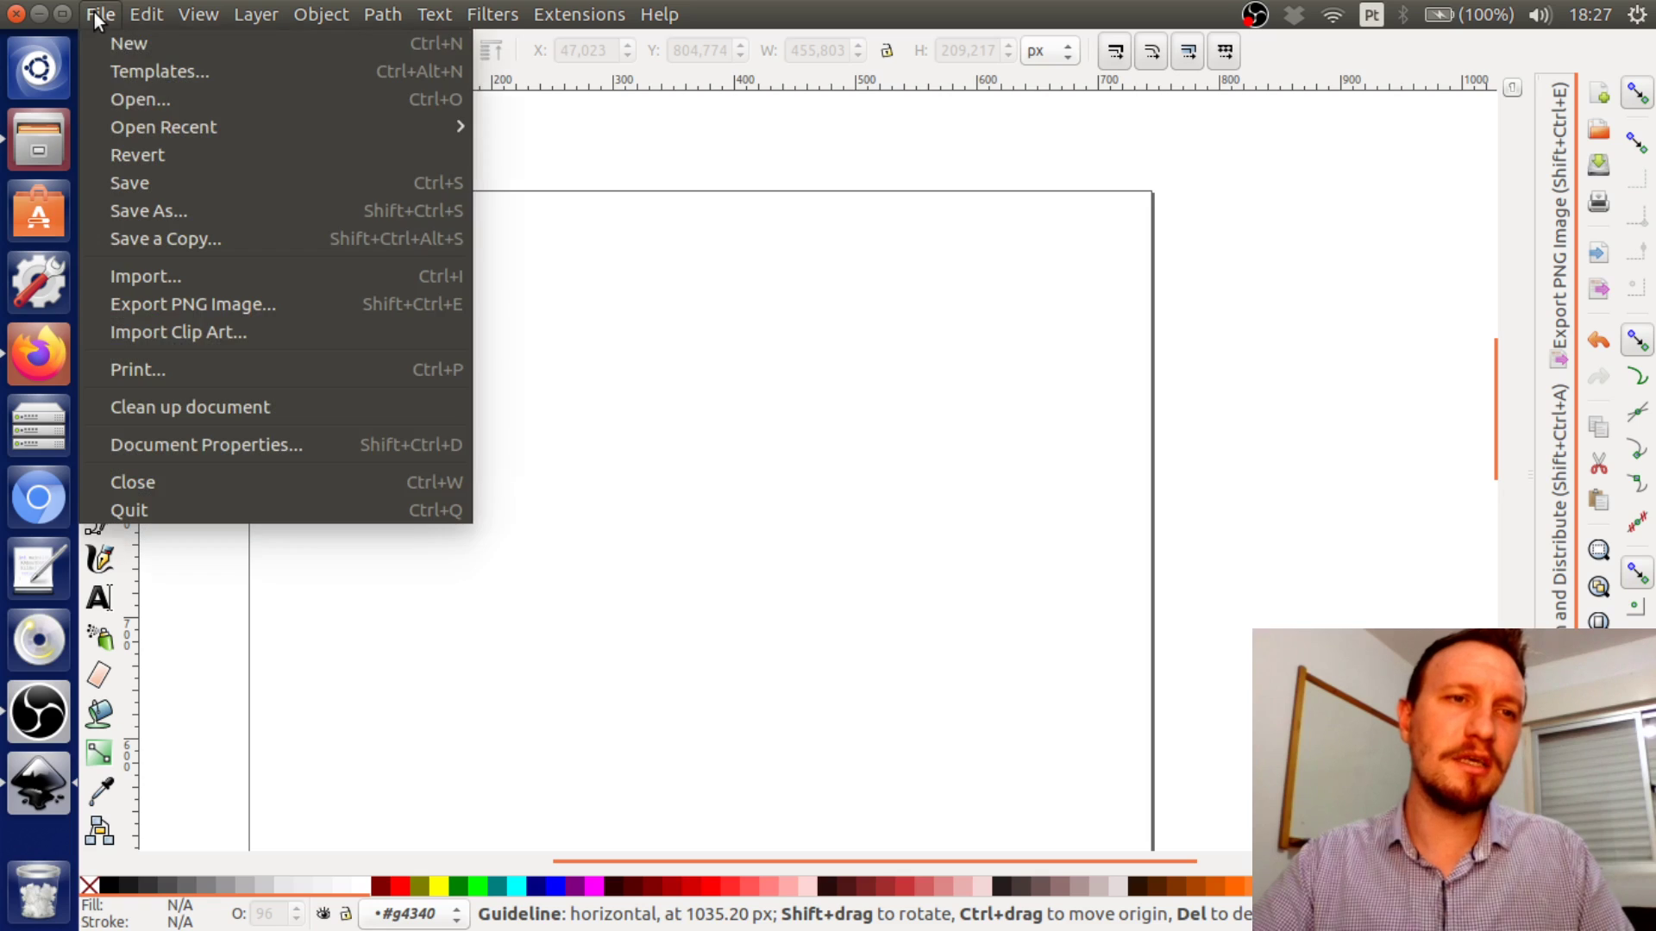
click(247, 447)
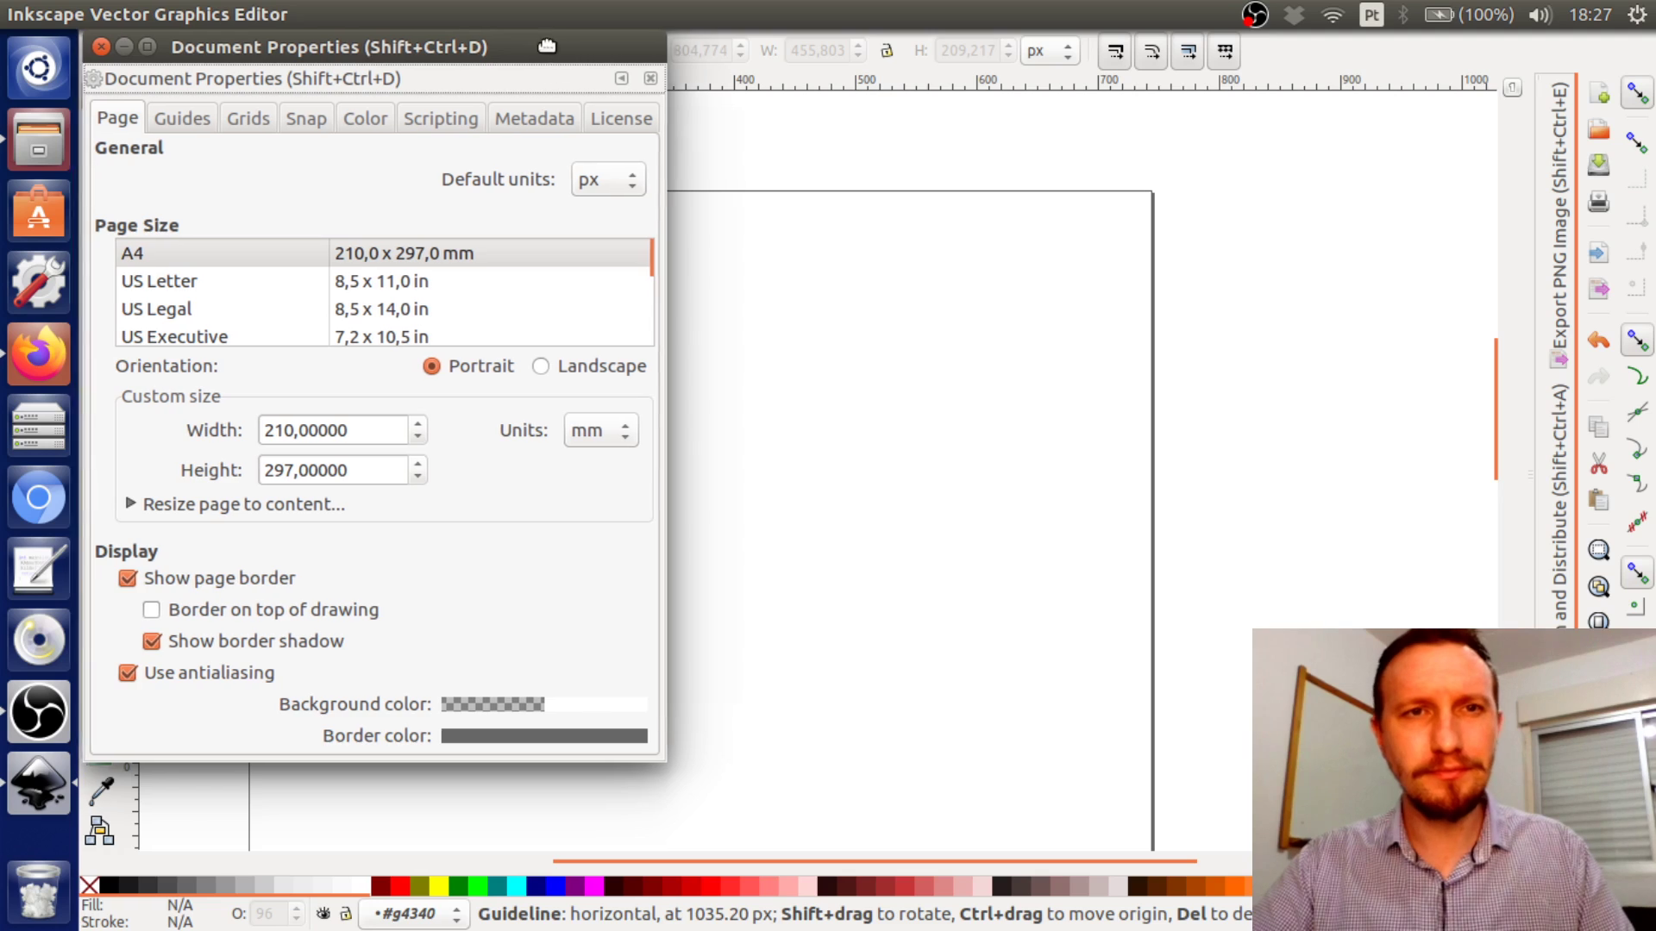
drag(474, 46, 797, 47)
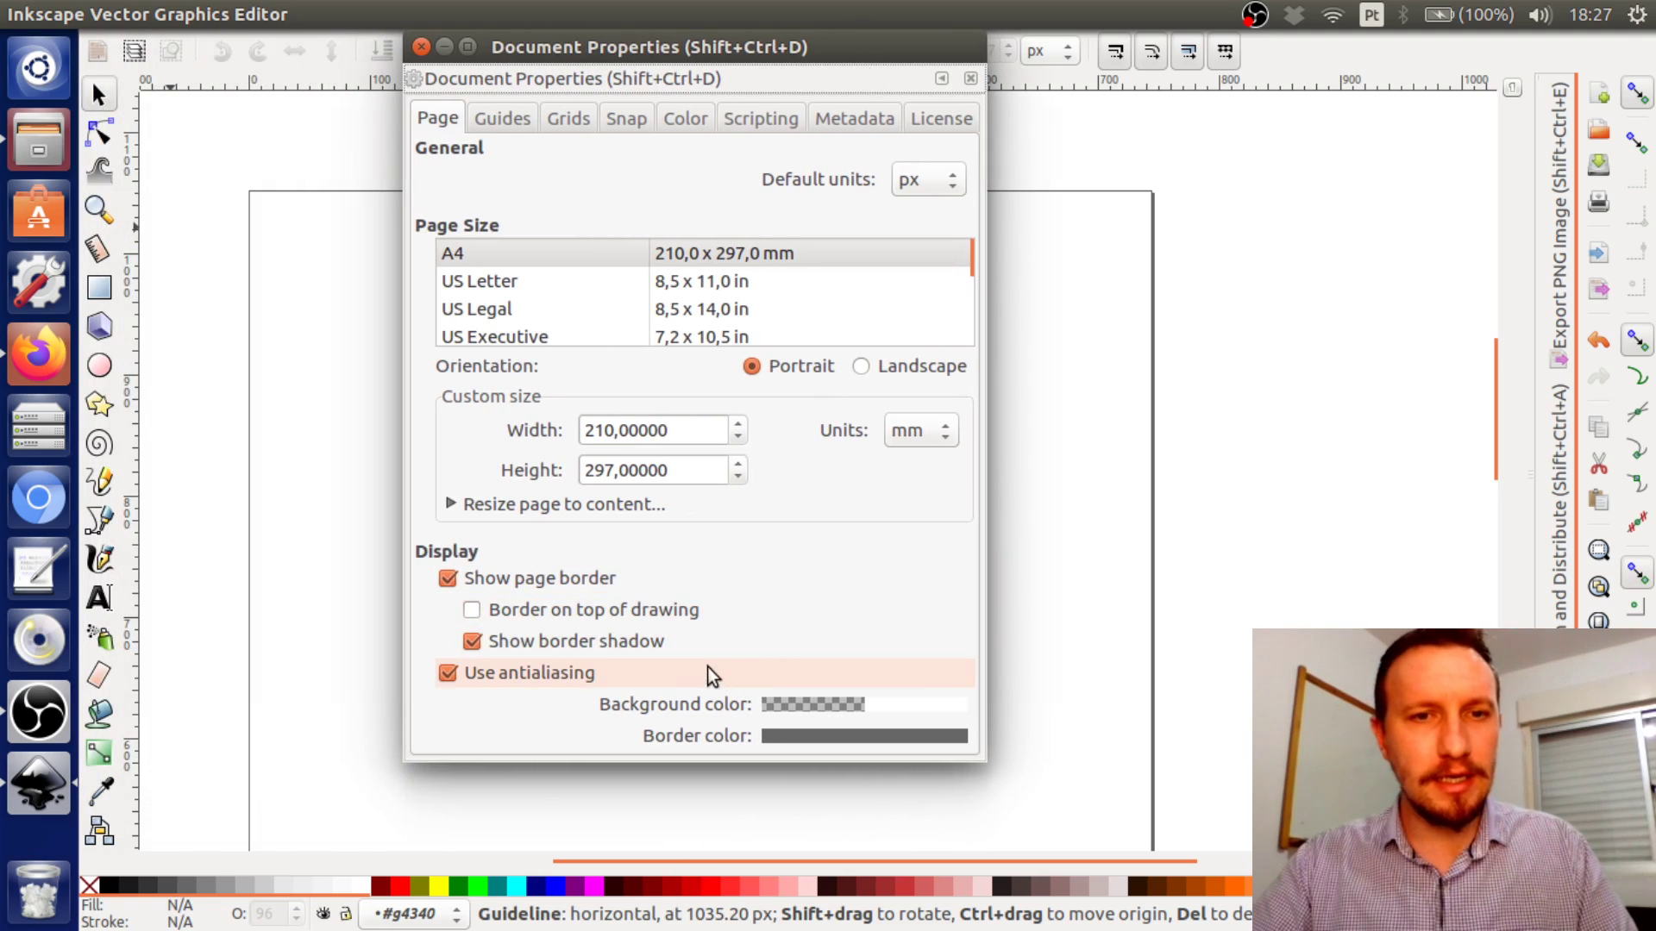
click(555, 123)
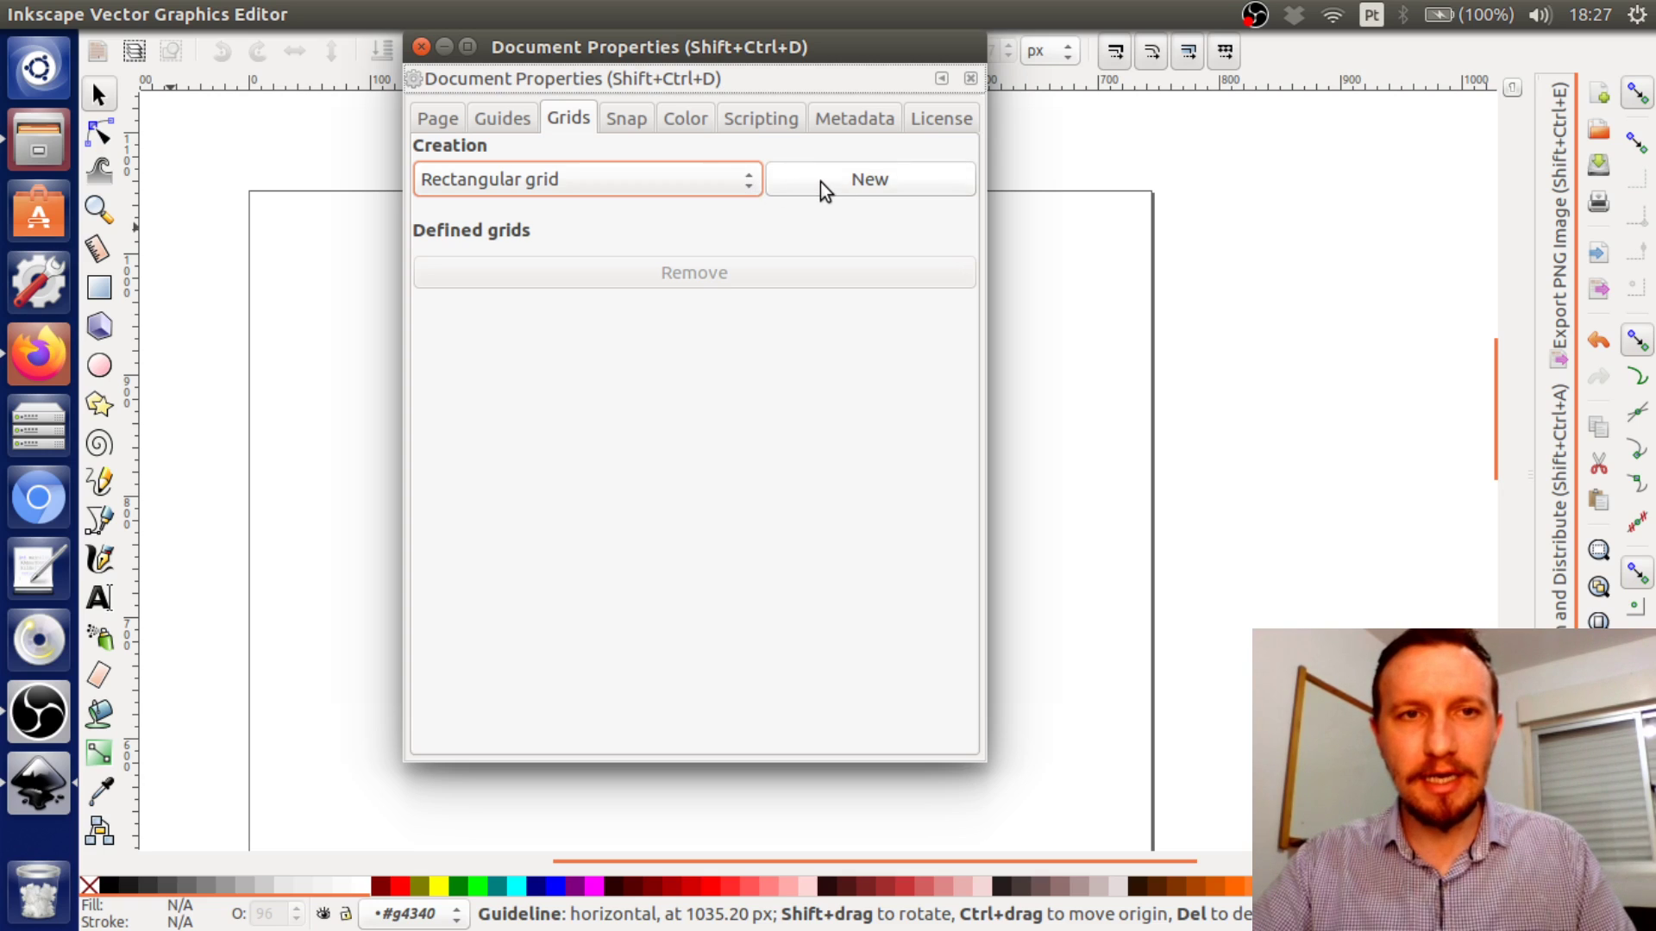
click(733, 179)
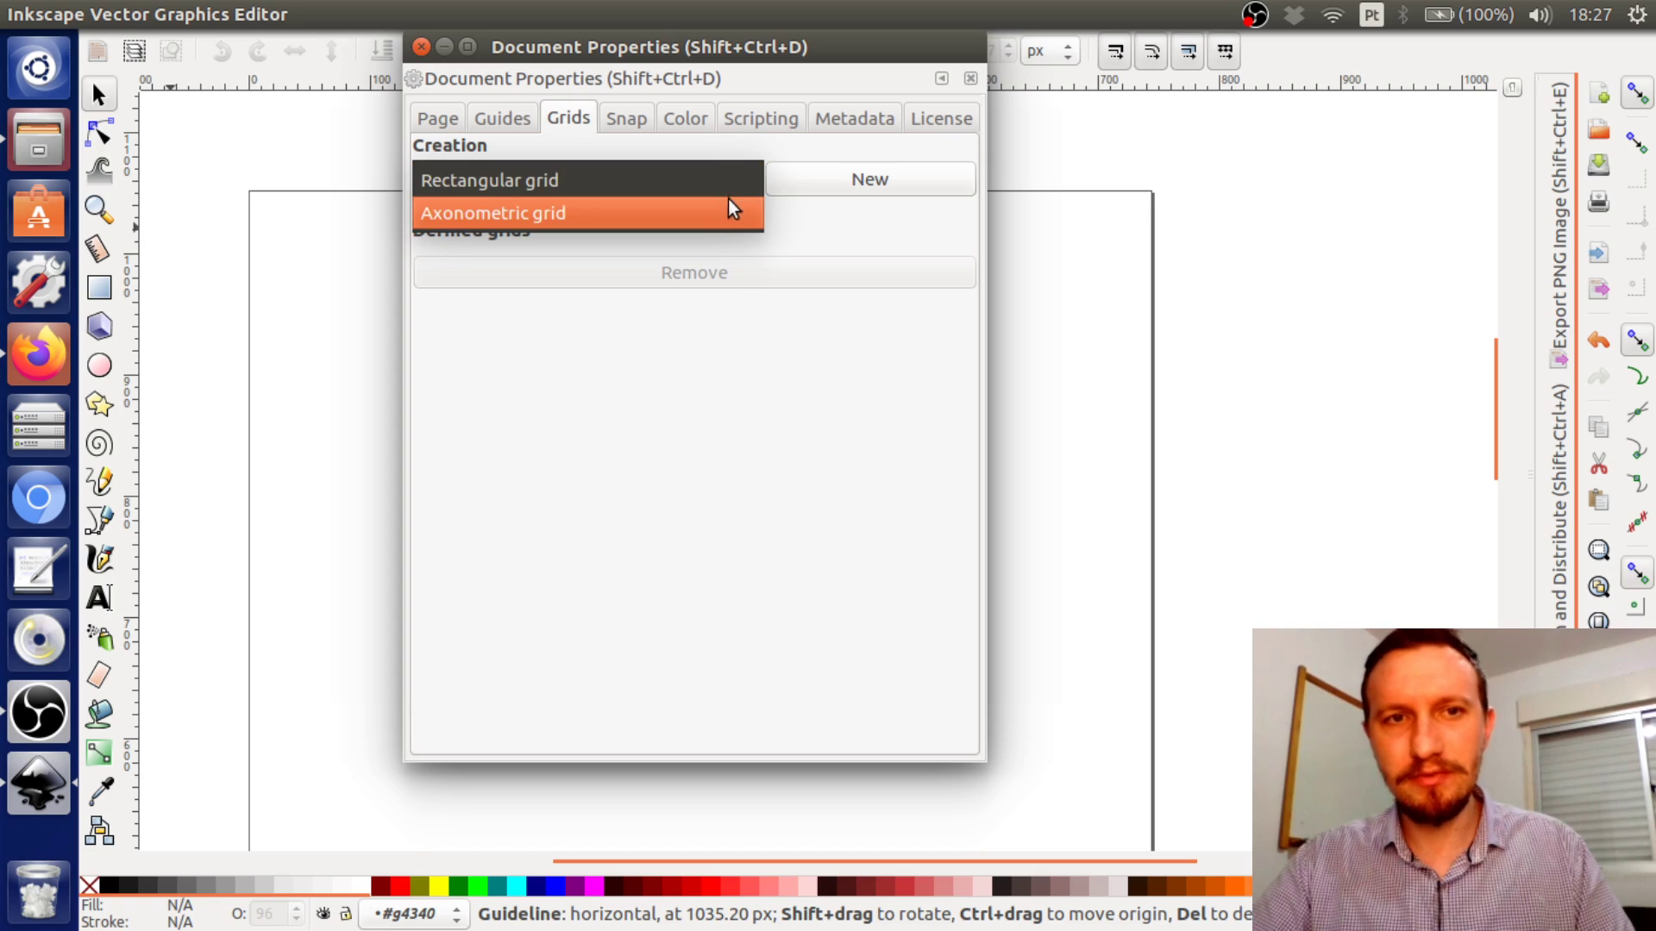
click(730, 211)
click(887, 176)
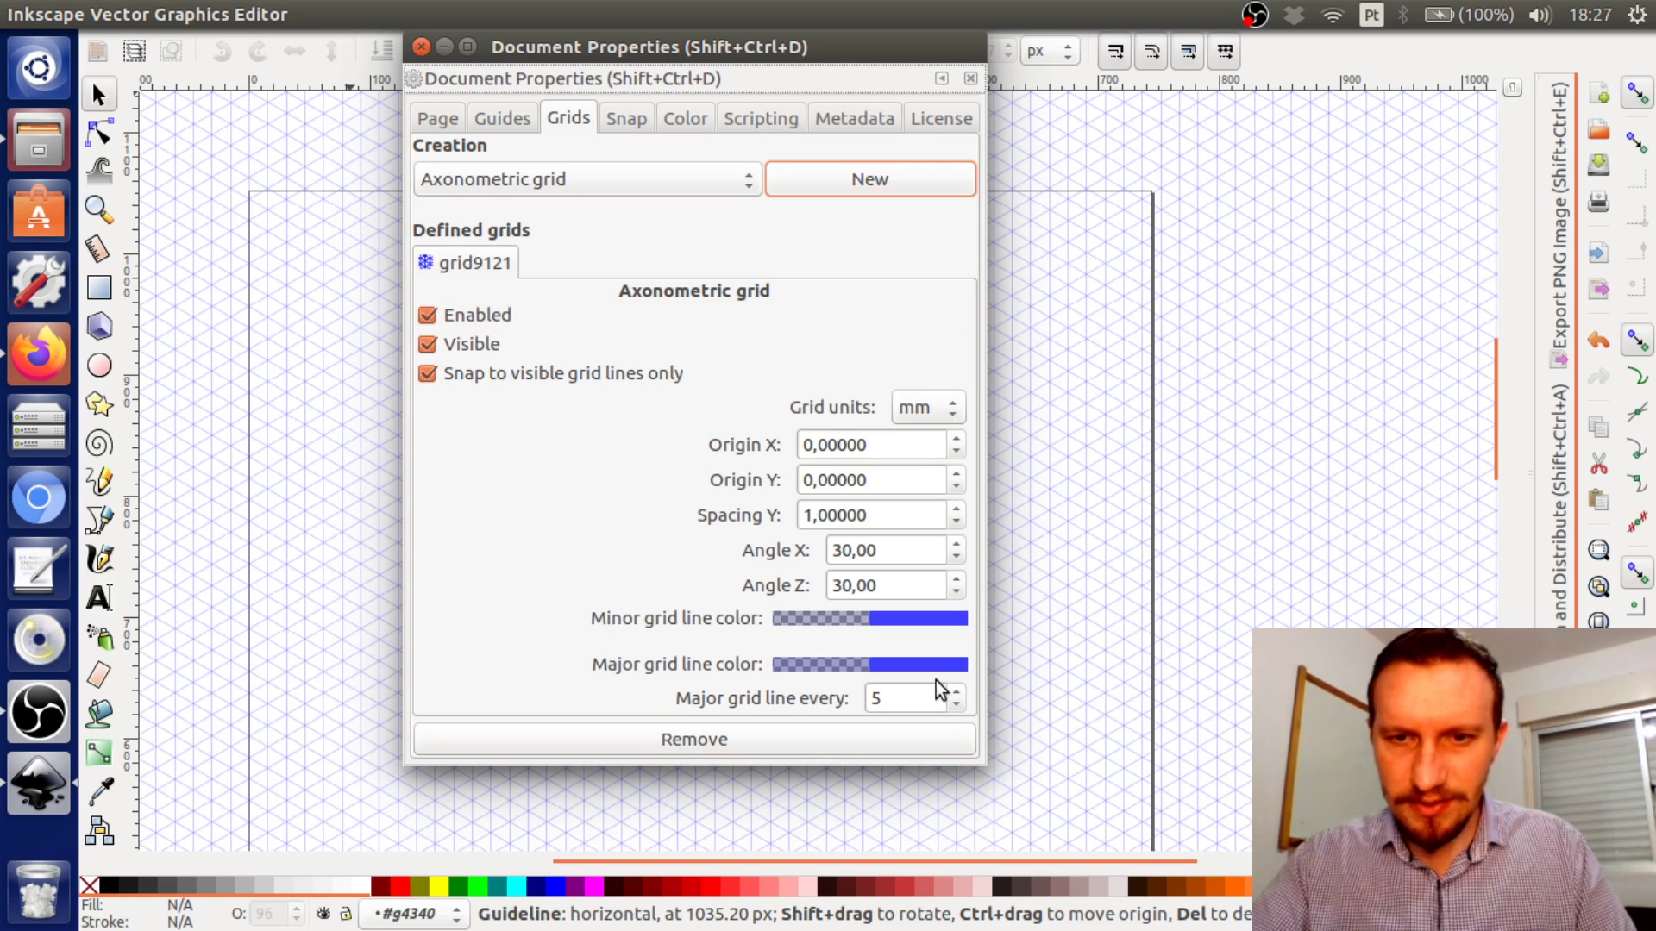
Set the axonometric grid's major grid line interval to every 1 line and close the Document Properties
drag(896, 711, 844, 688)
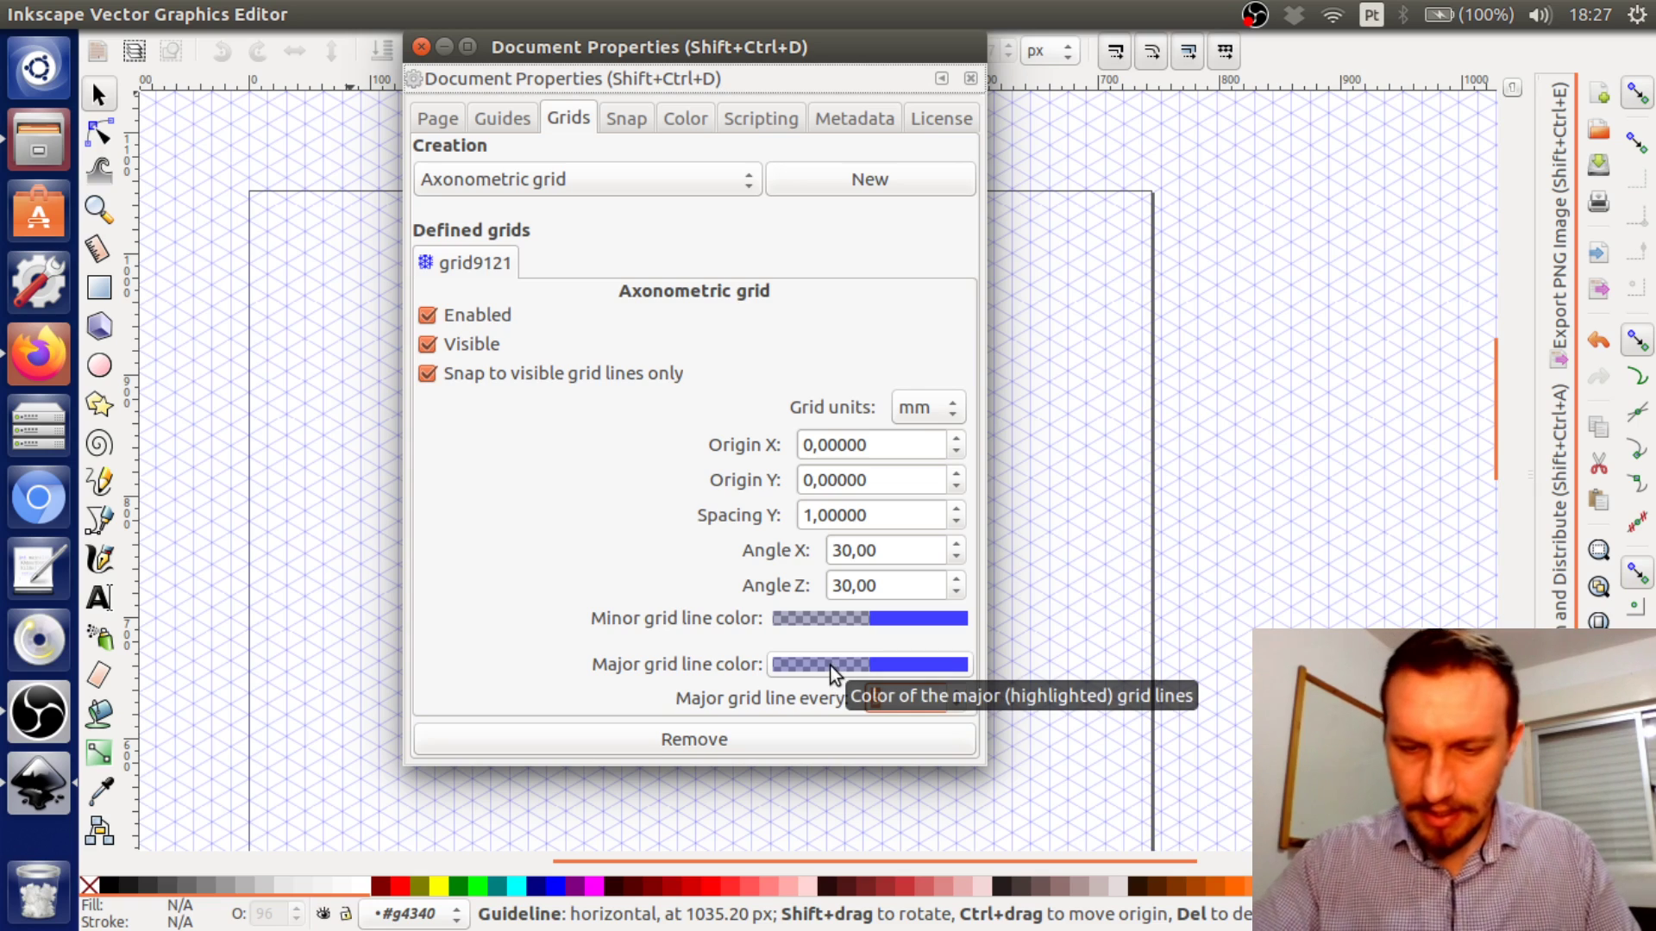
text(1)
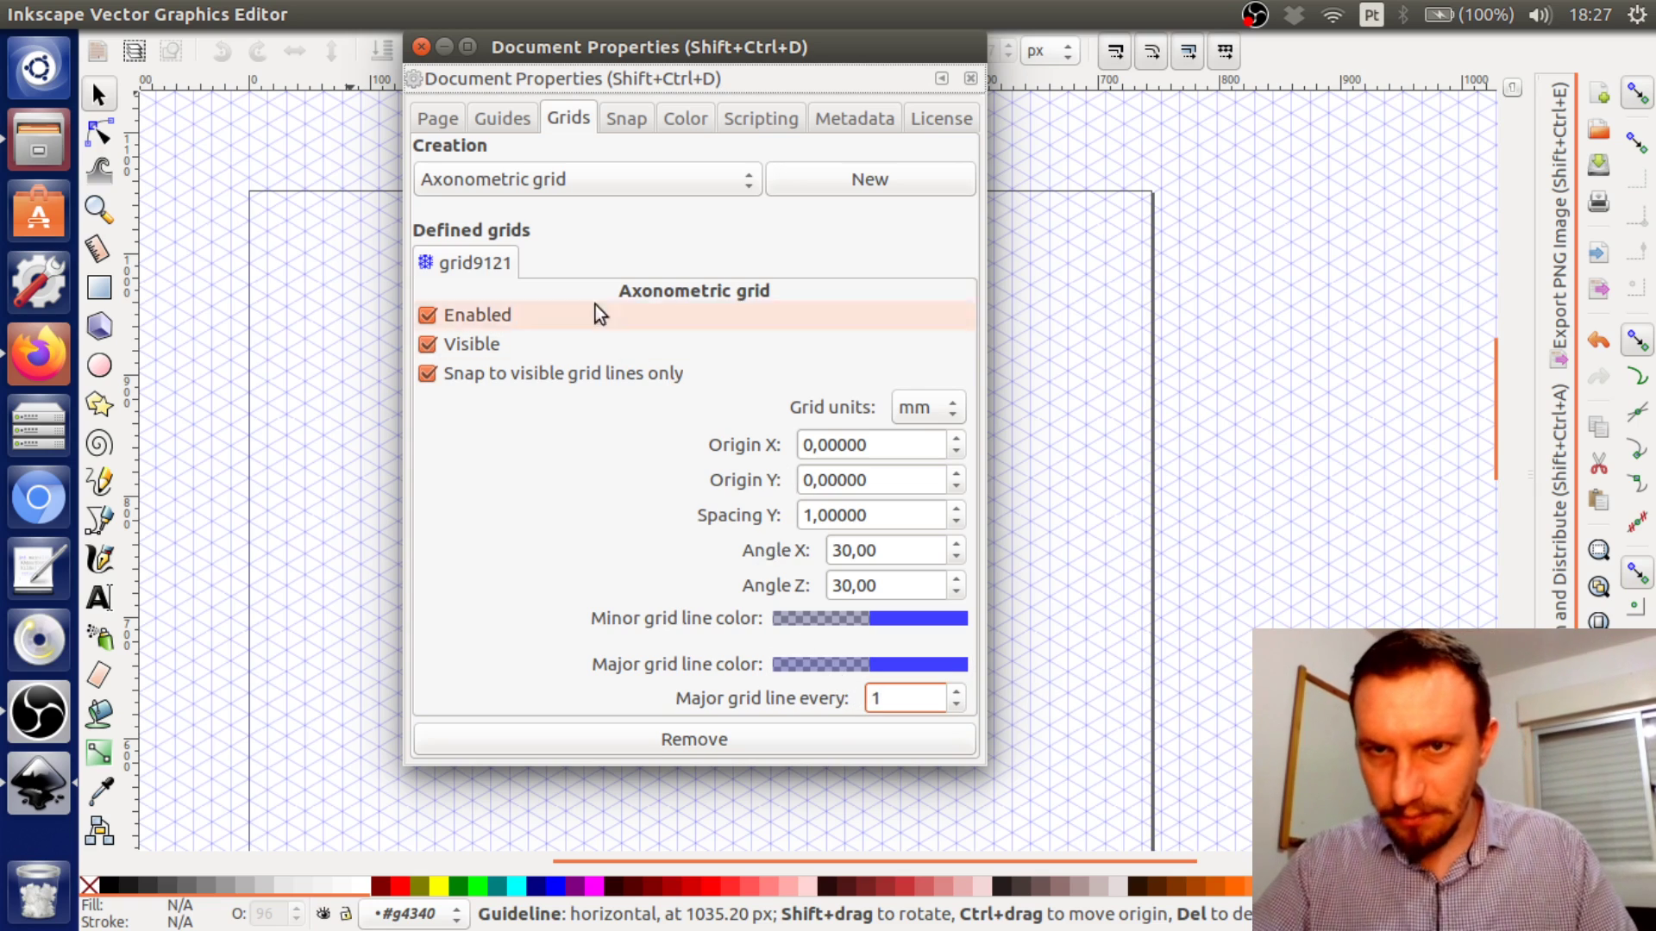
click(420, 48)
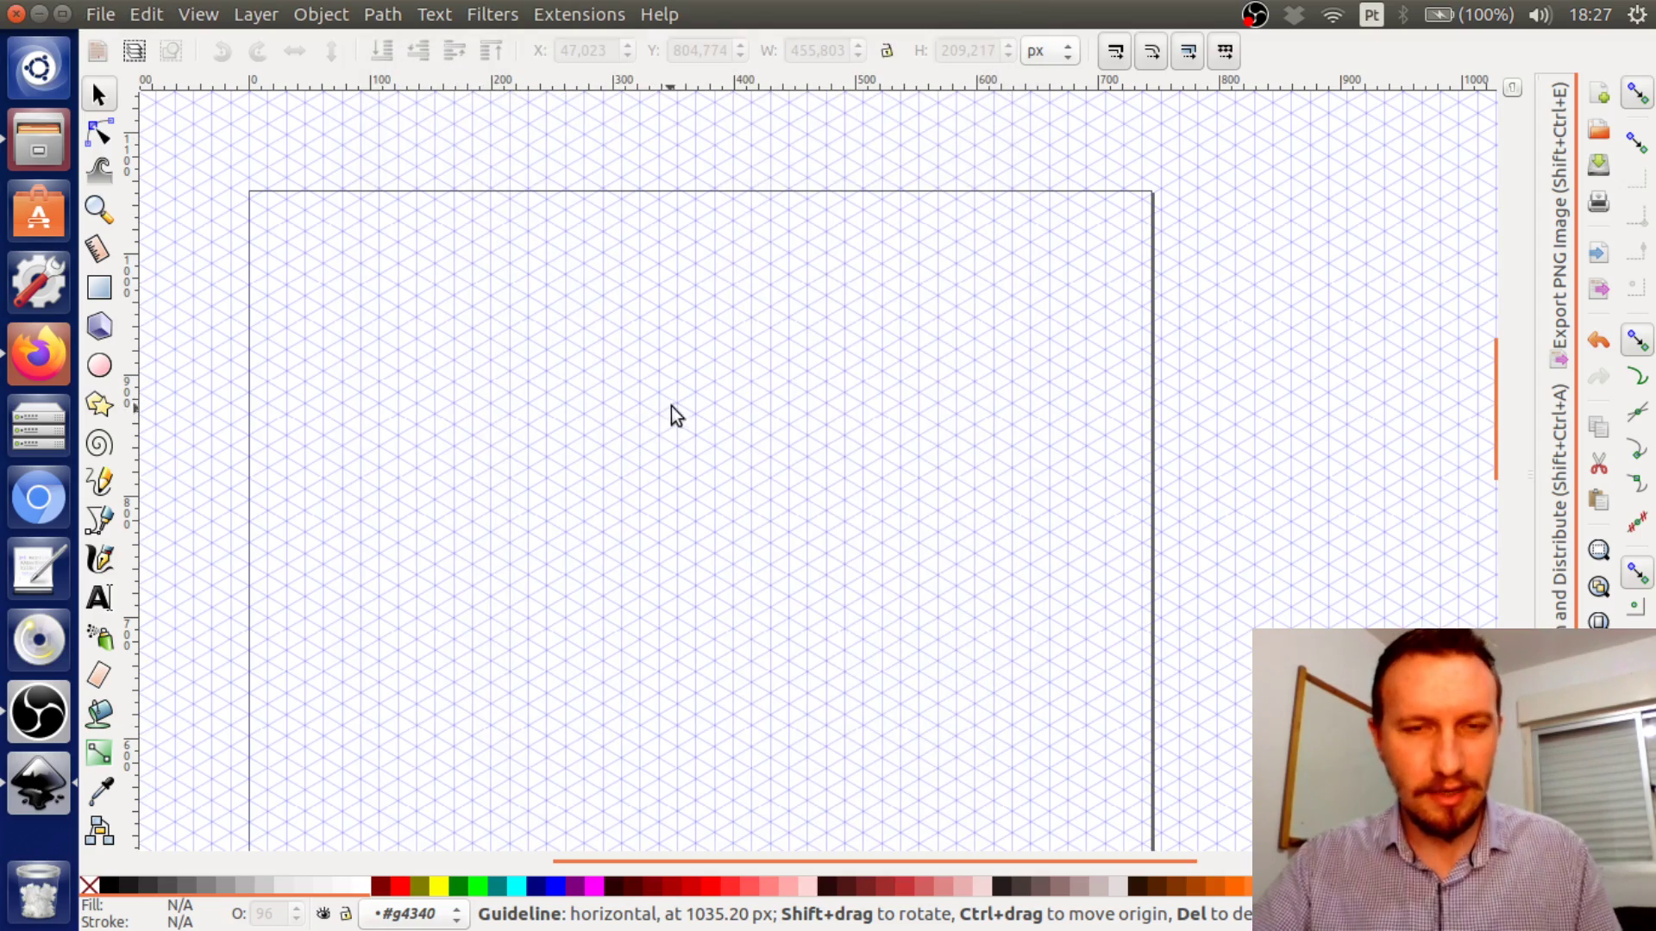
ctrl+scroll(671, 375, up, 3)
ctrl+scroll(672, 374, down, 3)
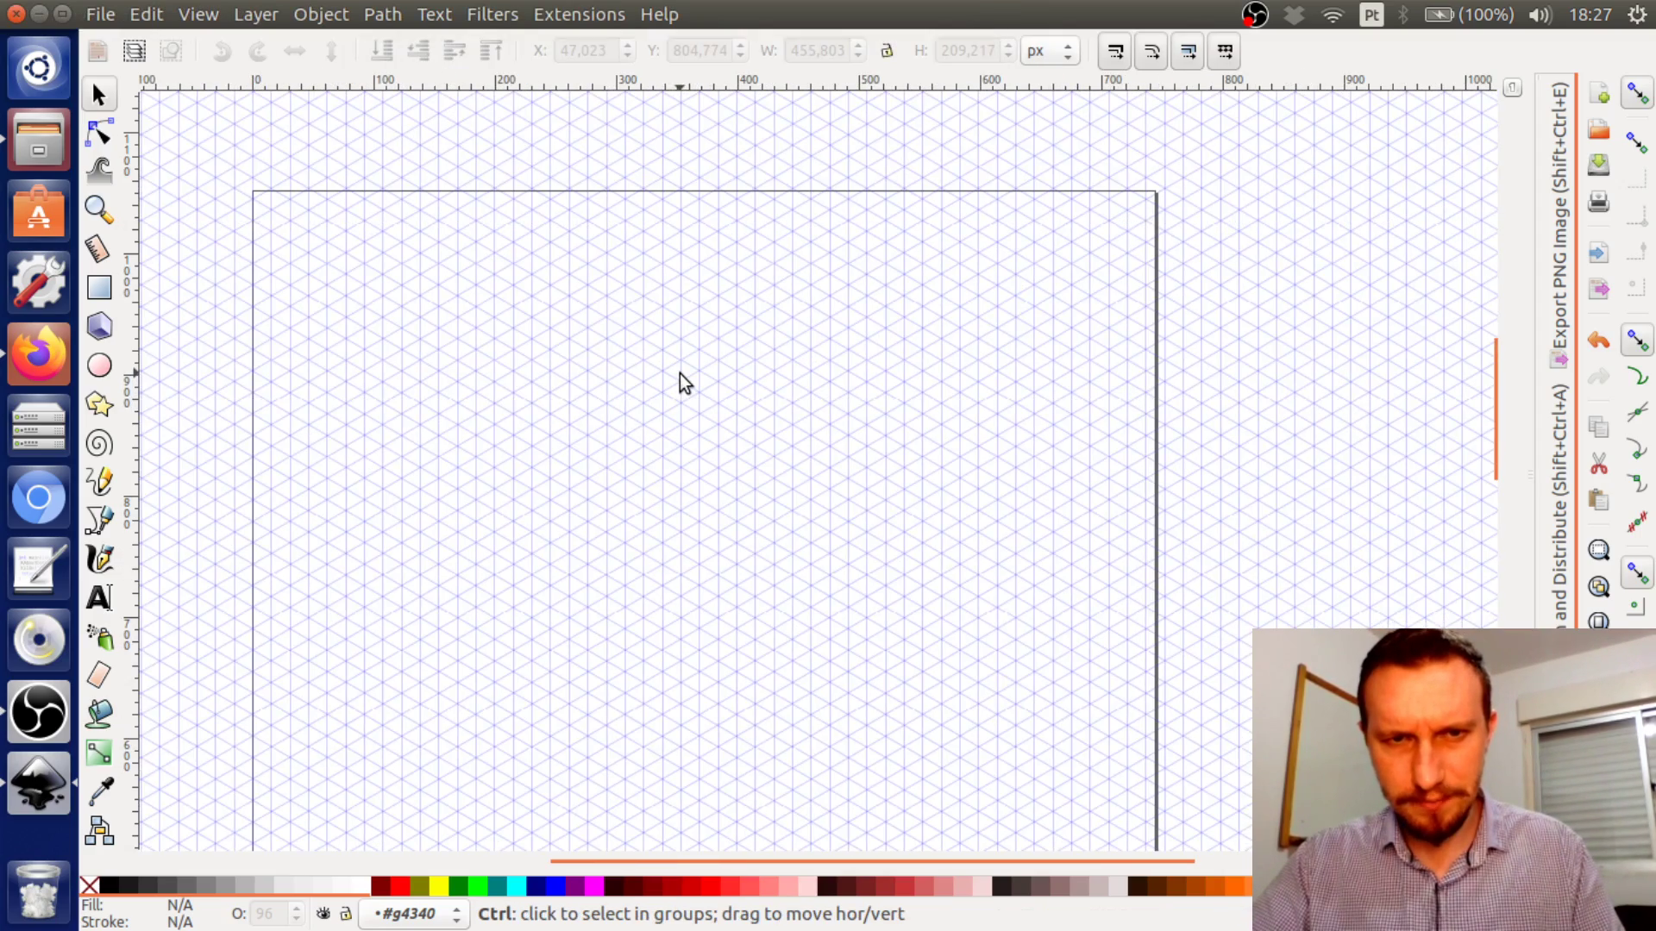
Set the axonometric grid's Spacing Y to 10 mm in the Document Properties and close the dialog
click(96, 14)
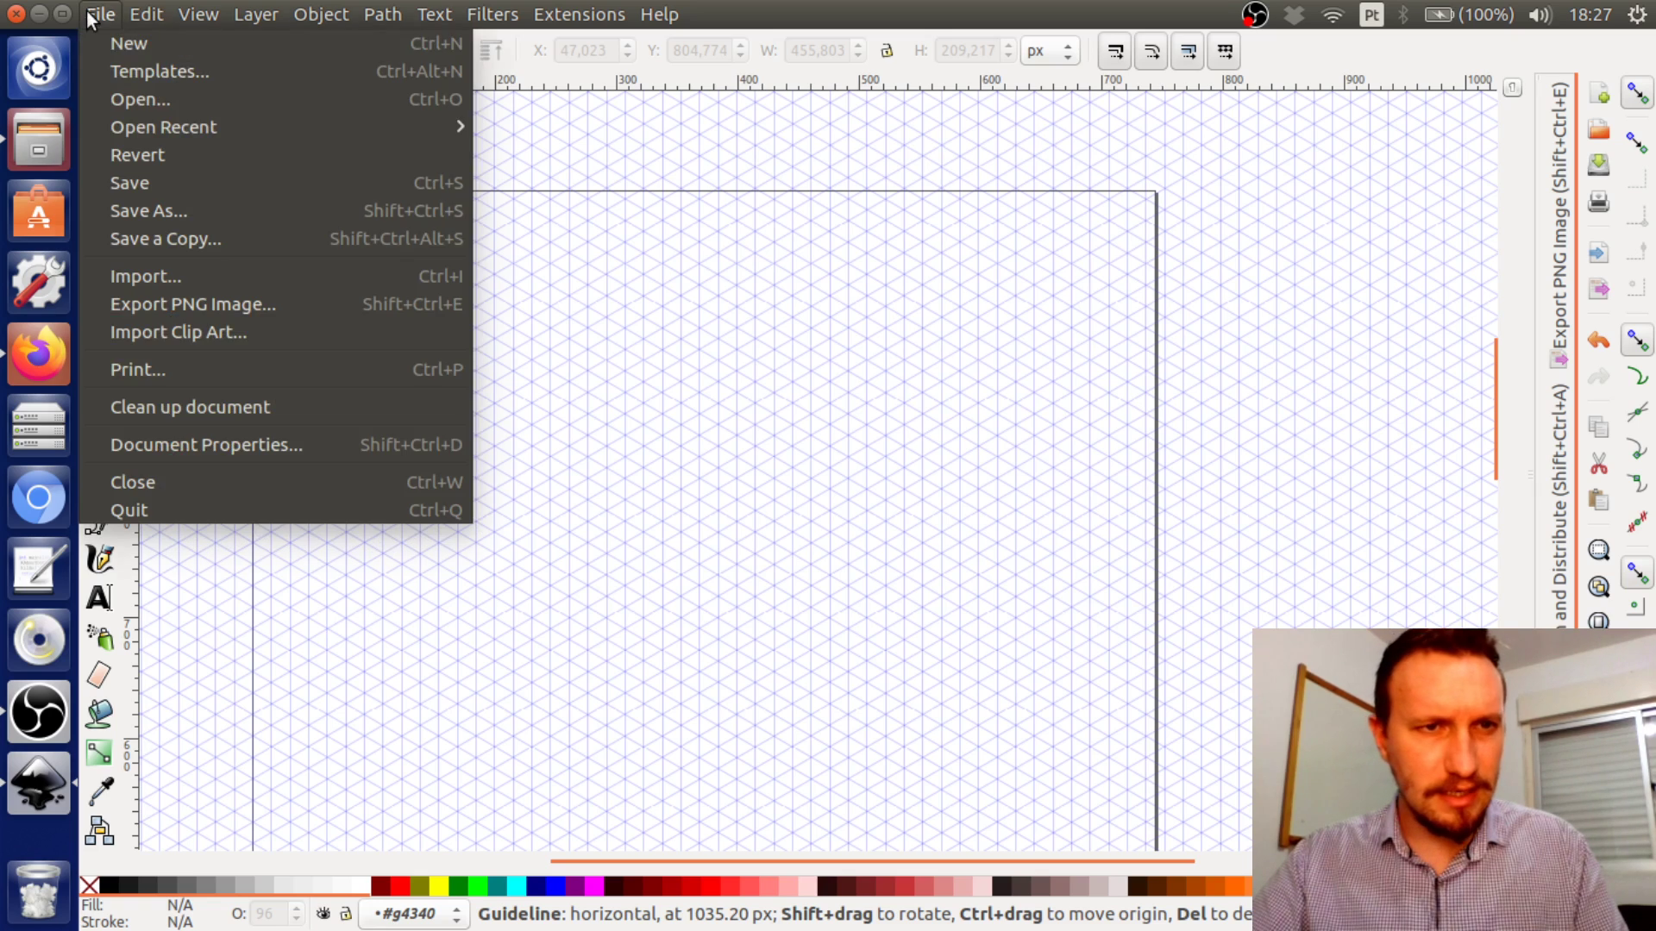
click(250, 445)
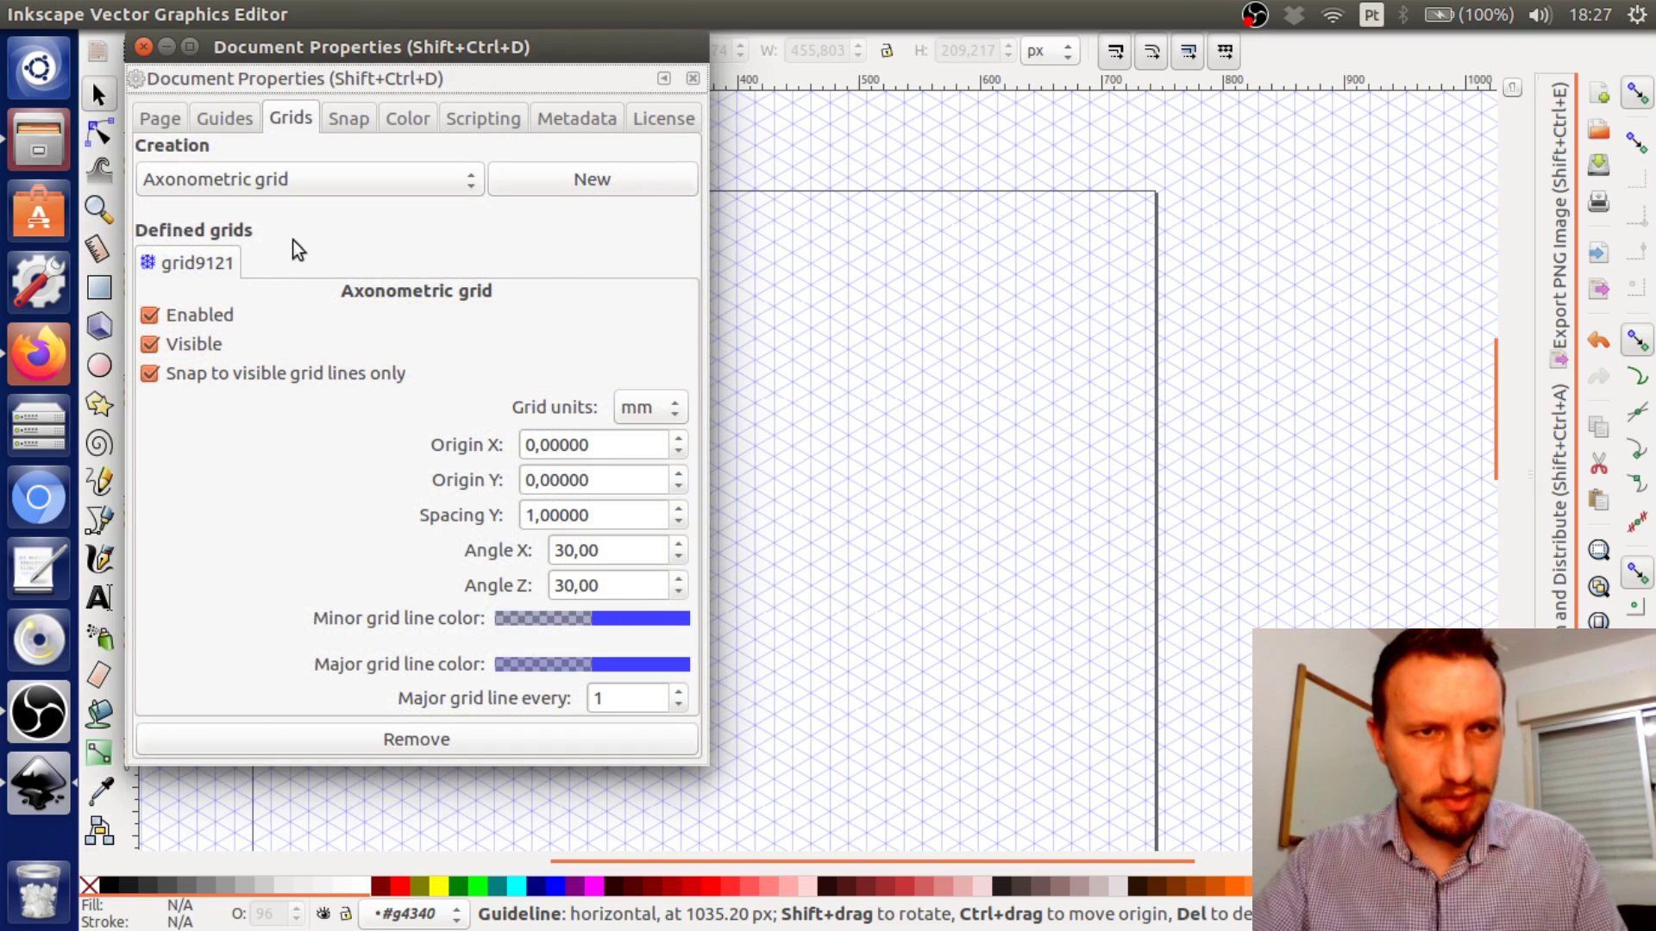
click(534, 517)
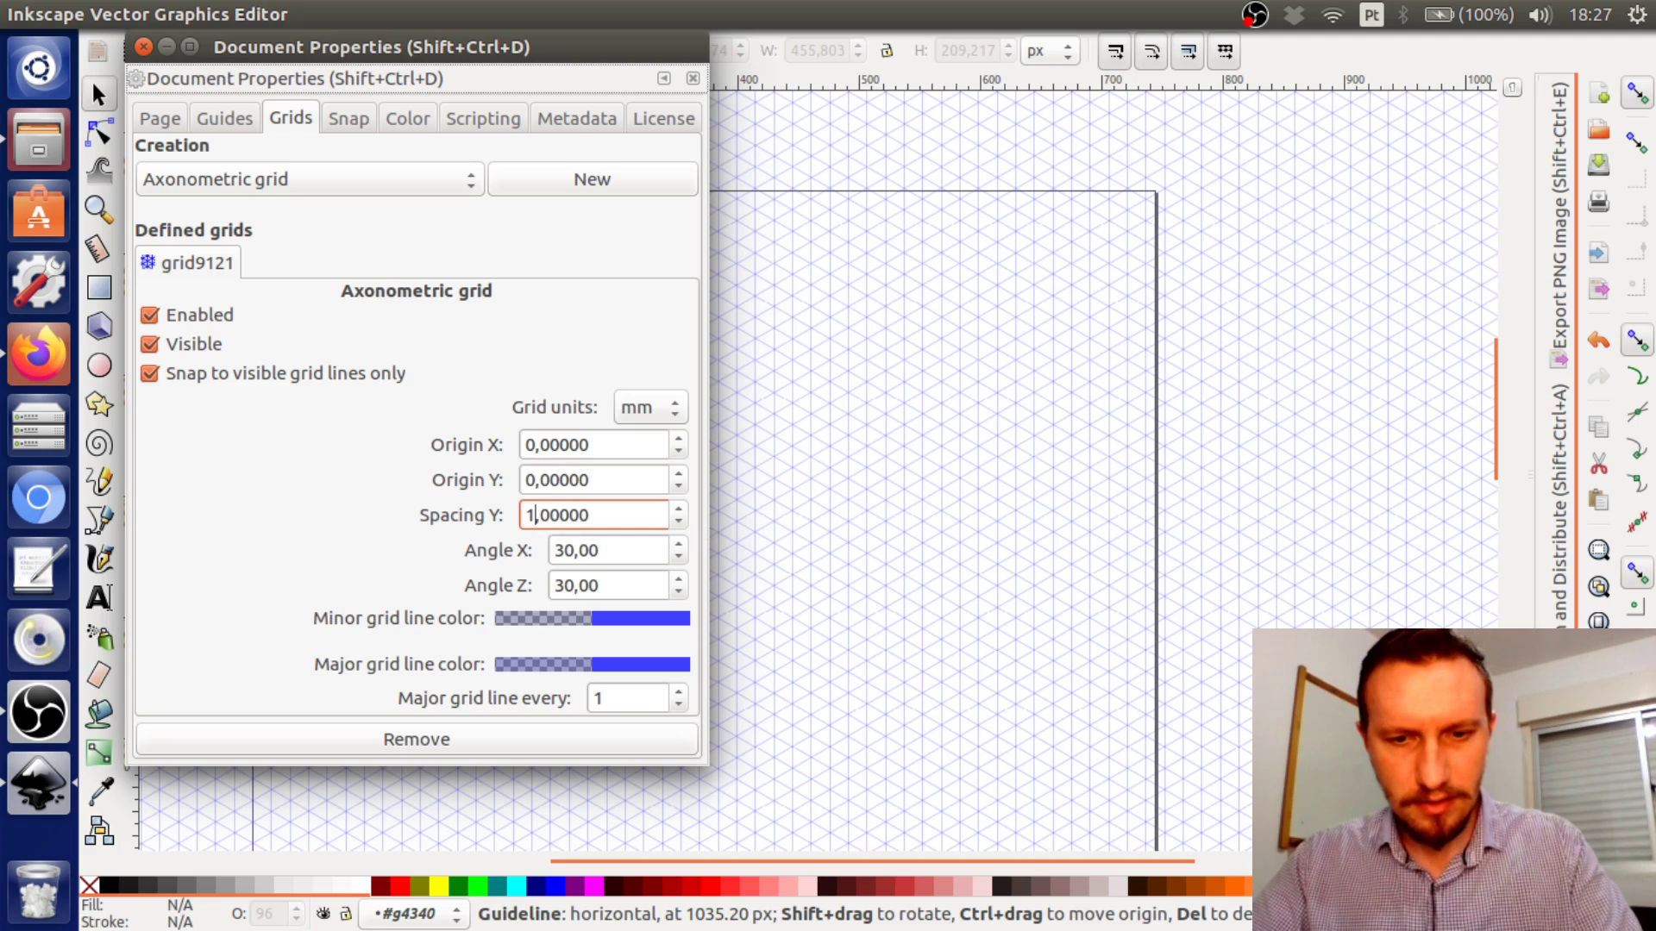
text(0)
key(Return)
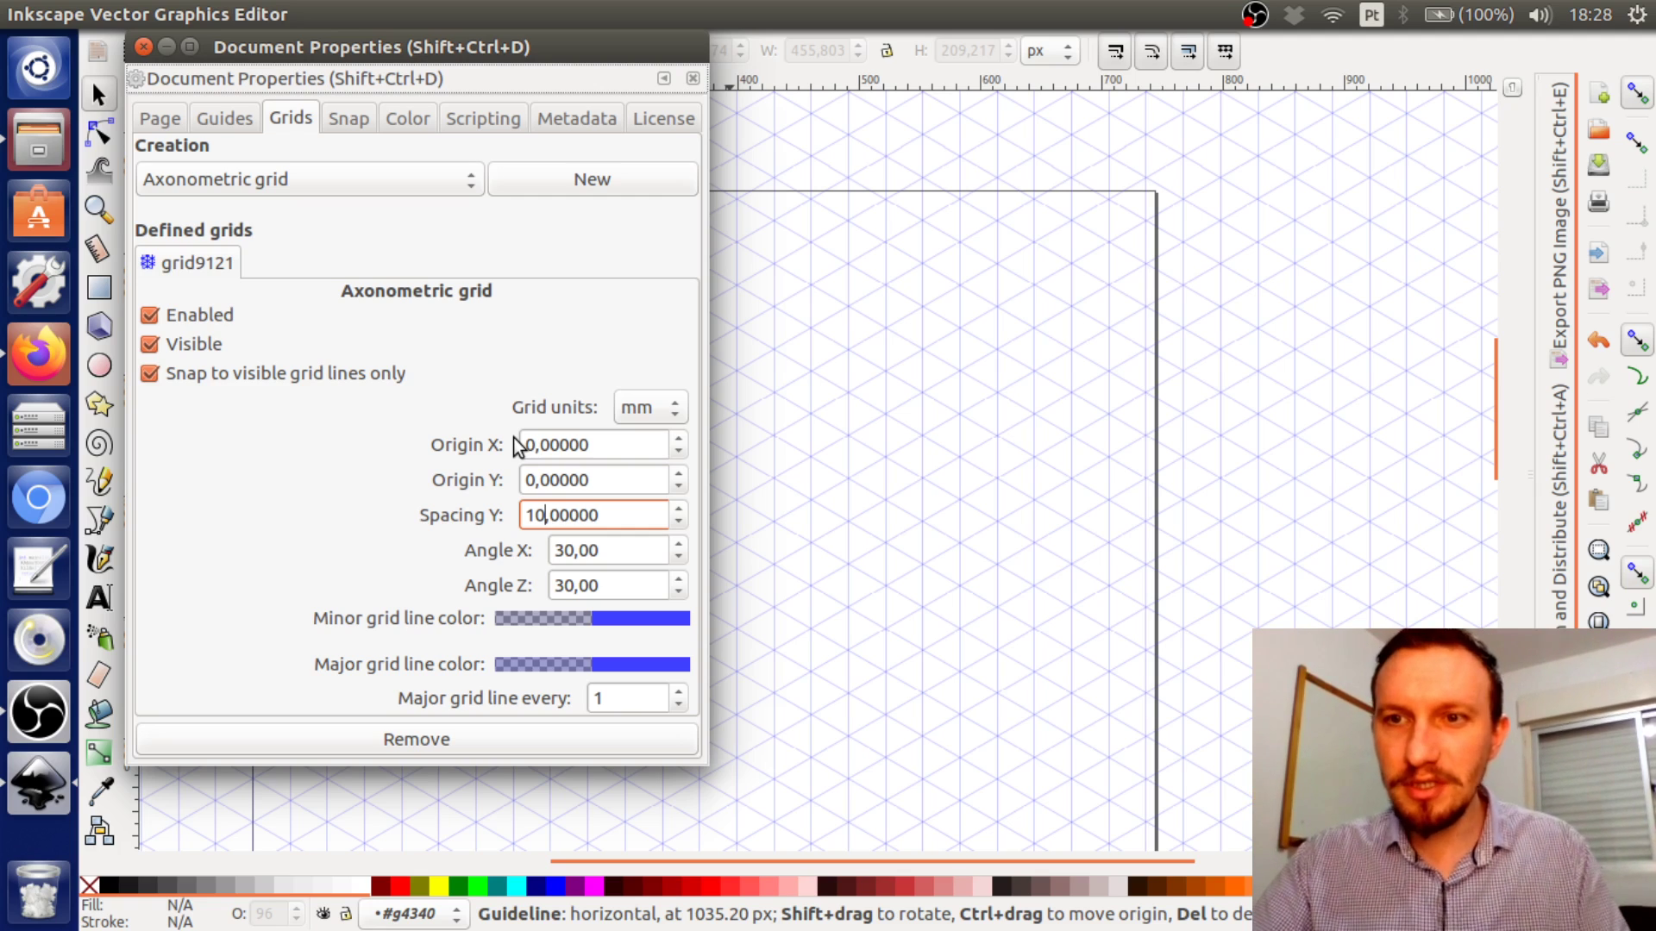
click(143, 49)
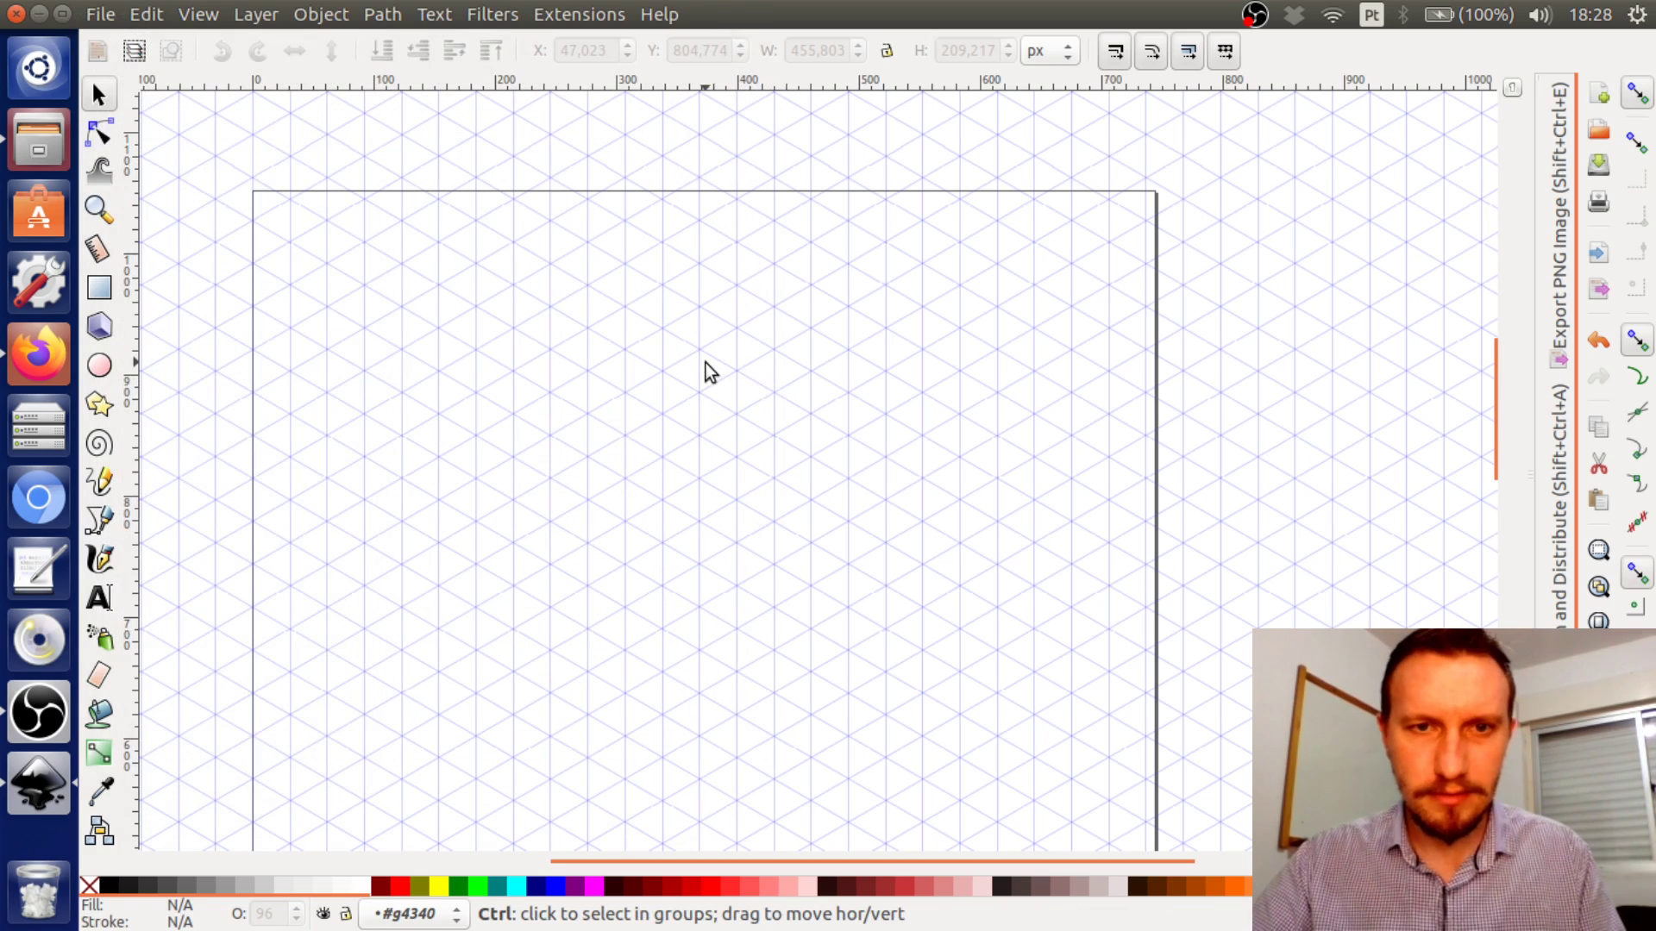
scroll(706, 364, up, 3)
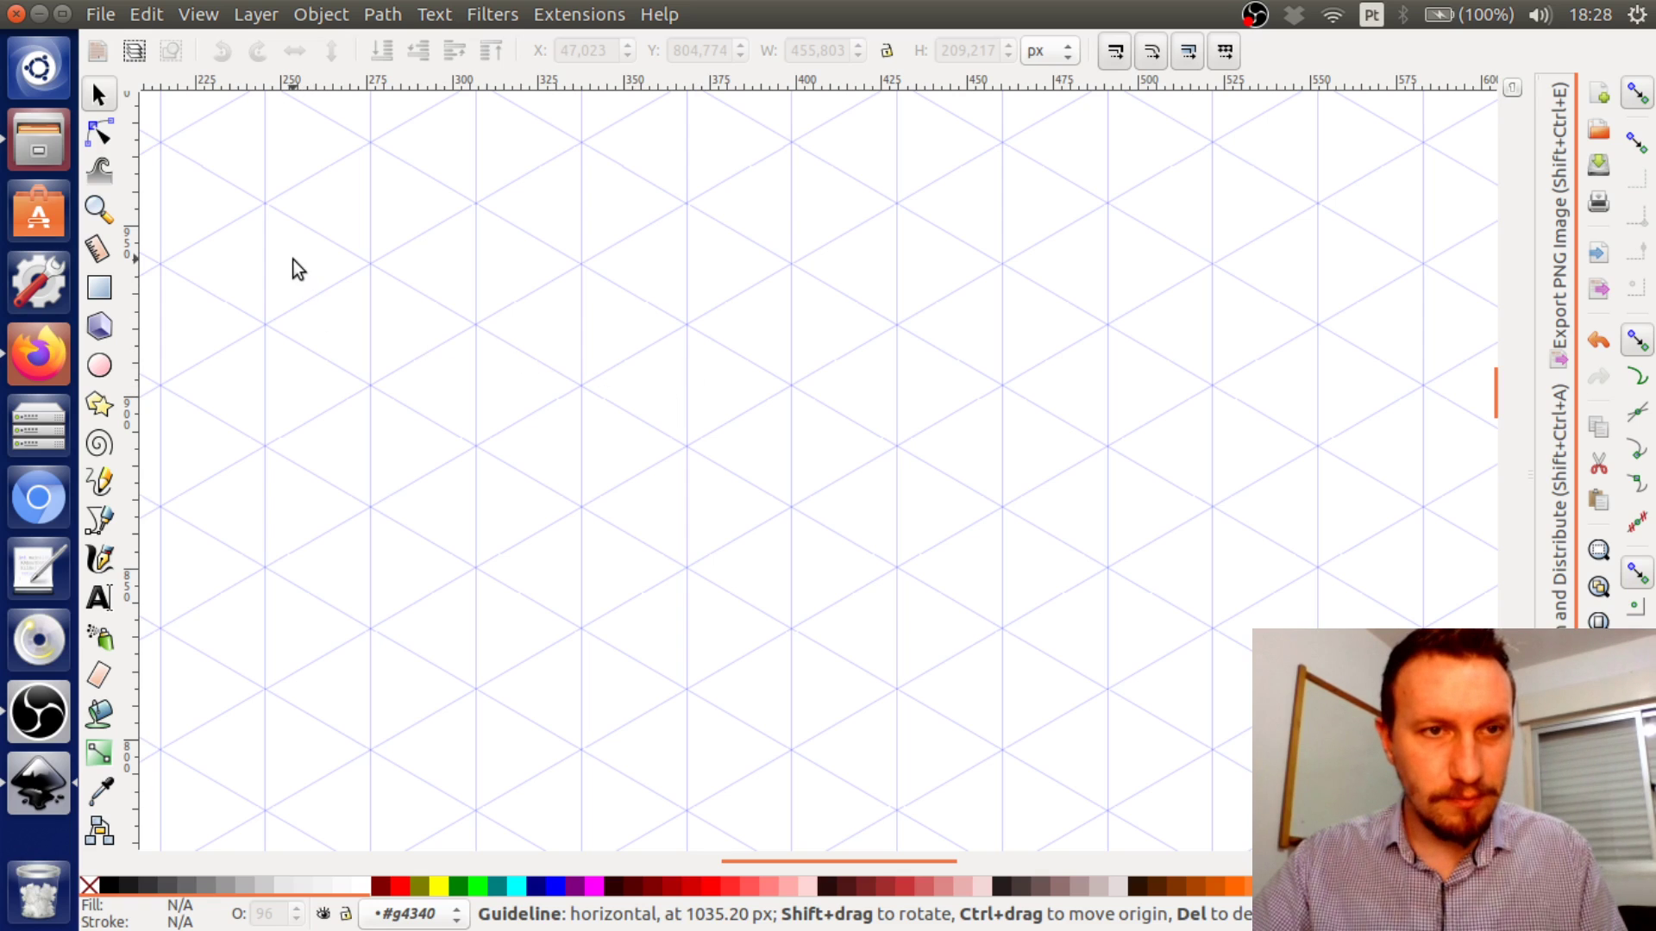
scroll(850, 371, down, 3)
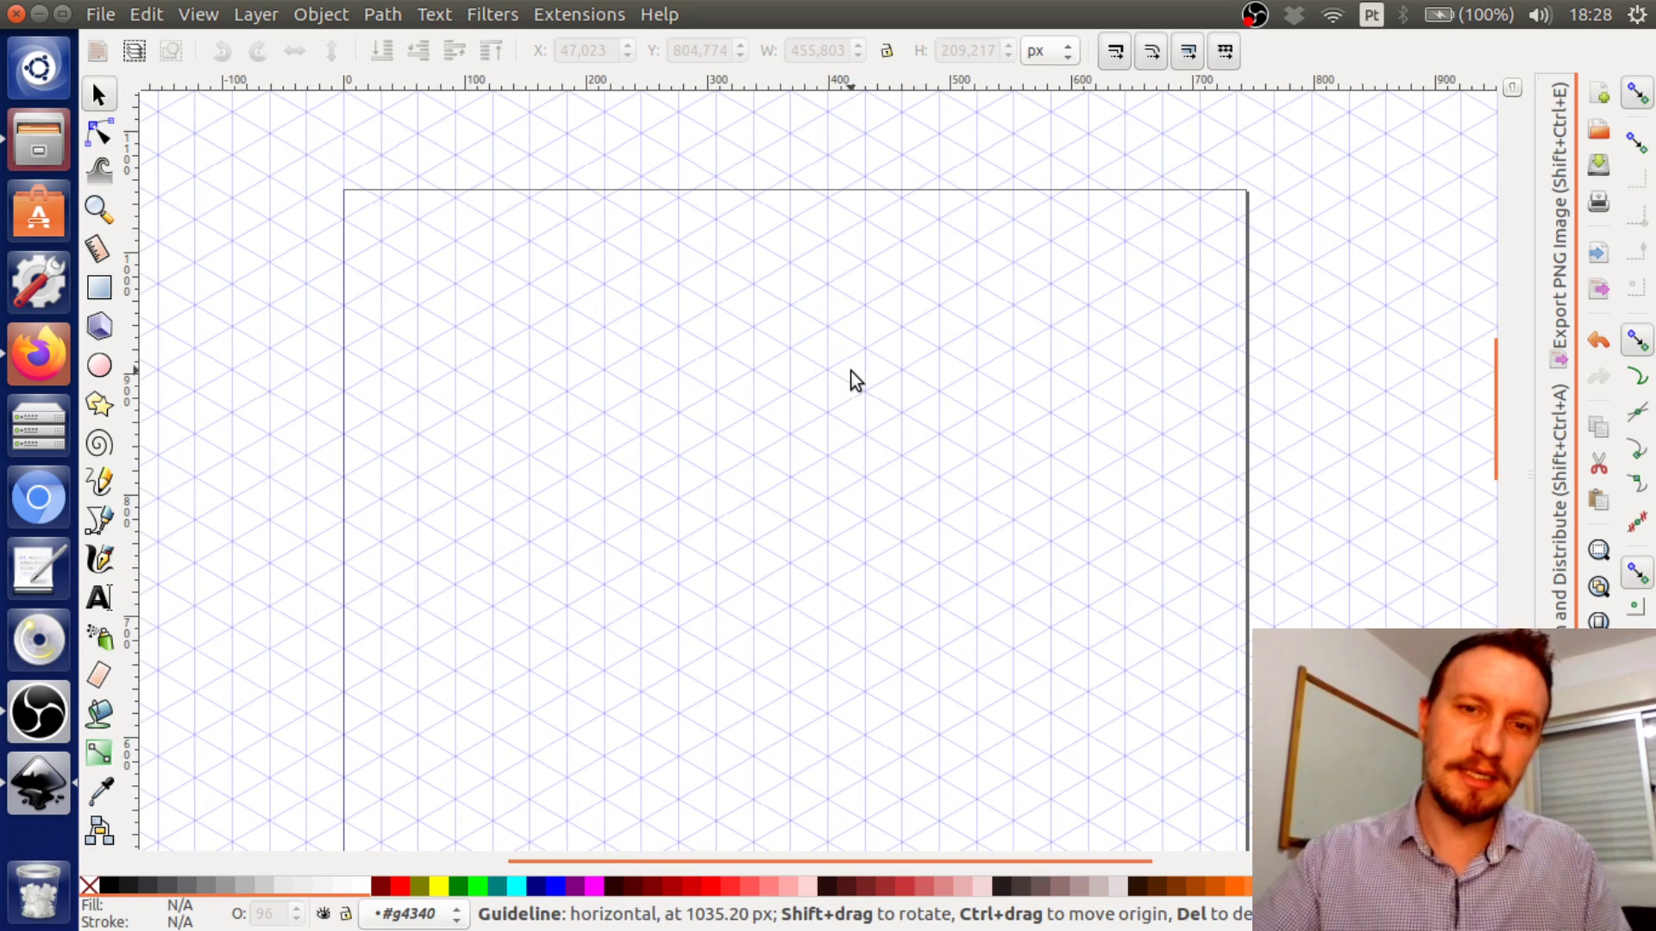
Draw a 6-corner polygon about 61 by 71 px, with its centre and lower corner snapped to grid intersections
scroll(819, 362, up, 2)
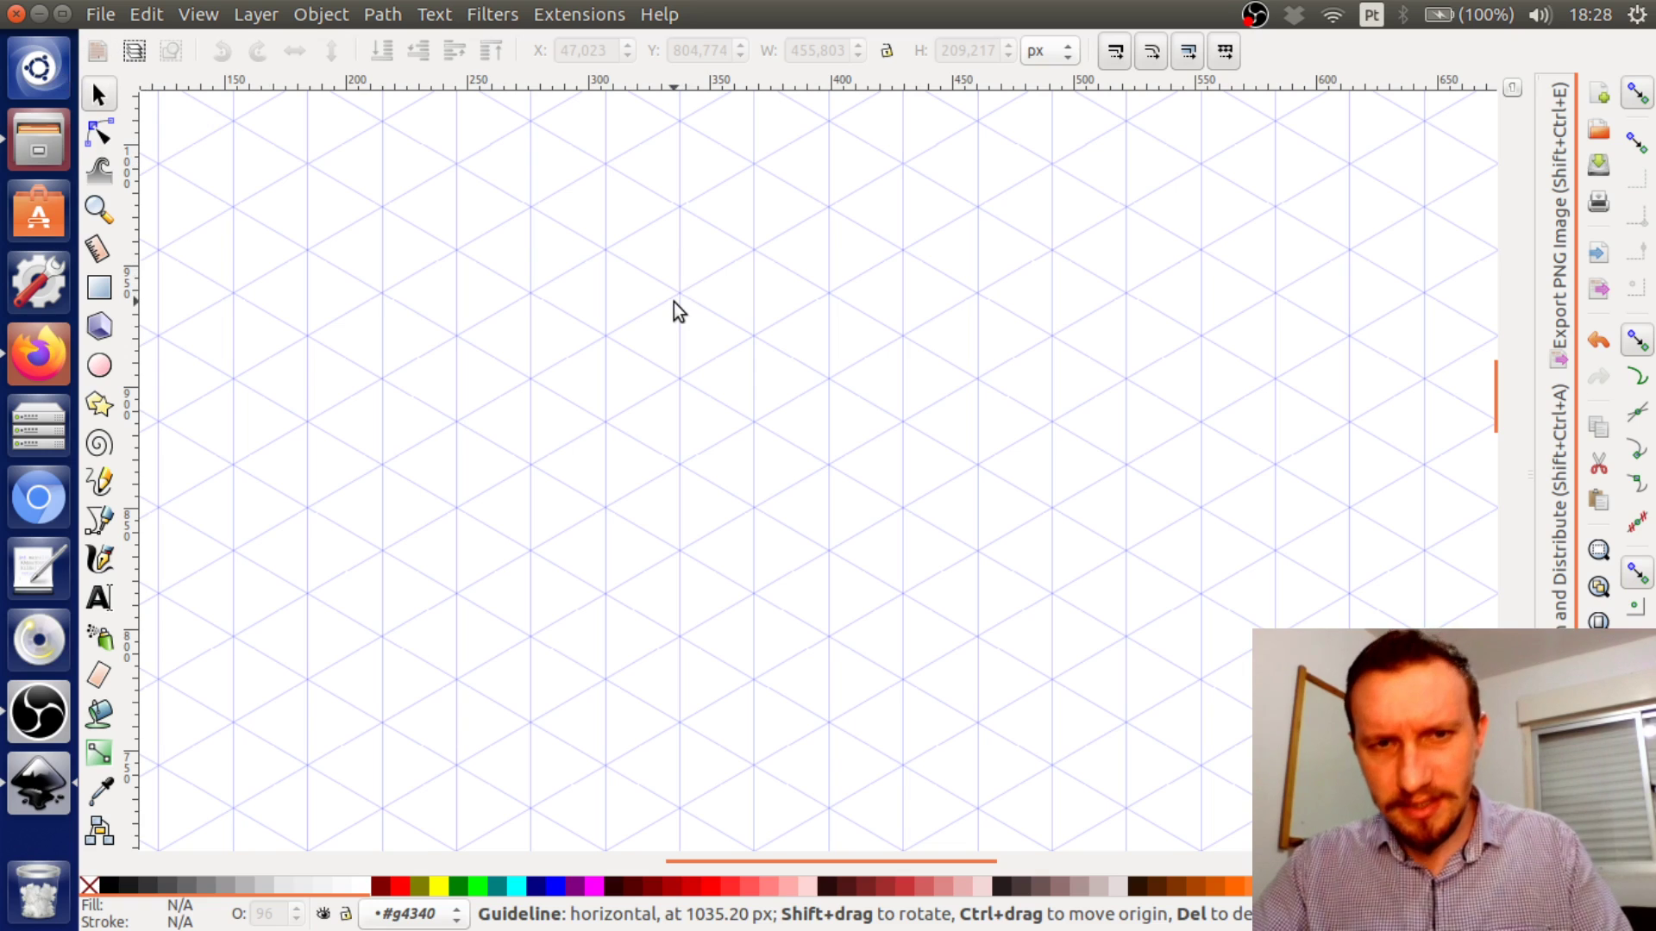
click(102, 13)
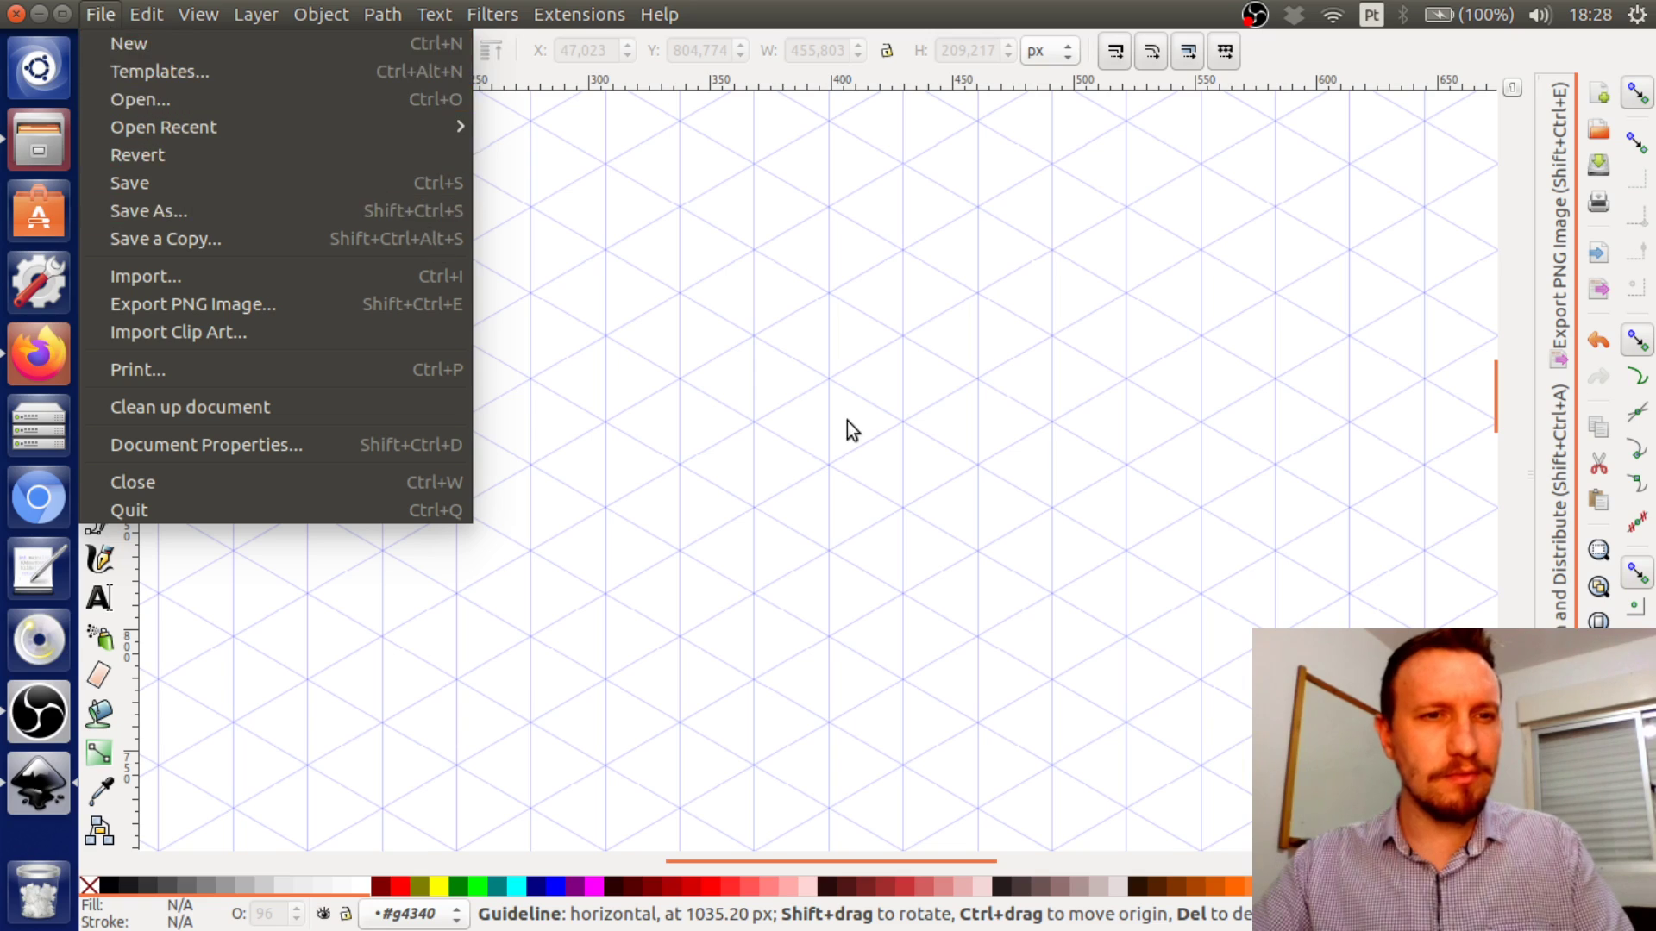
click(819, 427)
click(99, 403)
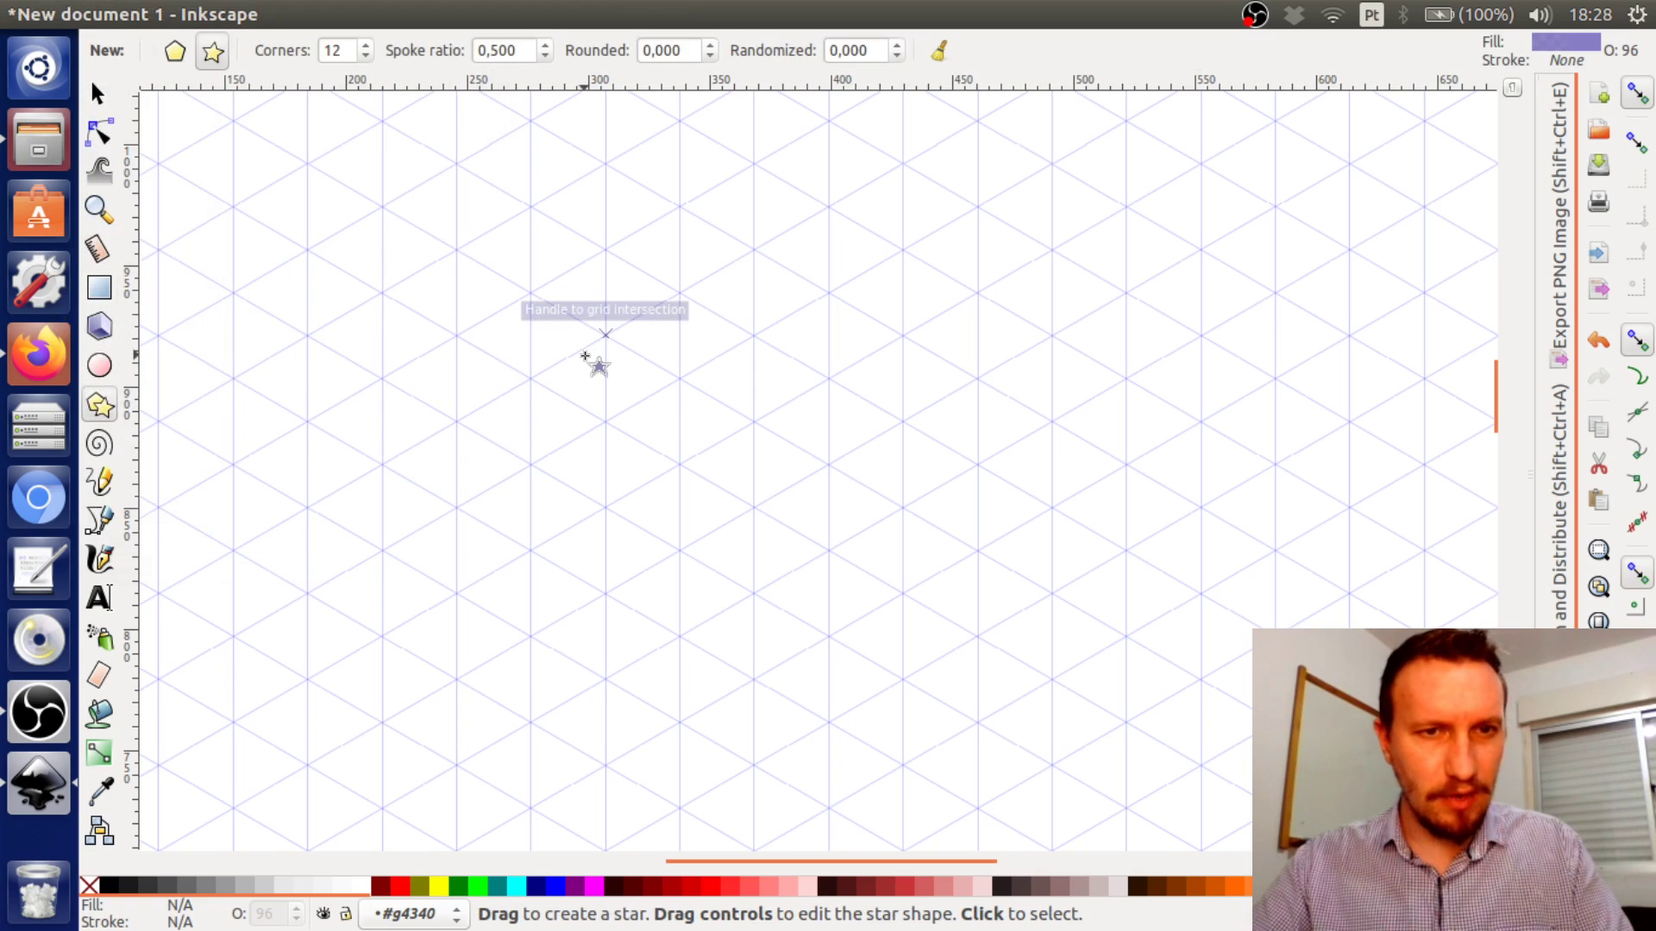
click(177, 55)
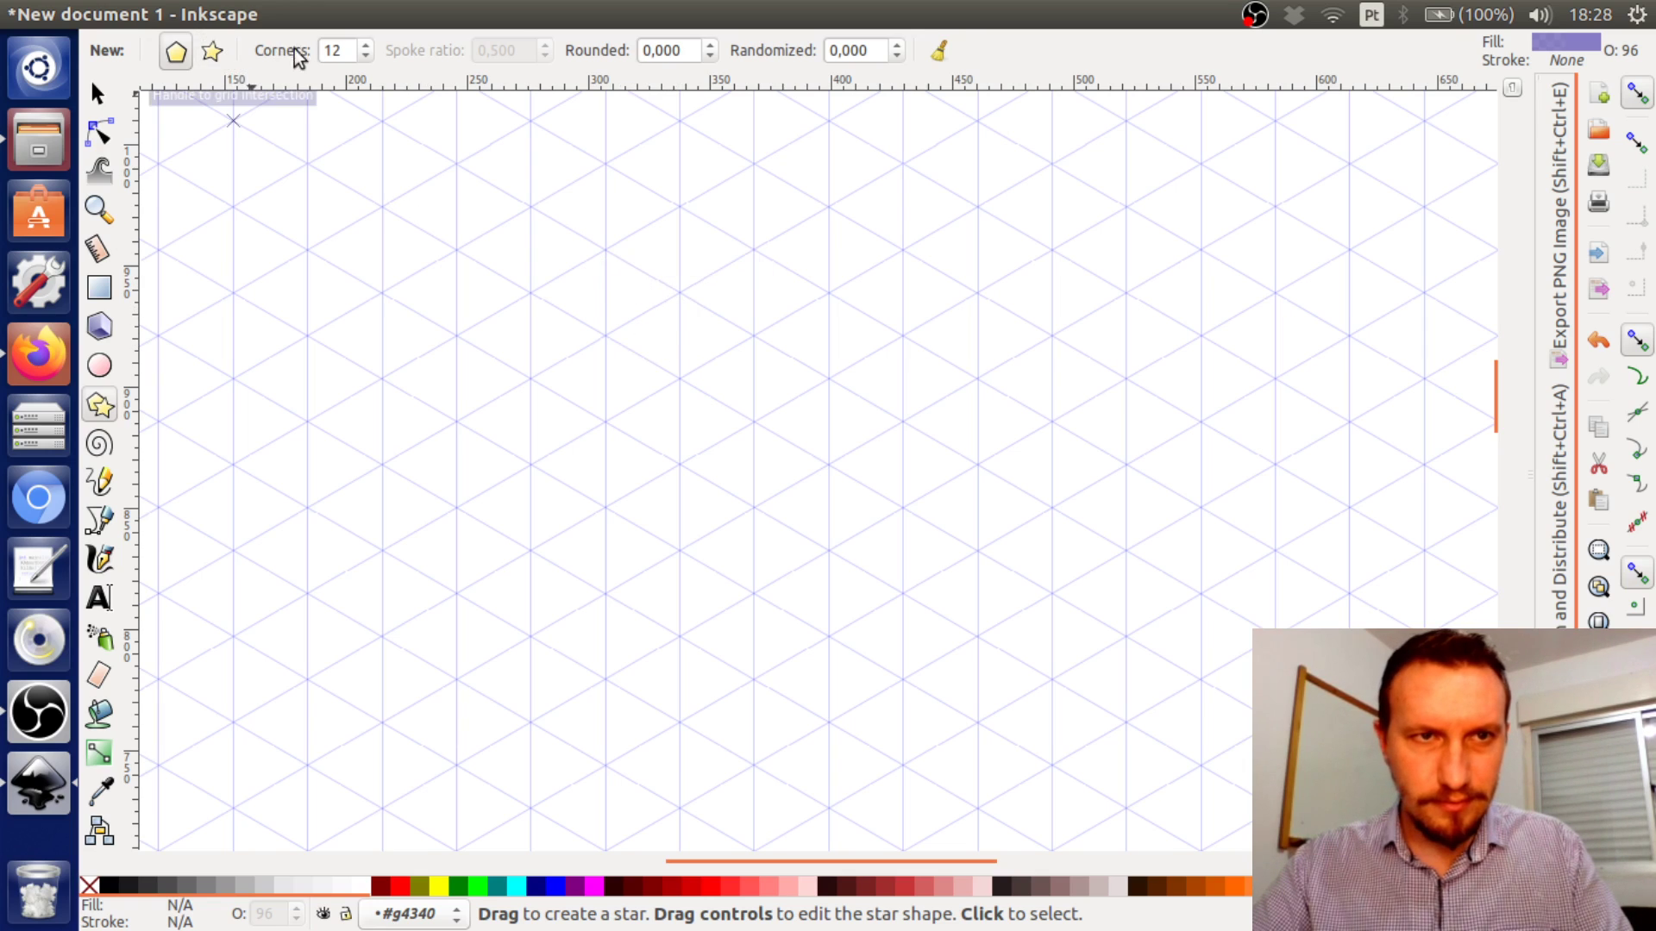
drag(345, 53, 307, 44)
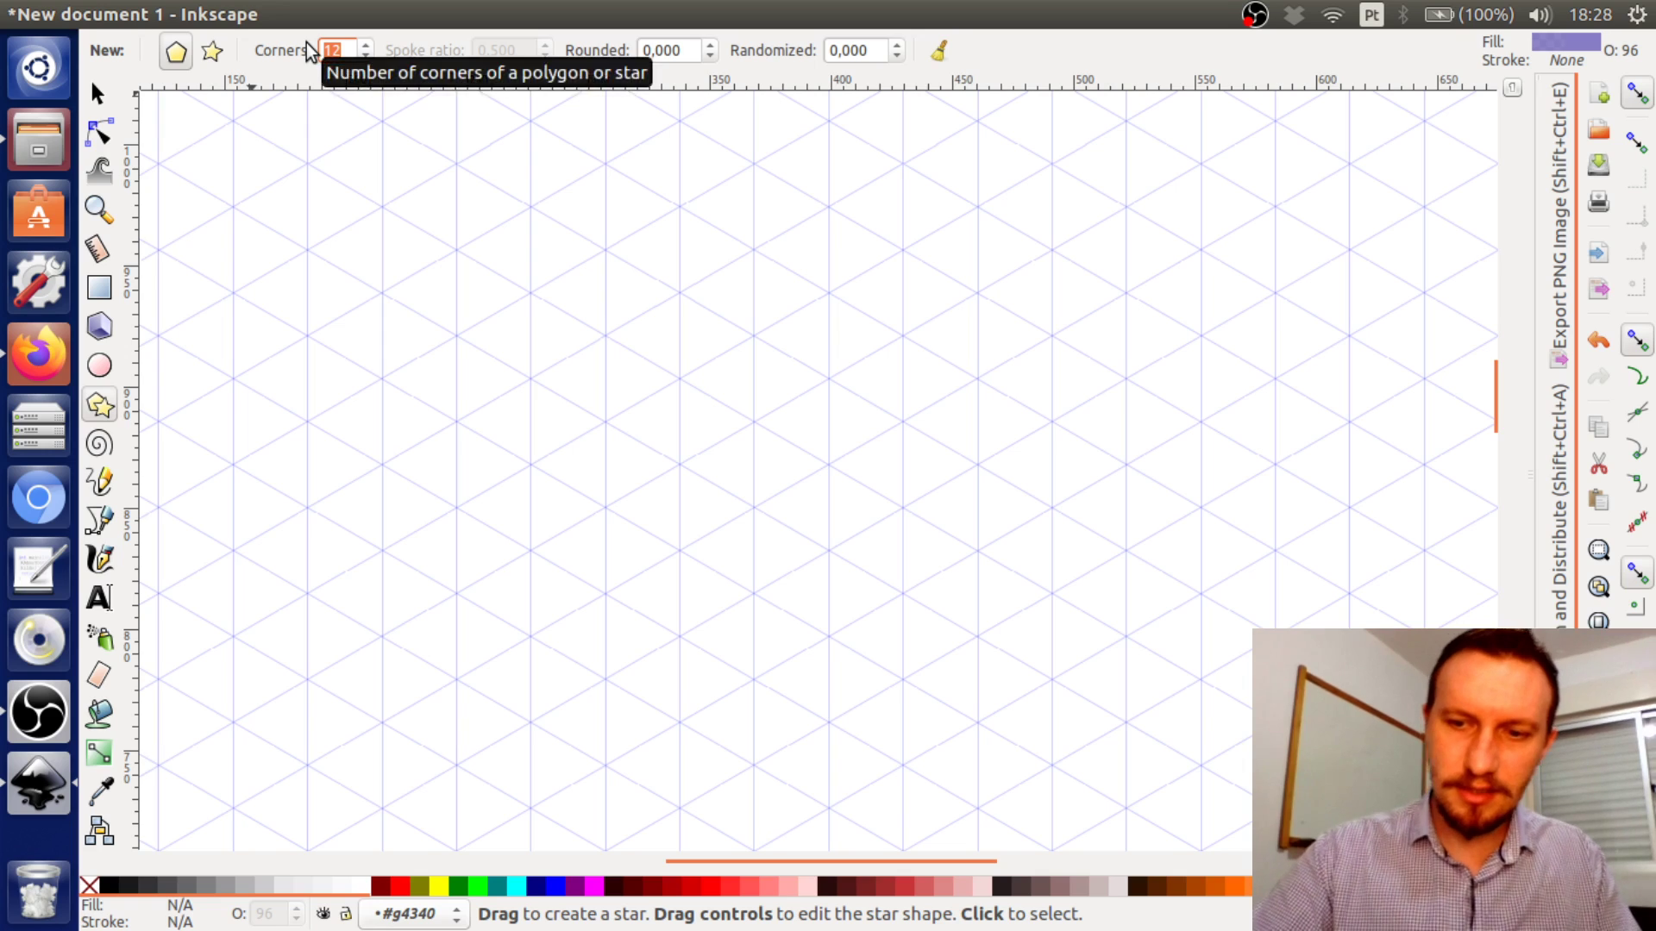
text(6)
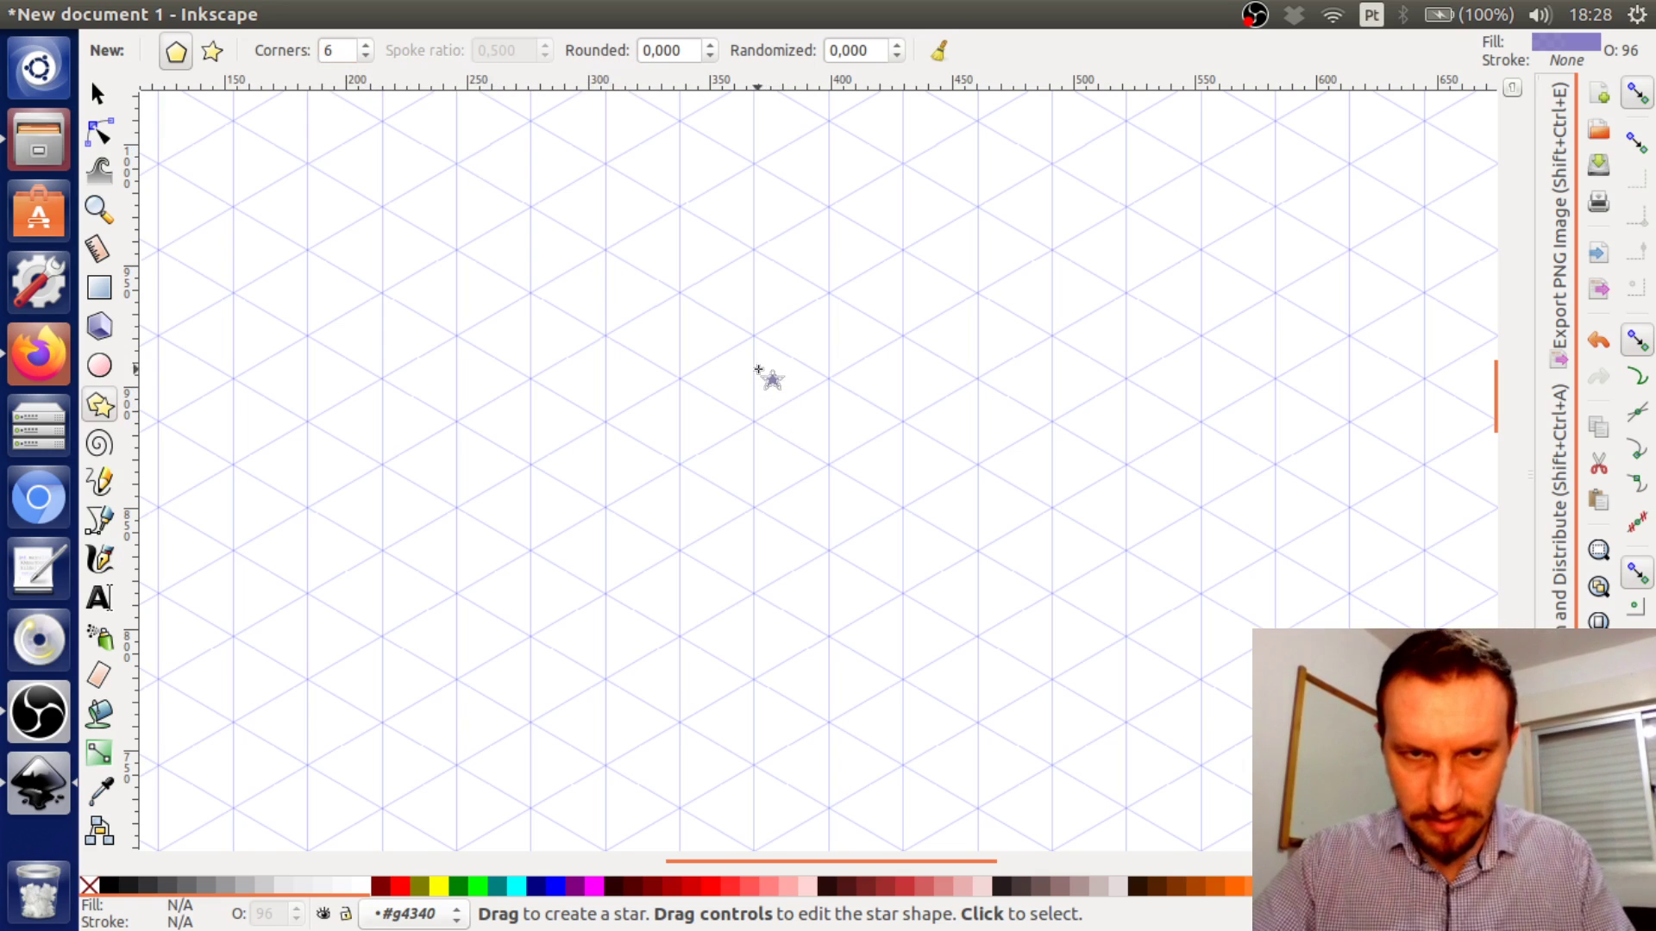
drag(753, 338, 760, 427)
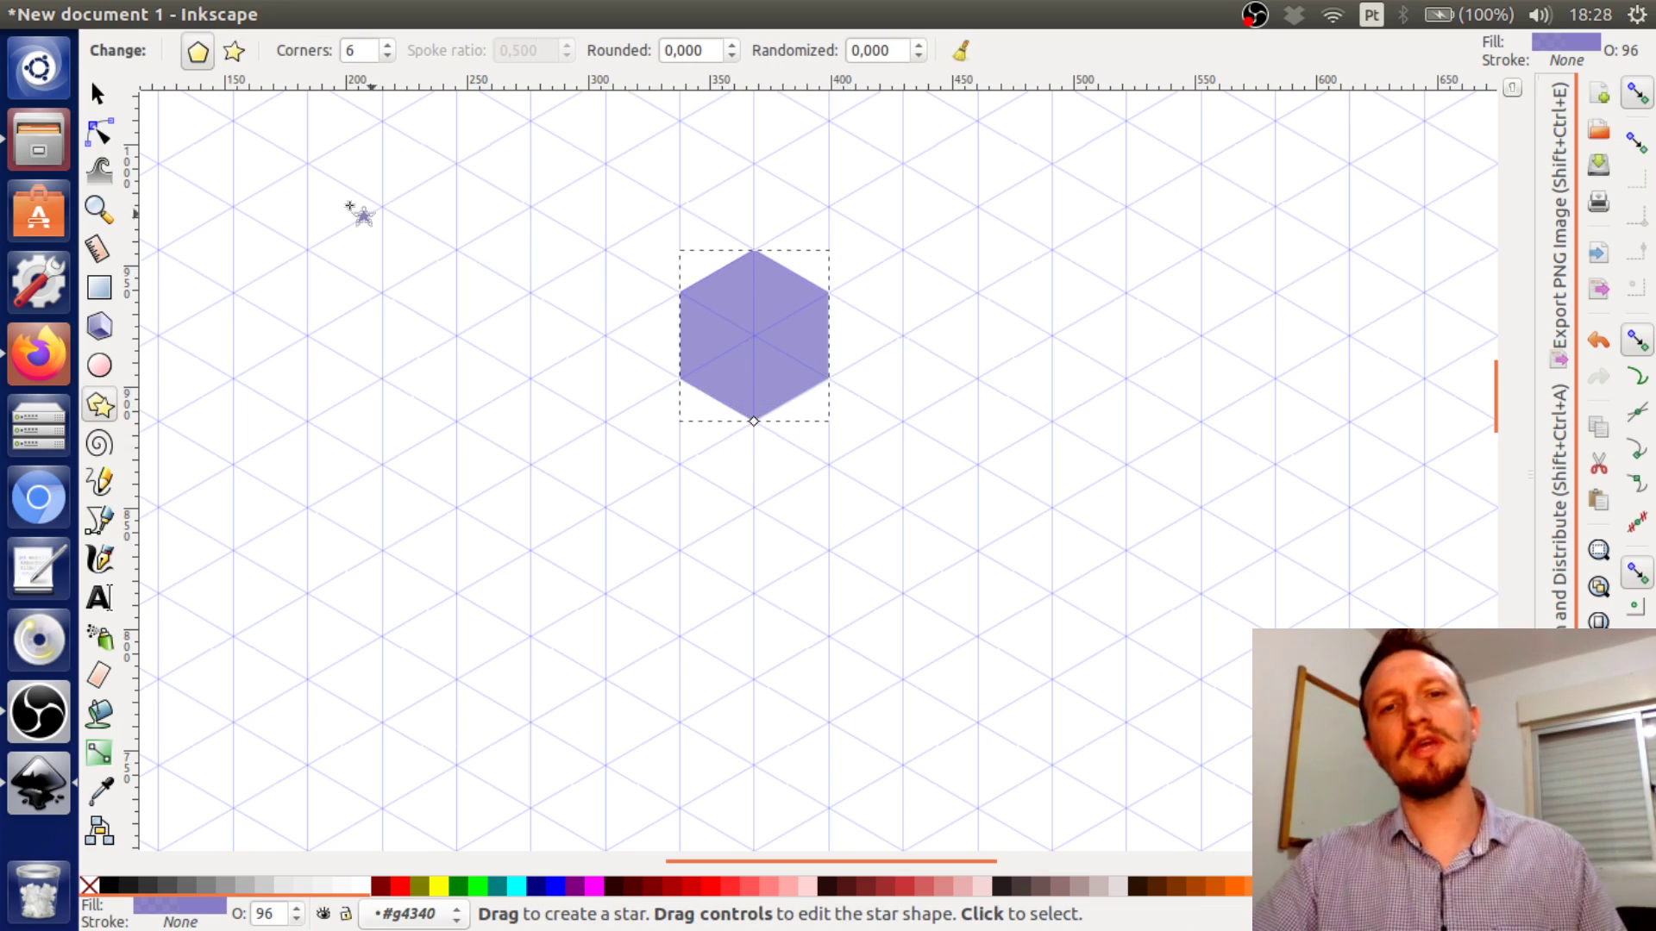
Select the hexagon with the Selector and examine closely how its edges and corners fit the axonometric grid
click(90, 107)
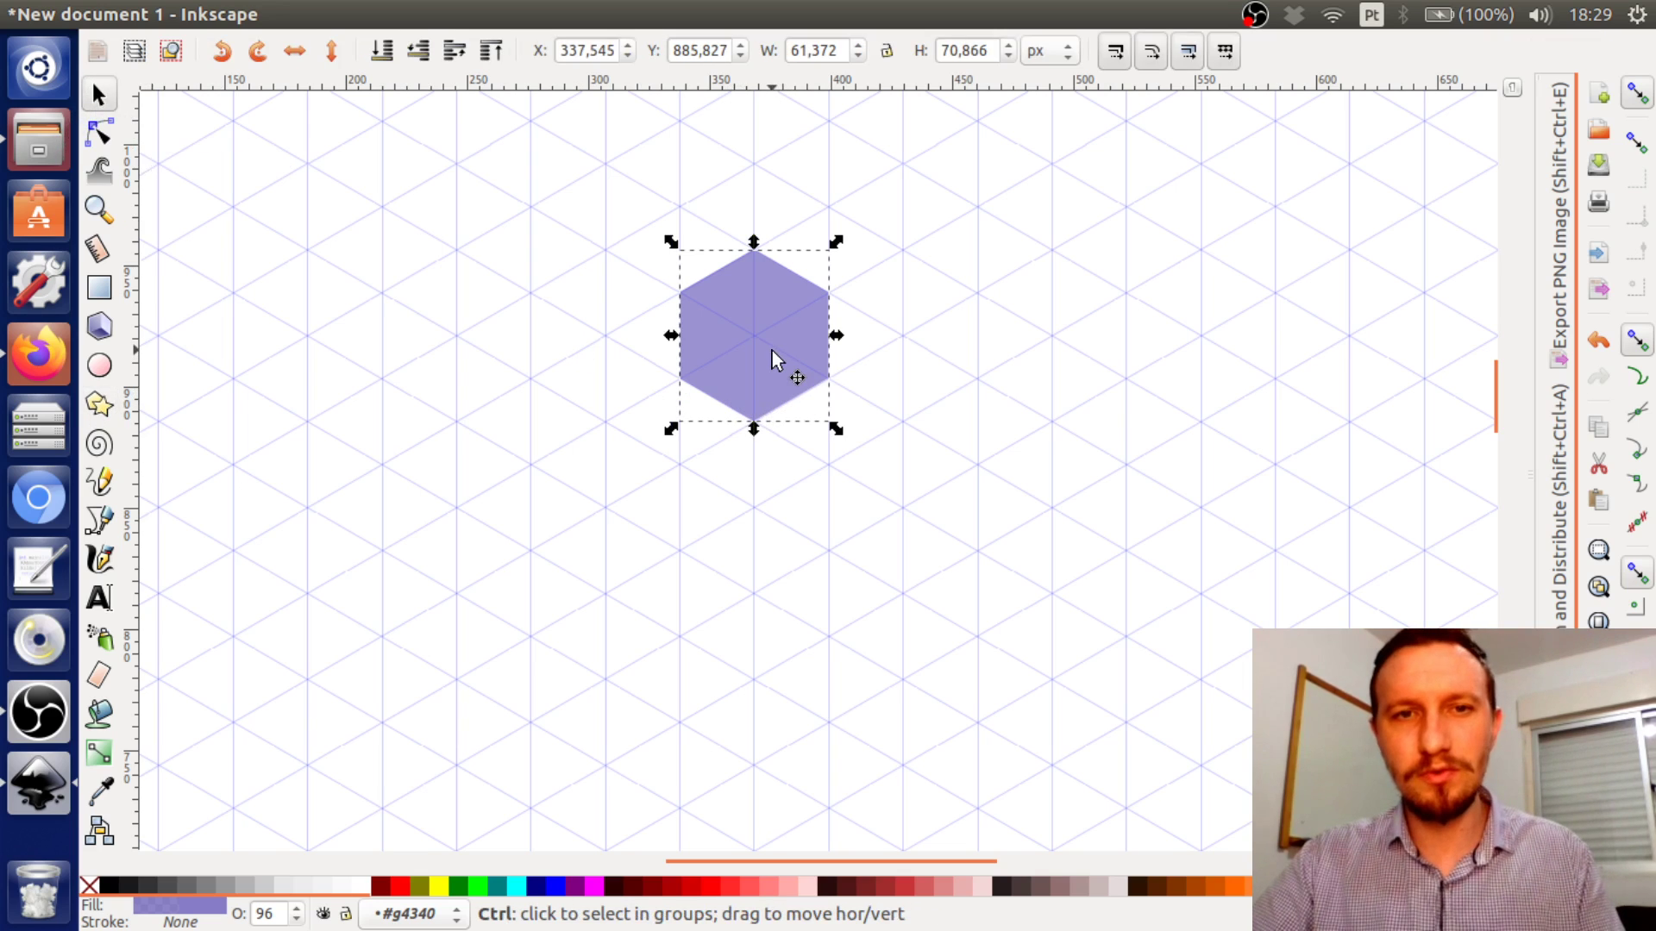
scroll(773, 350, up, 1)
scroll(773, 350, up, 1)
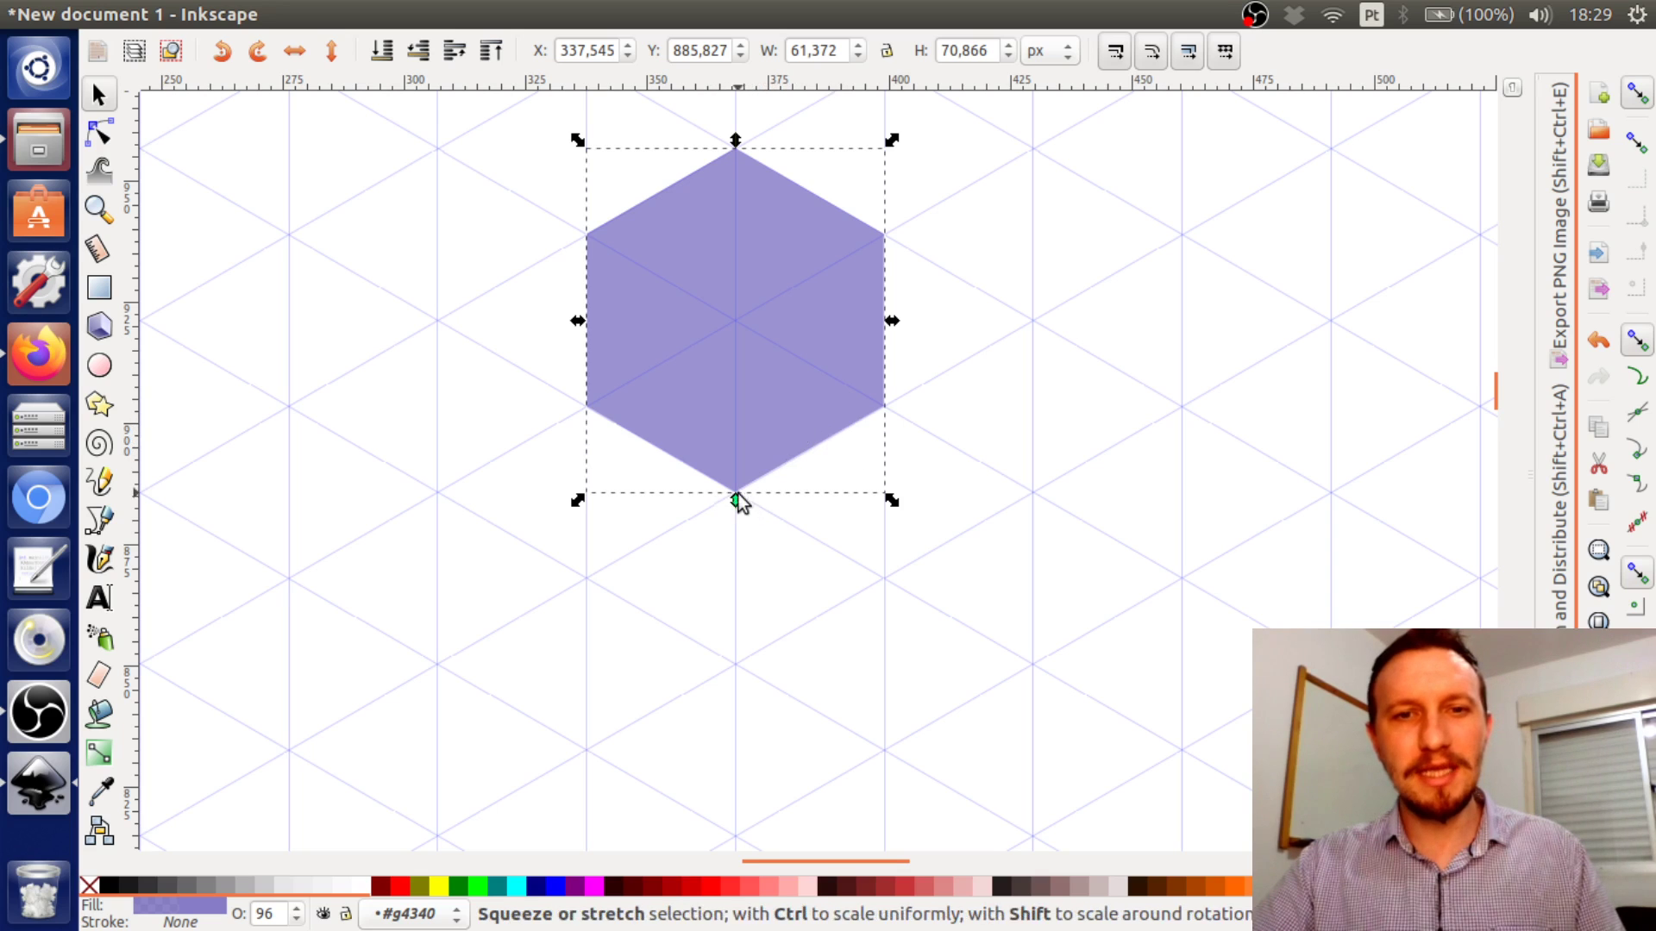
click(811, 483)
click(781, 388)
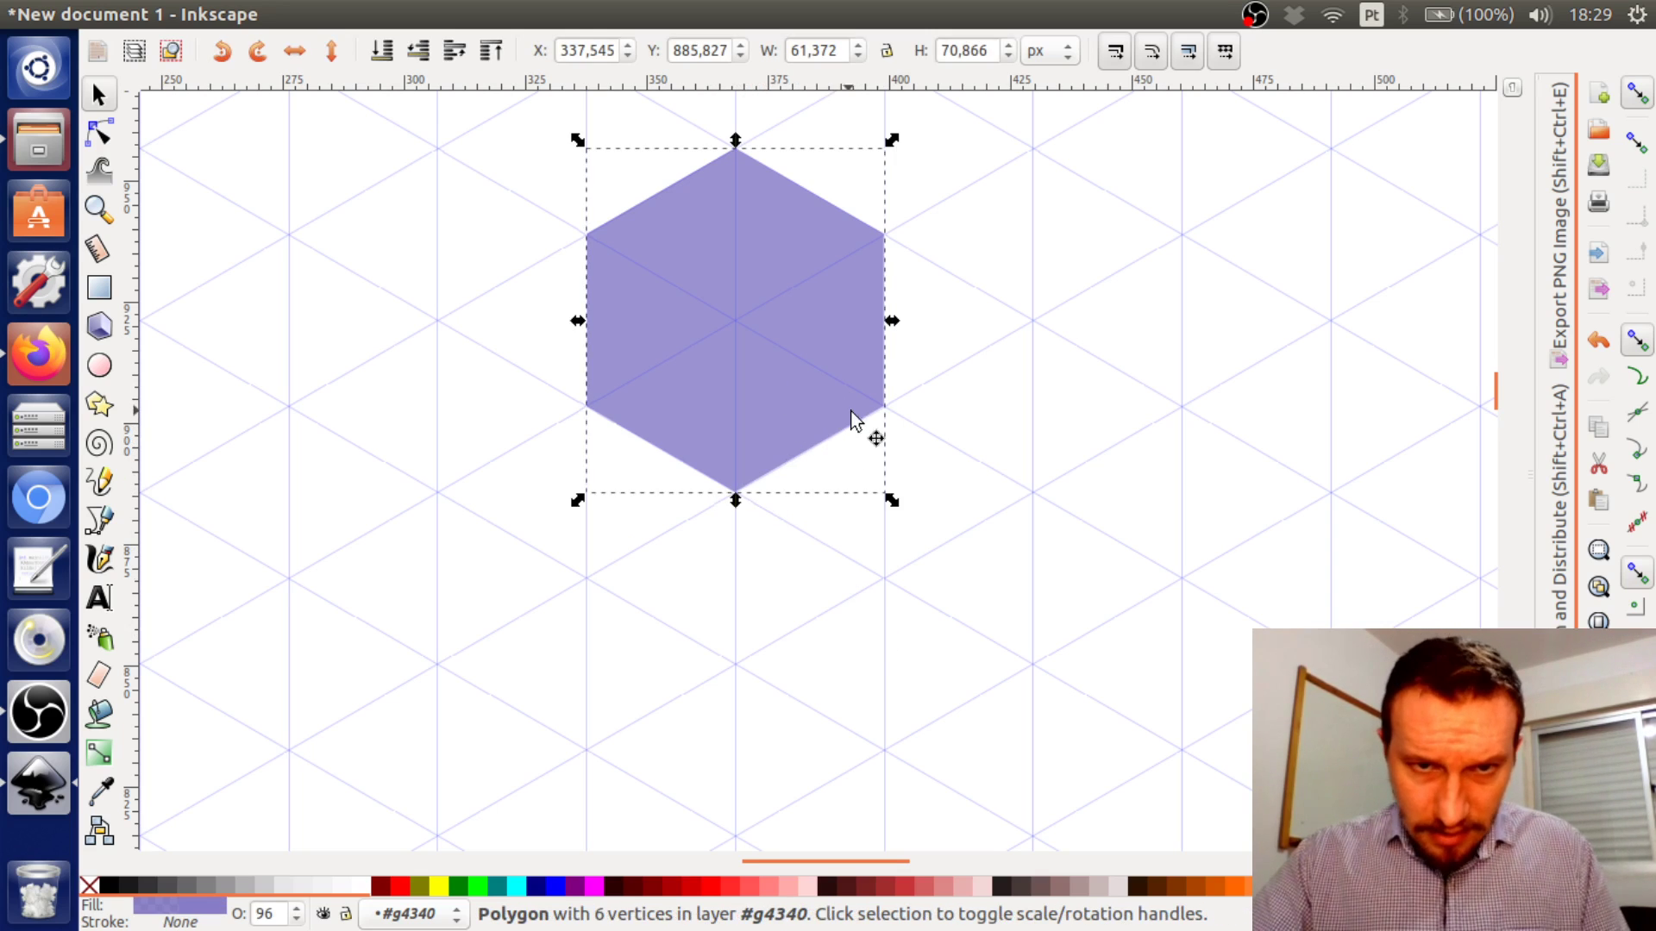
Remove the hexagon's fill and give it a flat-colour stroke in Fill and Stroke
scroll(887, 407, up, 2)
scroll(887, 407, up, 2)
scroll(877, 418, down, 7)
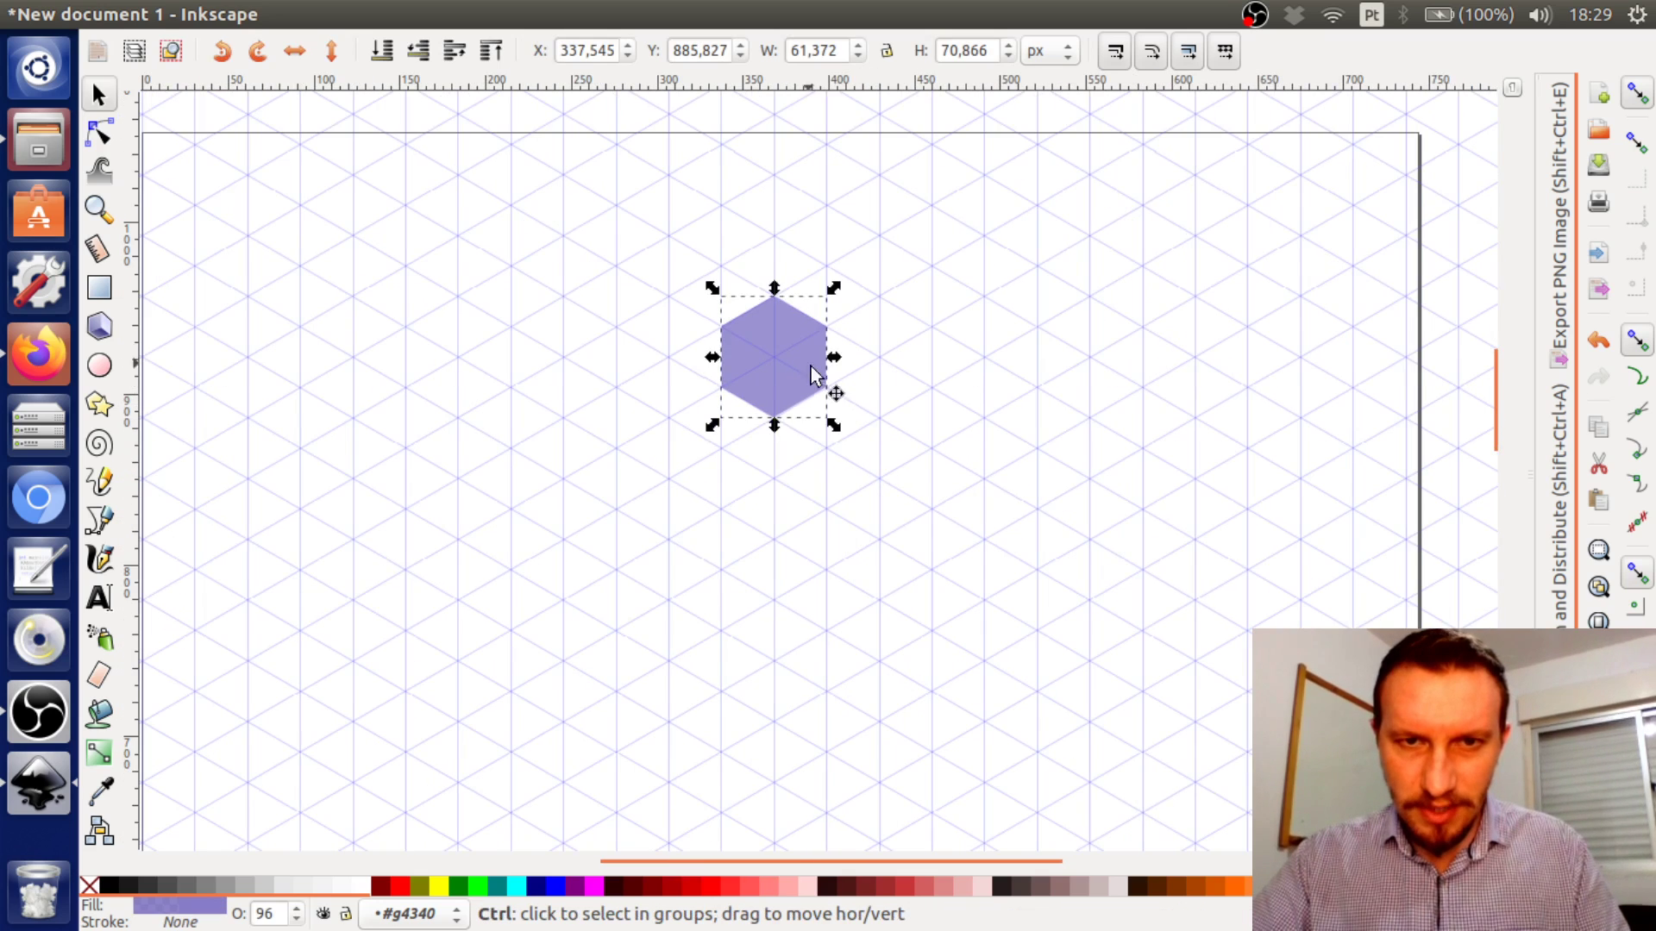
scroll(822, 380, up, 2)
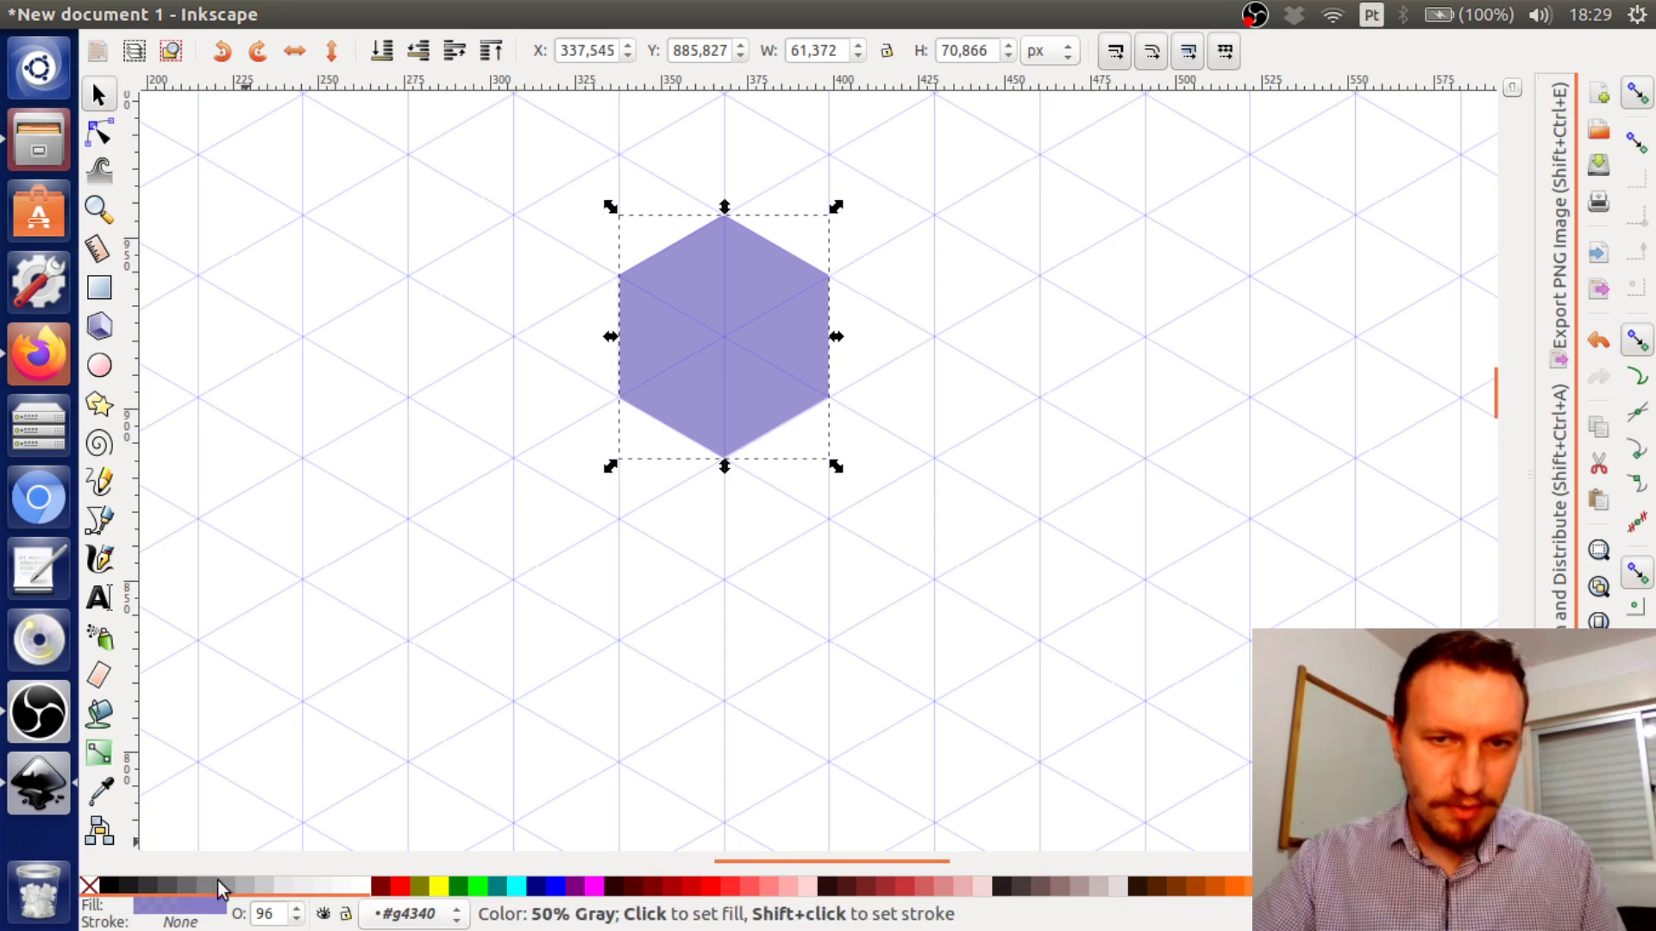
click(1561, 420)
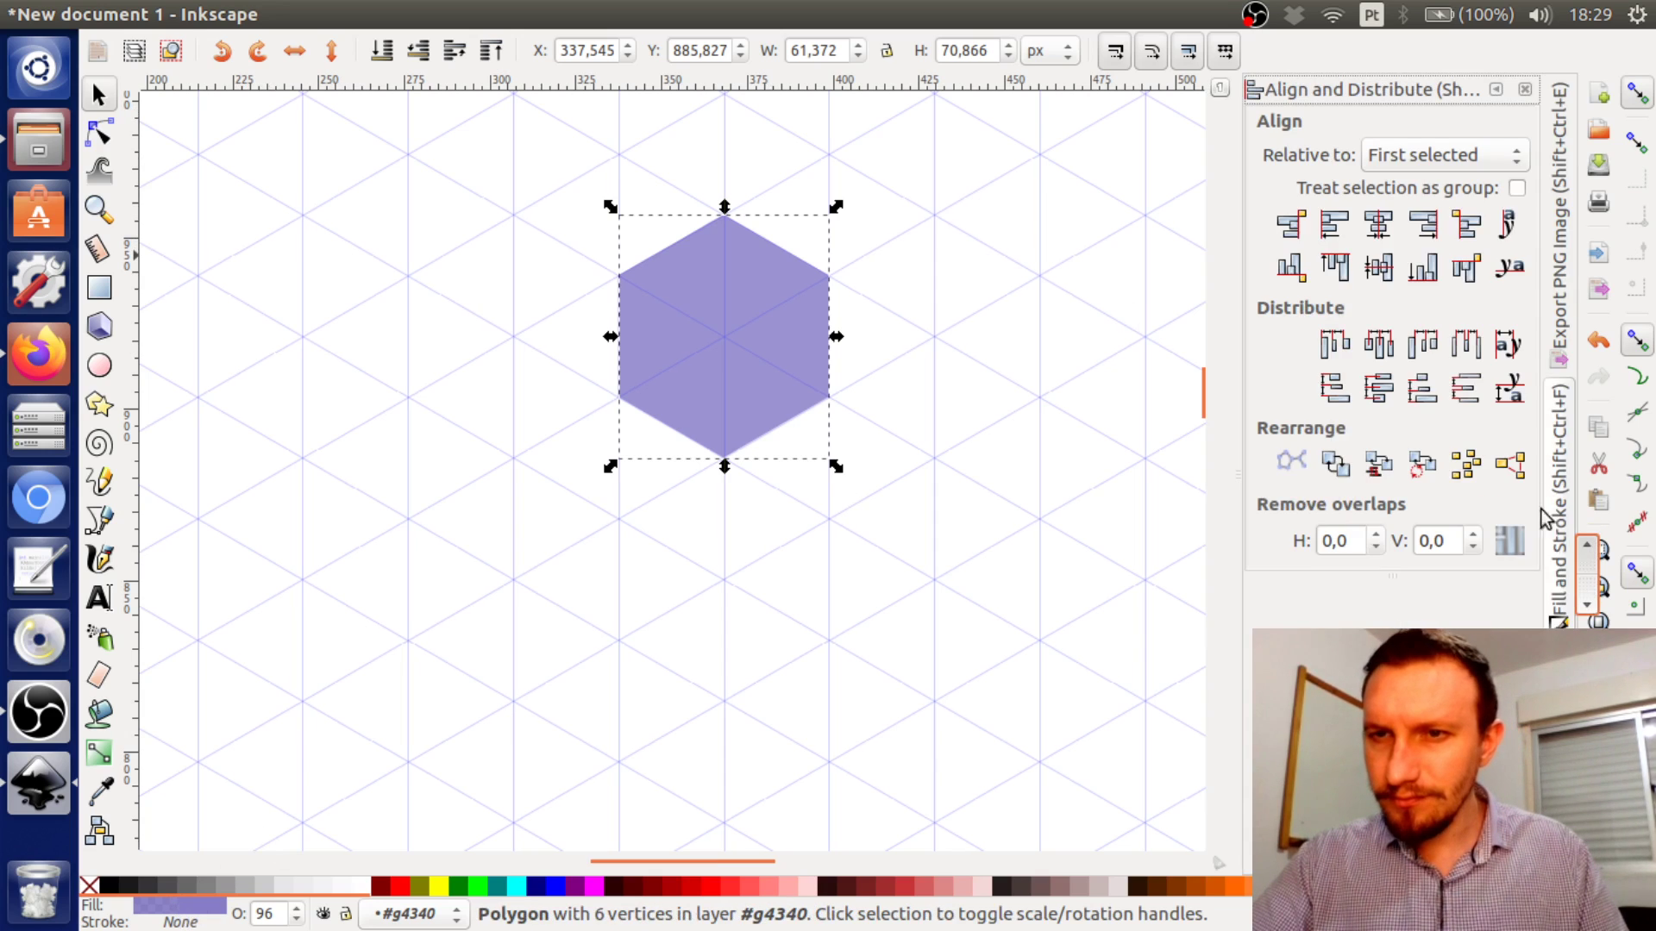
click(1566, 490)
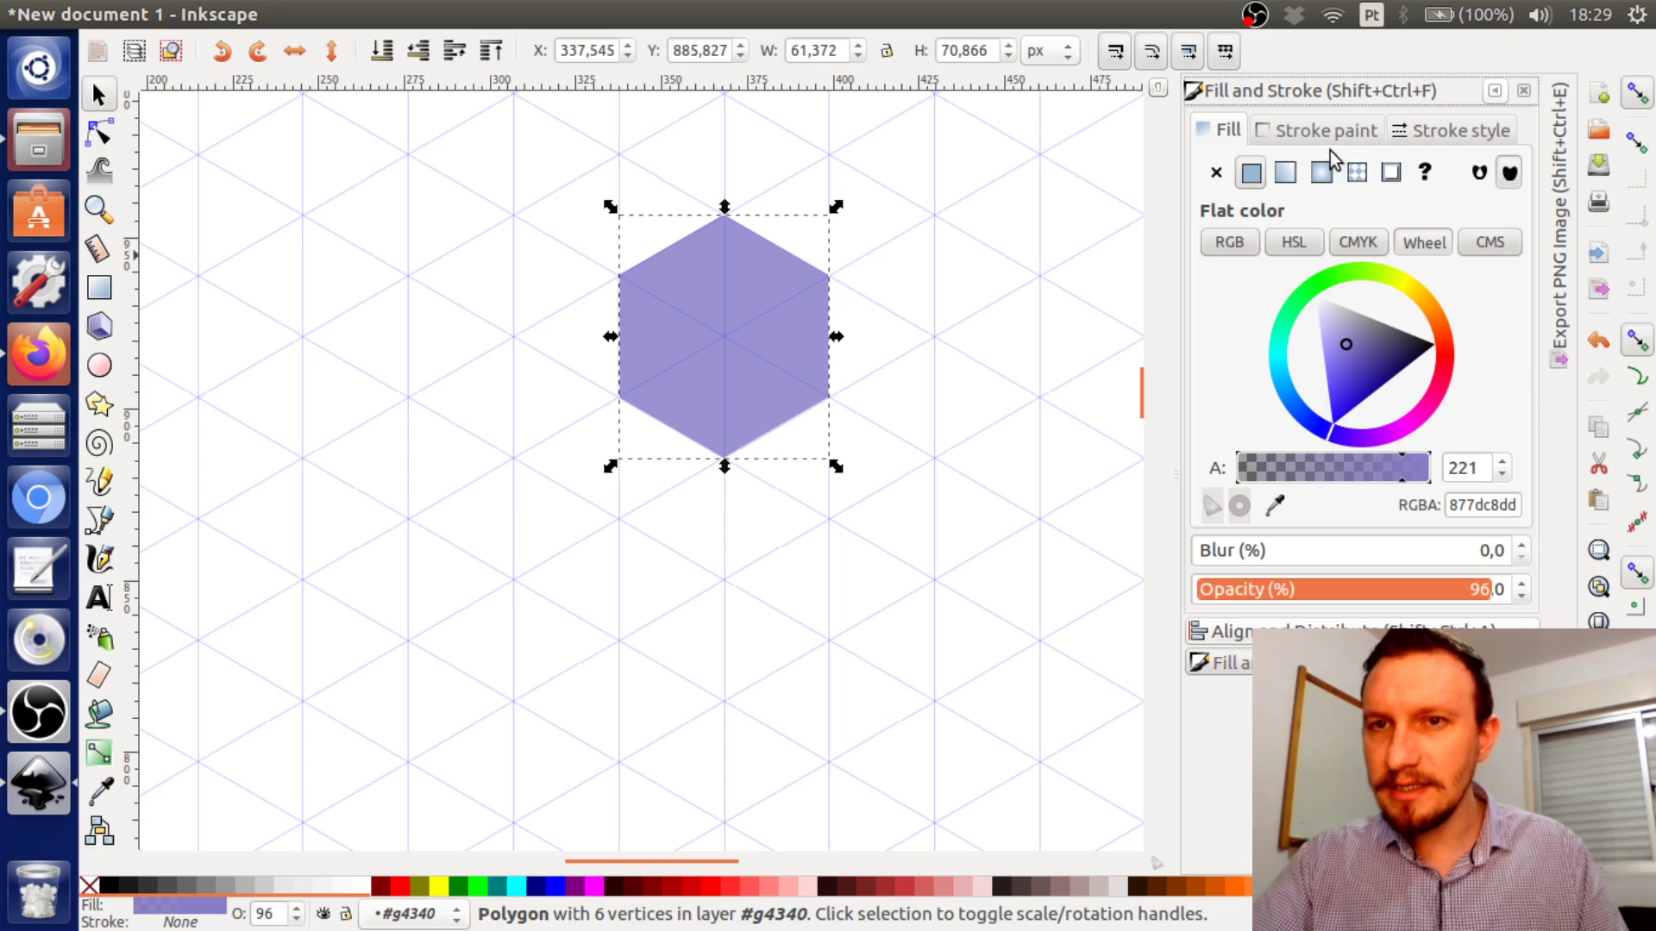
click(1323, 138)
click(1234, 131)
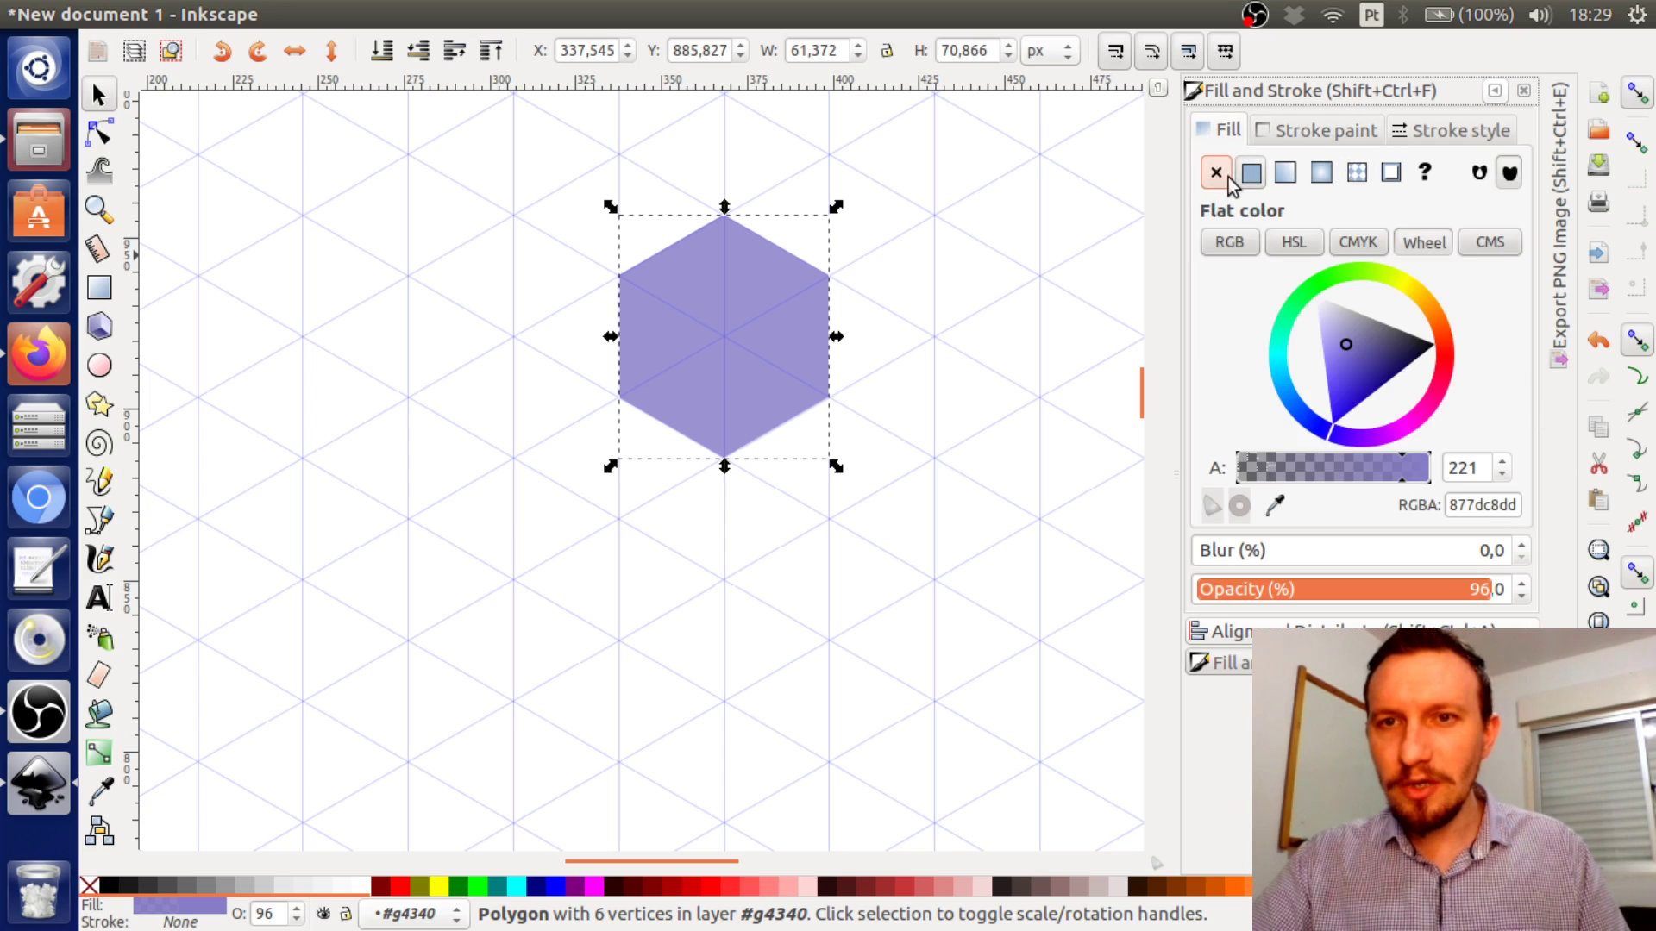
click(1216, 174)
click(1339, 131)
click(1250, 174)
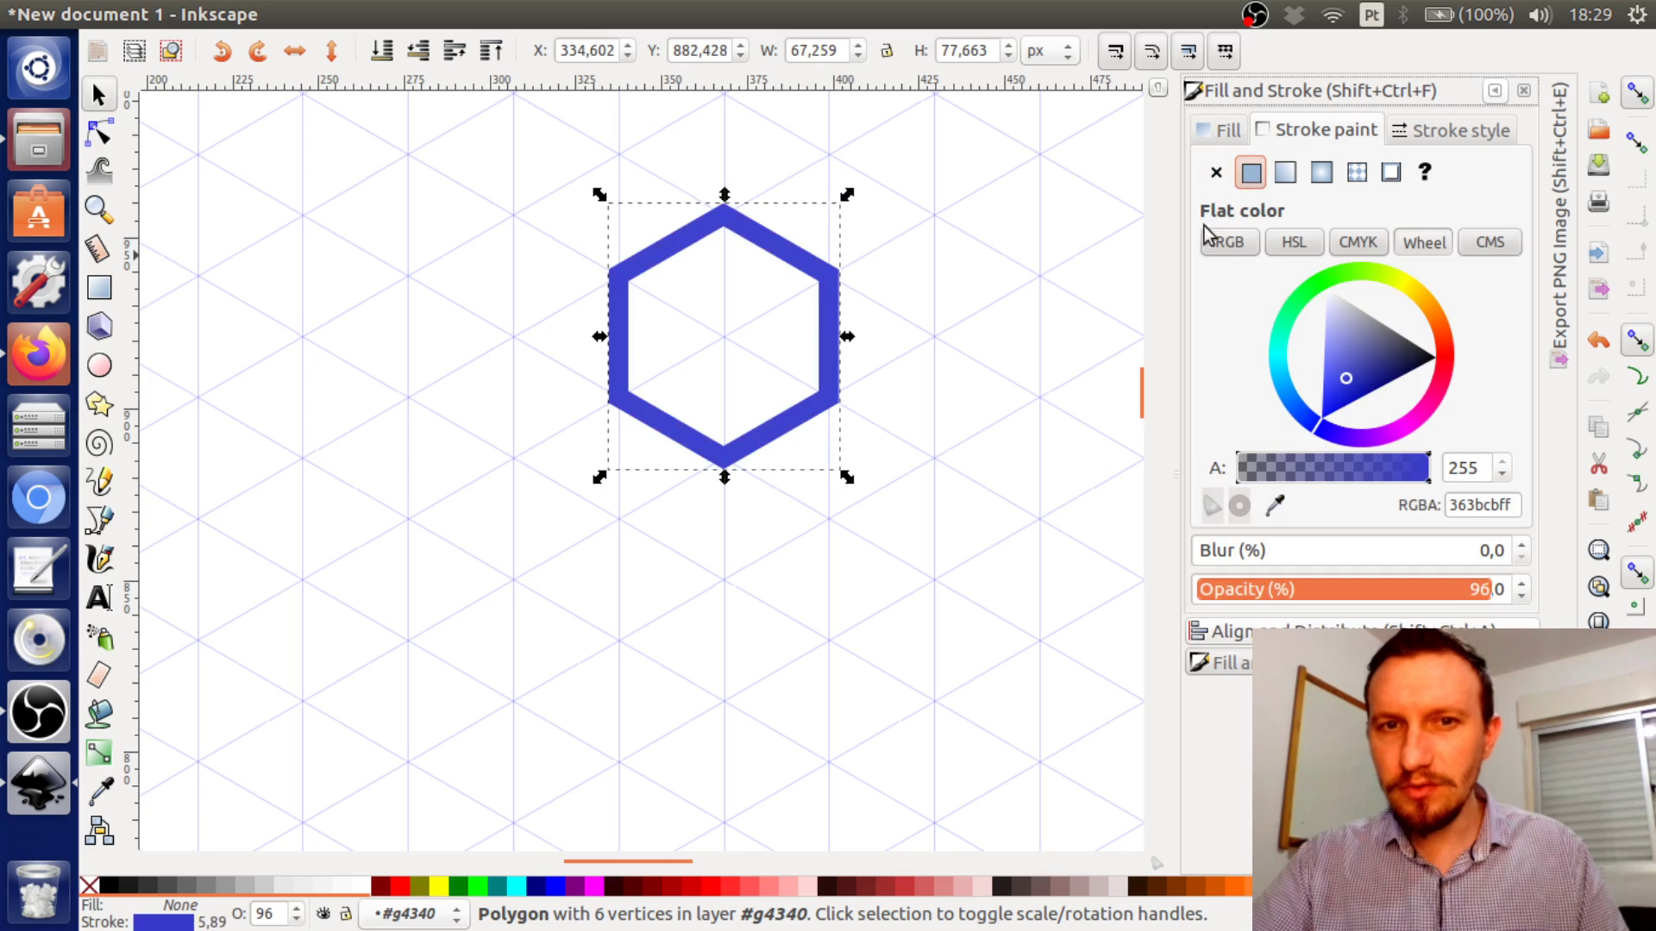
Set the hexagon's stroke width to 1 px
click(1449, 131)
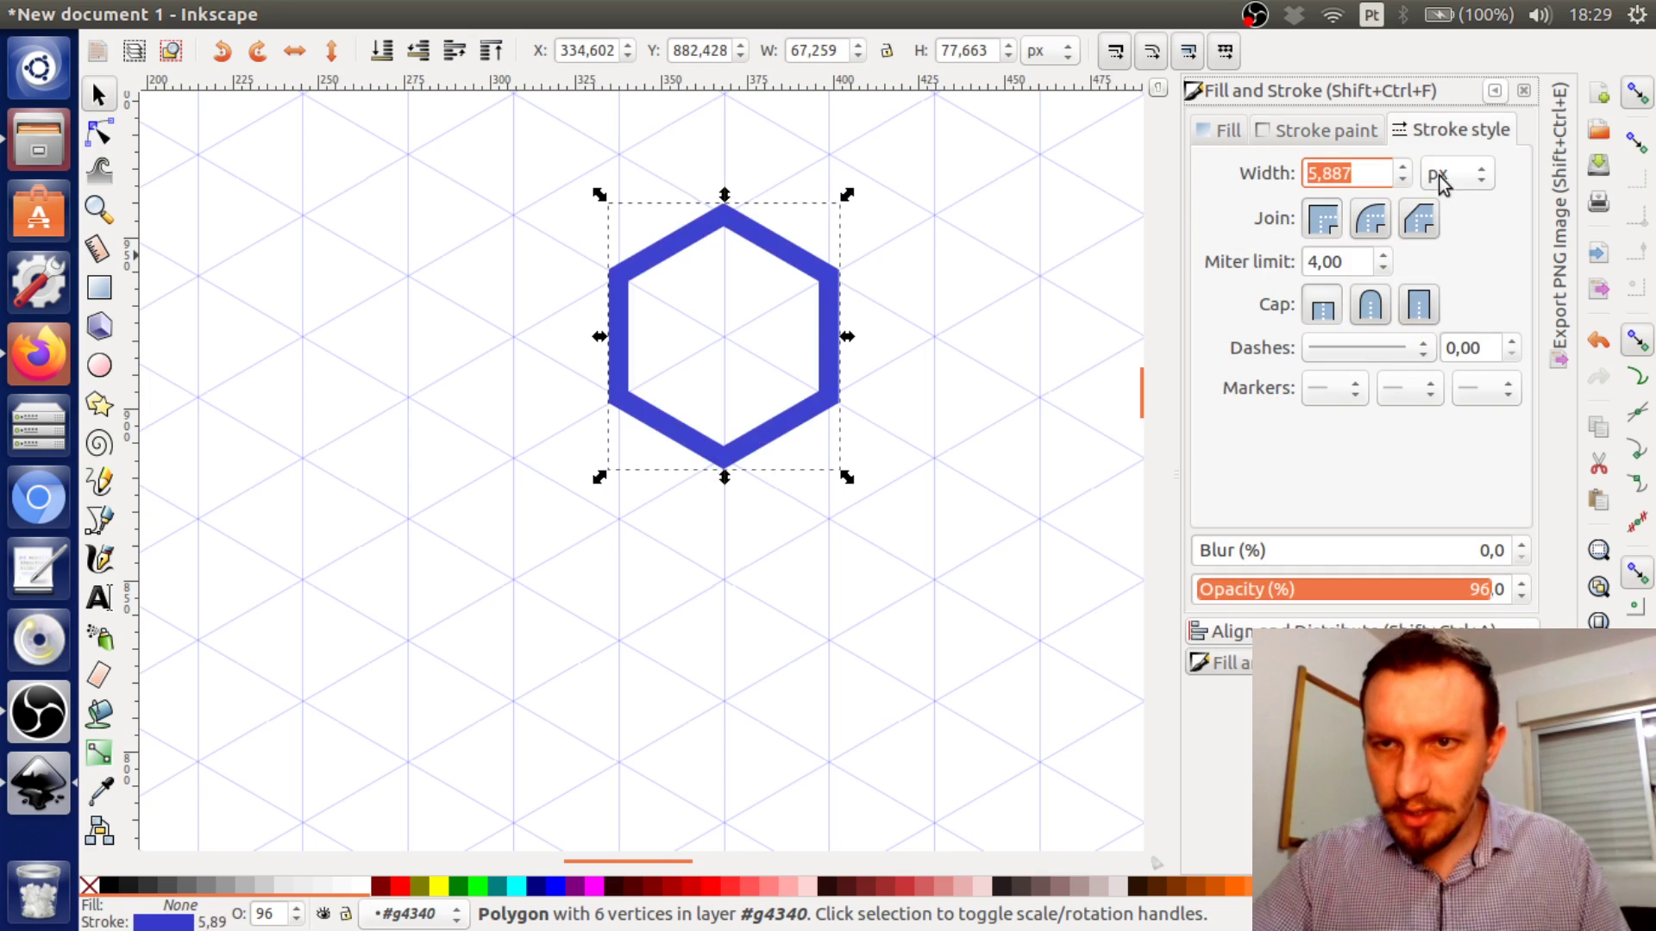
click(1348, 173)
drag(1347, 172, 1206, 174)
text(1)
key(Return)
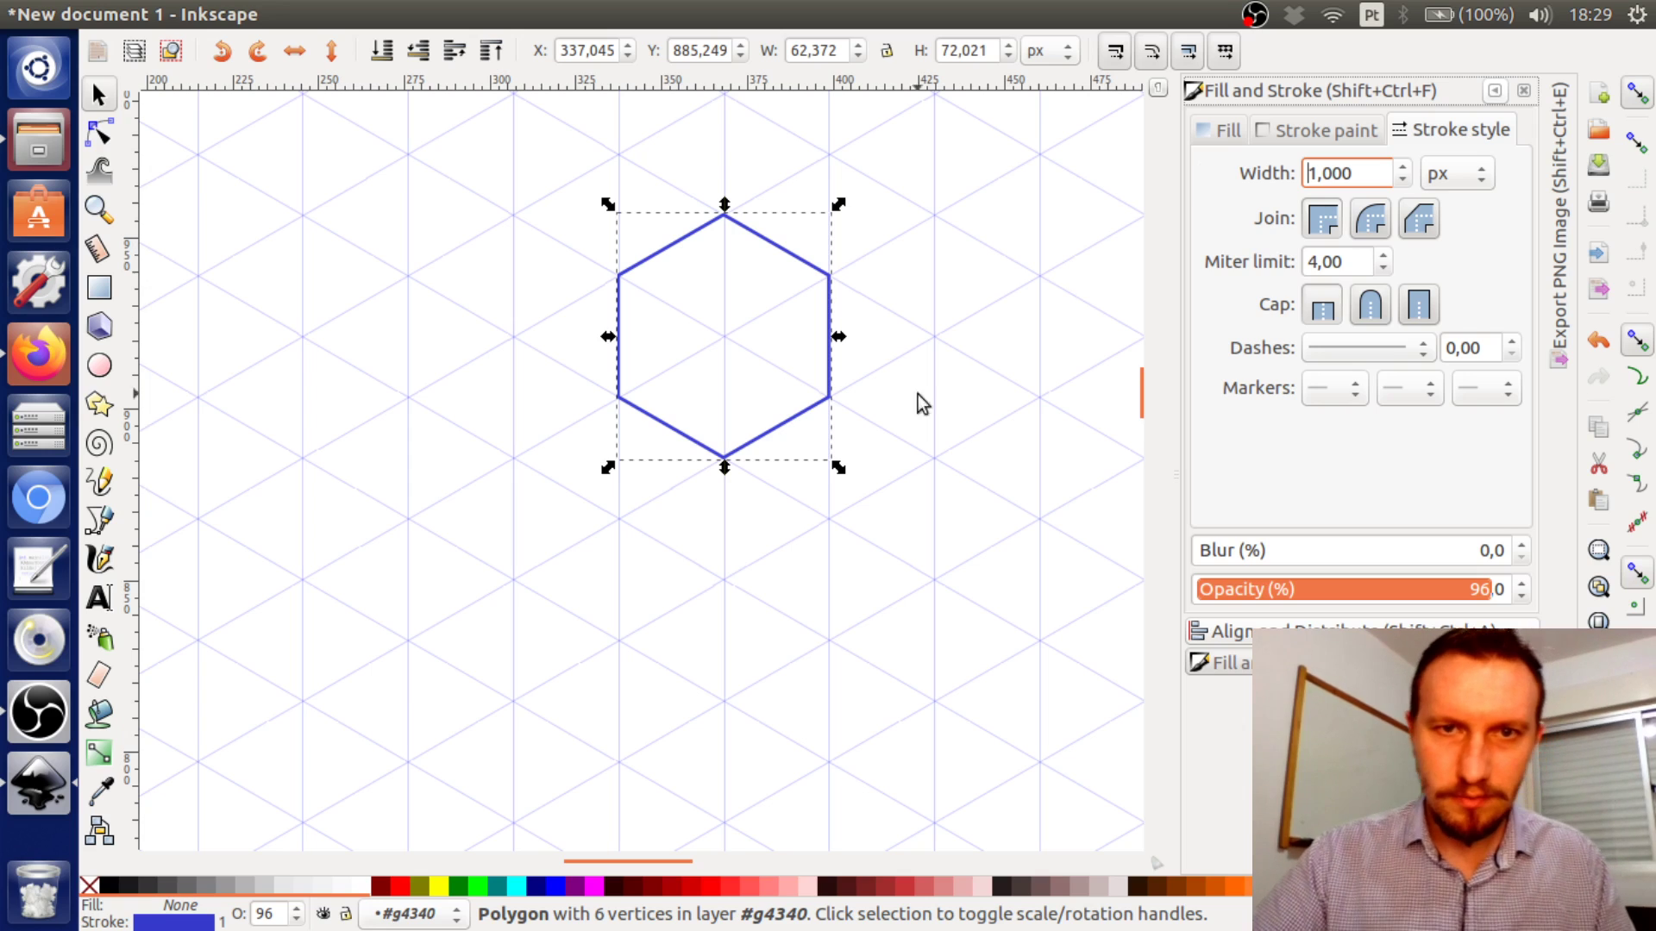
Examine closely how the outlined hexagon's edges and corners line up with the axonometric grid
click(854, 352)
click(775, 244)
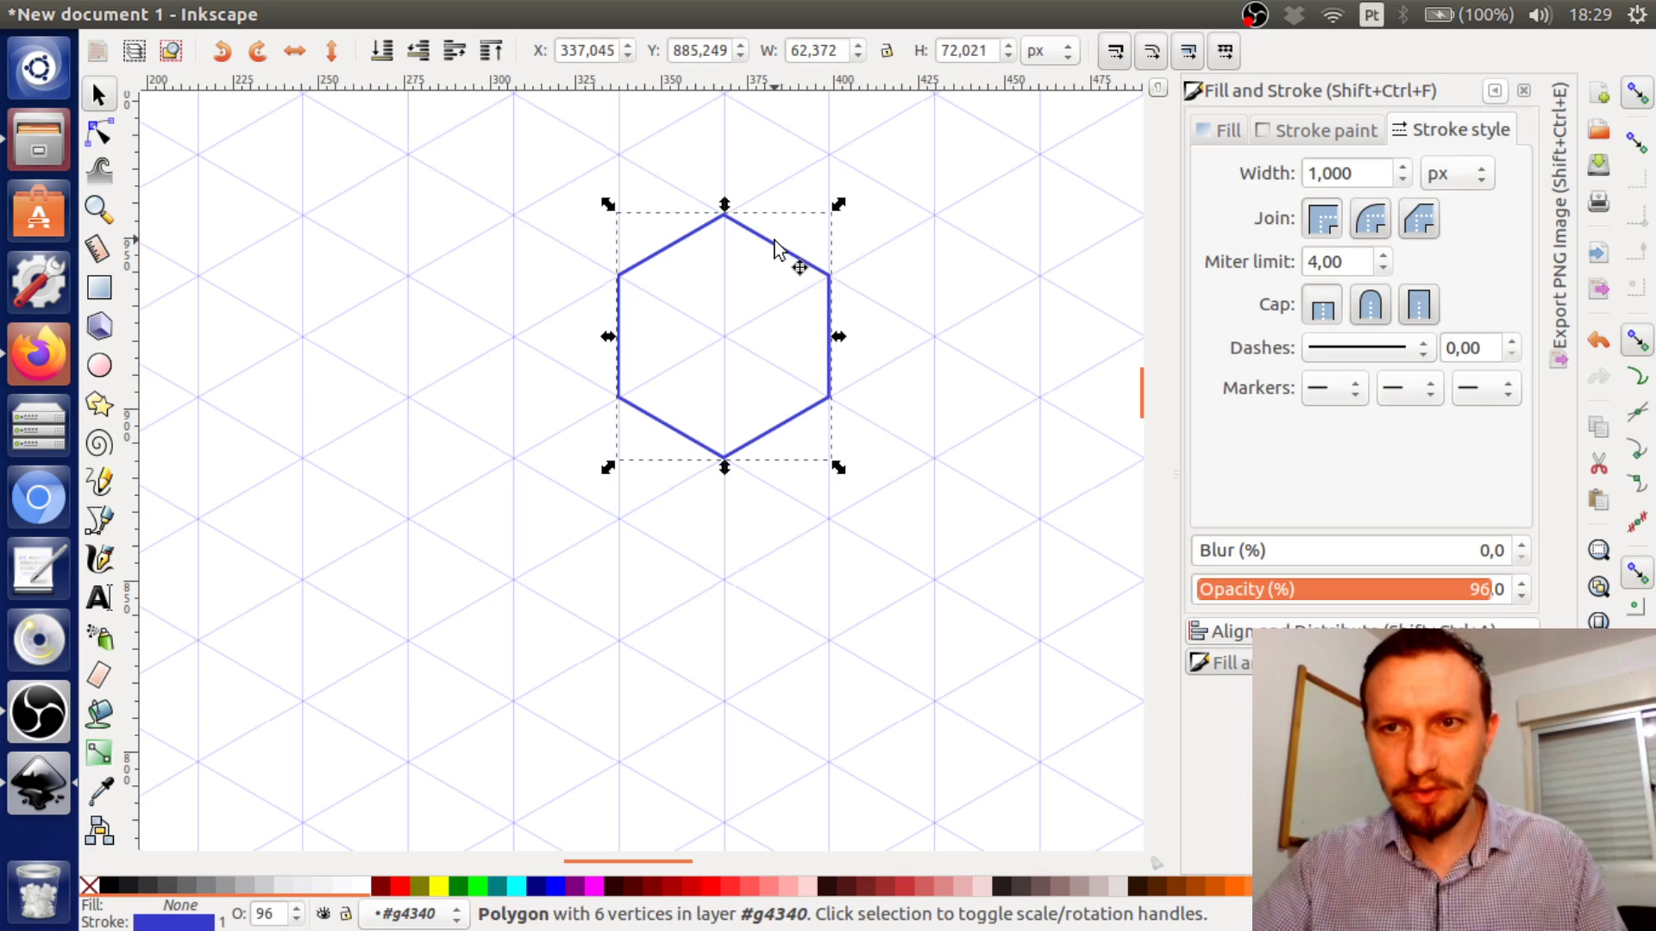
click(906, 343)
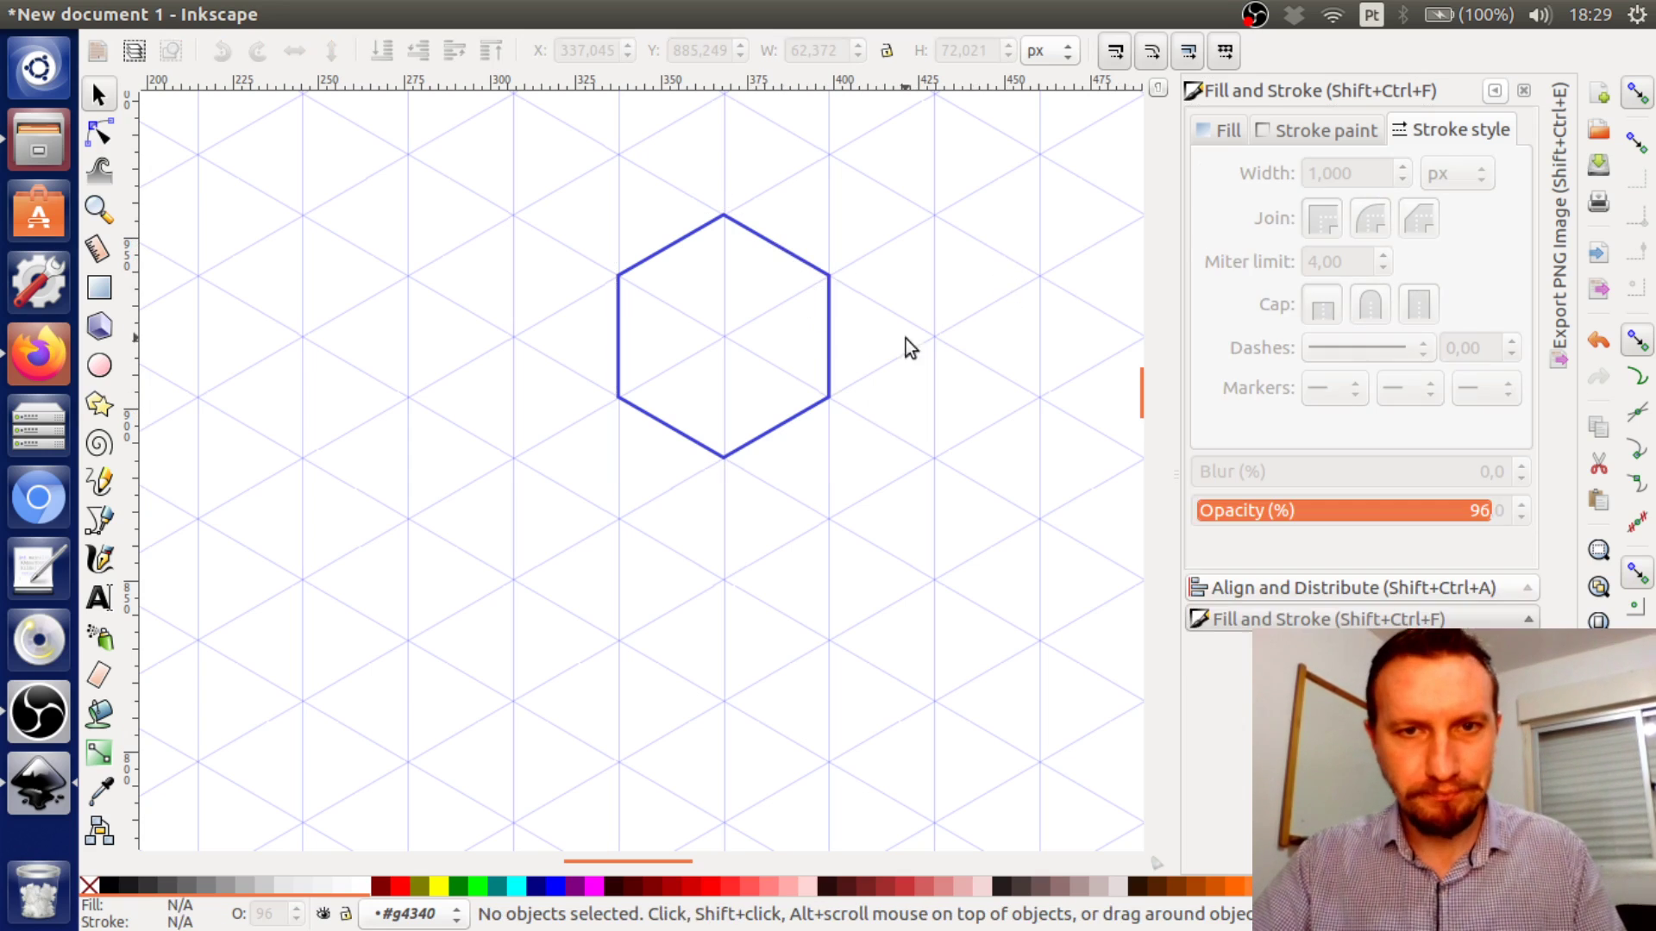
click(834, 367)
scroll(754, 321, up, 1)
scroll(754, 322, up, 1)
scroll(759, 317, down, 1)
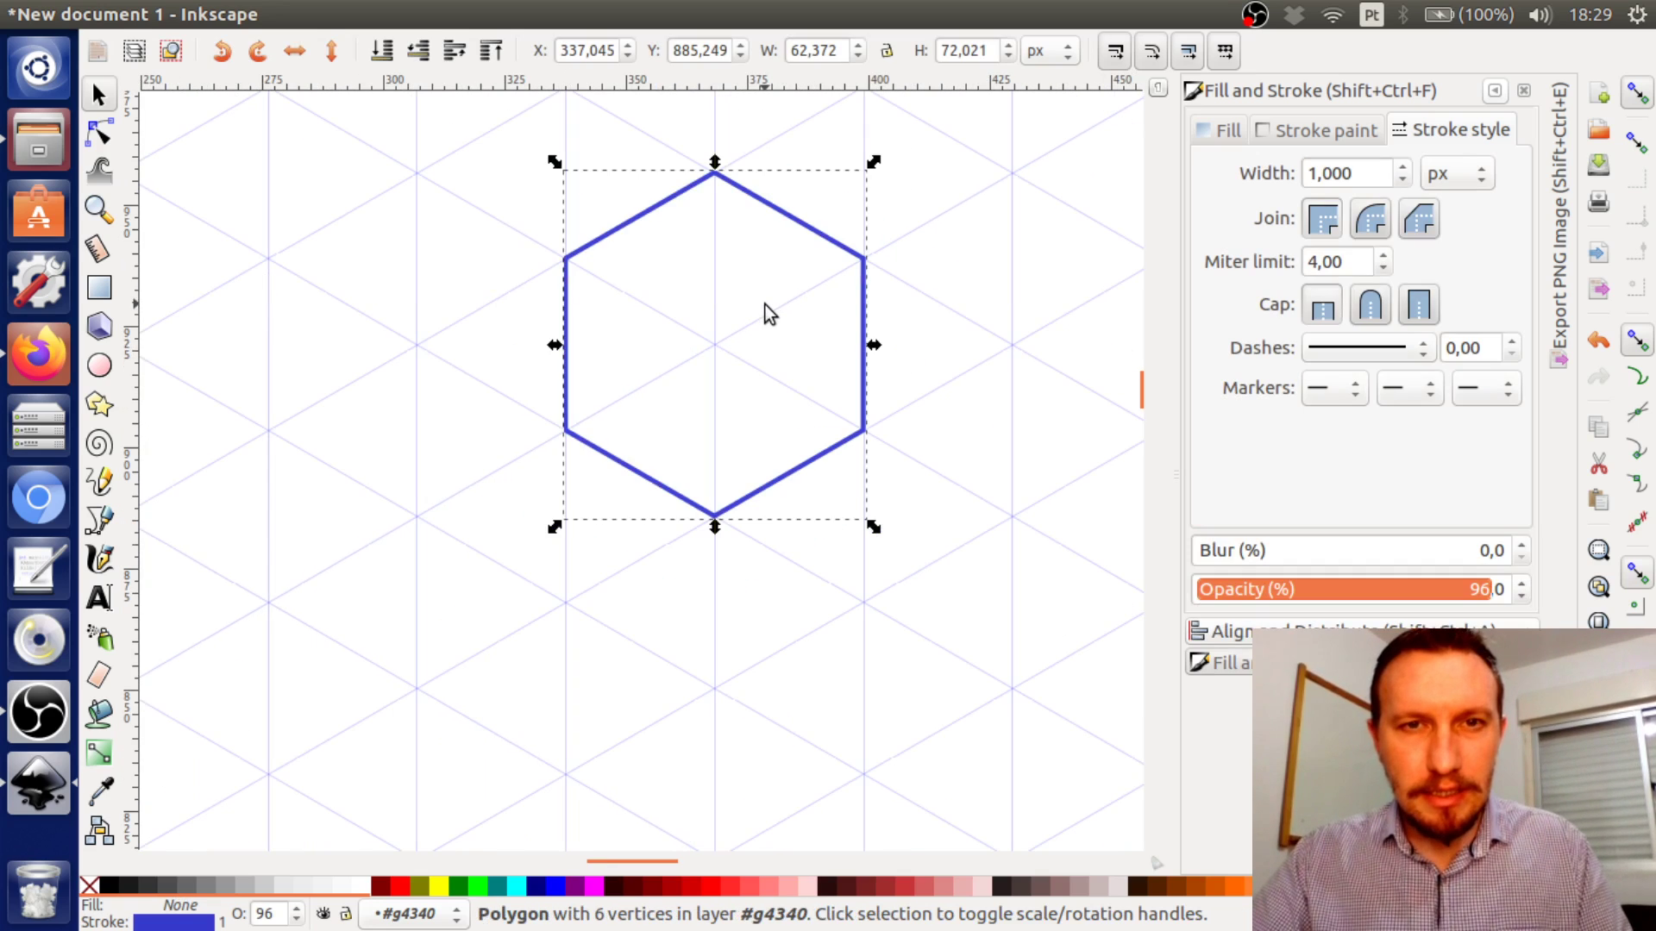
scroll(729, 182, up, 4)
scroll(724, 181, down, 1)
scroll(711, 203, down, 2)
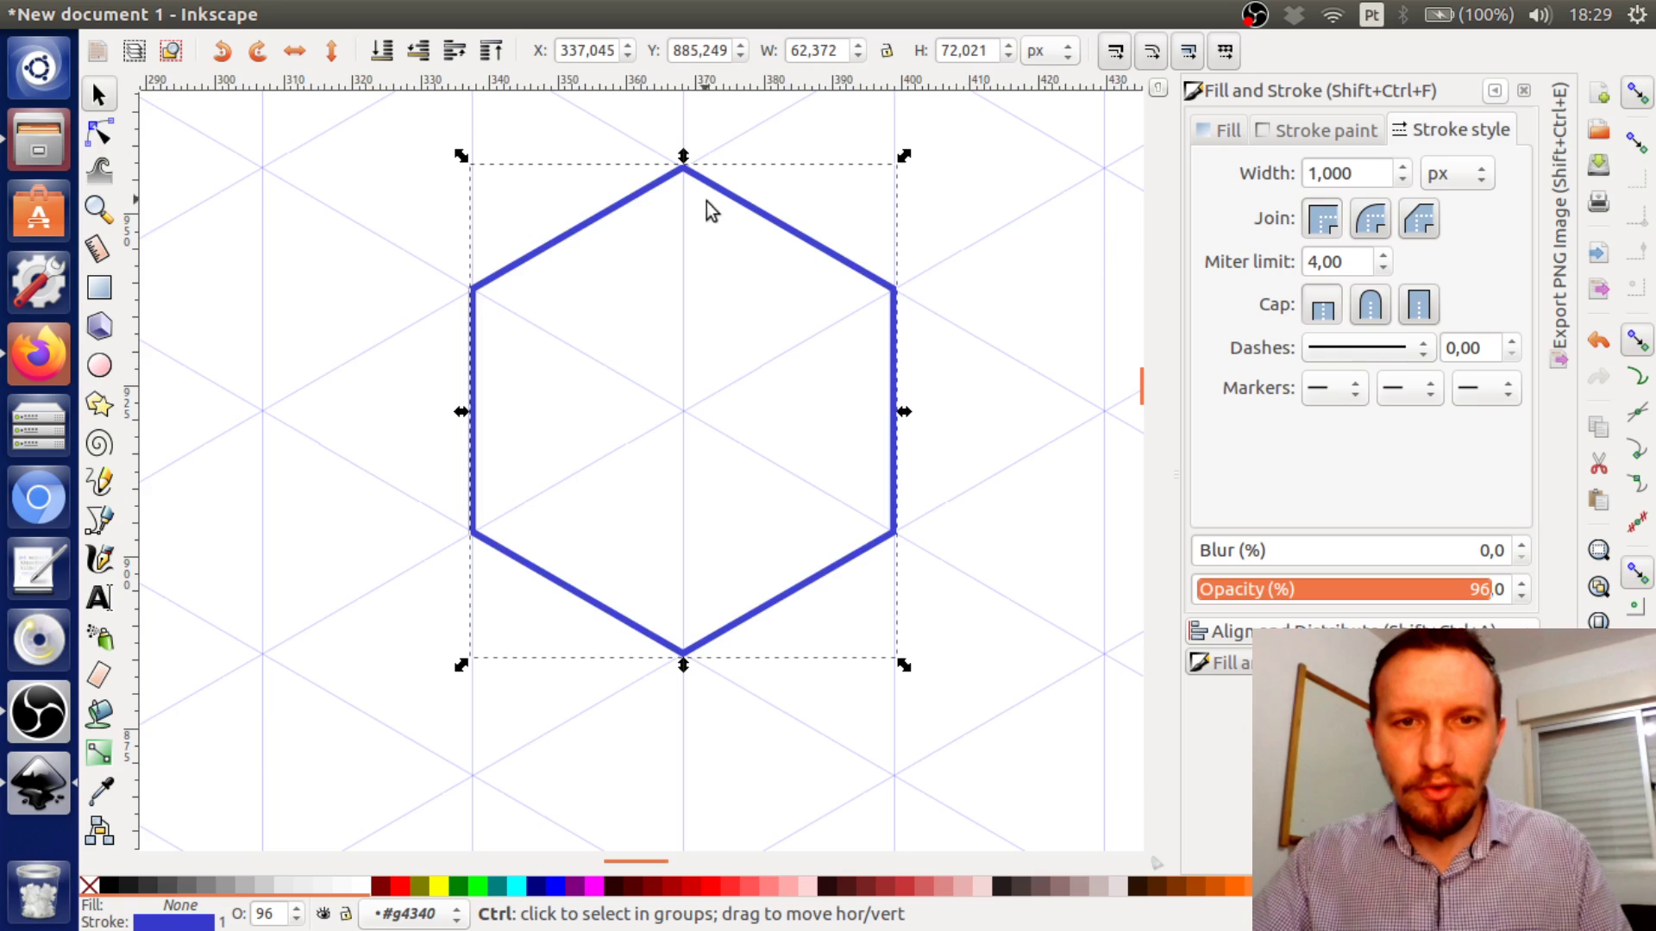
scroll(742, 241, down, 2)
scroll(842, 310, down, 1)
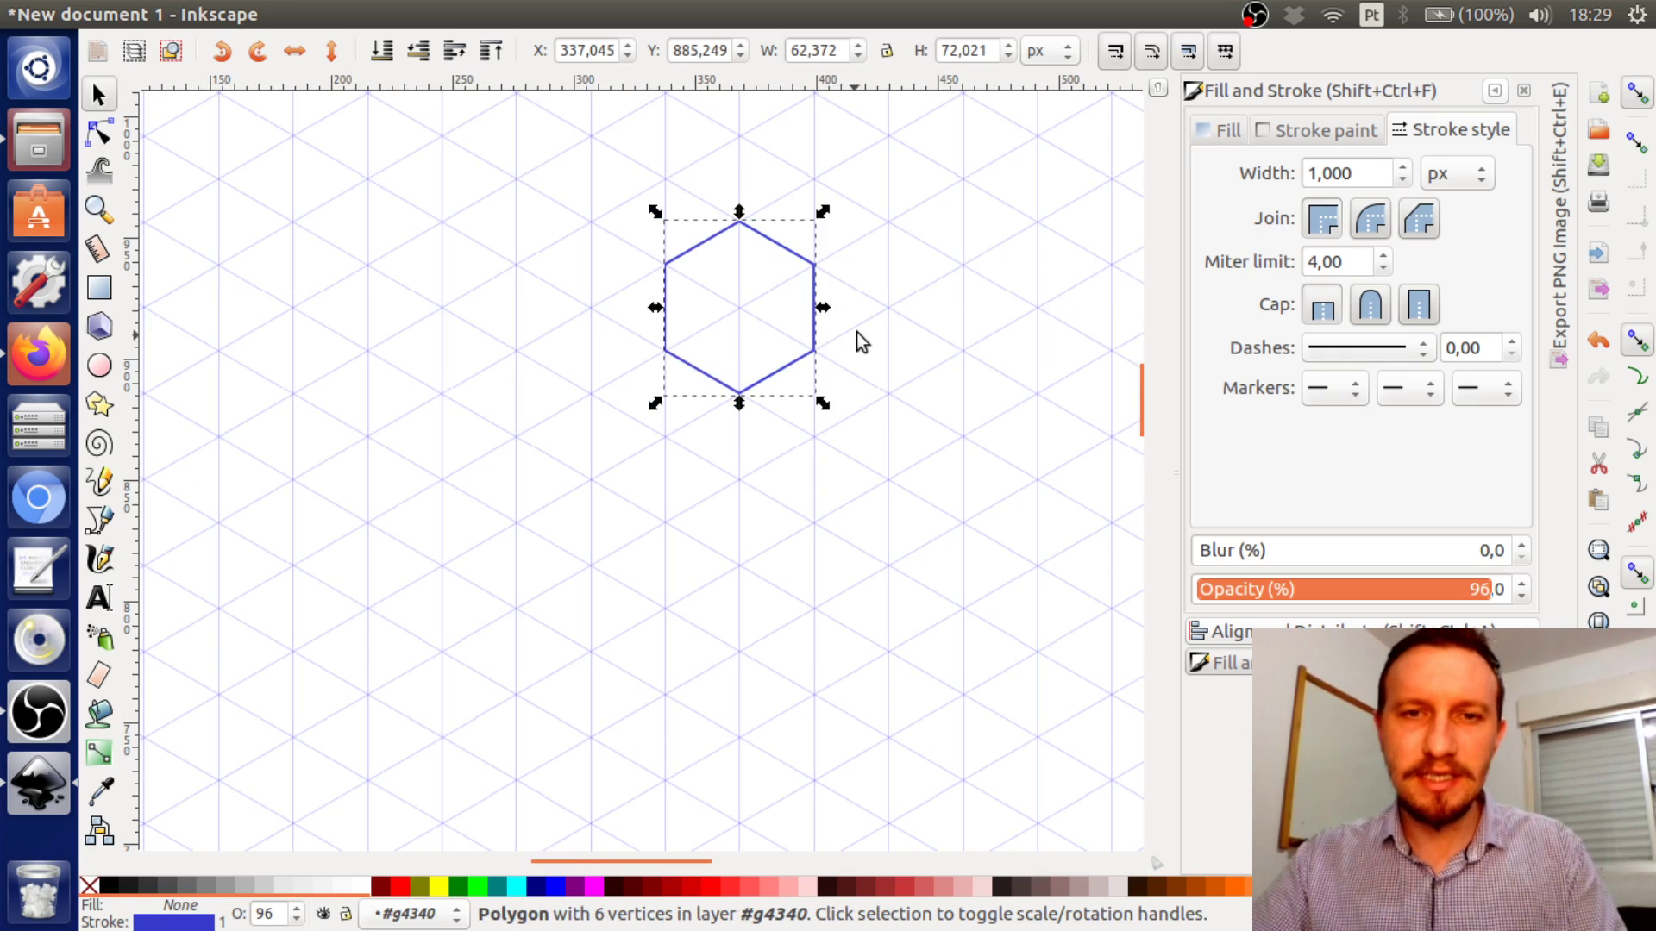
Try pasting a copy of the hexagon against its right-hand edge, undo the paste and reselect the original
key(ctrl+c)
key(ctrl+v)
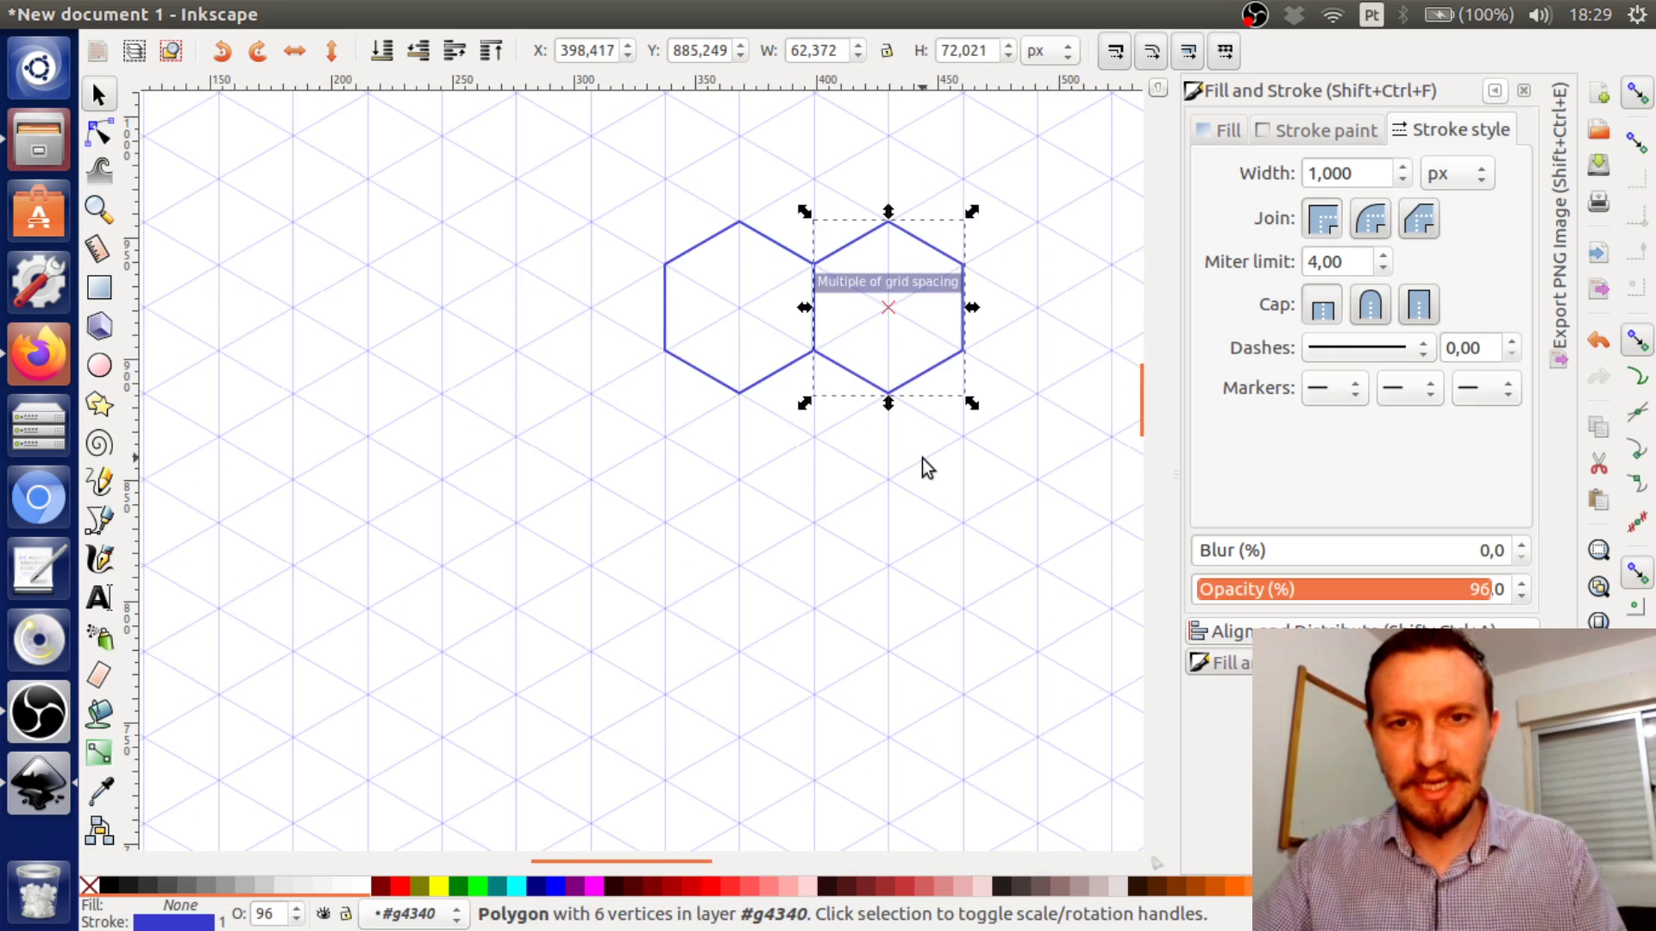
key(ctrl+z)
click(804, 360)
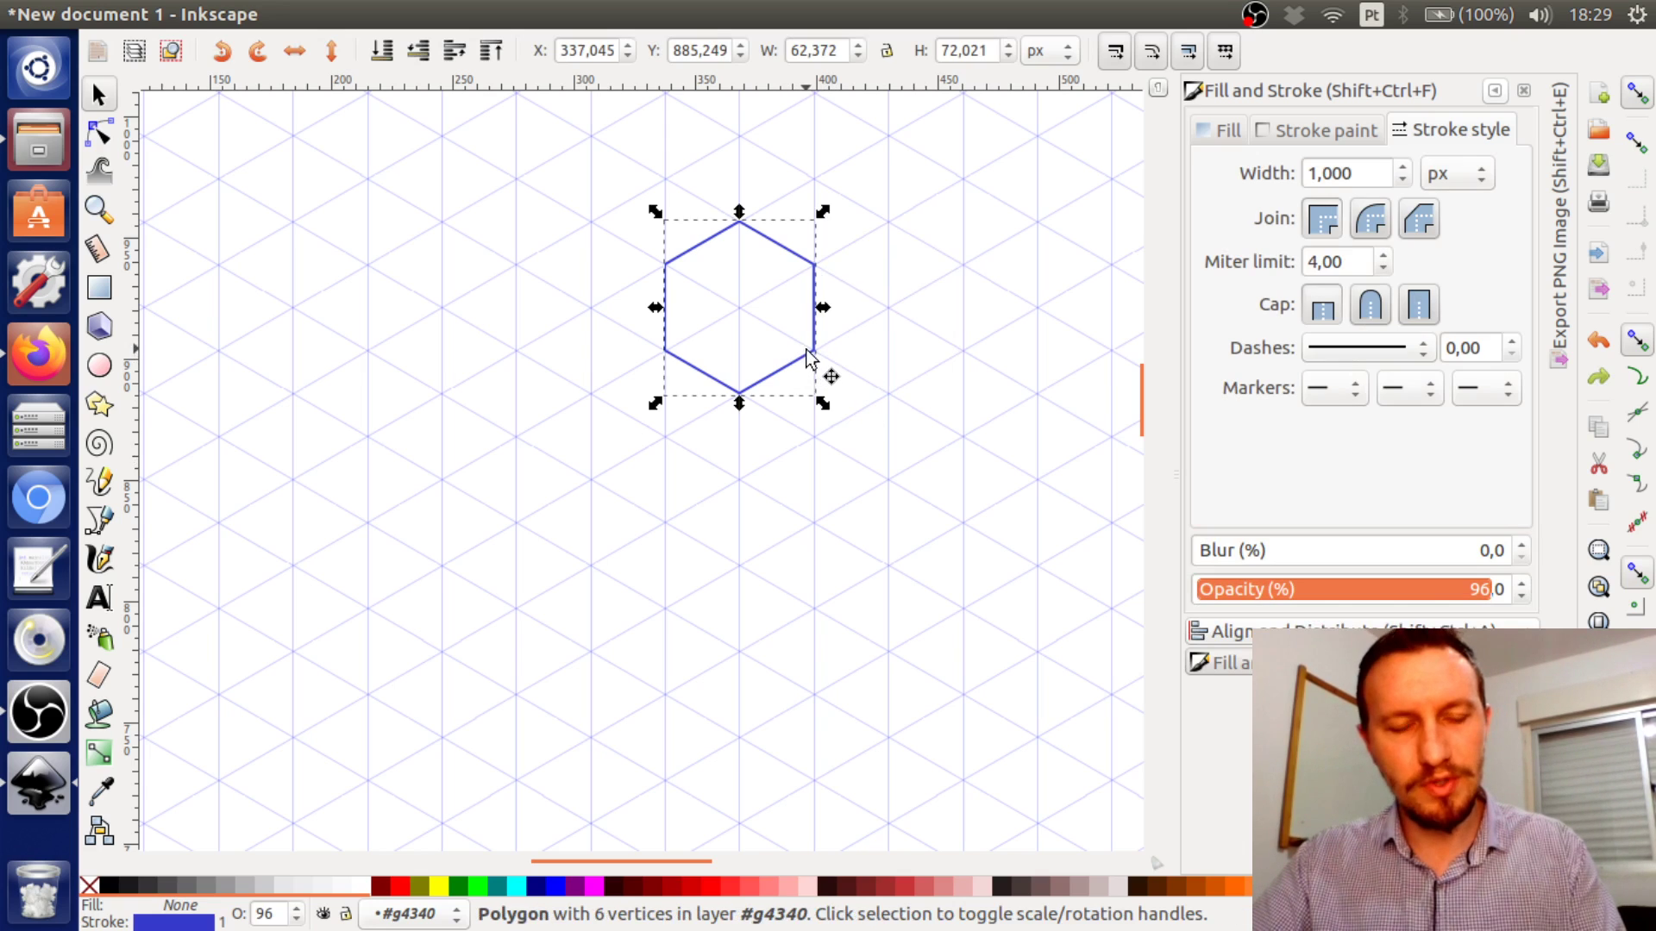
scroll(906, 299, up, 1)
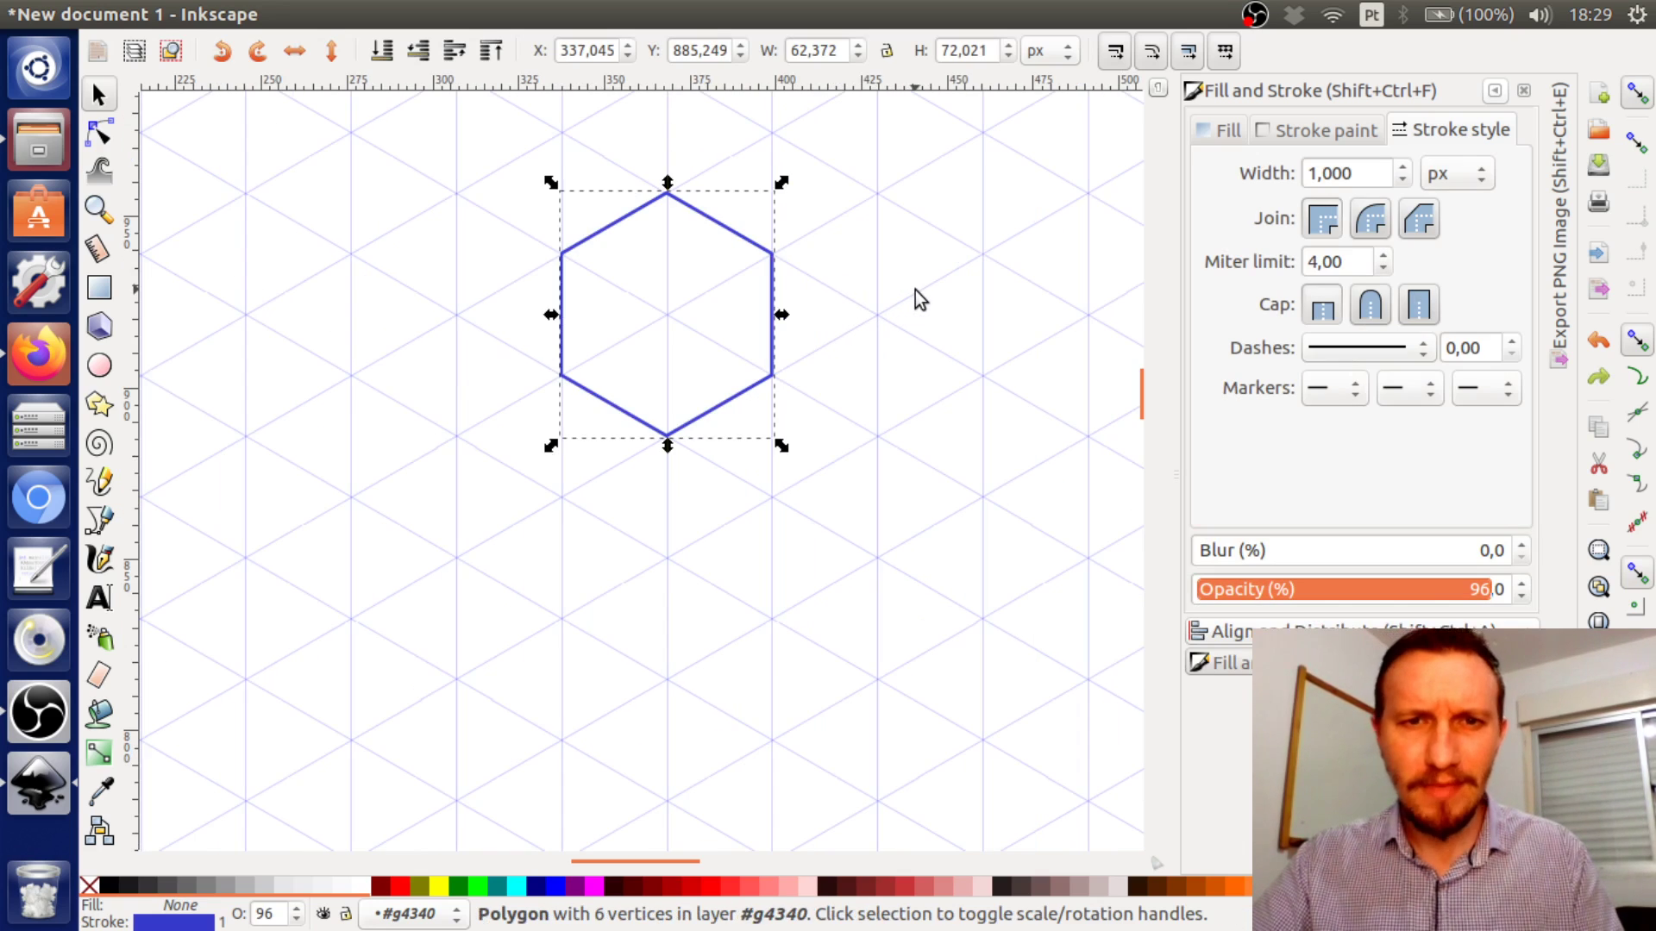
Paste two copies of the hexagon snapped to the grid, one against its right edge and one nested below the pair
key(ctrl)
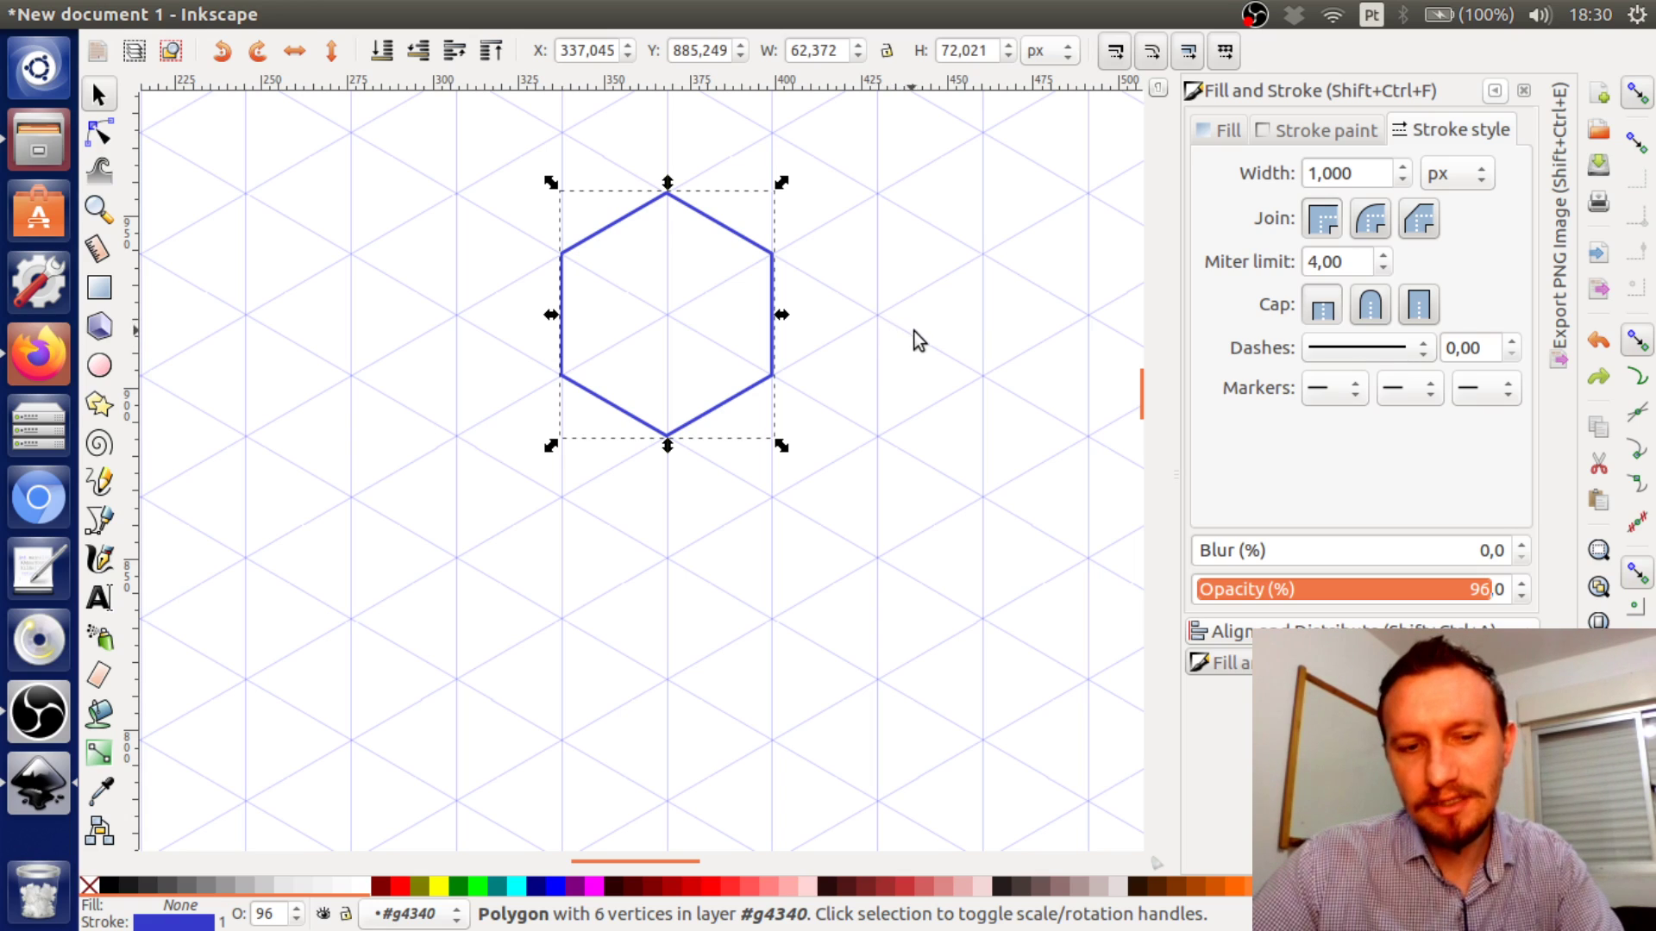
key(ctrl+v)
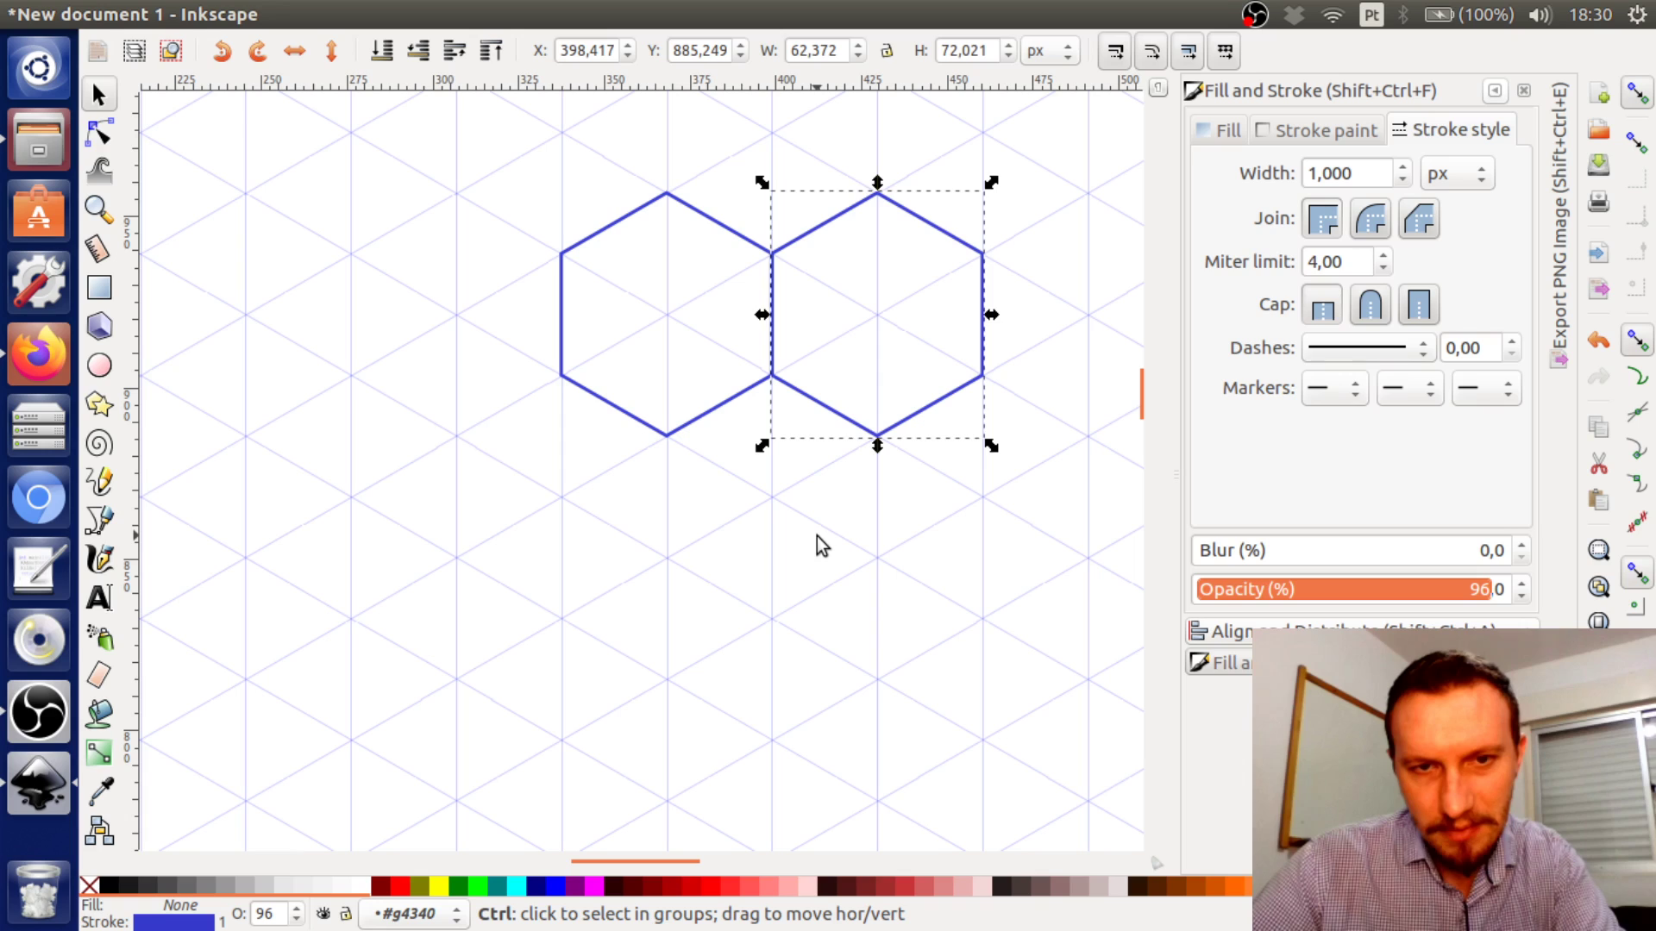
key(ctrl+v)
scroll(819, 518, down, 1)
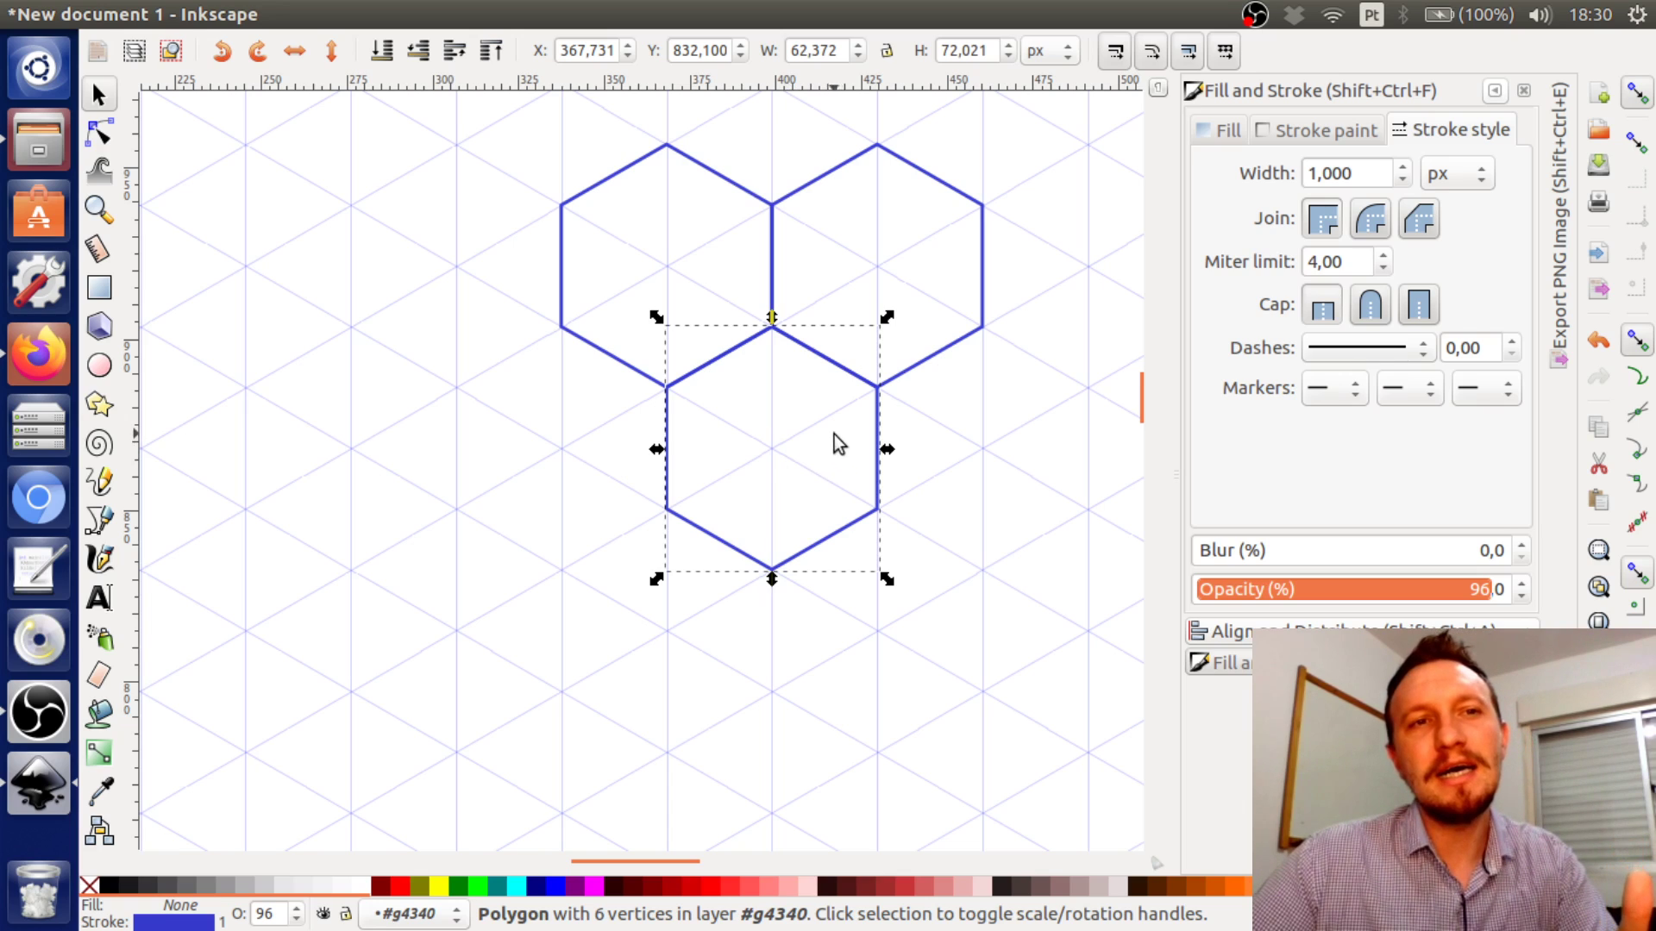
click(919, 466)
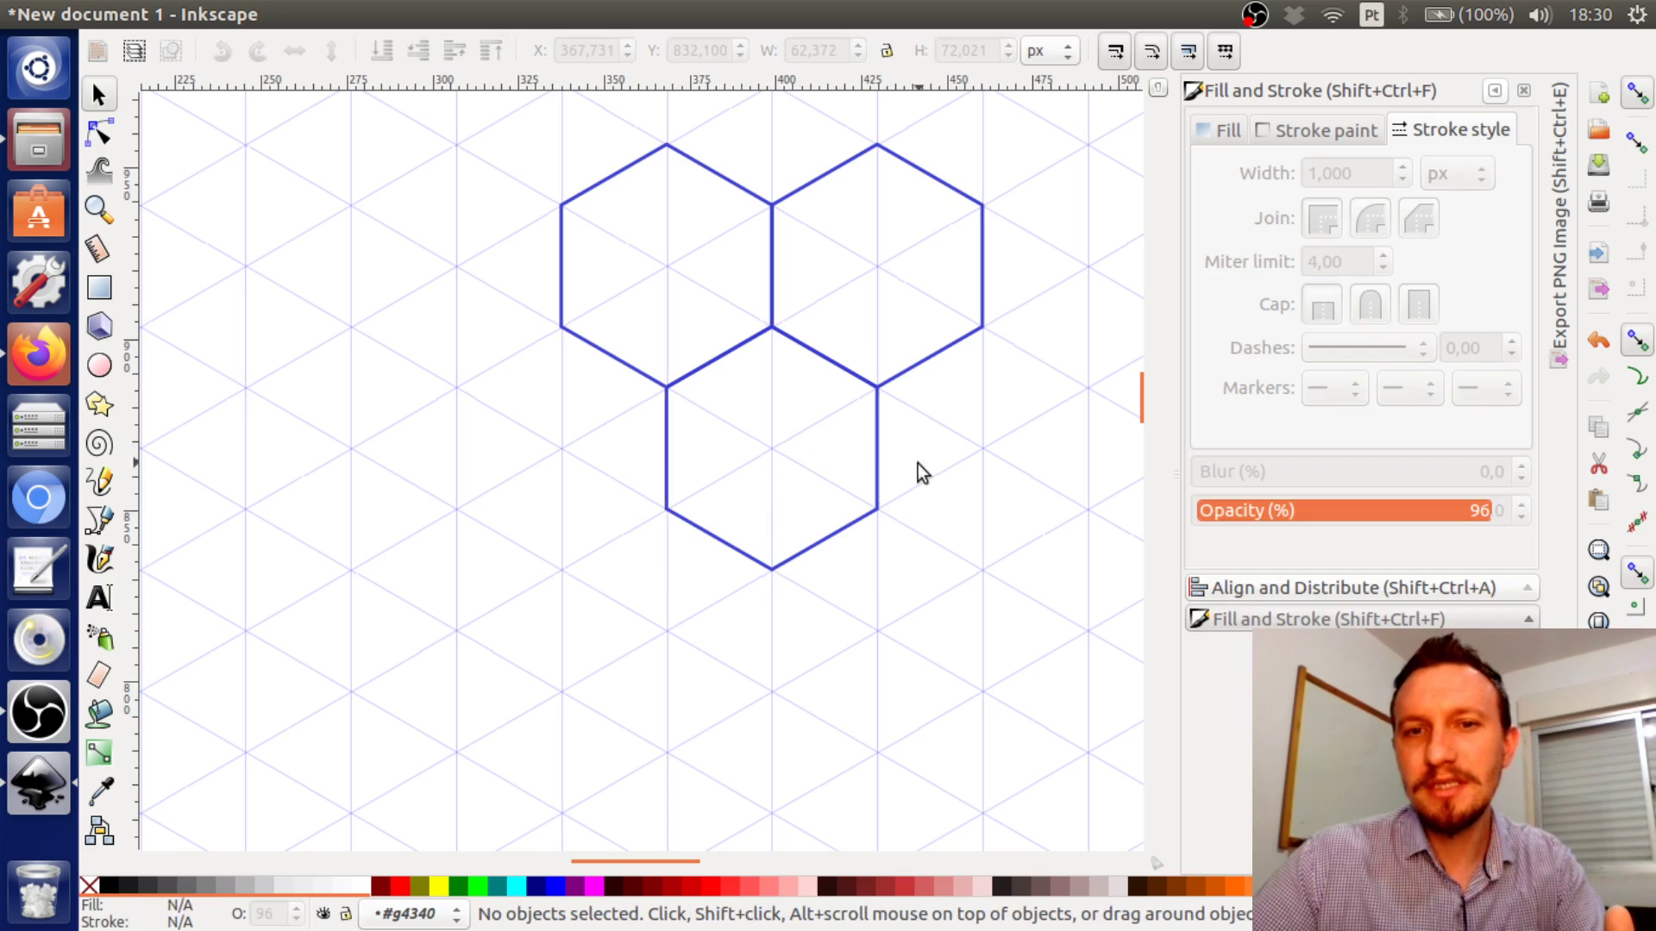
Paste more grid-snapped hexagon copies edge to edge, extending the cluster to five in the upper row and three in the lower
click(859, 522)
drag(1005, 514, 745, 567)
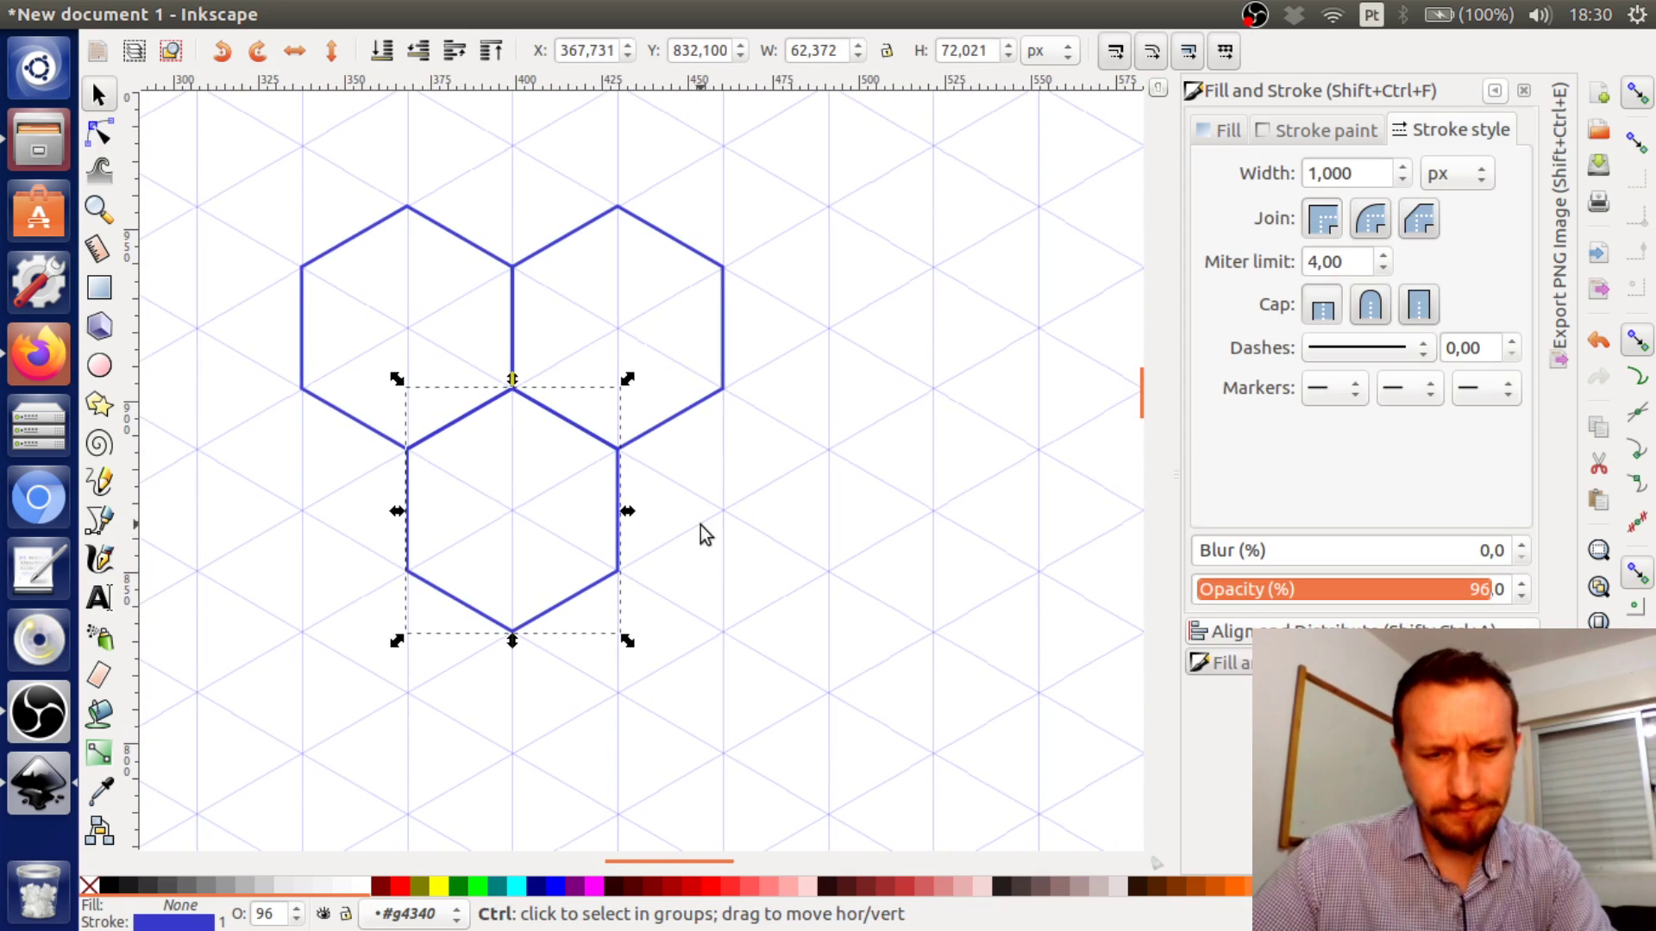
drag(540, 511, 750, 491)
drag(856, 322, 763, 384)
scroll(857, 325, down, 2)
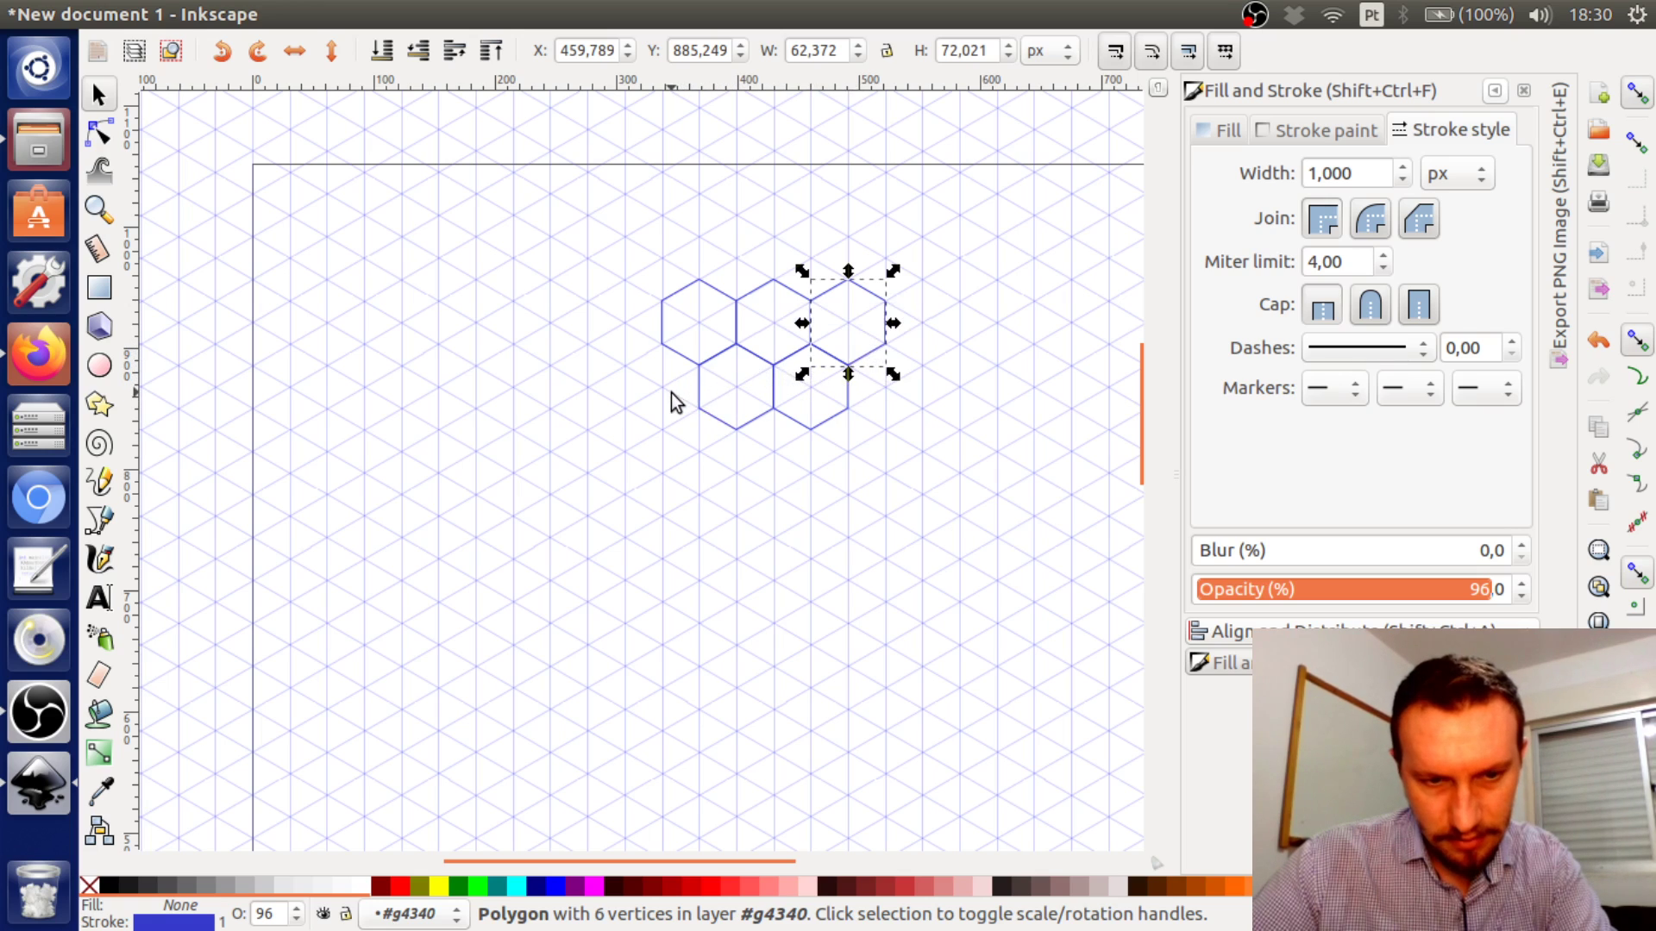
key(ctrl+v)
key(ctrl+v)
key(ctrl+v)
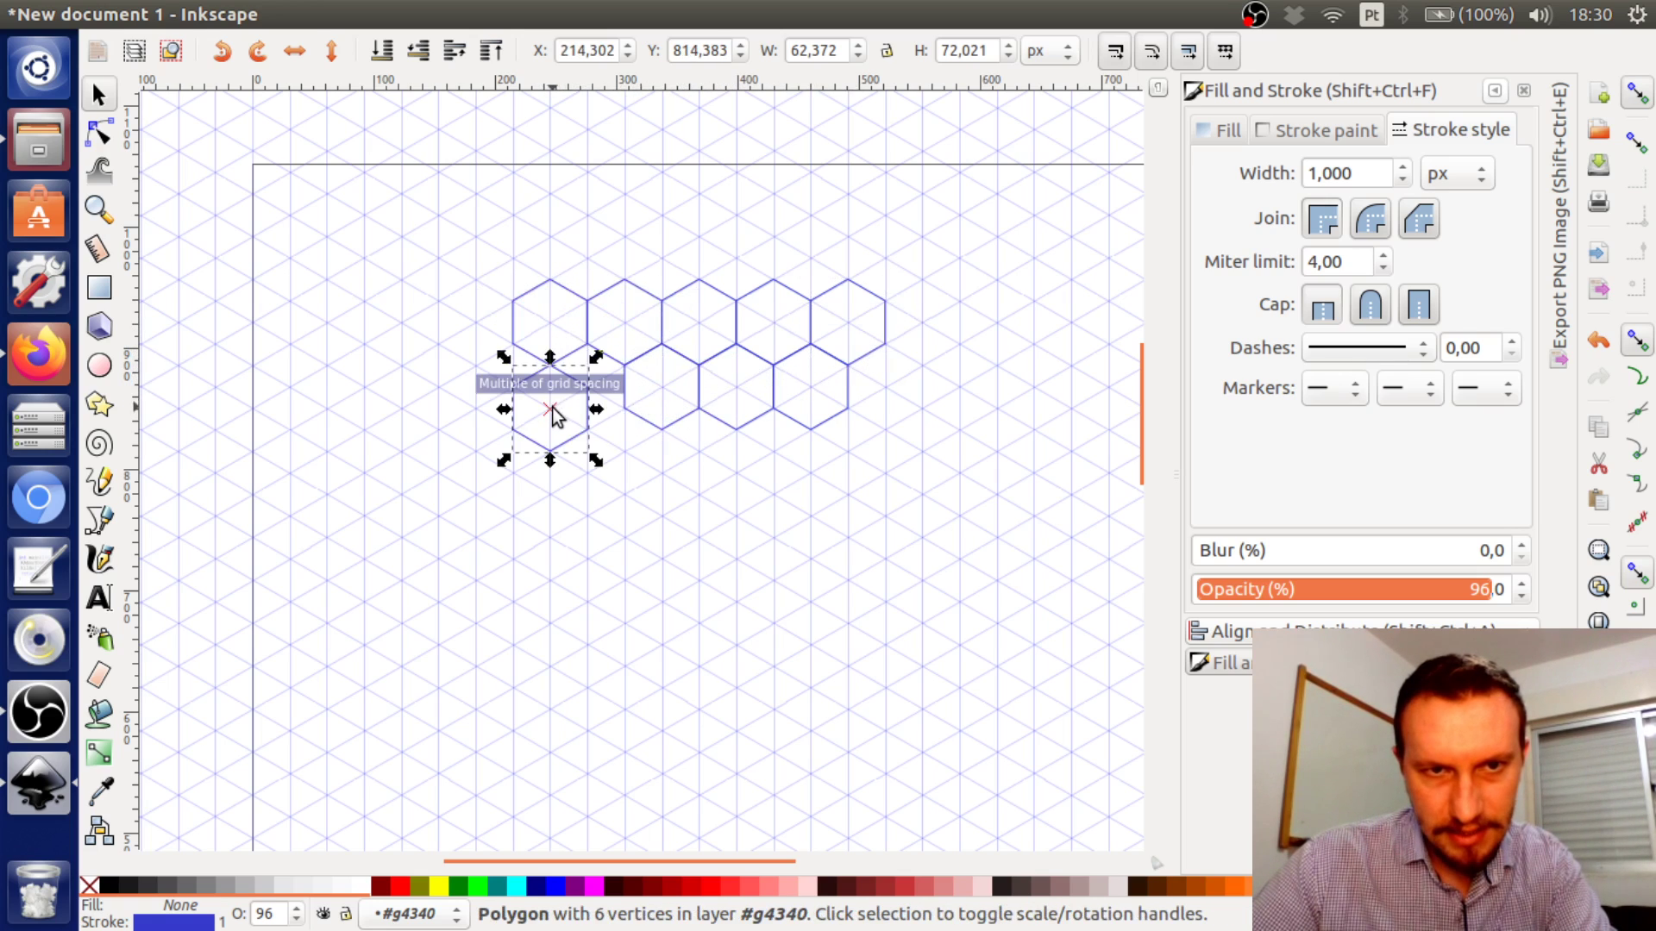
Stamp copies of the hexagon while moving it across the grid to build a six-row honeycomb, and deselect it
click(597, 419)
drag(593, 406, 422, 207)
key(space)
key(space)
key(space)
key(space)
key(space)
key(space)
key(space)
key(space)
key(space)
key(space)
key(space)
key(space)
key(space)
key(space)
key(space)
key(space)
key(space)
key(space)
key(space)
key(space)
key(space)
key(space)
key(space)
key(space)
key(space)
key(space)
key(space)
key(space)
key(space)
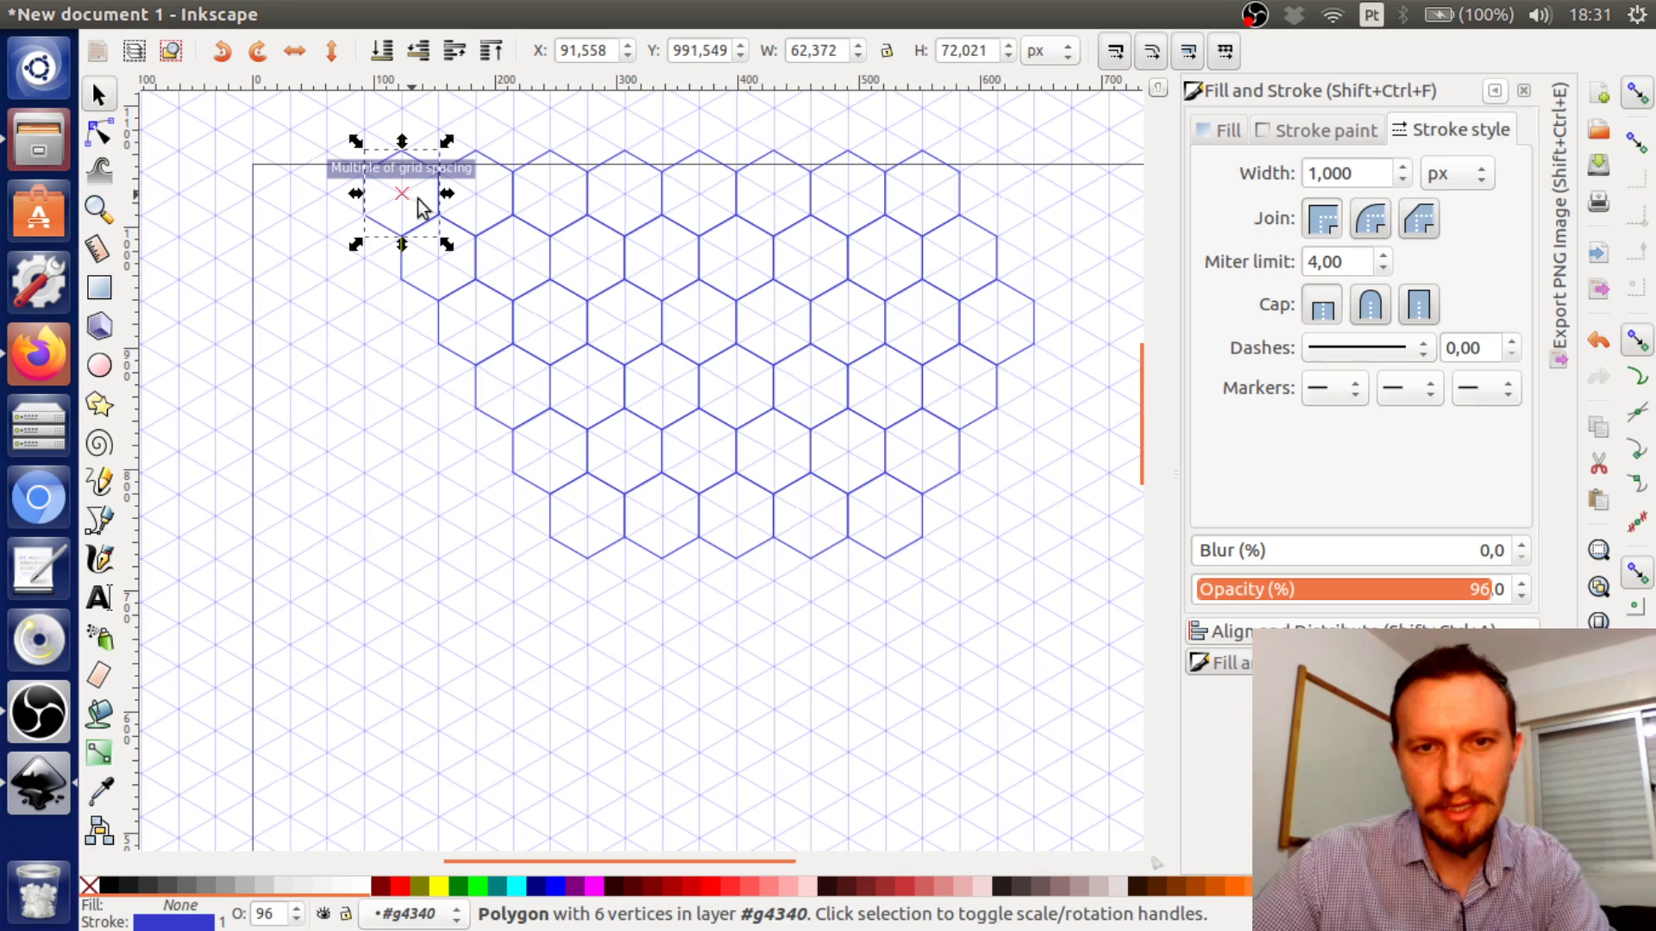
click(950, 531)
Add a new rectangular grid in the Document Properties and show its settings
scroll(950, 531, up, 2)
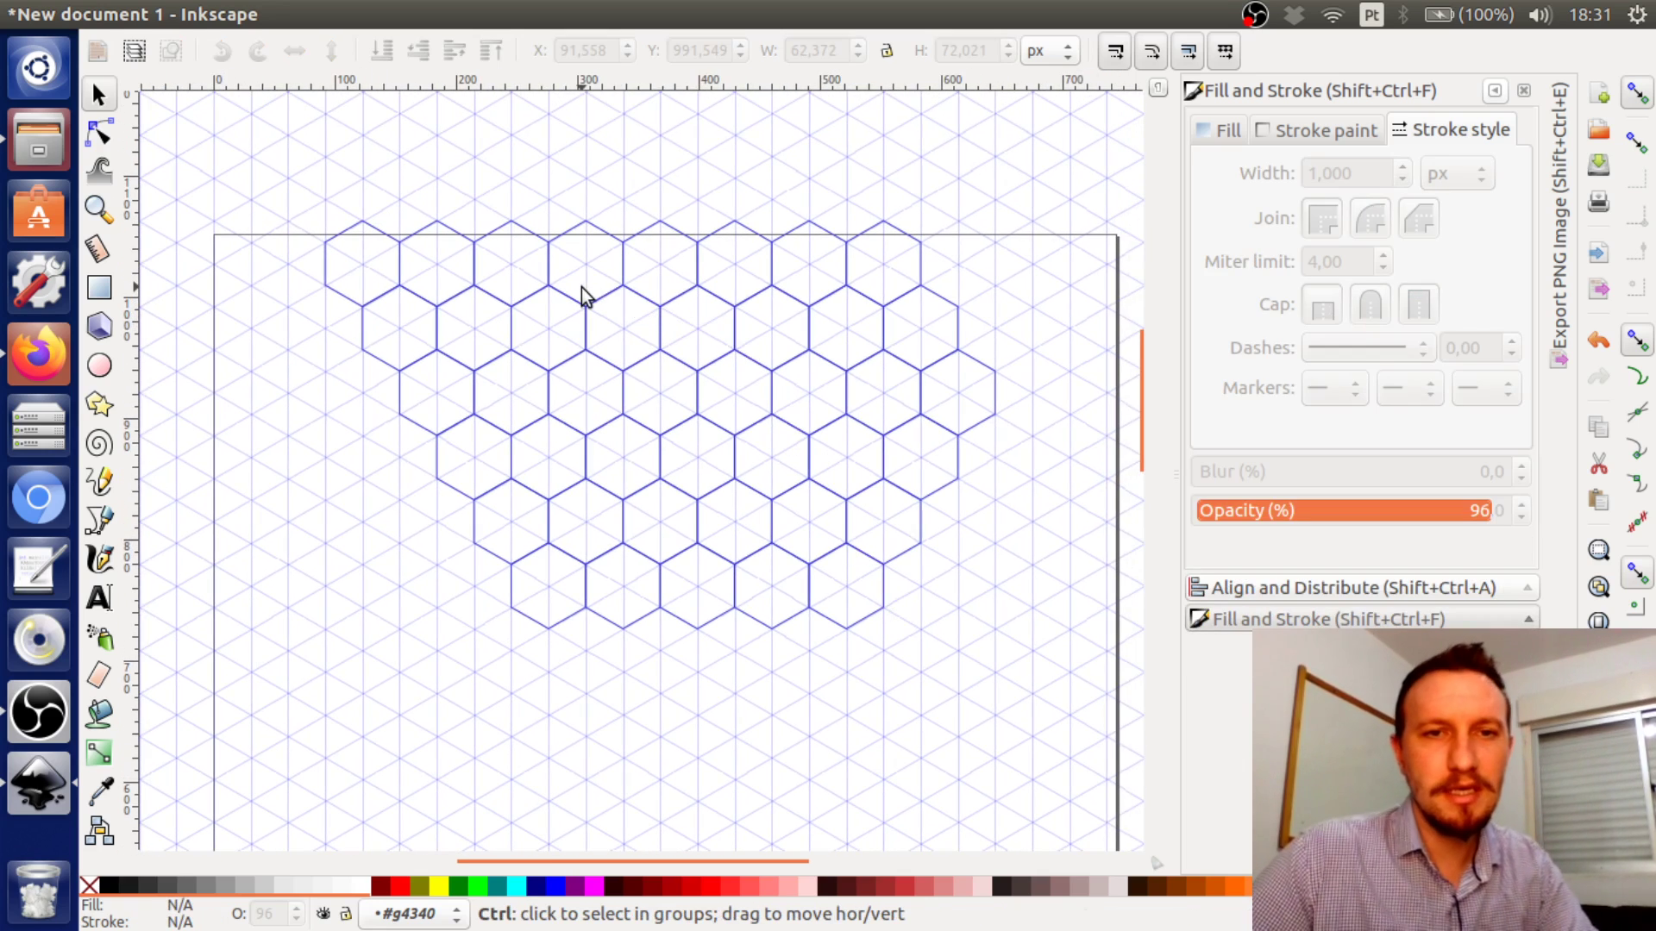
scroll(582, 294, up, 3)
scroll(604, 307, down, 2)
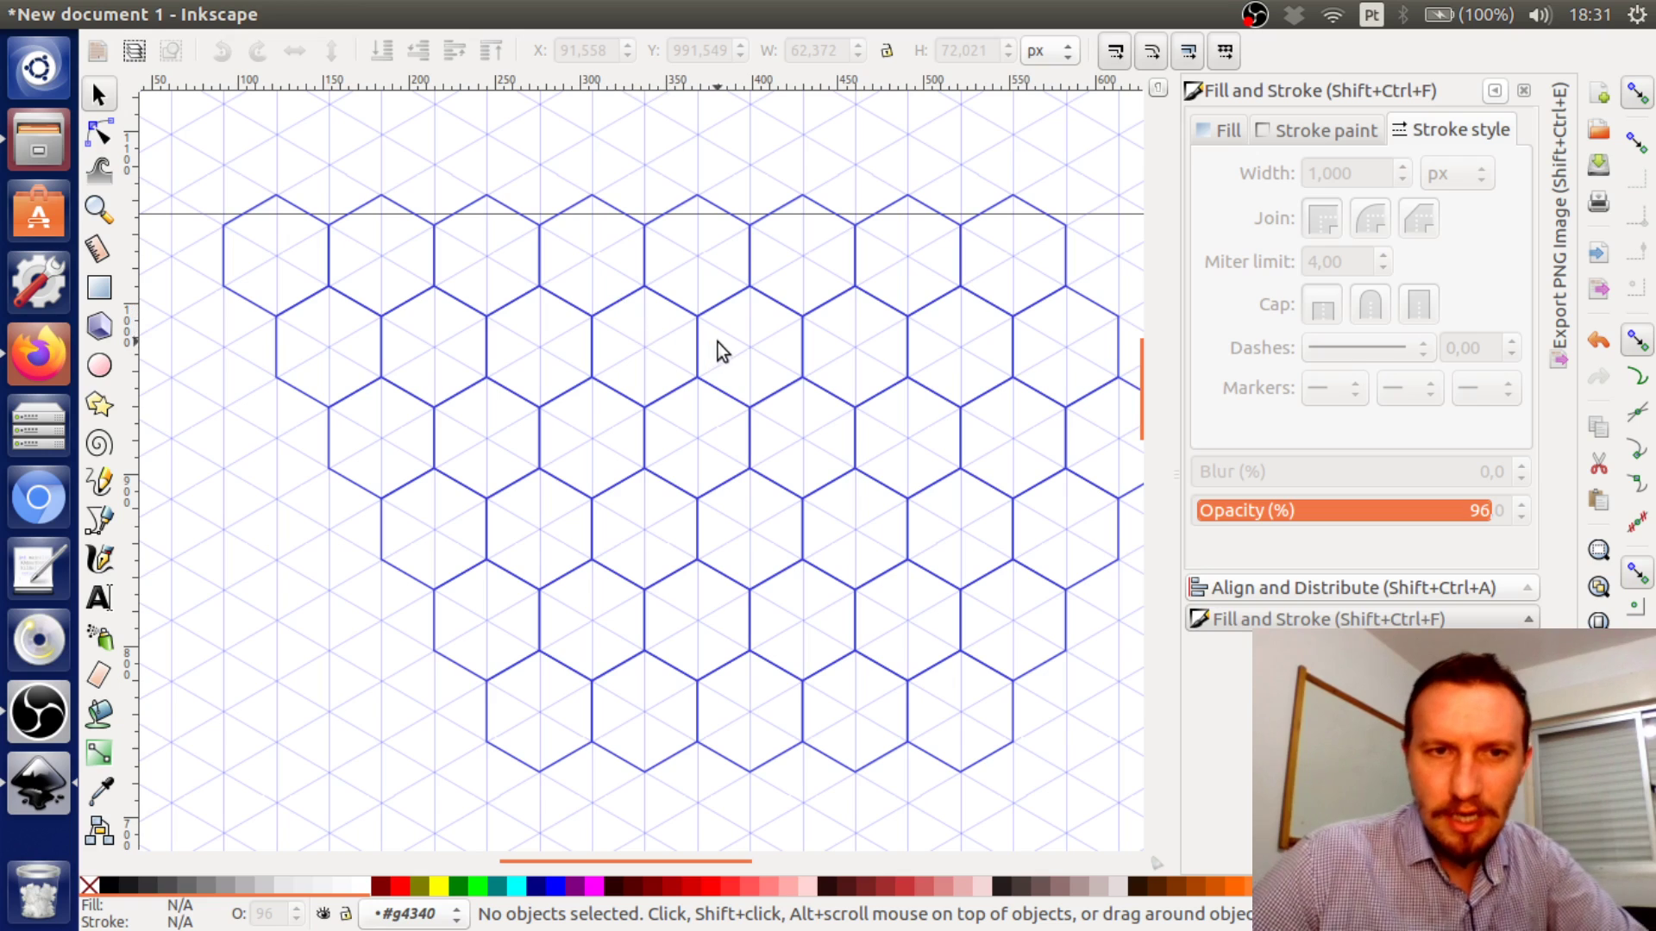
scroll(759, 350, right, 2)
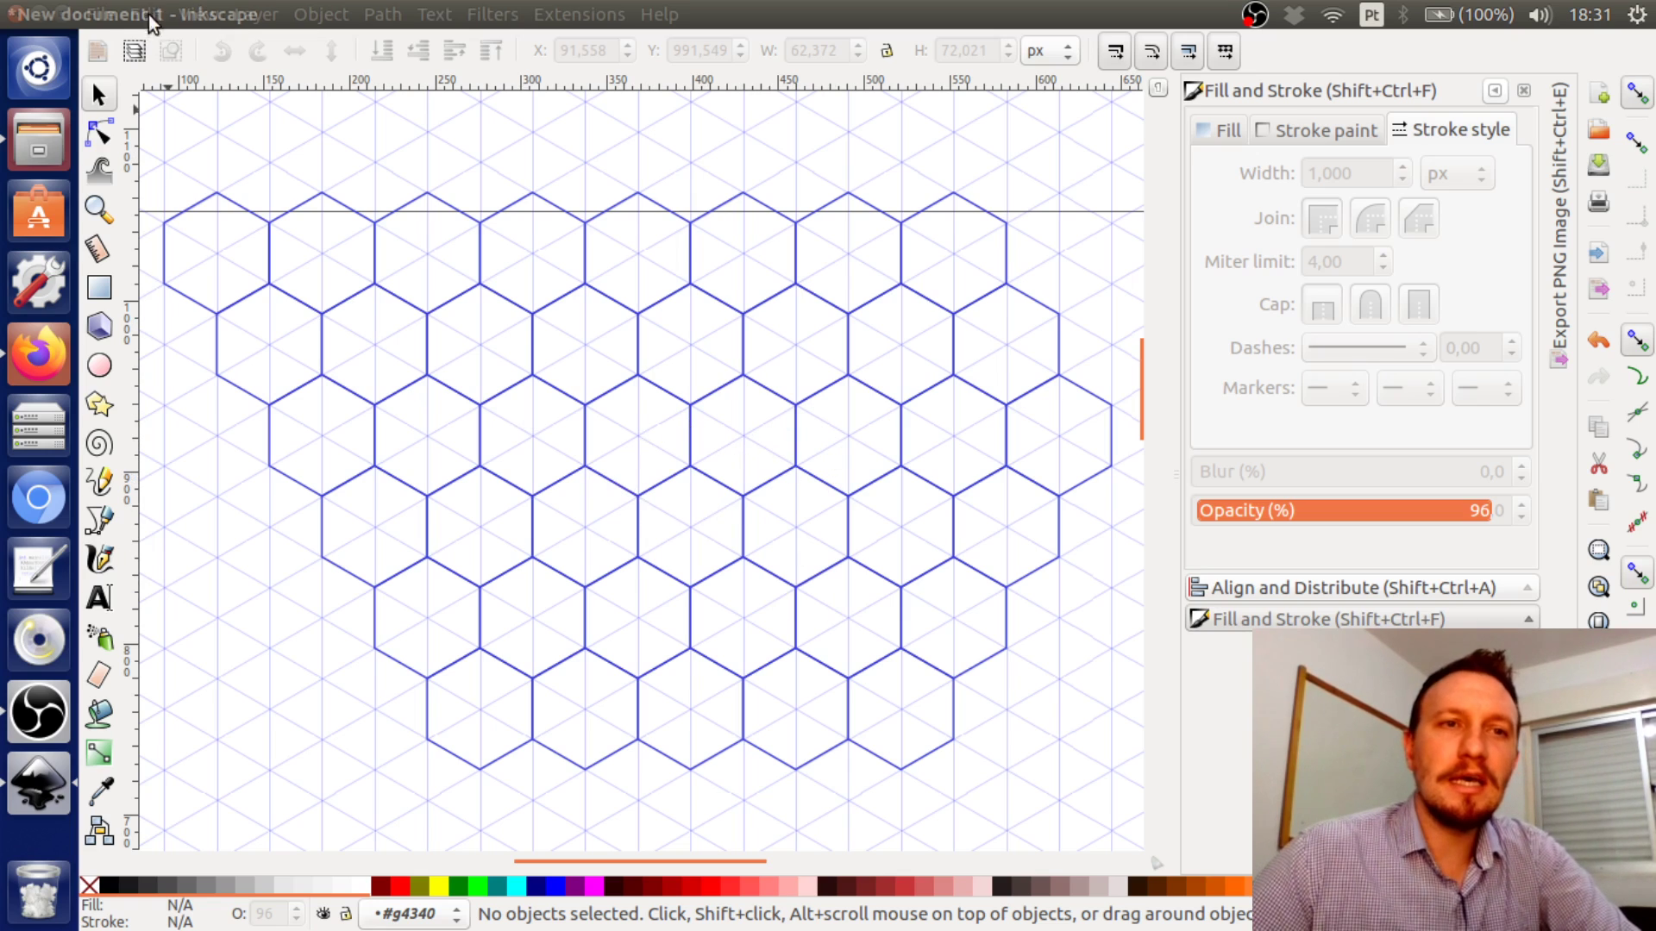
click(102, 15)
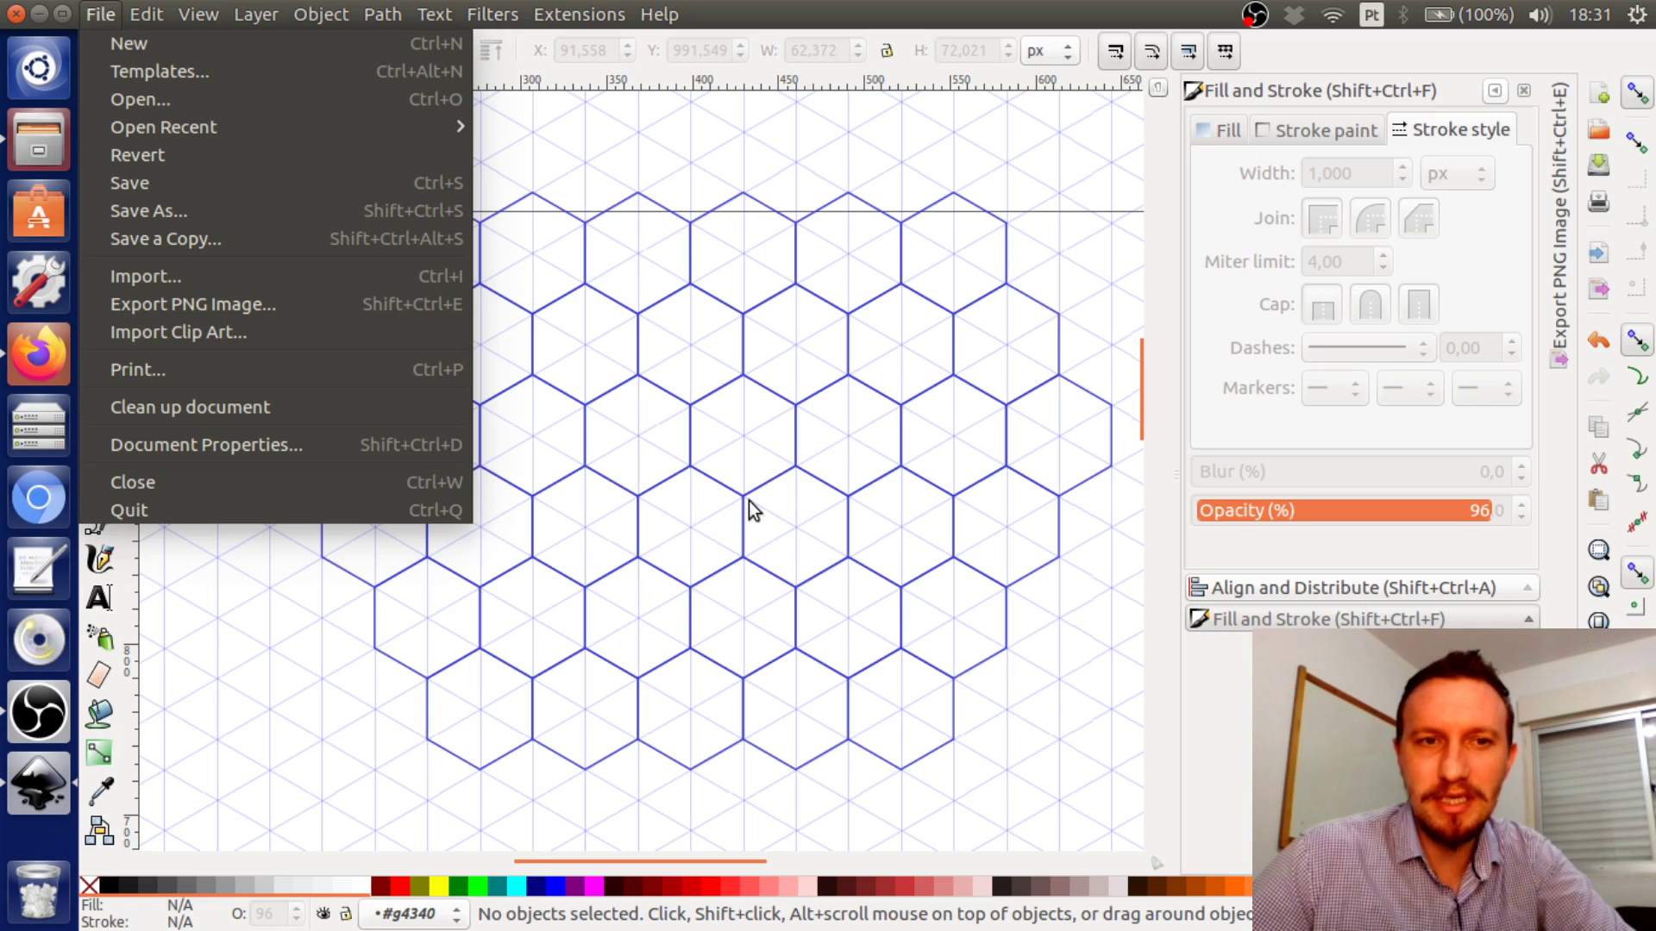
click(215, 443)
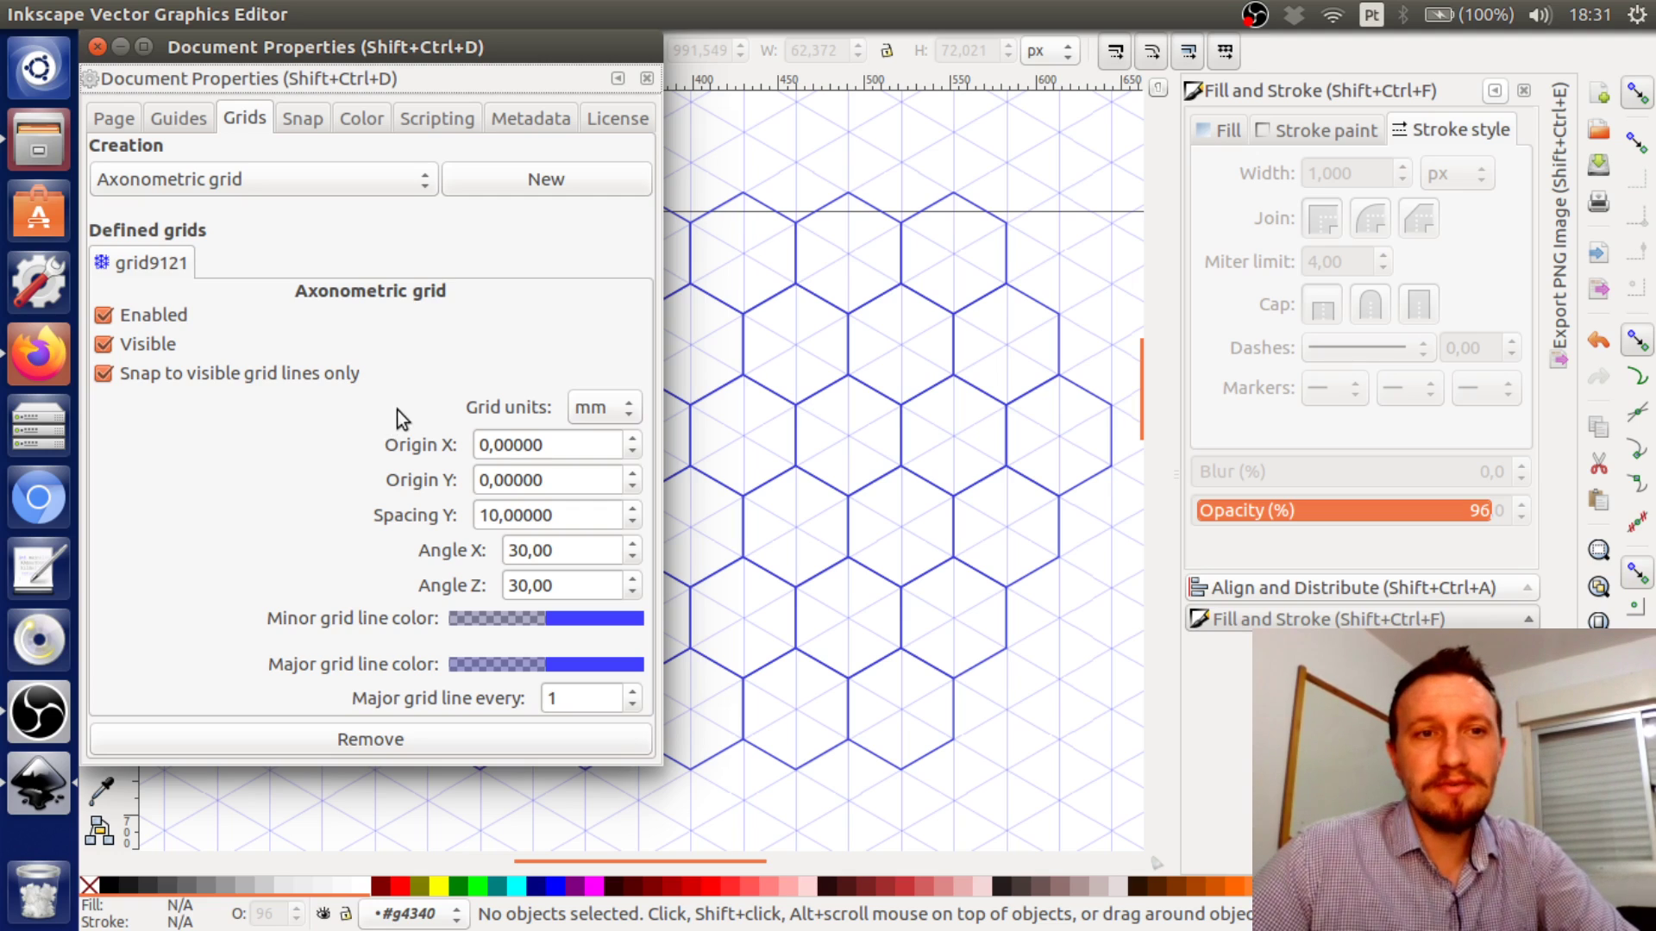
click(235, 190)
click(230, 148)
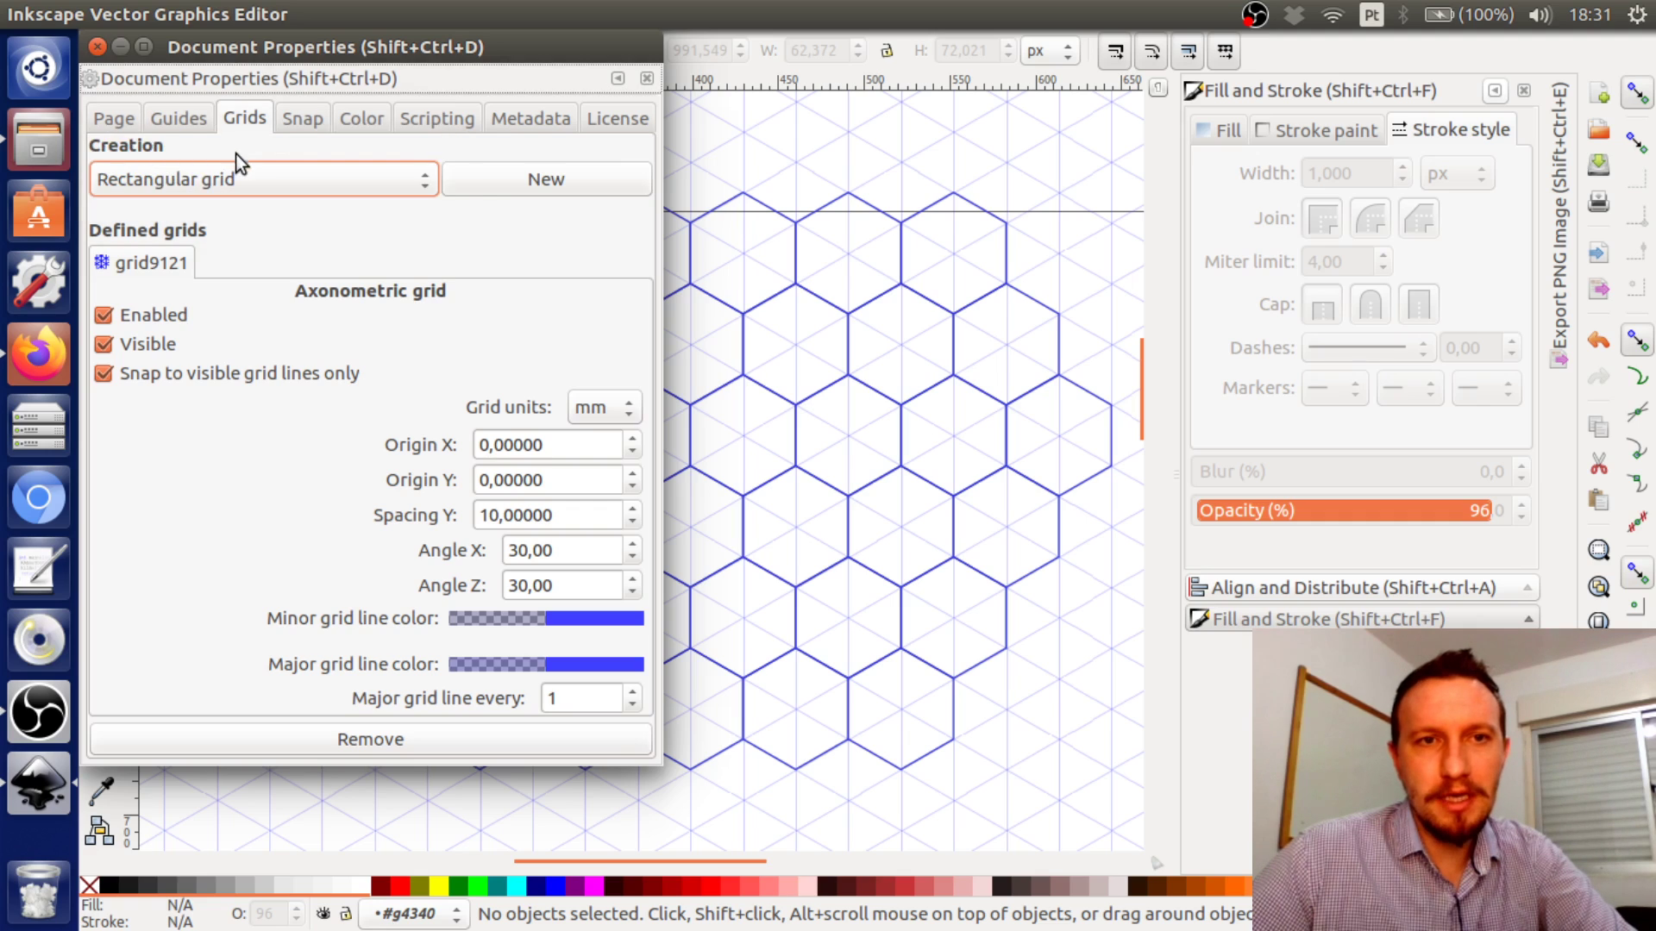
click(561, 178)
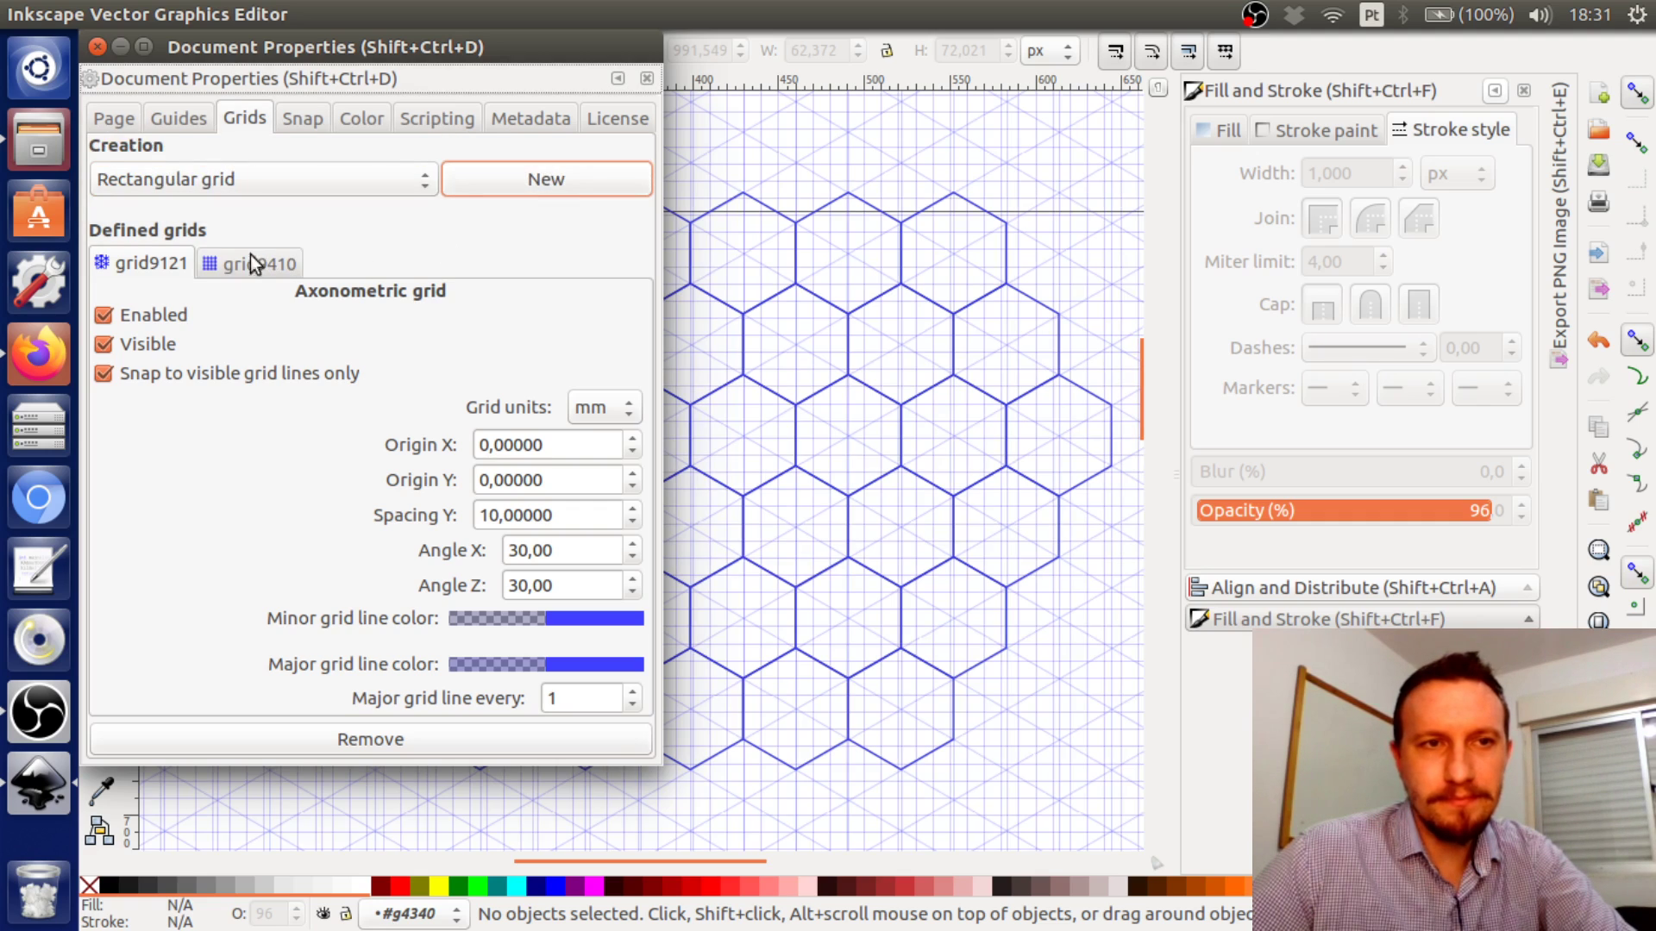
click(231, 267)
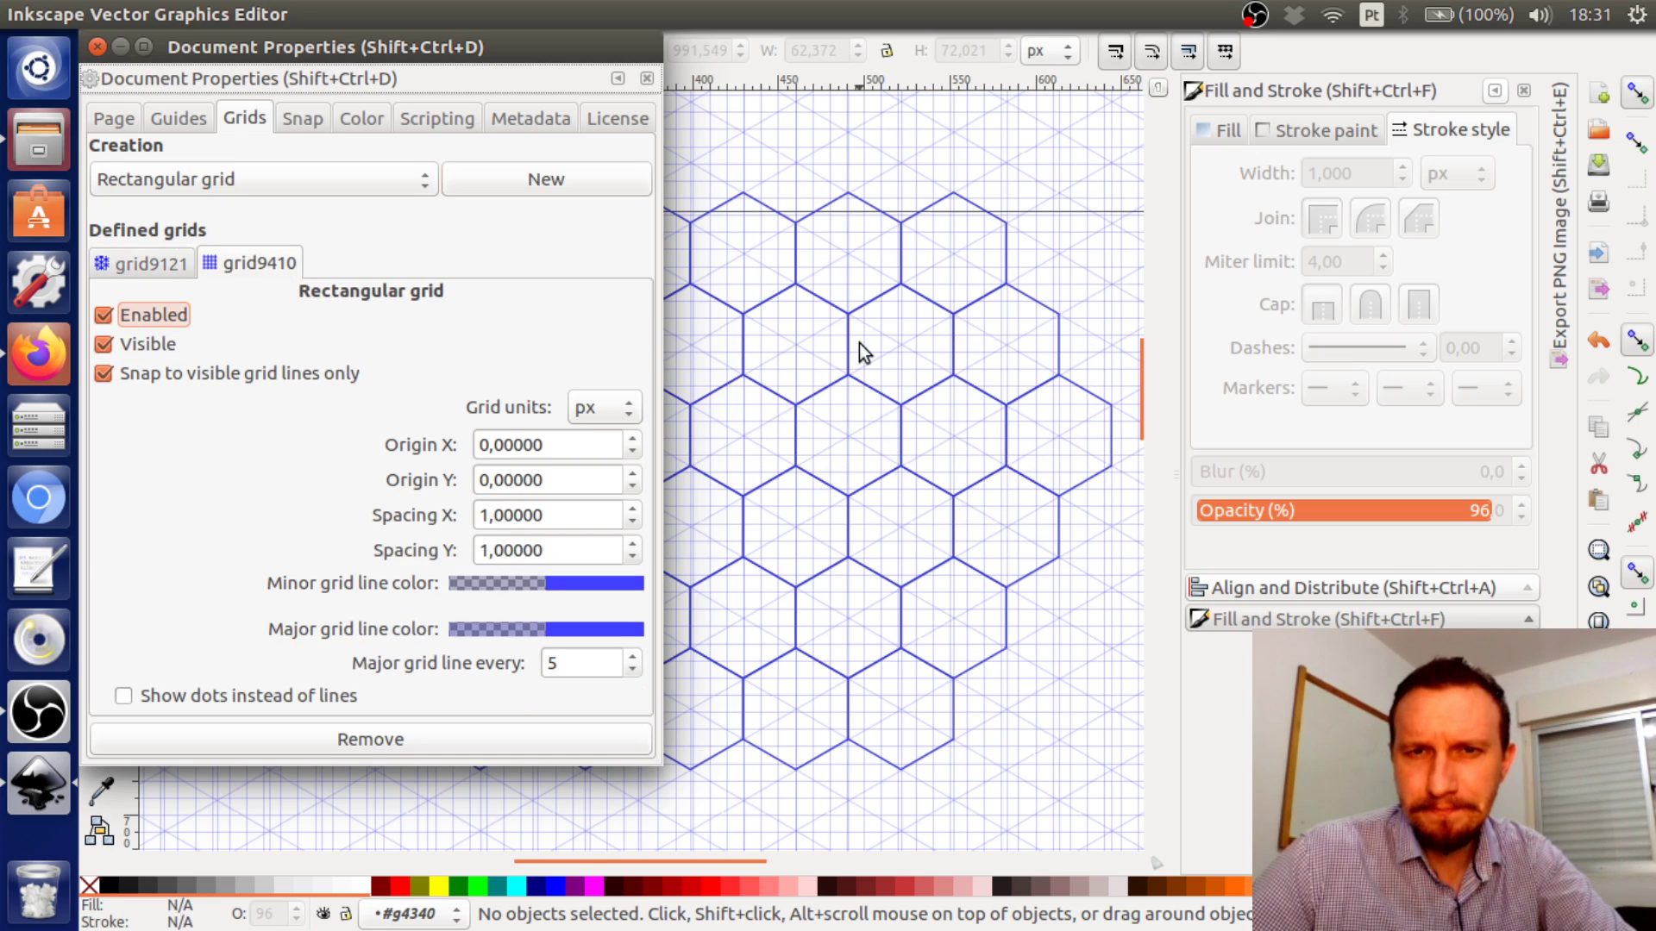
Disable the axonometric grid and close the Document Properties
click(138, 266)
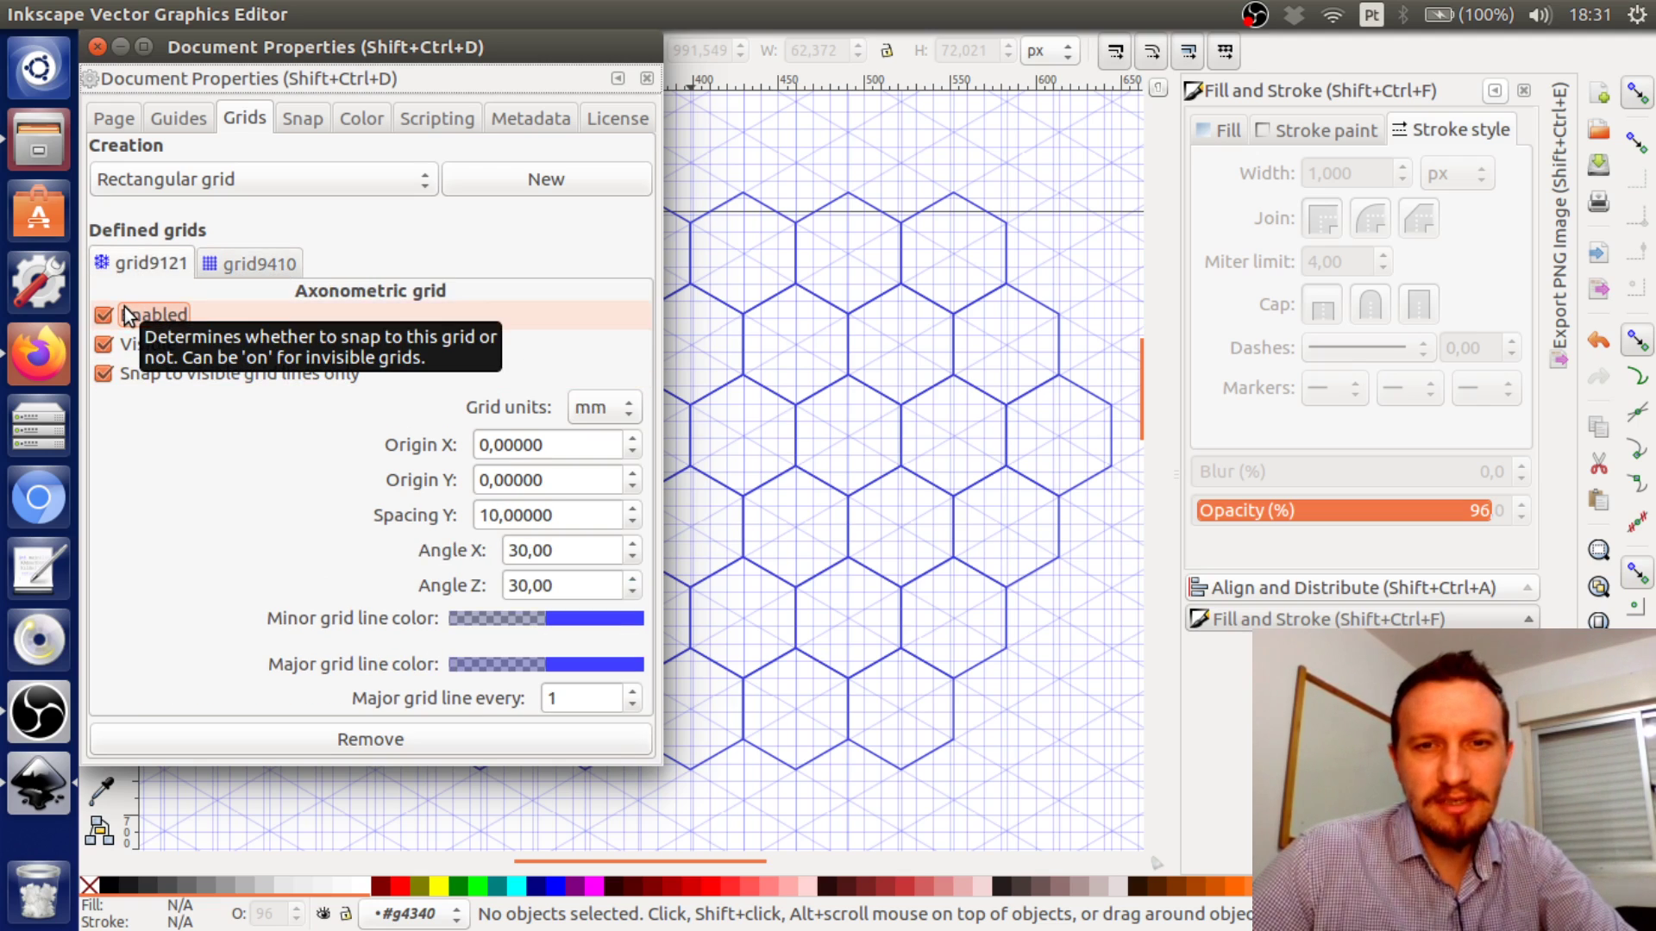
click(102, 312)
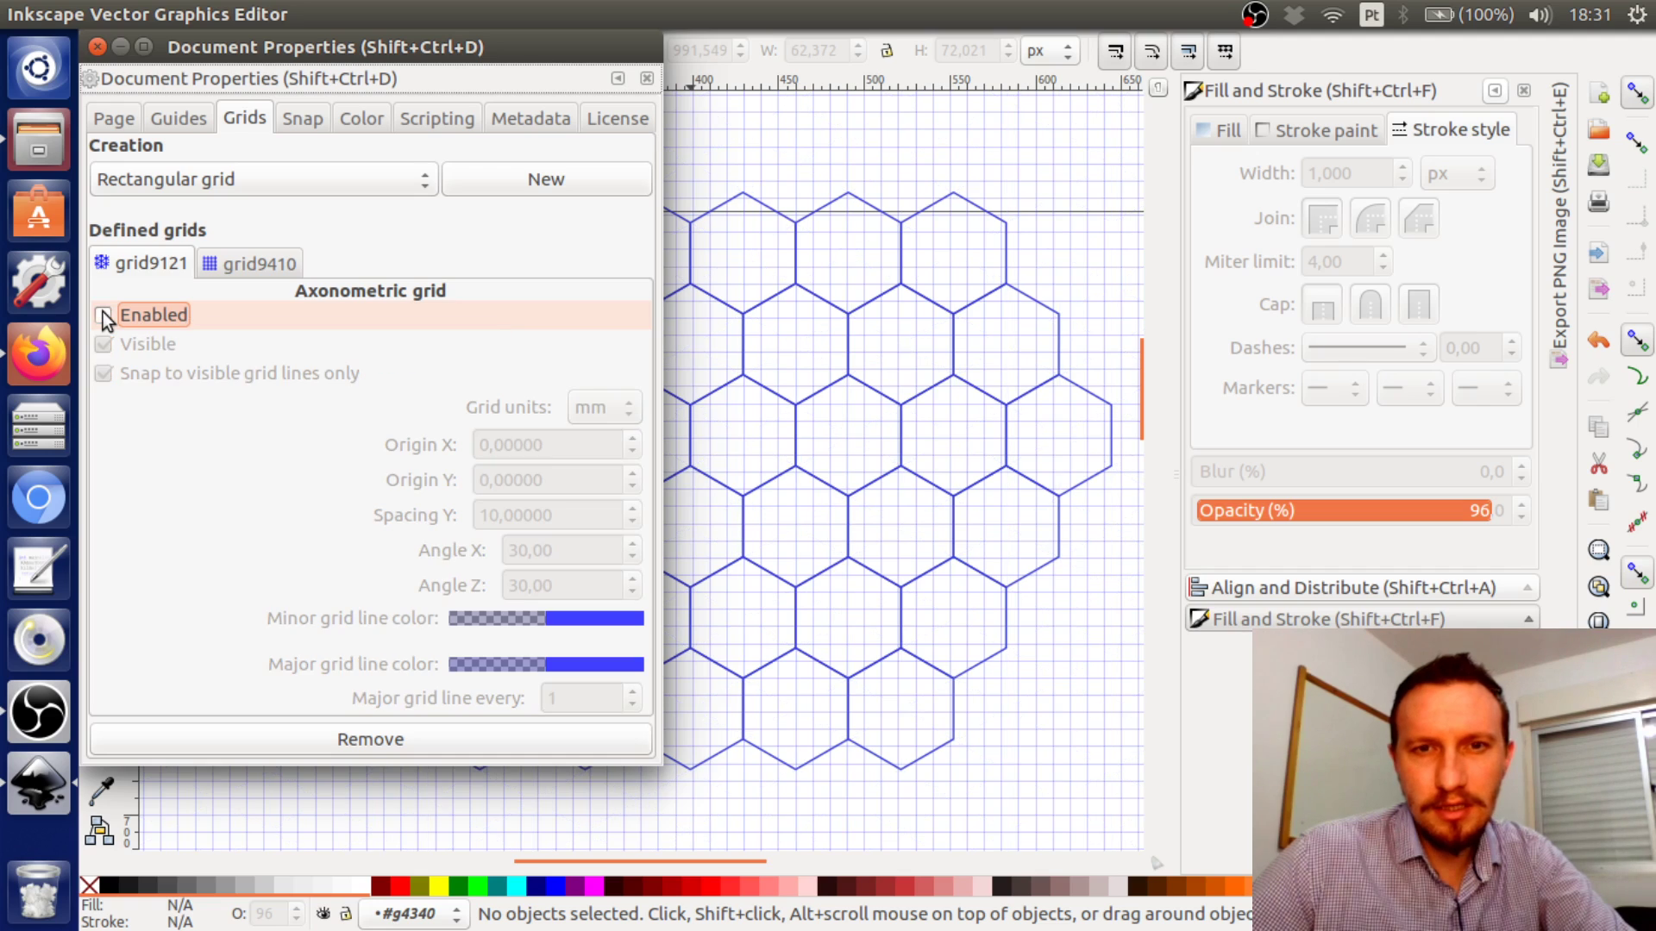
click(97, 47)
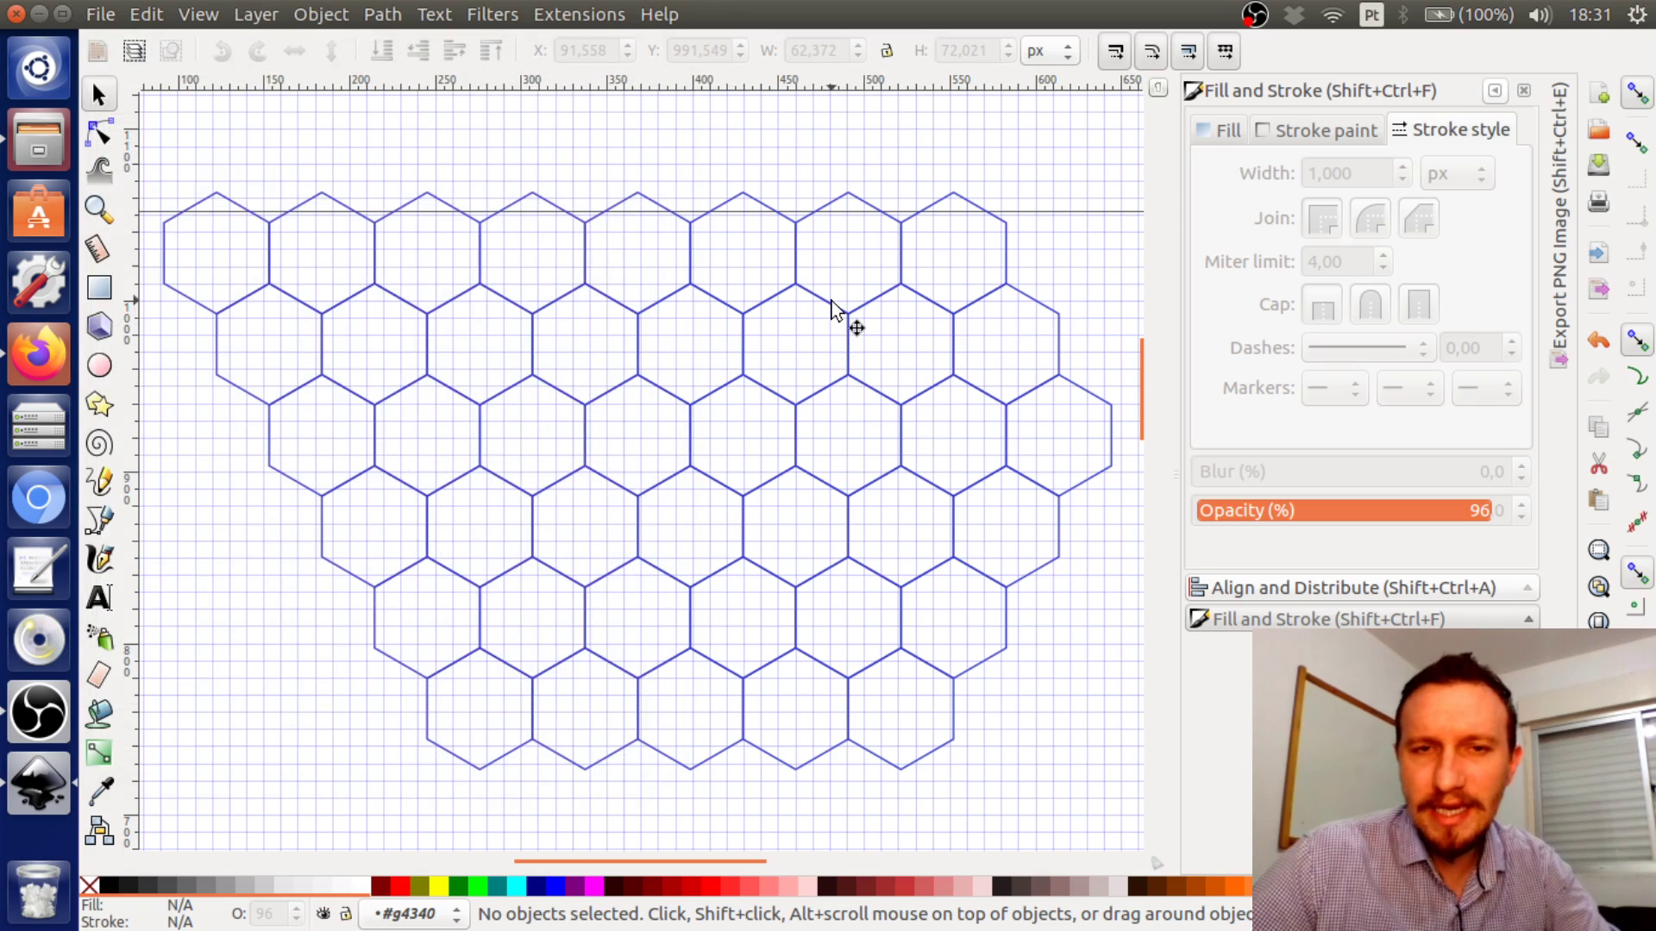
Disable the rectangular grid in the Document Properties and close them
scroll(819, 302, up, 4)
scroll(835, 288, down, 4)
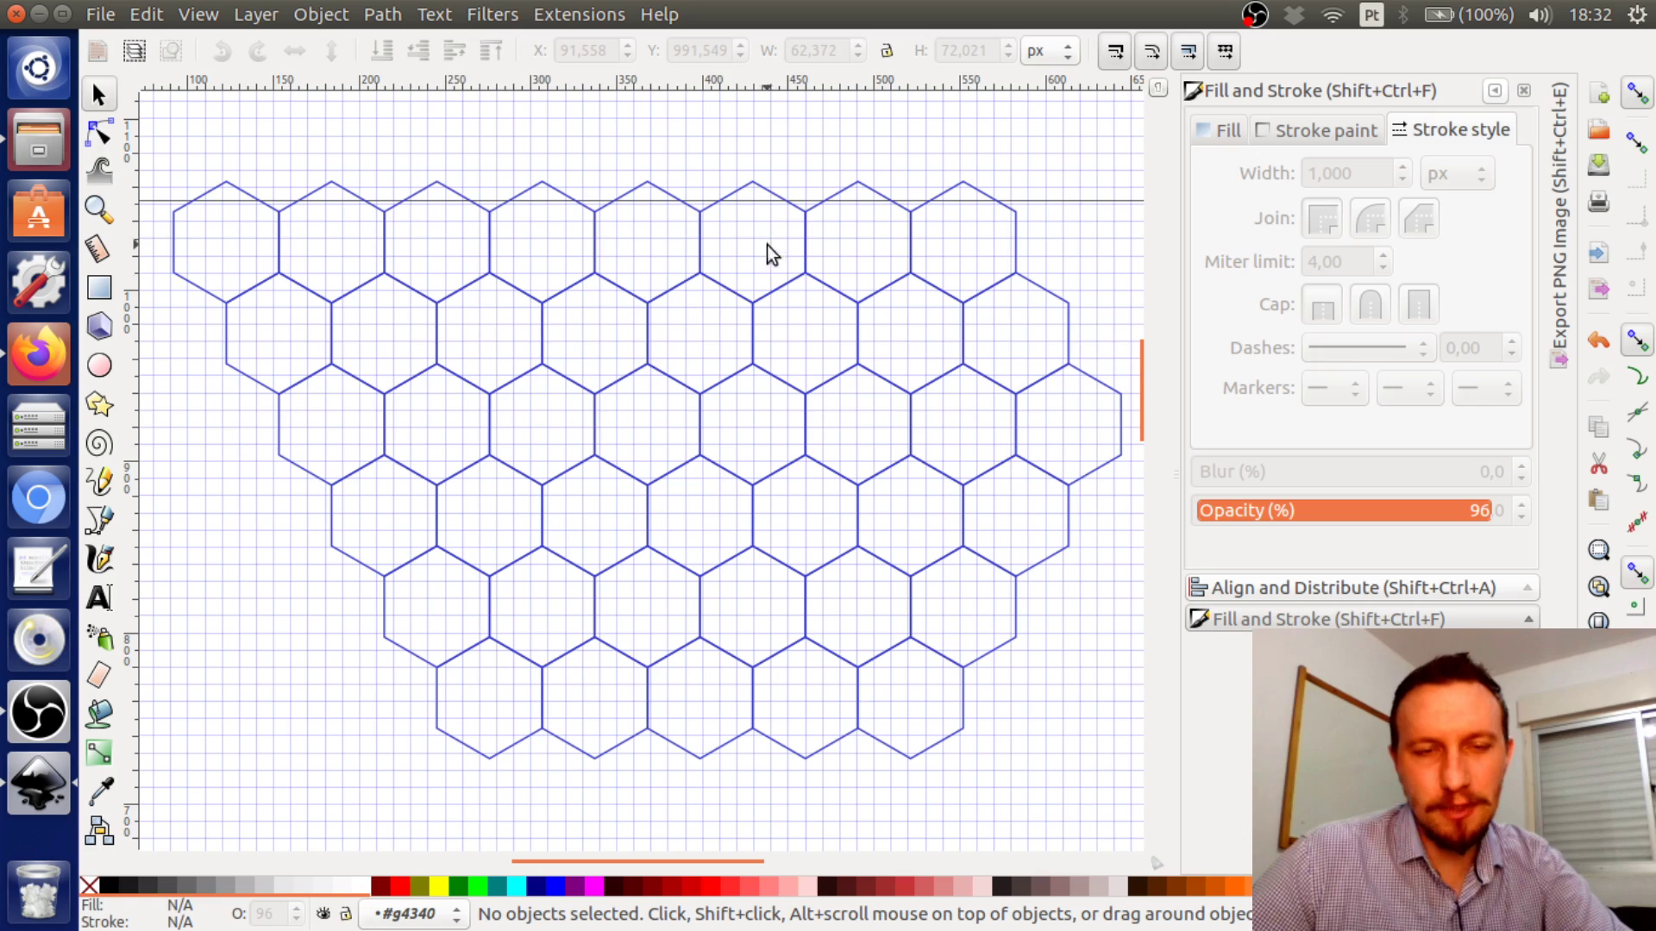
scroll(785, 349, down, 1)
click(87, 8)
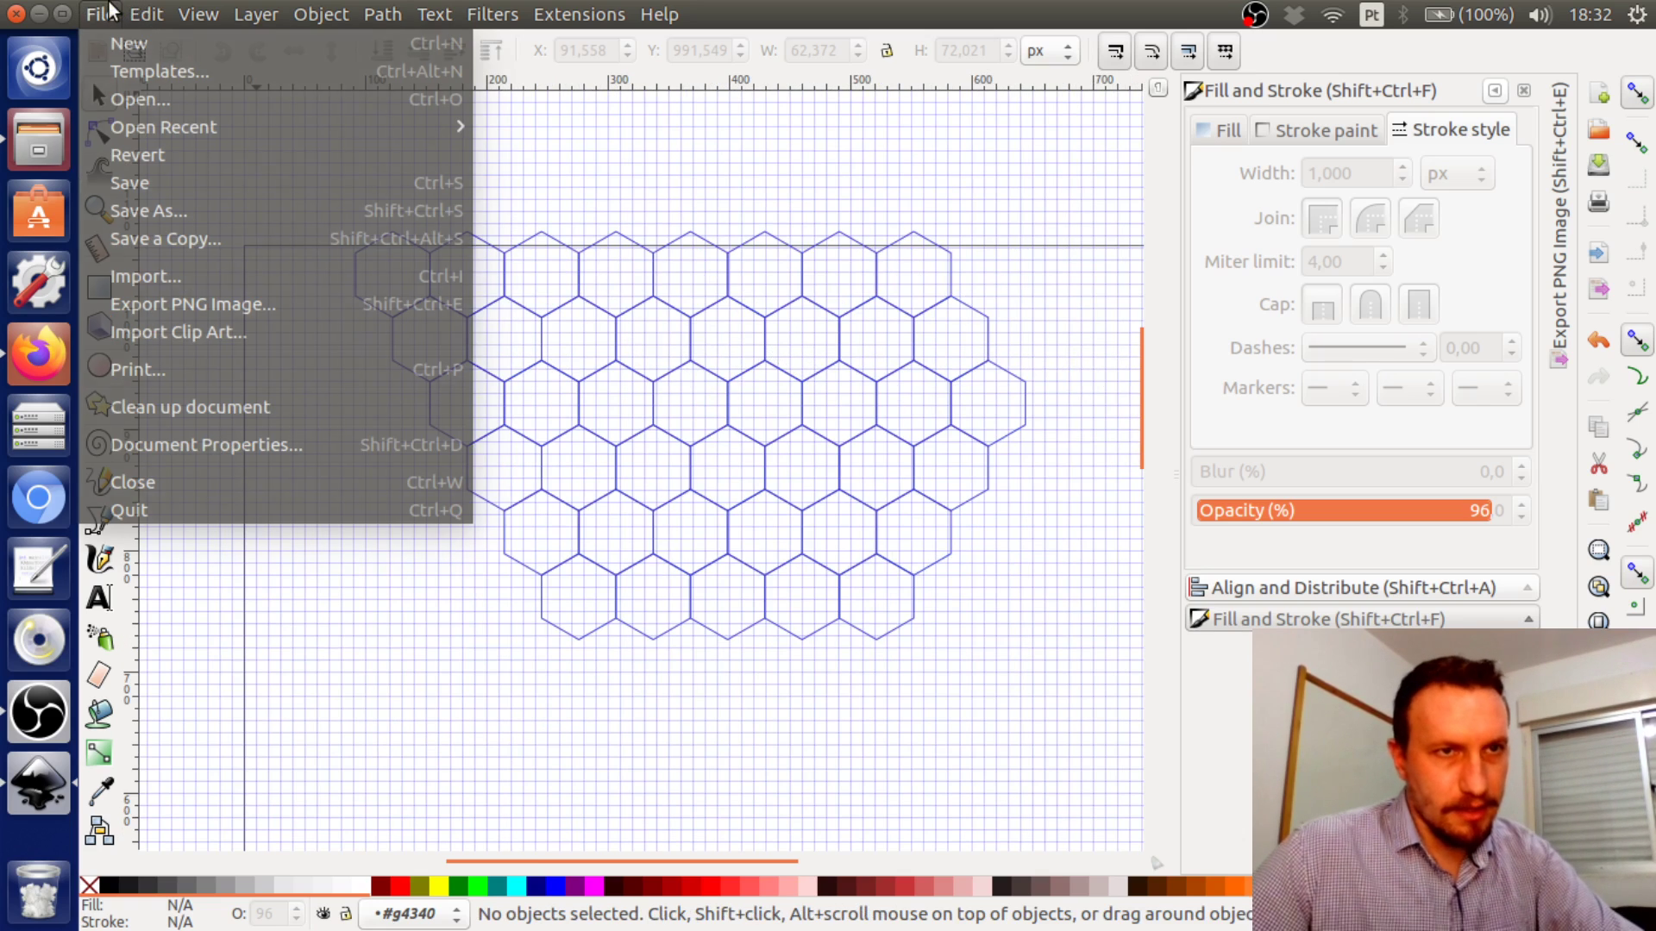
click(267, 440)
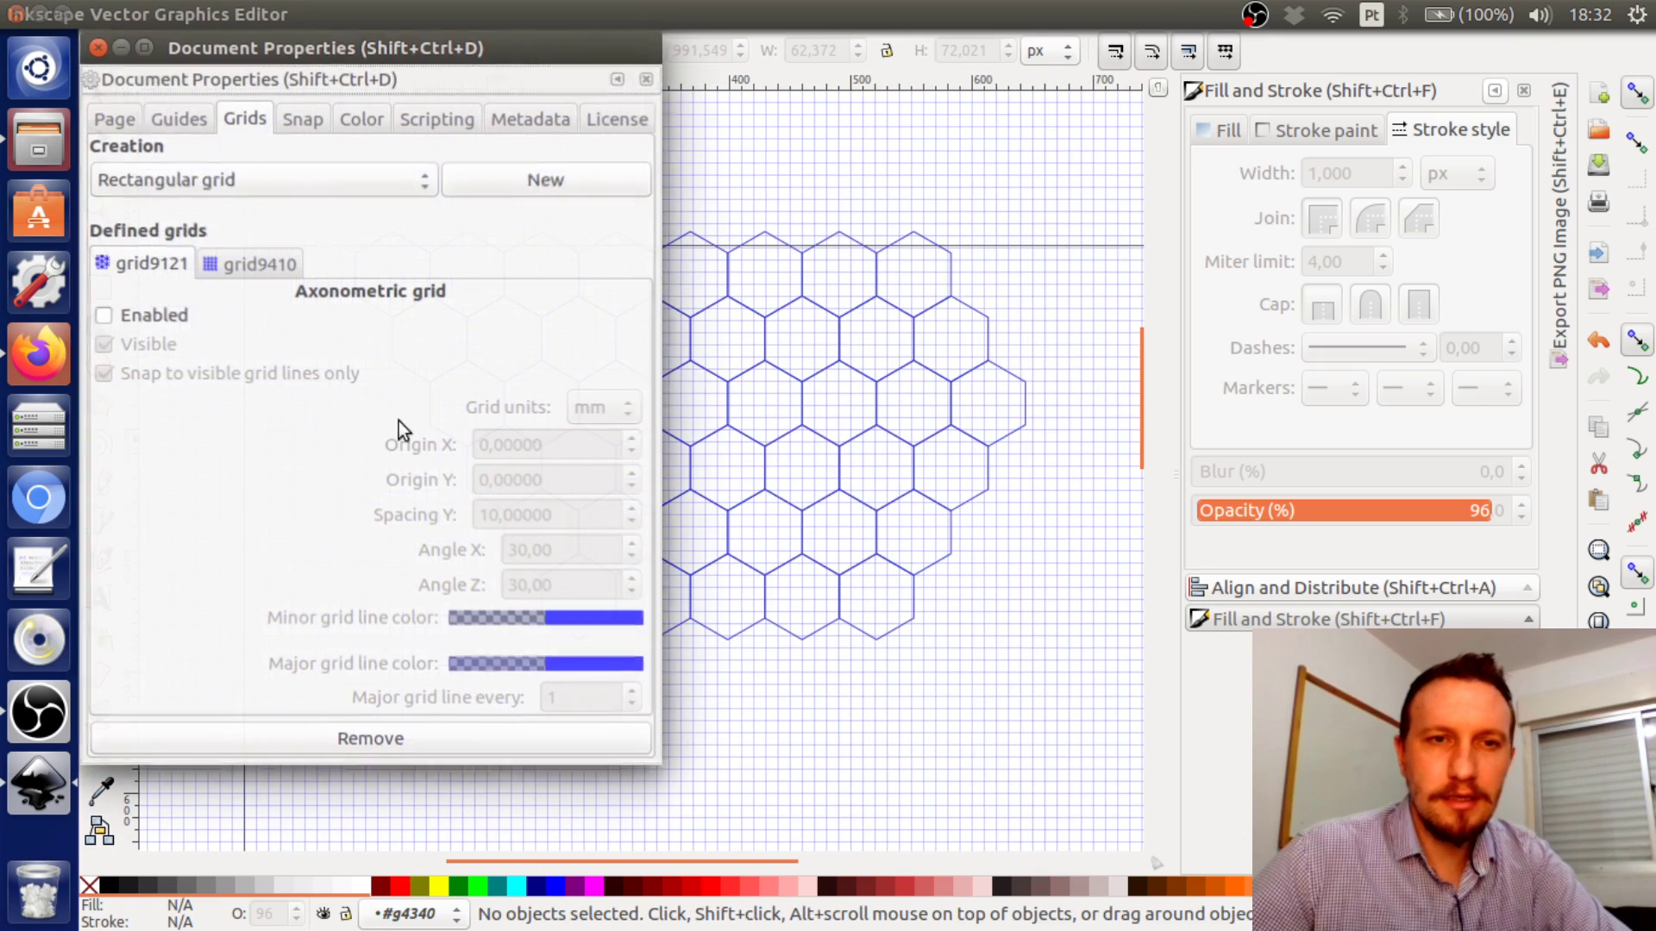
click(269, 264)
click(103, 315)
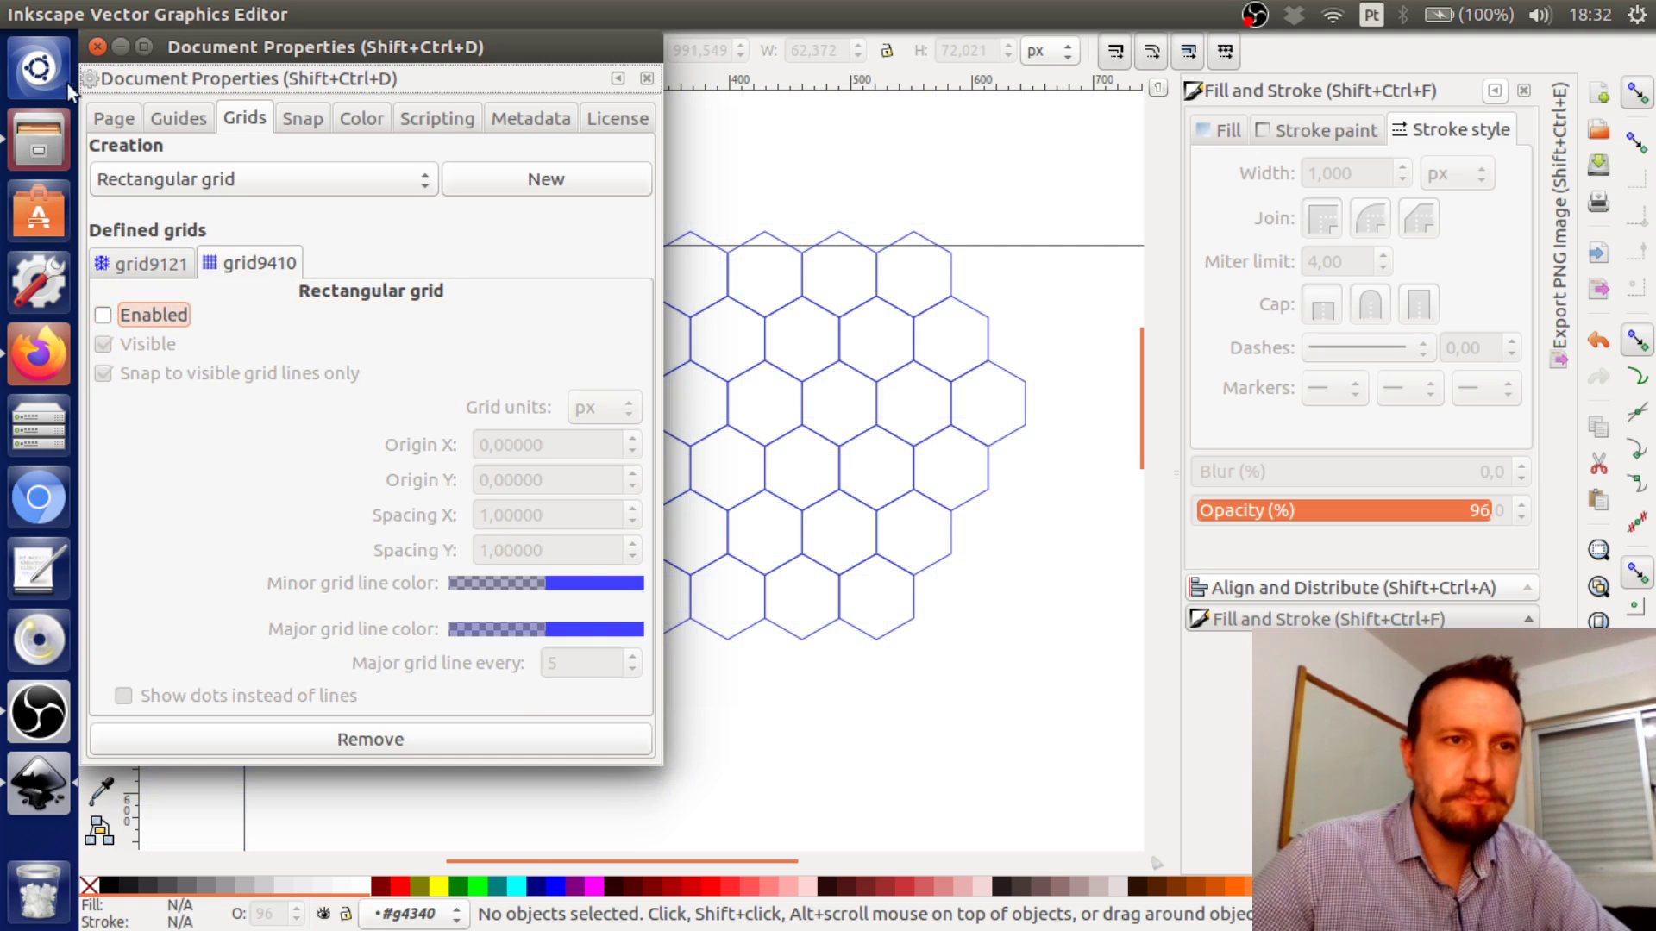
click(96, 47)
Copy the honeycomb's top row of eight hexagons and paste it below the honeycomb on the page
ctrl+scroll(855, 298, up, 1)
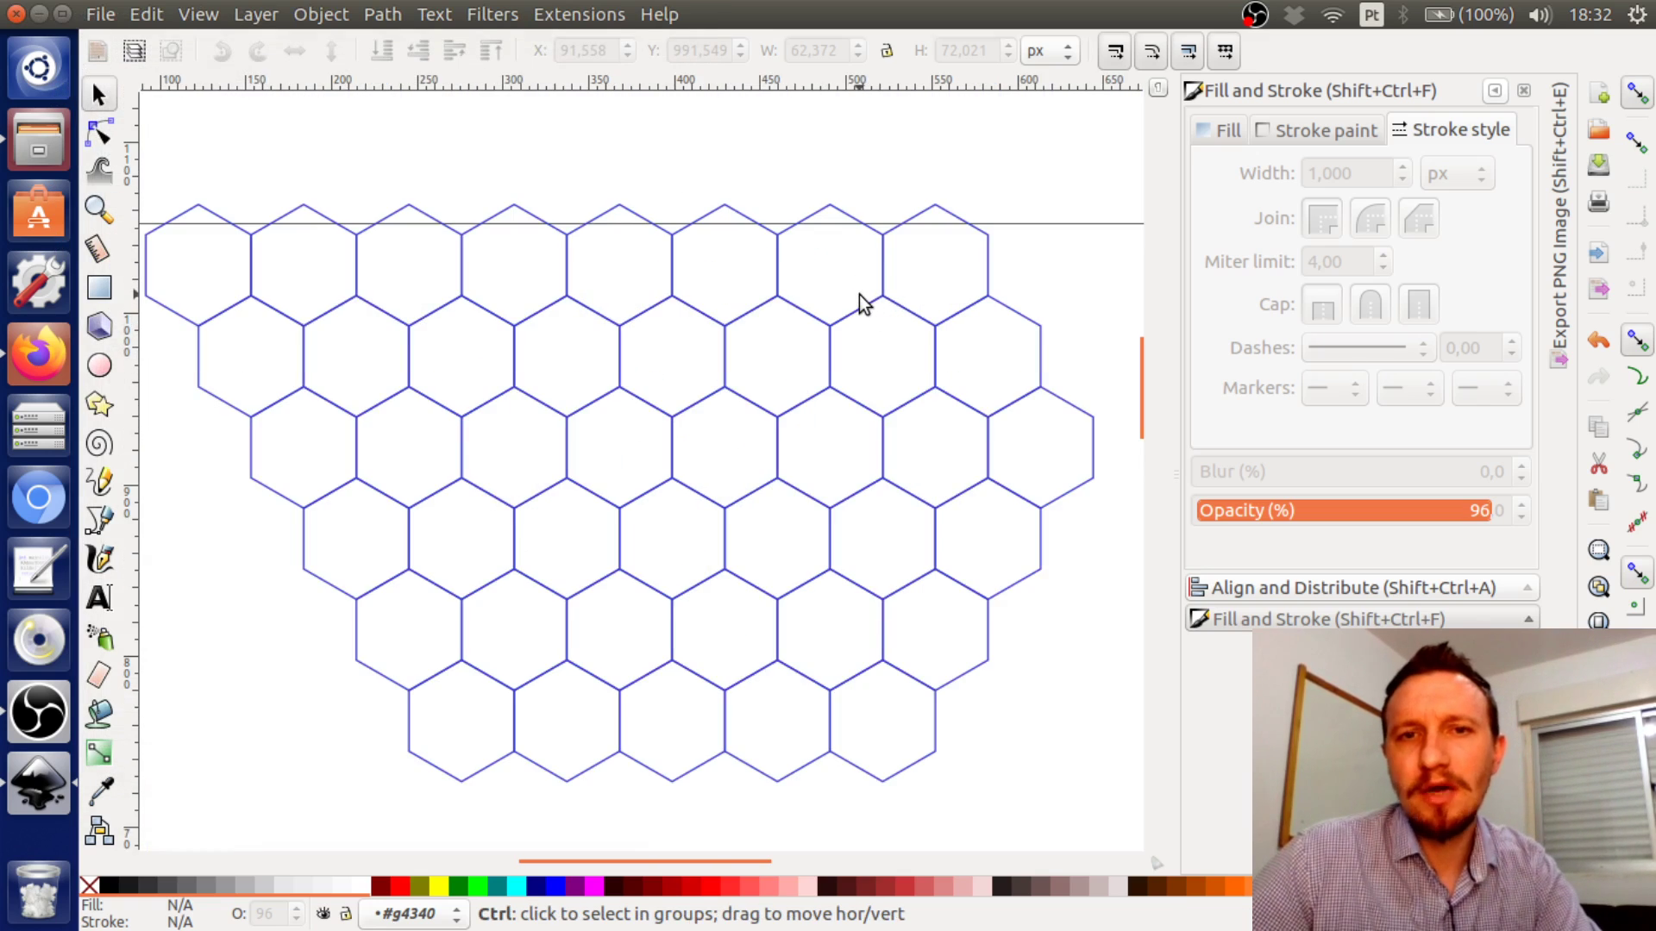
scroll(848, 459, down, 1)
ctrl+scroll(623, 421, down, 2)
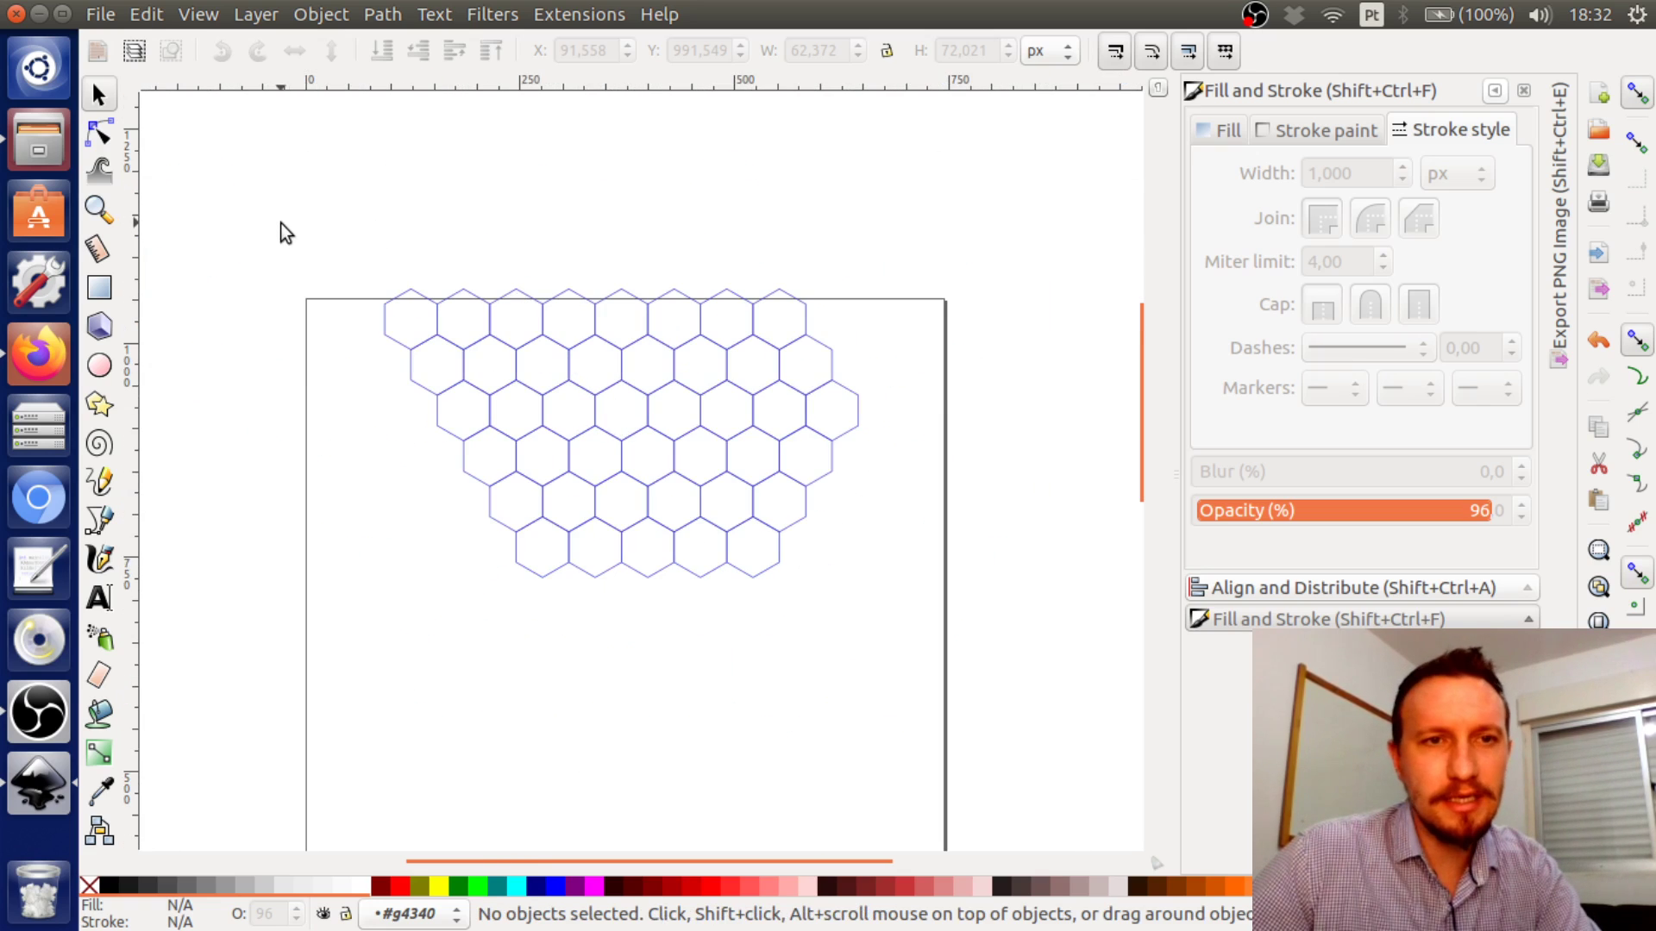
drag(281, 223, 913, 371)
key(ctrl+c)
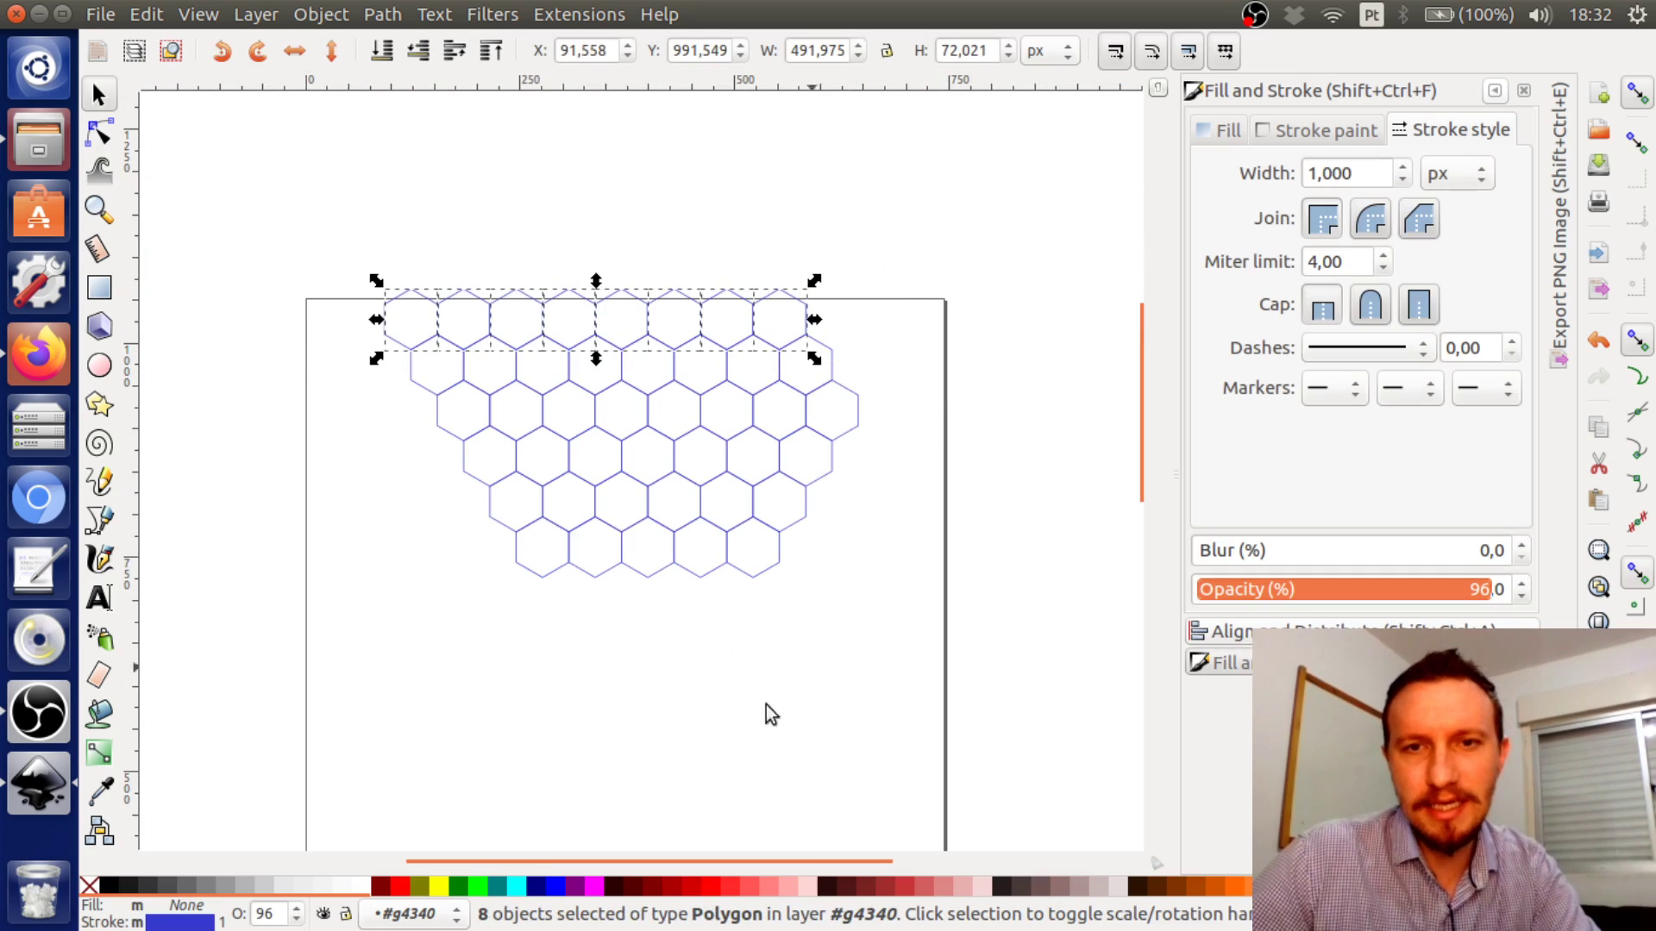
scroll(766, 706, down, 5)
key(ctrl+v)
Delete the entire original honeycomb, keeping only the pasted row of eight hexagons
scroll(871, 546, up, 1)
scroll(871, 546, up, 1)
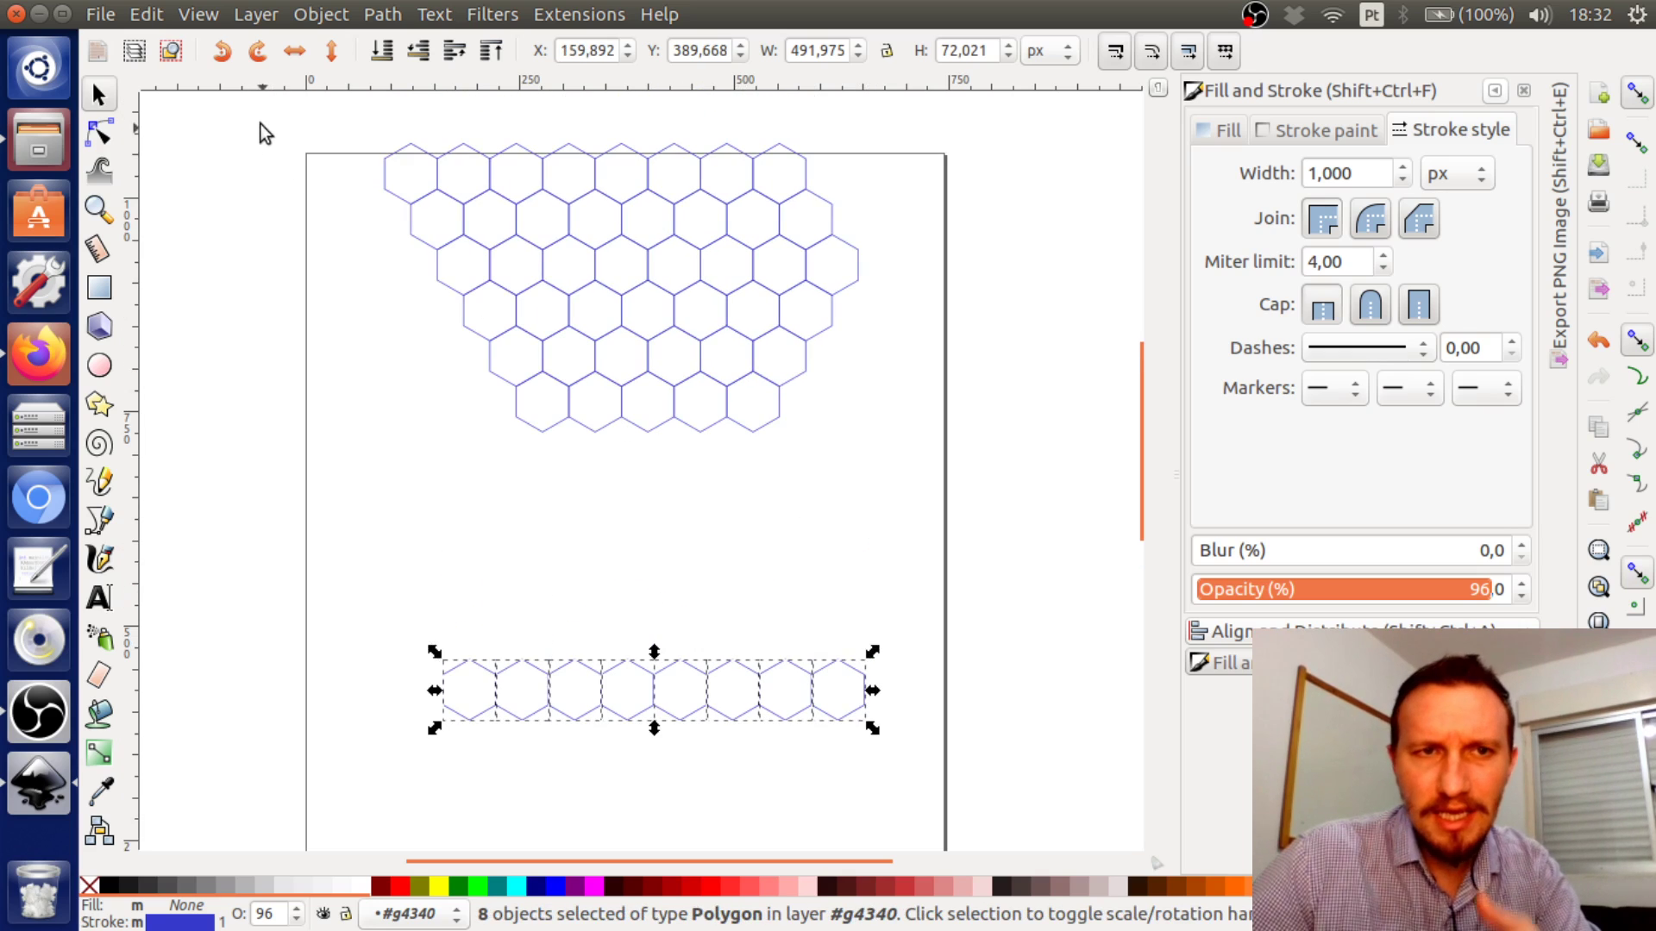
drag(254, 114, 999, 517)
key(Delete)
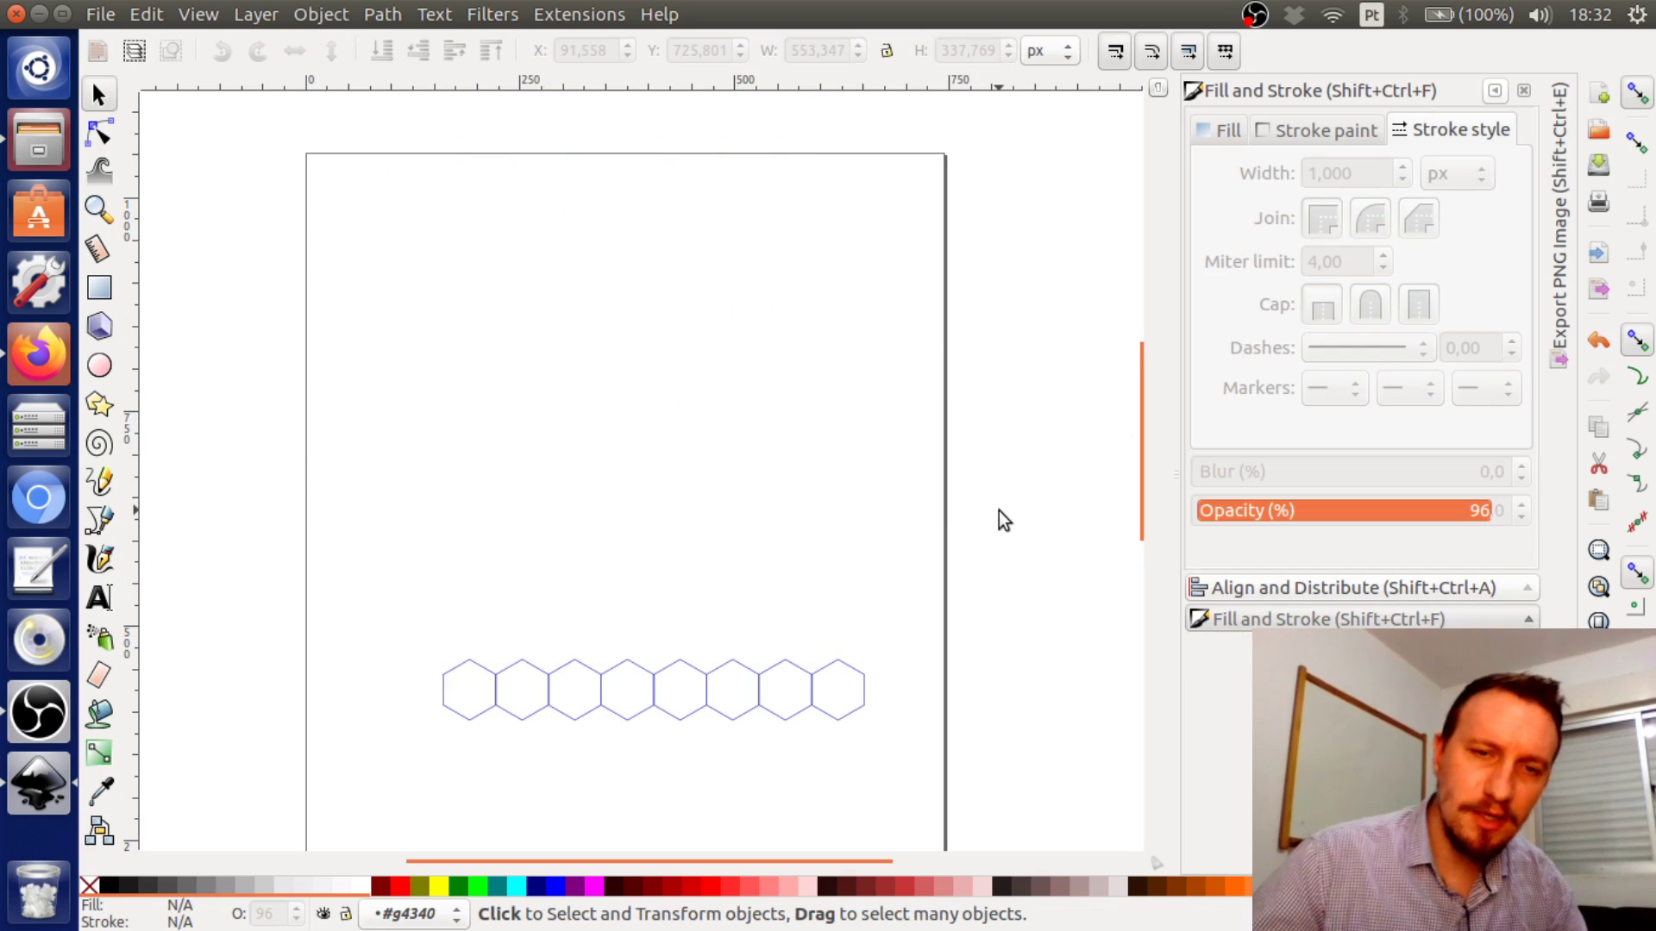
scroll(669, 562, down, 5)
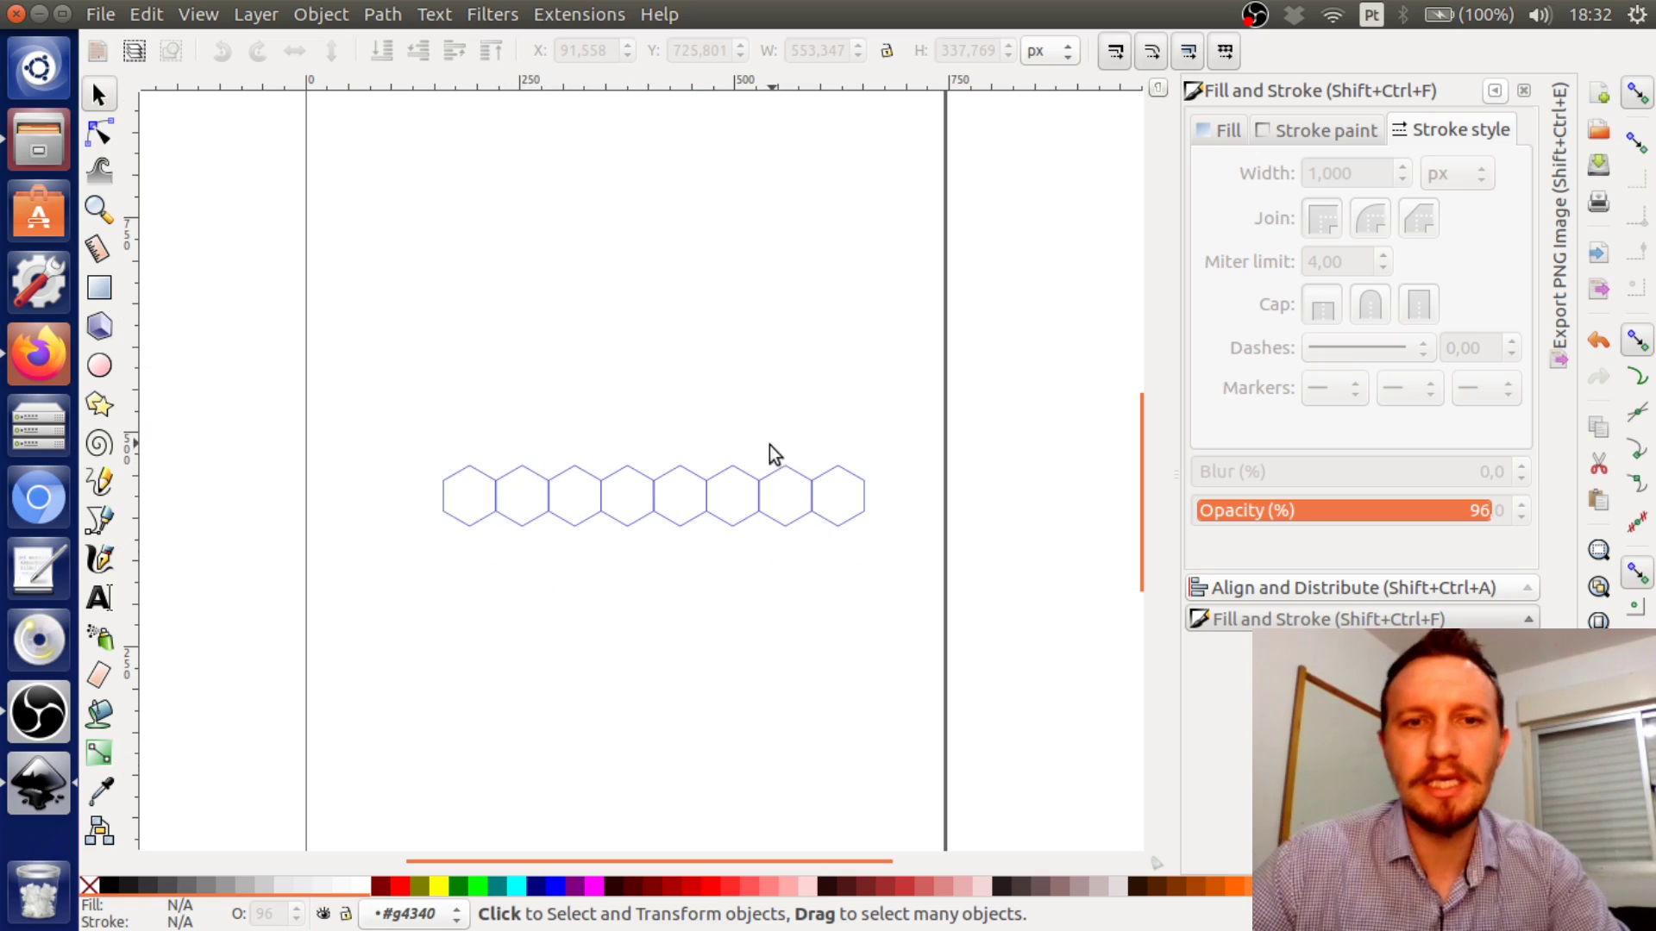
Scatter six hexagons of the row to irregular positions above, within and below it, leaving the two end ones in place
ctrl+scroll(676, 514, up, 2)
ctrl+scroll(667, 532, down, 1)
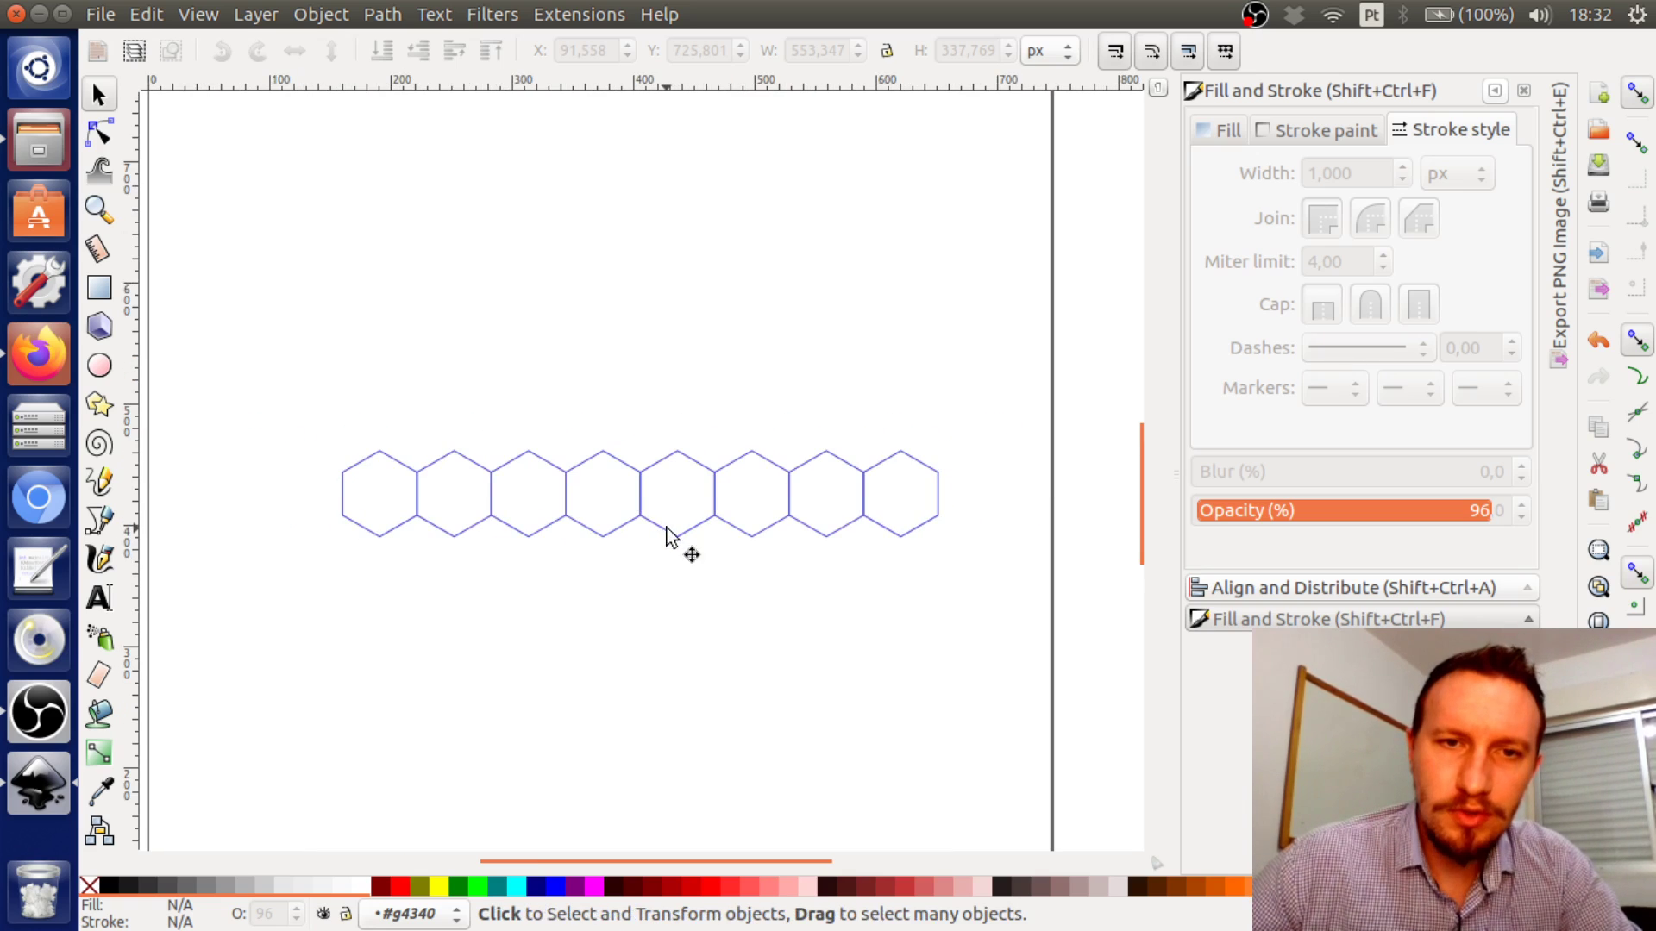
mouse_move(447, 406)
mouse_down()
mouse_move(447, 325)
mouse_move(472, 481)
mouse_move(470, 285)
mouse_up()
drag(525, 473, 606, 294)
drag(613, 514, 770, 246)
drag(775, 467, 842, 344)
drag(832, 472, 582, 471)
drag(676, 537, 733, 604)
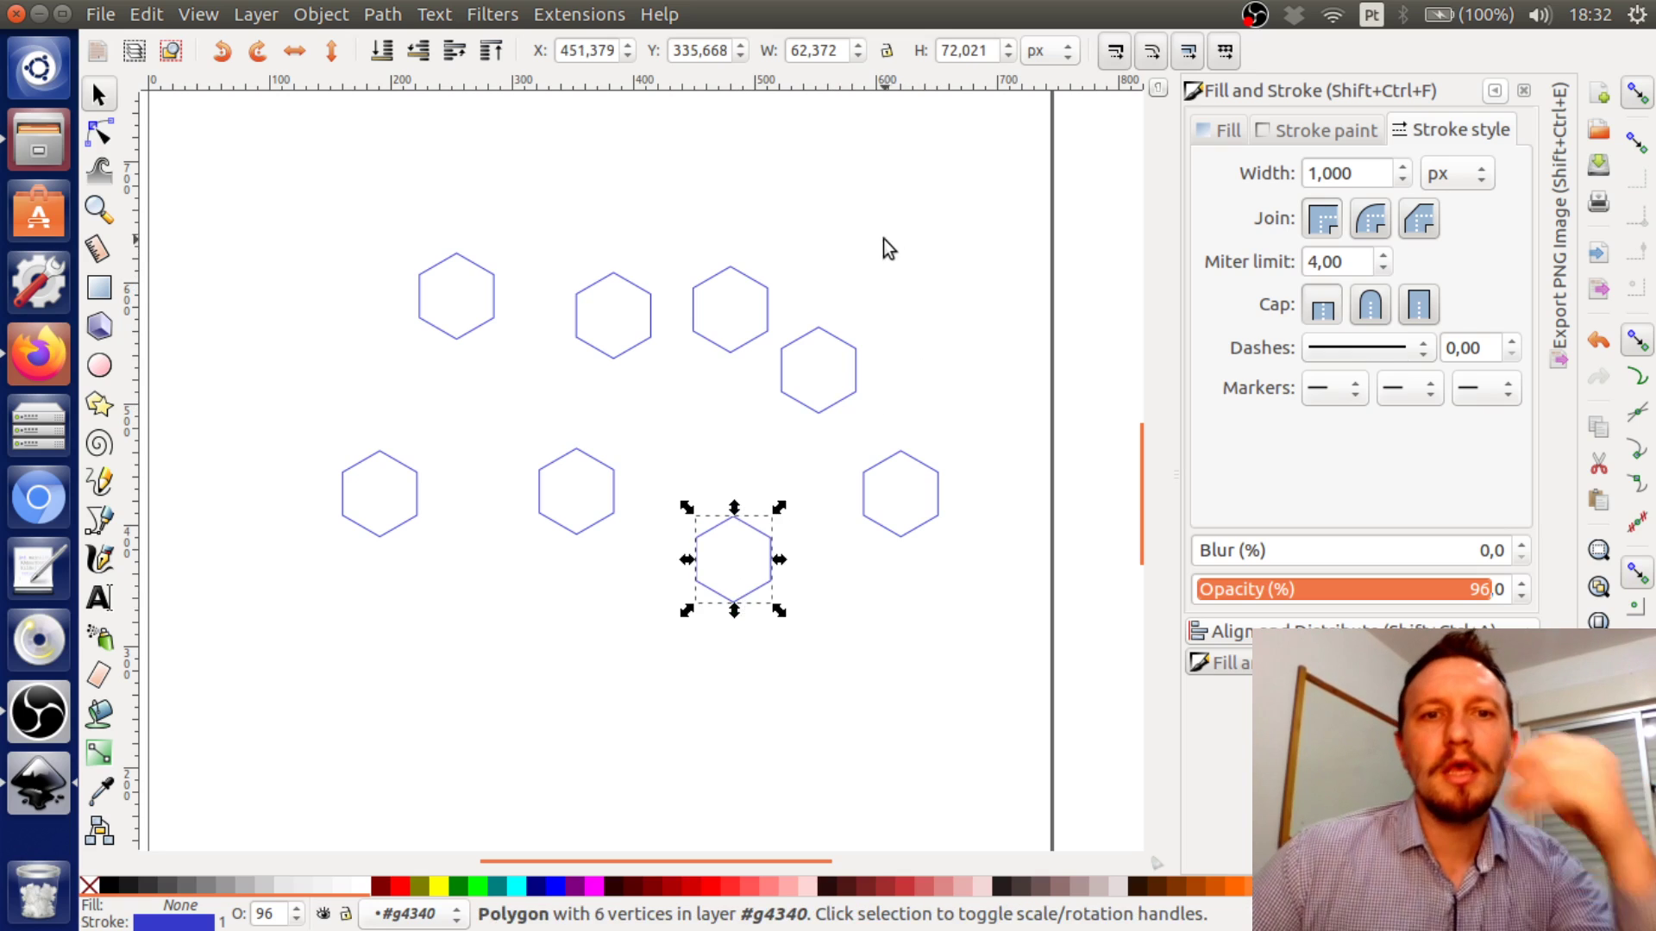
Select all eight scattered hexagons and show the Align and Distribute settings
drag(192, 194, 1044, 726)
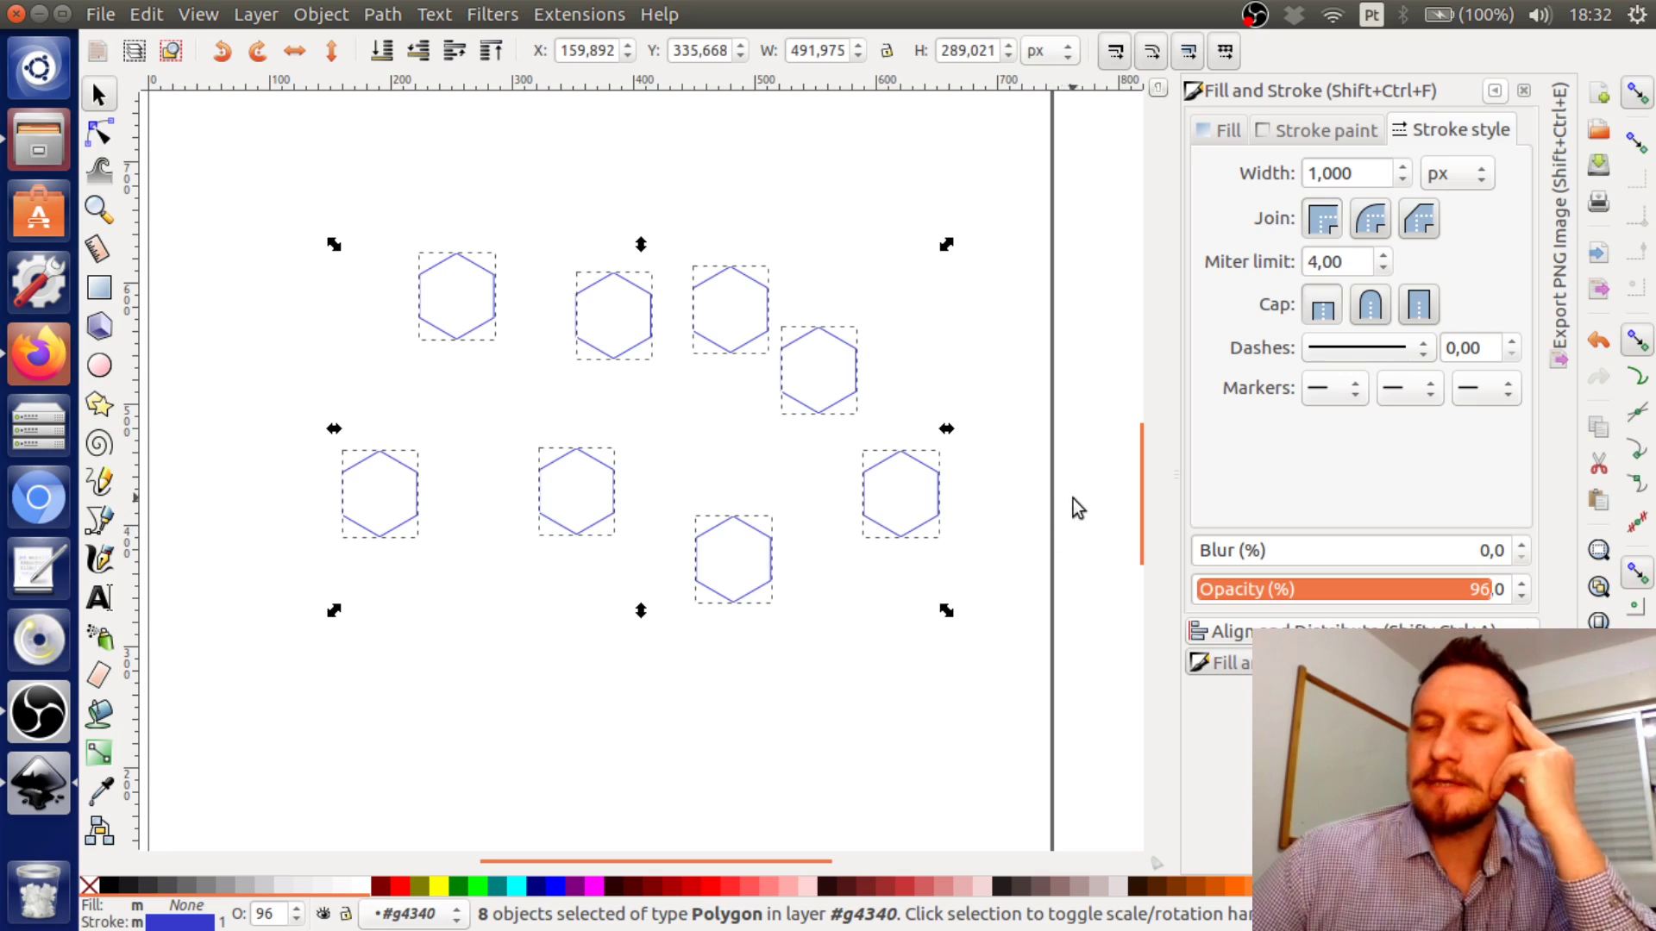
click(1327, 136)
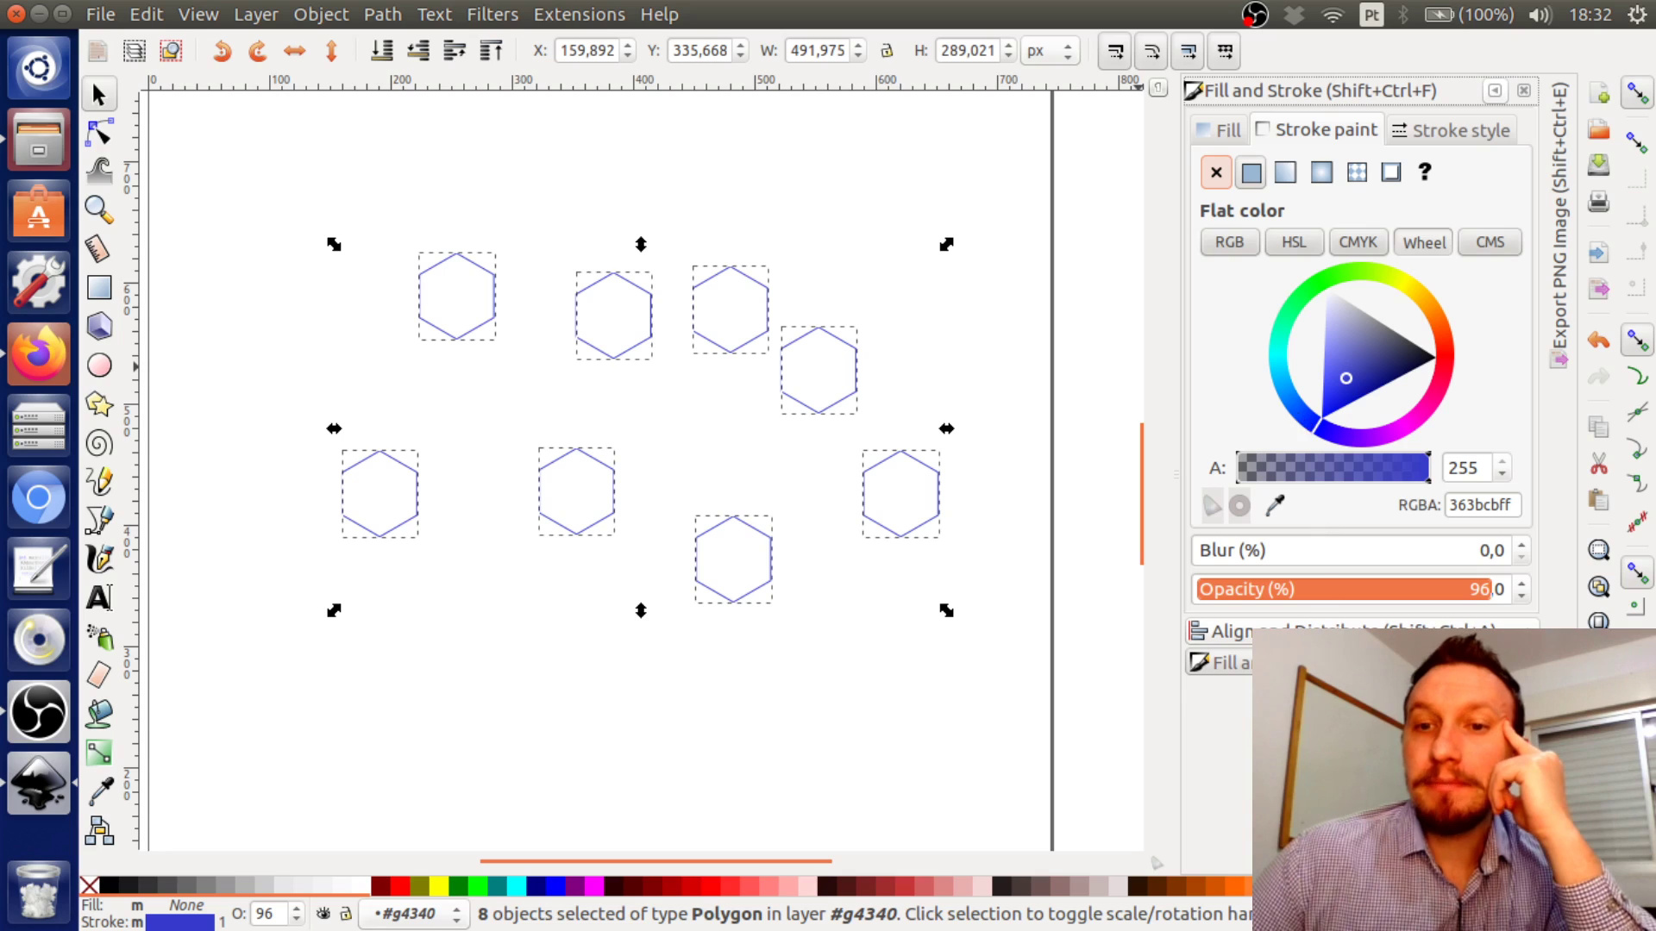
click(1302, 634)
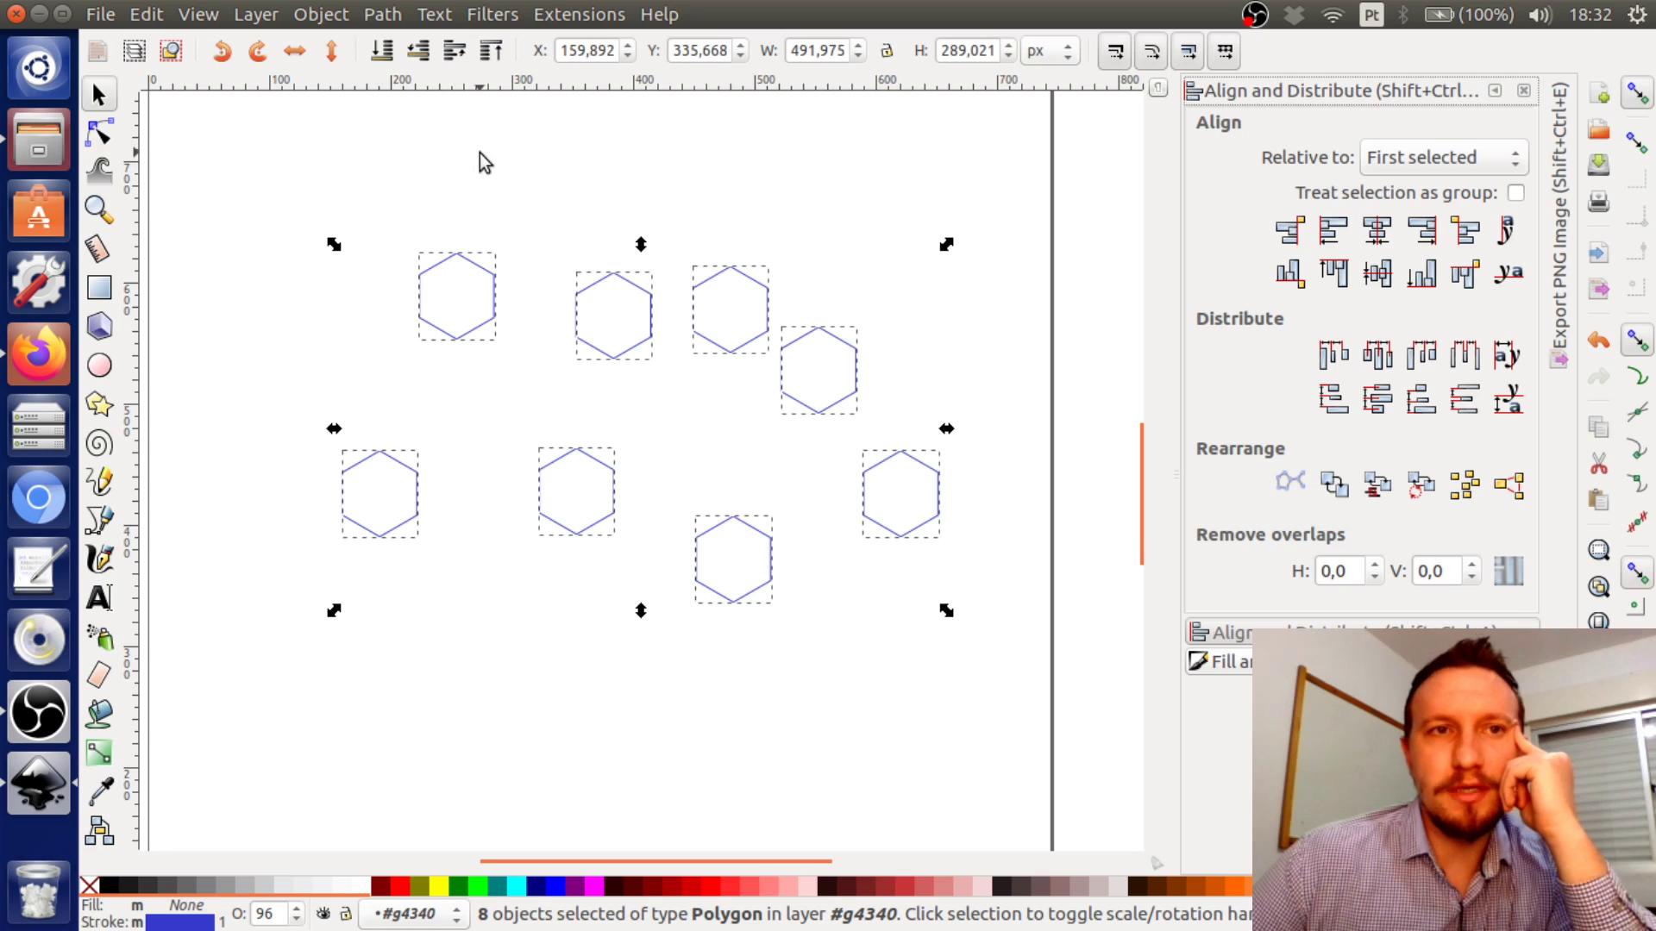
click(322, 14)
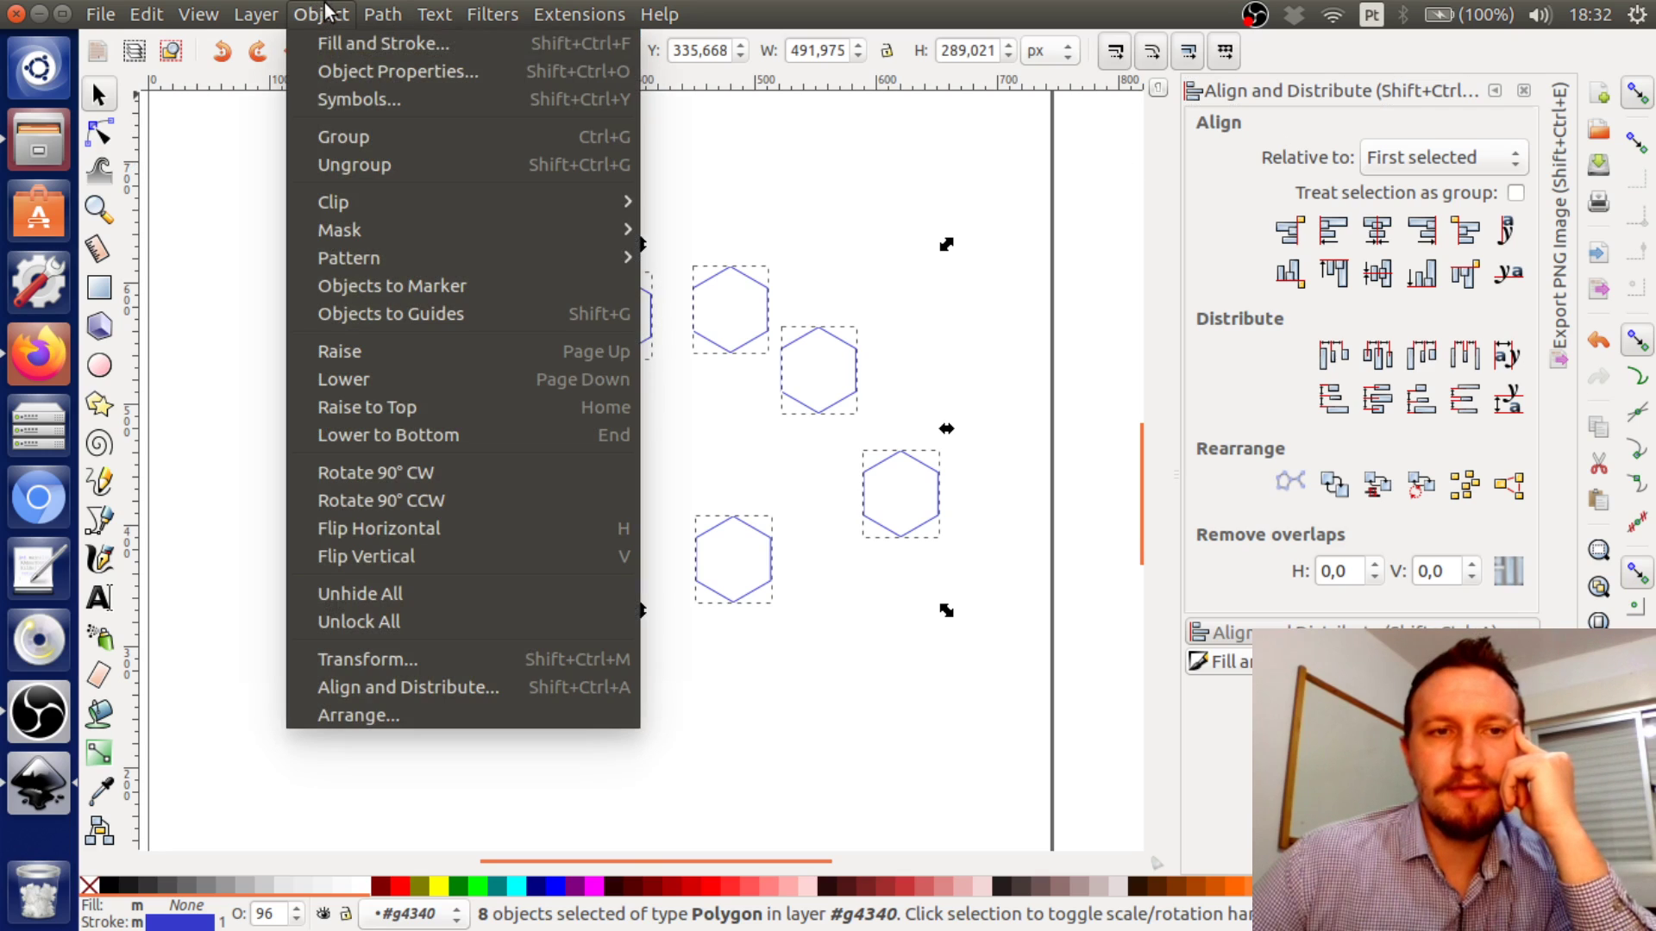
click(430, 691)
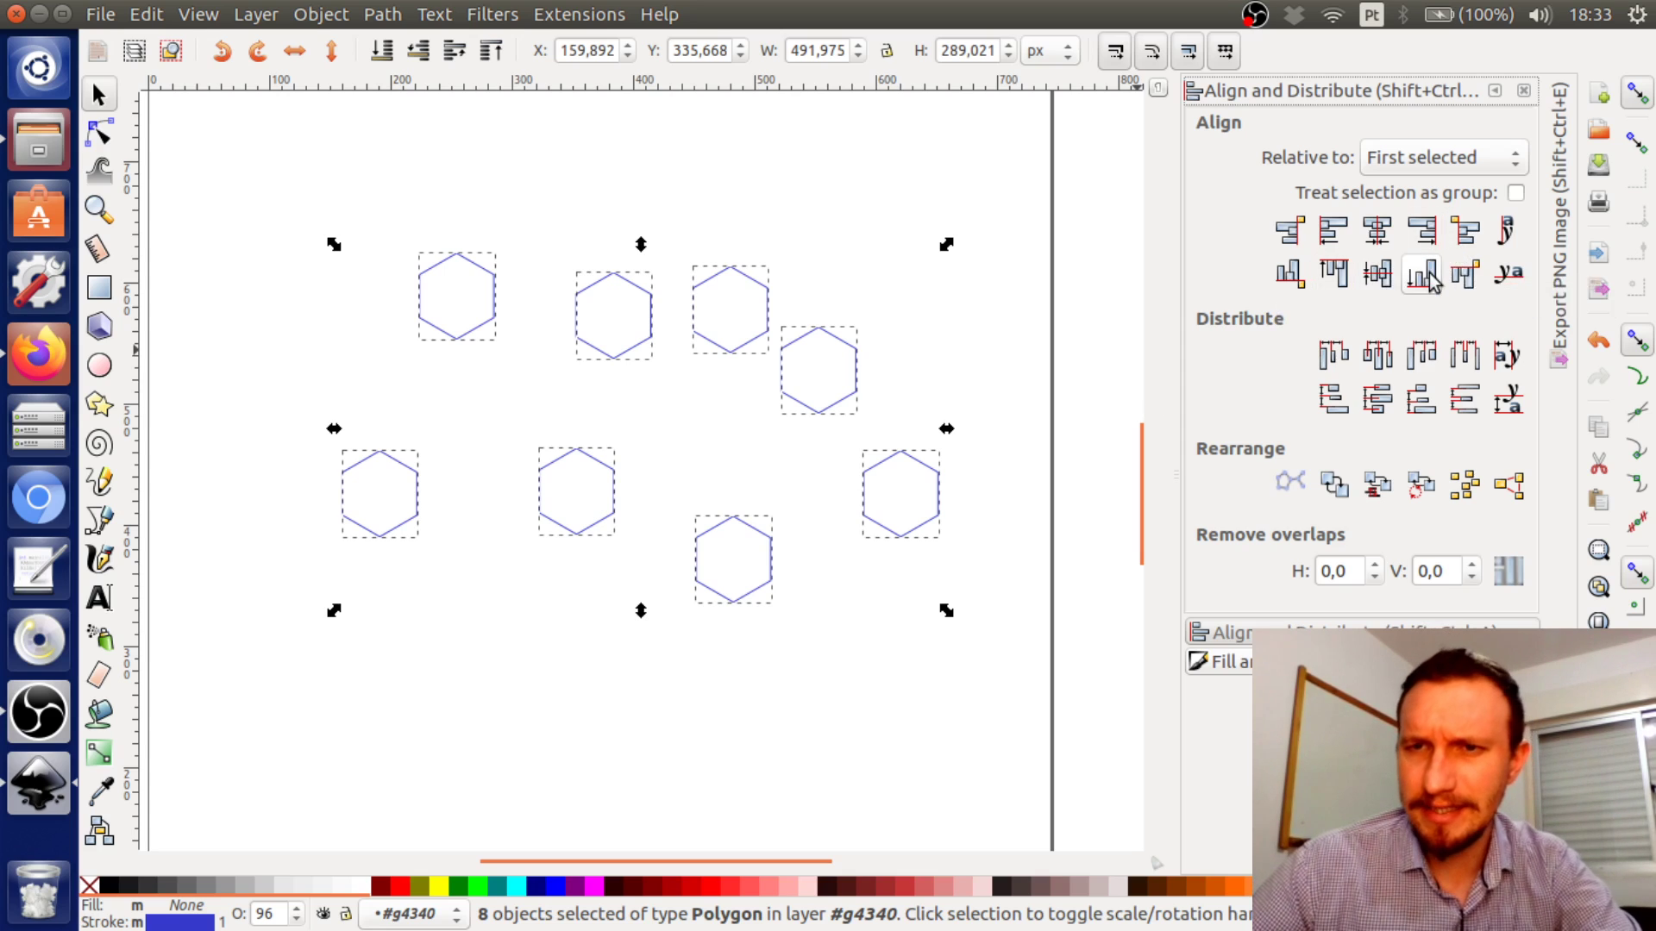
Center the eight hexagons on a common horizontal axis relative to the first selected, equalize their horizontal gaps, and deselect them
click(1378, 275)
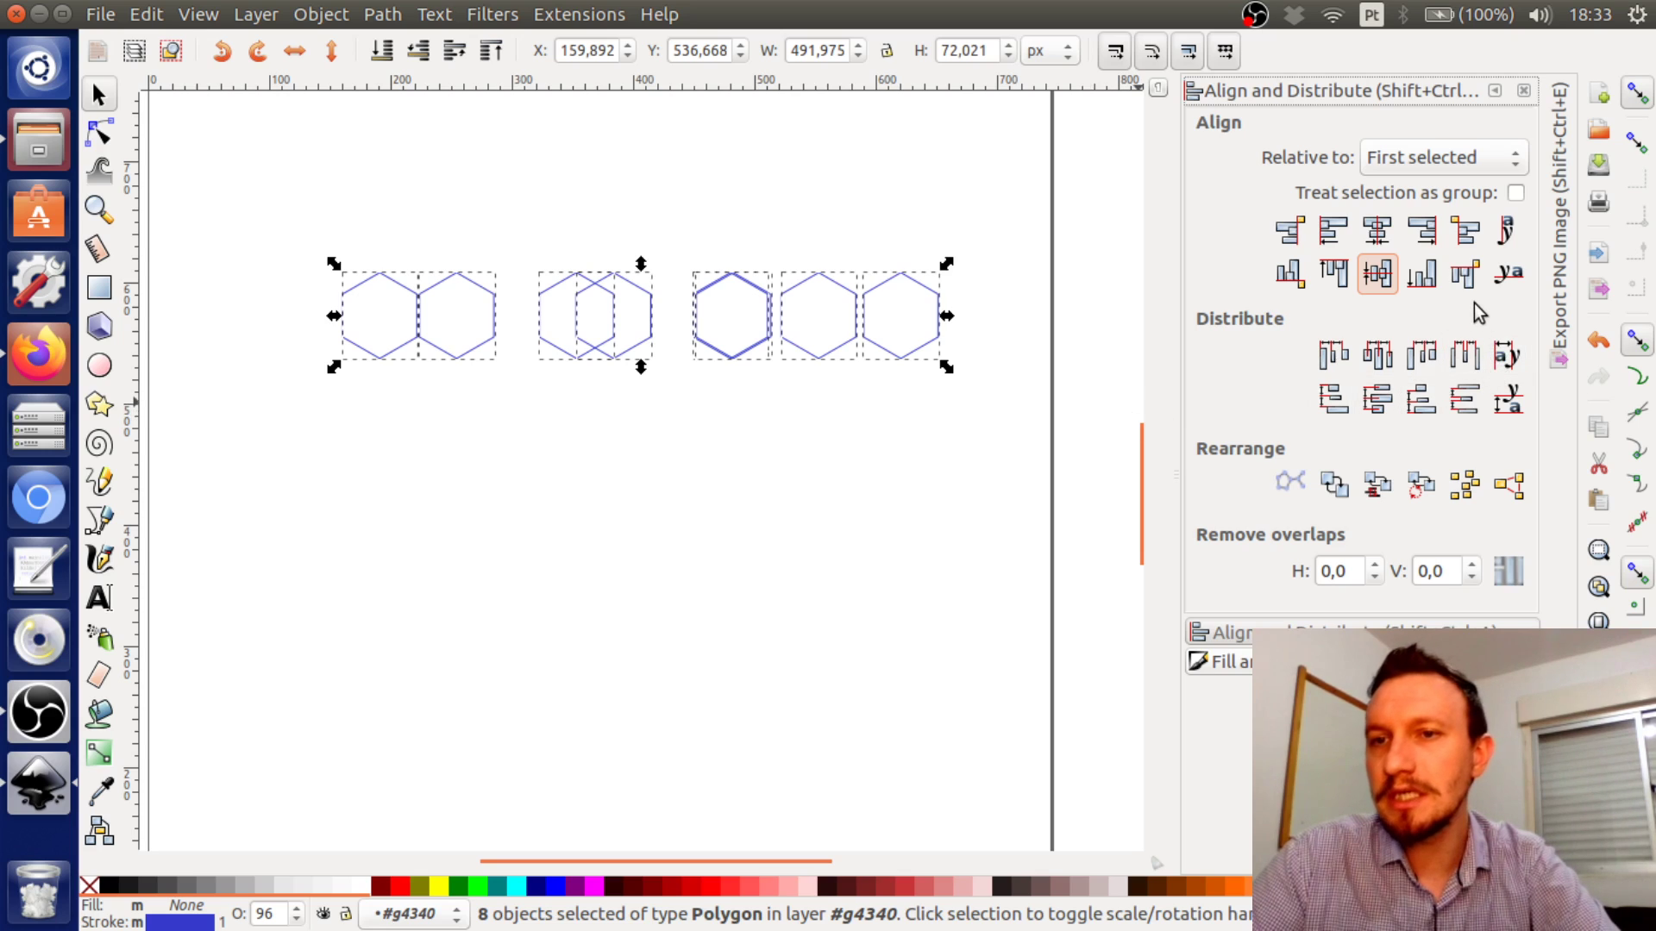
click(1464, 357)
click(752, 514)
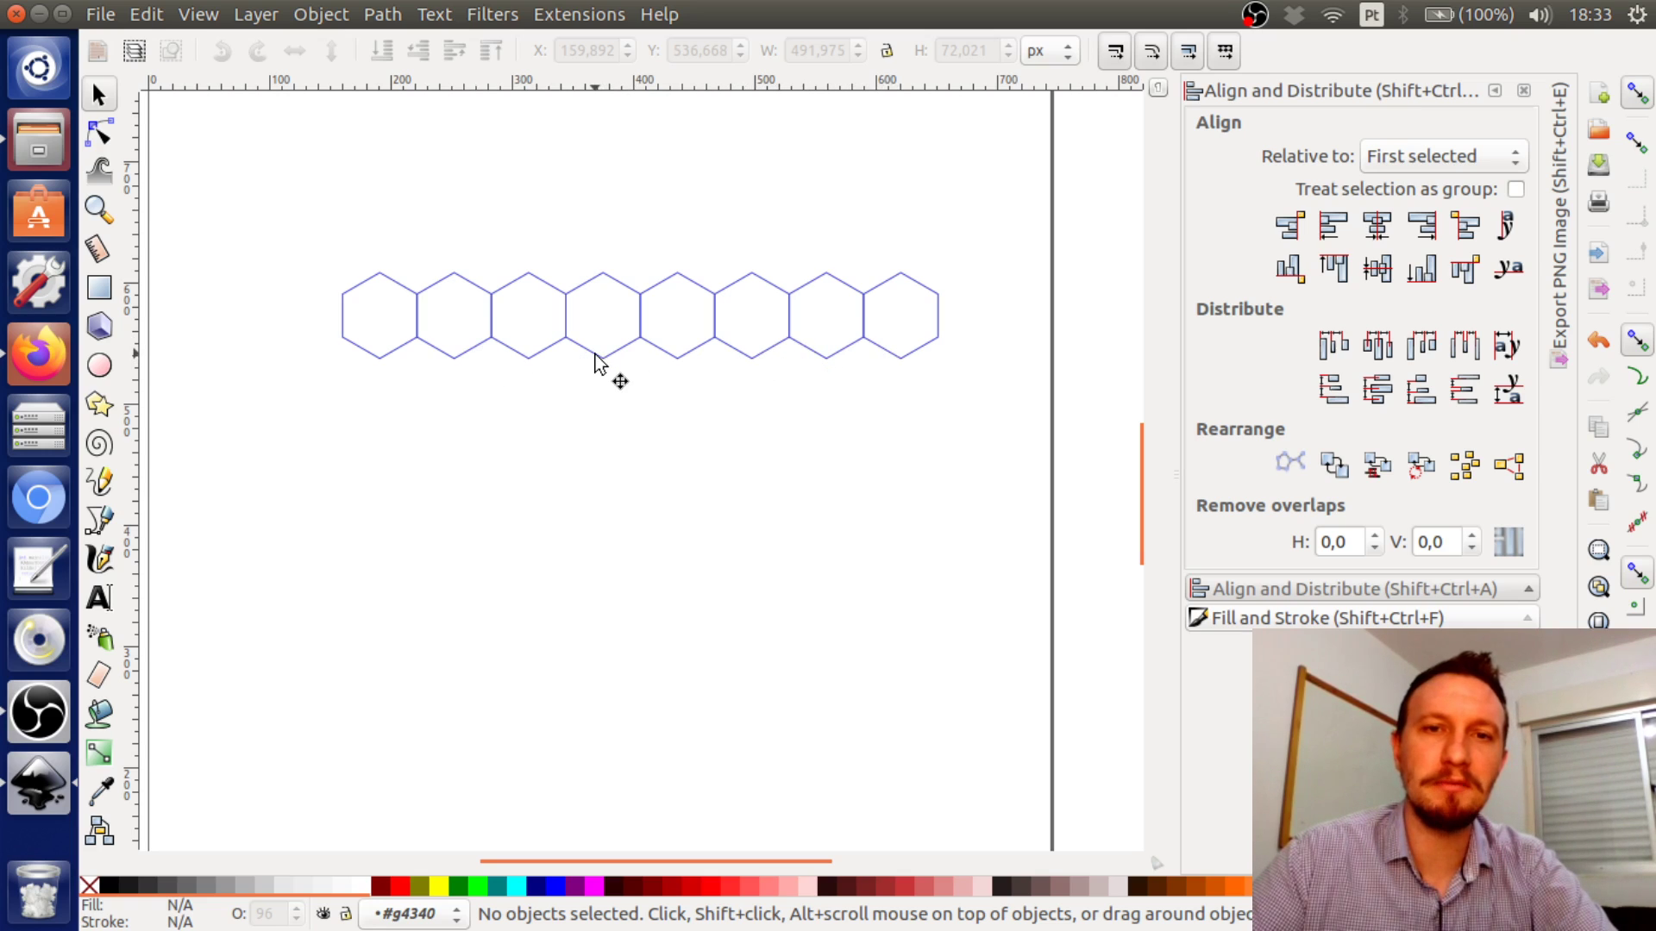
Pull the last three hexagons out of the row and arrange them loosely in an uneven column below its right end
drag(266, 225, 1029, 475)
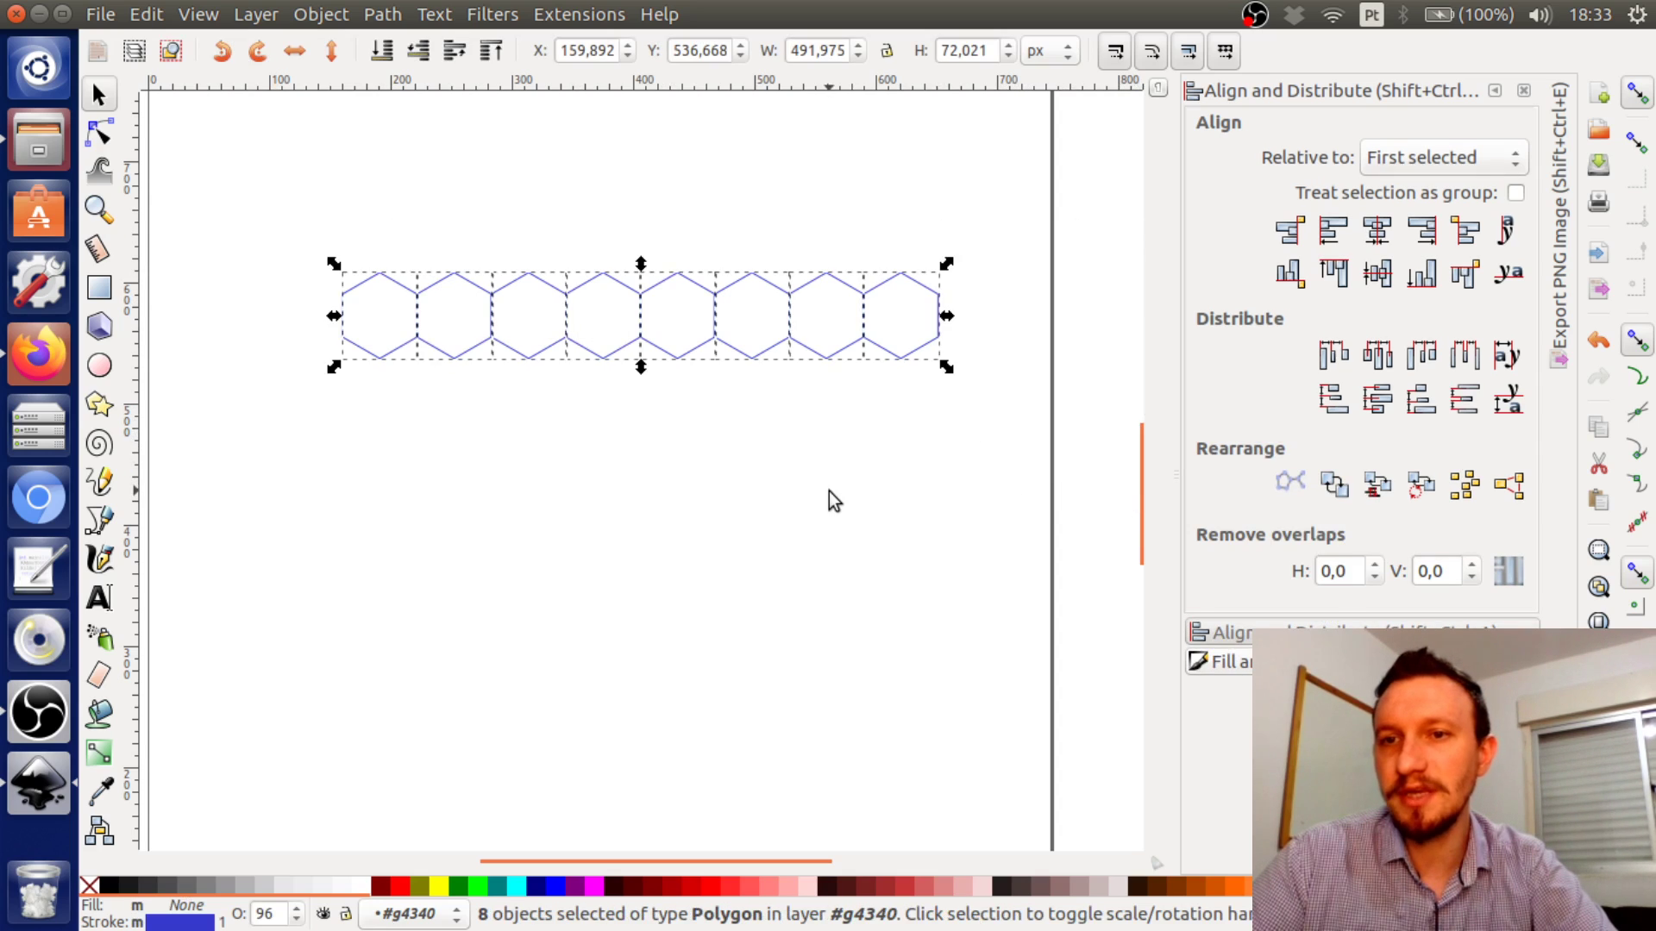
click(745, 417)
drag(677, 241, 1069, 476)
drag(916, 361, 742, 680)
click(966, 395)
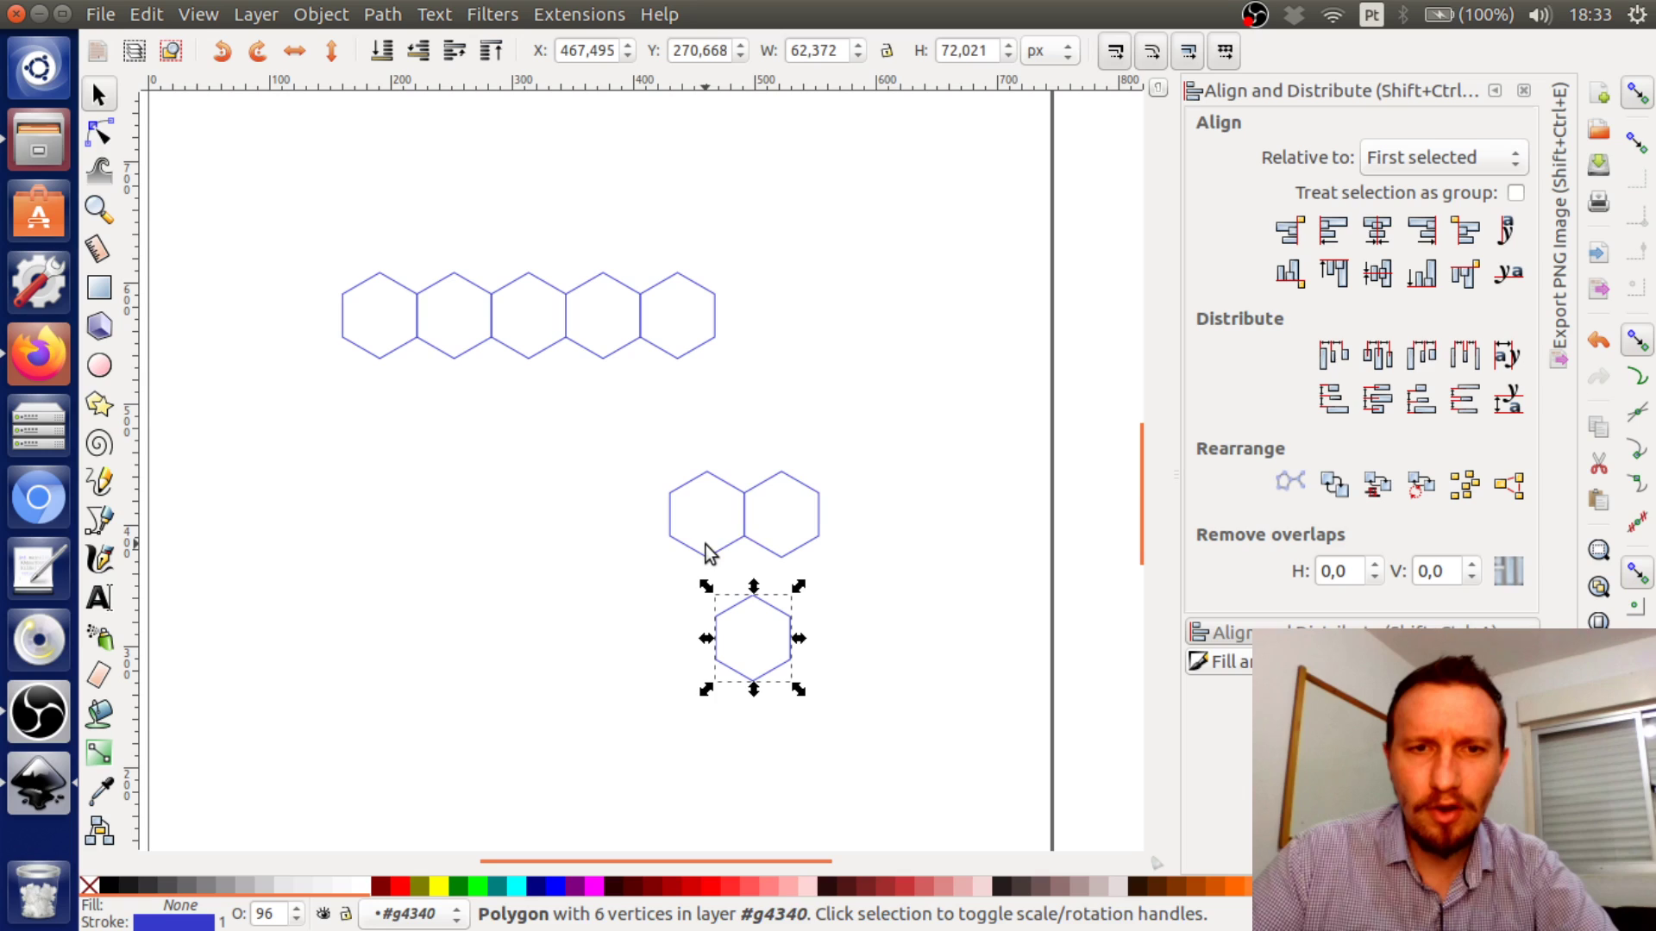
drag(702, 547, 765, 411)
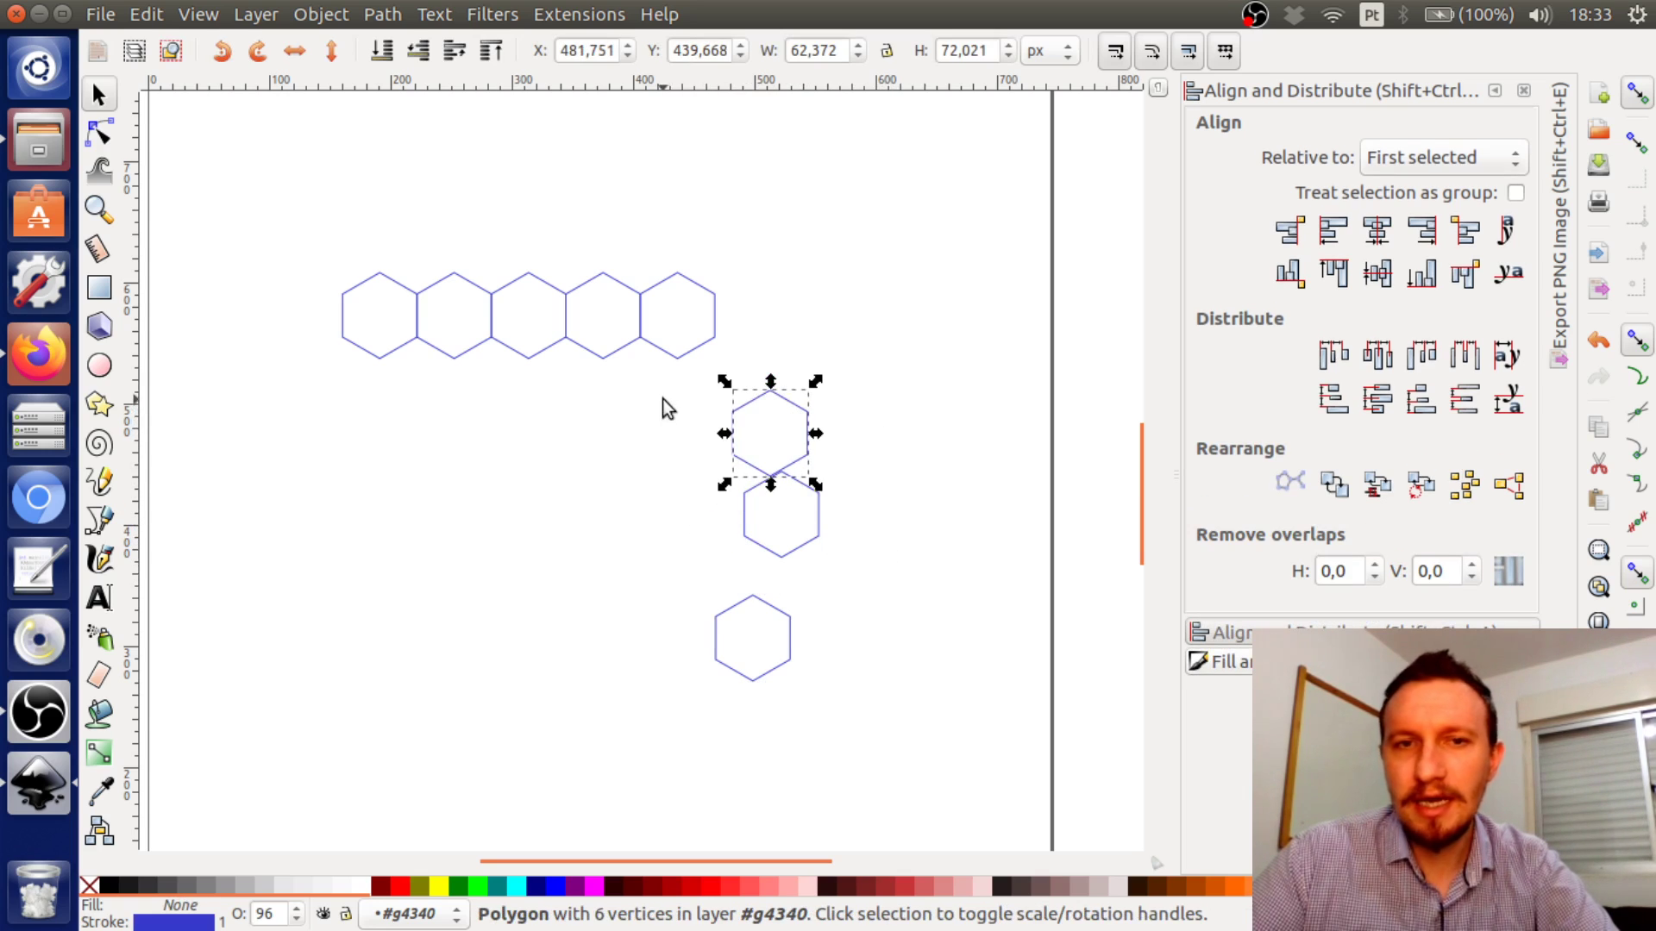
Center the three separated hexagons on a common vertical axis, make their vertical gaps equal, and deselect them
drag(919, 358, 676, 712)
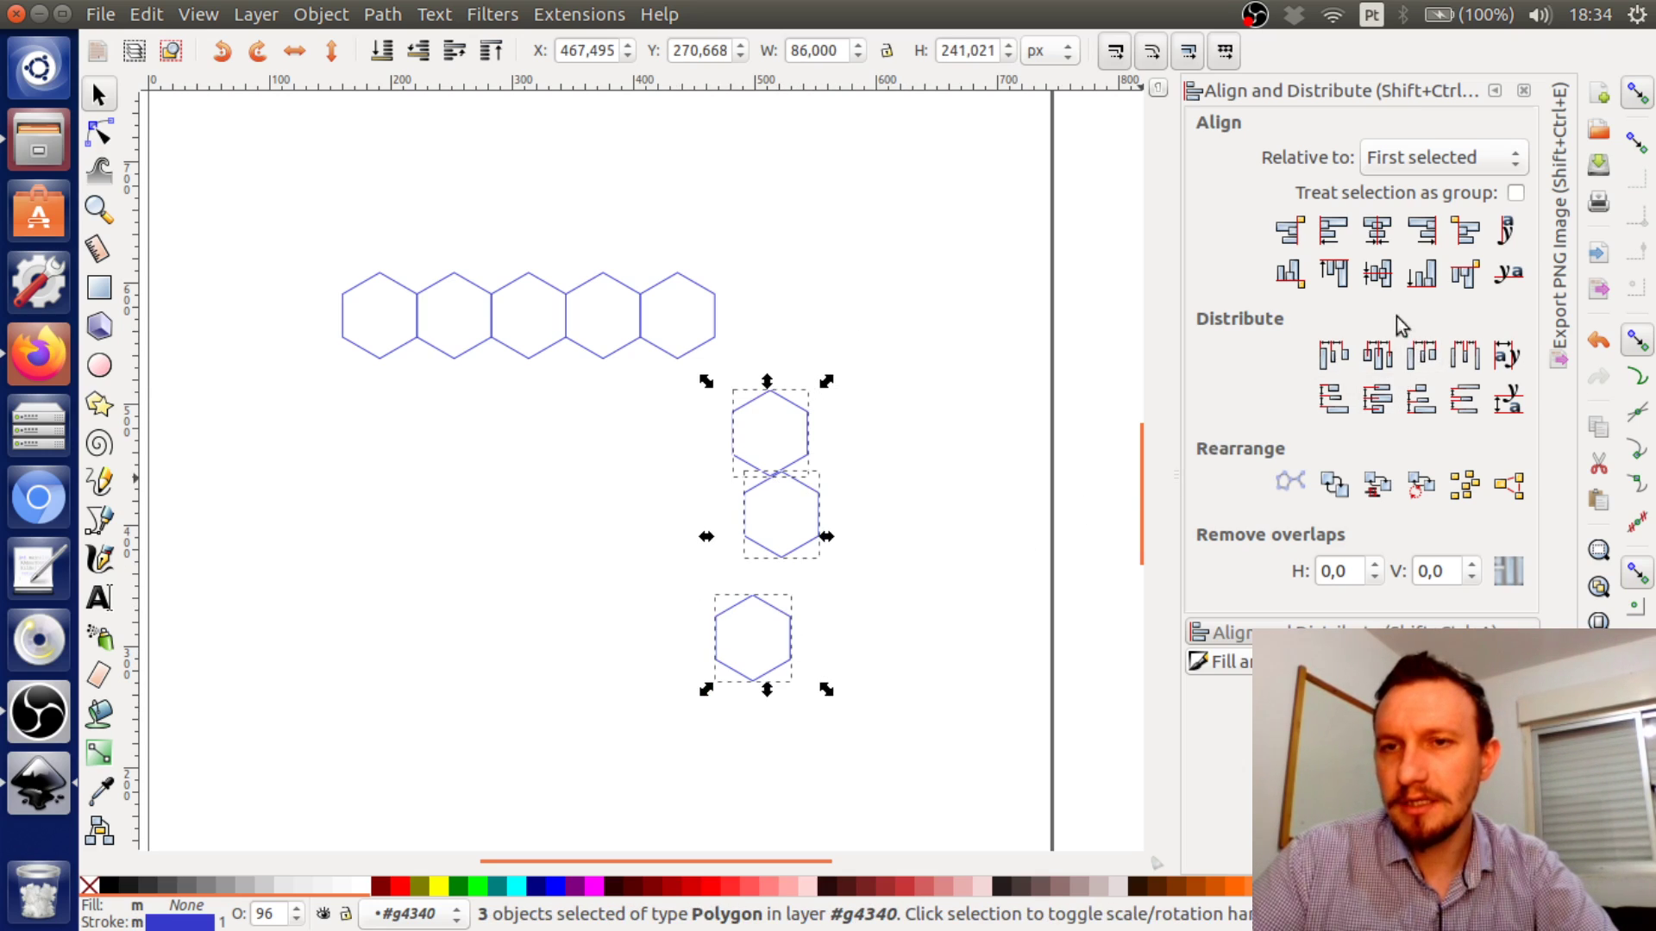
click(1378, 231)
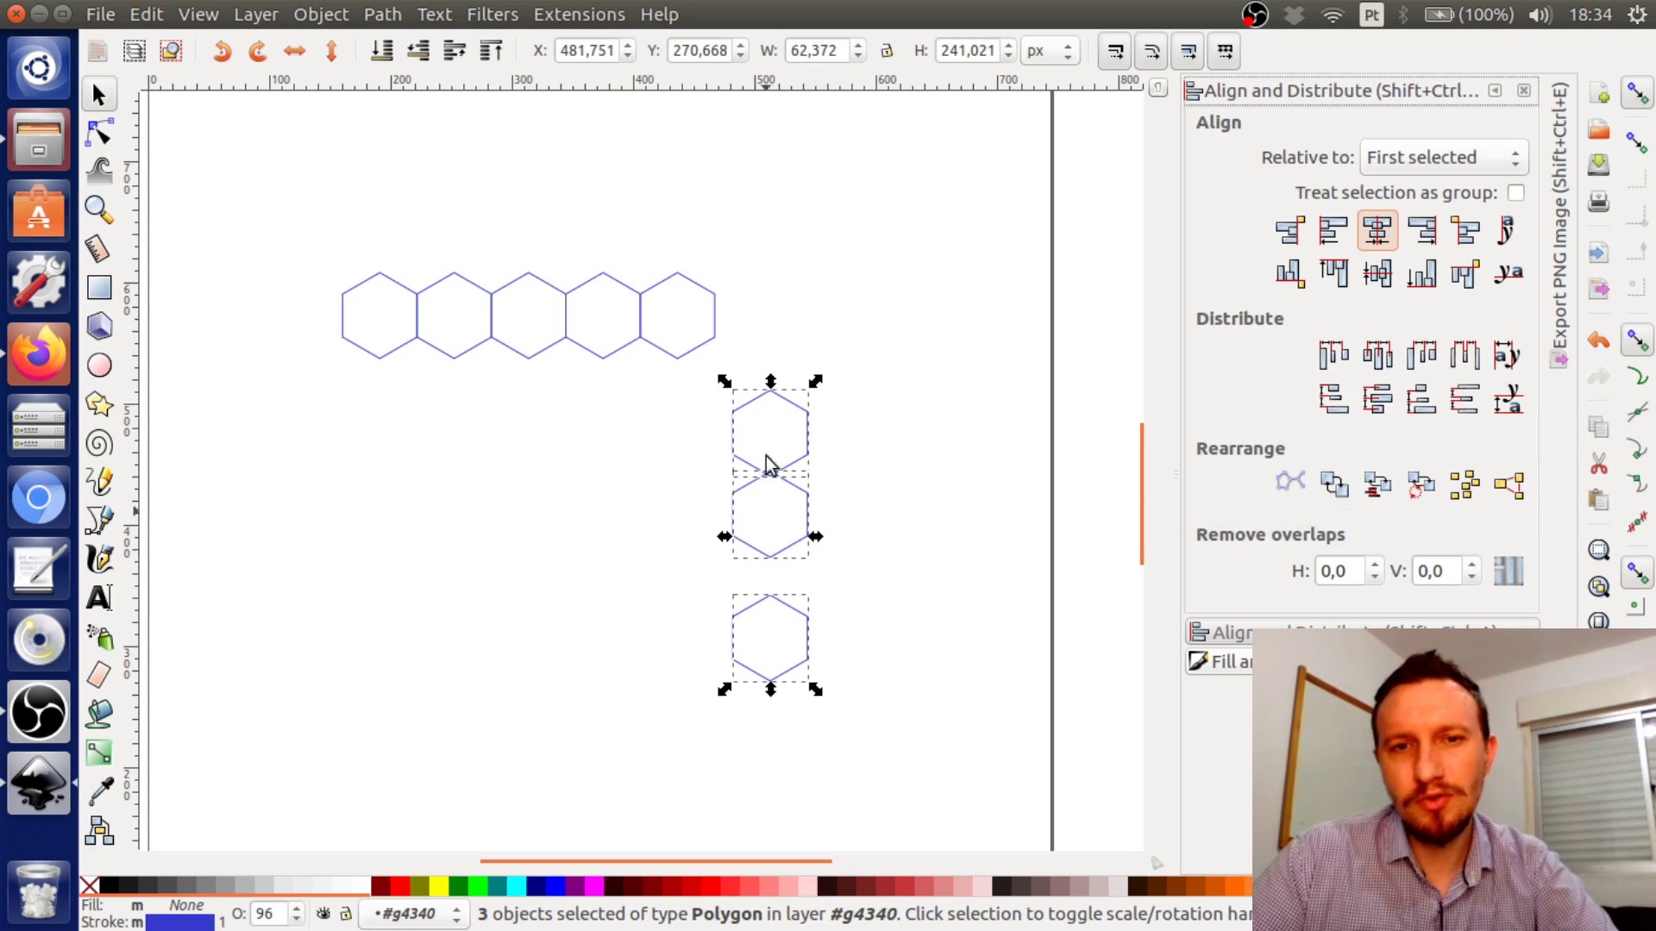
click(1466, 401)
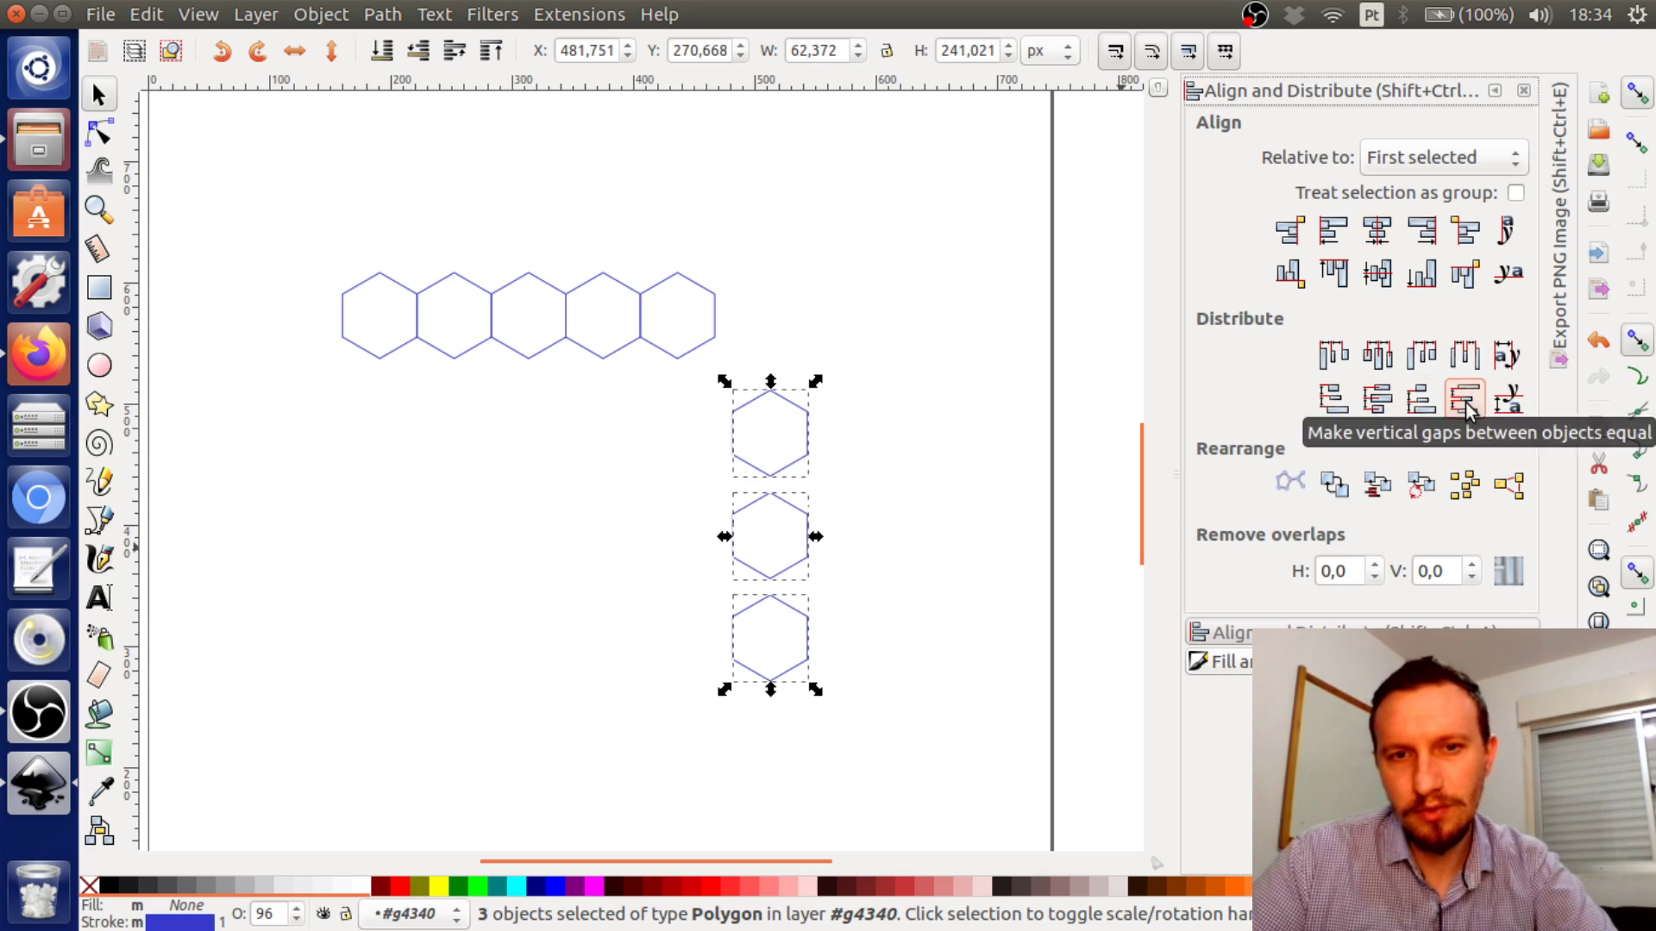
click(1032, 563)
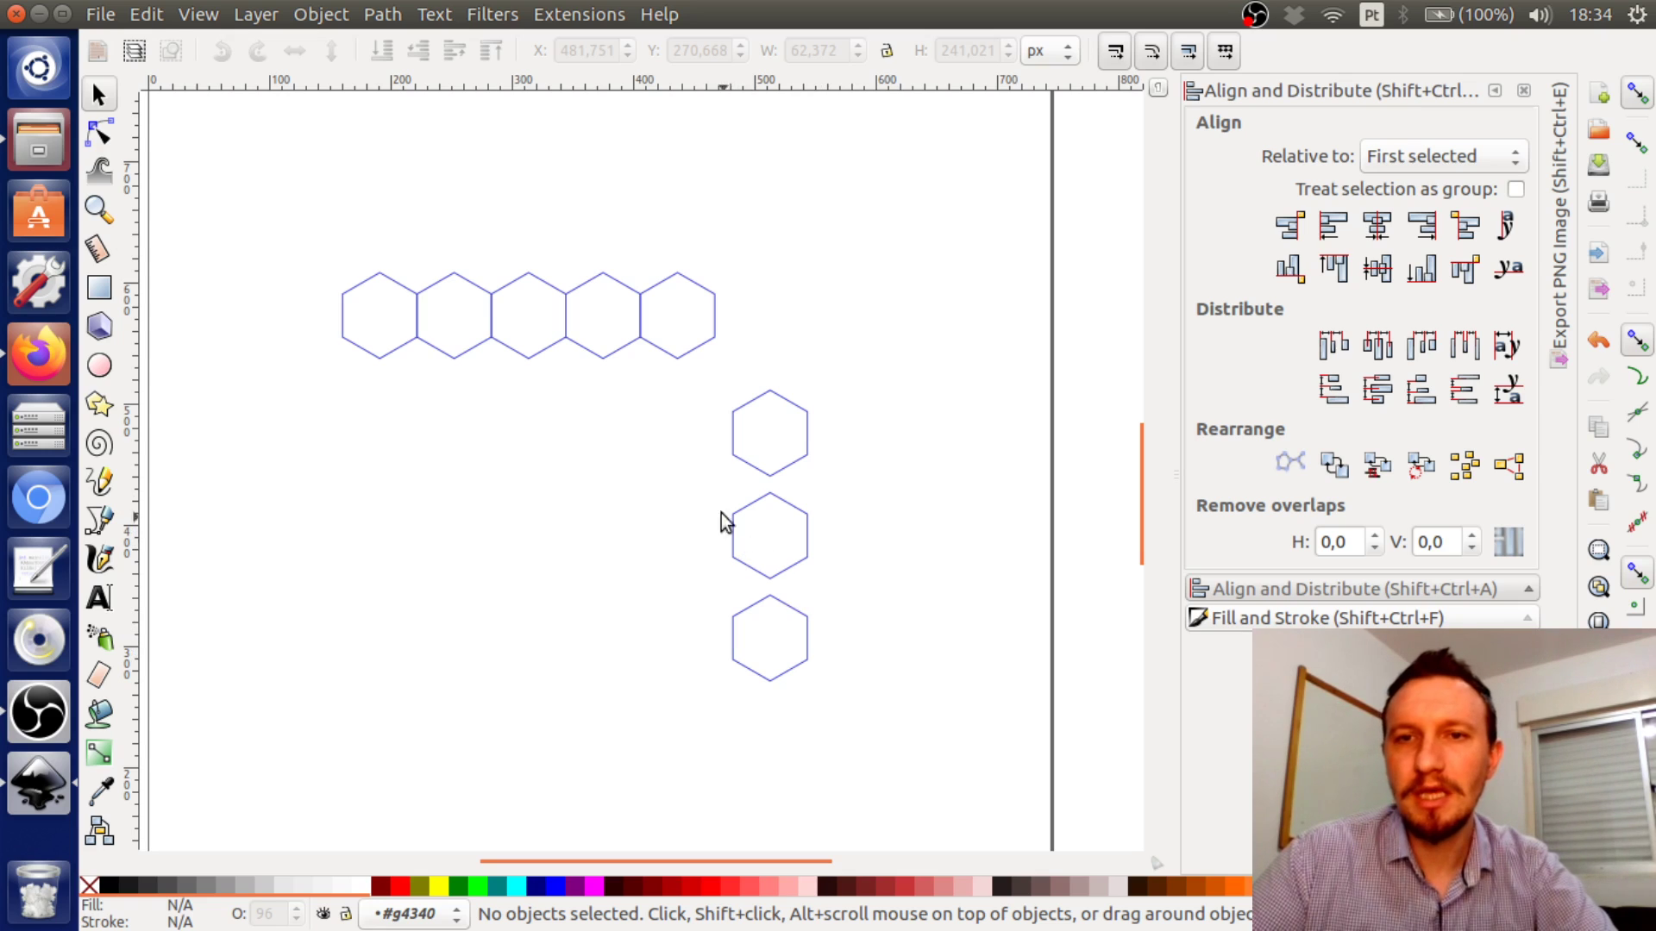
Move the column's top hexagon beside the middle one and align the pair with right edges to the anchor's left edge
drag(794, 465, 685, 488)
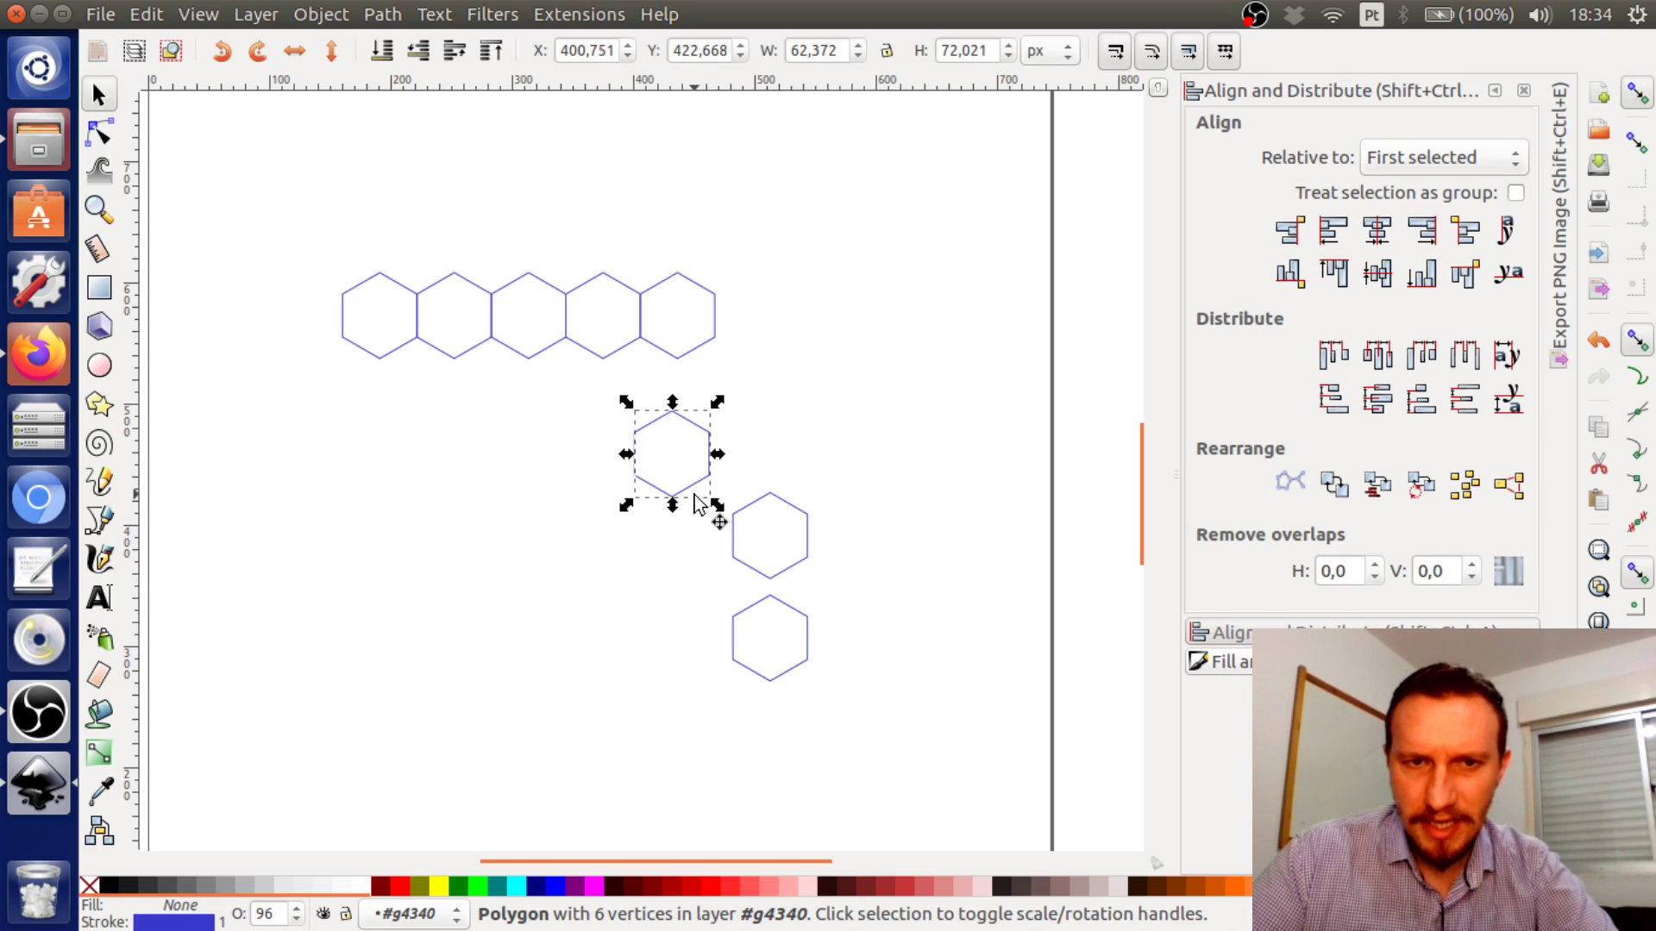
drag(684, 491, 697, 564)
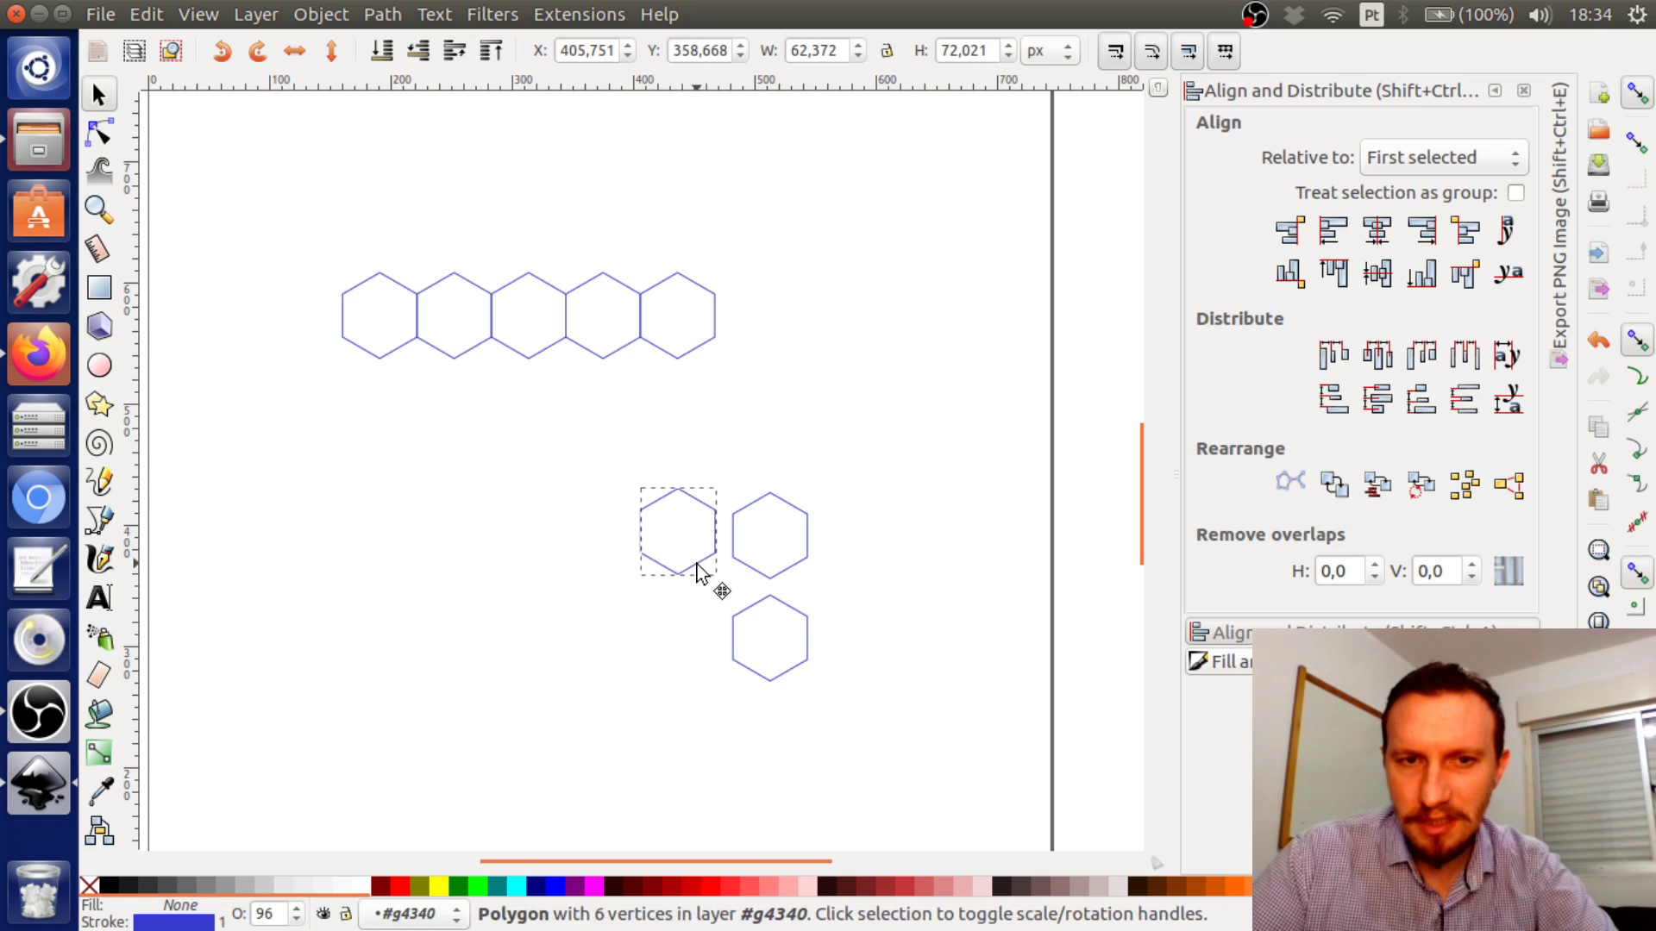
drag(590, 443, 860, 597)
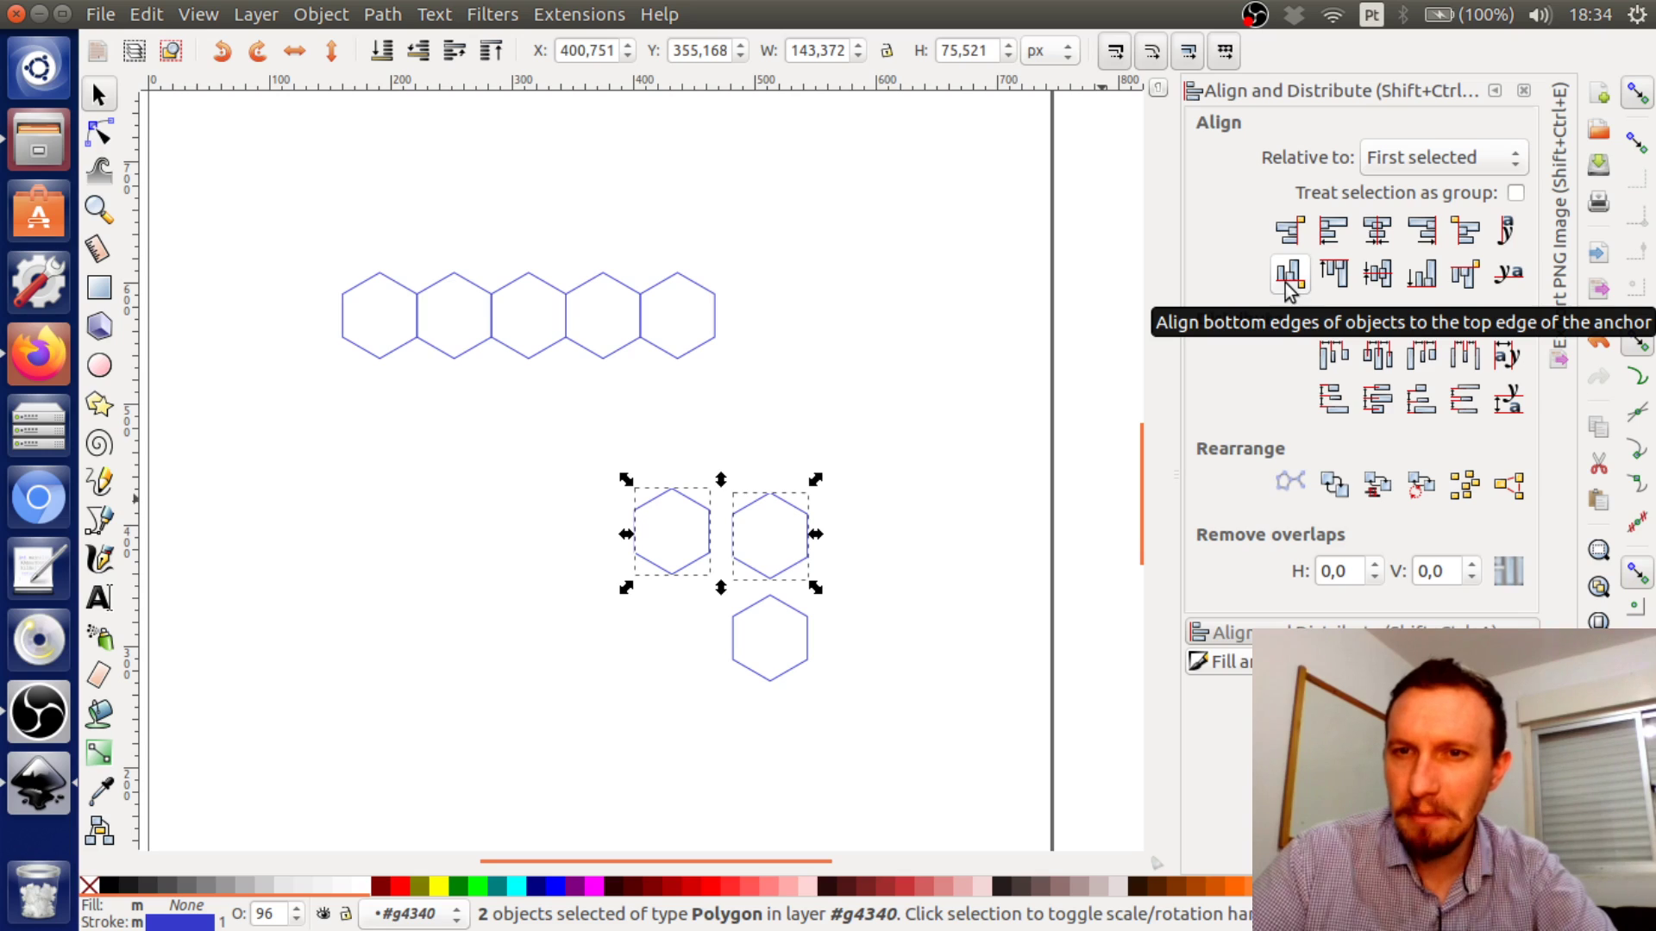
click(1290, 233)
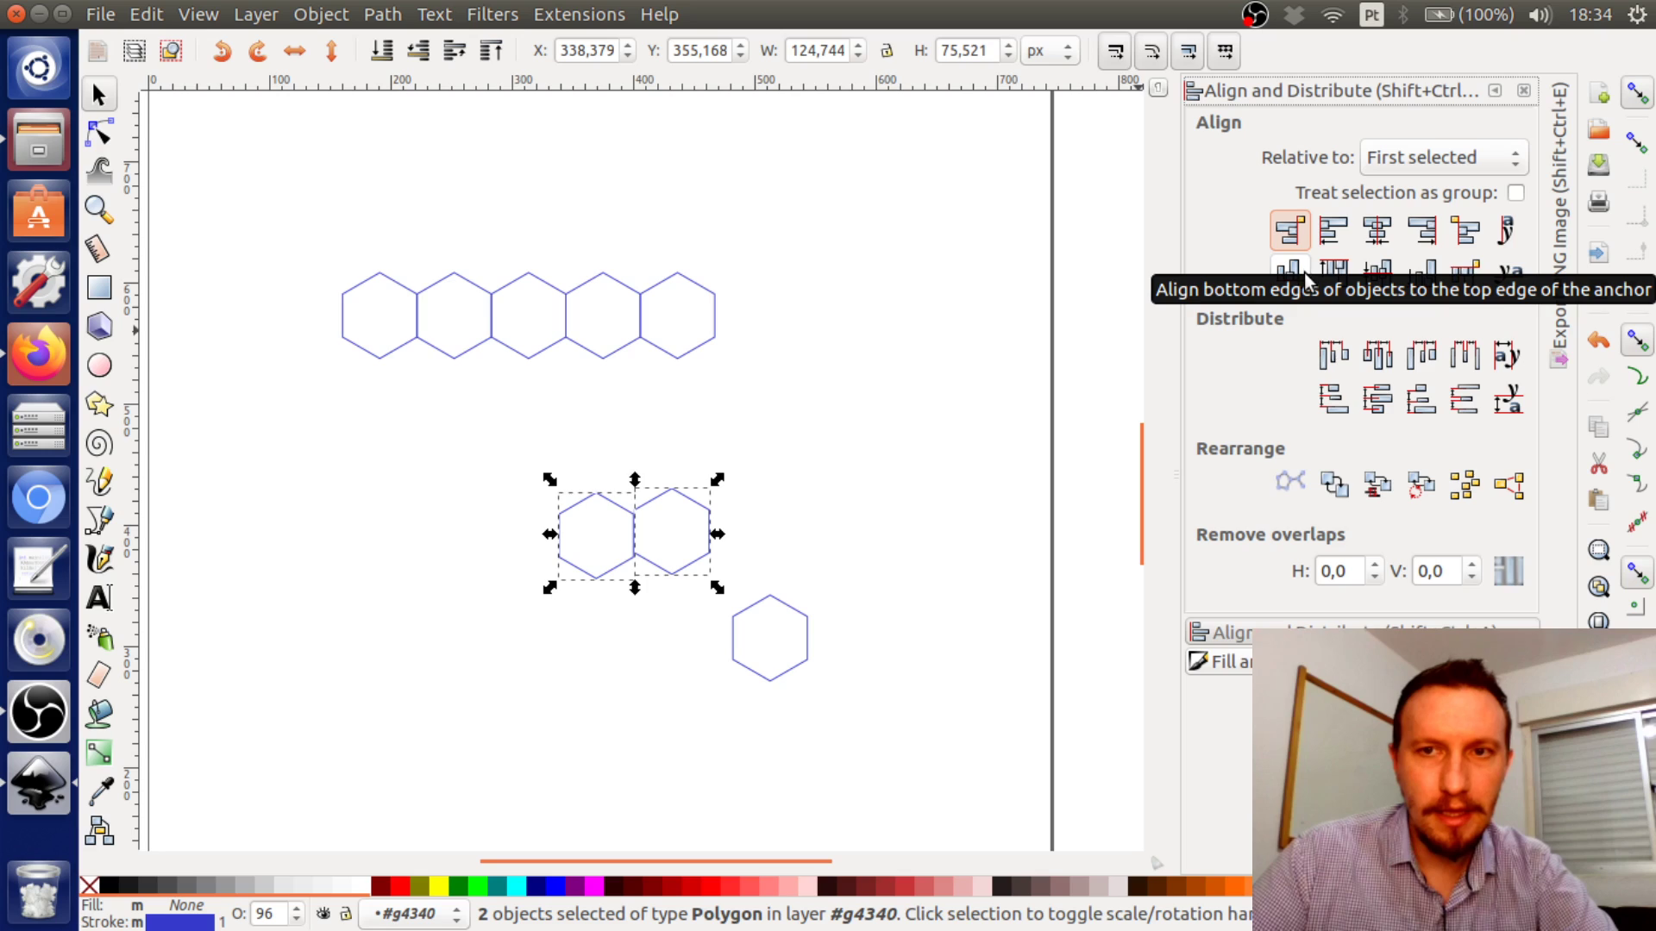
Try aligning the pair's bottom edges to the anchor's top edge, undo it, and deselect the hexagons
click(1303, 278)
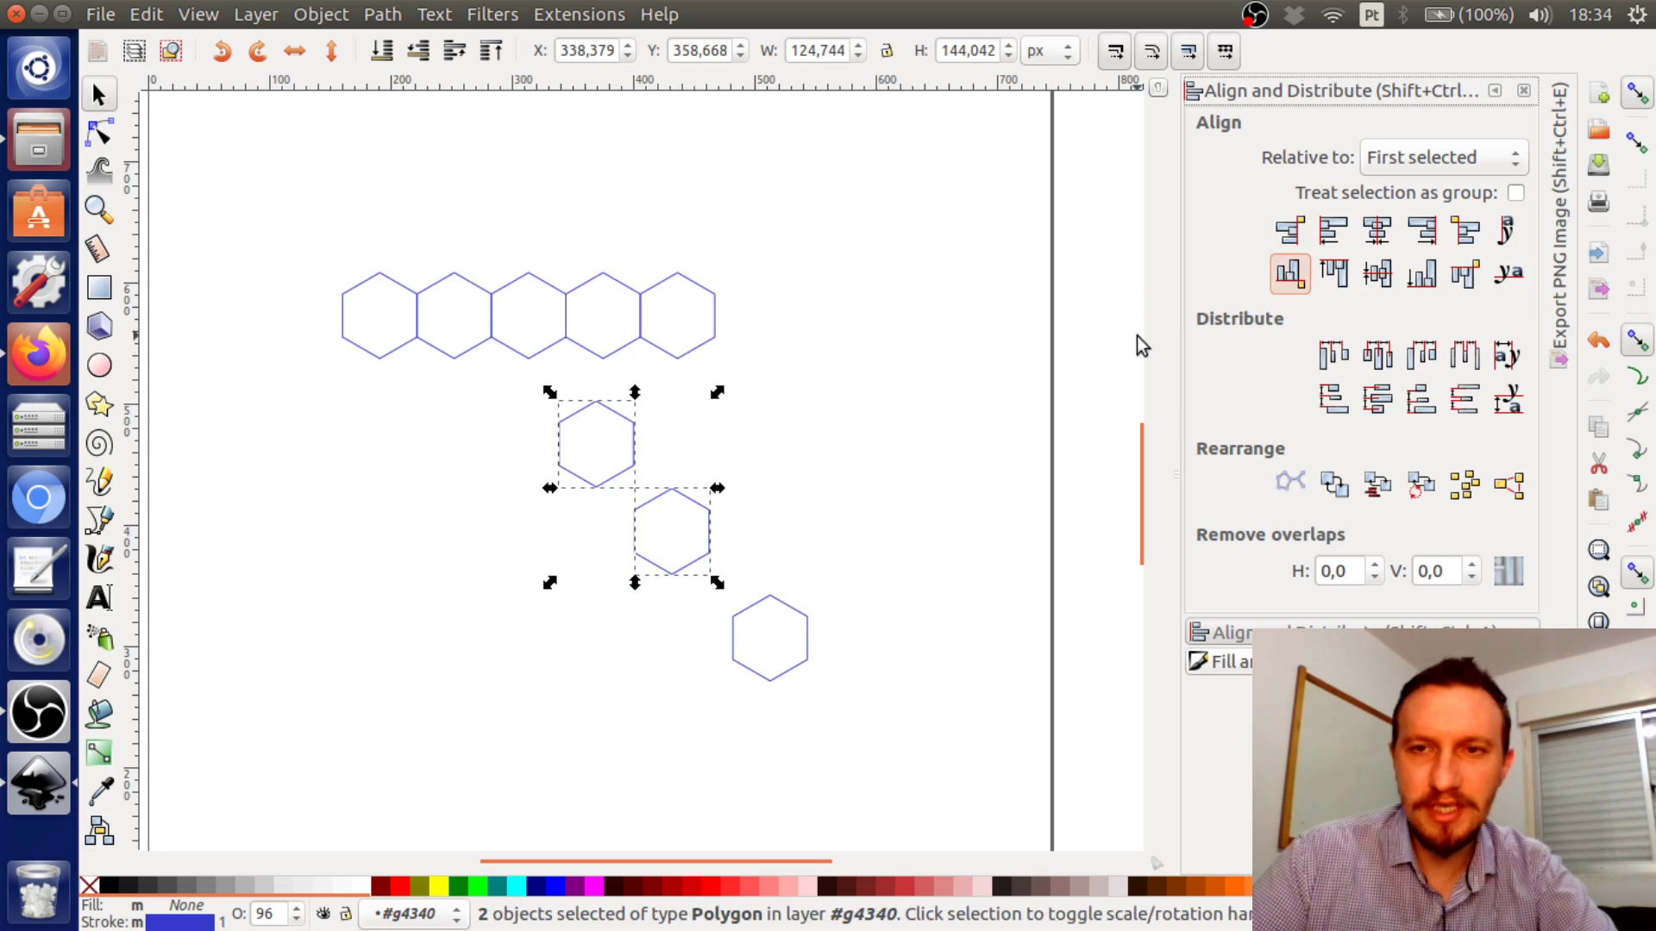
click(1290, 230)
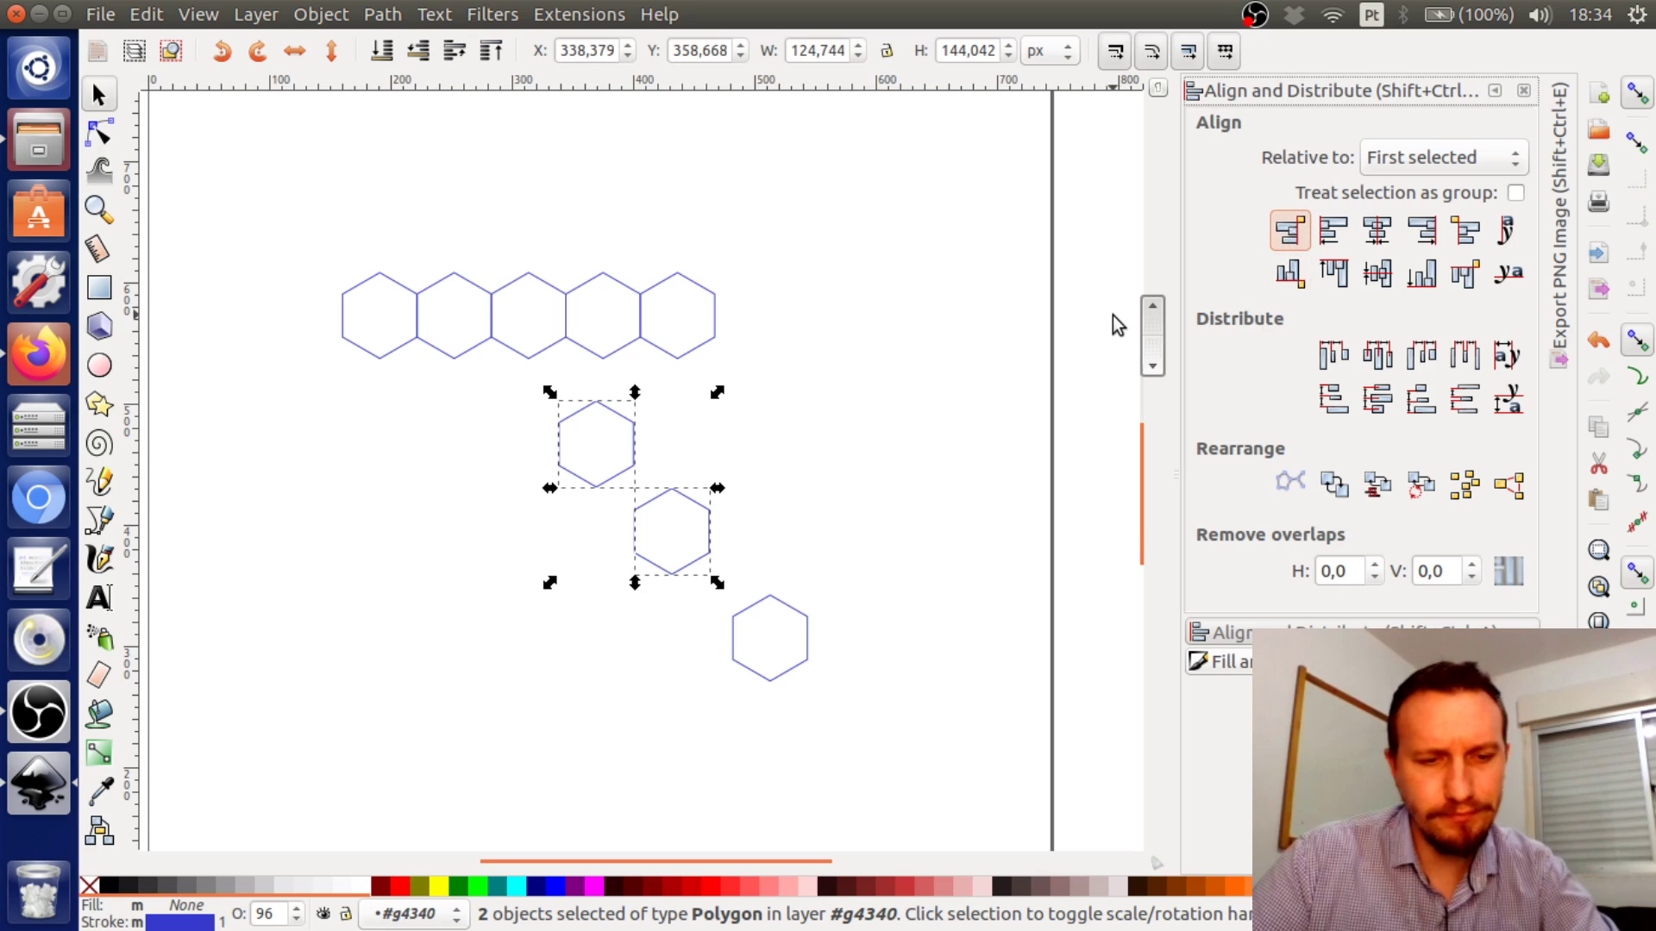
key(ctrl+z)
click(897, 430)
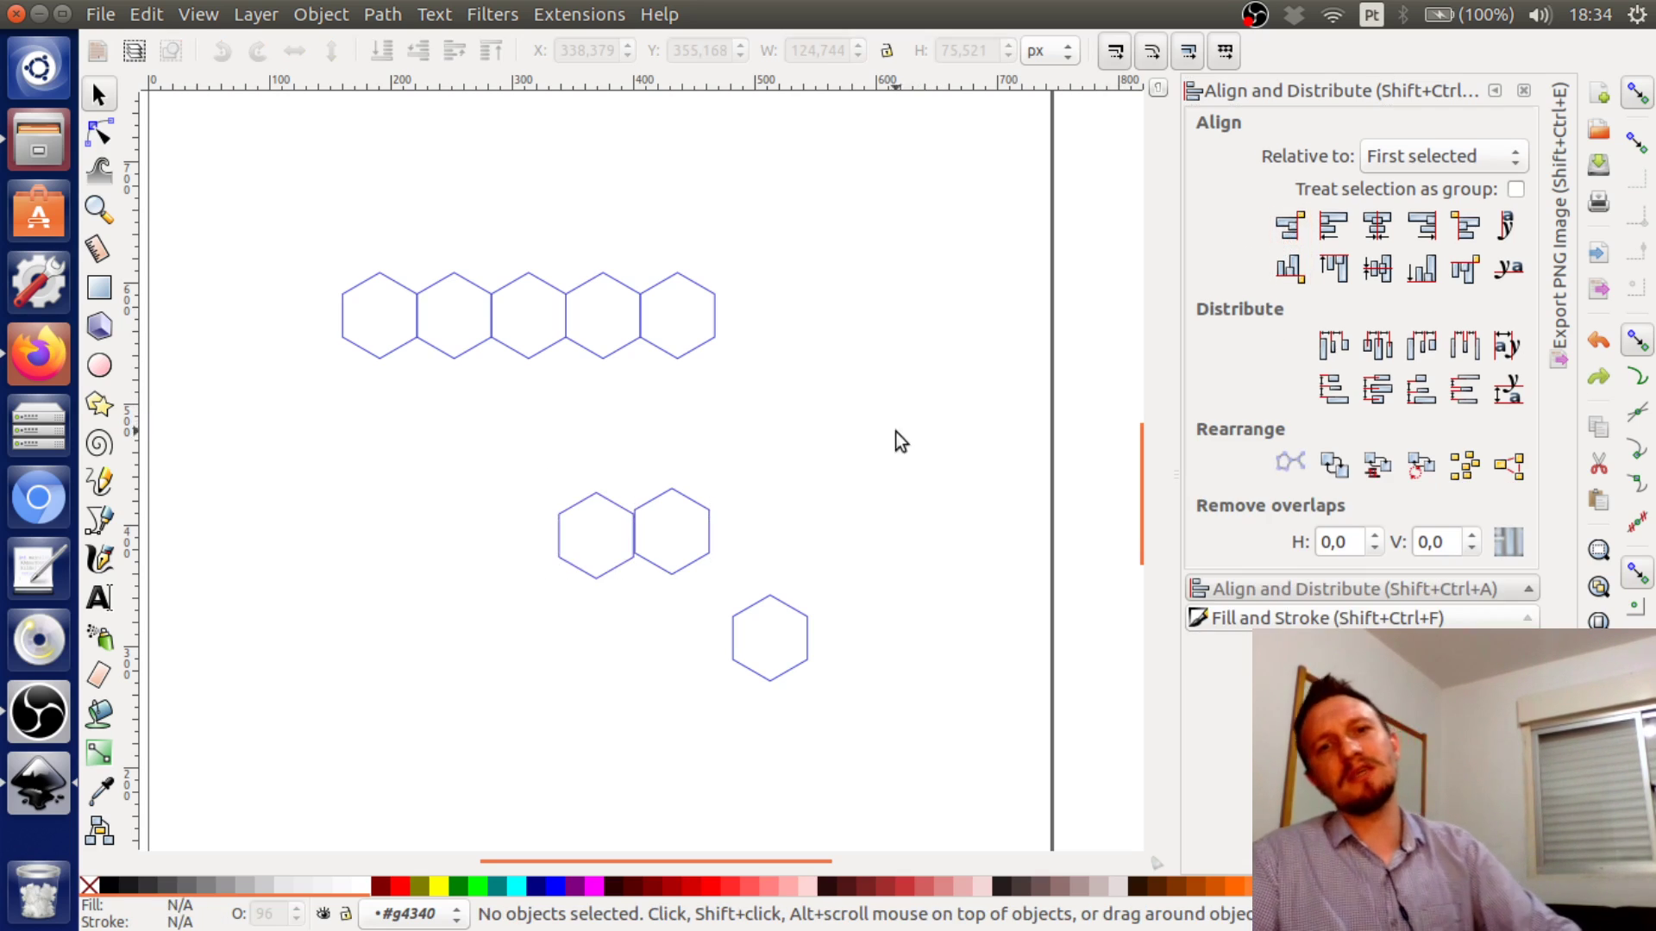
Examine up close how the outlines of the two adjoining hexagons meet along their shared vertical edge
scroll(630, 541, up, 5)
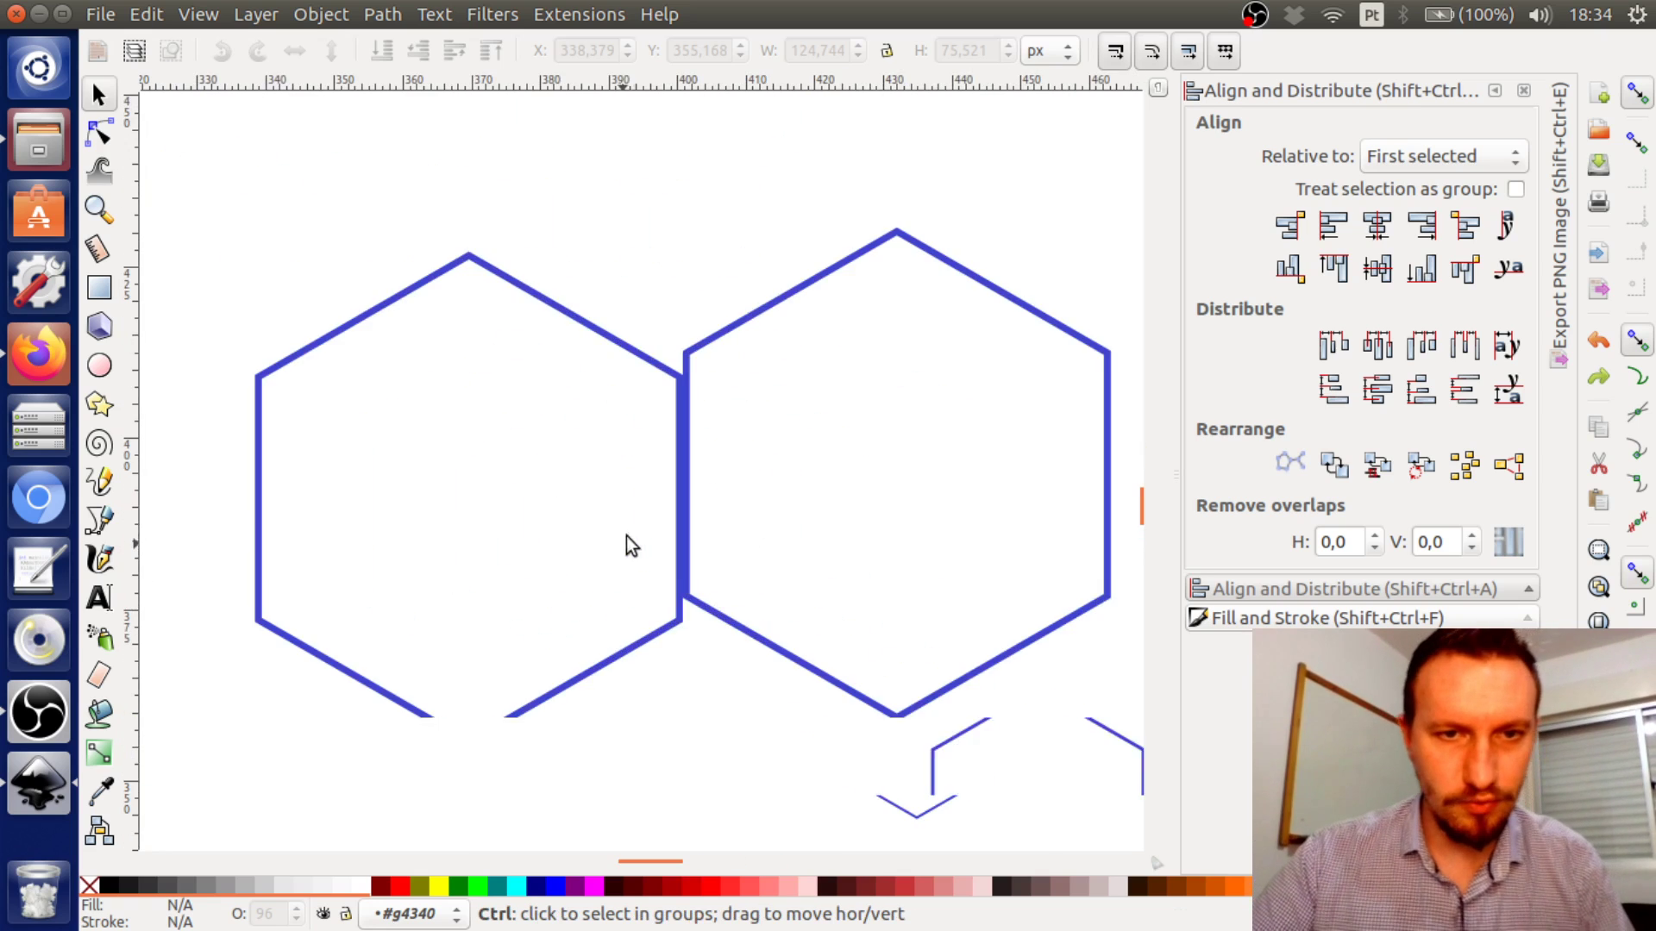
scroll(665, 510, up, 6)
scroll(802, 603, down, 6)
scroll(813, 661, up, 5)
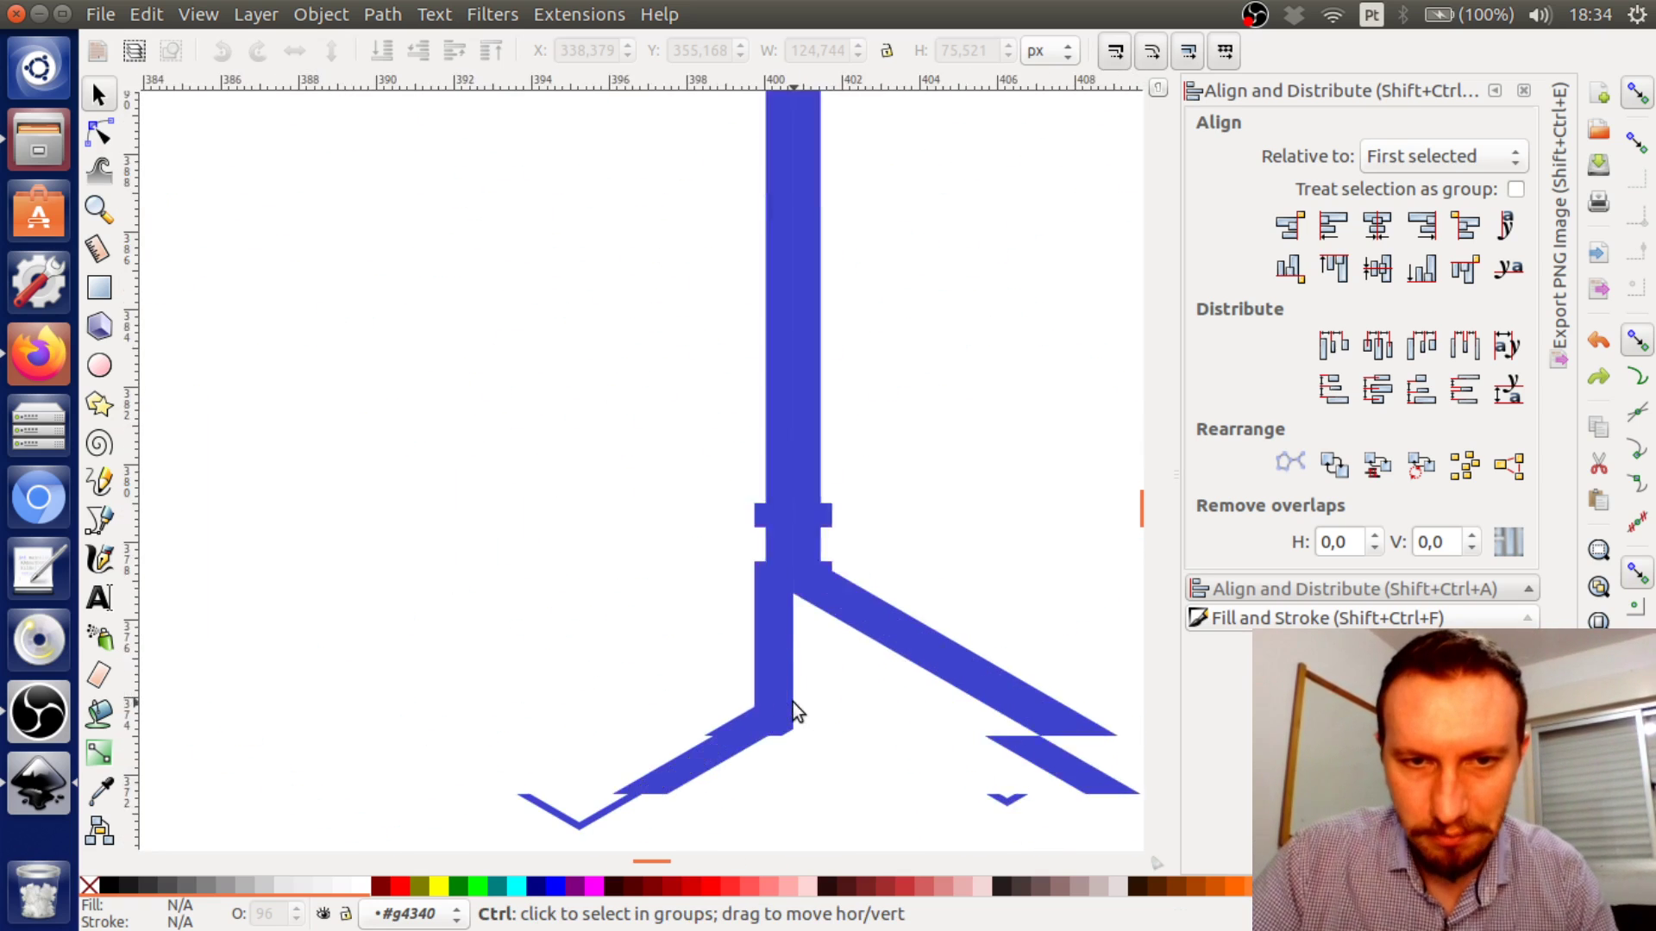
scroll(791, 554, up, 4)
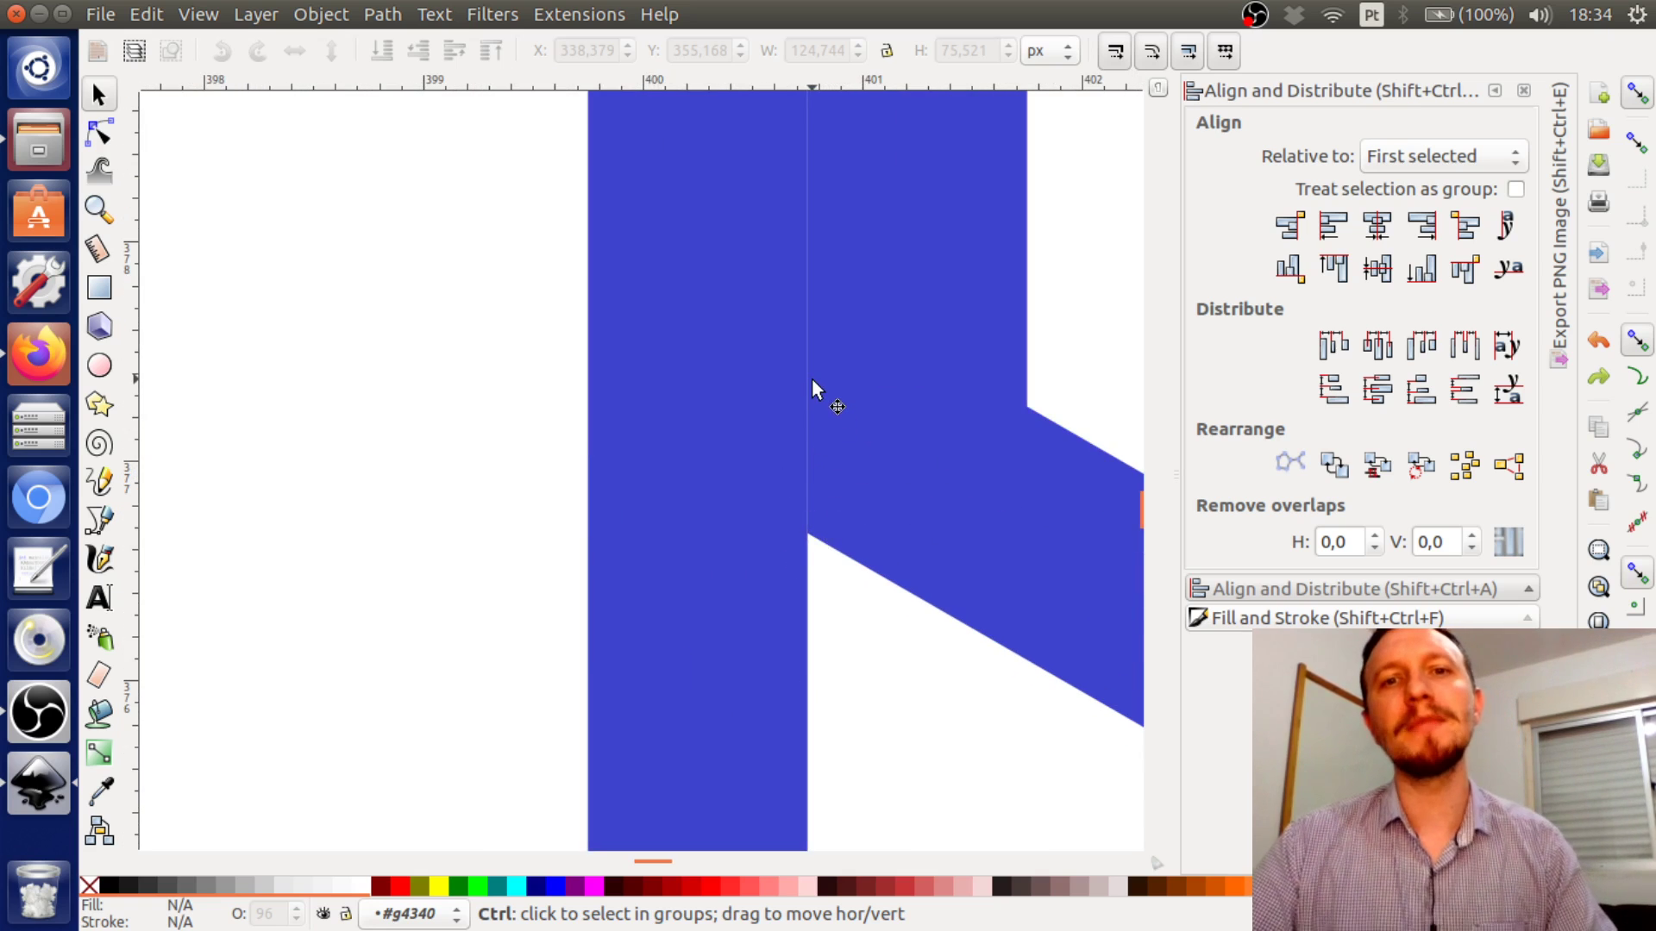
scroll(821, 353, down, 6)
scroll(822, 365, down, 1)
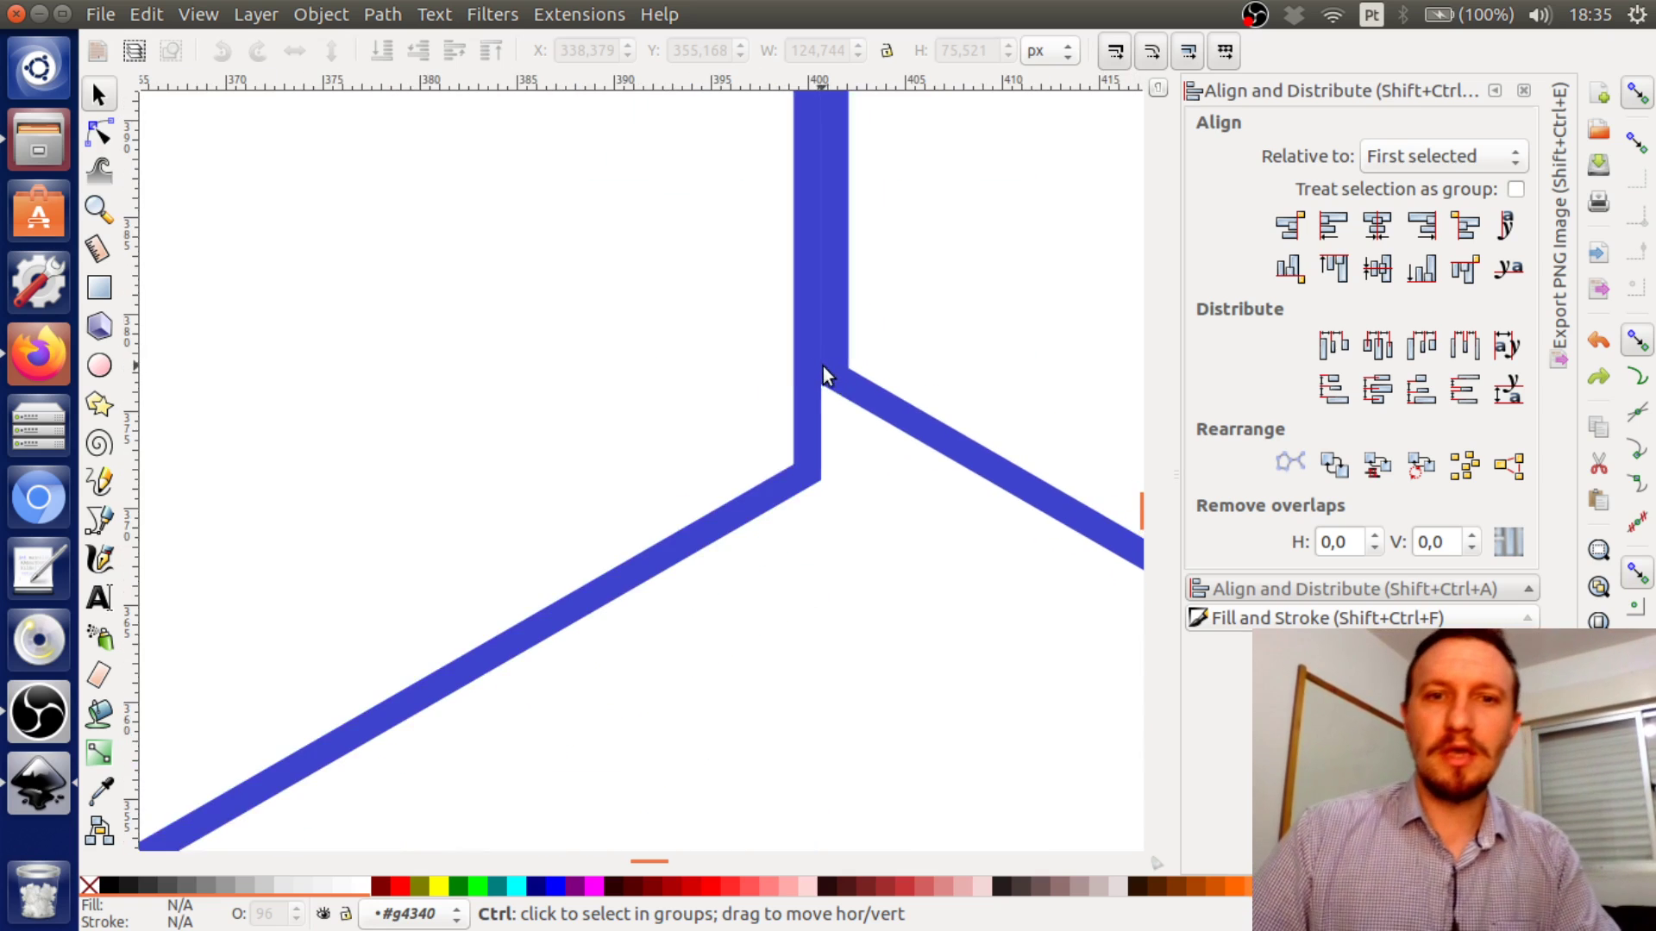
scroll(822, 365, down, 5)
Center the left hexagon of the adjoining pair on the right one's horizontal axis, and deselect both
click(952, 435)
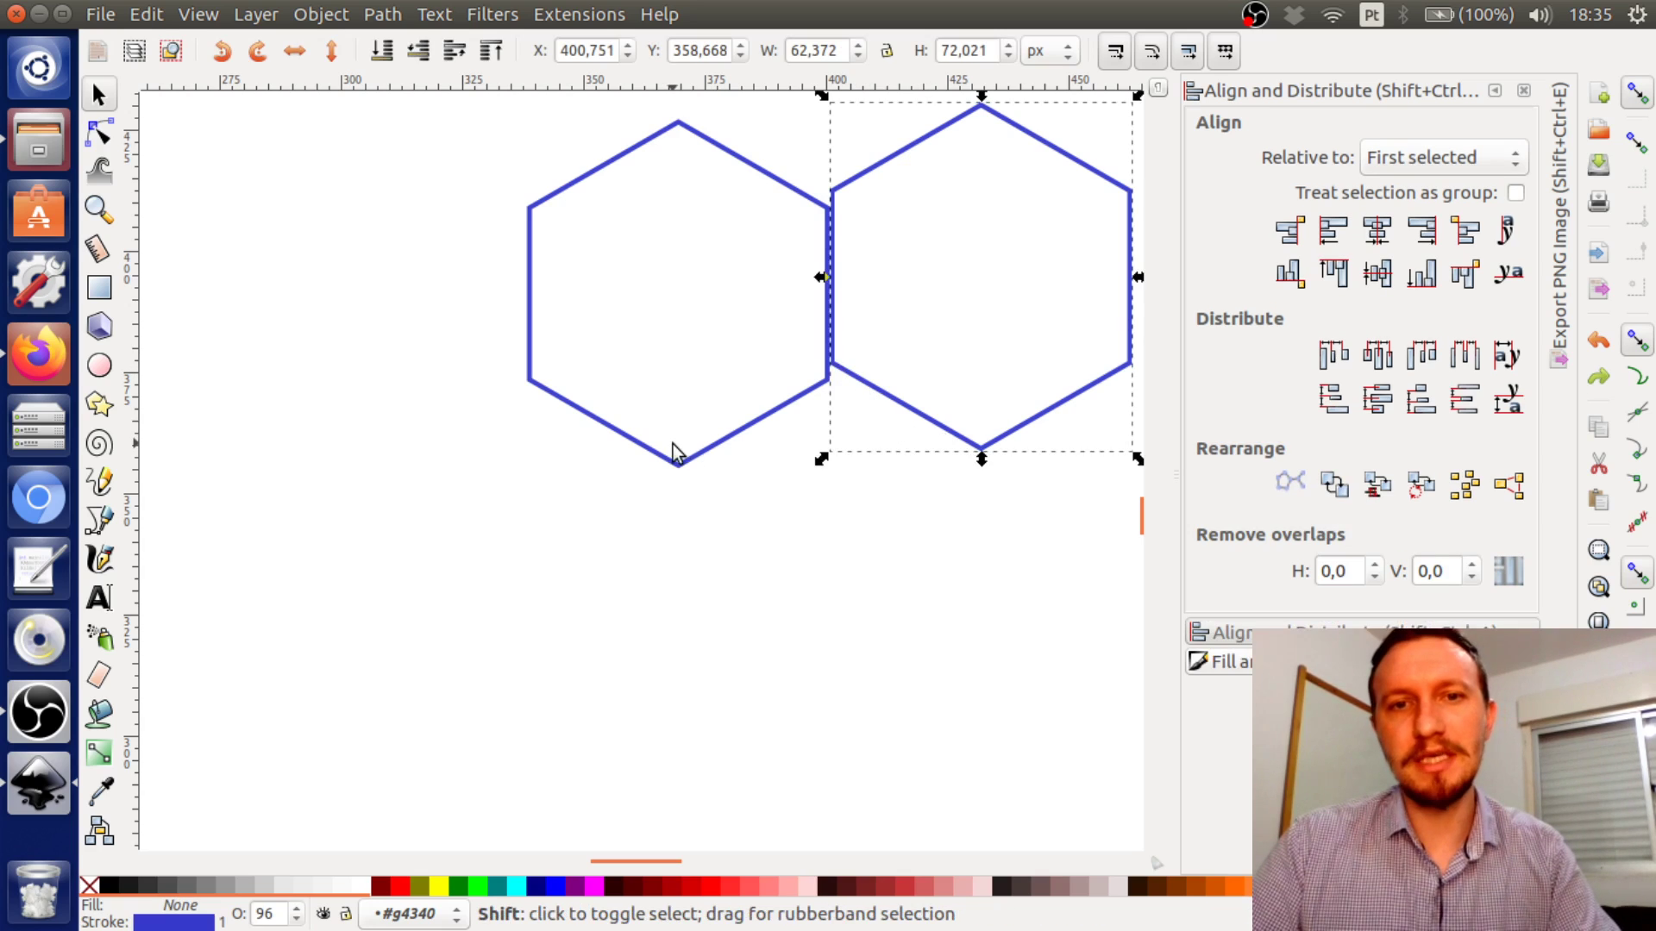
shift+click(687, 466)
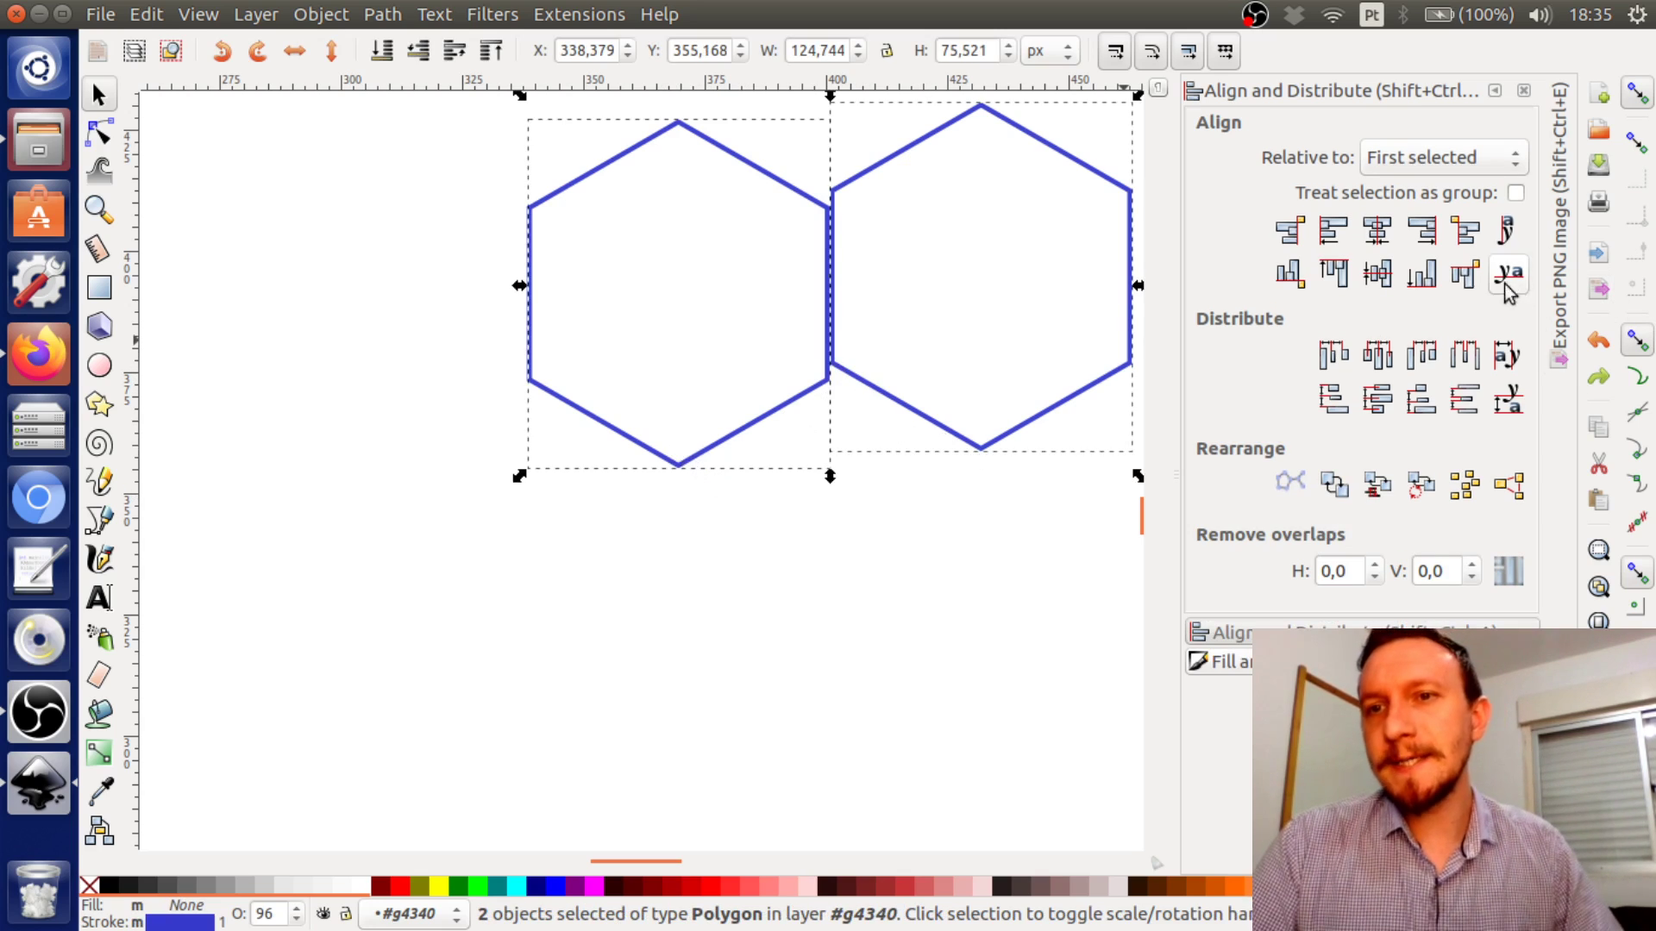
click(1379, 275)
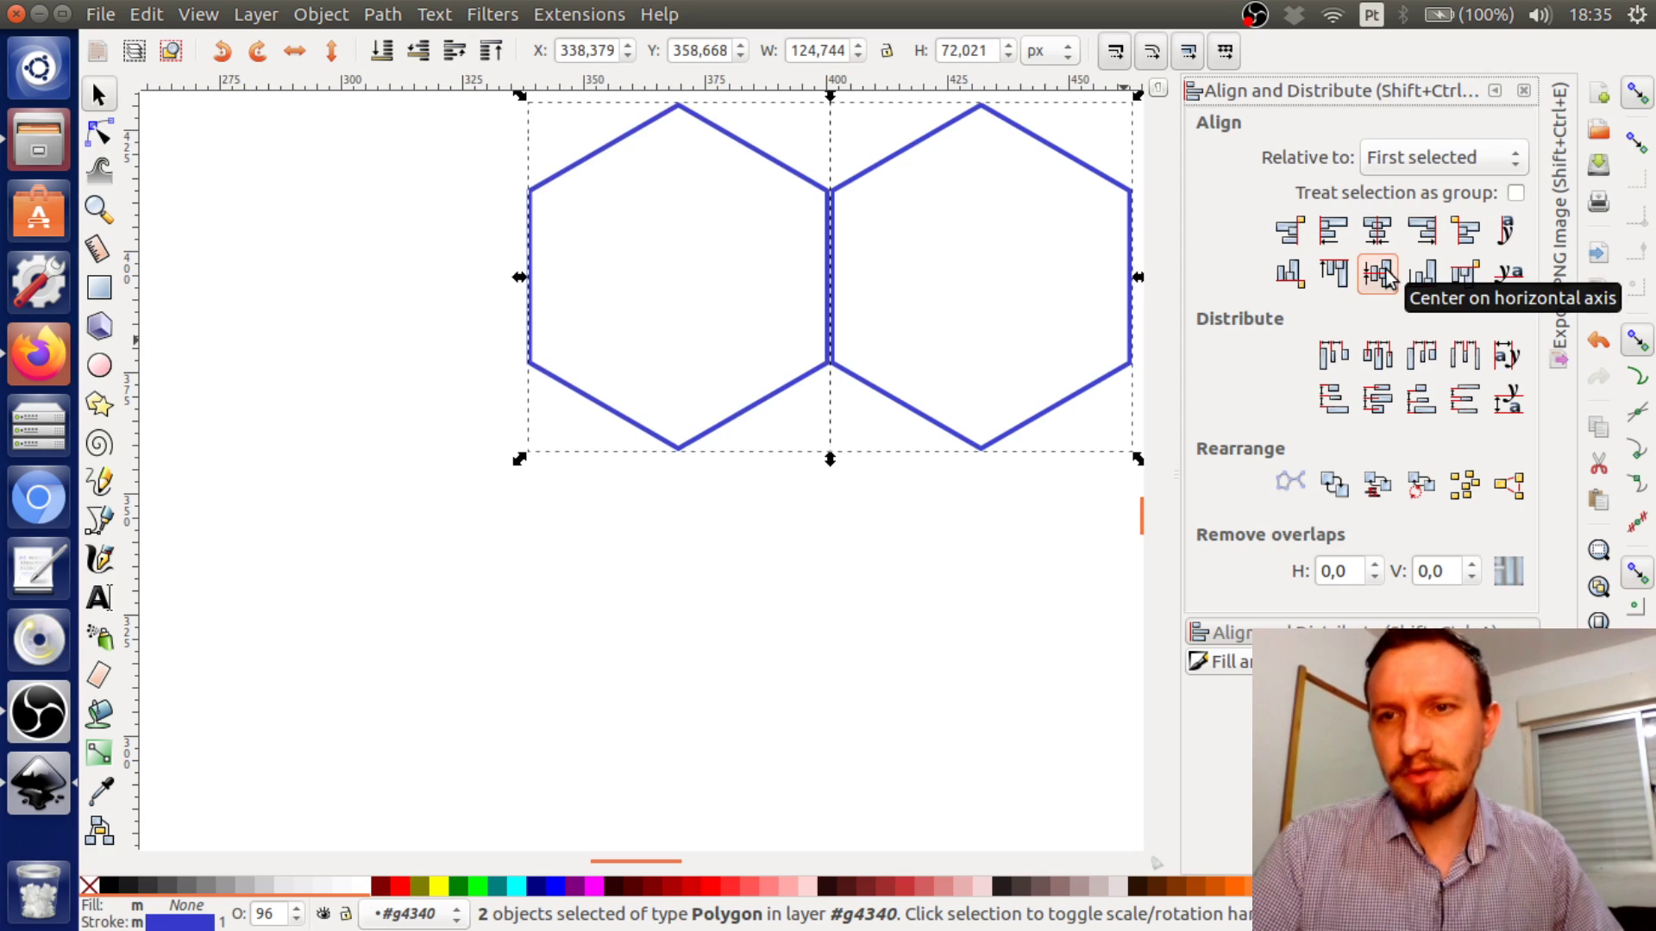
click(929, 595)
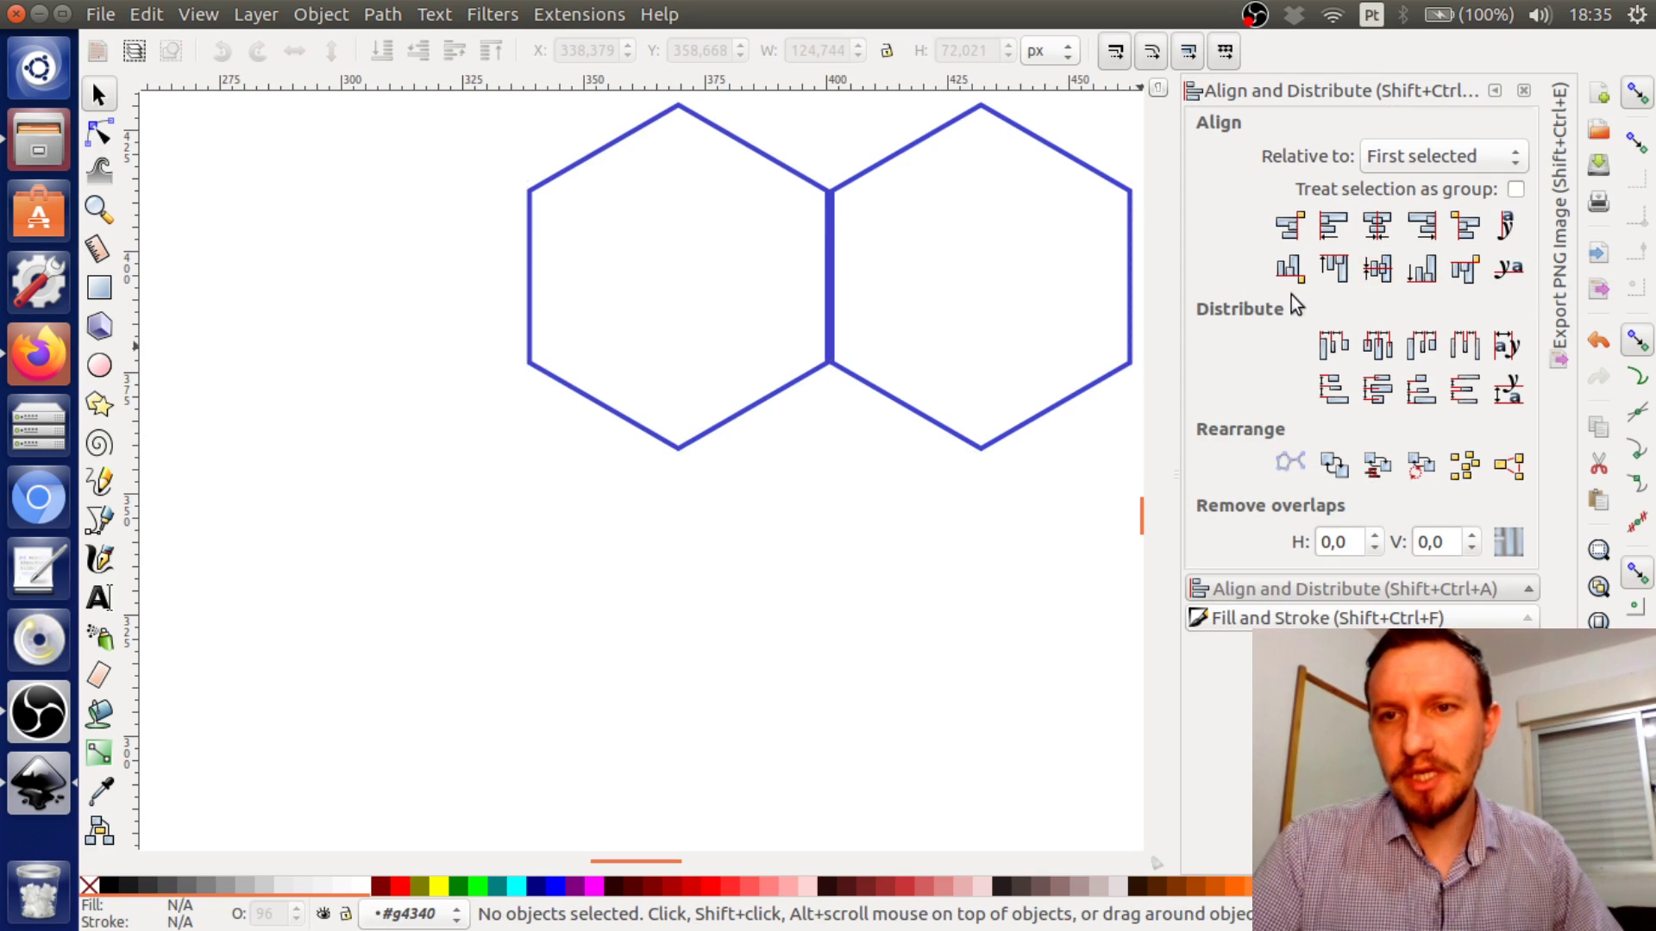
Move the pair's right hexagon about 8 px down, align the left one's top edge to it, and deselect both
click(1011, 416)
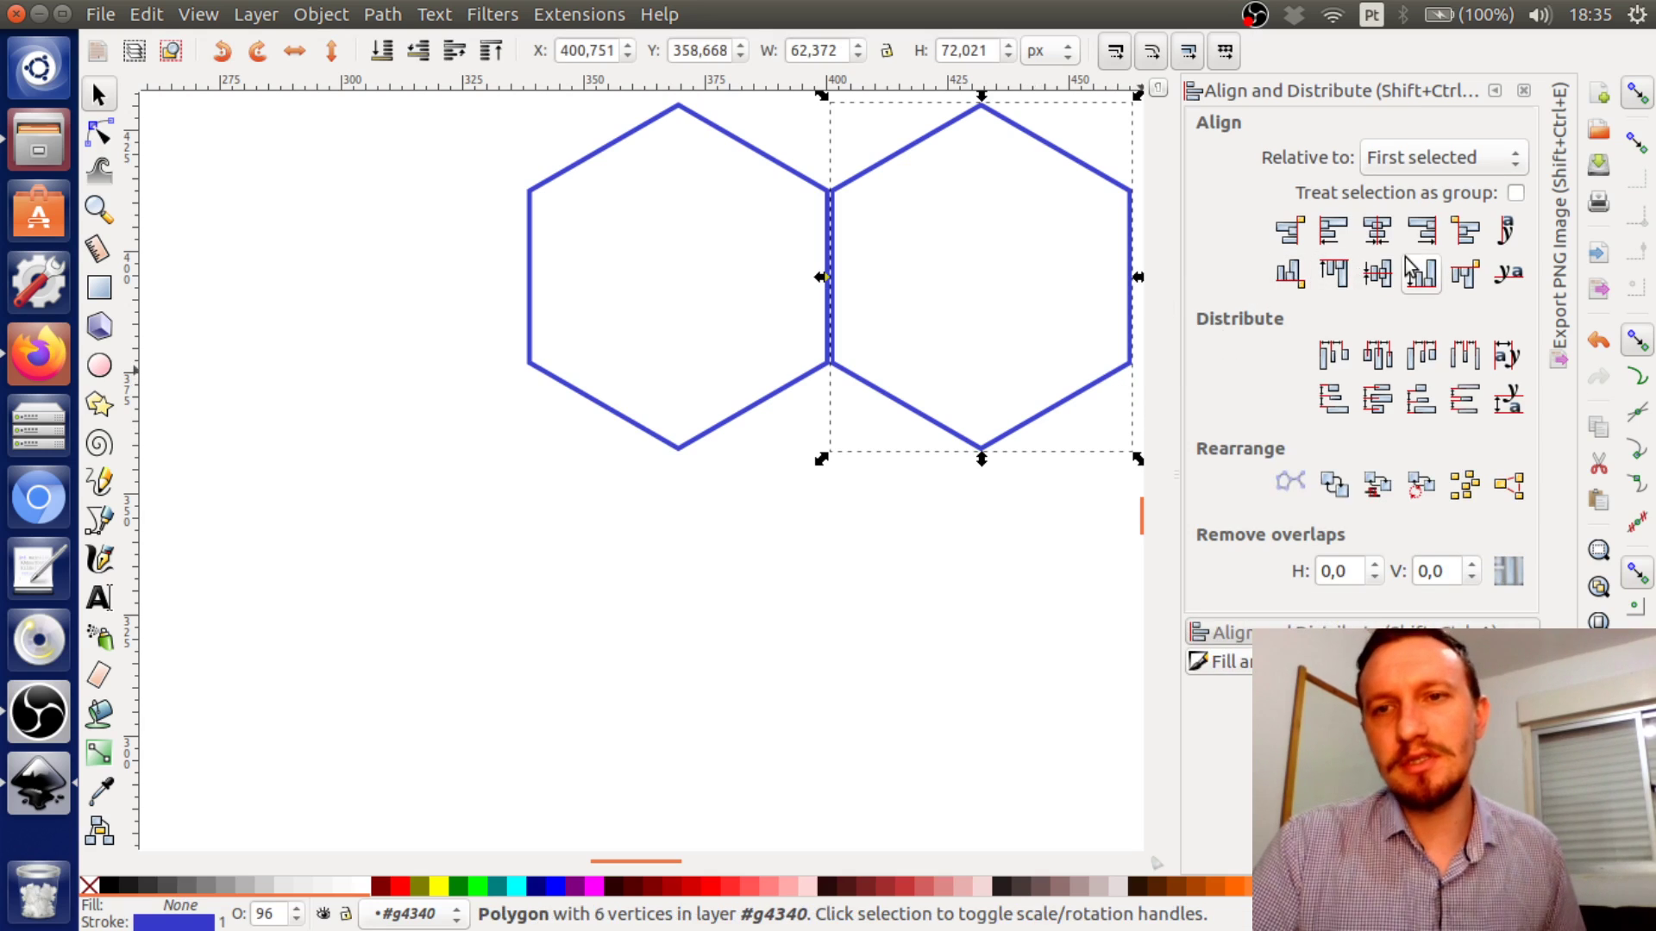
drag(954, 432, 954, 473)
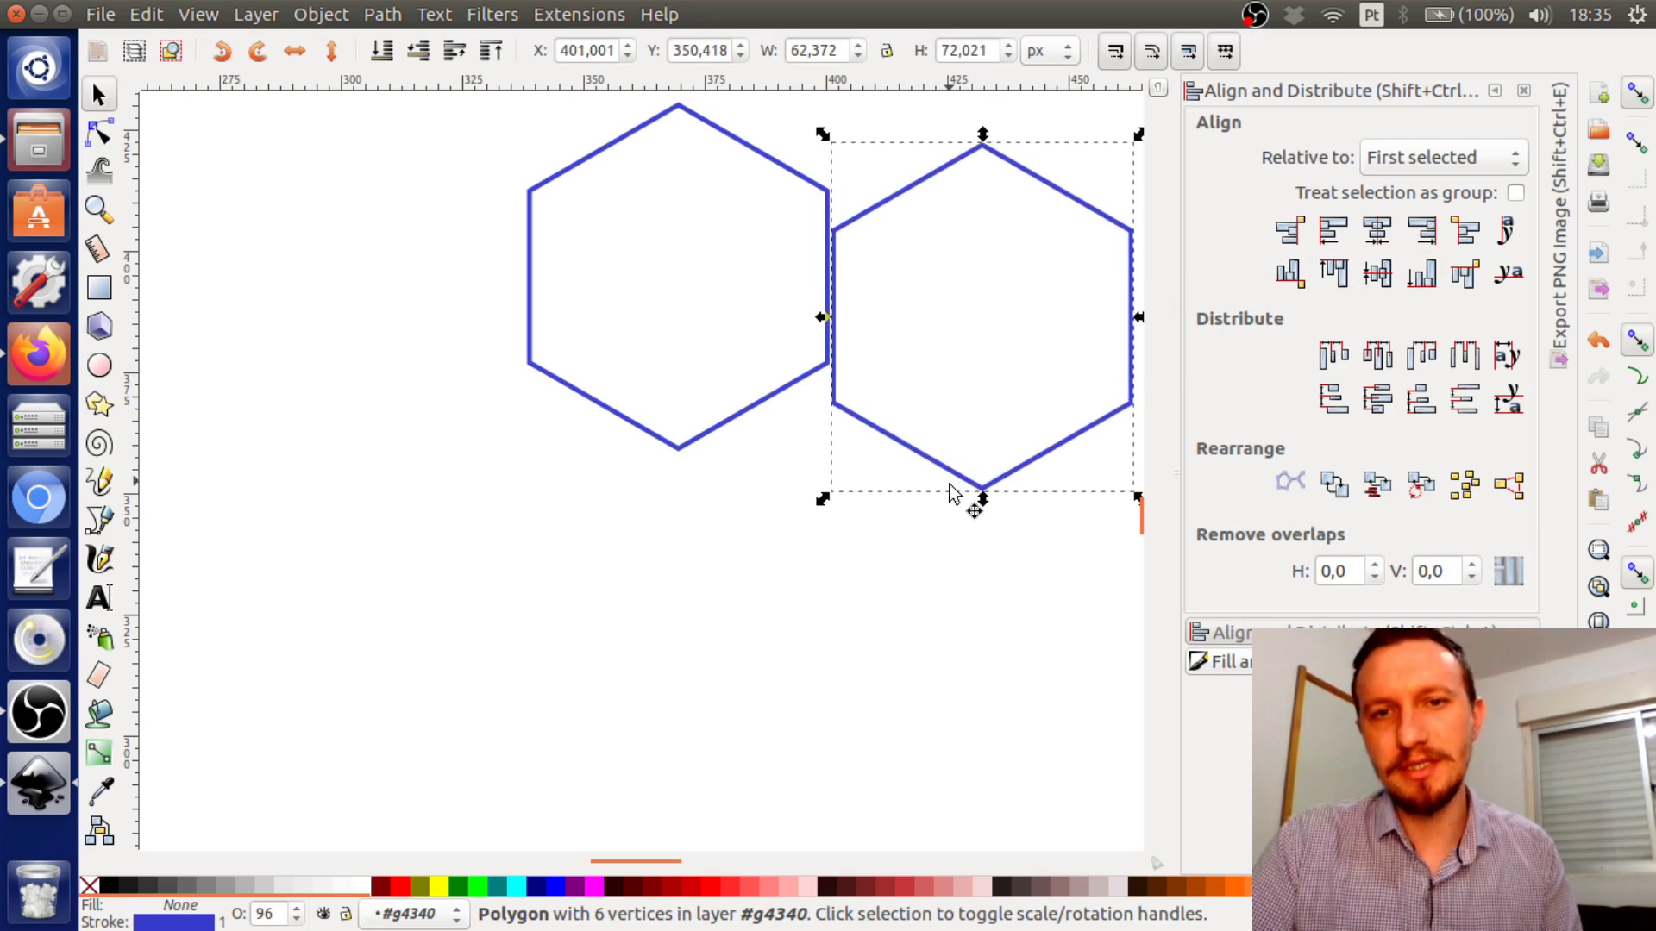
shift+click(750, 408)
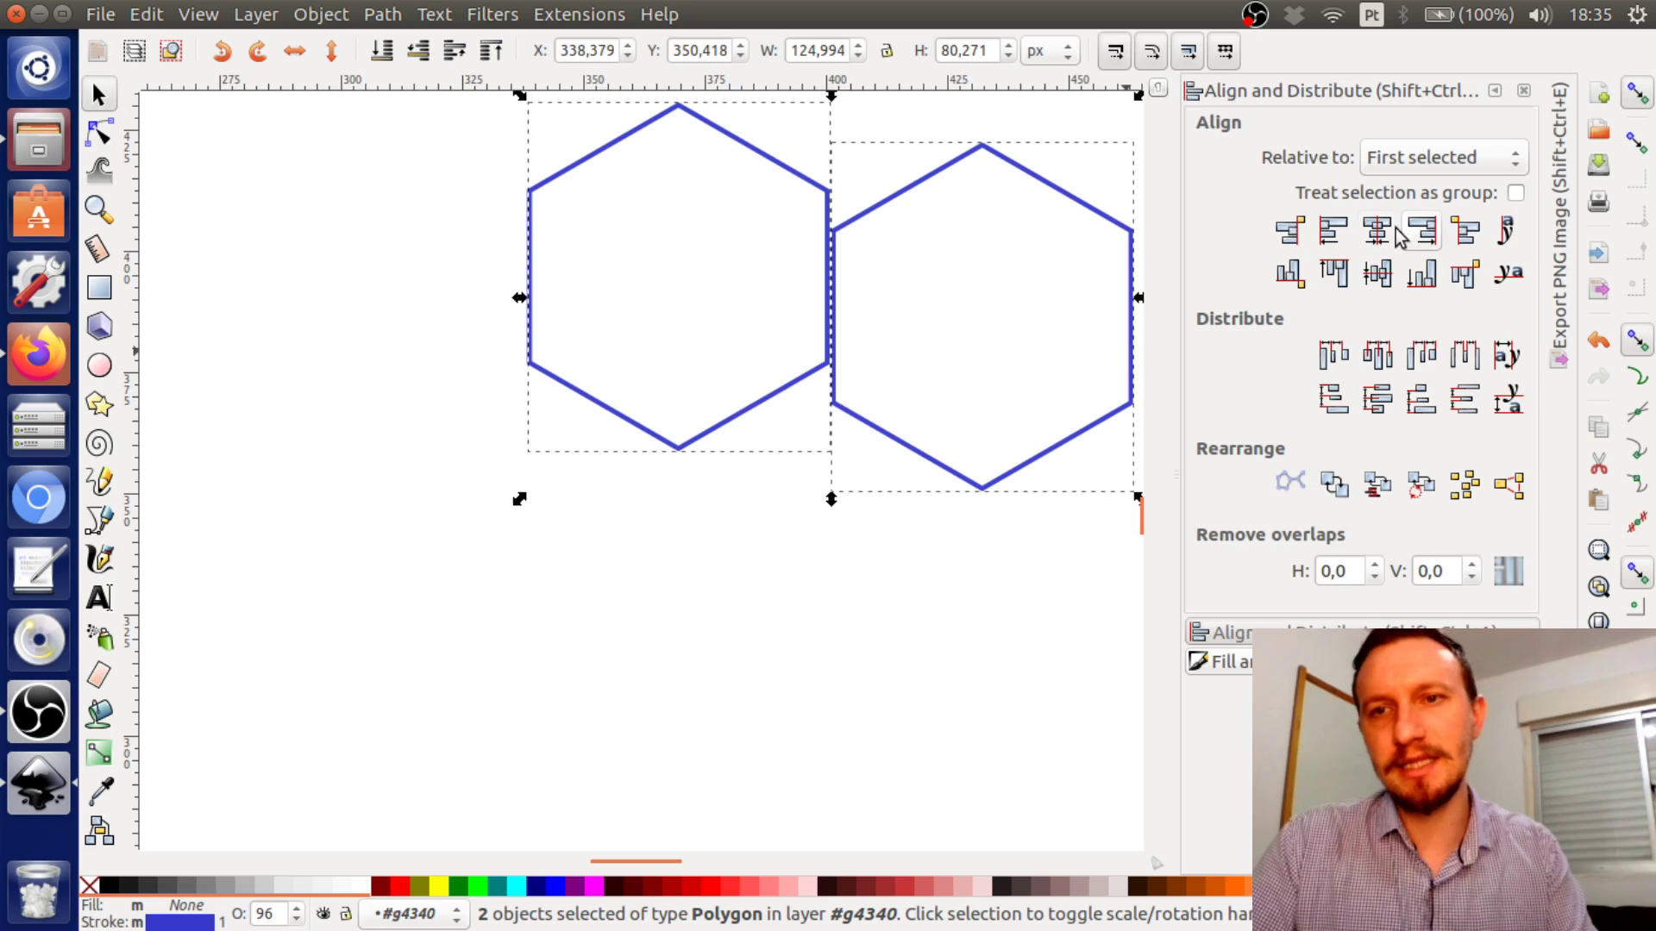
click(1333, 272)
click(871, 567)
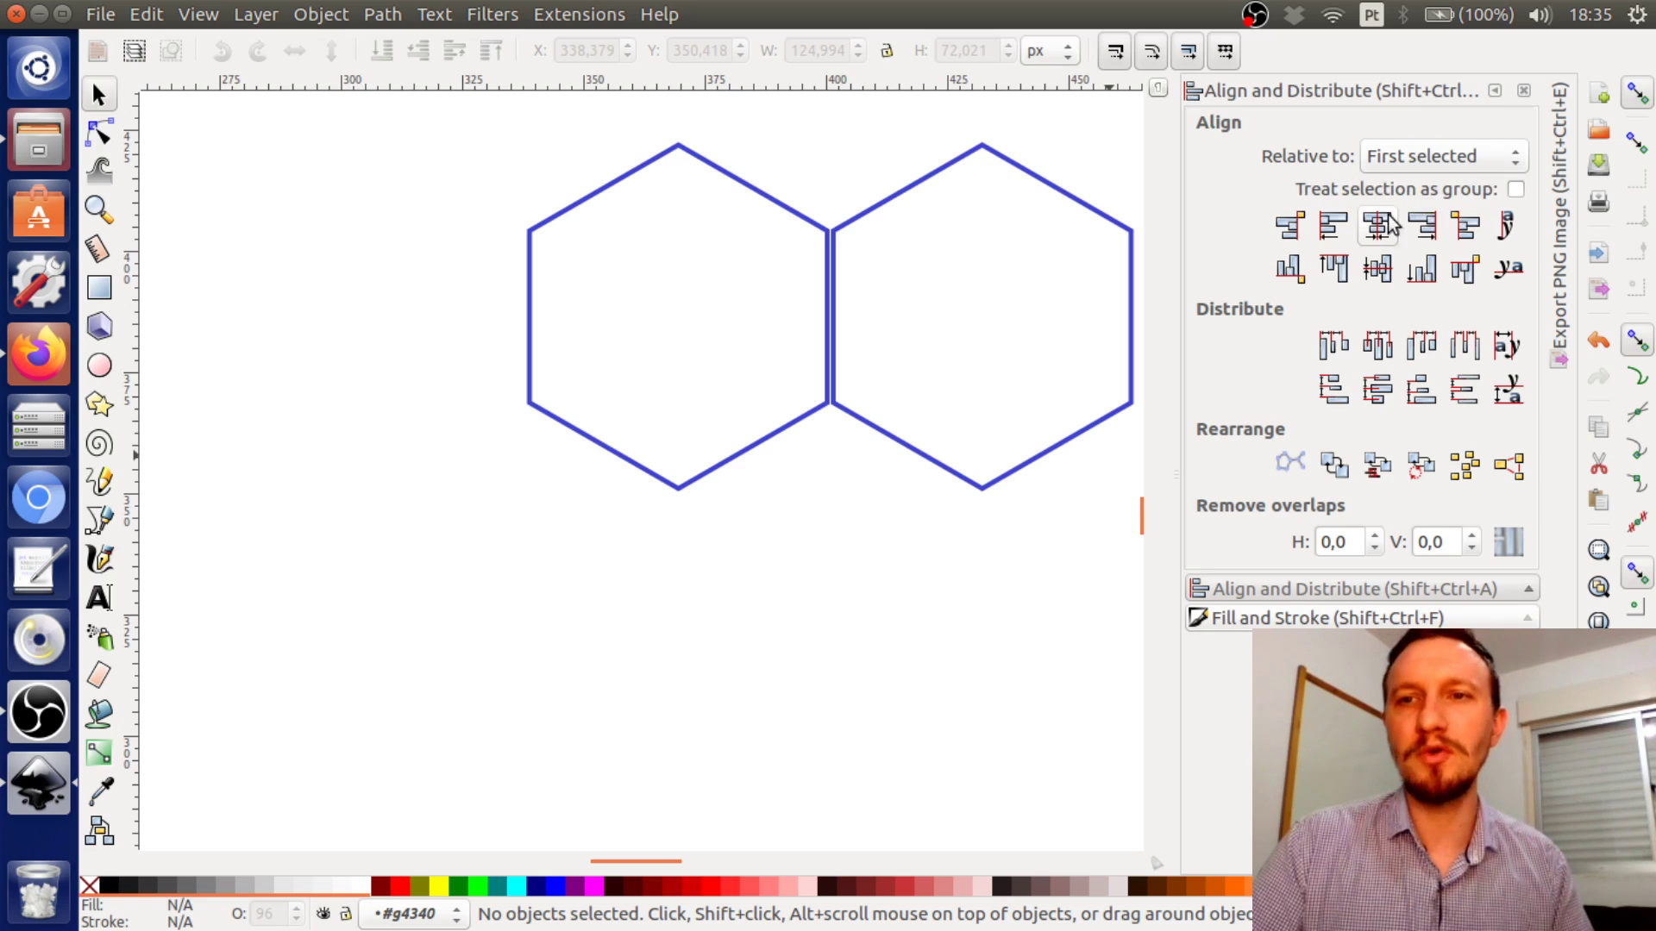
Move the left hexagon about 15 px left and 25 px down, and align its top edge to the right hexagon's
drag(743, 466, 658, 584)
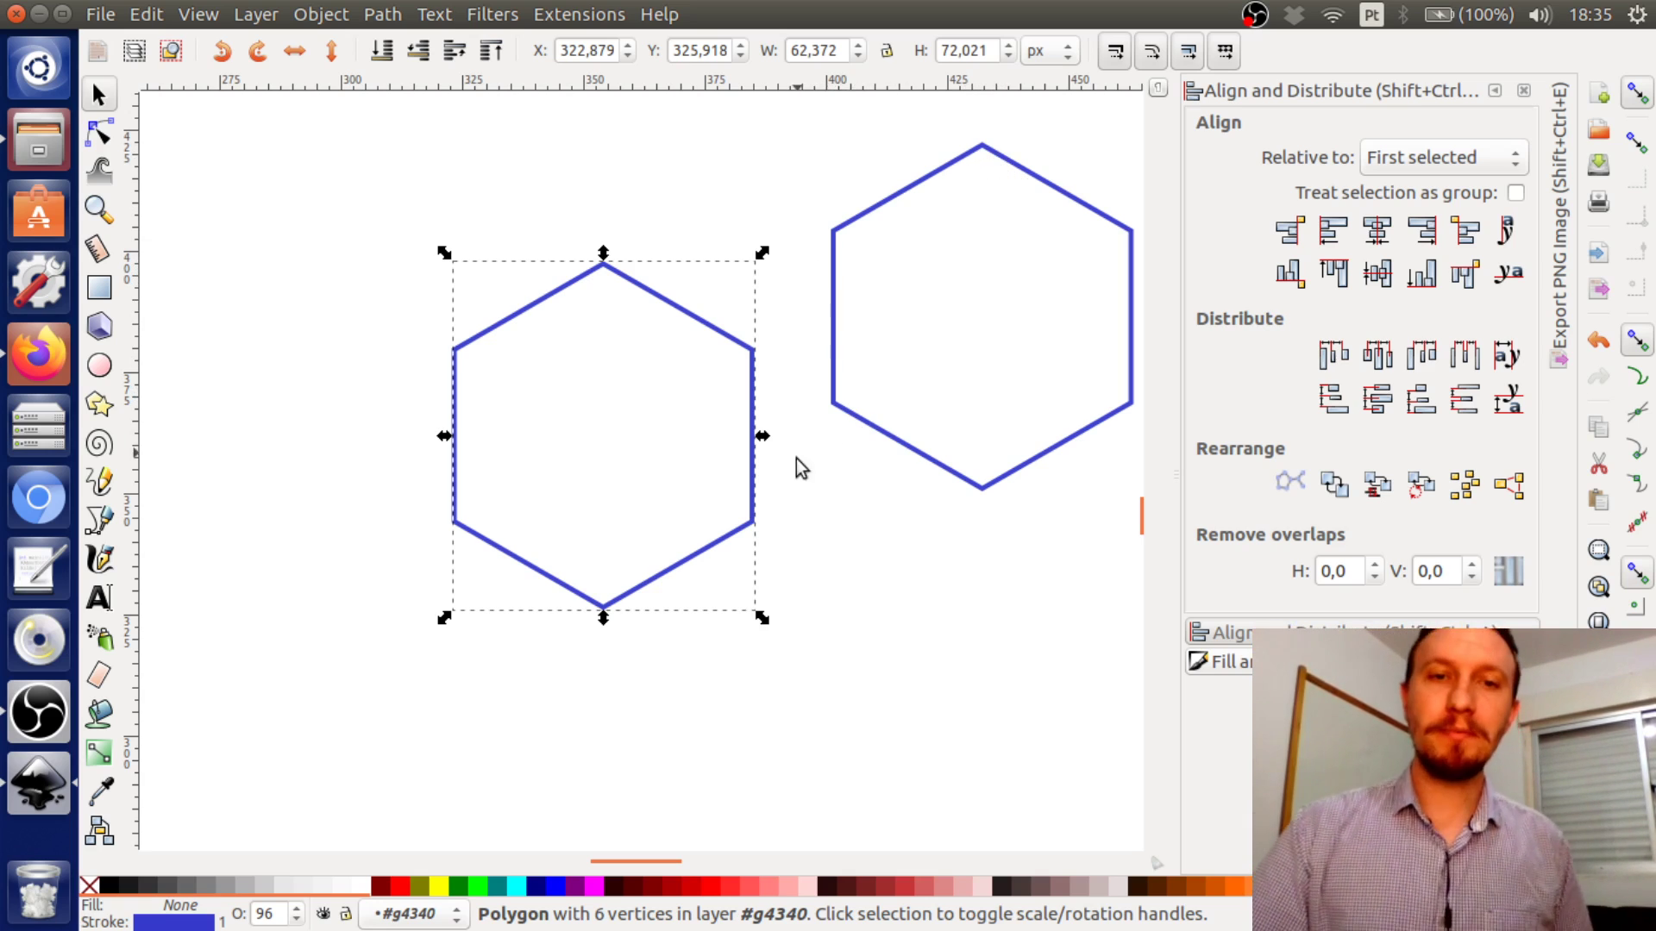
click(899, 194)
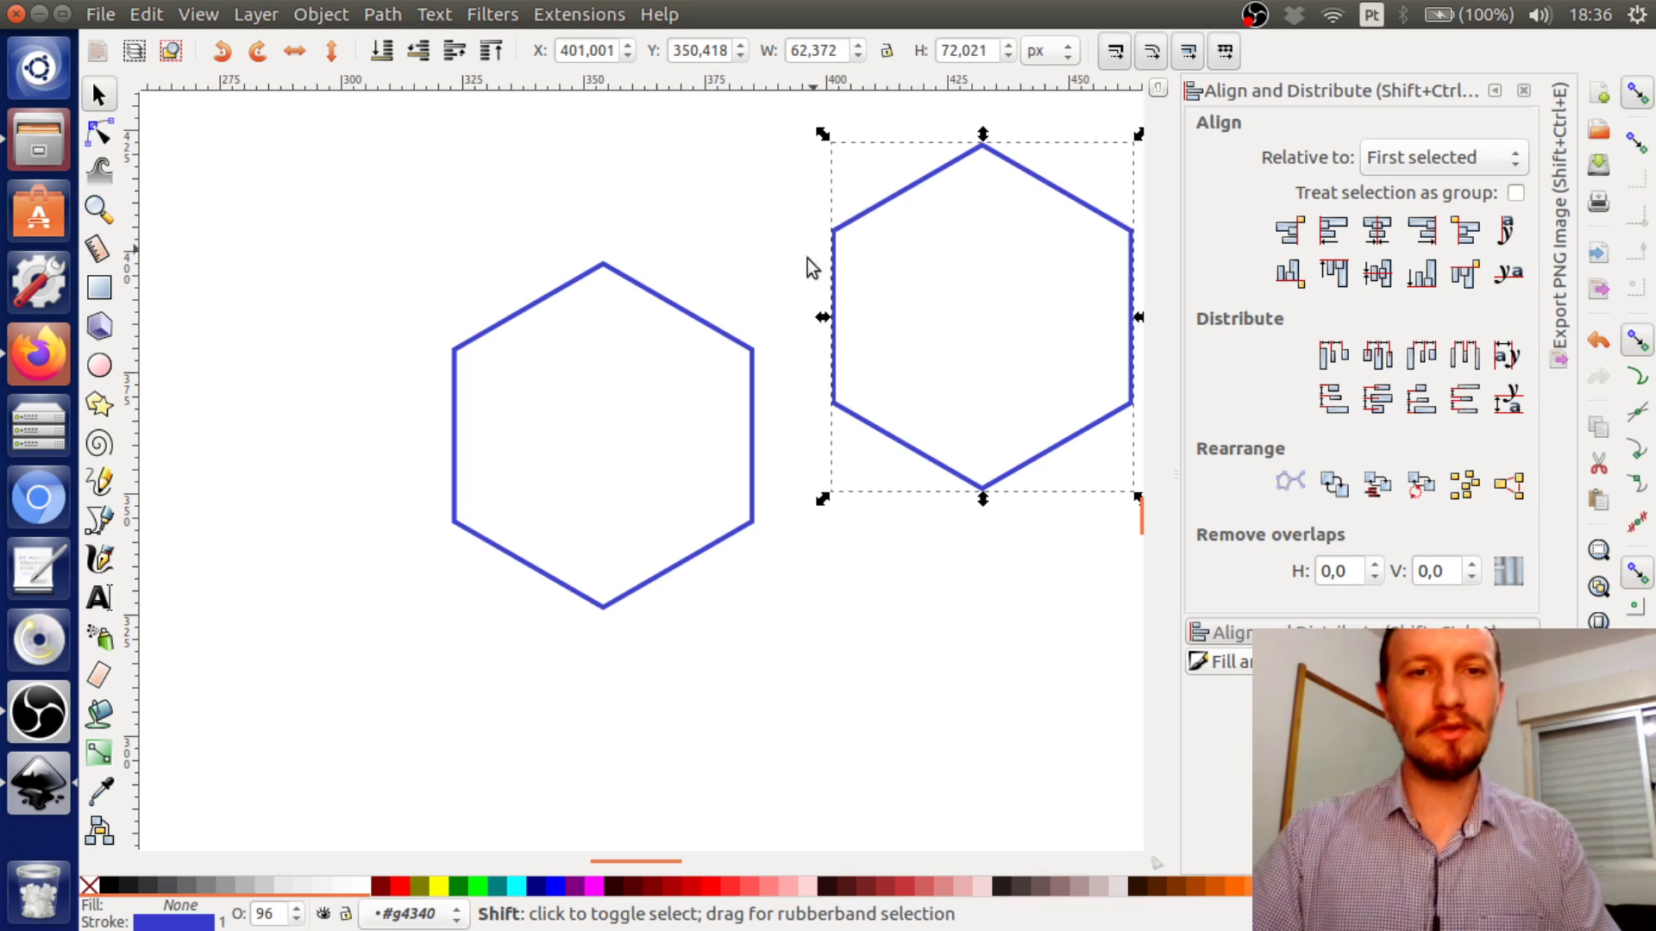
shift+click(679, 312)
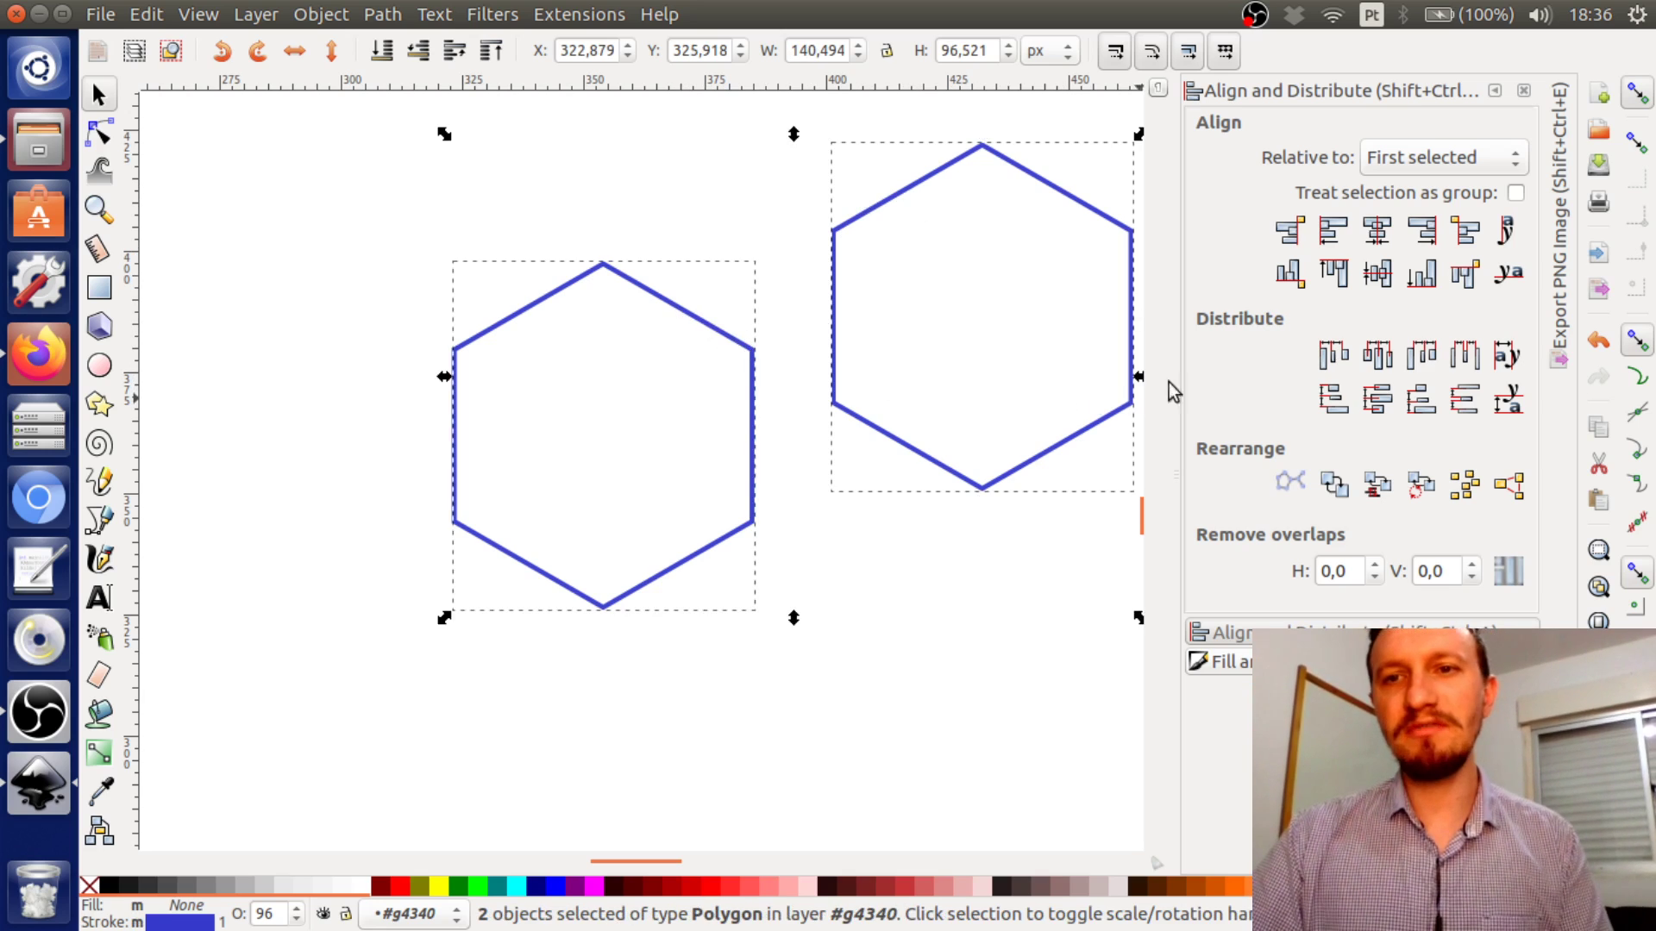
click(1338, 275)
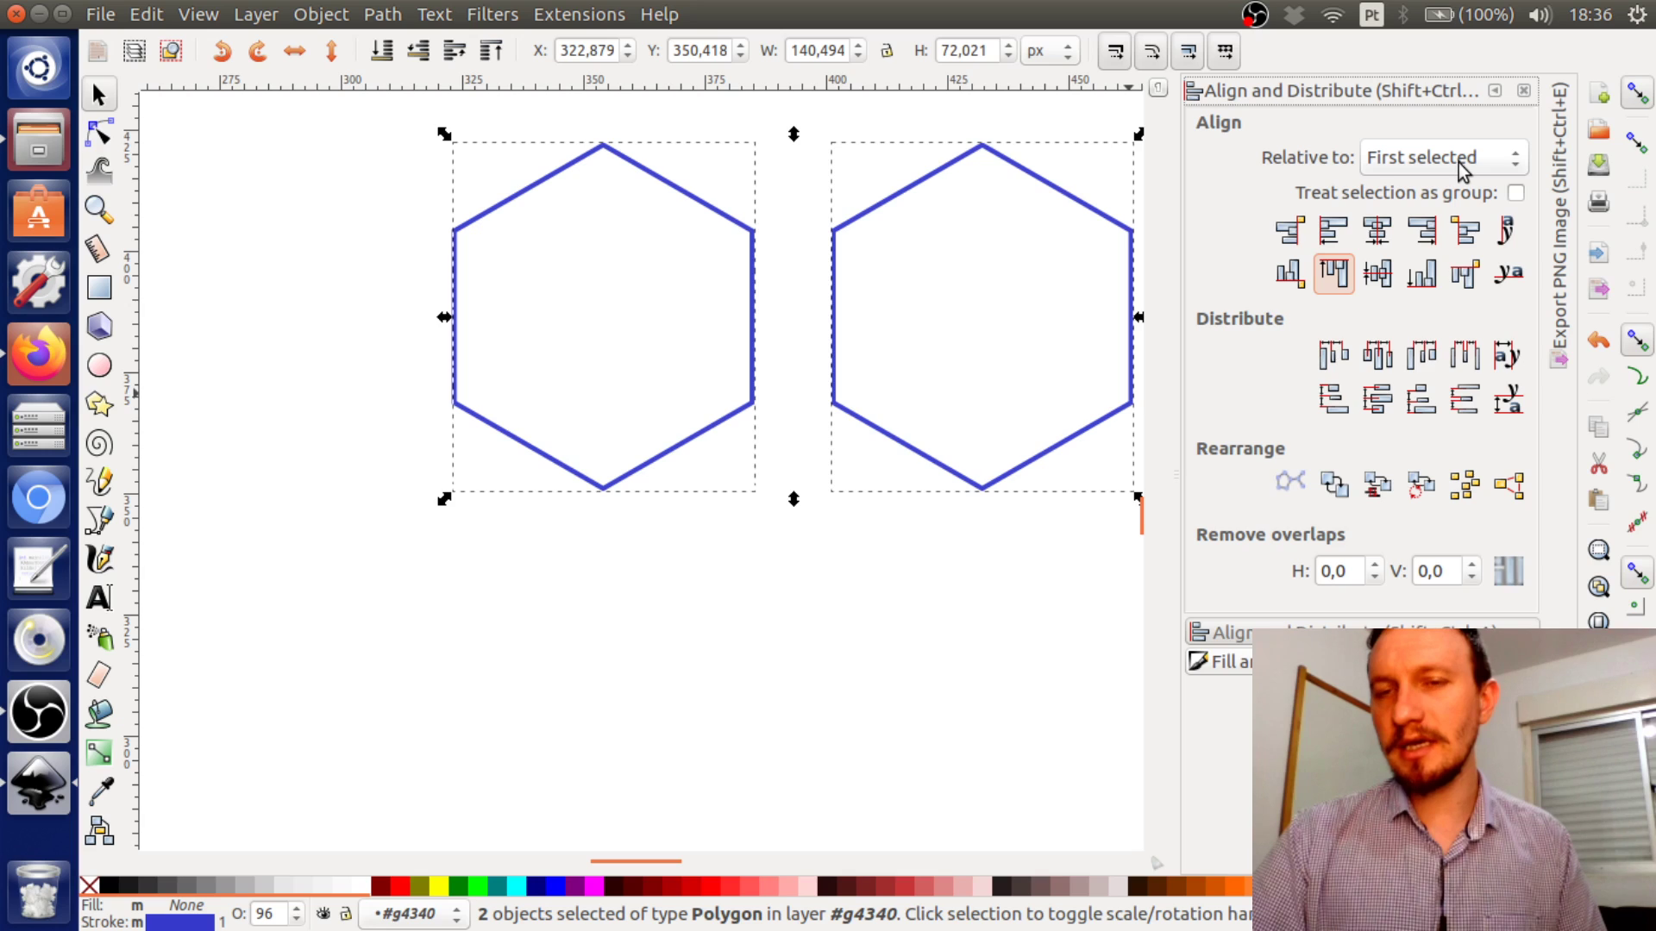
Look through the reference options for alignment, keep First selected, and deselect the hexagons
click(1482, 163)
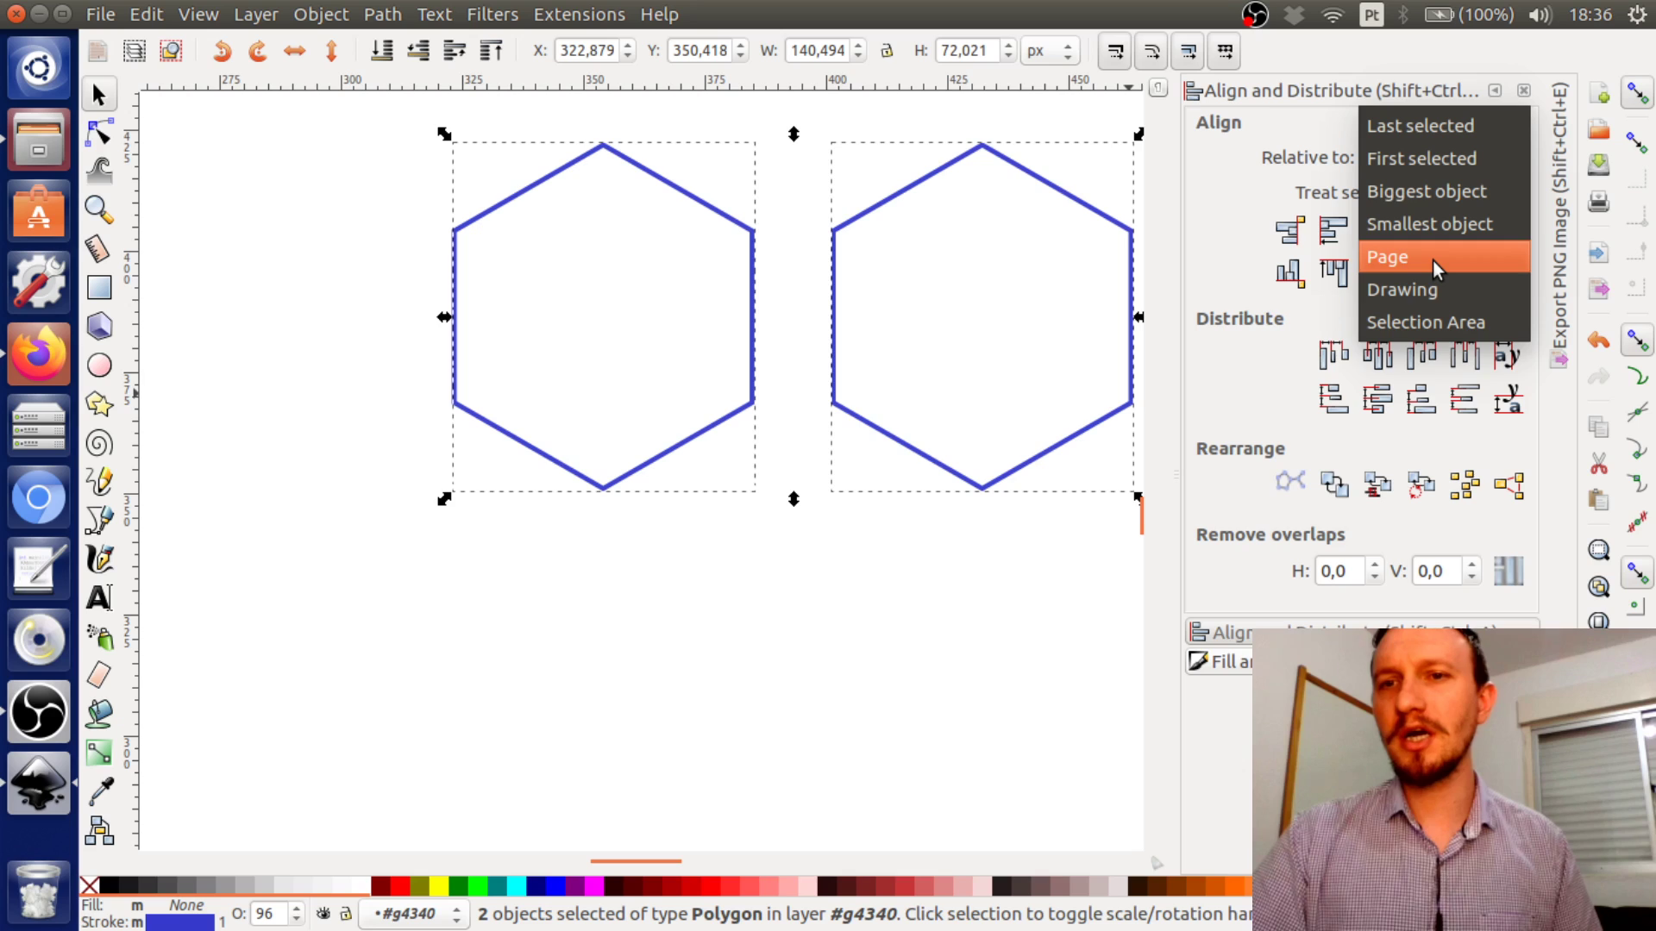
click(885, 624)
click(786, 586)
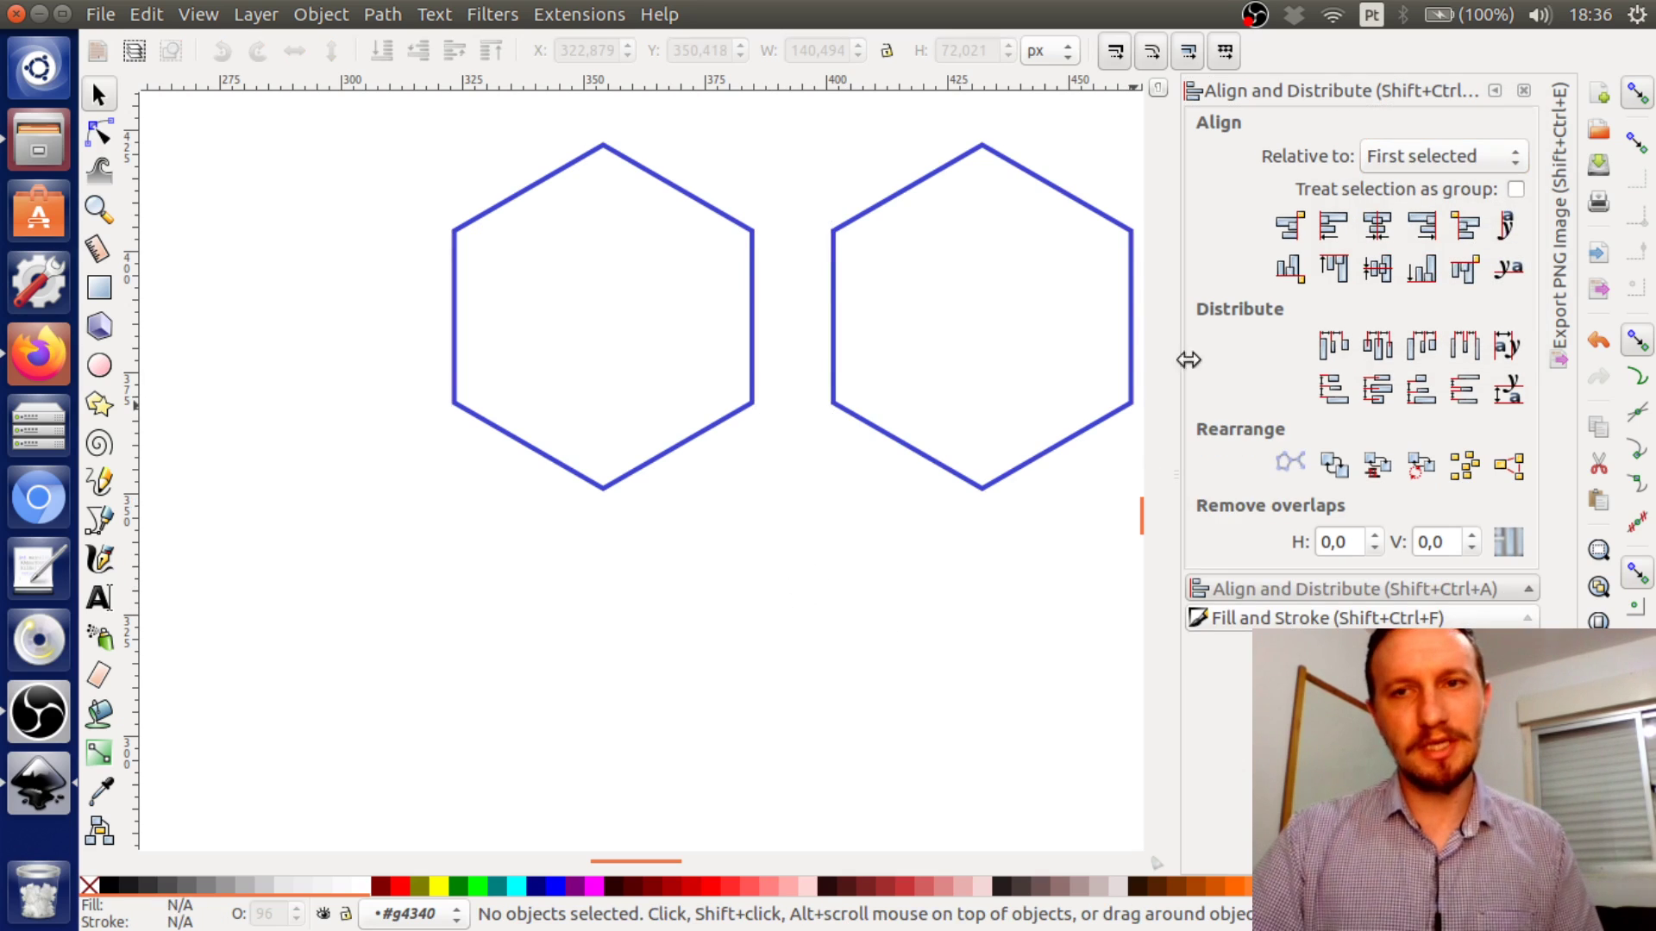
Collapse the Align and Distribute dialog and select all the hexagons on the page
click(1495, 92)
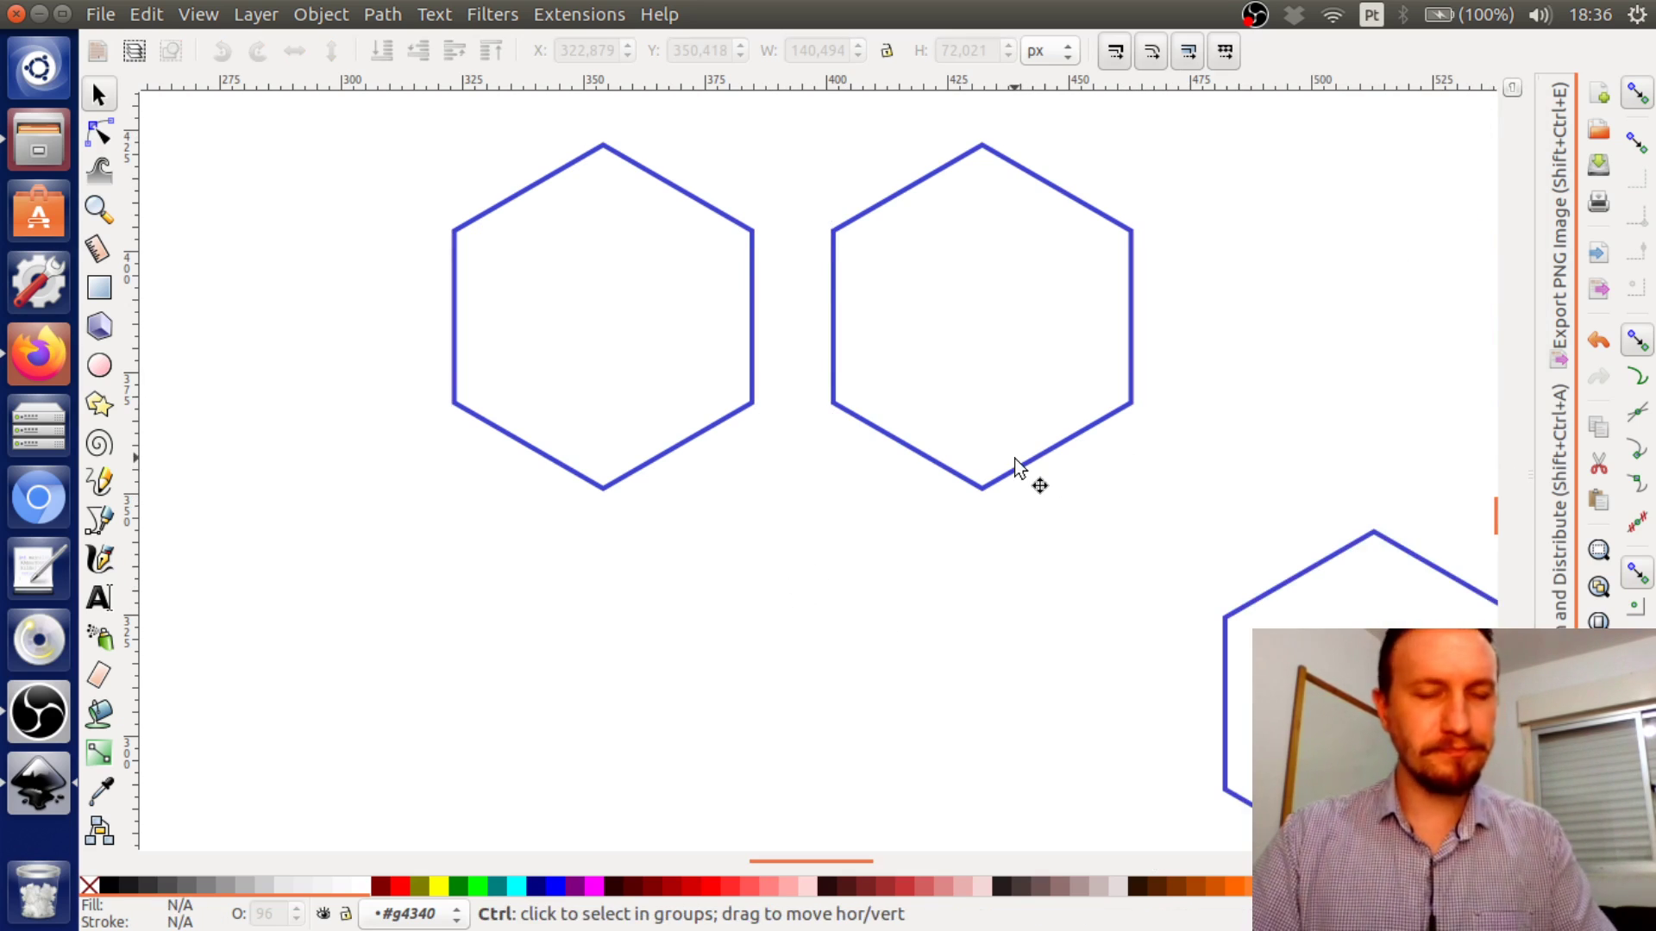
scroll(1018, 464, down, 3)
scroll(1039, 461, down, 3)
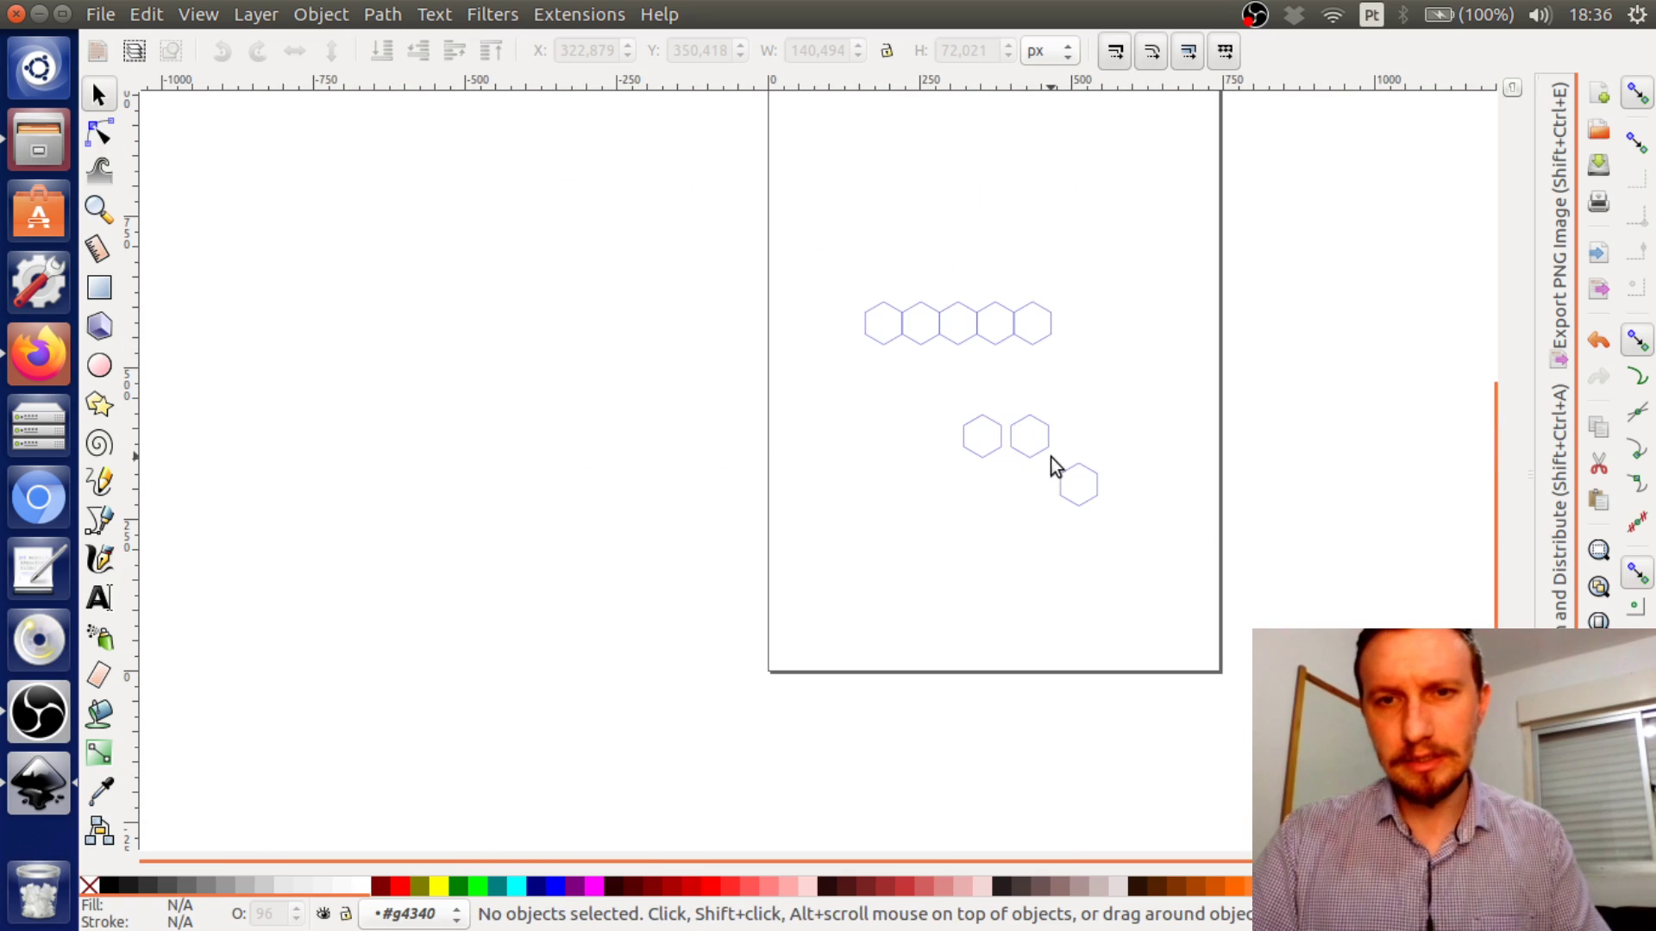
scroll(1051, 457, up, 4)
scroll(1050, 457, right, 4)
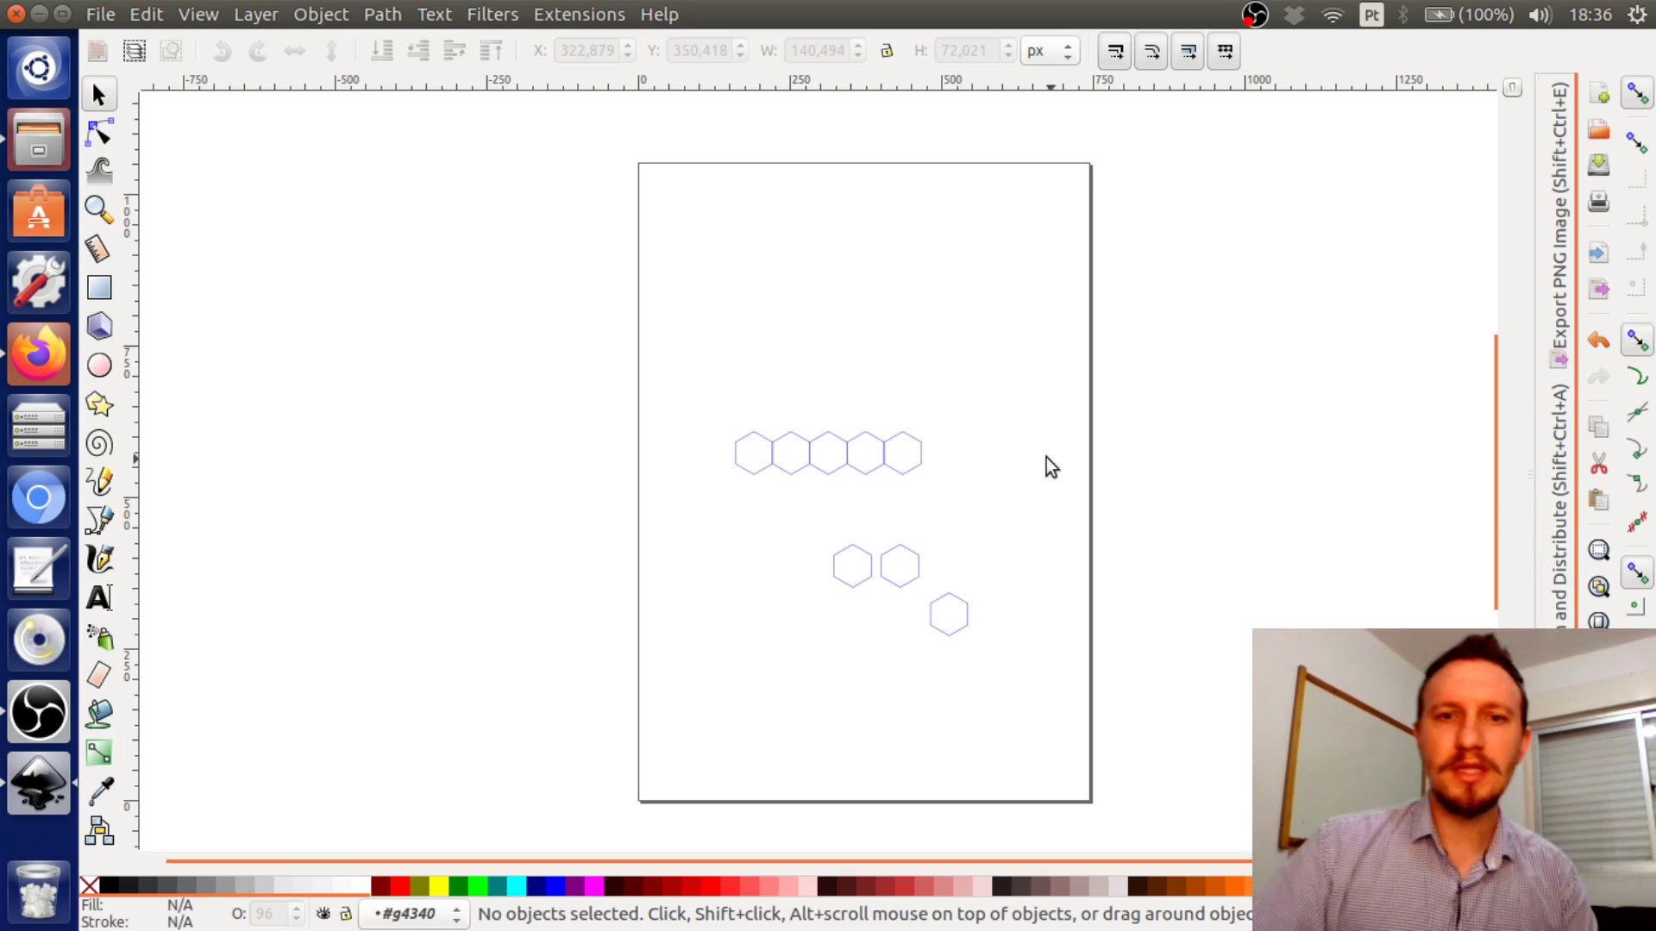
drag(573, 308, 1148, 759)
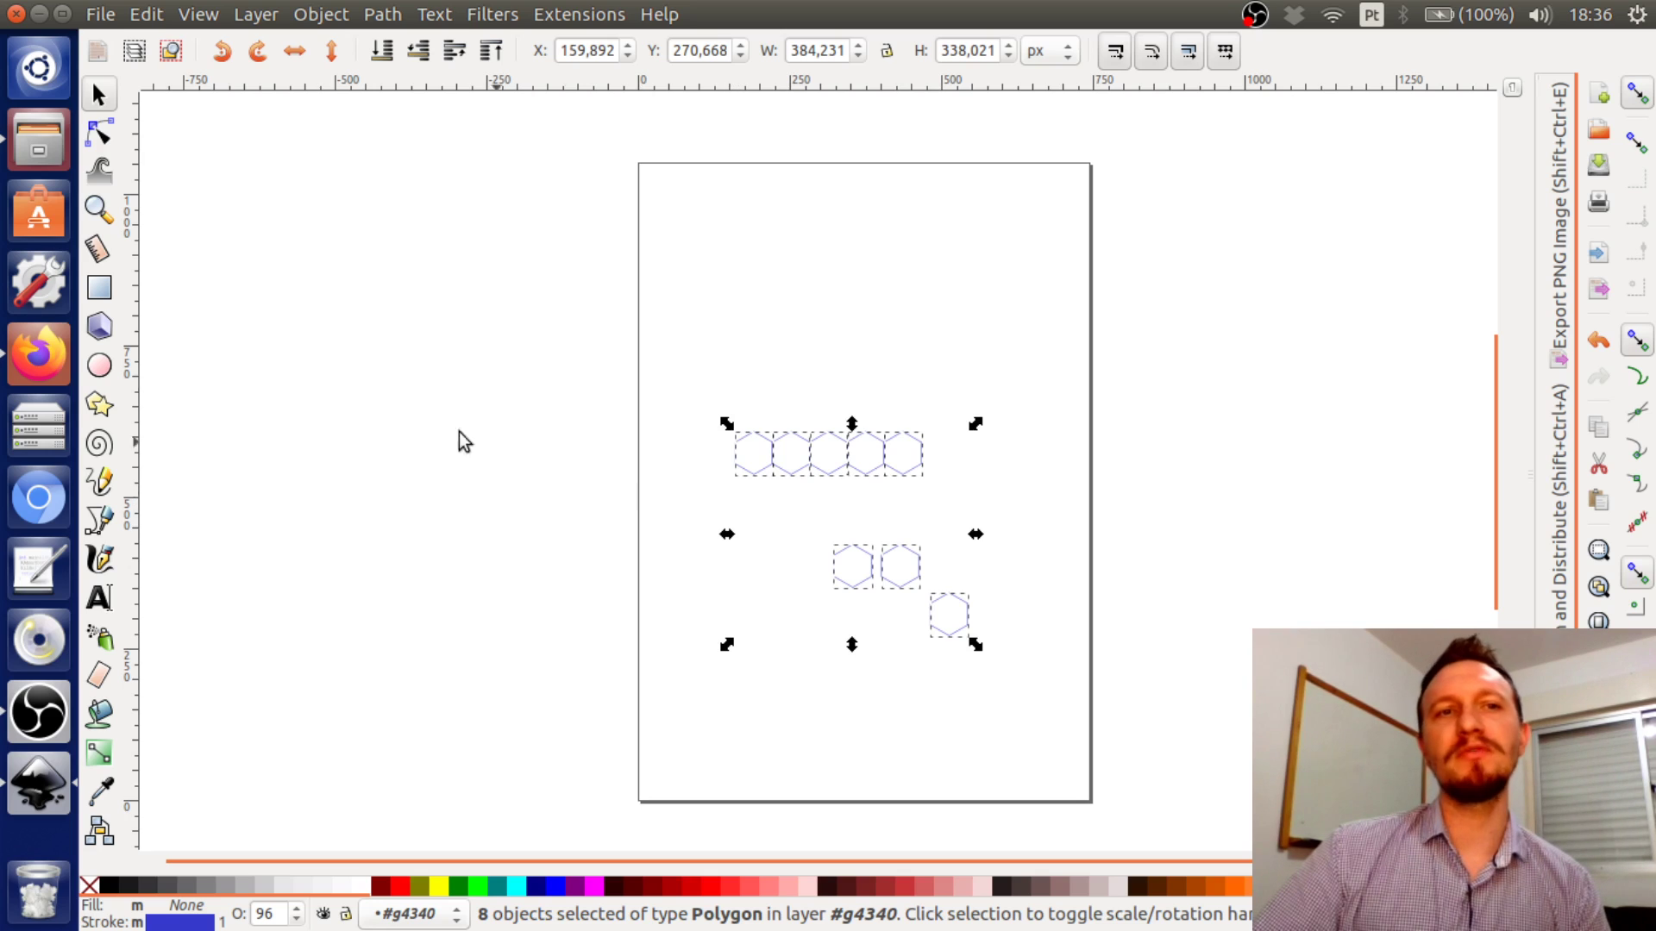
Look through the file formats offered for saving the drawing, cancel the save, and deselect the hexagons
click(100, 14)
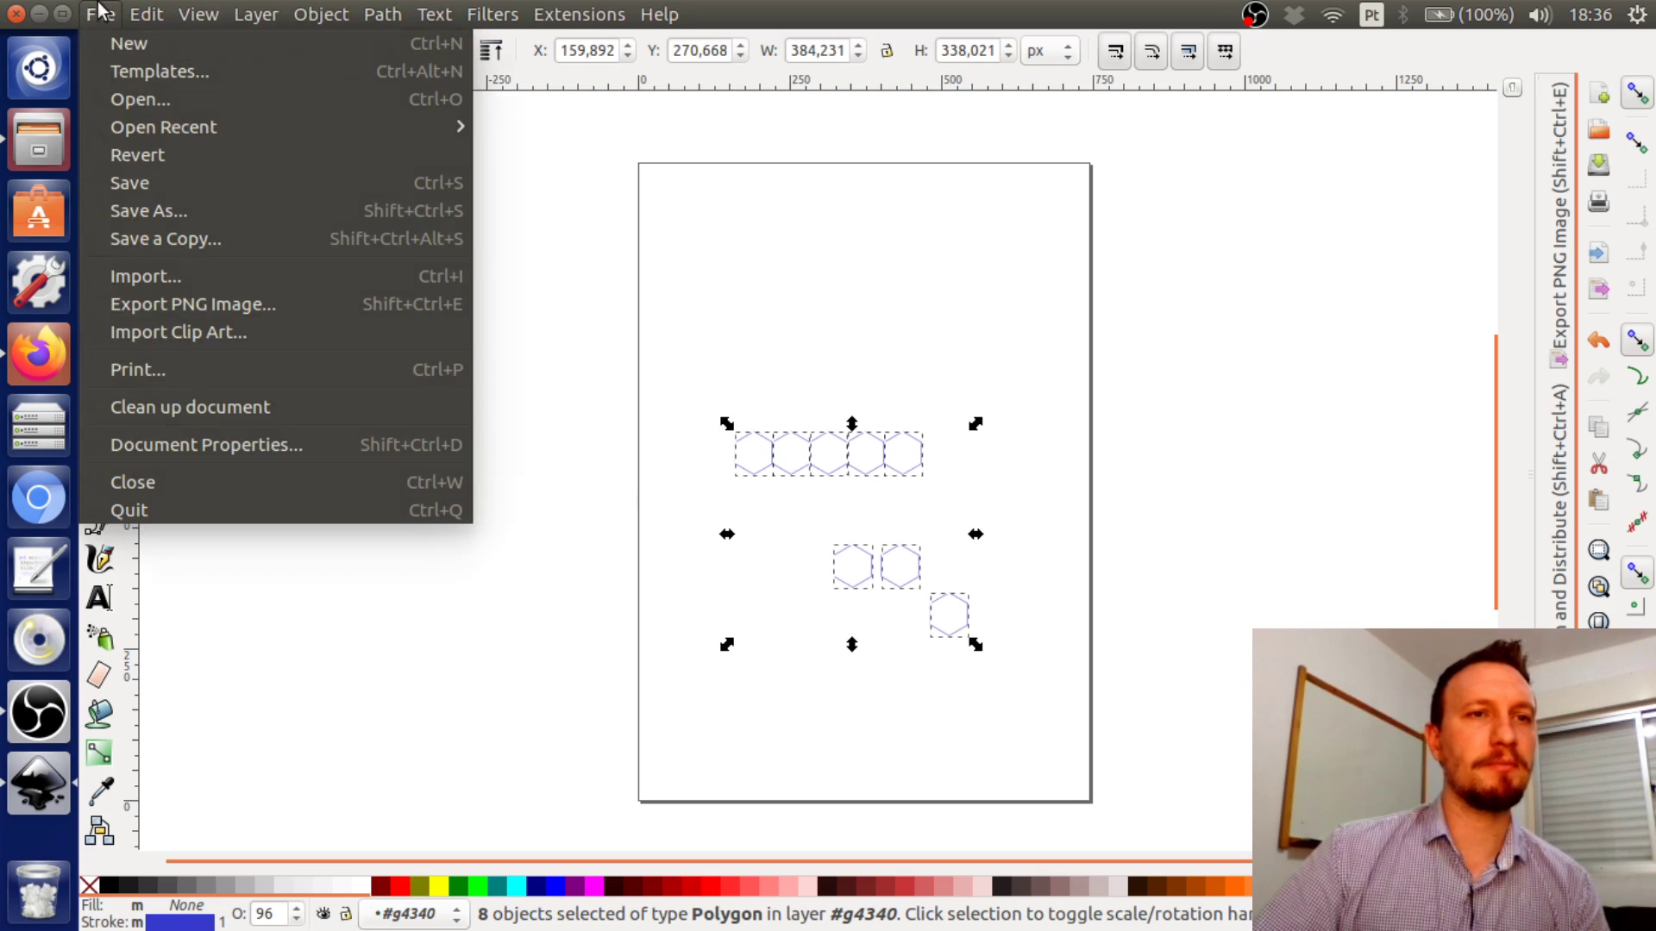
click(158, 184)
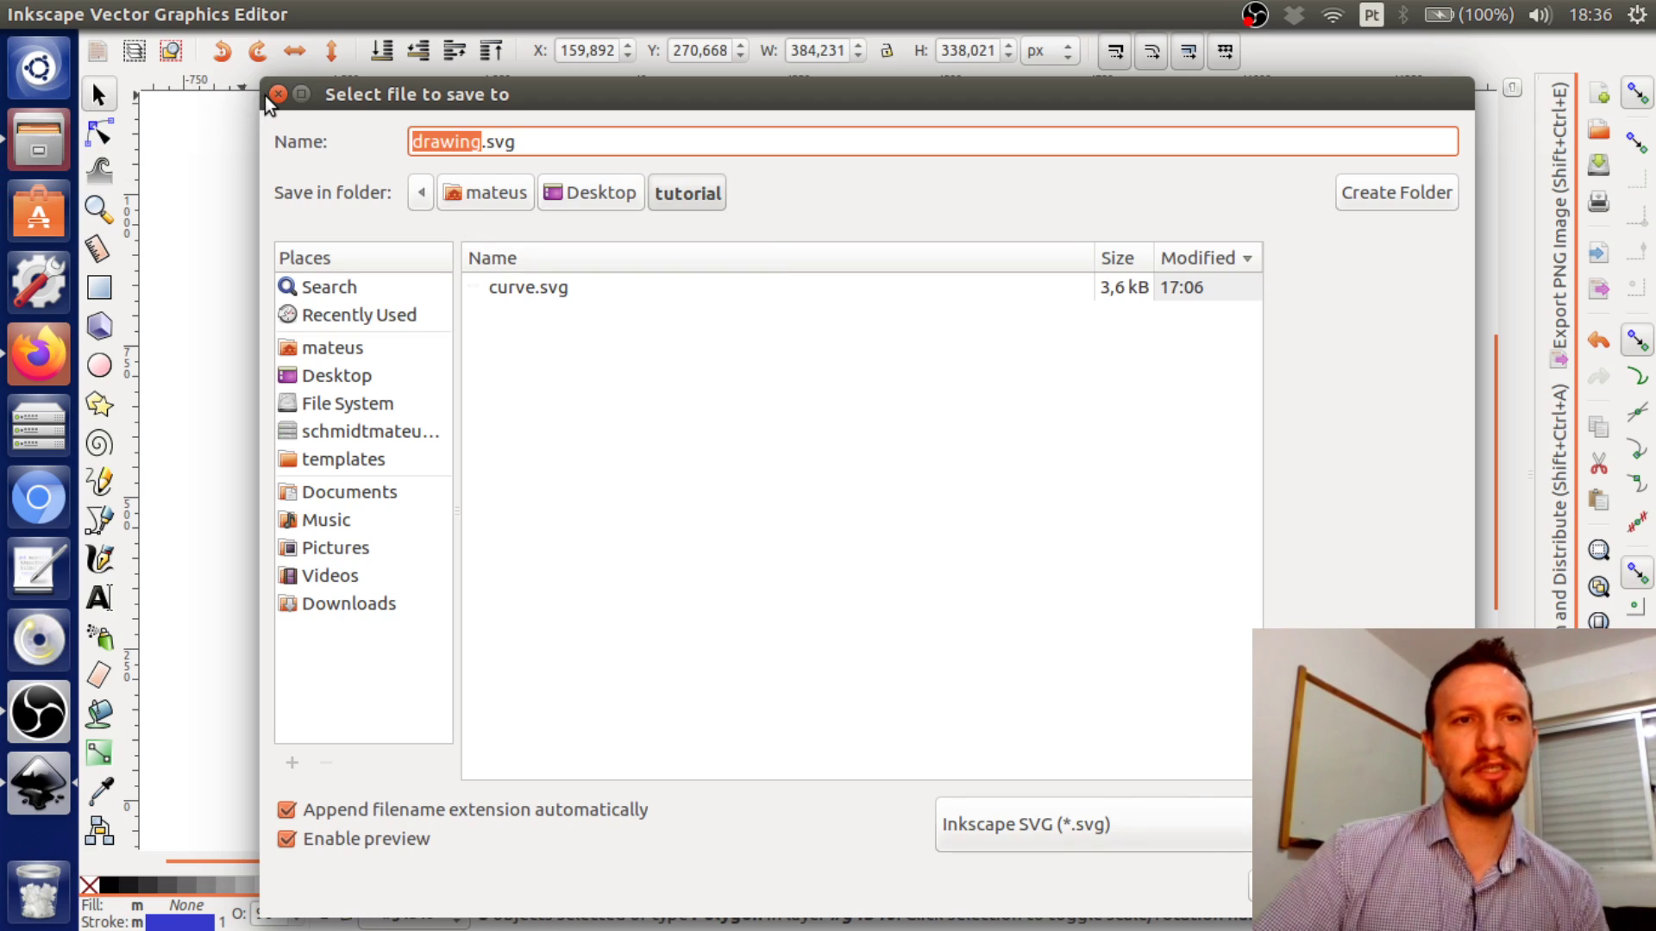
click(1026, 824)
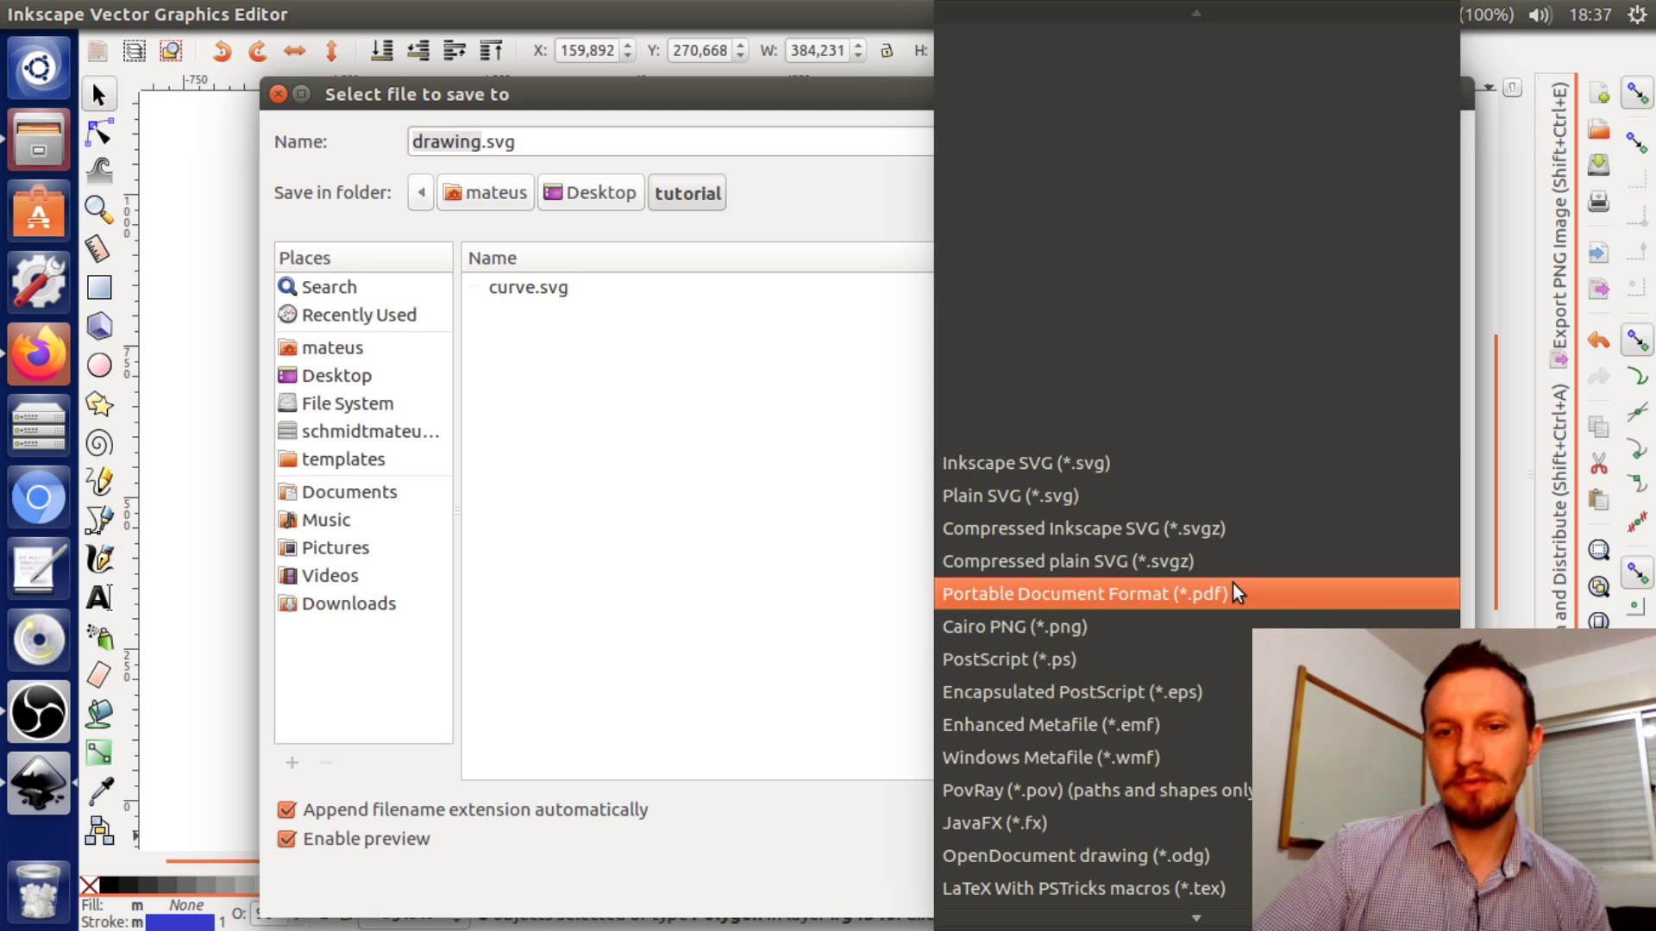
click(806, 592)
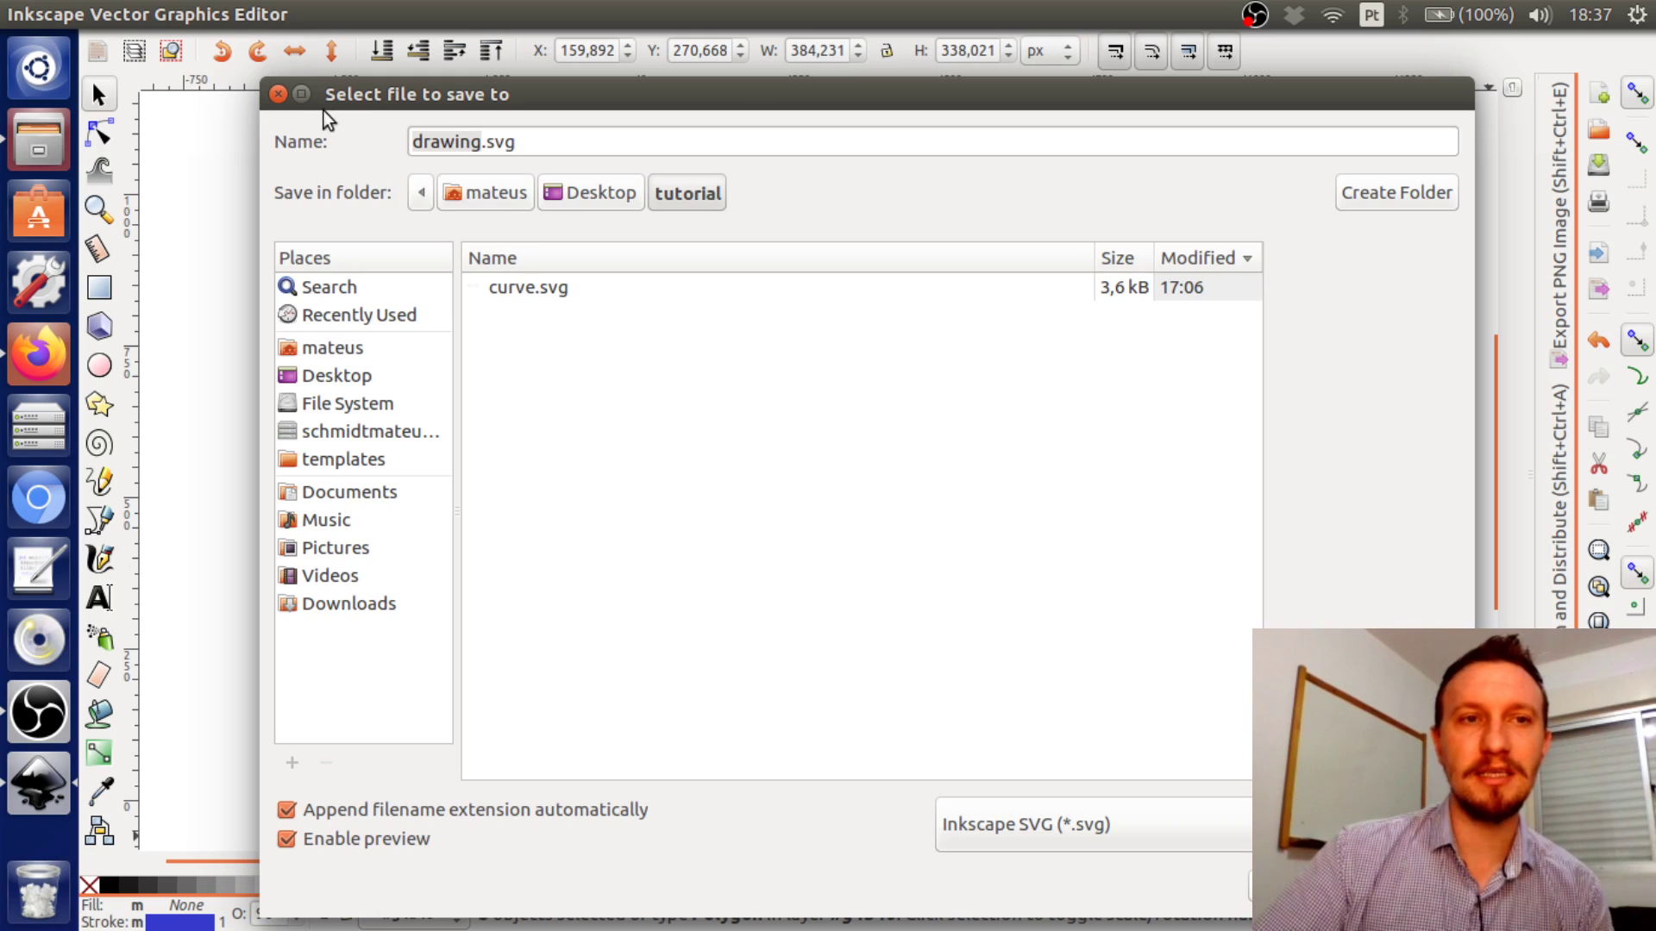
click(274, 94)
click(319, 180)
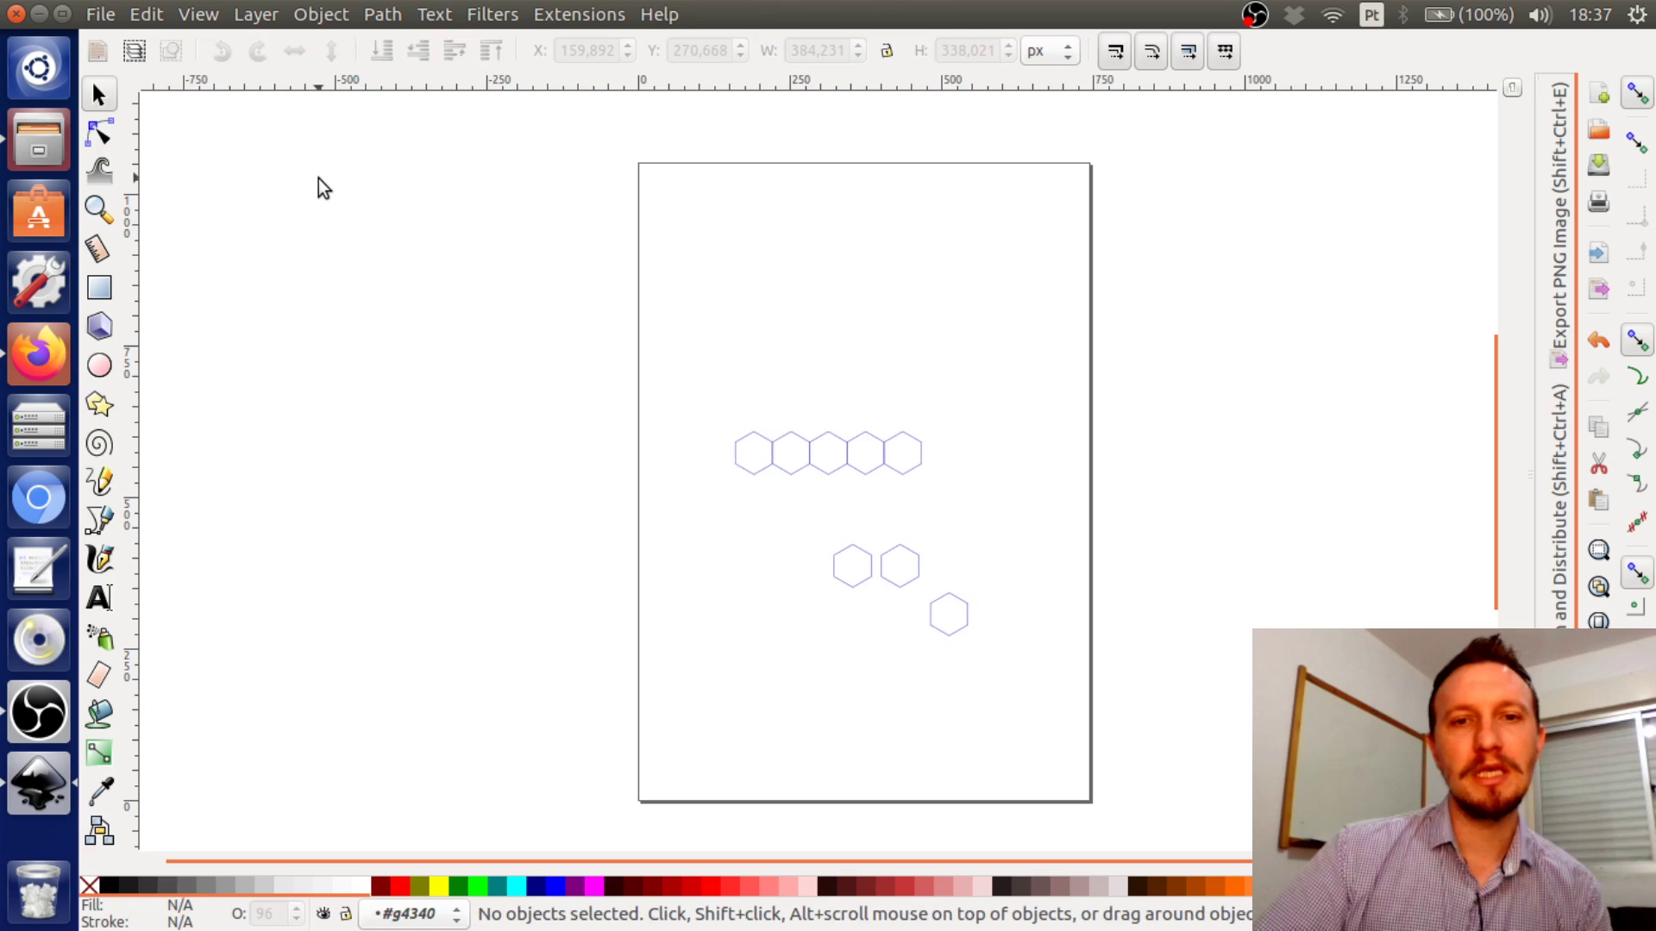
Review the page size, orientation and custom size settings in Document Properties, and close the dialog
click(101, 14)
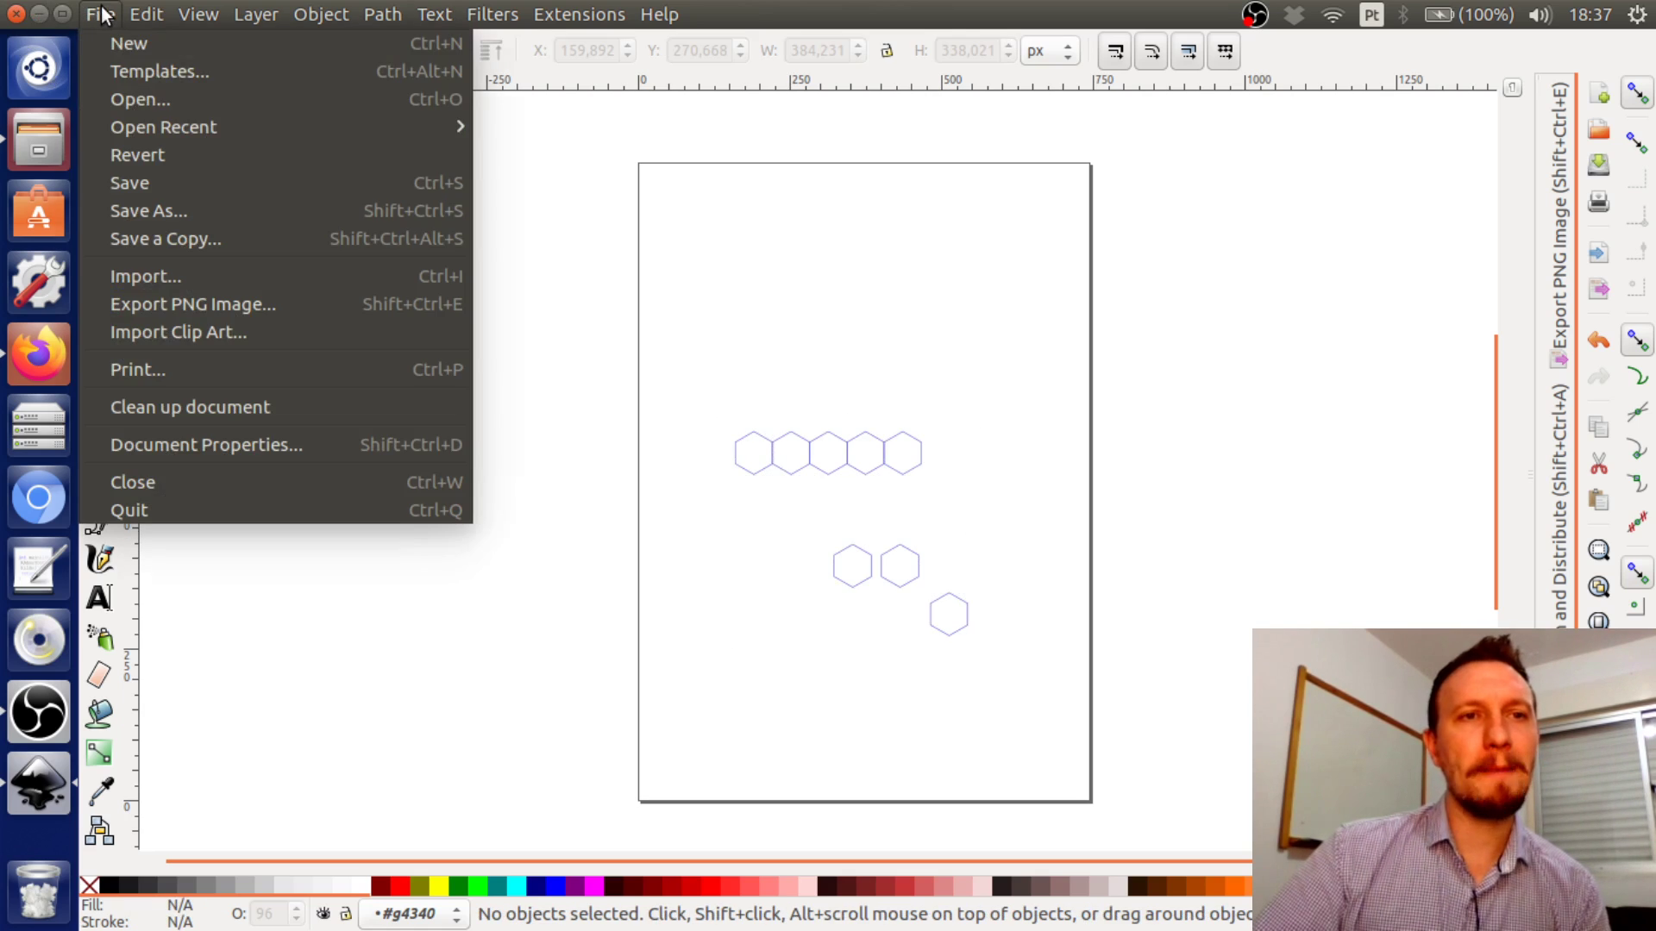
click(259, 437)
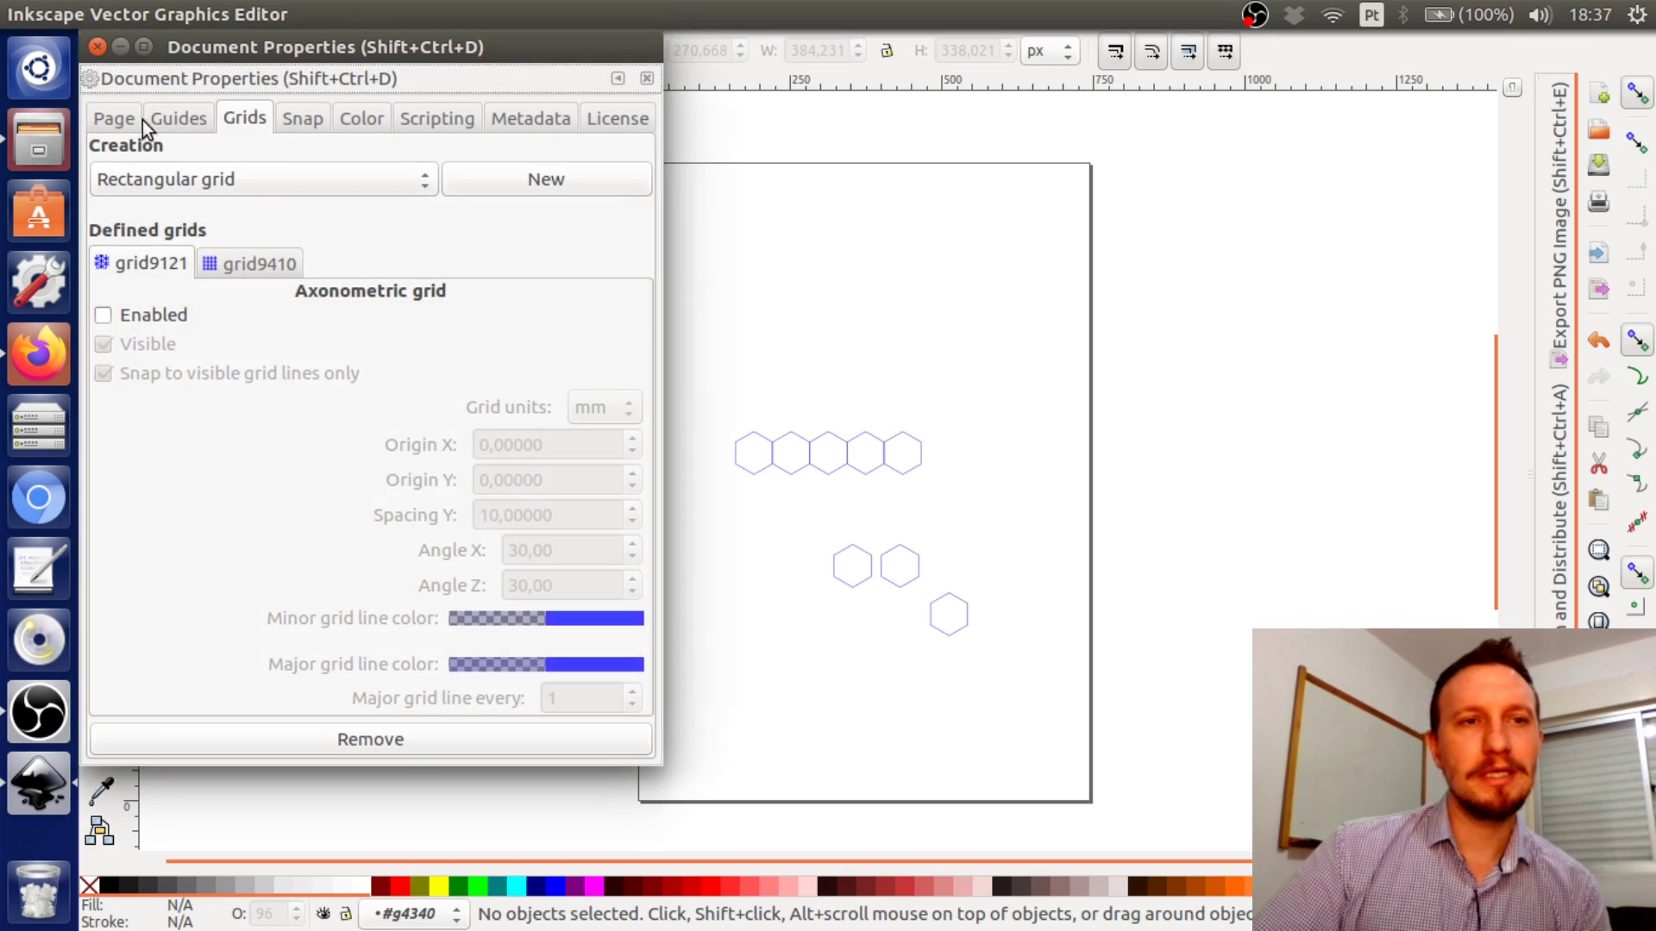
click(103, 45)
click(103, 16)
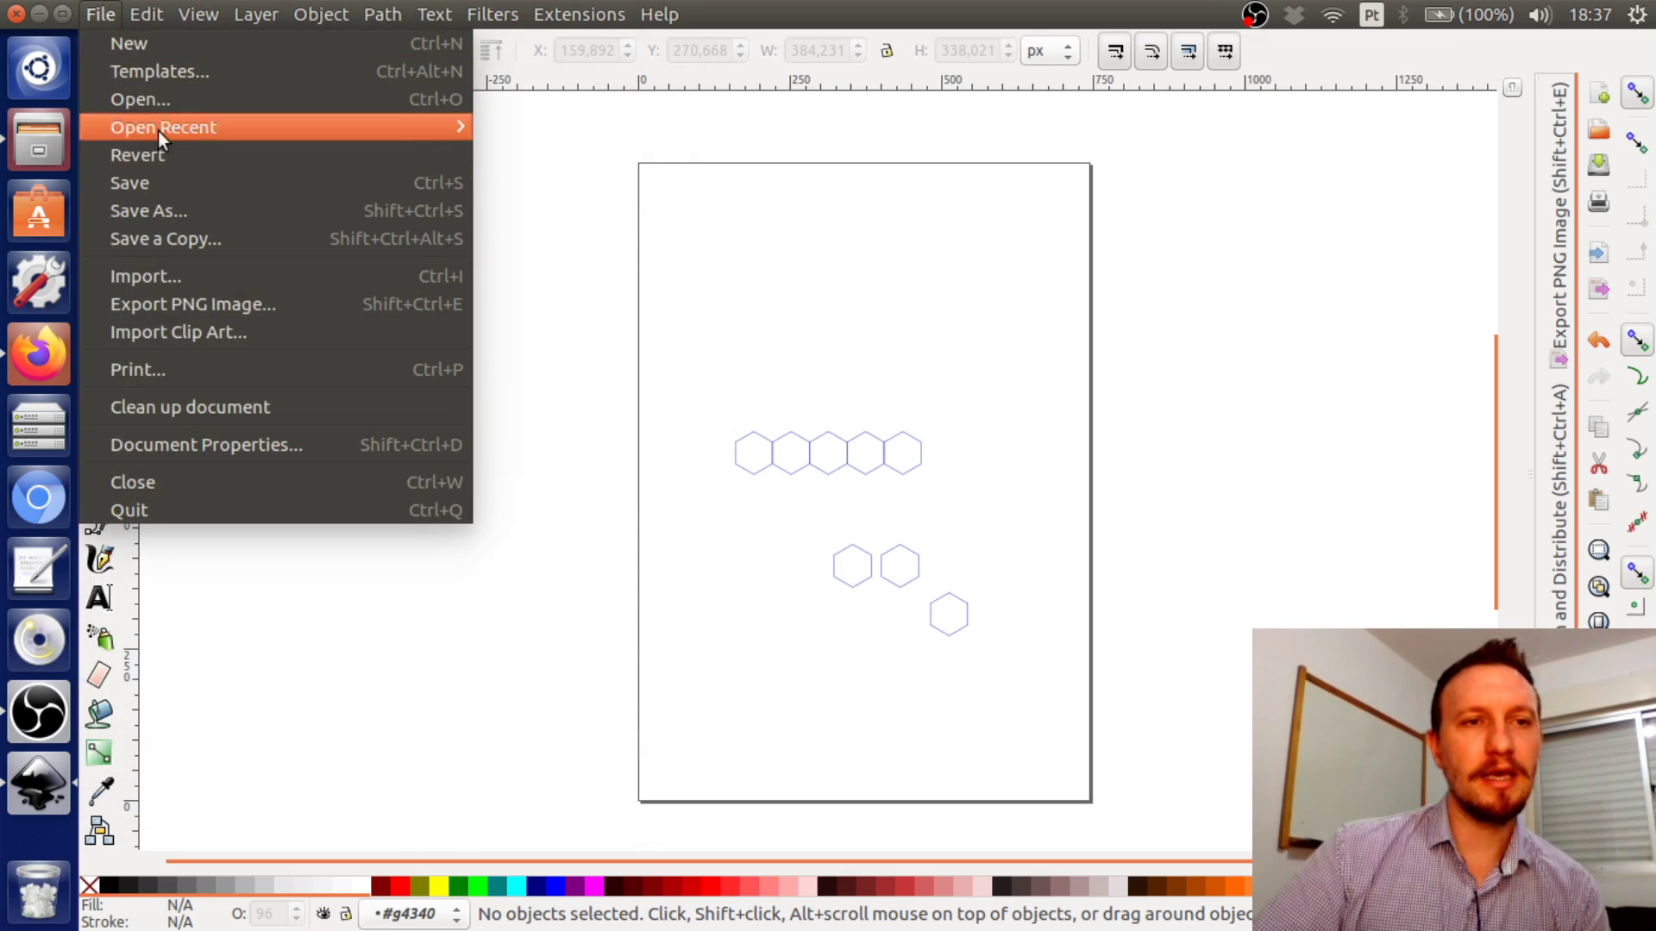
click(238, 443)
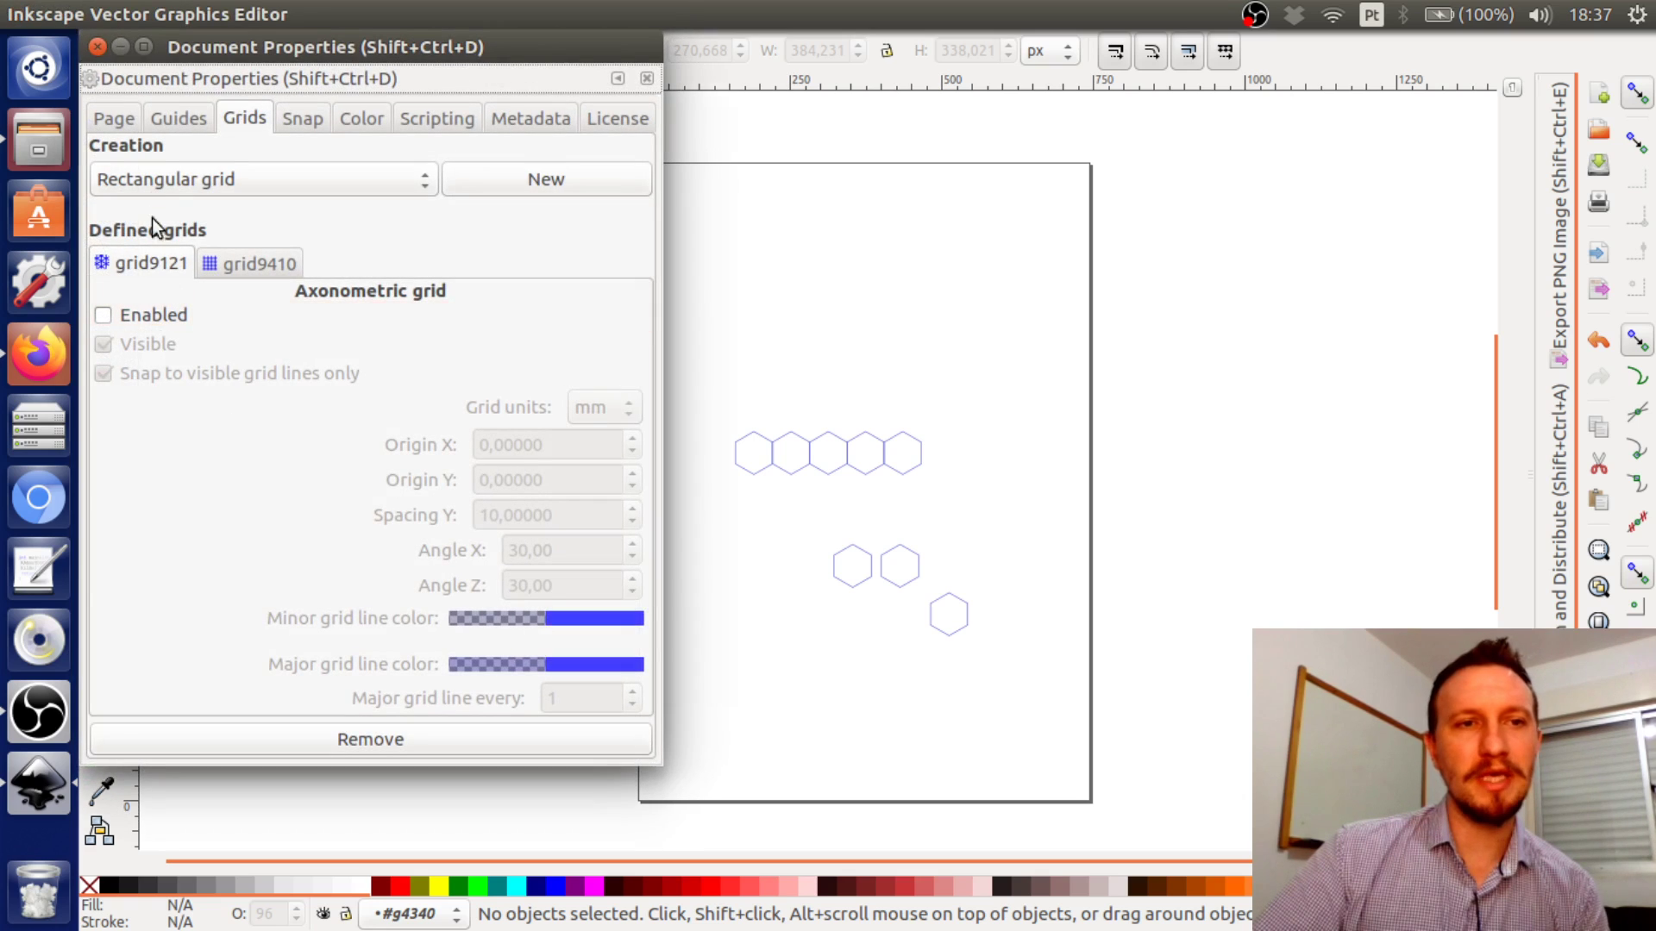
click(113, 118)
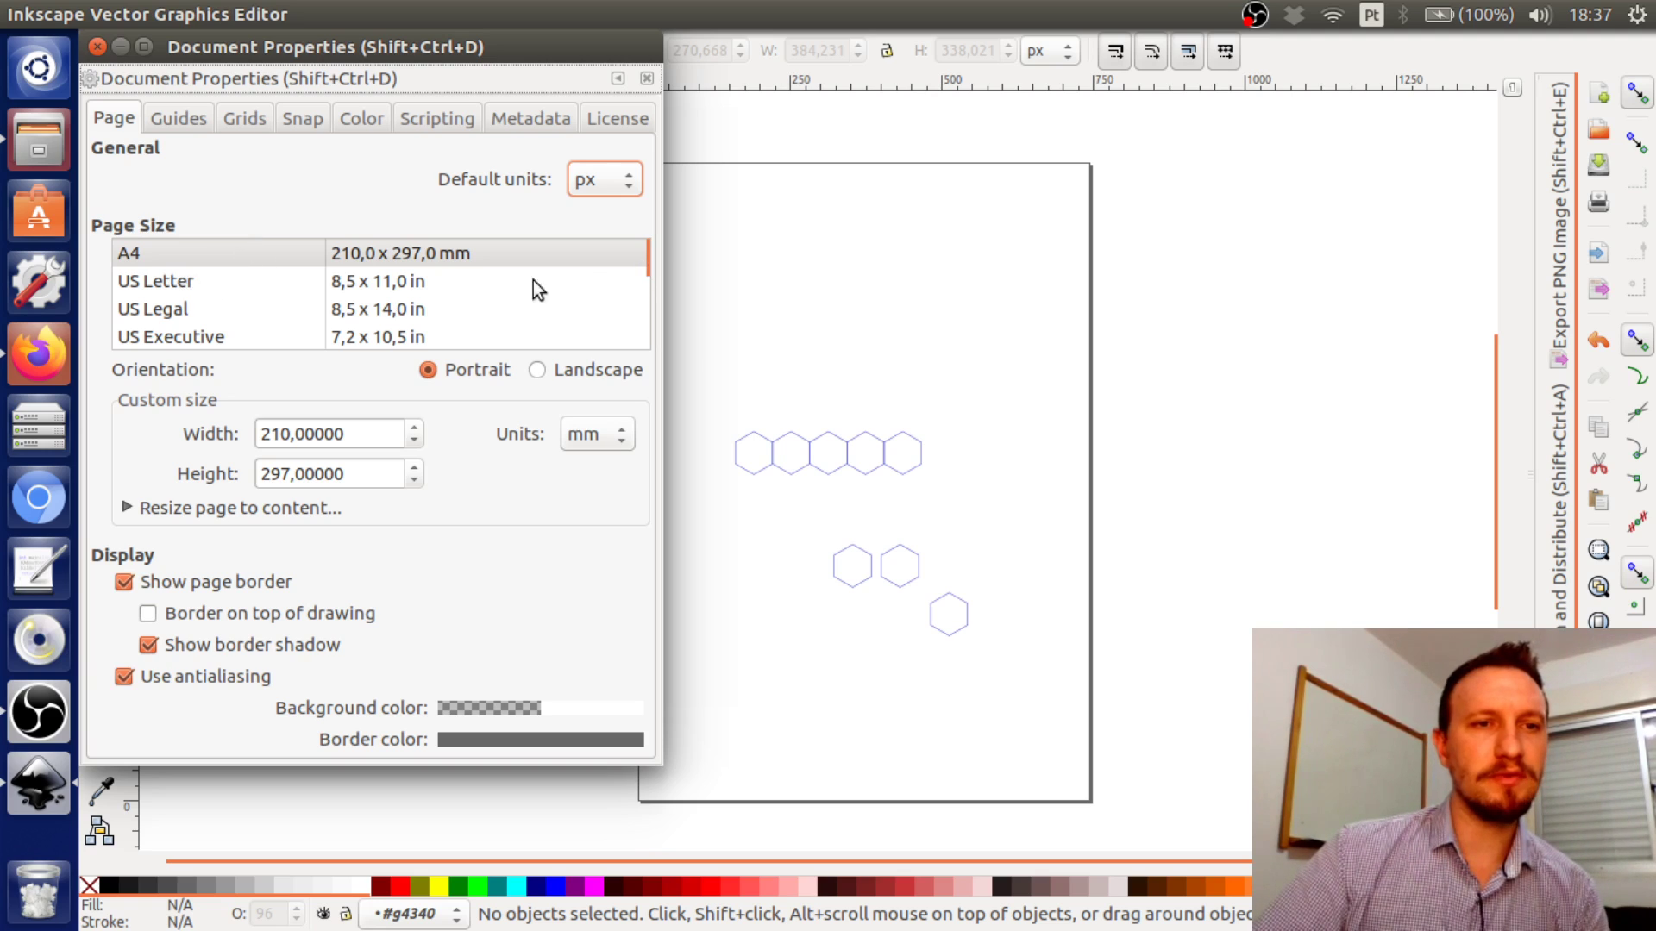
click(645, 264)
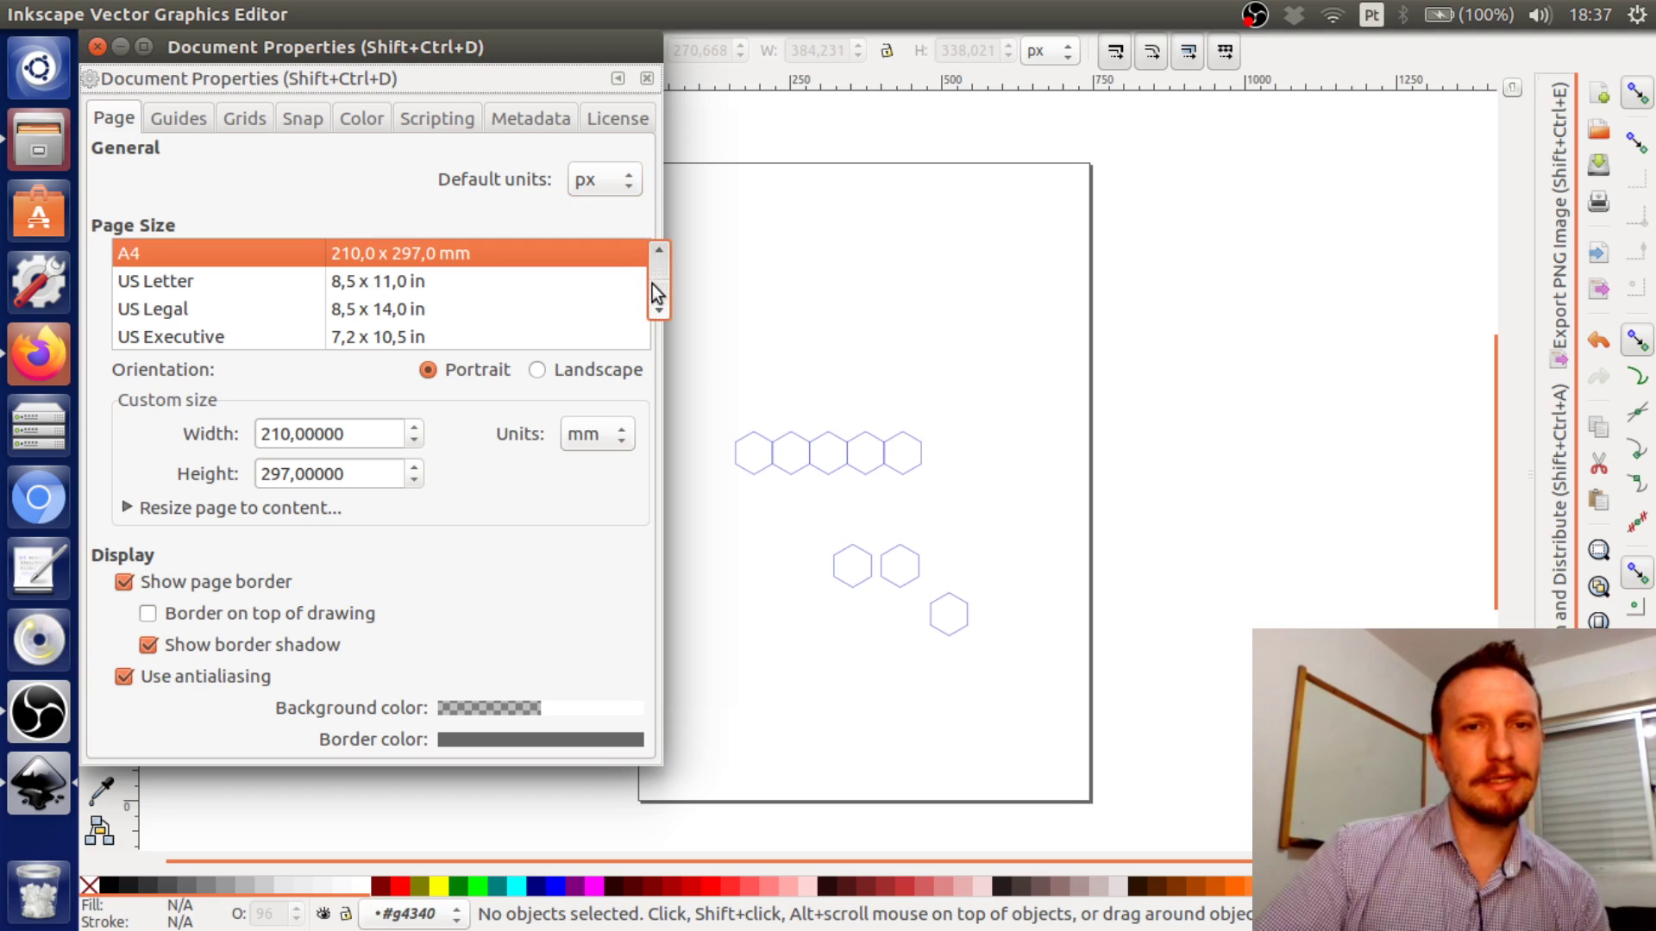
mouse_move(652, 282)
mouse_down()
mouse_move(656, 309)
mouse_move(656, 292)
mouse_up()
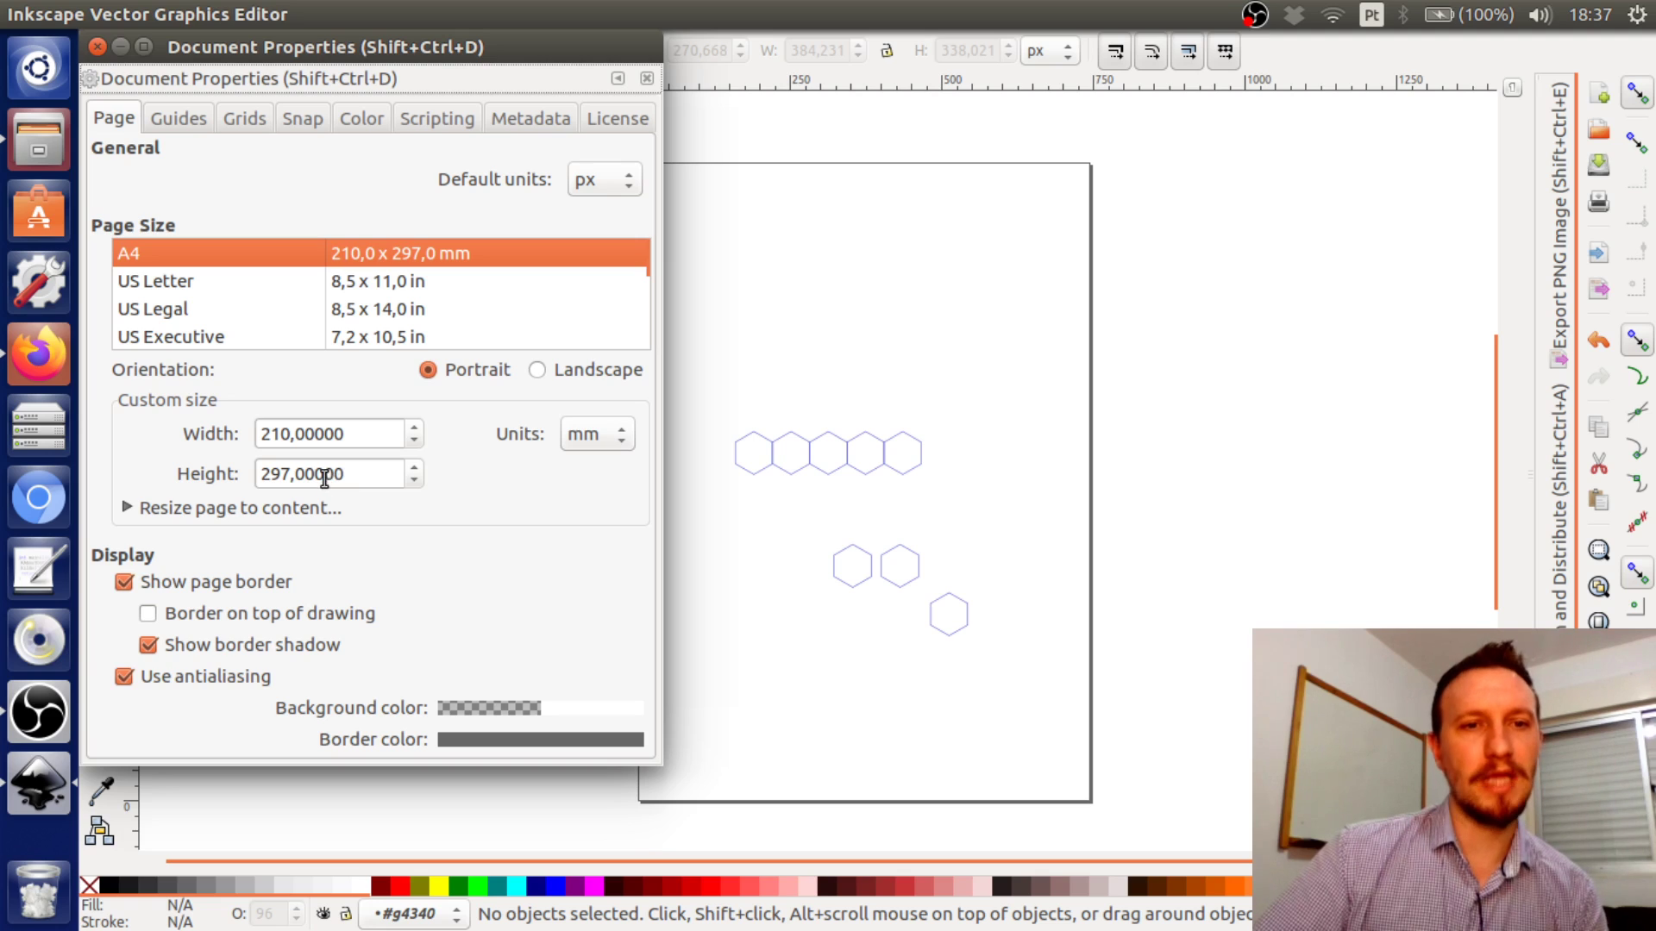
click(97, 46)
Select all the hexagons, resize the page to fit the selection through Document Properties, and close the dialog
drag(406, 131, 1366, 815)
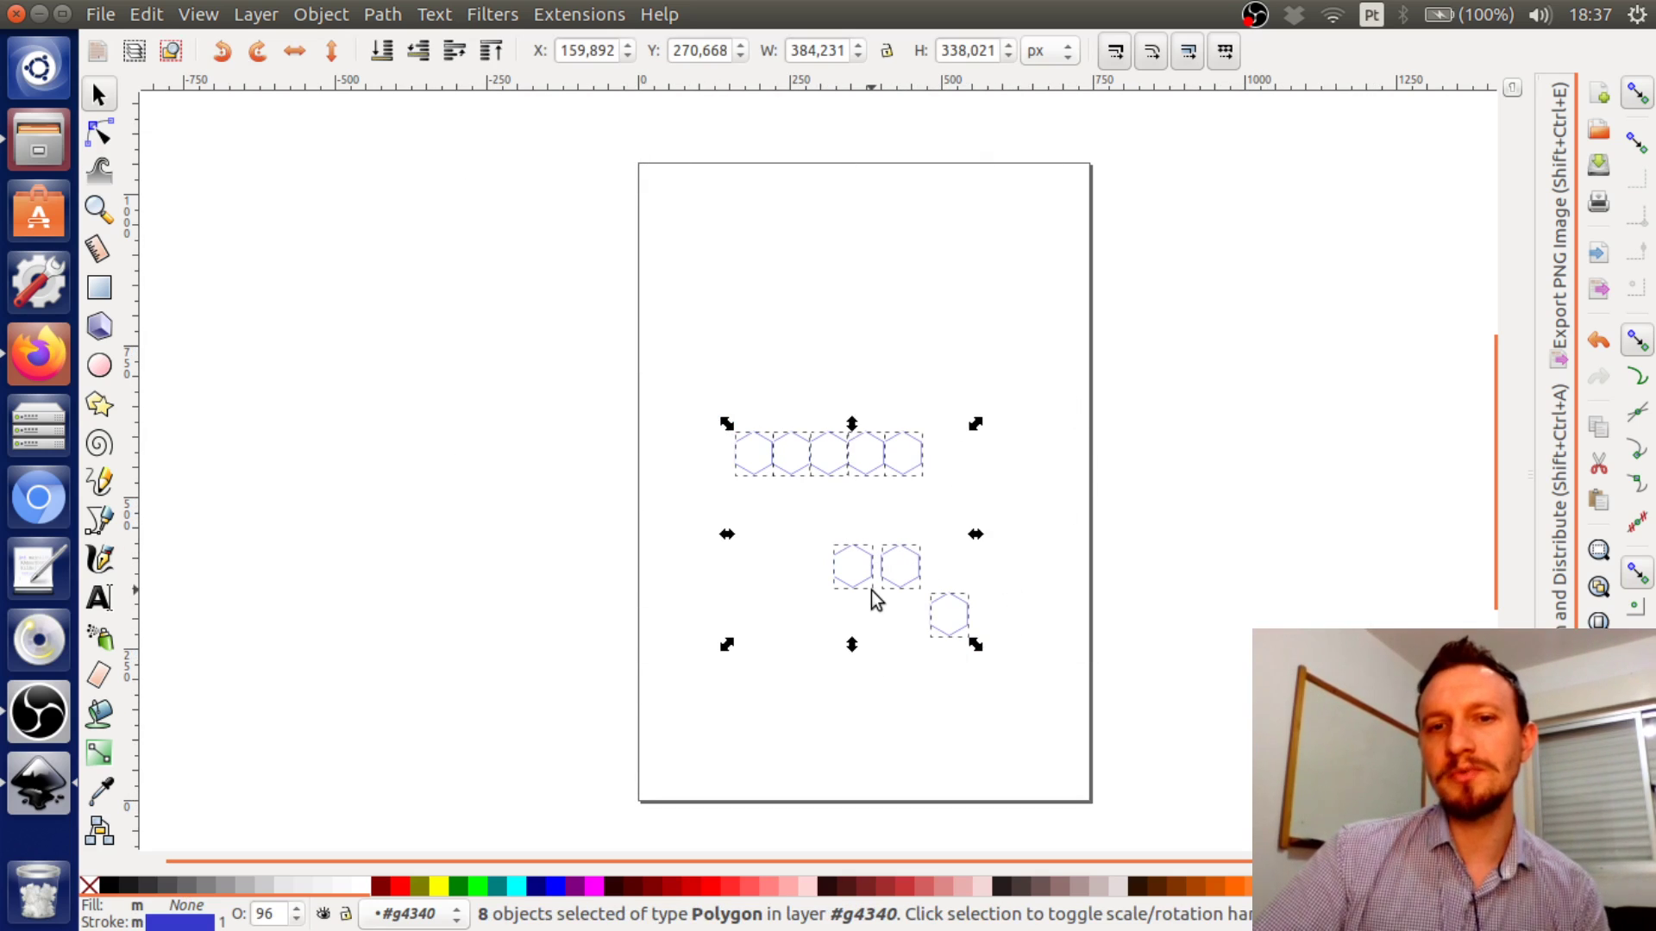
click(113, 10)
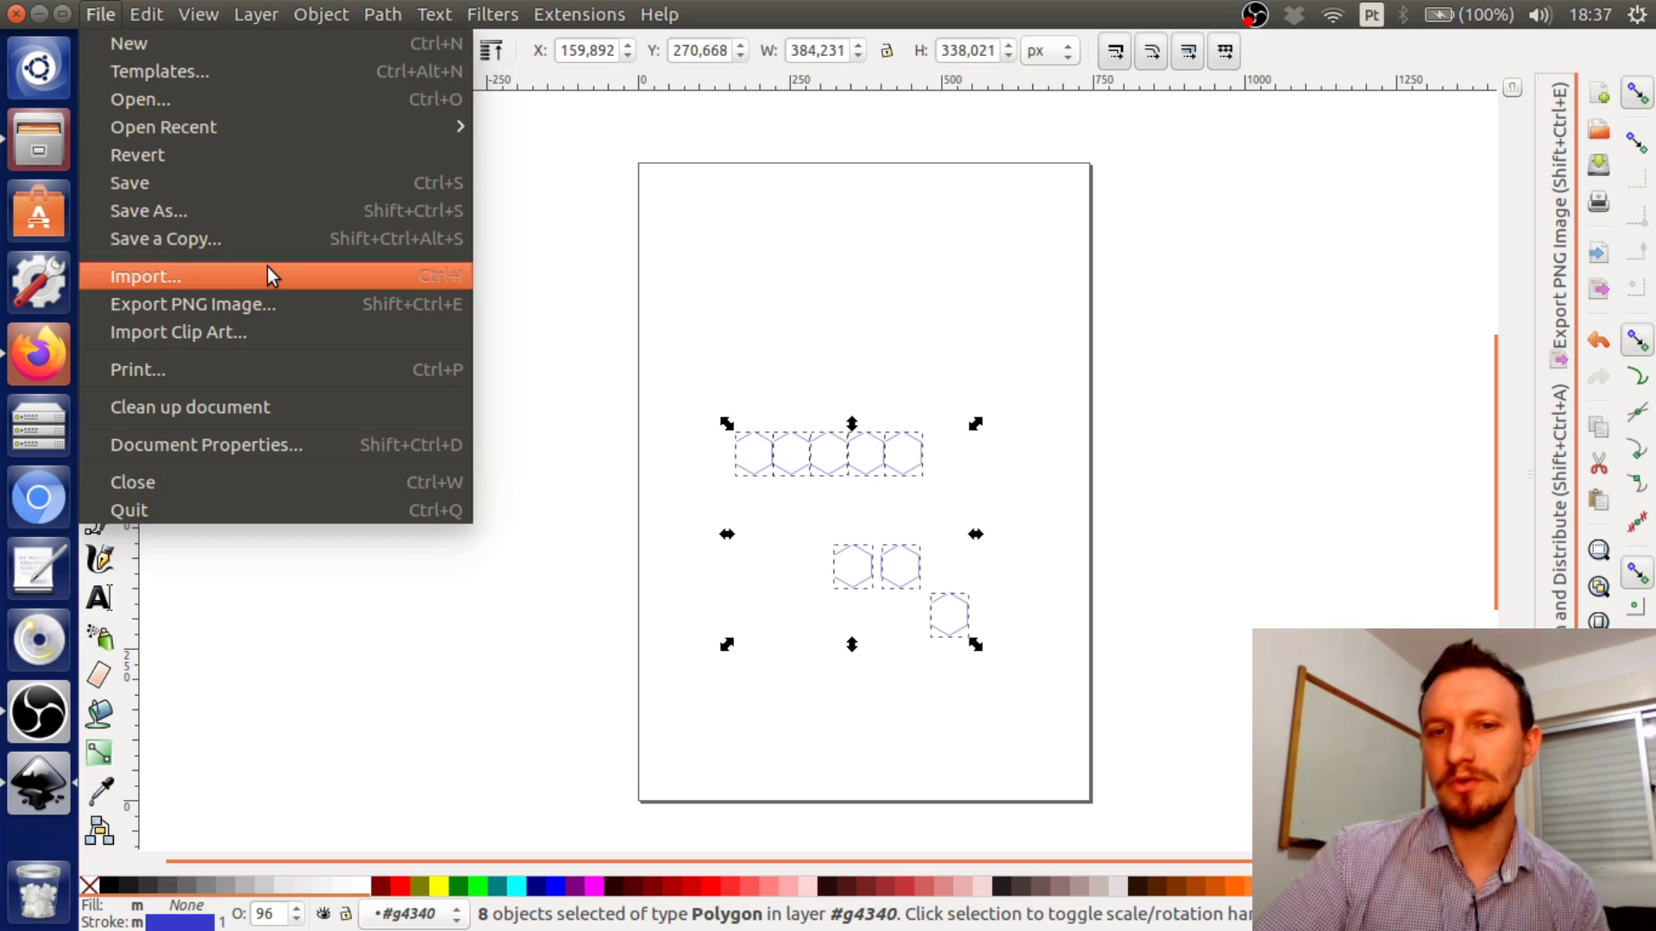
click(325, 445)
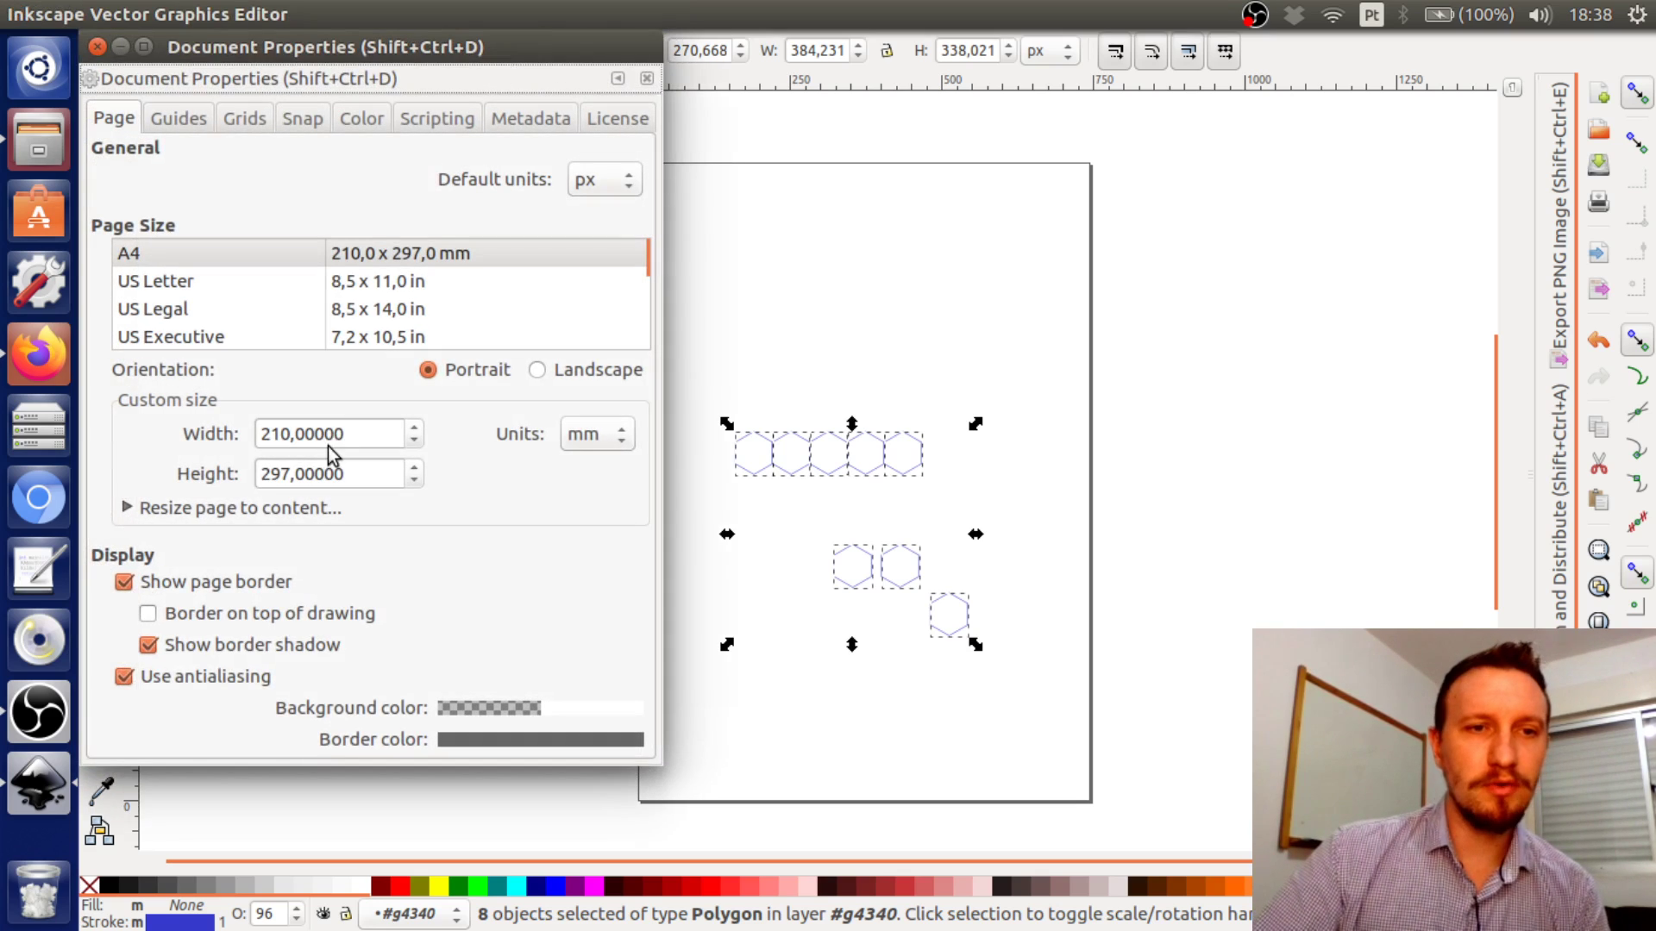
click(186, 511)
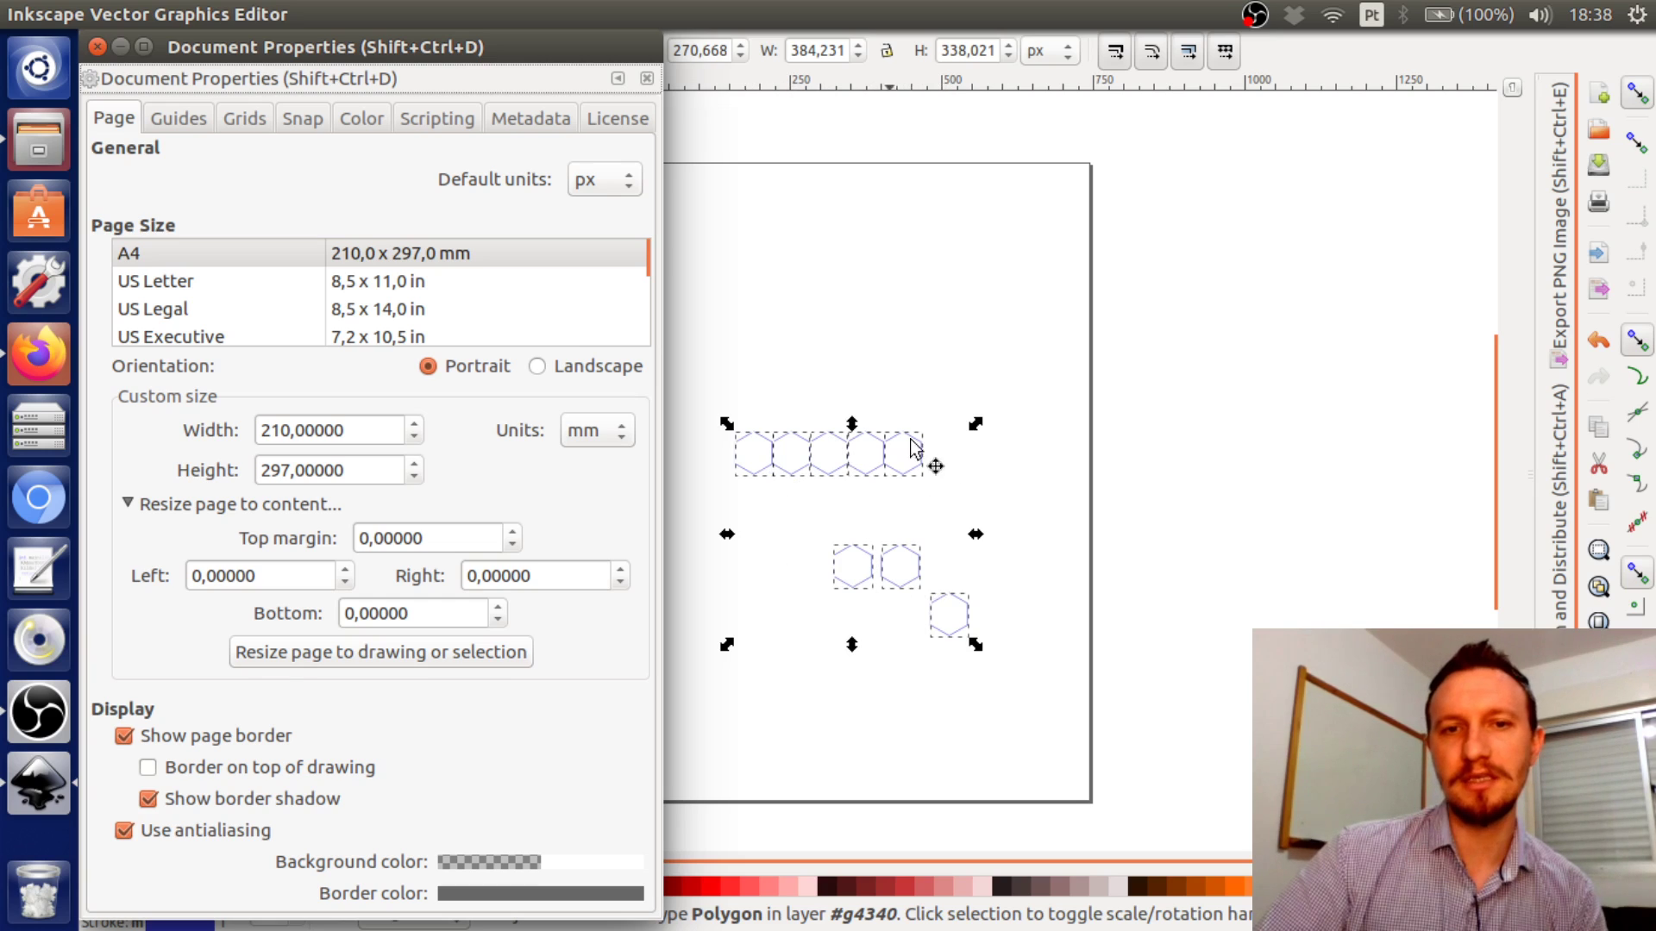
click(362, 658)
click(97, 47)
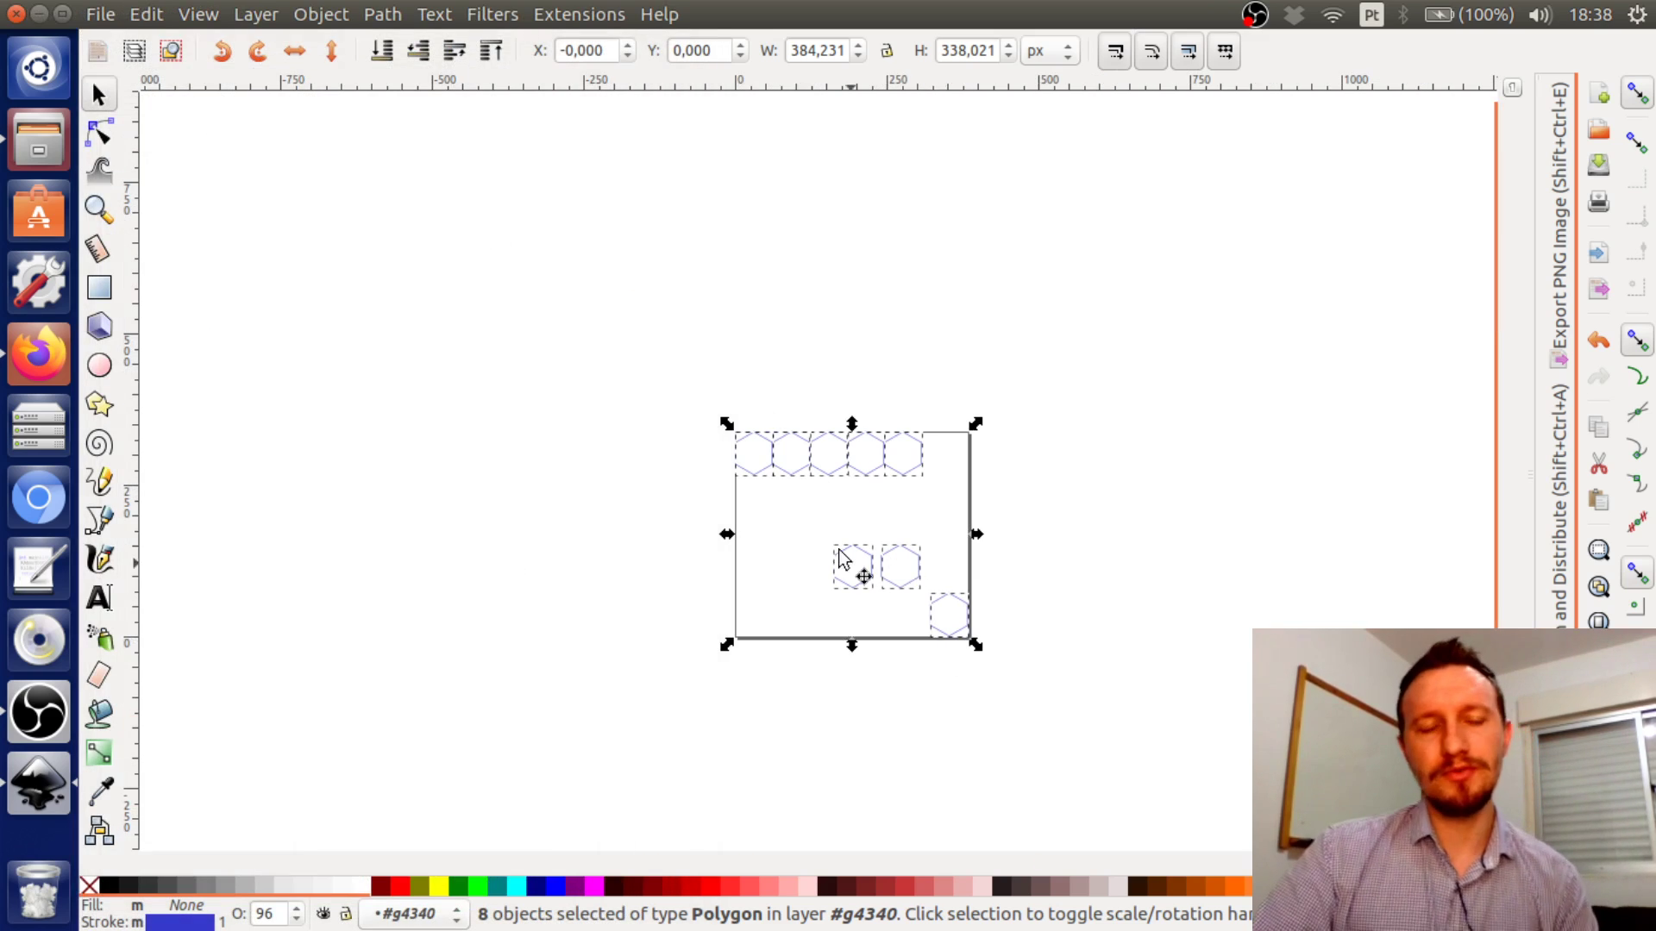
Reopen Document Properties and set the left, top, right and bottom margins for resizing the page to content to 1 mm
ctrl+scroll(832, 494, up, 3)
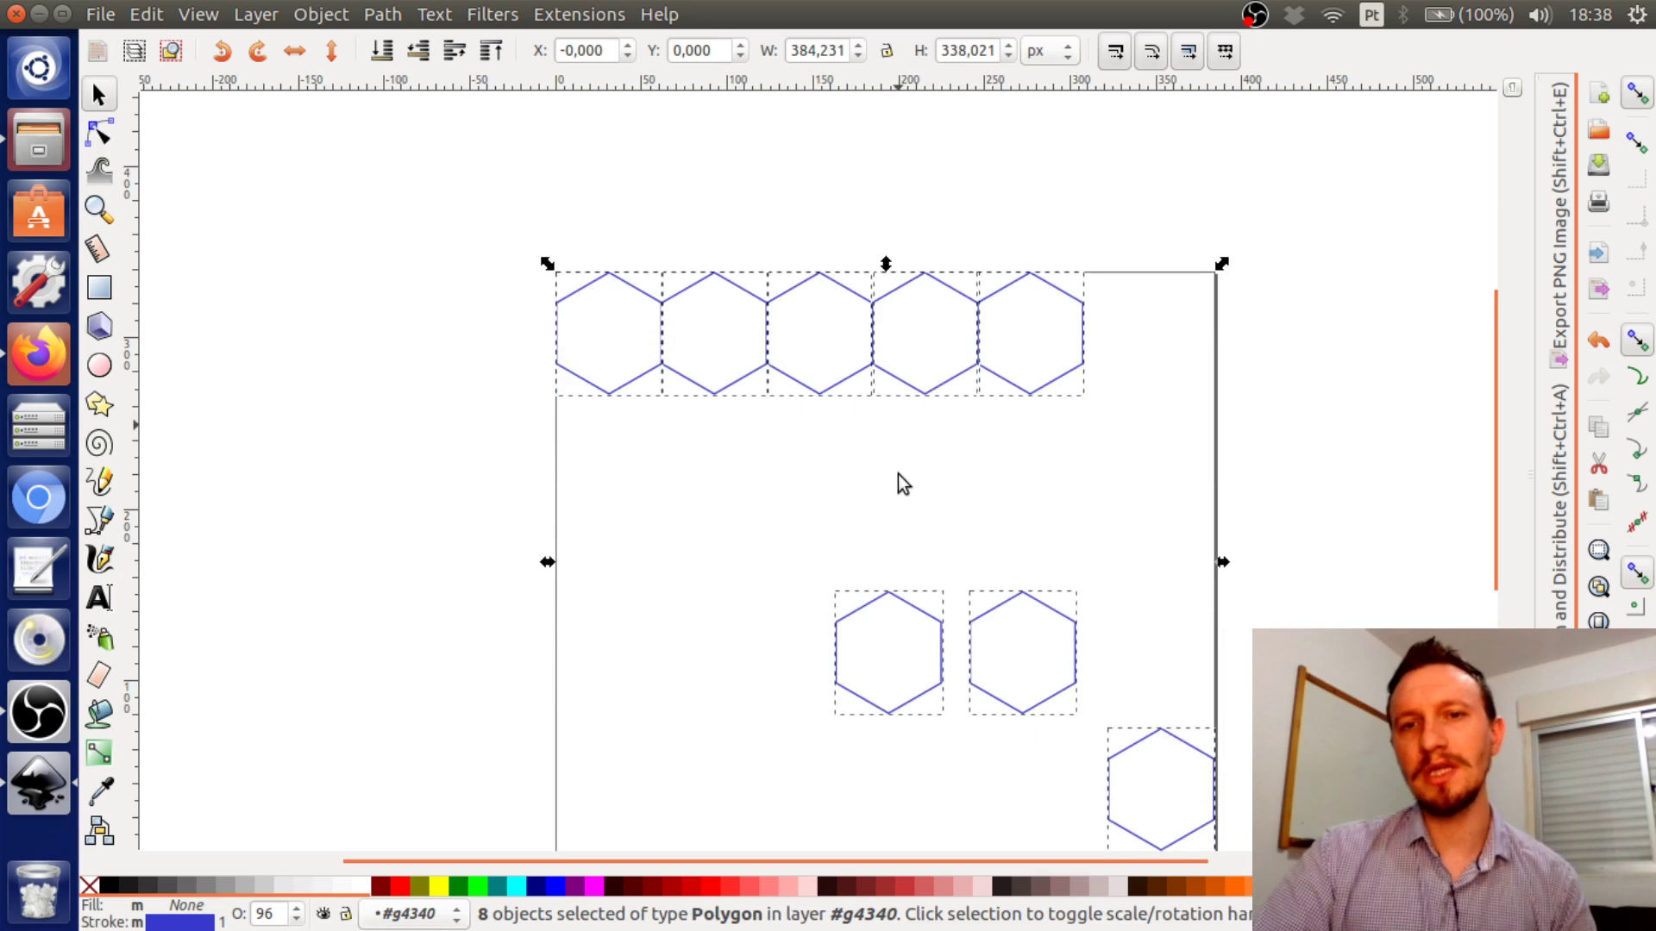
scroll(898, 475, down, 3)
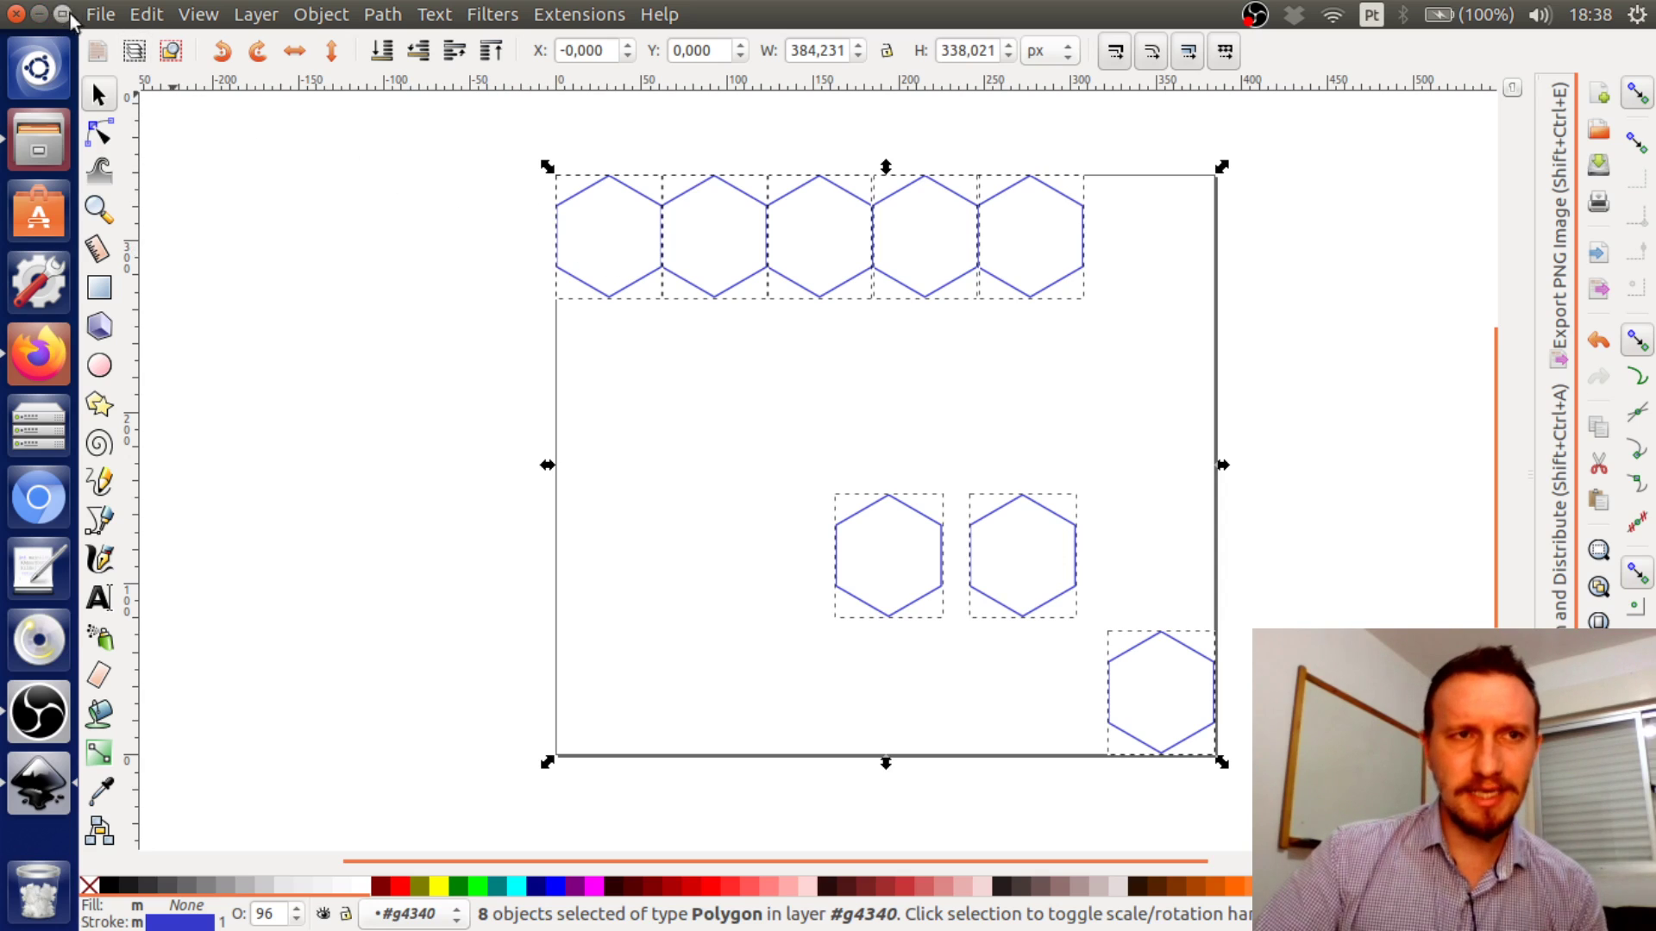
click(100, 14)
click(222, 438)
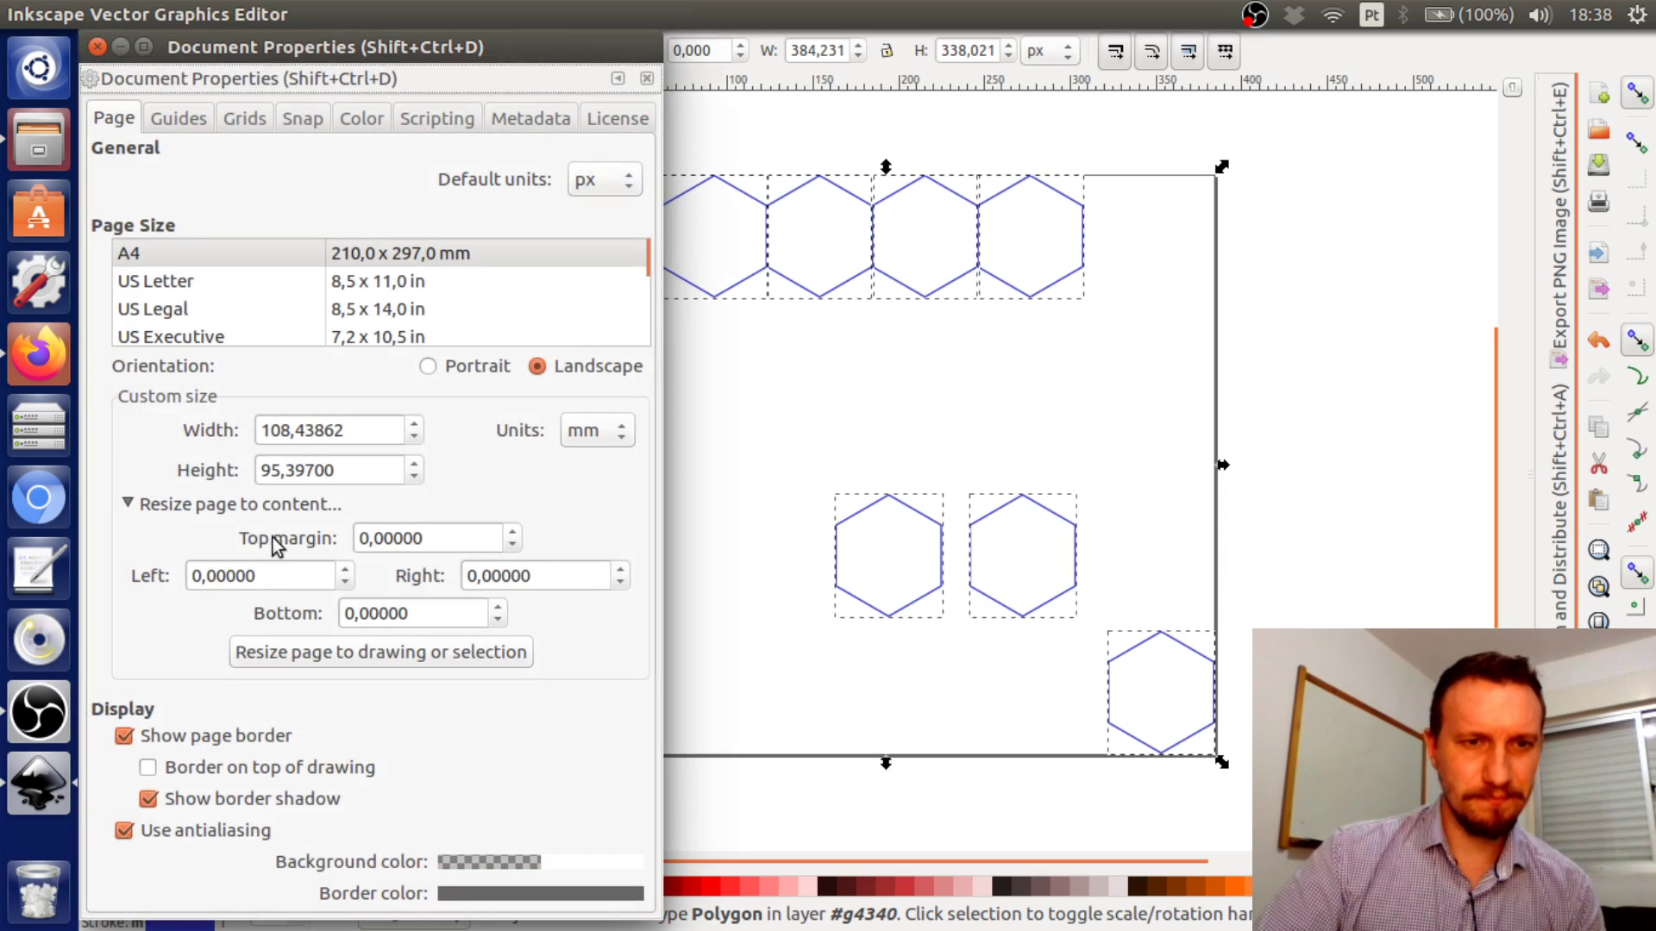
click(203, 578)
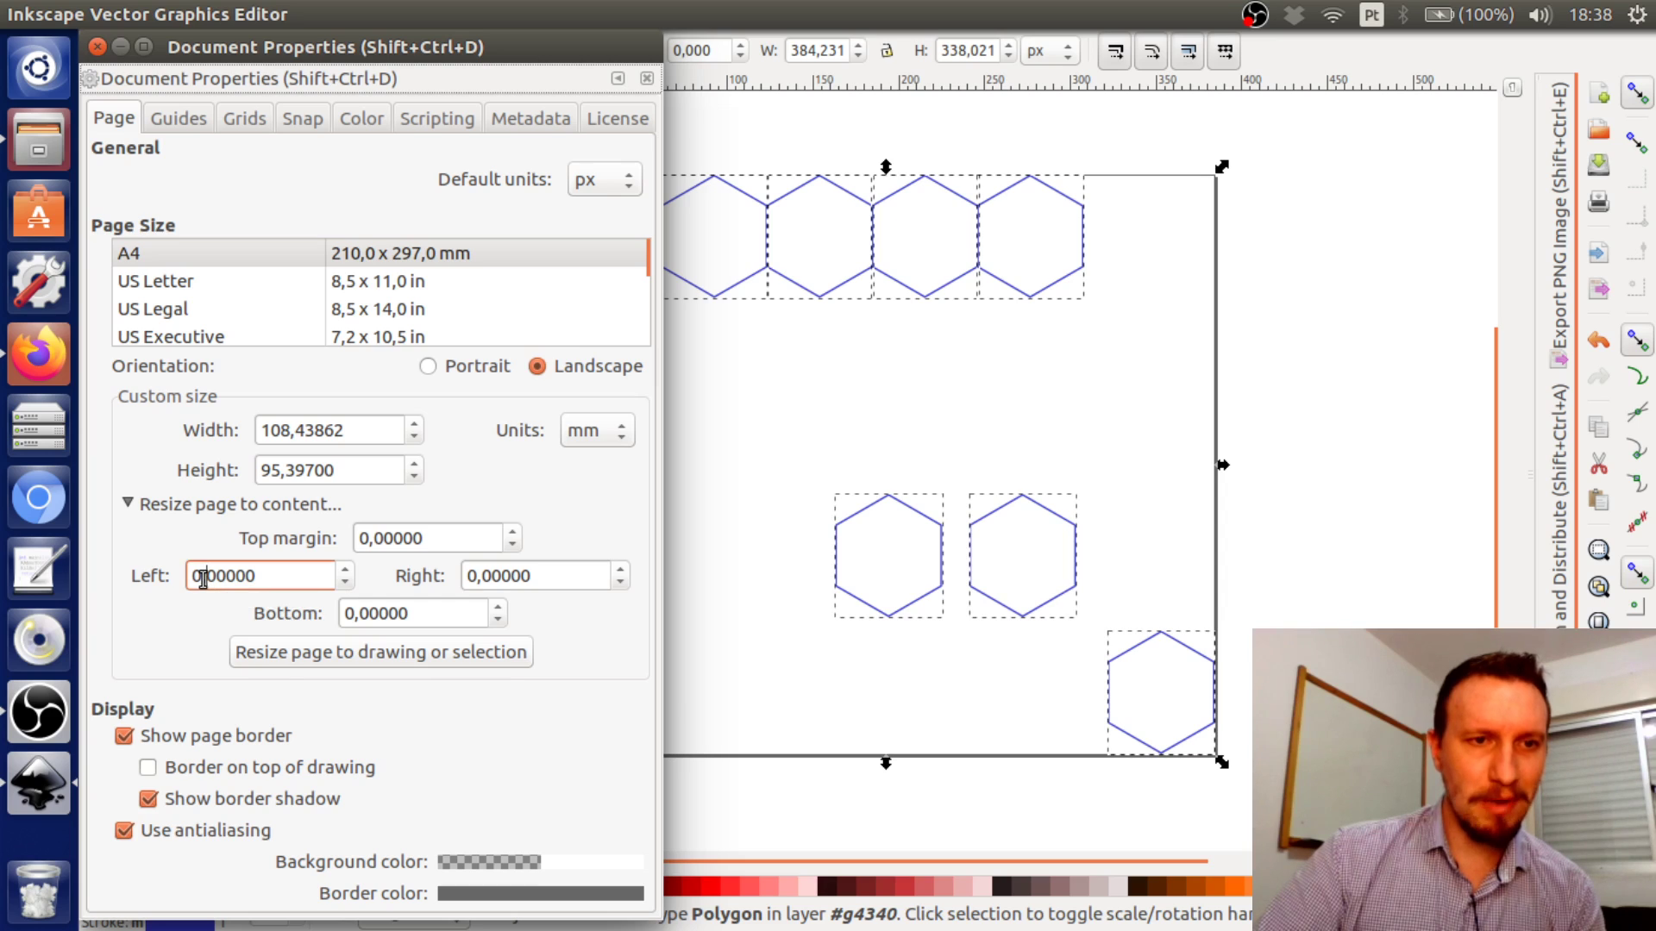
key(shift+Left)
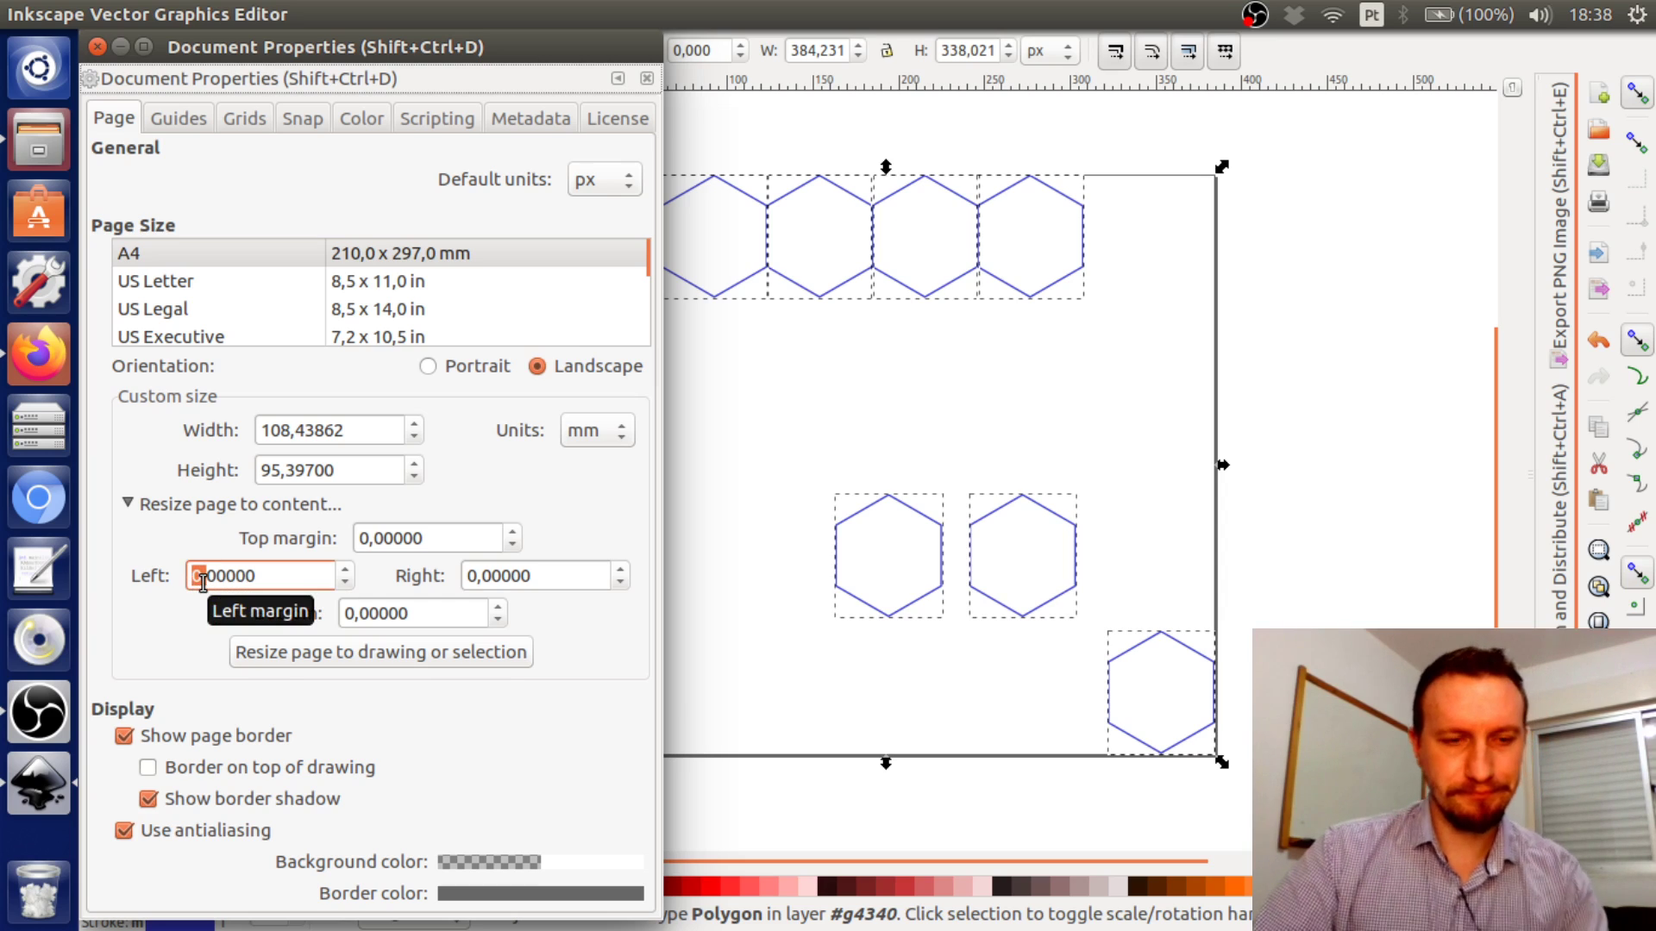
text(1)
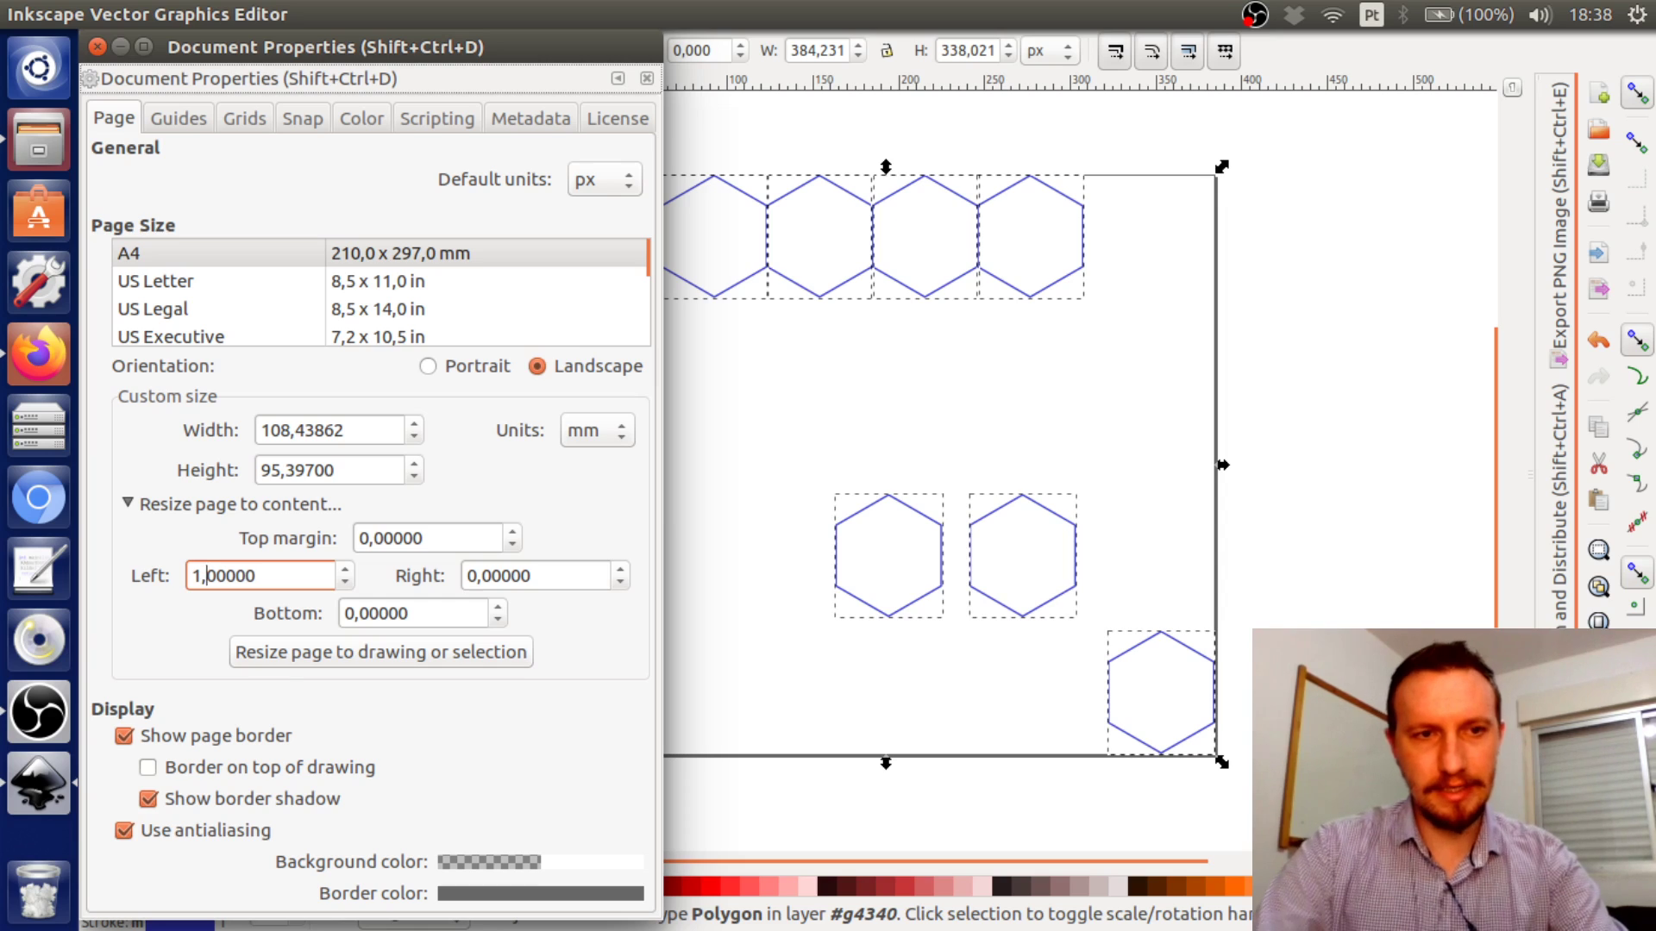
click(363, 541)
key(shift+Left)
text(1)
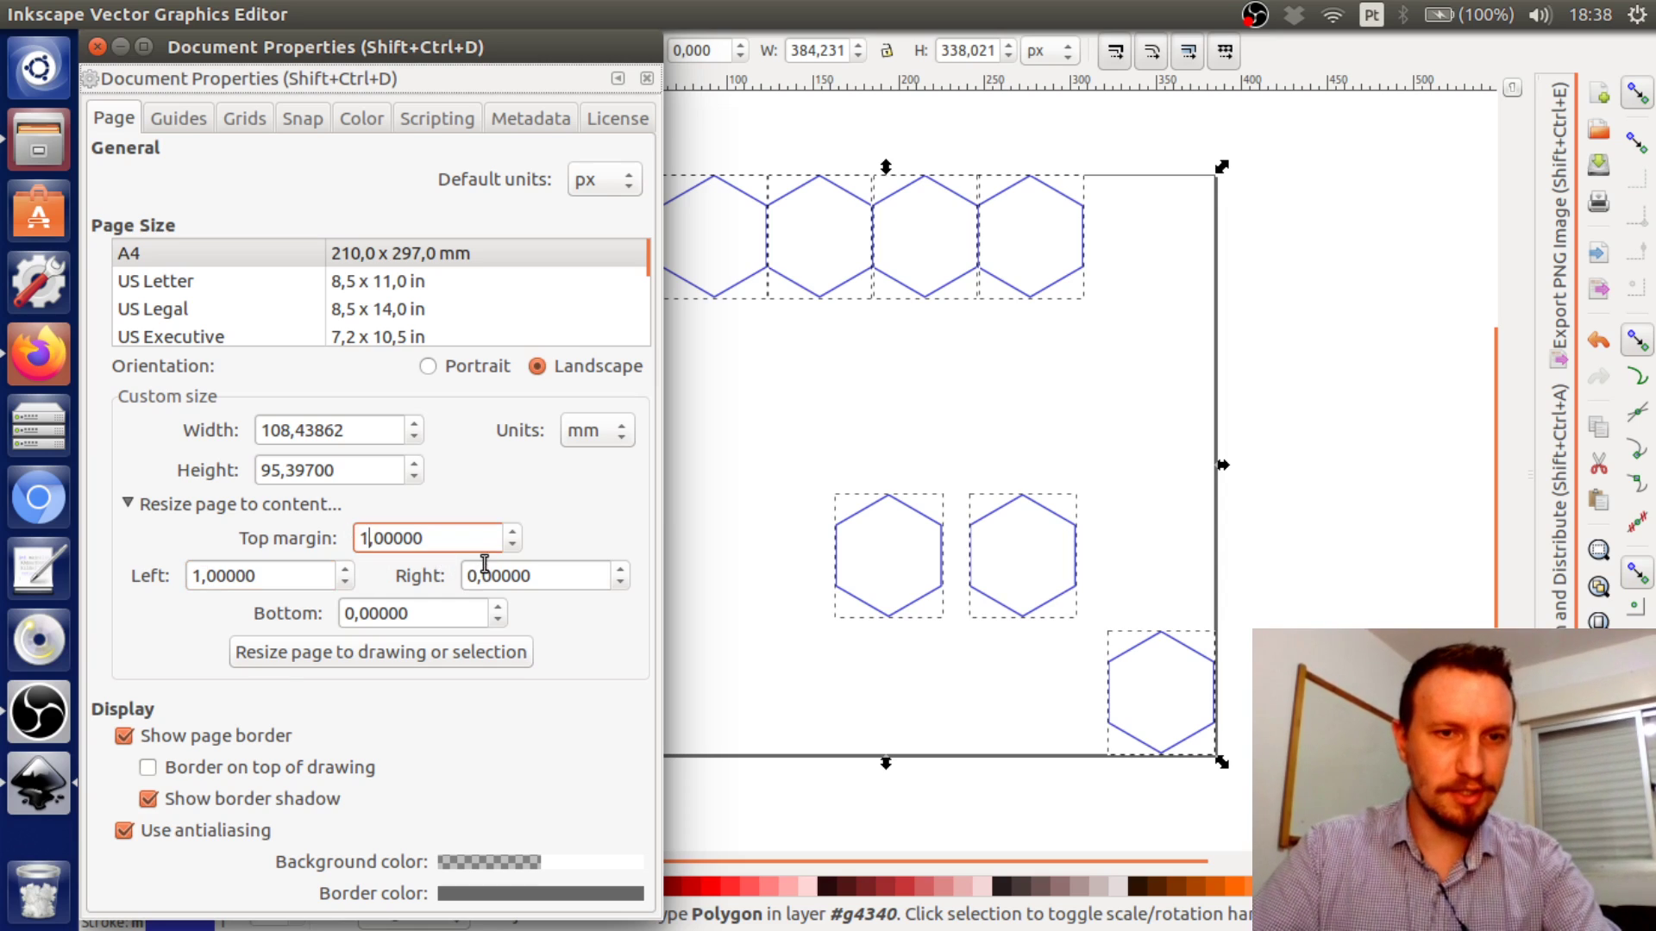
click(476, 575)
key(shift+Left)
text(1)
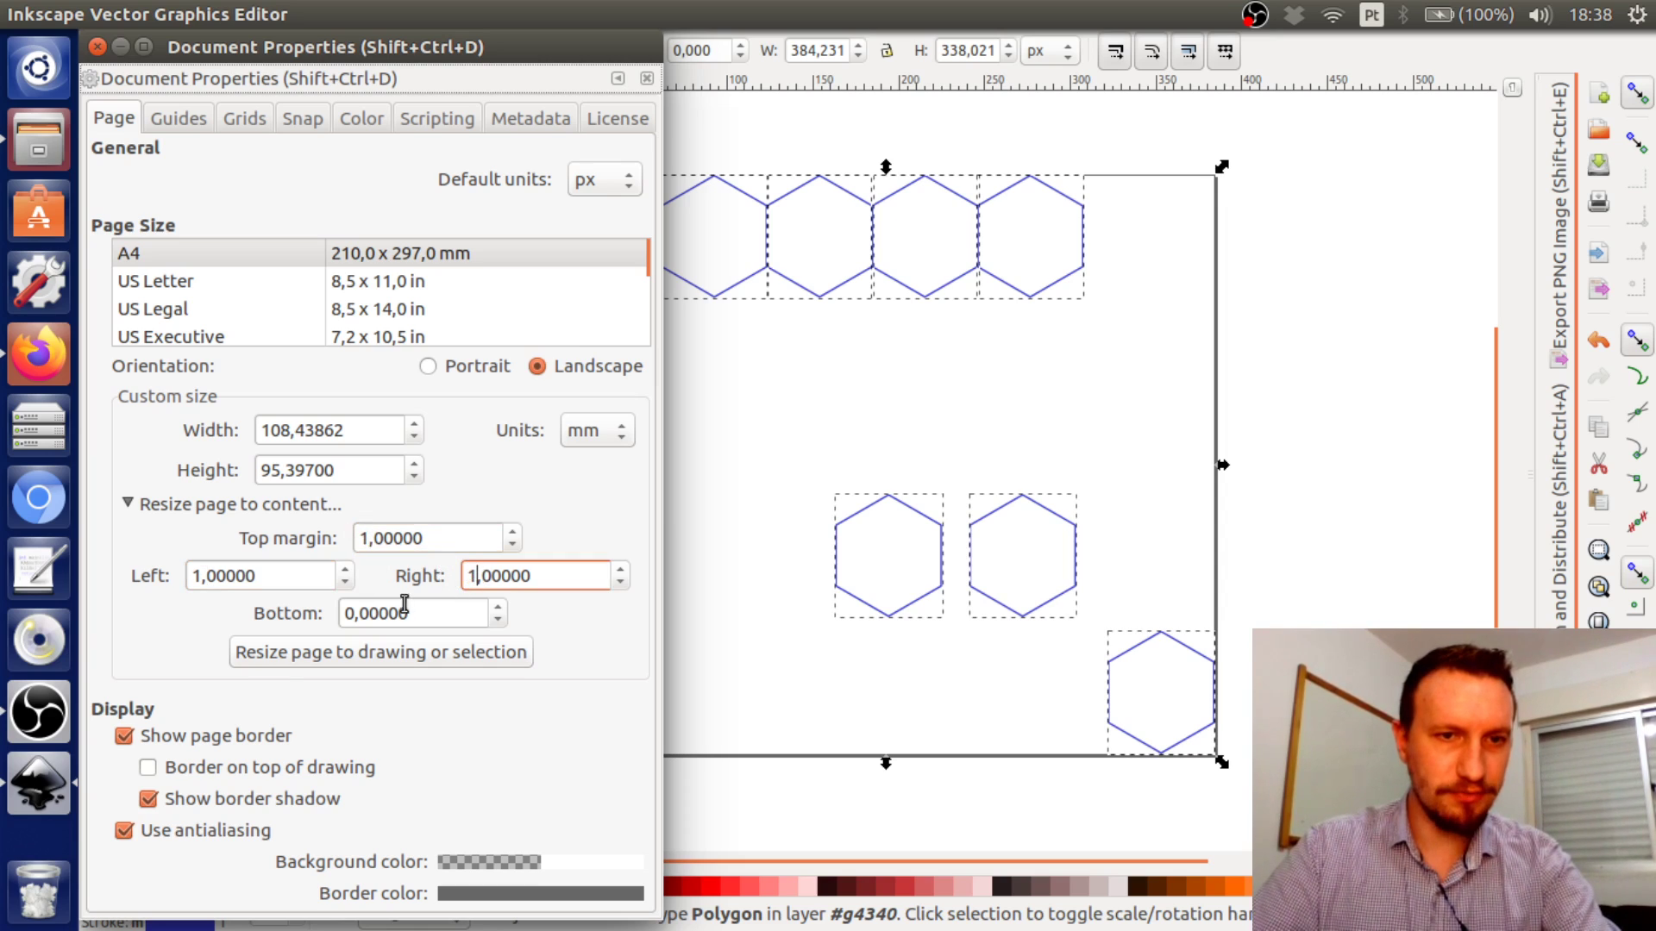
click(351, 616)
key(shift+Left)
text(1)
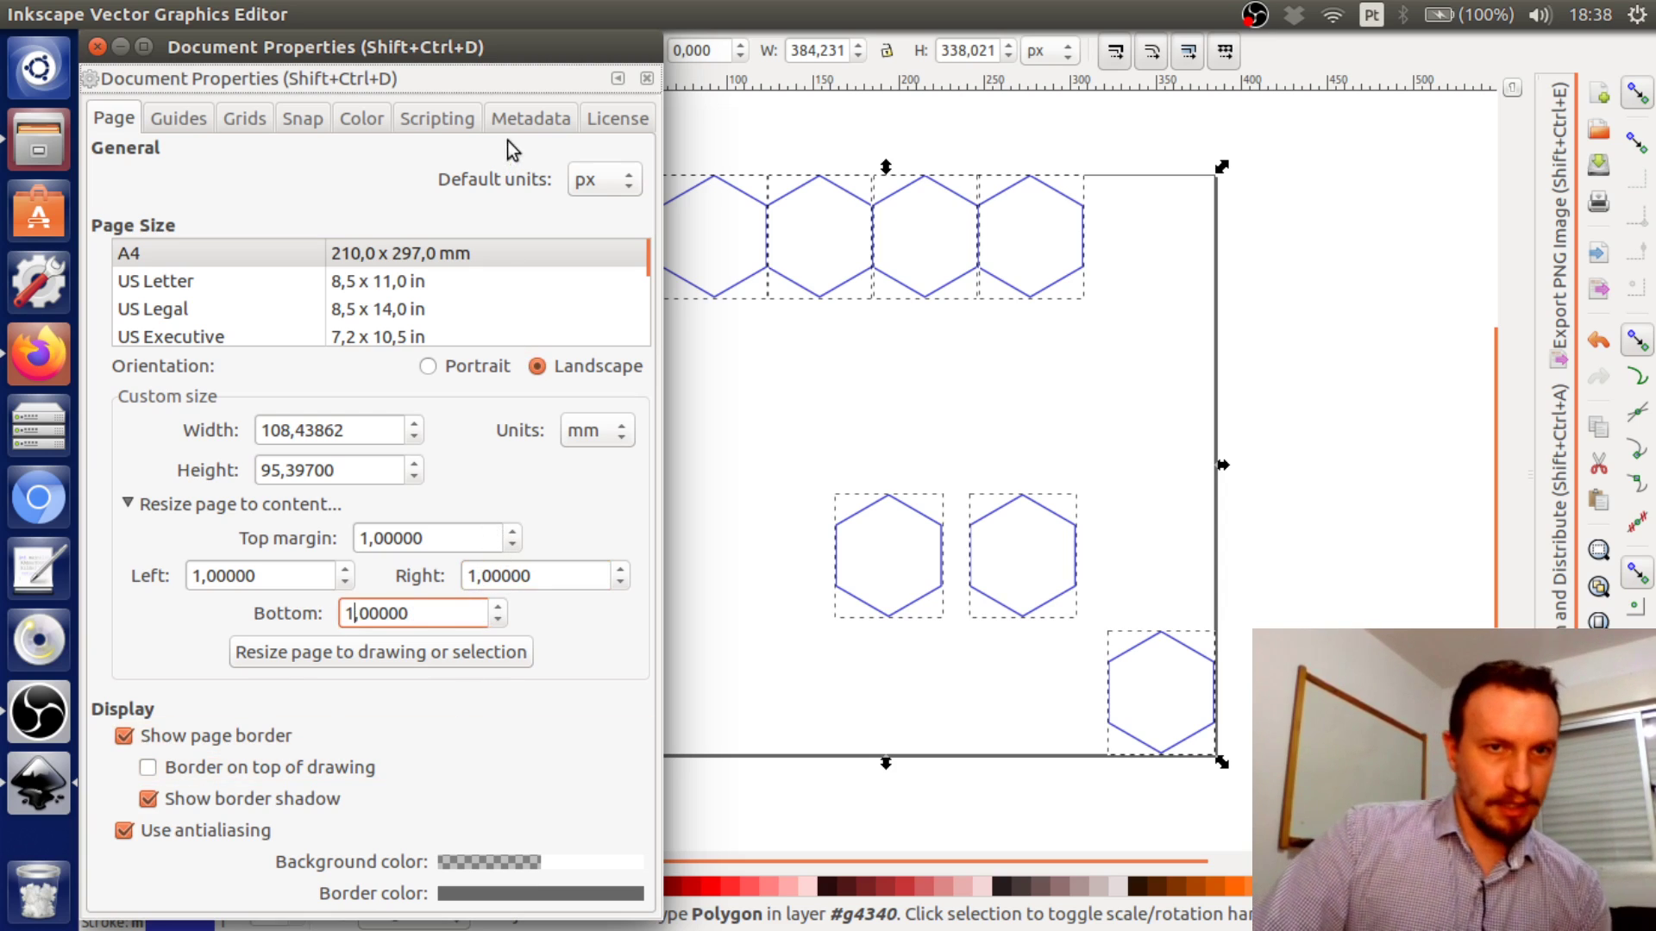
Resize the page to the selected hexagons with the new margins, close Document Properties, and deselect everything
drag(557, 47, 638, 47)
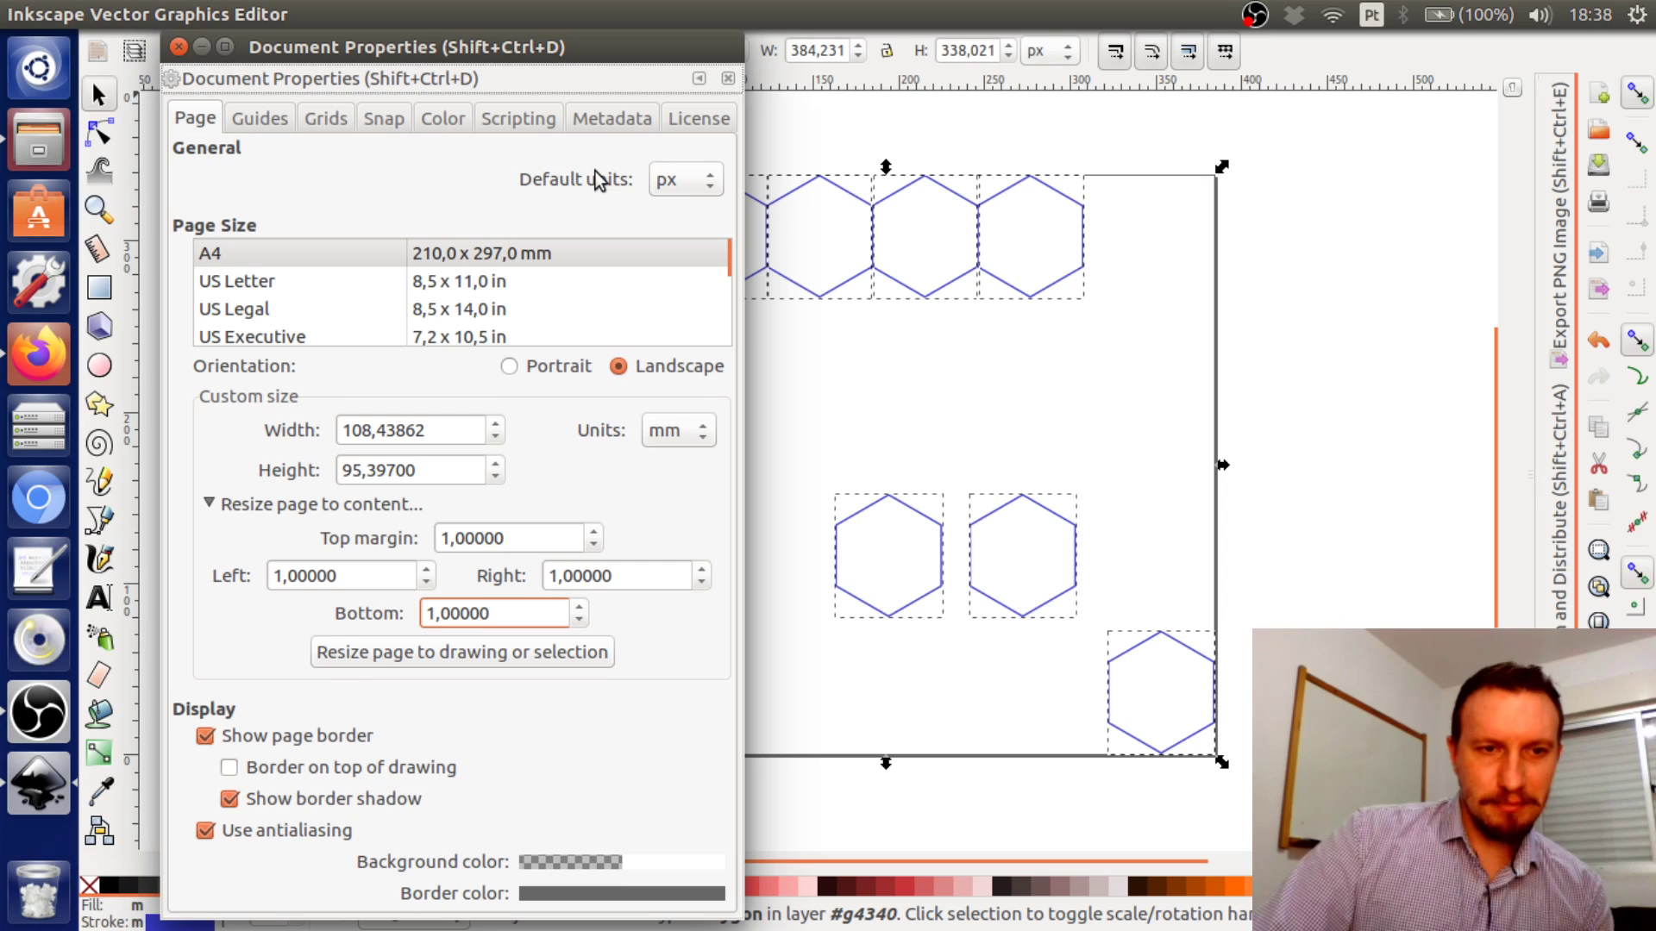
click(488, 655)
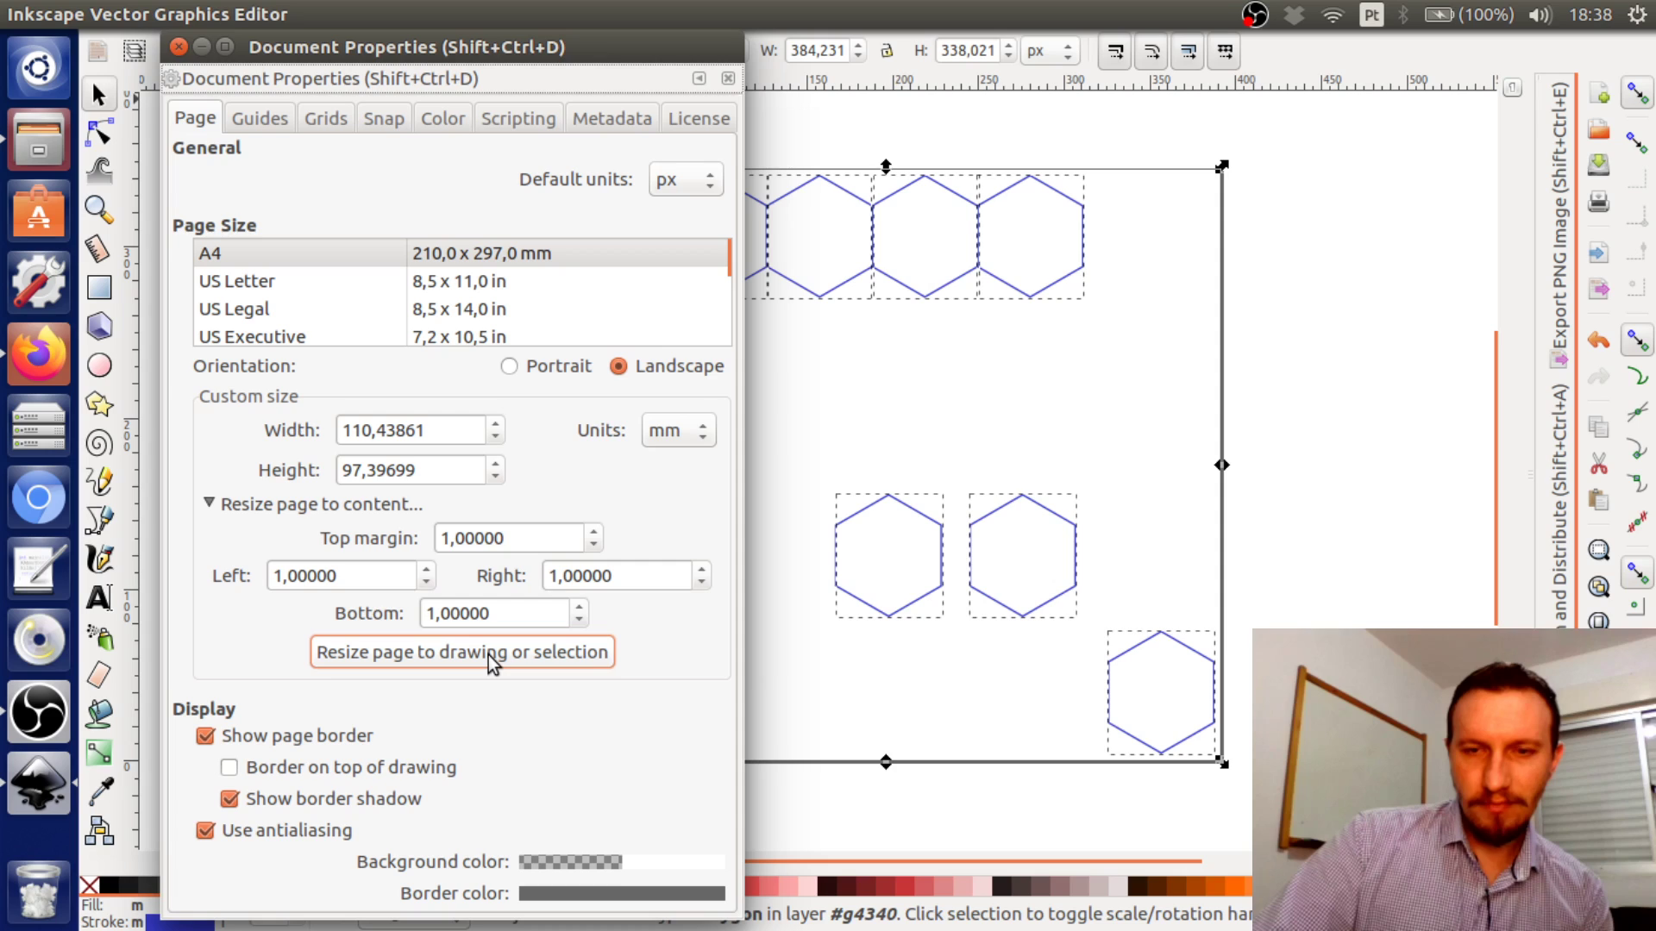
click(177, 48)
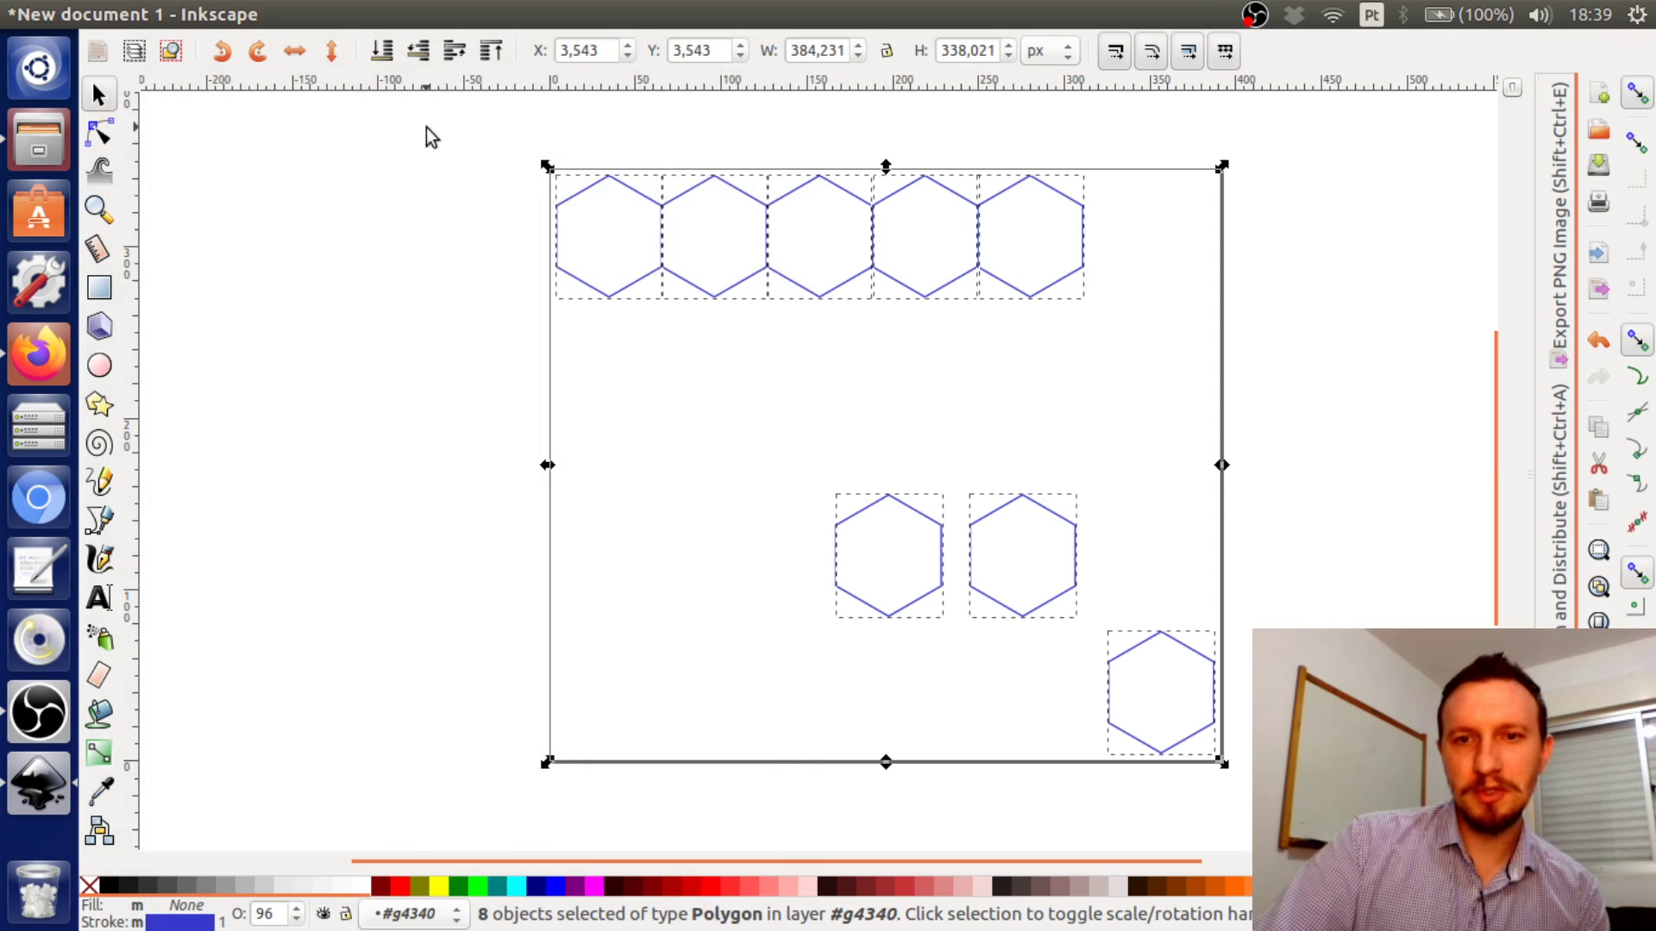
click(1376, 407)
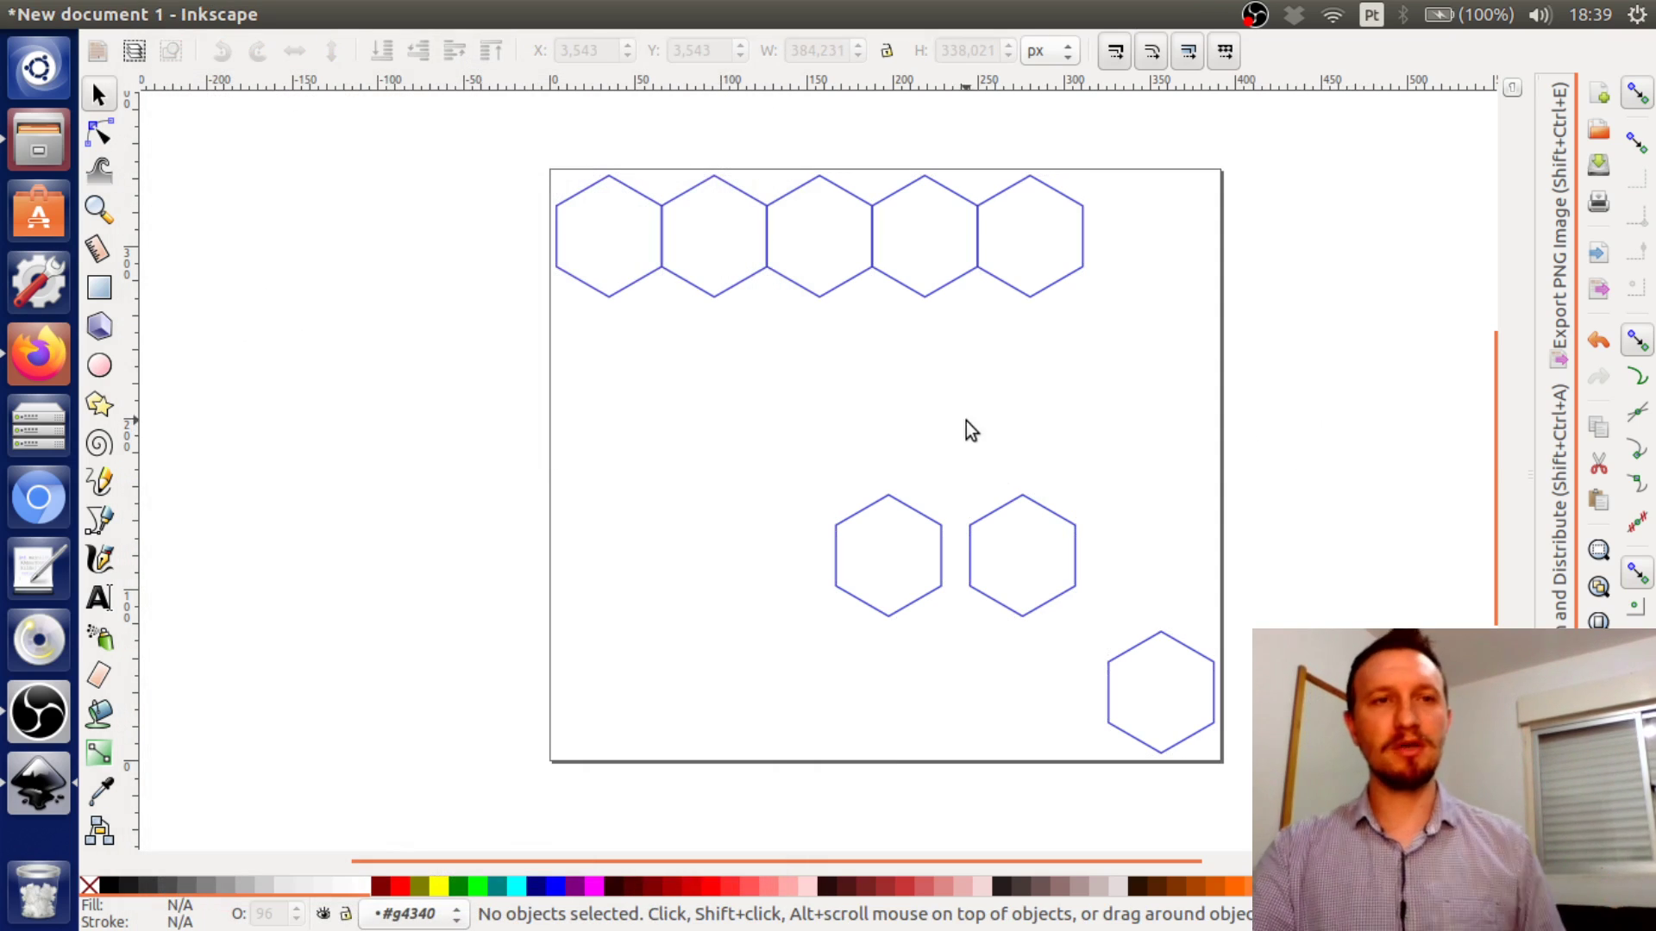
mouse_move(230, 12)
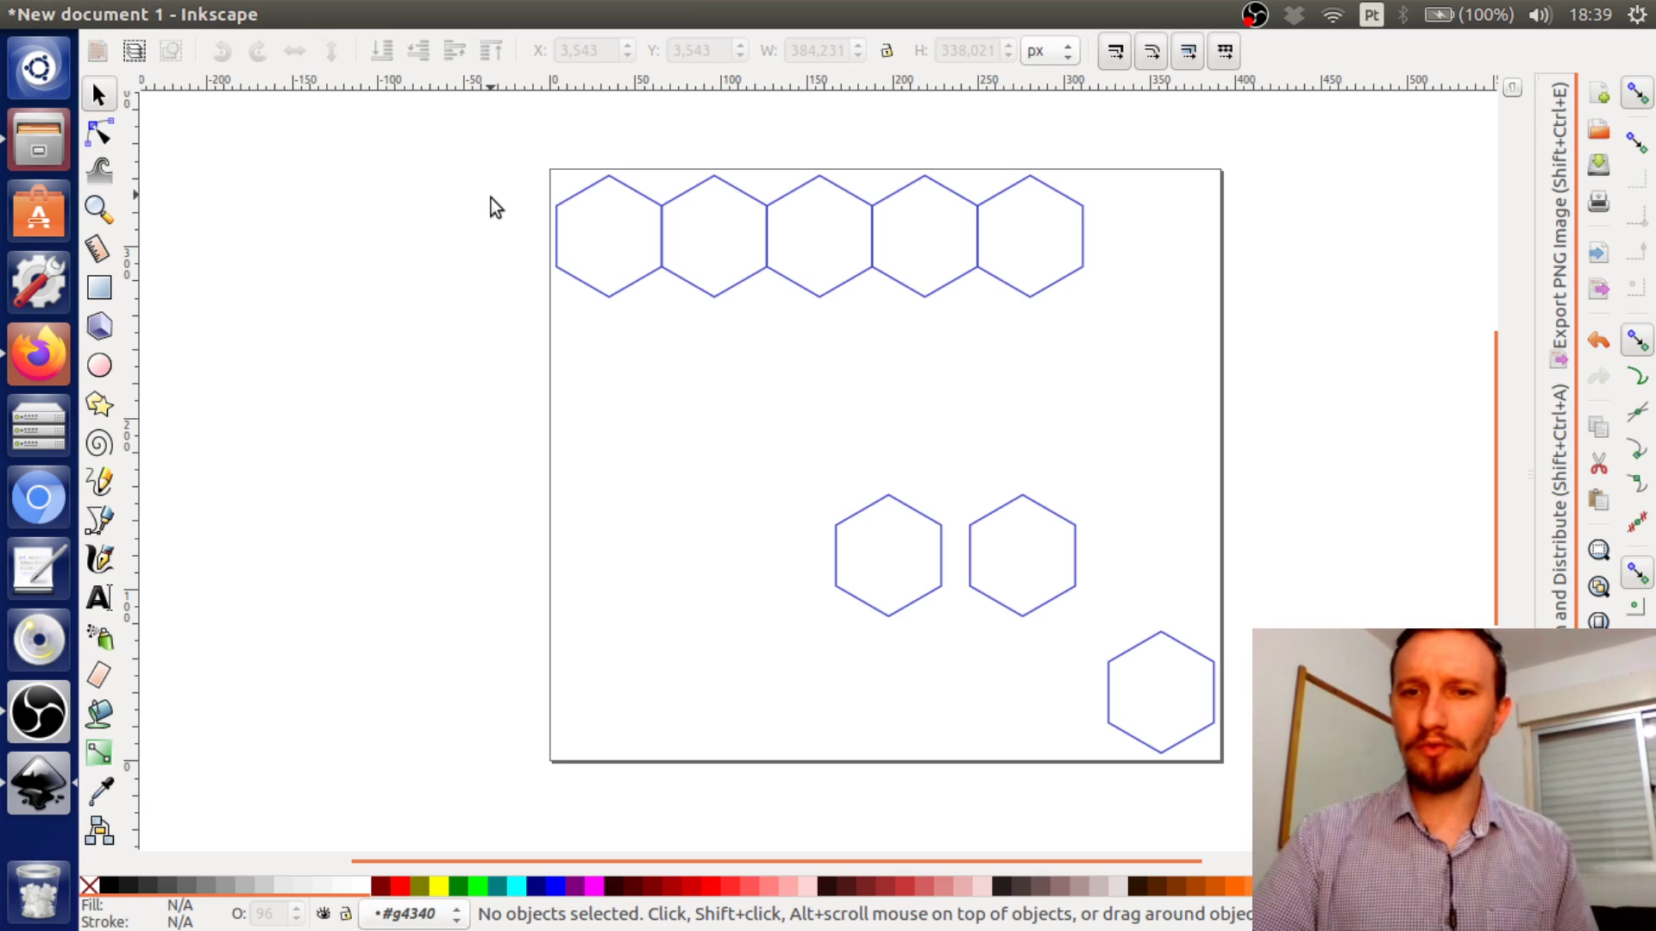
click(101, 14)
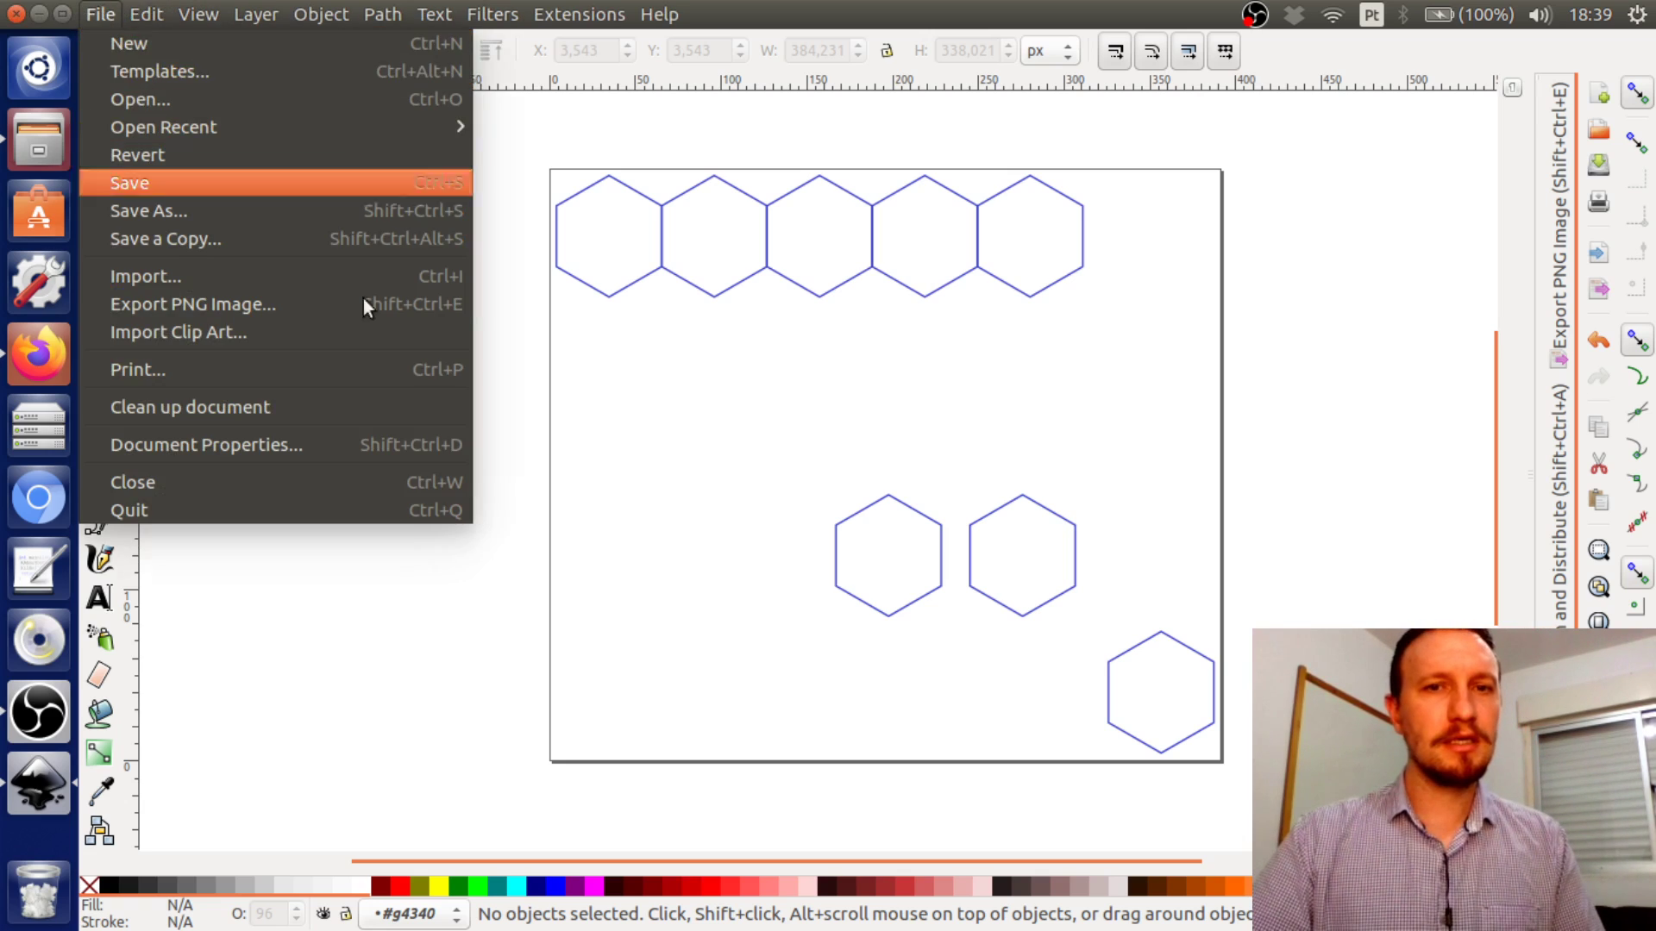
click(847, 550)
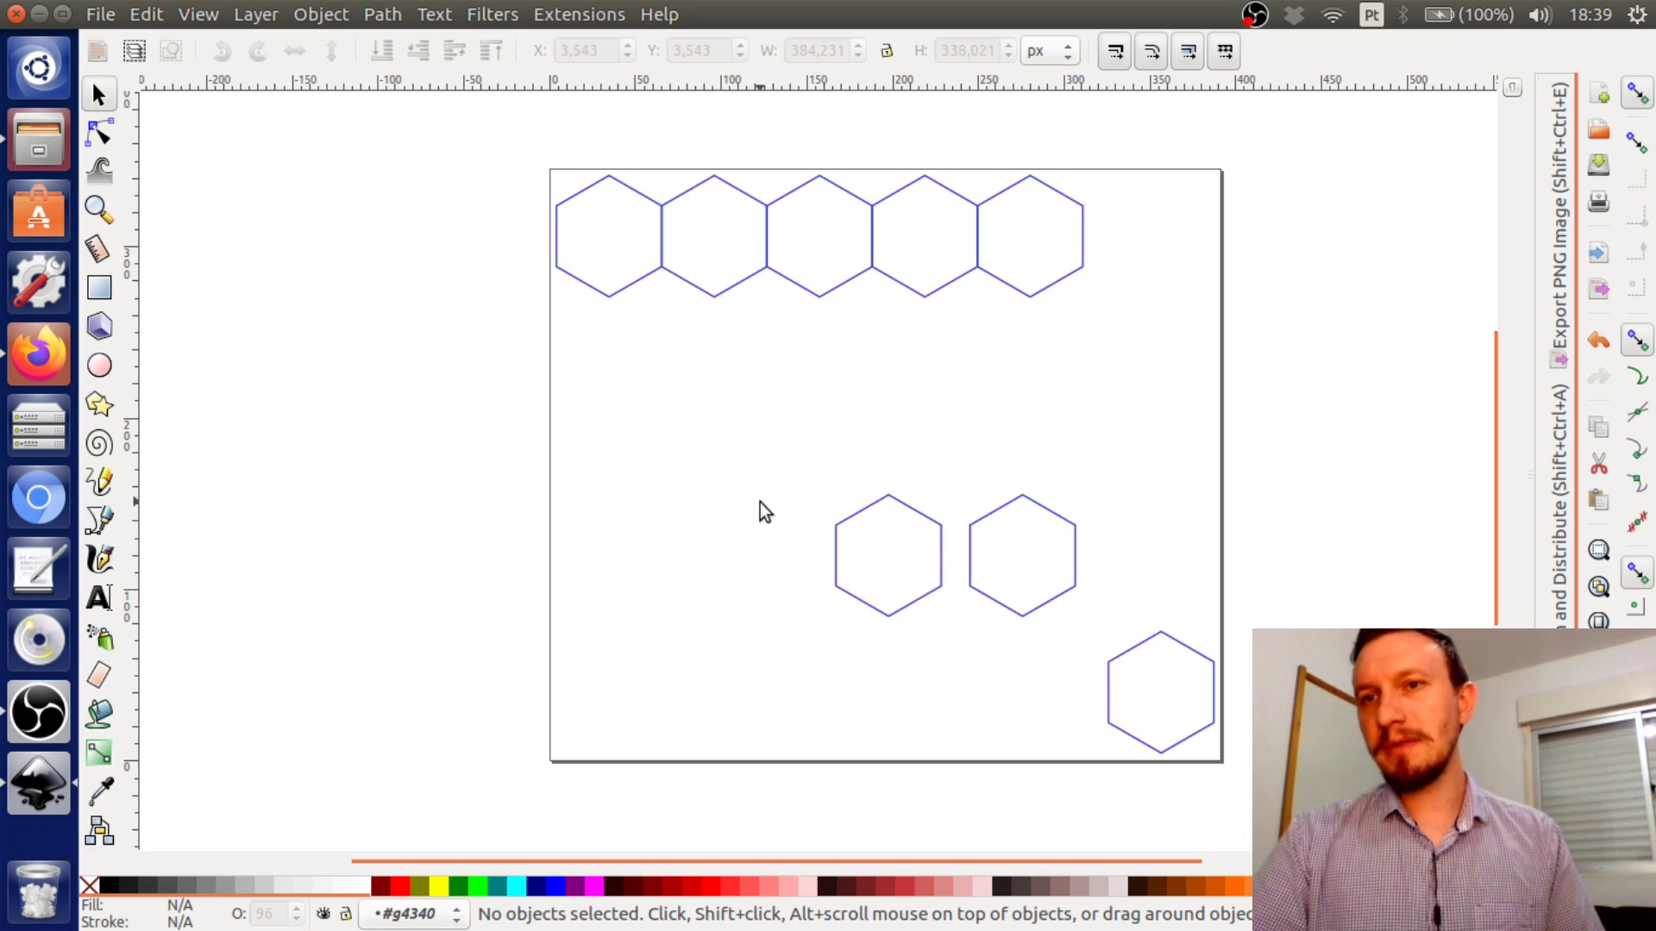